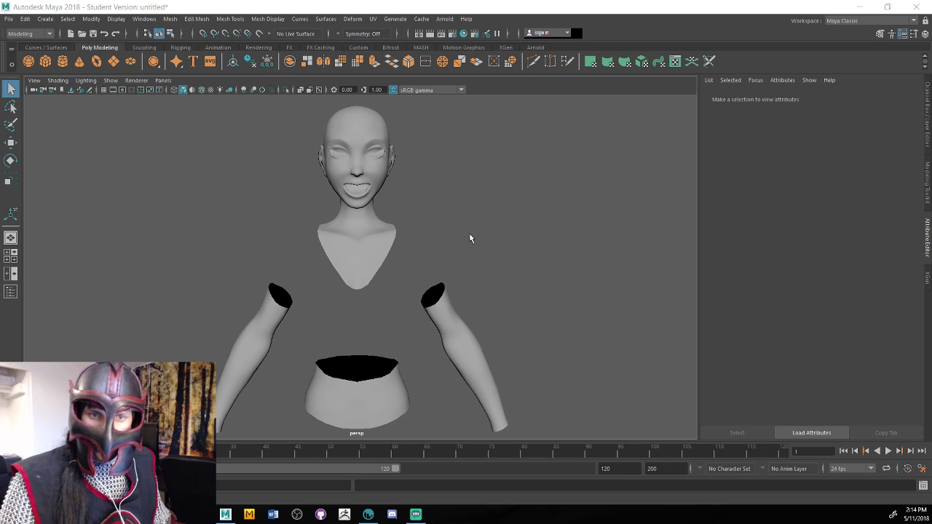
# Select the retopologized skin mesh and examine the wireframe on its head, arms, waist and legs
pyautogui.keyDown('alt'); pyautogui.moveTo(470, 238); pyautogui.dragTo(480, 275); pyautogui.keyUp('alt')
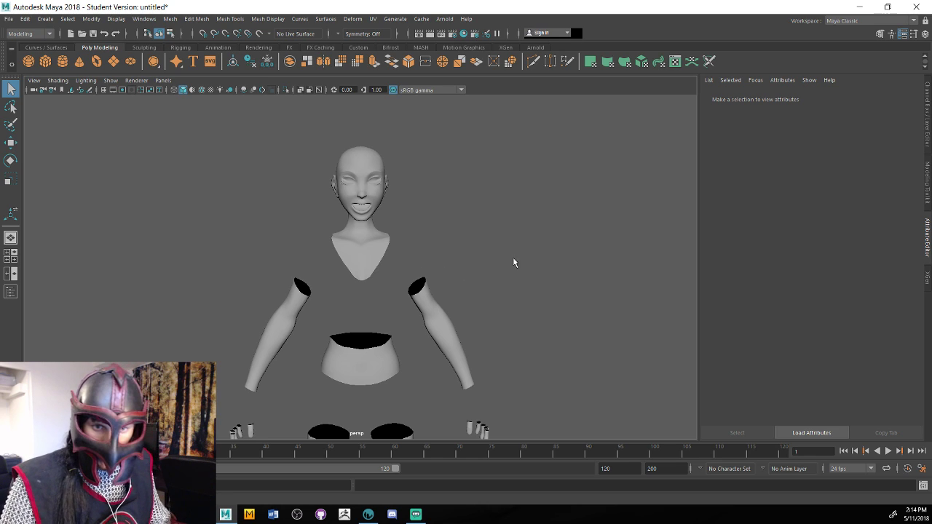
pyautogui.keyDown('alt'); pyautogui.moveTo(514, 262); pyautogui.dragTo(480, 255); pyautogui.keyUp('alt')
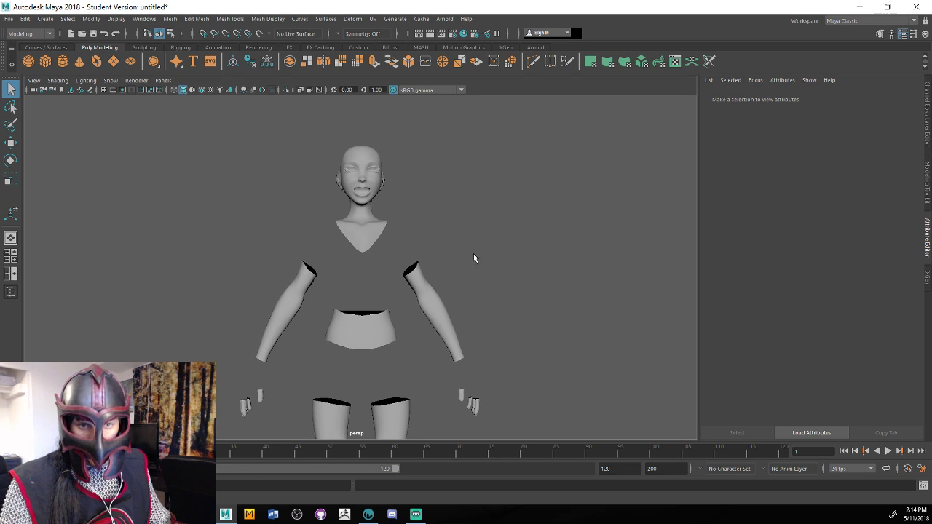
pyautogui.keyDown('alt'); pyautogui.moveTo(473, 259); pyautogui.dragTo(541, 290); pyautogui.keyUp('alt')
pyautogui.scroll(6, 562, 250)
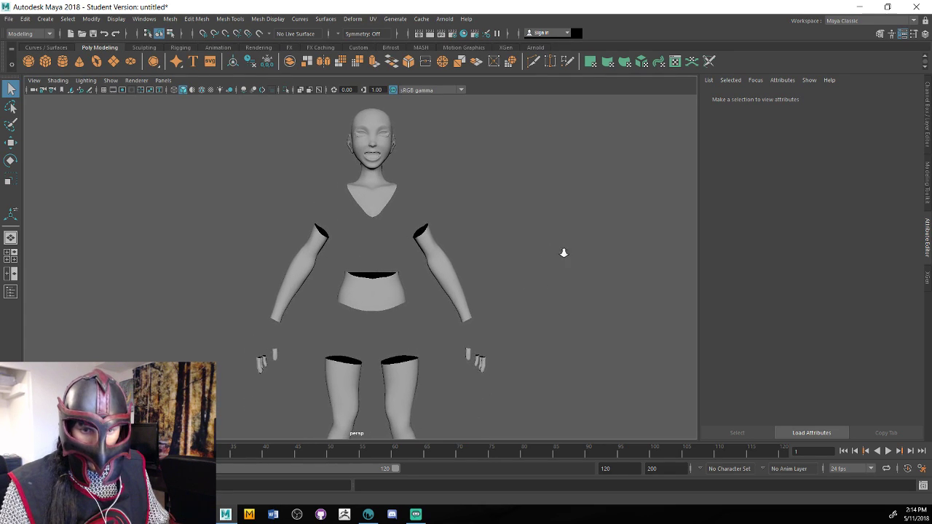
pyautogui.keyDown('alt'); pyautogui.moveTo(522, 277); pyautogui.dragTo(527, 252, button='middle'); pyautogui.keyUp('alt')
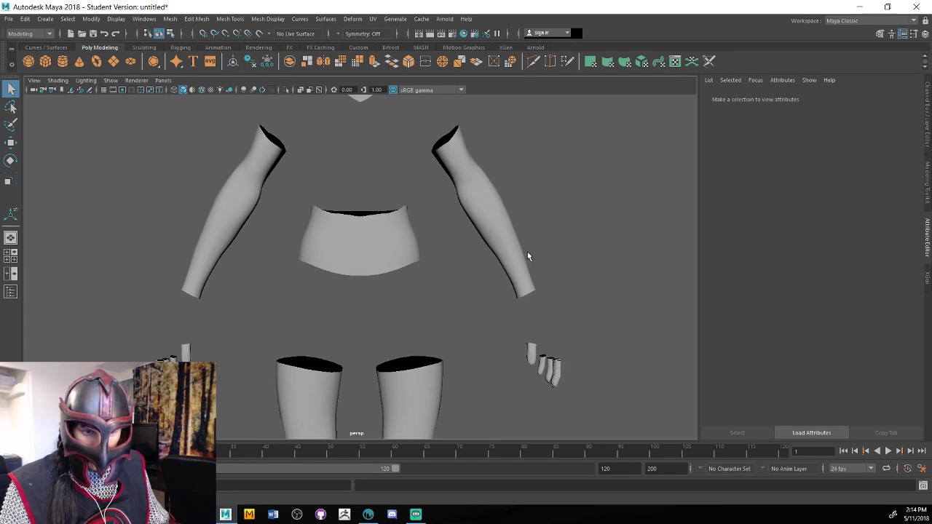
pyautogui.click(387, 227)
pyautogui.keyDown('alt'); pyautogui.moveTo(619, 264); pyautogui.dragTo(532, 301); pyautogui.keyUp('alt')
pyautogui.click(462, 280)
pyautogui.click(394, 227)
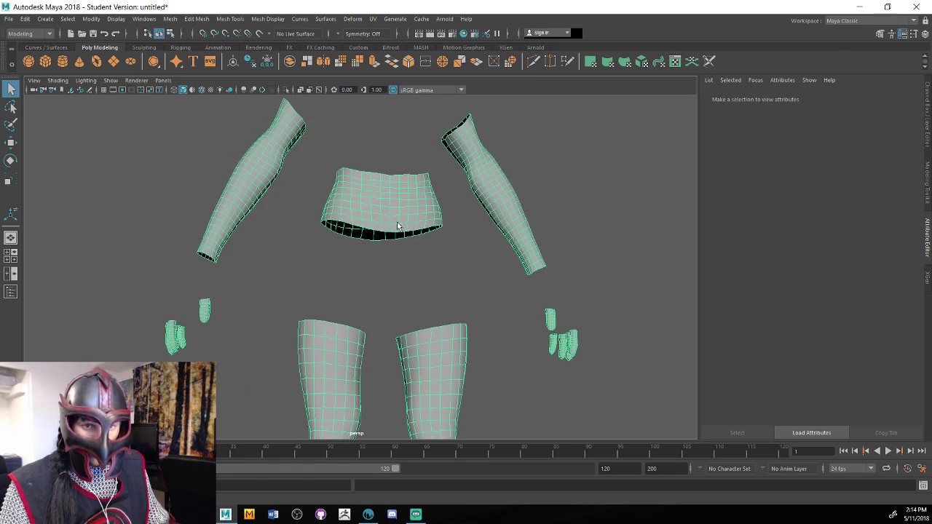
pyautogui.keyDown('alt'); pyautogui.moveTo(608, 200); pyautogui.dragTo(442, 289); pyautogui.keyUp('alt')
pyautogui.keyDown('shift'); pyautogui.moveTo(423, 301); pyautogui.dragTo(483, 273, button='right'); pyautogui.keyUp('shift')
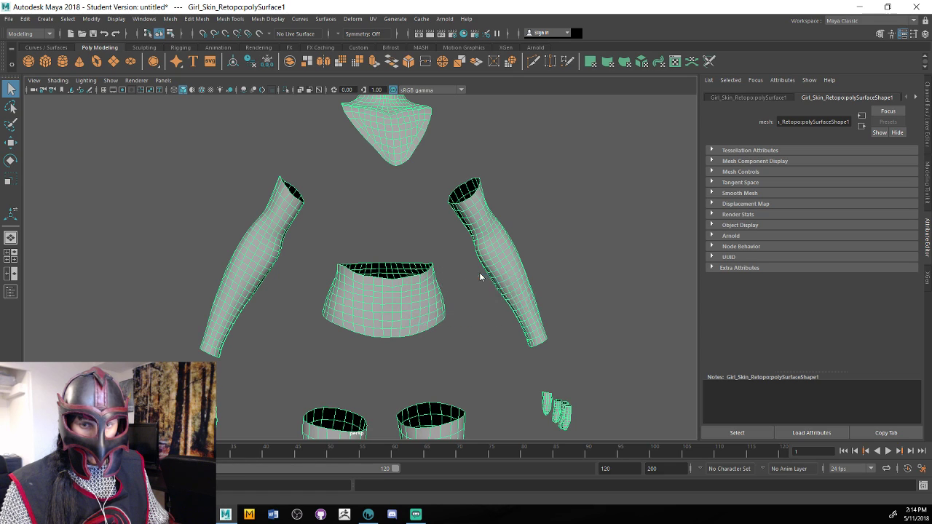
pyautogui.click(590, 211)
pyautogui.keyDown('alt'); pyautogui.moveTo(552, 232); pyautogui.dragTo(484, 218, button='right'); pyautogui.keyUp('alt')
pyautogui.keyDown('alt'); pyautogui.moveTo(484, 219); pyautogui.dragTo(498, 258, button='middle'); pyautogui.keyUp('alt')
pyautogui.keyDown('alt'); pyautogui.moveTo(498, 257); pyautogui.dragTo(348, 223); pyautogui.keyUp('alt')
pyautogui.click(323, 215)
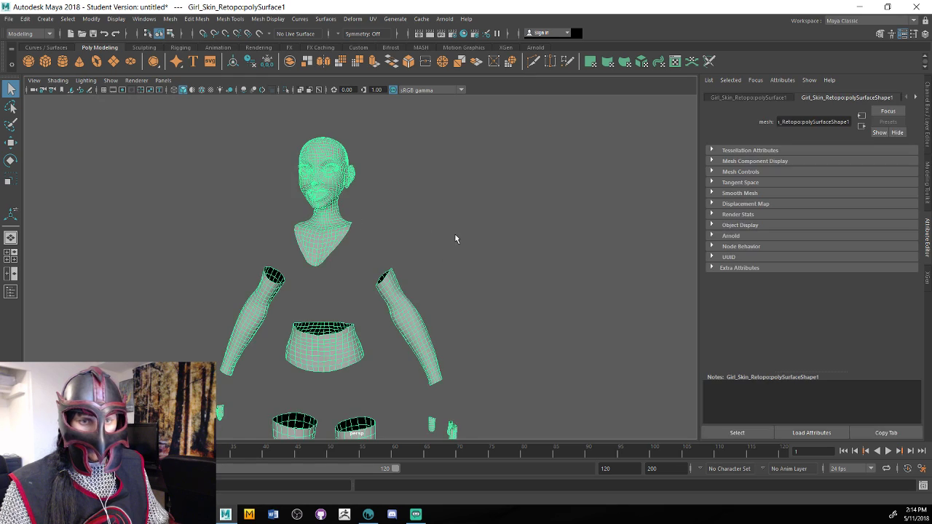
pyautogui.keyDown('alt'); pyautogui.moveTo(455, 238); pyautogui.dragTo(479, 241); pyautogui.keyUp('alt')
# Start an Export All of the scene and browse to the Desktop folder College > Spring 2018 > Independent Study 2
pyautogui.click(9, 19)
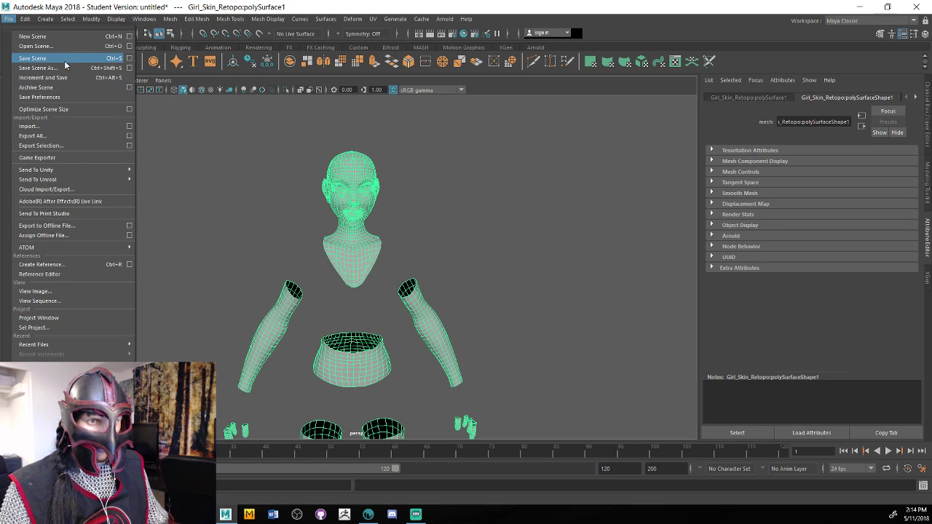
pyautogui.click(87, 137)
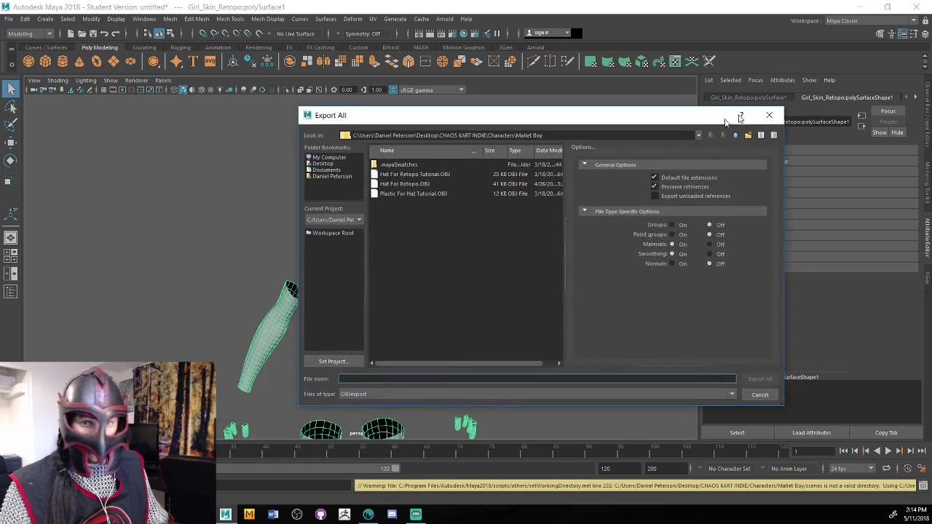
pyautogui.moveTo(726, 120); pyautogui.dragTo(752, 89)
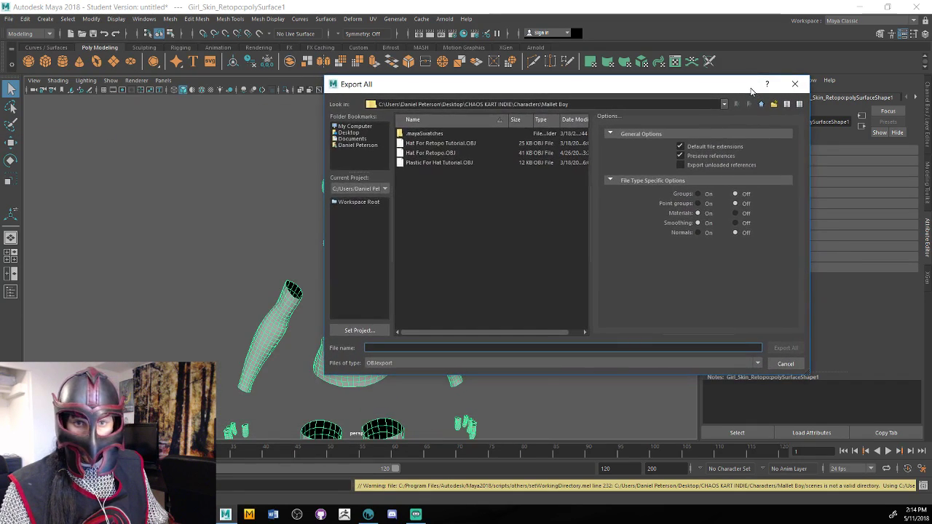
pyautogui.click(362, 134)
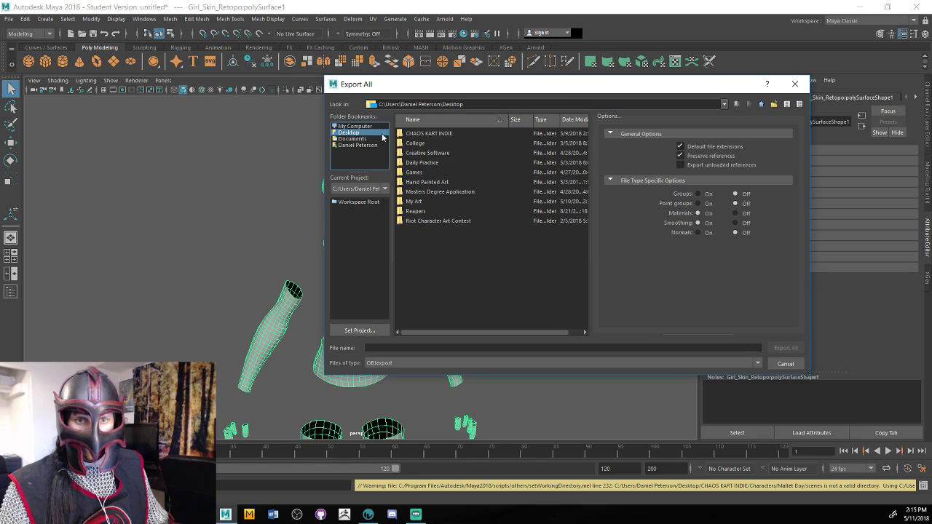
pyautogui.click(439, 142)
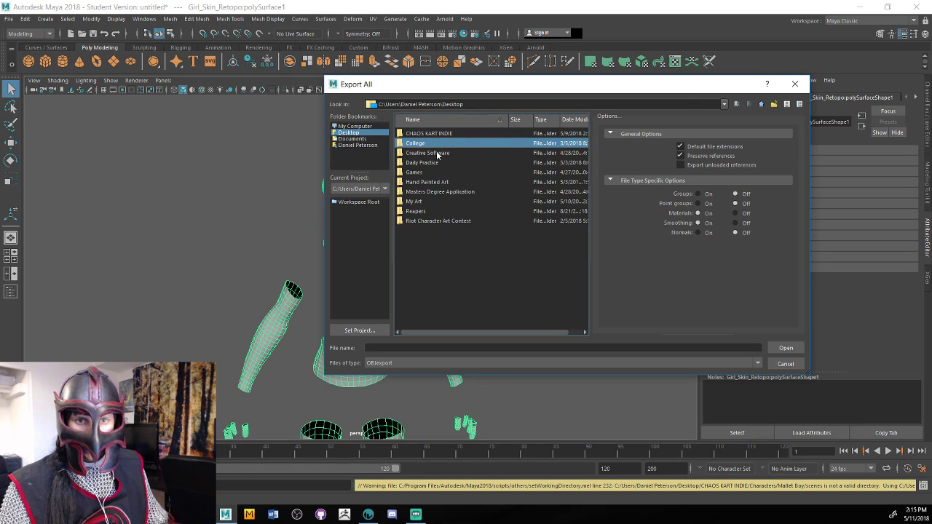
pyautogui.doubleClick(439, 144)
pyautogui.doubleClick(438, 143)
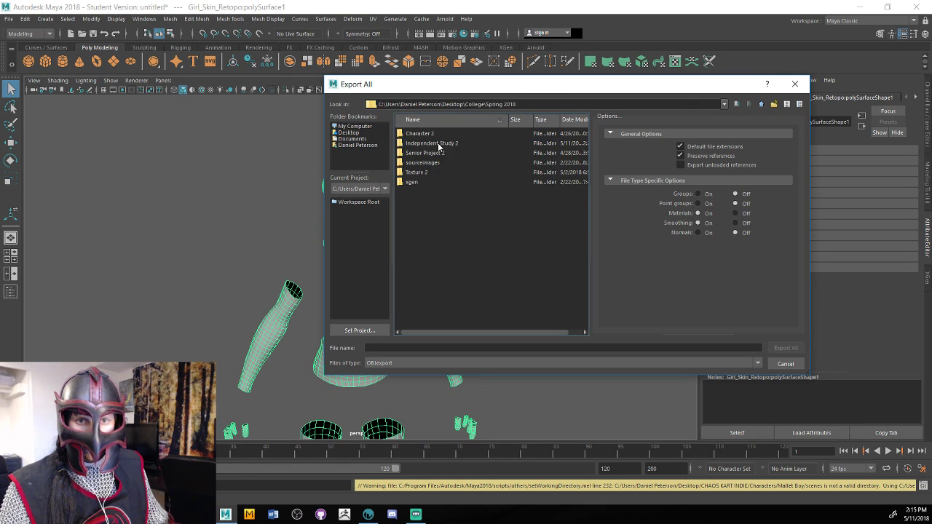
pyautogui.click(451, 145)
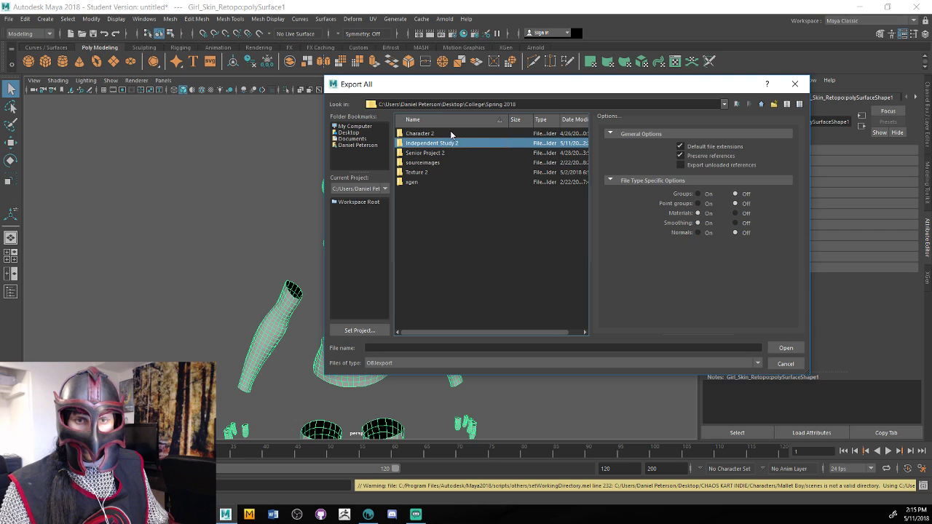
pyautogui.doubleClick(454, 144)
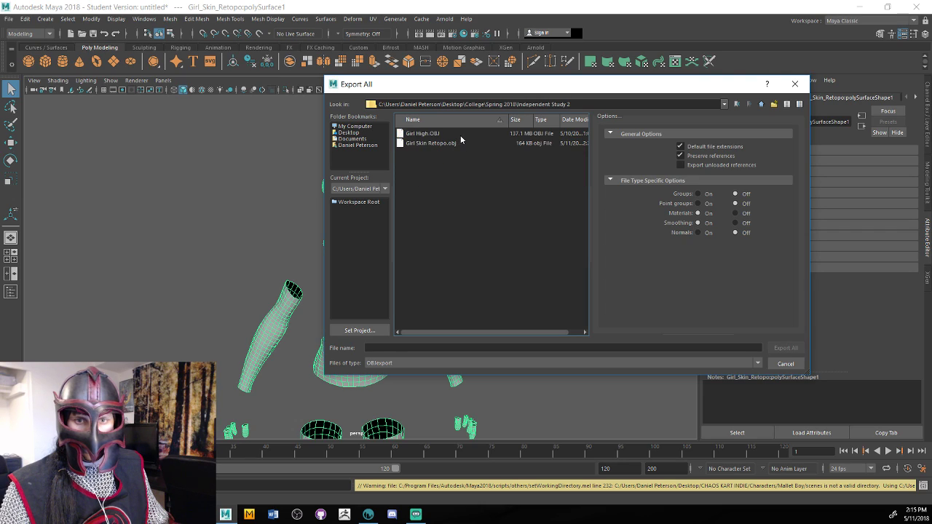
# Export the scene in OBJ format over the existing Girl Skin Retopo.obj file, replacing it
pyautogui.click(460, 134)
pyautogui.click(460, 142)
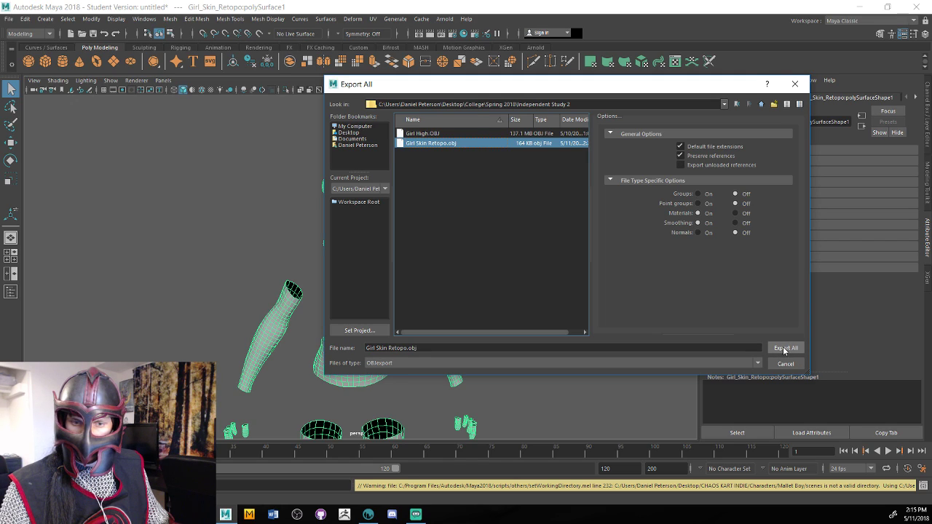
pyautogui.click(784, 350)
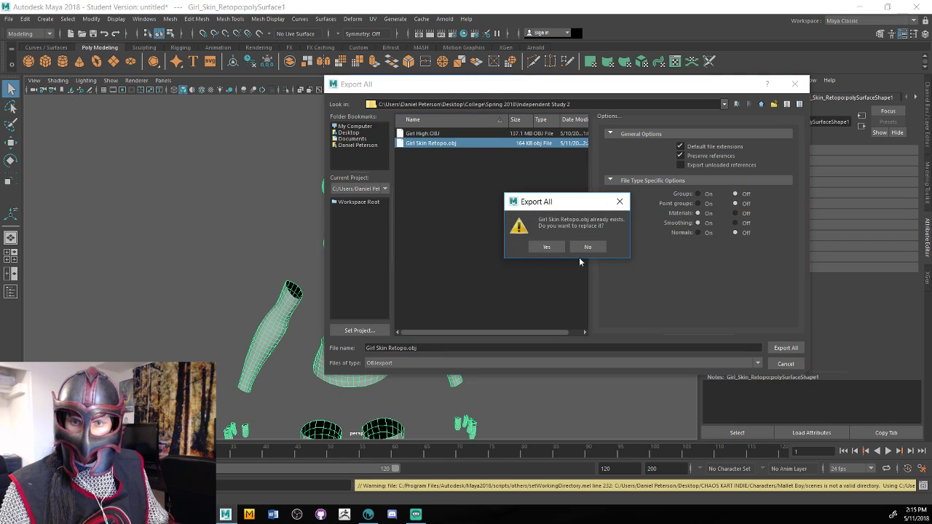
pyautogui.click(547, 248)
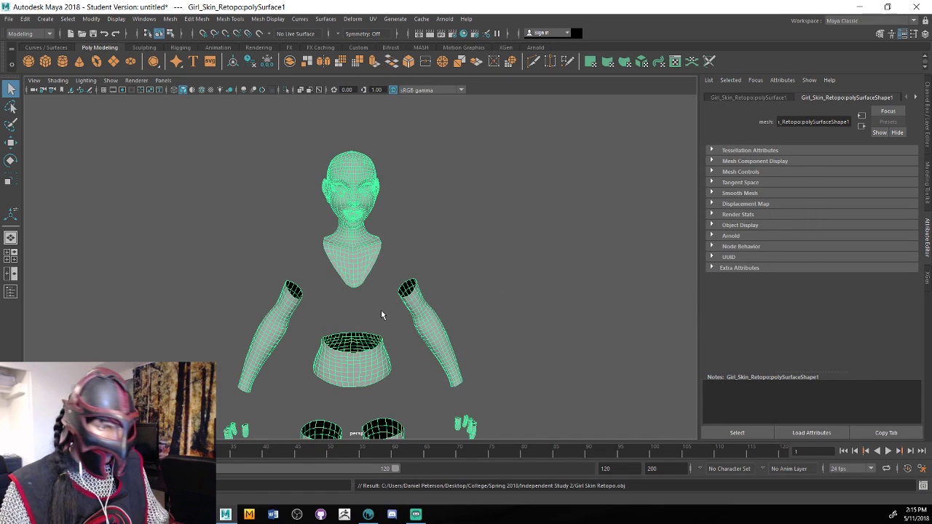
pyautogui.keyDown('alt'); pyautogui.moveTo(511, 239); pyautogui.dragTo(565, 257); pyautogui.keyUp('alt')
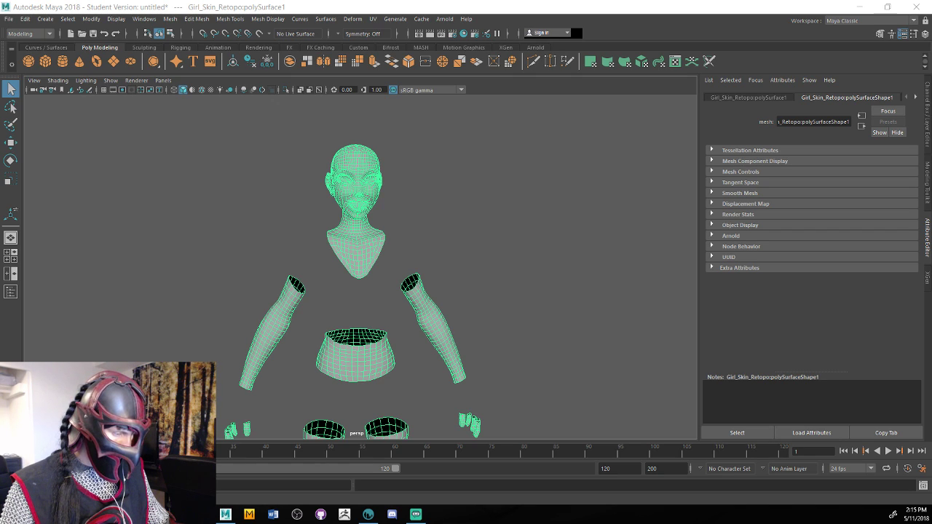
# Switch to 3D-Coat, look over the whole retopologized character, and start a new empty project
pyautogui.hotkey('alt', 'Tab')
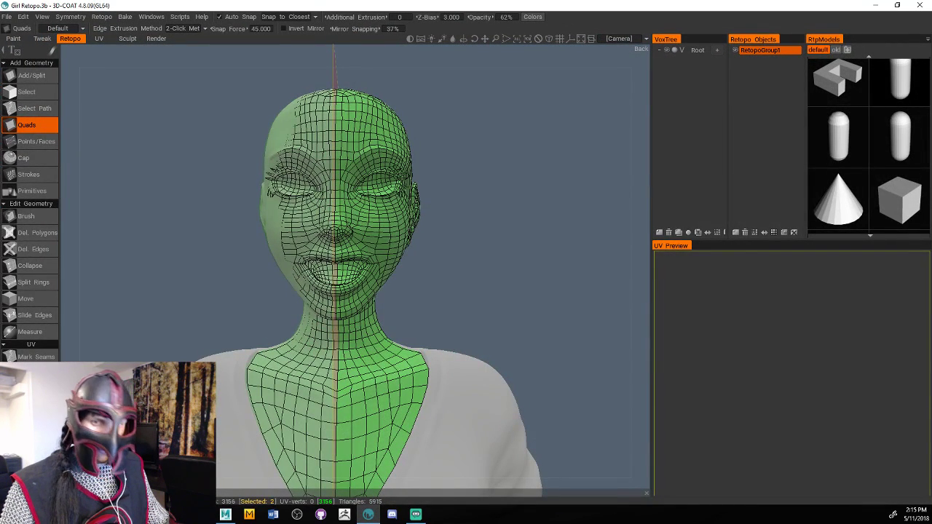
pyautogui.moveTo(468, 256); pyautogui.dragTo(398, 247, button='middle')
pyautogui.moveTo(399, 247); pyautogui.dragTo(492, 292, button='right')
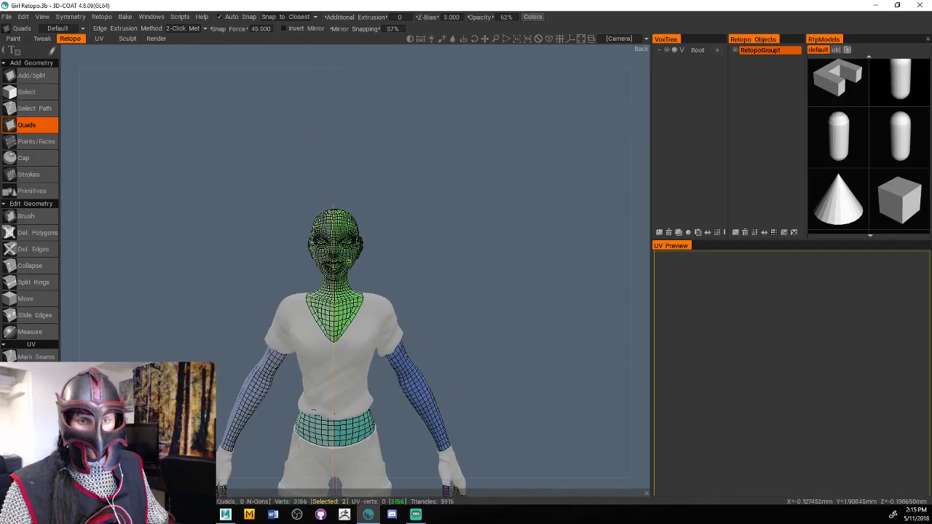
pyautogui.scroll(-3, 397, 267)
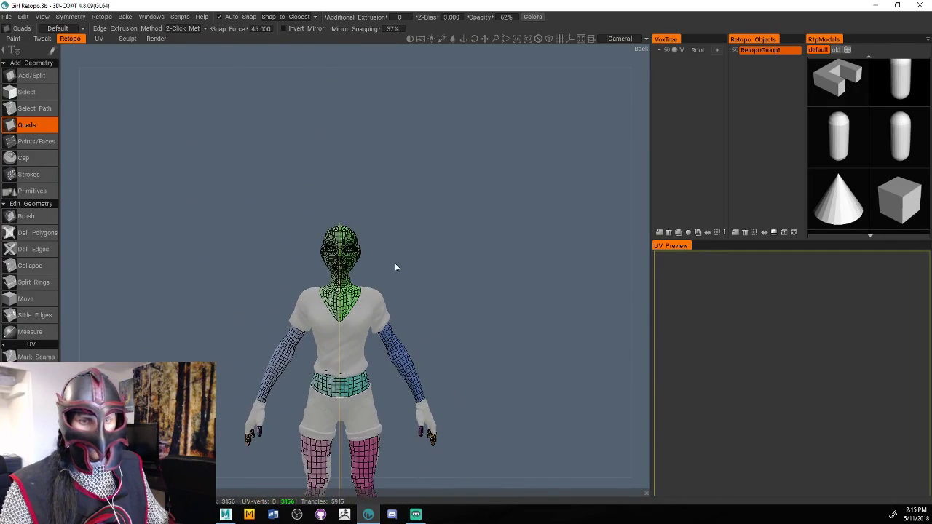
pyautogui.click(6, 16)
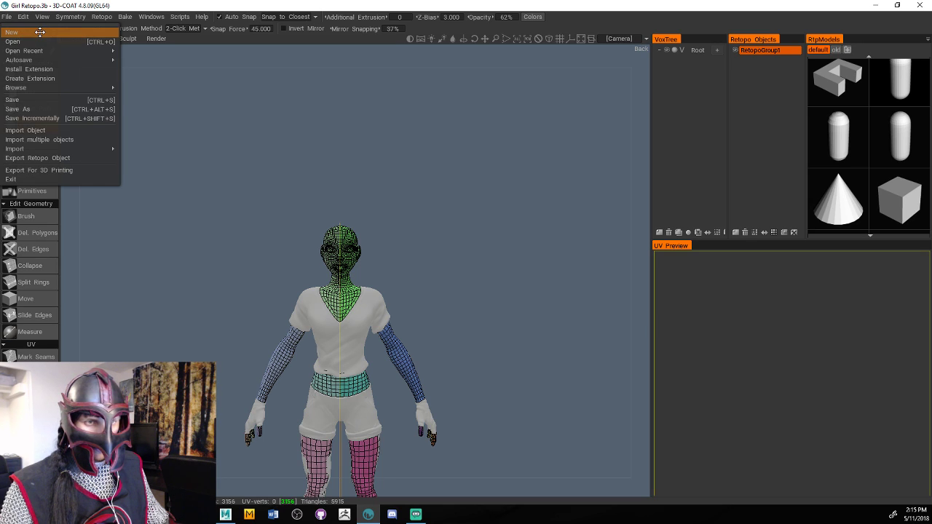
pyautogui.click(40, 32)
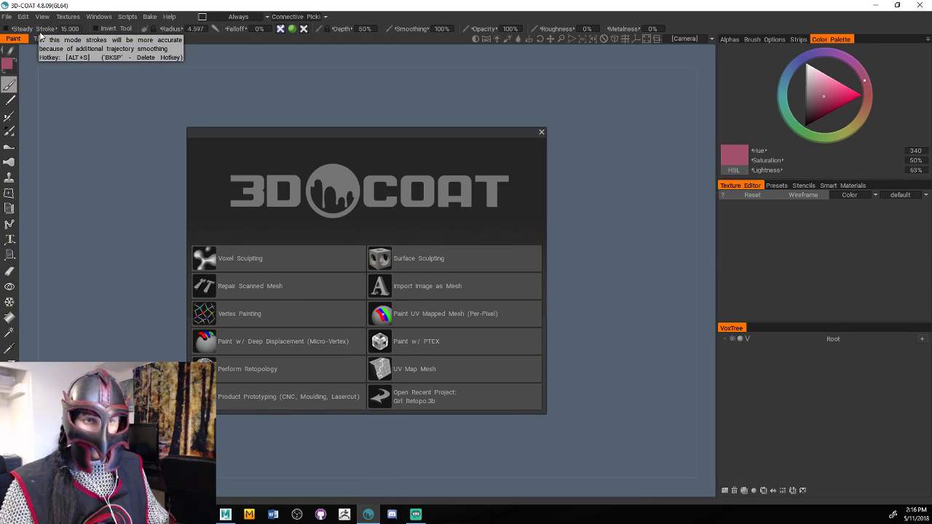
pyautogui.click(6, 16)
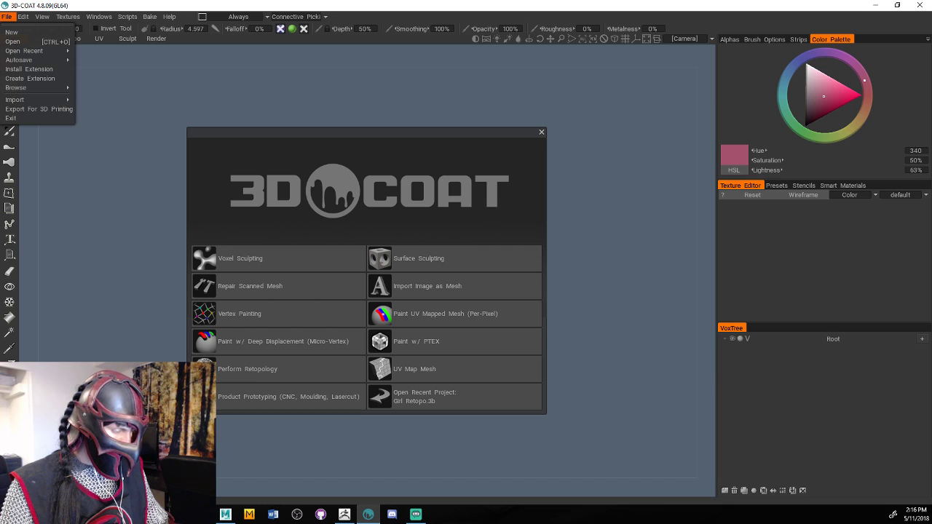
# Switch to Maya and close it, saving the scene as Girls in Maya Binary format in the Independent Study 2 folder
pyautogui.click(225, 514)
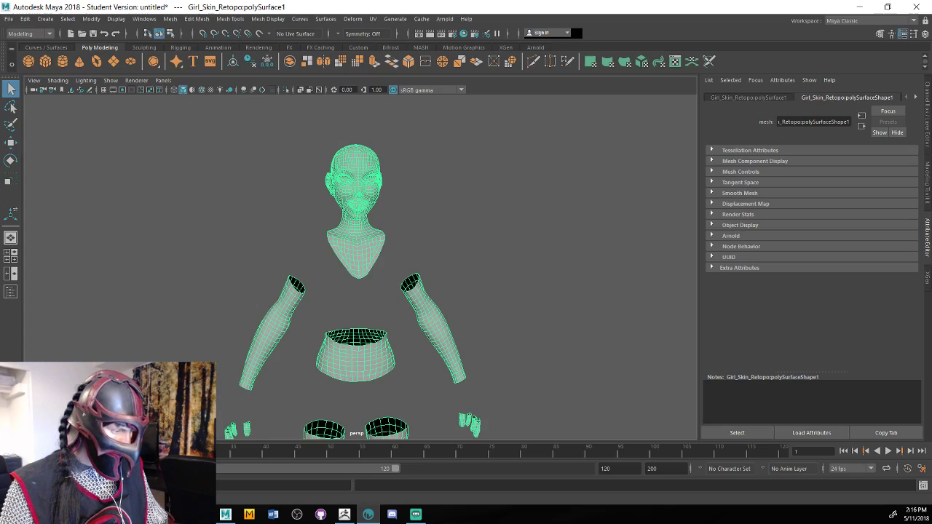
pyautogui.click(921, 6)
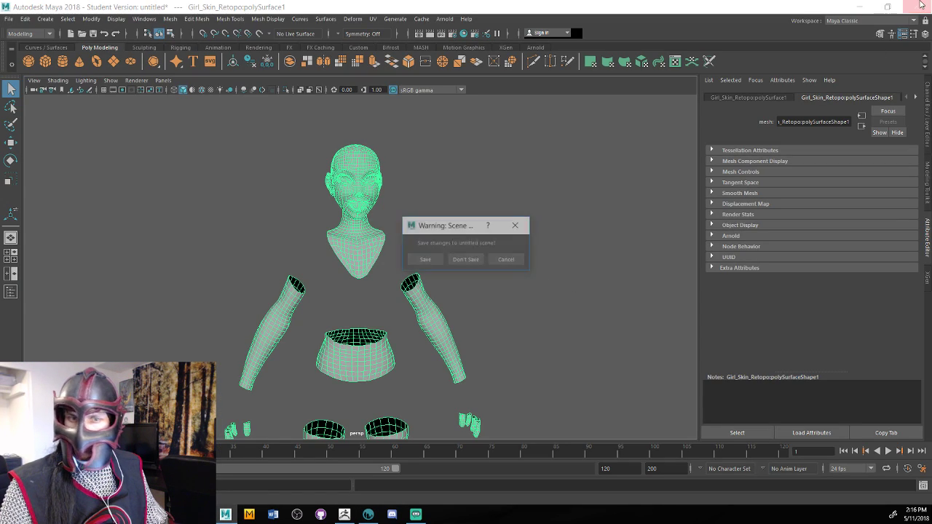
pyautogui.click(437, 260)
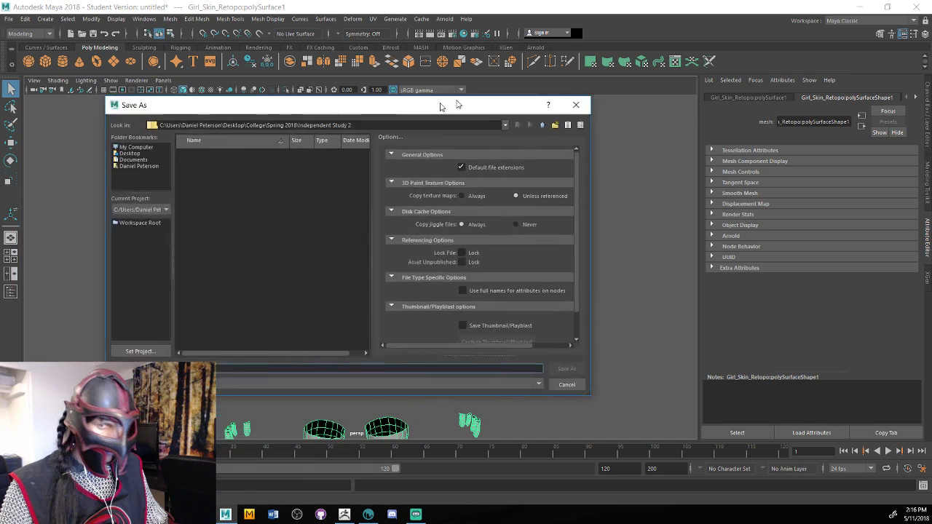
pyautogui.moveTo(462, 99); pyautogui.dragTo(662, 92)
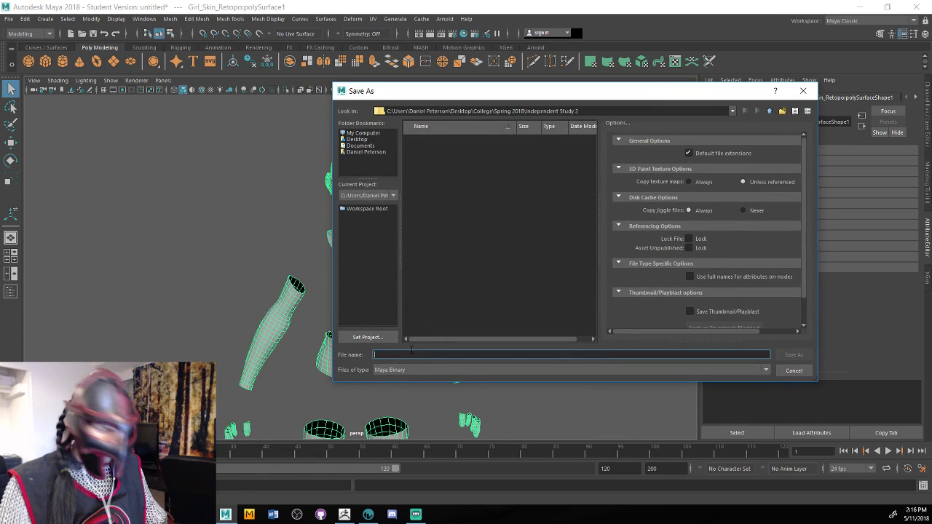
pyautogui.write('Girl')
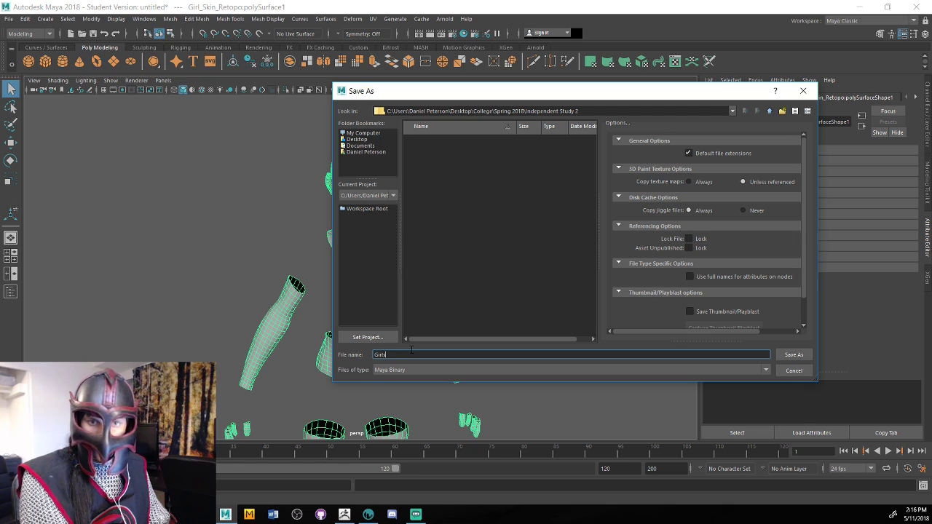
pyautogui.press('Return')
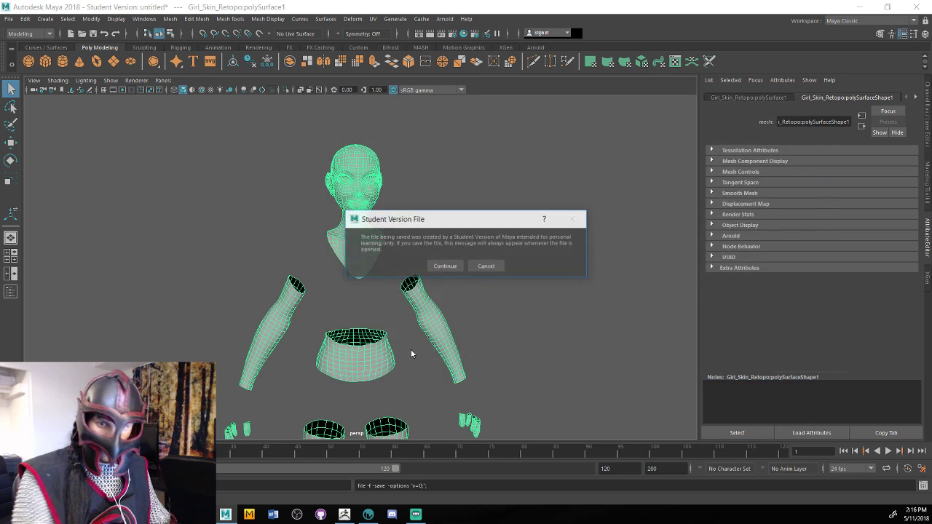
pyautogui.click(443, 265)
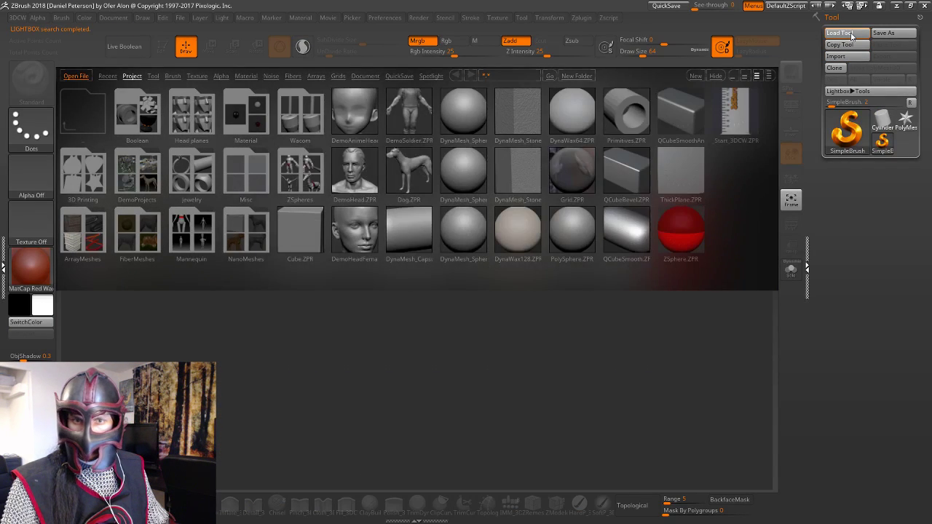
# In ZBrush, load the Girl 2 tool from the Independent Study 2 folder
pyautogui.click(839, 32)
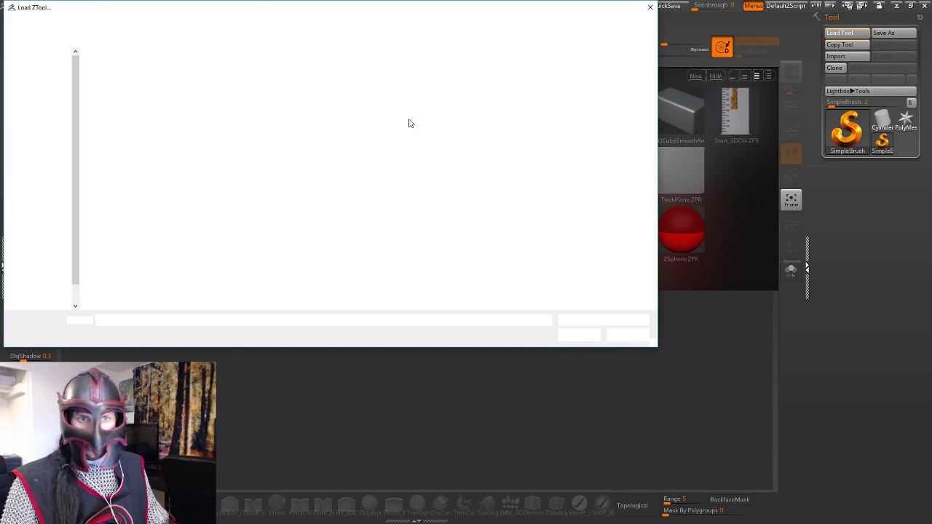
pyautogui.rightClick(169, 290)
pyautogui.click(50, 142)
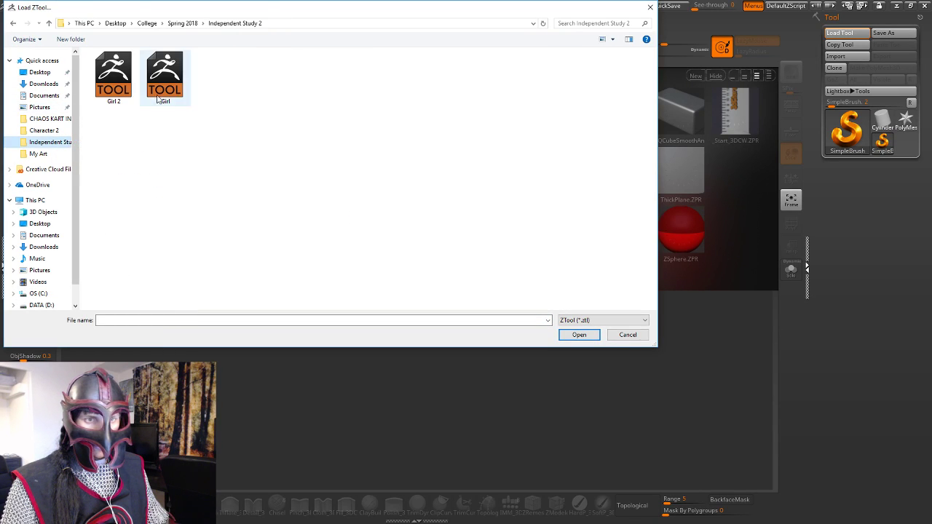
pyautogui.click(113, 77)
pyautogui.click(574, 336)
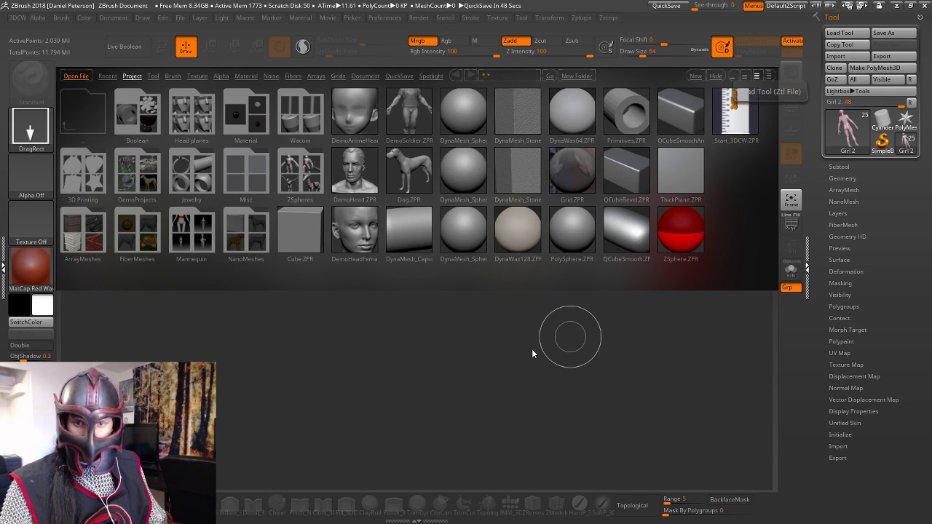
# Place the Girl 2 sculpt on the canvas, enter Edit mode, and close the content browser covering the view
pyautogui.moveTo(416, 339); pyautogui.dragTo(416, 416)
pyautogui.press('t')
pyautogui.moveTo(566, 339)
pyautogui.mouseDown()
pyautogui.moveTo(460, 338)
pyautogui.moveTo(531, 386)
pyautogui.moveTo(522, 351)
pyautogui.moveTo(528, 364)
pyautogui.moveTo(601, 336)
pyautogui.mouseUp()
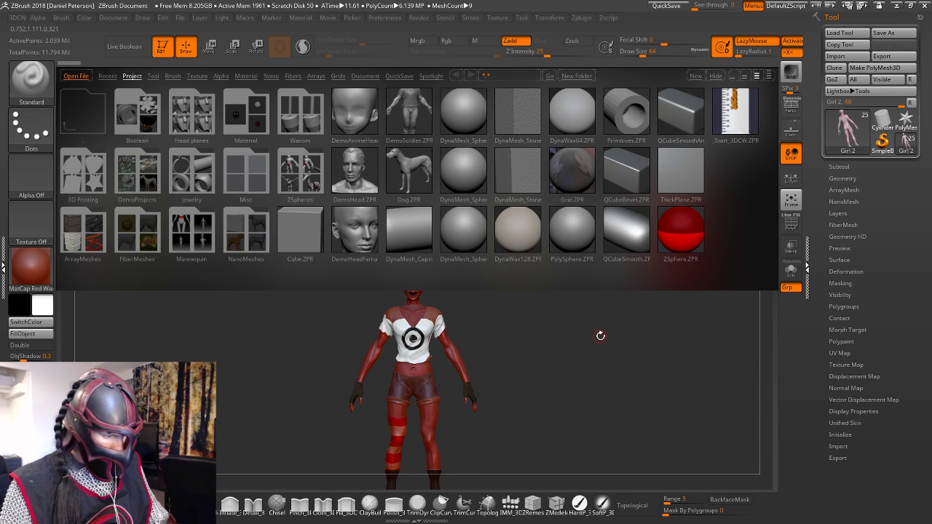
pyautogui.press(',')
pyautogui.keyDown('alt'); pyautogui.moveTo(523, 311); pyautogui.dragTo(619, 366); pyautogui.keyUp('alt')
pyautogui.keyDown('alt'); pyautogui.moveTo(605, 306); pyautogui.dragTo(728, 248); pyautogui.keyUp('alt')
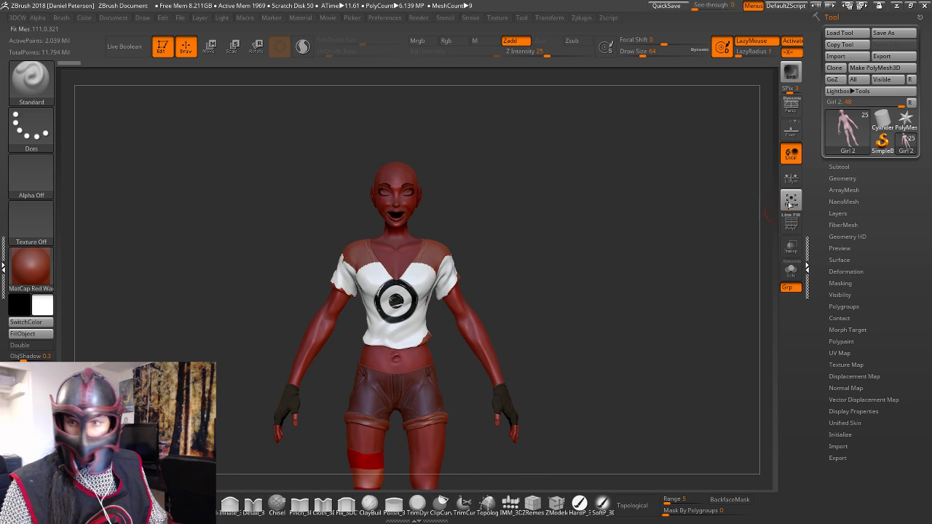
# Open the subtool list and show the ponytail hair subtool Girl 3_5
pyautogui.click(839, 167)
pyautogui.moveTo(850, 186)
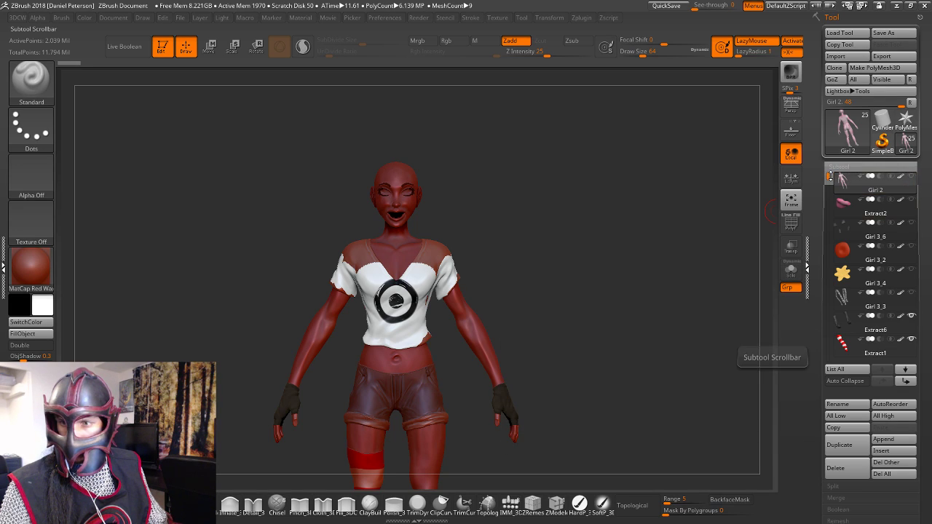
pyautogui.moveTo(830, 174); pyautogui.dragTo(827, 225)
pyautogui.moveTo(847, 212)
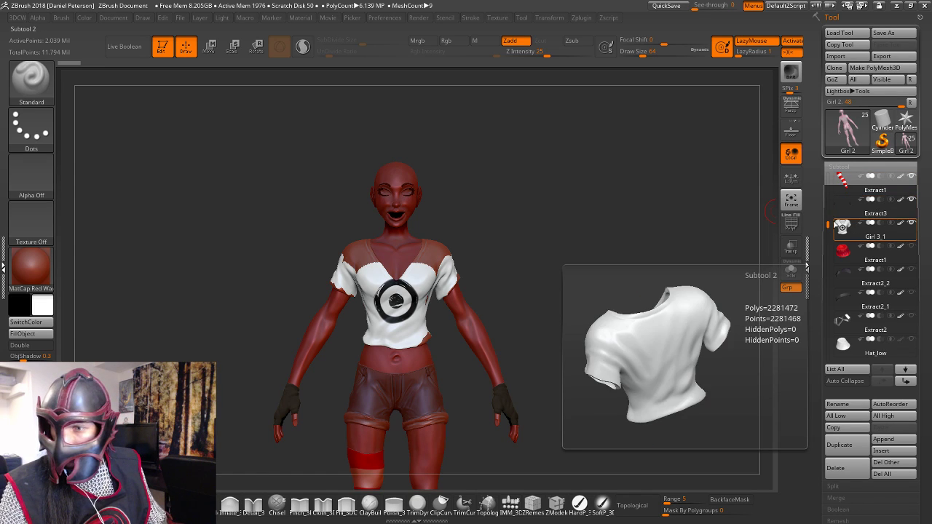
pyautogui.moveTo(827, 225); pyautogui.dragTo(827, 296)
pyautogui.moveTo(846, 254)
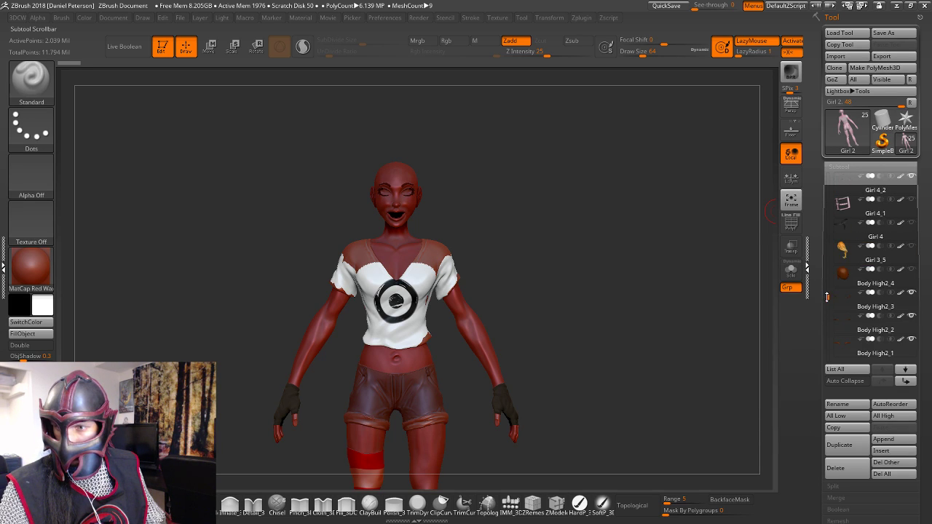
pyautogui.click(912, 248)
pyautogui.moveTo(619, 257)
pyautogui.mouseDown()
pyautogui.moveTo(560, 256)
pyautogui.moveTo(619, 257)
pyautogui.mouseUp()
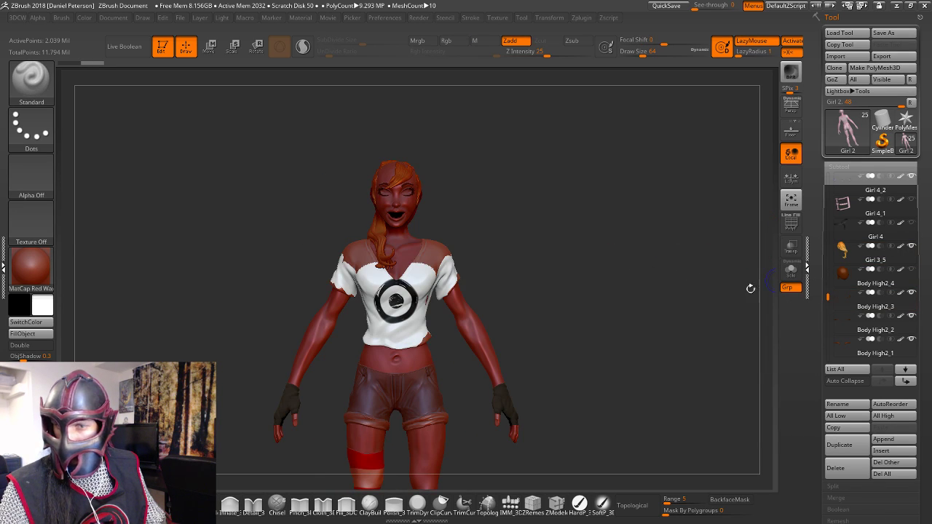
# Apply the SkinShade4 material to the character display
pyautogui.click(31, 267)
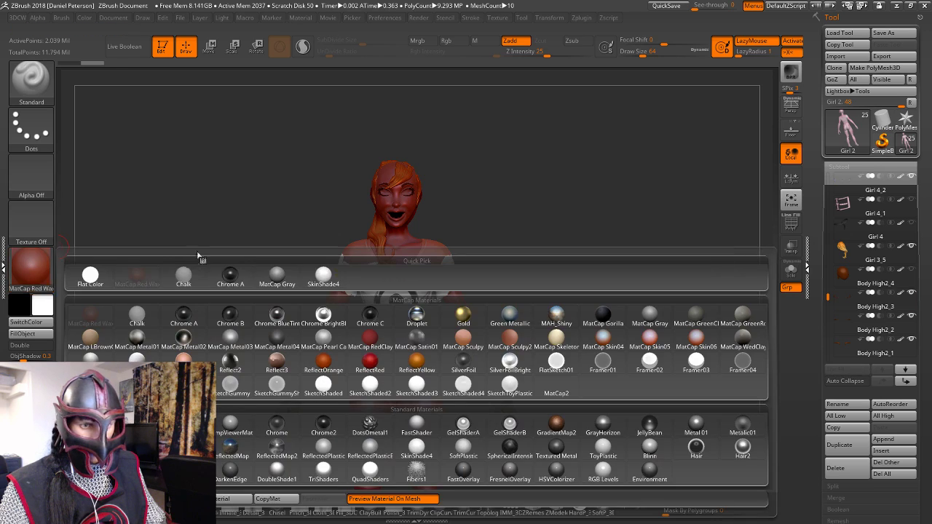
pyautogui.click(321, 280)
pyautogui.moveTo(562, 268); pyautogui.dragTo(588, 276)
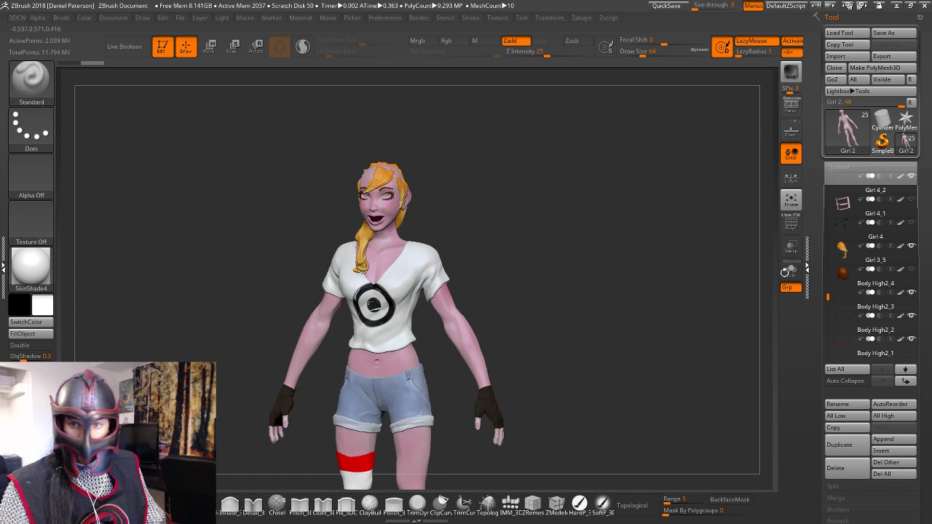
# Show the red hat subtool Extract1 and the goggles subtools Extract2_2, Extract2_1 and Extract2
pyautogui.moveTo(828, 306); pyautogui.dragTo(829, 209)
pyautogui.click(911, 292)
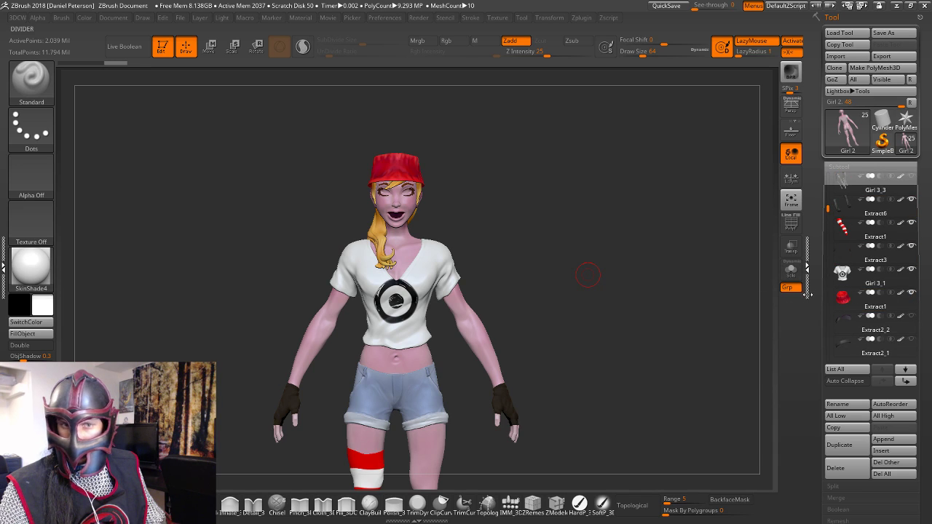
pyautogui.moveTo(915, 330)
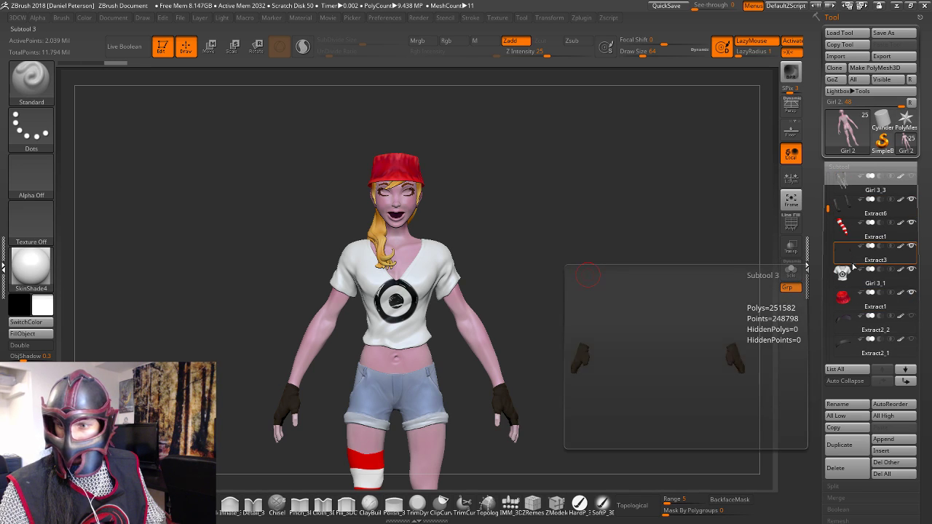
pyautogui.click(911, 317)
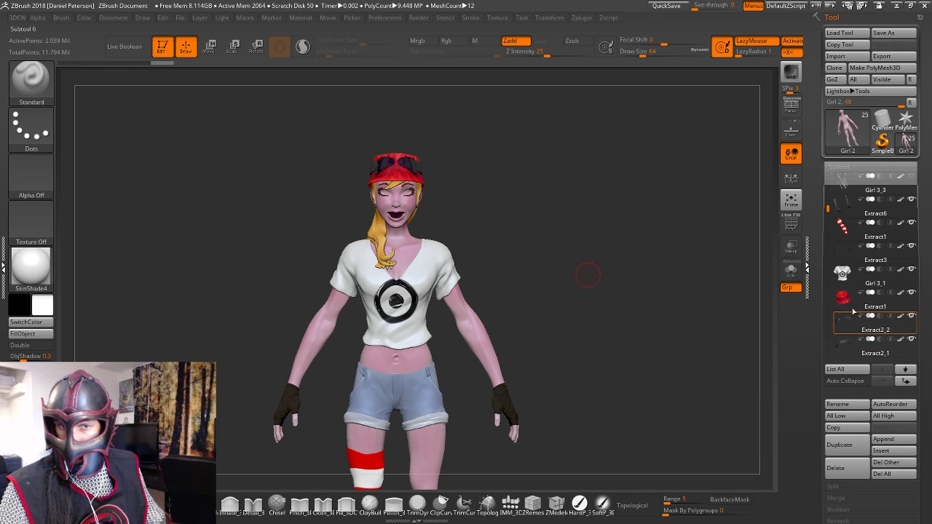
pyautogui.moveTo(828, 224); pyautogui.dragTo(828, 233)
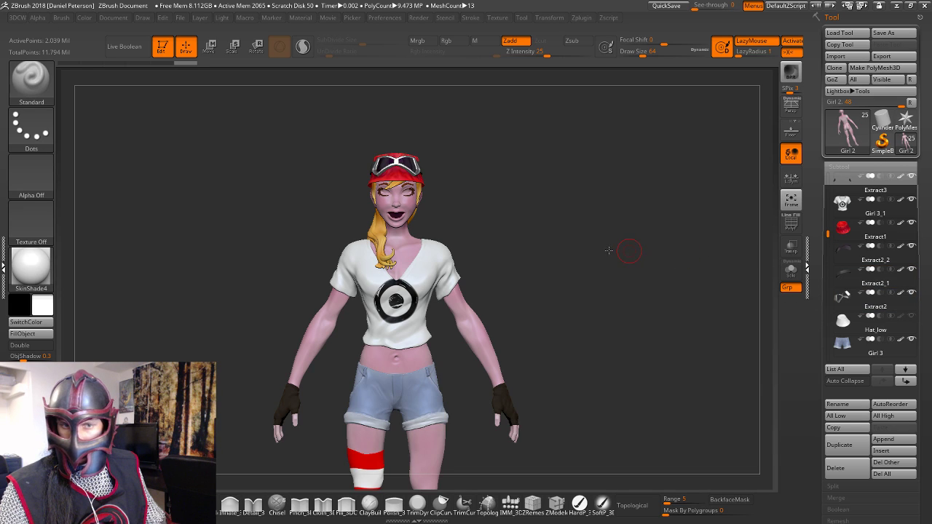
pyautogui.moveTo(609, 250); pyautogui.dragTo(620, 276)
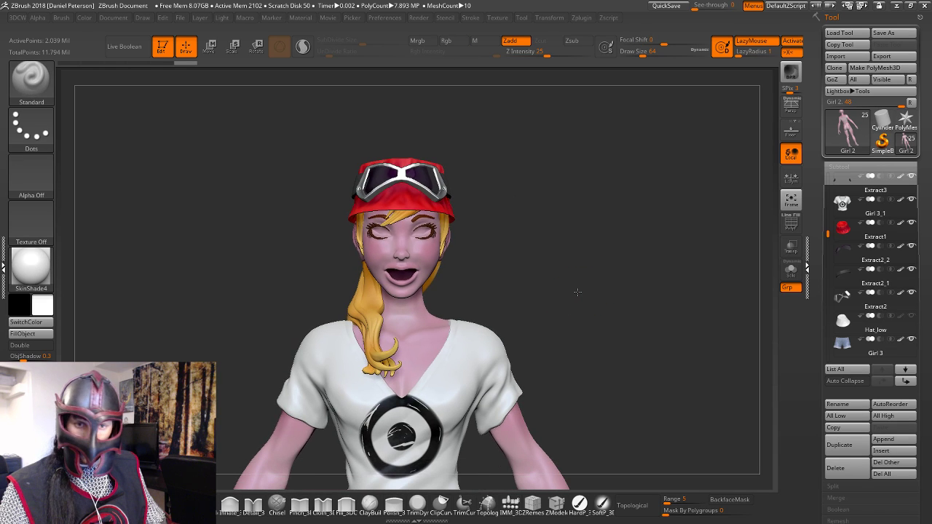
# Review the character's clothing and hide the red-and-white striped stocking subtool Extract1
pyautogui.keyDown('alt'); pyautogui.moveTo(564, 291); pyautogui.dragTo(654, 263); pyautogui.keyUp('alt')
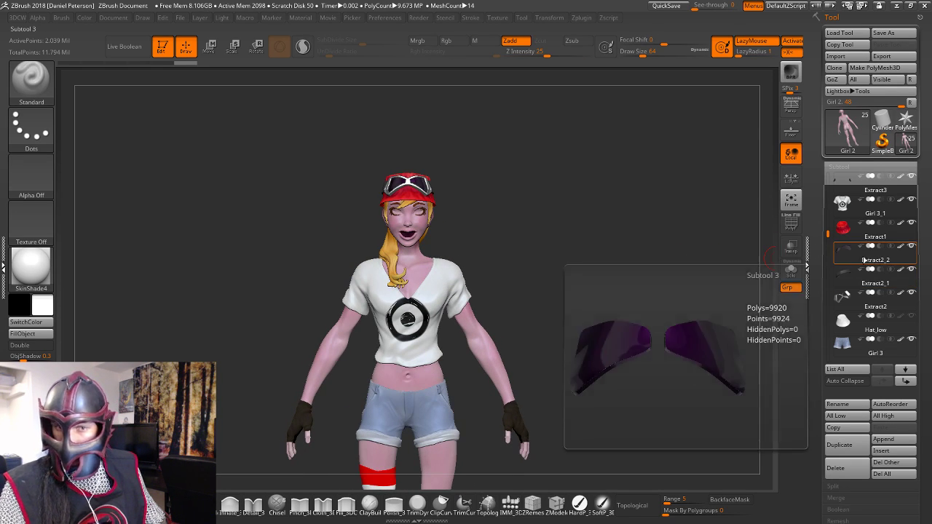
pyautogui.moveTo(884, 213)
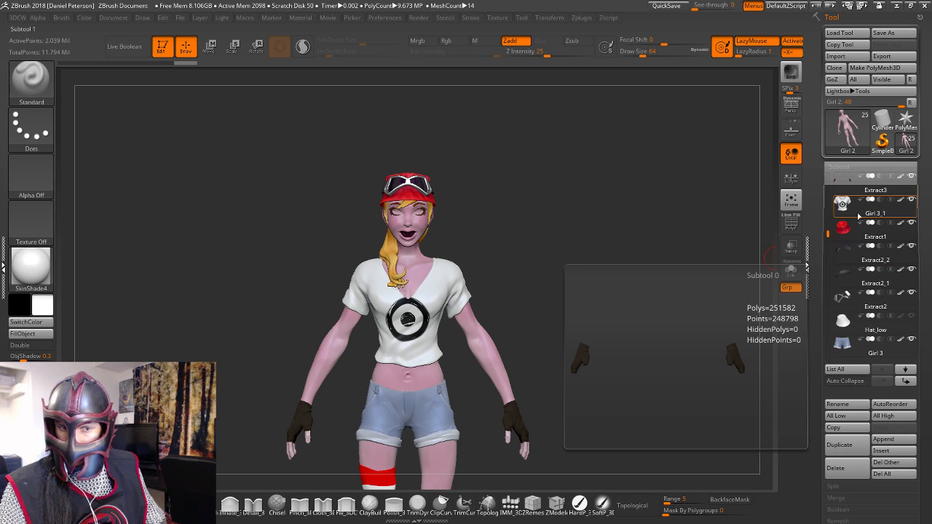
pyautogui.moveTo(658, 277)
pyautogui.keyDown('alt'); pyautogui.mouseDown()
pyautogui.moveTo(661, 260)
pyautogui.moveTo(678, 257)
pyautogui.moveTo(624, 265)
pyautogui.moveTo(664, 265)
pyautogui.mouseUp(); pyautogui.keyUp('alt')
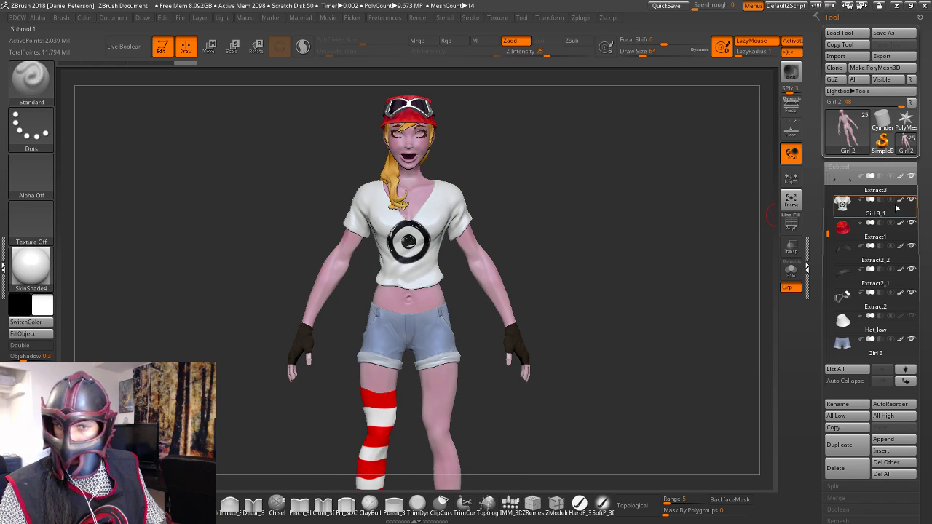
pyautogui.click(866, 228)
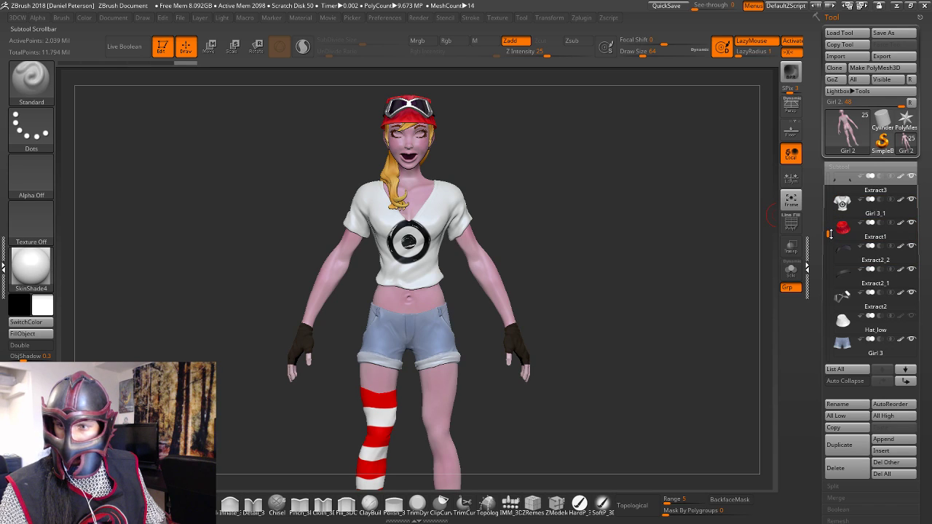
pyautogui.moveTo(830, 233); pyautogui.dragTo(828, 222)
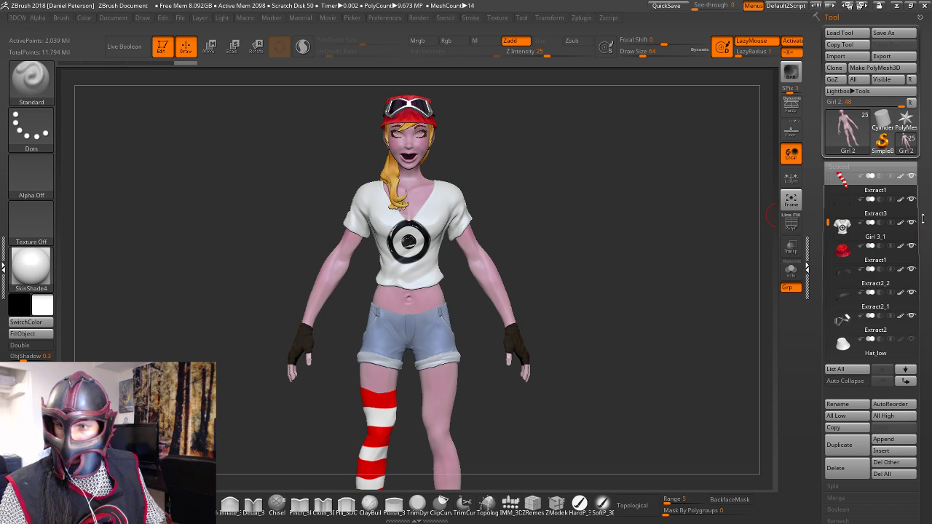
pyautogui.click(912, 178)
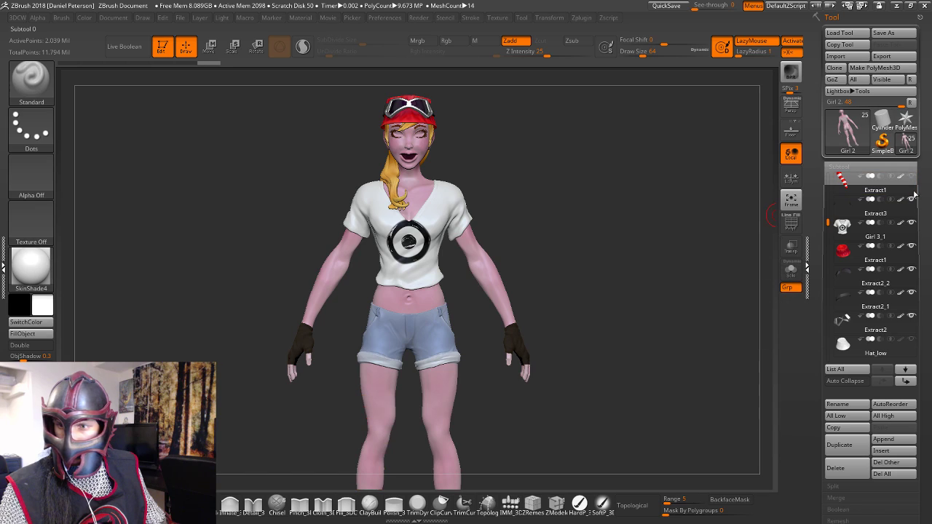
# Hide the facial detail subtools Body High2_1, Body High2_2 and Body High2_3, keeping Body High2_4 hidden as well
pyautogui.moveTo(826, 226); pyautogui.dragTo(827, 305)
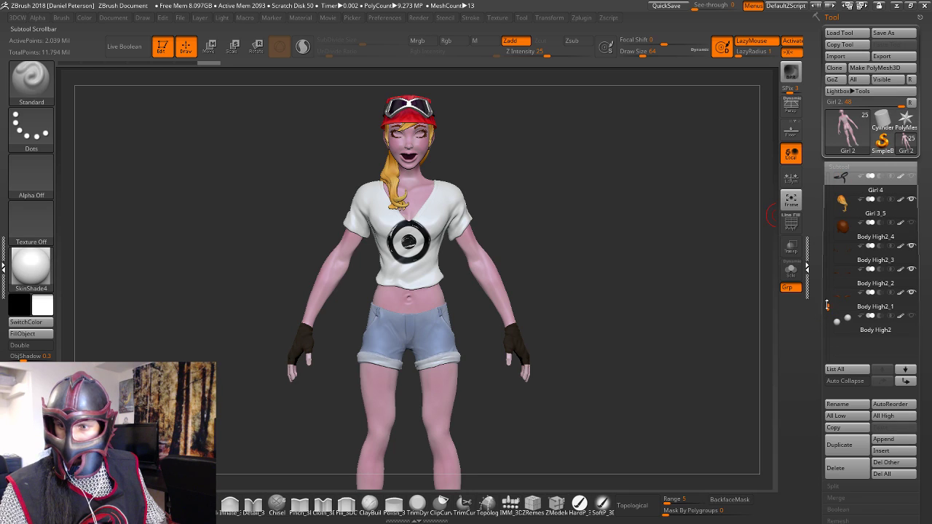
pyautogui.click(910, 293)
pyautogui.click(910, 270)
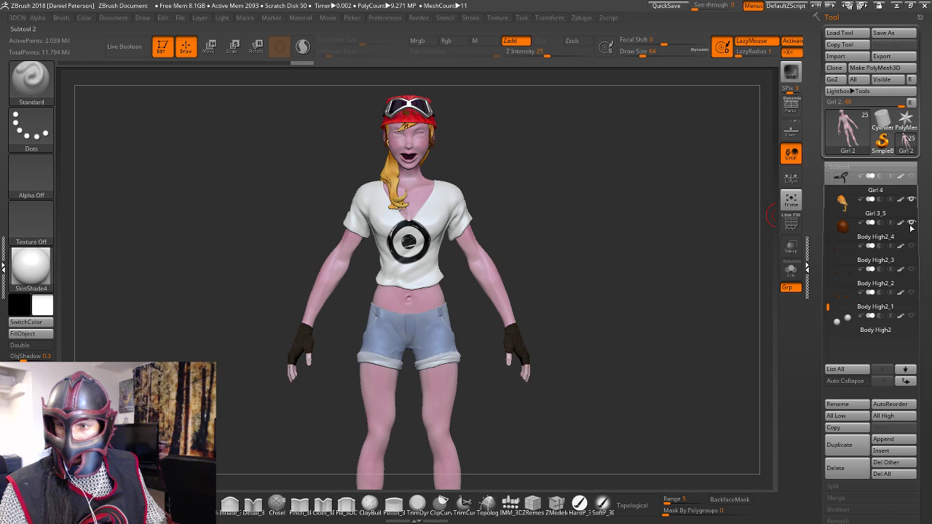
pyautogui.click(910, 223)
# Make the goggles frame subtool Extract2 active and examine the clothing and accessories from the front and side
pyautogui.moveTo(821, 307); pyautogui.dragTo(824, 270)
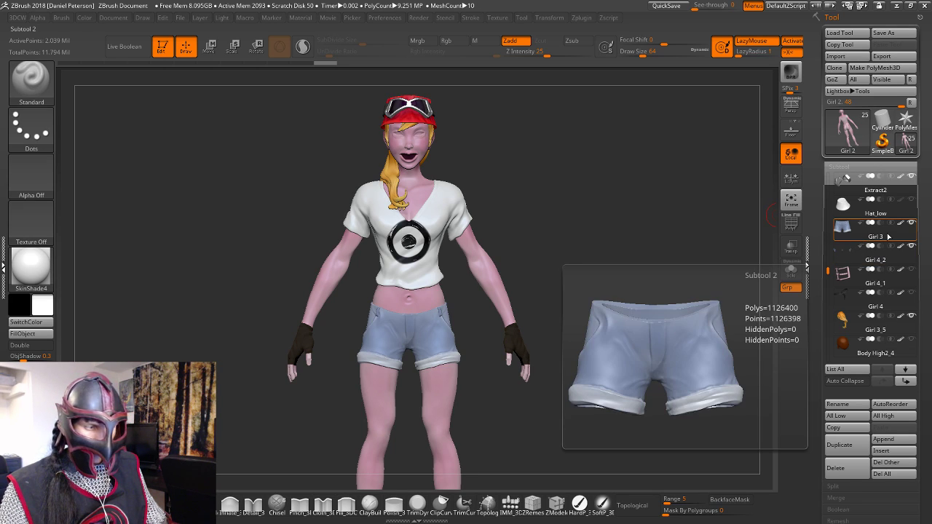
pyautogui.moveTo(828, 269); pyautogui.dragTo(829, 252)
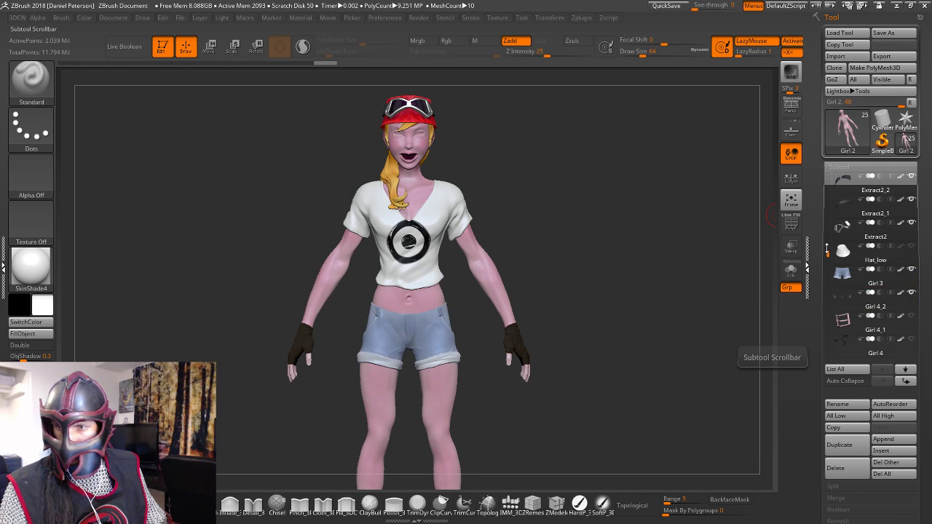
pyautogui.moveTo(828, 252); pyautogui.dragTo(827, 247)
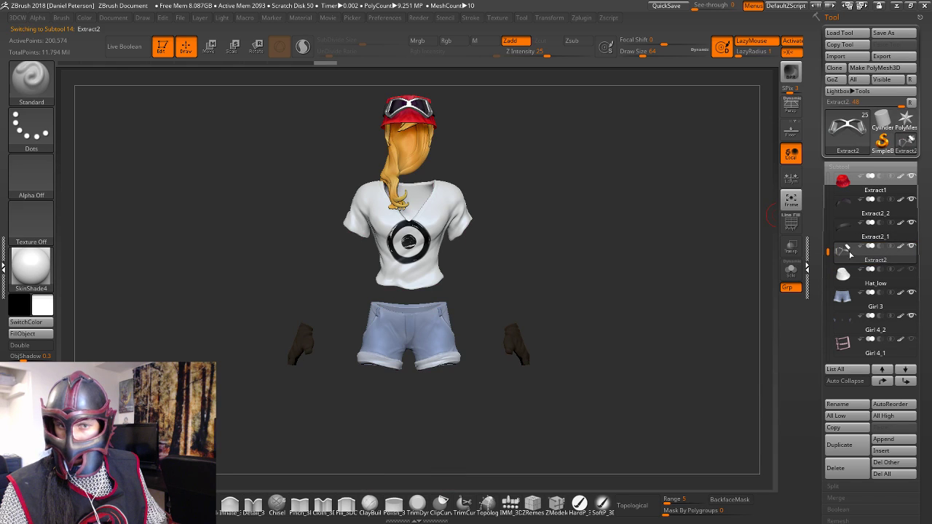
pyautogui.moveTo(623, 272)
pyautogui.mouseDown()
pyautogui.moveTo(562, 270)
pyautogui.moveTo(605, 275)
pyautogui.moveTo(517, 284)
pyautogui.moveTo(634, 272)
pyautogui.moveTo(569, 311)
pyautogui.moveTo(591, 324)
pyautogui.moveTo(524, 311)
pyautogui.moveTo(596, 307)
pyautogui.moveTo(529, 312)
pyautogui.moveTo(582, 316)
pyautogui.moveTo(568, 304)
pyautogui.moveTo(626, 313)
pyautogui.moveTo(597, 285)
pyautogui.moveTo(532, 287)
pyautogui.moveTo(648, 293)
pyautogui.moveTo(635, 282)
pyautogui.mouseUp()
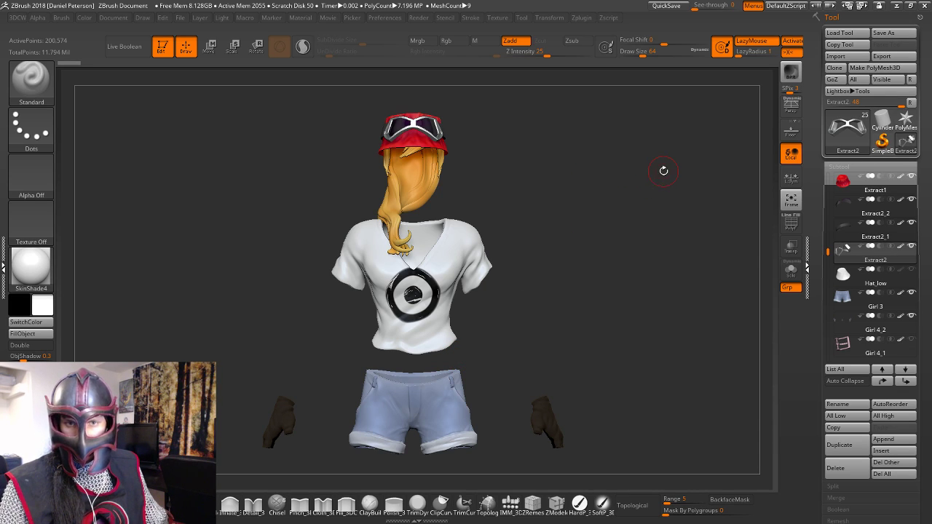
pyautogui.moveTo(600, 187); pyautogui.dragTo(615, 214)
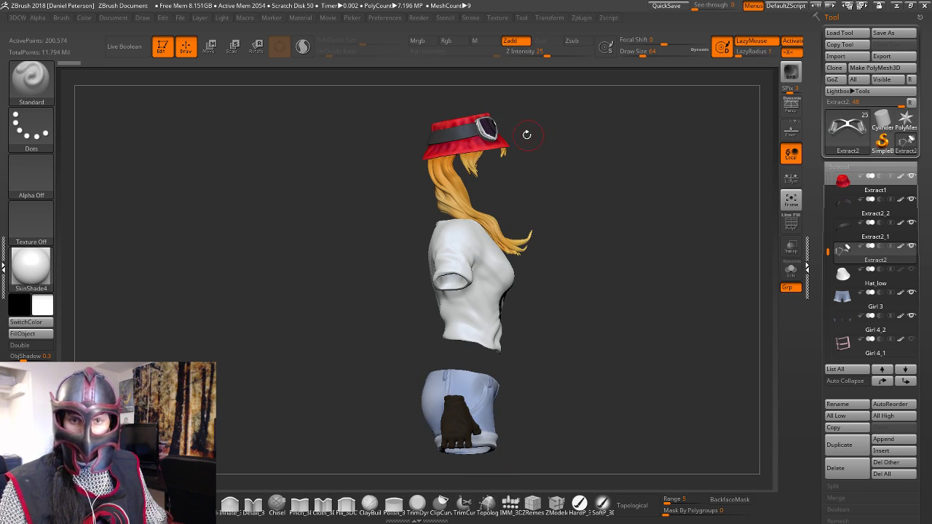
pyautogui.moveTo(584, 157); pyautogui.dragTo(505, 189)
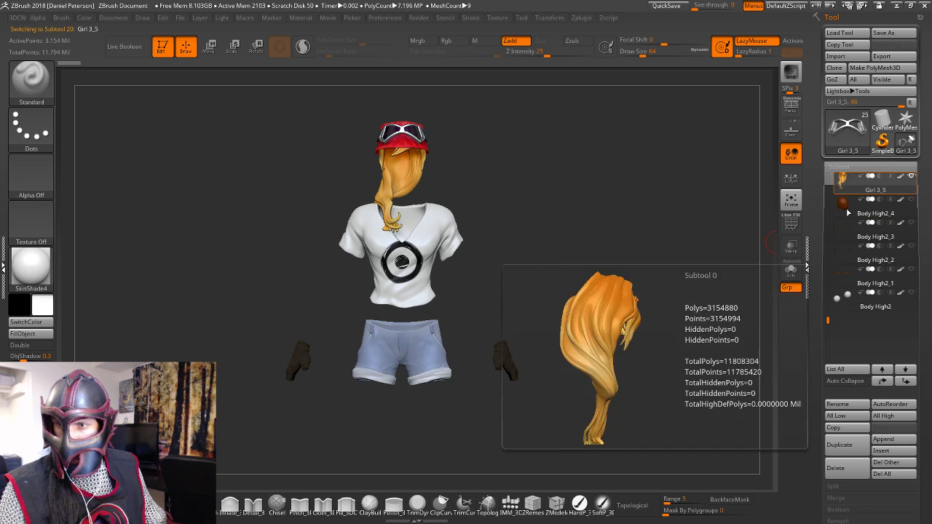
# Examine the hair subtool Girl 3_5 on its own in Solo mode and return to the full set of visible subtools
pyautogui.click(791, 270)
pyautogui.moveTo(675, 260)
pyautogui.mouseDown()
pyautogui.moveTo(621, 260)
pyautogui.moveTo(660, 260)
pyautogui.mouseUp()
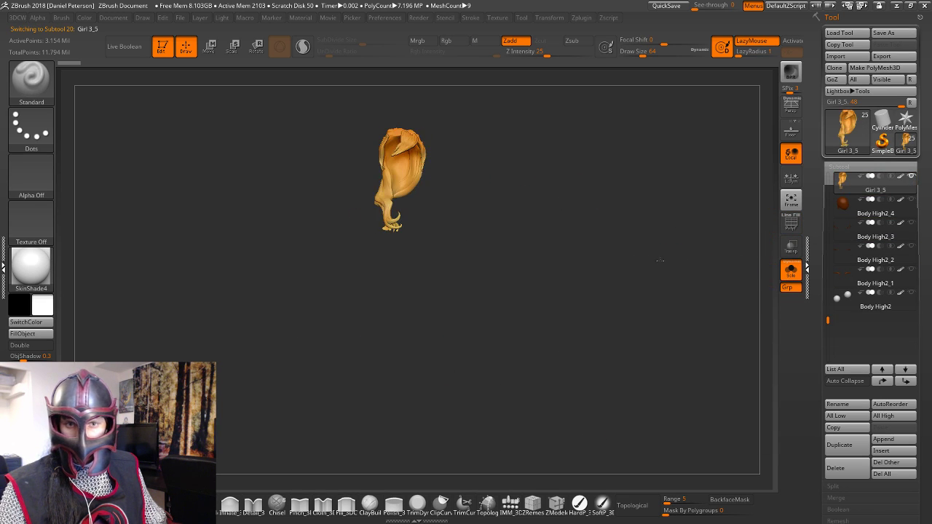
pyautogui.click(797, 269)
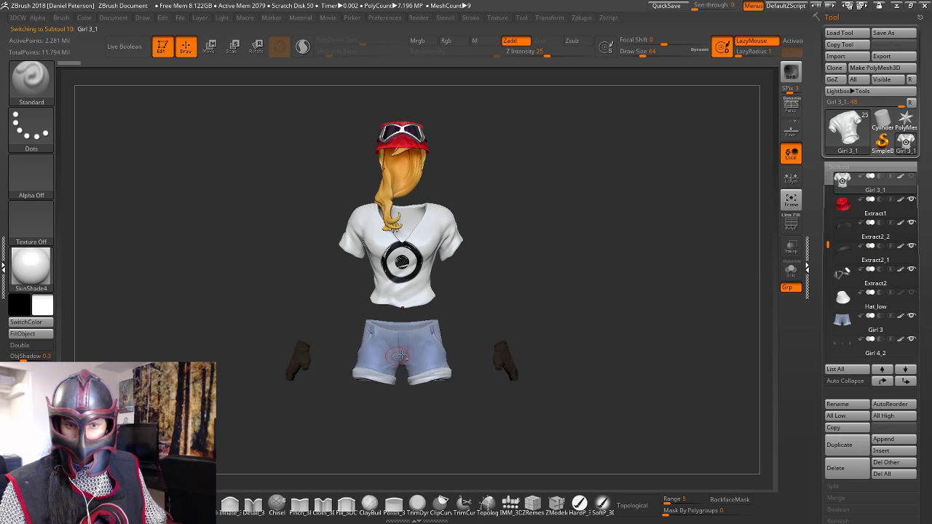
# Hide the T-shirt subtool Girl 3_1 and make the shorts subtool Girl 3 active
pyautogui.keyDown('alt'); pyautogui.click(423, 352); pyautogui.keyUp('alt')
pyautogui.moveTo(523, 309); pyautogui.dragTo(774, 228)
pyautogui.moveTo(828, 291); pyautogui.dragTo(825, 168)
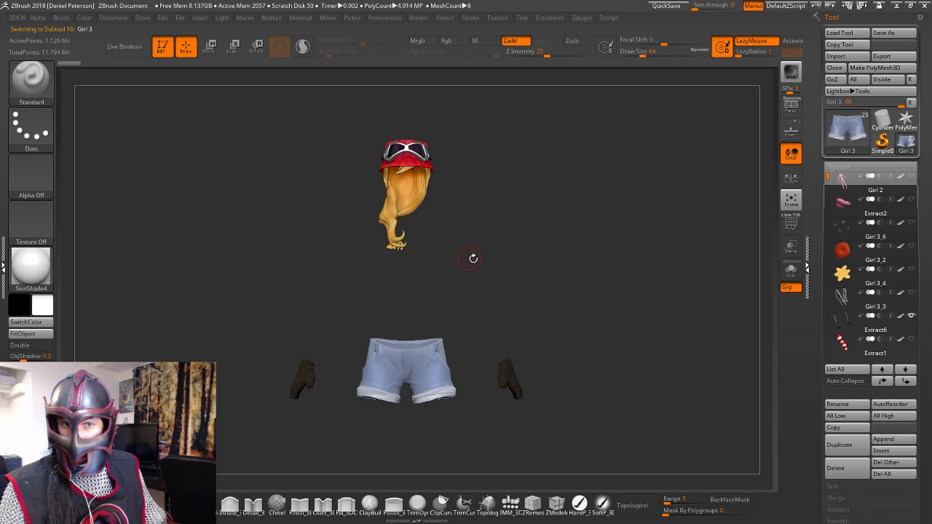
pyautogui.moveTo(473, 258); pyautogui.dragTo(568, 248)
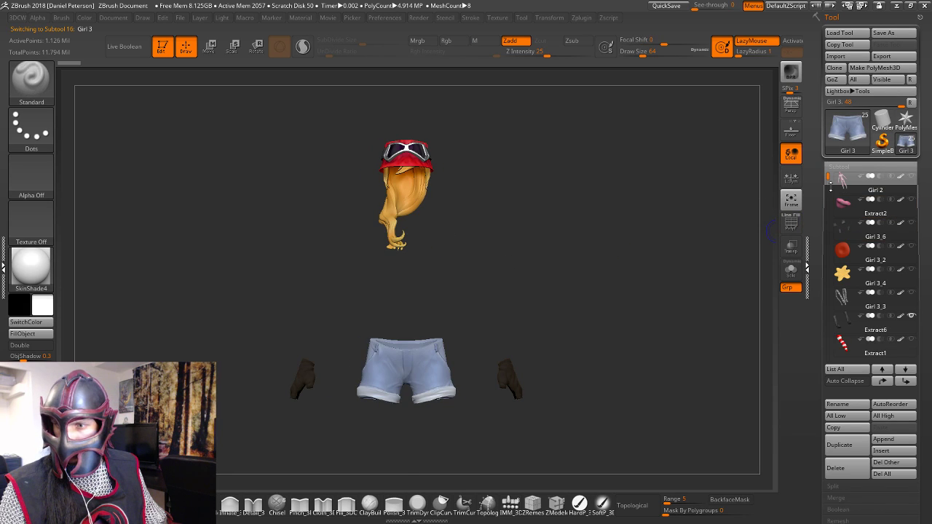
pyautogui.moveTo(828, 182); pyautogui.dragTo(825, 224)
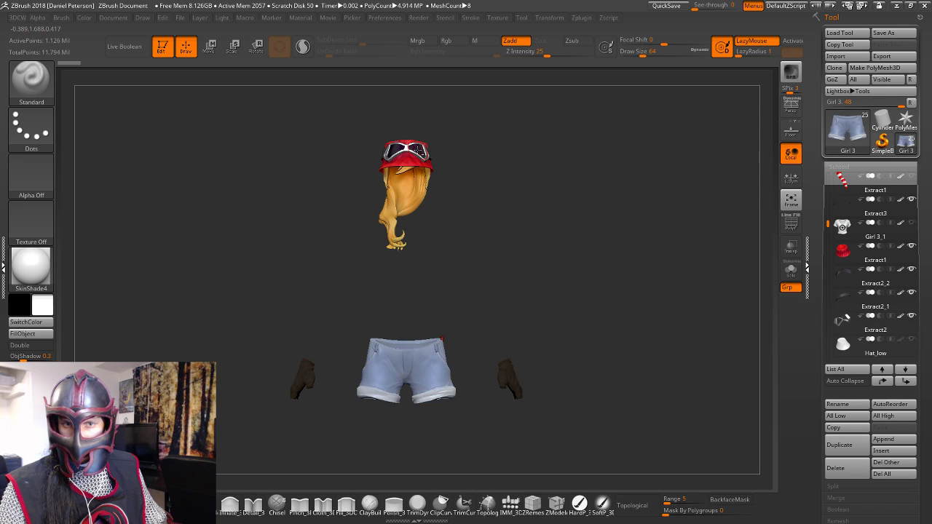
# Hide the goggles lens subtool Extract2_2 and make the goggles strap subtool Extract2_1 active
pyautogui.keyDown('alt'); pyautogui.click(639, 185); pyautogui.keyUp('alt')
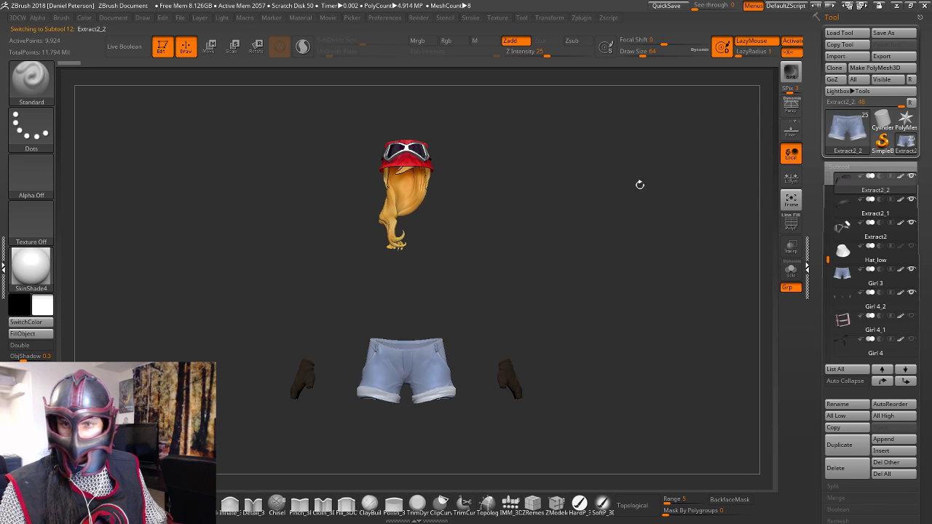
pyautogui.click(911, 177)
pyautogui.click(840, 209)
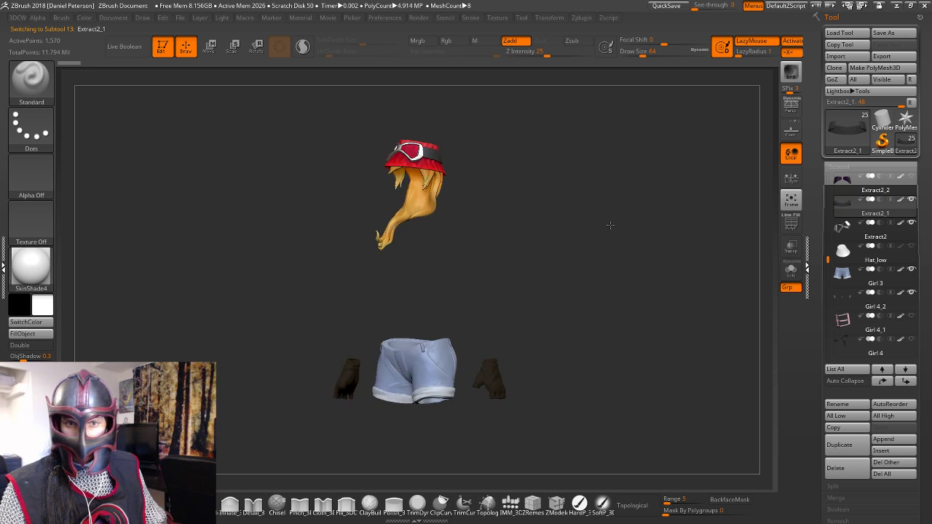
pyautogui.keyDown('alt'); pyautogui.moveTo(497, 256); pyautogui.dragTo(576, 230); pyautogui.keyUp('alt')
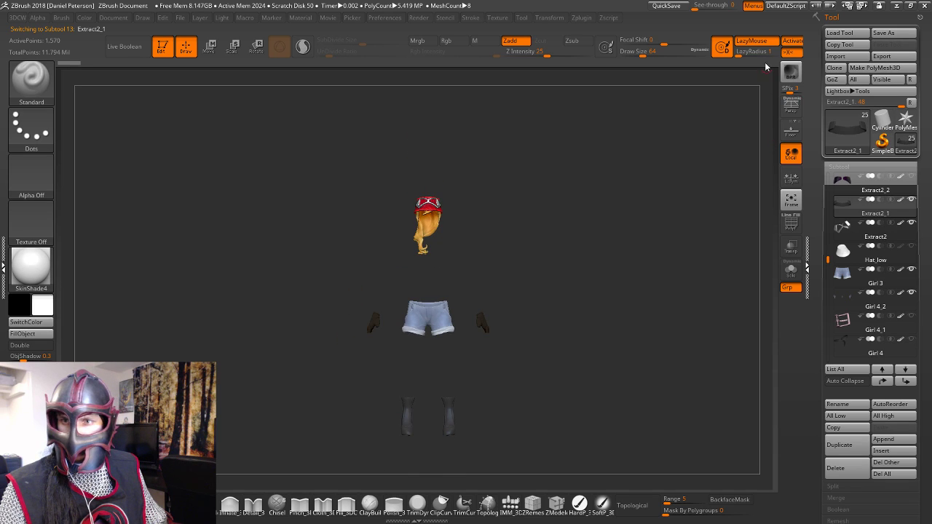
# Make the low-poly hat subtool Hat_low active and move it down the subtool order to below Girl 4_2
pyautogui.keyDown('alt'); pyautogui.moveTo(615, 174); pyautogui.dragTo(659, 175); pyautogui.keyUp('alt')
pyautogui.keyDown('alt'); pyautogui.moveTo(634, 221); pyautogui.dragTo(642, 200); pyautogui.keyUp('alt')
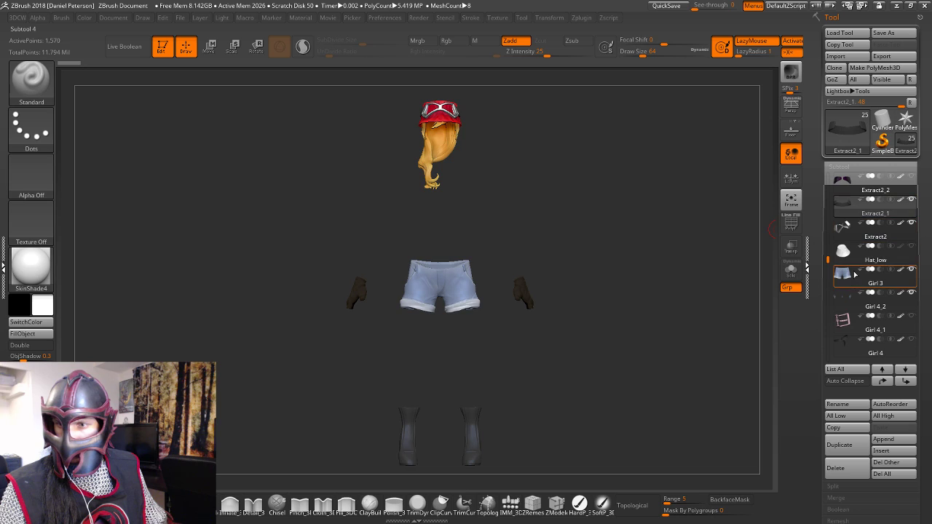
pyautogui.moveTo(841, 234)
pyautogui.click(842, 251)
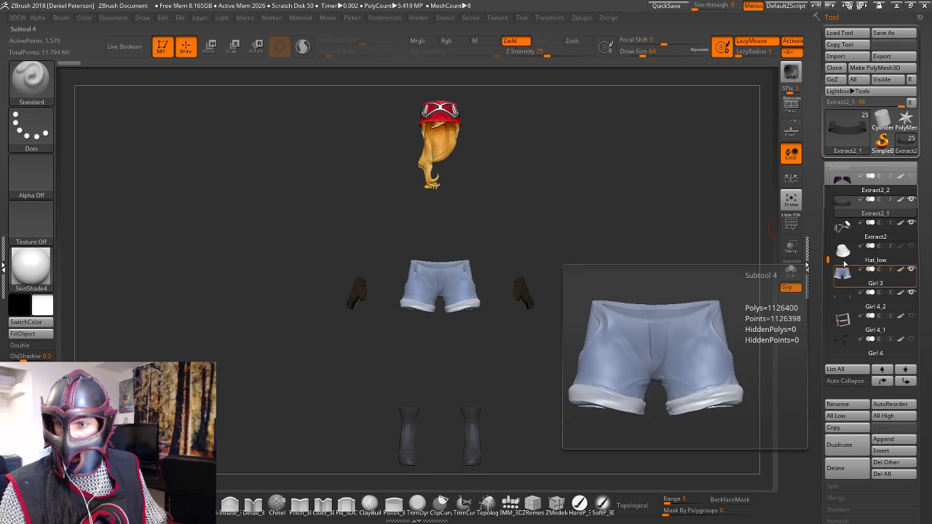
pyautogui.click(905, 382)
pyautogui.click(905, 382)
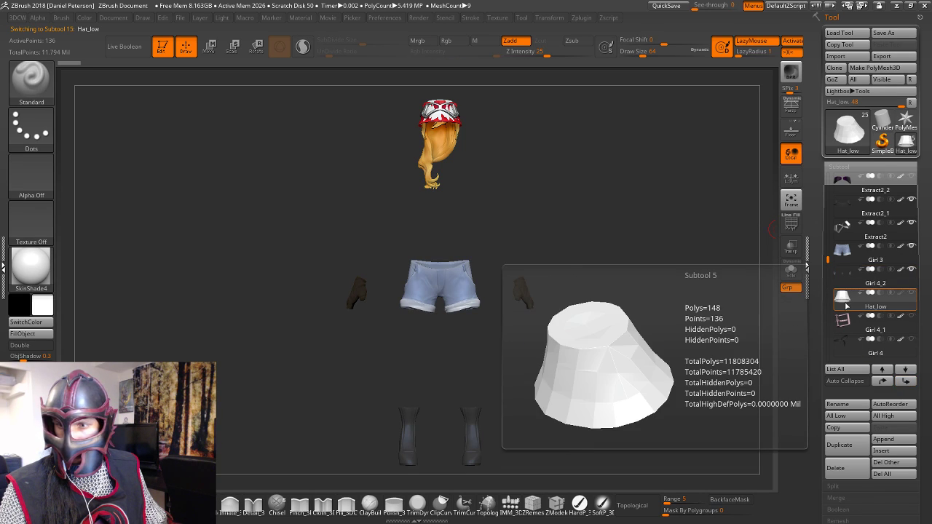
# Examine the low-poly hat Hat_low on its own in Solo mode and return to the full set of visible subtools
pyautogui.moveTo(843, 323)
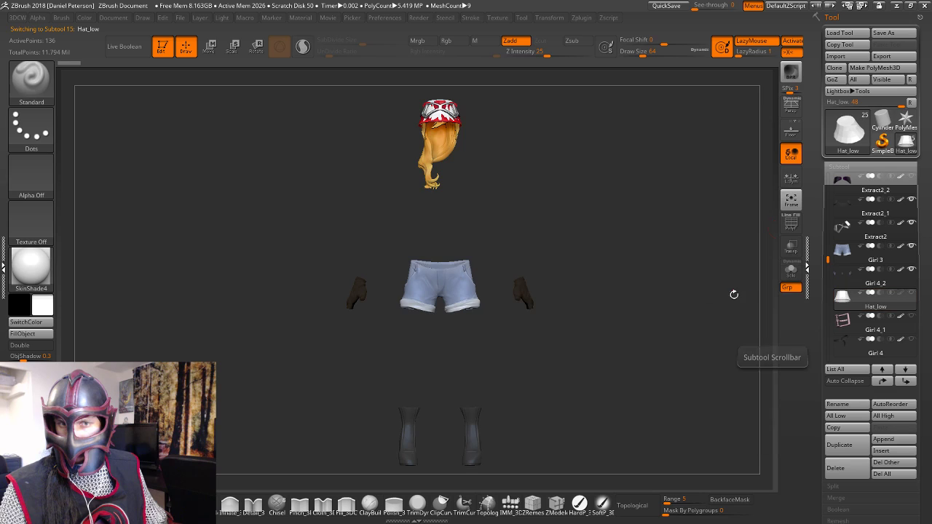
pyautogui.moveTo(732, 293); pyautogui.dragTo(703, 328)
pyautogui.click(792, 274)
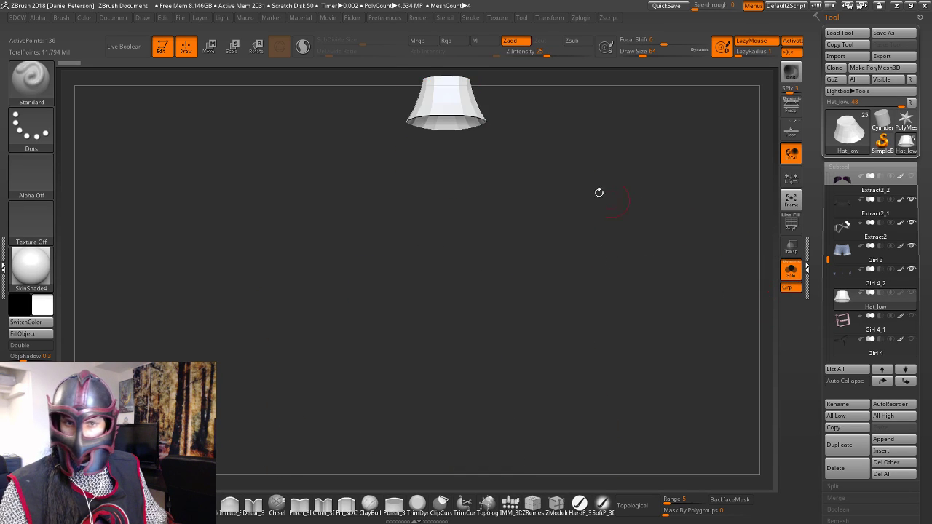
pyautogui.moveTo(597, 192)
pyautogui.keyDown('alt'); pyautogui.mouseDown()
pyautogui.moveTo(578, 270)
pyautogui.moveTo(583, 211)
pyautogui.moveTo(577, 249)
pyautogui.moveTo(562, 262)
pyautogui.moveTo(649, 255)
pyautogui.moveTo(611, 258)
pyautogui.moveTo(593, 244)
pyautogui.moveTo(623, 233)
pyautogui.moveTo(617, 374)
pyautogui.moveTo(670, 333)
pyautogui.moveTo(672, 308)
pyautogui.moveTo(559, 308)
pyautogui.moveTo(581, 74)
pyautogui.mouseUp(); pyautogui.keyUp('alt')
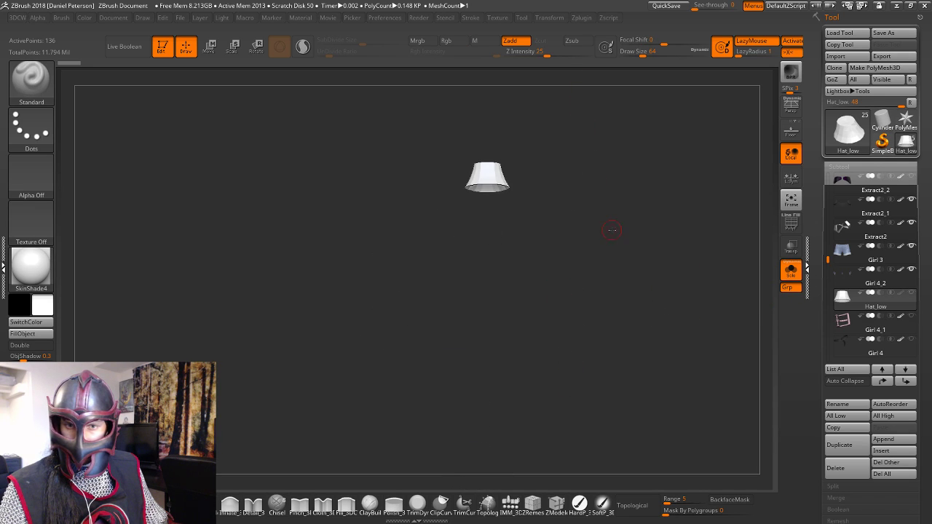
pyautogui.click(791, 270)
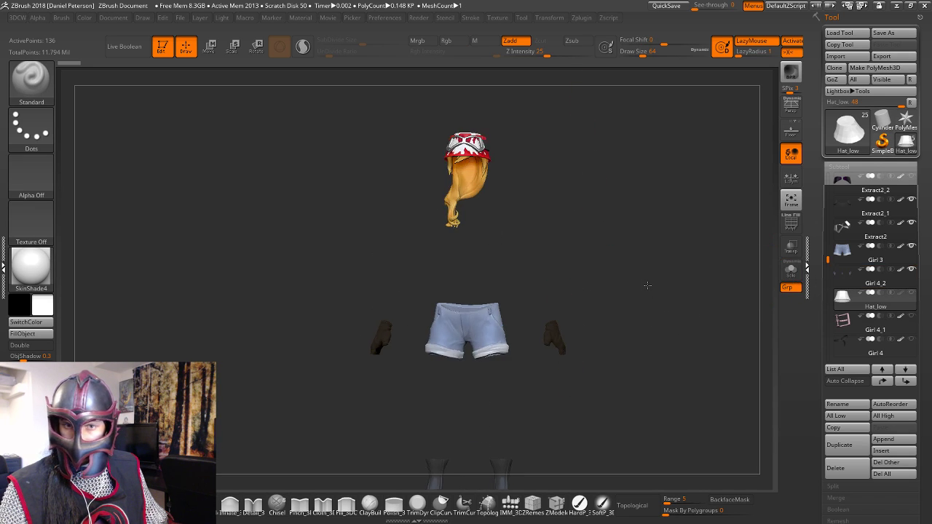
# Bring up the Move gizmo on Hat_low, check it against the red hat, and return to Draw mode
pyautogui.press('w')
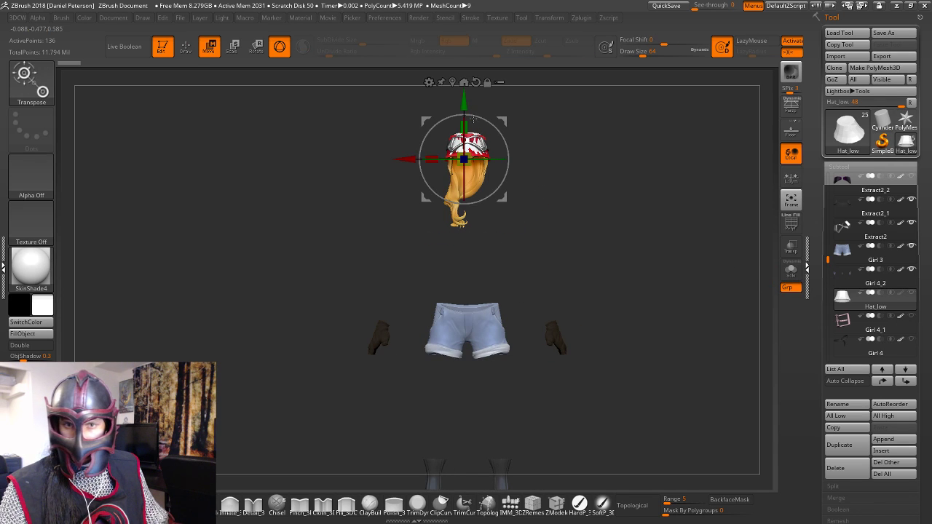
pyautogui.moveTo(473, 118); pyautogui.dragTo(666, 156)
pyautogui.keyDown('ctrl'); pyautogui.moveTo(666, 156); pyautogui.dragTo(728, 192, button='right'); pyautogui.keyUp('ctrl')
pyautogui.keyDown('alt'); pyautogui.moveTo(640, 239); pyautogui.dragTo(502, 318); pyautogui.keyUp('alt')
pyautogui.press('q')
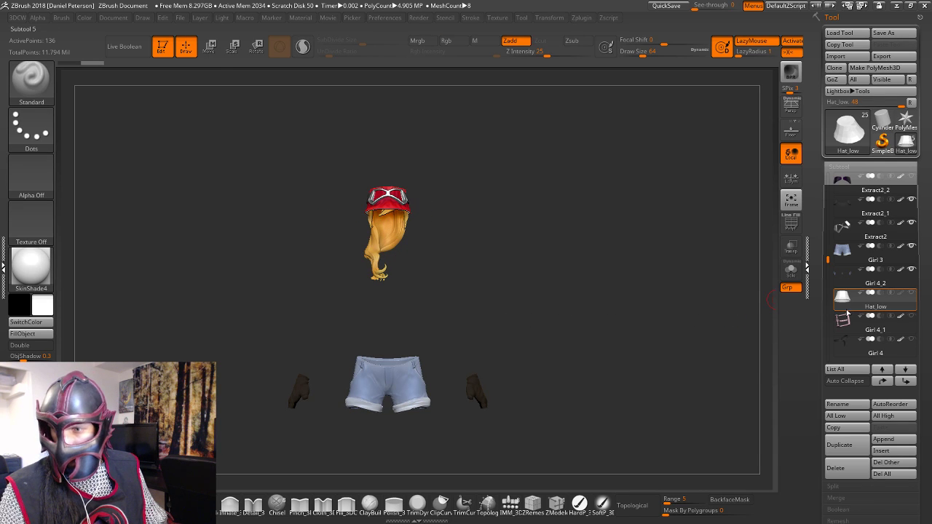
# Make the belt loops subtool Girl 4_2 active and examine it together with the shorts
pyautogui.click(848, 276)
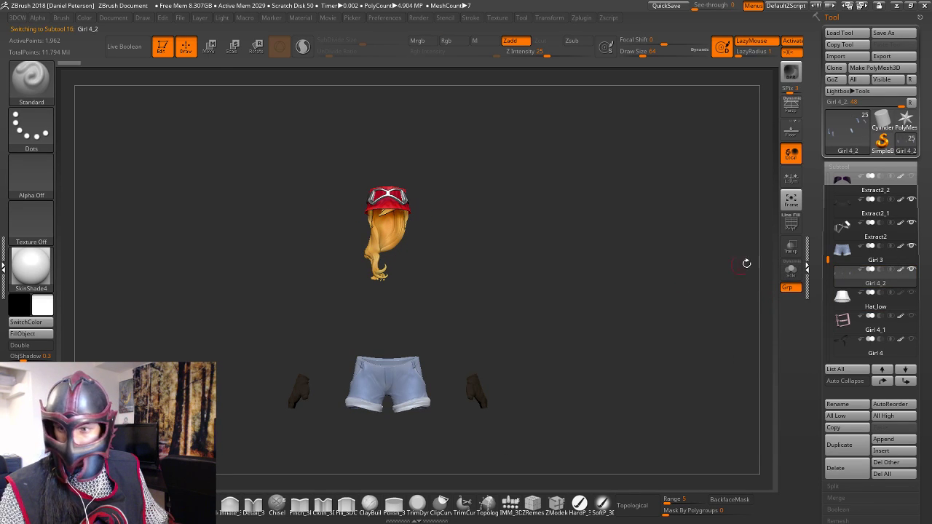
pyautogui.moveTo(846, 250)
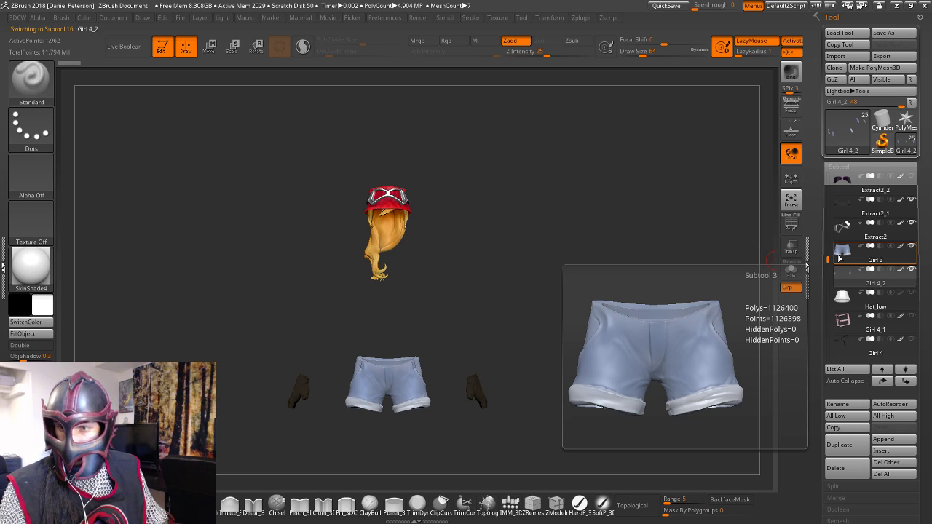
pyautogui.keyDown('alt'); pyautogui.moveTo(555, 351); pyautogui.dragTo(746, 231); pyautogui.keyUp('alt')
# Make the boots subtool Extract6 active and move it one place down, below the striped Extract1 subtool
pyautogui.moveTo(828, 259); pyautogui.dragTo(828, 202)
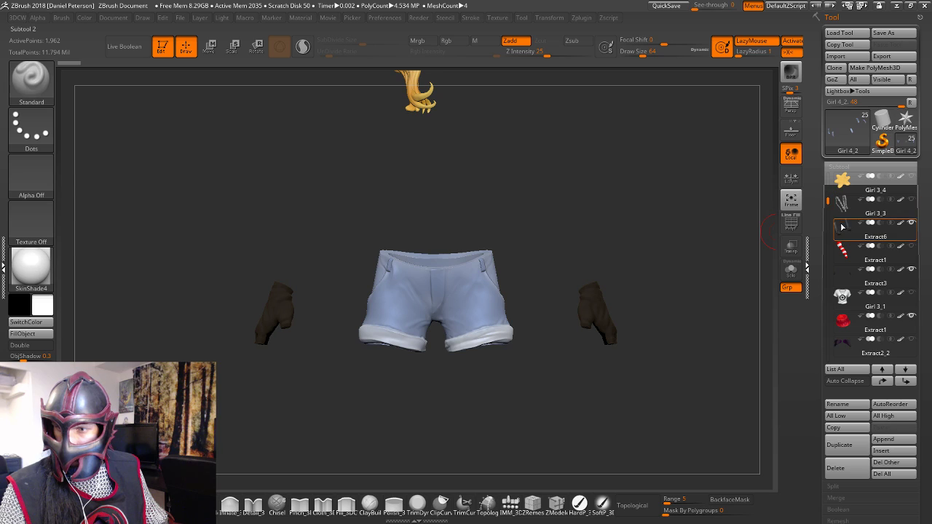
pyautogui.click(842, 227)
pyautogui.click(906, 381)
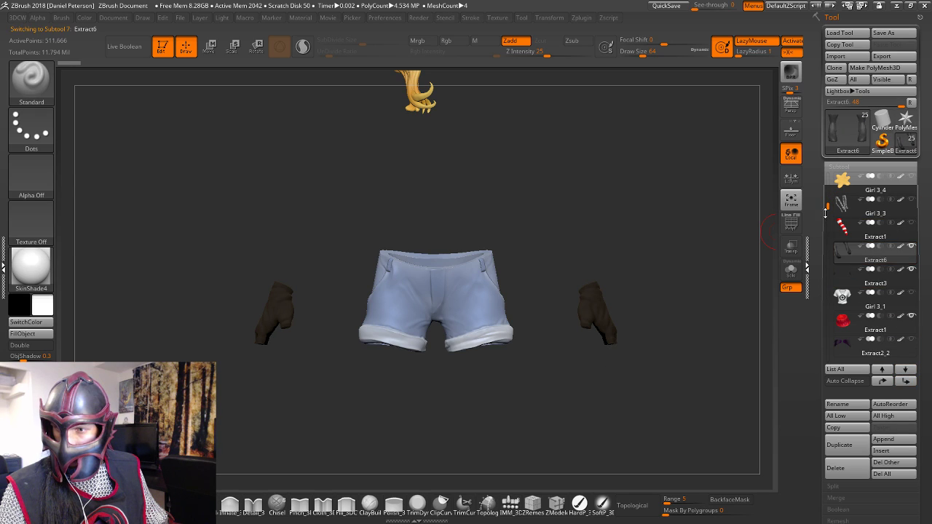
# Move the T-shirt subtool Girl 3_1 two places up, above Extract6, and make Extract6 active again
pyautogui.click(851, 304)
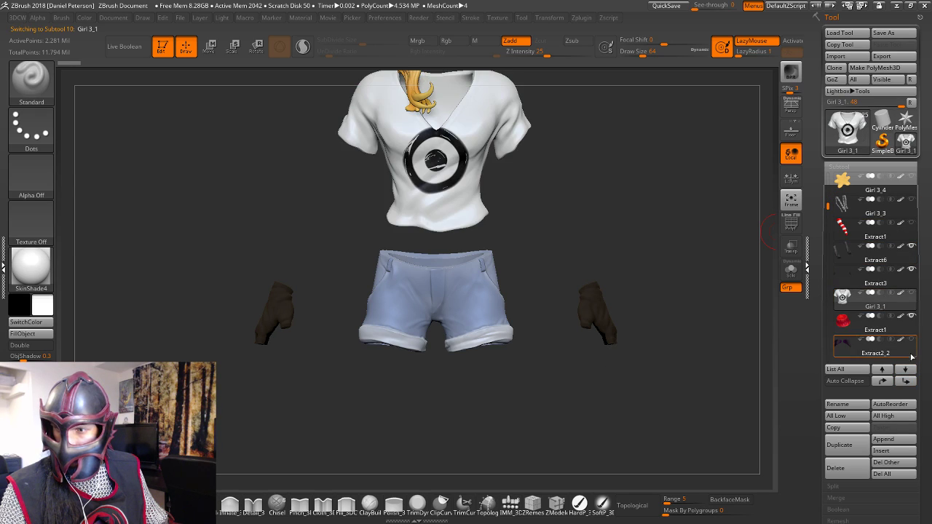
pyautogui.click(882, 382)
pyautogui.click(882, 382)
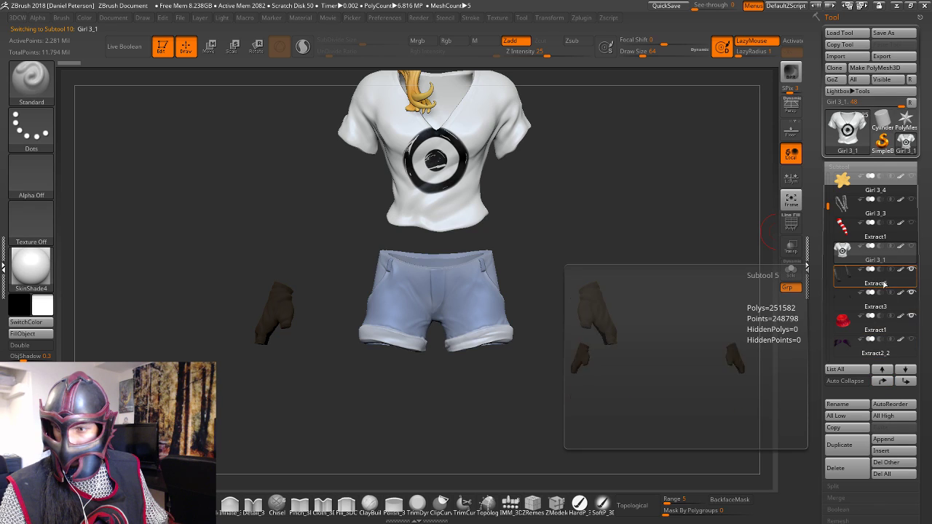
pyautogui.click(842, 278)
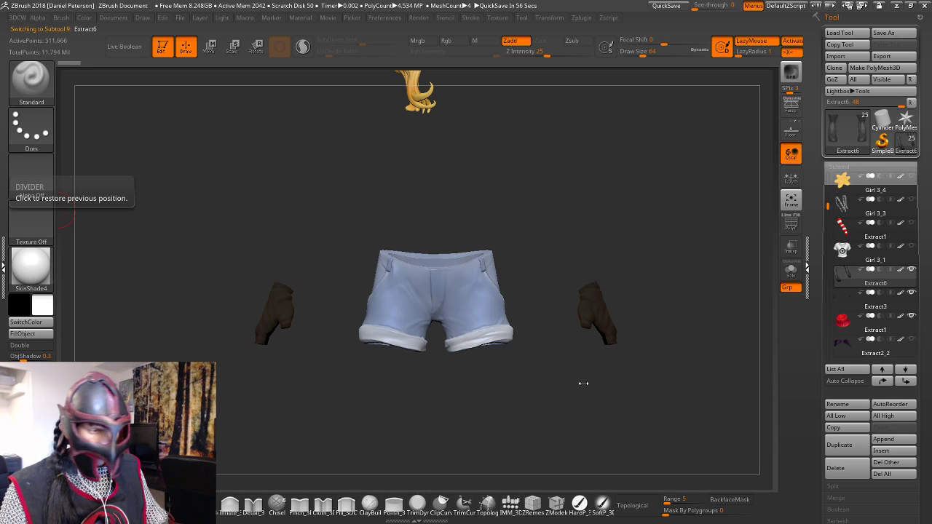
# Merge the belt loops subtool Girl 4_2 into the shorts subtool Girl 3 with MergeDown
pyautogui.moveTo(706, 338); pyautogui.dragTo(683, 350)
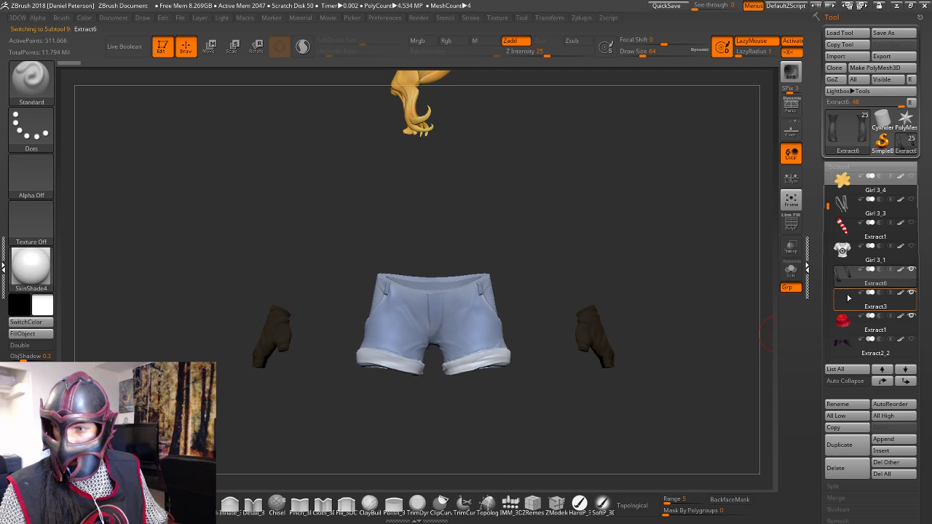
pyautogui.scroll(-3, 832, 223)
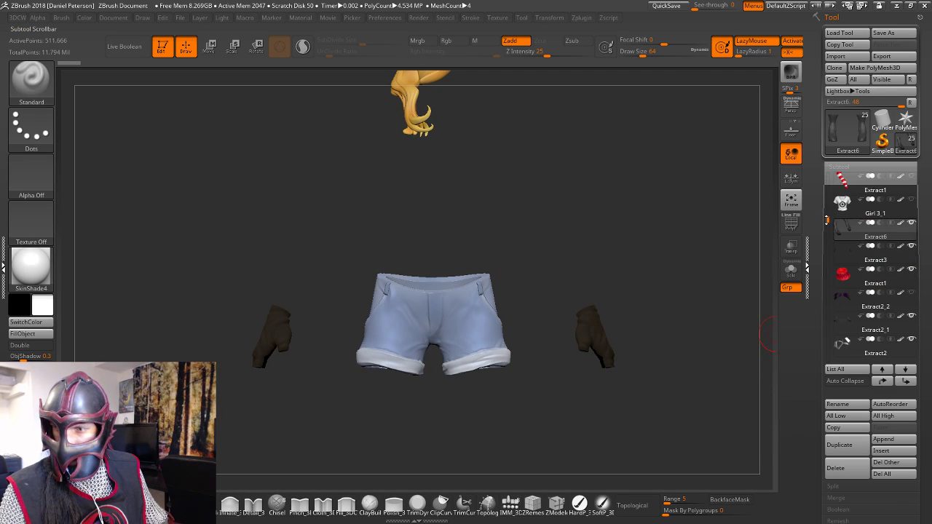
pyautogui.moveTo(826, 223)
pyautogui.mouseDown()
pyautogui.moveTo(819, 257)
pyautogui.moveTo(822, 249)
pyautogui.mouseUp()
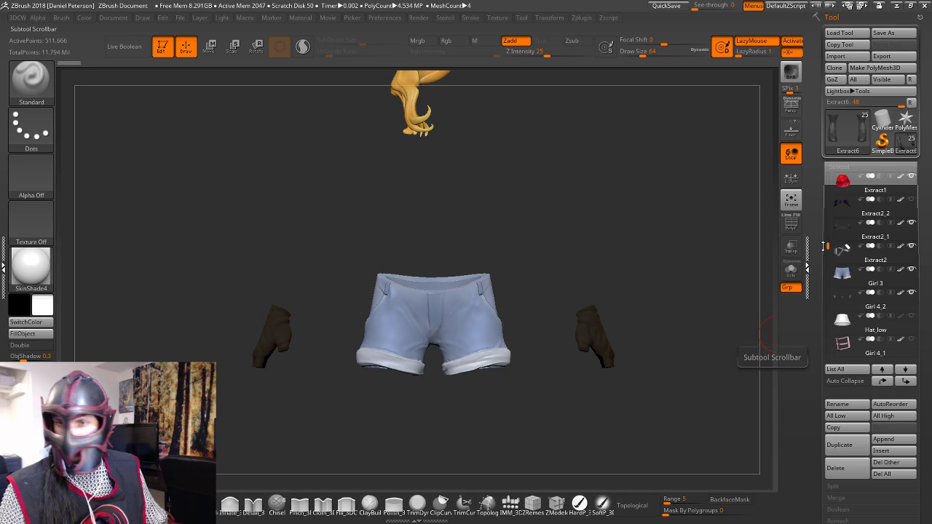
pyautogui.moveTo(765, 264); pyautogui.dragTo(590, 380)
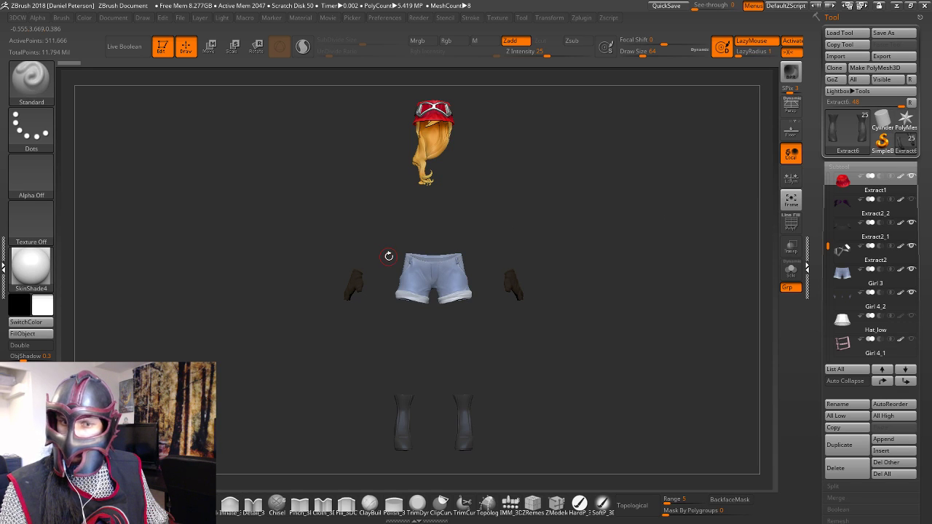
pyautogui.moveTo(849, 308)
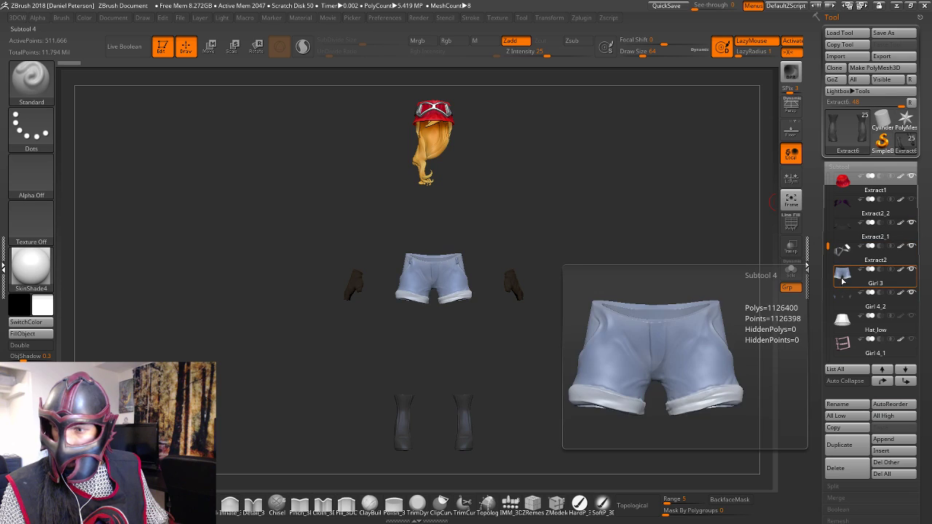
pyautogui.click(842, 280)
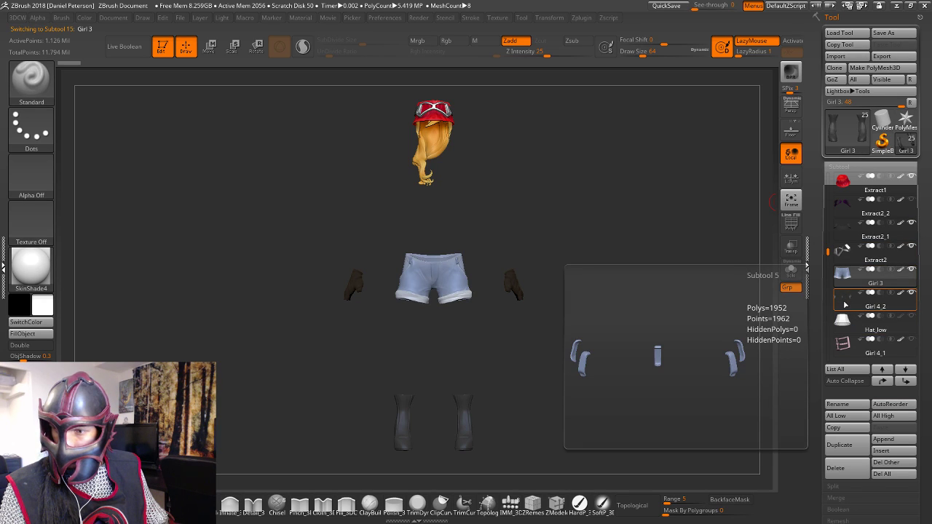
pyautogui.click(835, 498)
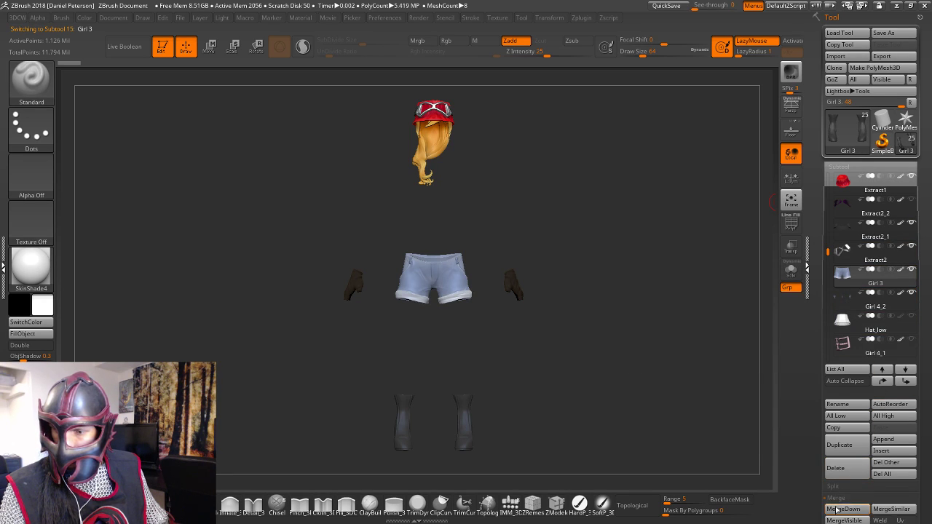
pyautogui.click(836, 509)
pyautogui.click(757, 510)
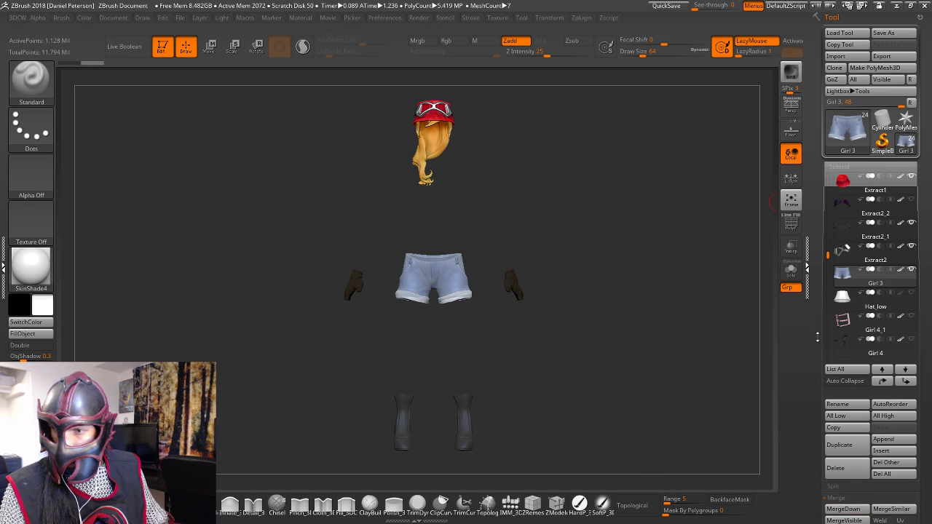
# Merge the boots subtool Extract6 down through the gloves Extract3, red hat Extract1, goggles Extract2_2, Extract2_1 and Extract2, and shorts Girl 3
pyautogui.moveTo(820, 297); pyautogui.dragTo(818, 265)
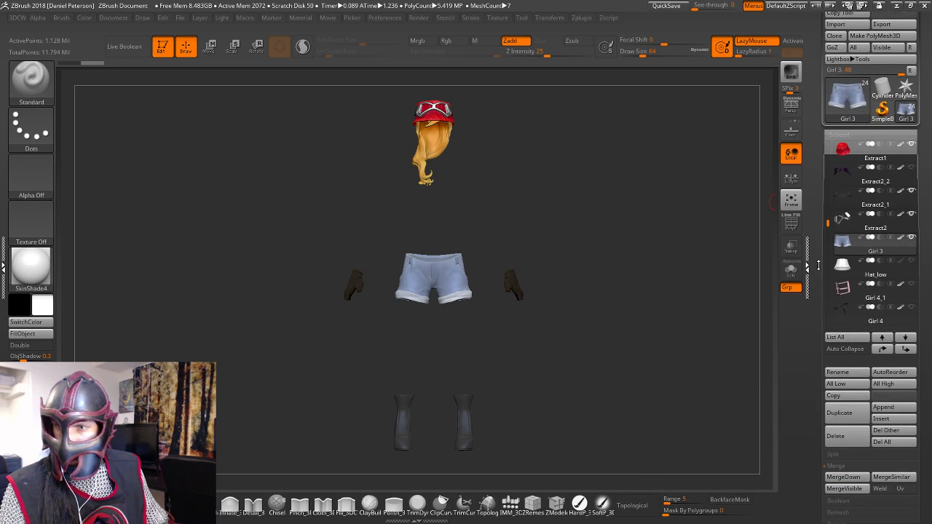
pyautogui.moveTo(827, 220); pyautogui.dragTo(827, 188)
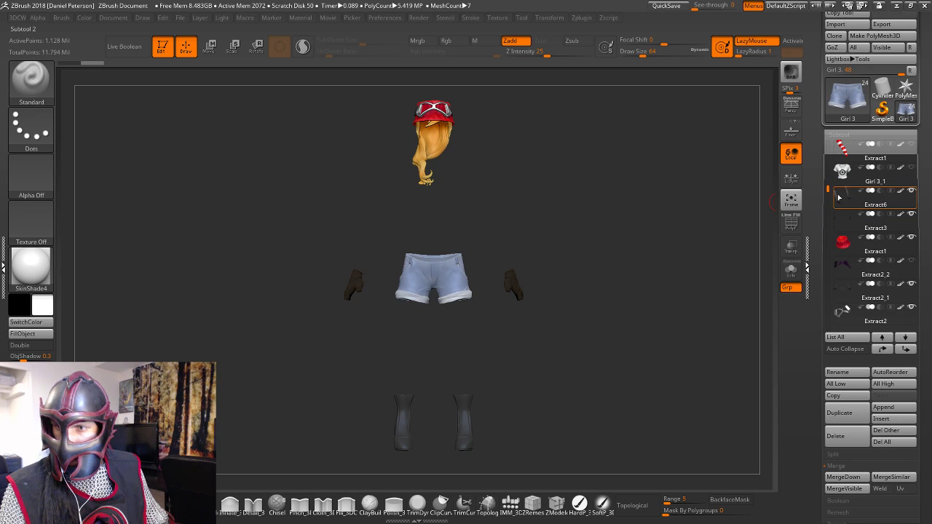
pyautogui.click(838, 196)
pyautogui.click(844, 478)
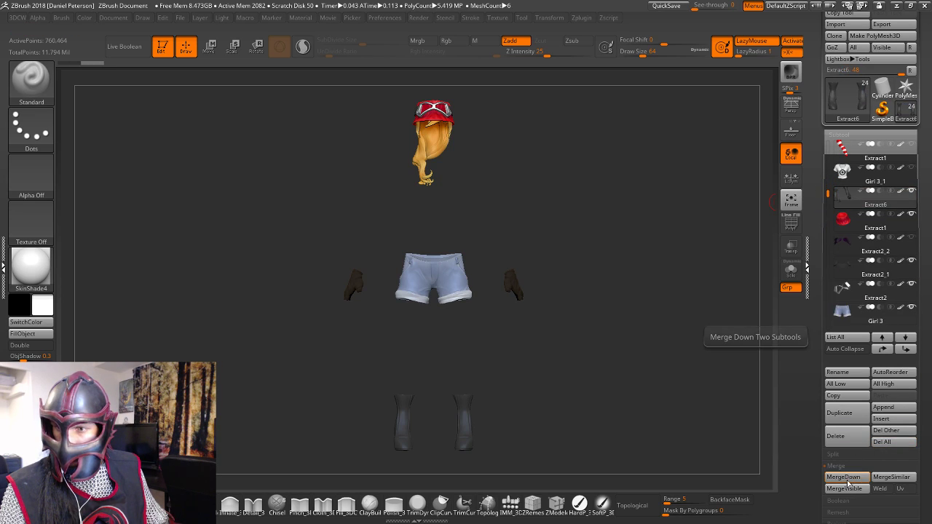
pyautogui.click(844, 478)
pyautogui.click(845, 478)
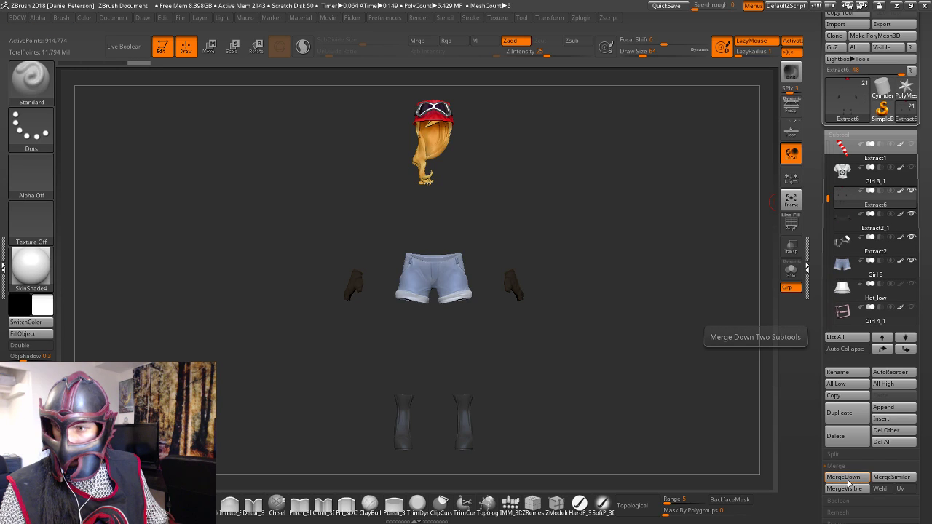
pyautogui.click(844, 477)
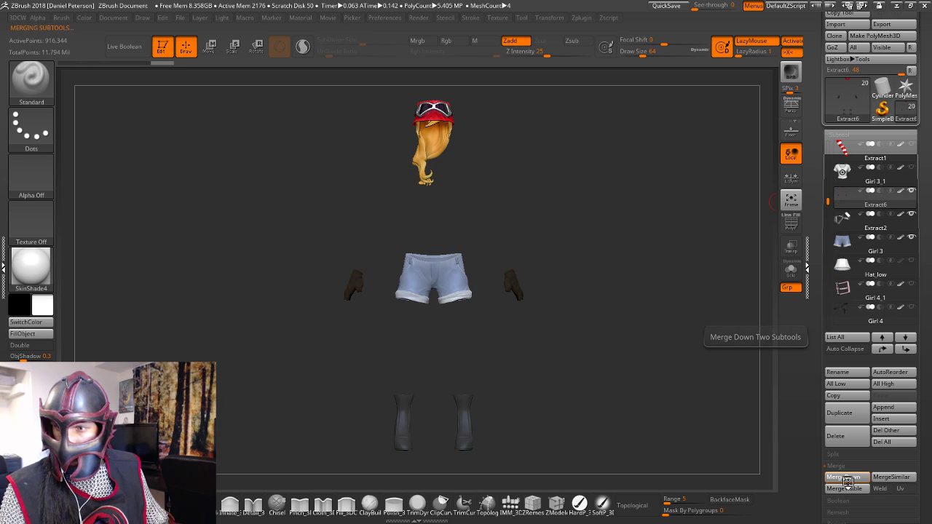
pyautogui.click(845, 477)
pyautogui.click(845, 478)
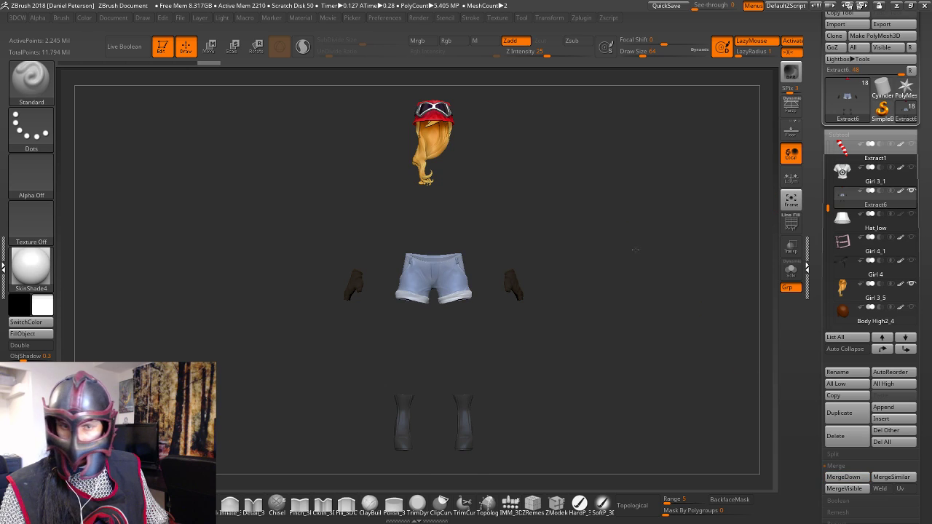
# Mask the merged subtool Extract6 except for the goggle lenses and separate the lenses into their own subtool with Split Masked Points
pyautogui.moveTo(641, 258); pyautogui.dragTo(603, 246)
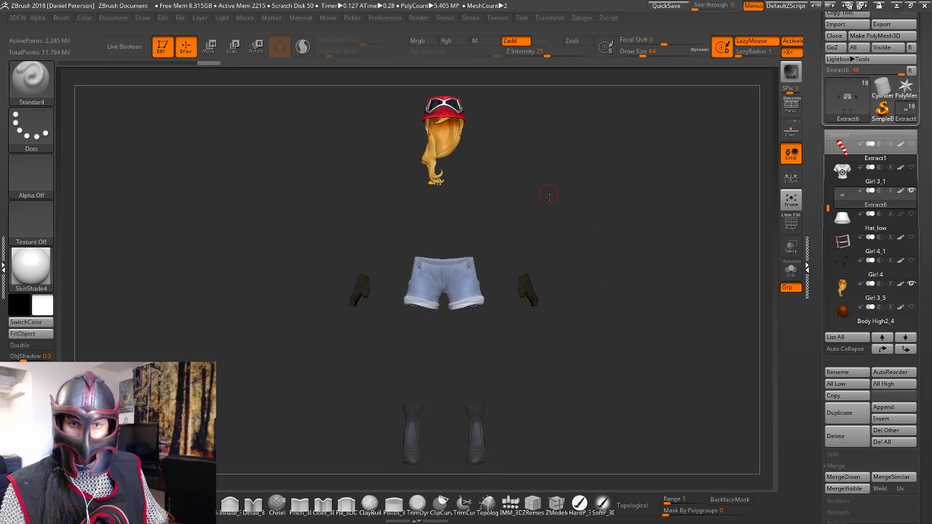
pyautogui.keyDown('alt'); pyautogui.moveTo(549, 195); pyautogui.dragTo(668, 265); pyautogui.keyUp('alt')
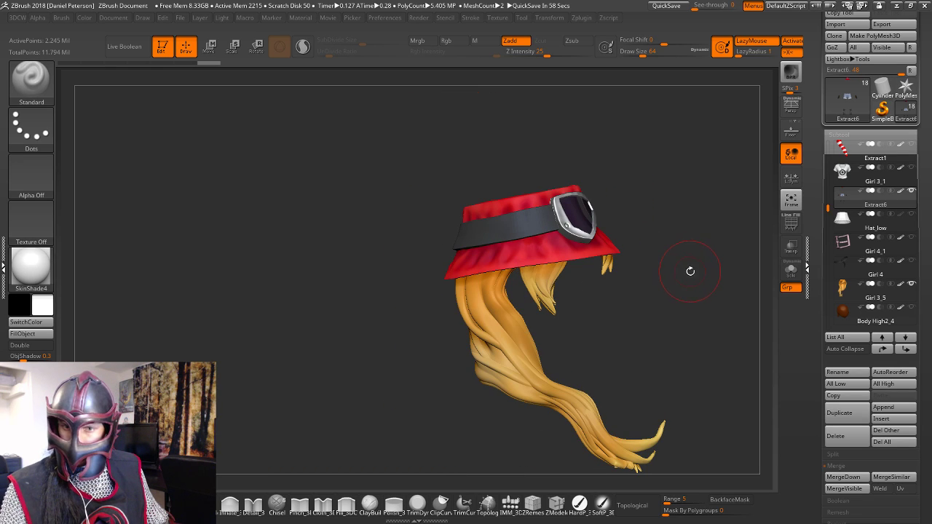
pyautogui.keyDown('shift'); pyautogui.moveTo(690, 270); pyautogui.dragTo(631, 272); pyautogui.keyUp('shift')
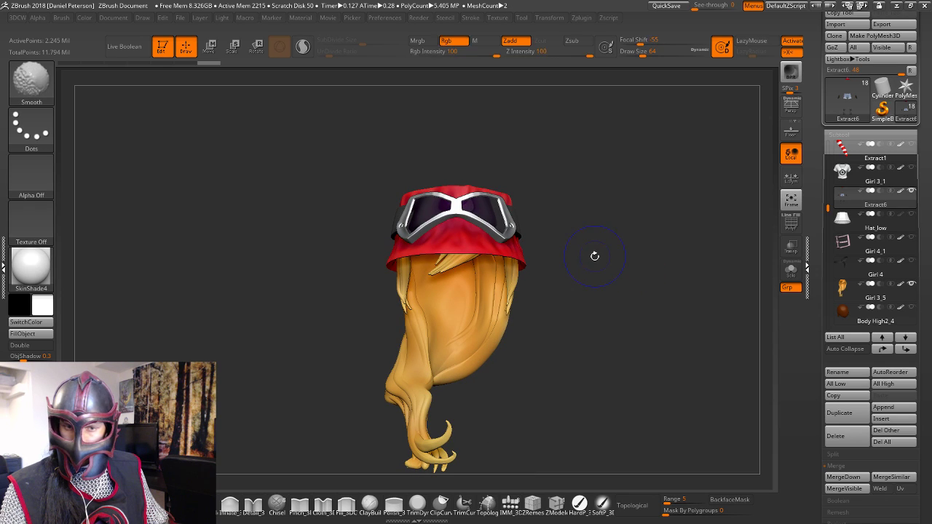
pyautogui.keyDown('alt'); pyautogui.moveTo(590, 257); pyautogui.dragTo(354, 235); pyautogui.keyUp('alt')
pyautogui.keyDown('alt'); pyautogui.moveTo(531, 314); pyautogui.dragTo(604, 279); pyautogui.keyUp('alt')
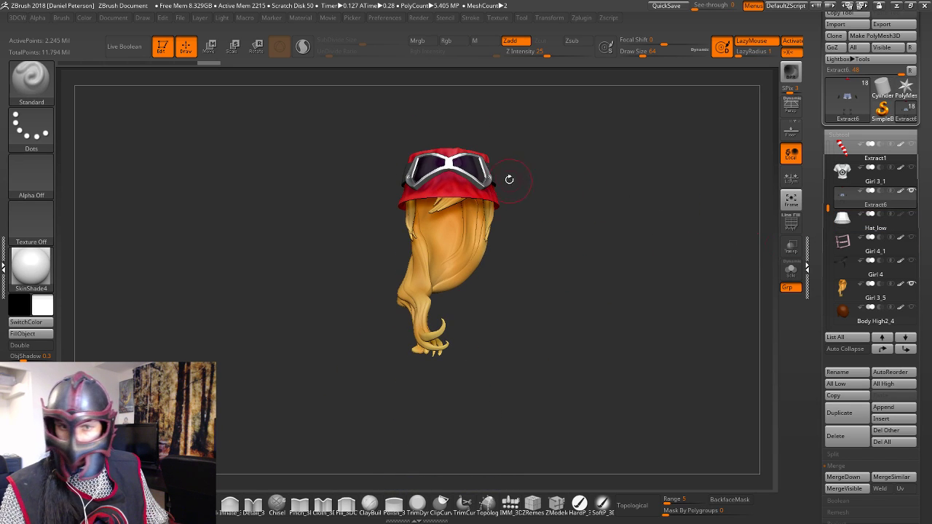
pyautogui.press('w')
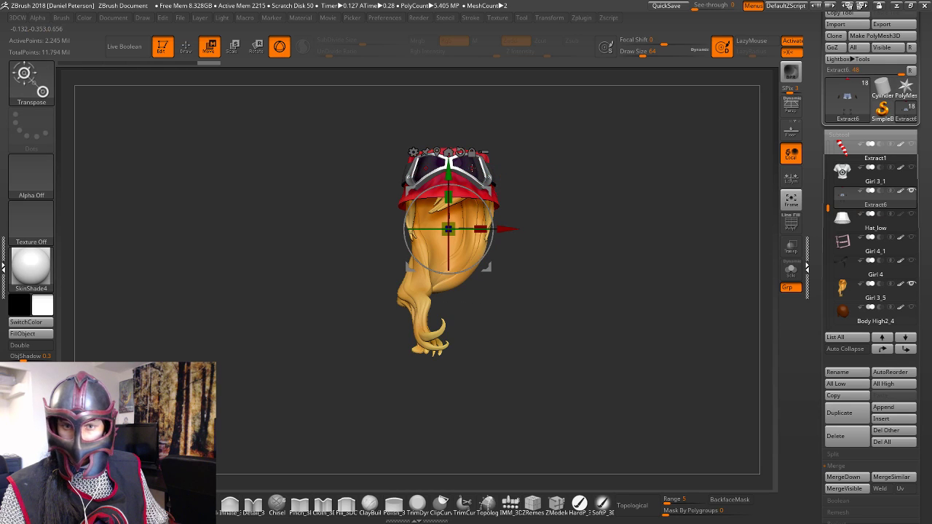
pyautogui.keyDown('ctrl'); pyautogui.click(473, 168); pyautogui.keyUp('ctrl')
pyautogui.press('q')
pyautogui.keyDown('alt'); pyautogui.moveTo(685, 244); pyautogui.dragTo(788, 248); pyautogui.keyUp('alt')
pyautogui.click(838, 454)
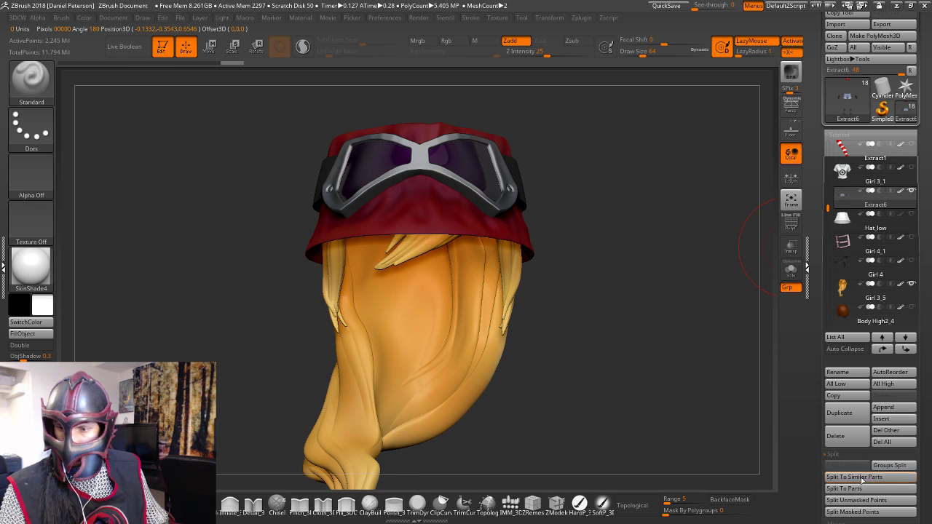
pyautogui.click(853, 511)
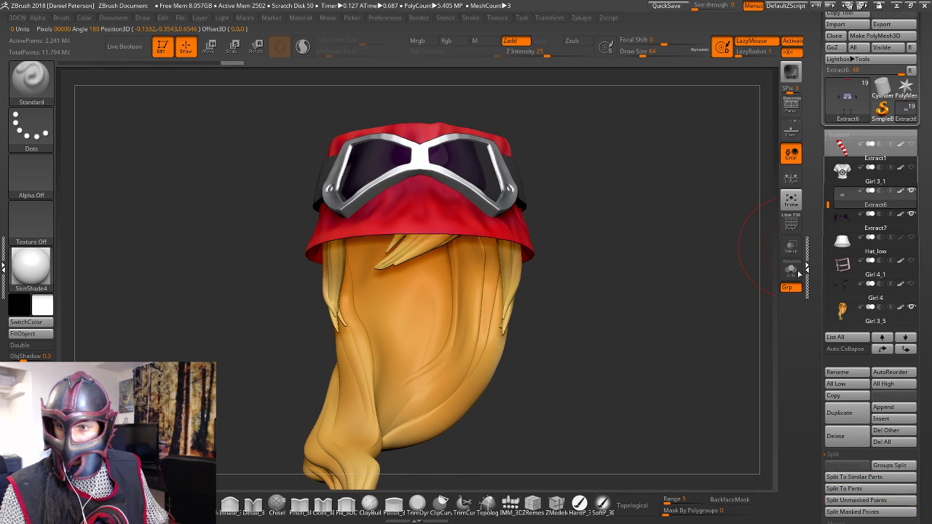
# Hide the goggle lenses subtool Extract7 and keep the merged clothing subtool Extract6 active
pyautogui.click(842, 212)
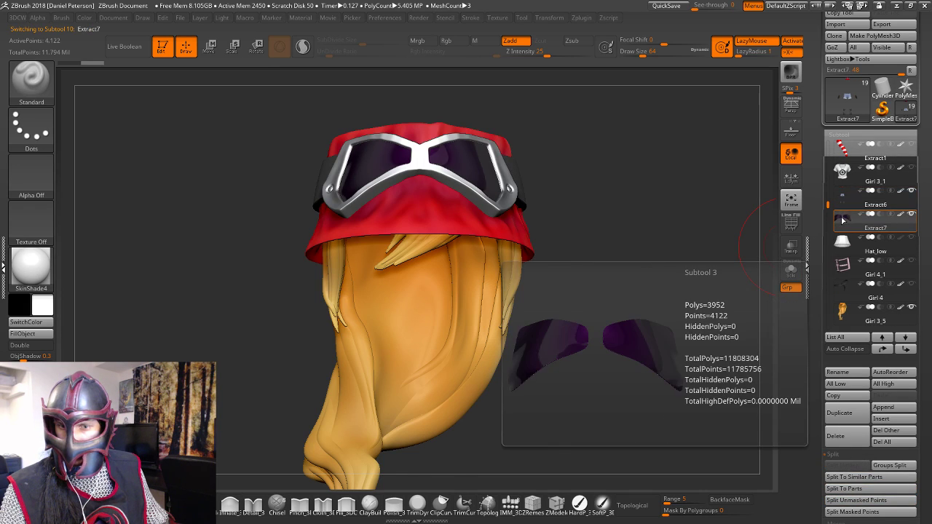
pyautogui.click(842, 202)
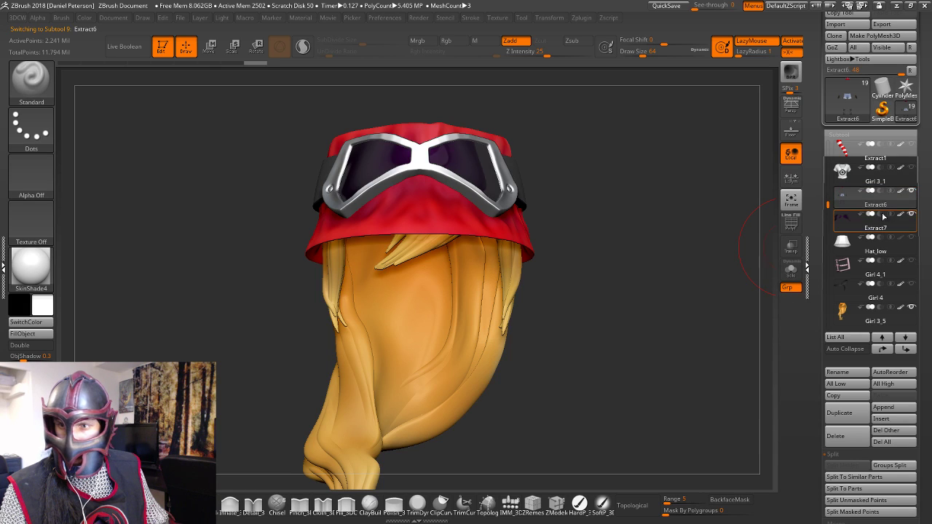
pyautogui.click(911, 214)
pyautogui.moveTo(658, 273); pyautogui.dragTo(697, 264)
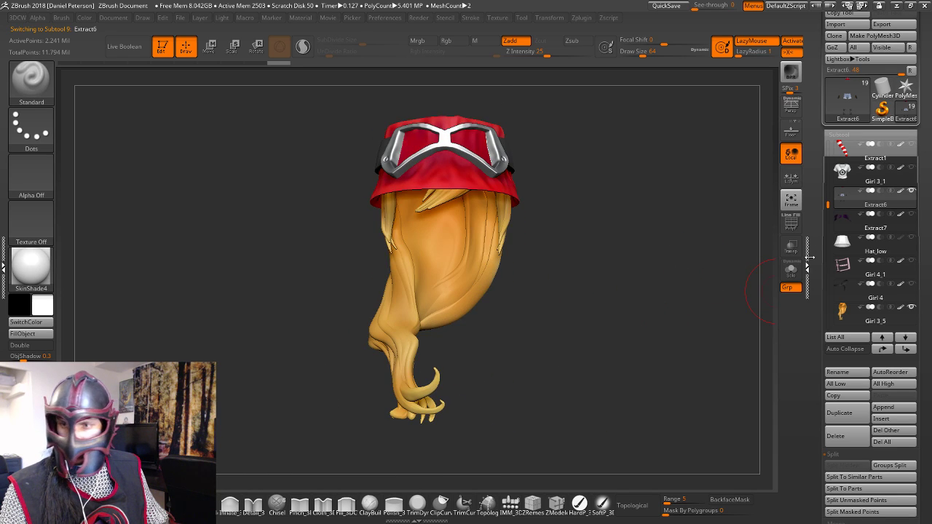
# Make the hair subtool Girl 3_5 active and hide the other visible subtools
pyautogui.click(843, 313)
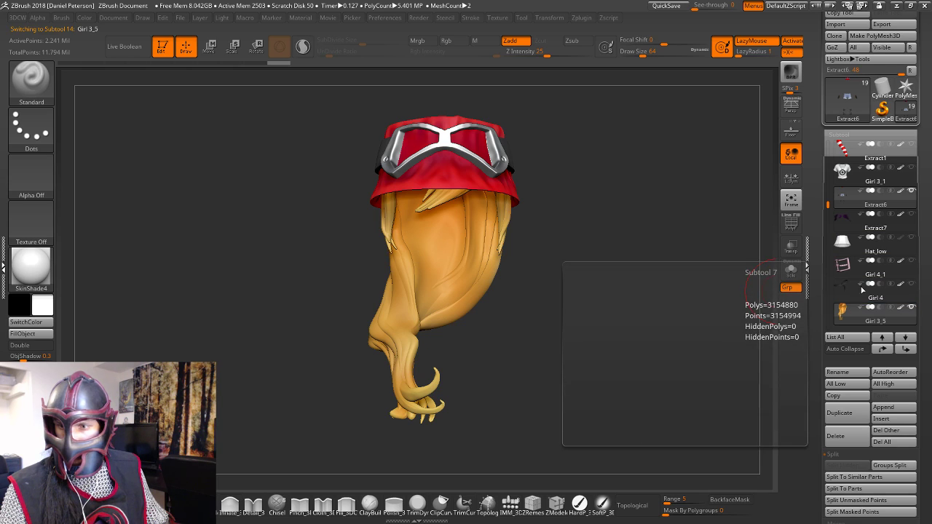
pyautogui.moveTo(607, 291); pyautogui.dragTo(576, 272)
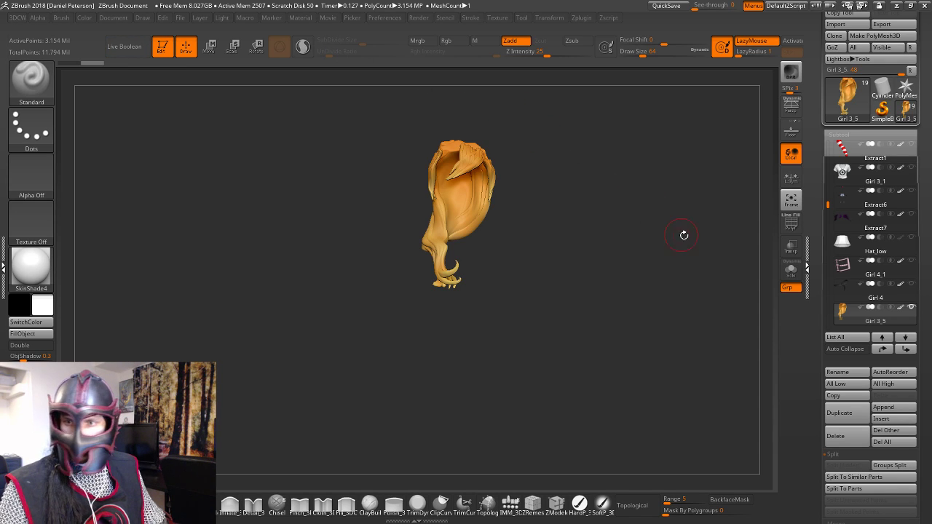
pyautogui.moveTo(631, 237); pyautogui.dragTo(698, 208)
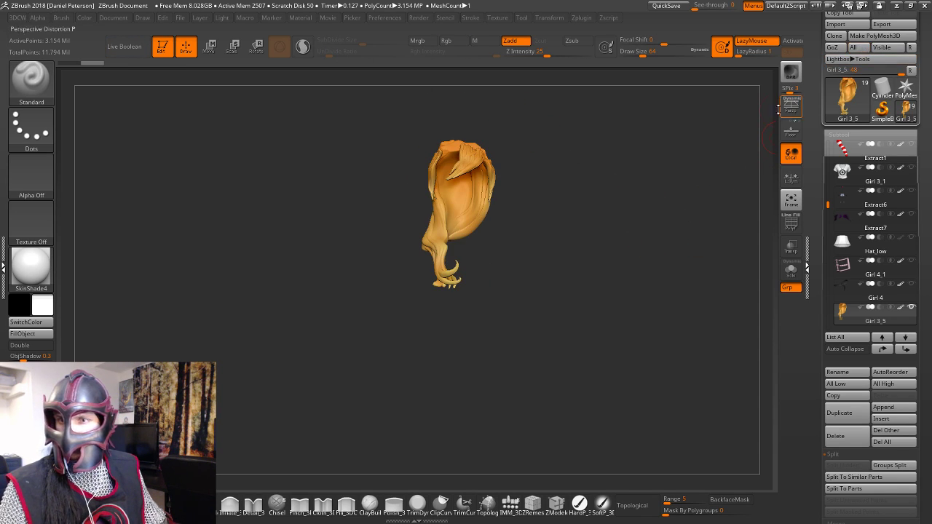
pyautogui.moveTo(646, 158)
pyautogui.mouseDown()
pyautogui.moveTo(703, 150)
pyautogui.moveTo(655, 144)
pyautogui.mouseUp()
# Export the hair mesh in OBJ format as Hair into the Independent Study 2 folder
pyautogui.scroll(2, 859, 62)
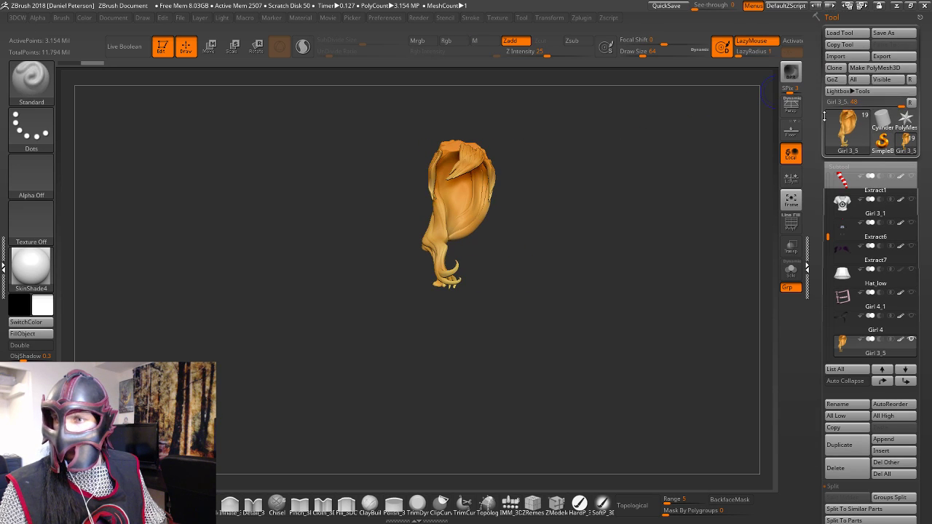
pyautogui.click(876, 60)
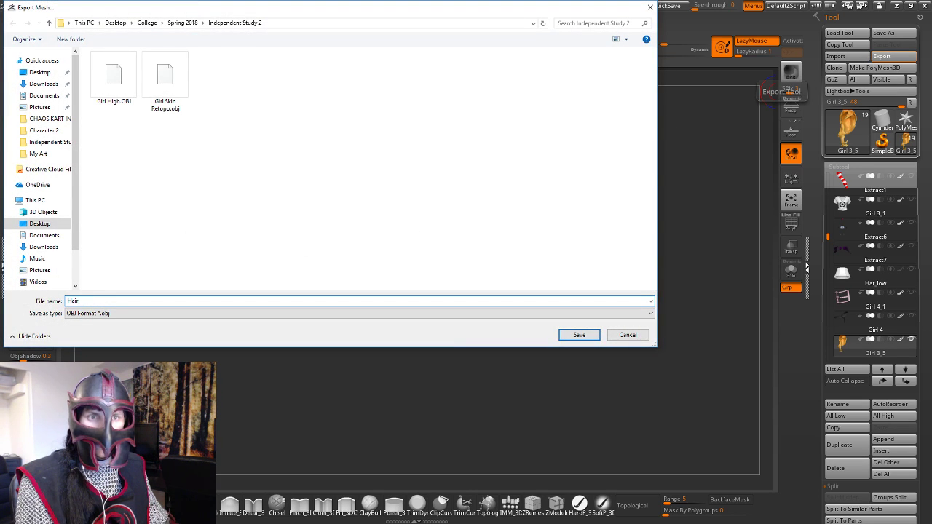
pyautogui.press('Return')
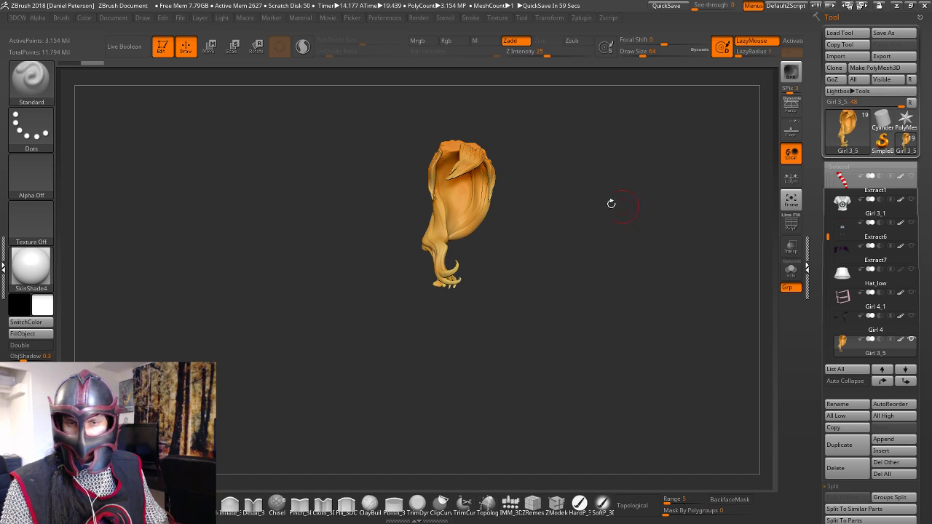
# Duplicate the hair subtool Girl 3_5
pyautogui.moveTo(572, 202)
pyautogui.mouseDown()
pyautogui.moveTo(596, 198)
pyautogui.moveTo(563, 202)
pyautogui.mouseUp()
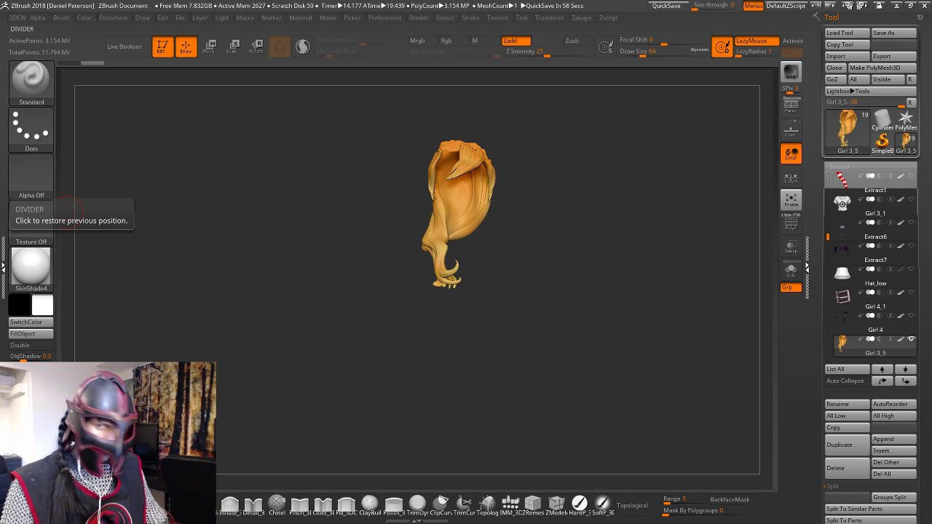
pyautogui.moveTo(318, 243); pyautogui.dragTo(398, 269)
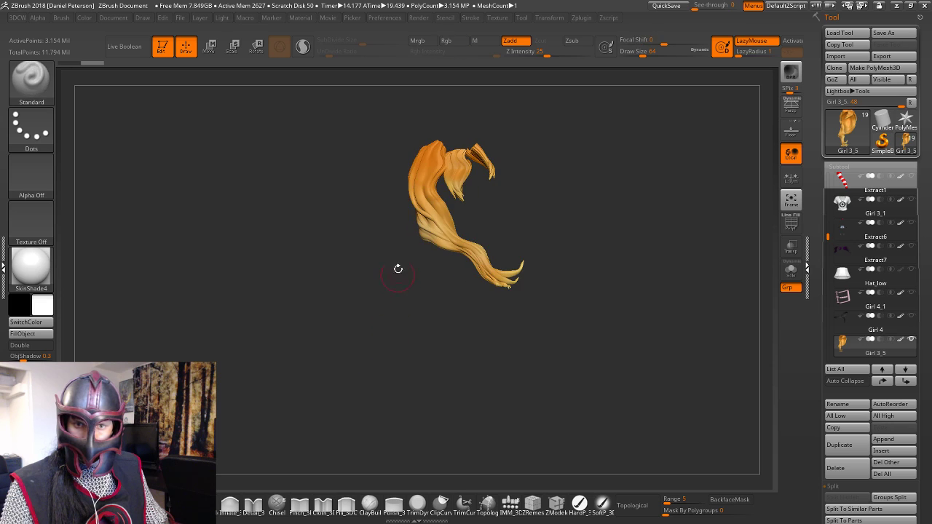
pyautogui.moveTo(630, 244); pyautogui.dragTo(572, 245)
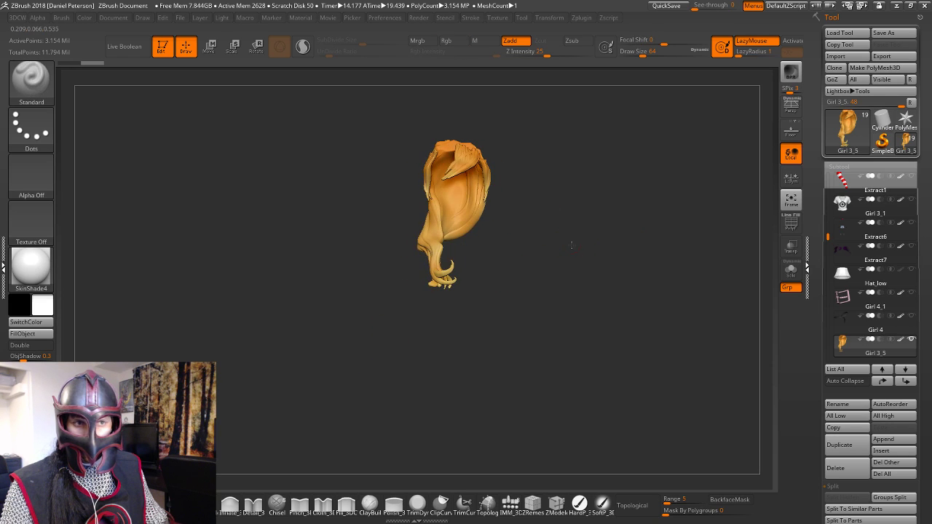
pyautogui.keyDown('ctrl'); pyautogui.moveTo(572, 244); pyautogui.dragTo(640, 244, button='right'); pyautogui.keyUp('ctrl')
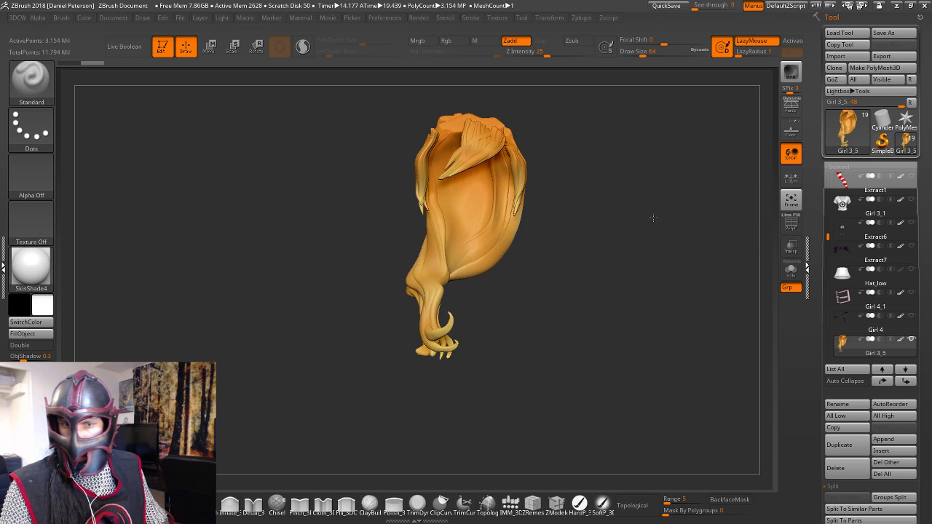
pyautogui.moveTo(653, 218); pyautogui.dragTo(647, 260)
pyautogui.scroll(-1, 815, 327)
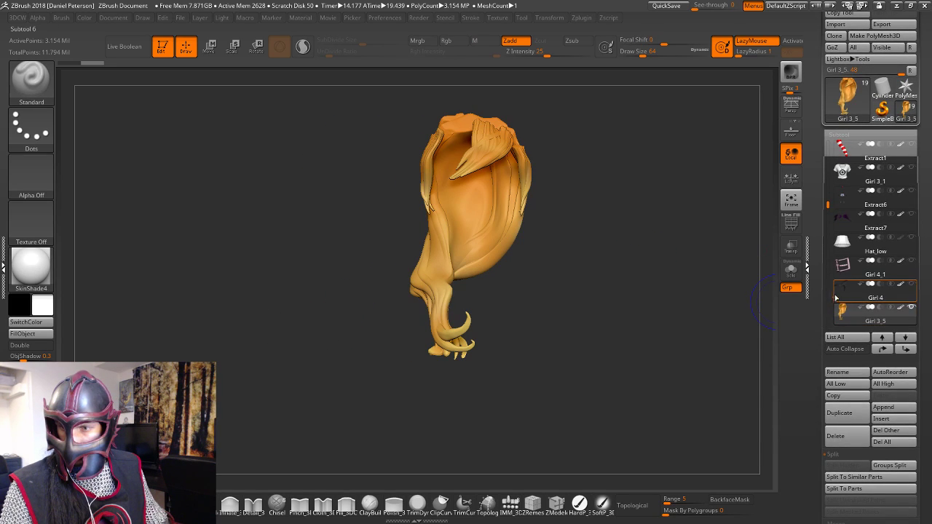
pyautogui.scroll(-3, 837, 291)
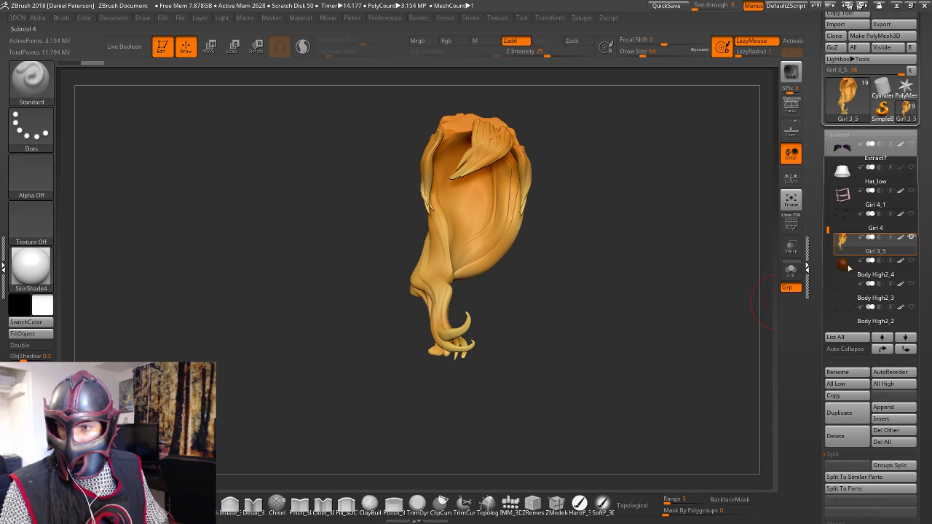
pyautogui.scroll(-1, 817, 433)
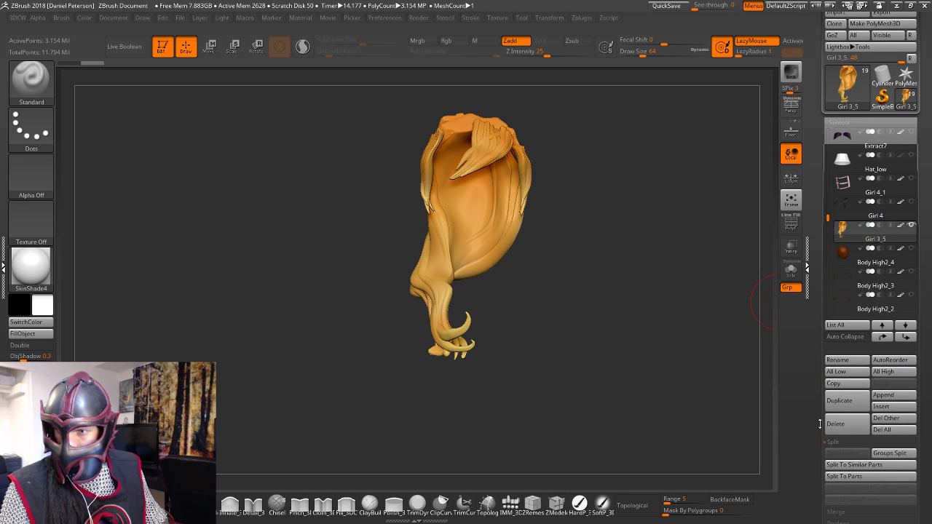
pyautogui.click(841, 400)
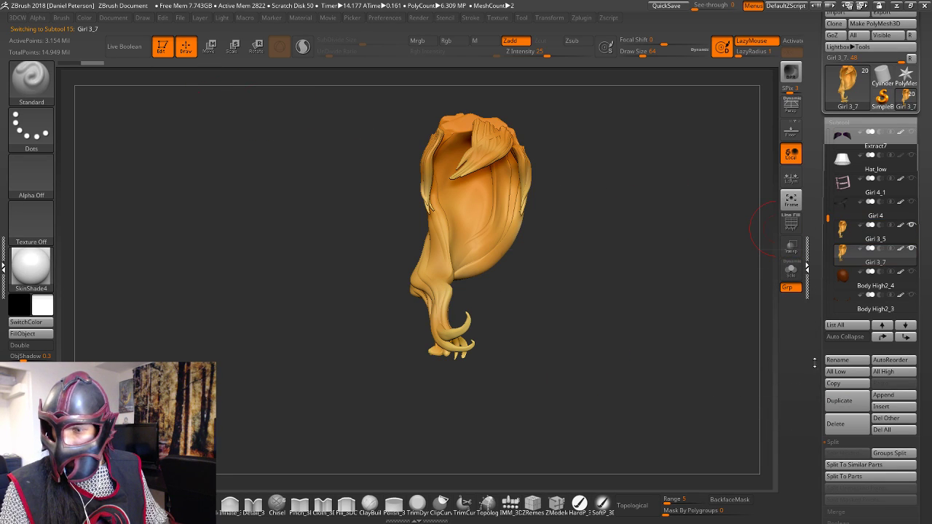
# Retopologize the duplicated hair Girl 3_7 with ZRemesher, using the Half and Adapt options and an adaptive size of 50
pyautogui.click(608, 19)
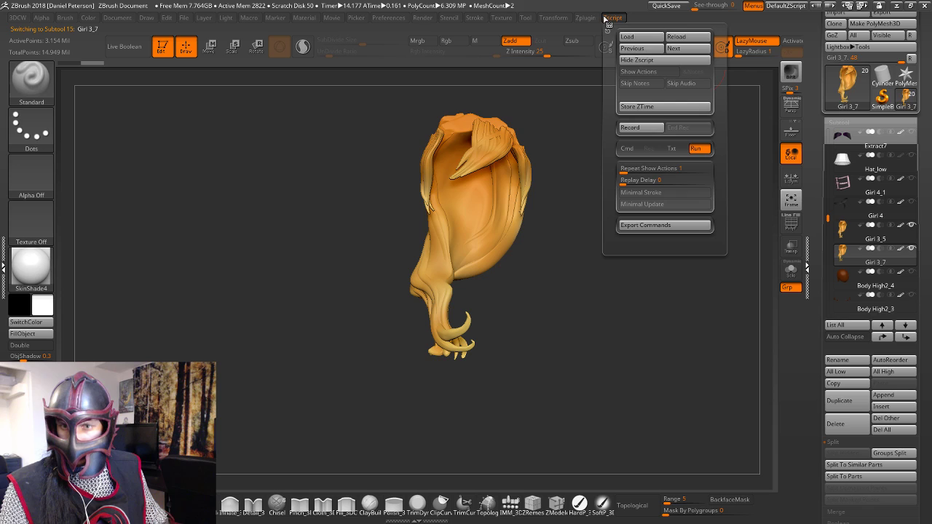
pyautogui.click(587, 19)
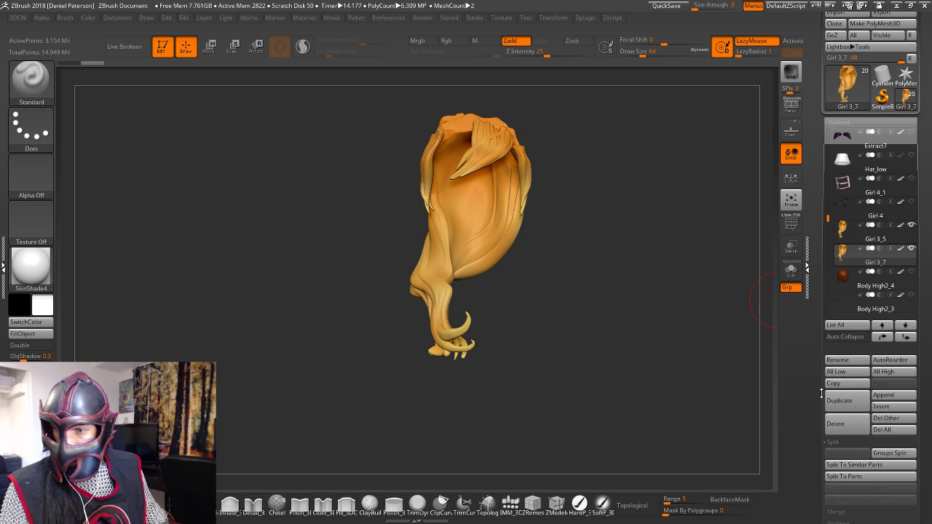
pyautogui.scroll(-2, 822, 393)
pyautogui.scroll(-1, 841, 463)
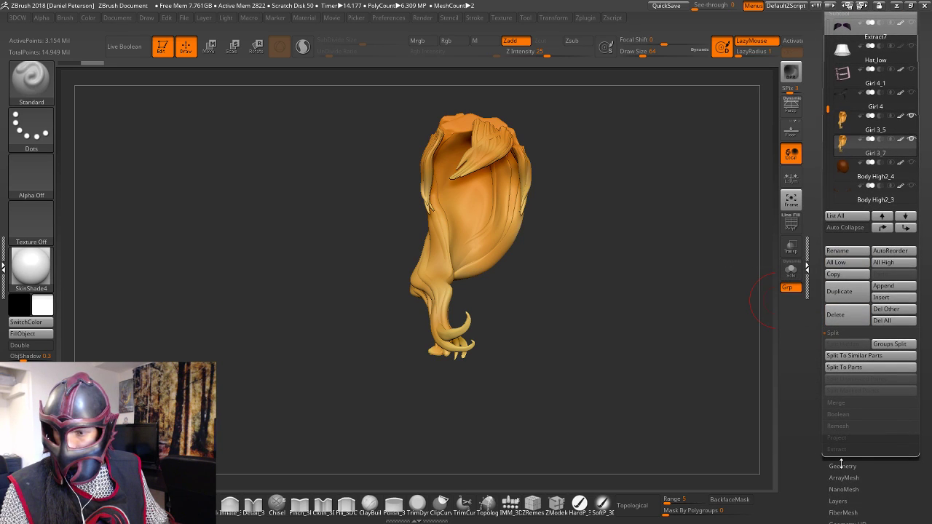
pyautogui.click(841, 464)
pyautogui.click(839, 241)
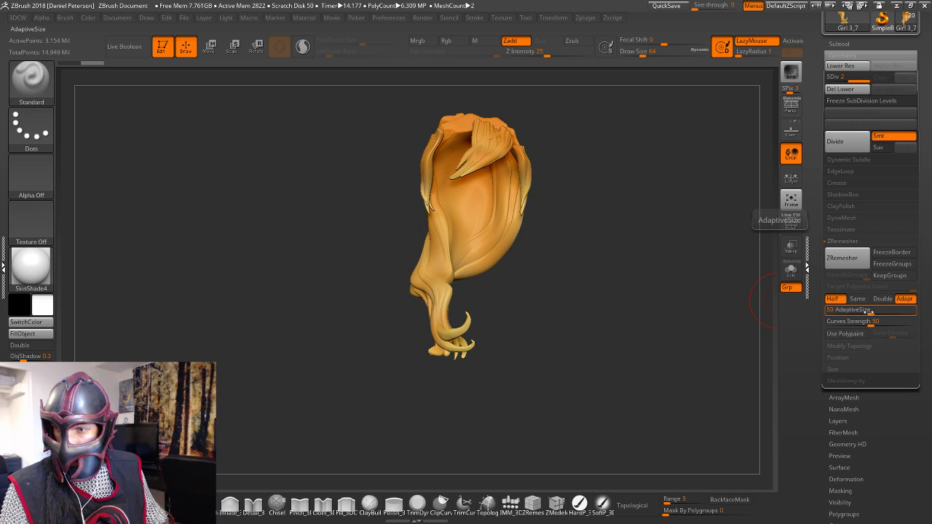
pyautogui.click(849, 257)
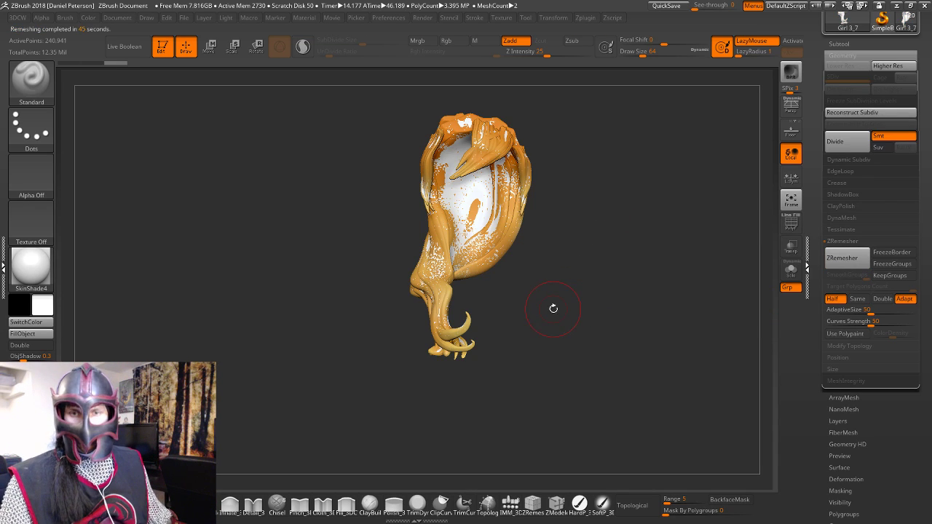
# Hide the original hair subtool Girl 3_5 so only the remeshed copy Girl 3_7 is displayed
pyautogui.moveTo(554, 309); pyautogui.dragTo(575, 305)
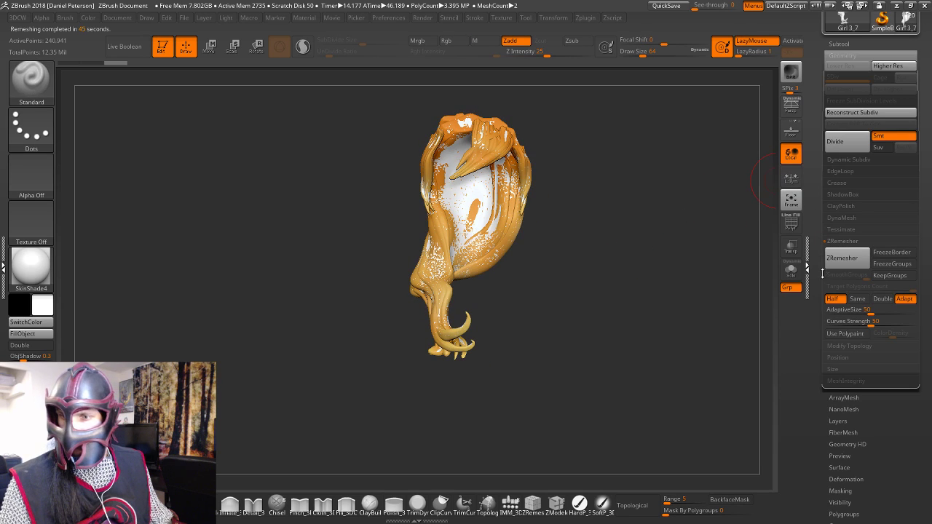
pyautogui.click(844, 44)
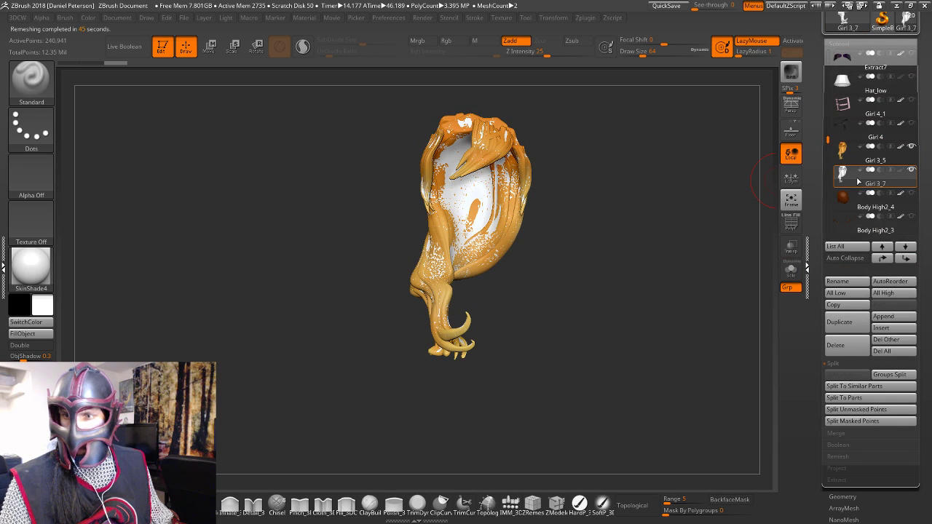
pyautogui.click(910, 148)
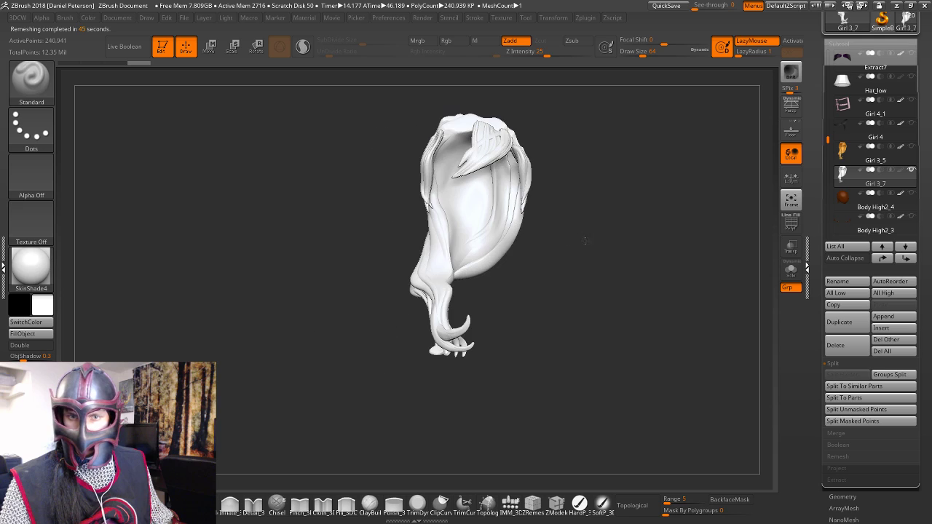
# Turn on Solo mode and PolyFrame for the remeshed hair and examine its topology and polygroups from behind
pyautogui.click(791, 274)
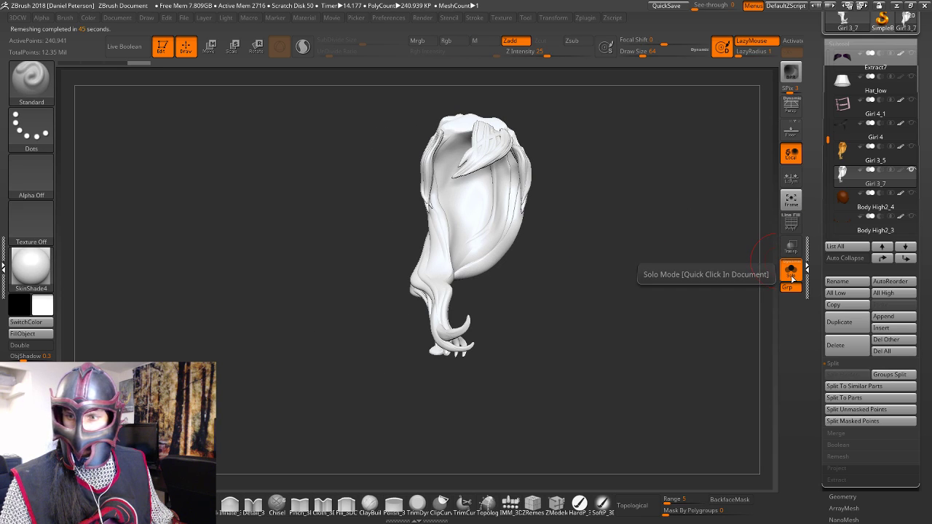
pyautogui.click(791, 223)
pyautogui.moveTo(626, 265); pyautogui.dragTo(767, 265)
pyautogui.press('f')
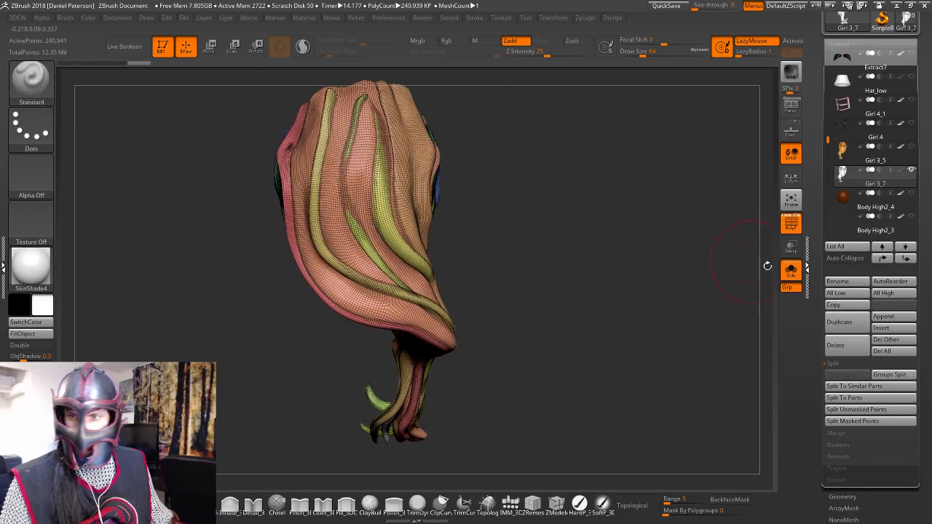
# DynaMesh the hair copy Girl 3_7 at a resolution of 504
pyautogui.scroll(-2, 823, 318)
pyautogui.click(842, 469)
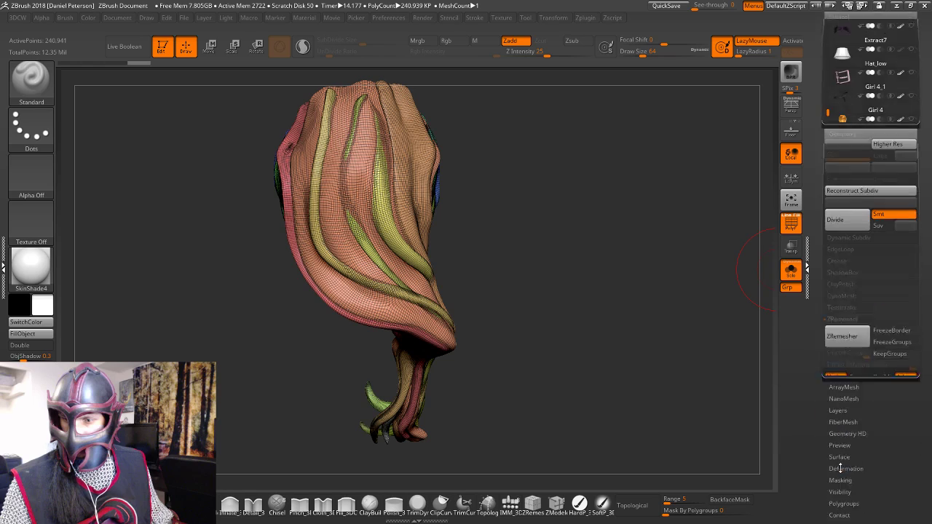
pyautogui.click(849, 191)
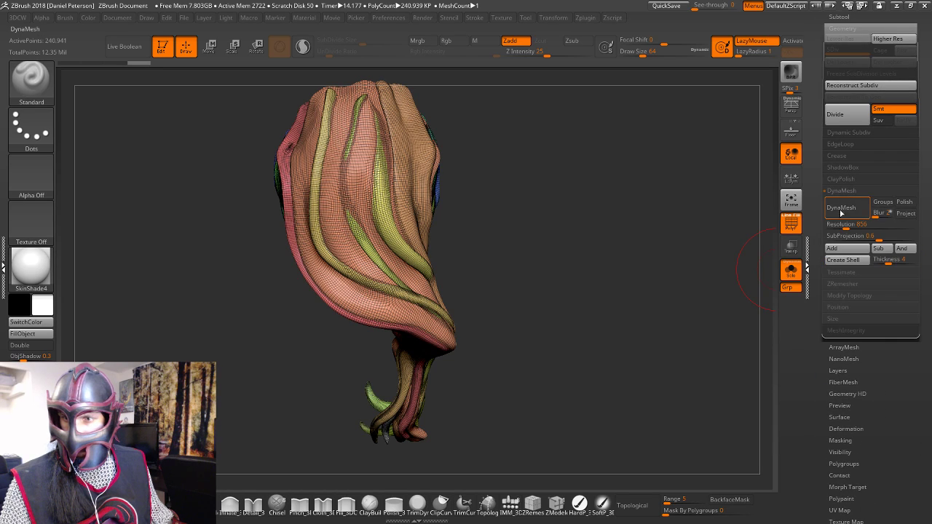
pyautogui.click(838, 226)
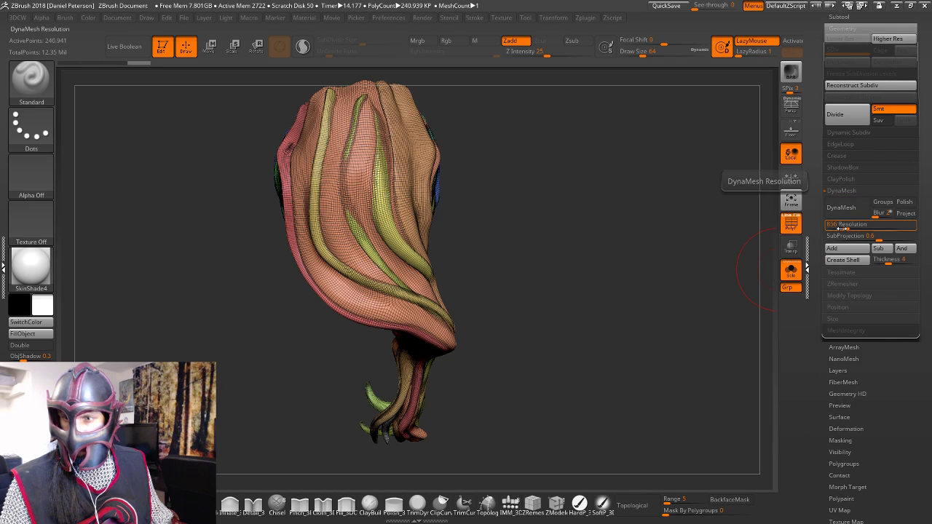
pyautogui.click(840, 207)
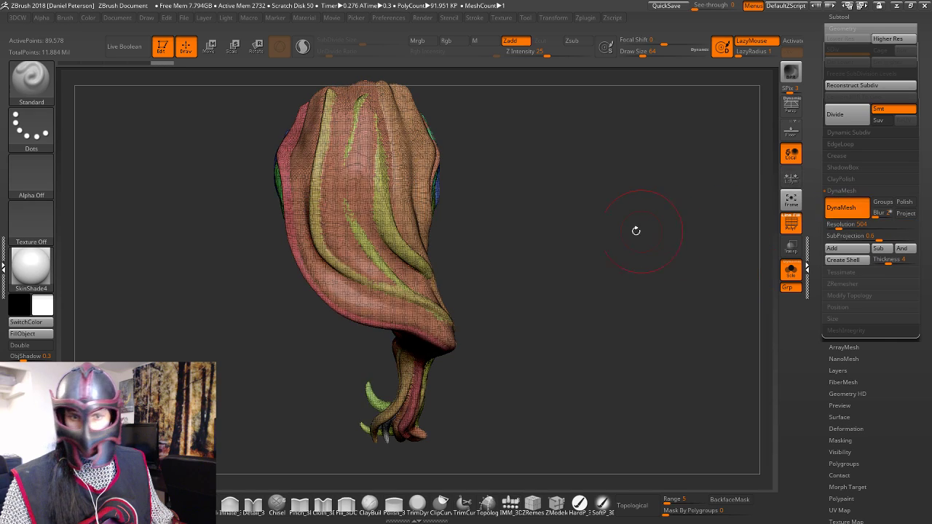
# Mask the whole DynaMeshed hair and turn it into a single polygroup
pyautogui.moveTo(558, 247); pyautogui.dragTo(582, 296)
pyautogui.keyDown('ctrl'); pyautogui.moveTo(312, 130); pyautogui.dragTo(622, 431); pyautogui.keyUp('ctrl')
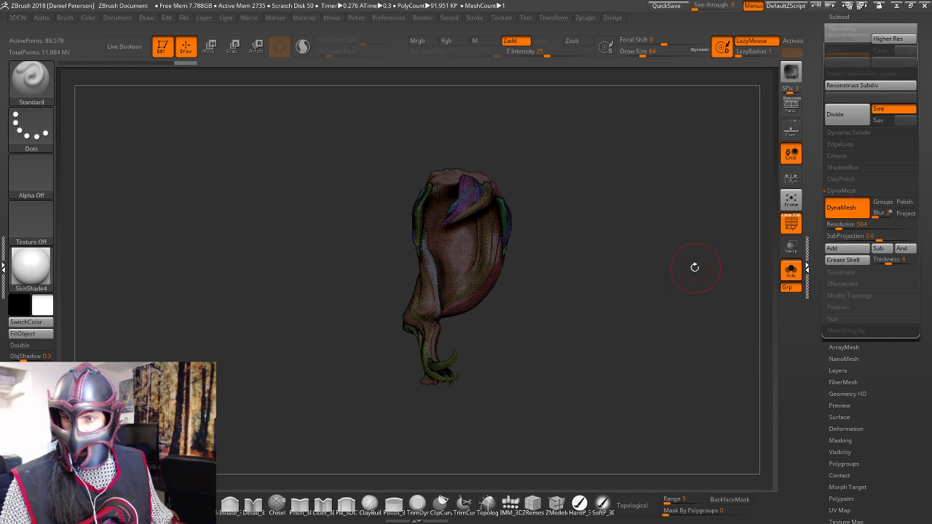
pyautogui.keyDown('ctrl'); pyautogui.click(665, 267); pyautogui.keyUp('ctrl')
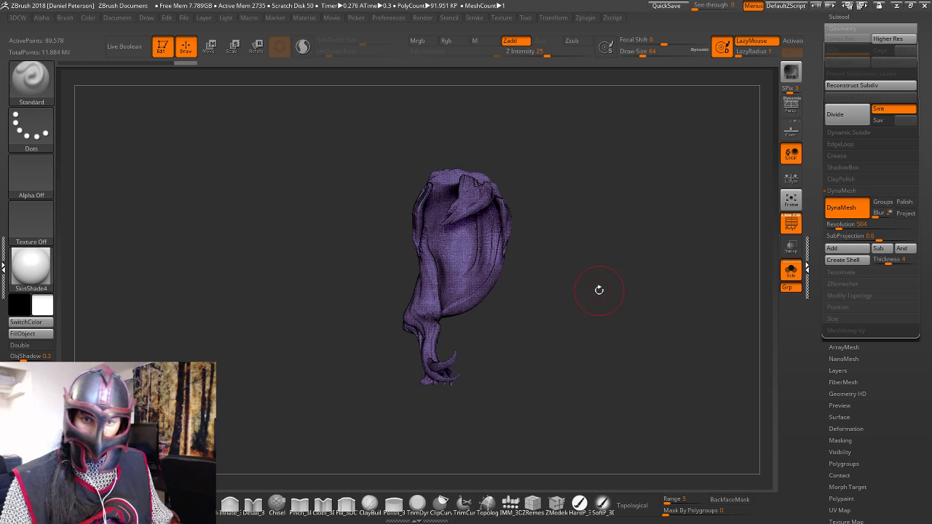
pyautogui.moveTo(599, 289)
pyautogui.mouseDown()
pyautogui.moveTo(655, 284)
pyautogui.moveTo(607, 282)
pyautogui.mouseUp()
pyautogui.press('shift')
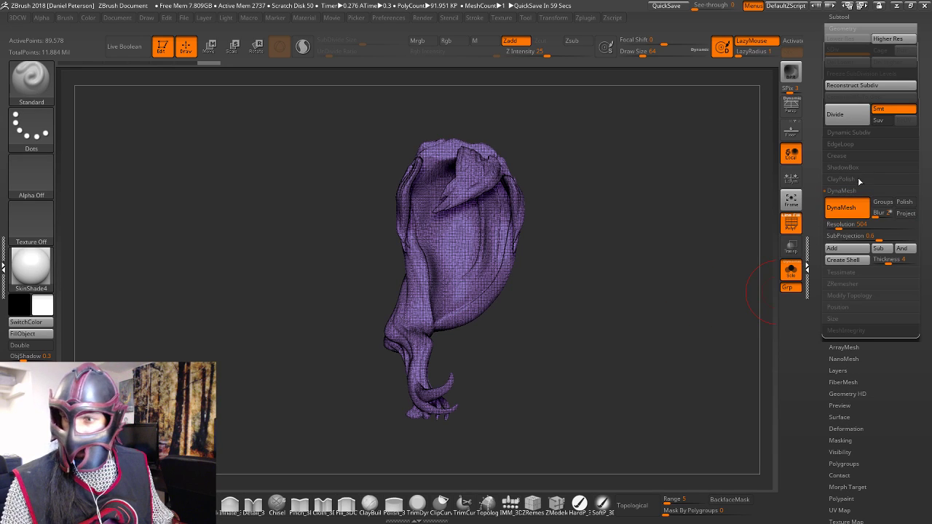
# Turn off DynaMesh for the hair and retopologize it with ZRemesher using Half, Adapt and an adaptive size of 50
pyautogui.click(840, 209)
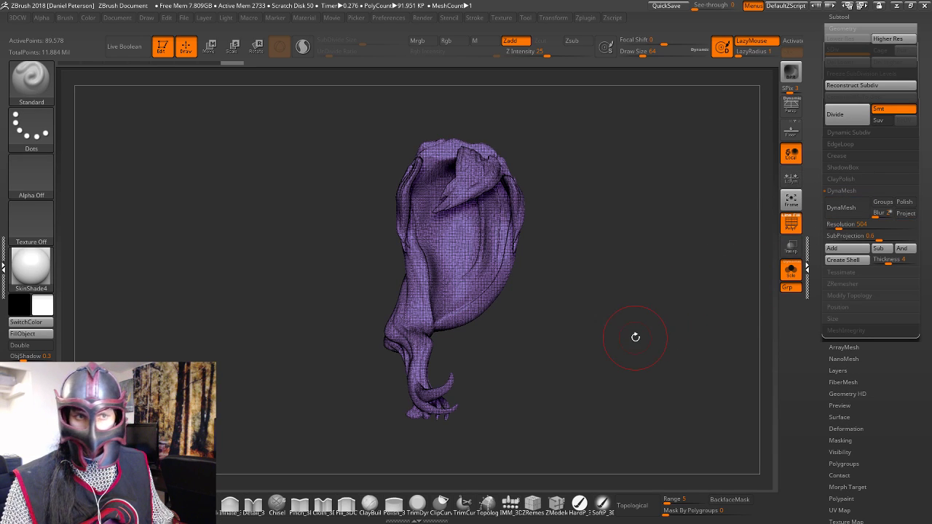
pyautogui.moveTo(635, 337)
pyautogui.mouseDown()
pyautogui.moveTo(556, 323)
pyautogui.moveTo(583, 340)
pyautogui.mouseUp()
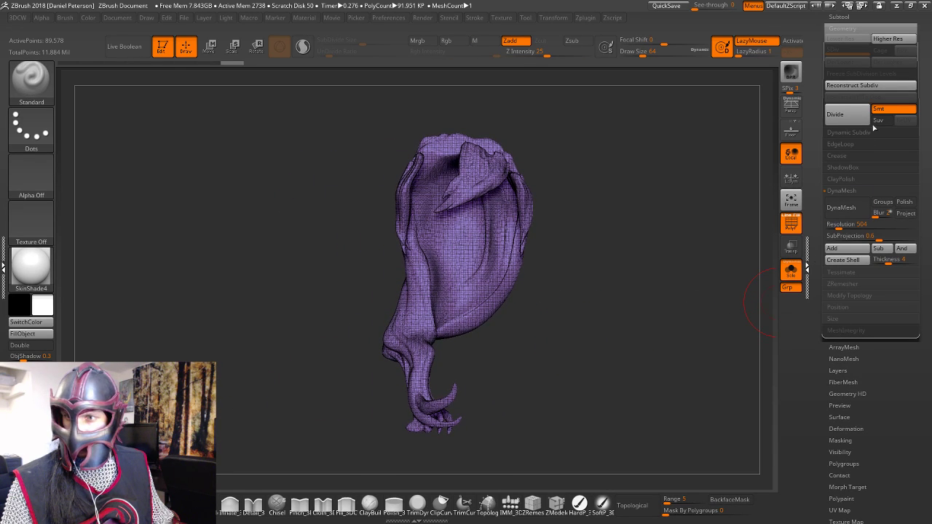
pyautogui.click(838, 284)
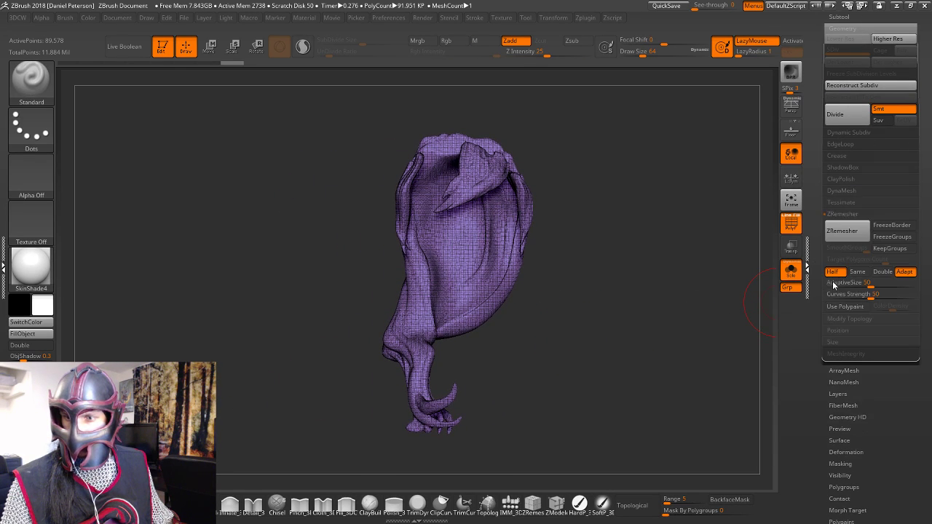
pyautogui.click(844, 232)
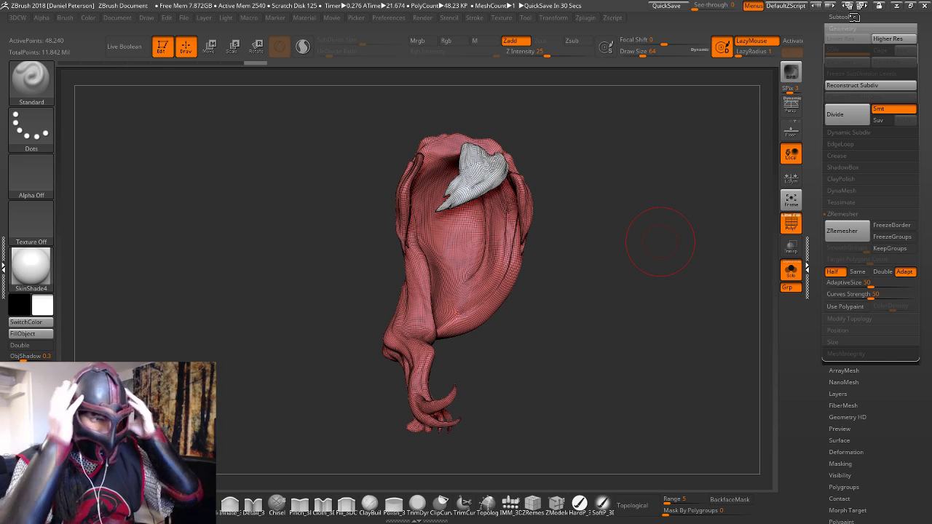
# Mask the entire remeshed hair and merge its red and white polygroups into one
pyautogui.moveTo(594, 235)
pyautogui.mouseDown()
pyautogui.moveTo(564, 250)
pyautogui.moveTo(610, 241)
pyautogui.mouseUp()
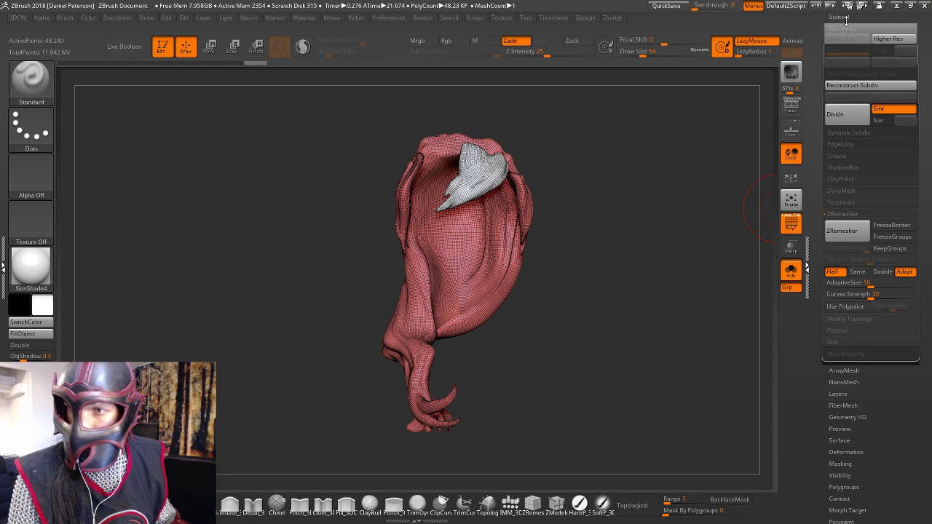
pyautogui.click(845, 18)
pyautogui.moveTo(612, 205); pyautogui.dragTo(577, 210)
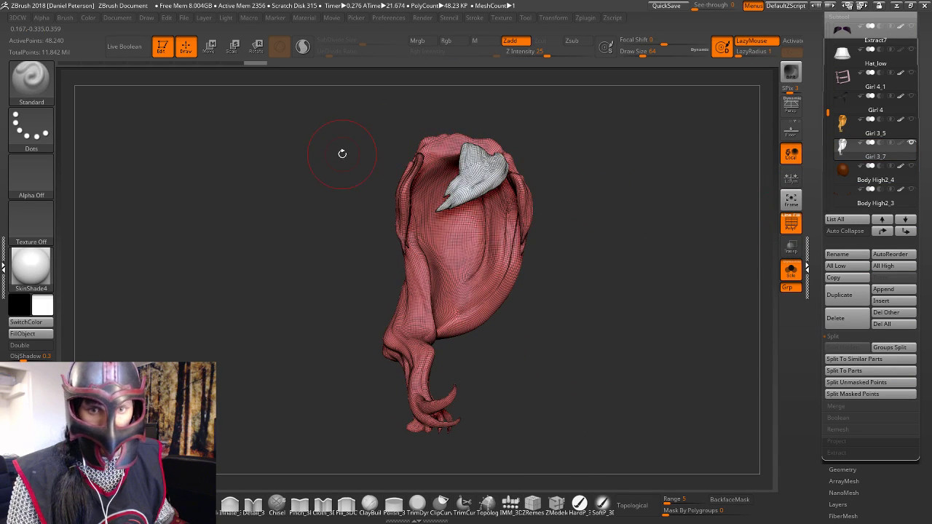
pyautogui.moveTo(262, 112)
pyautogui.keyDown('ctrl'); pyautogui.mouseDown()
pyautogui.moveTo(603, 427)
pyautogui.moveTo(679, 454)
pyautogui.mouseUp(); pyautogui.keyUp('ctrl')
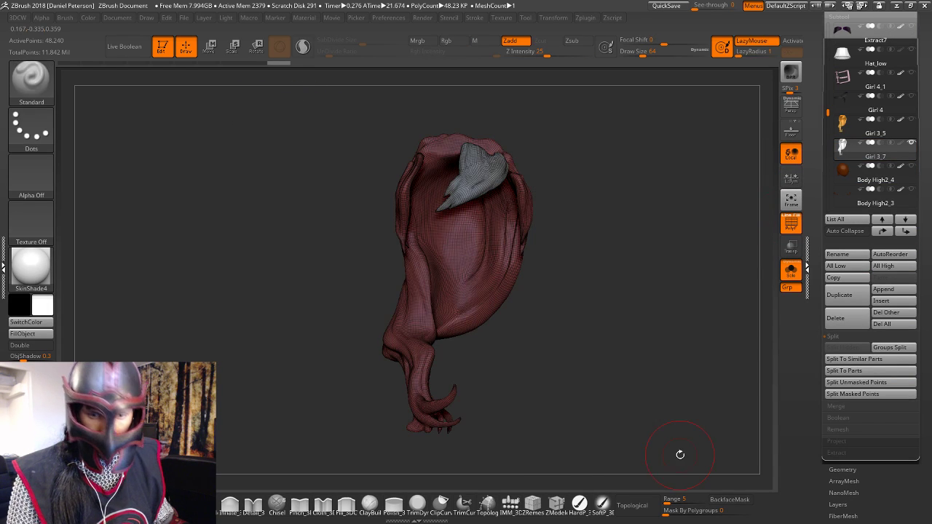
pyautogui.keyDown('ctrl'); pyautogui.click(702, 412); pyautogui.keyUp('ctrl')
pyautogui.moveTo(624, 360)
pyautogui.mouseDown()
pyautogui.moveTo(677, 360)
pyautogui.moveTo(626, 348)
pyautogui.mouseUp()
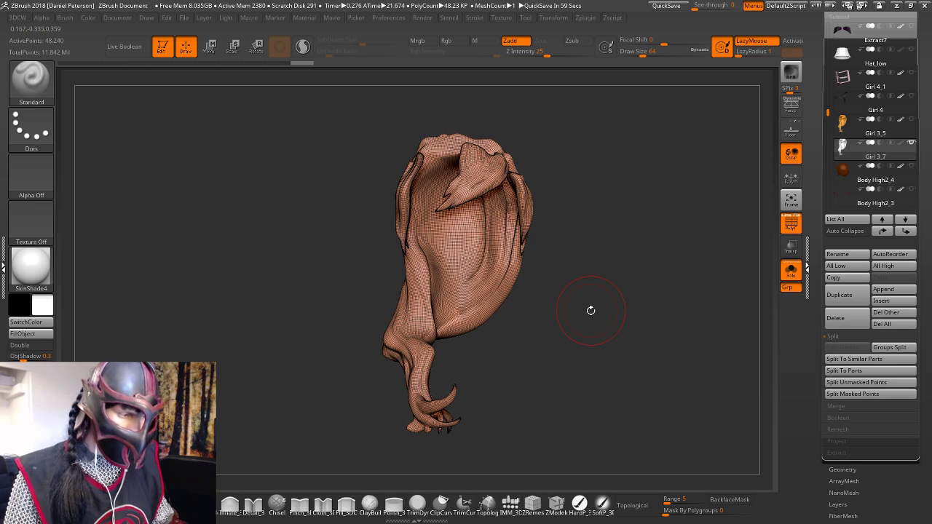
# Run ZRemesher three more times on the hair with Half and Adapt, checking the strand tips at the ponytail's end
pyautogui.moveTo(668, 264); pyautogui.dragTo(609, 258)
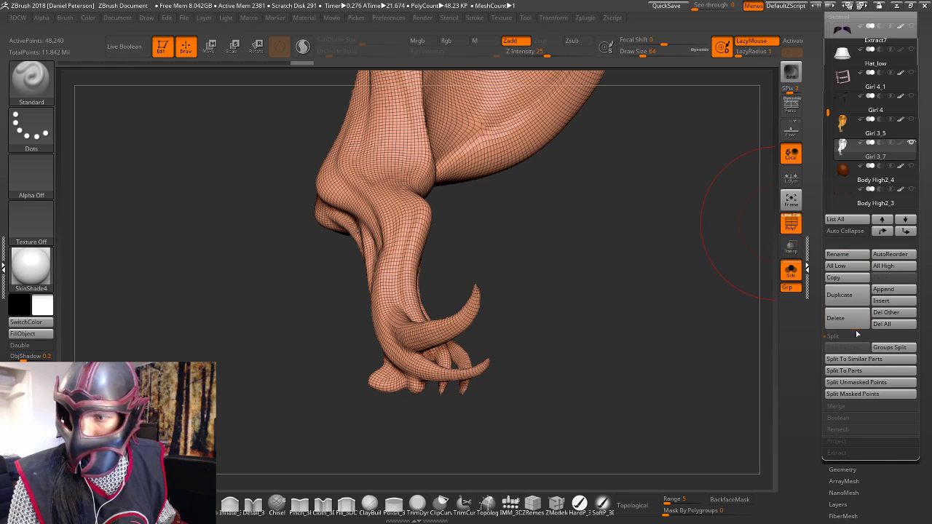
pyautogui.click(850, 470)
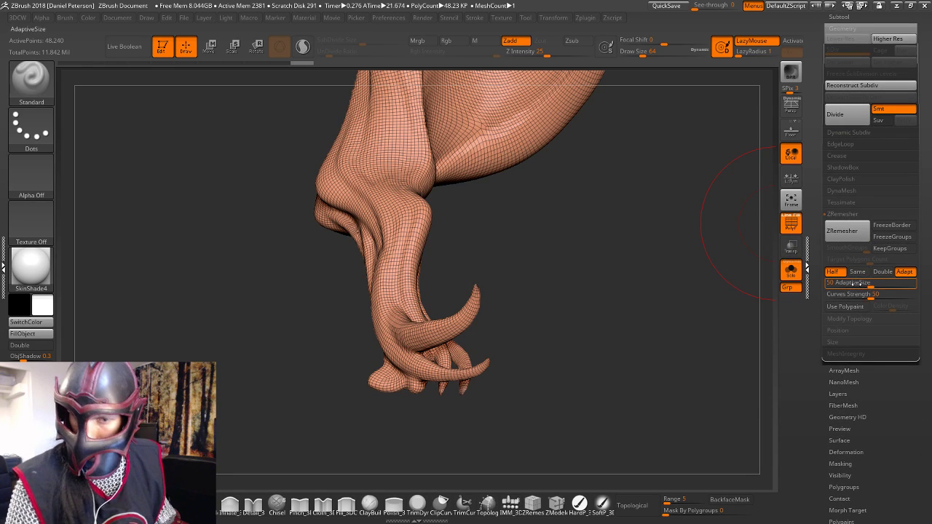
pyautogui.click(841, 232)
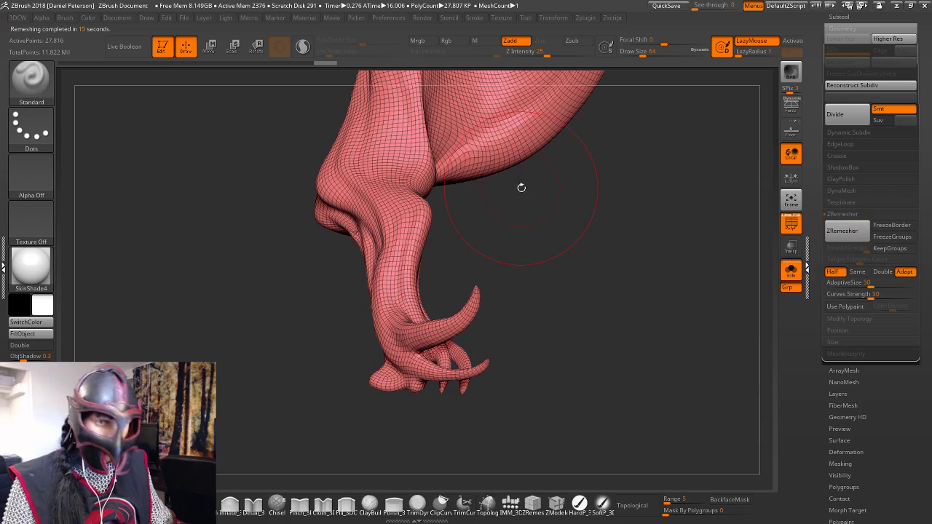
pyautogui.moveTo(620, 266); pyautogui.dragTo(581, 271, button='right')
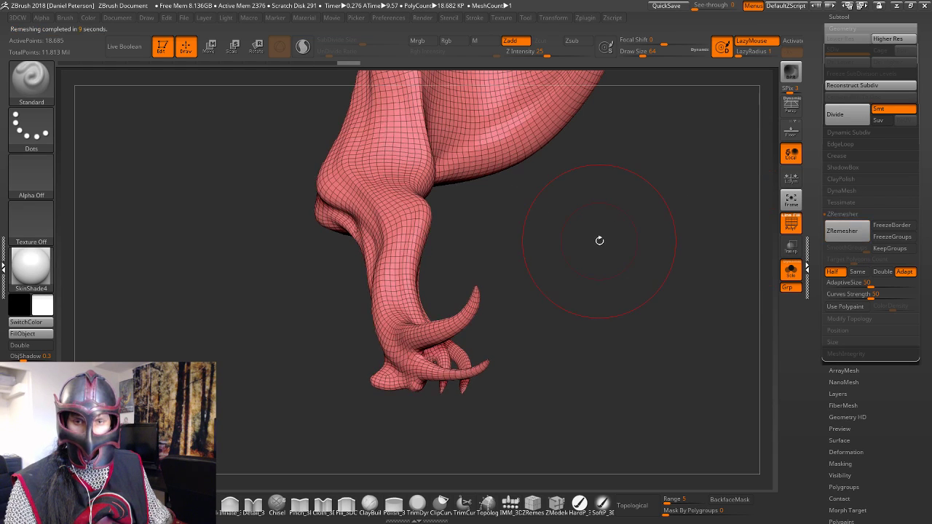
pyautogui.click(848, 231)
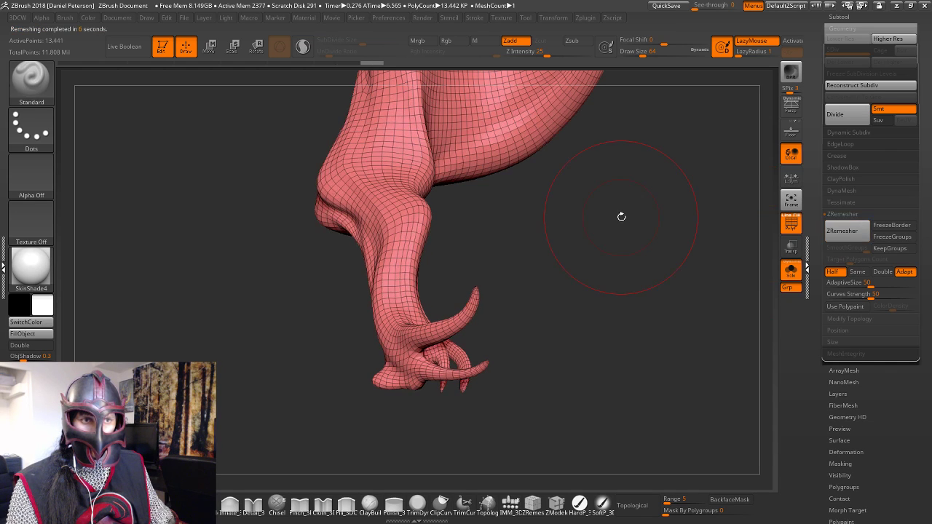
# Mask the full reduced hair mesh and assign it one polygroup, including the front fringe piece
pyautogui.moveTo(620, 214); pyautogui.dragTo(550, 455)
pyautogui.moveTo(602, 329); pyautogui.dragTo(545, 323)
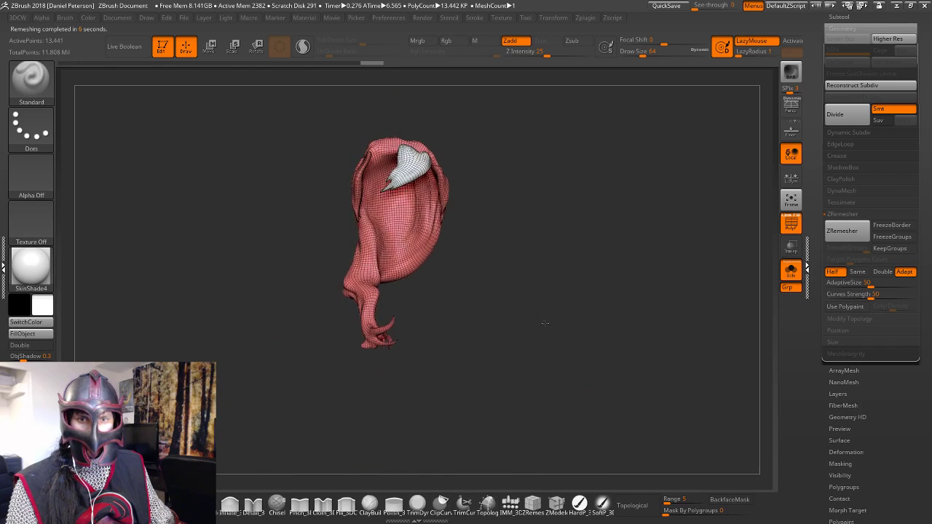
pyautogui.keyDown('ctrl'); pyautogui.moveTo(260, 118); pyautogui.dragTo(571, 381); pyautogui.keyUp('ctrl')
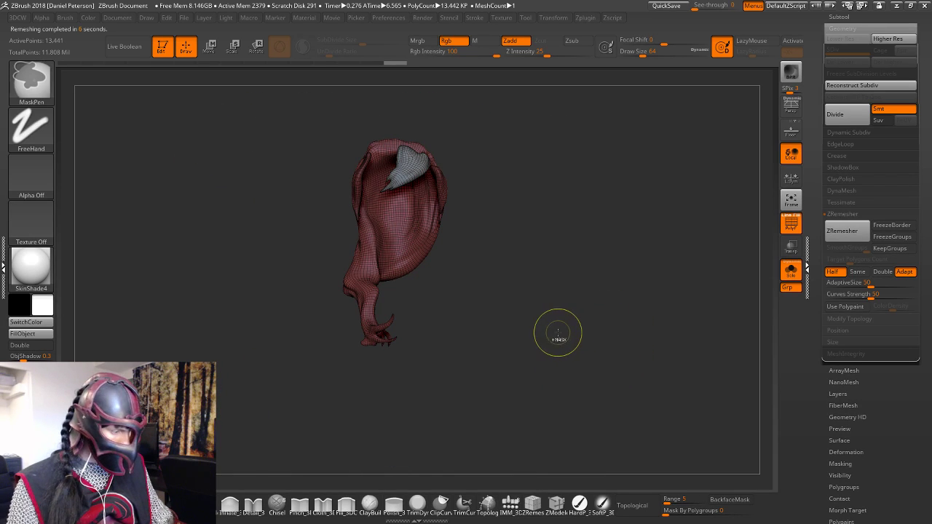
pyautogui.hotkey('ctrl', 'w')
pyautogui.keyDown('alt'); pyautogui.moveTo(553, 323); pyautogui.dragTo(575, 311); pyautogui.keyUp('alt')
pyautogui.moveTo(575, 311)
pyautogui.mouseDown()
pyautogui.moveTo(609, 317)
pyautogui.moveTo(582, 316)
pyautogui.mouseUp()
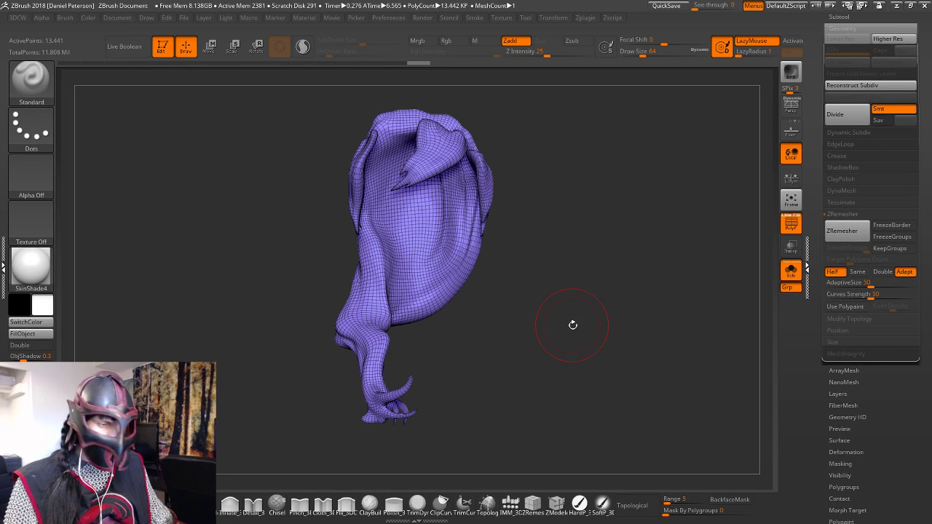
# Reduce the single-polygroup hair with another ZRemesher pass using Half, Adapt and an adaptive size of 50
pyautogui.moveTo(597, 308); pyautogui.dragTo(616, 332)
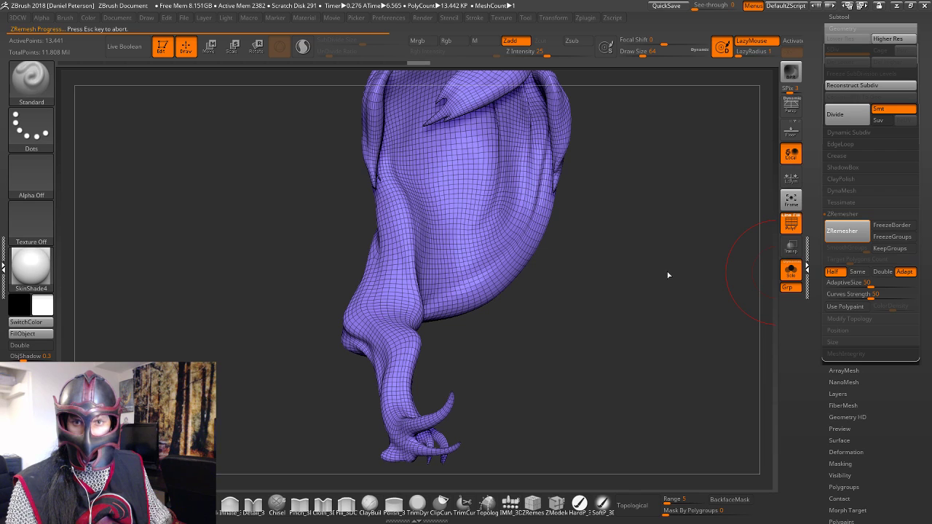
pyautogui.moveTo(662, 271)
pyautogui.mouseDown()
pyautogui.moveTo(670, 233)
pyautogui.moveTo(666, 255)
pyautogui.moveTo(654, 199)
pyautogui.mouseUp()
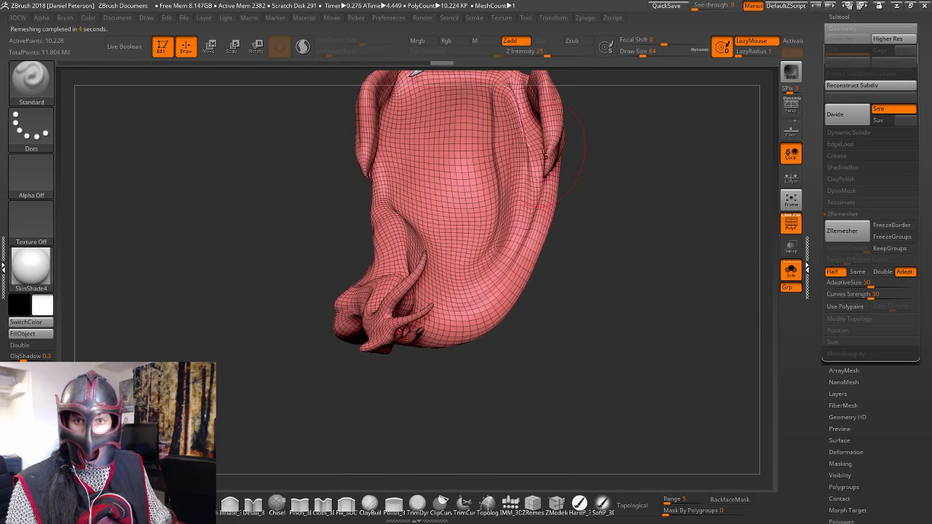
# Set the draw size to 39 and smooth the hair's inner surface, pointed strand tips and ponytail
pyautogui.press('space')
pyautogui.press('shift')
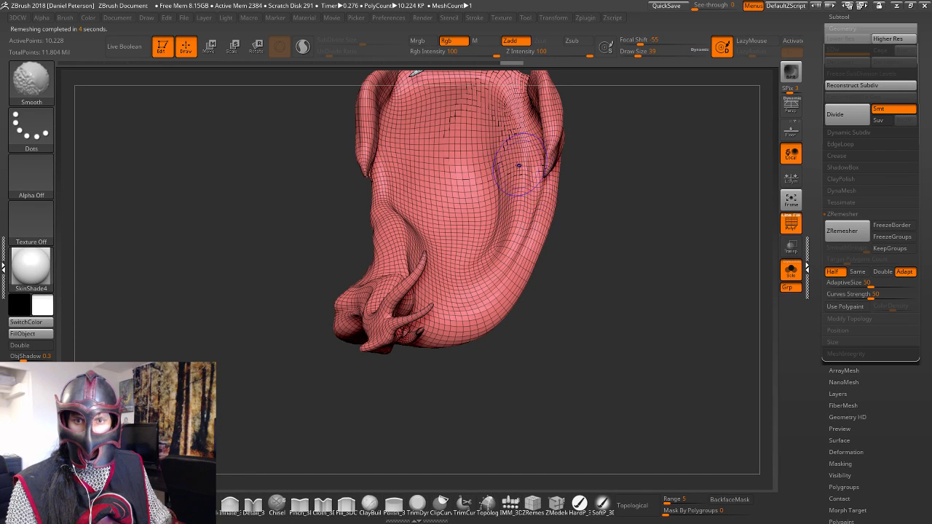
pyautogui.moveTo(614, 231)
pyautogui.mouseDown()
pyautogui.moveTo(707, 201)
pyautogui.moveTo(737, 277)
pyautogui.moveTo(660, 304)
pyautogui.moveTo(710, 306)
pyautogui.moveTo(684, 294)
pyautogui.moveTo(630, 301)
pyautogui.moveTo(638, 346)
pyautogui.moveTo(659, 341)
pyautogui.moveTo(699, 363)
pyautogui.moveTo(507, 331)
pyautogui.mouseUp()
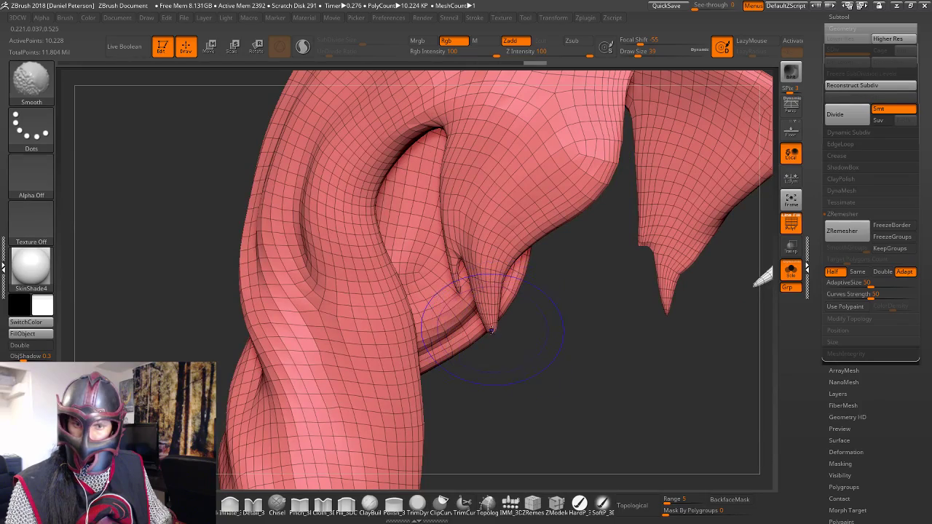
pyautogui.moveTo(531, 372); pyautogui.dragTo(493, 315)
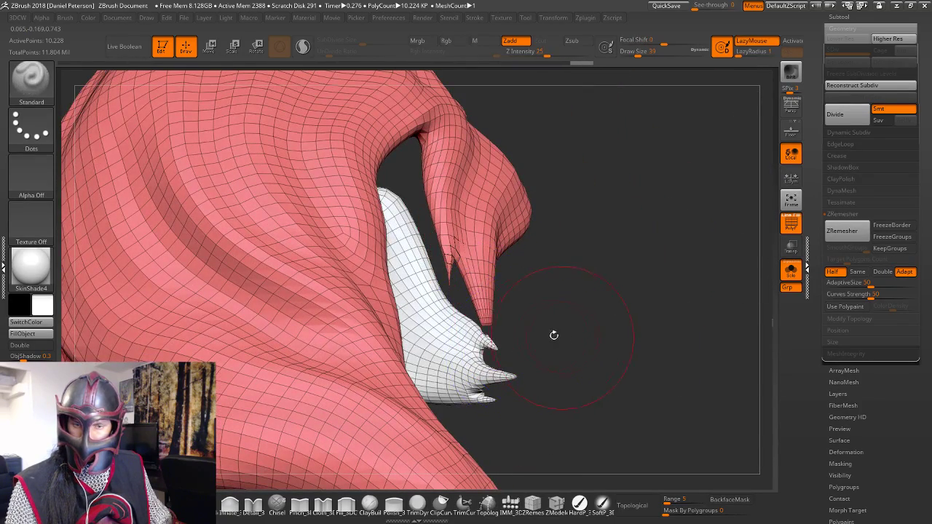
pyautogui.moveTo(553, 335)
pyautogui.mouseDown()
pyautogui.moveTo(391, 374)
pyautogui.moveTo(702, 421)
pyautogui.moveTo(672, 371)
pyautogui.moveTo(701, 377)
pyautogui.moveTo(657, 374)
pyautogui.moveTo(663, 321)
pyautogui.moveTo(735, 284)
pyautogui.moveTo(713, 301)
pyautogui.moveTo(503, 313)
pyautogui.mouseUp()
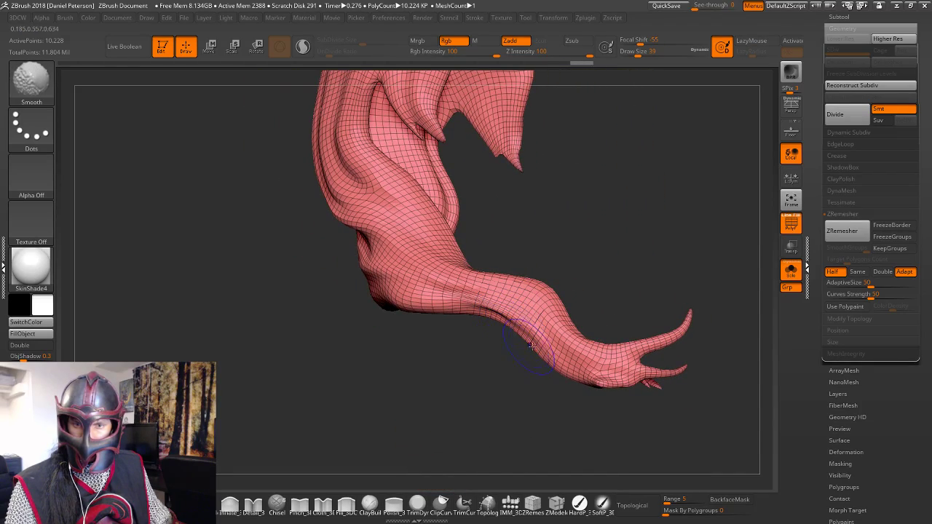
pyautogui.moveTo(532, 347); pyautogui.dragTo(562, 335)
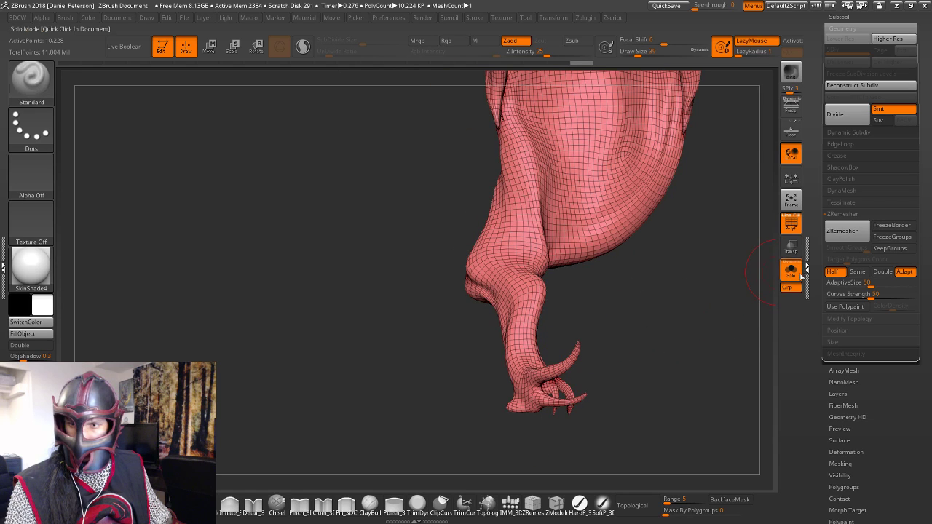
# Remesh the smoothed hair once more with ZRemesher at Half and inspect the fringe and inner surface
pyautogui.moveTo(727, 304); pyautogui.dragTo(755, 294)
pyautogui.moveTo(693, 275); pyautogui.dragTo(691, 367)
pyautogui.moveTo(634, 357); pyautogui.dragTo(764, 324)
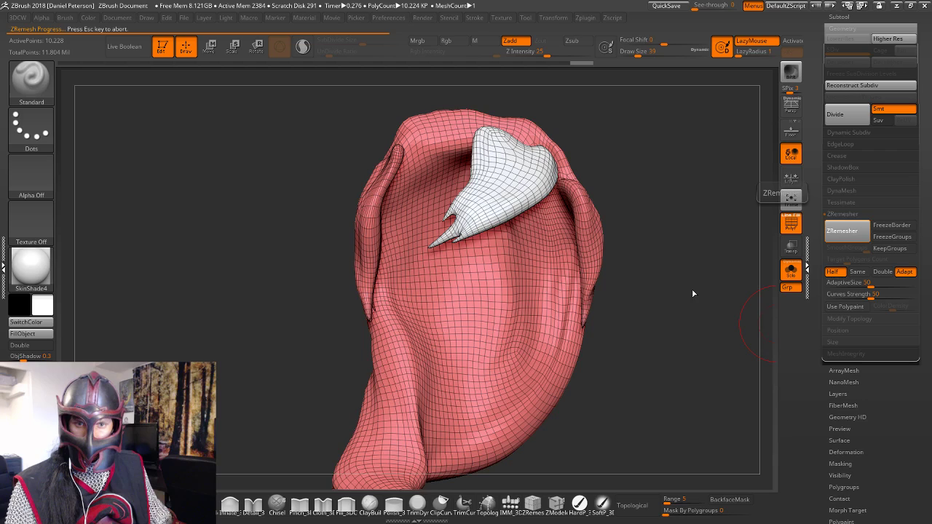
pyautogui.moveTo(677, 295); pyautogui.dragTo(698, 286)
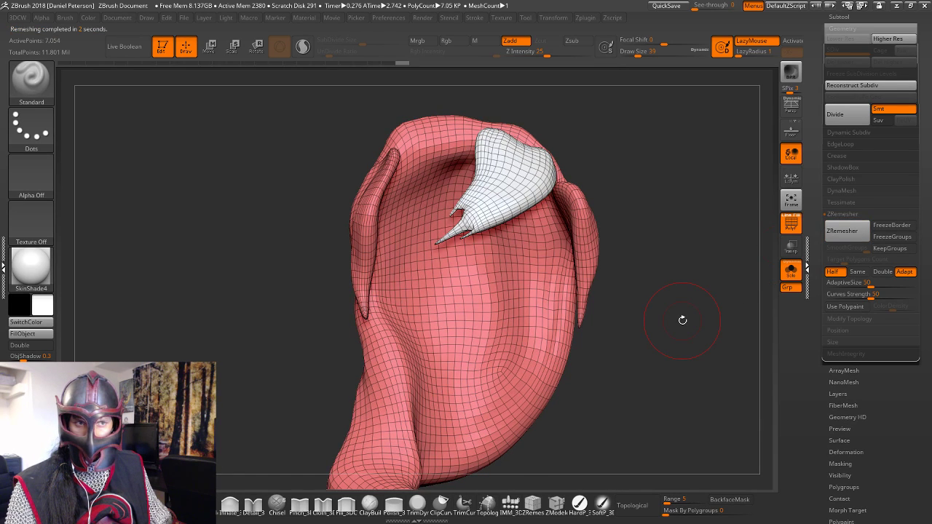
# Step back through the undo history to before the smoothing and last ZRemesher passes, comparing the hair's topology from several sides
pyautogui.moveTo(665, 323); pyautogui.dragTo(692, 262)
pyautogui.moveTo(377, 64); pyautogui.dragTo(301, 68)
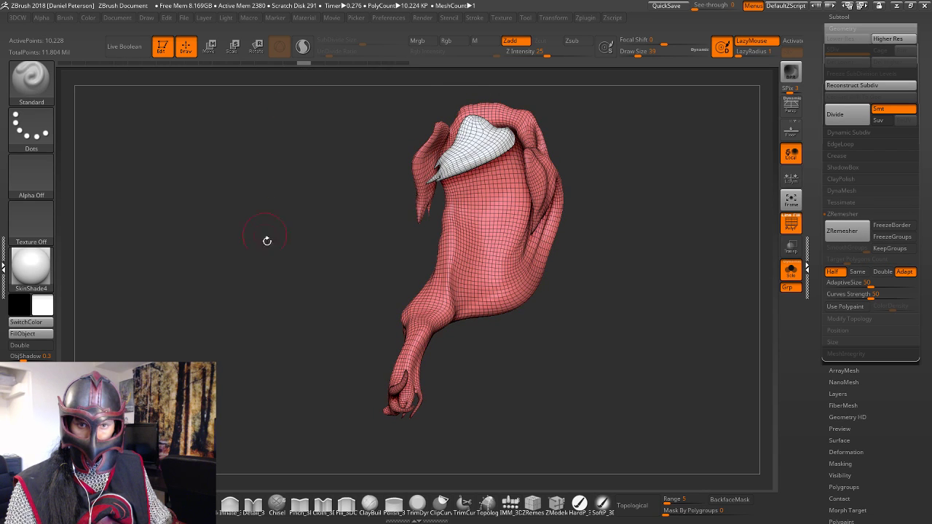
pyautogui.moveTo(382, 234); pyautogui.dragTo(395, 229, button='right')
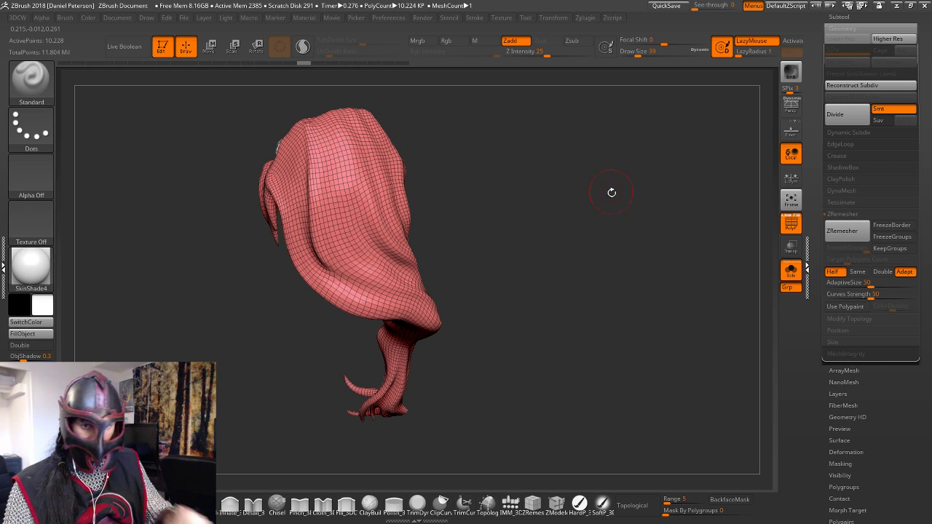
pyautogui.moveTo(589, 218); pyautogui.dragTo(534, 185, button='right')
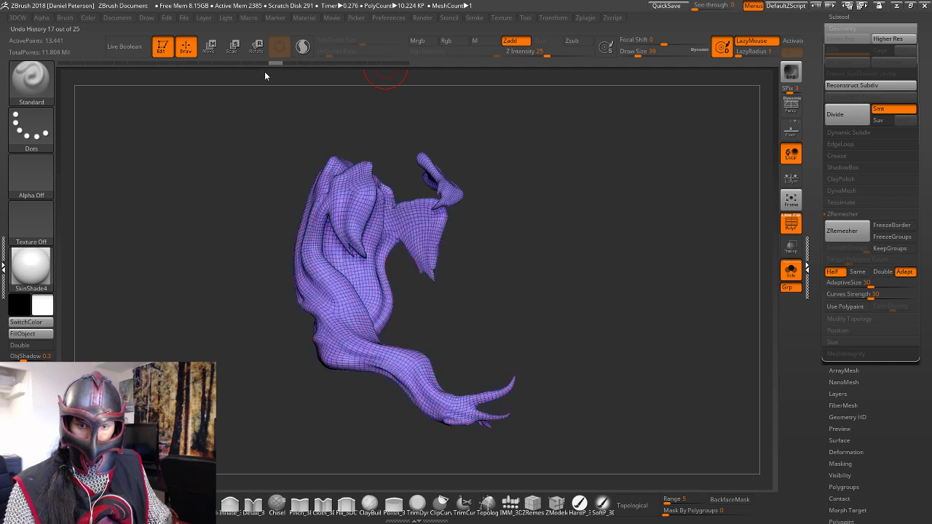
# Restore the two-polygroup ZRemeshed hair at undo history state 20 of 25, check it from the front, and turn off its wireframe display
pyautogui.moveTo(253, 72); pyautogui.dragTo(372, 80)
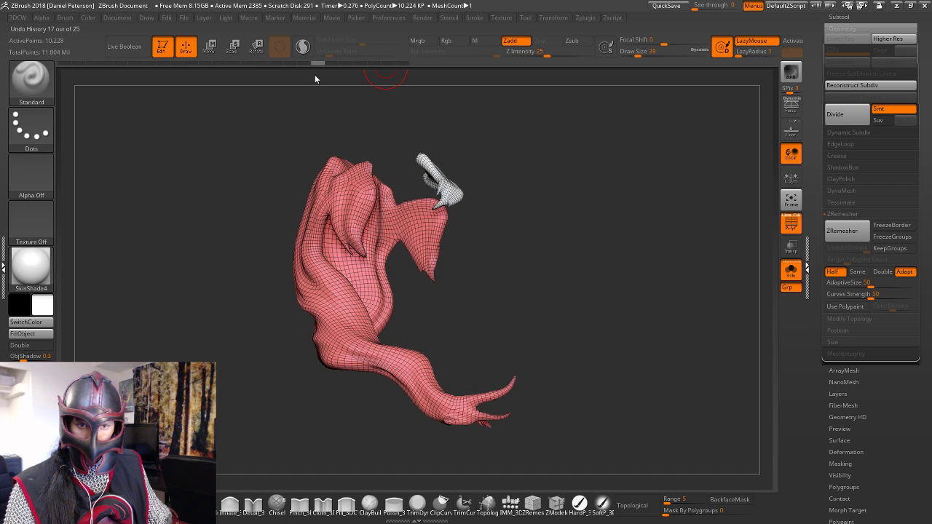
pyautogui.moveTo(315, 76)
pyautogui.mouseDown()
pyautogui.moveTo(260, 67)
pyautogui.moveTo(315, 65)
pyautogui.mouseUp()
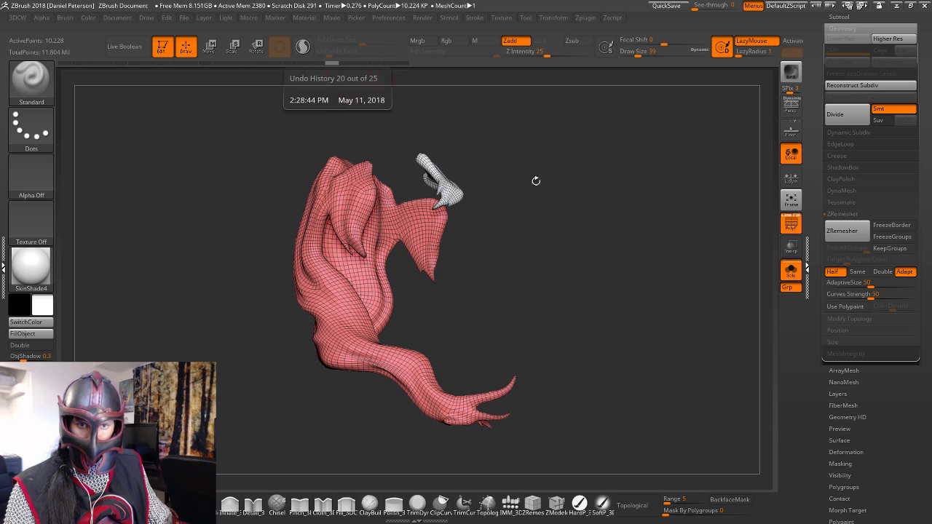
pyautogui.moveTo(536, 182); pyautogui.dragTo(515, 291)
pyautogui.moveTo(515, 291); pyautogui.dragTo(533, 297)
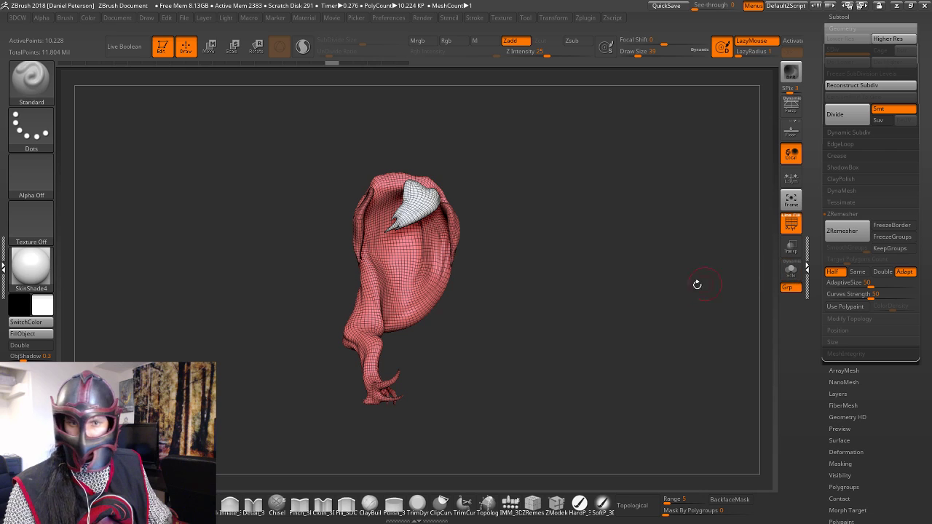
pyautogui.click(789, 226)
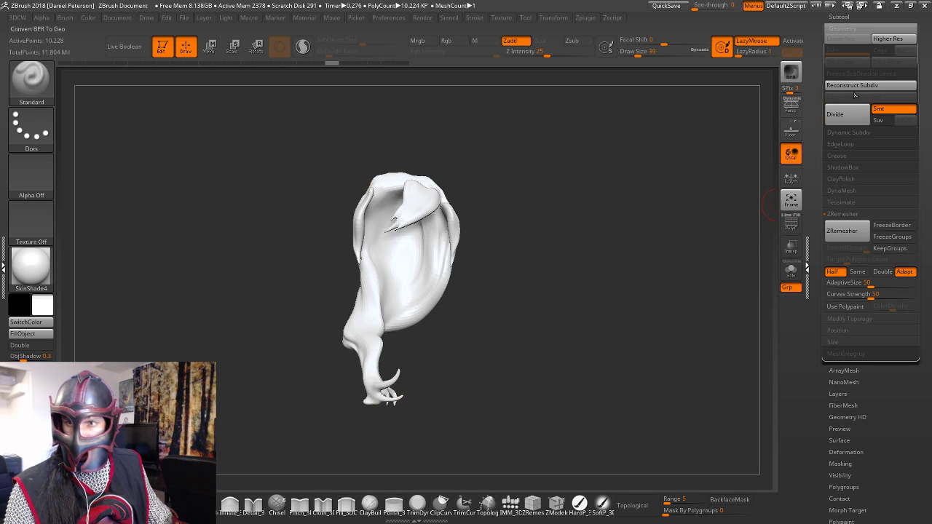
pyautogui.moveTo(641, 212); pyautogui.dragTo(583, 297)
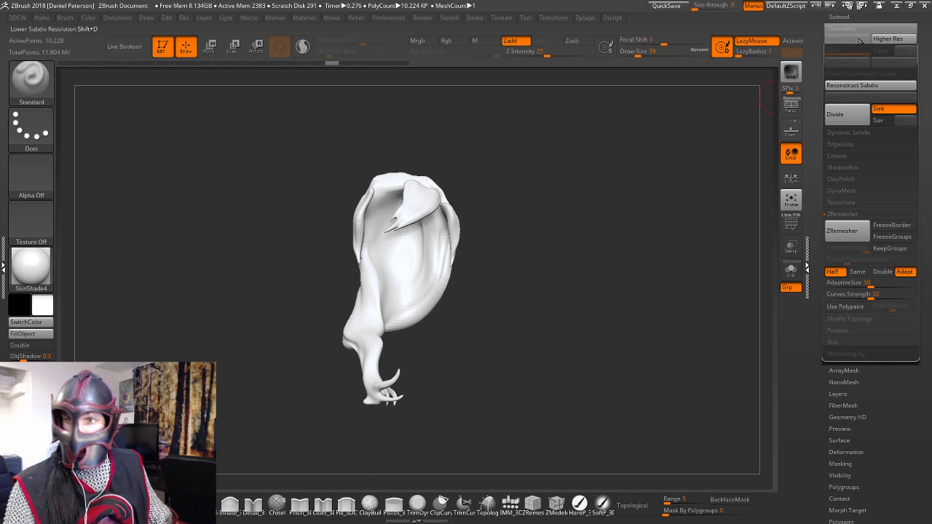
# Show the original orange hair subtool Girl 3_5 over the low-poly Girl 3_7 and compare their shapes
pyautogui.click(847, 16)
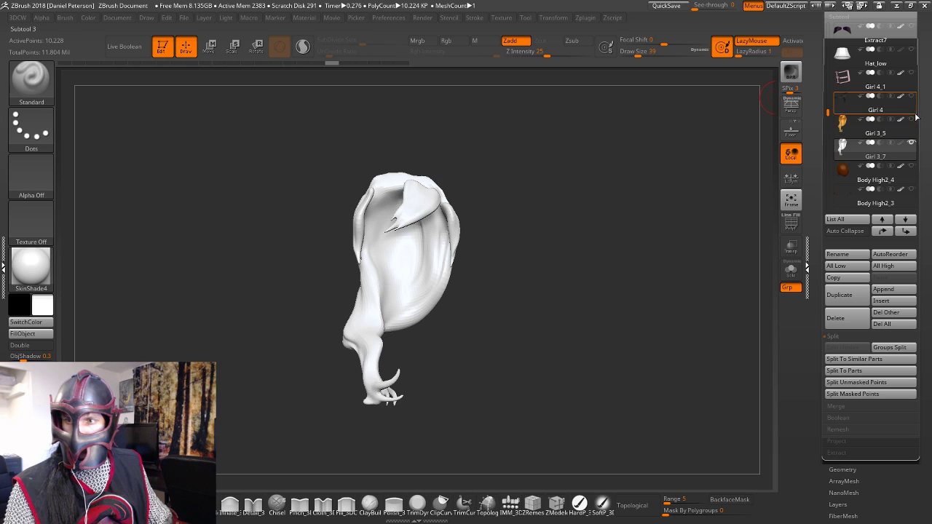
pyautogui.click(878, 149)
pyautogui.moveTo(550, 297); pyautogui.dragTo(741, 258)
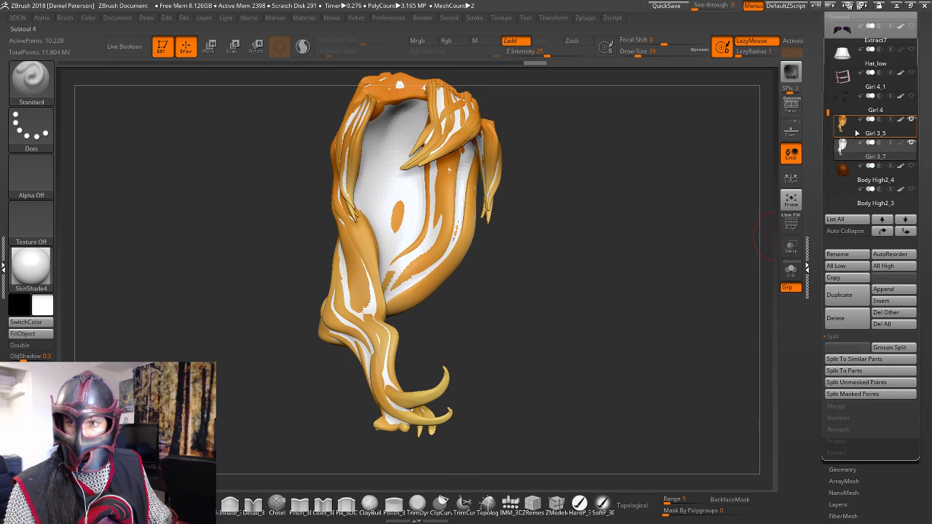
pyautogui.moveTo(666, 271); pyautogui.dragTo(615, 270)
# Move the original hair Girl 3_5 sideways along X to compare it with the low-poly copy, and undo the move
pyautogui.press('w')
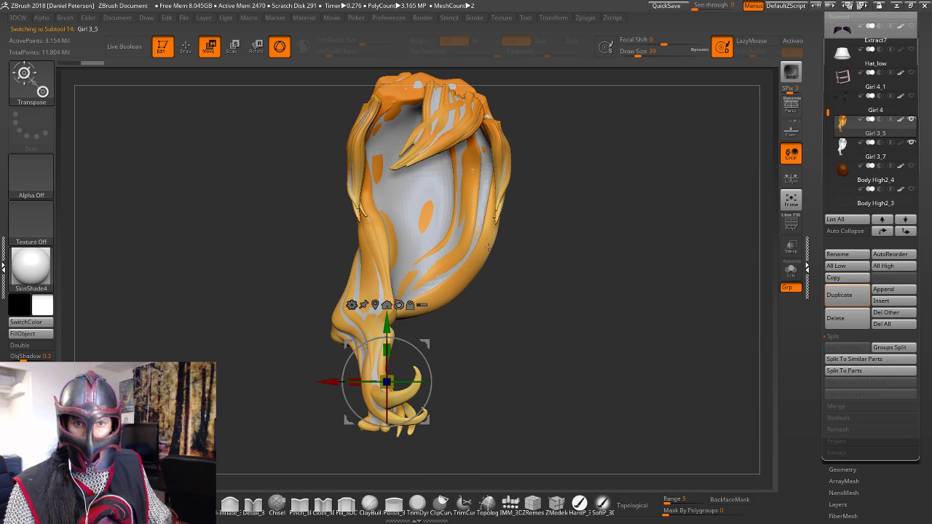
pyautogui.moveTo(333, 381); pyautogui.dragTo(357, 382)
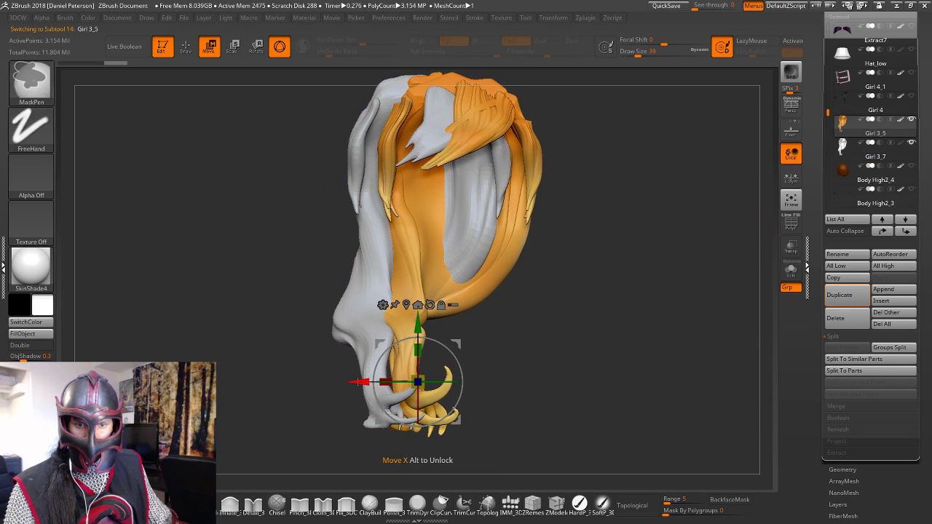
pyautogui.hotkey('ctrl', 'z')
pyautogui.moveTo(597, 347)
pyautogui.mouseDown()
pyautogui.moveTo(551, 350)
pyautogui.moveTo(662, 316)
pyautogui.mouseUp()
pyautogui.press('q')
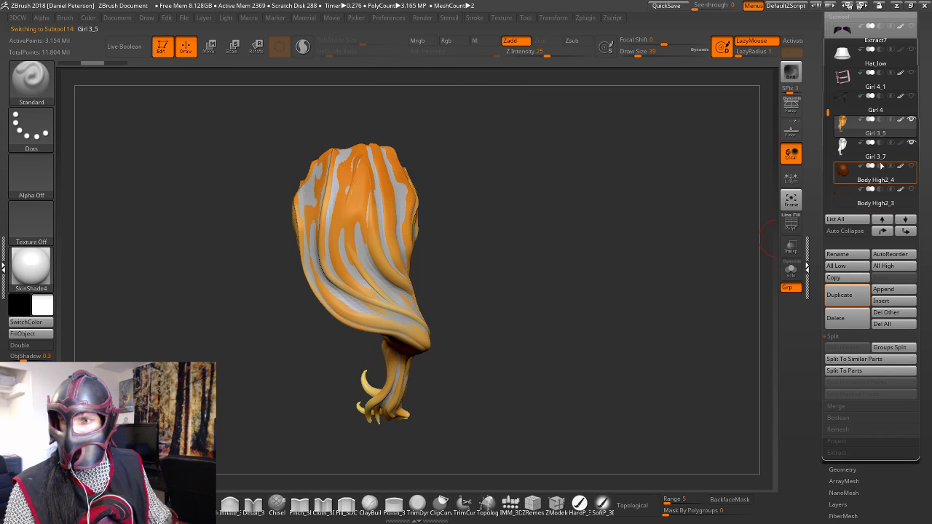
# Hide the original hair Girl 3_5 and make the low-poly hair Girl 3_7 the active subtool
pyautogui.moveTo(571, 276); pyautogui.dragTo(828, 168)
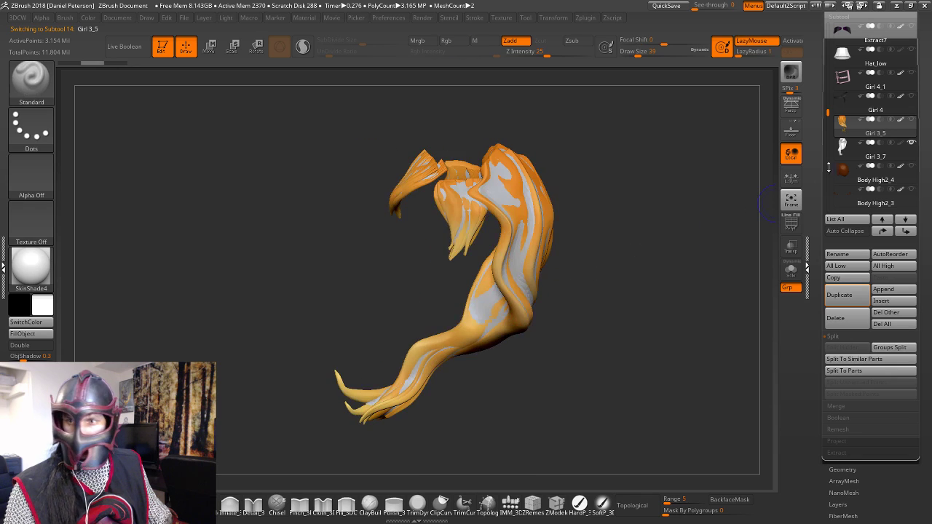
pyautogui.click(844, 145)
pyautogui.moveTo(731, 282); pyautogui.dragTo(682, 265)
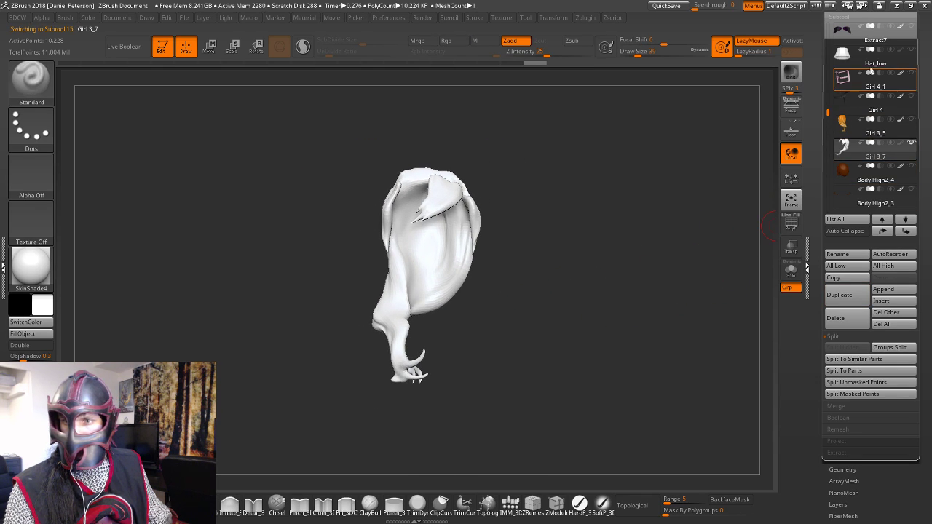
# Show the Hat_low subtool over the low-poly hair and scale the hat up uniformly by about 1.01
pyautogui.click(911, 48)
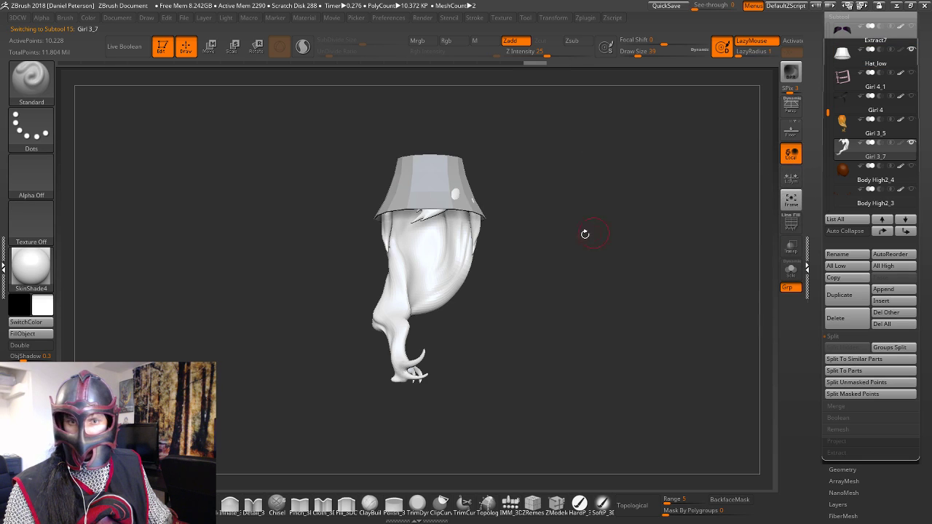
pyautogui.moveTo(584, 233); pyautogui.dragTo(542, 299)
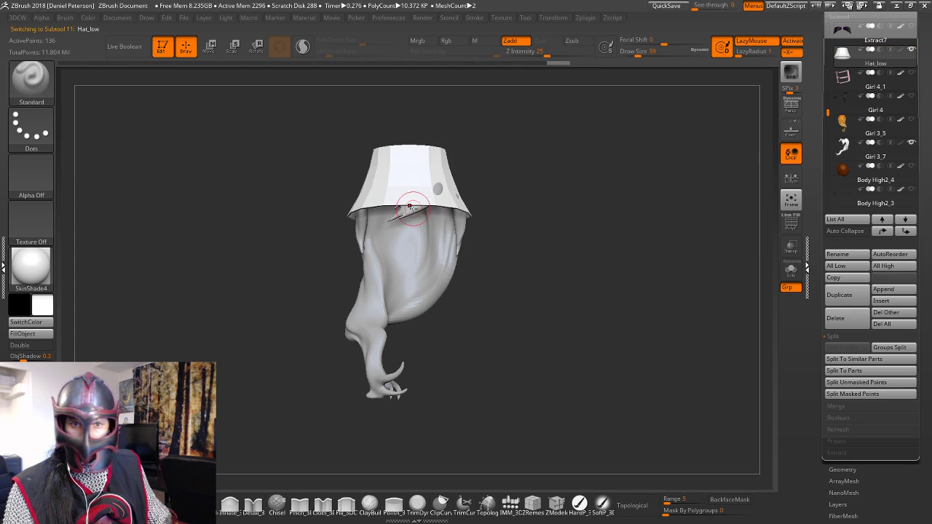
pyautogui.press('w')
pyautogui.moveTo(401, 213); pyautogui.dragTo(404, 215)
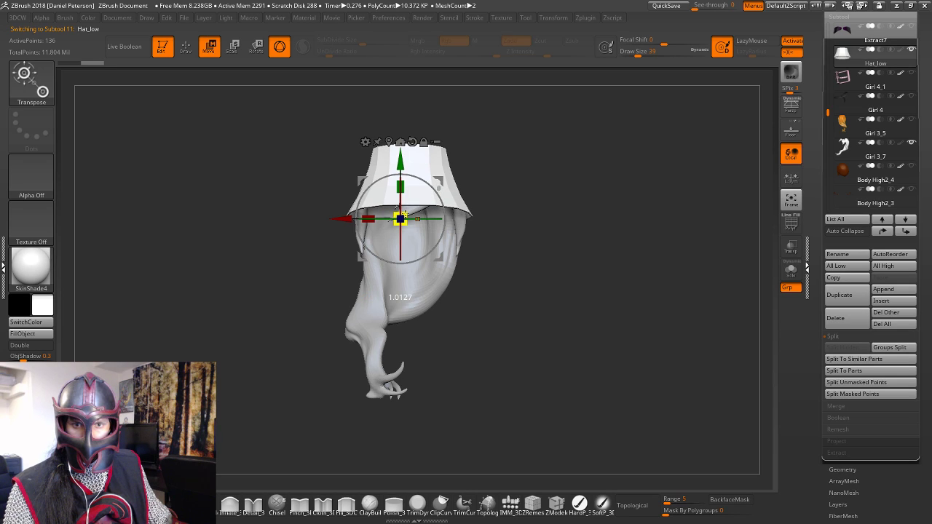
pyautogui.press('q')
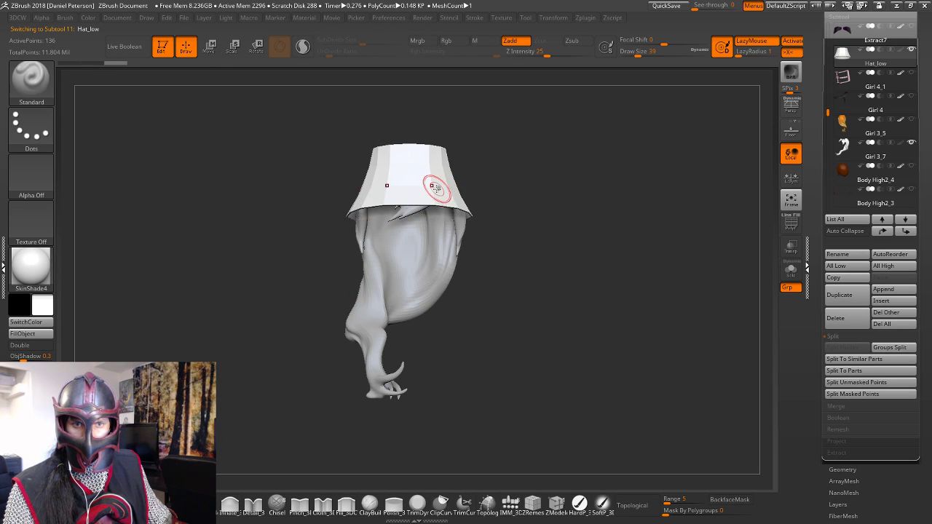
# Pull the hat's surface outward with the Move brush to cover the hair poking through
pyautogui.click(198, 501)
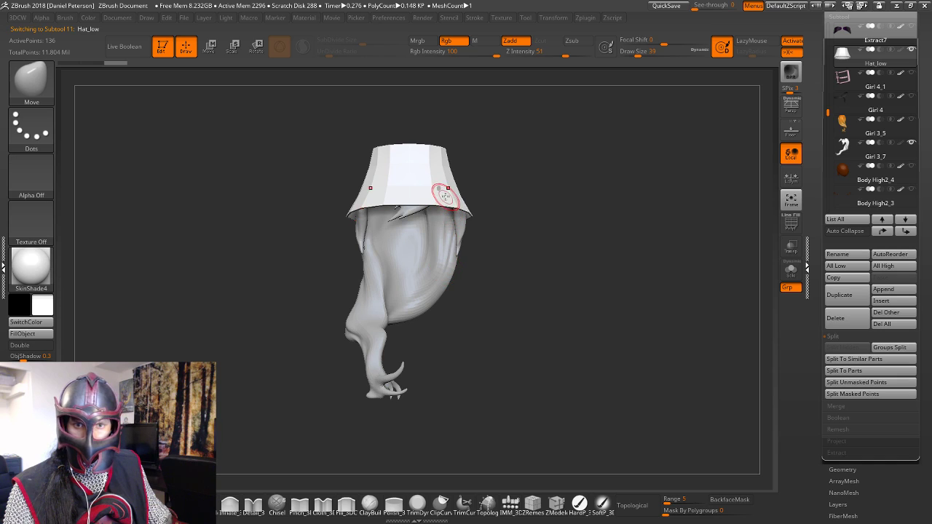
pyautogui.moveTo(482, 193); pyautogui.dragTo(581, 233)
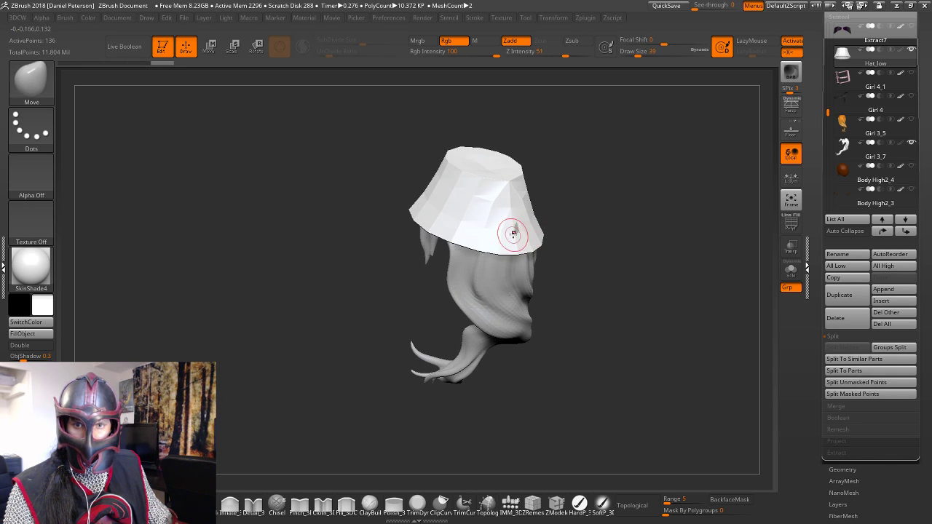
pyautogui.moveTo(511, 209); pyautogui.dragTo(565, 250, button='right')
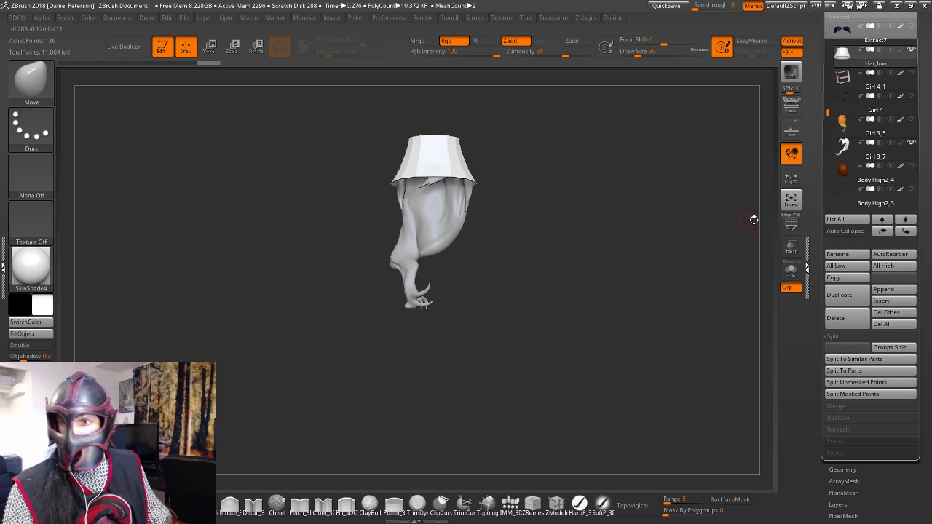
# Select the lips subtool Extract2 and duplicate it
pyautogui.moveTo(827, 111); pyautogui.dragTo(827, 14)
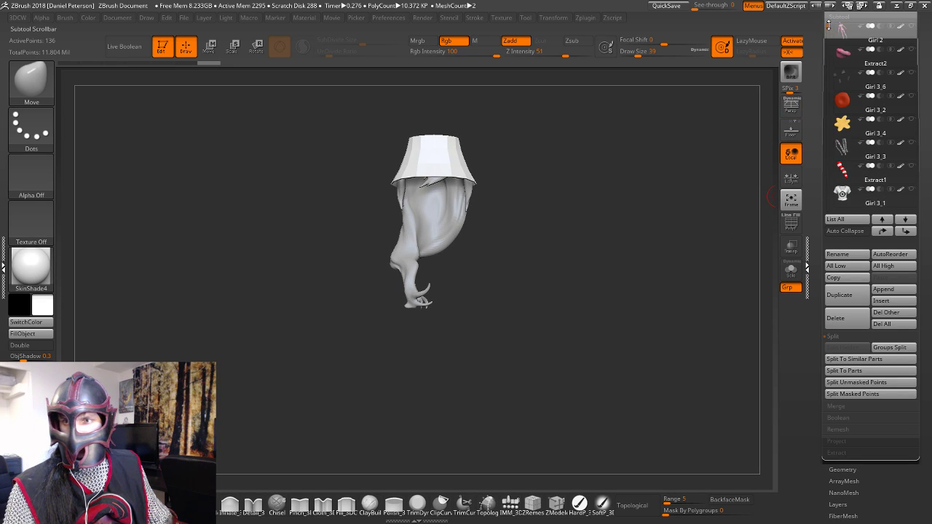
pyautogui.click(841, 58)
pyautogui.keyDown('alt'); pyautogui.moveTo(711, 197); pyautogui.dragTo(688, 281, button='right'); pyautogui.keyUp('alt')
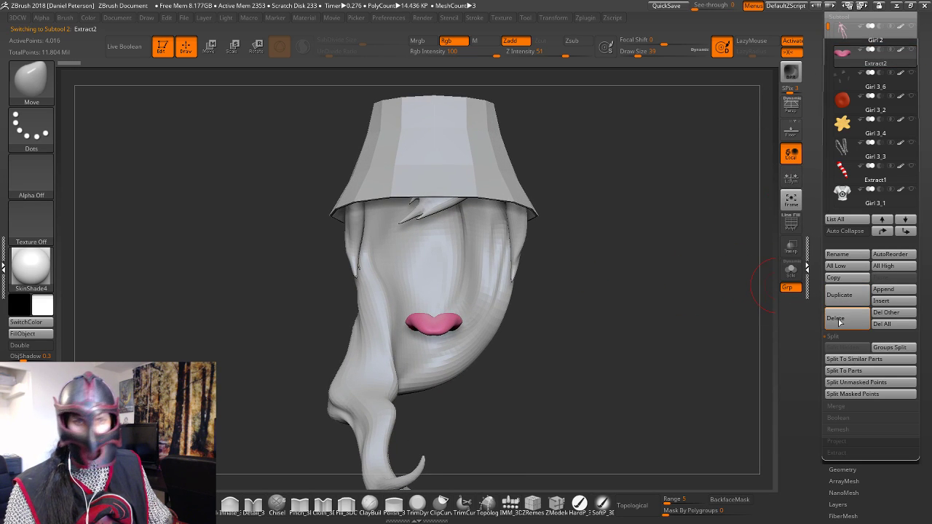
pyautogui.click(857, 295)
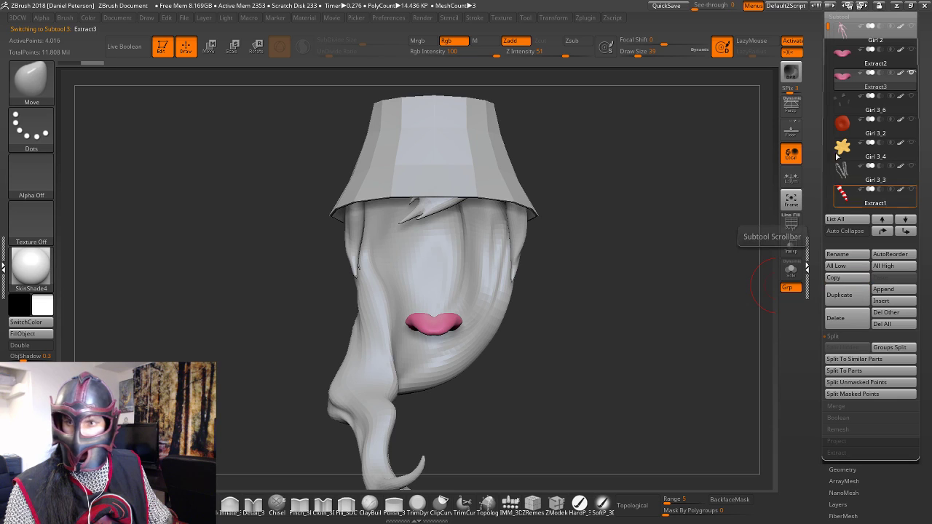
# Remesh the duplicated lips with ZRemesher using Adapt and a target polygon count of 5
pyautogui.click(844, 470)
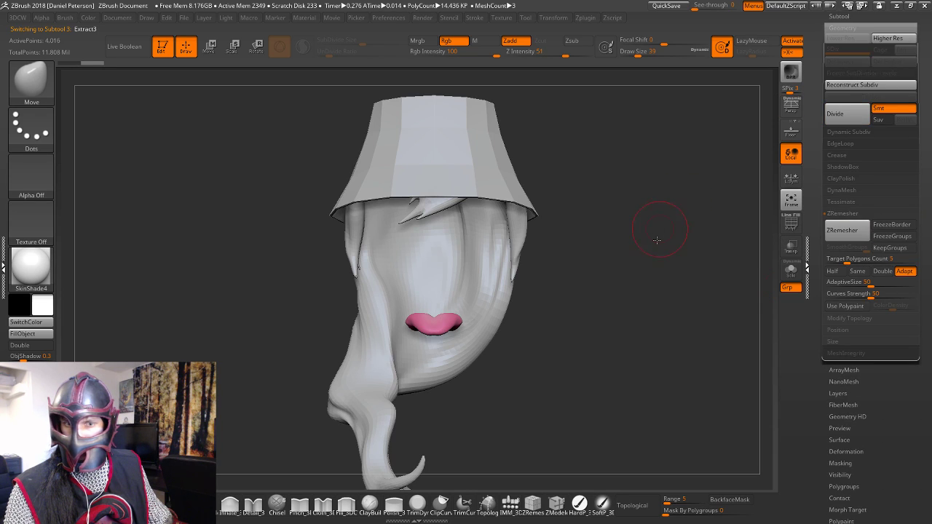
pyautogui.moveTo(656, 240); pyautogui.dragTo(657, 273)
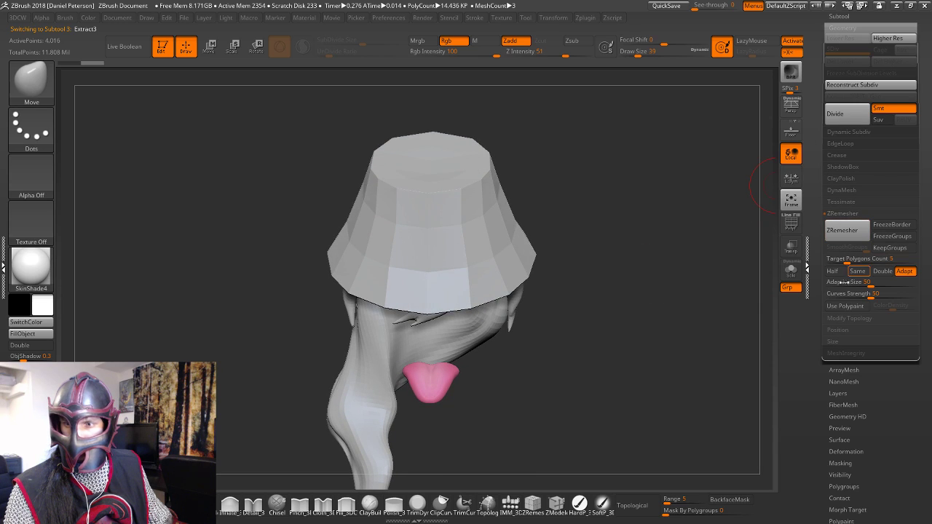
pyautogui.click(838, 16)
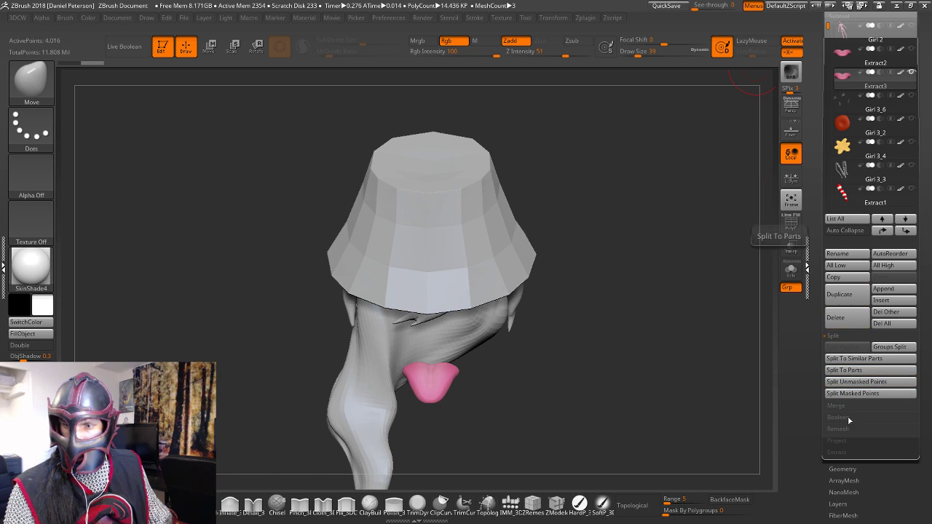
pyautogui.click(850, 469)
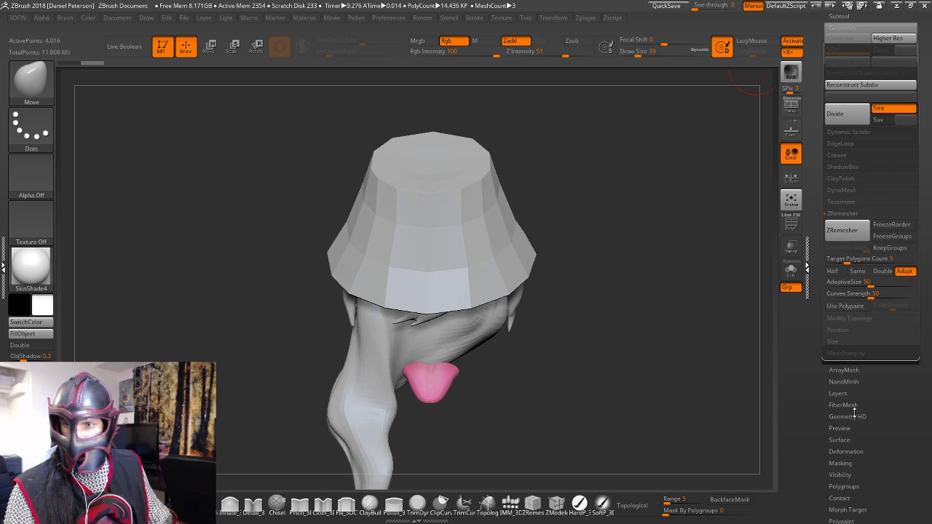
pyautogui.click(846, 230)
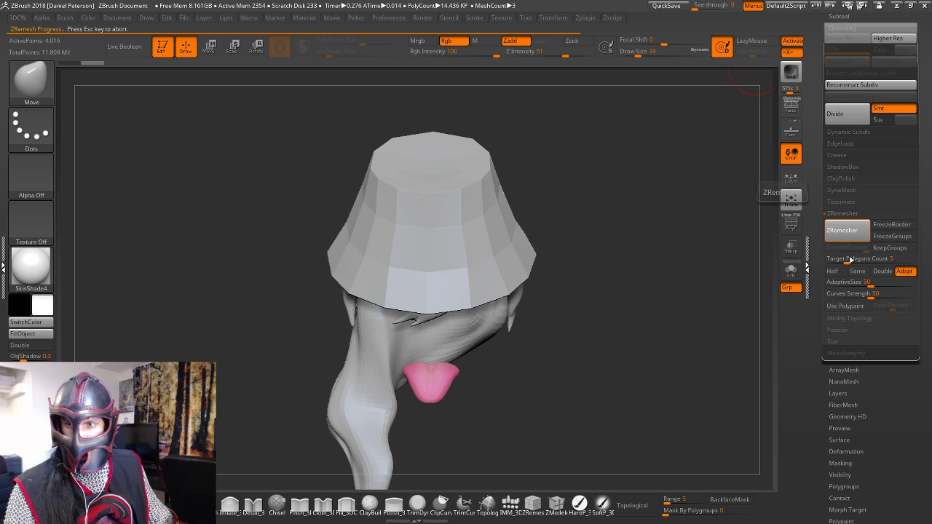
# Reduce the lips copy with repeated ZRemesher passes using Half, Adapt and an adaptive size of 50
pyautogui.click(832, 271)
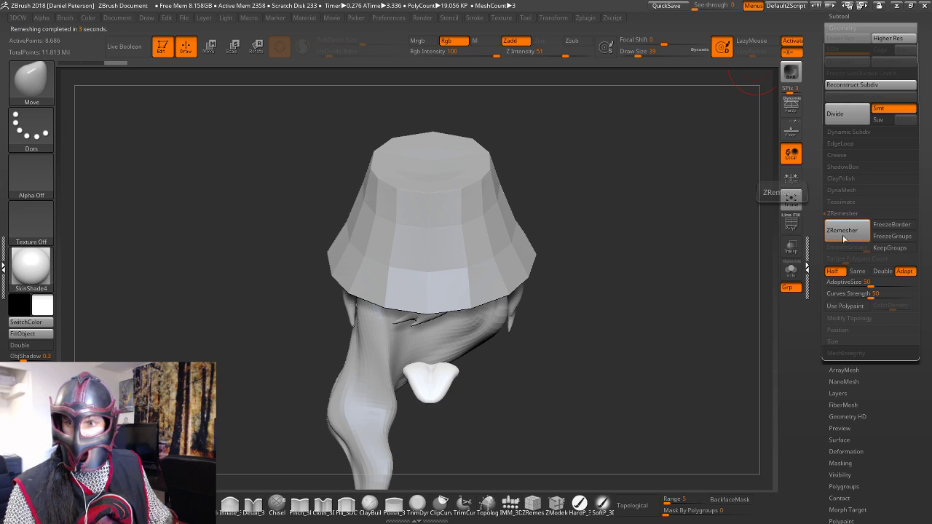
pyautogui.click(845, 230)
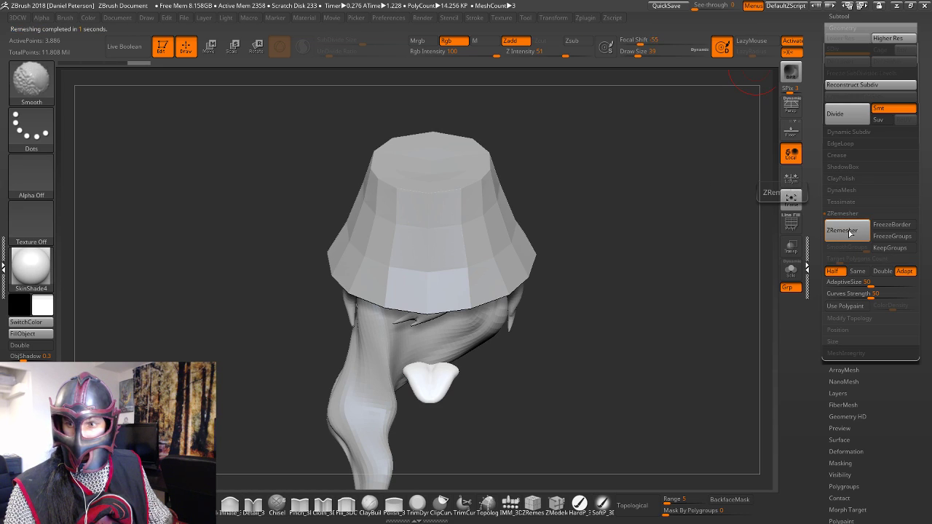
pyautogui.click(846, 230)
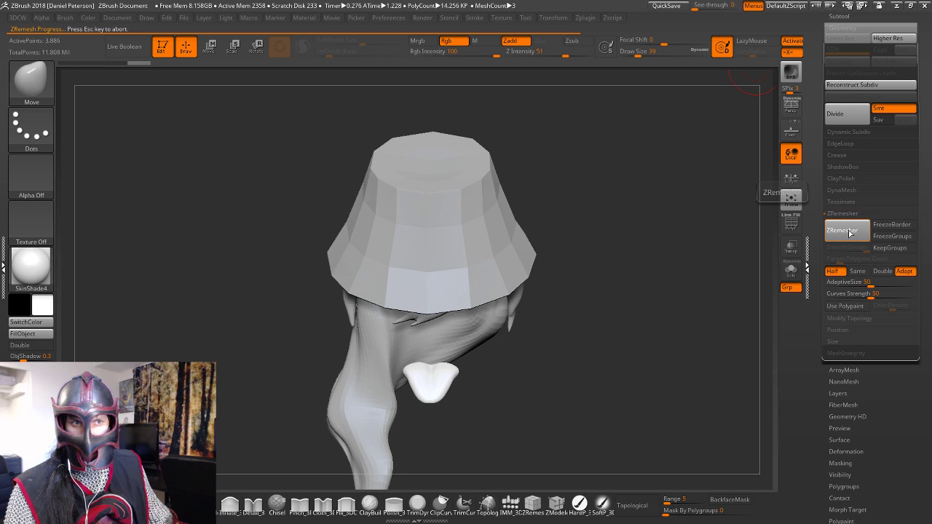
pyautogui.click(846, 230)
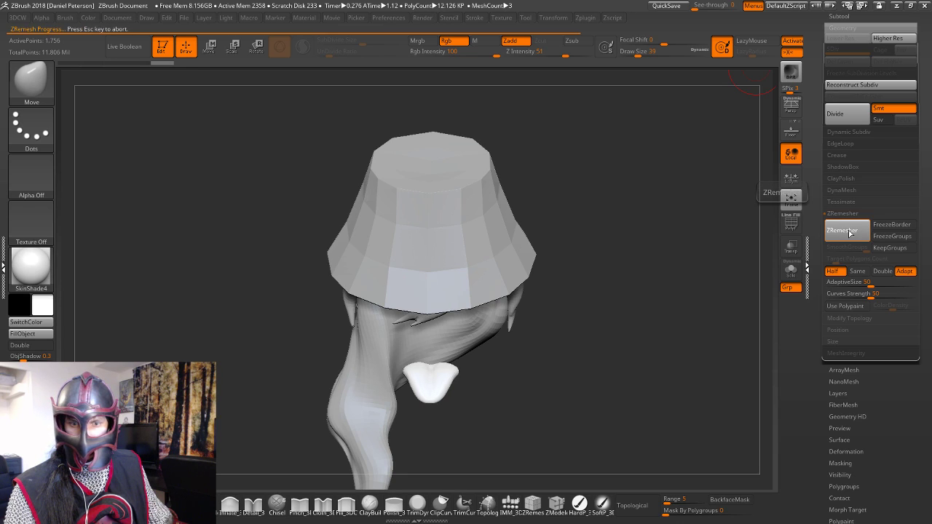
pyautogui.click(846, 230)
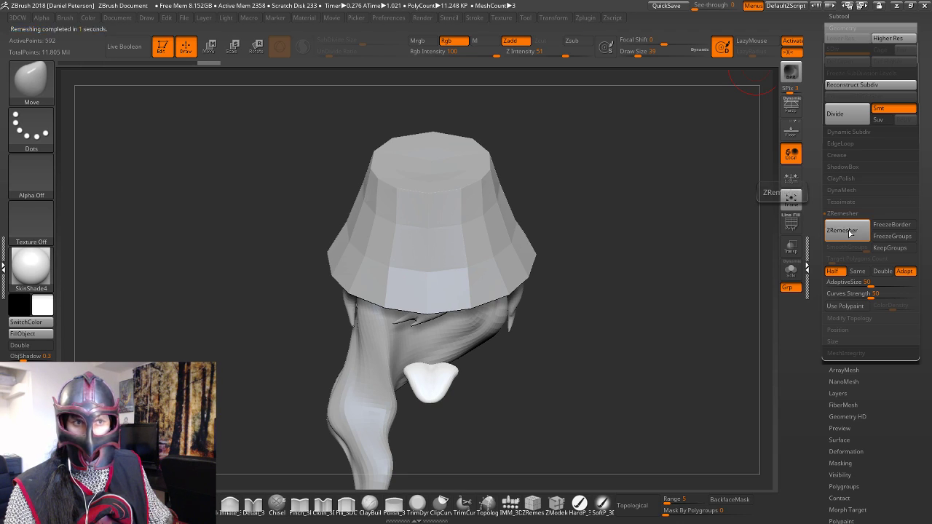
pyautogui.click(847, 231)
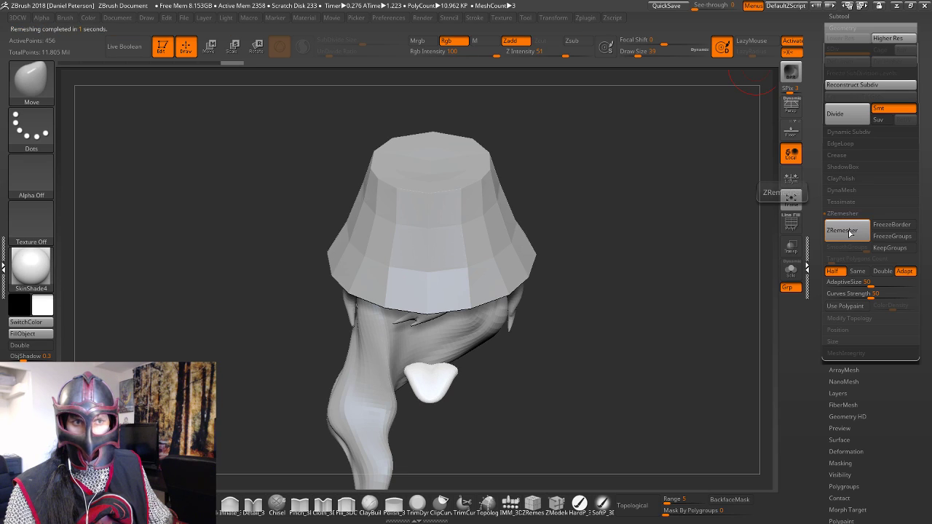
pyautogui.click(847, 231)
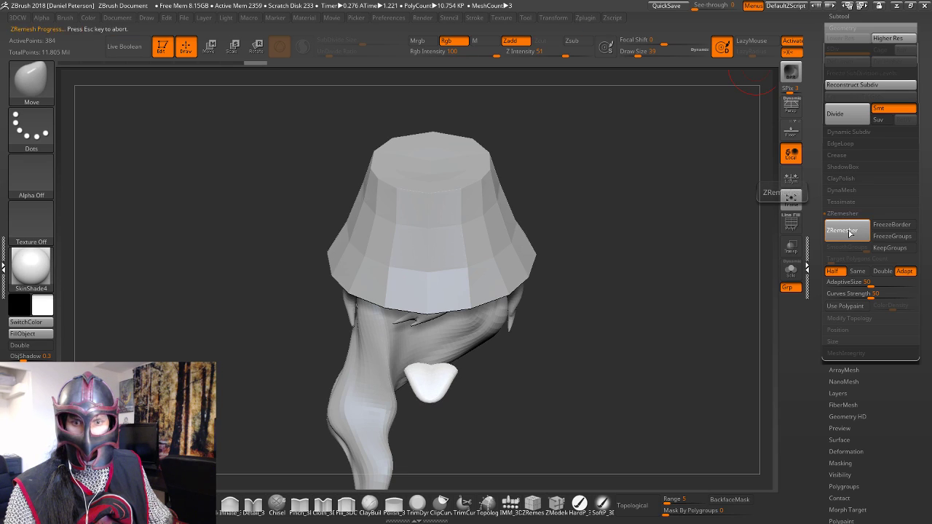
pyautogui.click(848, 233)
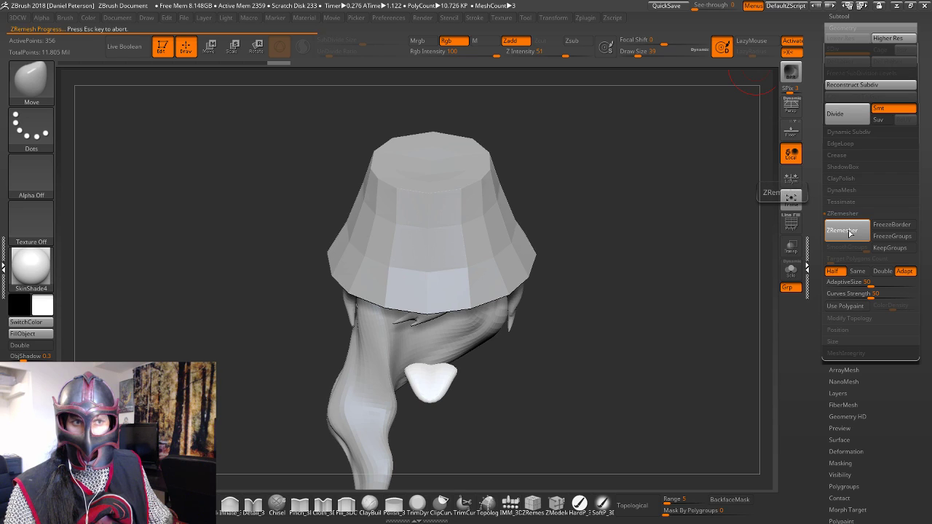
# Continue reducing the lips copy with further ZRemesher passes at Half with Adapt on
pyautogui.click(847, 231)
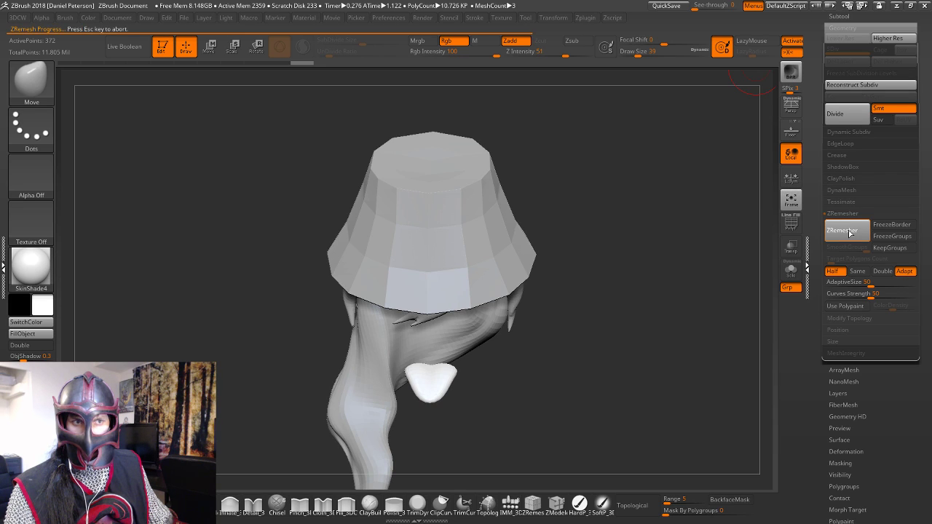
pyautogui.keyDown('shift'); pyautogui.moveTo(732, 295); pyautogui.dragTo(773, 287); pyautogui.keyUp('shift')
pyautogui.click(845, 232)
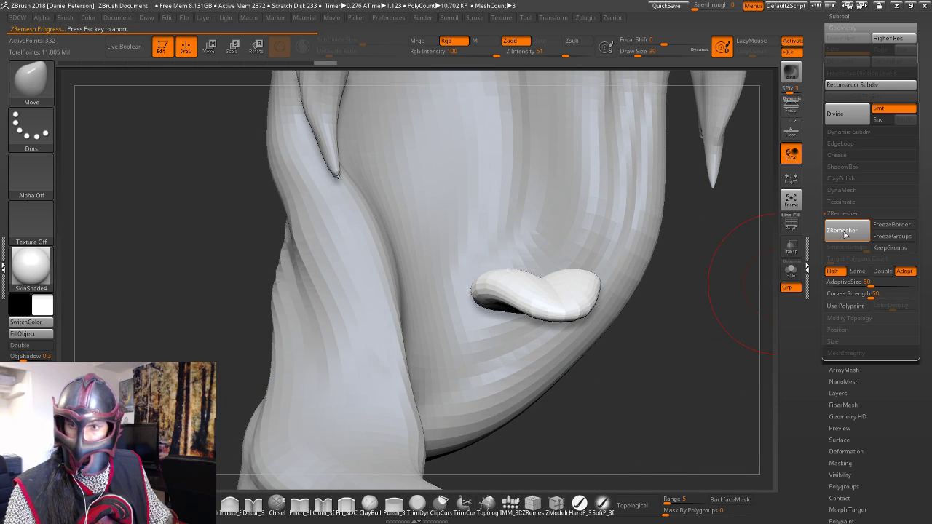
pyautogui.click(845, 233)
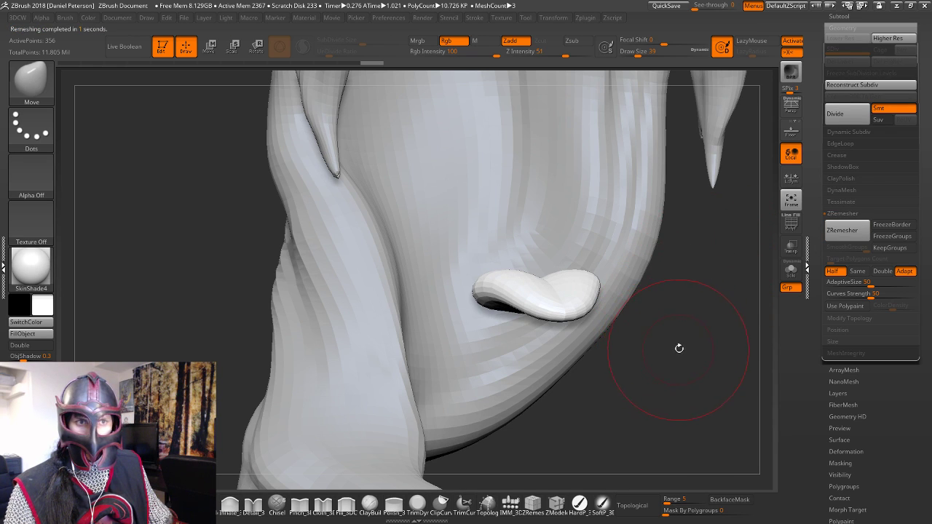
pyautogui.moveTo(678, 347); pyautogui.dragTo(658, 347)
pyautogui.moveTo(736, 319); pyautogui.dragTo(684, 324)
pyautogui.click(844, 231)
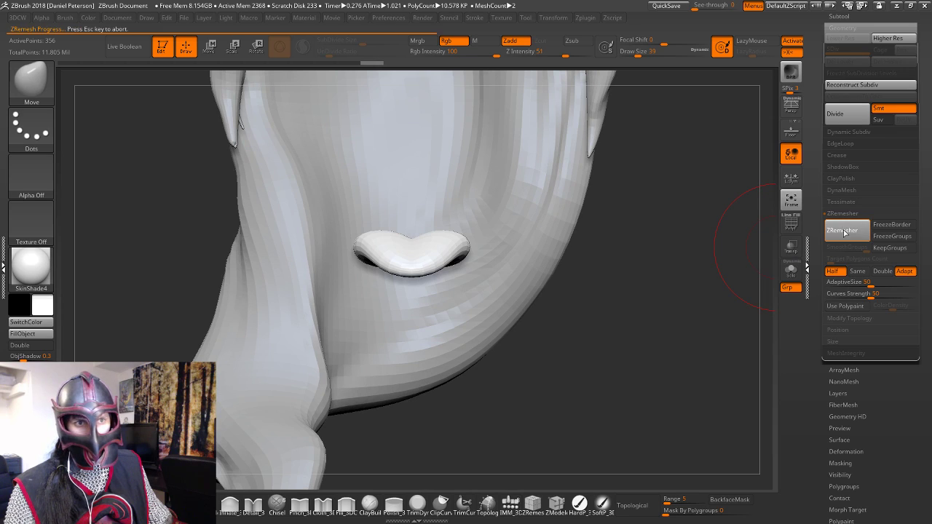
pyautogui.click(830, 231)
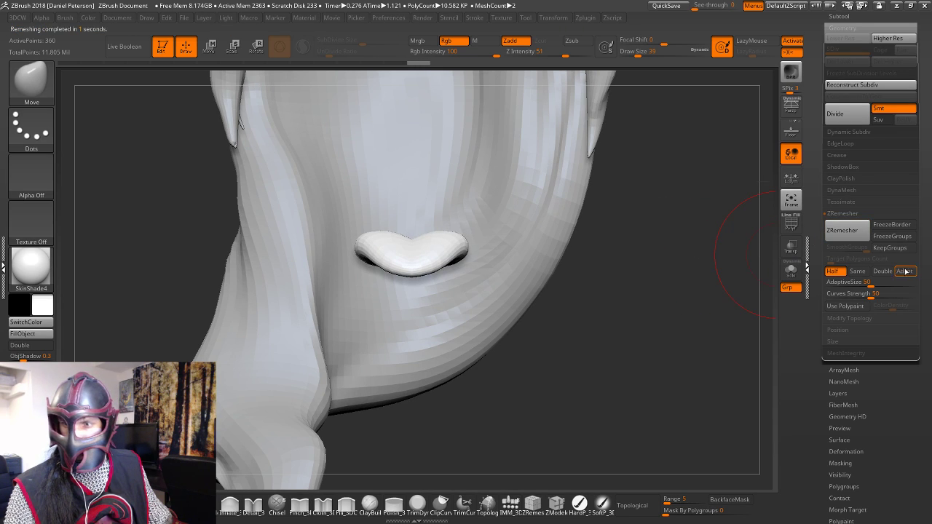
# Turn off Adapt and remesh the lips copy twice more with ZRemesher at Half
pyautogui.click(848, 232)
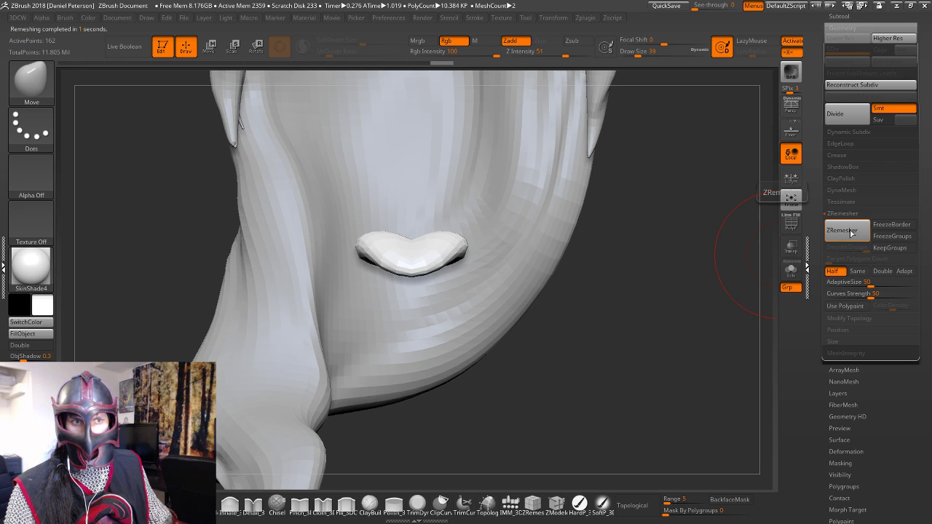
pyautogui.click(846, 231)
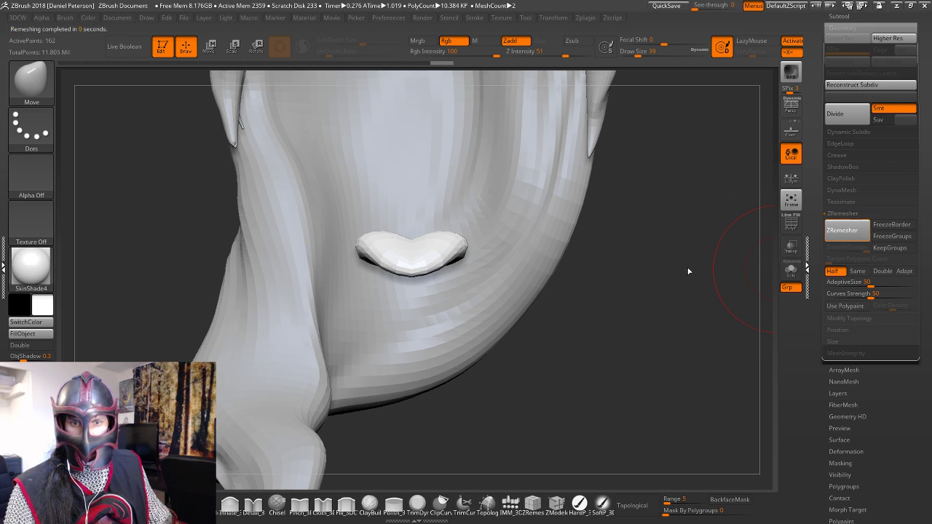
pyautogui.moveTo(640, 283); pyautogui.dragTo(513, 341)
# Select the red flower centre subtool Girl 3_2 and merge it down with the yellow petals subtool Girl 3_4
pyautogui.click(862, 15)
pyautogui.moveTo(644, 219); pyautogui.dragTo(619, 288)
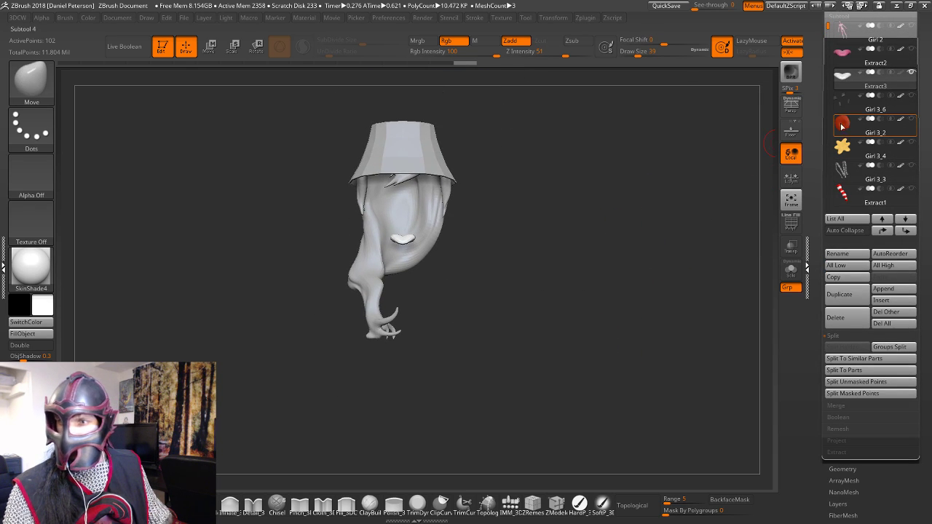
pyautogui.moveTo(845, 125)
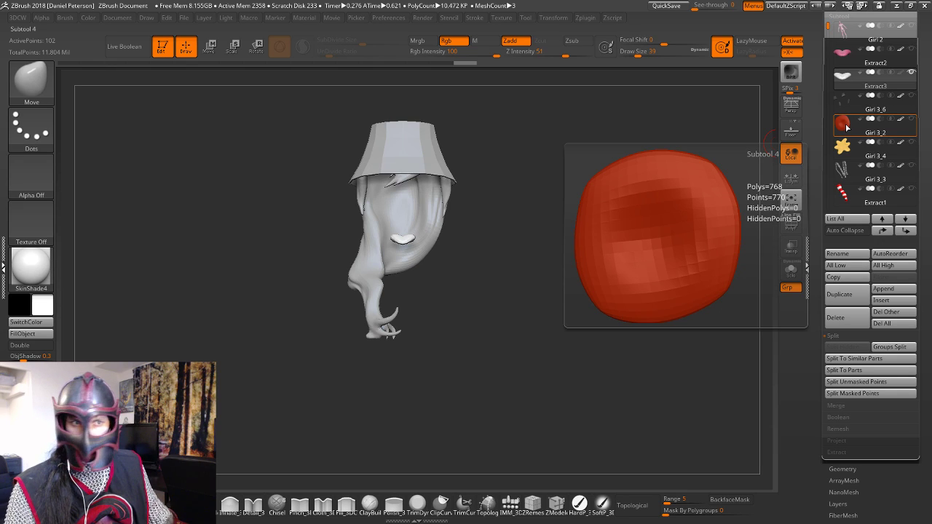
pyautogui.click(848, 125)
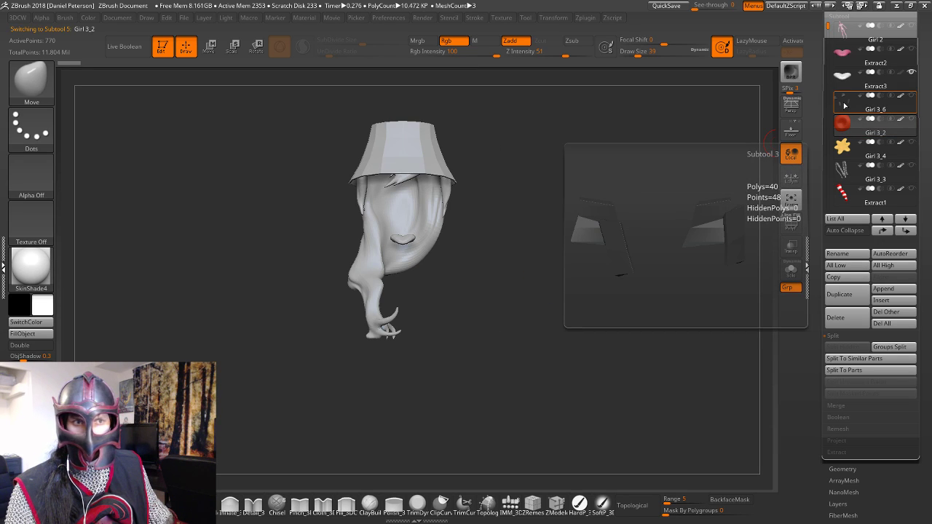
pyautogui.click(842, 148)
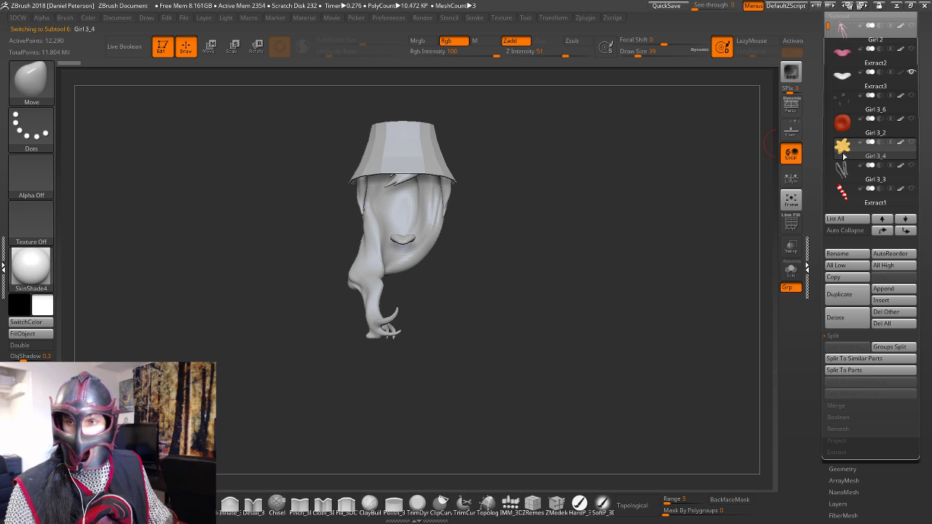
pyautogui.moveTo(841, 127)
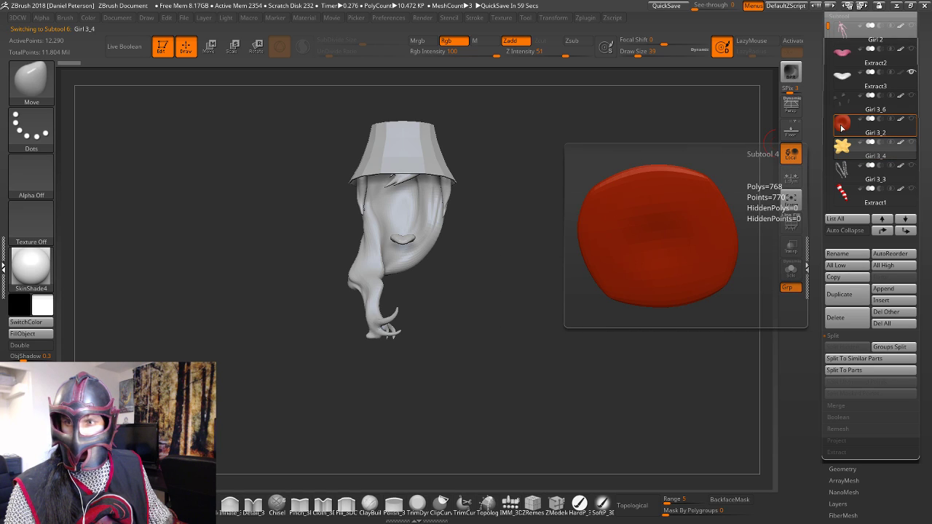
pyautogui.click(866, 129)
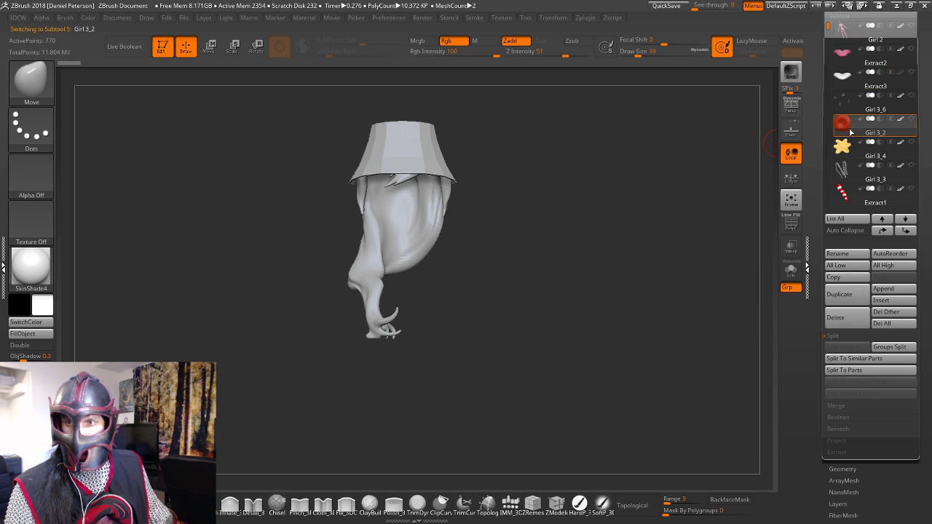
pyautogui.moveTo(844, 150)
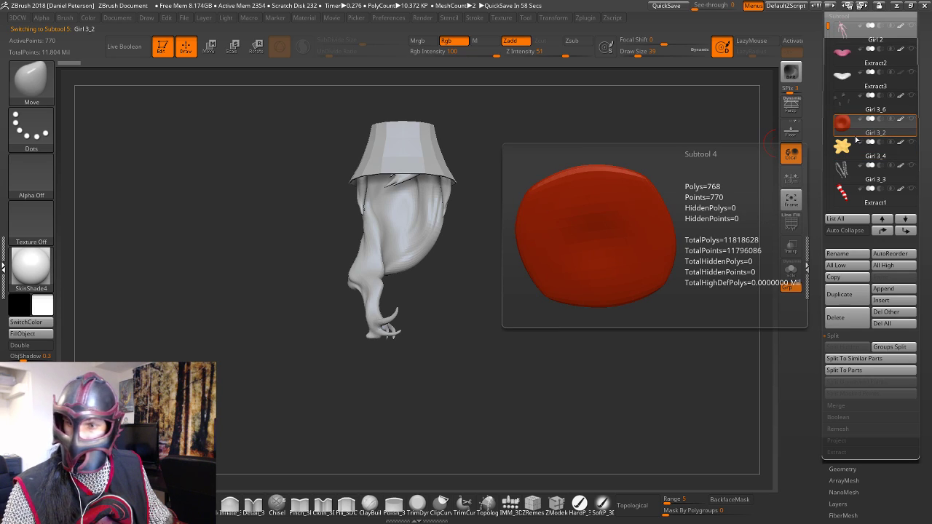
pyautogui.click(843, 408)
pyautogui.click(853, 359)
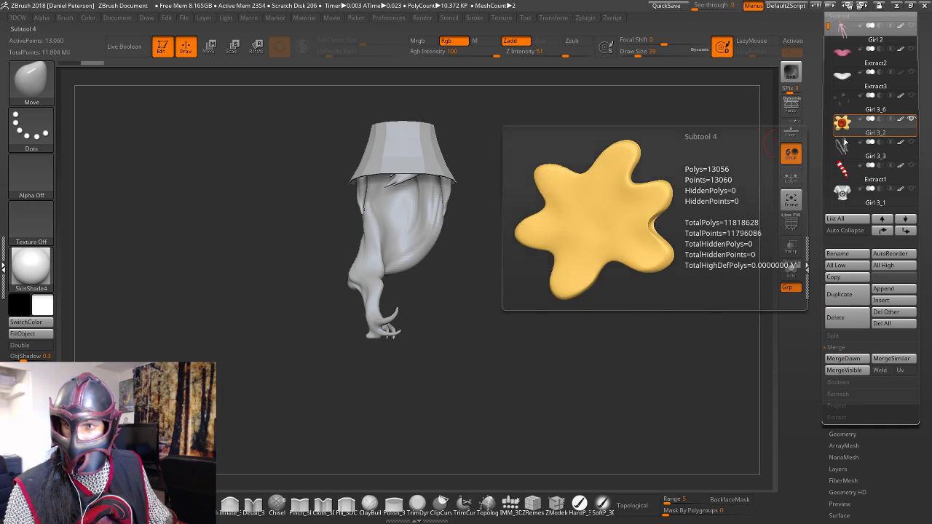
# Isolate the merged flower subtool in Solo mode and duplicate it
pyautogui.click(791, 270)
pyautogui.keyDown('alt'); pyautogui.moveTo(614, 370); pyautogui.dragTo(667, 204); pyautogui.keyUp('alt')
pyautogui.keyDown('alt'); pyautogui.moveTo(651, 270); pyautogui.dragTo(703, 250); pyautogui.keyUp('alt')
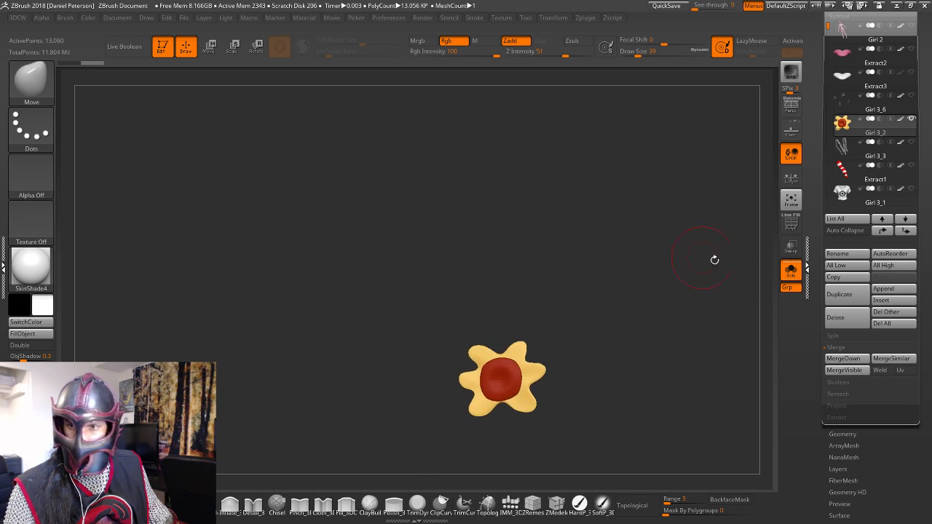
pyautogui.click(839, 294)
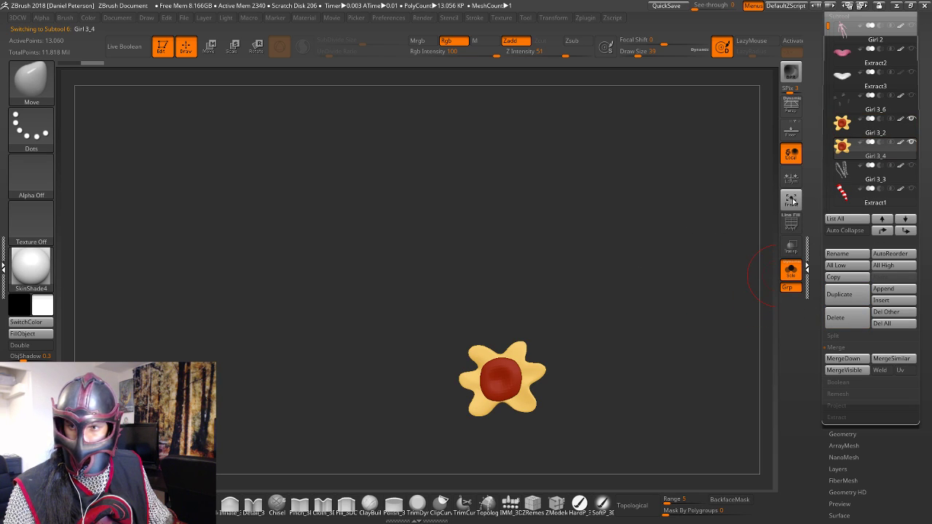
# Display the flower copy's wireframe and remesh it with ZRemesher using Half and Adapt
pyautogui.press('ctrl')
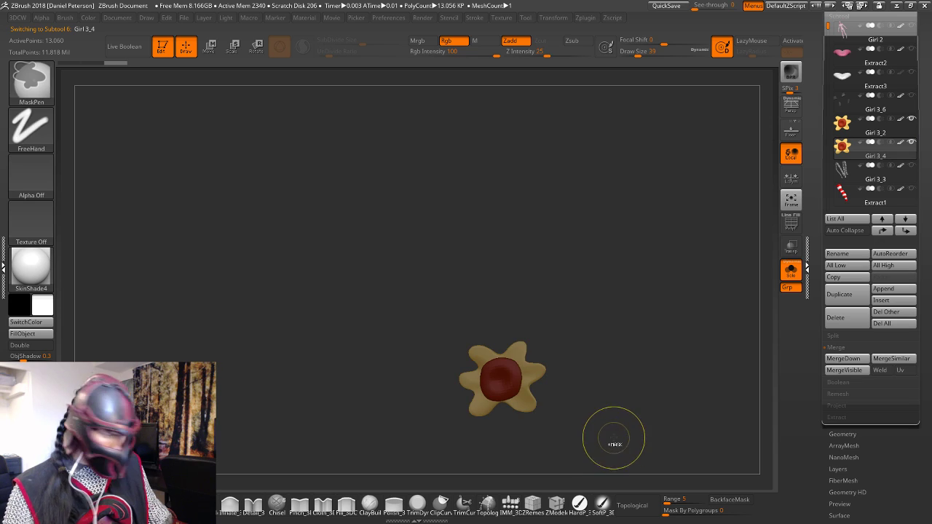
pyautogui.click(791, 226)
pyautogui.moveTo(657, 306)
pyautogui.mouseDown()
pyautogui.moveTo(659, 289)
pyautogui.moveTo(666, 299)
pyautogui.mouseUp()
pyautogui.keyDown('alt'); pyautogui.moveTo(647, 380); pyautogui.dragTo(657, 189); pyautogui.keyUp('alt')
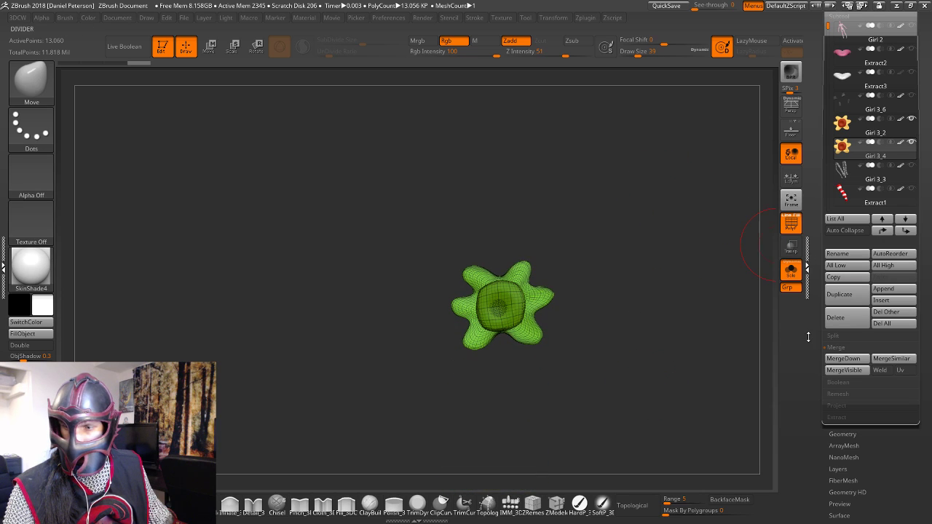
pyautogui.click(844, 433)
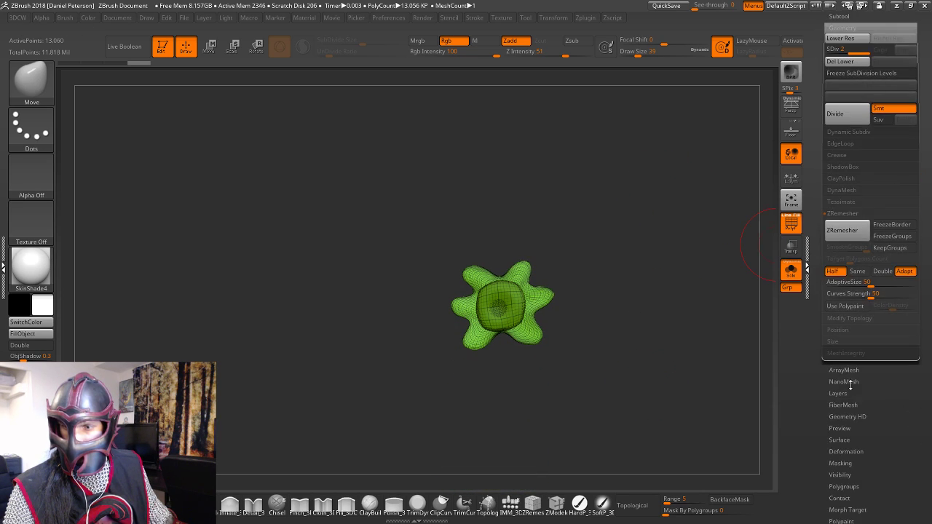
pyautogui.click(849, 233)
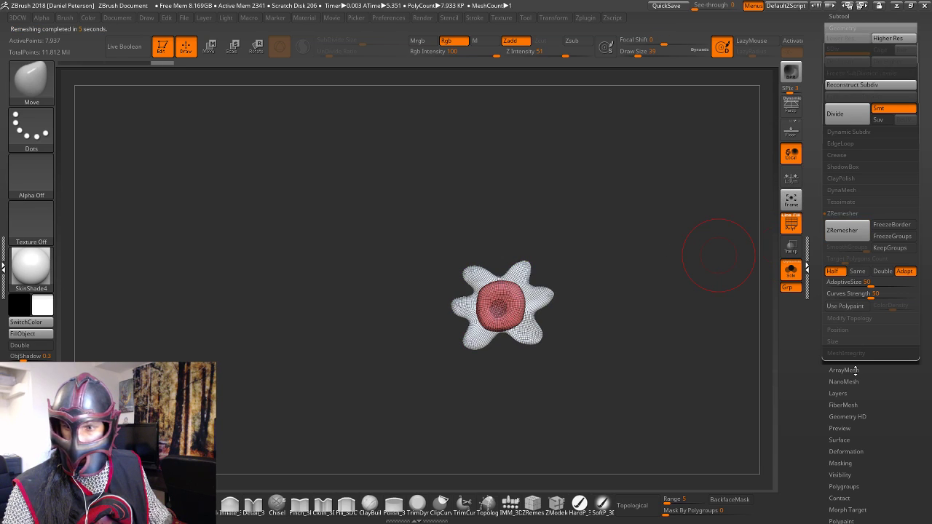
# Fuse the flower copy's centre and petals into one mesh with DynaMesh at resolution 944
pyautogui.click(843, 190)
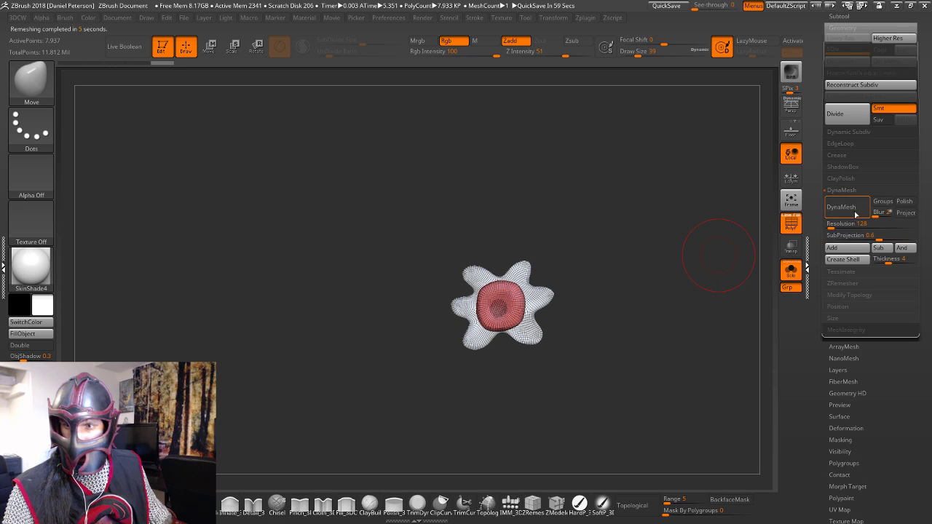
pyautogui.click(853, 210)
pyautogui.hotkey('ctrl', 'z')
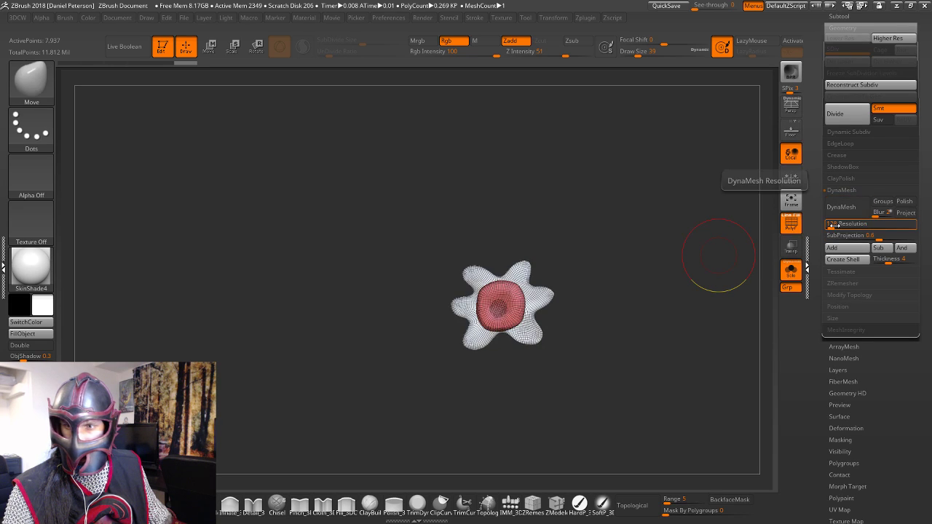
pyautogui.moveTo(843, 225); pyautogui.dragTo(848, 224)
pyautogui.click(848, 206)
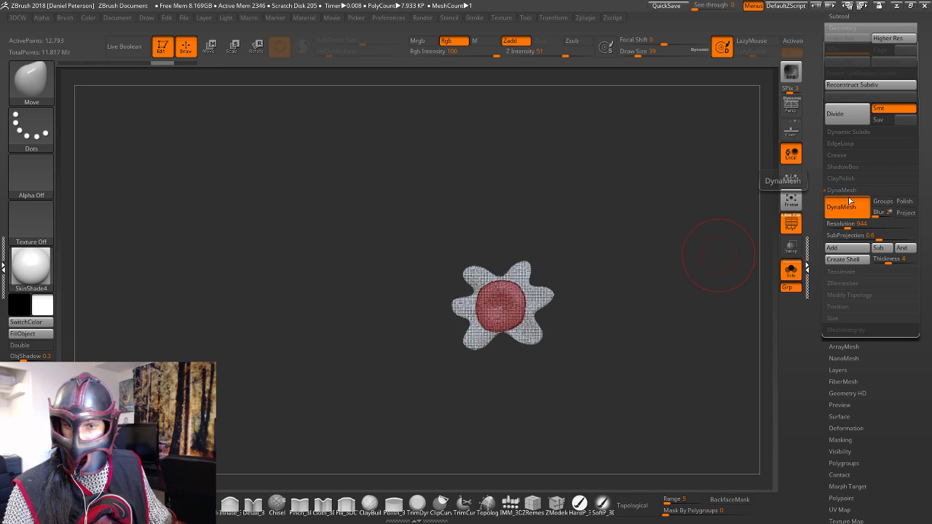
pyautogui.moveTo(722, 254); pyautogui.dragTo(785, 206)
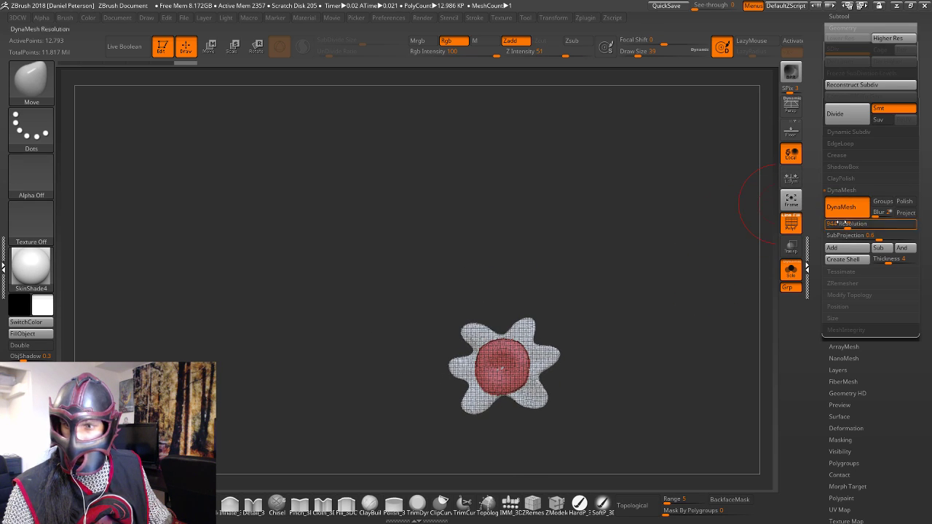
# Mask the whole flower copy and assign it to a single polygroup
pyautogui.keyDown('ctrl'); pyautogui.moveTo(407, 265); pyautogui.dragTo(641, 442); pyautogui.keyUp('ctrl')
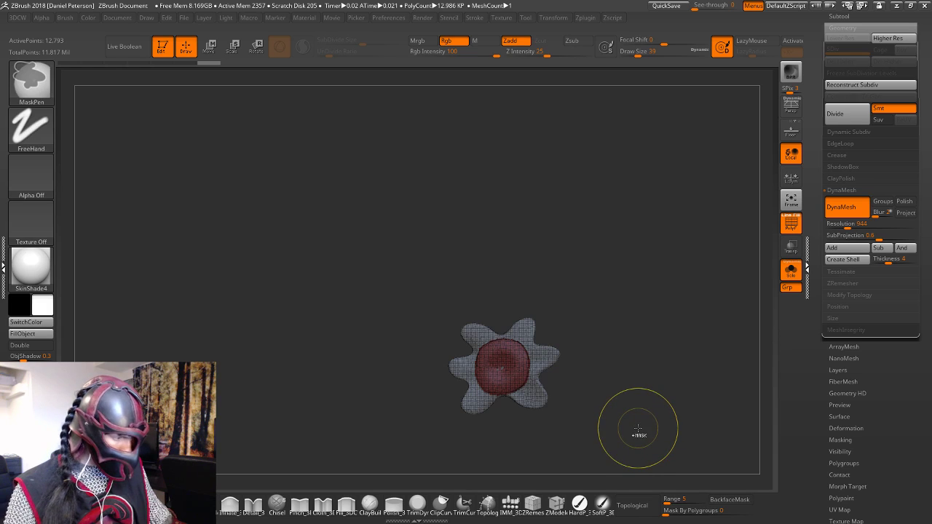
pyautogui.hotkey('ctrl', 'w')
pyautogui.moveTo(610, 411)
pyautogui.mouseDown()
pyautogui.moveTo(624, 378)
pyautogui.moveTo(617, 385)
pyautogui.moveTo(664, 341)
pyautogui.mouseUp()
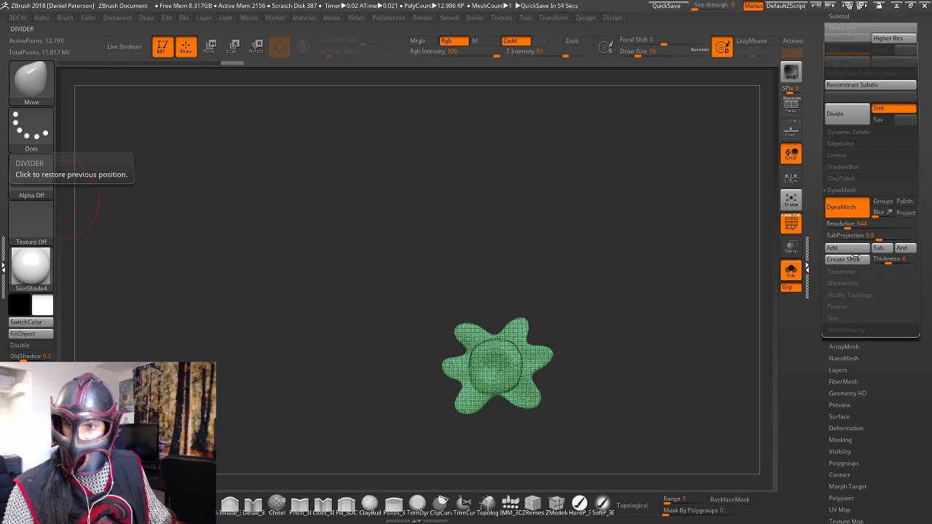
# Reduce the fused flower with three ZRemesher passes using Half and Adapt
pyautogui.click(848, 284)
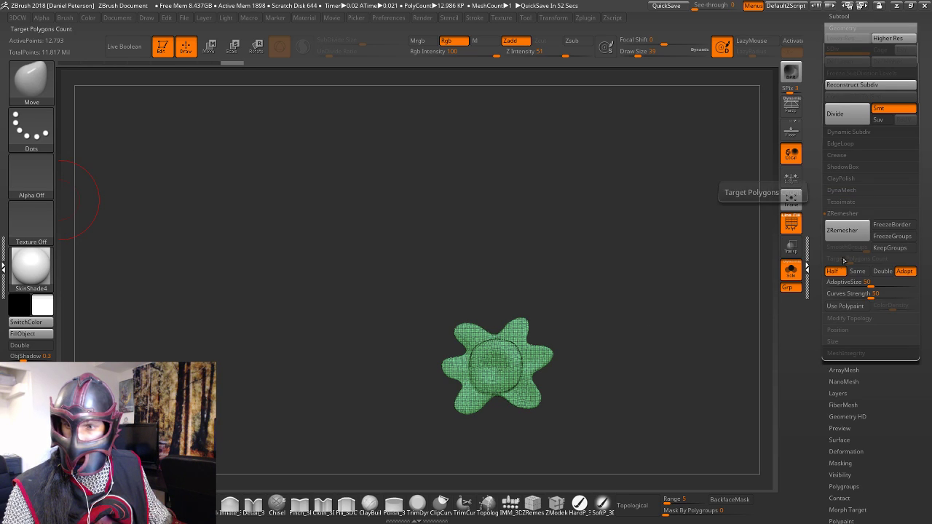
pyautogui.click(848, 231)
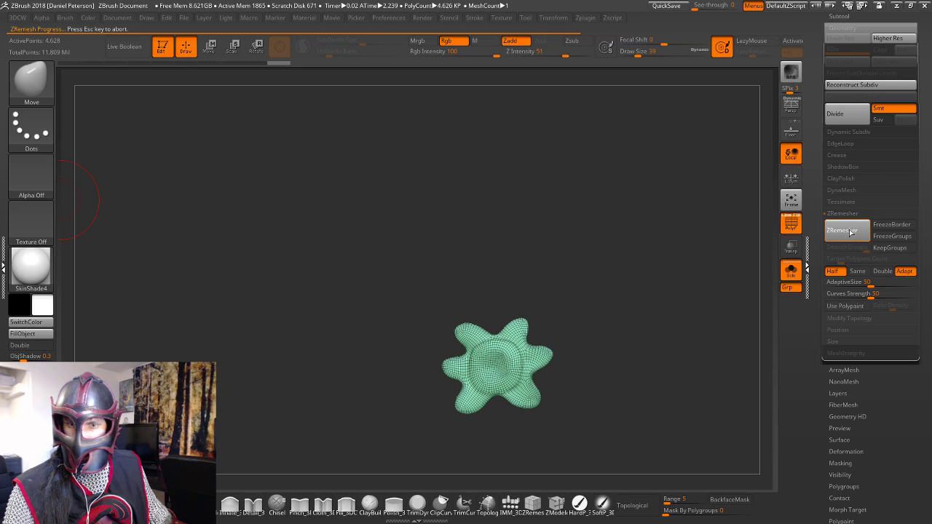
pyautogui.click(849, 231)
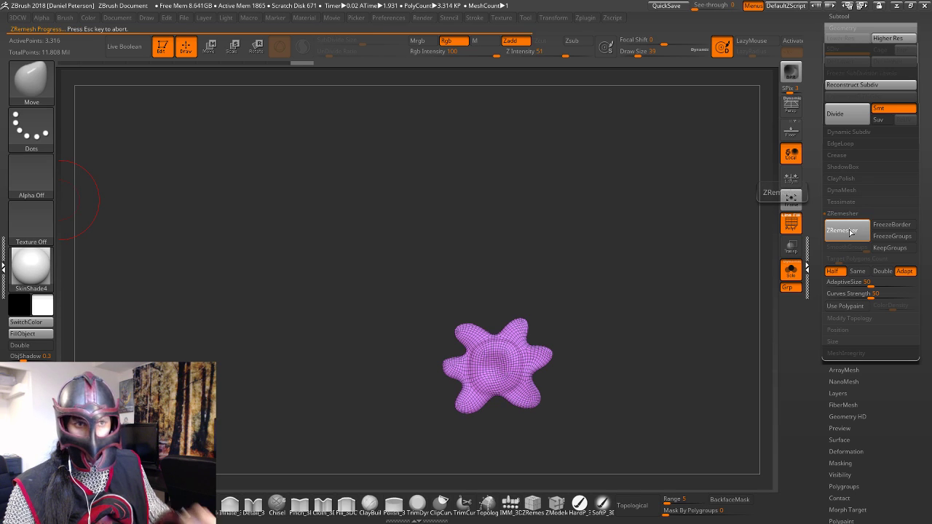
pyautogui.click(849, 231)
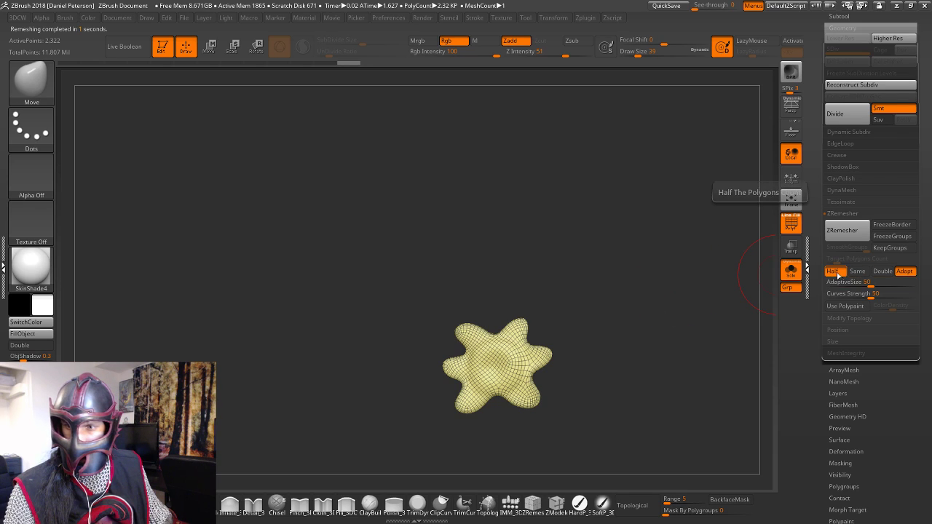
# Turn off Adapt, remesh the flower twice more with ZRemesher at Half, and inspect the reduced mesh
pyautogui.click(858, 236)
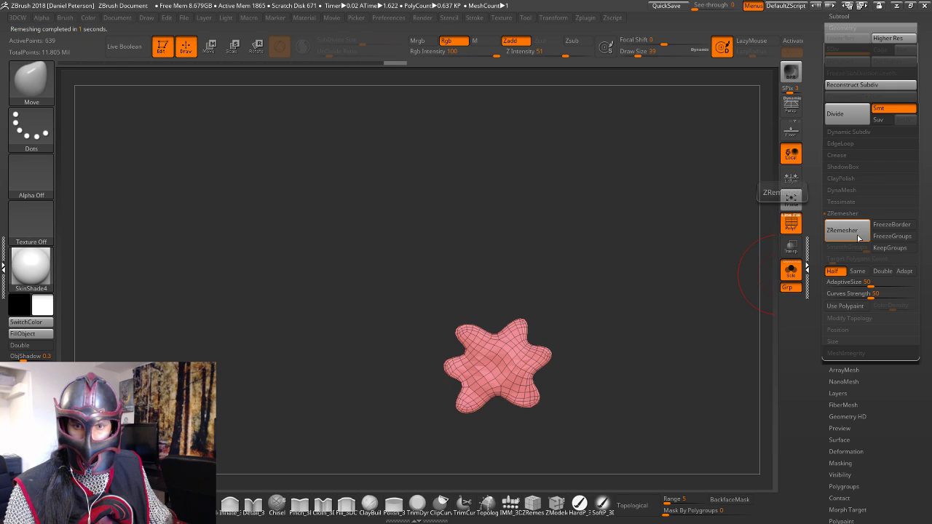
pyautogui.click(858, 238)
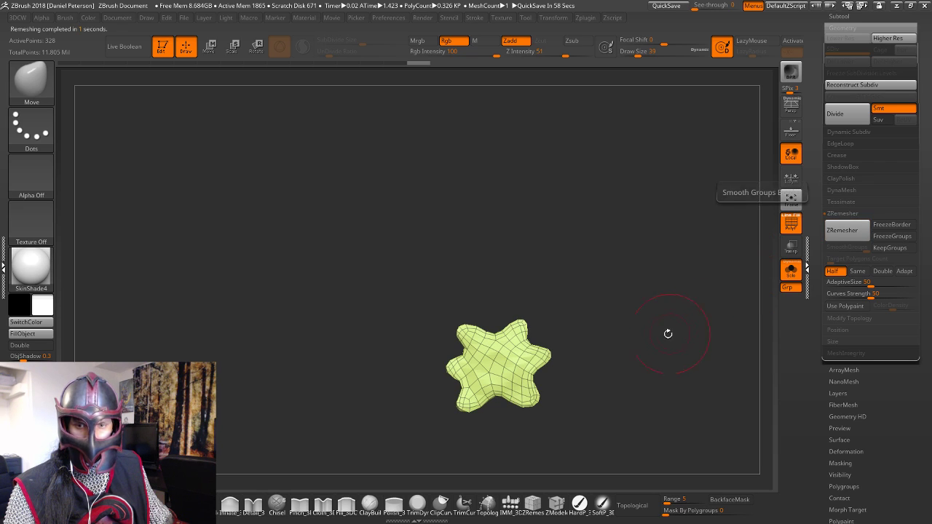
pyautogui.moveTo(667, 332); pyautogui.dragTo(699, 329)
pyautogui.press('f')
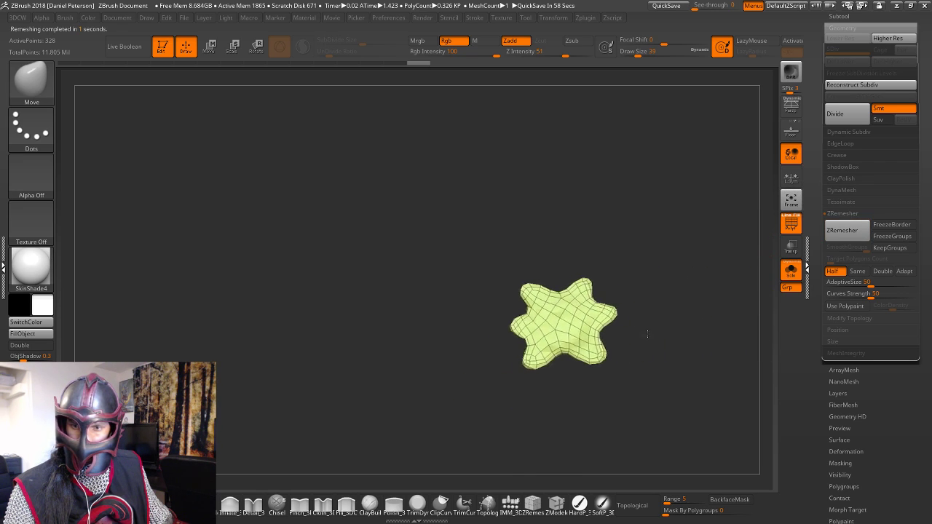
pyautogui.moveTo(647, 336); pyautogui.dragTo(613, 271)
pyautogui.moveTo(426, 280); pyautogui.dragTo(376, 281)
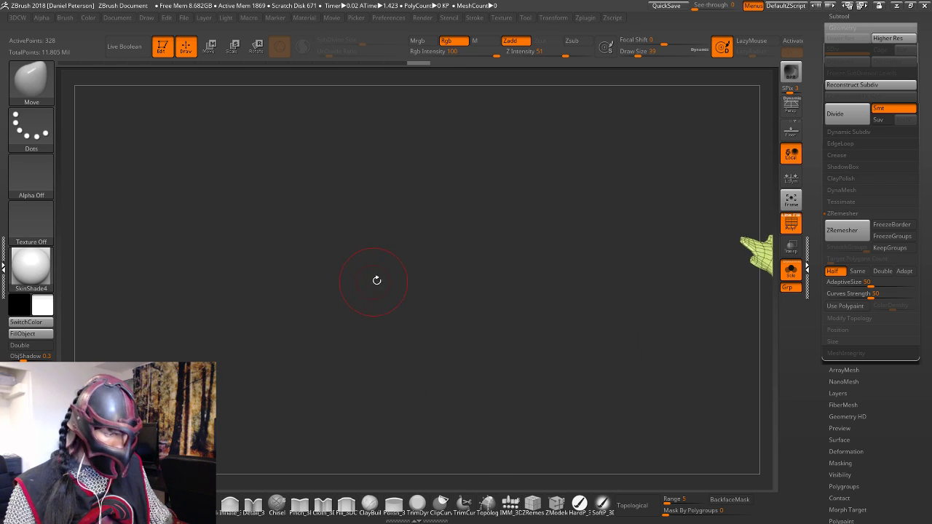
# Set the Move brush's draw size to 18 and show the original flower together with the low-poly copy
pyautogui.press('f')
pyautogui.moveTo(289, 389); pyautogui.dragTo(466, 277)
pyautogui.keyDown('alt'); pyautogui.moveTo(677, 356); pyautogui.dragTo(552, 361); pyautogui.keyUp('alt')
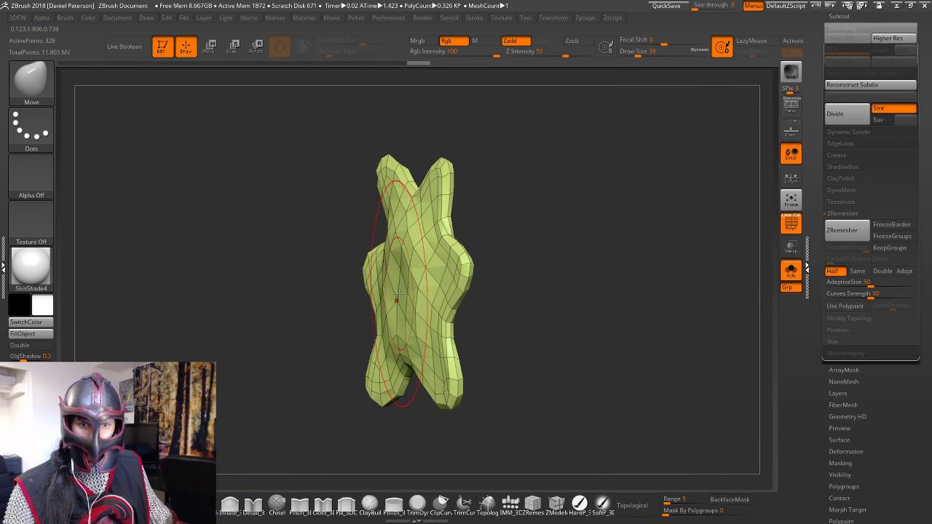
pyautogui.press('space')
pyautogui.moveTo(393, 293); pyautogui.dragTo(397, 296)
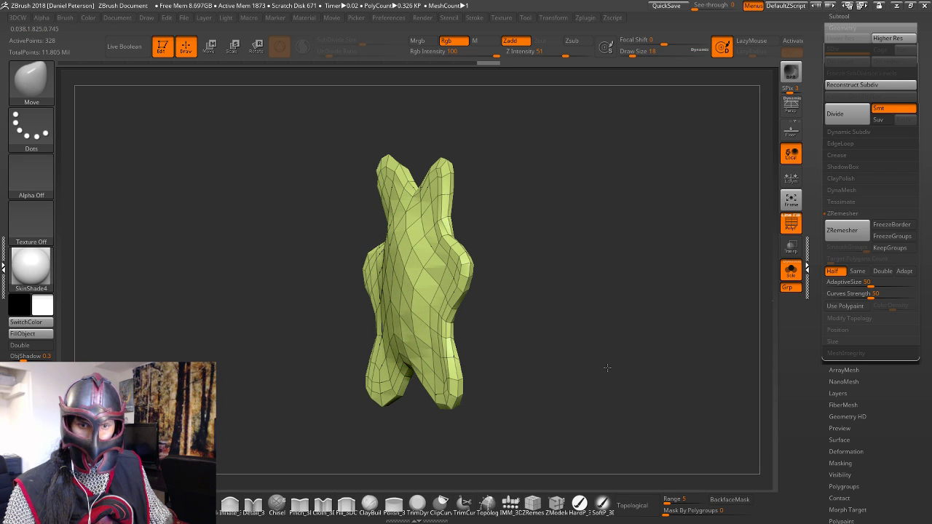
pyautogui.moveTo(607, 367); pyautogui.dragTo(543, 331)
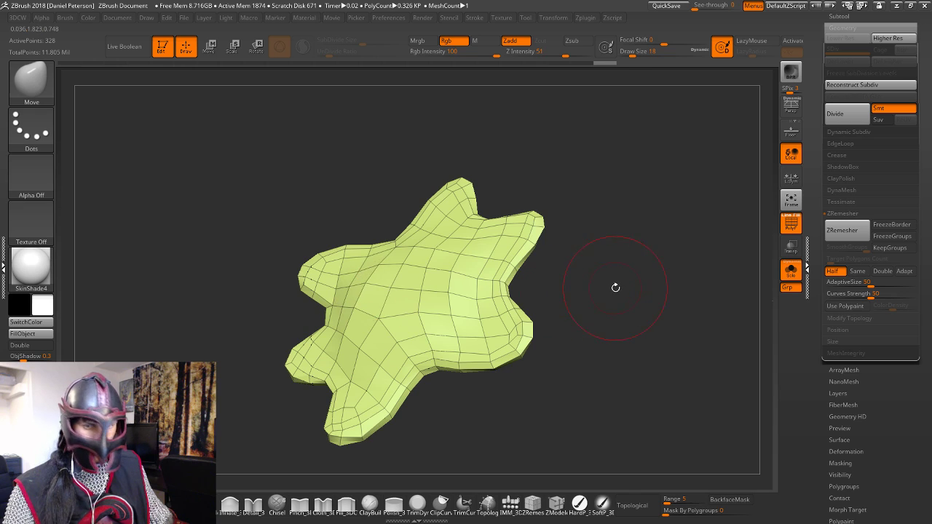
pyautogui.moveTo(616, 287); pyautogui.dragTo(680, 325)
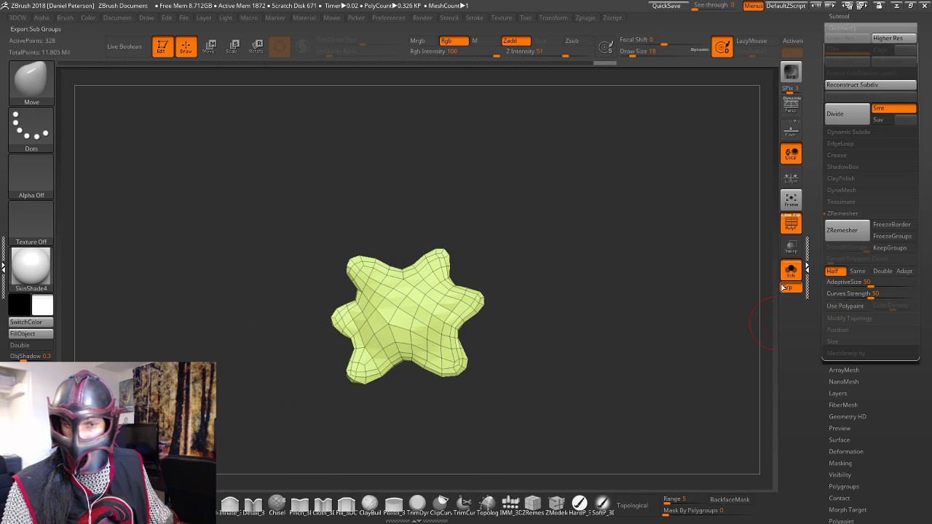
pyautogui.moveTo(641, 228); pyautogui.dragTo(602, 256)
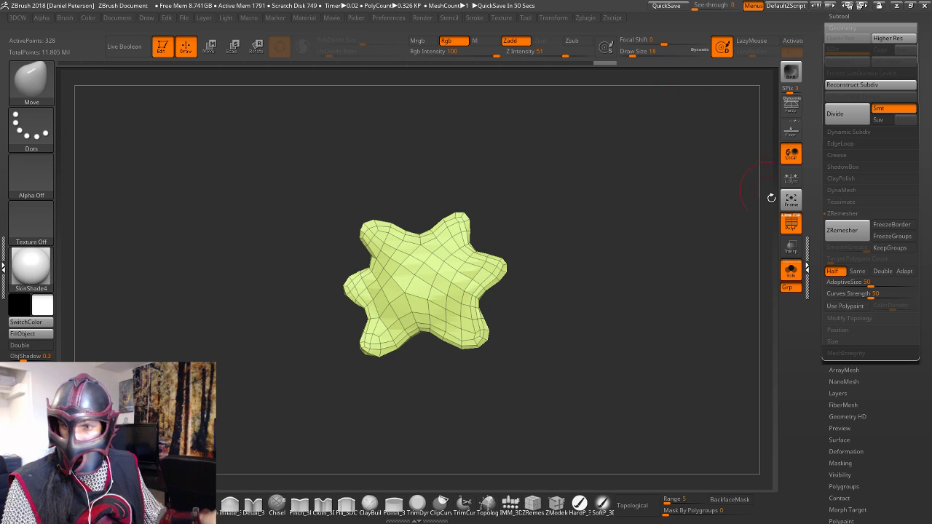
pyautogui.click(791, 271)
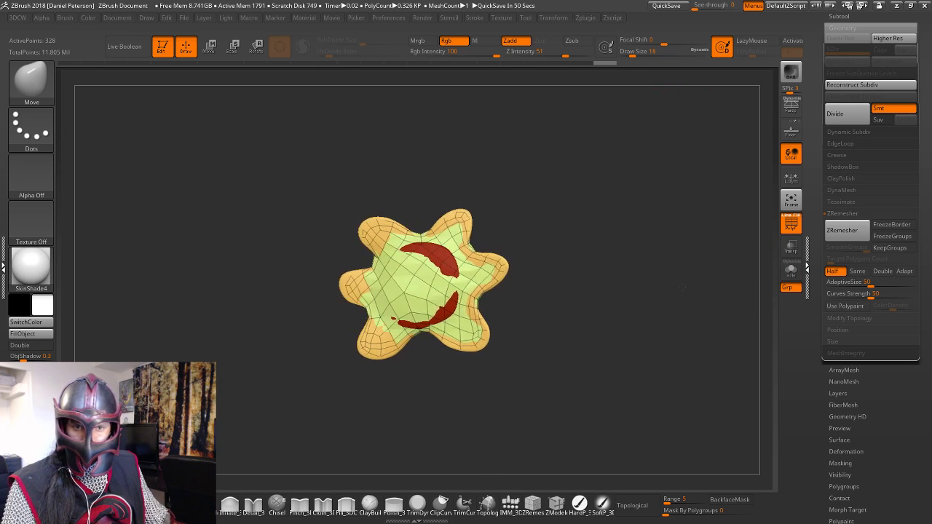
# Pull the low-poly flower's petals outward with the Move brush so they cover the original flower's petals
pyautogui.moveTo(587, 267); pyautogui.dragTo(523, 276)
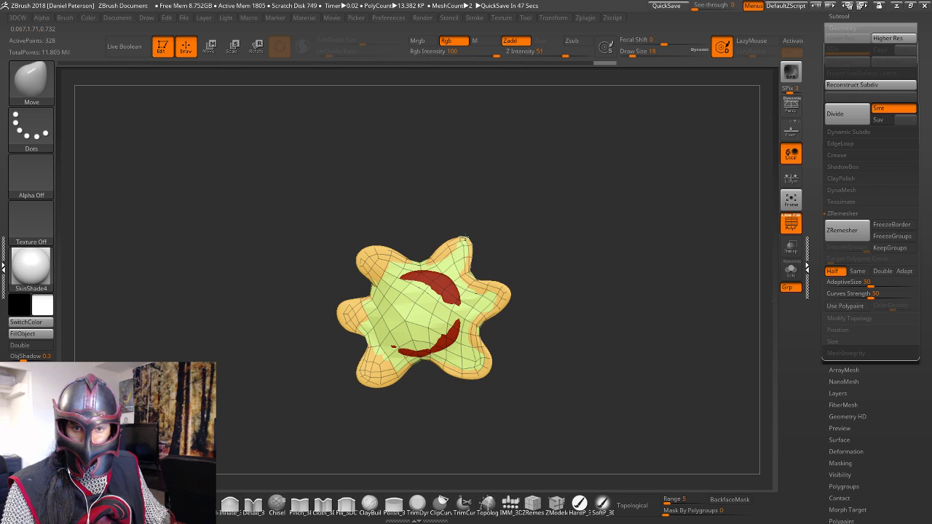
pyautogui.moveTo(458, 235); pyautogui.dragTo(469, 259)
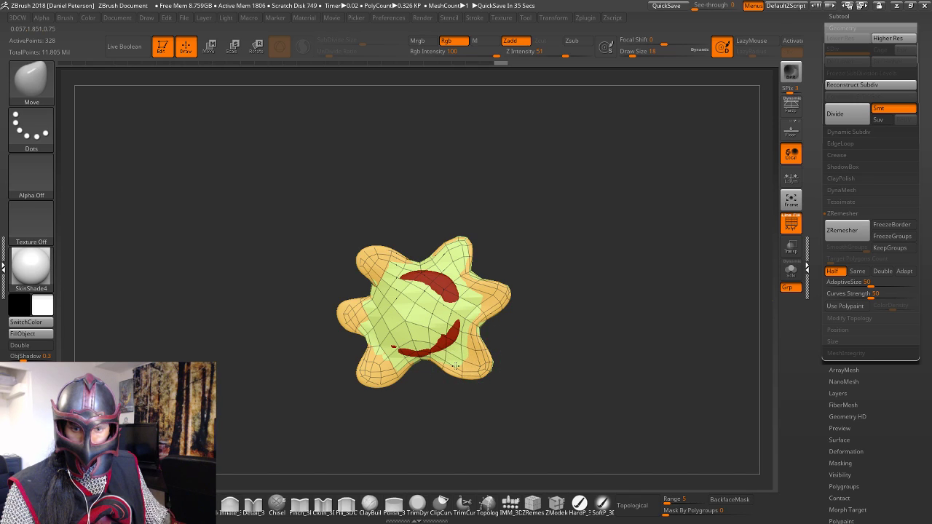
pyautogui.moveTo(388, 377); pyautogui.dragTo(369, 366)
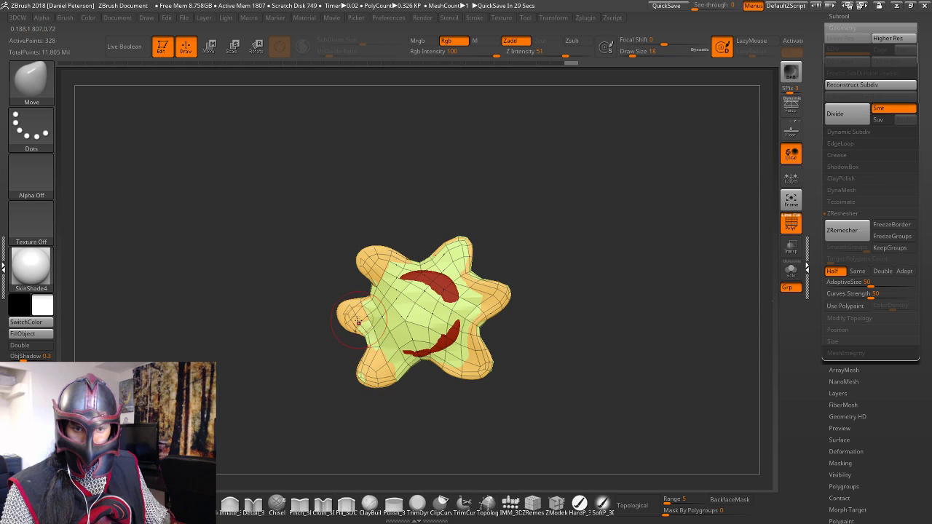
pyautogui.moveTo(348, 303); pyautogui.dragTo(346, 318)
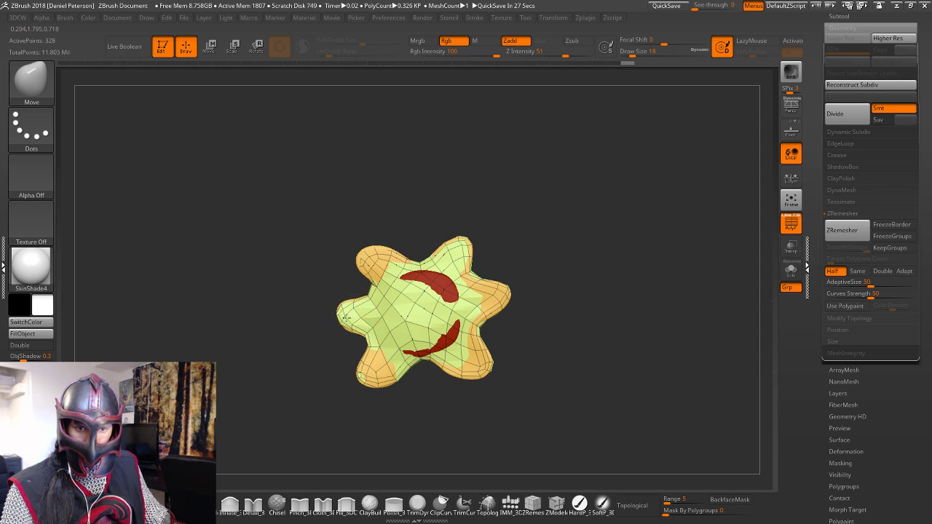
pyautogui.moveTo(380, 258); pyautogui.dragTo(403, 267)
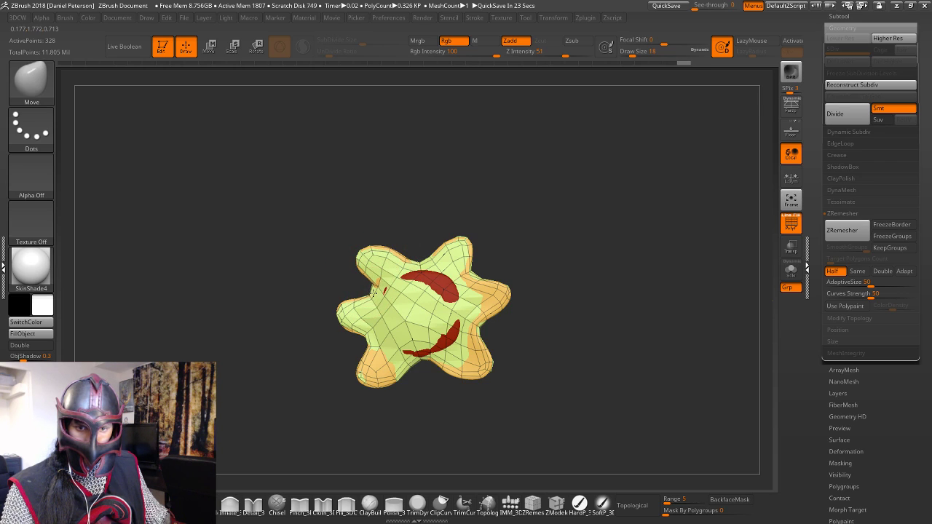
# Raise the middle of the low-poly flower with the Move brush to cover the original's protruding red centre
pyautogui.moveTo(542, 261); pyautogui.dragTo(454, 313)
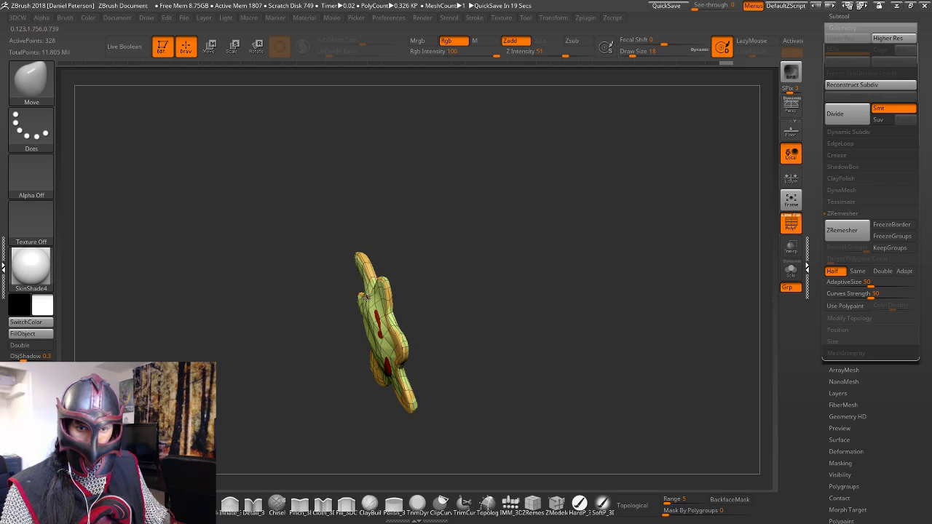
pyautogui.moveTo(426, 313); pyautogui.dragTo(524, 268)
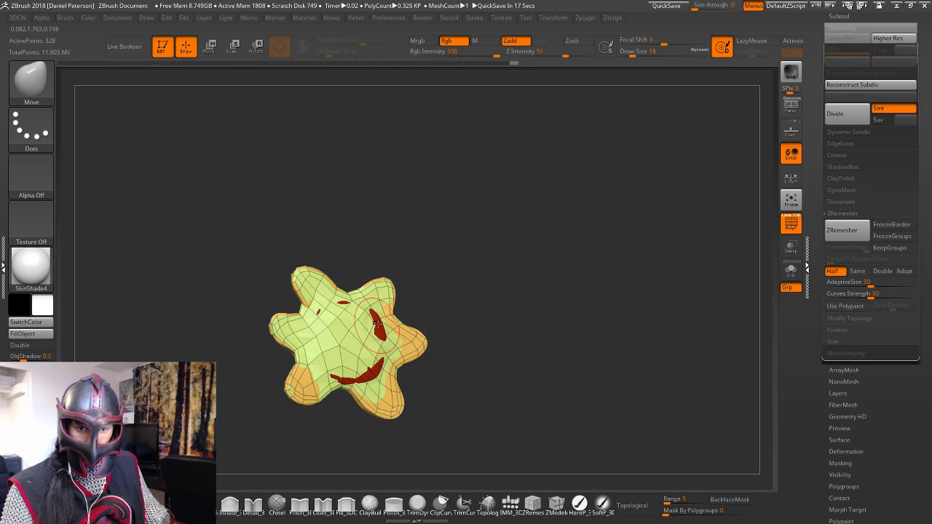
pyautogui.moveTo(377, 319)
pyautogui.mouseDown(button='right')
pyautogui.moveTo(465, 357)
pyautogui.moveTo(378, 364)
pyautogui.mouseUp(button='right')
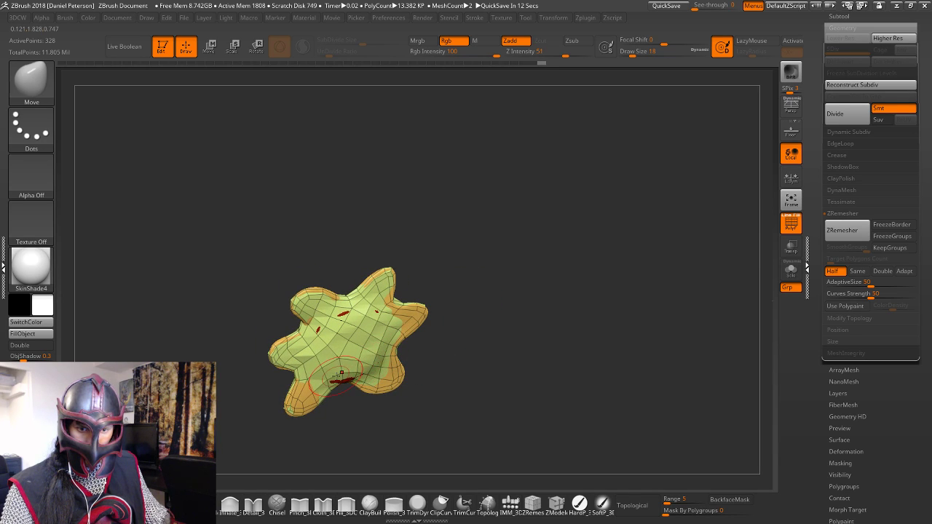
pyautogui.moveTo(336, 376); pyautogui.dragTo(339, 377)
pyautogui.moveTo(344, 323); pyautogui.dragTo(356, 327)
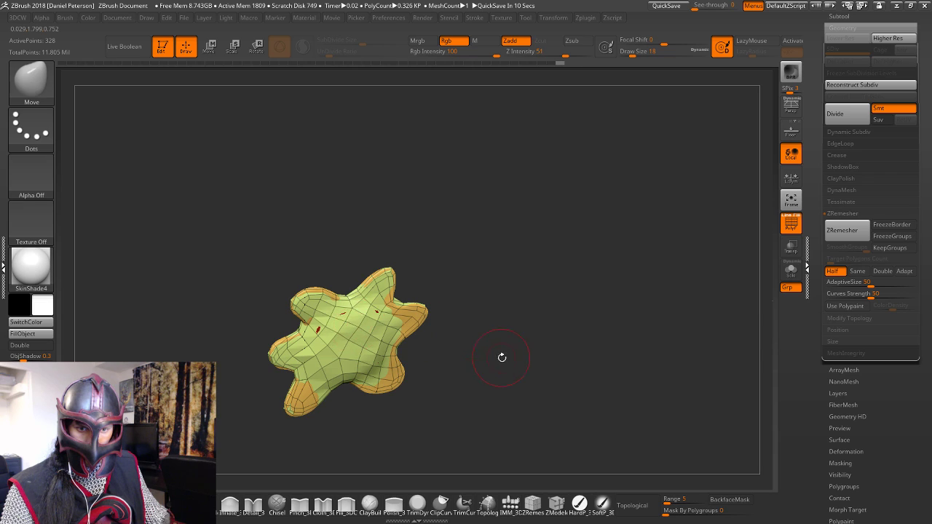
# Move the remaining low-poly petal edges and tips out over the original flower, working from several angles
pyautogui.moveTo(501, 358)
pyautogui.mouseDown()
pyautogui.moveTo(478, 316)
pyautogui.moveTo(511, 305)
pyautogui.moveTo(491, 287)
pyautogui.moveTo(605, 225)
pyautogui.moveTo(608, 262)
pyautogui.moveTo(587, 276)
pyautogui.moveTo(517, 259)
pyautogui.moveTo(613, 266)
pyautogui.moveTo(524, 302)
pyautogui.mouseUp()
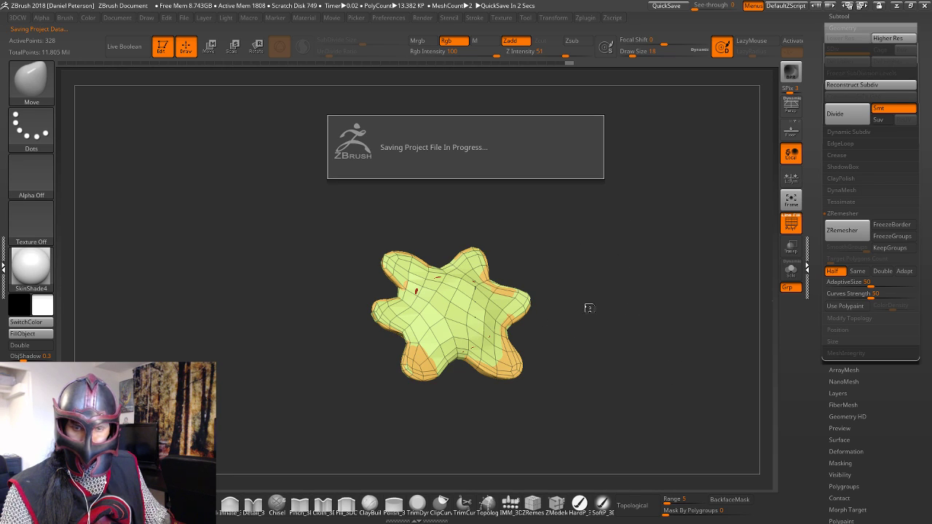
pyautogui.moveTo(624, 249); pyautogui.dragTo(513, 361)
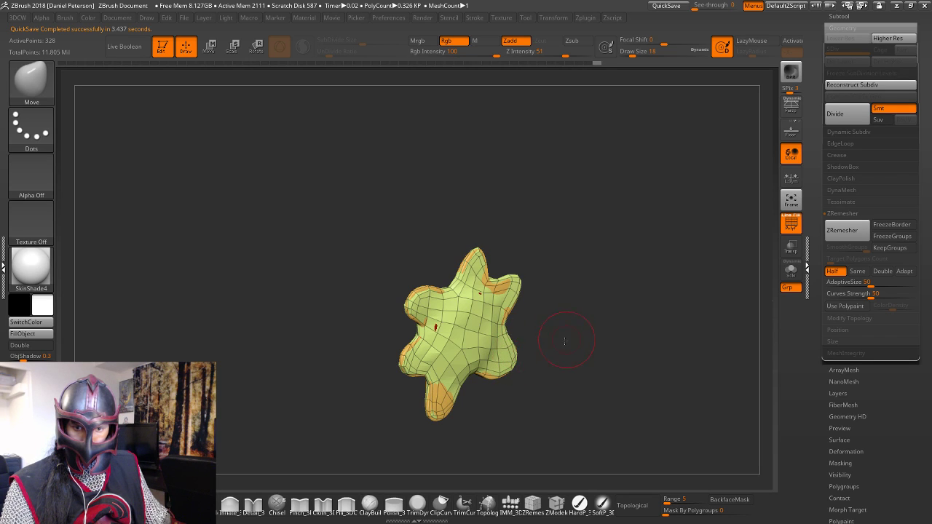
pyautogui.moveTo(564, 341); pyautogui.dragTo(452, 404)
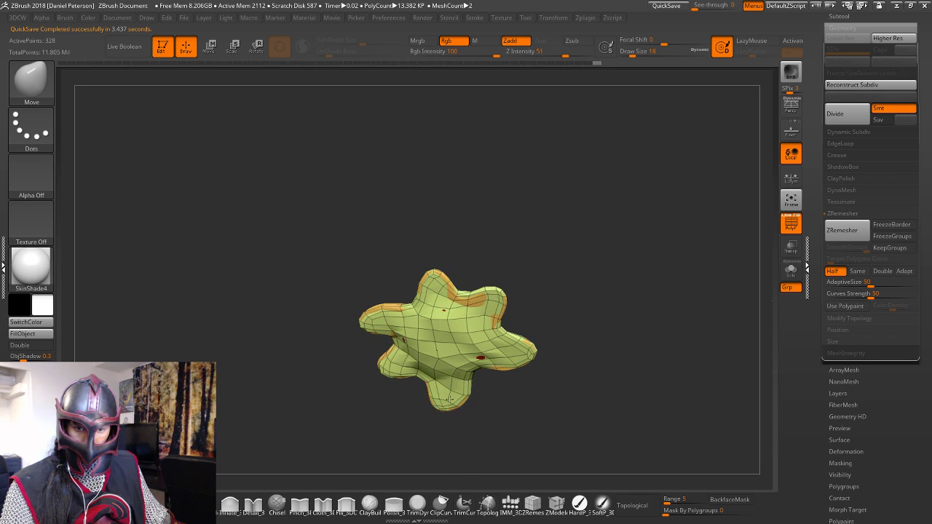
pyautogui.moveTo(575, 415); pyautogui.dragTo(626, 356)
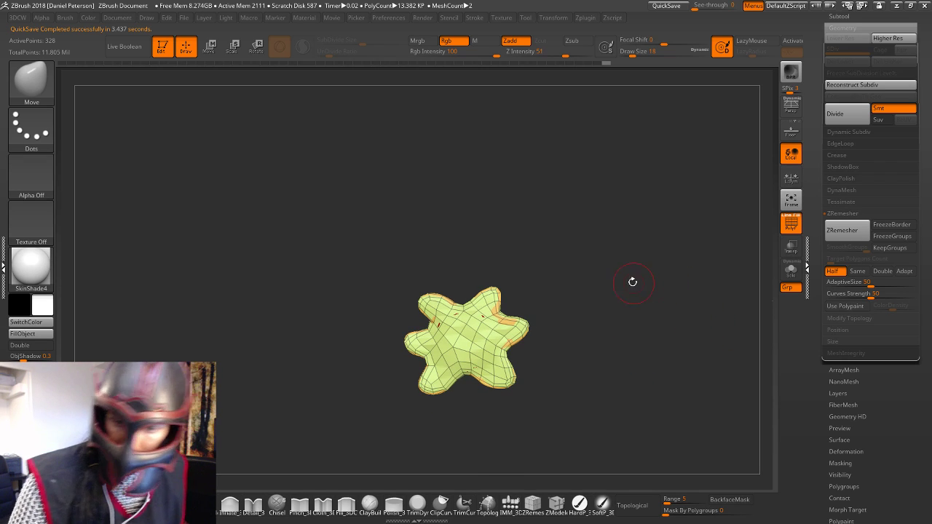
pyautogui.moveTo(626, 297); pyautogui.dragTo(647, 311)
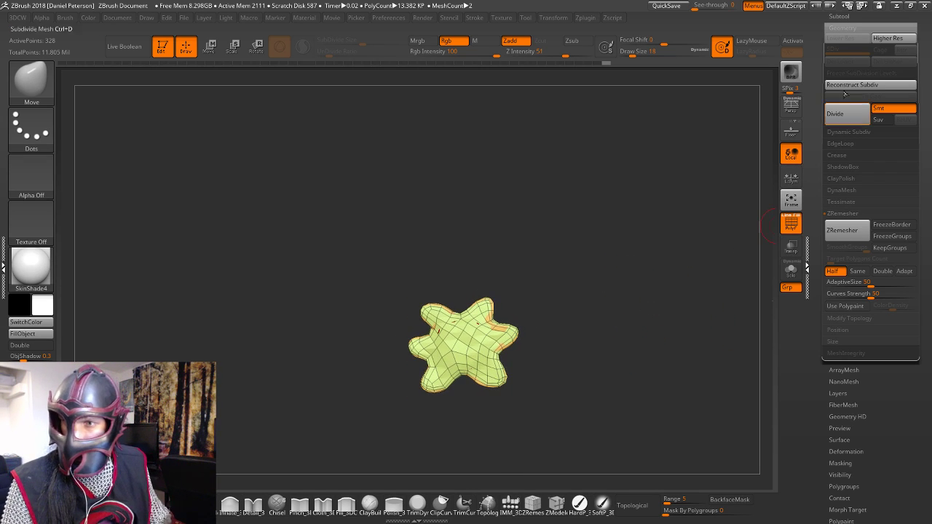
# Select the Girl 3_3 straps, then turn off the polygon wireframe and hide the original coloured flower
pyautogui.click(856, 19)
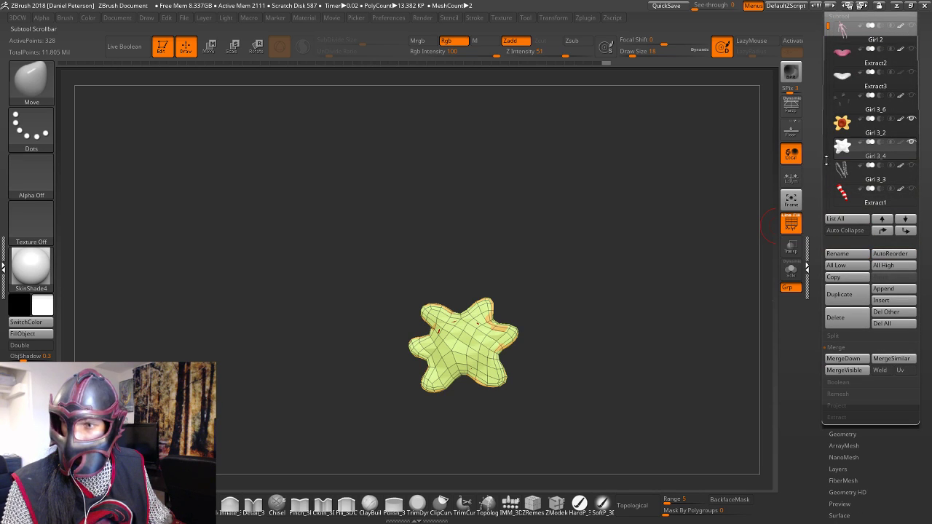
pyautogui.moveTo(841, 178)
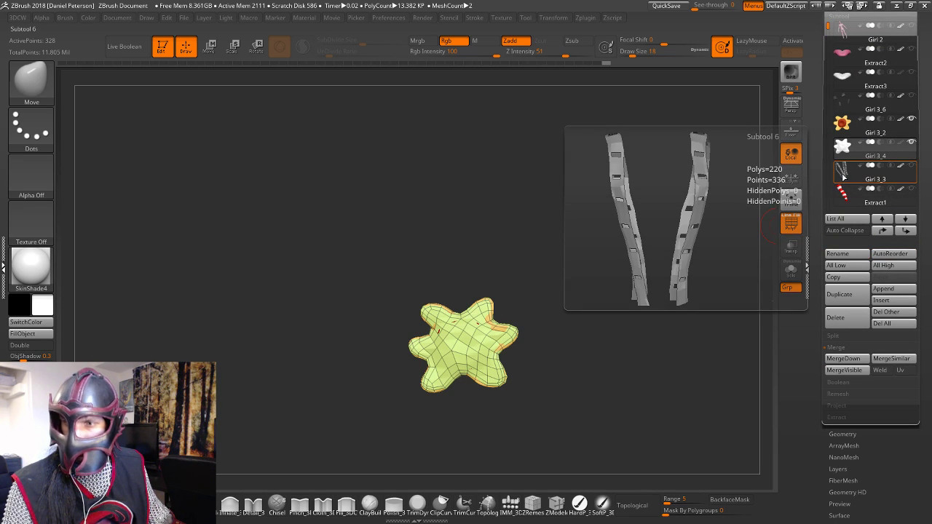
pyautogui.click(843, 172)
pyautogui.moveTo(721, 182); pyautogui.dragTo(544, 223)
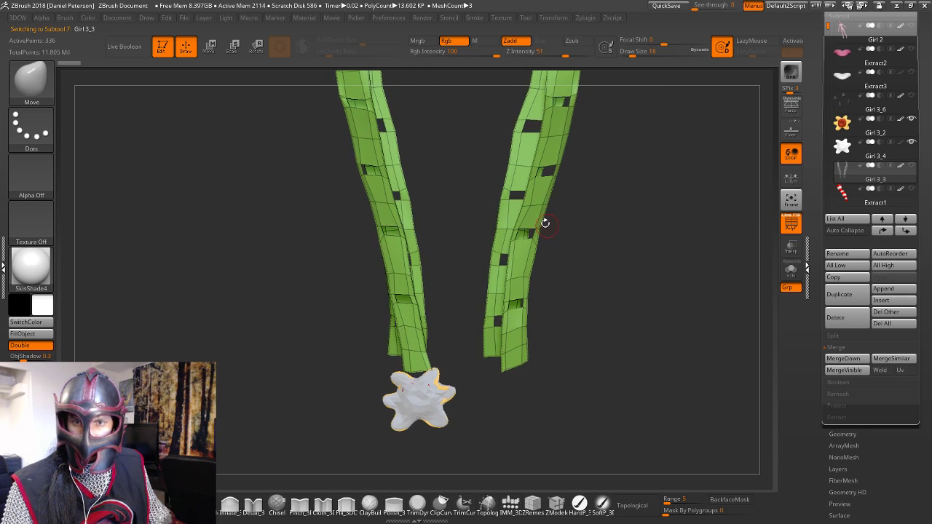
pyautogui.click(785, 234)
pyautogui.moveTo(705, 230)
pyautogui.mouseDown()
pyautogui.moveTo(622, 226)
pyautogui.moveTo(707, 228)
pyautogui.moveTo(688, 228)
pyautogui.moveTo(701, 220)
pyautogui.moveTo(689, 245)
pyautogui.moveTo(657, 233)
pyautogui.moveTo(657, 255)
pyautogui.moveTo(628, 302)
pyautogui.moveTo(592, 284)
pyautogui.moveTo(531, 285)
pyautogui.moveTo(607, 286)
pyautogui.mouseUp()
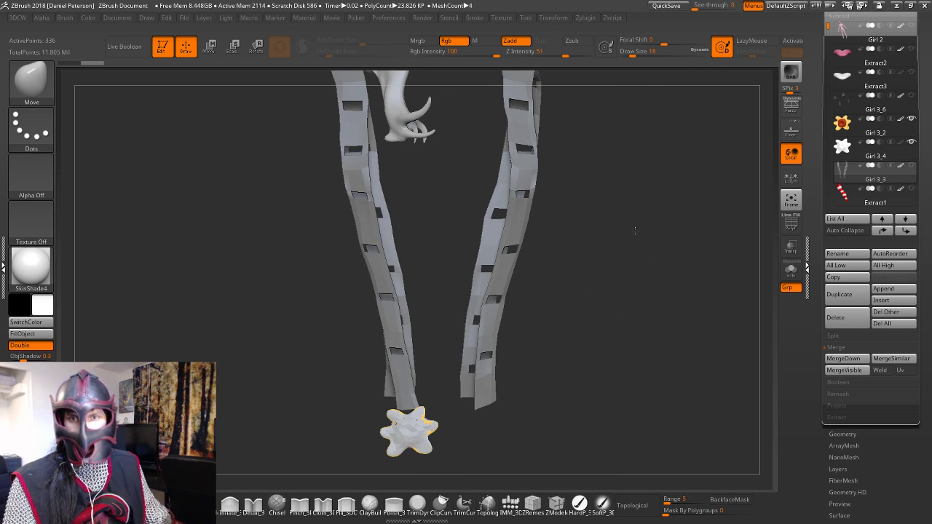
pyautogui.moveTo(634, 231); pyautogui.dragTo(647, 273)
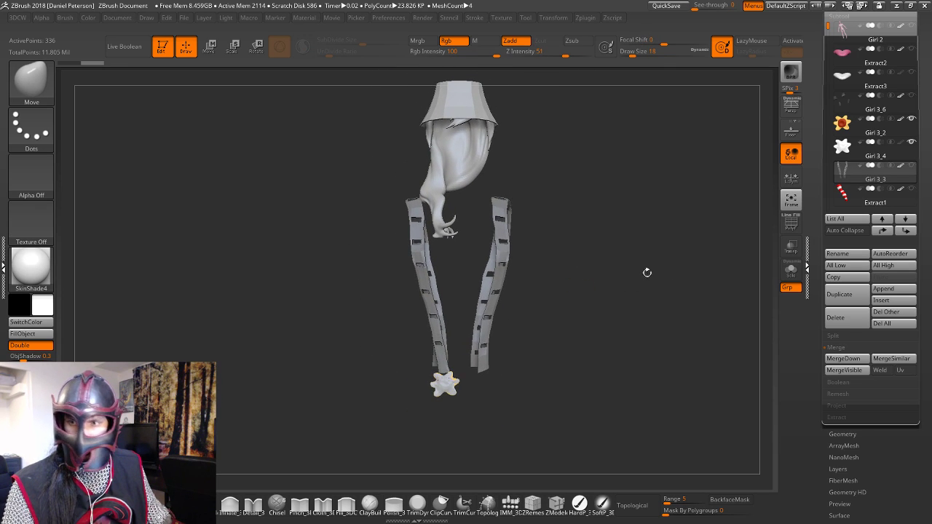
pyautogui.click(901, 125)
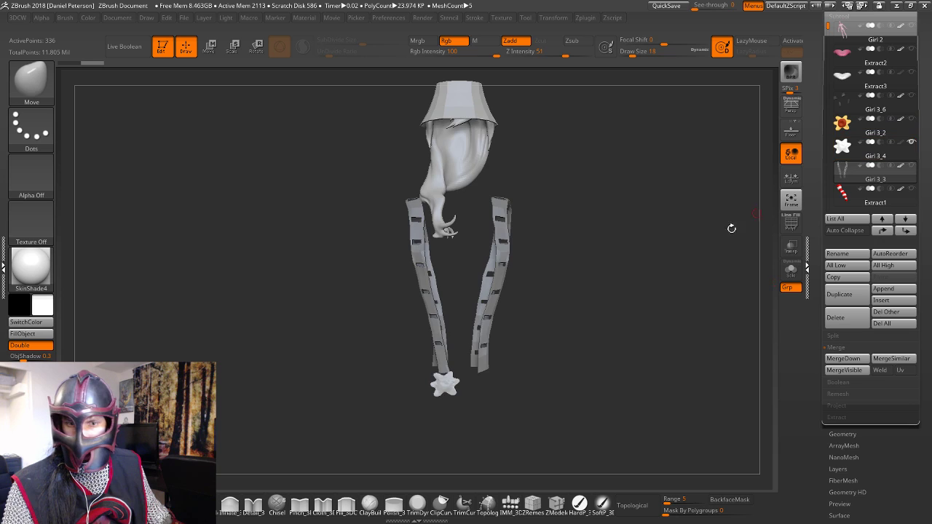
pyautogui.moveTo(732, 228); pyautogui.dragTo(686, 262)
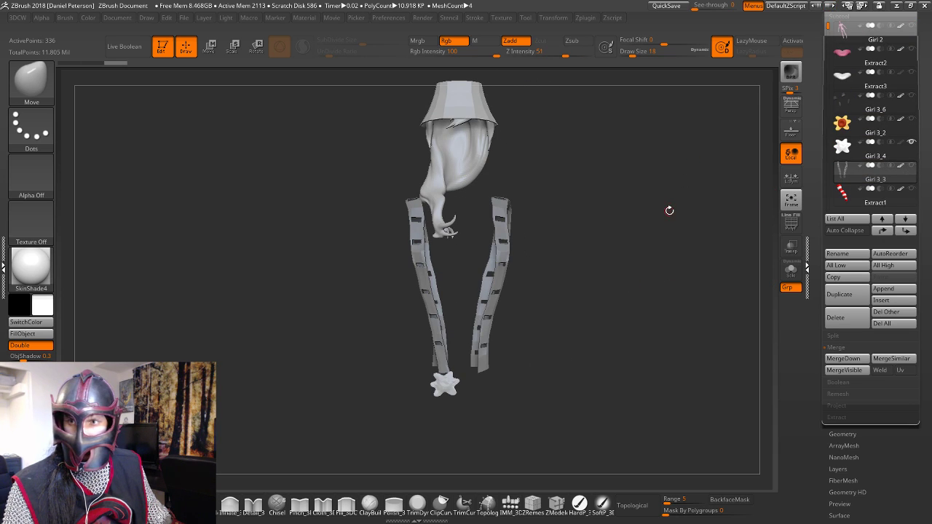
# Select the Girl 2 body subtool and duplicate it
pyautogui.scroll(3, 841, 147)
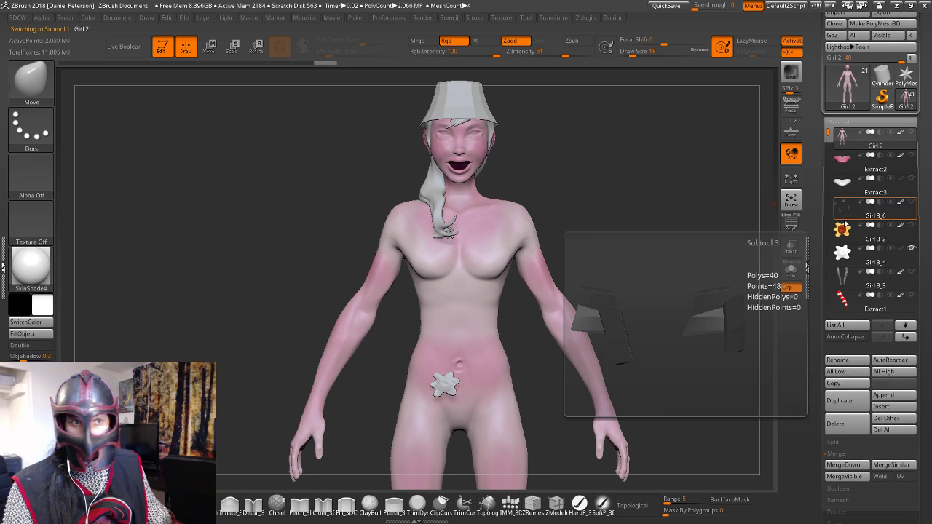
pyautogui.click(843, 402)
pyautogui.moveTo(666, 172)
pyautogui.mouseDown()
pyautogui.moveTo(653, 177)
pyautogui.moveTo(664, 175)
pyautogui.mouseUp()
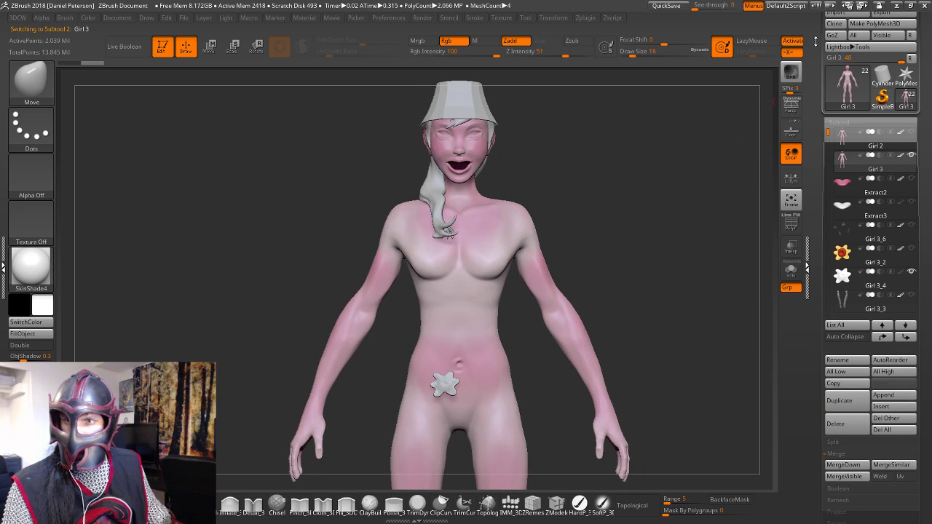
# Import Girl Skin Retopo.obj in place of the duplicated body and check the retopologized skin from head to legs
pyautogui.moveTo(815, 45); pyautogui.dragTo(810, 95)
pyautogui.click(842, 56)
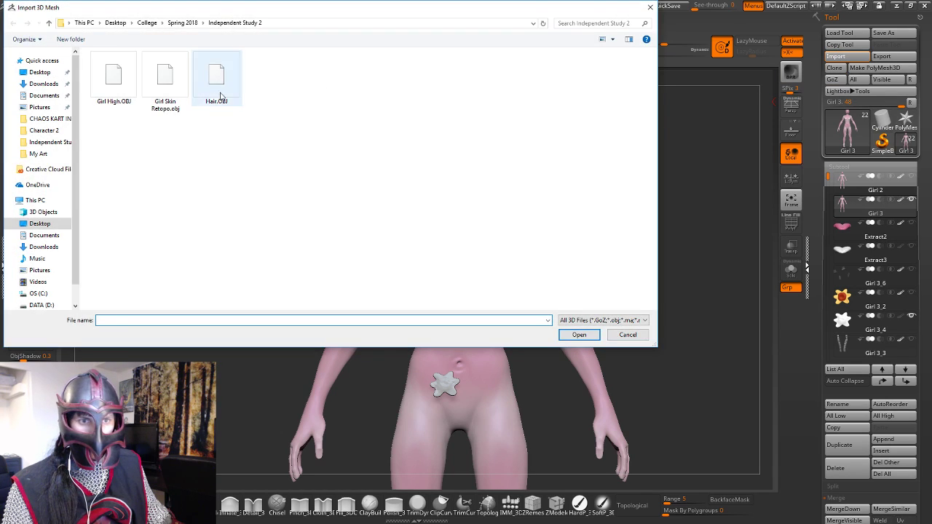
pyautogui.click(166, 87)
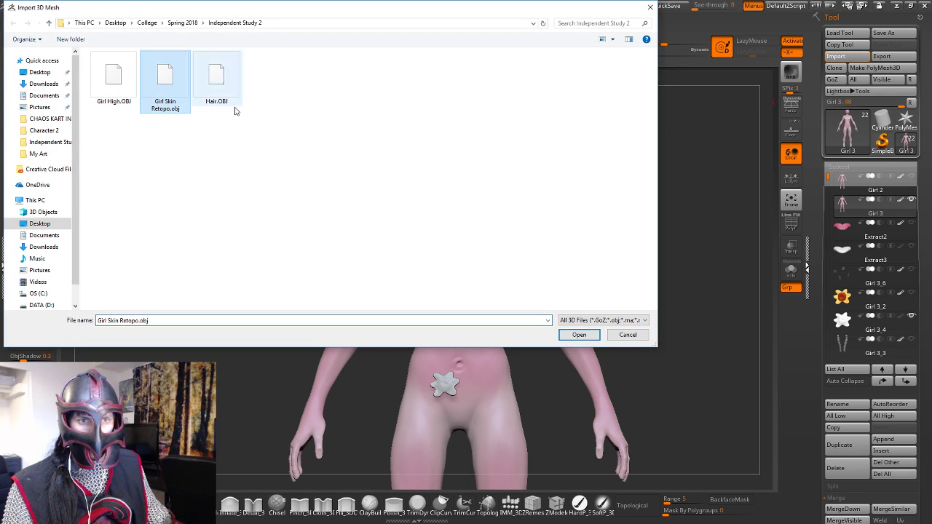
pyautogui.click(578, 335)
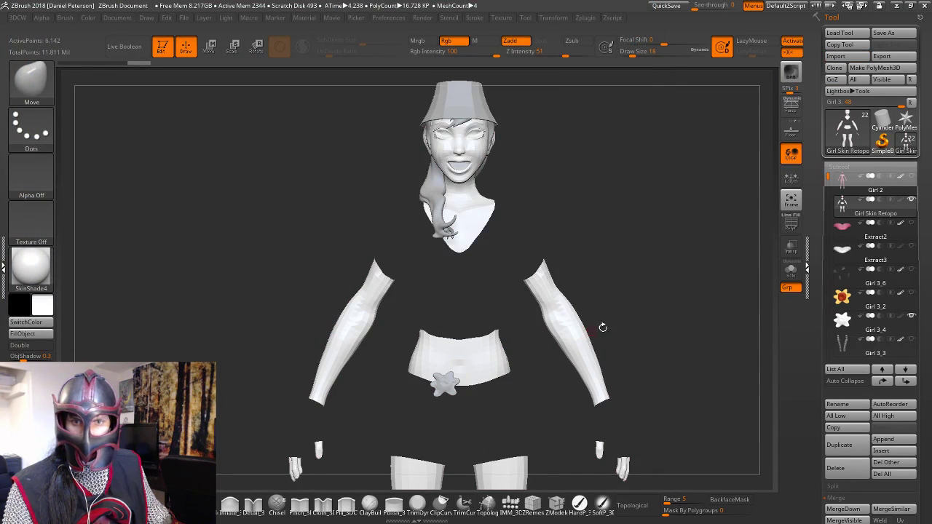
pyautogui.moveTo(681, 313); pyautogui.dragTo(605, 293)
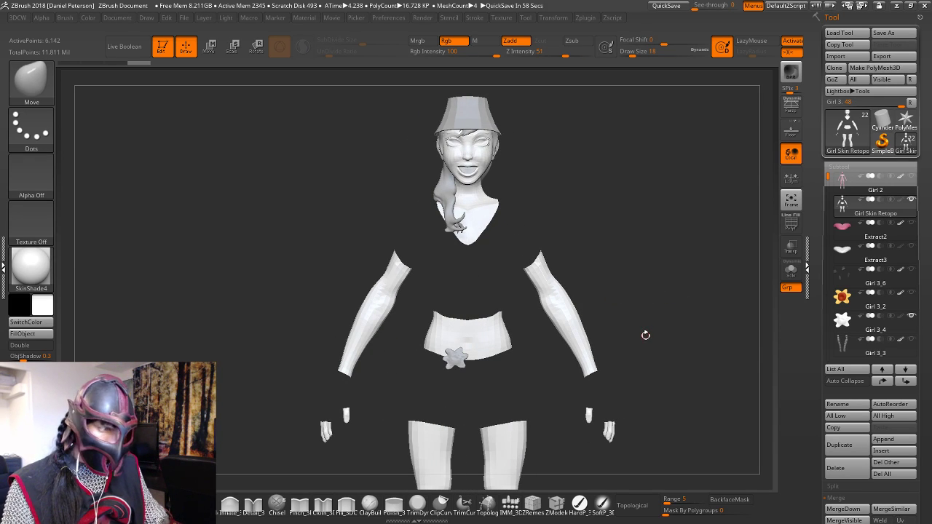
pyautogui.moveTo(622, 305); pyautogui.dragTo(642, 249)
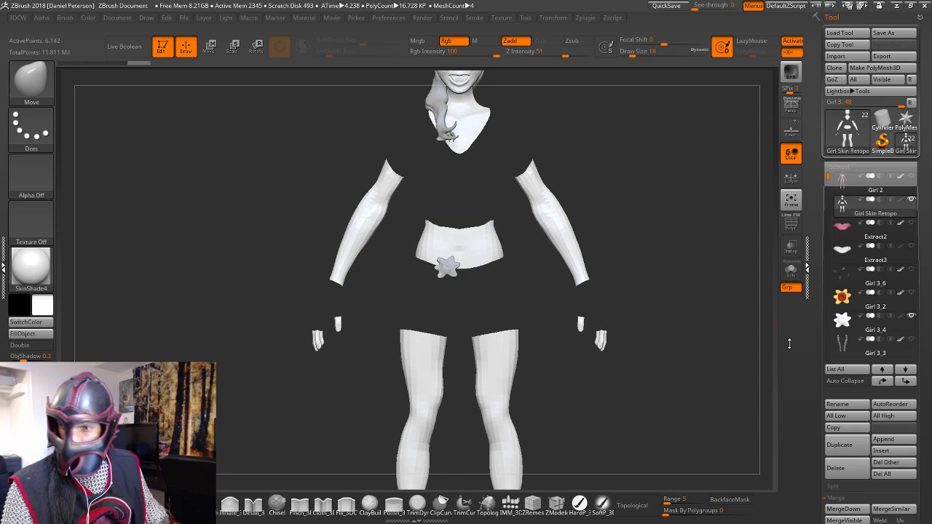
pyautogui.keyDown('alt'); pyautogui.moveTo(672, 401); pyautogui.dragTo(666, 301); pyautogui.keyUp('alt')
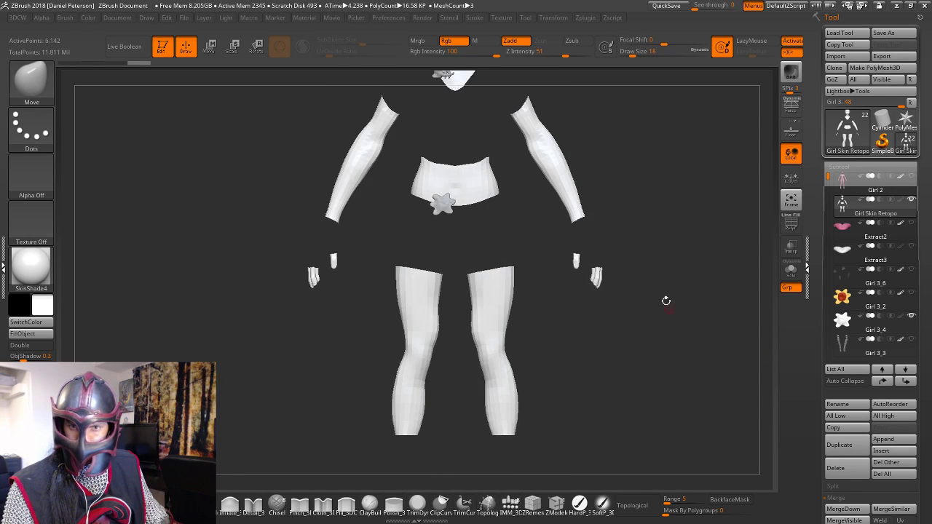
# Select the Extract6 clothing subtool and examine its shorts, gloves, boots and hat on the figure from the front and side
pyautogui.moveTo(827, 186); pyautogui.dragTo(827, 241)
pyautogui.moveTo(837, 293)
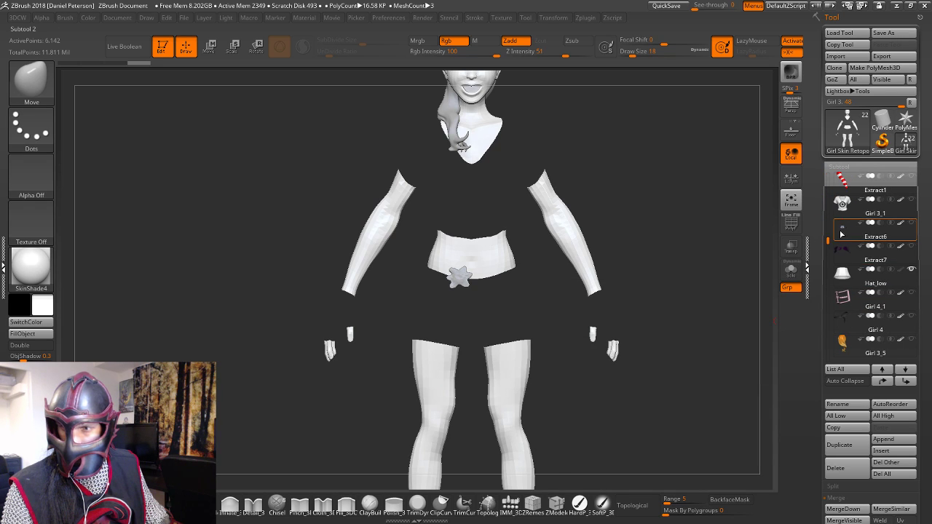
pyautogui.click(841, 234)
pyautogui.moveTo(670, 297)
pyautogui.mouseDown()
pyautogui.moveTo(662, 312)
pyautogui.moveTo(626, 325)
pyautogui.moveTo(670, 313)
pyautogui.mouseUp()
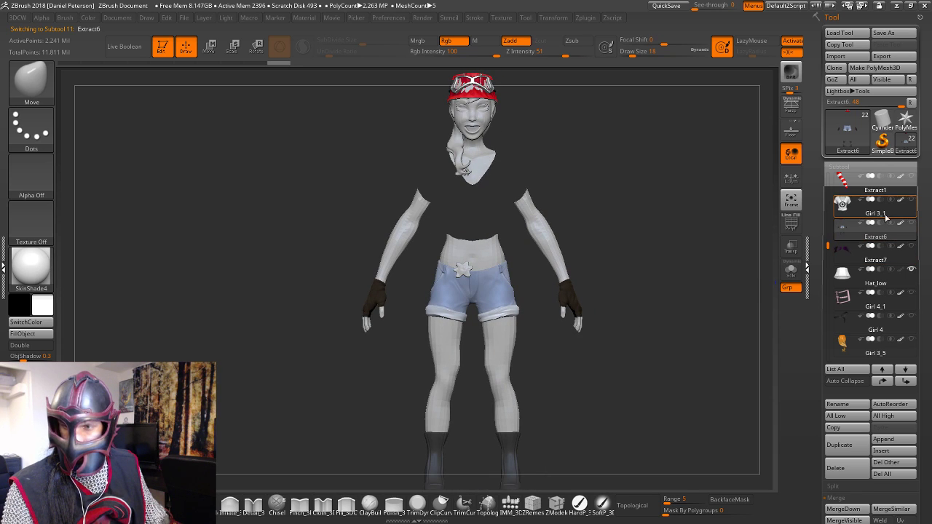
pyautogui.moveTo(686, 208); pyautogui.dragTo(665, 209)
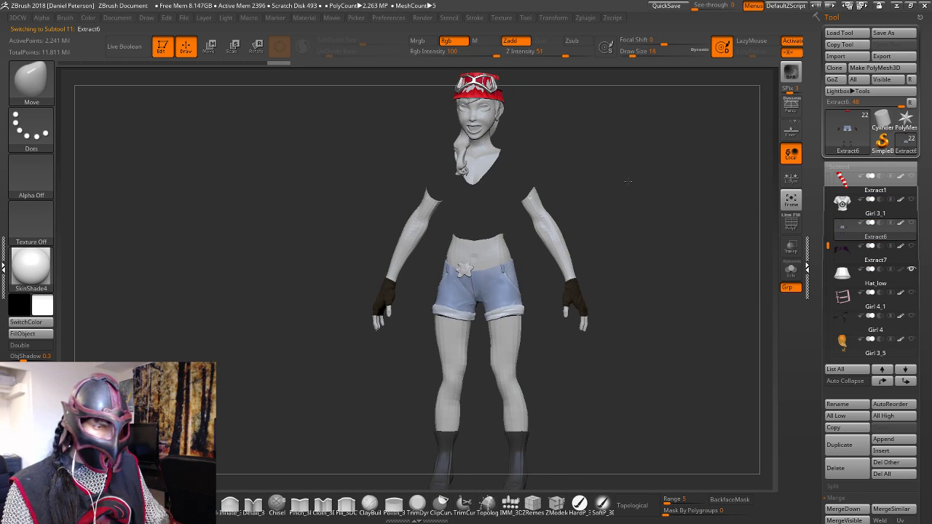
pyautogui.keyDown('alt'); pyautogui.moveTo(628, 181); pyautogui.dragTo(725, 329); pyautogui.keyUp('alt')
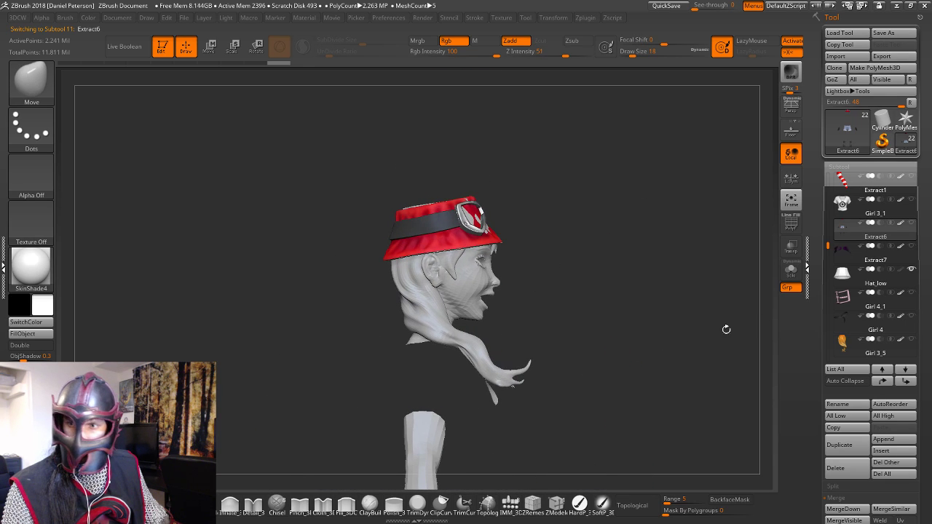
pyautogui.moveTo(912, 272)
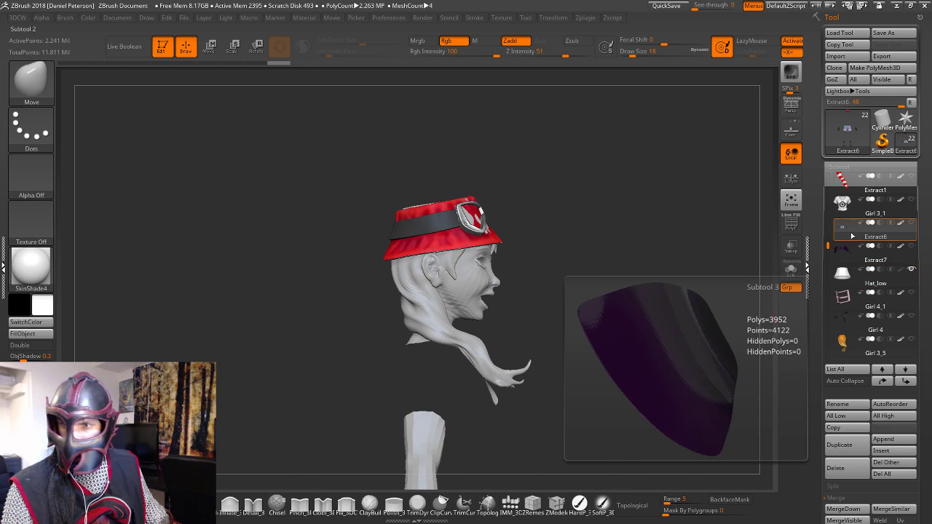
pyautogui.moveTo(848, 234)
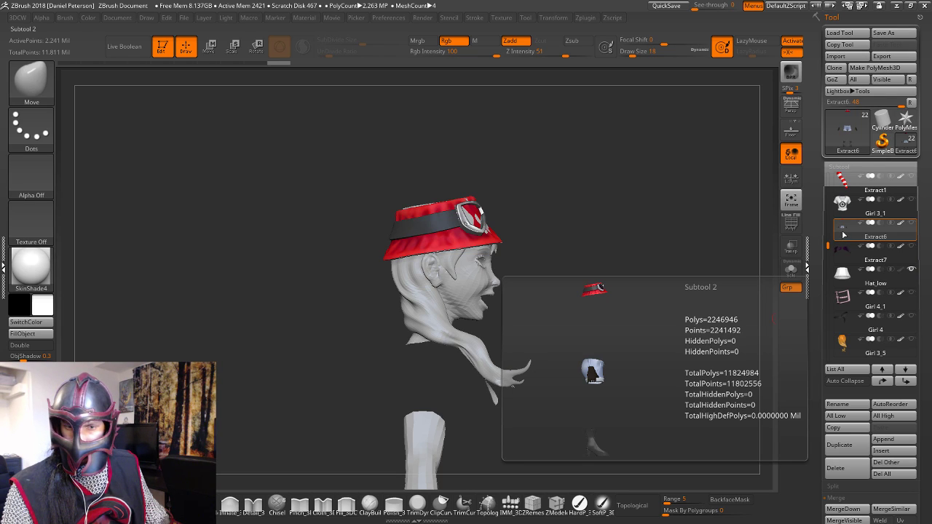
pyautogui.moveTo(750, 256); pyautogui.dragTo(569, 317)
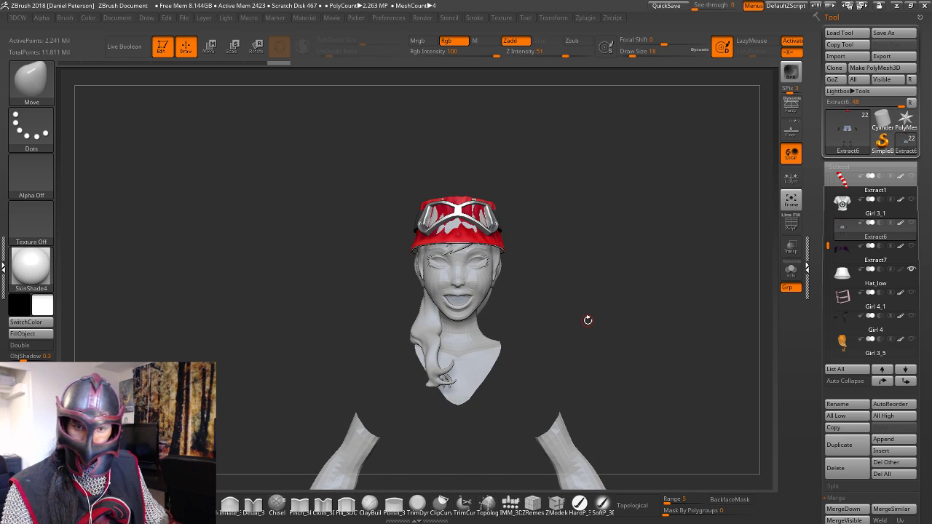
# Make the Girl 3_1 shirt visible, select it and merge it down with the Extract6 clothing
pyautogui.click(909, 201)
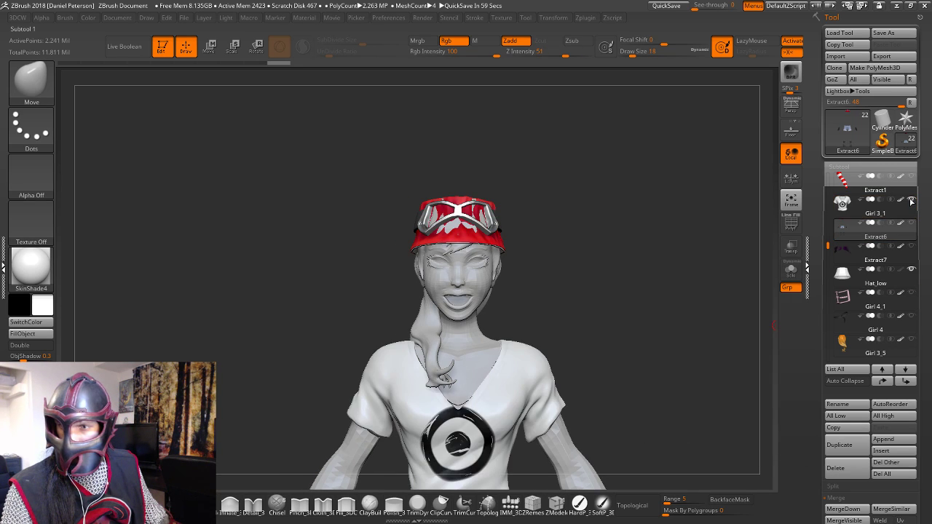
pyautogui.keyDown('alt'); pyautogui.moveTo(656, 273); pyautogui.dragTo(680, 197); pyautogui.keyUp('alt')
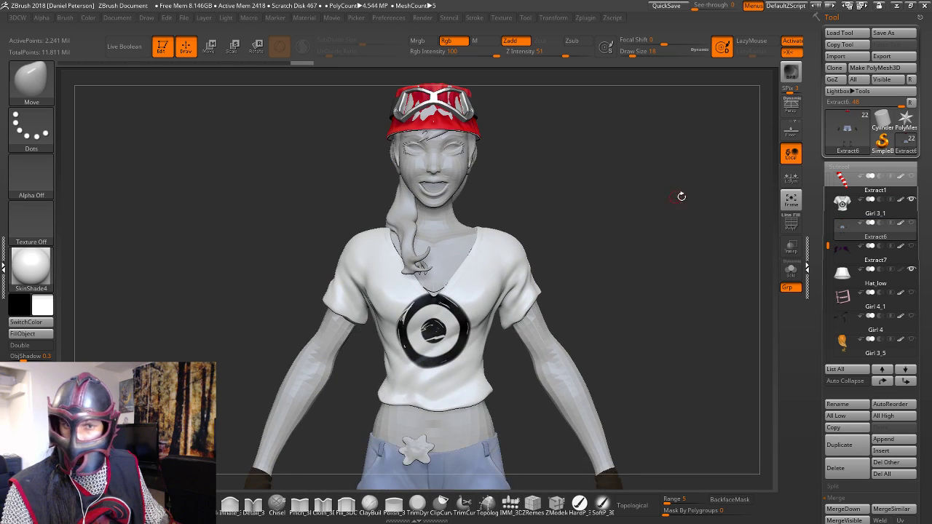
pyautogui.click(842, 206)
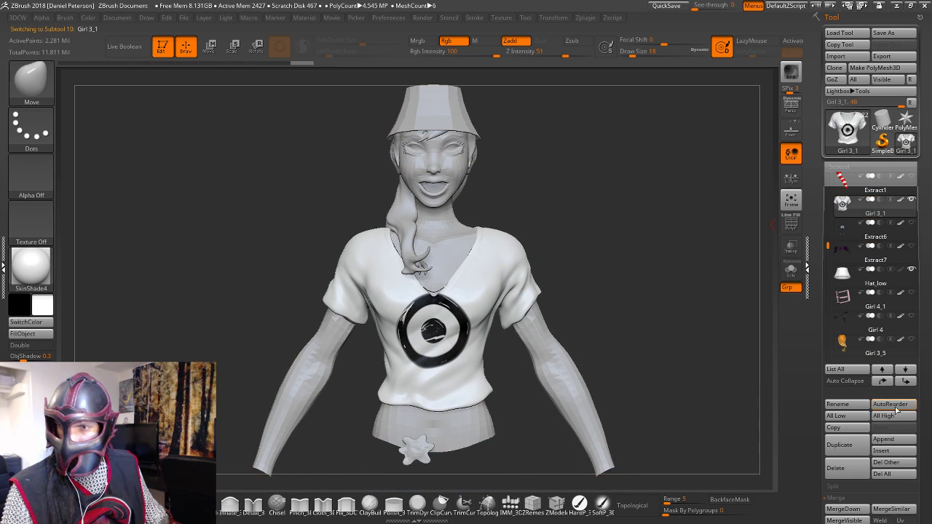
pyautogui.moveTo(821, 494); pyautogui.dragTo(826, 470)
pyautogui.click(840, 483)
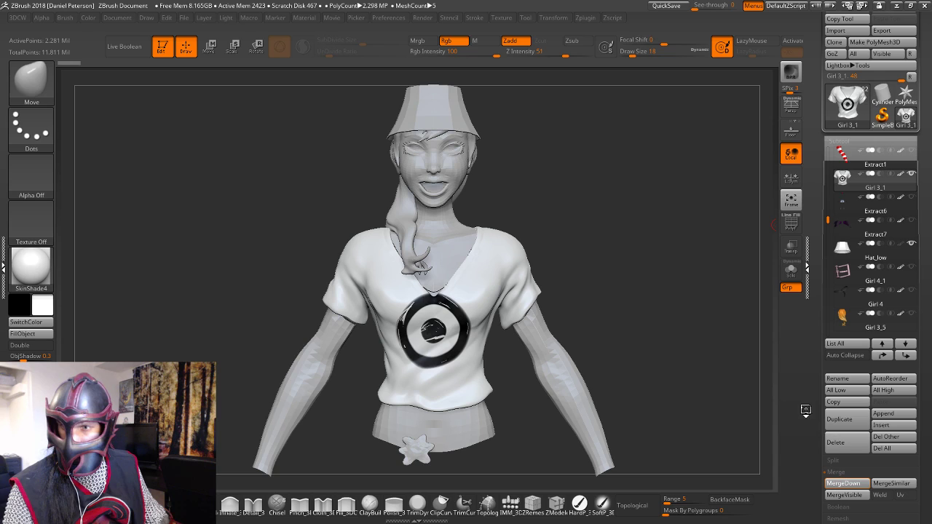
pyautogui.moveTo(653, 333); pyautogui.dragTo(631, 296)
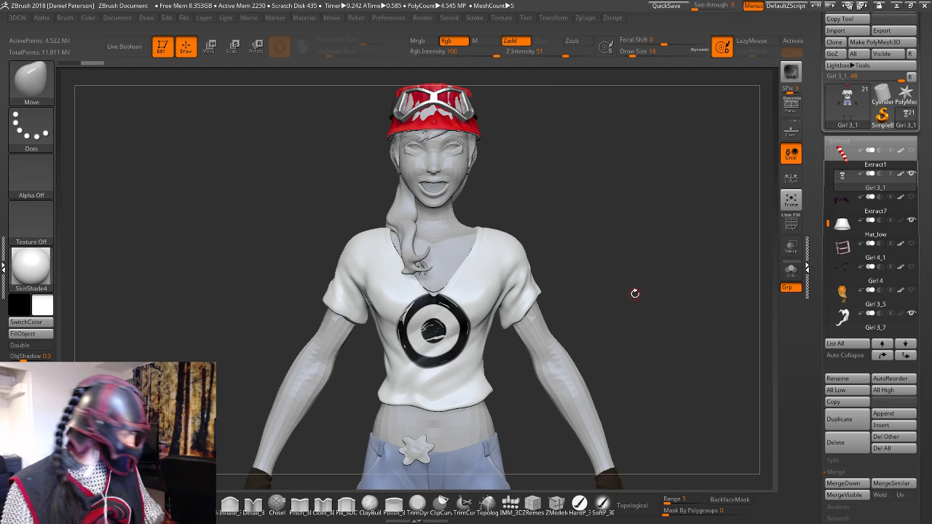
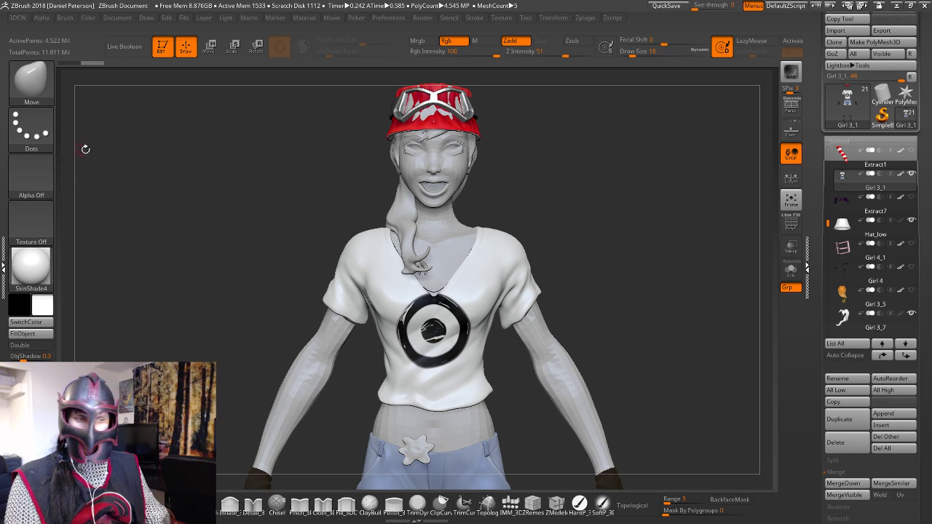
# Review the merged Girl 3_1 clothing on the figure and isolate it from the other subtools
pyautogui.moveTo(619, 269); pyautogui.dragTo(616, 295)
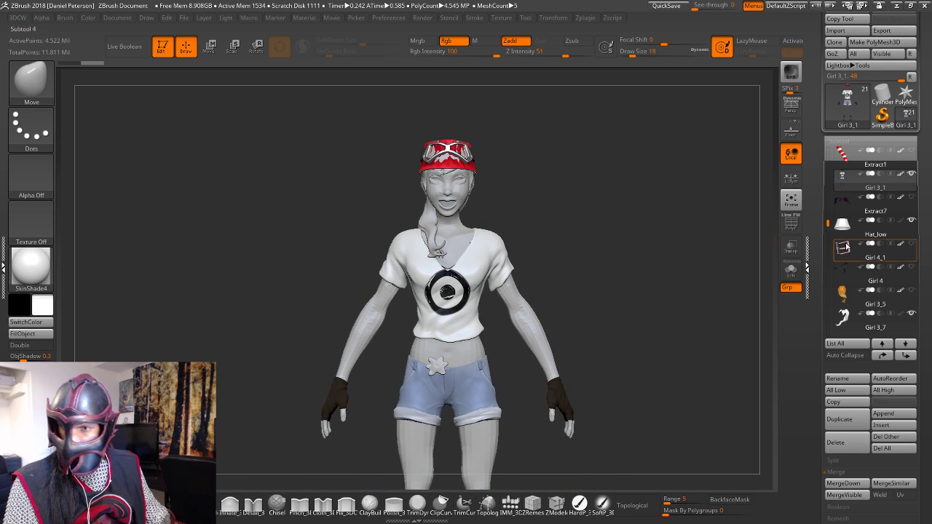
pyautogui.moveTo(845, 176)
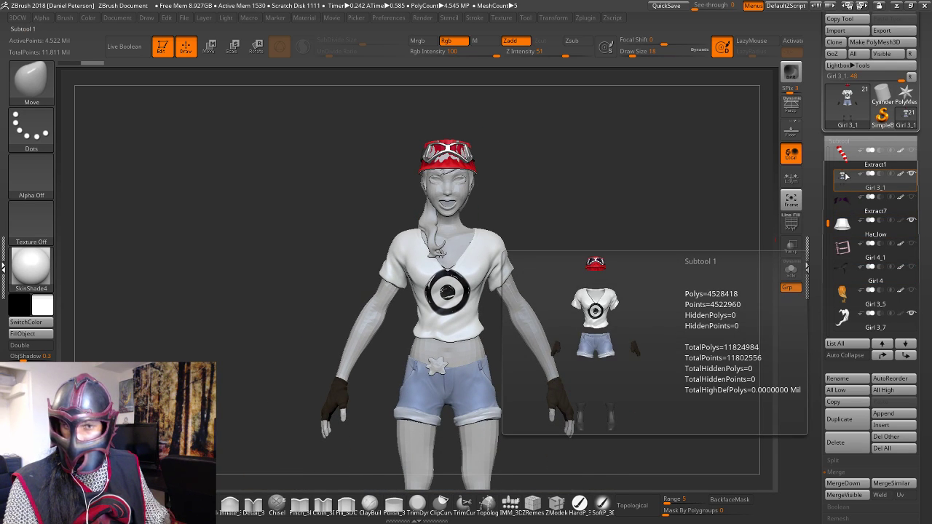
pyautogui.keyDown('alt'); pyautogui.moveTo(608, 304); pyautogui.dragTo(616, 174); pyautogui.keyUp('alt')
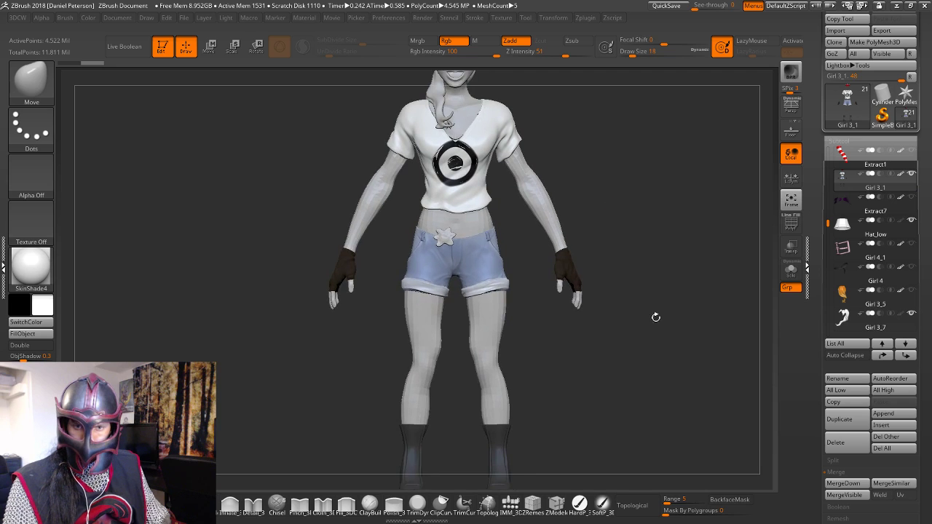
pyautogui.moveTo(655, 317); pyautogui.dragTo(648, 453)
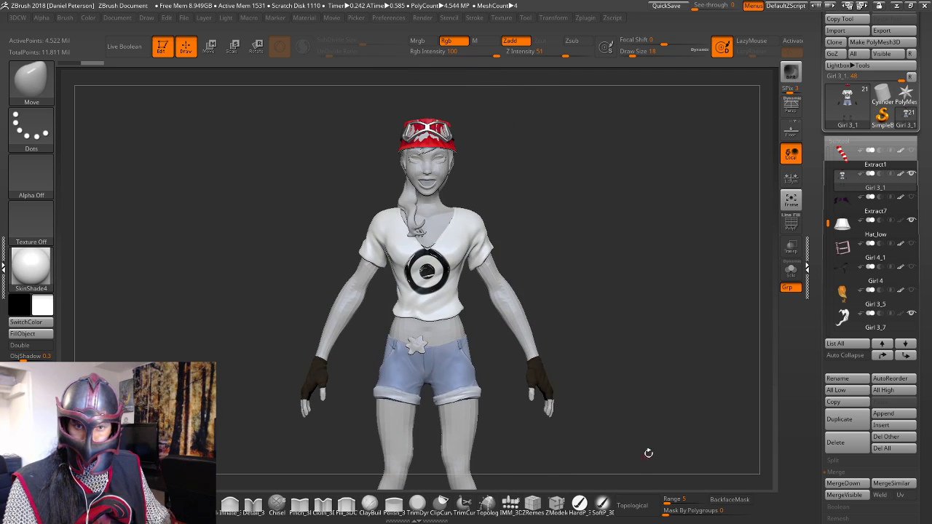
pyautogui.moveTo(630, 312); pyautogui.dragTo(595, 305)
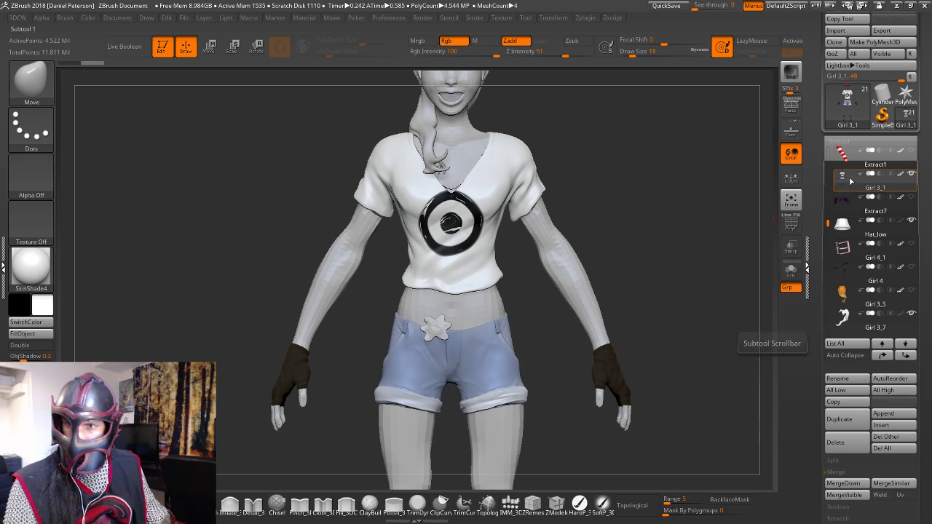
pyautogui.moveTo(847, 215)
pyautogui.click(790, 271)
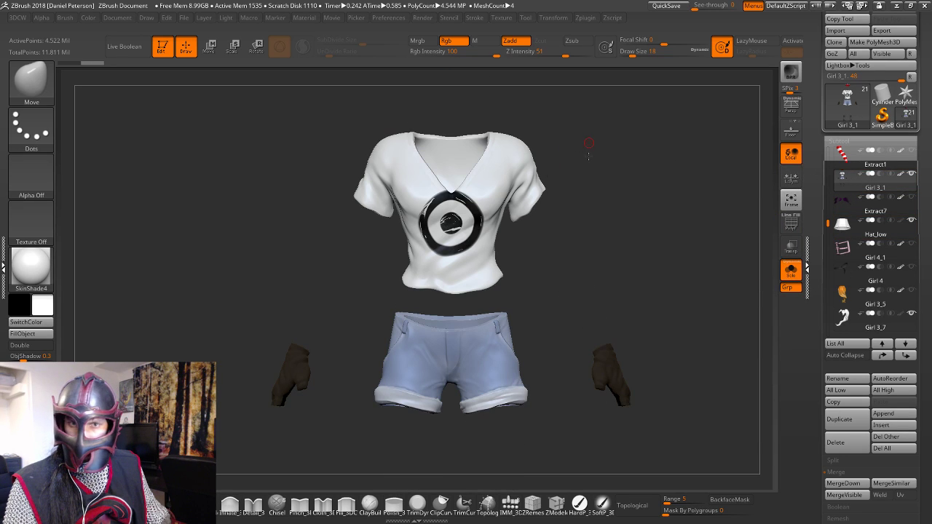
pyautogui.press('f')
pyautogui.keyDown('alt'); pyautogui.moveTo(609, 357); pyautogui.dragTo(623, 511); pyautogui.keyUp('alt')
# Try masking all the merged clothing except the red hat, and clear the mask
pyautogui.press('w')
pyautogui.keyDown('ctrl'); pyautogui.click(473, 261); pyautogui.keyUp('ctrl')
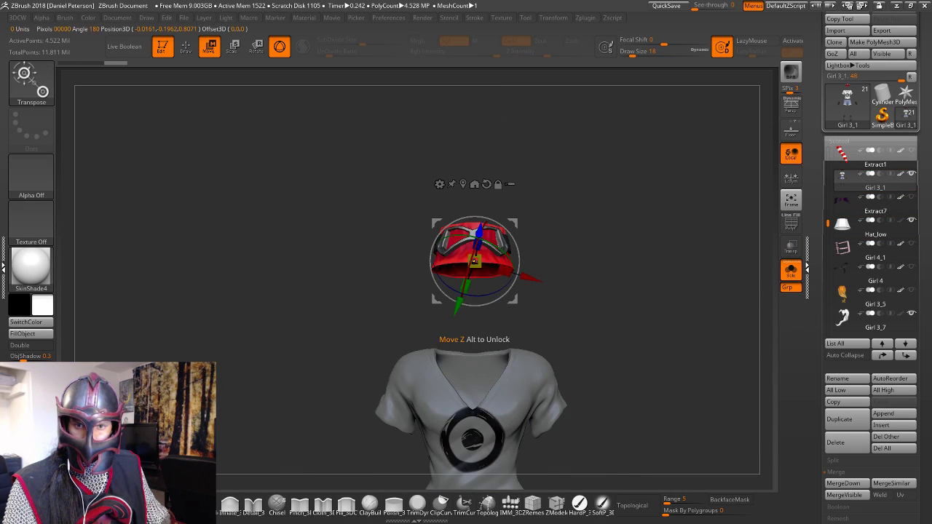
pyautogui.moveTo(609, 258); pyautogui.dragTo(595, 265)
pyautogui.press('q')
pyautogui.keyDown('ctrl'); pyautogui.moveTo(605, 232); pyautogui.dragTo(608, 303); pyautogui.keyUp('ctrl')
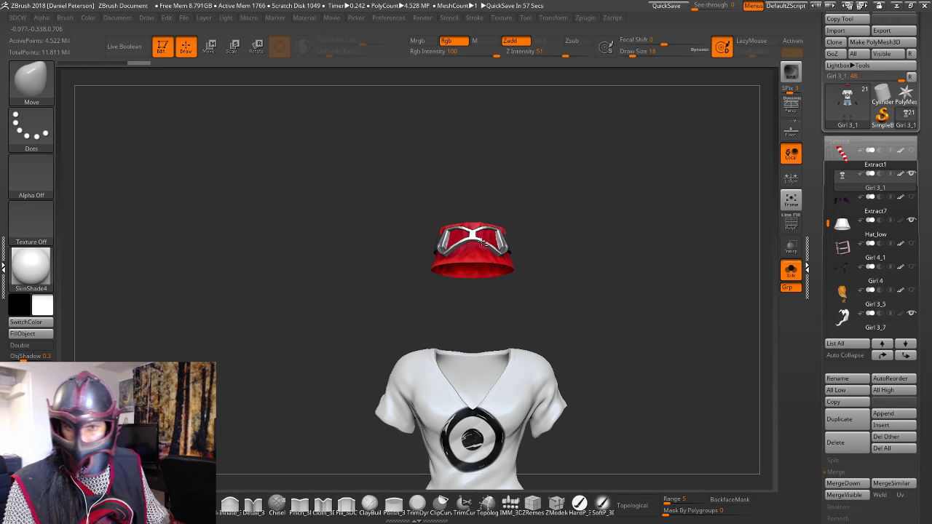
# Try masking around the goggles on the hat, undo the mask change and clear the remaining mask
pyautogui.press('w')
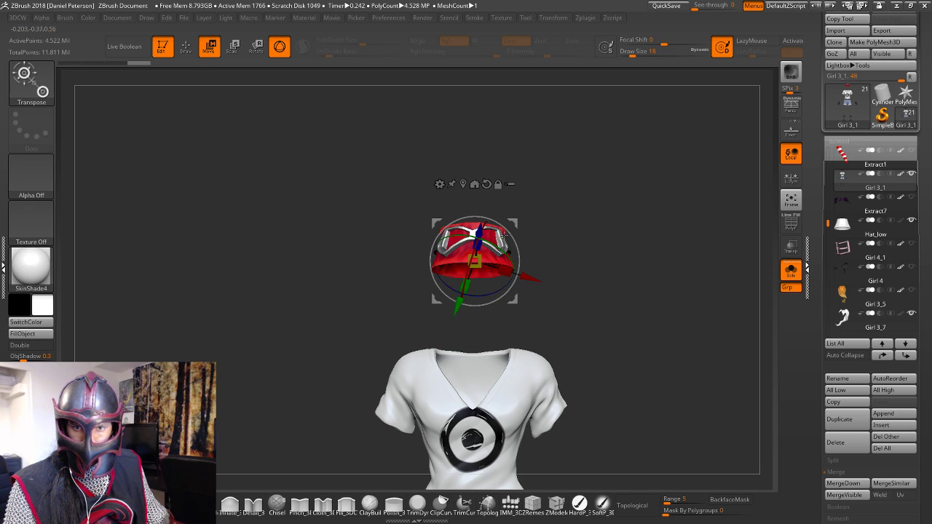
pyautogui.press('f')
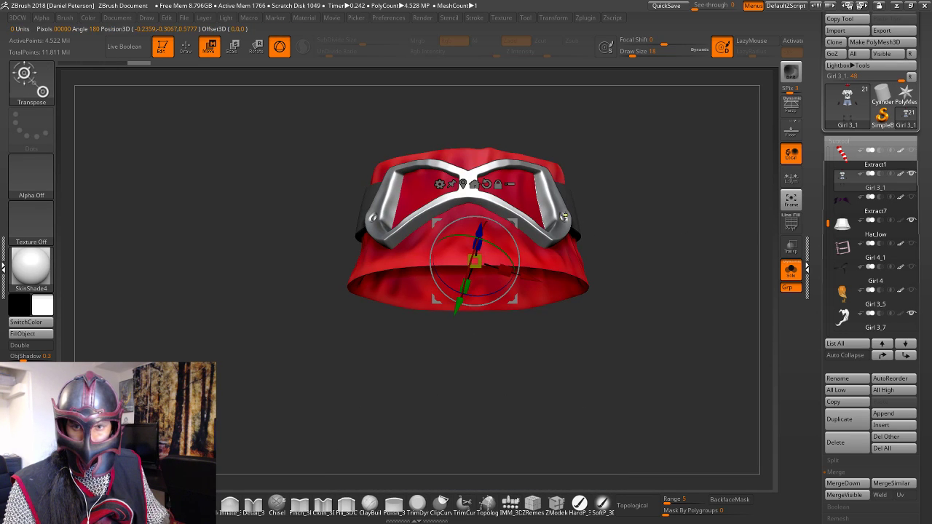
pyautogui.keyDown('ctrl'); pyautogui.click(565, 215); pyautogui.keyUp('ctrl')
pyautogui.moveTo(670, 212); pyautogui.dragTo(678, 161)
pyautogui.hotkey('ctrl', 'z')
pyautogui.keyDown('alt'); pyautogui.moveTo(654, 257); pyautogui.dragTo(622, 290); pyautogui.keyUp('alt')
pyautogui.press('q')
pyautogui.moveTo(651, 262)
pyautogui.mouseDown()
pyautogui.moveTo(647, 229)
pyautogui.moveTo(658, 245)
pyautogui.mouseUp()
pyautogui.keyDown('ctrl'); pyautogui.moveTo(658, 245); pyautogui.dragTo(628, 269); pyautogui.keyUp('ctrl')
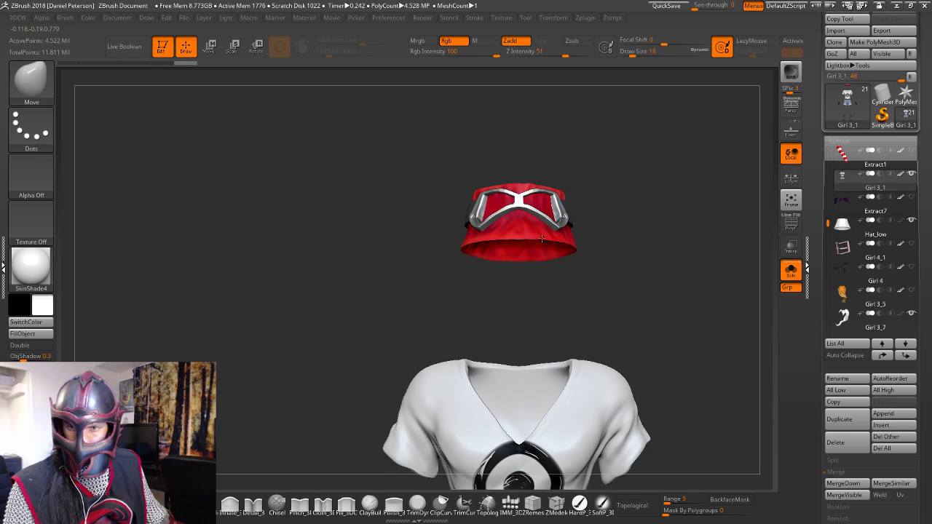
# Try masking around the hat with its polygroups and wireframe displayed, and clear the mask
pyautogui.press('w')
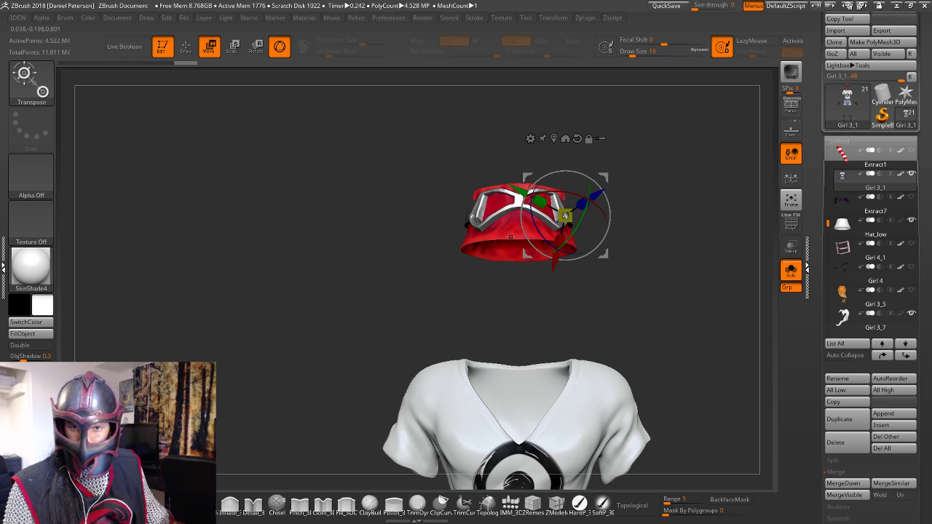
pyautogui.keyDown('ctrl'); pyautogui.click(509, 236); pyautogui.keyUp('ctrl')
pyautogui.moveTo(634, 249); pyautogui.dragTo(739, 263)
pyautogui.click(792, 230)
pyautogui.moveTo(677, 240); pyautogui.dragTo(658, 298)
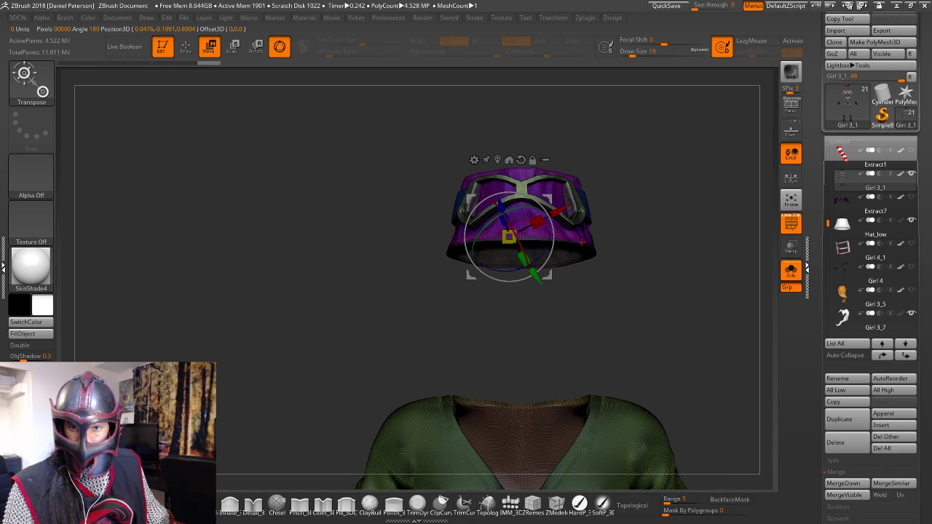
pyautogui.click(581, 240)
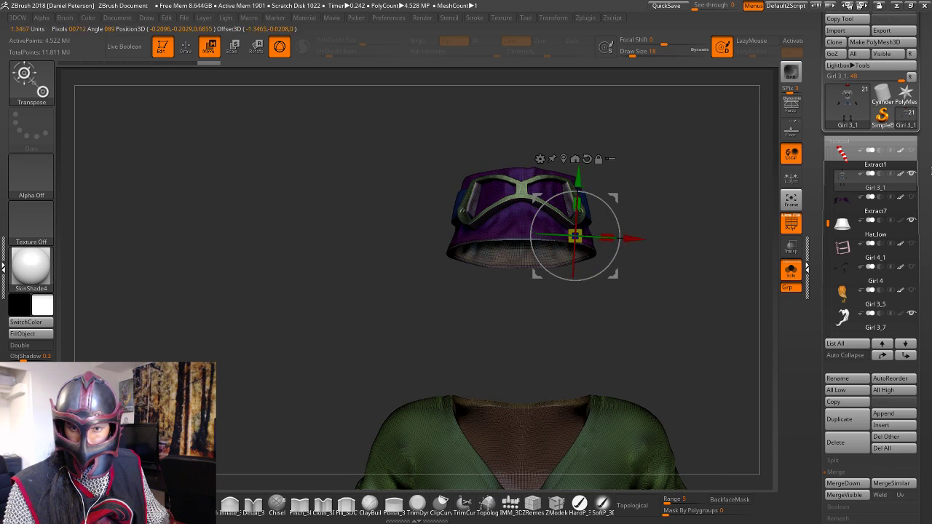
pyautogui.keyDown('alt'); pyautogui.moveTo(931, 171); pyautogui.dragTo(721, 198); pyautogui.keyUp('alt')
pyautogui.moveTo(684, 310); pyautogui.dragTo(669, 313)
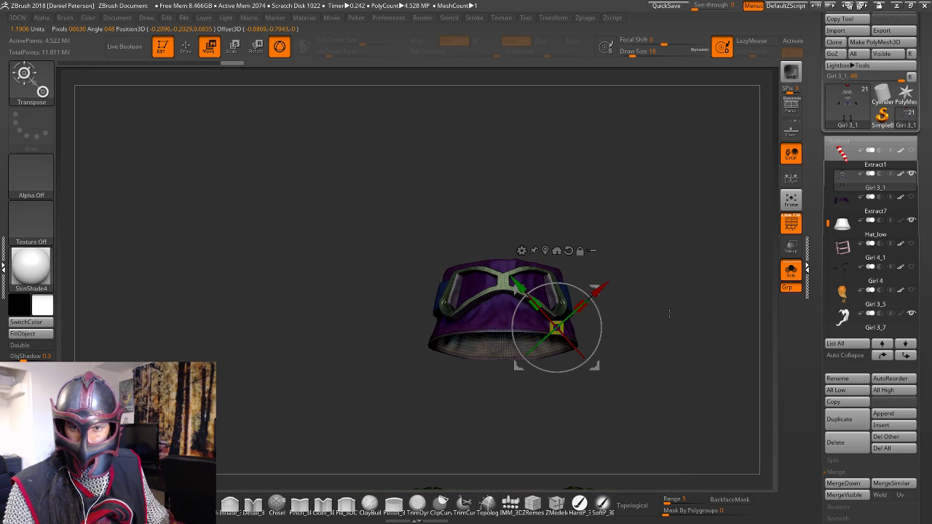
pyautogui.press('q')
pyautogui.keyDown('ctrl'); pyautogui.moveTo(669, 277); pyautogui.dragTo(663, 352); pyautogui.keyUp('ctrl')
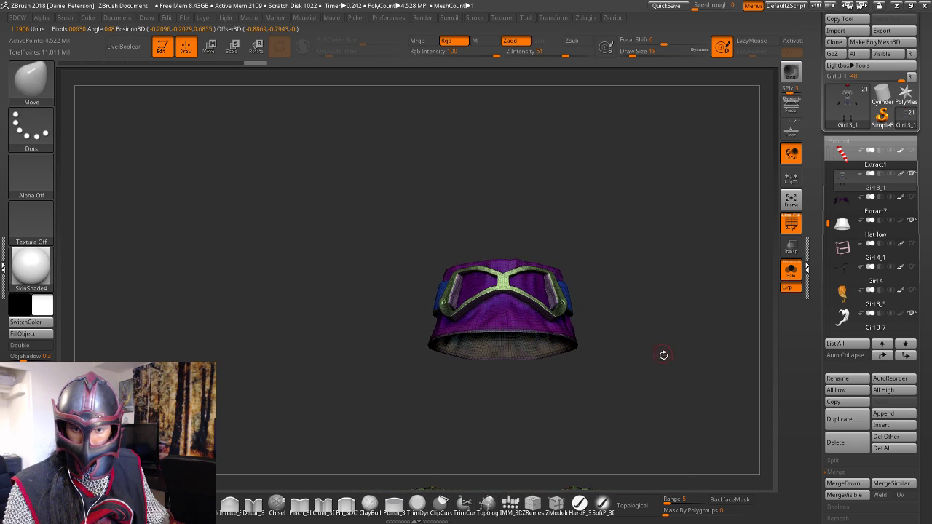
# Mask everything except the red hat, turn off the polygon wireframe and split the unmasked hat into its own subtool
pyautogui.keyDown('alt'); pyautogui.moveTo(665, 317); pyautogui.dragTo(775, 334); pyautogui.keyUp('alt')
pyautogui.press('w')
pyautogui.keyDown('alt'); pyautogui.moveTo(698, 389); pyautogui.dragTo(717, 366); pyautogui.keyUp('alt')
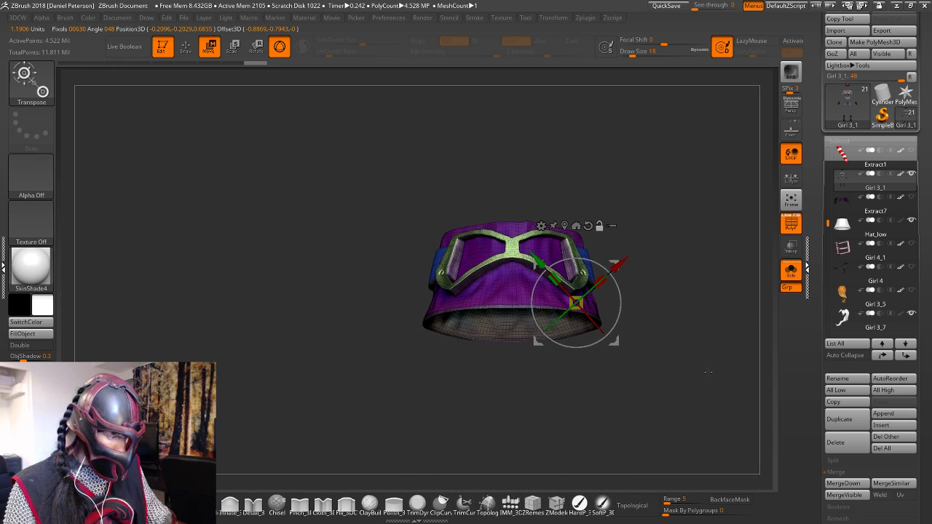
pyautogui.press('y')
pyautogui.moveTo(509, 293); pyautogui.dragTo(693, 255)
pyautogui.press('y')
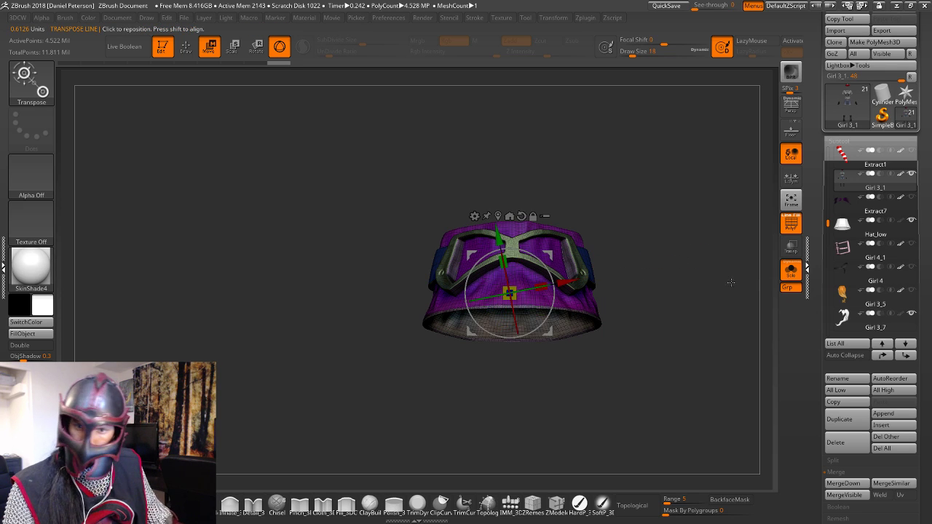
pyautogui.click(790, 227)
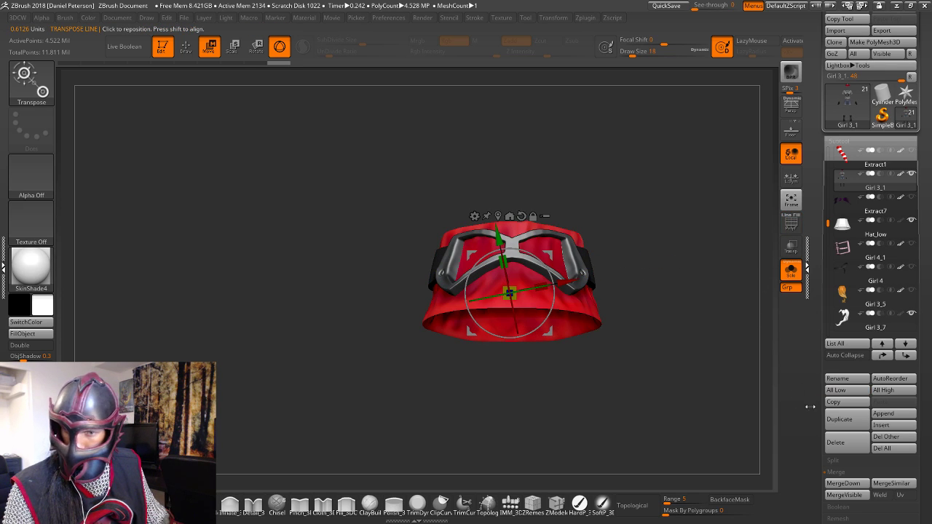
pyautogui.click(843, 462)
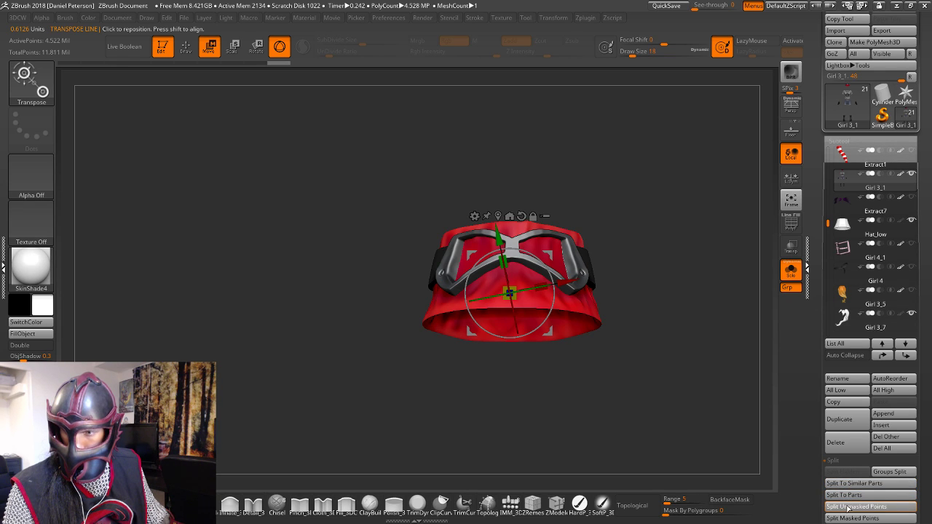
pyautogui.click(846, 480)
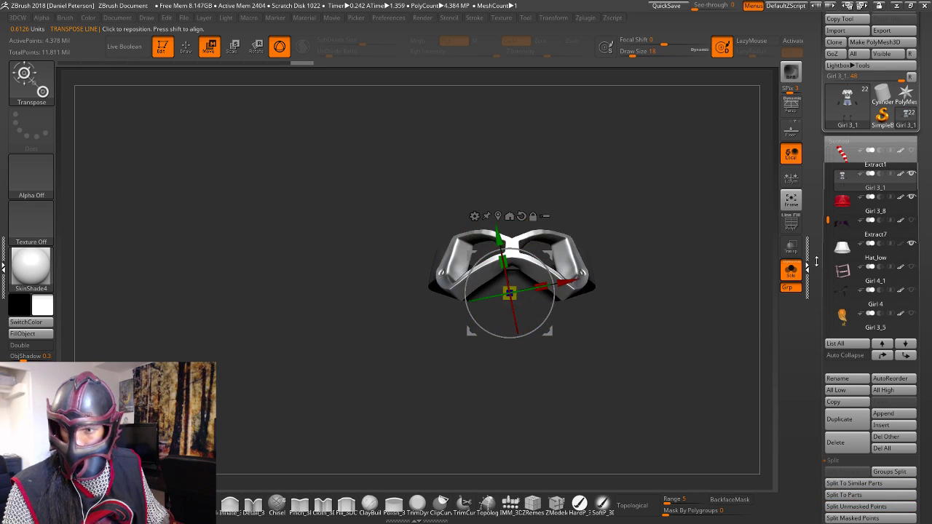
# Select the split red hat to check it on its own, and return to the remaining Girl 3_1 clothing
pyautogui.click(839, 216)
pyautogui.moveTo(677, 182); pyautogui.dragTo(673, 321)
pyautogui.click(834, 185)
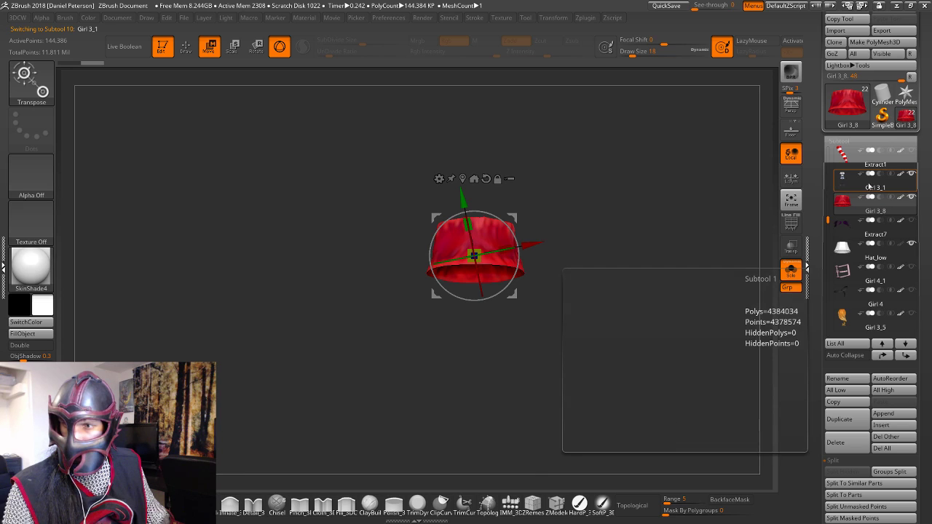
# Show all visible subtools to examine the Girl 3_1 clothing on the full figure, and isolate the clothing again
pyautogui.keyDown('alt'); pyautogui.moveTo(696, 270); pyautogui.dragTo(664, 266); pyautogui.keyUp('alt')
pyautogui.click(791, 270)
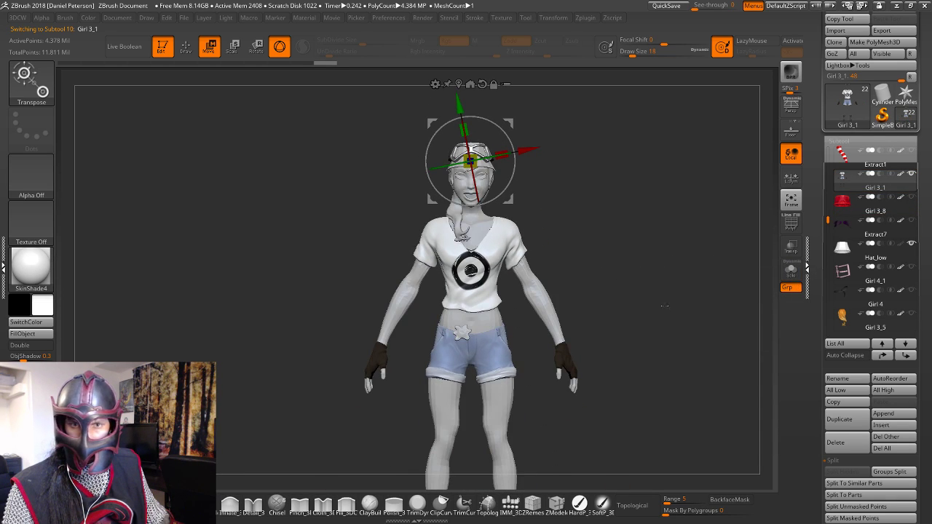
pyautogui.moveTo(699, 291); pyautogui.dragTo(629, 285)
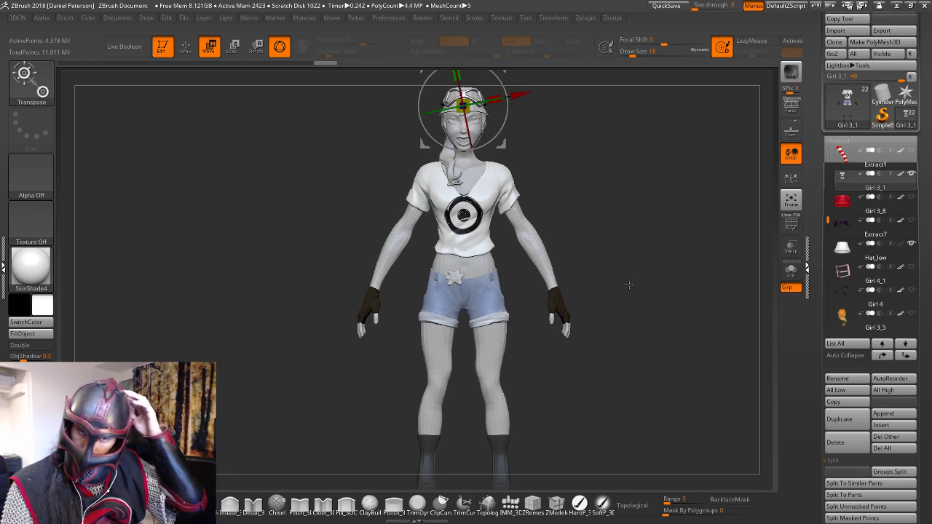
pyautogui.moveTo(623, 230); pyautogui.dragTo(619, 270)
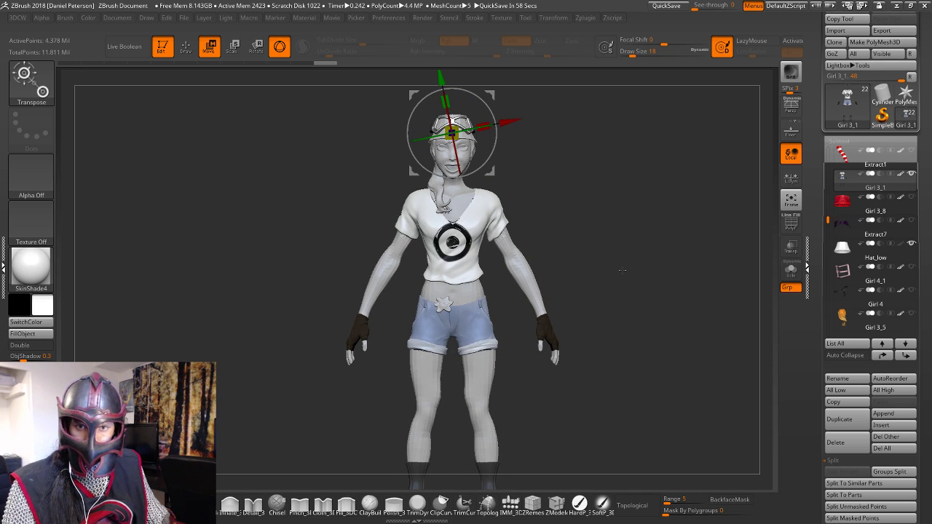
pyautogui.moveTo(573, 237); pyautogui.dragTo(516, 260)
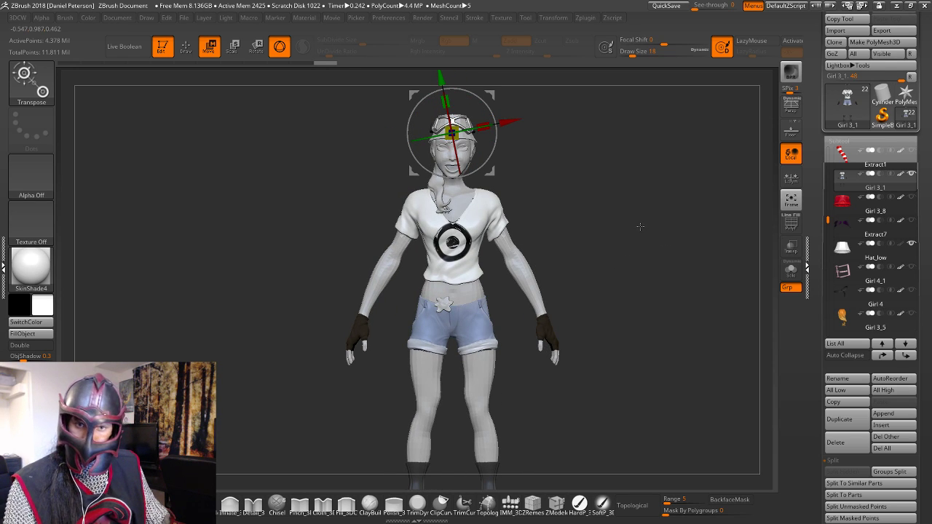
pyautogui.moveTo(626, 235)
pyautogui.mouseDown()
pyautogui.moveTo(582, 236)
pyautogui.moveTo(625, 235)
pyautogui.mouseUp()
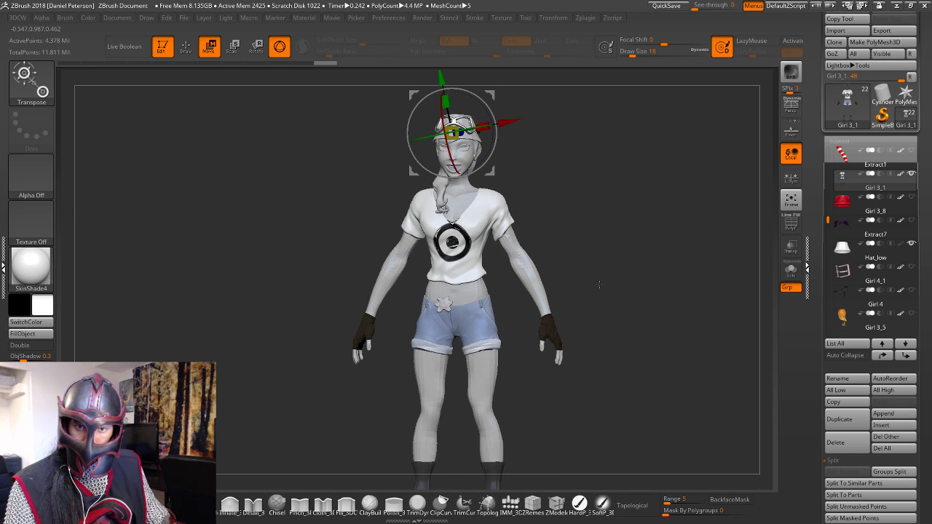
pyautogui.moveTo(599, 285)
pyautogui.mouseDown()
pyautogui.moveTo(649, 280)
pyautogui.moveTo(600, 279)
pyautogui.moveTo(647, 283)
pyautogui.moveTo(648, 305)
pyautogui.mouseUp()
pyautogui.click(791, 269)
# Try masking outward from the goggles' nose bridge with a topological transpose line
pyautogui.press('q')
pyautogui.moveTo(598, 141)
pyautogui.mouseDown()
pyautogui.moveTo(663, 150)
pyautogui.moveTo(607, 162)
pyautogui.moveTo(705, 154)
pyautogui.mouseUp()
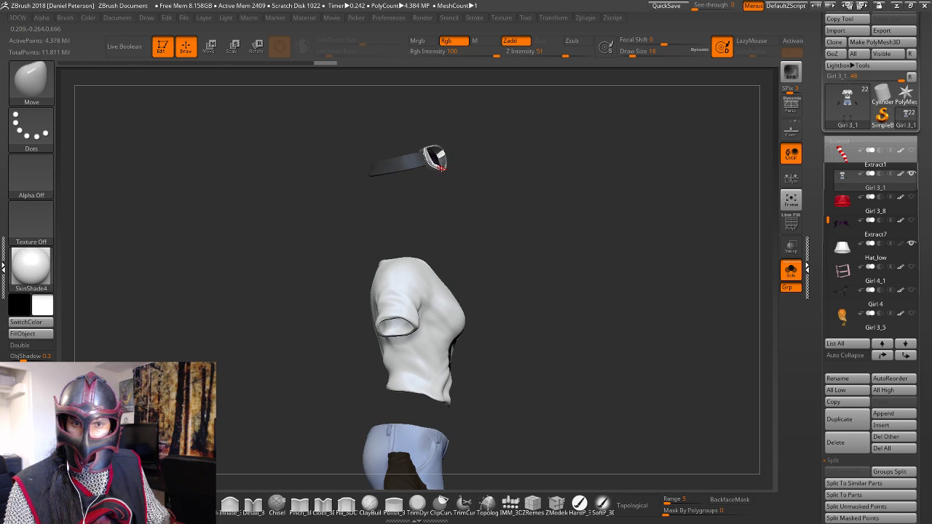
pyautogui.moveTo(691, 251); pyautogui.dragTo(631, 273)
pyautogui.press('w')
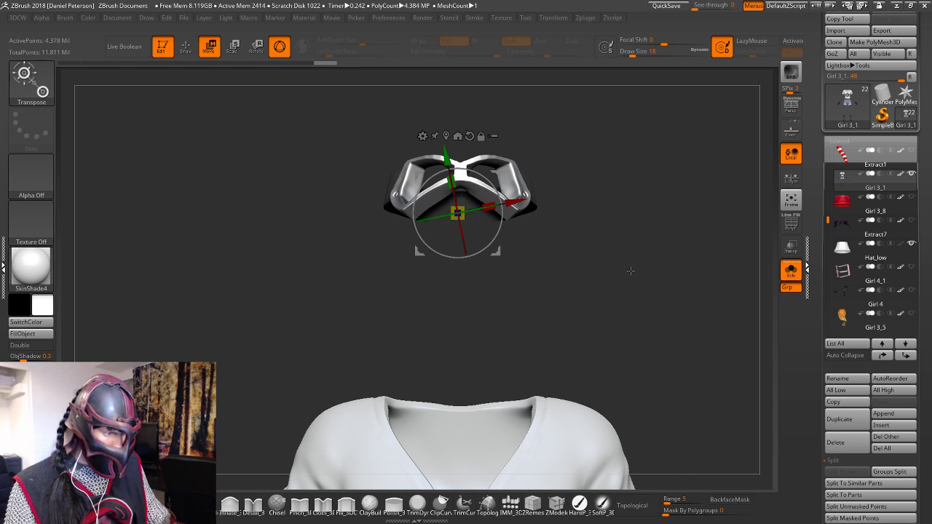
pyautogui.press('y')
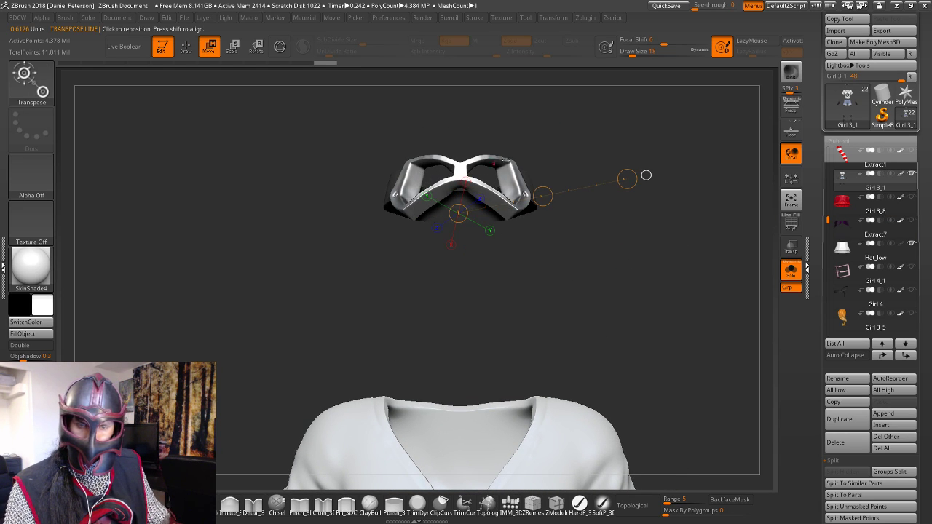
pyautogui.moveTo(574, 146)
pyautogui.mouseDown()
pyautogui.moveTo(607, 141)
pyautogui.moveTo(578, 146)
pyautogui.mouseUp()
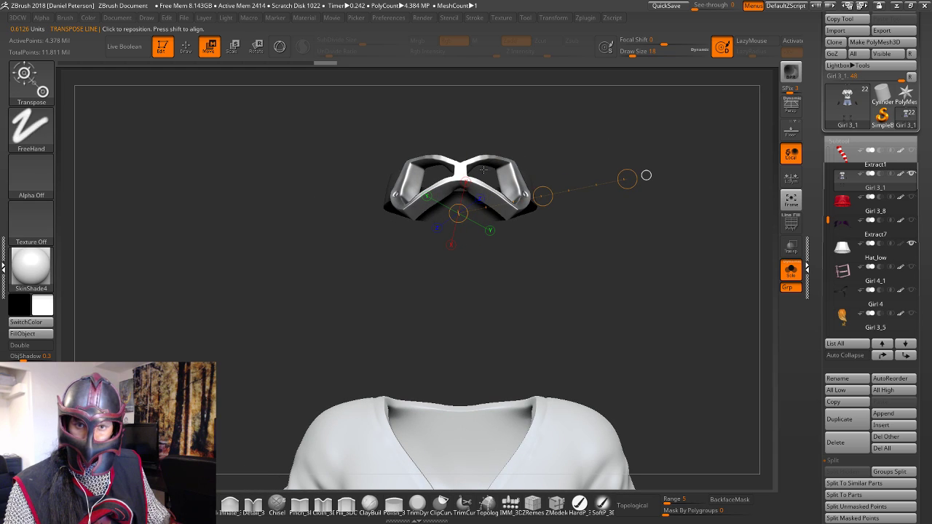
pyautogui.moveTo(461, 169)
pyautogui.keyDown('ctrl'); pyautogui.mouseDown()
pyautogui.moveTo(532, 139)
pyautogui.moveTo(595, 129)
pyautogui.moveTo(667, 134)
pyautogui.moveTo(770, 176)
pyautogui.moveTo(679, 405)
pyautogui.moveTo(524, 328)
pyautogui.moveTo(350, 293)
pyautogui.moveTo(530, 312)
pyautogui.moveTo(596, 246)
pyautogui.mouseUp(); pyautogui.keyUp('ctrl')
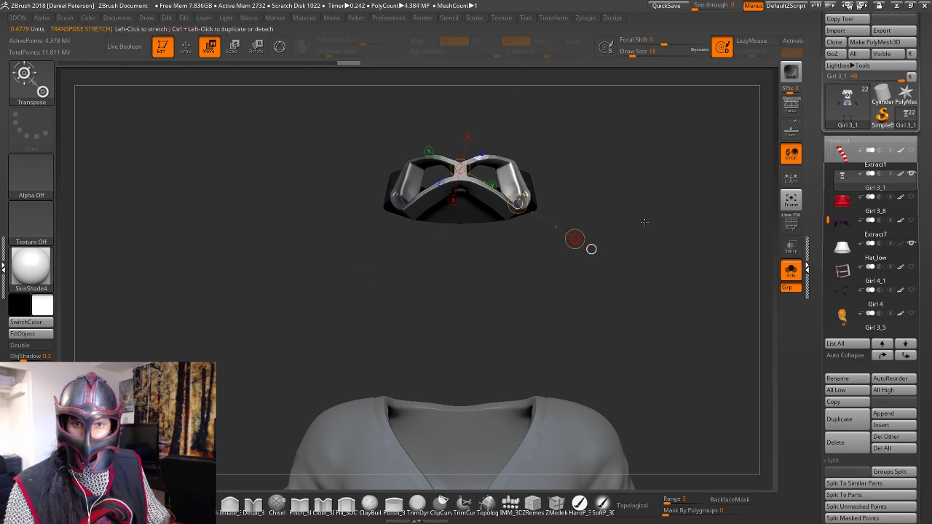
pyautogui.keyDown('alt'); pyautogui.moveTo(635, 158); pyautogui.dragTo(645, 220); pyautogui.keyUp('alt')
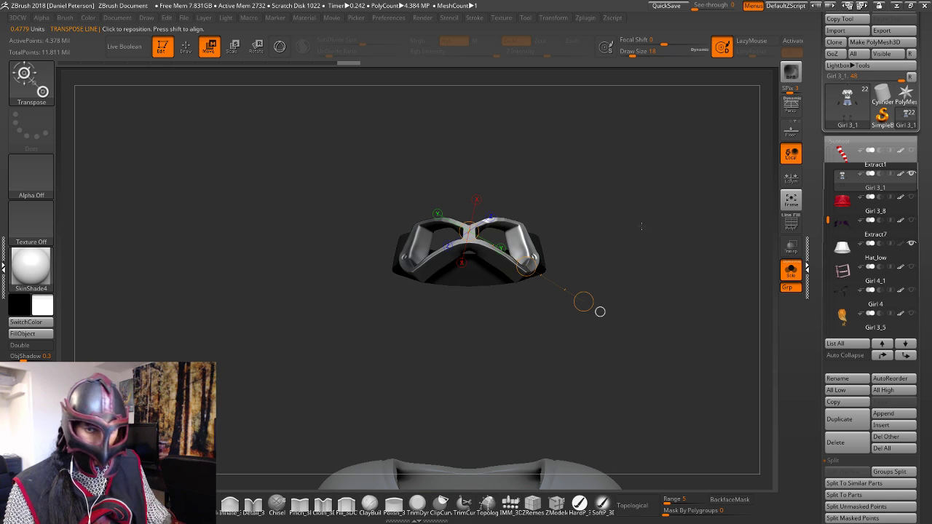
# Clear the mask and display the clothing's polygroups with their wireframe
pyautogui.press('q')
pyautogui.hotkey('shift', 'f')
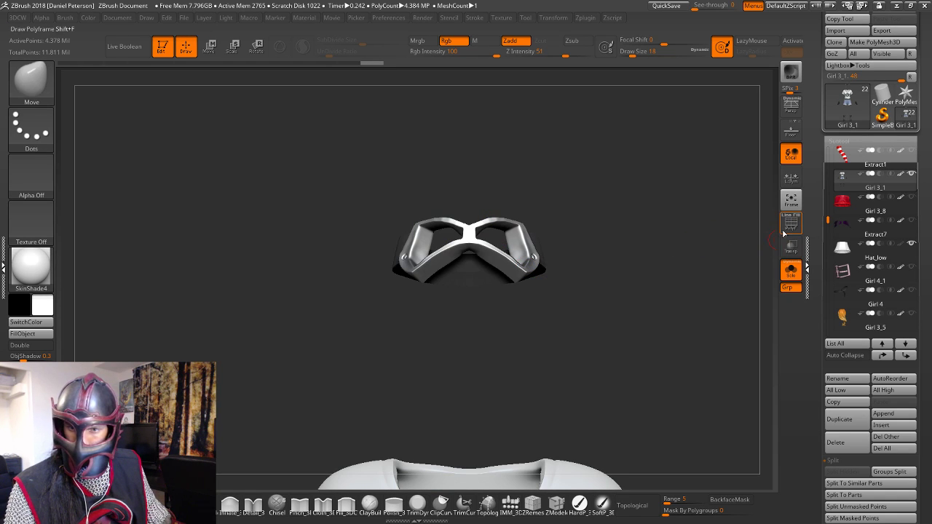
pyautogui.moveTo(655, 266)
pyautogui.mouseDown()
pyautogui.moveTo(626, 254)
pyautogui.moveTo(580, 262)
pyautogui.mouseUp()
# Try a longer upward transpose line from the goggles' nose area, and return to drawing mode without the mask
pyautogui.press('w')
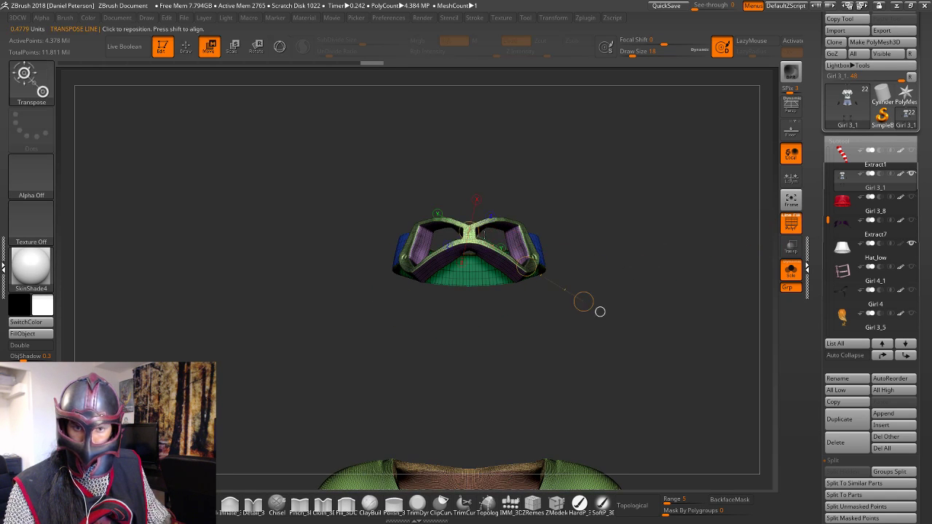
pyautogui.moveTo(460, 243); pyautogui.dragTo(454, 67)
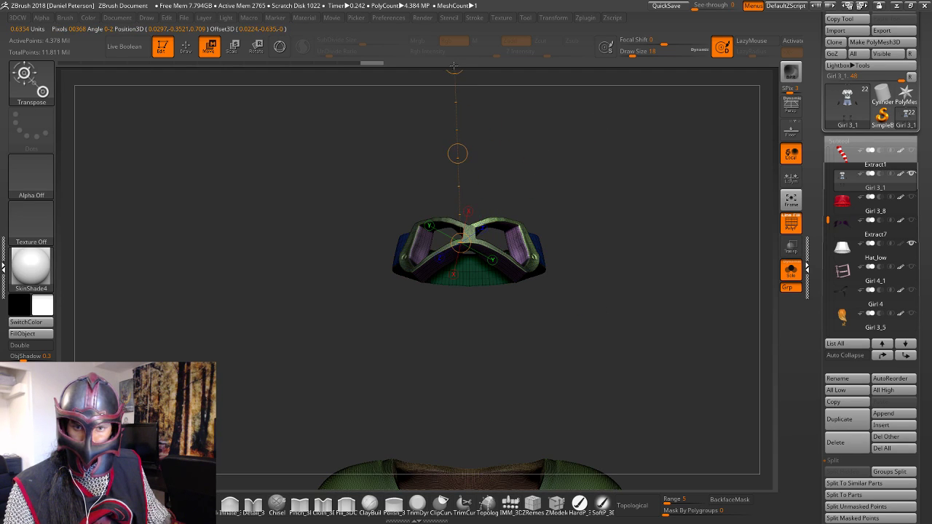
pyautogui.press('q')
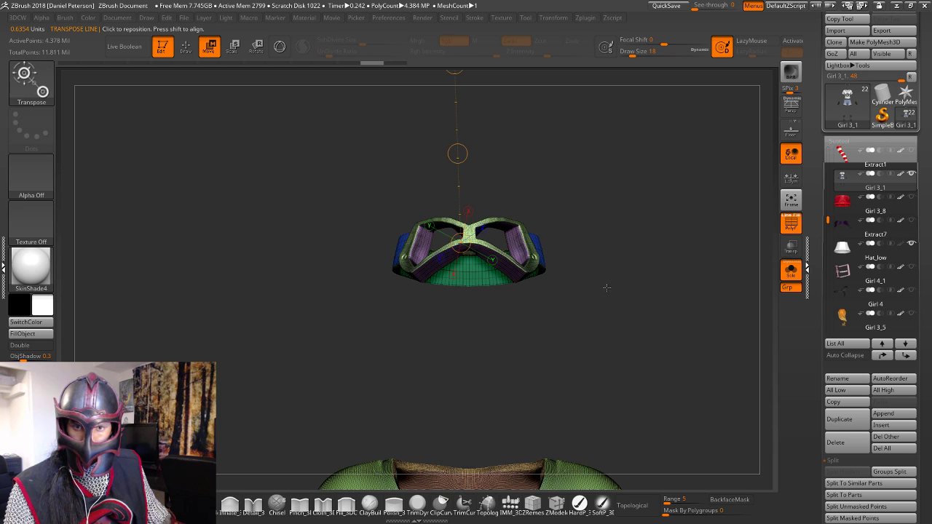
pyautogui.press('w')
pyautogui.press('y')
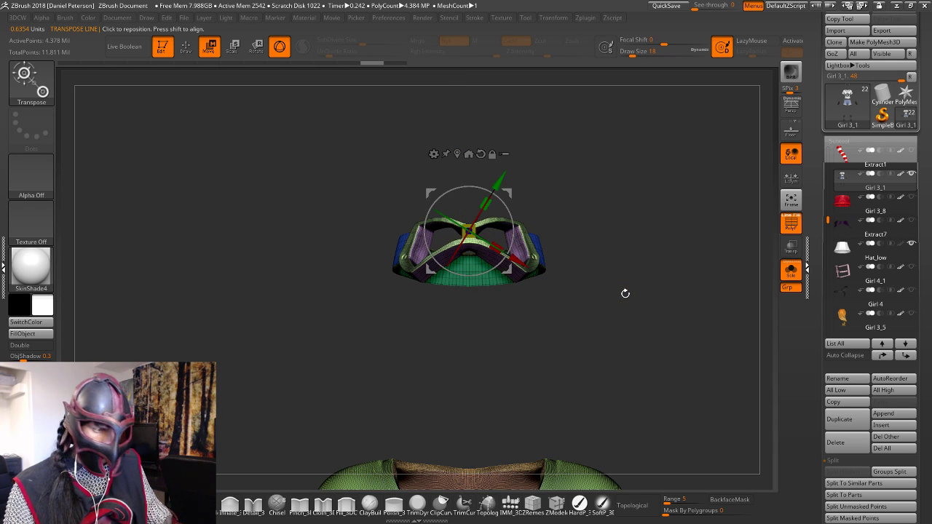
pyautogui.press('q')
pyautogui.moveTo(591, 294)
pyautogui.mouseDown()
pyautogui.moveTo(604, 293)
pyautogui.moveTo(588, 292)
pyautogui.mouseUp()
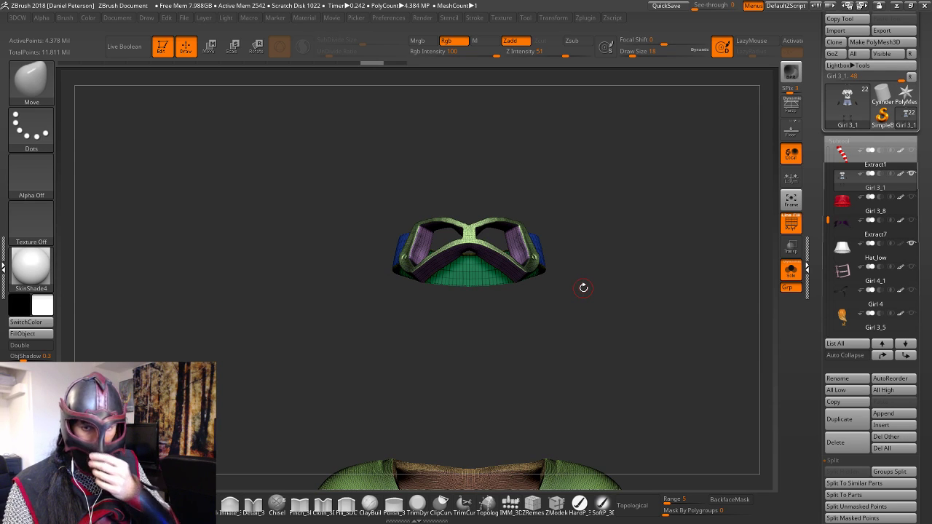
# Try topological masking again from beneath the nose bridge and the side of the goggles' frame
pyautogui.moveTo(599, 289); pyautogui.dragTo(622, 286)
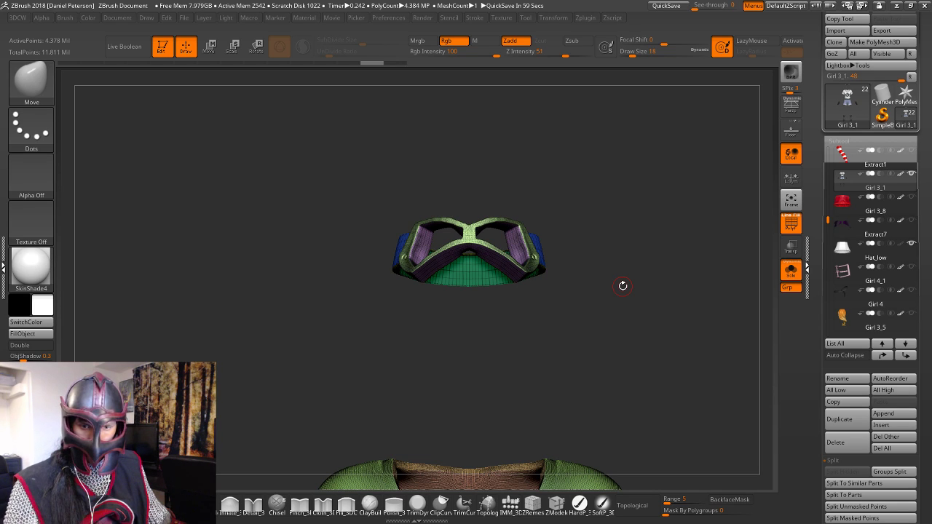
pyautogui.moveTo(580, 295); pyautogui.dragTo(711, 296)
pyautogui.moveTo(654, 369); pyautogui.dragTo(420, 373)
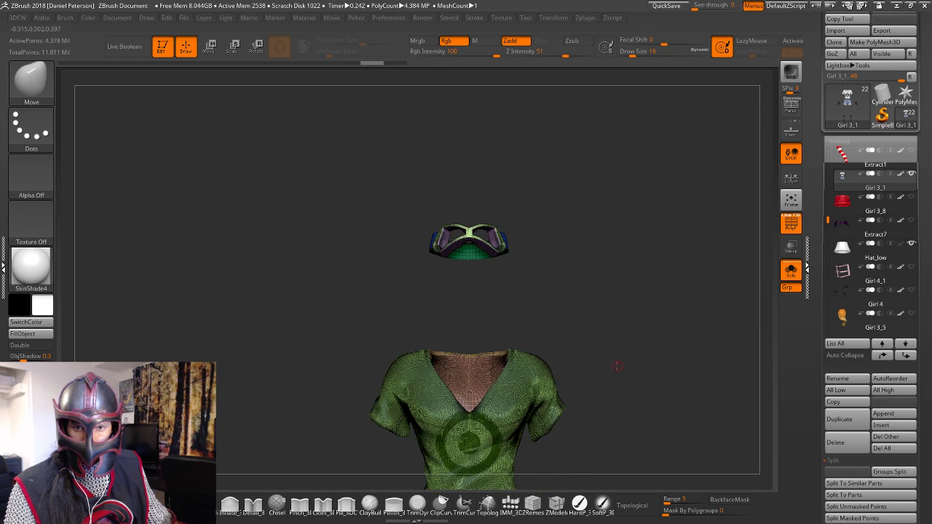
pyautogui.keyDown('alt'); pyautogui.moveTo(616, 366); pyautogui.dragTo(580, 245); pyautogui.keyUp('alt')
pyautogui.keyDown('alt'); pyautogui.moveTo(608, 321); pyautogui.dragTo(749, 325); pyautogui.keyUp('alt')
pyautogui.press('w')
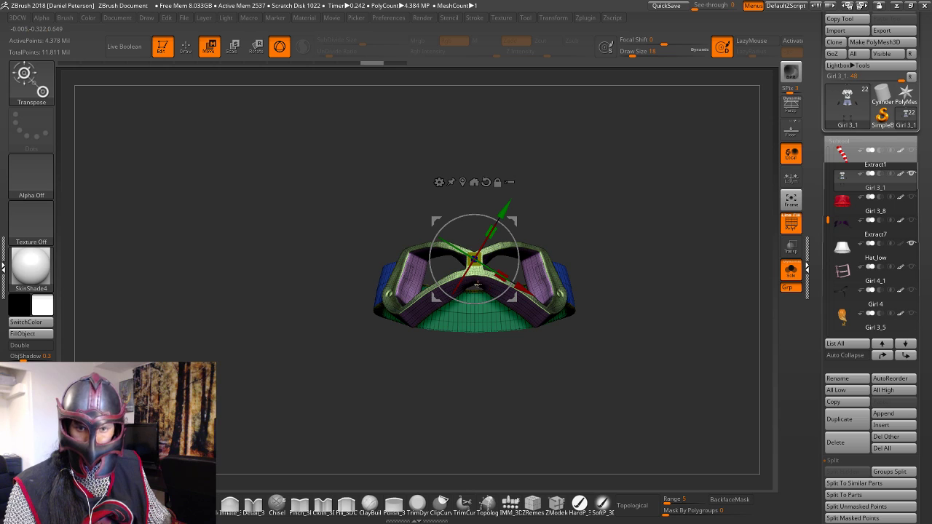
pyautogui.moveTo(488, 287); pyautogui.dragTo(462, 119)
pyautogui.keyDown('alt'); pyautogui.moveTo(578, 164); pyautogui.dragTo(609, 232); pyautogui.keyUp('alt')
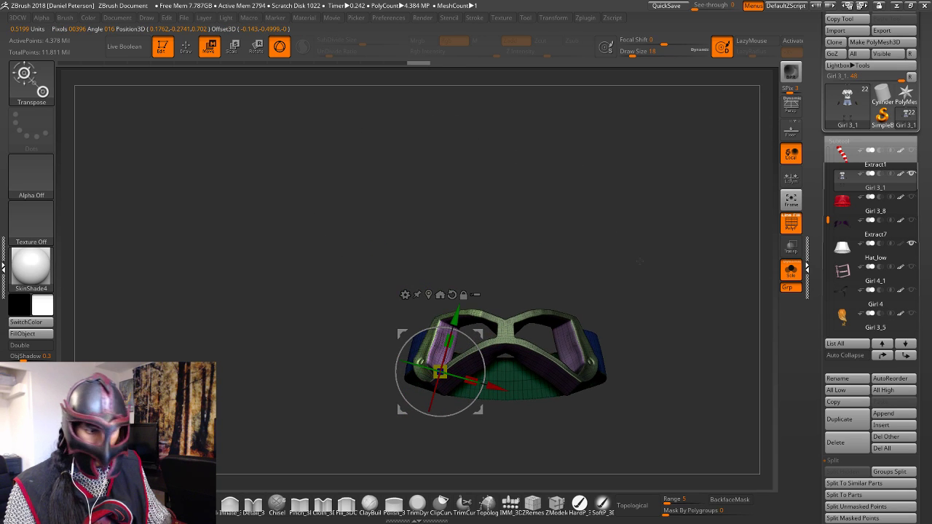
pyautogui.press('ctrl')
pyautogui.press('q')
# Try topological masking from the goggles' strap at the side, and return to drawing mode with the mask cleared
pyautogui.moveTo(655, 306)
pyautogui.mouseDown()
pyautogui.moveTo(544, 370)
pyautogui.moveTo(546, 333)
pyautogui.moveTo(653, 211)
pyautogui.moveTo(394, 123)
pyautogui.moveTo(389, 283)
pyautogui.moveTo(450, 342)
pyautogui.moveTo(581, 515)
pyautogui.mouseUp()
pyautogui.press('w')
pyautogui.keyDown('alt'); pyautogui.moveTo(547, 393); pyautogui.dragTo(553, 399); pyautogui.keyUp('alt')
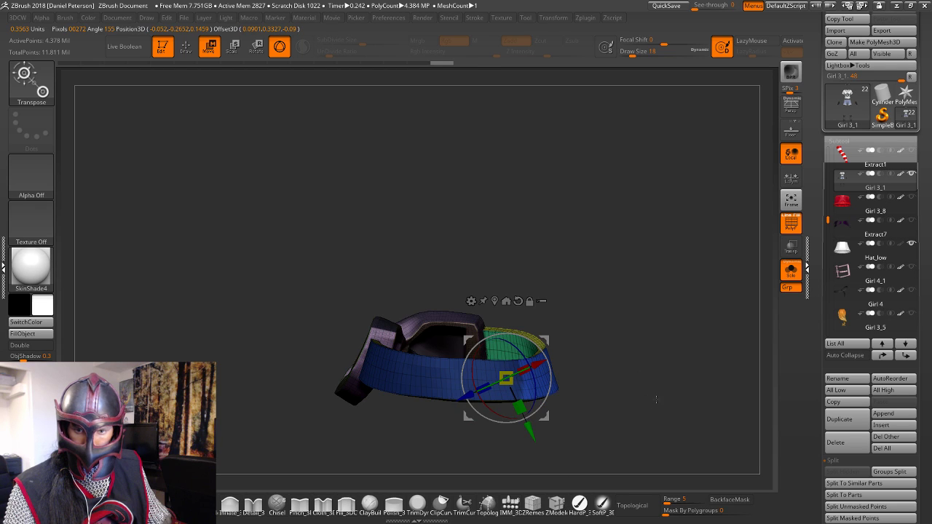
pyautogui.keyDown('alt'); pyautogui.moveTo(673, 295); pyautogui.dragTo(724, 391); pyautogui.keyUp('alt')
pyautogui.moveTo(609, 241)
pyautogui.keyDown('alt'); pyautogui.mouseDown()
pyautogui.moveTo(526, 146)
pyautogui.moveTo(443, 167)
pyautogui.moveTo(474, 182)
pyautogui.mouseUp(); pyautogui.keyUp('alt')
pyautogui.press('q')
pyautogui.keyDown('alt'); pyautogui.moveTo(634, 278); pyautogui.dragTo(639, 267); pyautogui.keyUp('alt')
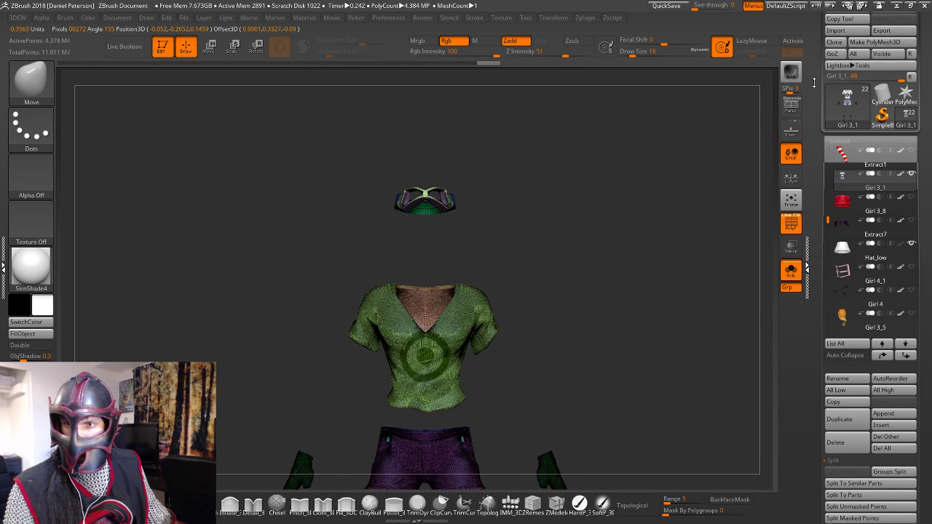
# Export the Girl 3_1 clothing as an OBJ file named Girl Clothes in the Independent Study 2 folder
pyautogui.scroll(1, 830, 215)
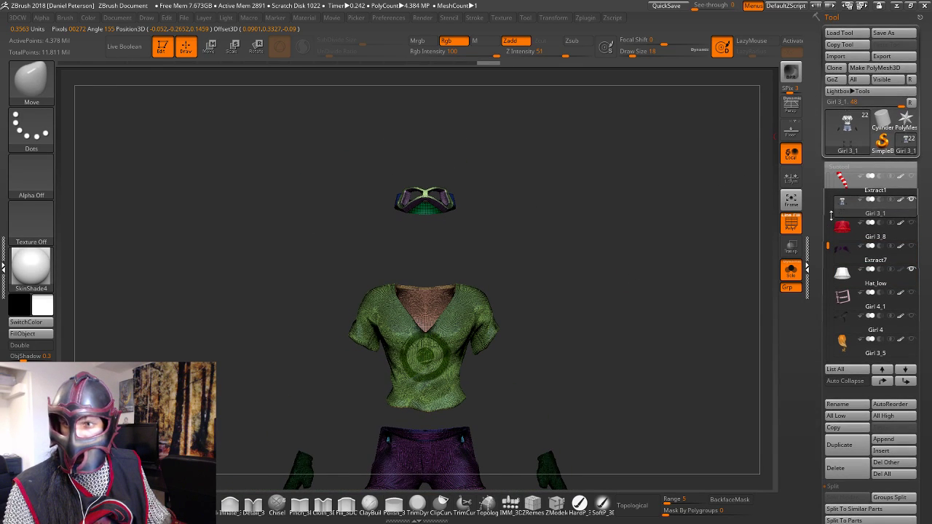
pyautogui.click(881, 56)
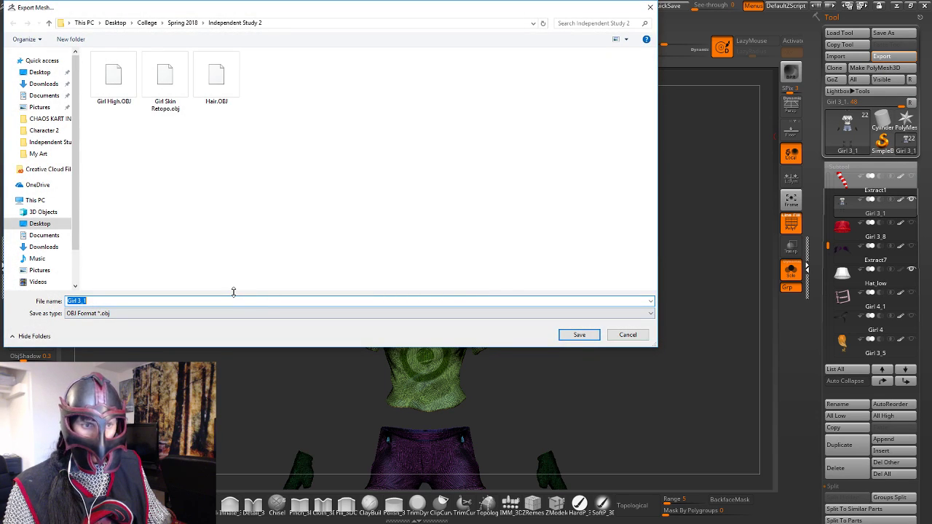
pyautogui.write('Girl')
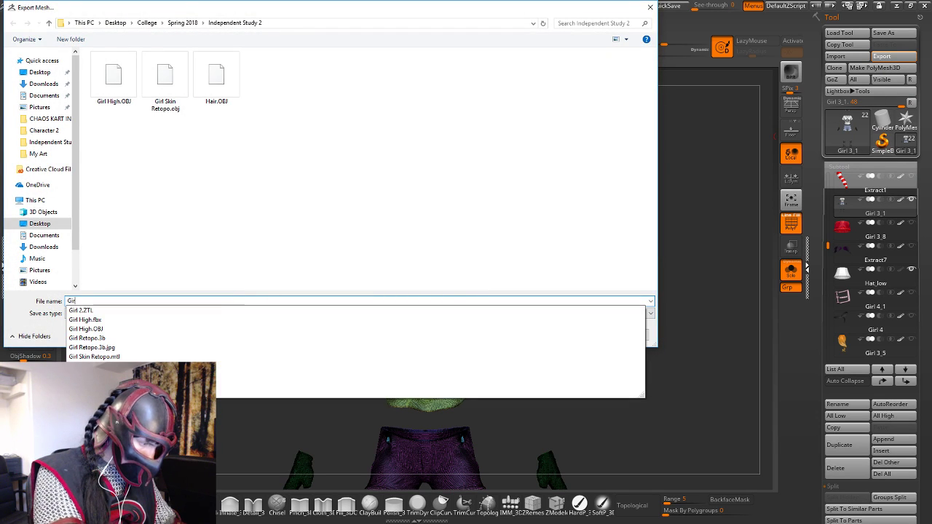
pyautogui.write(' Clothes')
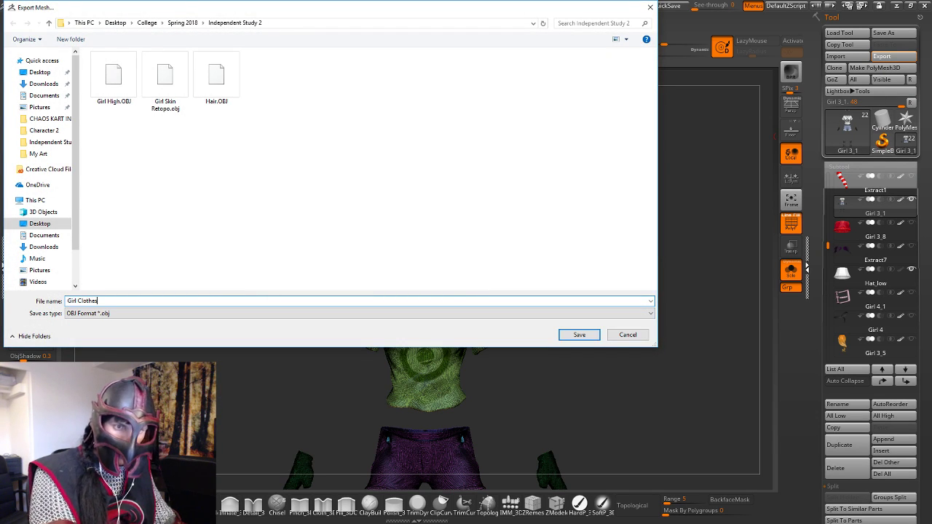
pyautogui.press('Return')
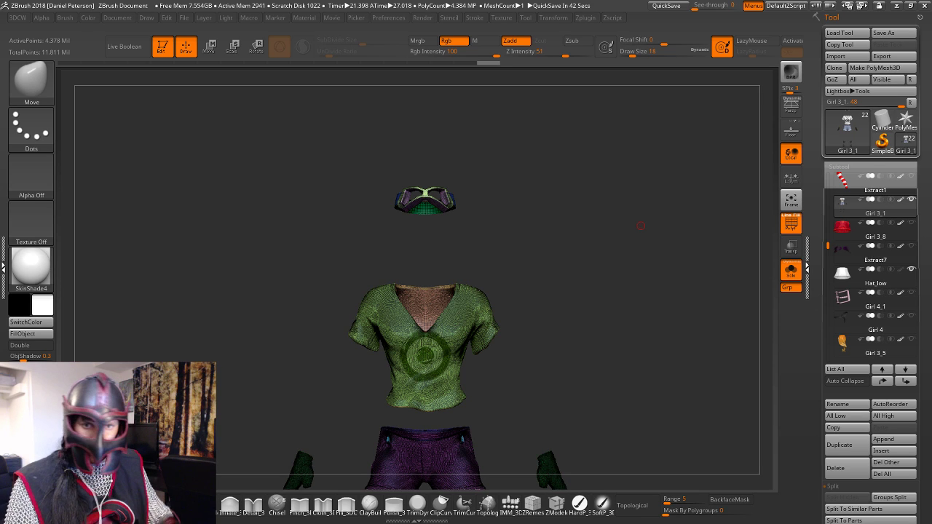
# Duplicate the Girl 3_1 clothing subtool and hide the original, keeping the copy selected
pyautogui.moveTo(427, 147); pyautogui.dragTo(609, 177)
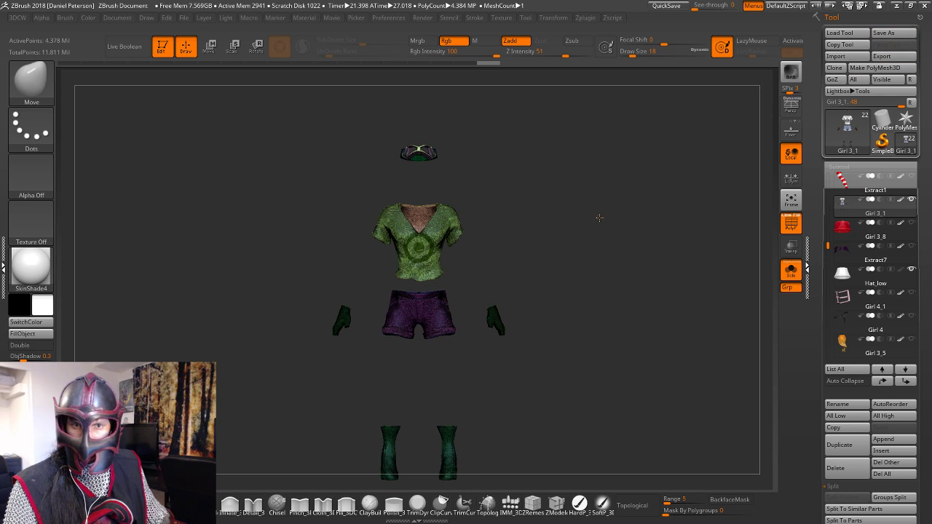
pyautogui.keyDown('alt'); pyautogui.moveTo(599, 216); pyautogui.dragTo(618, 216); pyautogui.keyUp('alt')
pyautogui.keyDown('alt'); pyautogui.moveTo(599, 255); pyautogui.dragTo(615, 201); pyautogui.keyUp('alt')
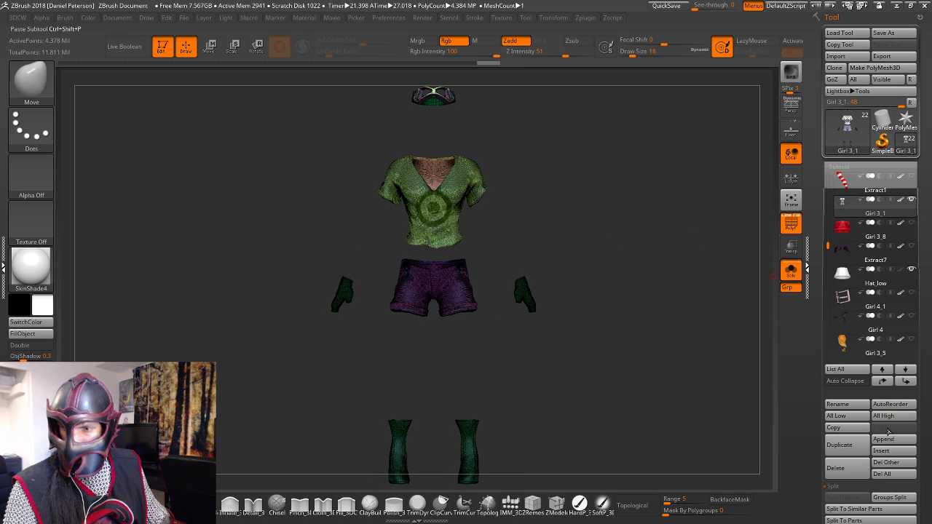
pyautogui.click(846, 446)
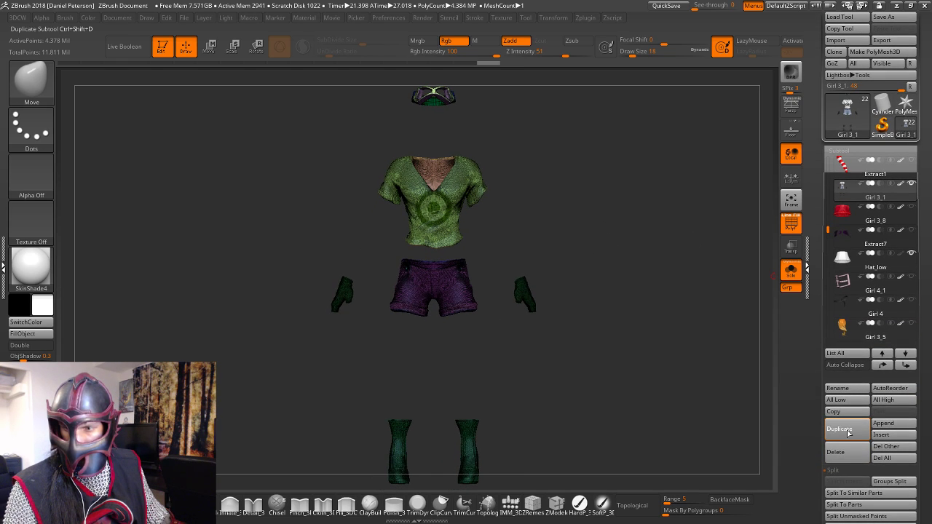
pyautogui.moveTo(840, 206)
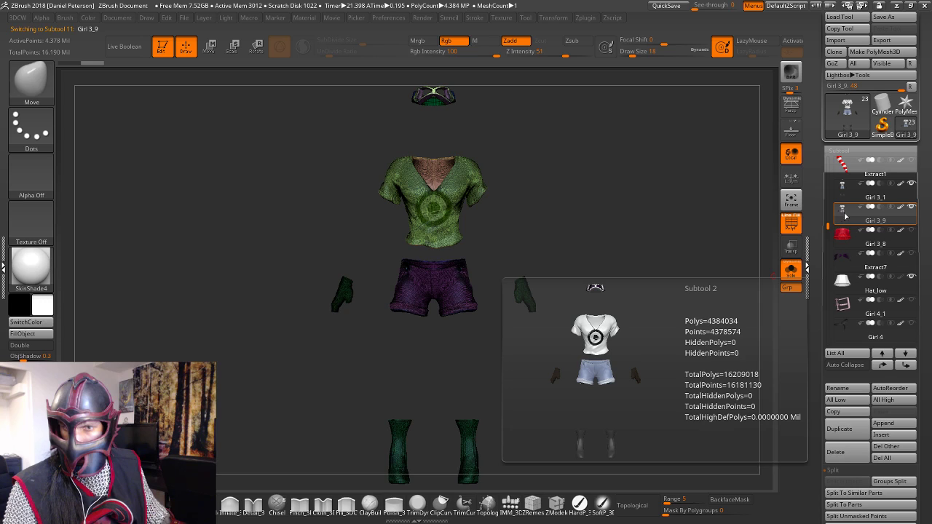
pyautogui.click(911, 183)
# Mask all of the duplicated clothing and combine it into a single polygroup
pyautogui.keyDown('alt'); pyautogui.moveTo(664, 260); pyautogui.dragTo(597, 266); pyautogui.keyUp('alt')
pyautogui.keyDown('ctrl'); pyautogui.moveTo(284, 96); pyautogui.dragTo(659, 437); pyautogui.keyUp('ctrl')
pyautogui.hotkey('ctrl', 'w')
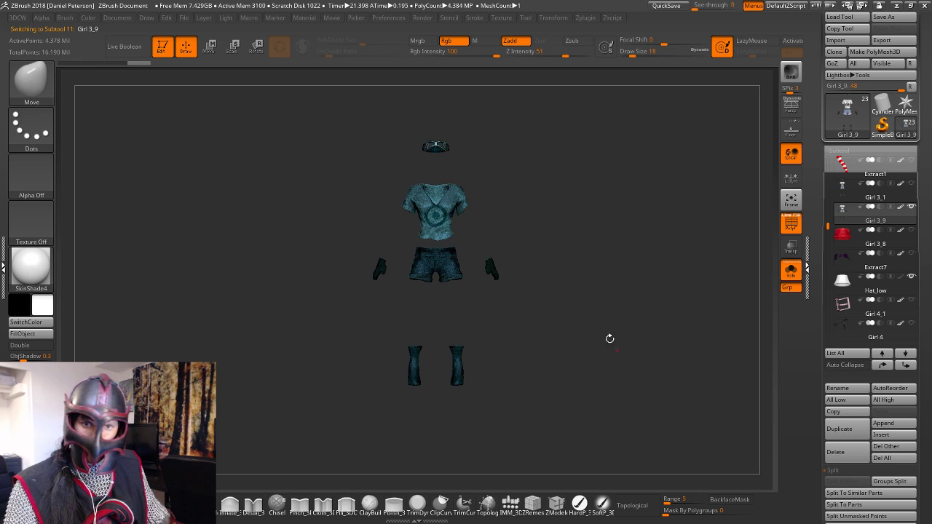
# Pre-process the duplicated clothing subtool in Decimation Master
pyautogui.keyDown('alt'); pyautogui.moveTo(609, 307); pyautogui.dragTo(611, 266); pyautogui.keyUp('alt')
pyautogui.click(612, 18)
pyautogui.moveTo(587, 19)
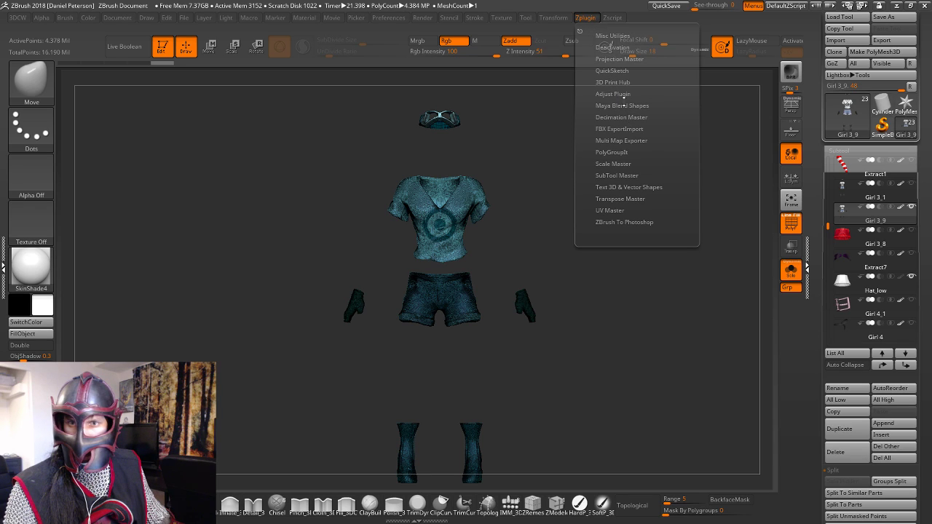
pyautogui.click(588, 19)
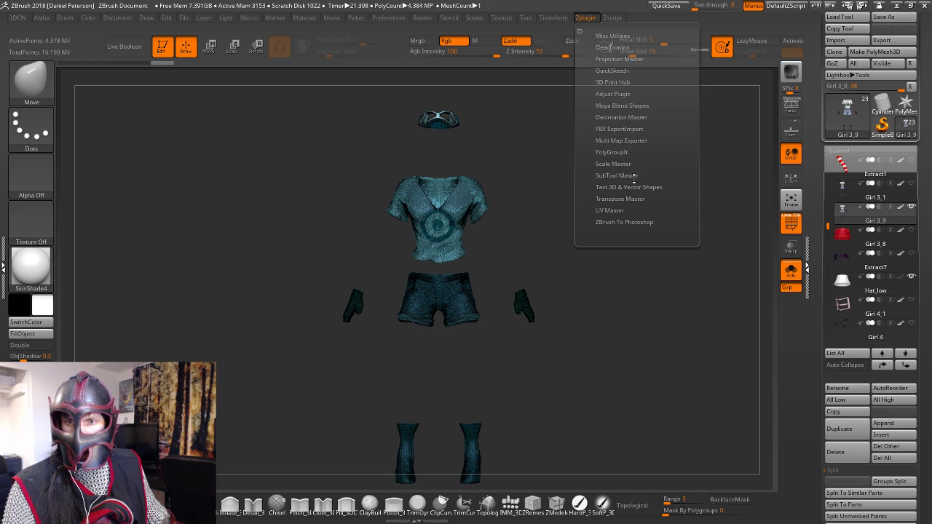
pyautogui.click(632, 117)
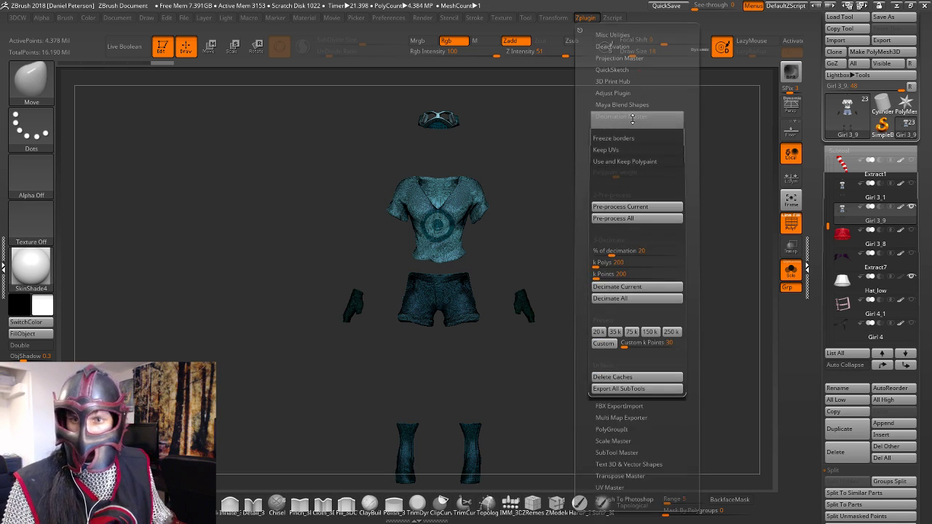
pyautogui.click(620, 206)
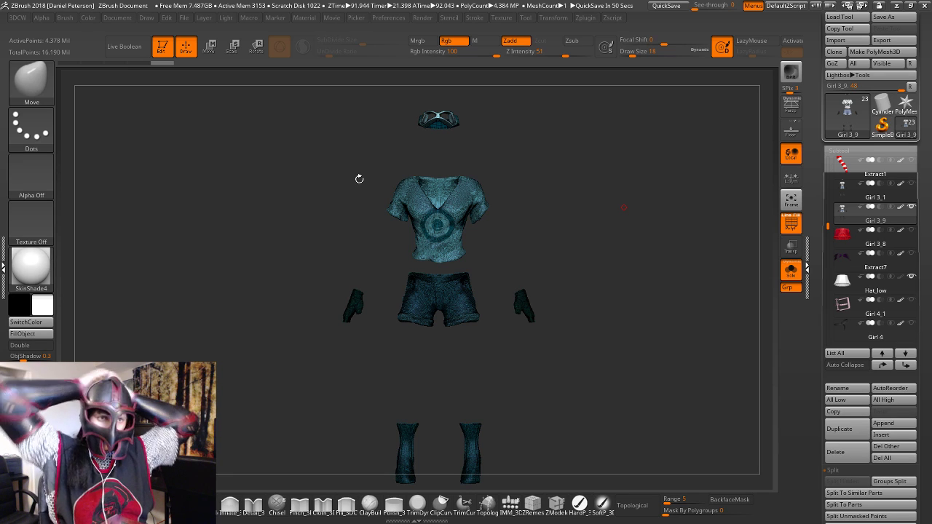
# Decimate the pre-processed clothing duplicate with Decimation Master at 20% of decimation
pyautogui.moveTo(495, 251); pyautogui.dragTo(478, 291)
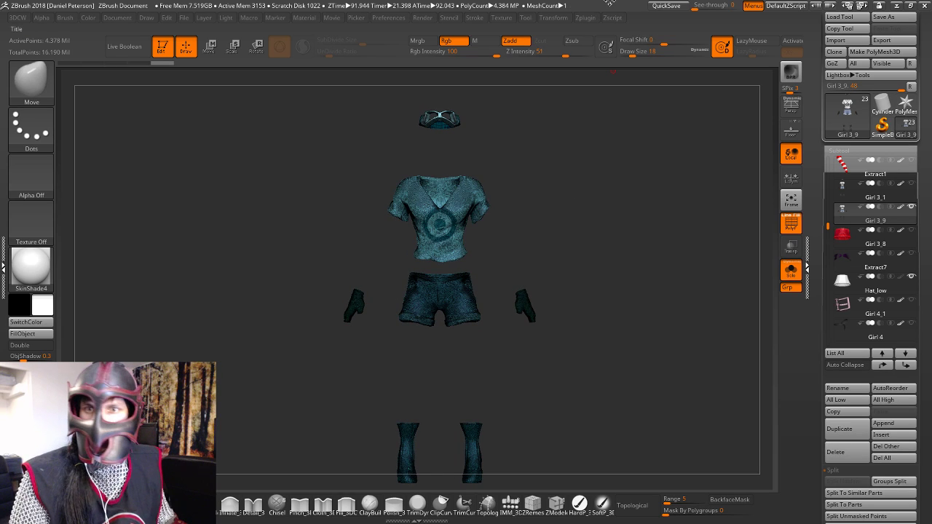
pyautogui.click(586, 17)
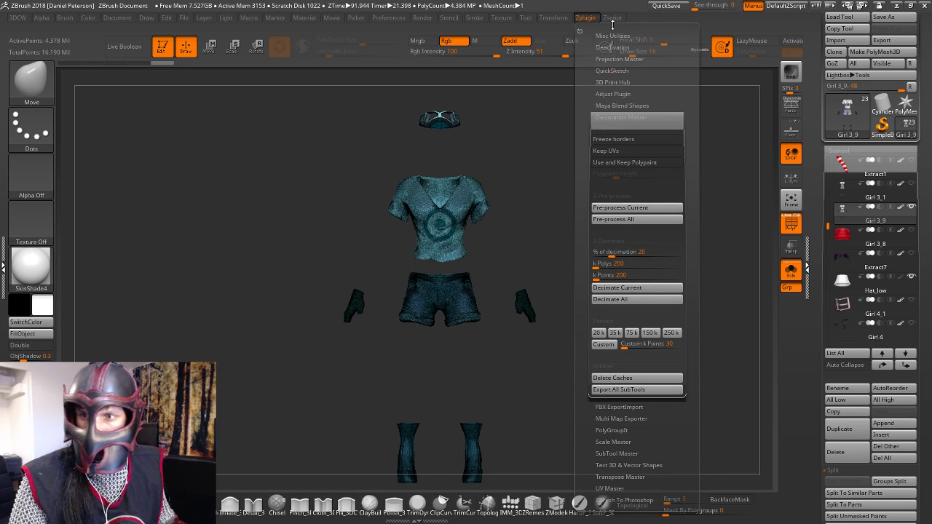
pyautogui.click(613, 35)
pyautogui.click(610, 52)
pyautogui.click(669, 294)
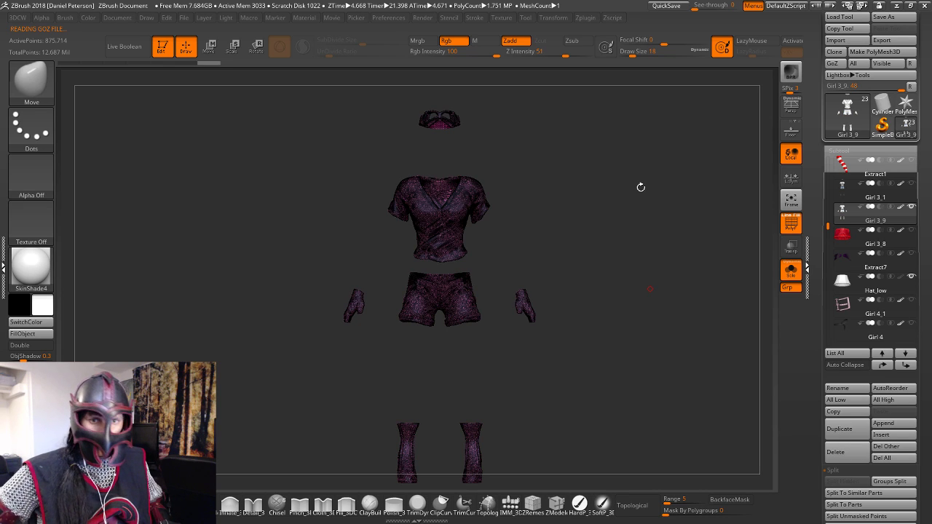
# Export the decimated clothing as an OBJ, overwriting Girl Clothes.OBJ in the Independent Study 2 folder
pyautogui.moveTo(615, 185); pyautogui.dragTo(672, 189)
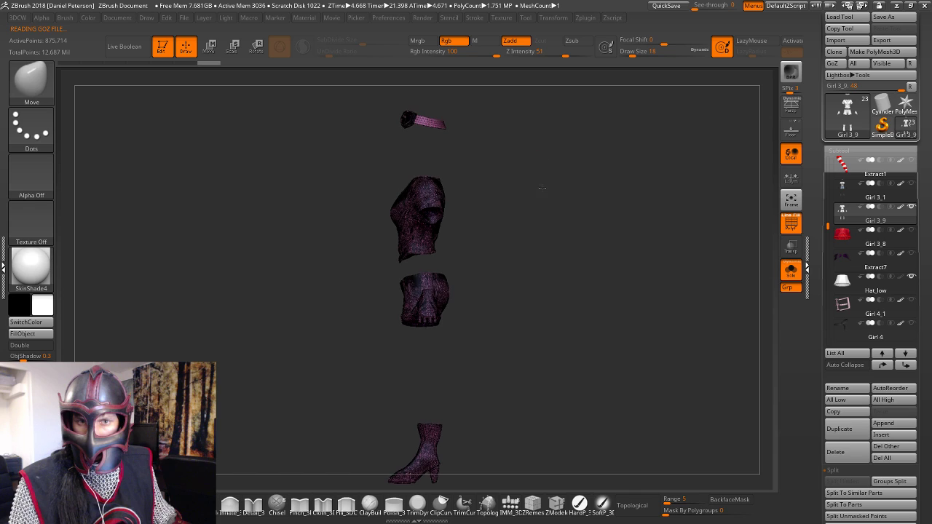
pyautogui.moveTo(543, 189); pyautogui.dragTo(655, 254)
pyautogui.keyDown('alt'); pyautogui.moveTo(606, 237); pyautogui.dragTo(605, 217); pyautogui.keyUp('alt')
pyautogui.keyDown('alt'); pyautogui.moveTo(535, 207); pyautogui.dragTo(487, 191); pyautogui.keyUp('alt')
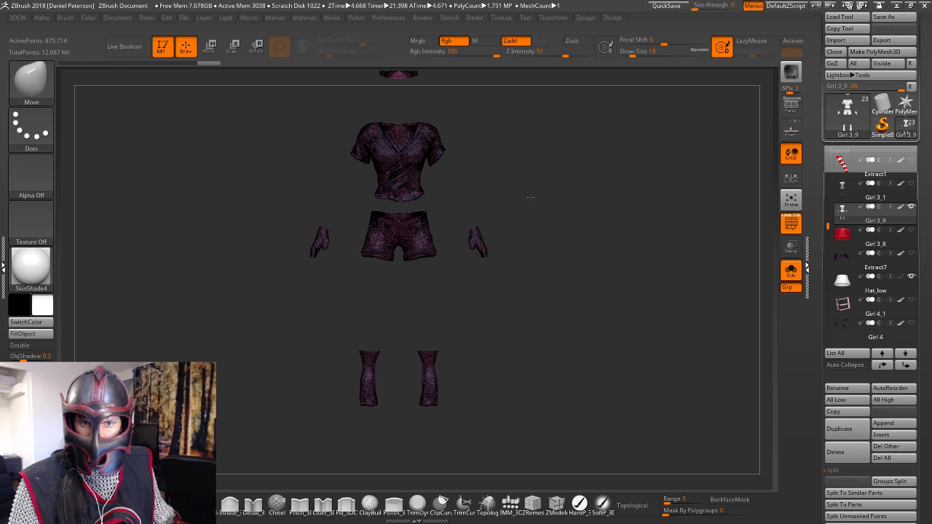
pyautogui.press('f')
pyautogui.click(882, 40)
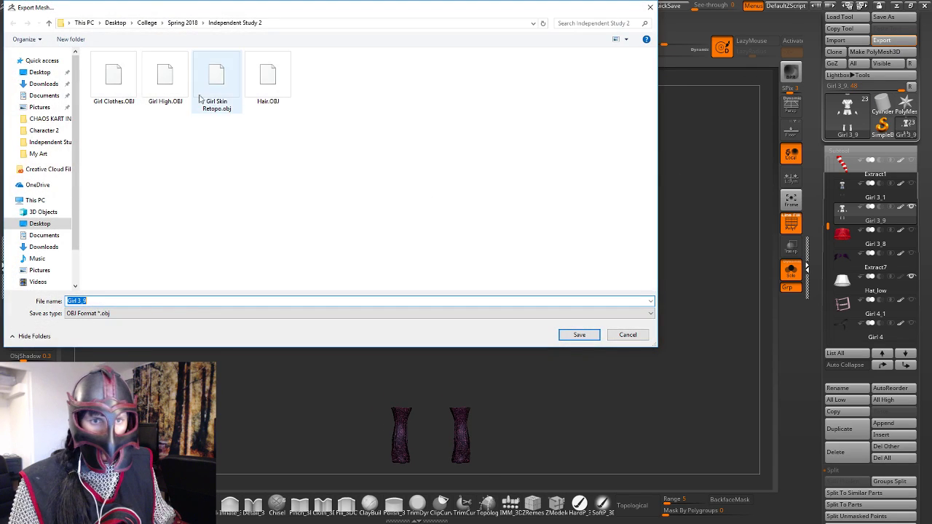
pyautogui.click(113, 78)
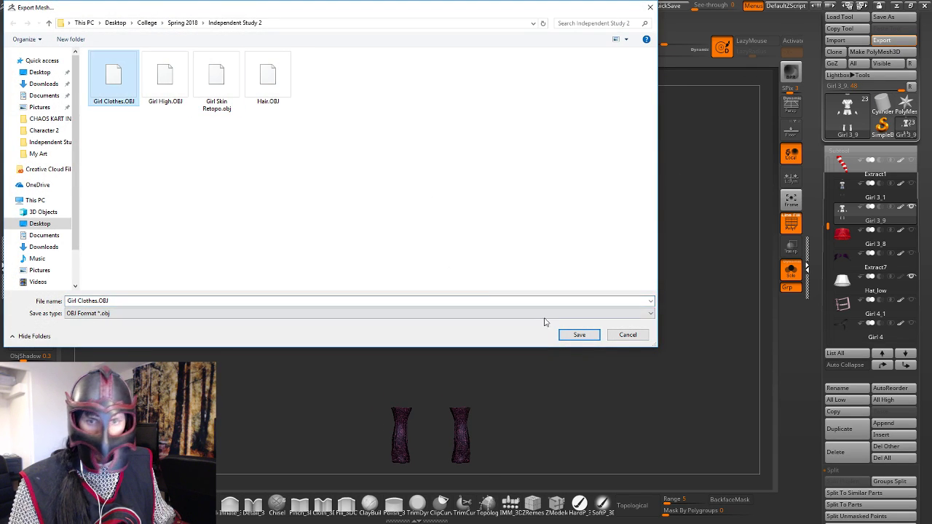
pyautogui.click(577, 334)
pyautogui.click(501, 263)
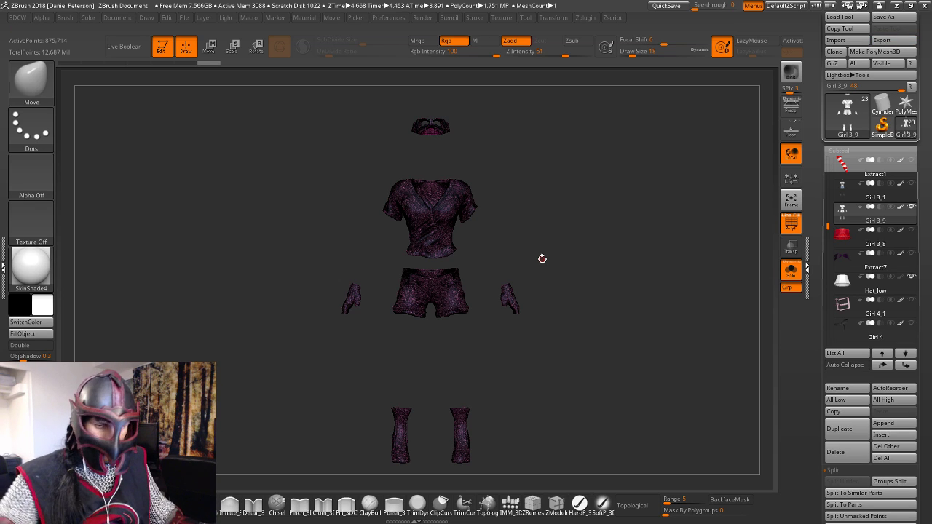
# Switch to 3D-Coat and start a retopology project with Girl Clothes.OBJ imported as the reference mesh
pyautogui.moveTo(598, 238)
pyautogui.mouseDown()
pyautogui.moveTo(557, 233)
pyautogui.moveTo(592, 239)
pyautogui.mouseUp()
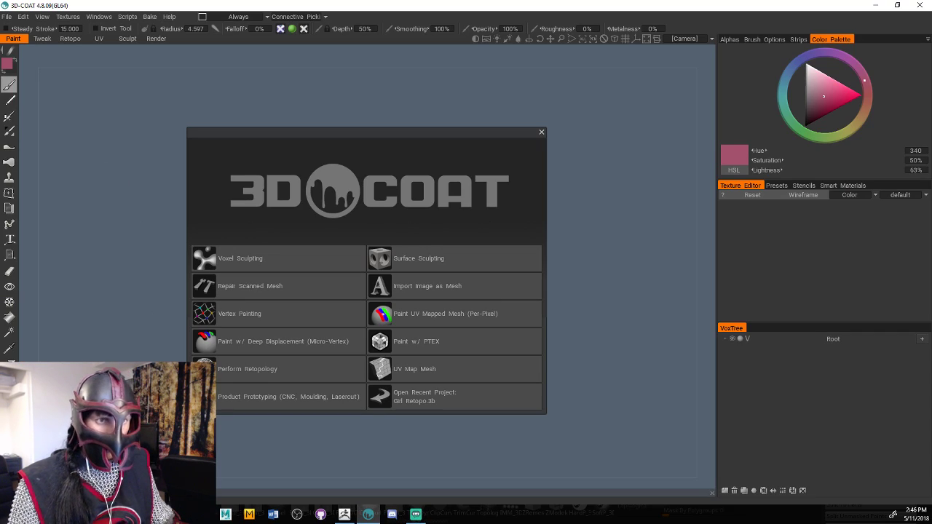
pyautogui.click(342, 368)
pyautogui.click(325, 252)
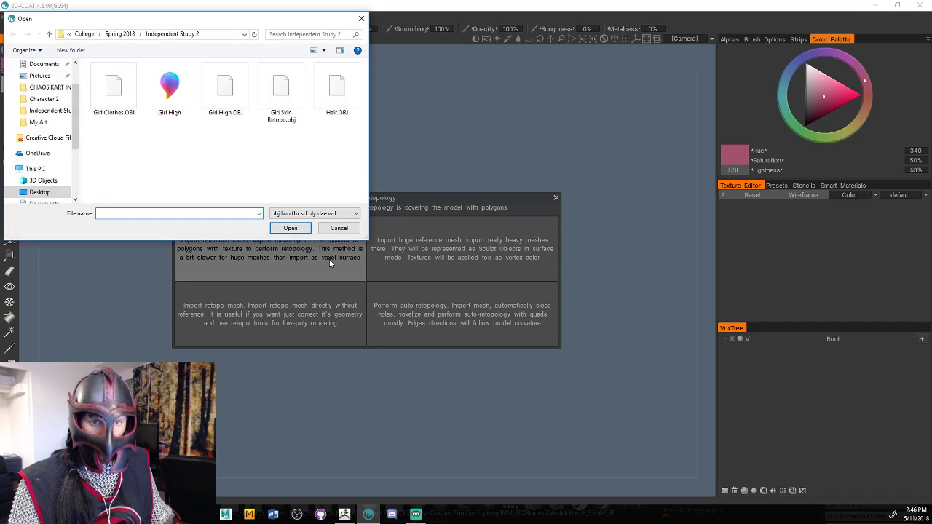
pyautogui.click(114, 87)
pyautogui.click(290, 228)
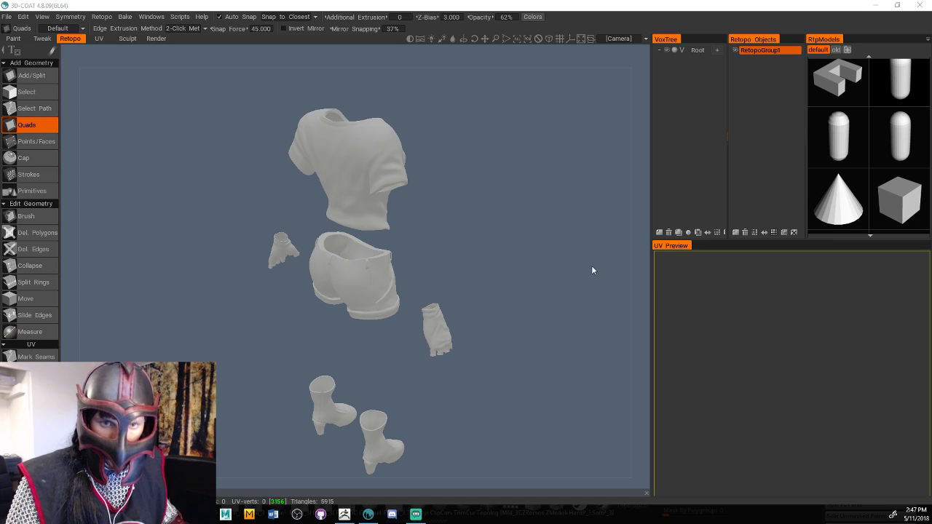
# Examine the imported clothing set from several sides, including the goggles, shirt, shorts and gloves
pyautogui.moveTo(526, 225); pyautogui.dragTo(420, 228)
pyautogui.moveTo(420, 228); pyautogui.dragTo(420, 291, button='middle')
pyautogui.moveTo(421, 291); pyautogui.dragTo(460, 234)
pyautogui.moveTo(460, 234); pyautogui.dragTo(445, 360, button='middle')
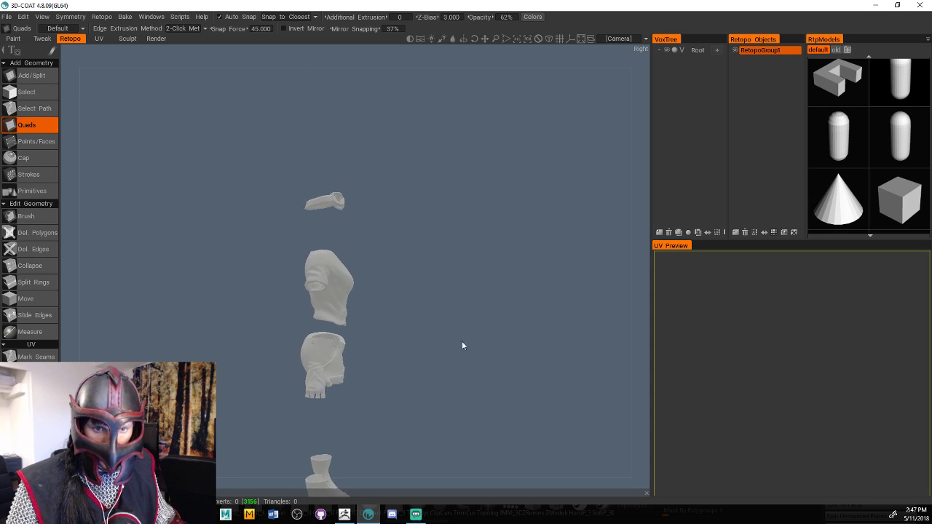
pyautogui.moveTo(461, 345); pyautogui.dragTo(637, 322, button='right')
pyautogui.keyDown('shift'); pyautogui.moveTo(638, 322); pyautogui.dragTo(441, 299); pyautogui.keyUp('shift')
pyautogui.moveTo(492, 294)
pyautogui.mouseDown(button='middle')
pyautogui.moveTo(495, 280)
pyautogui.moveTo(487, 298)
pyautogui.mouseUp(button='middle')
pyautogui.moveTo(488, 301); pyautogui.dragTo(520, 301)
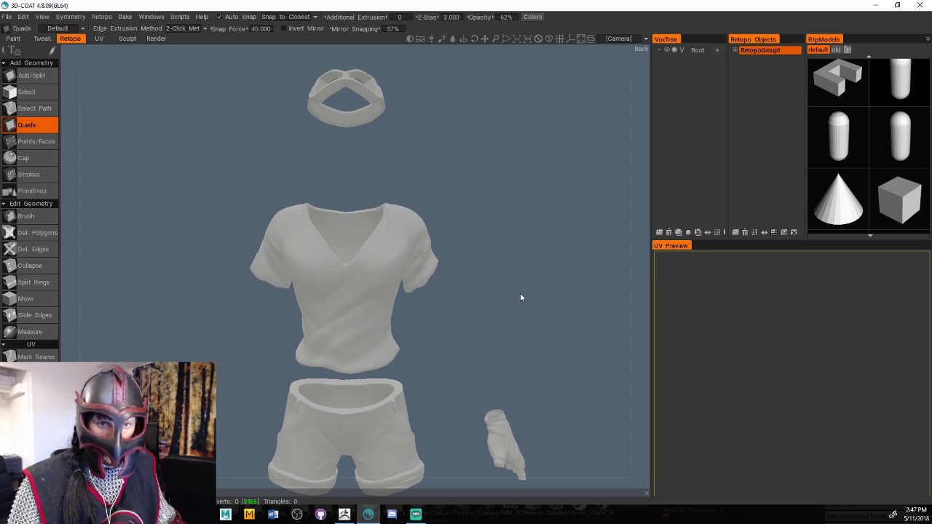
pyautogui.moveTo(505, 308); pyautogui.dragTo(480, 235, button='middle')
pyautogui.moveTo(481, 231); pyautogui.dragTo(472, 262)
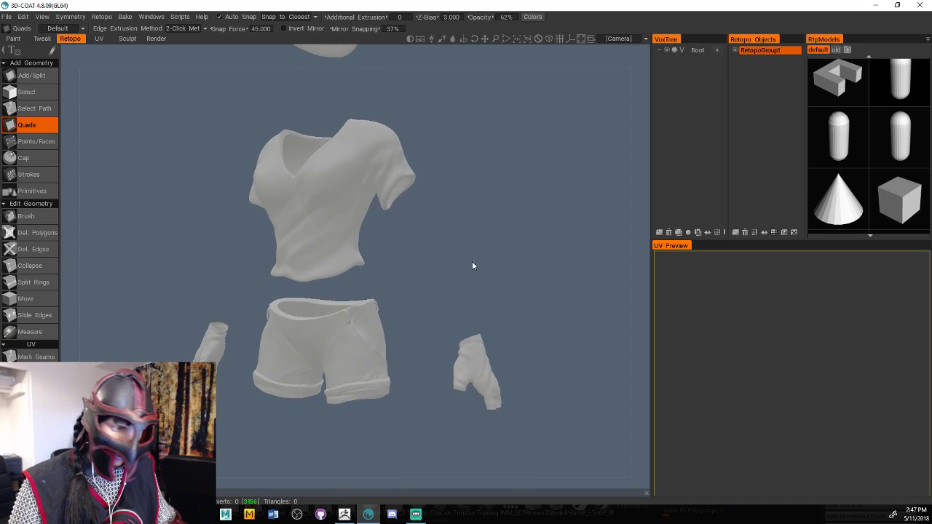
pyautogui.keyDown('shift'); pyautogui.moveTo(546, 289); pyautogui.dragTo(565, 282); pyautogui.keyUp('shift')
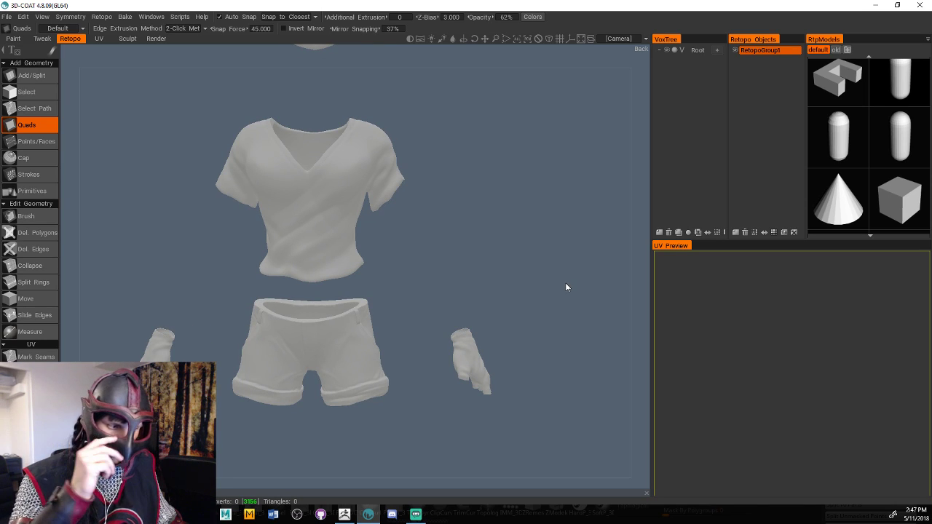
# Inspect the shorts up close from both sides, and check the goggles and the V-neck shirt
pyautogui.moveTo(484, 364); pyautogui.dragTo(516, 266, button='middle')
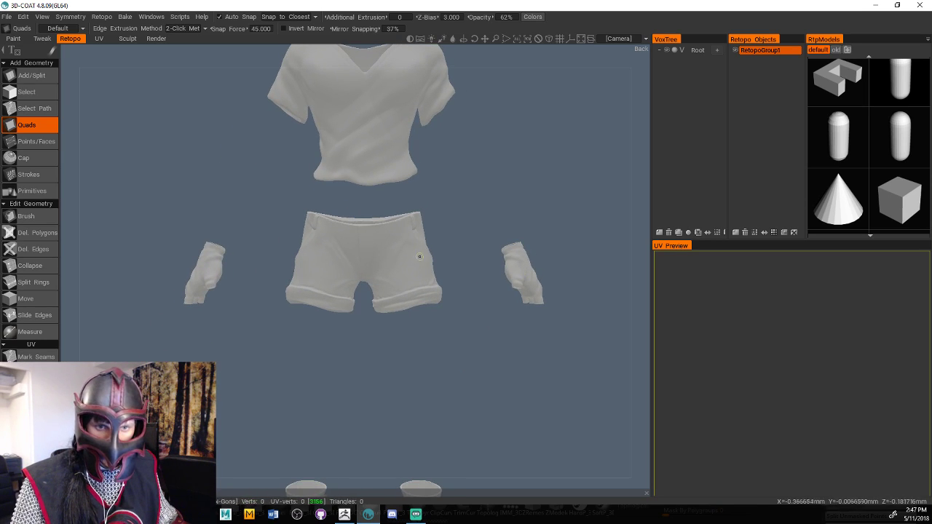
pyautogui.moveTo(489, 253); pyautogui.dragTo(582, 248, button='right')
pyautogui.moveTo(582, 220); pyautogui.dragTo(312, 206)
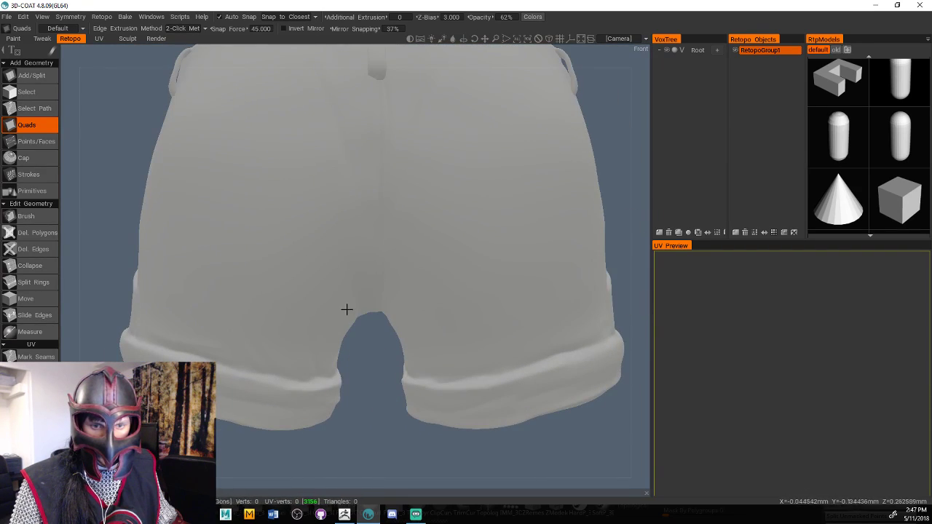
pyautogui.moveTo(364, 351); pyautogui.dragTo(329, 350, button='right')
pyautogui.moveTo(329, 349); pyautogui.dragTo(497, 310)
pyautogui.scroll(2, 502, 368)
pyautogui.moveTo(501, 368); pyautogui.dragTo(509, 369)
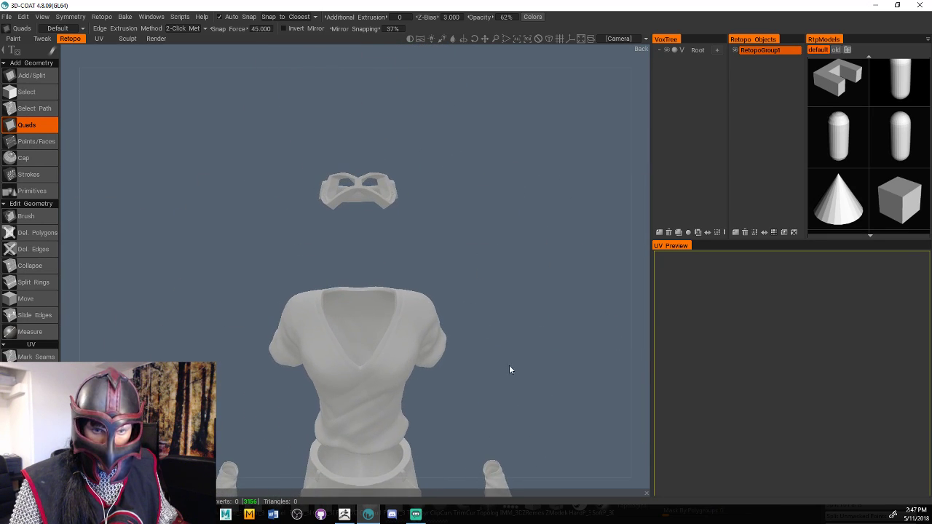
pyautogui.moveTo(509, 368); pyautogui.dragTo(510, 341, button='middle')
pyautogui.moveTo(509, 341); pyautogui.dragTo(570, 330, button='right')
pyautogui.moveTo(543, 223); pyautogui.dragTo(519, 214)
pyautogui.moveTo(506, 256); pyautogui.dragTo(496, 299, button='middle')
pyautogui.moveTo(497, 299); pyautogui.dragTo(472, 302)
pyautogui.moveTo(473, 306); pyautogui.dragTo(506, 315, button='right')
pyautogui.moveTo(505, 314); pyautogui.dragTo(519, 353, button='middle')
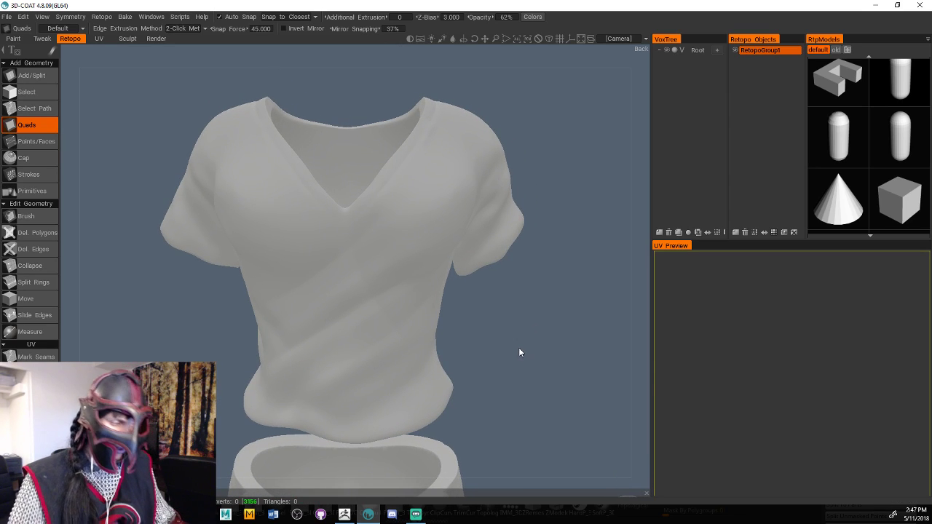
pyautogui.scroll(-4, 505, 293)
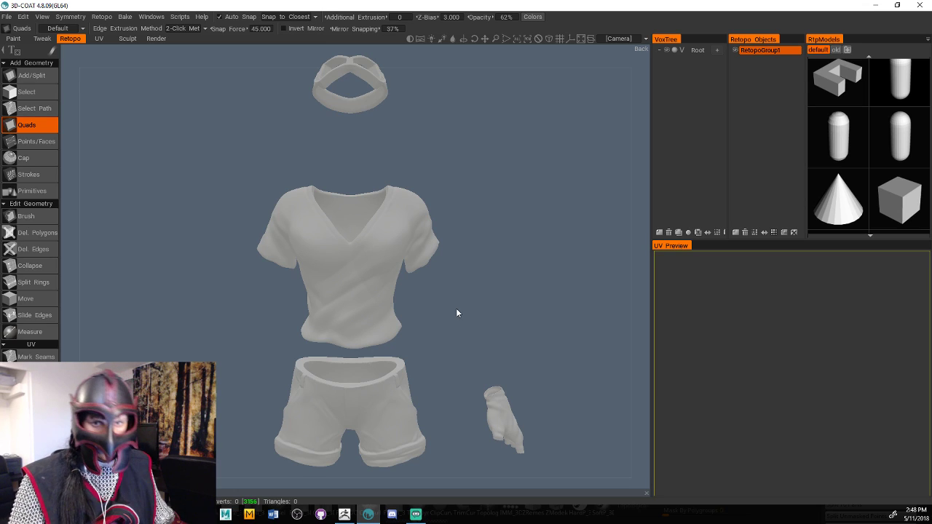
# Examine the goggles, the clothing and the high-heeled boots from several angles before starting the retopology
pyautogui.moveTo(529, 264); pyautogui.dragTo(500, 350, button='middle')
pyautogui.moveTo(500, 346); pyautogui.dragTo(541, 363, button='right')
pyautogui.moveTo(541, 363); pyautogui.dragTo(540, 346, button='middle')
pyautogui.moveTo(541, 346); pyautogui.dragTo(552, 391)
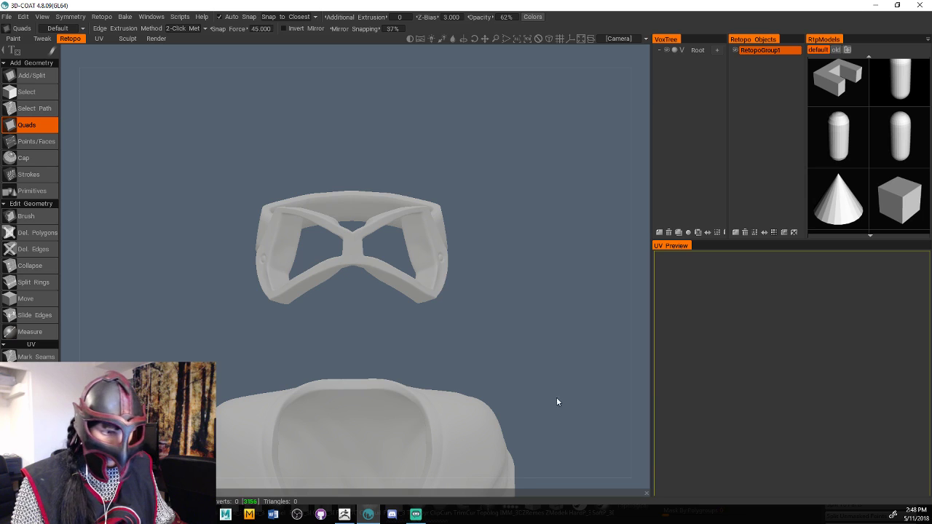
pyautogui.moveTo(557, 401); pyautogui.dragTo(523, 376, button='middle')
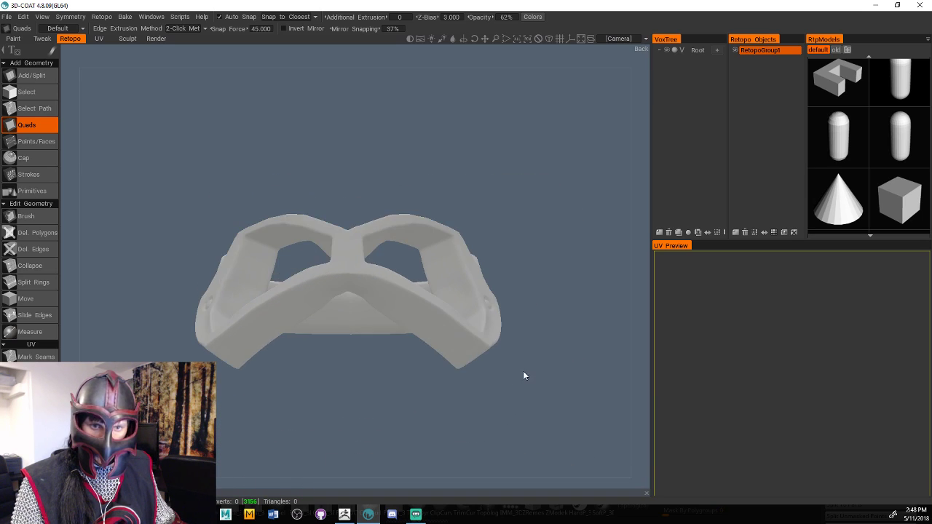
pyautogui.moveTo(522, 376); pyautogui.dragTo(385, 368, button='right')
pyautogui.moveTo(444, 390)
pyautogui.mouseDown(button='middle')
pyautogui.moveTo(434, 177)
pyautogui.moveTo(426, 357)
pyautogui.moveTo(456, 280)
pyautogui.mouseUp(button='middle')
pyautogui.moveTo(451, 311); pyautogui.dragTo(571, 328, button='right')
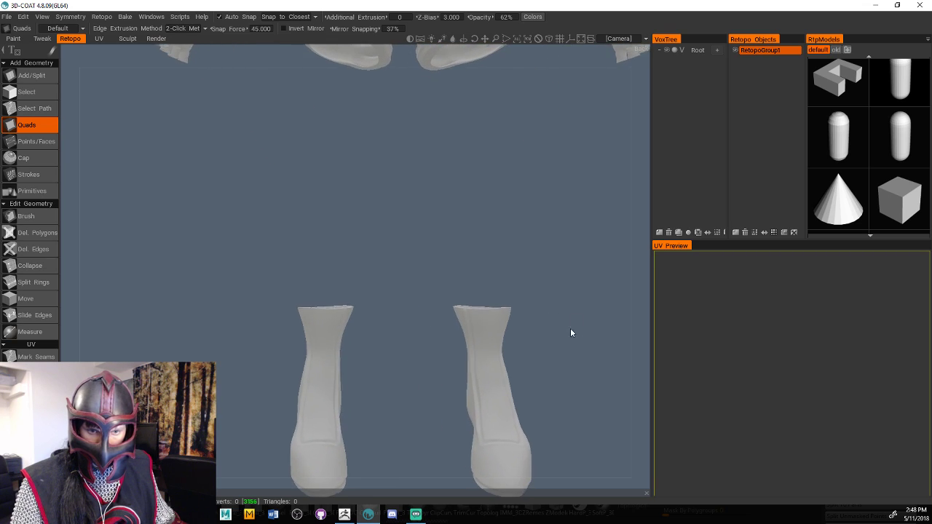
pyautogui.moveTo(570, 327); pyautogui.dragTo(544, 310, button='middle')
pyautogui.moveTo(545, 311); pyautogui.dragTo(412, 310)
pyautogui.moveTo(554, 311); pyautogui.dragTo(494, 315)
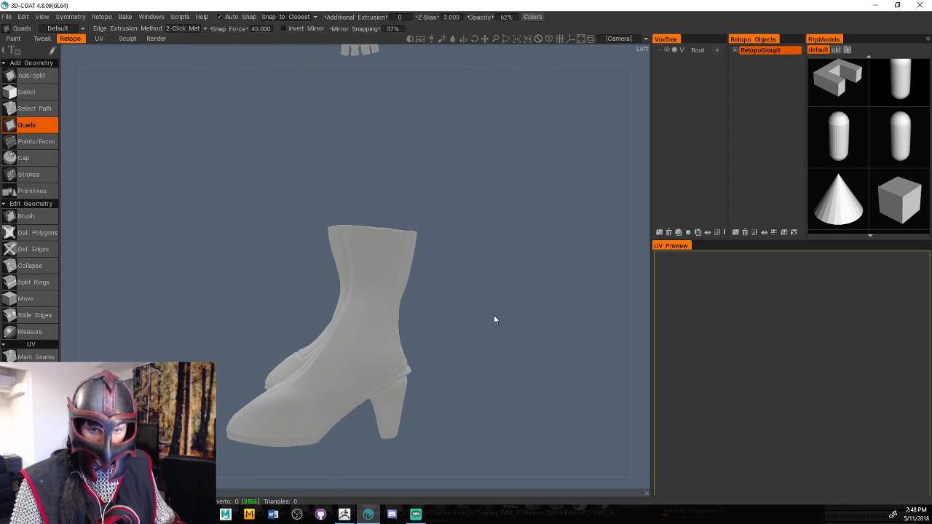
pyautogui.moveTo(494, 319); pyautogui.dragTo(596, 319, button='middle')
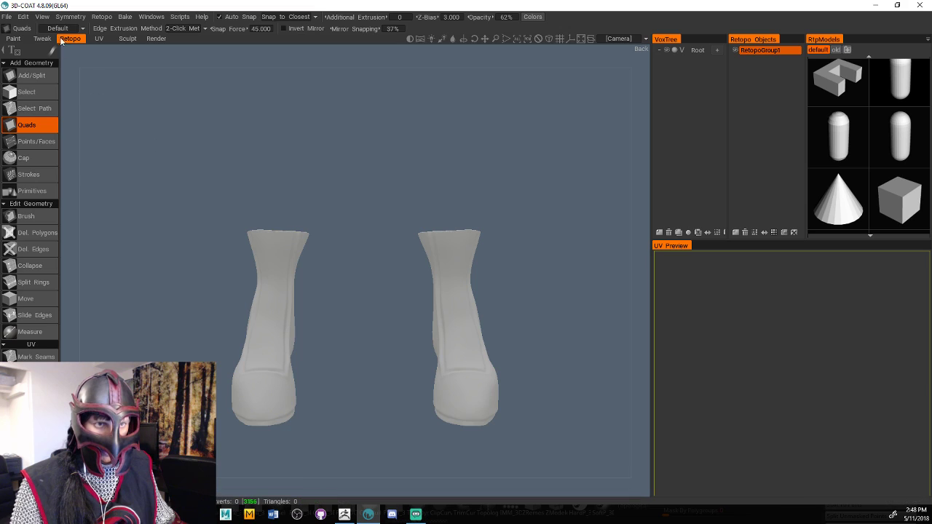
# Enable X-axis mirror symmetry in global space, with the symmetry plane shown
pyautogui.click(75, 18)
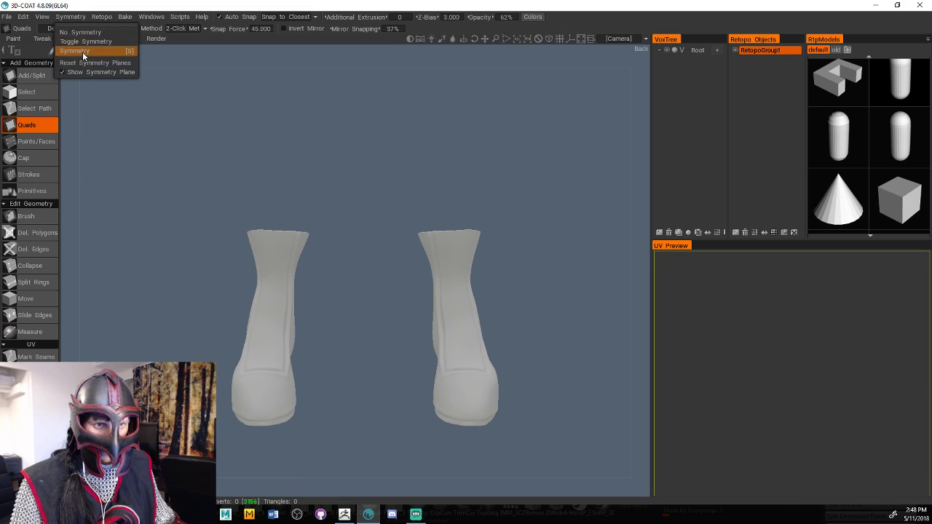
pyautogui.click(79, 51)
pyautogui.click(79, 95)
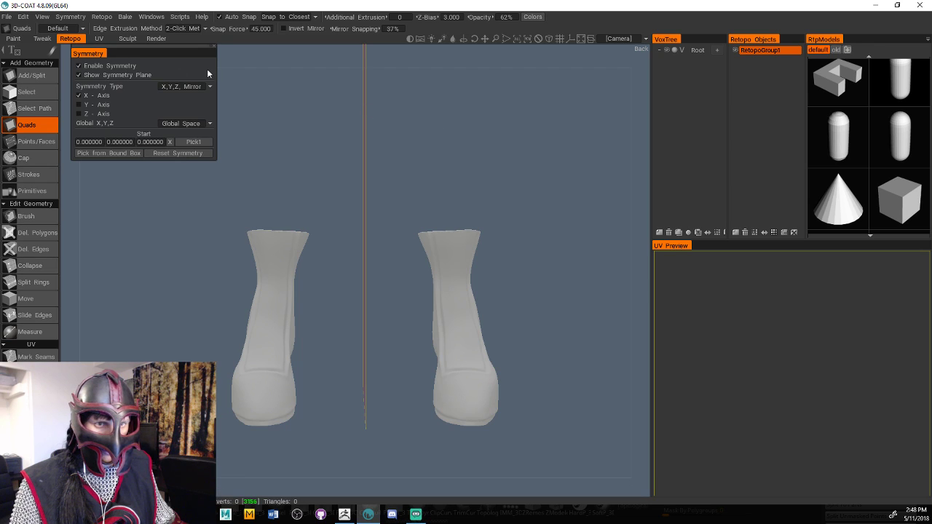
pyautogui.click(215, 46)
# Examine how the boots, shorts and shirt line up with the symmetry plane
pyautogui.moveTo(562, 197); pyautogui.dragTo(534, 165, button='middle')
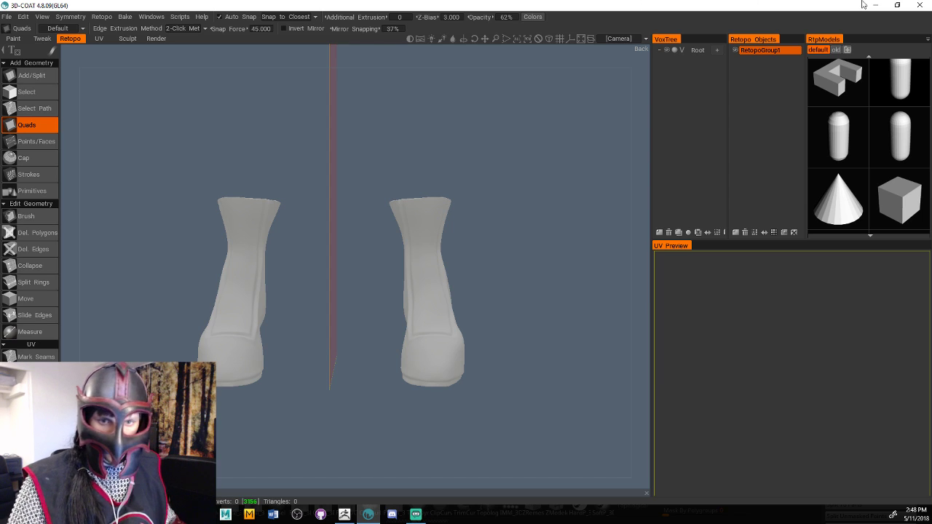
pyautogui.moveTo(565, 171); pyautogui.dragTo(540, 284)
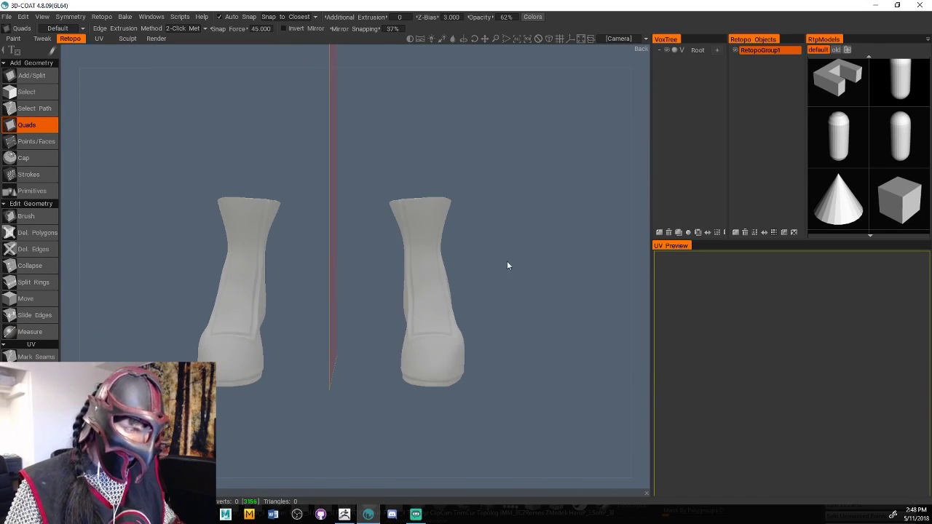
pyautogui.moveTo(467, 245); pyautogui.dragTo(301, 181)
pyautogui.moveTo(301, 181); pyautogui.dragTo(432, 336, button='right')
pyautogui.moveTo(432, 336); pyautogui.dragTo(428, 203)
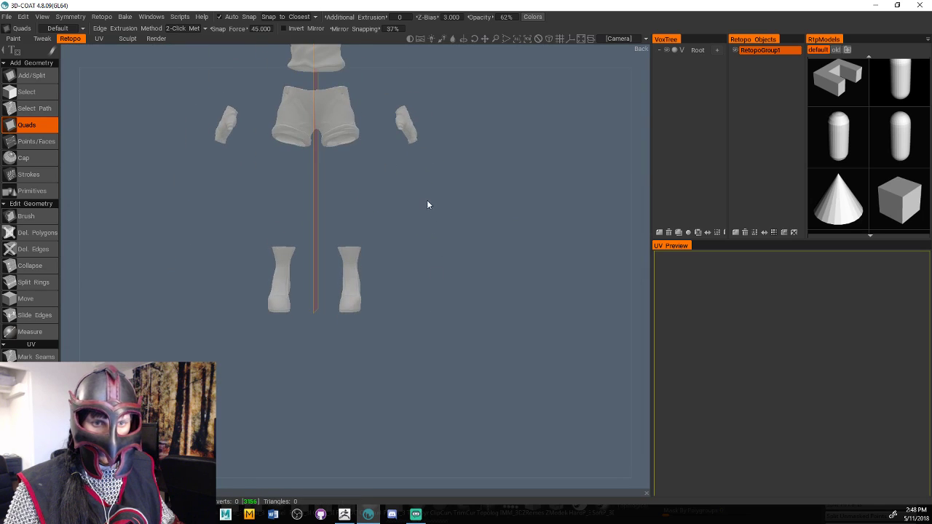
pyautogui.moveTo(428, 203); pyautogui.dragTo(407, 346, button='middle')
pyautogui.moveTo(407, 345); pyautogui.dragTo(494, 356, button='right')
pyautogui.moveTo(495, 356); pyautogui.dragTo(450, 281)
pyautogui.moveTo(450, 276); pyautogui.dragTo(498, 285, button='right')
pyautogui.moveTo(426, 271); pyautogui.dragTo(476, 358, button='middle')
# Use the Strokes tool to slice three horizontal rings around the shirt's waist
pyautogui.click(25, 176)
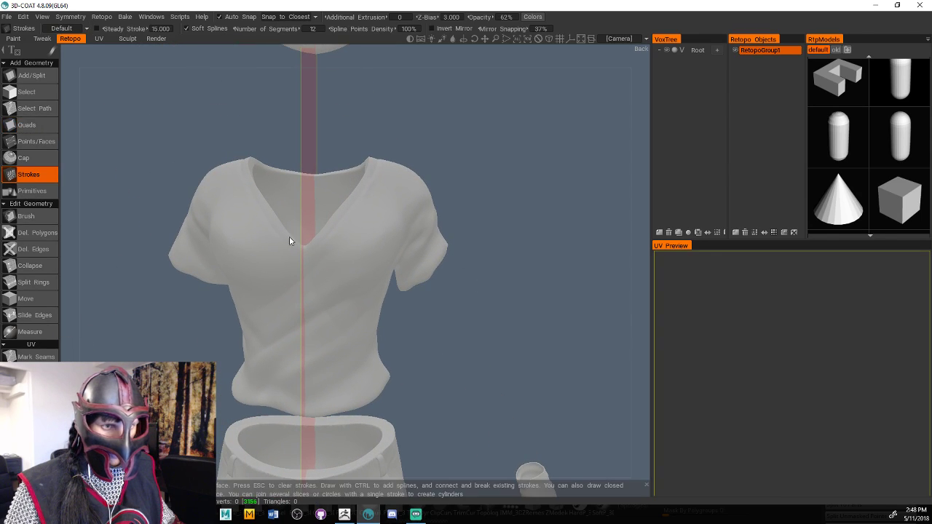
pyautogui.moveTo(443, 314); pyautogui.dragTo(452, 227, button='middle')
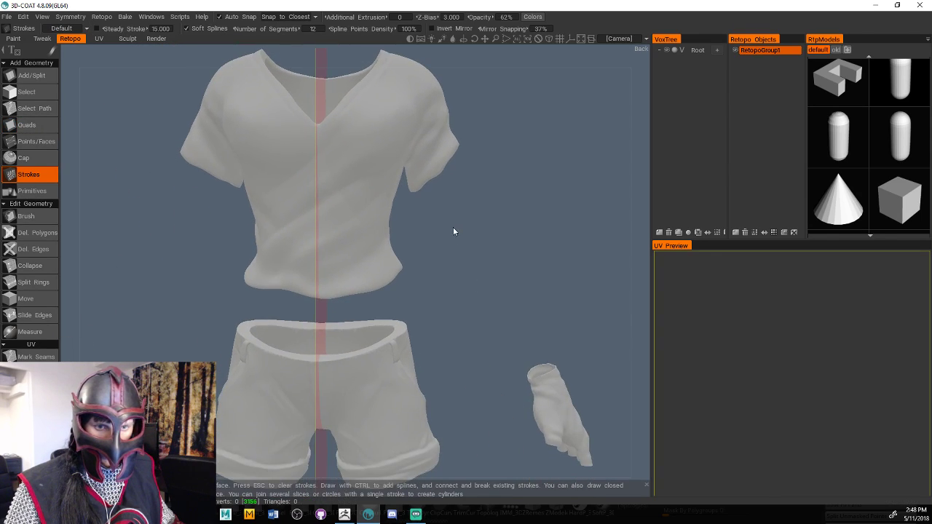
pyautogui.click(185, 233)
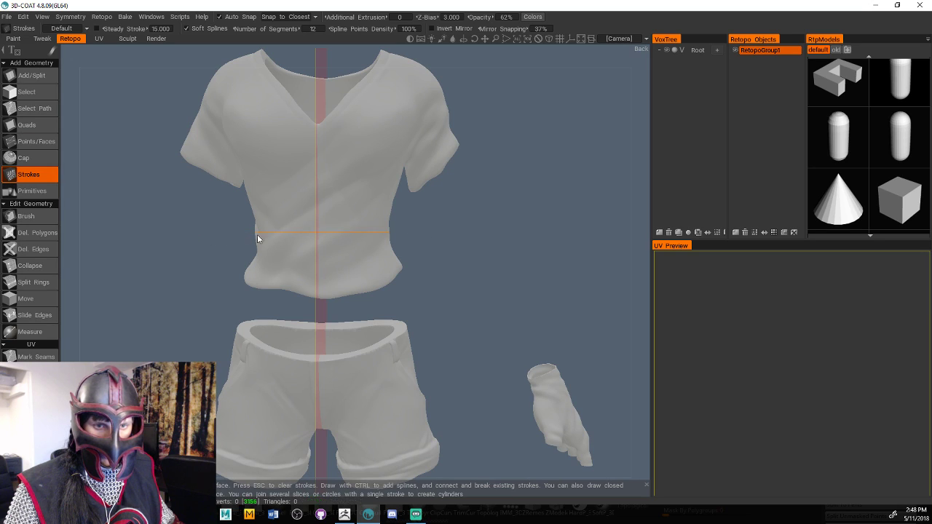
pyautogui.click(205, 222)
pyautogui.click(406, 206)
pyautogui.click(227, 209)
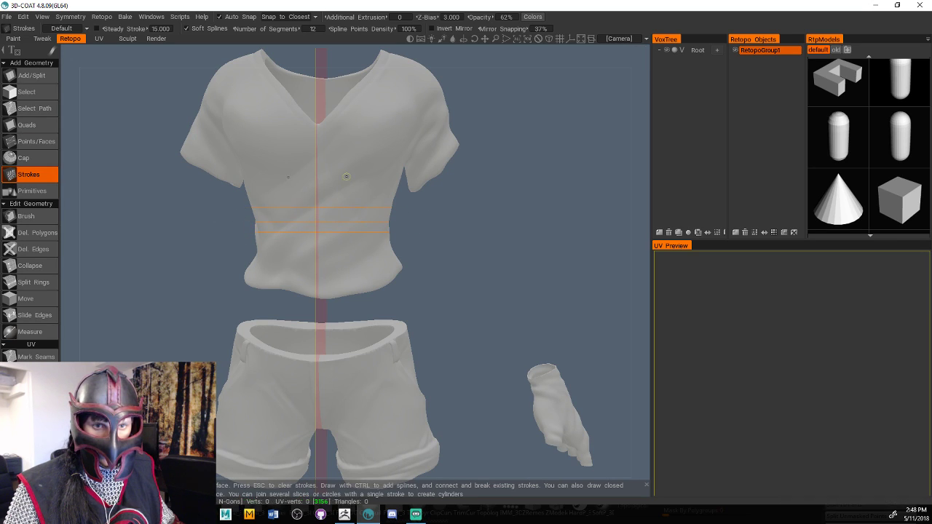
# Draw three vertical strokes across the waist slices on one half of the shirt and generate quad faces from them
pyautogui.moveTo(347, 177); pyautogui.dragTo(341, 258)
pyautogui.moveTo(322, 182); pyautogui.dragTo(318, 253)
pyautogui.moveTo(371, 176); pyautogui.dragTo(372, 257)
pyautogui.press('Return')
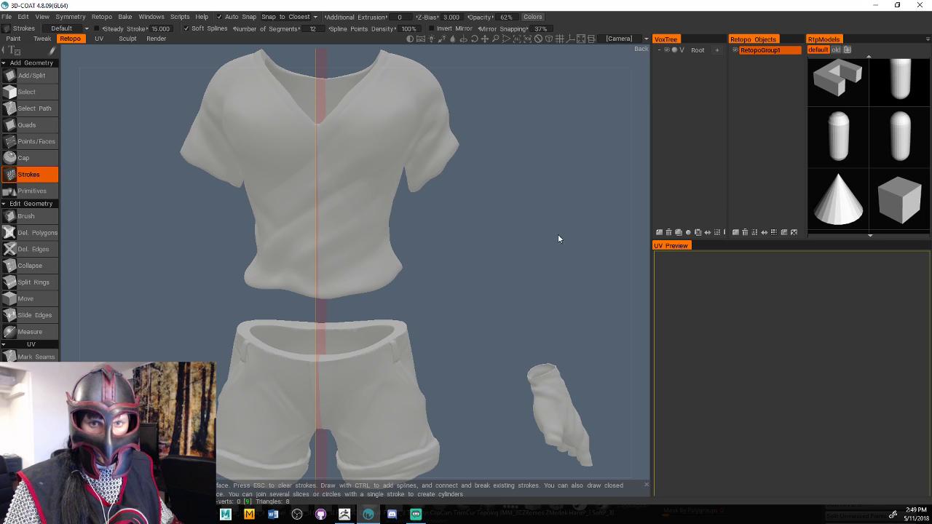
pyautogui.moveTo(640, 209); pyautogui.dragTo(624, 281)
pyautogui.moveTo(642, 388); pyautogui.dragTo(643, 277)
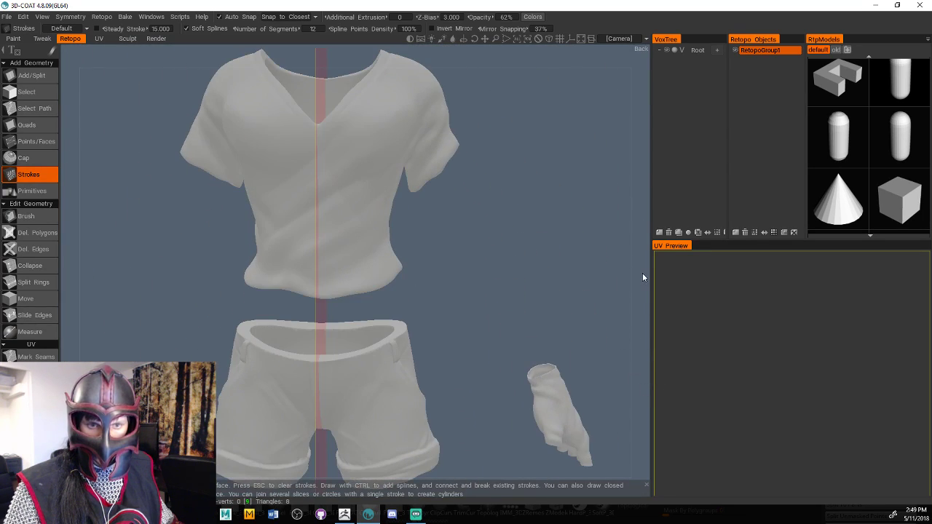
# Undo and regenerate the waist quads from the same strokes, and undo them again together with the vertical strokes
pyautogui.hotkey('ctrl', 'z')
pyautogui.hotkey('ctrl', 'z')
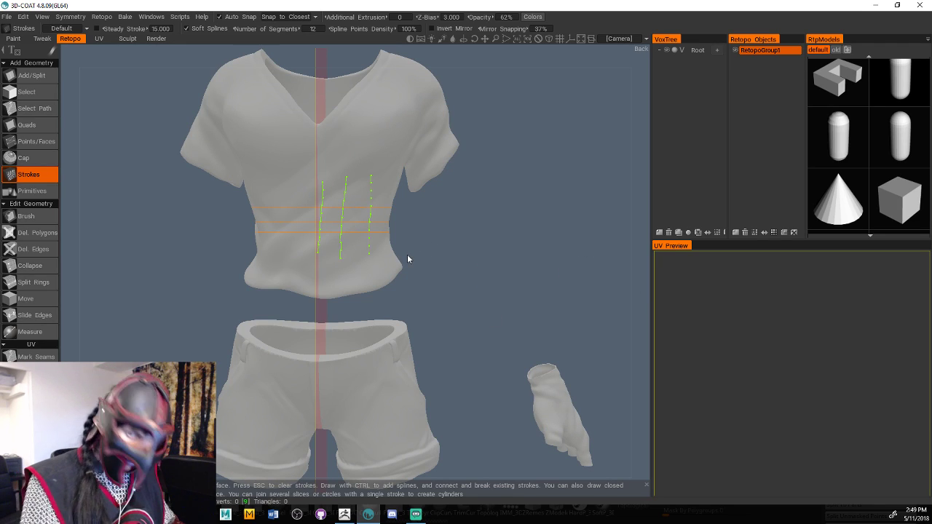
pyautogui.press('Return')
pyautogui.moveTo(555, 175); pyautogui.dragTo(579, 198)
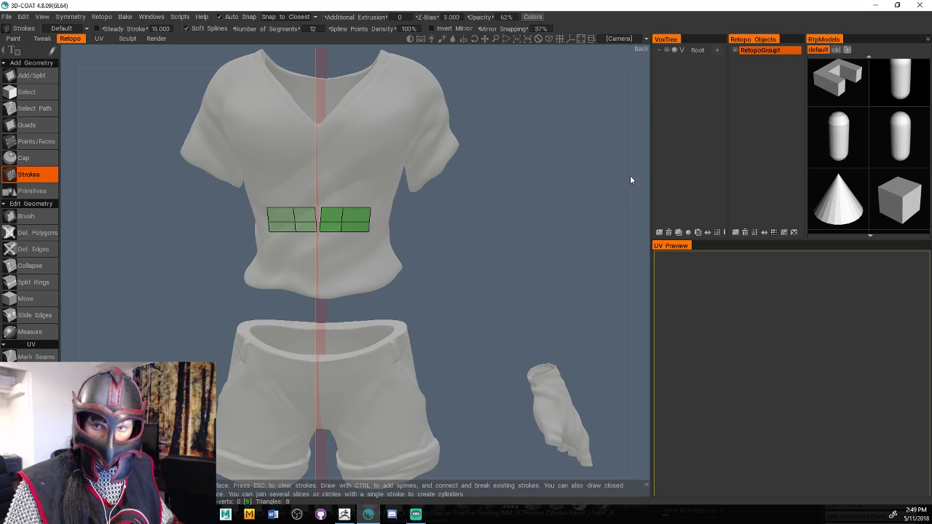
pyautogui.moveTo(631, 180); pyautogui.dragTo(645, 342)
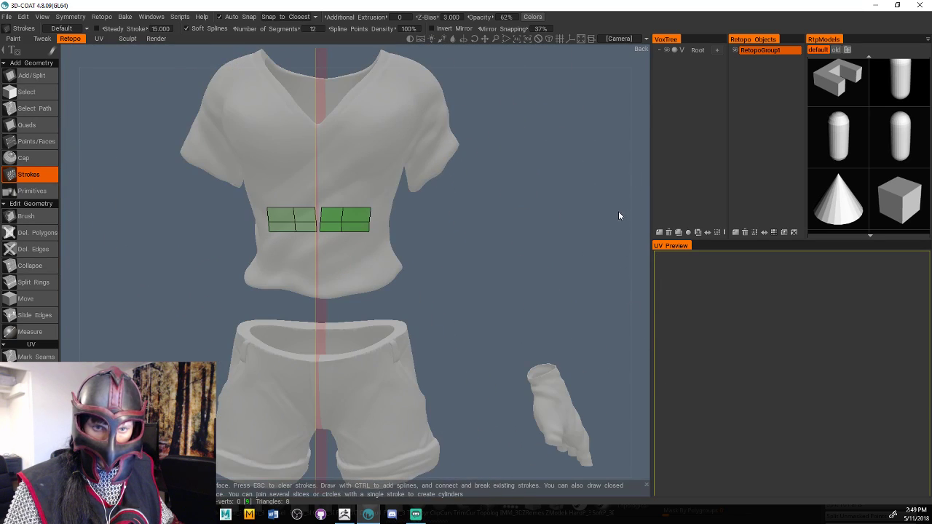
pyautogui.hotkey('ctrl', 'z')
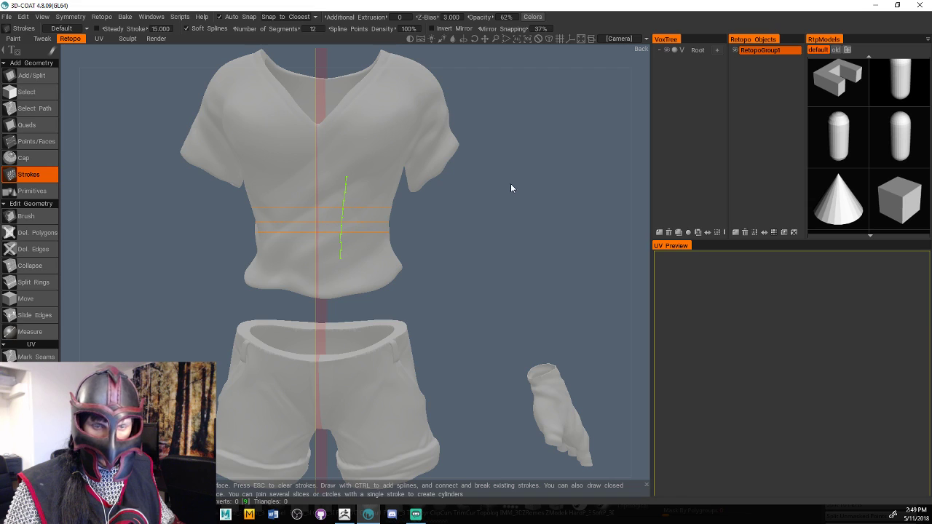
# Add one horizontal slice above and two below the existing waist slices on the shirt
pyautogui.moveTo(505, 187); pyautogui.dragTo(511, 238)
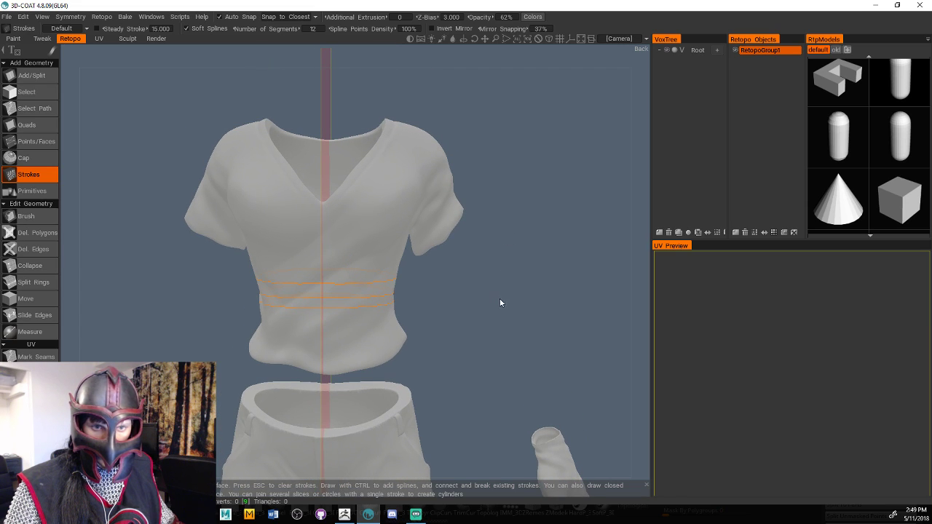
pyautogui.moveTo(499, 298)
pyautogui.mouseDown(button='right')
pyautogui.moveTo(546, 289)
pyautogui.moveTo(547, 280)
pyautogui.mouseUp(button='right')
pyautogui.moveTo(547, 280); pyautogui.dragTo(535, 240, button='middle')
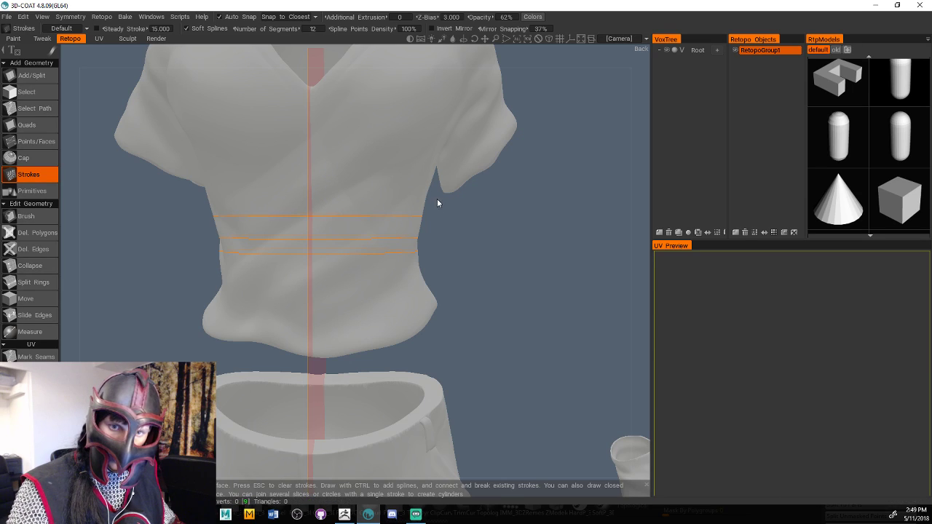
pyautogui.moveTo(437, 199); pyautogui.dragTo(150, 208)
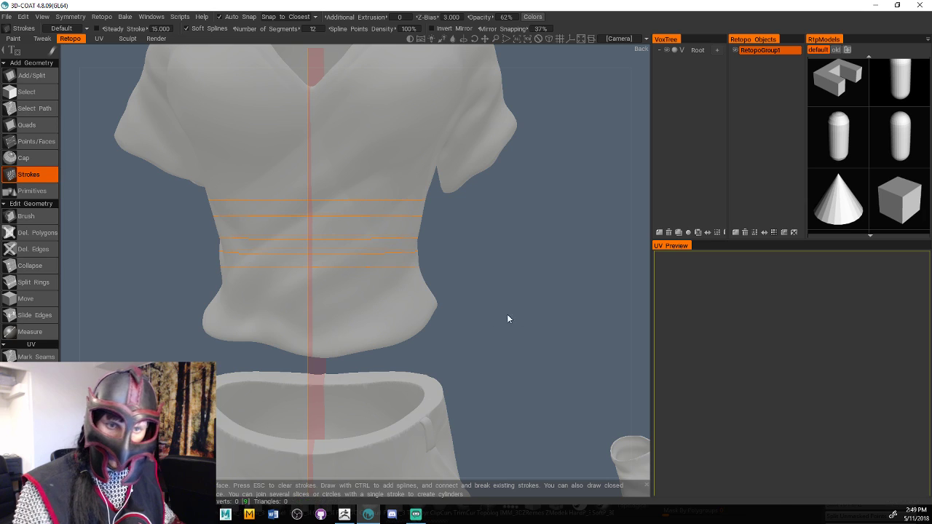
pyautogui.moveTo(640, 309); pyautogui.dragTo(641, 303)
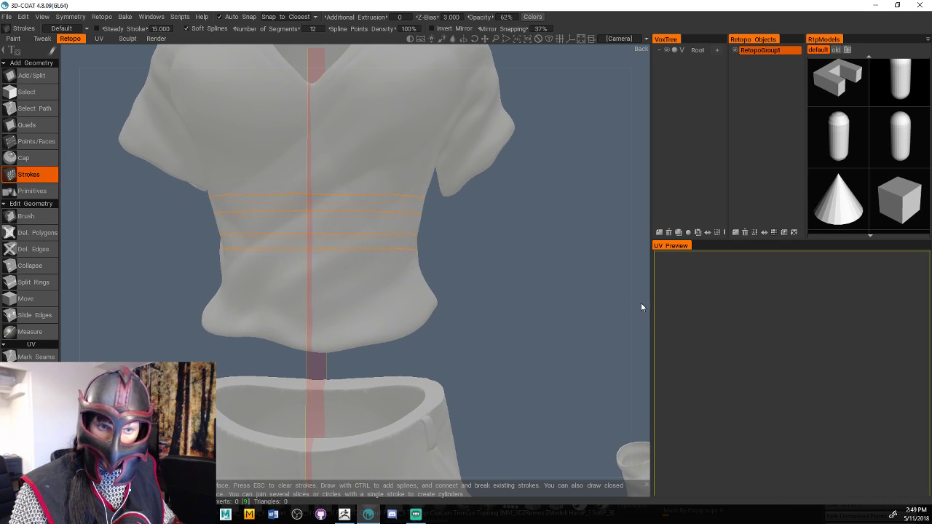
pyautogui.moveTo(138, 279); pyautogui.dragTo(138, 280)
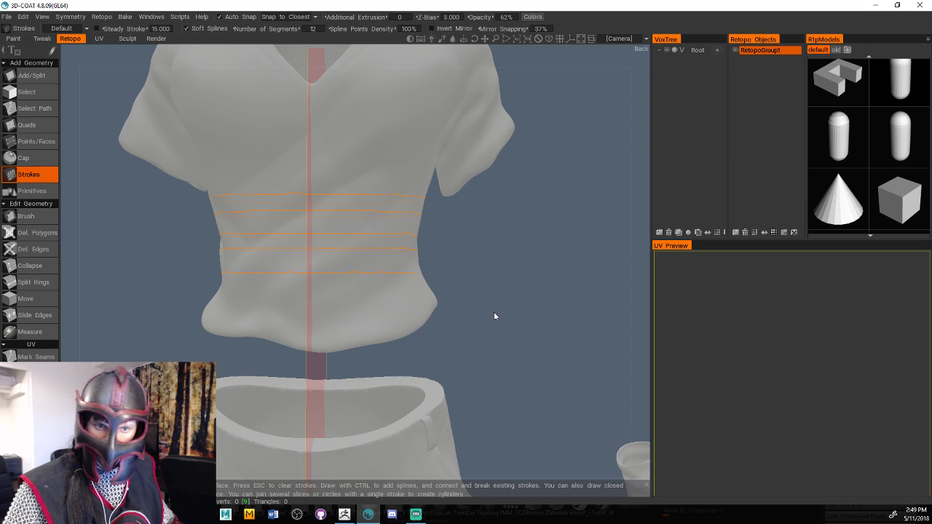
pyautogui.moveTo(642, 258)
pyautogui.mouseDown()
pyautogui.moveTo(345, 255)
pyautogui.moveTo(634, 269)
pyautogui.mouseUp()
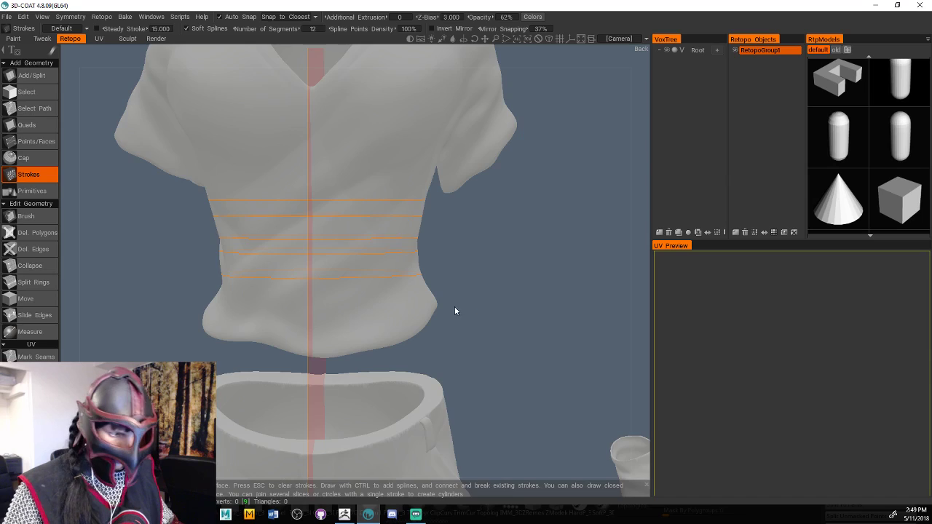
pyautogui.moveTo(455, 310)
pyautogui.mouseDown()
pyautogui.moveTo(478, 249)
pyautogui.moveTo(500, 265)
pyautogui.moveTo(489, 274)
pyautogui.mouseUp()
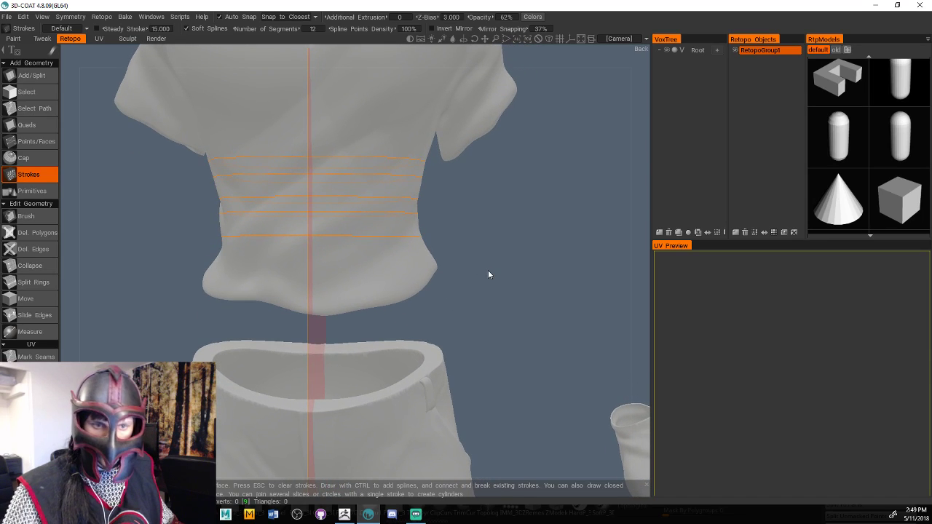
pyautogui.moveTo(440, 254)
pyautogui.mouseDown()
pyautogui.moveTo(146, 281)
pyautogui.moveTo(138, 306)
pyautogui.mouseUp()
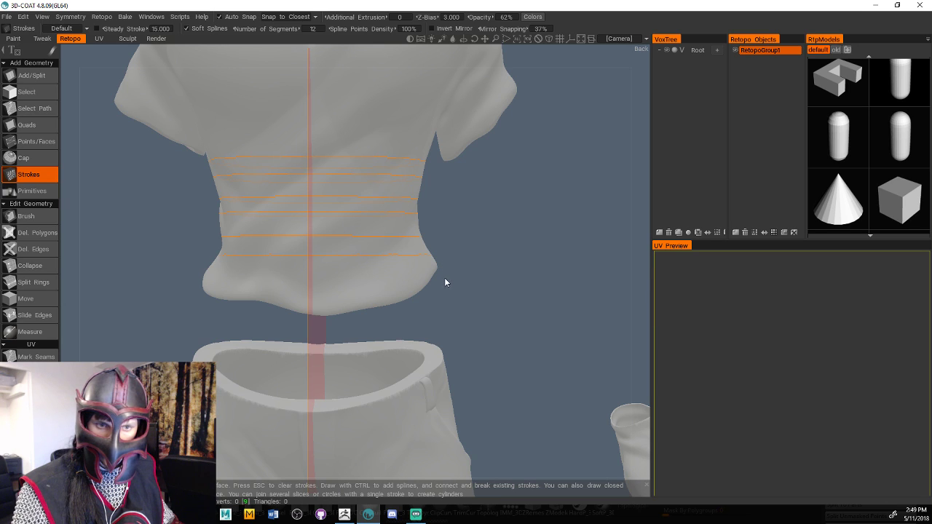
# Check the slices around the shirt and try one more horizontal slice just below the armpits
pyautogui.moveTo(601, 272); pyautogui.dragTo(457, 290)
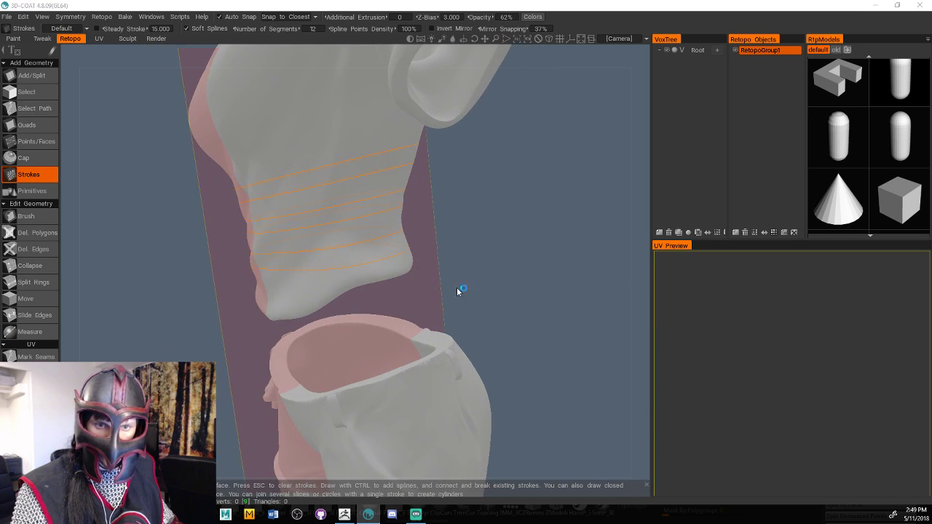
pyautogui.moveTo(639, 277); pyautogui.dragTo(677, 263)
pyautogui.moveTo(640, 198); pyautogui.dragTo(422, 241, button='middle')
pyautogui.moveTo(570, 273); pyautogui.dragTo(847, 256)
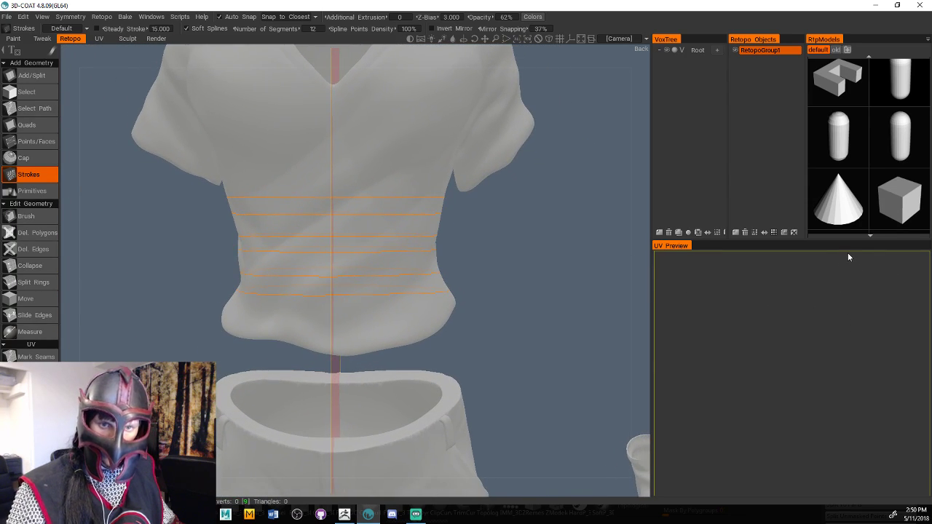
pyautogui.moveTo(351, 183); pyautogui.dragTo(218, 183)
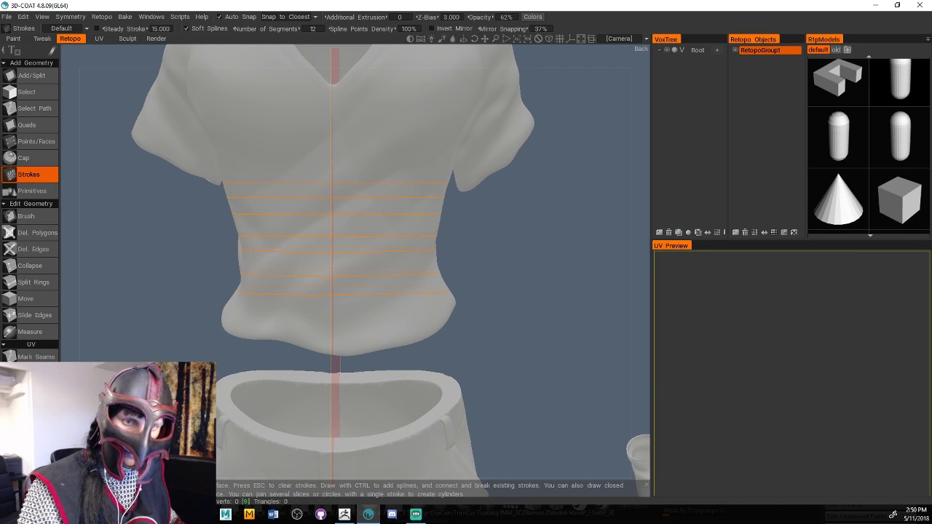
pyautogui.moveTo(657, 264); pyautogui.dragTo(661, 284)
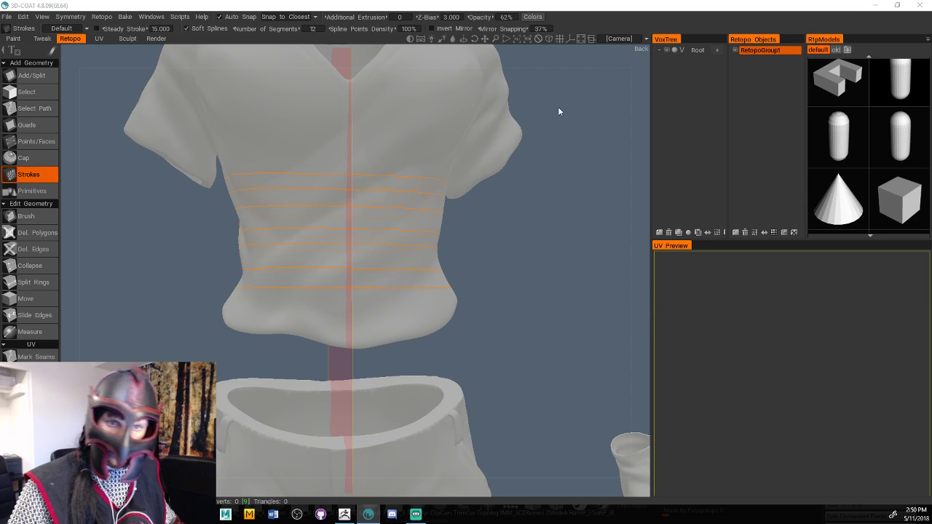
pyautogui.moveTo(642, 174); pyautogui.dragTo(632, 225)
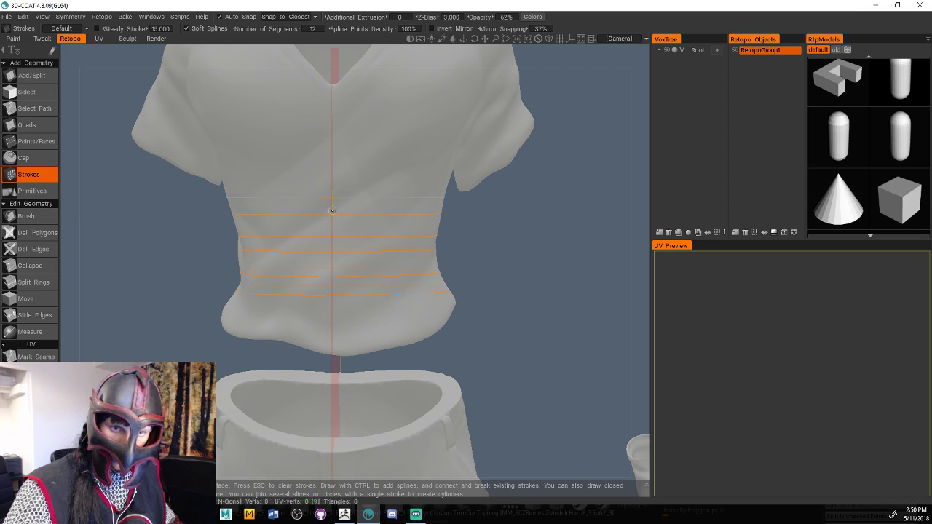
# Draw four vertical strokes across the waist slices on the V-neck side of the shirt, from the centre line outward on one half
pyautogui.moveTo(332, 322); pyautogui.dragTo(332, 320)
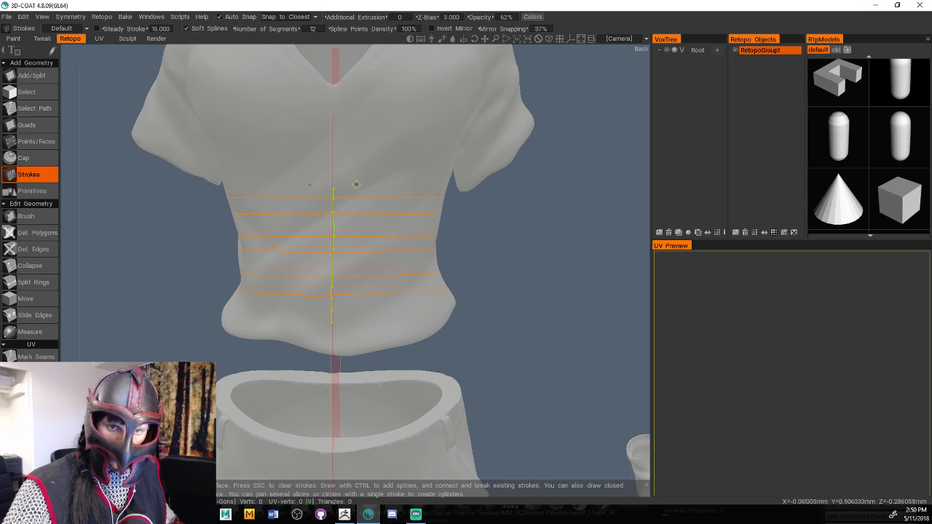
pyautogui.moveTo(356, 184); pyautogui.dragTo(356, 326)
pyautogui.moveTo(381, 178); pyautogui.dragTo(378, 295)
pyautogui.moveTo(404, 212); pyautogui.dragTo(404, 317)
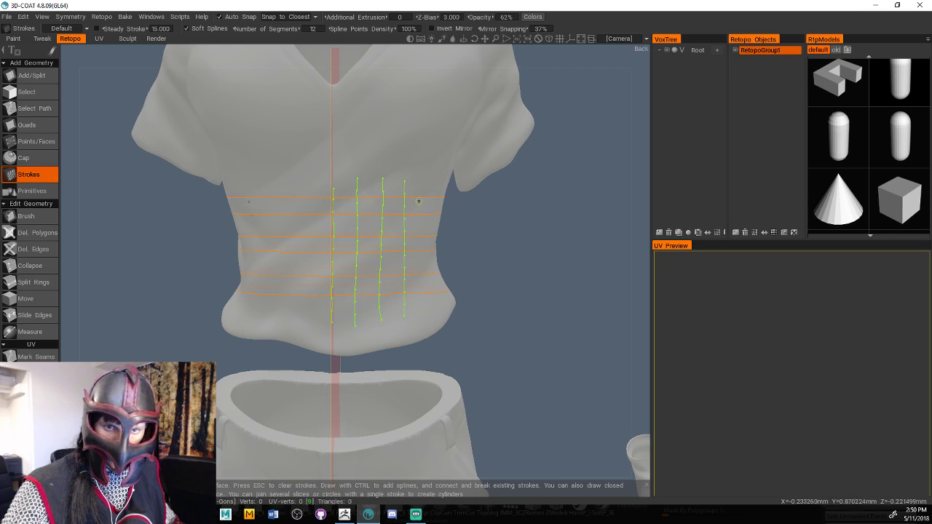
# Continue the series of vertical strokes across the waist slices around the side of the shirt, below the sleeve
pyautogui.moveTo(646, 263); pyautogui.dragTo(404, 255)
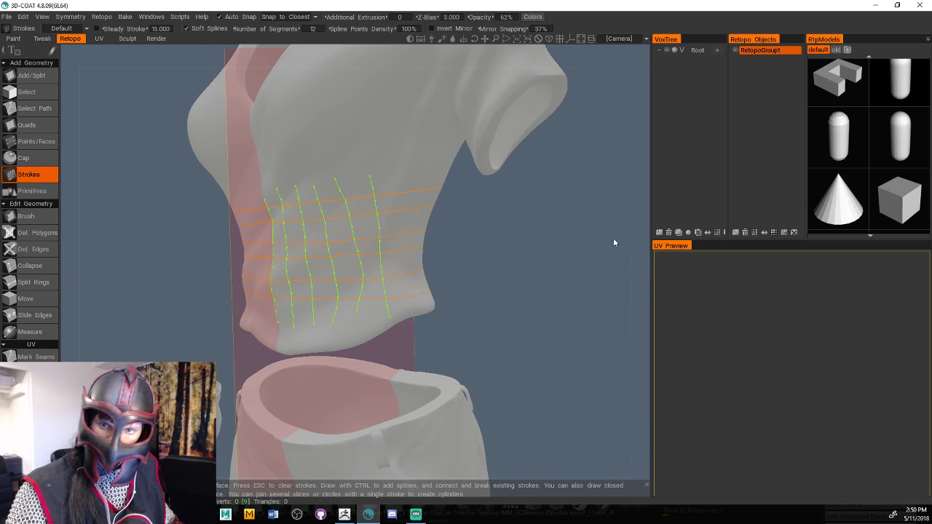
pyautogui.moveTo(613, 239); pyautogui.dragTo(385, 228)
pyautogui.moveTo(352, 168); pyautogui.dragTo(368, 291)
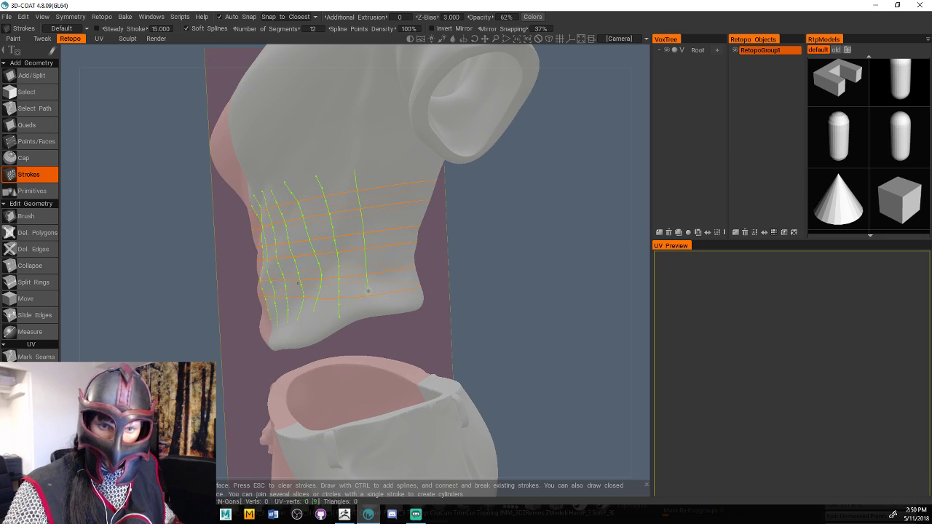
pyautogui.moveTo(388, 167); pyautogui.dragTo(393, 236)
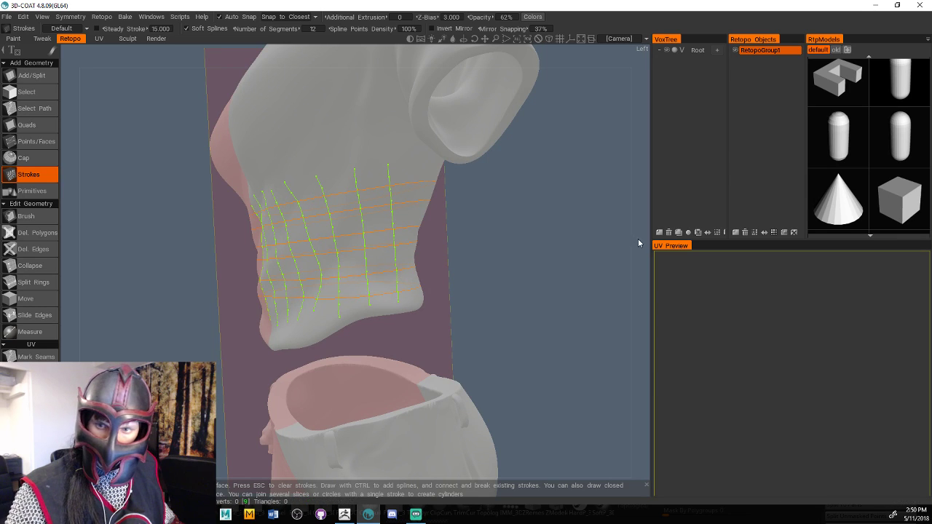
# Draw the remaining vertical strokes across the opposite side of the waist up to the symmetry plane and generate the quad faces
pyautogui.moveTo(638, 242)
pyautogui.mouseDown()
pyautogui.moveTo(576, 247)
pyautogui.moveTo(349, 198)
pyautogui.mouseUp()
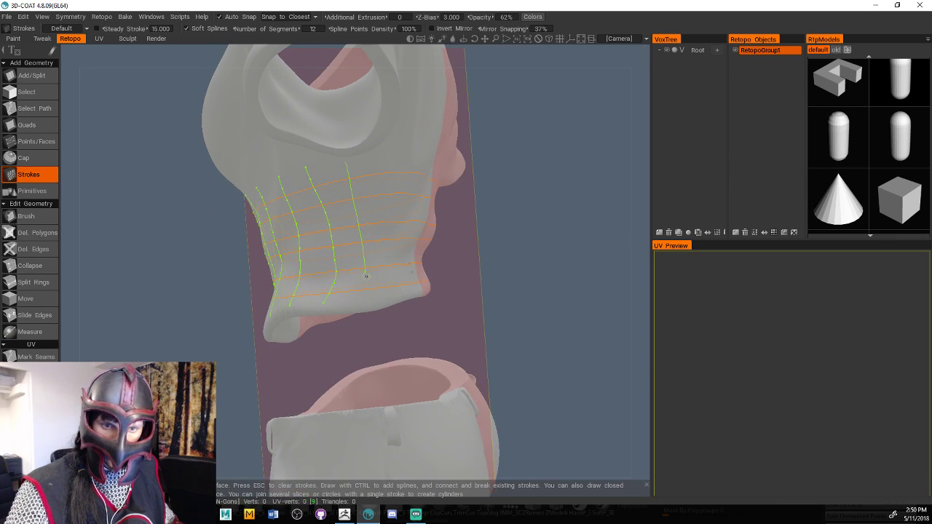
pyautogui.moveTo(637, 258); pyautogui.dragTo(406, 238)
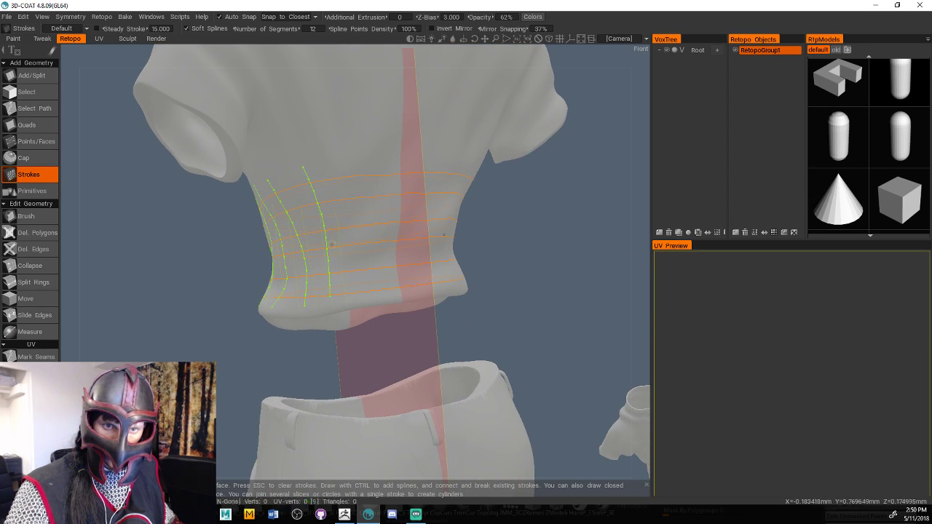
pyautogui.moveTo(372, 162); pyautogui.dragTo(379, 224)
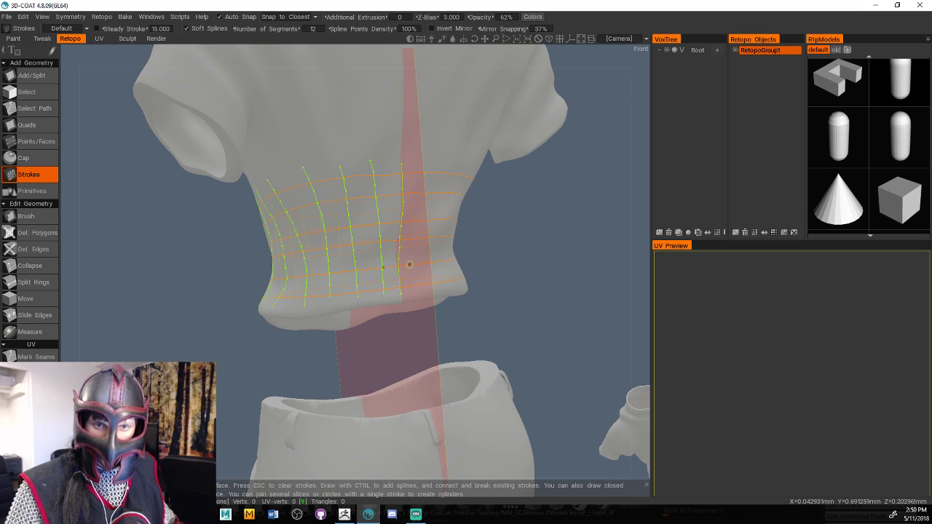
pyautogui.press('Return')
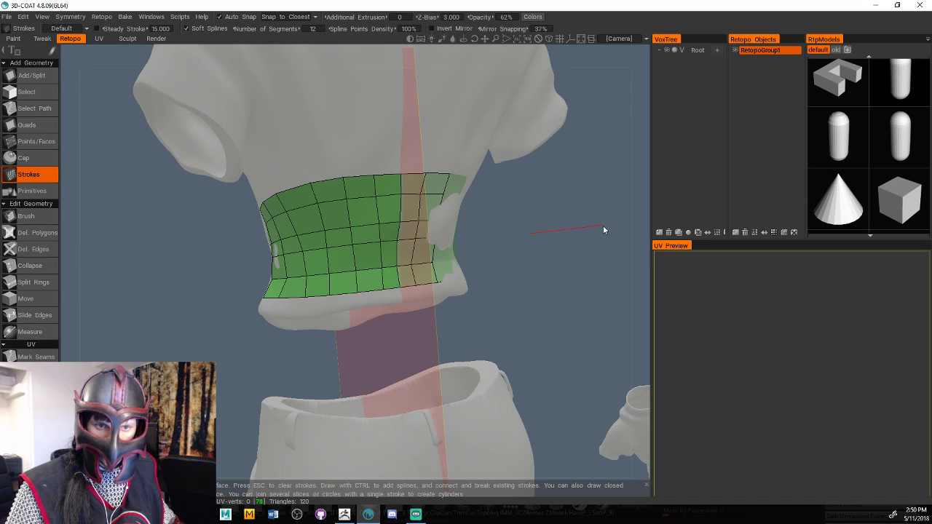
# Examine the mirrored waist quads on the V-neck side of the shirt
pyautogui.moveTo(648, 239); pyautogui.dragTo(889, 210)
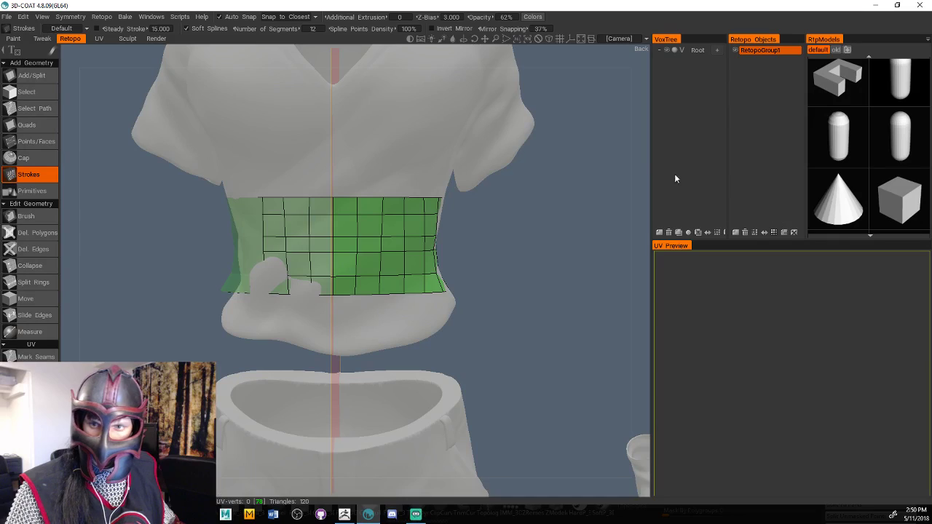
pyautogui.moveTo(648, 175); pyautogui.dragTo(637, 207)
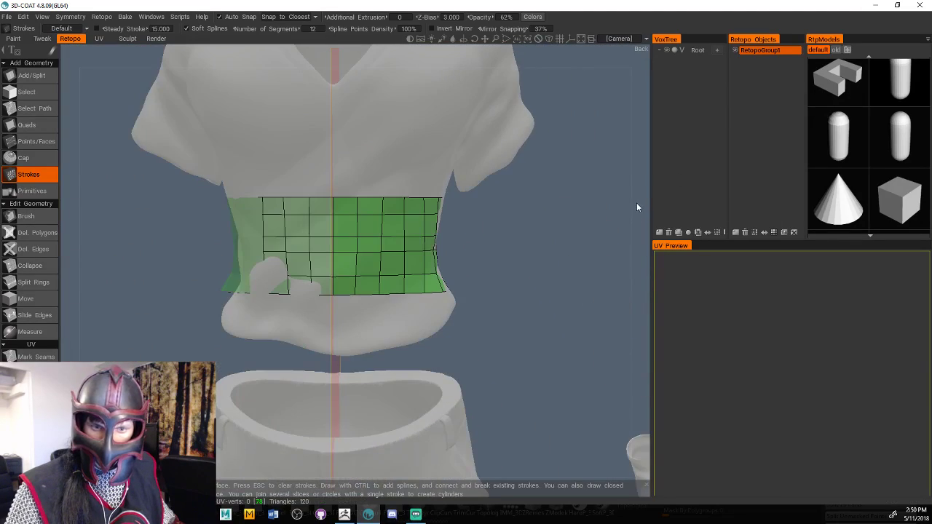
pyautogui.moveTo(641, 244); pyautogui.dragTo(673, 228)
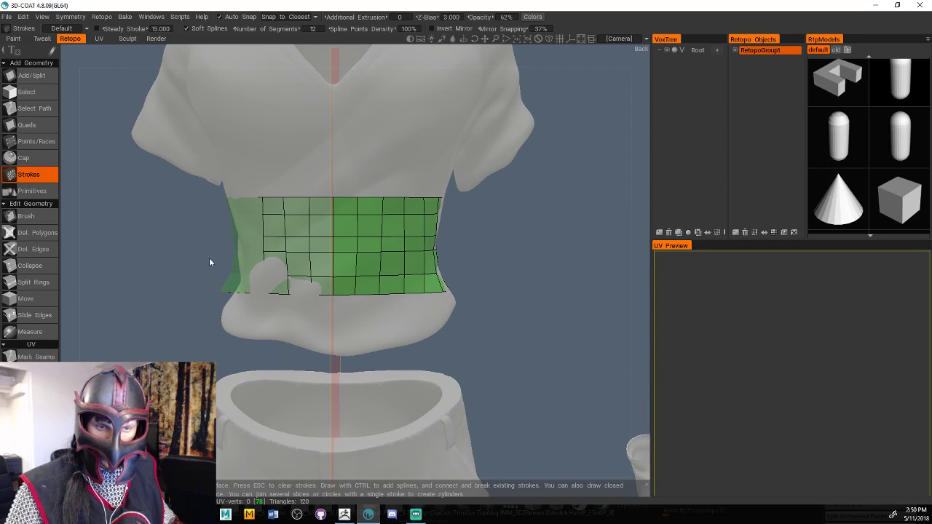
pyautogui.moveTo(645, 333)
pyautogui.mouseDown()
pyautogui.moveTo(925, 322)
pyautogui.moveTo(634, 338)
pyautogui.mouseUp()
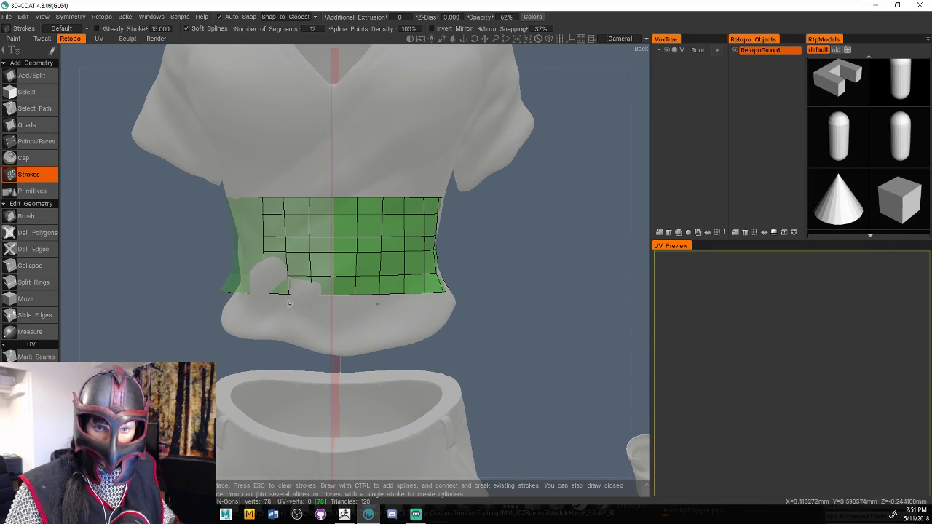
pyautogui.moveTo(625, 185); pyautogui.dragTo(553, 242)
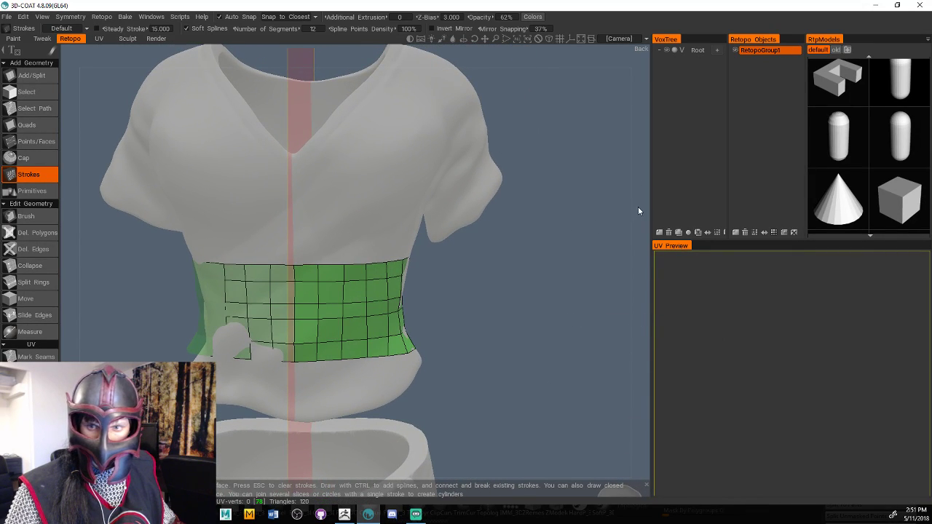
pyautogui.moveTo(639, 211); pyautogui.dragTo(626, 316)
pyautogui.scroll(-3, 626, 316)
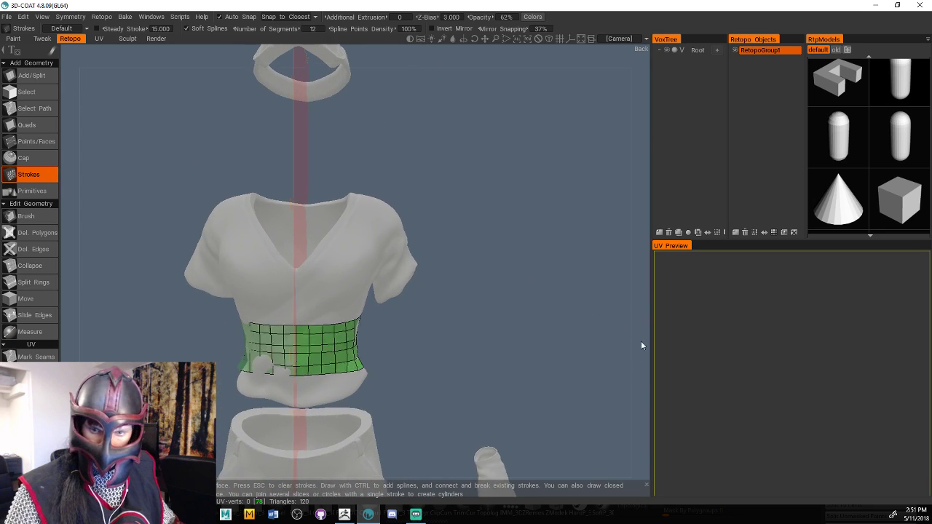
# Draw four slices fanning out from the crotch to the outer edge of one leg of the shorts
pyautogui.moveTo(641, 345); pyautogui.dragTo(654, 193, button='middle')
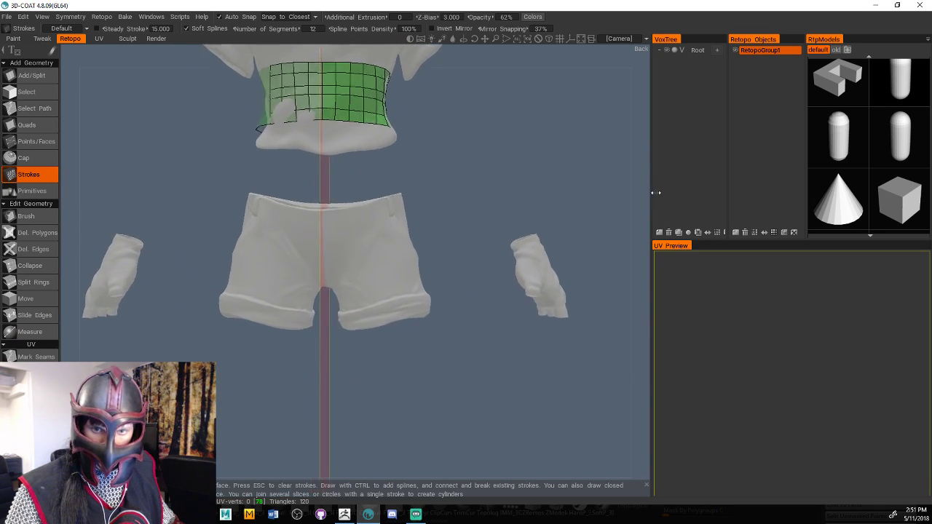
pyautogui.moveTo(655, 193); pyautogui.dragTo(657, 225, button='right')
pyautogui.moveTo(647, 223); pyautogui.dragTo(636, 216)
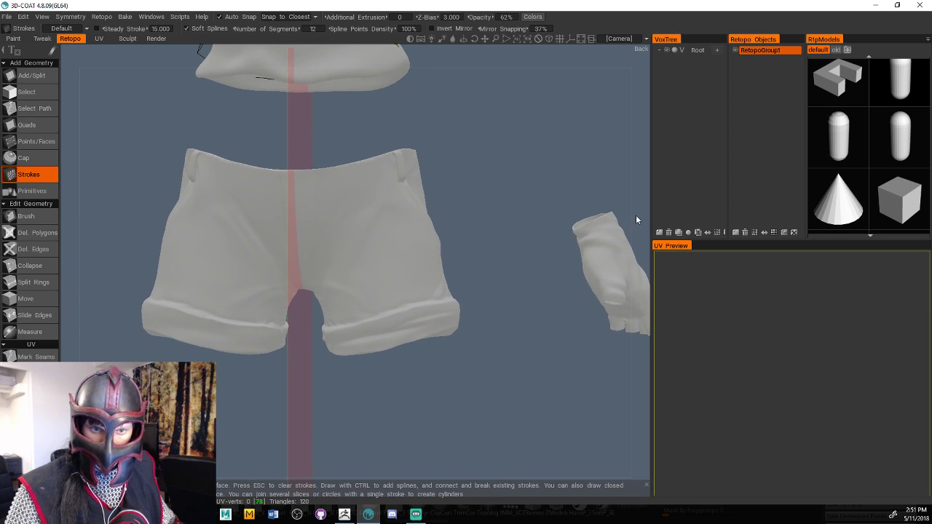
pyautogui.moveTo(657, 208); pyautogui.dragTo(634, 241, button='middle')
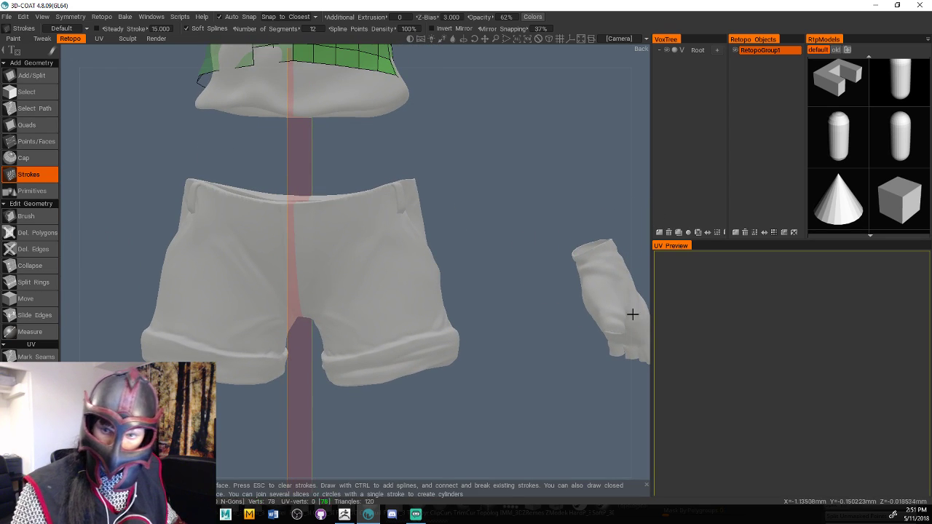
pyautogui.moveTo(633, 314); pyautogui.dragTo(684, 280, button='middle')
pyautogui.moveTo(637, 228); pyautogui.dragTo(628, 264, button='middle')
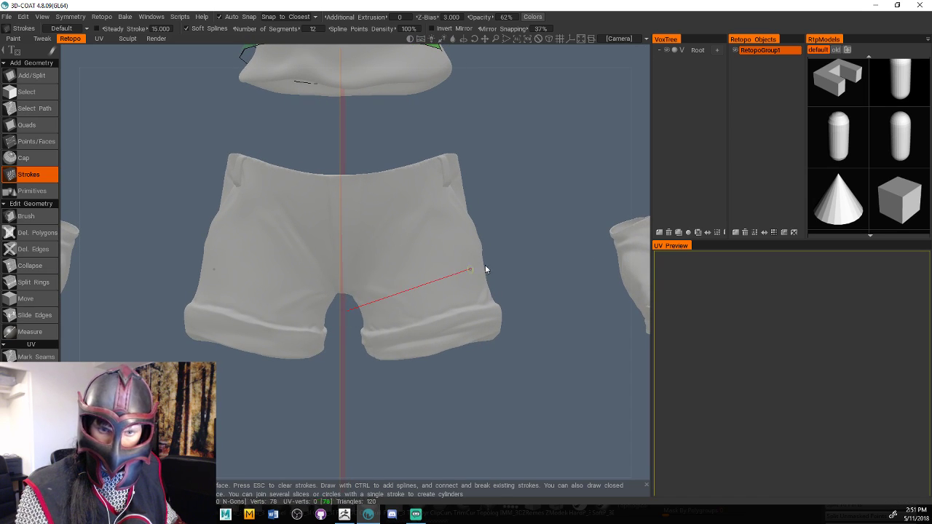
pyautogui.moveTo(484, 270); pyautogui.dragTo(514, 259)
pyautogui.moveTo(351, 304); pyautogui.dragTo(490, 243)
pyautogui.moveTo(352, 298); pyautogui.dragTo(479, 210)
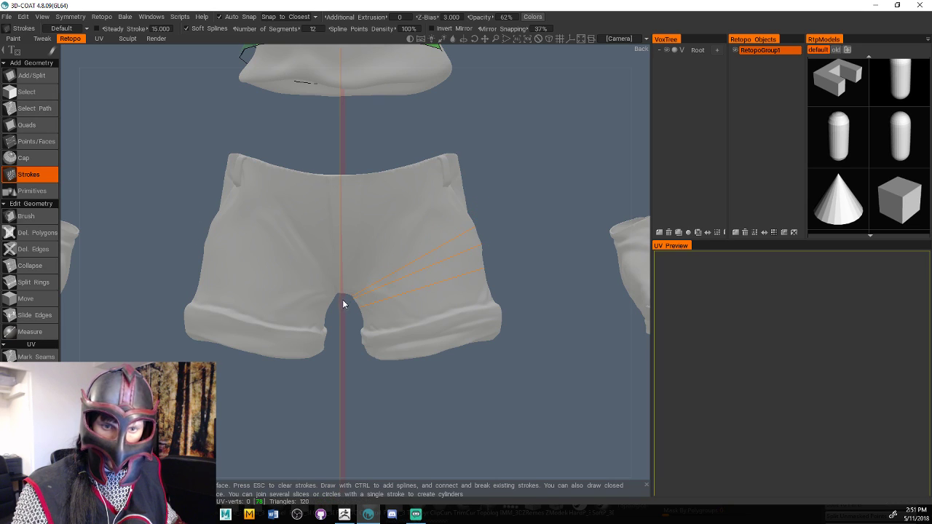
pyautogui.moveTo(344, 301)
pyautogui.mouseDown()
pyautogui.moveTo(456, 209)
pyautogui.moveTo(474, 208)
pyautogui.mouseUp()
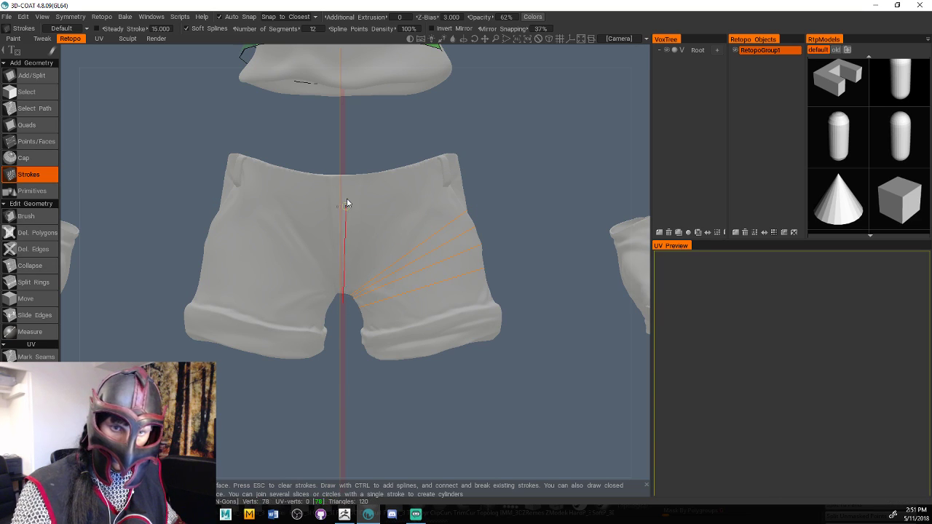
# Add a slice along the shorts' centre line, another just beside it, and two more across the lower leg towards the cuff
pyautogui.moveTo(346, 204); pyautogui.dragTo(344, 175)
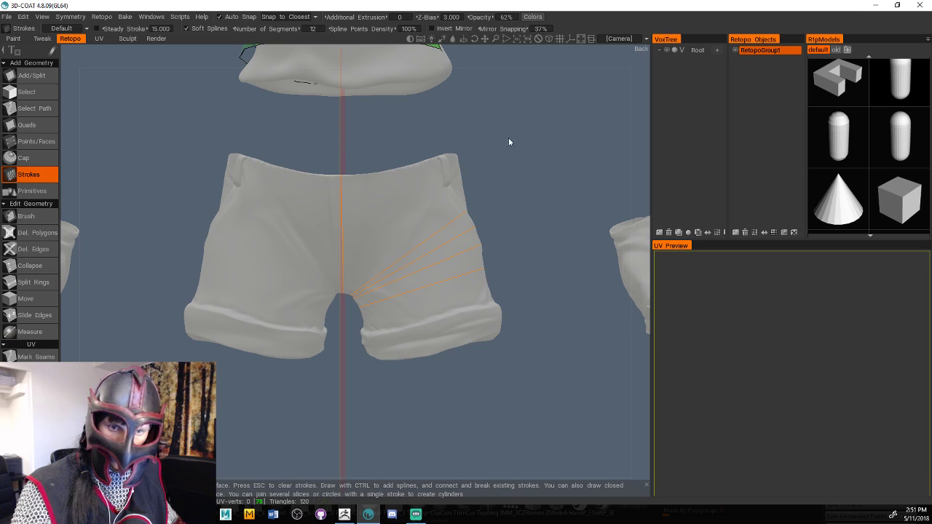
pyautogui.moveTo(643, 210)
pyautogui.mouseDown()
pyautogui.moveTo(649, 222)
pyautogui.moveTo(636, 214)
pyautogui.mouseUp()
pyautogui.moveTo(347, 302); pyautogui.dragTo(358, 168)
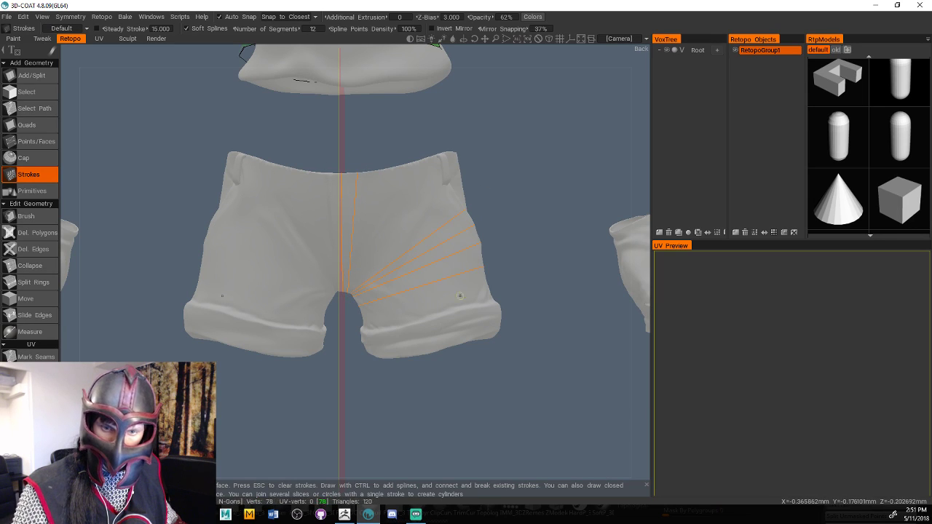
pyautogui.moveTo(352, 319)
pyautogui.mouseDown()
pyautogui.moveTo(504, 279)
pyautogui.moveTo(378, 327)
pyautogui.moveTo(517, 295)
pyautogui.moveTo(507, 300)
pyautogui.mouseUp()
# Draw five diagonal strokes across the leg slices on the near face of the shorts, from the inner thigh outward
pyautogui.moveTo(654, 308)
pyautogui.mouseDown(button='middle')
pyautogui.moveTo(634, 301)
pyautogui.moveTo(629, 279)
pyautogui.moveTo(599, 277)
pyautogui.moveTo(628, 370)
pyautogui.moveTo(624, 321)
pyautogui.mouseUp(button='middle')
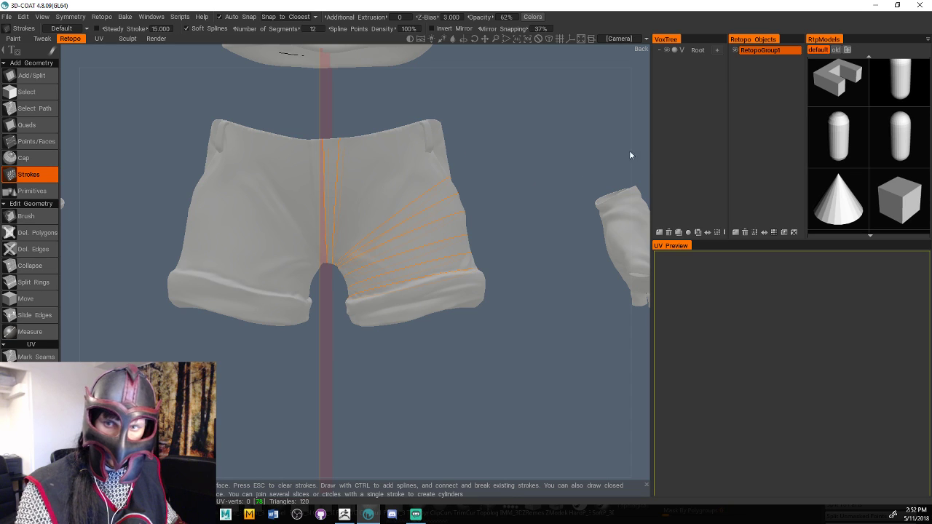
pyautogui.moveTo(630, 155); pyautogui.dragTo(613, 321, button='middle')
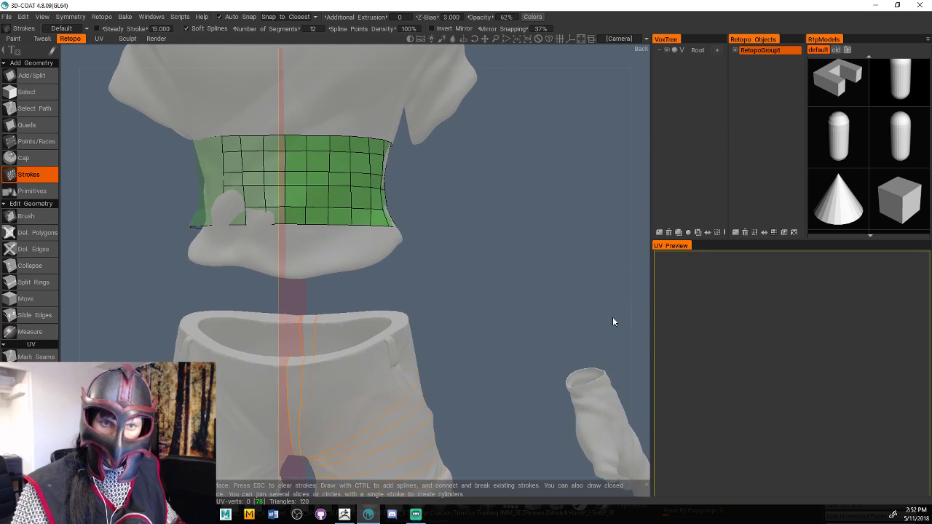
pyautogui.moveTo(647, 254); pyautogui.dragTo(706, 336, button='middle')
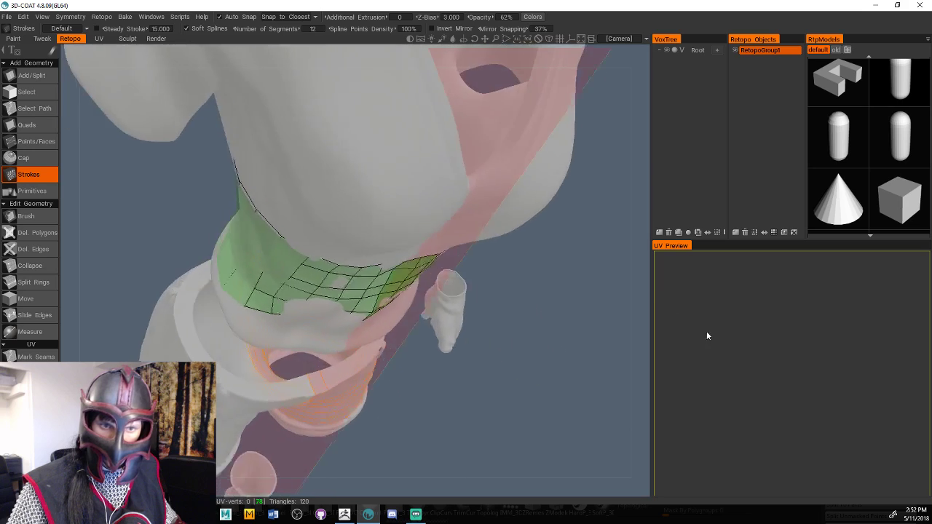
pyautogui.moveTo(706, 332); pyautogui.dragTo(677, 297)
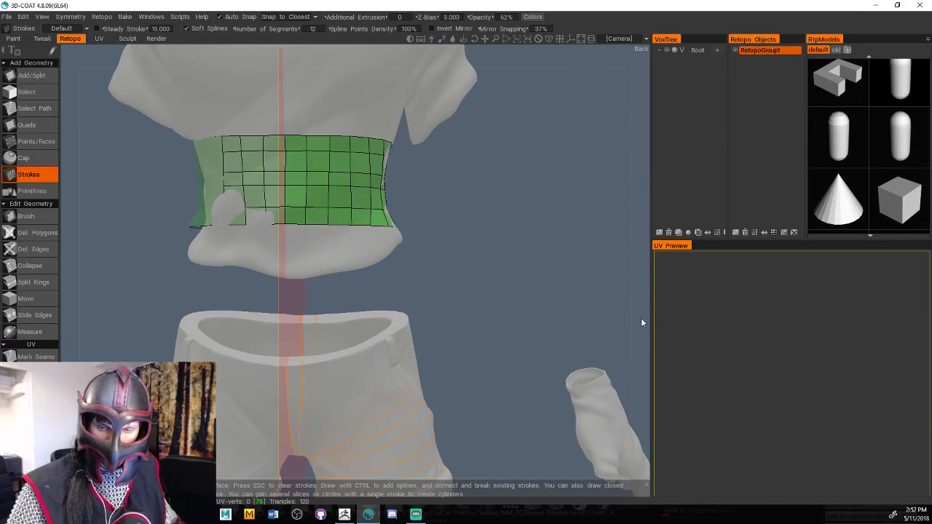
pyautogui.moveTo(642, 323); pyautogui.dragTo(551, 217, button='middle')
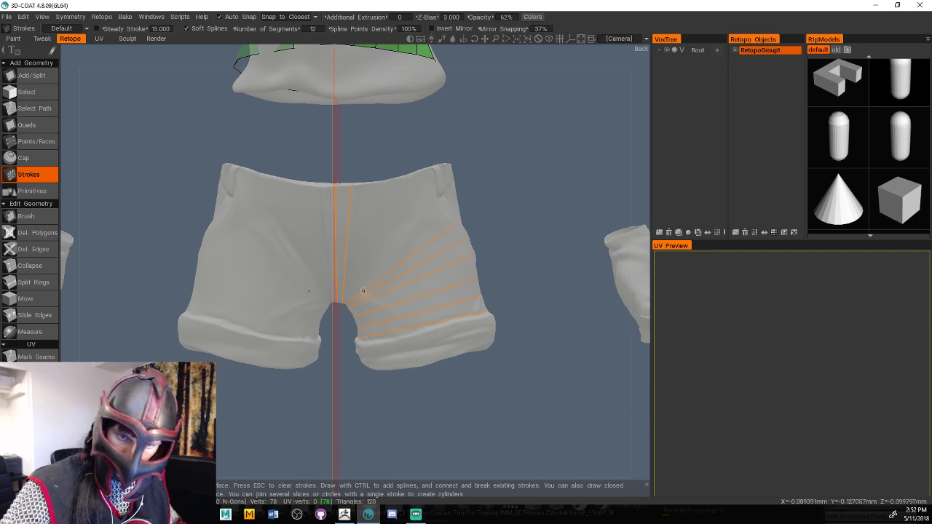
pyautogui.moveTo(357, 280)
pyautogui.mouseDown()
pyautogui.moveTo(386, 358)
pyautogui.moveTo(404, 342)
pyautogui.moveTo(408, 354)
pyautogui.mouseUp()
pyautogui.moveTo(386, 254); pyautogui.dragTo(427, 346)
pyautogui.moveTo(401, 246)
pyautogui.mouseDown()
pyautogui.moveTo(444, 345)
pyautogui.moveTo(454, 333)
pyautogui.mouseUp()
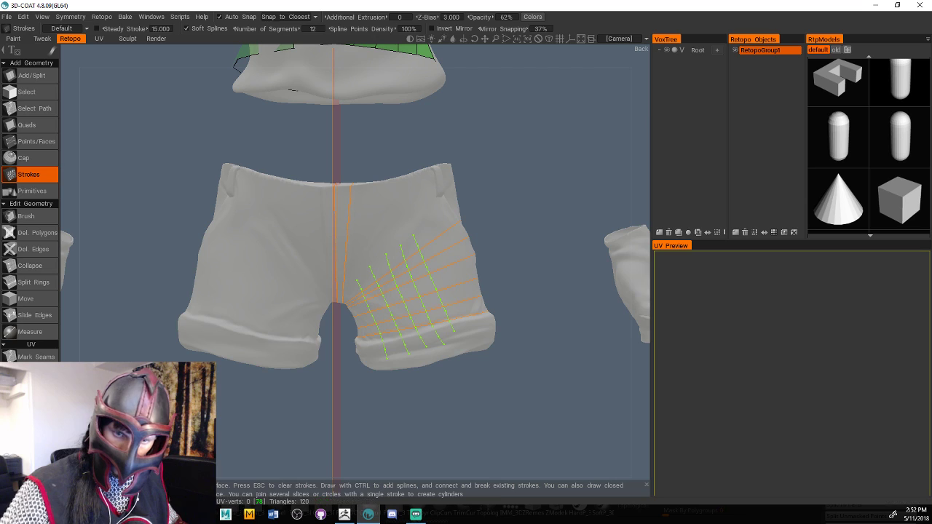
# Add strokes crossing the leg slices along the inner thigh and one more towards the outer edge of the shorts' leg
pyautogui.moveTo(634, 301)
pyautogui.keyDown('alt'); pyautogui.mouseDown()
pyautogui.moveTo(666, 300)
pyautogui.moveTo(670, 280)
pyautogui.moveTo(645, 264)
pyautogui.moveTo(670, 215)
pyautogui.moveTo(631, 205)
pyautogui.mouseUp(); pyautogui.keyUp('alt')
pyautogui.moveTo(634, 164); pyautogui.dragTo(610, 152)
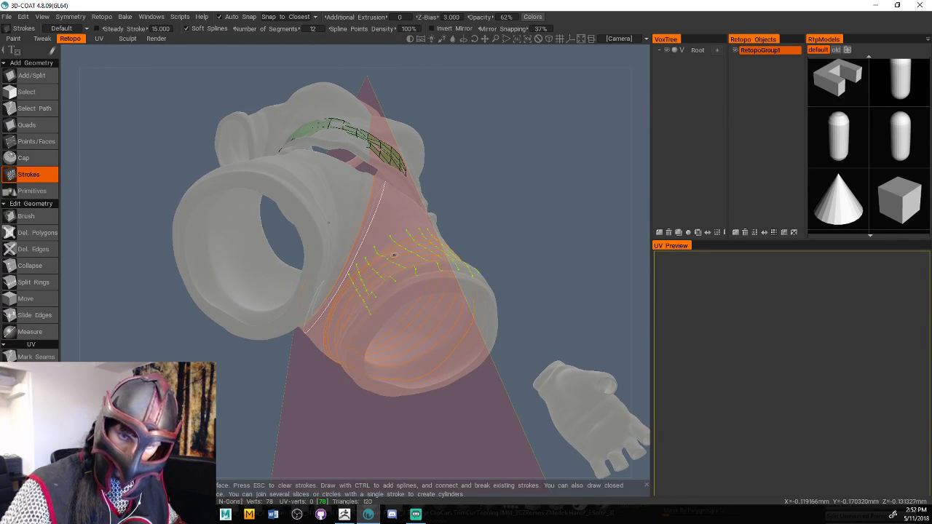
pyautogui.moveTo(625, 180)
pyautogui.mouseDown()
pyautogui.moveTo(636, 327)
pyautogui.moveTo(601, 369)
pyautogui.moveTo(566, 362)
pyautogui.mouseUp()
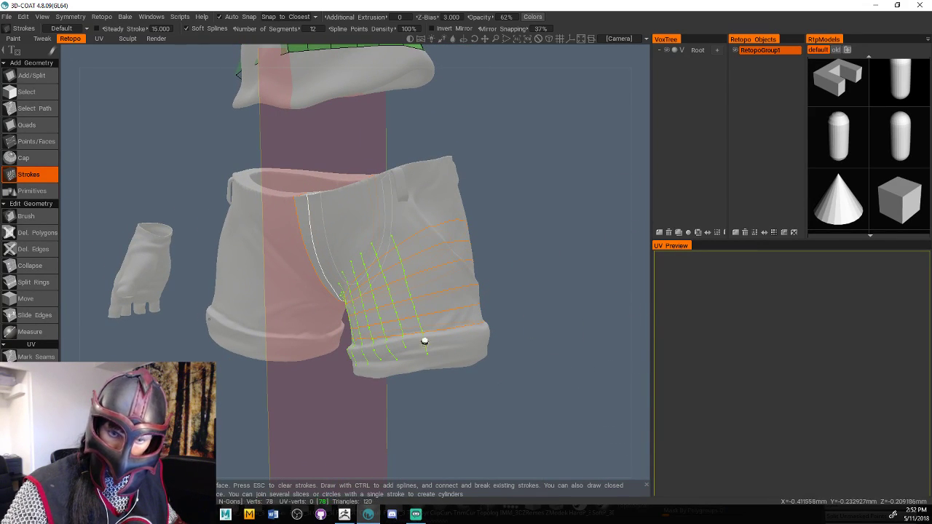
pyautogui.moveTo(423, 262); pyautogui.dragTo(449, 347)
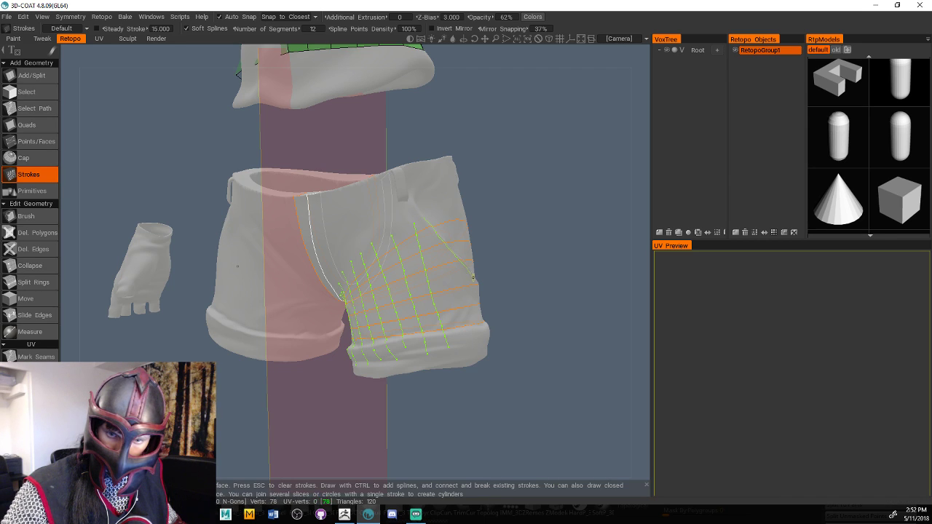
# Draw strokes crossing the leg slices around the outer side of the shorts and onto the other face of the leg
pyautogui.moveTo(613, 267); pyautogui.dragTo(561, 317)
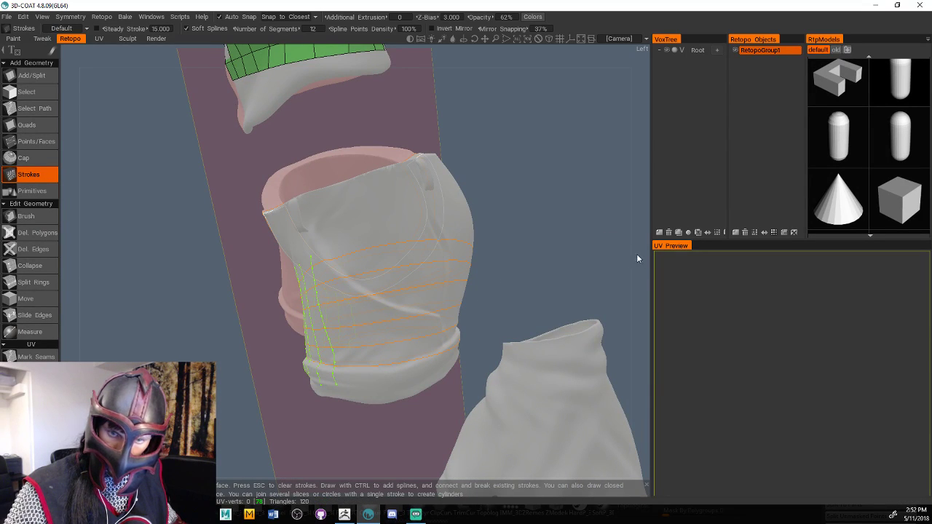
pyautogui.moveTo(637, 259)
pyautogui.mouseDown()
pyautogui.moveTo(665, 272)
pyautogui.moveTo(634, 256)
pyautogui.mouseUp()
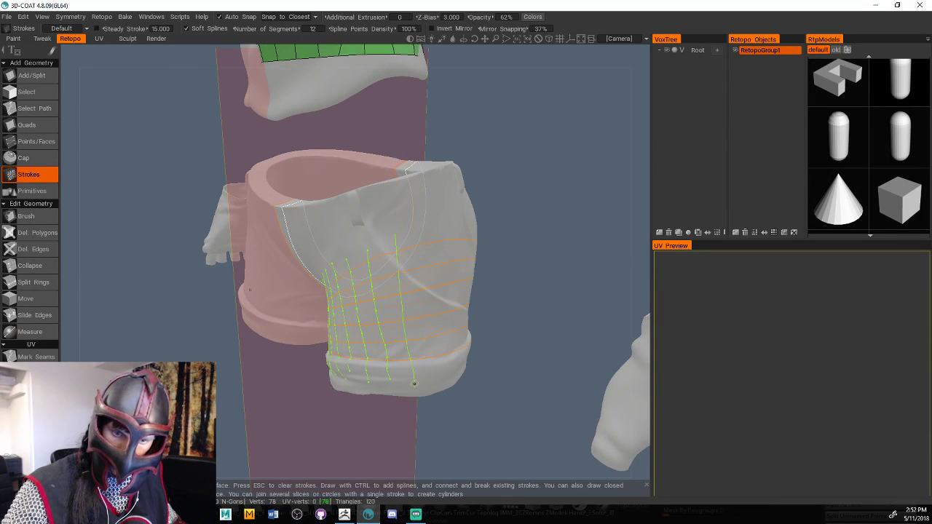
pyautogui.moveTo(419, 226); pyautogui.dragTo(441, 362)
pyautogui.moveTo(640, 279); pyautogui.dragTo(365, 288)
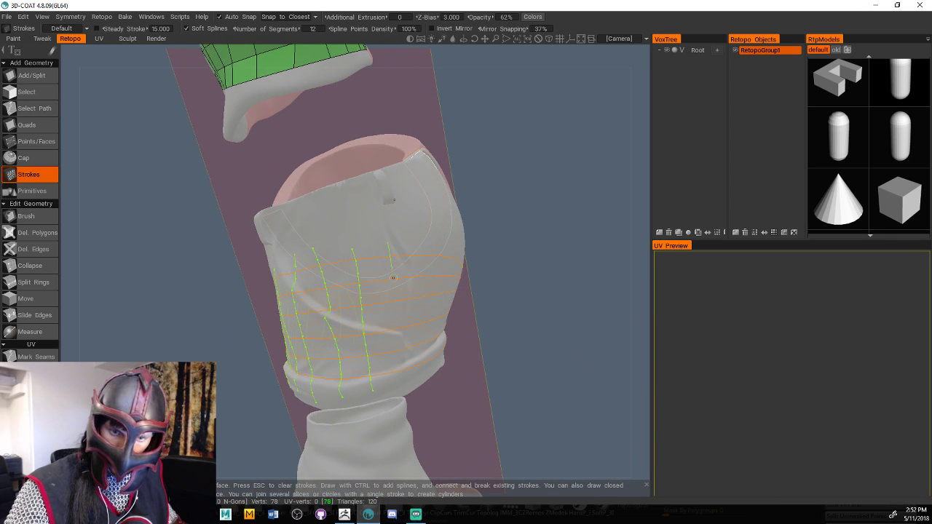
pyautogui.moveTo(629, 292); pyautogui.dragTo(313, 282)
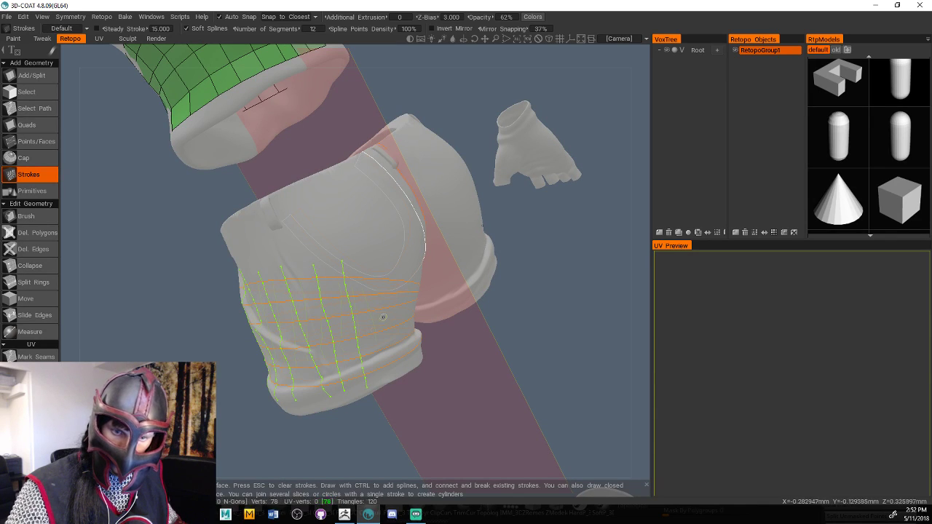
pyautogui.moveTo(641, 291); pyautogui.dragTo(561, 288)
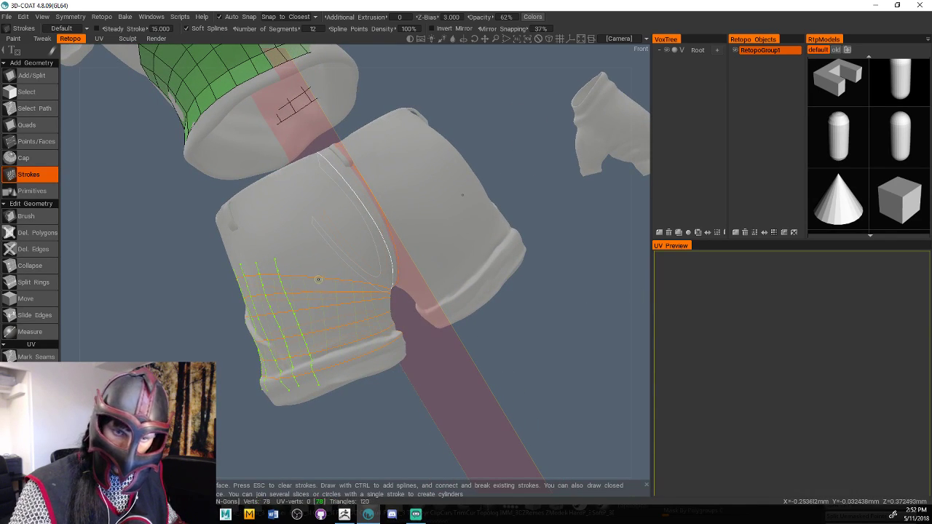
pyautogui.moveTo(309, 252); pyautogui.dragTo(341, 380)
pyautogui.moveTo(341, 256); pyautogui.dragTo(365, 372)
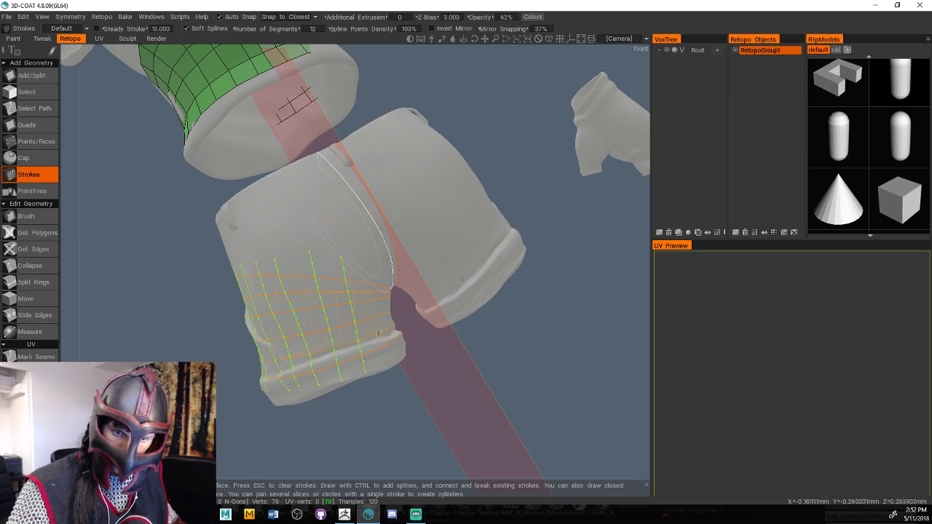
# Add the remaining strokes across the leg slices towards the inner thigh and generate the quad faces around the leg
pyautogui.moveTo(638, 298); pyautogui.dragTo(556, 300)
pyautogui.moveTo(316, 270)
pyautogui.mouseDown()
pyautogui.moveTo(341, 366)
pyautogui.moveTo(353, 333)
pyautogui.mouseUp()
pyautogui.moveTo(620, 307); pyautogui.dragTo(606, 297)
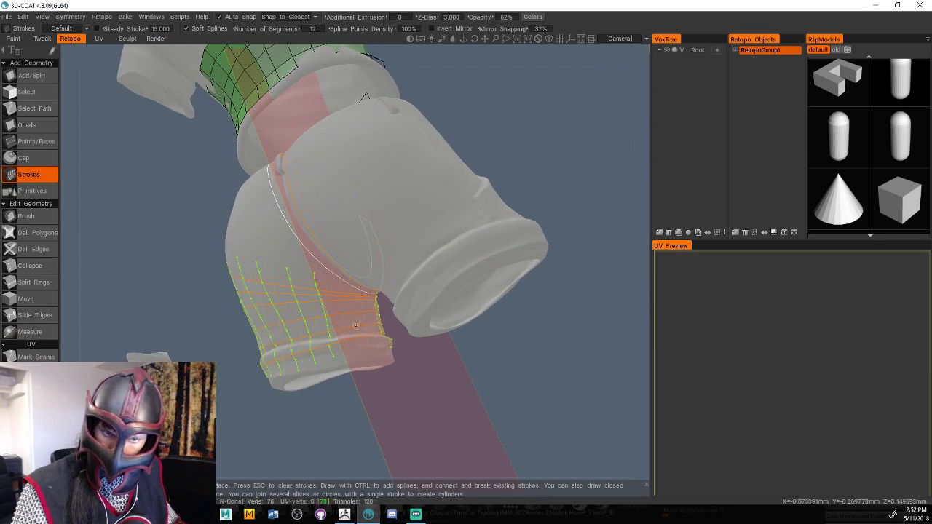
pyautogui.moveTo(341, 284); pyautogui.dragTo(360, 342)
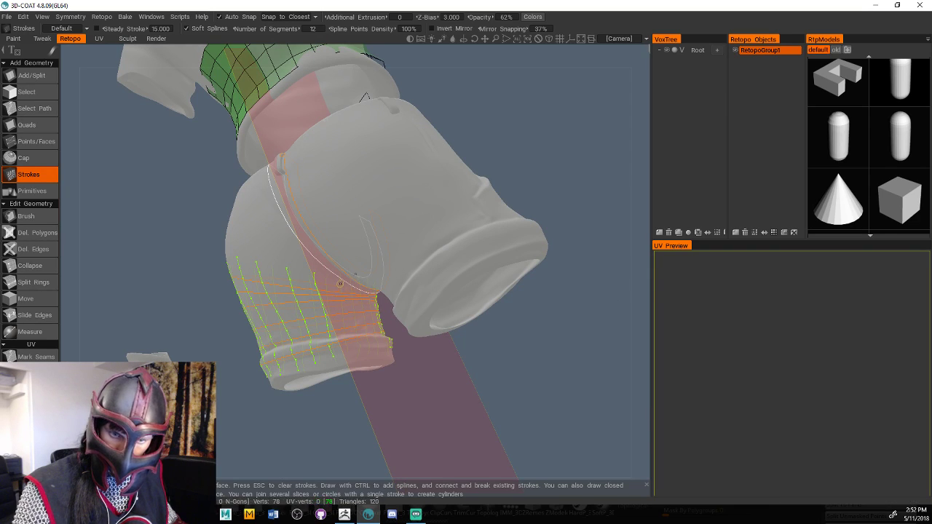
pyautogui.moveTo(340, 284); pyautogui.dragTo(350, 353)
pyautogui.moveTo(634, 262)
pyautogui.mouseDown()
pyautogui.moveTo(607, 241)
pyautogui.moveTo(507, 262)
pyautogui.mouseUp()
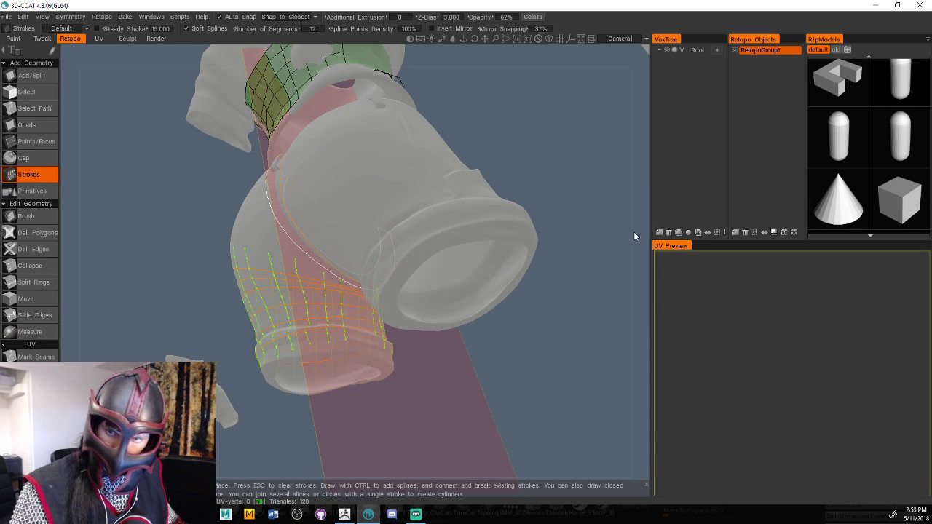
pyautogui.keyDown('shift'); pyautogui.moveTo(633, 232); pyautogui.dragTo(645, 322); pyautogui.keyUp('shift')
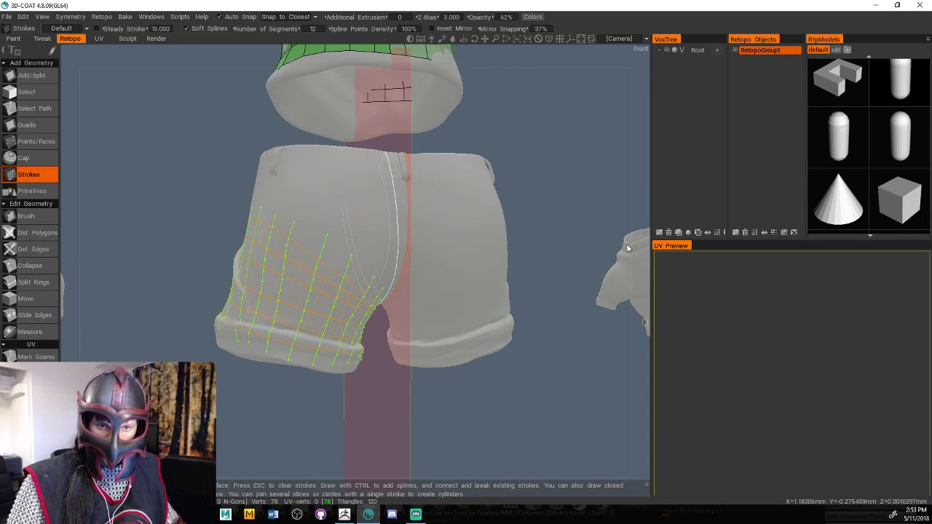
pyautogui.press('Return')
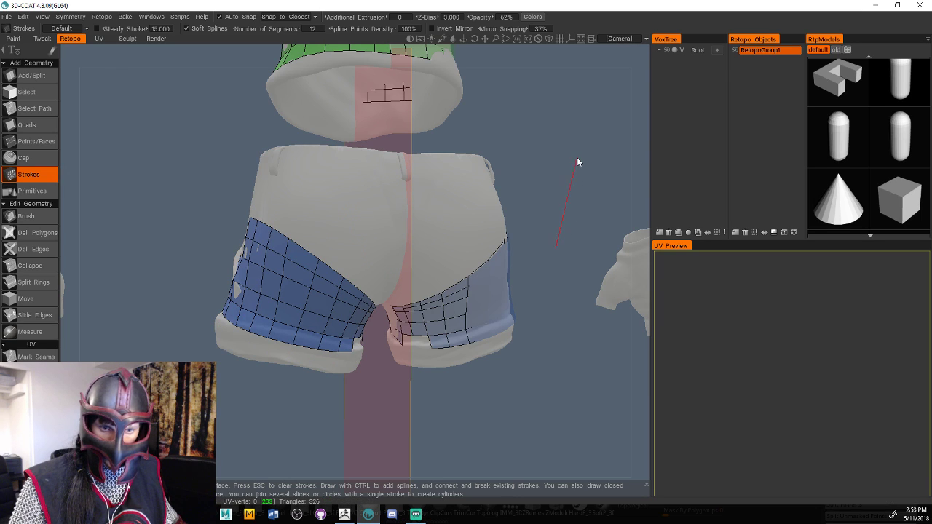
# Set the Brush radius to 11.111 and smooth the new quads on the leg's front-view face and along the border above the cuff
pyautogui.moveTo(652, 287); pyautogui.dragTo(514, 345)
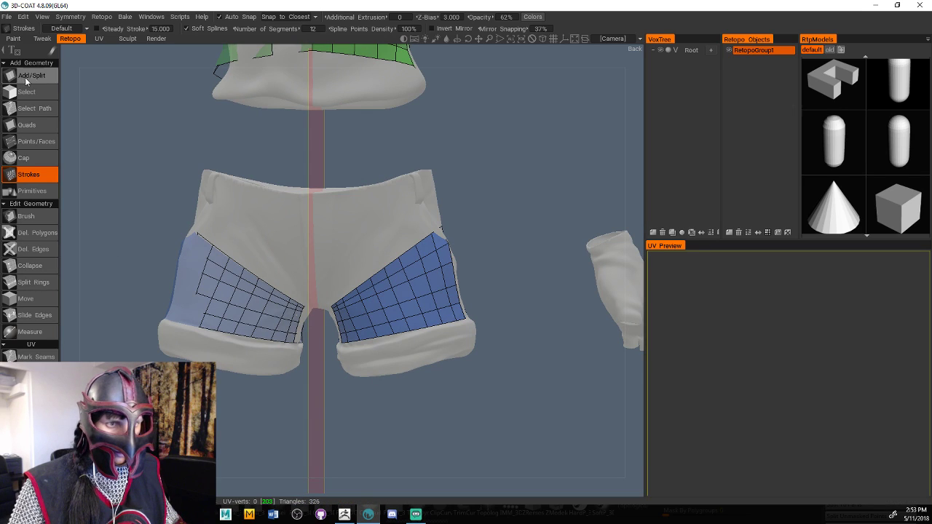
pyautogui.click(27, 216)
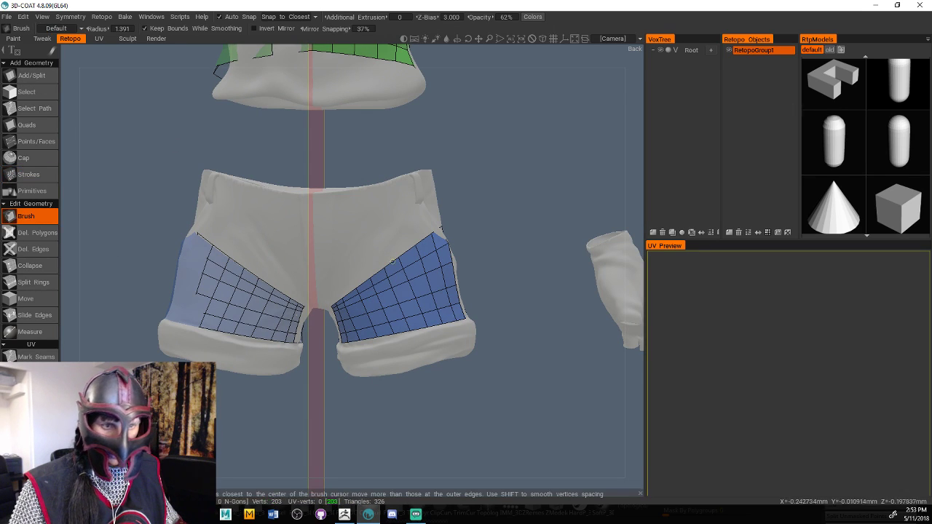
pyautogui.moveTo(489, 328); pyautogui.dragTo(264, 328)
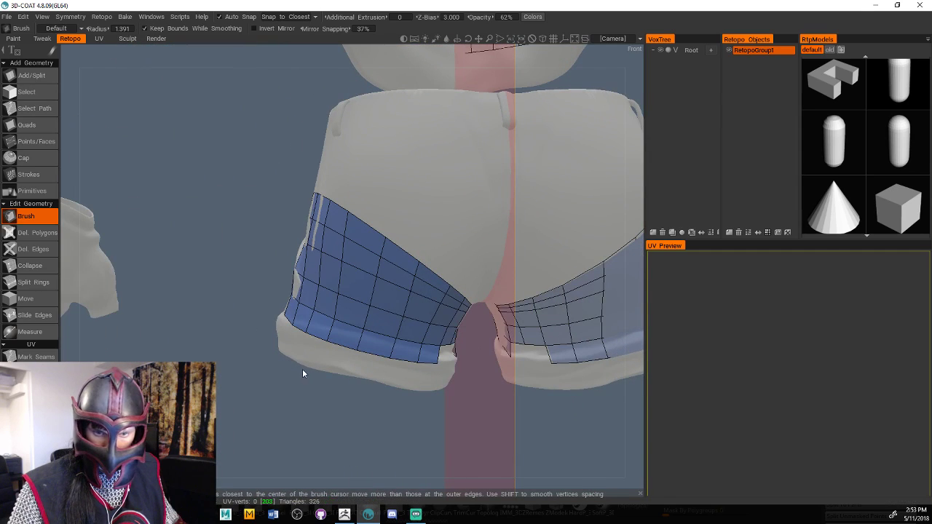
pyautogui.moveTo(303, 374); pyautogui.dragTo(346, 309)
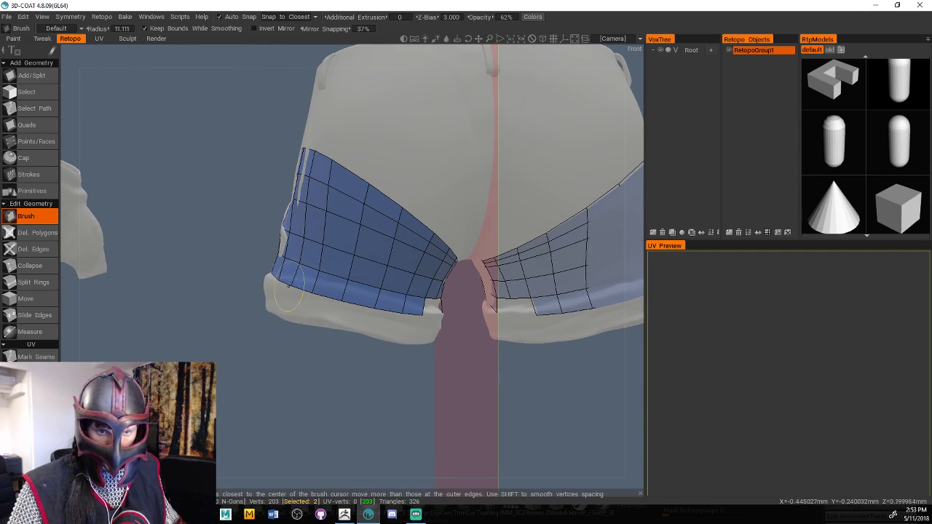
pyautogui.moveTo(285, 283)
pyautogui.mouseDown()
pyautogui.moveTo(317, 252)
pyautogui.moveTo(309, 244)
pyautogui.mouseUp()
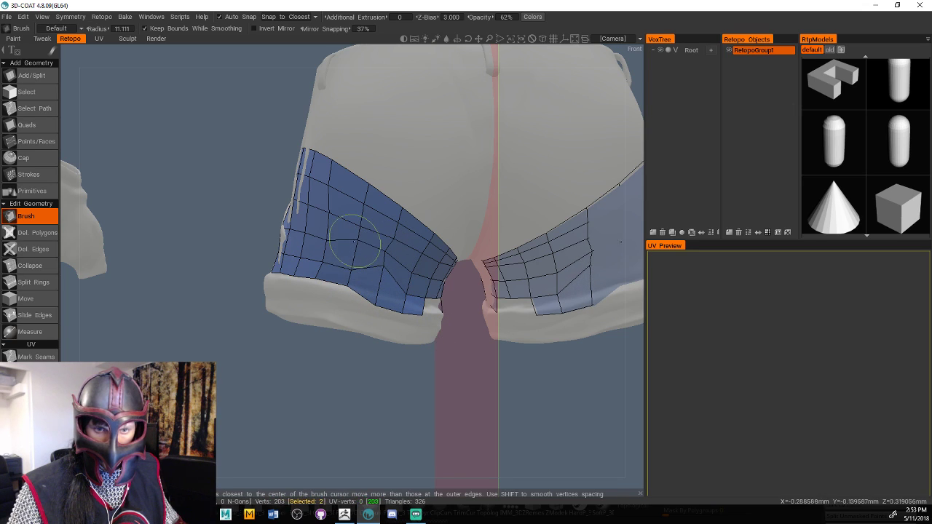
pyautogui.moveTo(380, 301); pyautogui.dragTo(394, 285)
pyautogui.moveTo(431, 309)
pyautogui.mouseDown()
pyautogui.moveTo(404, 281)
pyautogui.moveTo(406, 290)
pyautogui.moveTo(418, 272)
pyautogui.moveTo(334, 239)
pyautogui.mouseUp()
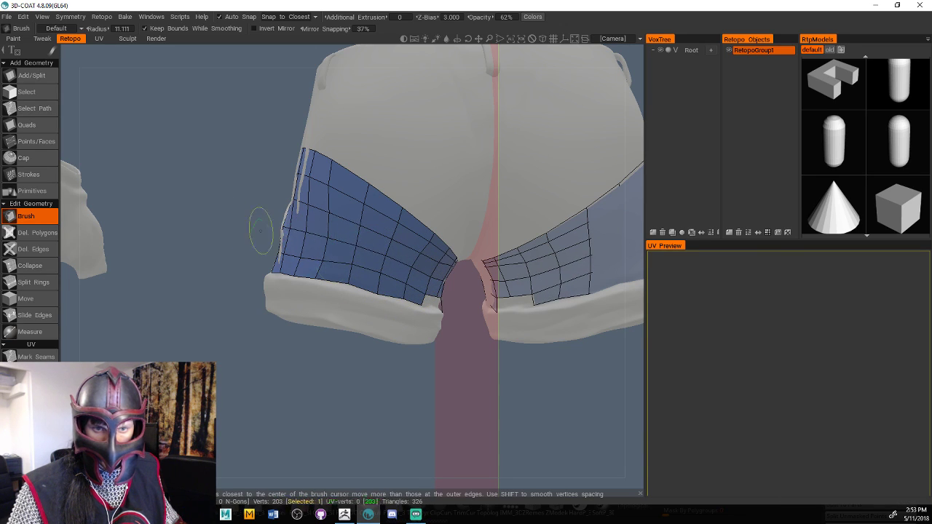
# Smooth the vertex spacing of the leg's quads around the outer side and across the inner thigh with the Brush
pyautogui.moveTo(440, 413); pyautogui.dragTo(380, 401)
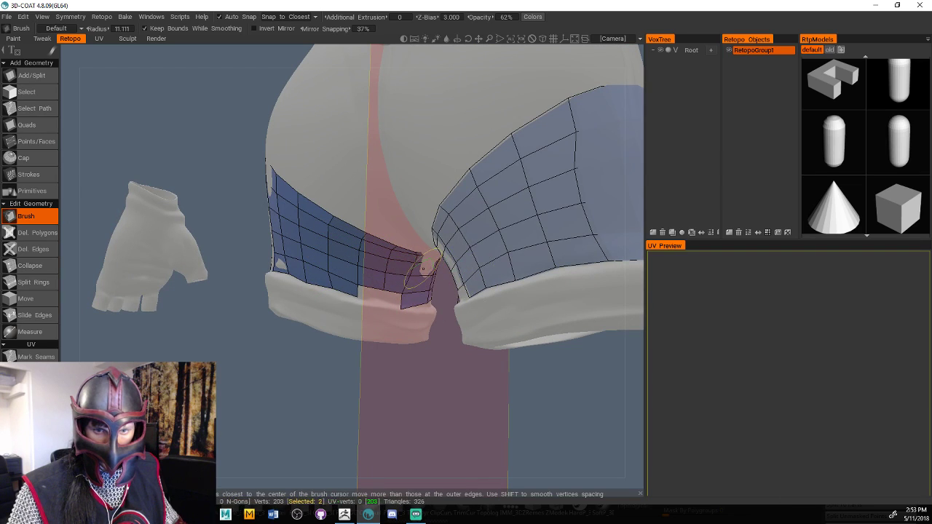
pyautogui.moveTo(327, 353)
pyautogui.mouseDown()
pyautogui.moveTo(474, 381)
pyautogui.moveTo(422, 219)
pyautogui.mouseUp()
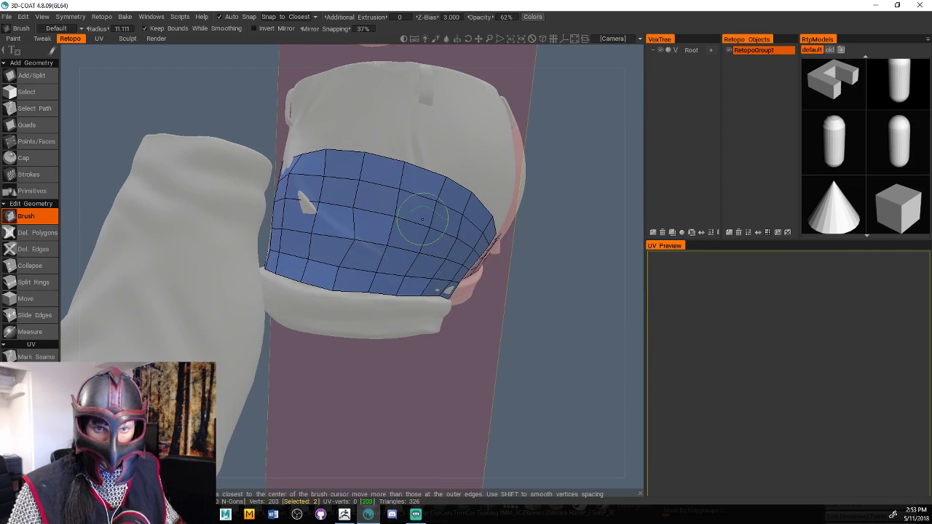
pyautogui.moveTo(509, 350)
pyautogui.mouseDown()
pyautogui.moveTo(522, 426)
pyautogui.moveTo(460, 292)
pyautogui.moveTo(422, 333)
pyautogui.moveTo(516, 424)
pyautogui.moveTo(584, 397)
pyautogui.moveTo(427, 366)
pyautogui.moveTo(541, 377)
pyautogui.moveTo(466, 402)
pyautogui.moveTo(439, 321)
pyautogui.moveTo(387, 308)
pyautogui.mouseUp()
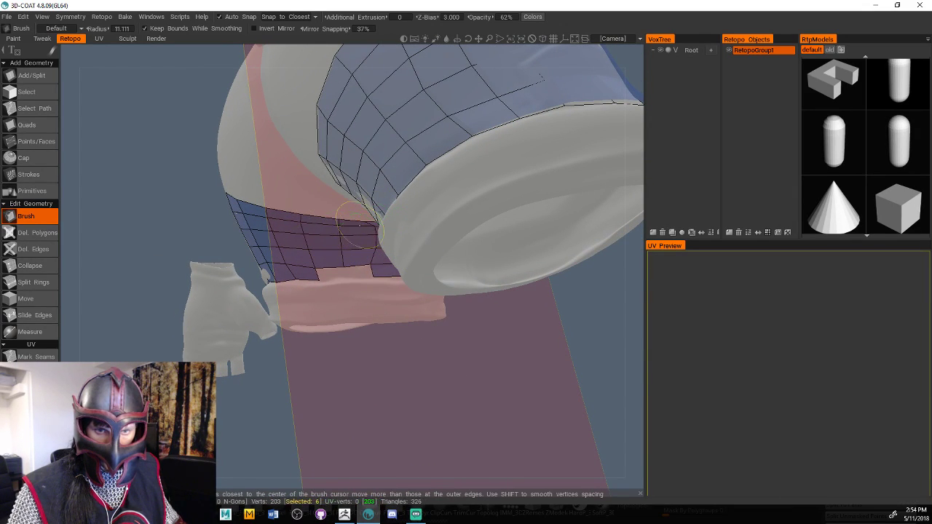
pyautogui.moveTo(356, 237); pyautogui.dragTo(372, 312)
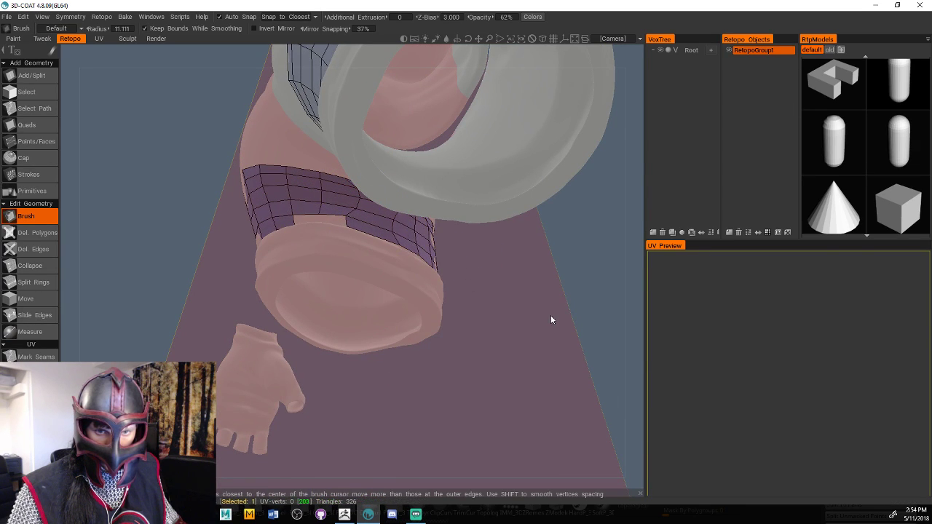
pyautogui.moveTo(551, 319); pyautogui.dragTo(338, 198)
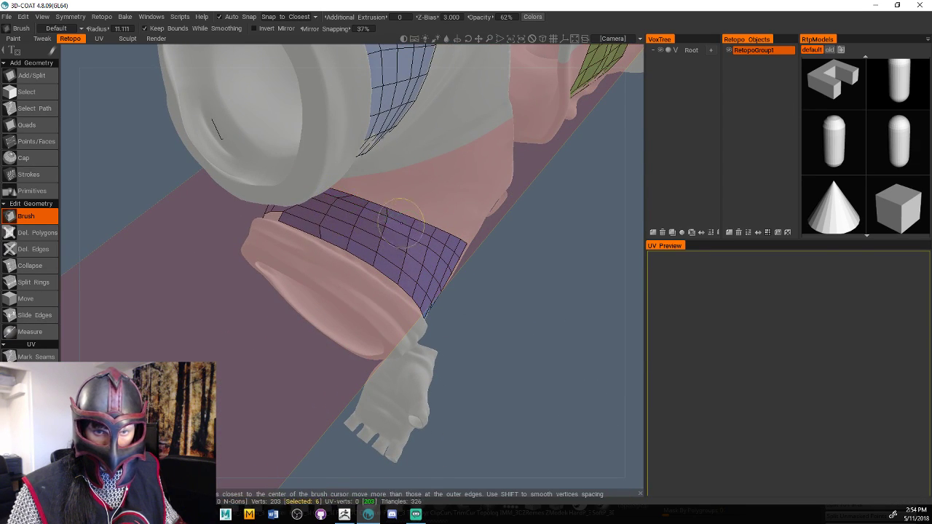
# Split the wide quads on the inner thigh with an additional edge ring running from the upper border to the cuff
pyautogui.moveTo(201, 351); pyautogui.dragTo(259, 348)
pyautogui.moveTo(400, 412); pyautogui.dragTo(421, 414)
pyautogui.scroll(4, 429, 409)
pyautogui.moveTo(560, 388); pyautogui.dragTo(546, 414)
pyautogui.click(34, 282)
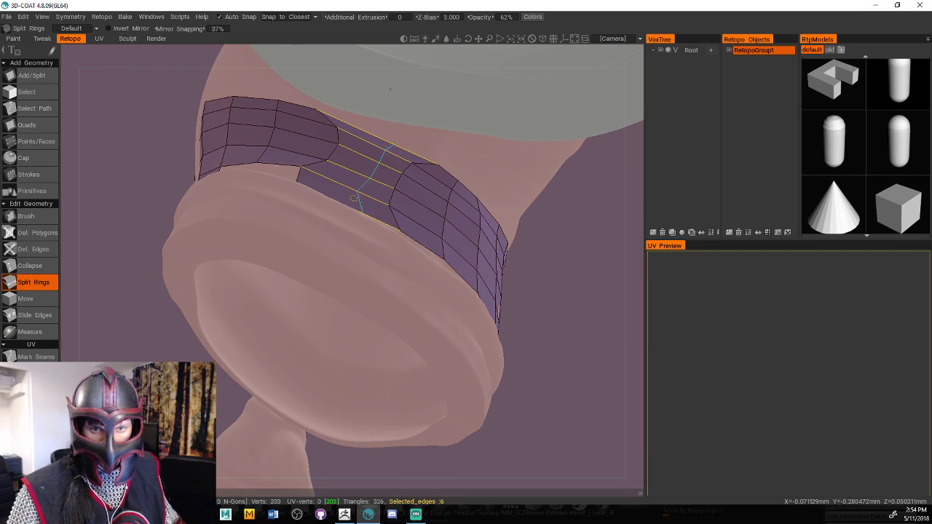
pyautogui.click(343, 192)
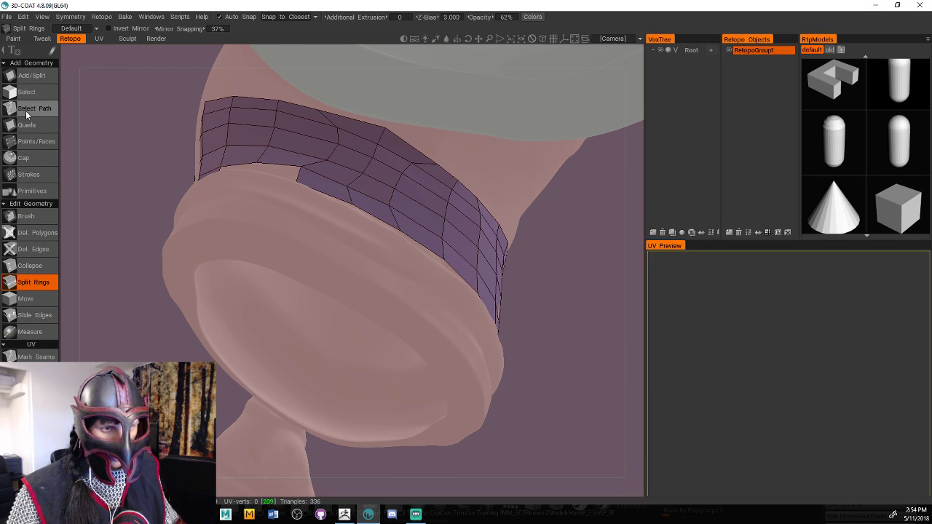
# Even out the quads around the added inner-thigh edge and adjust the border vertices beside the cuff gap with the Brush
pyautogui.click(25, 217)
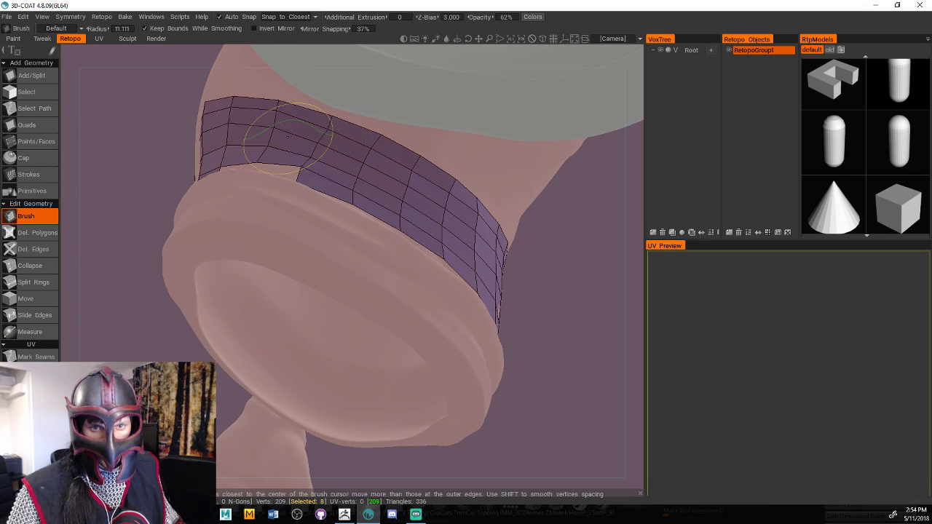
pyautogui.moveTo(580, 286)
pyautogui.mouseDown()
pyautogui.moveTo(616, 335)
pyautogui.moveTo(584, 335)
pyautogui.mouseUp()
pyautogui.moveTo(392, 278); pyautogui.dragTo(385, 281)
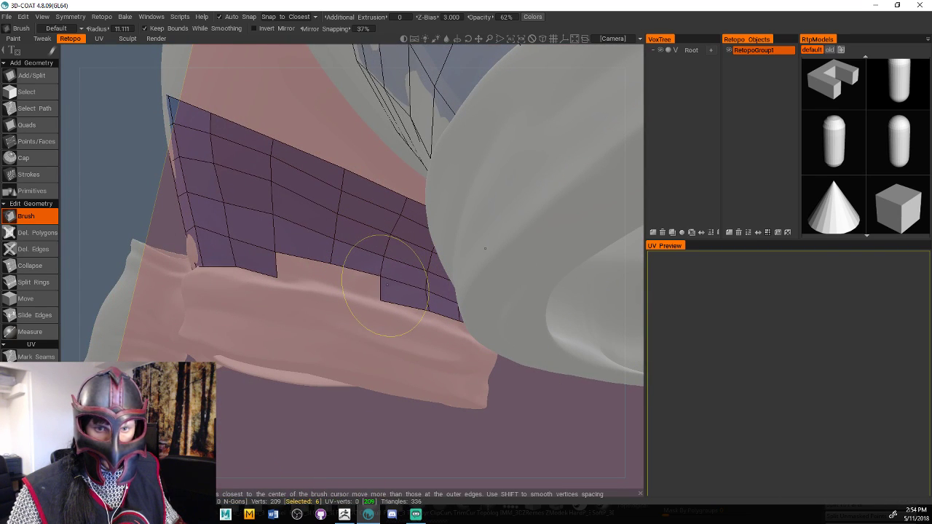
pyautogui.moveTo(431, 321)
pyautogui.mouseDown()
pyautogui.moveTo(431, 328)
pyautogui.moveTo(426, 321)
pyautogui.mouseUp()
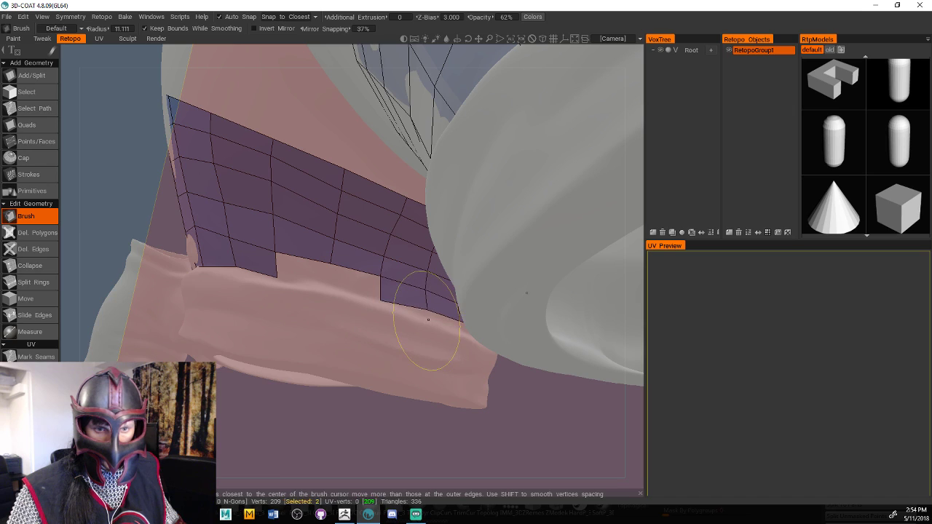
pyautogui.moveTo(237, 261); pyautogui.dragTo(235, 267)
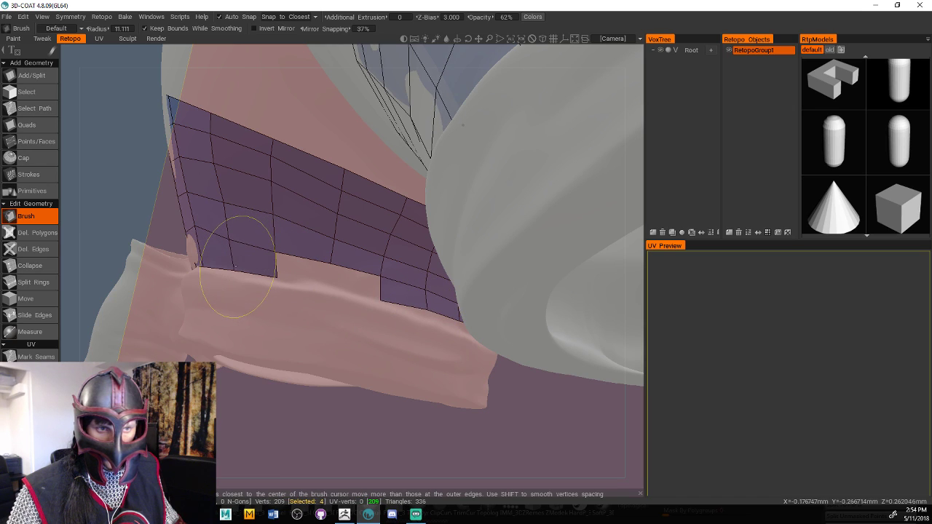
# Fill the gap in the inner-thigh border above the cuff with two quads
pyautogui.click(33, 125)
pyautogui.click(268, 263)
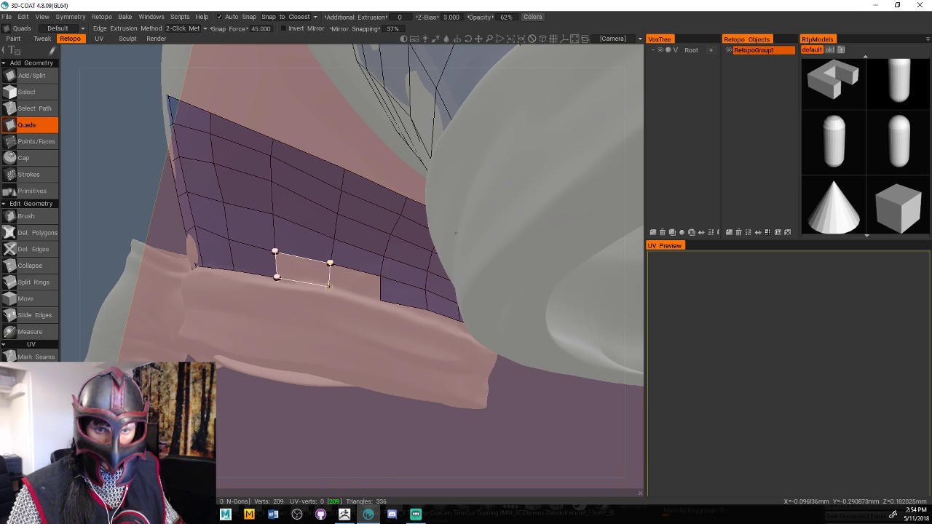
pyautogui.click(329, 285)
pyautogui.click(379, 276)
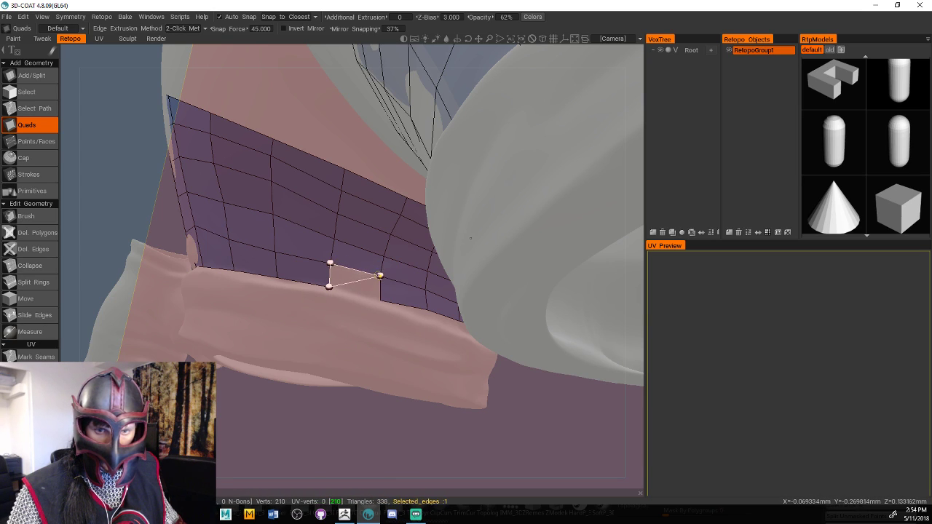
pyautogui.click(380, 300)
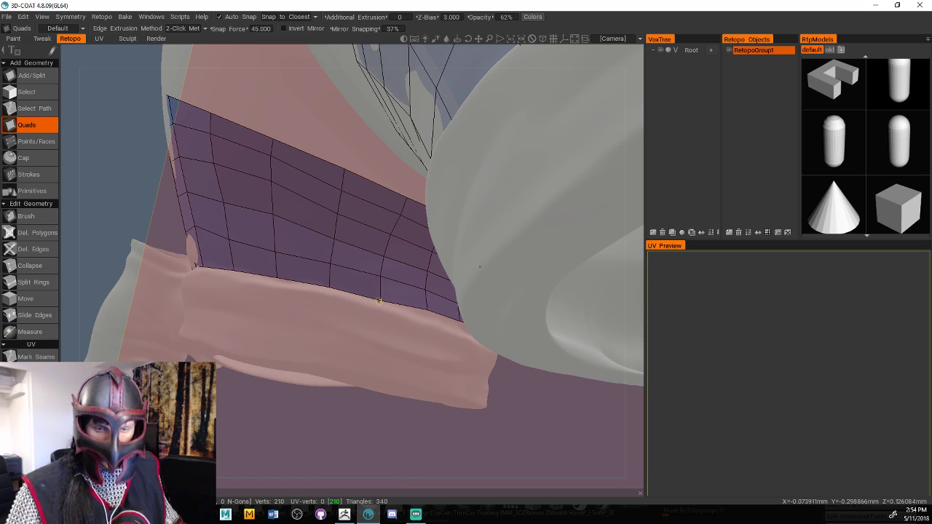
# Build a quad off the inner thigh's upper border beside the crotch, extending it toward the symmetry plane with the Quads tool
pyautogui.moveTo(508, 459); pyautogui.dragTo(445, 450, button='right')
pyautogui.moveTo(446, 450); pyautogui.dragTo(531, 413)
pyautogui.moveTo(421, 379)
pyautogui.mouseDown(button='right')
pyautogui.moveTo(484, 368)
pyautogui.moveTo(499, 378)
pyautogui.moveTo(433, 384)
pyautogui.mouseUp(button='right')
pyautogui.moveTo(433, 384); pyautogui.dragTo(459, 436, button='middle')
pyautogui.moveTo(459, 440); pyautogui.dragTo(493, 352, button='right')
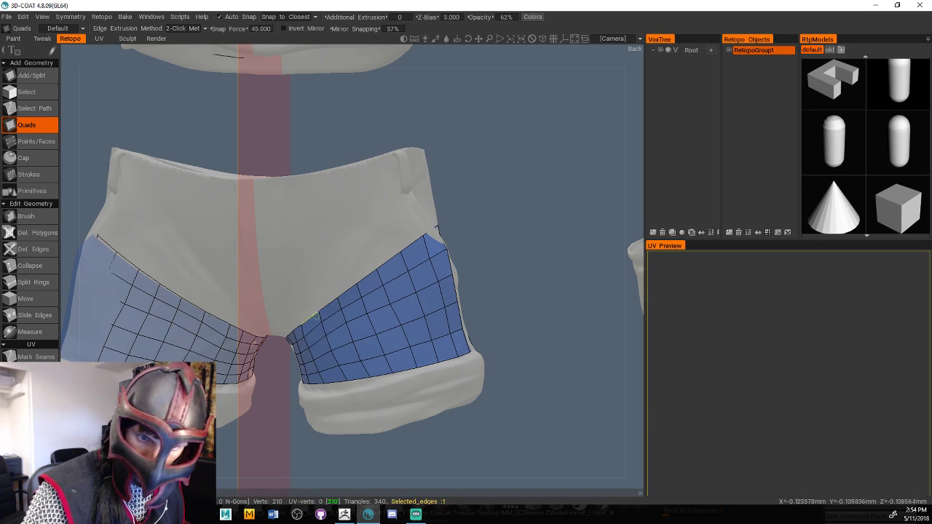
pyautogui.moveTo(509, 210); pyautogui.dragTo(521, 220, button='right')
pyautogui.moveTo(521, 220); pyautogui.dragTo(531, 224)
pyautogui.moveTo(532, 224); pyautogui.dragTo(546, 221, button='right')
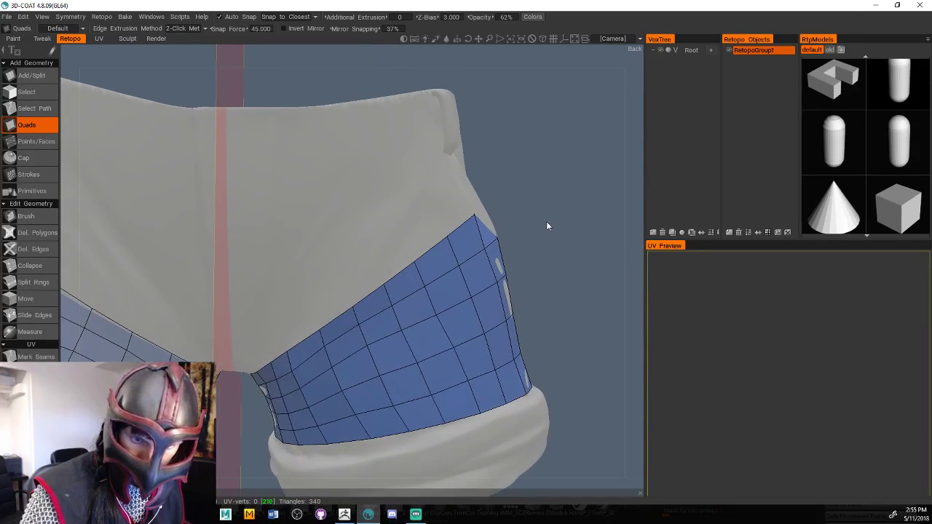
pyautogui.moveTo(546, 221); pyautogui.dragTo(532, 226)
pyautogui.moveTo(514, 186); pyautogui.dragTo(554, 84)
pyautogui.click(256, 306)
pyautogui.click(237, 352)
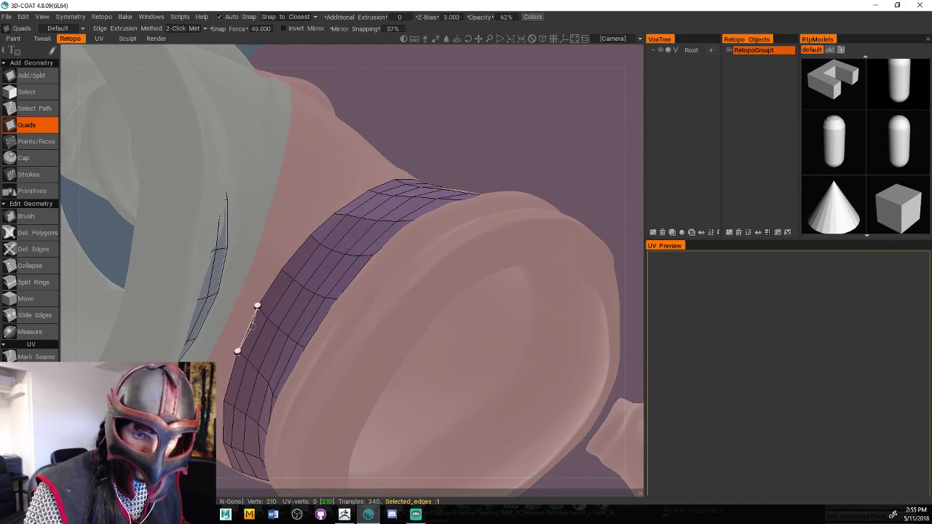
pyautogui.click(219, 334)
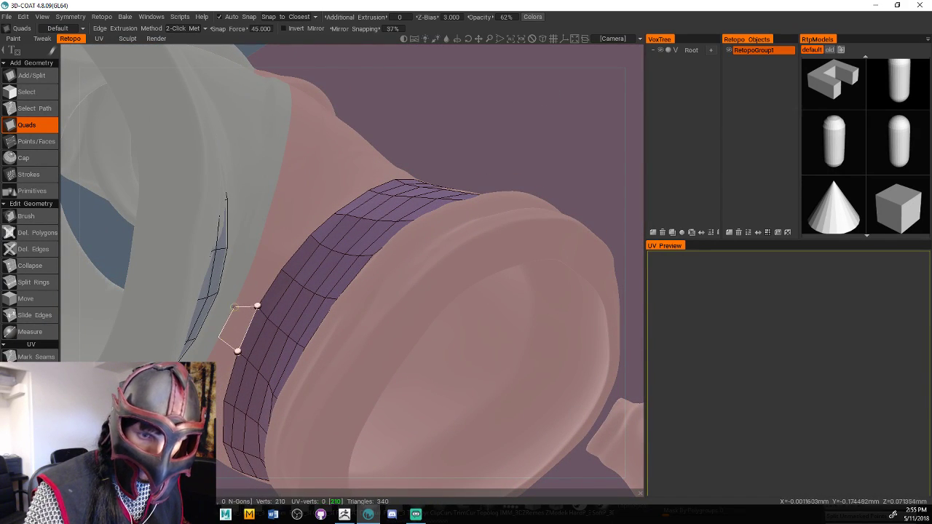
pyautogui.click(237, 297)
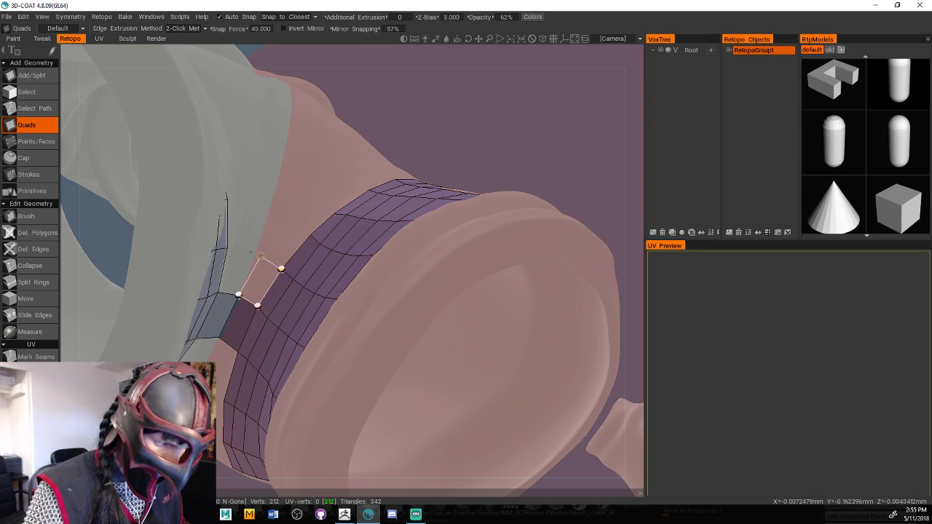
# Continue the new row with five more quads along the upper border from the crotch onto the back of the leg
pyautogui.click(267, 255)
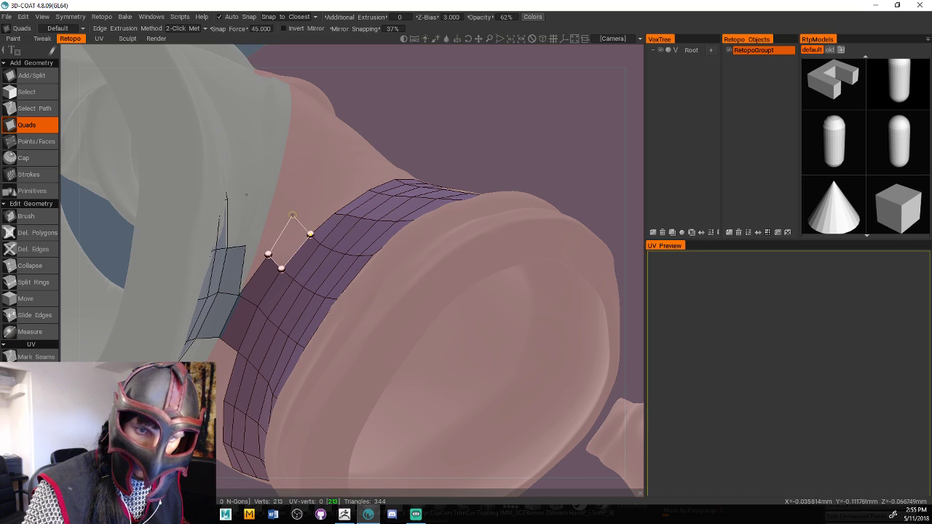
pyautogui.click(294, 217)
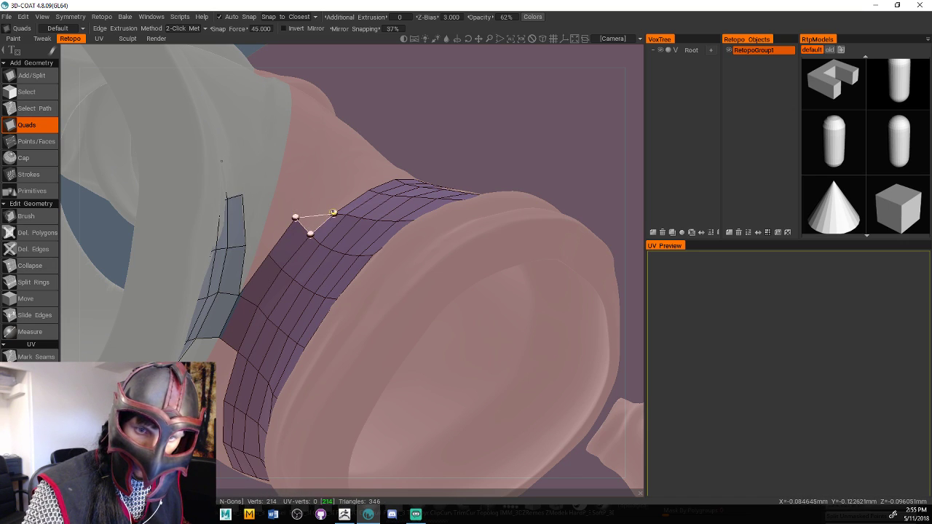
pyautogui.click(315, 193)
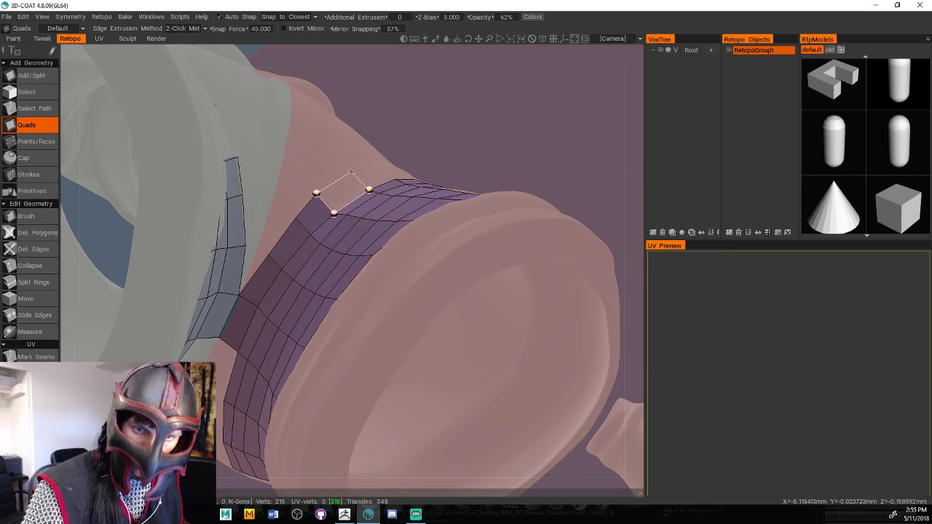
pyautogui.click(350, 173)
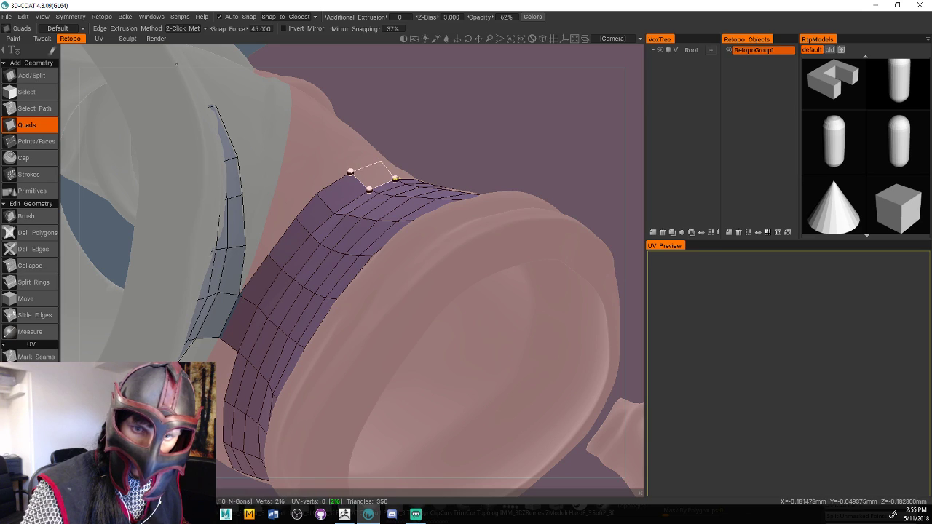
pyautogui.click(380, 161)
# Pull the stretched last quad's stray corner down with the Brush and even out the new row's vertices on the back
pyautogui.moveTo(437, 139); pyautogui.dragTo(420, 245)
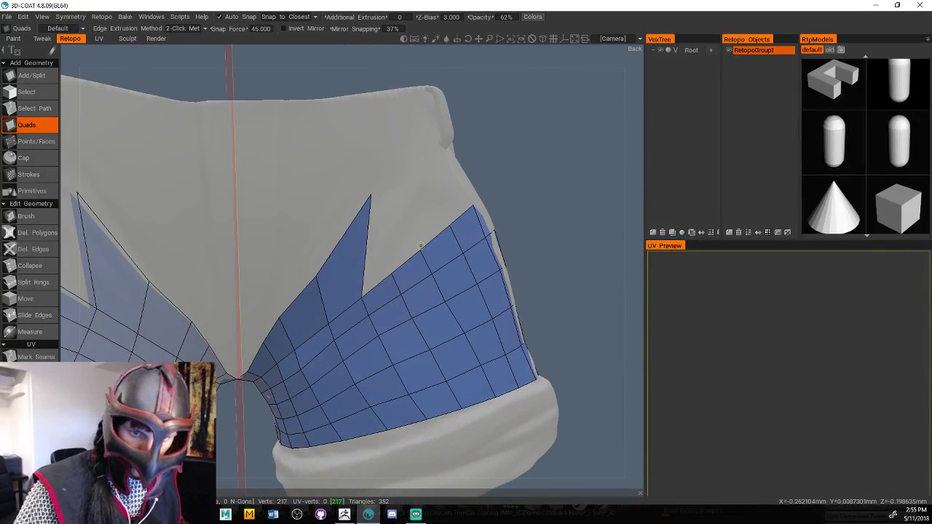
pyautogui.click(26, 216)
pyautogui.moveTo(339, 217)
pyautogui.mouseDown()
pyautogui.moveTo(311, 291)
pyautogui.moveTo(358, 379)
pyautogui.moveTo(248, 390)
pyautogui.mouseUp()
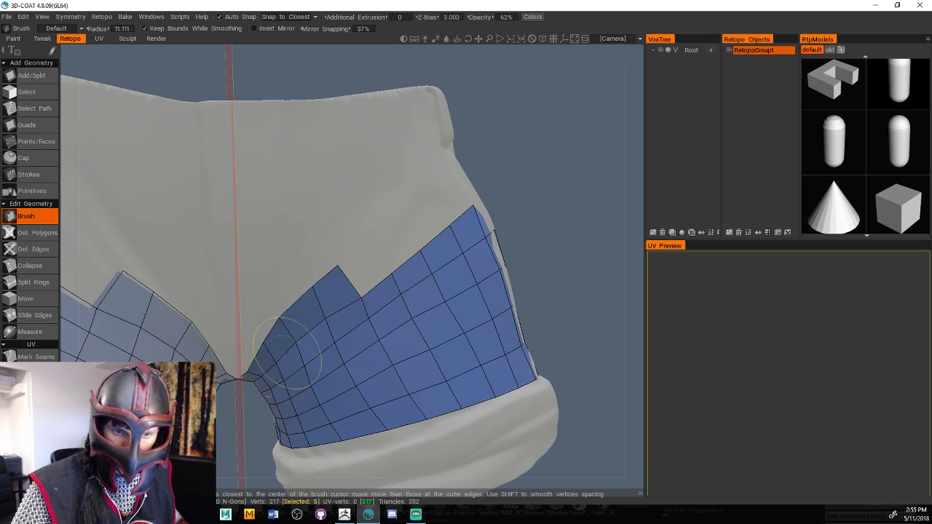
pyautogui.moveTo(367, 305)
pyautogui.mouseDown()
pyautogui.moveTo(363, 293)
pyautogui.moveTo(357, 300)
pyautogui.mouseUp()
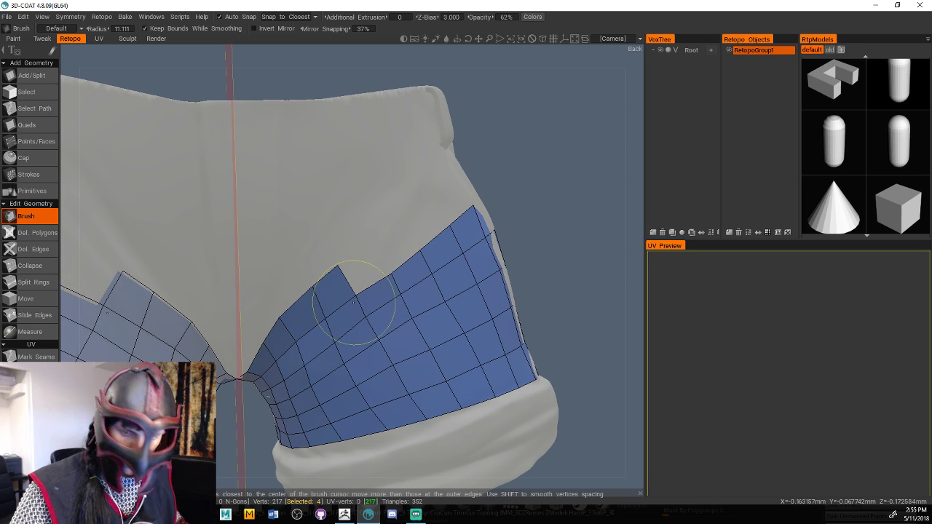
pyautogui.moveTo(290, 305); pyautogui.dragTo(337, 282)
pyautogui.moveTo(275, 323); pyautogui.dragTo(278, 334)
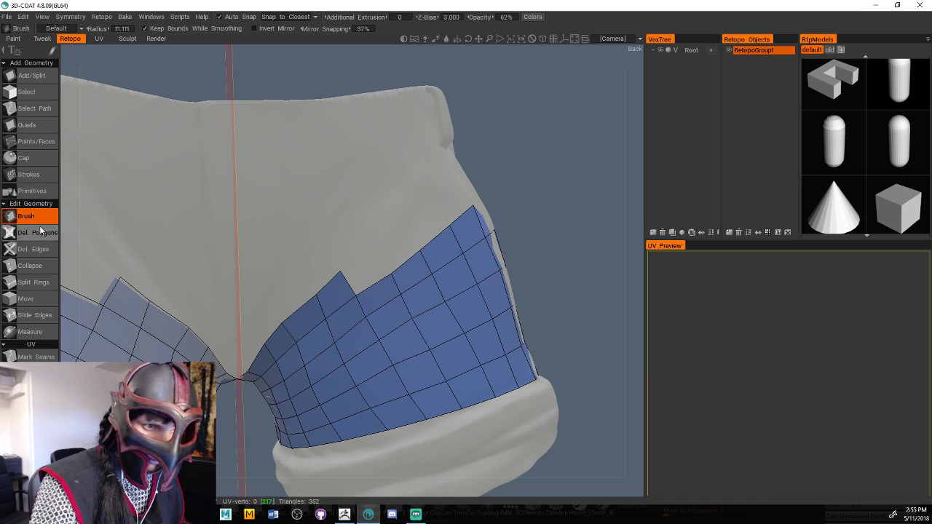
# Extend the row with four quads along the back's upper border to the outer side of the leg
pyautogui.click(53, 125)
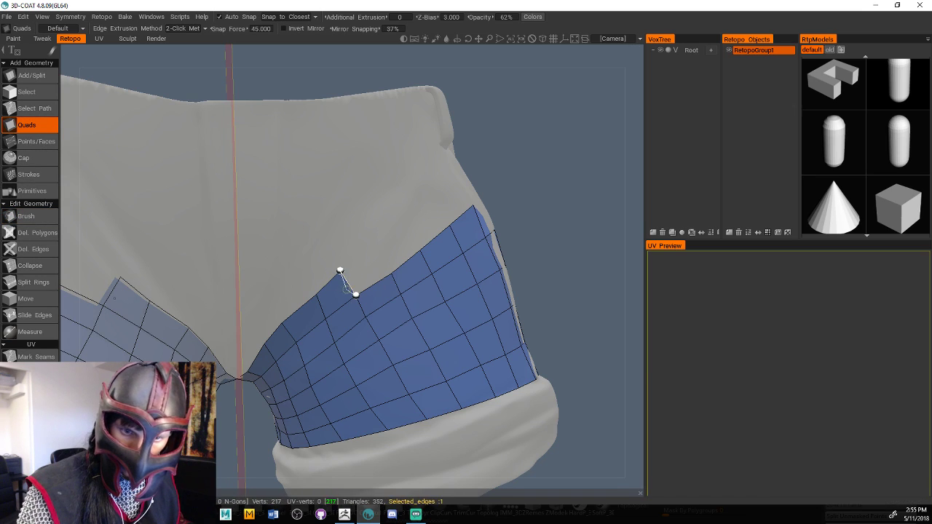
pyautogui.click(378, 248)
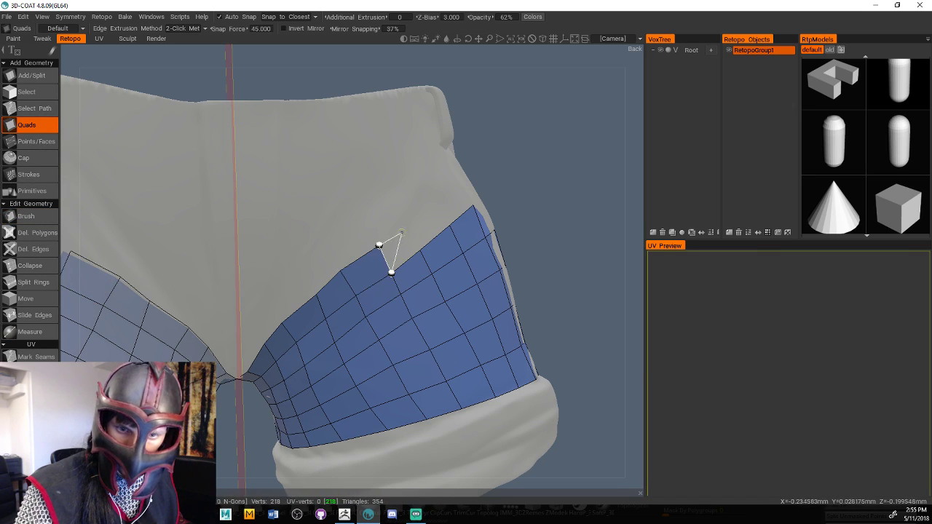
pyautogui.click(408, 219)
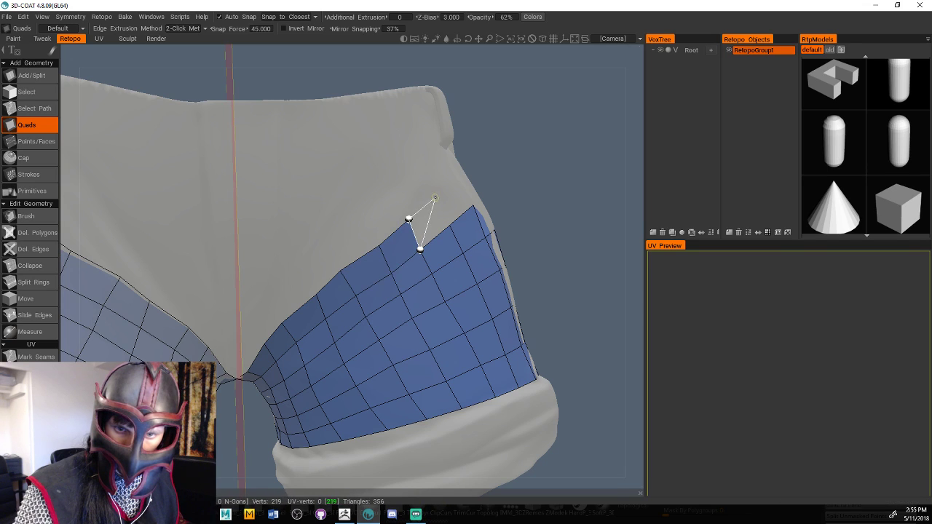
pyautogui.click(436, 198)
pyautogui.click(456, 181)
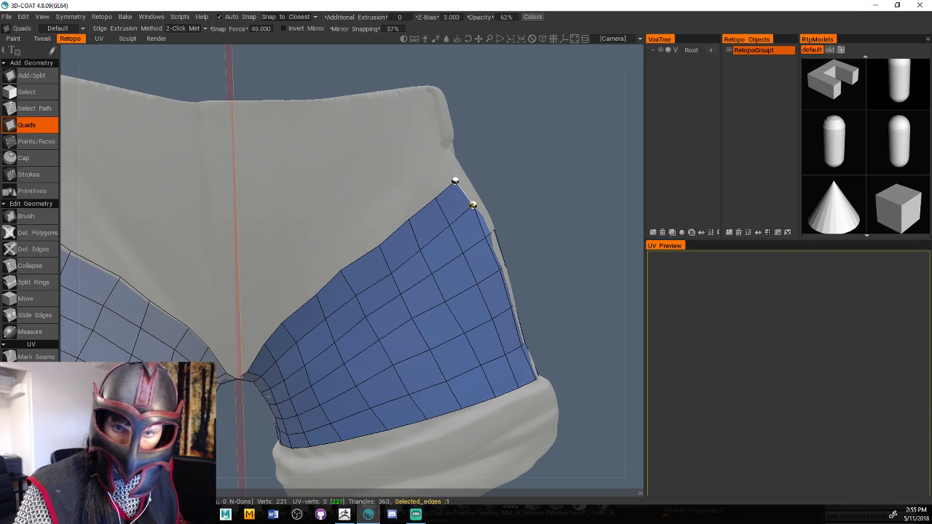
# Add four quads above the upper border around the outer side of the leg, continuing the row toward the front
pyautogui.moveTo(497, 189); pyautogui.dragTo(442, 271)
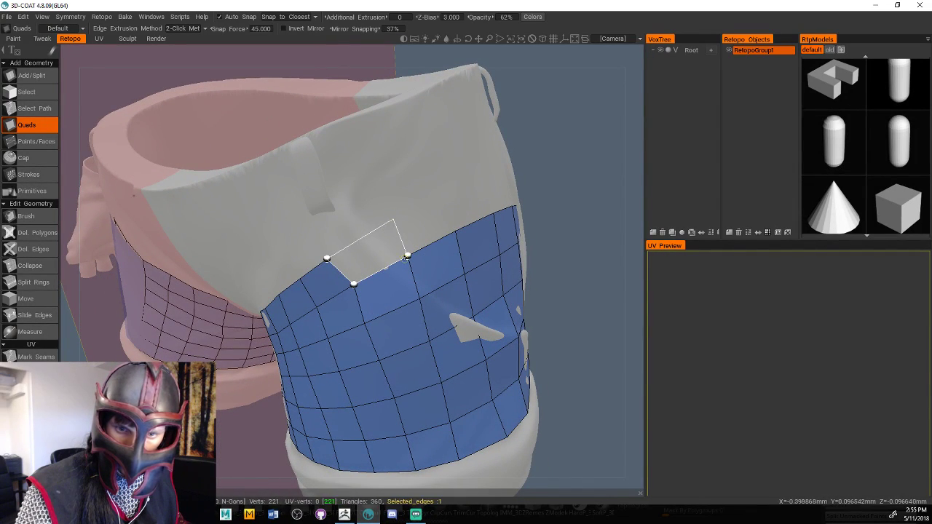
pyautogui.click(393, 218)
pyautogui.click(443, 193)
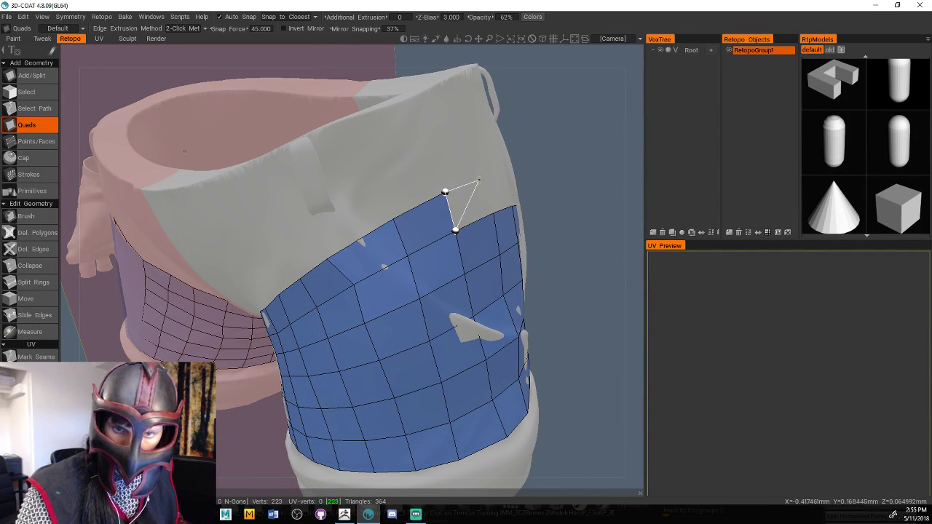
pyautogui.click(488, 174)
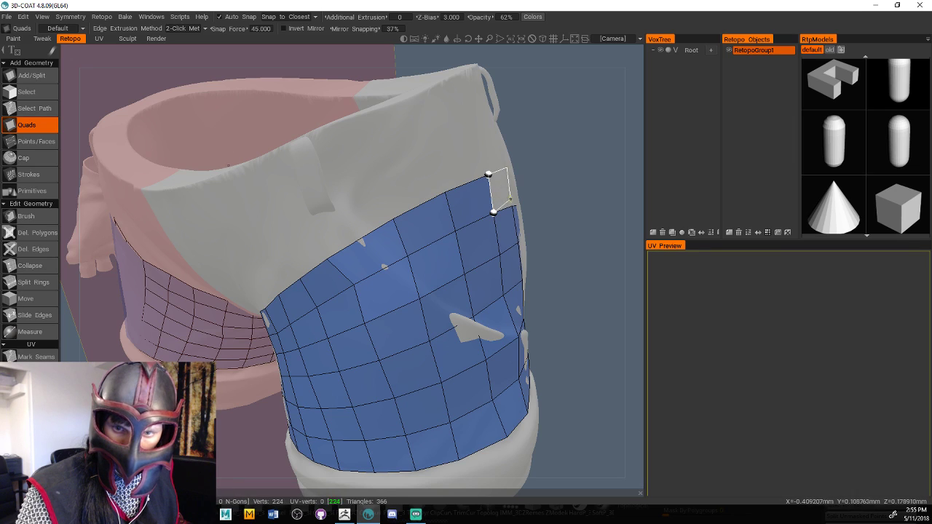
pyautogui.click(512, 205)
# Carry the row across the front of the leg with five quads above the existing upper border
pyautogui.moveTo(580, 259); pyautogui.dragTo(250, 412)
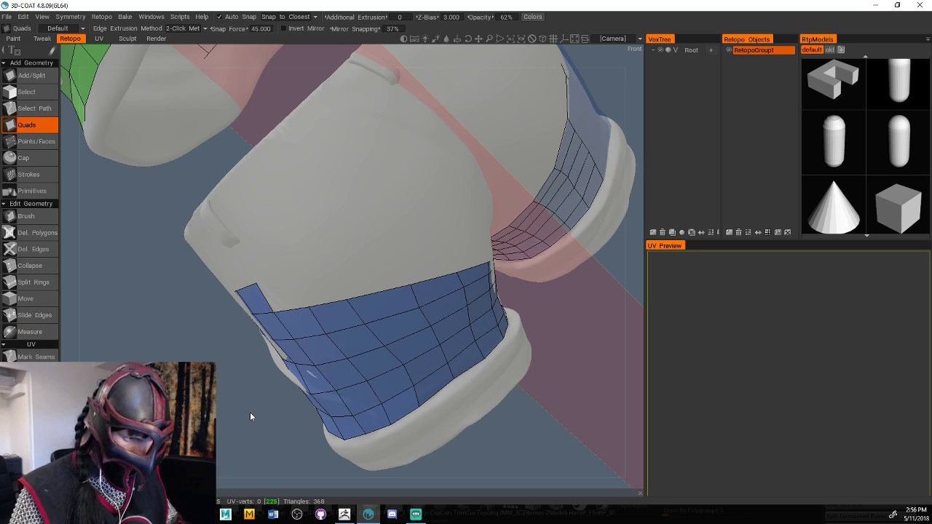
pyautogui.click(273, 311)
pyautogui.click(255, 283)
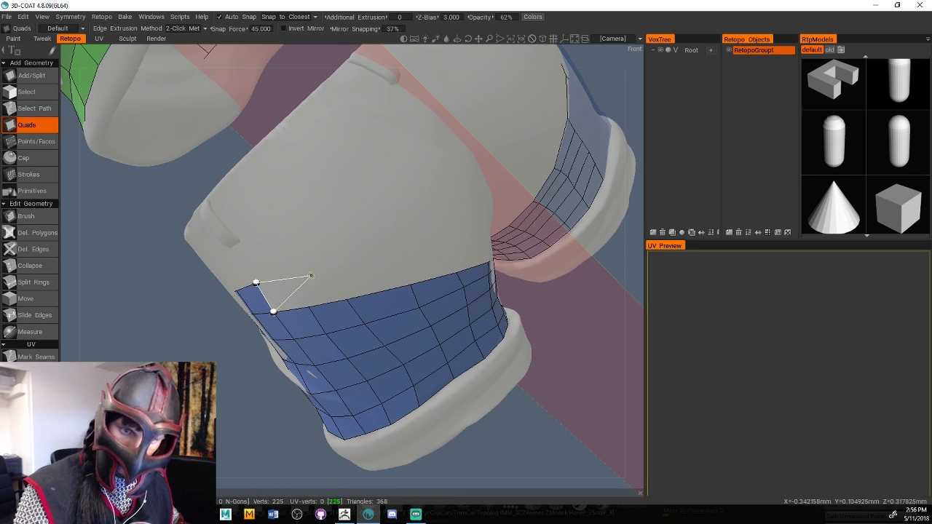
pyautogui.click(291, 273)
pyautogui.click(309, 305)
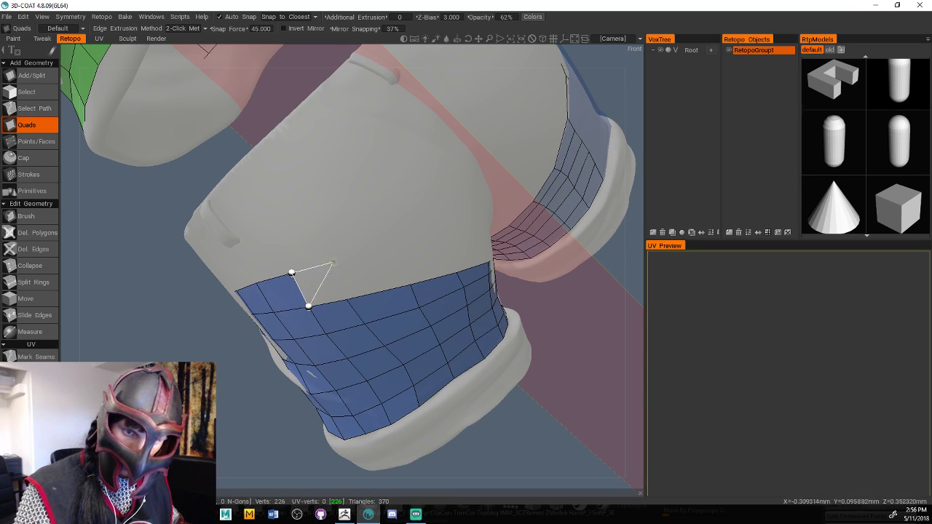
pyautogui.click(347, 299)
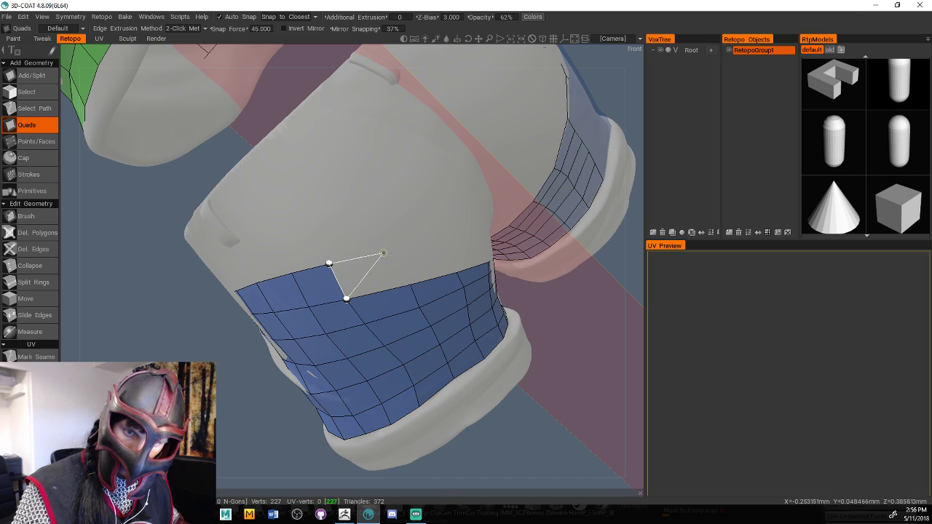
pyautogui.click(412, 279)
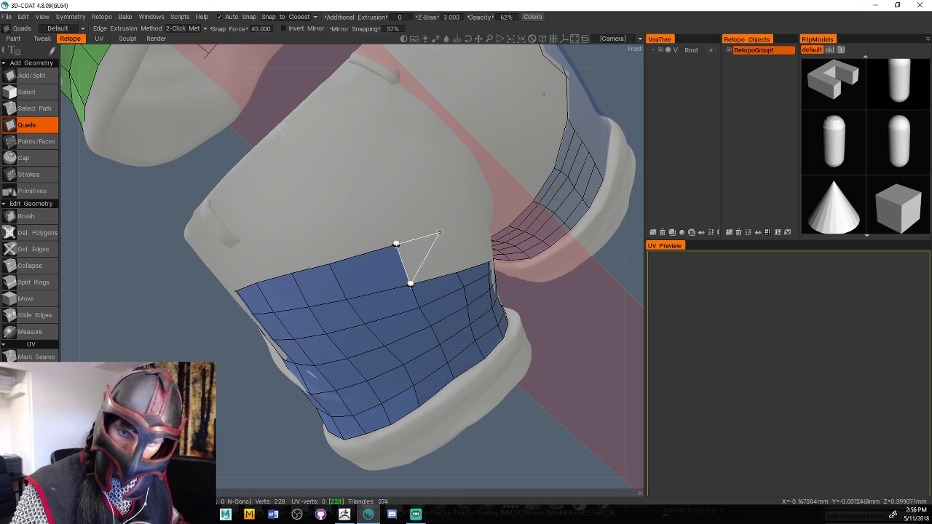
pyautogui.click(456, 271)
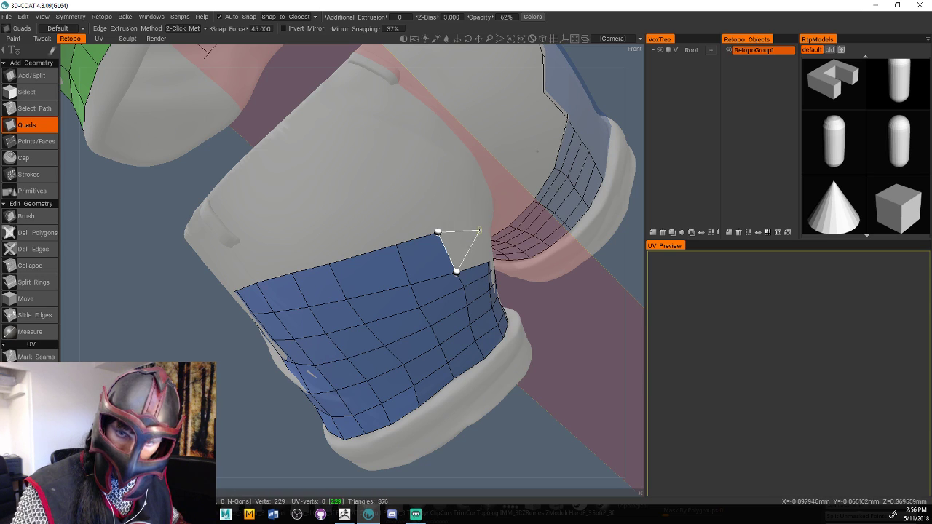
pyautogui.click(480, 230)
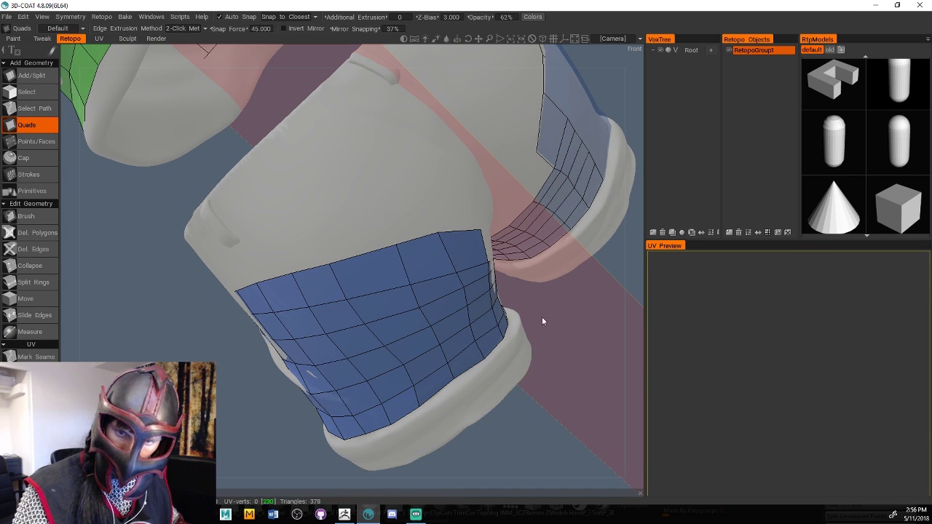
# Close the row around the front inner thigh with three quads reaching the crotch edge
pyautogui.moveTo(542, 321); pyautogui.dragTo(466, 364)
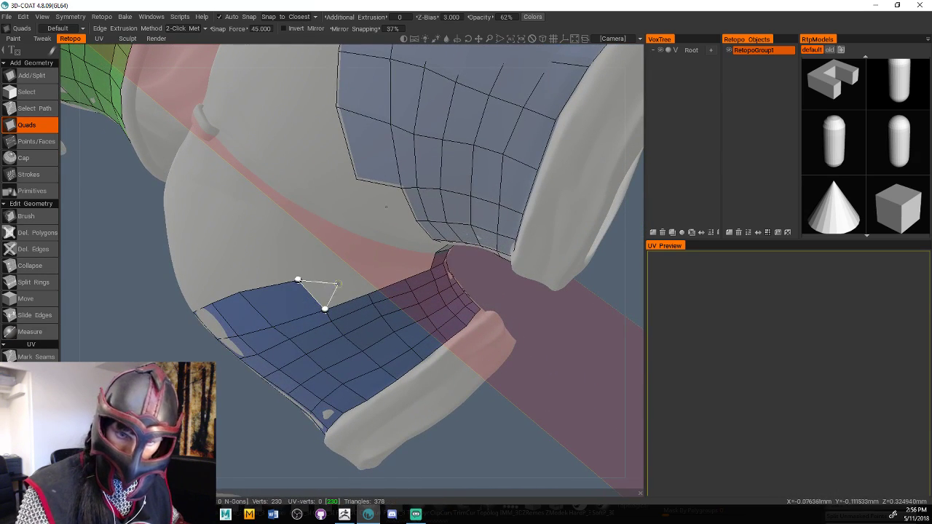
pyautogui.click(353, 265)
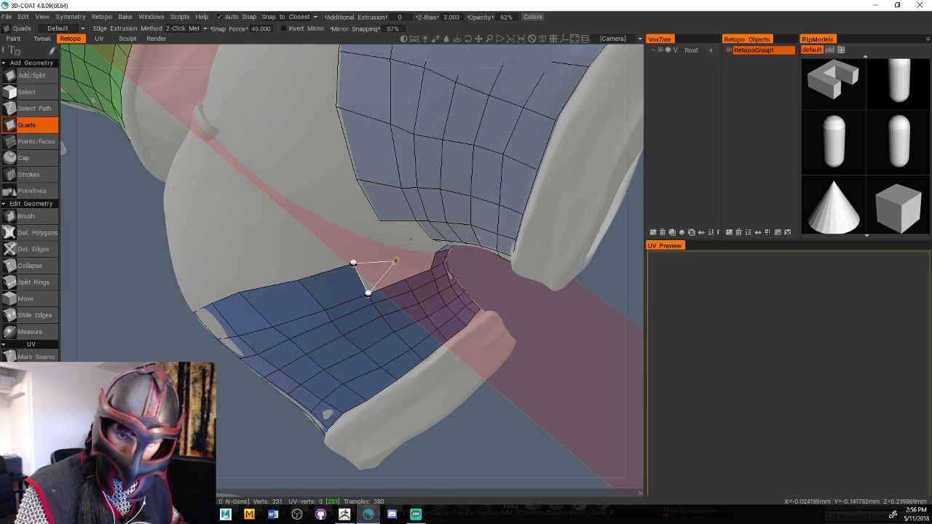
pyautogui.click(400, 261)
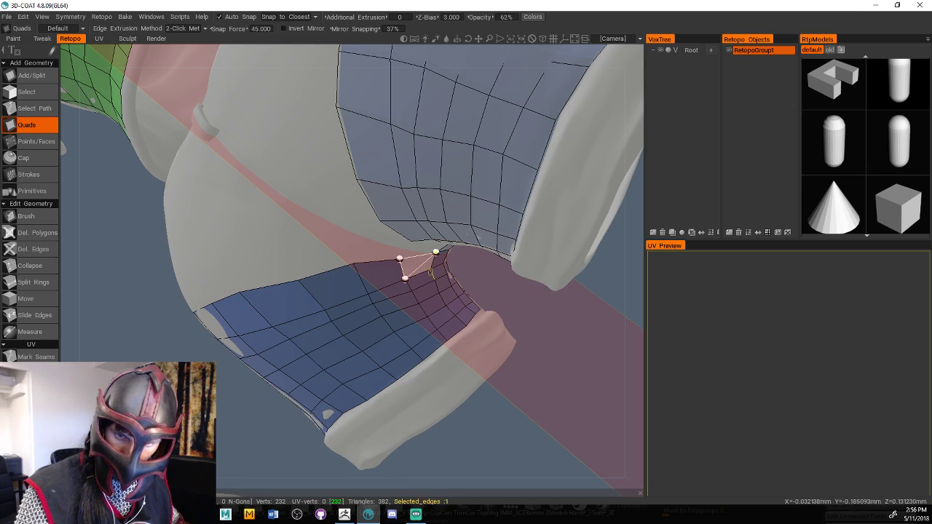
pyautogui.click(431, 269)
# Bridge the front inner-thigh border to the symmetry plane with two quads, starting at the crotch
pyautogui.moveTo(535, 390); pyautogui.dragTo(551, 362)
pyautogui.moveTo(551, 363); pyautogui.dragTo(579, 259, button='right')
pyautogui.moveTo(579, 259); pyautogui.dragTo(546, 296, button='middle')
pyautogui.scroll(2, 552, 303)
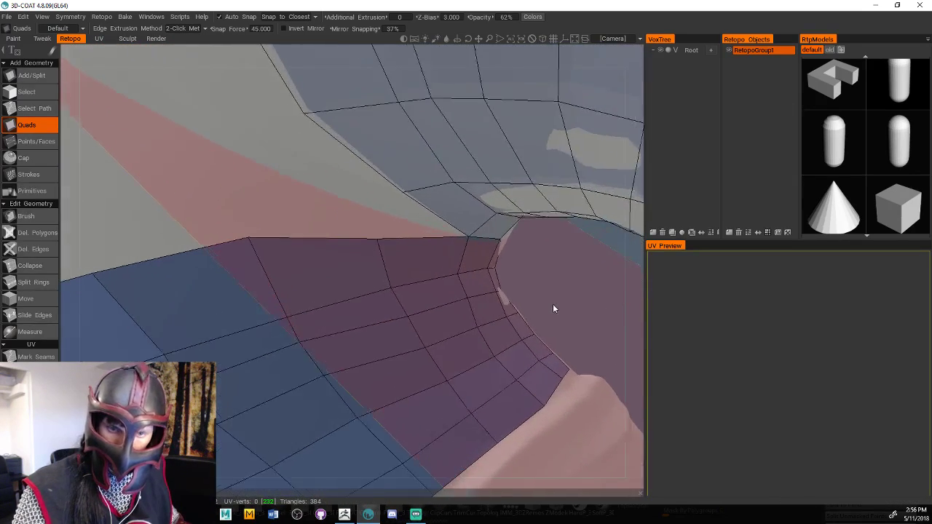
pyautogui.click(422, 238)
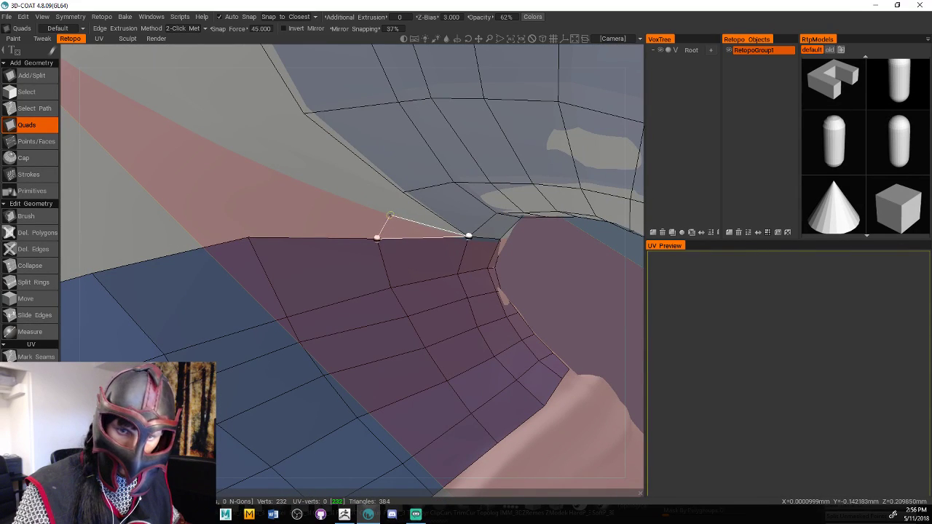
pyautogui.click(389, 216)
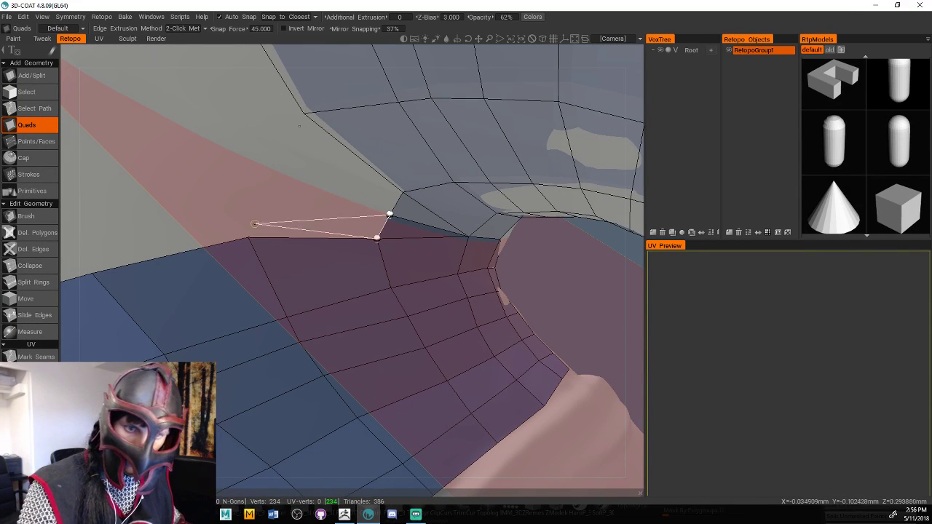
pyautogui.click(247, 237)
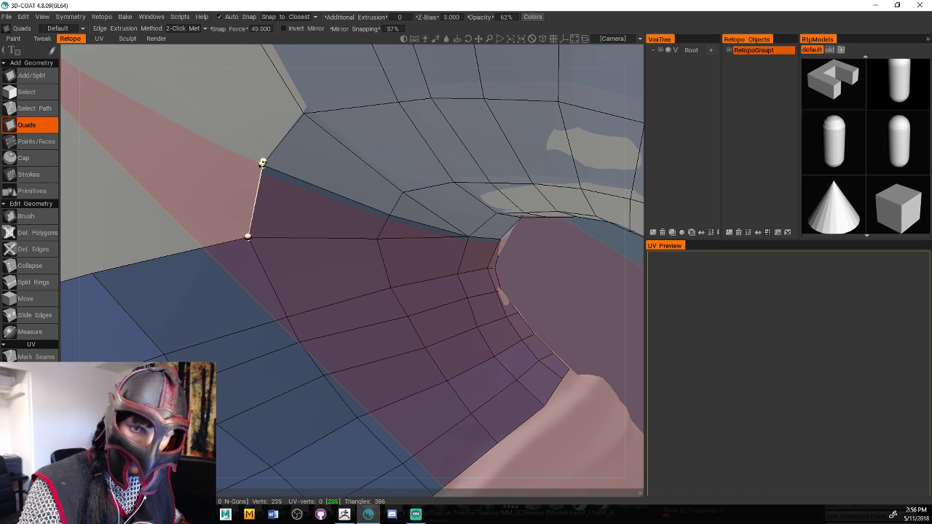
pyautogui.click(262, 164)
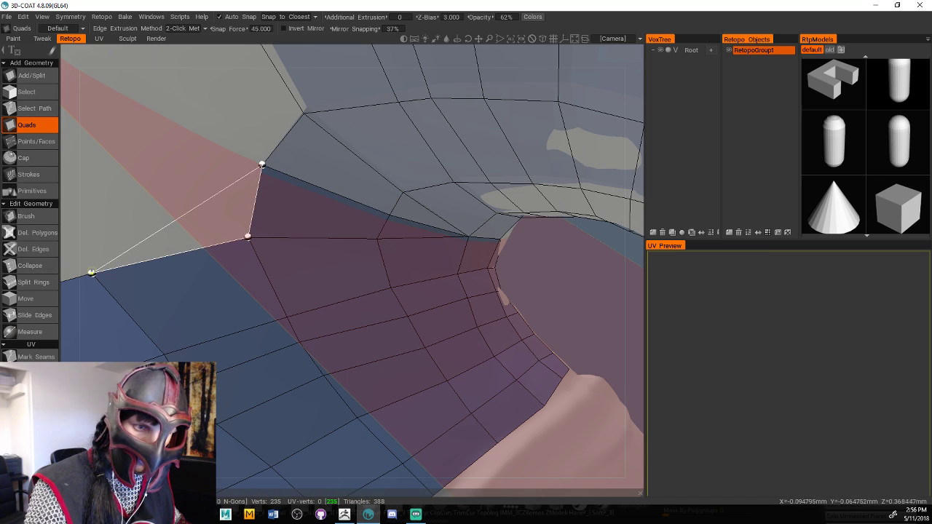
# Add one more quad above the crotch, joining the front inner-thigh border to the symmetry plane
pyautogui.click(91, 272)
pyautogui.click(88, 181)
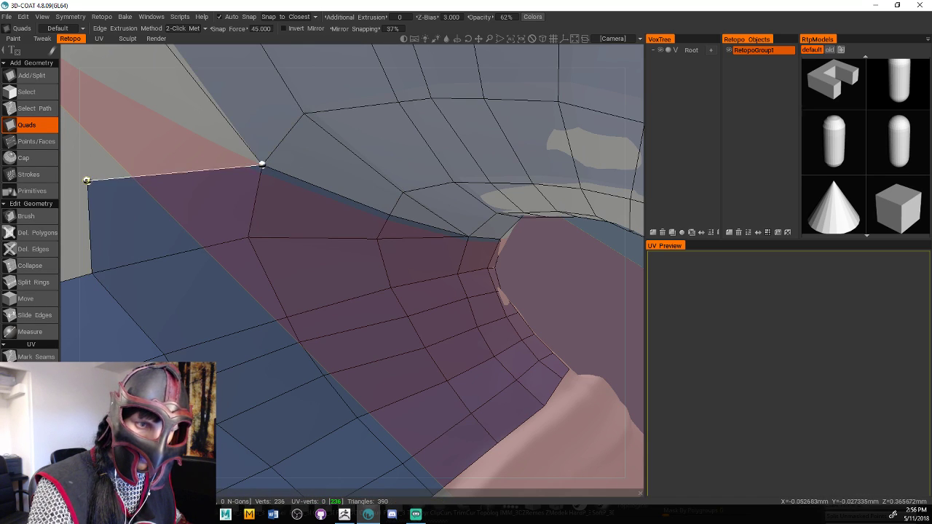
# Build a column of four quads up the front of the shorts along the symmetry plane, from the crotch to the centre button
pyautogui.scroll(-6, 543, 289)
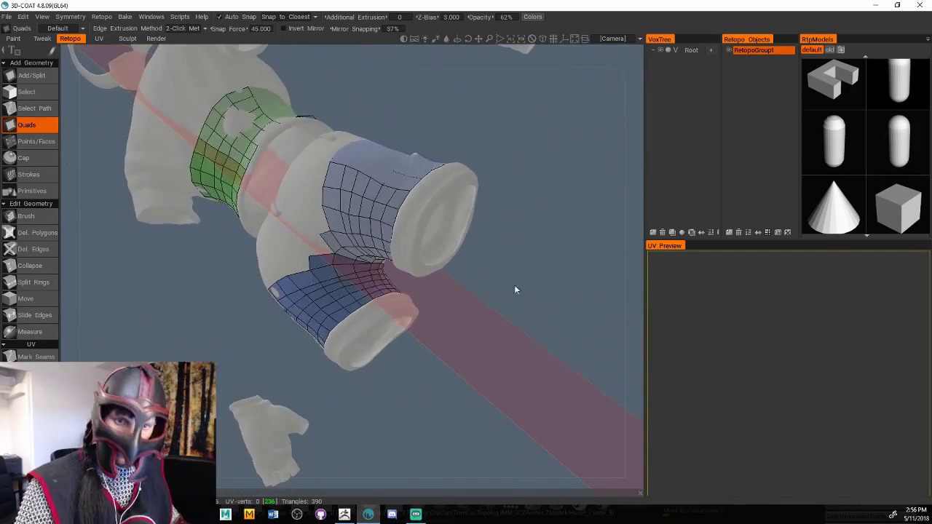
pyautogui.keyDown('shift'); pyautogui.moveTo(514, 285); pyautogui.dragTo(629, 167); pyautogui.keyUp('shift')
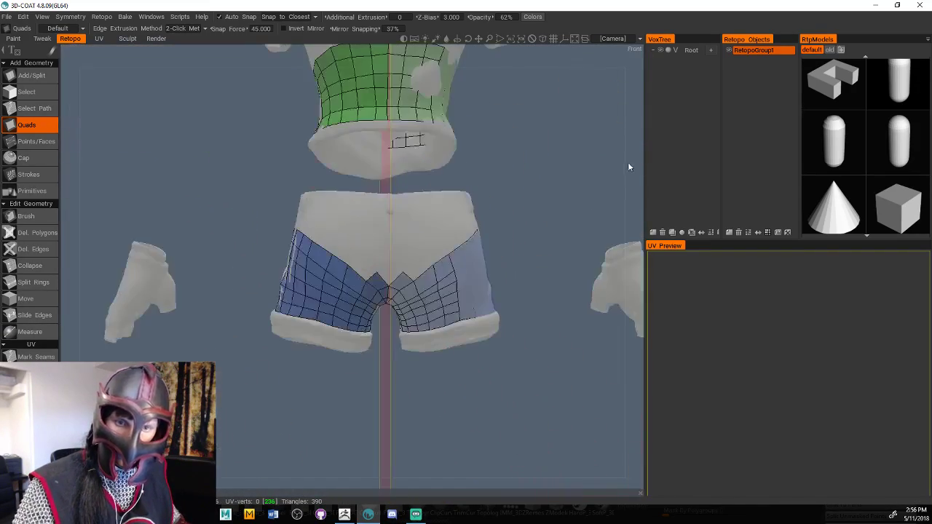
pyautogui.moveTo(559, 239); pyautogui.dragTo(533, 277, button='middle')
pyautogui.moveTo(533, 277)
pyautogui.mouseDown()
pyautogui.moveTo(557, 265)
pyautogui.moveTo(531, 268)
pyautogui.mouseUp()
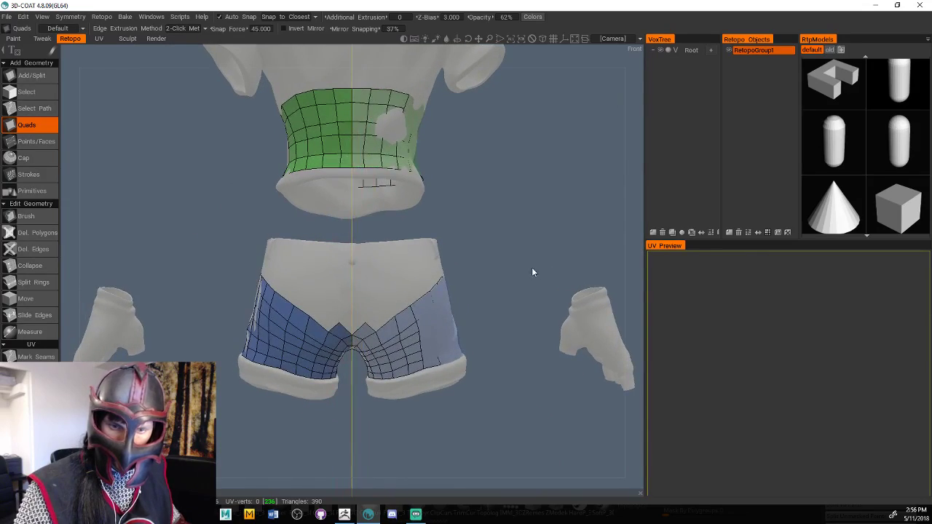
pyautogui.moveTo(532, 268); pyautogui.dragTo(572, 260, button='right')
pyautogui.moveTo(572, 260); pyautogui.dragTo(566, 228, button='middle')
pyautogui.moveTo(565, 228); pyautogui.dragTo(569, 234)
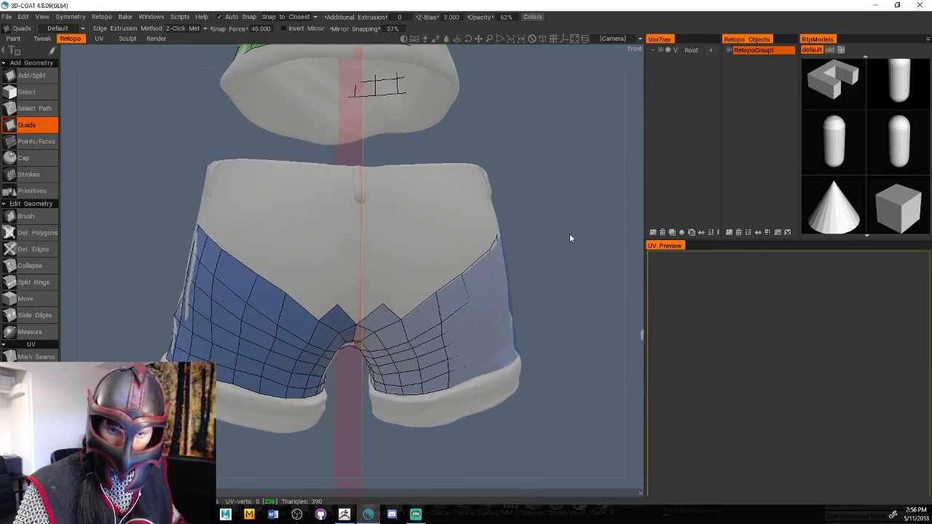
pyautogui.moveTo(570, 234); pyautogui.dragTo(598, 230, button='right')
pyautogui.keyDown('shift'); pyautogui.moveTo(598, 230); pyautogui.dragTo(595, 227); pyautogui.keyUp('shift')
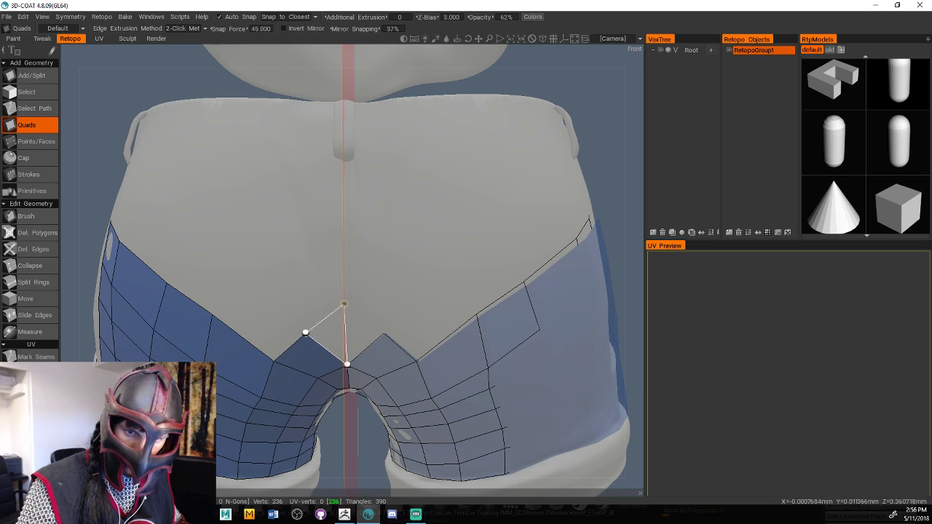
pyautogui.click(304, 304)
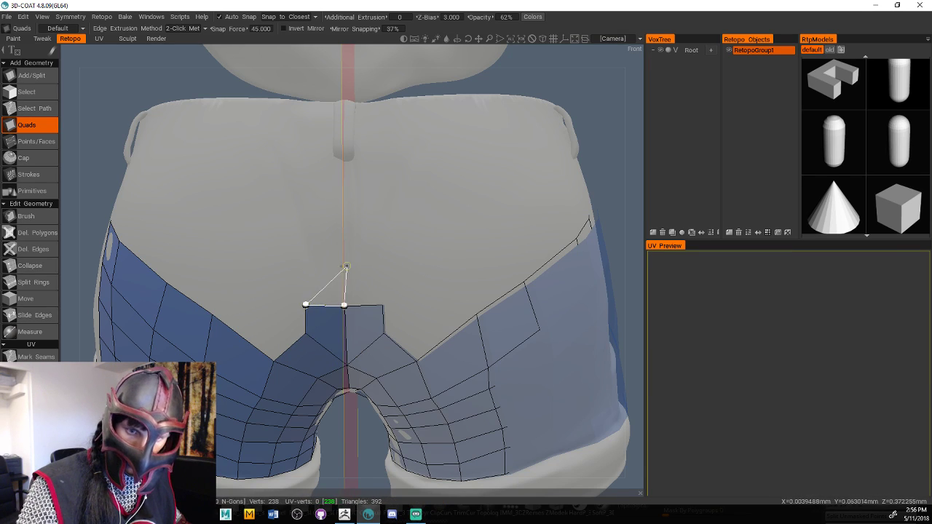
pyautogui.click(304, 262)
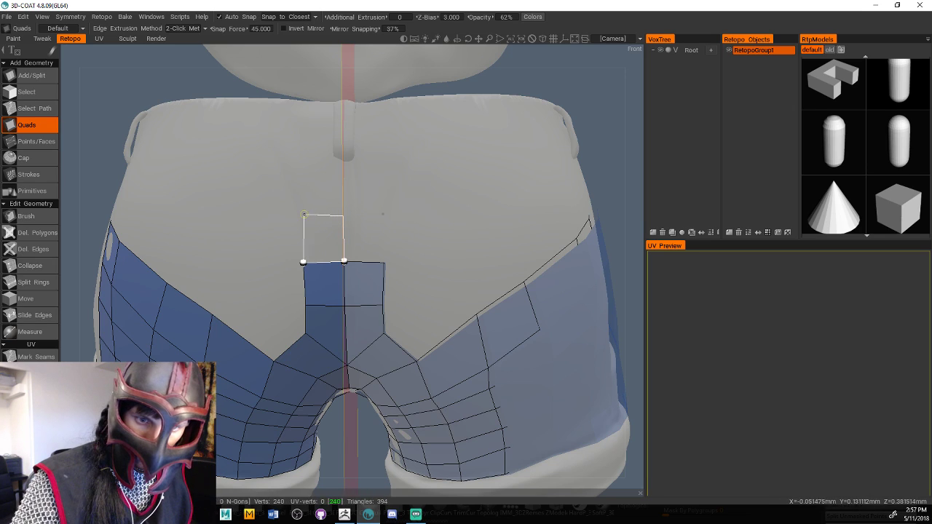
pyautogui.click(304, 214)
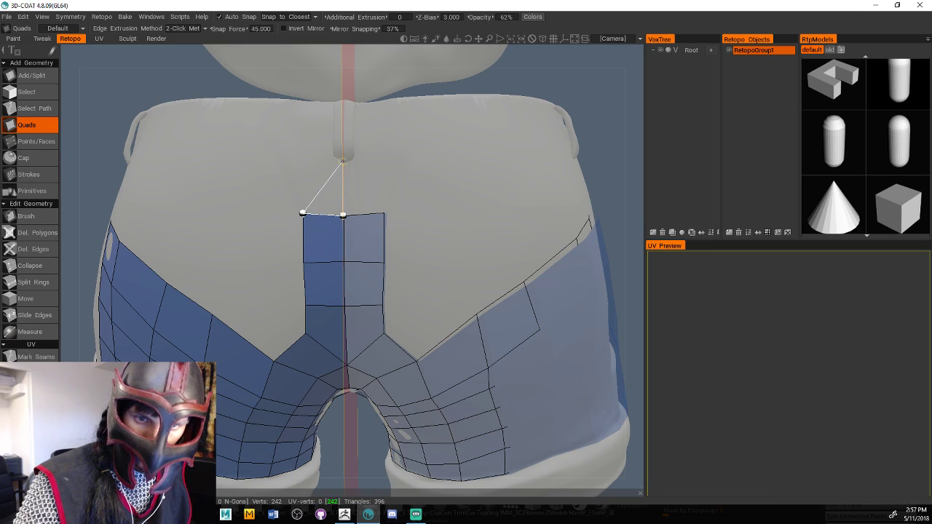
pyautogui.click(301, 155)
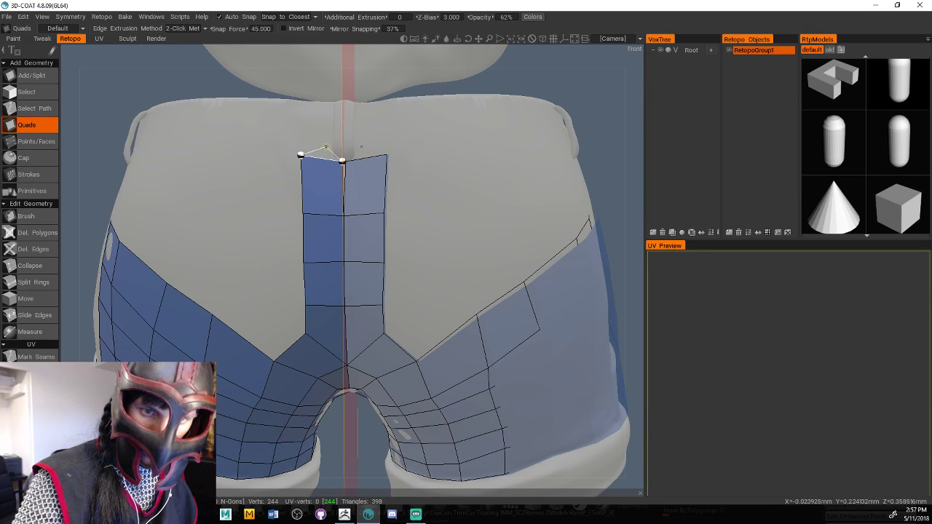
# Fill the area beside the centre button up to the waistline with three quads, closing them against the symmetry plane
pyautogui.click(301, 143)
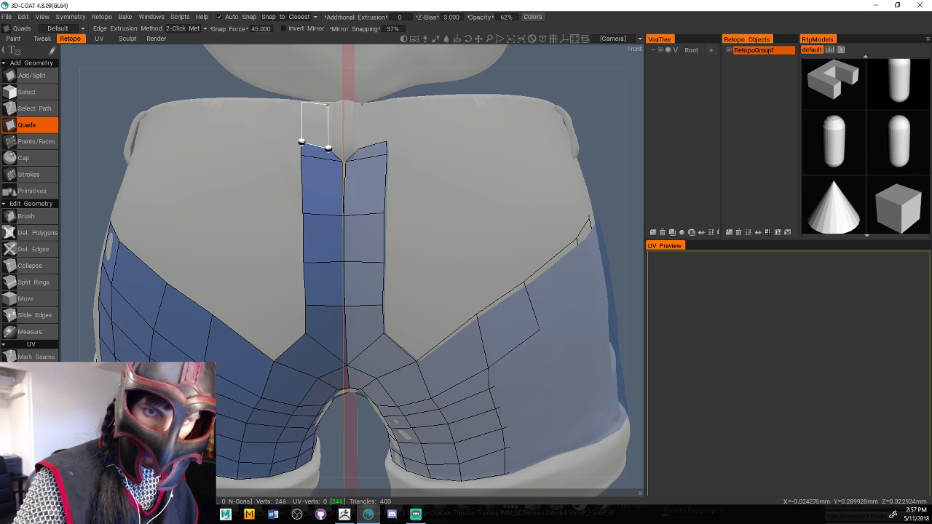
pyautogui.click(327, 104)
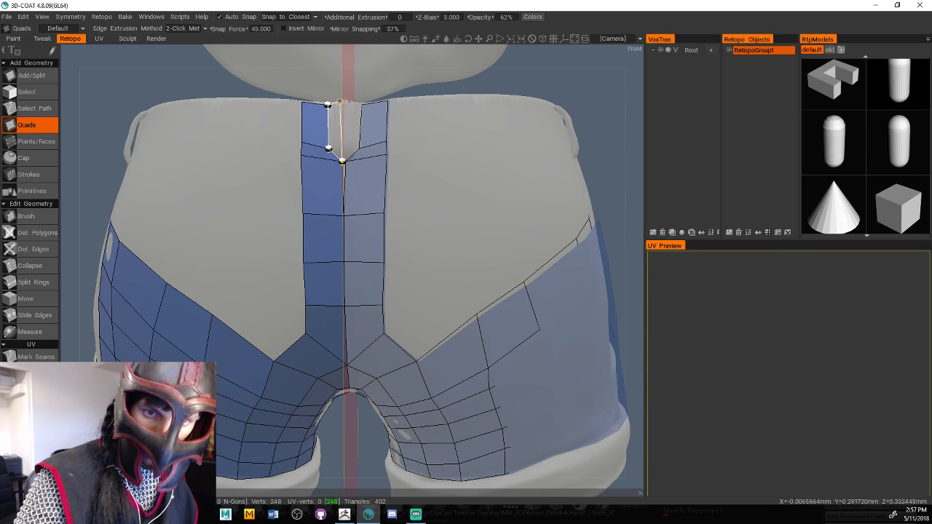
pyautogui.click(342, 103)
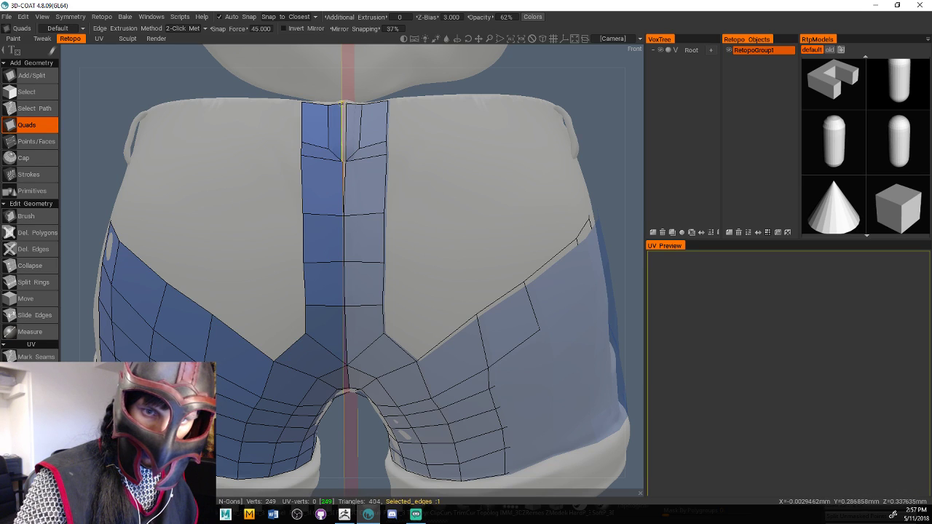
# Nudge the centre strip's upper vertices into line with the symmetry plane around the button using the Brush tool
pyautogui.moveTo(572, 107); pyautogui.dragTo(538, 94)
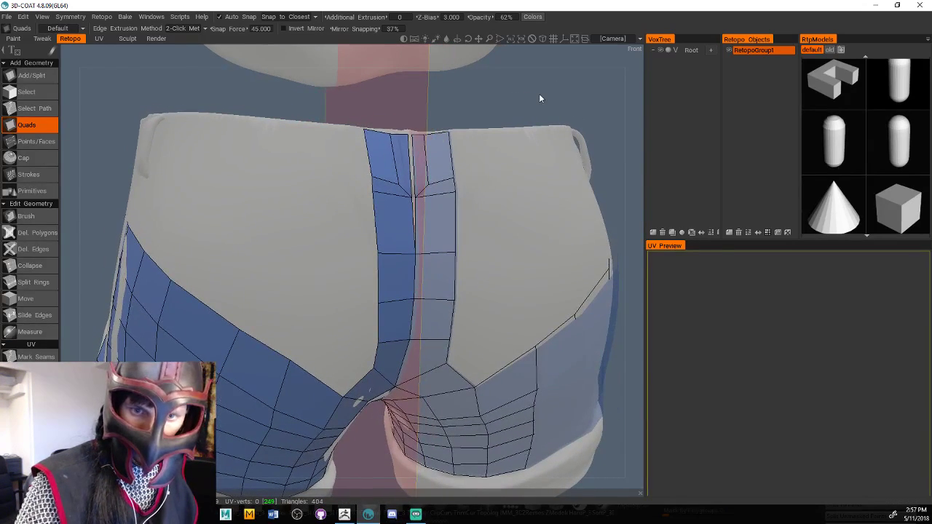
pyautogui.click(41, 217)
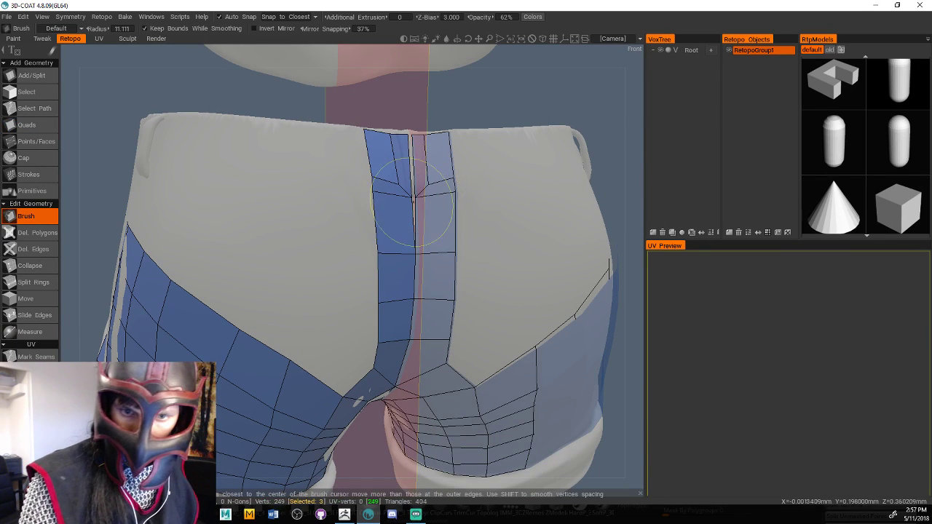
pyautogui.moveTo(412, 204); pyautogui.dragTo(409, 202)
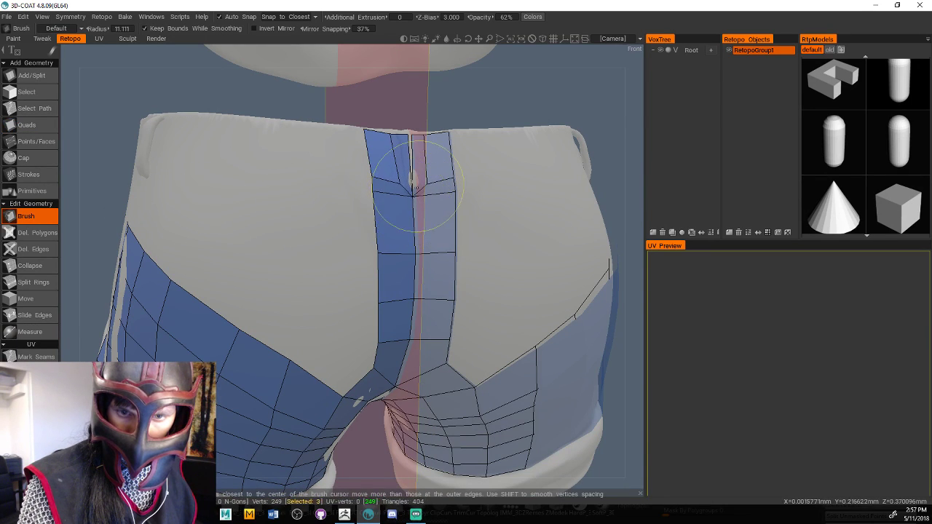
pyautogui.moveTo(412, 145); pyautogui.dragTo(409, 144)
# Even out the centre strip's outer border with the Brush, reducing its radius to 3.573 to lower the vertex below the button
pyautogui.moveTo(525, 96)
pyautogui.mouseDown()
pyautogui.moveTo(516, 110)
pyautogui.moveTo(495, 107)
pyautogui.mouseUp()
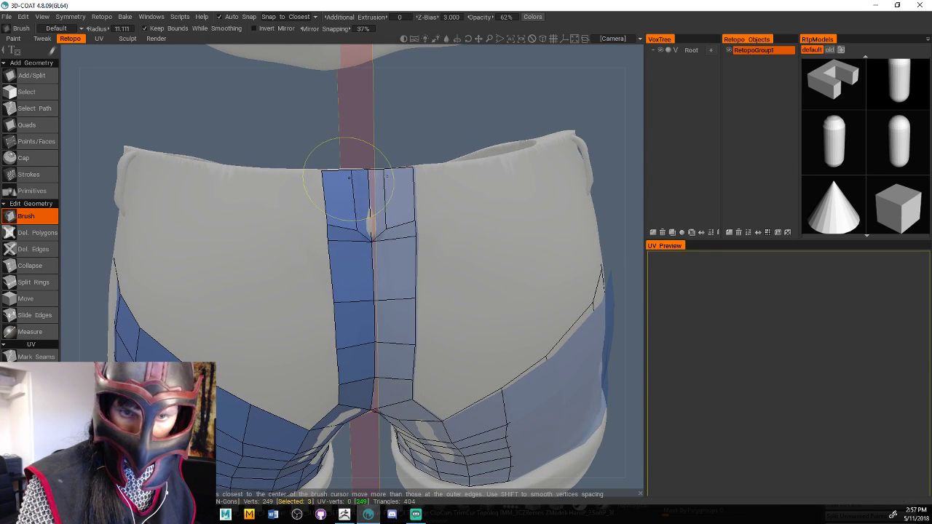
pyautogui.moveTo(328, 181); pyautogui.dragTo(331, 175)
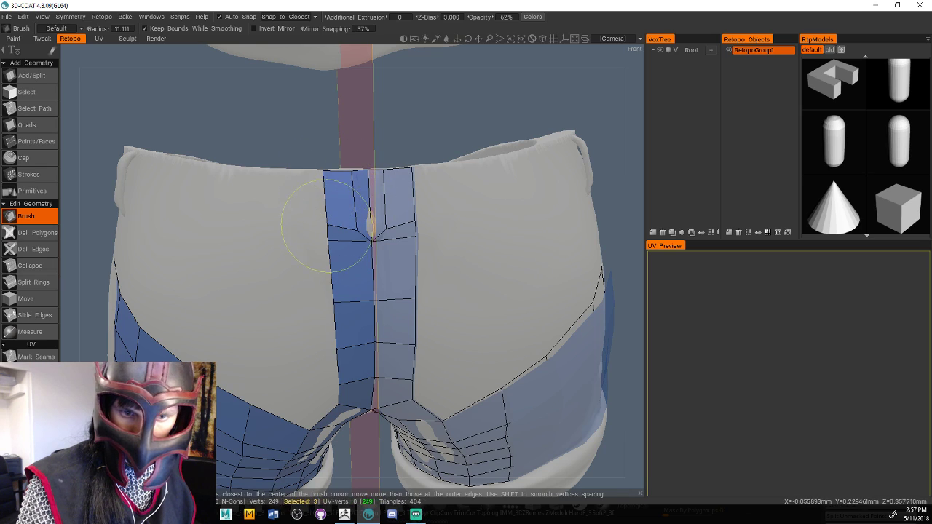
pyautogui.moveTo(328, 225); pyautogui.dragTo(328, 229)
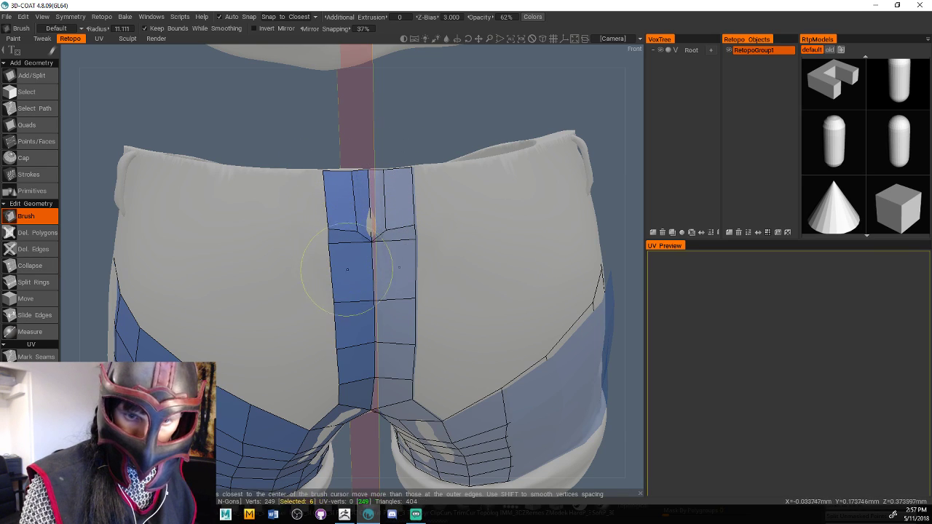
pyautogui.press('[')
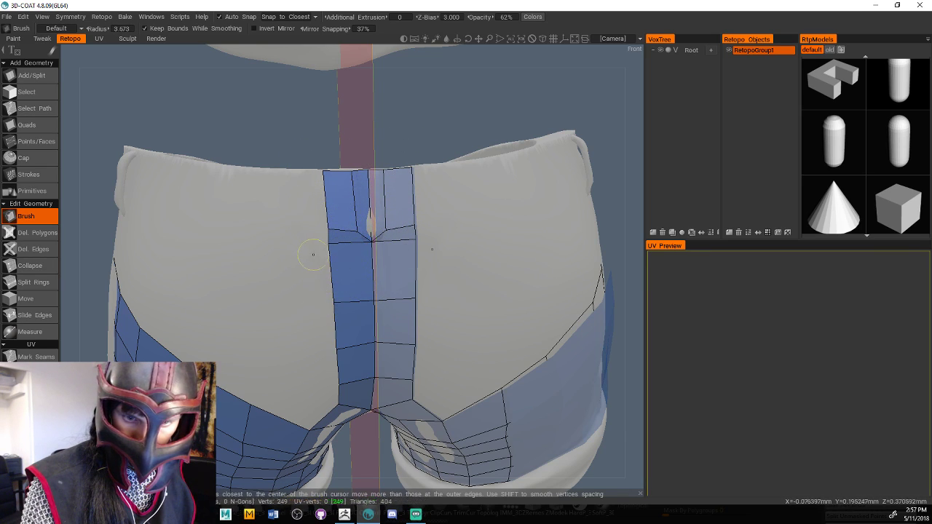
pyautogui.moveTo(313, 254); pyautogui.dragTo(332, 273)
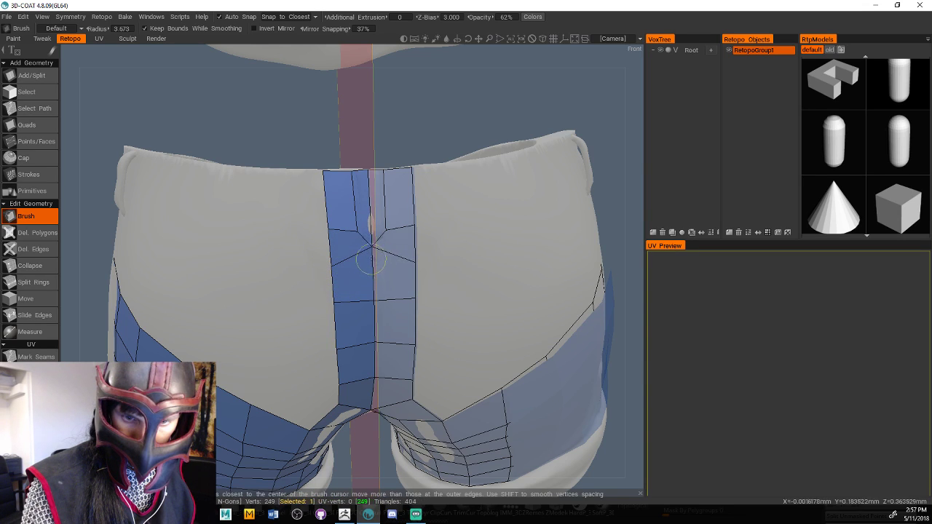
# Add a second column of six quads alongside the centre strip, from the front inner-thigh border up to the waistline
pyautogui.moveTo(462, 132); pyautogui.dragTo(500, 100)
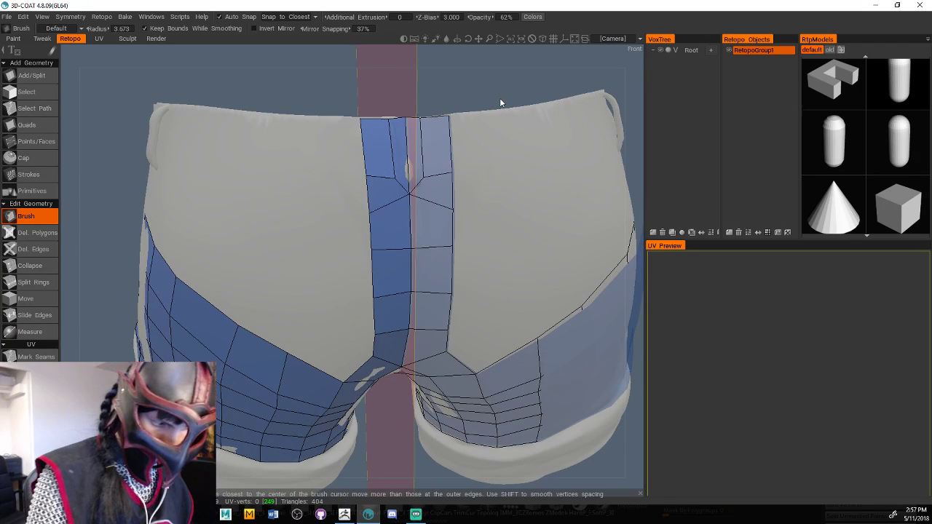
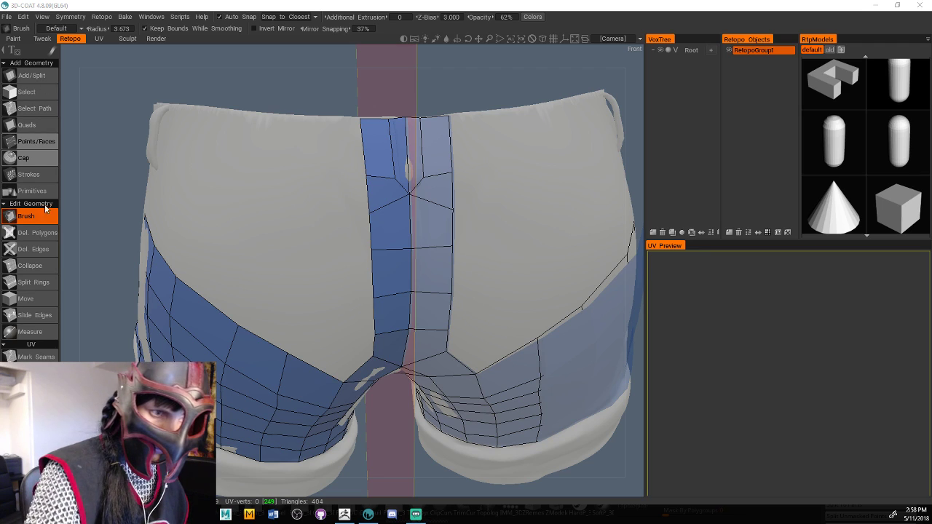
pyautogui.click(42, 121)
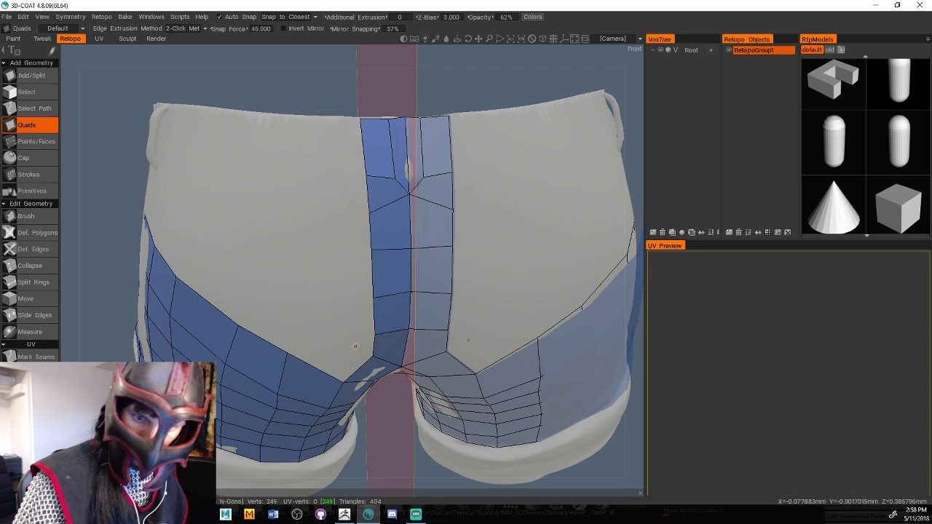
pyautogui.moveTo(391, 406); pyautogui.dragTo(382, 364)
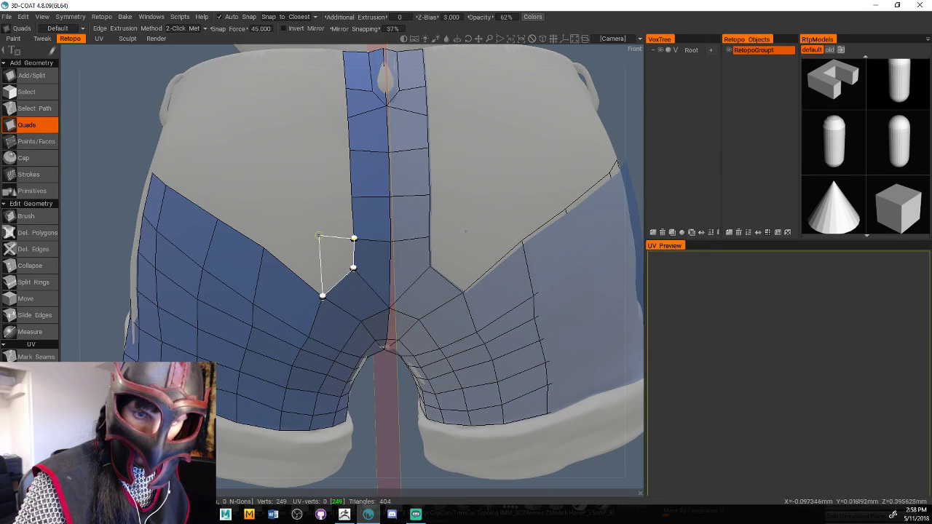
pyautogui.click(319, 235)
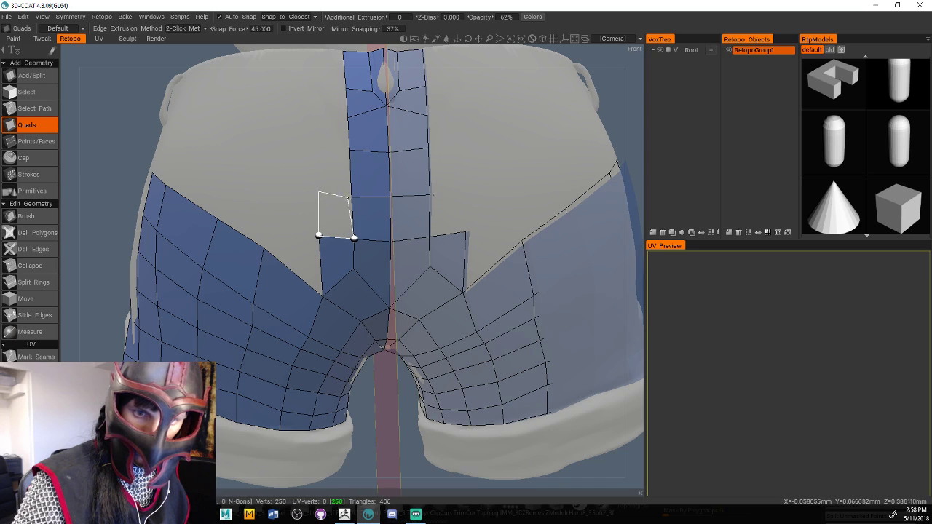
pyautogui.click(348, 196)
pyautogui.click(318, 149)
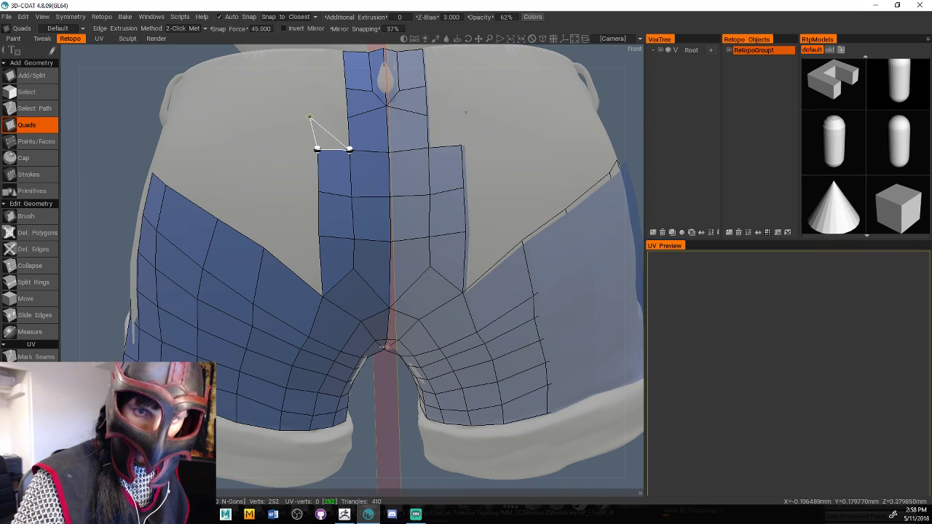
pyautogui.click(318, 115)
pyautogui.click(315, 88)
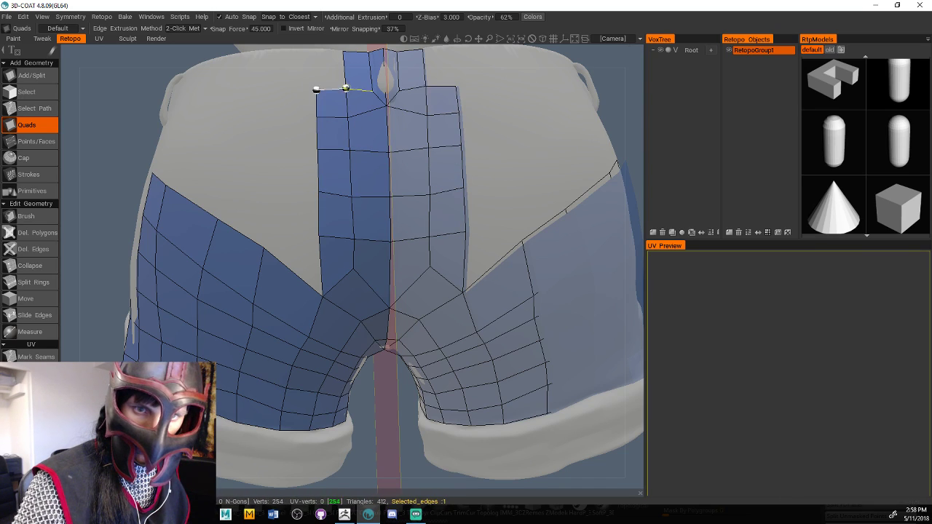
pyautogui.scroll(-5, 339, 64)
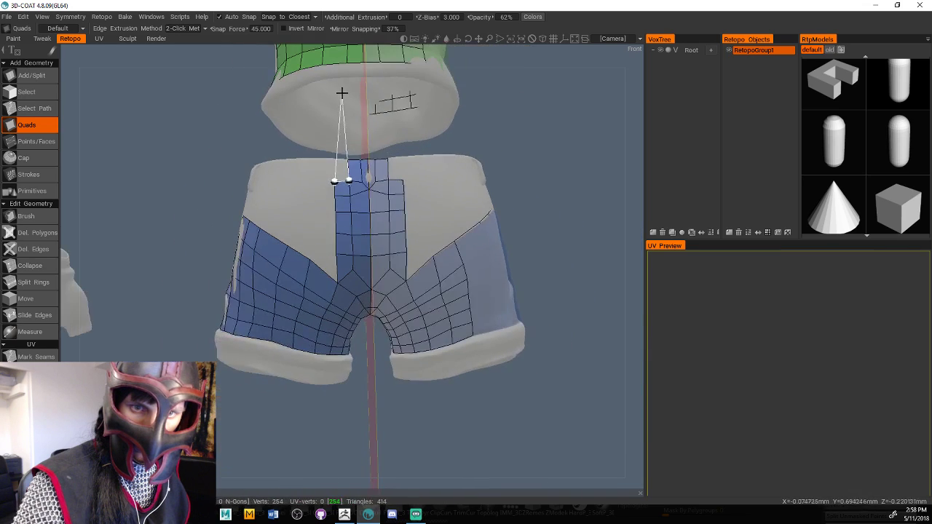
pyautogui.scroll(4, 343, 91)
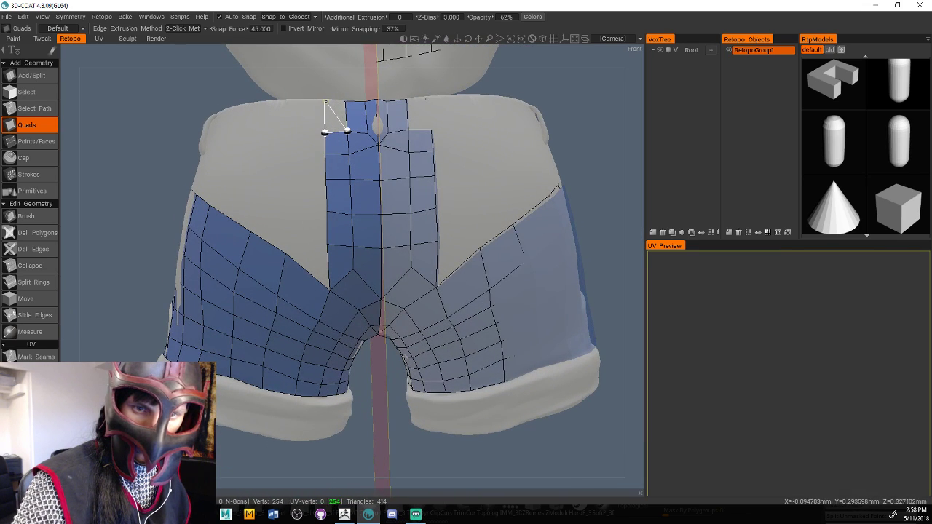
pyautogui.click(325, 102)
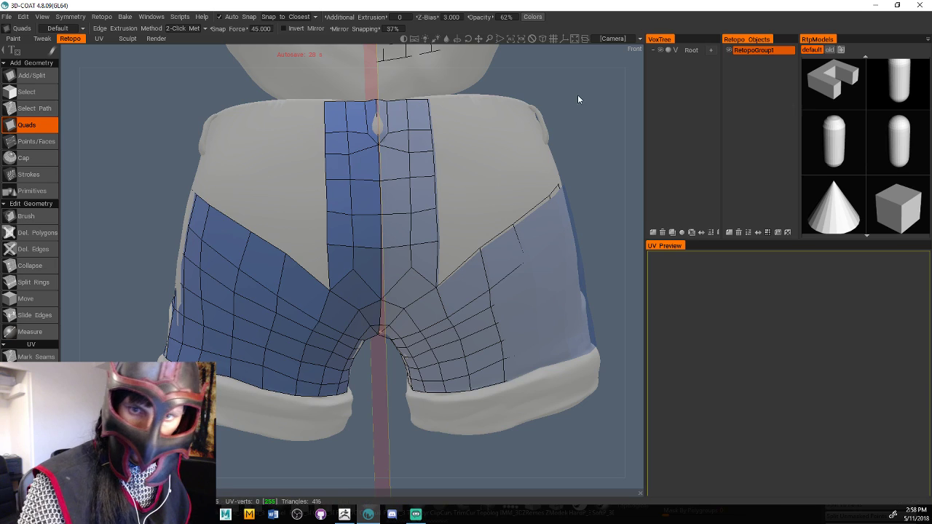
# Extend a row of three quads along the upper leg border from the centre strip toward the outer hip
pyautogui.moveTo(578, 99); pyautogui.dragTo(587, 142, button='middle')
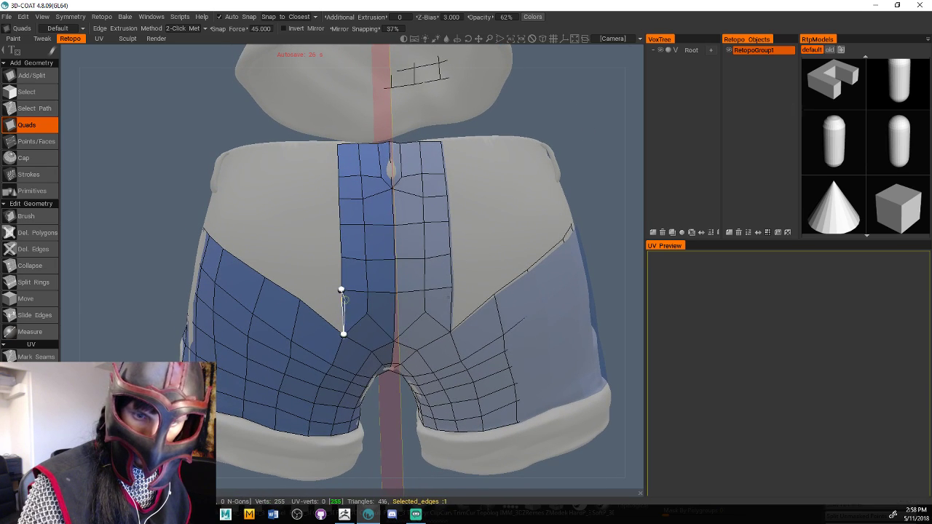
pyautogui.click(300, 296)
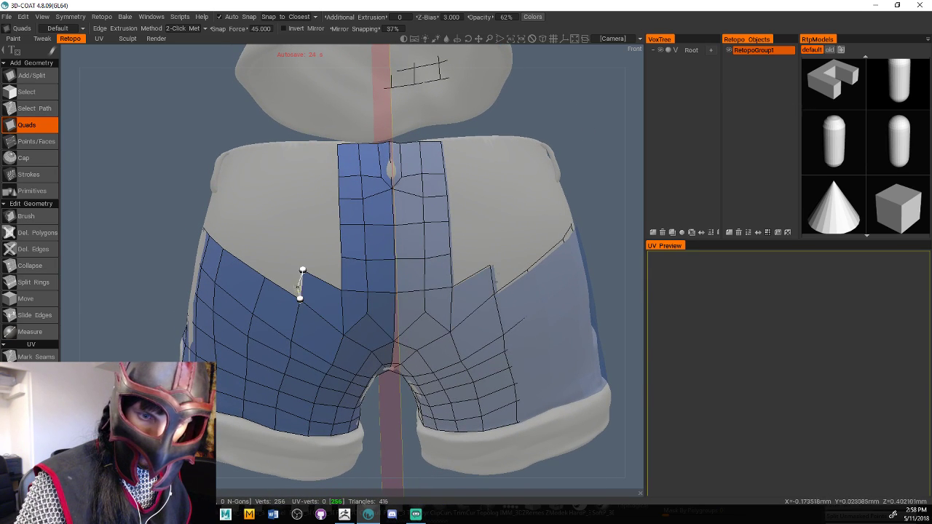
pyautogui.click(266, 248)
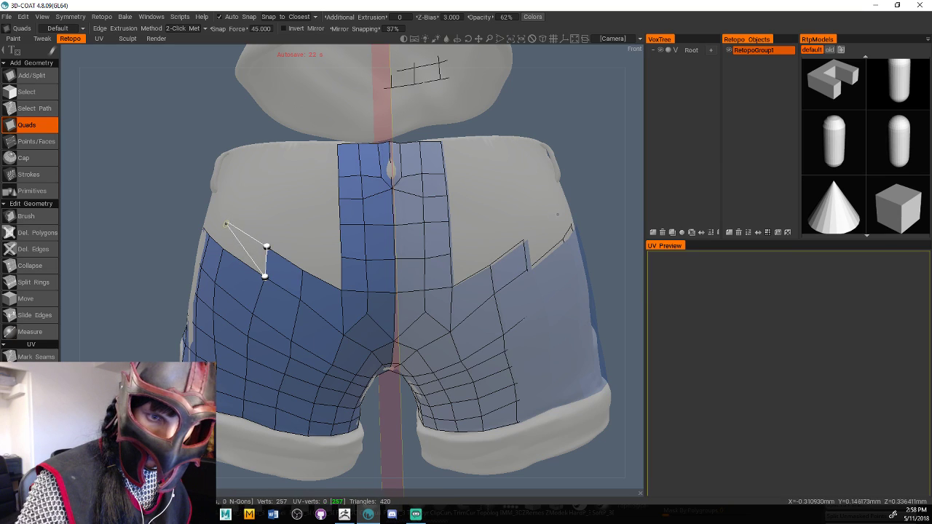
pyautogui.click(227, 220)
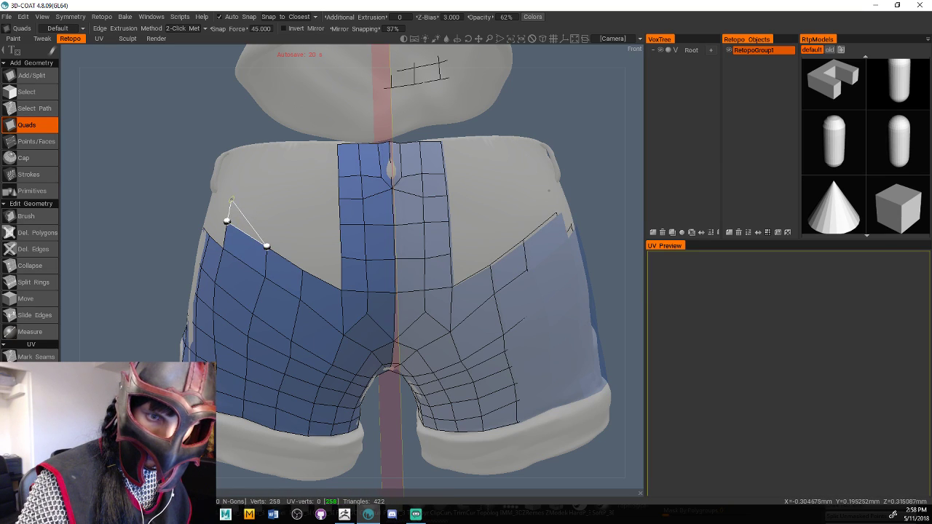
# Add a second row of three quads above the first, joining the outer hip side to the centre strip
pyautogui.click(270, 217)
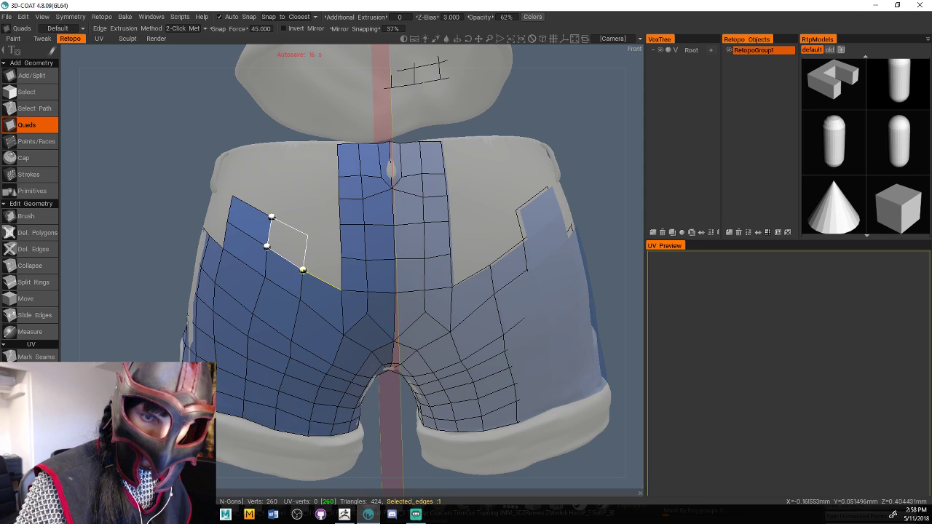
pyautogui.click(307, 235)
pyautogui.click(341, 289)
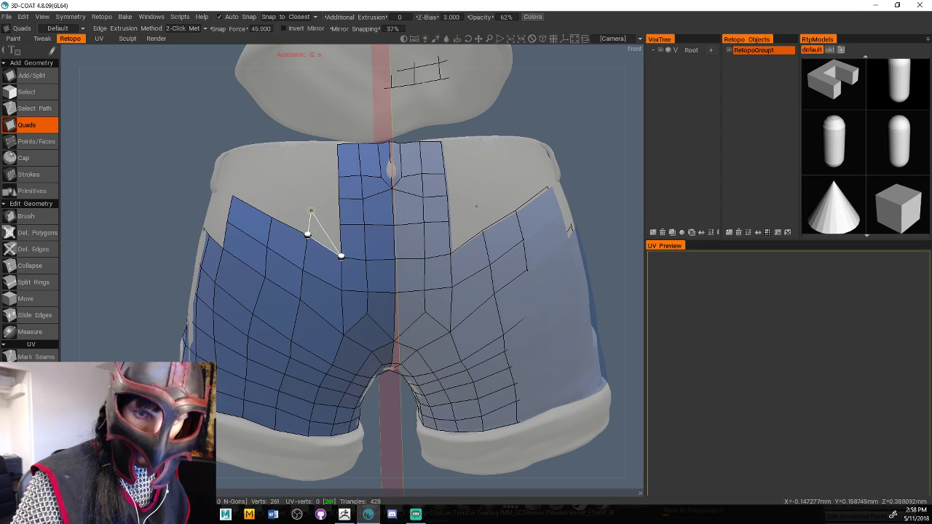
# Build a column of four quads beside the centre strip, from the second row up to the waistline
pyautogui.click(341, 226)
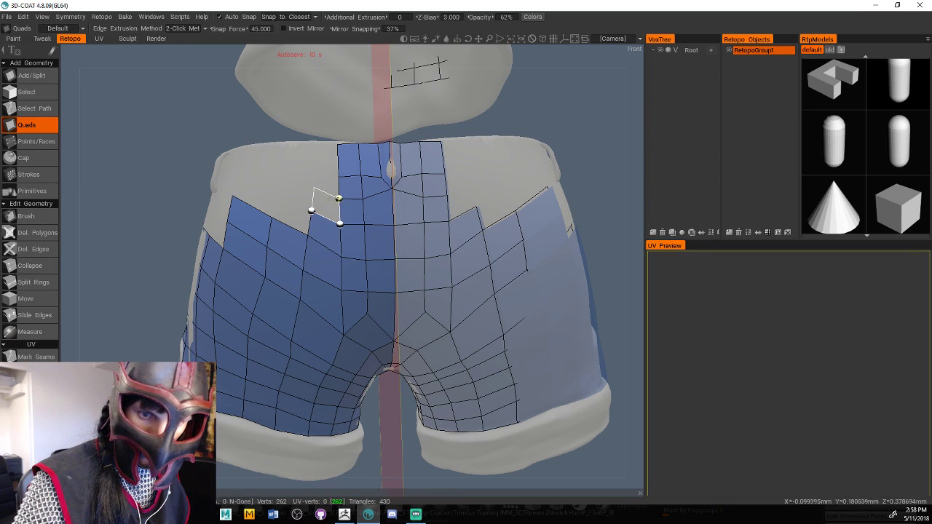
pyautogui.click(312, 182)
pyautogui.click(314, 166)
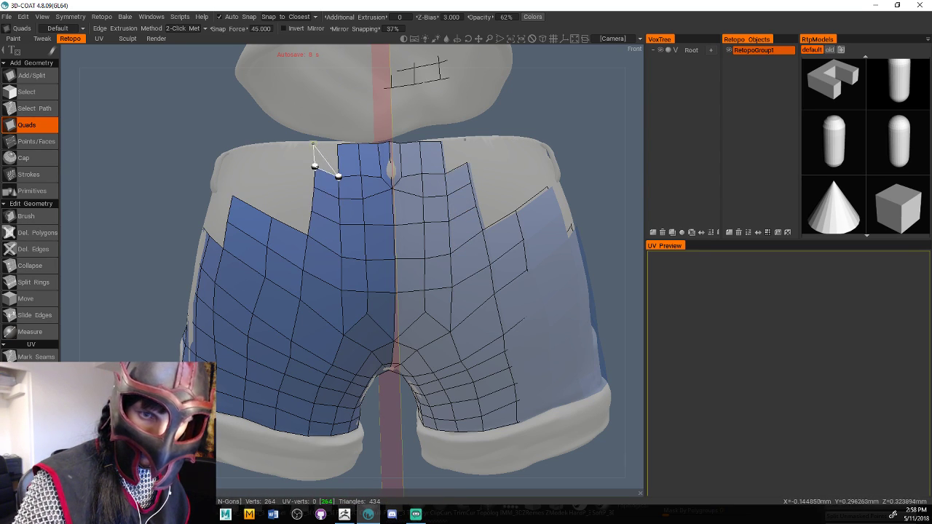
pyautogui.click(314, 142)
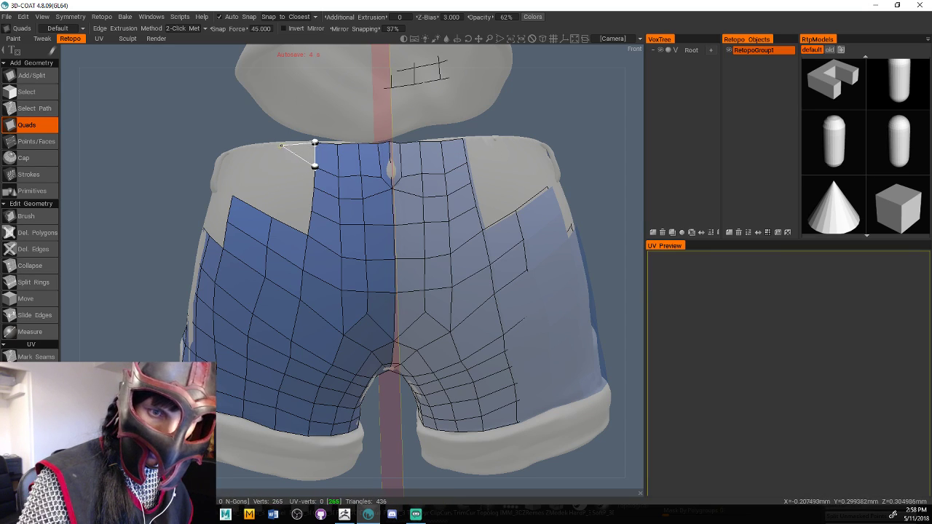
# Add another column of four quads from the waistline down, closing it against the second row above the leg
pyautogui.click(280, 145)
pyautogui.click(279, 165)
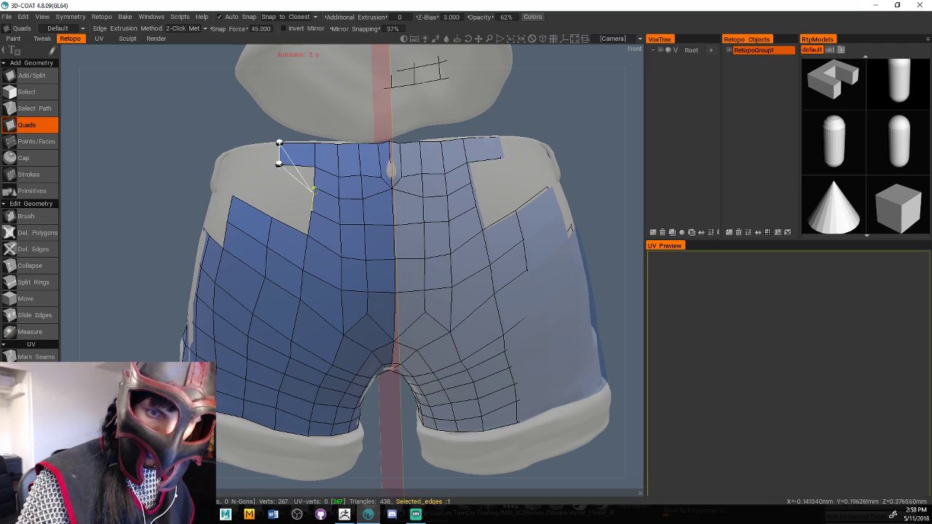
pyautogui.click(313, 187)
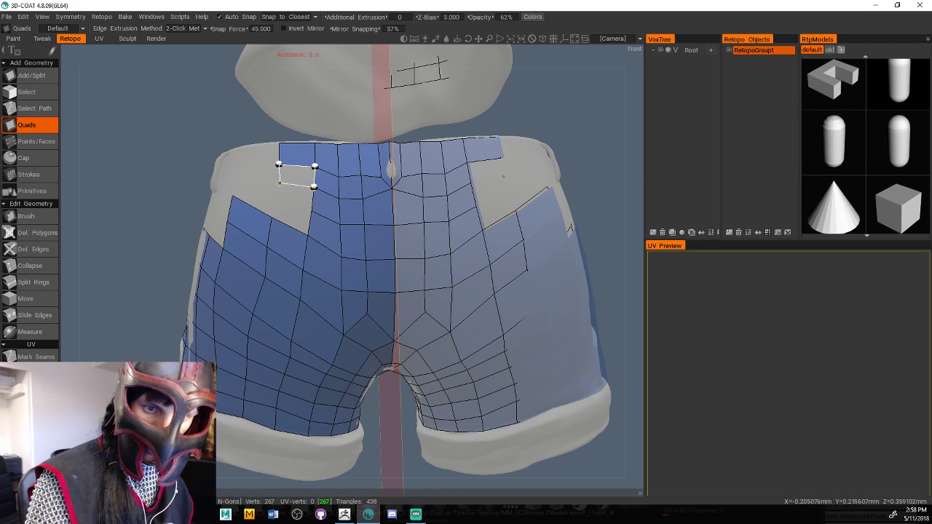
pyautogui.click(276, 183)
pyautogui.click(311, 210)
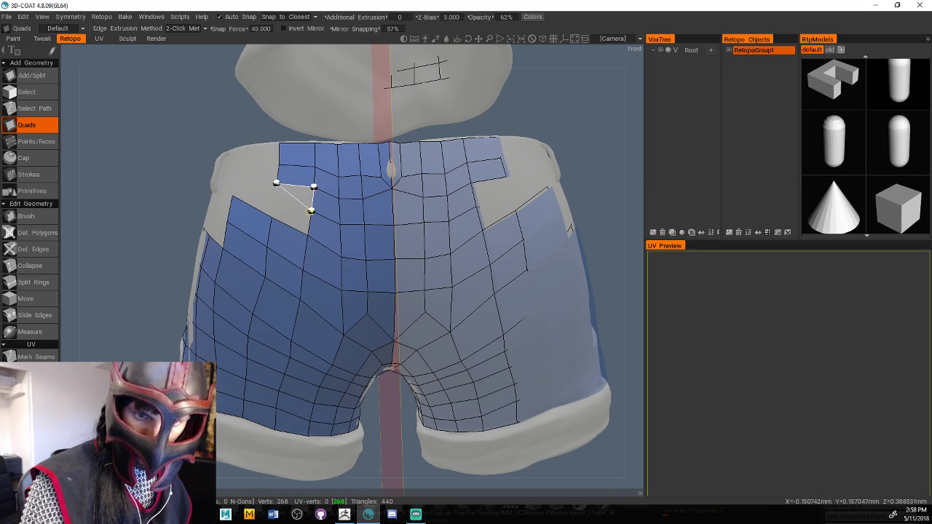
pyautogui.click(273, 200)
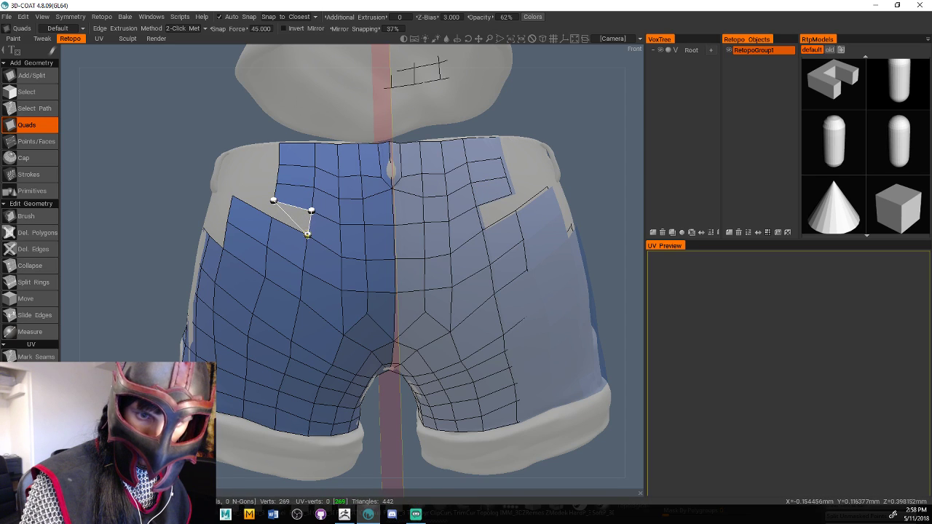
pyautogui.click(301, 220)
# Pull the upper outer corner of the stepped hip quad inward and down using the Brush tool
pyautogui.moveTo(150, 310); pyautogui.dragTo(613, 372)
pyautogui.moveTo(613, 378); pyautogui.dragTo(593, 336, button='right')
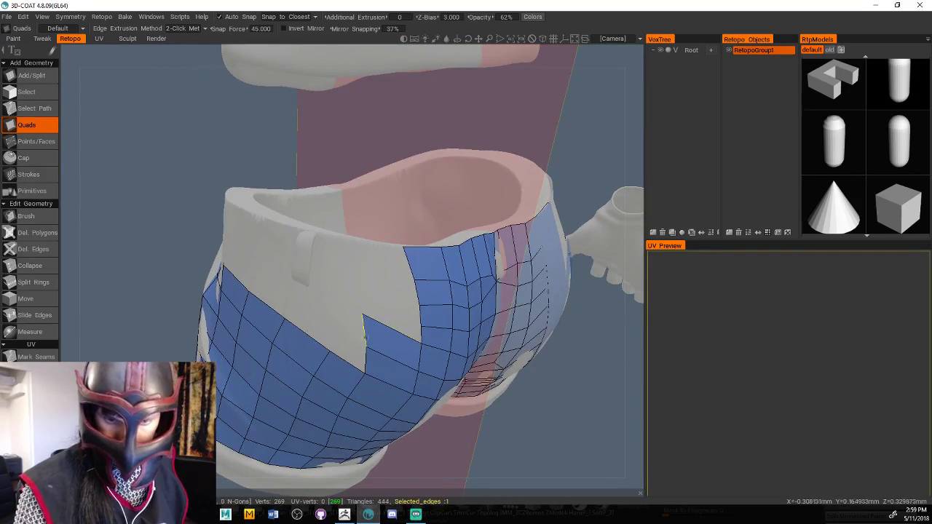
pyautogui.click(35, 216)
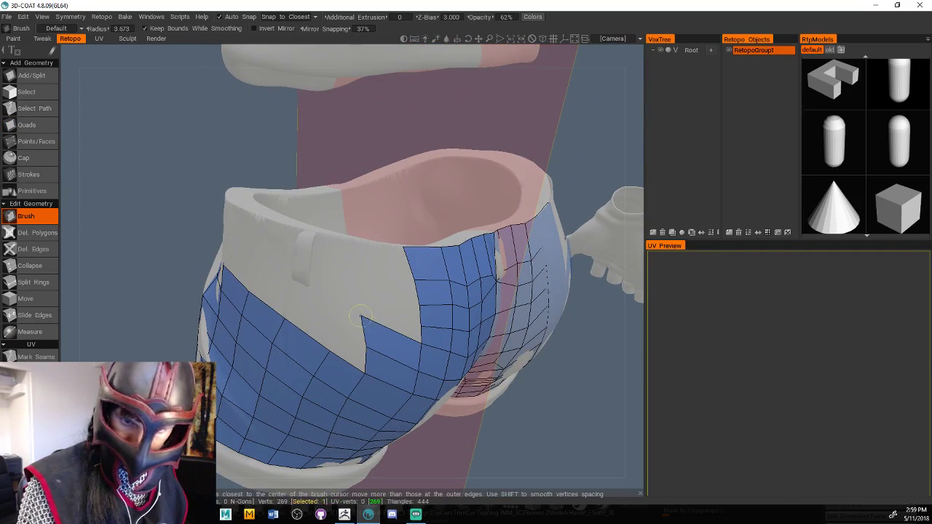
pyautogui.moveTo(372, 340)
pyautogui.mouseDown()
pyautogui.moveTo(375, 358)
pyautogui.moveTo(382, 335)
pyautogui.mouseUp()
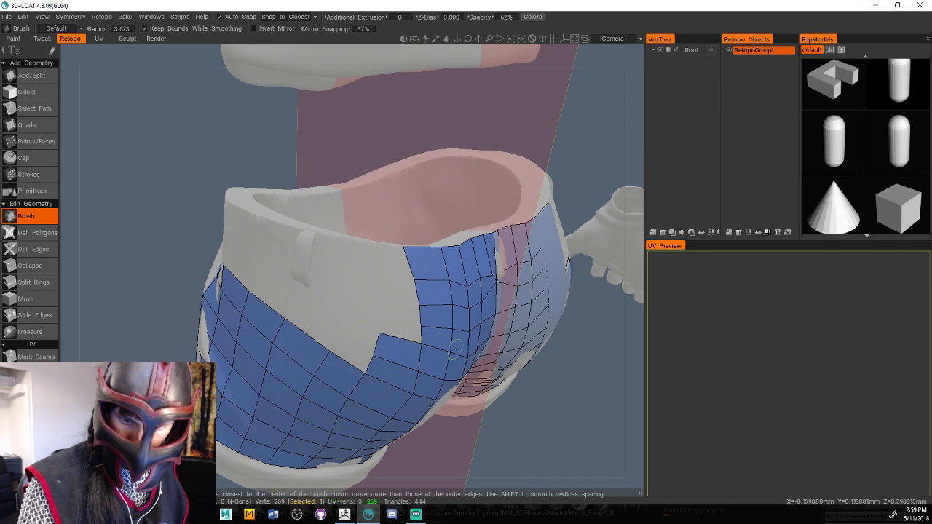
# Enlarge the Brush radius to 11.052 and even out the vertices on the front of the leg
pyautogui.moveTo(613, 369)
pyautogui.mouseDown()
pyautogui.moveTo(590, 356)
pyautogui.moveTo(586, 331)
pyautogui.mouseUp()
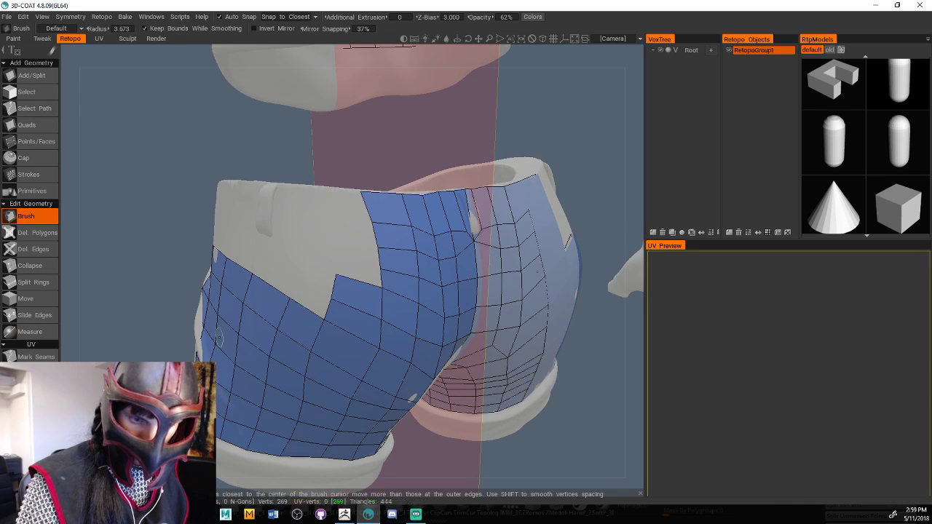
pyautogui.click(349, 416)
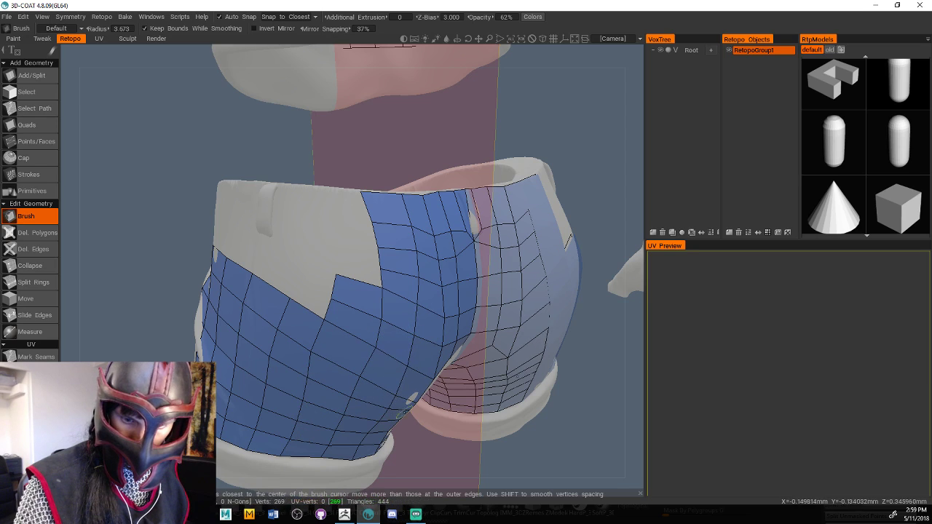
pyautogui.keyDown('alt'); pyautogui.moveTo(429, 360); pyautogui.dragTo(368, 327); pyautogui.keyUp('alt')
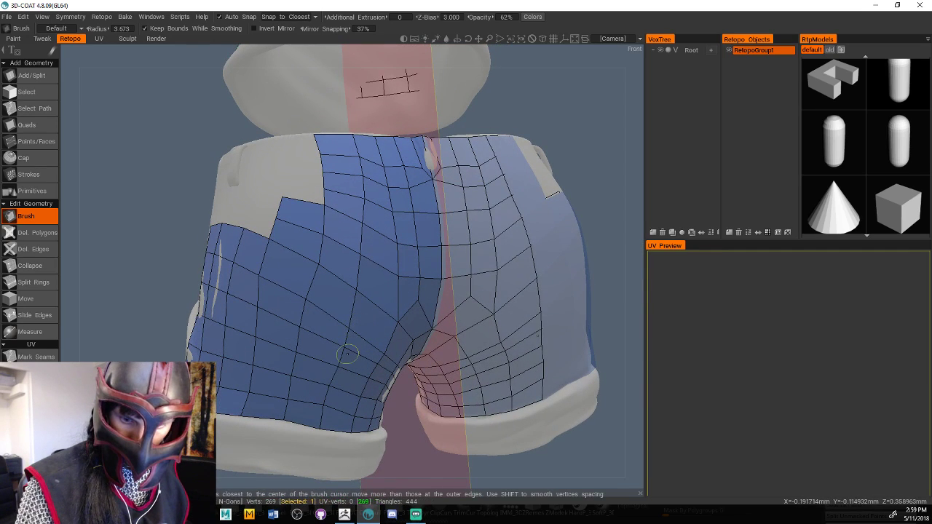
pyautogui.moveTo(348, 354); pyautogui.dragTo(378, 329, button='right')
pyautogui.moveTo(330, 378); pyautogui.dragTo(361, 259)
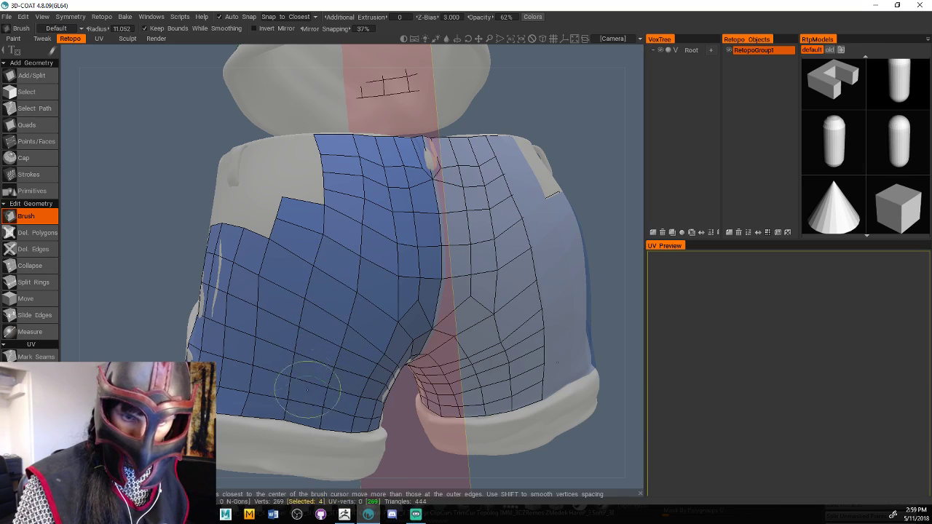
pyautogui.moveTo(371, 342); pyautogui.dragTo(419, 266)
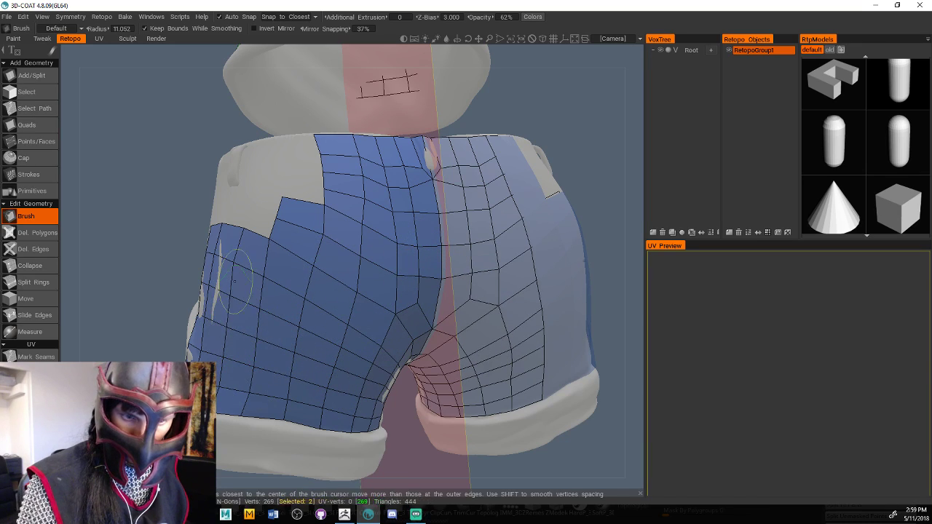
# Even out the leg's quads around the outer side and back with the Brush
pyautogui.moveTo(573, 152); pyautogui.dragTo(447, 297)
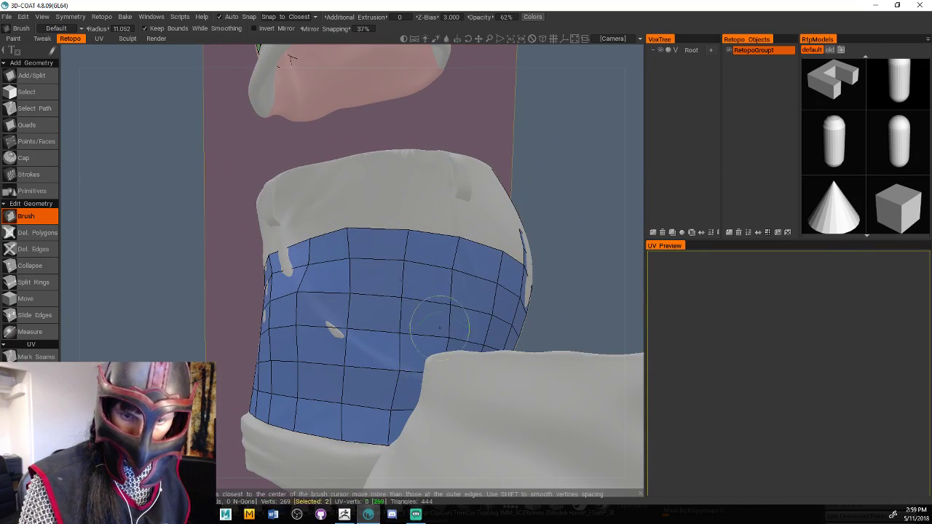
pyautogui.moveTo(600, 197); pyautogui.dragTo(568, 246)
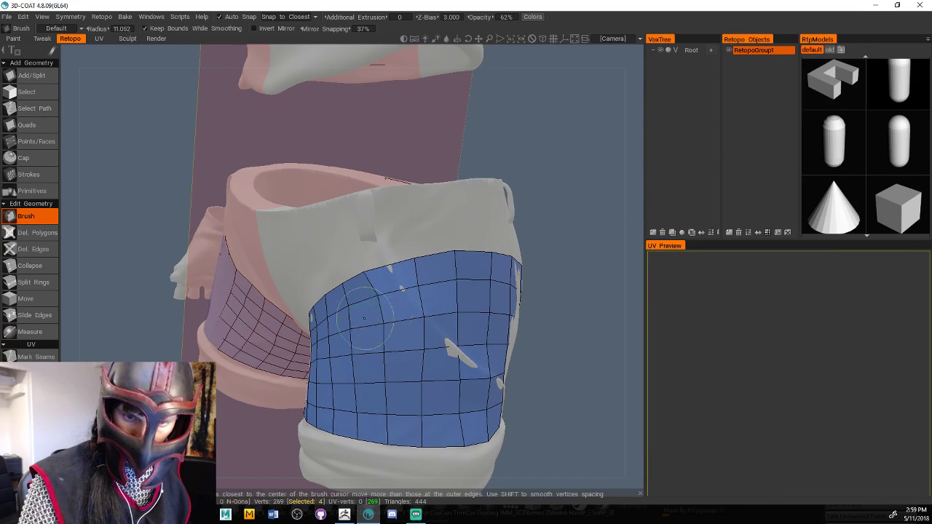
pyautogui.moveTo(553, 320); pyautogui.dragTo(632, 317)
pyautogui.moveTo(469, 319)
pyautogui.keyDown('shift'); pyautogui.mouseDown()
pyautogui.moveTo(357, 355)
pyautogui.moveTo(433, 387)
pyautogui.moveTo(416, 338)
pyautogui.moveTo(482, 320)
pyautogui.mouseUp(); pyautogui.keyUp('shift')
# Close the hip notch with a triangle using the Quads tool and stack three quads above it up to the waistline
pyautogui.moveTo(553, 297); pyautogui.dragTo(363, 267)
pyautogui.moveTo(127, 246); pyautogui.dragTo(109, 238, button='right')
pyautogui.moveTo(109, 237); pyautogui.dragTo(245, 347, button='middle')
pyautogui.moveTo(245, 347); pyautogui.dragTo(289, 379, button='right')
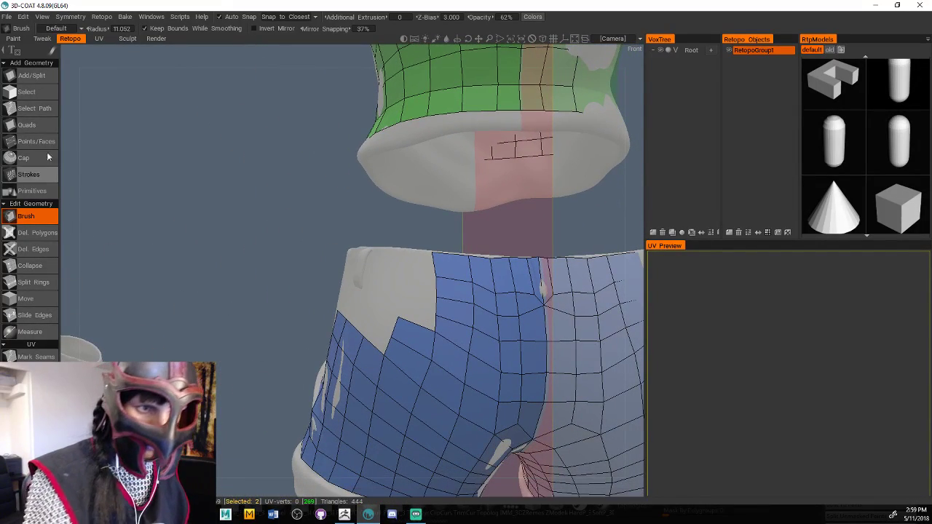
pyautogui.click(27, 125)
pyautogui.click(397, 316)
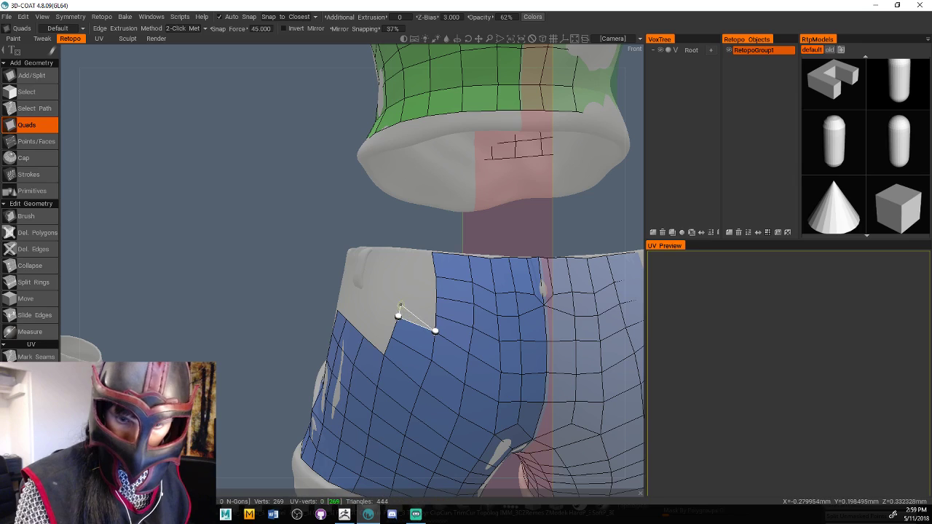
pyautogui.click(434, 315)
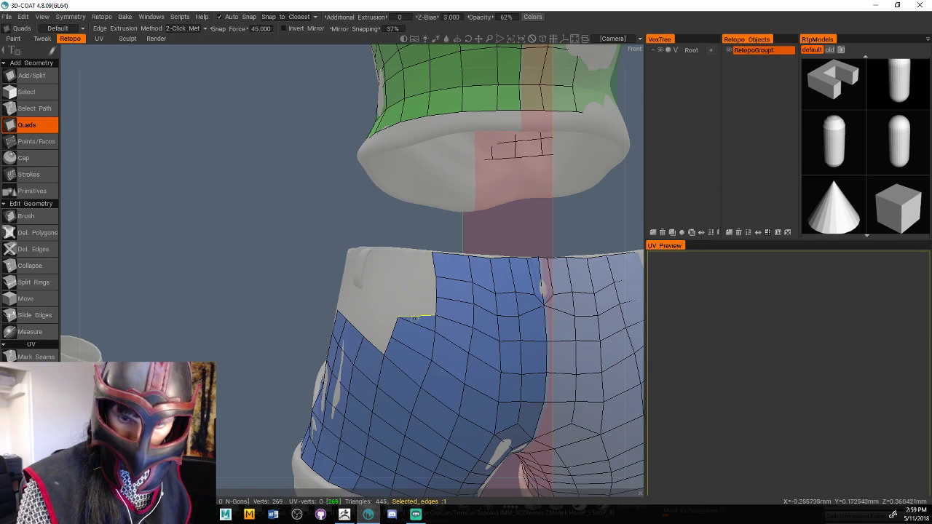
pyautogui.click(397, 294)
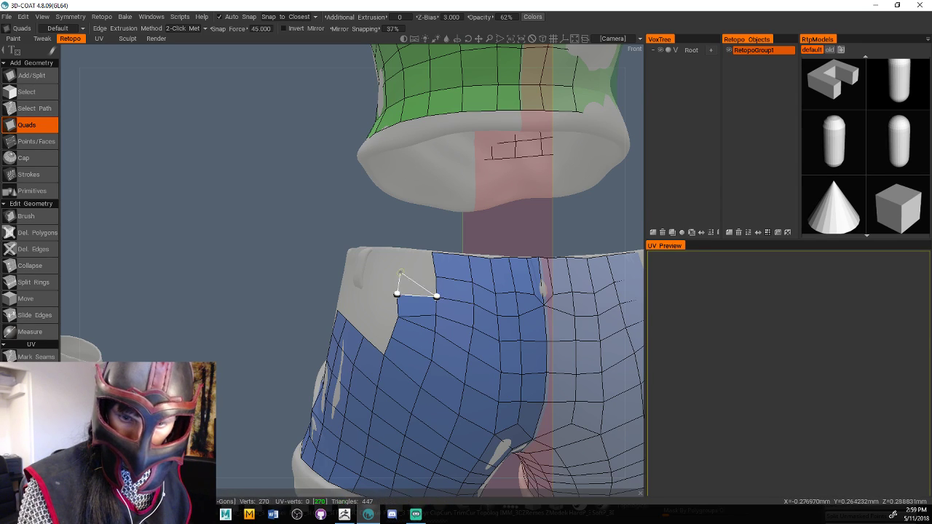
pyautogui.click(398, 274)
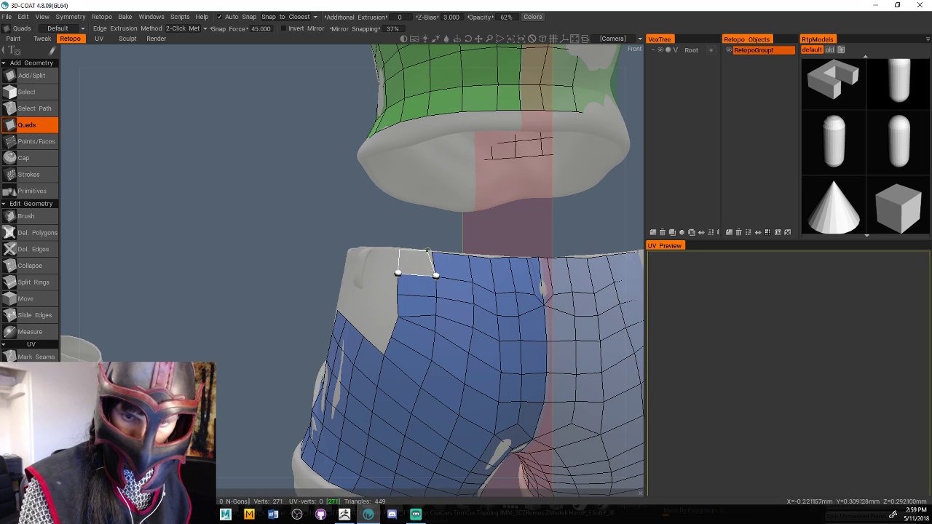
pyautogui.click(399, 250)
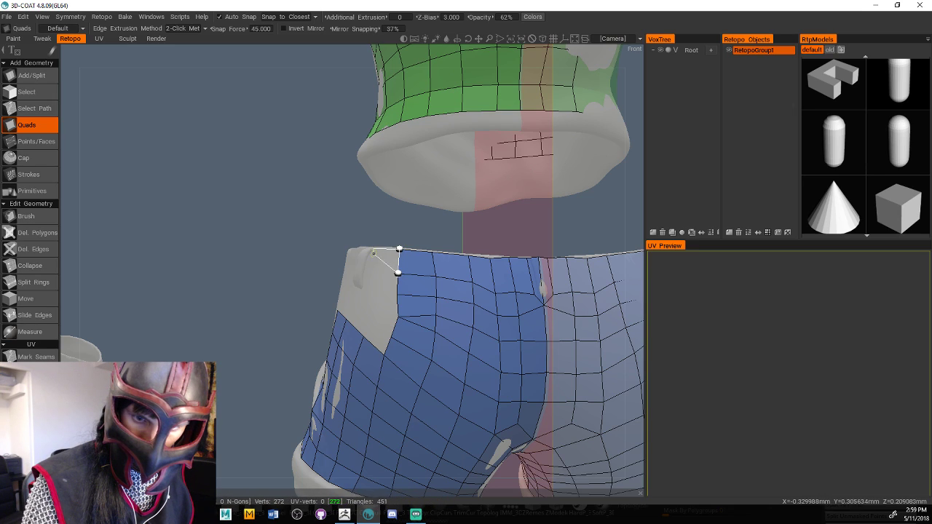
# Add a column of five quads outward of the last one, from the waistline down to the leg border
pyautogui.click(371, 269)
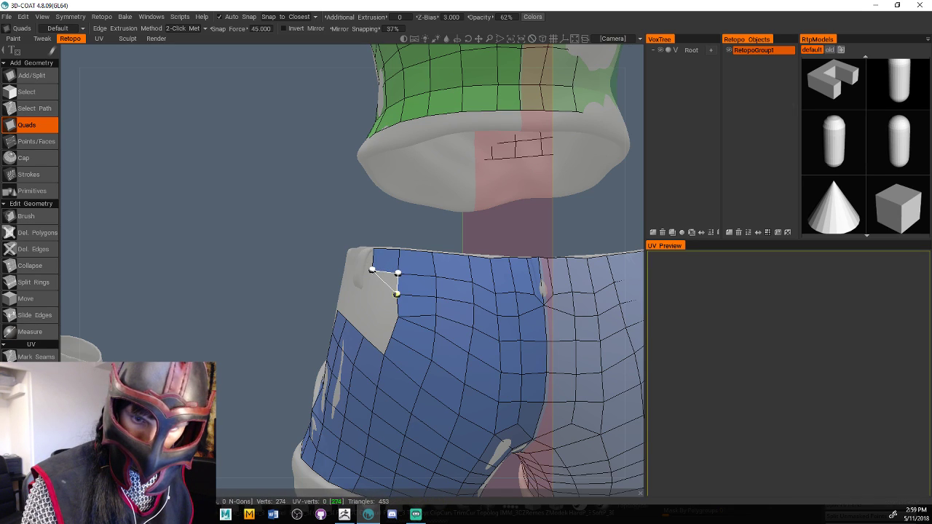
pyautogui.click(367, 291)
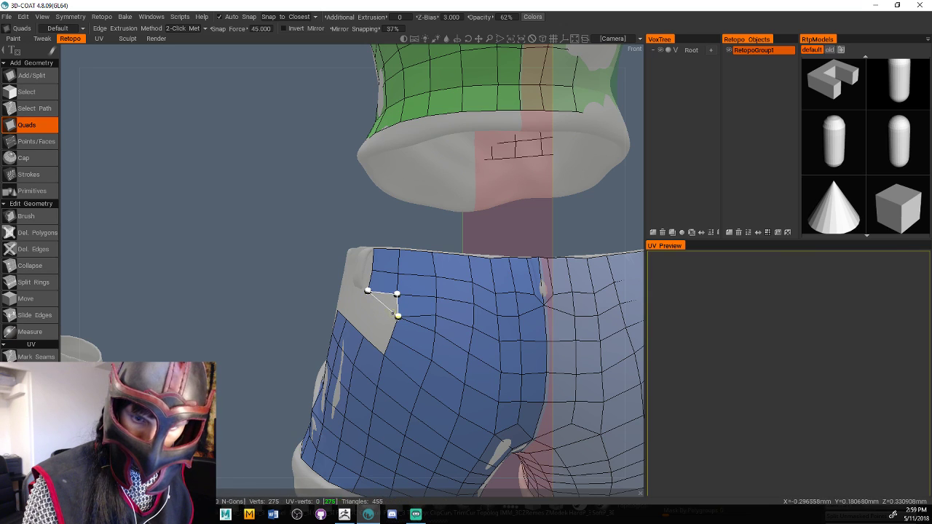
pyautogui.click(365, 306)
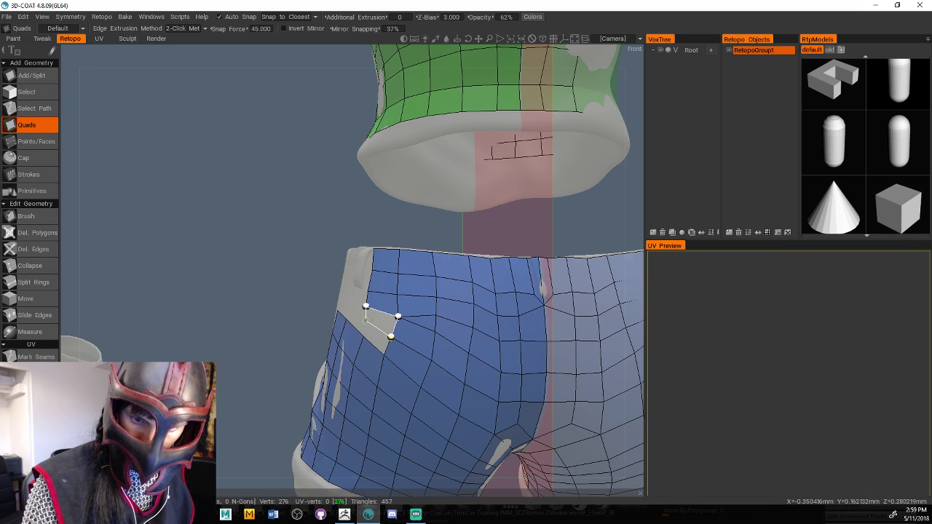
pyautogui.click(365, 321)
pyautogui.click(364, 336)
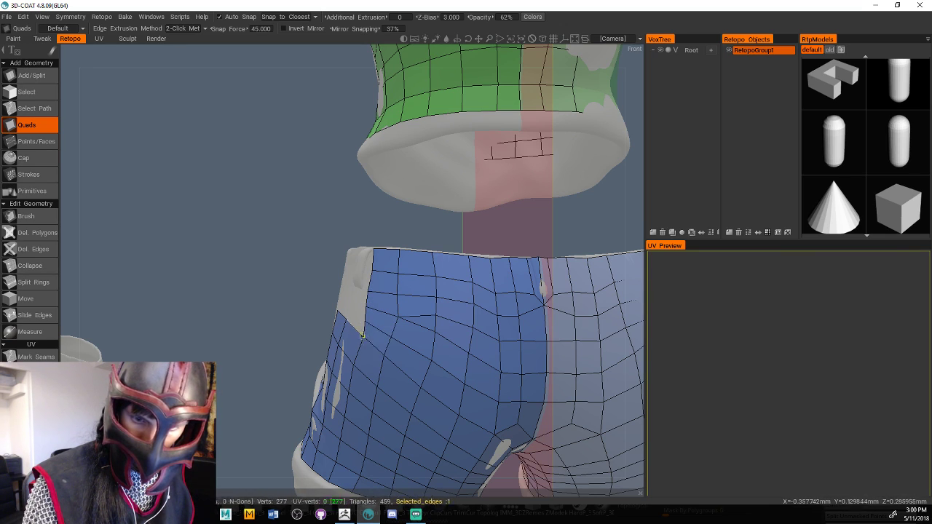
# Even out the open edge of the hip's quads, from the waistline down to the leg faces, with the Brush
pyautogui.moveTo(283, 376); pyautogui.dragTo(489, 336)
pyautogui.moveTo(488, 336); pyautogui.dragTo(499, 327, button='middle')
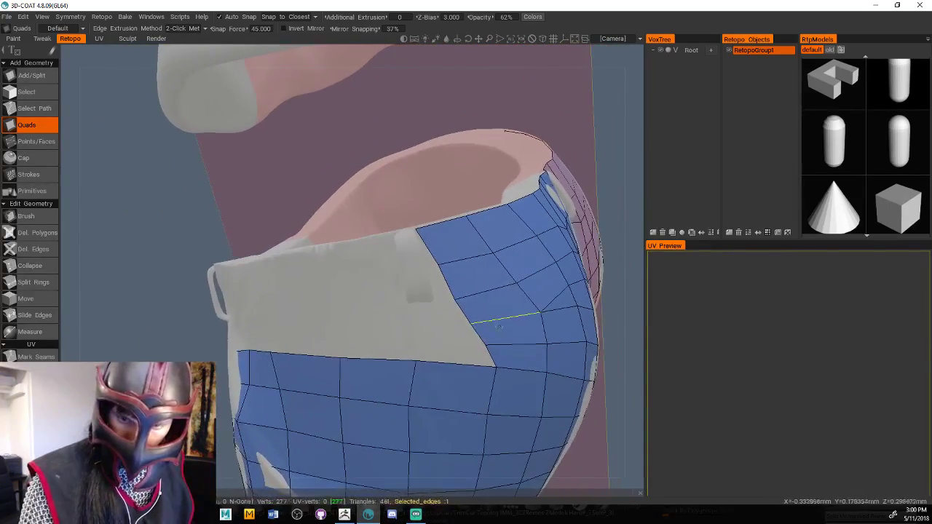
pyautogui.click(26, 216)
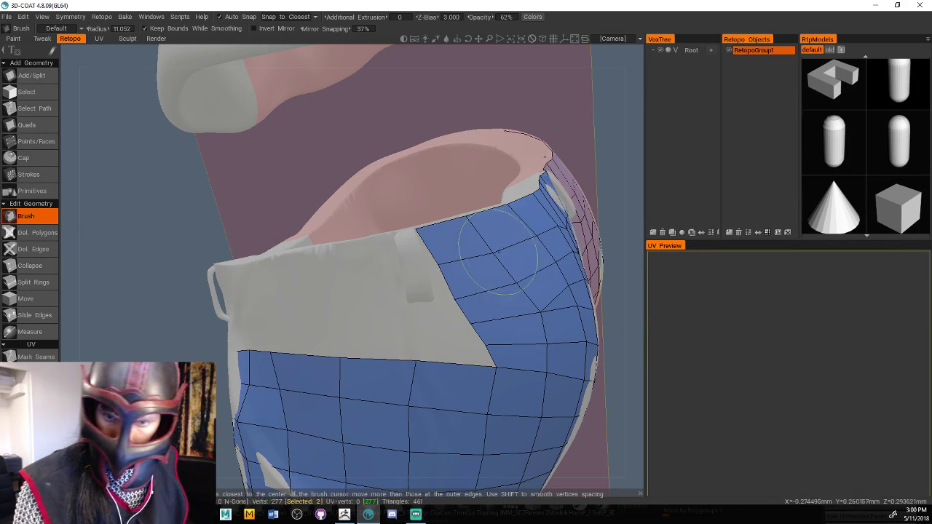
pyautogui.moveTo(493, 248)
pyautogui.mouseDown()
pyautogui.moveTo(481, 251)
pyautogui.moveTo(501, 291)
pyautogui.moveTo(492, 322)
pyautogui.moveTo(502, 320)
pyautogui.moveTo(476, 298)
pyautogui.moveTo(487, 297)
pyautogui.moveTo(463, 267)
pyautogui.moveTo(470, 251)
pyautogui.moveTo(437, 214)
pyautogui.moveTo(448, 236)
pyautogui.mouseUp()
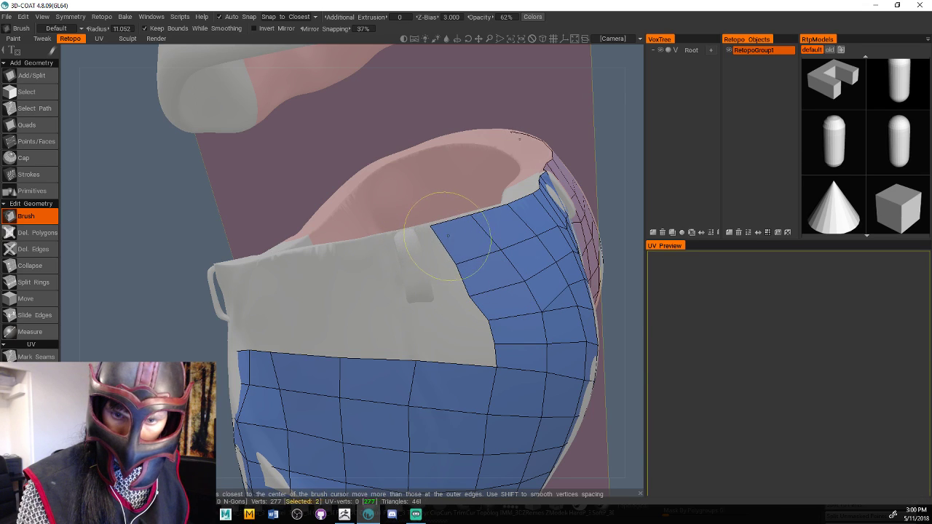
pyautogui.moveTo(489, 320)
pyautogui.mouseDown()
pyautogui.moveTo(484, 295)
pyautogui.moveTo(510, 277)
pyautogui.moveTo(574, 343)
pyautogui.moveTo(591, 393)
pyautogui.mouseUp()
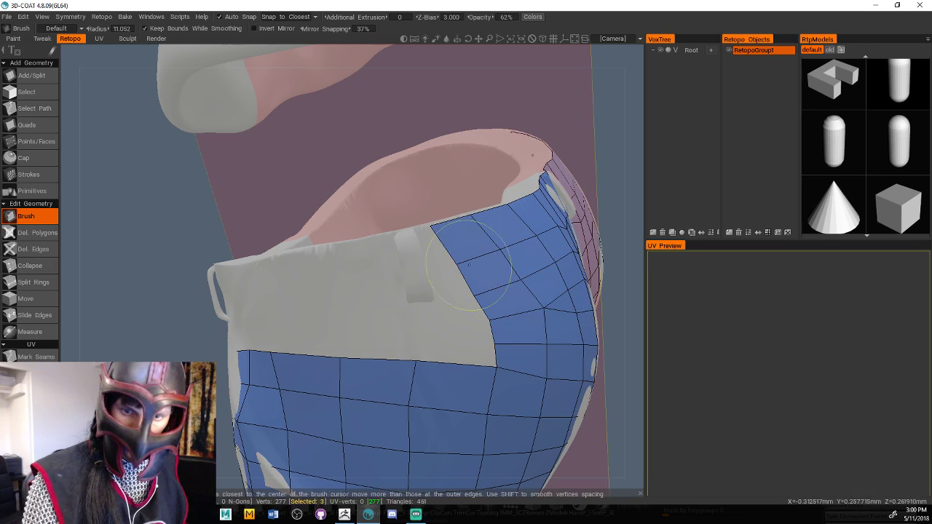
# Add three narrow columns of two quads each across the front belt loop, starting at the waistline, with the Quads tool
pyautogui.click(42, 124)
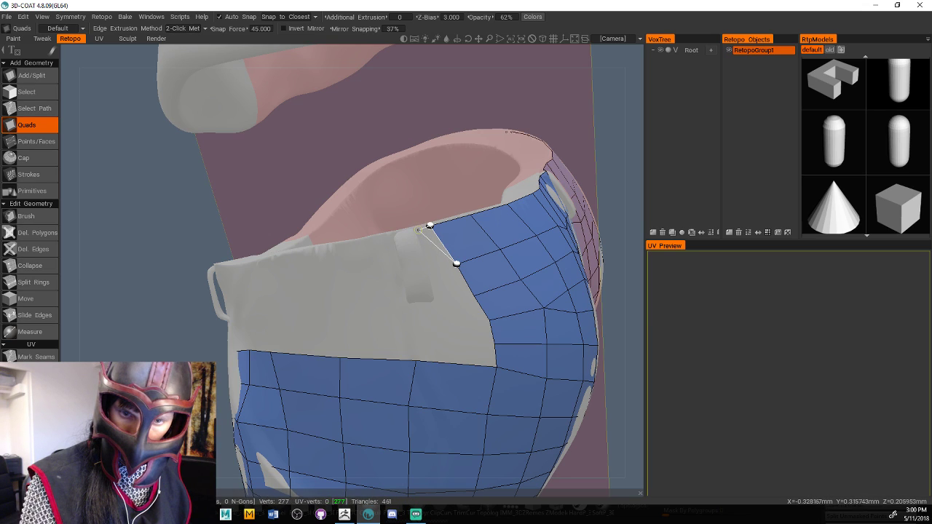
pyautogui.click(437, 266)
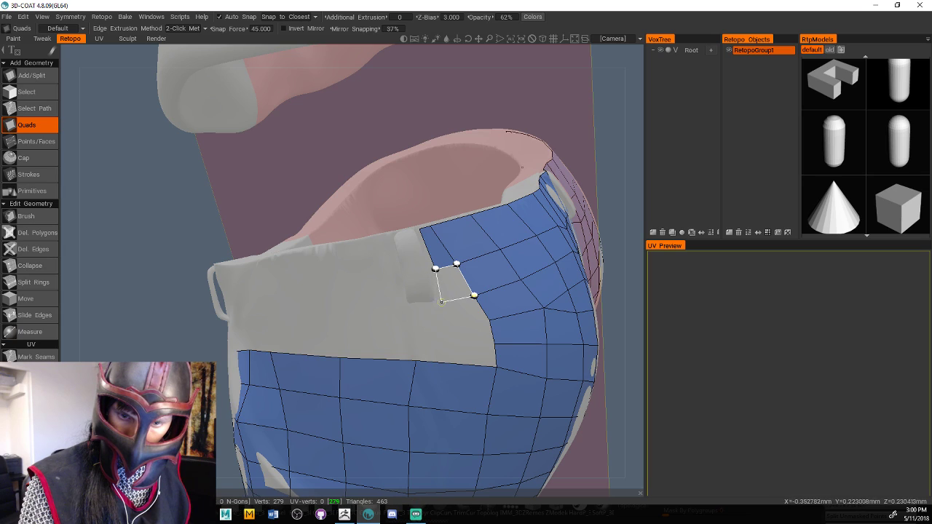
pyautogui.click(440, 301)
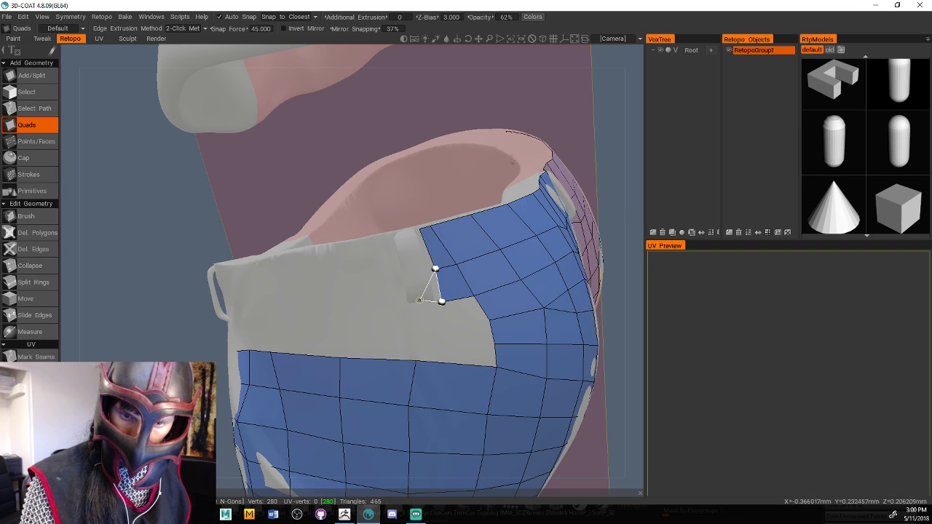
pyautogui.click(415, 269)
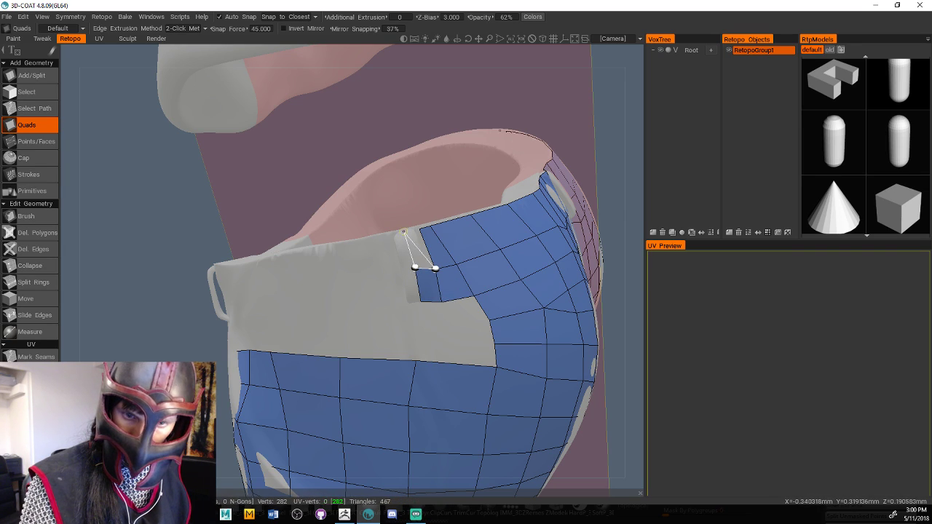
pyautogui.click(405, 233)
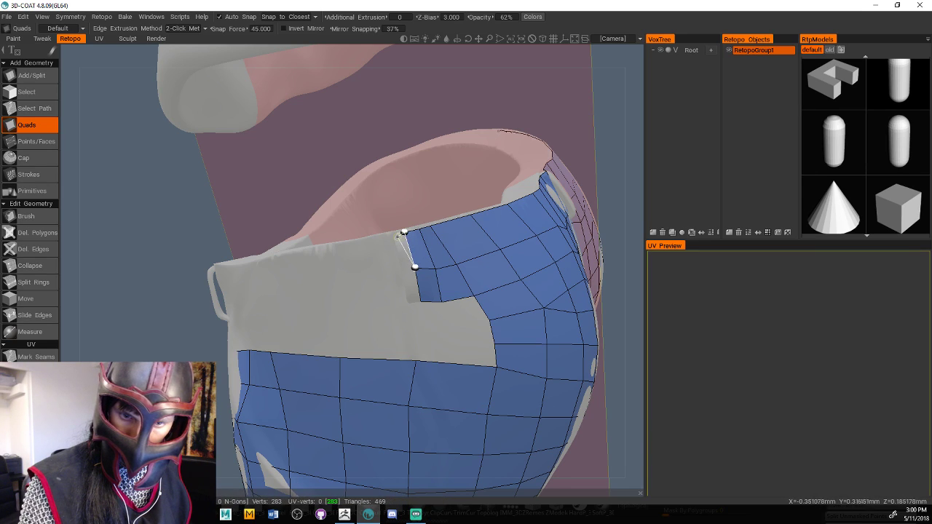
pyautogui.click(396, 273)
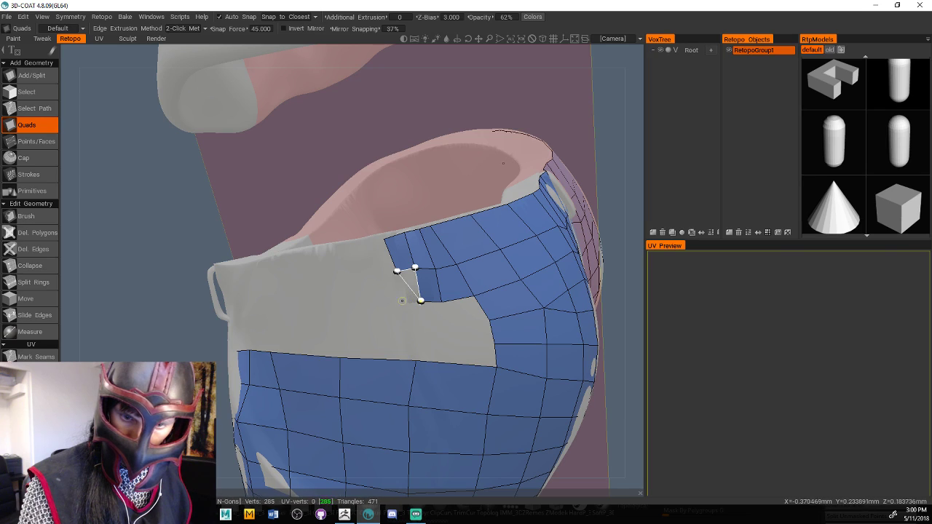
pyautogui.click(403, 303)
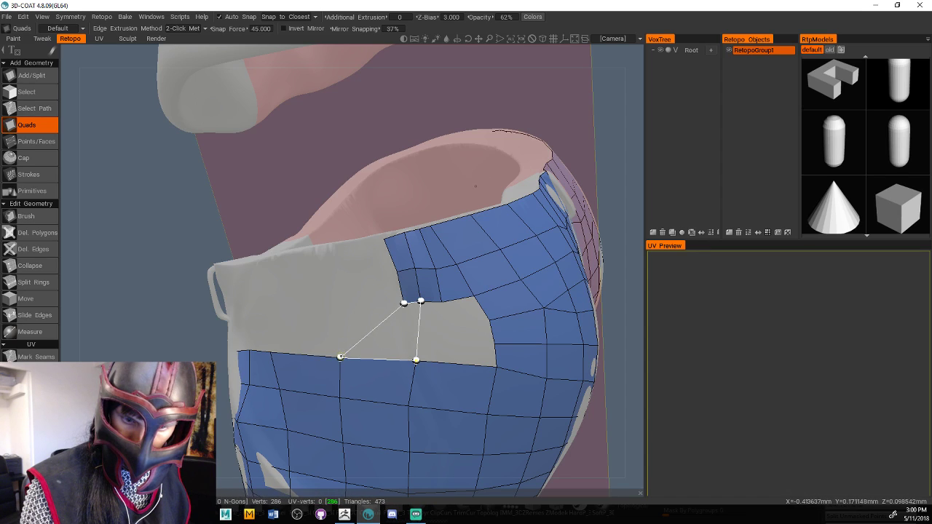
# Bridge the belt-loop columns down to the leg faces and close the remaining hole with quads and a triangle
pyautogui.click(341, 356)
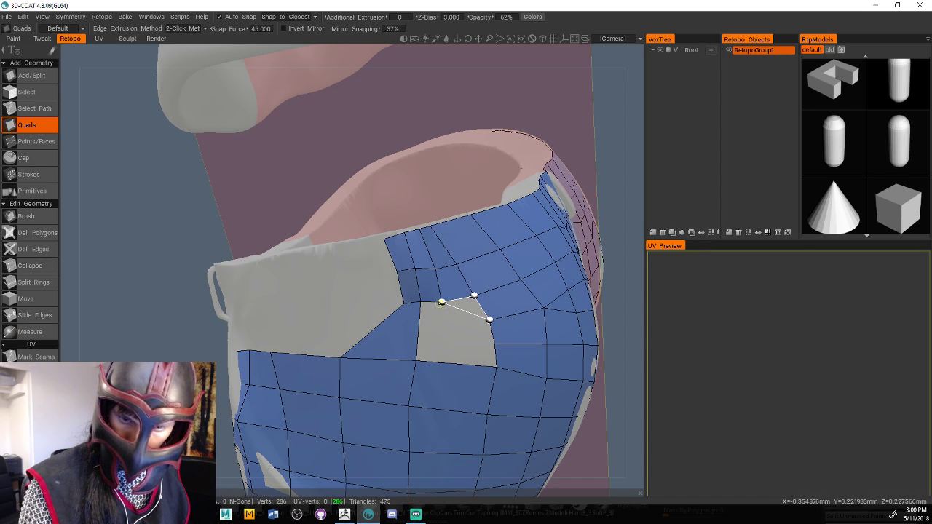
pyautogui.click(441, 324)
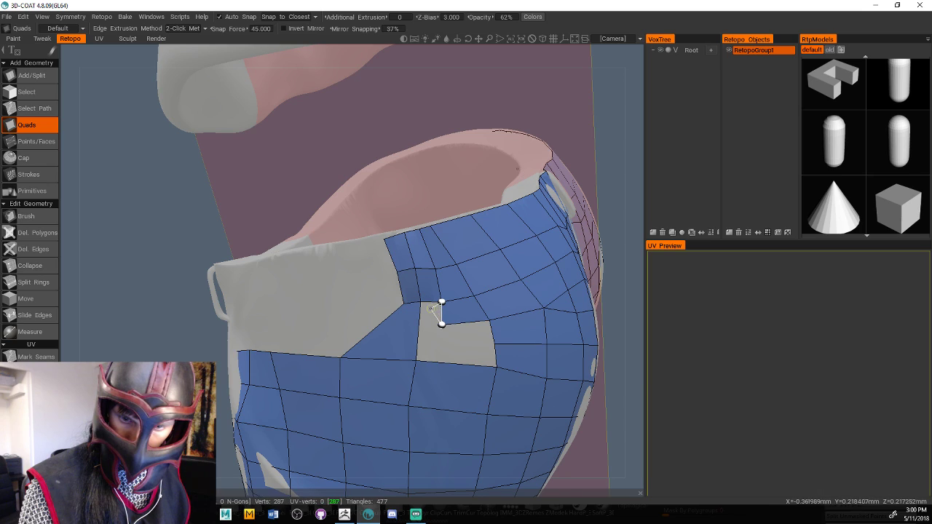
pyautogui.click(416, 358)
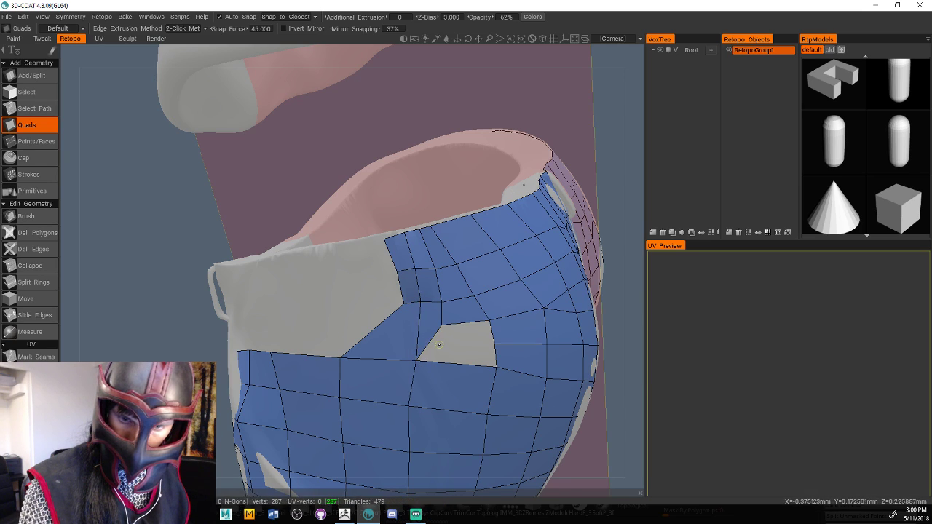
pyautogui.click(441, 324)
pyautogui.click(489, 320)
pyautogui.click(495, 343)
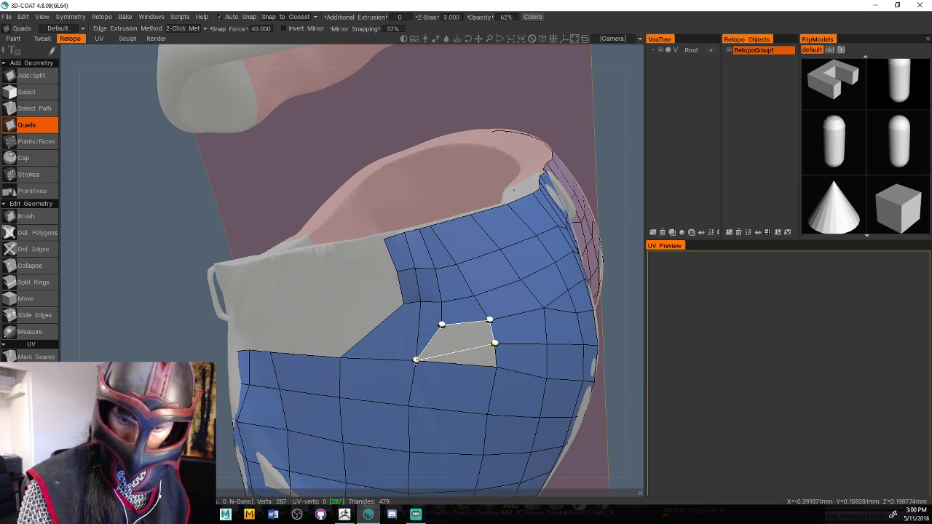
pyautogui.click(416, 358)
pyautogui.click(497, 367)
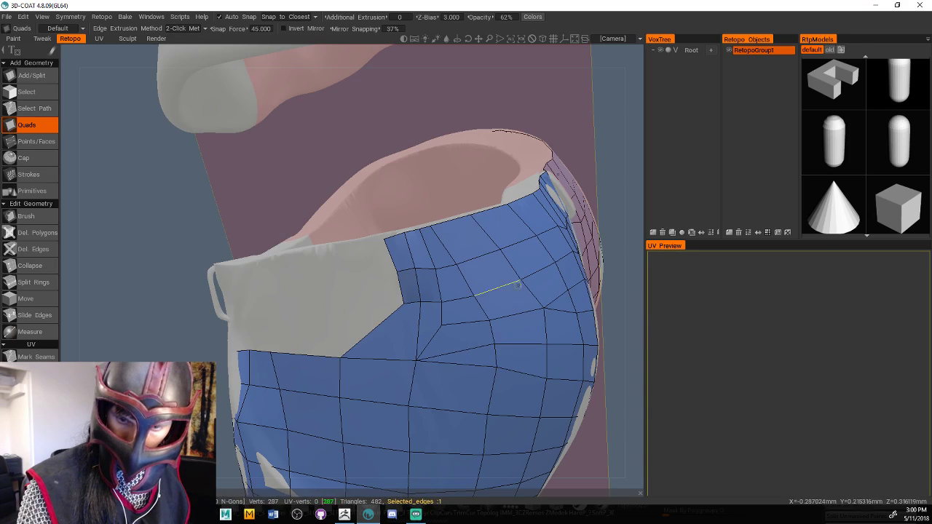
# Adjust the corner vertices beside and below the belt-loop columns with the Brush to straighten the open edge
pyautogui.moveTo(540, 101); pyautogui.dragTo(563, 95)
pyautogui.moveTo(562, 99); pyautogui.dragTo(509, 277, button='middle')
pyautogui.moveTo(598, 410); pyautogui.dragTo(586, 249, button='middle')
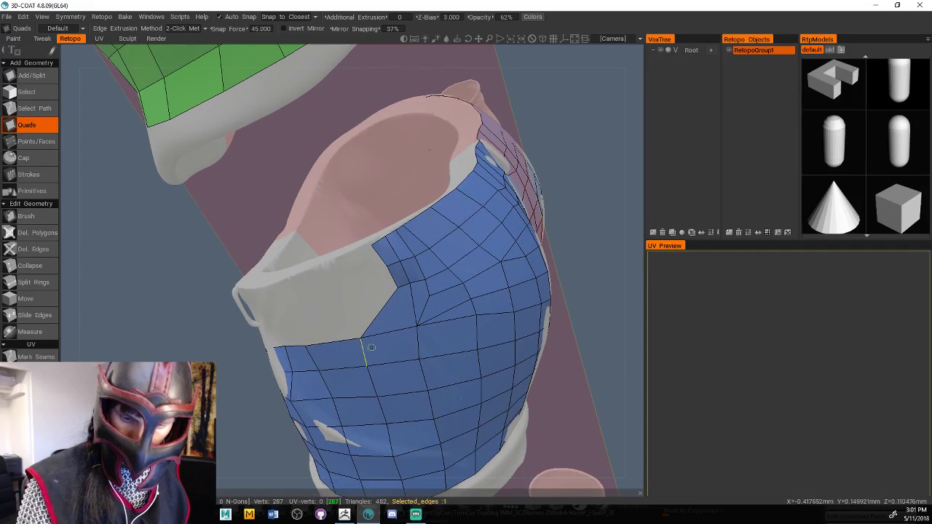
pyautogui.click(44, 217)
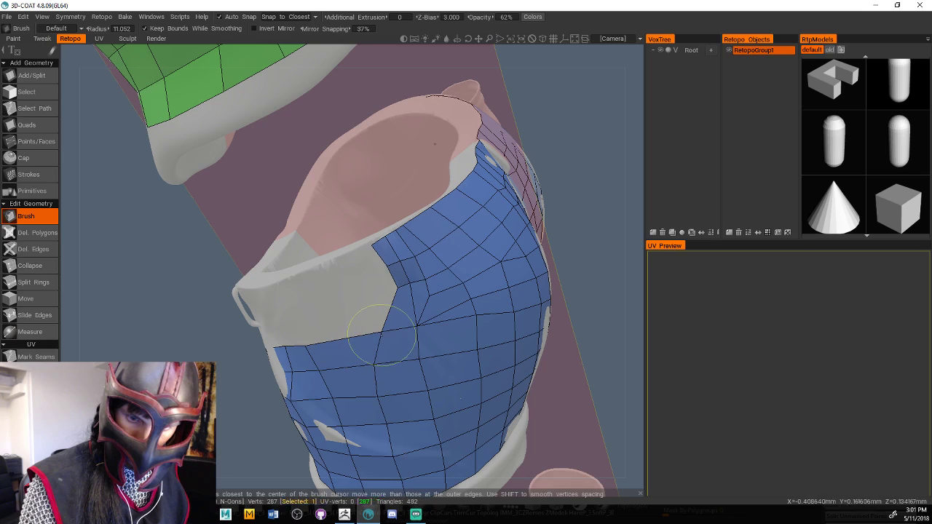
pyautogui.moveTo(398, 289); pyautogui.dragTo(388, 284)
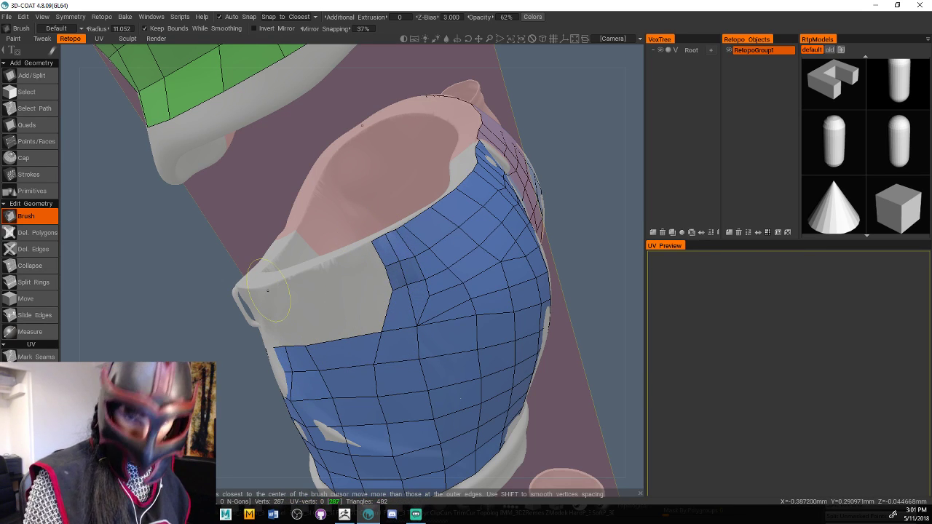
# Try to add a face above the side of the leg, and even out the side's quad columns with the Brush
pyautogui.click(36, 125)
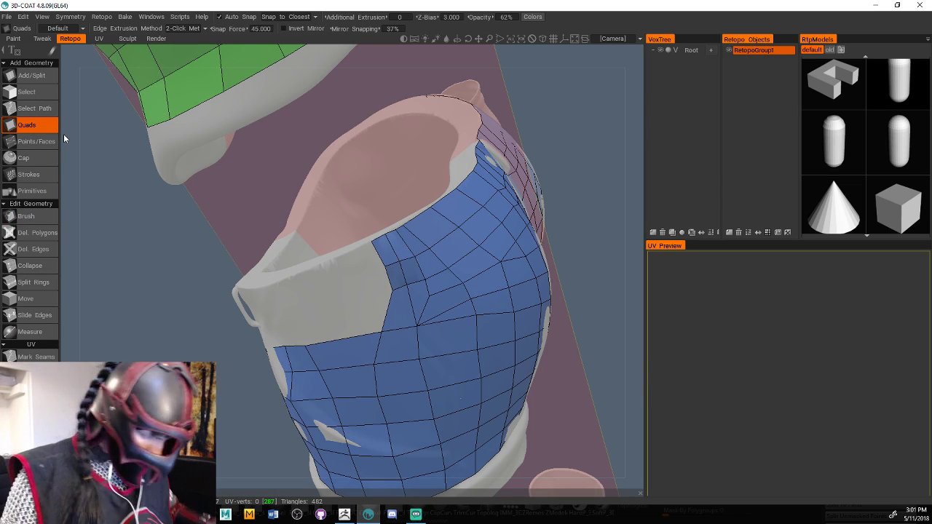
pyautogui.moveTo(521, 332); pyautogui.dragTo(533, 232)
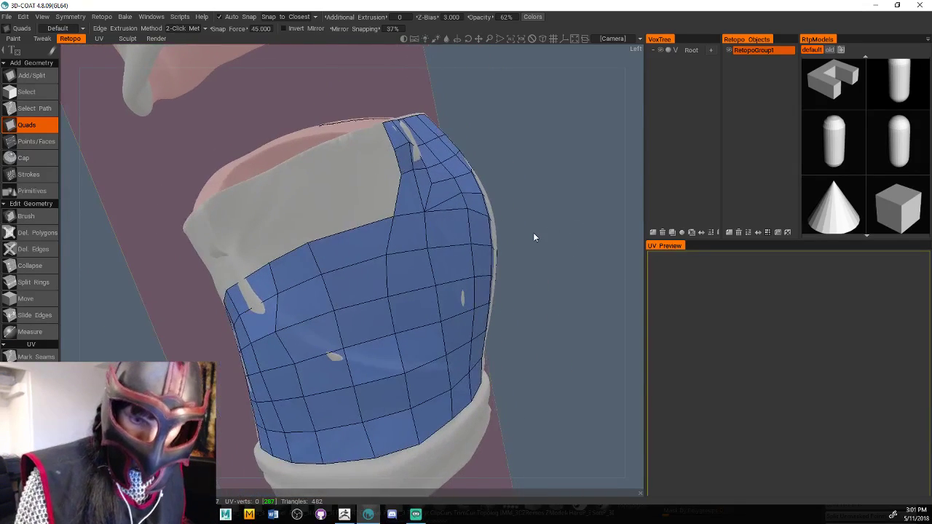
pyautogui.click(283, 260)
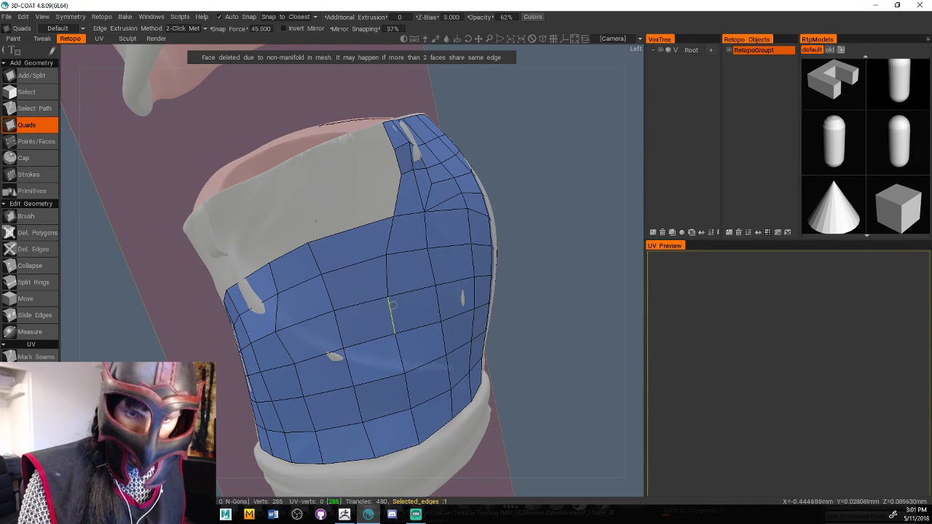
pyautogui.click(33, 215)
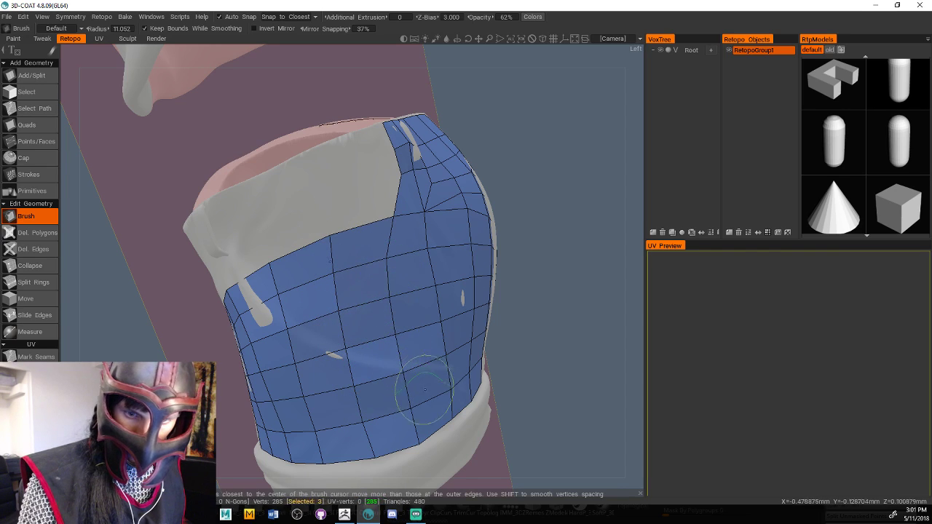
# Stack three quads above the outer side of the leg, behind the belt-loop columns, up to the waistline
pyautogui.click(54, 126)
pyautogui.click(362, 225)
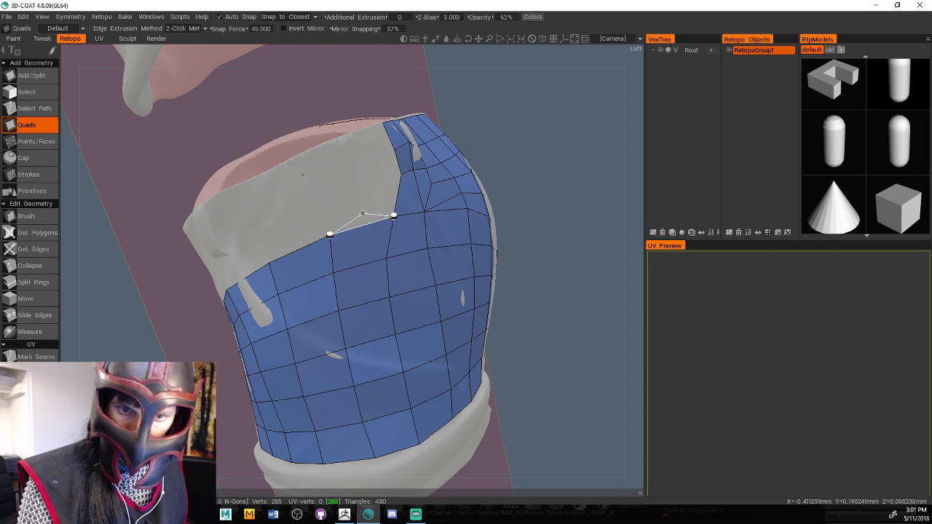
pyautogui.click(401, 175)
pyautogui.click(332, 198)
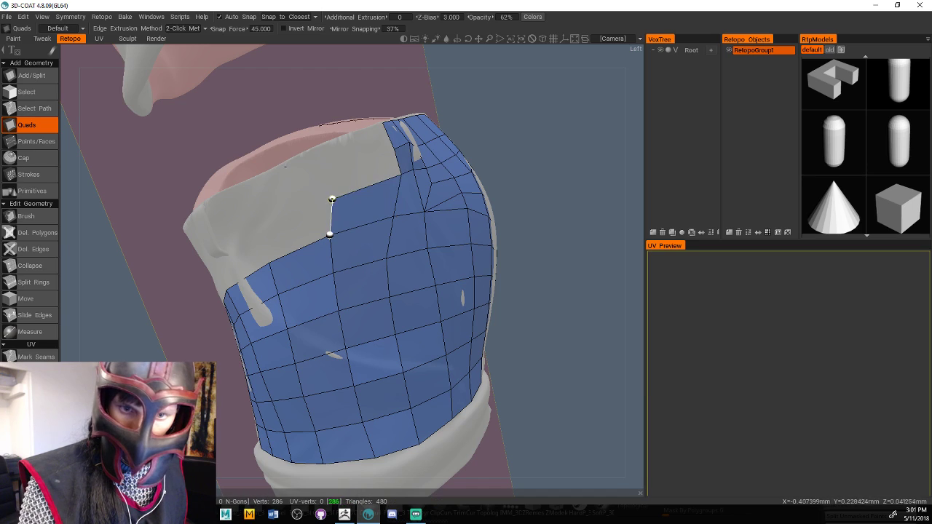
pyautogui.click(393, 148)
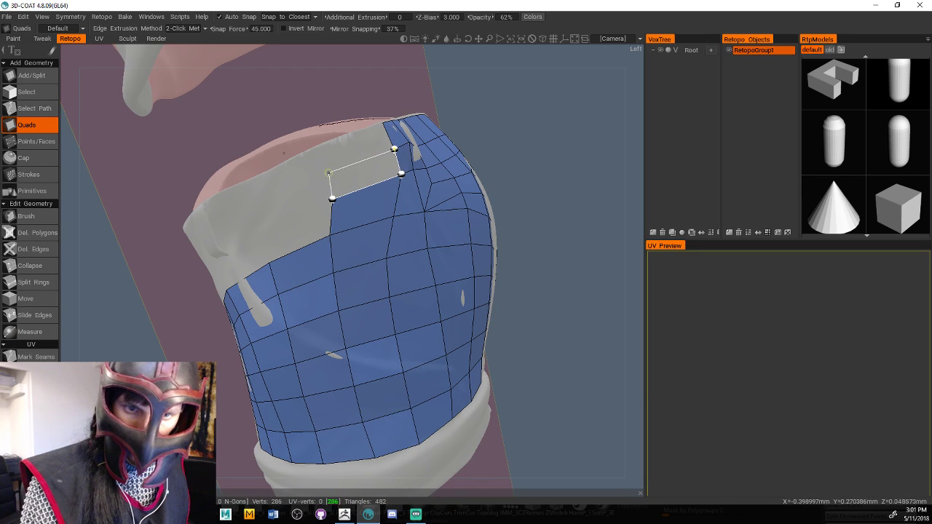
pyautogui.click(326, 172)
pyautogui.click(334, 146)
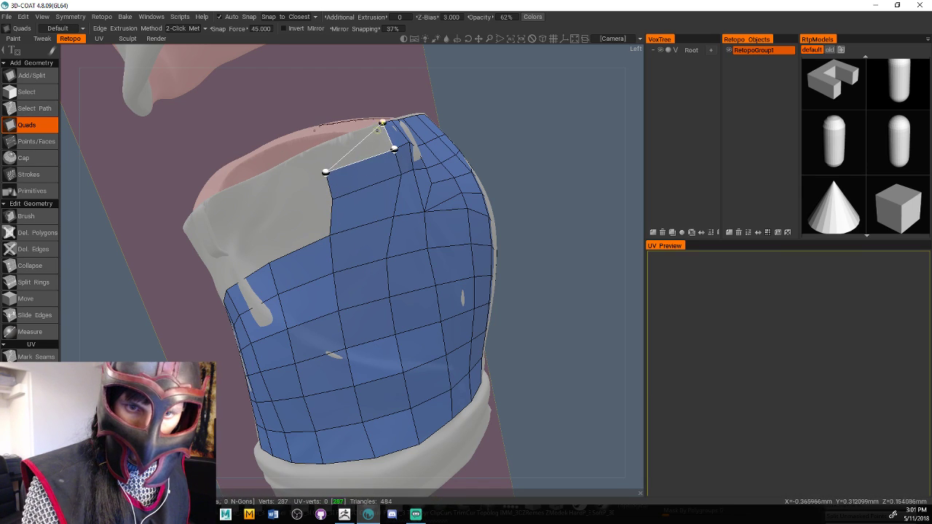
pyautogui.click(312, 149)
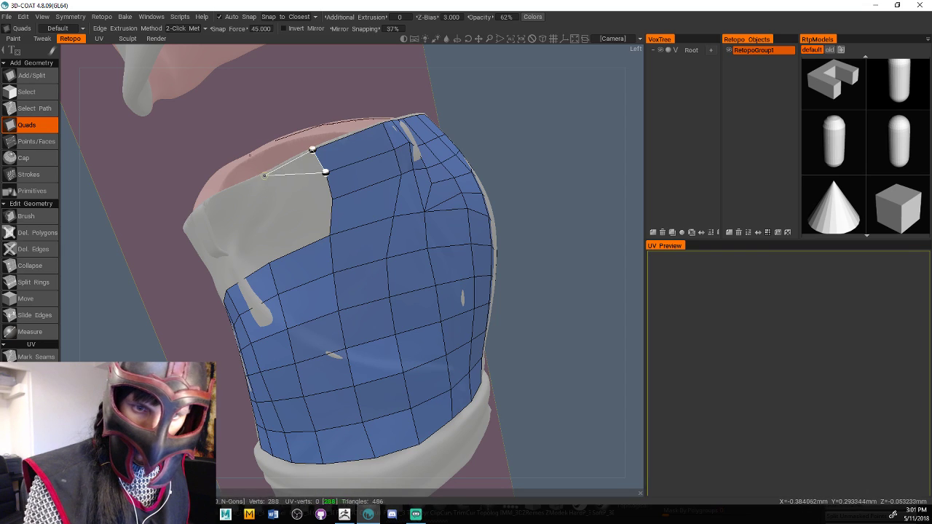
# Add a column of three quads further back along the hip, from the waistline down to the leg faces
pyautogui.click(246, 184)
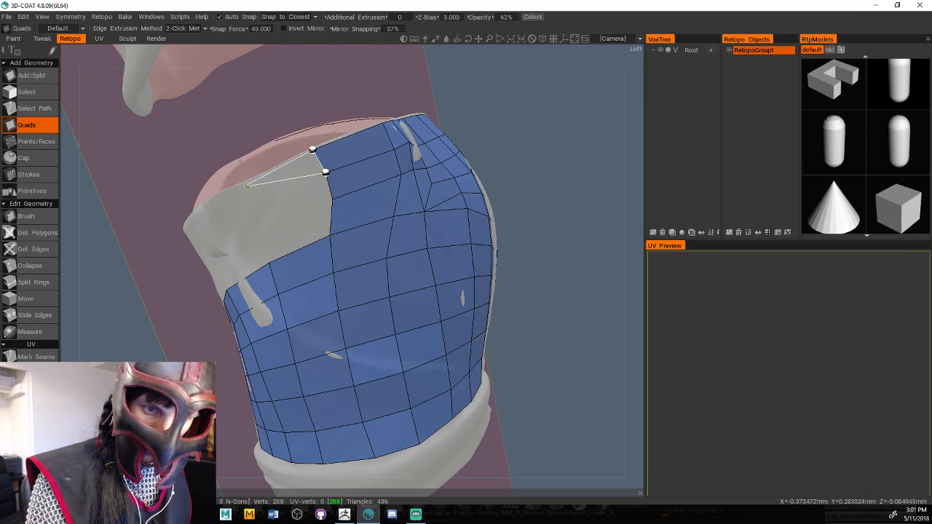
pyautogui.click(251, 202)
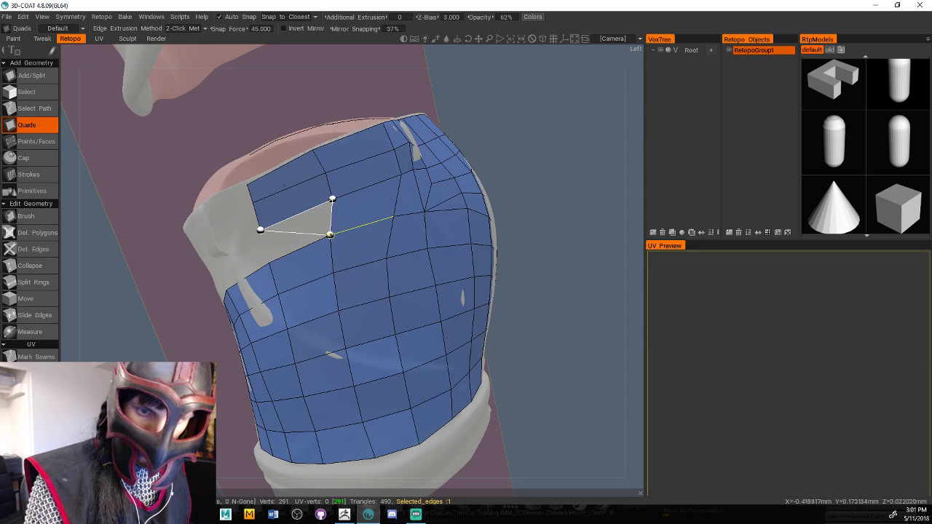
pyautogui.click(271, 258)
# Add another column of three quads further back on the hip, from the leg faces up to the waistline
pyautogui.moveTo(510, 168); pyautogui.dragTo(579, 152)
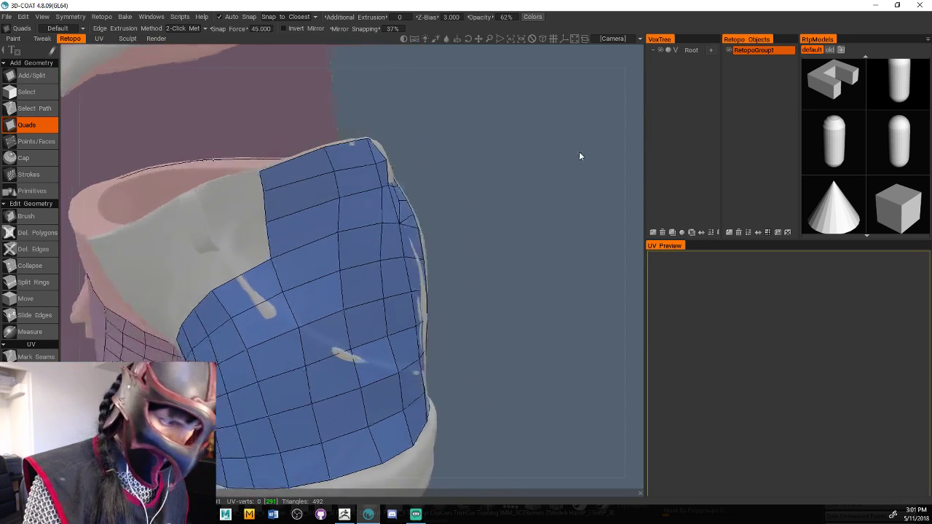
pyautogui.moveTo(481, 204); pyautogui.dragTo(431, 172)
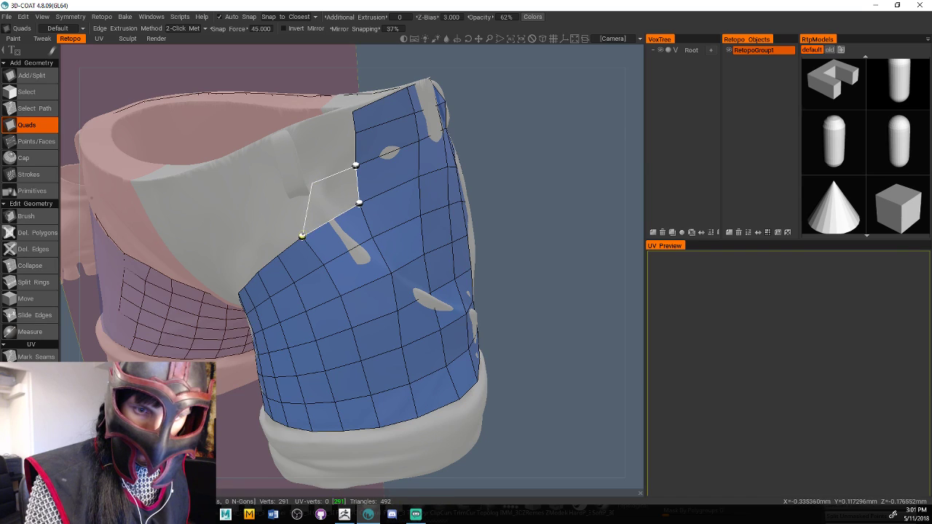
pyautogui.click(311, 183)
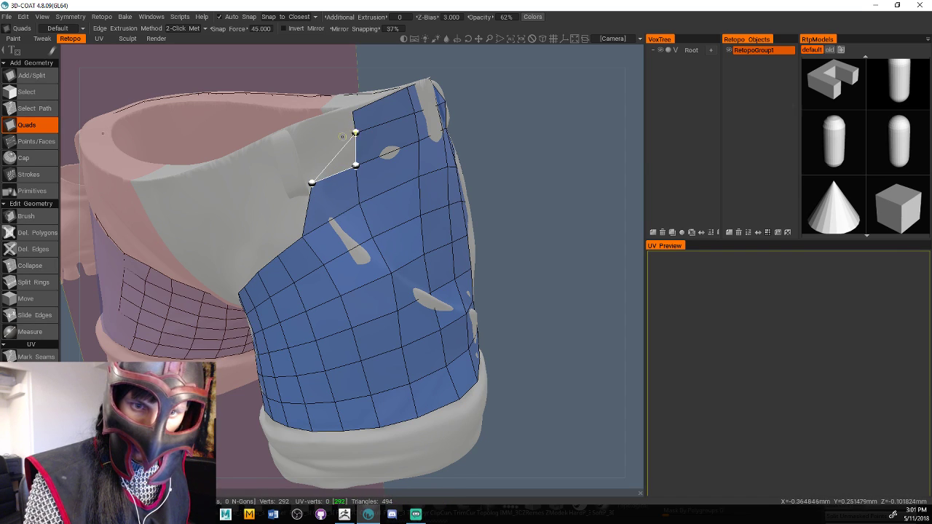
pyautogui.click(306, 151)
pyautogui.click(347, 112)
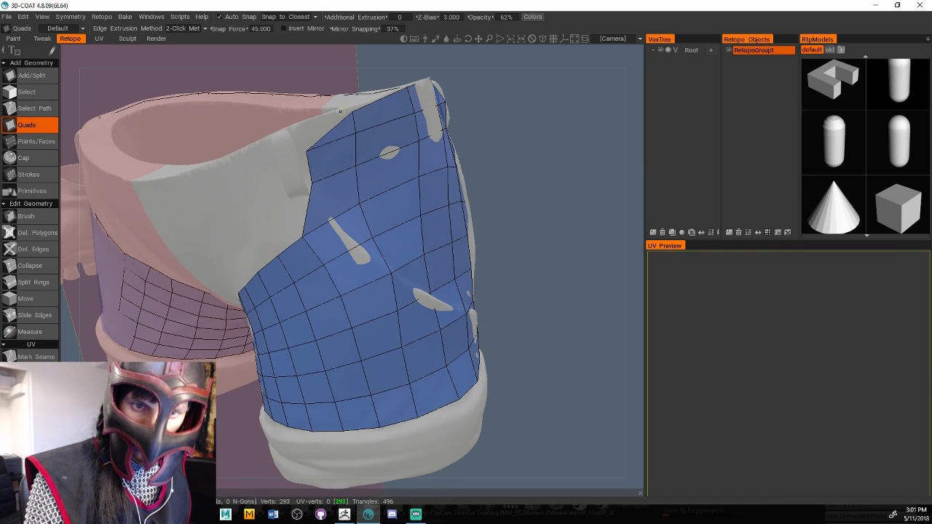
pyautogui.hotkey('ctrl', 'z')
pyautogui.click(333, 140)
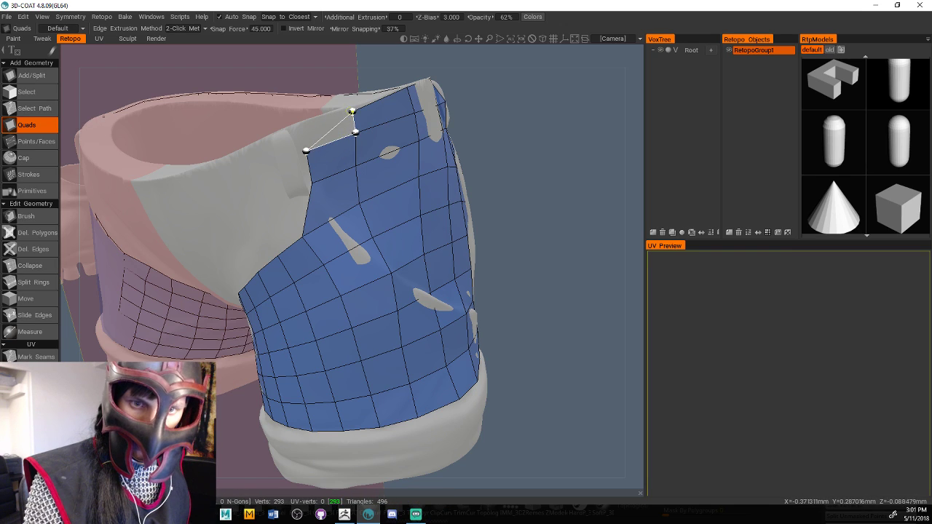
pyautogui.click(297, 127)
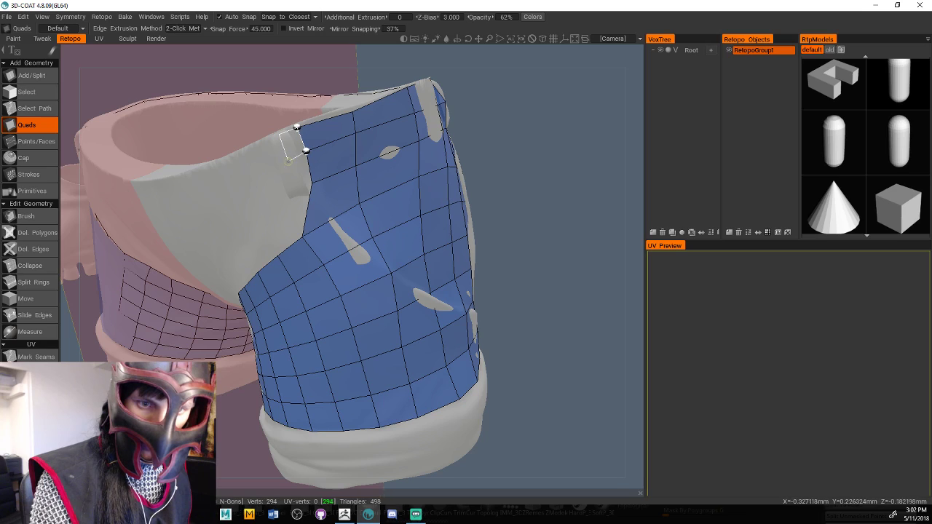
# Add a narrow column of two quads along the rear belt loop and close it with a triangle at the leg faces
pyautogui.click(288, 160)
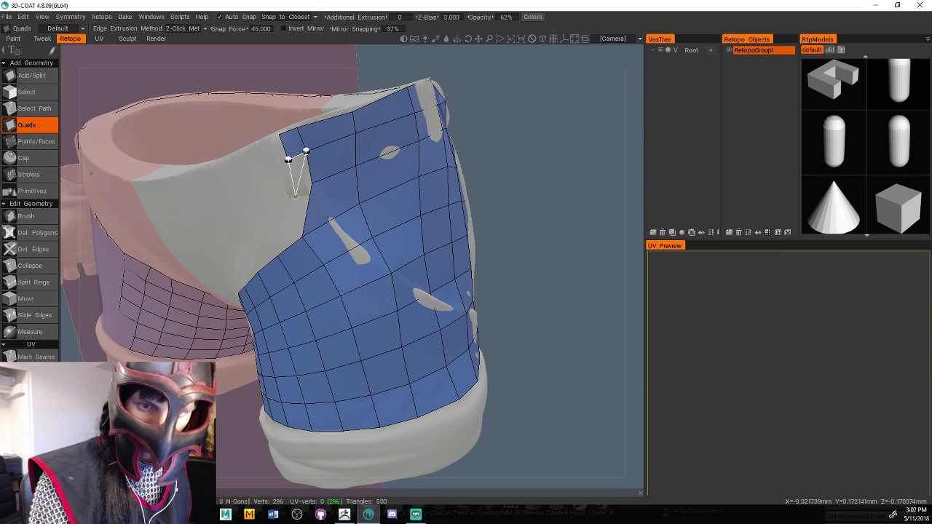
pyautogui.click(297, 194)
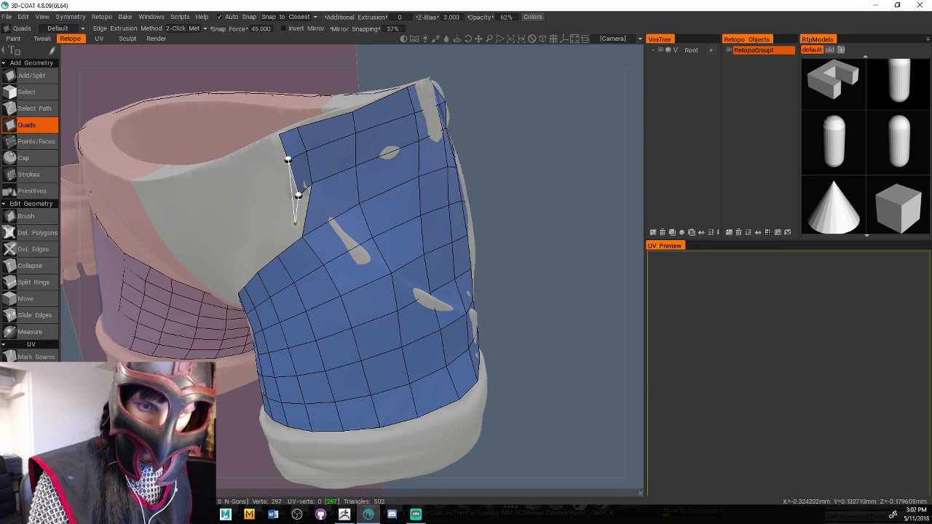
pyautogui.click(302, 235)
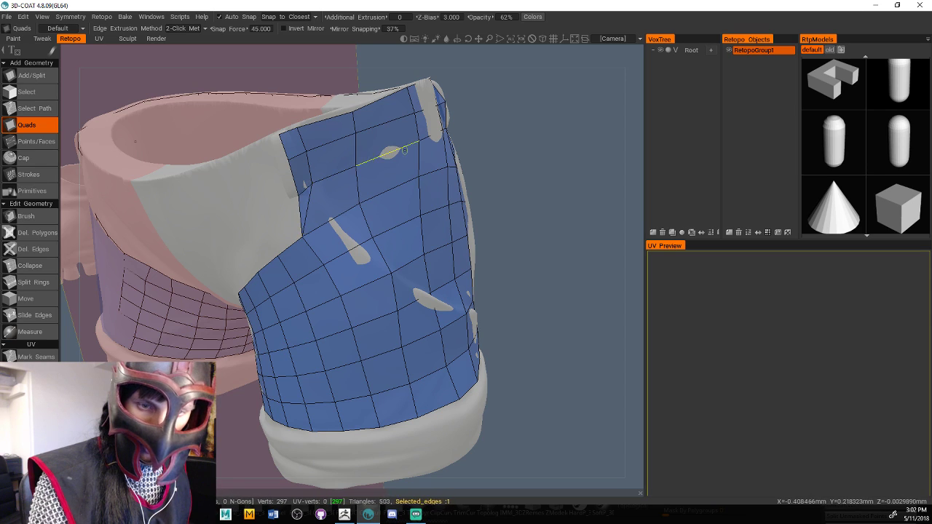
# Add a second narrow two-quad column across the rear belt loop and one wider quad behind it at the waistline
pyautogui.moveTo(498, 149); pyautogui.dragTo(562, 156)
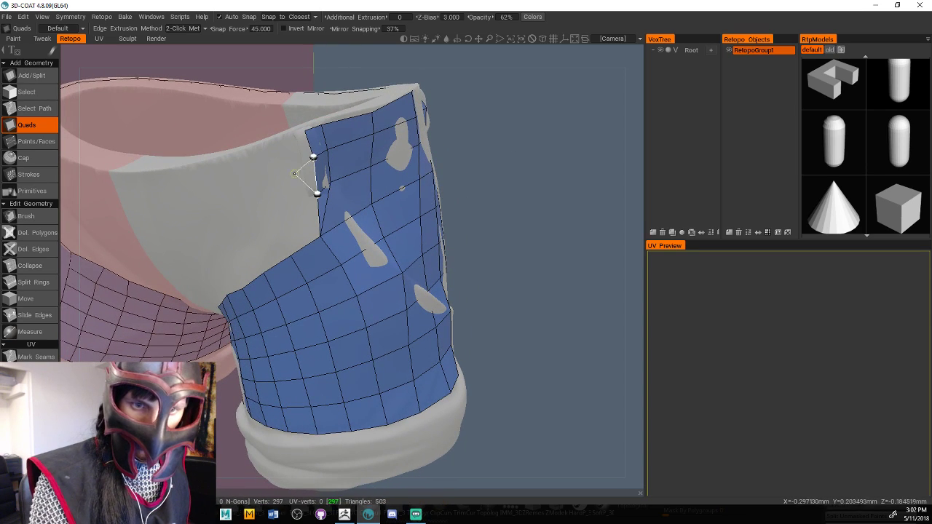
pyautogui.click(298, 201)
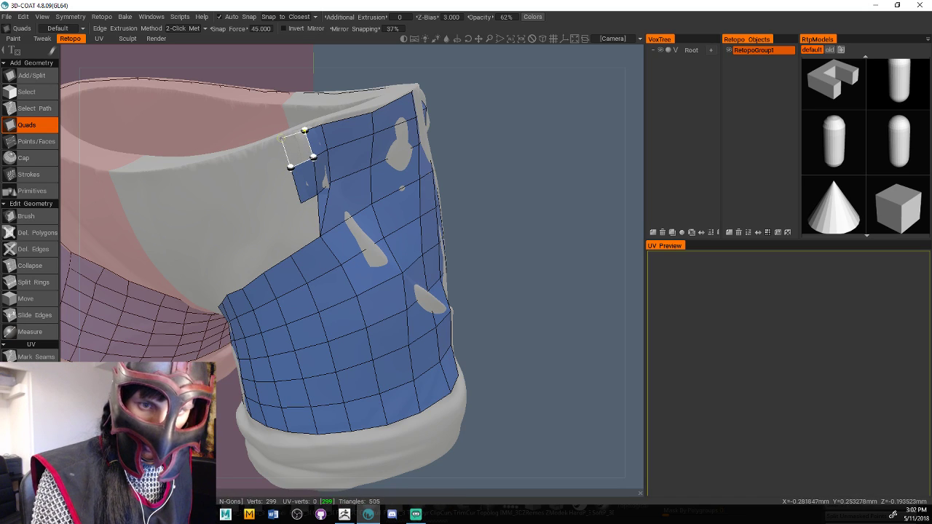
pyautogui.click(304, 130)
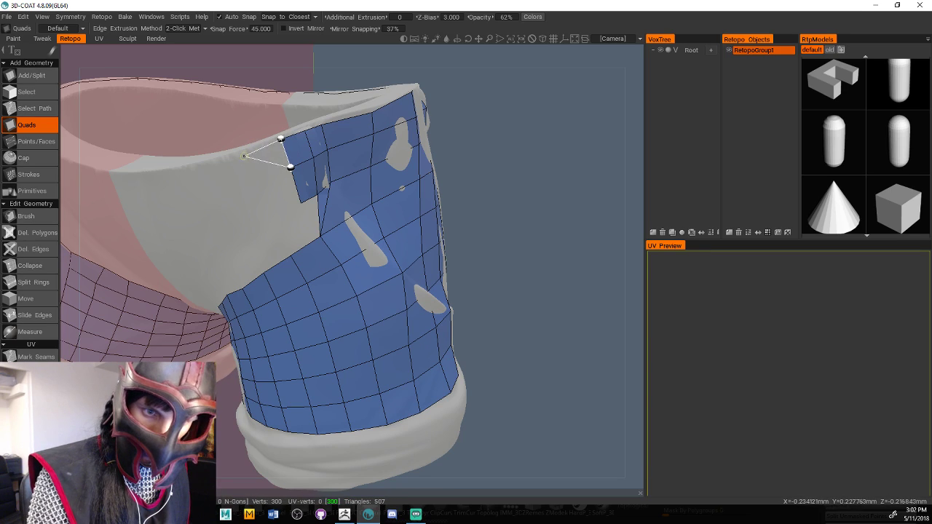
pyautogui.click(248, 149)
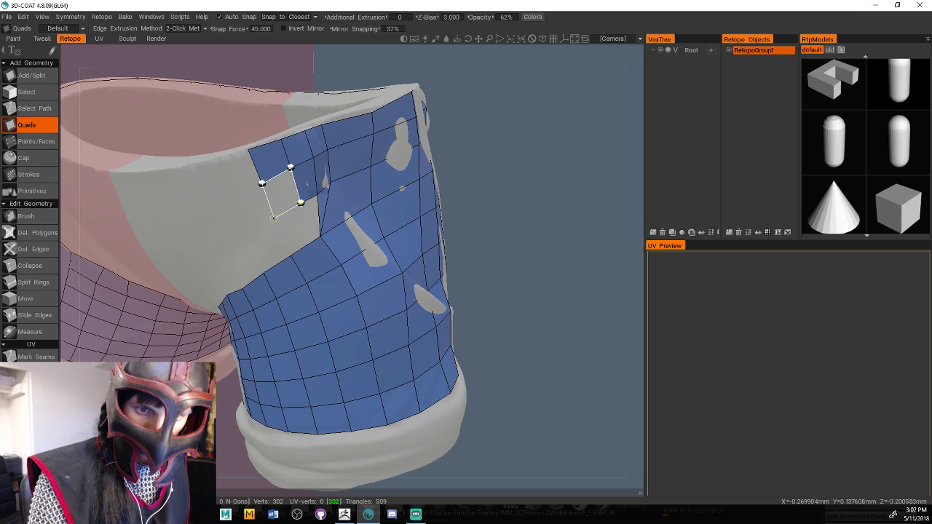
pyautogui.click(275, 219)
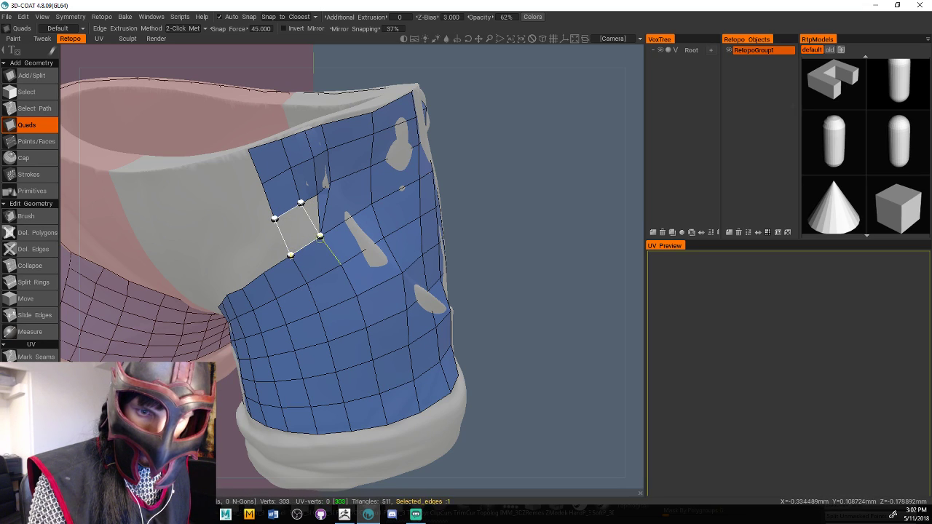
pyautogui.click(321, 234)
pyautogui.moveTo(492, 160); pyautogui.dragTo(481, 145)
pyautogui.hotkey('ctrl', 'z')
pyautogui.hotkey('ctrl', 'z')
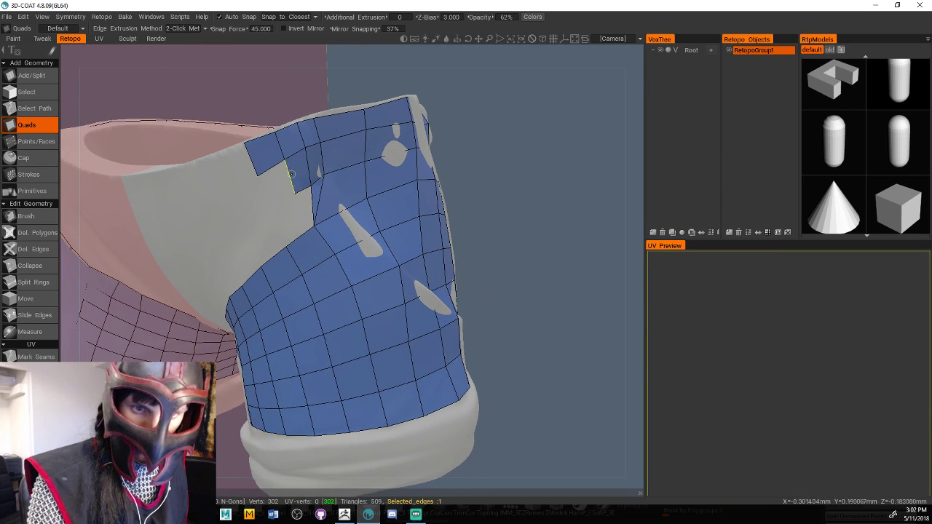
# Extend the two-row strip behind the rear belt loop by three quads and connect its narrow column to the leg with a quad
pyautogui.click(271, 204)
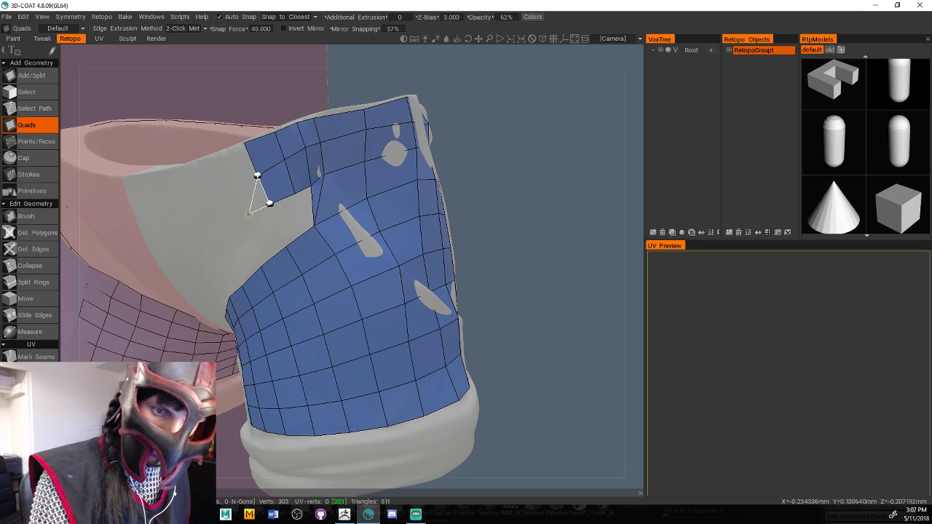
pyautogui.click(225, 195)
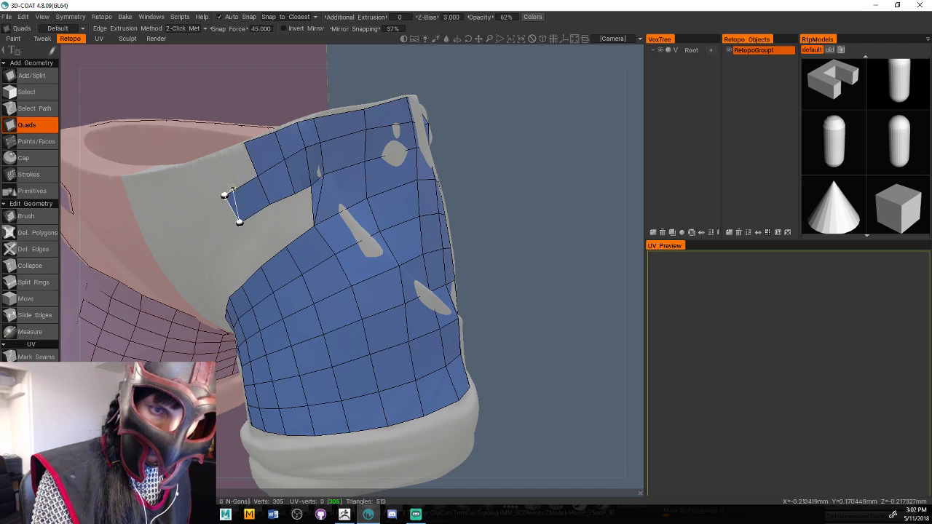
pyautogui.click(240, 147)
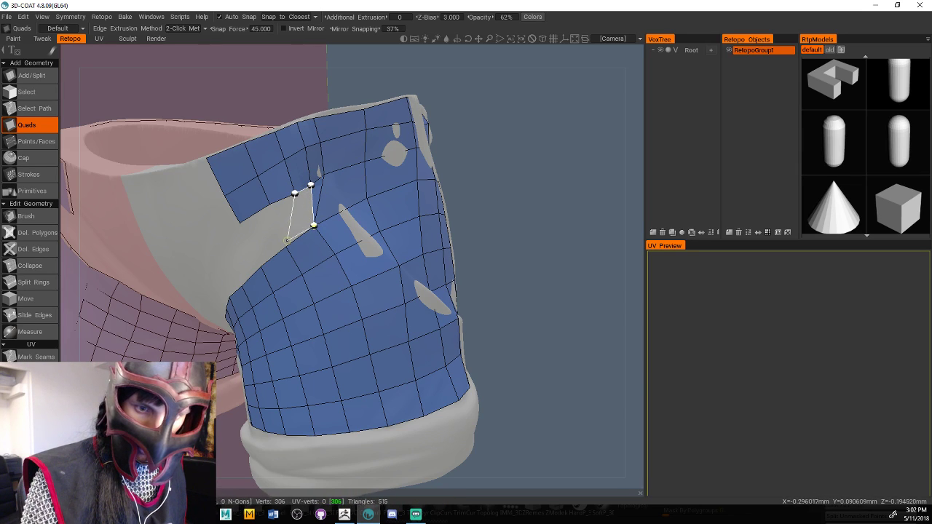
pyautogui.click(288, 232)
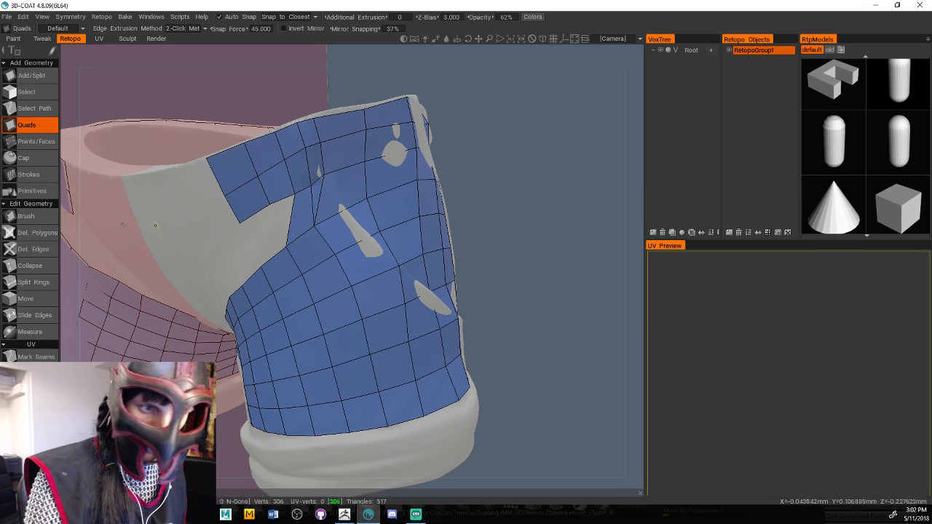
pyautogui.click(29, 216)
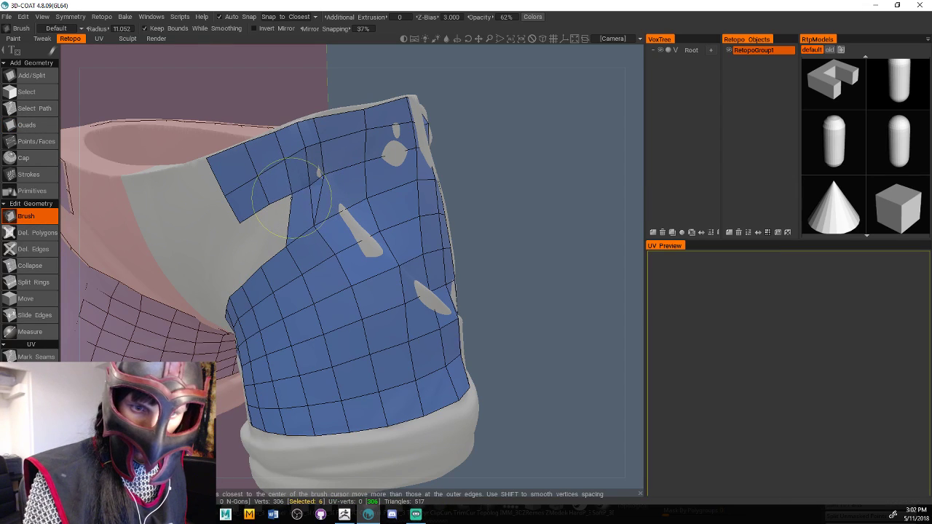
pyautogui.click(36, 92)
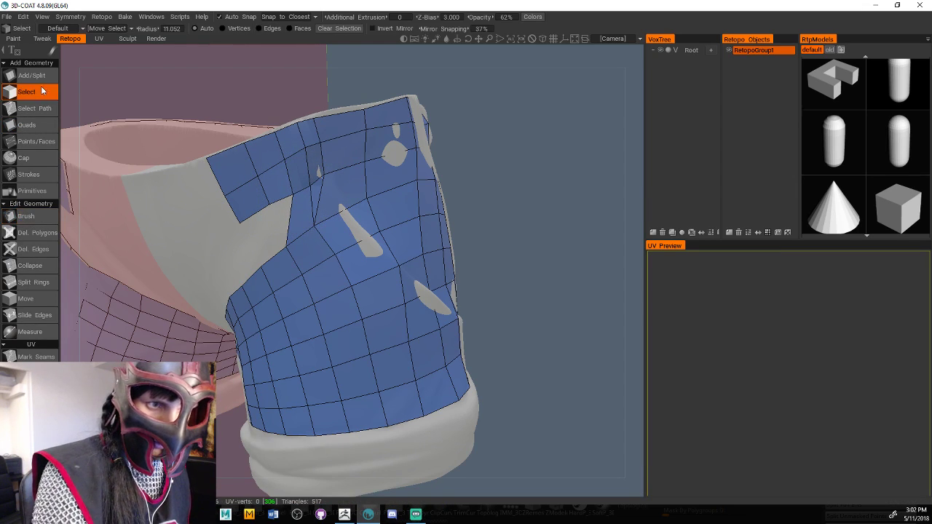
pyautogui.click(41, 126)
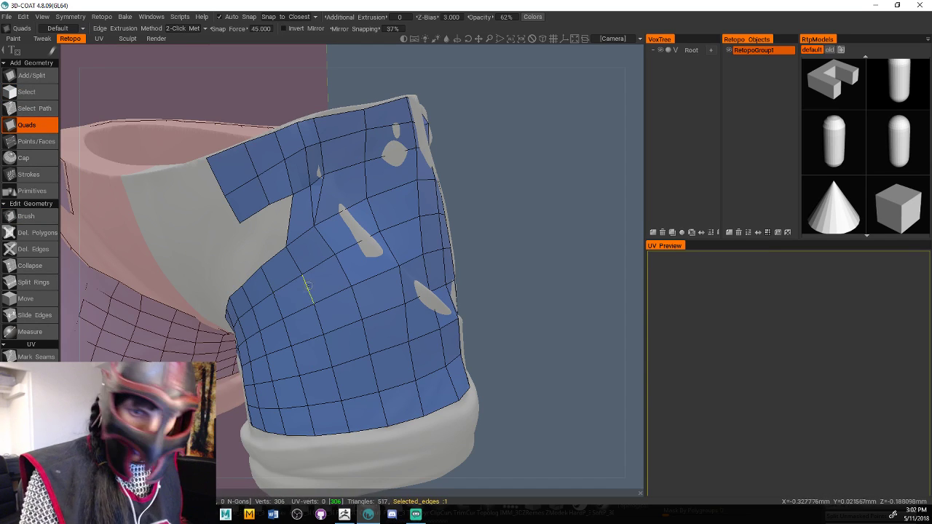
# Stretch the waistline strip toward the back and even out the leg's open upper edge with the Brush
pyautogui.moveTo(593, 214); pyautogui.dragTo(463, 238)
pyautogui.scroll(2, 510, 233)
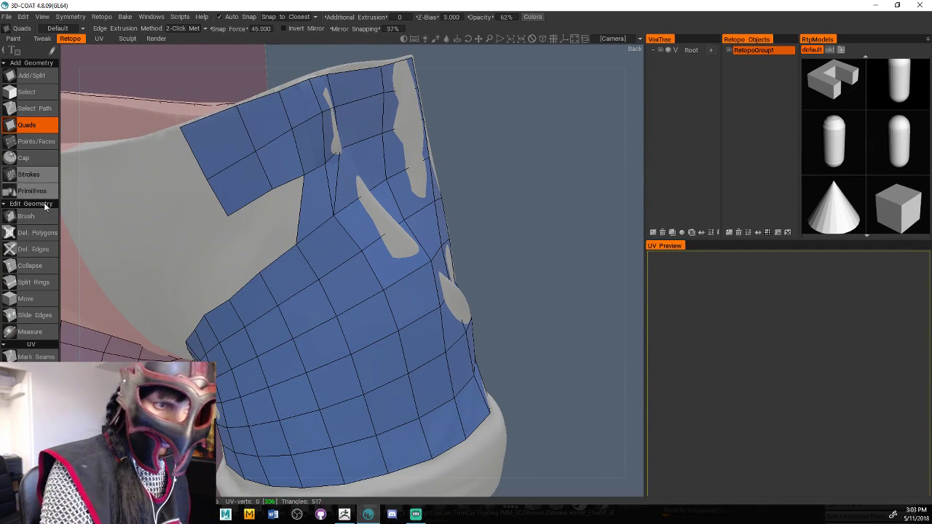
pyautogui.click(26, 215)
pyautogui.moveTo(218, 198)
pyautogui.mouseDown()
pyautogui.moveTo(200, 211)
pyautogui.moveTo(180, 174)
pyautogui.moveTo(175, 183)
pyautogui.moveTo(195, 203)
pyautogui.moveTo(164, 169)
pyautogui.moveTo(224, 158)
pyautogui.moveTo(247, 109)
pyautogui.moveTo(225, 102)
pyautogui.moveTo(240, 91)
pyautogui.moveTo(277, 128)
pyautogui.moveTo(284, 178)
pyautogui.moveTo(232, 178)
pyautogui.moveTo(226, 198)
pyautogui.moveTo(234, 170)
pyautogui.moveTo(241, 206)
pyautogui.mouseUp()
pyautogui.moveTo(312, 248)
pyautogui.mouseDown()
pyautogui.moveTo(303, 240)
pyautogui.moveTo(258, 289)
pyautogui.moveTo(220, 292)
pyautogui.moveTo(203, 306)
pyautogui.moveTo(208, 313)
pyautogui.mouseUp()
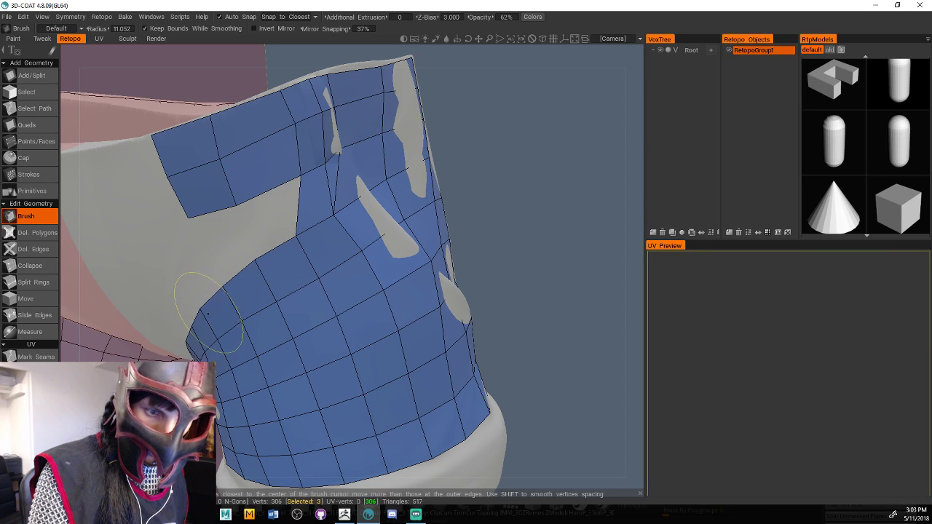
# Bridge the gap between the waistline strip and the leg's upper edge with a quad behind the belt-loop column
pyautogui.click(33, 125)
pyautogui.click(235, 205)
pyautogui.click(301, 175)
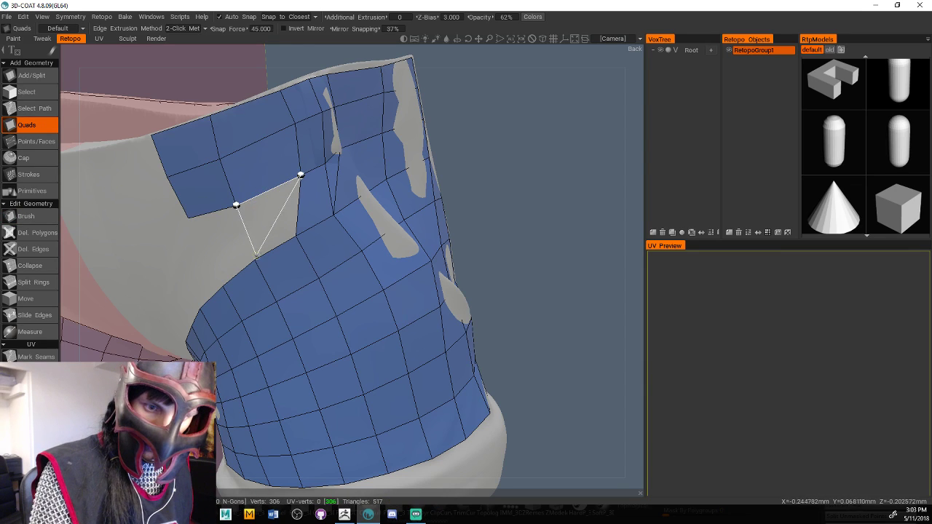
pyautogui.click(254, 259)
pyautogui.click(295, 236)
# Add a quad below the rear end of the waistline strip and join it to the leg's edge with a triangle
pyautogui.click(236, 205)
pyautogui.click(188, 217)
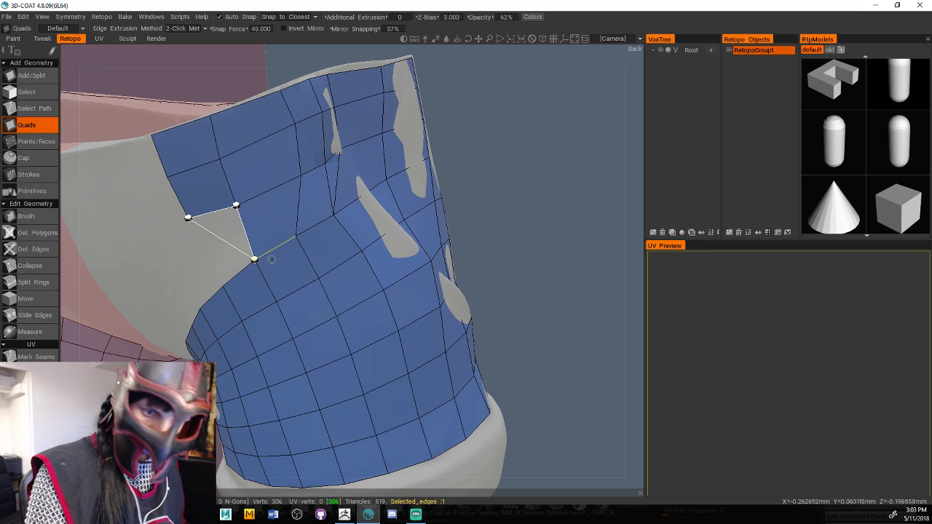
pyautogui.click(254, 259)
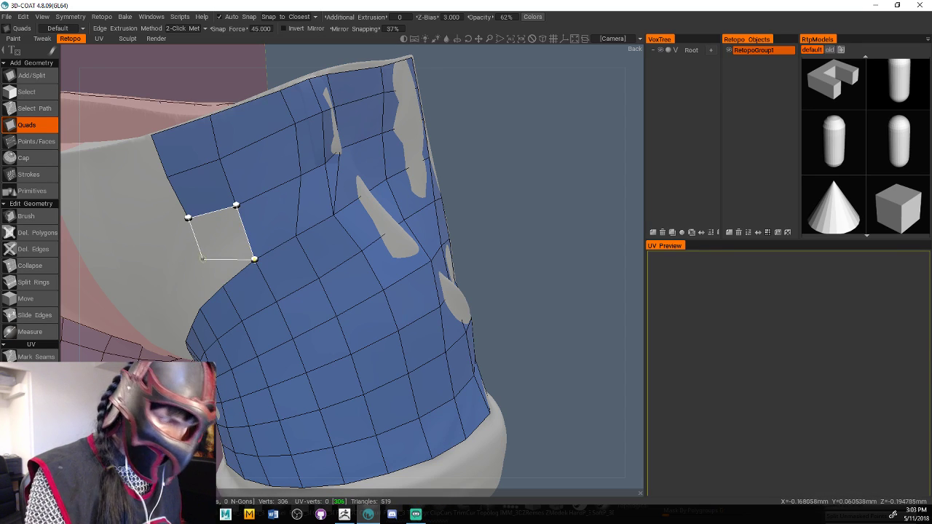
pyautogui.click(209, 264)
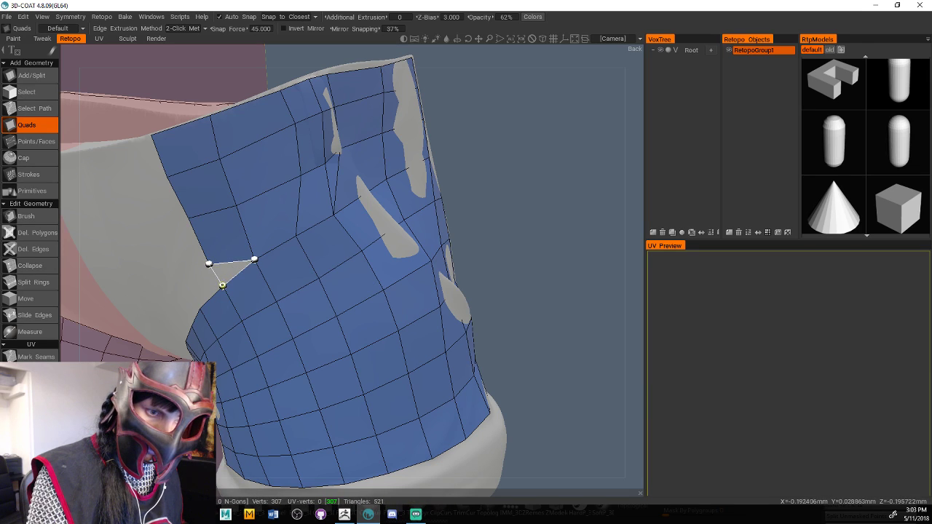
pyautogui.click(222, 287)
# Add a row of four quads along the leg's upper edge across the back of the shorts toward the centre line
pyautogui.moveTo(502, 217); pyautogui.dragTo(549, 216)
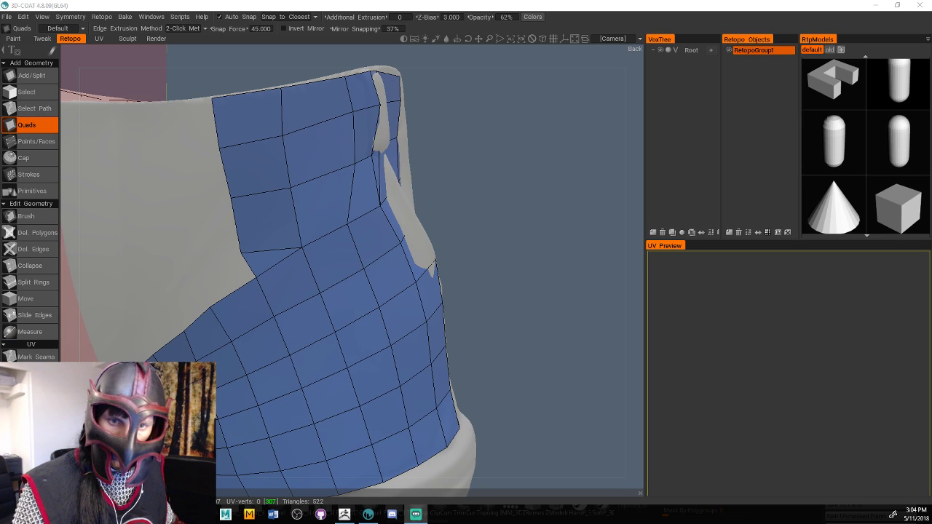
pyautogui.moveTo(489, 204); pyautogui.dragTo(552, 250)
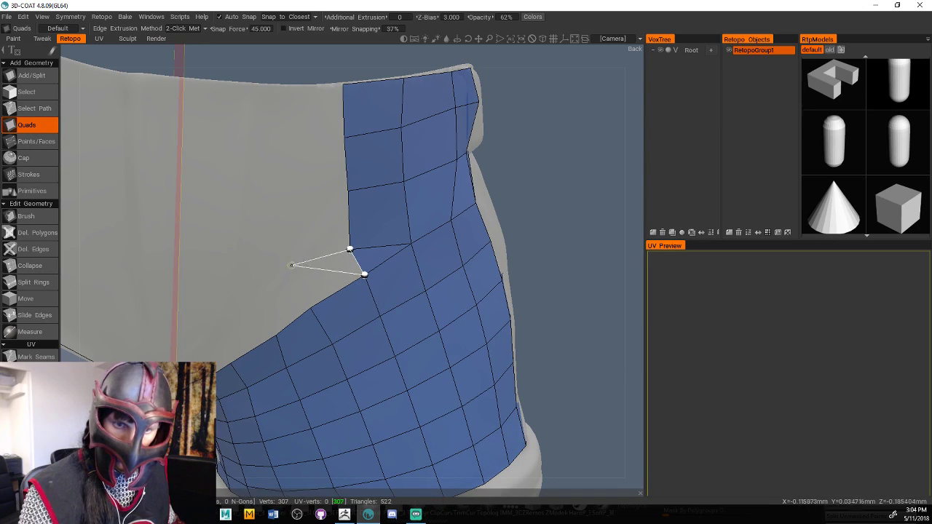
pyautogui.click(298, 269)
pyautogui.click(310, 306)
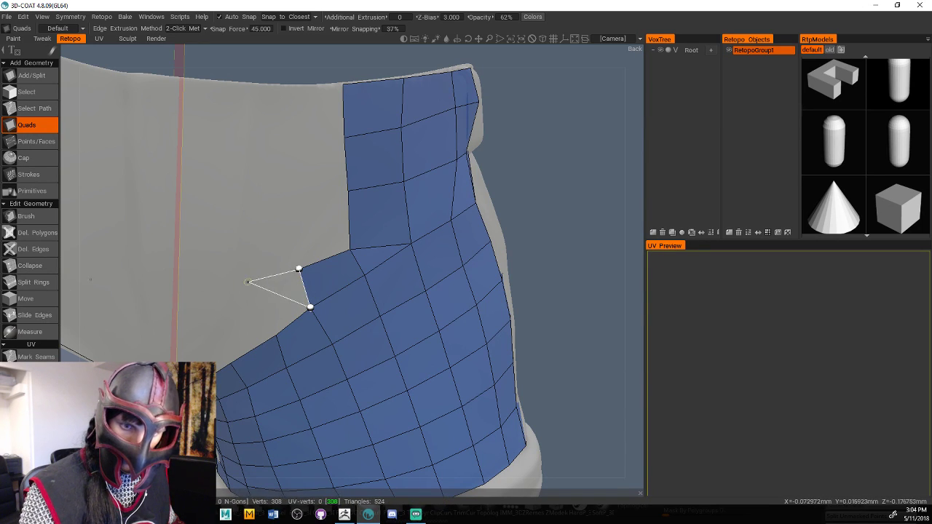
pyautogui.click(254, 292)
pyautogui.click(275, 334)
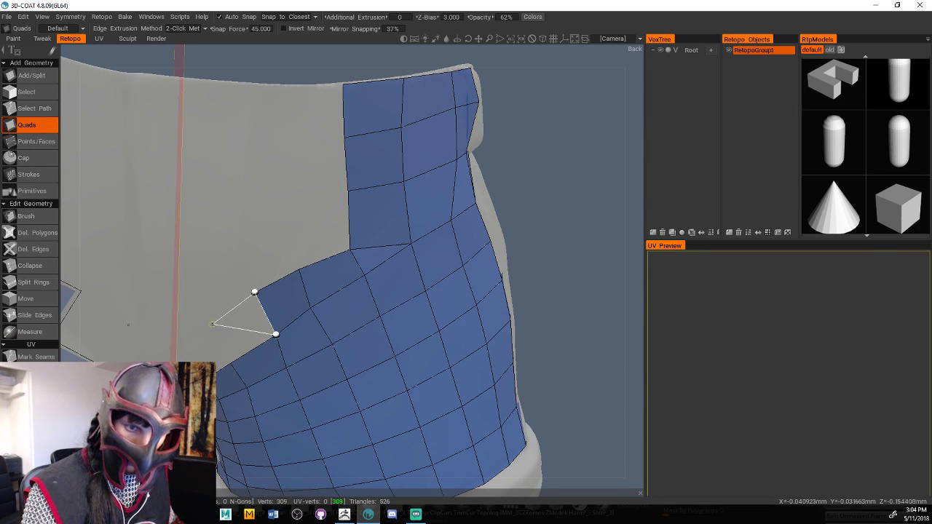
pyautogui.click(211, 316)
pyautogui.click(230, 362)
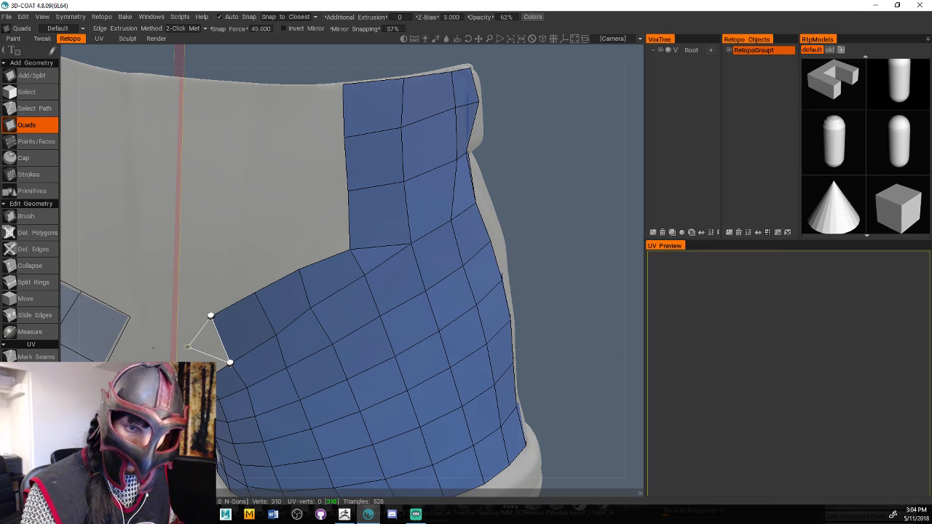
pyautogui.click(188, 346)
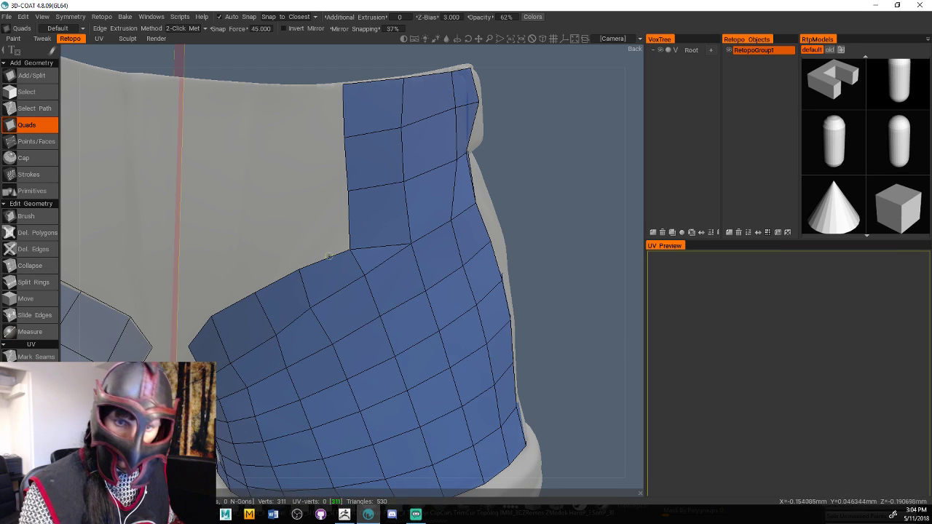
# Add a column of three quads up to the back waistline, then extend its top row by two quads to the centre line
pyautogui.click(298, 199)
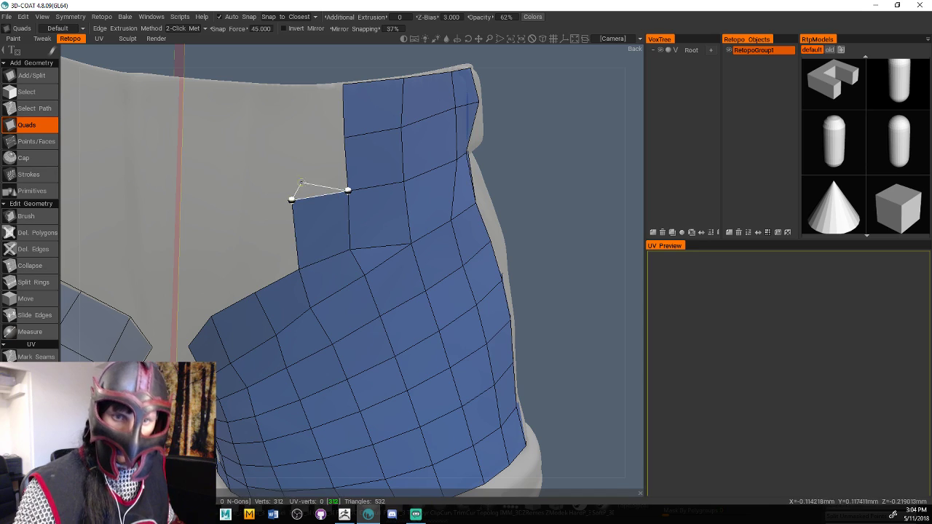
pyautogui.click(288, 138)
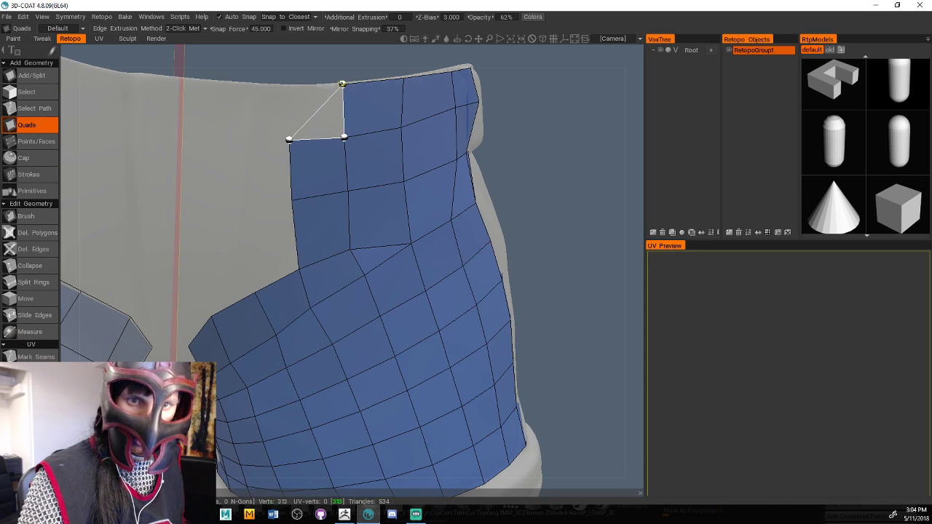
pyautogui.click(288, 87)
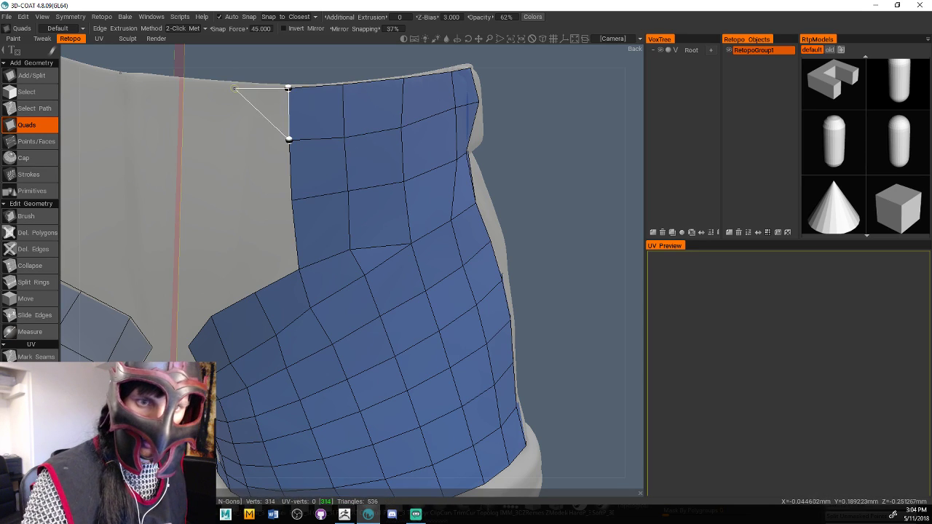
pyautogui.click(233, 140)
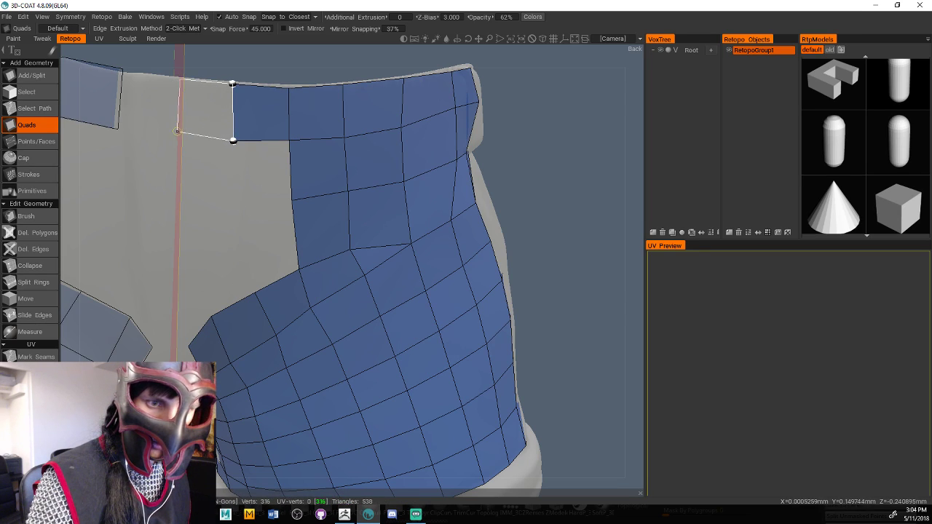
pyautogui.click(177, 131)
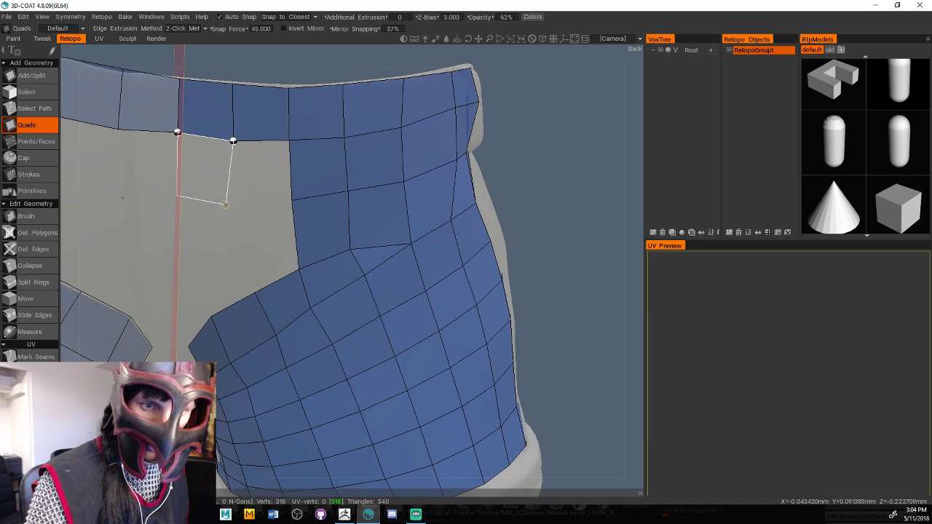
# Fill the two rows below the waistline strip with quads up to the centre line, joining the leg's edge with a triangle
pyautogui.click(238, 201)
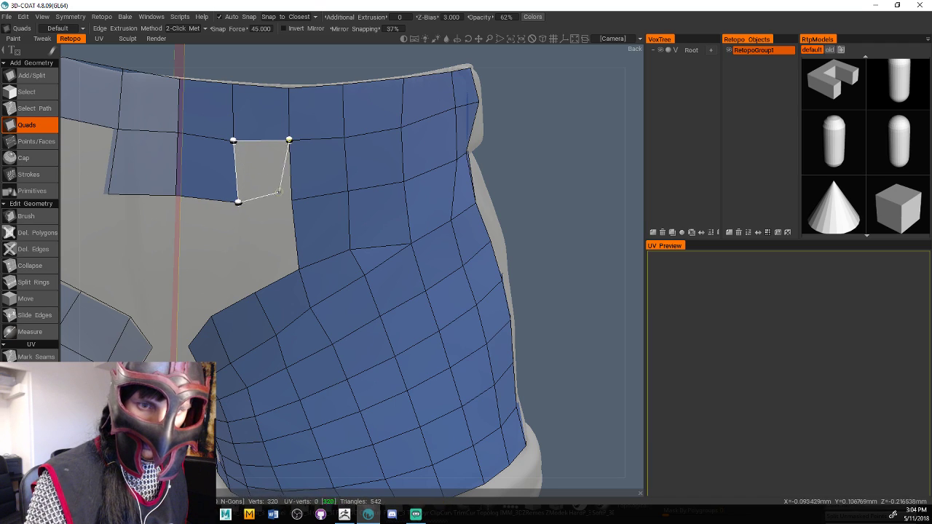
pyautogui.click(290, 198)
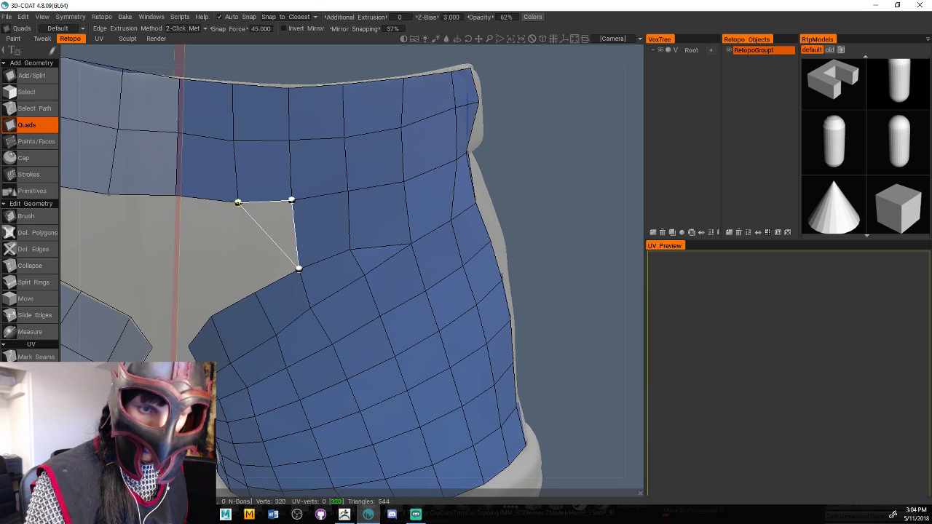
pyautogui.click(245, 266)
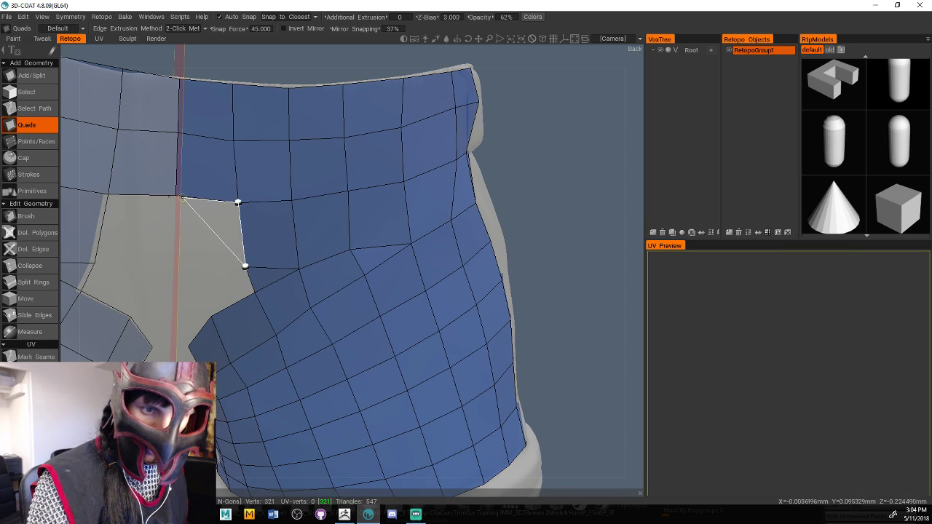
pyautogui.click(177, 195)
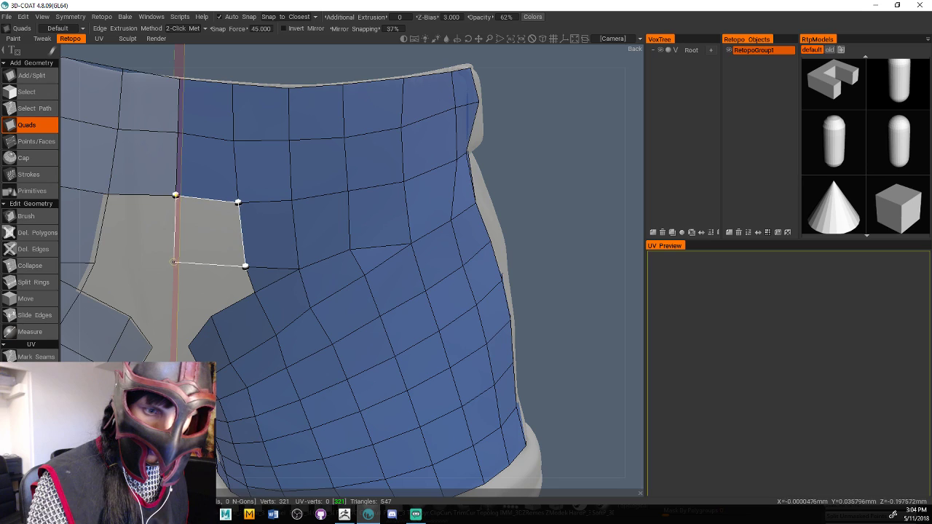
pyautogui.click(173, 261)
pyautogui.click(254, 289)
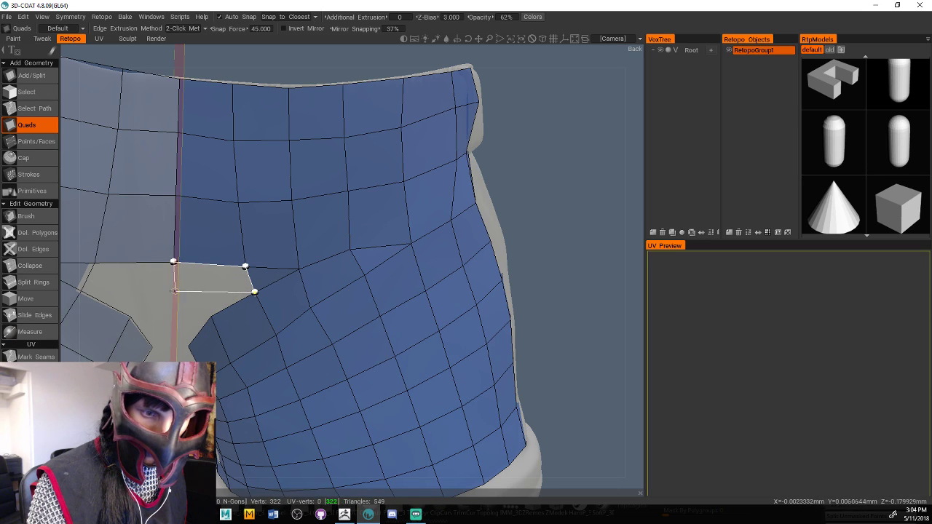
pyautogui.click(210, 315)
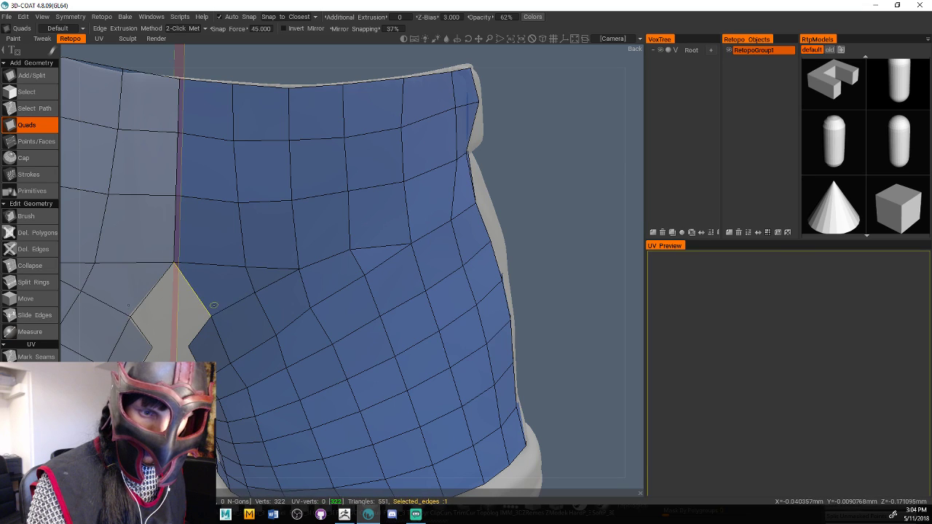
pyautogui.keyDown('ctrl'); pyautogui.click(221, 295); pyautogui.keyUp('ctrl')
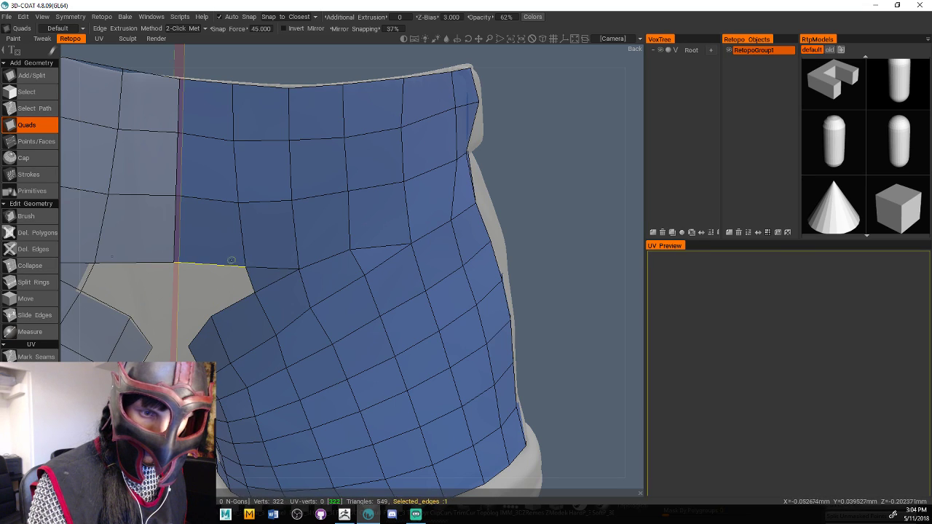
# Add a triangle at the corner of the remaining gap, then two quads down along the centre line between the legs
pyautogui.click(253, 279)
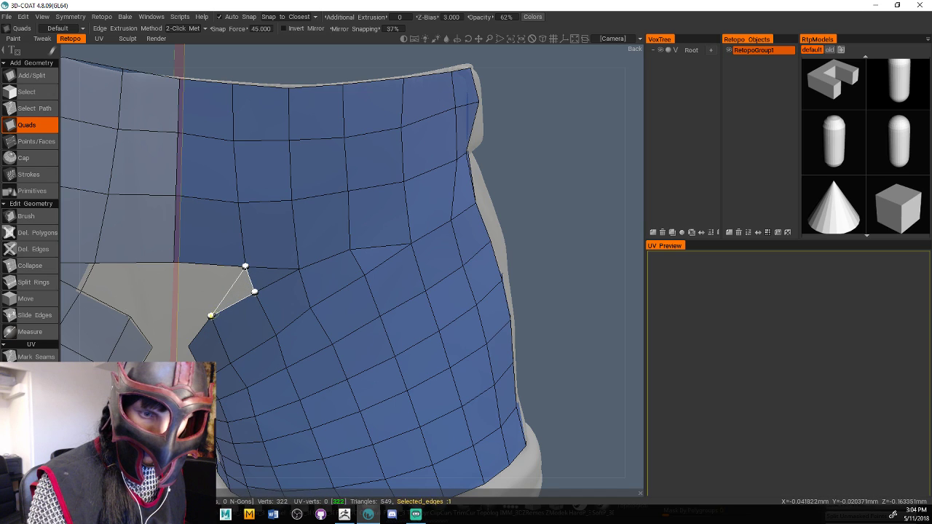
pyautogui.click(210, 315)
pyautogui.moveTo(531, 203); pyautogui.dragTo(511, 166)
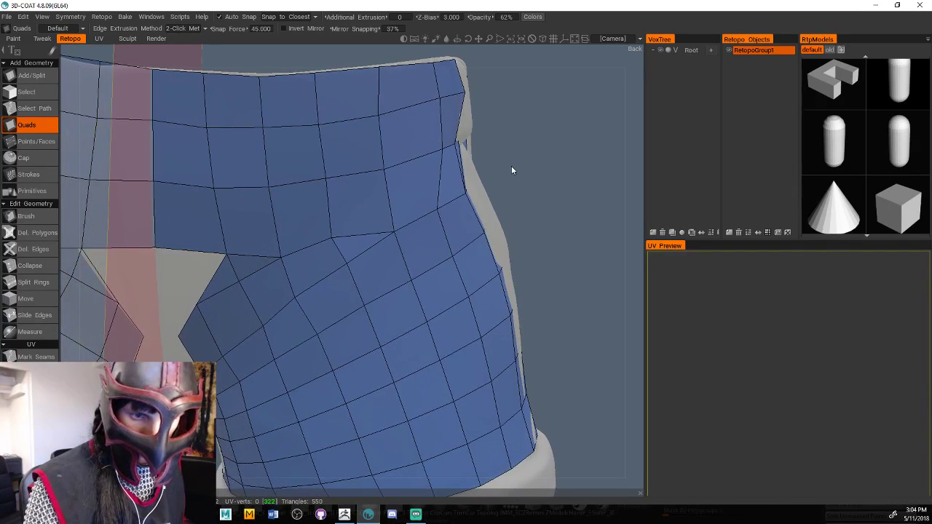
pyautogui.moveTo(197, 244); pyautogui.dragTo(196, 303)
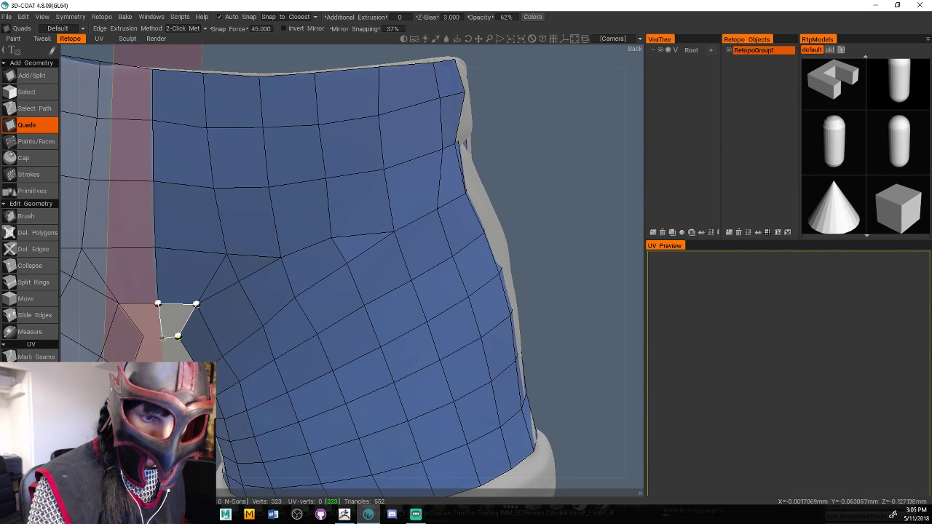
pyautogui.click(178, 335)
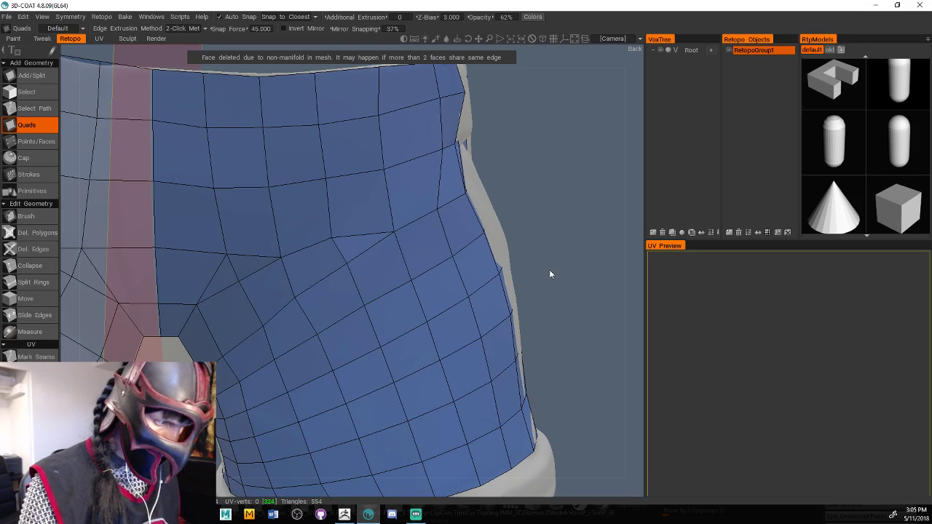
# Close the remaining crotch gap along the centre line with quads and a final triangle
pyautogui.moveTo(550, 273); pyautogui.dragTo(609, 172)
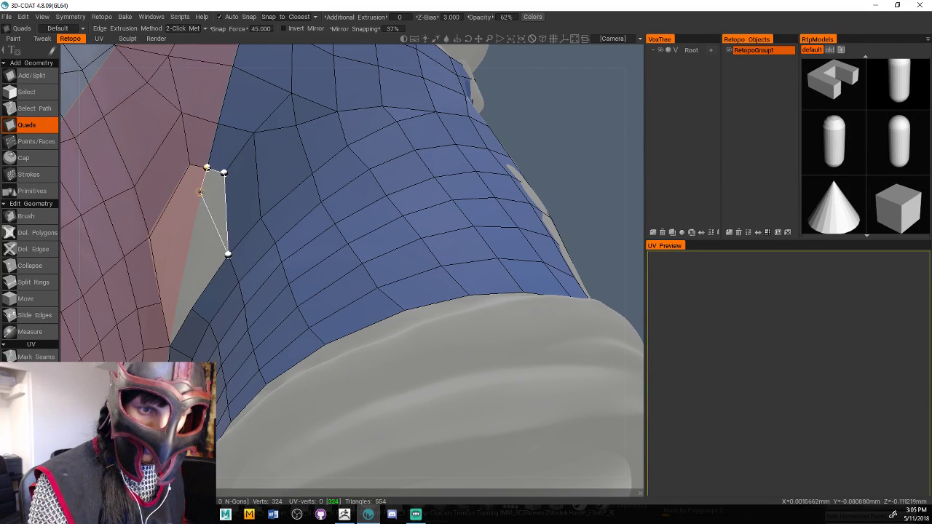
pyautogui.click(227, 254)
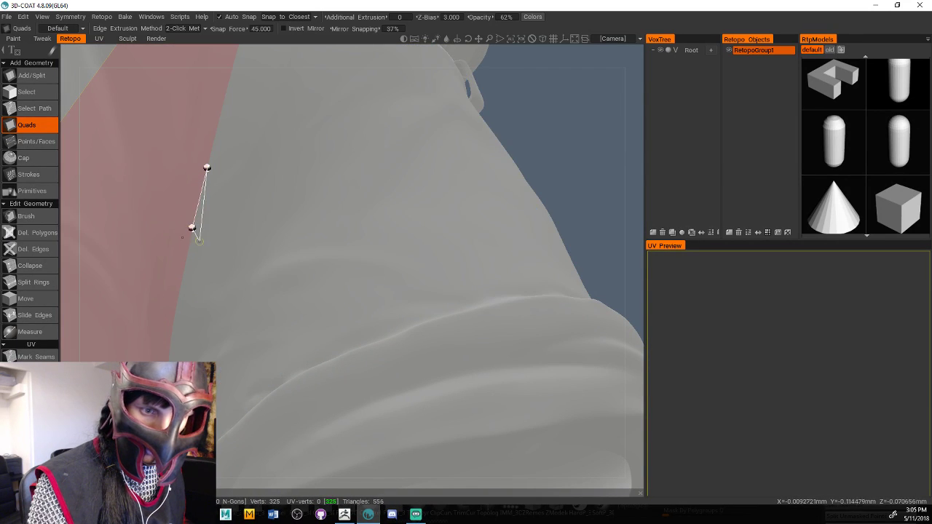
pyautogui.click(224, 224)
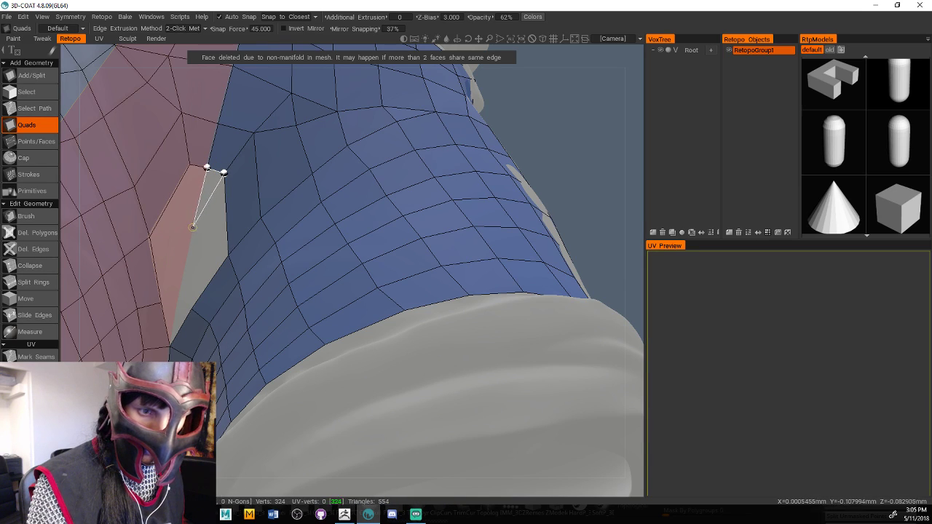
pyautogui.click(228, 254)
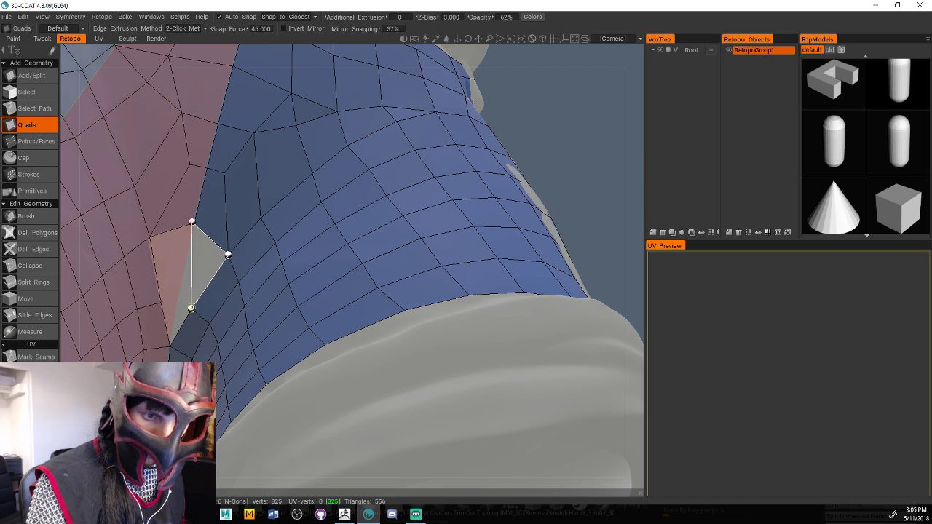
pyautogui.click(178, 294)
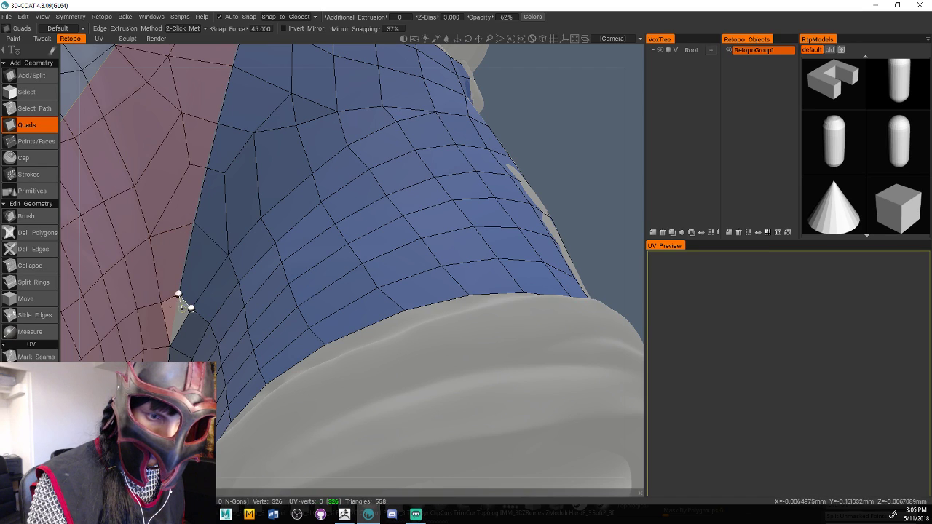
pyautogui.click(171, 345)
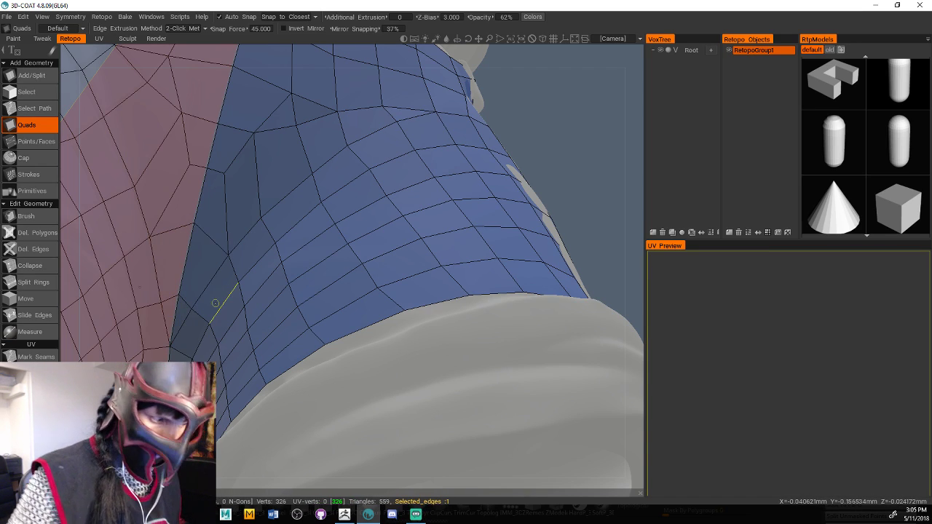
# Delete the stray sliver face beside the centre line at the front waist opening with Del. Polygons
pyautogui.scroll(-3, 538, 149)
pyautogui.moveTo(538, 153); pyautogui.dragTo(176, 266)
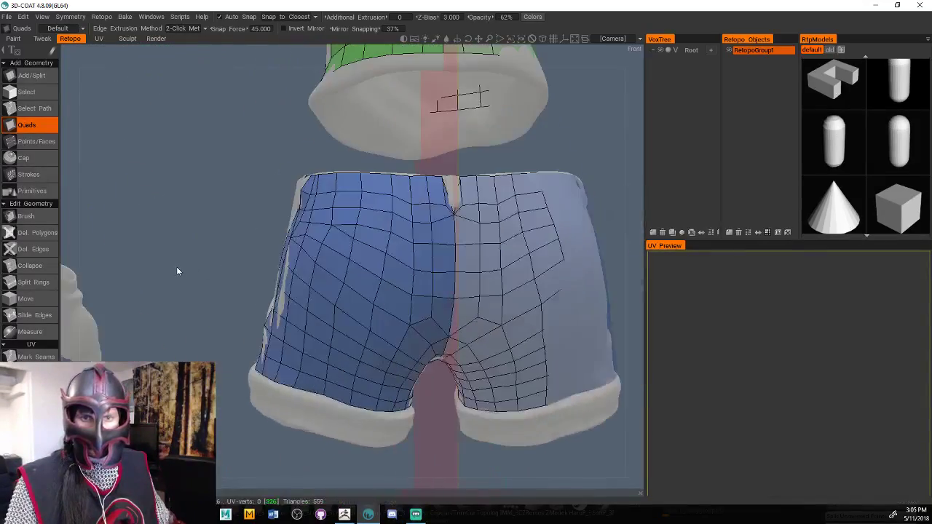
pyautogui.moveTo(176, 266); pyautogui.dragTo(251, 234, button='right')
pyautogui.moveTo(251, 234); pyautogui.dragTo(235, 249)
pyautogui.scroll(4, 289, 241)
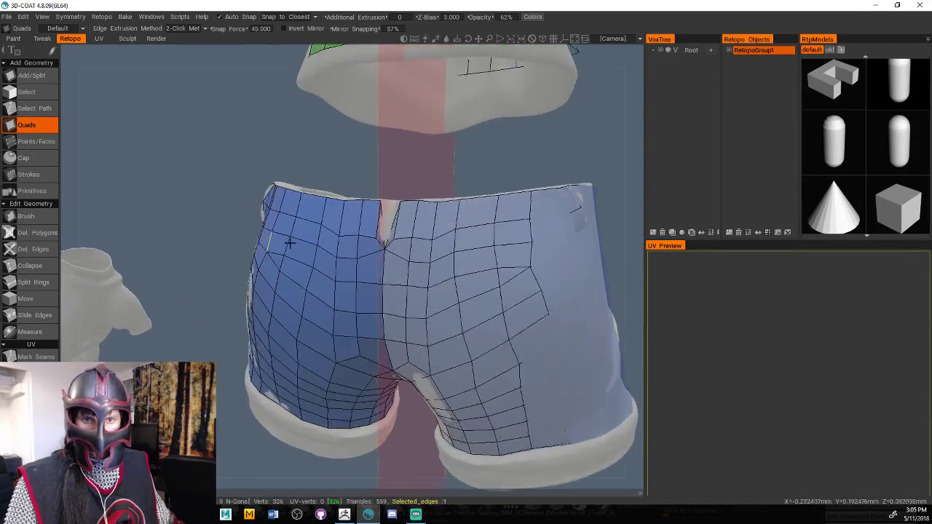
pyautogui.moveTo(132, 176); pyautogui.dragTo(134, 195)
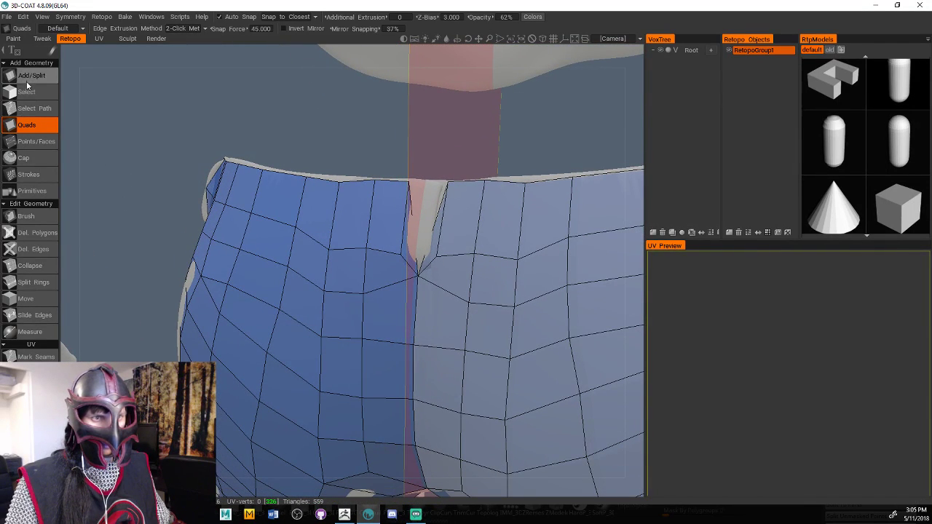
pyautogui.click(36, 232)
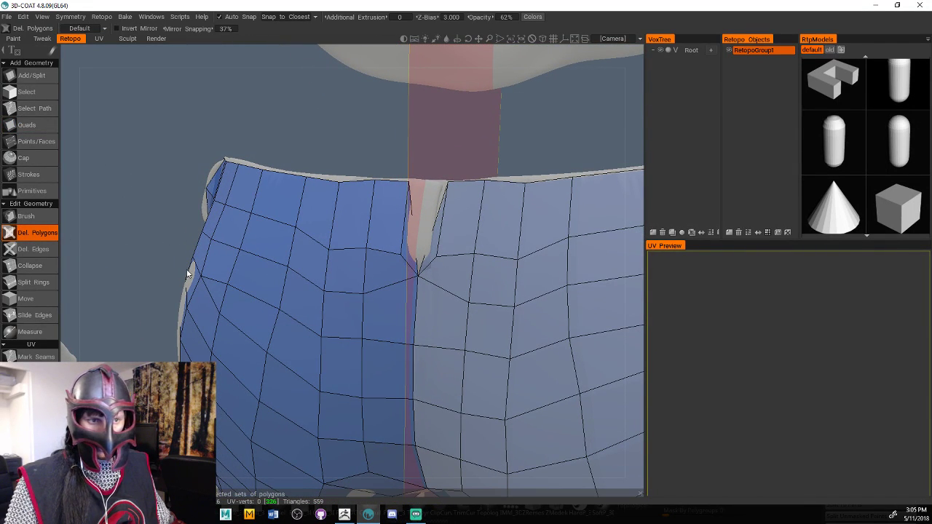
pyautogui.click(412, 252)
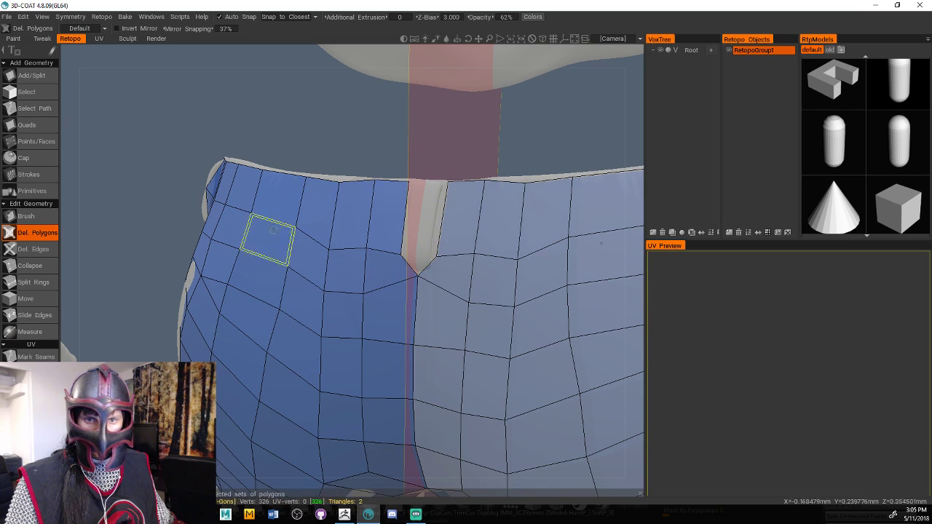
# Fill the front waist opening with a quad reaching the centre line from the waistline down to the notch's lowest point
pyautogui.click(34, 126)
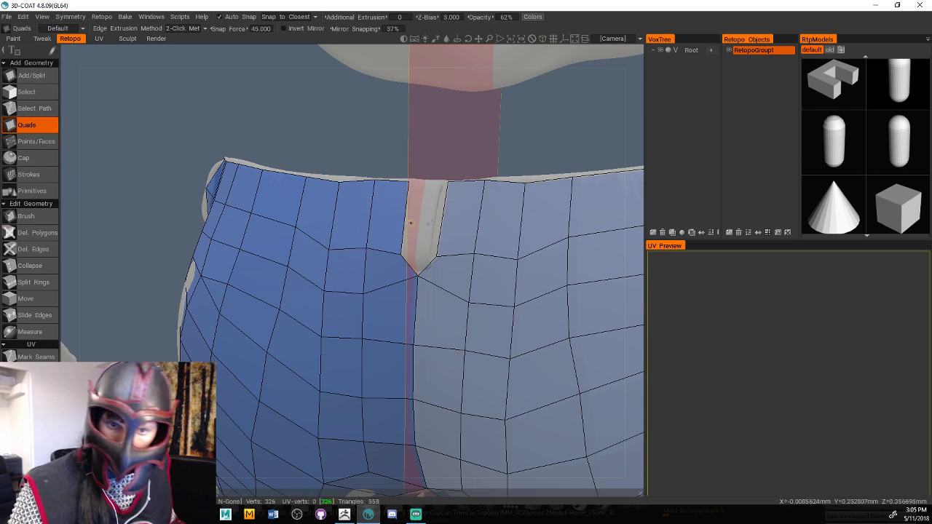
pyautogui.click(401, 253)
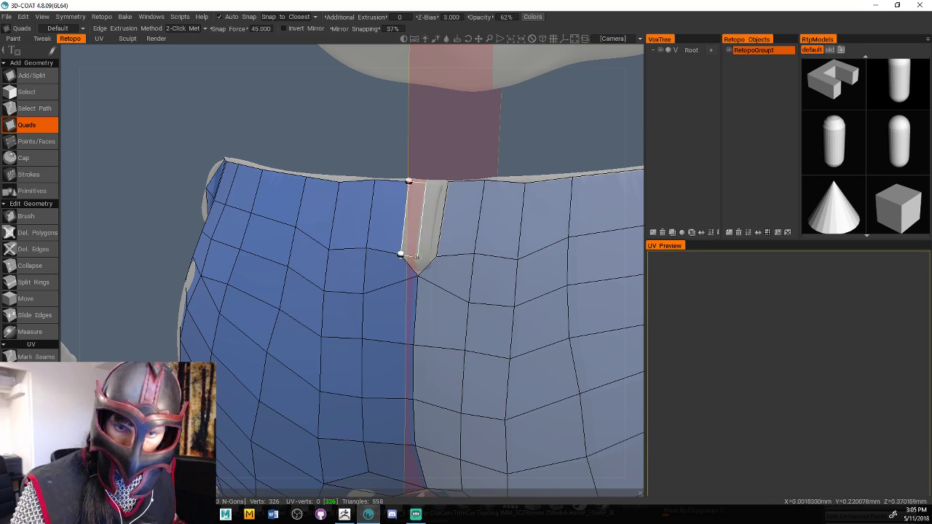
pyautogui.click(418, 274)
pyautogui.click(426, 182)
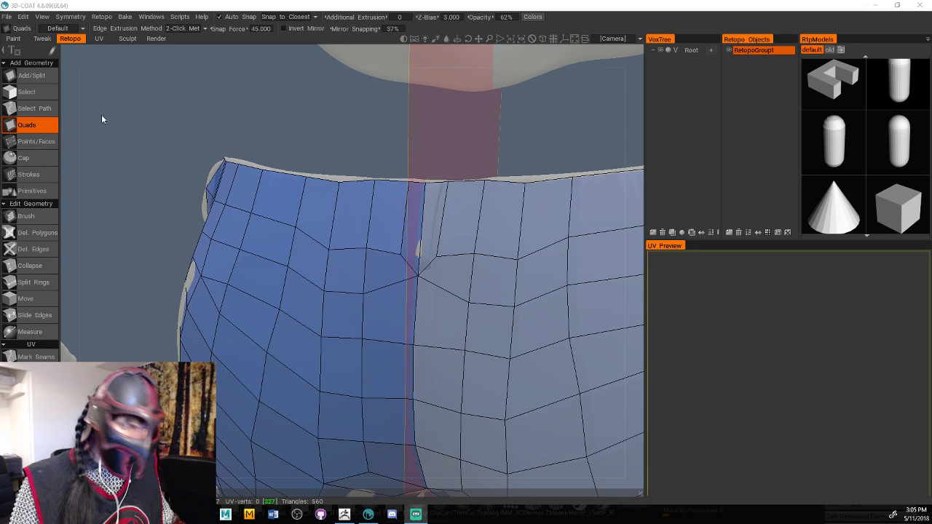
# Nudge the waistline vertices near the belt loop on the side of the shorts with the Brush
pyautogui.moveTo(249, 129); pyautogui.dragTo(144, 195)
pyautogui.click(25, 216)
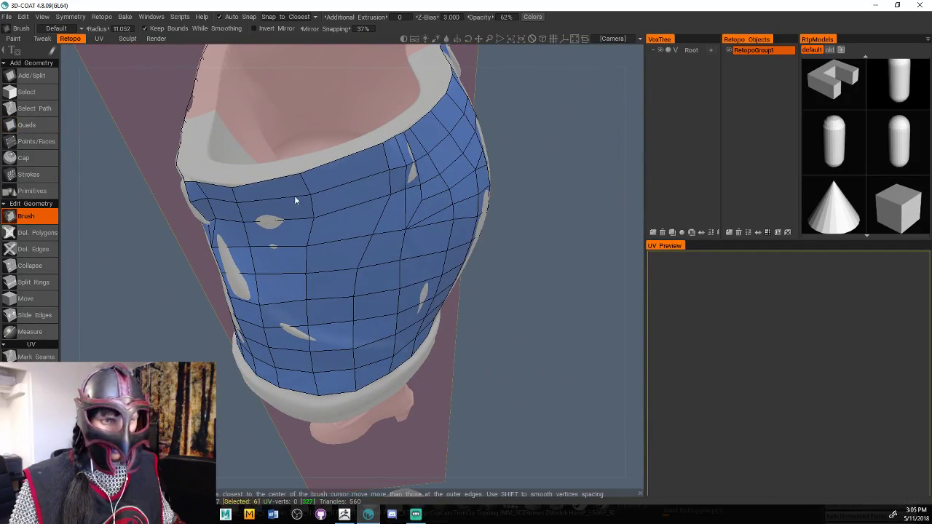
pyautogui.moveTo(395, 145); pyautogui.dragTo(393, 140)
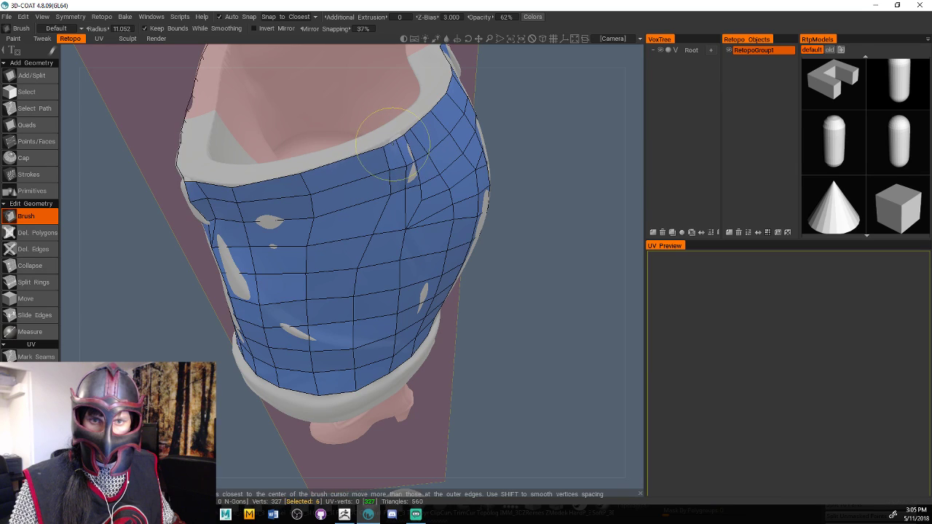
# Examine the shorts' retopology mesh from the side and the back, including the waistline and belt-loop area
pyautogui.moveTo(532, 291)
pyautogui.mouseDown()
pyautogui.moveTo(555, 305)
pyautogui.moveTo(581, 280)
pyautogui.mouseUp()
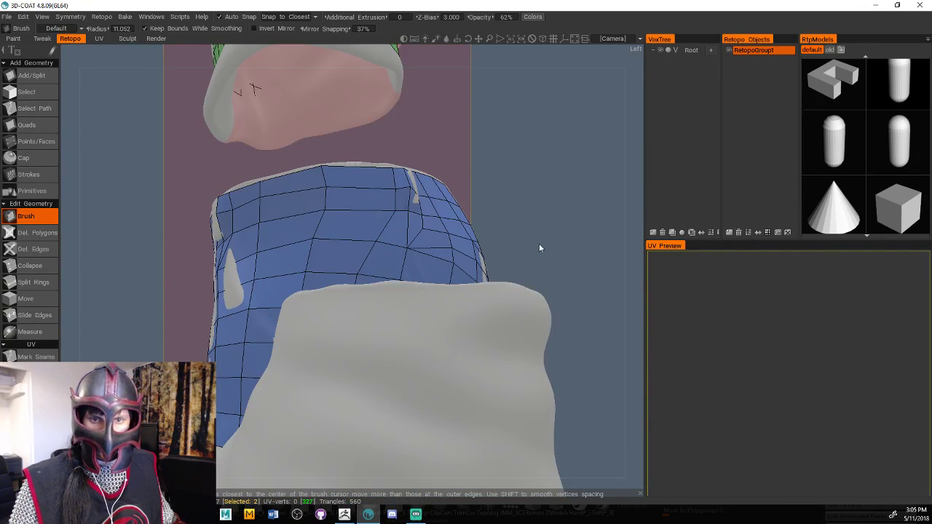
pyautogui.moveTo(539, 244); pyautogui.dragTo(635, 201)
pyautogui.scroll(-5, 485, 245)
pyautogui.moveTo(437, 260); pyautogui.dragTo(409, 271)
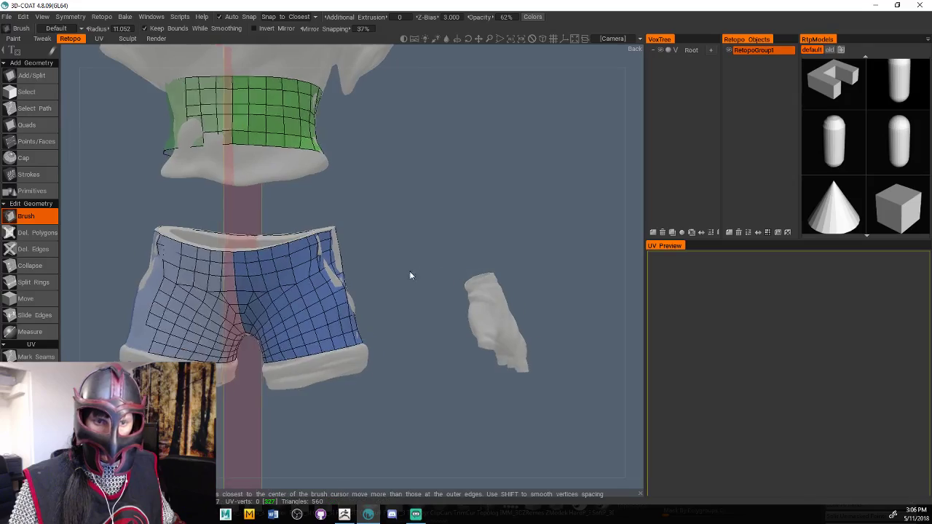
pyautogui.moveTo(410, 273); pyautogui.dragTo(468, 263, button='middle')
pyautogui.moveTo(463, 237); pyautogui.dragTo(520, 205, button='right')
pyautogui.moveTo(520, 204); pyautogui.dragTo(532, 240, button='middle')
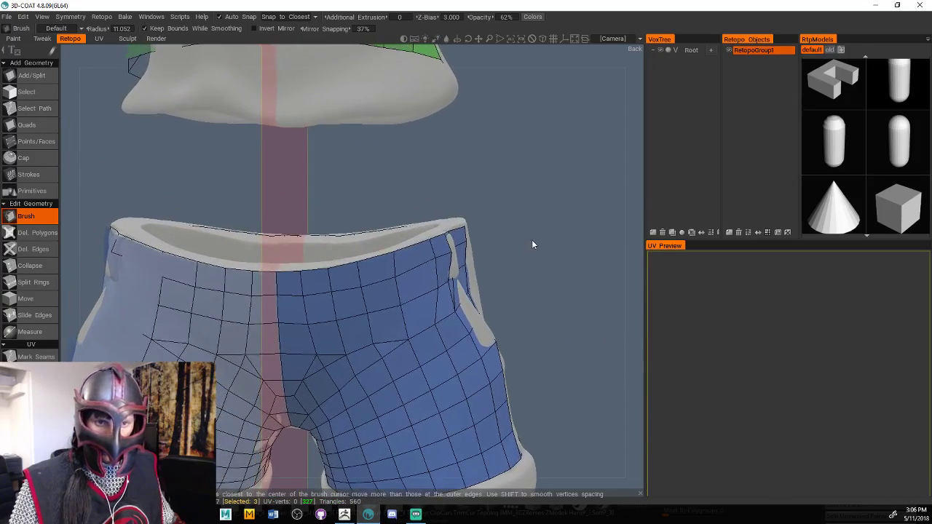
# Try to extrude a quad upward from the back waistline edge beside the centre line with Quads
pyautogui.moveTo(532, 244)
pyautogui.mouseDown()
pyautogui.moveTo(547, 327)
pyautogui.moveTo(568, 318)
pyautogui.moveTo(530, 262)
pyautogui.moveTo(573, 259)
pyautogui.moveTo(560, 262)
pyautogui.mouseUp()
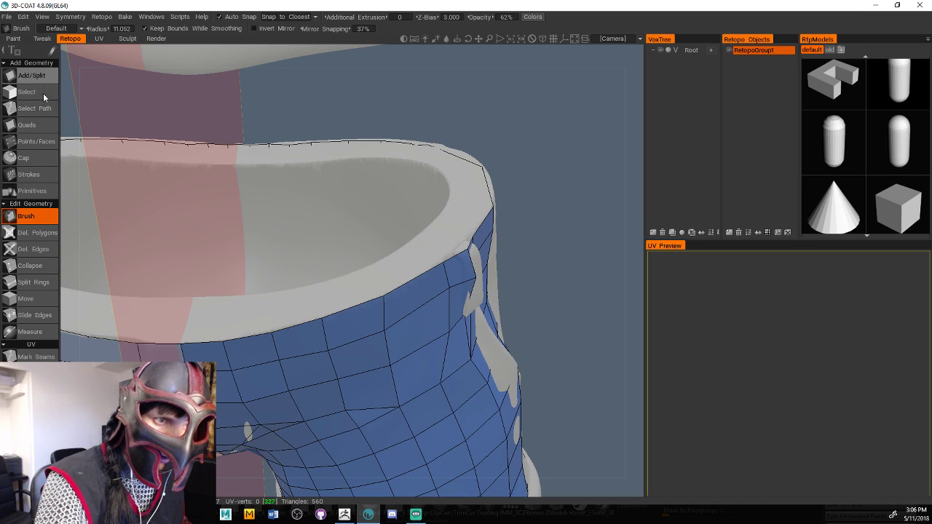
pyautogui.click(35, 128)
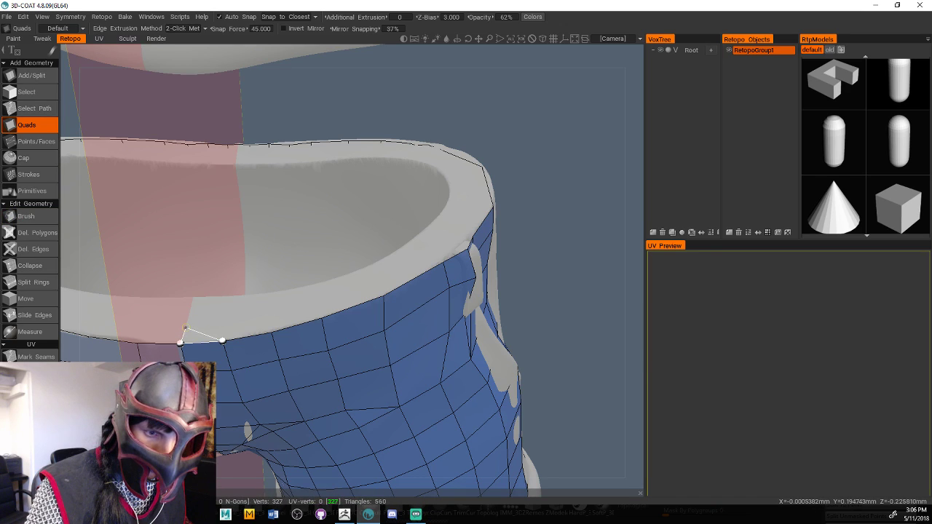
pyautogui.click(224, 322)
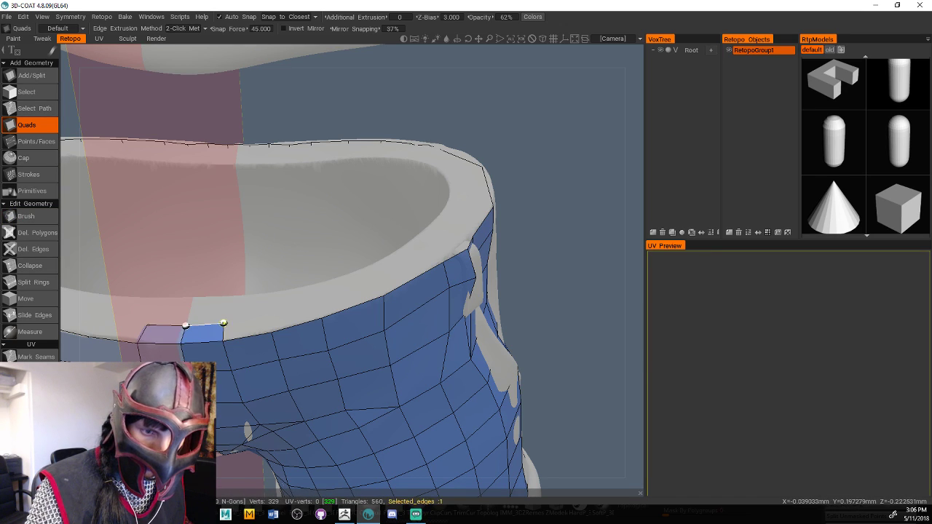
pyautogui.hotkey('ctrl', 'z')
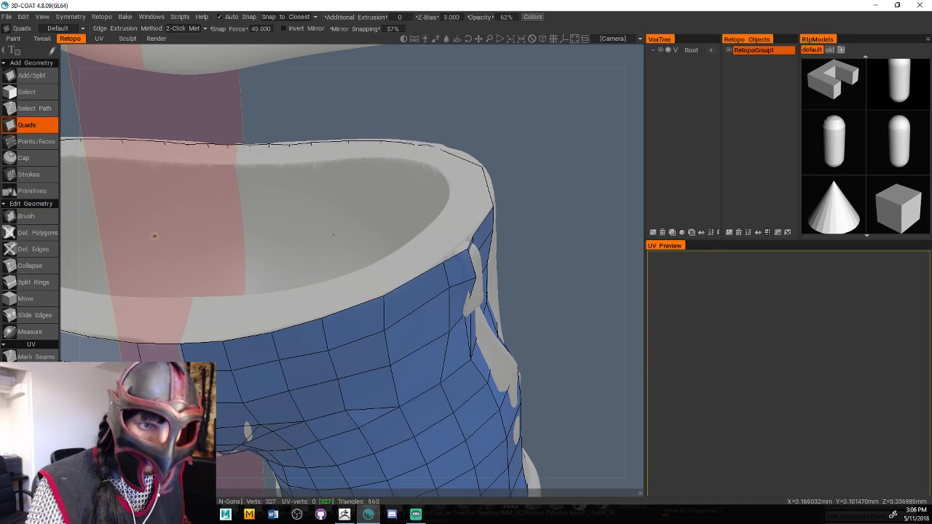
# Insert an edge loop just below the waistline around the shorts with Split Rings
pyautogui.click(45, 177)
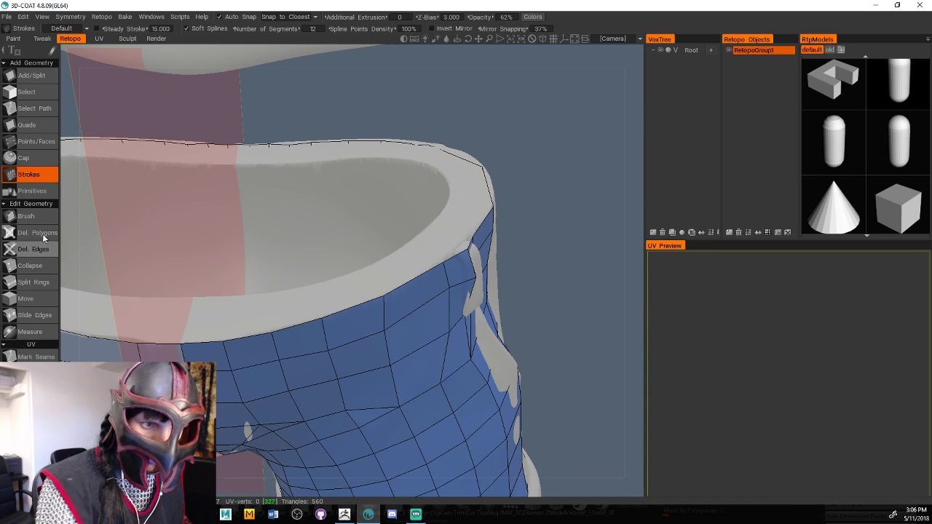
pyautogui.click(33, 282)
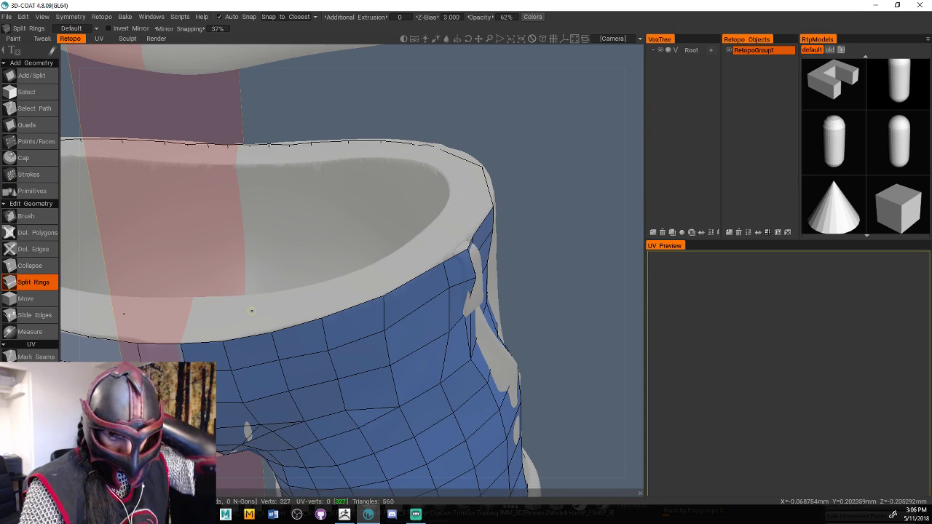
pyautogui.click(276, 337)
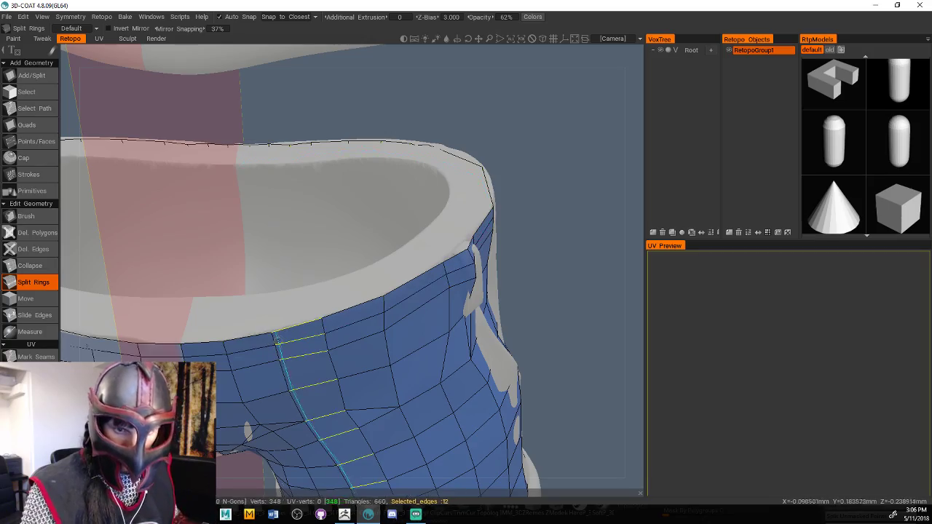
pyautogui.moveTo(586, 284); pyautogui.dragTo(468, 372)
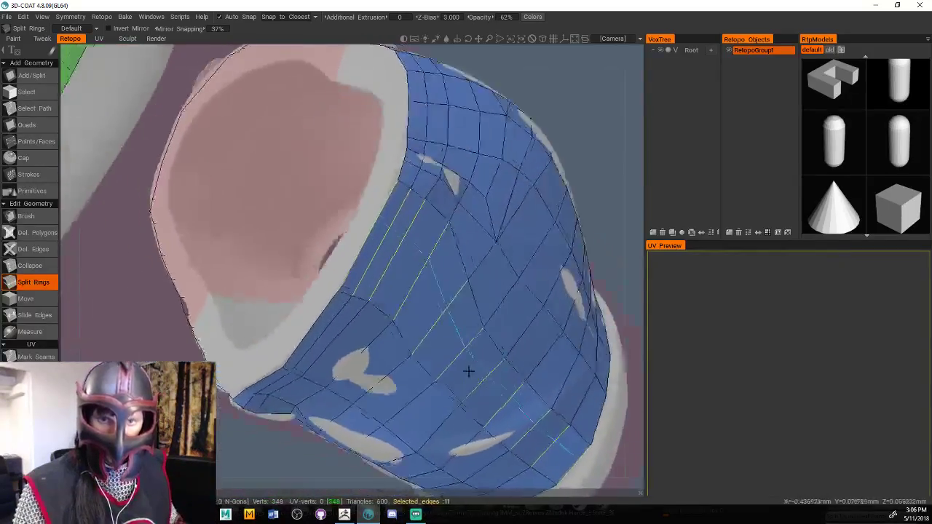
pyautogui.moveTo(469, 371); pyautogui.dragTo(587, 246, button='middle')
pyautogui.moveTo(561, 180); pyautogui.dragTo(594, 199, button='middle')
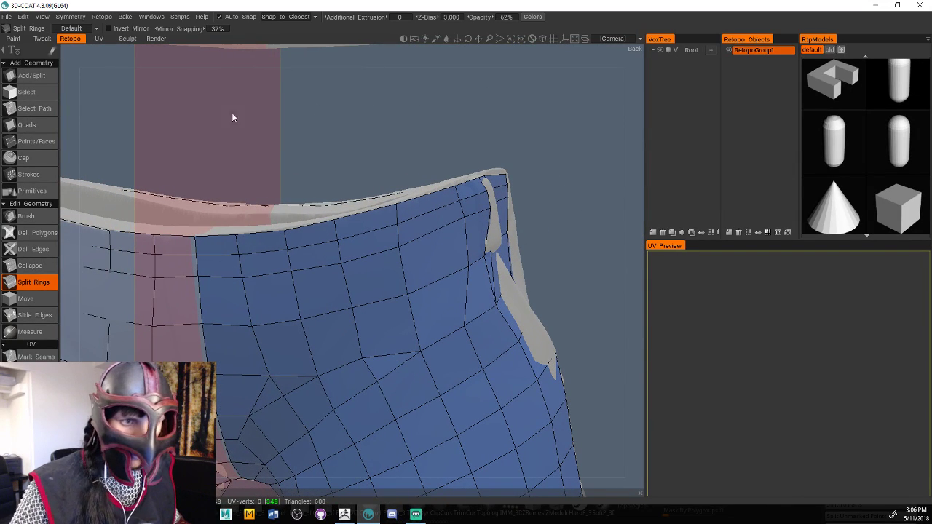
# Pull the back waistline vertices up onto the waistband rim with the Brush, reducing its radius to about 5 for the finer moves
pyautogui.click(26, 216)
pyautogui.moveTo(106, 202)
pyautogui.mouseDown(button='middle')
pyautogui.moveTo(224, 159)
pyautogui.moveTo(240, 214)
pyautogui.mouseUp(button='middle')
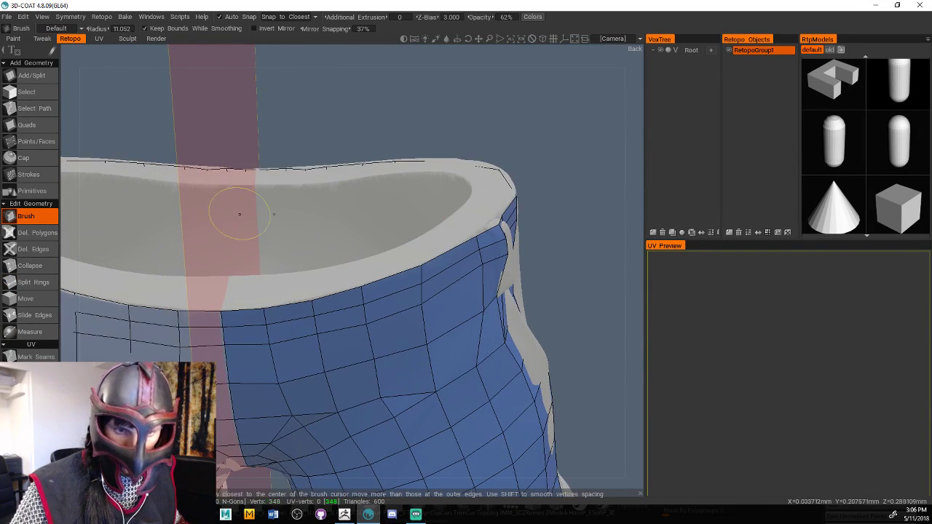
pyautogui.moveTo(219, 271)
pyautogui.mouseDown()
pyautogui.moveTo(222, 293)
pyautogui.moveTo(218, 284)
pyautogui.moveTo(248, 292)
pyautogui.moveTo(276, 277)
pyautogui.moveTo(320, 291)
pyautogui.mouseUp()
pyautogui.moveTo(550, 189); pyautogui.dragTo(541, 225)
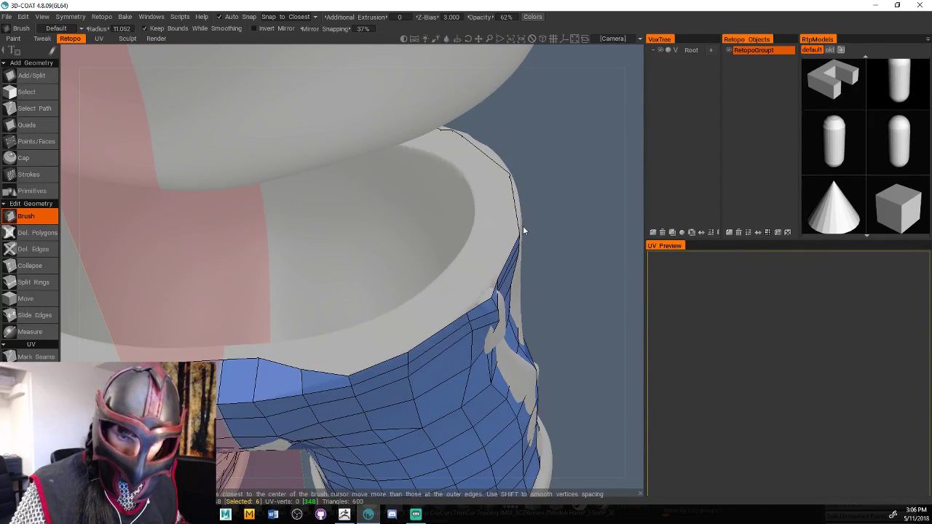
pyautogui.moveTo(325, 362); pyautogui.dragTo(301, 361, button='right')
pyautogui.moveTo(303, 370)
pyautogui.mouseDown()
pyautogui.moveTo(300, 358)
pyautogui.moveTo(302, 368)
pyautogui.moveTo(229, 374)
pyautogui.moveTo(253, 379)
pyautogui.mouseUp()
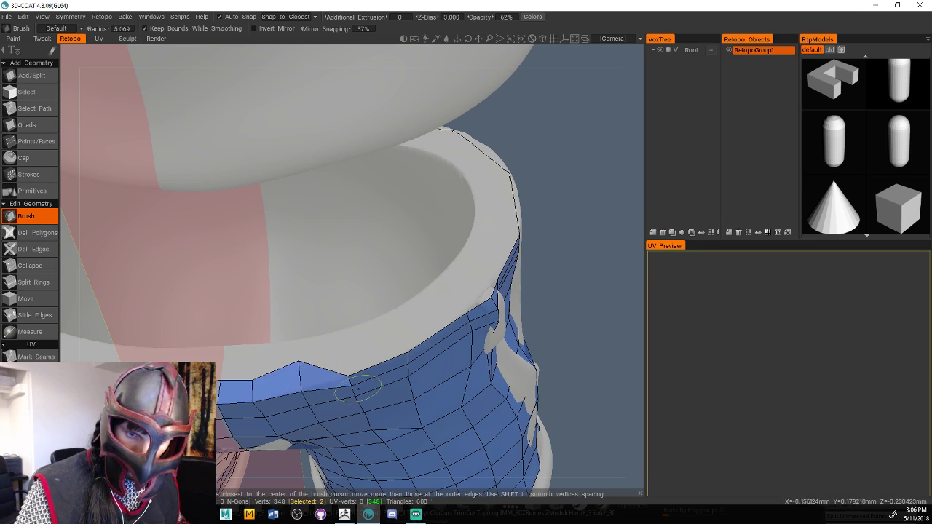
pyautogui.moveTo(357, 375)
pyautogui.mouseDown()
pyautogui.moveTo(344, 352)
pyautogui.moveTo(253, 377)
pyautogui.mouseUp()
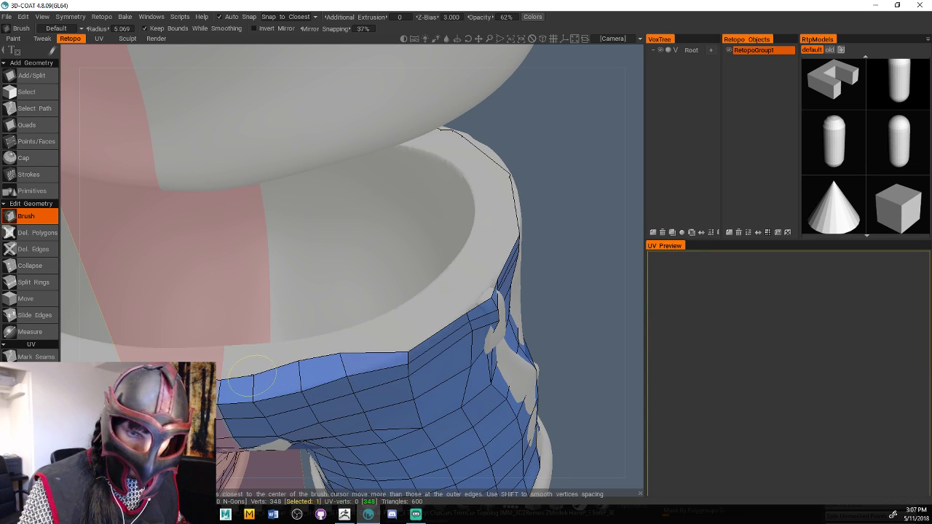
pyautogui.moveTo(326, 348); pyautogui.dragTo(299, 366)
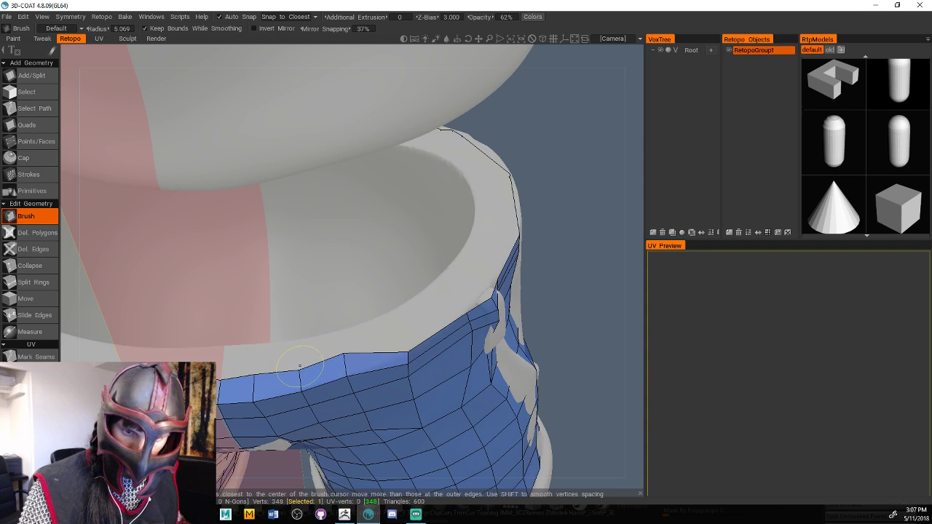
# Move the waistline vertices from the back round towards the side of the shorts onto the rim
pyautogui.moveTo(576, 311); pyautogui.dragTo(520, 317)
pyautogui.moveTo(293, 338)
pyautogui.mouseDown()
pyautogui.moveTo(290, 359)
pyautogui.moveTo(299, 368)
pyautogui.mouseUp()
pyautogui.moveTo(546, 210); pyautogui.dragTo(509, 226)
pyautogui.moveTo(339, 346)
pyautogui.mouseDown()
pyautogui.moveTo(327, 327)
pyautogui.moveTo(358, 314)
pyautogui.mouseUp()
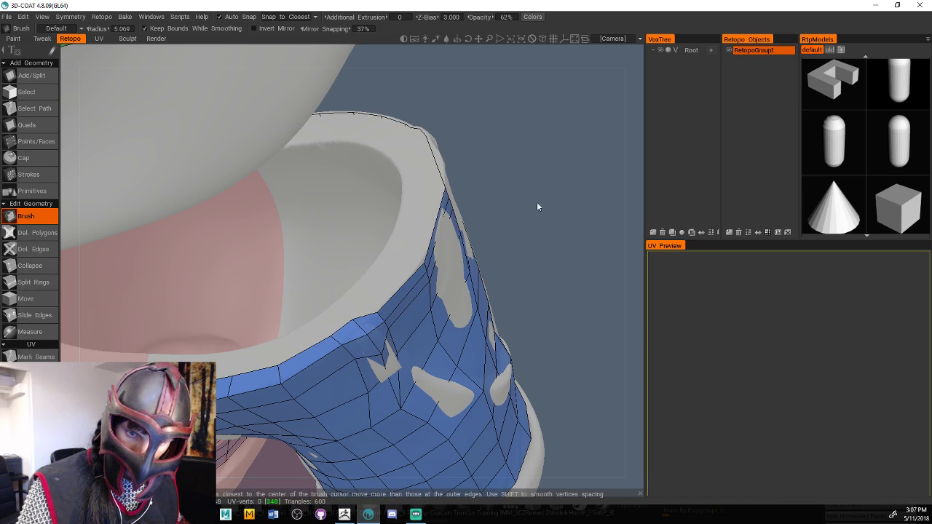
pyautogui.moveTo(537, 206); pyautogui.dragTo(527, 226)
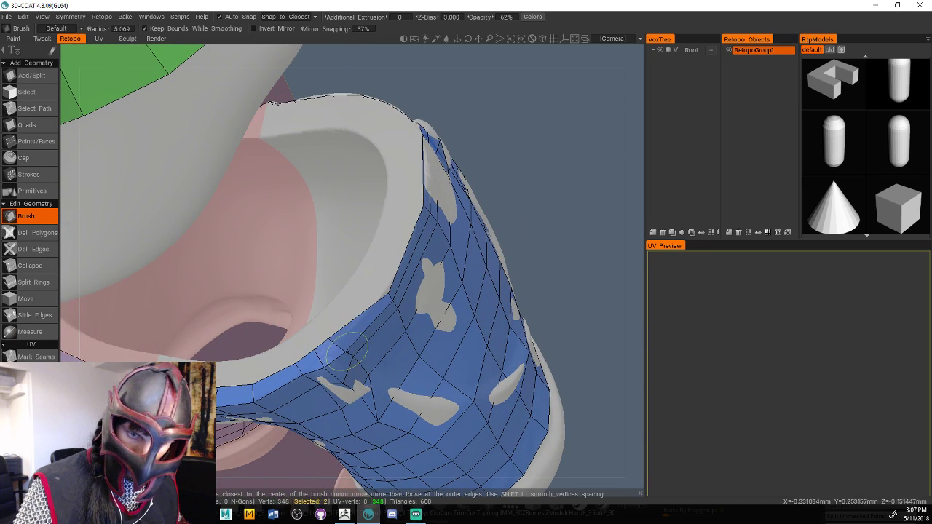
pyautogui.moveTo(396, 278)
pyautogui.mouseDown()
pyautogui.moveTo(400, 262)
pyautogui.moveTo(386, 294)
pyautogui.mouseUp()
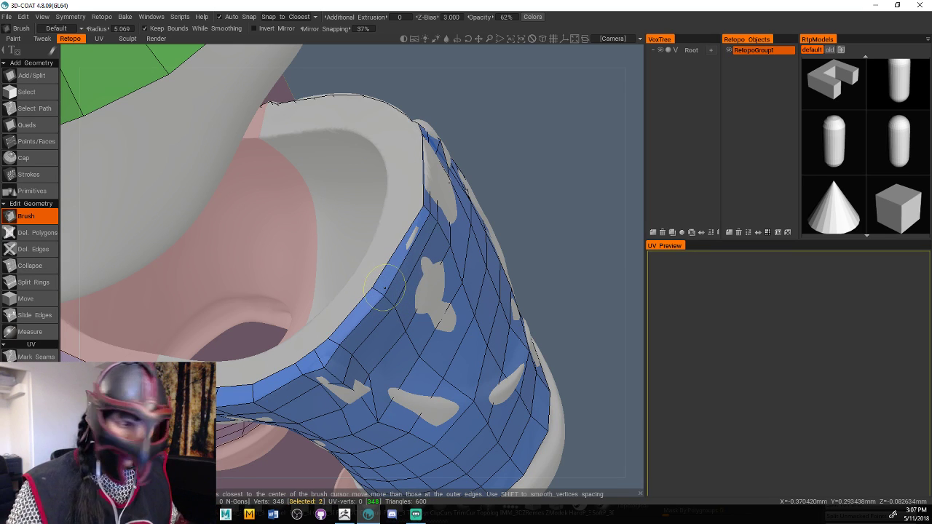
# Brush the waistline vertices at the side of the shorts, around the belt-loop area, out to the rim's edge
pyautogui.moveTo(549, 213); pyautogui.dragTo(544, 249)
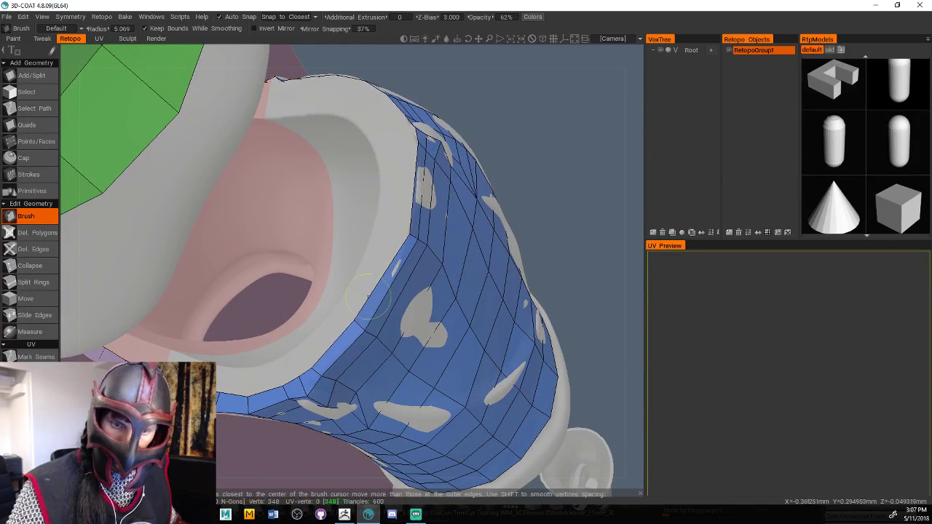
pyautogui.click(368, 327)
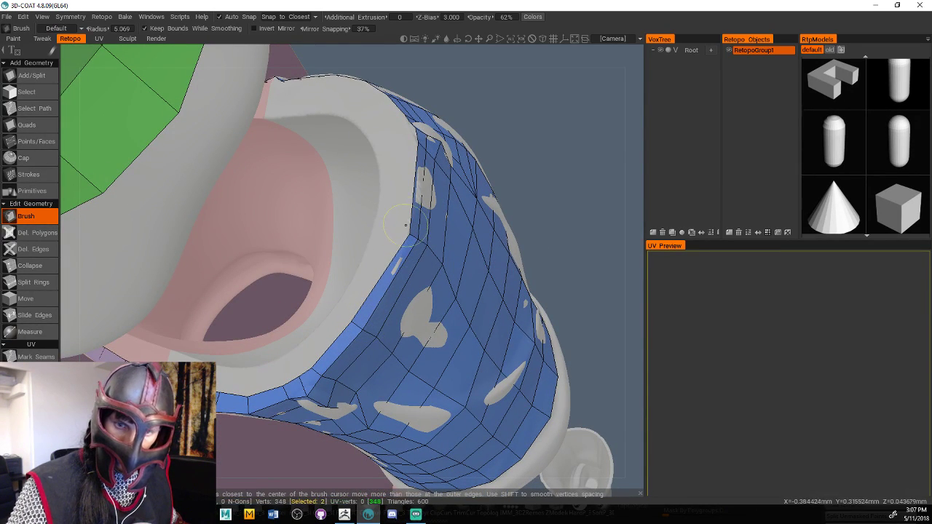
pyautogui.moveTo(406, 225); pyautogui.dragTo(412, 234)
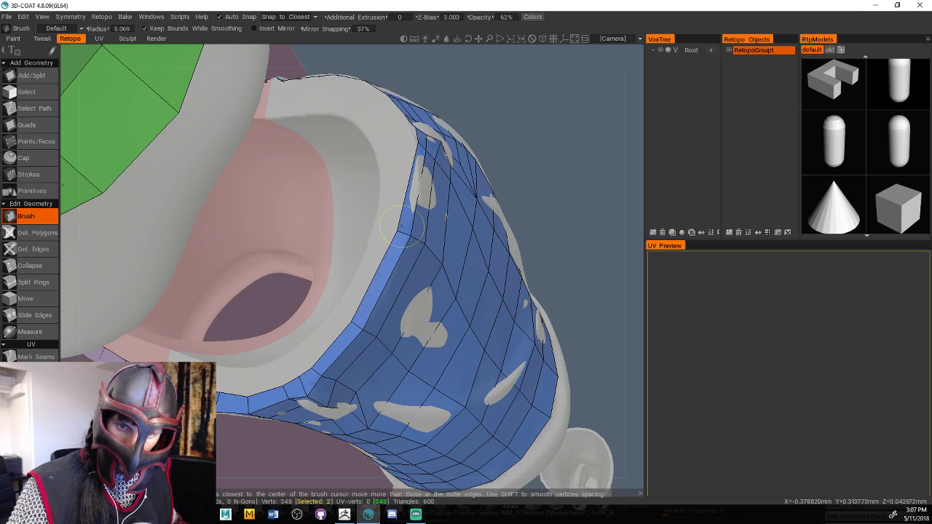
pyautogui.moveTo(535, 156); pyautogui.dragTo(459, 309)
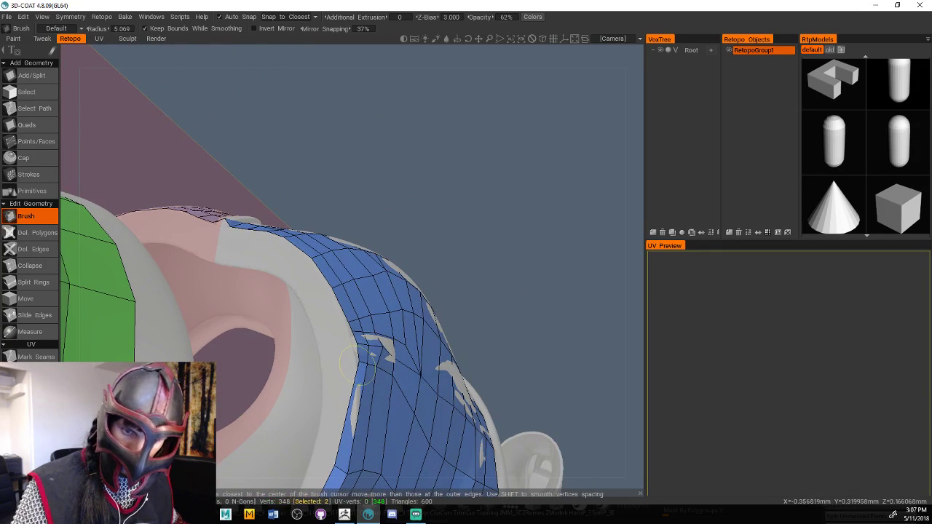
pyautogui.moveTo(357, 362)
pyautogui.mouseDown()
pyautogui.moveTo(342, 368)
pyautogui.moveTo(367, 358)
pyautogui.moveTo(362, 347)
pyautogui.mouseUp()
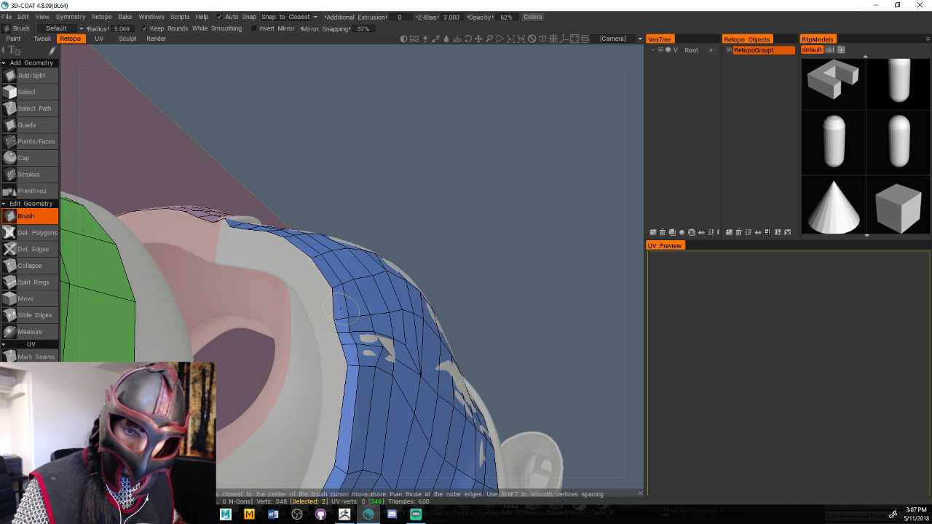
# Align the front waistline vertices with the rim from the hip to the centre line with the Brush
pyautogui.moveTo(441, 251); pyautogui.dragTo(383, 367)
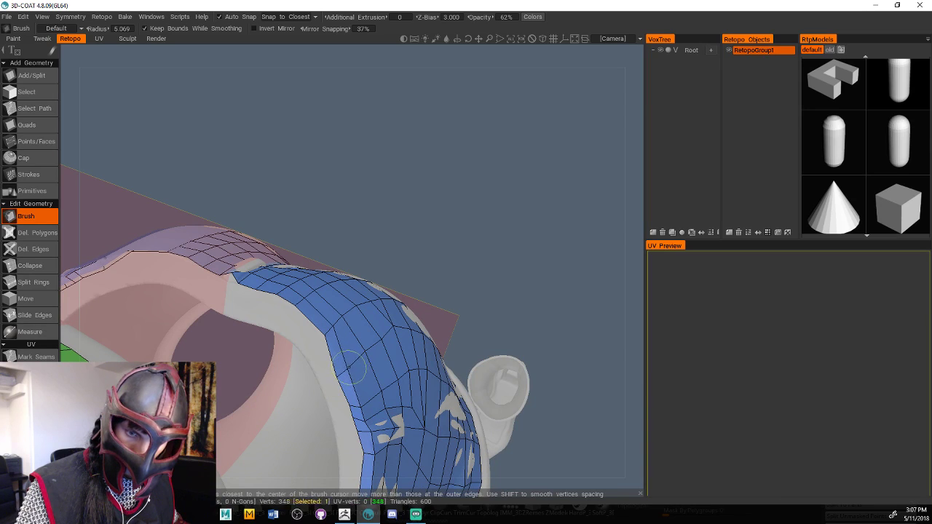
pyautogui.moveTo(444, 249); pyautogui.dragTo(442, 275)
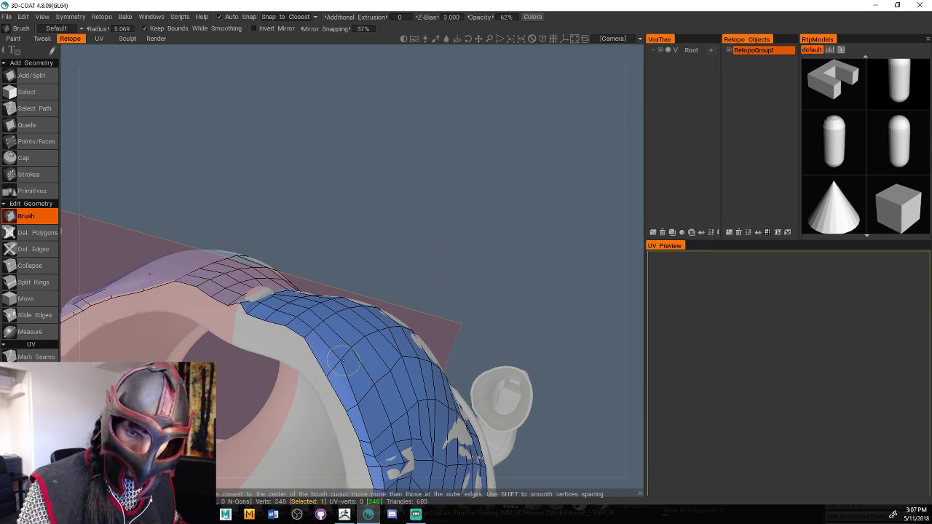
pyautogui.moveTo(309, 337)
pyautogui.mouseDown()
pyautogui.moveTo(304, 346)
pyautogui.moveTo(300, 339)
pyautogui.mouseUp()
pyautogui.moveTo(385, 247); pyautogui.dragTo(389, 273)
pyautogui.moveTo(310, 325)
pyautogui.mouseDown()
pyautogui.moveTo(281, 323)
pyautogui.moveTo(286, 315)
pyautogui.moveTo(253, 325)
pyautogui.mouseUp()
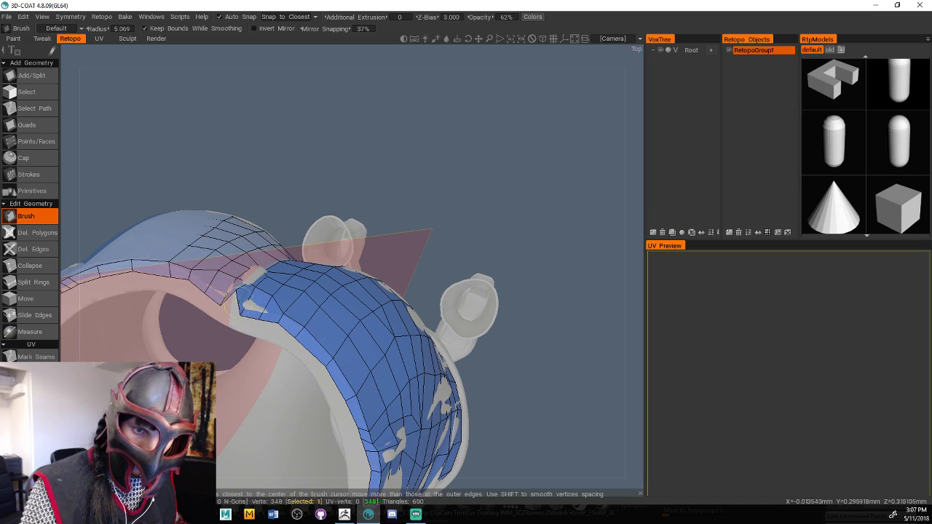
pyautogui.moveTo(231, 317); pyautogui.dragTo(267, 300)
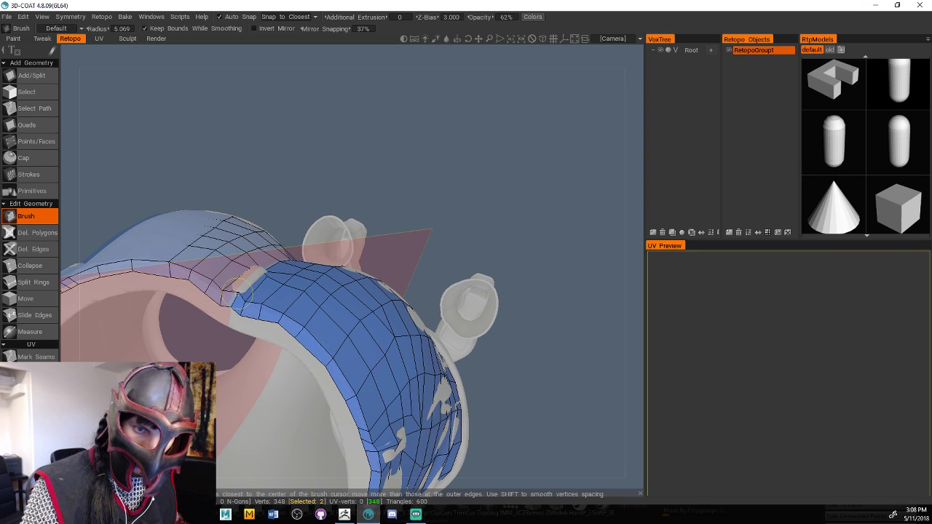
# Nudge the vertices around the front waist notch with the Brush radius reduced to about 3, and undo the last two tweaks
pyautogui.moveTo(403, 175)
pyautogui.mouseDown()
pyautogui.moveTo(346, 225)
pyautogui.moveTo(341, 214)
pyautogui.mouseUp()
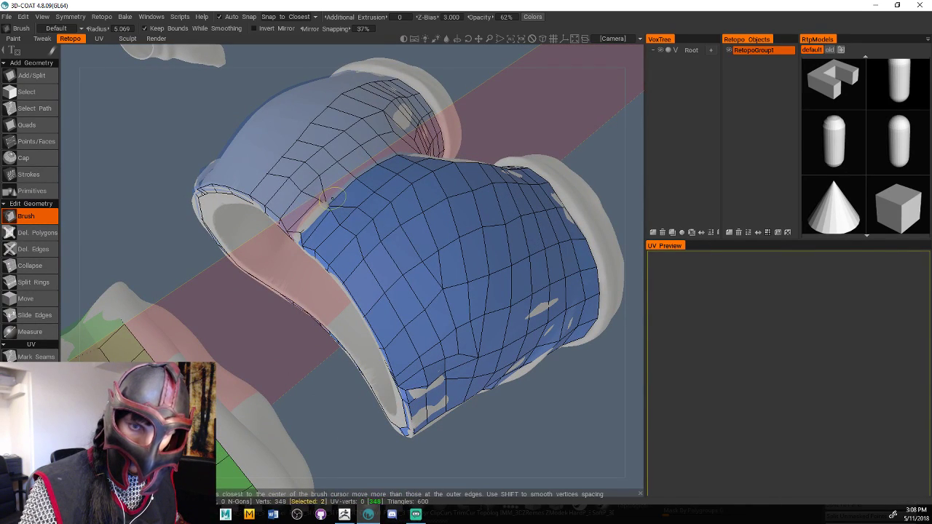
pyautogui.moveTo(333, 205)
pyautogui.mouseDown()
pyautogui.moveTo(321, 210)
pyautogui.moveTo(341, 199)
pyautogui.mouseUp()
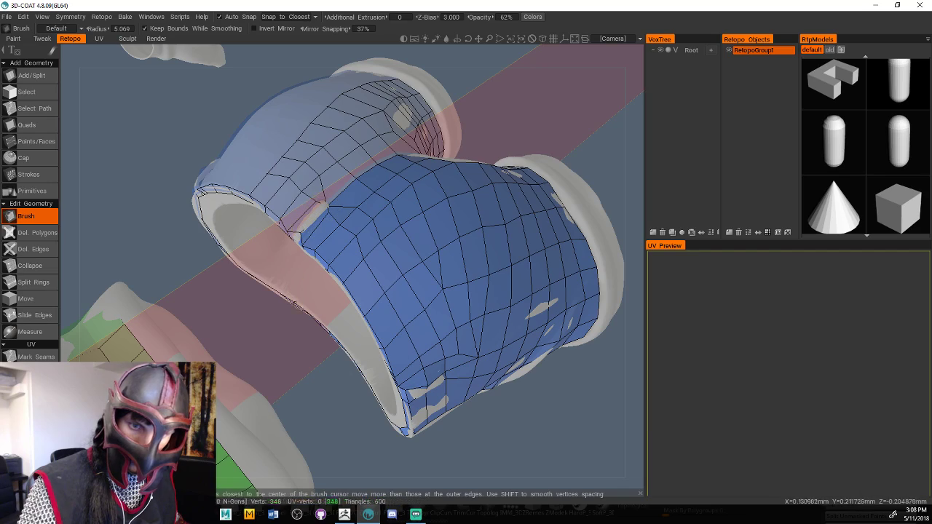
pyautogui.moveTo(294, 302)
pyautogui.keyDown('alt'); pyautogui.mouseDown()
pyautogui.moveTo(327, 347)
pyautogui.moveTo(345, 318)
pyautogui.moveTo(297, 316)
pyautogui.mouseUp(); pyautogui.keyUp('alt')
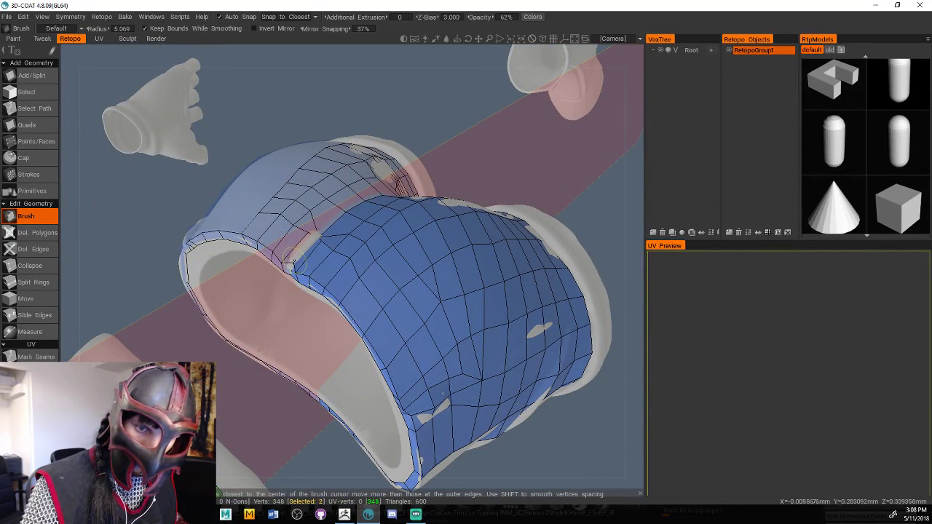
pyautogui.keyDown('alt'); pyautogui.moveTo(453, 167); pyautogui.dragTo(536, 153); pyautogui.keyUp('alt')
pyautogui.keyDown('alt'); pyautogui.moveTo(589, 276); pyautogui.dragTo(531, 280); pyautogui.keyUp('alt')
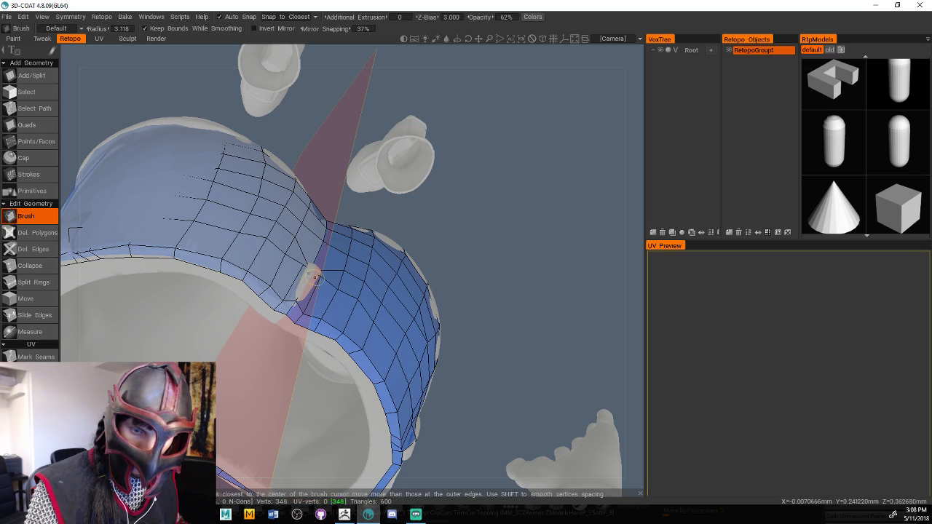
pyautogui.hotkey('ctrl', 'z')
pyautogui.hotkey('ctrl', 'z')
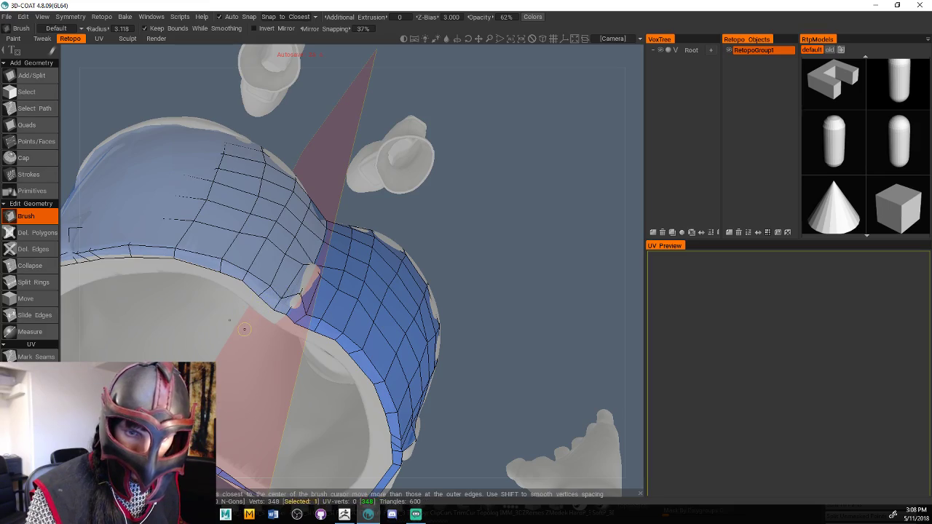
# Examine the waistline rim and front notch of the shorts from several angles
pyautogui.moveTo(457, 249); pyautogui.dragTo(339, 341)
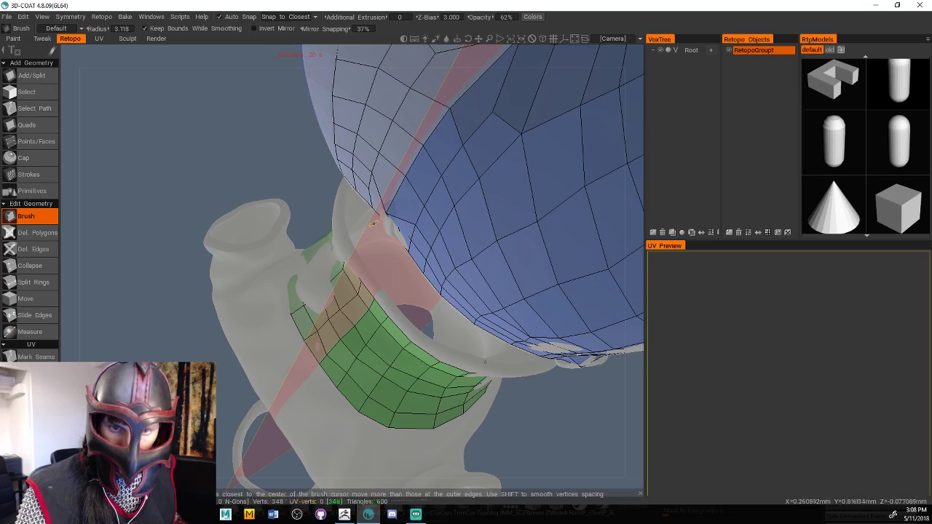
pyautogui.moveTo(311, 221); pyautogui.dragTo(364, 214)
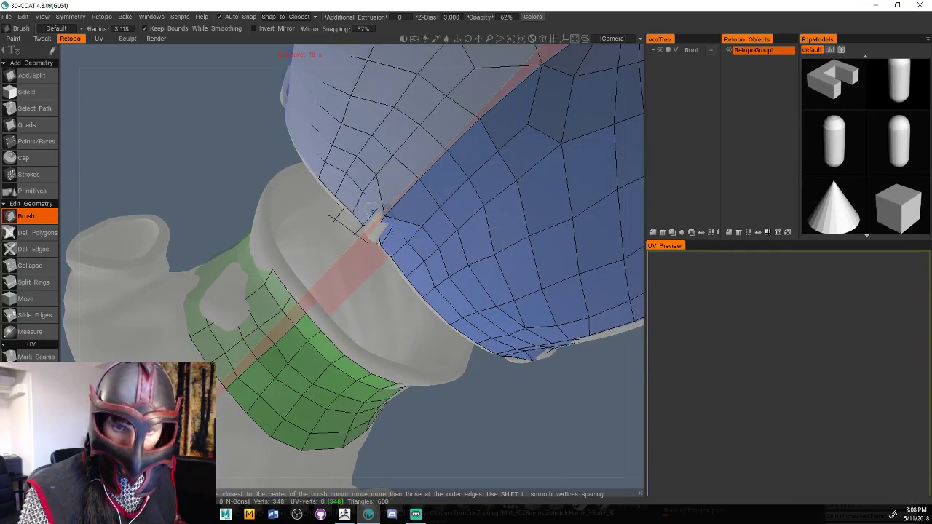
pyautogui.moveTo(353, 233); pyautogui.dragTo(527, 389, button='middle')
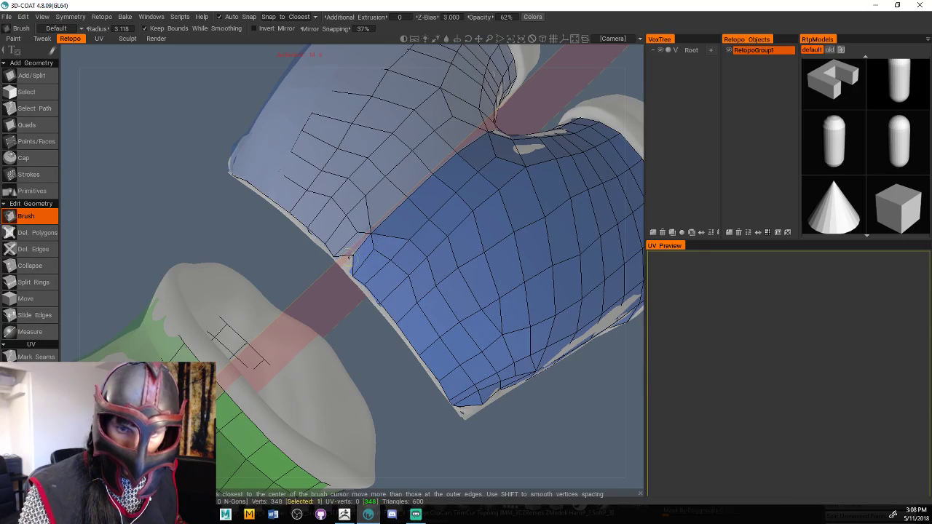
pyautogui.moveTo(333, 278); pyautogui.dragTo(380, 305, button='middle')
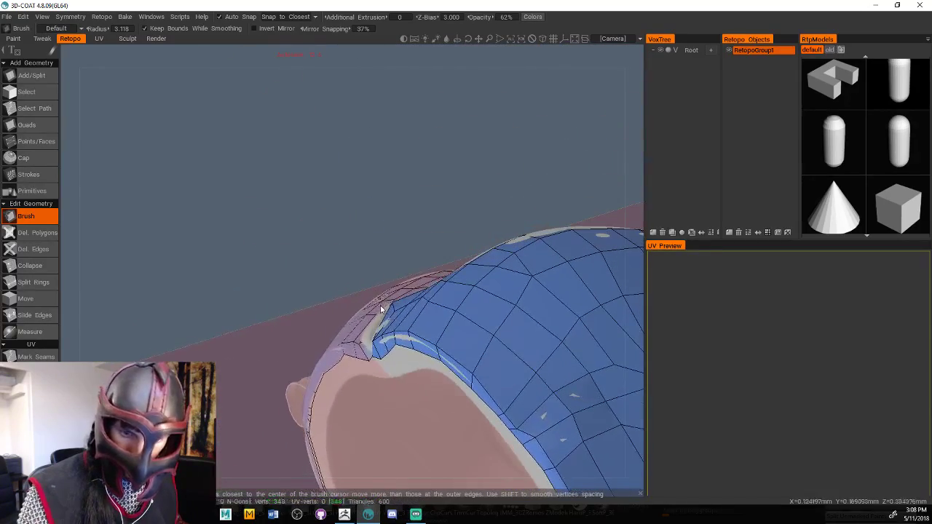
pyautogui.moveTo(436, 246); pyautogui.dragTo(395, 240, button='middle')
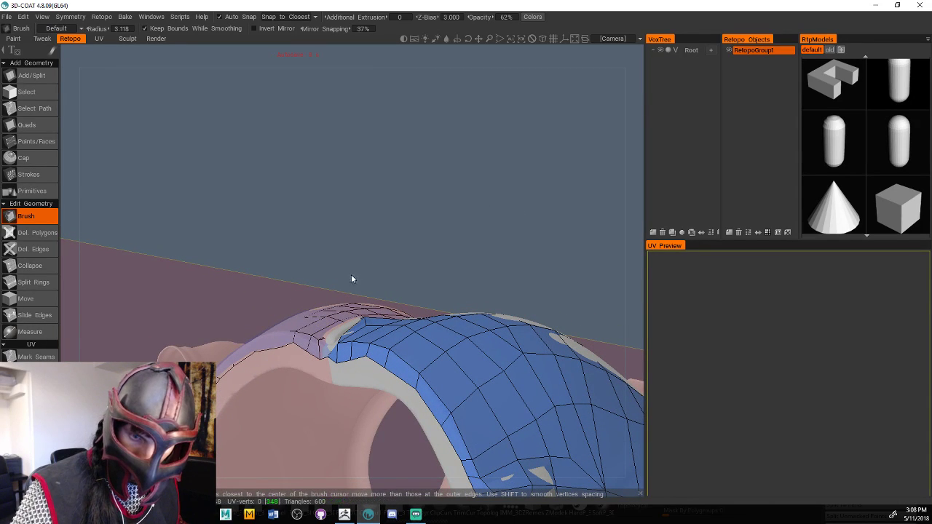
pyautogui.moveTo(352, 276)
pyautogui.mouseDown(button='middle')
pyautogui.moveTo(443, 209)
pyautogui.moveTo(445, 223)
pyautogui.mouseUp(button='middle')
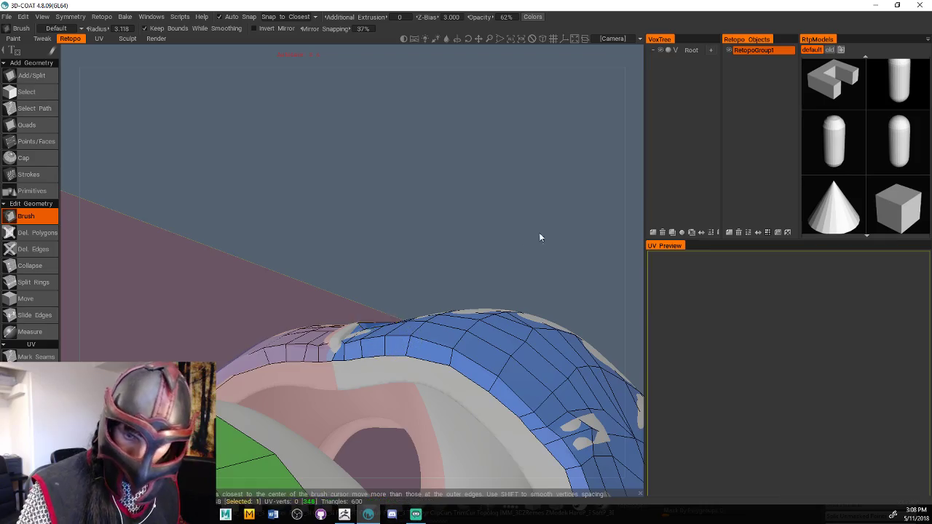
pyautogui.moveTo(539, 232); pyautogui.dragTo(502, 266, button='middle')
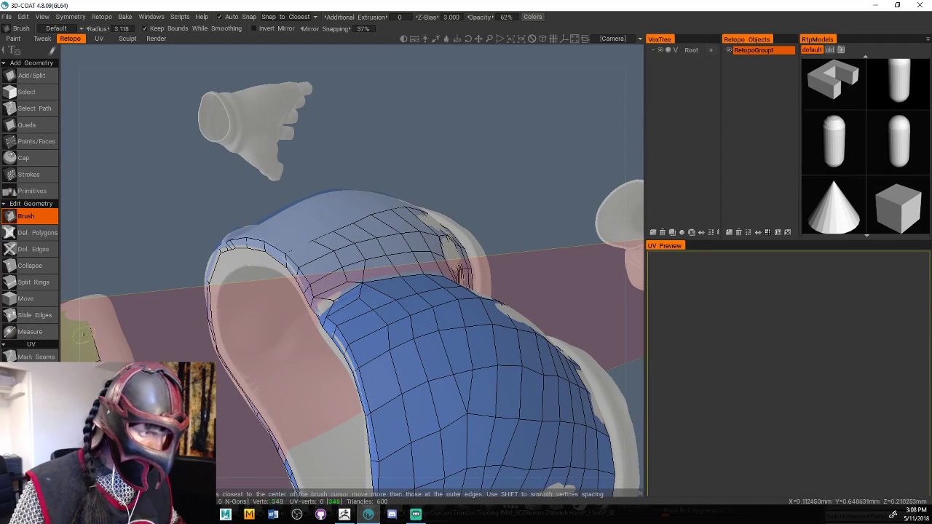
pyautogui.moveTo(497, 188); pyautogui.dragTo(478, 151, button='middle')
pyautogui.moveTo(478, 150); pyautogui.dragTo(469, 168, button='right')
pyautogui.moveTo(469, 168); pyautogui.dragTo(507, 165)
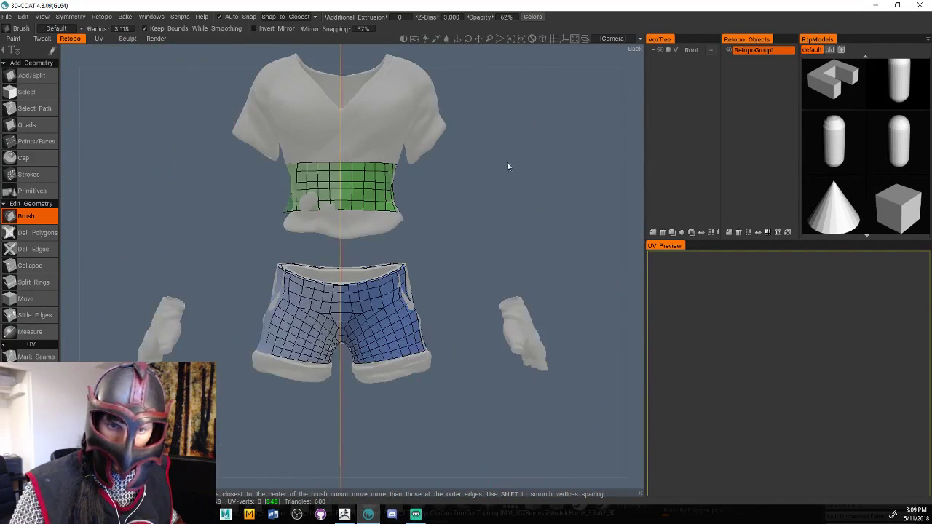
# Nudge the waistline vertex on the back of the shorts up to the rim with the Brush
pyautogui.moveTo(507, 166); pyautogui.dragTo(427, 199, button='right')
pyautogui.moveTo(426, 199); pyautogui.dragTo(377, 200)
pyautogui.moveTo(378, 200)
pyautogui.mouseDown(button='middle')
pyautogui.moveTo(337, 206)
pyautogui.moveTo(468, 199)
pyautogui.moveTo(423, 184)
pyautogui.moveTo(456, 181)
pyautogui.mouseUp(button='middle')
pyautogui.moveTo(457, 180); pyautogui.dragTo(486, 181, button='right')
pyautogui.moveTo(345, 108); pyautogui.dragTo(345, 103)
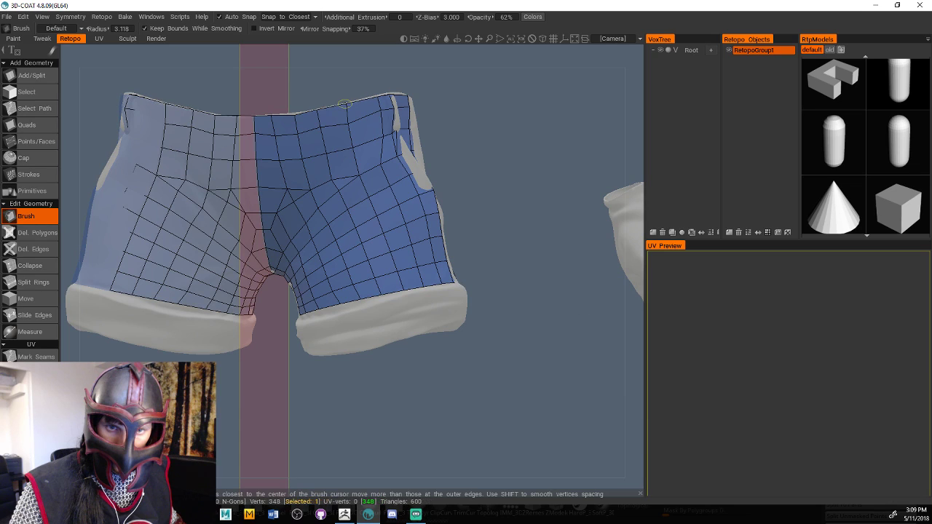
# Brush the leg's lower-edge vertices on the back of the shorts into line with the top of the rolled cuff
pyautogui.moveTo(528, 152); pyautogui.dragTo(484, 210)
pyautogui.moveTo(484, 209); pyautogui.dragTo(540, 216, button='middle')
pyautogui.moveTo(540, 217); pyautogui.dragTo(561, 217, button='right')
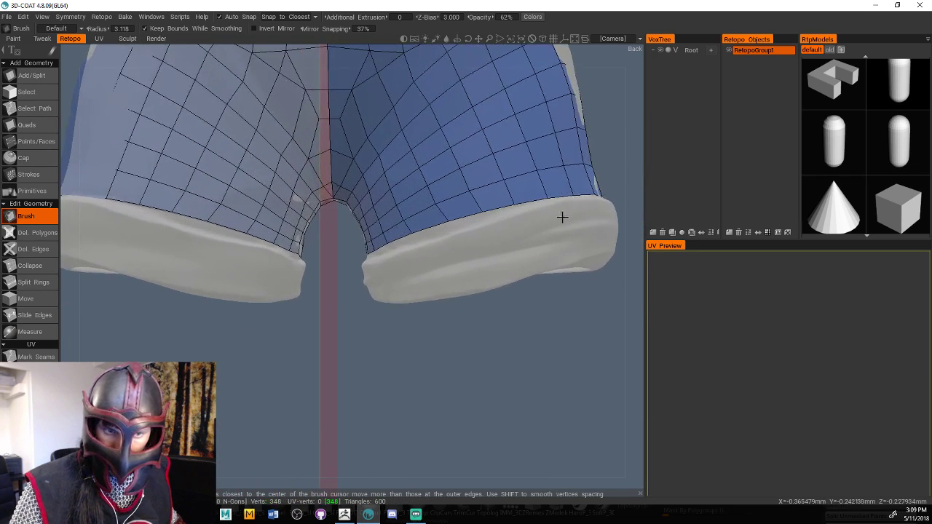
pyautogui.moveTo(560, 348); pyautogui.dragTo(468, 404, button='middle')
pyautogui.moveTo(468, 404); pyautogui.dragTo(436, 390)
pyautogui.moveTo(437, 395); pyautogui.dragTo(453, 425, button='middle')
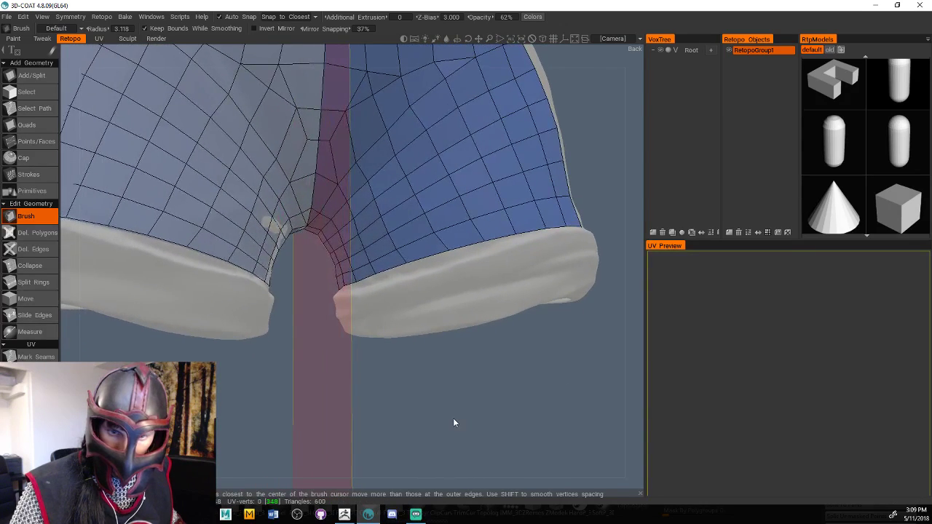
pyautogui.moveTo(407, 267); pyautogui.dragTo(487, 249)
pyautogui.moveTo(374, 273); pyautogui.dragTo(355, 286)
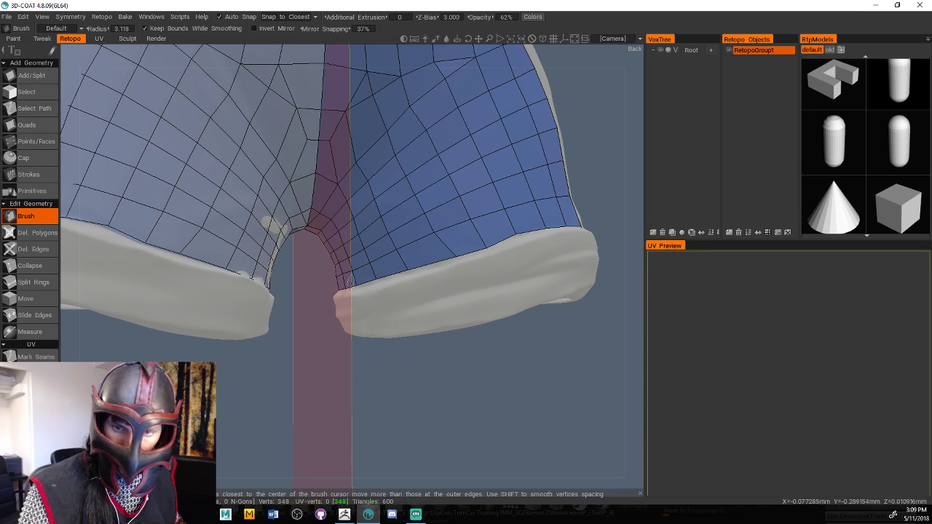
# Fine-tune the spacing of the leg's back hem vertices along the cuff seam, from the outer side to the inner thigh
pyautogui.moveTo(554, 328)
pyautogui.mouseDown()
pyautogui.moveTo(499, 359)
pyautogui.moveTo(489, 346)
pyautogui.mouseUp()
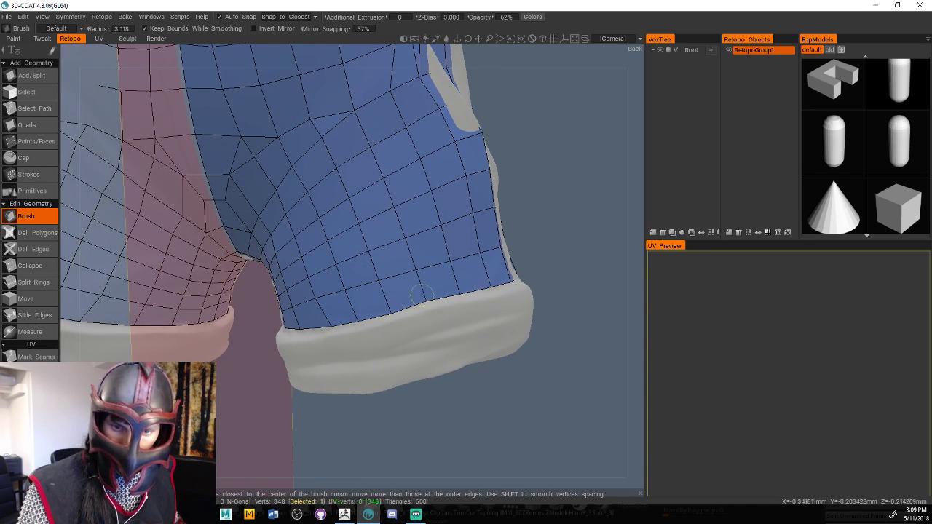
pyautogui.moveTo(595, 291); pyautogui.dragTo(572, 278, button='middle')
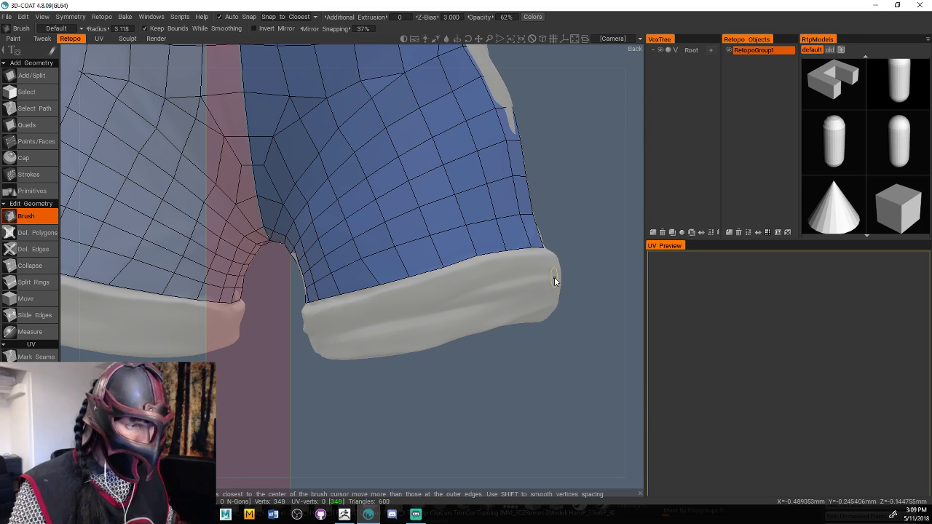
pyautogui.click(404, 270)
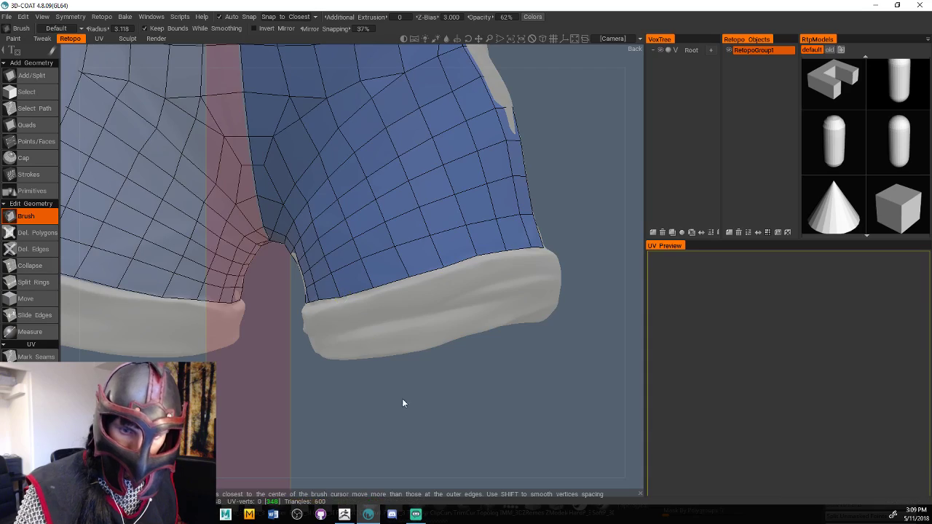
pyautogui.moveTo(402, 399); pyautogui.dragTo(439, 398)
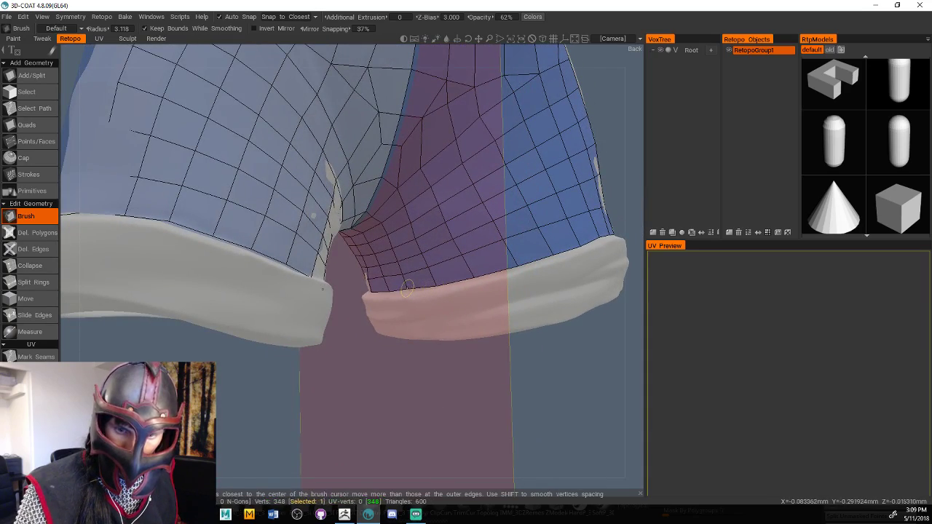
pyautogui.moveTo(531, 371); pyautogui.dragTo(466, 393)
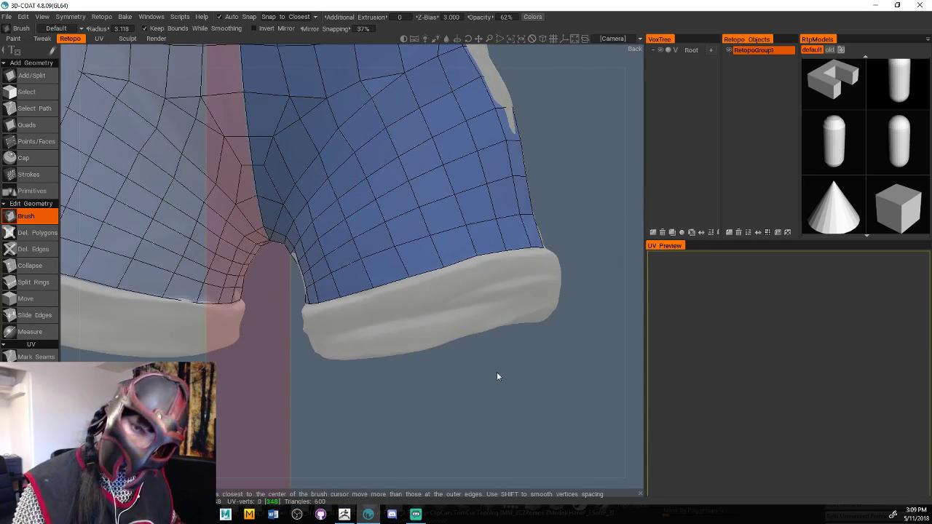
pyautogui.moveTo(496, 376); pyautogui.dragTo(508, 419, button='middle')
pyautogui.moveTo(561, 204); pyautogui.dragTo(555, 190, button='middle')
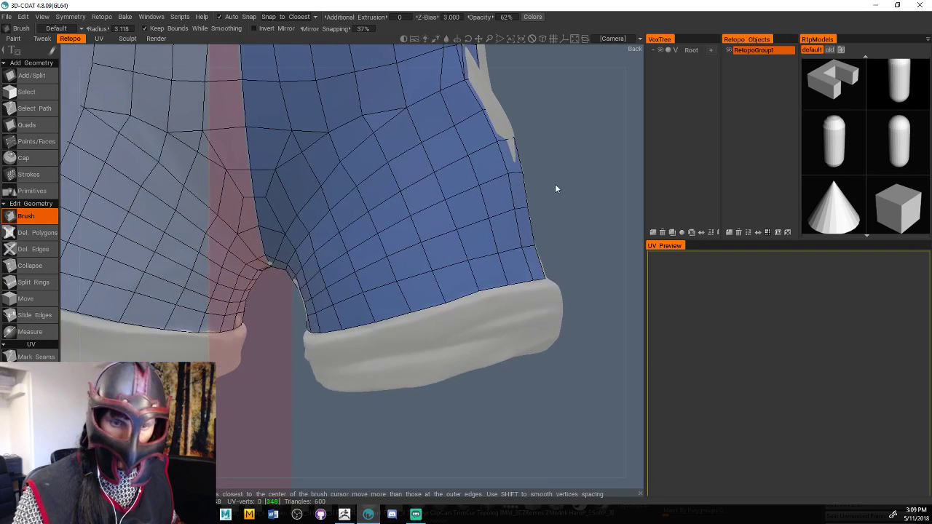
# Try to extend the leg's back hem down over the cuff with the Quads tool, and undo the added faces
pyautogui.click(26, 125)
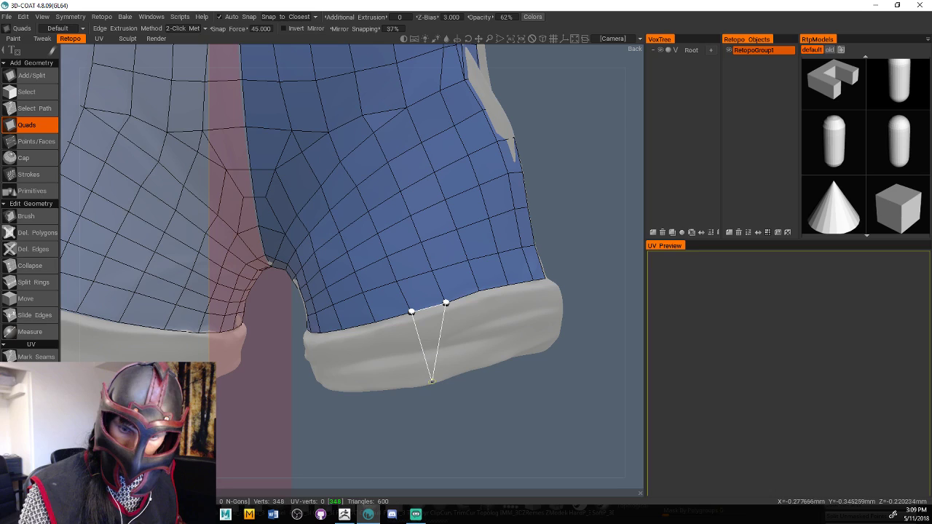
pyautogui.click(432, 380)
pyautogui.click(470, 369)
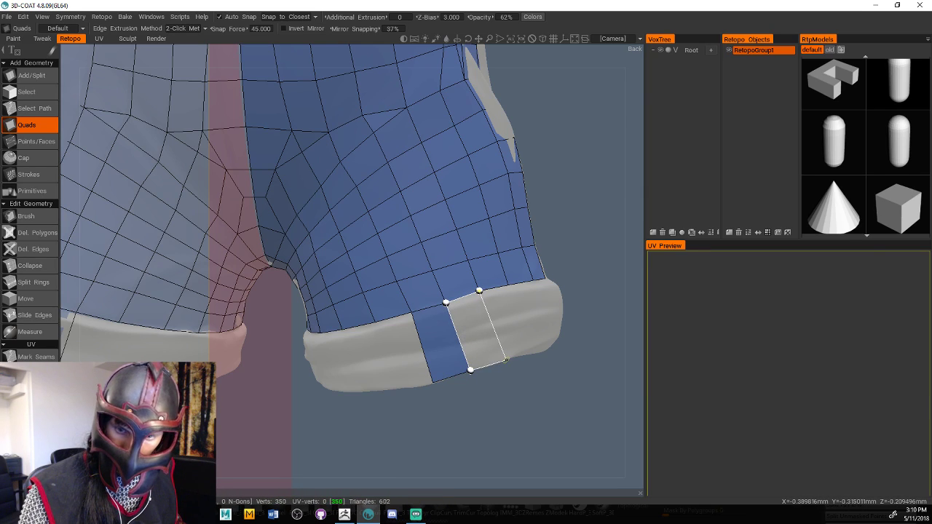
pyautogui.click(526, 346)
pyautogui.hotkey('ctrl', 'z')
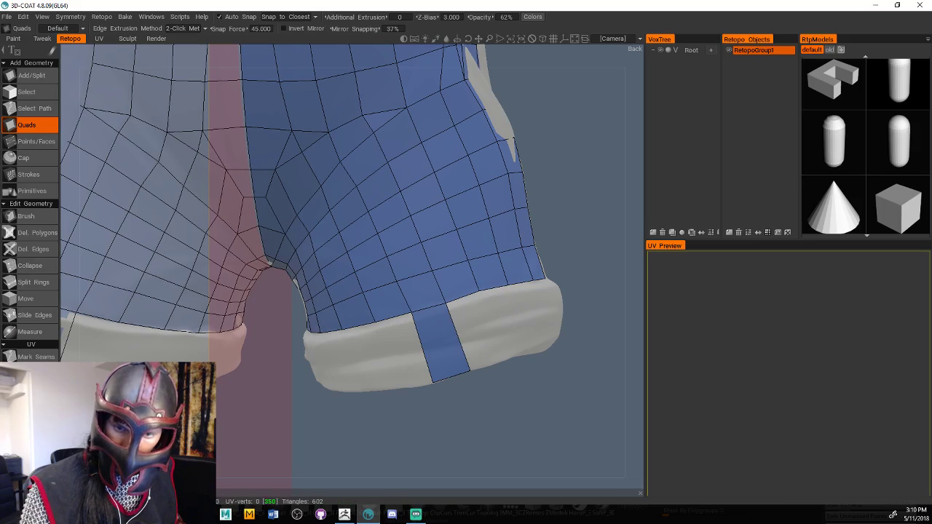
pyautogui.moveTo(568, 339); pyautogui.dragTo(531, 363)
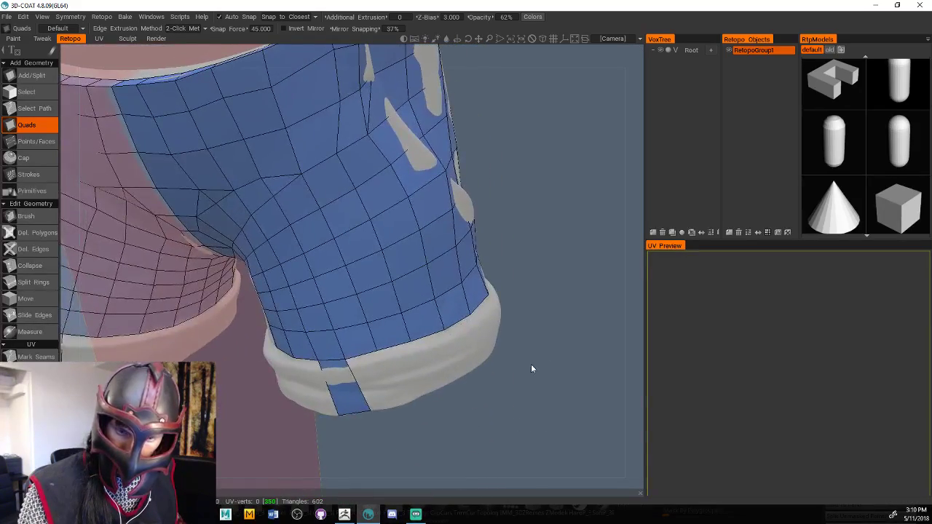
pyautogui.moveTo(530, 369); pyautogui.dragTo(561, 338, button='right')
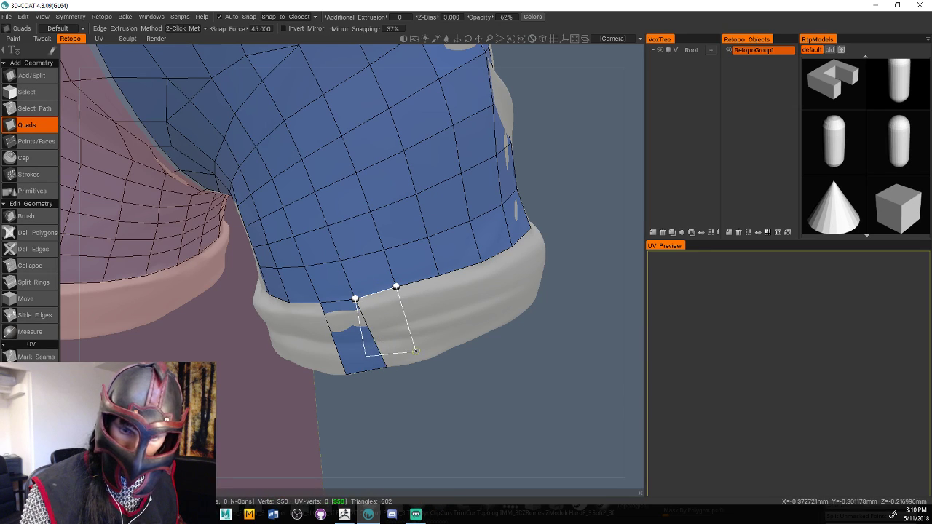
pyautogui.moveTo(447, 374); pyautogui.dragTo(462, 354, button='right')
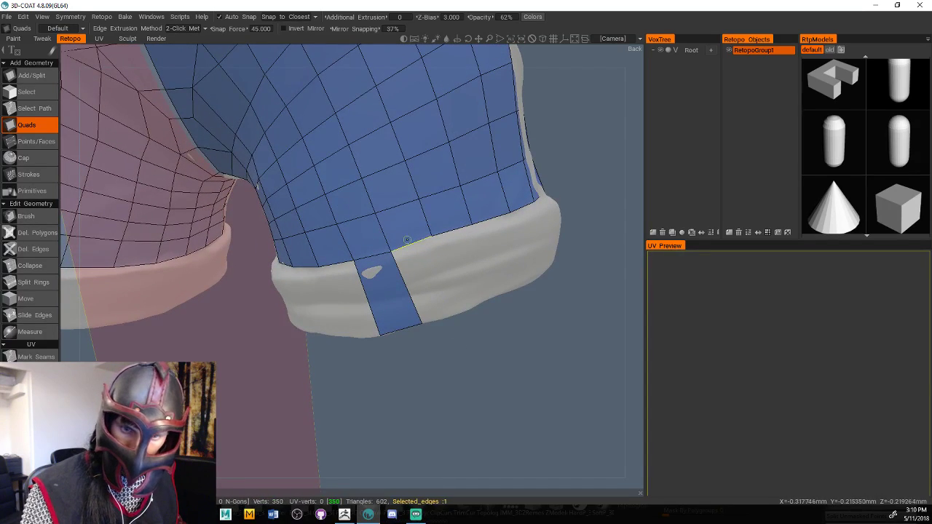
pyautogui.click(406, 240)
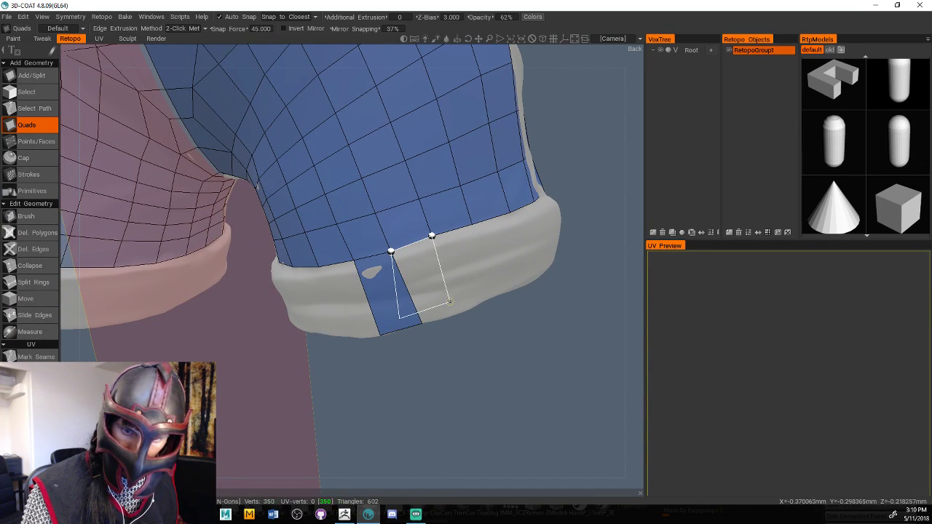
pyautogui.hotkey('ctrl', 'z')
# Build a row of five quads from the leg's back hem to the cuff's lower edge, working towards the outer side
pyautogui.click(372, 257)
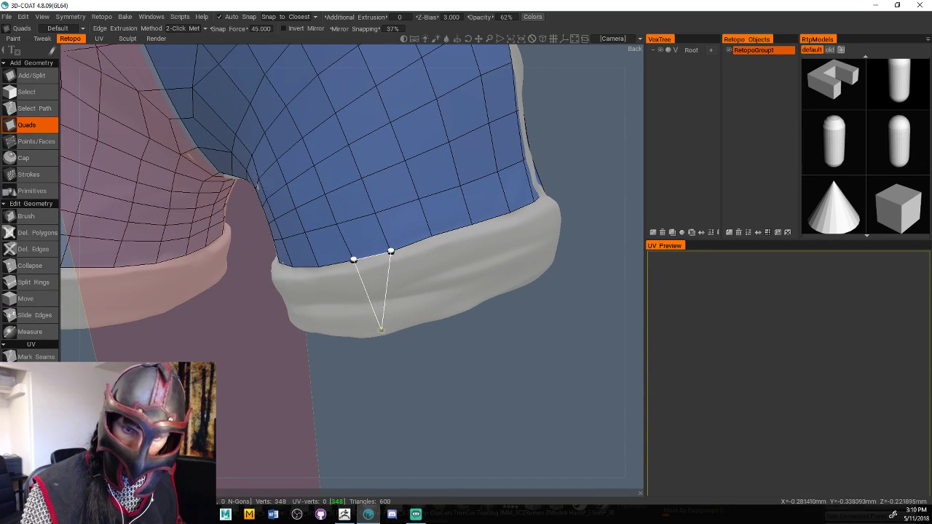
pyautogui.click(405, 321)
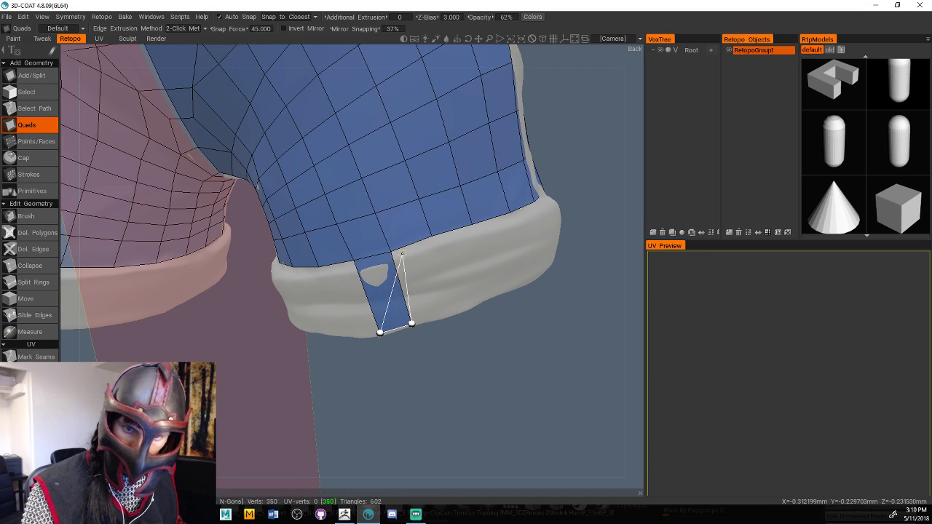
pyautogui.click(457, 311)
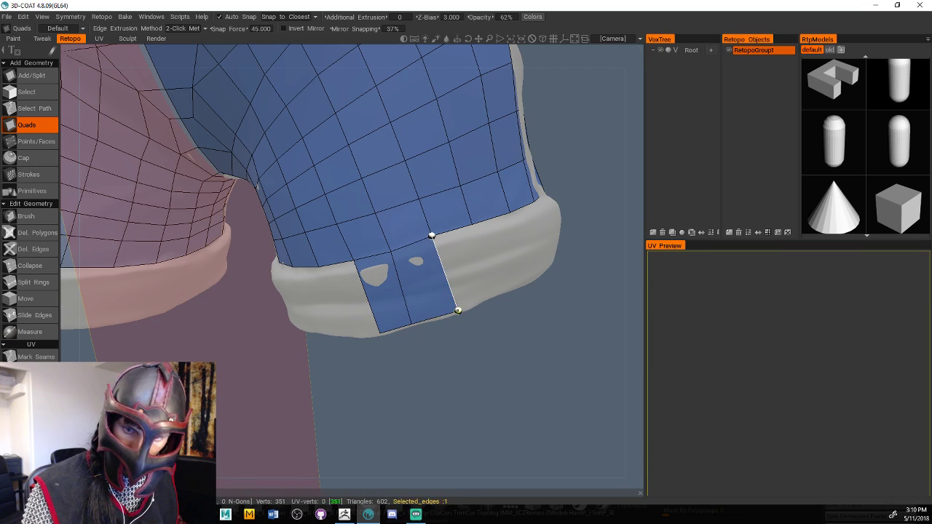
pyautogui.click(486, 251)
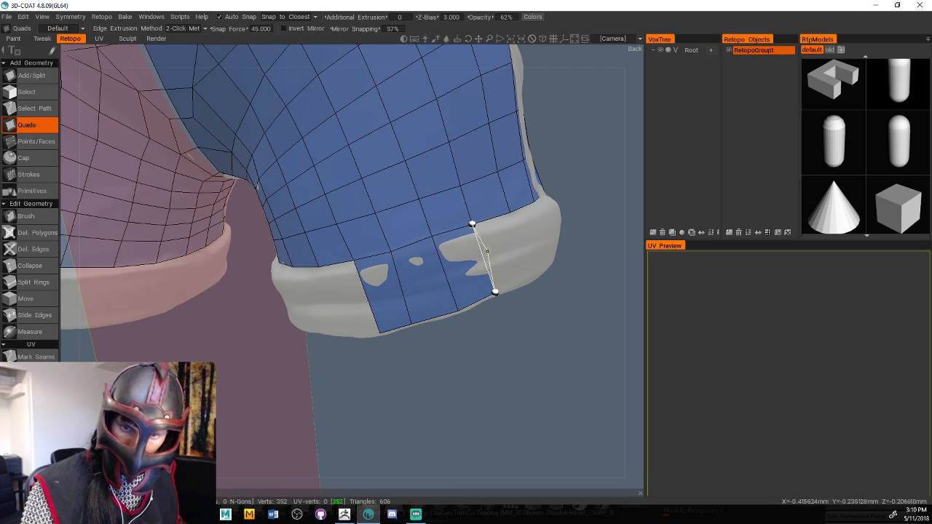
pyautogui.click(509, 212)
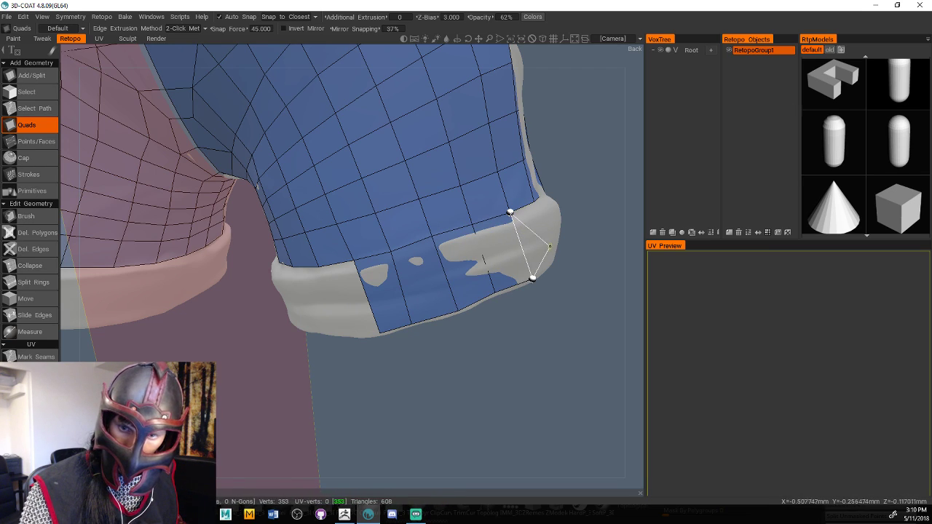
pyautogui.click(543, 231)
pyautogui.press('Escape')
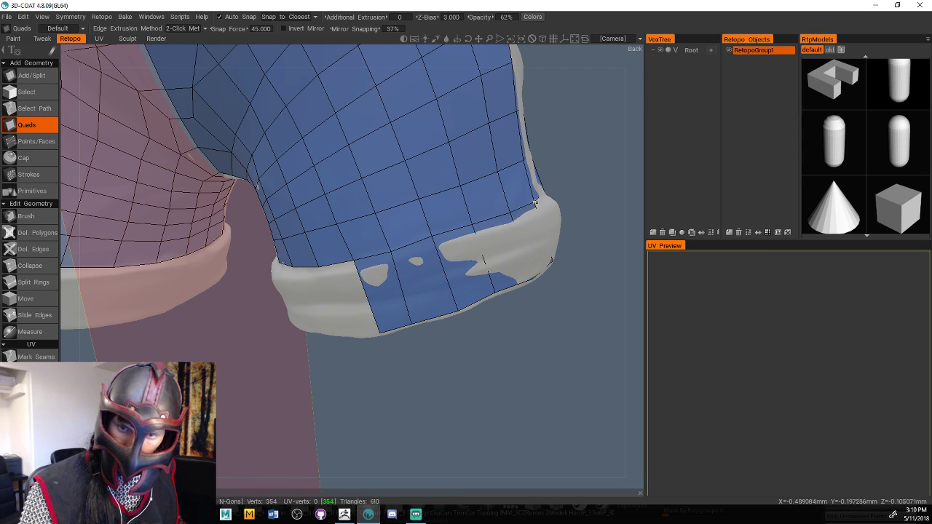
# Adjust the outer end vertices of the new cuff quads along the cuff's lower edge with the Brush
pyautogui.moveTo(604, 291); pyautogui.dragTo(539, 313)
pyautogui.moveTo(423, 328); pyautogui.dragTo(457, 296)
pyautogui.click(30, 217)
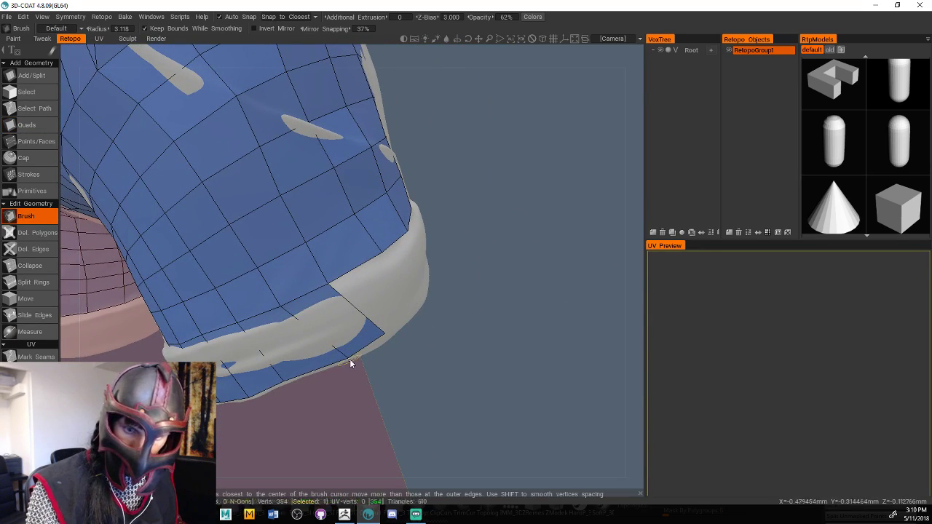
pyautogui.moveTo(350, 362); pyautogui.dragTo(326, 367)
pyautogui.moveTo(379, 330); pyautogui.dragTo(372, 339)
pyautogui.moveTo(493, 293); pyautogui.dragTo(462, 313)
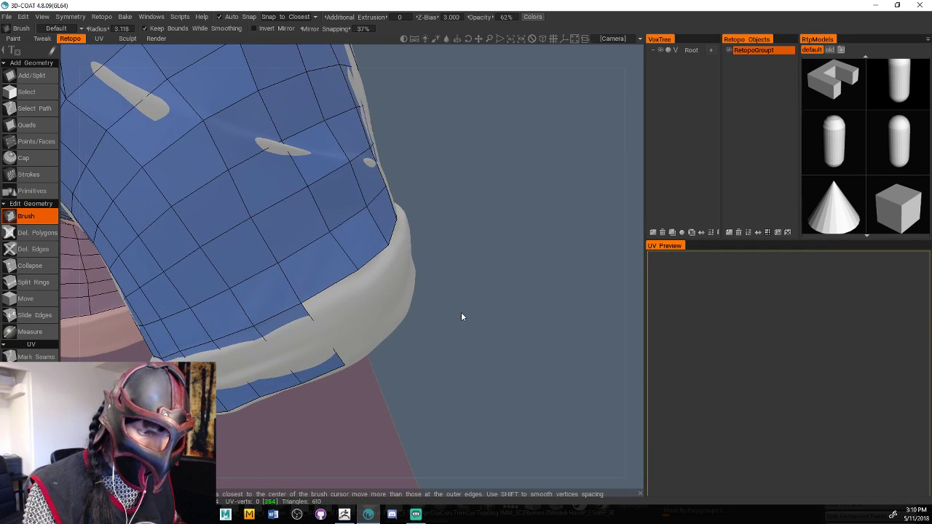
# Continue the cuff row around the outer side of the leg with two more quads, redoing the last one after an undo
pyautogui.click(35, 125)
pyautogui.moveTo(450, 331); pyautogui.dragTo(434, 353)
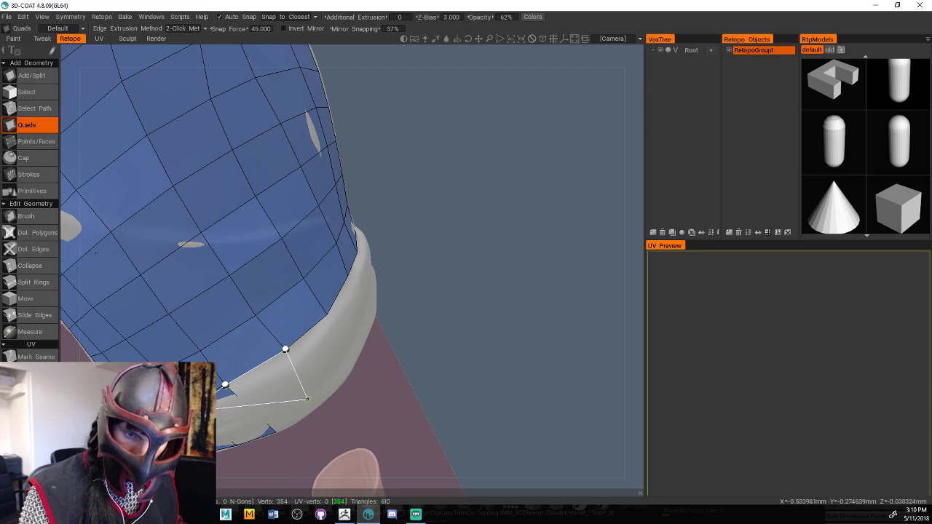
pyautogui.click(275, 432)
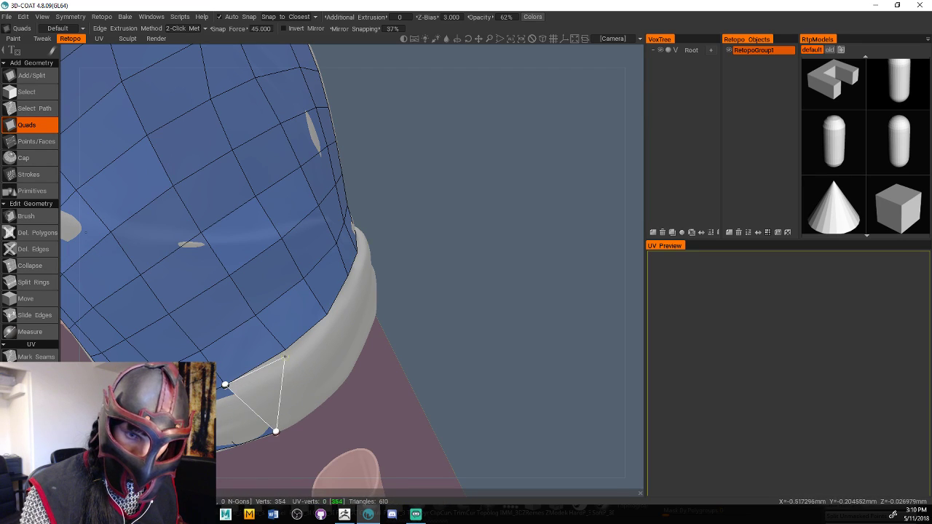
pyautogui.click(285, 349)
pyautogui.click(325, 399)
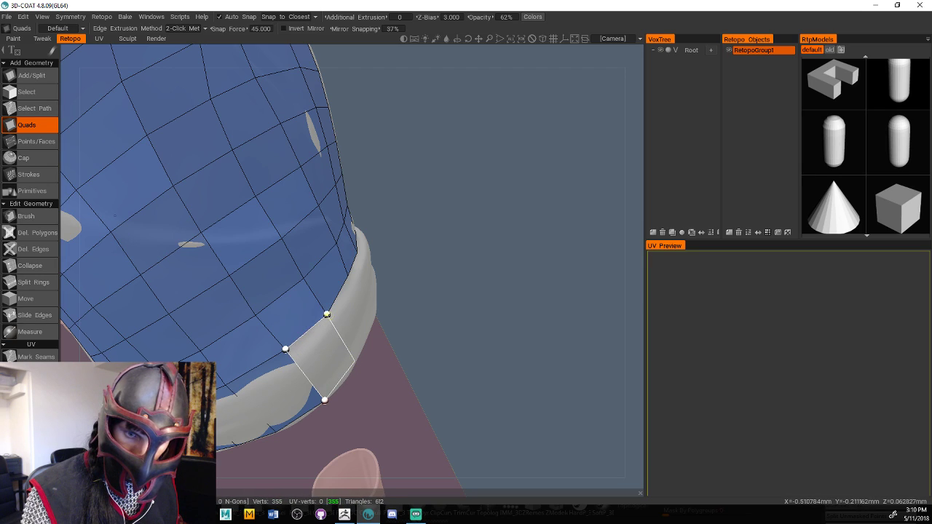
pyautogui.click(353, 359)
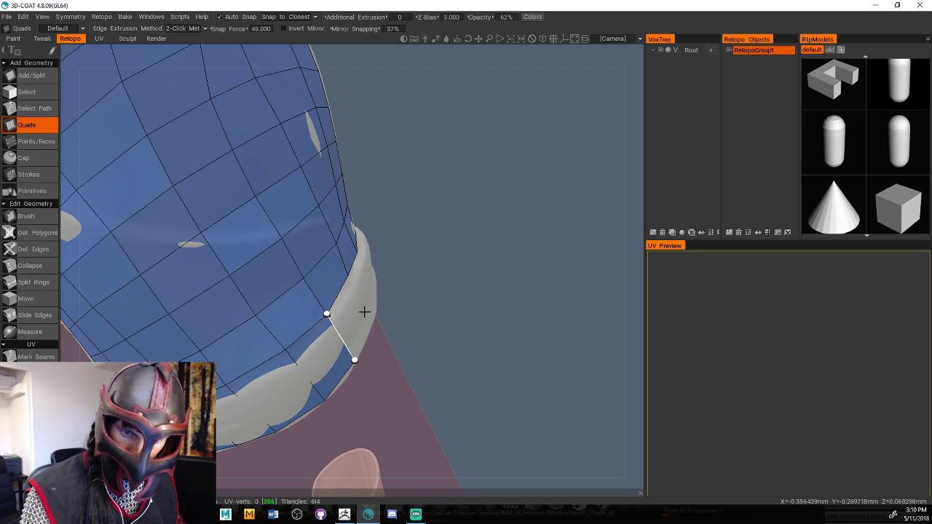
pyautogui.hotkey('ctrl', 'z')
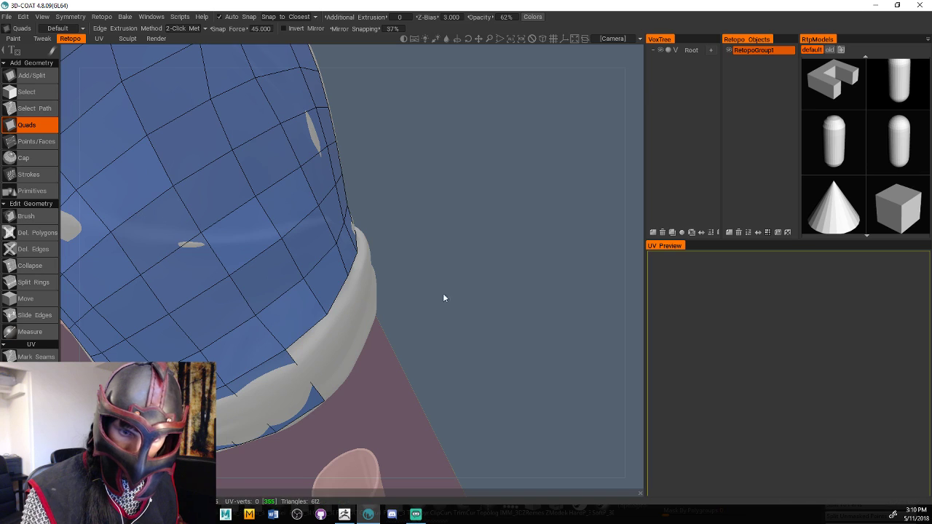
pyautogui.moveTo(443, 293); pyautogui.dragTo(433, 325)
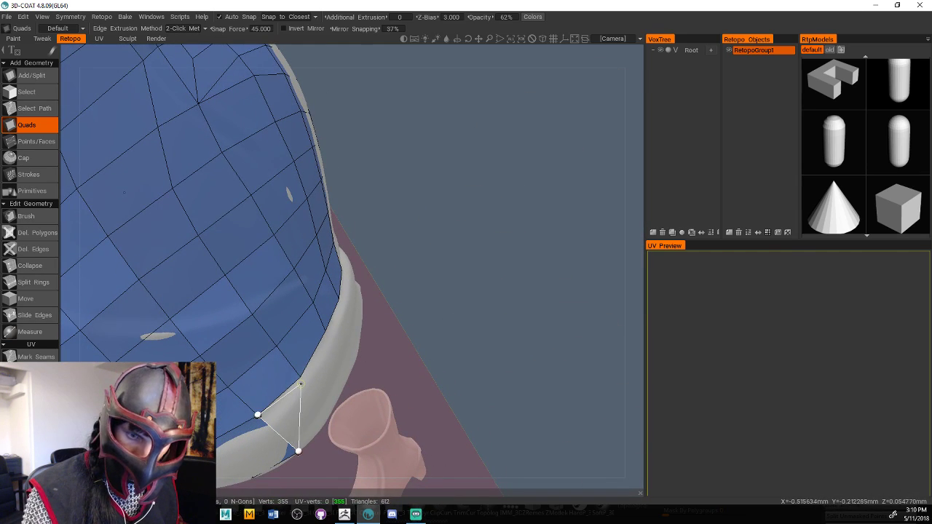
pyautogui.click(329, 410)
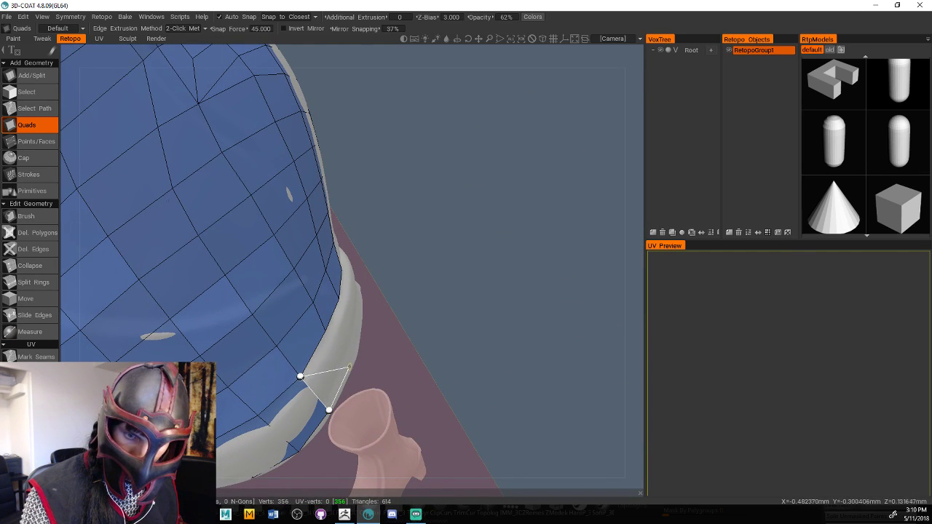
# Extend the strip of quads around the shorts' leg cuff by seven faces, matching the mesh edge above it
pyautogui.click(326, 331)
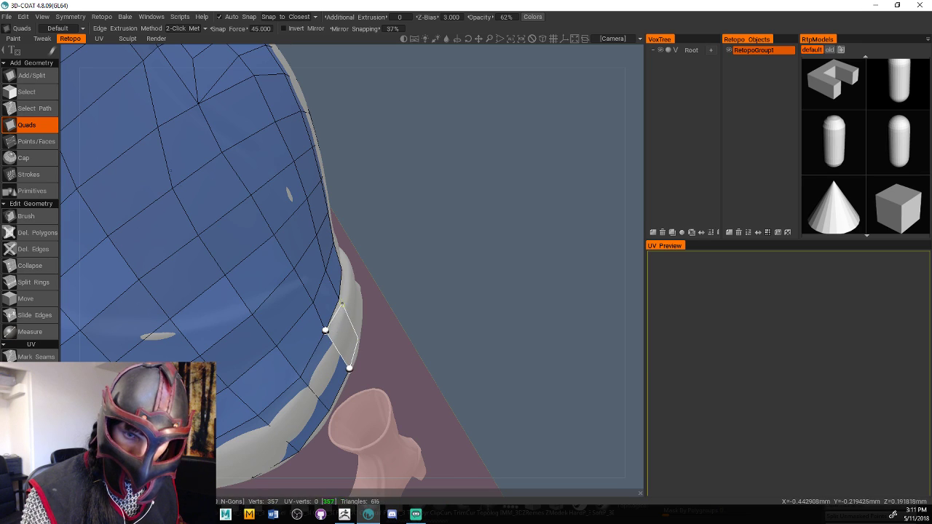
pyautogui.click(341, 300)
pyautogui.moveTo(340, 298); pyautogui.dragTo(611, 159, button='middle')
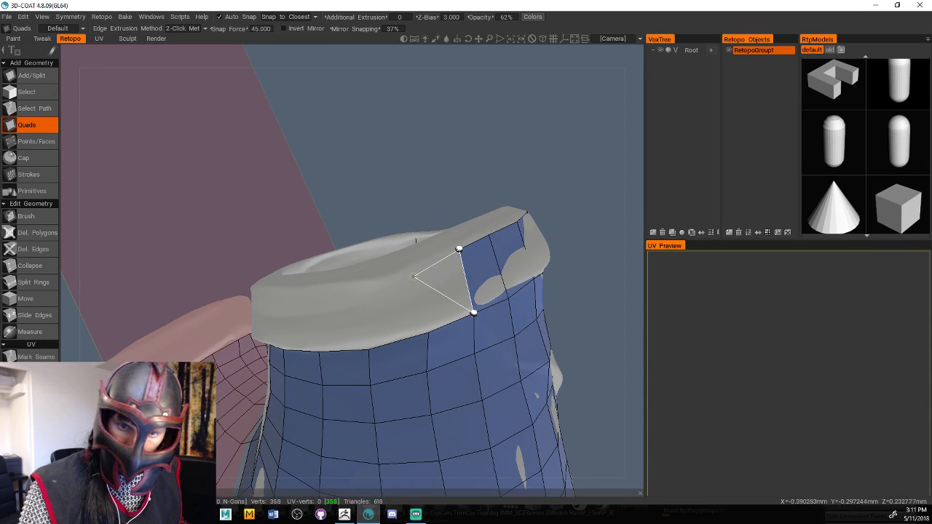
pyautogui.hotkey('ctrl', 'z')
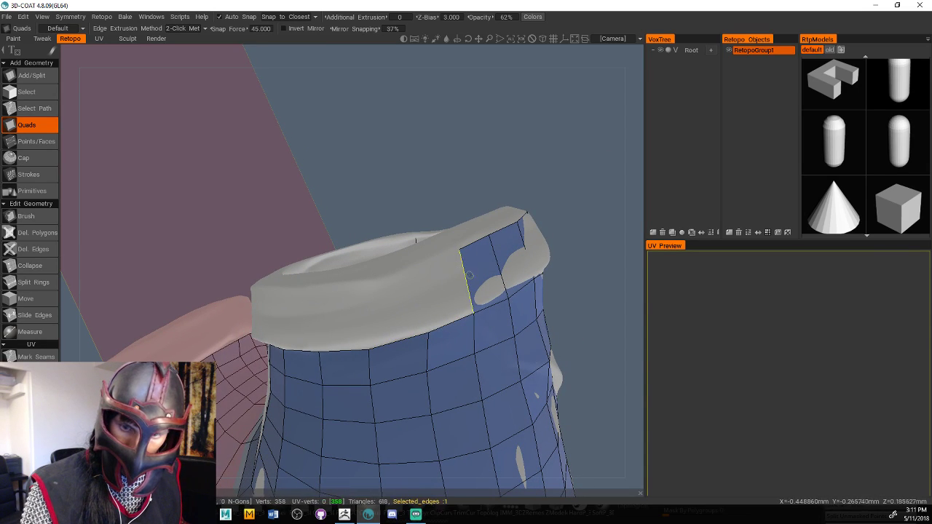
pyautogui.click(412, 268)
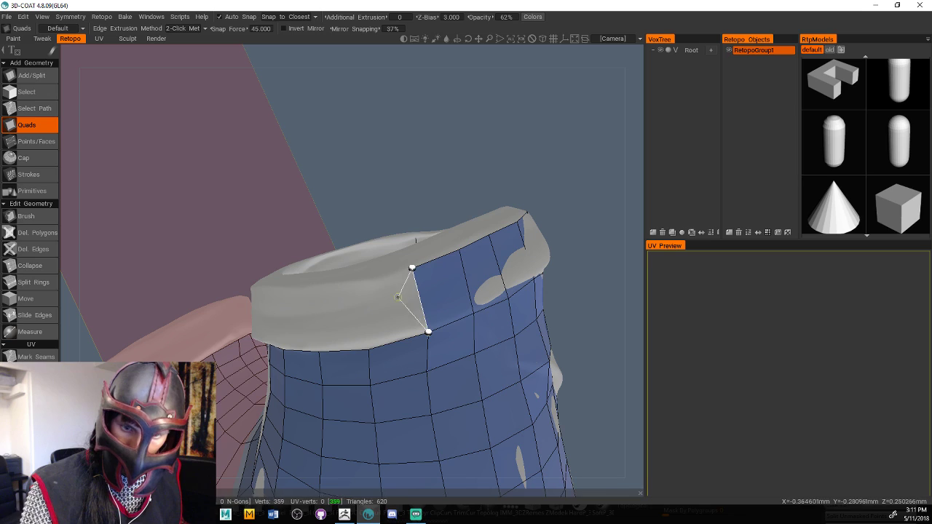
pyautogui.click(359, 282)
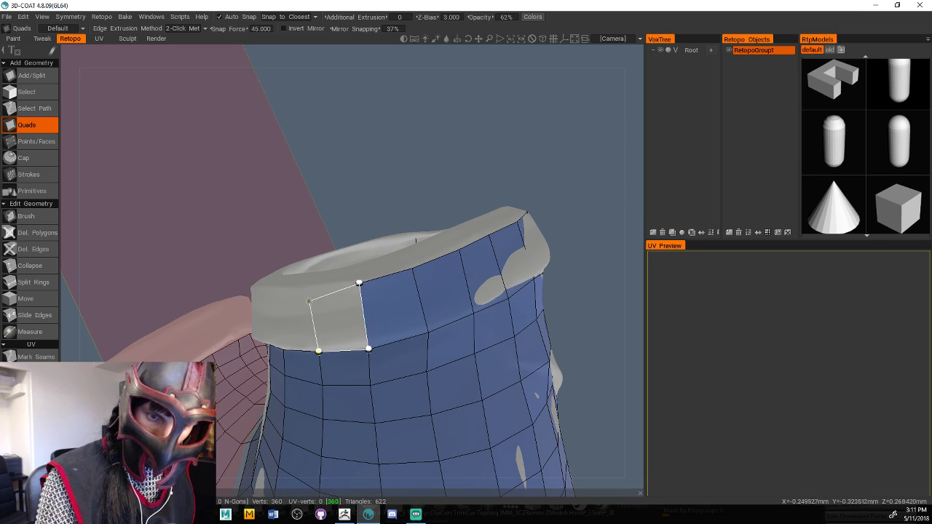
pyautogui.click(304, 288)
pyautogui.moveTo(386, 212); pyautogui.dragTo(473, 186)
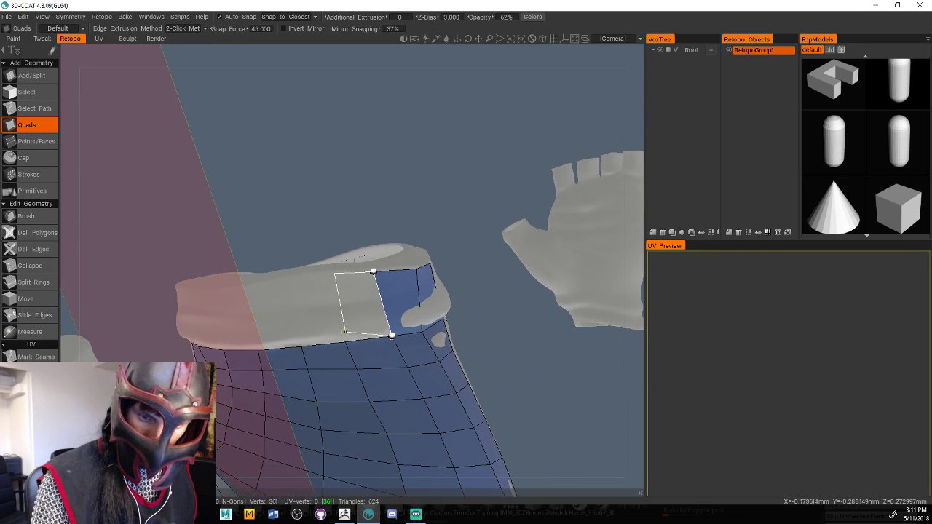
pyautogui.click(344, 338)
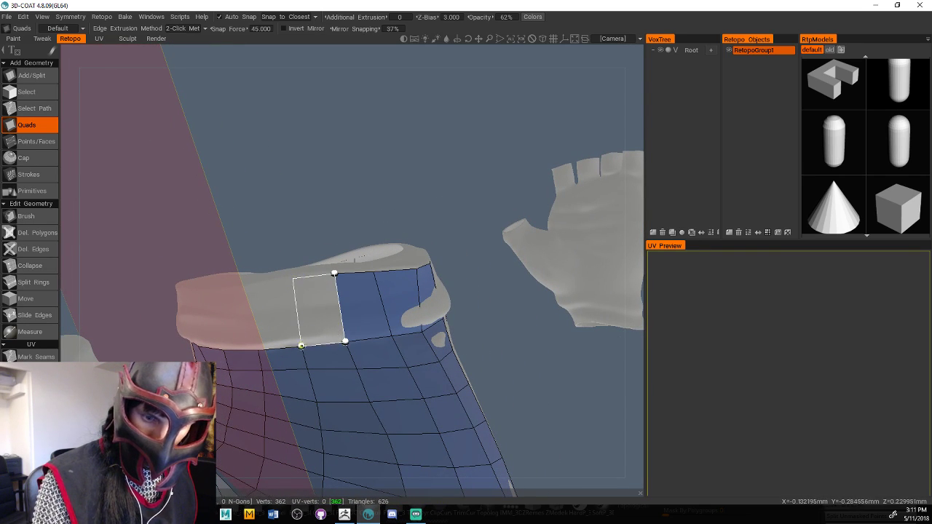
pyautogui.click(292, 279)
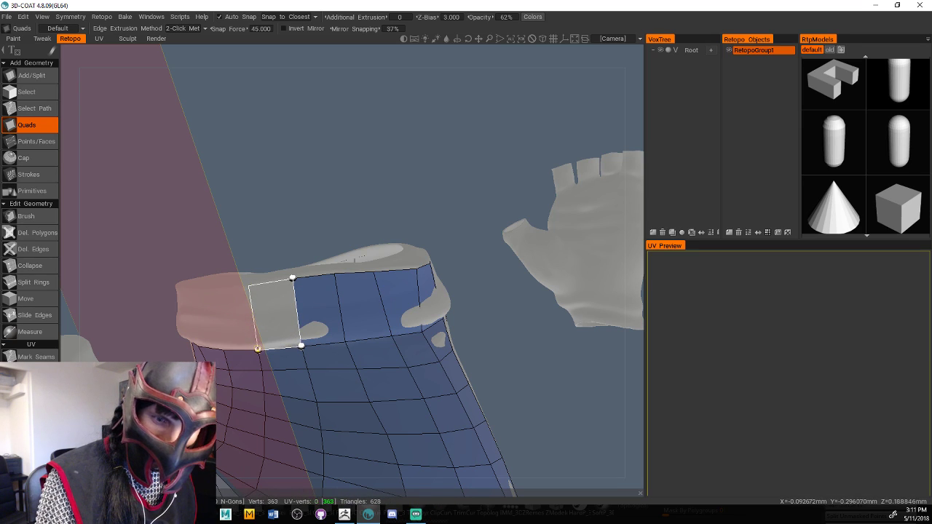
pyautogui.click(248, 284)
pyautogui.moveTo(344, 225); pyautogui.dragTo(385, 212)
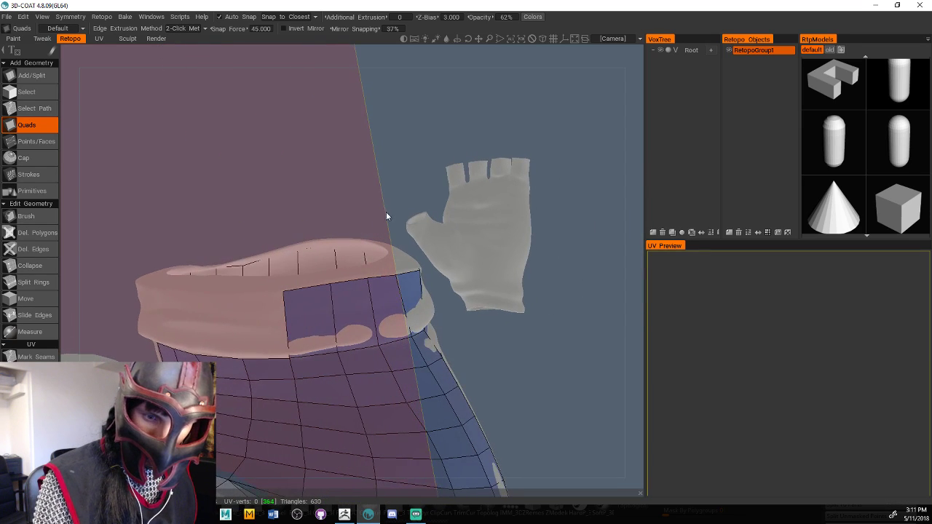
pyautogui.hotkey('ctrl', 'z')
# Add three more quads along the cuff, continuing the strip toward the inner side of the leg
pyautogui.moveTo(371, 178); pyautogui.dragTo(377, 237)
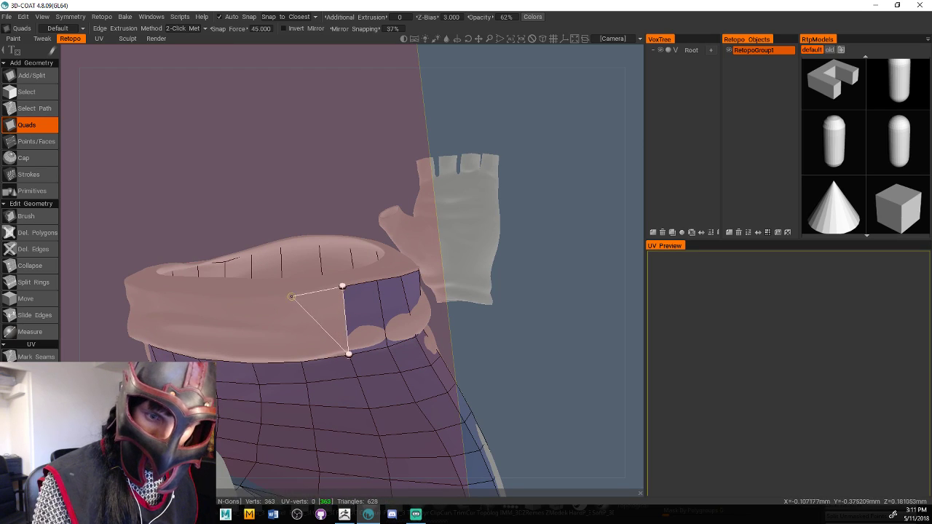
pyautogui.click(290, 297)
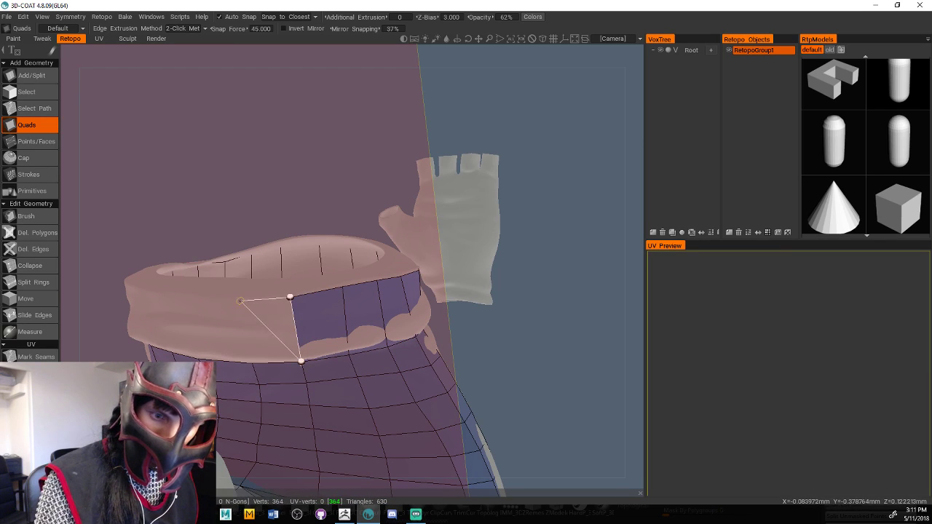
pyautogui.click(242, 300)
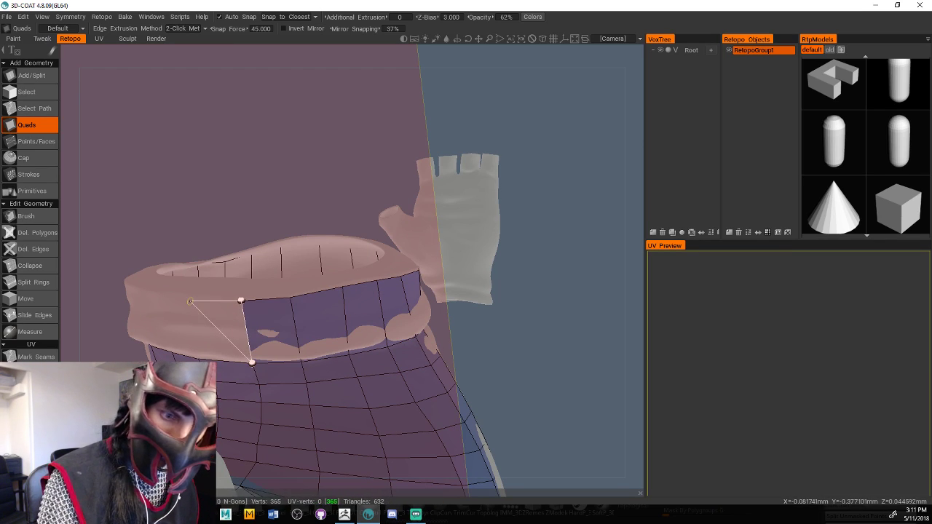
pyautogui.click(191, 300)
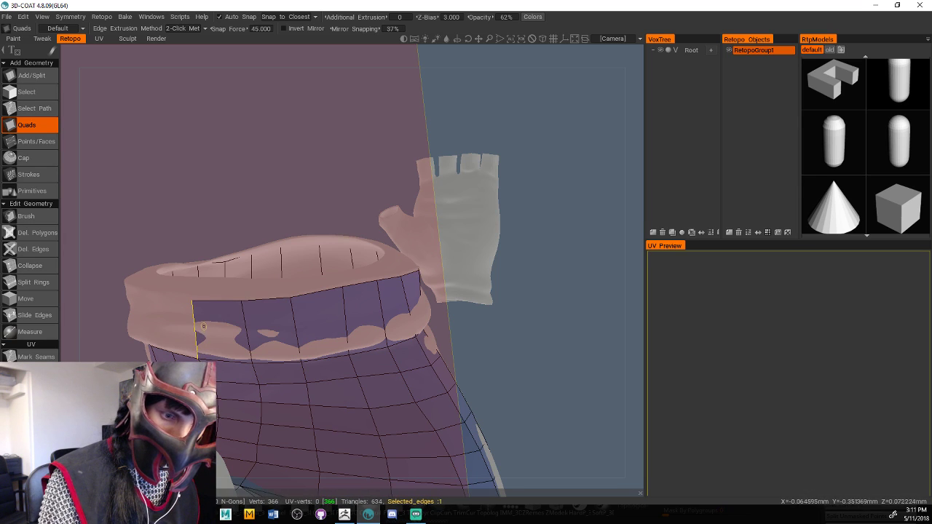
pyautogui.moveTo(269, 201); pyautogui.dragTo(415, 222)
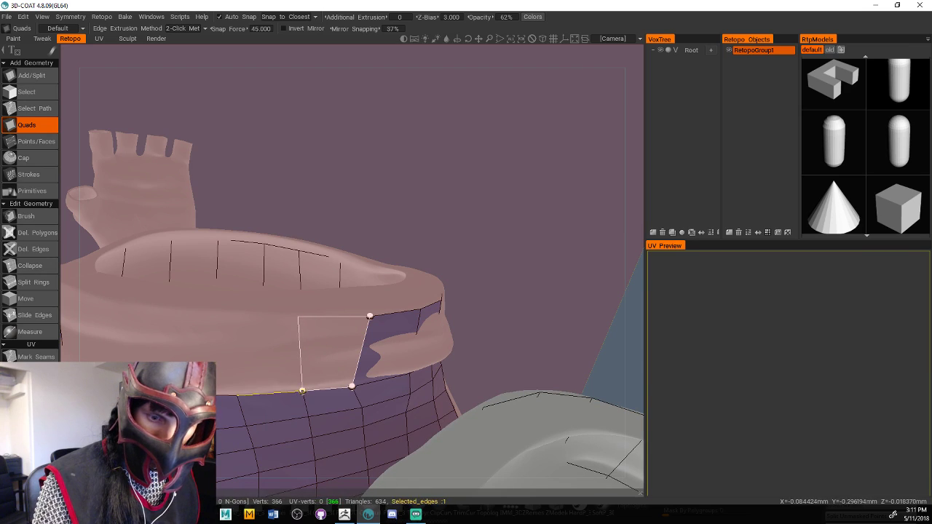
pyautogui.click(298, 318)
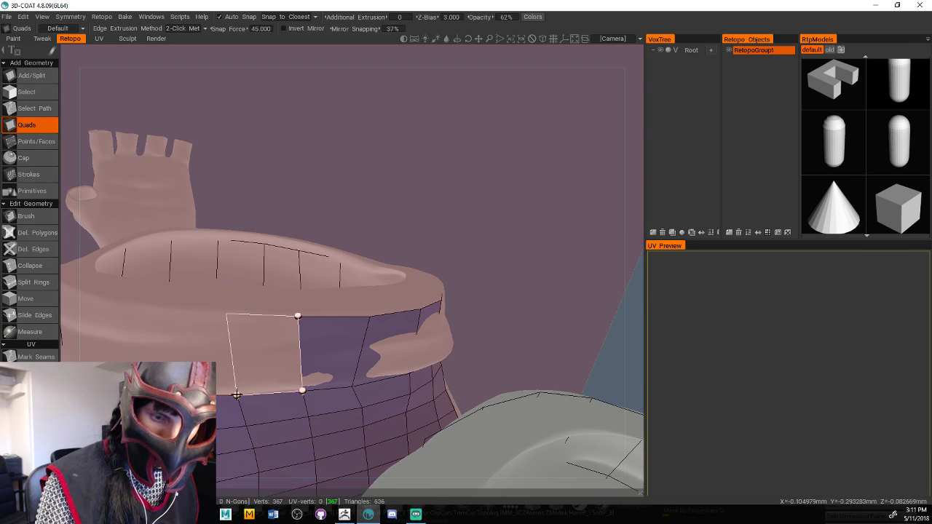
pyautogui.hotkey('ctrl', 'z')
# Fill the remaining gap in the cuff with five quads, joining the strip to its starting faces to close the ring
pyautogui.moveTo(237, 394); pyautogui.dragTo(390, 312, button='middle')
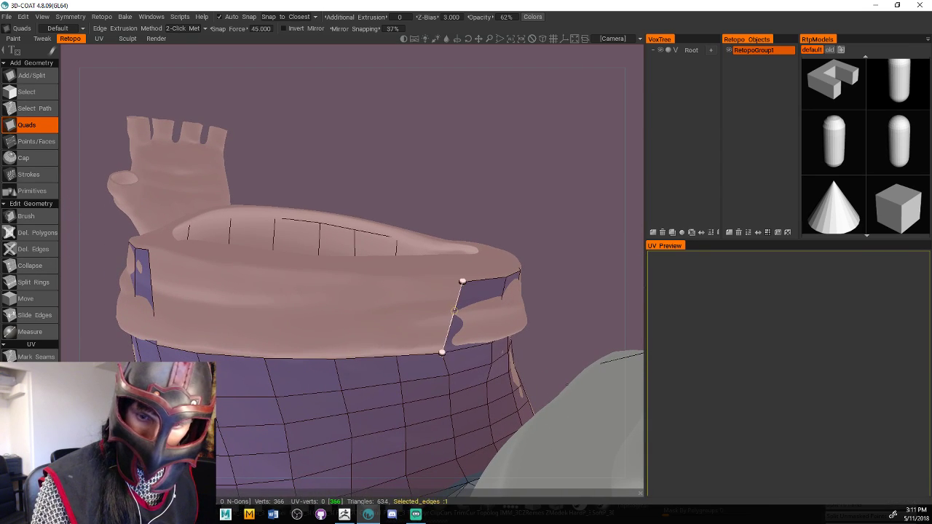
pyautogui.click(397, 352)
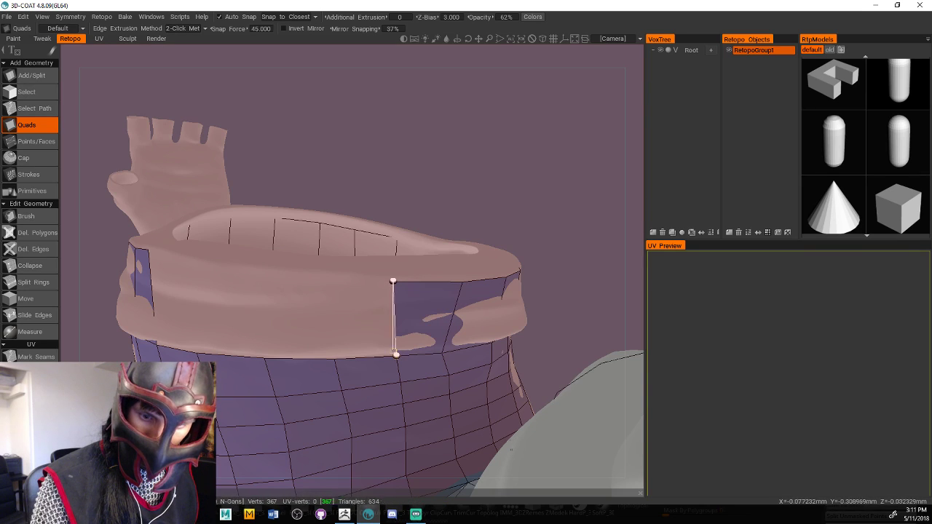
pyautogui.click(326, 278)
pyautogui.click(392, 280)
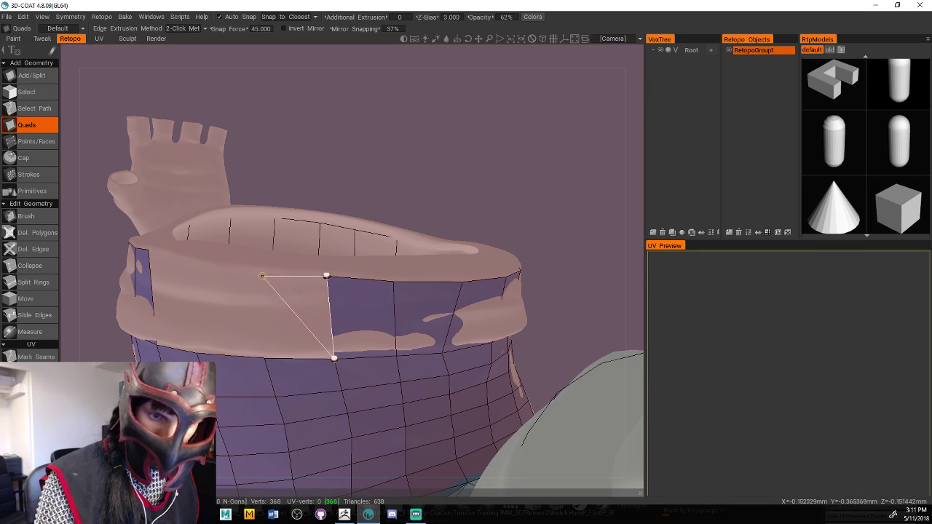
pyautogui.click(260, 272)
pyautogui.click(263, 357)
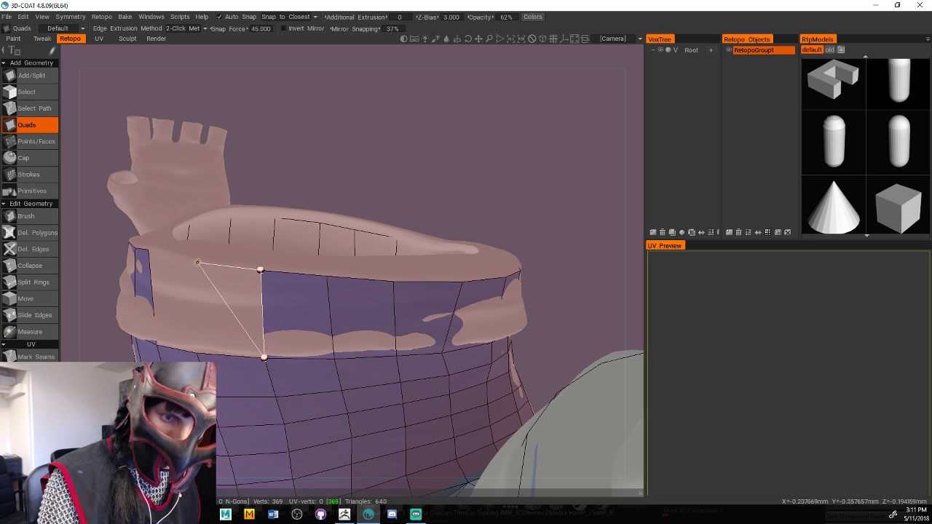
pyautogui.click(196, 353)
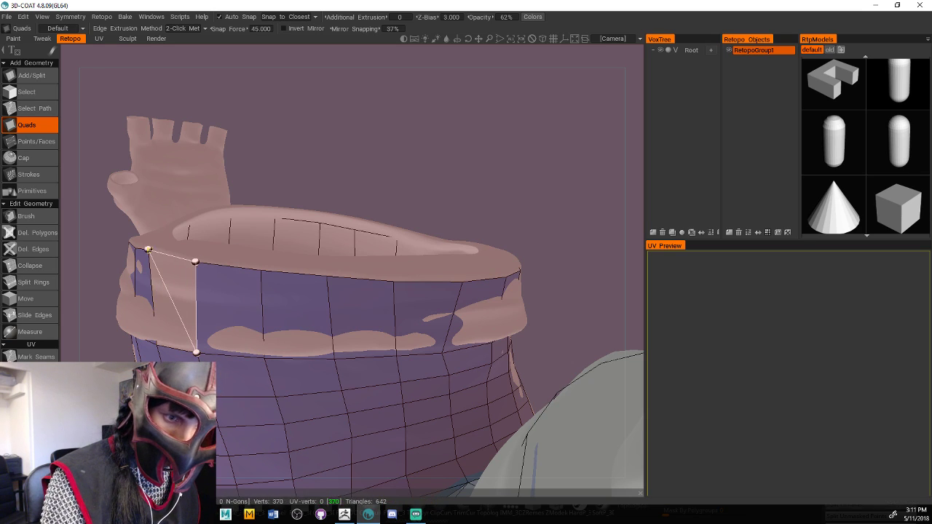
pyautogui.click(148, 249)
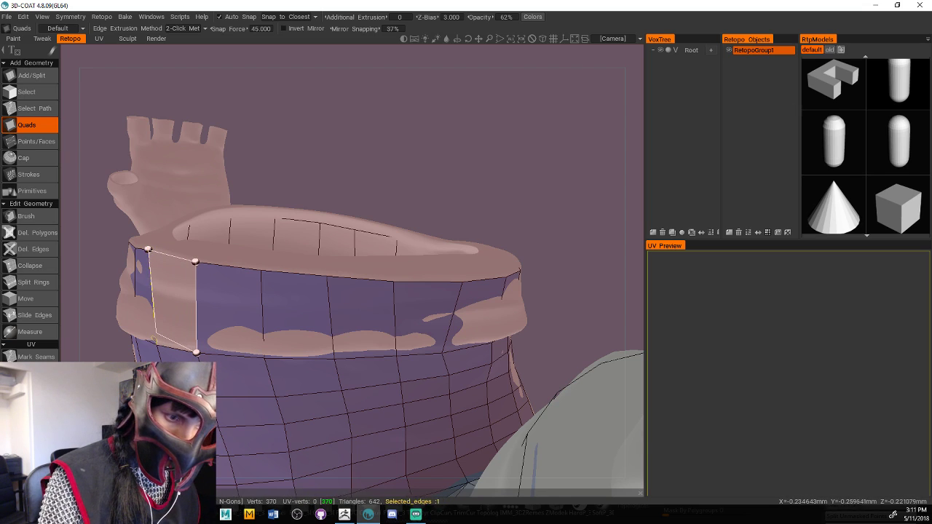
pyautogui.click(156, 344)
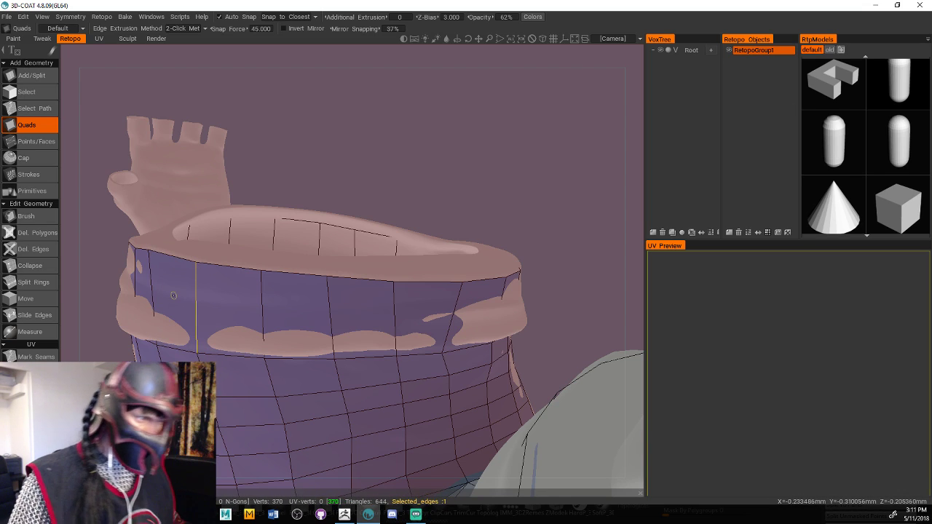
# Try splitting the cuff with two edge rings using Split Rings, one near its upper seam and one midway down, and undo them
pyautogui.moveTo(390, 204); pyautogui.dragTo(522, 252, button='middle')
pyautogui.scroll(5, 502, 212)
pyautogui.scroll(-5, 526, 210)
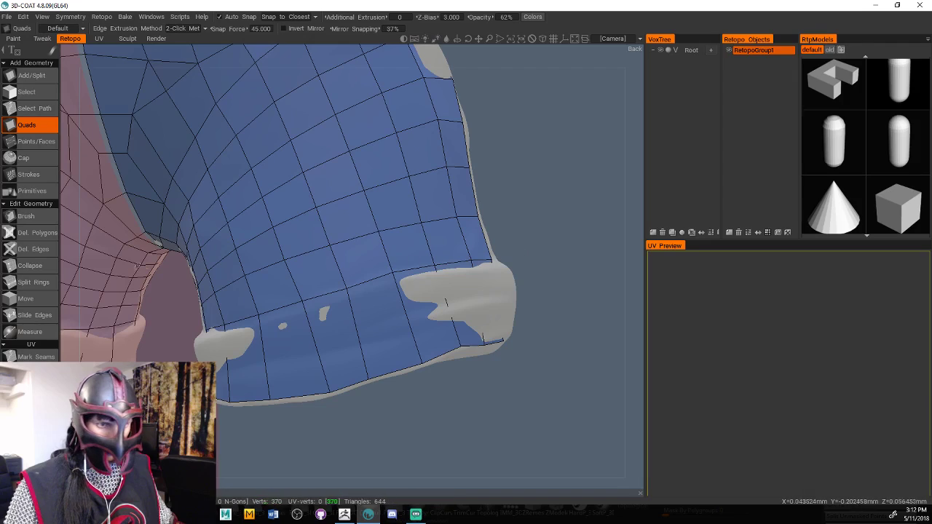
pyautogui.click(34, 281)
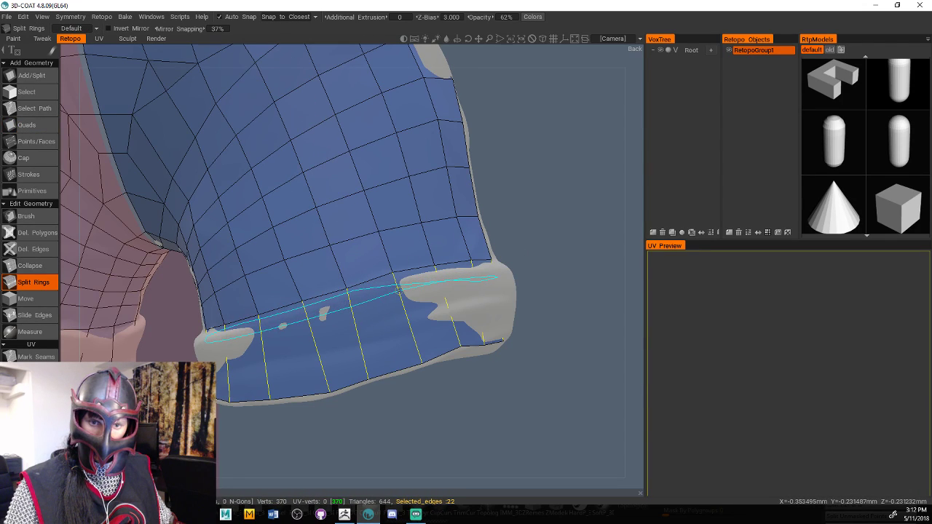
pyautogui.click(399, 289)
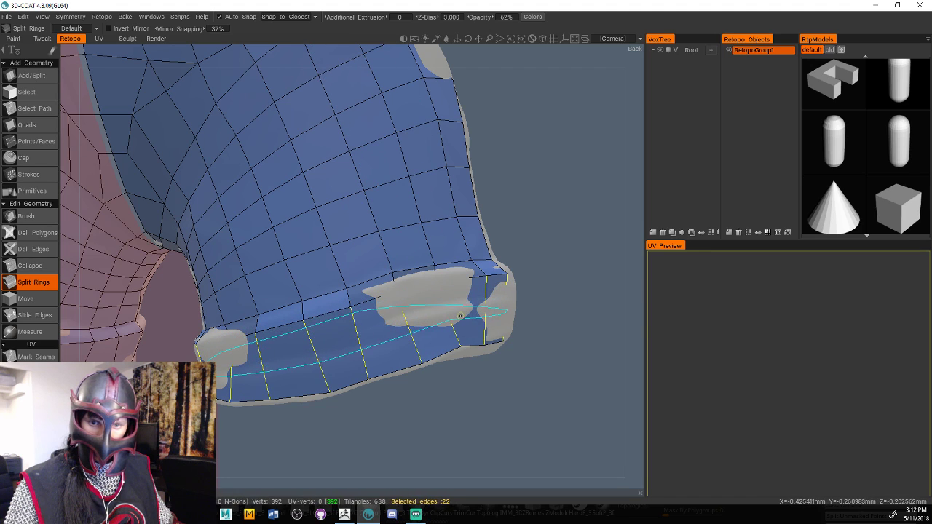
pyautogui.click(445, 319)
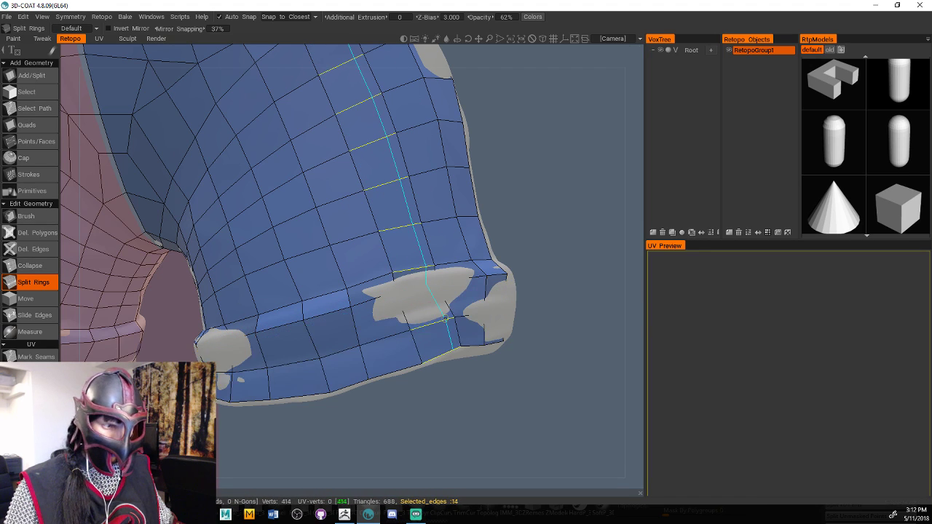
pyautogui.moveTo(561, 285); pyautogui.dragTo(495, 276)
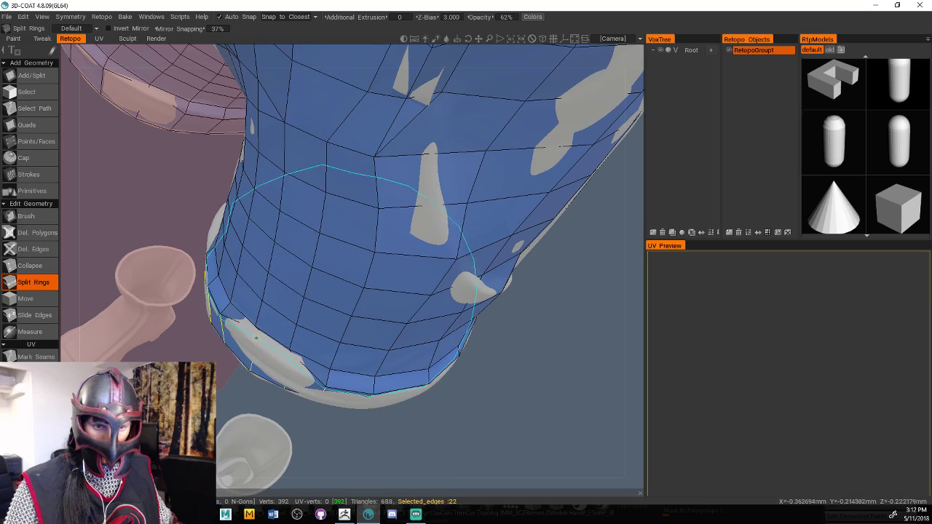
pyautogui.hotkey('ctrl', 'z')
# Try a single edge ring around the upper half of the cuff and undo it
pyautogui.moveTo(477, 385); pyautogui.dragTo(501, 339)
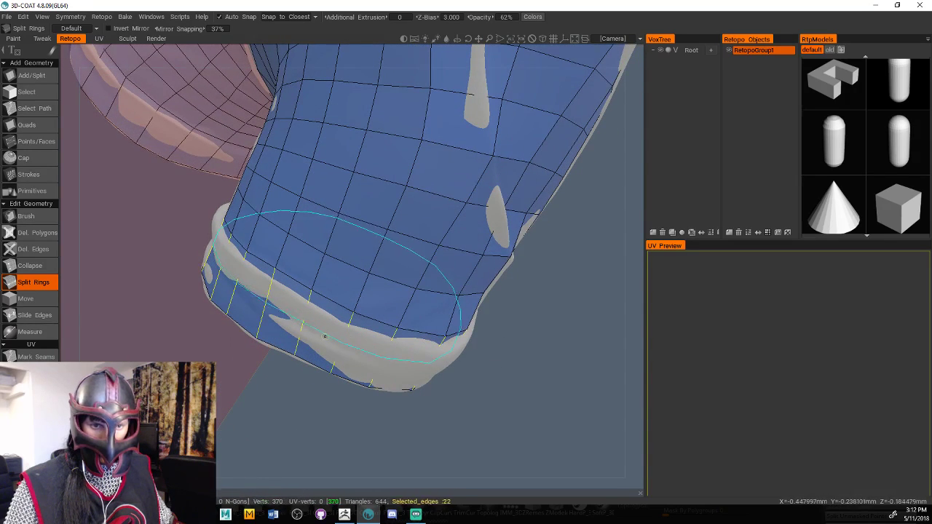
pyautogui.click(402, 349)
pyautogui.moveTo(548, 359); pyautogui.dragTo(535, 291)
pyautogui.hotkey('ctrl', 'z')
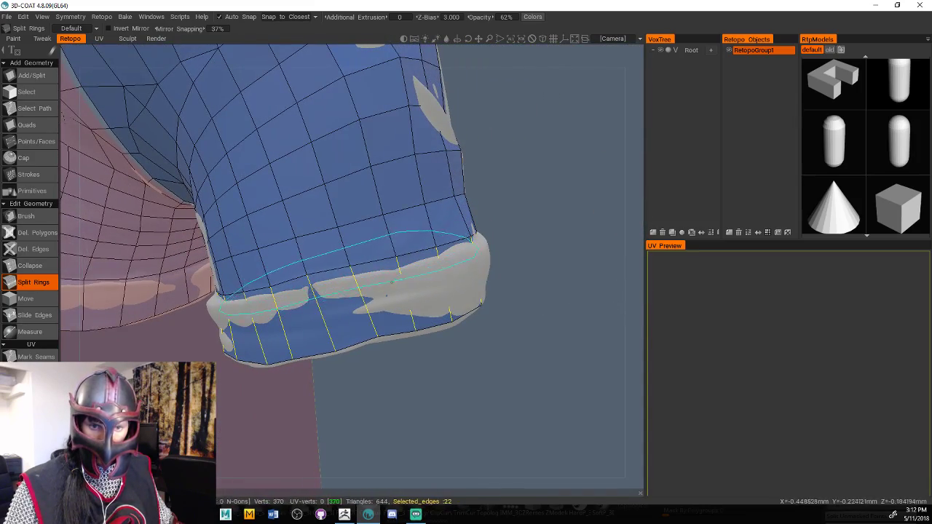
# Split the leg cuff with two edge rings that divide its height into three bands
pyautogui.click(385, 295)
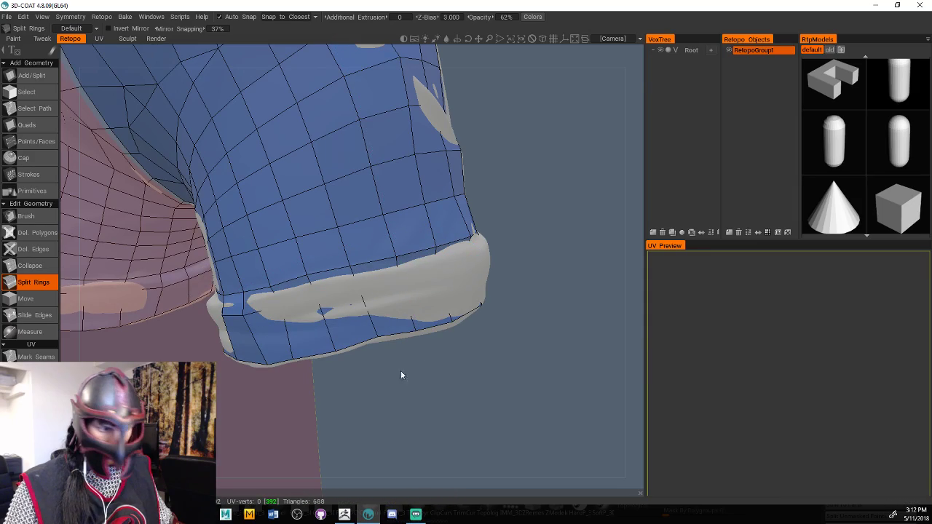
pyautogui.moveTo(401, 375); pyautogui.dragTo(582, 276)
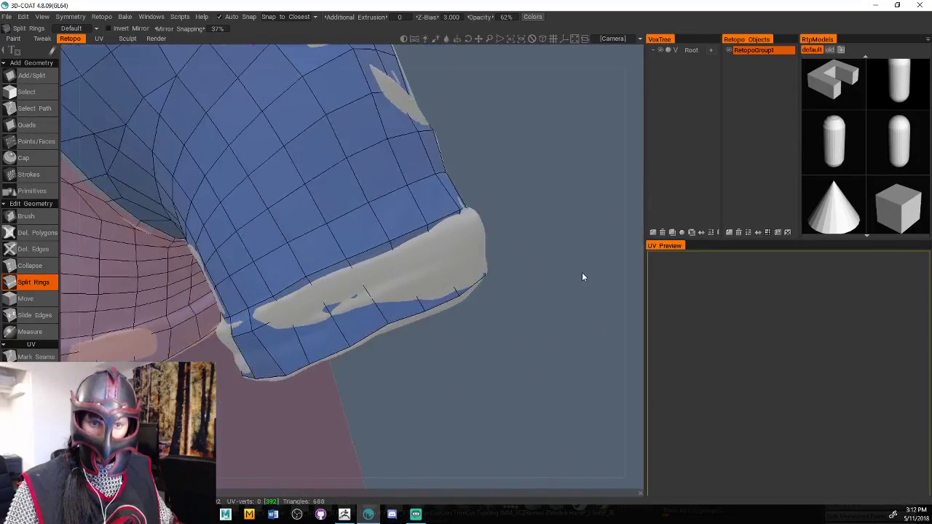
pyautogui.click(342, 332)
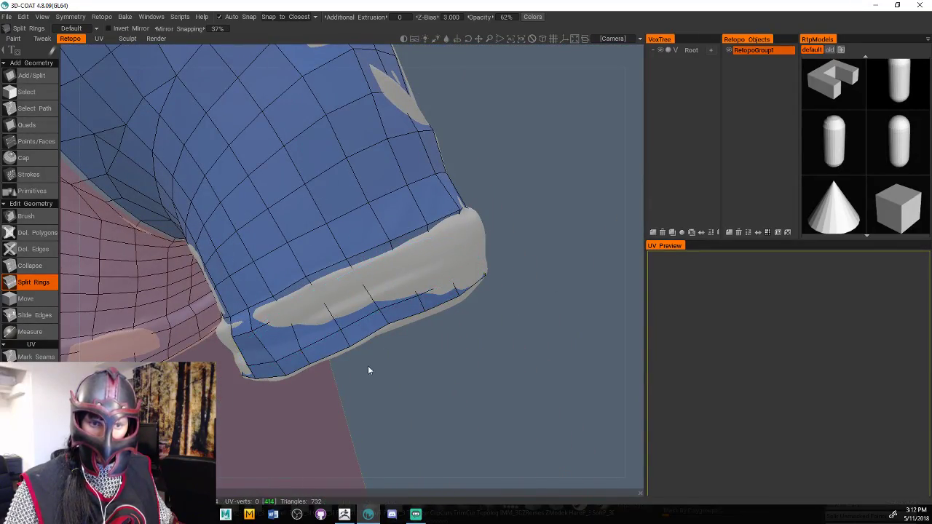
# Review the split cuff and the overall retopology mesh of the shorts from several angles
pyautogui.moveTo(368, 370); pyautogui.dragTo(437, 327)
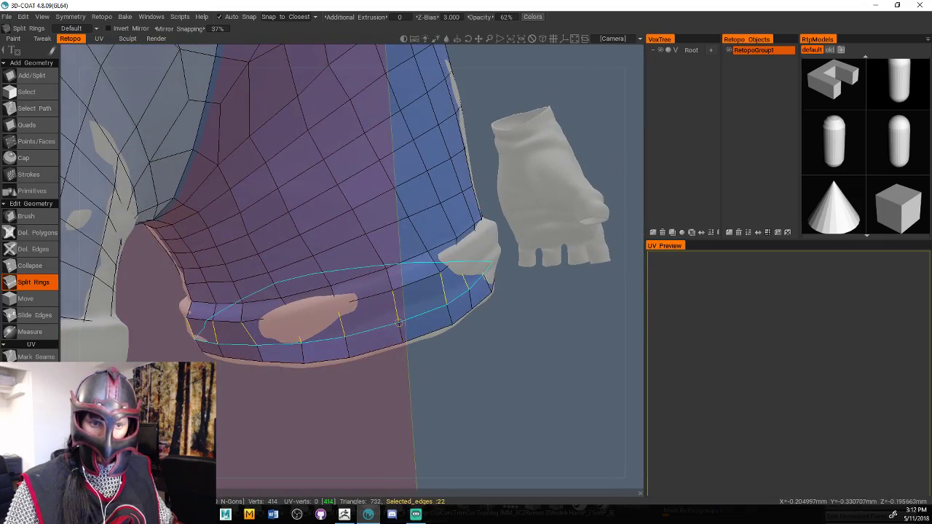
pyautogui.moveTo(481, 372); pyautogui.dragTo(397, 371, button='right')
pyautogui.moveTo(397, 371); pyautogui.dragTo(400, 417)
pyautogui.moveTo(401, 417); pyautogui.dragTo(445, 381, button='right')
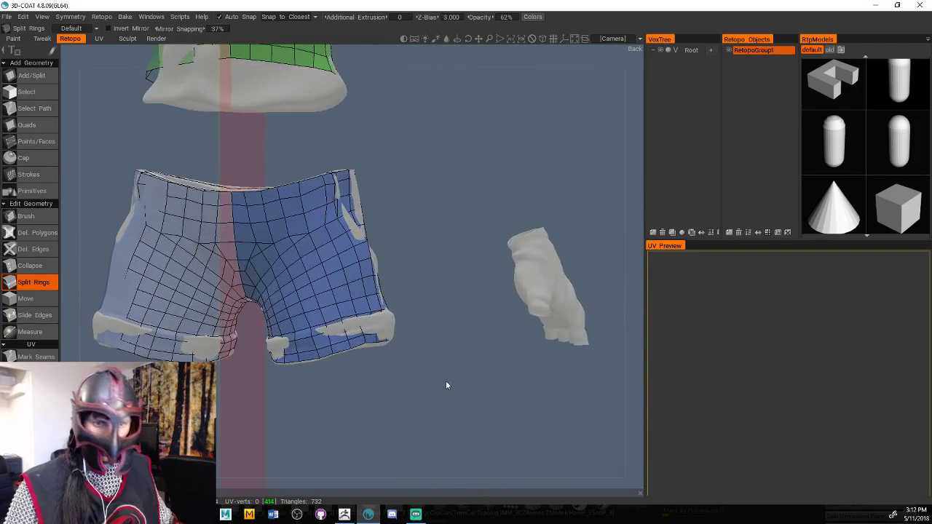
pyautogui.moveTo(446, 380); pyautogui.dragTo(453, 382, button='middle')
pyautogui.moveTo(425, 347); pyautogui.dragTo(409, 328)
pyautogui.moveTo(410, 324); pyautogui.dragTo(453, 324, button='right')
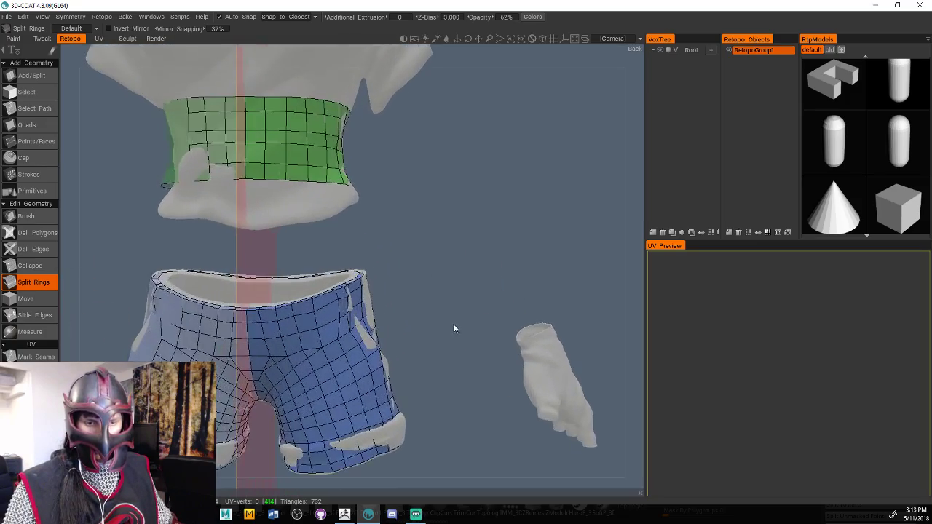
# Build four adjoining quads inward from the cuff's bottom edge with the Quads tool to start a strip along the leg opening's rim
pyautogui.moveTo(453, 323); pyautogui.dragTo(434, 257, button='middle')
pyautogui.moveTo(434, 258); pyautogui.dragTo(481, 186)
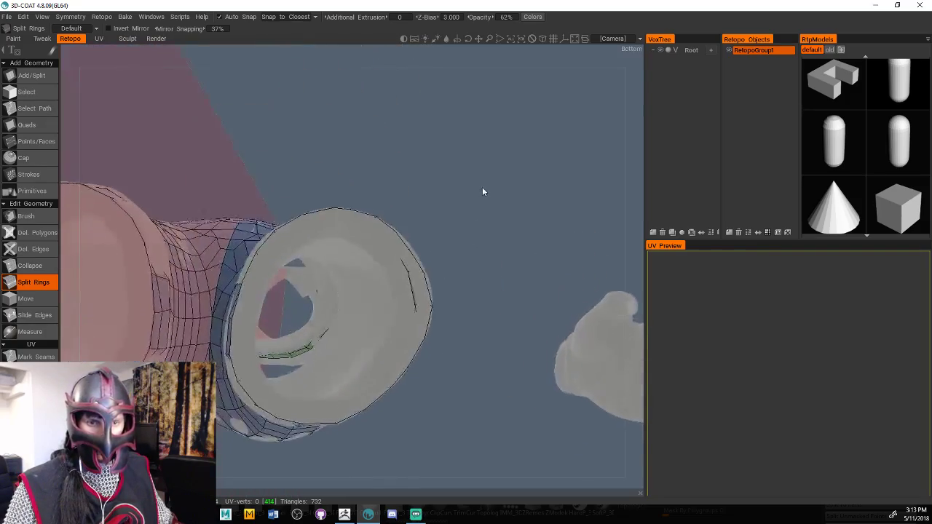
pyautogui.moveTo(467, 215); pyautogui.dragTo(491, 196, button='right')
pyautogui.moveTo(492, 197); pyautogui.dragTo(539, 262)
pyautogui.click(26, 125)
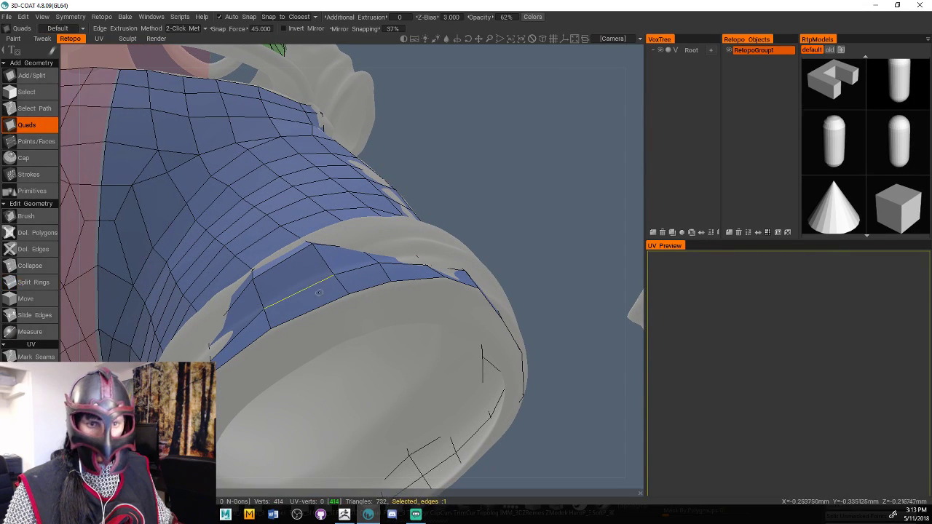
pyautogui.click(271, 328)
pyautogui.click(349, 294)
pyautogui.click(289, 360)
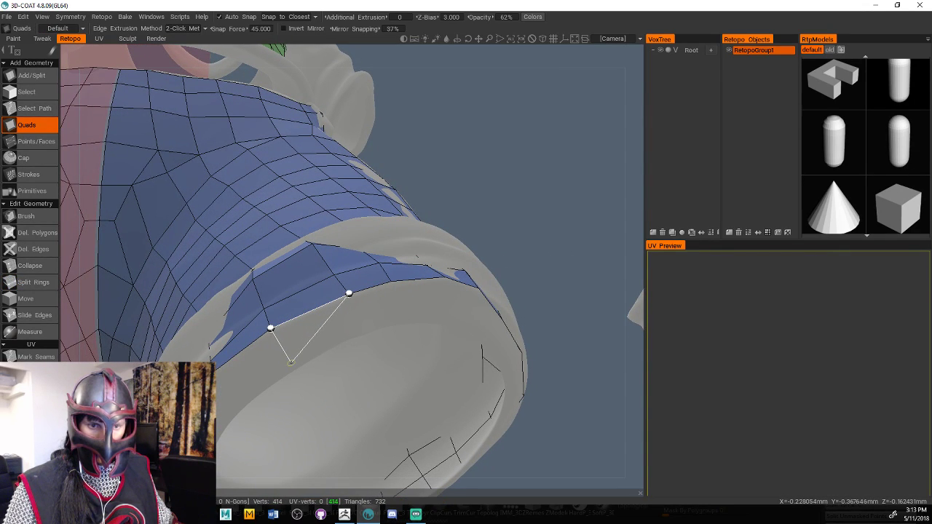
pyautogui.click(359, 325)
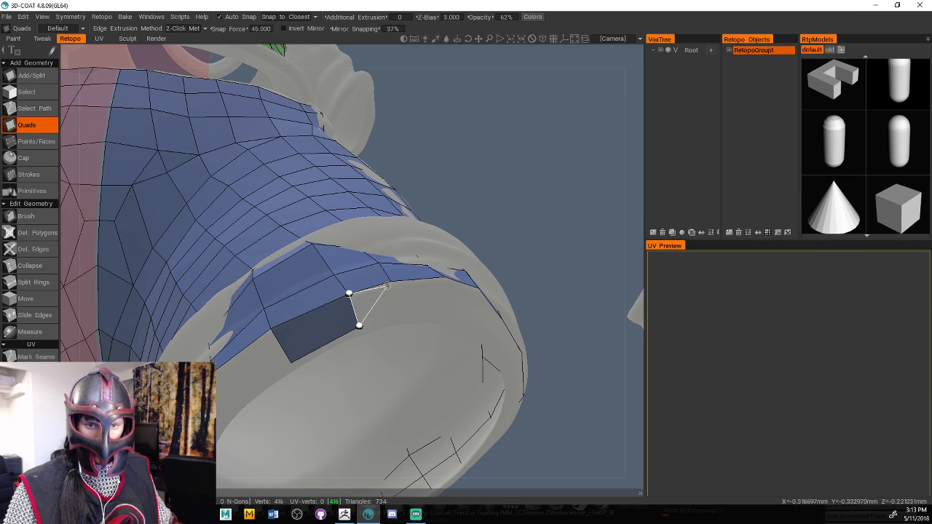
pyautogui.click(388, 318)
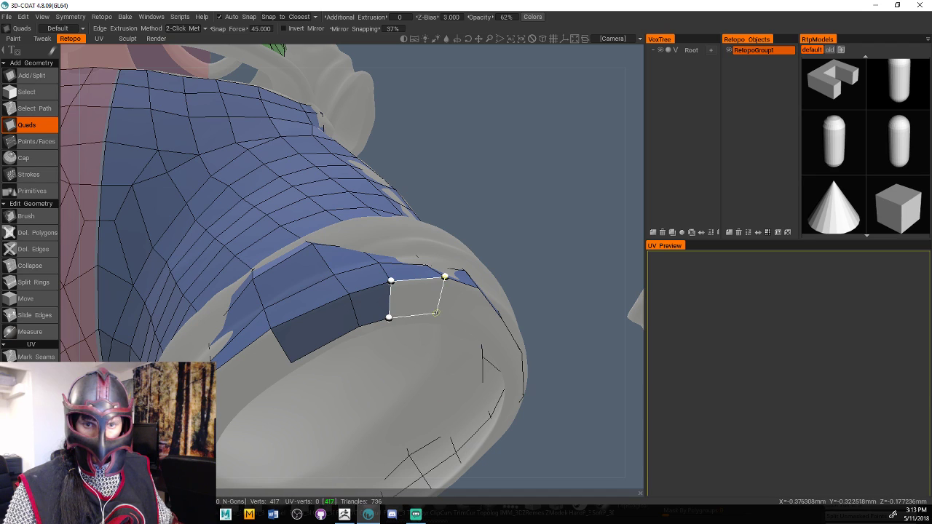
pyautogui.click(433, 313)
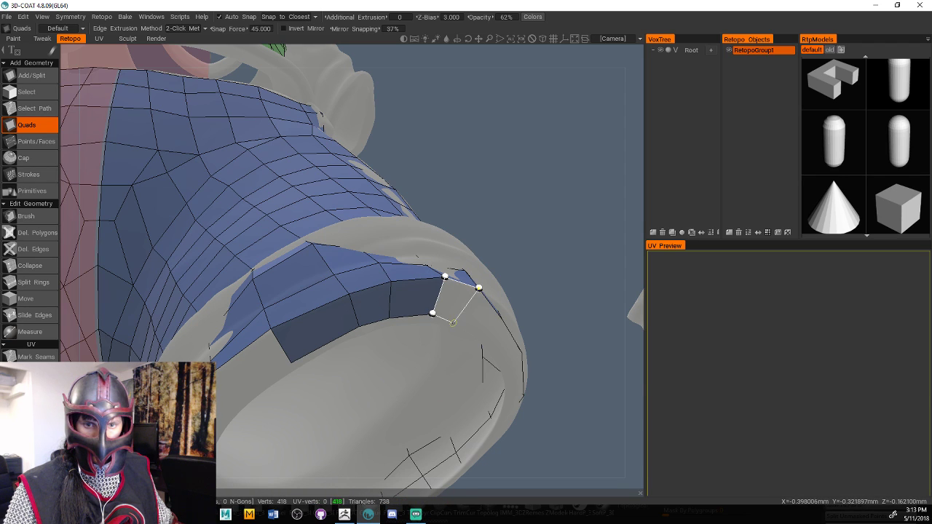
pyautogui.click(455, 320)
# Extend the rim strip with quads toward the outer side of the leg, undoing and rebuilding the misplaced quad
pyautogui.moveTo(538, 306); pyautogui.dragTo(547, 247)
pyautogui.scroll(-3, 541, 240)
pyautogui.scroll(-1, 541, 240)
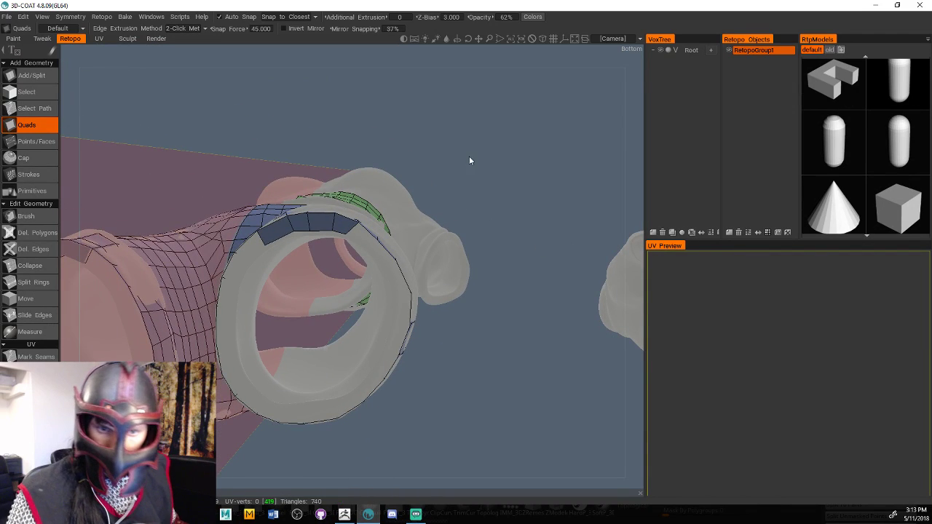
pyautogui.click(348, 224)
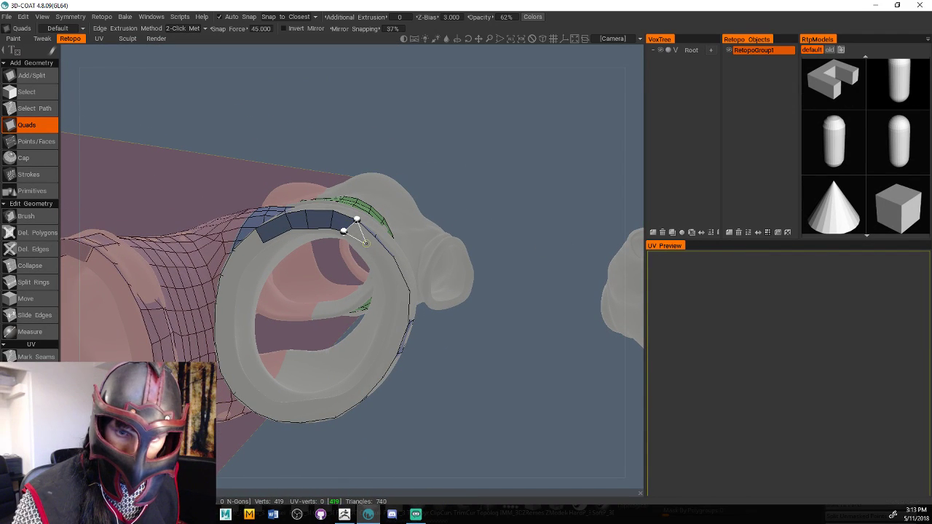
pyautogui.click(366, 242)
pyautogui.click(393, 258)
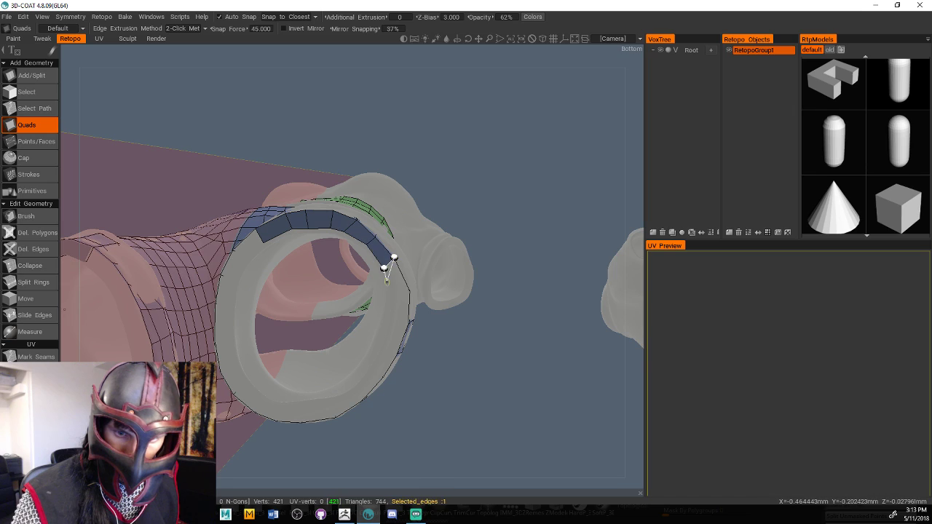
pyautogui.click(409, 291)
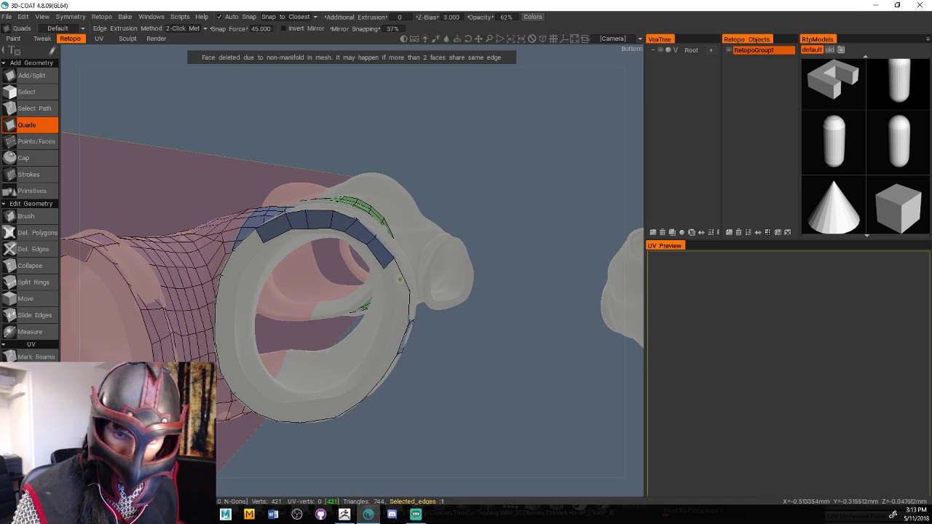
pyautogui.hotkey('ctrl', 'z')
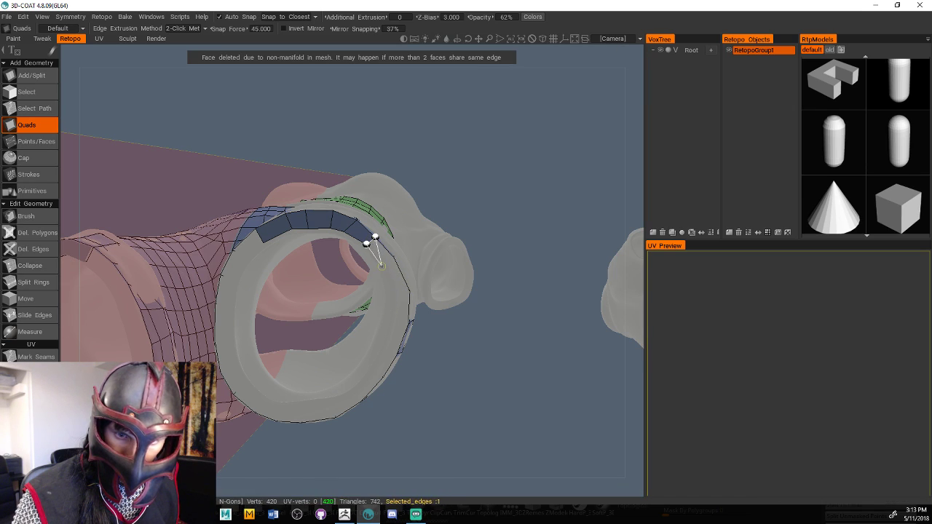
pyautogui.click(393, 258)
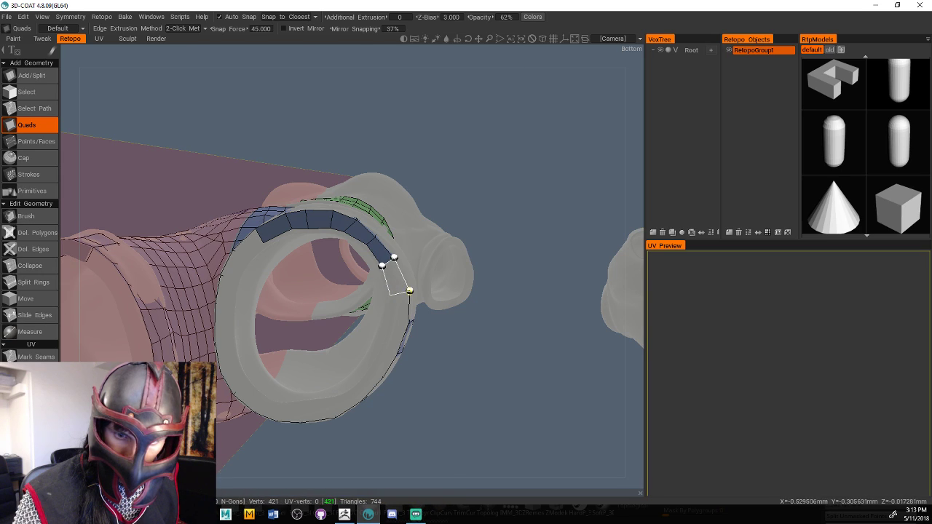
pyautogui.click(409, 290)
# Undo the badly formed face on the outer rim and continue the quad strip around the outer curve of the leg opening
pyautogui.click(407, 322)
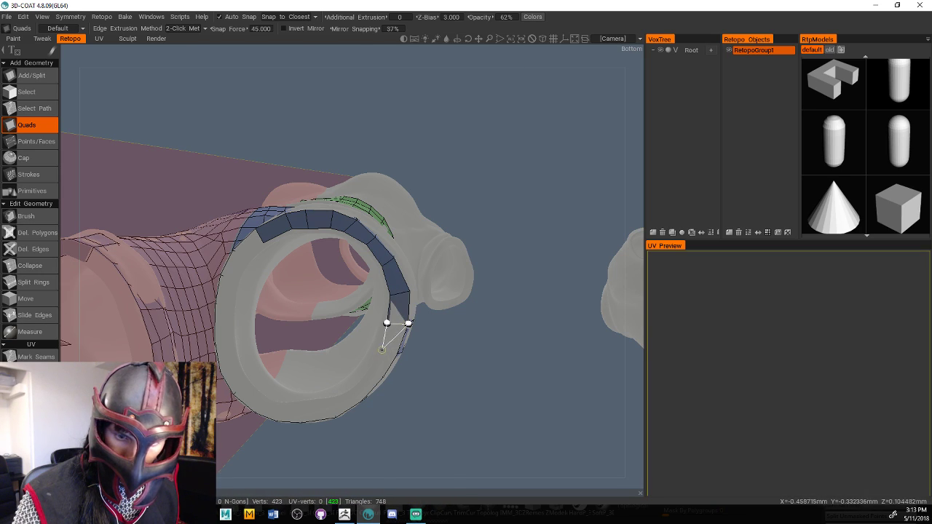
pyautogui.click(396, 354)
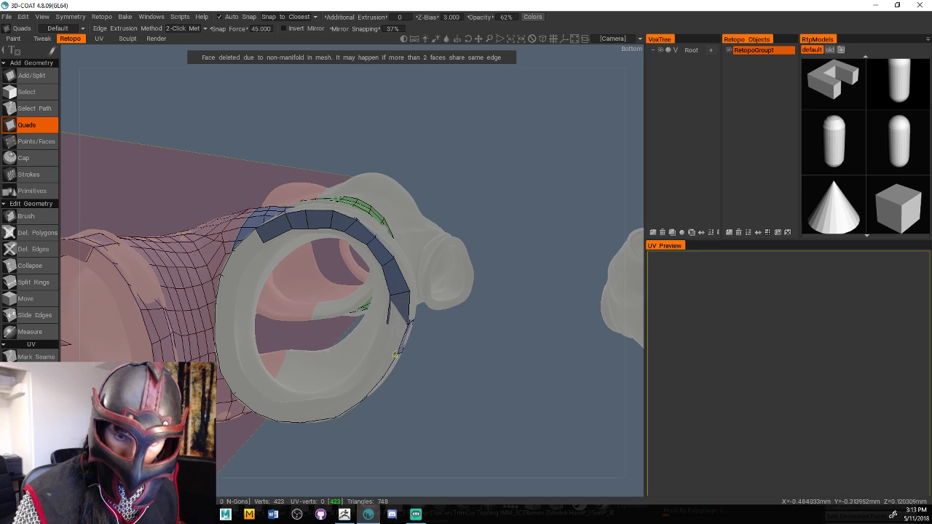
pyautogui.moveTo(444, 359); pyautogui.dragTo(480, 380)
pyautogui.hotkey('ctrl', 'z')
pyautogui.click(366, 319)
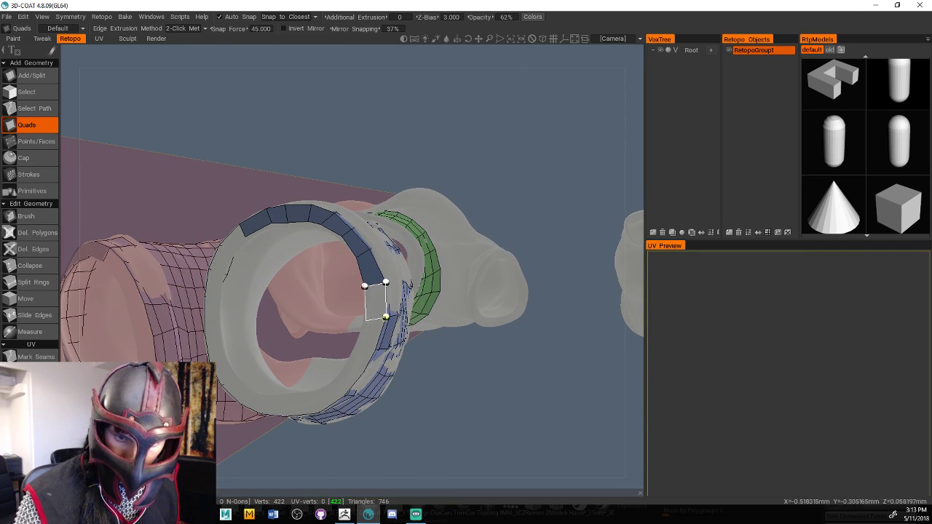
pyautogui.click(360, 342)
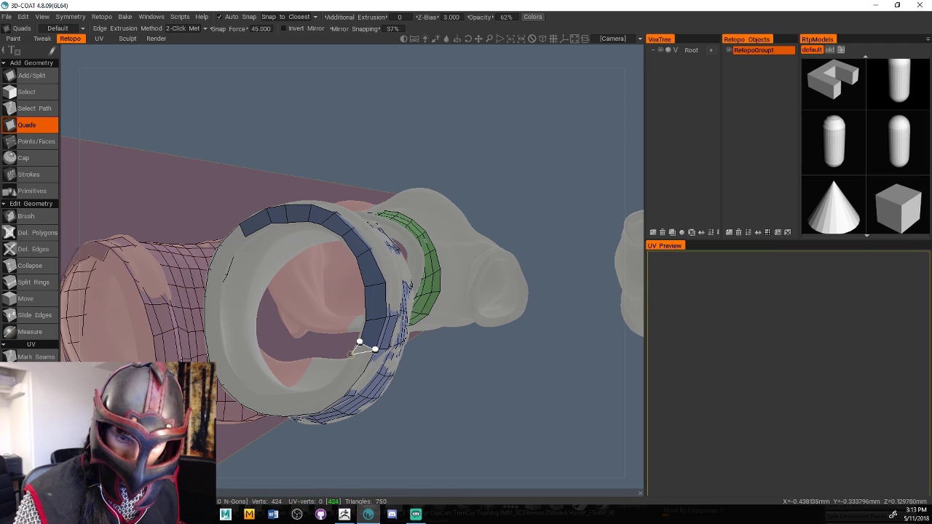
pyautogui.click(351, 356)
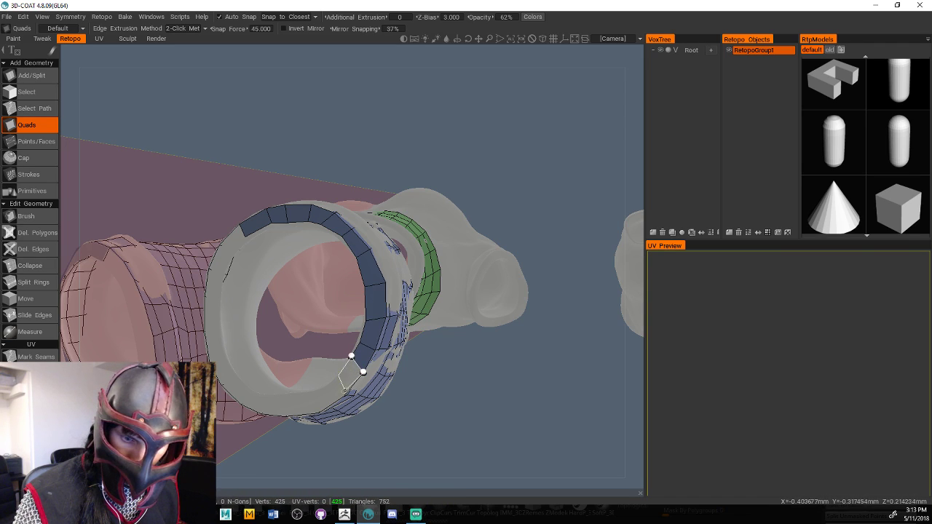
pyautogui.click(343, 396)
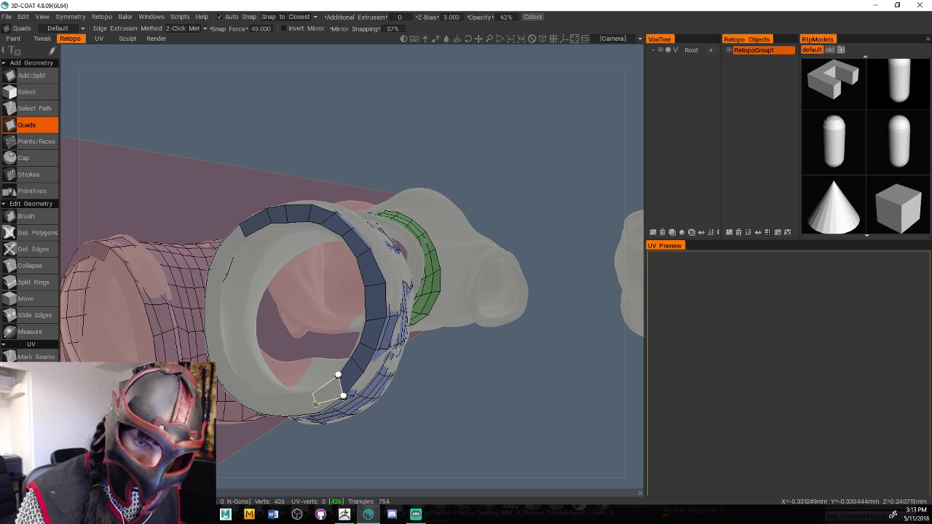
# Continue the quad strip across the side of the rim opposite its start, replacing the twisted quad and heading toward the inner thigh
pyautogui.moveTo(364, 408); pyautogui.dragTo(350, 332, button='middle')
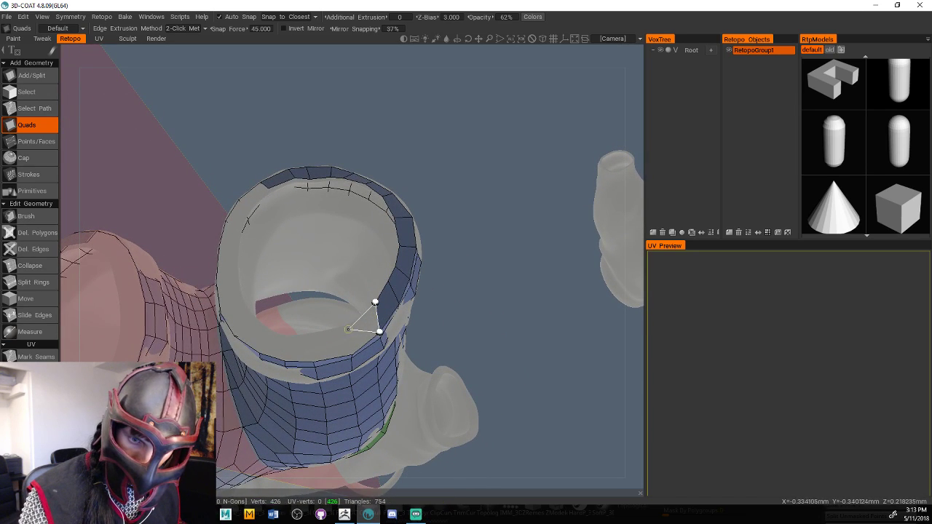
pyautogui.click(349, 344)
pyautogui.click(306, 334)
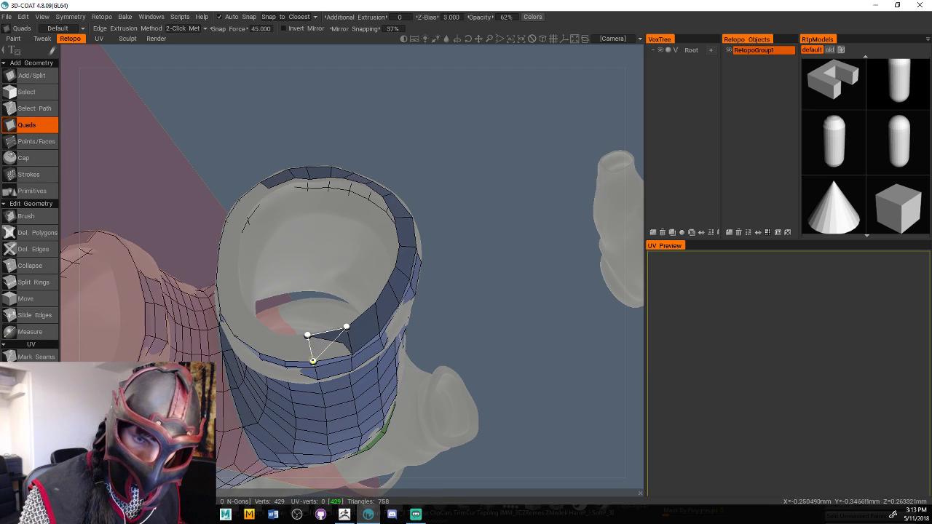
pyautogui.hotkey('ctrl', 'z')
pyautogui.moveTo(386, 318); pyautogui.dragTo(416, 306, button='middle')
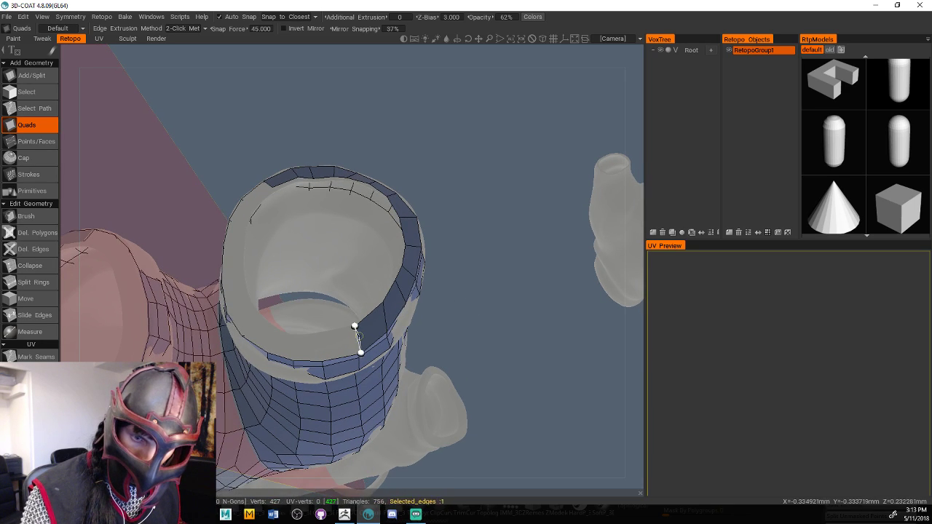
pyautogui.click(318, 337)
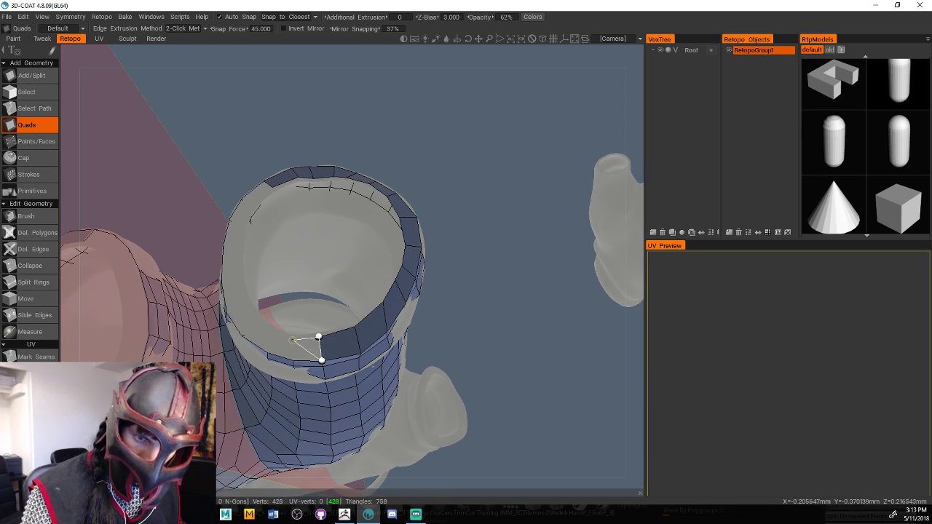
pyautogui.click(294, 357)
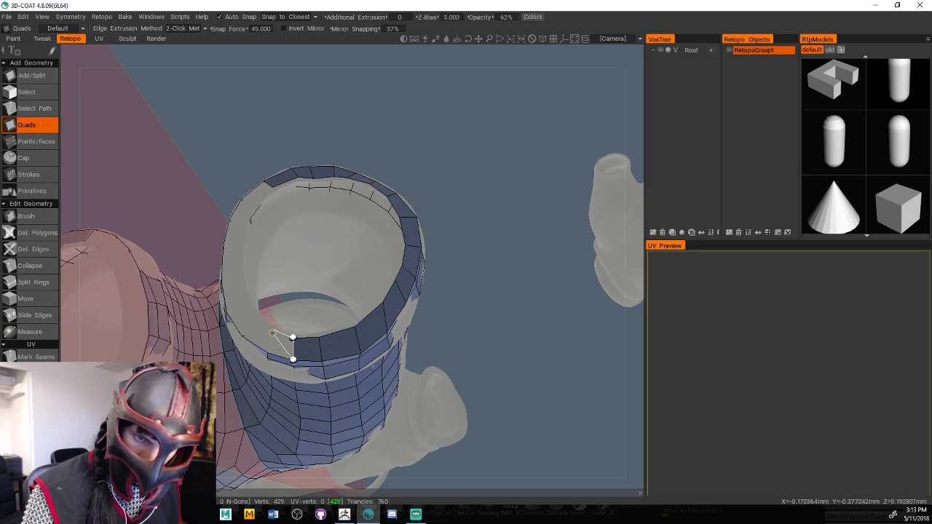
pyautogui.click(273, 332)
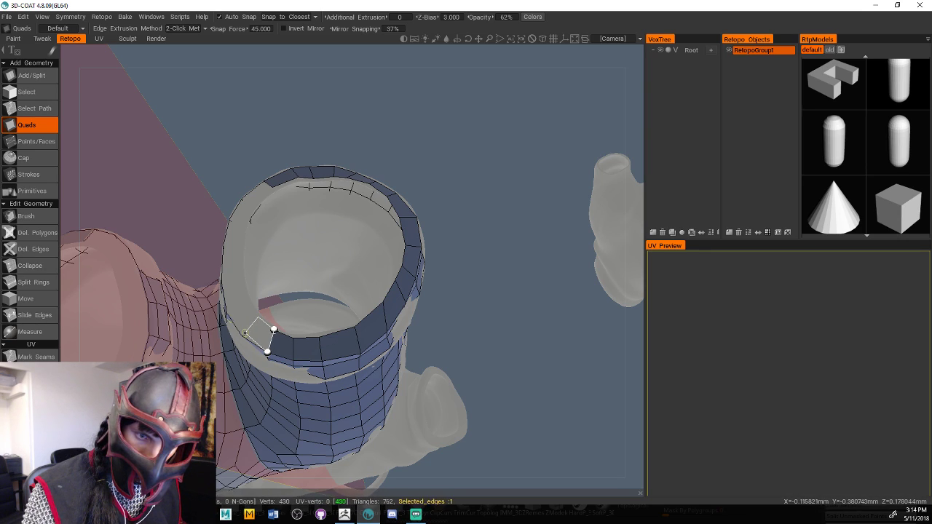
pyautogui.click(243, 334)
# Add quads along the inner-thigh side of the rim and join them to the first quad to close the ring
pyautogui.moveTo(243, 335); pyautogui.dragTo(336, 347, button='middle')
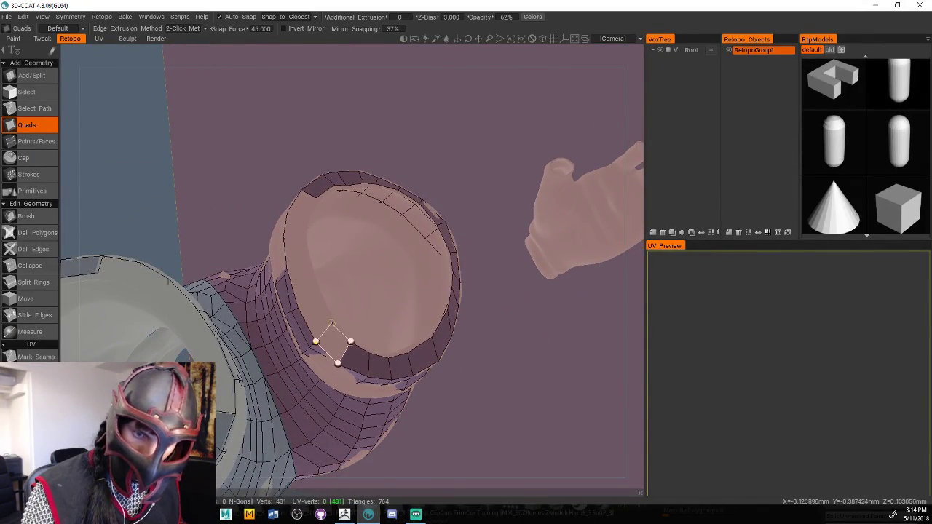
pyautogui.click(332, 321)
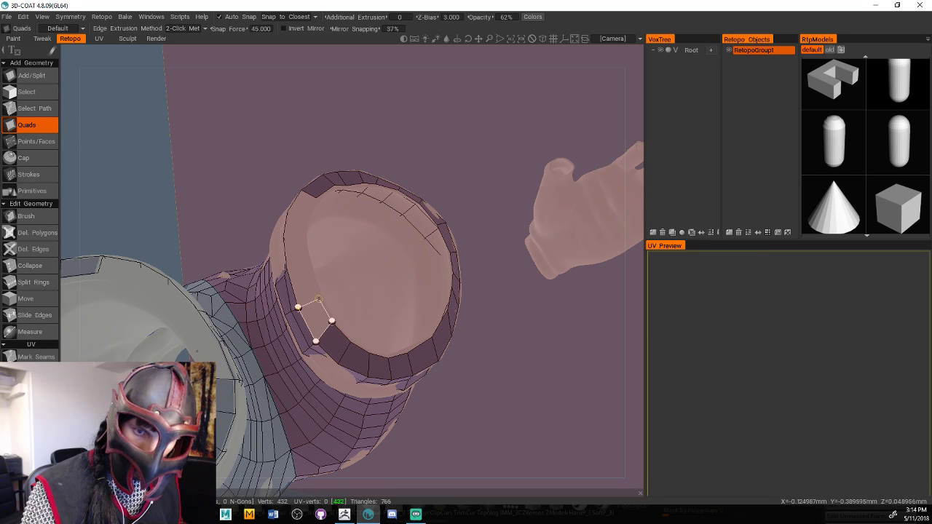
pyautogui.click(318, 299)
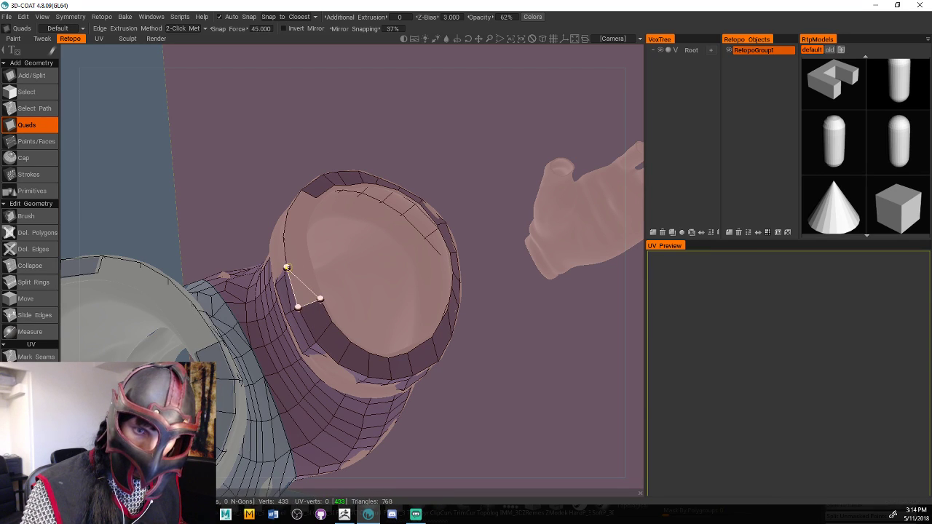
pyautogui.click(307, 260)
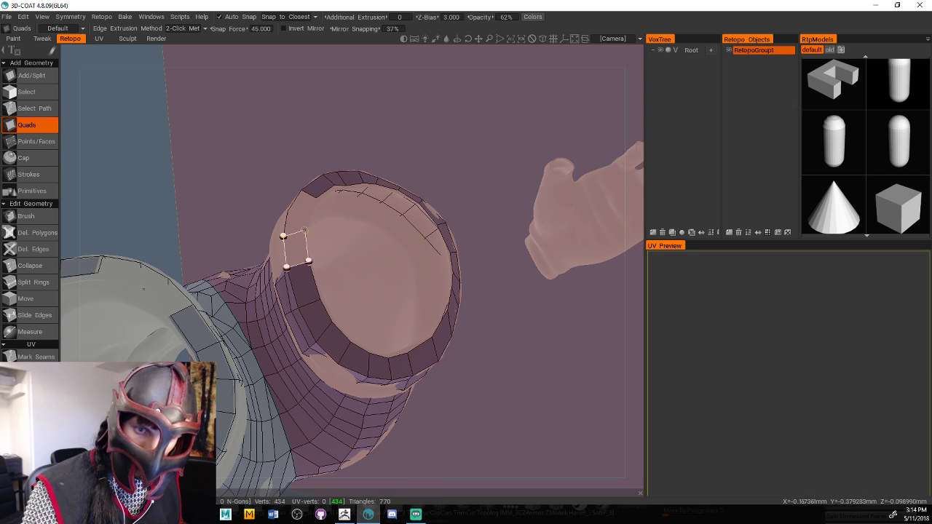
pyautogui.click(305, 235)
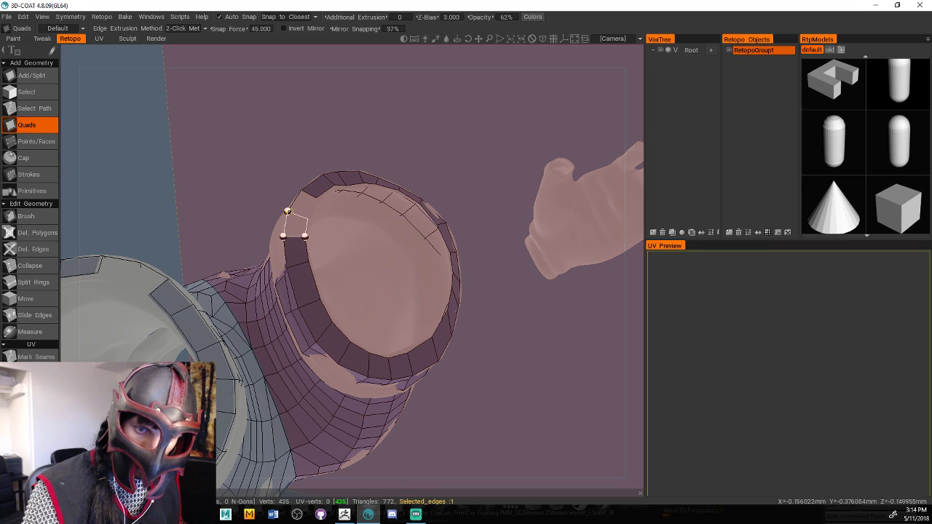
pyautogui.click(288, 211)
pyautogui.click(314, 197)
pyautogui.click(301, 192)
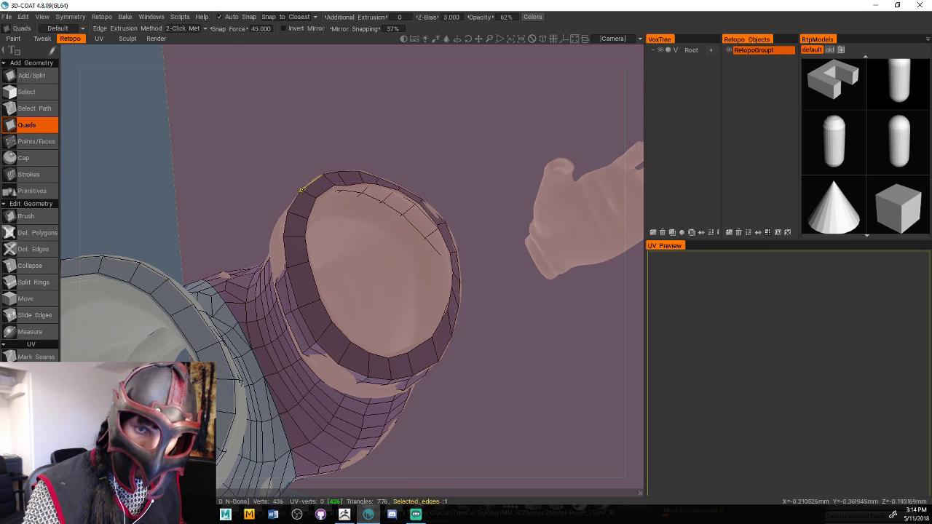
# Examine the closed cuff rim and the shorts' mesh from the outer side for areas needing cleanup
pyautogui.moveTo(458, 157); pyautogui.dragTo(459, 302)
pyautogui.moveTo(458, 301); pyautogui.dragTo(451, 339, button='middle')
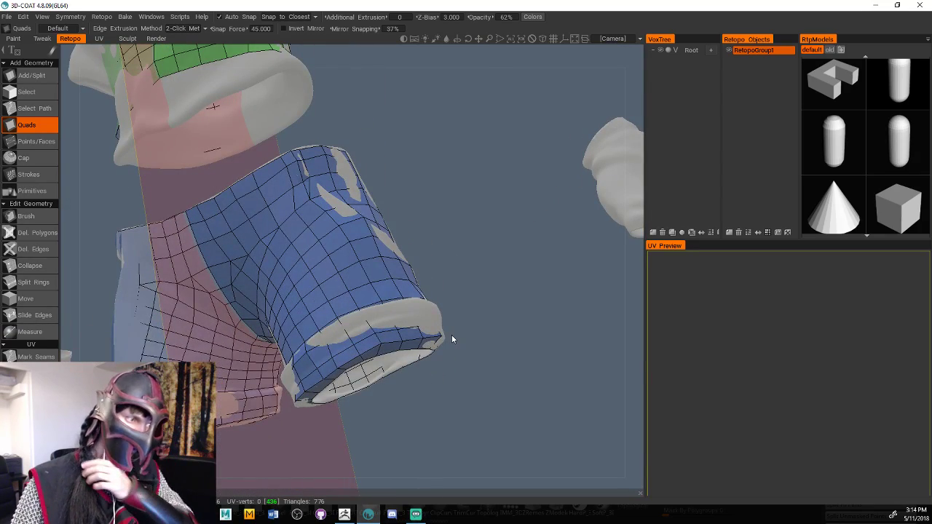
pyautogui.moveTo(581, 259); pyautogui.dragTo(525, 343)
pyautogui.moveTo(526, 344); pyautogui.dragTo(437, 337, button='right')
pyautogui.moveTo(438, 341); pyautogui.dragTo(413, 390, button='middle')
pyautogui.moveTo(412, 385); pyautogui.dragTo(486, 383, button='right')
pyautogui.moveTo(486, 383); pyautogui.dragTo(377, 385)
pyautogui.moveTo(377, 386); pyautogui.dragTo(437, 318, button='middle')
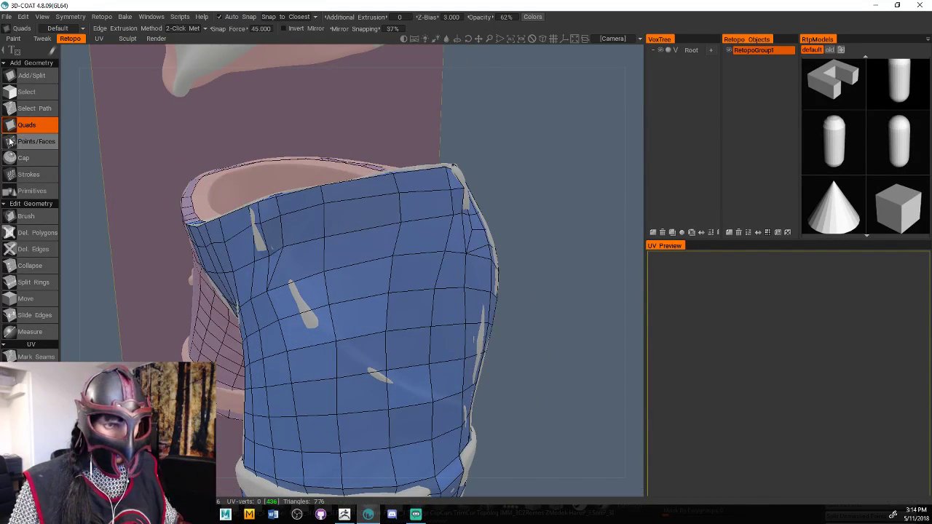
# Use Add/Split to cut a diagonal edge line from near the waistband across the shorts' outer side toward the leg cuff
pyautogui.click(42, 81)
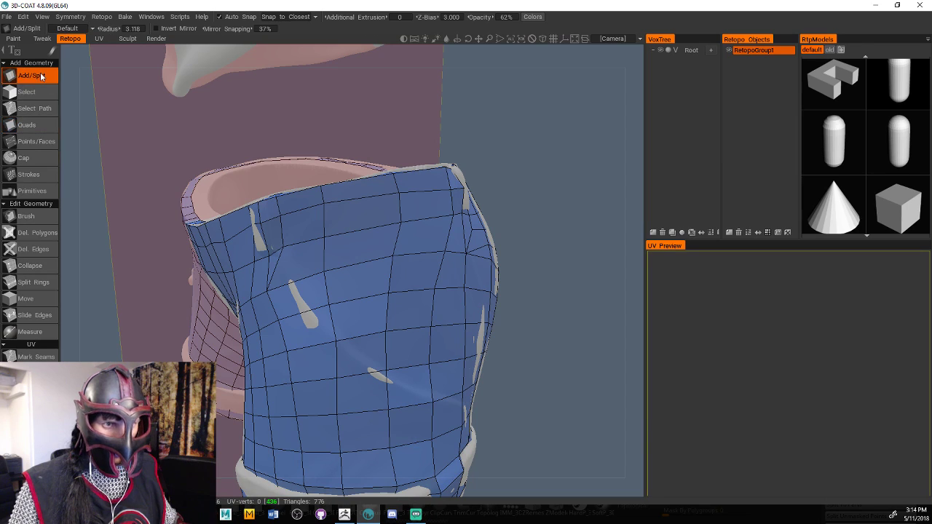
pyautogui.moveTo(557, 174)
pyautogui.mouseDown()
pyautogui.moveTo(568, 179)
pyautogui.moveTo(566, 200)
pyautogui.moveTo(577, 199)
pyautogui.mouseUp()
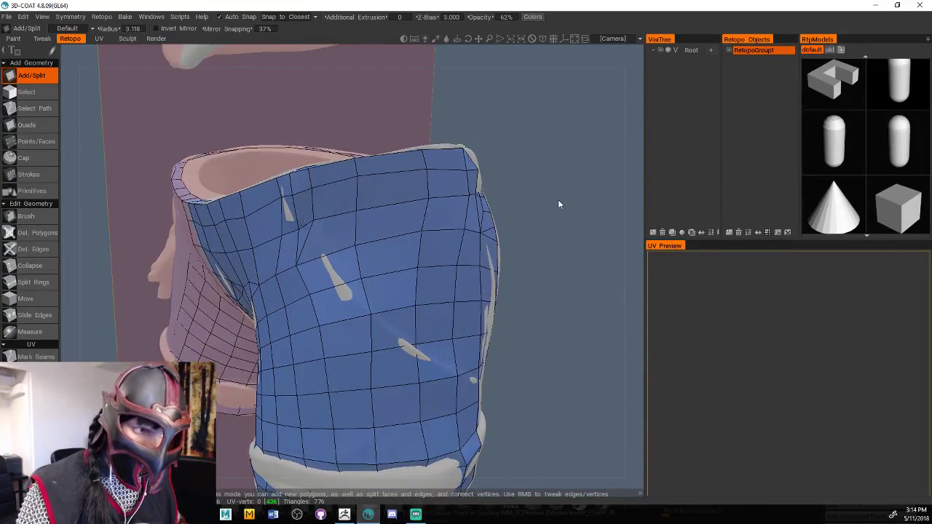
pyautogui.moveTo(437, 136); pyautogui.dragTo(480, 157)
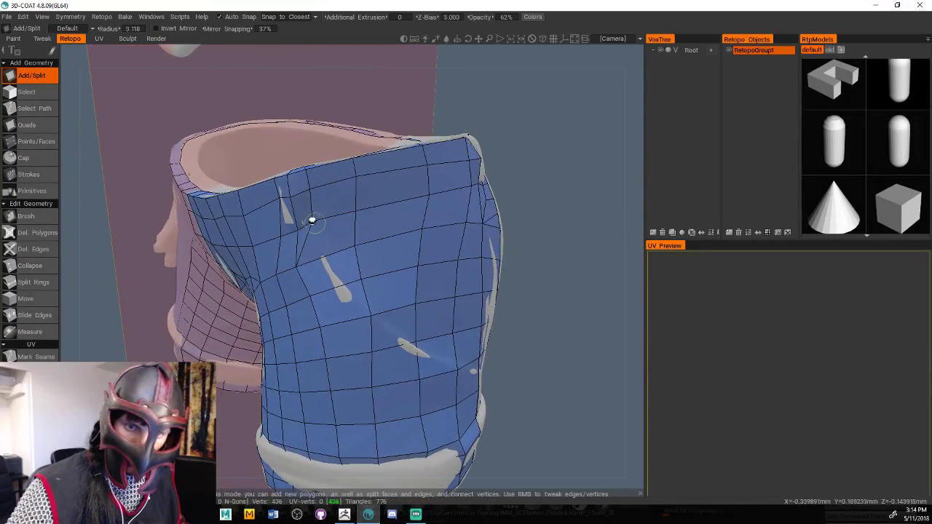
pyautogui.click(325, 255)
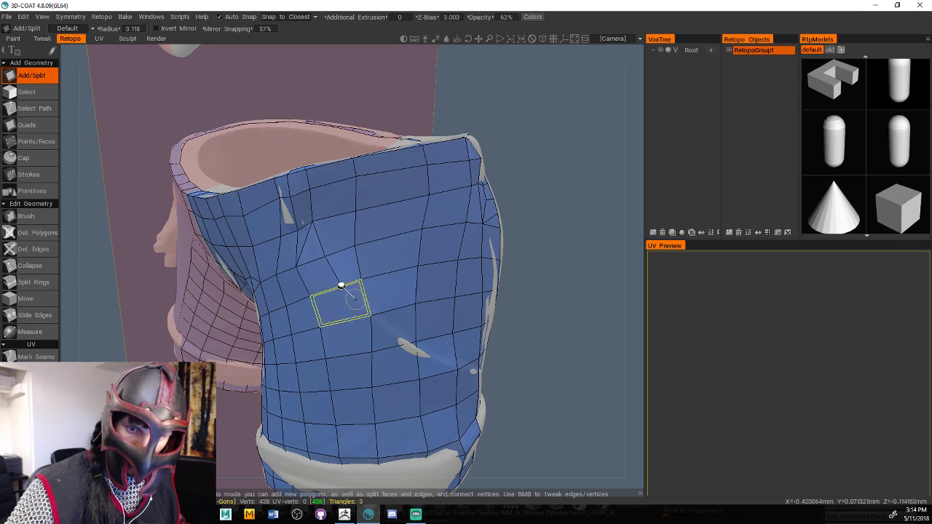
pyautogui.click(370, 315)
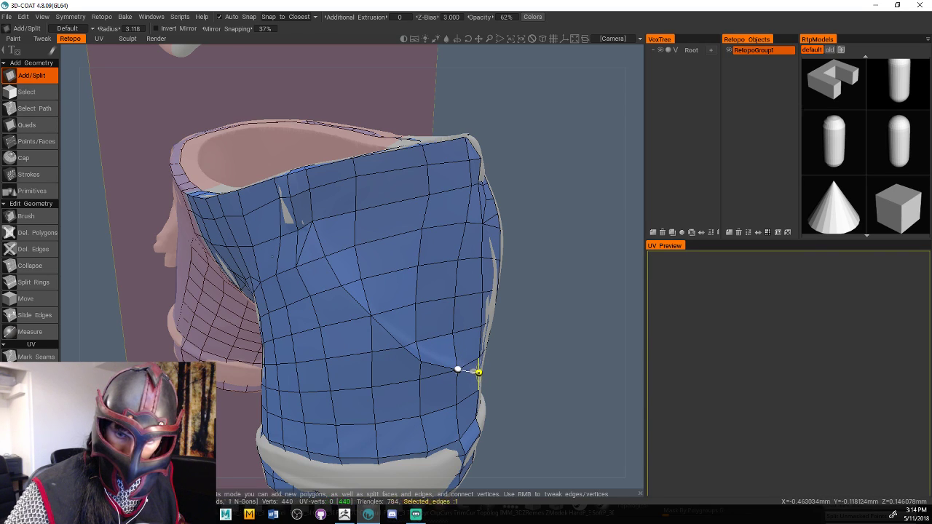
pyautogui.moveTo(489, 368); pyautogui.dragTo(626, 373)
# Cut a second edge line just above the diagonal one to form a narrow strip of faces across the outer side
pyautogui.moveTo(625, 365); pyautogui.dragTo(496, 344, button='middle')
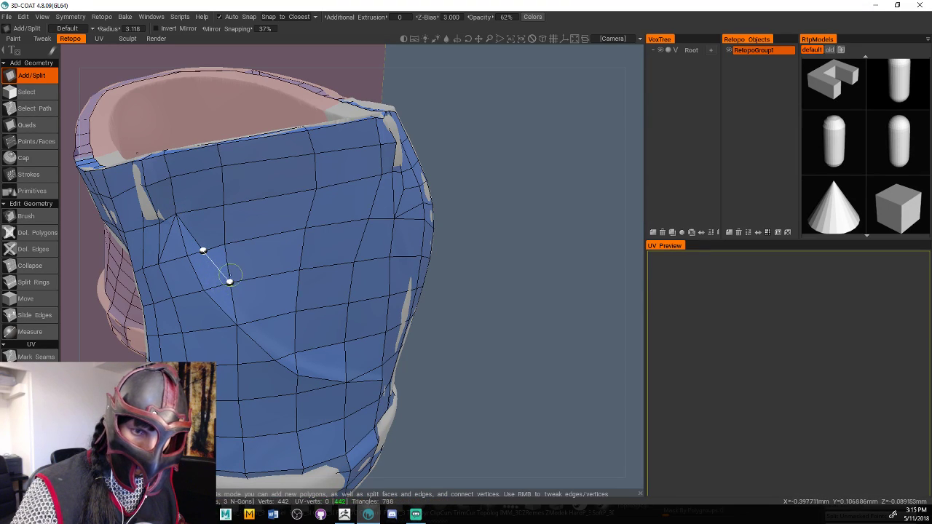
pyautogui.click(252, 318)
pyautogui.click(294, 352)
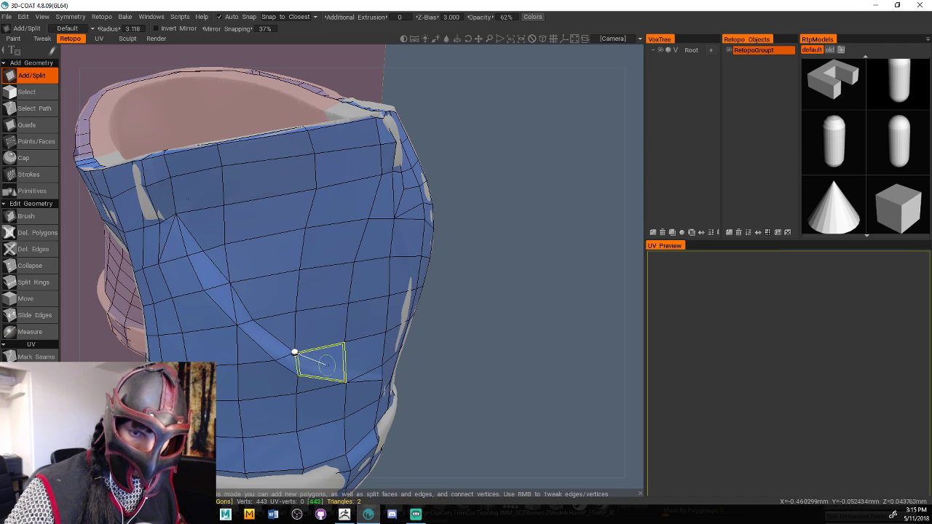
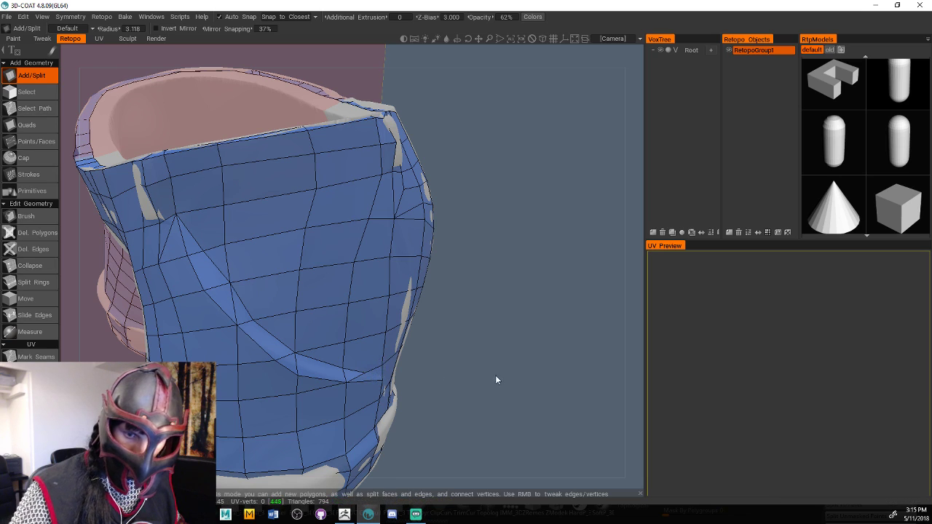
pyautogui.moveTo(495, 376); pyautogui.dragTo(417, 365)
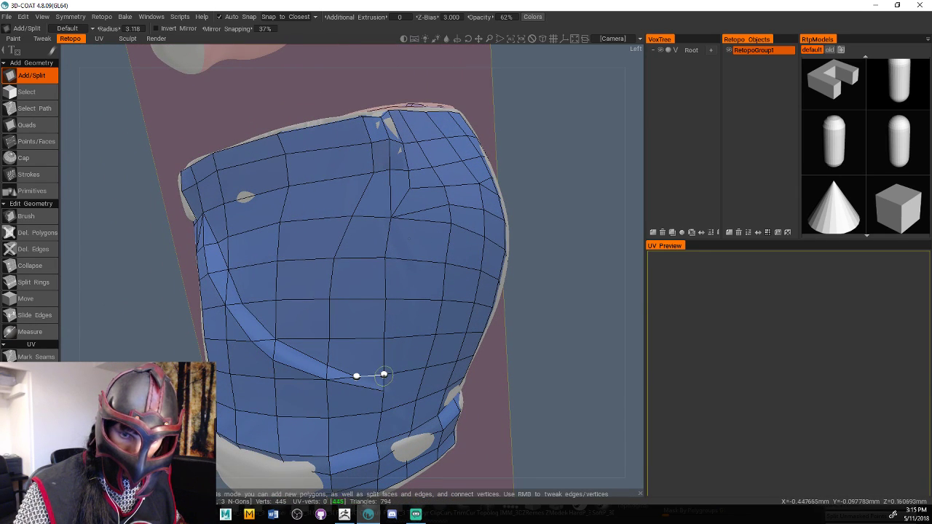
pyautogui.press('Escape')
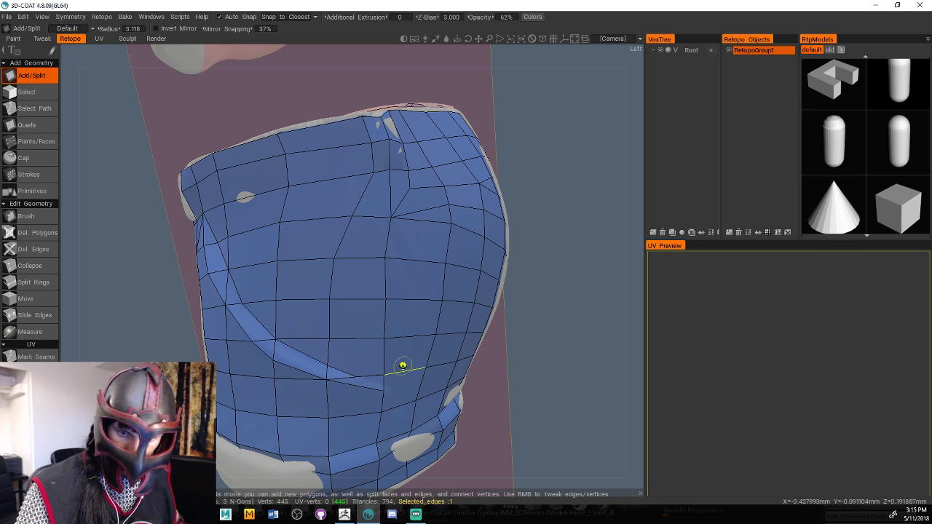
pyautogui.moveTo(541, 353); pyautogui.dragTo(536, 340, button='middle')
pyautogui.moveTo(536, 340); pyautogui.dragTo(455, 339, button='right')
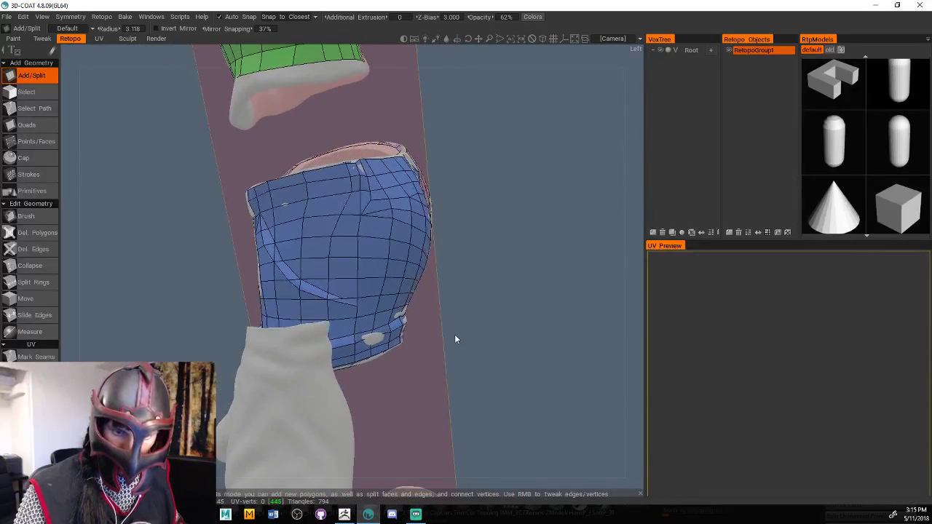
pyautogui.moveTo(307, 414); pyautogui.dragTo(532, 335, button='right')
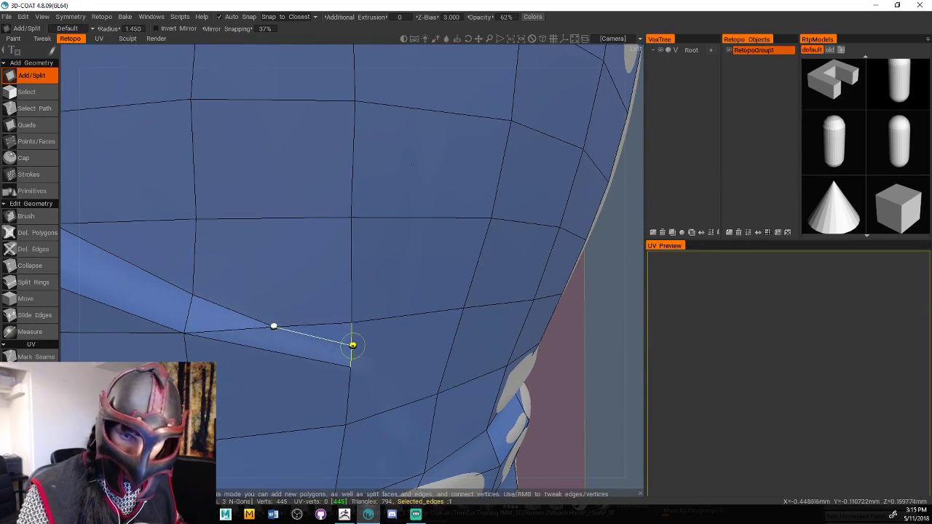
pyautogui.click(351, 344)
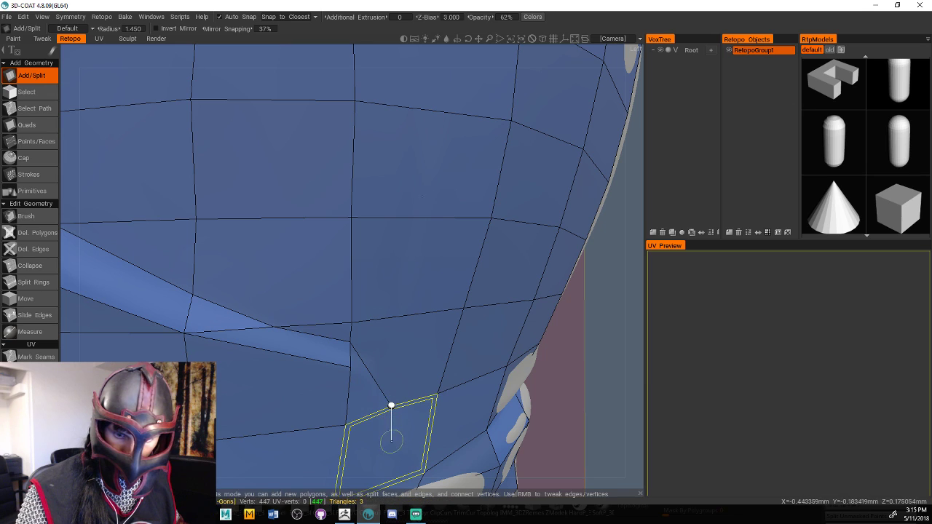
# Try to continue the split from the strip's end down through the lower leg faces and into the cuff
pyautogui.scroll(6, 391, 437)
pyautogui.moveTo(394, 420); pyautogui.dragTo(393, 75, button='middle')
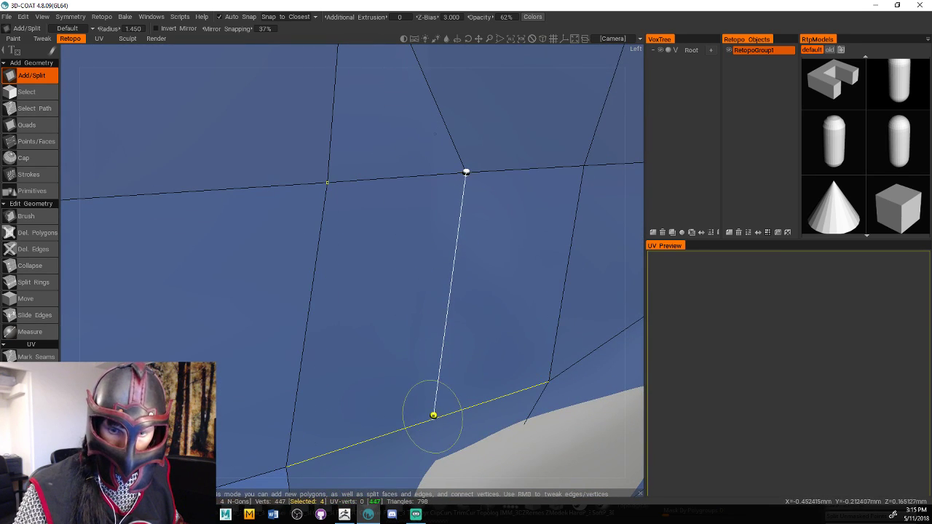
pyautogui.click(432, 415)
pyautogui.scroll(-4, 432, 415)
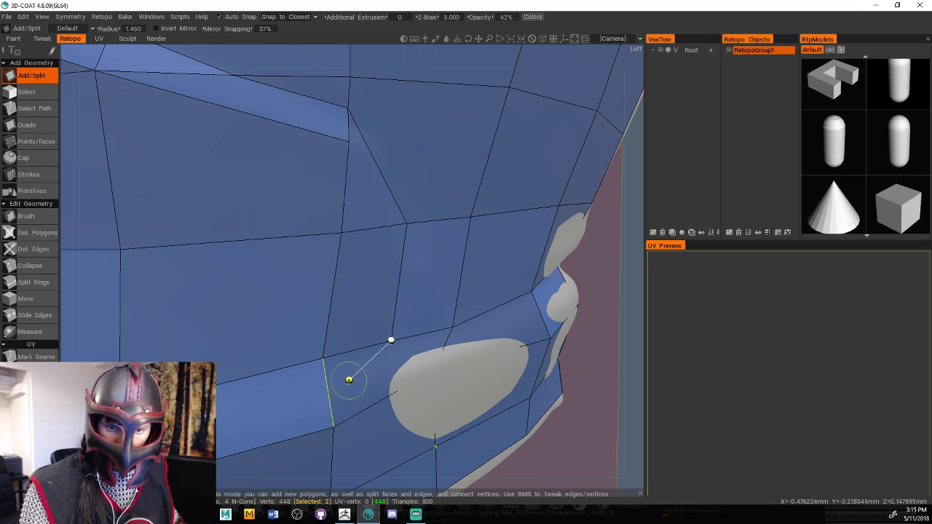
pyautogui.click(333, 426)
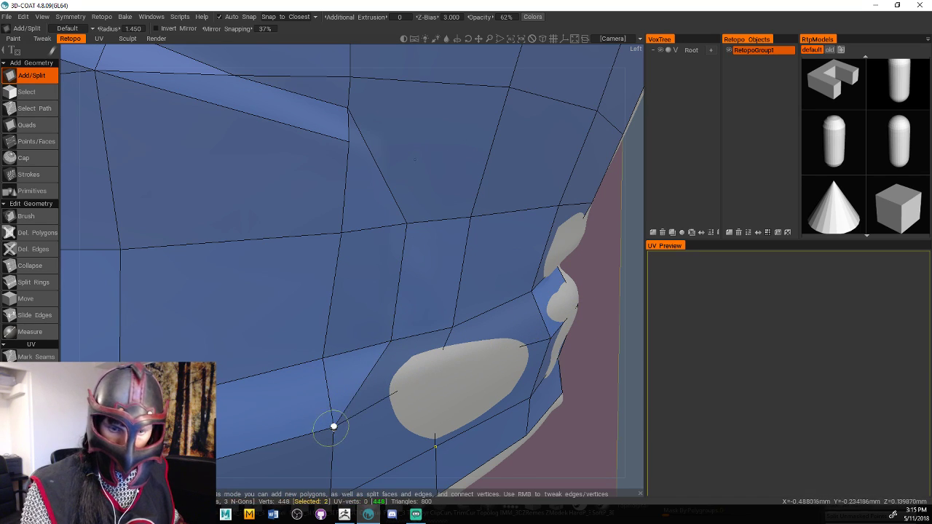
# Undo the split running down to the cuff and the stray face created beside the shorts
pyautogui.moveTo(591, 329); pyautogui.dragTo(553, 323, button='right')
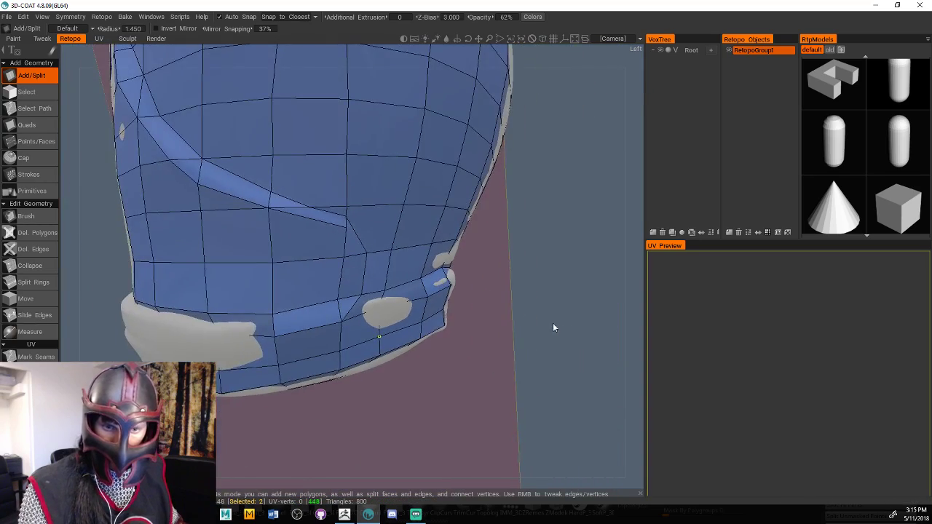
pyautogui.moveTo(552, 322); pyautogui.dragTo(553, 350, button='middle')
pyautogui.moveTo(553, 349); pyautogui.dragTo(500, 339)
pyautogui.moveTo(502, 340); pyautogui.dragTo(386, 301, button='middle')
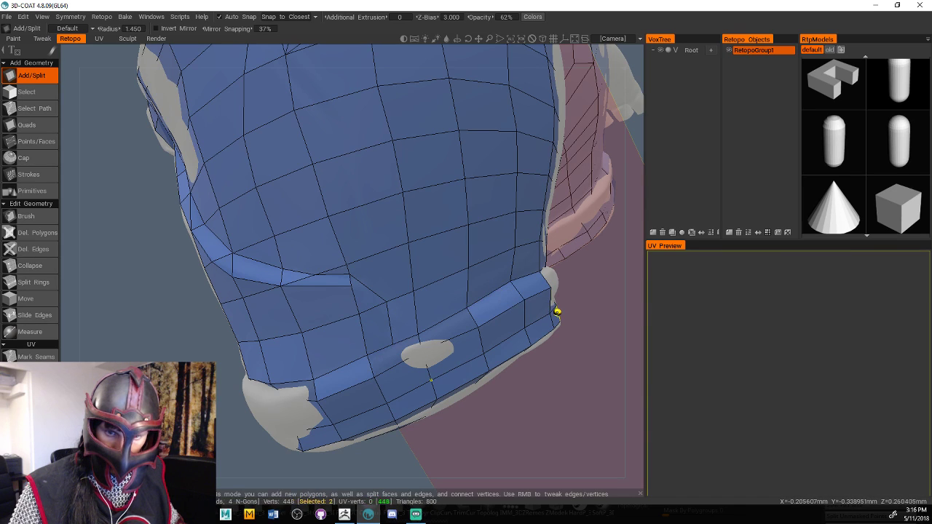
pyautogui.moveTo(557, 399); pyautogui.dragTo(597, 375)
pyautogui.click(573, 377)
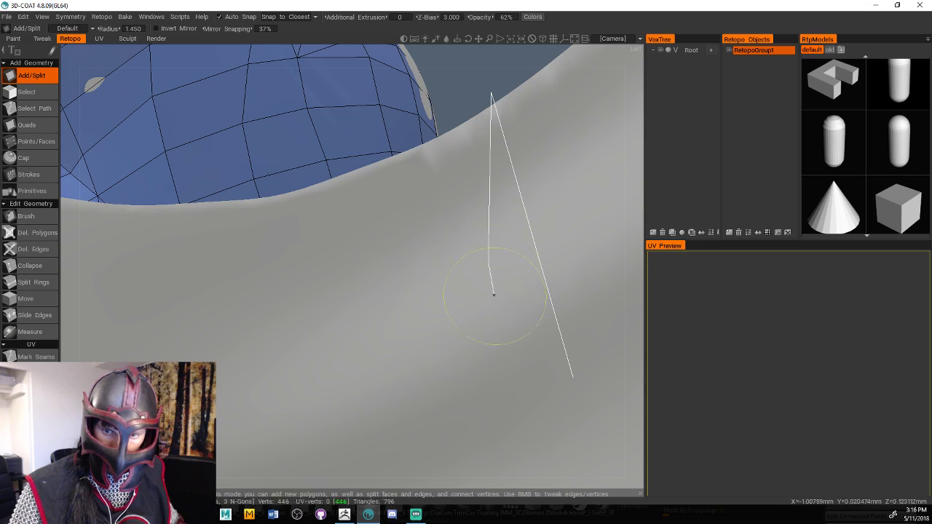
pyautogui.click(572, 377)
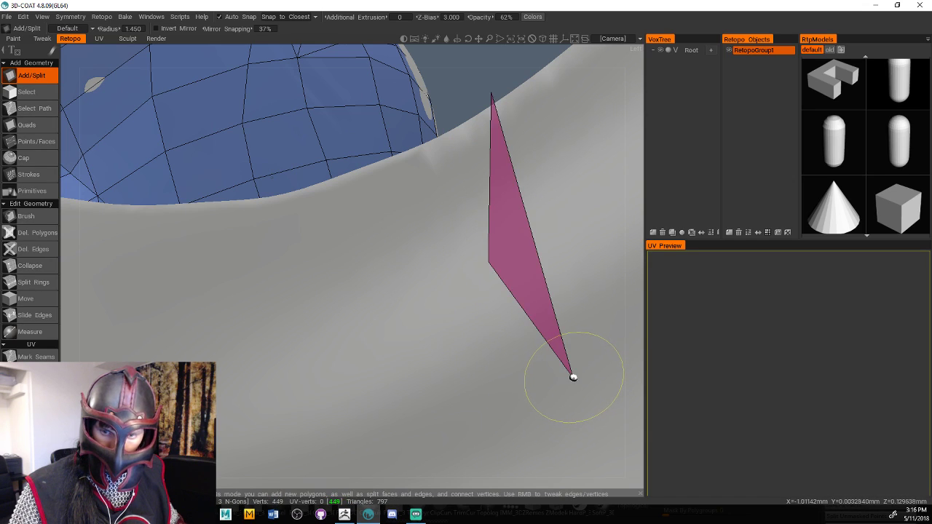
pyautogui.hotkey('ctrl', 'z')
pyautogui.scroll(-5, 474, 89)
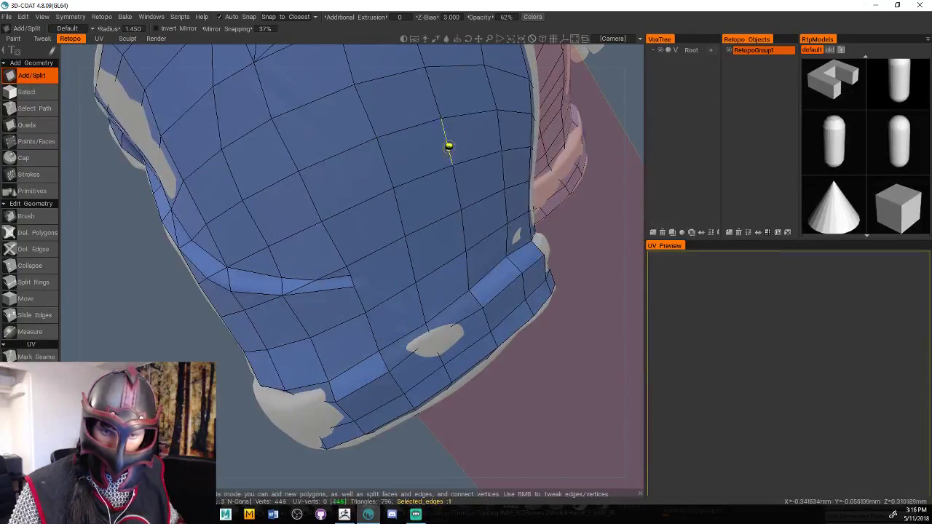
# Connect the two corner points at the diagonal strip's end to the neighbouring vertices toward the back of the leg
pyautogui.moveTo(605, 390); pyautogui.dragTo(607, 381)
pyautogui.moveTo(607, 381); pyautogui.dragTo(583, 372, button='right')
pyautogui.moveTo(582, 372); pyautogui.dragTo(560, 329)
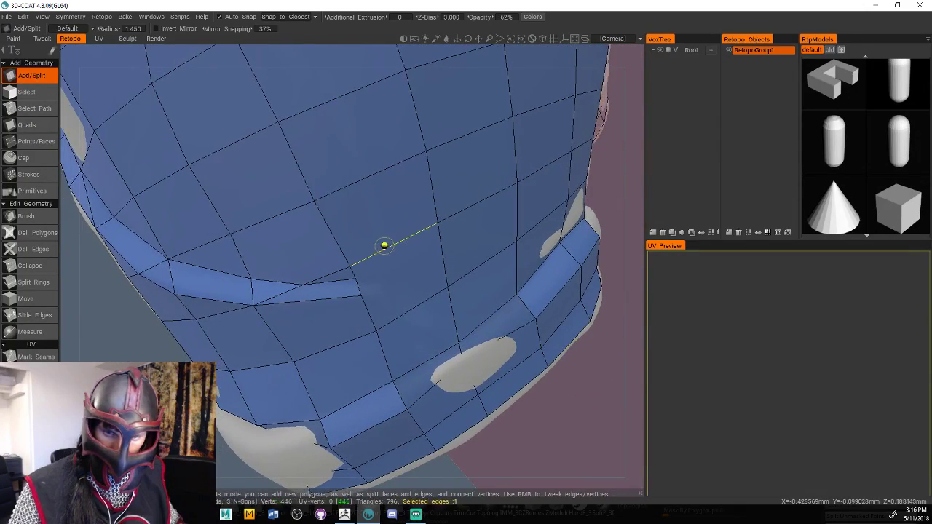
pyautogui.click(355, 278)
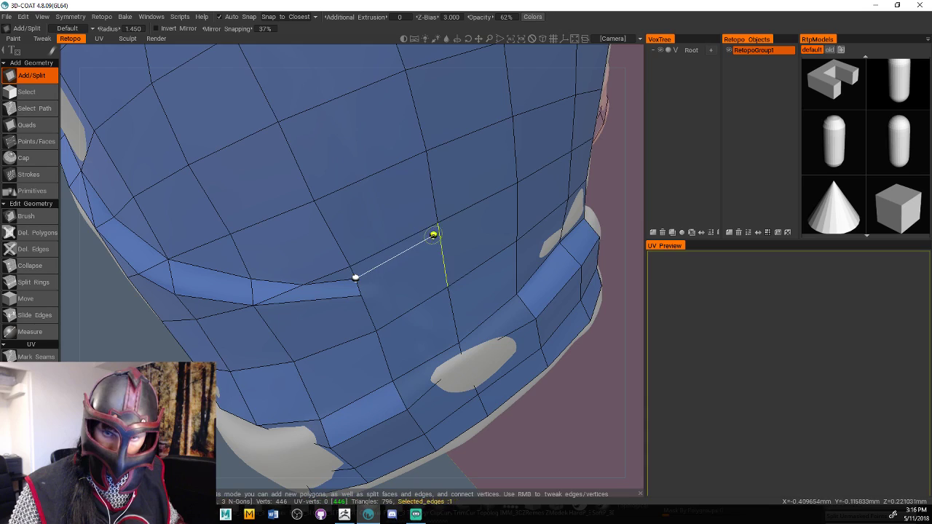
pyautogui.click(415, 291)
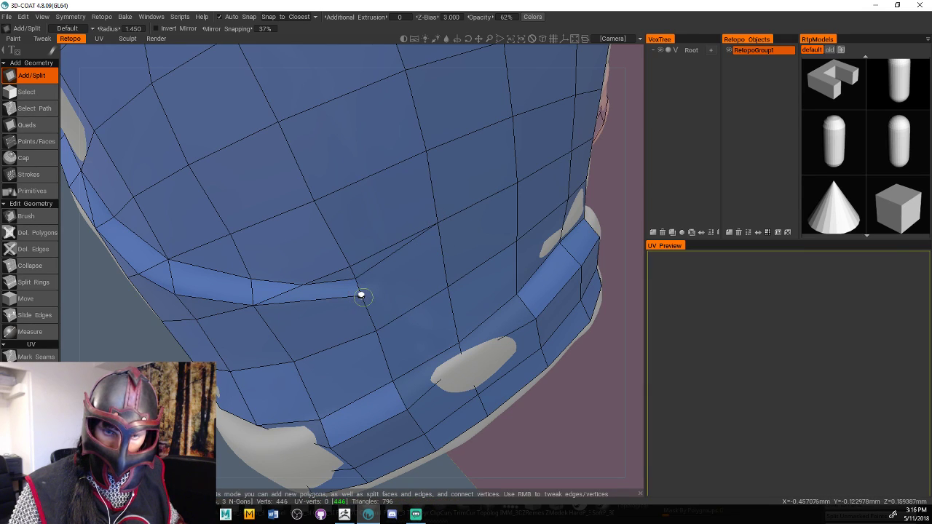
pyautogui.click(361, 295)
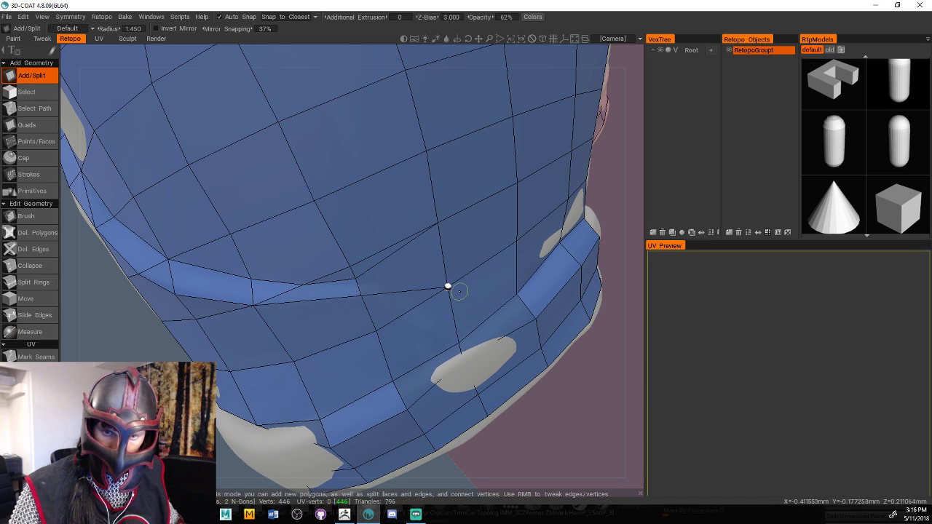
# Examine the shorts' reworked side and compare the mesh coverage of the shorts and the shirt
pyautogui.moveTo(622, 438); pyautogui.dragTo(470, 384, button='right')
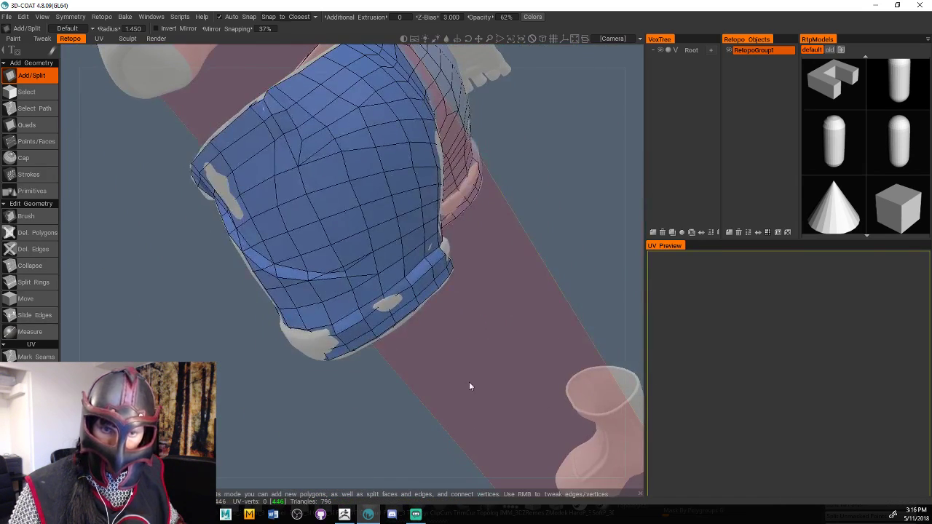
pyautogui.moveTo(470, 384); pyautogui.dragTo(604, 334)
pyautogui.moveTo(604, 333); pyautogui.dragTo(426, 365, button='middle')
pyautogui.moveTo(426, 362); pyautogui.dragTo(432, 312, button='right')
pyautogui.moveTo(432, 312); pyautogui.dragTo(421, 262, button='middle')
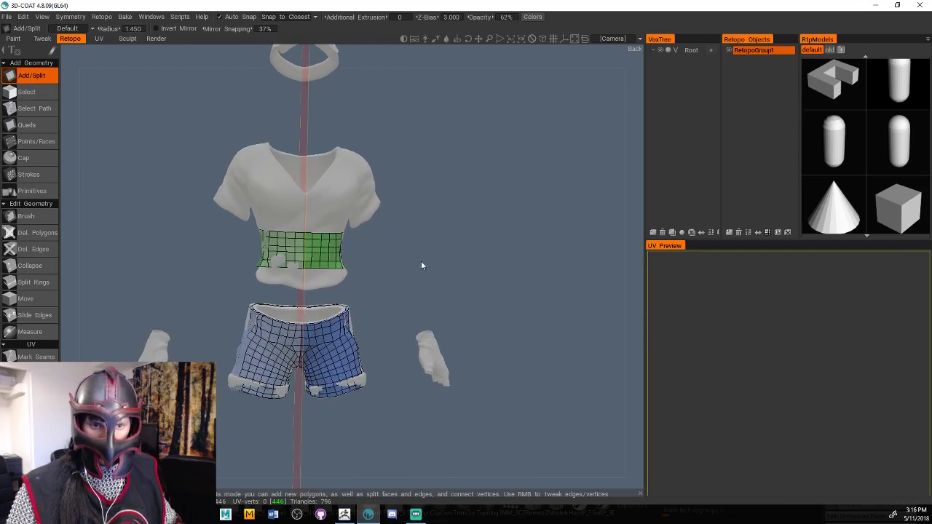
pyautogui.moveTo(421, 263); pyautogui.dragTo(476, 272, button='right')
pyautogui.moveTo(476, 272); pyautogui.dragTo(477, 257, button='middle')
pyautogui.moveTo(476, 258); pyautogui.dragTo(466, 246)
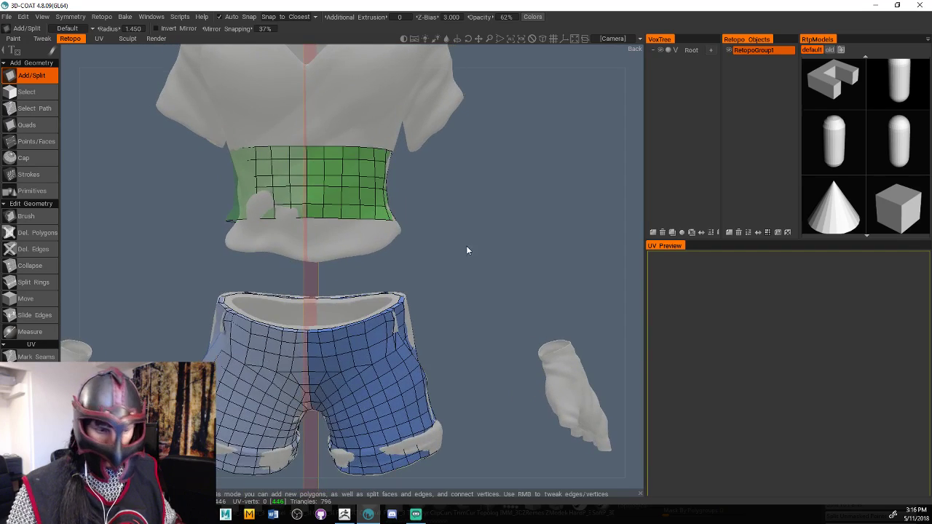
# Extend the shirt's mesh downward with two stacked quads beside the mirror plane, using the Quads tool
pyautogui.moveTo(466, 246); pyautogui.dragTo(473, 345, button='middle')
pyautogui.moveTo(473, 345); pyautogui.dragTo(525, 345, button='right')
pyautogui.moveTo(525, 349); pyautogui.dragTo(568, 306, button='middle')
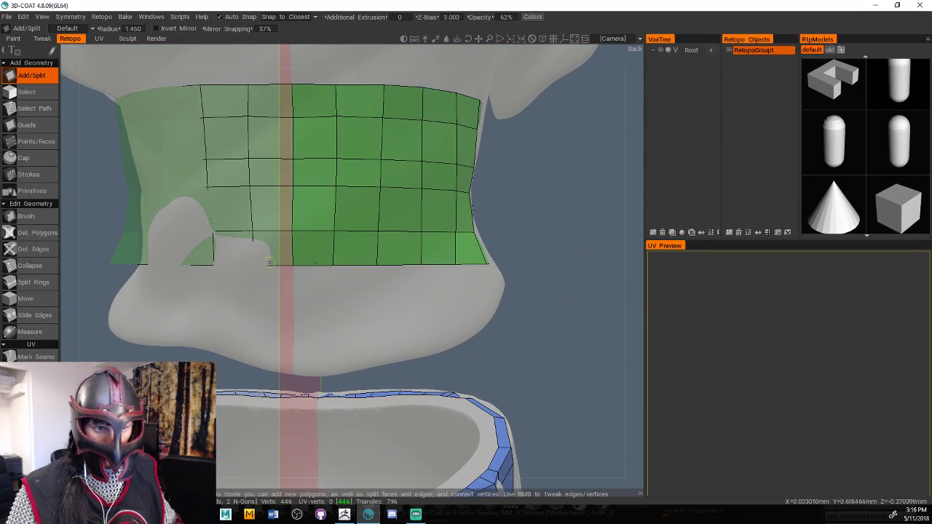
pyautogui.click(26, 124)
pyautogui.moveTo(488, 370); pyautogui.dragTo(391, 302, button='middle')
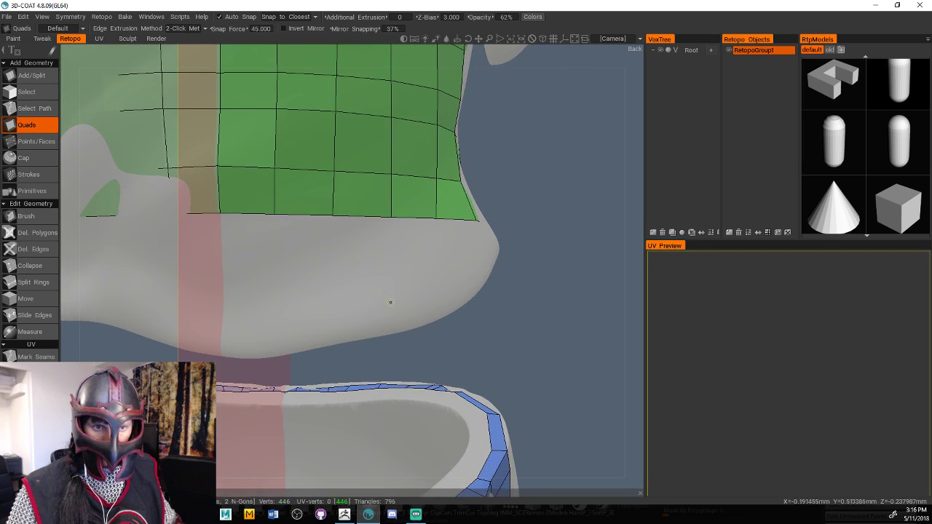
pyautogui.click(241, 208)
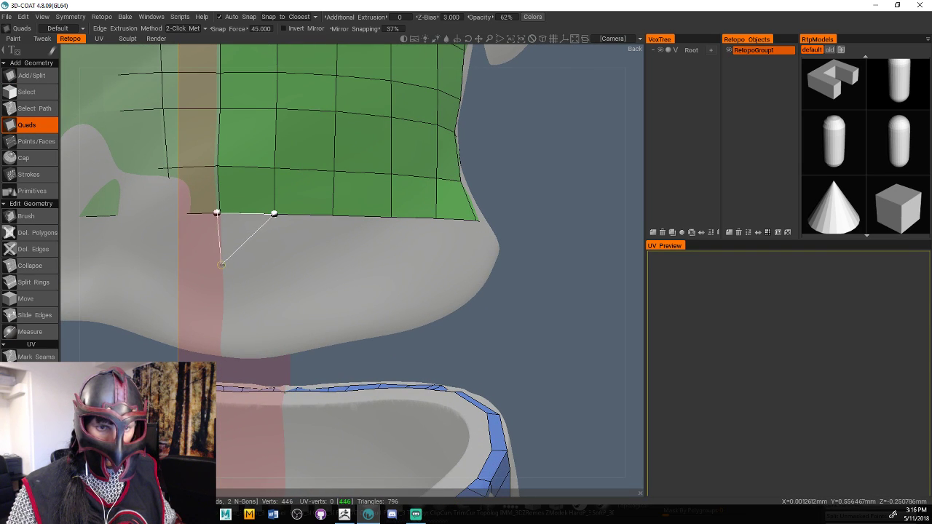
pyautogui.click(277, 265)
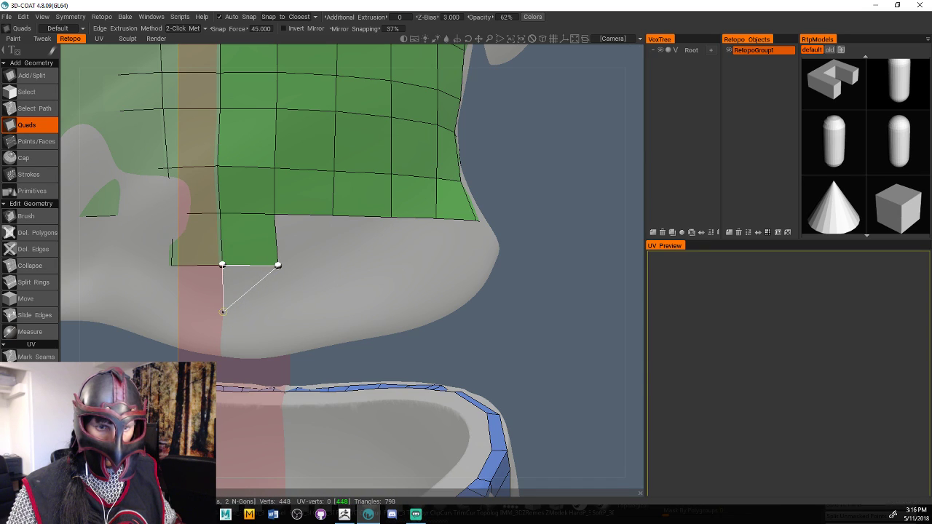
pyautogui.click(222, 312)
pyautogui.click(278, 310)
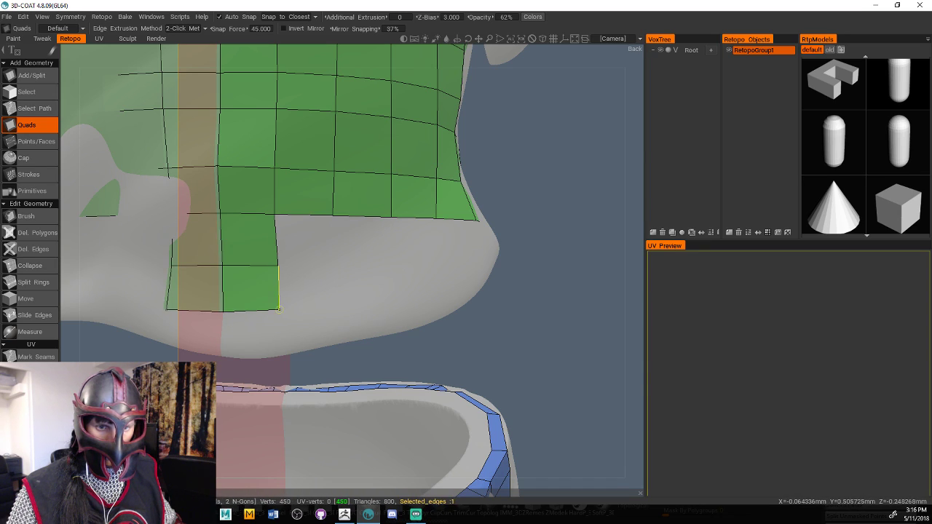
# Check the new quads at the shirt's lower hem from the side and from the Back view
pyautogui.scroll(-5, 437, 321)
pyautogui.moveTo(436, 310); pyautogui.dragTo(460, 345, button='middle')
pyautogui.moveTo(460, 344); pyautogui.dragTo(337, 349)
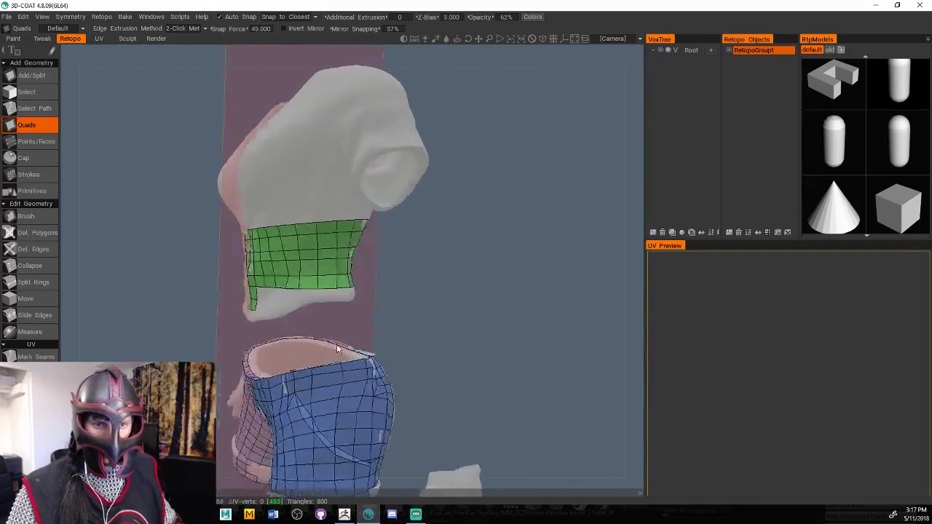
pyautogui.moveTo(337, 350); pyautogui.dragTo(458, 340, button='middle')
pyautogui.moveTo(537, 250); pyautogui.dragTo(368, 284, button='middle')
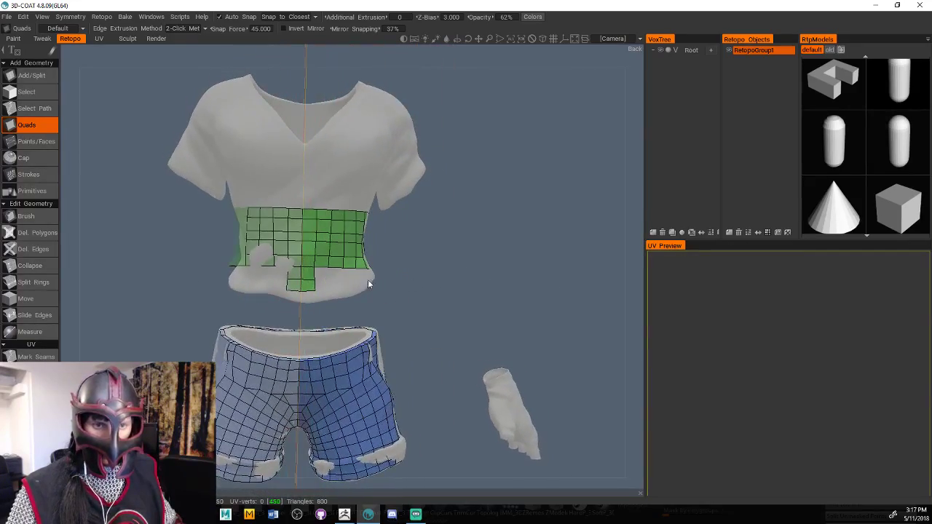
# Turn symmetry off to show only the modelled half of the shirt's and shorts' mesh
pyautogui.moveTo(445, 276); pyautogui.dragTo(412, 288, button='middle')
pyautogui.scroll(3, 412, 289)
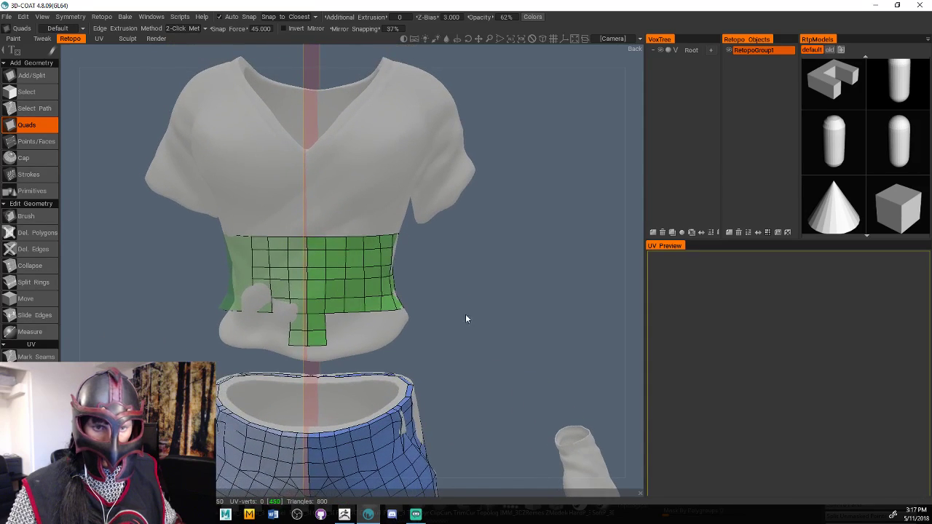
pyautogui.click(79, 18)
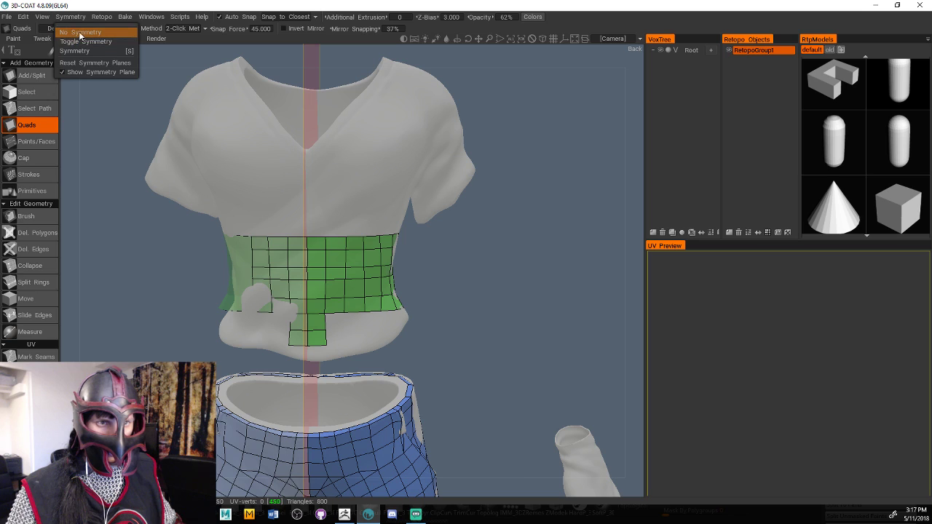
pyautogui.click(80, 32)
pyautogui.moveTo(485, 263)
pyautogui.mouseDown()
pyautogui.moveTo(453, 263)
pyautogui.moveTo(459, 213)
pyautogui.moveTo(496, 253)
pyautogui.mouseUp()
pyautogui.scroll(-3, 441, 246)
pyautogui.scroll(-1, 442, 246)
pyautogui.moveTo(442, 246); pyautogui.dragTo(437, 211, button='middle')
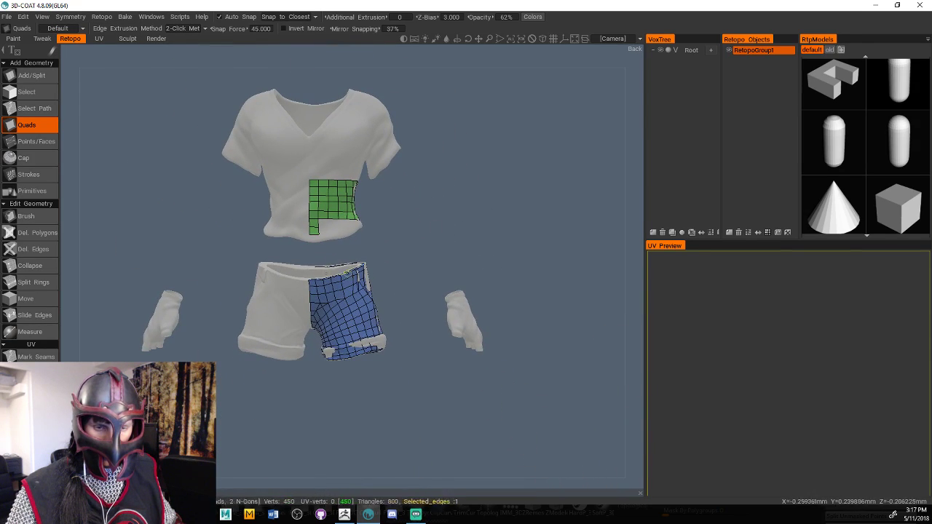
# Examine the unmirrored shirt mesh around its two-quad strip and the uncovered area along the hem
pyautogui.scroll(2, 450, 242)
pyautogui.scroll(3, 450, 246)
pyautogui.moveTo(495, 221); pyautogui.dragTo(491, 308, button='middle')
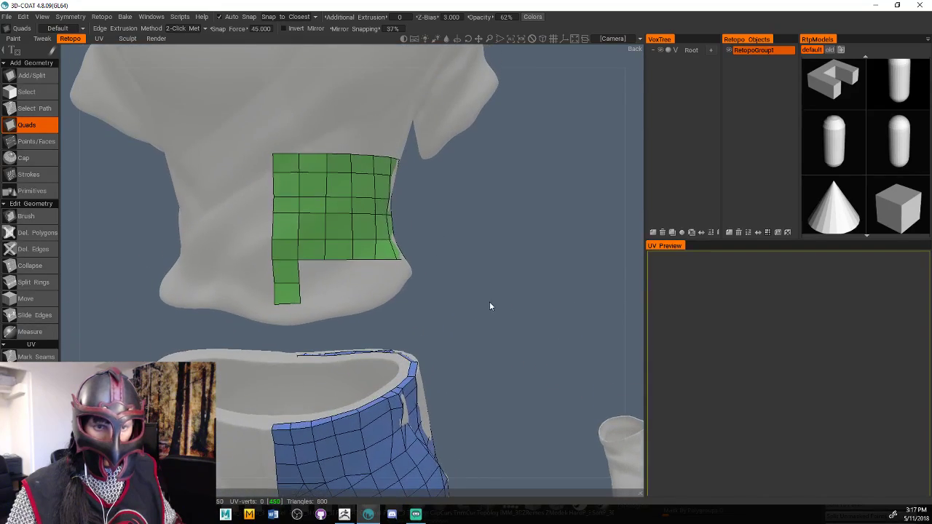
pyautogui.scroll(2, 491, 305)
pyautogui.moveTo(450, 286); pyautogui.dragTo(639, 286)
pyautogui.scroll(-4, 580, 392)
pyautogui.moveTo(512, 383); pyautogui.dragTo(390, 298)
pyautogui.moveTo(413, 302); pyautogui.dragTo(460, 308, button='right')
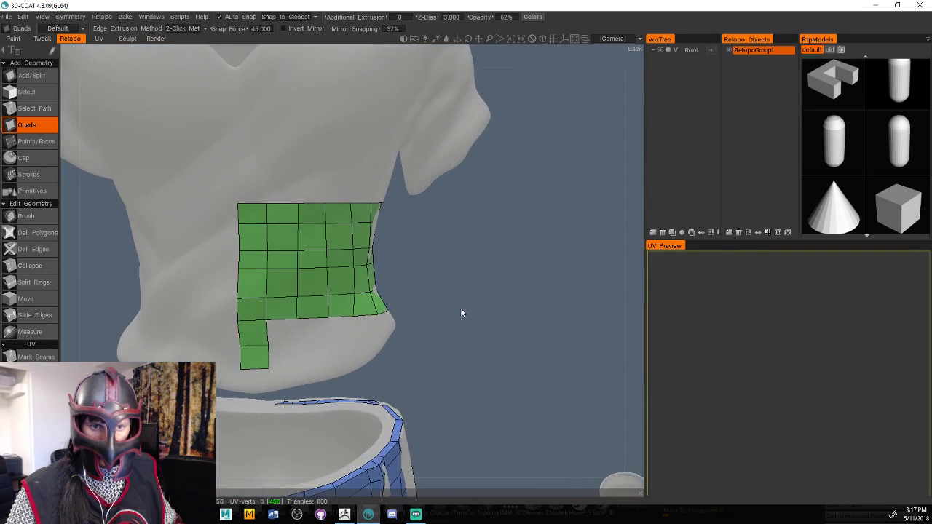
pyautogui.moveTo(460, 308); pyautogui.dragTo(485, 312)
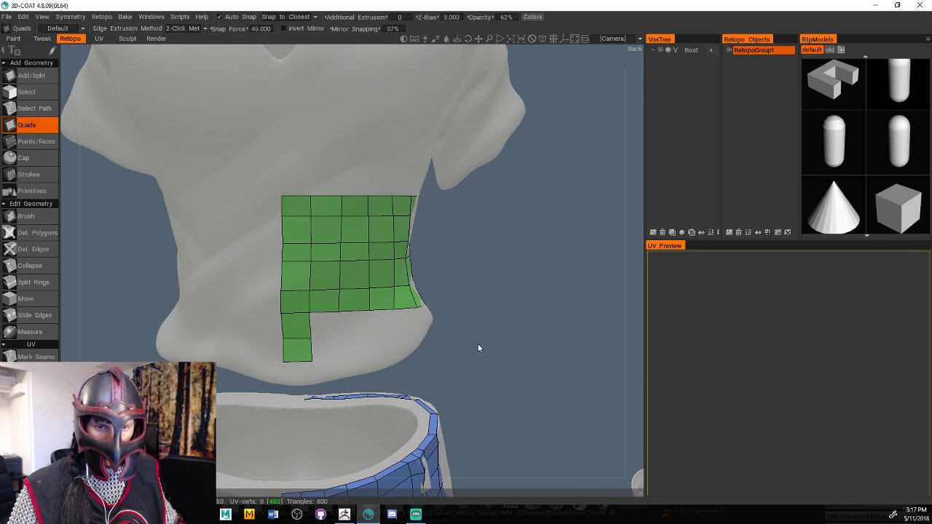
pyautogui.moveTo(479, 348); pyautogui.dragTo(430, 332)
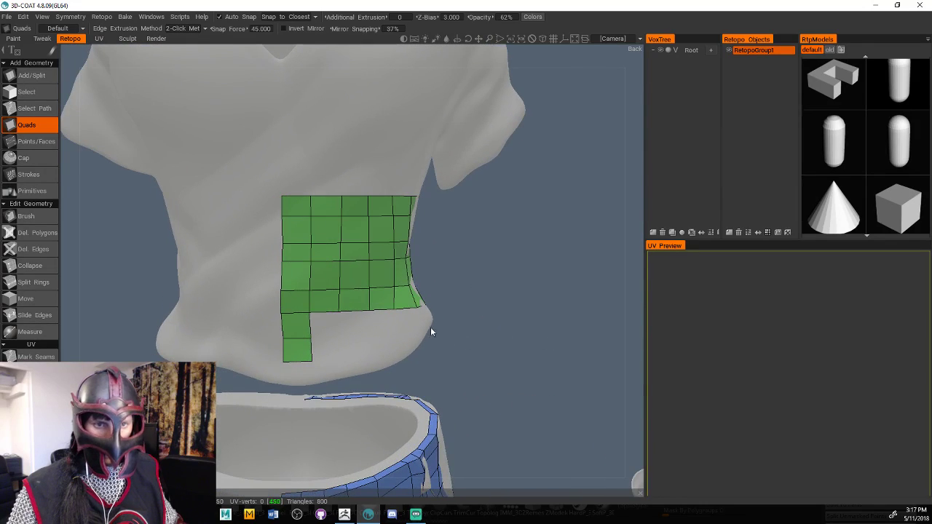
# Re-enable X-axis symmetry for the retopo mesh
pyautogui.click(37, 232)
pyautogui.scroll(-2, 437, 274)
pyautogui.moveTo(438, 274); pyautogui.dragTo(625, 258)
pyautogui.scroll(4, 457, 257)
pyautogui.scroll(-3, 444, 253)
pyautogui.moveTo(625, 259); pyautogui.dragTo(487, 265, button='middle')
pyautogui.click(70, 16)
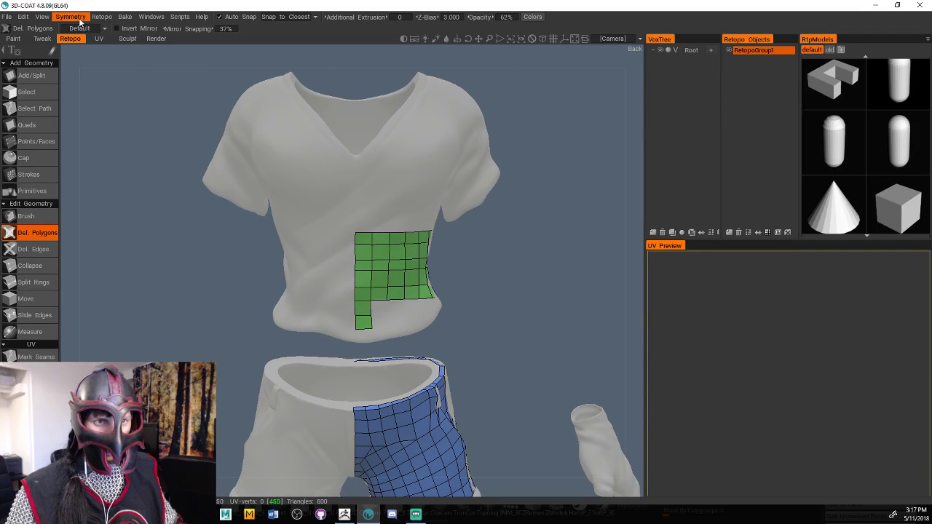
pyautogui.click(92, 53)
pyautogui.click(81, 65)
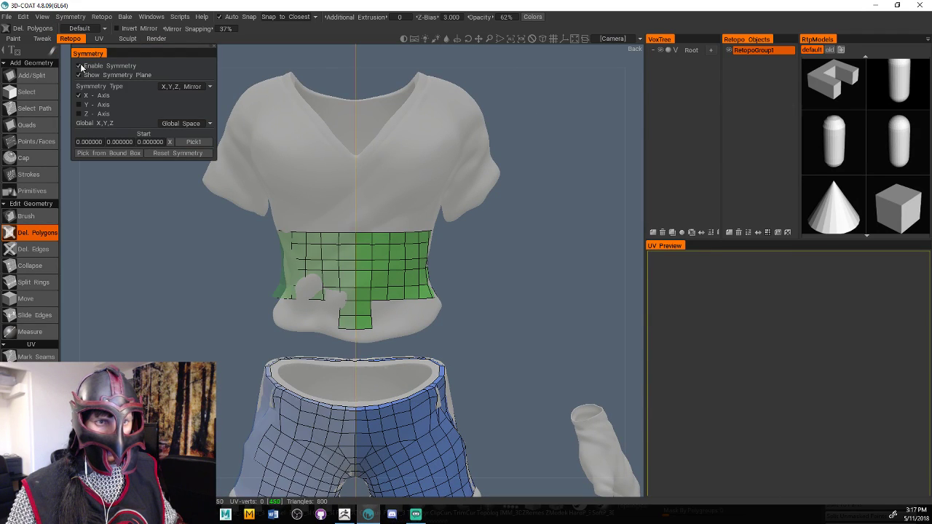
# Examine the mirrored shirt mesh and the gap above its hem from several angles and distances
pyautogui.moveTo(492, 230); pyautogui.dragTo(476, 230, button='middle')
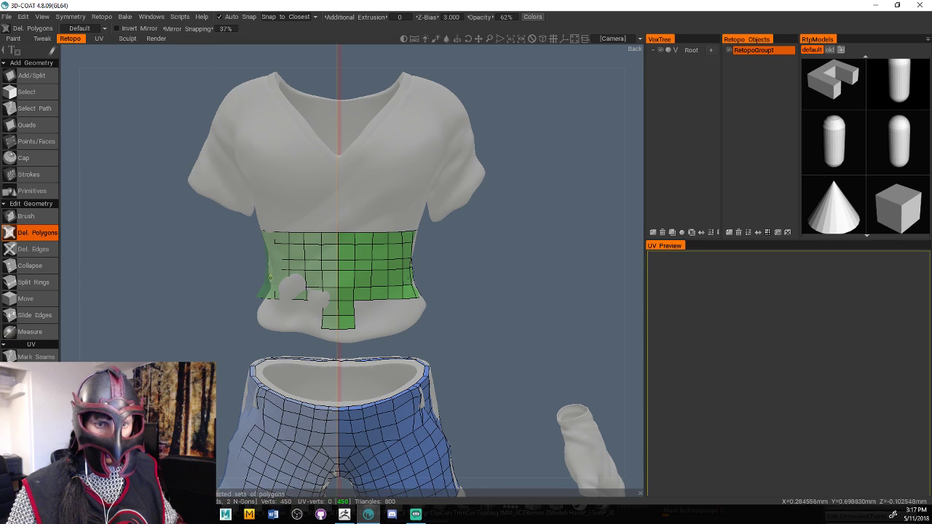
pyautogui.moveTo(471, 267); pyautogui.dragTo(514, 285, button='right')
pyautogui.moveTo(514, 286); pyautogui.dragTo(476, 321, button='middle')
pyautogui.moveTo(559, 244); pyautogui.dragTo(481, 253, button='right')
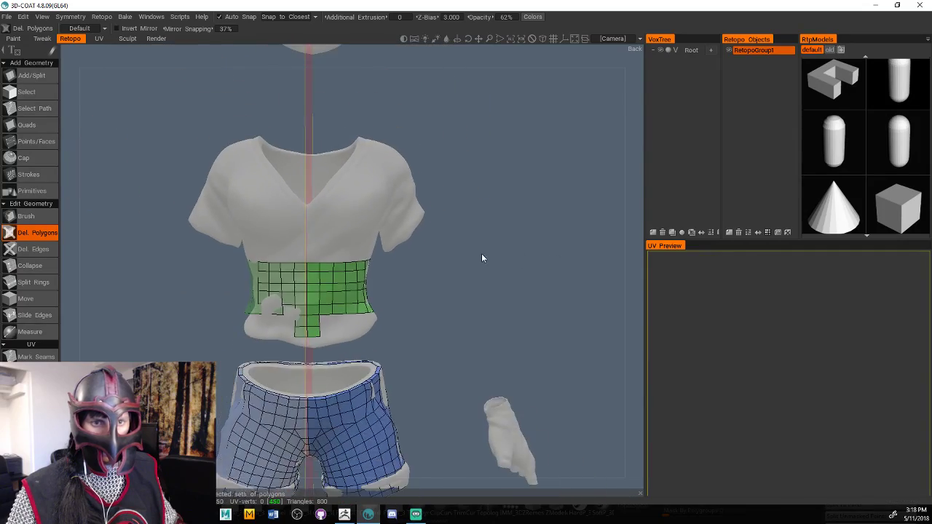
pyautogui.moveTo(481, 253); pyautogui.dragTo(447, 253)
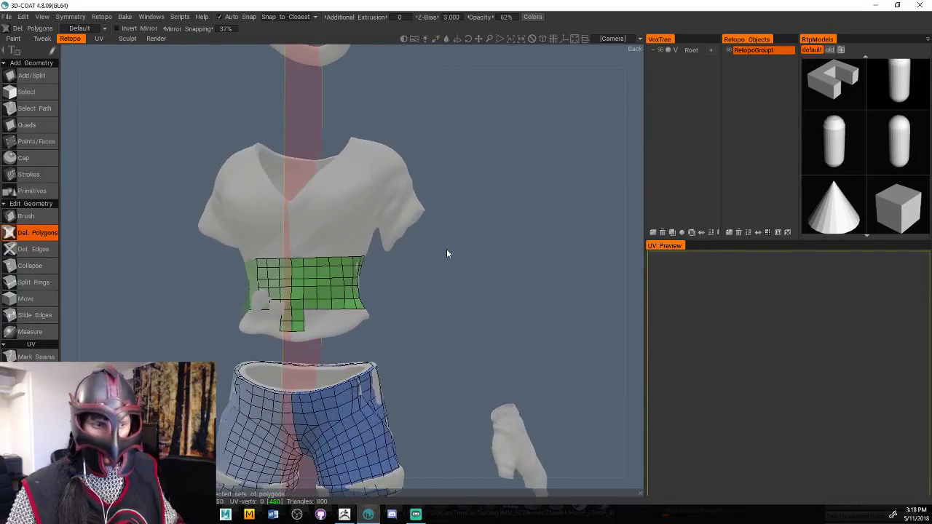
pyautogui.moveTo(456, 277); pyautogui.dragTo(492, 290, button='right')
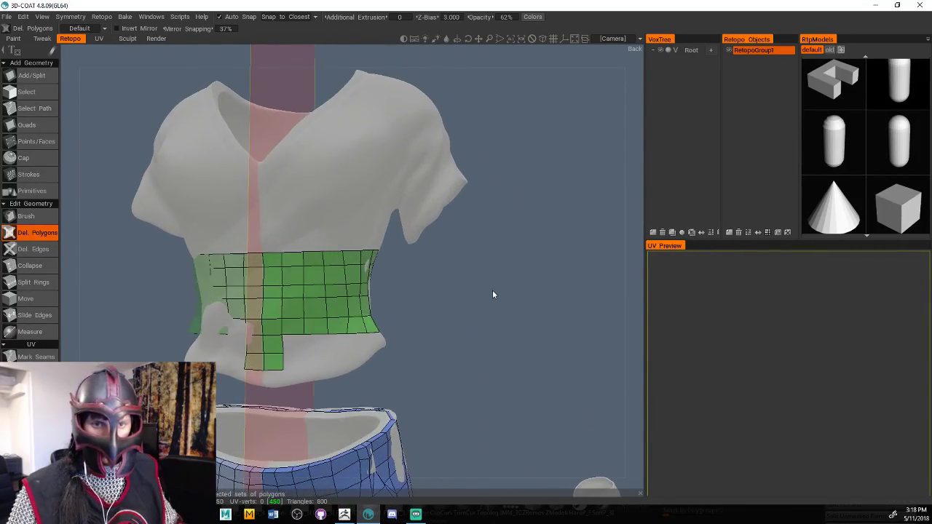
pyautogui.moveTo(492, 290); pyautogui.dragTo(476, 300, button='middle')
pyautogui.moveTo(476, 301)
pyautogui.mouseDown(button='right')
pyautogui.moveTo(492, 306)
pyautogui.moveTo(458, 304)
pyautogui.mouseUp(button='right')
pyautogui.moveTo(459, 304); pyautogui.dragTo(477, 320)
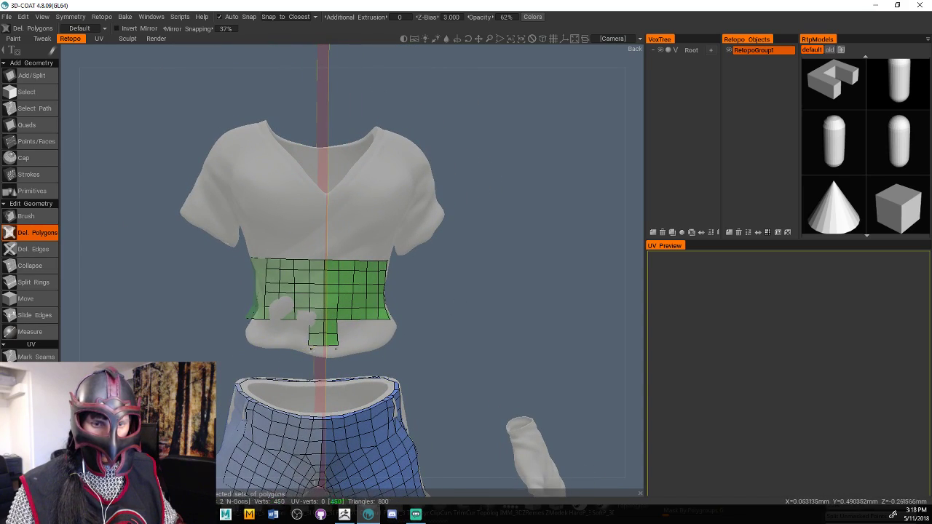
pyautogui.moveTo(474, 320); pyautogui.dragTo(507, 314, button='right')
pyautogui.moveTo(507, 314); pyautogui.dragTo(465, 302, button='middle')
pyautogui.moveTo(465, 302); pyautogui.dragTo(472, 351, button='right')
pyautogui.moveTo(473, 351); pyautogui.dragTo(508, 307, button='middle')
pyautogui.moveTo(508, 306); pyautogui.dragTo(511, 307)
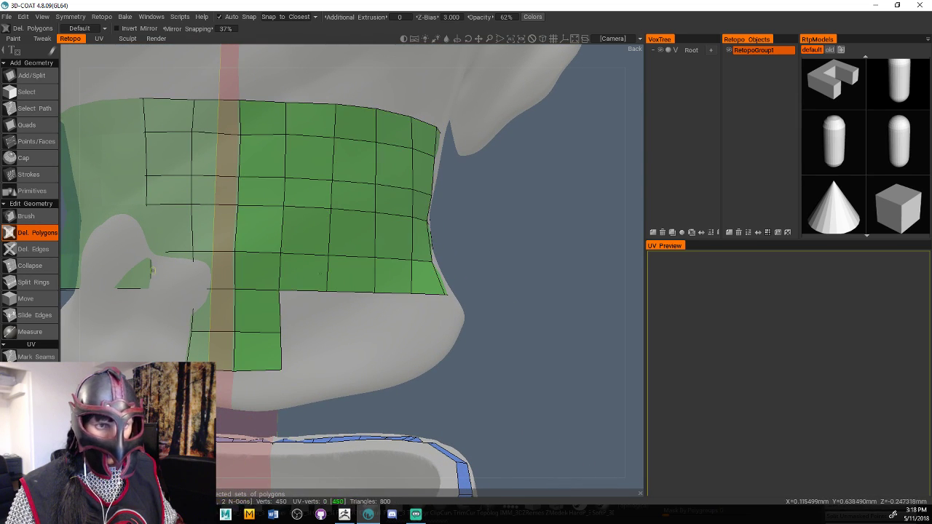
# Add two adjacent quads along the shirt's hem, starting beside the mirror plane, using the Quads tool
pyautogui.click(27, 125)
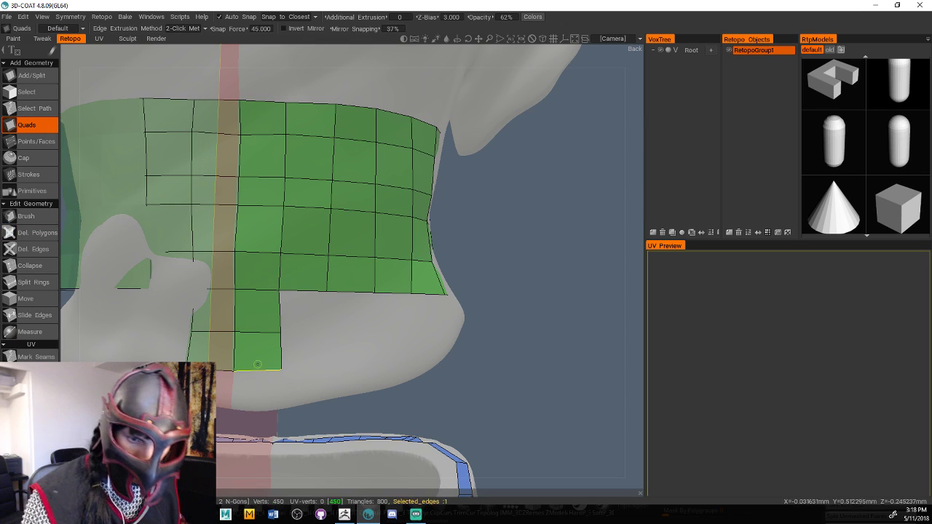
pyautogui.click(230, 405)
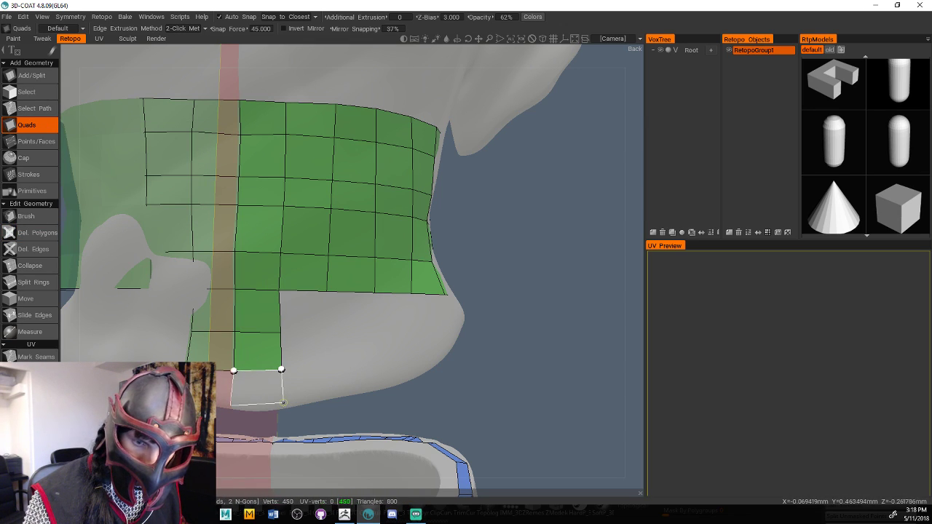
pyautogui.click(283, 402)
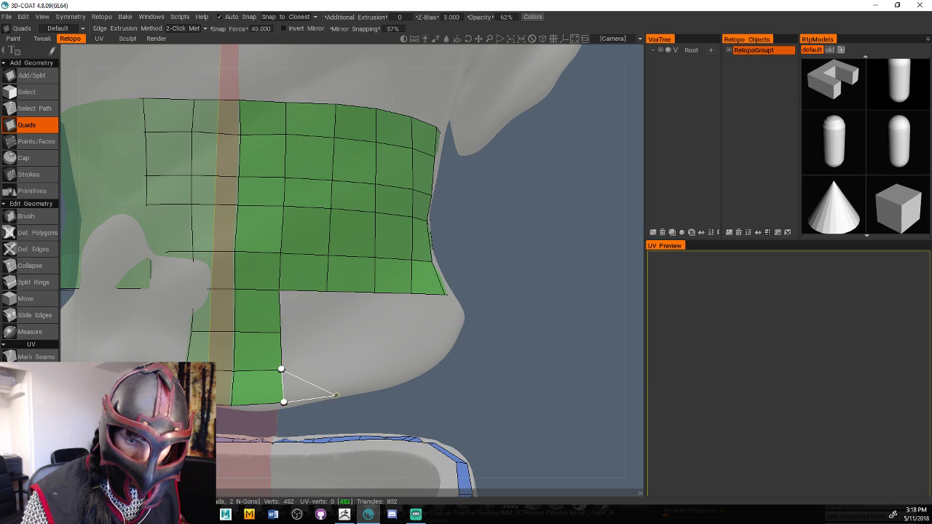
pyautogui.click(335, 396)
pyautogui.click(329, 363)
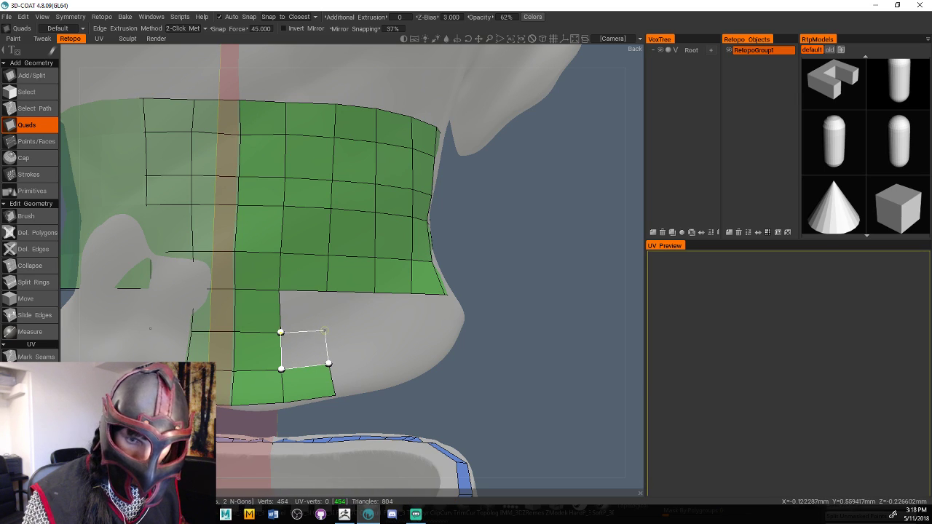
# Fill the second column with two quads between the new hem quad and the mesh's existing lower edge
pyautogui.click(325, 330)
pyautogui.click(280, 290)
pyautogui.click(327, 291)
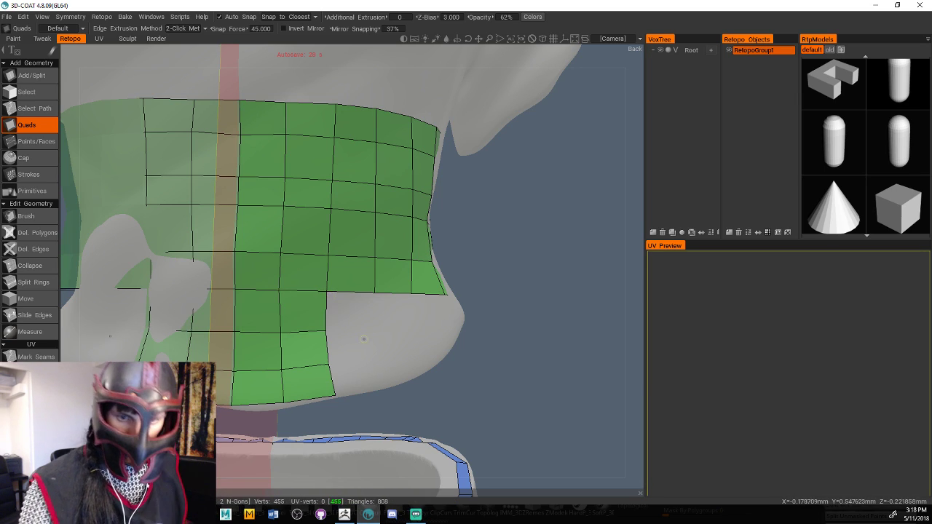
# Extend a row of three quads below the mesh's lower edge toward the side of the shirt
pyautogui.click(374, 292)
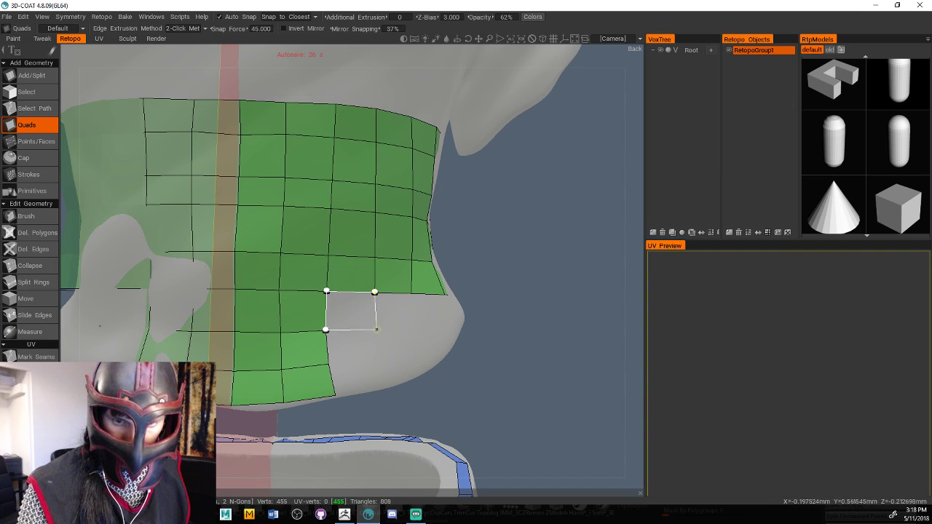
pyautogui.click(376, 329)
pyautogui.click(412, 292)
pyautogui.click(413, 328)
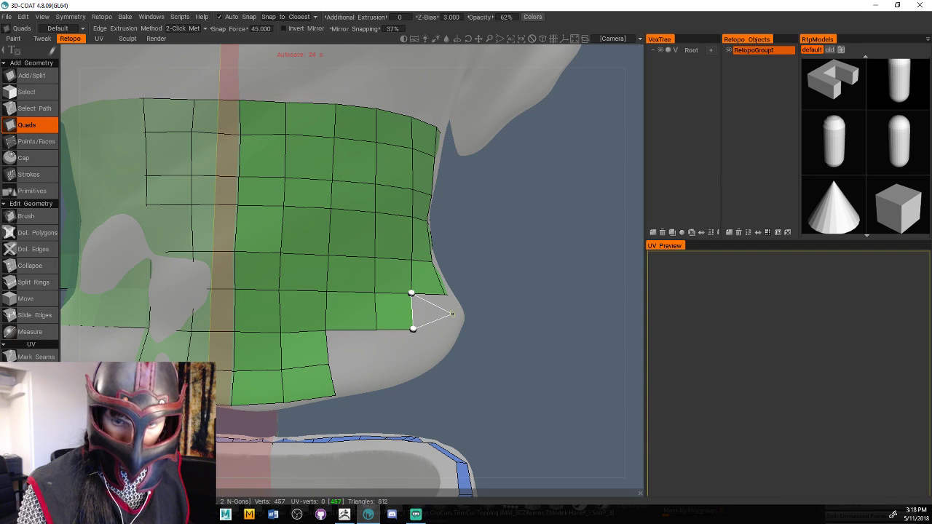
pyautogui.click(452, 314)
# Fill the area between the new row and the shirt's hem with four quads in two columns
pyautogui.moveTo(524, 291); pyautogui.dragTo(488, 291, button='middle')
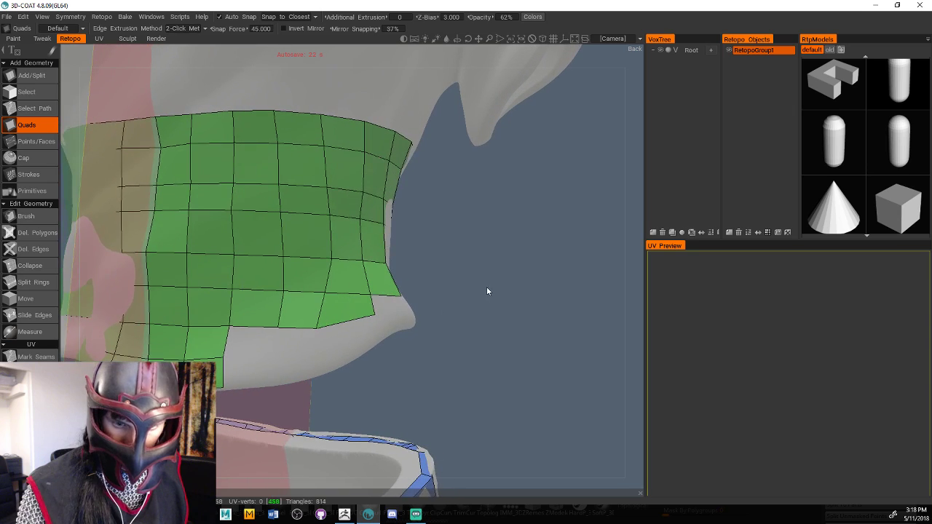
pyautogui.click(277, 327)
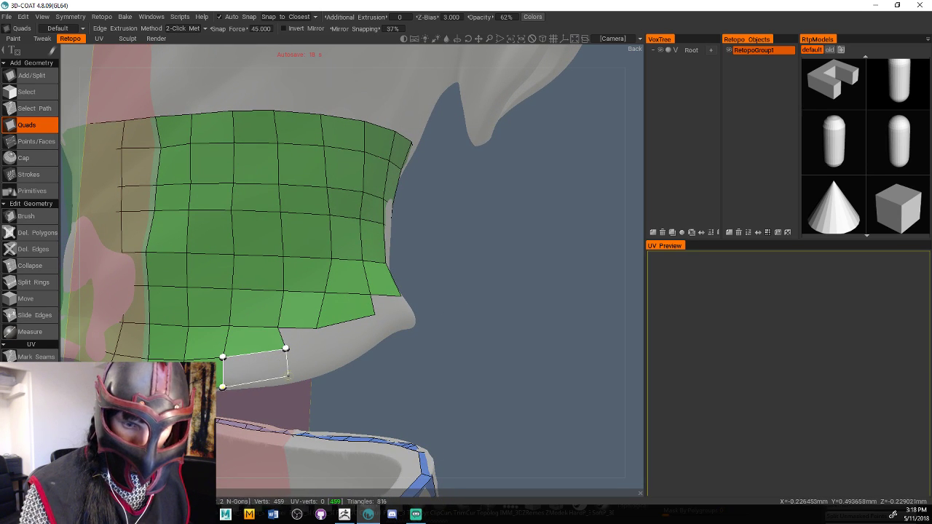
pyautogui.click(292, 374)
pyautogui.click(286, 348)
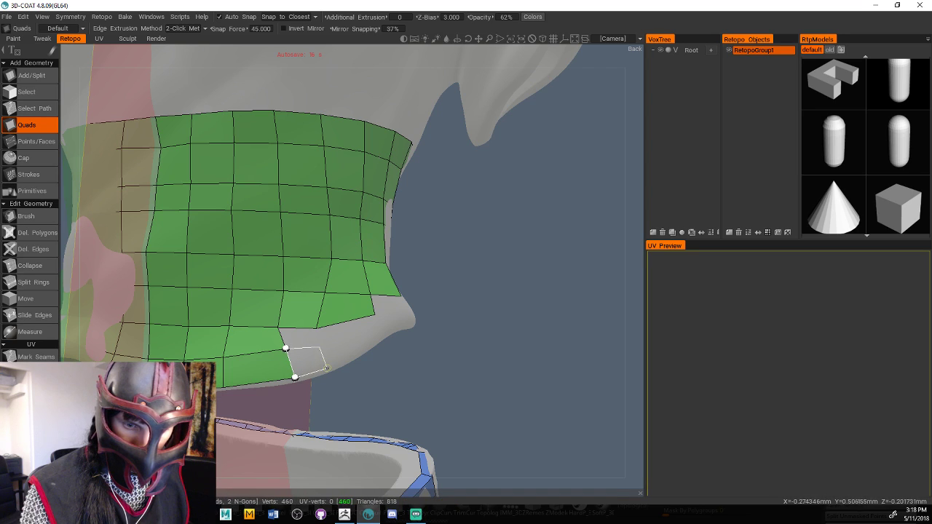
pyautogui.click(327, 369)
pyautogui.click(318, 329)
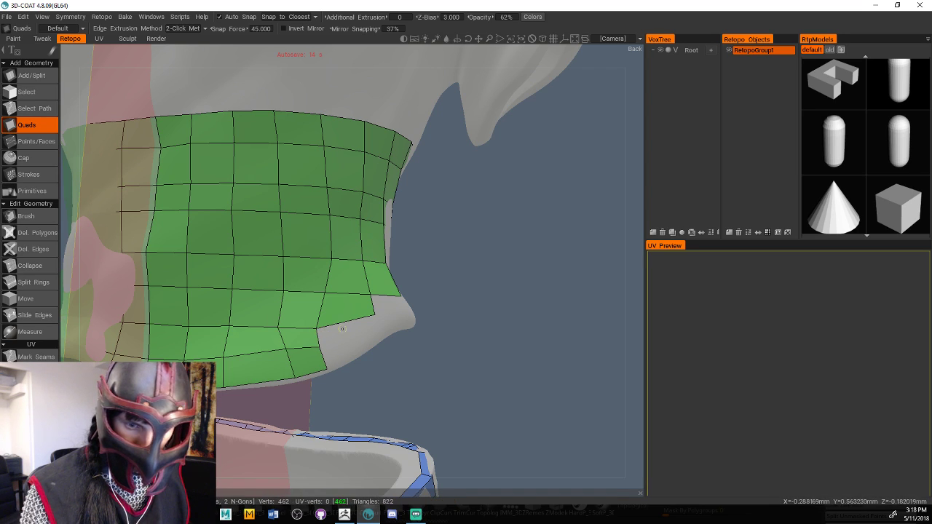
# Continue the quad rows along the hem to the shirt's side, and try to close the remaining corner gap with a triangle
pyautogui.moveTo(479, 280); pyautogui.dragTo(457, 285)
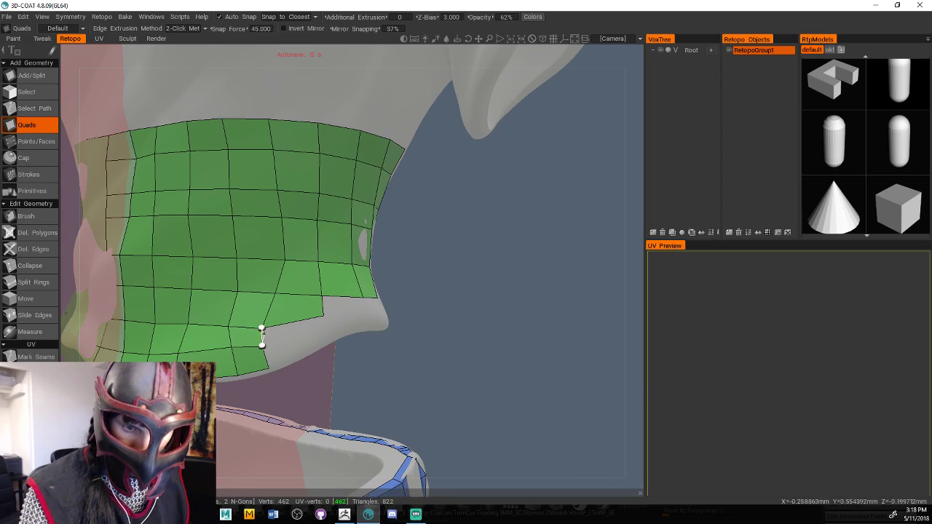
pyautogui.click(328, 328)
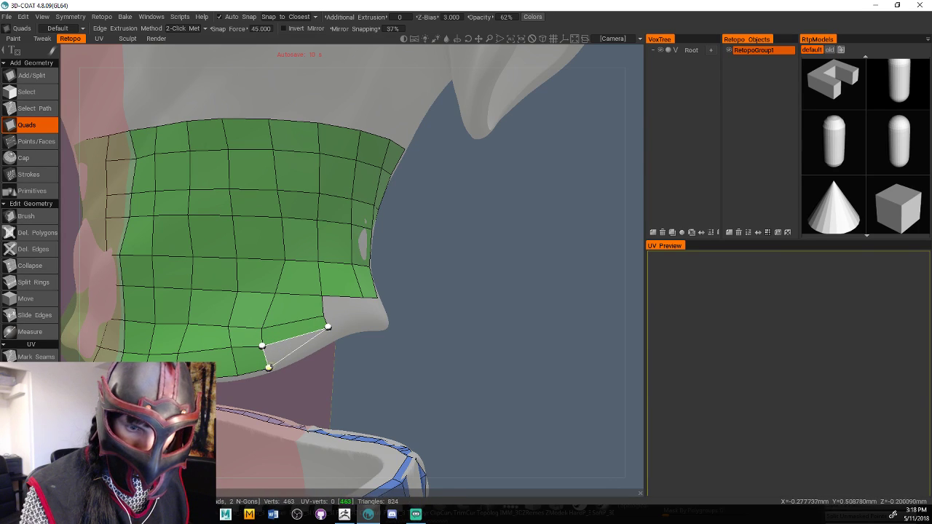
pyautogui.click(334, 338)
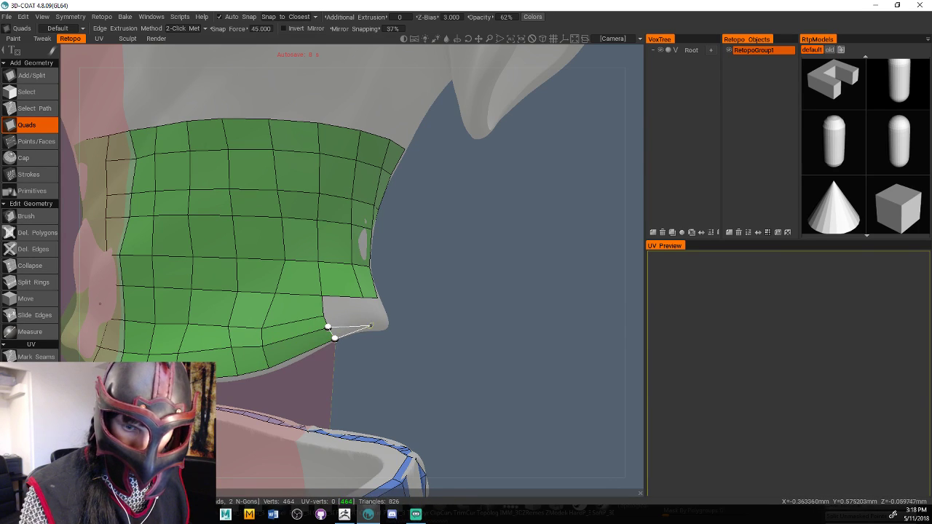
pyautogui.click(369, 319)
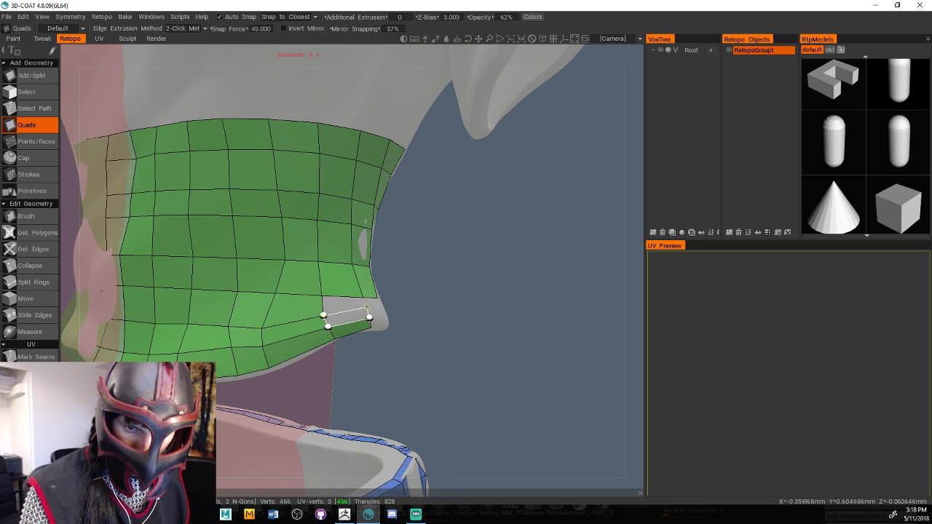
pyautogui.click(364, 297)
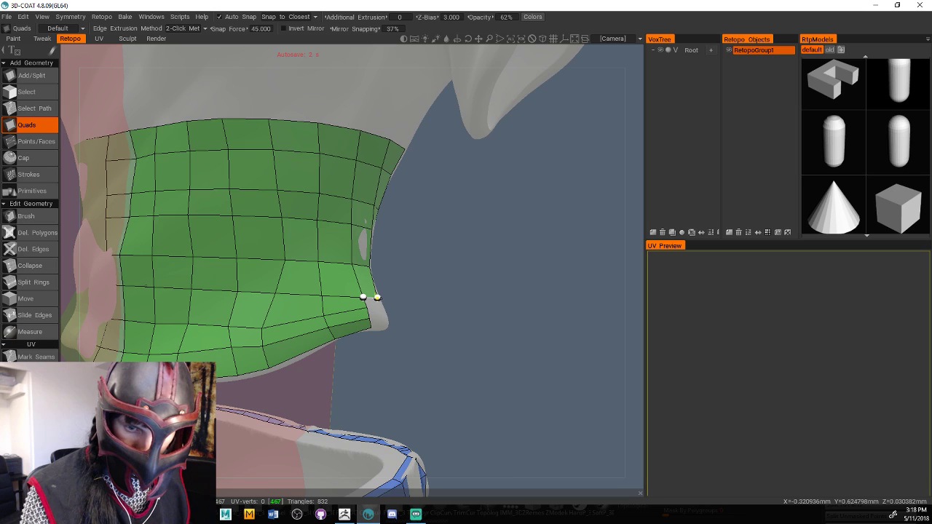
pyautogui.hotkey('ctrl', 'z')
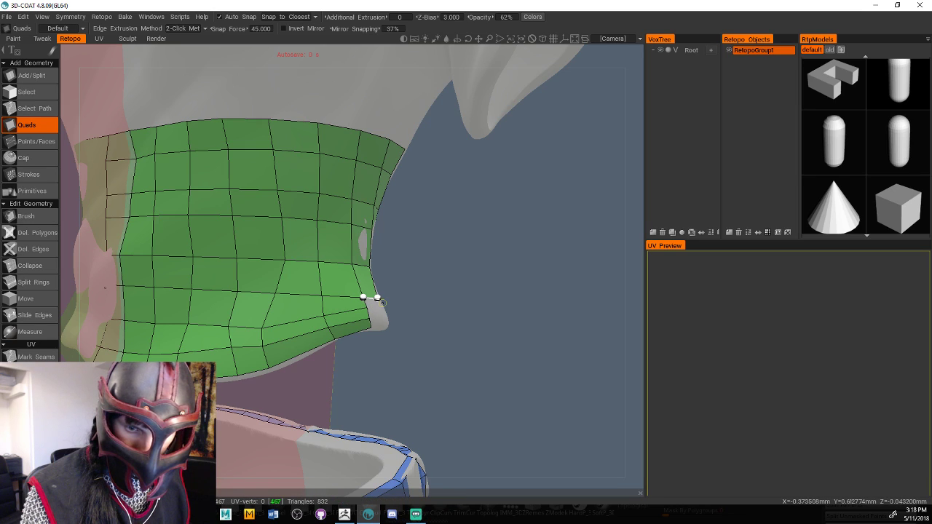
pyautogui.click(369, 309)
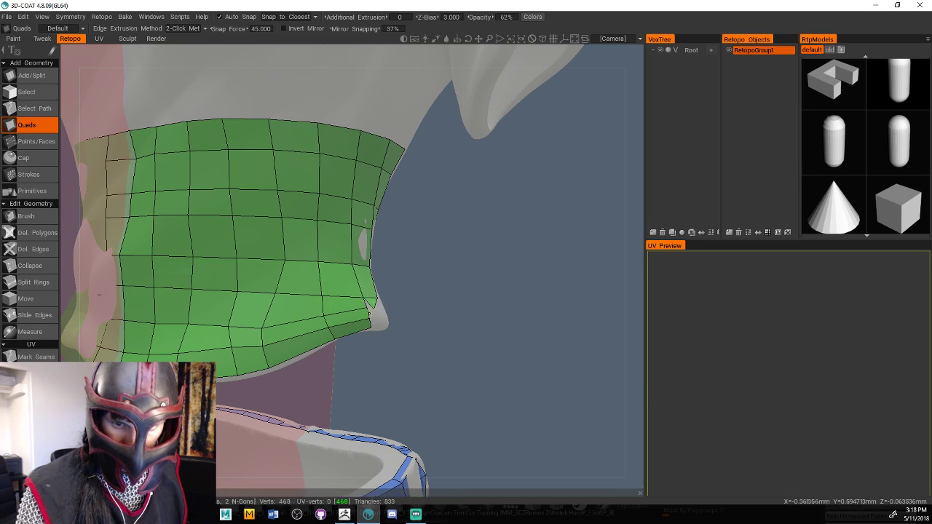
# Fill the gap between the mesh's lower edge and the shirt's hem with a column of three quads at the side
pyautogui.moveTo(434, 313); pyautogui.dragTo(392, 324)
pyautogui.moveTo(392, 324); pyautogui.dragTo(433, 325, button='right')
pyautogui.moveTo(437, 323); pyautogui.dragTo(453, 312, button='middle')
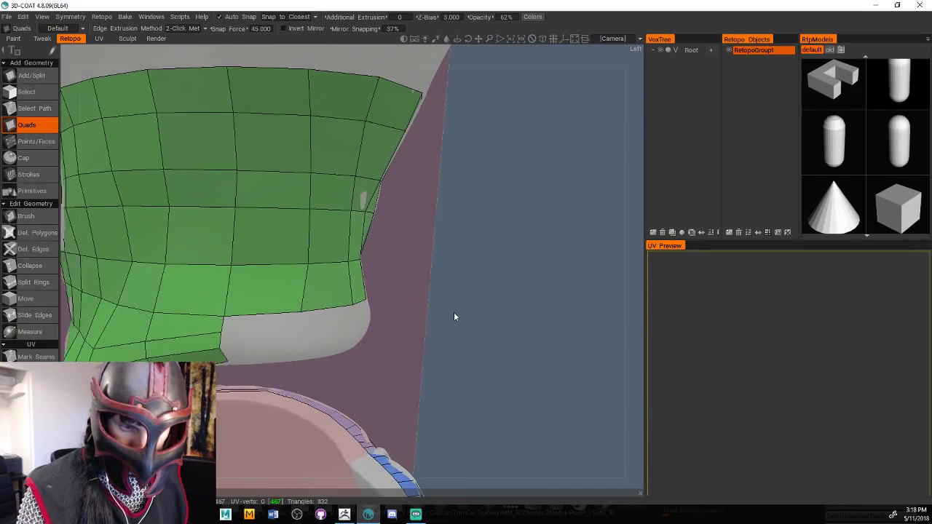
pyautogui.moveTo(456, 317); pyautogui.dragTo(408, 313)
pyautogui.click(284, 277)
pyautogui.click(284, 292)
pyautogui.click(356, 276)
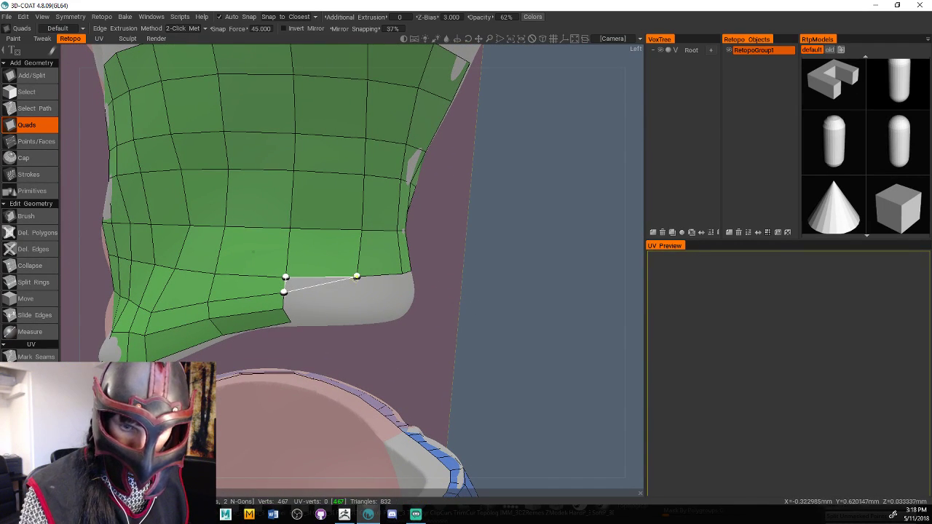
pyautogui.click(358, 294)
pyautogui.click(283, 308)
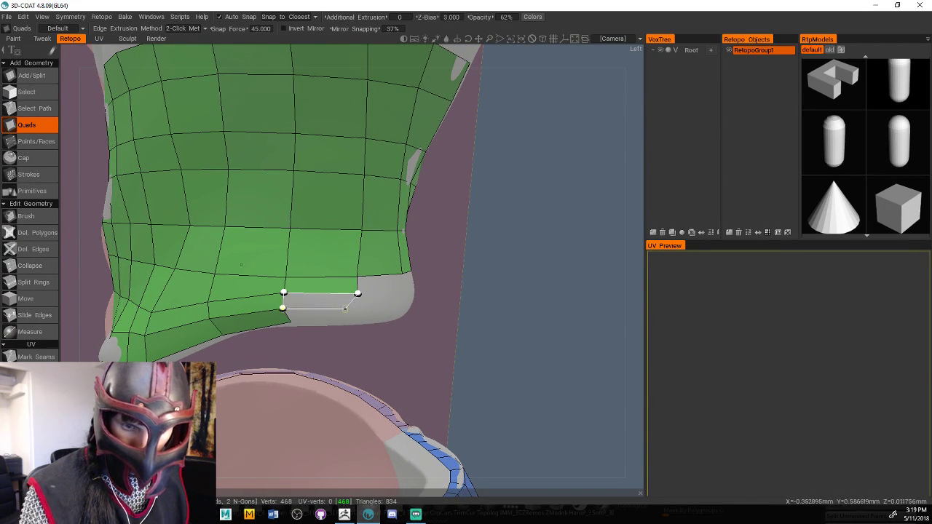
pyautogui.click(362, 308)
pyautogui.click(363, 320)
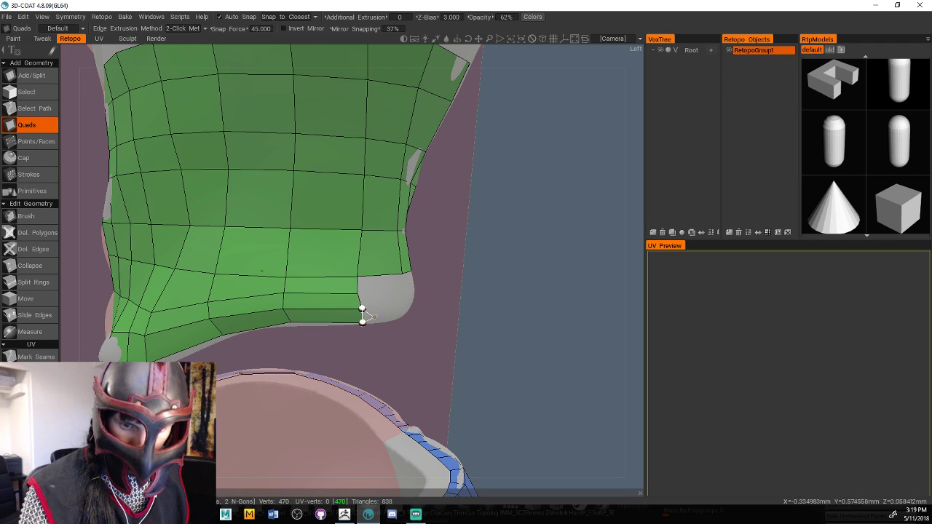
pyautogui.click(403, 306)
pyautogui.hotkey('ctrl', 'z')
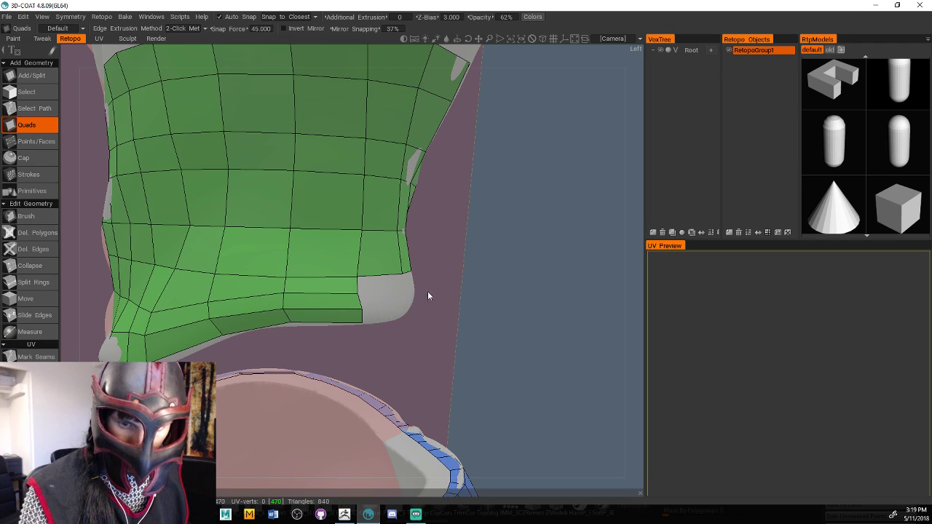
# Continue the hem strip around the side with two more columns of three quads each
pyautogui.moveTo(427, 292); pyautogui.dragTo(453, 300)
pyautogui.moveTo(334, 309); pyautogui.dragTo(440, 274)
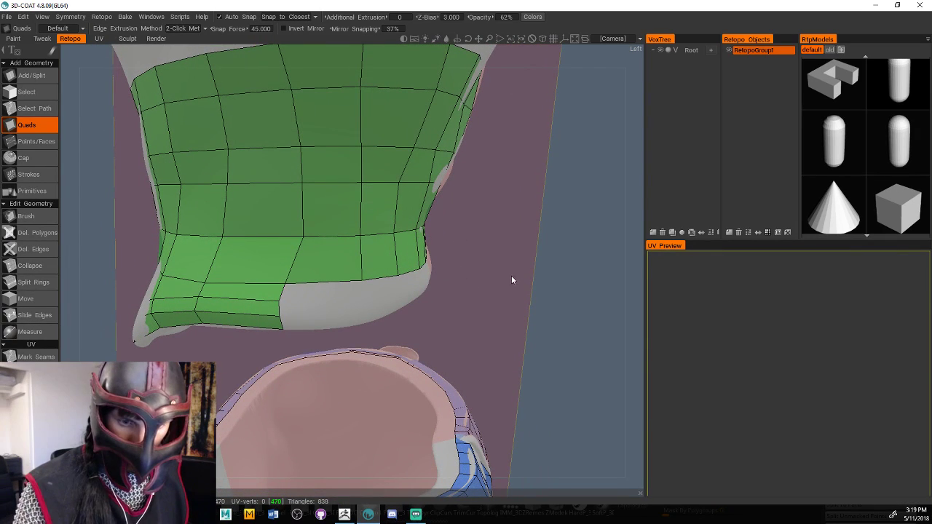
pyautogui.moveTo(512, 279); pyautogui.dragTo(493, 262)
pyautogui.click(355, 273)
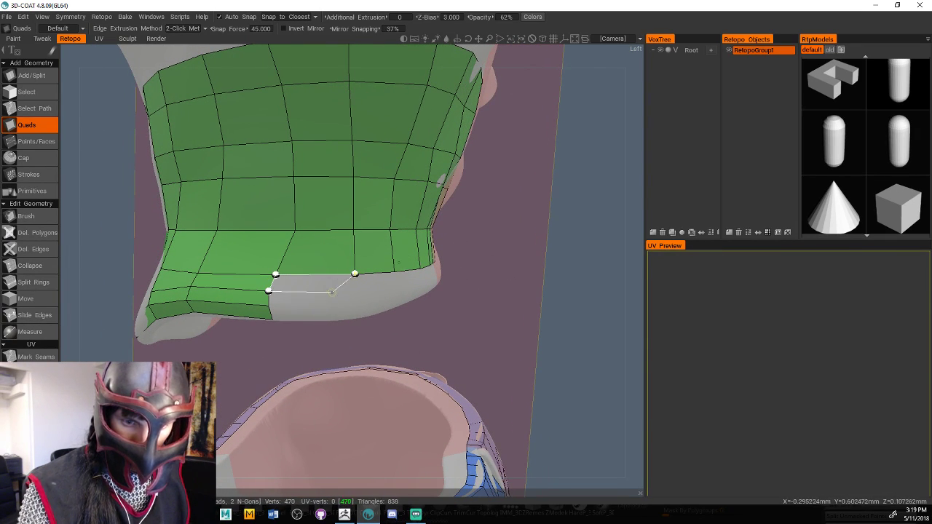
pyautogui.click(356, 287)
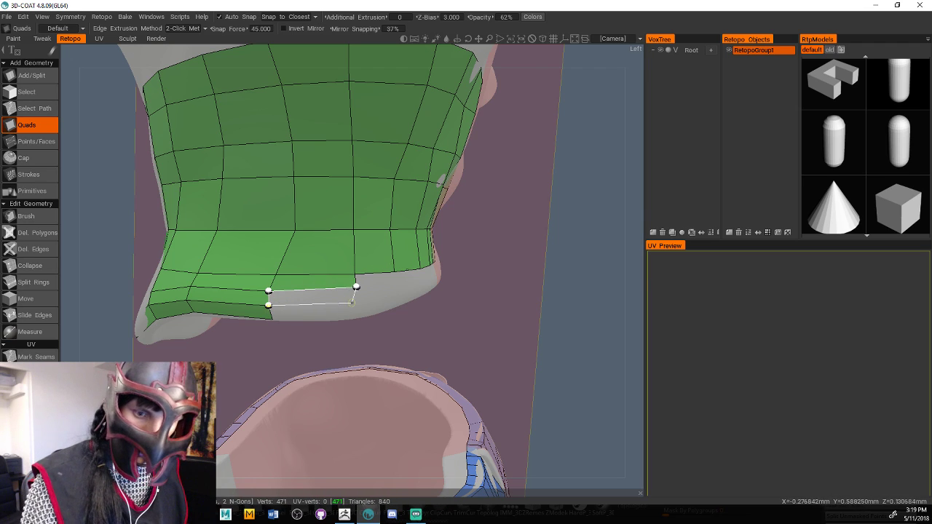
pyautogui.click(357, 301)
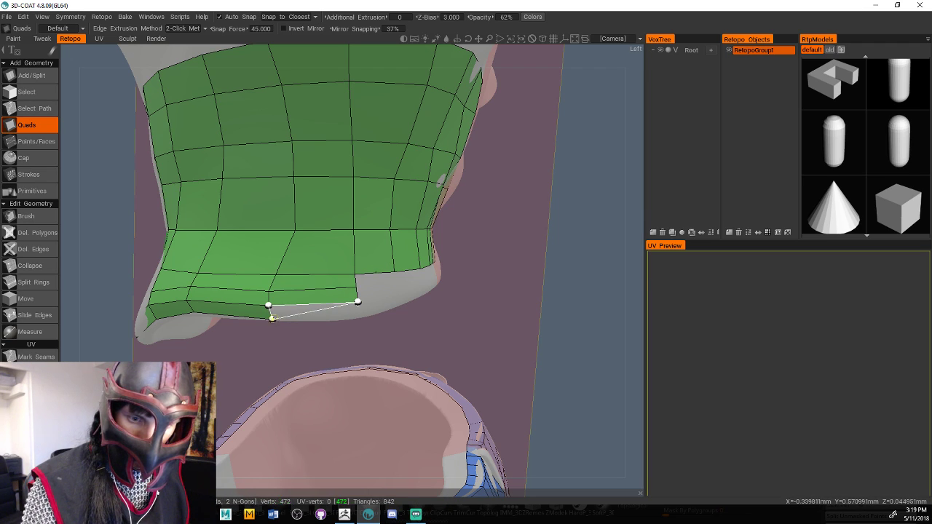
pyautogui.click(271, 318)
pyautogui.click(358, 315)
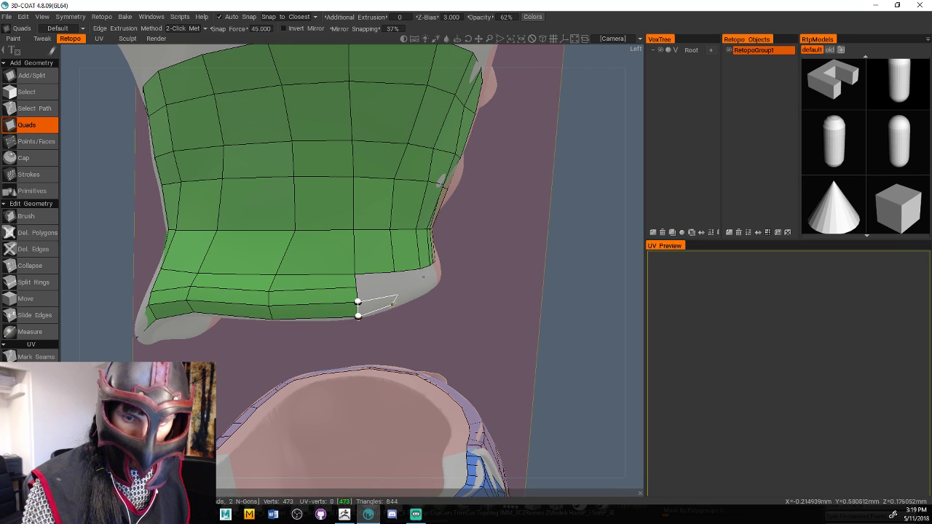
pyautogui.click(396, 299)
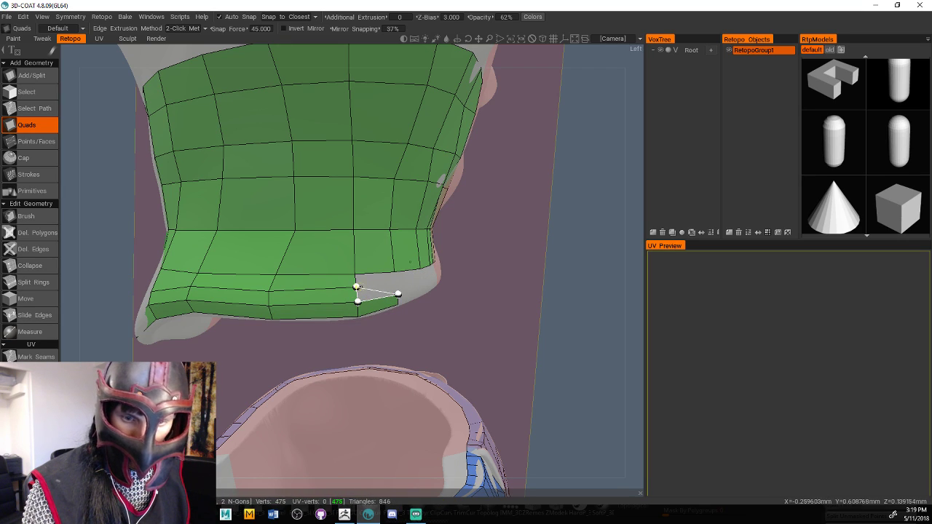
pyautogui.click(396, 283)
pyautogui.click(395, 272)
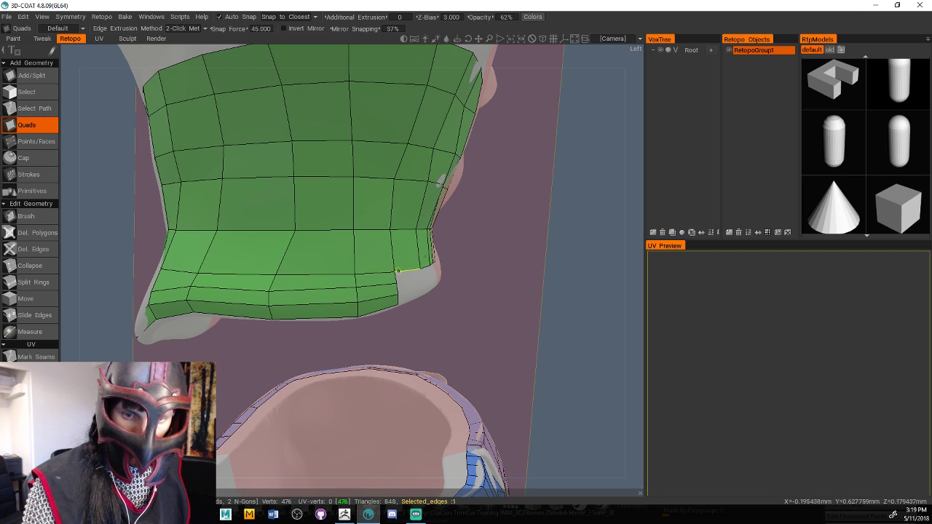
# Extend the hem strip toward the symmetry plane with another two columns of three quads each
pyautogui.moveTo(509, 262); pyautogui.dragTo(473, 263)
pyautogui.moveTo(472, 267); pyautogui.dragTo(435, 272, button='middle')
pyautogui.click(343, 279)
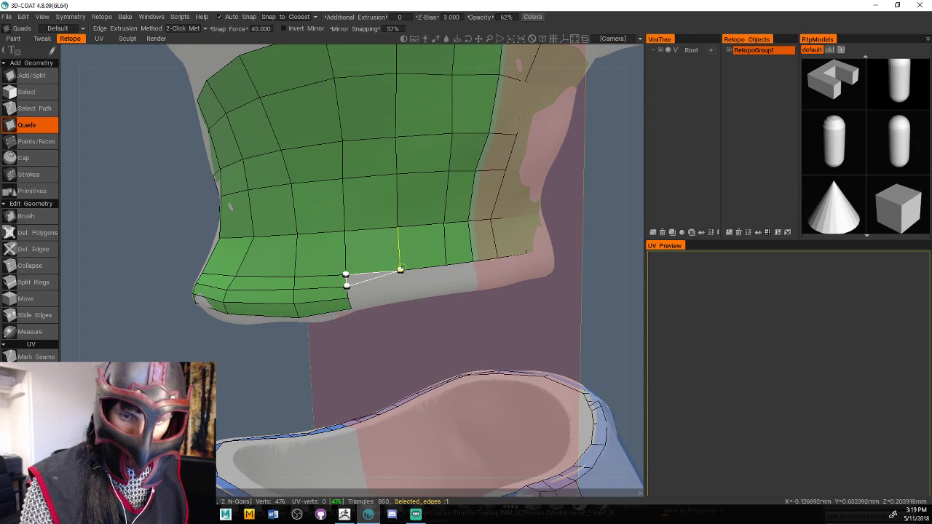
pyautogui.click(401, 274)
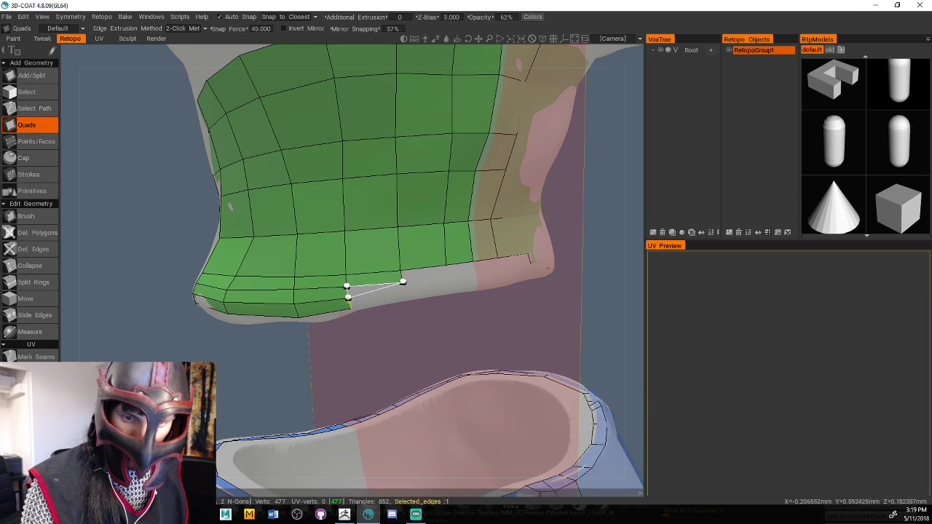
pyautogui.click(406, 289)
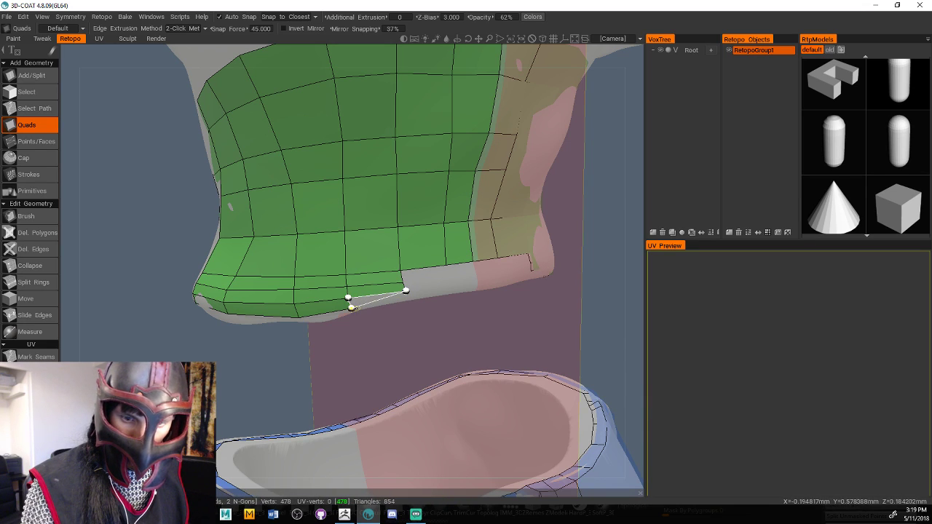
pyautogui.click(406, 296)
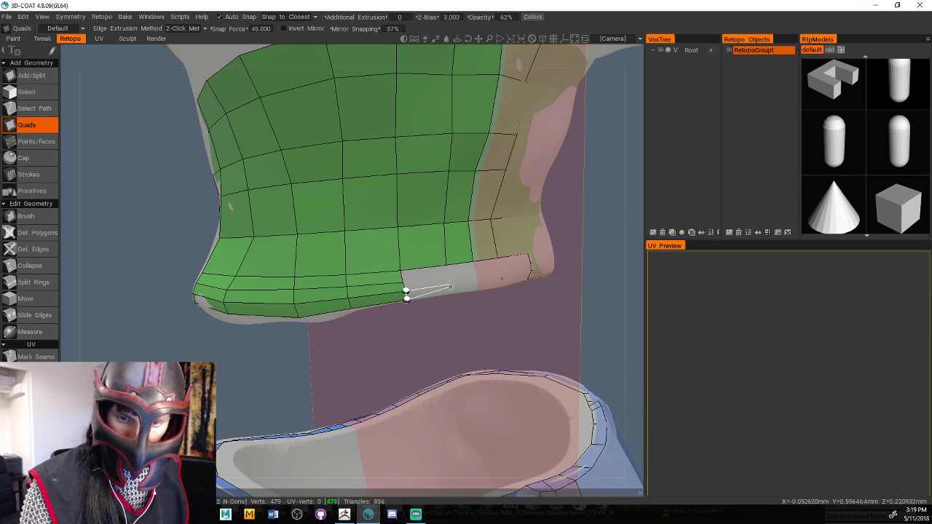
pyautogui.click(449, 288)
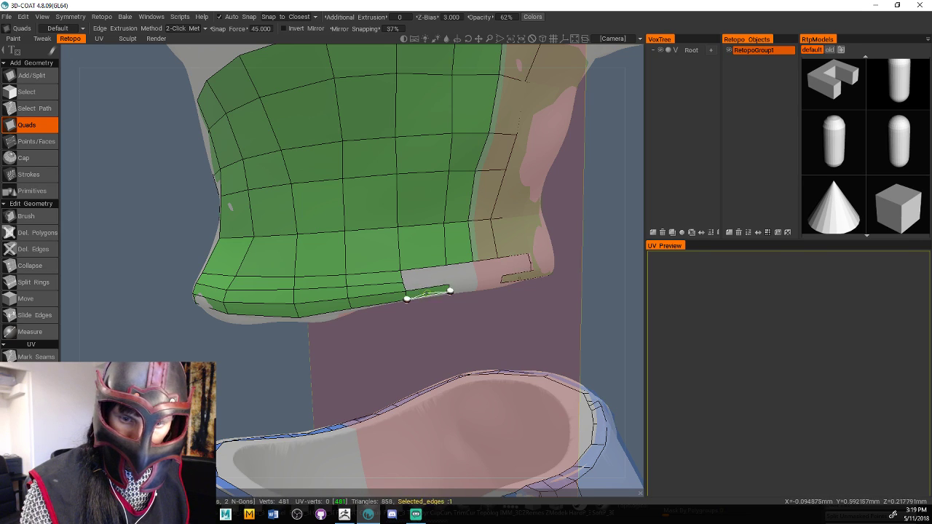
pyautogui.click(403, 280)
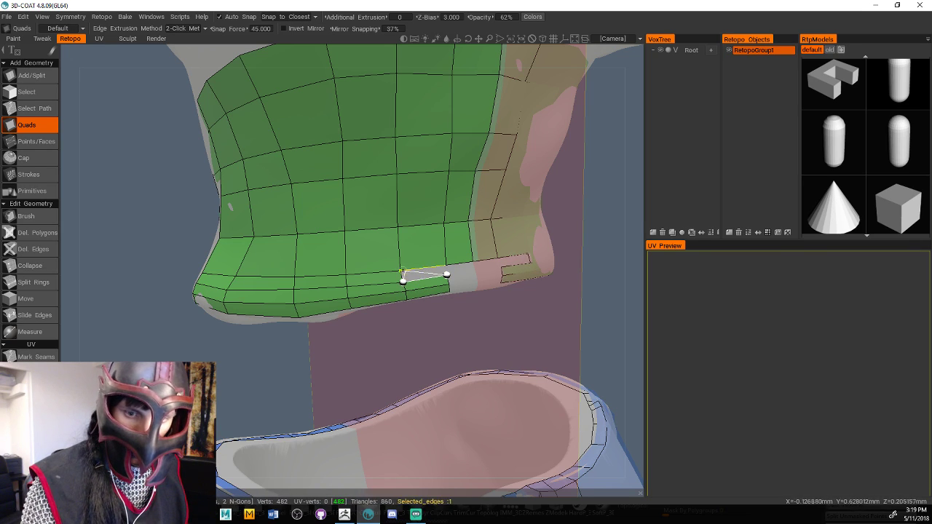
pyautogui.click(446, 274)
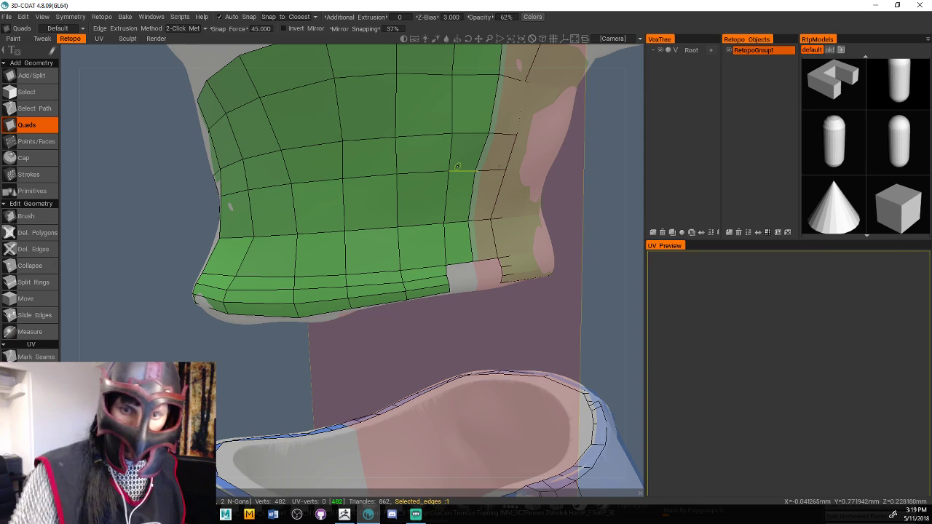
# Close the last hem gap up to the symmetry plane with three stacked quads
pyautogui.moveTo(587, 312); pyautogui.dragTo(485, 309)
pyautogui.click(421, 265)
pyautogui.click(422, 263)
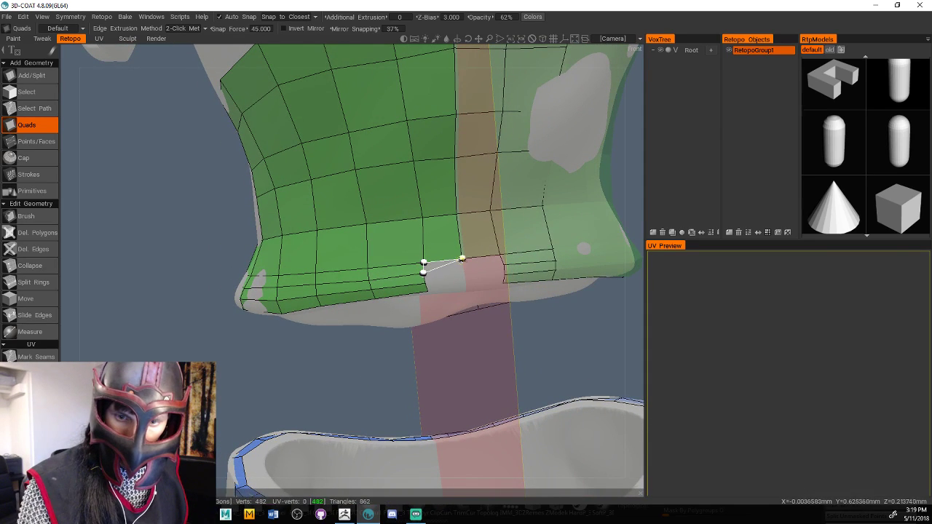
pyautogui.click(463, 259)
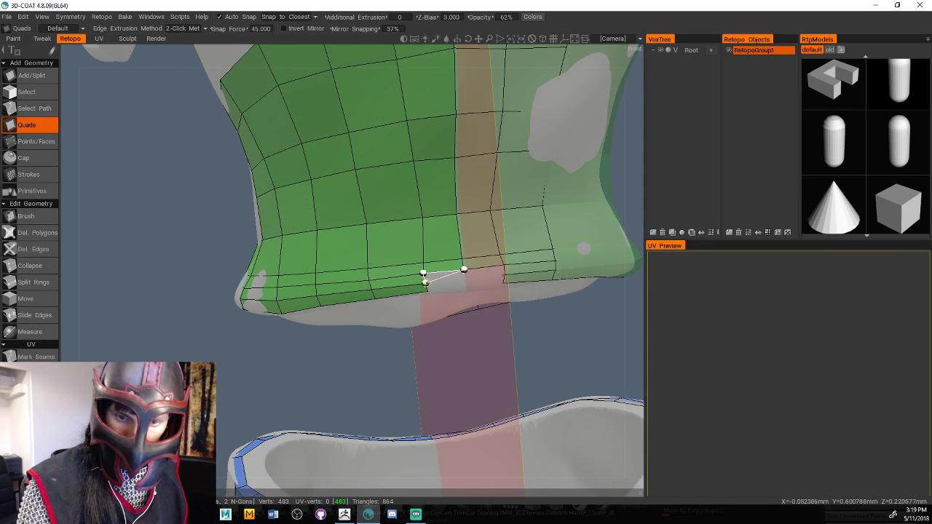
pyautogui.click(463, 270)
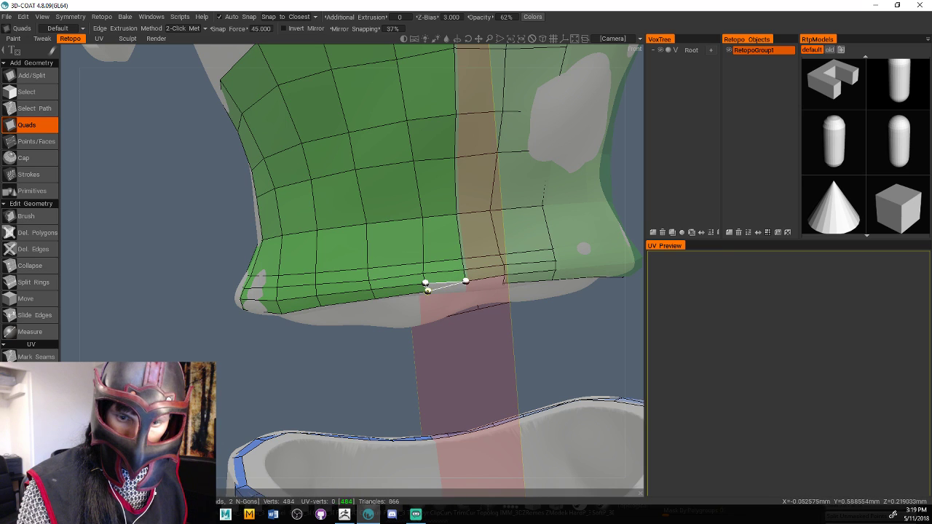
pyautogui.click(465, 289)
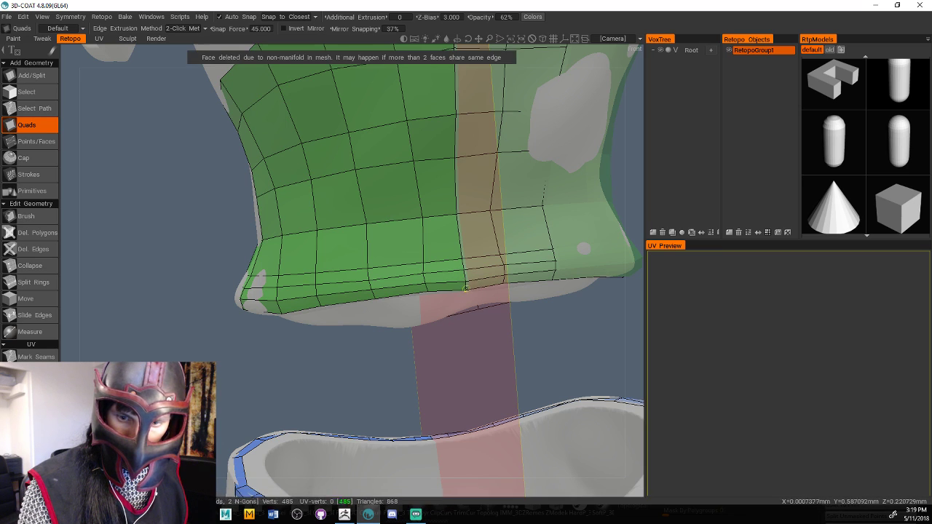
# Examine the shirt's retopologized waist from the side and the V-neck side, including the uncovered chest above it
pyautogui.keyDown('alt'); pyautogui.moveTo(419, 359); pyautogui.dragTo(513, 311); pyautogui.keyUp('alt')
pyautogui.keyDown('alt'); pyautogui.moveTo(513, 312); pyautogui.dragTo(464, 317, button='right'); pyautogui.keyUp('alt')
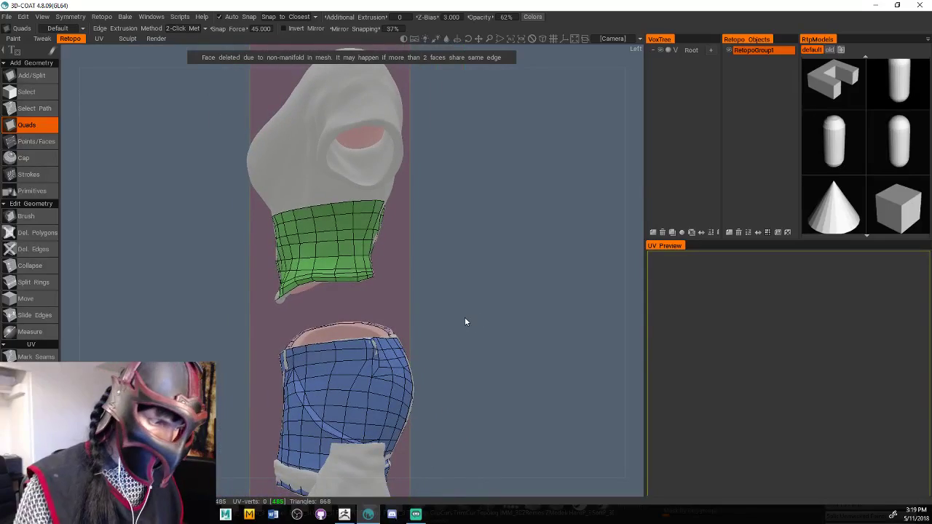
pyautogui.keyDown('alt'); pyautogui.moveTo(444, 234); pyautogui.dragTo(555, 238); pyautogui.keyUp('alt')
pyautogui.keyDown('alt'); pyautogui.moveTo(476, 275); pyautogui.dragTo(506, 277, button='middle'); pyautogui.keyUp('alt')
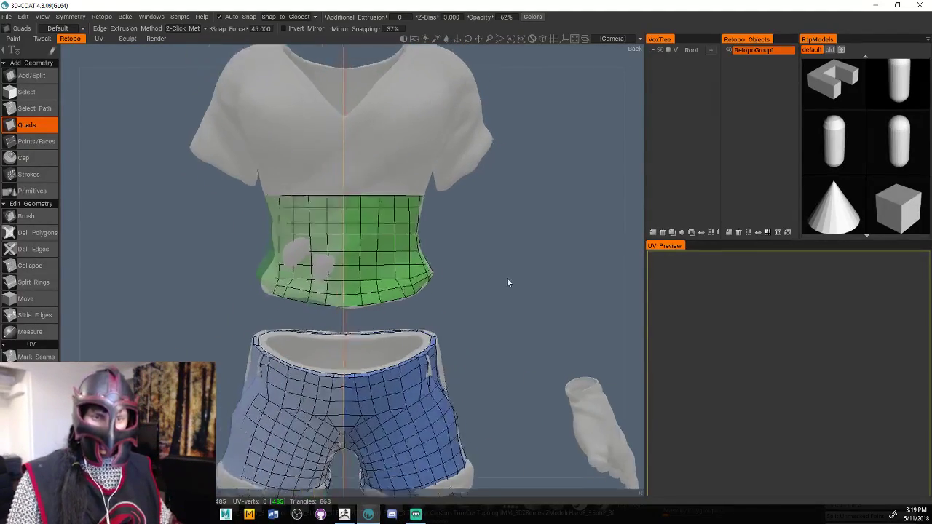
pyautogui.keyDown('alt'); pyautogui.moveTo(506, 277); pyautogui.dragTo(524, 274, button='right'); pyautogui.keyUp('alt')
pyautogui.keyDown('alt'); pyautogui.moveTo(525, 275); pyautogui.dragTo(481, 361, button='middle'); pyautogui.keyUp('alt')
pyautogui.keyDown('alt'); pyautogui.moveTo(527, 259); pyautogui.dragTo(521, 331, button='middle'); pyautogui.keyUp('alt')
pyautogui.moveTo(530, 274); pyautogui.dragTo(538, 327)
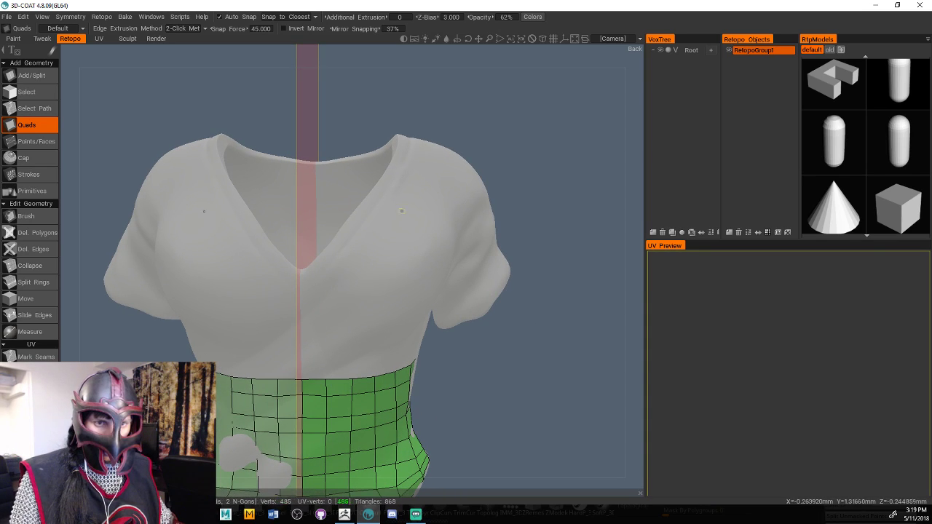
pyautogui.keyDown('alt'); pyautogui.moveTo(449, 374); pyautogui.dragTo(459, 364, button='middle'); pyautogui.keyUp('alt')
pyautogui.keyDown('alt'); pyautogui.moveTo(459, 363); pyautogui.dragTo(494, 383, button='right'); pyautogui.keyUp('alt')
pyautogui.keyDown('alt'); pyautogui.moveTo(494, 383); pyautogui.dragTo(483, 314, button='middle'); pyautogui.keyUp('alt')
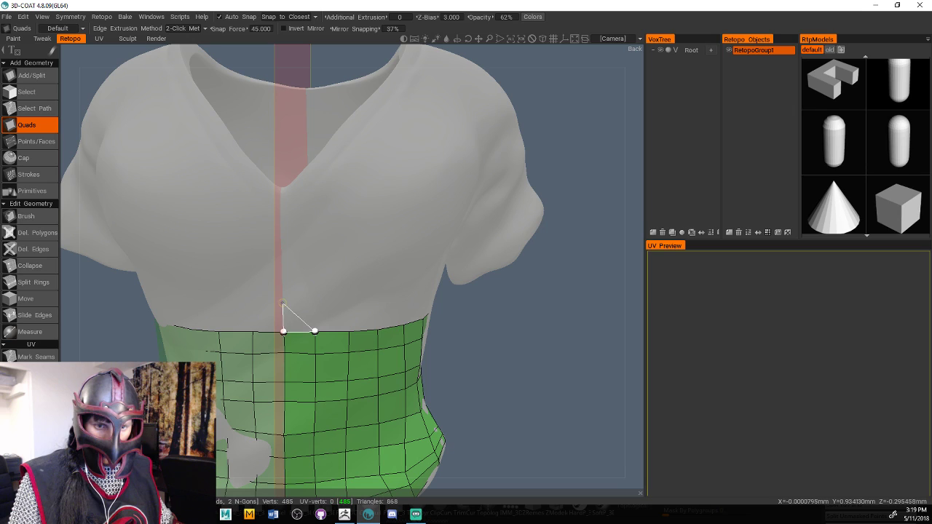
# Add a row of five quads above the mesh's upper edge, from the symmetry plane below the V-neck to the shirt's side
pyautogui.click(316, 304)
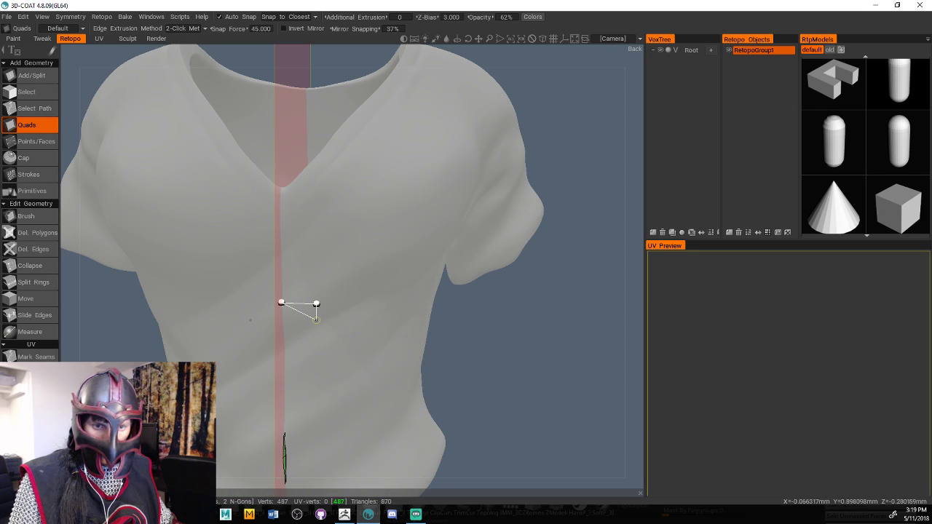
pyautogui.click(315, 315)
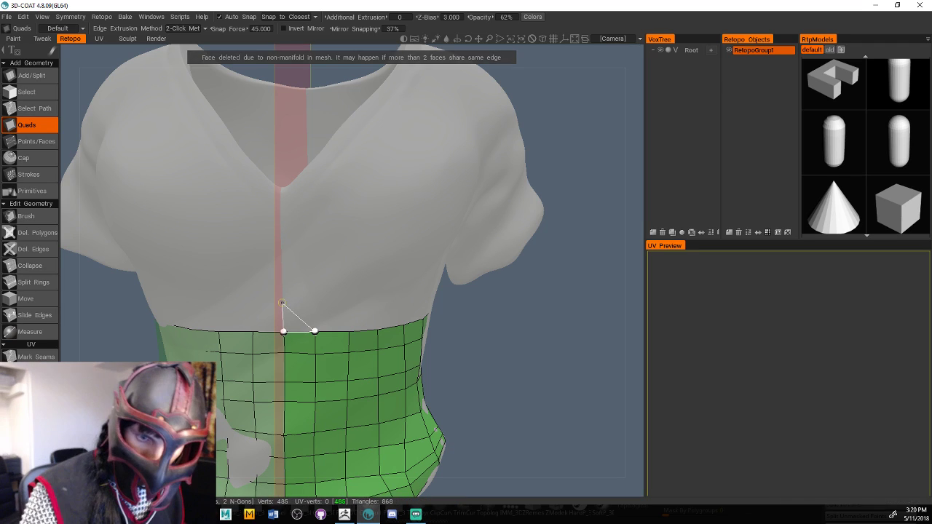
pyautogui.click(314, 303)
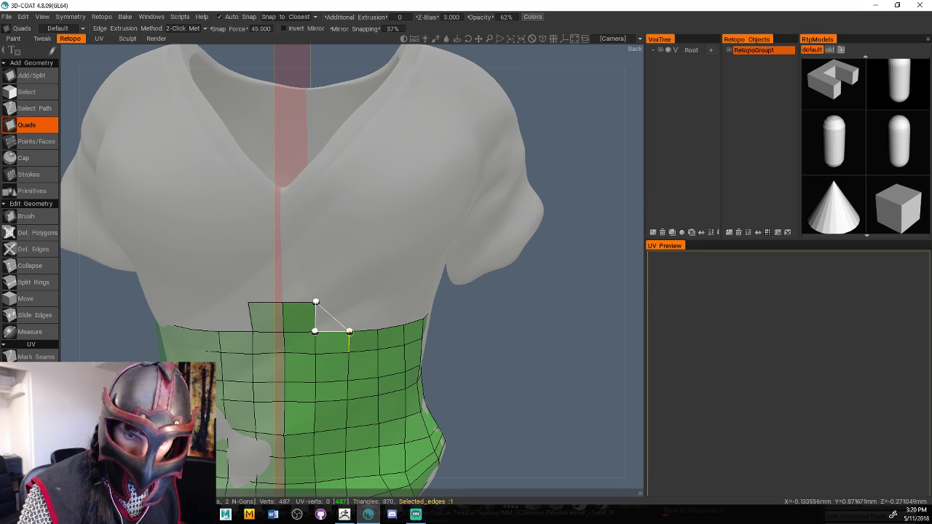
pyautogui.click(350, 332)
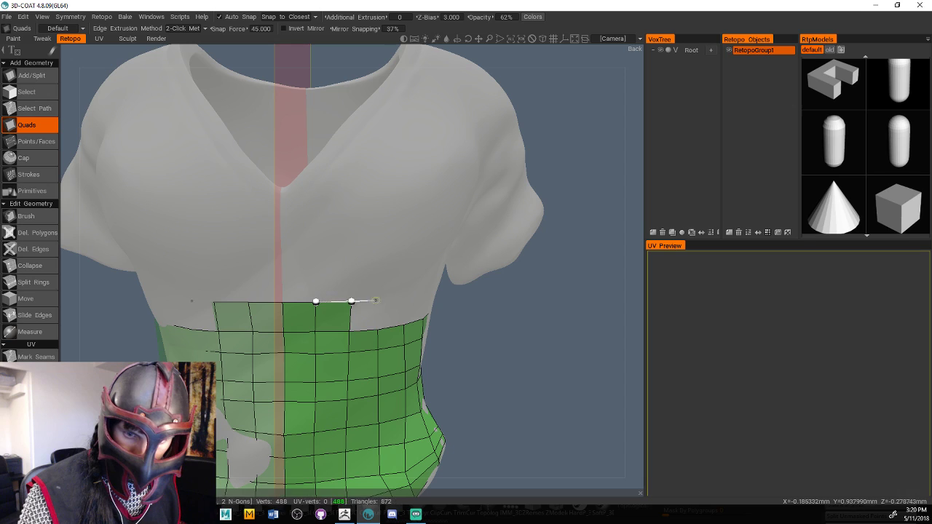
pyautogui.click(378, 301)
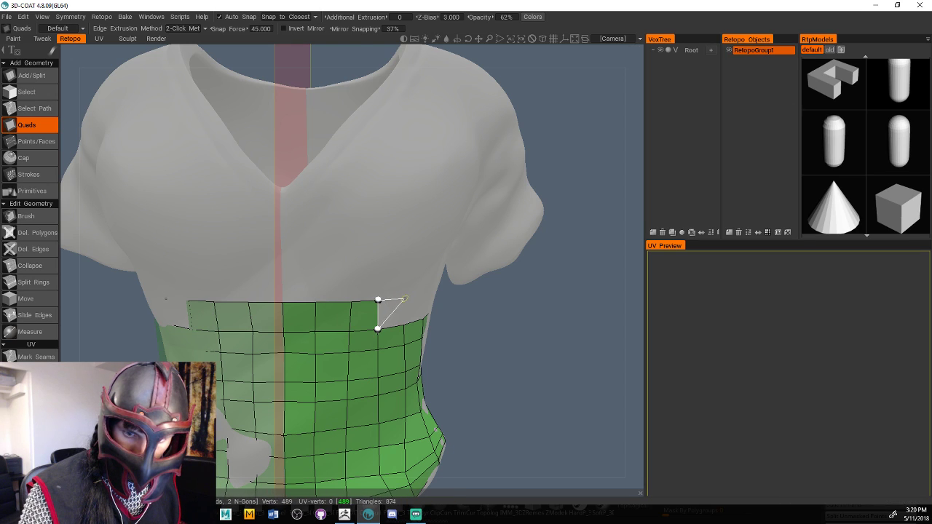
pyautogui.click(405, 298)
pyautogui.click(421, 294)
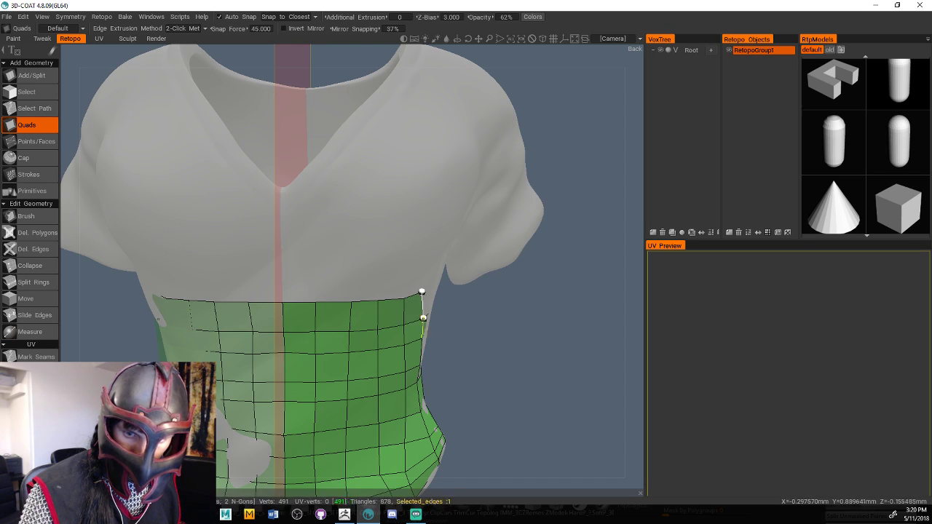
# Add a column of four quads from the mesh's upper edge along the symmetry plane up to the point of the V-neck
pyautogui.moveTo(492, 343); pyautogui.dragTo(470, 339)
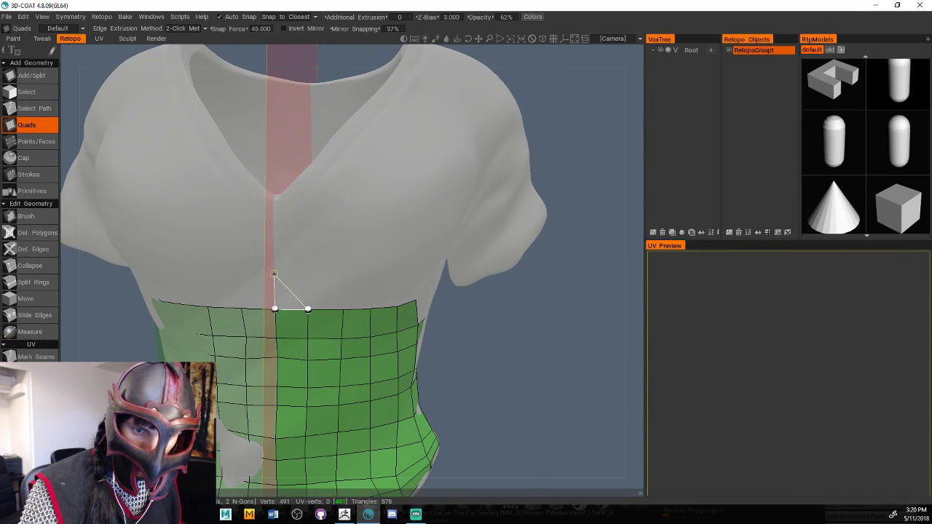
pyautogui.click(309, 272)
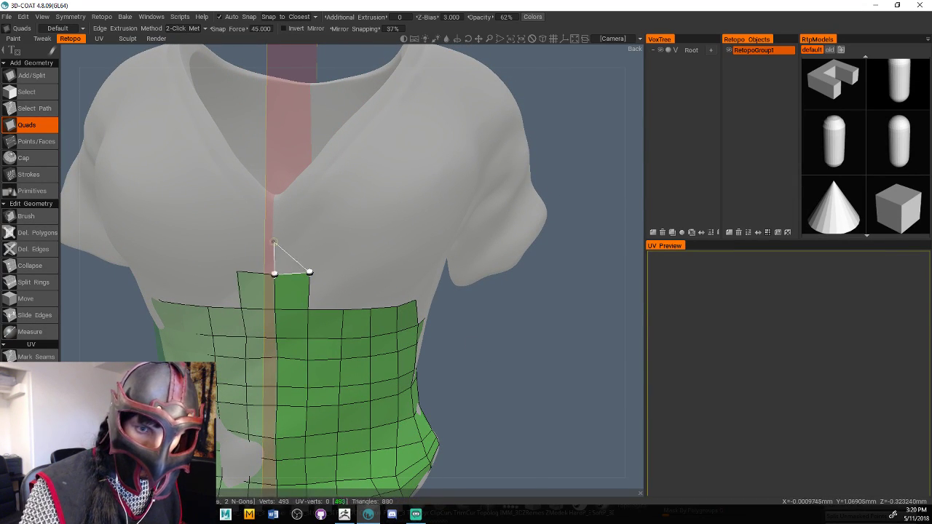
pyautogui.click(310, 240)
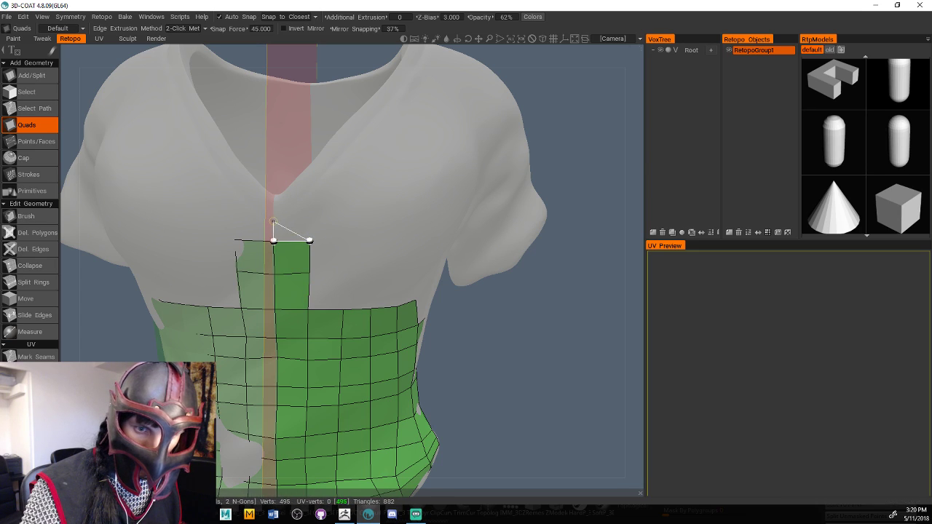
pyautogui.click(310, 219)
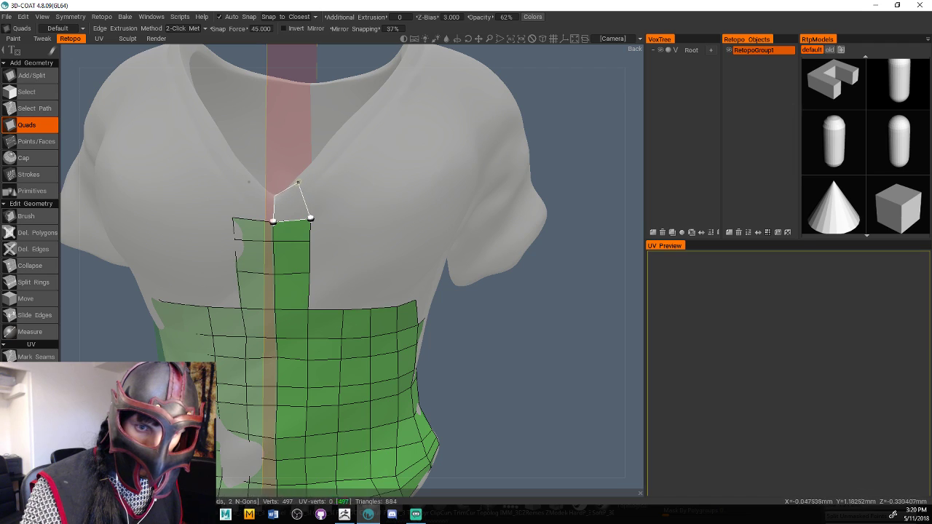
pyautogui.click(297, 180)
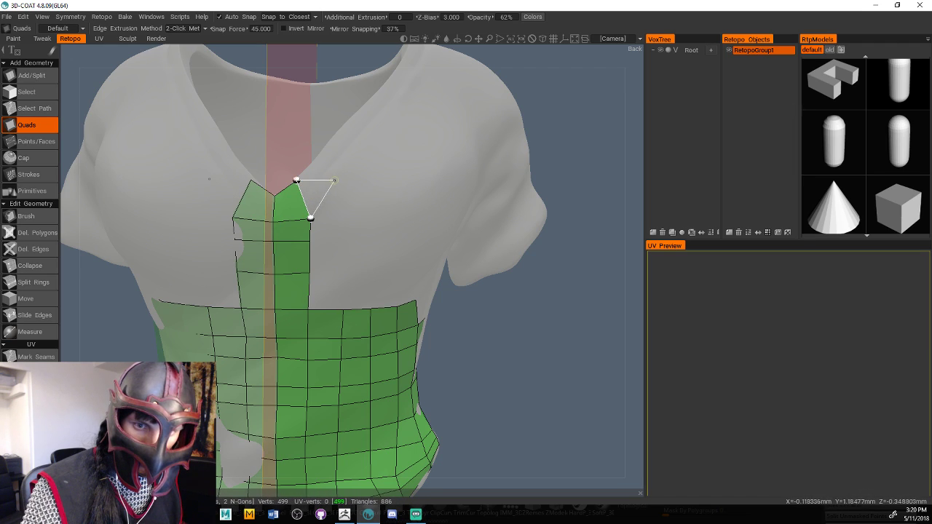
# Extend the column into a strip of six quads running up along the V-neck edge toward the shoulder
pyautogui.click(311, 165)
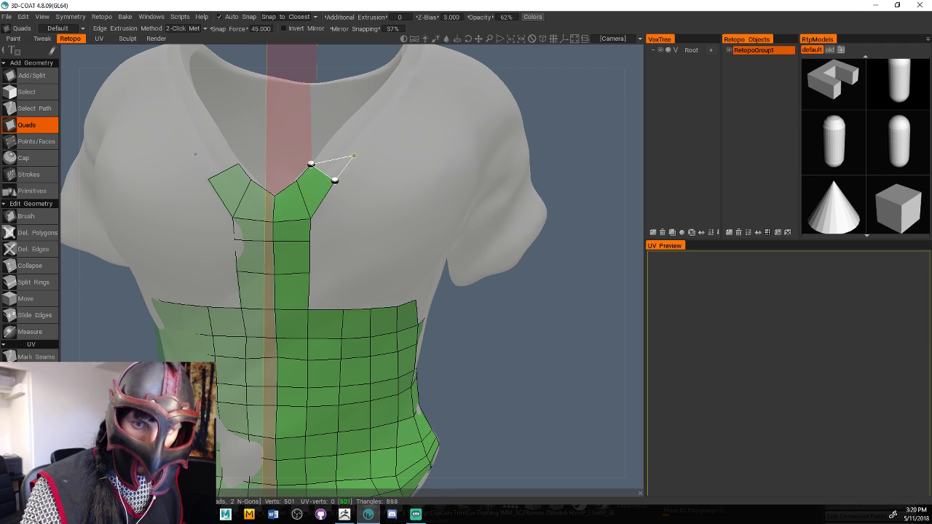
pyautogui.click(332, 138)
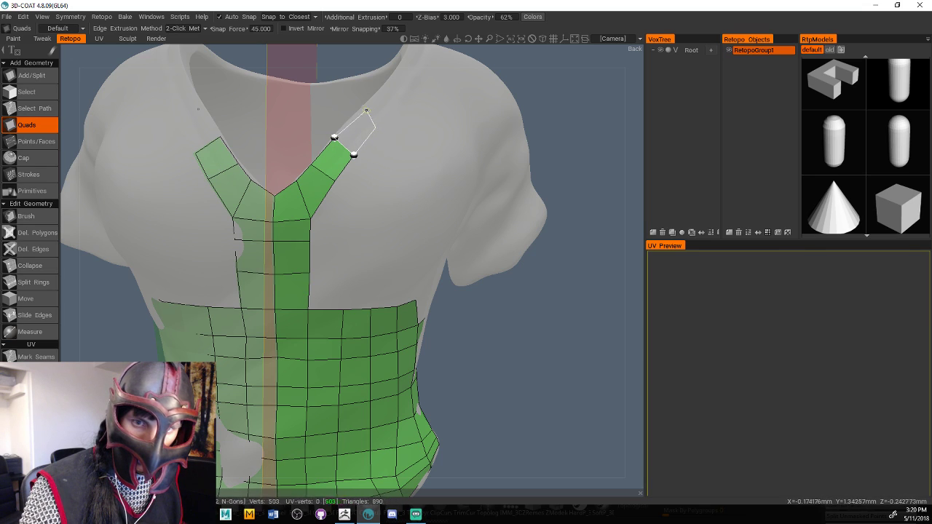
pyautogui.click(359, 111)
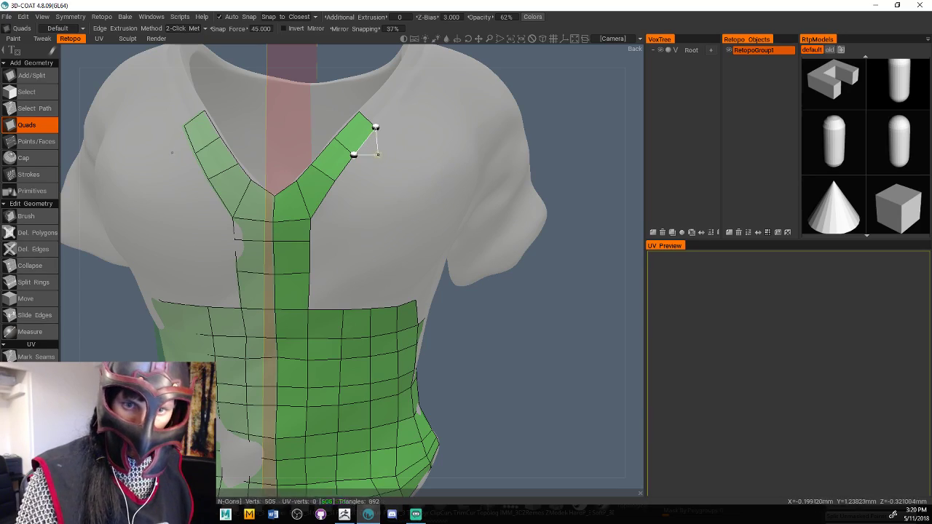
pyautogui.scroll(-5, 373, 167)
pyautogui.scroll(6, 370, 202)
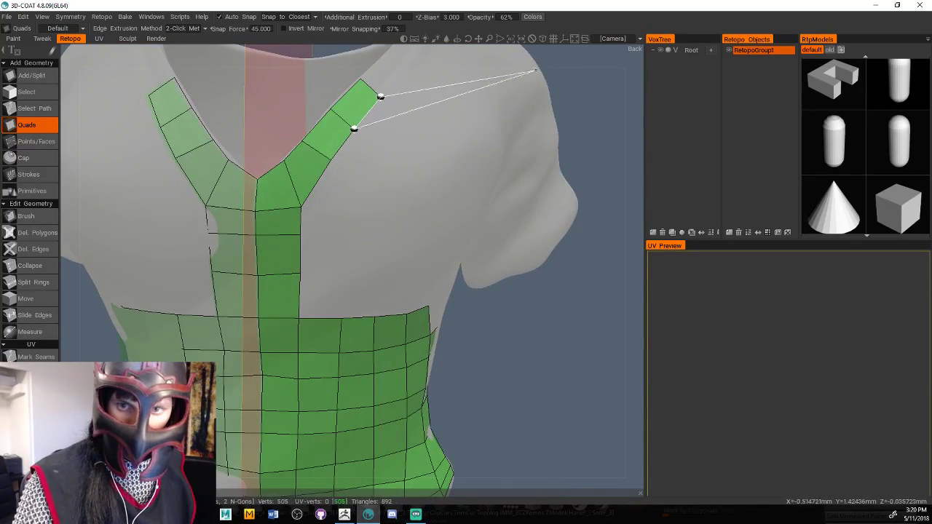
pyautogui.moveTo(535, 70); pyautogui.dragTo(454, 208, button='middle')
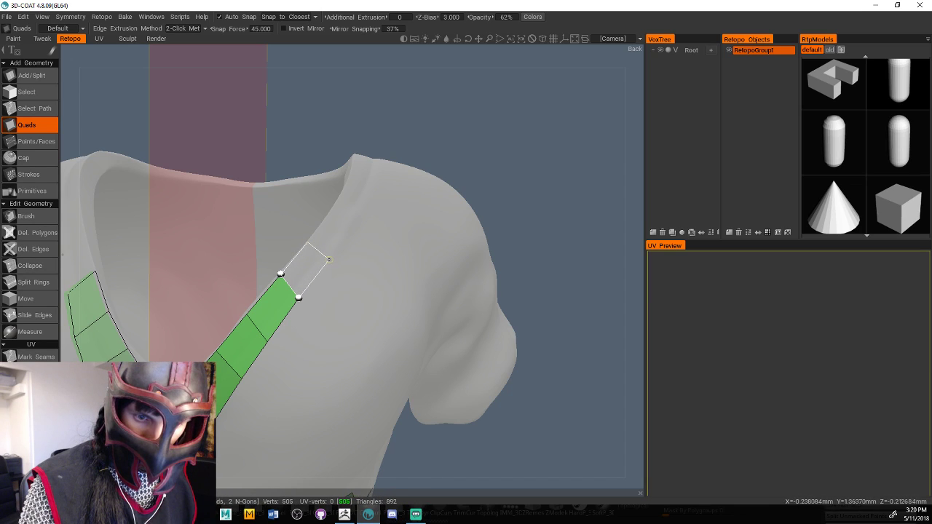
pyautogui.click(329, 258)
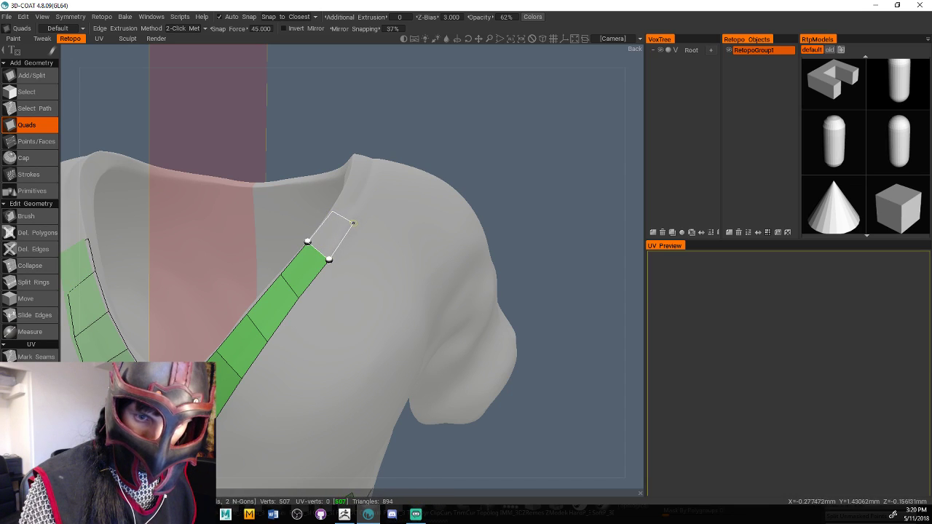
pyautogui.click(353, 223)
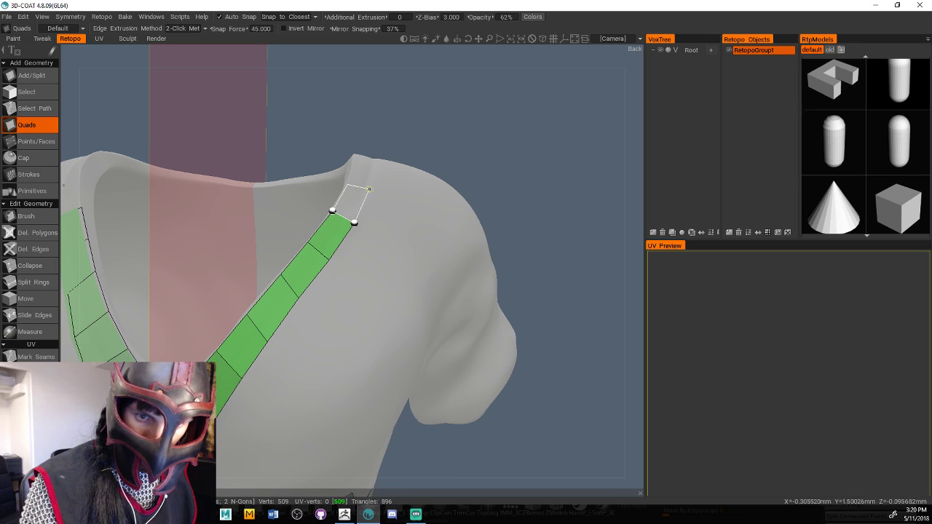
pyautogui.click(369, 190)
# Continue the neckline strip over the top of the shoulder with three quads
pyautogui.moveTo(502, 127); pyautogui.dragTo(377, 252)
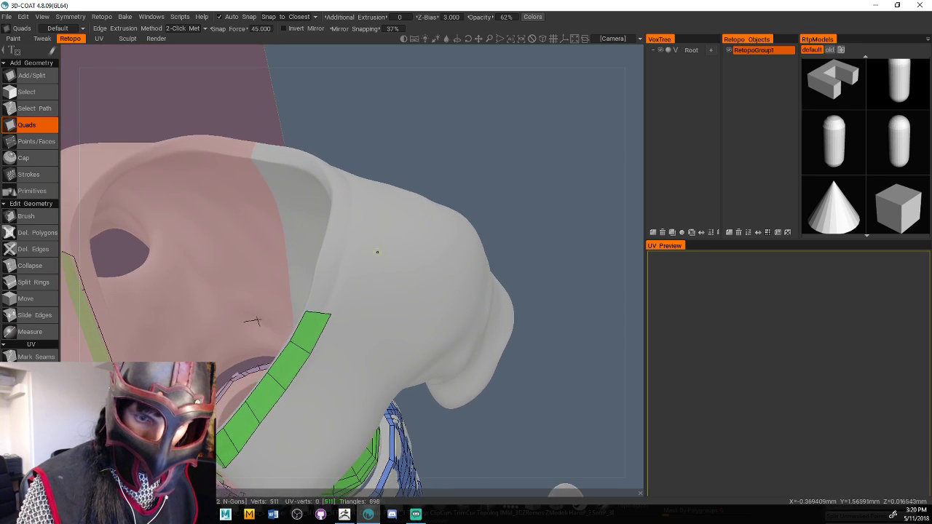
pyautogui.click(331, 269)
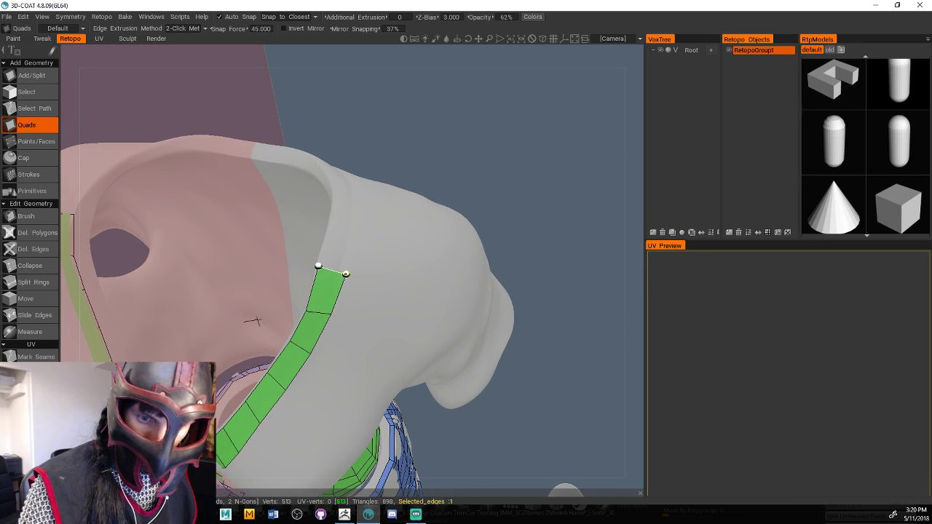
pyautogui.click(355, 230)
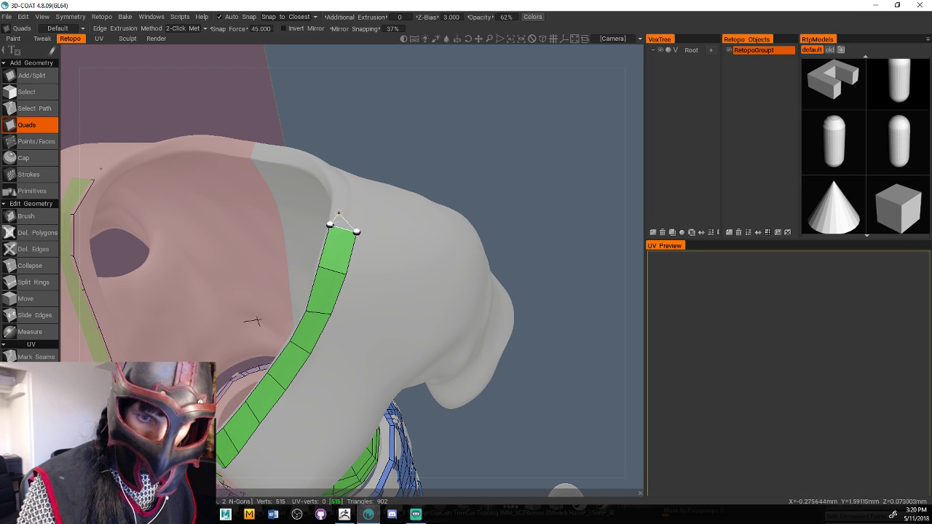
pyautogui.click(356, 195)
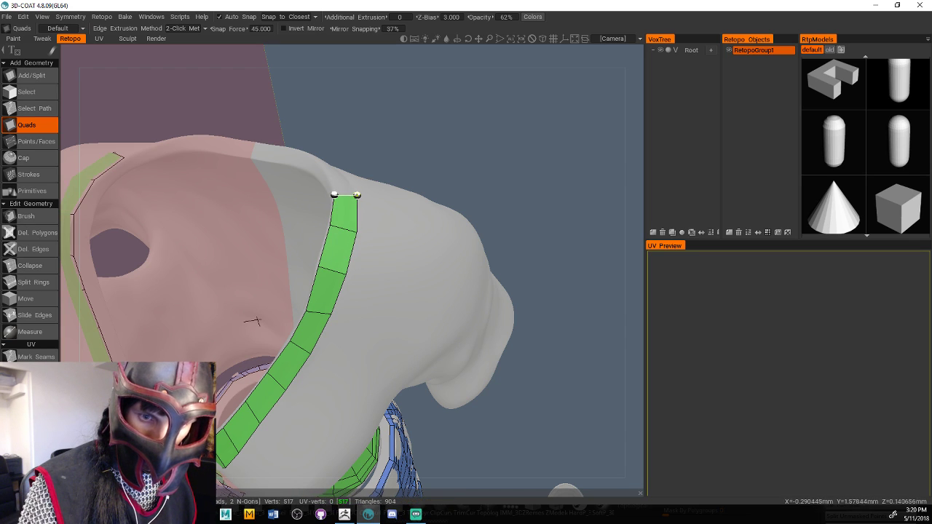
# Continue the strip with five quads around the neckline opposite the V-neck, ending at the symmetry plane
pyautogui.moveTo(415, 148); pyautogui.dragTo(408, 262, button='middle')
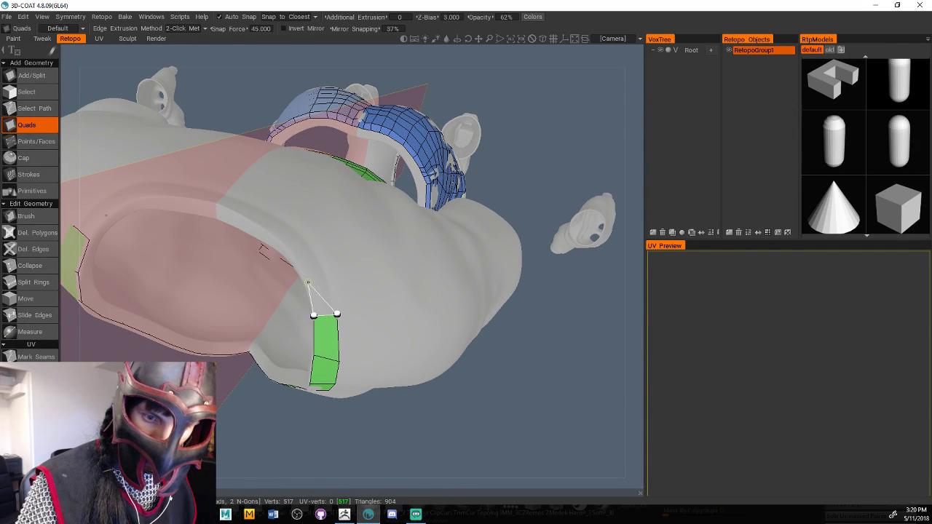
pyautogui.click(328, 273)
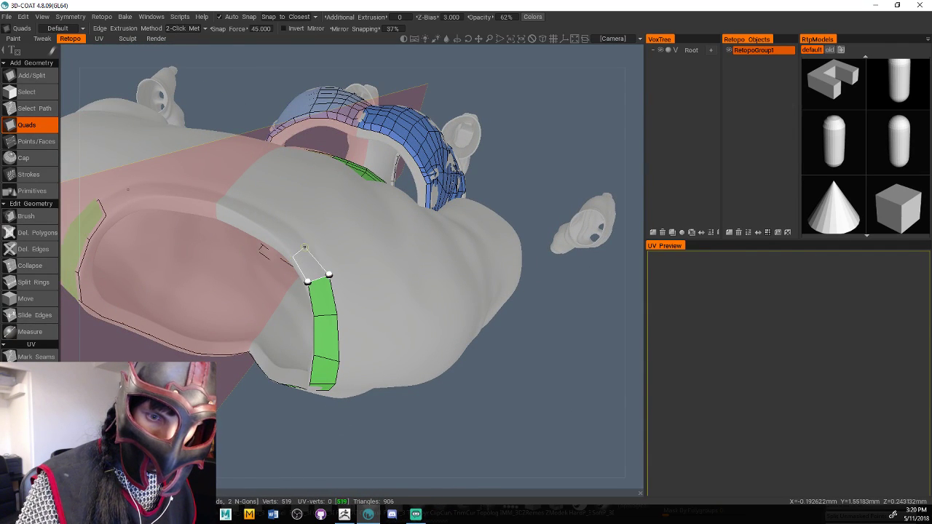
pyautogui.click(311, 244)
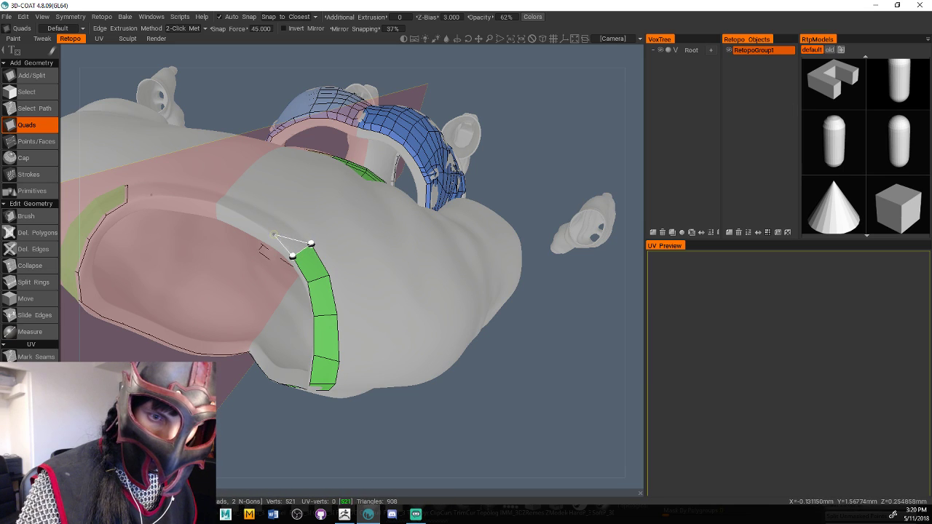
pyautogui.click(273, 232)
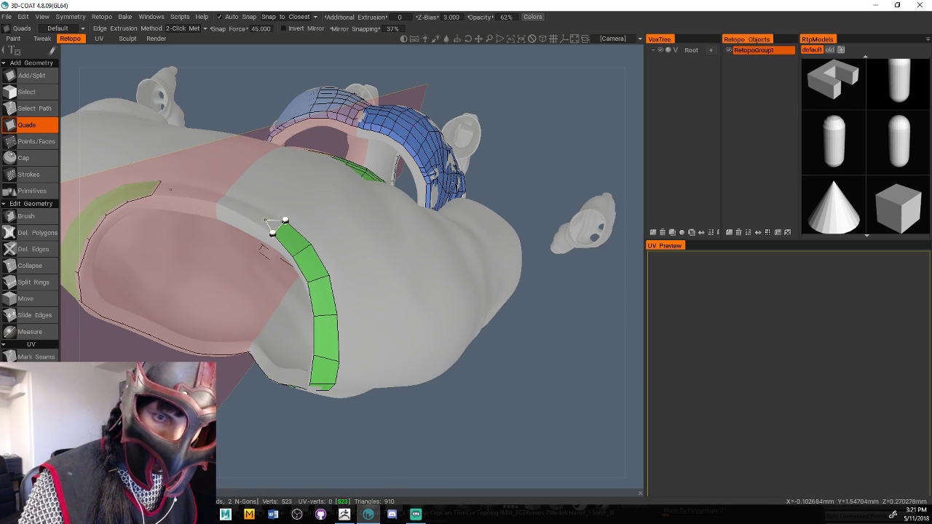
pyautogui.click(255, 207)
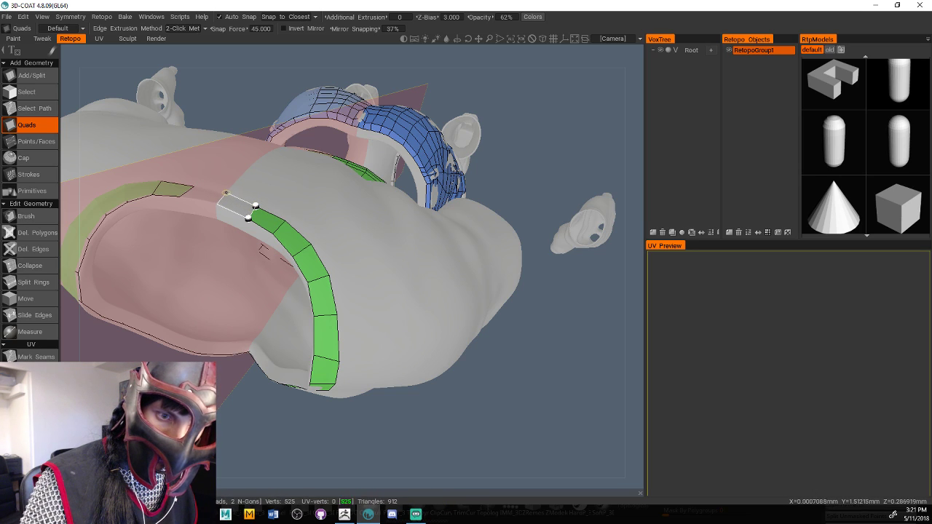
pyautogui.click(226, 194)
# With the retopo Brush at radius 5.666, even out the centre column by shifting its rows down and its corner at the V-neck up
pyautogui.moveTo(263, 167)
pyautogui.keyDown('alt'); pyautogui.mouseDown()
pyautogui.moveTo(298, 141)
pyautogui.moveTo(288, 164)
pyautogui.mouseUp(); pyautogui.keyUp('alt')
pyautogui.click(41, 217)
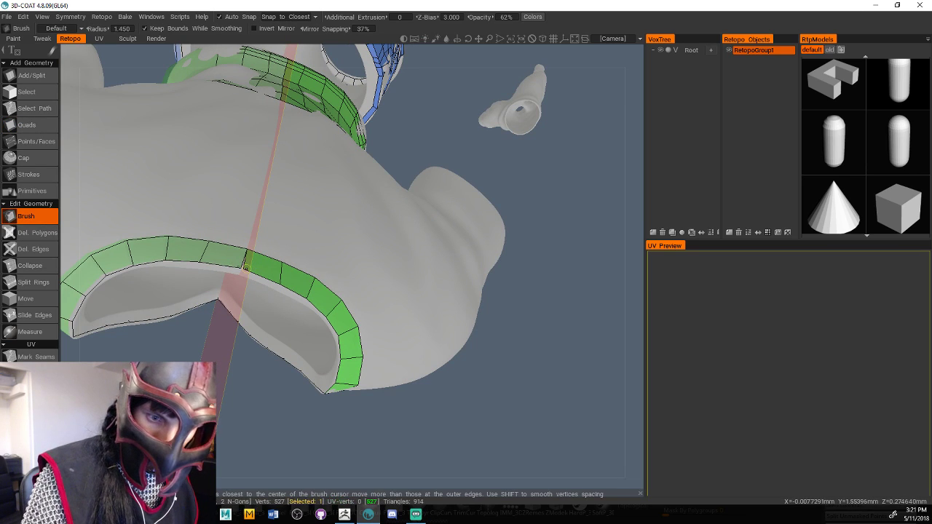
pyautogui.moveTo(517, 350); pyautogui.dragTo(547, 181, button='middle')
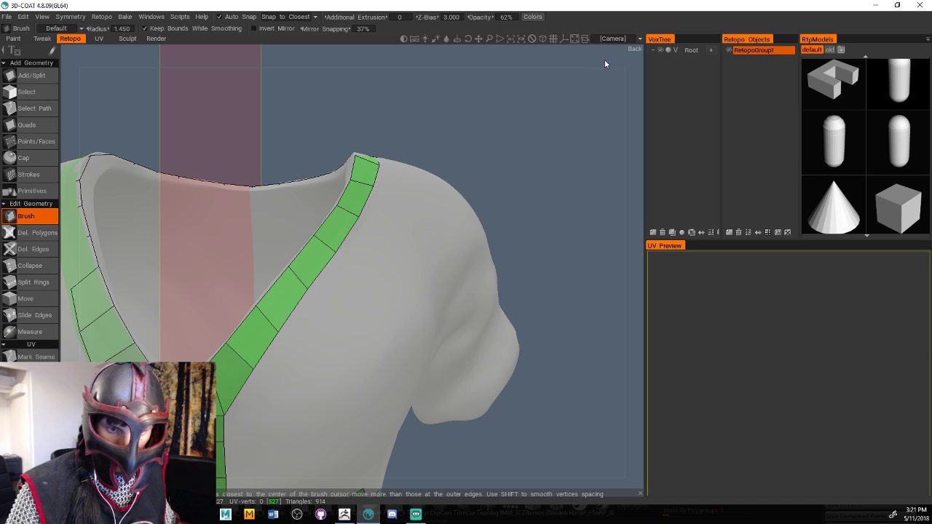
pyautogui.moveTo(568, 209); pyautogui.dragTo(601, 99, button='middle')
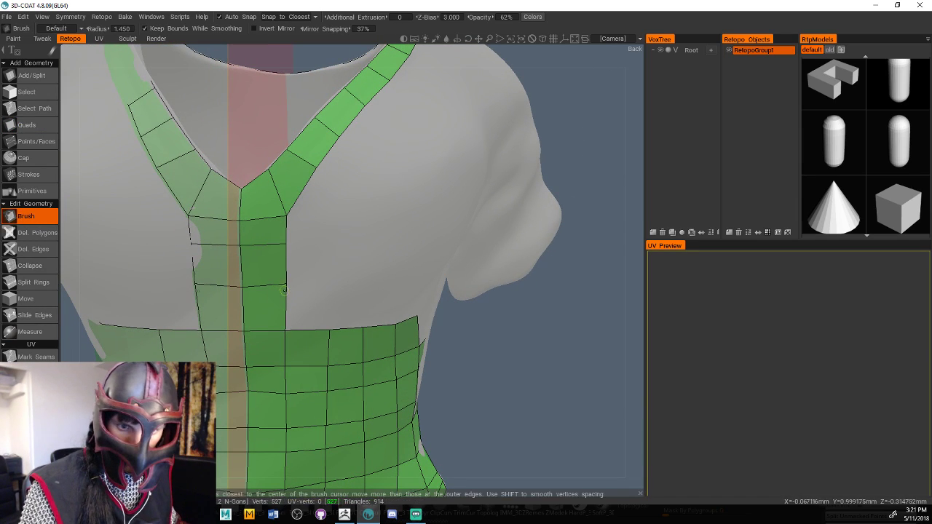
pyautogui.moveTo(262, 286); pyautogui.dragTo(279, 286, button='right')
pyautogui.moveTo(286, 285)
pyautogui.mouseDown()
pyautogui.moveTo(288, 298)
pyautogui.moveTo(243, 298)
pyautogui.mouseUp()
pyautogui.moveTo(252, 250)
pyautogui.mouseDown()
pyautogui.moveTo(236, 266)
pyautogui.moveTo(283, 262)
pyautogui.mouseUp()
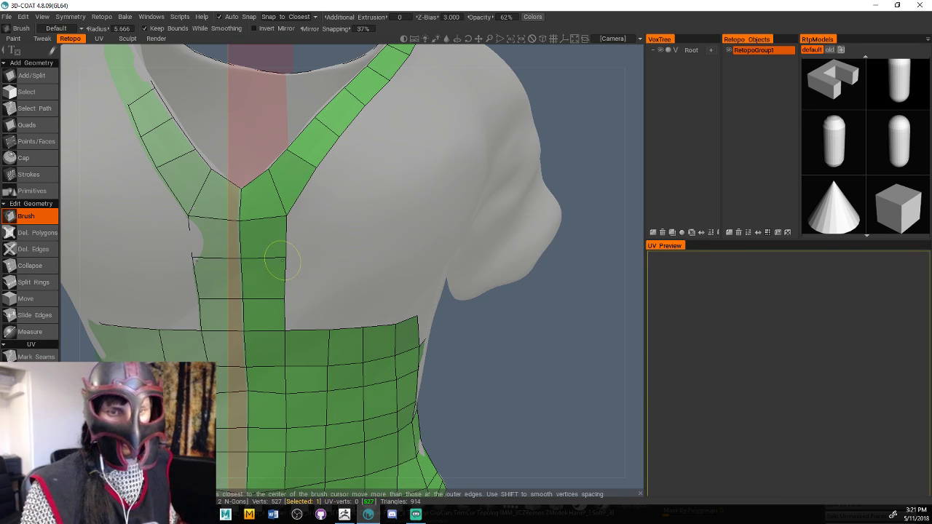
pyautogui.moveTo(285, 215); pyautogui.dragTo(280, 206)
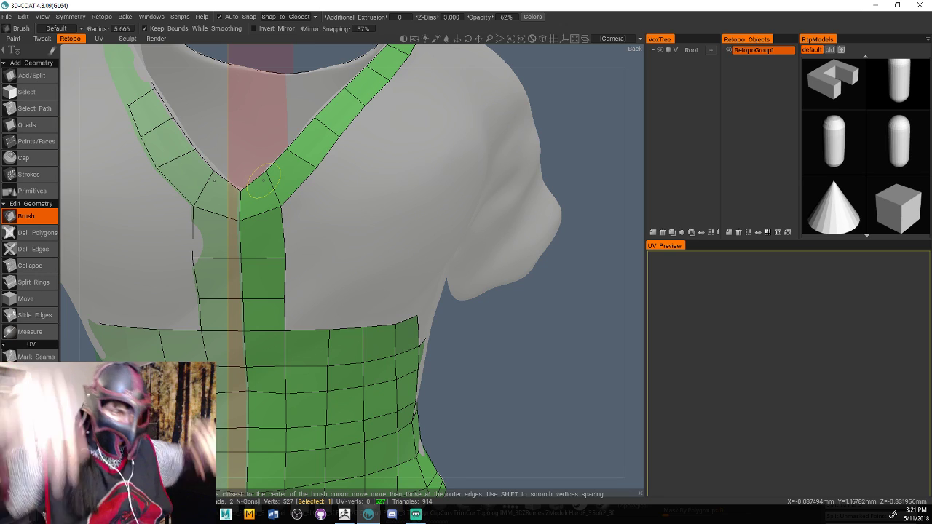
# Add a second column of three quads beside the centre column and fill the corner at the neckline strip with a triangle
pyautogui.moveTo(487, 312)
pyautogui.mouseDown()
pyautogui.moveTo(481, 347)
pyautogui.moveTo(474, 318)
pyautogui.mouseUp()
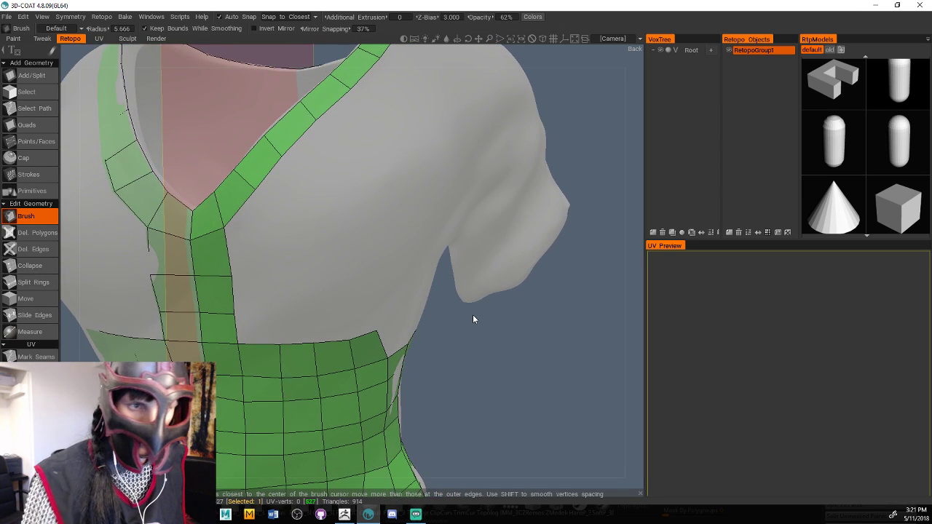
pyautogui.click(42, 122)
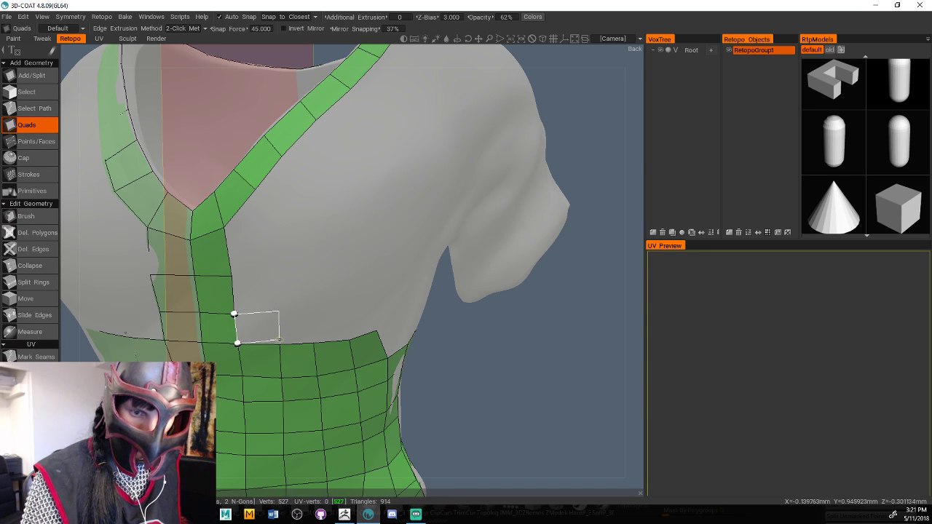
pyautogui.click(277, 312)
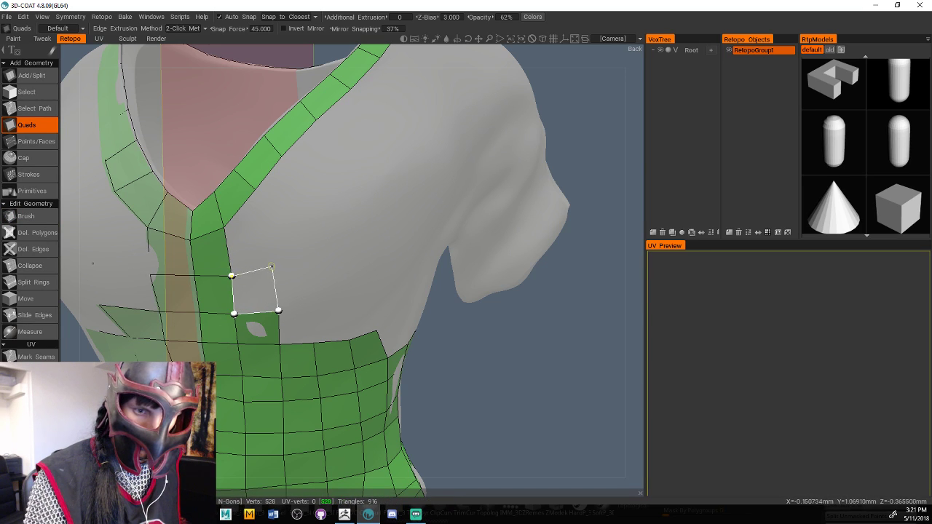
pyautogui.click(272, 268)
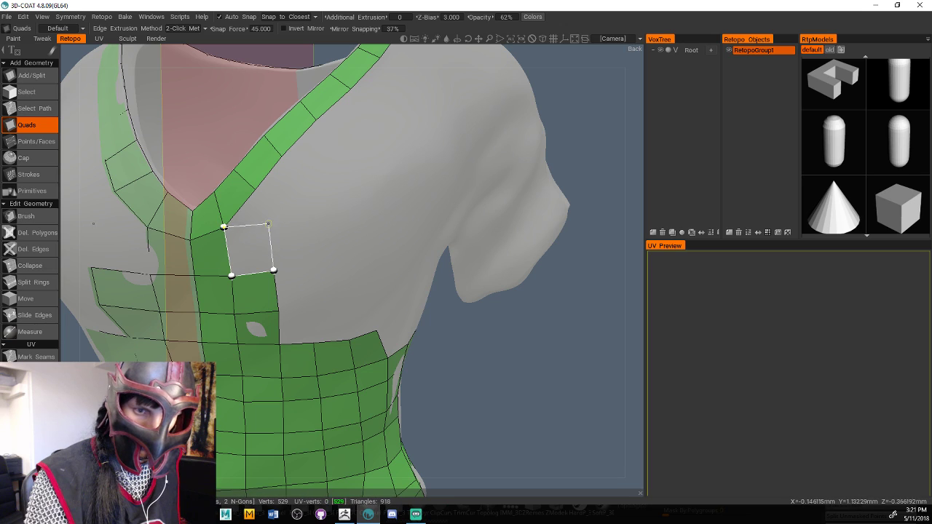
pyautogui.click(255, 188)
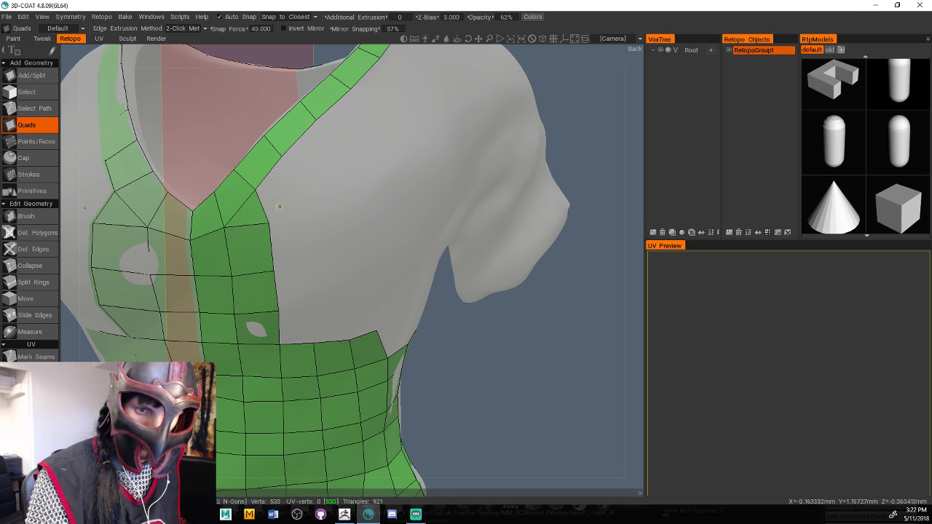
# Extend the second strip with three quads along the outer edge of the V-neck strip toward the shoulder
pyautogui.click(305, 176)
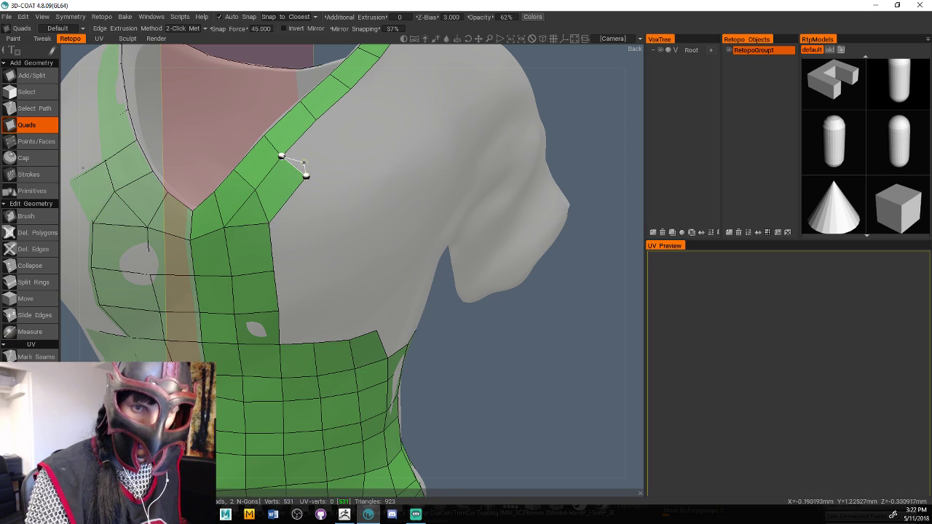
pyautogui.click(337, 145)
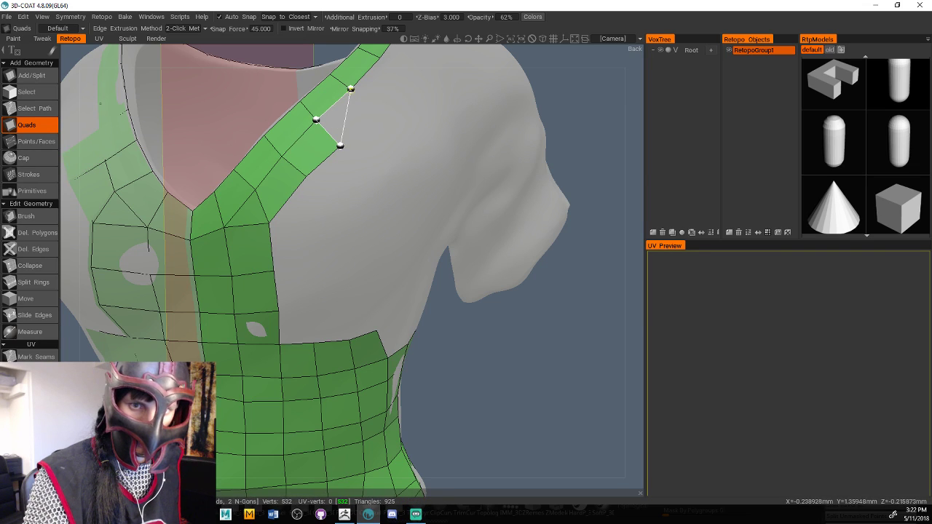
pyautogui.click(378, 106)
pyautogui.scroll(-3, 371, 117)
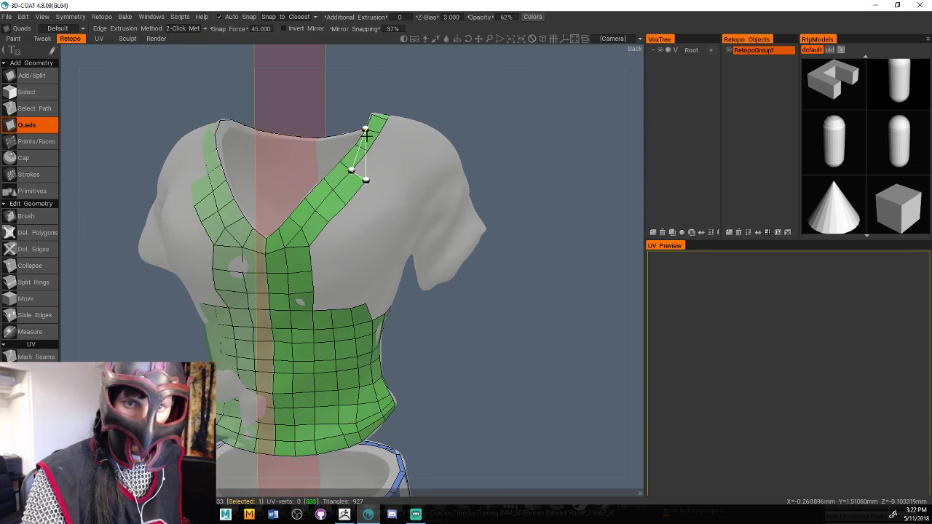
pyautogui.scroll(-1, 390, 154)
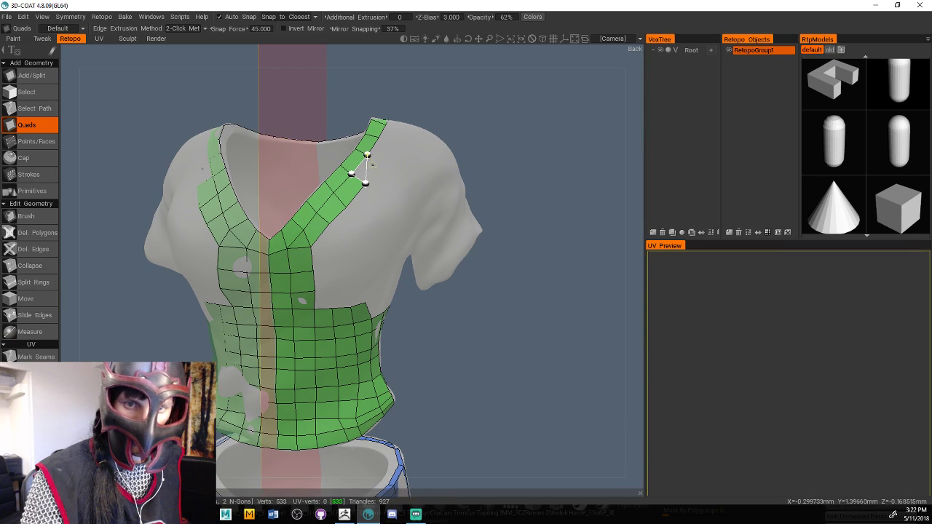
# Extend the second strip by one quad toward the shoulder and lay a third strip of four quads along its outer edge
pyautogui.click(384, 159)
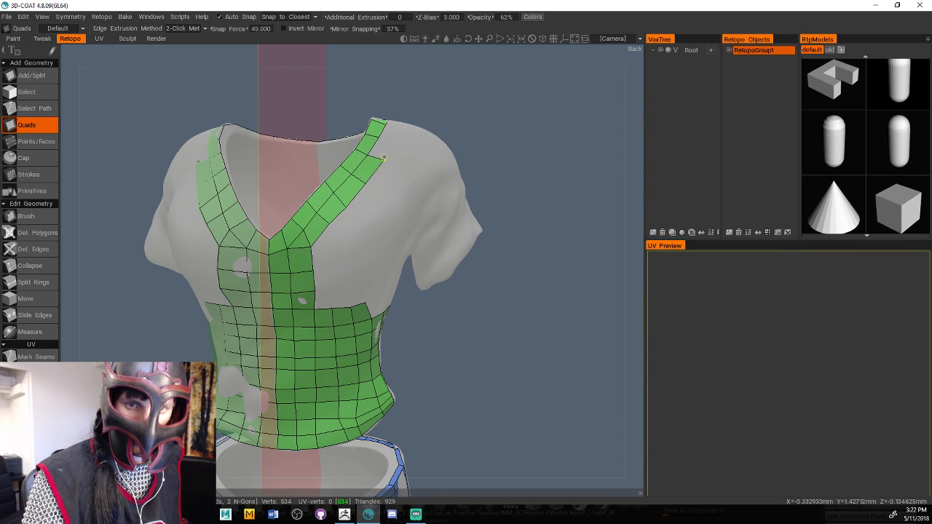
pyautogui.moveTo(496, 113); pyautogui.dragTo(468, 120, button='middle')
pyautogui.moveTo(468, 120); pyautogui.dragTo(513, 171, button='right')
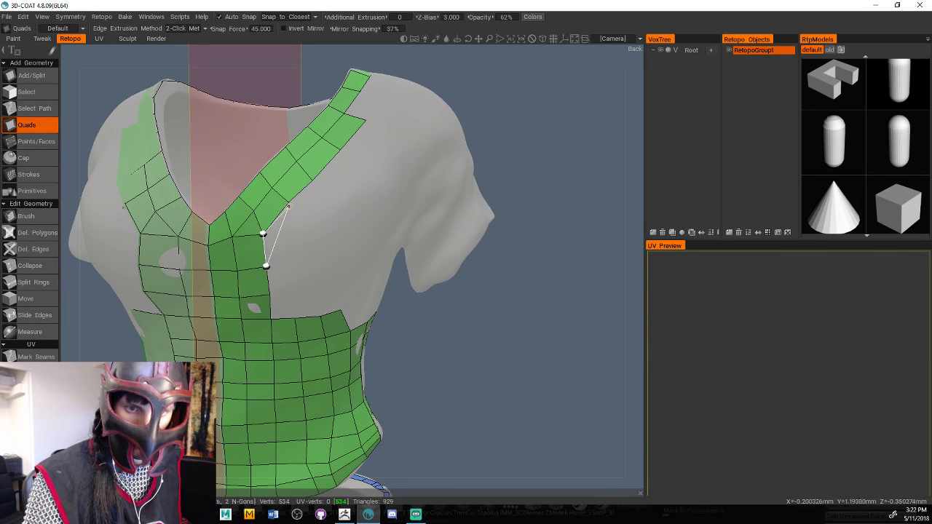
pyautogui.click(288, 203)
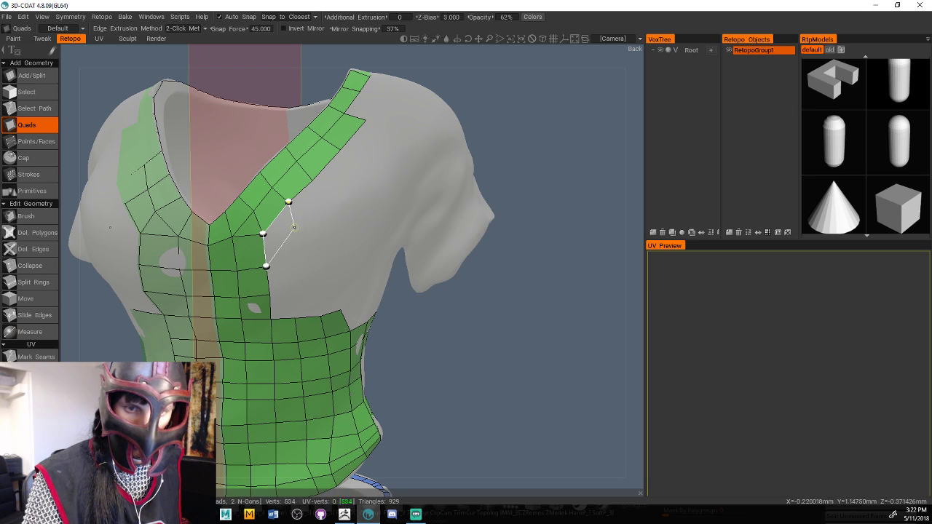
pyautogui.click(292, 226)
pyautogui.click(312, 181)
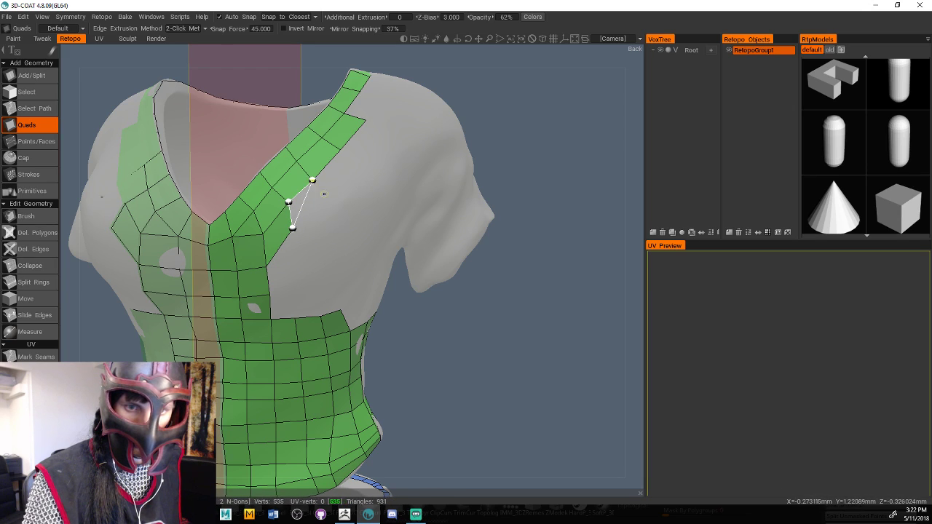
pyautogui.click(324, 194)
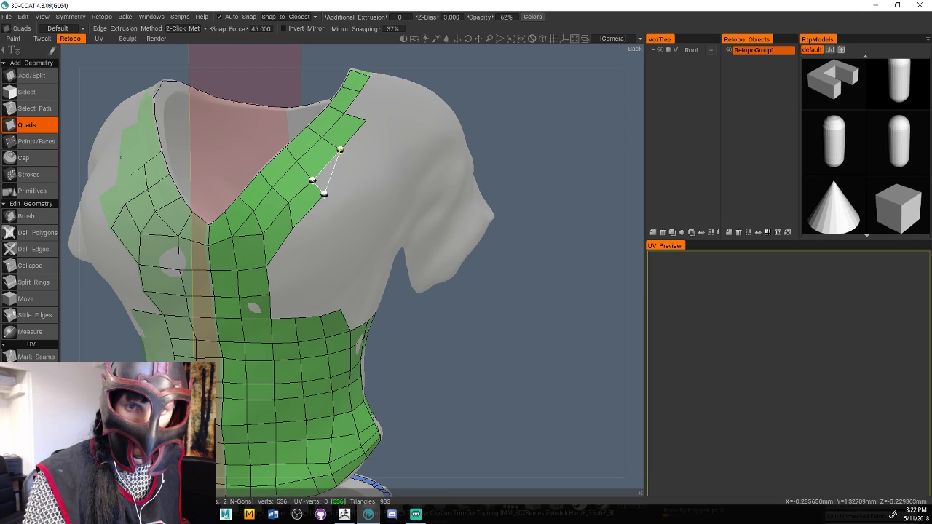
pyautogui.click(354, 160)
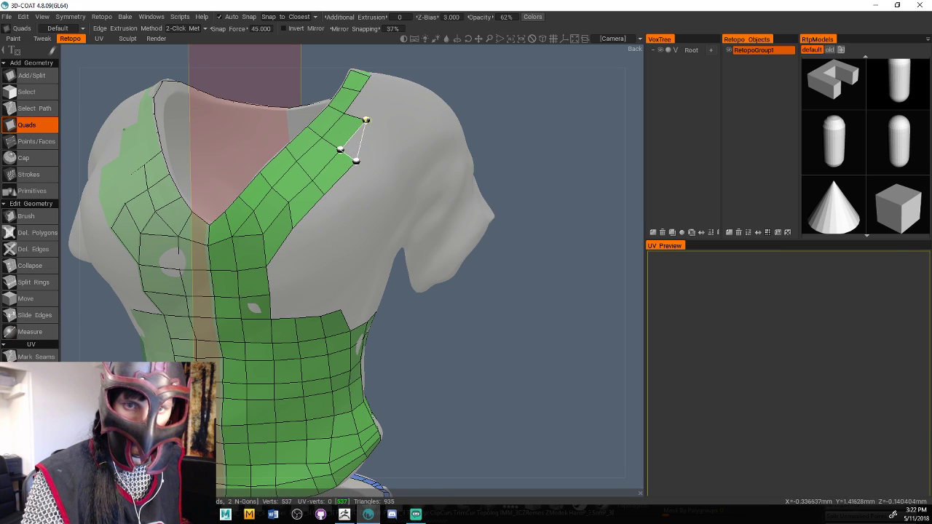
pyautogui.click(381, 132)
# With the retopo Brush, pull the vertex on the seam between the second and third chest strips slightly down to even the spacing
pyautogui.moveTo(535, 131); pyautogui.dragTo(509, 118)
pyautogui.moveTo(435, 331)
pyautogui.mouseDown()
pyautogui.moveTo(425, 328)
pyautogui.moveTo(449, 333)
pyautogui.moveTo(470, 364)
pyautogui.moveTo(441, 352)
pyautogui.moveTo(403, 378)
pyautogui.moveTo(466, 362)
pyautogui.moveTo(449, 390)
pyautogui.moveTo(391, 401)
pyautogui.moveTo(369, 420)
pyautogui.moveTo(451, 401)
pyautogui.moveTo(461, 351)
pyautogui.moveTo(448, 370)
pyautogui.mouseUp()
pyautogui.click(30, 216)
pyautogui.moveTo(322, 233); pyautogui.dragTo(313, 245)
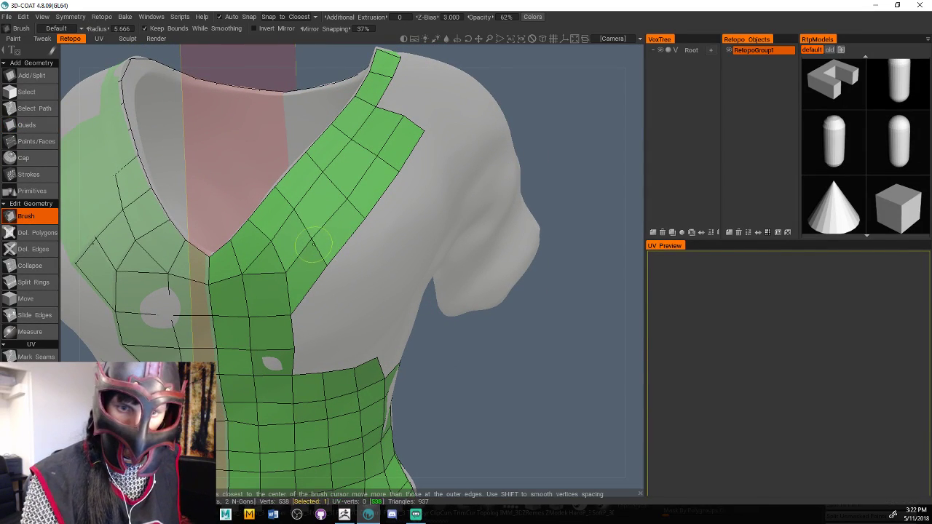
pyautogui.moveTo(404, 335)
pyautogui.mouseDown()
pyautogui.moveTo(417, 370)
pyautogui.moveTo(404, 375)
pyautogui.moveTo(425, 343)
pyautogui.moveTo(407, 368)
pyautogui.moveTo(420, 347)
pyautogui.moveTo(397, 342)
pyautogui.mouseUp()
# Build a strip of seven quads from the second centre column across under the chest, curving up toward the armpit
pyautogui.click(30, 126)
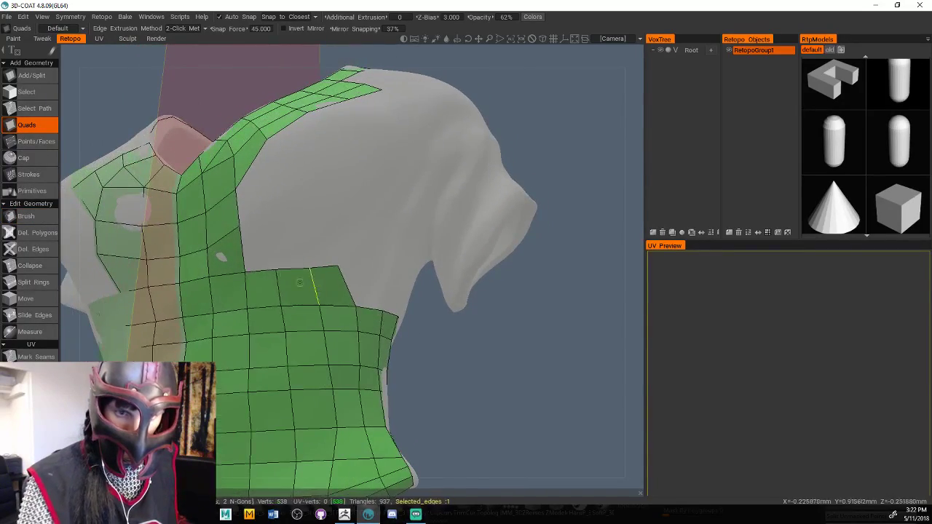
pyautogui.click(271, 224)
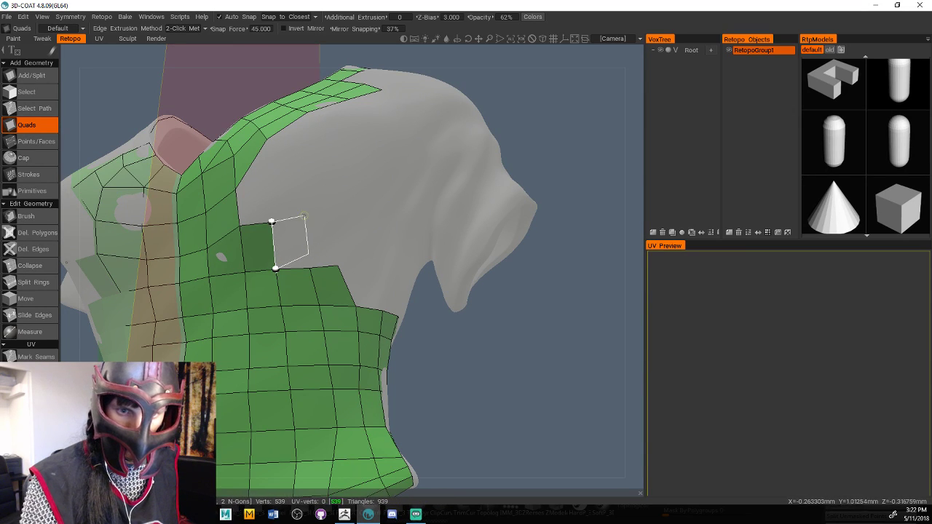
pyautogui.click(302, 217)
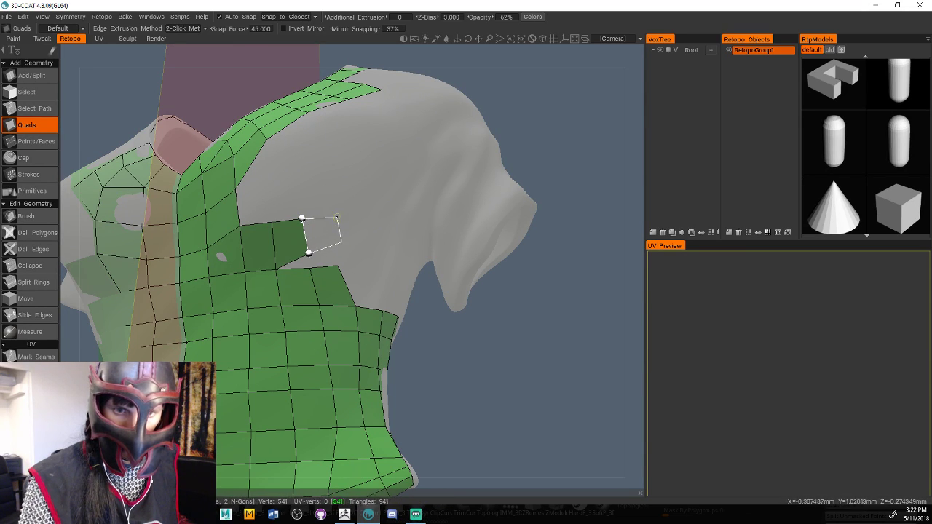
pyautogui.click(337, 216)
pyautogui.click(365, 203)
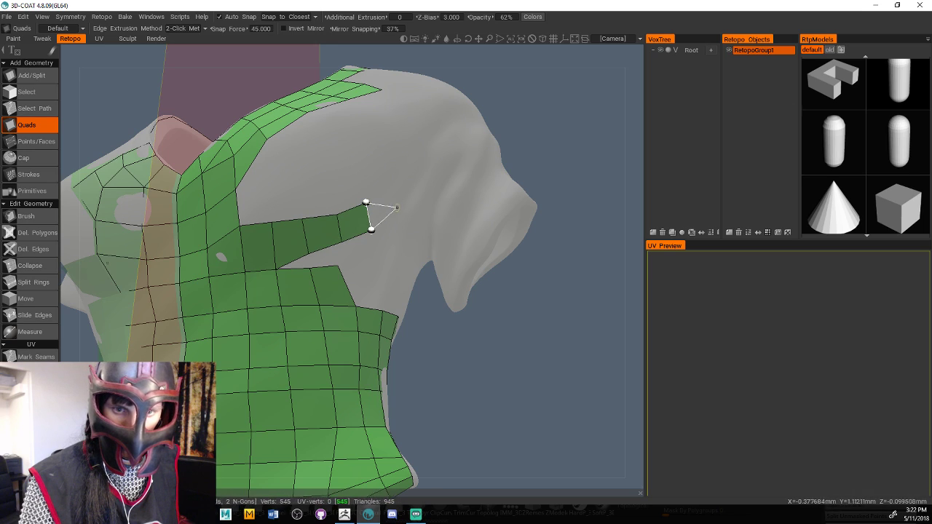
pyautogui.click(383, 184)
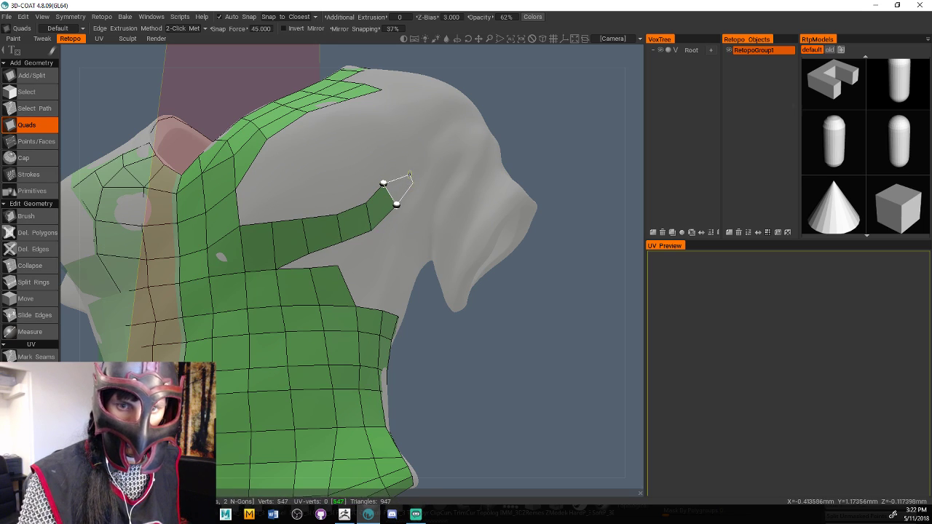
pyautogui.click(396, 159)
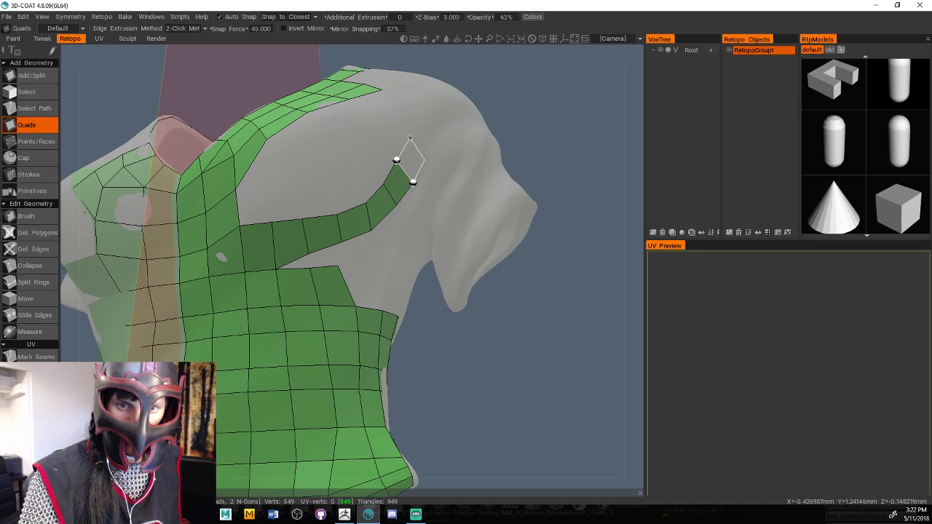
pyautogui.click(411, 138)
# Continue the under-chest strip with five quads up the front of the armhole to the shoulder
pyautogui.moveTo(536, 111); pyautogui.dragTo(492, 157)
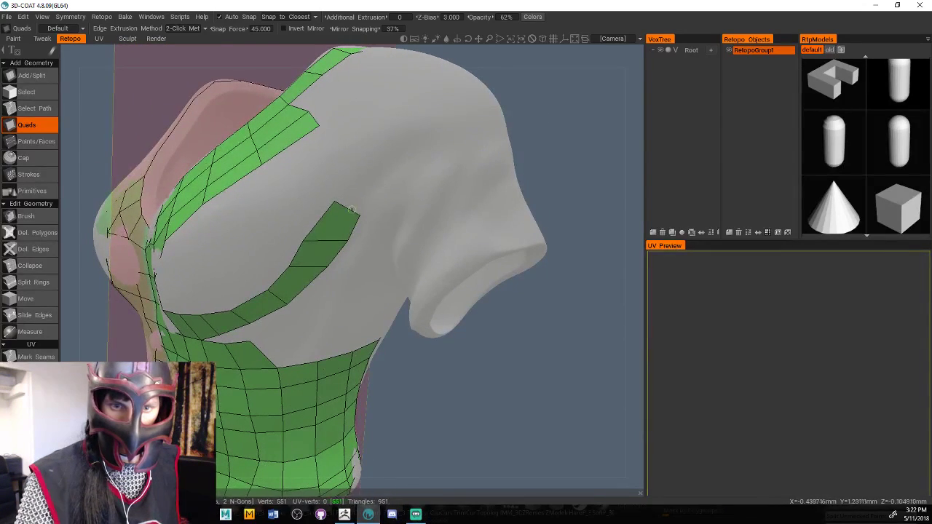
pyautogui.click(372, 188)
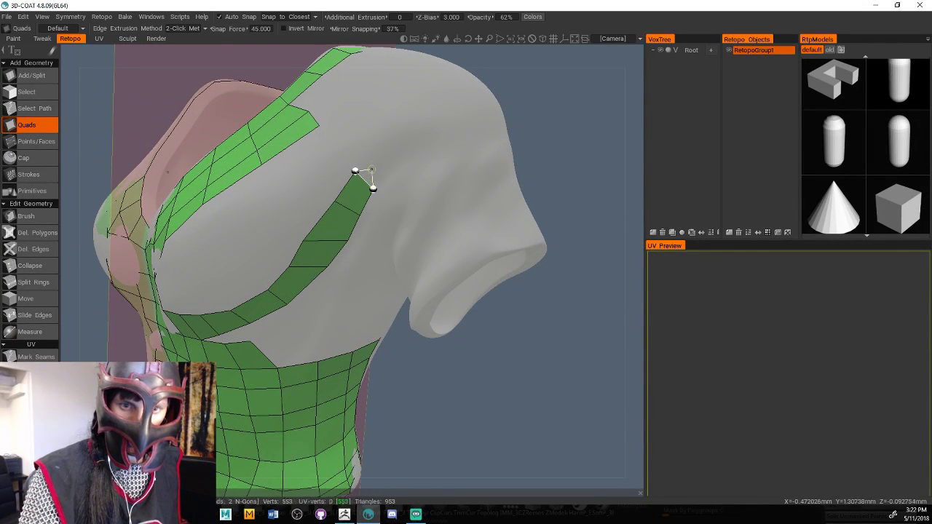
pyautogui.click(394, 168)
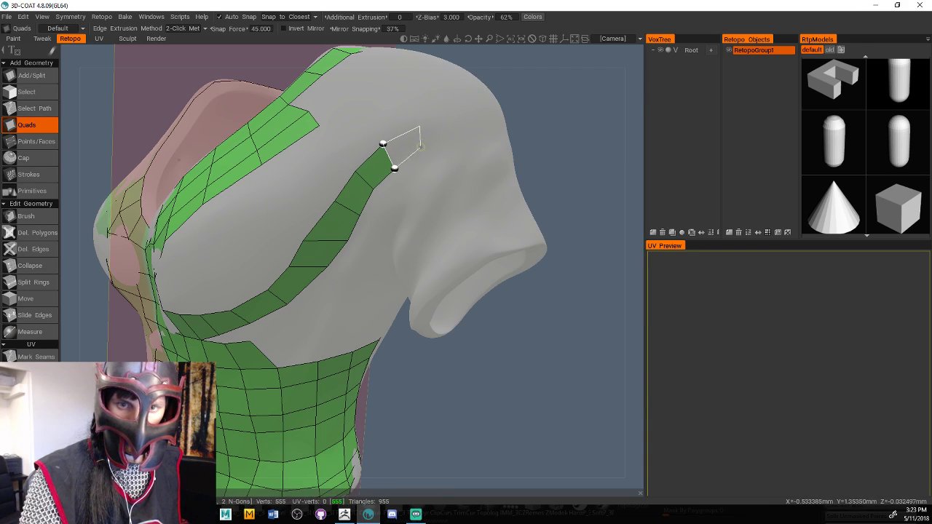
pyautogui.click(423, 147)
pyautogui.click(456, 139)
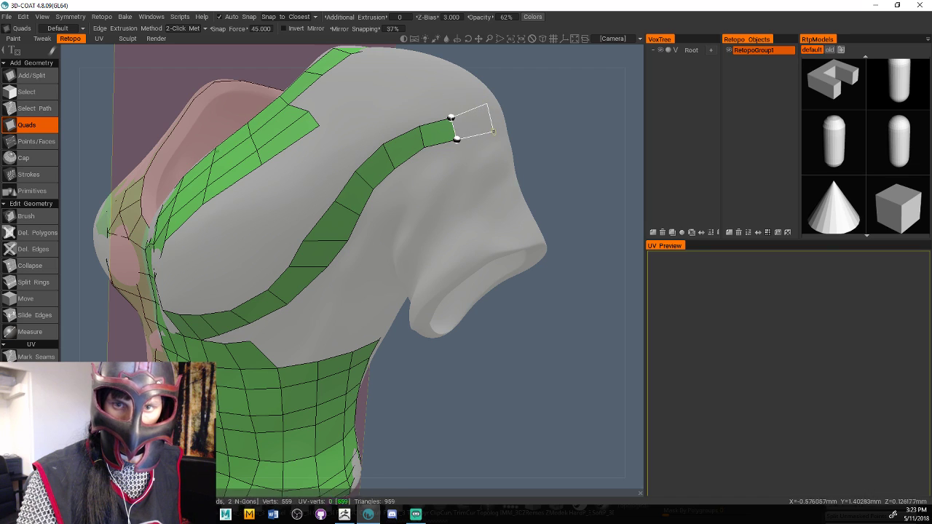
pyautogui.click(496, 127)
# Carry the armhole strip over the top of the shoulder with three more quads
pyautogui.moveTo(545, 132); pyautogui.dragTo(317, 212)
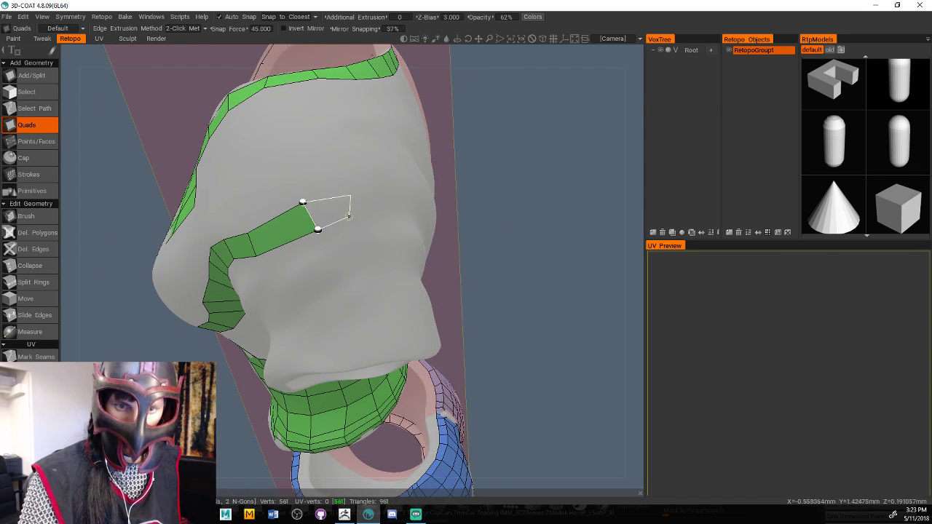
pyautogui.click(355, 220)
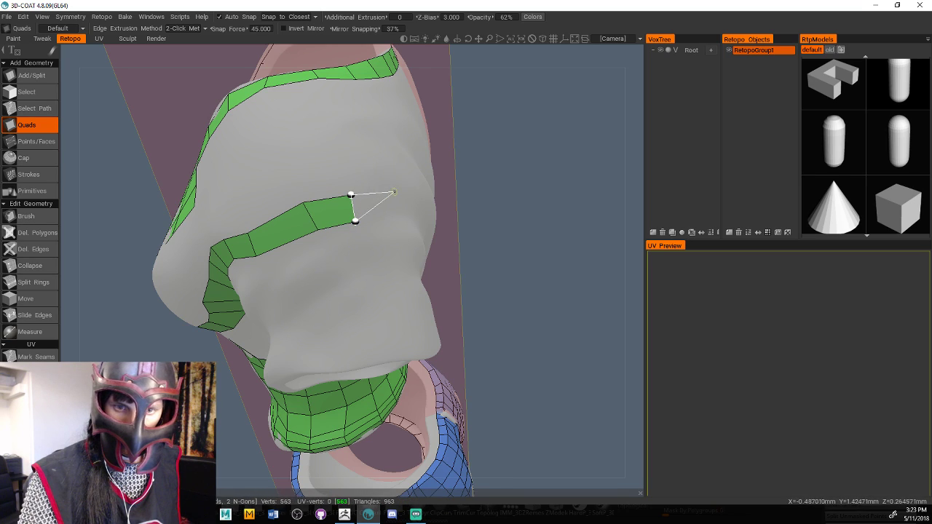
pyautogui.click(394, 217)
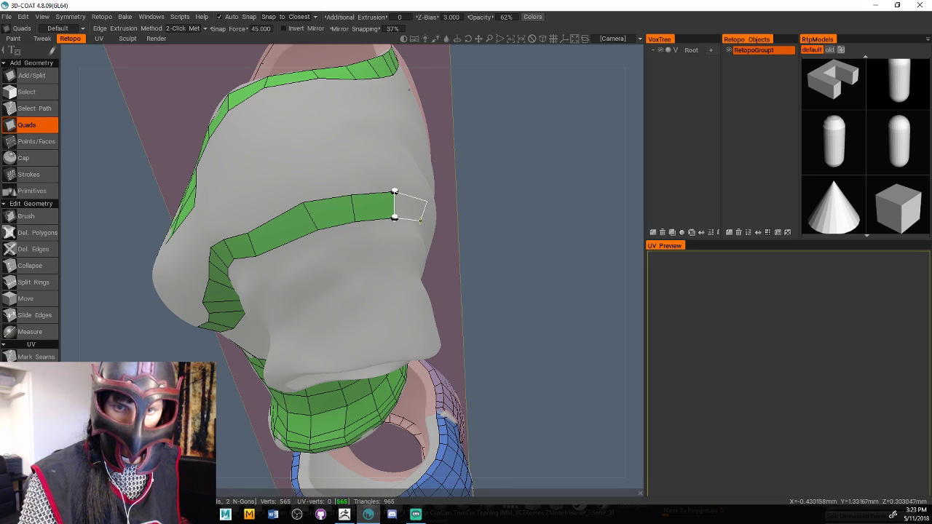
pyautogui.click(418, 222)
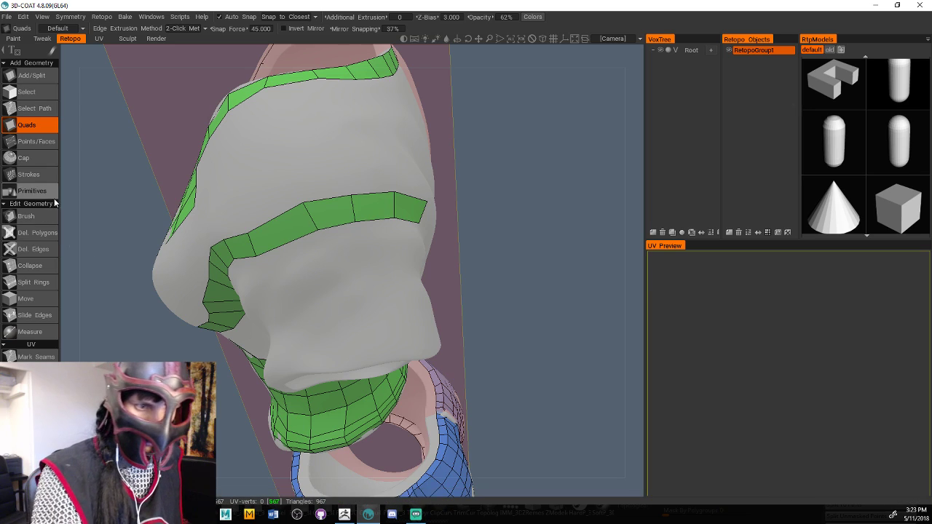
# Split the long quad on the shoulder strip with Split Rings, and square up the strip's rear end with the Brush
pyautogui.click(33, 282)
pyautogui.click(284, 220)
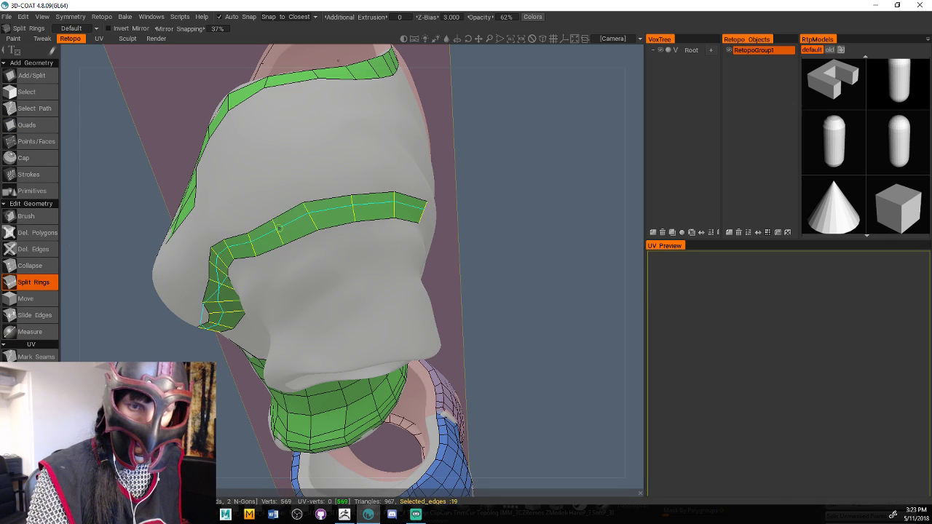
pyautogui.click(26, 217)
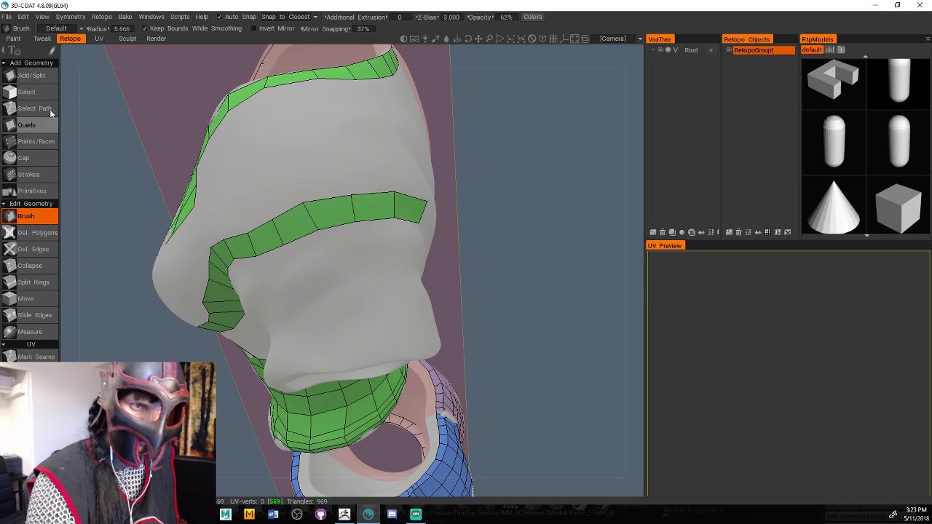
pyautogui.click(40, 129)
pyautogui.keyDown('alt'); pyautogui.moveTo(219, 162); pyautogui.dragTo(437, 251); pyautogui.keyUp('alt')
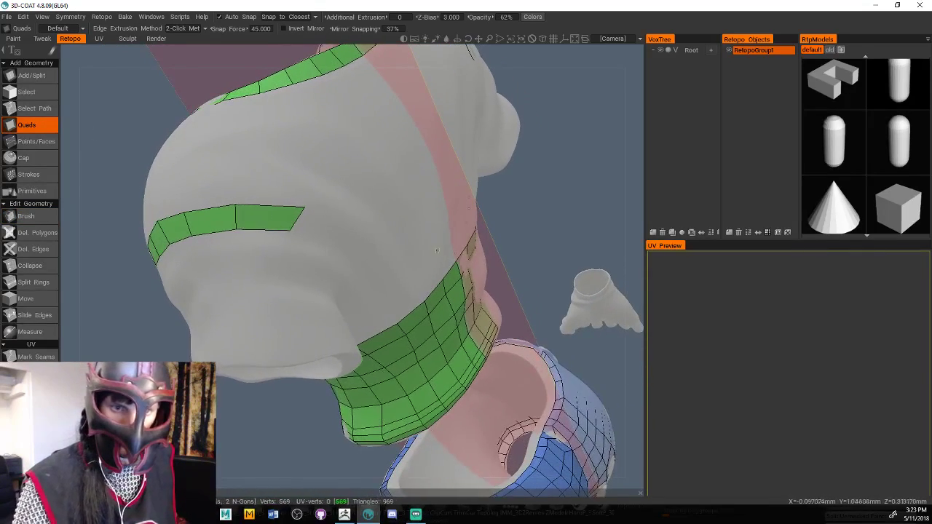
pyautogui.click(41, 217)
pyautogui.moveTo(309, 213)
pyautogui.mouseDown()
pyautogui.moveTo(218, 215)
pyautogui.moveTo(224, 226)
pyautogui.mouseUp()
pyautogui.moveTo(292, 207); pyautogui.dragTo(274, 230)
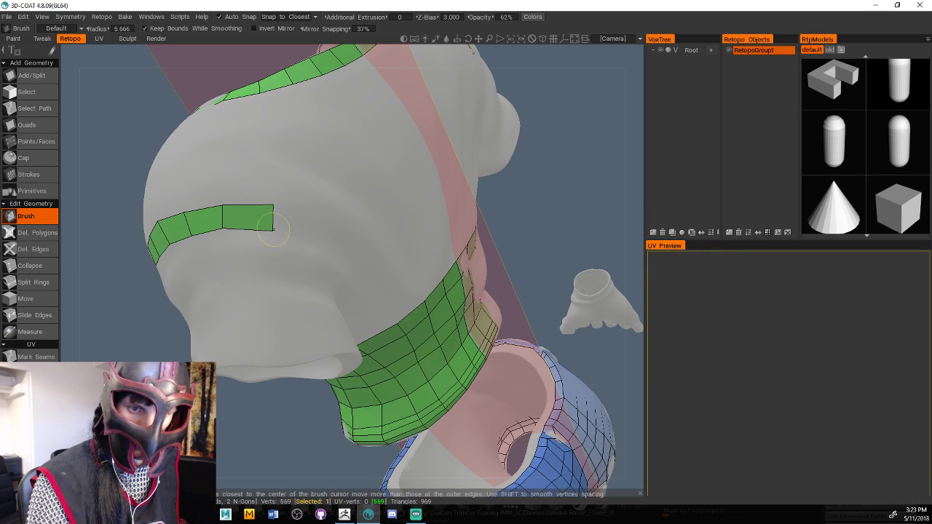
# From the straight view of the shirt's back, extend the armhole strip with four quads down behind the sleeve
pyautogui.keyDown('shift'); pyautogui.moveTo(542, 209); pyautogui.dragTo(488, 193); pyautogui.keyUp('shift')
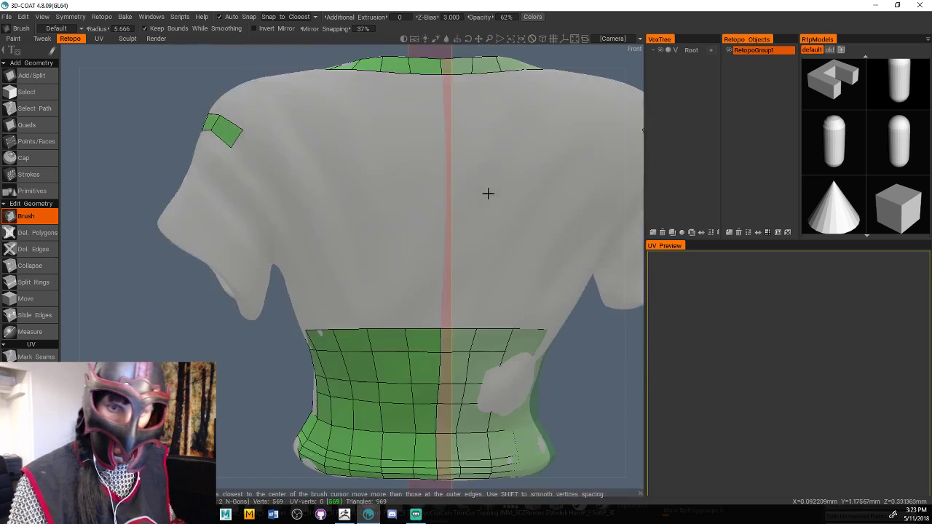
pyautogui.click(38, 125)
pyautogui.click(243, 129)
pyautogui.click(231, 147)
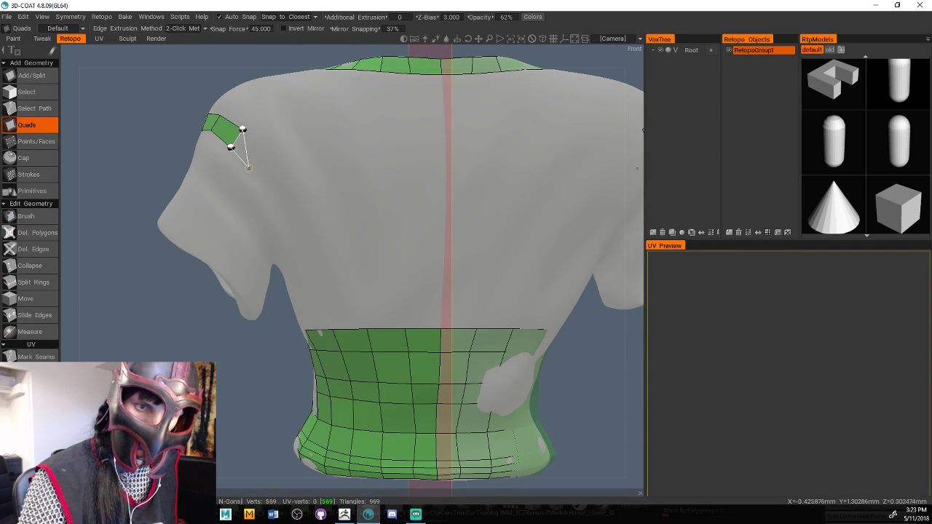
pyautogui.click(247, 169)
pyautogui.click(267, 157)
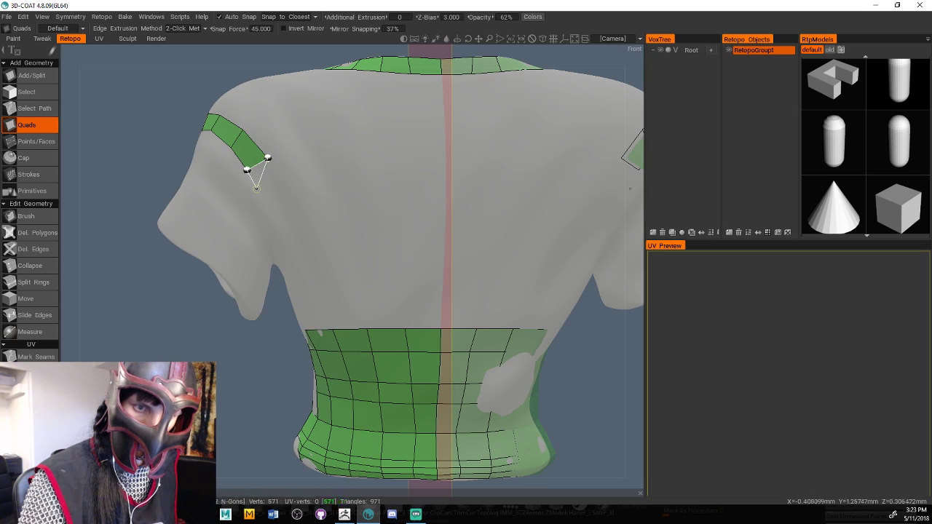
pyautogui.click(255, 197)
pyautogui.click(282, 195)
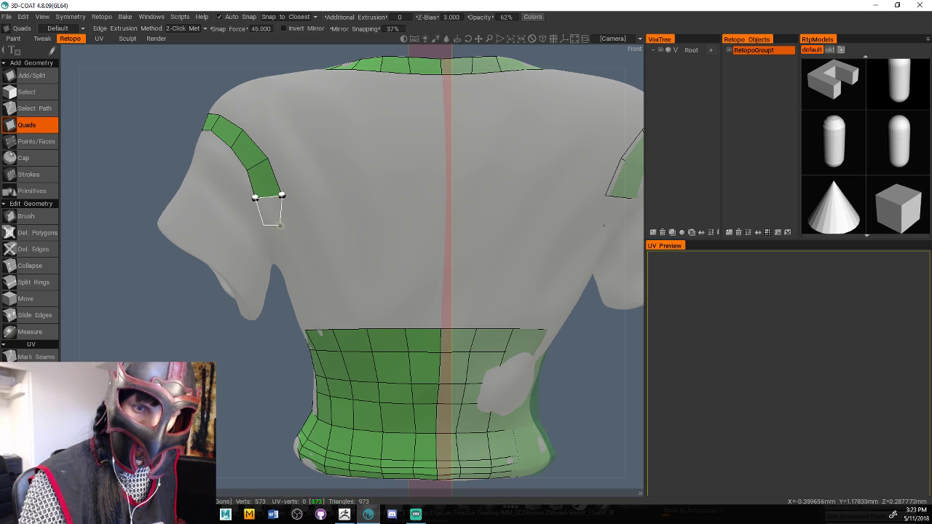
pyautogui.click(263, 225)
pyautogui.click(287, 225)
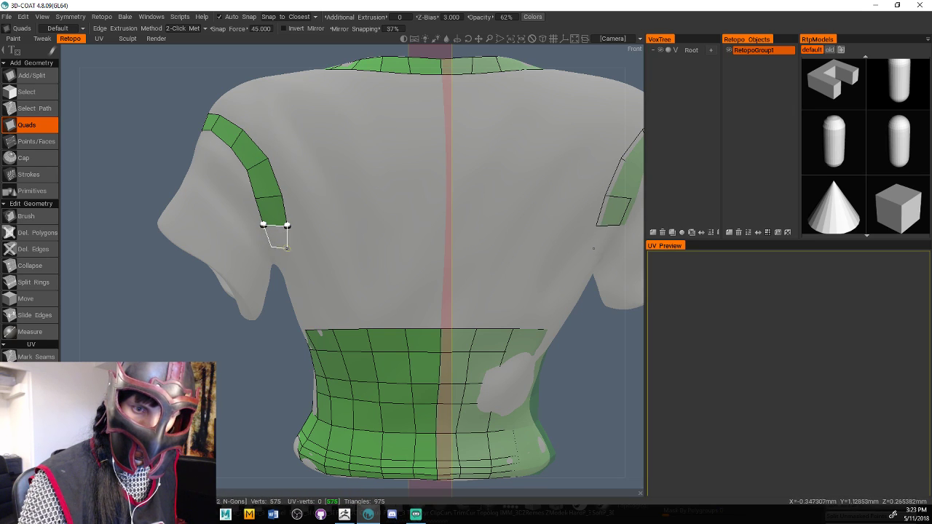
pyautogui.click(271, 246)
pyautogui.click(290, 249)
# Curve the armhole strip under the armpit with three quads, undoing the extra quad attempted beyond them
pyautogui.moveTo(251, 331); pyautogui.dragTo(270, 272)
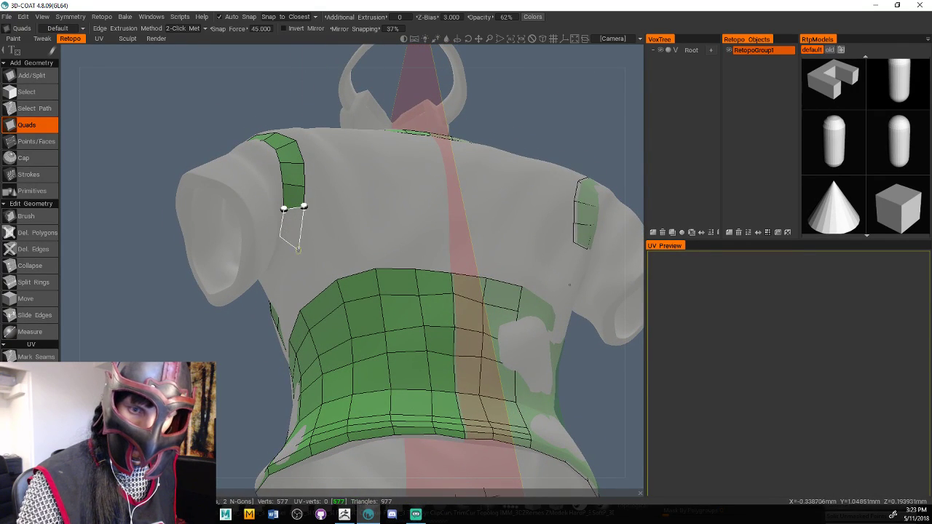
pyautogui.click(294, 243)
pyautogui.click(279, 236)
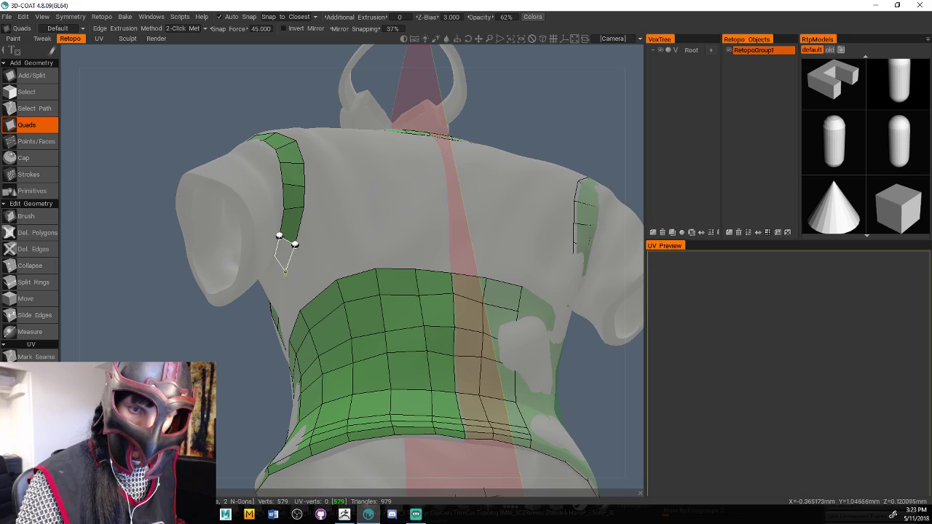
pyautogui.click(285, 271)
pyautogui.click(274, 256)
pyautogui.moveTo(239, 352); pyautogui.dragTo(287, 232)
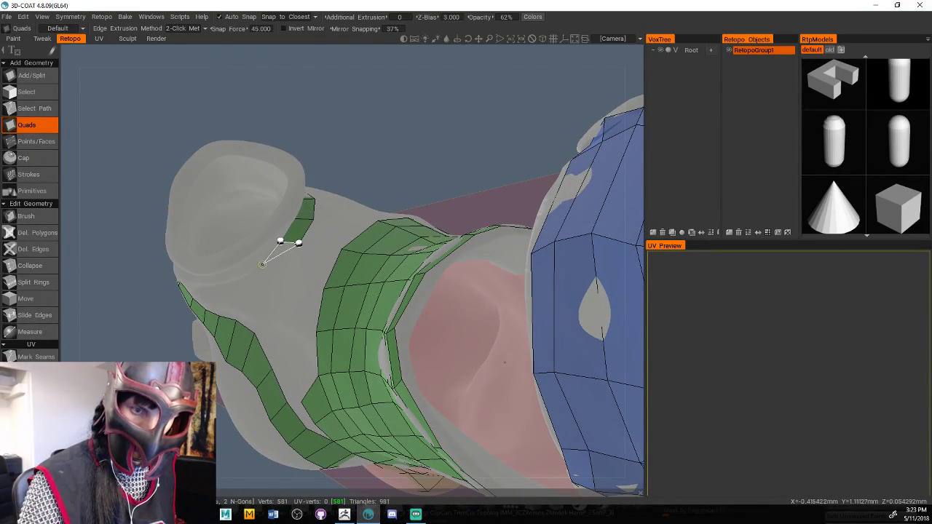
pyautogui.click(273, 276)
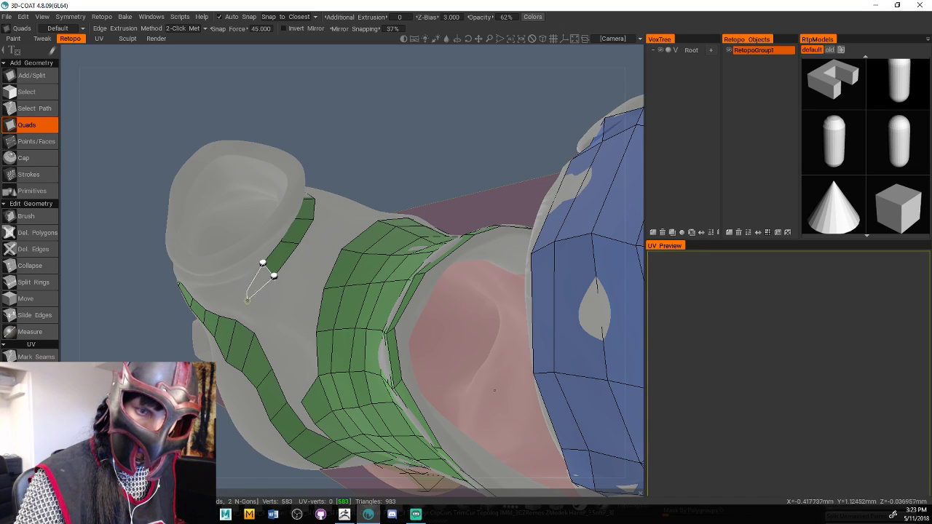
pyautogui.click(263, 305)
pyautogui.hotkey('ctrl', 'z')
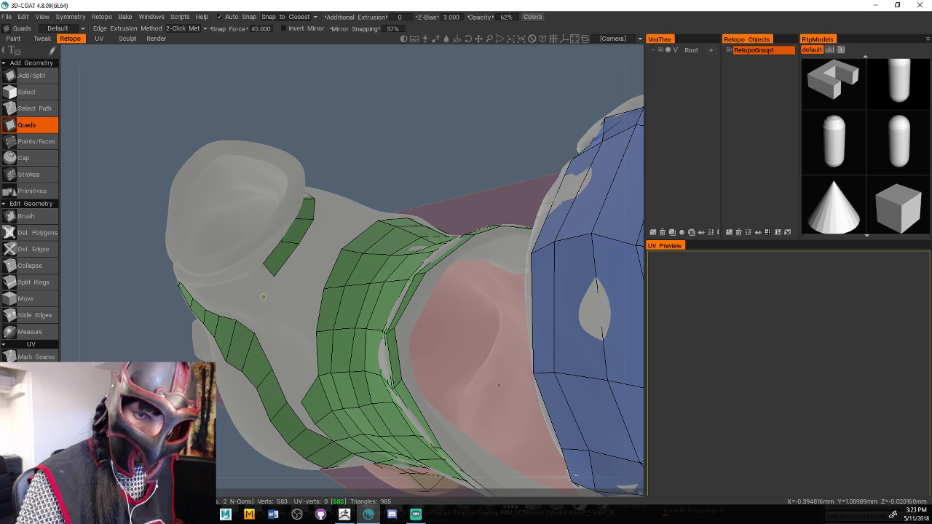
# Extend the inner armhole strip from the armpit along the sleeve seam with three more quads, using the Quads tool
pyautogui.keyDown('alt'); pyautogui.moveTo(367, 157); pyautogui.dragTo(408, 105); pyautogui.keyUp('alt')
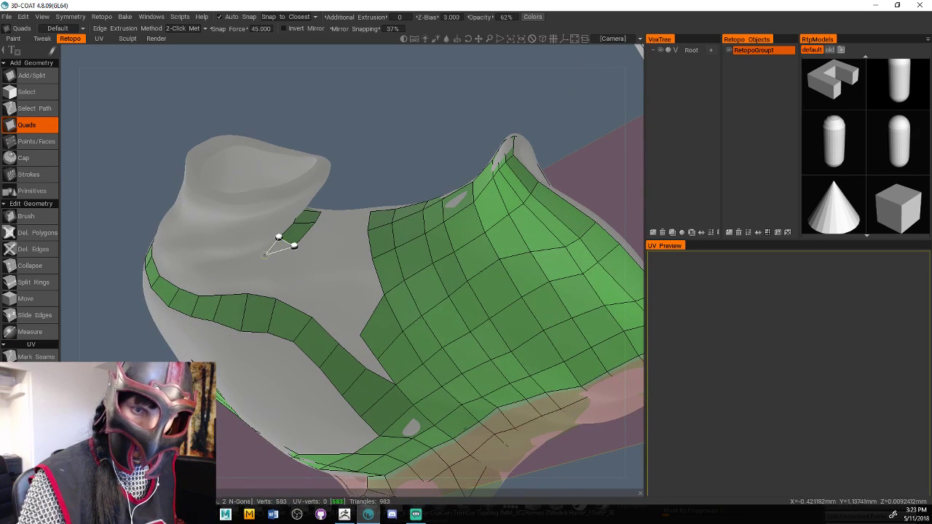
pyautogui.click(254, 268)
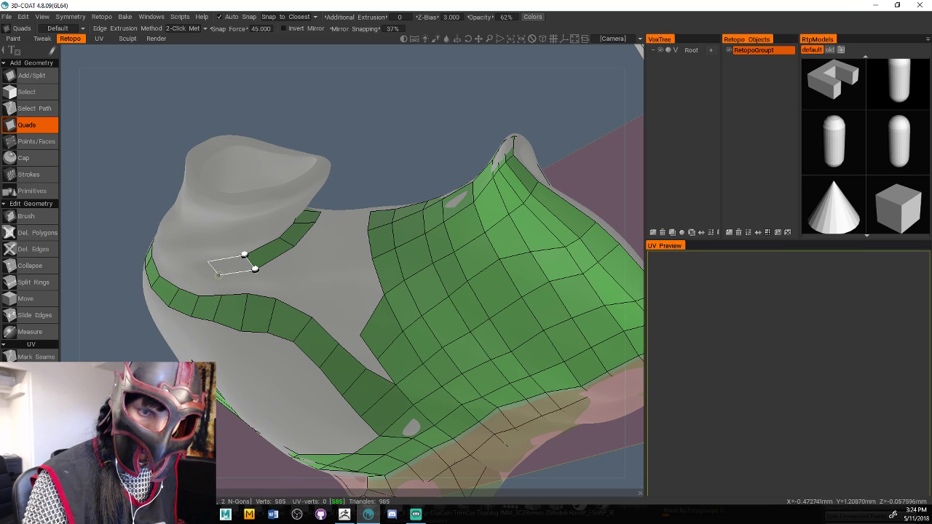
pyautogui.click(217, 274)
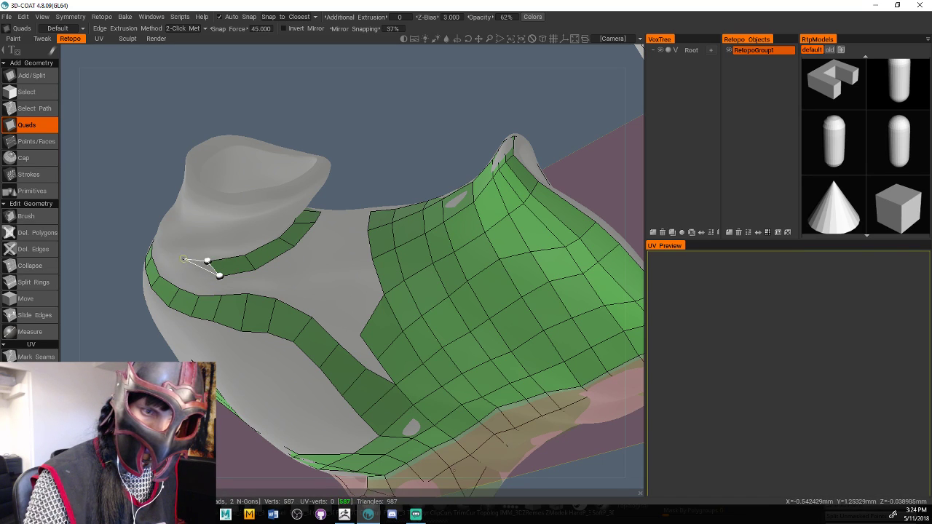
pyautogui.click(184, 259)
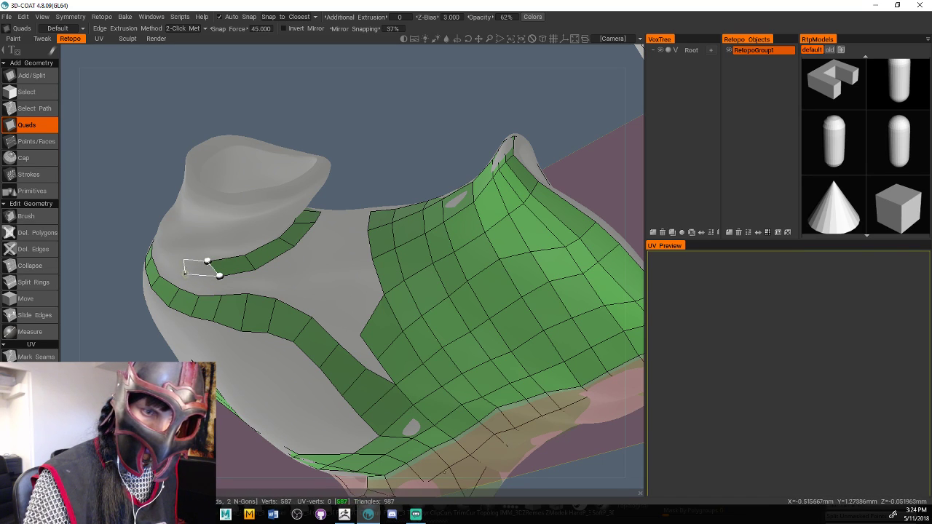
pyautogui.click(184, 271)
pyautogui.click(219, 275)
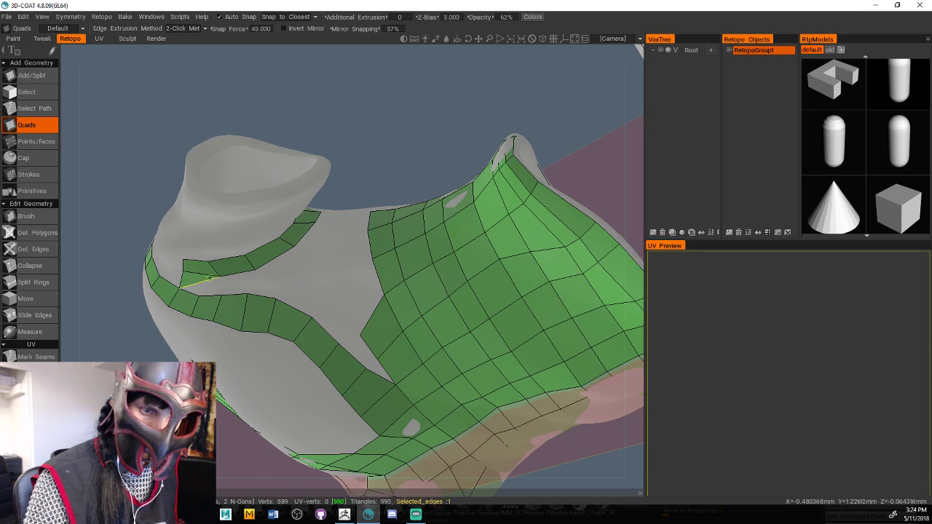
# Fill the narrow corner gap where the outer strip meets the upper edge of the torso mesh below the armhole
pyautogui.moveTo(342, 146); pyautogui.dragTo(462, 76)
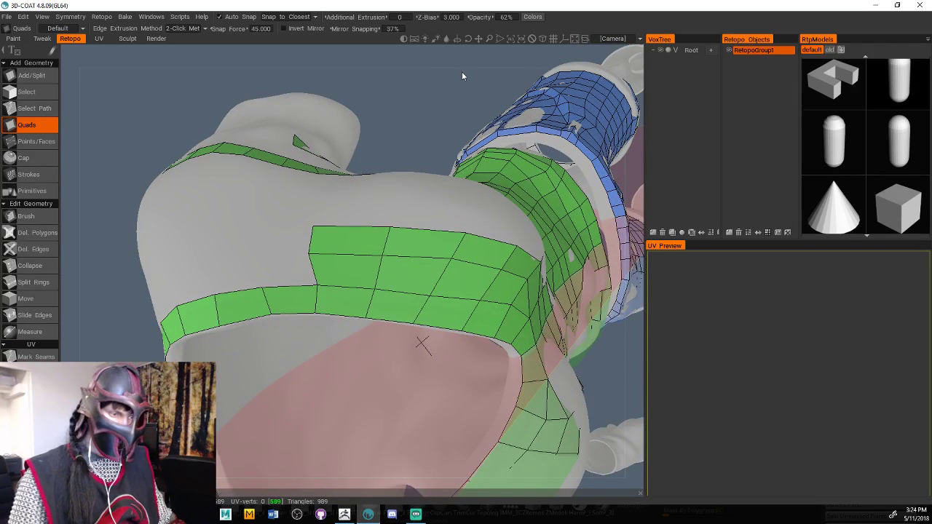
pyautogui.moveTo(159, 252); pyautogui.dragTo(81, 304)
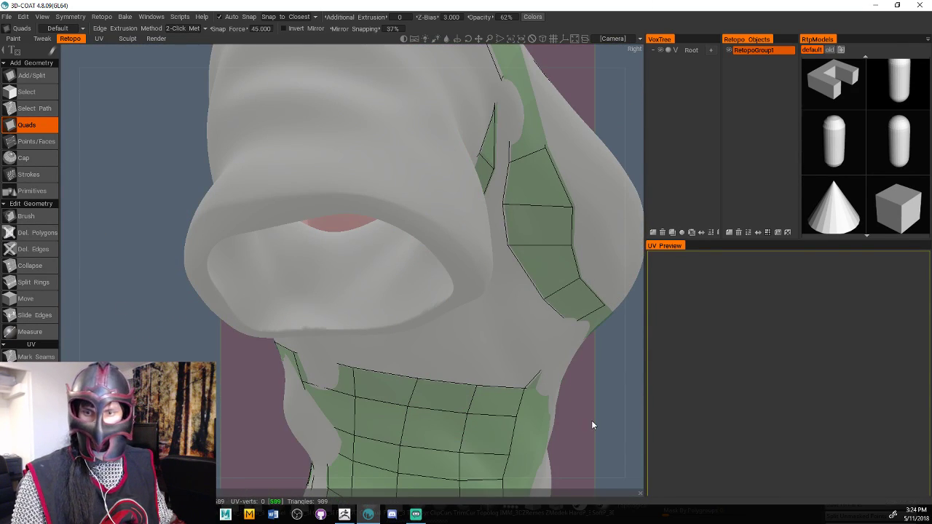
pyautogui.moveTo(591, 420); pyautogui.dragTo(476, 408)
pyautogui.moveTo(477, 408); pyautogui.dragTo(540, 402, button='right')
pyautogui.moveTo(540, 405); pyautogui.dragTo(428, 379)
pyautogui.click(255, 316)
pyautogui.click(282, 306)
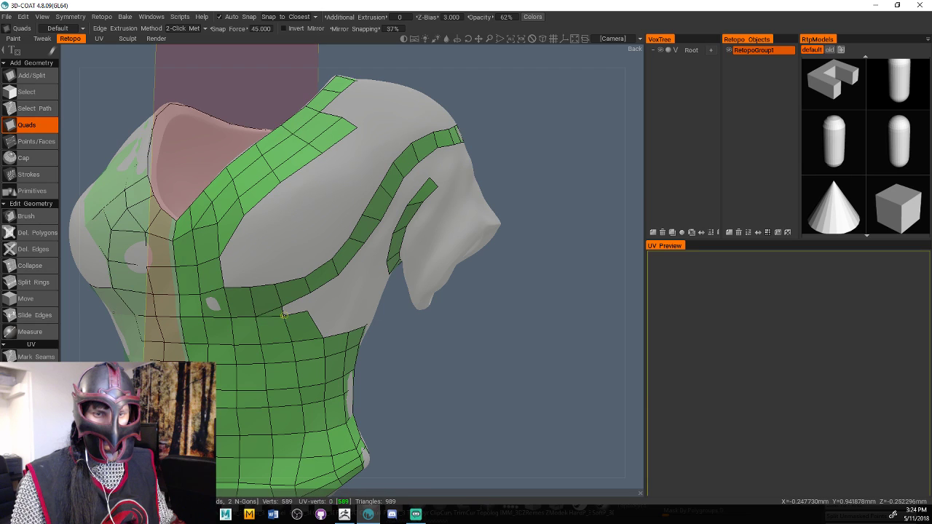
pyautogui.moveTo(437, 325); pyautogui.dragTo(427, 324)
pyautogui.moveTo(427, 324); pyautogui.dragTo(407, 319, button='right')
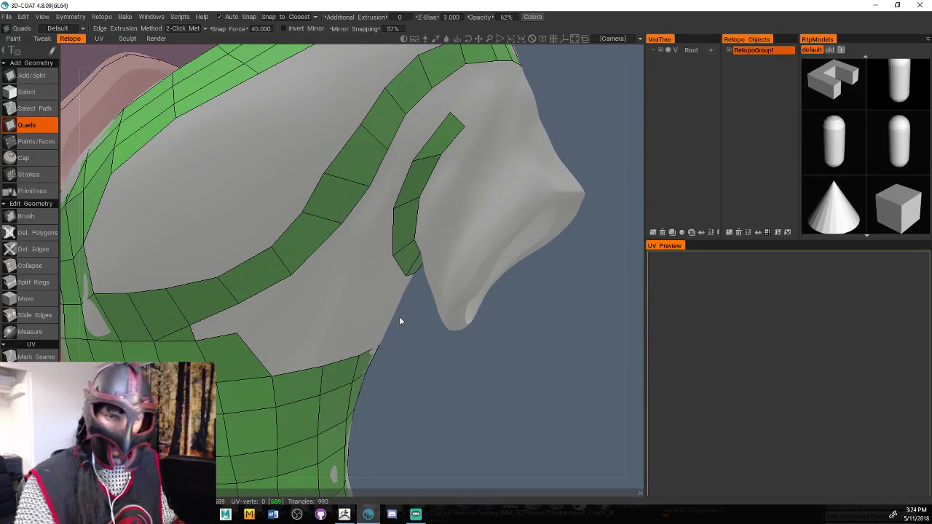
pyautogui.click(234, 326)
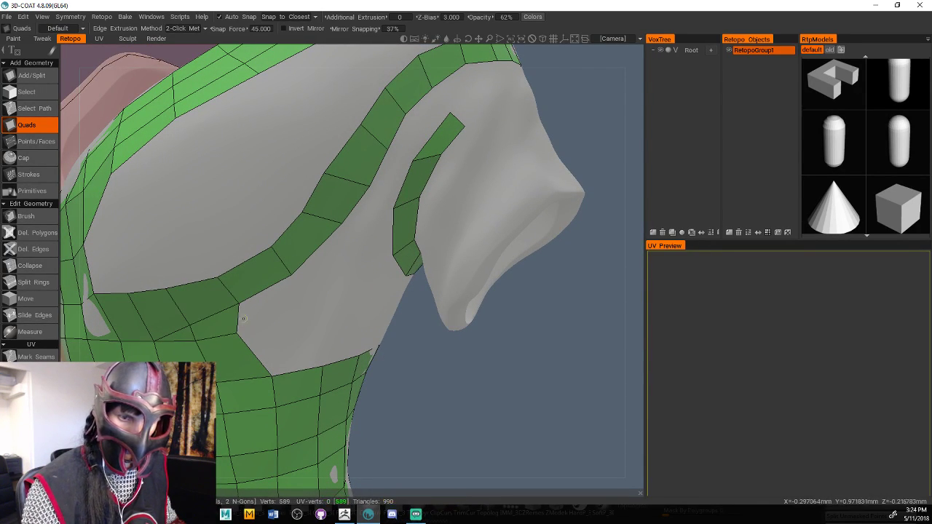
# Add two quads between the lower edge of the outer strip and the torso mesh below the armpit
pyautogui.click(291, 274)
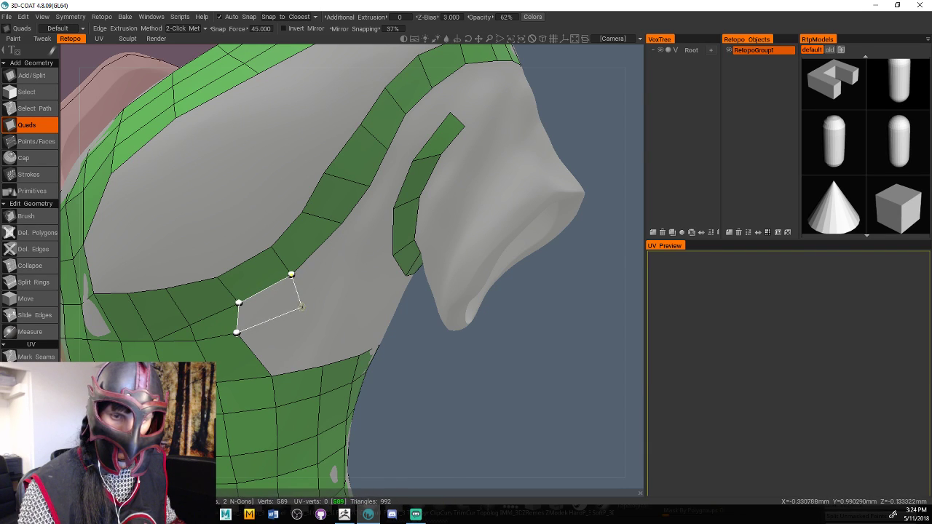
pyautogui.click(303, 313)
pyautogui.click(272, 375)
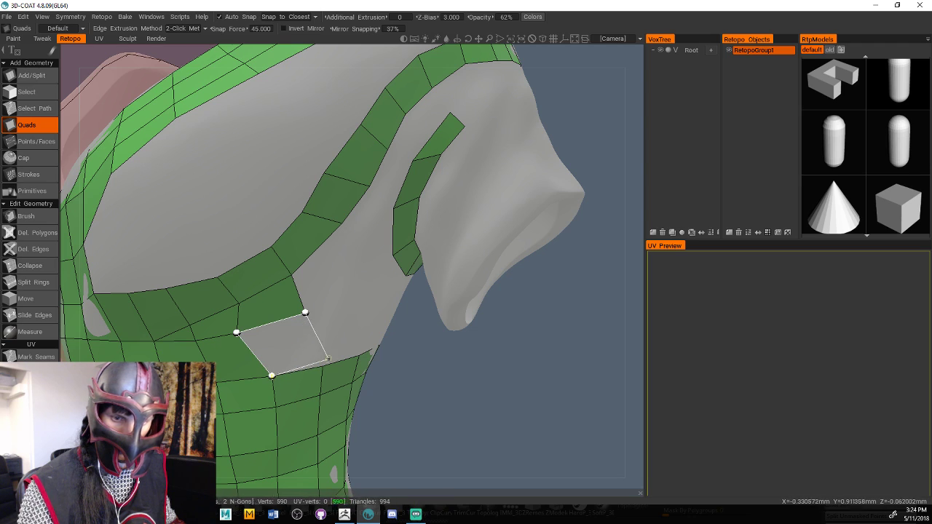
pyautogui.click(322, 364)
# Bridge the outer strip to the inner armhole strip beside the armpit with three quads and a small triangle
pyautogui.moveTo(415, 391); pyautogui.dragTo(380, 386)
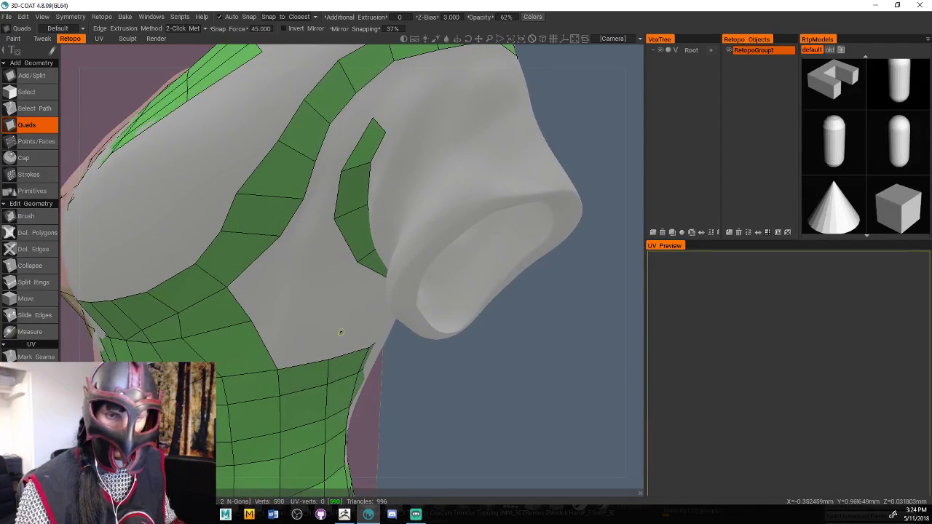
pyautogui.click(248, 260)
pyautogui.click(251, 319)
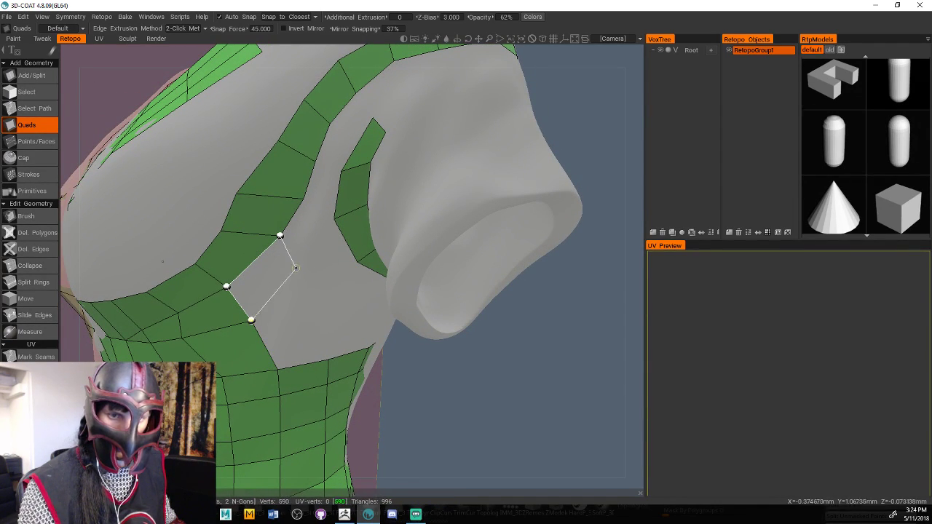
pyautogui.click(307, 277)
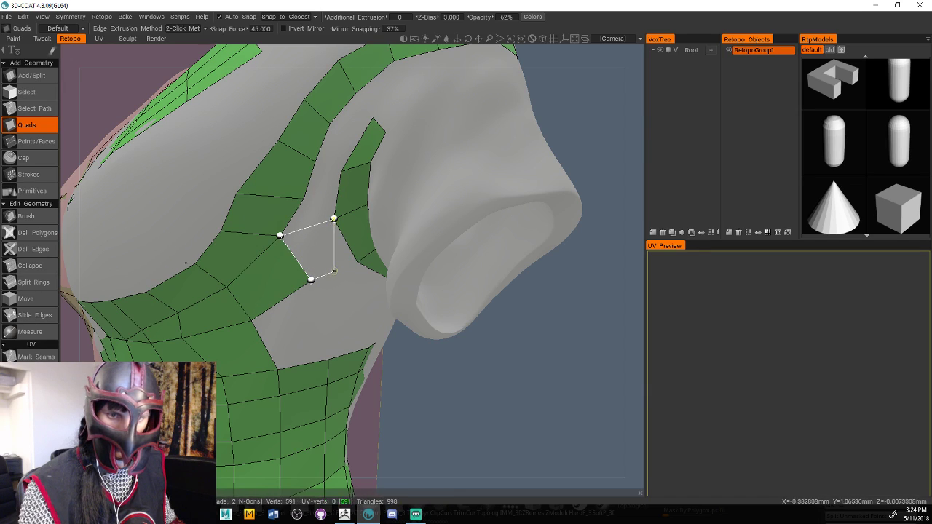
pyautogui.click(357, 262)
pyautogui.click(308, 232)
pyautogui.click(304, 197)
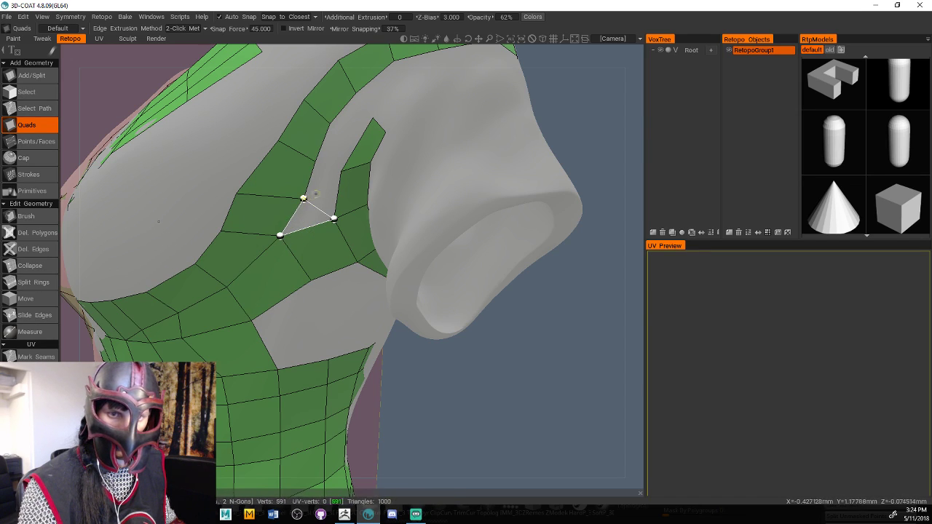
pyautogui.click(340, 169)
pyautogui.click(321, 159)
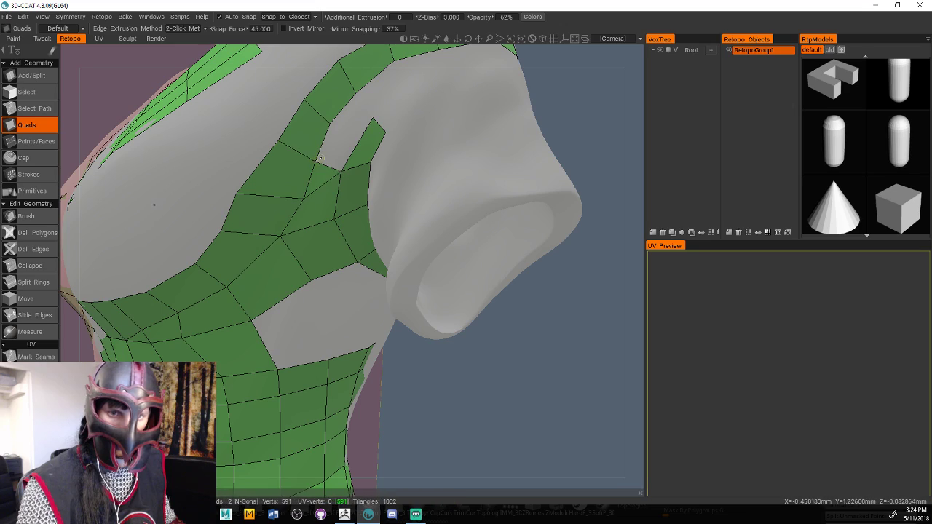
# Add two quads along the inside of the outer strip, continuing upward from the end of the inner armhole strip
pyautogui.moveTo(559, 108)
pyautogui.mouseDown()
pyautogui.moveTo(583, 165)
pyautogui.moveTo(611, 154)
pyautogui.moveTo(551, 158)
pyautogui.moveTo(510, 178)
pyautogui.mouseUp()
pyautogui.click(350, 269)
pyautogui.click(352, 229)
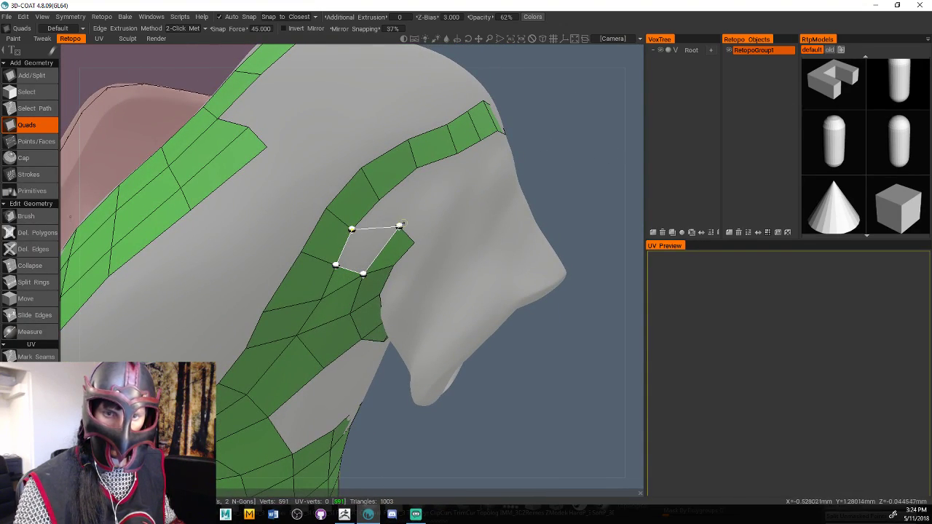
pyautogui.click(399, 227)
pyautogui.click(379, 200)
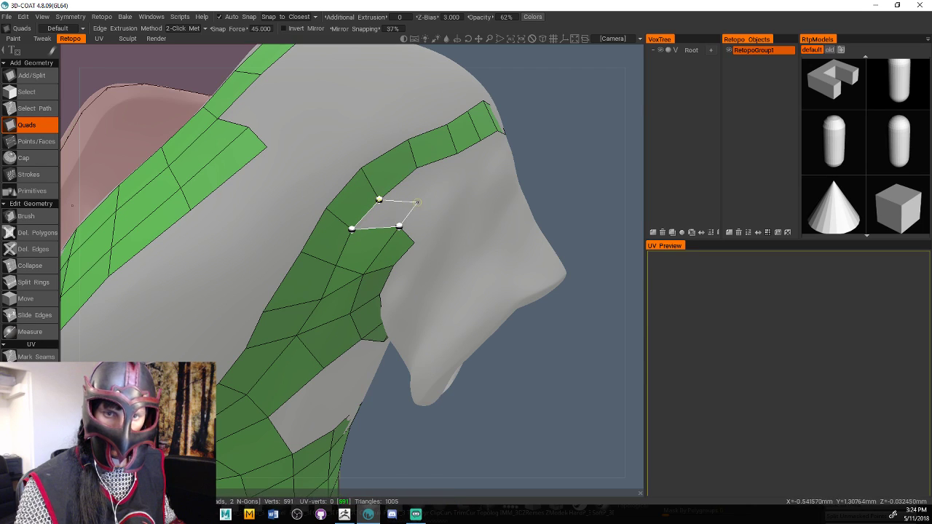
pyautogui.click(411, 209)
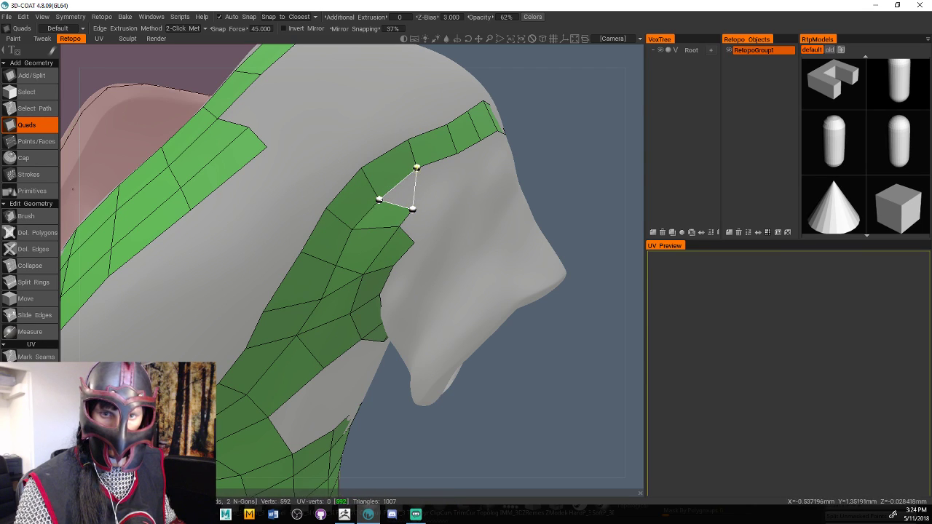
# Continue the inner row of quads up the outer strip toward the top of the shoulder with four more quads
pyautogui.click(435, 196)
pyautogui.click(457, 152)
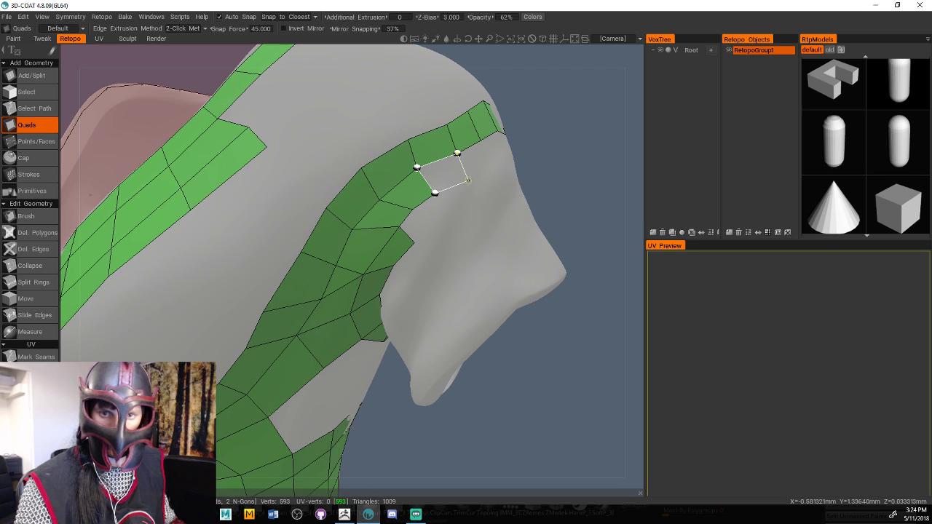
pyautogui.click(467, 178)
pyautogui.click(494, 167)
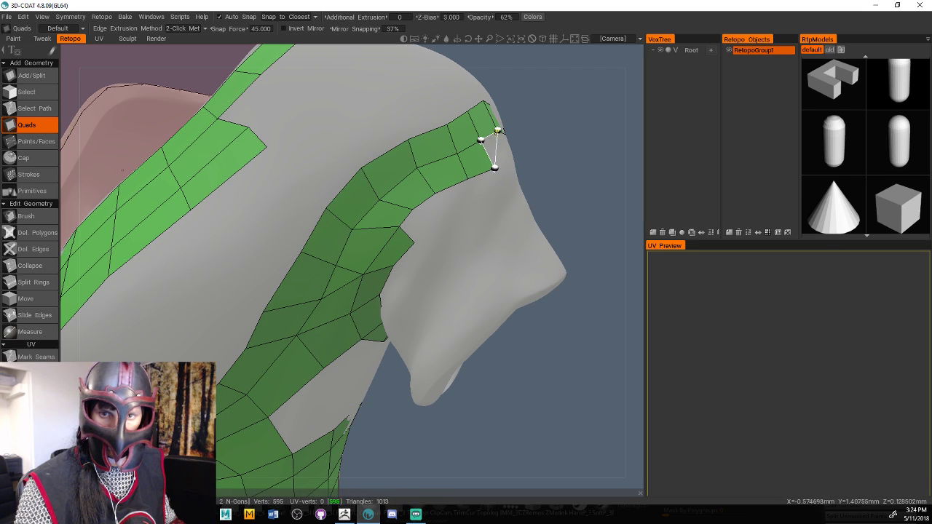
pyautogui.click(508, 159)
# Add another row of five quads on the sleeve side, following the new row up toward the shoulder
pyautogui.moveTo(590, 175); pyautogui.dragTo(457, 196)
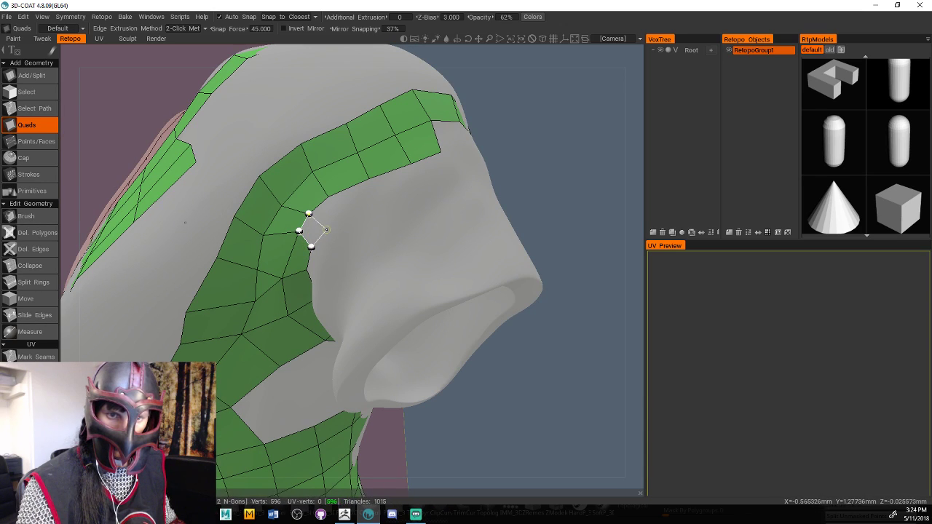
pyautogui.click(326, 230)
pyautogui.click(344, 217)
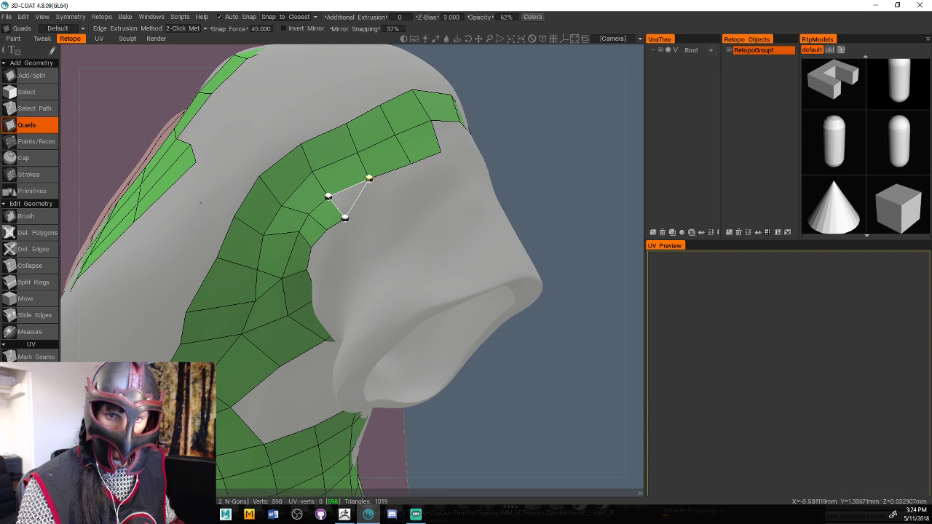
pyautogui.click(378, 198)
pyautogui.click(422, 186)
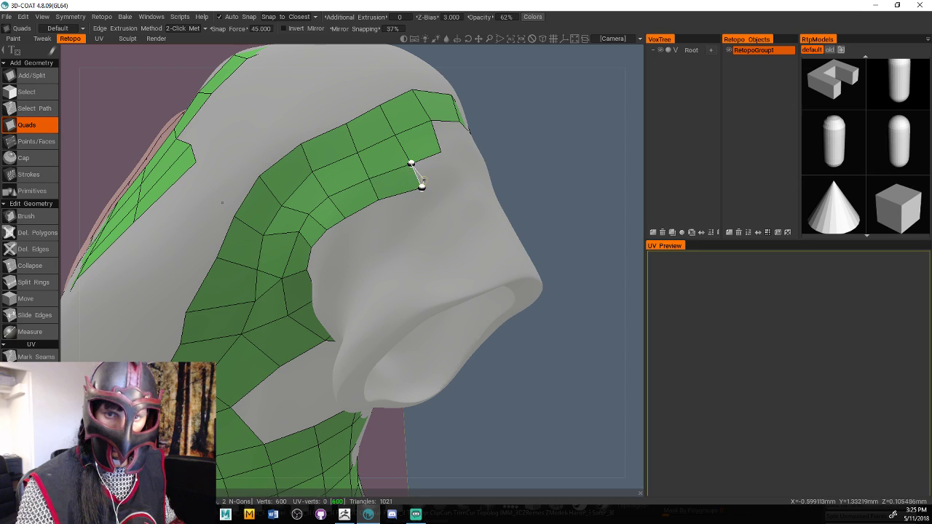
pyautogui.click(448, 174)
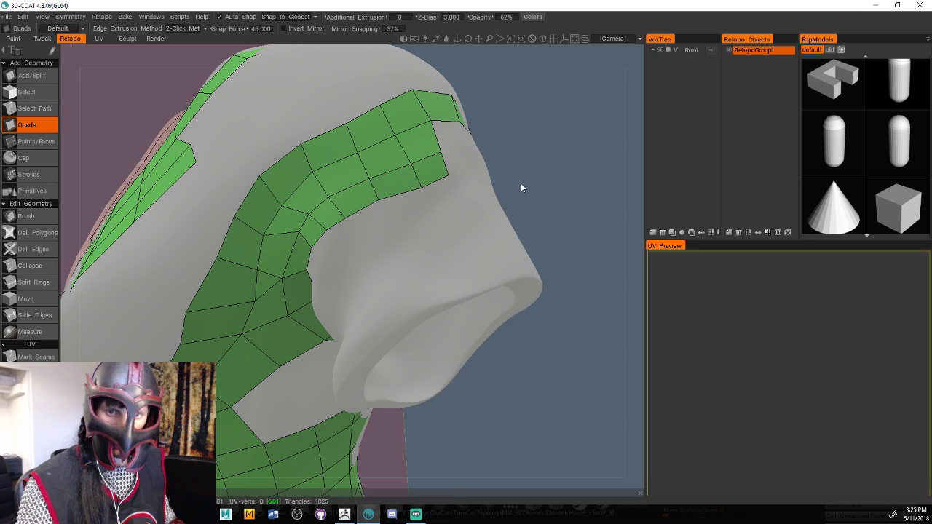
# Examine the retopologized armhole and shoulder quads from several angles
pyautogui.moveTo(521, 188); pyautogui.dragTo(566, 216, button='middle')
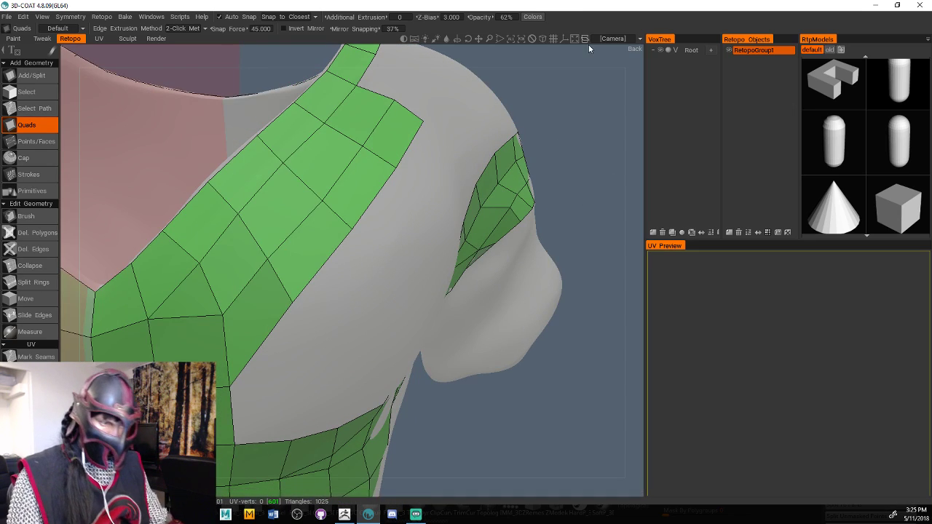
pyautogui.moveTo(599, 125); pyautogui.dragTo(538, 121, button='right')
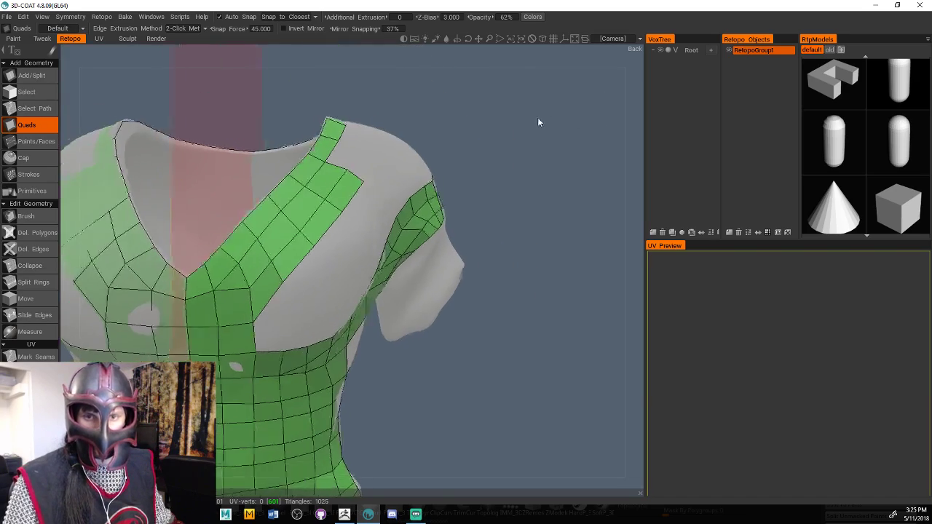
pyautogui.moveTo(539, 121); pyautogui.dragTo(501, 129)
pyautogui.moveTo(501, 130); pyautogui.dragTo(408, 332, button='middle')
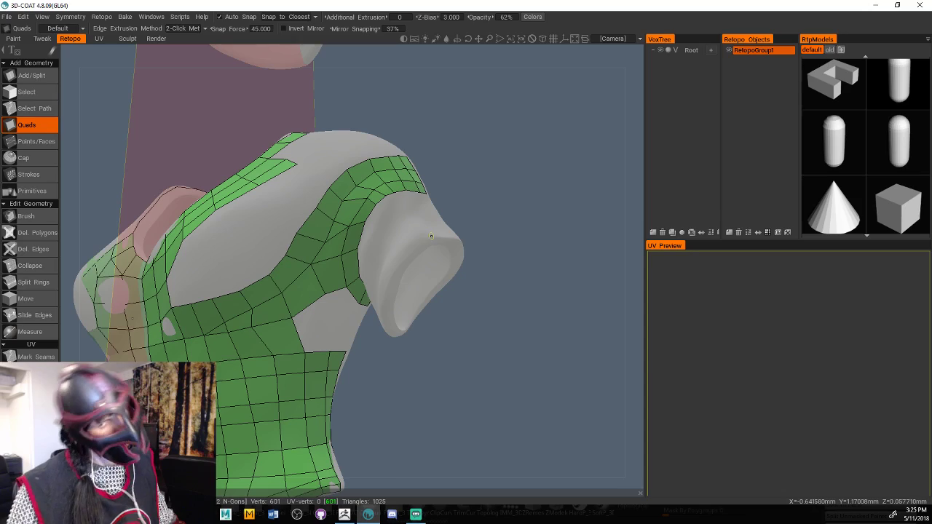
pyautogui.moveTo(506, 239); pyautogui.dragTo(512, 217)
pyautogui.moveTo(512, 216); pyautogui.dragTo(526, 216, button='right')
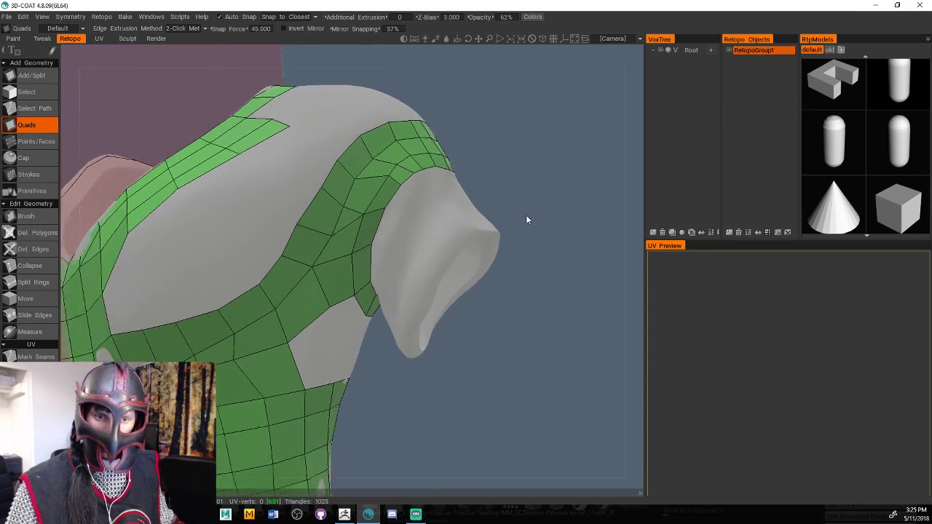
pyautogui.moveTo(527, 216)
pyautogui.mouseDown()
pyautogui.moveTo(502, 215)
pyautogui.moveTo(520, 219)
pyautogui.mouseUp()
pyautogui.moveTo(520, 222); pyautogui.dragTo(523, 188, button='middle')
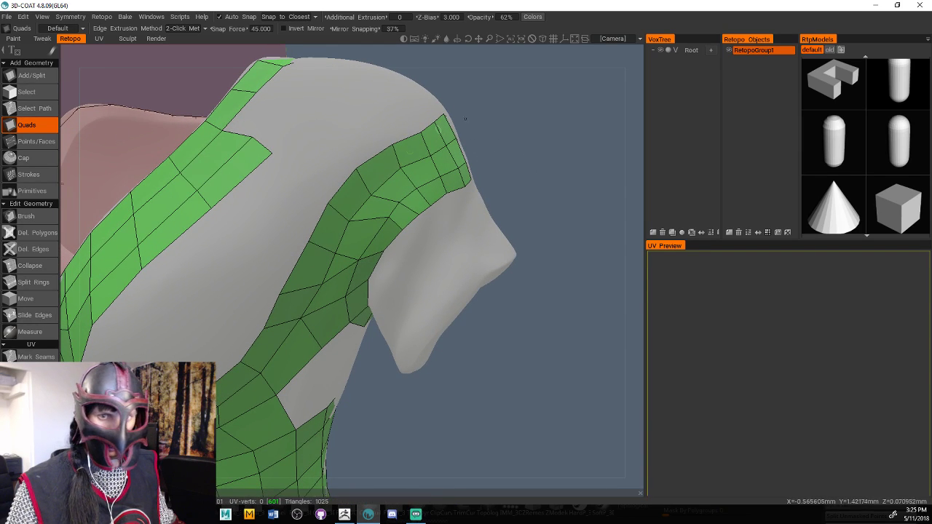
# With the Brush at radius 13.866, push the armhole strip's outer edge away from the sleeve and even out its shoulder vertices
pyautogui.click(45, 219)
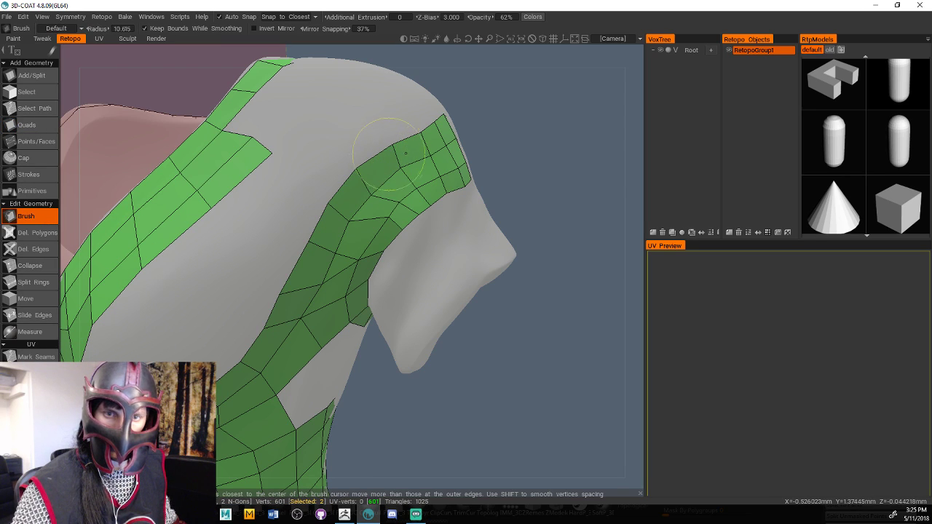
pyautogui.moveTo(378, 169)
pyautogui.mouseDown()
pyautogui.moveTo(313, 240)
pyautogui.moveTo(286, 291)
pyautogui.moveTo(357, 158)
pyautogui.moveTo(324, 185)
pyautogui.moveTo(397, 149)
pyautogui.moveTo(415, 106)
pyautogui.mouseUp()
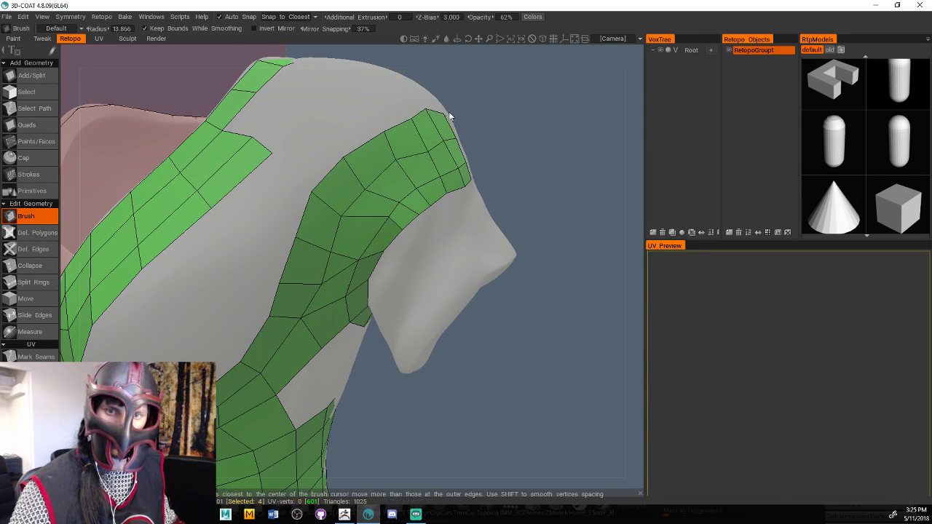
pyautogui.moveTo(510, 114); pyautogui.dragTo(407, 153)
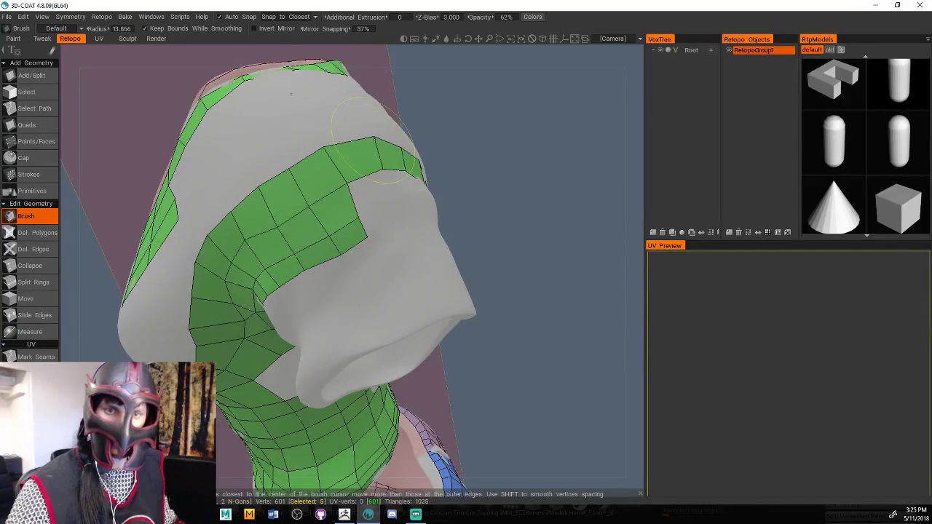
pyautogui.moveTo(495, 117); pyautogui.dragTo(427, 146)
pyautogui.moveTo(291, 210)
pyautogui.mouseDown()
pyautogui.moveTo(291, 198)
pyautogui.moveTo(306, 199)
pyautogui.mouseUp()
pyautogui.moveTo(510, 138); pyautogui.dragTo(476, 152)
pyautogui.moveTo(280, 212); pyautogui.dragTo(295, 203)
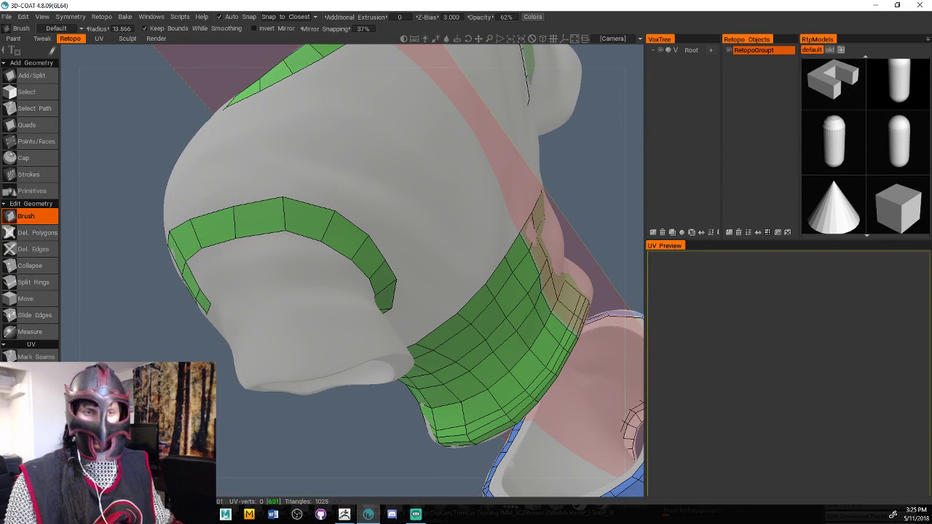
# Even out the vertex spacing along the outer edge of the armhole strip where it crosses the top of the shoulder
pyautogui.moveTo(237, 207); pyautogui.dragTo(237, 200)
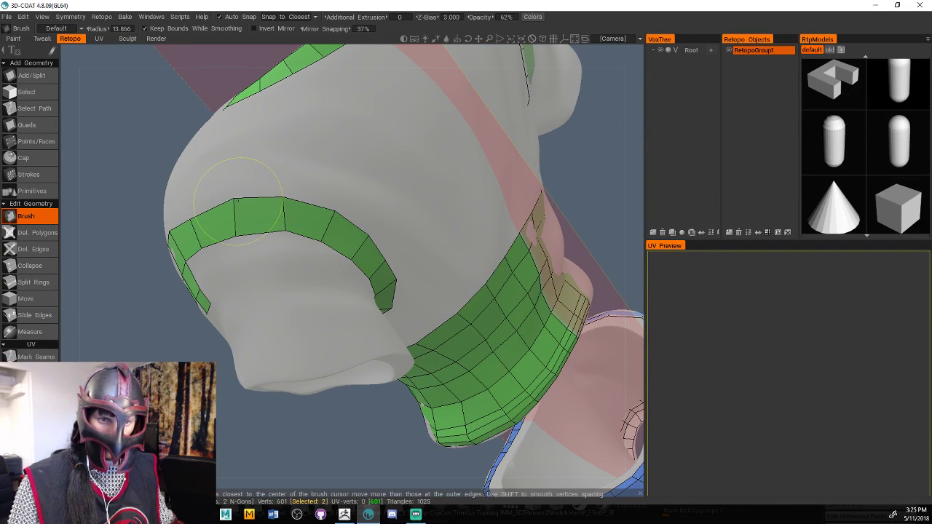
pyautogui.moveTo(236, 204); pyautogui.dragTo(372, 213, button='right')
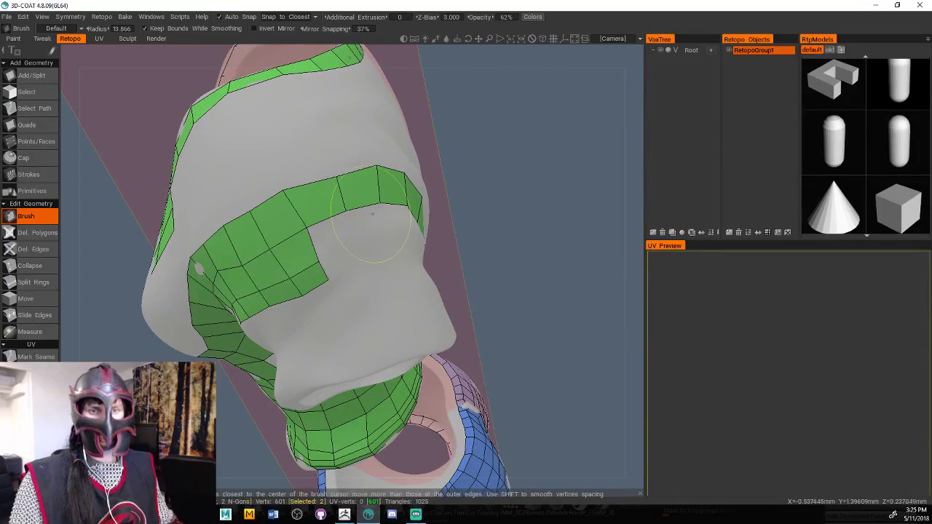
pyautogui.moveTo(242, 215); pyautogui.dragTo(244, 211)
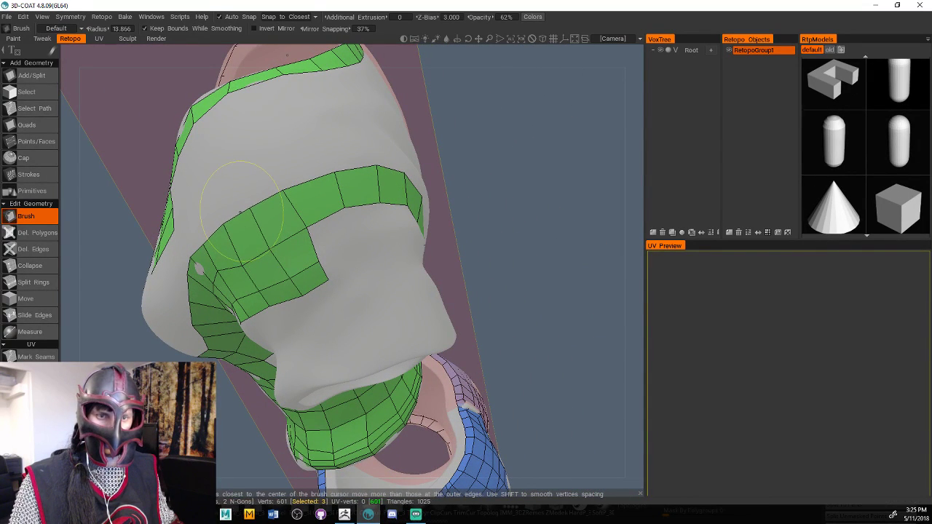
pyautogui.moveTo(301, 200)
pyautogui.mouseDown()
pyautogui.moveTo(624, 267)
pyautogui.moveTo(586, 280)
pyautogui.mouseUp()
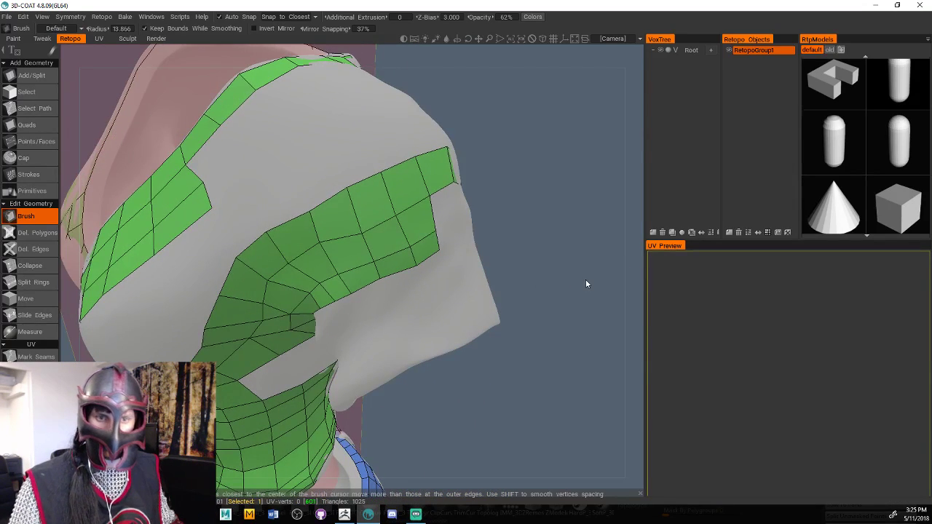
# With the Brush at radius 8.366, relax the quads around the back of the armhole from the shoulder down to the underarm
pyautogui.moveTo(366, 245); pyautogui.dragTo(348, 245, button='right')
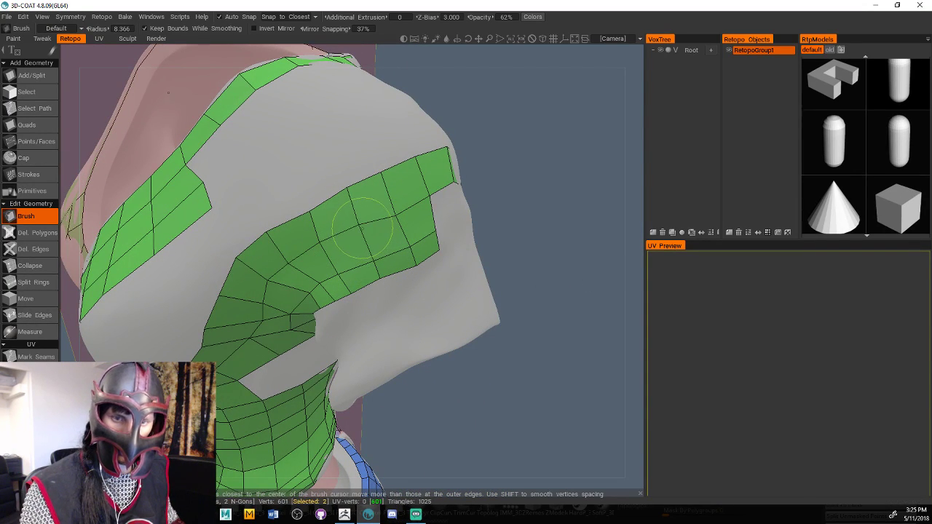
pyautogui.keyDown('alt'); pyautogui.moveTo(522, 225); pyautogui.dragTo(522, 206); pyautogui.keyUp('alt')
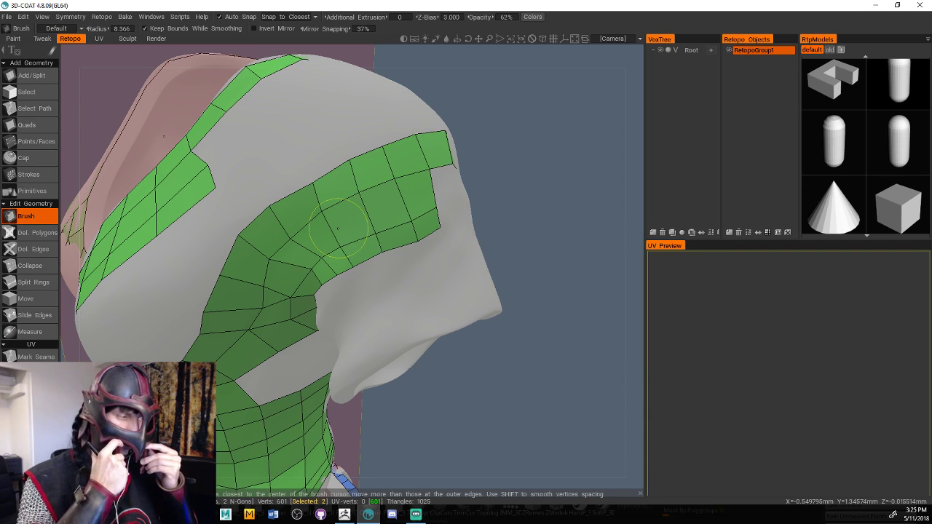
pyautogui.moveTo(476, 379)
pyautogui.mouseDown()
pyautogui.moveTo(516, 327)
pyautogui.moveTo(502, 305)
pyautogui.mouseUp()
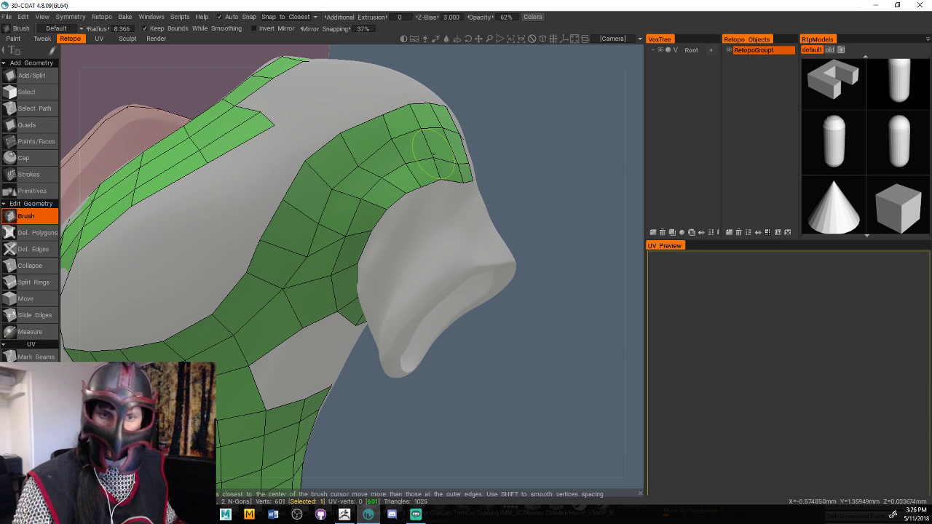
pyautogui.moveTo(546, 196)
pyautogui.mouseDown()
pyautogui.moveTo(495, 216)
pyautogui.moveTo(466, 212)
pyautogui.mouseUp()
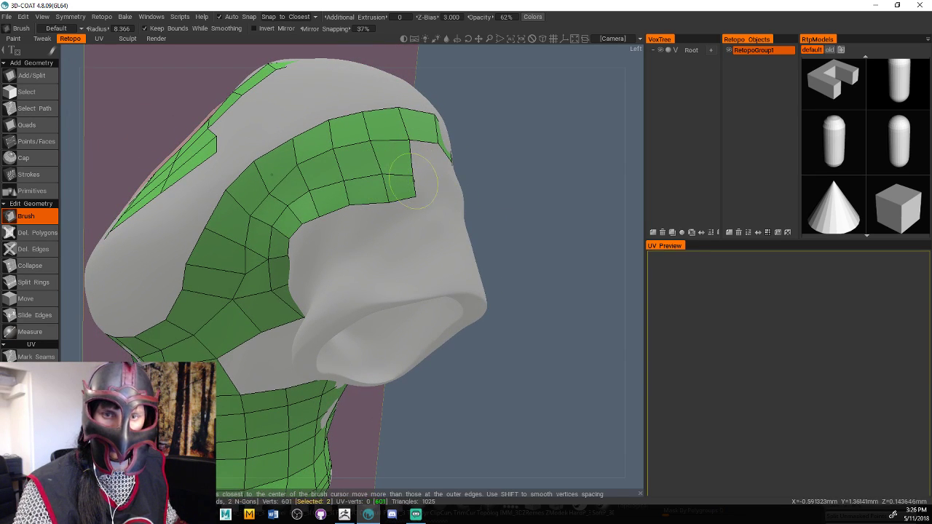
pyautogui.moveTo(502, 175)
pyautogui.mouseDown()
pyautogui.moveTo(573, 163)
pyautogui.moveTo(586, 186)
pyautogui.moveTo(575, 191)
pyautogui.mouseUp()
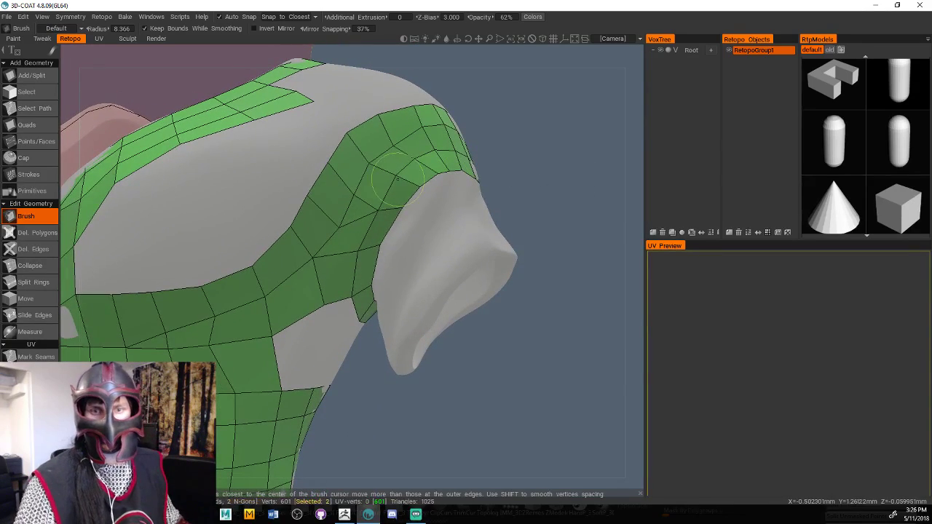
pyautogui.click(403, 175)
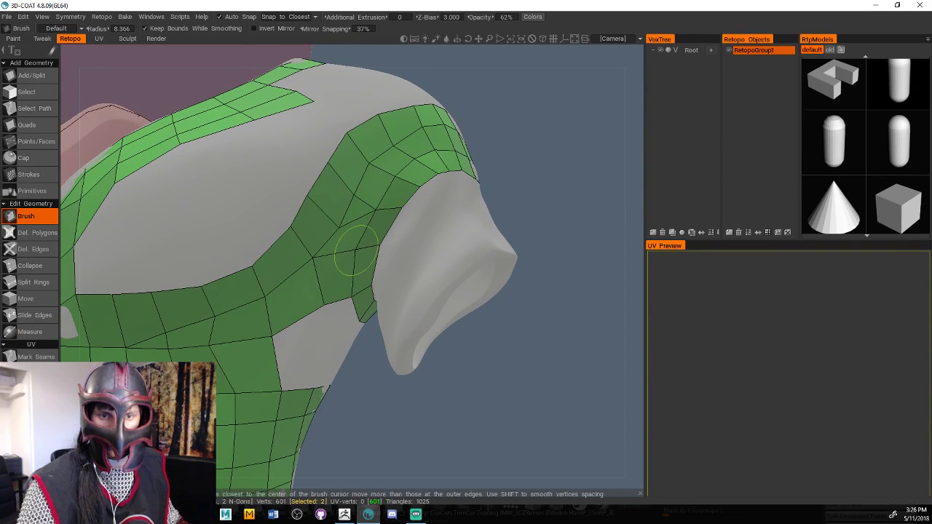
pyautogui.moveTo(546, 222); pyautogui.dragTo(506, 204)
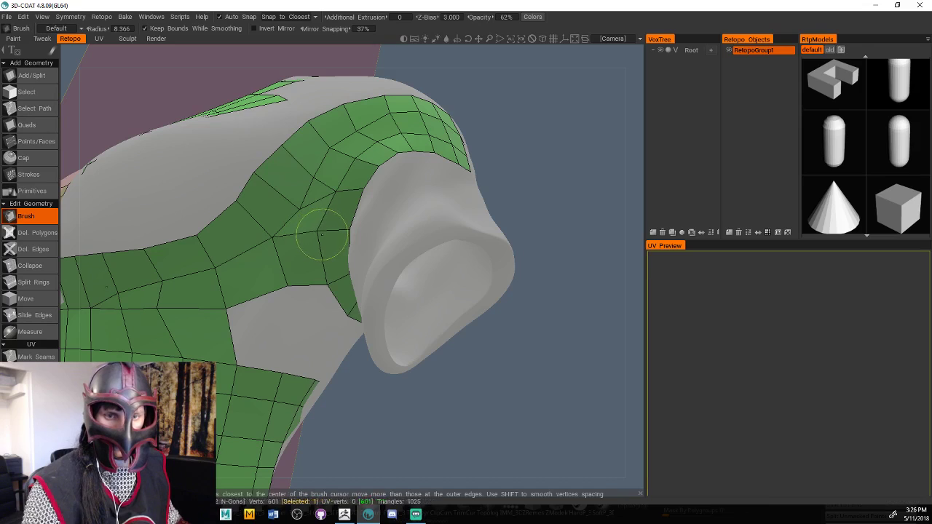
pyautogui.moveTo(514, 353)
pyautogui.mouseDown()
pyautogui.moveTo(528, 344)
pyautogui.moveTo(489, 322)
pyautogui.mouseUp()
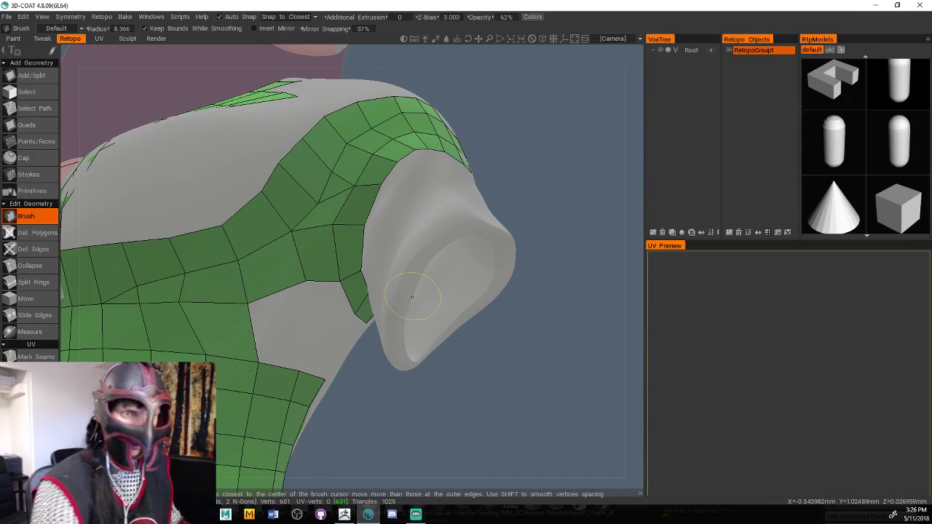
# Add a row of five quads across the upper back, from the torso mesh's edge to the armhole strip
pyautogui.click(42, 128)
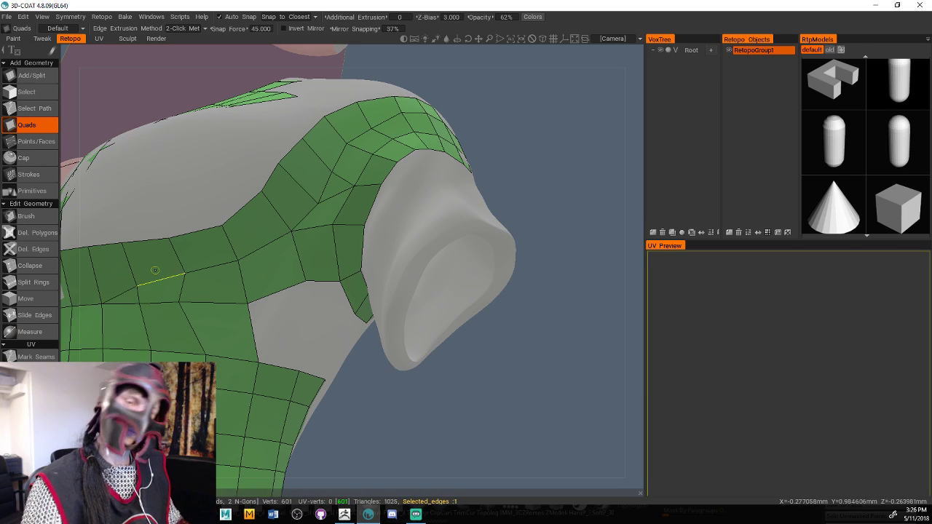
pyautogui.moveTo(543, 192); pyautogui.dragTo(569, 219)
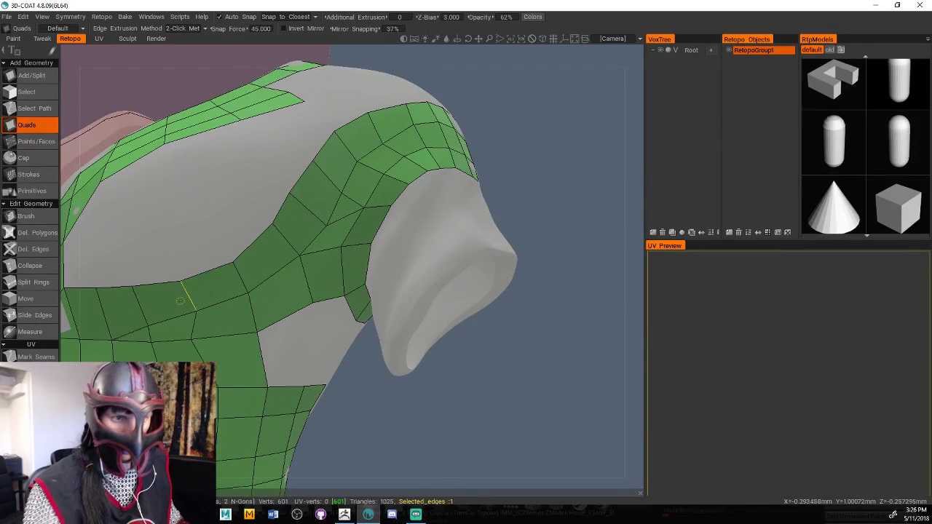
pyautogui.click(29, 216)
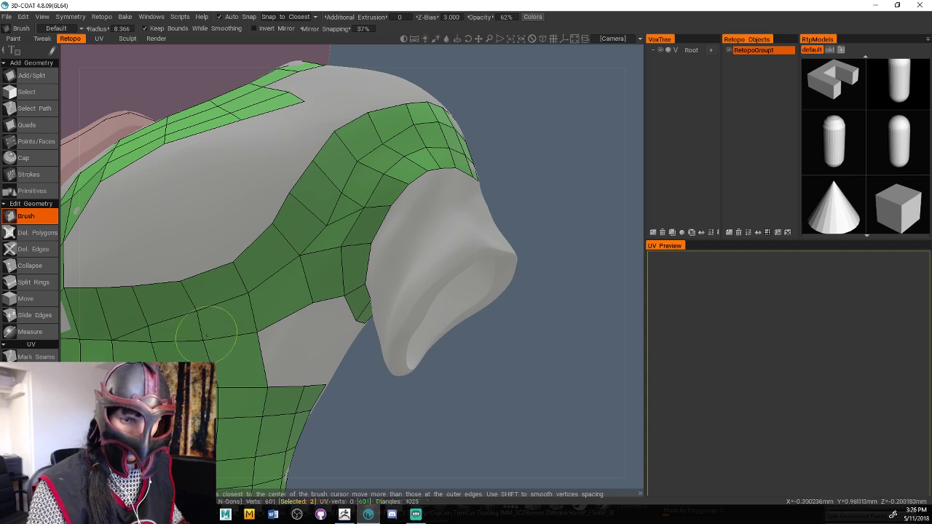
pyautogui.click(35, 125)
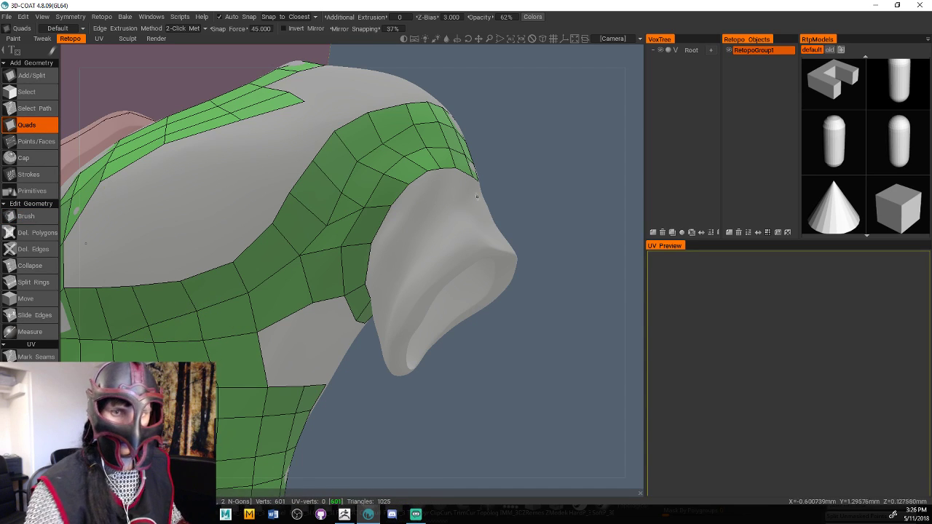
pyautogui.moveTo(476, 197); pyautogui.dragTo(500, 266)
pyautogui.click(182, 294)
pyautogui.click(182, 350)
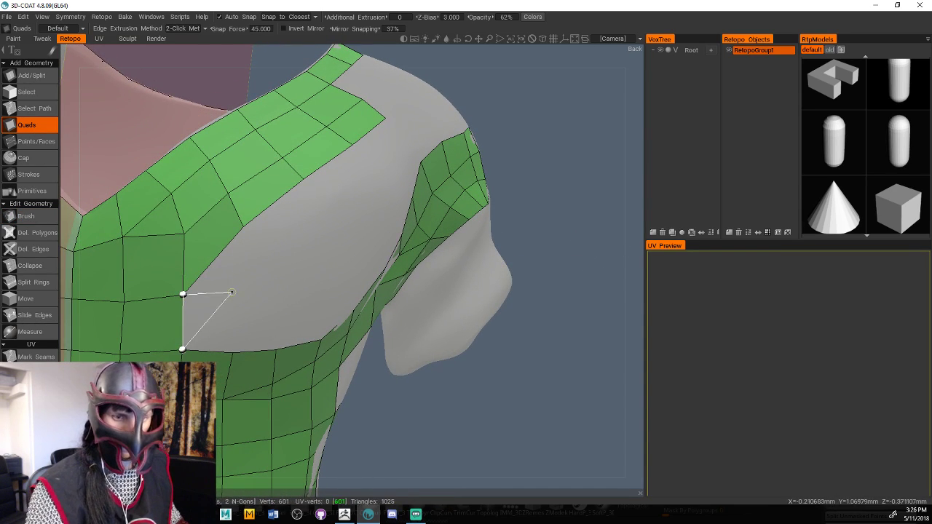
pyautogui.click(245, 297)
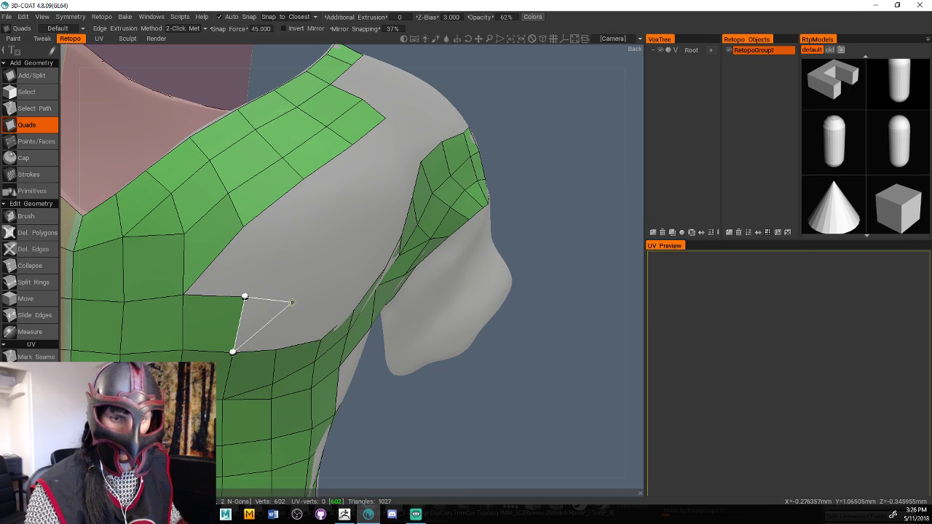
pyautogui.click(284, 299)
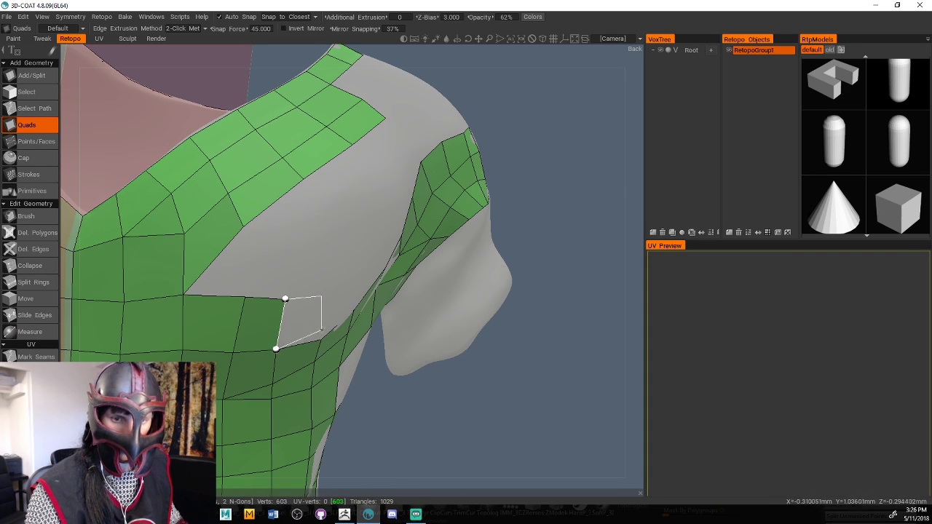
pyautogui.click(321, 338)
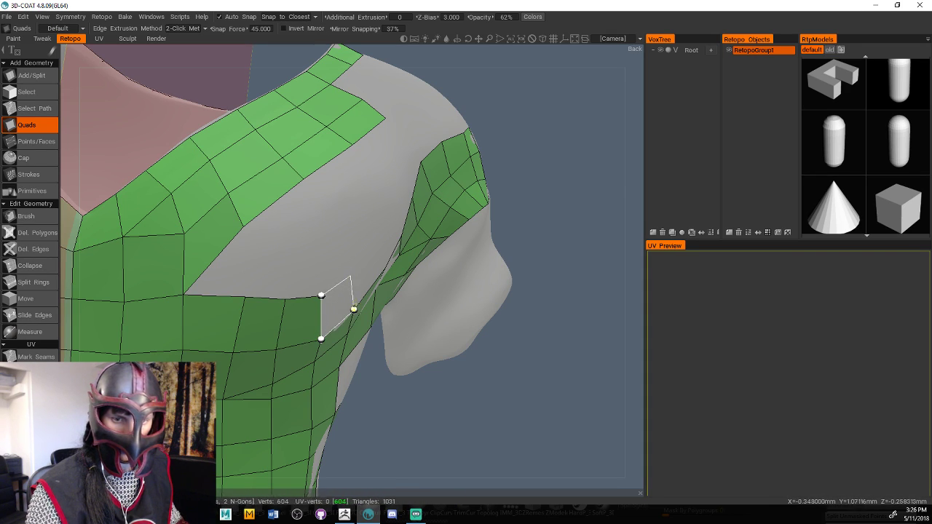
pyautogui.click(353, 309)
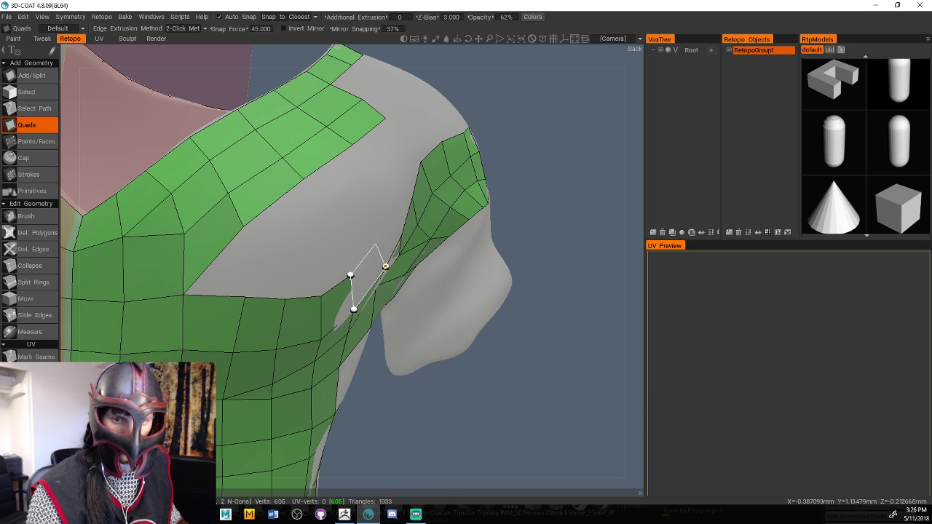
pyautogui.click(378, 245)
# Continue the back row up along the armhole's outer edge with four more quads toward the shoulder
pyautogui.moveTo(557, 214); pyautogui.dragTo(495, 226)
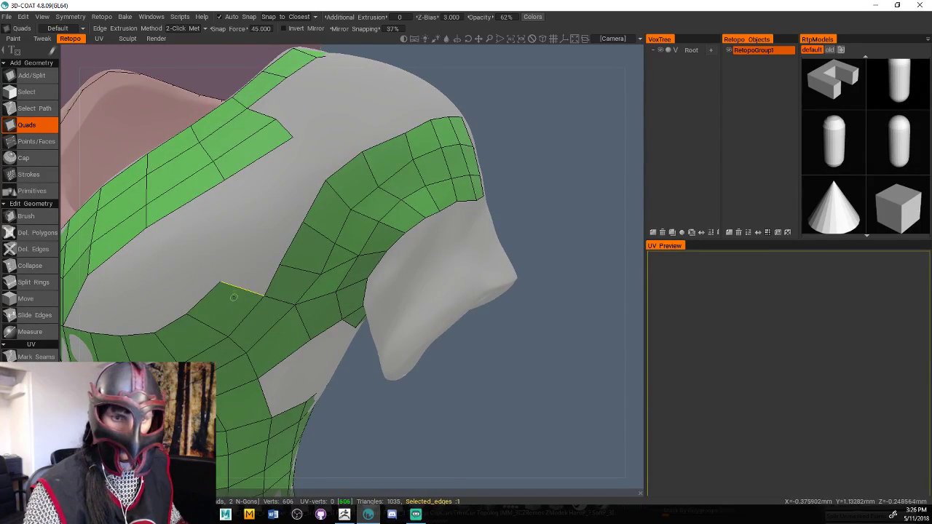
pyautogui.click(244, 245)
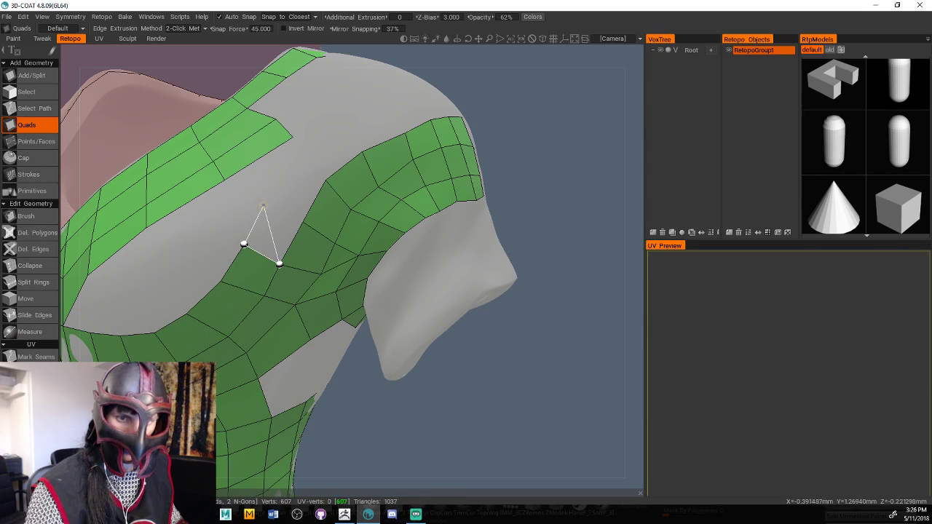
pyautogui.click(299, 223)
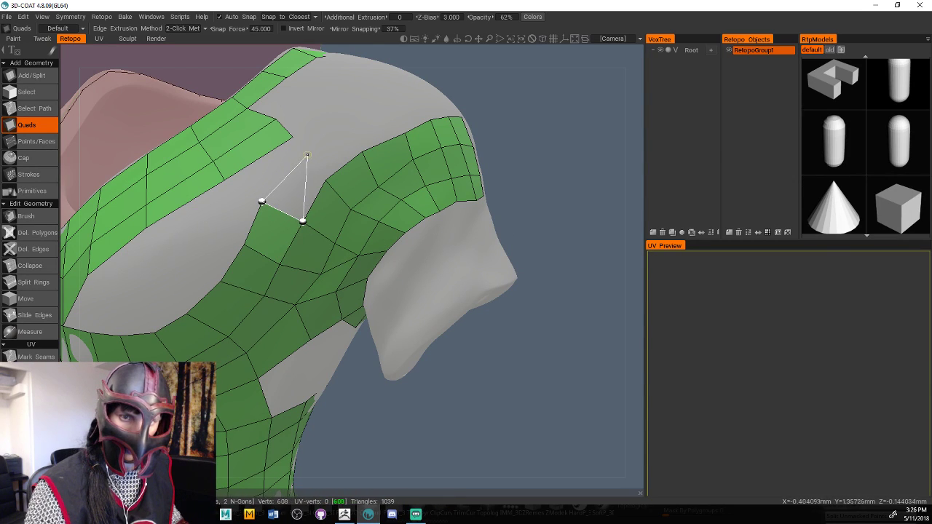
pyautogui.click(306, 155)
pyautogui.click(325, 180)
pyautogui.click(342, 118)
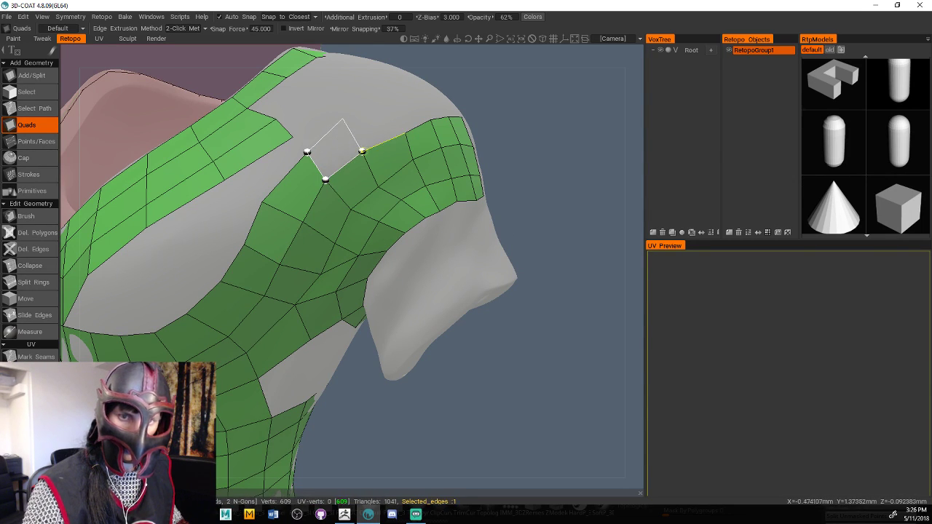
pyautogui.click(362, 151)
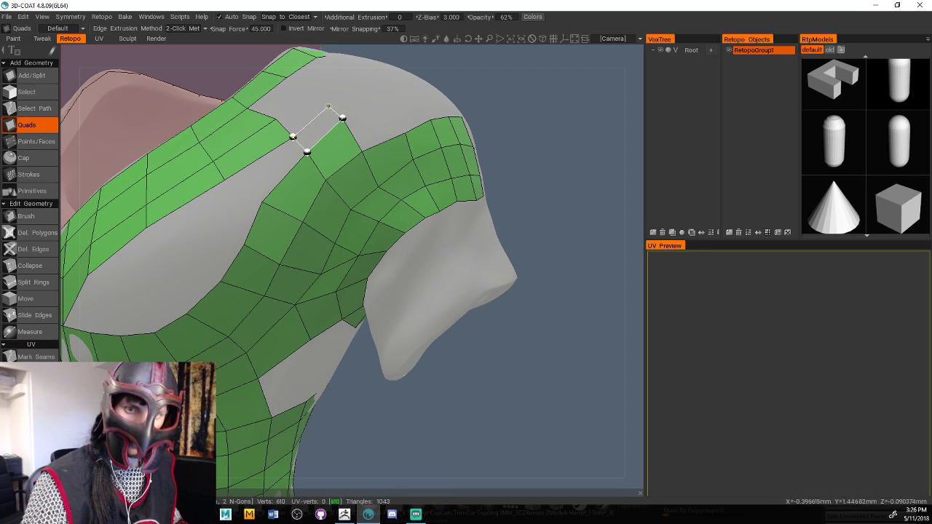
# Bridge the new armhole row to the upper shoulder mesh with three quads
pyautogui.click(329, 107)
pyautogui.click(310, 89)
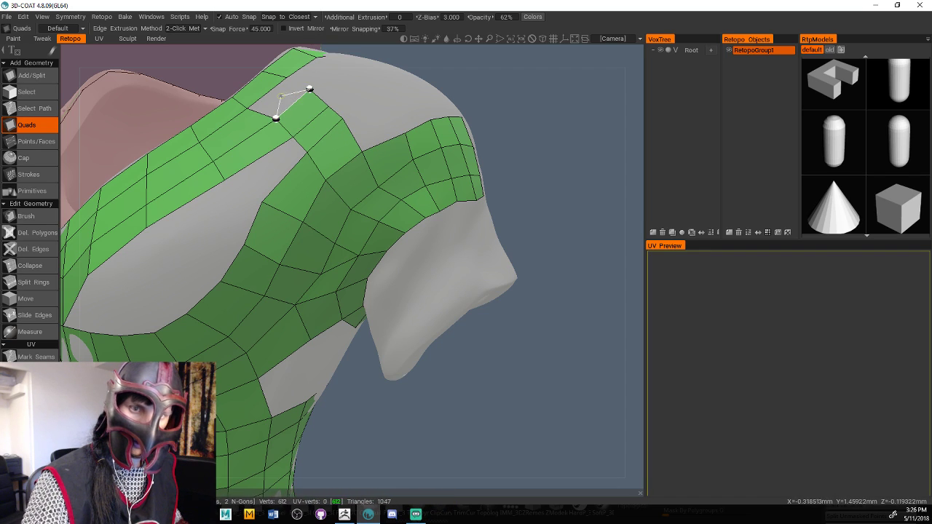
pyautogui.click(245, 104)
pyautogui.click(278, 78)
pyautogui.click(308, 84)
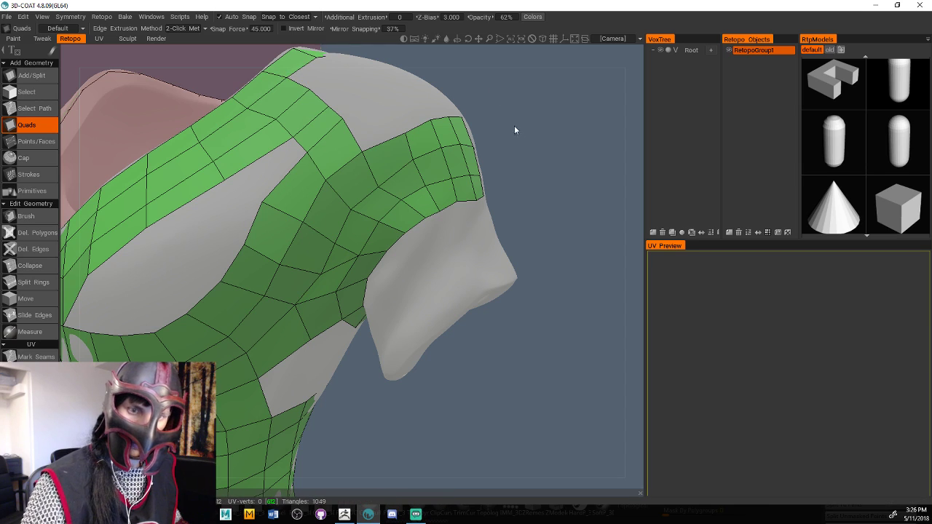
# Start a second row of three quads above the upper-back row, beginning at the lower corner of the shoulder blade gap
pyautogui.moveTo(514, 130); pyautogui.dragTo(579, 134)
pyautogui.click(243, 257)
pyautogui.click(183, 325)
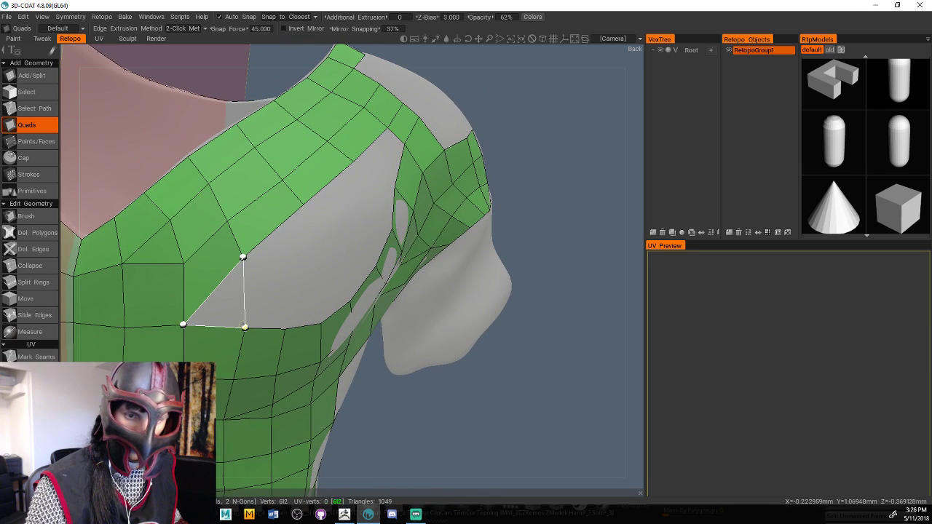
pyautogui.click(245, 328)
pyautogui.click(272, 279)
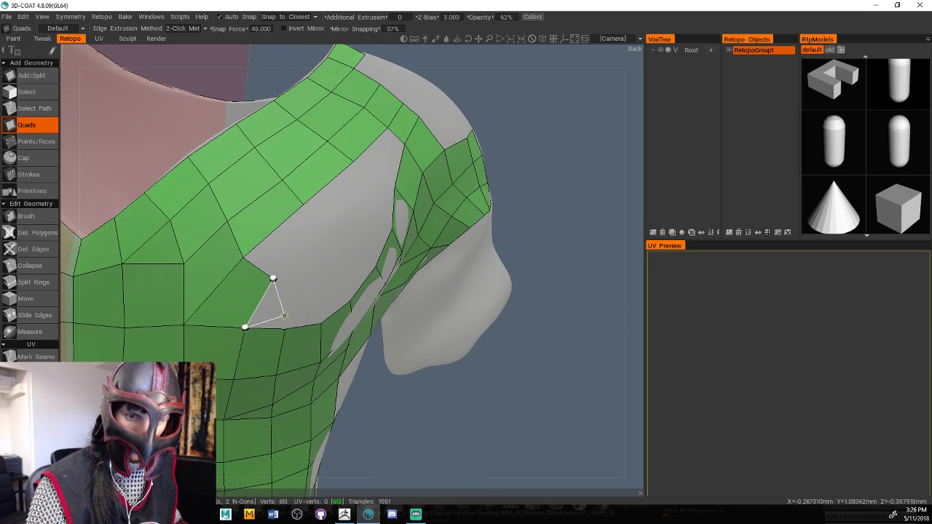
pyautogui.click(285, 328)
pyautogui.click(298, 279)
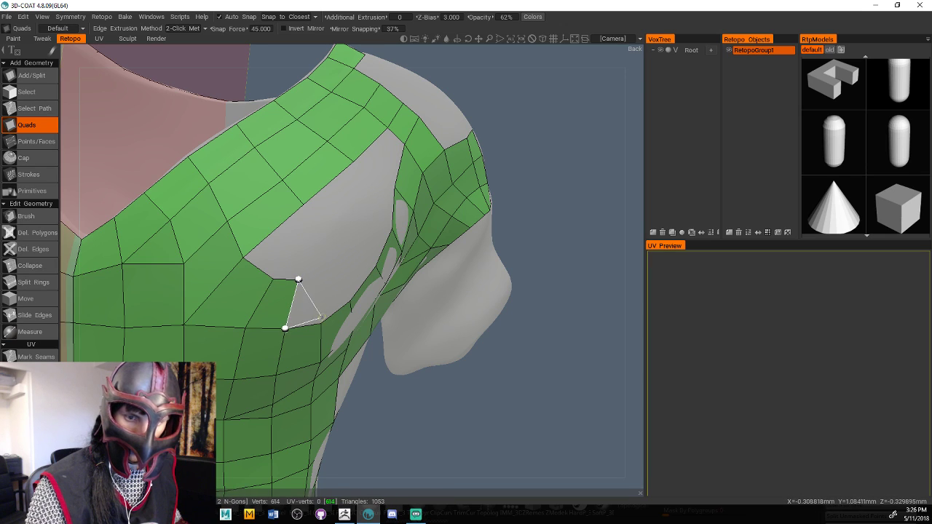
pyautogui.click(316, 276)
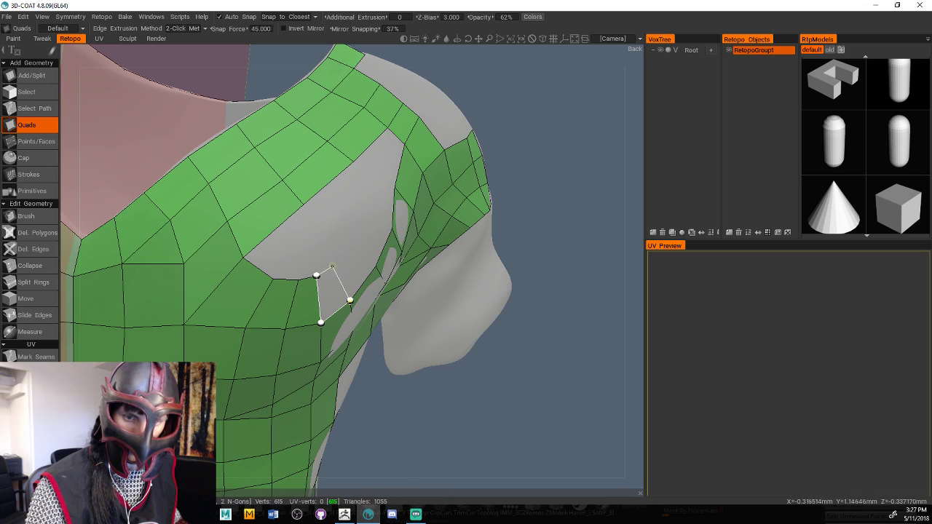
# Continue the second row of quads up along the armhole strip to the upper corner of the shoulder blade gap
pyautogui.press('Escape')
pyautogui.keyDown('alt'); pyautogui.moveTo(485, 282); pyautogui.dragTo(497, 292); pyautogui.keyUp('alt')
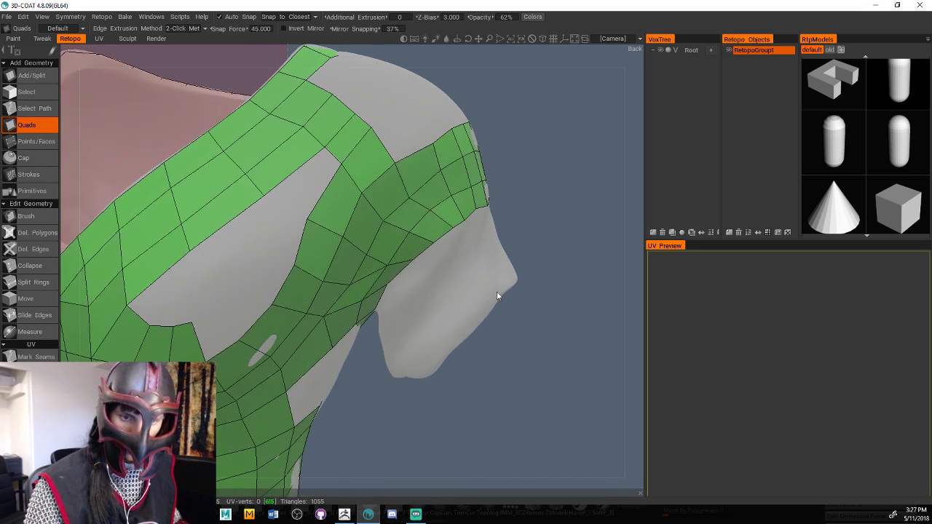
pyautogui.click(238, 340)
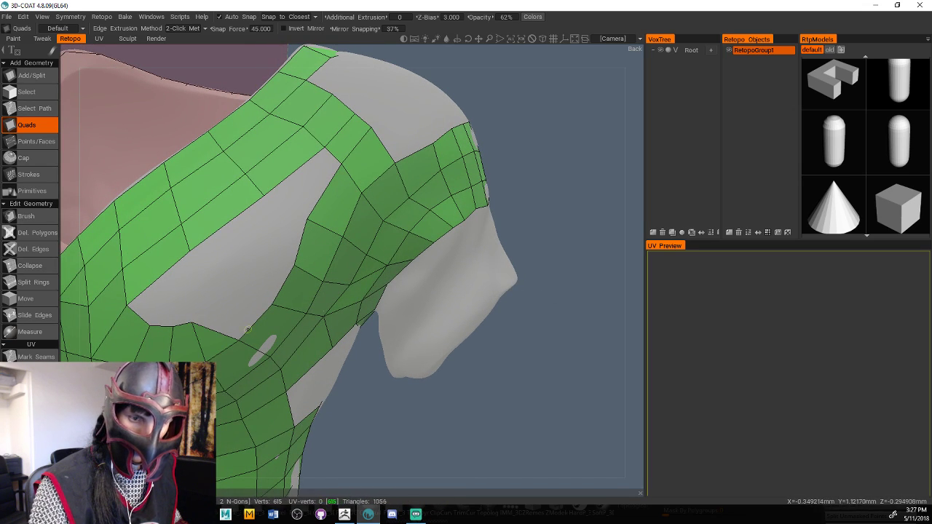
pyautogui.click(230, 284)
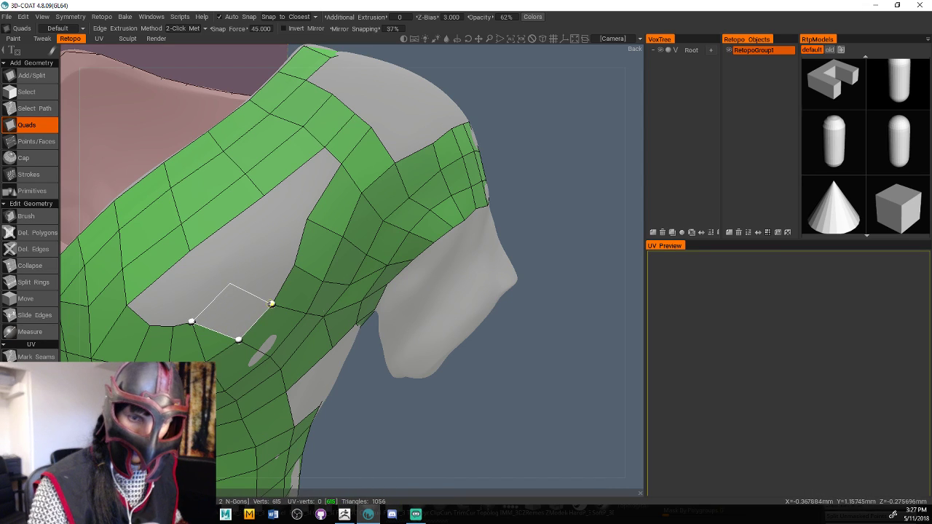
pyautogui.click(271, 304)
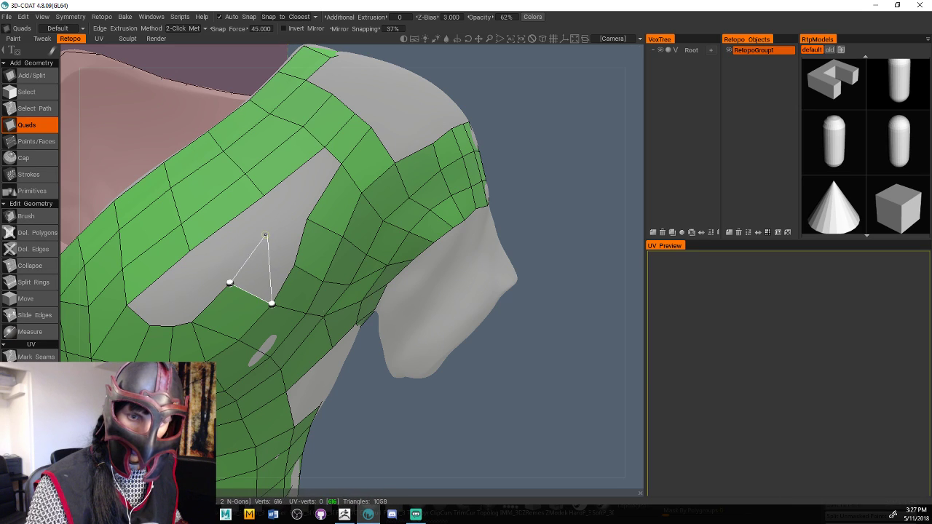
pyautogui.click(266, 236)
pyautogui.click(293, 264)
pyautogui.click(306, 219)
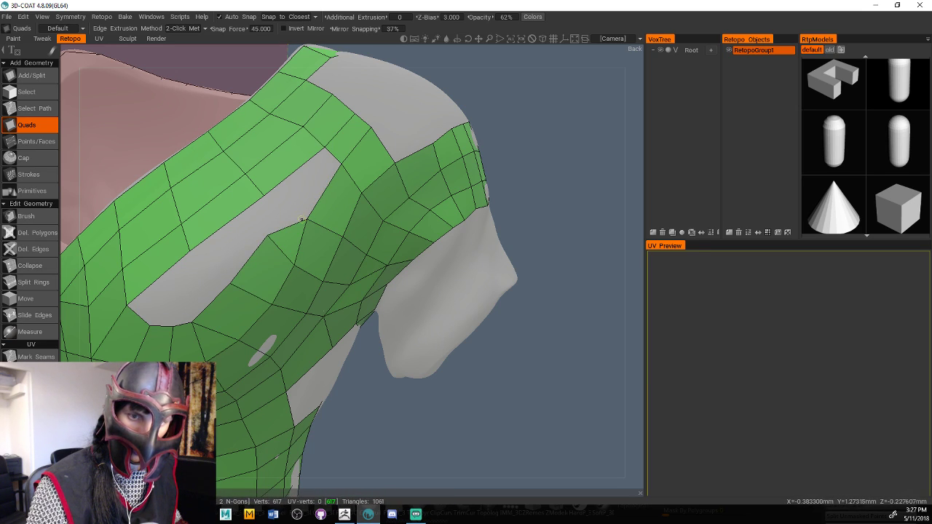
pyautogui.click(323, 191)
pyautogui.click(325, 148)
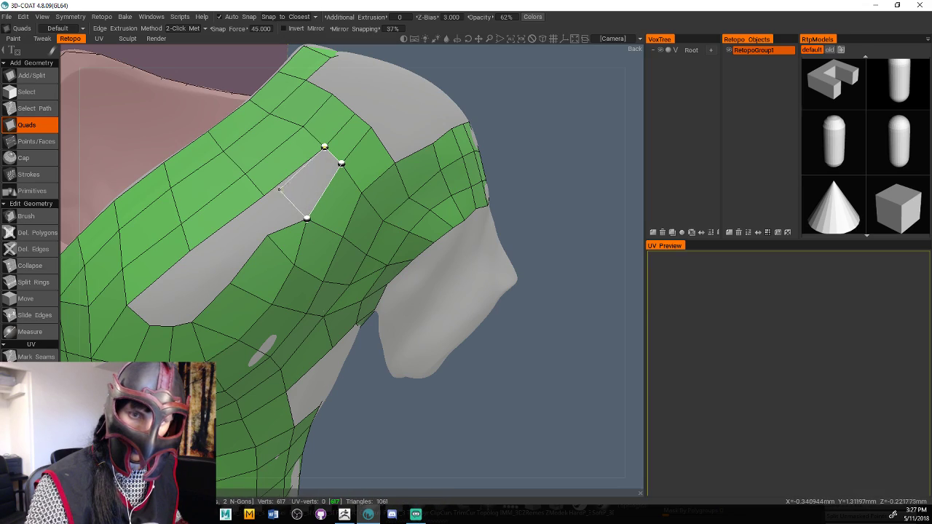
pyautogui.click(266, 195)
# Fill the lower end of the remaining shoulder blade gap with quads joining the back mesh to the new row
pyautogui.moveTo(484, 360); pyautogui.dragTo(536, 364)
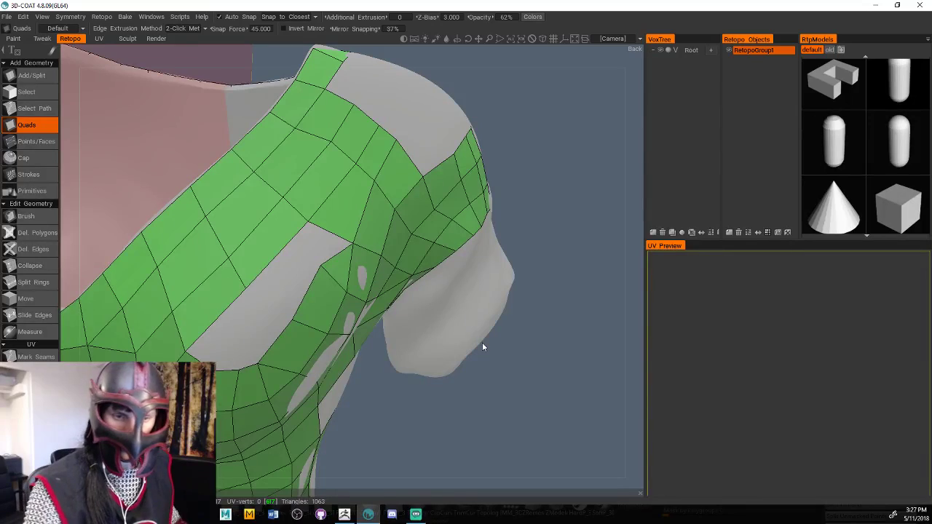
pyautogui.click(245, 288)
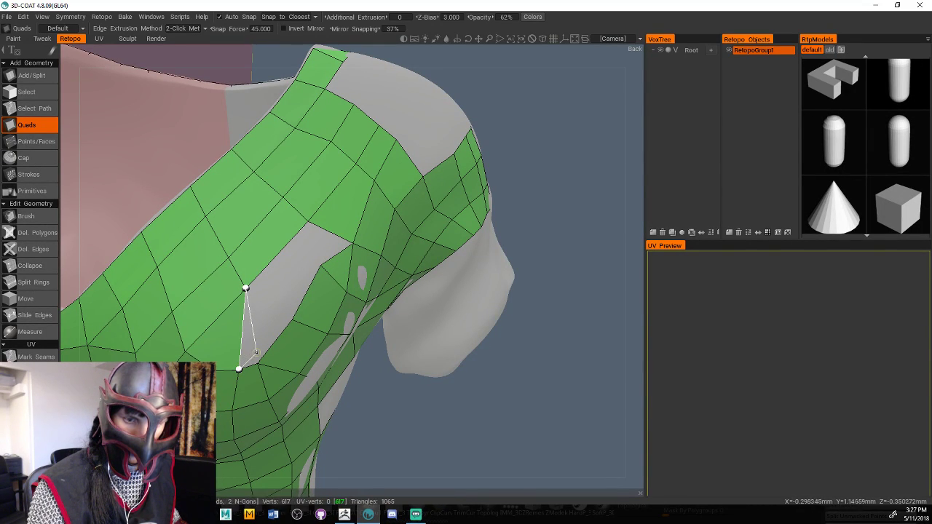
pyautogui.click(290, 316)
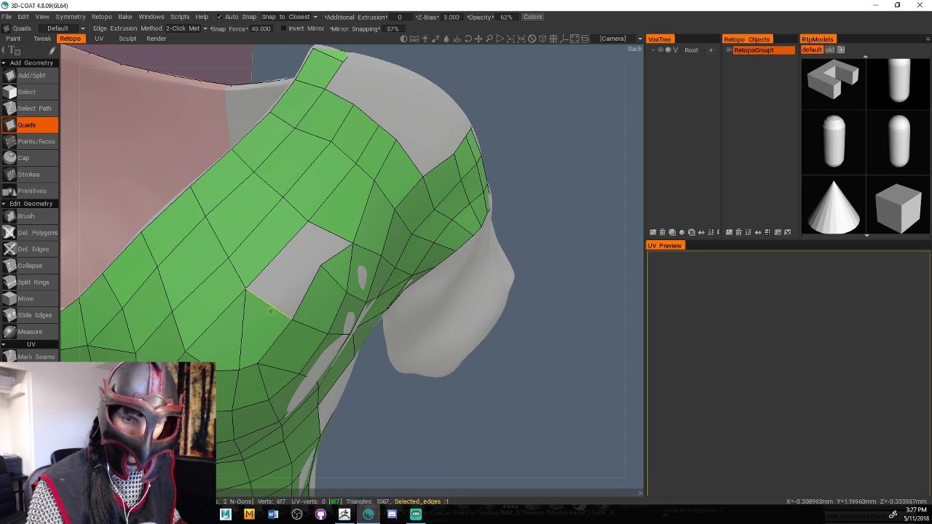
# Try to close the rest of the shoulder blade gap with a quad and a triangle beside the armhole strip
pyautogui.click(308, 219)
pyautogui.click(321, 265)
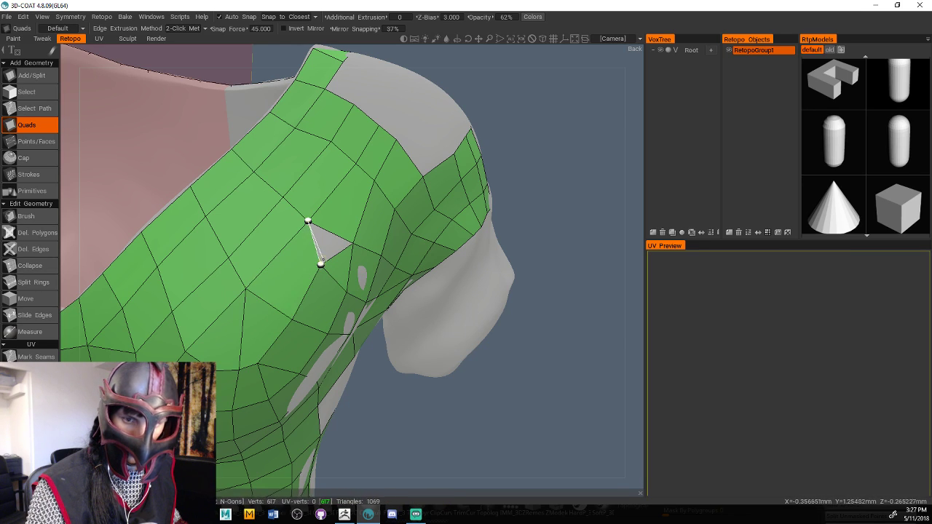
pyautogui.click(352, 243)
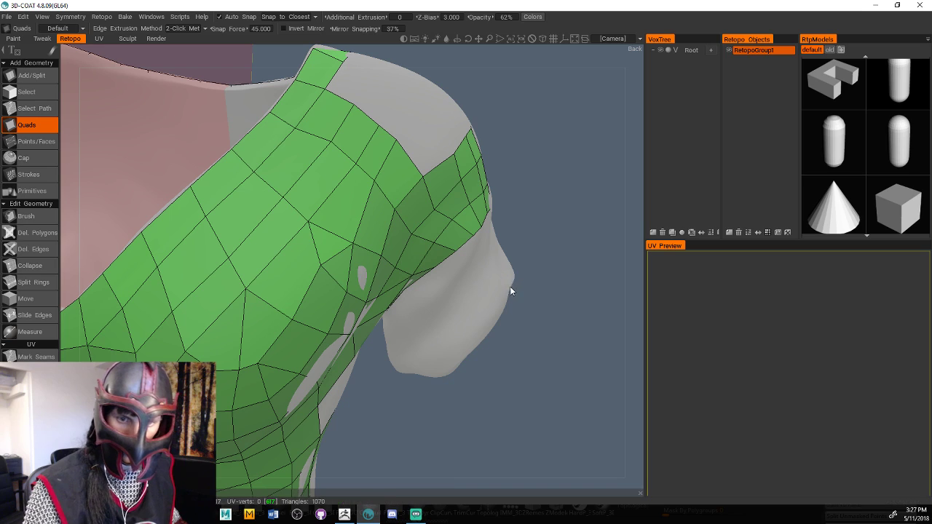
pyautogui.hotkey('ctrl', 'z')
# Delete the diagonal row of polygons running from the triangular hole by the armhole strip to the collar edge
pyautogui.moveTo(541, 283); pyautogui.dragTo(537, 309)
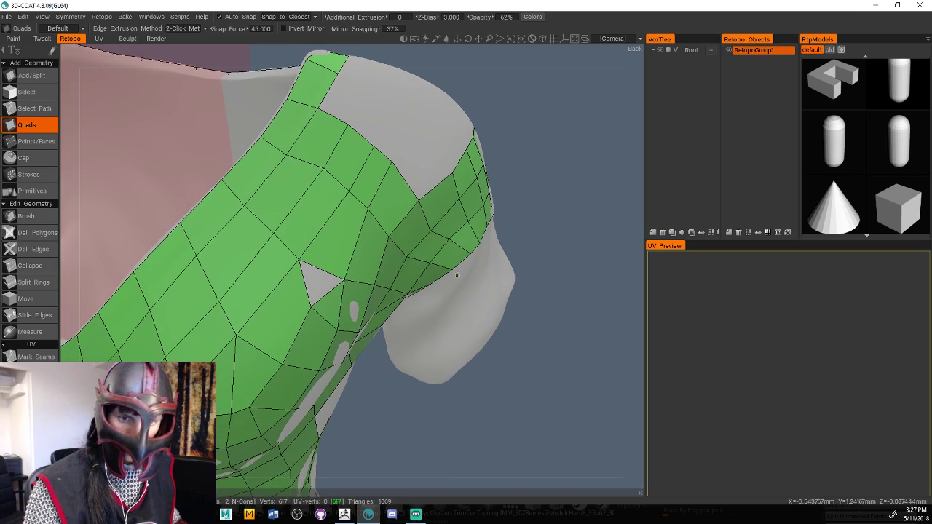
pyautogui.click(38, 232)
pyautogui.moveTo(354, 306)
pyautogui.mouseDown()
pyautogui.moveTo(262, 270)
pyautogui.moveTo(233, 236)
pyautogui.moveTo(163, 259)
pyautogui.mouseUp()
# Push the vertices along the open row's lower edge slightly down the back with the Brush to widen the gap
pyautogui.click(29, 125)
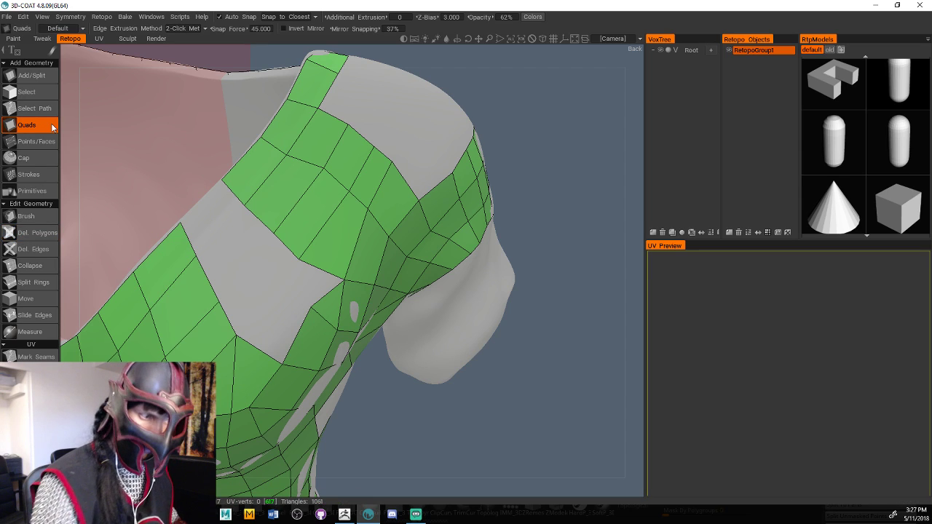
pyautogui.moveTo(561, 238); pyautogui.dragTo(556, 239)
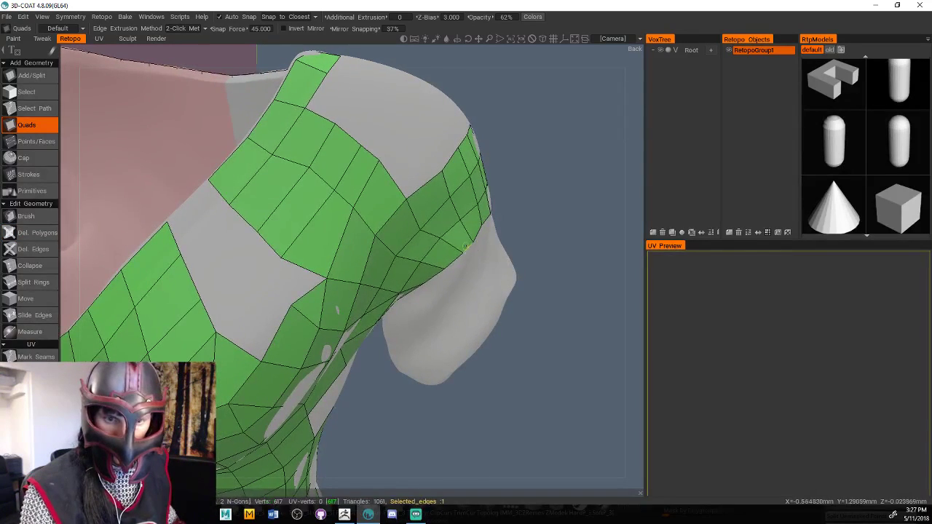
pyautogui.click(26, 217)
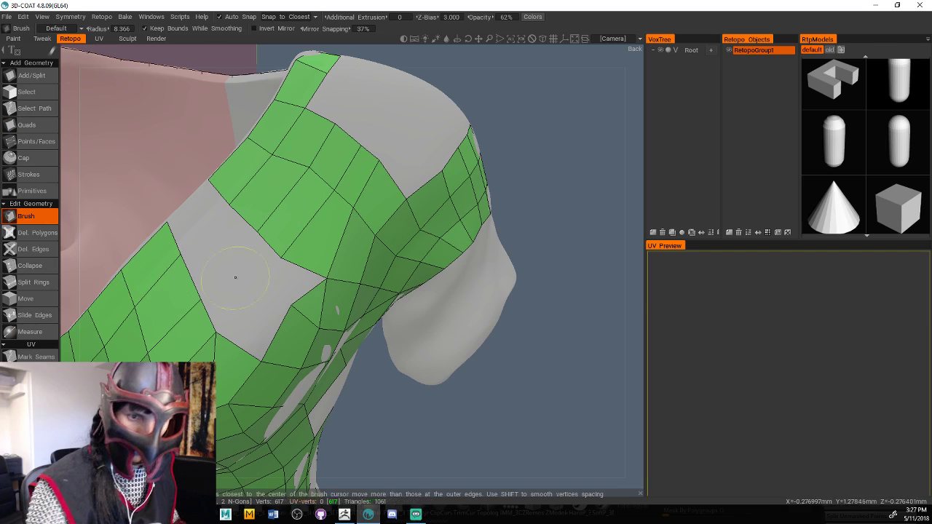
pyautogui.moveTo(289, 306)
pyautogui.mouseDown()
pyautogui.moveTo(291, 321)
pyautogui.moveTo(226, 331)
pyautogui.moveTo(196, 305)
pyautogui.moveTo(157, 230)
pyautogui.mouseUp()
# Add a row of five quads along the gap's lower edge, from the armhole strip across the back to the collar edge
pyautogui.click(27, 125)
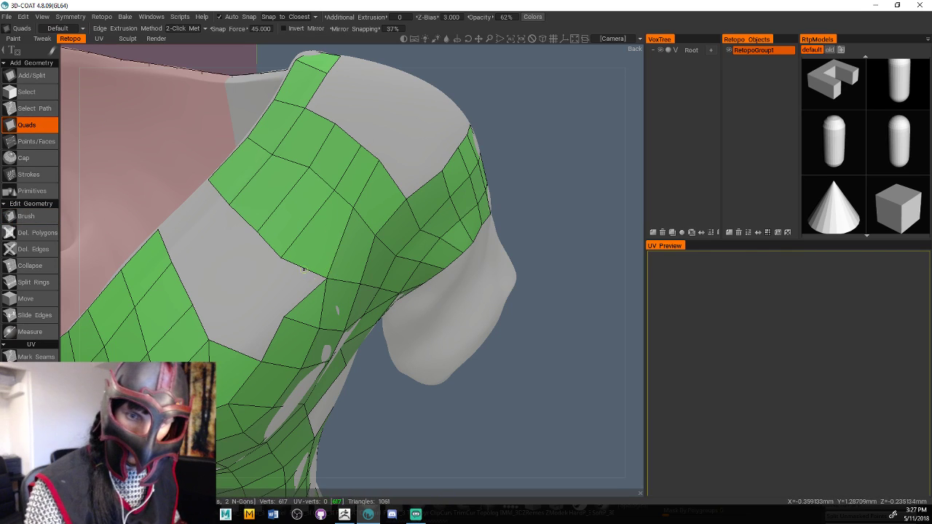
pyautogui.click(280, 257)
pyautogui.click(326, 277)
pyautogui.click(246, 294)
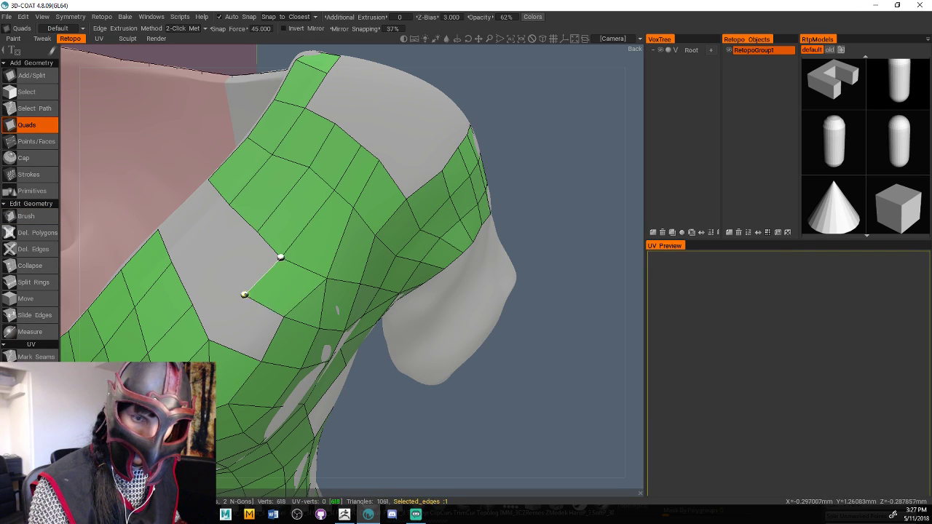
pyautogui.click(208, 339)
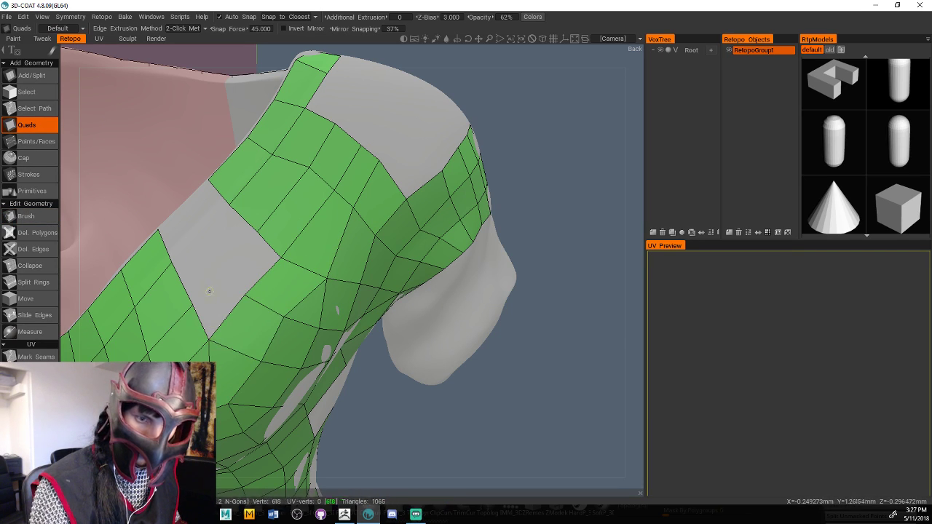
pyautogui.click(221, 270)
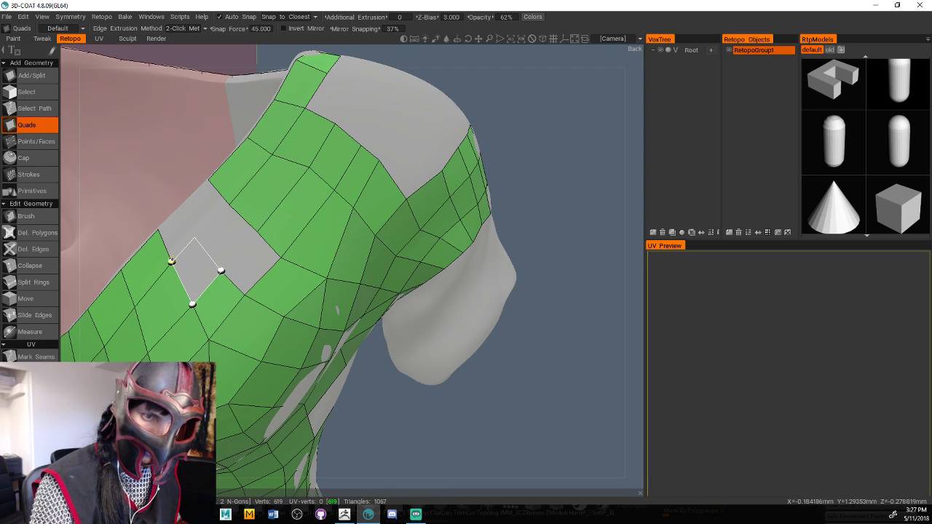
pyautogui.click(192, 305)
pyautogui.click(194, 236)
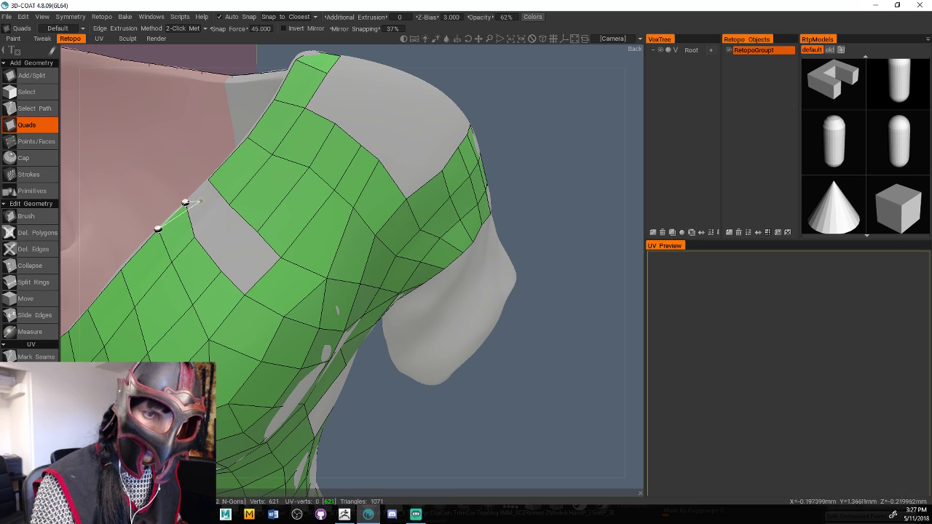
# Bridge the new row to the upper shoulder mesh with three quads, starting at the collar edge
pyautogui.click(229, 204)
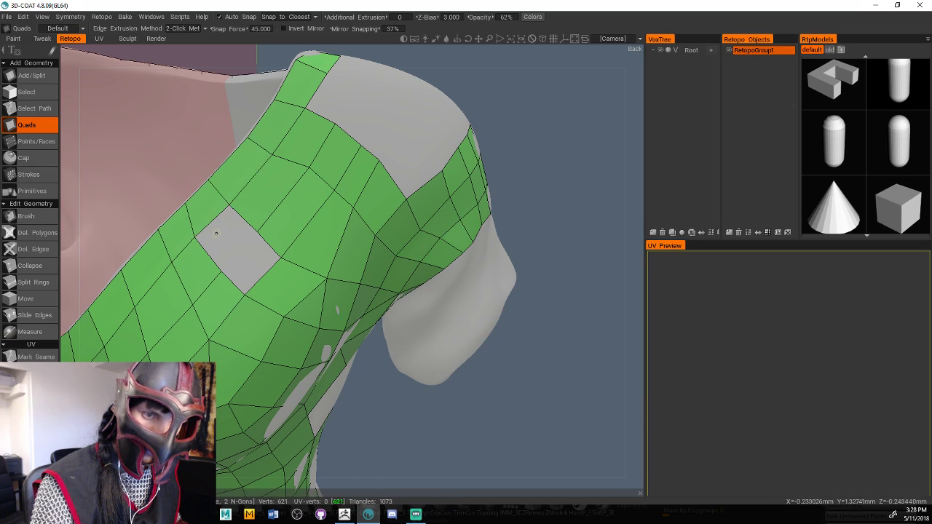
pyautogui.click(258, 230)
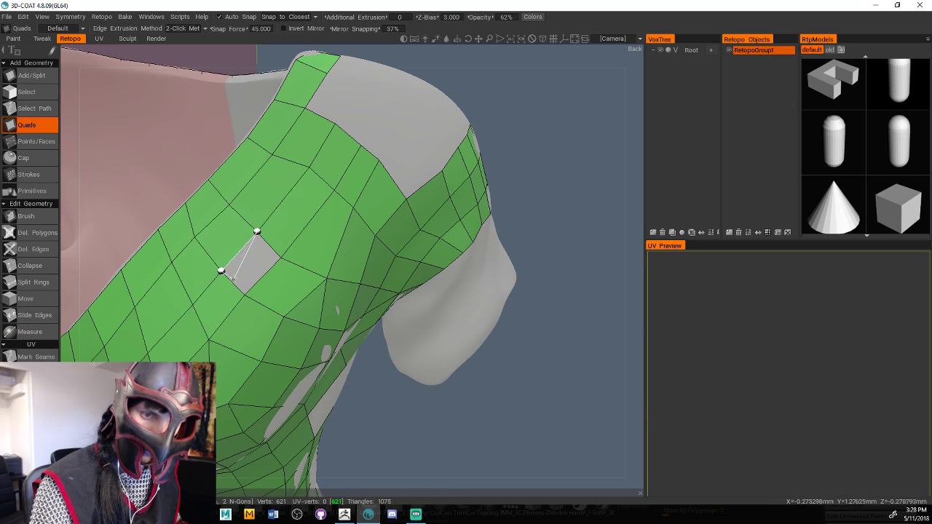
pyautogui.click(245, 294)
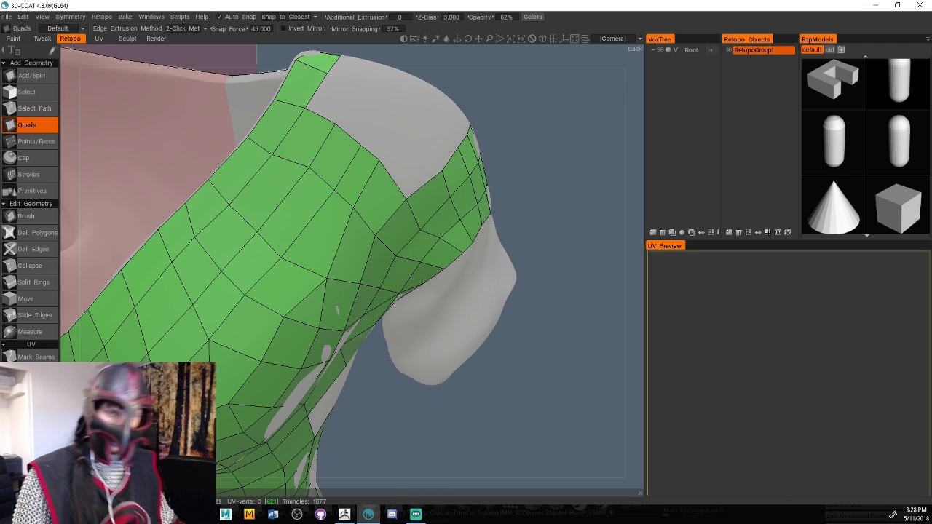
# Enlarge the Brush radius to 19.253 and smooth the new quads over the shoulder blade and upper back
pyautogui.click(152, 16)
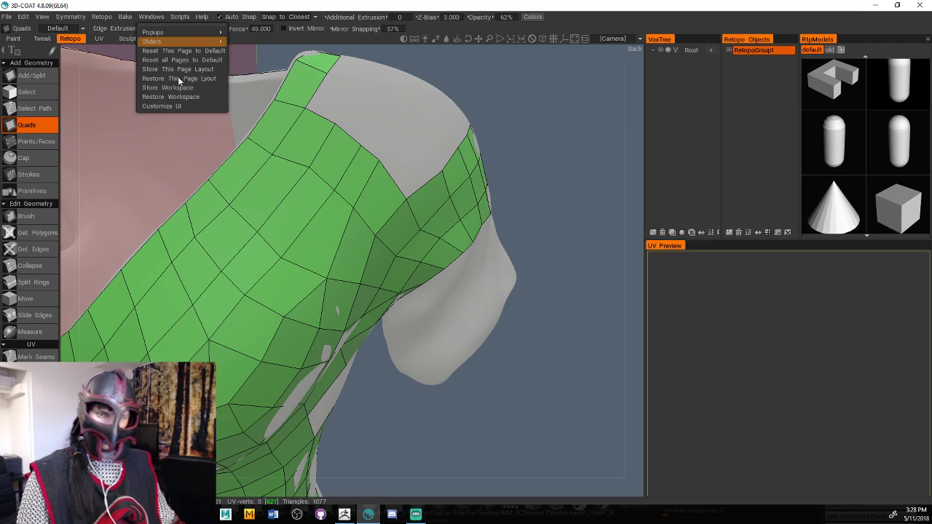
pyautogui.click(26, 217)
pyautogui.moveTo(275, 313); pyautogui.dragTo(319, 306, button='right')
pyautogui.moveTo(289, 290)
pyautogui.keyDown('shift'); pyautogui.mouseDown()
pyautogui.moveTo(271, 289)
pyautogui.moveTo(241, 386)
pyautogui.mouseUp(); pyautogui.keyUp('shift')
pyautogui.moveTo(495, 462); pyautogui.dragTo(512, 420)
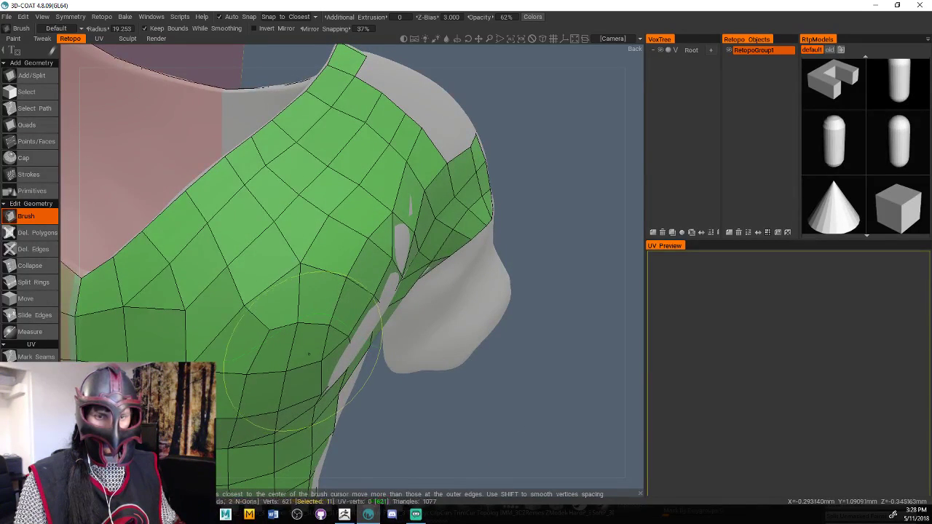
pyautogui.moveTo(224, 326)
pyautogui.keyDown('shift'); pyautogui.mouseDown()
pyautogui.moveTo(260, 342)
pyautogui.moveTo(291, 225)
pyautogui.moveTo(324, 168)
pyautogui.mouseUp(); pyautogui.keyUp('shift')
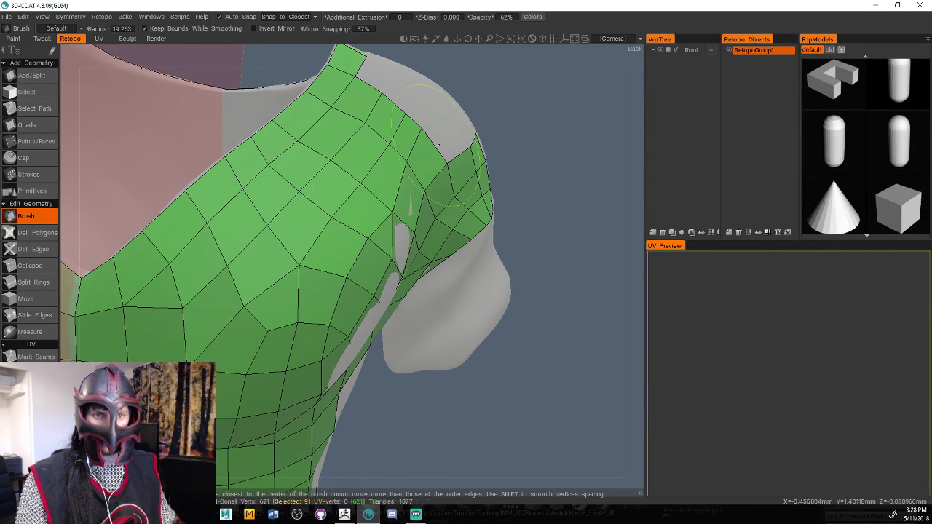
pyautogui.moveTo(548, 109); pyautogui.dragTo(551, 155)
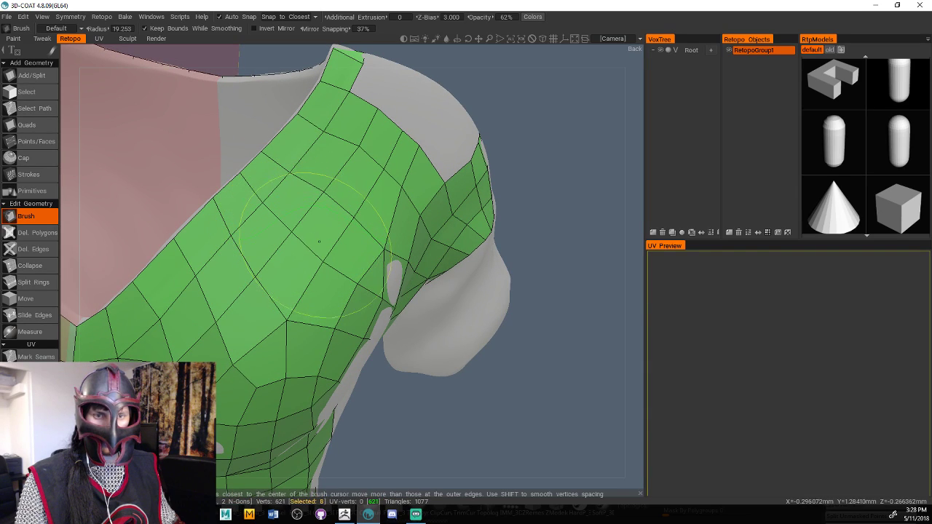
# Smooth the quads behind the armhole, from the side of the back up toward the sleeve opening
pyautogui.moveTo(582, 454); pyautogui.dragTo(540, 410)
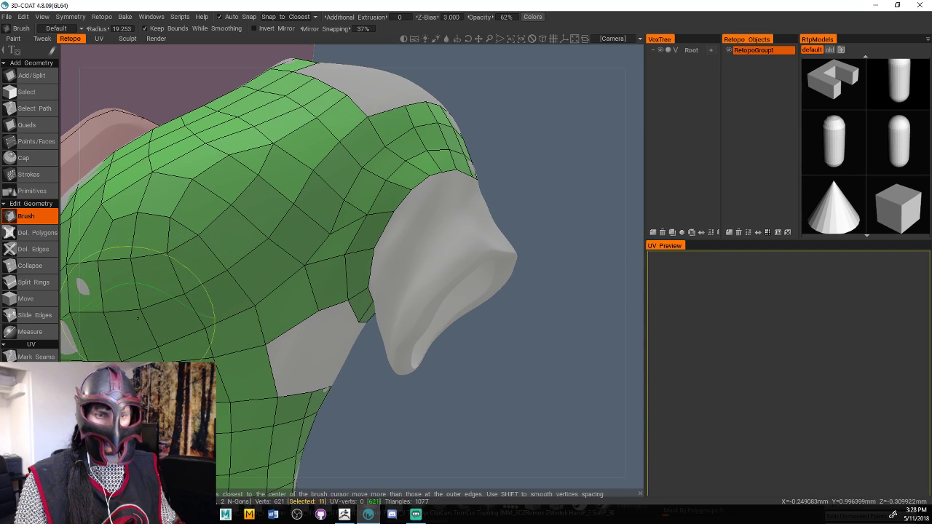
pyautogui.moveTo(413, 409); pyautogui.dragTo(319, 395)
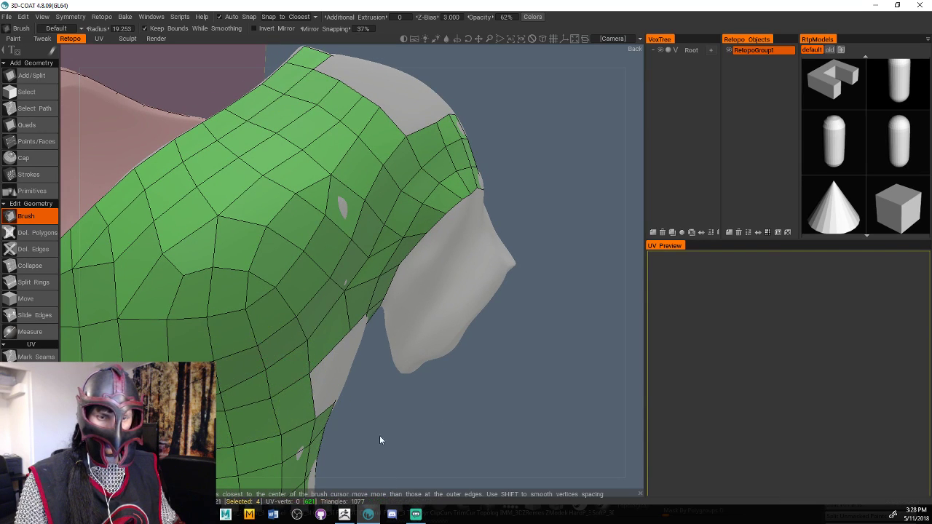
pyautogui.moveTo(381, 439); pyautogui.dragTo(388, 444)
pyautogui.keyDown('shift'); pyautogui.moveTo(230, 345); pyautogui.dragTo(327, 237); pyautogui.keyUp('shift')
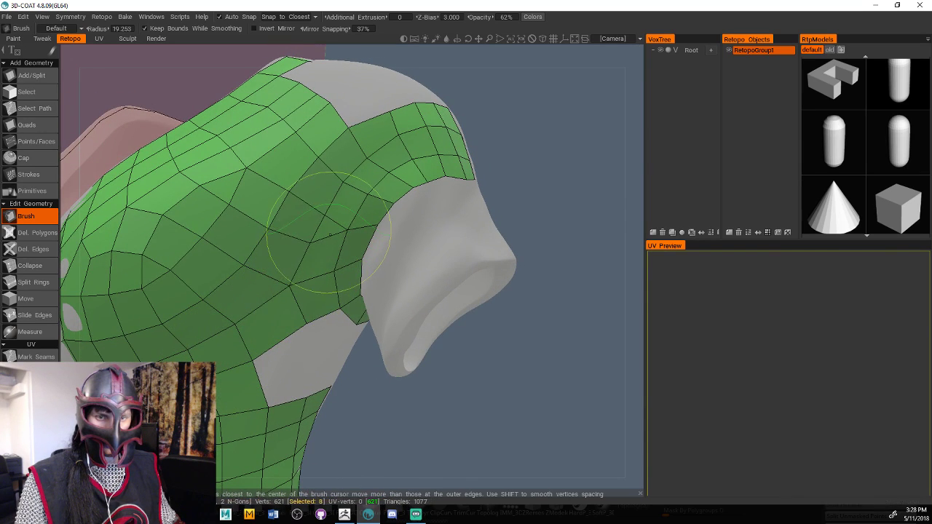
# Smooth the shirt's quads across the lower torso and around the waist to even out their spacing
pyautogui.scroll(-3, 347, 195)
pyautogui.moveTo(557, 170); pyautogui.dragTo(424, 208)
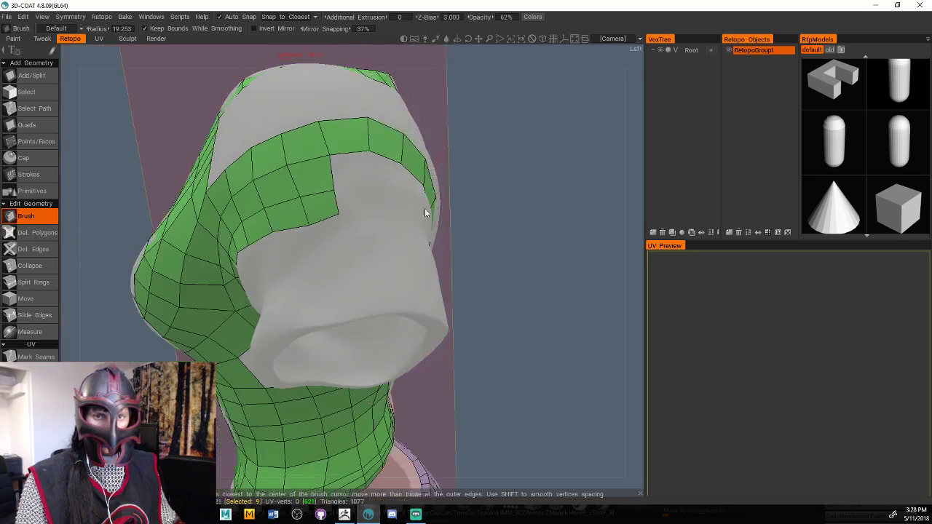
pyautogui.moveTo(483, 269)
pyautogui.mouseDown()
pyautogui.moveTo(567, 286)
pyautogui.moveTo(507, 175)
pyautogui.moveTo(414, 262)
pyautogui.moveTo(343, 249)
pyautogui.mouseUp()
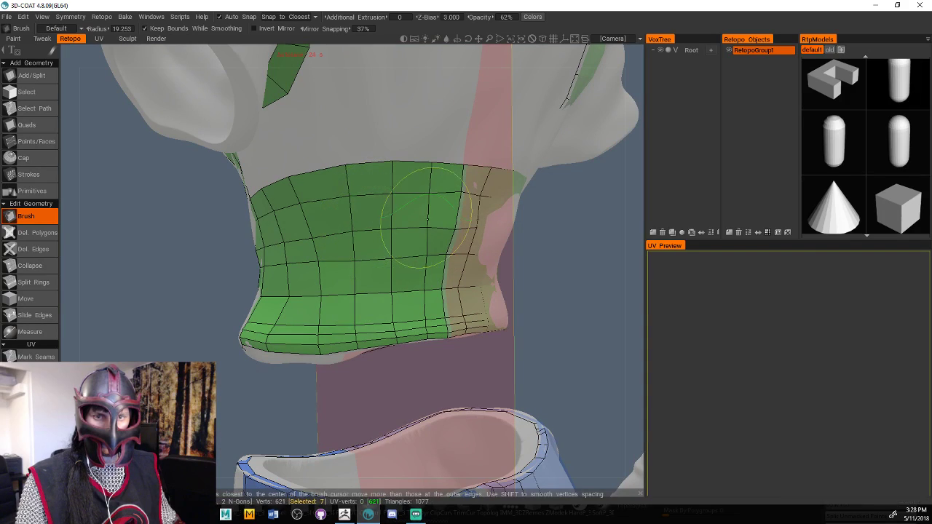
pyautogui.moveTo(438, 275)
pyautogui.mouseDown()
pyautogui.moveTo(450, 222)
pyautogui.moveTo(470, 222)
pyautogui.moveTo(460, 202)
pyautogui.mouseUp()
pyautogui.moveTo(545, 278); pyautogui.dragTo(640, 277)
pyautogui.moveTo(475, 322); pyautogui.dragTo(539, 317)
pyautogui.moveTo(288, 303); pyautogui.dragTo(276, 303)
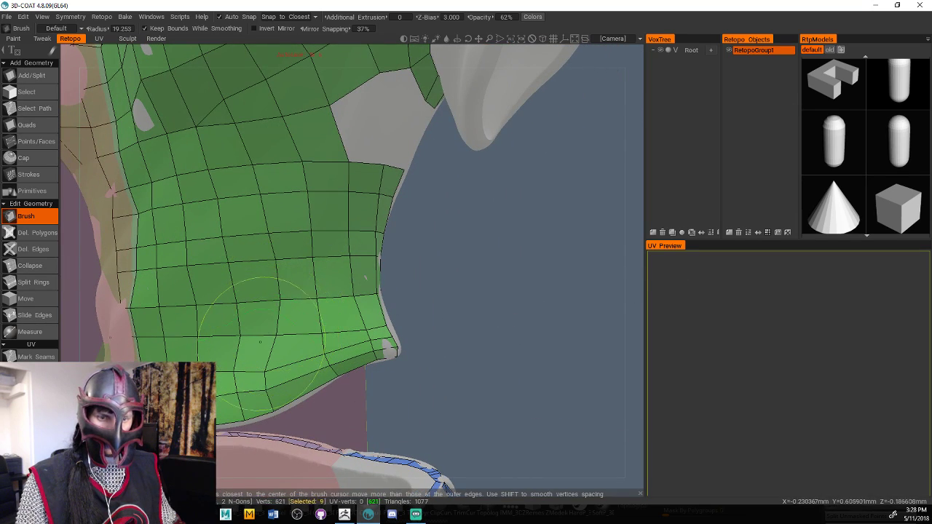
pyautogui.keyDown('shift'); pyautogui.moveTo(266, 340); pyautogui.dragTo(263, 355); pyautogui.keyUp('shift')
pyautogui.moveTo(473, 340); pyautogui.dragTo(531, 326, button='middle')
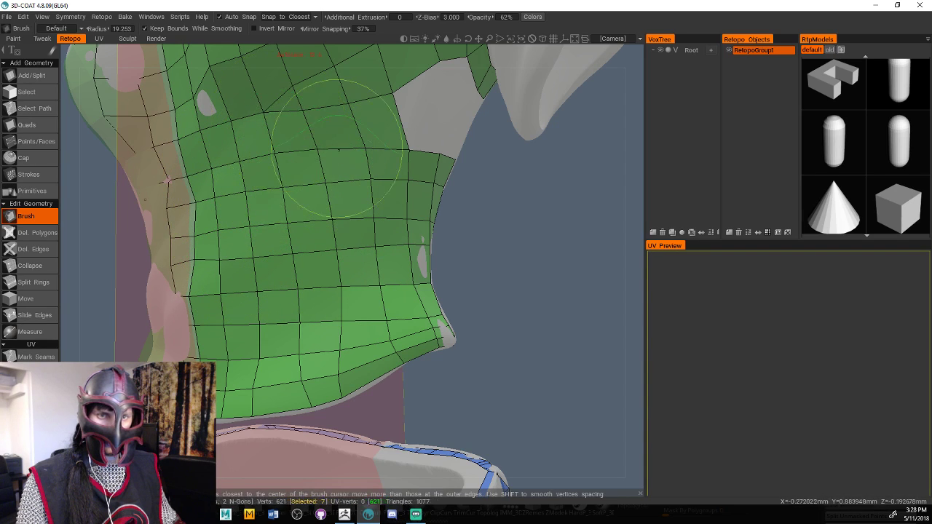
pyautogui.moveTo(512, 222); pyautogui.dragTo(569, 267, button='middle')
pyautogui.moveTo(513, 271); pyautogui.dragTo(566, 270)
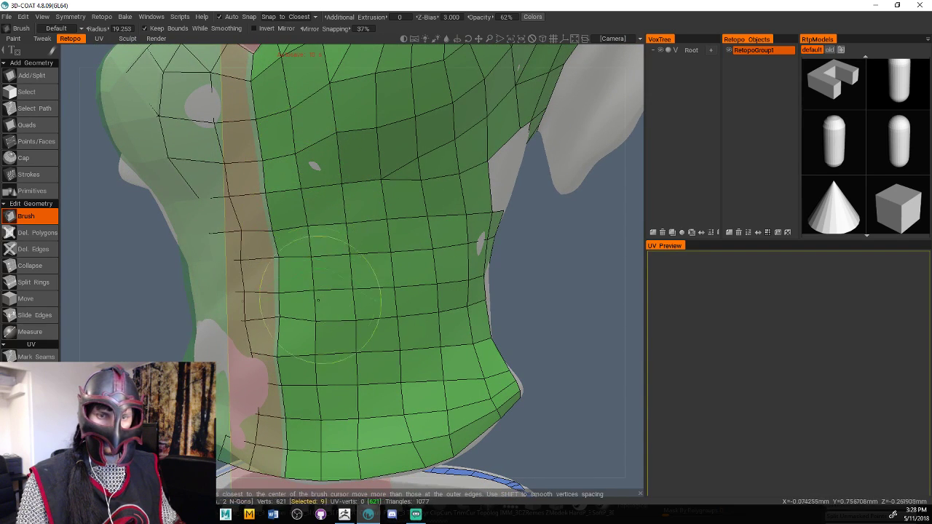
# Smooth the quads along the side of the shirt's waist and down to the hem
pyautogui.moveTo(621, 336); pyautogui.dragTo(393, 343)
pyautogui.moveTo(223, 386)
pyautogui.mouseDown()
pyautogui.moveTo(399, 368)
pyautogui.moveTo(408, 349)
pyautogui.moveTo(291, 371)
pyautogui.moveTo(200, 371)
pyautogui.moveTo(371, 371)
pyautogui.moveTo(312, 378)
pyautogui.mouseUp()
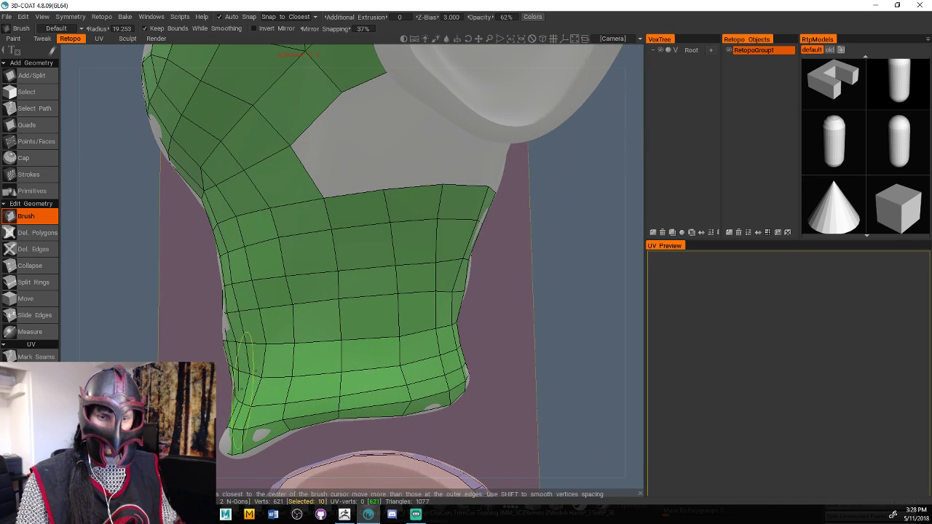
pyautogui.moveTo(515, 352); pyautogui.dragTo(352, 375, button='right')
pyautogui.moveTo(352, 376); pyautogui.dragTo(291, 373)
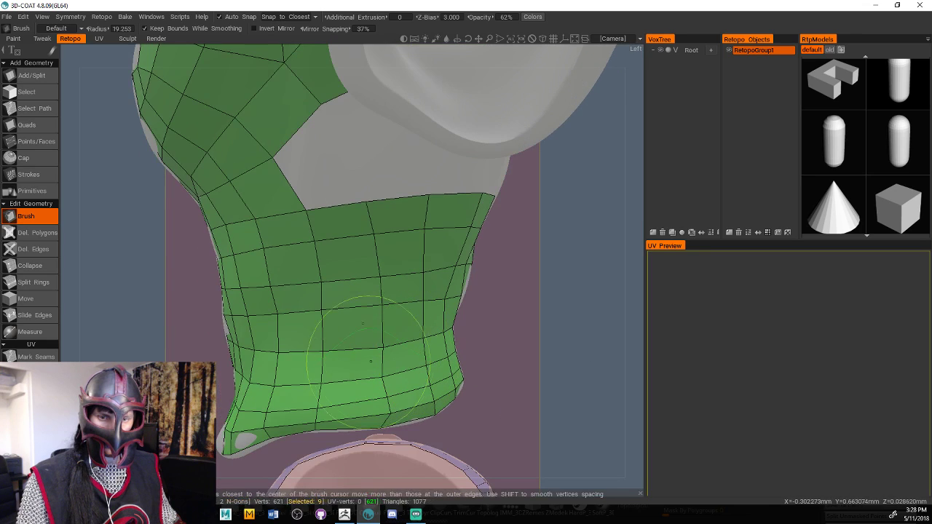
pyautogui.moveTo(353, 343)
pyautogui.mouseDown()
pyautogui.moveTo(270, 377)
pyautogui.moveTo(281, 382)
pyautogui.mouseUp()
# Reduce the Brush radius to 6.311 and straighten the hem vertices beside the symmetry plane
pyautogui.moveTo(583, 362); pyautogui.dragTo(513, 364)
pyautogui.moveTo(512, 364)
pyautogui.mouseDown(button='right')
pyautogui.moveTo(505, 349)
pyautogui.moveTo(453, 354)
pyautogui.mouseUp(button='right')
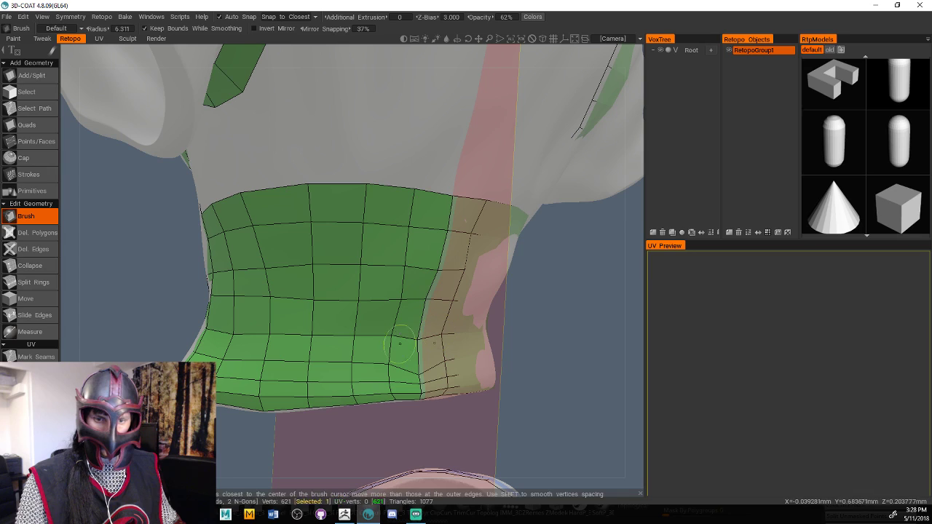
pyautogui.moveTo(423, 374); pyautogui.dragTo(418, 357)
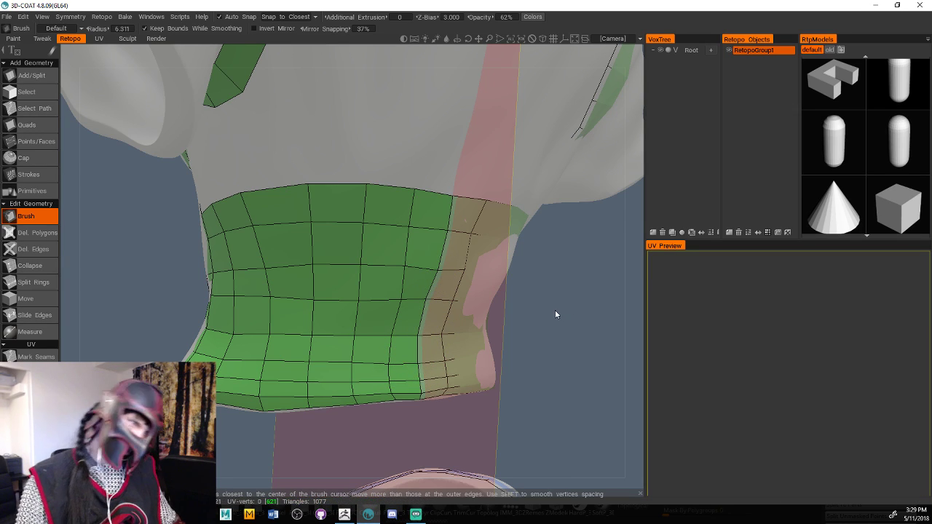
pyautogui.moveTo(524, 328); pyautogui.dragTo(391, 385, button='right')
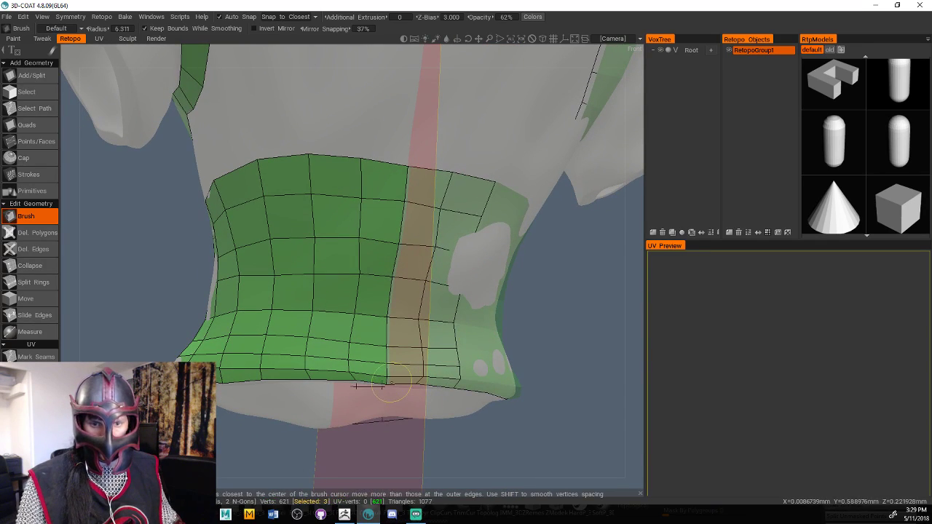
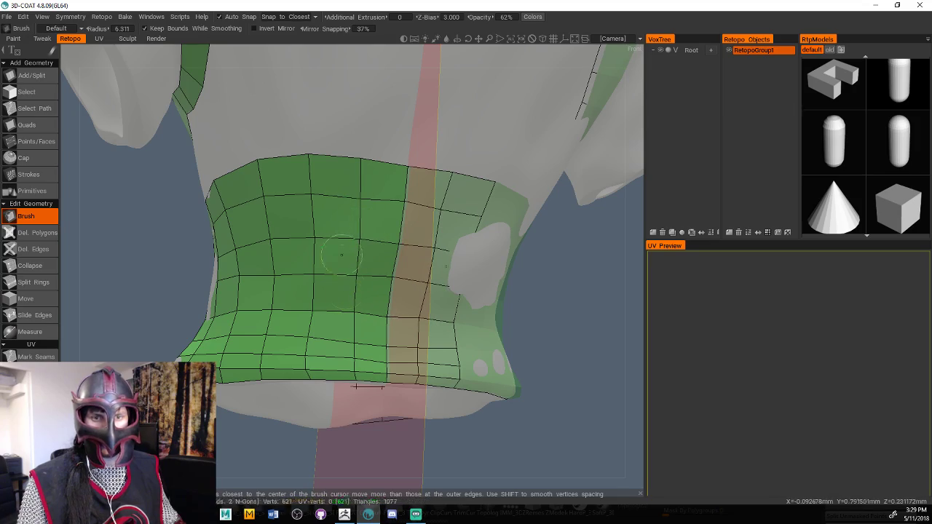
# Adjust the side hem vertices with the small brush to follow the shirt's lower edge
pyautogui.moveTo(553, 322); pyautogui.dragTo(624, 318)
pyautogui.moveTo(519, 324)
pyautogui.mouseDown()
pyautogui.moveTo(520, 333)
pyautogui.moveTo(630, 332)
pyautogui.moveTo(575, 331)
pyautogui.moveTo(524, 346)
pyautogui.mouseUp()
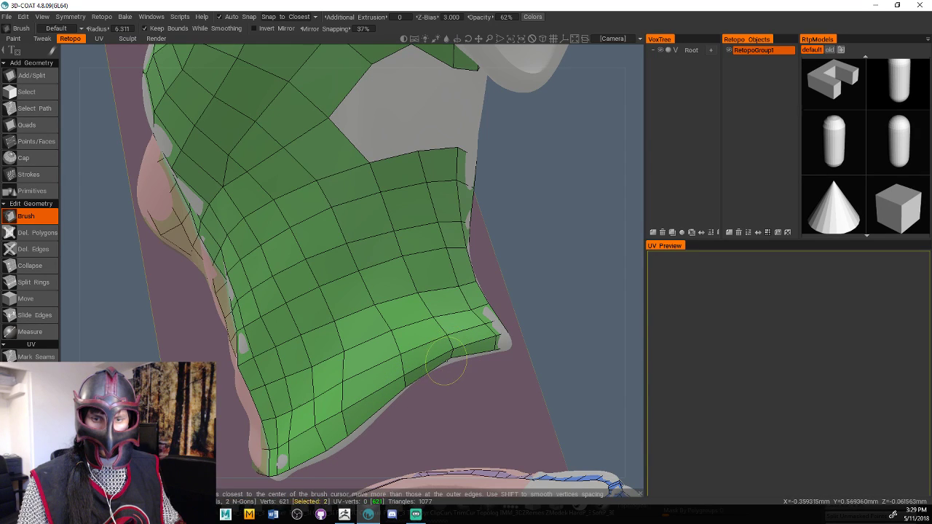
pyautogui.moveTo(447, 380); pyautogui.dragTo(451, 335)
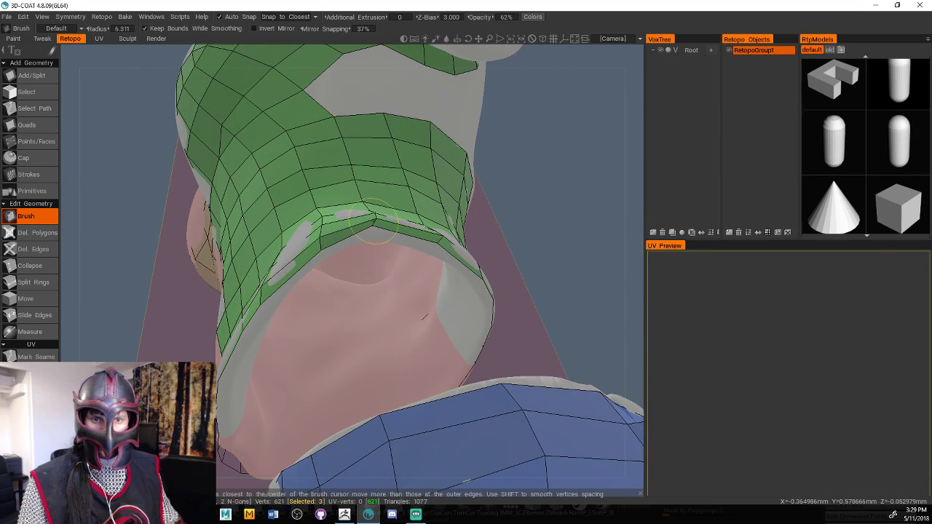
pyautogui.moveTo(376, 225)
pyautogui.mouseDown()
pyautogui.moveTo(378, 240)
pyautogui.moveTo(378, 224)
pyautogui.mouseUp()
pyautogui.moveTo(541, 232); pyautogui.dragTo(584, 311)
pyautogui.moveTo(584, 310); pyautogui.dragTo(498, 312, button='right')
pyautogui.moveTo(487, 354)
pyautogui.mouseDown()
pyautogui.moveTo(415, 264)
pyautogui.moveTo(459, 351)
pyautogui.moveTo(492, 354)
pyautogui.moveTo(457, 350)
pyautogui.moveTo(479, 362)
pyautogui.mouseUp()
pyautogui.moveTo(479, 362); pyautogui.dragTo(527, 376, button='right')
pyautogui.moveTo(526, 376); pyautogui.dragTo(445, 357)
pyautogui.moveTo(116, 374); pyautogui.dragTo(124, 230, button='middle')
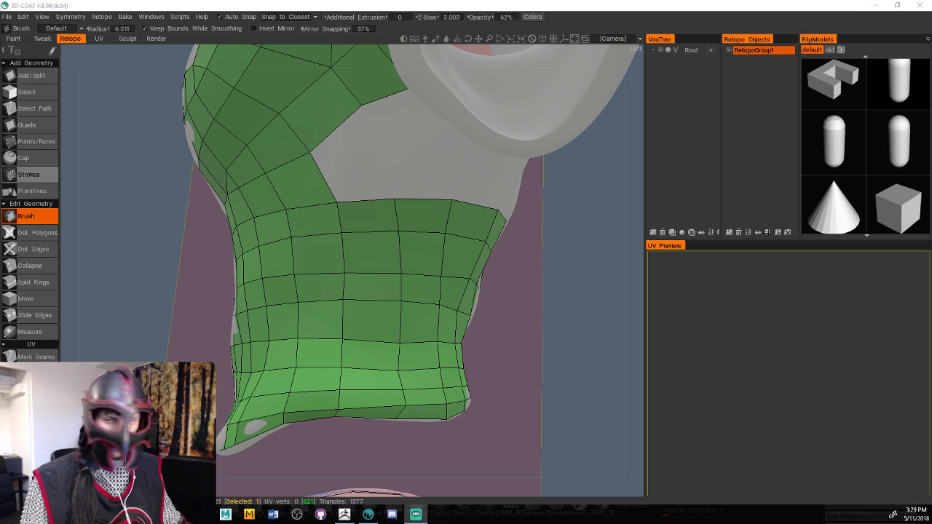
# Add two quads under the armhole with the Quads tool, starting from the open edge where the armhole mesh meets the side panel
pyautogui.click(26, 124)
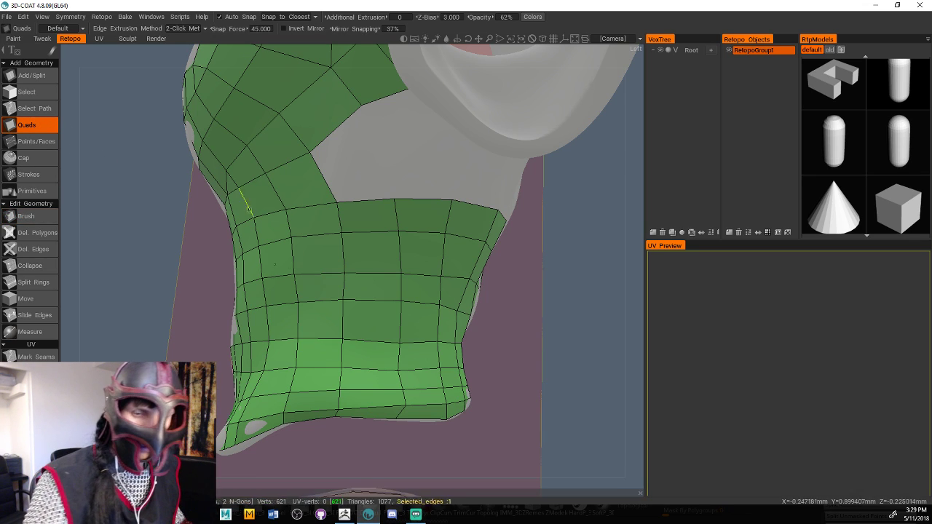
pyautogui.click(310, 151)
pyautogui.click(336, 202)
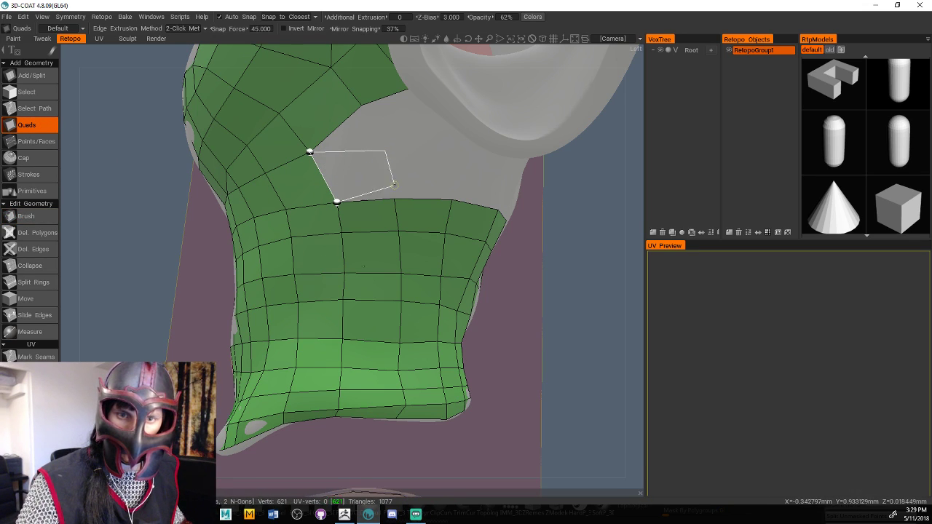
pyautogui.click(393, 198)
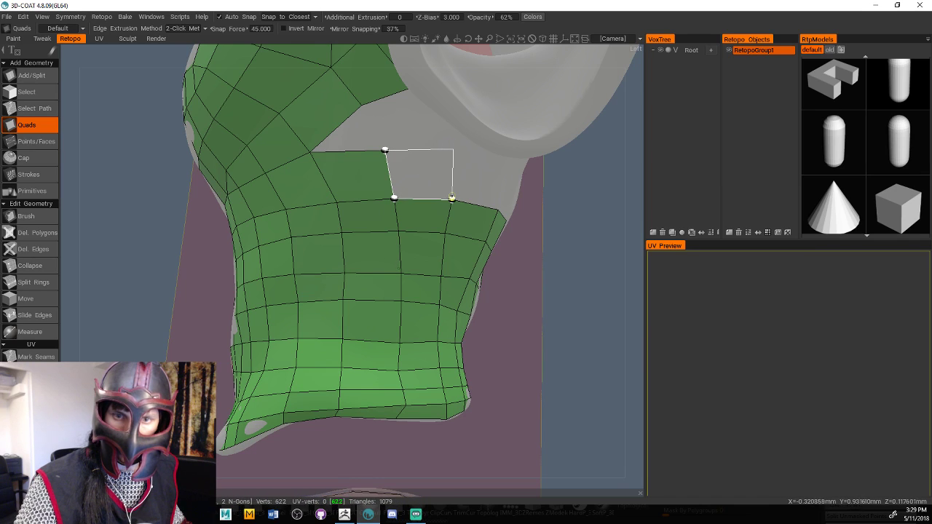
pyautogui.click(453, 150)
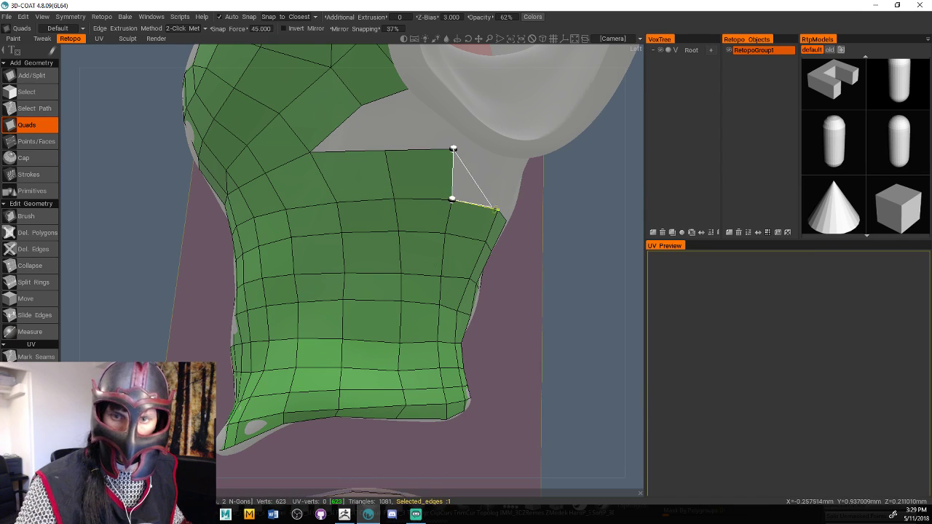
pyautogui.click(497, 209)
pyautogui.moveTo(572, 224); pyautogui.dragTo(529, 268)
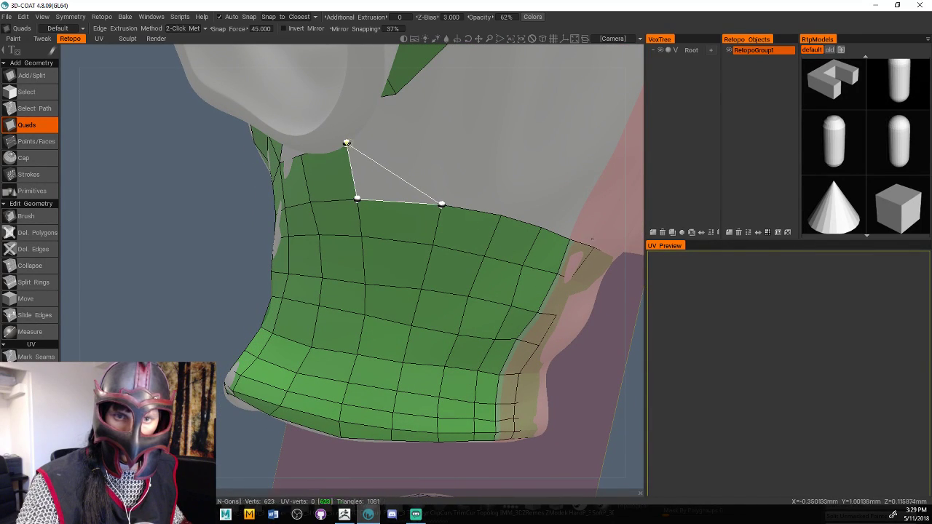
pyautogui.click(447, 143)
pyautogui.hotkey('ctrl', 'z')
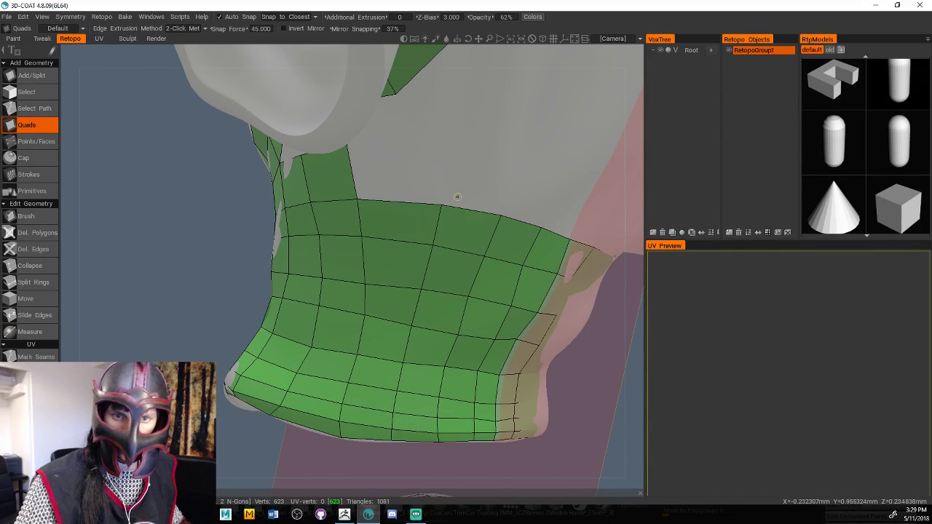
# Continue the new row above the waist panel with four quads, ending at the symmetry plane
pyautogui.moveTo(613, 382); pyautogui.dragTo(588, 343)
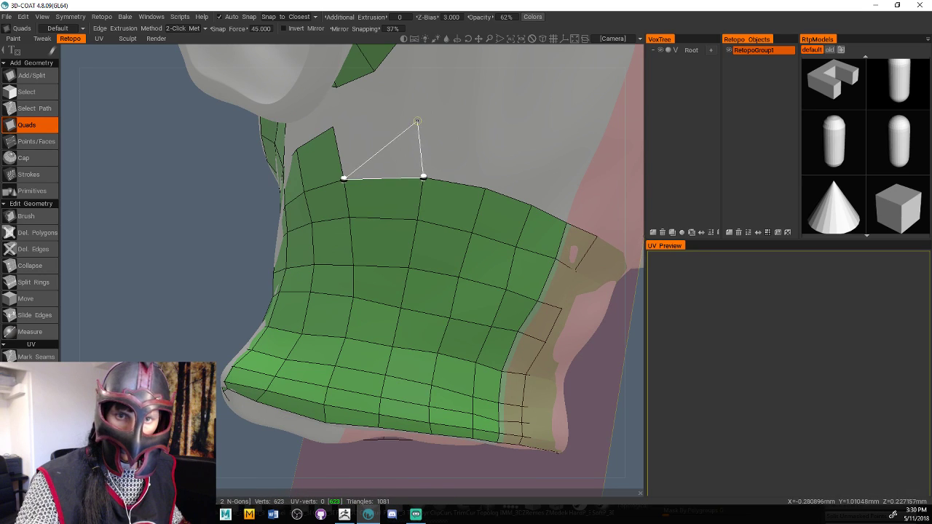
pyautogui.click(333, 126)
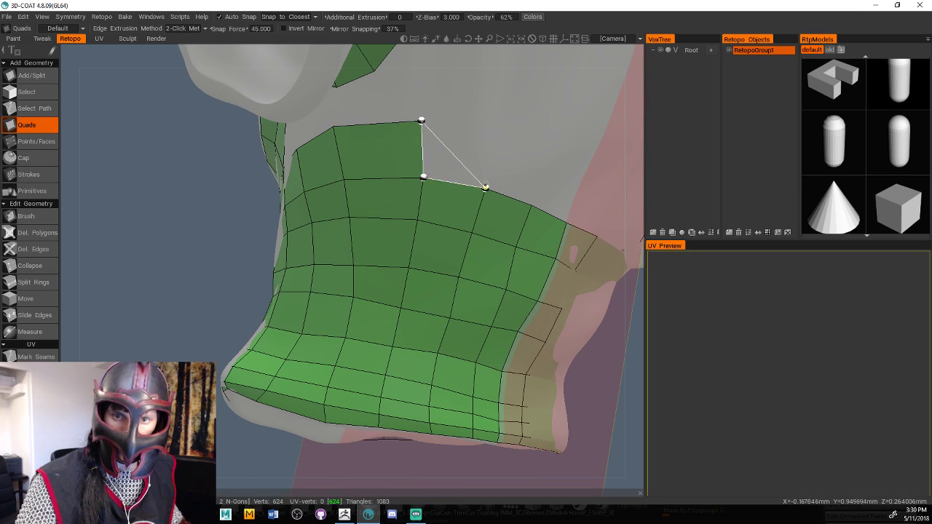
pyautogui.click(500, 134)
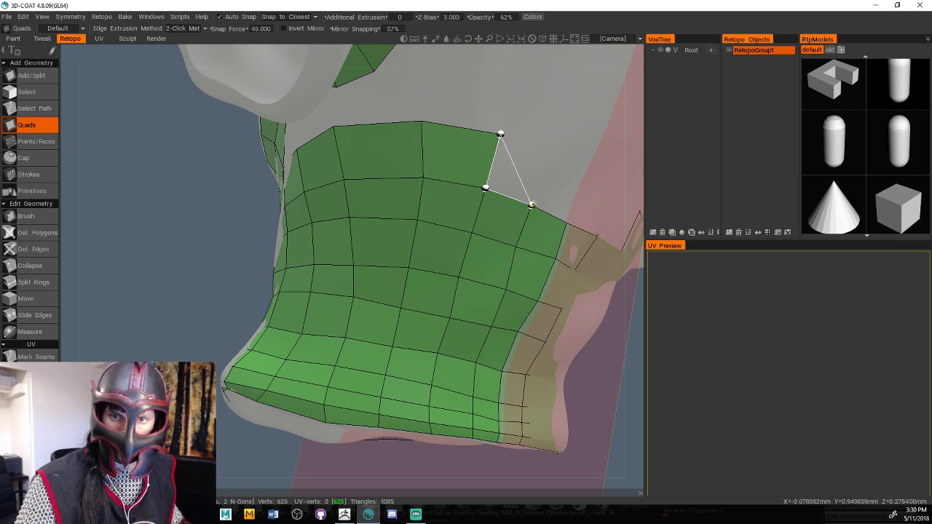
pyautogui.click(552, 156)
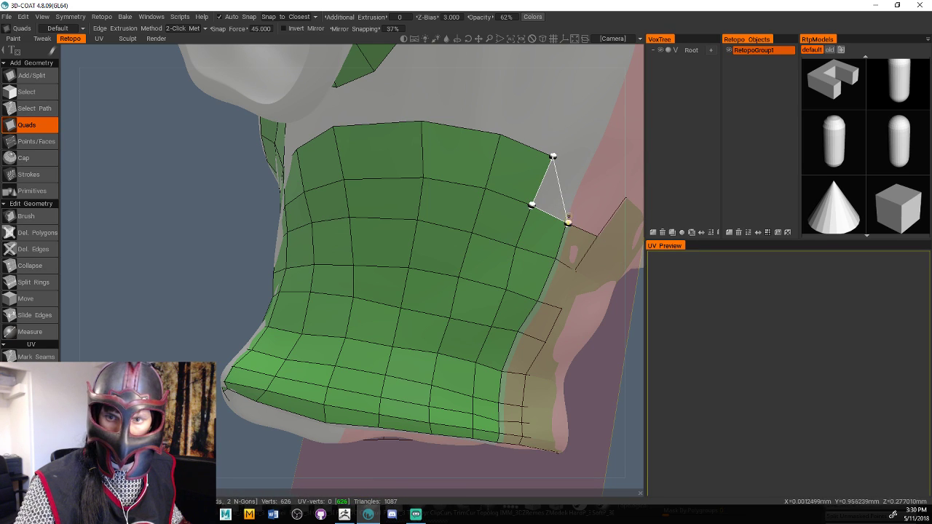
pyautogui.click(584, 175)
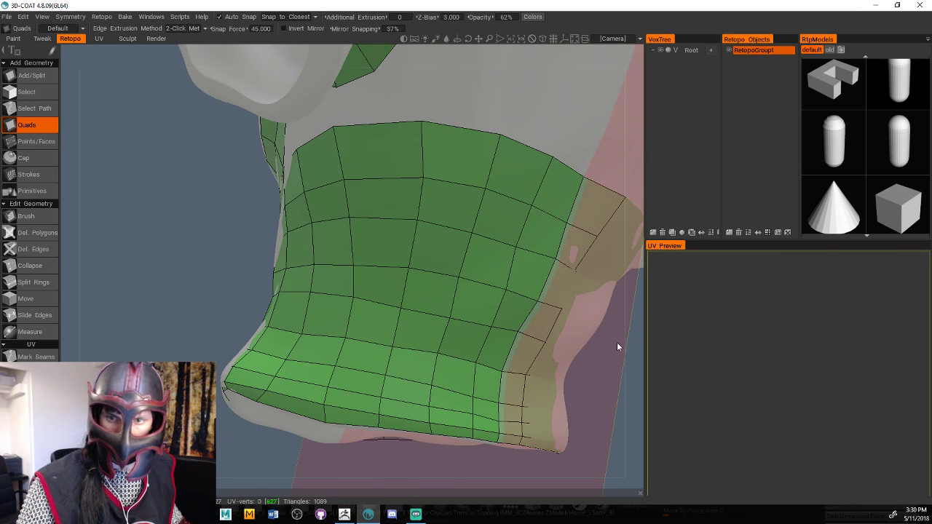
# Examine the extended torso mesh from the side, back and front, checking the quads beneath the armhole up close
pyautogui.moveTo(617, 347); pyautogui.dragTo(772, 374, button='middle')
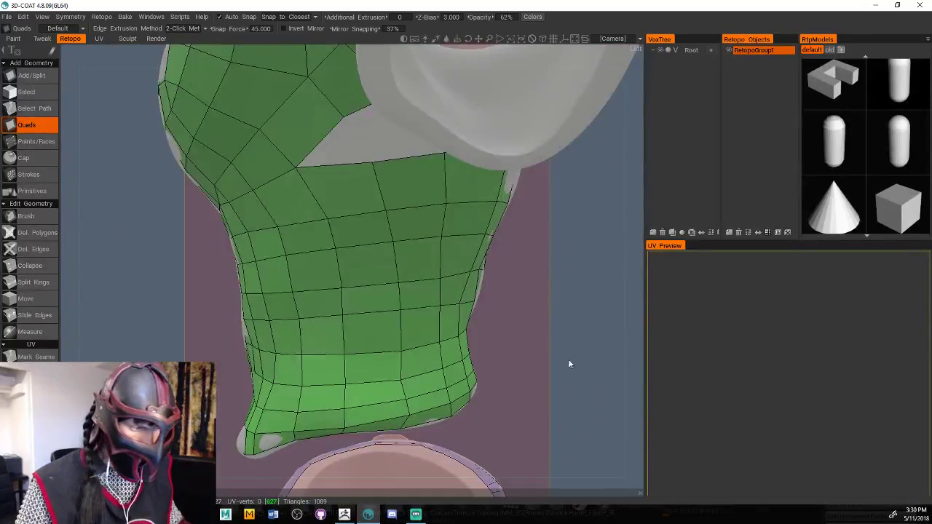
pyautogui.moveTo(569, 364); pyautogui.dragTo(550, 371, button='middle')
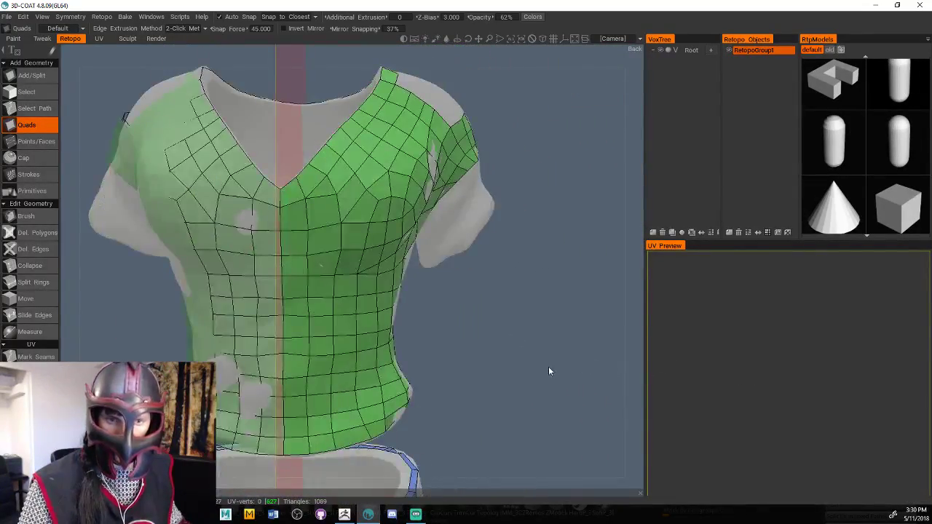
pyautogui.scroll(8, 550, 371)
pyautogui.click(589, 361)
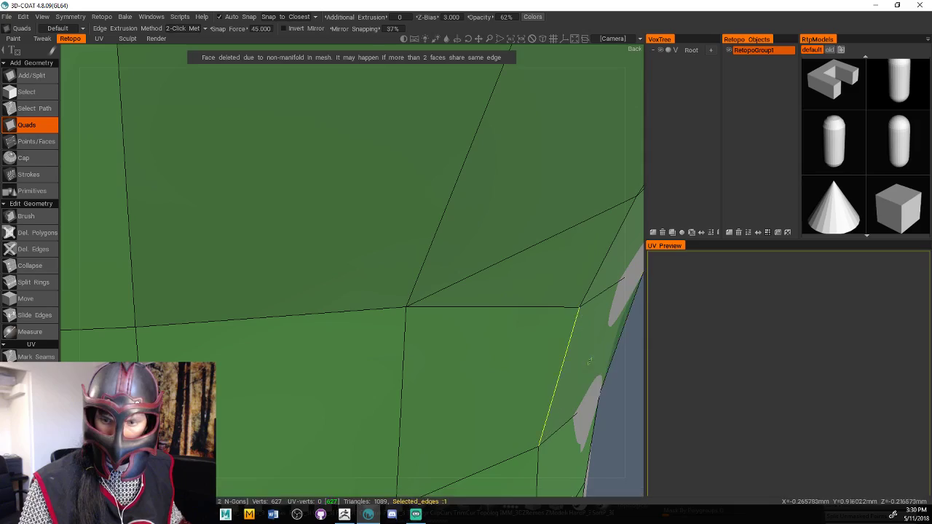
pyautogui.moveTo(623, 400); pyautogui.dragTo(590, 348, button='middle')
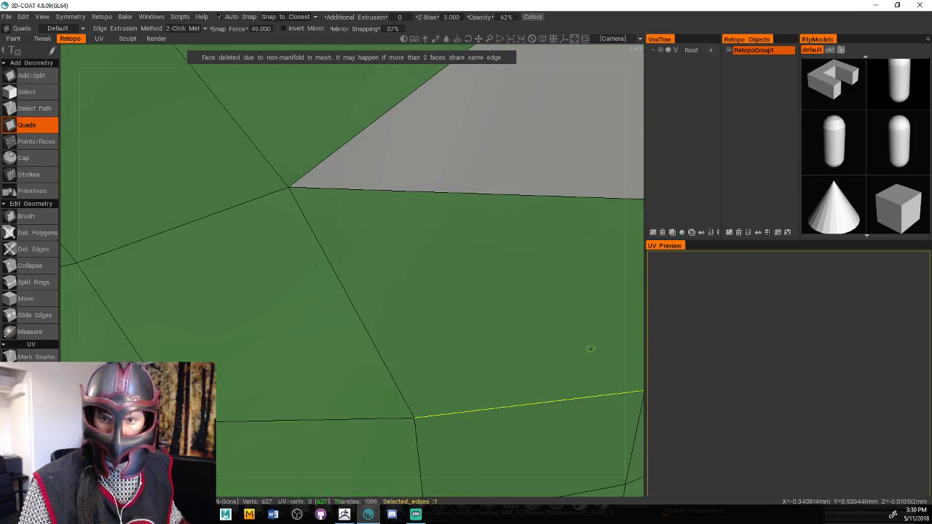
pyautogui.scroll(-8, 570, 156)
pyautogui.moveTo(528, 170); pyautogui.dragTo(431, 280, button='middle')
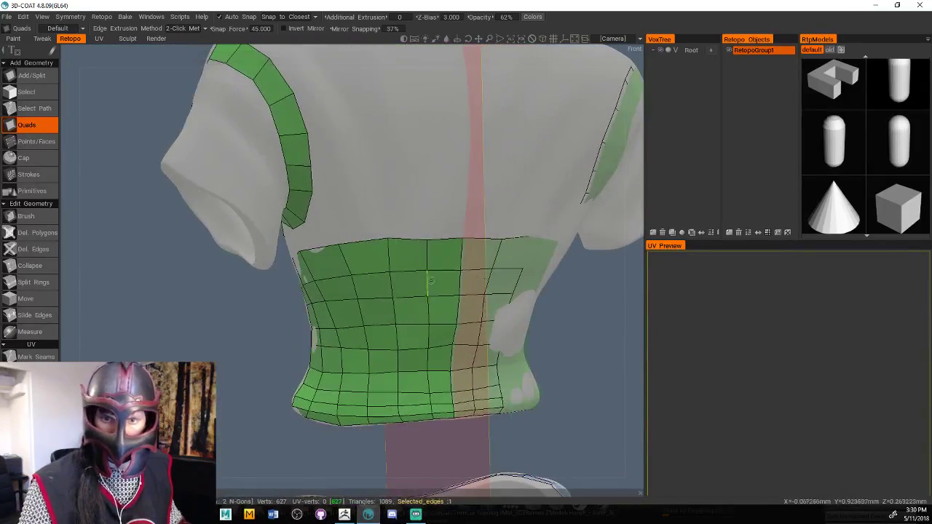
# Extend the torso mesh upward with a column of three quads beside the centre line, using the Quads tool
pyautogui.moveTo(587, 305); pyautogui.dragTo(545, 287, button='middle')
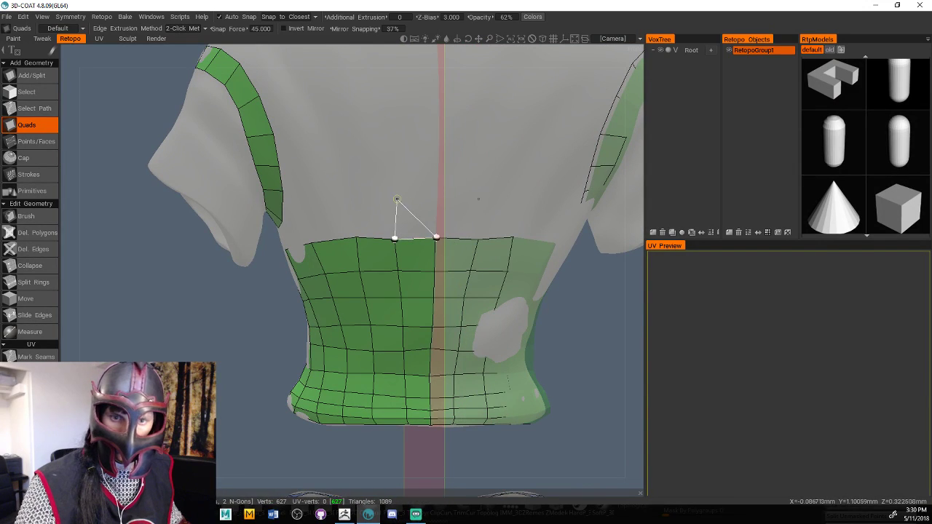
pyautogui.click(436, 200)
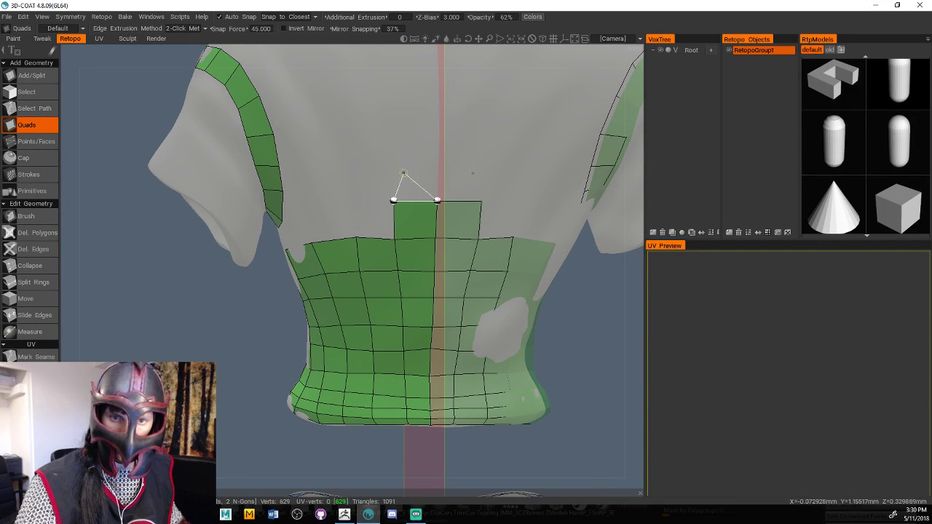
pyautogui.click(439, 168)
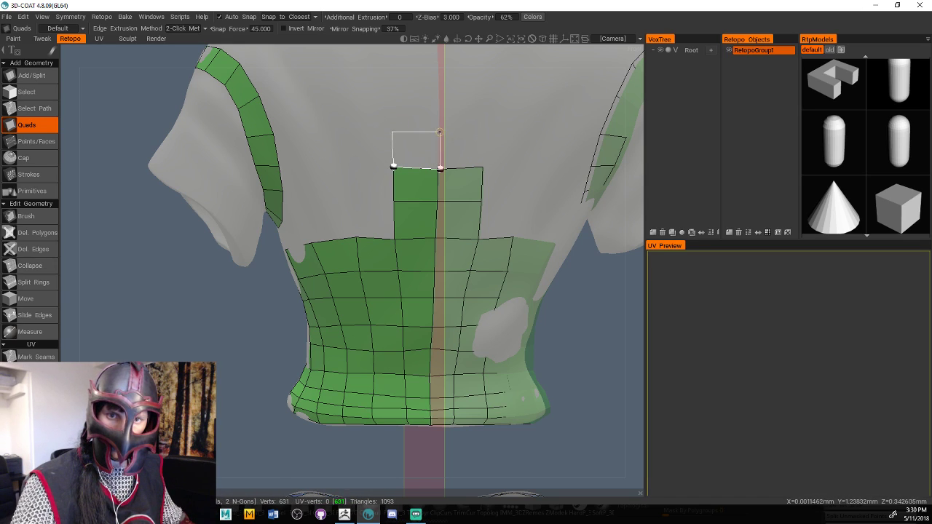
pyautogui.click(439, 132)
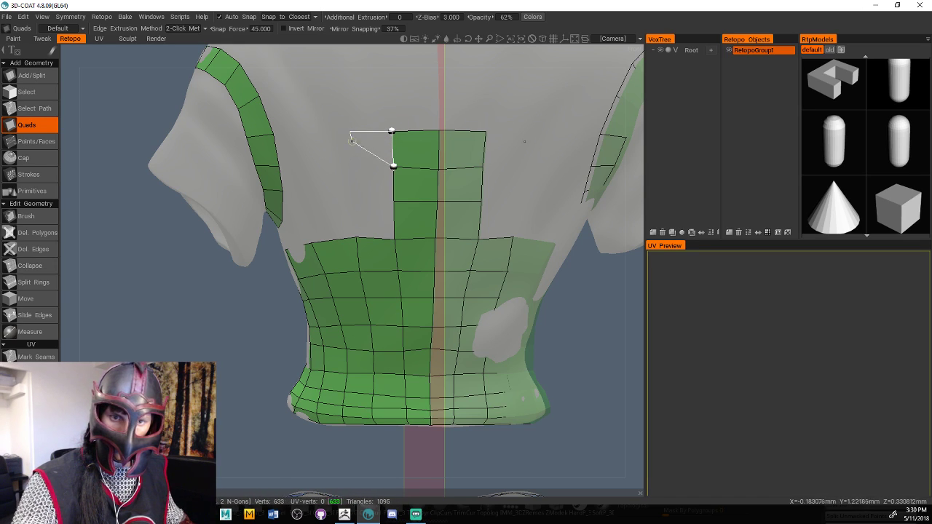
# Add a second column of three quads alongside the centre column, working down to the existing torso mesh
pyautogui.click(352, 168)
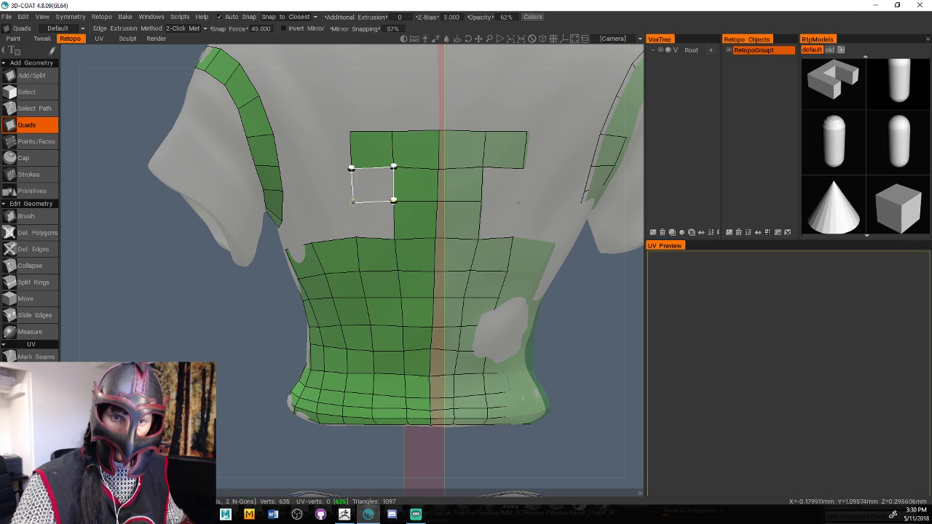
pyautogui.click(353, 205)
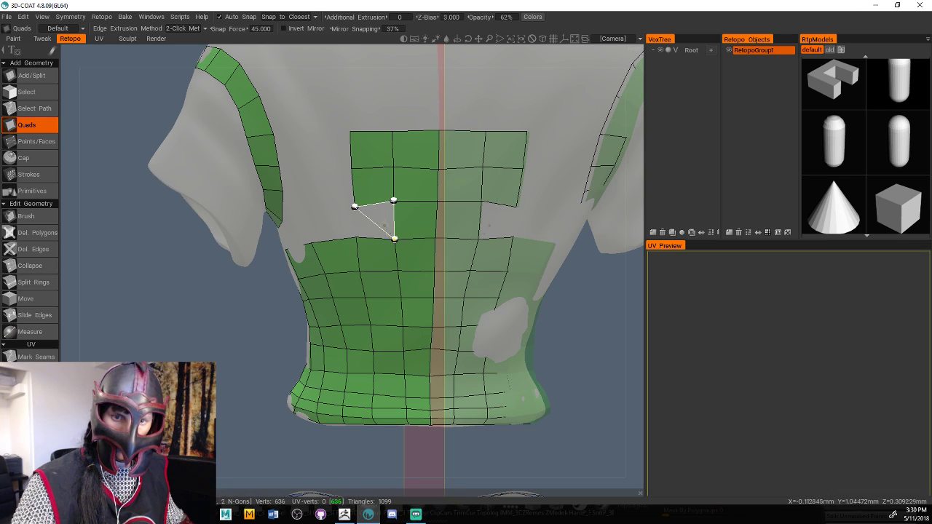
pyautogui.click(356, 237)
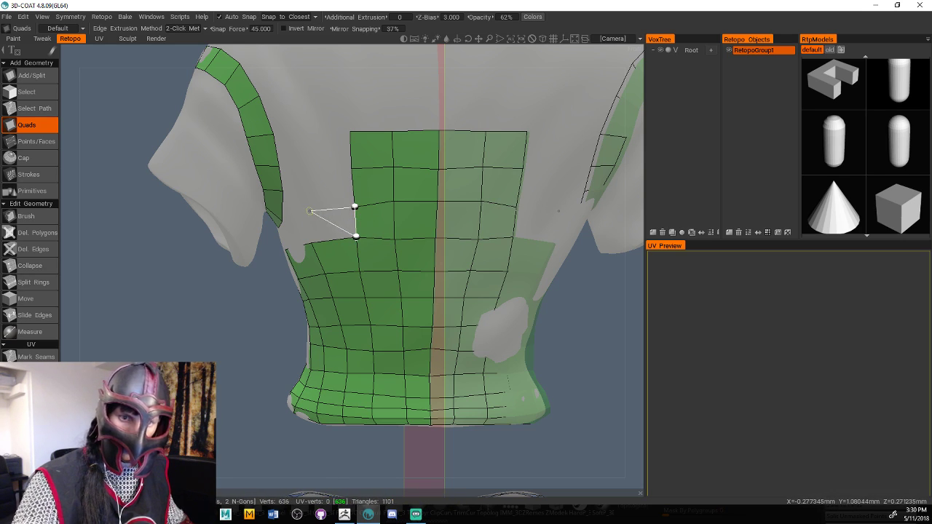
# Build the third column of three quads upward, level with the top of the neighbouring columns
pyautogui.click(305, 208)
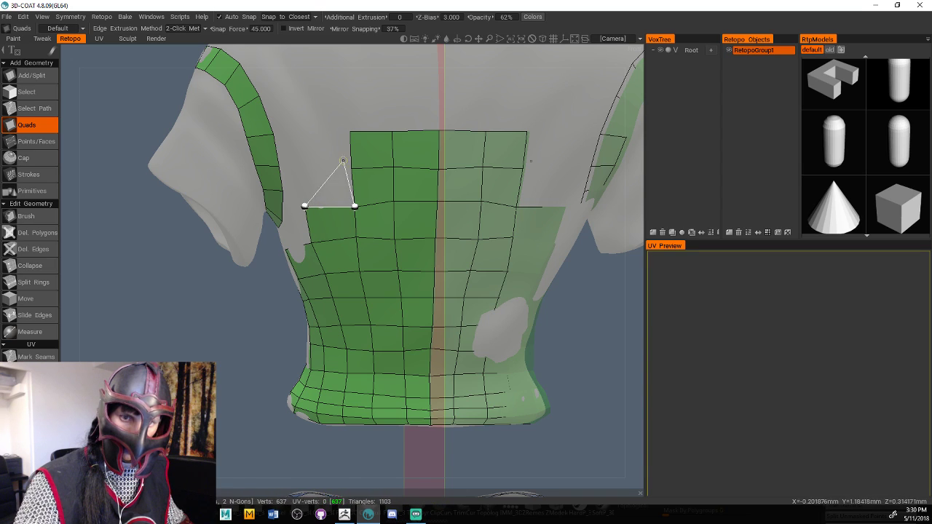
pyautogui.click(304, 168)
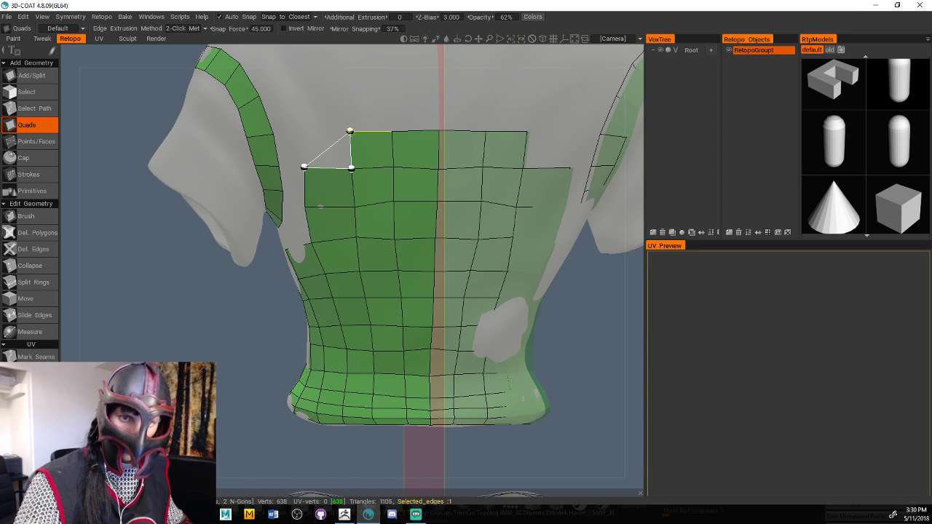
pyautogui.click(303, 132)
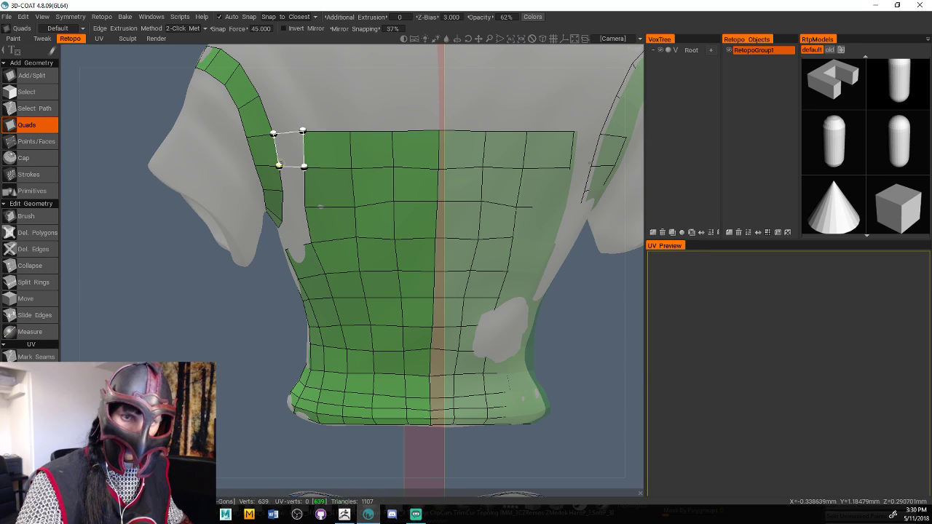
# Bridge the outer column of the torso panel to the armhole strip with quads, working downward from the top row
pyautogui.click(286, 160)
pyautogui.moveTo(259, 326); pyautogui.dragTo(328, 320)
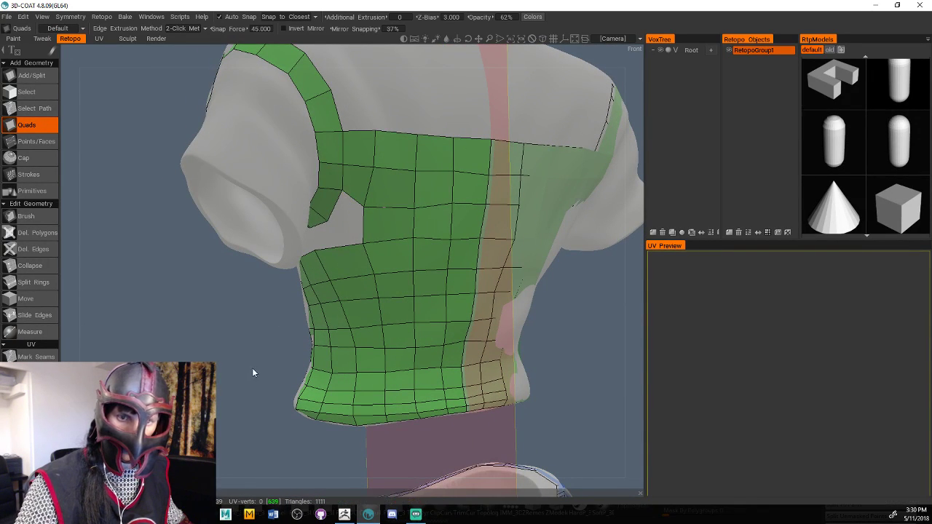
pyautogui.moveTo(253, 372); pyautogui.dragTo(265, 340)
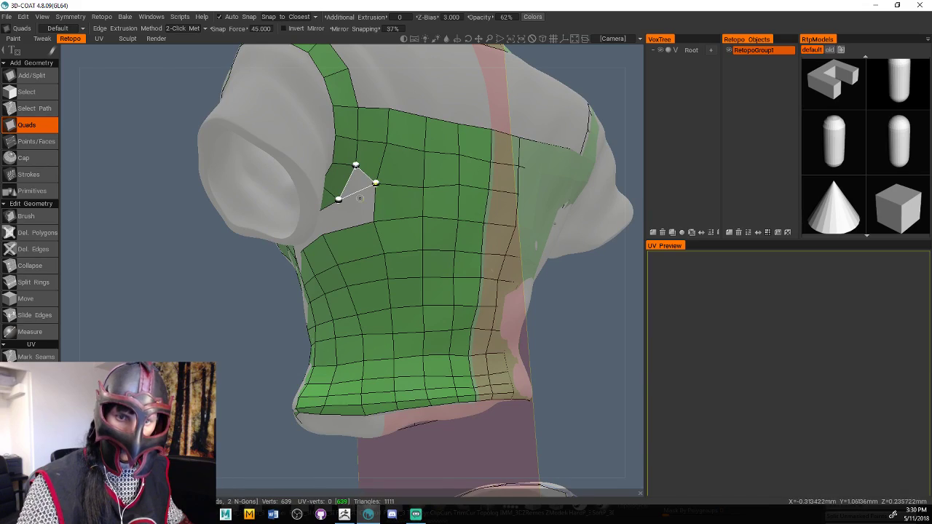
pyautogui.click(372, 221)
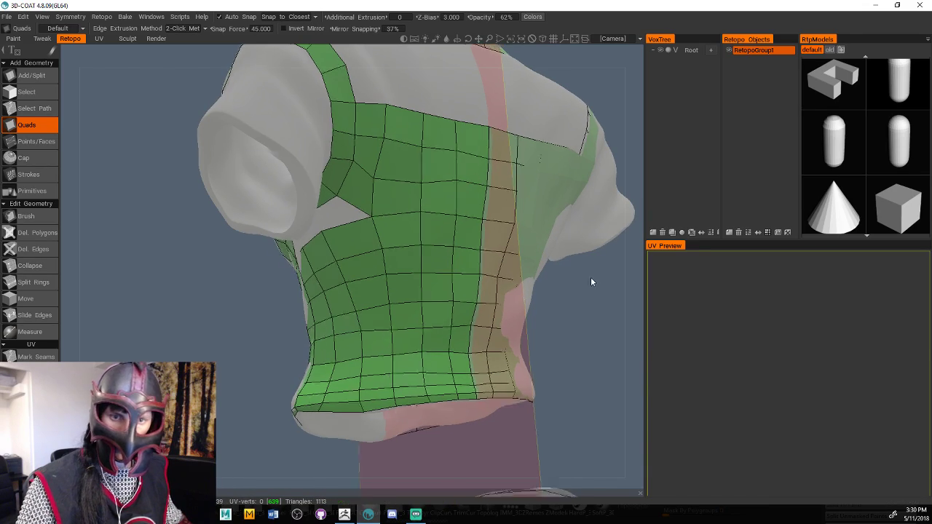
pyautogui.moveTo(593, 281); pyautogui.dragTo(618, 95)
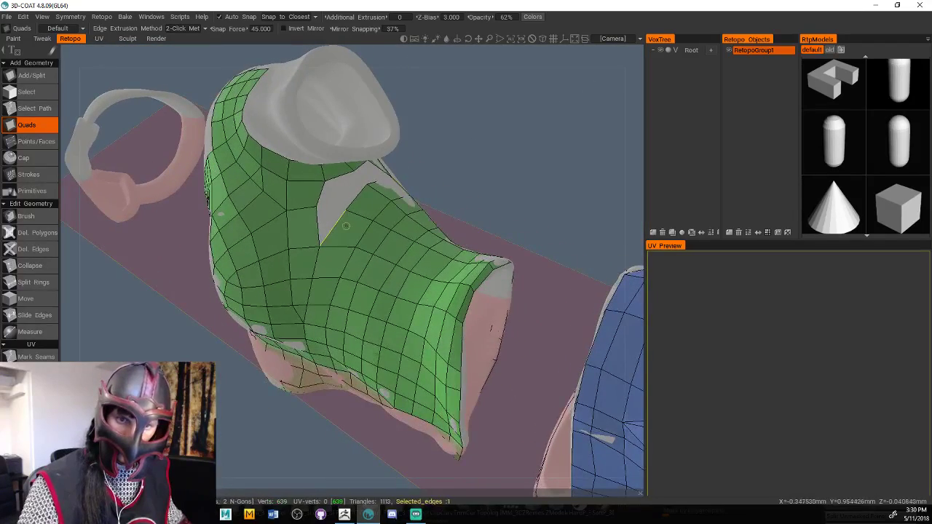
pyautogui.click(356, 198)
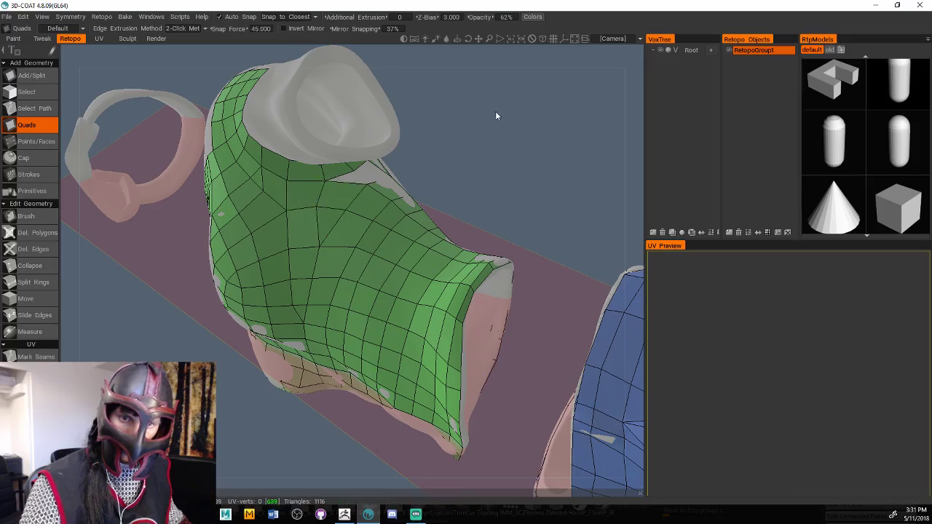
pyautogui.moveTo(495, 115)
pyautogui.mouseDown()
pyautogui.moveTo(473, 146)
pyautogui.moveTo(451, 153)
pyautogui.moveTo(437, 138)
pyautogui.moveTo(486, 123)
pyautogui.mouseUp()
# Fill the underarm gap with two quads, starting from its narrow end next to the torso panel
pyautogui.scroll(5, 477, 141)
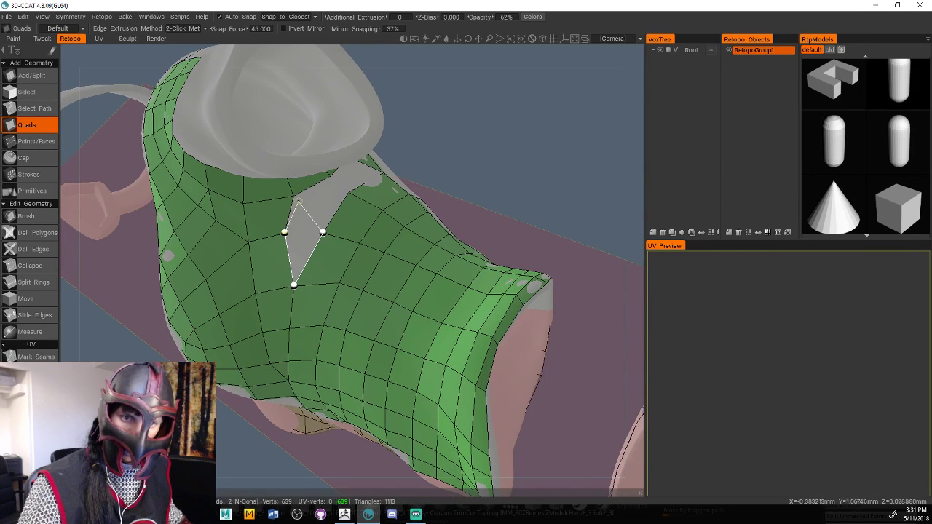
pyautogui.moveTo(465, 142); pyautogui.dragTo(440, 141)
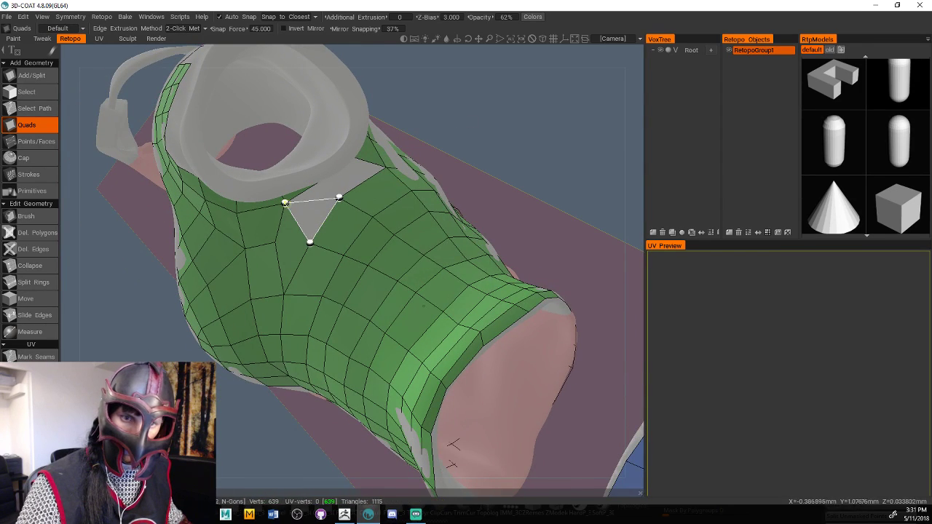
pyautogui.click(423, 118)
pyautogui.moveTo(423, 118); pyautogui.dragTo(455, 144)
pyautogui.moveTo(414, 97); pyautogui.dragTo(509, 80)
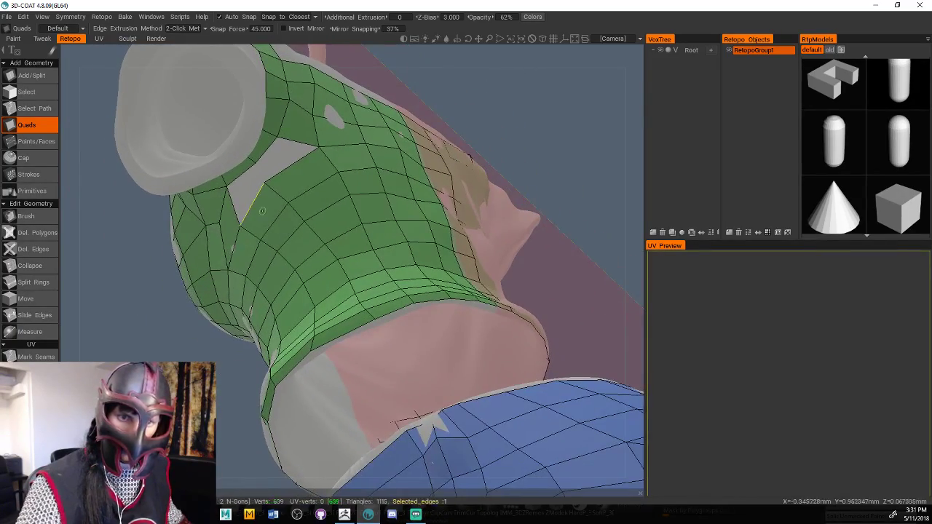
pyautogui.click(239, 224)
pyautogui.click(226, 184)
pyautogui.click(263, 181)
pyautogui.click(255, 163)
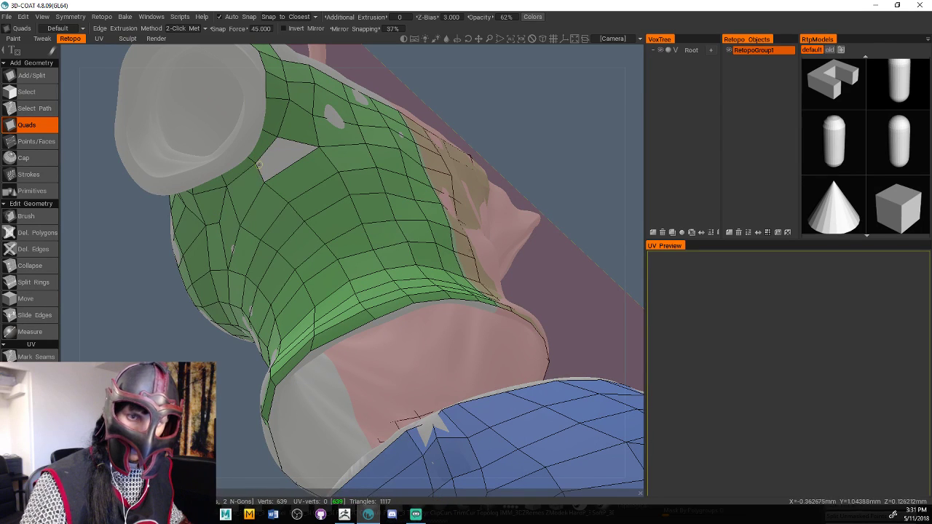
# Close the remaining underarm gap with a quad between the armhole strip and the side mesh
pyautogui.click(277, 136)
pyautogui.click(255, 162)
pyautogui.click(263, 182)
pyautogui.click(315, 148)
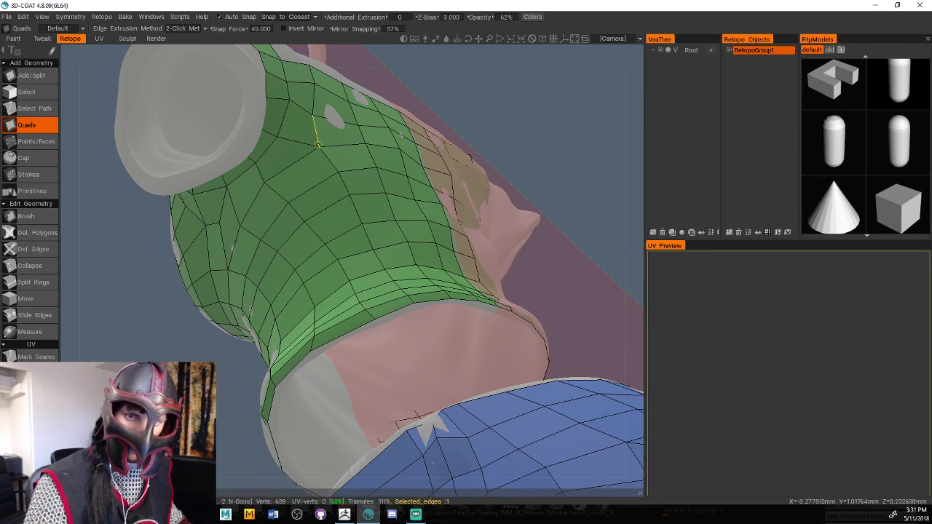
# Bridge the torso panel's top edge to the neckline strip with one long quad beside the centre line
pyautogui.moveTo(509, 110); pyautogui.dragTo(524, 196)
pyautogui.scroll(-5, 582, 268)
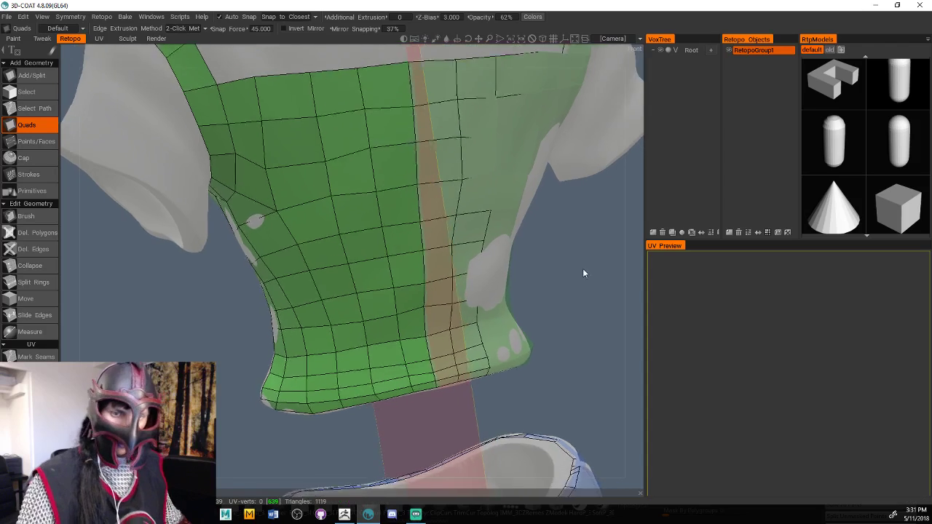
pyautogui.moveTo(582, 263); pyautogui.dragTo(574, 336, button='middle')
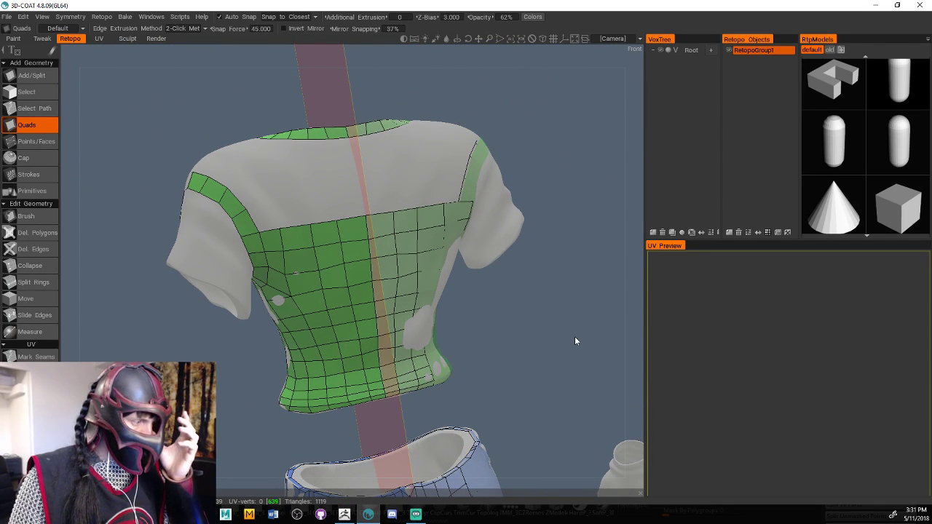
pyautogui.moveTo(509, 318); pyautogui.dragTo(510, 333)
pyautogui.scroll(5, 520, 336)
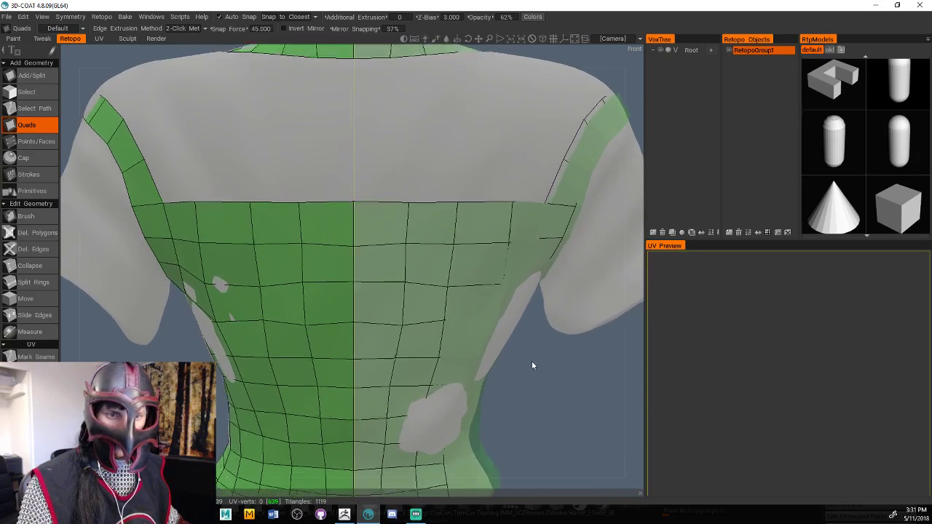
pyautogui.scroll(-3, 532, 369)
pyautogui.scroll(2, 531, 393)
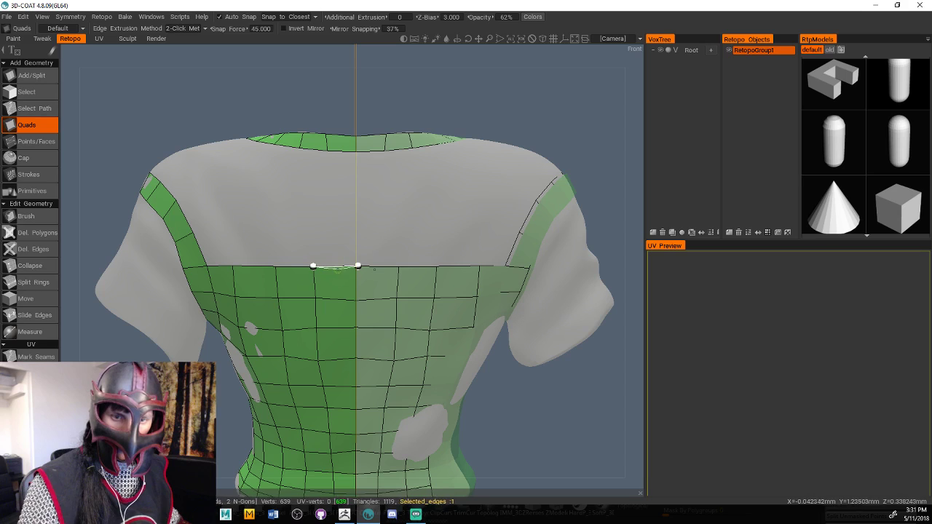
pyautogui.click(328, 151)
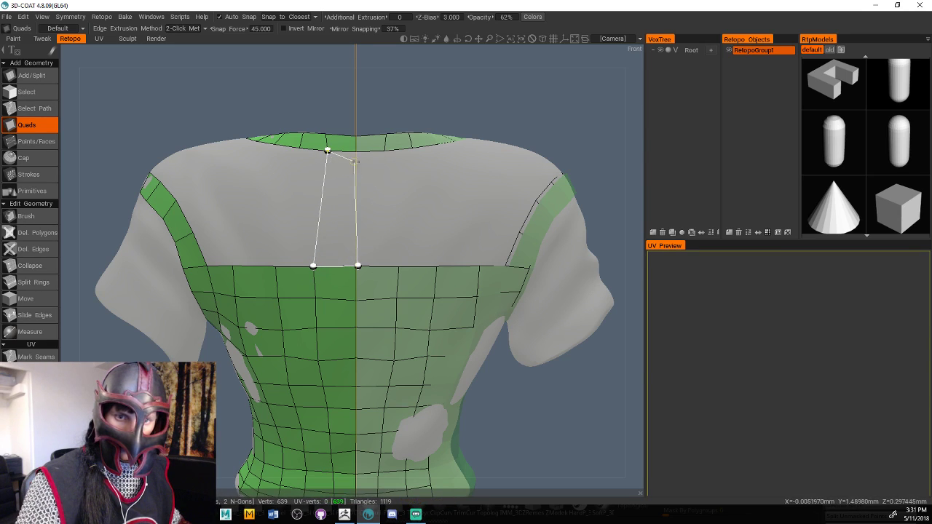
pyautogui.click(355, 150)
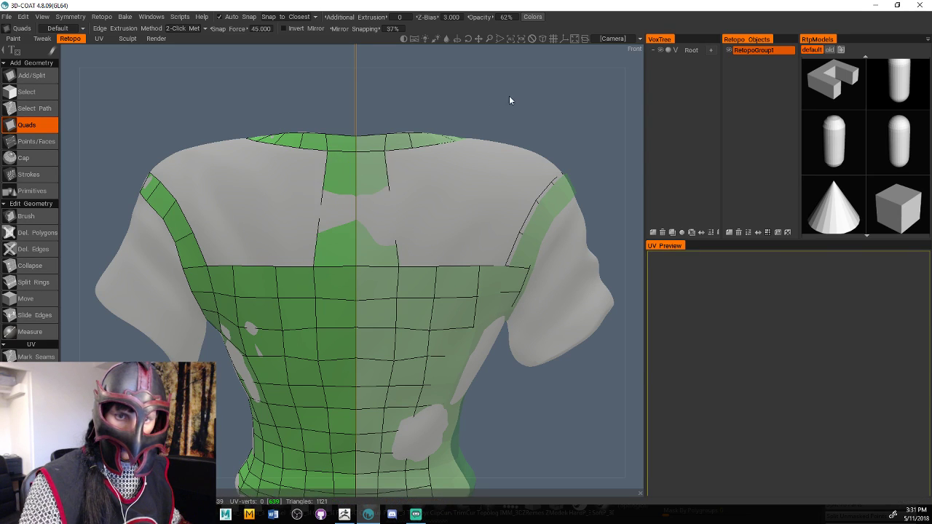
# Add two more long quads between the torso panel and the neckline strip, moving outward from the centre
pyautogui.moveTo(509, 100); pyautogui.dragTo(426, 181)
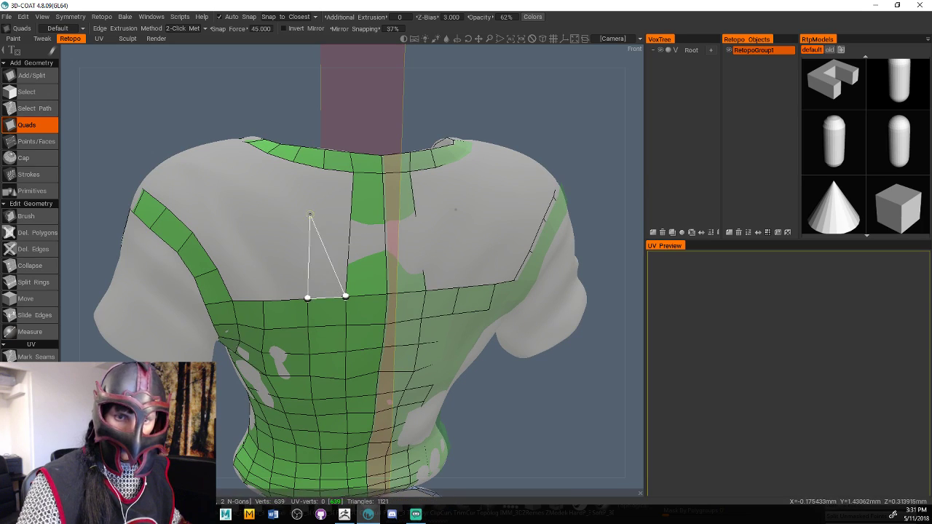
pyautogui.click(324, 167)
pyautogui.click(351, 171)
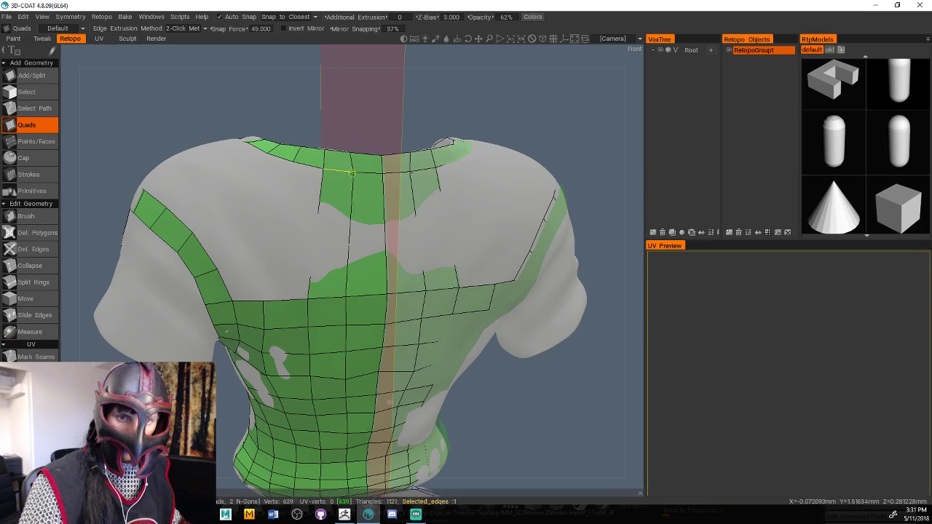
pyautogui.click(276, 302)
pyautogui.click(294, 158)
pyautogui.click(318, 172)
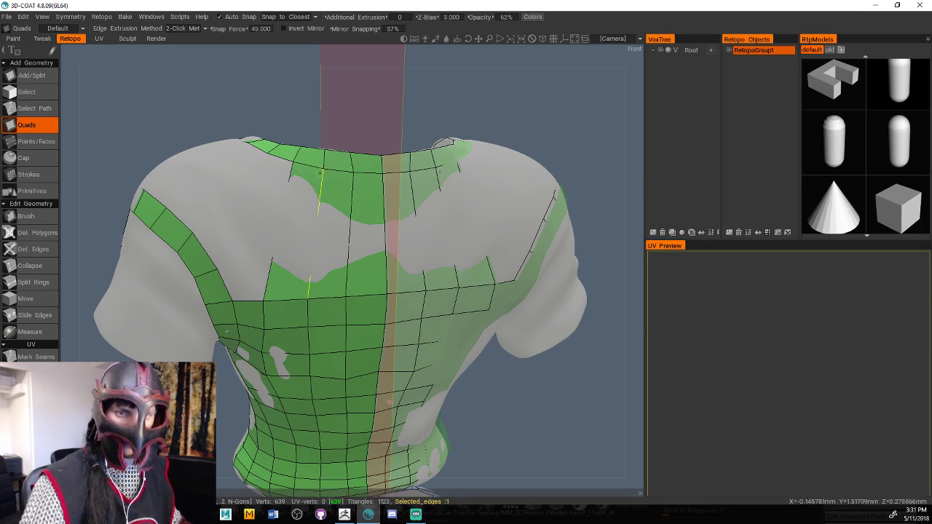
# Bridge the outermost top edge of the torso panel, next to the armhole strip, to the neckline strip with a long quad
pyautogui.moveTo(396, 108); pyautogui.dragTo(422, 163)
pyautogui.moveTo(436, 126); pyautogui.dragTo(376, 187)
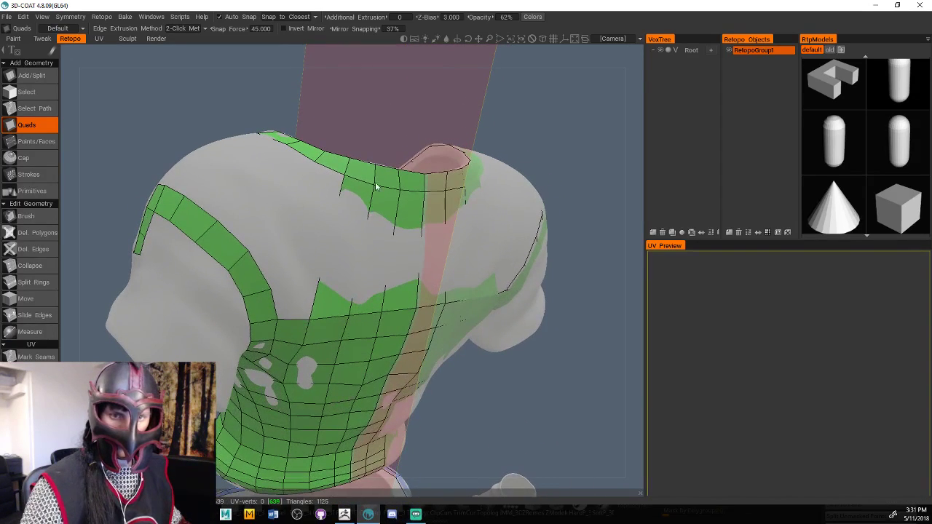
pyautogui.click(292, 321)
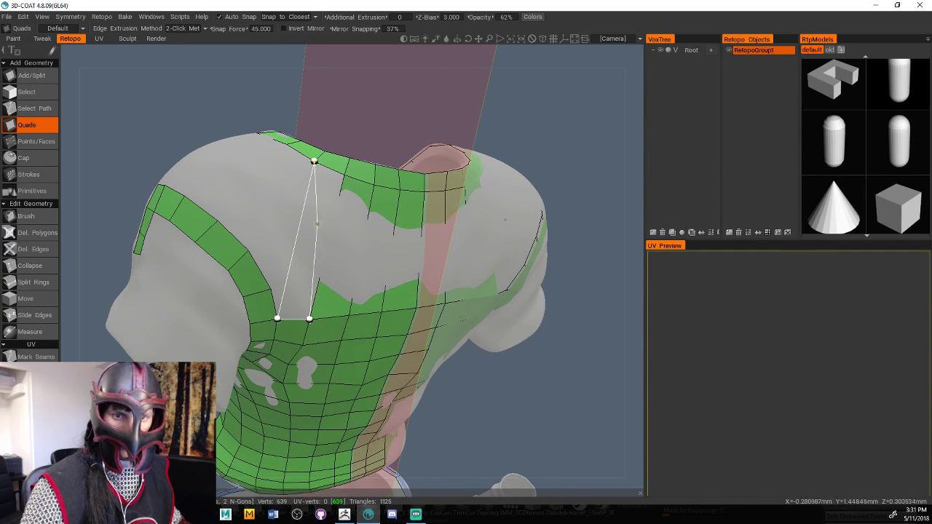
pyautogui.click(313, 160)
pyautogui.click(344, 175)
# Span the shoulder with two long quads connecting adjacent armhole strip edges to the neckline strip
pyautogui.moveTo(420, 119); pyautogui.dragTo(425, 182)
pyautogui.moveTo(226, 362); pyautogui.dragTo(501, 375)
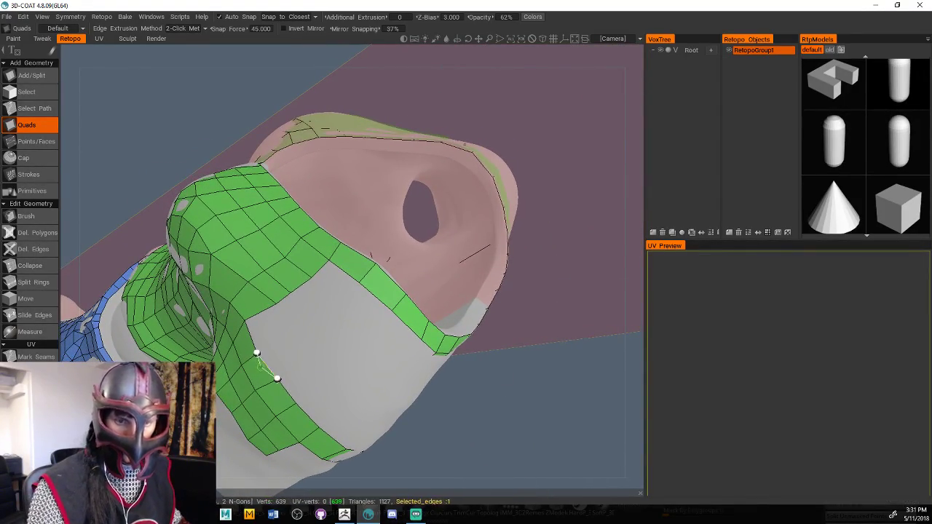
pyautogui.click(359, 282)
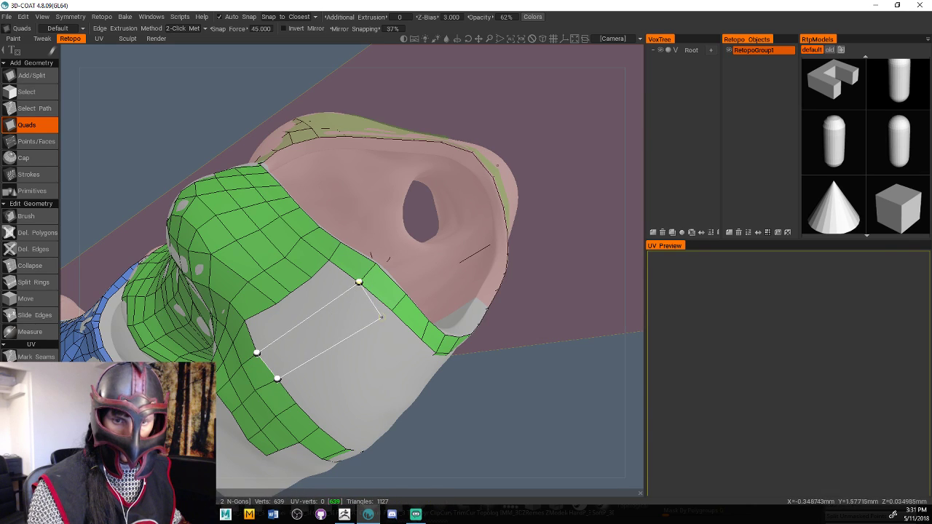
pyautogui.click(391, 309)
pyautogui.click(286, 394)
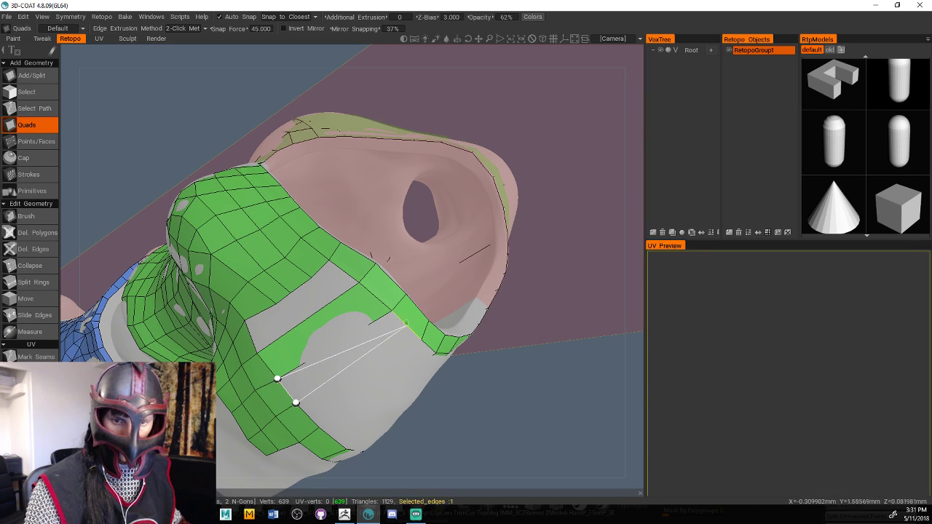
pyautogui.click(392, 310)
pyautogui.click(421, 340)
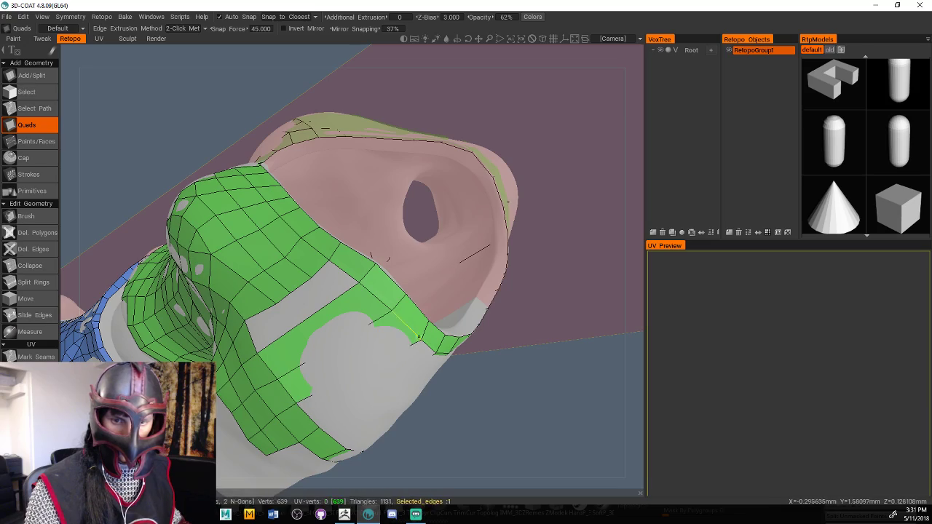
# Undo the two long quads that span the shoulder between the armhole strip and the neckline strip
pyautogui.moveTo(473, 327); pyautogui.dragTo(444, 218)
pyautogui.hotkey('ctrl', 'z')
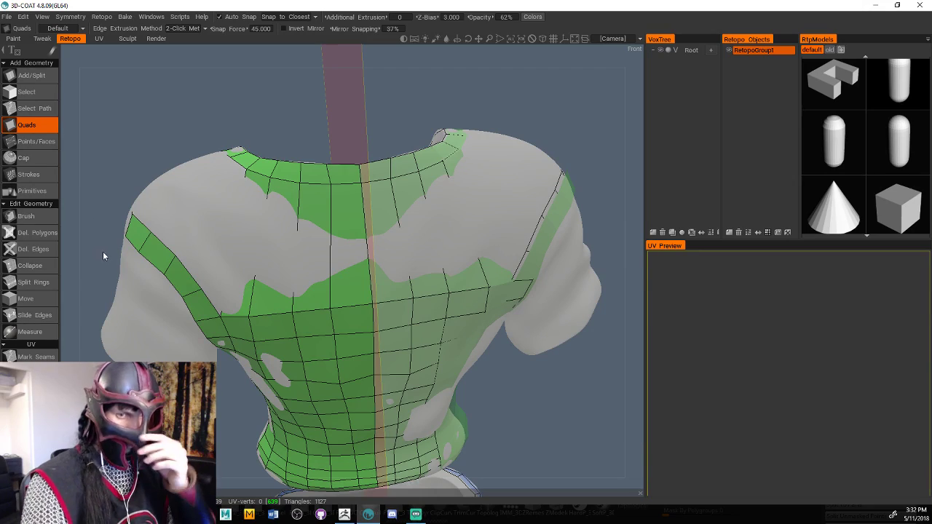
pyautogui.moveTo(347, 124); pyautogui.dragTo(396, 94)
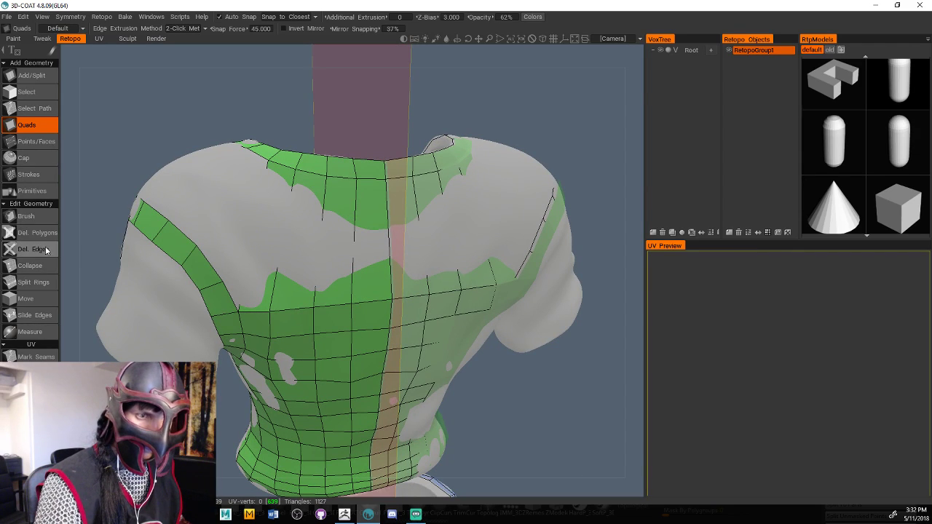
# Insert three horizontal edge loops with Split Rings across the long quads between the torso panel and the neckline strip
pyautogui.scroll(-1, 29, 291)
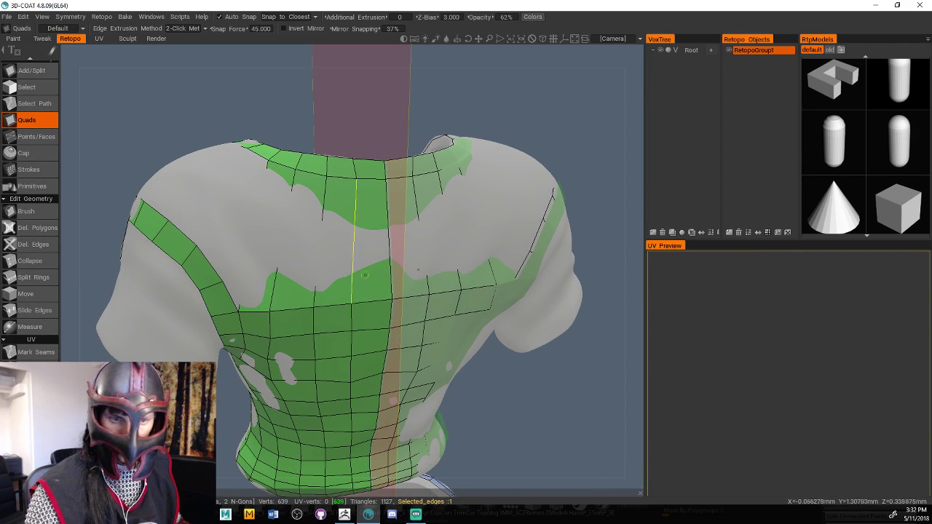
pyautogui.click(42, 278)
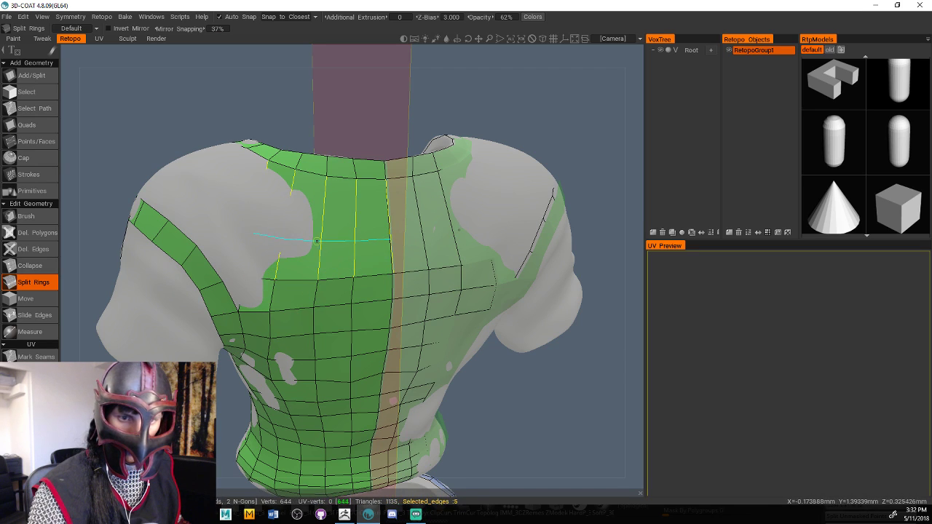
pyautogui.click(328, 241)
pyautogui.click(384, 183)
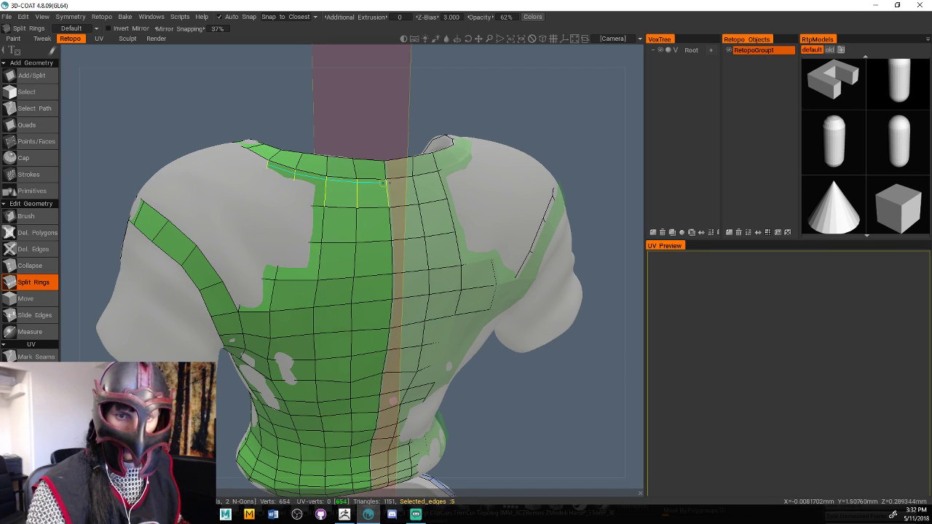
# Set the retopo mesh display to a Z-Bias of 10.000 and an Additional Extrusion of 0.150
pyautogui.moveTo(416, 103); pyautogui.dragTo(478, 114)
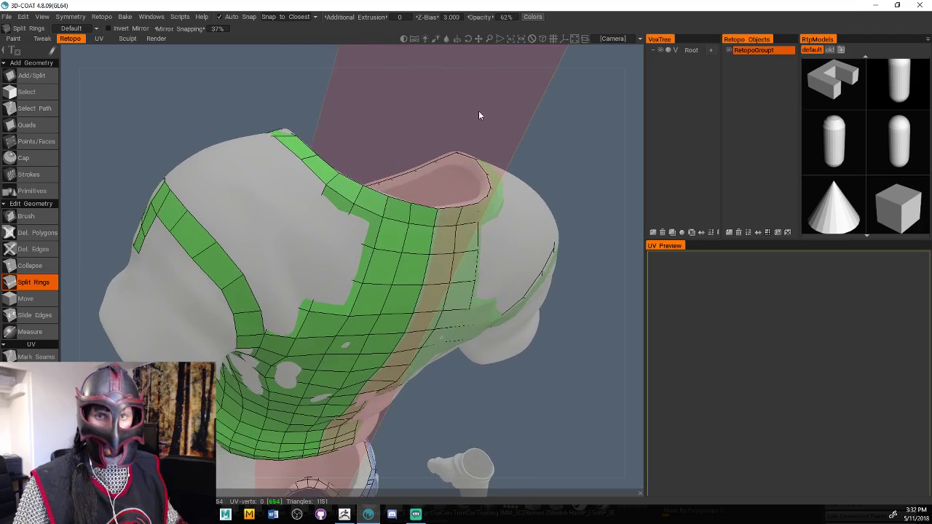
pyautogui.moveTo(429, 17); pyautogui.dragTo(517, 8)
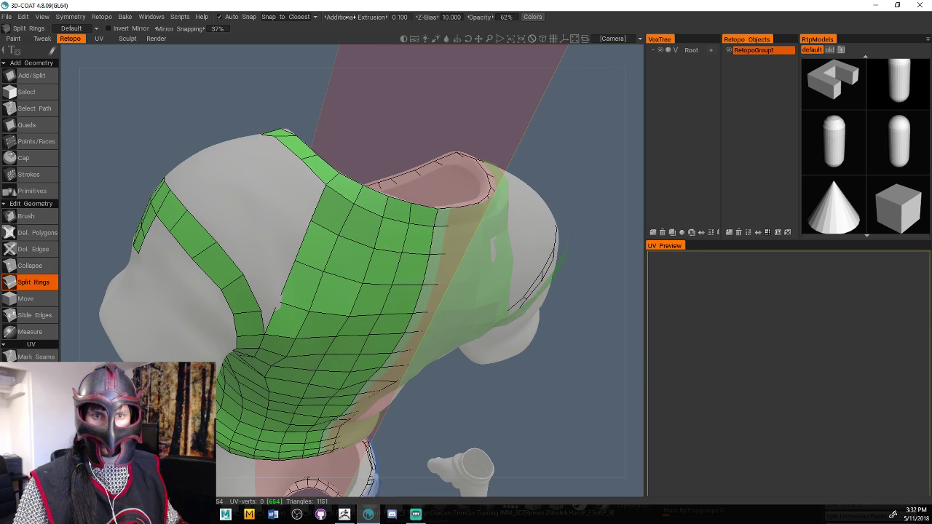
pyautogui.moveTo(349, 16); pyautogui.dragTo(346, 16)
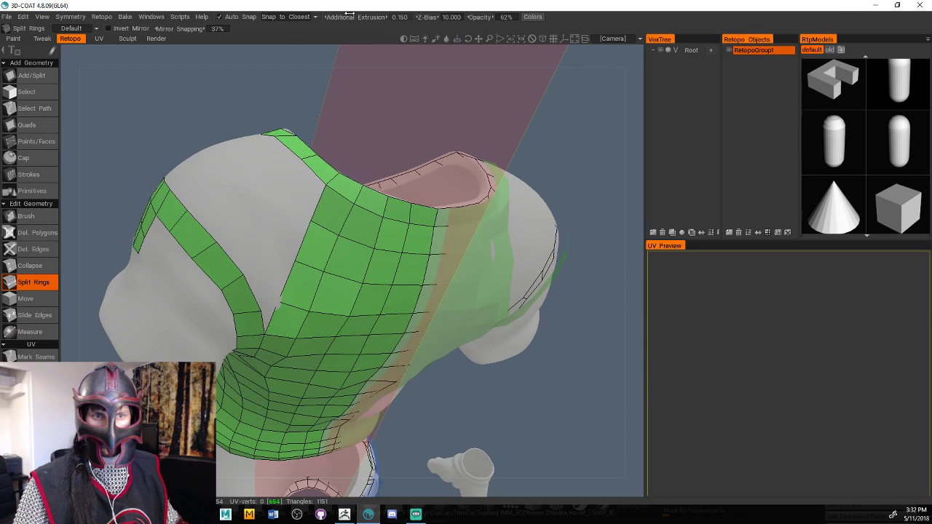
# Delete the four polygons directly below the neckline strip in the two outermost columns of the newly split quads
pyautogui.moveTo(485, 105); pyautogui.dragTo(333, 89)
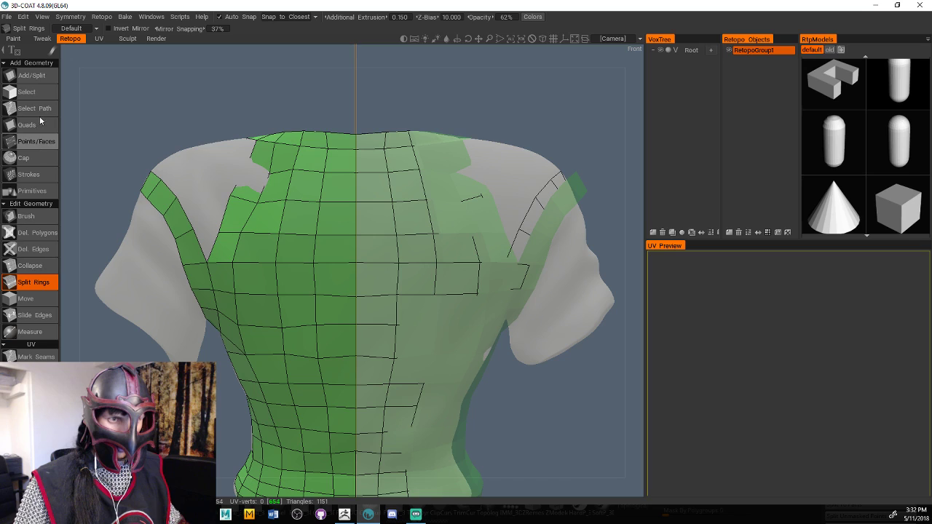
pyautogui.click(36, 232)
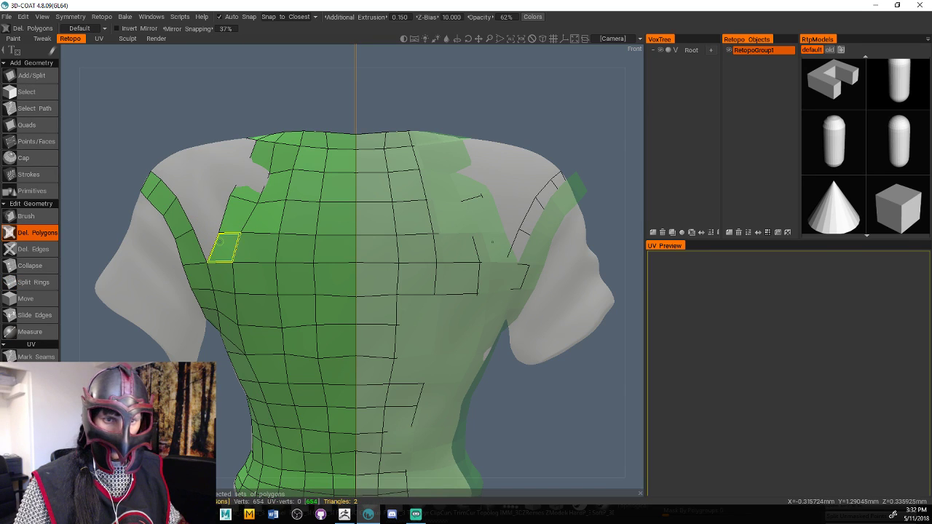
pyautogui.click(242, 189)
pyautogui.click(259, 158)
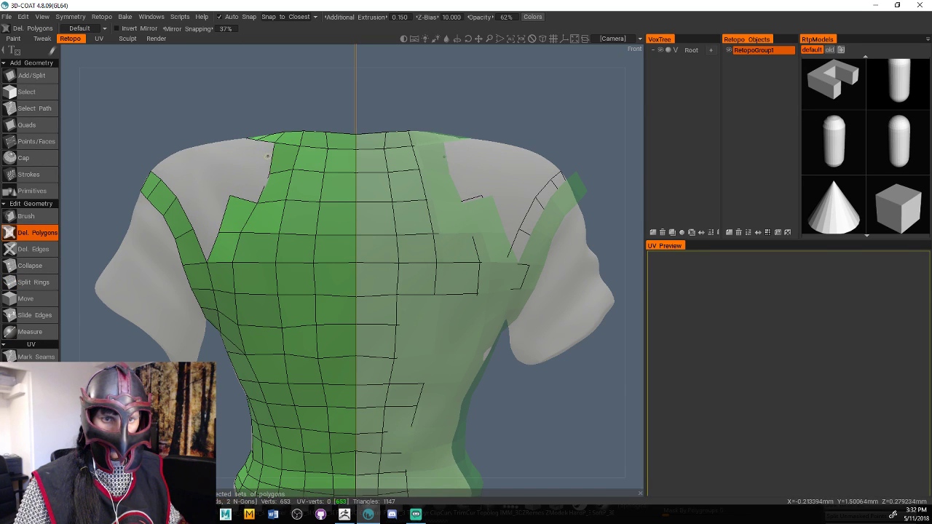
pyautogui.click(279, 156)
pyautogui.click(280, 187)
pyautogui.moveTo(186, 102); pyautogui.dragTo(266, 164)
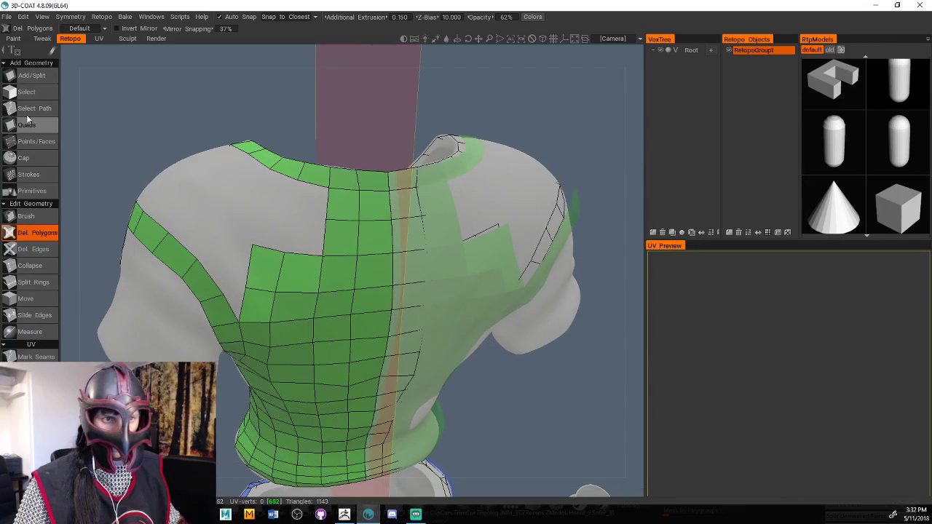
# Refill the gap below the neckline strip with four more evenly shaped quads joined to the torso panel
pyautogui.click(41, 123)
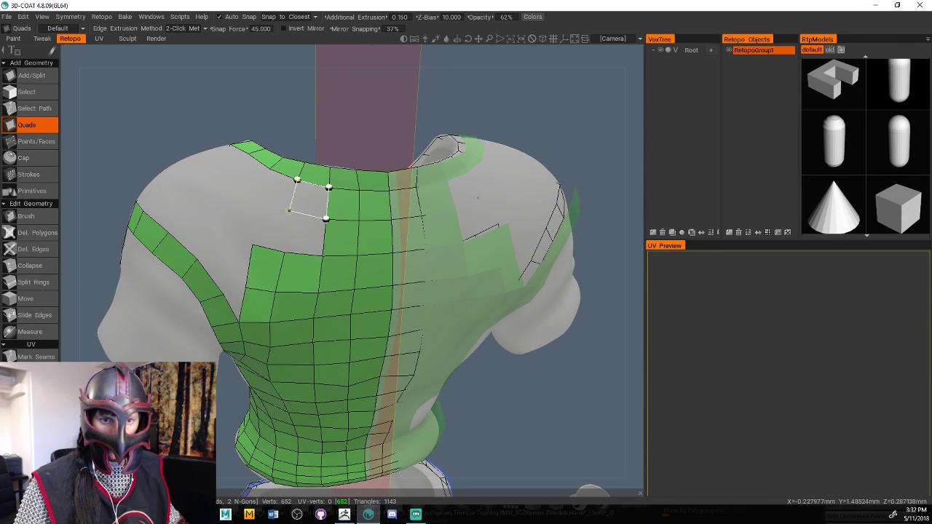
pyautogui.click(290, 215)
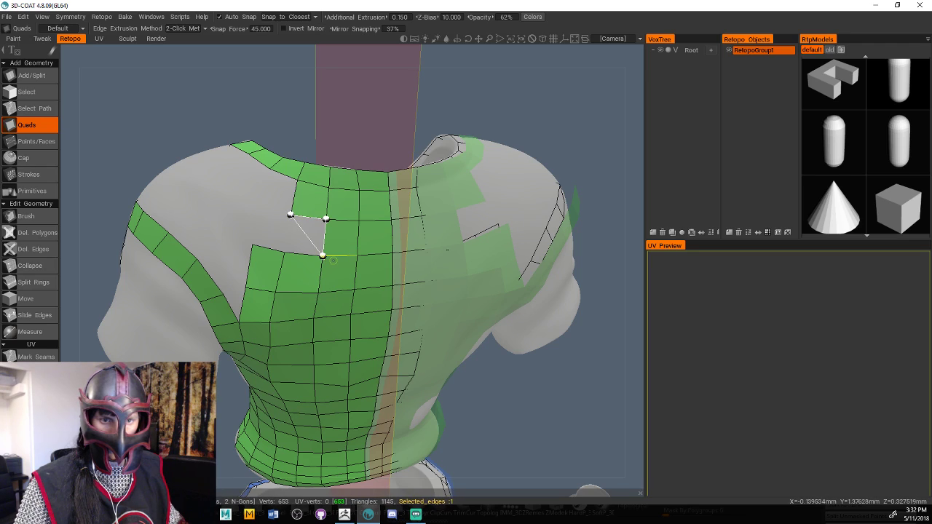
pyautogui.click(287, 249)
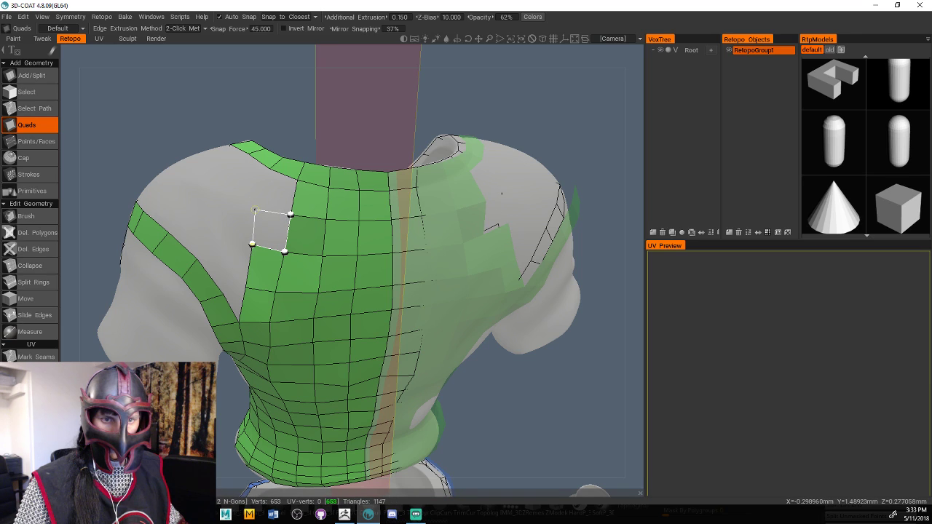
pyautogui.click(254, 209)
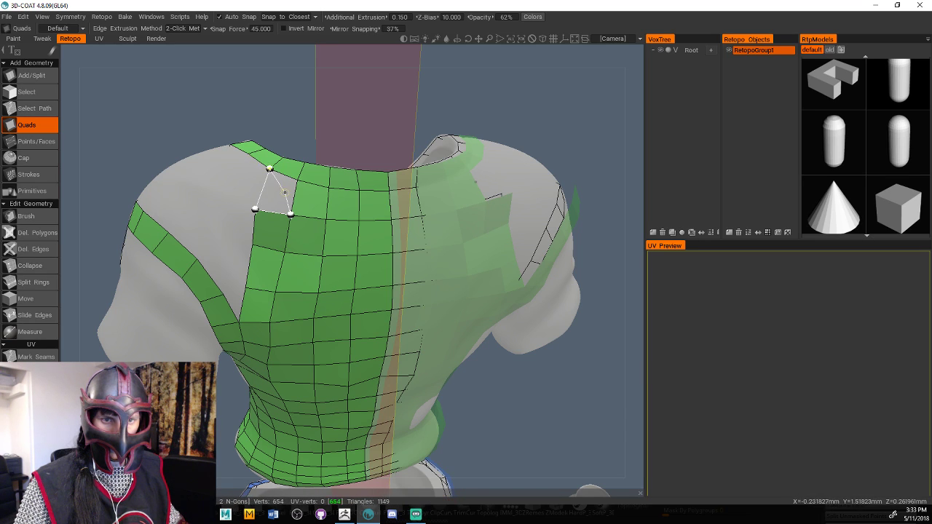
pyautogui.click(269, 169)
pyautogui.moveTo(268, 96); pyautogui.dragTo(483, 176)
pyautogui.click(25, 216)
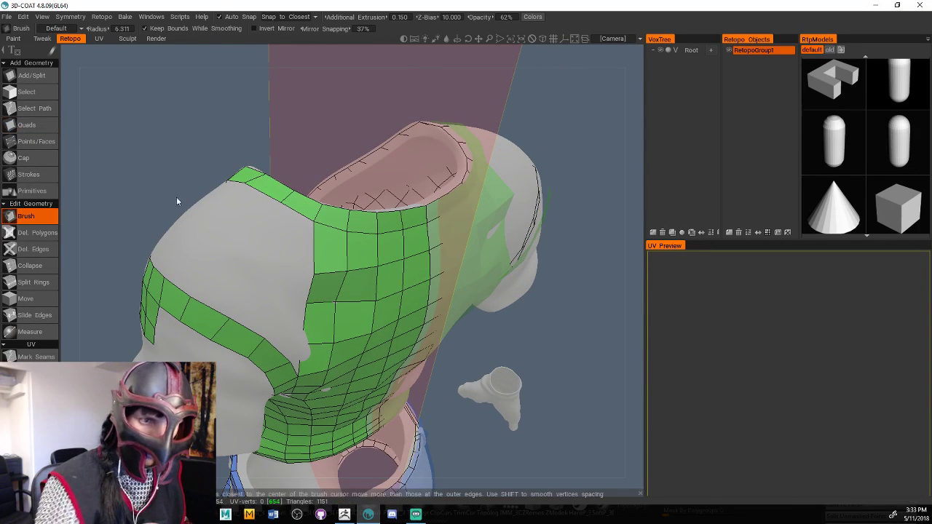
pyautogui.moveTo(176, 197)
pyautogui.mouseDown()
pyautogui.moveTo(347, 138)
pyautogui.moveTo(364, 153)
pyautogui.mouseUp()
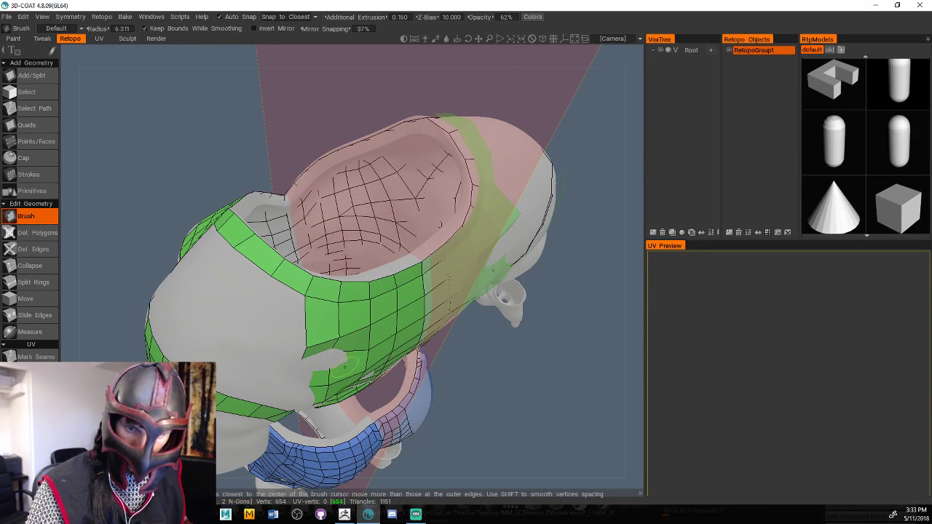
pyautogui.moveTo(348, 354); pyautogui.dragTo(487, 364)
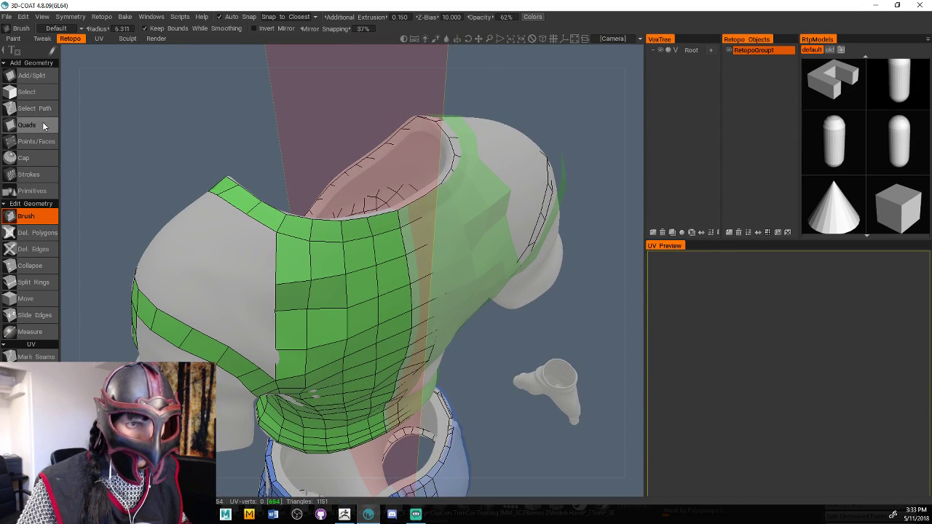
# Delete five polygons in the two outer columns of the upper torso, keeping the two quads directly under the neckline strip
pyautogui.click(29, 233)
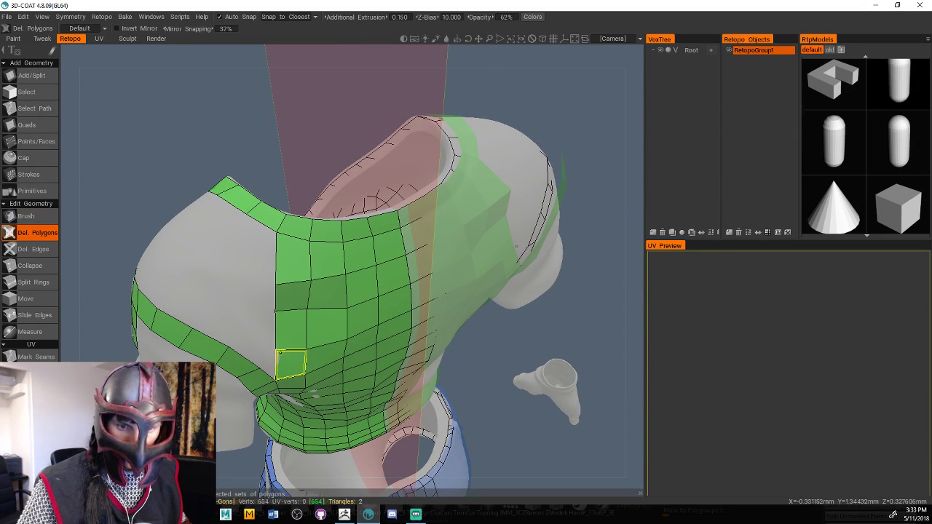
pyautogui.click(291, 332)
pyautogui.click(327, 329)
pyautogui.click(327, 294)
pyautogui.click(291, 296)
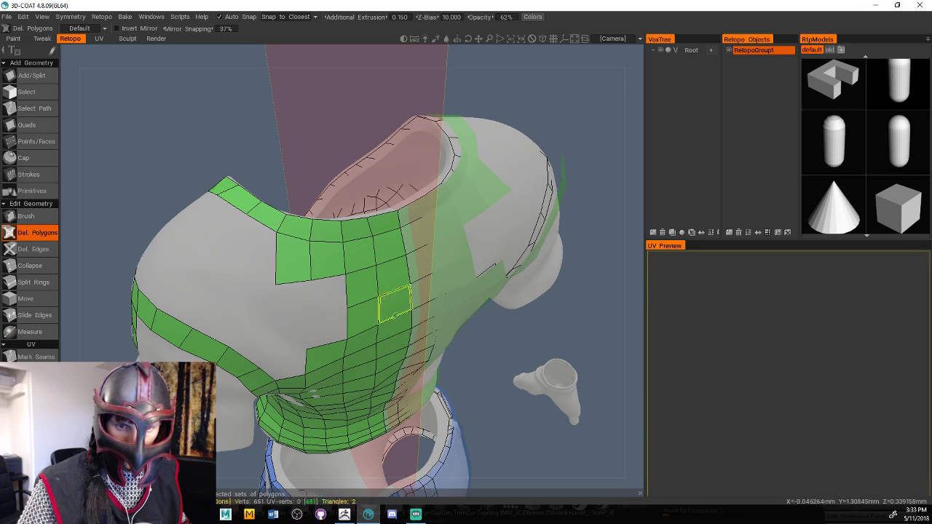
pyautogui.moveTo(510, 317)
pyautogui.mouseDown()
pyautogui.moveTo(581, 308)
pyautogui.moveTo(513, 304)
pyautogui.mouseUp()
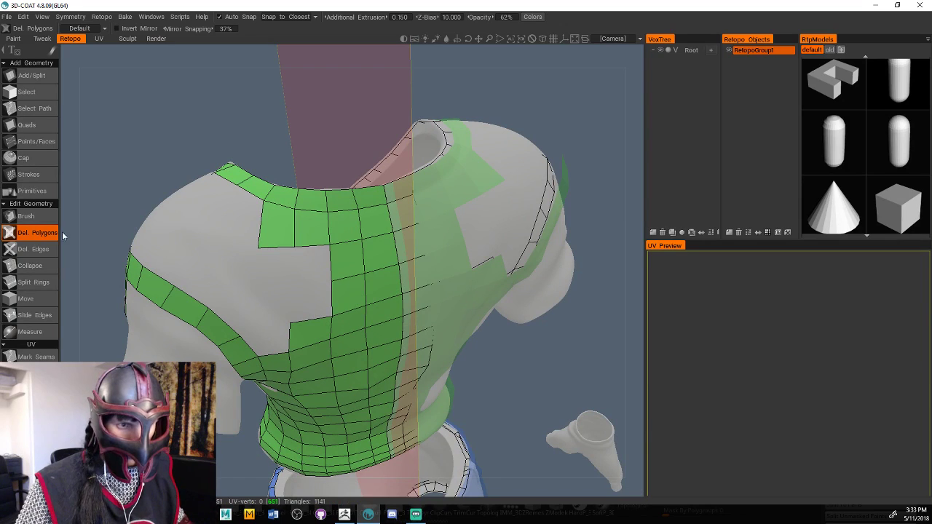
pyautogui.click(44, 217)
pyautogui.moveTo(88, 215)
pyautogui.mouseDown()
pyautogui.moveTo(124, 211)
pyautogui.moveTo(298, 377)
pyautogui.mouseUp()
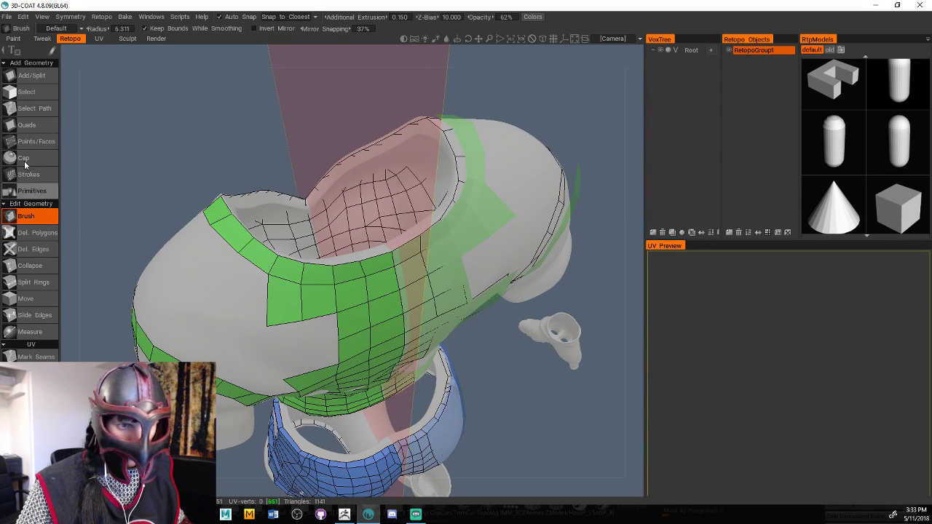
# Fill the gap in the outer columns with five quads, connecting the quads under the neckline strip to the torso panel by the armhole
pyautogui.click(26, 124)
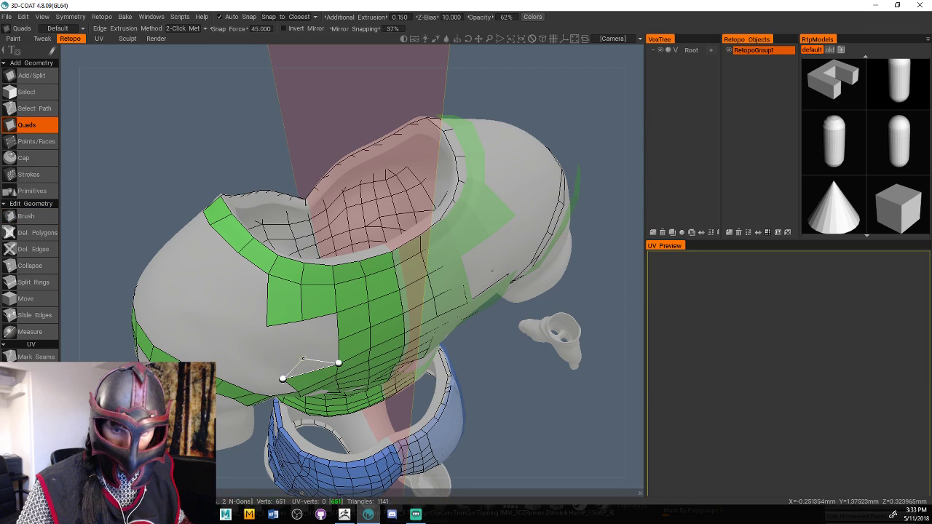
pyautogui.click(283, 379)
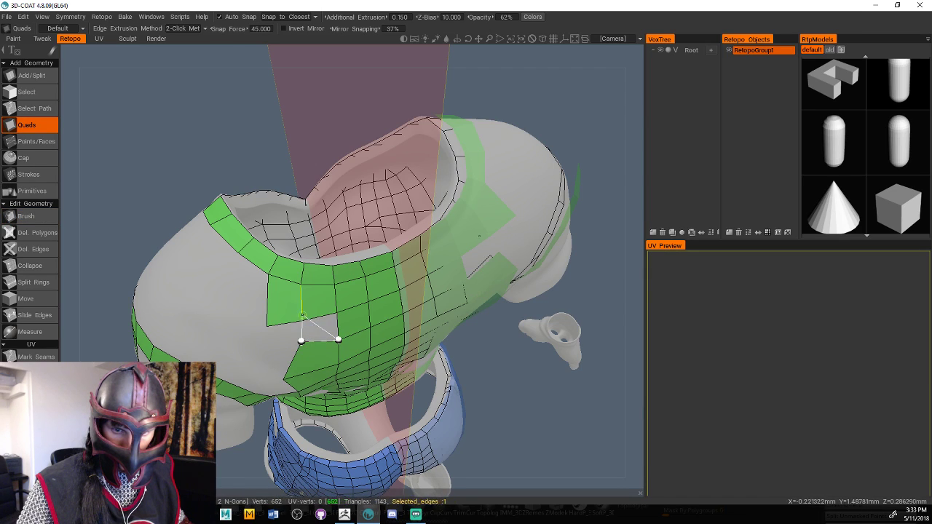
pyautogui.click(336, 312)
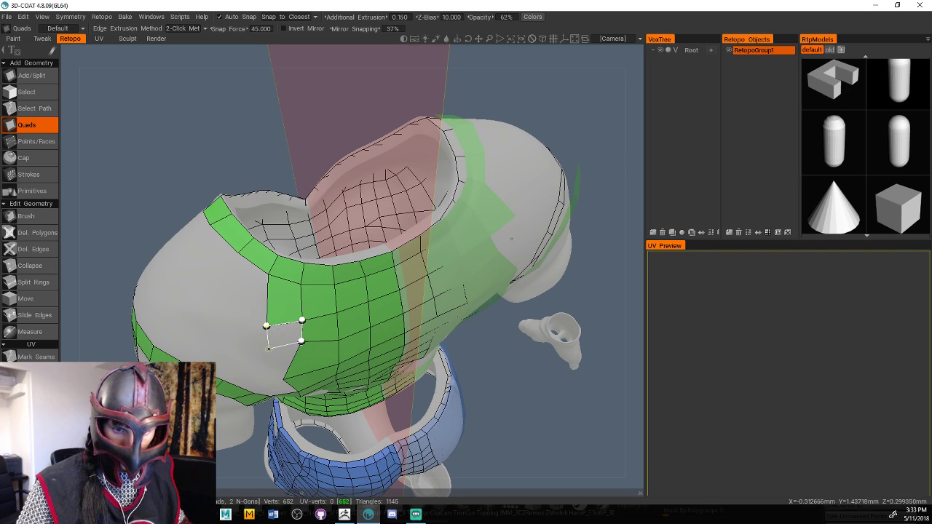
pyautogui.click(267, 348)
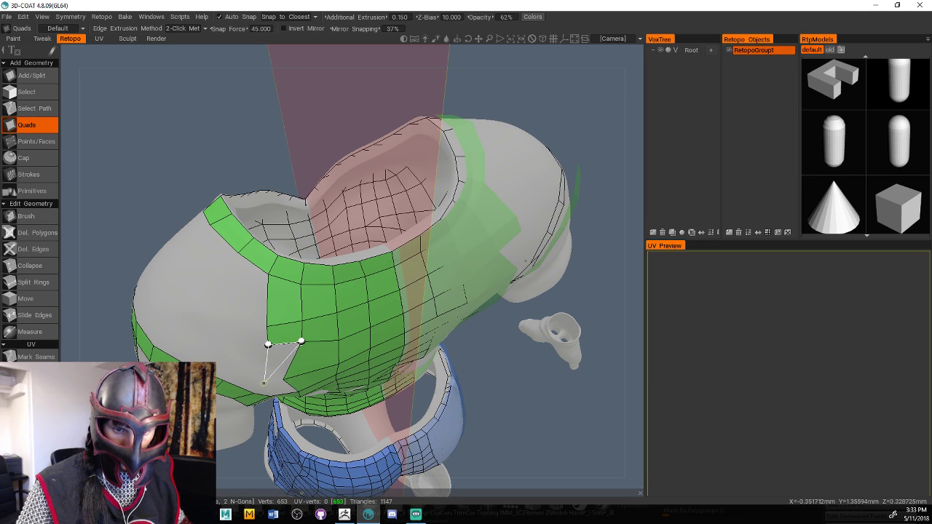
pyautogui.click(268, 344)
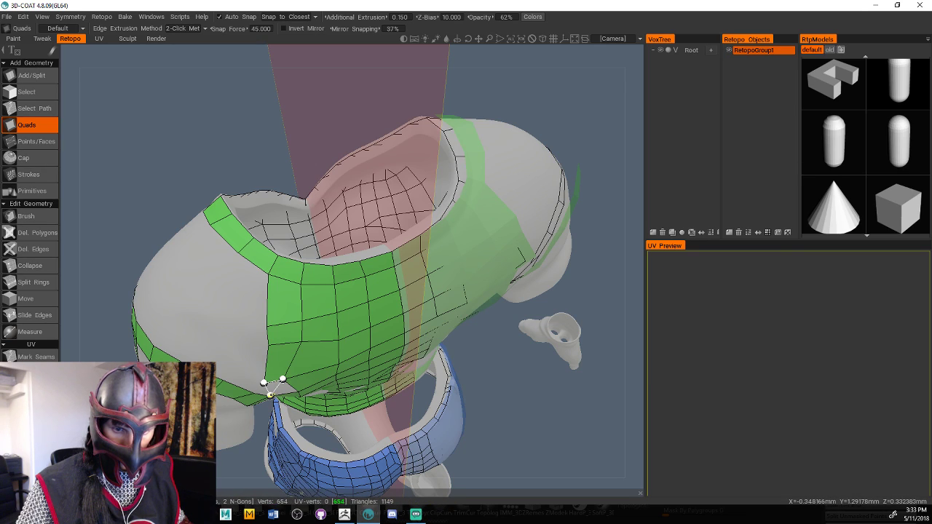
pyautogui.click(297, 391)
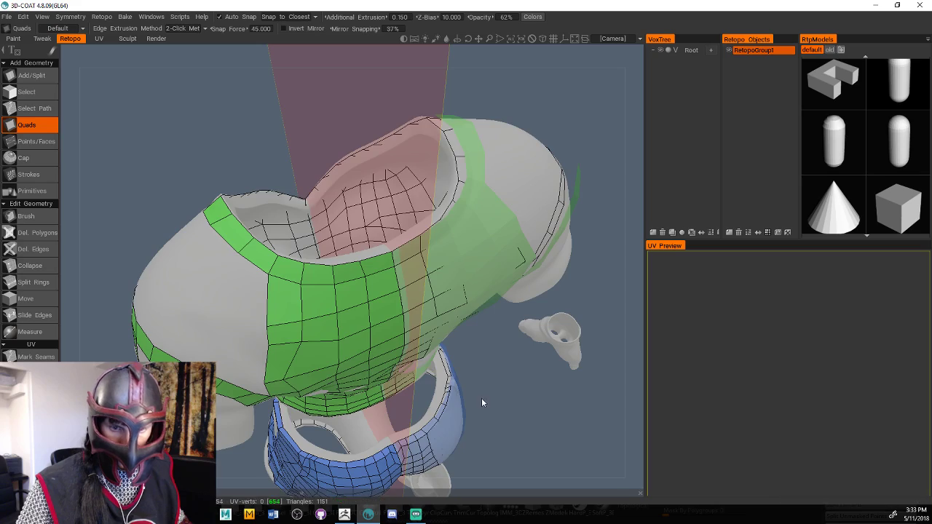
# Close the corner between the armhole strip and torso panel with a triangle, and add two quads up the panel's outer edge
pyautogui.moveTo(481, 399); pyautogui.dragTo(514, 369)
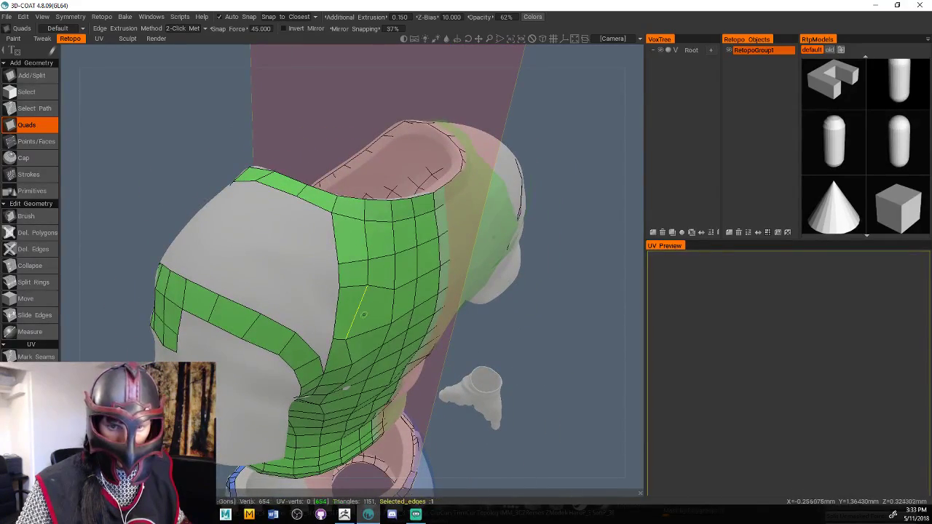
pyautogui.moveTo(358, 310); pyautogui.dragTo(540, 295)
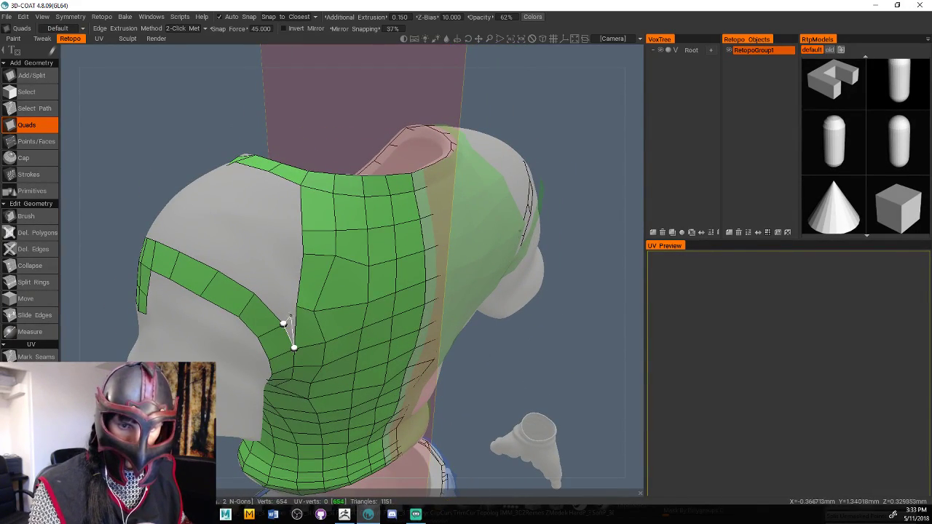
pyautogui.click(296, 306)
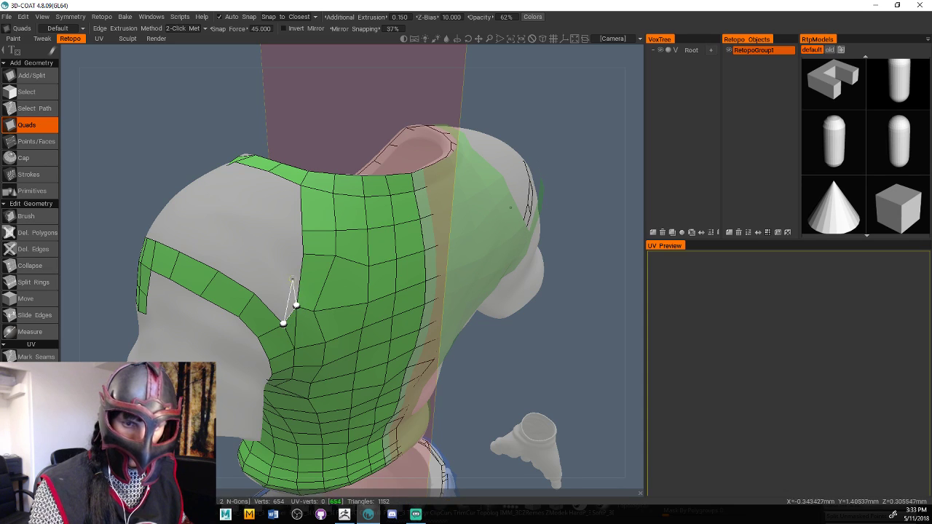
pyautogui.click(301, 253)
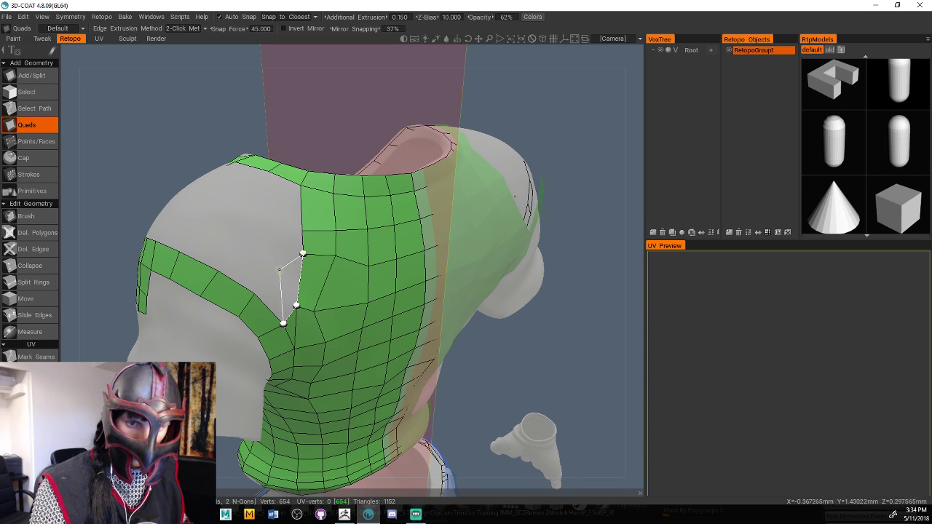
pyautogui.click(274, 271)
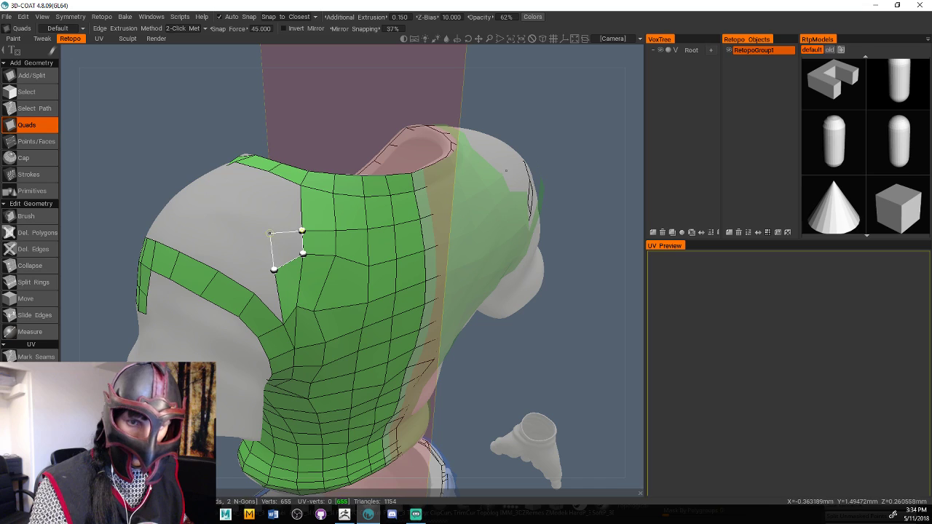
pyautogui.click(264, 239)
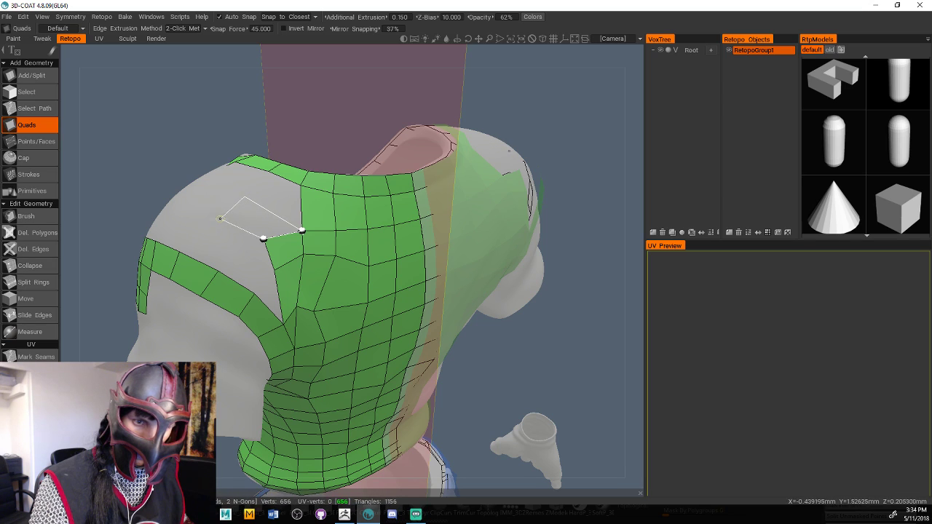
# Try to bridge the torso panel's outer edge to the armhole strip with quads and triangles, and undo those polygons
pyautogui.click(221, 218)
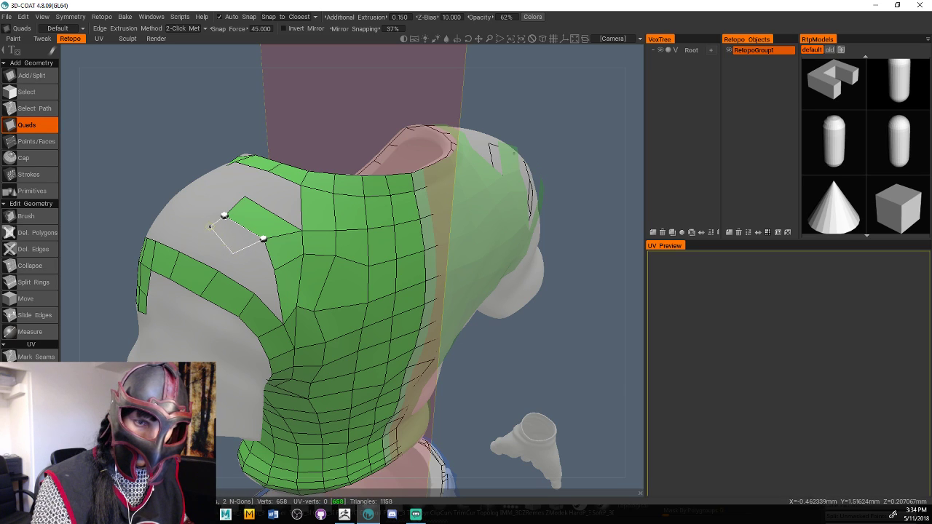
pyautogui.click(201, 232)
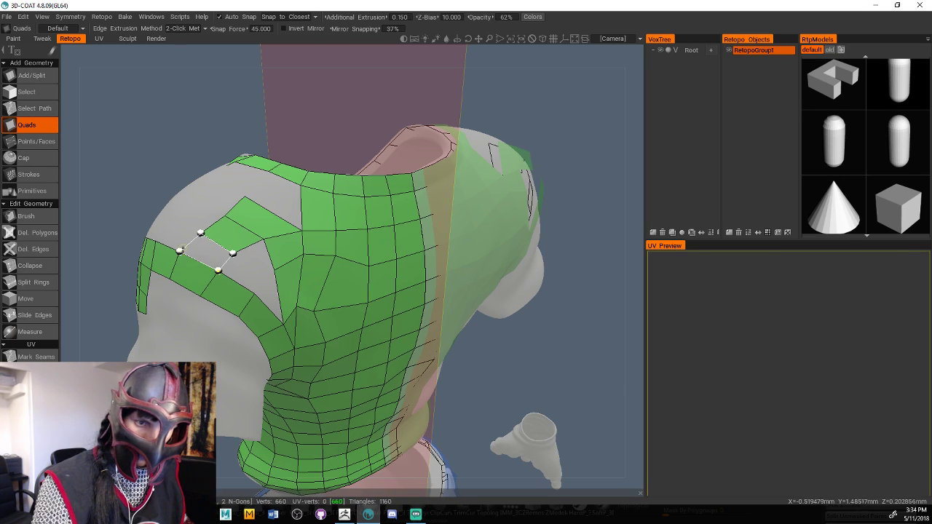
pyautogui.click(179, 250)
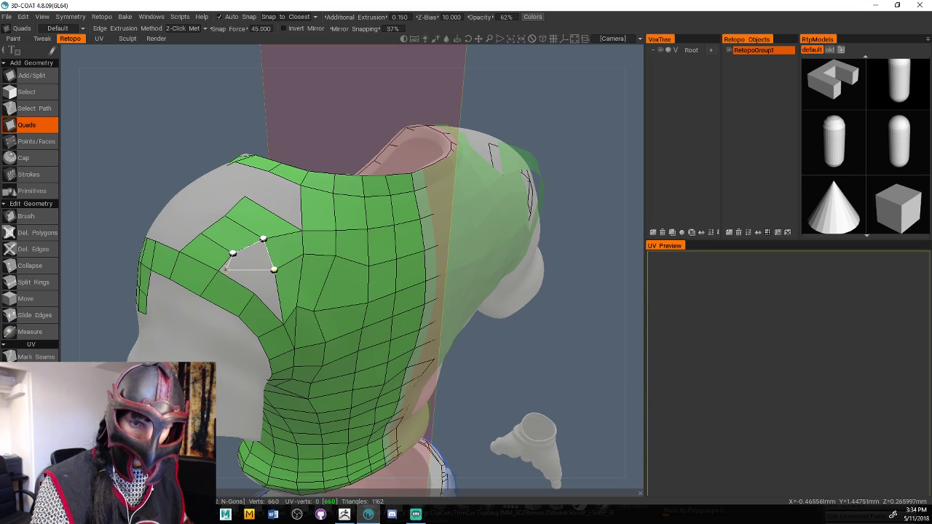
pyautogui.click(248, 251)
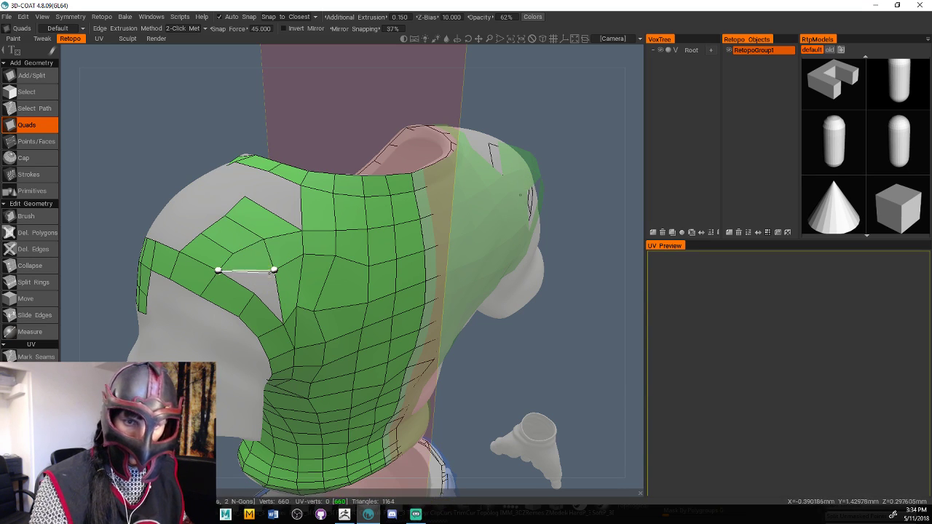
pyautogui.hotkey('ctrl', 'z')
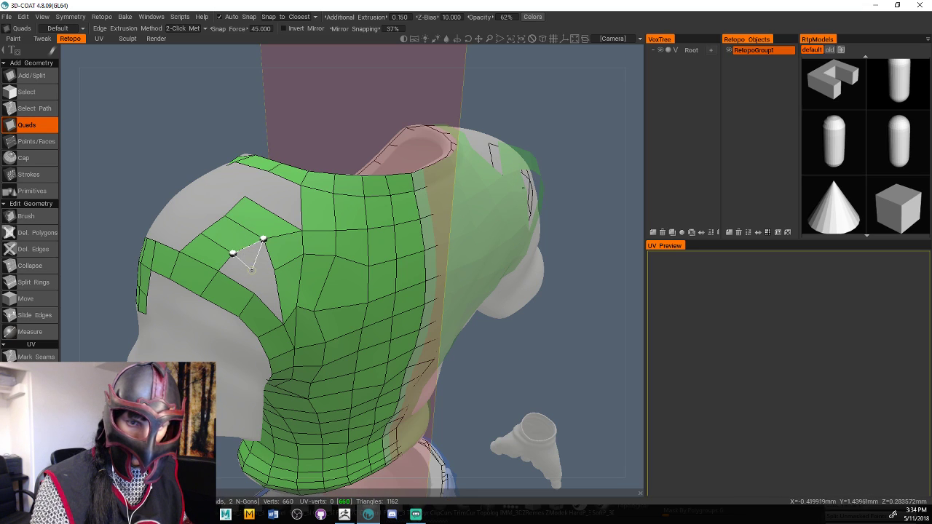
pyautogui.click(233, 253)
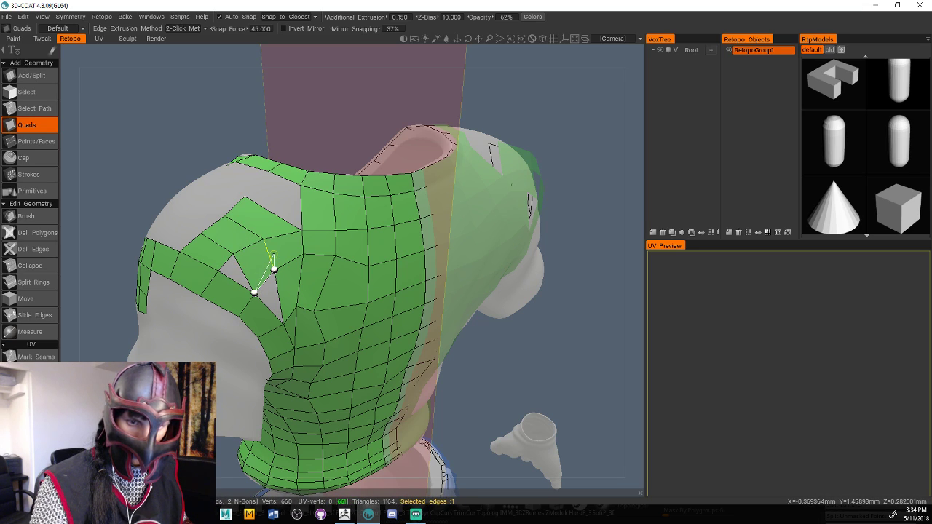
pyautogui.click(283, 324)
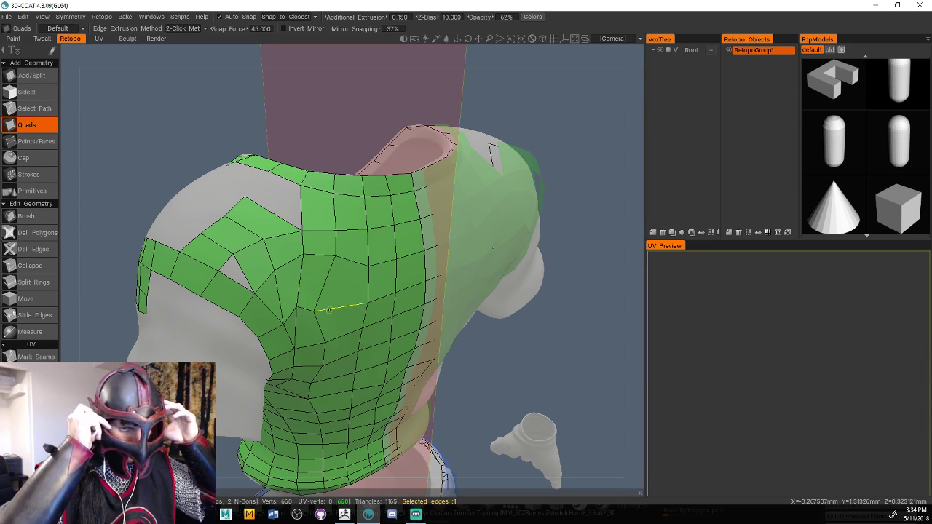
pyautogui.keyDown('alt'); pyautogui.moveTo(542, 306); pyautogui.dragTo(565, 339); pyautogui.keyUp('alt')
pyautogui.hotkey('ctrl', 'z')
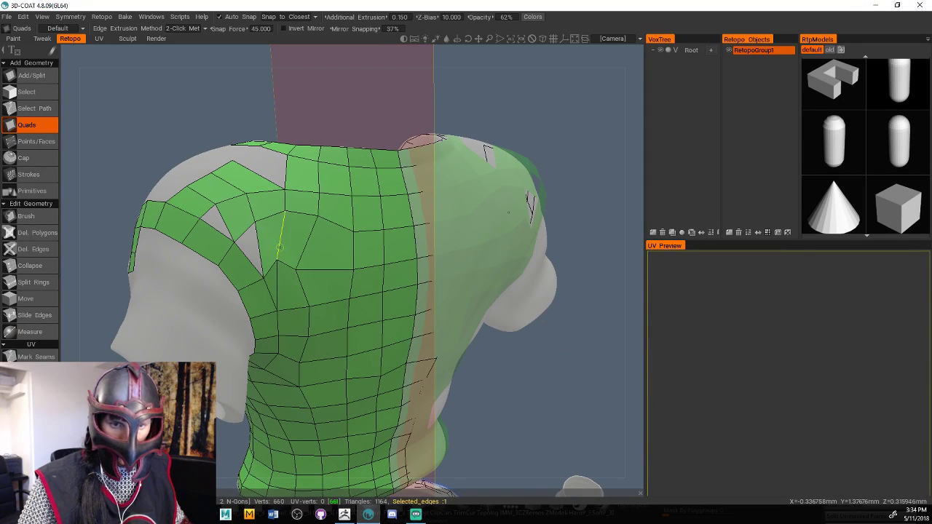
pyautogui.hotkey('ctrl', 'z')
pyautogui.hotkey('ctrl', 'z')
pyautogui.hotkey('ctrl', 'z')
# Delete the two polygons along the torso panel's outer edge, above its corner with the armhole strip
pyautogui.keyDown('ctrl'); pyautogui.click(244, 178); pyautogui.keyUp('ctrl')
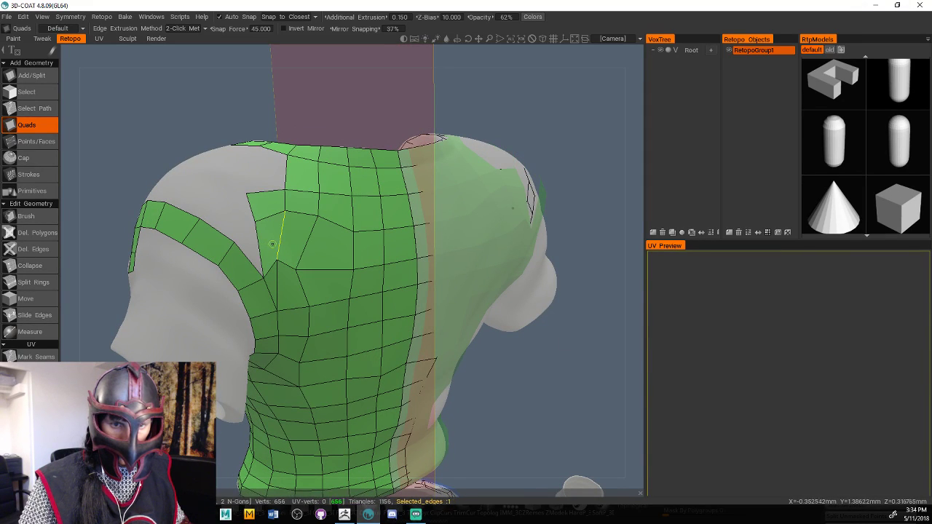
pyautogui.keyDown('ctrl'); pyautogui.click(265, 206); pyautogui.keyUp('ctrl')
pyautogui.keyDown('ctrl'); pyautogui.click(270, 244); pyautogui.keyUp('ctrl')
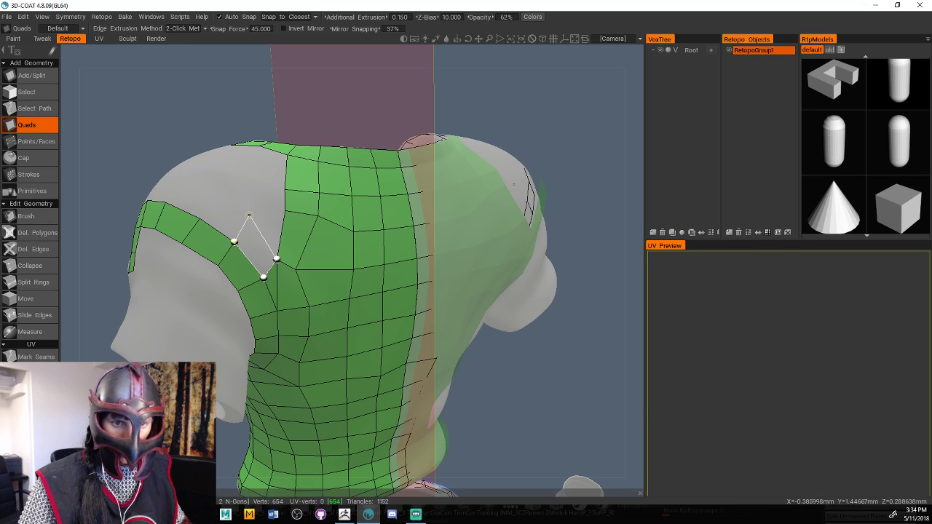
# Add three quads along the upper edge of the armhole strip, starting in its corner with the torso panel
pyautogui.click(247, 215)
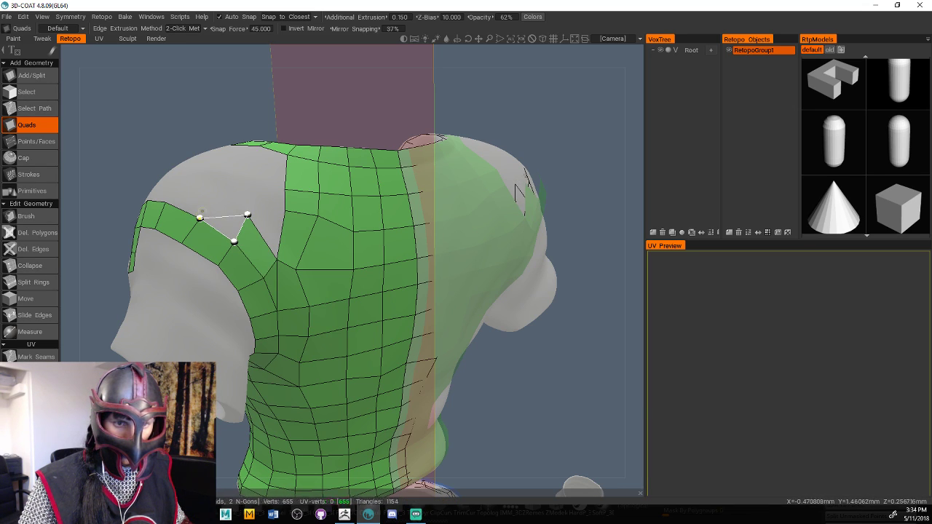
pyautogui.click(515, 185)
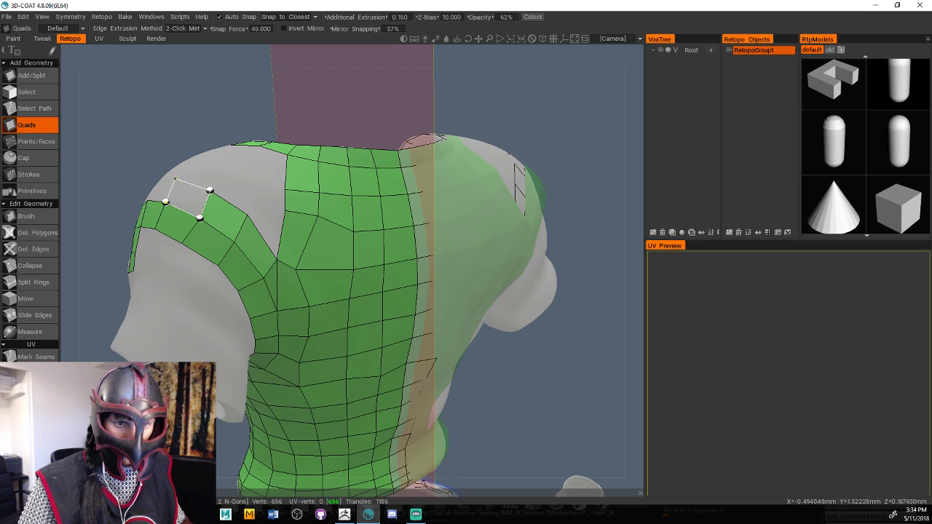
pyautogui.click(174, 177)
# Move the free end vertex of the new row with the Brush tool to square up its last quad
pyautogui.moveTo(144, 146); pyautogui.dragTo(207, 175)
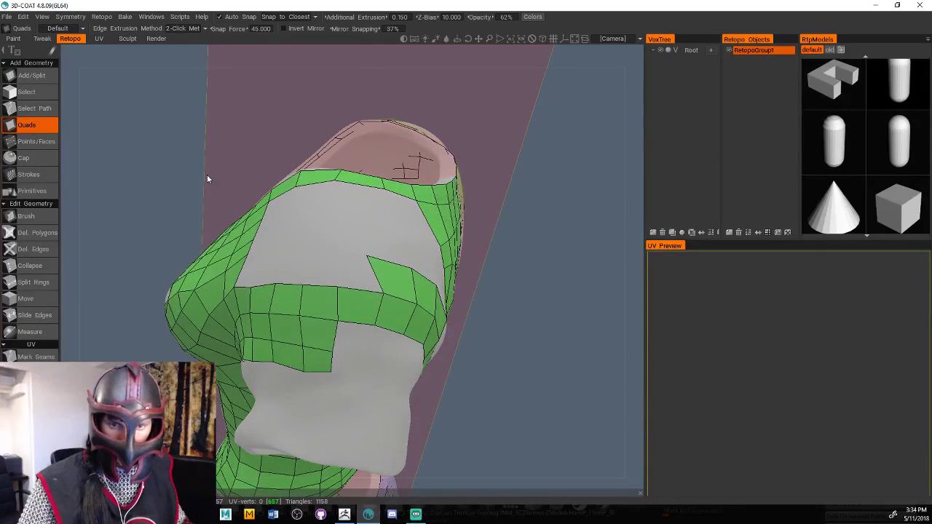
pyautogui.moveTo(521, 263); pyautogui.dragTo(497, 266)
pyautogui.click(26, 216)
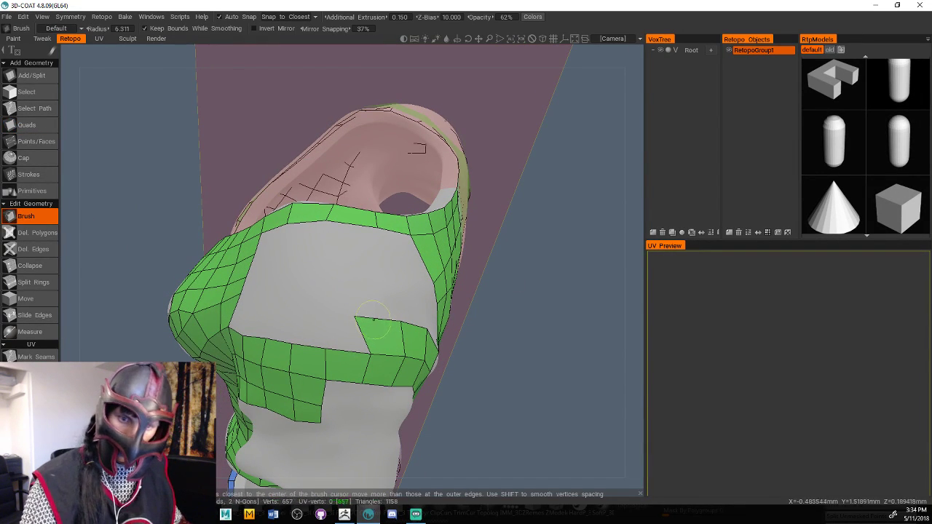
pyautogui.moveTo(372, 319); pyautogui.dragTo(397, 317)
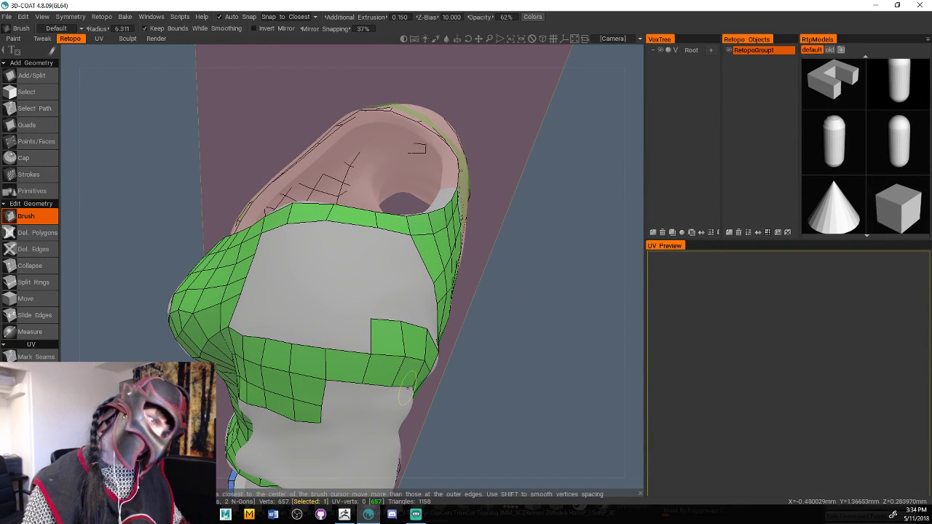
# Extend the row above the armhole strip with five more quads across the shoulder, joining it to the torso panel on the opposite side
pyautogui.click(43, 125)
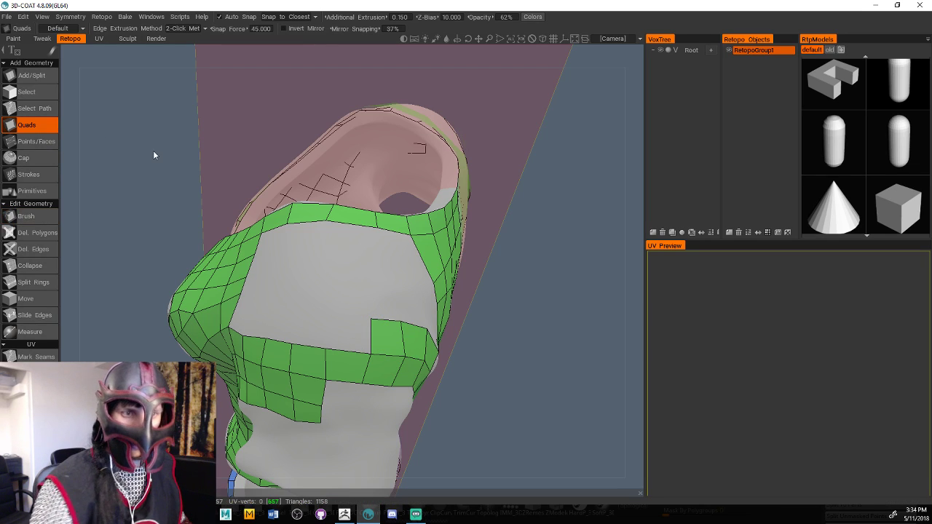
pyautogui.moveTo(524, 259); pyautogui.dragTo(564, 270)
pyautogui.click(408, 362)
pyautogui.click(365, 358)
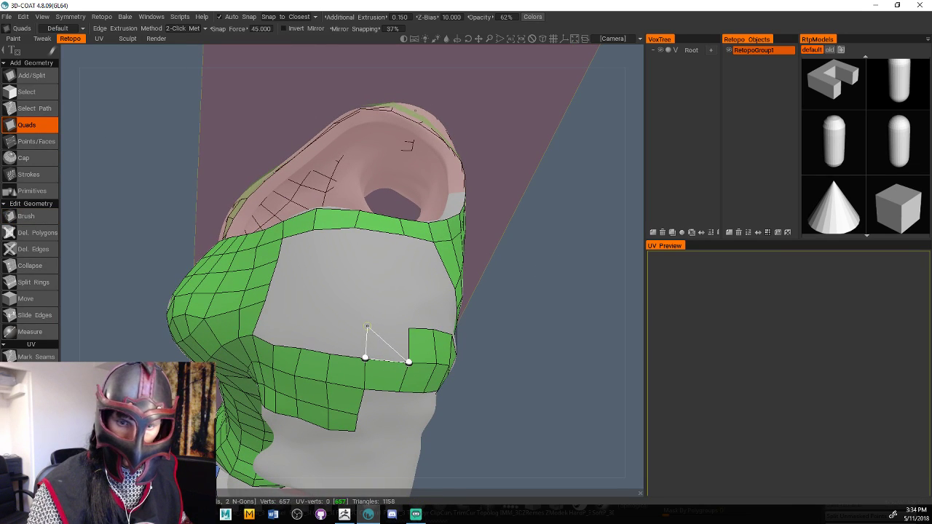
pyautogui.click(407, 328)
pyautogui.click(340, 354)
pyautogui.click(360, 299)
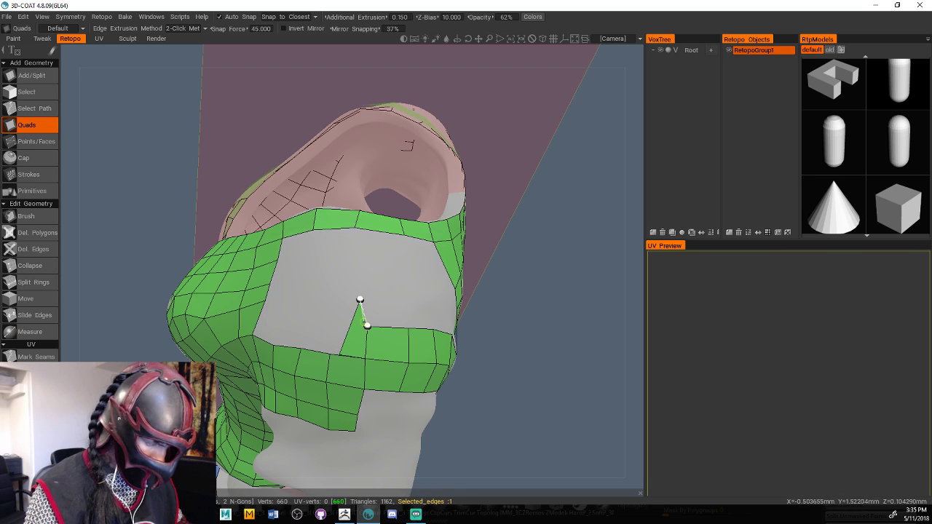
pyautogui.hotkey('ctrl', 'z')
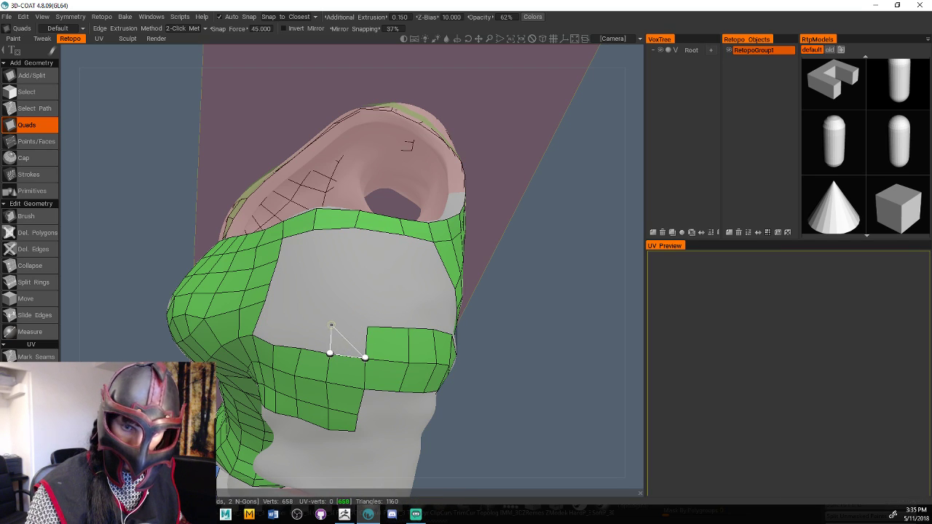
pyautogui.click(331, 325)
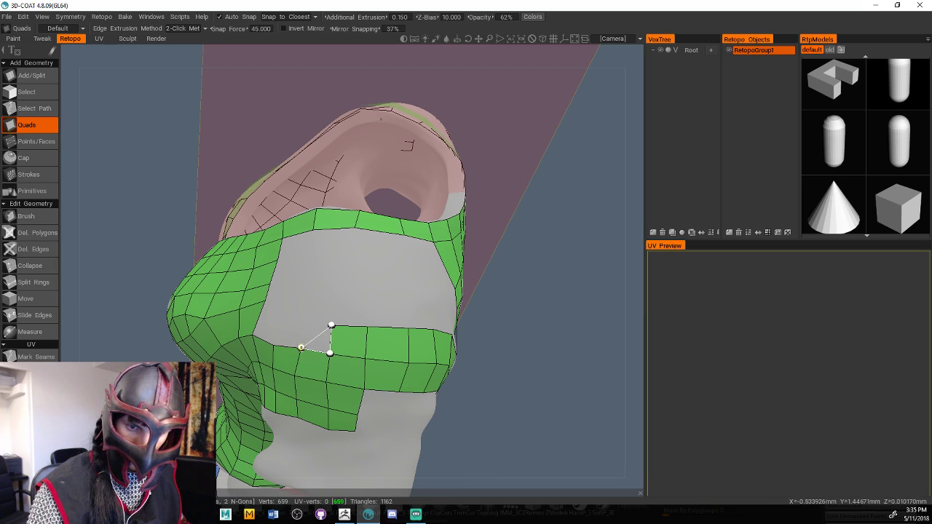
pyautogui.click(302, 321)
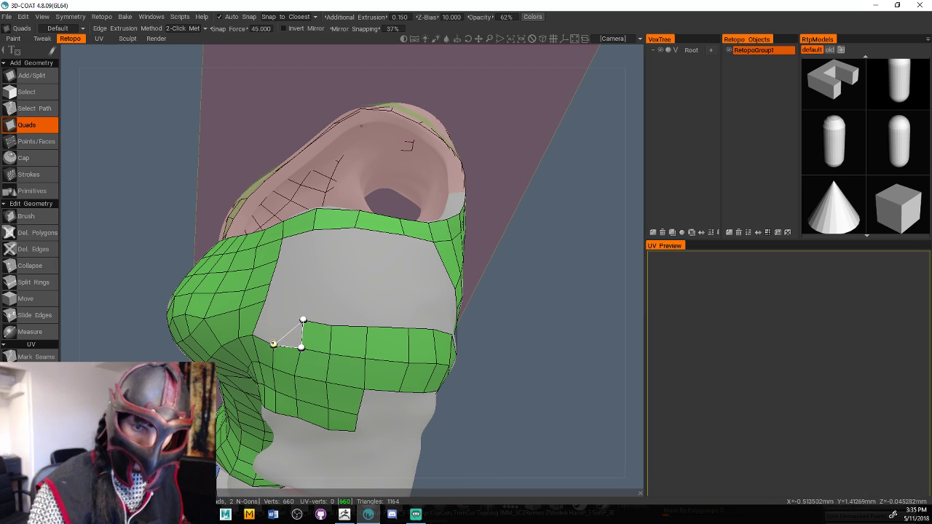
pyautogui.click(283, 309)
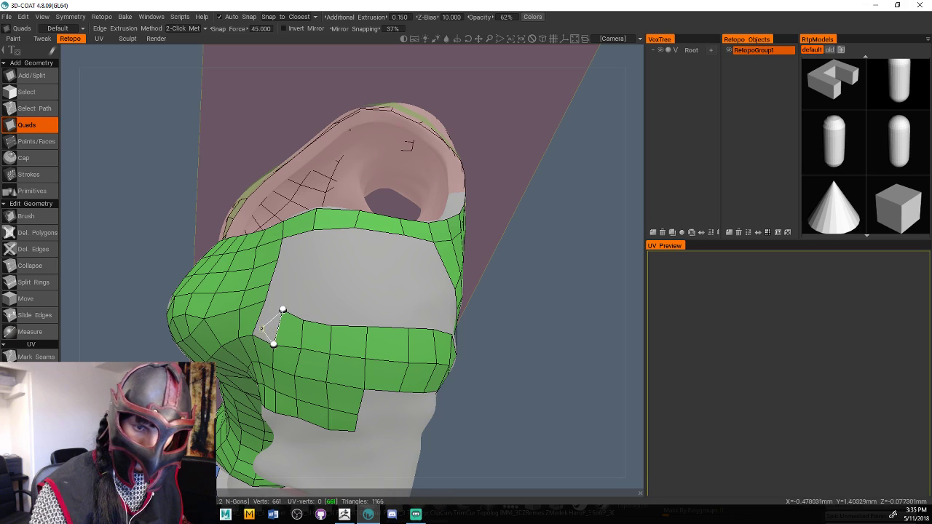
pyautogui.click(264, 301)
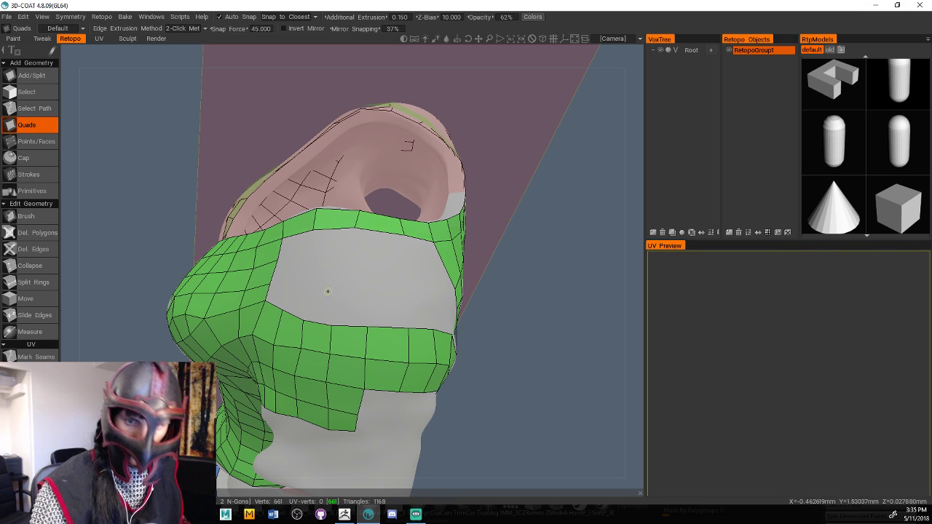
# Split the wide quad of the neckline strip on top of the shoulder with one crosswise edge using Split Rings
pyautogui.moveTo(328, 291); pyautogui.dragTo(501, 290, button='middle')
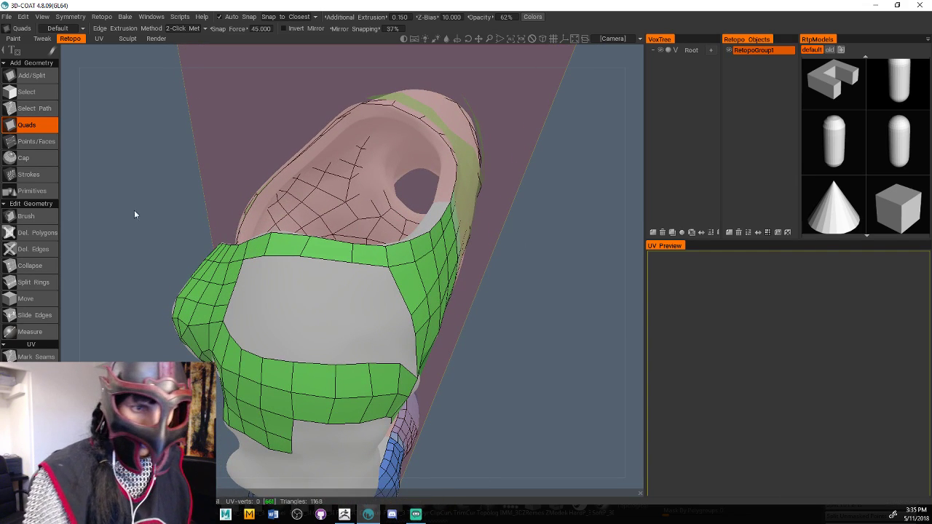
pyautogui.click(26, 216)
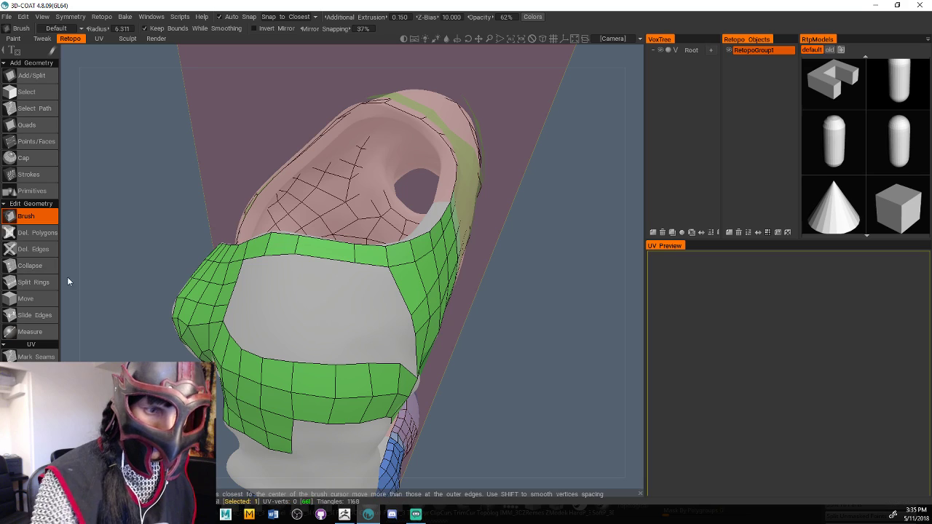
pyautogui.click(33, 282)
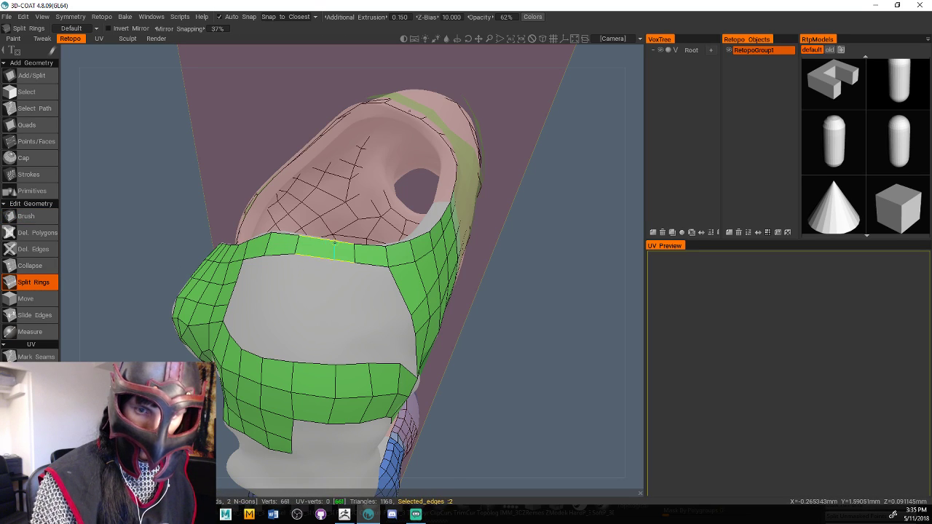
pyautogui.click(334, 248)
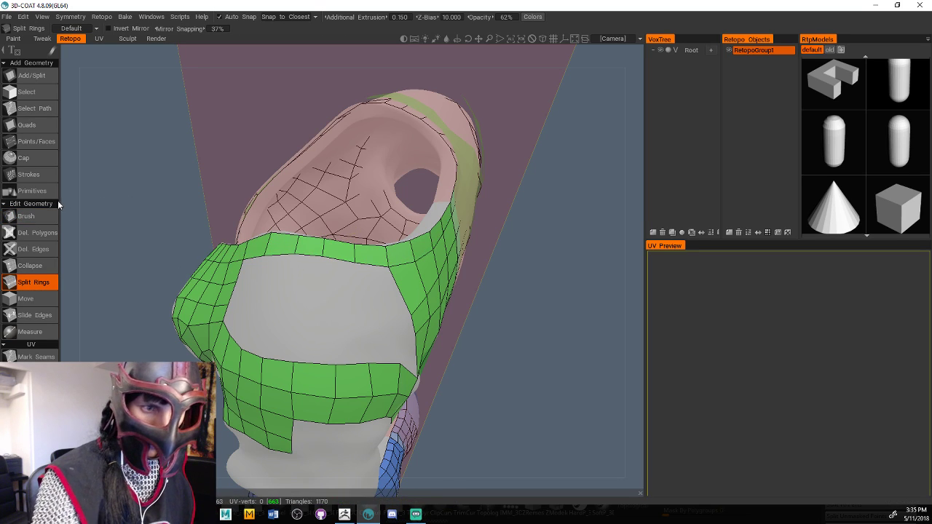
pyautogui.click(25, 216)
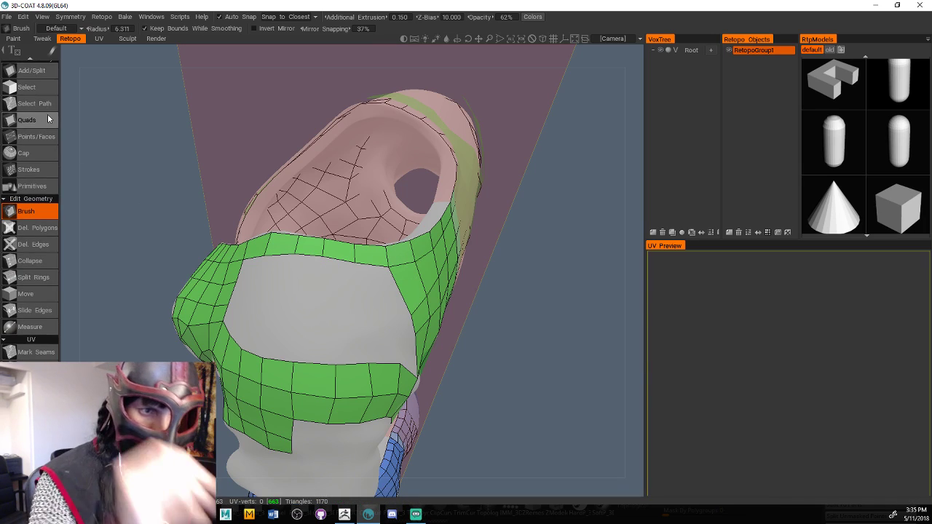
# Start another row across the shoulder gap with two quads from the torso panel's edge, above the completed row
pyautogui.moveTo(495, 323); pyautogui.dragTo(418, 315)
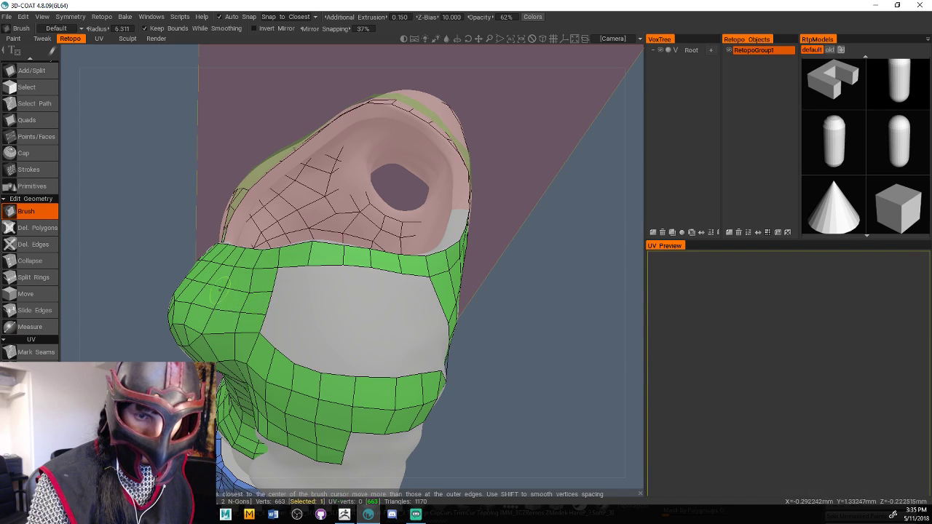
pyautogui.click(45, 125)
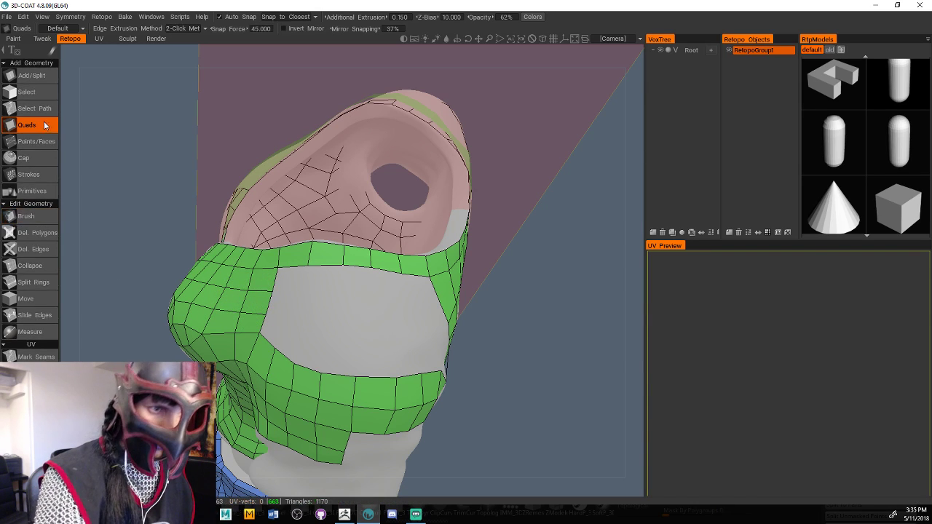
pyautogui.click(265, 315)
pyautogui.click(260, 332)
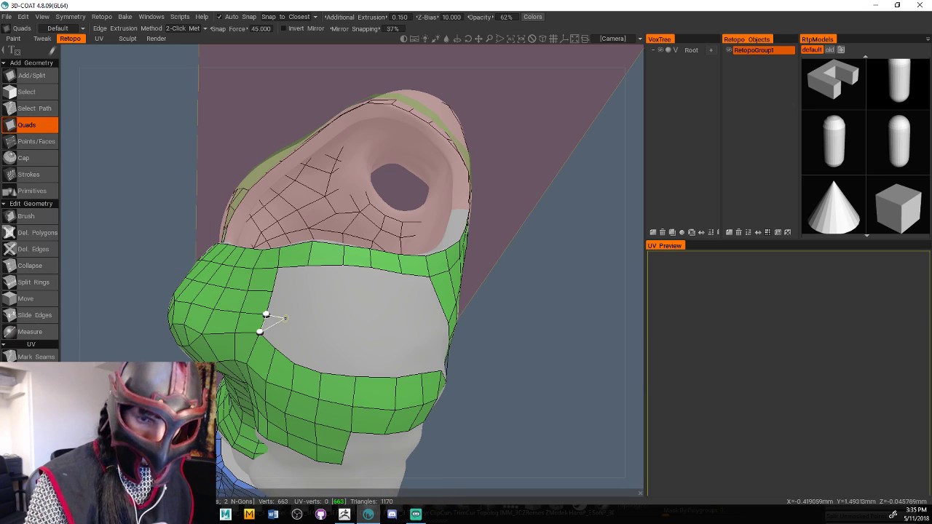
pyautogui.click(288, 321)
pyautogui.click(275, 347)
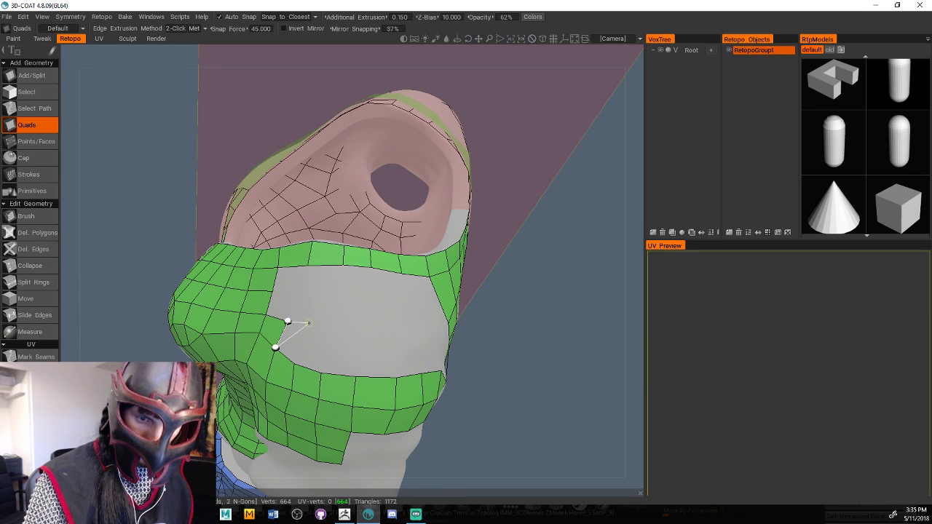
pyautogui.click(309, 322)
pyautogui.click(293, 362)
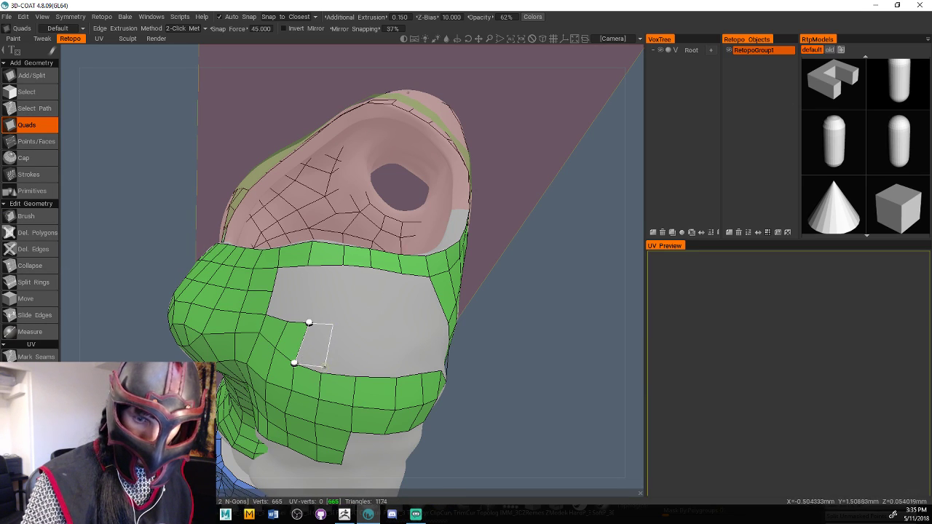
# Continue the new shoulder row with four more quads along the completed row, heading for the opposite torso panel
pyautogui.click(333, 325)
pyautogui.click(320, 373)
pyautogui.click(355, 376)
pyautogui.click(362, 331)
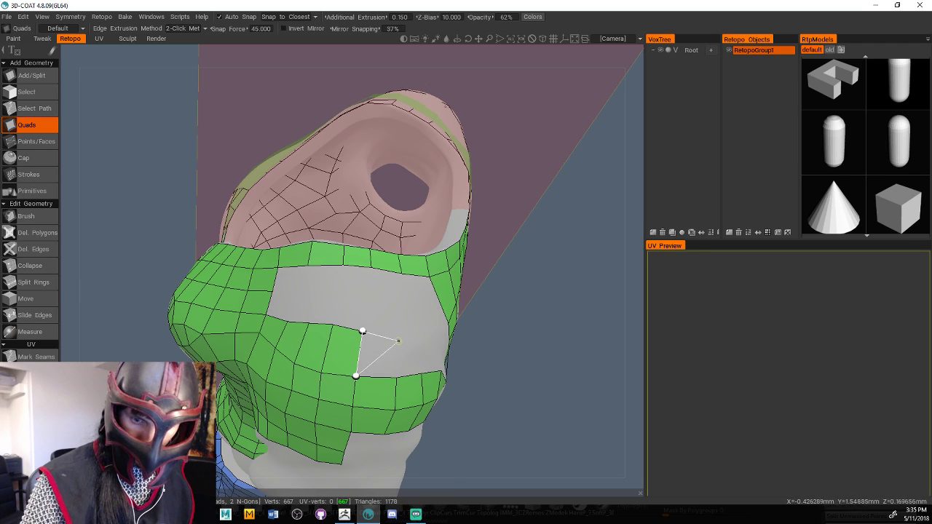
pyautogui.click(395, 376)
pyautogui.click(399, 337)
pyautogui.click(420, 337)
pyautogui.click(421, 372)
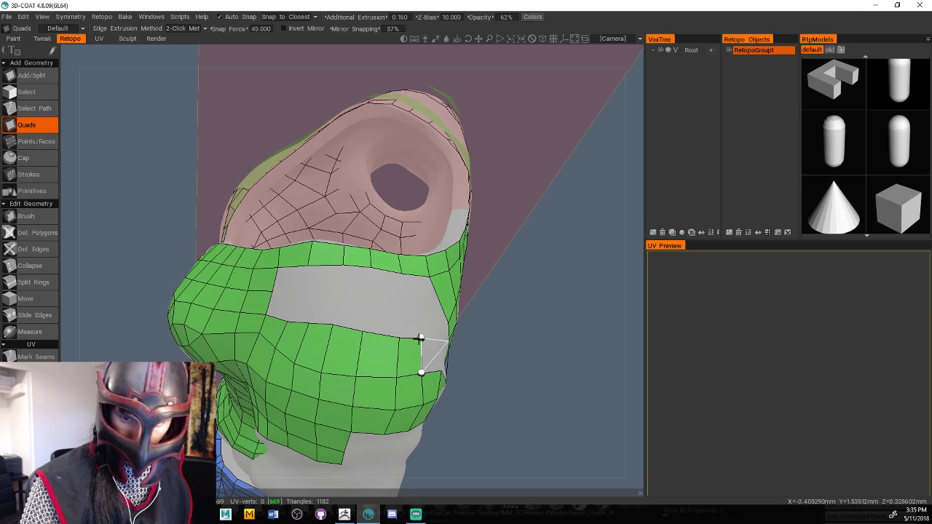
# Finish the shoulder row with two more quads, joining it to the edge of the opposite torso panel
pyautogui.moveTo(495, 357); pyautogui.dragTo(473, 353, button='right')
pyautogui.moveTo(466, 355); pyautogui.dragTo(475, 354)
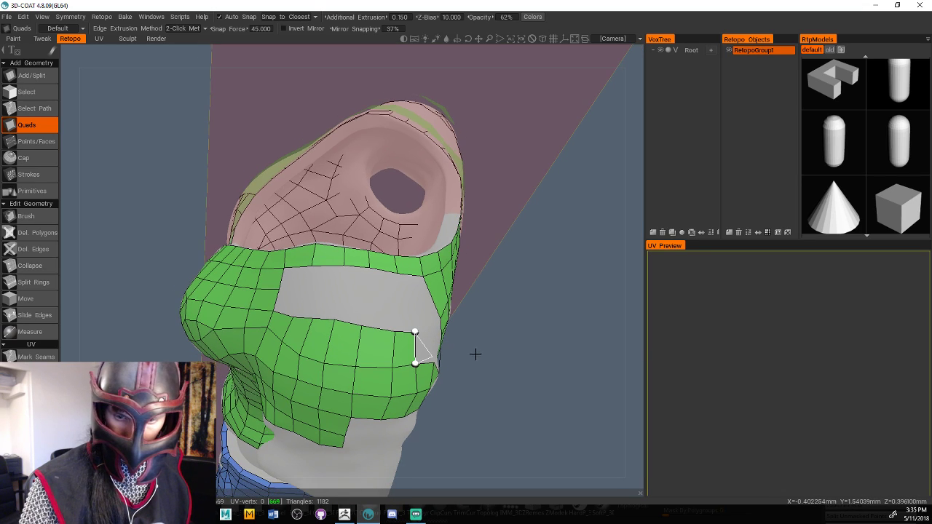
pyautogui.scroll(-3, 412, 283)
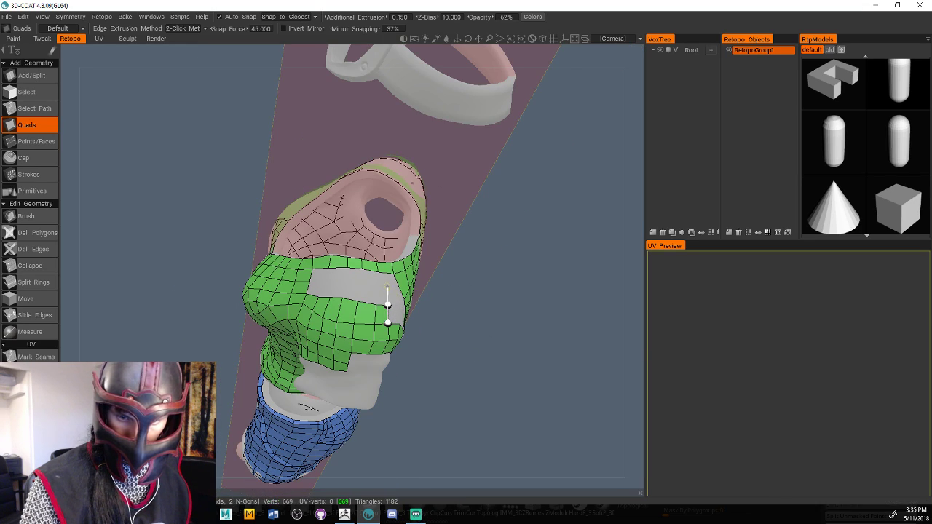
pyautogui.moveTo(521, 359); pyautogui.dragTo(548, 265)
pyautogui.click(202, 268)
pyautogui.click(192, 305)
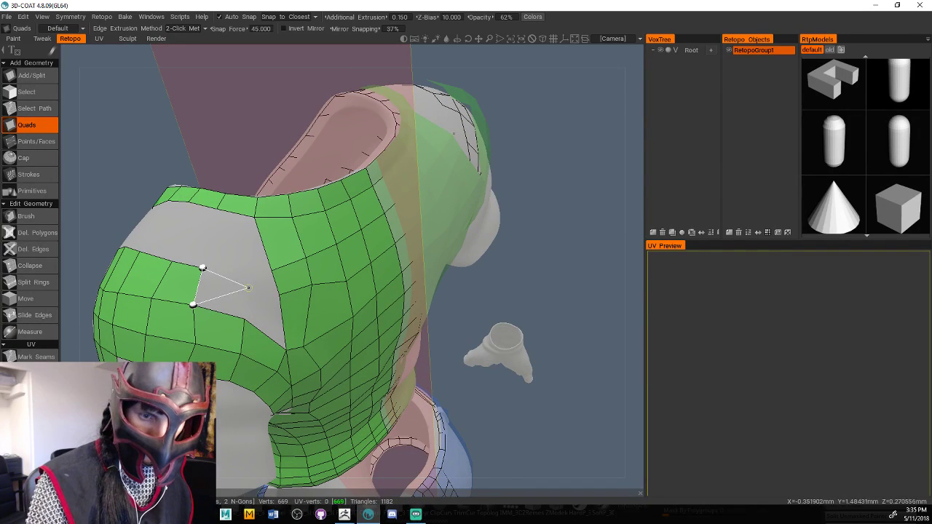
pyautogui.click(249, 287)
pyautogui.click(278, 294)
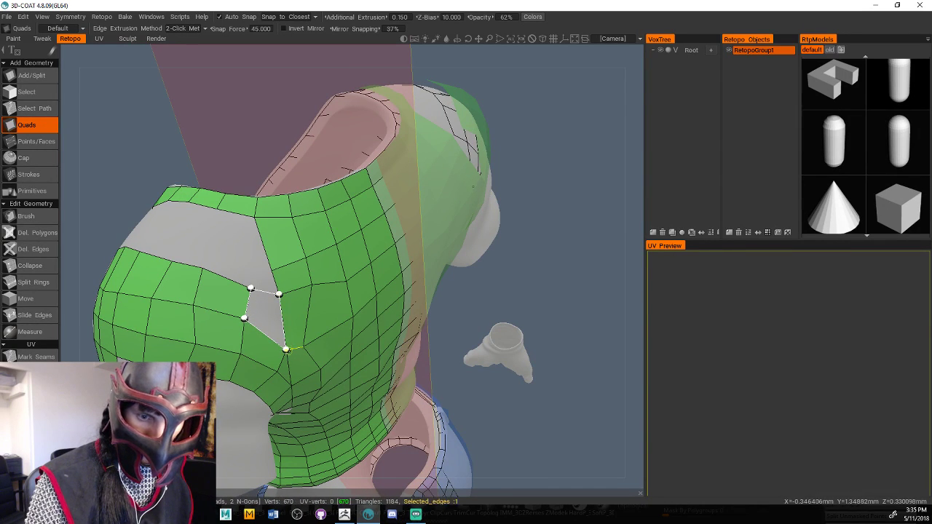
pyautogui.click(285, 350)
pyautogui.moveTo(520, 261); pyautogui.dragTo(466, 254)
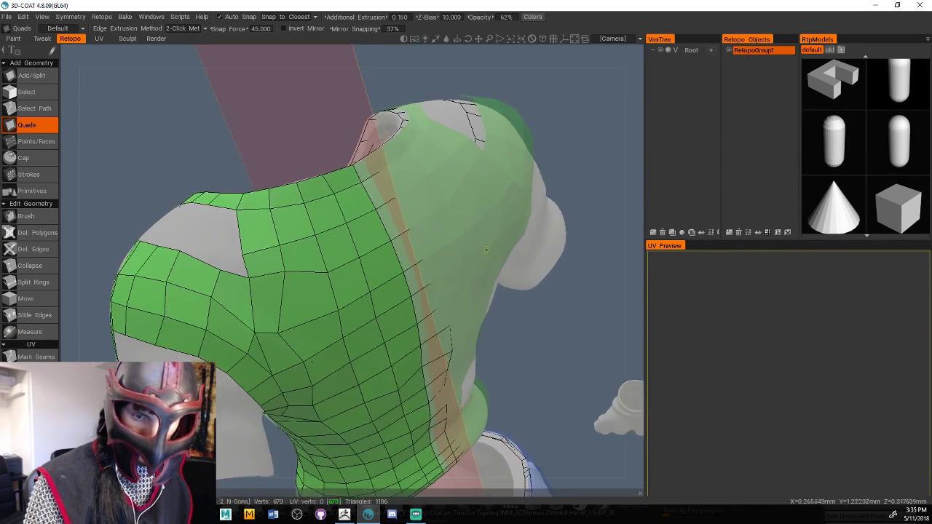
# Even out the vertices with the retopo Brush where the new row meets the torso panel and down along the armhole side
pyautogui.click(42, 216)
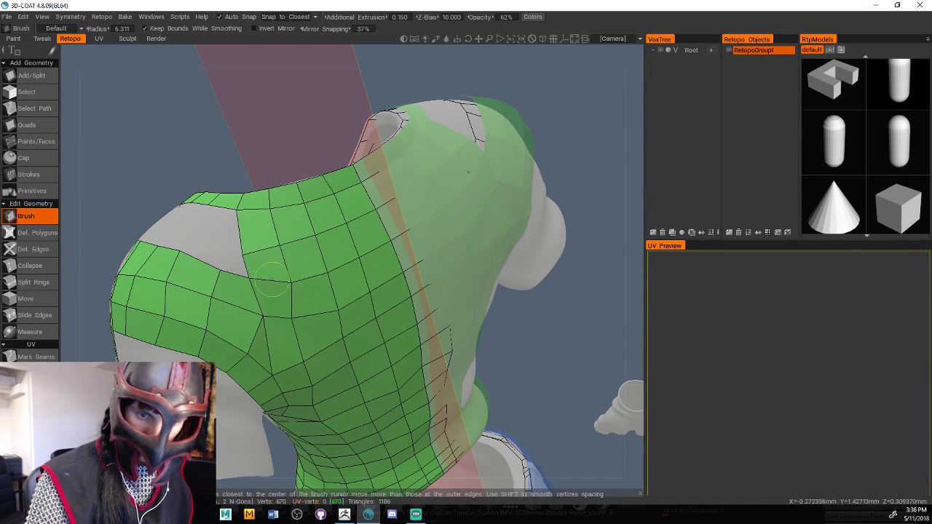
pyautogui.moveTo(271, 280)
pyautogui.keyDown('shift'); pyautogui.mouseDown()
pyautogui.moveTo(286, 306)
pyautogui.moveTo(251, 339)
pyautogui.moveTo(276, 366)
pyautogui.mouseUp(); pyautogui.keyUp('shift')
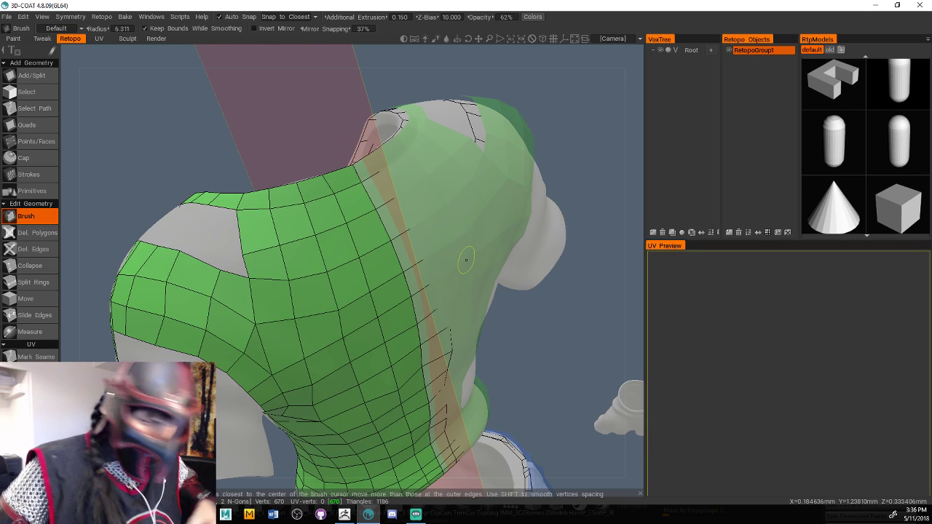
pyautogui.moveTo(555, 346); pyautogui.dragTo(551, 298)
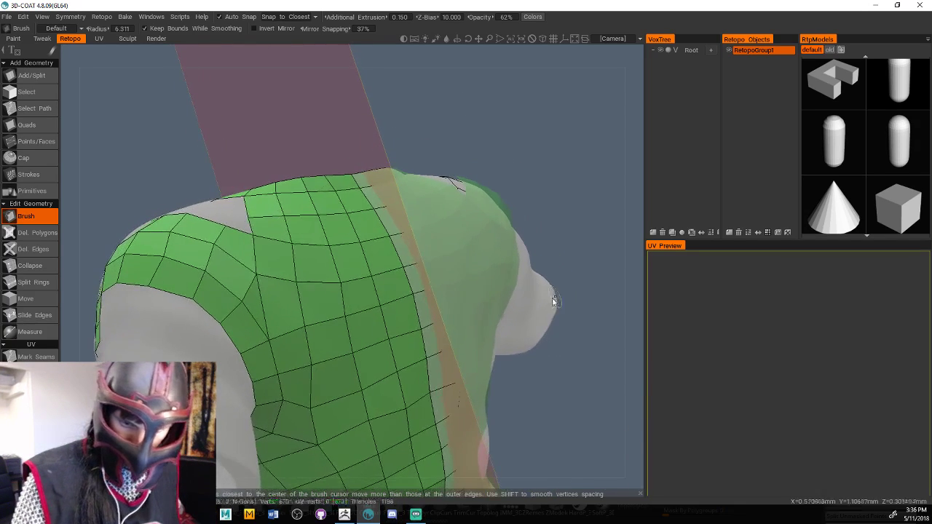
pyautogui.moveTo(562, 251); pyautogui.dragTo(531, 170, button='middle')
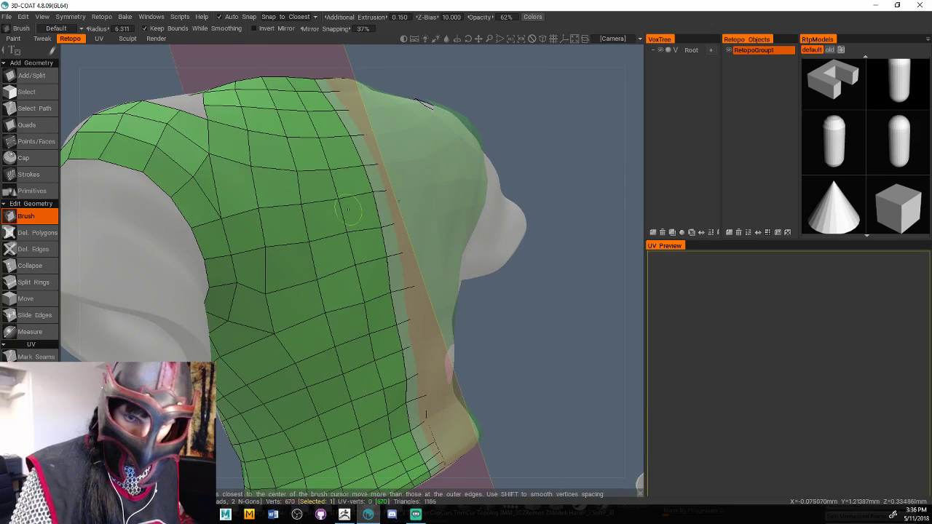
pyautogui.moveTo(262, 284); pyautogui.dragTo(260, 252)
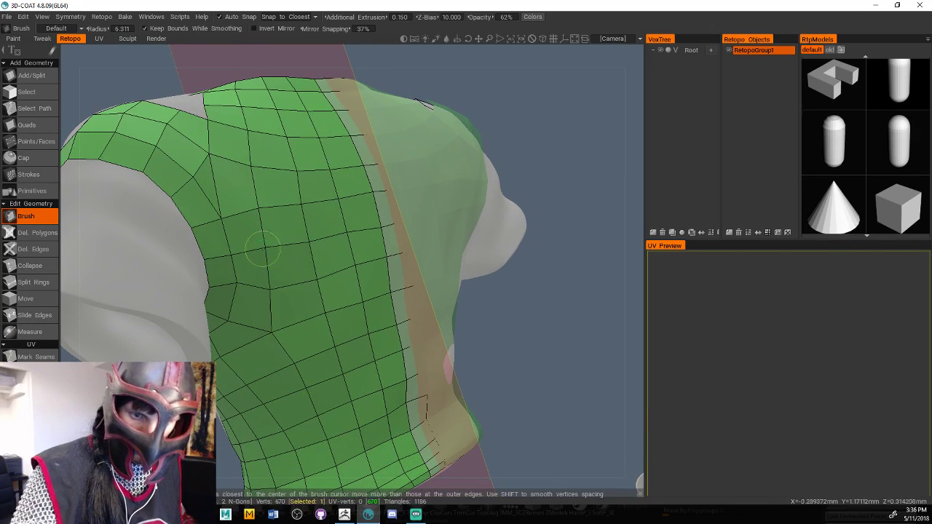
pyautogui.moveTo(283, 331); pyautogui.dragTo(295, 364)
# Start the next shoulder row with four quads from the torso panel's edge, connecting its beginning to the neckline strip
pyautogui.moveTo(548, 123); pyautogui.dragTo(569, 70)
pyautogui.moveTo(569, 69); pyautogui.dragTo(495, 271, button='middle')
pyautogui.click(29, 125)
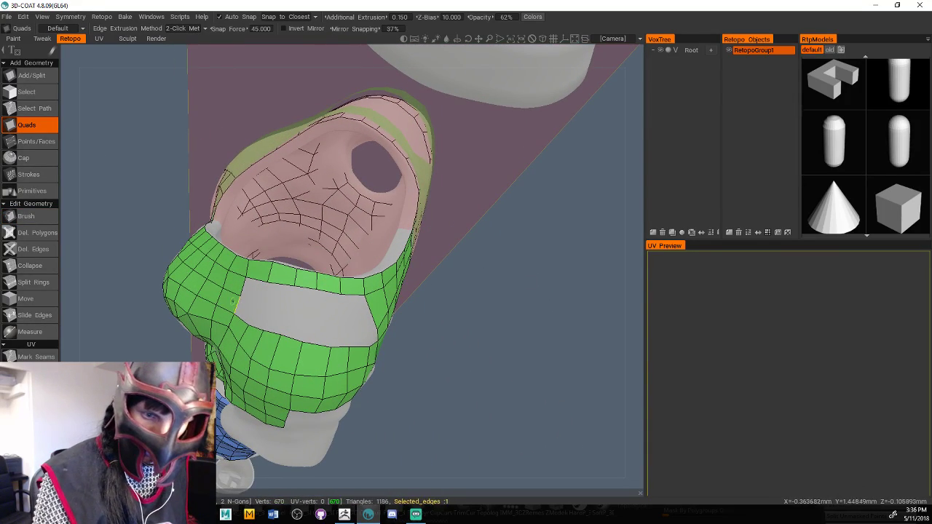
pyautogui.click(249, 325)
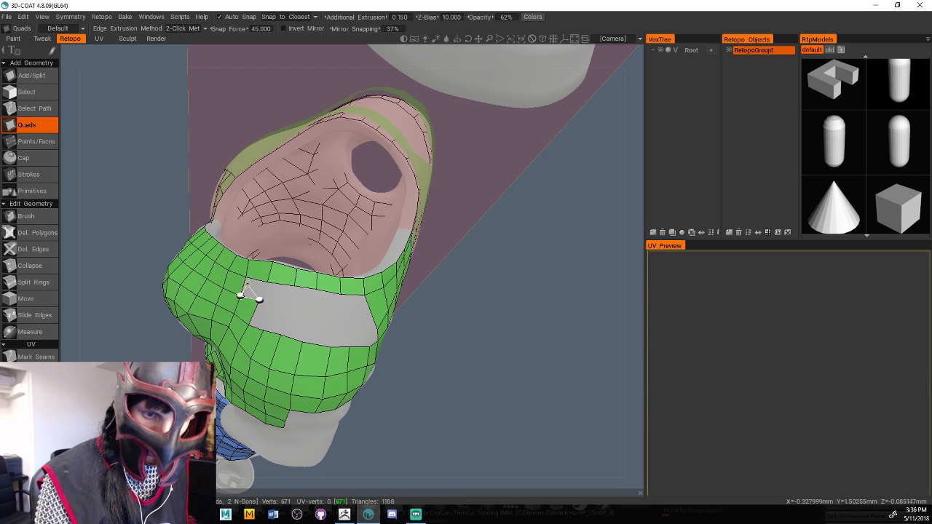
pyautogui.click(246, 277)
pyautogui.click(267, 282)
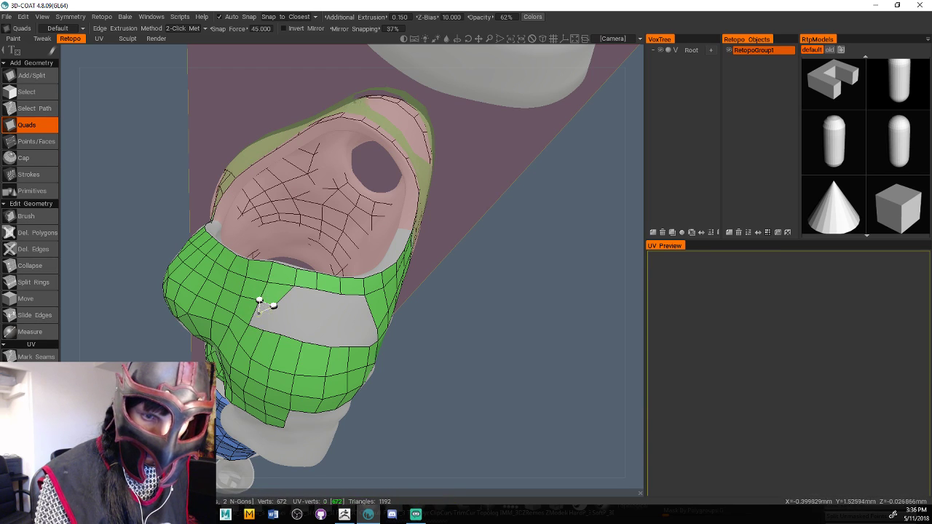
pyautogui.click(262, 310)
pyautogui.click(267, 317)
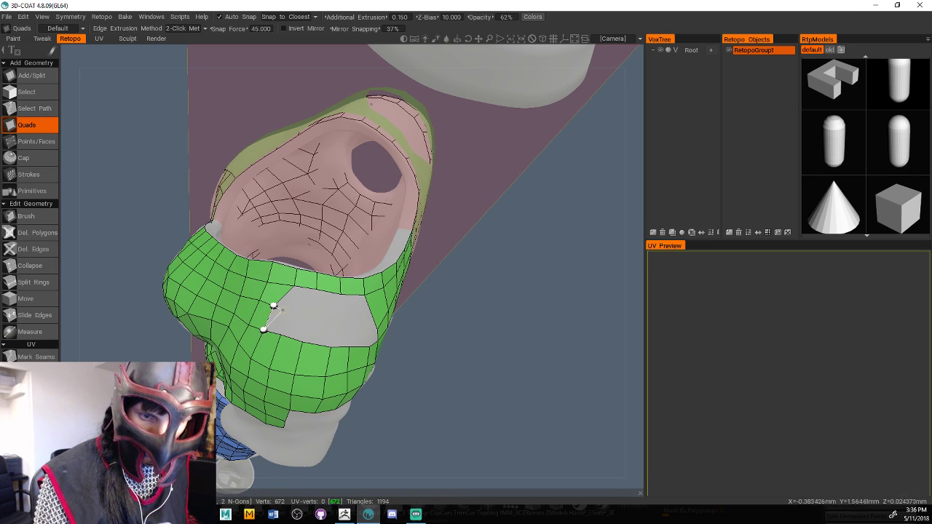
# Continue the row across the shoulder with five more quads along the completed row, heading for the opposite torso panel
pyautogui.click(290, 311)
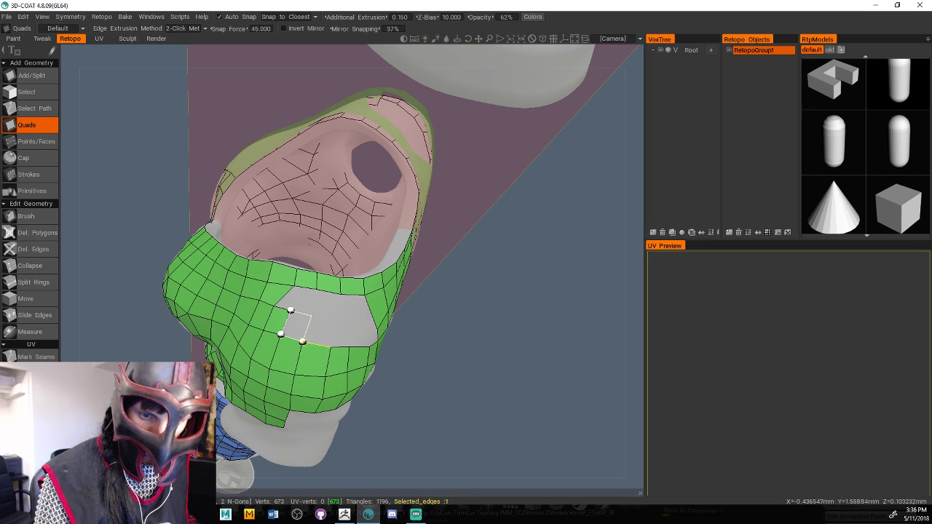
pyautogui.click(311, 316)
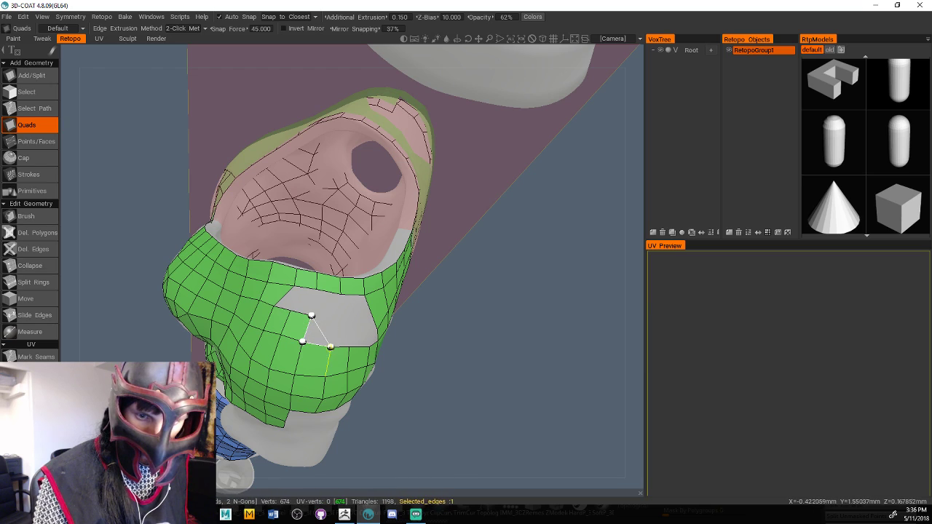
pyautogui.click(330, 347)
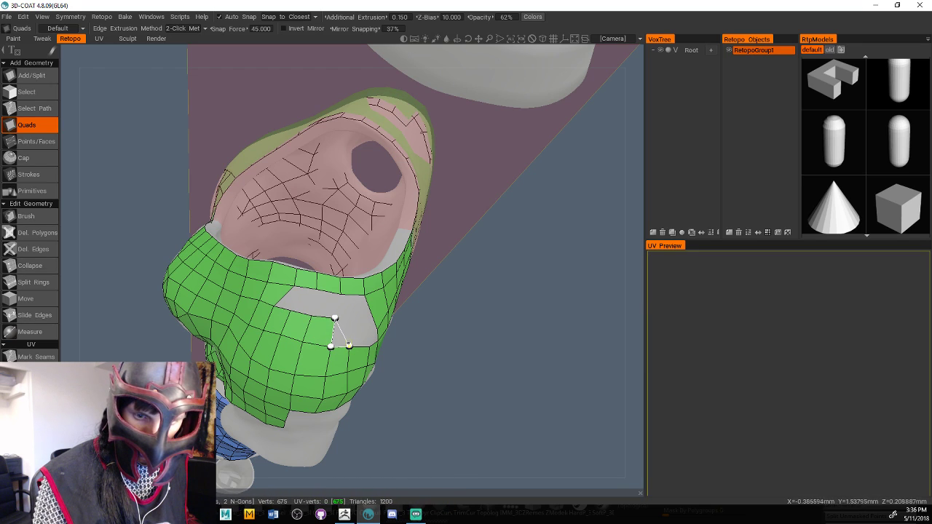
pyautogui.click(350, 316)
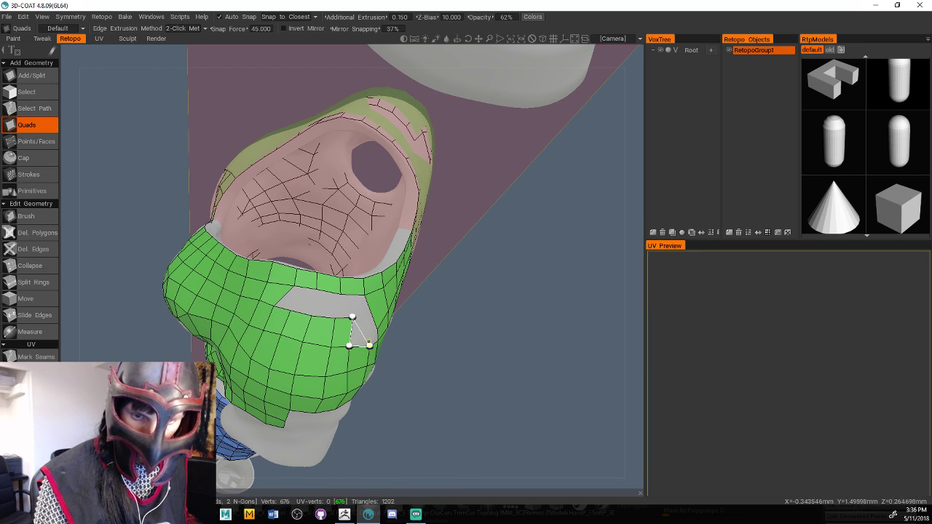
pyautogui.click(366, 325)
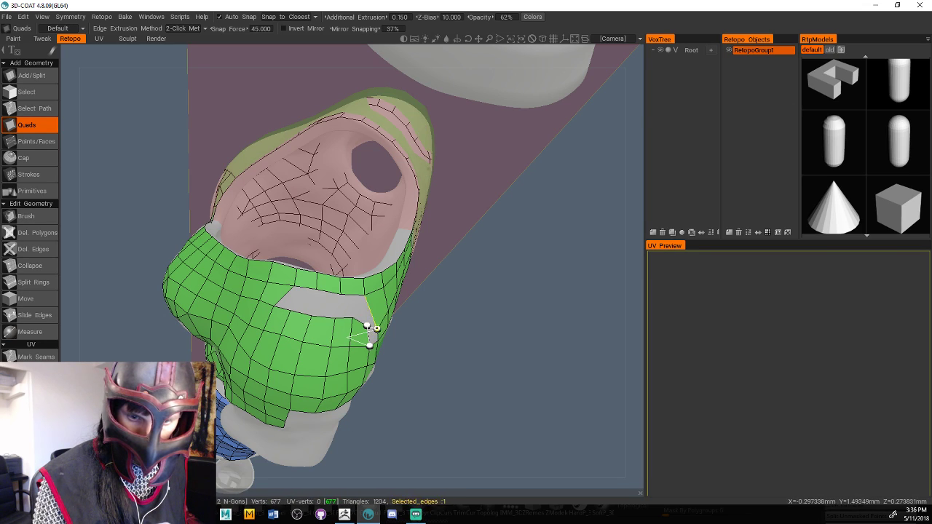
pyautogui.click(377, 329)
pyautogui.hotkey('ctrl', 'z')
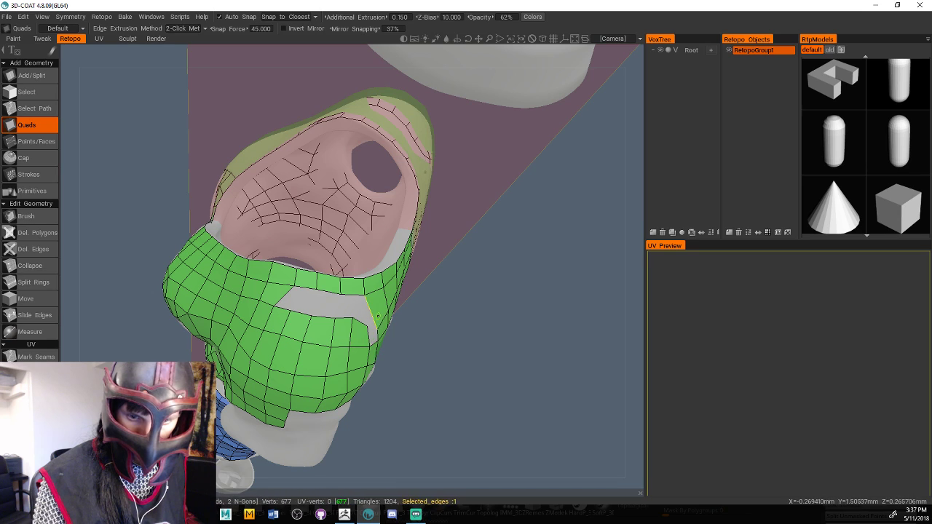
pyautogui.moveTo(458, 325); pyautogui.dragTo(295, 327)
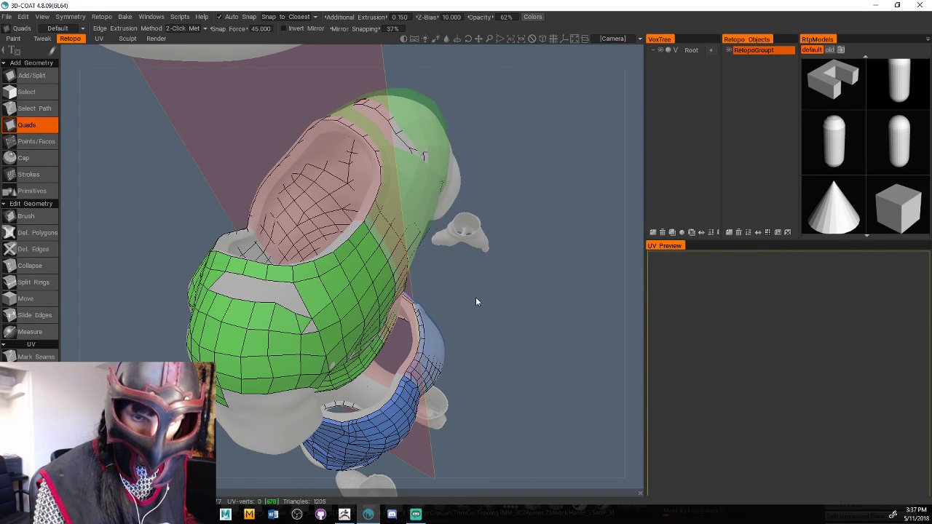
pyautogui.moveTo(475, 297); pyautogui.dragTo(524, 280)
pyautogui.moveTo(489, 322); pyautogui.dragTo(533, 303, button='right')
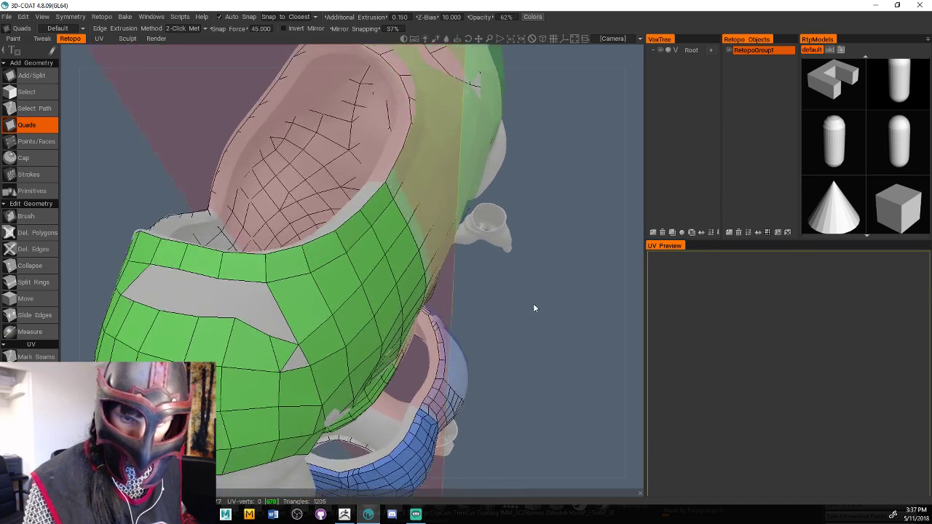
pyautogui.hotkey('ctrl', 'z')
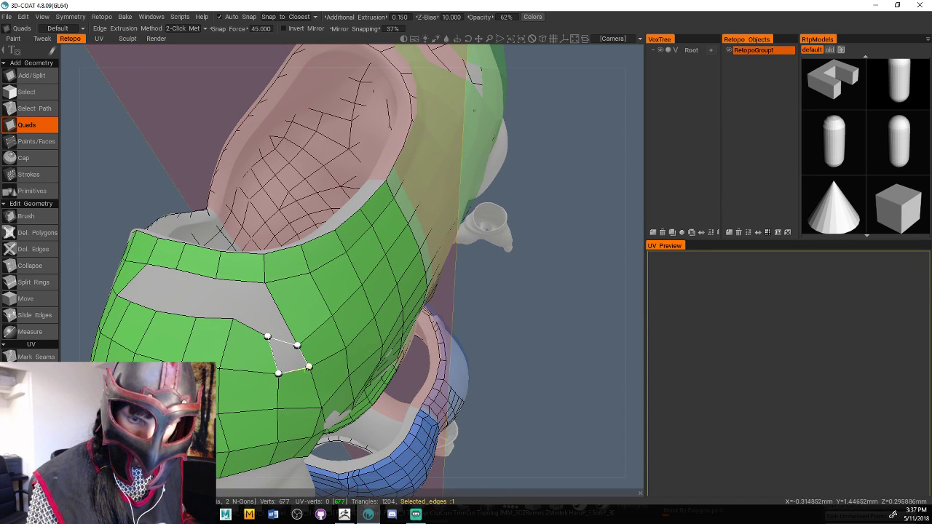
# Join the row's end to the torso panel and fill the remaining gap below the neckline strip with quads, using triangles at the corners
pyautogui.moveTo(507, 298); pyautogui.dragTo(537, 282)
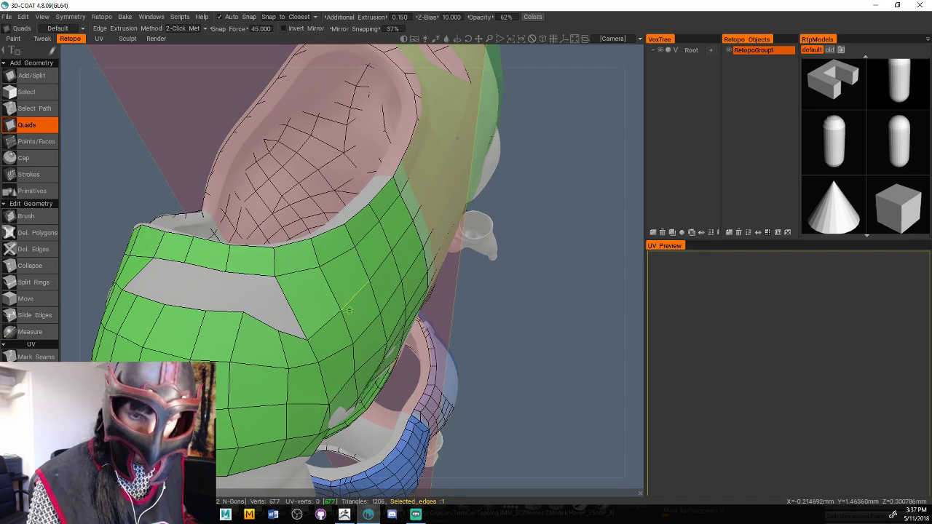
pyautogui.click(275, 277)
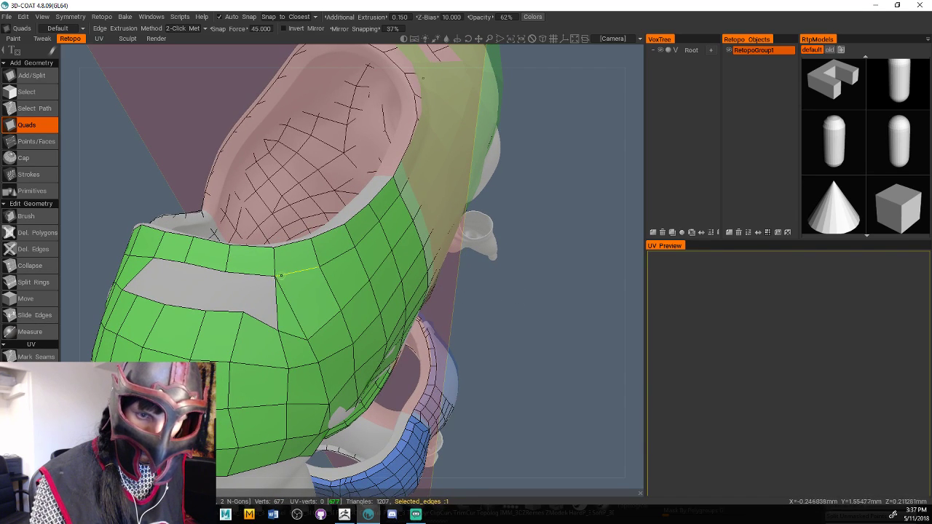
pyautogui.moveTo(486, 329); pyautogui.dragTo(553, 313)
pyautogui.moveTo(473, 300); pyautogui.dragTo(516, 313)
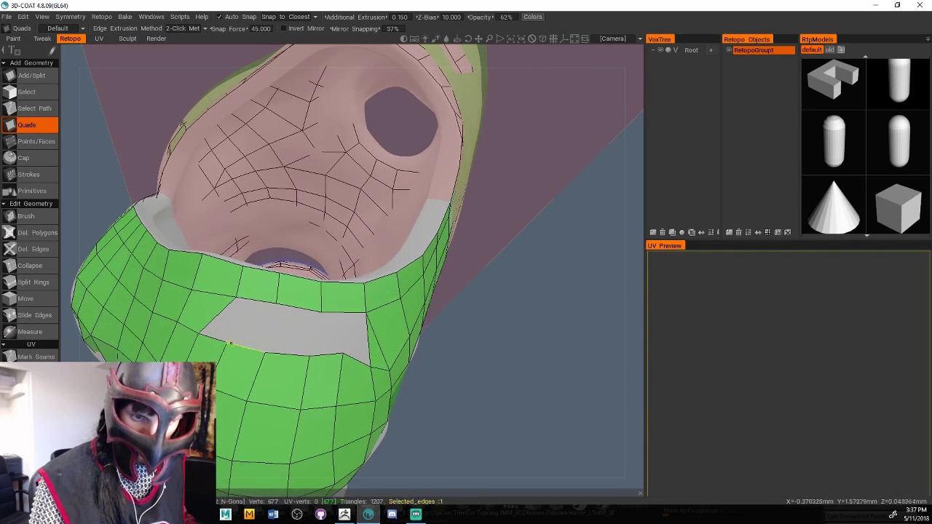
pyautogui.click(227, 339)
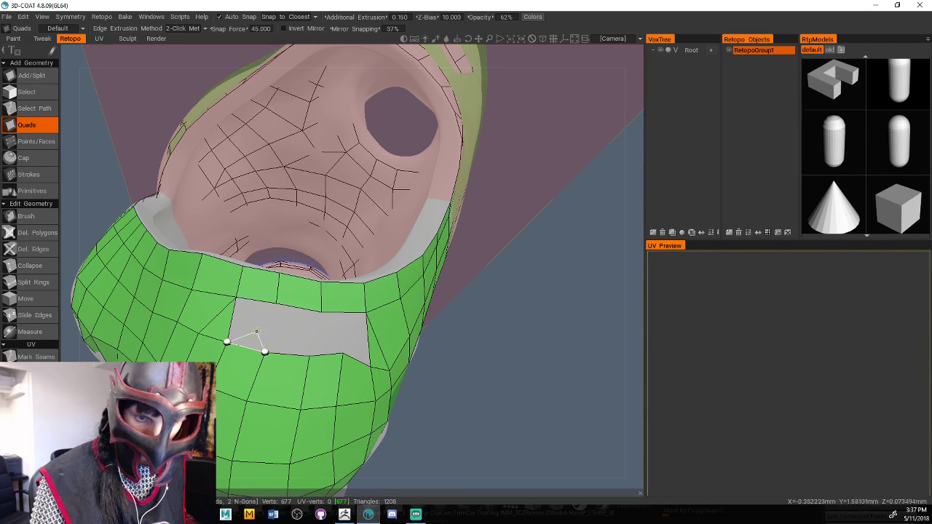
pyautogui.click(265, 321)
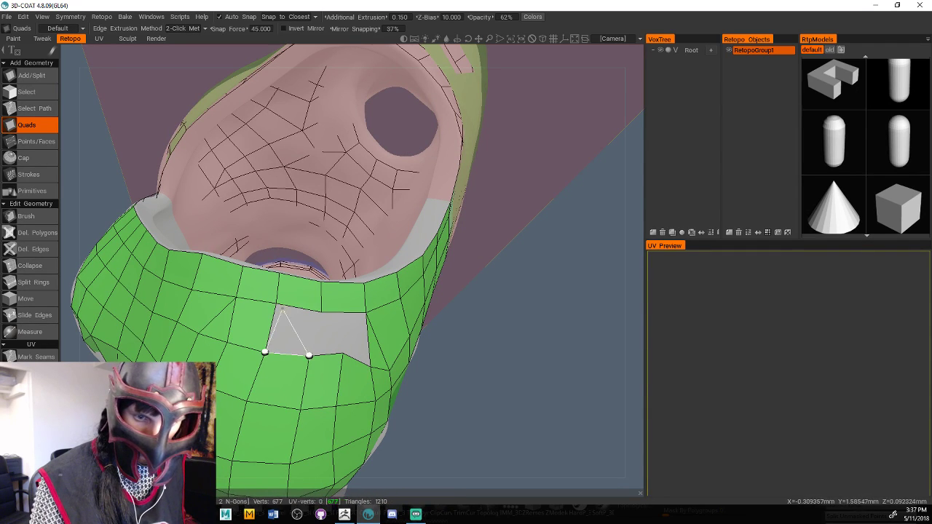
pyautogui.click(326, 346)
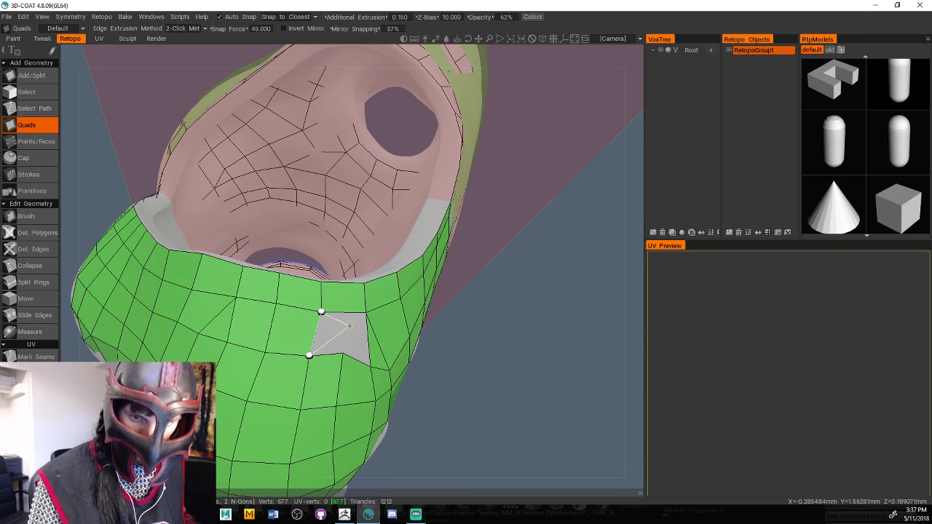
pyautogui.click(361, 329)
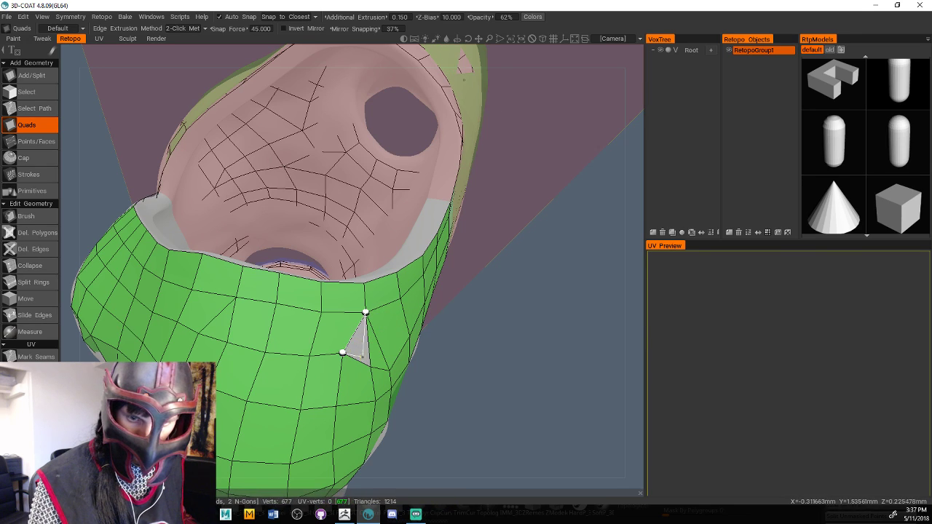
pyautogui.click(372, 367)
# Even out the vertices of the filled shoulder rows near the torso panel and neckline strip using the Brush at radius 10.675
pyautogui.moveTo(428, 340); pyautogui.dragTo(402, 357)
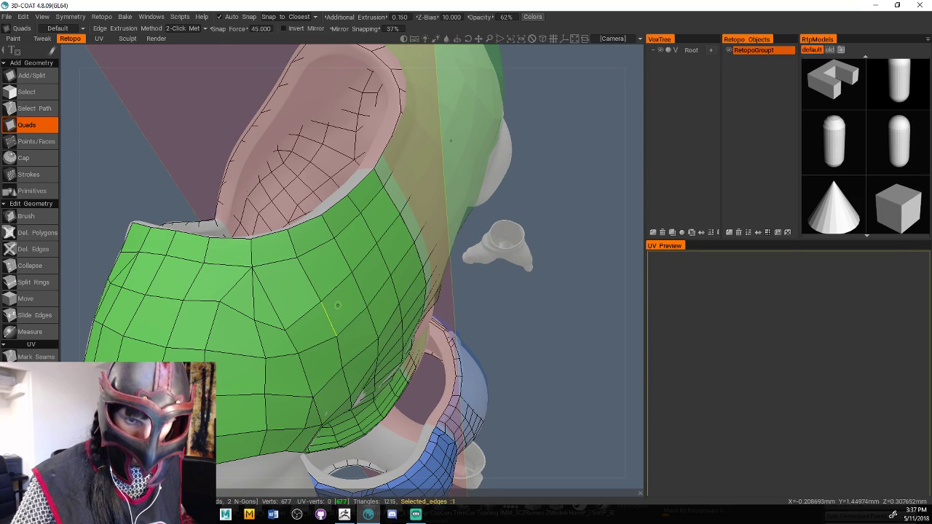
pyautogui.click(27, 216)
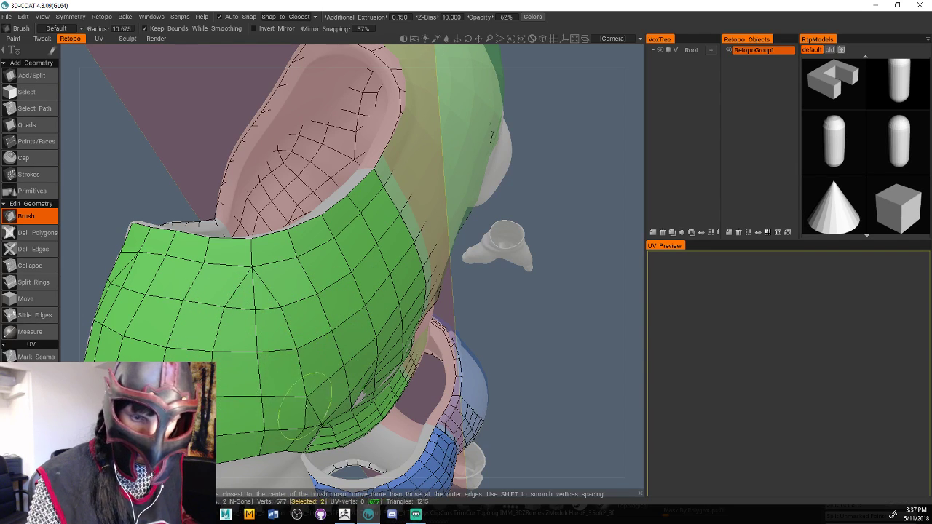
pyautogui.moveTo(525, 331); pyautogui.dragTo(613, 342)
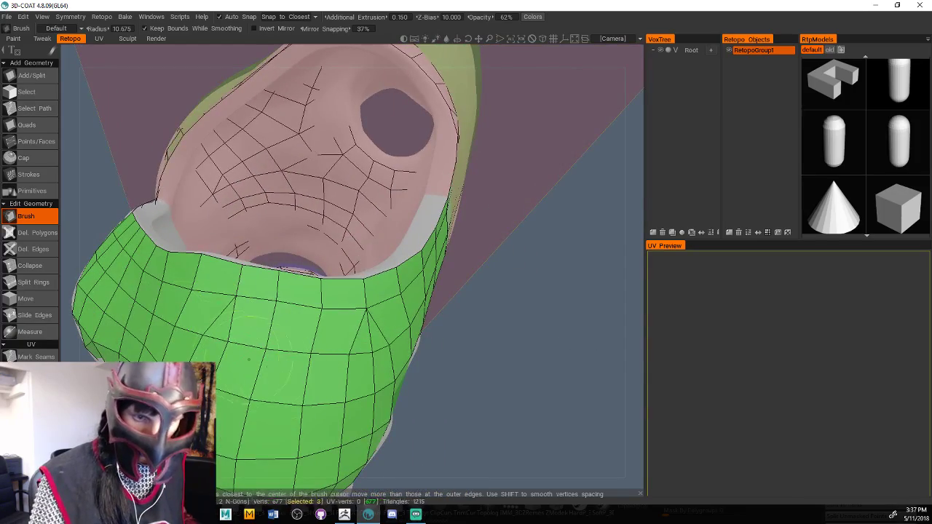
pyautogui.moveTo(471, 296)
pyautogui.mouseDown(button='right')
pyautogui.moveTo(534, 295)
pyautogui.moveTo(526, 335)
pyautogui.moveTo(546, 321)
pyautogui.mouseUp(button='right')
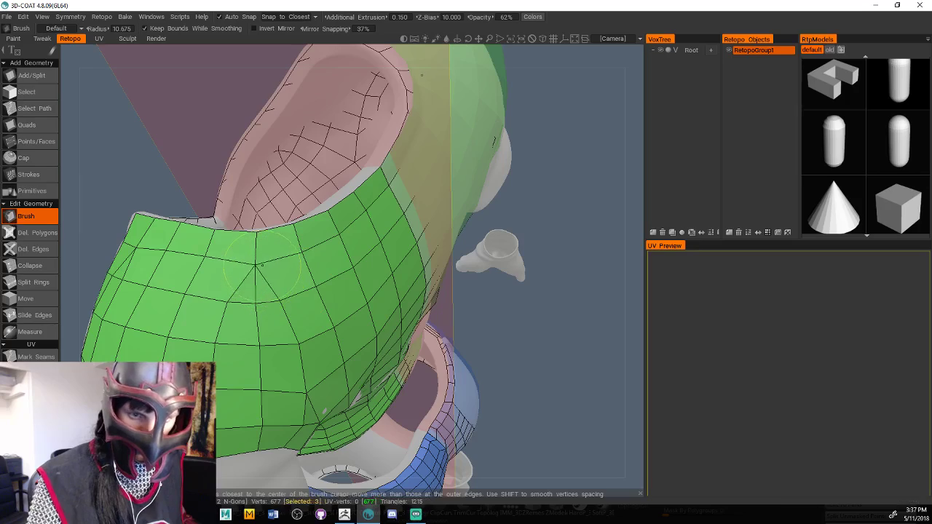
pyautogui.moveTo(263, 265); pyautogui.dragTo(262, 262)
pyautogui.moveTo(275, 264)
pyautogui.mouseDown(button='right')
pyautogui.moveTo(536, 367)
pyautogui.moveTo(556, 349)
pyautogui.moveTo(537, 355)
pyautogui.mouseUp(button='right')
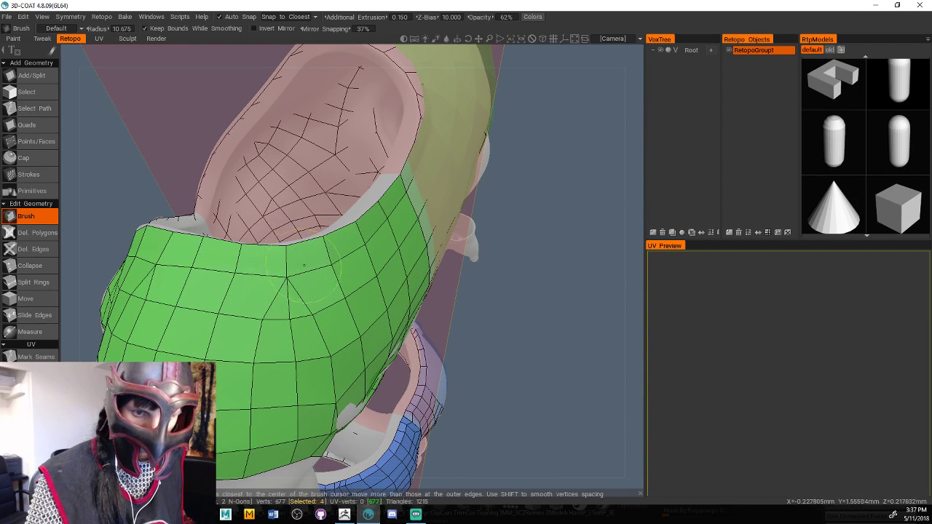
# Nudge the crowded shoulder vertices below the neckline with the Brush, and delete the uneven polygons around them
pyautogui.moveTo(286, 284); pyautogui.dragTo(296, 282)
pyautogui.moveTo(288, 249); pyautogui.dragTo(296, 249)
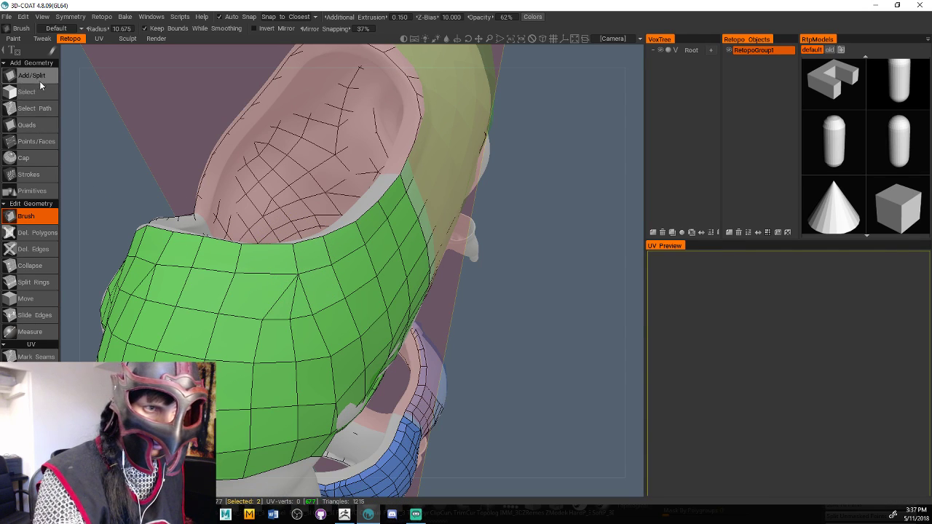
pyautogui.click(35, 232)
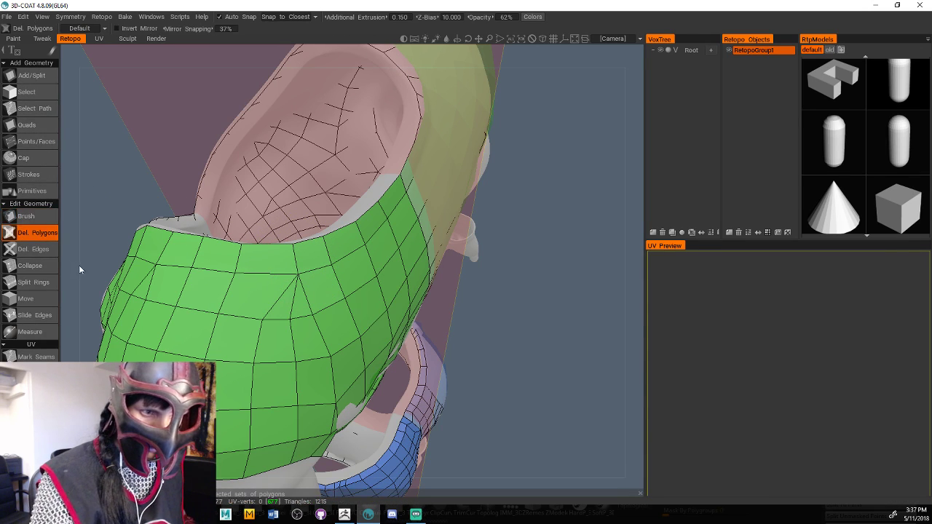
pyautogui.click(273, 297)
pyautogui.click(266, 259)
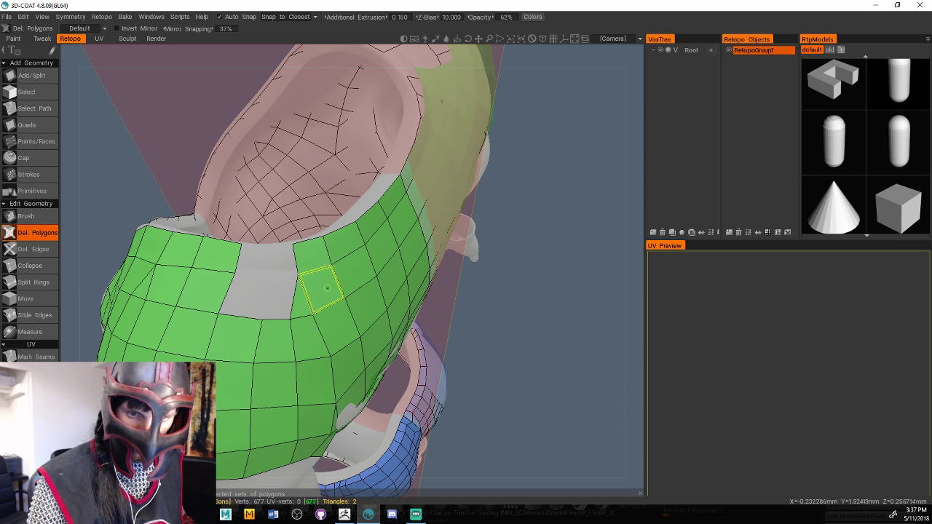
pyautogui.click(327, 289)
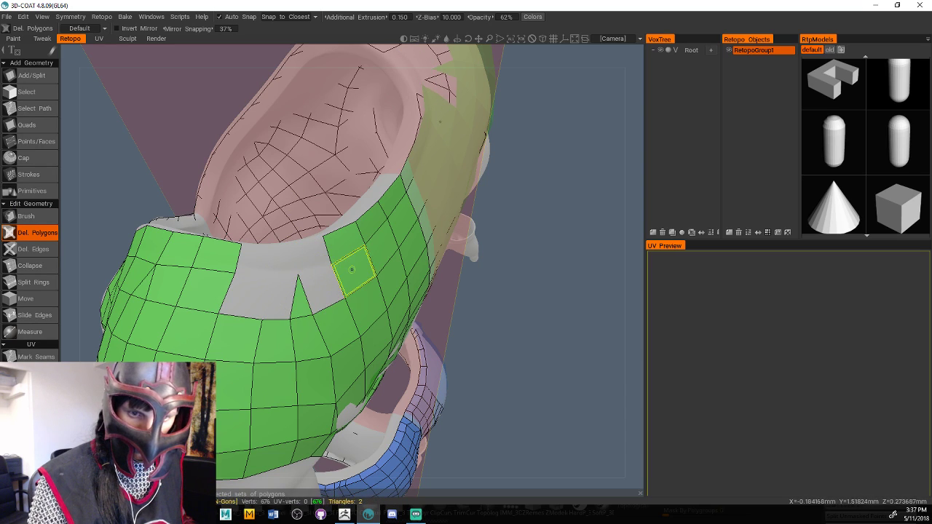
# Adjust the border vertices of the shoulder gap with the Brush, and delete the leftover triangle inside it
pyautogui.click(39, 219)
pyautogui.moveTo(546, 343); pyautogui.dragTo(484, 352)
pyautogui.moveTo(264, 289)
pyautogui.mouseDown()
pyautogui.moveTo(273, 284)
pyautogui.moveTo(256, 253)
pyautogui.moveTo(284, 222)
pyautogui.moveTo(271, 211)
pyautogui.moveTo(244, 218)
pyautogui.moveTo(262, 251)
pyautogui.mouseUp()
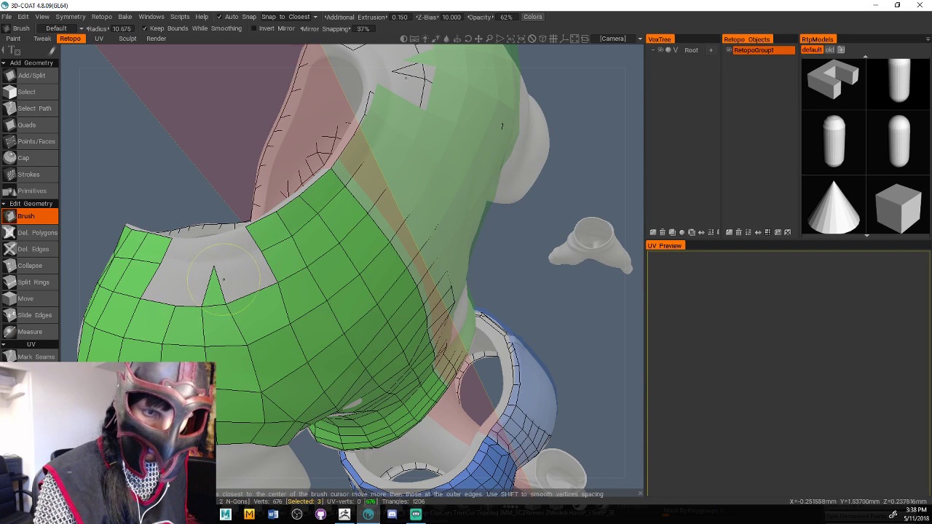
pyautogui.click(35, 233)
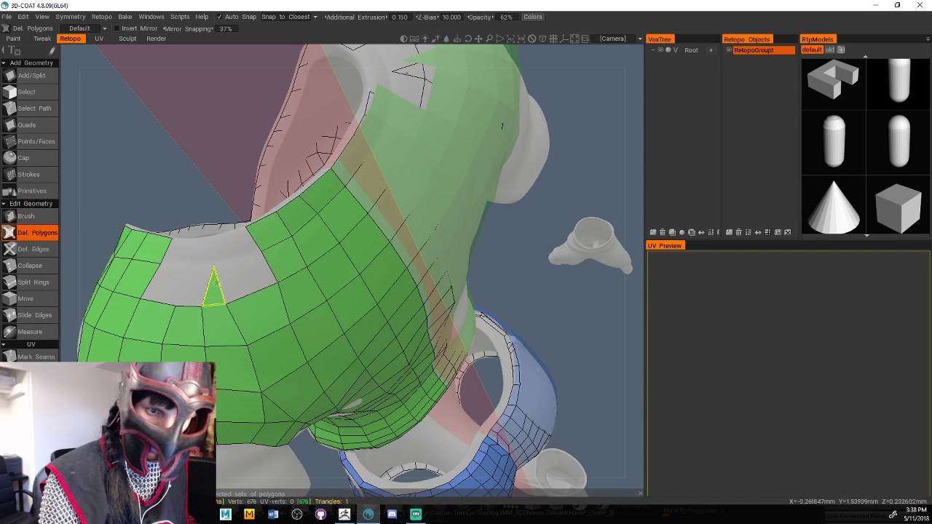
pyautogui.click(216, 279)
pyautogui.moveTo(200, 169); pyautogui.dragTo(181, 150)
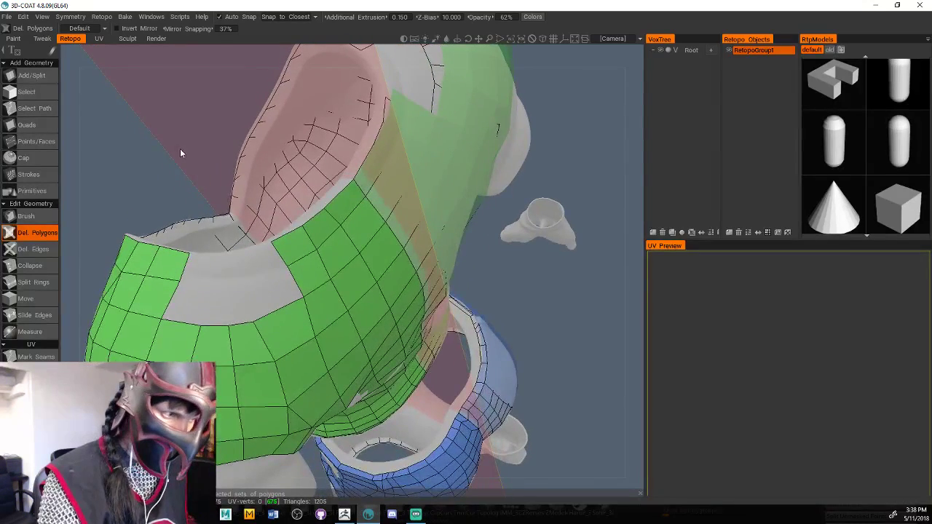
# Fill the upper row of the shoulder gap along the neckline with four quads
pyautogui.click(44, 125)
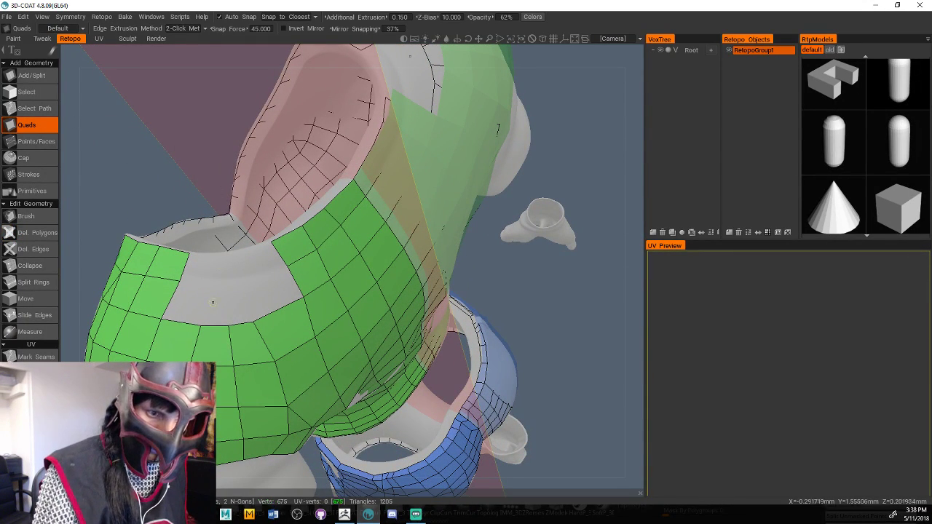
pyautogui.click(206, 280)
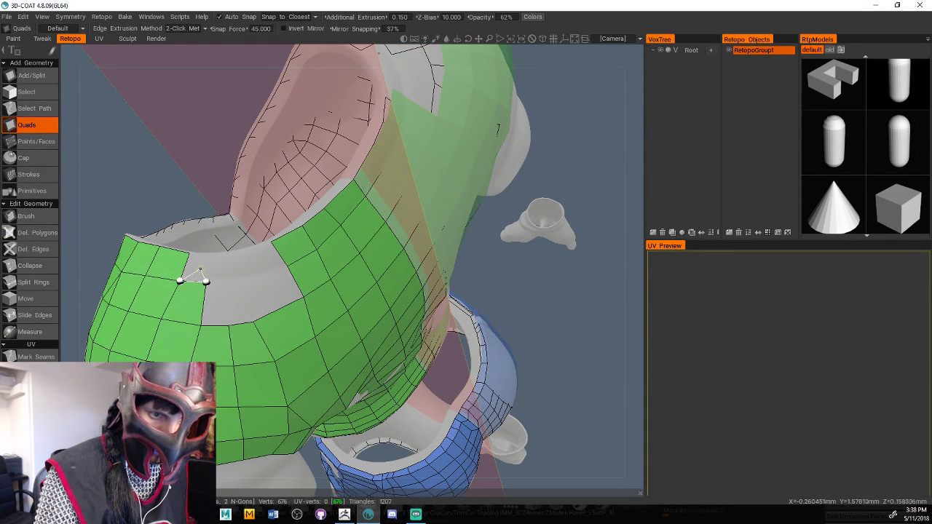
pyautogui.click(210, 255)
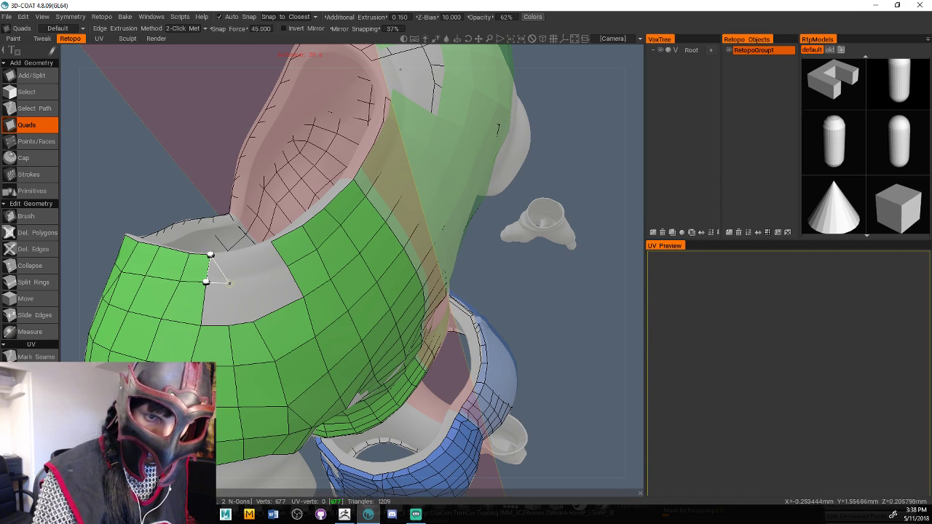
pyautogui.click(227, 279)
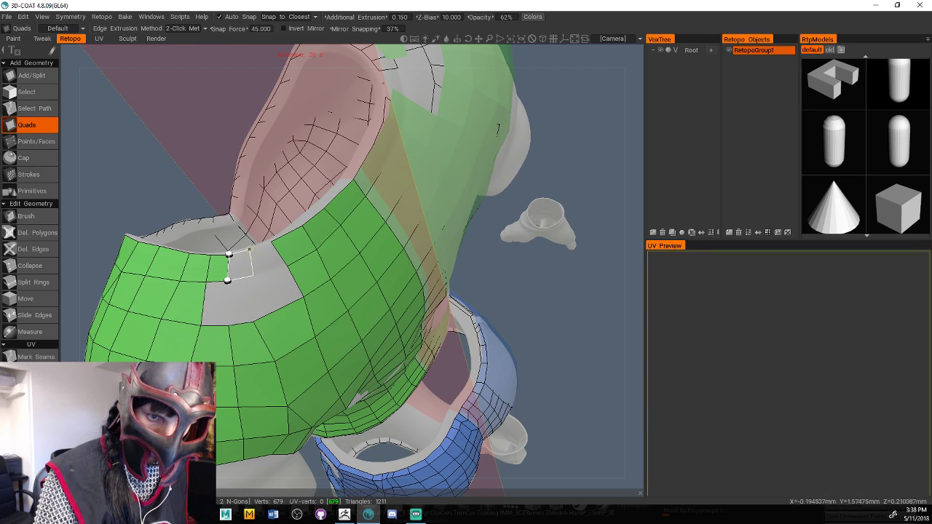
pyautogui.click(249, 250)
pyautogui.click(270, 241)
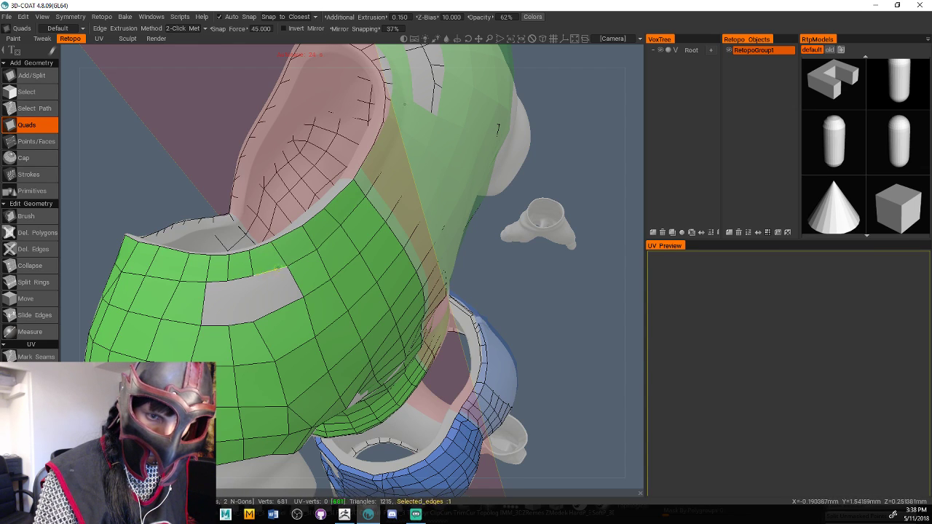
# Close the remaining lower row of the shoulder gap with quads matching the row above
pyautogui.click(304, 297)
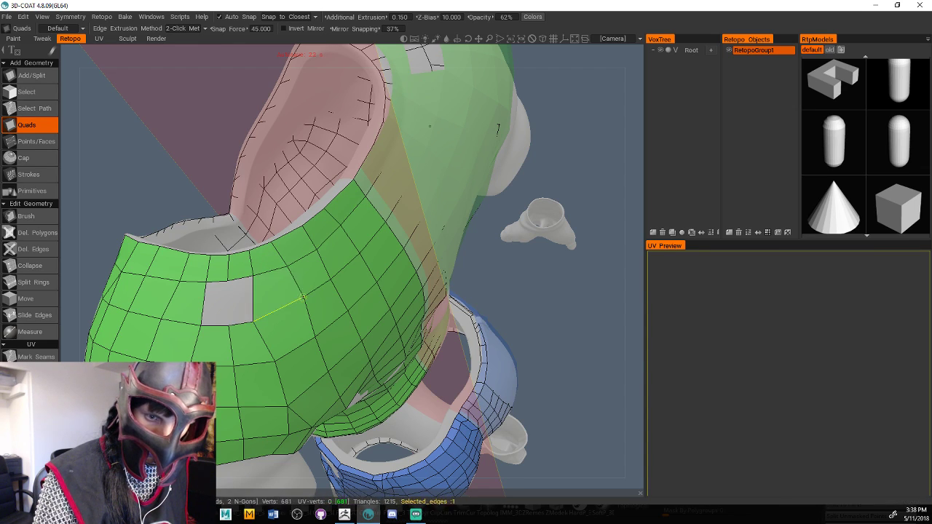
pyautogui.click(252, 275)
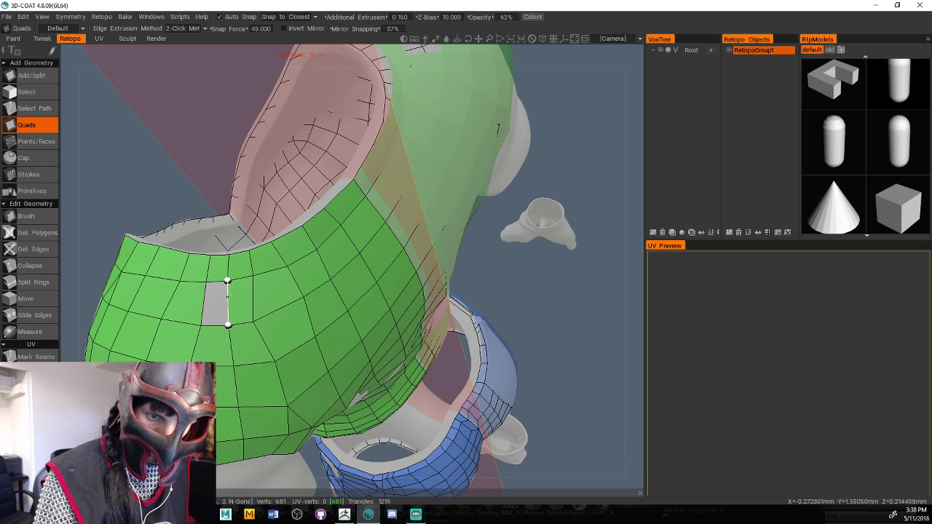
pyautogui.click(206, 323)
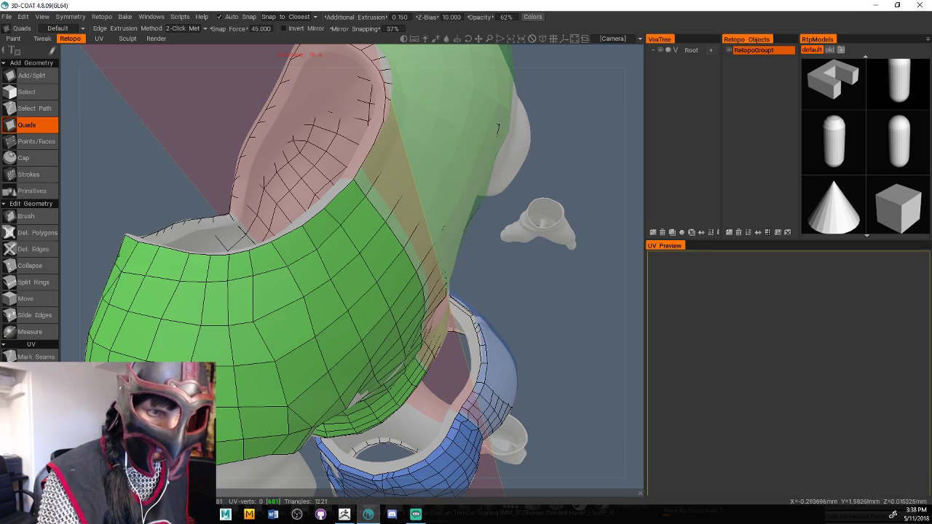
# Delete the uneven polygons at the shoulder's neckline edge, and smooth the hole's border with the Brush at radius 16.328
pyautogui.click(26, 217)
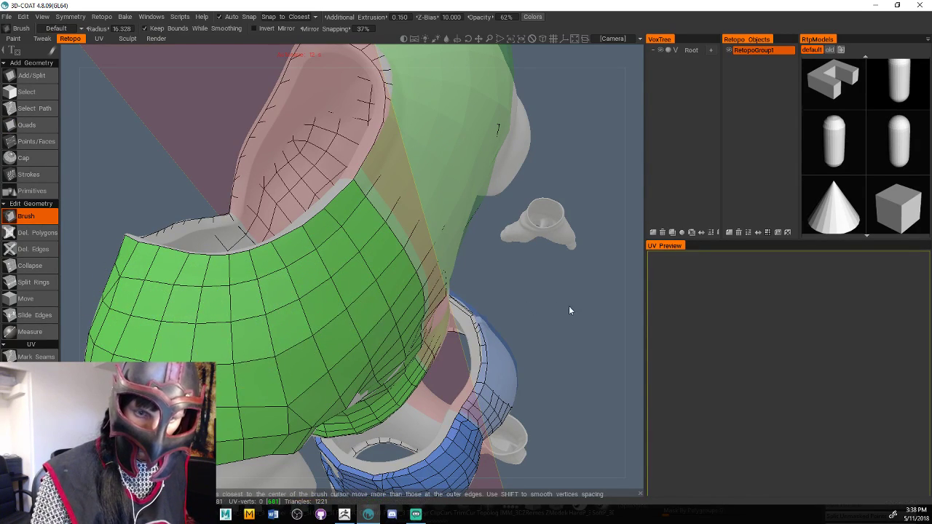
pyautogui.moveTo(568, 305); pyautogui.dragTo(539, 306, button='right')
pyautogui.moveTo(539, 306); pyautogui.dragTo(475, 296)
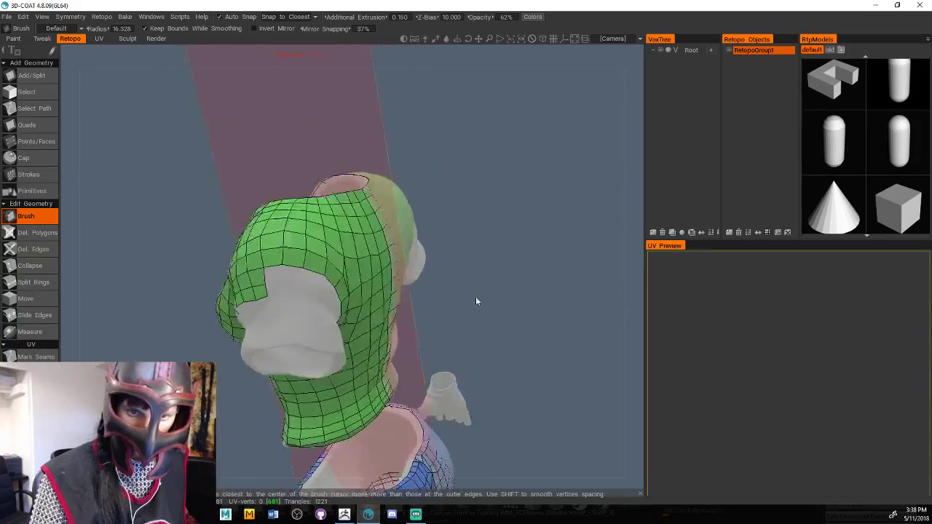
pyautogui.moveTo(477, 301)
pyautogui.mouseDown(button='right')
pyautogui.moveTo(468, 299)
pyautogui.moveTo(616, 297)
pyautogui.moveTo(602, 282)
pyautogui.moveTo(520, 343)
pyautogui.moveTo(580, 330)
pyautogui.moveTo(564, 395)
pyautogui.moveTo(557, 394)
pyautogui.mouseUp(button='right')
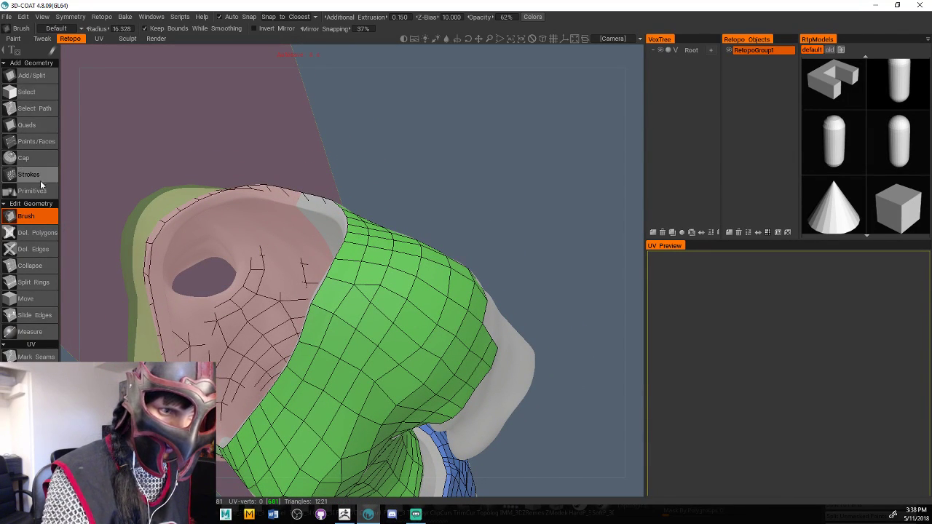
pyautogui.click(36, 233)
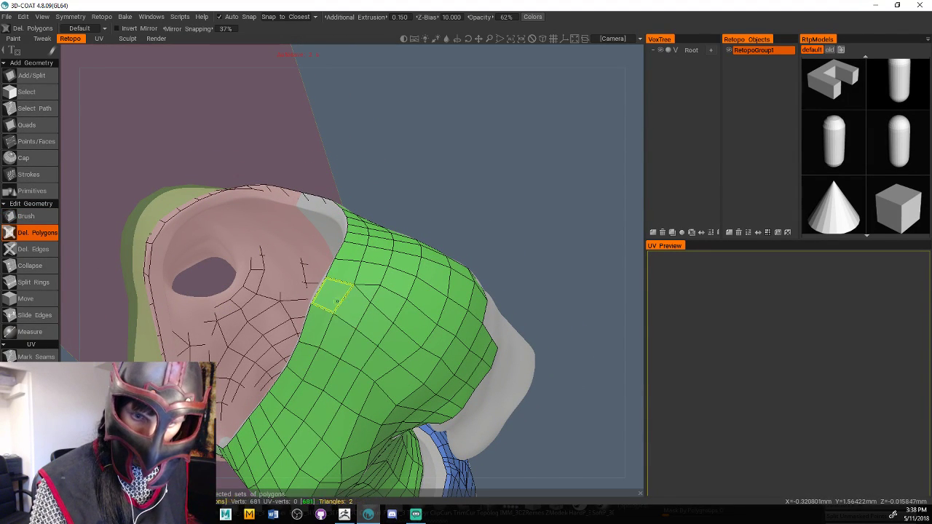
pyautogui.click(335, 299)
pyautogui.click(348, 305)
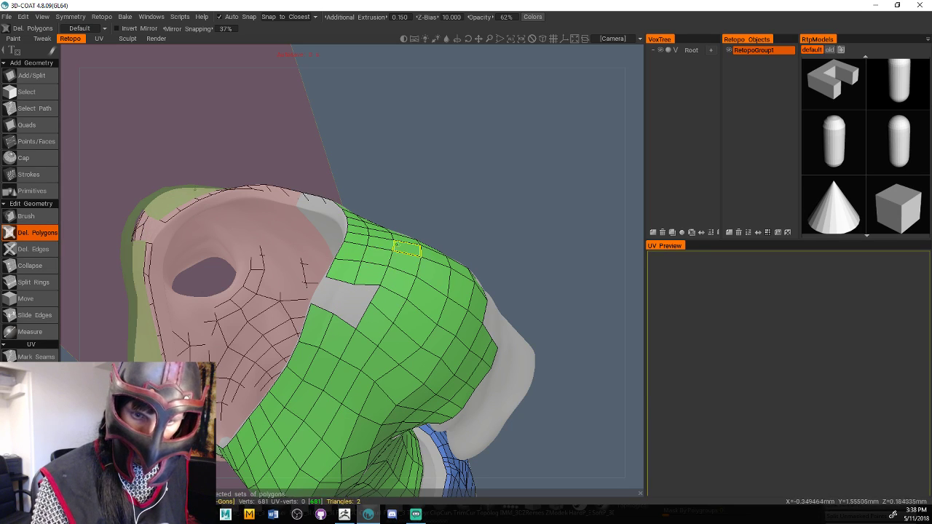
pyautogui.click(33, 217)
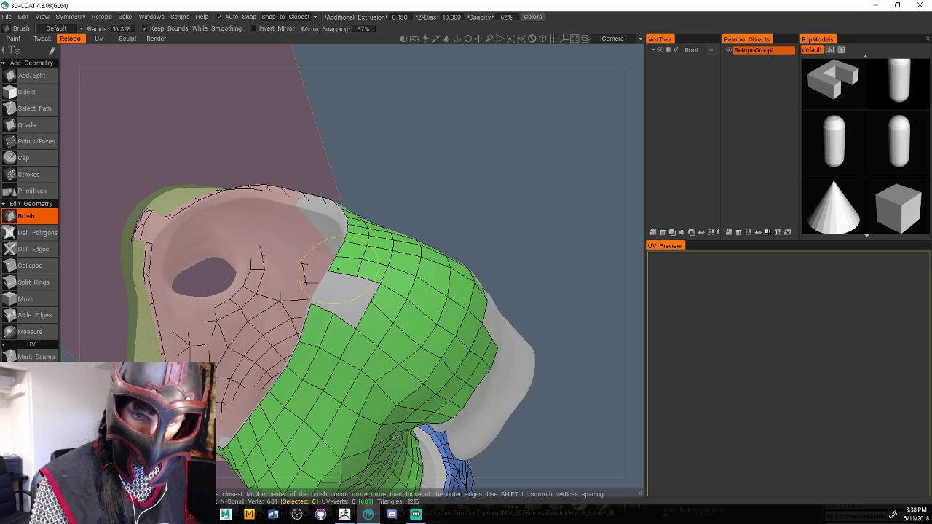
pyautogui.keyDown('shift'); pyautogui.moveTo(321, 329); pyautogui.dragTo(324, 318); pyautogui.keyUp('shift')
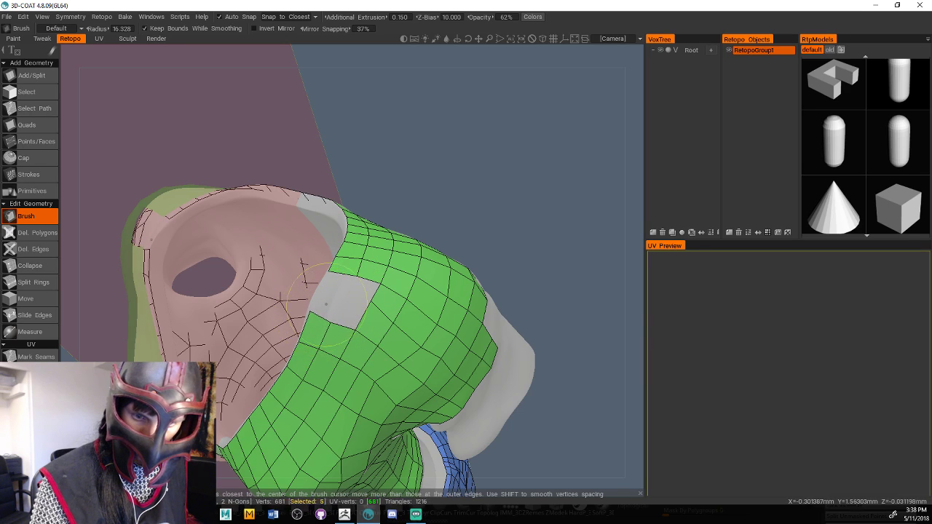
# Rebuild the hole at the shoulder's neckline edge with four evenly sized quads
pyautogui.click(41, 127)
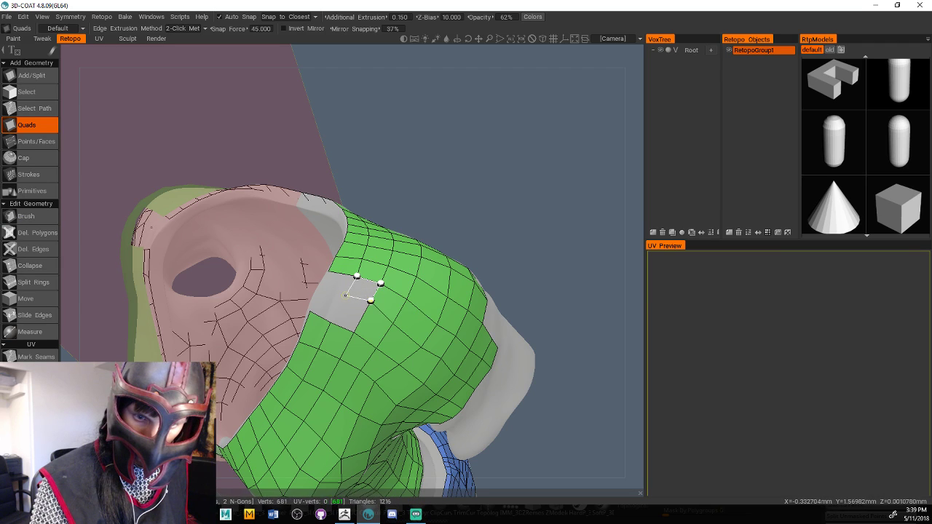
pyautogui.click(345, 295)
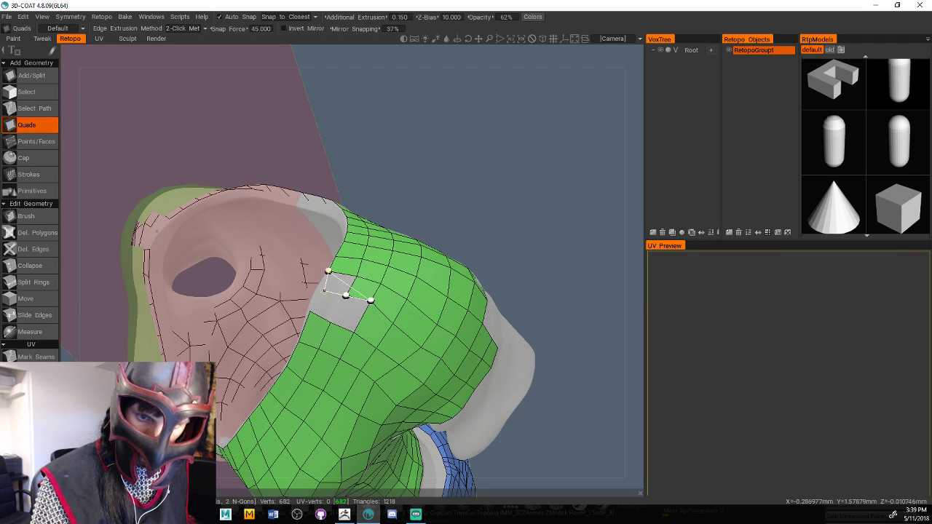
pyautogui.click(324, 291)
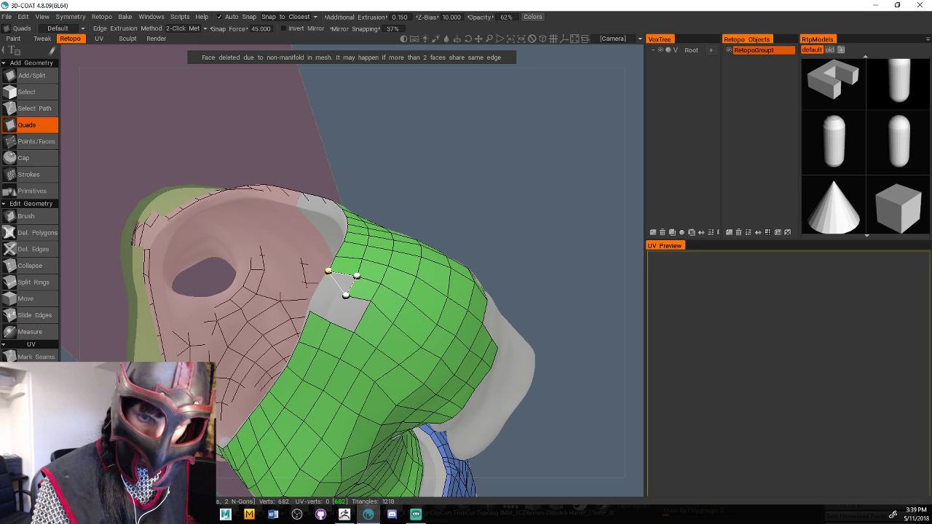
pyautogui.click(320, 287)
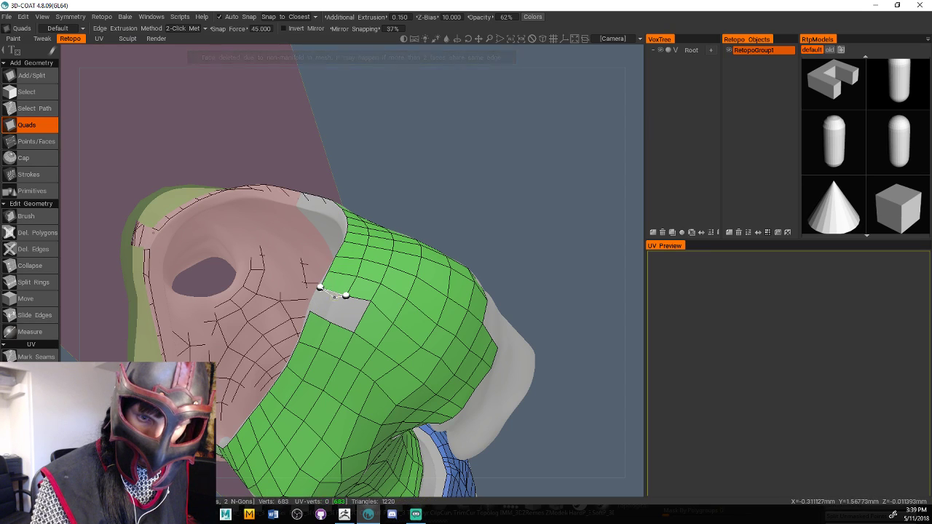
pyautogui.click(348, 304)
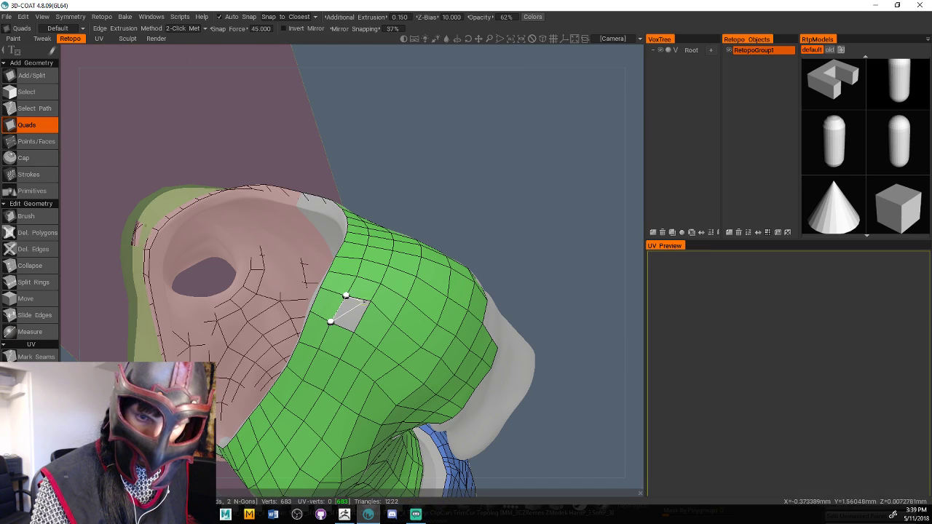
pyautogui.click(354, 333)
pyautogui.moveTo(550, 282); pyautogui.dragTo(543, 275)
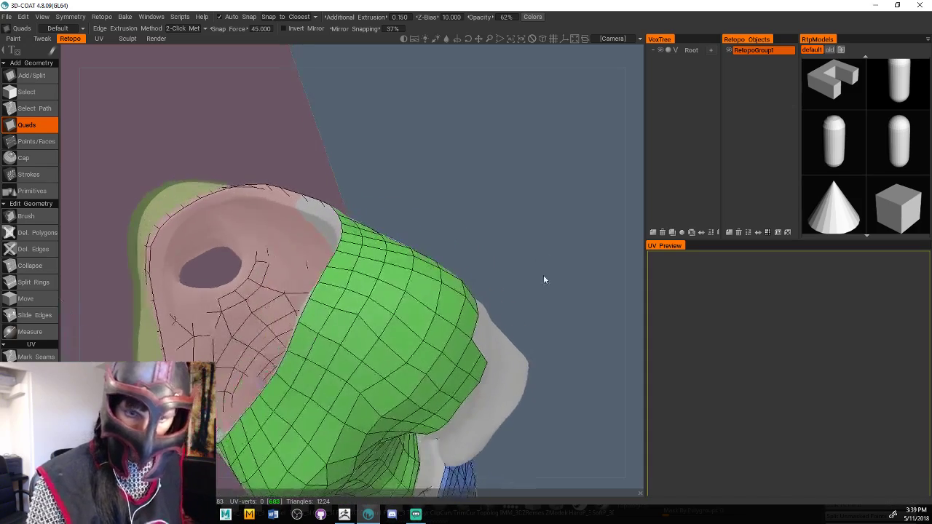
# Smooth the vertices around the rebuilt quads on the shoulder with the Brush
pyautogui.click(25, 216)
pyautogui.moveTo(380, 320)
pyautogui.keyDown('shift'); pyautogui.mouseDown()
pyautogui.moveTo(335, 383)
pyautogui.moveTo(362, 334)
pyautogui.mouseUp(); pyautogui.keyUp('shift')
pyautogui.scroll(-5, 471, 248)
pyautogui.keyDown('shift'); pyautogui.moveTo(471, 252); pyautogui.dragTo(527, 184); pyautogui.keyUp('shift')
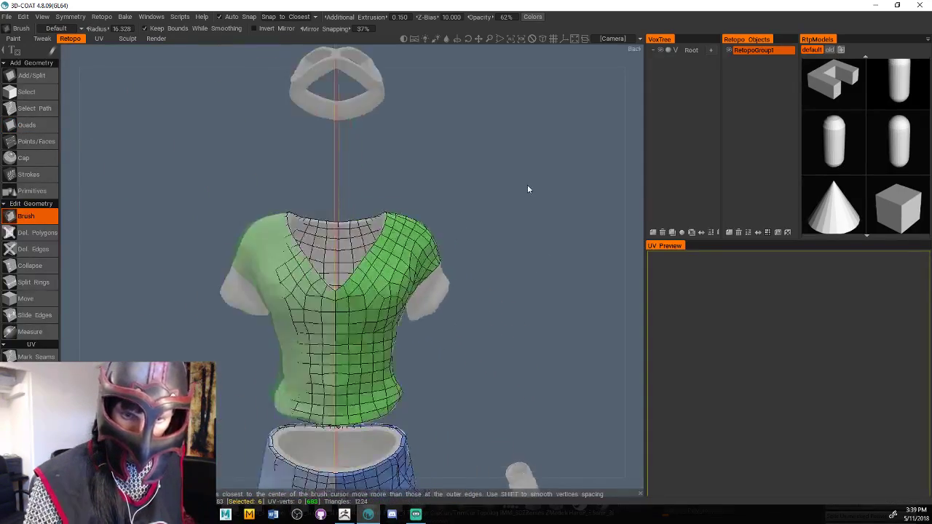
# Reshape the mesh border around the armhole with the Brush, nudging its vertices into a smoother curve at the sleeve
pyautogui.scroll(2, 527, 232)
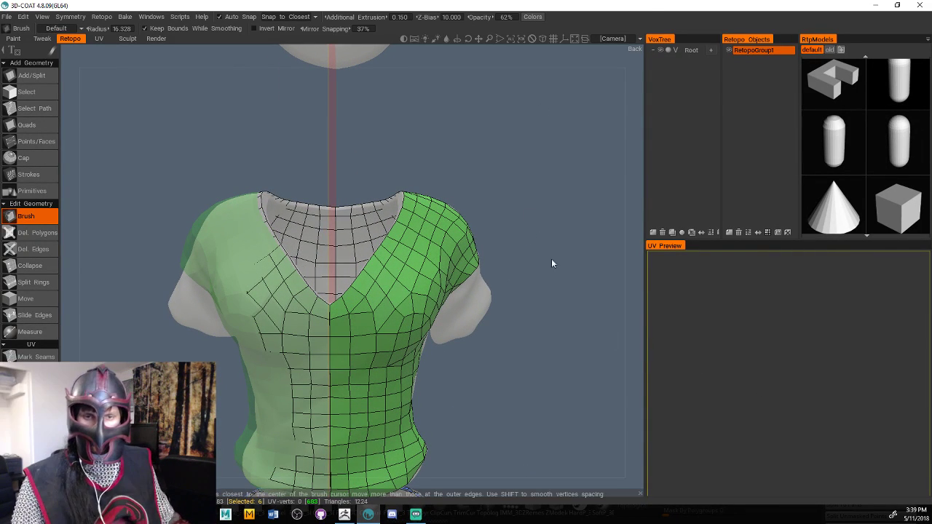
pyautogui.moveTo(533, 224); pyautogui.dragTo(552, 230, button='right')
pyautogui.moveTo(552, 230); pyautogui.dragTo(511, 215, button='middle')
pyautogui.moveTo(510, 219); pyautogui.dragTo(509, 323)
pyautogui.scroll(3, 539, 347)
pyautogui.click(15, 125)
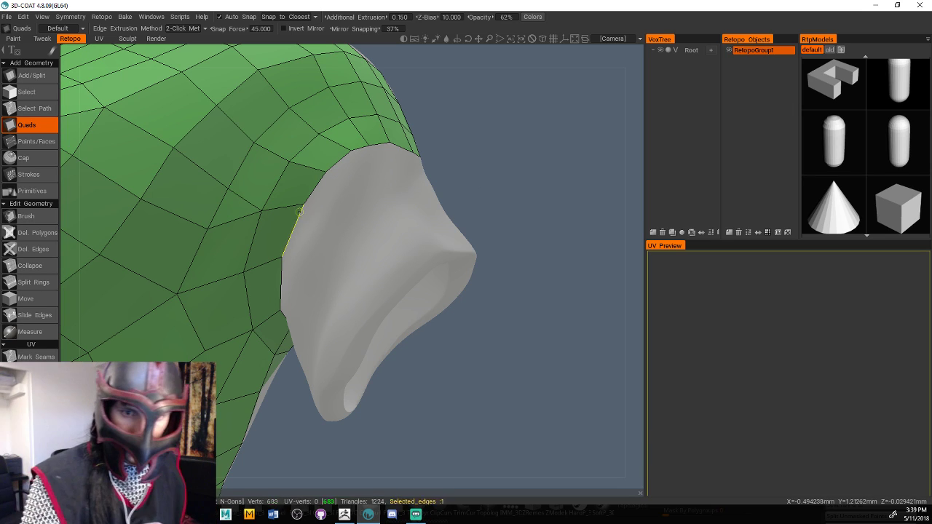
pyautogui.click(36, 217)
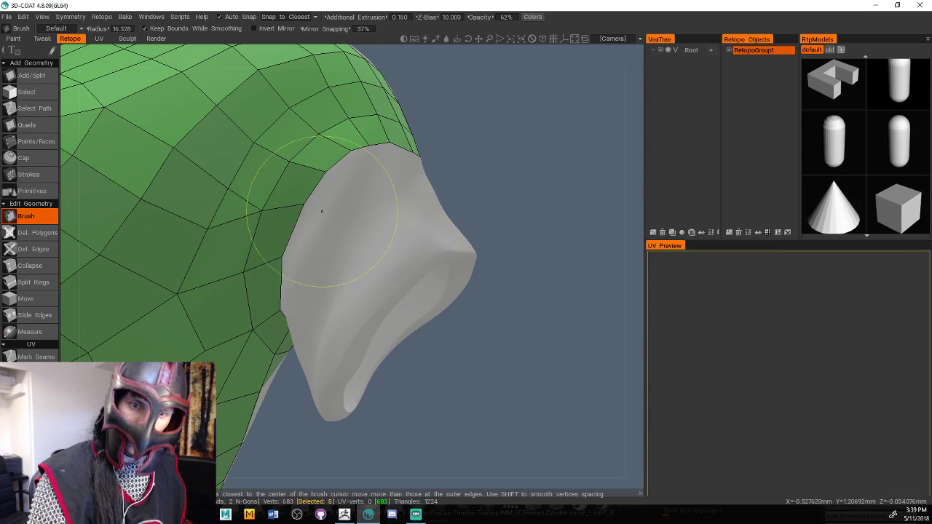
pyautogui.moveTo(501, 167); pyautogui.dragTo(470, 196)
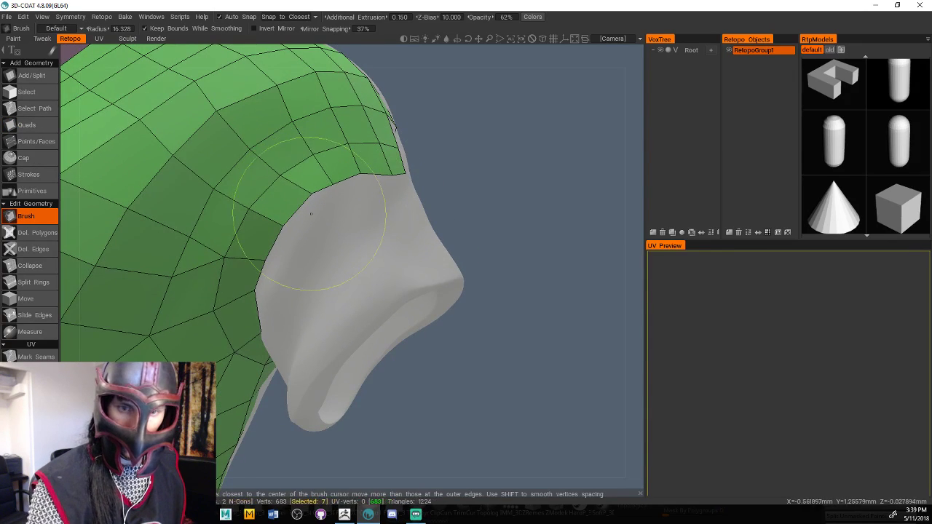
pyautogui.moveTo(312, 214); pyautogui.dragTo(301, 227)
pyautogui.moveTo(495, 196); pyautogui.dragTo(441, 233)
pyautogui.moveTo(308, 255); pyautogui.dragTo(292, 237)
pyautogui.moveTo(476, 236)
pyautogui.mouseDown()
pyautogui.moveTo(352, 166)
pyautogui.moveTo(277, 76)
pyautogui.moveTo(430, 102)
pyautogui.moveTo(476, 150)
pyautogui.moveTo(436, 192)
pyautogui.moveTo(518, 109)
pyautogui.moveTo(565, 110)
pyautogui.moveTo(549, 174)
pyautogui.moveTo(568, 243)
pyautogui.mouseUp()
pyautogui.moveTo(567, 240); pyautogui.dragTo(583, 263, button='right')
pyautogui.moveTo(583, 263); pyautogui.dragTo(525, 255)
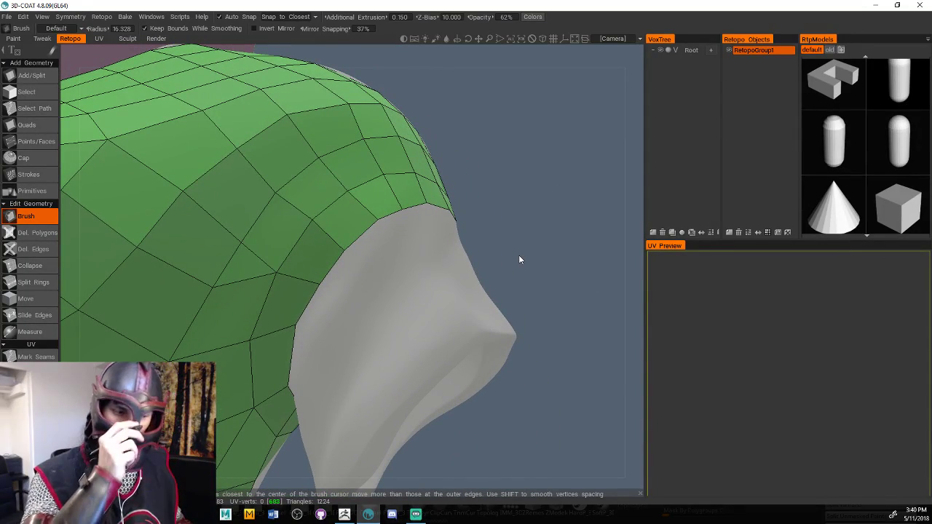
pyautogui.moveTo(557, 231); pyautogui.dragTo(557, 223)
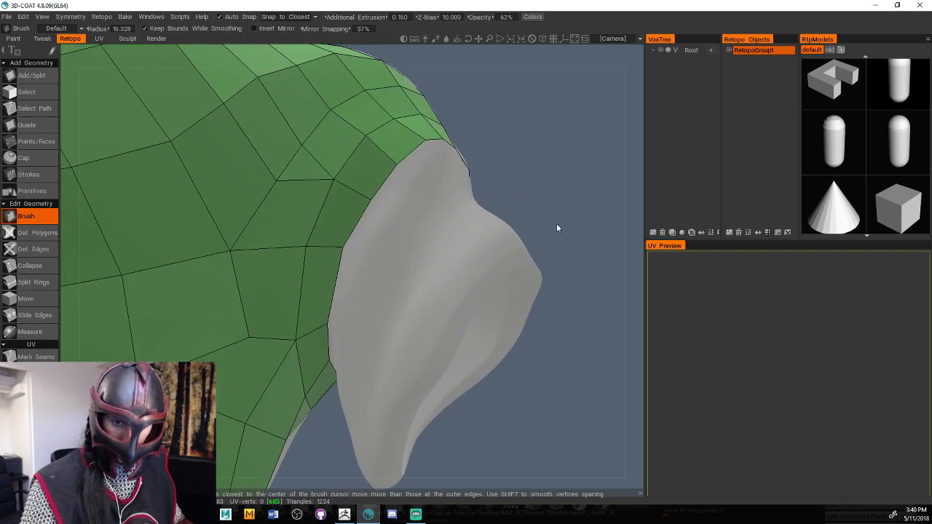
# Set the Brush radius to 10.097 and smooth the vertices around the shoulder and armhole
pyautogui.moveTo(395, 284); pyautogui.dragTo(357, 280, button='right')
pyautogui.moveTo(358, 280)
pyautogui.keyDown('shift'); pyautogui.mouseDown()
pyautogui.moveTo(331, 276)
pyautogui.moveTo(332, 260)
pyautogui.moveTo(218, 315)
pyautogui.moveTo(186, 265)
pyautogui.moveTo(314, 144)
pyautogui.moveTo(229, 110)
pyautogui.moveTo(305, 62)
pyautogui.mouseUp(); pyautogui.keyUp('shift')
pyautogui.scroll(-5, 539, 154)
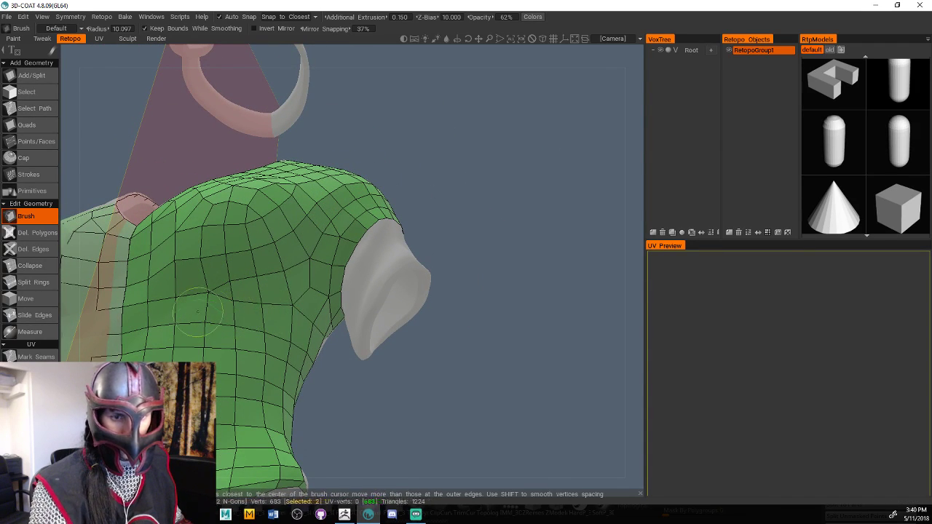
pyautogui.moveTo(198, 312)
pyautogui.keyDown('shift'); pyautogui.mouseDown()
pyautogui.moveTo(179, 264)
pyautogui.moveTo(160, 281)
pyautogui.moveTo(180, 259)
pyautogui.moveTo(155, 242)
pyautogui.mouseUp(); pyautogui.keyUp('shift')
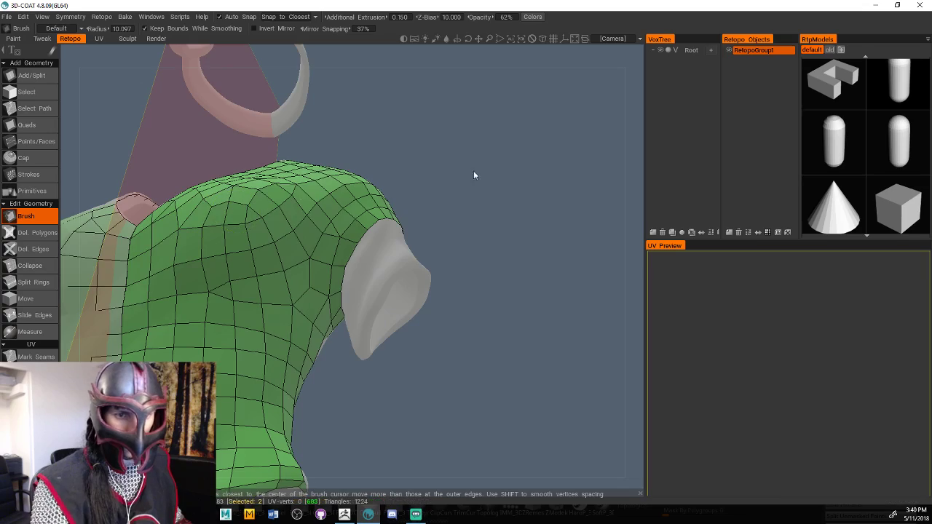
# Extend long quads side by side from the armhole border to the cuff along the back of the sleeve with the Quads tool
pyautogui.moveTo(474, 176)
pyautogui.mouseDown()
pyautogui.moveTo(545, 256)
pyautogui.moveTo(407, 291)
pyautogui.moveTo(470, 251)
pyautogui.mouseUp()
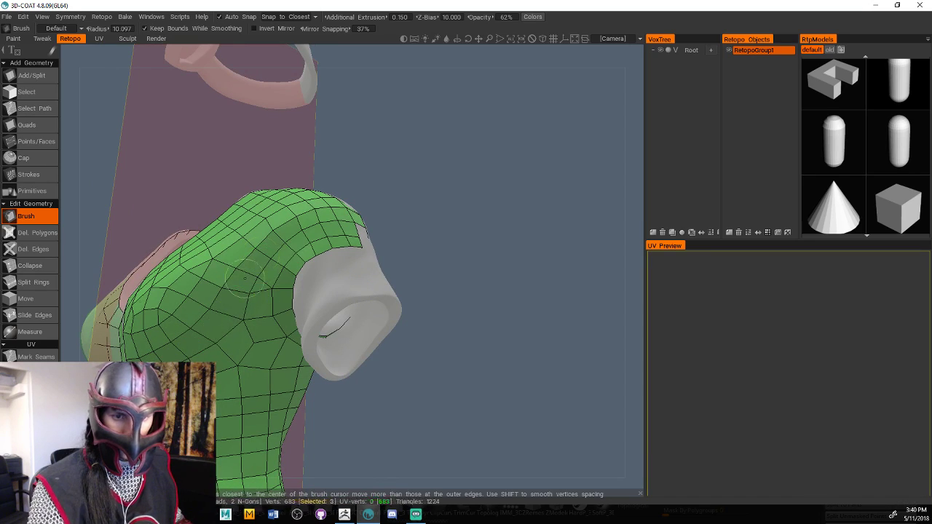
pyautogui.moveTo(446, 256)
pyautogui.mouseDown()
pyautogui.moveTo(479, 262)
pyautogui.moveTo(441, 306)
pyautogui.moveTo(300, 270)
pyautogui.moveTo(338, 225)
pyautogui.mouseUp()
pyautogui.moveTo(539, 287); pyautogui.dragTo(408, 263)
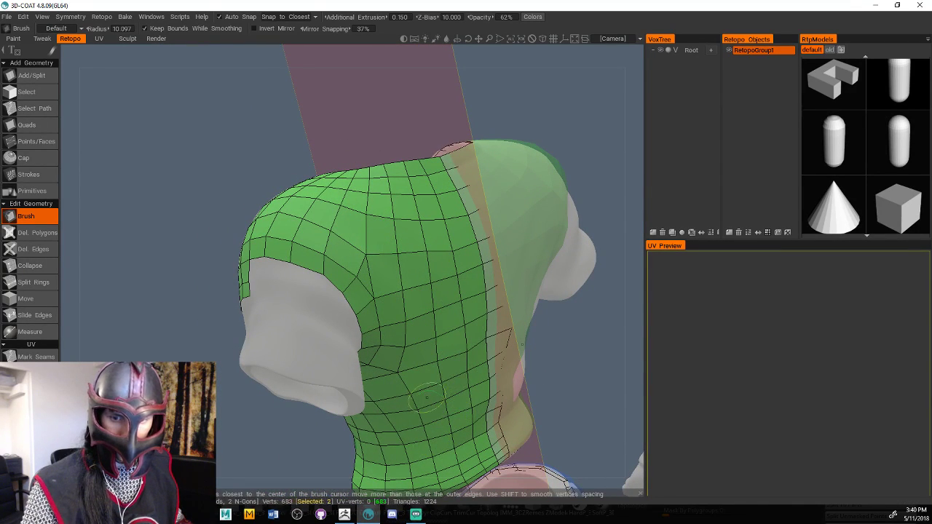
pyautogui.keyDown('alt'); pyautogui.moveTo(525, 288); pyautogui.dragTo(715, 292); pyautogui.keyUp('alt')
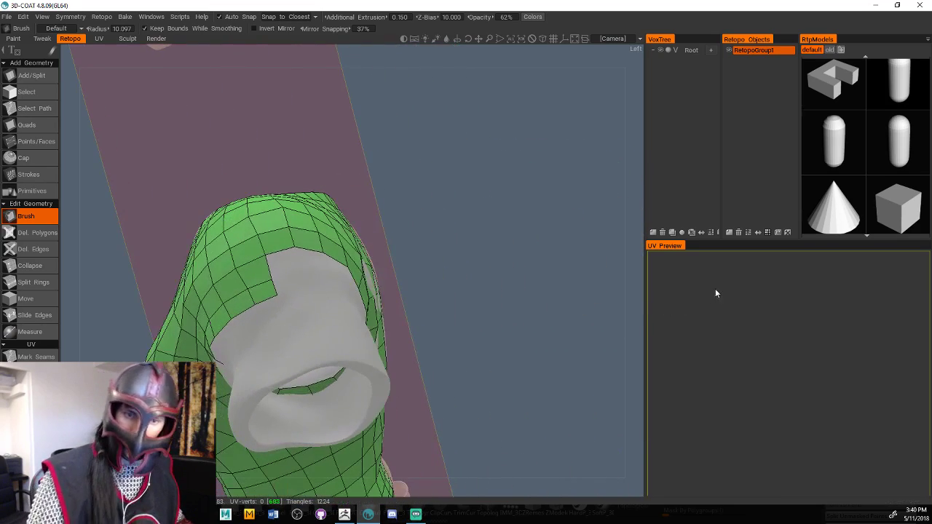
pyautogui.click(33, 125)
pyautogui.moveTo(509, 174)
pyautogui.mouseDown(button='middle')
pyautogui.moveTo(572, 188)
pyautogui.moveTo(540, 219)
pyautogui.moveTo(541, 177)
pyautogui.mouseUp(button='middle')
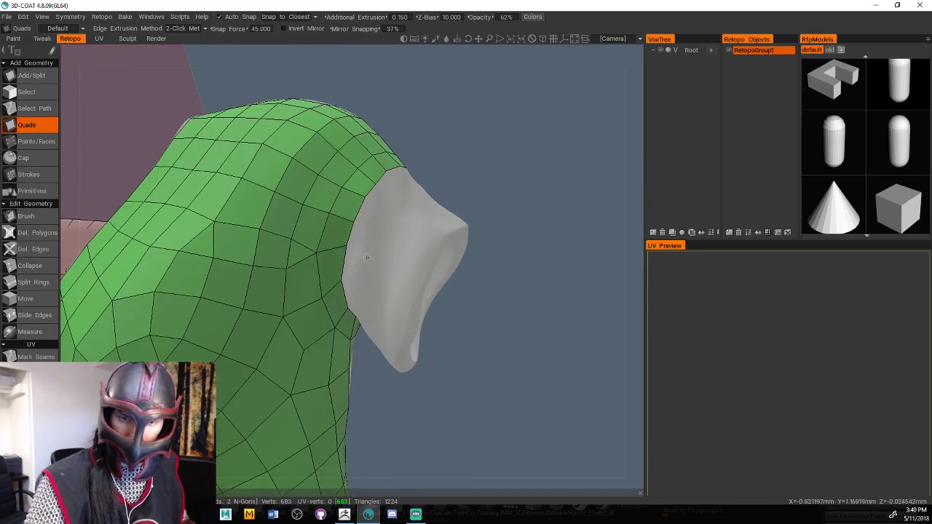
pyautogui.moveTo(362, 252); pyautogui.dragTo(531, 217, button='middle')
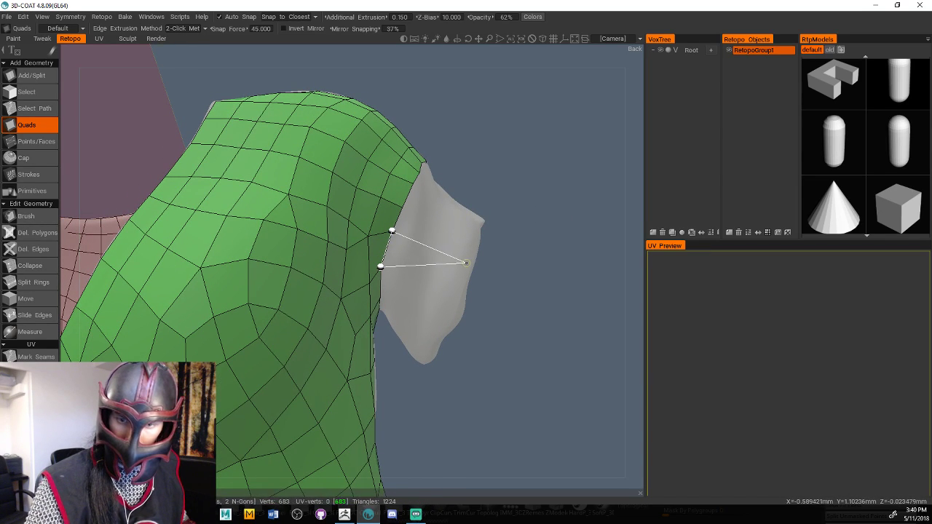
pyautogui.click(452, 300)
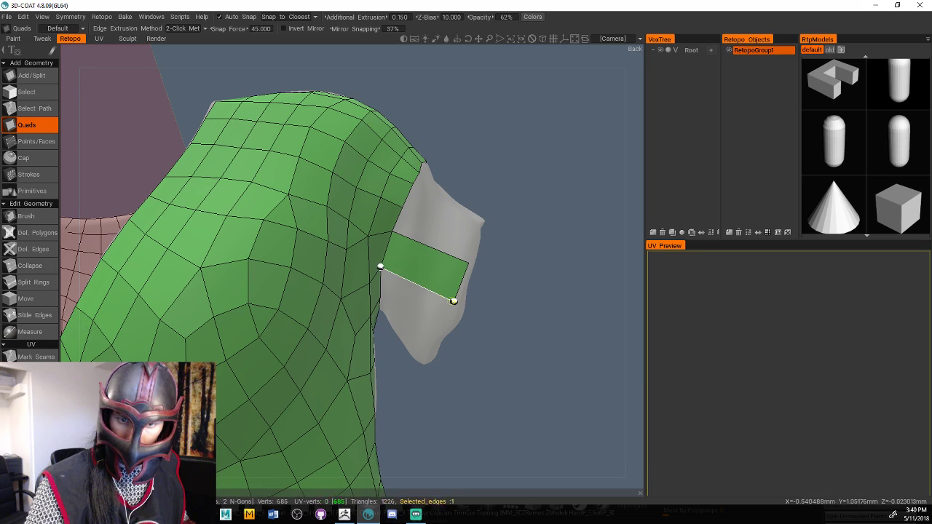
pyautogui.click(436, 331)
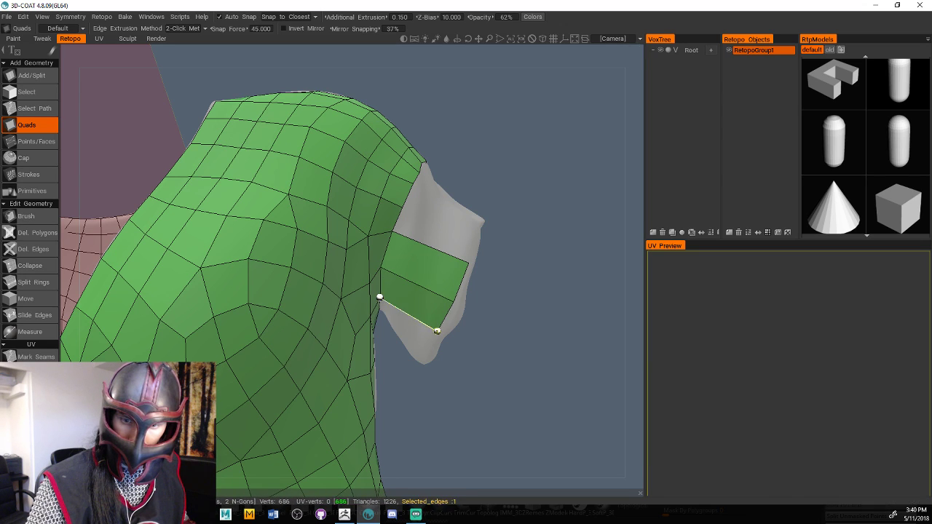
pyautogui.moveTo(466, 314); pyautogui.dragTo(401, 234)
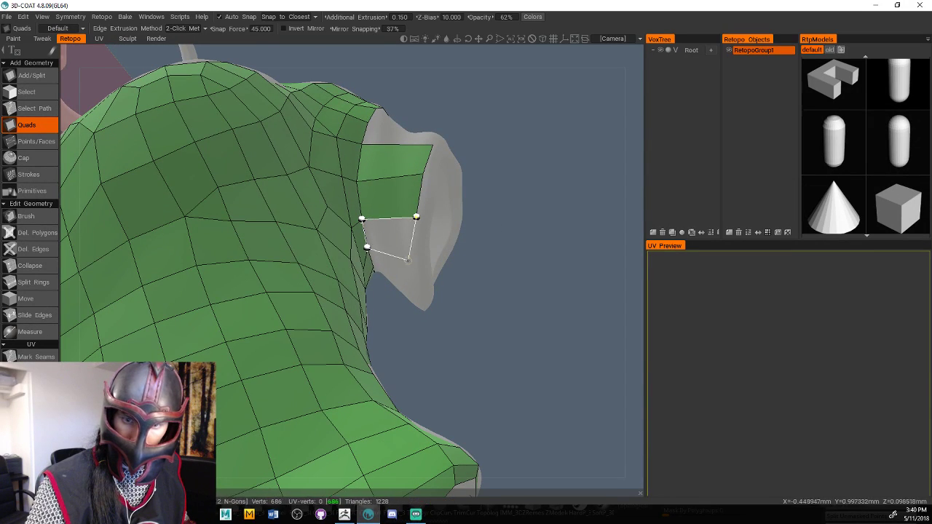
pyautogui.click(415, 257)
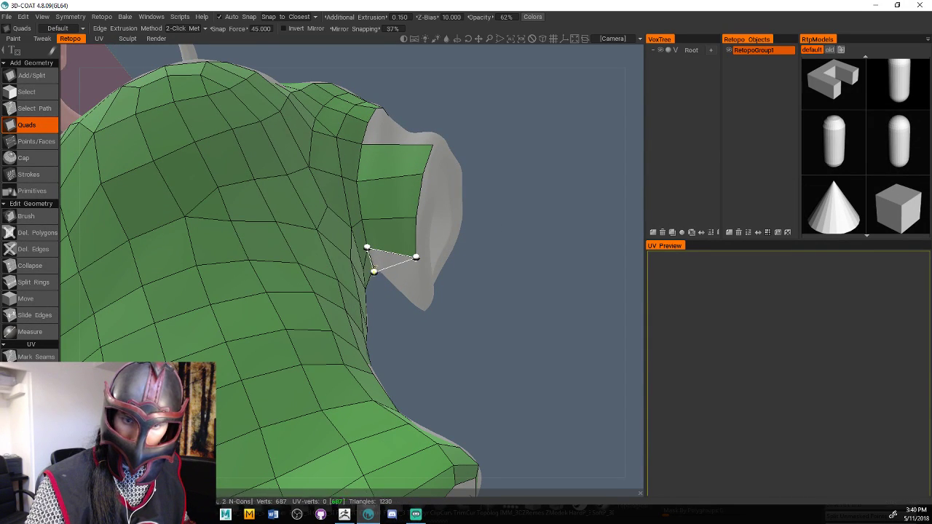
pyautogui.click(418, 288)
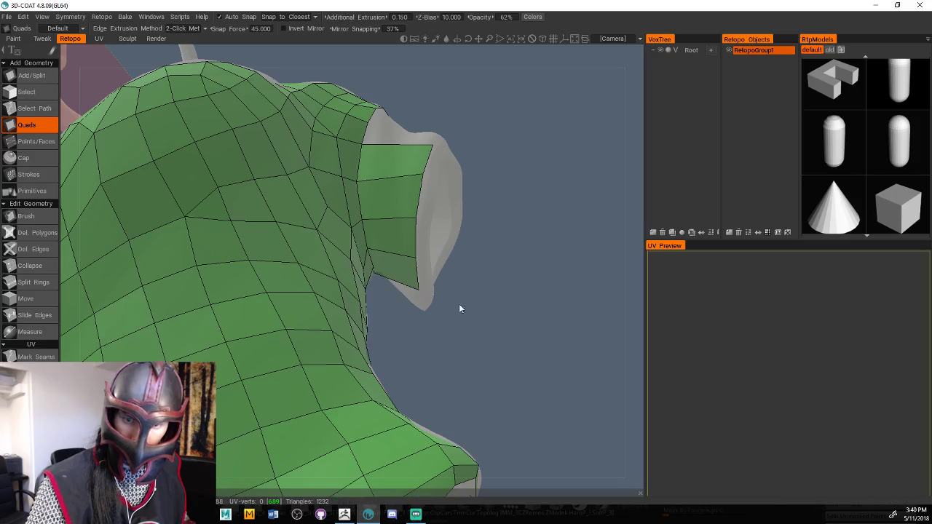
# Continue the strip with five more long quads from the armhole border to the cuff along the underside of the sleeve
pyautogui.moveTo(458, 309); pyautogui.dragTo(385, 198, button='middle')
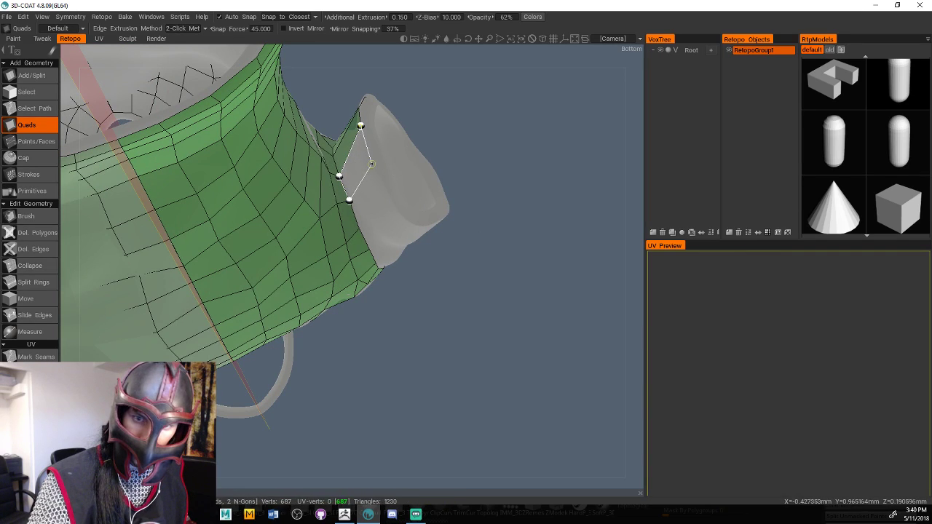
pyautogui.click(372, 164)
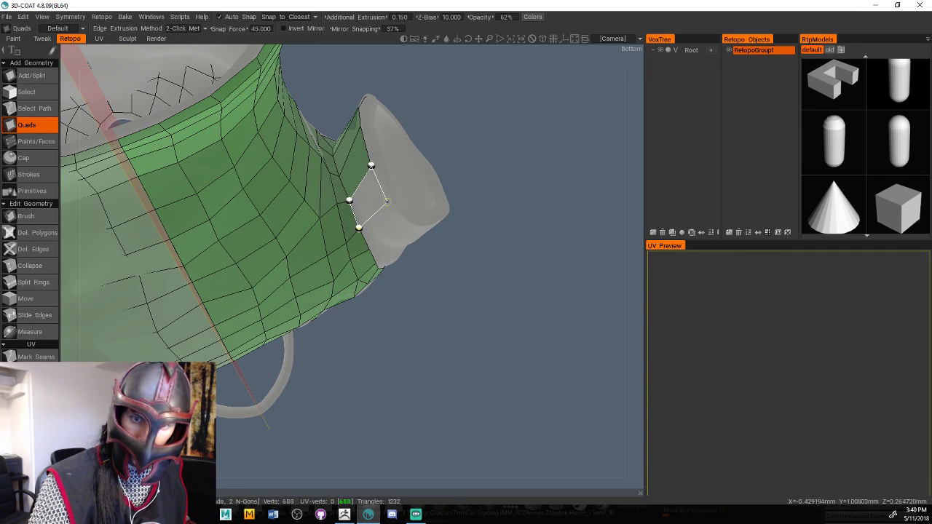
pyautogui.click(387, 202)
pyautogui.click(401, 218)
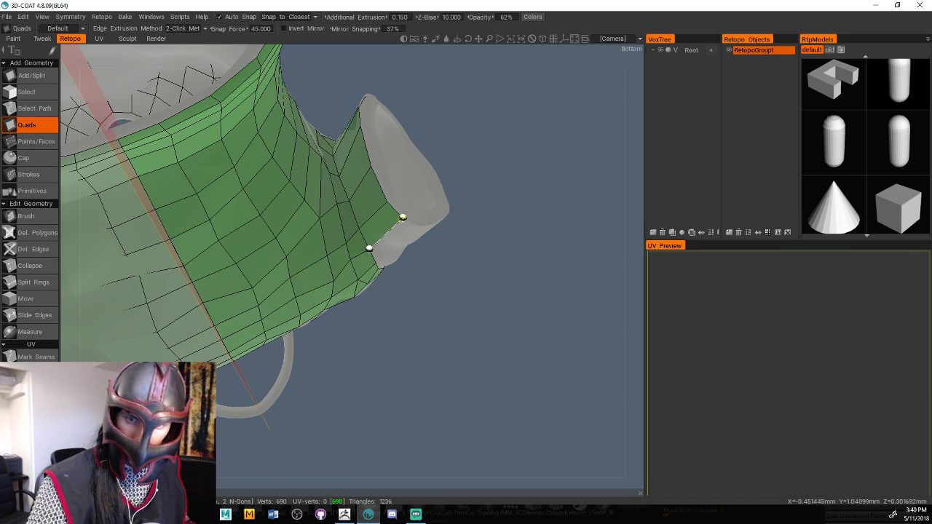
pyautogui.moveTo(457, 293); pyautogui.dragTo(415, 218)
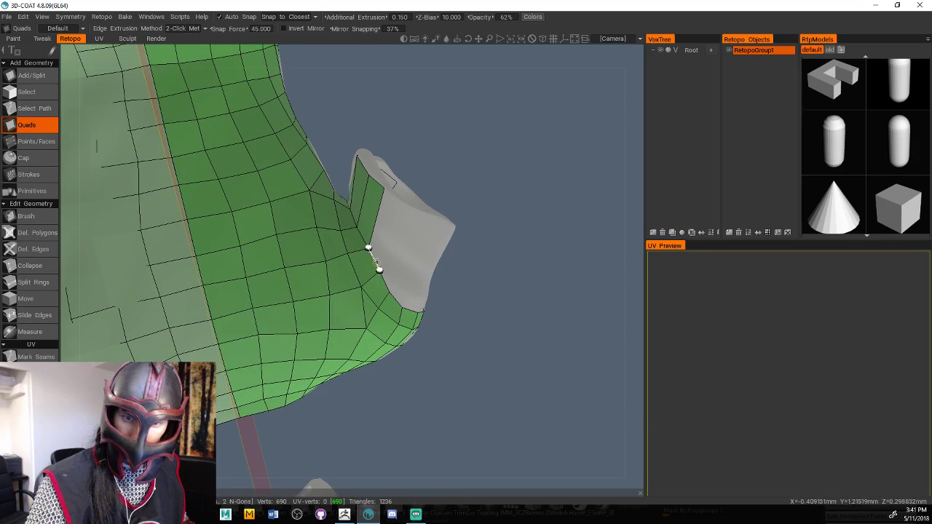
pyautogui.click(376, 262)
pyautogui.click(415, 212)
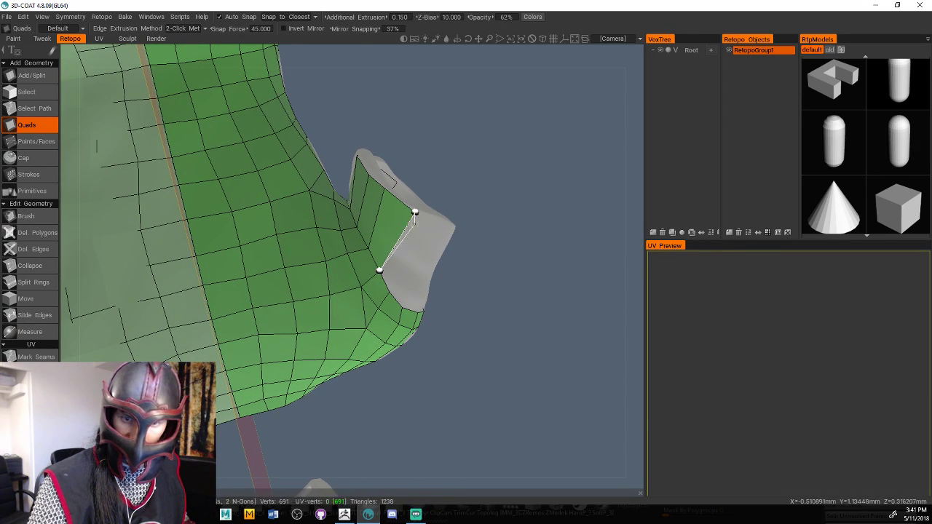
pyautogui.click(439, 218)
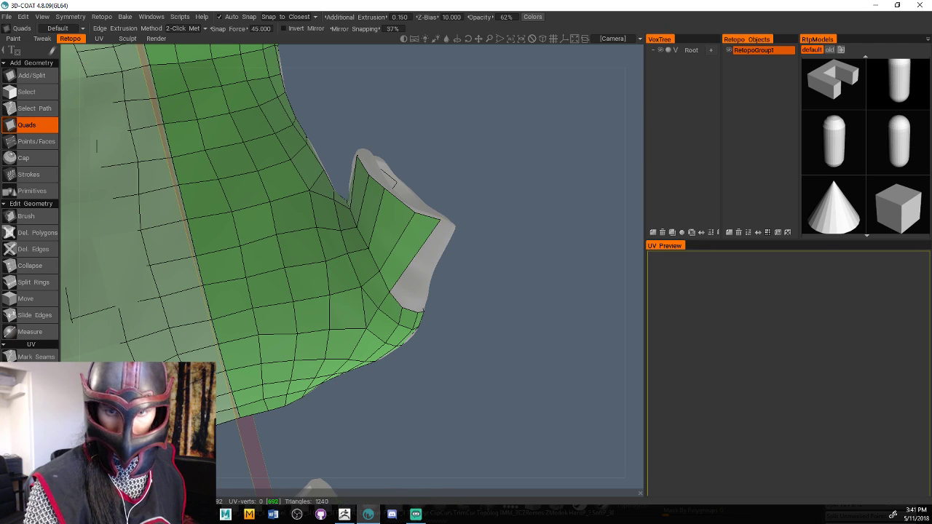
# Add three more long quads between the armhole border and the cuff on the front of the sleeve
pyautogui.moveTo(533, 248); pyautogui.dragTo(459, 204)
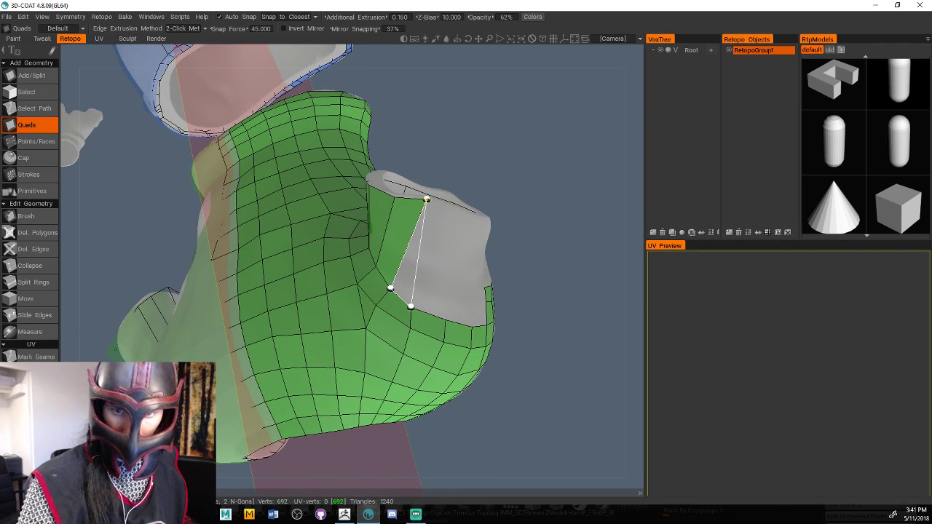
pyautogui.click(454, 209)
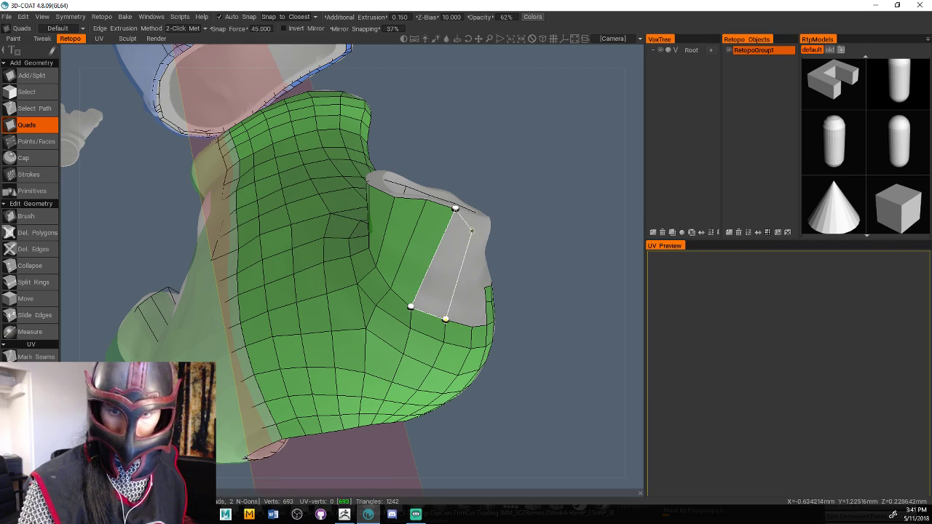
pyautogui.click(477, 215)
pyautogui.moveTo(476, 215); pyautogui.dragTo(473, 224)
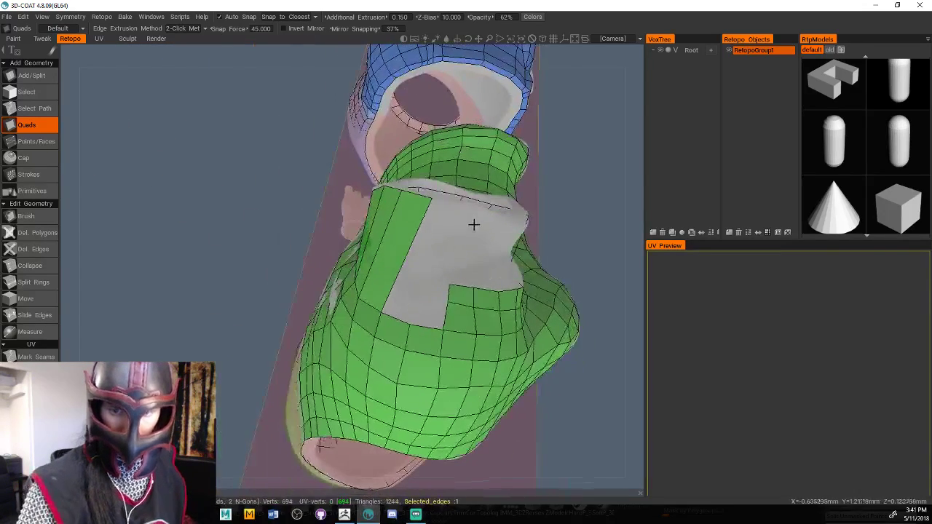
pyautogui.click(399, 317)
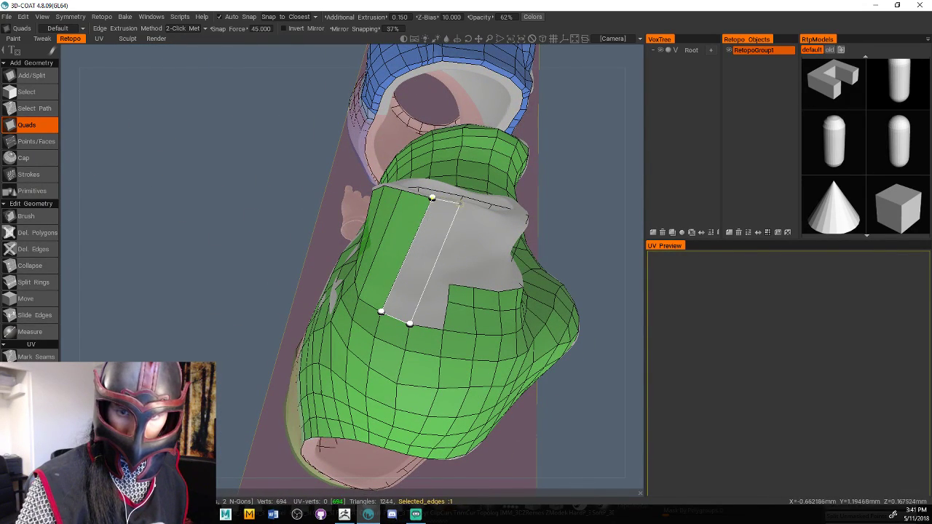
pyautogui.click(455, 202)
pyautogui.moveTo(586, 203); pyautogui.dragTo(507, 198)
pyautogui.moveTo(507, 197); pyautogui.dragTo(559, 210, button='middle')
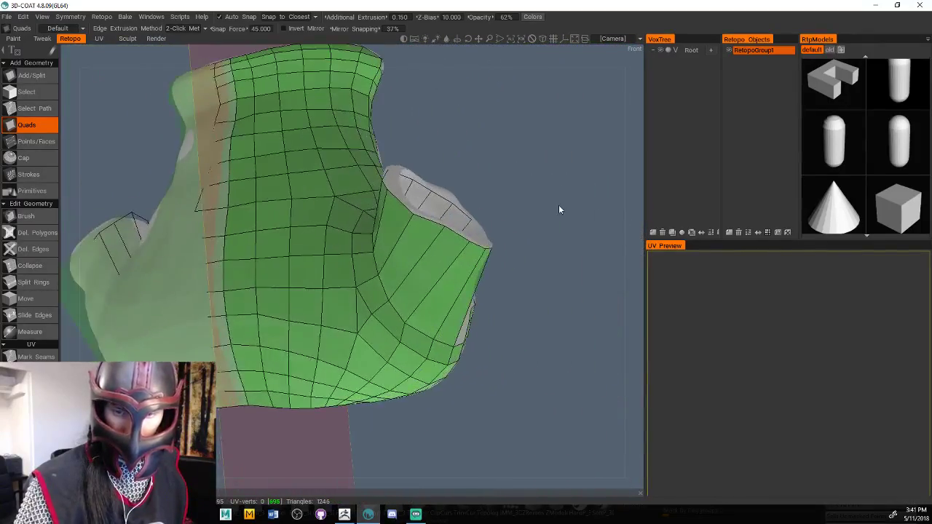
# Divide the long sleeve quads crosswise with Split Rings, adding three edge rings between the cuff and the armhole
pyautogui.click(36, 174)
pyautogui.click(33, 282)
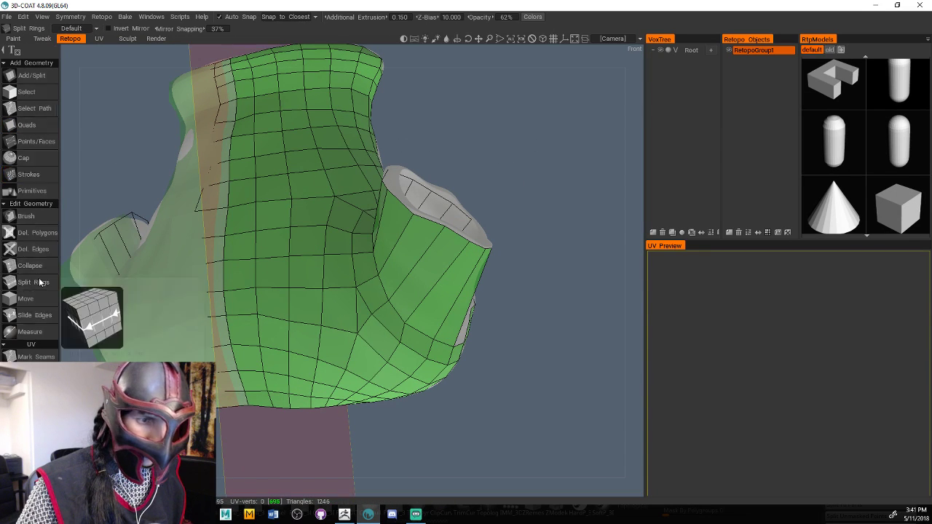
pyautogui.moveTo(452, 185); pyautogui.dragTo(459, 161, button='middle')
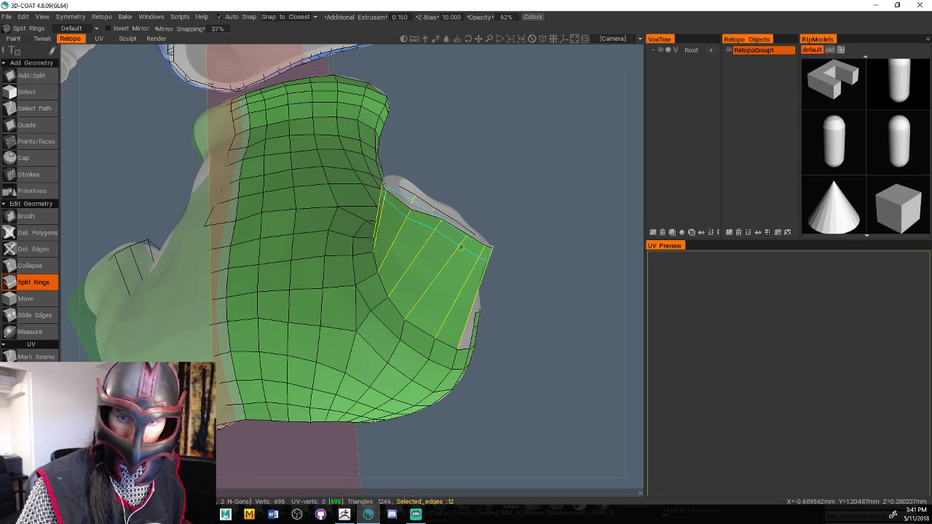
pyautogui.click(451, 258)
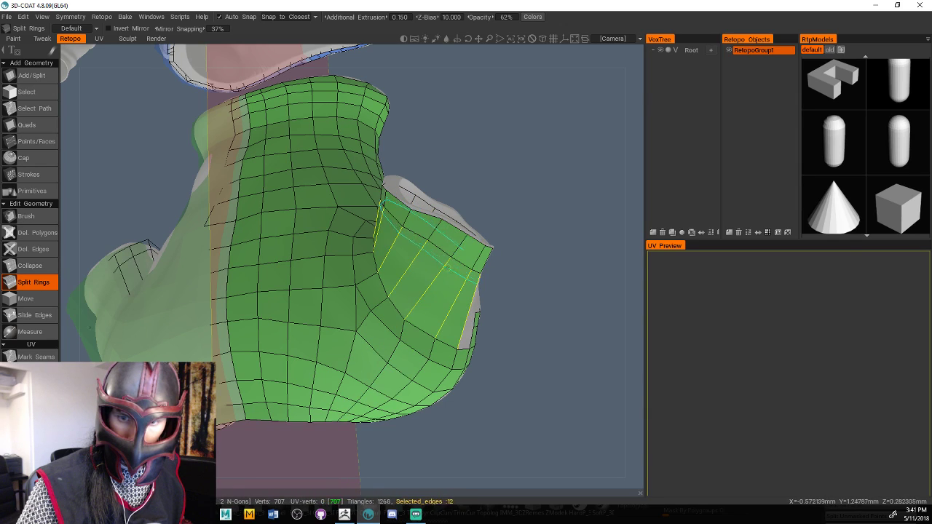
pyautogui.click(433, 292)
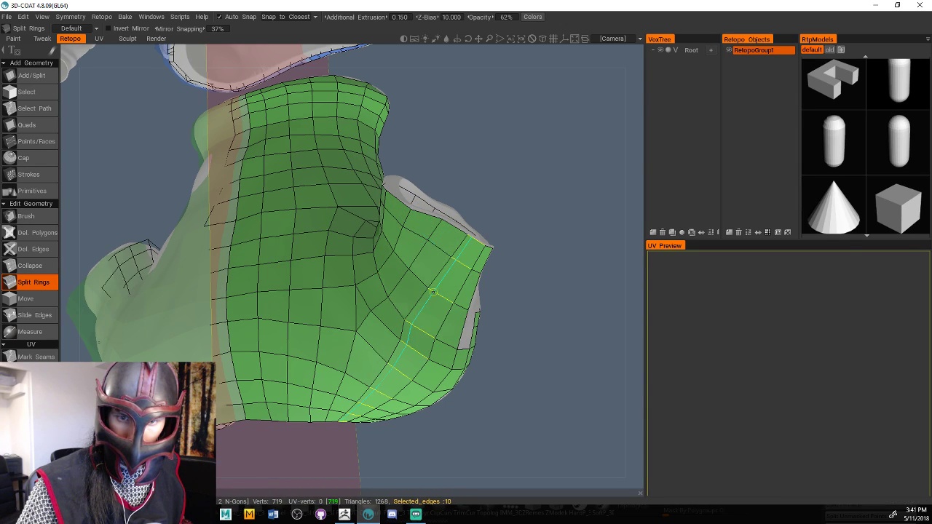
pyautogui.moveTo(591, 280); pyautogui.dragTo(349, 262)
pyautogui.moveTo(349, 260); pyautogui.dragTo(488, 355, button='middle')
pyautogui.moveTo(408, 210); pyautogui.dragTo(351, 165, button='middle')
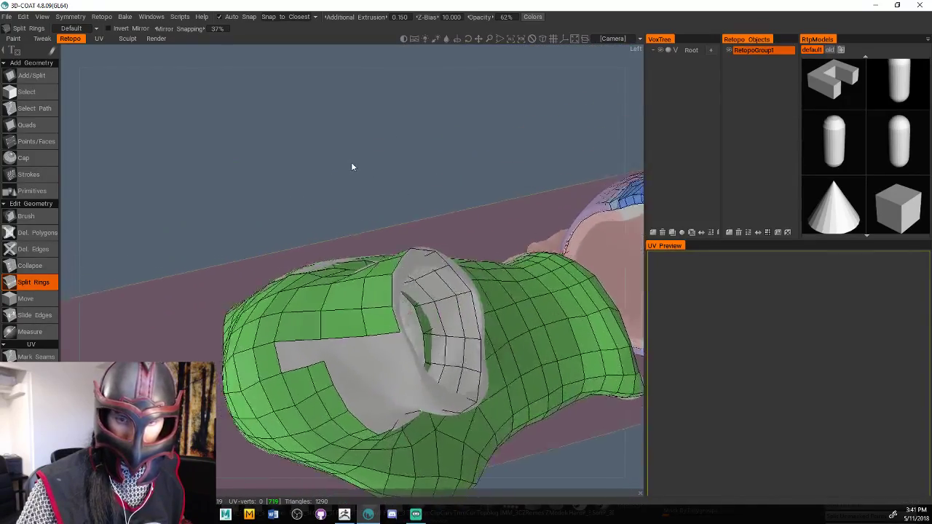
pyautogui.click(342, 317)
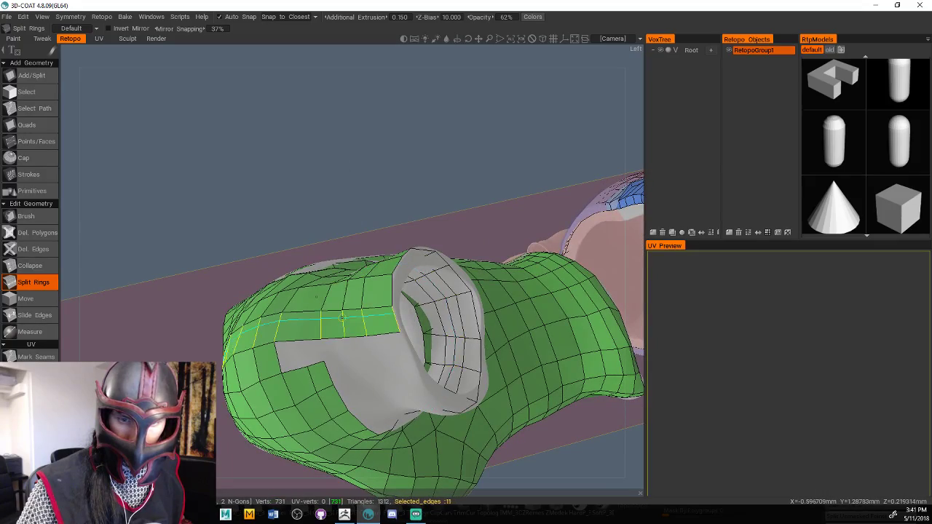
# Examine the split sleeve quads and the remaining gap from the front, underside and cuff opening
pyautogui.moveTo(422, 182); pyautogui.dragTo(275, 181)
pyautogui.moveTo(275, 181); pyautogui.dragTo(478, 235, button='middle')
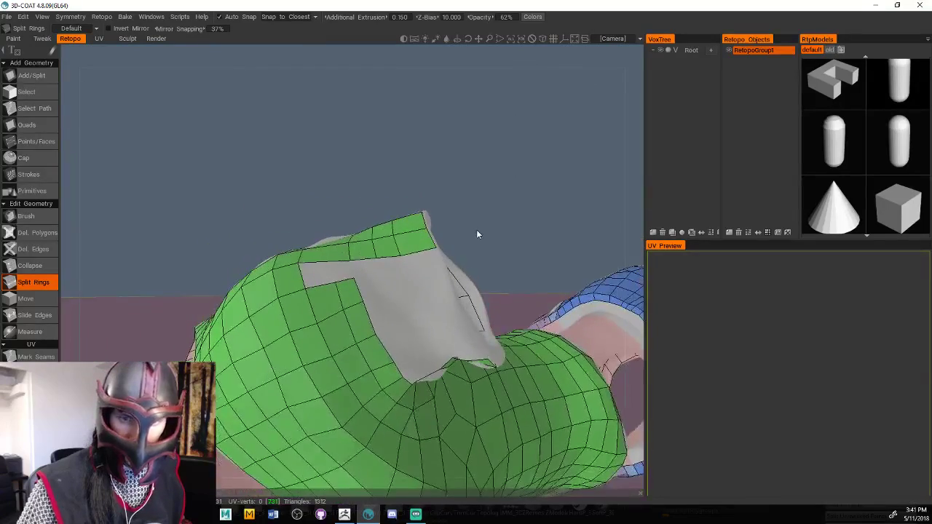
pyautogui.moveTo(316, 144); pyautogui.dragTo(223, 156, button='middle')
pyautogui.click(40, 124)
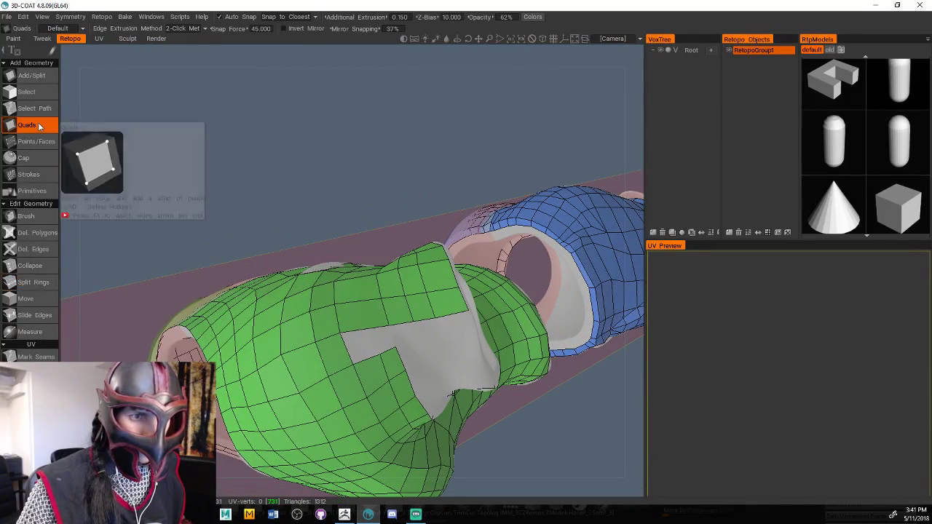
pyautogui.click(29, 216)
pyautogui.moveTo(71, 230); pyautogui.dragTo(117, 211)
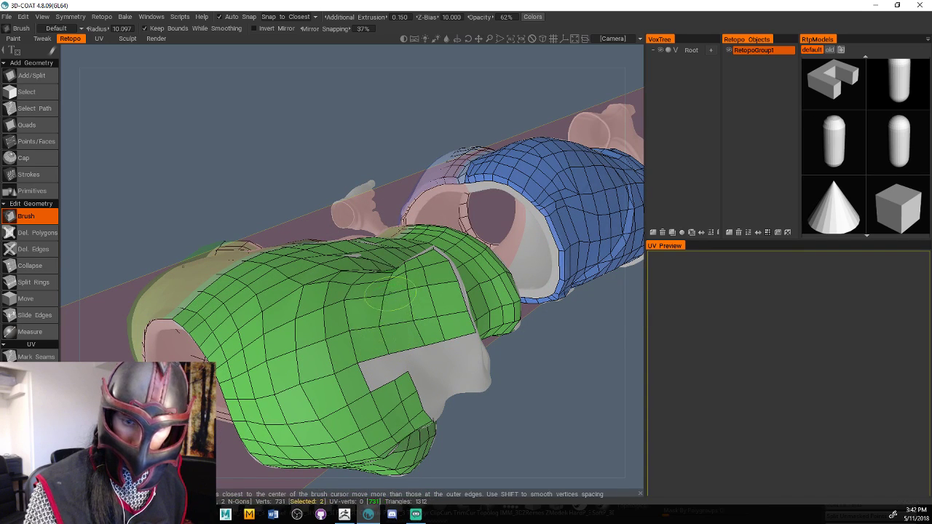
pyautogui.moveTo(392, 283); pyautogui.dragTo(420, 367, button='middle')
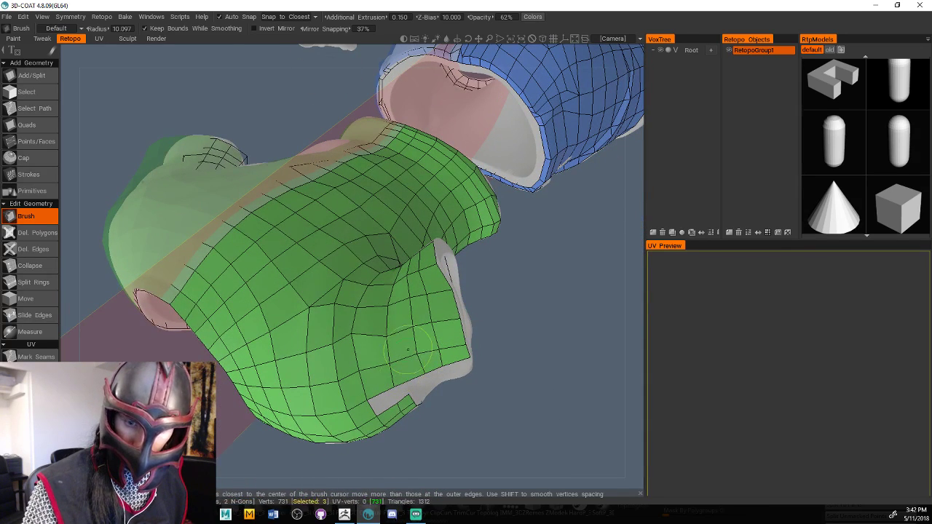
pyautogui.moveTo(372, 324)
pyautogui.keyDown('alt'); pyautogui.mouseDown()
pyautogui.moveTo(534, 400)
pyautogui.moveTo(429, 313)
pyautogui.mouseUp(); pyautogui.keyUp('alt')
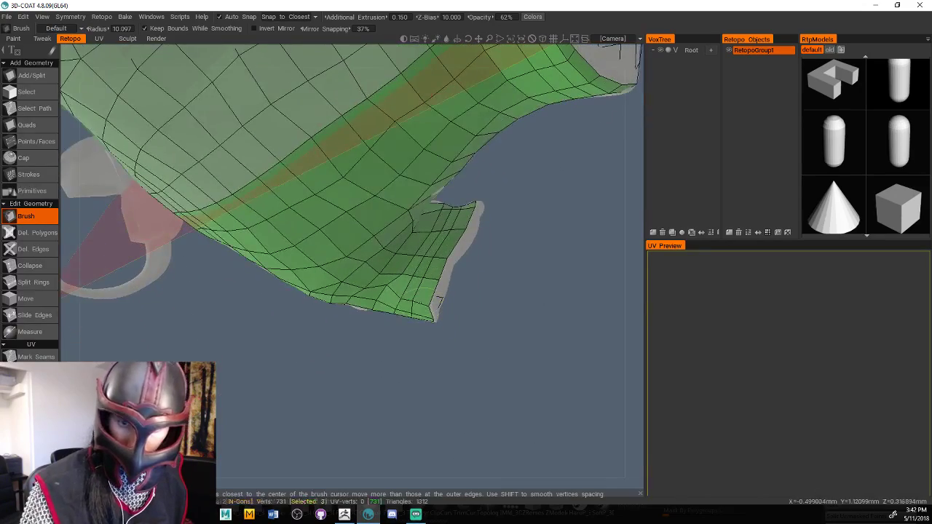
pyautogui.moveTo(448, 215); pyautogui.dragTo(563, 206, button='middle')
pyautogui.keyDown('alt'); pyautogui.moveTo(563, 206); pyautogui.dragTo(538, 207); pyautogui.keyUp('alt')
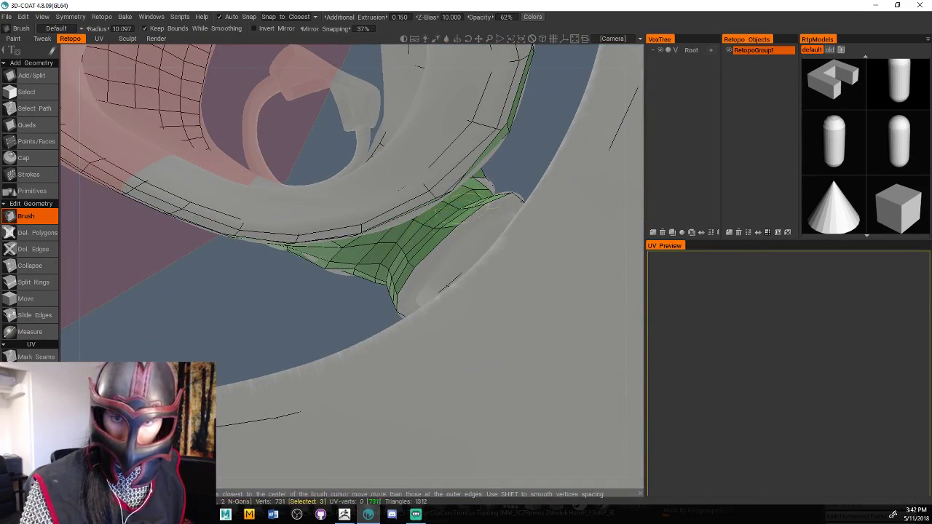
# Adjust the open edge of the sleeve quads beside the remaining gap with the retopo Brush
pyautogui.moveTo(429, 227); pyautogui.dragTo(371, 288, button='middle')
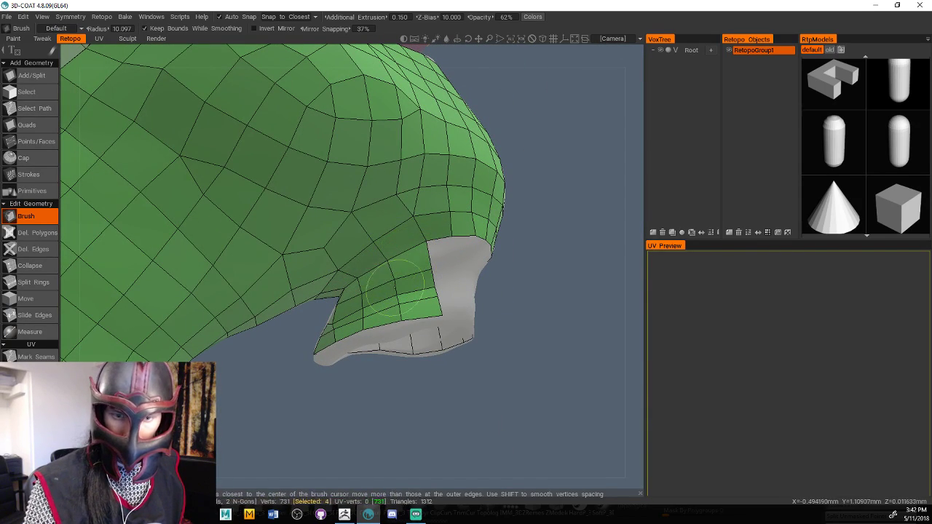
pyautogui.moveTo(395, 290); pyautogui.dragTo(548, 303, button='middle')
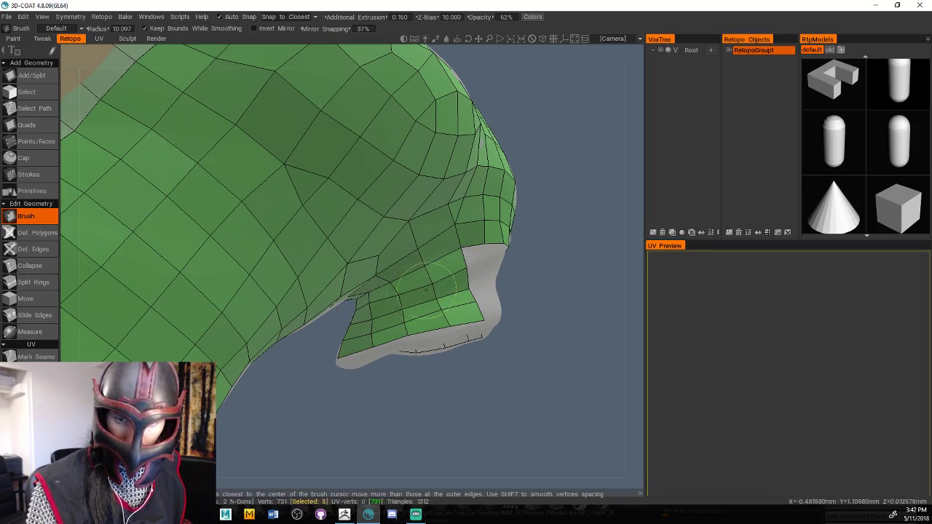
pyautogui.moveTo(491, 289); pyautogui.dragTo(470, 108, button='middle')
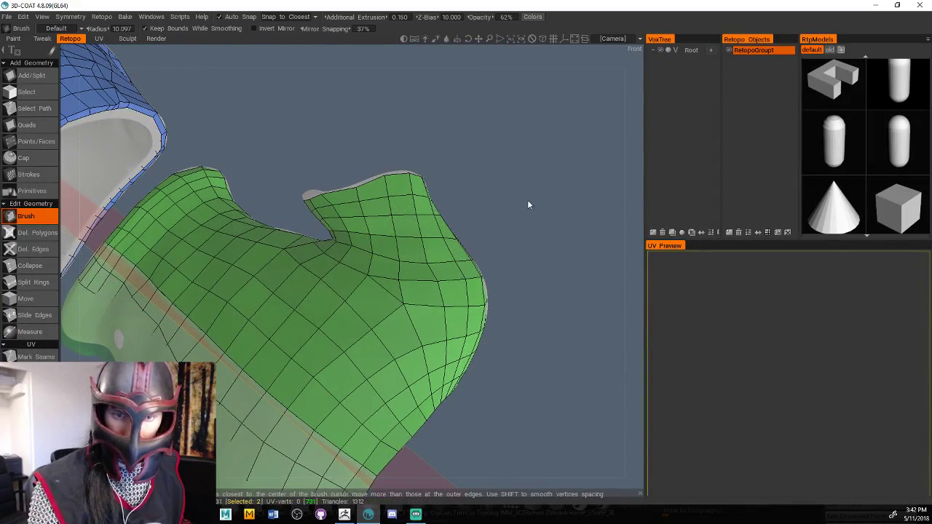
pyautogui.moveTo(529, 205); pyautogui.dragTo(451, 226, button='middle')
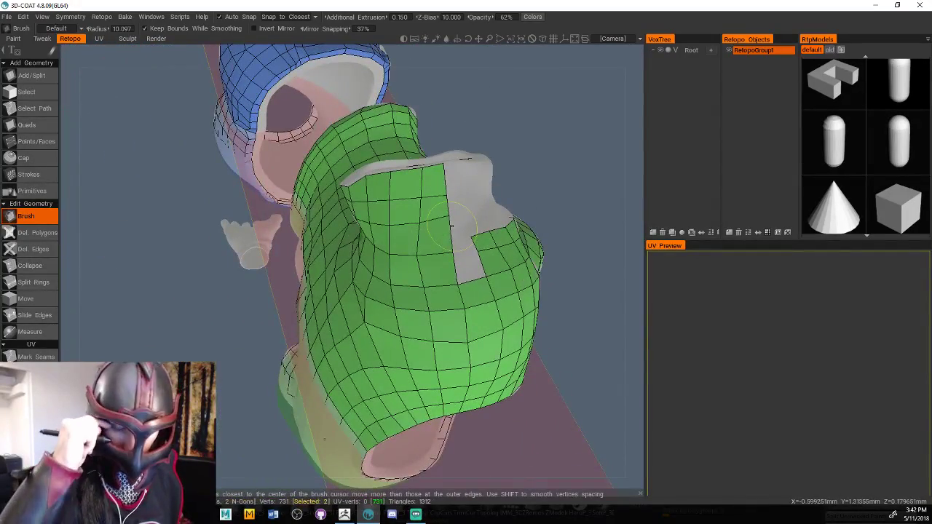
pyautogui.moveTo(452, 225); pyautogui.dragTo(525, 213)
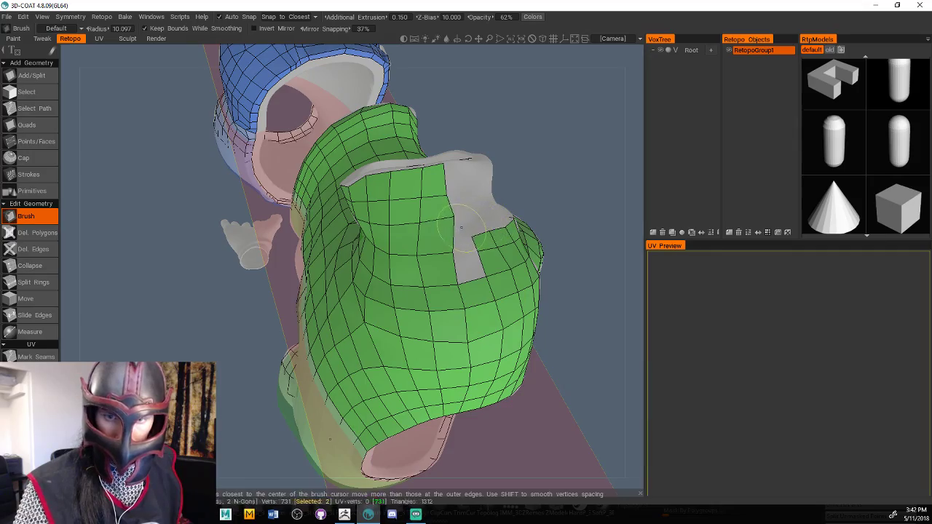
pyautogui.moveTo(570, 160); pyautogui.dragTo(557, 177)
pyautogui.moveTo(557, 182); pyautogui.dragTo(553, 188, button='middle')
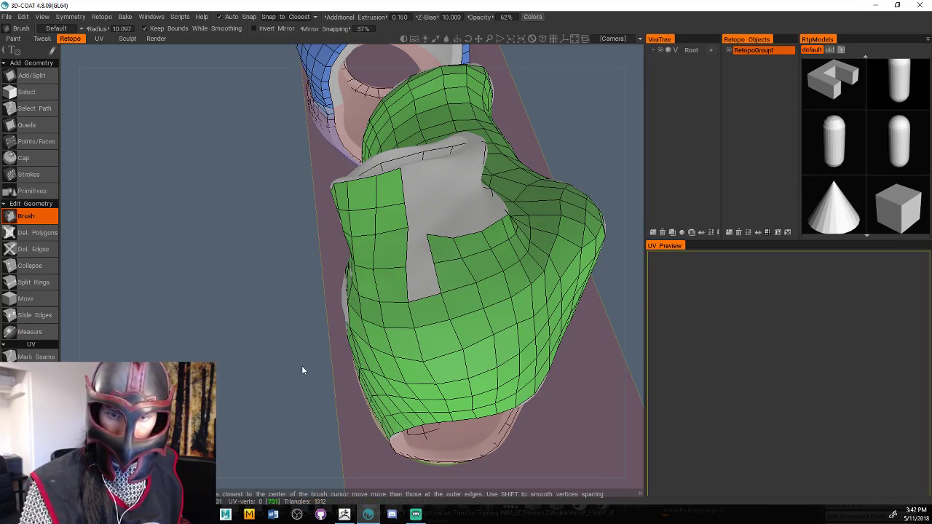
# Smooth the armhole border quads around the corner of the sleeve gap with the Brush
pyautogui.moveTo(578, 372); pyautogui.dragTo(610, 358)
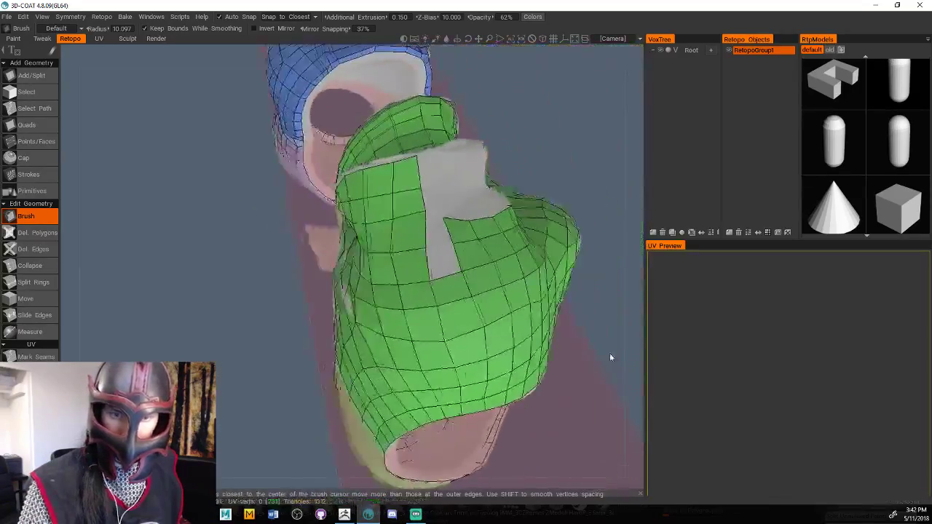
pyautogui.moveTo(611, 358); pyautogui.dragTo(591, 361, button='middle')
pyautogui.moveTo(583, 317); pyautogui.dragTo(488, 271, button='middle')
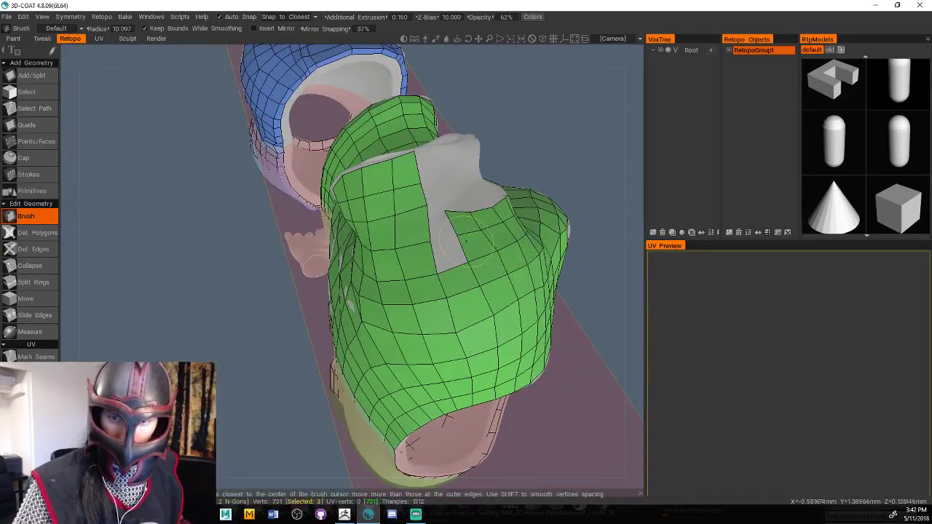
pyautogui.moveTo(492, 237); pyautogui.dragTo(469, 244)
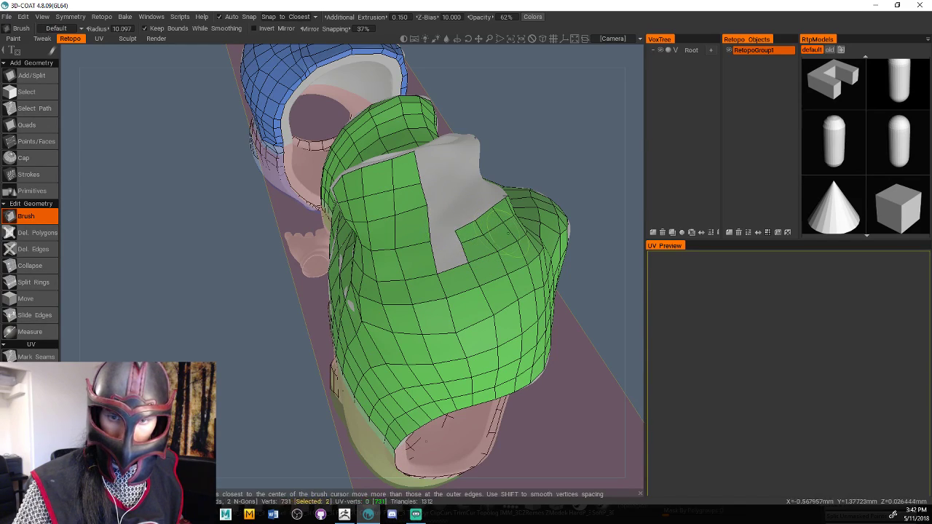
pyautogui.moveTo(630, 273)
pyautogui.mouseDown()
pyautogui.moveTo(560, 283)
pyautogui.moveTo(443, 328)
pyautogui.moveTo(613, 277)
pyautogui.mouseUp()
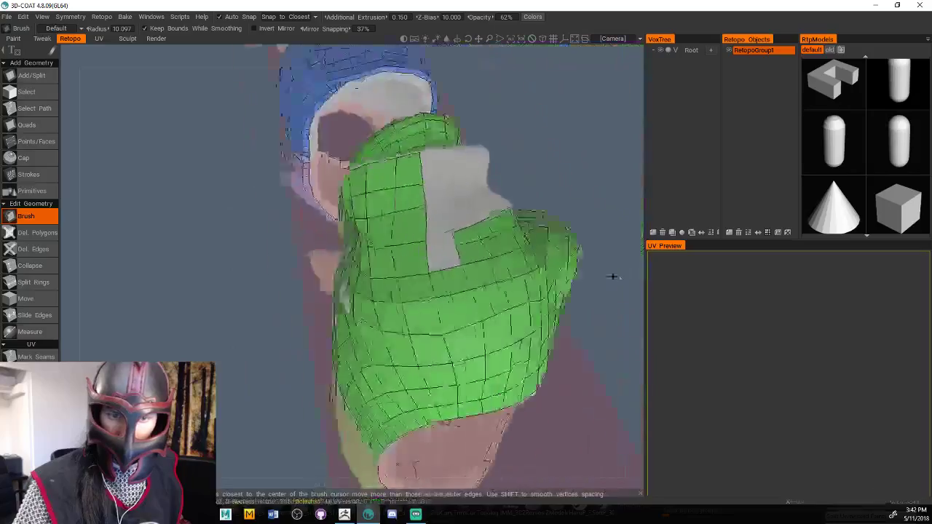
pyautogui.moveTo(614, 277); pyautogui.dragTo(445, 314, button='middle')
pyautogui.moveTo(283, 398); pyautogui.dragTo(304, 394, button='middle')
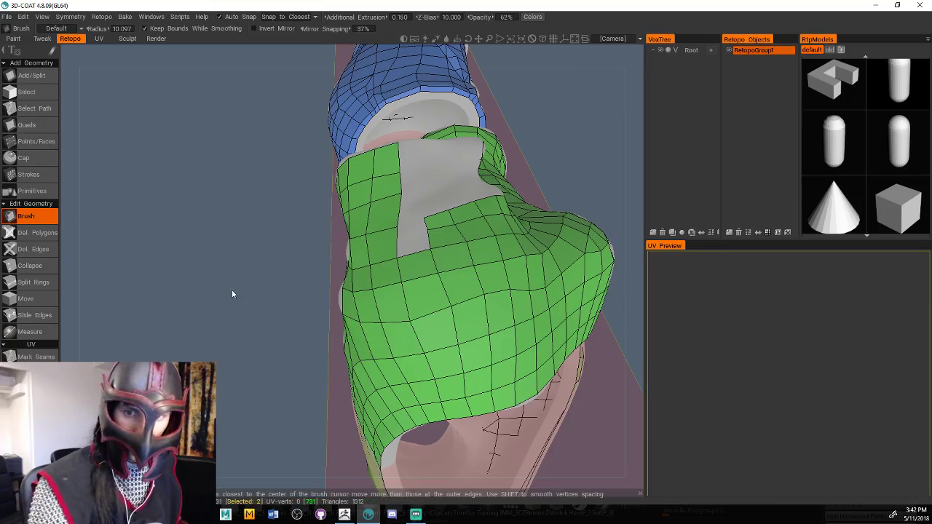
# Add a row of quads with the Quads tool along the armhole border on the back of the sleeve
pyautogui.moveTo(233, 294); pyautogui.dragTo(130, 276, button='middle')
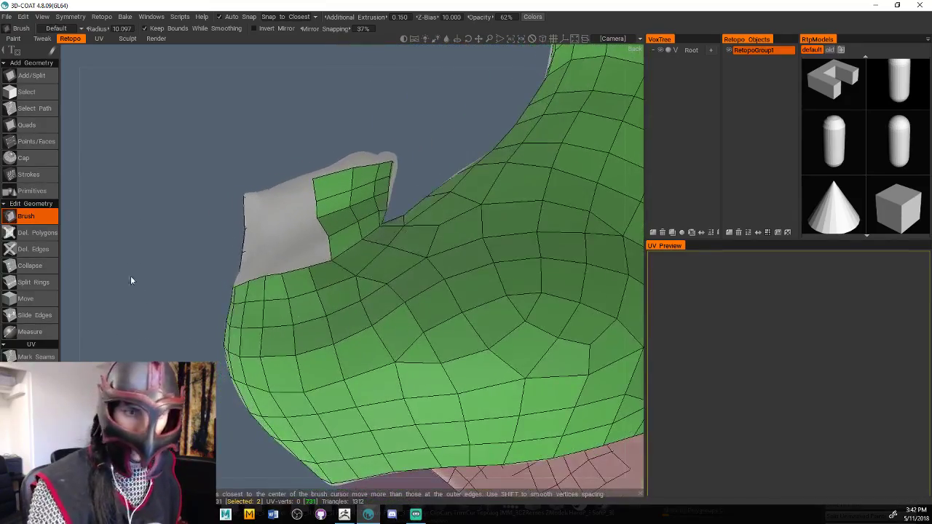
pyautogui.click(38, 125)
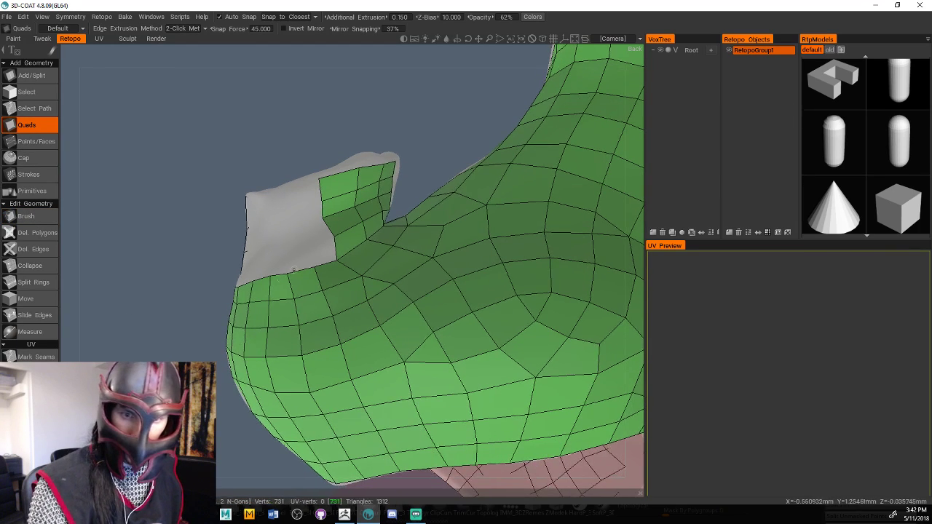
pyautogui.click(304, 242)
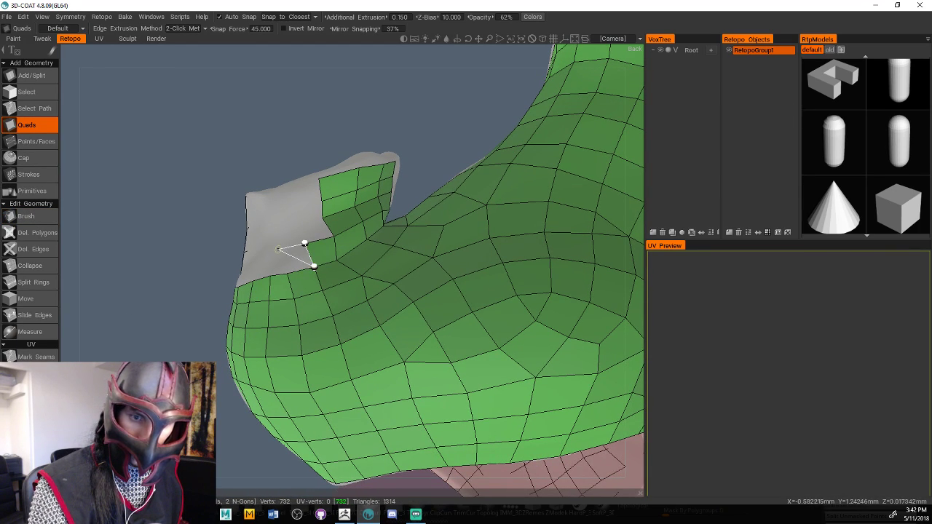
pyautogui.click(287, 273)
pyautogui.click(268, 244)
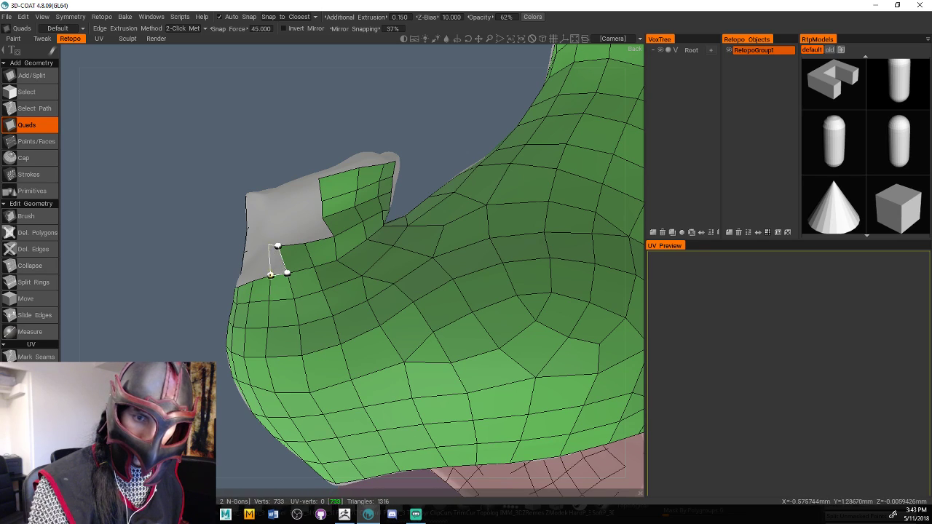
pyautogui.click(270, 275)
pyautogui.click(250, 252)
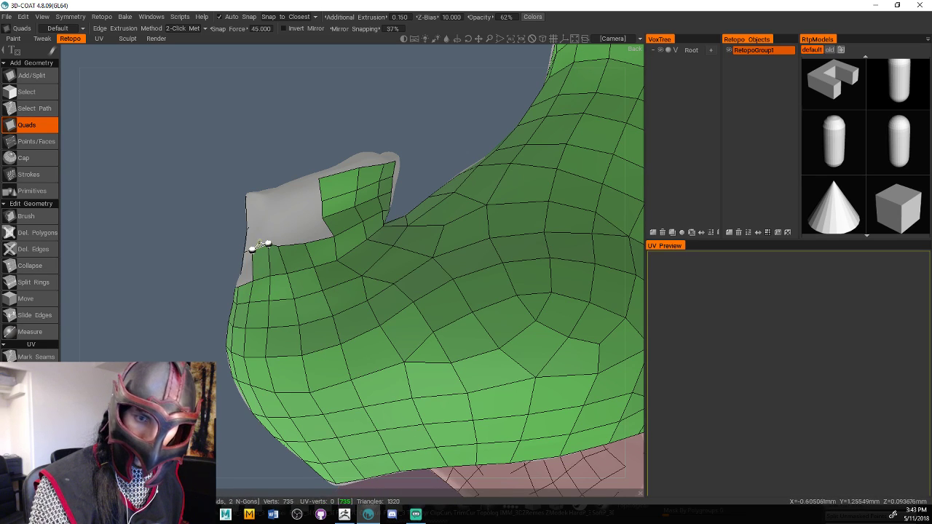
# Build a second row of quads above the new one, joining it to the existing strip on the back of the sleeve
pyautogui.click(280, 220)
pyautogui.click(303, 220)
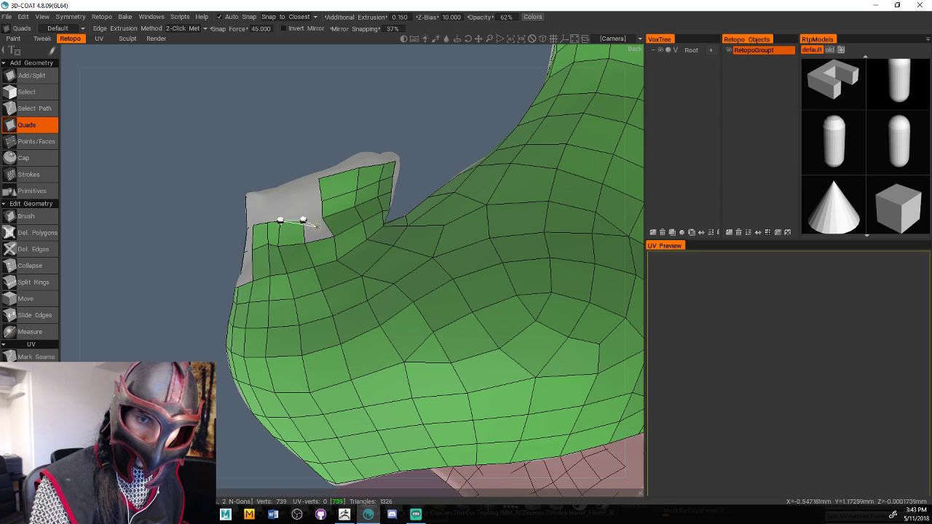
pyautogui.click(321, 216)
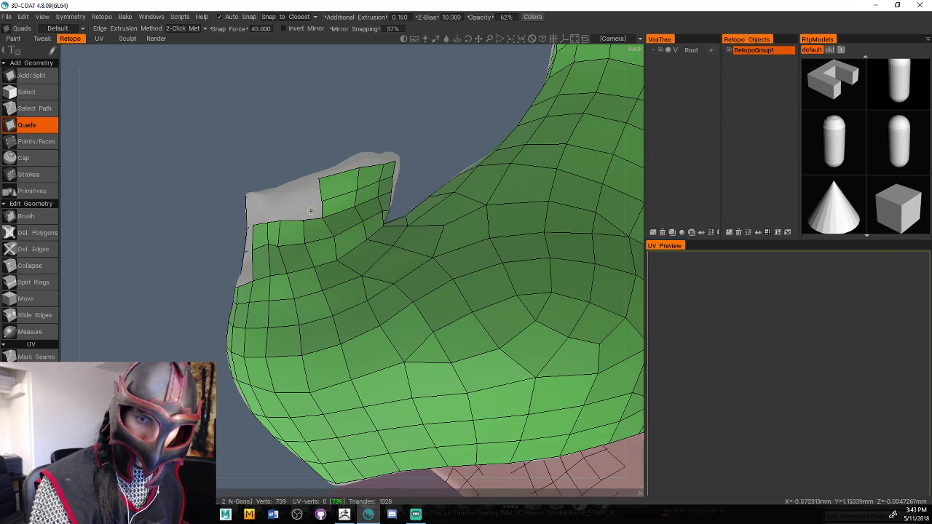
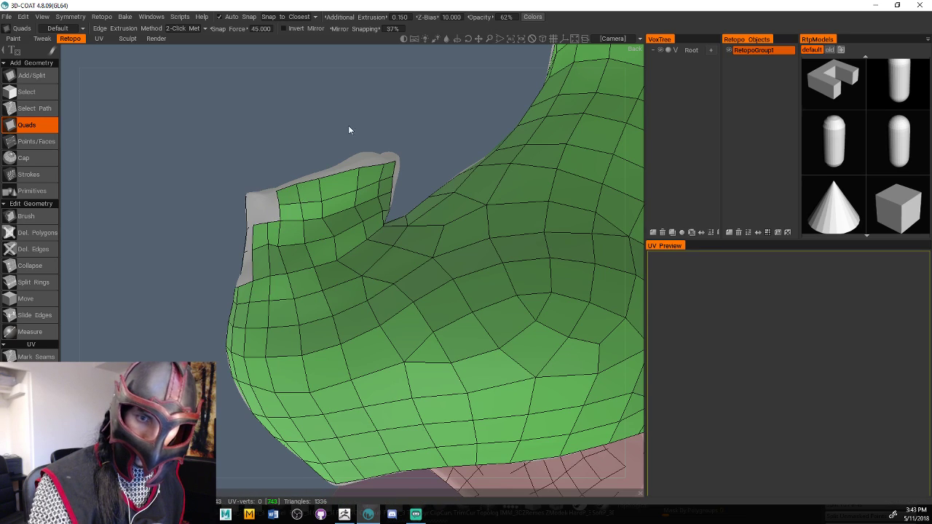
# Extend the upper rows of quads near the cuff further across the gap on the outer sleeve
pyautogui.moveTo(348, 129); pyautogui.dragTo(418, 173, button='right')
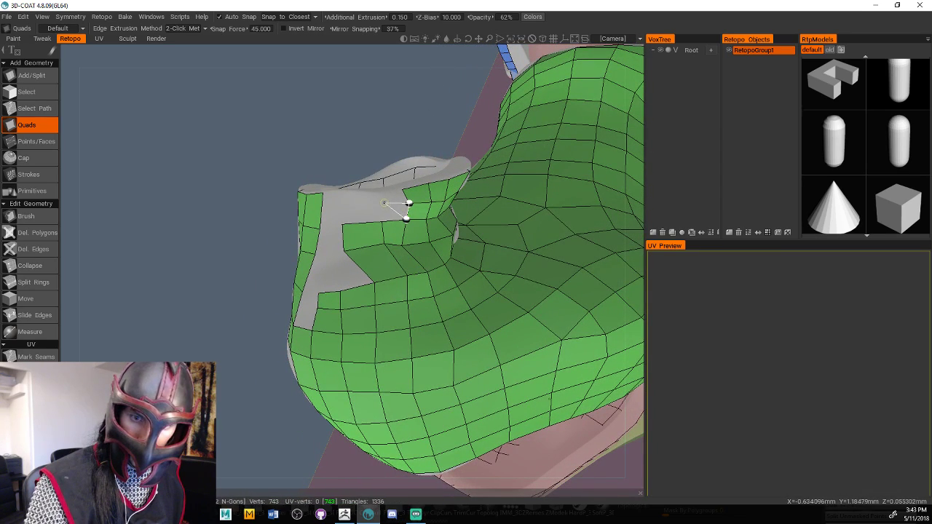
pyautogui.click(383, 203)
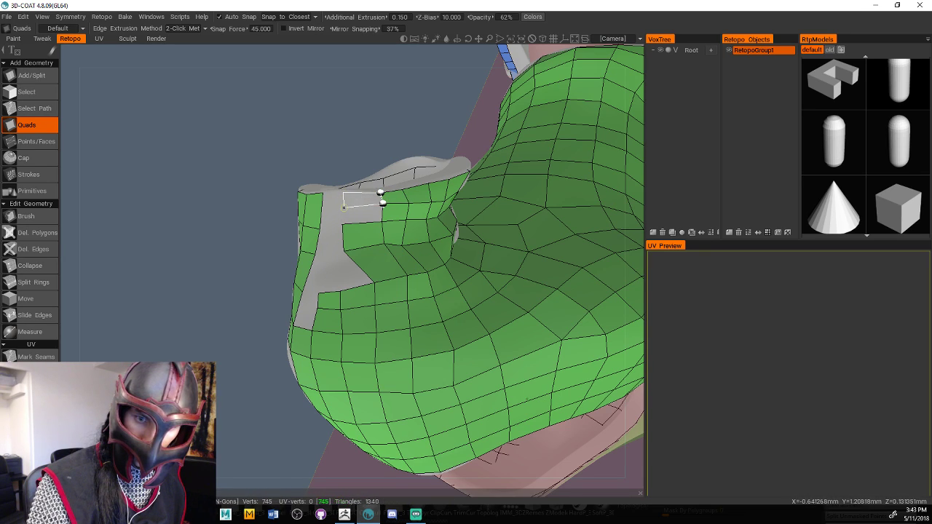
pyautogui.click(344, 207)
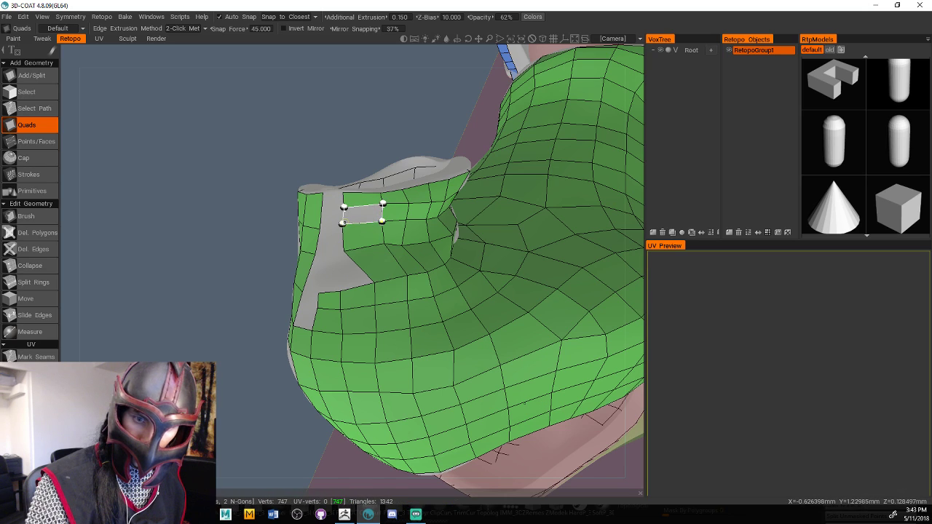
pyautogui.click(343, 224)
# Smooth the open edge of the new sleeve quads with the Brush, reducing its radius to 4.667
pyautogui.moveTo(238, 311); pyautogui.dragTo(256, 318)
pyautogui.click(37, 221)
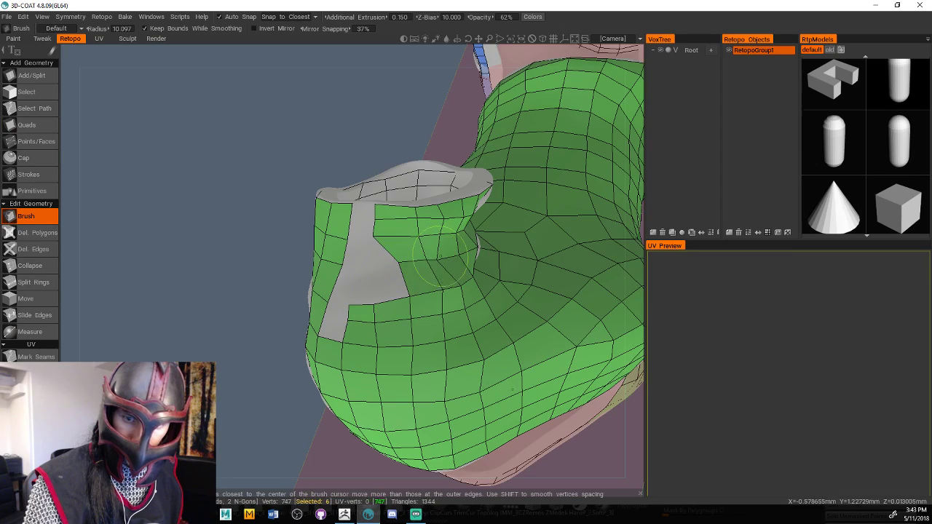
pyautogui.moveTo(379, 230); pyautogui.dragTo(377, 206)
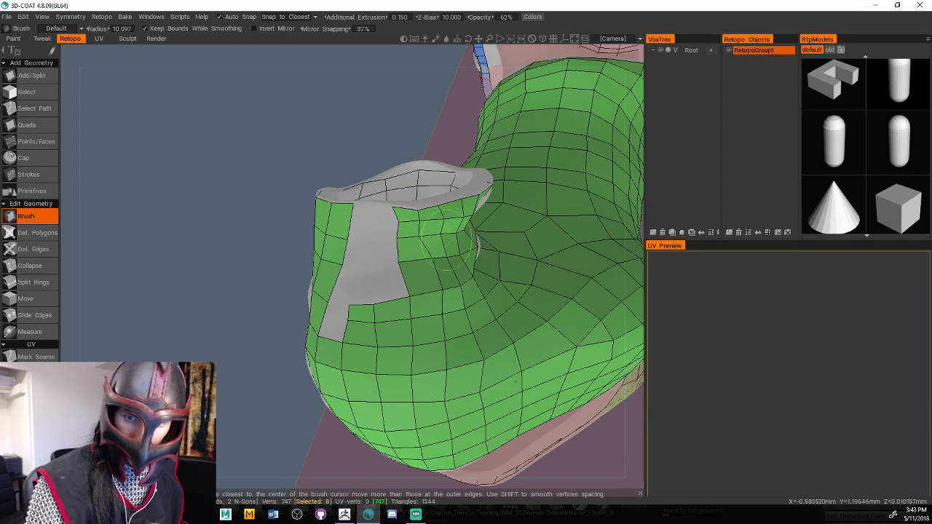
pyautogui.moveTo(451, 240)
pyautogui.keyDown('alt'); pyautogui.mouseDown()
pyautogui.moveTo(216, 391)
pyautogui.moveTo(266, 391)
pyautogui.moveTo(378, 284)
pyautogui.mouseUp(); pyautogui.keyUp('alt')
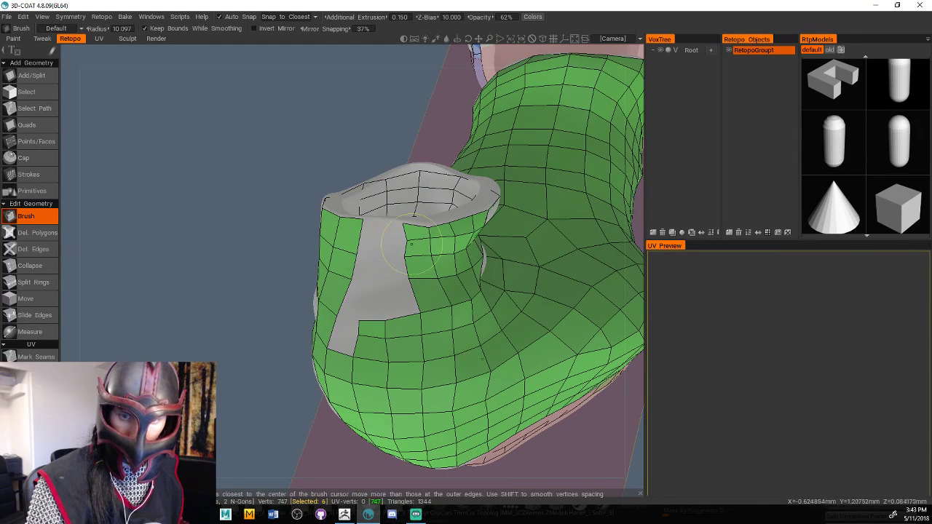
pyautogui.scroll(-3, 410, 242)
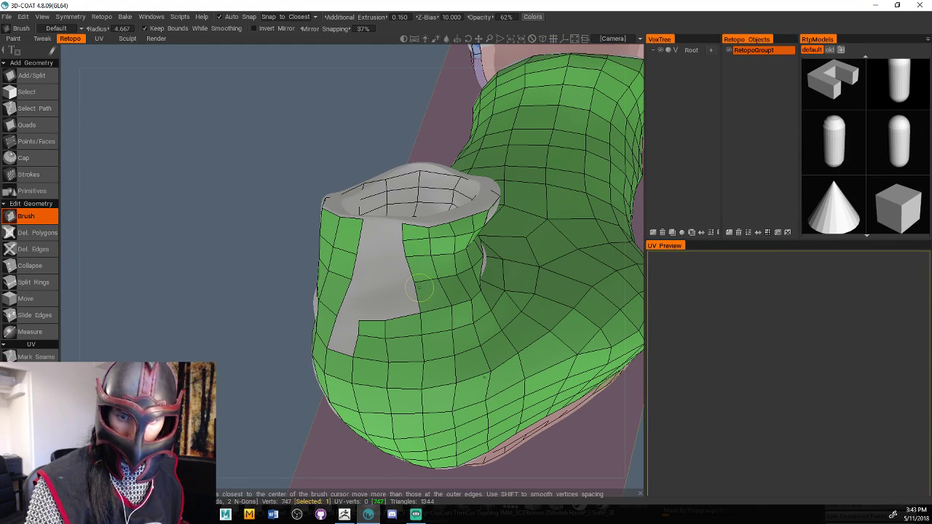
pyautogui.keyDown('alt'); pyautogui.moveTo(264, 375); pyautogui.dragTo(278, 380); pyautogui.keyUp('alt')
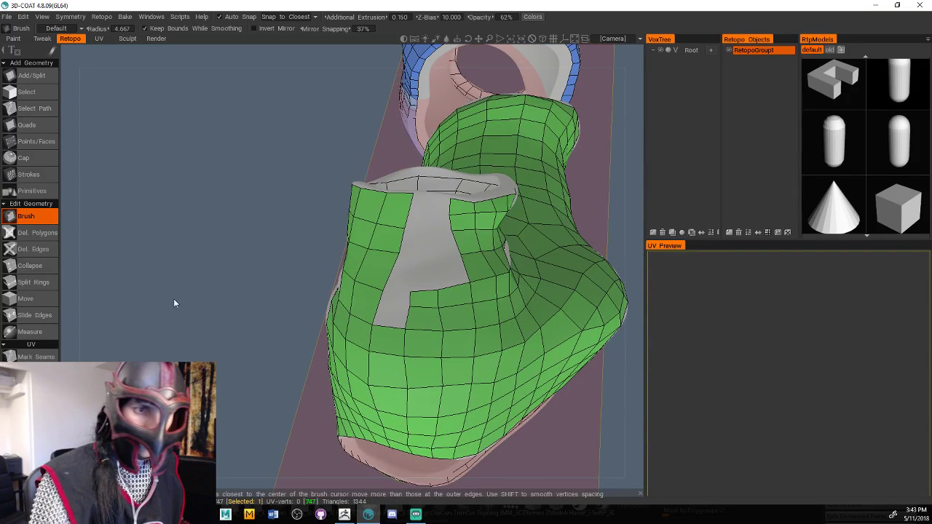
# Close the notch at the armhole end of the gap with a quad and a triangle
pyautogui.click(36, 125)
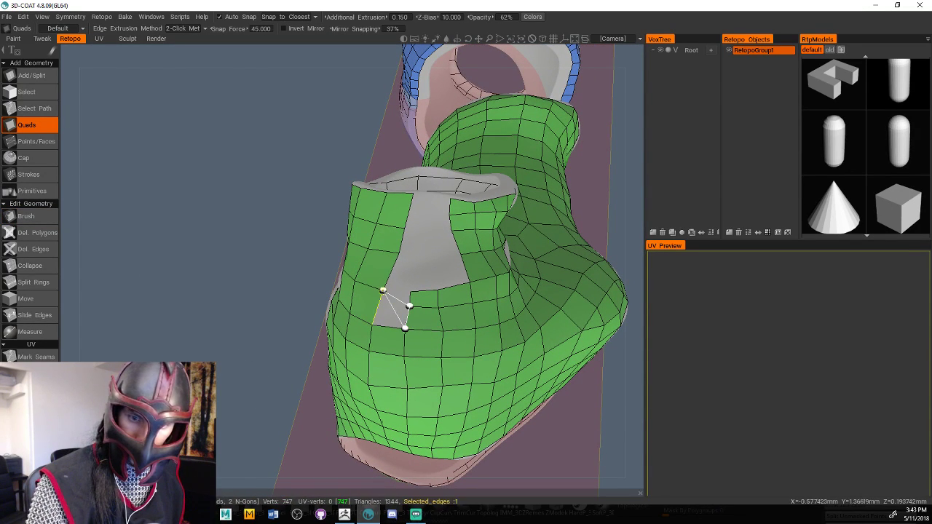
pyautogui.click(385, 291)
pyautogui.click(373, 325)
pyautogui.click(409, 302)
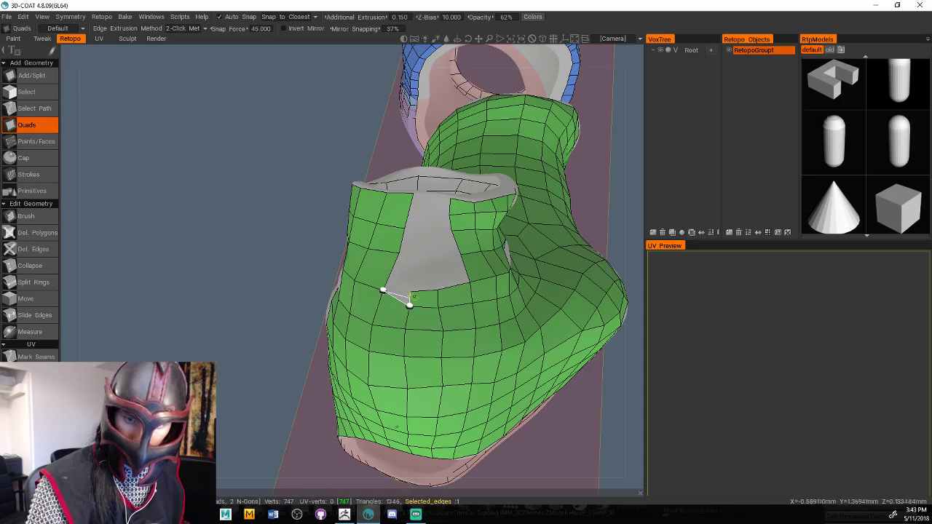
pyautogui.click(405, 296)
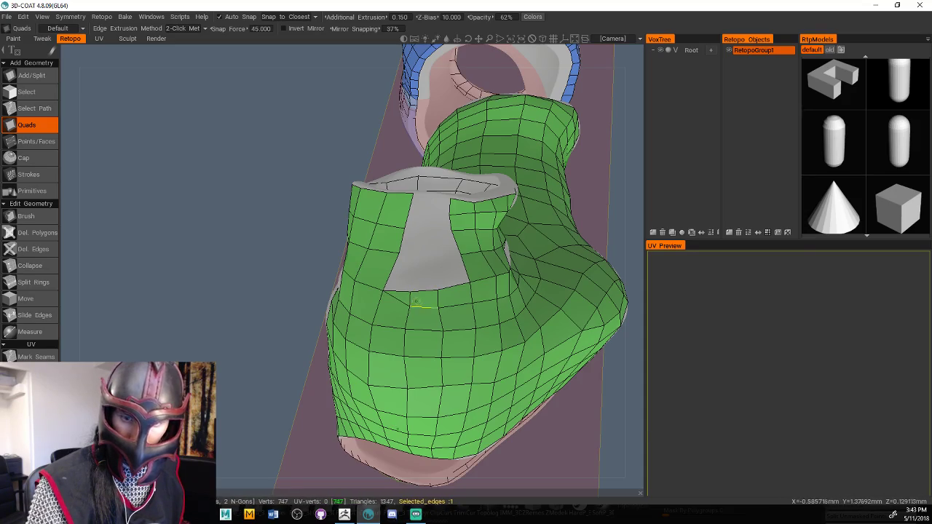
pyautogui.moveTo(244, 359); pyautogui.dragTo(313, 393)
pyautogui.hotkey('ctrl', 'z')
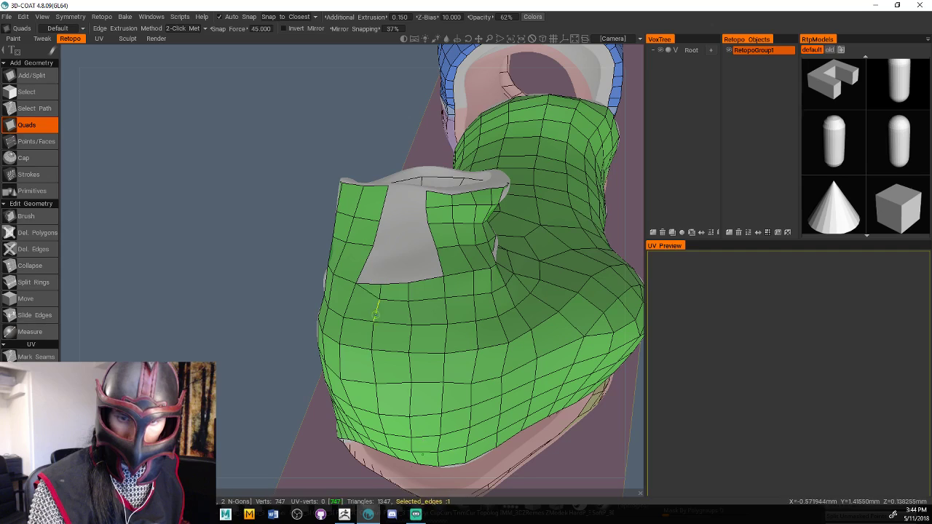
# Fill the armhole end of the sleeve gap with a first row of quads joined to both existing sides
pyautogui.moveTo(265, 359); pyautogui.dragTo(259, 384)
pyautogui.click(356, 272)
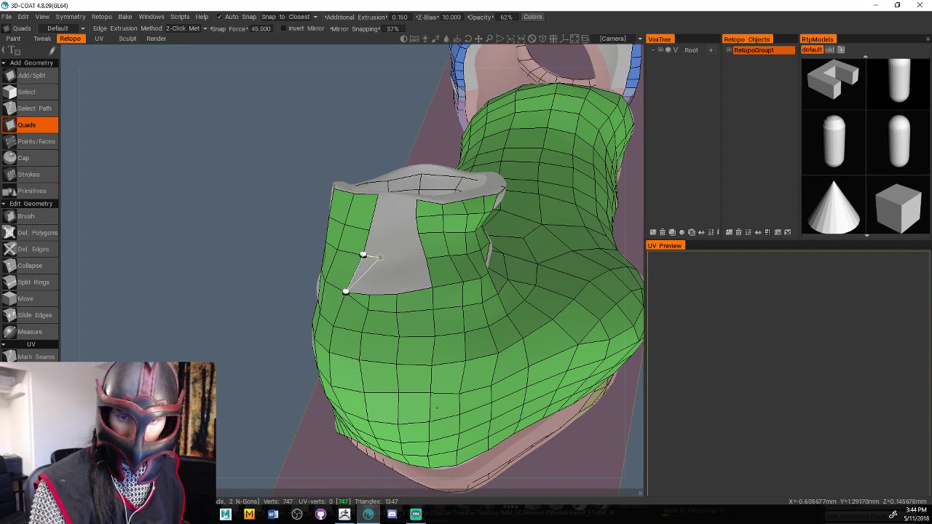
pyautogui.click(380, 259)
pyautogui.click(396, 294)
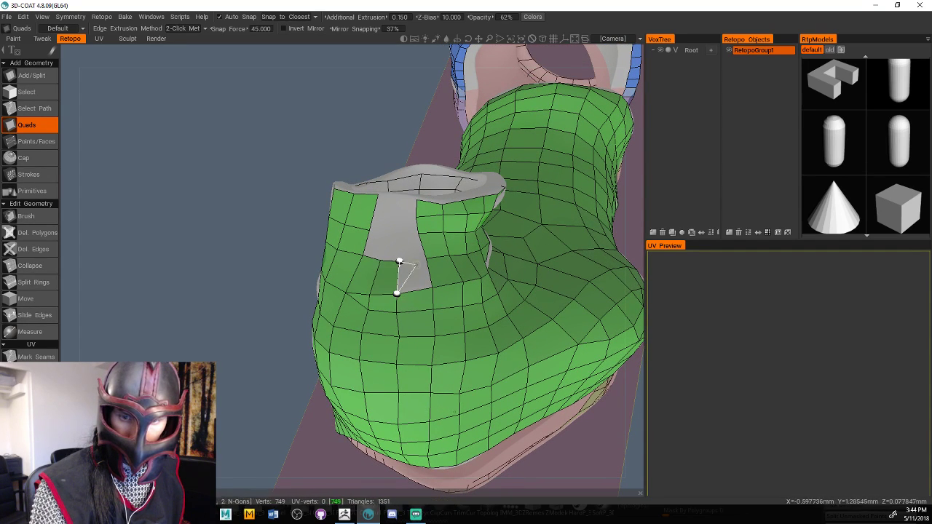
pyautogui.click(429, 290)
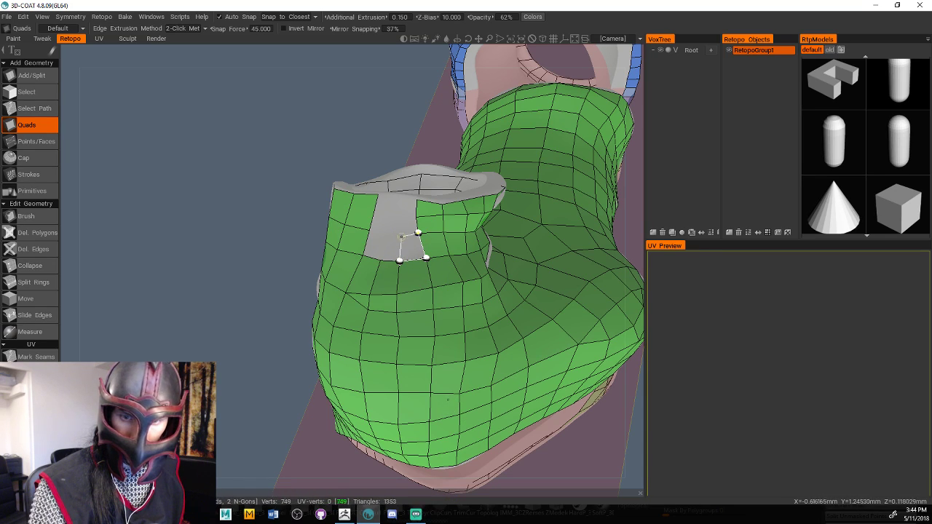
# Close the rest of the sleeve gap up to the cuff with two more rows of quads and a corner triangle
pyautogui.click(396, 232)
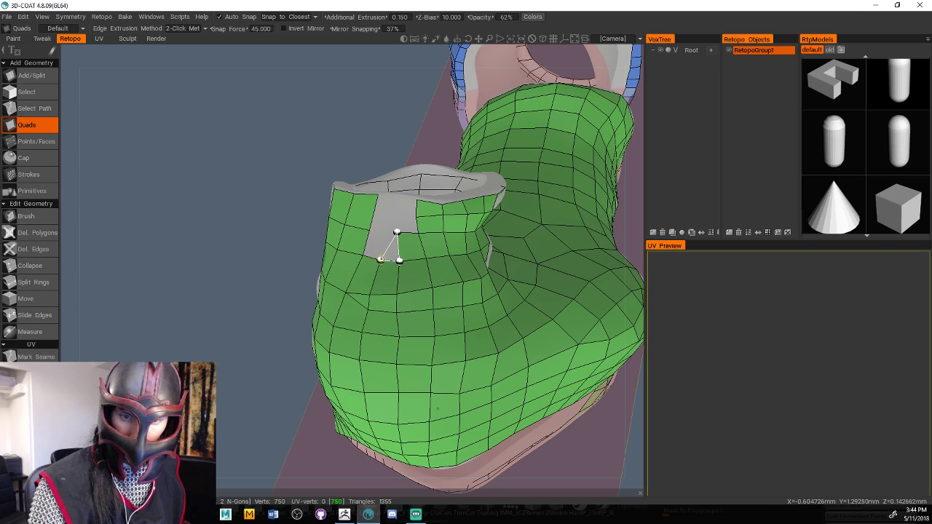
pyautogui.click(384, 231)
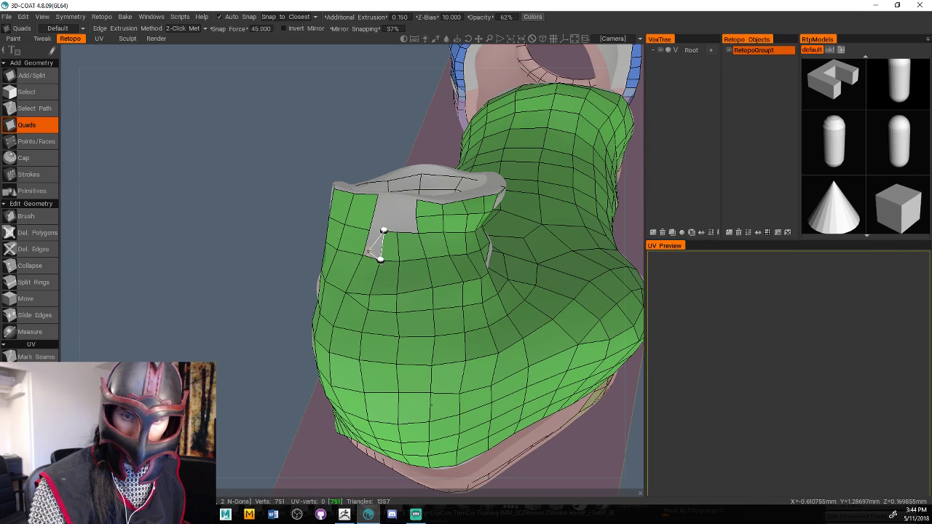
pyautogui.click(371, 230)
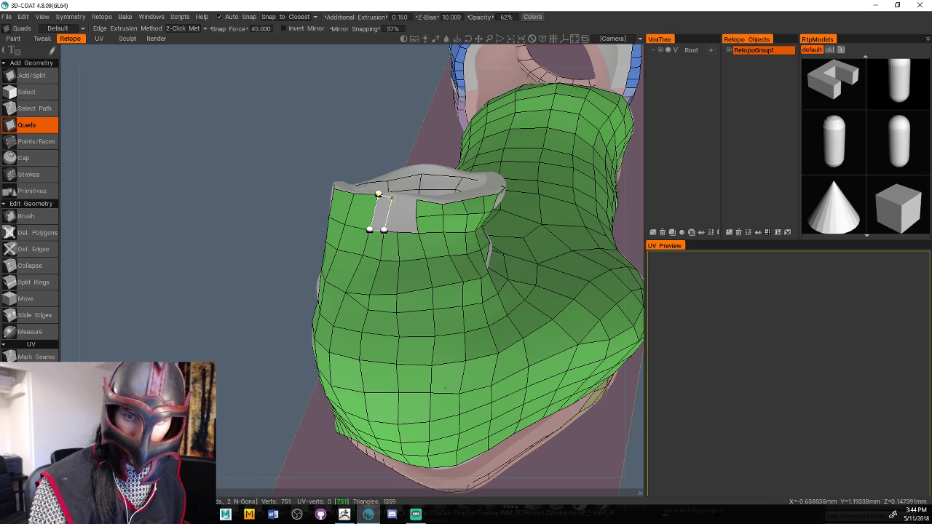
pyautogui.click(392, 197)
pyautogui.click(405, 198)
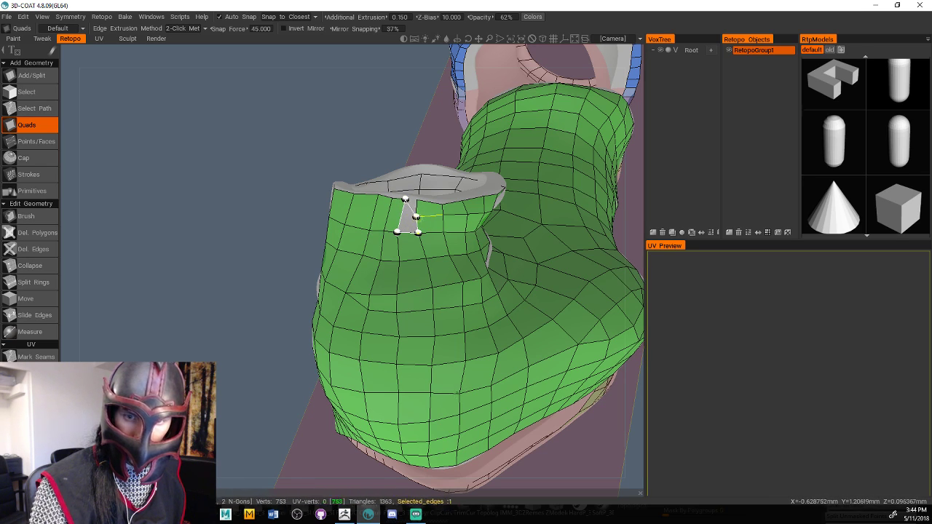
pyautogui.click(416, 216)
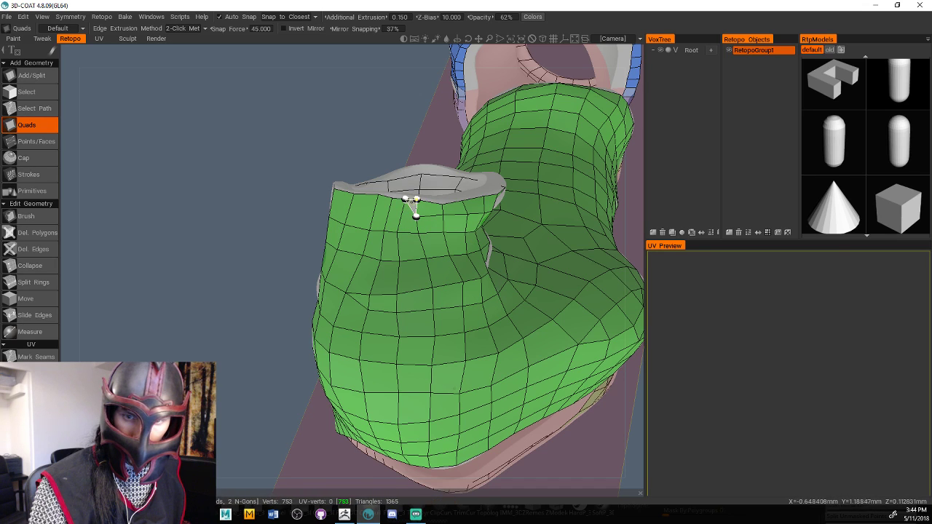
# Smooth the newly filled sleeve polygons near the cuff with the Brush
pyautogui.moveTo(243, 421); pyautogui.dragTo(190, 430)
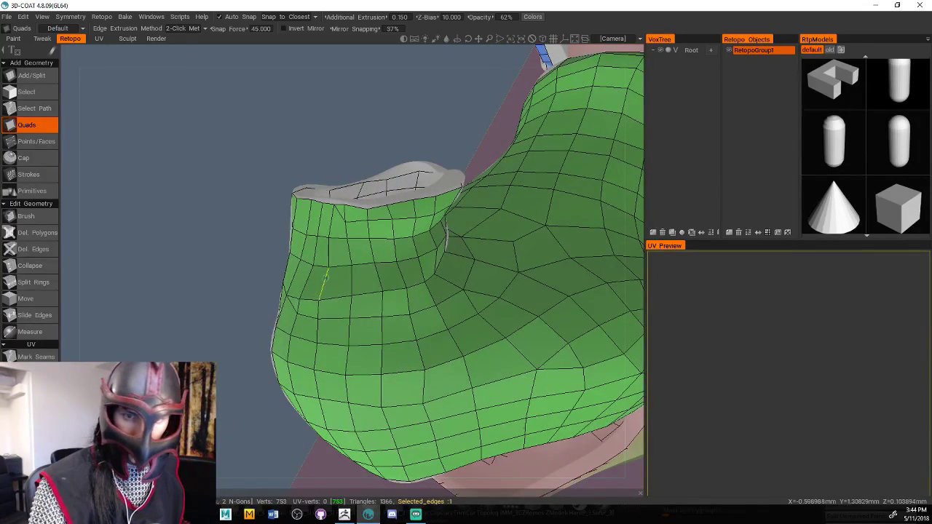
pyautogui.click(33, 217)
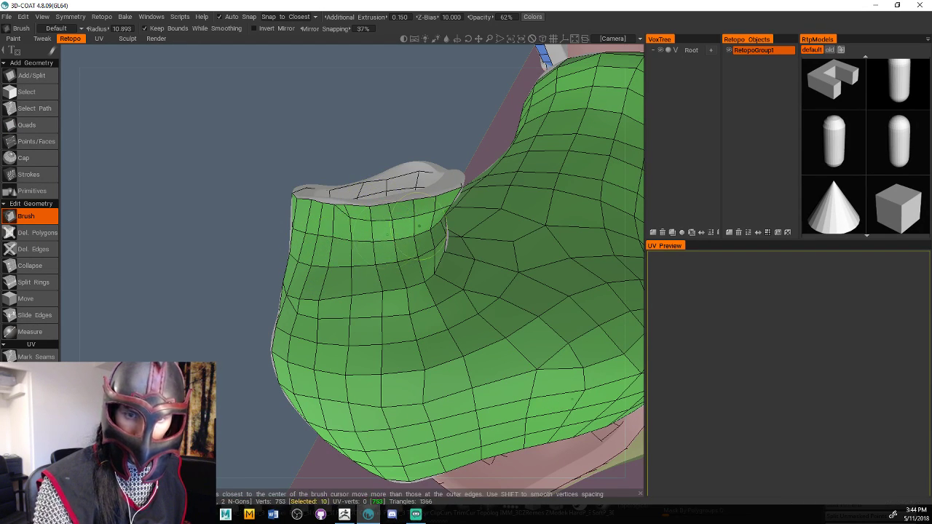
pyautogui.moveTo(240, 306); pyautogui.dragTo(279, 412)
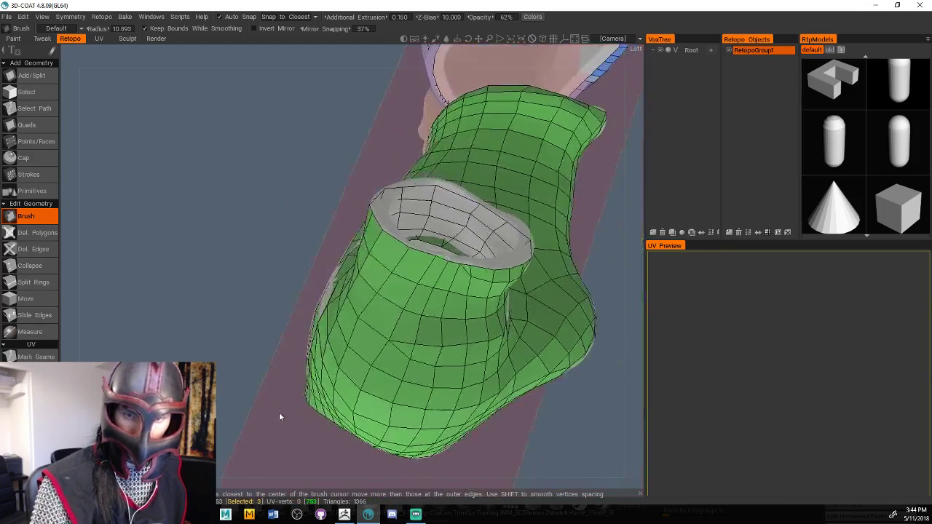
# Inspect the sleeve topology around the cuff opening, outer side and armpit from several angles
pyautogui.moveTo(597, 306); pyautogui.dragTo(429, 243)
pyautogui.click(429, 243)
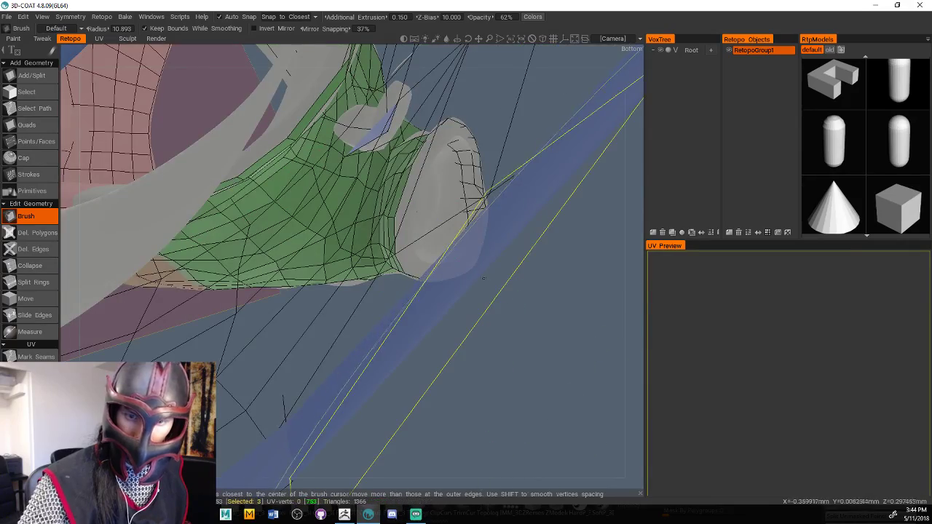
pyautogui.moveTo(627, 267); pyautogui.dragTo(587, 213, button='middle')
pyautogui.moveTo(587, 213); pyautogui.dragTo(532, 233)
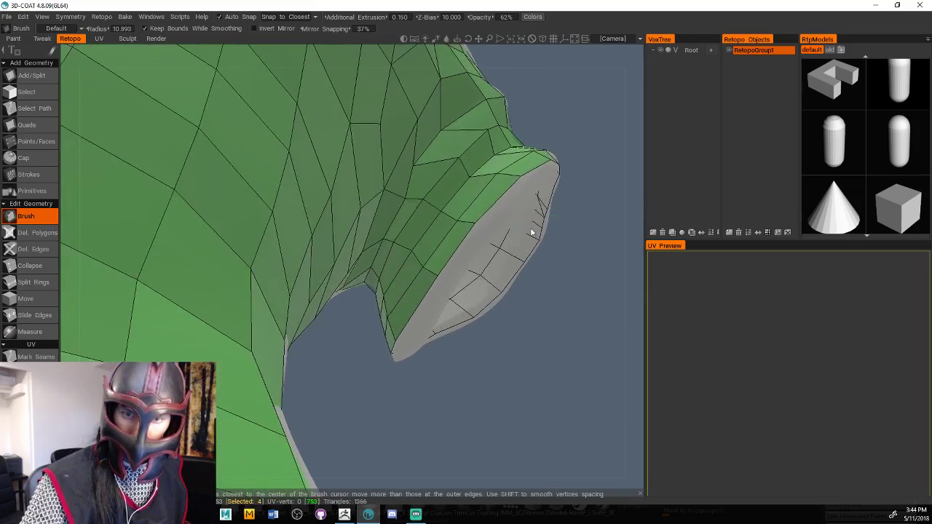
pyautogui.moveTo(615, 152); pyautogui.dragTo(527, 195, button='middle')
pyautogui.scroll(-2, 526, 196)
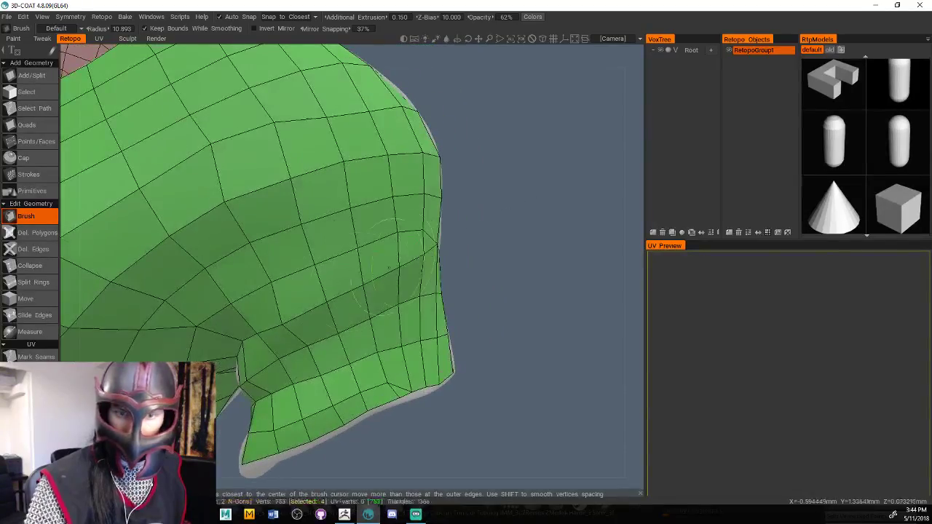
pyautogui.moveTo(497, 250); pyautogui.dragTo(308, 329, button='middle')
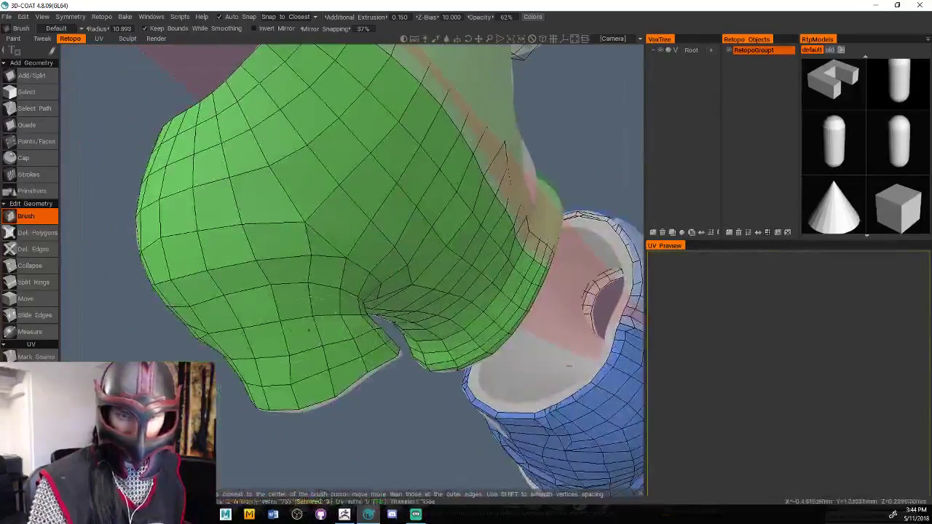
pyautogui.moveTo(352, 299); pyautogui.dragTo(253, 283, button='middle')
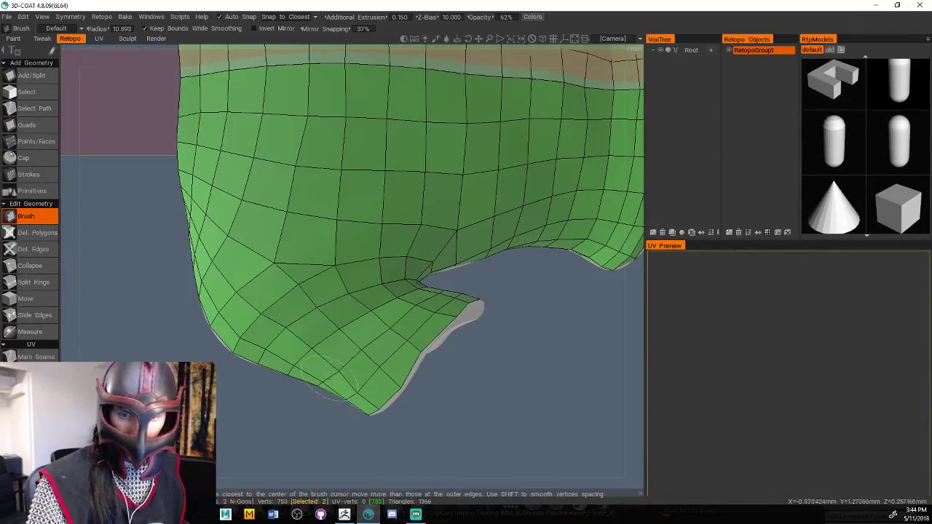
pyautogui.keyDown('alt'); pyautogui.moveTo(330, 378); pyautogui.dragTo(427, 254); pyautogui.keyUp('alt')
pyautogui.keyDown('alt'); pyautogui.moveTo(508, 173); pyautogui.dragTo(411, 295); pyautogui.keyUp('alt')
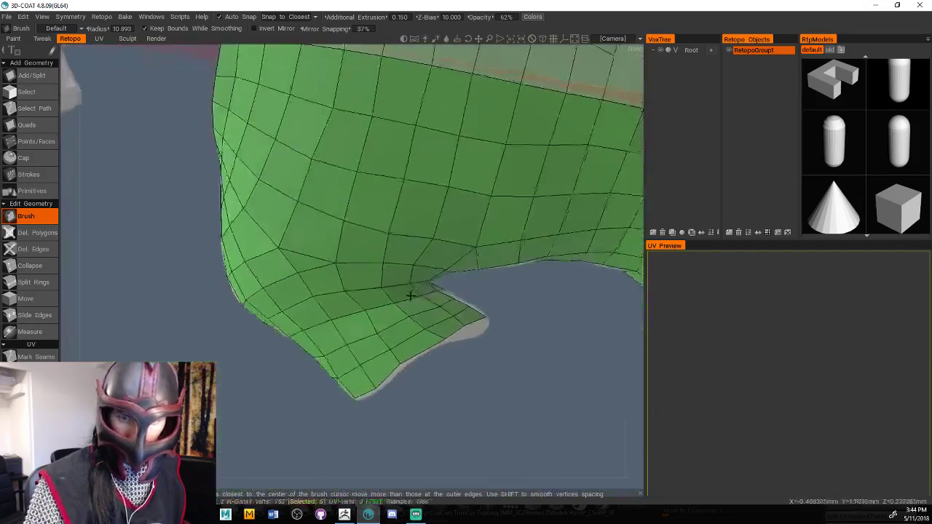
pyautogui.moveTo(447, 284); pyautogui.dragTo(527, 358, button='middle')
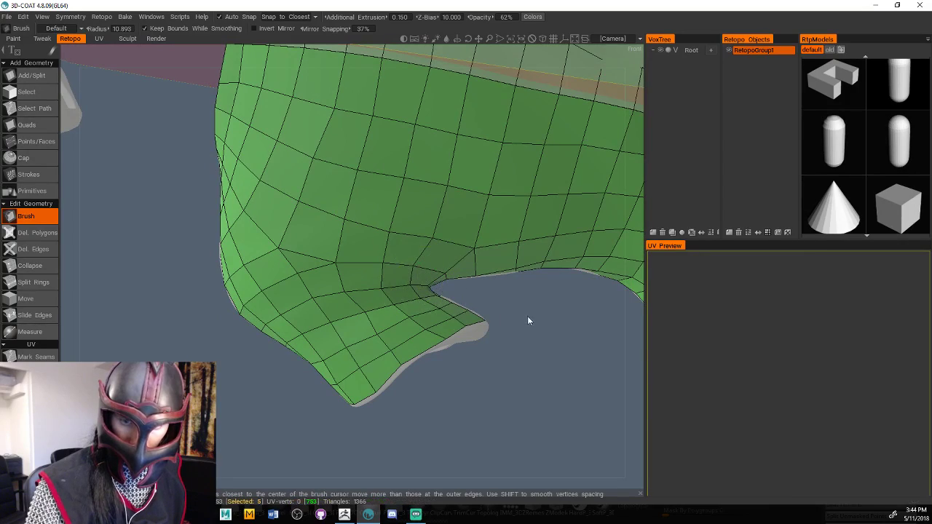
pyautogui.moveTo(527, 316); pyautogui.dragTo(496, 327)
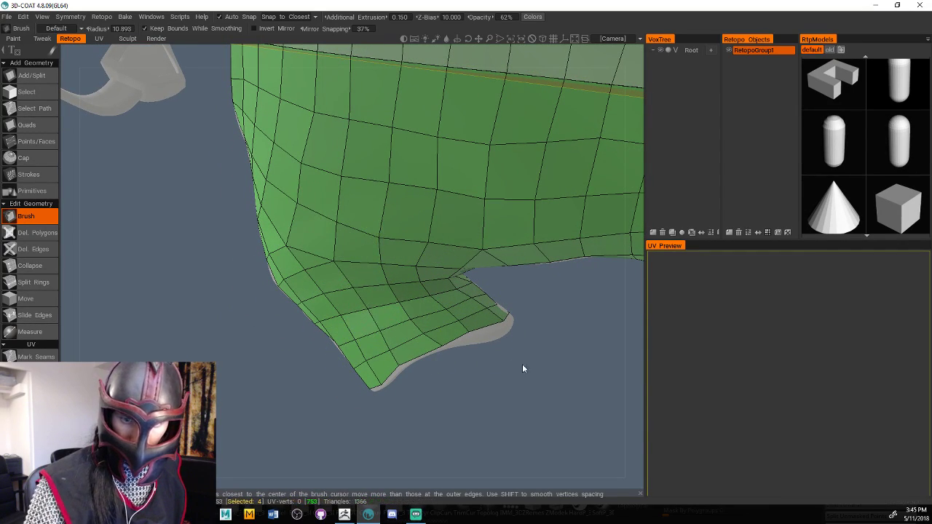
pyautogui.moveTo(522, 364); pyautogui.dragTo(423, 319, button='middle')
pyautogui.moveTo(295, 438); pyautogui.dragTo(316, 376, button='middle')
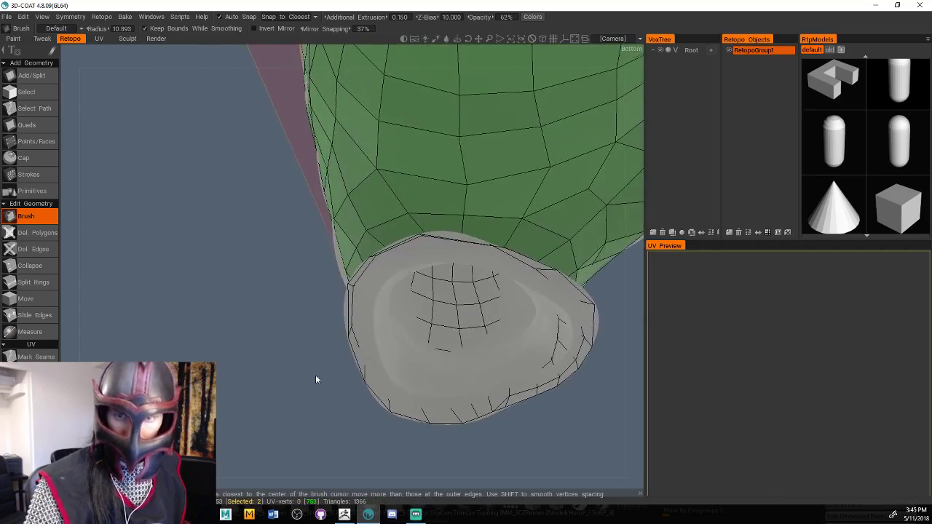
pyautogui.keyDown('alt'); pyautogui.moveTo(572, 166); pyautogui.dragTo(236, 351, button='right'); pyautogui.keyUp('alt')
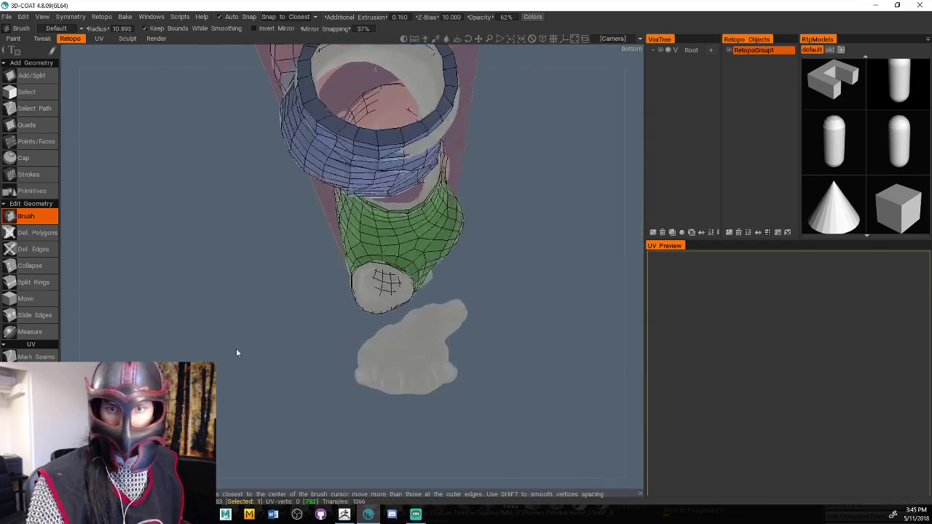
# Examine the whole retopologized shirt from the side, back and underarm, and bring the boots into view
pyautogui.keyDown('alt'); pyautogui.moveTo(236, 351); pyautogui.dragTo(347, 245); pyautogui.keyUp('alt')
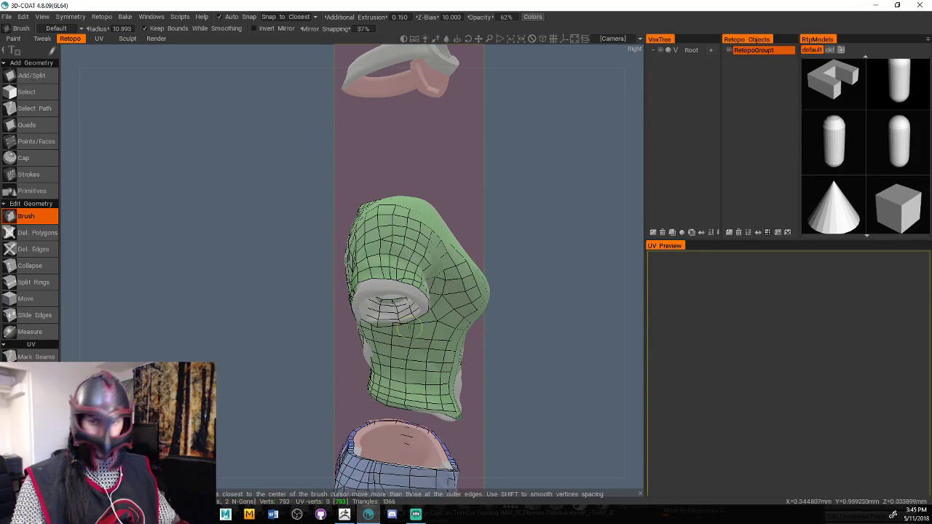
pyautogui.keyDown('shift'); pyautogui.moveTo(532, 327); pyautogui.dragTo(511, 305, button='middle'); pyautogui.keyUp('shift')
pyautogui.keyDown('alt'); pyautogui.moveTo(511, 305); pyautogui.dragTo(531, 264, button='right'); pyautogui.keyUp('alt')
pyautogui.keyDown('alt'); pyautogui.moveTo(531, 264); pyautogui.dragTo(475, 345, button='middle'); pyautogui.keyUp('alt')
pyautogui.keyDown('alt'); pyautogui.moveTo(475, 345); pyautogui.dragTo(462, 363); pyautogui.keyUp('alt')
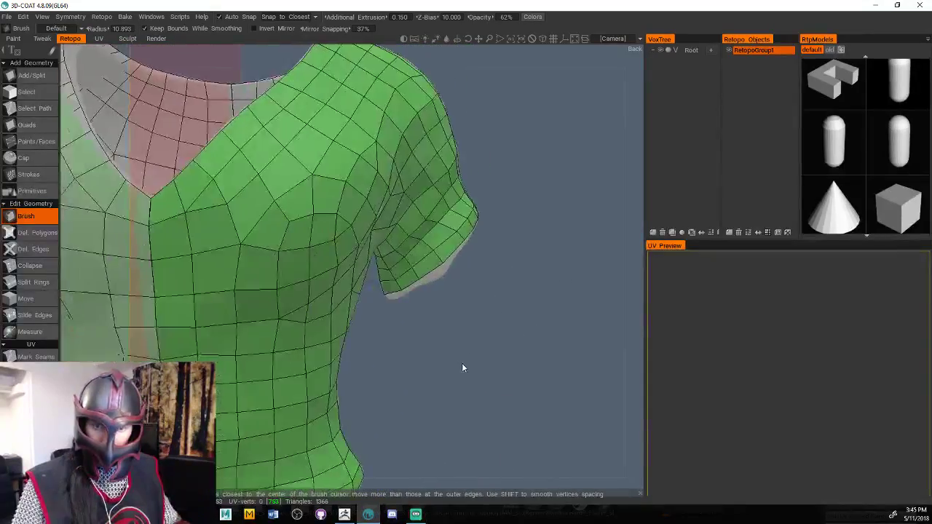
pyautogui.keyDown('alt'); pyautogui.moveTo(462, 362); pyautogui.dragTo(478, 362, button='right'); pyautogui.keyUp('alt')
pyautogui.keyDown('alt'); pyautogui.moveTo(478, 362); pyautogui.dragTo(478, 371); pyautogui.keyUp('alt')
pyautogui.moveTo(472, 280); pyautogui.dragTo(476, 286)
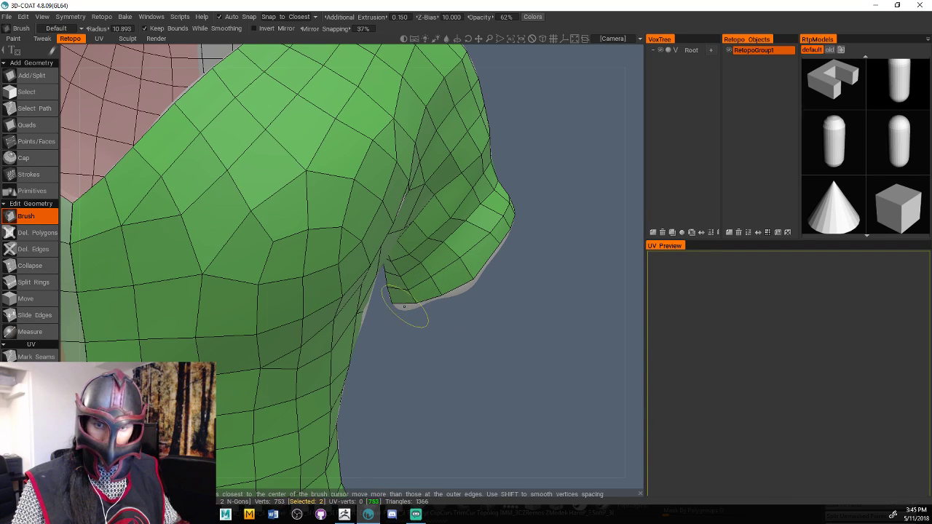
pyautogui.moveTo(404, 306)
pyautogui.mouseDown(button='middle')
pyautogui.moveTo(424, 341)
pyautogui.moveTo(410, 306)
pyautogui.moveTo(414, 330)
pyautogui.moveTo(374, 368)
pyautogui.moveTo(364, 401)
pyautogui.moveTo(231, 429)
pyautogui.moveTo(310, 346)
pyautogui.mouseUp(button='middle')
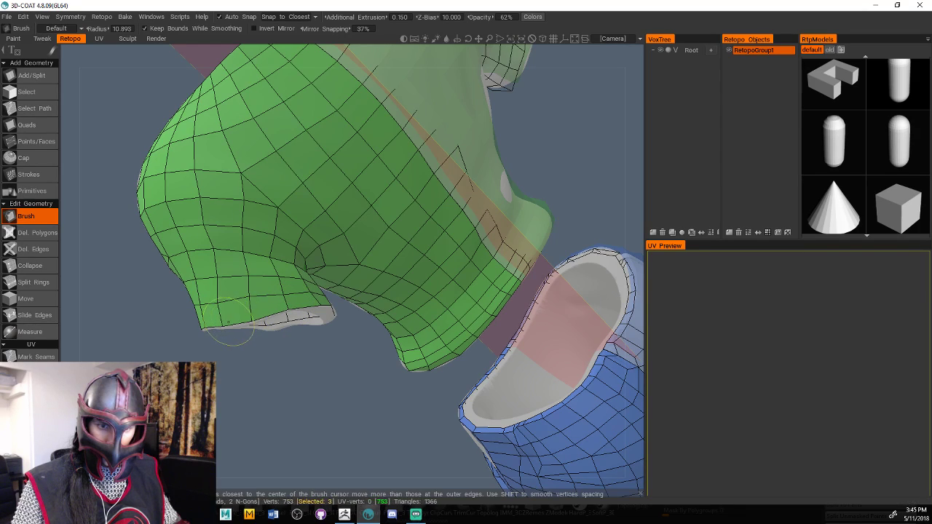
pyautogui.moveTo(234, 326); pyautogui.dragTo(300, 439, button='middle')
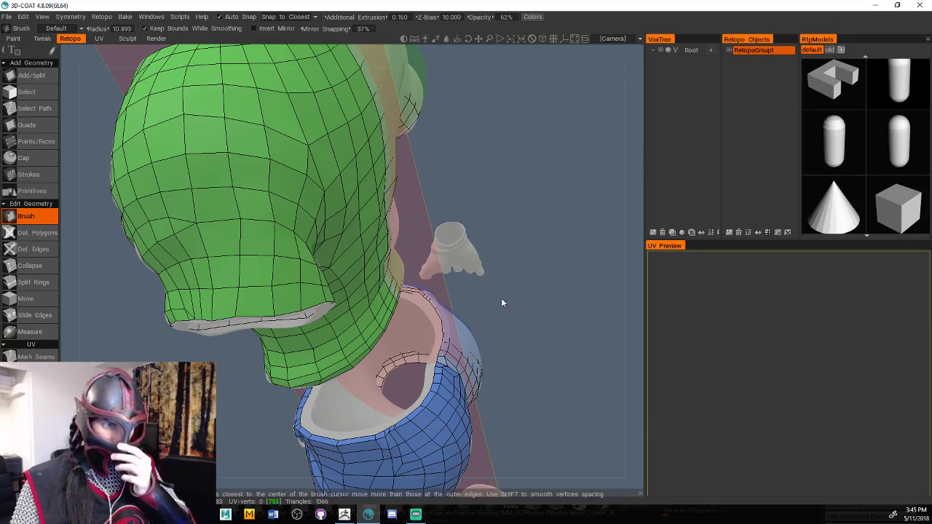
pyautogui.moveTo(501, 298); pyautogui.dragTo(546, 323)
pyautogui.moveTo(547, 327); pyautogui.dragTo(485, 389, button='middle')
pyautogui.moveTo(485, 389); pyautogui.dragTo(442, 379, button='right')
pyautogui.moveTo(442, 379); pyautogui.dragTo(470, 250, button='middle')
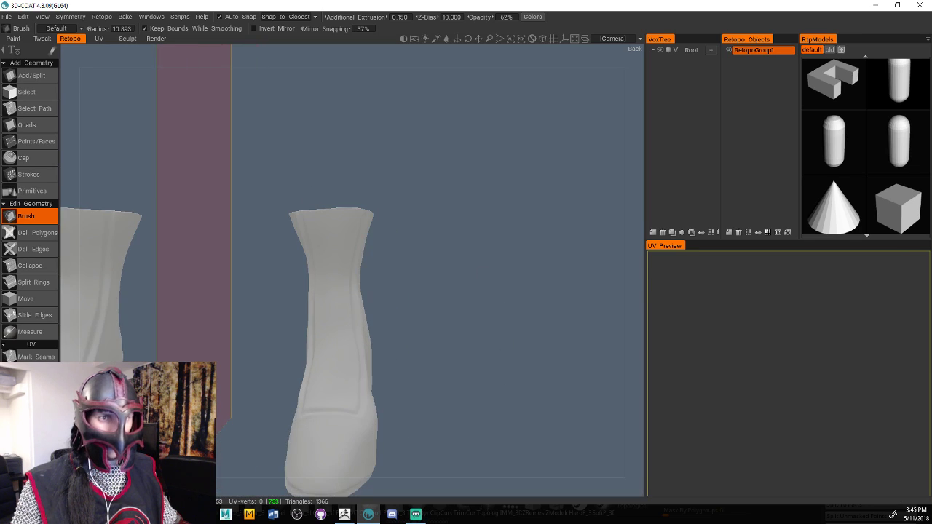
# Save the scene as a new 3b file named Girl Clothes in the Independent Study 2 folder
pyautogui.click(7, 16)
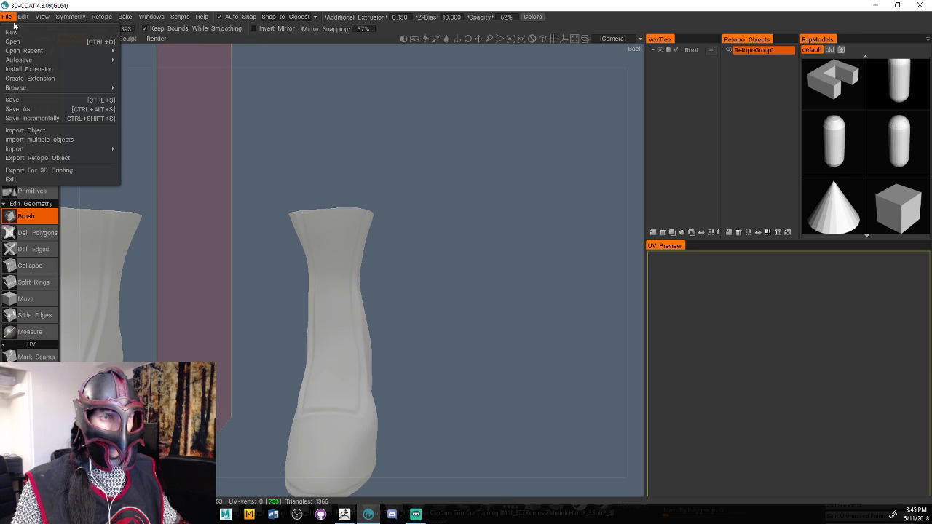
pyautogui.click(32, 112)
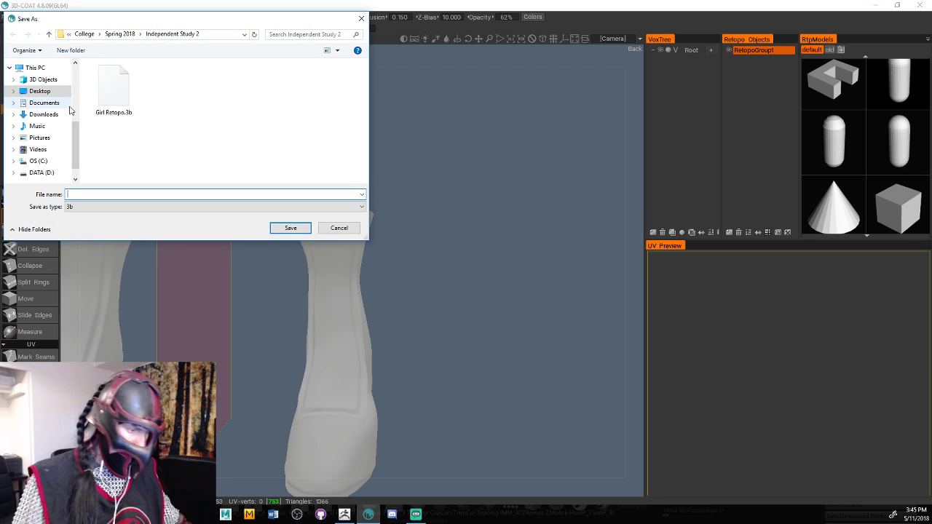
pyautogui.write('Girl')
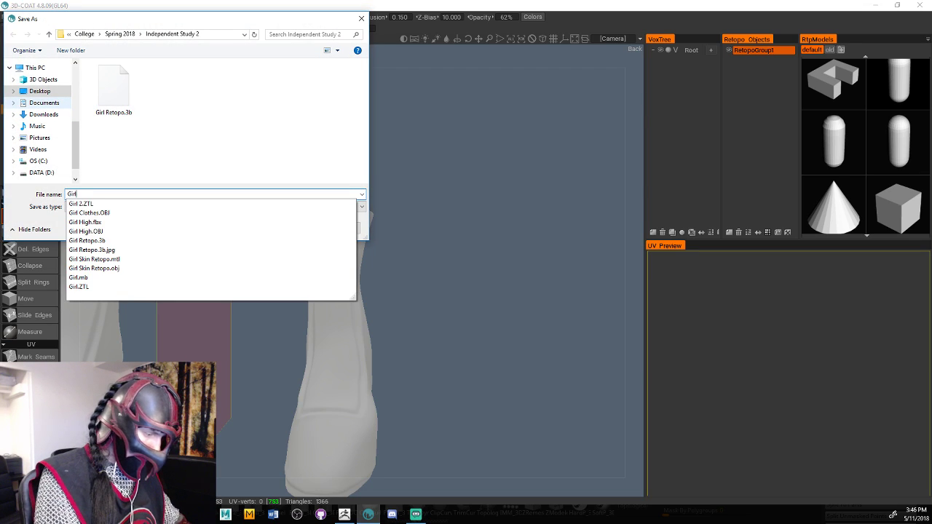
pyautogui.write(' Clothes')
pyautogui.press('Return')
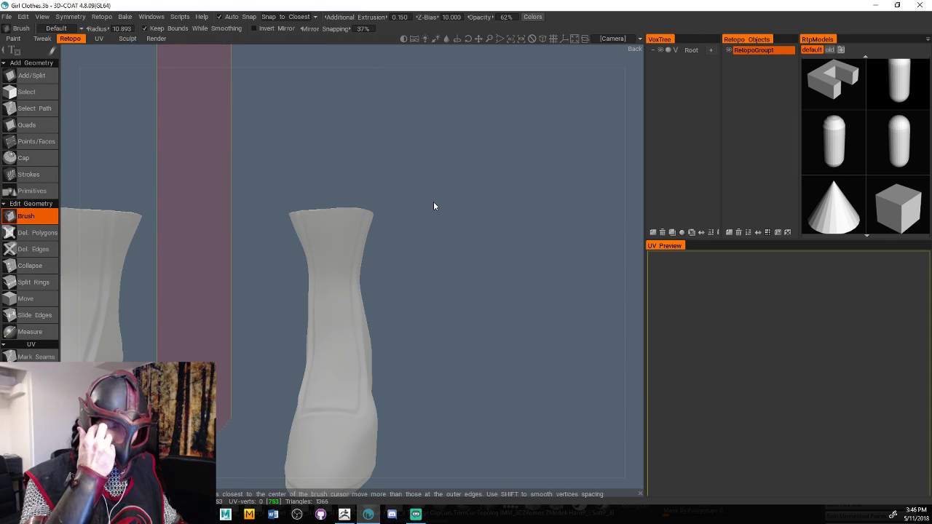
# Slice horizontal rings around the boot shaft with Strokes, one at the top rim and one just below it
pyautogui.moveTo(551, 71); pyautogui.dragTo(436, 180)
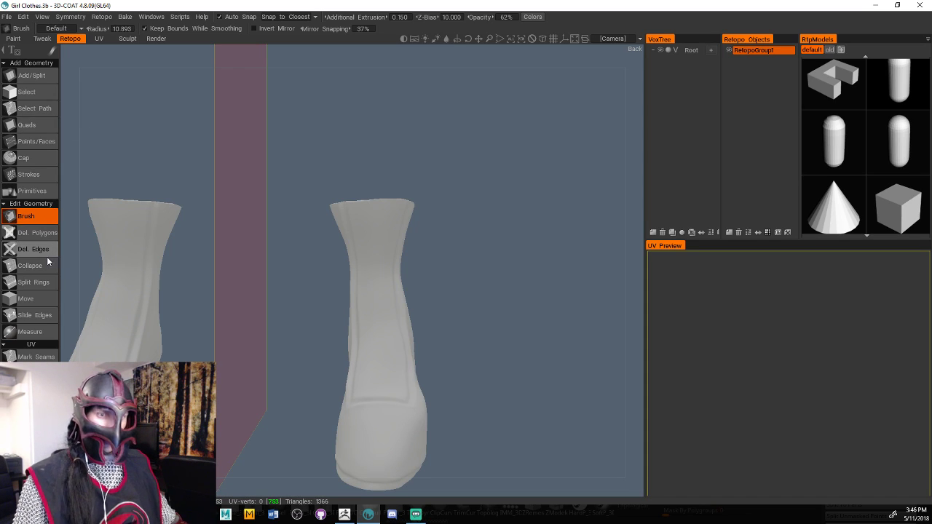
pyautogui.click(40, 282)
pyautogui.moveTo(454, 255); pyautogui.dragTo(489, 236)
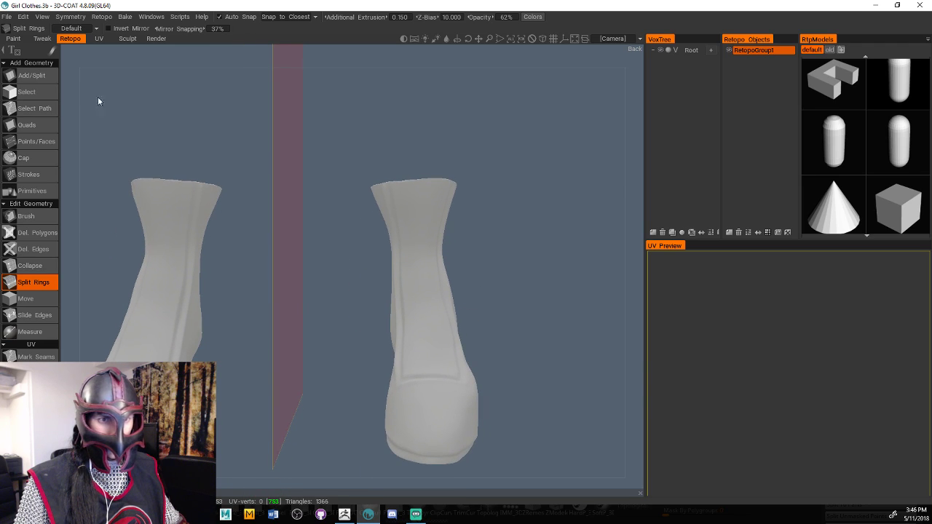
pyautogui.click(38, 174)
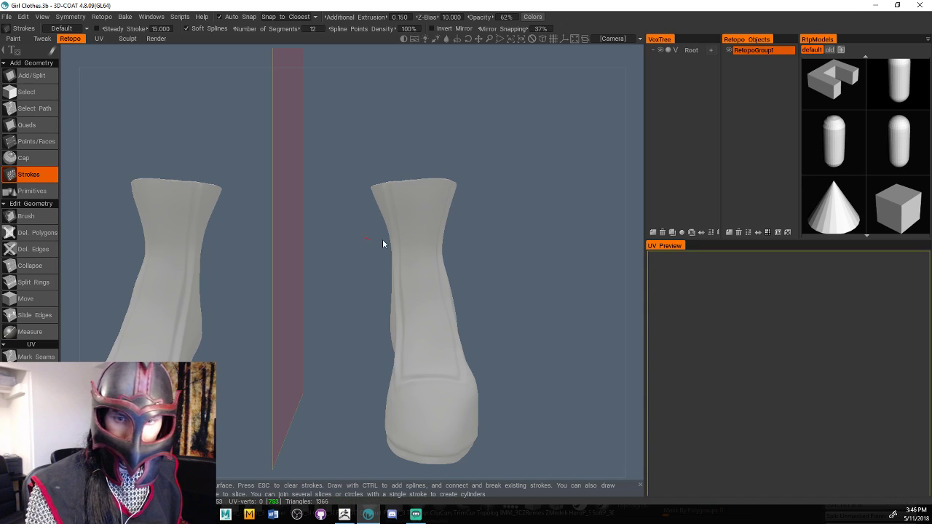
pyautogui.moveTo(376, 238)
pyautogui.mouseDown()
pyautogui.moveTo(501, 235)
pyautogui.moveTo(479, 218)
pyautogui.moveTo(523, 207)
pyautogui.moveTo(523, 240)
pyautogui.mouseUp()
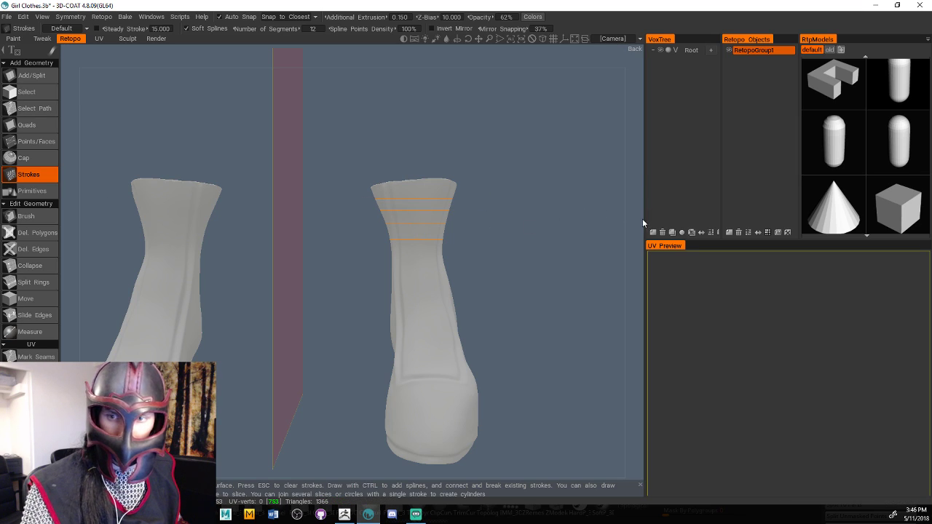
pyautogui.moveTo(642, 218)
pyautogui.mouseDown()
pyautogui.moveTo(636, 266)
pyautogui.moveTo(637, 249)
pyautogui.mouseUp()
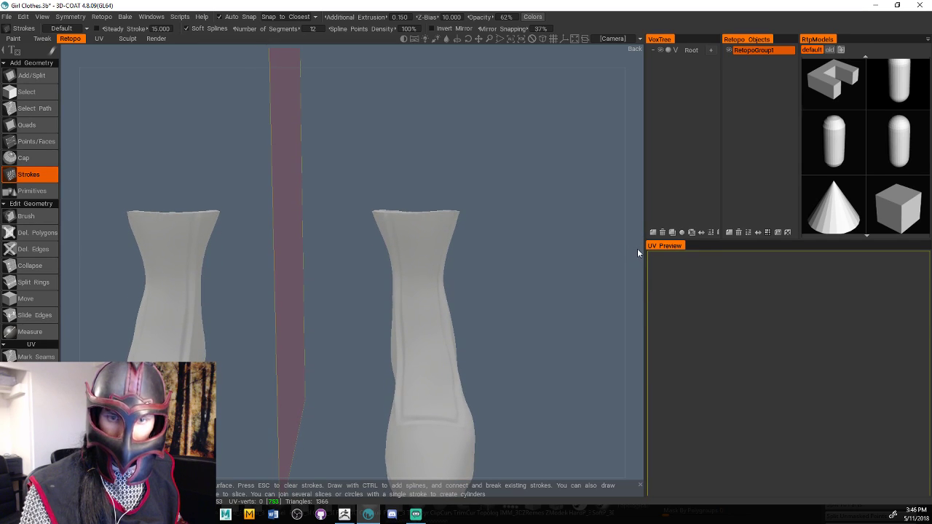
pyautogui.moveTo(507, 232); pyautogui.dragTo(509, 231)
pyautogui.moveTo(632, 193)
pyautogui.mouseDown()
pyautogui.moveTo(634, 220)
pyautogui.moveTo(628, 205)
pyautogui.mouseUp()
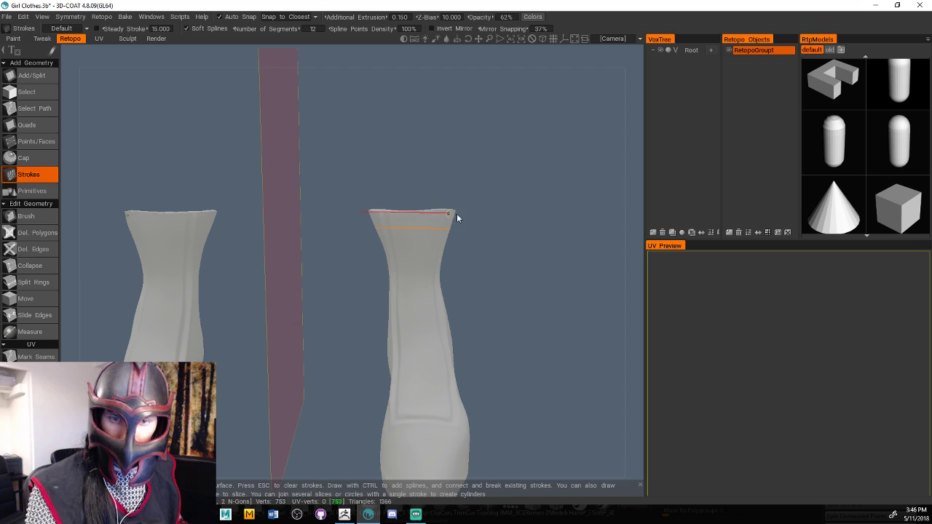
pyautogui.moveTo(486, 214); pyautogui.dragTo(486, 214)
# Add two more evenly spaced horizontal stroke slices across the flared upper part of the boot shaft
pyautogui.moveTo(643, 199)
pyautogui.mouseDown()
pyautogui.moveTo(635, 247)
pyautogui.moveTo(636, 206)
pyautogui.moveTo(637, 232)
pyautogui.mouseUp()
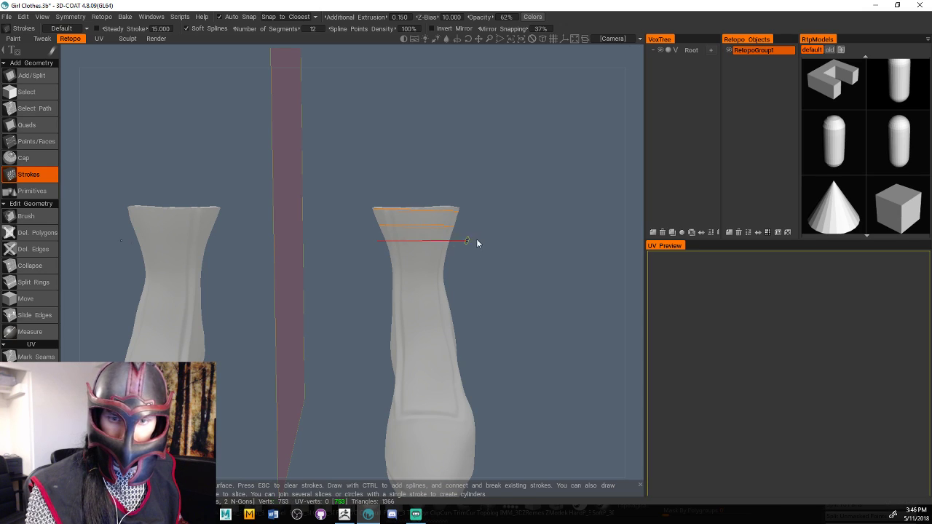
pyautogui.moveTo(476, 242); pyautogui.dragTo(484, 244)
pyautogui.moveTo(619, 239)
pyautogui.mouseDown()
pyautogui.moveTo(637, 229)
pyautogui.moveTo(634, 239)
pyautogui.mouseUp()
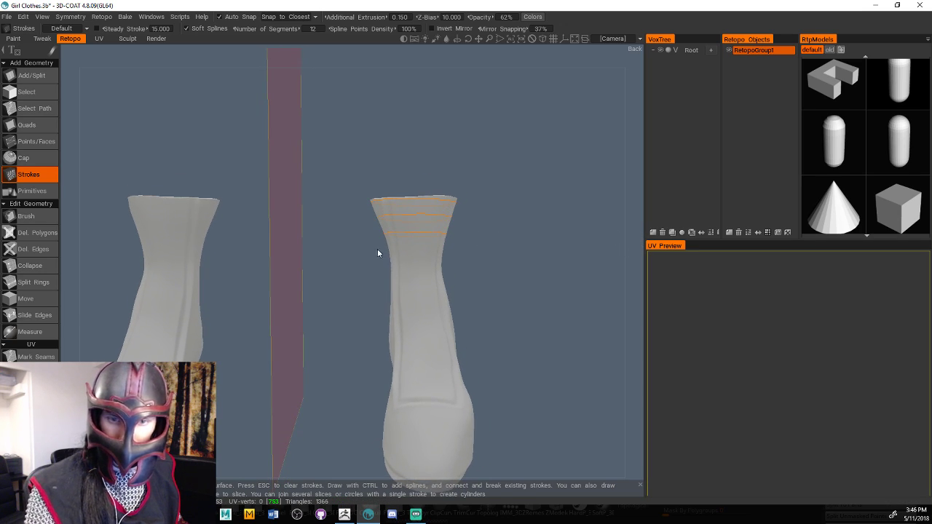
pyautogui.moveTo(473, 253); pyautogui.dragTo(474, 252)
pyautogui.moveTo(635, 247); pyautogui.dragTo(586, 229)
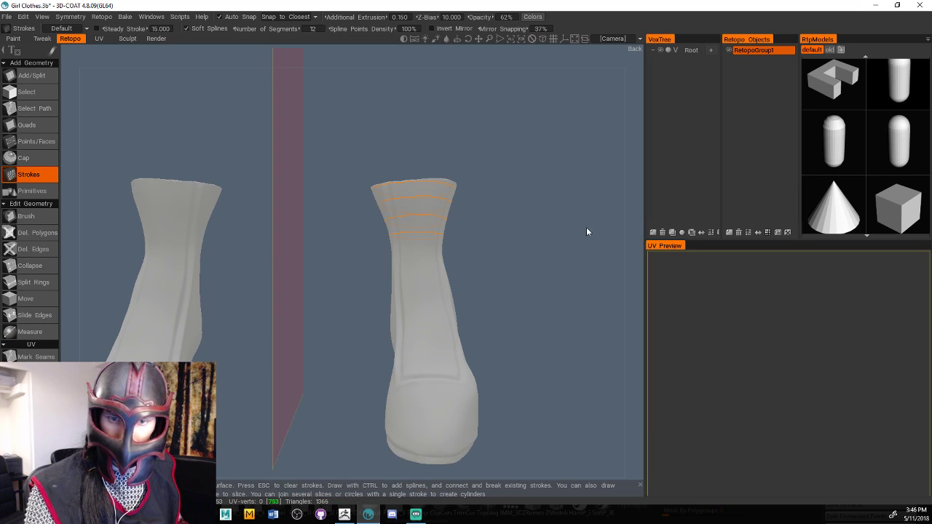
# Continue the evenly spaced stroke slices down the narrow part of the boot shaft towards the ankle
pyautogui.moveTo(483, 261); pyautogui.dragTo(482, 258)
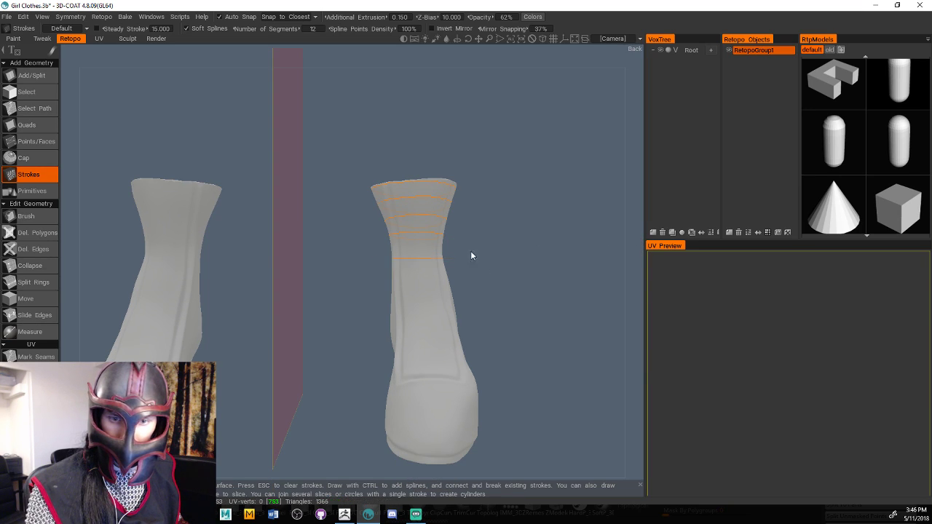
pyautogui.moveTo(378, 254); pyautogui.dragTo(463, 255)
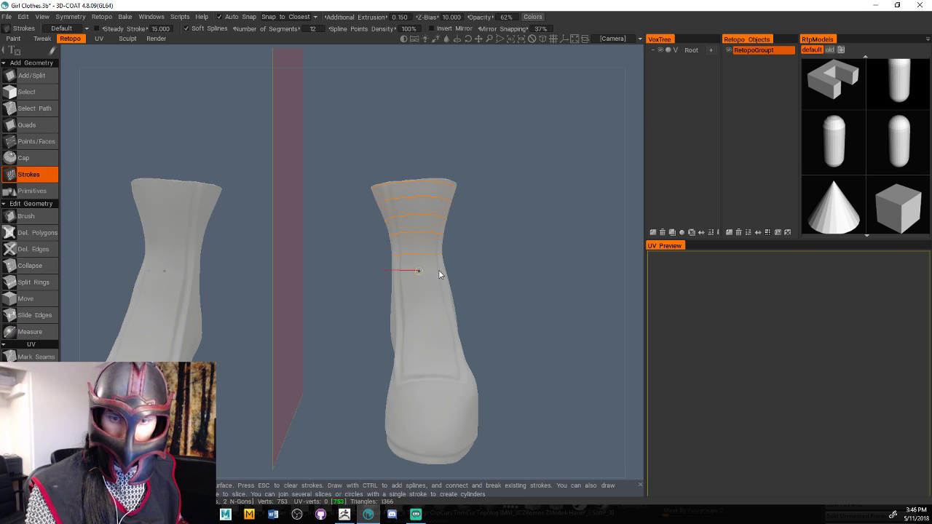
pyautogui.moveTo(634, 271)
pyautogui.mouseDown()
pyautogui.moveTo(546, 266)
pyautogui.moveTo(640, 273)
pyautogui.mouseUp()
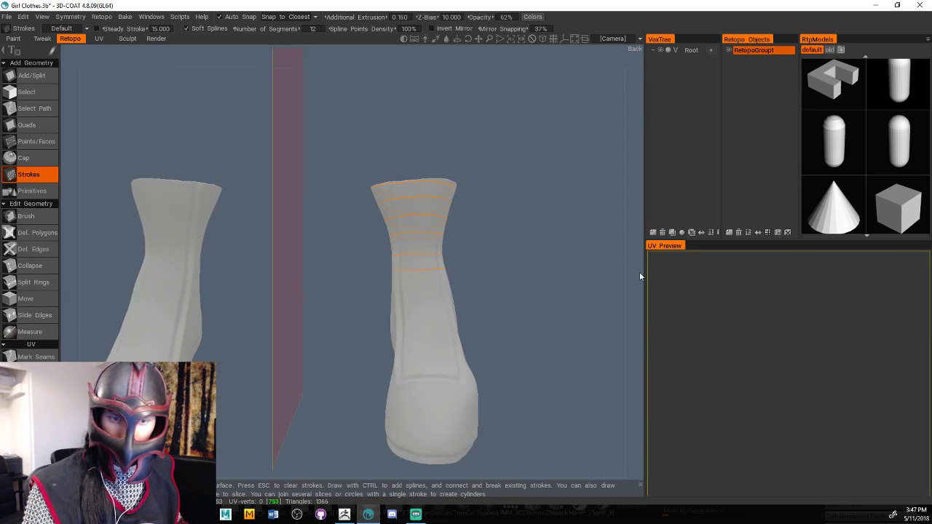
pyautogui.moveTo(371, 289)
pyautogui.mouseDown()
pyautogui.moveTo(443, 308)
pyautogui.moveTo(500, 300)
pyautogui.mouseUp()
pyautogui.moveTo(629, 286); pyautogui.dragTo(580, 285)
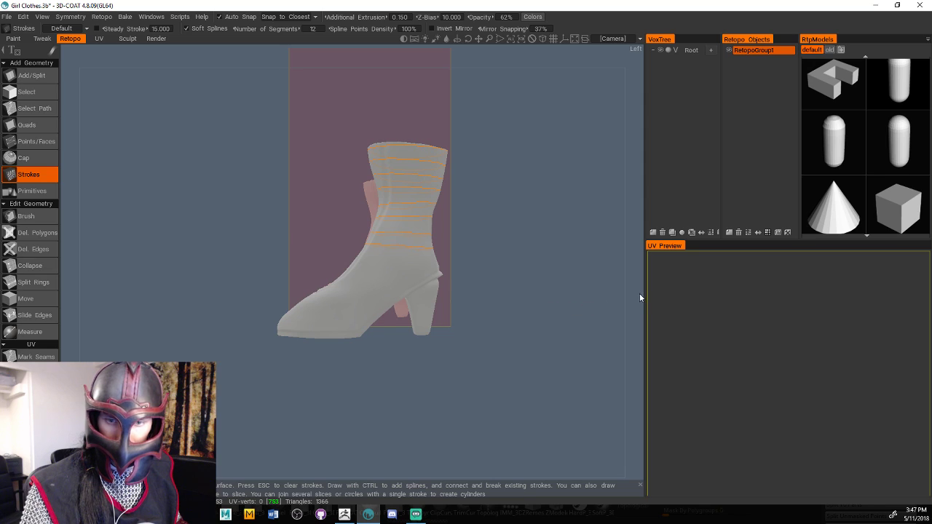
# Slice one more ring around the ankle just above the heel and check the ring spacing from the side
pyautogui.moveTo(640, 297); pyautogui.dragTo(520, 270)
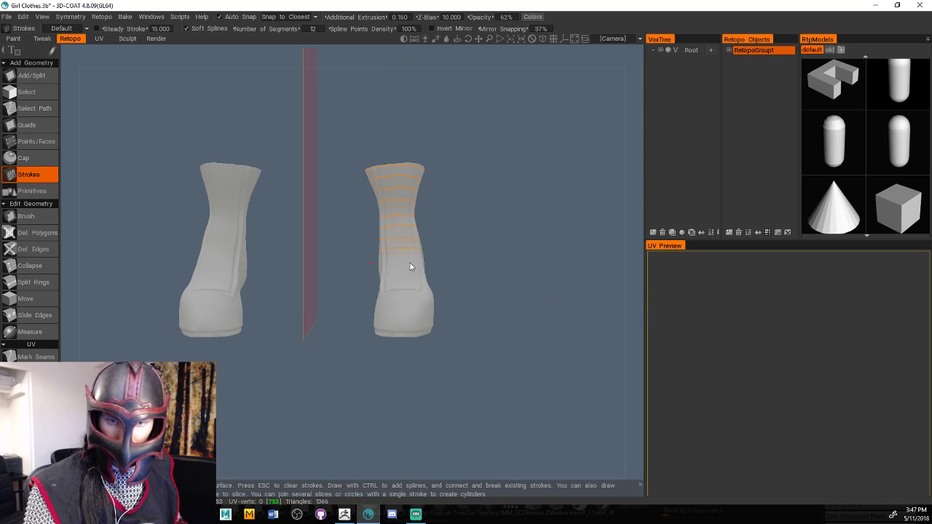
pyautogui.moveTo(409, 266); pyautogui.dragTo(464, 258)
pyautogui.moveTo(626, 265); pyautogui.dragTo(399, 277)
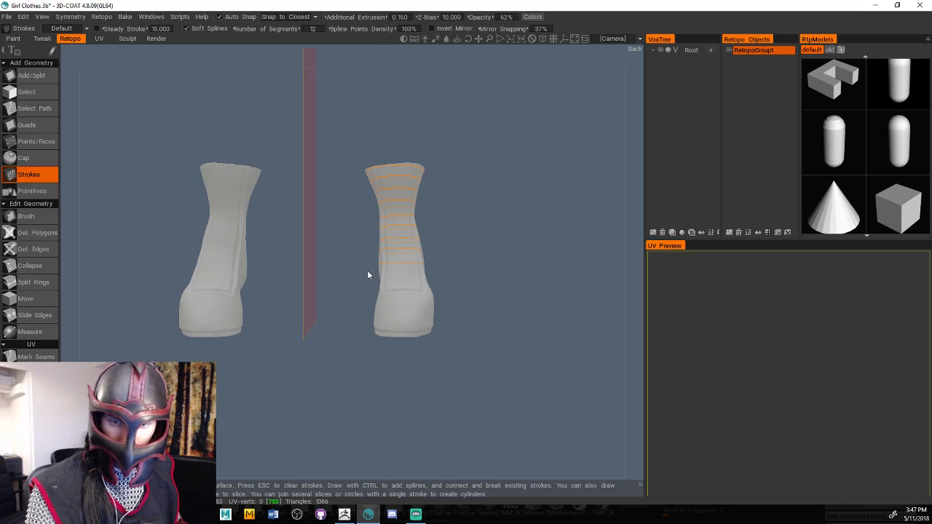
pyautogui.moveTo(624, 240); pyautogui.dragTo(490, 267)
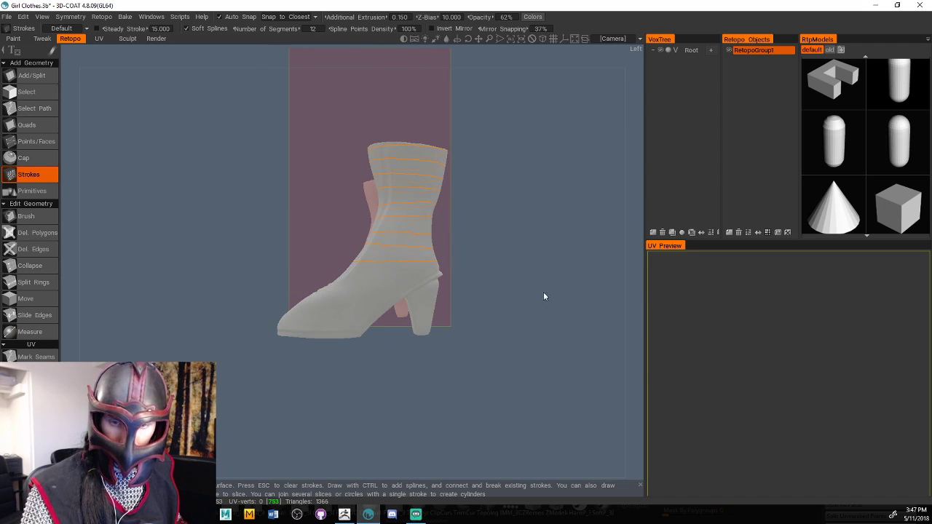
pyautogui.moveTo(631, 299); pyautogui.dragTo(524, 320)
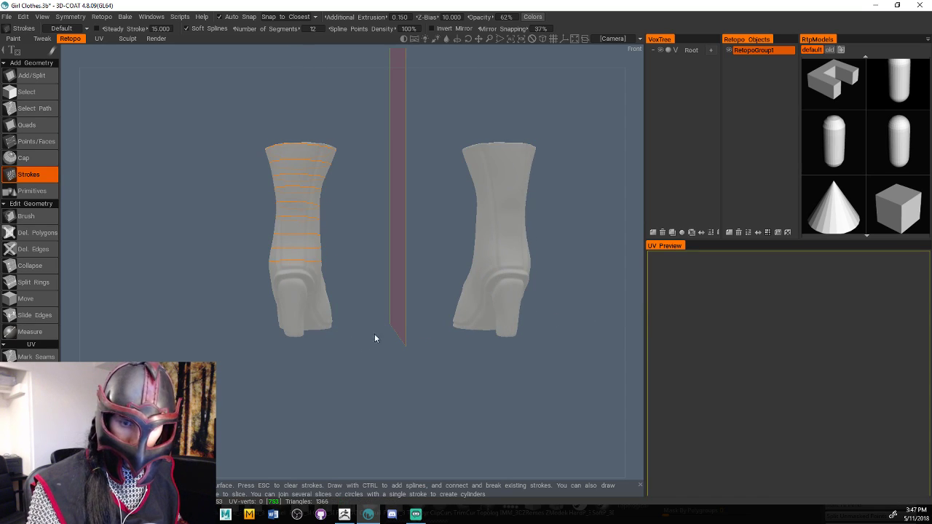
# Slice the bottom of the boot with three horizontal strokes running through both the toe and the heel
pyautogui.moveTo(374, 335); pyautogui.dragTo(332, 291)
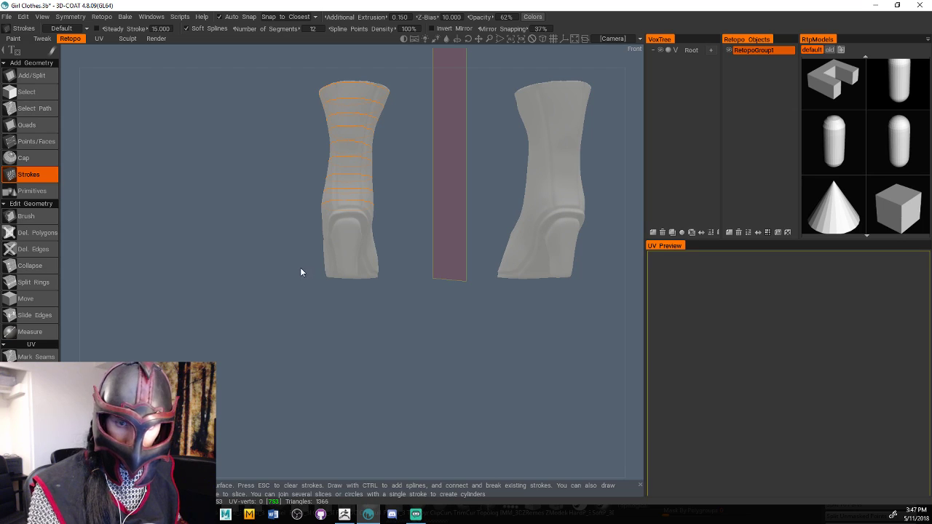
pyautogui.moveTo(634, 277); pyautogui.dragTo(728, 285)
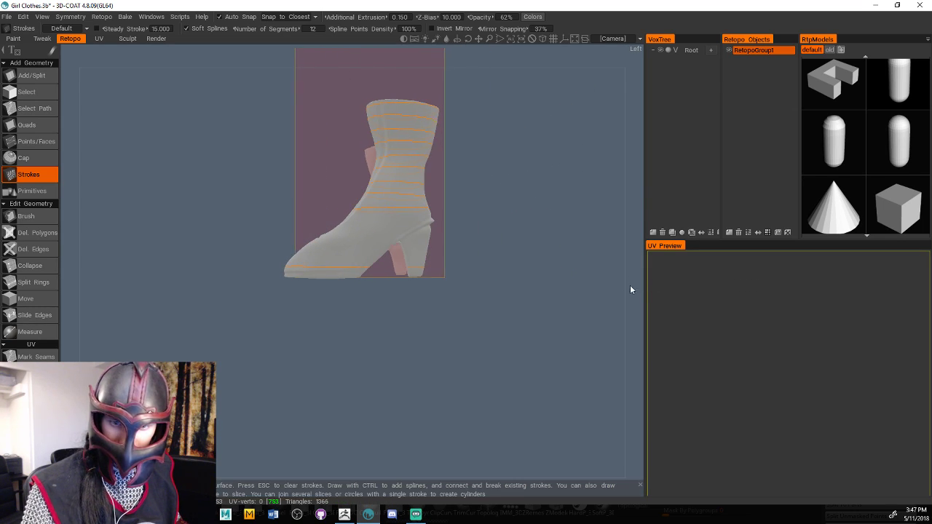
pyautogui.moveTo(630, 273); pyautogui.dragTo(444, 280)
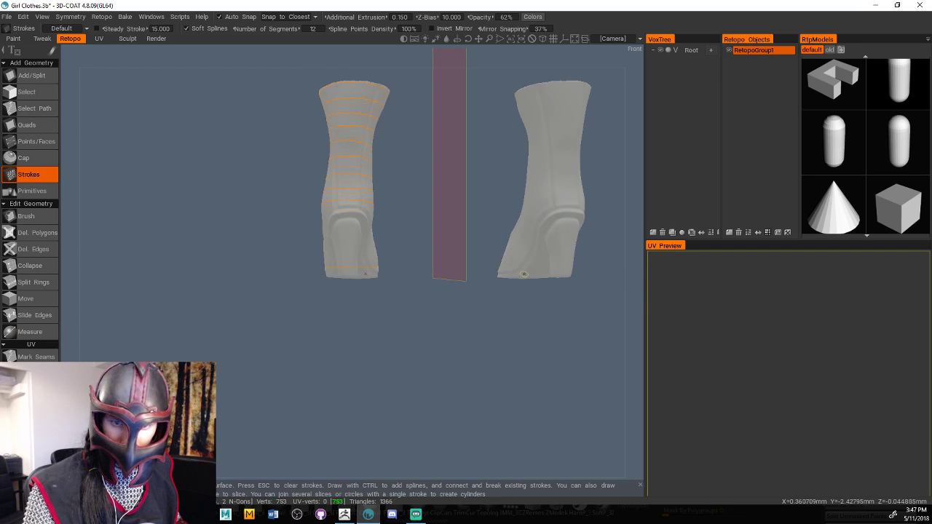
pyautogui.moveTo(313, 276)
pyautogui.mouseDown()
pyautogui.moveTo(427, 270)
pyautogui.moveTo(397, 262)
pyautogui.mouseUp()
pyautogui.moveTo(311, 263); pyautogui.dragTo(420, 262)
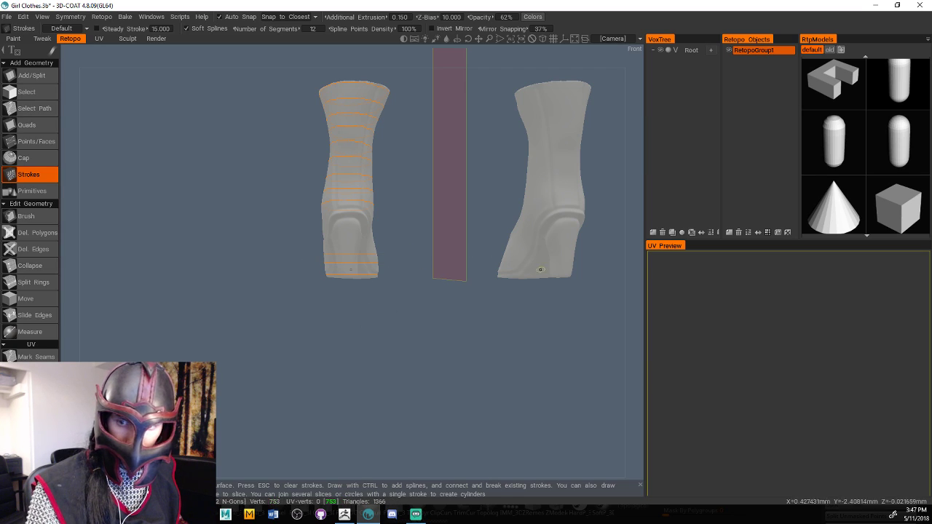
# Slice the upper part of the heel with progressively tilted strokes that follow the slope where it meets the sole
pyautogui.keyDown('alt'); pyautogui.moveTo(597, 273); pyautogui.dragTo(764, 266); pyautogui.keyUp('alt')
pyautogui.scroll(5, 633, 270)
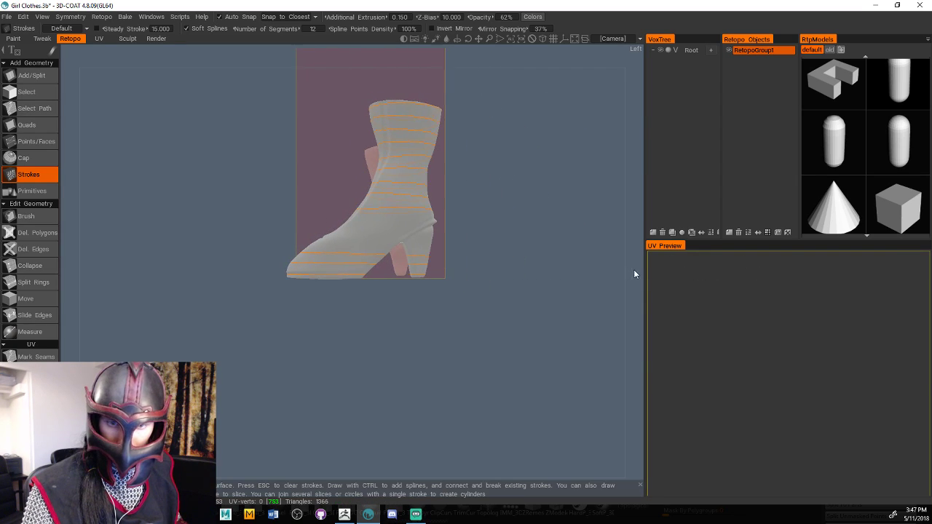
pyautogui.keyDown('alt'); pyautogui.moveTo(604, 292); pyautogui.dragTo(582, 300, button='middle'); pyautogui.keyUp('alt')
pyautogui.scroll(2, 639, 293)
pyautogui.moveTo(636, 276)
pyautogui.keyDown('alt'); pyautogui.mouseDown()
pyautogui.moveTo(672, 273)
pyautogui.moveTo(539, 277)
pyautogui.moveTo(643, 278)
pyautogui.mouseUp(); pyautogui.keyUp('alt')
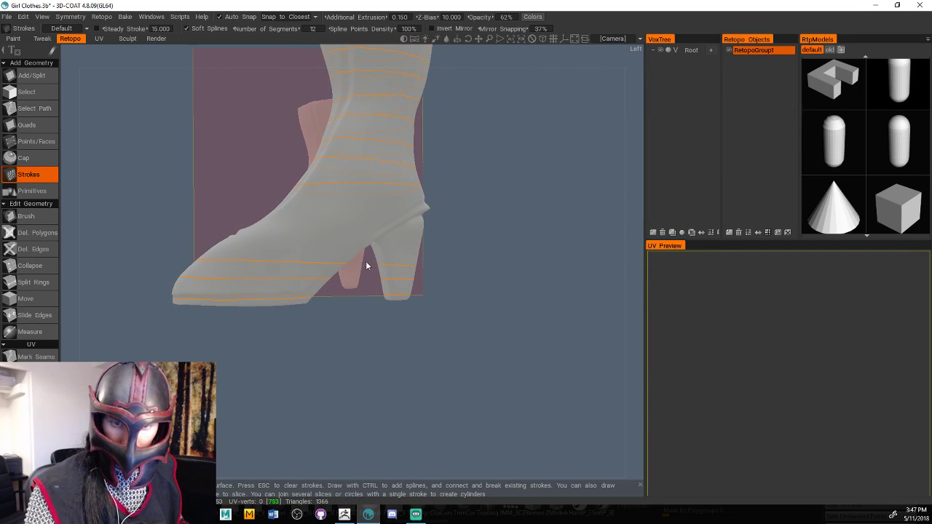
pyautogui.moveTo(366, 265); pyautogui.dragTo(440, 253)
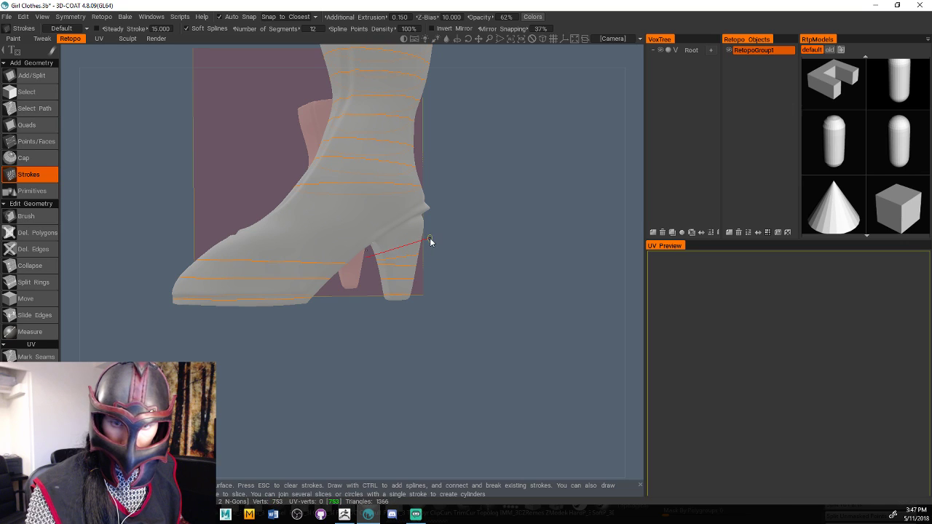
pyautogui.moveTo(369, 242); pyautogui.dragTo(436, 219)
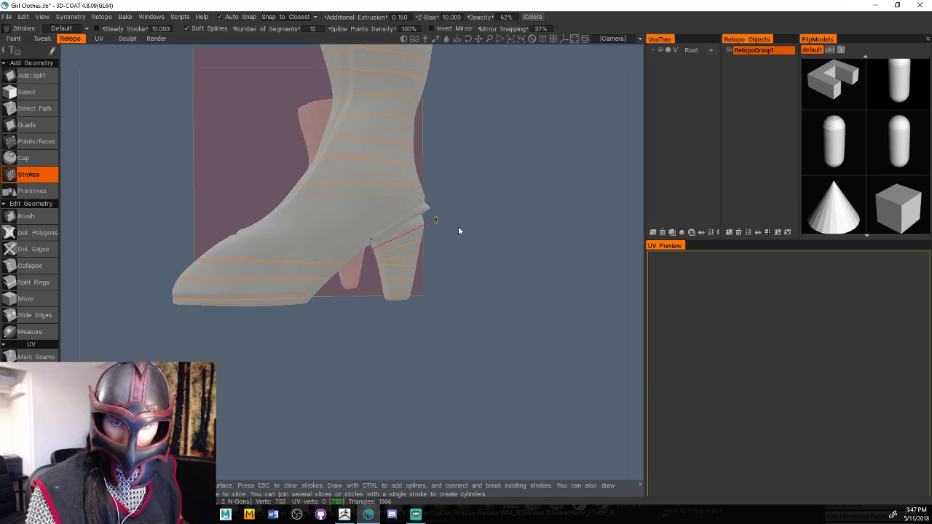
pyautogui.keyDown('shift'); pyautogui.moveTo(642, 238); pyautogui.dragTo(634, 233); pyautogui.keyUp('shift')
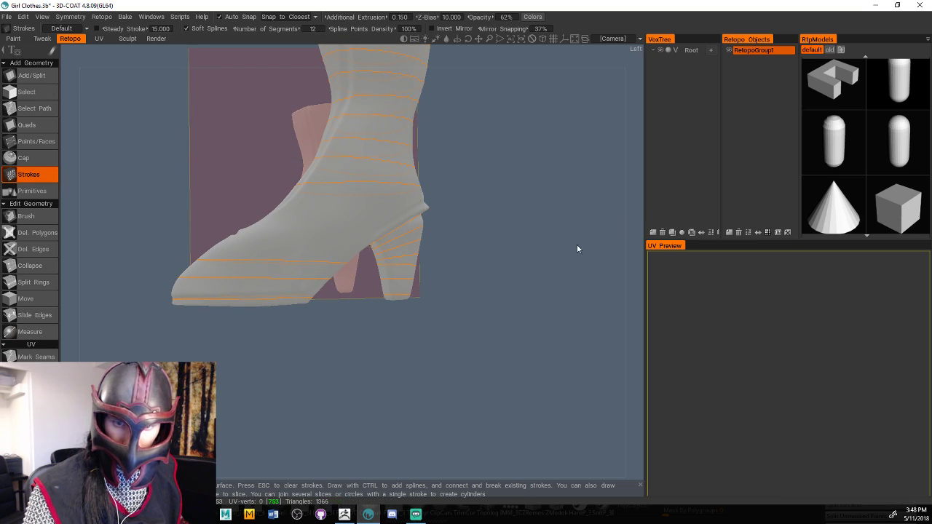
pyautogui.moveTo(578, 249); pyautogui.dragTo(588, 297, button='middle')
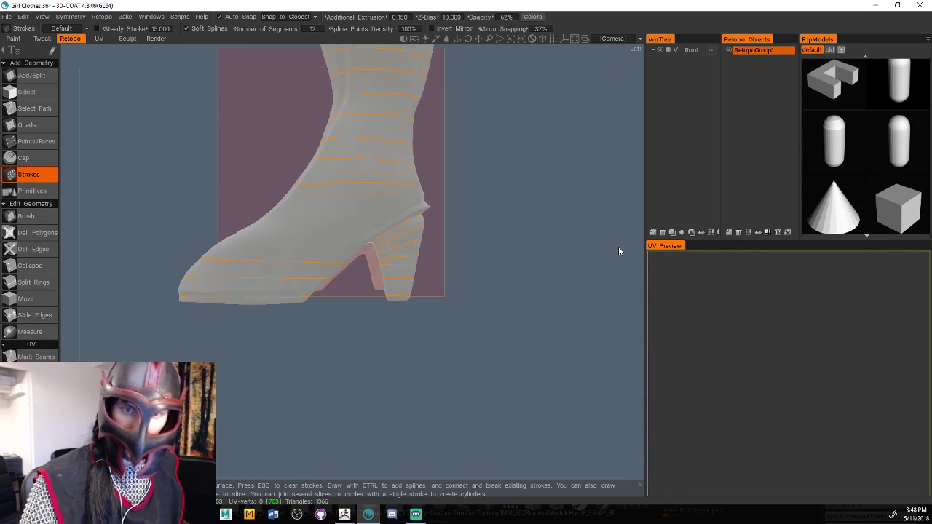
pyautogui.moveTo(631, 249); pyautogui.dragTo(585, 345, button='middle')
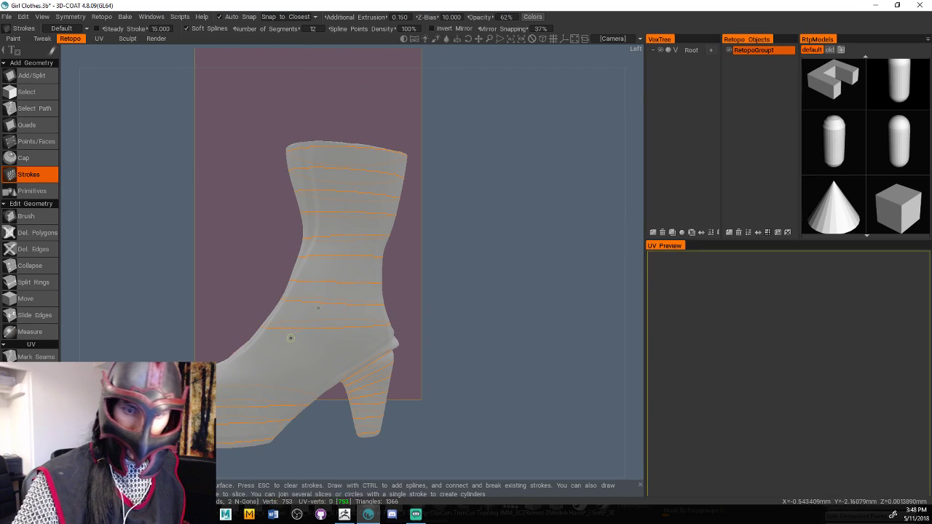
pyautogui.moveTo(293, 338); pyautogui.dragTo(308, 286)
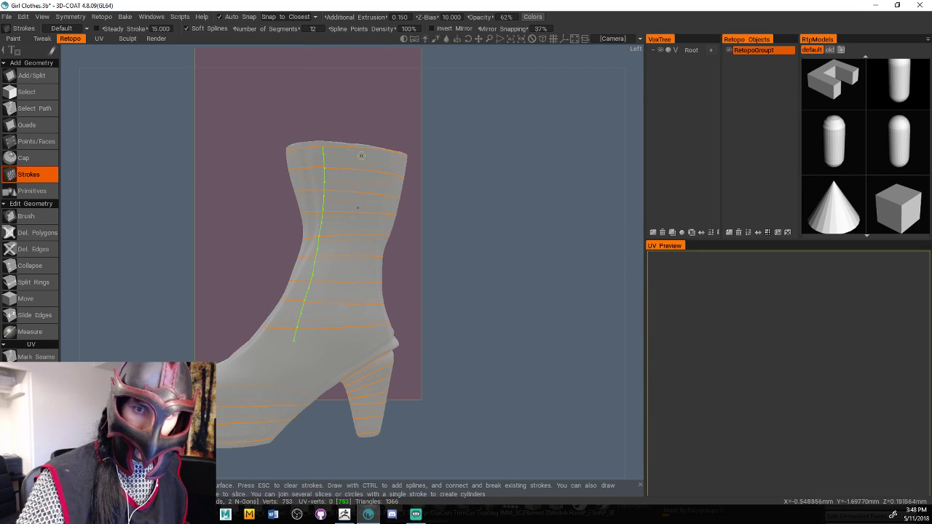
pyautogui.press('Escape')
pyautogui.moveTo(292, 336); pyautogui.dragTo(326, 278)
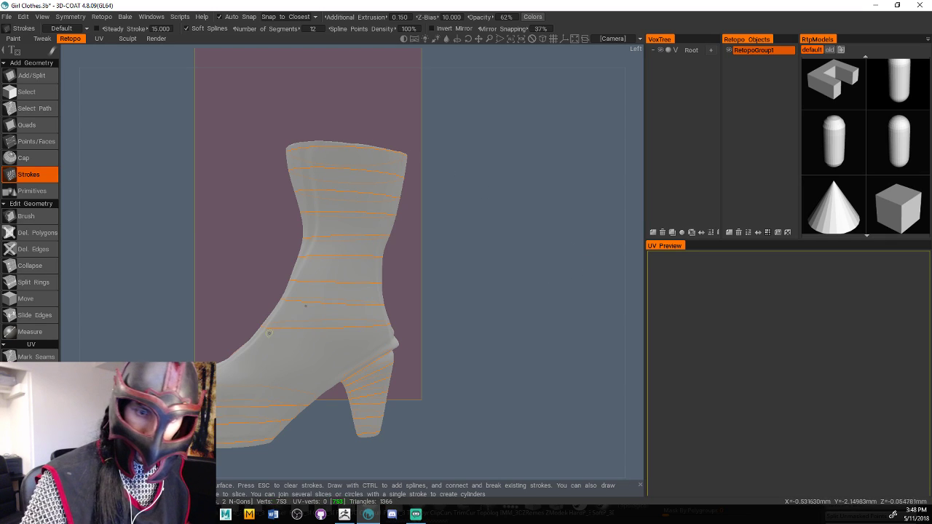
# Draw evenly spaced lengthwise strokes across the horizontal slices on the outer side of the boot shaft, from ankle to rim
pyautogui.moveTo(264, 332); pyautogui.dragTo(312, 297)
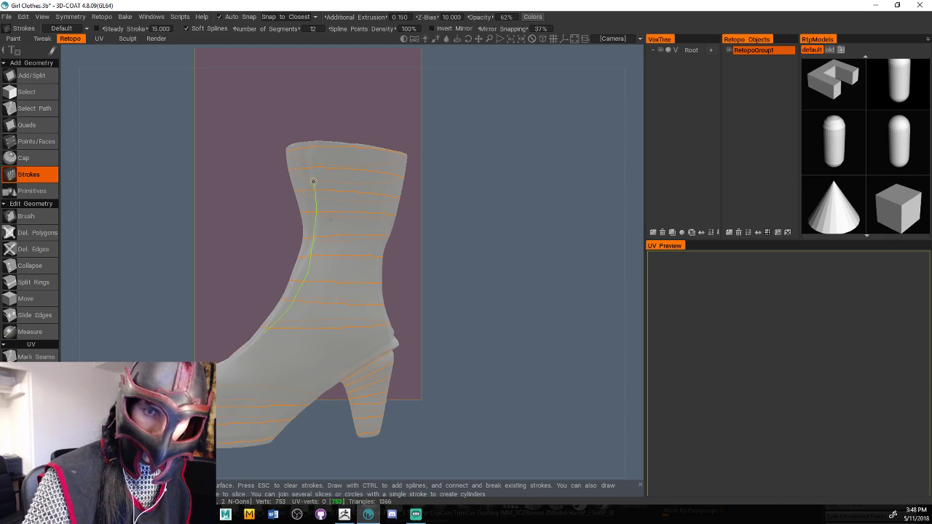
pyautogui.moveTo(308, 150); pyautogui.dragTo(306, 144)
pyautogui.keyDown('alt'); pyautogui.moveTo(617, 286); pyautogui.dragTo(614, 289); pyautogui.keyUp('alt')
pyautogui.moveTo(280, 336); pyautogui.dragTo(306, 315)
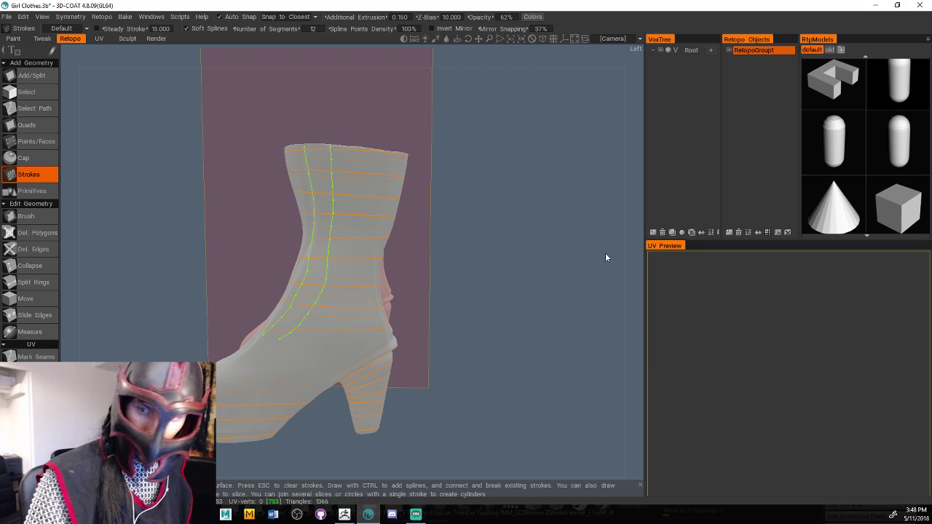
pyautogui.moveTo(611, 262); pyautogui.dragTo(623, 290)
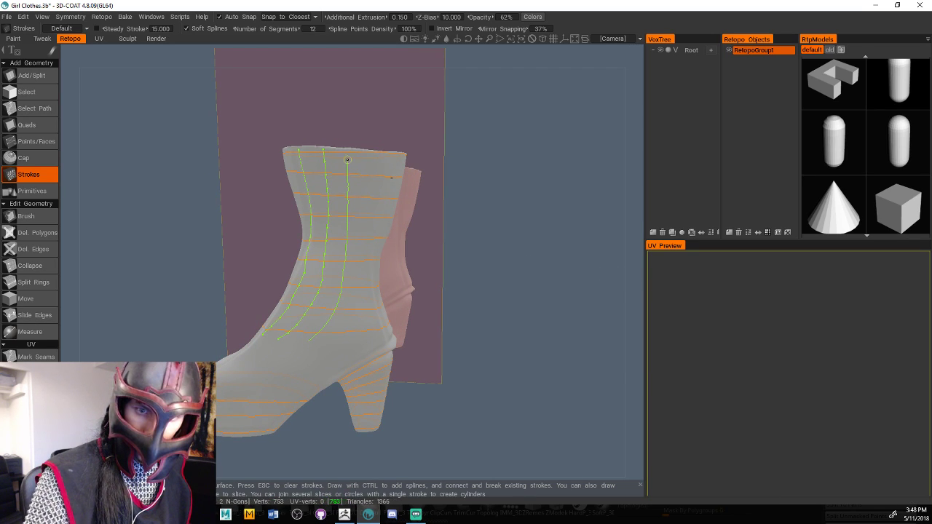
pyautogui.moveTo(624, 255); pyautogui.dragTo(593, 264)
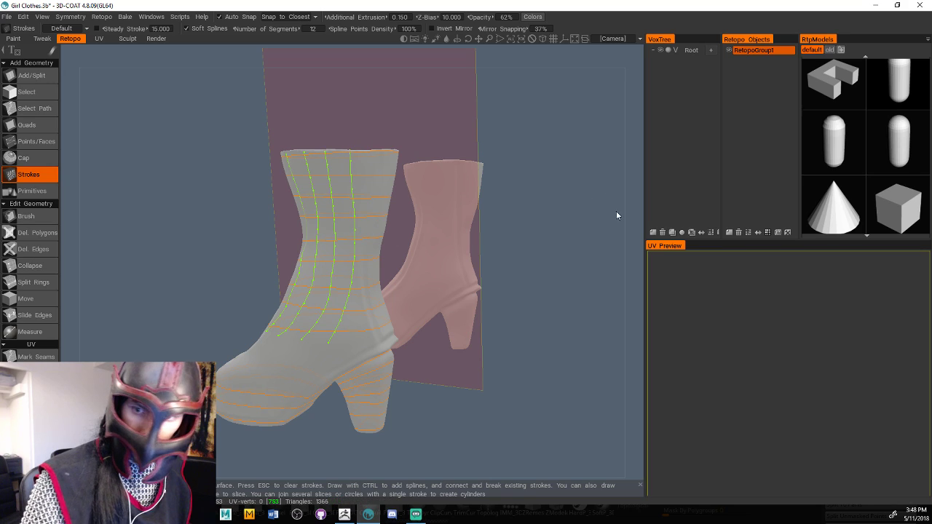
pyautogui.moveTo(617, 212)
pyautogui.mouseDown()
pyautogui.moveTo(614, 235)
pyautogui.moveTo(598, 232)
pyautogui.mouseUp()
pyautogui.moveTo(355, 340); pyautogui.dragTo(356, 301)
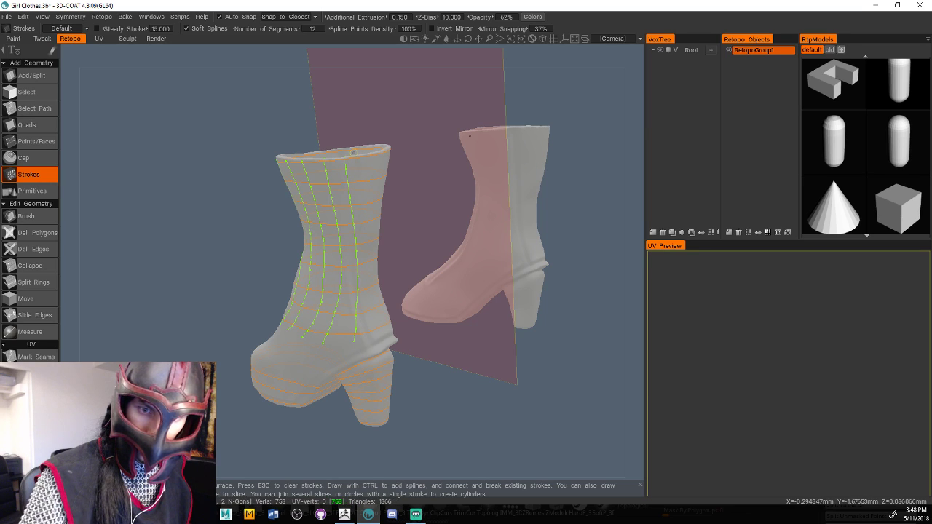
# Continue the lengthwise strokes around the back of the boot shaft, from the rim down to just above the heel
pyautogui.moveTo(631, 224); pyautogui.dragTo(608, 239)
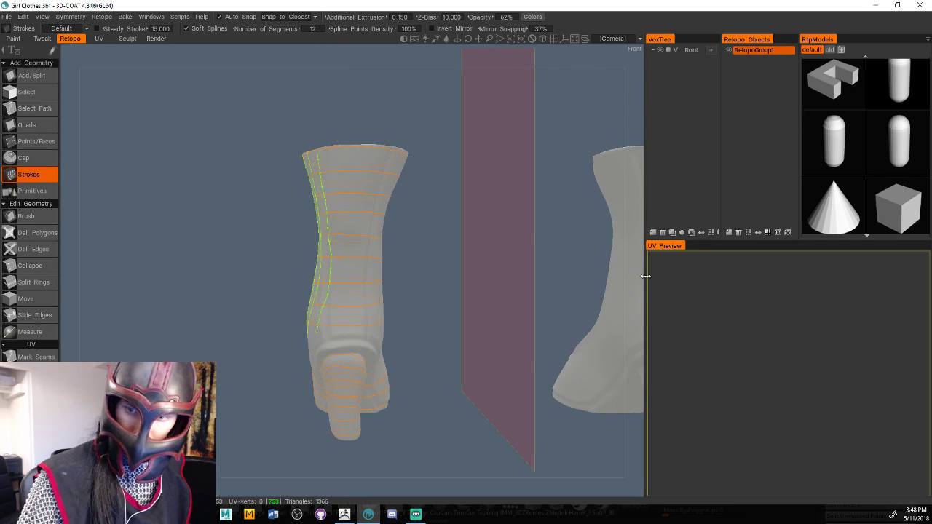
pyautogui.moveTo(648, 273); pyautogui.dragTo(558, 277)
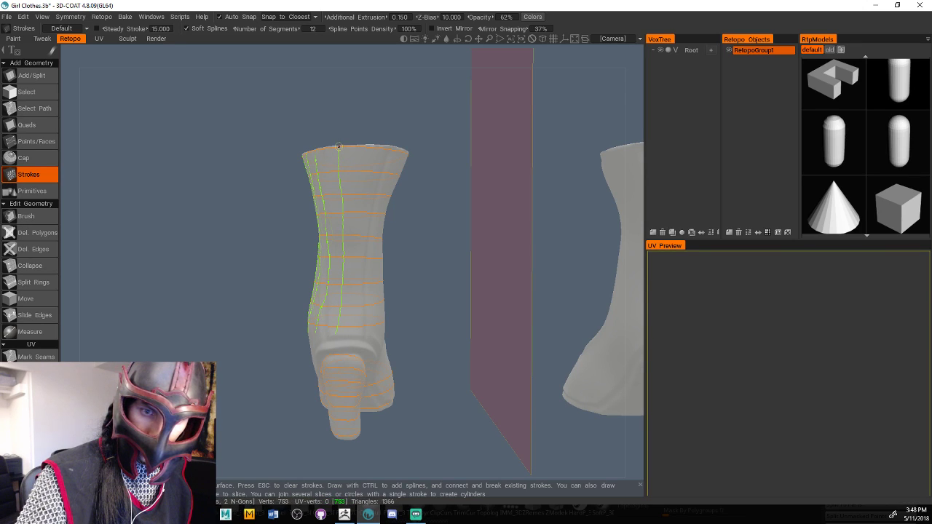
pyautogui.moveTo(602, 190); pyautogui.dragTo(619, 228)
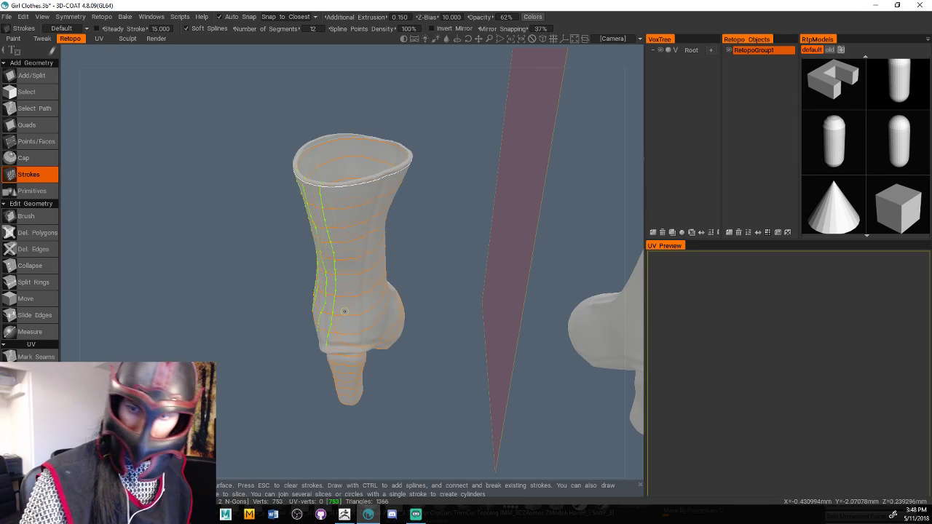
pyautogui.moveTo(628, 264); pyautogui.dragTo(563, 233)
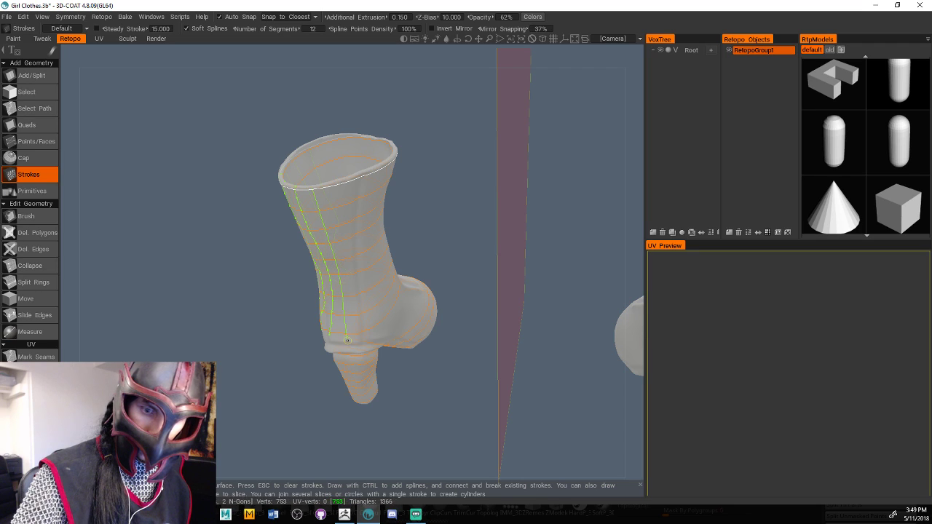
pyautogui.moveTo(347, 340); pyautogui.dragTo(332, 183)
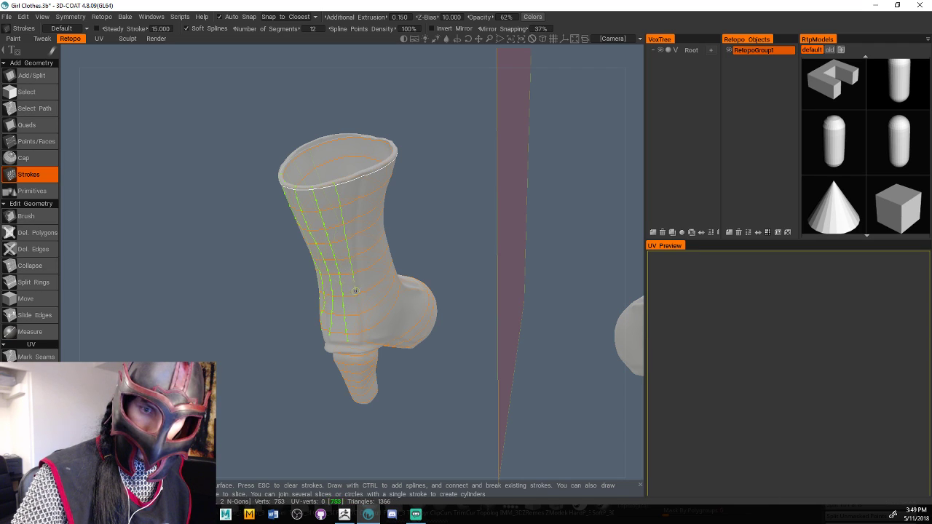
# Draw evenly spaced lengthwise strokes along the inner side of the boot shaft, crossing every slice from rim to ankle
pyautogui.moveTo(620, 287)
pyautogui.mouseDown()
pyautogui.moveTo(592, 282)
pyautogui.moveTo(597, 297)
pyautogui.moveTo(591, 292)
pyautogui.mouseUp()
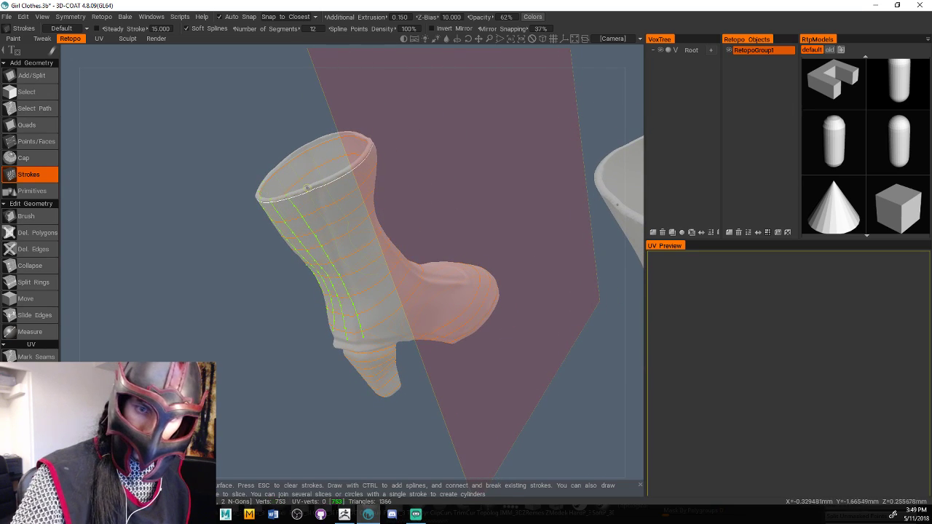
pyautogui.moveTo(310, 191); pyautogui.dragTo(330, 227)
pyautogui.moveTo(382, 331); pyautogui.dragTo(337, 217)
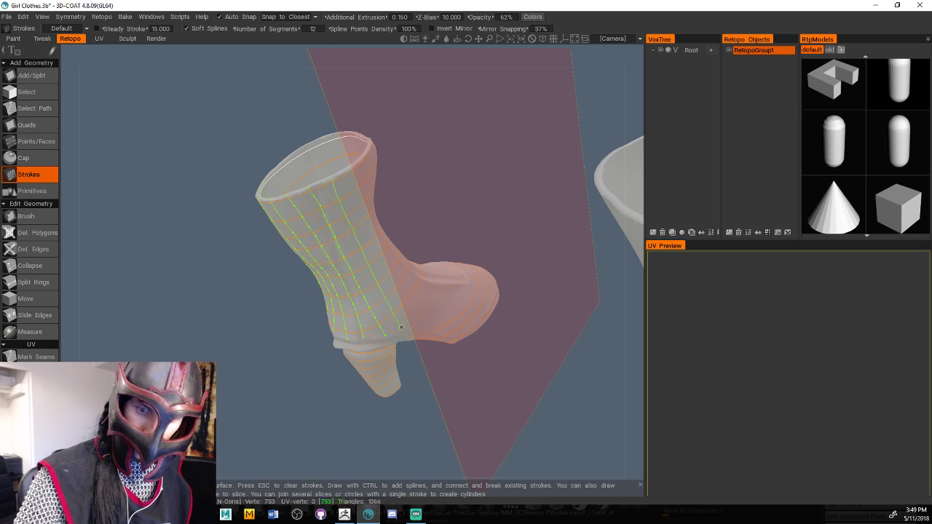
pyautogui.moveTo(400, 327); pyautogui.dragTo(348, 172)
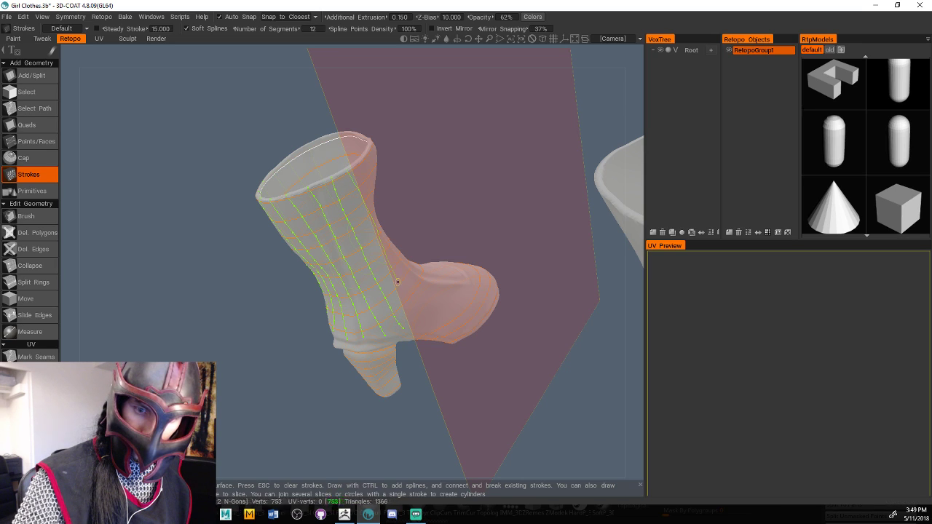
pyautogui.moveTo(545, 287); pyautogui.dragTo(505, 327)
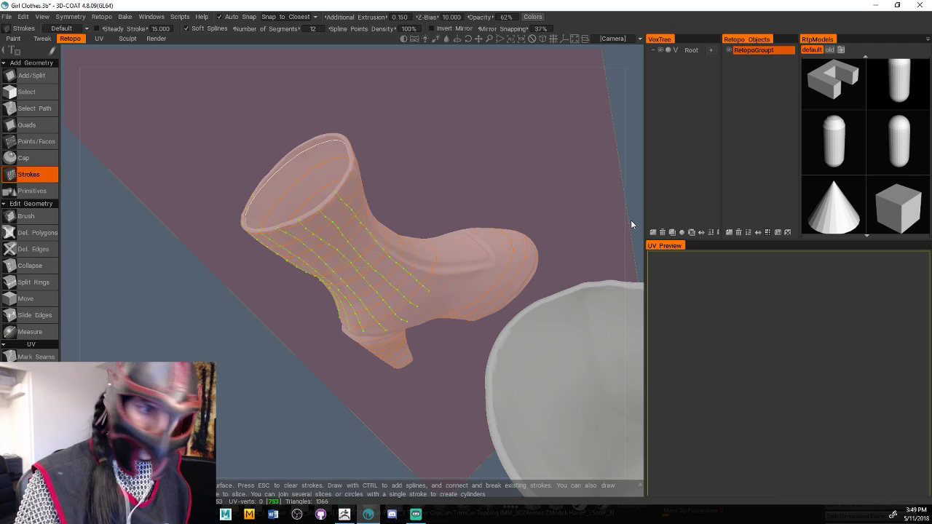
pyautogui.moveTo(630, 220)
pyautogui.mouseDown()
pyautogui.moveTo(614, 245)
pyautogui.moveTo(618, 262)
pyautogui.moveTo(610, 256)
pyautogui.moveTo(640, 206)
pyautogui.mouseUp()
pyautogui.moveTo(629, 243); pyautogui.dragTo(591, 246)
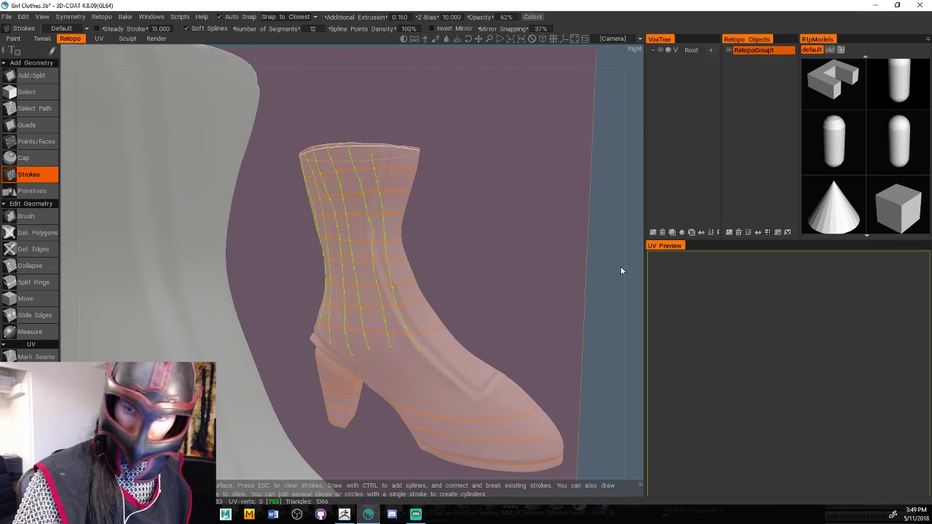
# Close the ring of lengthwise strokes over the front of the boot shaft until they meet the outer-side strokes
pyautogui.moveTo(621, 271); pyautogui.dragTo(611, 312)
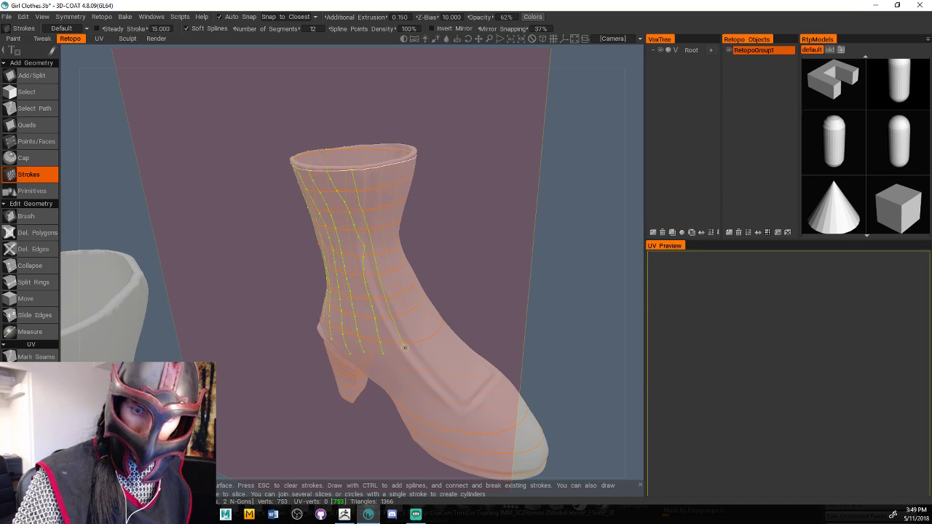
pyautogui.moveTo(631, 289); pyautogui.dragTo(592, 298)
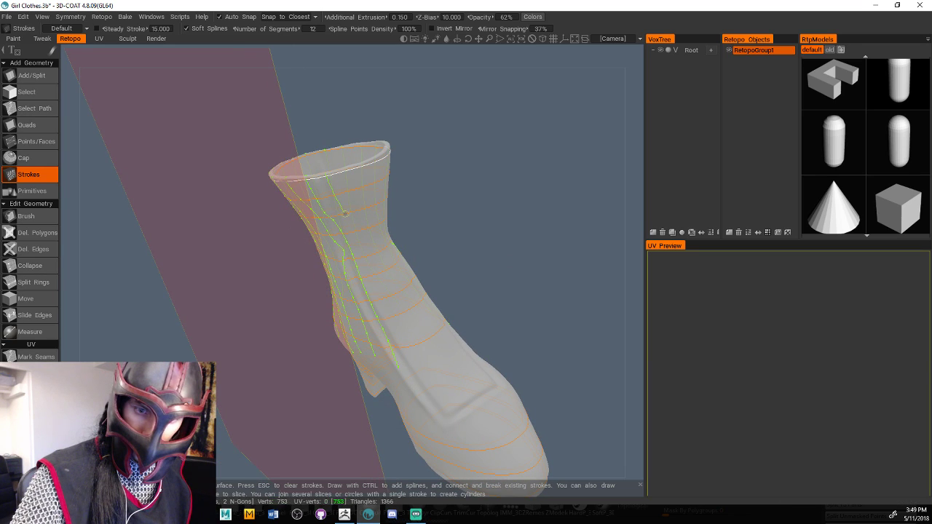
pyautogui.moveTo(609, 299); pyautogui.dragTo(603, 358)
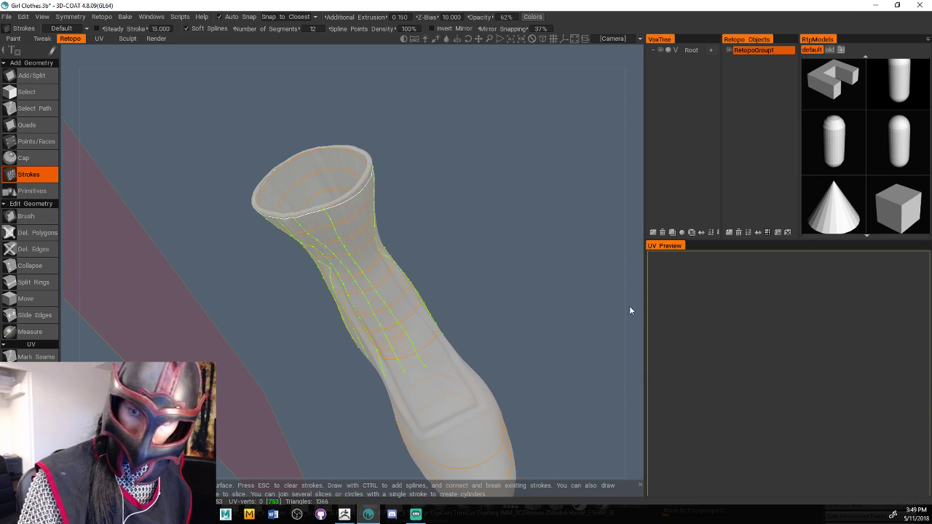
pyautogui.moveTo(630, 311); pyautogui.dragTo(612, 331)
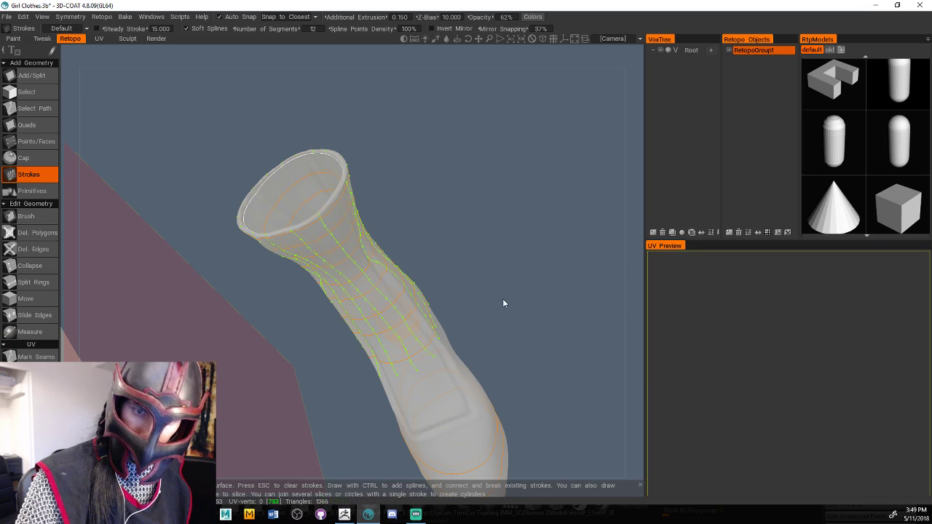
pyautogui.moveTo(632, 307); pyautogui.dragTo(519, 272)
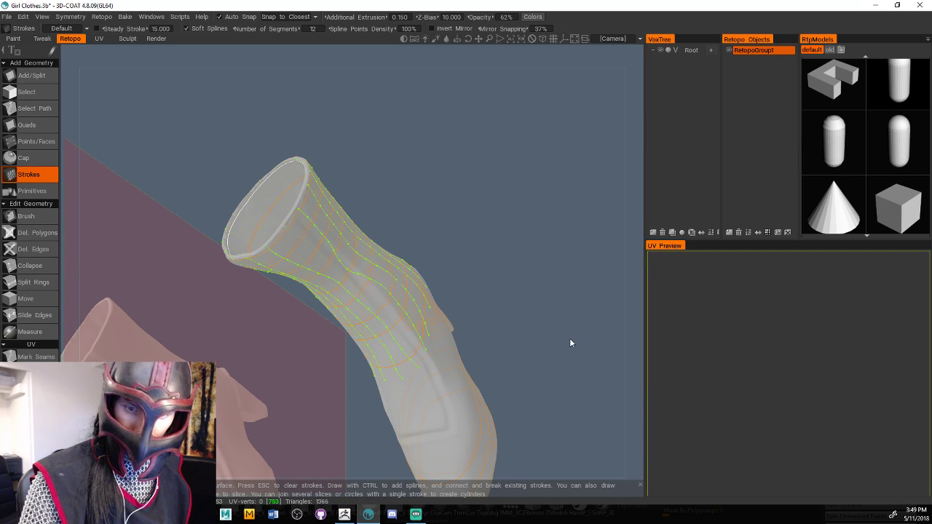
# Draw lengthwise strokes across the toe slices over the front and inner side of the toe, ending at the sole edge
pyautogui.moveTo(630, 335)
pyautogui.keyDown('shift'); pyautogui.mouseDown()
pyautogui.moveTo(645, 313)
pyautogui.moveTo(622, 216)
pyautogui.moveTo(633, 247)
pyautogui.moveTo(603, 283)
pyautogui.moveTo(630, 298)
pyautogui.moveTo(631, 284)
pyautogui.mouseUp(); pyautogui.keyUp('shift')
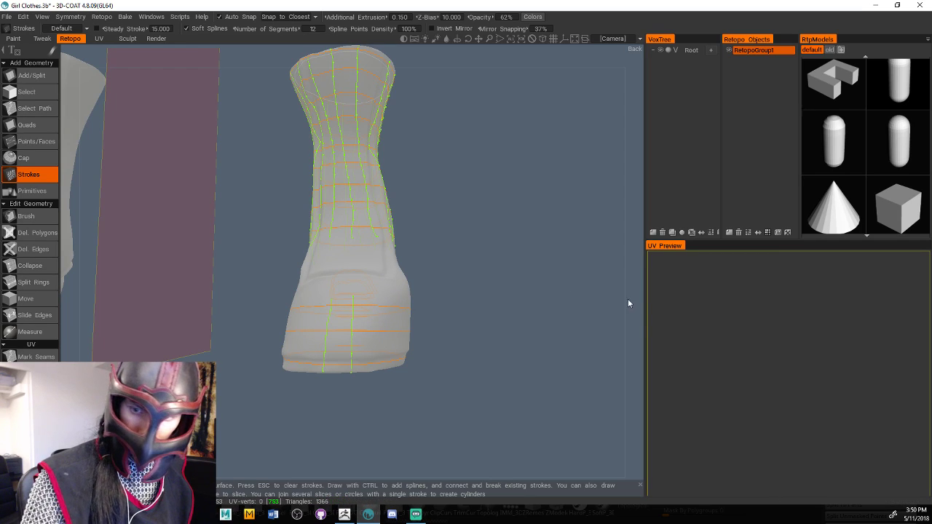
pyautogui.moveTo(629, 303)
pyautogui.mouseDown()
pyautogui.moveTo(653, 316)
pyautogui.moveTo(517, 316)
pyautogui.mouseUp()
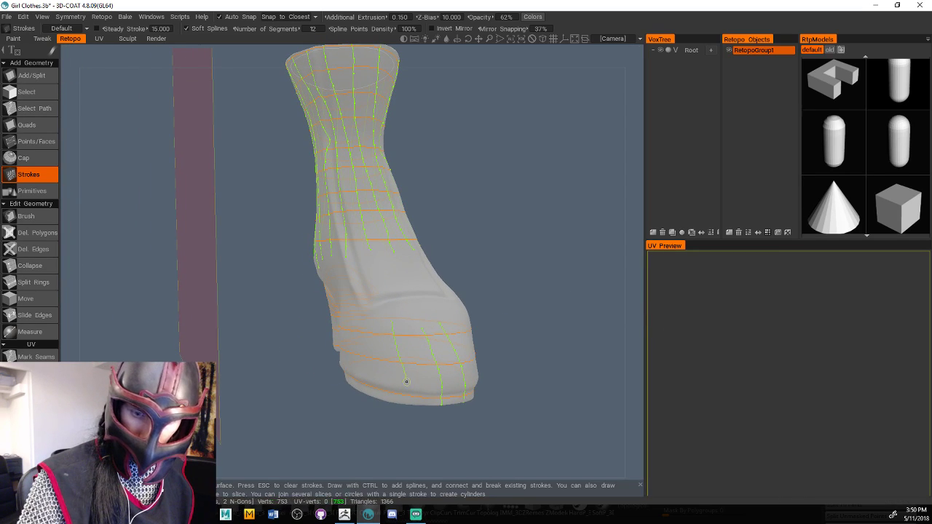
pyautogui.moveTo(406, 381); pyautogui.dragTo(410, 401)
pyautogui.moveTo(364, 323); pyautogui.dragTo(376, 383)
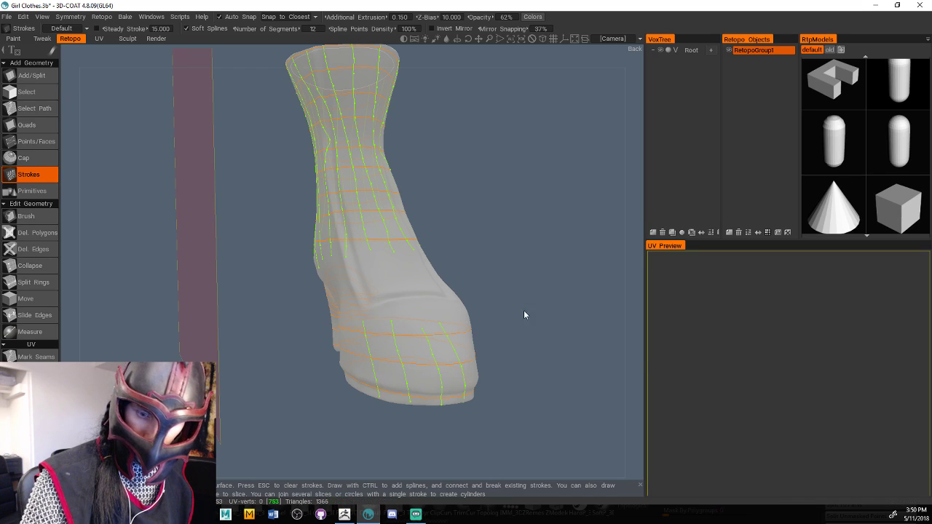
pyautogui.moveTo(523, 315)
pyautogui.mouseDown()
pyautogui.moveTo(692, 348)
pyautogui.moveTo(427, 337)
pyautogui.moveTo(423, 376)
pyautogui.mouseUp()
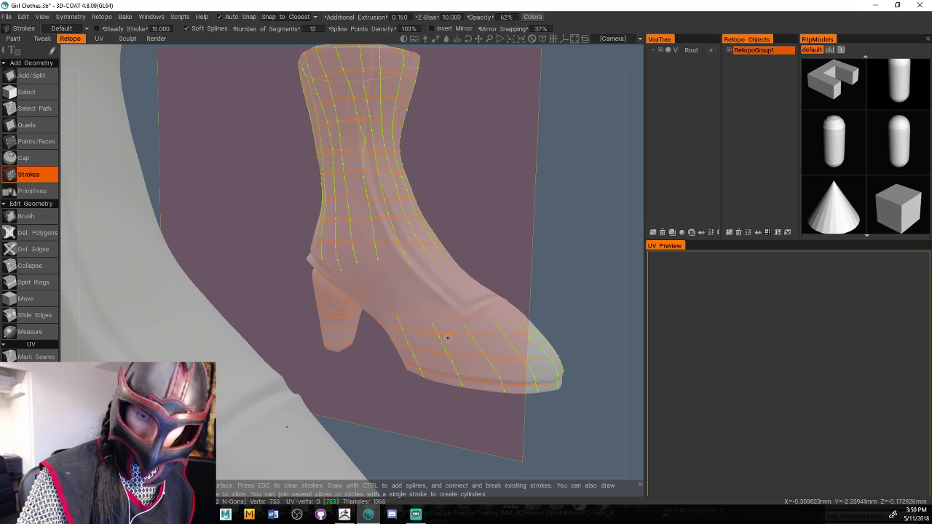
pyautogui.moveTo(634, 320); pyautogui.dragTo(581, 270)
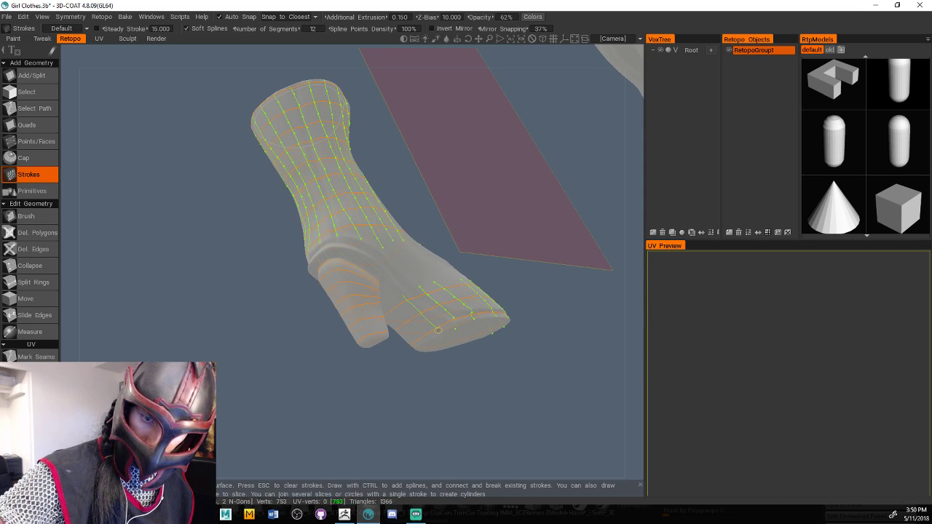
# Continue the crossing strokes behind the ball of the foot and along the outer side of the toe, redoing one badly placed stroke
pyautogui.moveTo(550, 257); pyautogui.dragTo(418, 329)
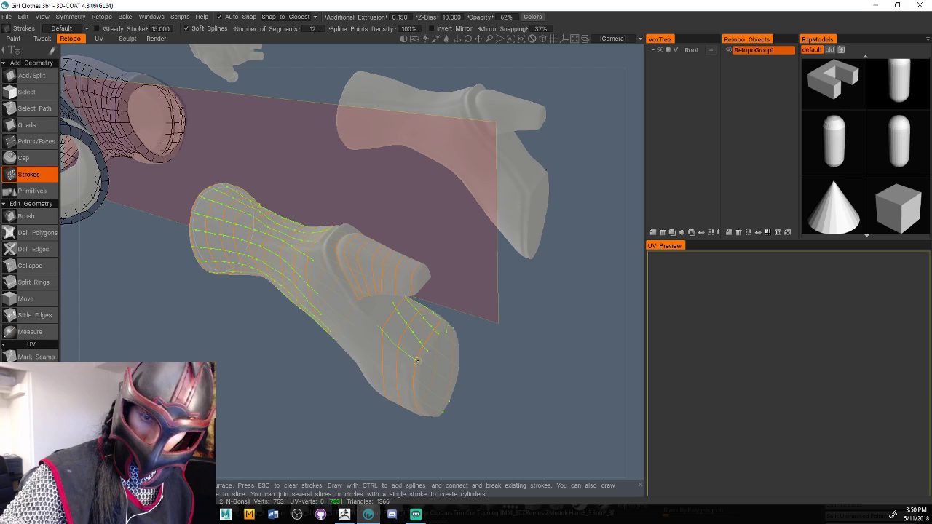
pyautogui.moveTo(606, 221); pyautogui.dragTo(605, 193)
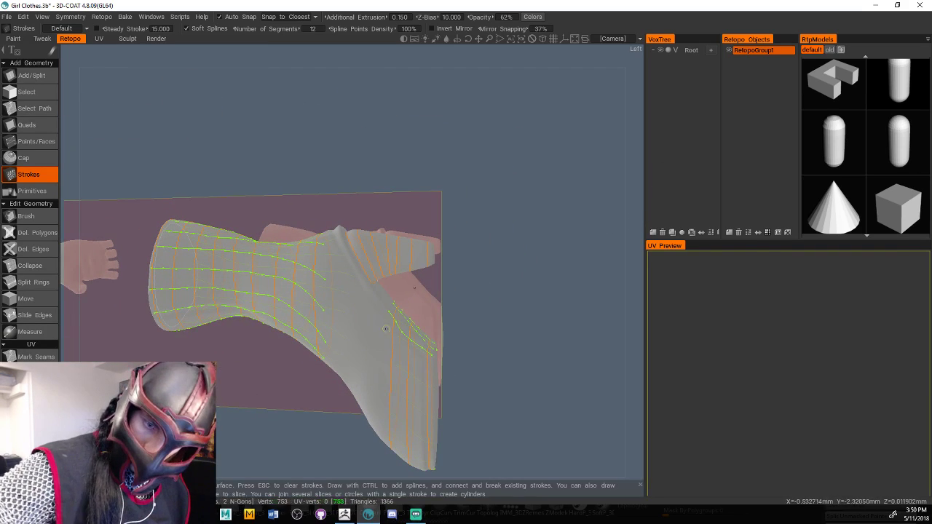
pyautogui.moveTo(382, 334)
pyautogui.mouseDown()
pyautogui.moveTo(430, 377)
pyautogui.moveTo(431, 404)
pyautogui.mouseUp()
pyautogui.moveTo(381, 385)
pyautogui.mouseDown()
pyautogui.moveTo(433, 423)
pyautogui.moveTo(385, 395)
pyautogui.moveTo(434, 437)
pyautogui.mouseUp()
pyautogui.hotkey('ctrl', 'z')
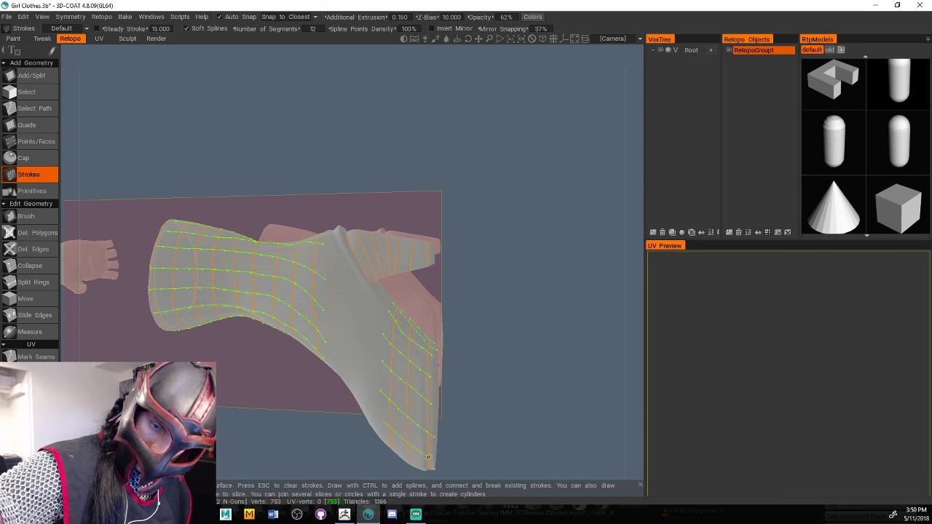
pyautogui.moveTo(572, 313); pyautogui.dragTo(664, 180)
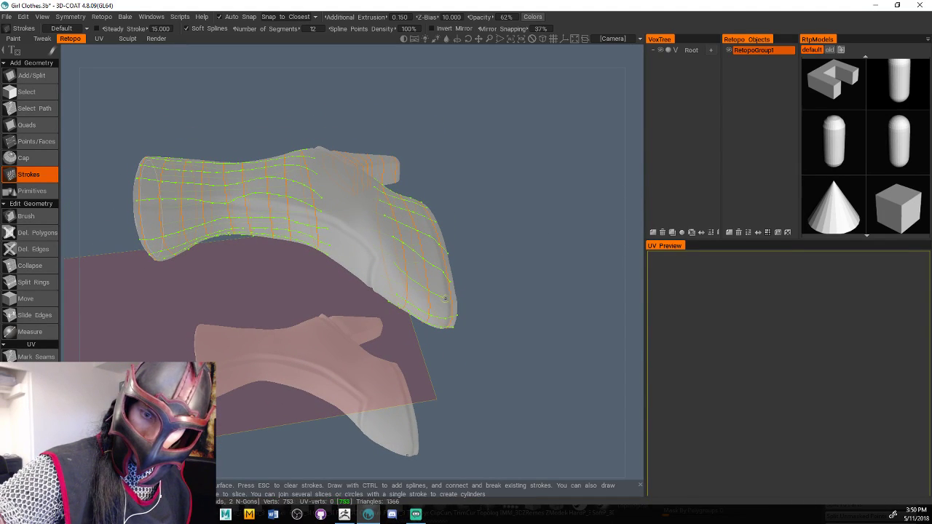
pyautogui.moveTo(607, 186); pyautogui.dragTo(413, 181)
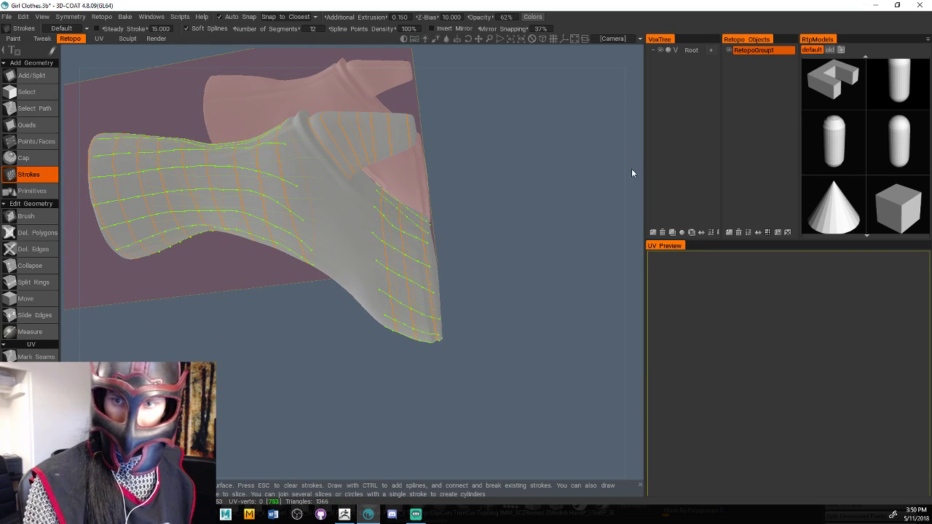
# Draw lengthwise strokes around the heel across its tilted slices, undoing and redrawing the stroke on its inner side
pyautogui.moveTo(632, 173); pyautogui.dragTo(459, 162)
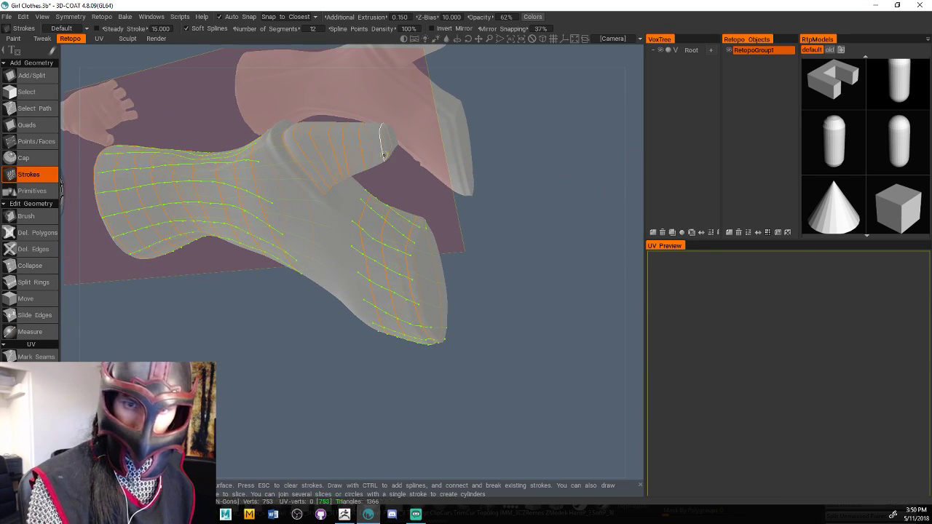
pyautogui.moveTo(384, 146)
pyautogui.mouseDown()
pyautogui.moveTo(366, 150)
pyautogui.moveTo(384, 160)
pyautogui.mouseUp()
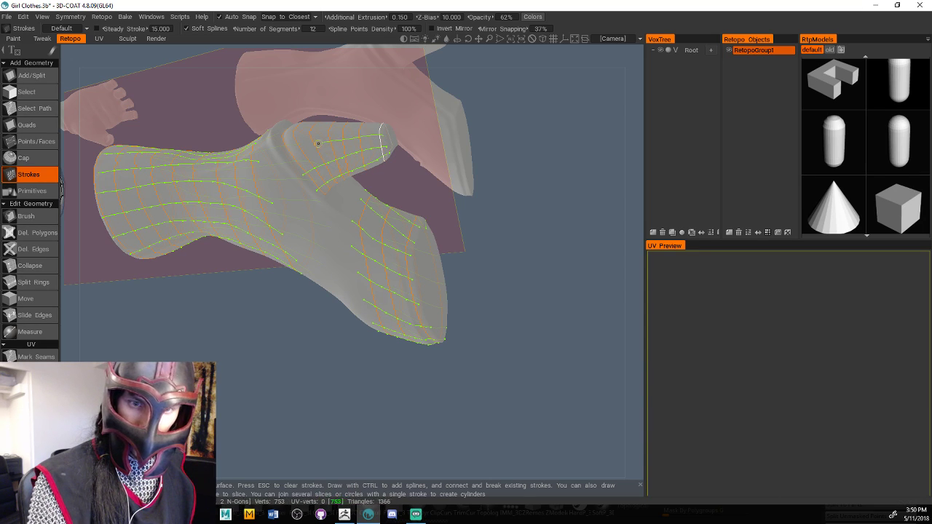
pyautogui.moveTo(624, 146); pyautogui.dragTo(558, 262)
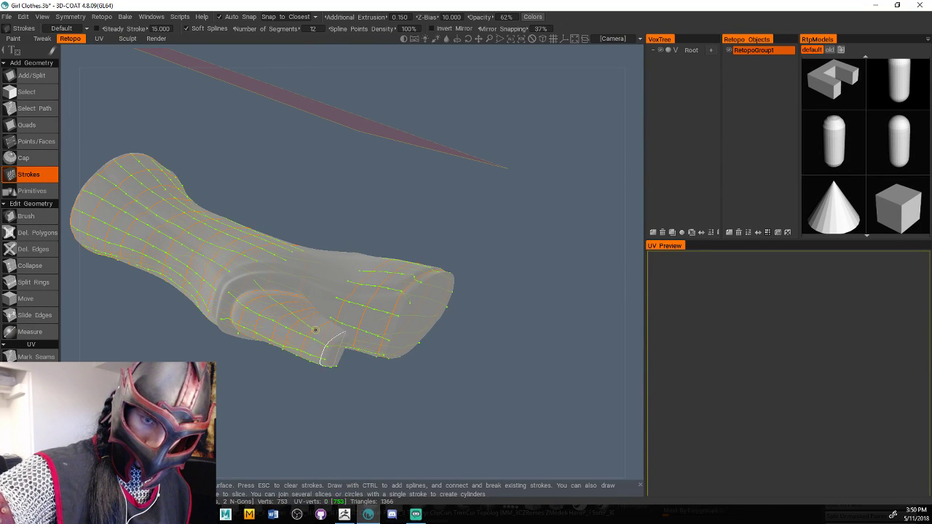
pyautogui.moveTo(635, 277); pyautogui.dragTo(524, 305)
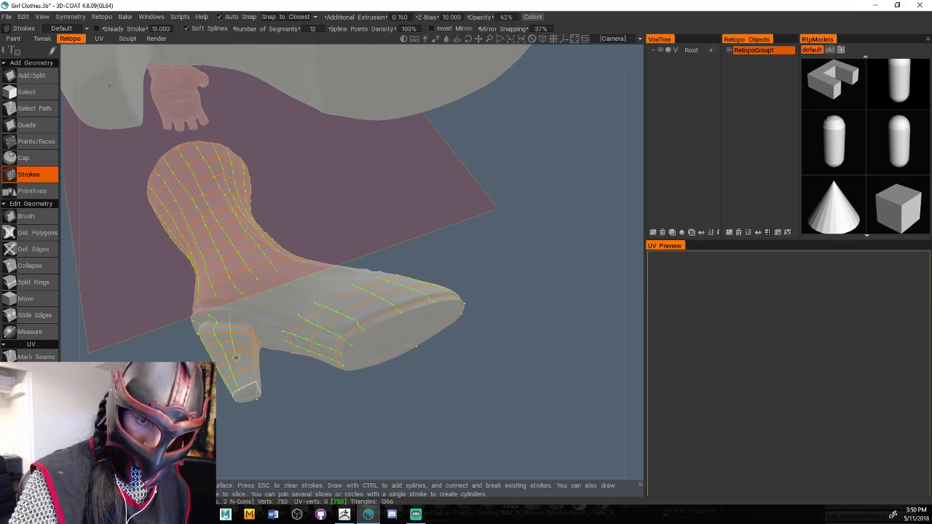
pyautogui.hotkey('ctrl', 'z')
pyautogui.moveTo(240, 318); pyautogui.dragTo(247, 390)
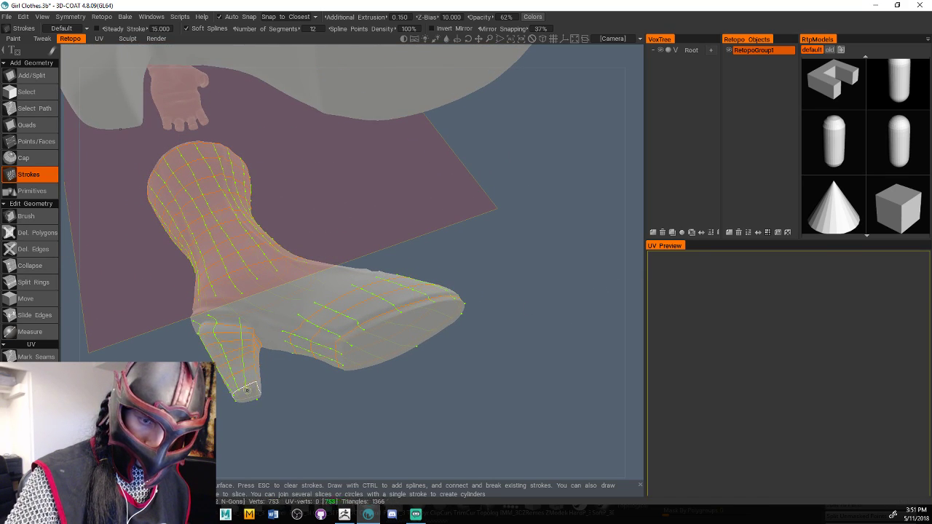
# Try to generate quads from the crossing slices and strokes on the boot's shaft, toe and heel
pyautogui.moveTo(613, 222); pyautogui.dragTo(502, 225)
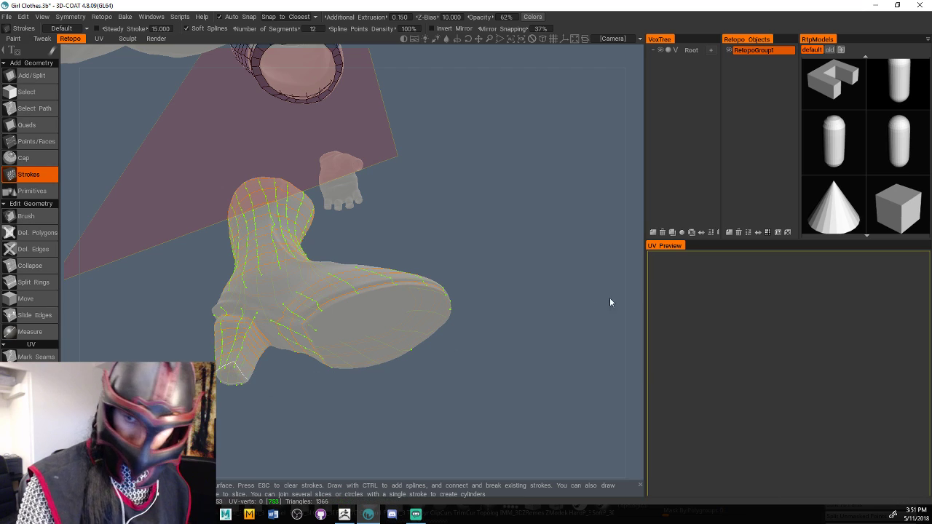
pyautogui.moveTo(610, 301); pyautogui.dragTo(585, 269)
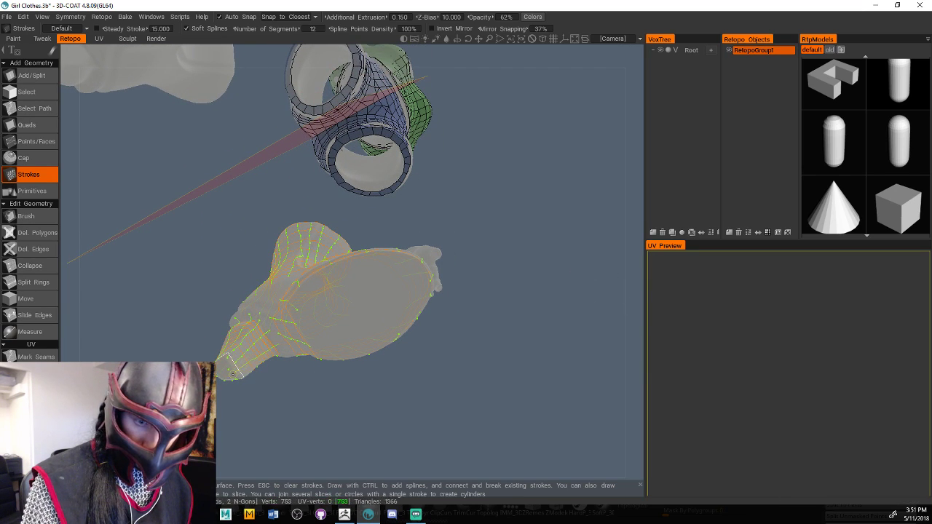
pyautogui.moveTo(634, 306); pyautogui.dragTo(623, 224)
pyautogui.keyDown('alt'); pyautogui.moveTo(627, 192); pyautogui.dragTo(647, 392); pyautogui.keyUp('alt')
pyautogui.moveTo(631, 303); pyautogui.dragTo(389, 329)
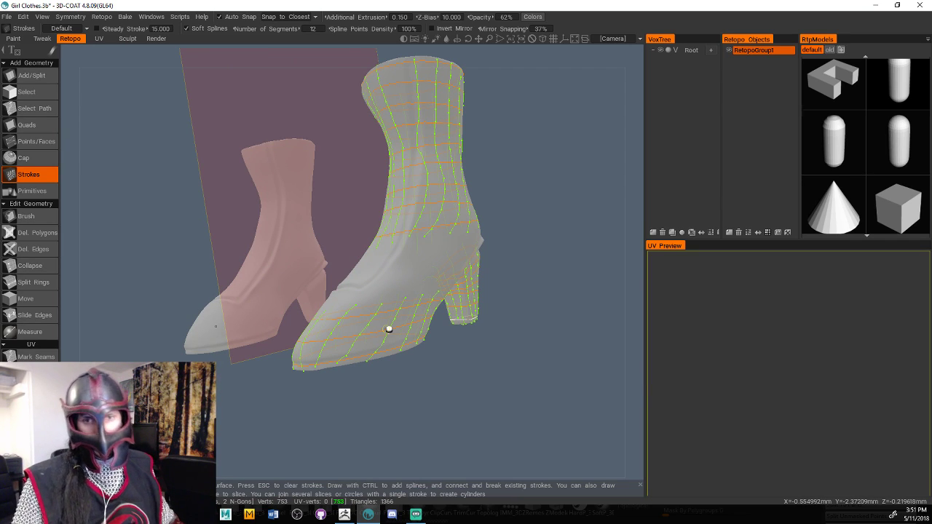
pyautogui.press('Return')
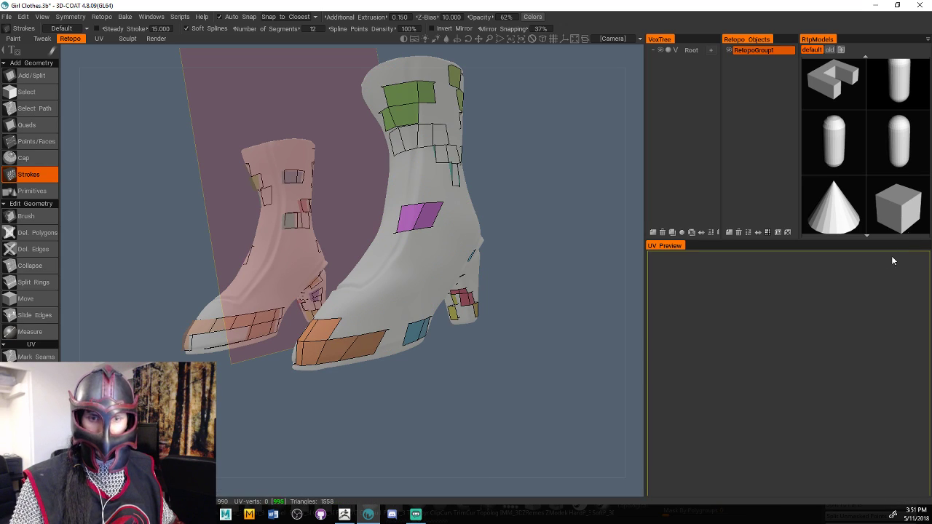
pyautogui.moveTo(629, 231); pyautogui.dragTo(509, 252)
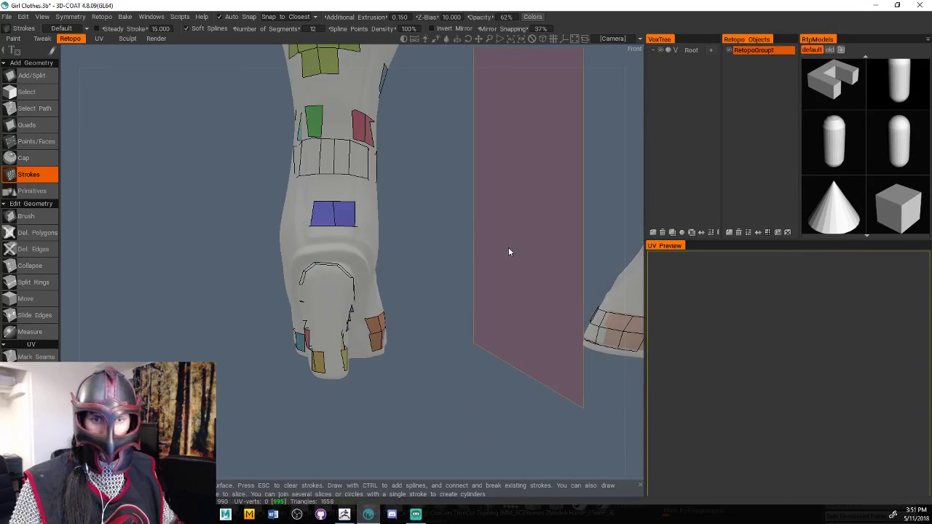
pyautogui.moveTo(629, 250); pyautogui.dragTo(597, 216)
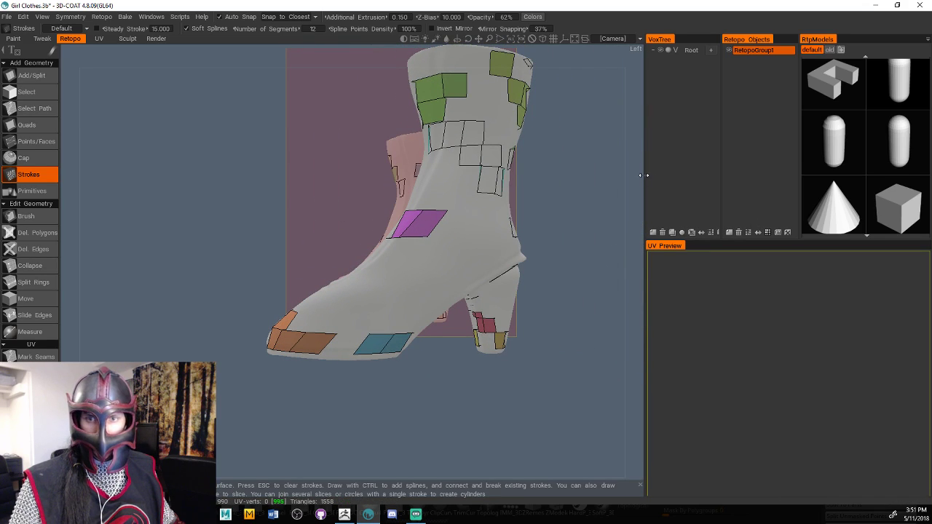
pyautogui.moveTo(643, 175); pyautogui.dragTo(642, 246)
pyautogui.moveTo(633, 206); pyautogui.dragTo(600, 233)
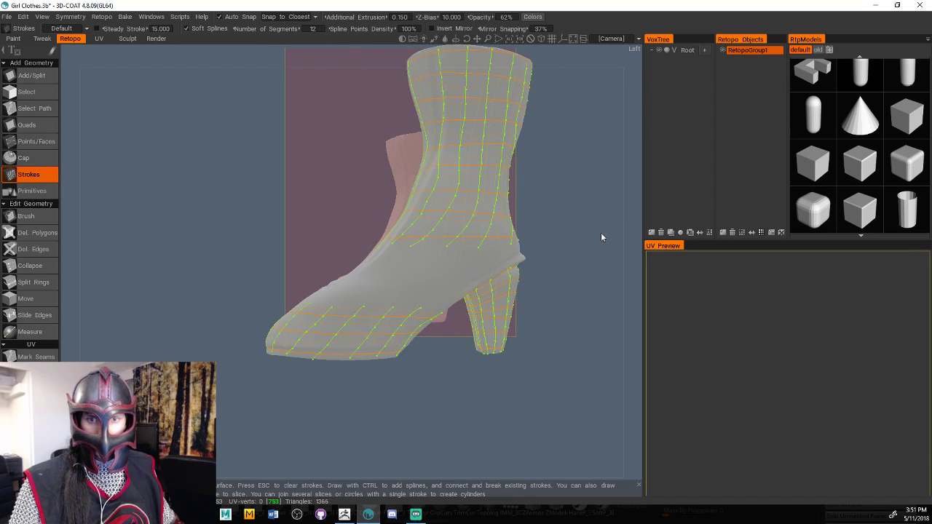
# Undo the generated patches and keep undoing until all strokes and slices on the boot's heel, toe and shaft are removed
pyautogui.hotkey('ctrl', 'z')
pyautogui.hotkey('ctrl', 'z')
pyautogui.hotkey('ctrl', 'z')
pyautogui.hotkey('ctrl', 'z')
pyautogui.hotkey('ctrl', 'z')
pyautogui.hotkey('ctrl', 'z')
pyautogui.hotkey('ctrl', 'z')
pyautogui.hotkey('ctrl', 'z')
pyautogui.hotkey('ctrl', 'z')
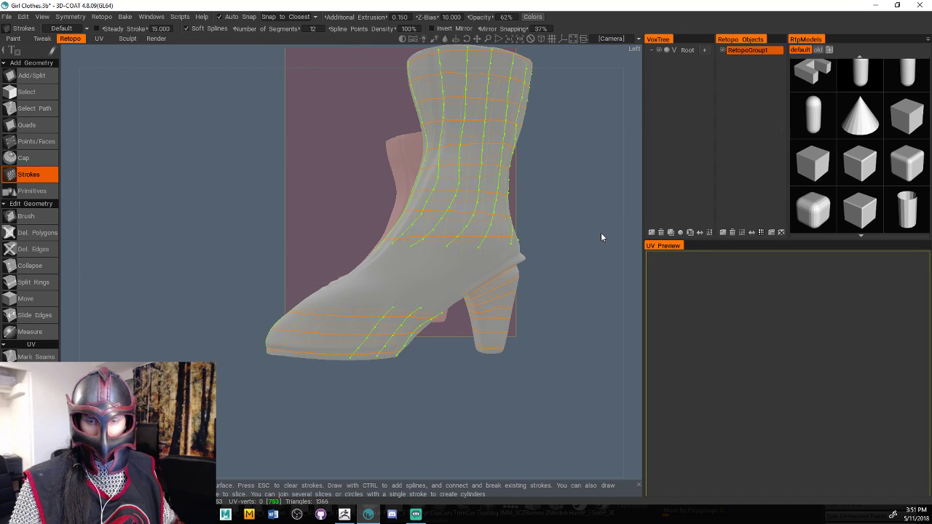
pyautogui.moveTo(636, 209); pyautogui.dragTo(615, 344)
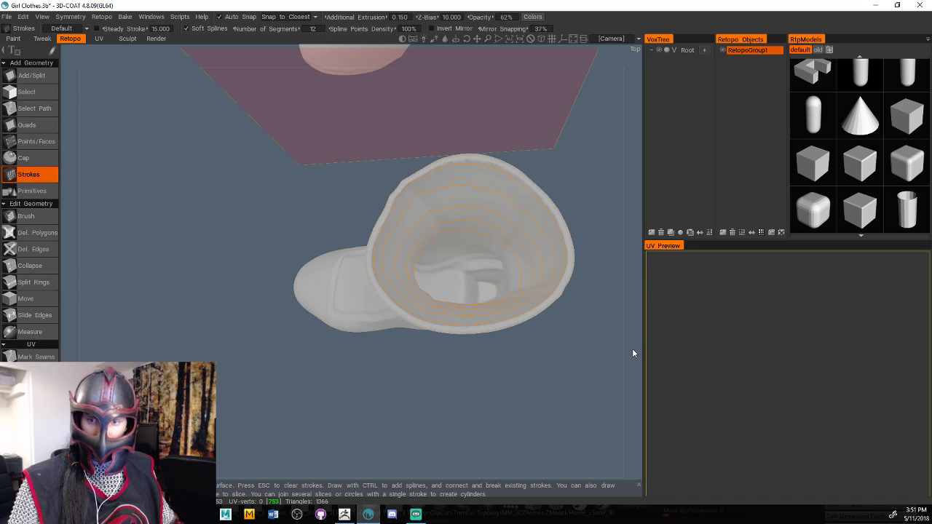
pyautogui.moveTo(632, 352)
pyautogui.mouseDown()
pyautogui.moveTo(628, 306)
pyautogui.moveTo(616, 357)
pyautogui.mouseUp()
pyautogui.moveTo(633, 308); pyautogui.dragTo(664, 291)
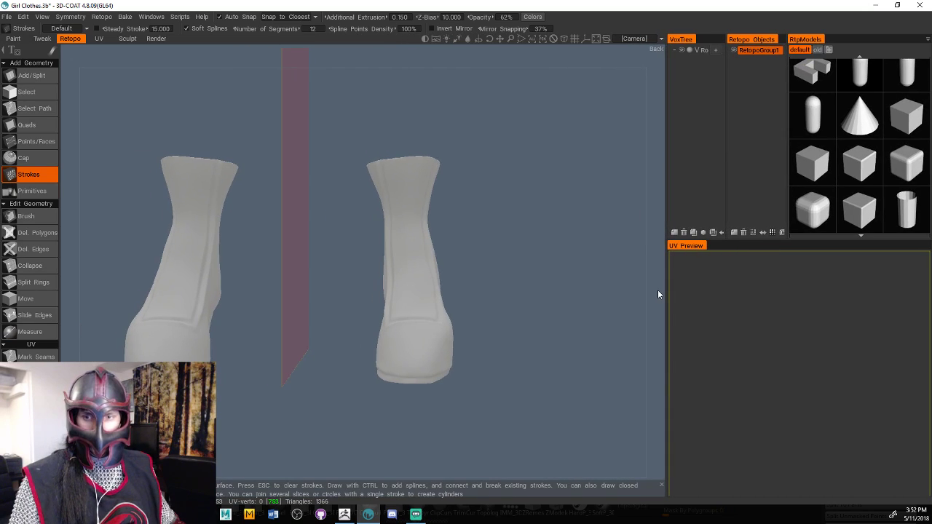
# Build a four-point polygon with Add/Split spanning the width of the boot's sole, just behind the ball of the foot
pyautogui.moveTo(657, 291); pyautogui.dragTo(579, 308, button='right')
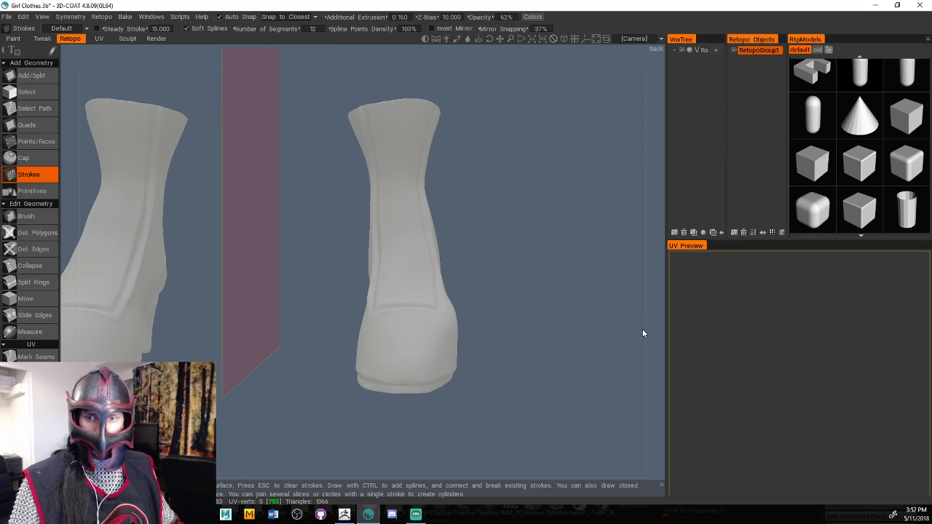
pyautogui.moveTo(643, 333); pyautogui.dragTo(643, 243)
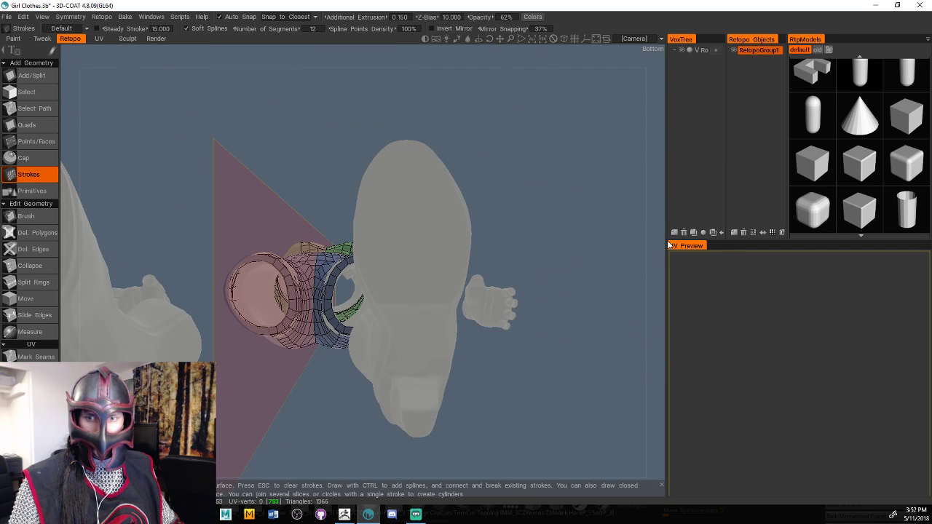
pyautogui.click(29, 75)
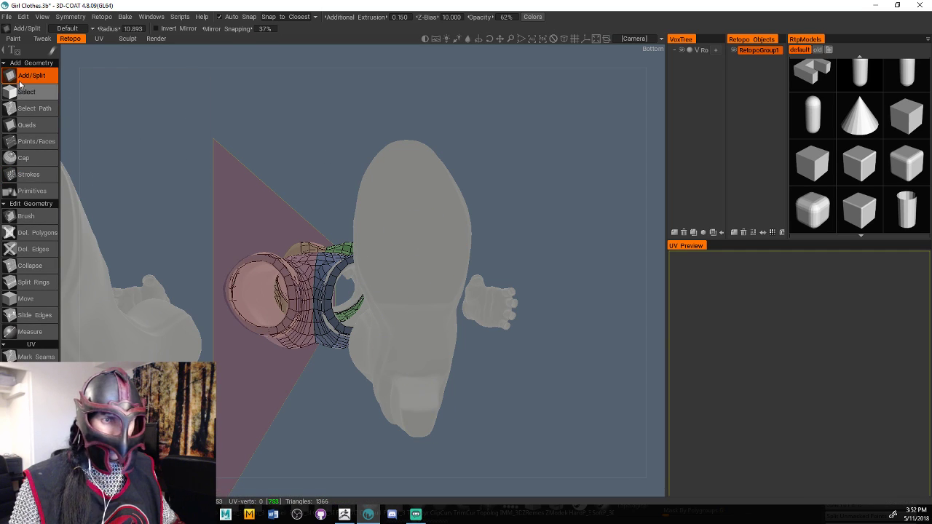
pyautogui.click(32, 126)
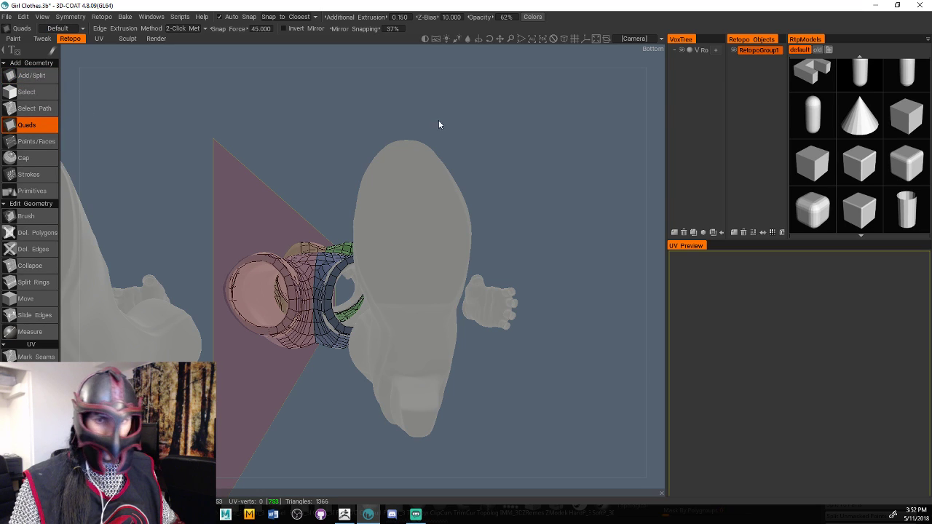
pyautogui.click(36, 77)
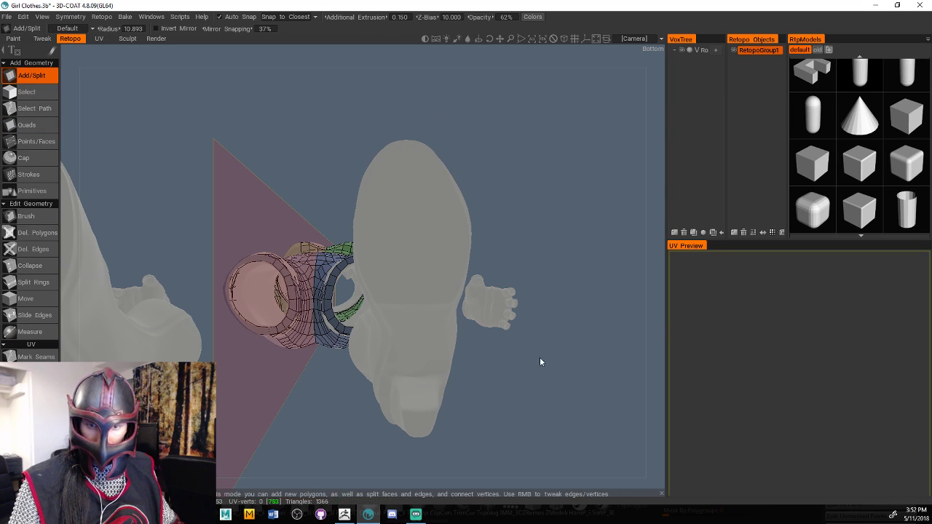
pyautogui.moveTo(652, 332); pyautogui.dragTo(616, 248, button='middle')
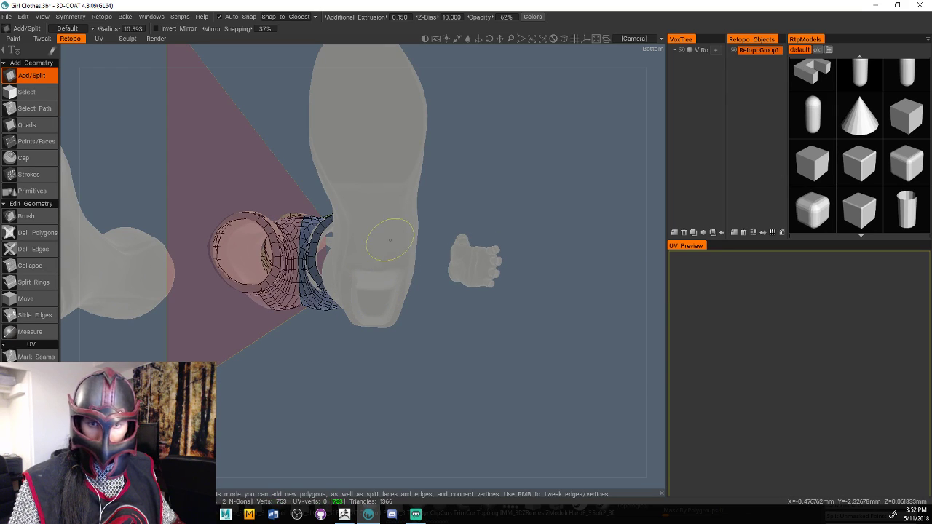
pyautogui.click(329, 182)
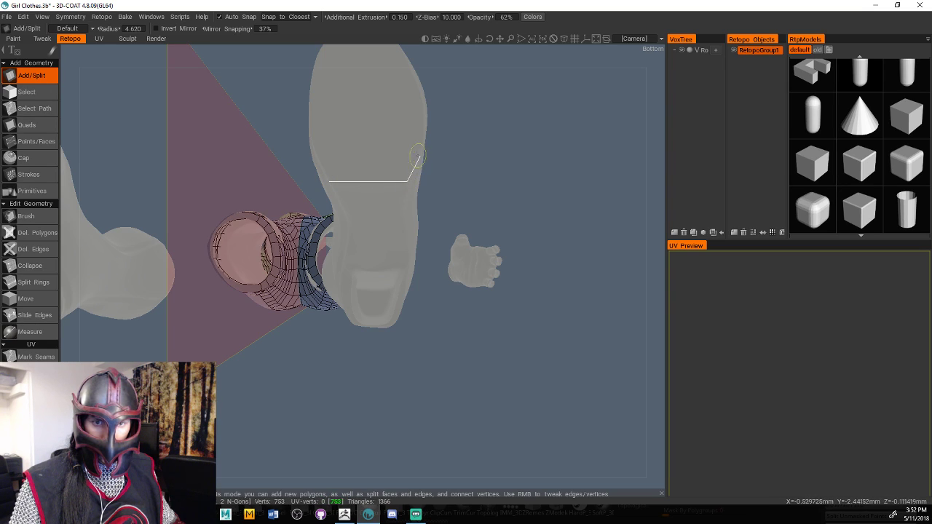
pyautogui.click(420, 156)
pyautogui.click(319, 156)
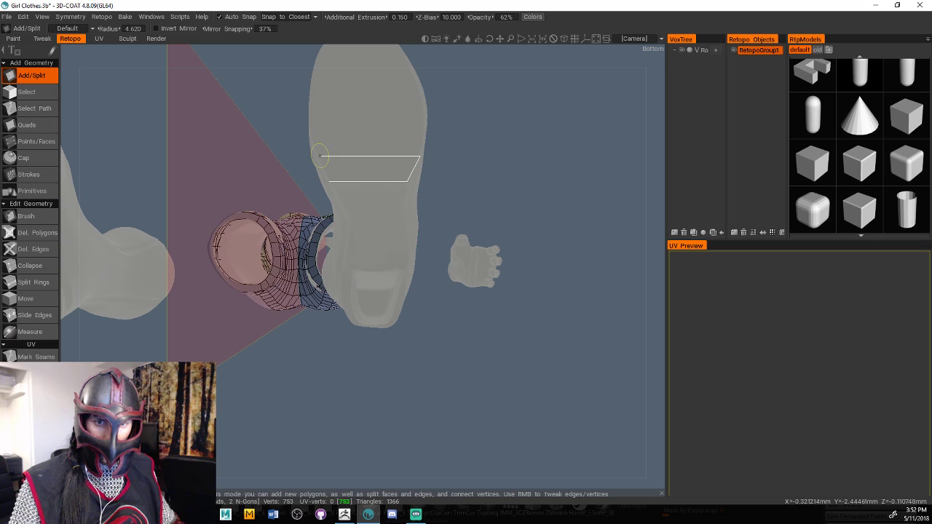
pyautogui.click(329, 181)
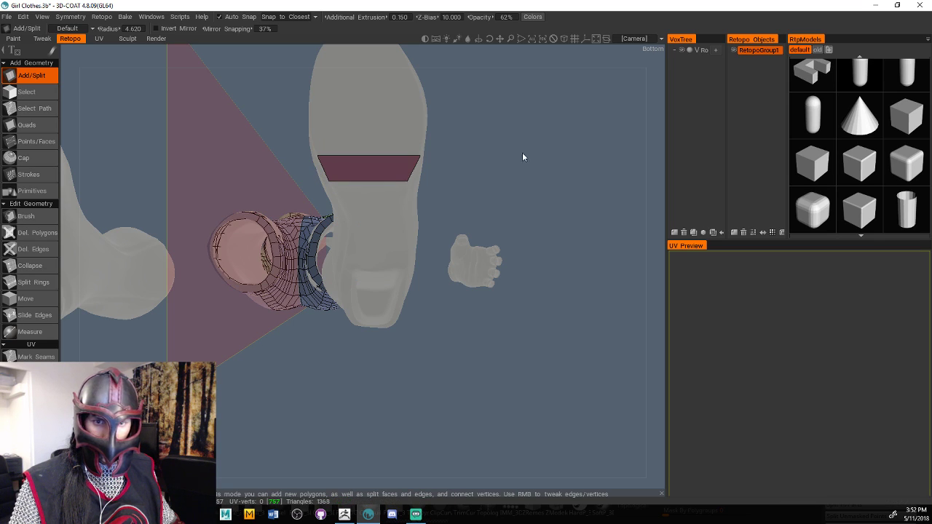
# Extrude five full-width quads with the Quads tool from the sole polygon's front edge toward the toe tip, following the sole outline
pyautogui.moveTo(638, 153); pyautogui.dragTo(681, 187)
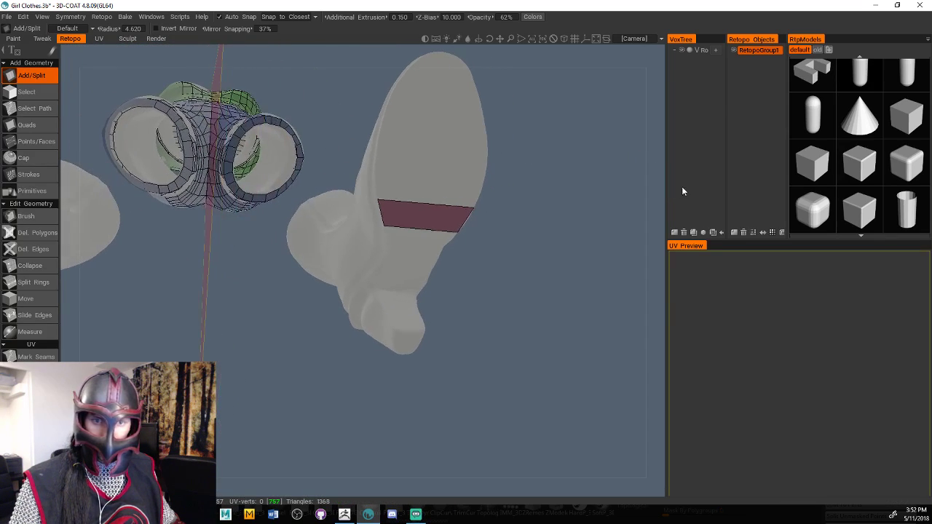
pyautogui.click(45, 124)
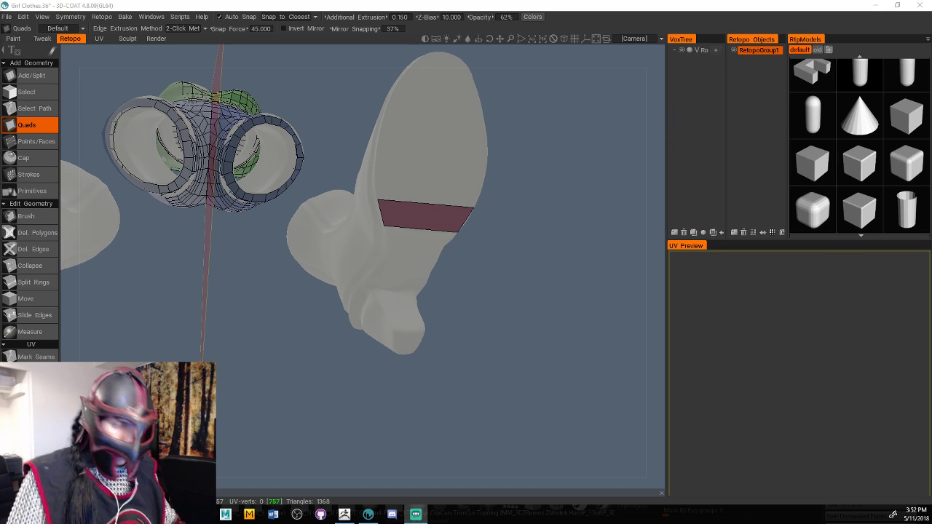
pyautogui.keyDown('shift'); pyautogui.moveTo(629, 237); pyautogui.dragTo(643, 282); pyautogui.keyUp('shift')
pyautogui.click(385, 227)
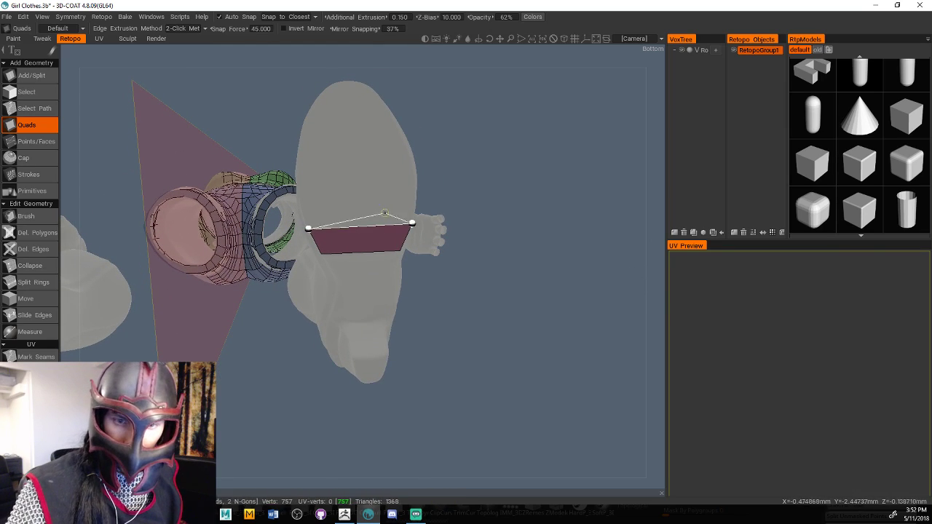
pyautogui.click(414, 193)
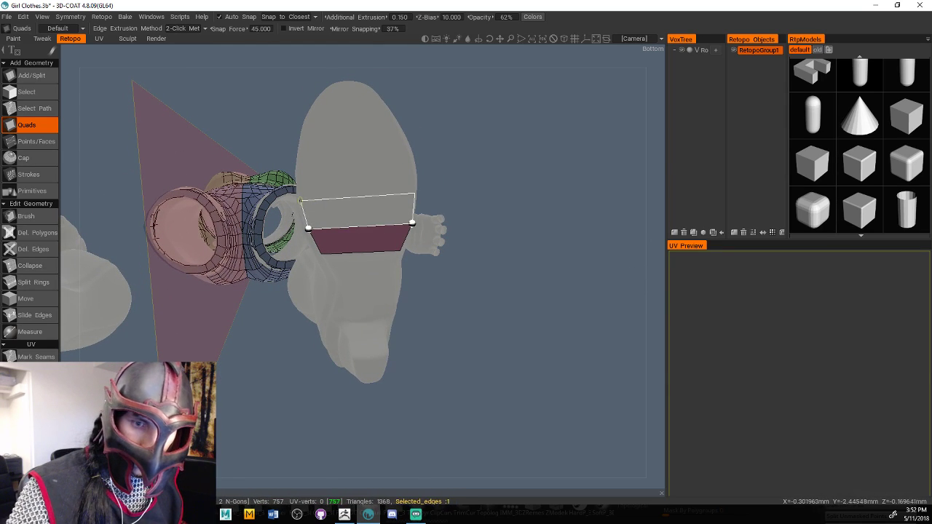
pyautogui.click(301, 199)
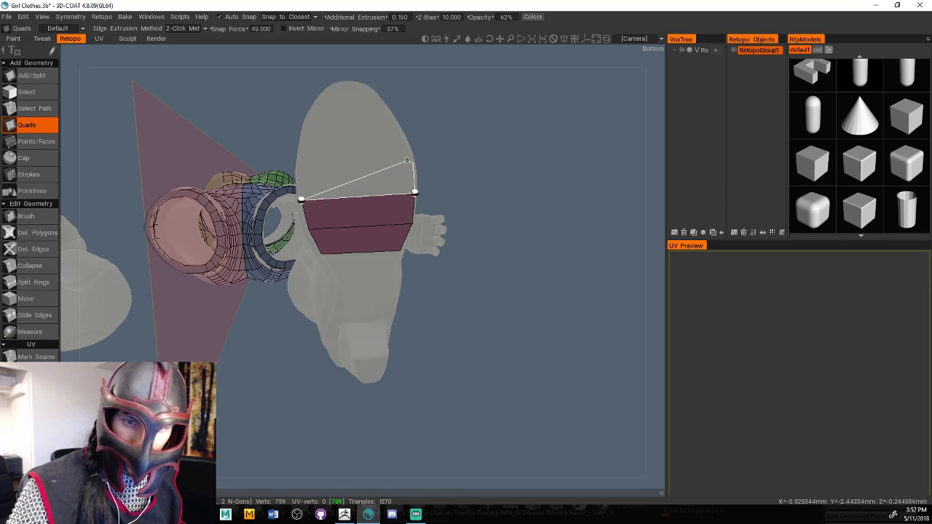
pyautogui.click(299, 170)
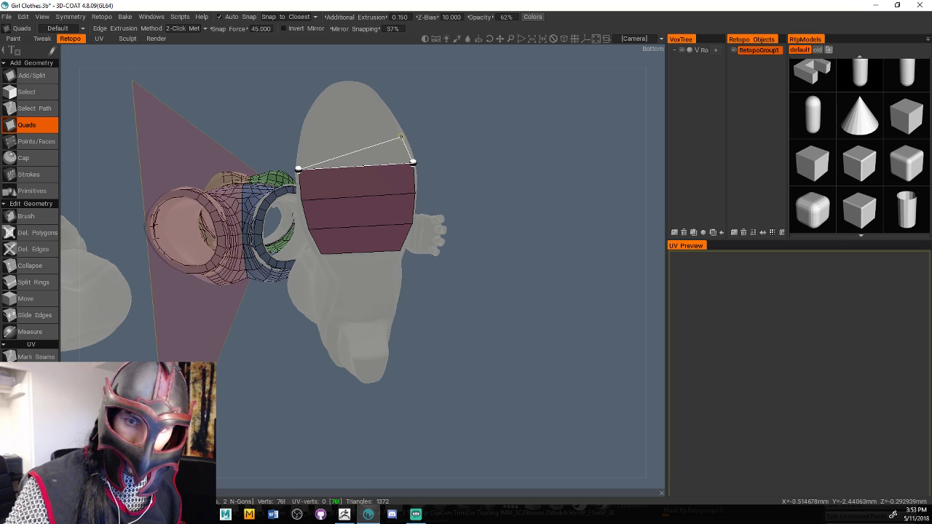
pyautogui.click(401, 136)
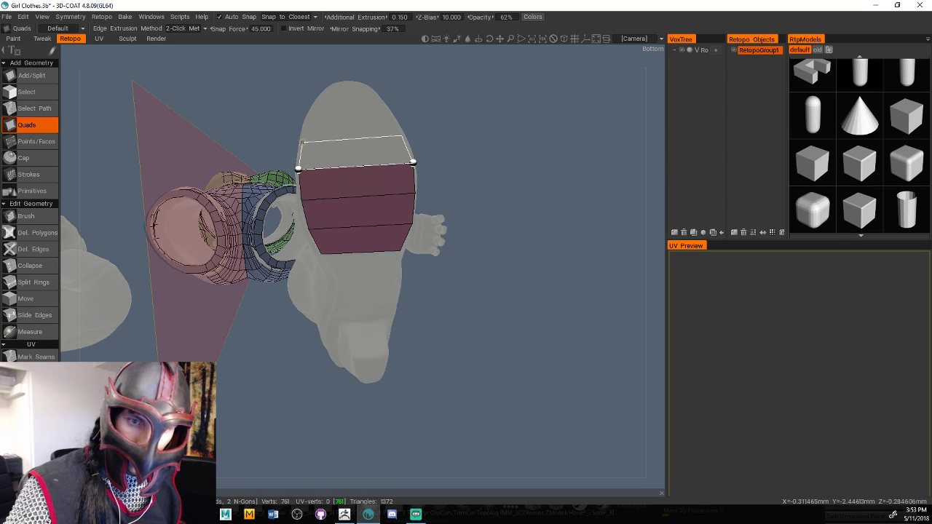
pyautogui.click(302, 142)
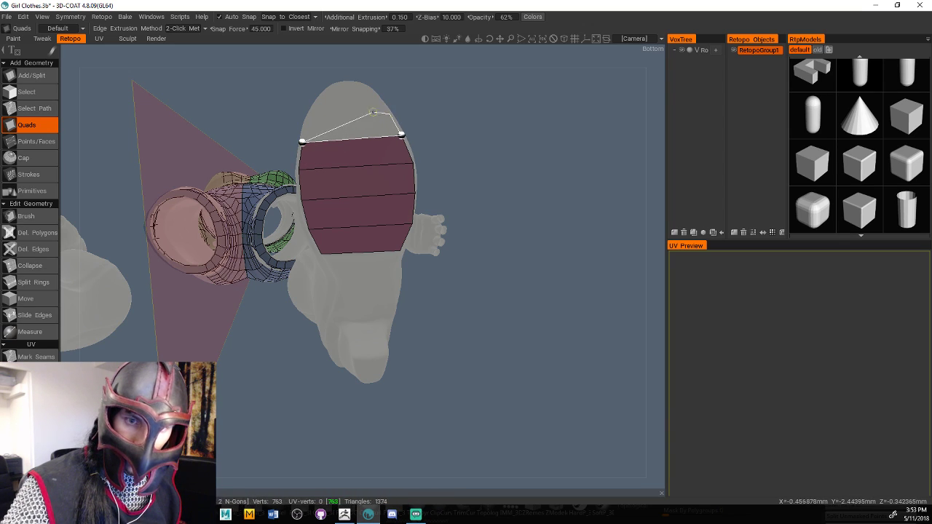
pyautogui.click(309, 116)
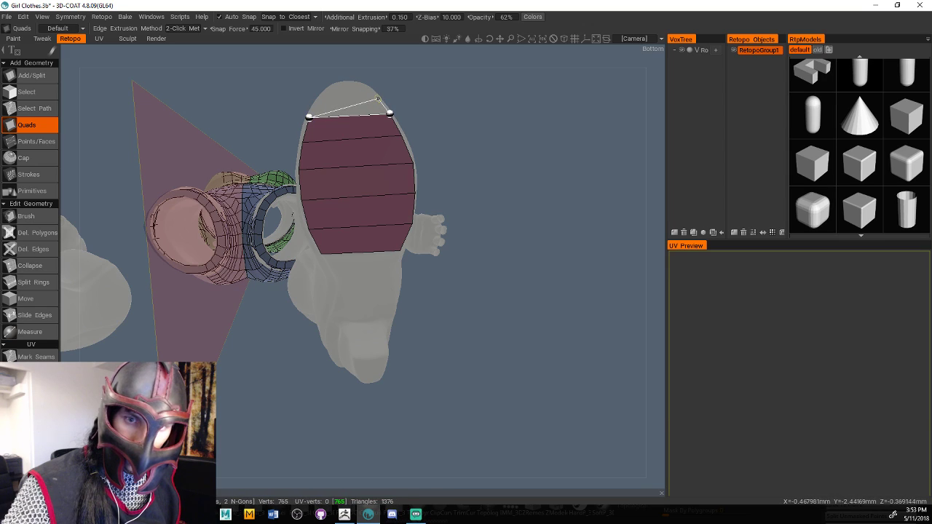
pyautogui.click(320, 96)
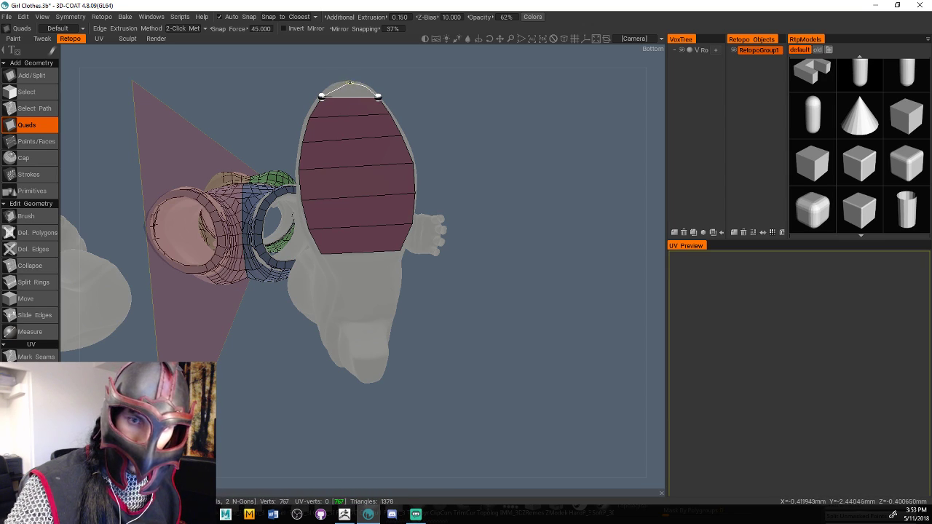
# Close the toe end of the sole with a quad and adjust its tip vertices with the Brush
pyautogui.click(334, 85)
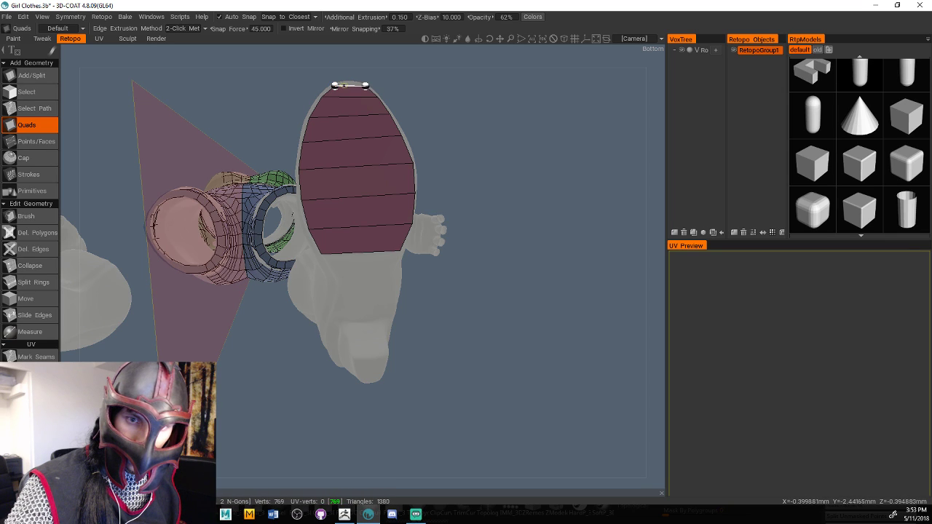
pyautogui.moveTo(342, 84)
pyautogui.mouseDown(button='middle')
pyautogui.moveTo(503, 188)
pyautogui.moveTo(495, 218)
pyautogui.moveTo(511, 203)
pyautogui.moveTo(478, 175)
pyautogui.mouseUp(button='middle')
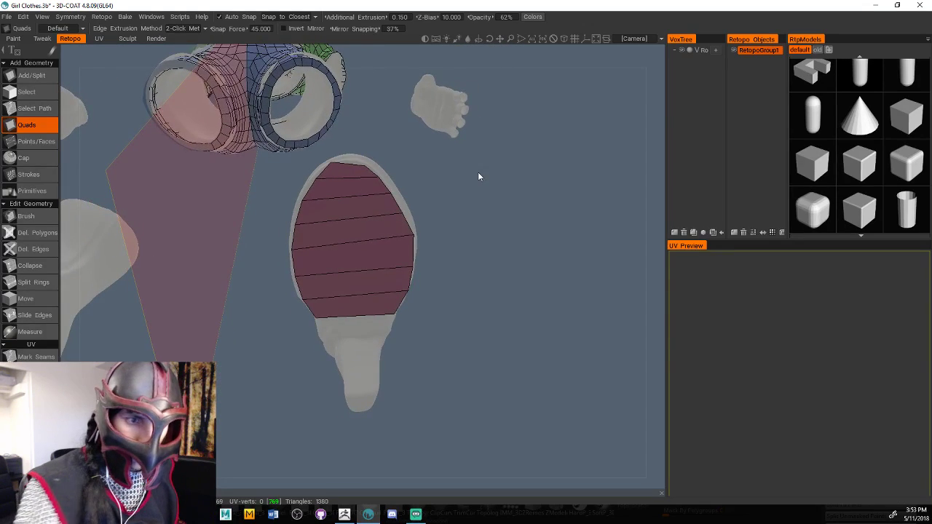
pyautogui.click(25, 216)
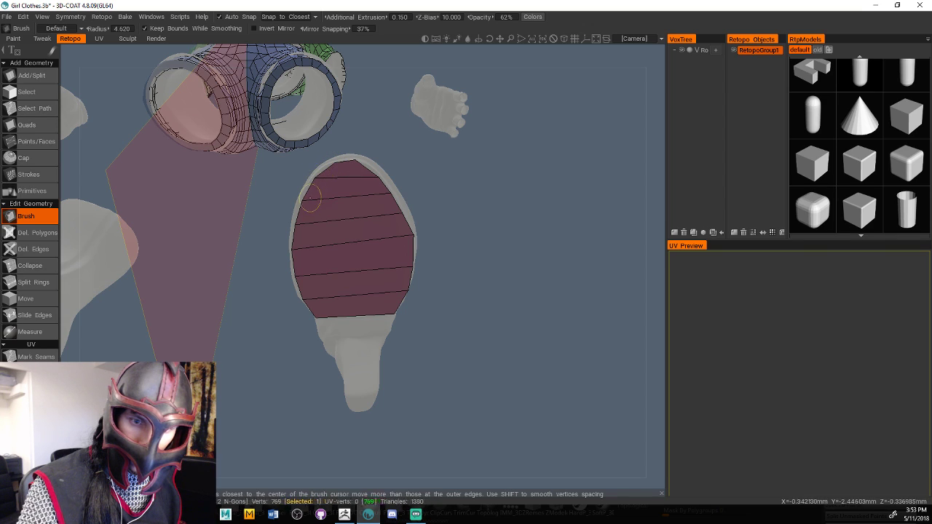
pyautogui.moveTo(467, 207); pyautogui.dragTo(424, 221, button='middle')
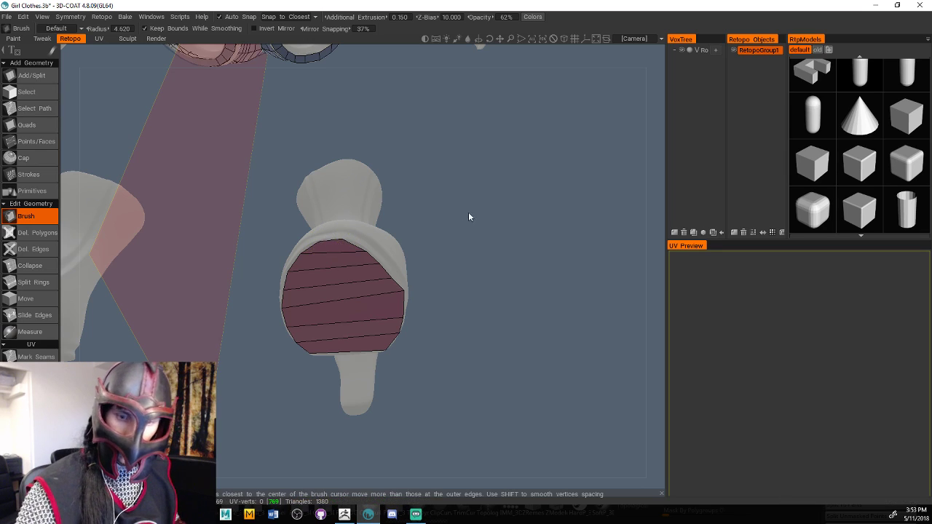
pyautogui.moveTo(468, 217); pyautogui.dragTo(481, 130, button='middle')
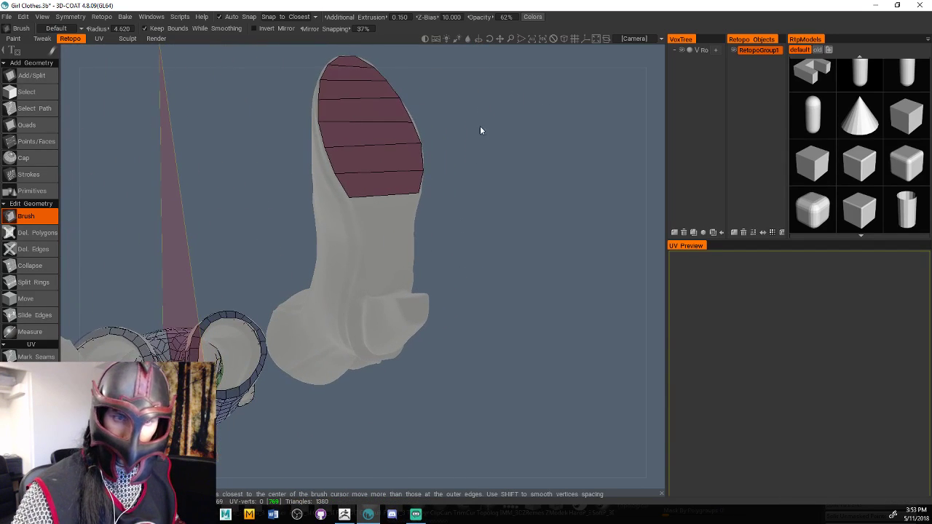
# Extend the sole strip with three more quads through the arch toward the heel using the Quads tool
pyautogui.click(41, 120)
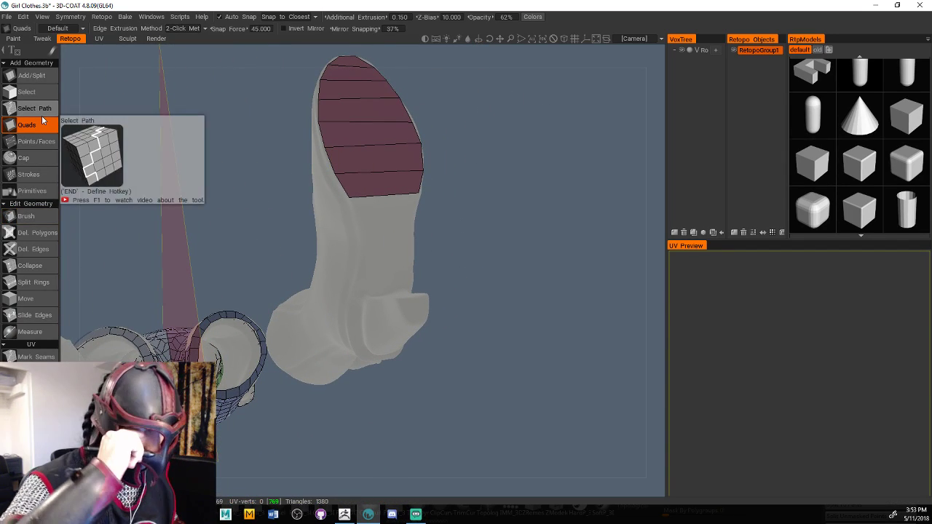
pyautogui.moveTo(502, 175); pyautogui.dragTo(466, 184)
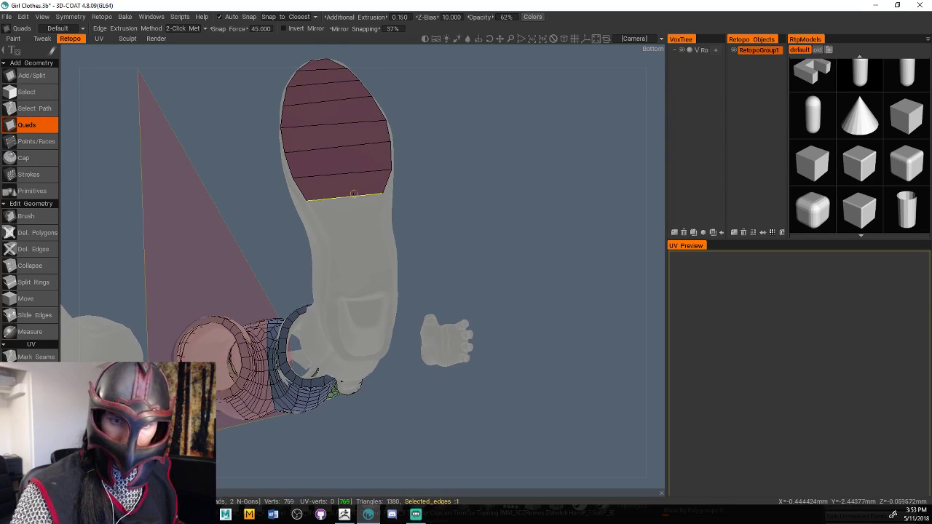
pyautogui.click(345, 197)
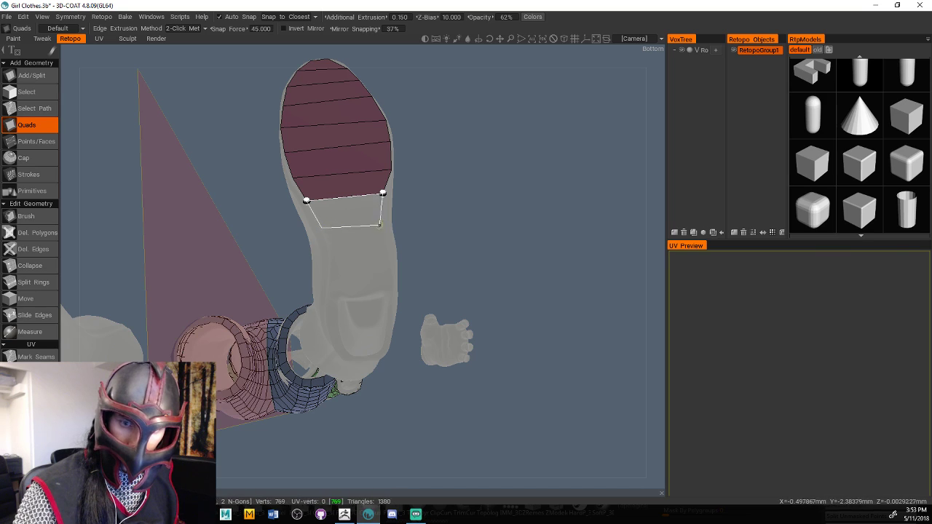
pyautogui.click(379, 226)
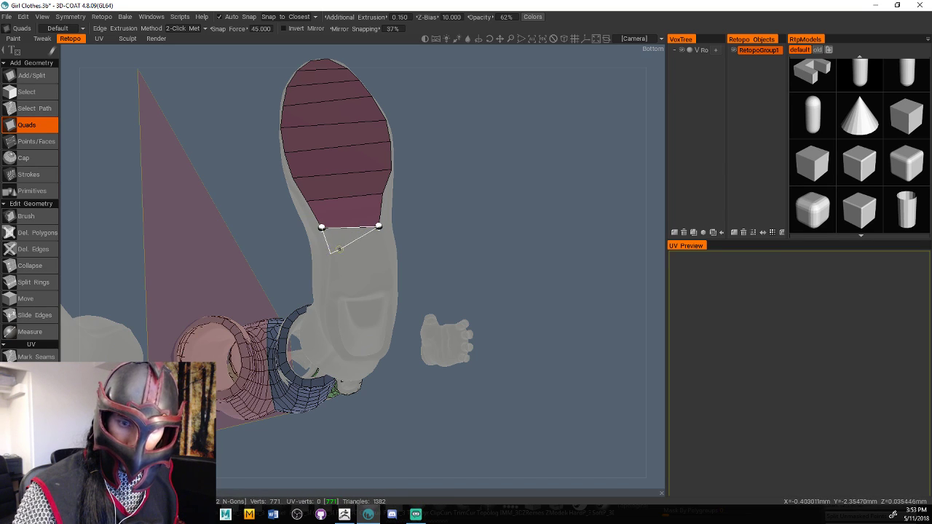
pyautogui.click(379, 250)
pyautogui.moveTo(380, 244); pyautogui.dragTo(478, 256, button='middle')
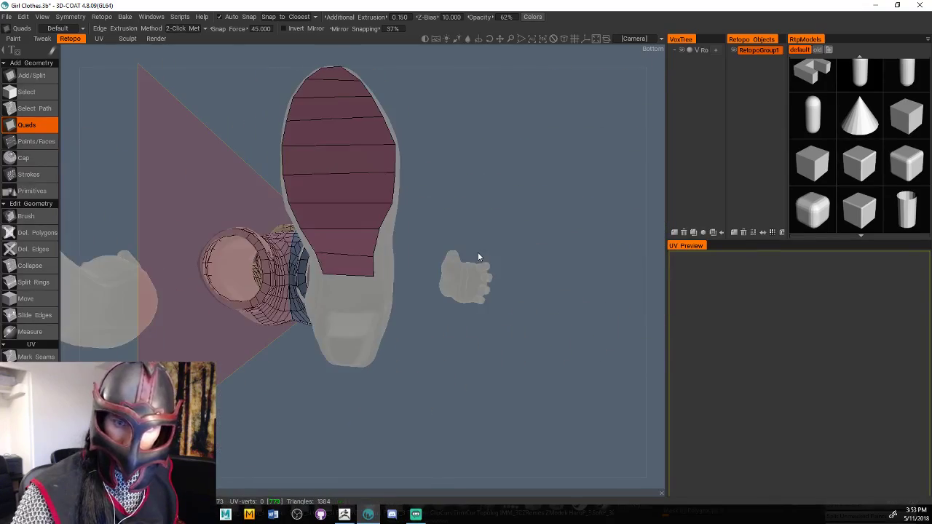
pyautogui.moveTo(511, 226)
pyautogui.mouseDown(button='middle')
pyautogui.moveTo(582, 189)
pyautogui.moveTo(628, 218)
pyautogui.moveTo(587, 302)
pyautogui.moveTo(553, 289)
pyautogui.moveTo(520, 238)
pyautogui.mouseUp(button='middle')
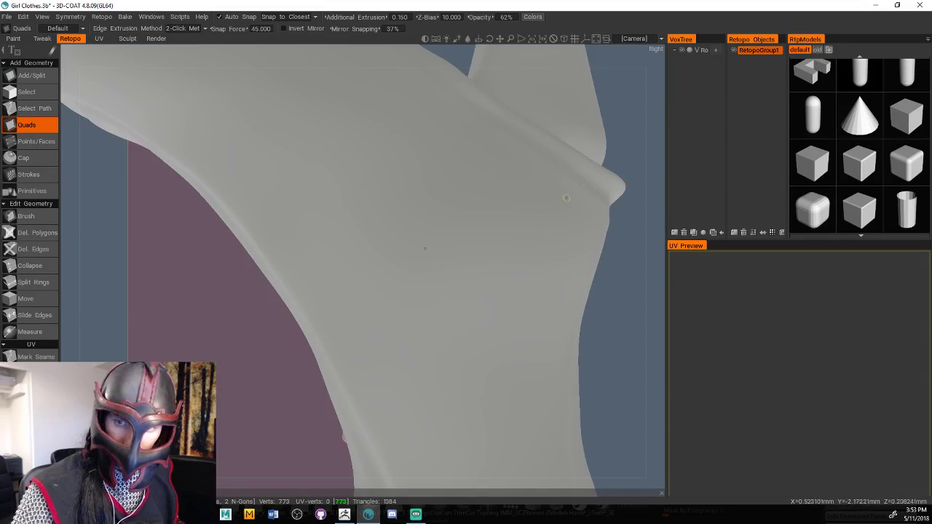
pyautogui.moveTo(653, 169); pyautogui.dragTo(593, 293, button='middle')
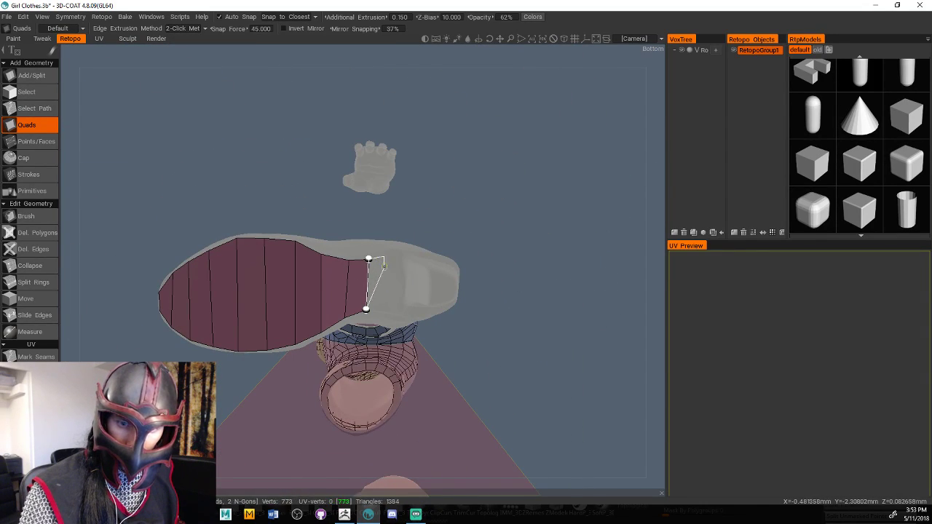
pyautogui.moveTo(375, 287); pyautogui.dragTo(565, 262, button='middle')
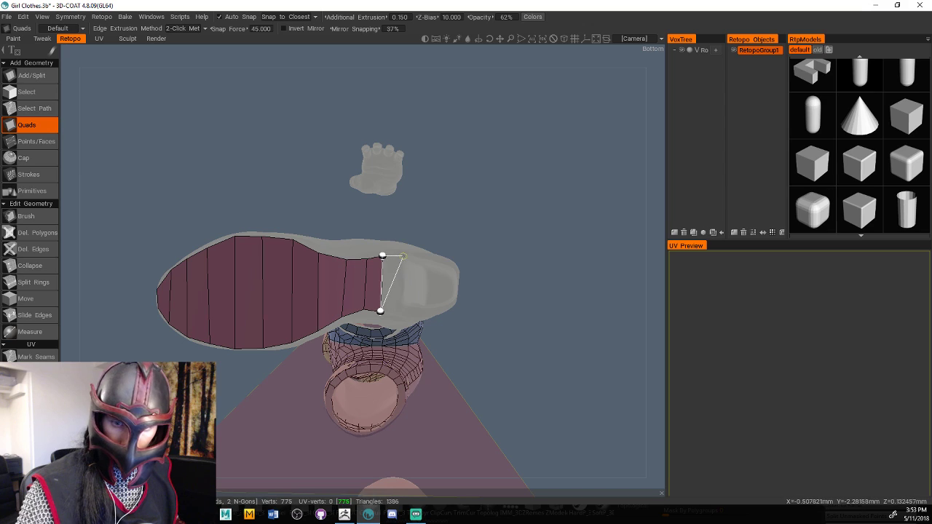
pyautogui.click(400, 259)
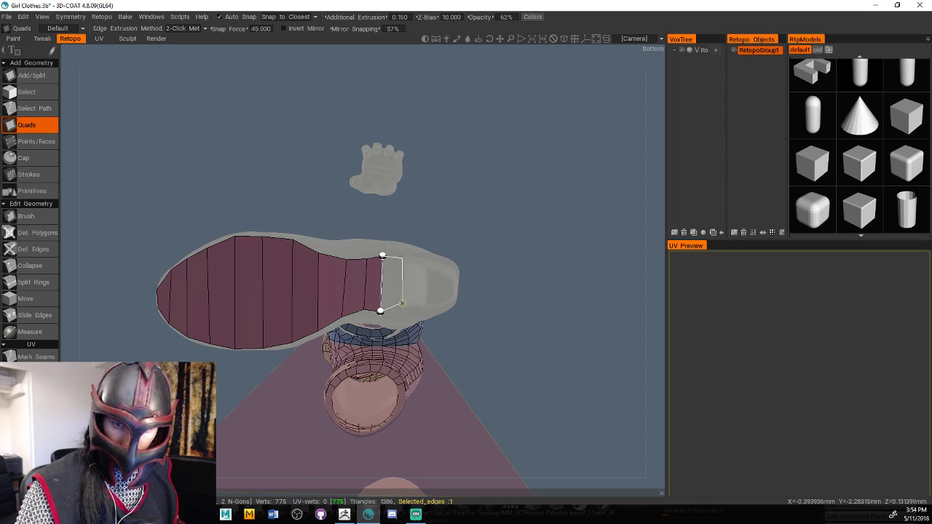
pyautogui.click(403, 307)
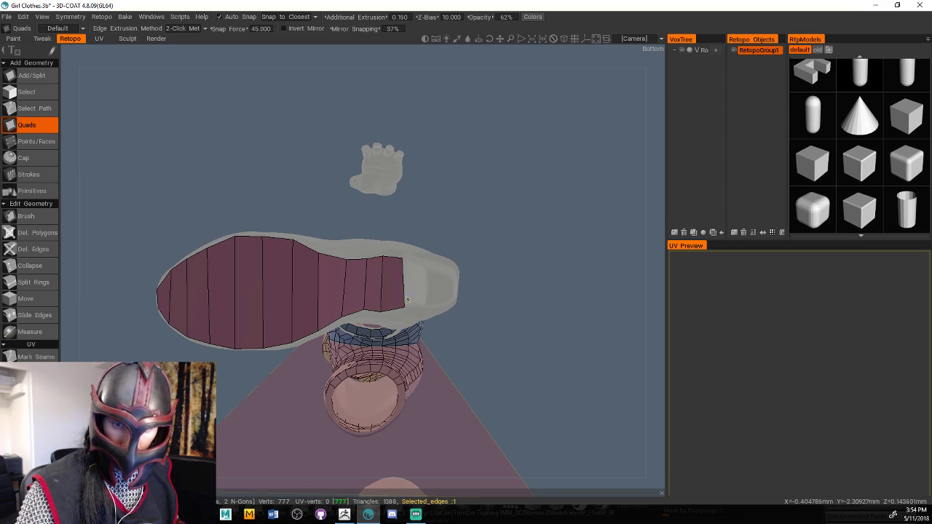
pyautogui.moveTo(407, 300); pyautogui.dragTo(520, 271, button='middle')
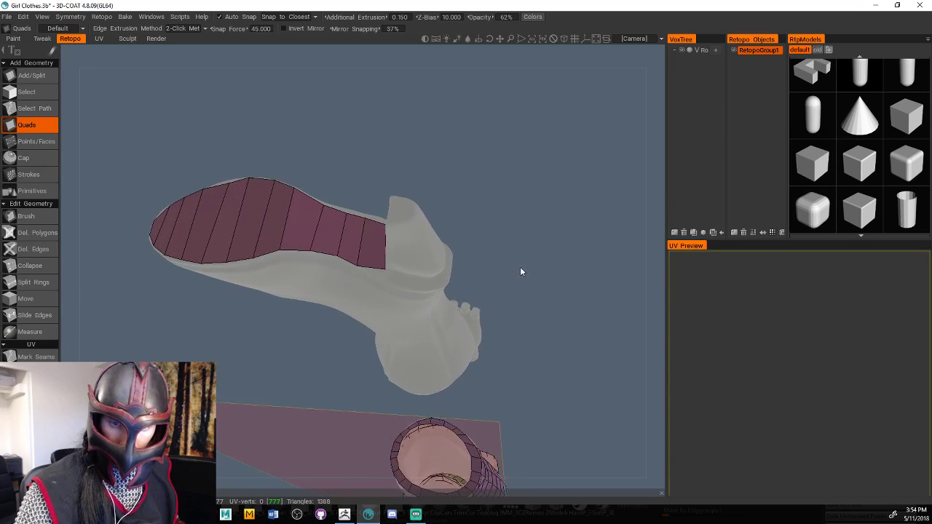
pyautogui.moveTo(520, 267); pyautogui.dragTo(513, 256)
pyautogui.hotkey('ctrl', 'z')
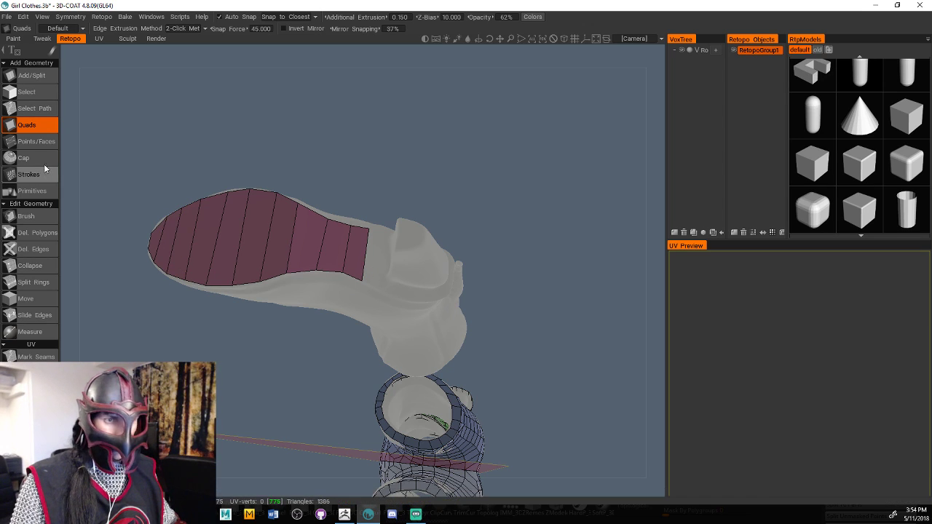
# Delete the polygon at the toe tip and split the sole strip lengthwise with two edge loops
pyautogui.click(38, 232)
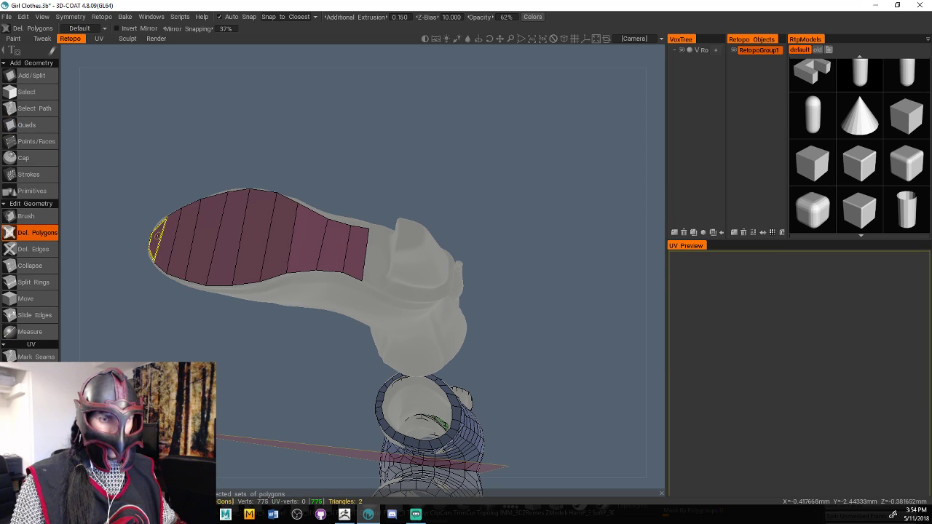
pyautogui.click(151, 239)
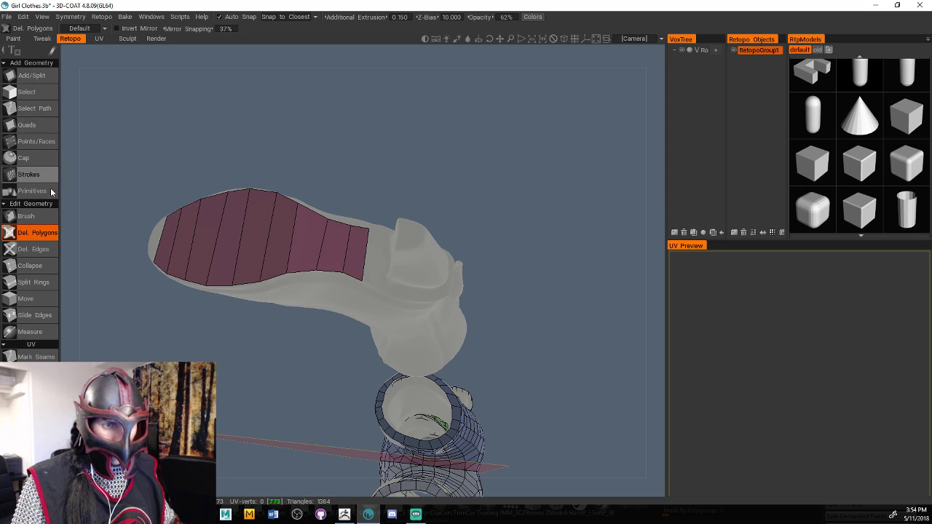
pyautogui.click(33, 282)
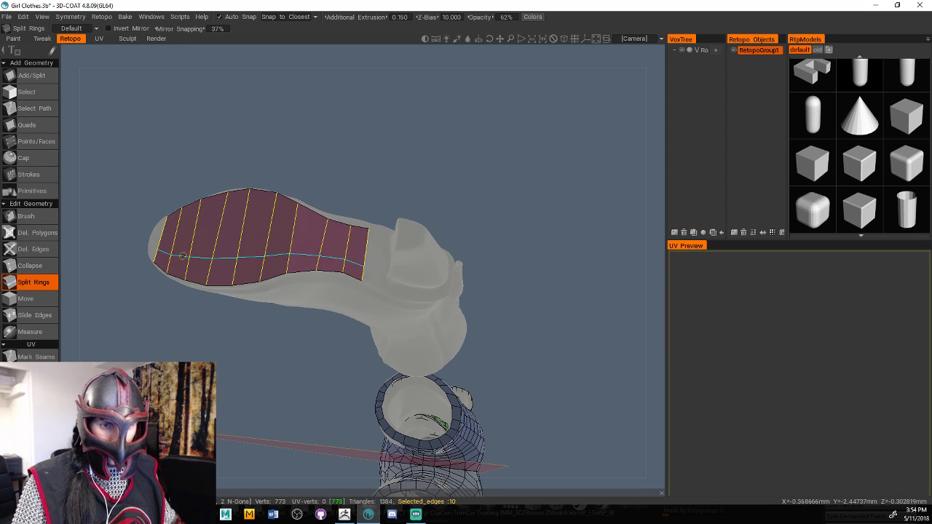
pyautogui.click(196, 254)
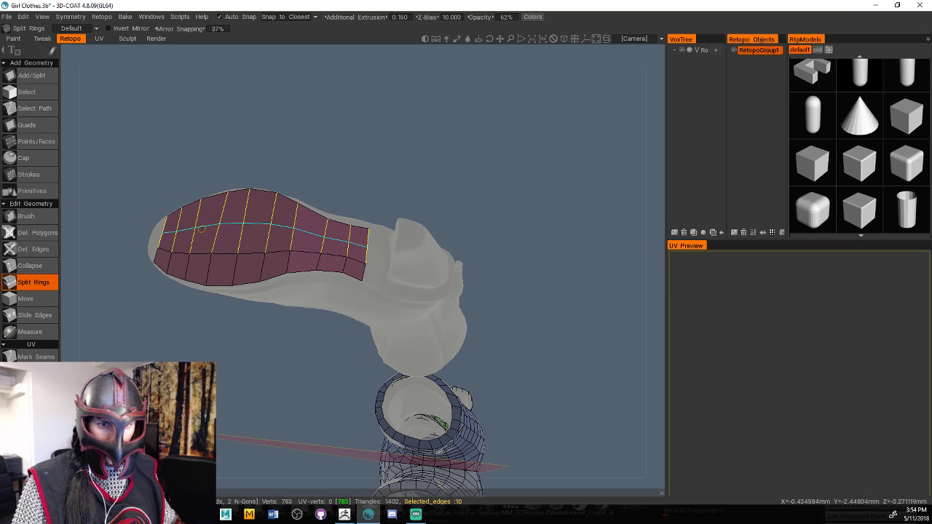
pyautogui.click(202, 228)
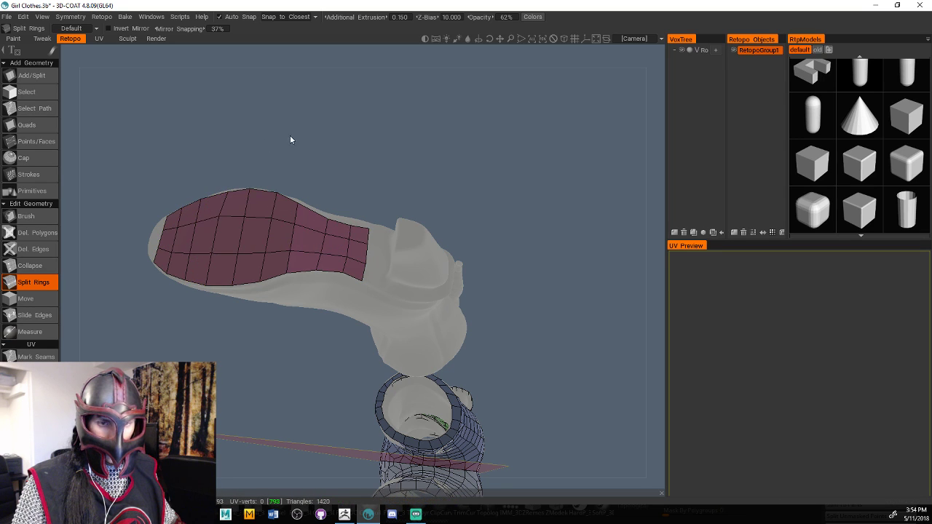
# Smooth the vertex spacing of the two new lengthwise rows on the sole with the Brush
pyautogui.moveTo(290, 139); pyautogui.dragTo(316, 156, button='middle')
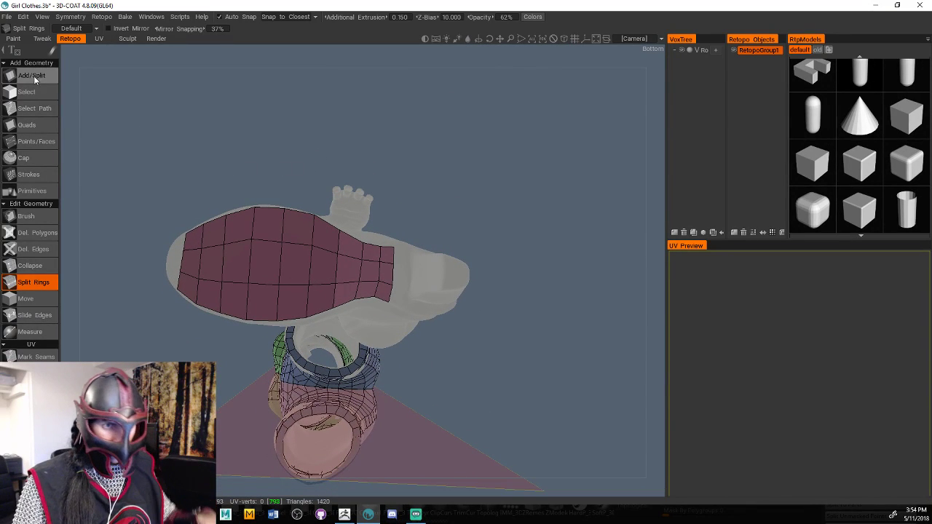
pyautogui.click(26, 216)
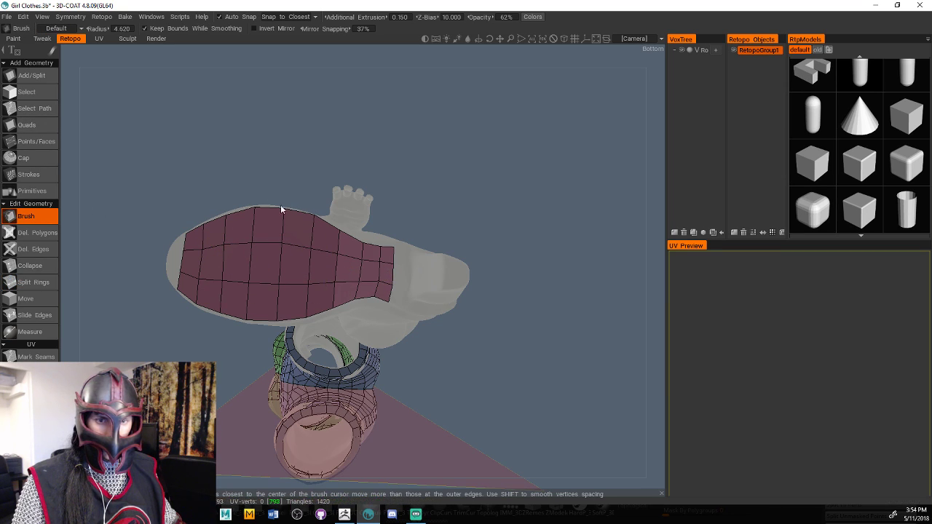
pyautogui.moveTo(339, 174); pyautogui.dragTo(375, 210)
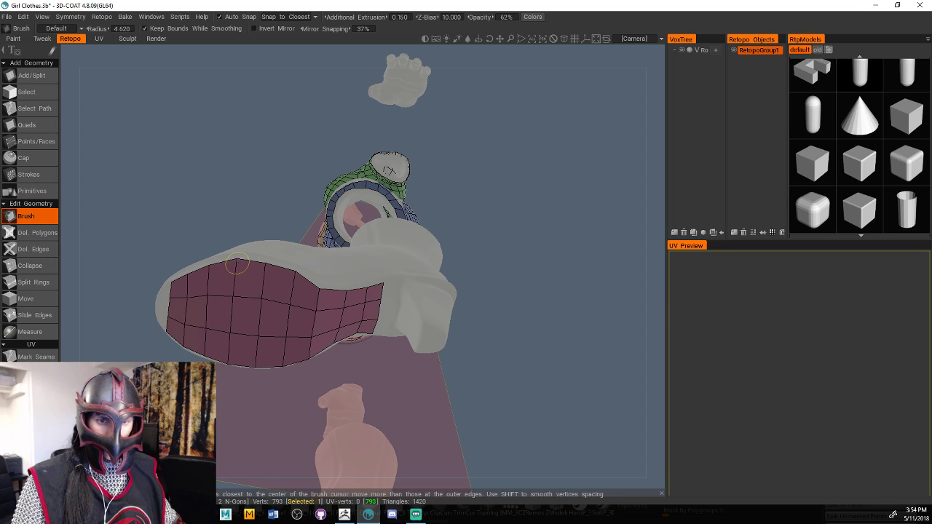
pyautogui.moveTo(495, 378); pyautogui.dragTo(515, 378)
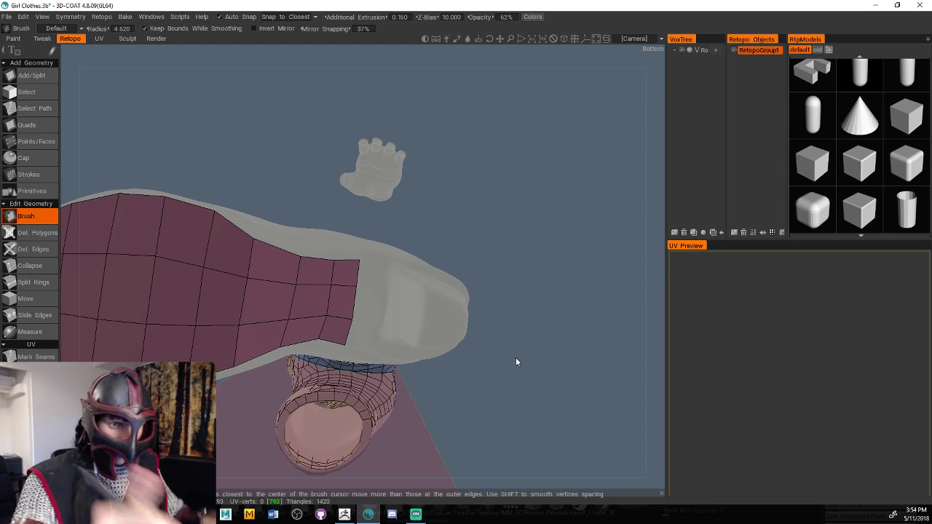
# Add a quad from the middle edge at the sole's heel-side end and fill the adjoining quad on its inner side
pyautogui.click(27, 124)
pyautogui.moveTo(434, 306)
pyautogui.mouseDown()
pyautogui.moveTo(487, 256)
pyautogui.moveTo(516, 271)
pyautogui.mouseUp()
pyautogui.click(360, 290)
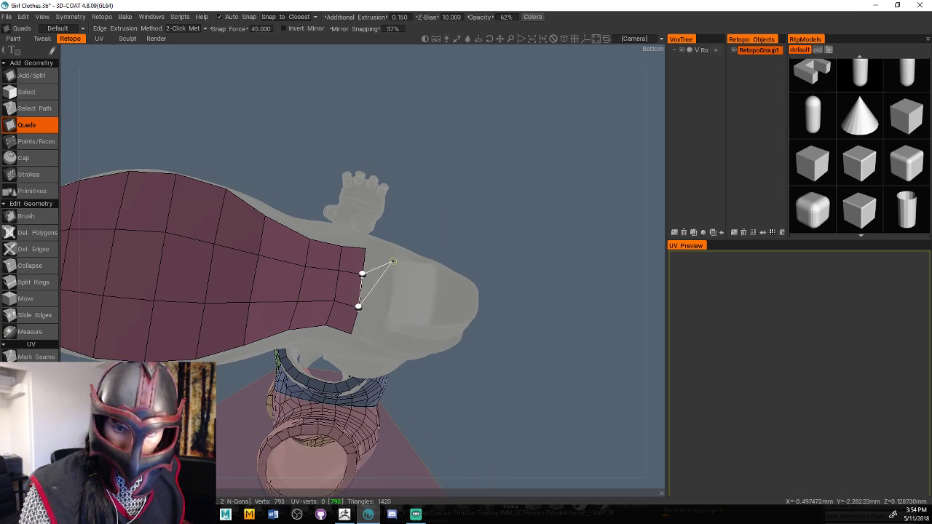
pyautogui.click(390, 318)
pyautogui.click(350, 333)
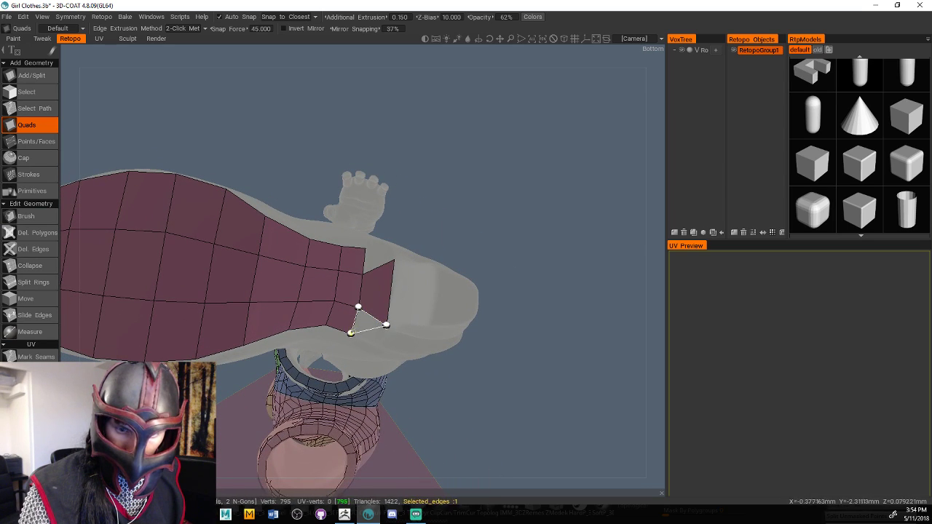
pyautogui.click(380, 348)
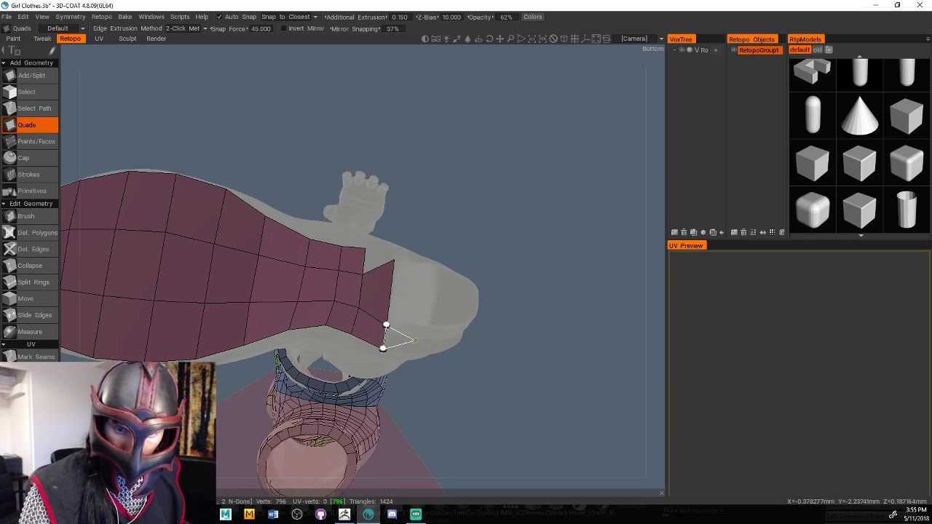
# Continue two narrow quads along the inner side of the heel and fill the gap on the strip's outer side
pyautogui.click(411, 352)
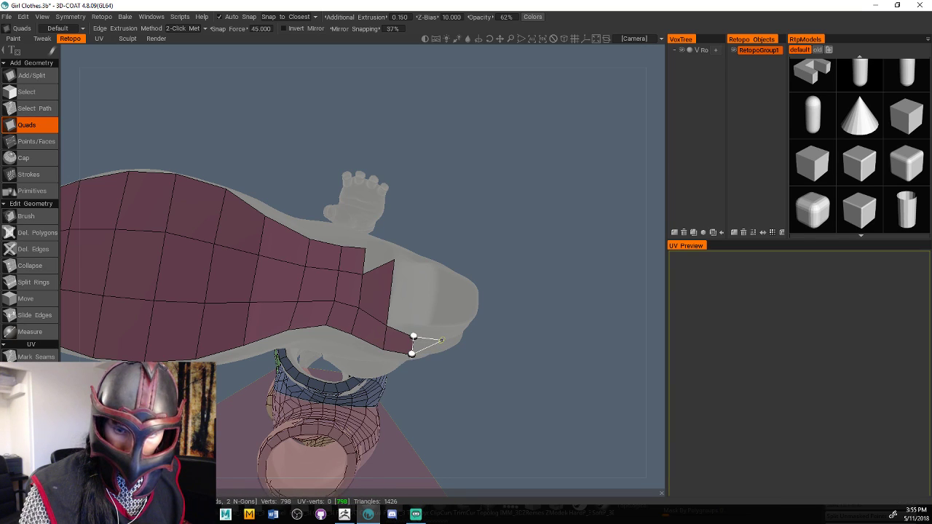
pyautogui.click(439, 348)
pyautogui.moveTo(524, 334); pyautogui.dragTo(485, 317)
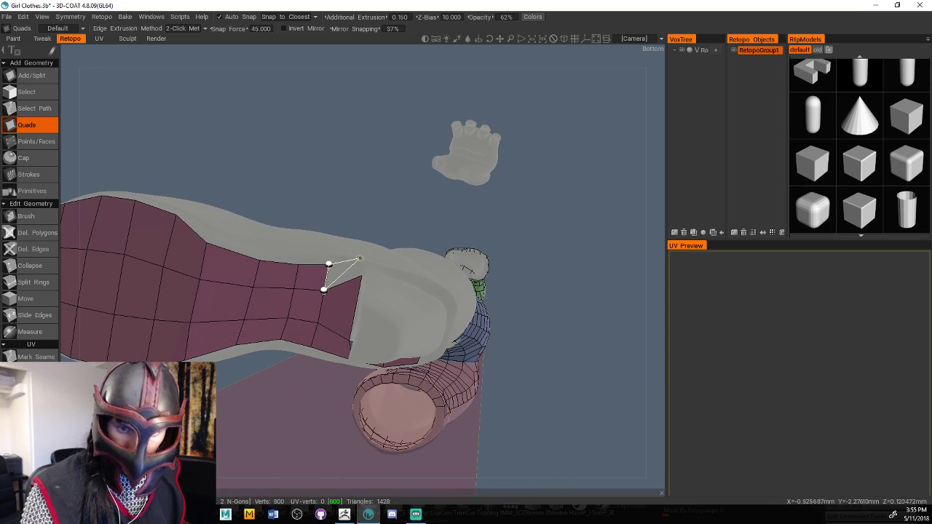
pyautogui.click(361, 273)
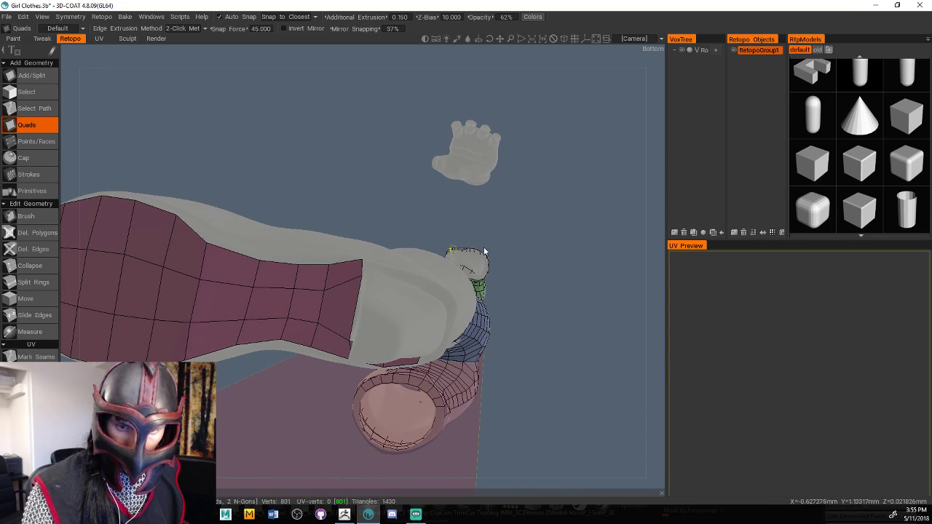
# Cover the front face of the heel with a large quad and add an adjoining quad beside it
pyautogui.moveTo(484, 251); pyautogui.dragTo(592, 226, button='middle')
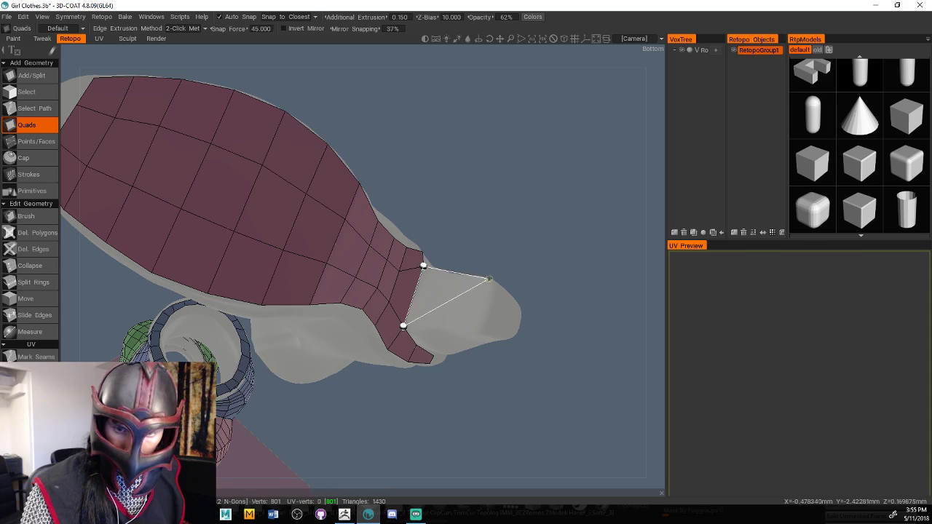
pyautogui.click(489, 280)
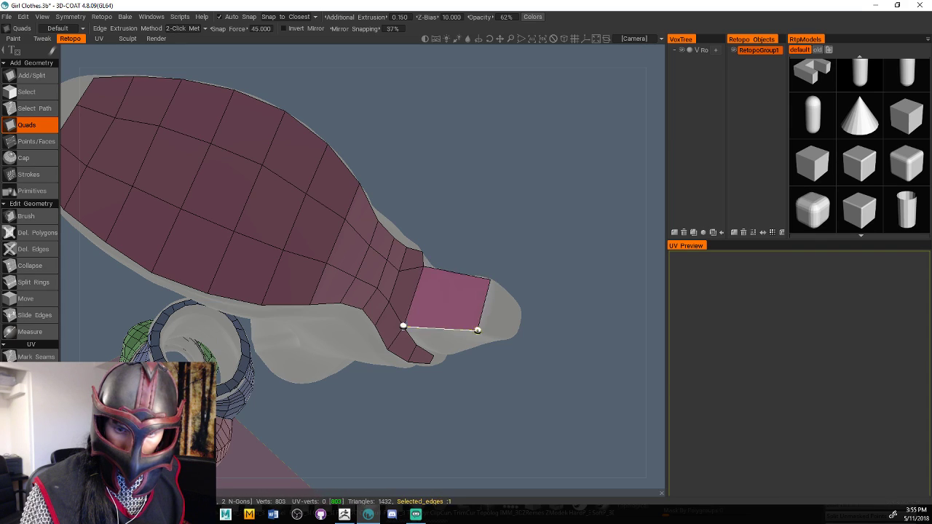
pyautogui.click(487, 337)
pyautogui.moveTo(546, 338); pyautogui.dragTo(551, 264)
pyautogui.moveTo(551, 267); pyautogui.dragTo(467, 269, button='middle')
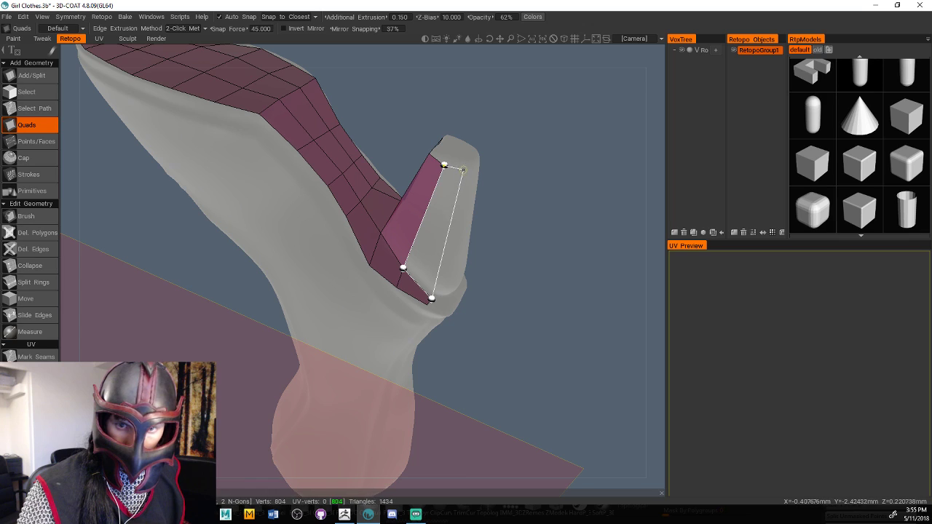
# Extend the heel's side with a tall narrow quad running from its tip down to its base
pyautogui.click(461, 168)
pyautogui.moveTo(543, 206); pyautogui.dragTo(466, 200, button='middle')
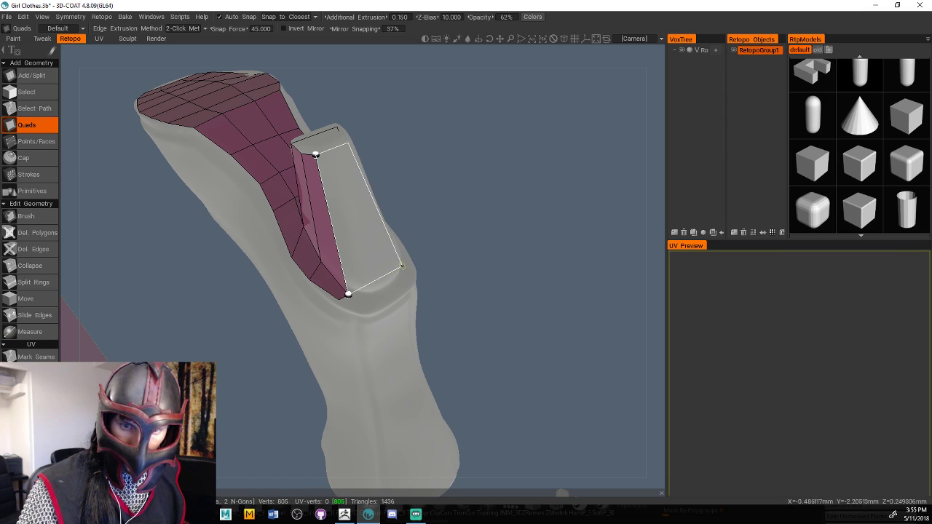
pyautogui.click(400, 270)
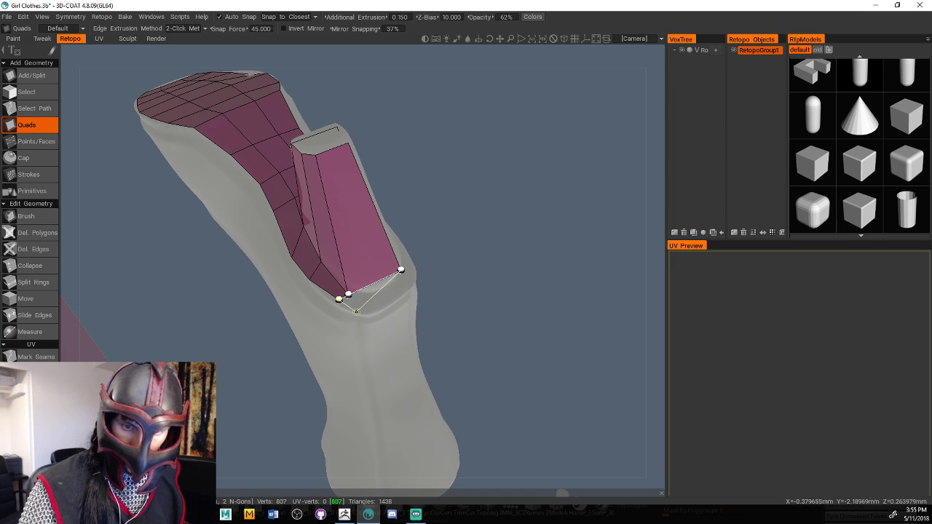
pyautogui.click(356, 311)
pyautogui.hotkey('ctrl', 'z')
pyautogui.hotkey('ctrl', 'z')
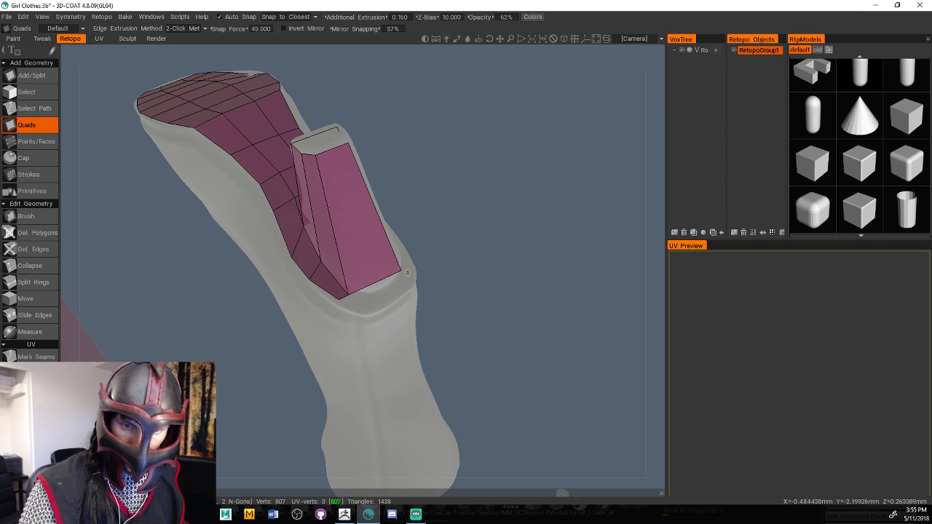
pyautogui.press('Escape')
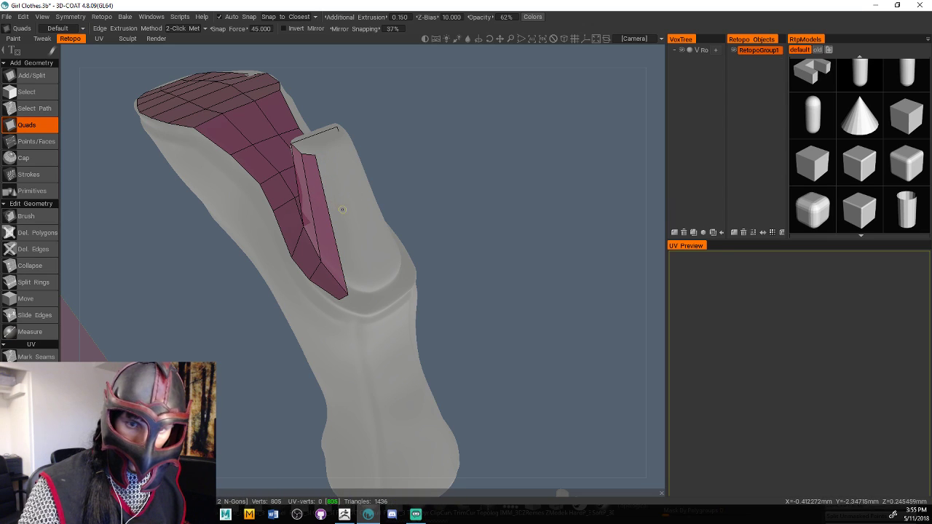
# Reposition the corner vertices at the end of the strip around the heel's base with the Brush
pyautogui.moveTo(430, 204)
pyautogui.mouseDown()
pyautogui.moveTo(509, 226)
pyautogui.moveTo(464, 212)
pyautogui.moveTo(476, 236)
pyautogui.mouseUp()
pyautogui.click(27, 216)
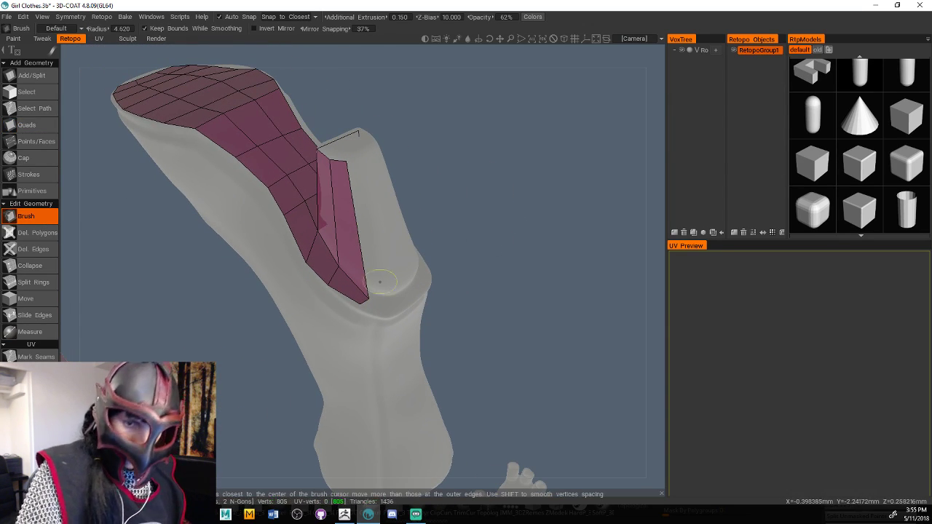
pyautogui.moveTo(369, 298)
pyautogui.mouseDown()
pyautogui.moveTo(360, 309)
pyautogui.moveTo(332, 290)
pyautogui.moveTo(361, 297)
pyautogui.moveTo(357, 284)
pyautogui.mouseUp()
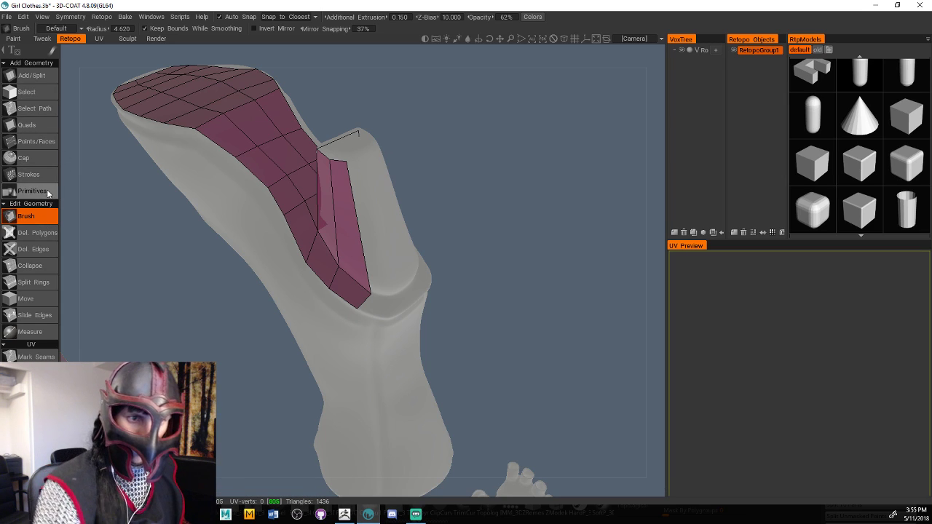
# Continue the strip of small quads around the back rim of the heel's base with three new quads
pyautogui.click(46, 126)
pyautogui.moveTo(510, 267)
pyautogui.mouseDown()
pyautogui.moveTo(495, 272)
pyautogui.moveTo(506, 274)
pyautogui.mouseUp()
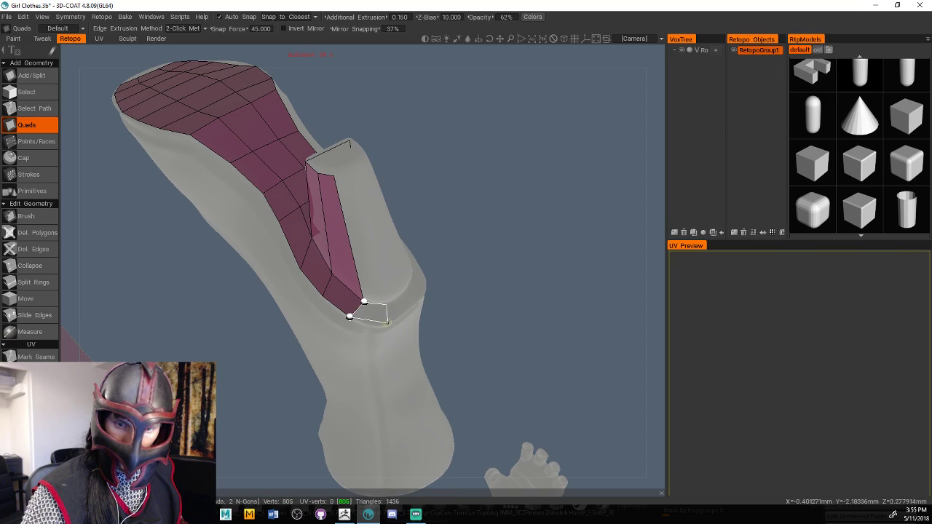
pyautogui.click(384, 325)
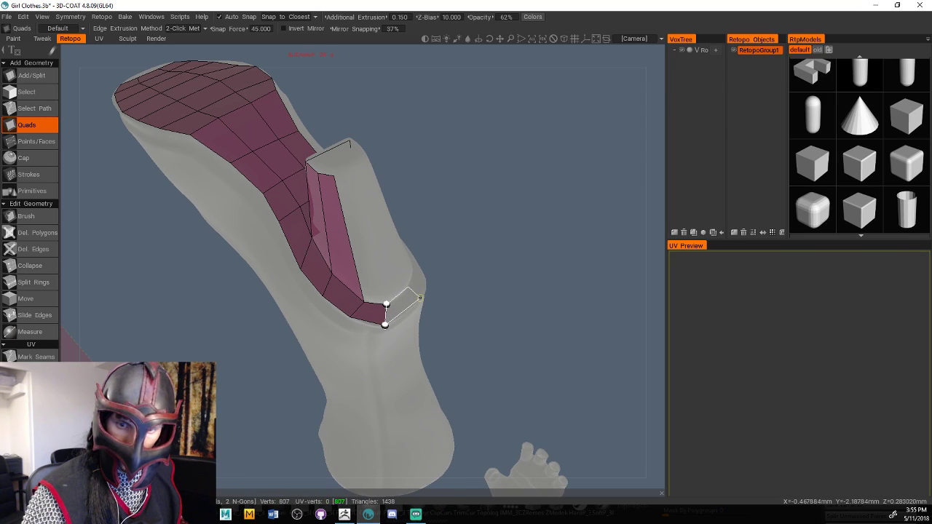
pyautogui.click(420, 297)
pyautogui.click(423, 278)
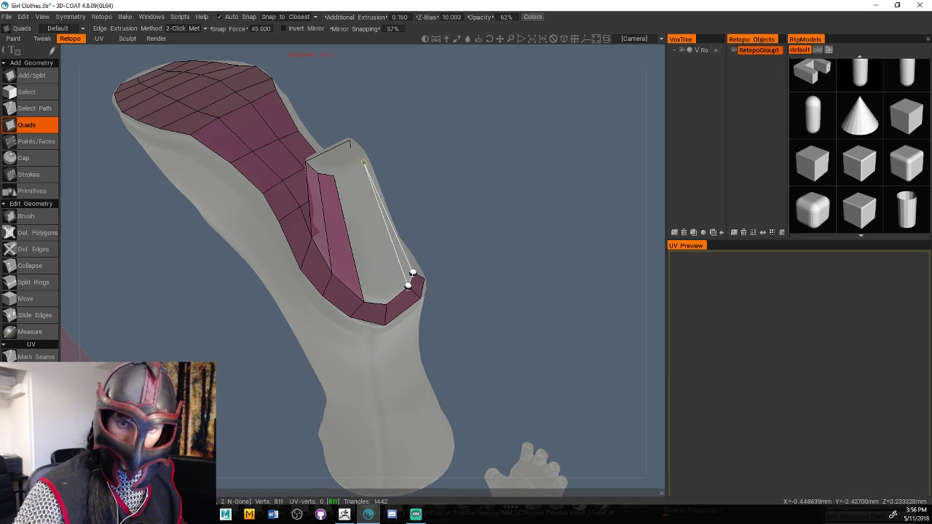
# Cover the back of the heel with tall quads from the base strip up to the tip and fill the remaining gap between them
pyautogui.click(367, 156)
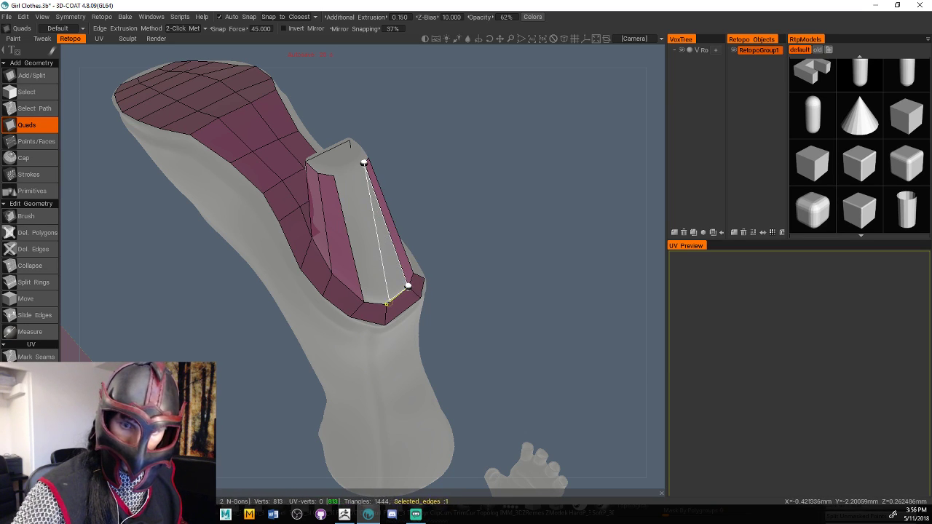
pyautogui.click(350, 170)
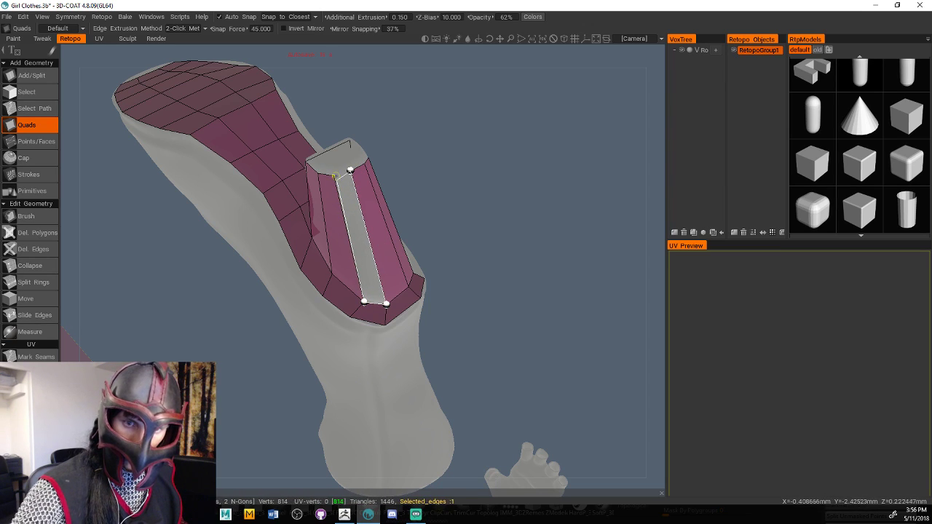
pyautogui.click(335, 176)
# Pull the outer corner vertex of the heel's base strip inward along the rim with the Brush
pyautogui.moveTo(516, 275); pyautogui.dragTo(461, 293)
pyautogui.click(29, 216)
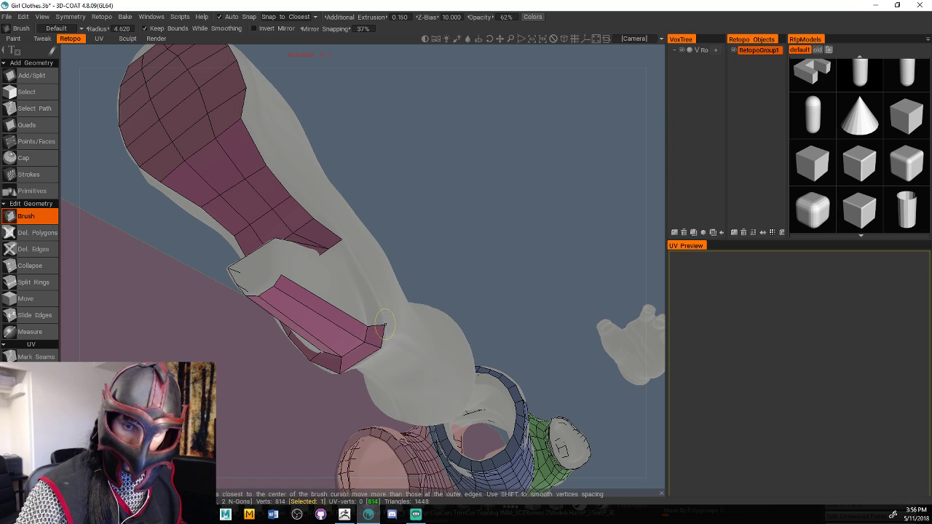
pyautogui.keyDown('alt'); pyautogui.moveTo(380, 341); pyautogui.dragTo(393, 299); pyautogui.keyUp('alt')
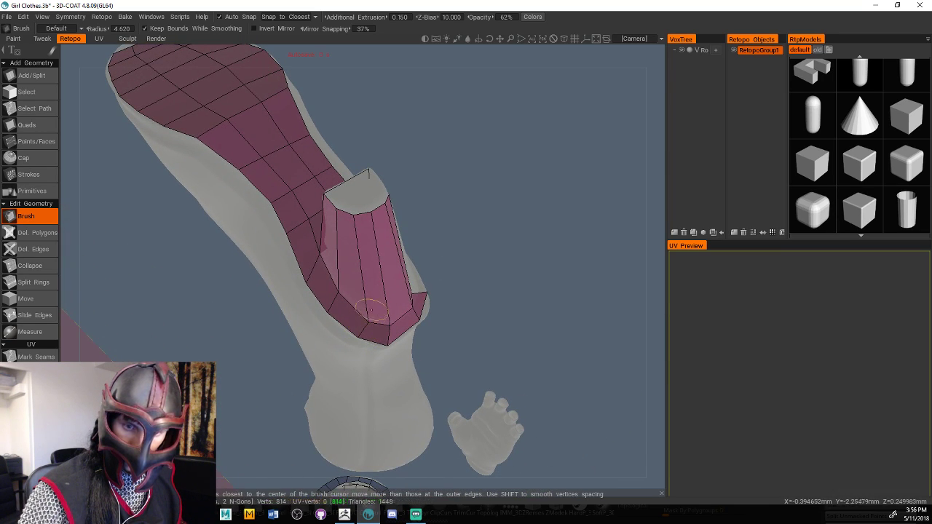
pyautogui.moveTo(370, 309); pyautogui.dragTo(467, 256, button='middle')
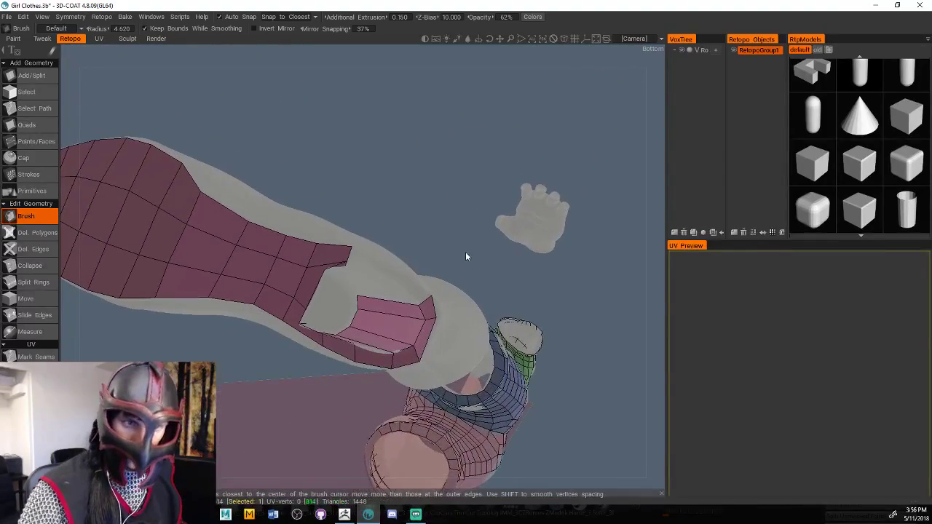
pyautogui.click(28, 125)
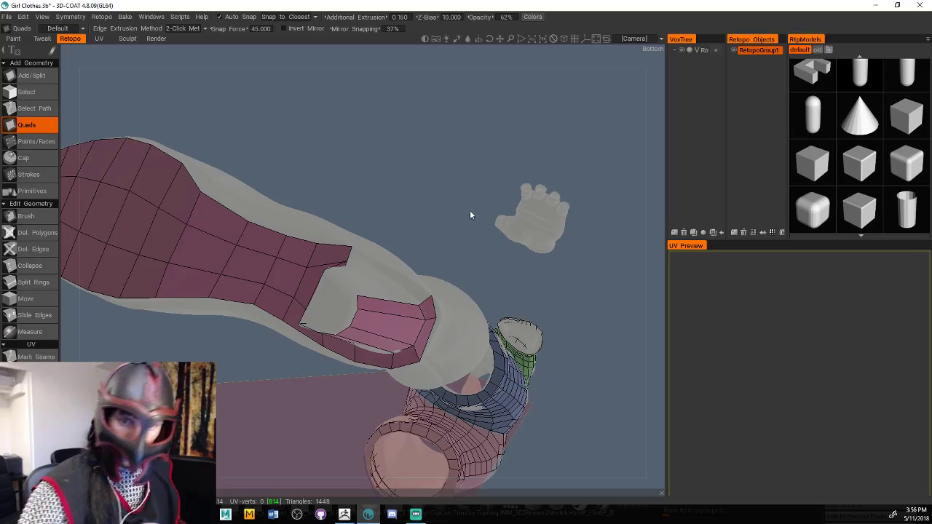
pyautogui.moveTo(469, 211); pyautogui.dragTo(391, 226, button='middle')
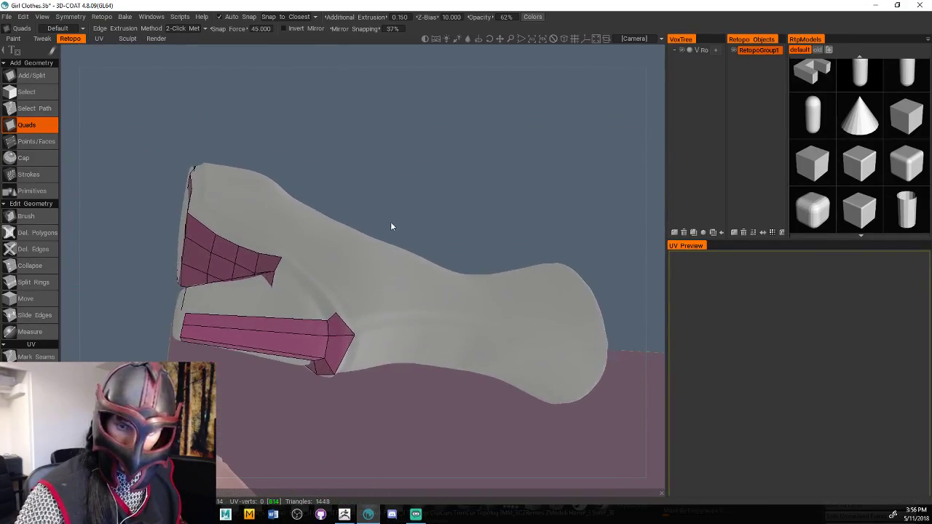
pyautogui.click(34, 218)
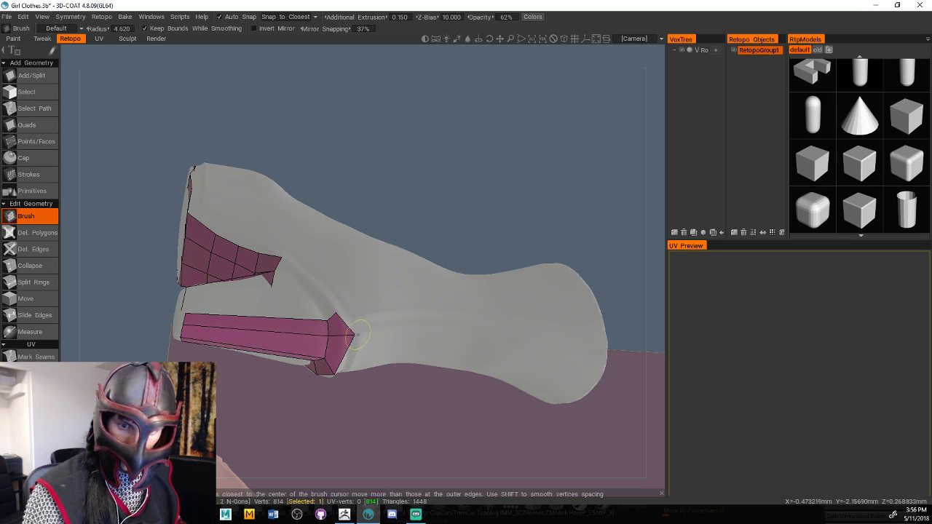
pyautogui.moveTo(356, 334); pyautogui.dragTo(347, 334)
# Extend the base strip along the other side of the heel and join it to the sole's corner edge with quads
pyautogui.moveTo(391, 254); pyautogui.dragTo(461, 235, button='middle')
pyautogui.scroll(-1, 32, 124)
pyautogui.click(29, 119)
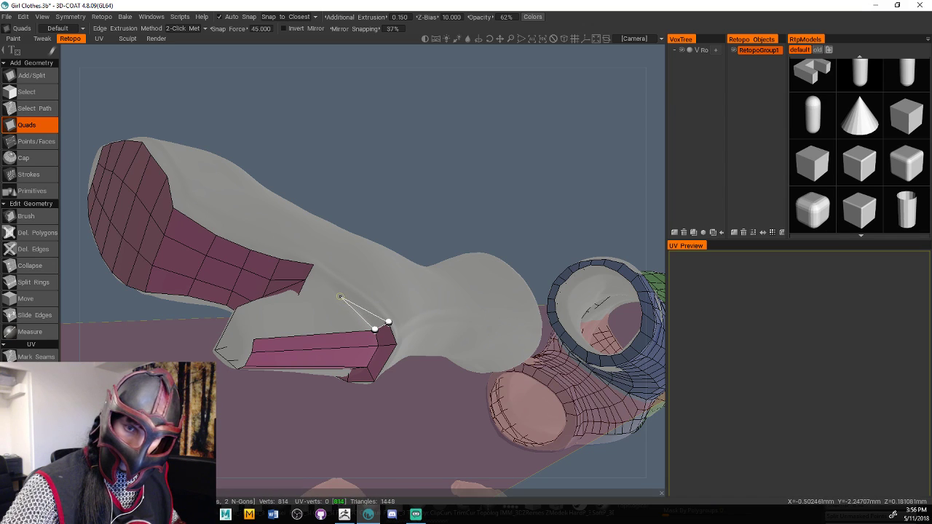
pyautogui.click(346, 287)
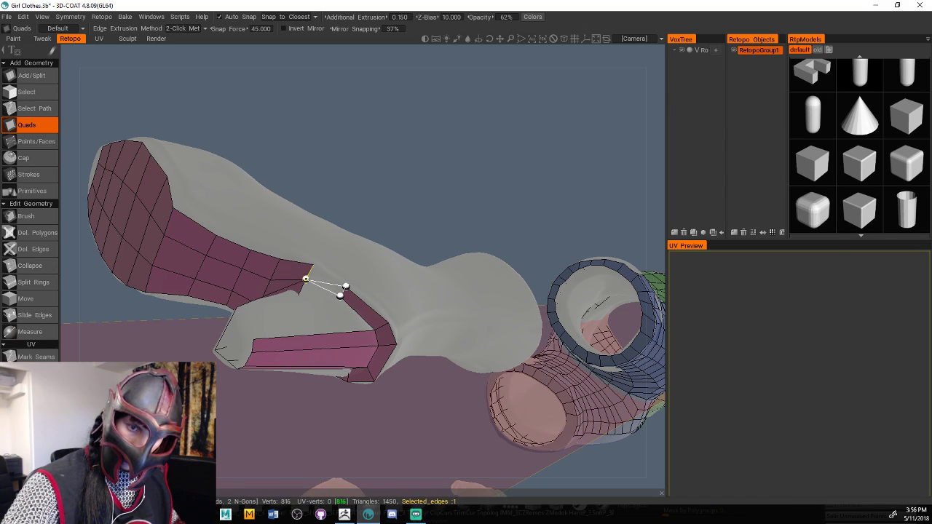
pyautogui.click(316, 268)
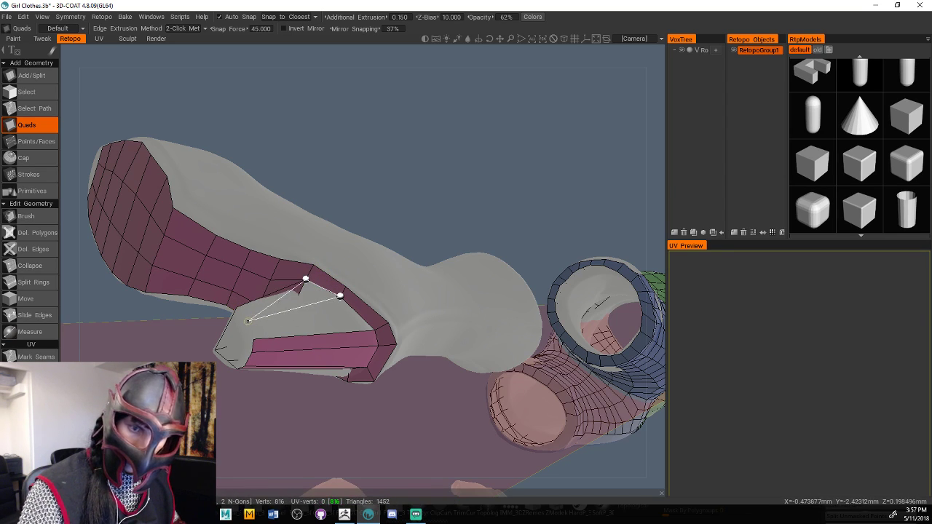
pyautogui.click(246, 317)
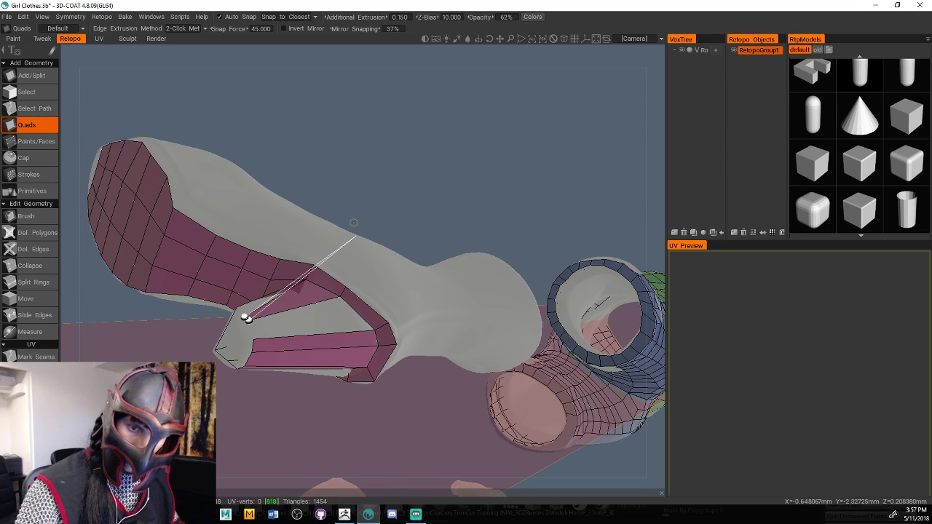
pyautogui.click(393, 289)
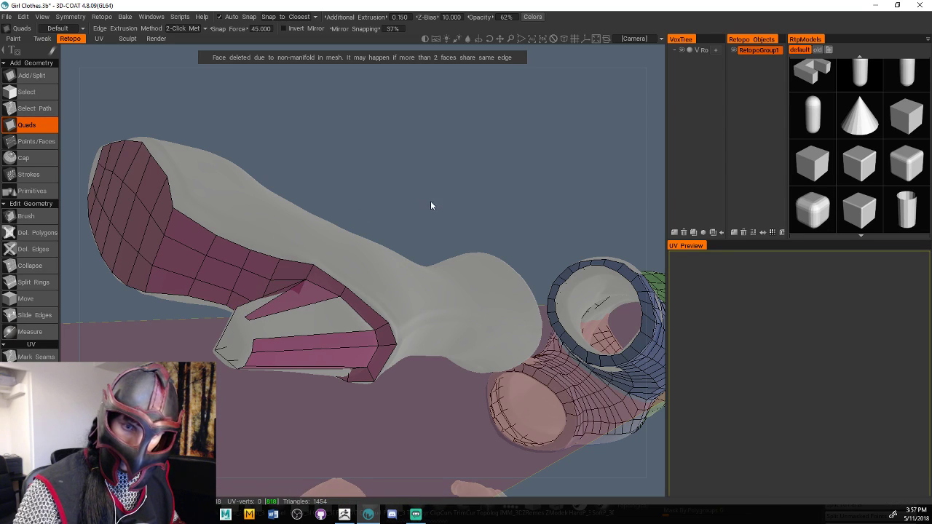
pyautogui.hotkey('ctrl', 'z')
# Add a tall quad on the open side of the heel and fill the adjoining gap up to the existing back quads
pyautogui.moveTo(431, 199); pyautogui.dragTo(459, 232)
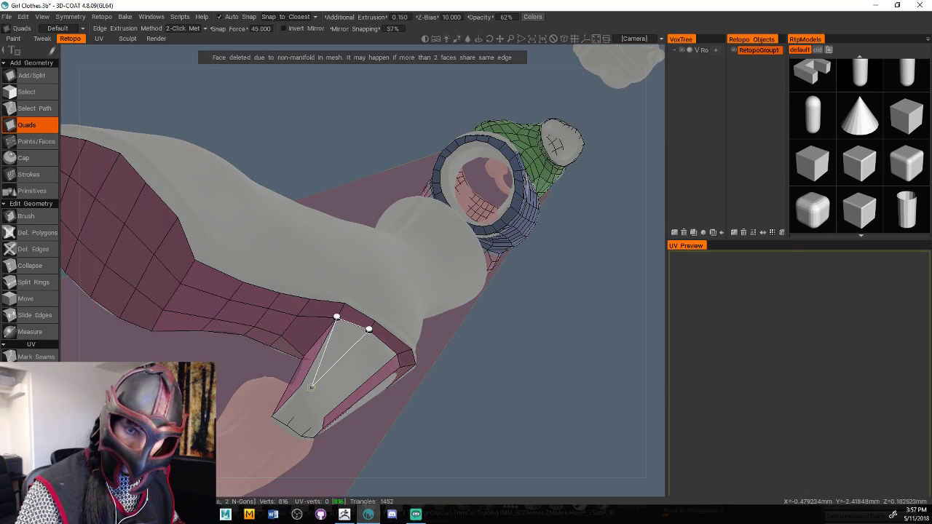
pyautogui.click(301, 384)
pyautogui.click(315, 401)
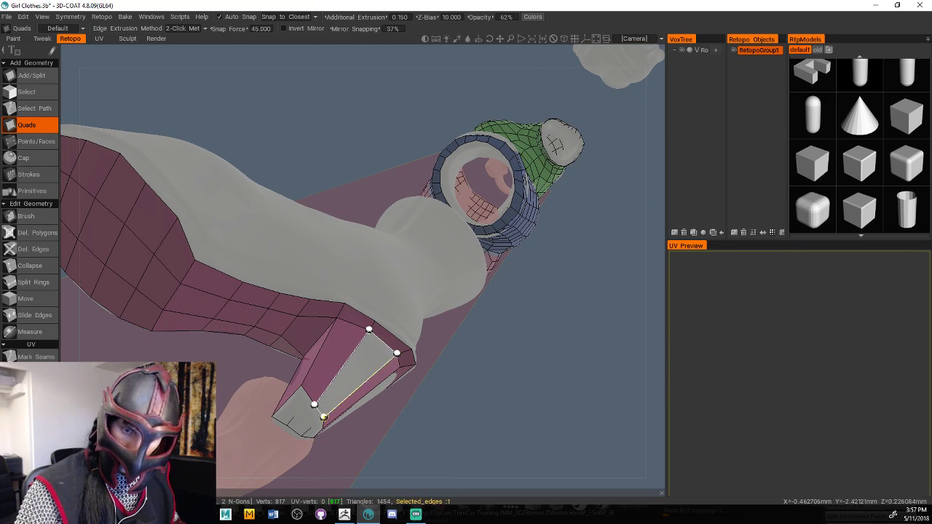
pyautogui.click(323, 415)
pyautogui.moveTo(468, 408); pyautogui.dragTo(542, 372)
pyautogui.moveTo(542, 376); pyautogui.dragTo(535, 370, button='middle')
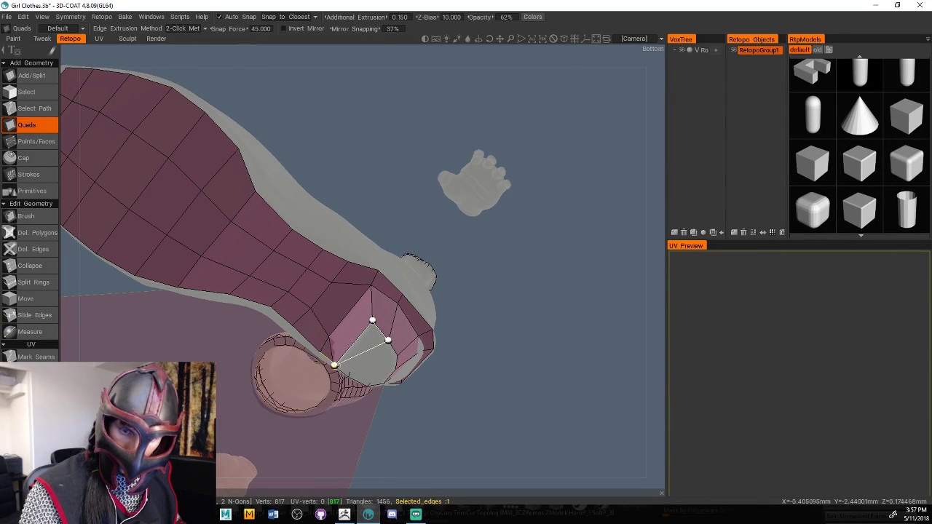
pyautogui.click(348, 375)
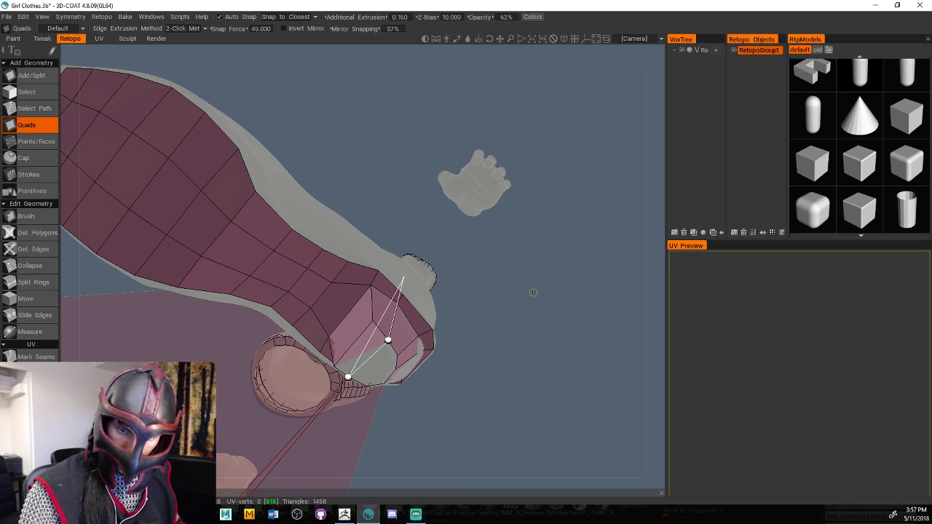
pyautogui.hotkey('ctrl', 'z')
pyautogui.moveTo(509, 325); pyautogui.dragTo(488, 300, button='middle')
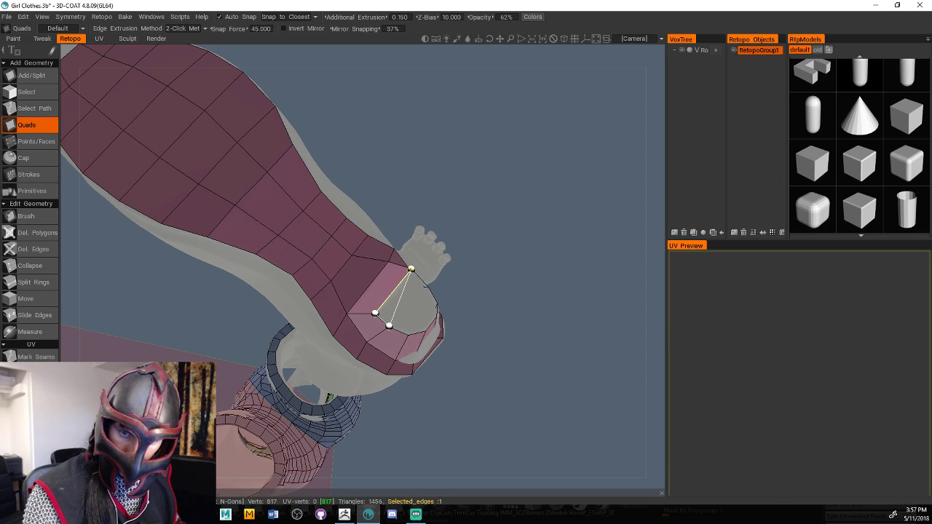
pyautogui.click(427, 285)
pyautogui.moveTo(461, 280); pyautogui.dragTo(535, 252, button='middle')
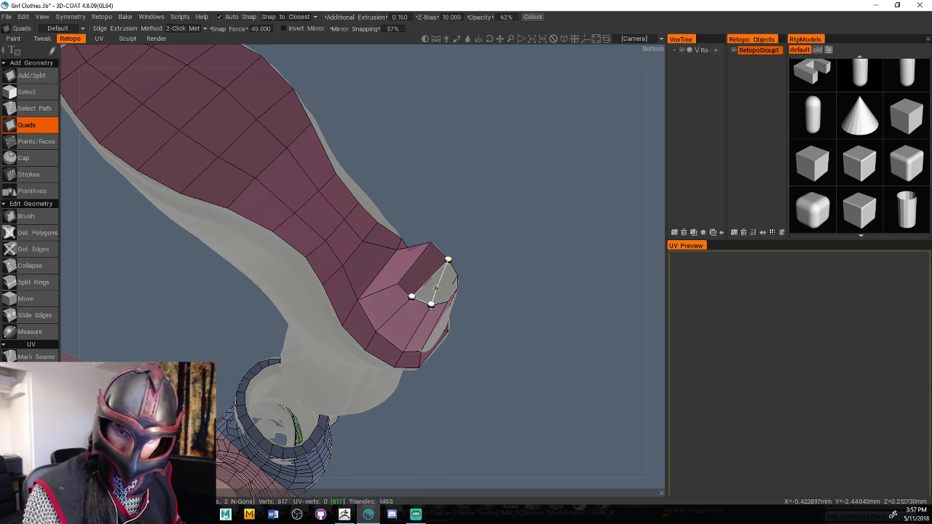
pyautogui.click(437, 301)
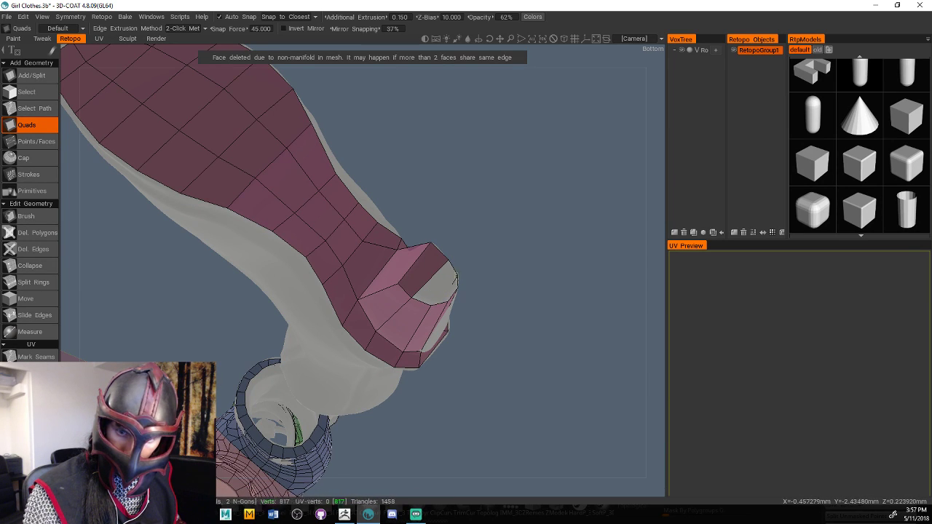
pyautogui.moveTo(547, 258)
pyautogui.mouseDown(button='middle')
pyautogui.moveTo(539, 272)
pyautogui.moveTo(553, 257)
pyautogui.mouseUp(button='middle')
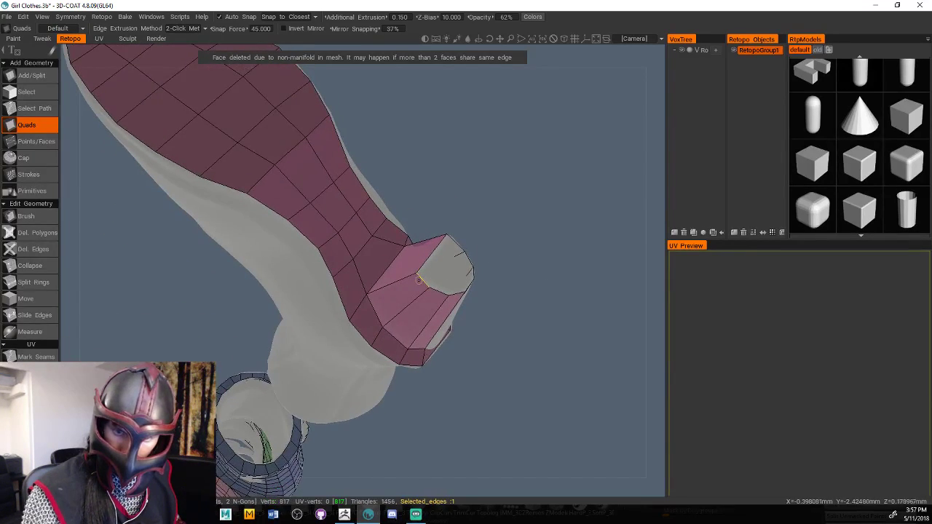
# Cap the tip of the heel with three adjoining quads spanning from its front edge to its rear edge
pyautogui.click(445, 265)
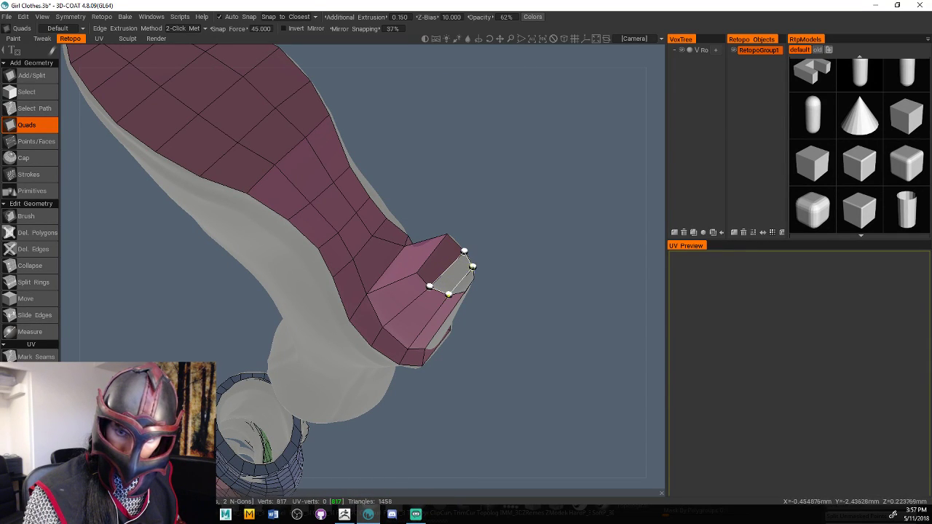
pyautogui.click(448, 293)
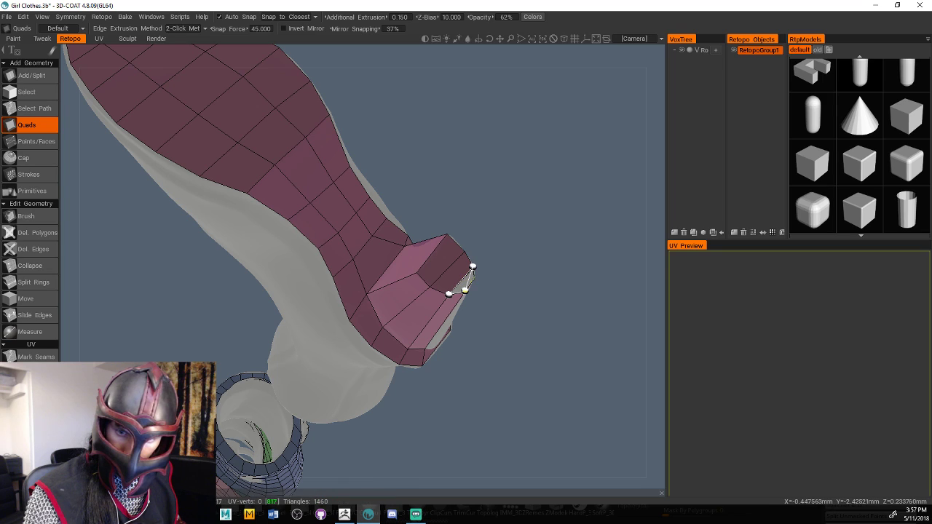
pyautogui.click(395, 309)
pyautogui.press('Escape')
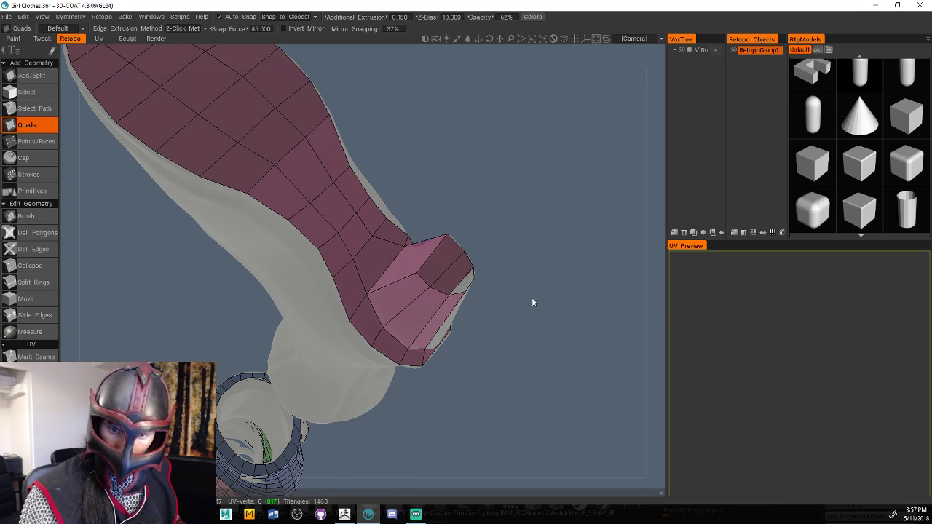
pyautogui.scroll(5, 532, 302)
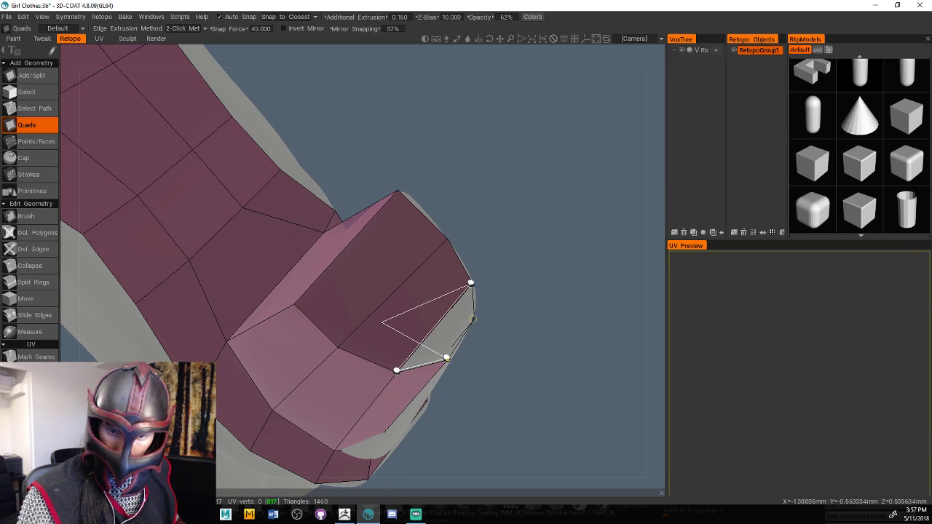
pyautogui.click(473, 318)
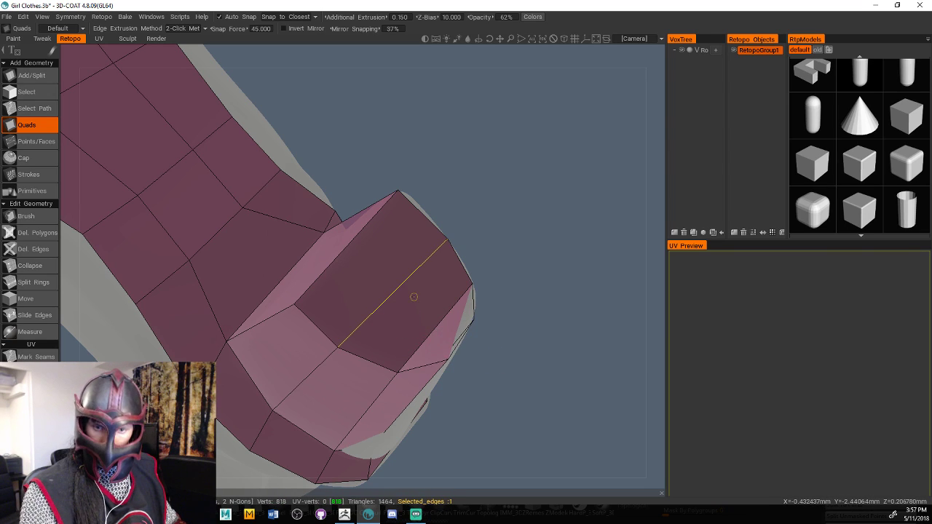
# Close the remaining gap in the heel tip's cap with a quad between the cap and the heel's side edges
pyautogui.press('Escape')
pyautogui.moveTo(600, 321); pyautogui.dragTo(566, 320)
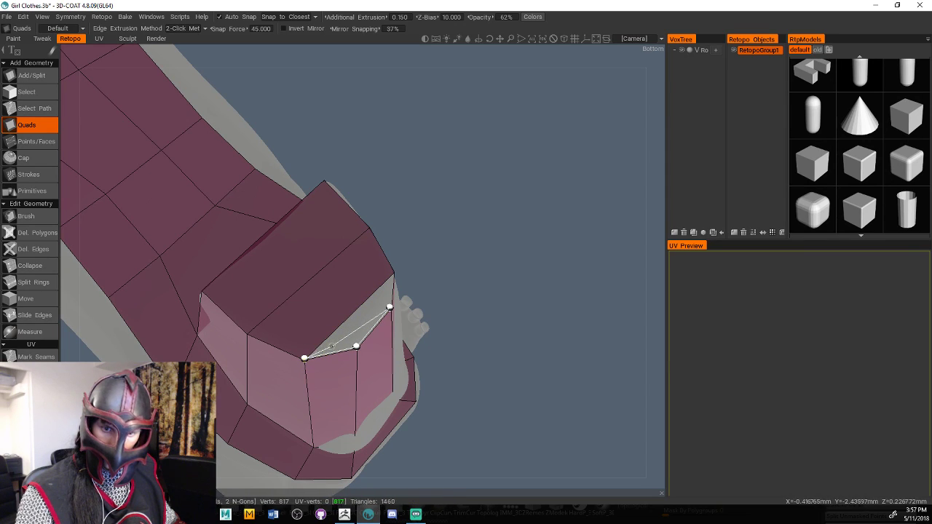
pyautogui.click(392, 272)
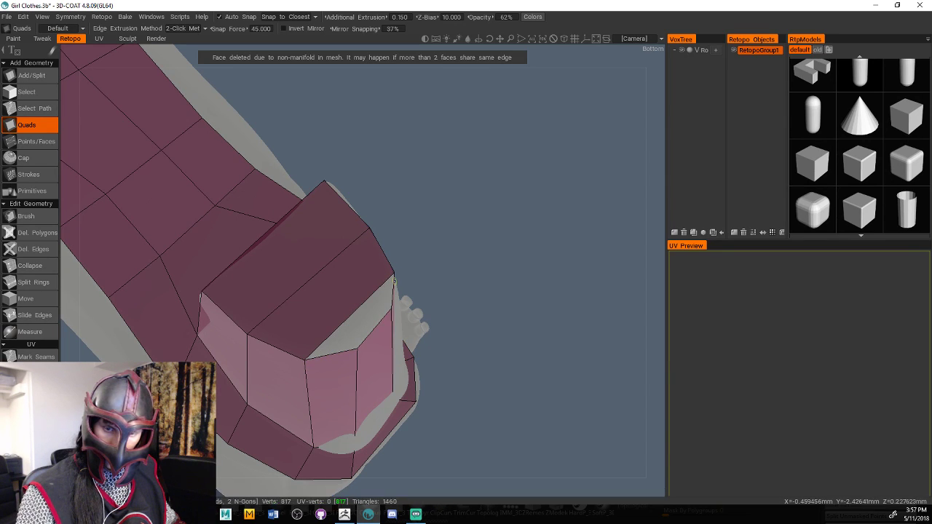
pyautogui.moveTo(651, 293)
pyautogui.mouseDown()
pyautogui.moveTo(621, 313)
pyautogui.moveTo(648, 304)
pyautogui.mouseUp()
pyautogui.click(342, 401)
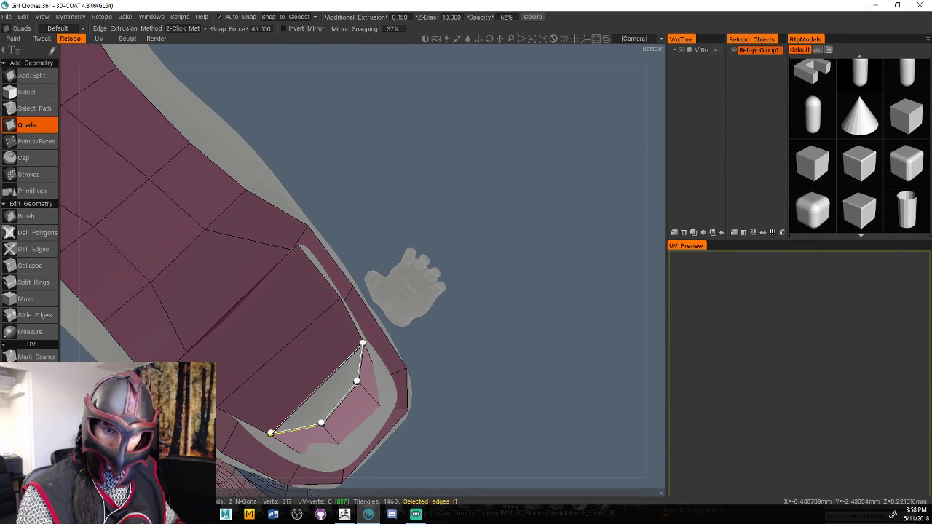
pyautogui.click(271, 433)
pyautogui.moveTo(510, 327); pyautogui.dragTo(567, 312)
pyautogui.moveTo(457, 125); pyautogui.dragTo(169, 262)
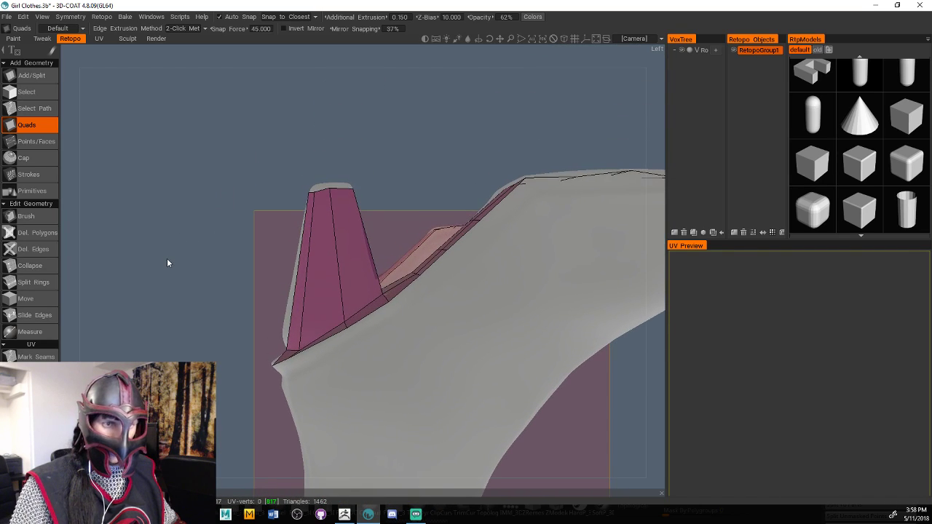
# Split the heel mesh with two rings around it, near its base and midway up, and one lengthwise loop along its side
pyautogui.click(35, 282)
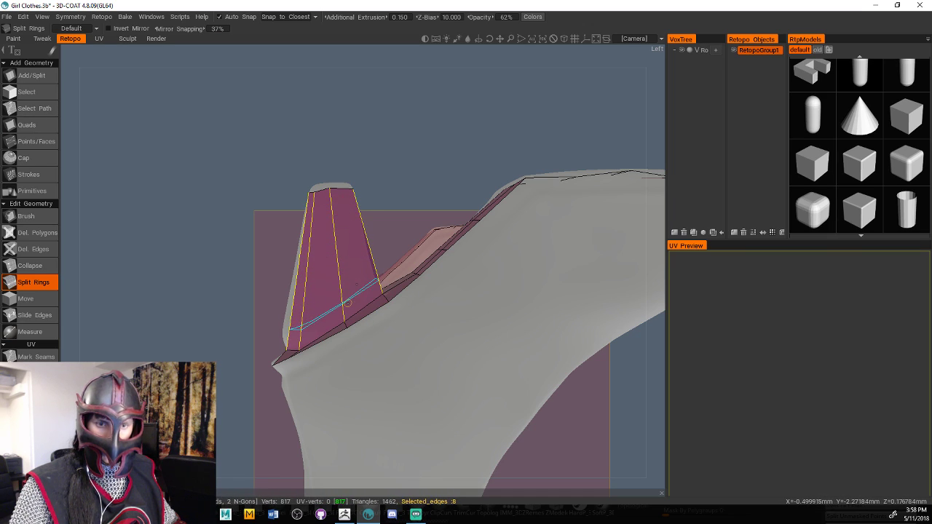
pyautogui.click(348, 303)
pyautogui.click(345, 273)
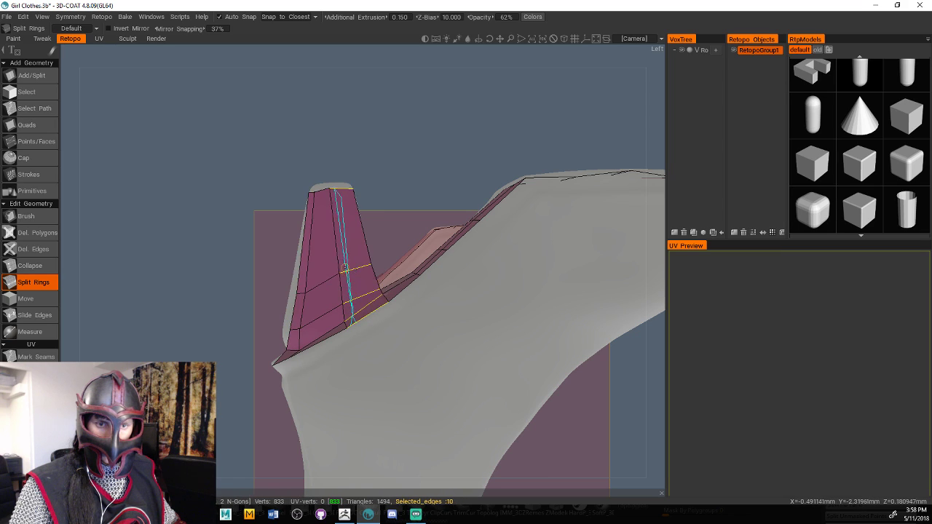
pyautogui.click(338, 229)
pyautogui.moveTo(411, 187); pyautogui.dragTo(350, 226)
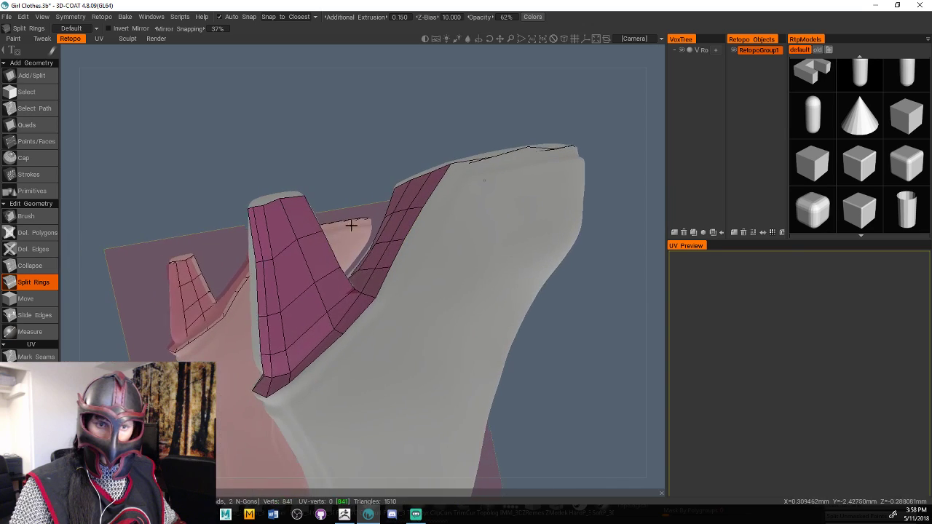
# Smooth the new vertices on the heel's back and sides with the Brush at a radius of 9.246
pyautogui.click(41, 218)
pyautogui.moveTo(275, 253); pyautogui.dragTo(298, 254, button='right')
pyautogui.moveTo(275, 254)
pyautogui.keyDown('shift'); pyautogui.mouseDown()
pyautogui.moveTo(291, 270)
pyautogui.moveTo(265, 278)
pyautogui.moveTo(465, 147)
pyautogui.moveTo(506, 150)
pyautogui.mouseUp(); pyautogui.keyUp('shift')
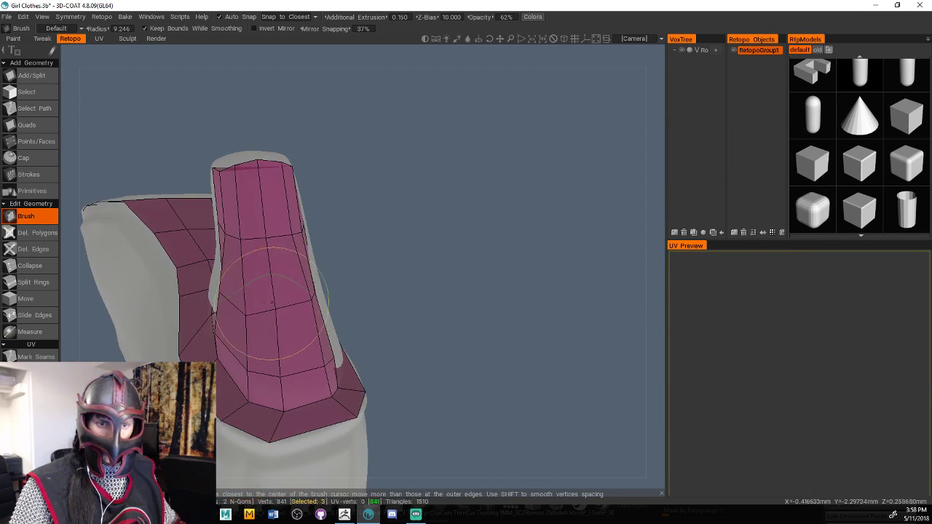
pyautogui.moveTo(266, 301)
pyautogui.keyDown('shift'); pyautogui.mouseDown()
pyautogui.moveTo(275, 277)
pyautogui.moveTo(256, 279)
pyautogui.mouseUp(); pyautogui.keyUp('shift')
pyautogui.moveTo(369, 249)
pyautogui.mouseDown()
pyautogui.moveTo(476, 246)
pyautogui.moveTo(410, 295)
pyautogui.mouseUp()
pyautogui.moveTo(489, 269)
pyautogui.mouseDown()
pyautogui.moveTo(552, 283)
pyautogui.moveTo(524, 309)
pyautogui.mouseUp()
pyautogui.moveTo(561, 351)
pyautogui.mouseDown()
pyautogui.moveTo(536, 369)
pyautogui.moveTo(555, 347)
pyautogui.moveTo(510, 326)
pyautogui.moveTo(466, 266)
pyautogui.mouseUp()
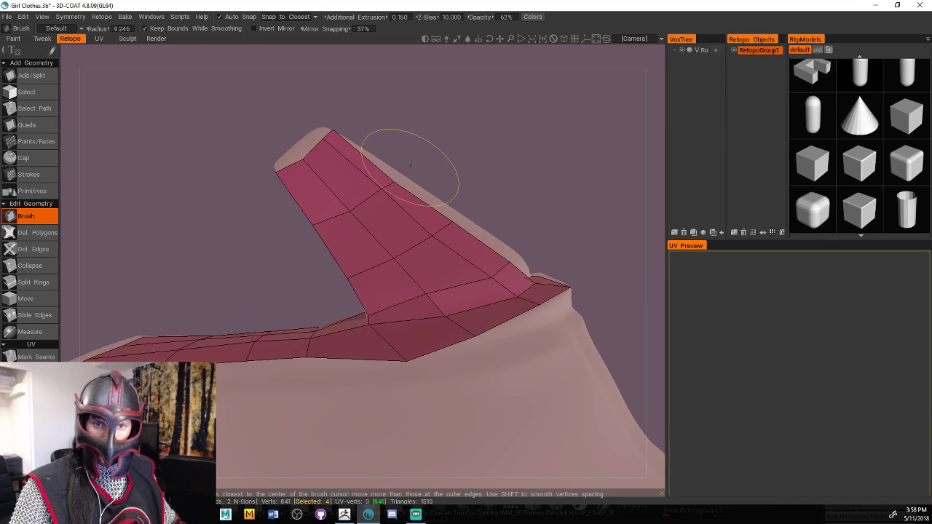
pyautogui.moveTo(405, 177)
pyautogui.mouseDown()
pyautogui.moveTo(441, 202)
pyautogui.moveTo(428, 179)
pyautogui.moveTo(457, 179)
pyautogui.moveTo(465, 250)
pyautogui.mouseUp()
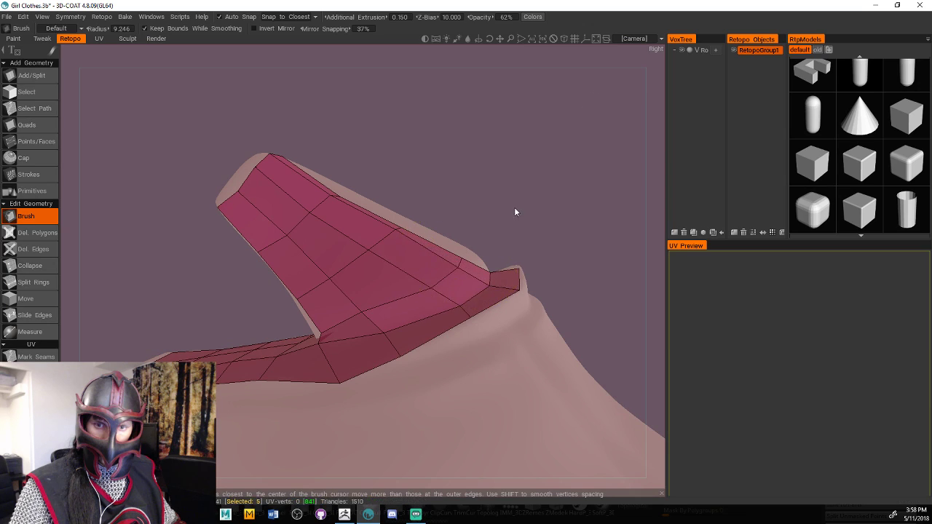
pyautogui.moveTo(514, 207)
pyautogui.mouseDown()
pyautogui.moveTo(552, 191)
pyautogui.moveTo(523, 223)
pyautogui.moveTo(552, 208)
pyautogui.moveTo(497, 209)
pyautogui.moveTo(556, 254)
pyautogui.moveTo(543, 316)
pyautogui.mouseUp()
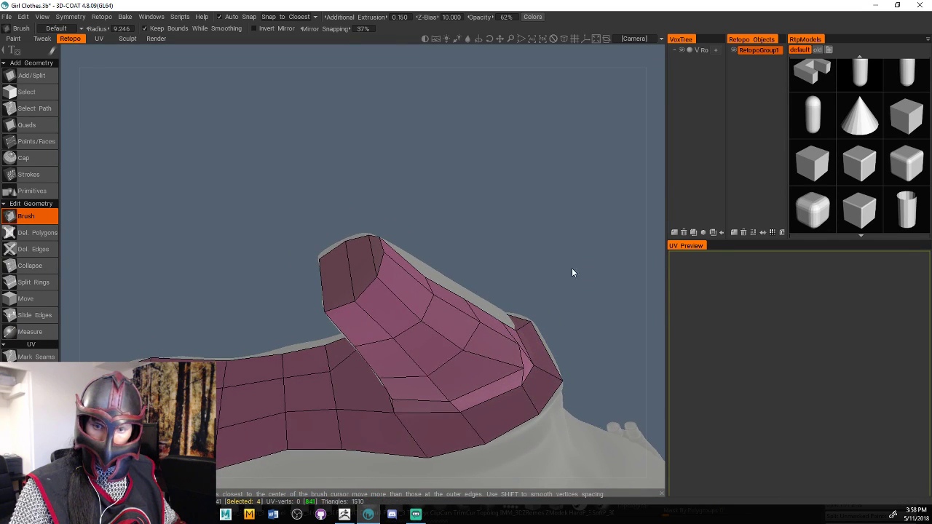
# Try to reshape the front side of the heel near its base with the Brush, and undo the last two strokes
pyautogui.moveTo(572, 270)
pyautogui.mouseDown()
pyautogui.moveTo(512, 254)
pyautogui.moveTo(555, 233)
pyautogui.moveTo(637, 225)
pyautogui.moveTo(542, 241)
pyautogui.mouseUp()
pyautogui.moveTo(481, 295); pyautogui.dragTo(468, 294)
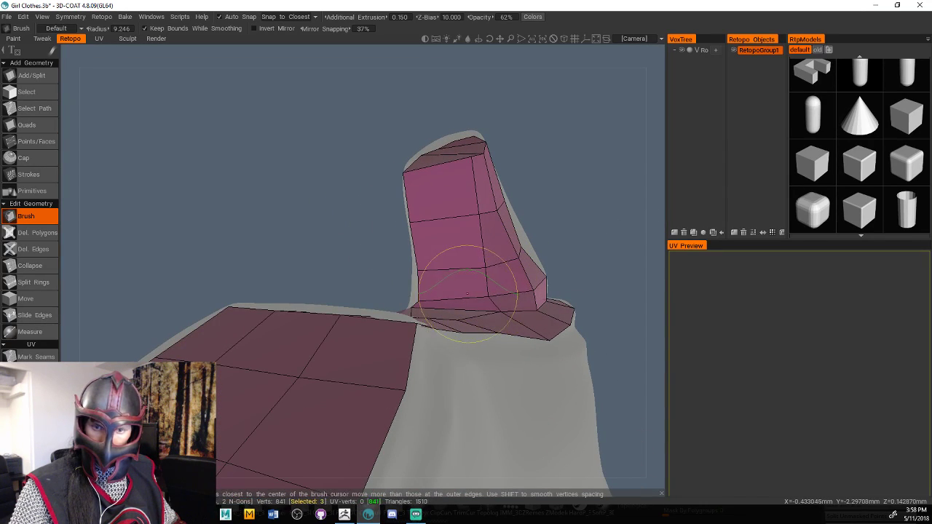
pyautogui.moveTo(553, 231); pyautogui.dragTo(655, 196)
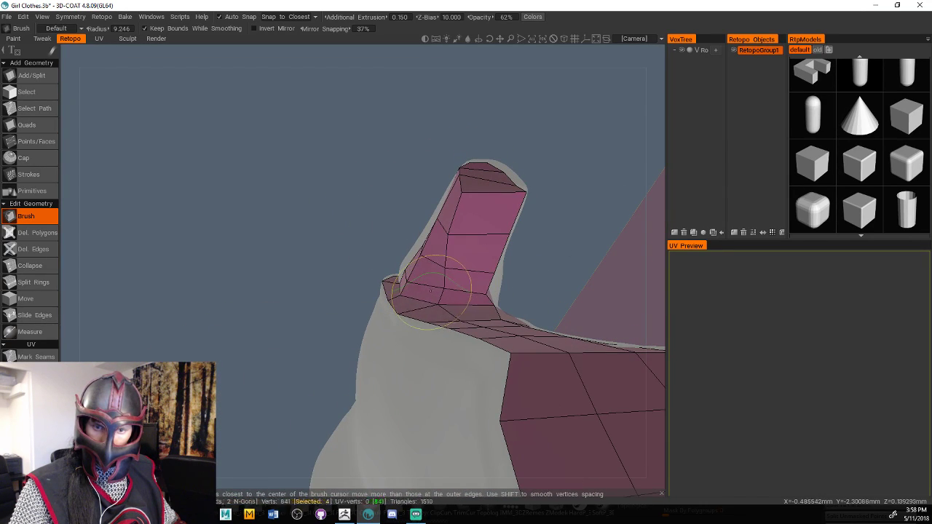
pyautogui.moveTo(519, 187)
pyautogui.mouseDown()
pyautogui.moveTo(524, 216)
pyautogui.moveTo(538, 215)
pyautogui.moveTo(536, 204)
pyautogui.moveTo(529, 262)
pyautogui.mouseUp()
pyautogui.hotkey('ctrl', 'z')
pyautogui.hotkey('ctrl', 'z')
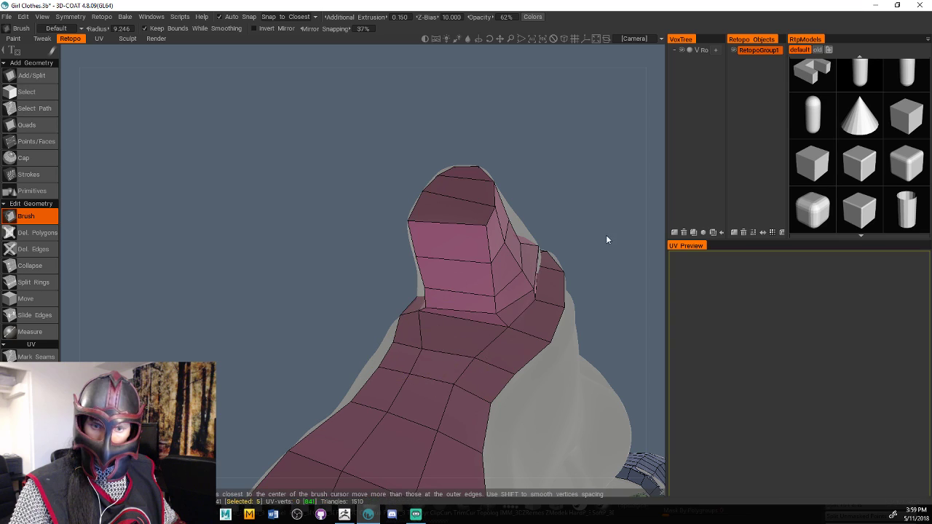
# Reduce the Brush radius to 4.036 and move the vertices along the heel's front edge and base corner onto the shoe's outline
pyautogui.moveTo(607, 239)
pyautogui.mouseDown()
pyautogui.moveTo(578, 214)
pyautogui.moveTo(546, 221)
pyautogui.moveTo(499, 264)
pyautogui.moveTo(466, 235)
pyautogui.moveTo(355, 287)
pyautogui.mouseUp()
pyautogui.moveTo(320, 320); pyautogui.dragTo(592, 90)
pyautogui.moveTo(528, 134); pyautogui.dragTo(484, 182)
pyautogui.moveTo(483, 182); pyautogui.dragTo(537, 155, button='right')
pyautogui.scroll(-5, 553, 164)
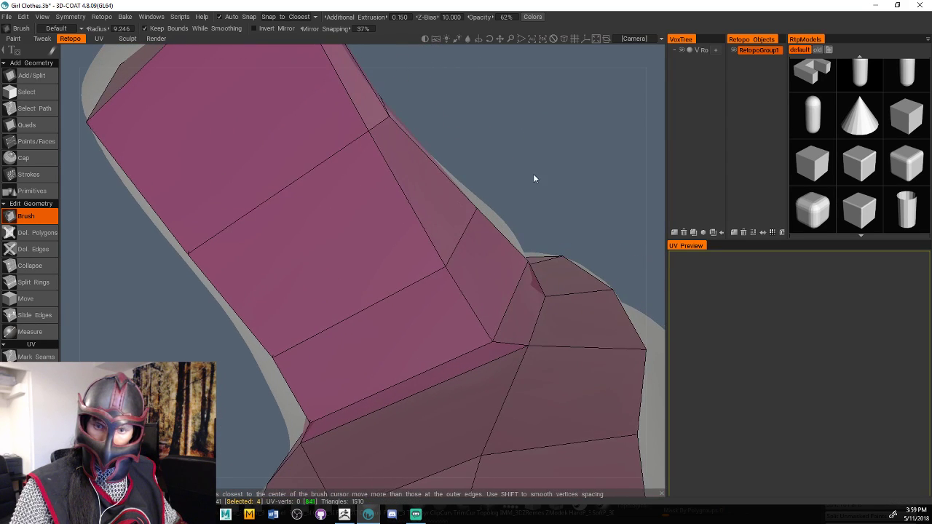
pyautogui.moveTo(534, 168); pyautogui.dragTo(423, 249)
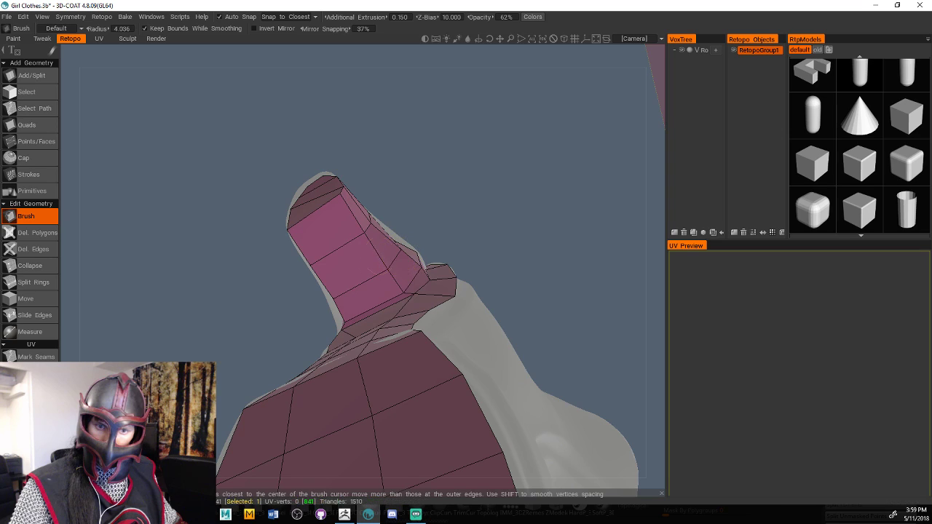
pyautogui.moveTo(423, 218); pyautogui.dragTo(529, 161, button='right')
pyautogui.moveTo(530, 161); pyautogui.dragTo(493, 234)
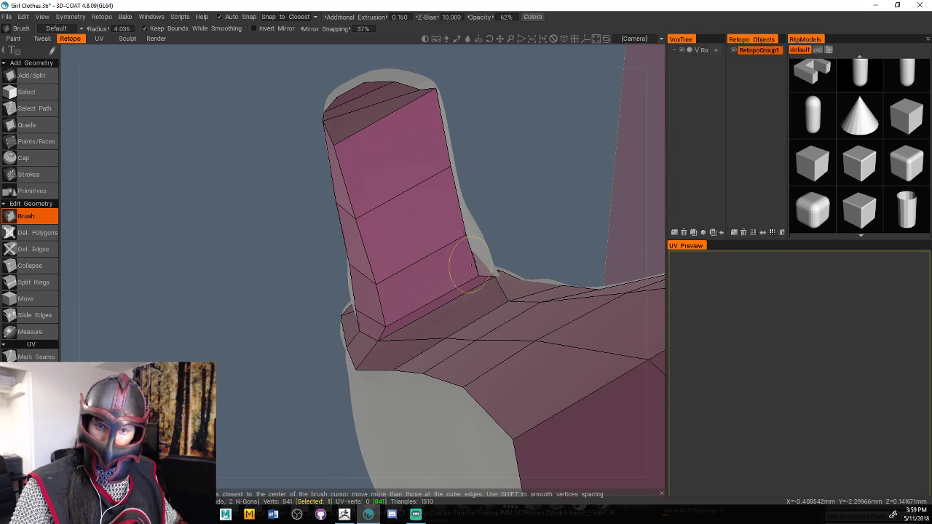
pyautogui.moveTo(470, 266)
pyautogui.mouseDown()
pyautogui.moveTo(497, 237)
pyautogui.moveTo(464, 233)
pyautogui.moveTo(474, 228)
pyautogui.moveTo(485, 226)
pyautogui.moveTo(457, 245)
pyautogui.mouseUp()
pyautogui.moveTo(360, 301); pyautogui.dragTo(343, 305)
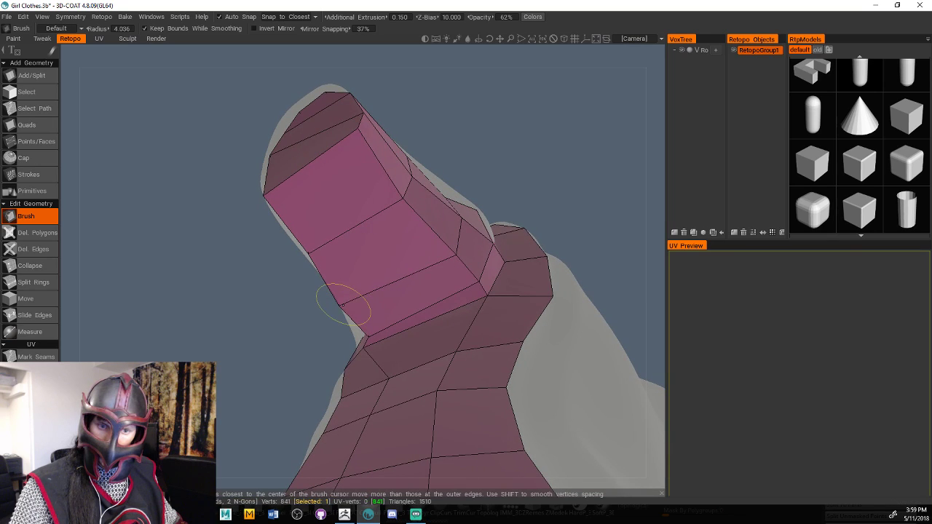
pyautogui.moveTo(373, 338); pyautogui.dragTo(362, 340)
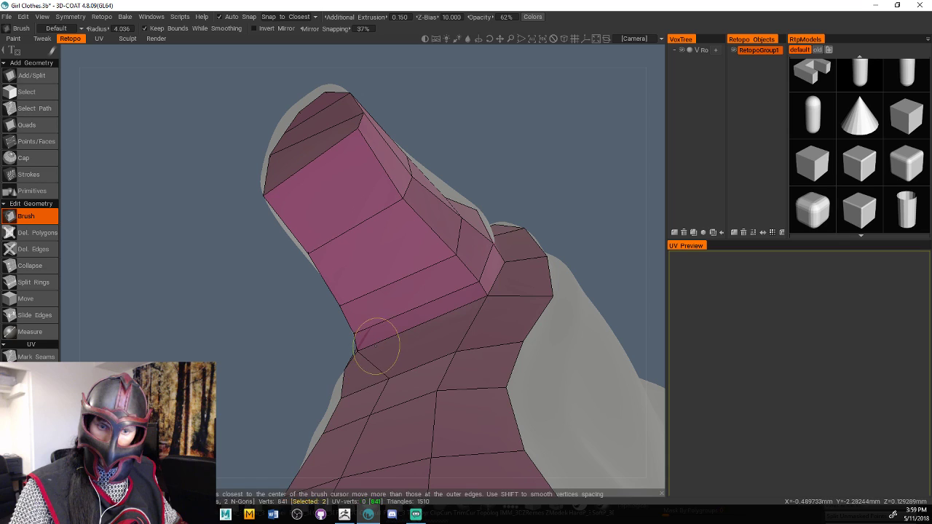
pyautogui.moveTo(461, 357); pyautogui.dragTo(466, 342)
# Pull the rim vertices around the heel tip outward with the Brush so they follow the sculpted tip's edge
pyautogui.moveTo(611, 205)
pyautogui.mouseDown()
pyautogui.moveTo(588, 240)
pyautogui.moveTo(605, 214)
pyautogui.mouseUp()
pyautogui.moveTo(605, 217); pyautogui.dragTo(515, 212, button='right')
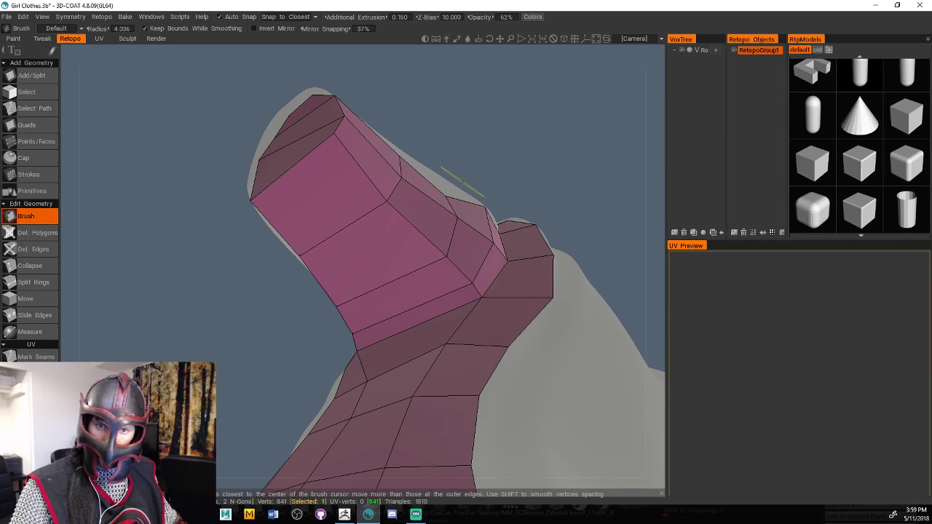
pyautogui.moveTo(514, 212)
pyautogui.mouseDown(button='right')
pyautogui.moveTo(461, 201)
pyautogui.moveTo(507, 209)
pyautogui.mouseUp(button='right')
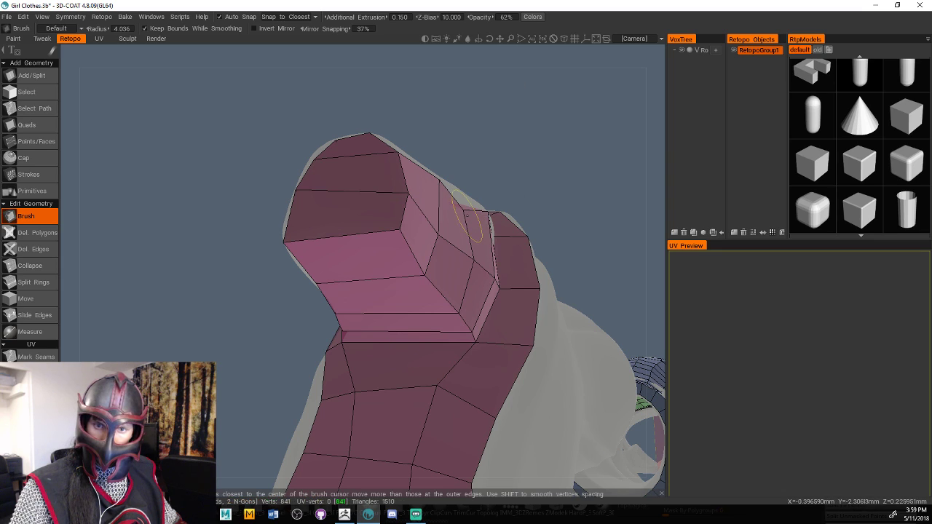
pyautogui.moveTo(491, 171); pyautogui.dragTo(466, 194, button='right')
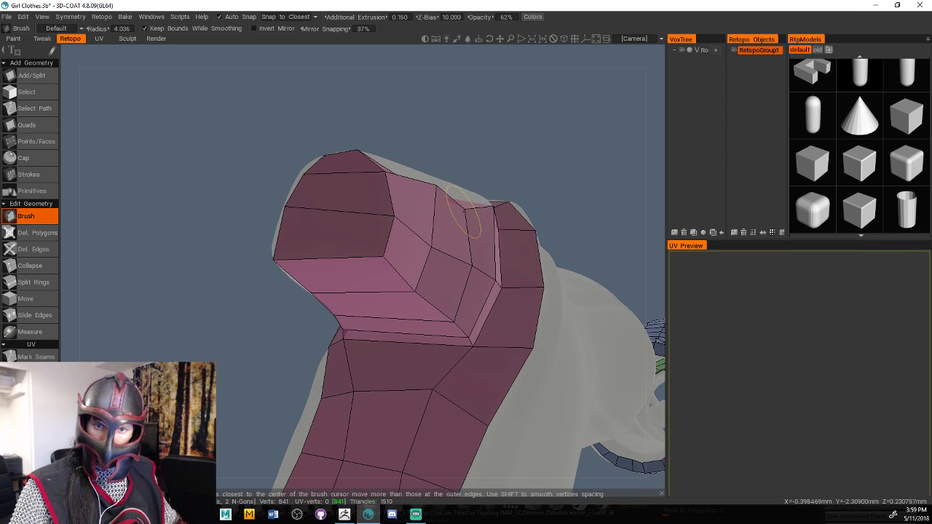
pyautogui.moveTo(506, 140); pyautogui.dragTo(481, 139, button='right')
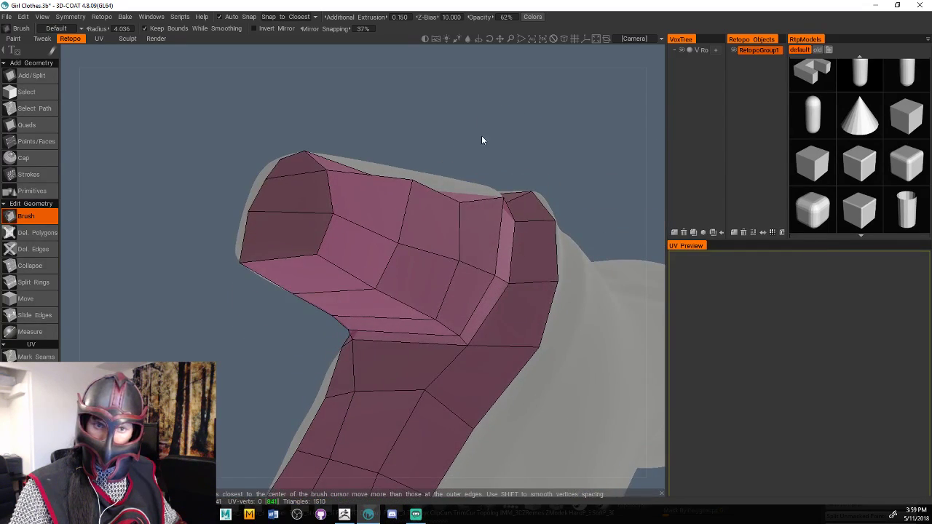
pyautogui.moveTo(333, 141); pyautogui.dragTo(191, 359, button='right')
pyautogui.moveTo(227, 325); pyautogui.dragTo(210, 342)
pyautogui.moveTo(232, 374); pyautogui.dragTo(216, 371, button='right')
pyautogui.moveTo(232, 361)
pyautogui.mouseDown()
pyautogui.moveTo(212, 366)
pyautogui.moveTo(216, 393)
pyautogui.mouseUp()
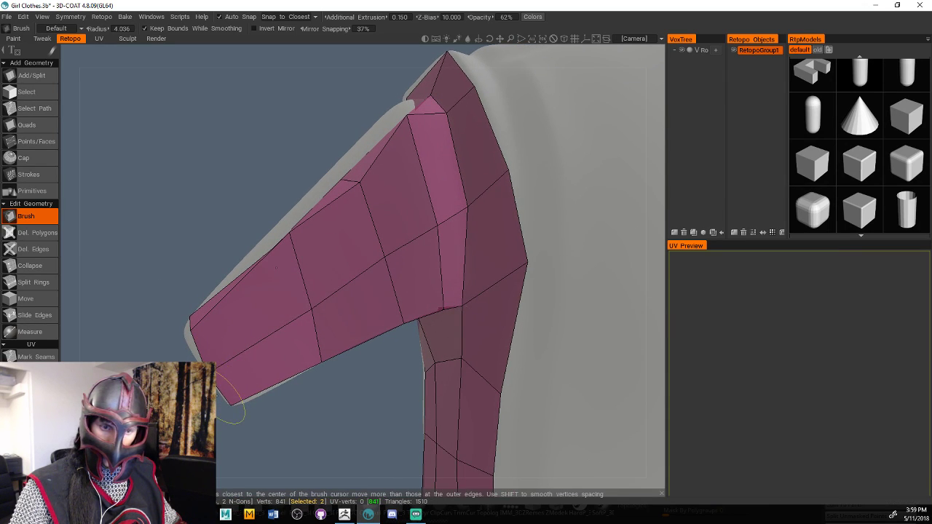
pyautogui.moveTo(203, 346); pyautogui.dragTo(193, 345)
pyautogui.moveTo(160, 244)
pyautogui.mouseDown(button='right')
pyautogui.moveTo(227, 417)
pyautogui.moveTo(244, 364)
pyautogui.moveTo(275, 423)
pyautogui.mouseUp(button='right')
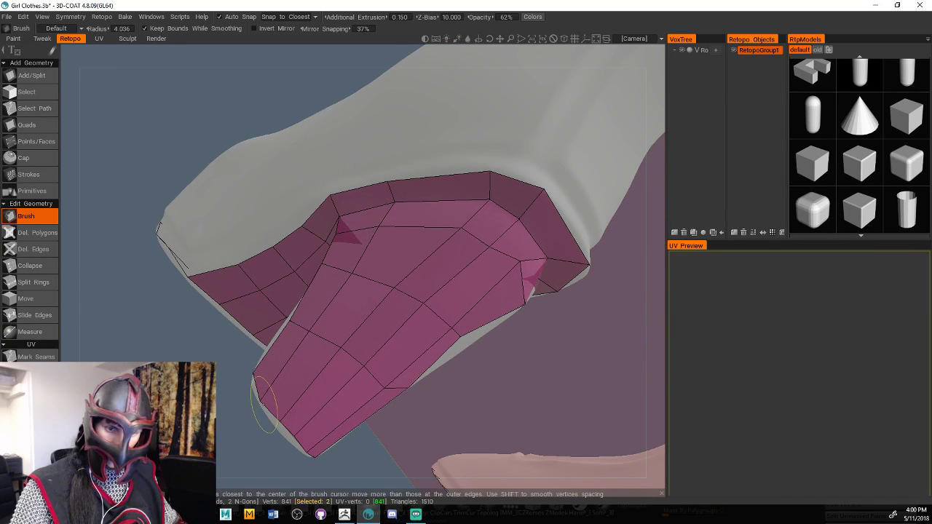
pyautogui.moveTo(280, 423)
pyautogui.mouseDown()
pyautogui.moveTo(274, 428)
pyautogui.moveTo(289, 438)
pyautogui.mouseUp()
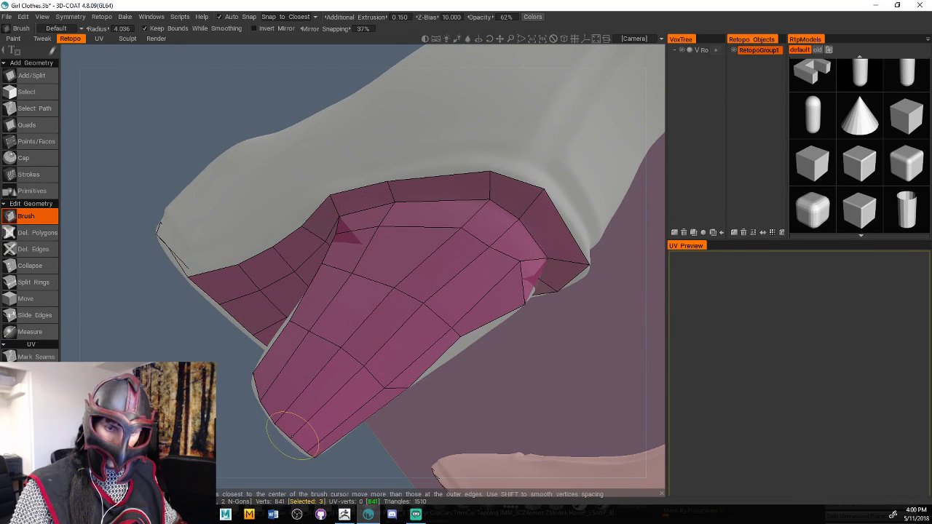
pyautogui.moveTo(228, 446)
pyautogui.mouseDown(button='right')
pyautogui.moveTo(296, 458)
pyautogui.moveTo(262, 386)
pyautogui.mouseUp(button='right')
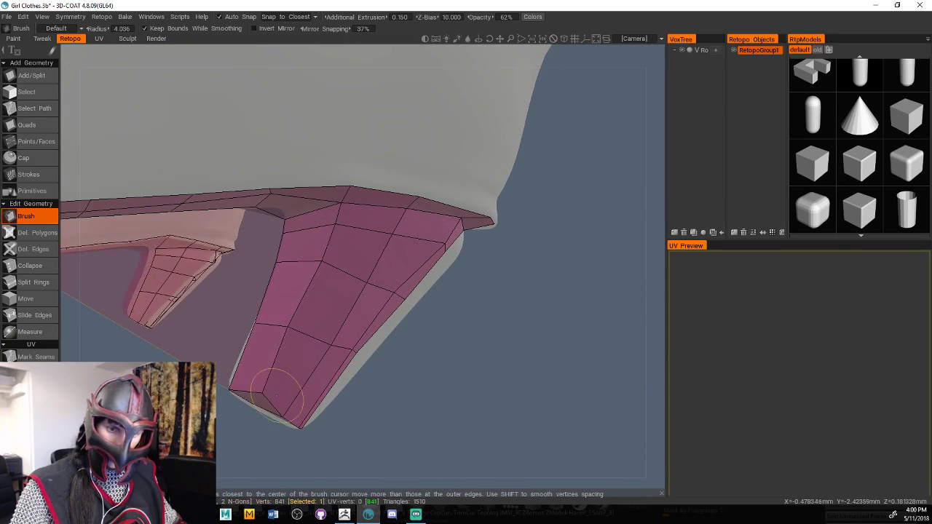
# Move the ring vertices on the heel's rear edge near the tip out to the sculpted surface
pyautogui.moveTo(364, 422)
pyautogui.mouseDown(button='right')
pyautogui.moveTo(328, 388)
pyautogui.moveTo(319, 403)
pyautogui.moveTo(269, 400)
pyautogui.moveTo(467, 371)
pyautogui.moveTo(466, 381)
pyautogui.mouseUp(button='right')
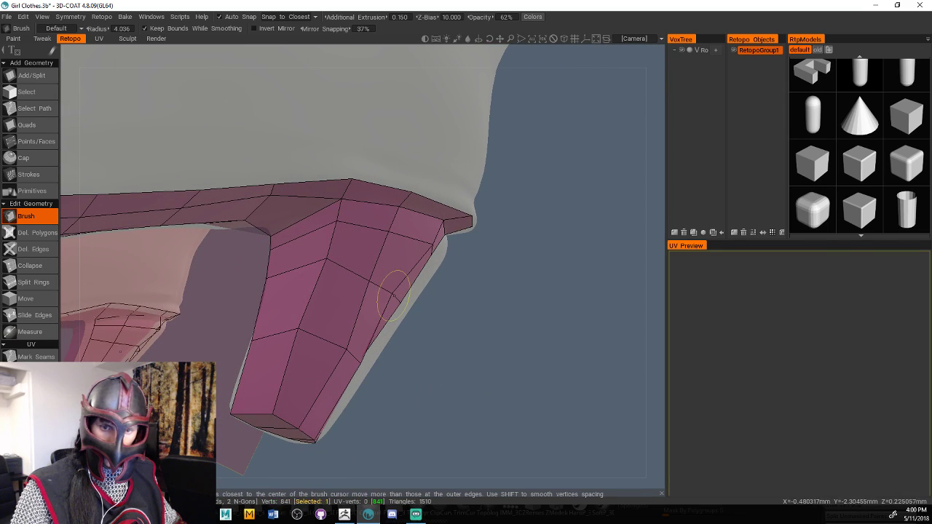
pyautogui.moveTo(430, 337); pyautogui.dragTo(351, 410)
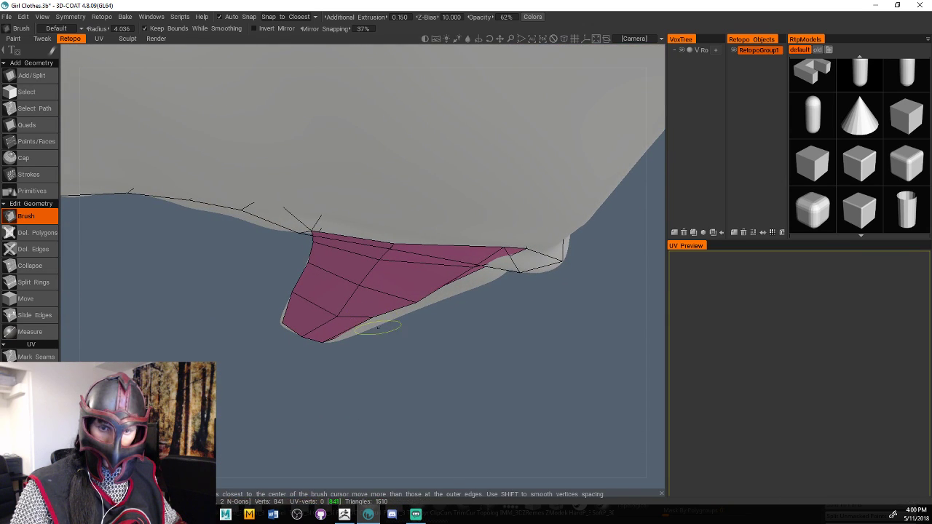
pyautogui.moveTo(386, 357)
pyautogui.mouseDown()
pyautogui.moveTo(374, 323)
pyautogui.moveTo(373, 339)
pyautogui.mouseUp()
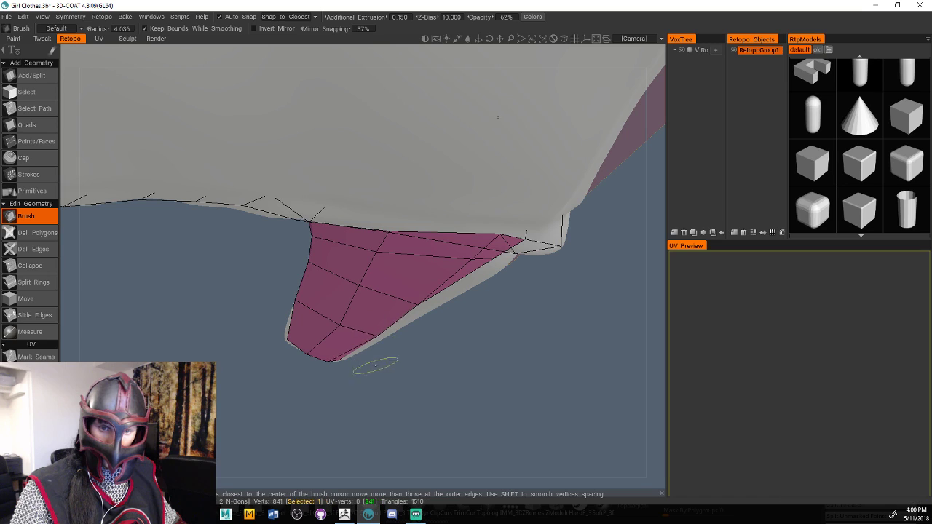
pyautogui.moveTo(401, 302)
pyautogui.mouseDown()
pyautogui.moveTo(419, 328)
pyautogui.moveTo(464, 342)
pyautogui.mouseUp()
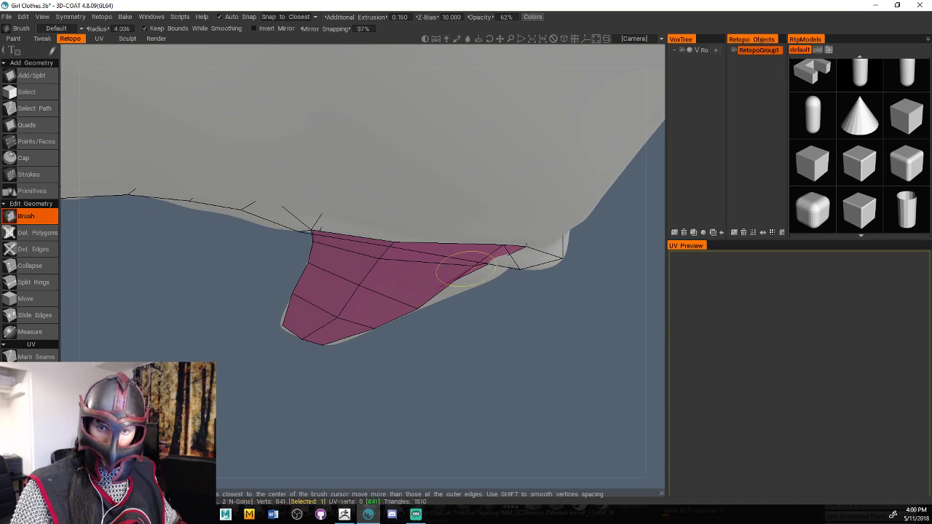
# Pull the rear-edge vertices between the heel's middle and base out to the shoe's outline with the Brush
pyautogui.moveTo(457, 266); pyautogui.dragTo(502, 306)
pyautogui.moveTo(522, 345); pyautogui.dragTo(492, 267)
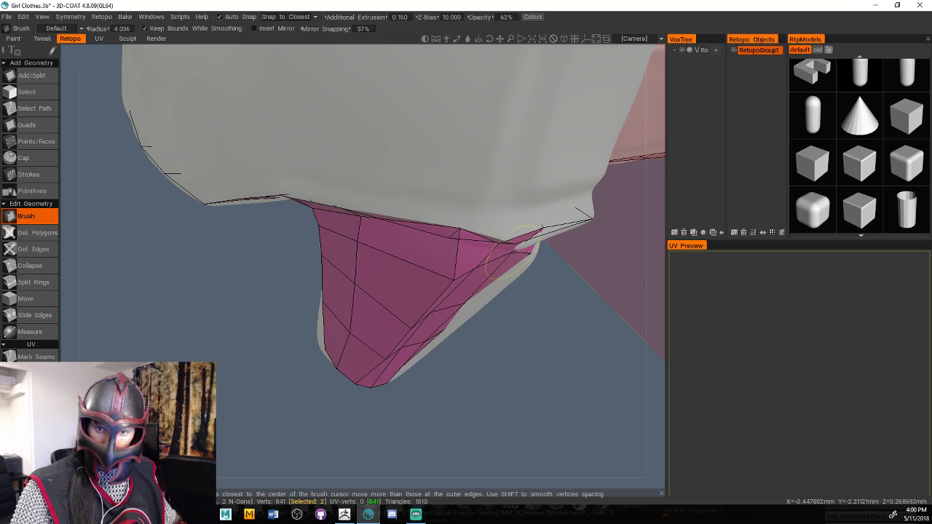
pyautogui.moveTo(543, 328)
pyautogui.mouseDown()
pyautogui.moveTo(522, 323)
pyautogui.moveTo(500, 267)
pyautogui.mouseUp()
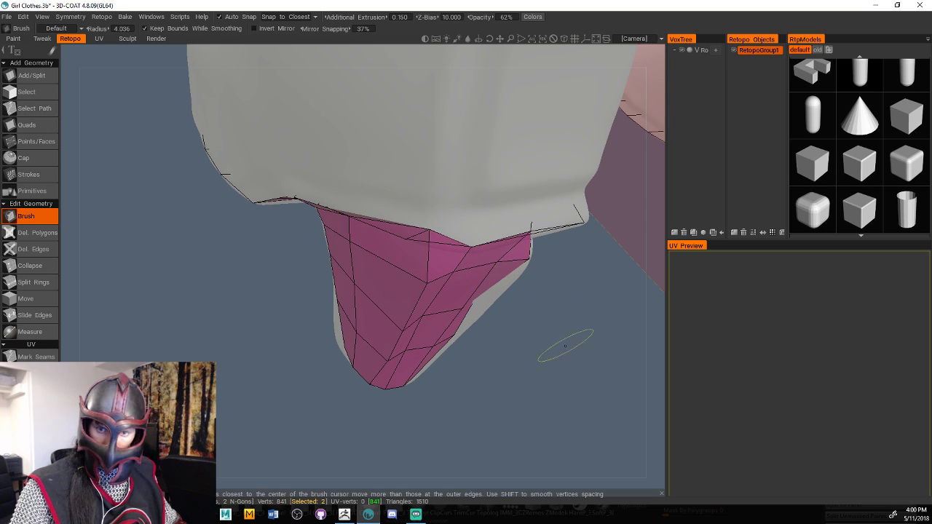
pyautogui.moveTo(575, 389); pyautogui.dragTo(337, 384)
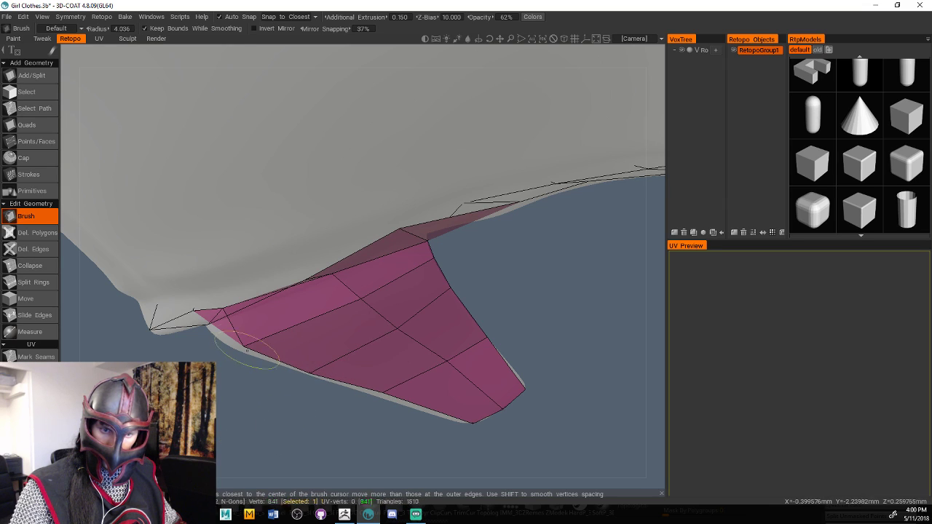
pyautogui.moveTo(247, 352)
pyautogui.mouseDown()
pyautogui.moveTo(219, 365)
pyautogui.moveTo(215, 324)
pyautogui.mouseUp()
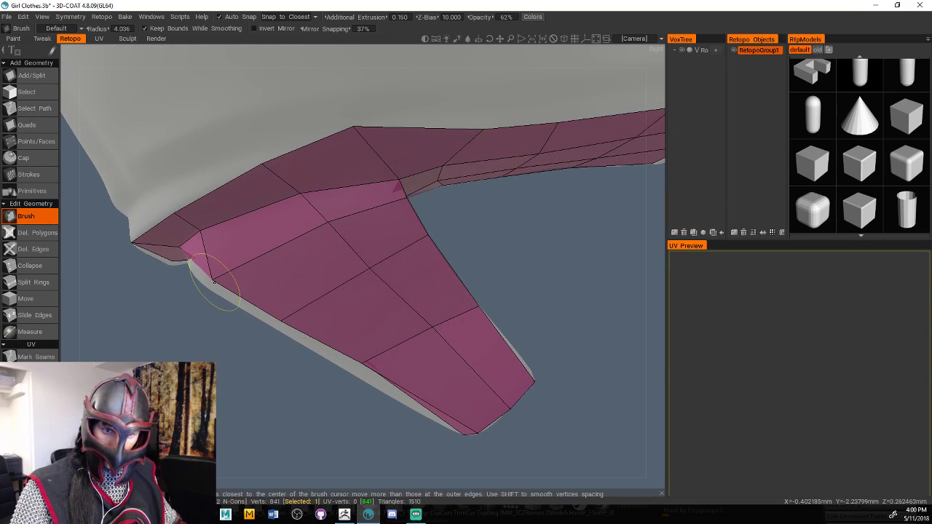
# Move the vertices along the heel's rear edge, from below the sole down to the tip corner, onto the sculpt's outline with the Brush
pyautogui.moveTo(213, 282)
pyautogui.mouseDown()
pyautogui.moveTo(239, 284)
pyautogui.moveTo(260, 321)
pyautogui.moveTo(276, 325)
pyautogui.mouseUp()
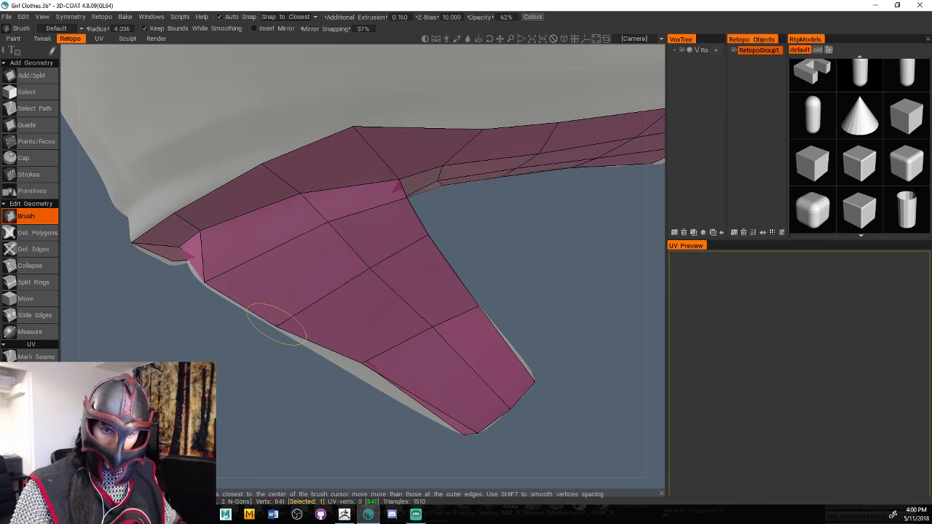
pyautogui.moveTo(357, 369); pyautogui.dragTo(346, 386)
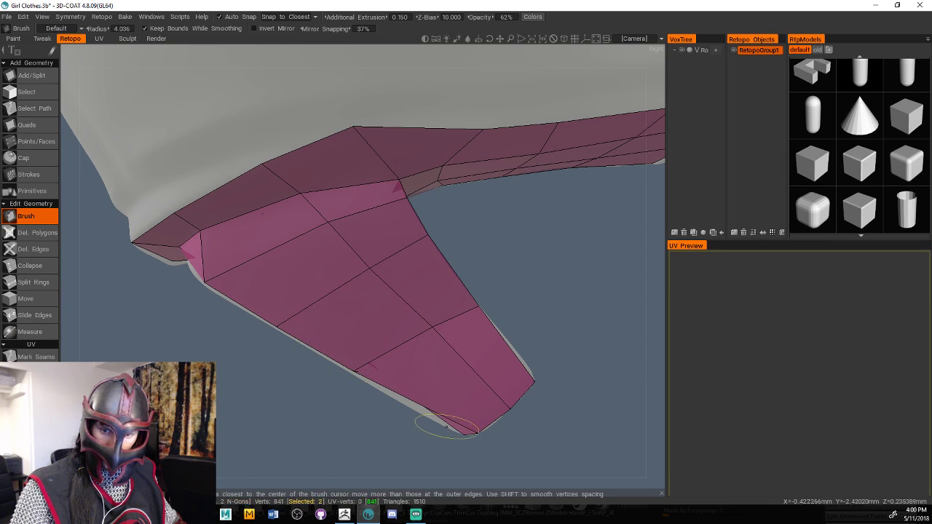
pyautogui.moveTo(474, 426); pyautogui.dragTo(467, 432)
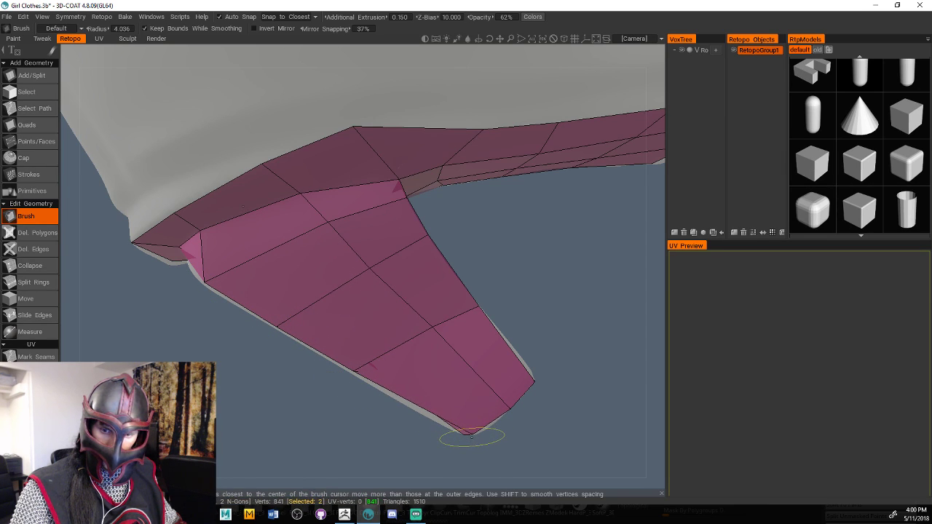
pyautogui.moveTo(471, 437); pyautogui.dragTo(499, 378, button='middle')
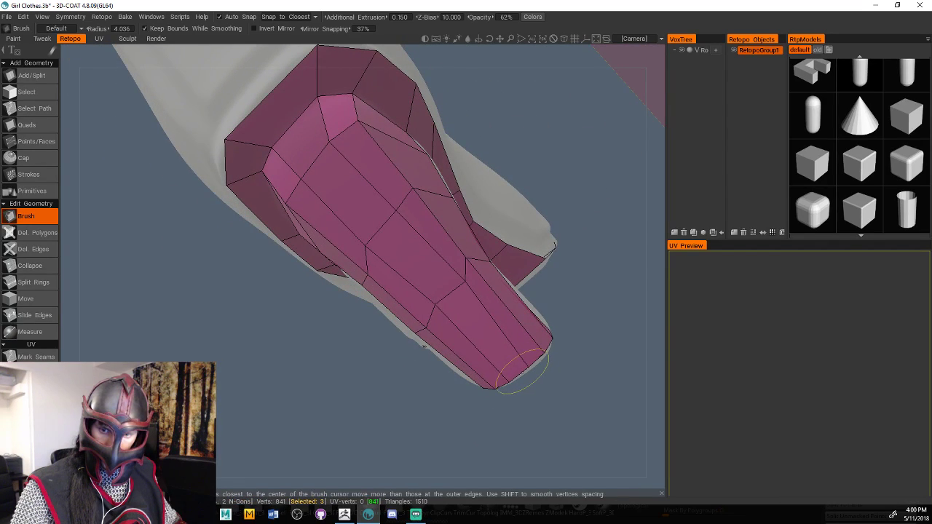
pyautogui.moveTo(471, 286); pyautogui.dragTo(457, 291)
pyautogui.moveTo(459, 259)
pyautogui.mouseDown()
pyautogui.moveTo(470, 268)
pyautogui.moveTo(660, 253)
pyautogui.mouseUp()
pyautogui.moveTo(660, 254); pyautogui.dragTo(452, 208, button='middle')
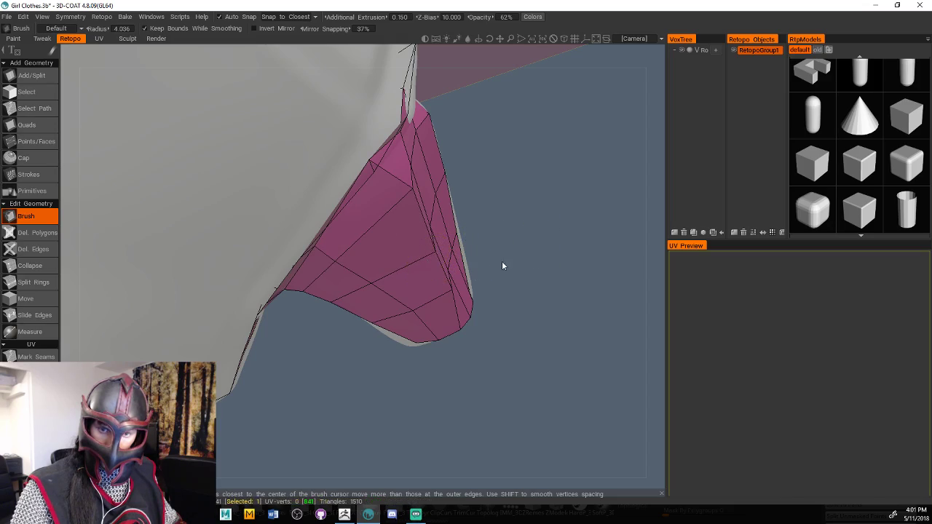
# Spread the vertices of the heel ring just below the sole more evenly around the heel's rear corners
pyautogui.moveTo(503, 266); pyautogui.dragTo(321, 197, button='middle')
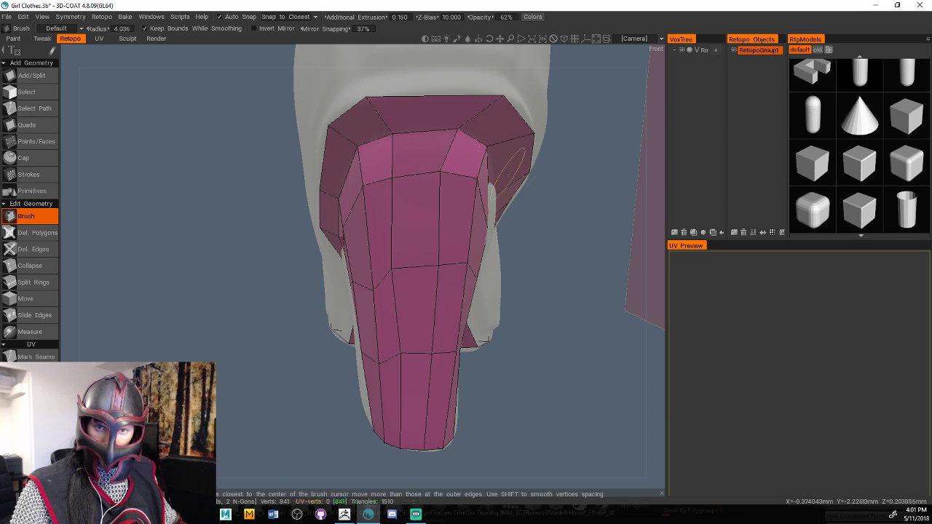
pyautogui.moveTo(461, 136); pyautogui.dragTo(444, 173, button='middle')
pyautogui.moveTo(345, 109); pyautogui.dragTo(321, 99)
pyautogui.moveTo(240, 163)
pyautogui.mouseDown()
pyautogui.moveTo(298, 207)
pyautogui.moveTo(262, 208)
pyautogui.mouseUp()
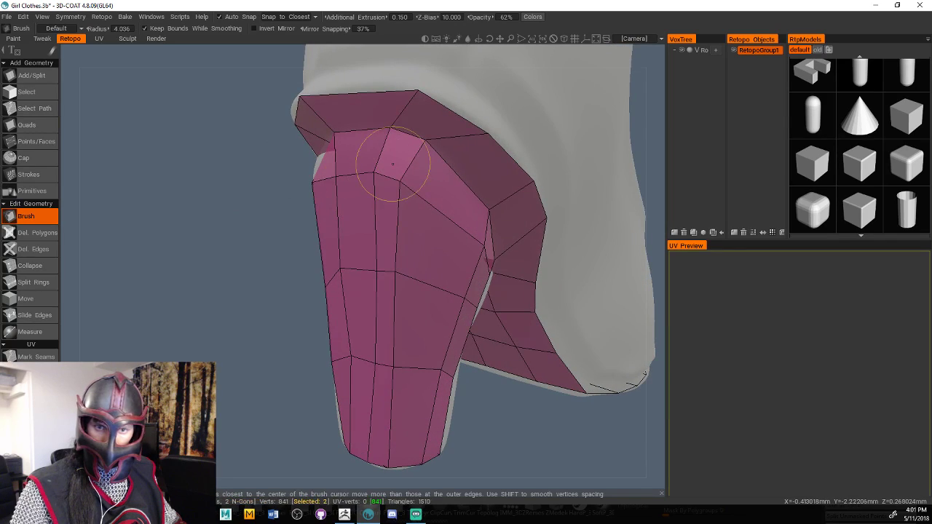
pyautogui.moveTo(389, 180)
pyautogui.mouseDown()
pyautogui.moveTo(407, 188)
pyautogui.moveTo(378, 181)
pyautogui.mouseUp()
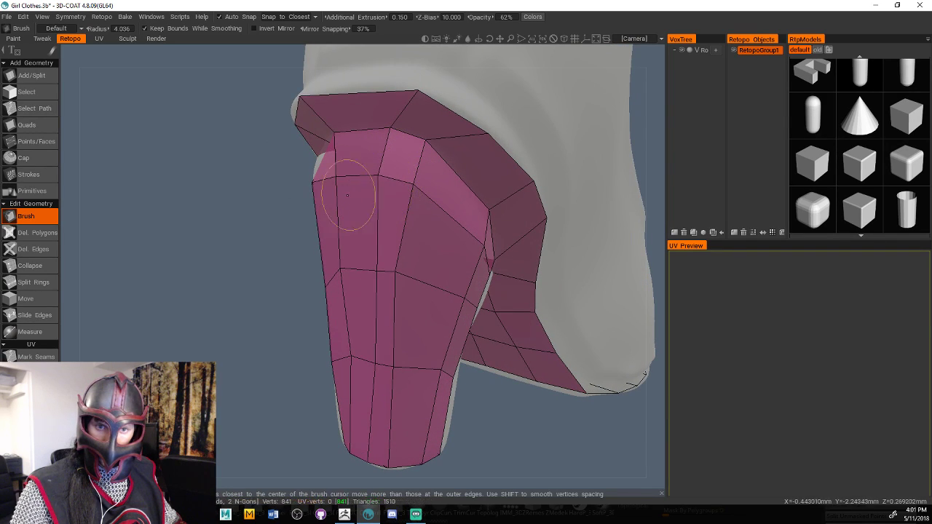
pyautogui.moveTo(291, 226); pyautogui.dragTo(383, 277)
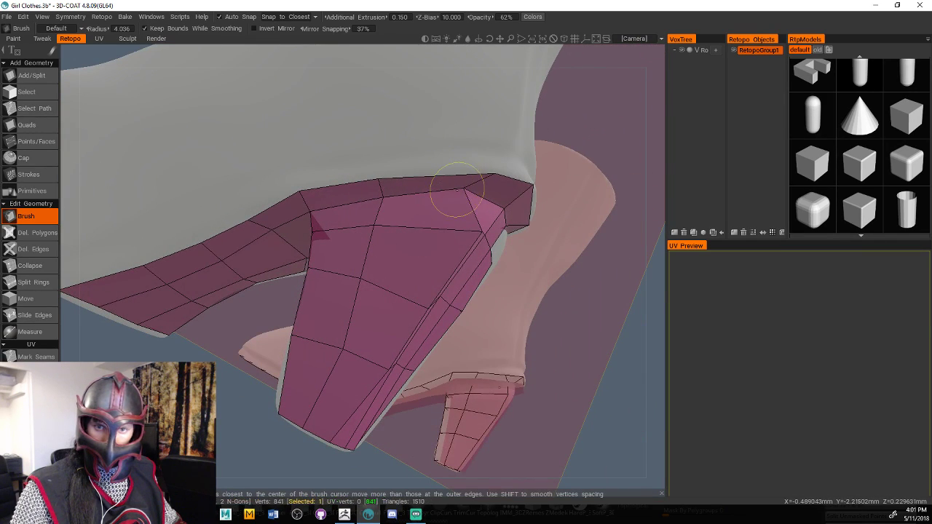
pyautogui.moveTo(538, 284); pyautogui.dragTo(473, 240)
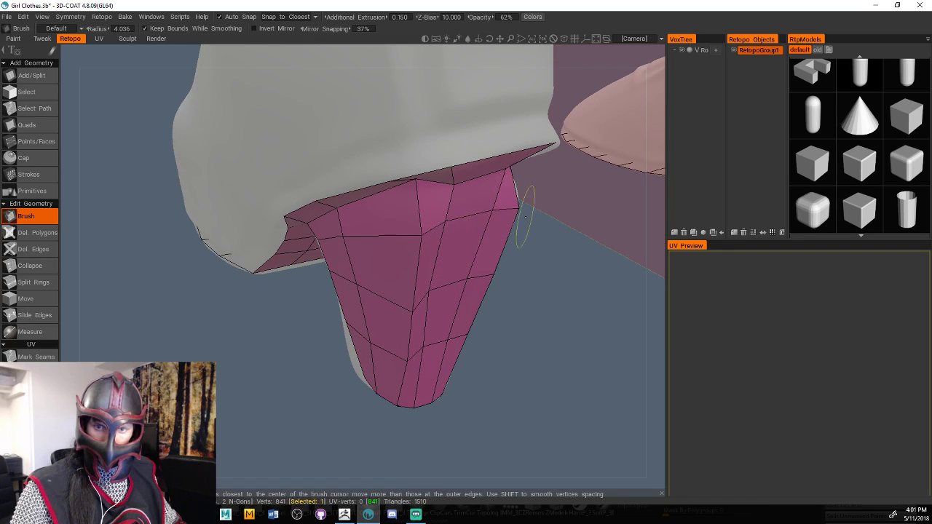
pyautogui.moveTo(583, 251); pyautogui.dragTo(427, 243)
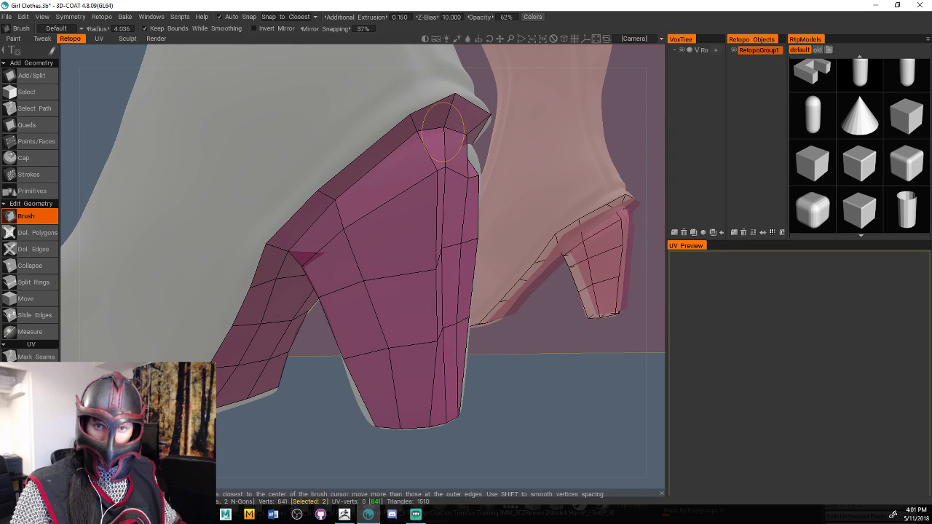
pyautogui.moveTo(582, 309)
pyautogui.mouseDown()
pyautogui.moveTo(383, 350)
pyautogui.moveTo(386, 372)
pyautogui.mouseUp()
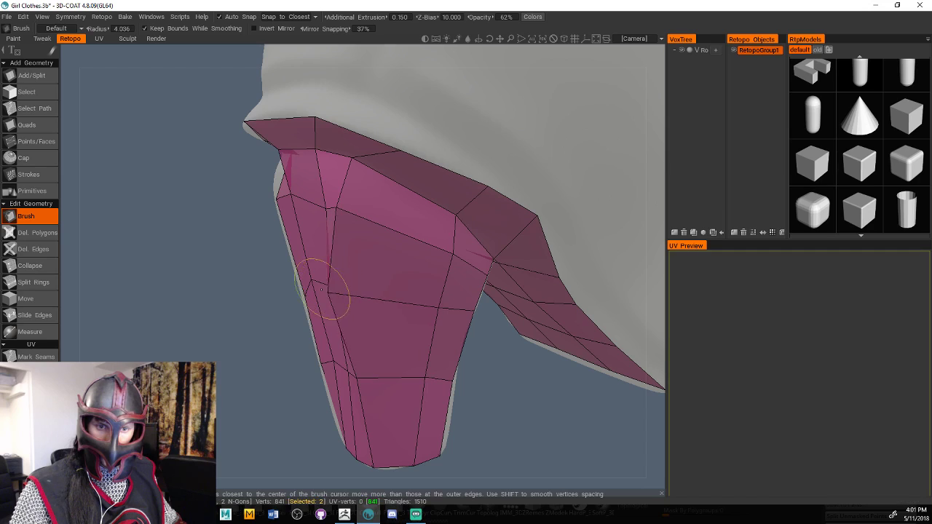
# Separate the two crowded vertical edge loops at the heel's rear corner, spacing their vertices evenly from the upper ring toward the tip
pyautogui.moveTo(337, 289)
pyautogui.mouseDown()
pyautogui.moveTo(324, 218)
pyautogui.moveTo(298, 216)
pyautogui.moveTo(314, 213)
pyautogui.mouseUp()
pyautogui.moveTo(255, 244); pyautogui.dragTo(258, 322)
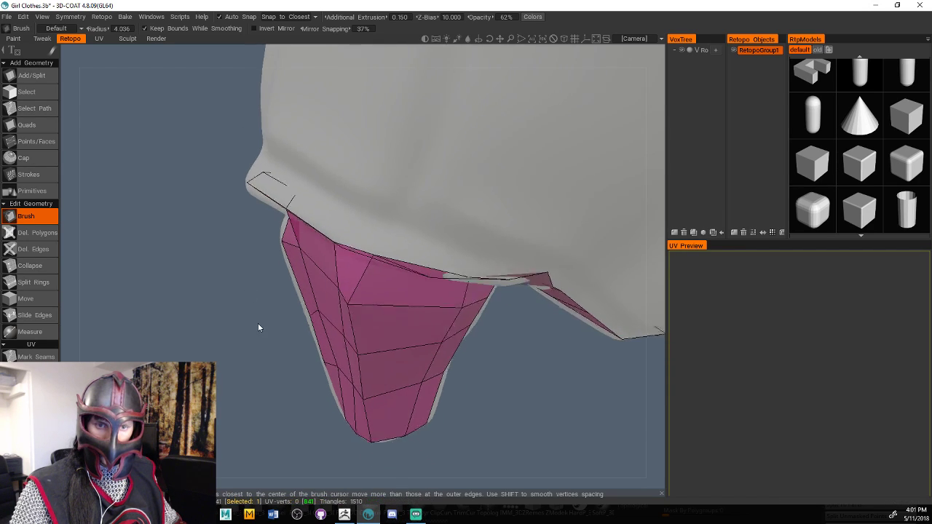
pyautogui.moveTo(329, 285)
pyautogui.mouseDown()
pyautogui.moveTo(284, 276)
pyautogui.moveTo(426, 330)
pyautogui.moveTo(471, 398)
pyautogui.moveTo(450, 323)
pyautogui.mouseUp()
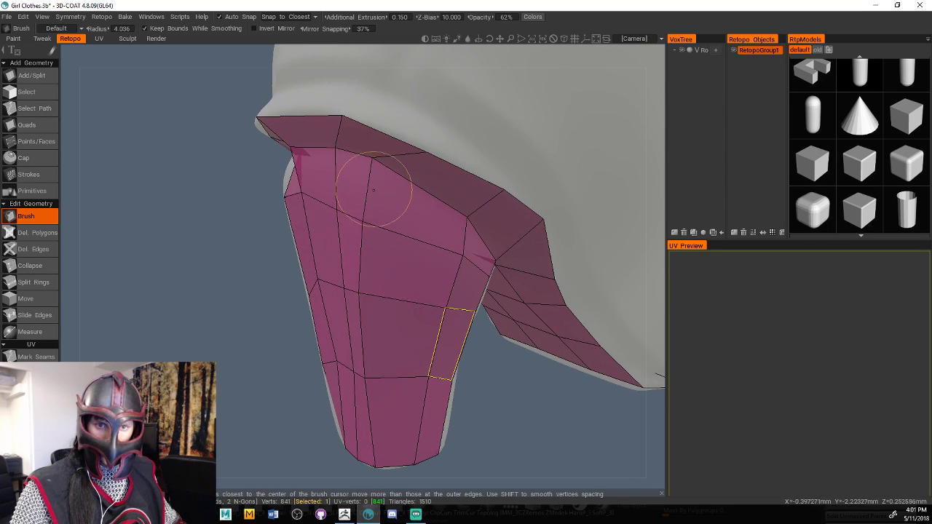
pyautogui.moveTo(378, 207)
pyautogui.mouseDown()
pyautogui.moveTo(385, 214)
pyautogui.moveTo(371, 301)
pyautogui.moveTo(379, 306)
pyautogui.mouseUp()
pyautogui.moveTo(368, 381); pyautogui.dragTo(374, 383)
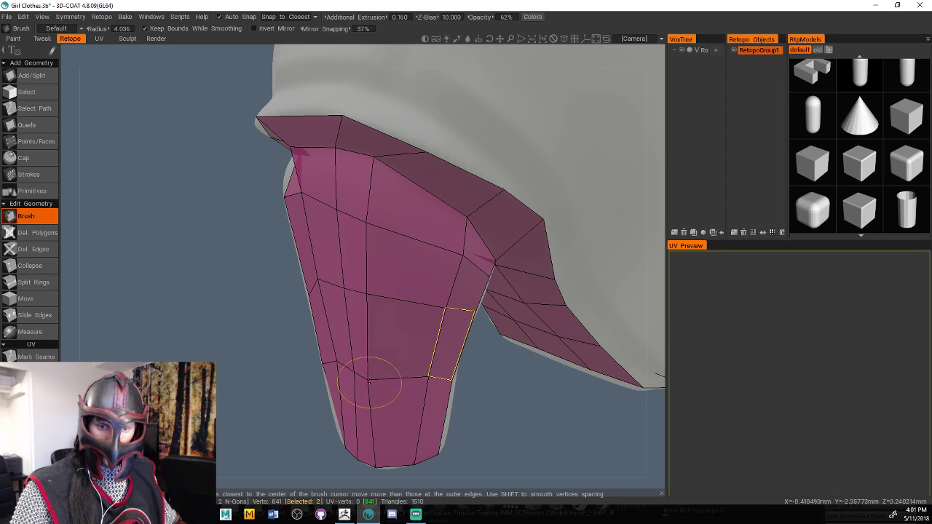
# Even out the spacing of the middle and lower ring vertices across the rear of the heel with the Brush
pyautogui.moveTo(525, 399)
pyautogui.mouseDown()
pyautogui.moveTo(635, 392)
pyautogui.moveTo(527, 400)
pyautogui.moveTo(415, 333)
pyautogui.moveTo(416, 270)
pyautogui.moveTo(416, 297)
pyautogui.moveTo(430, 214)
pyautogui.moveTo(452, 188)
pyautogui.moveTo(473, 198)
pyautogui.moveTo(484, 174)
pyautogui.moveTo(399, 284)
pyautogui.moveTo(416, 292)
pyautogui.moveTo(427, 274)
pyautogui.mouseUp()
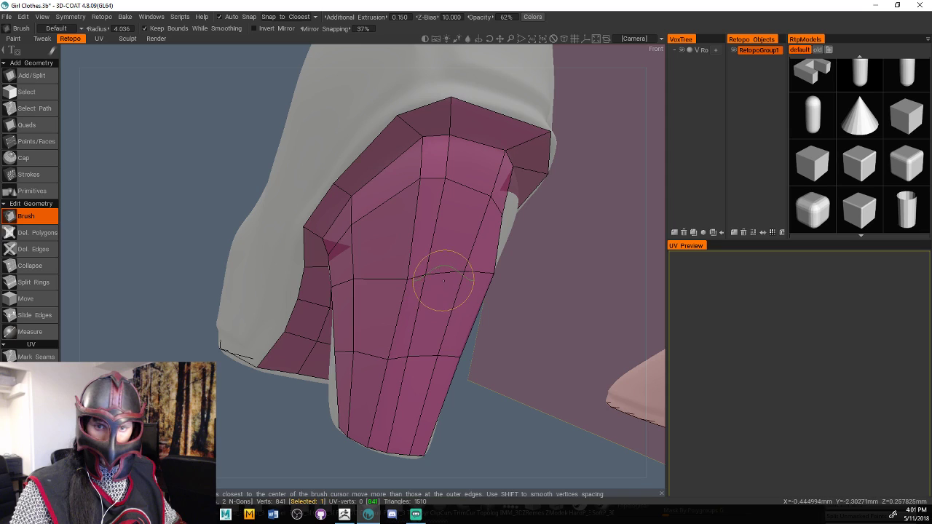
pyautogui.moveTo(502, 354); pyautogui.dragTo(412, 362)
pyautogui.moveTo(389, 277)
pyautogui.mouseDown()
pyautogui.moveTo(379, 293)
pyautogui.moveTo(412, 279)
pyautogui.moveTo(412, 290)
pyautogui.mouseUp()
pyautogui.moveTo(480, 399)
pyautogui.mouseDown()
pyautogui.moveTo(368, 383)
pyautogui.moveTo(543, 380)
pyautogui.moveTo(759, 357)
pyautogui.moveTo(560, 337)
pyautogui.moveTo(574, 334)
pyautogui.moveTo(474, 340)
pyautogui.mouseUp()
pyautogui.scroll(-10, 458, 338)
pyautogui.scroll(8, 447, 337)
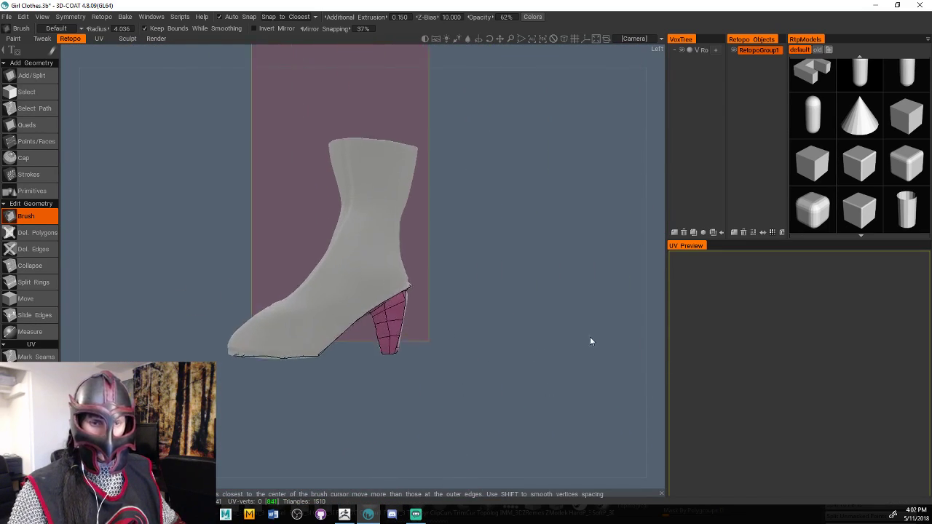
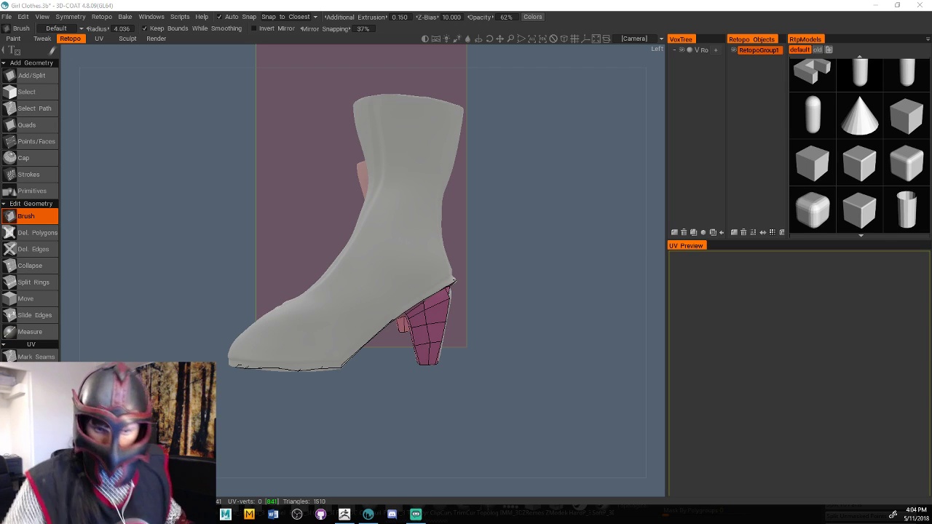
# Extend the front edge of the sole mesh to the toe outline with a row of three polygons using the Quads tool
pyautogui.moveTo(516, 295); pyautogui.dragTo(580, 249)
pyautogui.moveTo(581, 249); pyautogui.dragTo(592, 307, button='middle')
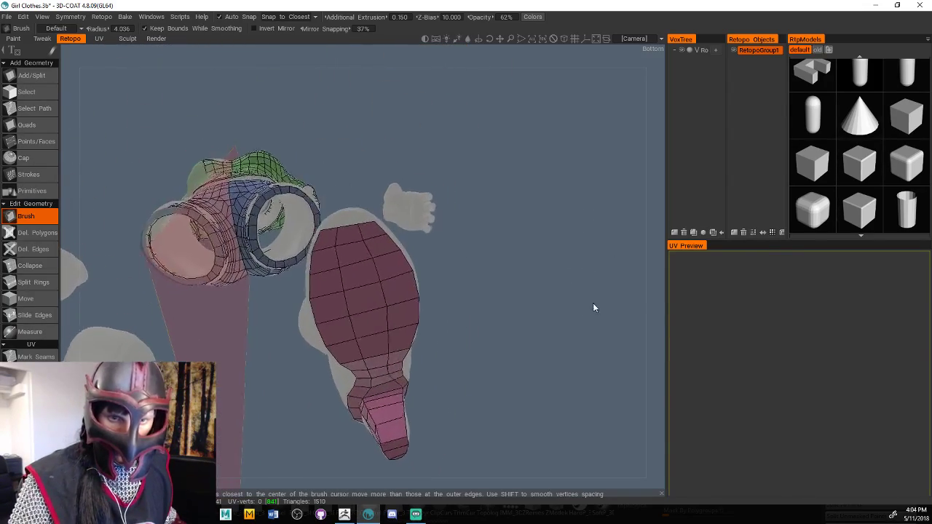
pyautogui.moveTo(592, 308); pyautogui.dragTo(594, 290, button='right')
pyautogui.click(26, 125)
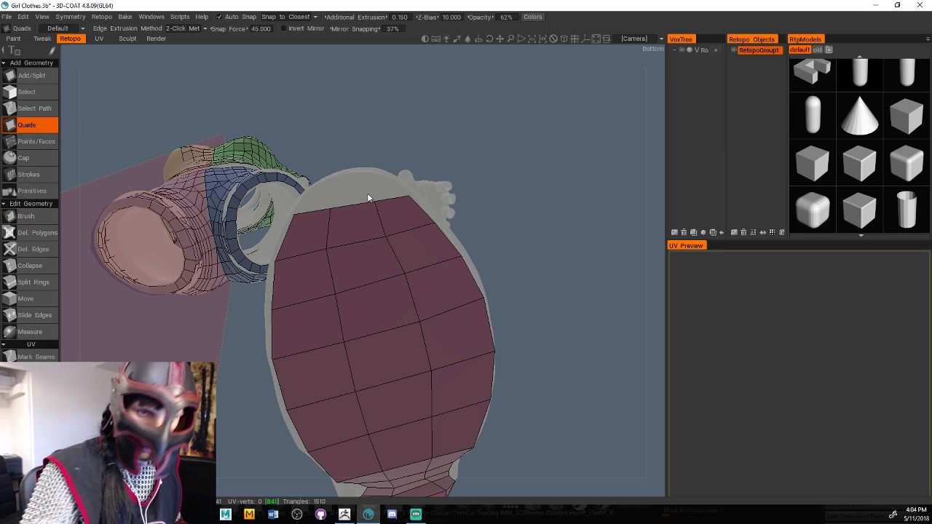
pyautogui.click(308, 191)
pyautogui.click(331, 177)
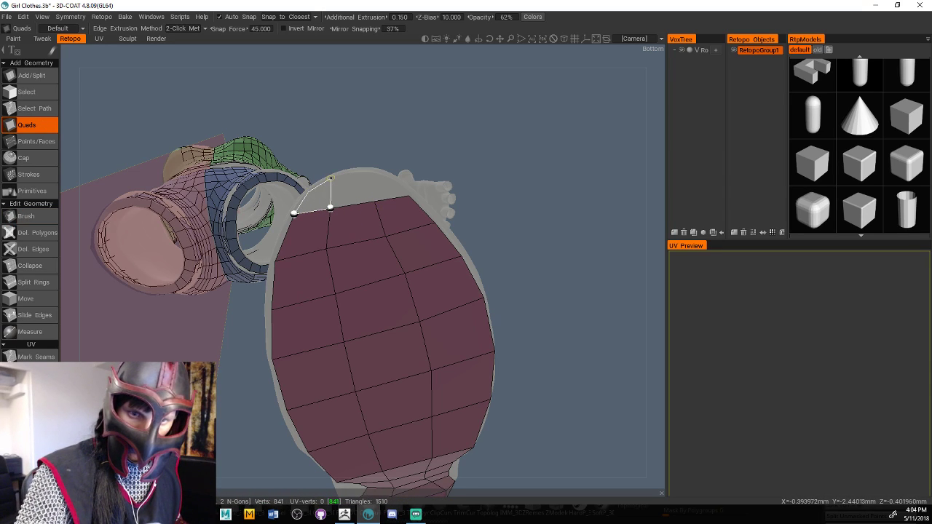
pyautogui.click(373, 200)
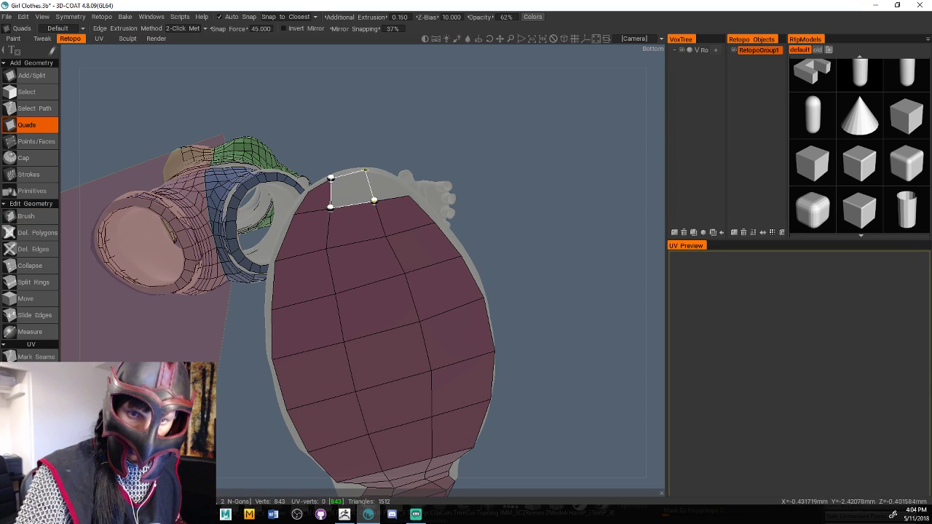
pyautogui.click(365, 170)
pyautogui.click(395, 176)
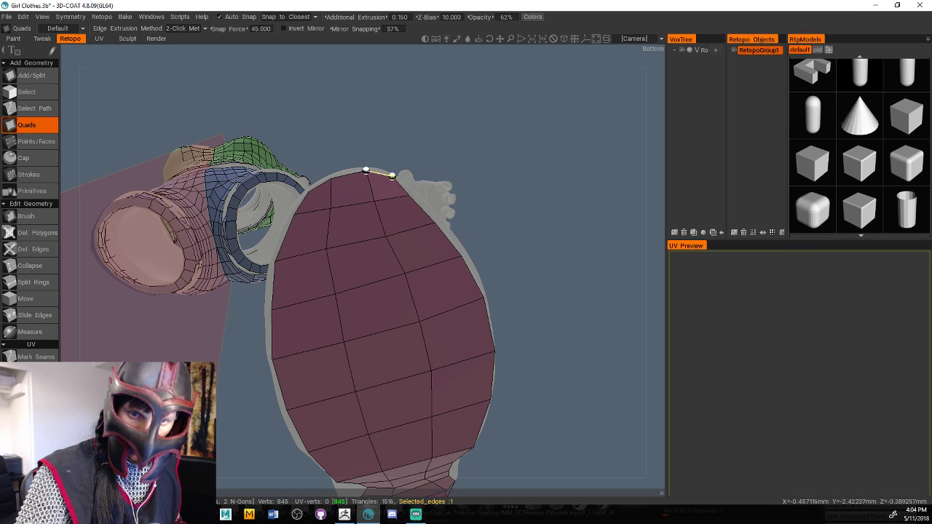
# Adjust the new toe vertices and the adjoining side rim of the sole to the sculpted edge with the Brush
pyautogui.moveTo(492, 156); pyautogui.dragTo(537, 259)
pyautogui.moveTo(538, 260); pyautogui.dragTo(554, 228, button='right')
pyautogui.moveTo(555, 231); pyautogui.dragTo(549, 258)
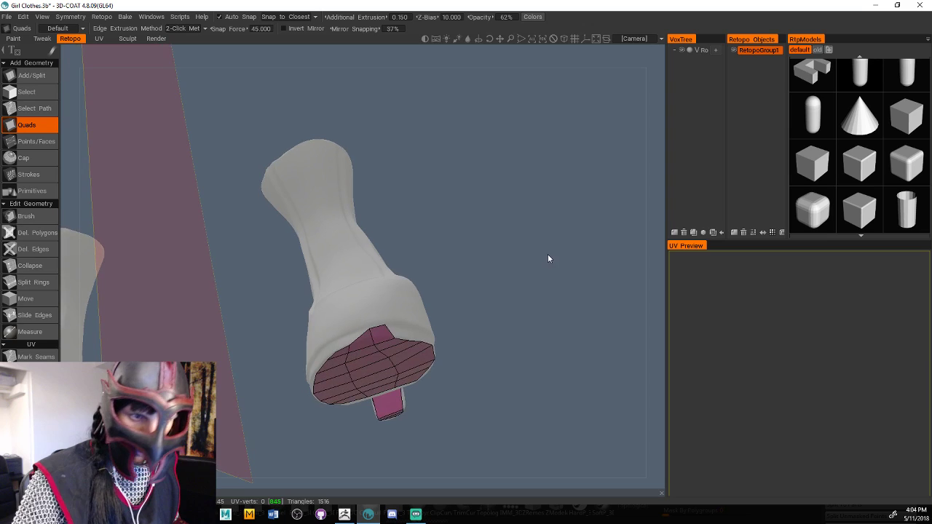
pyautogui.click(26, 216)
pyautogui.moveTo(451, 248)
pyautogui.mouseDown()
pyautogui.moveTo(492, 260)
pyautogui.moveTo(342, 262)
pyautogui.mouseUp()
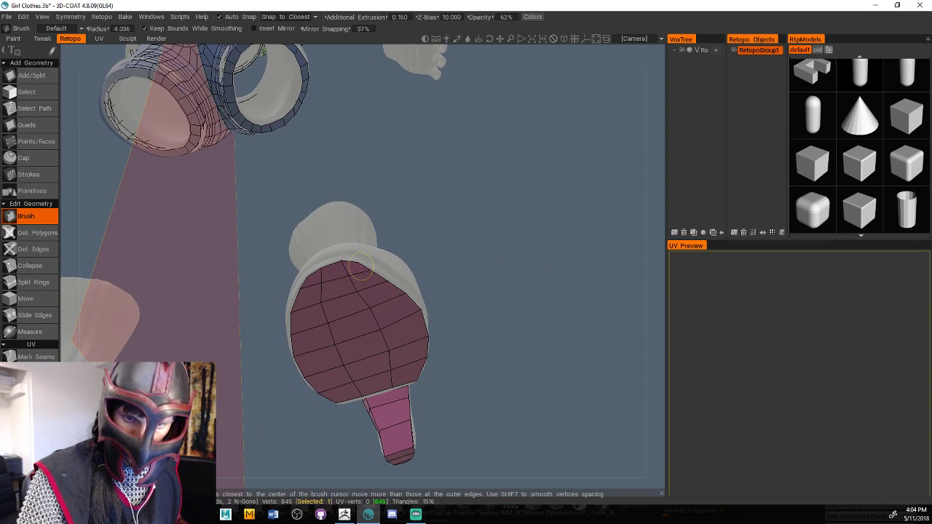
pyautogui.moveTo(465, 254); pyautogui.dragTo(376, 270)
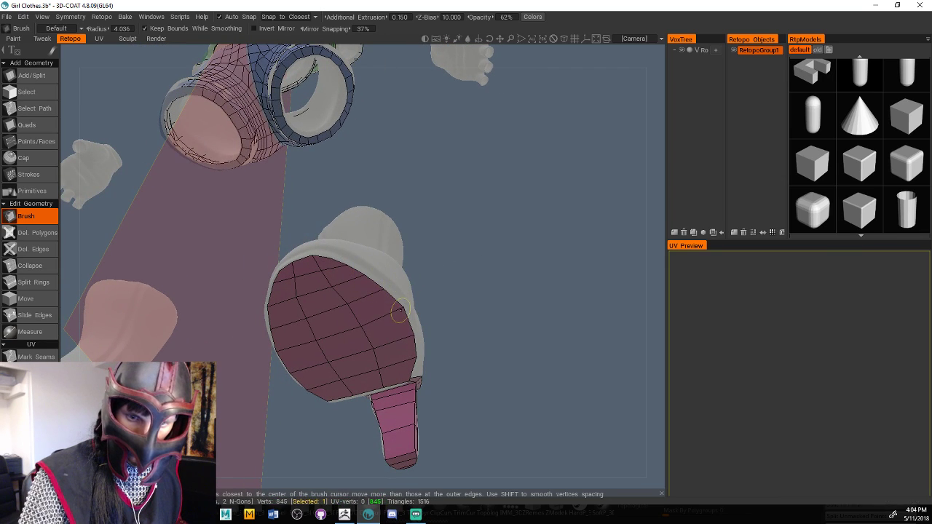
pyautogui.moveTo(459, 297); pyautogui.dragTo(621, 177)
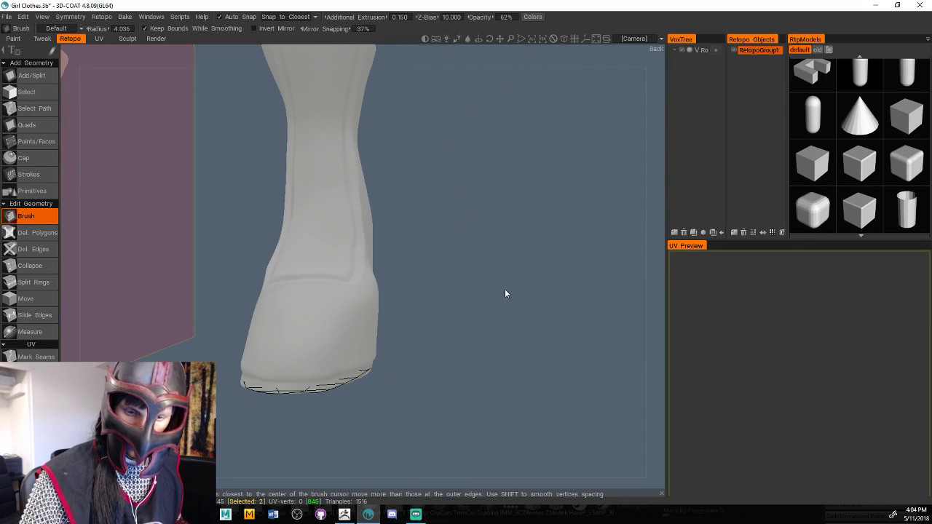
# Start a strip up the shoe's side with the Quads tool, adding two adjoining polygons along the sole's rim beside the ball of the foot
pyautogui.moveTo(505, 293)
pyautogui.mouseDown()
pyautogui.moveTo(629, 272)
pyautogui.moveTo(561, 252)
pyautogui.moveTo(597, 218)
pyautogui.moveTo(573, 209)
pyautogui.moveTo(546, 227)
pyautogui.mouseUp()
pyautogui.click(29, 125)
pyautogui.moveTo(422, 131)
pyautogui.mouseDown()
pyautogui.moveTo(449, 138)
pyautogui.moveTo(408, 167)
pyautogui.mouseUp()
pyautogui.click(299, 249)
pyautogui.click(334, 224)
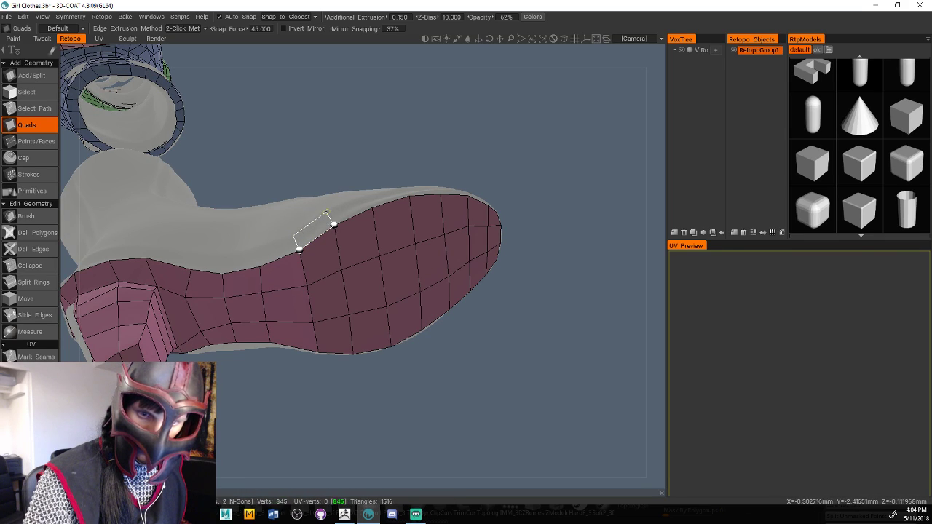
pyautogui.click(326, 211)
pyautogui.click(371, 207)
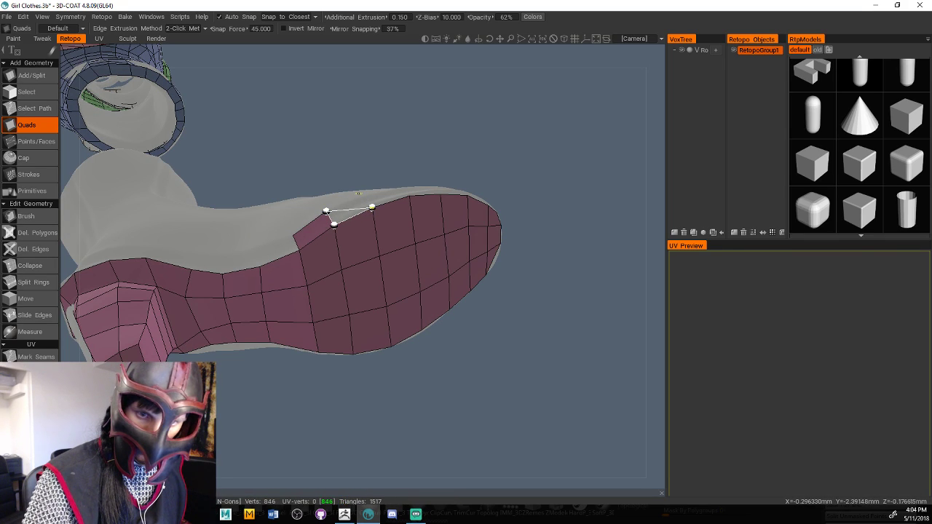
pyautogui.click(358, 197)
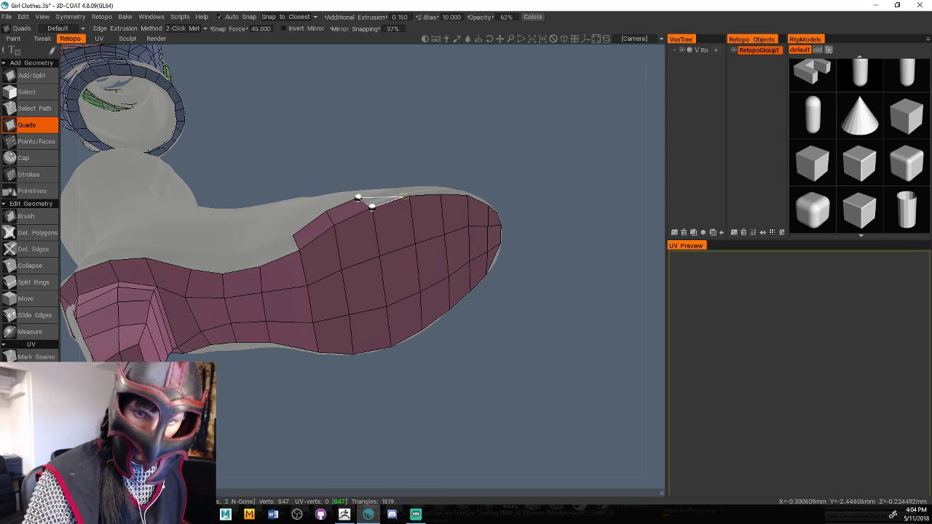
pyautogui.moveTo(389, 179); pyautogui.dragTo(391, 186, button='right')
pyautogui.moveTo(390, 183); pyautogui.dragTo(409, 161)
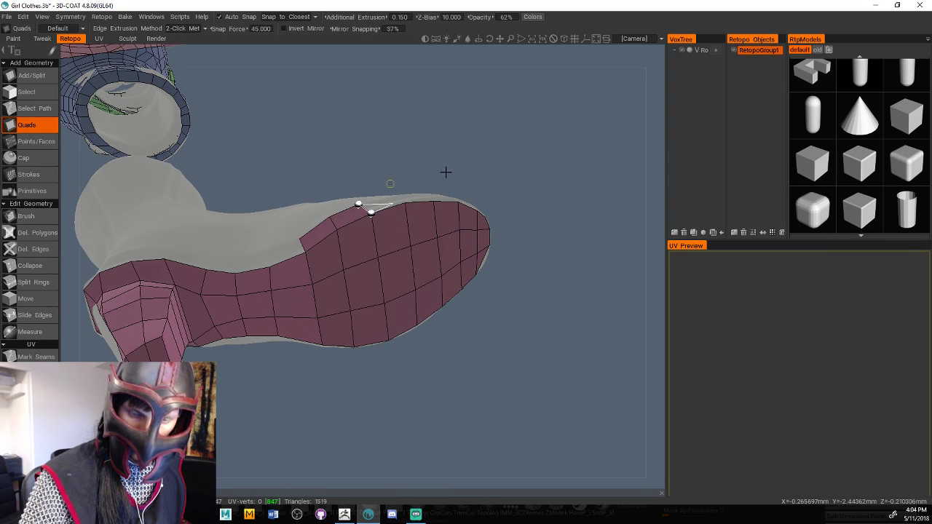
pyautogui.scroll(4, 446, 172)
pyautogui.scroll(-3, 619, 167)
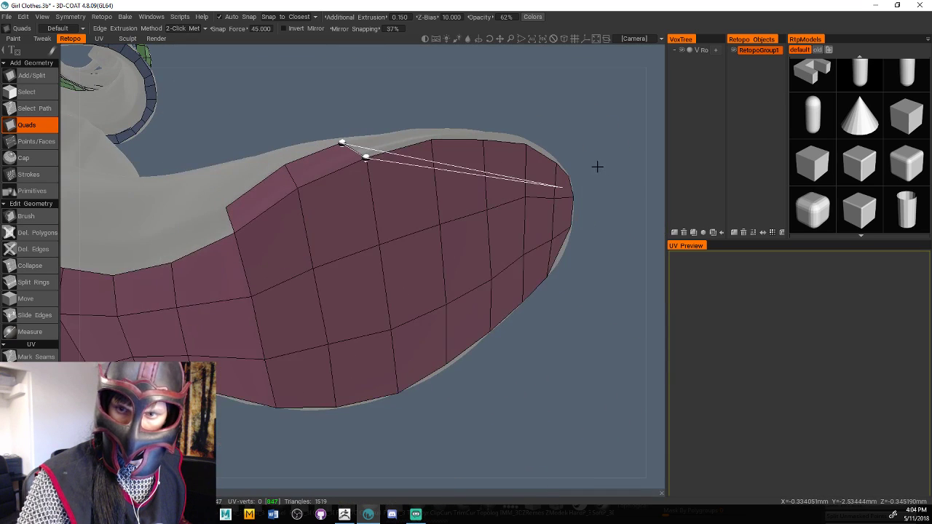
pyautogui.moveTo(646, 121); pyautogui.dragTo(457, 163)
pyautogui.scroll(-5, 457, 162)
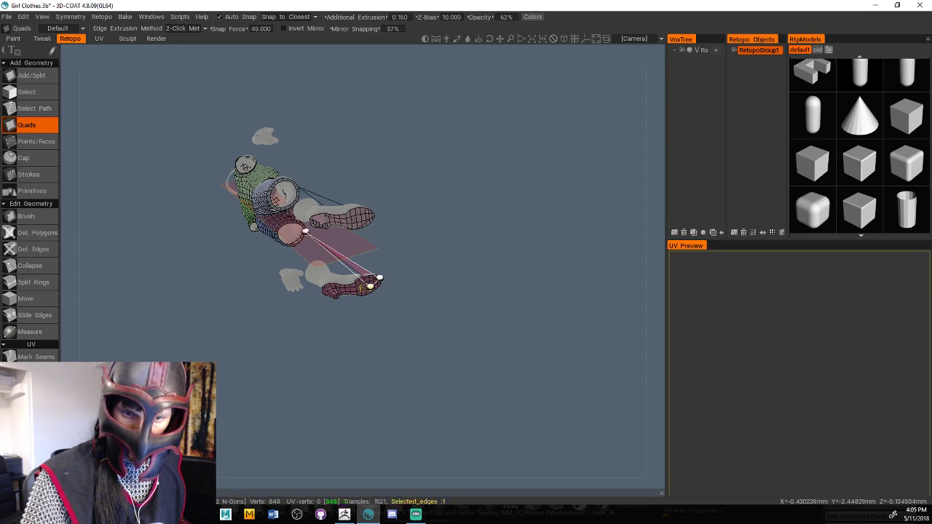
pyautogui.scroll(10, 454, 262)
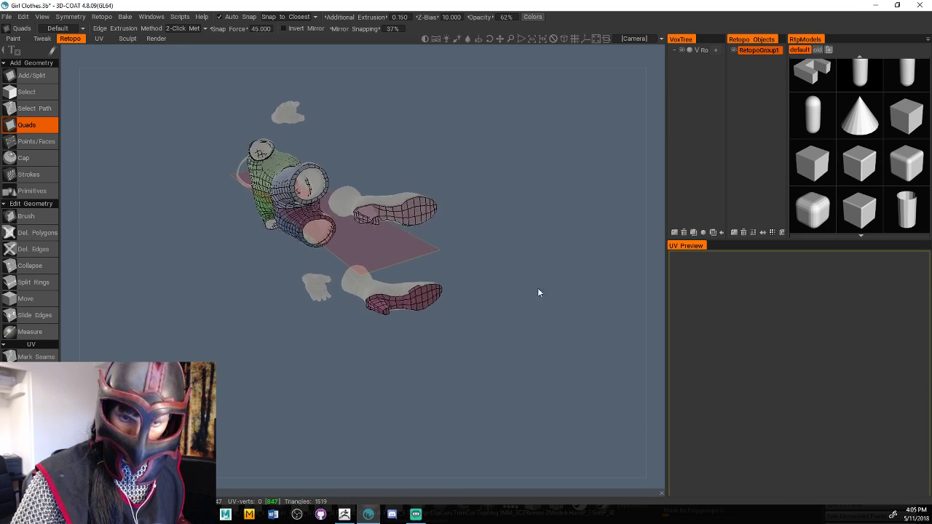
pyautogui.scroll(3, 513, 366)
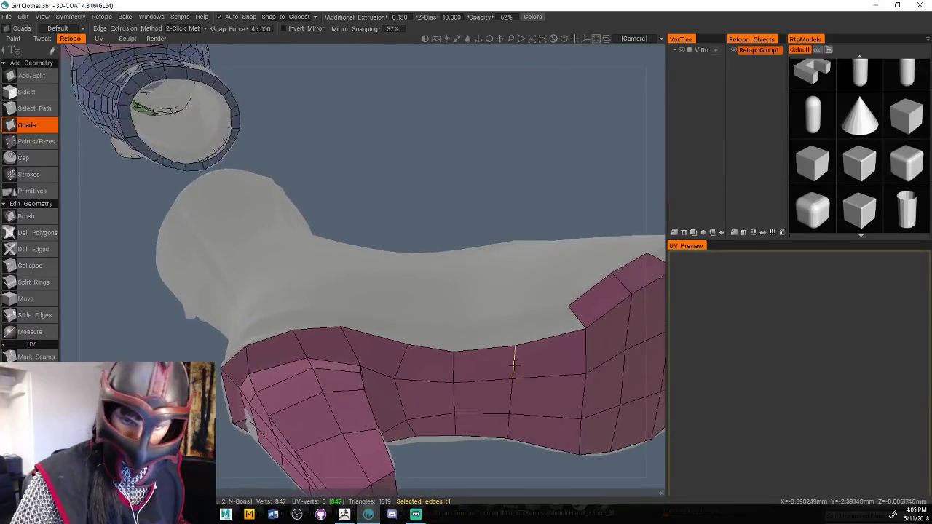
# Close the gap in the side strip with six polygons along the sole's rim, from the heel through the arch to the ball of the foot
pyautogui.scroll(-2, 504, 364)
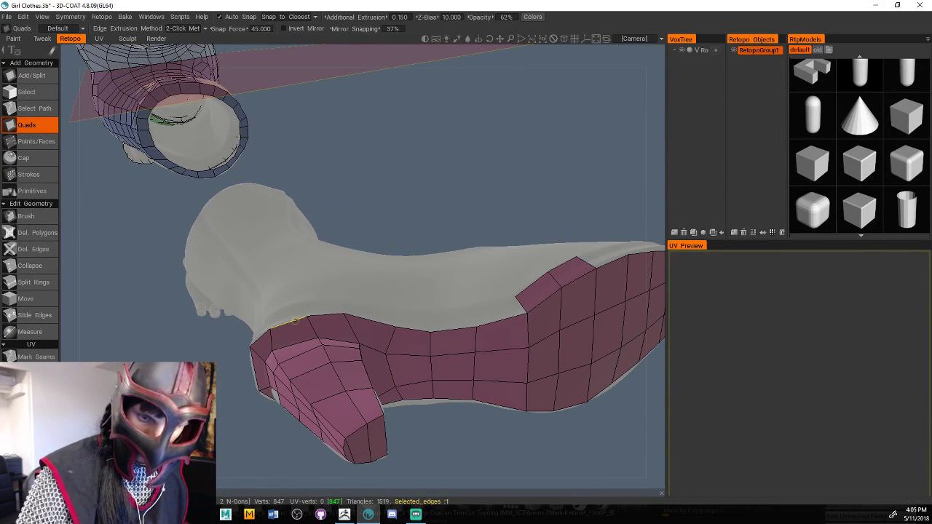
pyautogui.click(272, 312)
pyautogui.click(305, 304)
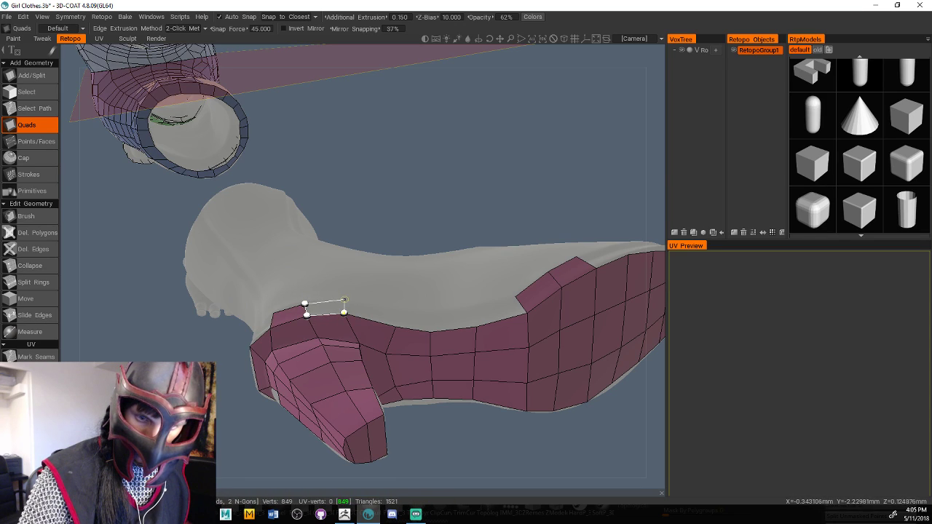
pyautogui.click(344, 300)
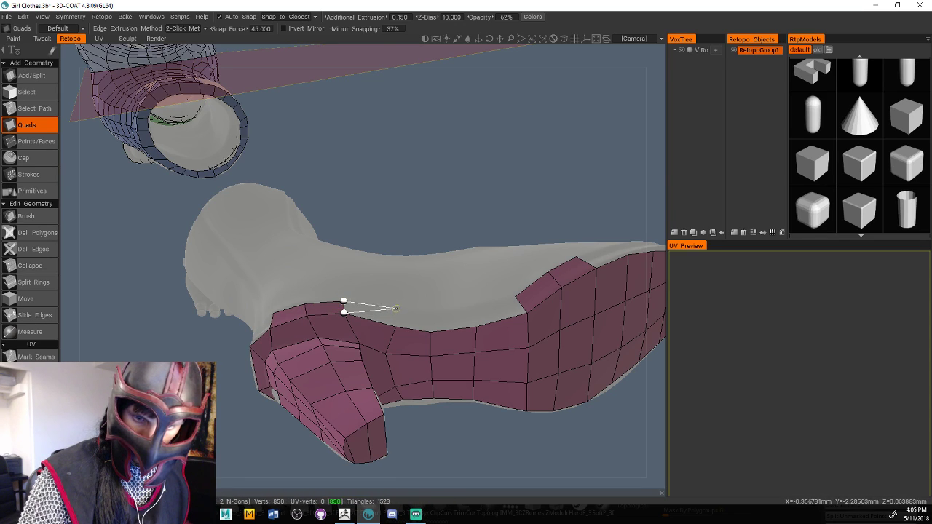
pyautogui.click(395, 326)
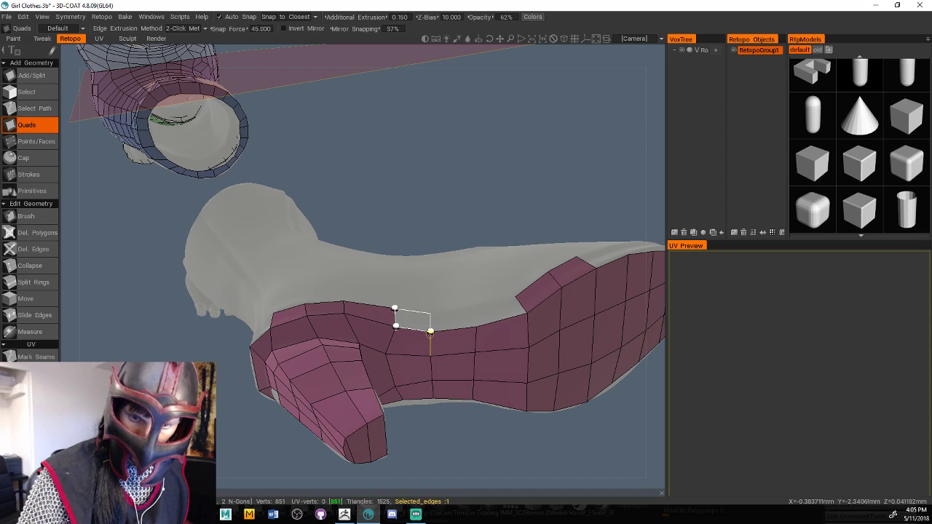
pyautogui.click(430, 330)
pyautogui.click(476, 325)
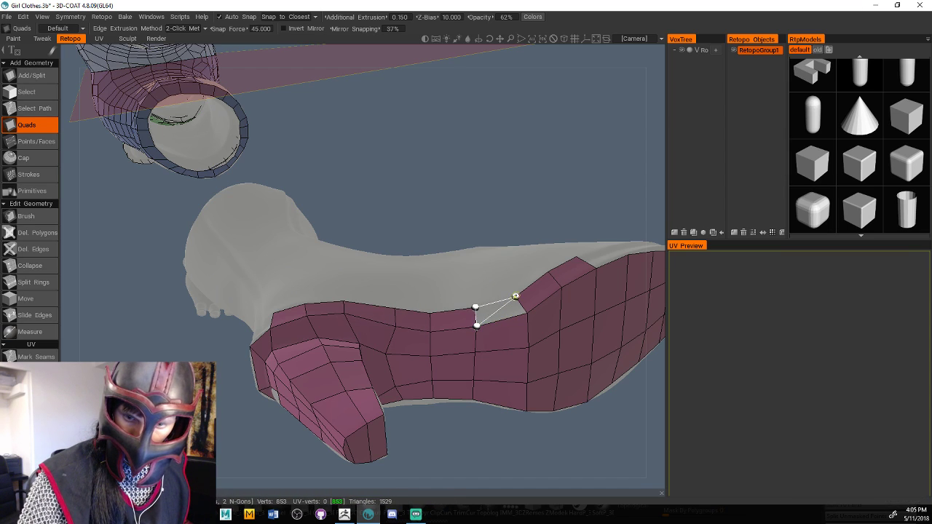
pyautogui.click(527, 313)
# Continue the side strip with the Quads tool by adding seven polygons along the sole's rim from the ball of the foot around the toe
pyautogui.moveTo(530, 271)
pyautogui.keyDown('alt'); pyautogui.mouseDown()
pyautogui.moveTo(568, 221)
pyautogui.moveTo(582, 253)
pyautogui.moveTo(534, 258)
pyautogui.mouseUp(); pyautogui.keyUp('alt')
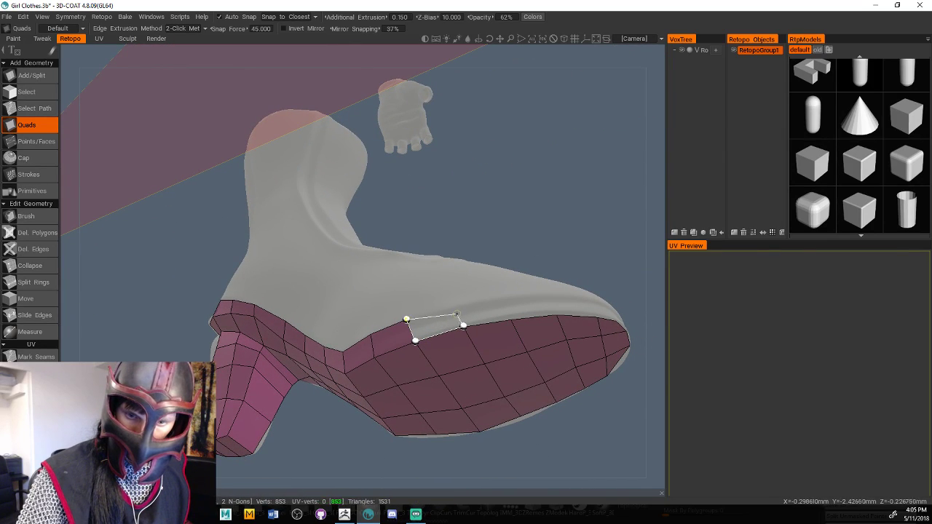
pyautogui.click(457, 314)
pyautogui.click(510, 318)
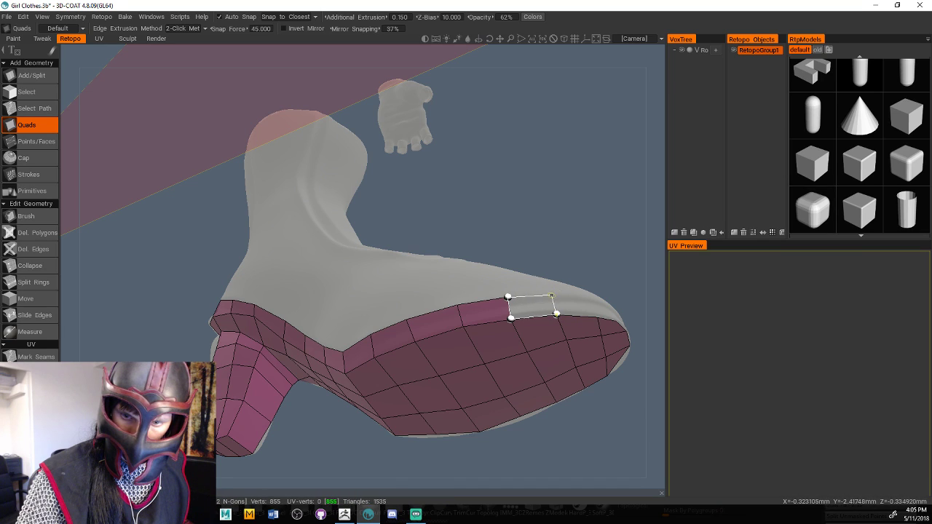
pyautogui.click(555, 313)
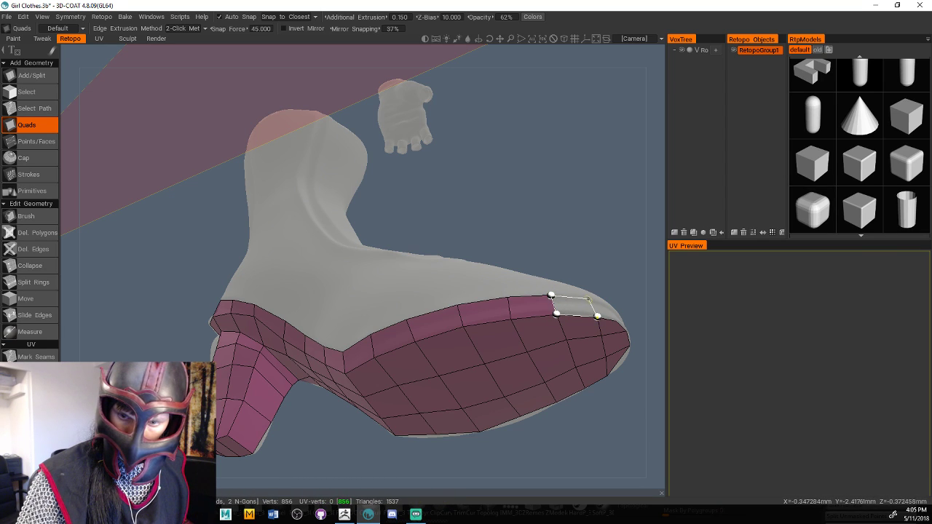
pyautogui.click(588, 298)
pyautogui.moveTo(623, 266); pyautogui.dragTo(366, 288)
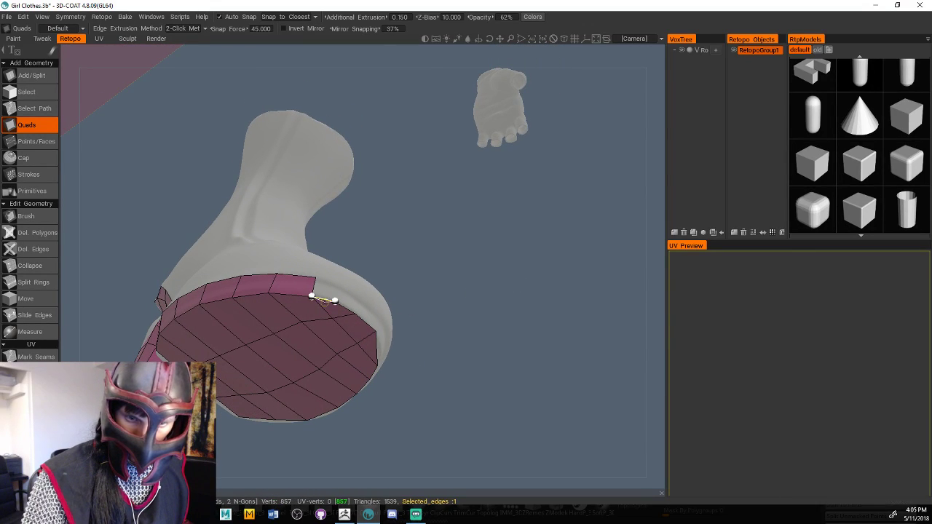
pyautogui.click(340, 284)
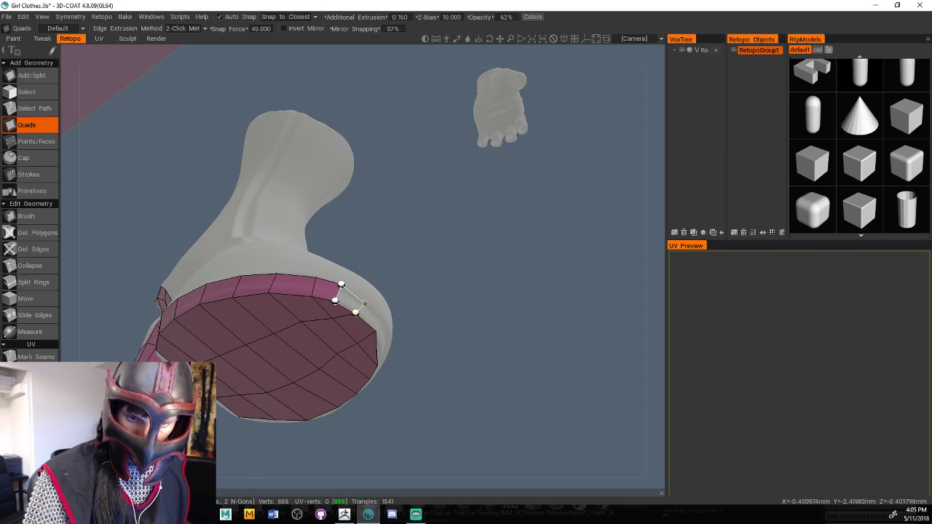
pyautogui.click(365, 299)
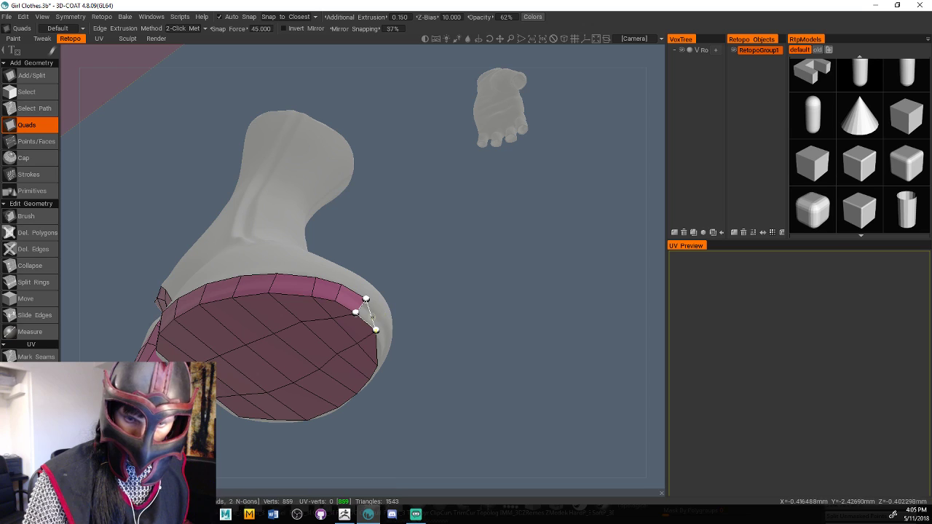
pyautogui.click(383, 318)
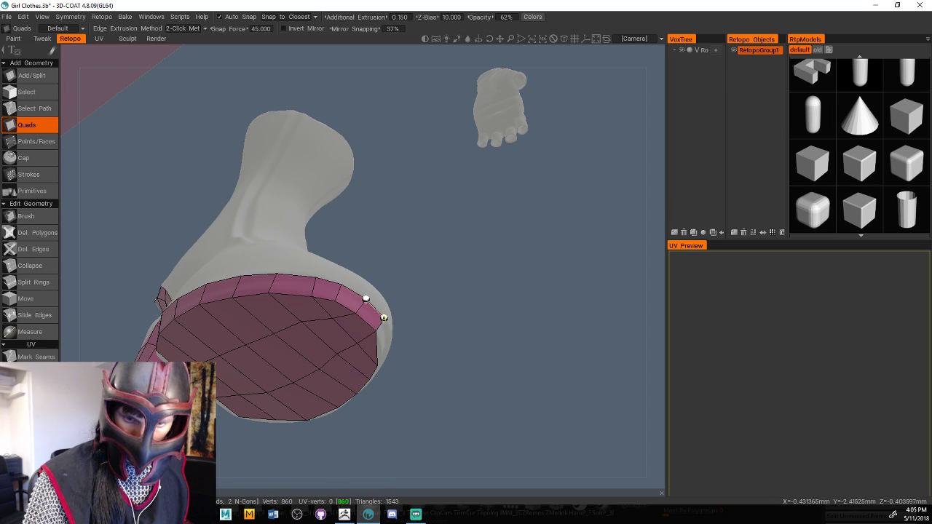
# Add five polygons to the strip along the opposite side of the forefoot, and pull its end vertex in line with the Brush
pyautogui.moveTo(437, 332); pyautogui.dragTo(407, 280)
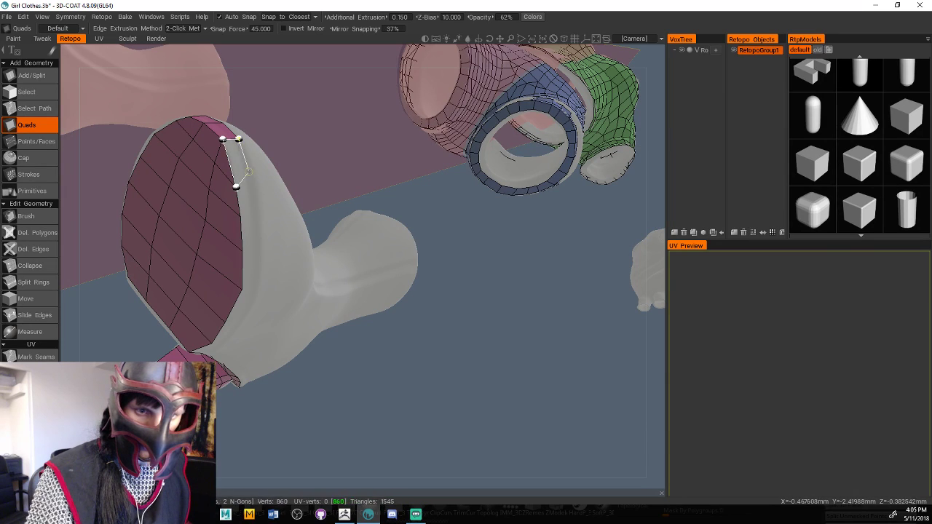
pyautogui.click(254, 180)
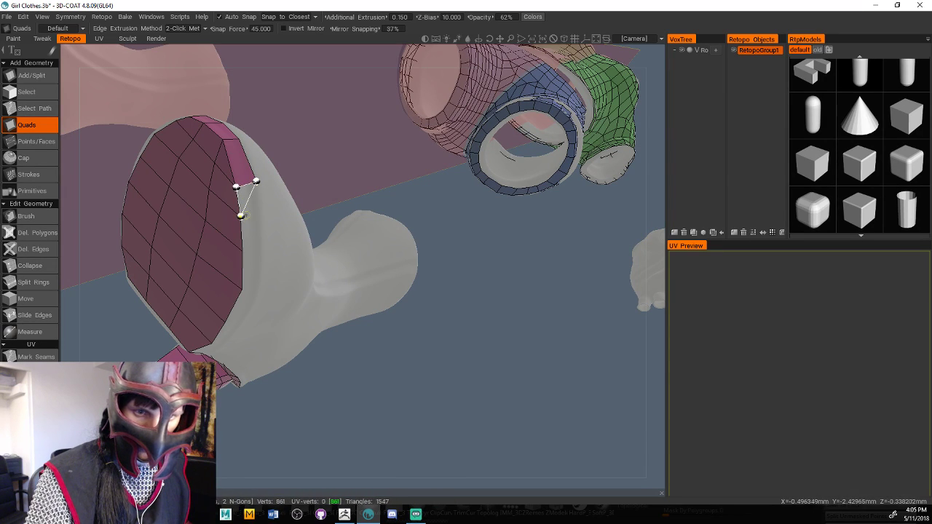
pyautogui.click(262, 218)
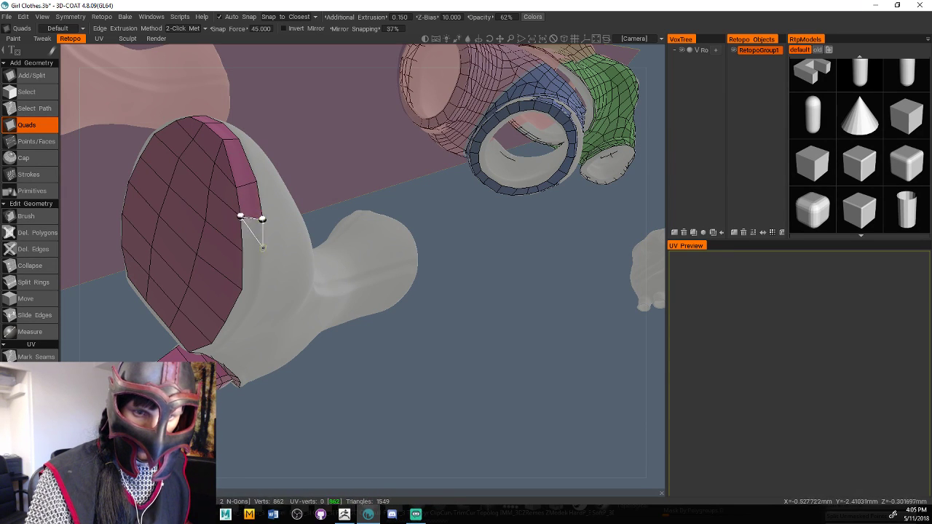
pyautogui.click(263, 249)
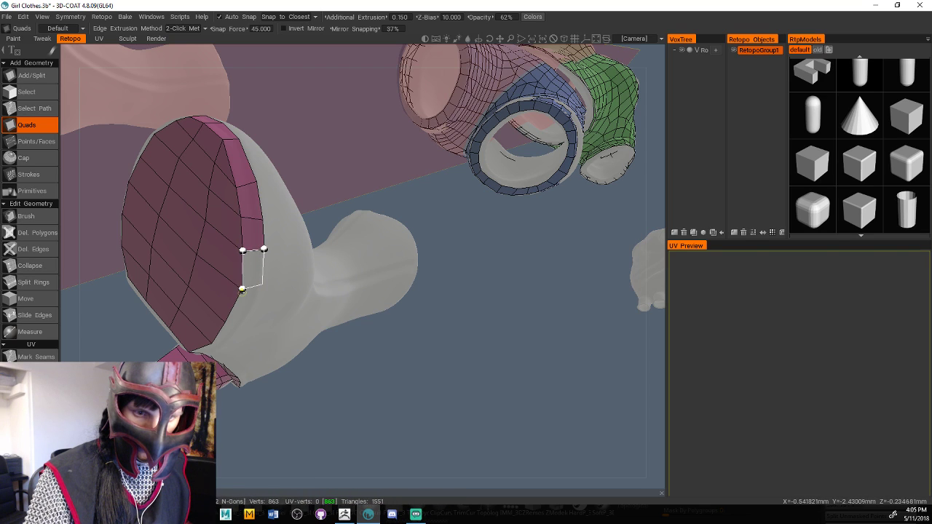
pyautogui.click(263, 283)
pyautogui.click(231, 321)
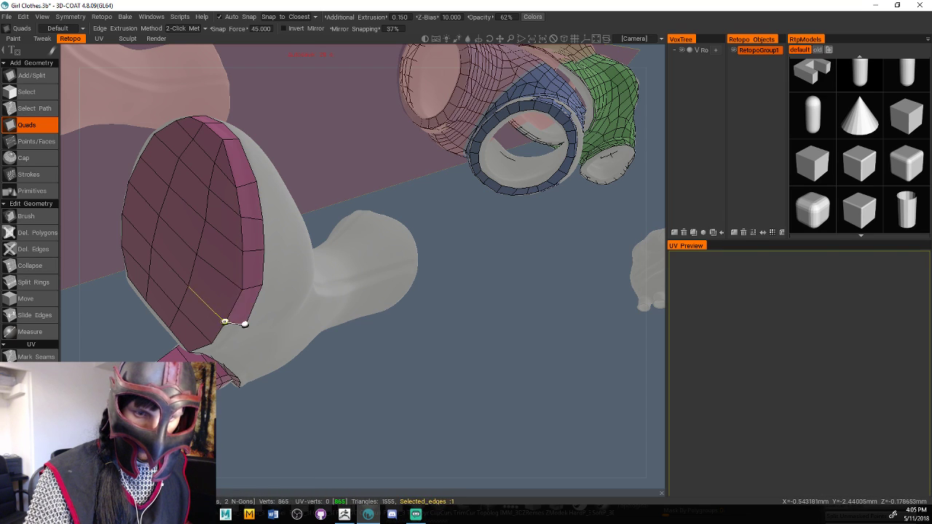
pyautogui.moveTo(329, 379); pyautogui.dragTo(270, 291)
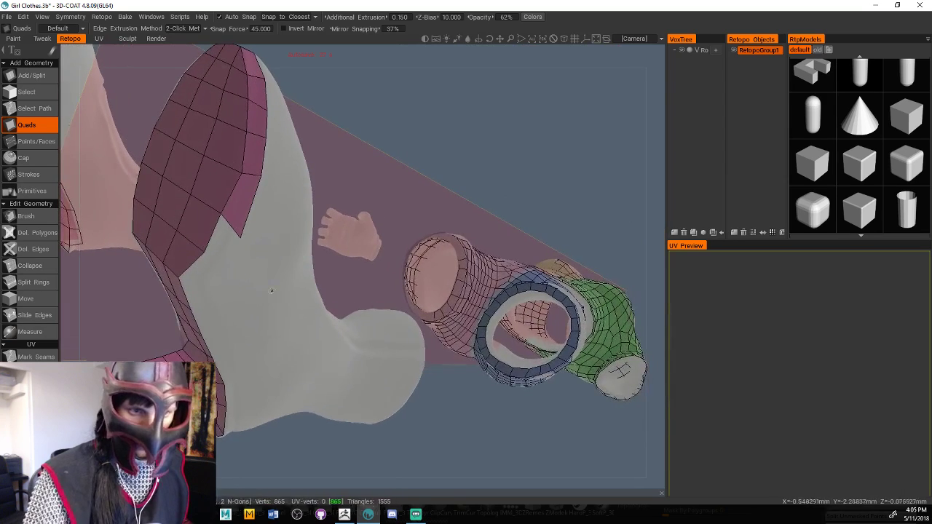
pyautogui.click(25, 216)
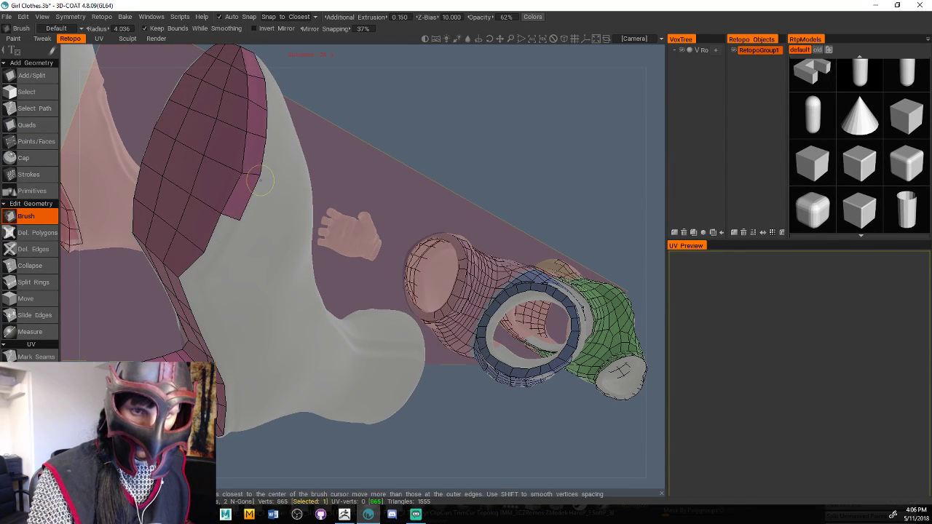
# Extend the strip with the Quads tool along the arch on this side of the shoe toward the heel
pyautogui.click(26, 124)
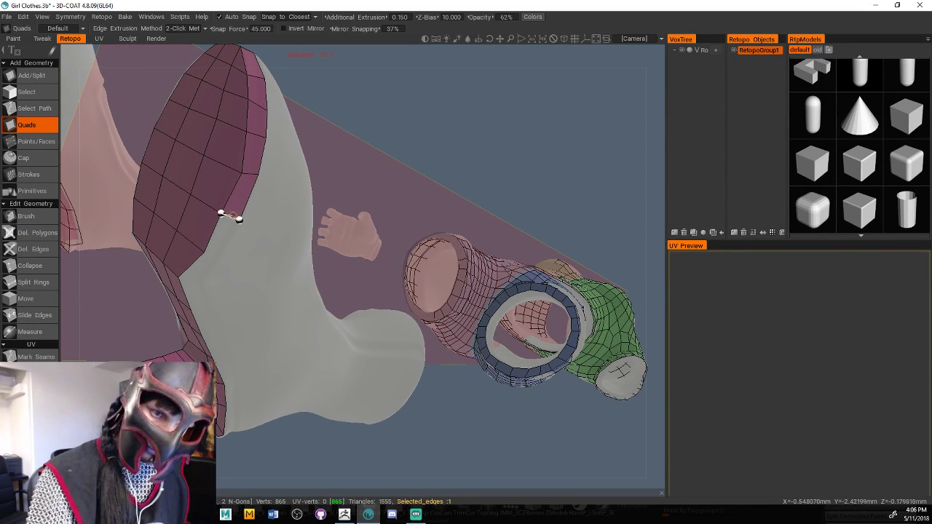
pyautogui.click(215, 261)
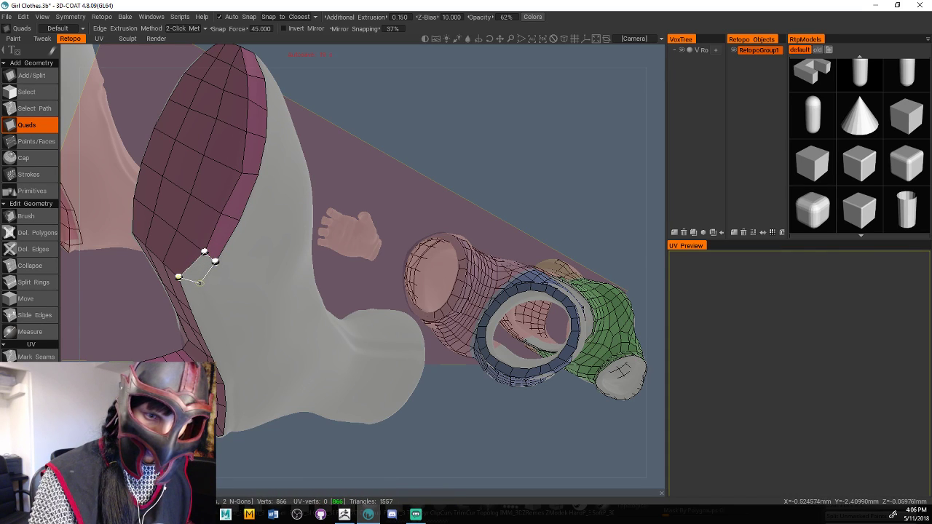
pyautogui.click(199, 282)
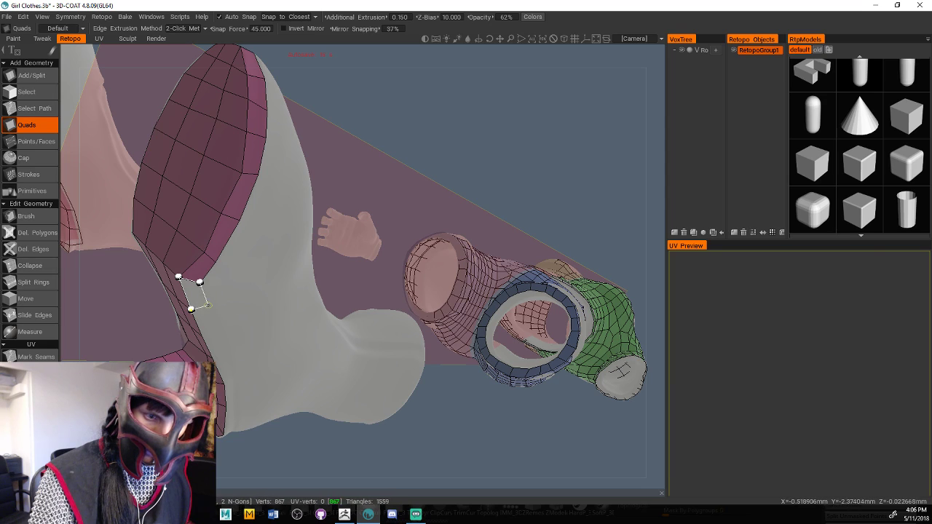
pyautogui.click(207, 305)
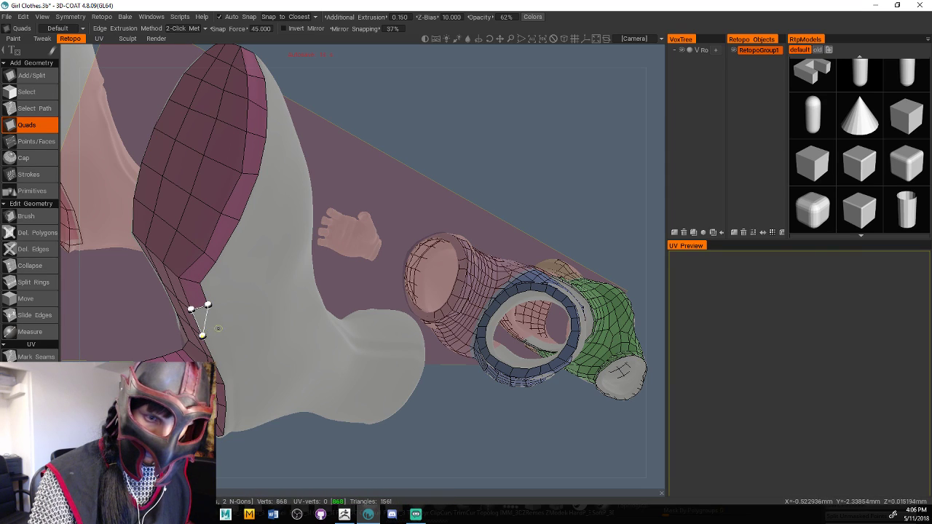
pyautogui.click(217, 329)
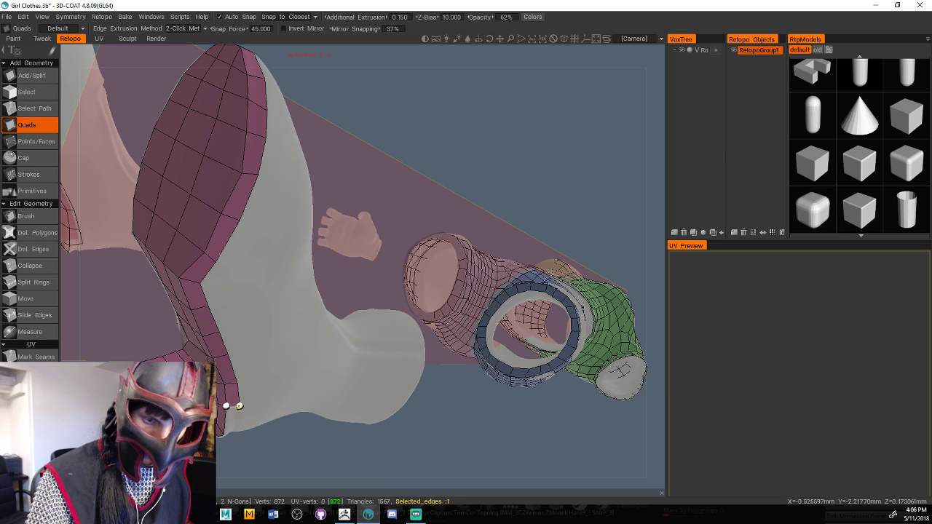
# Wrap the strip around the back of the heel with further quads, joining both ends into a closed band around the sole
pyautogui.keyDown('alt'); pyautogui.moveTo(276, 412); pyautogui.dragTo(382, 330); pyautogui.keyUp('alt')
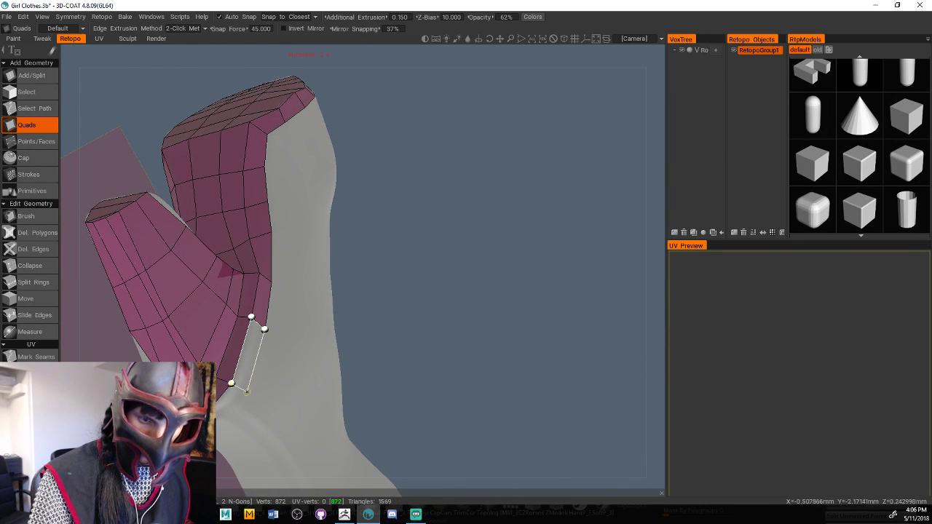
pyautogui.click(244, 394)
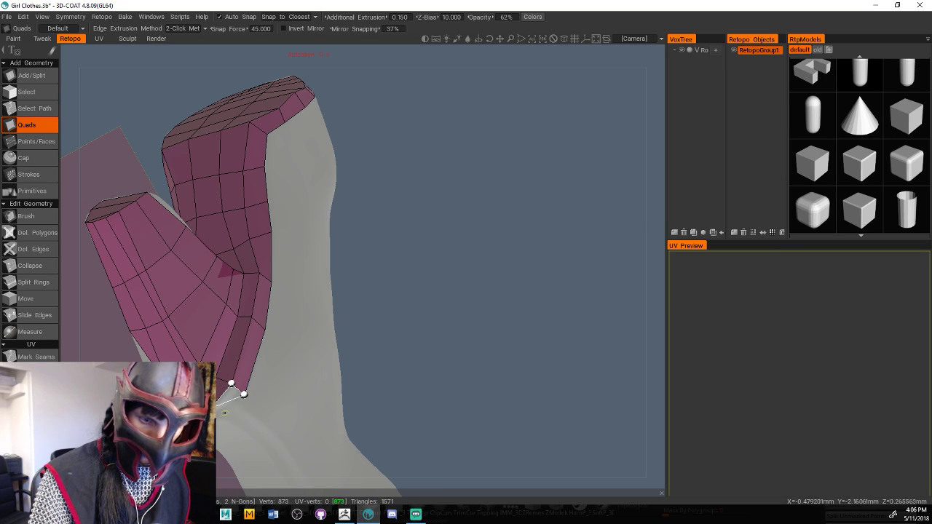
pyautogui.click(221, 417)
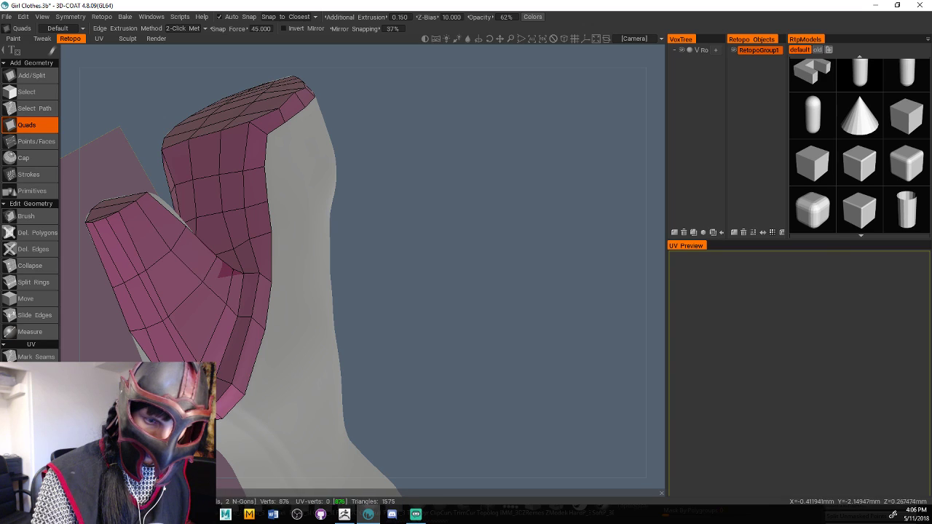
pyautogui.moveTo(350, 292); pyautogui.dragTo(411, 272)
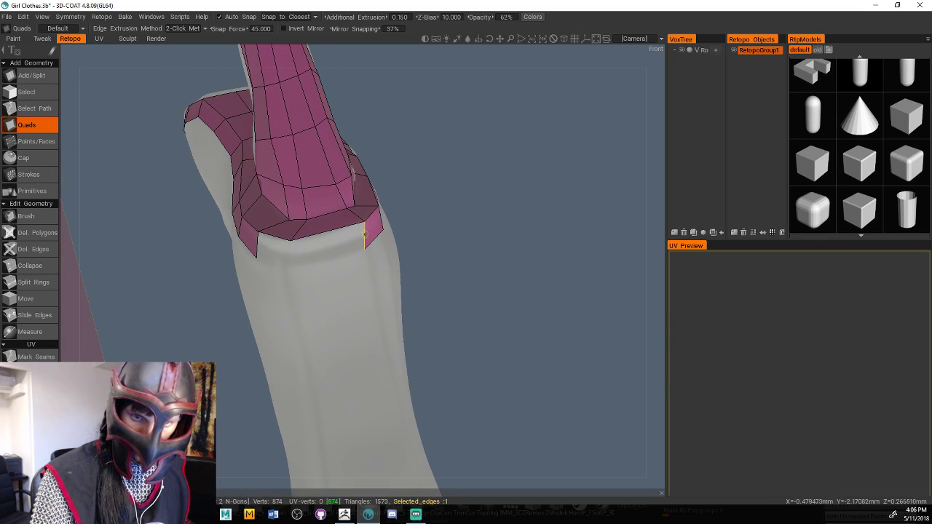
pyautogui.click(297, 268)
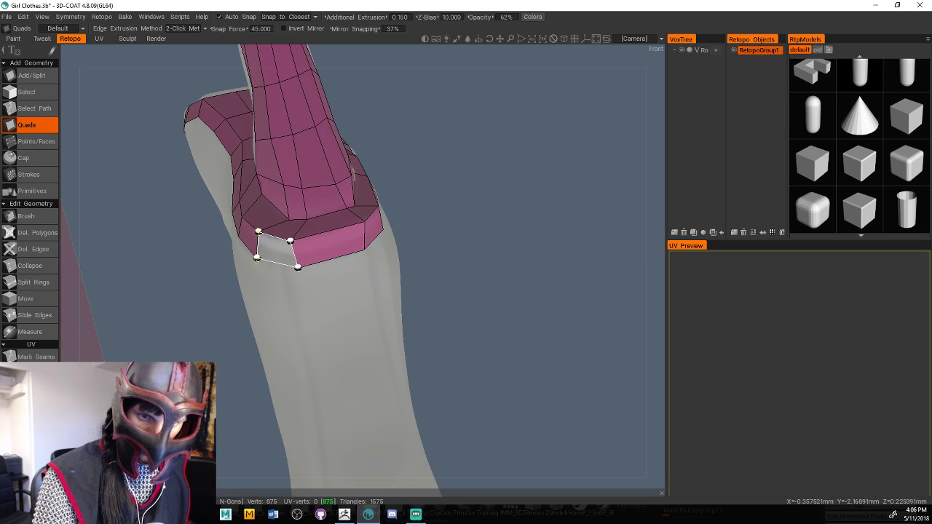
pyautogui.click(262, 265)
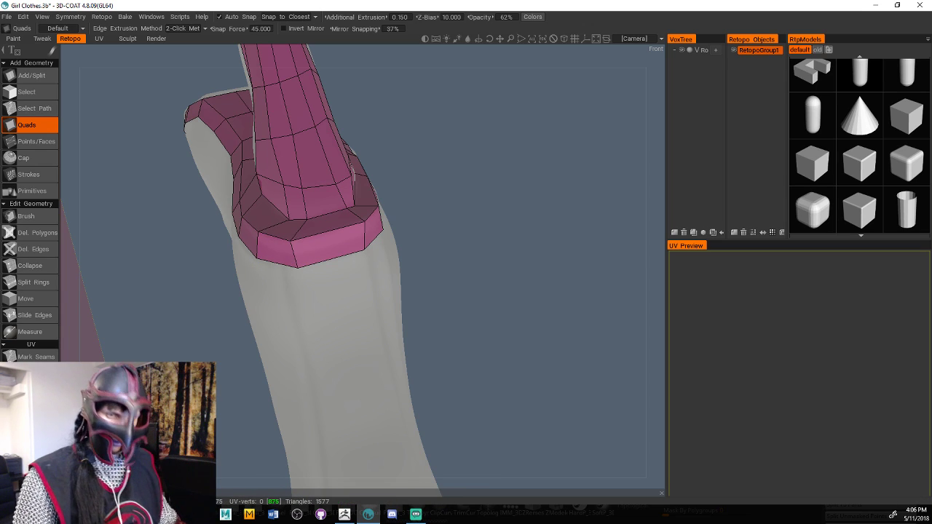
# Even out the spacing of the new band's middle vertices at the back of the heel with the Brush
pyautogui.click(26, 215)
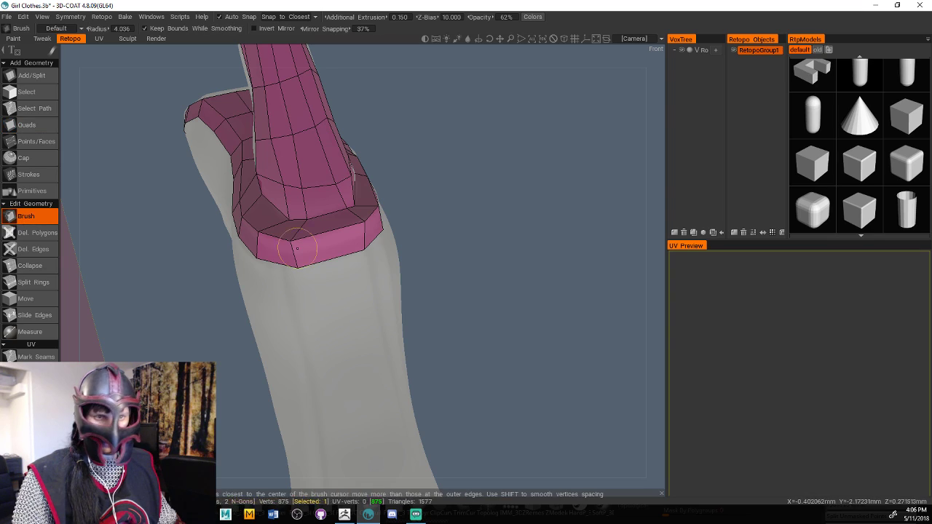
pyautogui.moveTo(297, 248)
pyautogui.mouseDown()
pyautogui.moveTo(316, 242)
pyautogui.moveTo(322, 260)
pyautogui.moveTo(348, 249)
pyautogui.mouseUp()
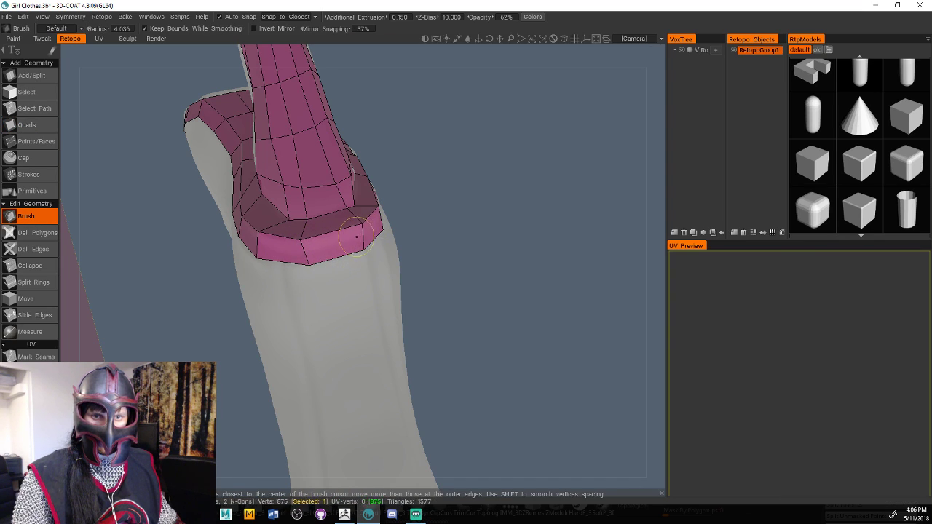
pyautogui.moveTo(492, 231)
pyautogui.mouseDown()
pyautogui.moveTo(444, 251)
pyautogui.moveTo(453, 215)
pyautogui.moveTo(473, 206)
pyautogui.moveTo(522, 214)
pyautogui.moveTo(455, 256)
pyautogui.mouseUp()
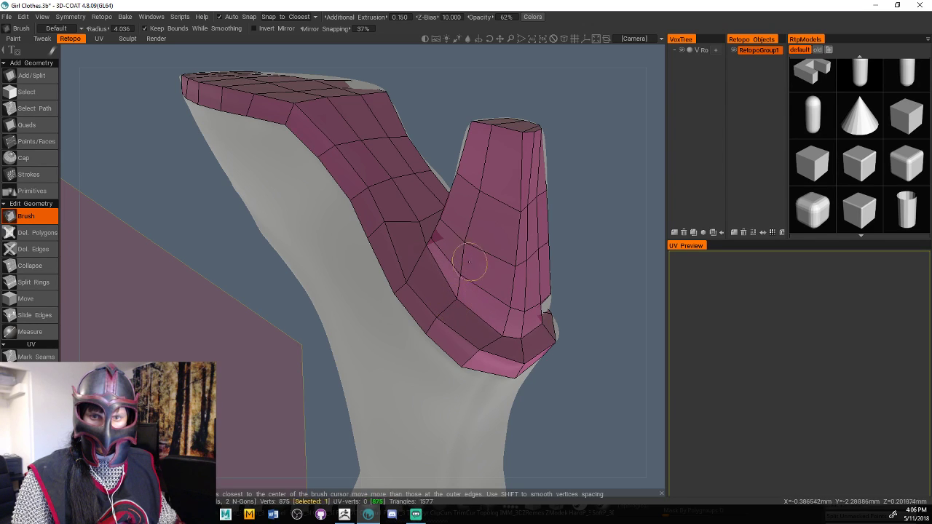
pyautogui.moveTo(611, 218); pyautogui.dragTo(492, 266)
pyautogui.scroll(5, 492, 262)
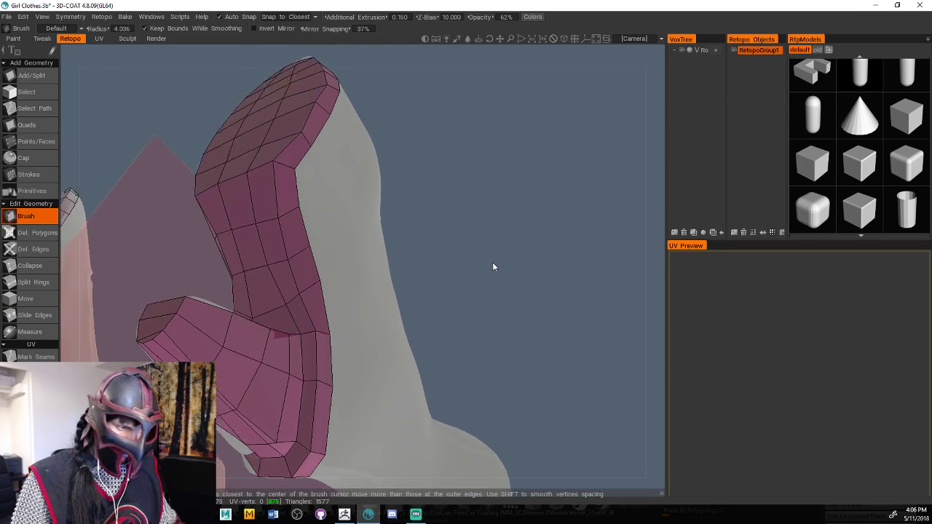
pyautogui.moveTo(501, 265); pyautogui.dragTo(527, 258, button='middle')
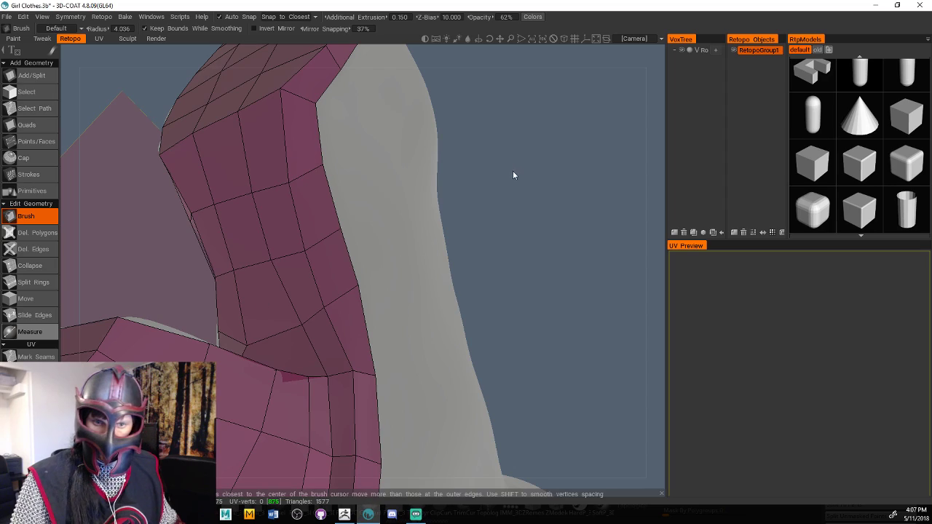
# Examine the closed band around the sole and heel from the side, the back and the inner side of the shoe
pyautogui.moveTo(500, 196); pyautogui.dragTo(626, 190)
pyautogui.scroll(-4, 507, 243)
pyautogui.scroll(3, 490, 230)
pyautogui.scroll(-4, 488, 228)
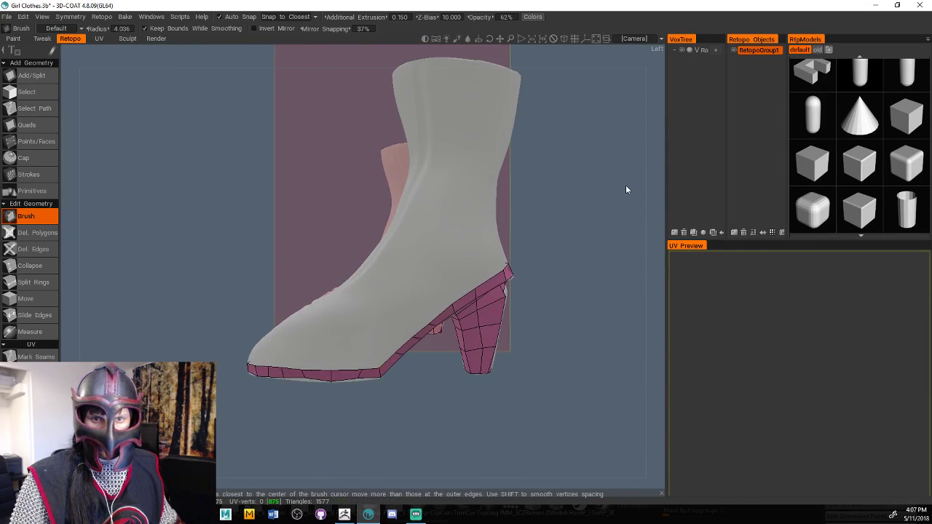
pyautogui.scroll(2, 546, 202)
pyautogui.scroll(2, 545, 201)
pyautogui.moveTo(570, 213); pyautogui.dragTo(583, 184, button='middle')
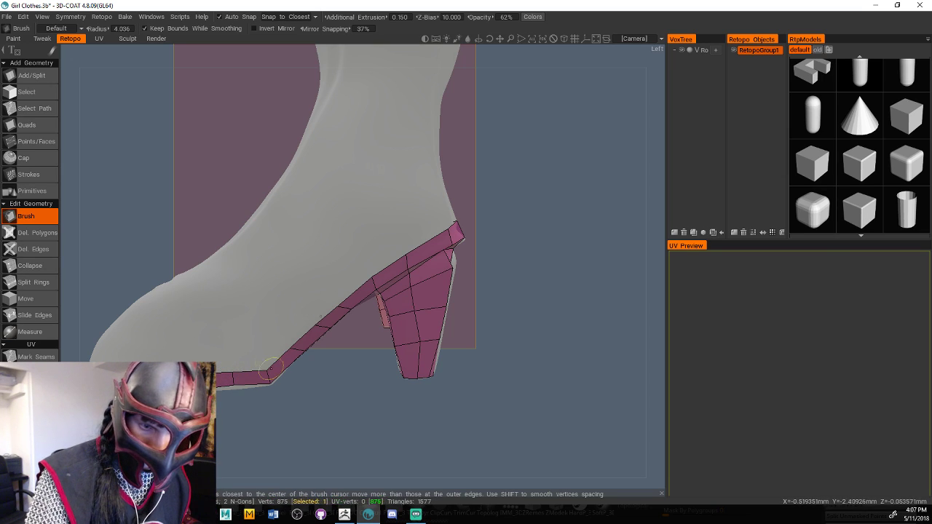
pyautogui.moveTo(261, 425); pyautogui.dragTo(302, 401, button='middle')
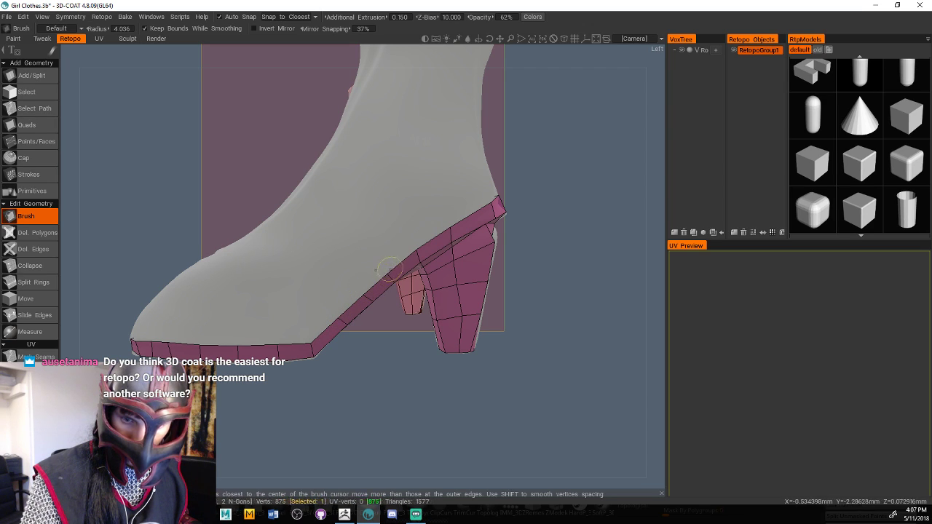
pyautogui.moveTo(415, 251); pyautogui.dragTo(430, 220, button='middle')
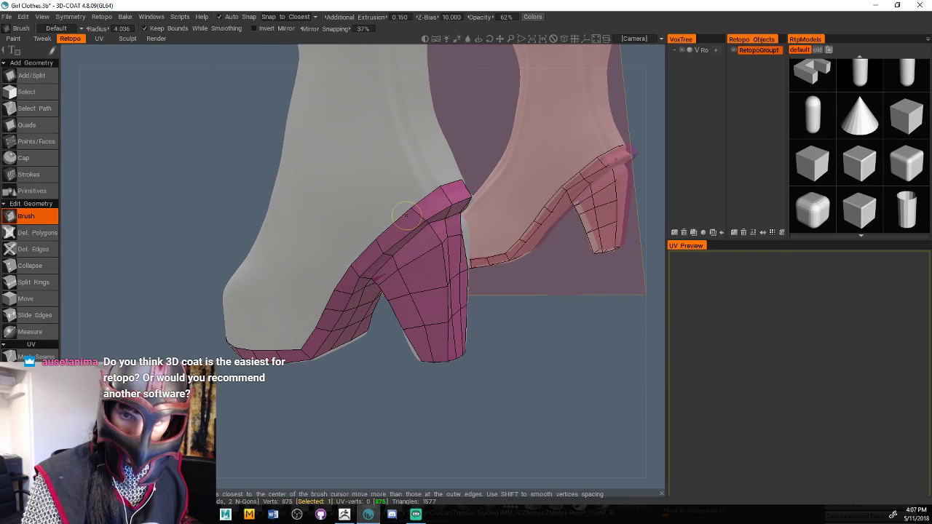
pyautogui.moveTo(488, 324)
pyautogui.mouseDown(button='middle')
pyautogui.moveTo(395, 362)
pyautogui.moveTo(359, 364)
pyautogui.moveTo(270, 271)
pyautogui.mouseUp(button='middle')
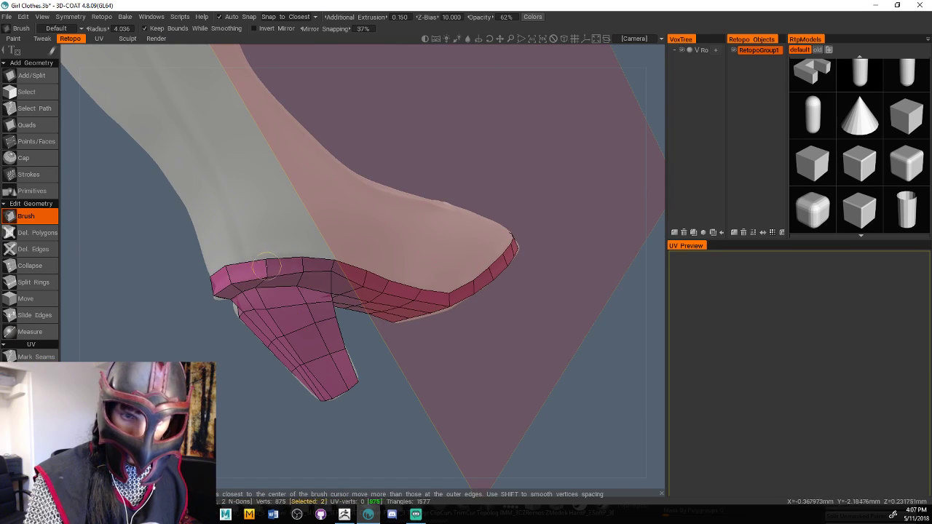
pyautogui.moveTo(428, 366)
pyautogui.mouseDown(button='middle')
pyautogui.moveTo(354, 302)
pyautogui.moveTo(403, 381)
pyautogui.moveTo(637, 311)
pyautogui.mouseUp(button='middle')
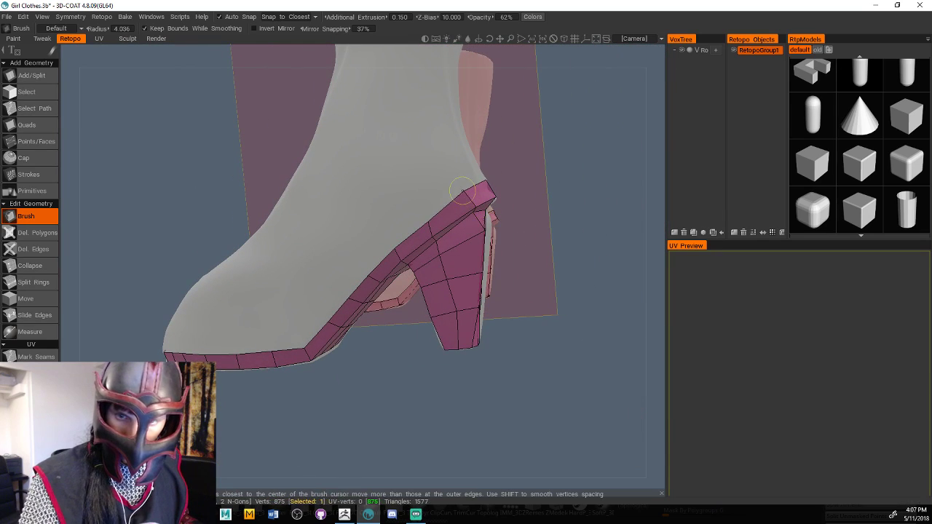
pyautogui.moveTo(525, 281); pyautogui.dragTo(568, 312, button='middle')
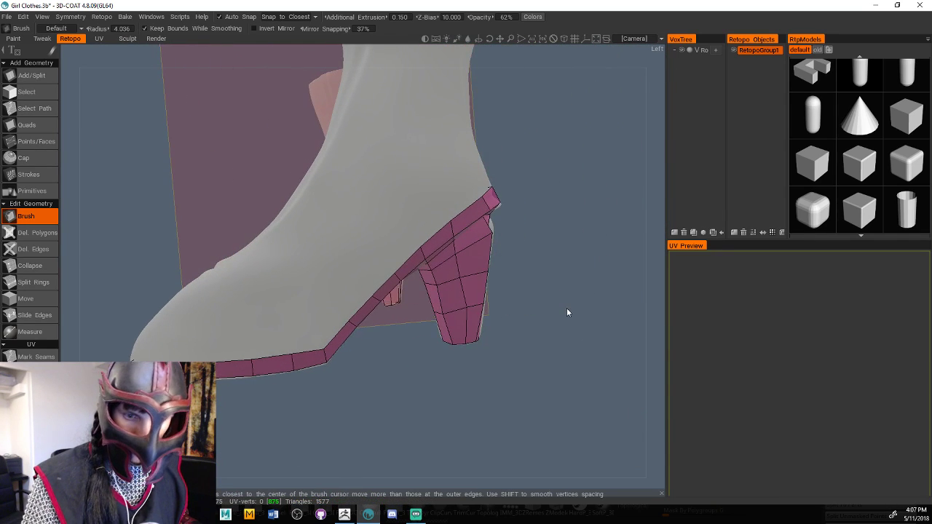
# Split the band around the sole lengthwise by inserting an edge ring along its middle with Split Rings
pyautogui.click(35, 281)
pyautogui.click(306, 360)
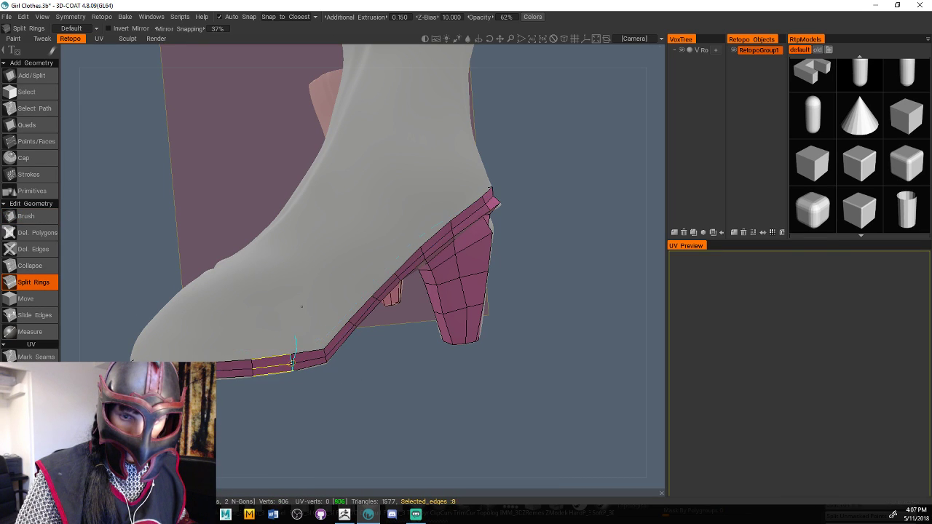
pyautogui.moveTo(405, 431); pyautogui.dragTo(434, 432, button='middle')
pyautogui.moveTo(351, 435); pyautogui.dragTo(424, 427, button='middle')
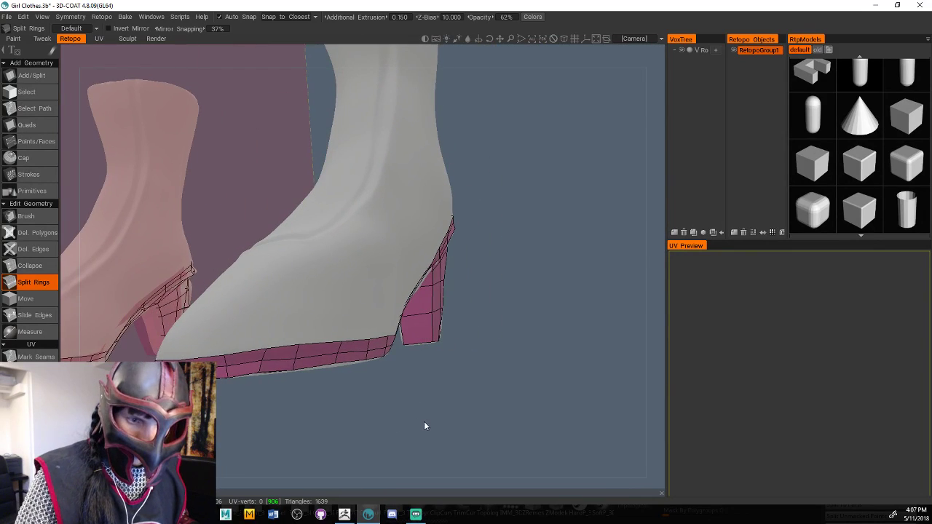
pyautogui.click(45, 127)
pyautogui.moveTo(489, 355); pyautogui.dragTo(437, 372)
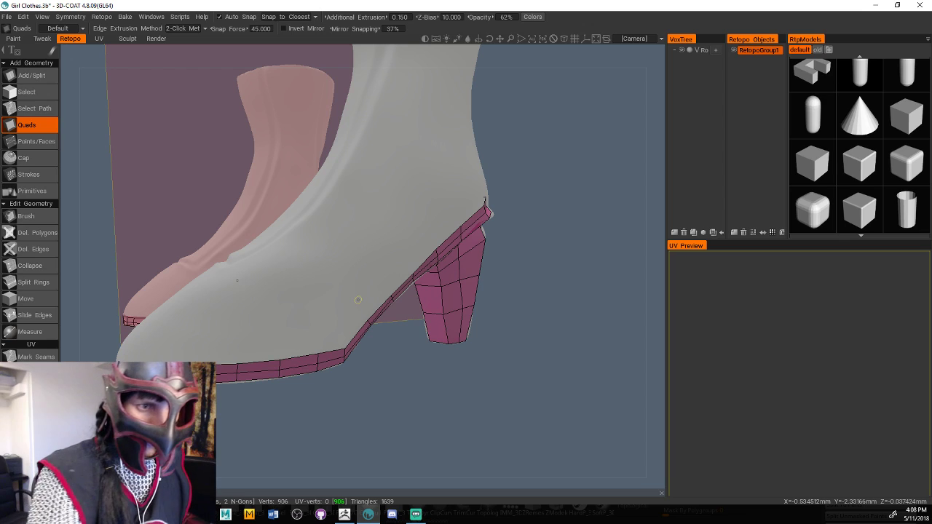
pyautogui.click(35, 107)
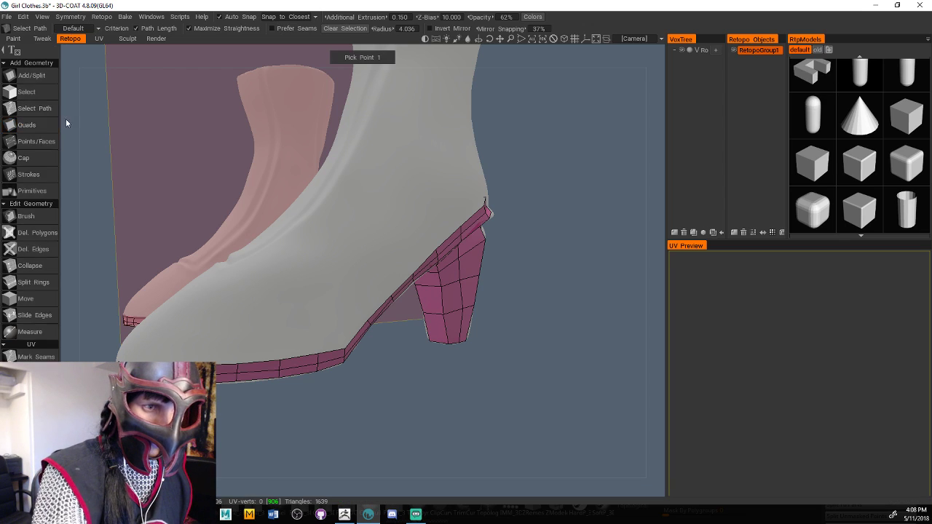
pyautogui.click(260, 345)
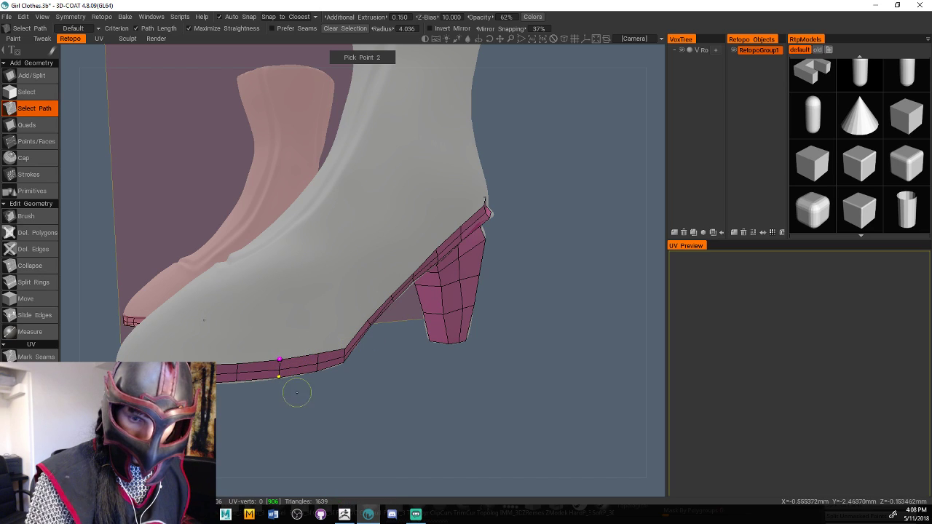
pyautogui.press('Escape')
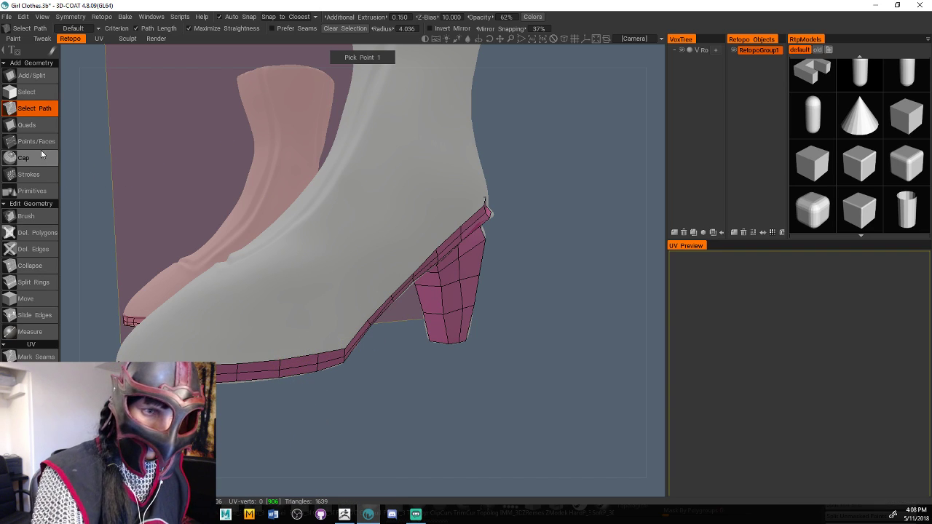
# Start a new row above the sole band with the Quads tool, adding two quads at the ball of the foot
pyautogui.click(37, 124)
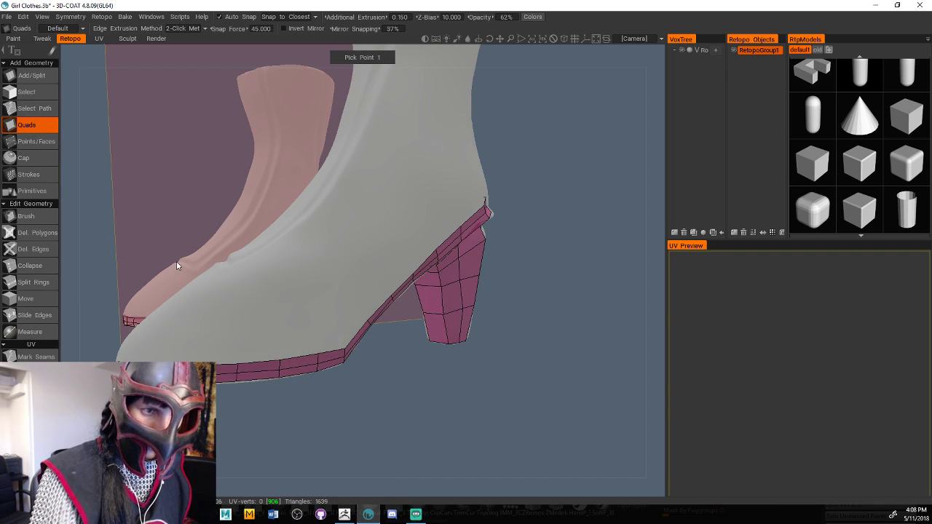
pyautogui.click(279, 359)
pyautogui.click(317, 352)
pyautogui.click(321, 326)
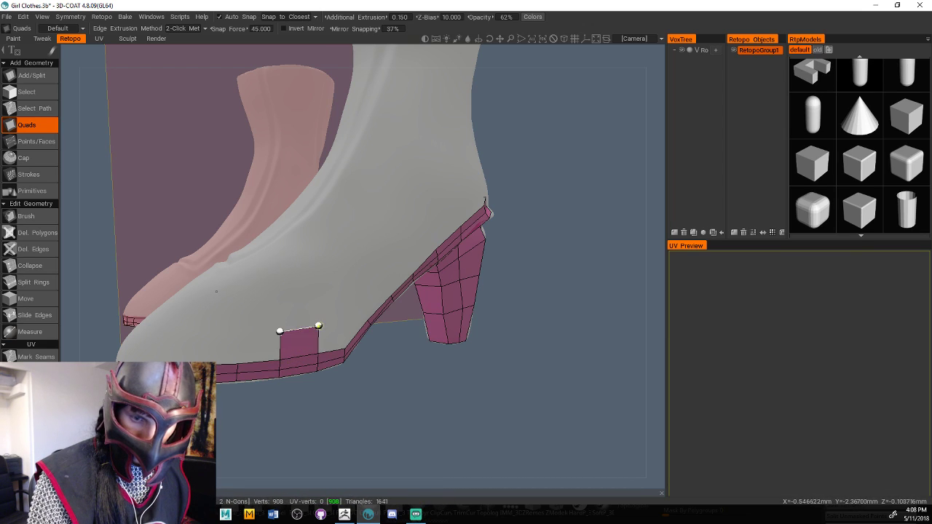
pyautogui.click(339, 319)
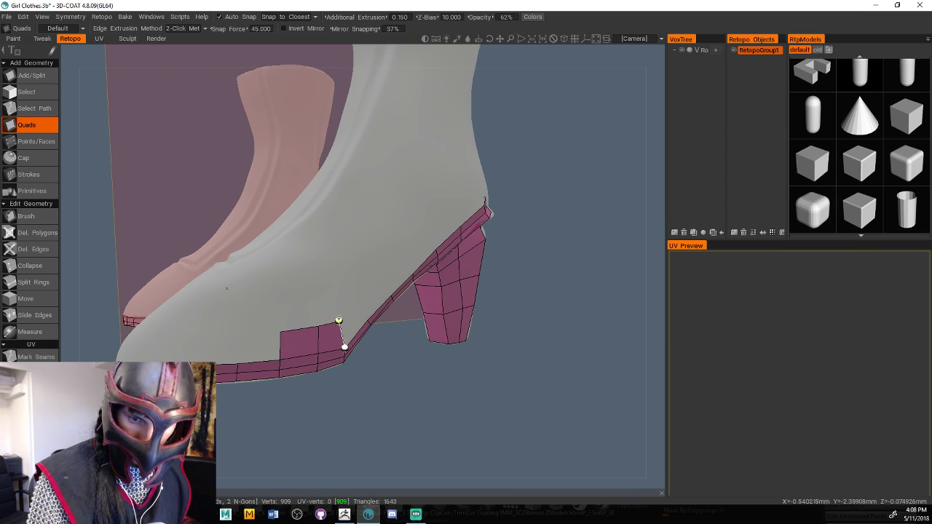
# Continue the row of quads along the arch up to the side of the heel, attached to the sole band's upper edge
pyautogui.click(356, 302)
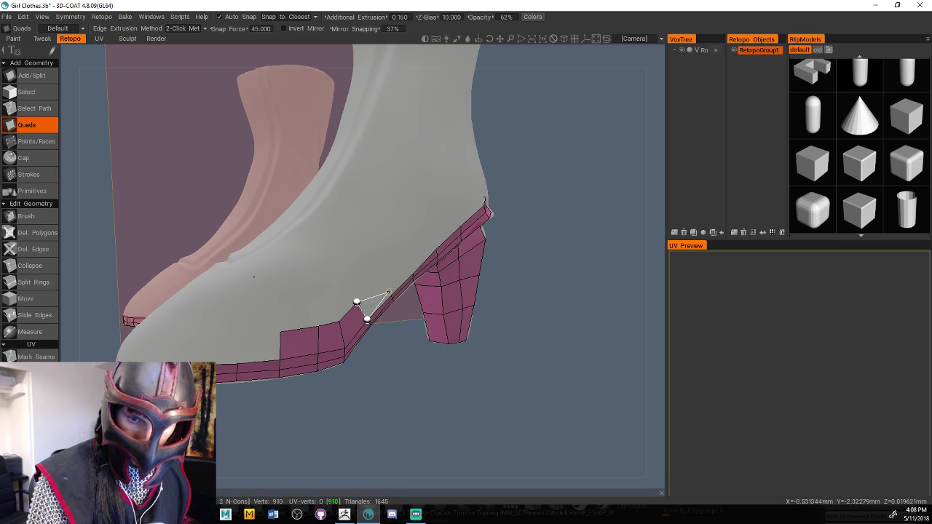
pyautogui.click(378, 277)
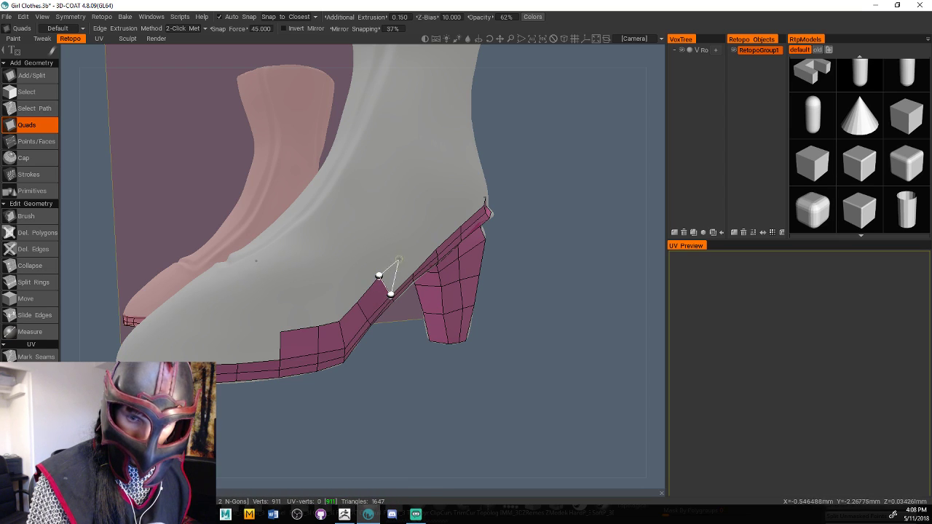
pyautogui.click(405, 260)
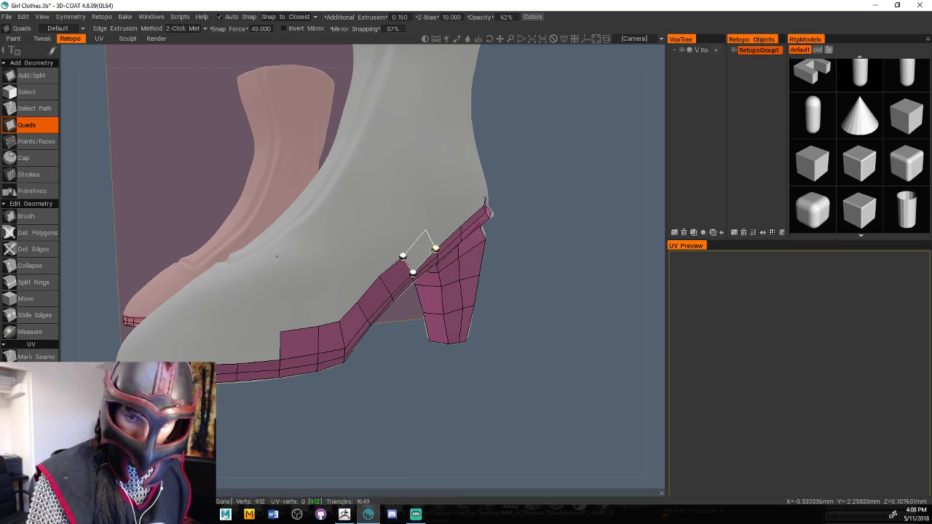
pyautogui.click(425, 230)
pyautogui.click(450, 203)
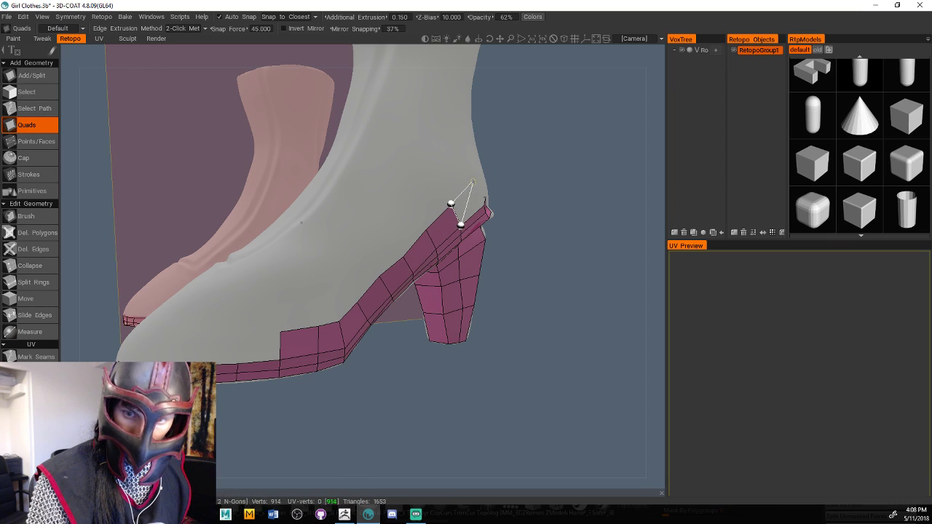
pyautogui.click(483, 205)
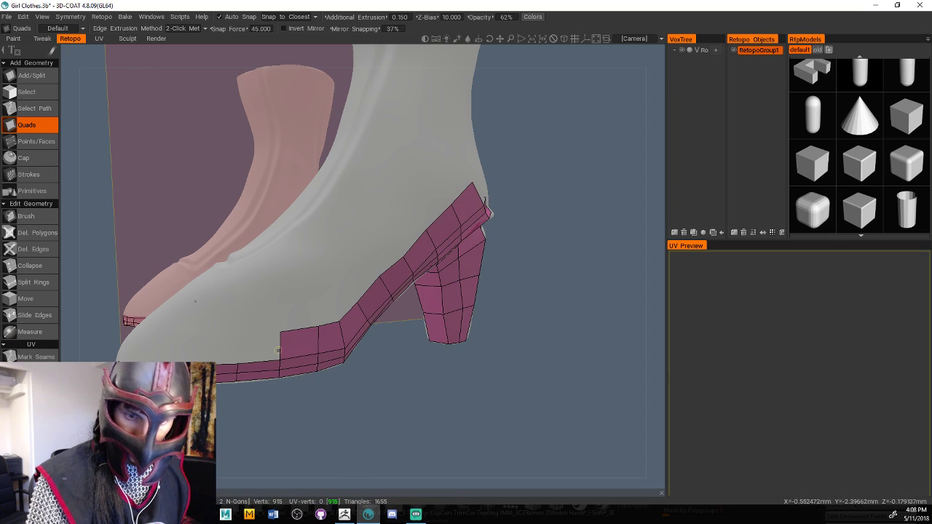
# Extend the row of quads forward along the side of the forefoot toward the toe
pyautogui.click(235, 335)
pyautogui.click(237, 362)
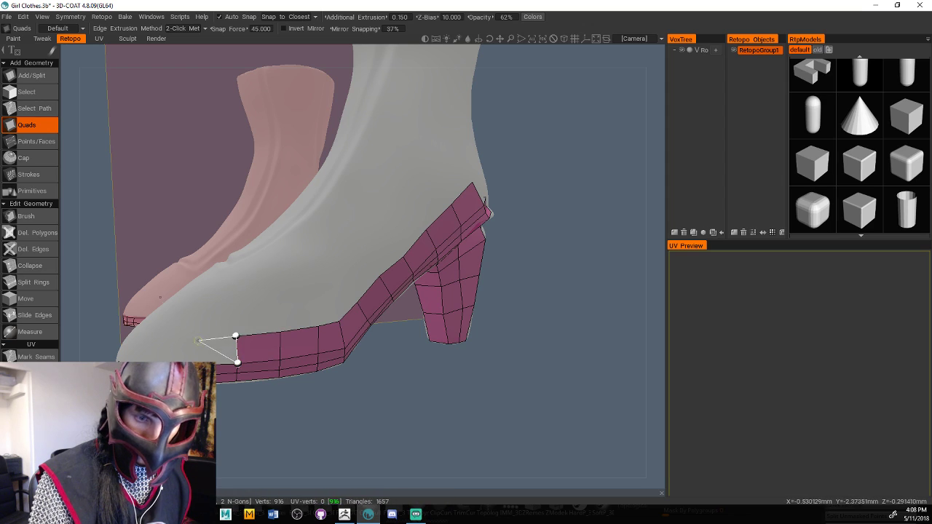
pyautogui.click(193, 340)
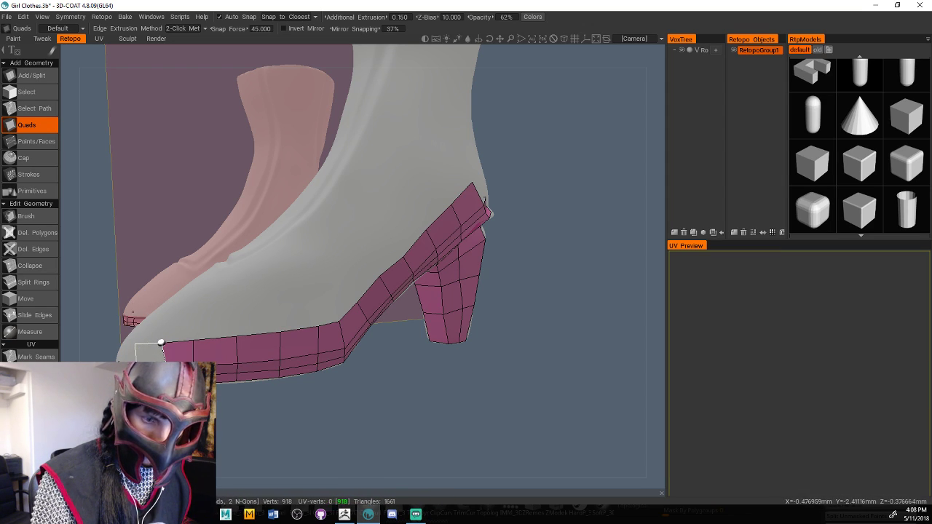
# Build a strip of four quads from the row's upper edge near the heel diagonally across the ankle to the shoe's front
pyautogui.moveTo(318, 387); pyautogui.dragTo(346, 398)
pyautogui.moveTo(563, 300); pyautogui.dragTo(441, 288, button='middle')
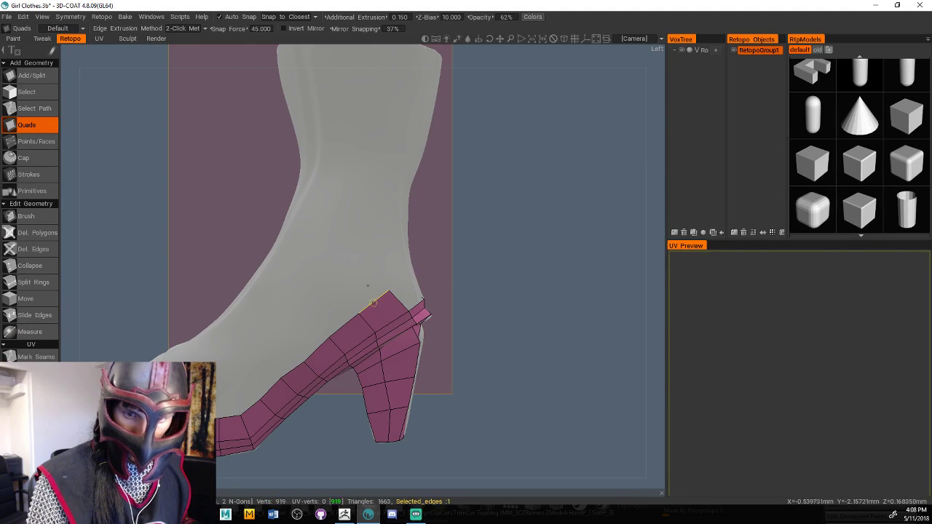
pyautogui.click(367, 285)
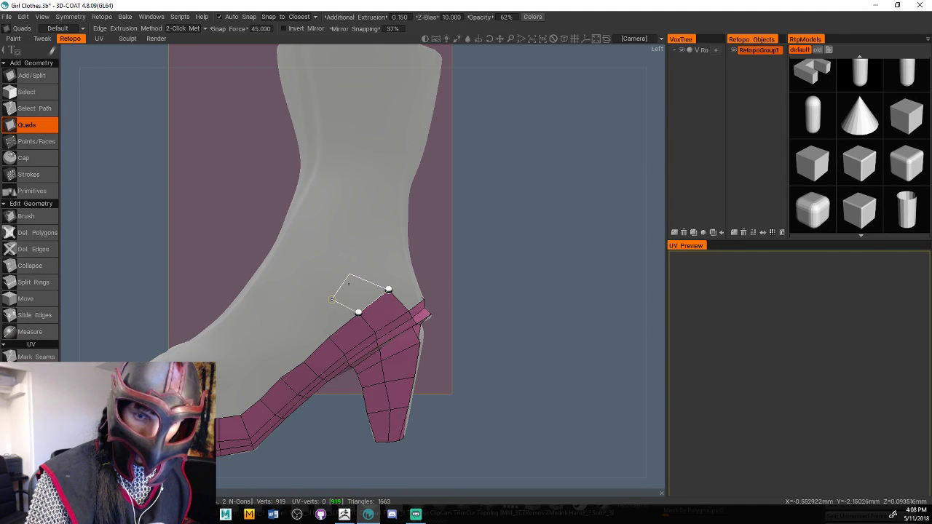
pyautogui.click(331, 298)
pyautogui.click(325, 263)
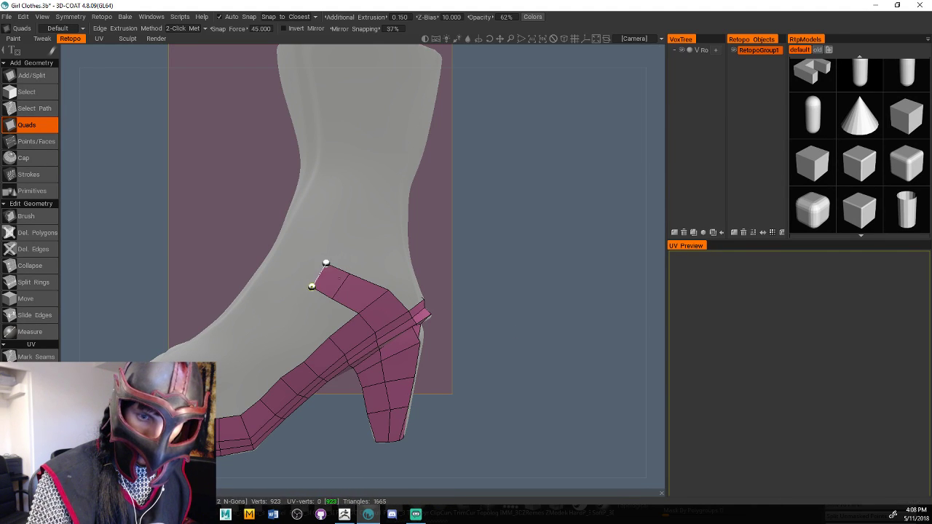
pyautogui.click(278, 275)
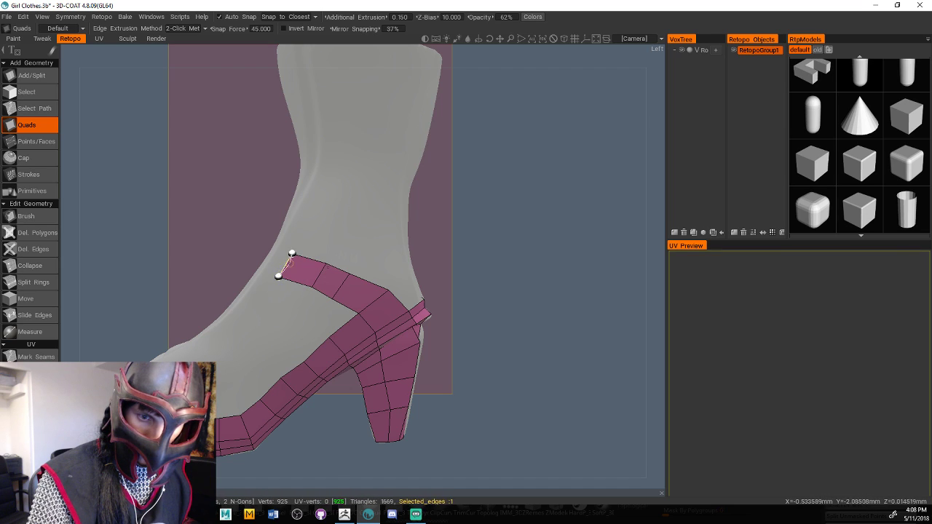
pyautogui.click(264, 268)
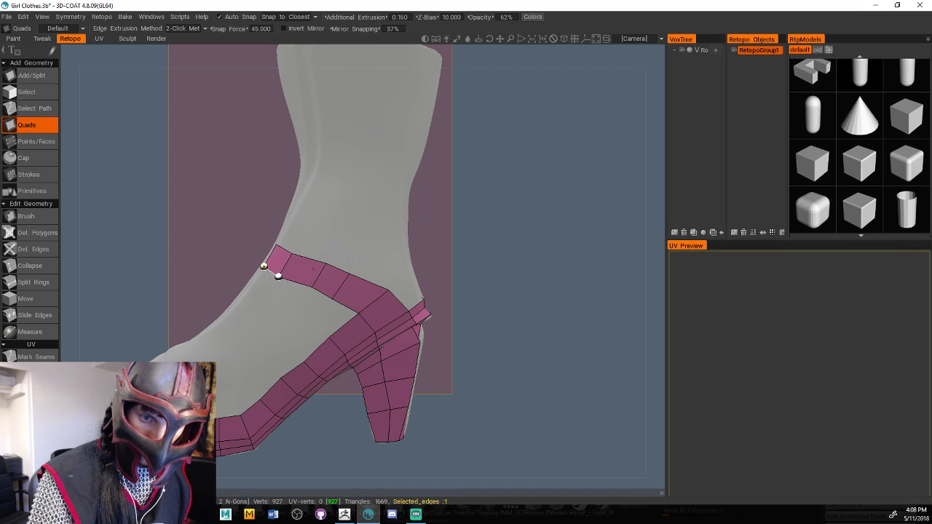
# Adjust the ankle strip's front end and even out its vertex spacing with the Brush
pyautogui.moveTo(477, 235); pyautogui.dragTo(288, 241)
pyautogui.click(41, 219)
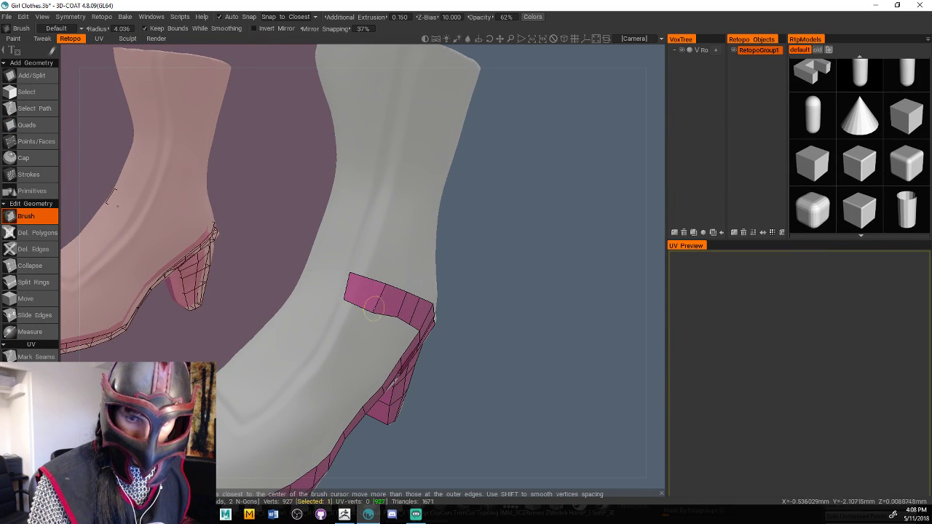
pyautogui.moveTo(351, 278)
pyautogui.mouseDown()
pyautogui.moveTo(357, 295)
pyautogui.moveTo(366, 274)
pyautogui.mouseUp()
pyautogui.moveTo(511, 268)
pyautogui.mouseDown()
pyautogui.moveTo(448, 249)
pyautogui.moveTo(457, 257)
pyautogui.mouseUp()
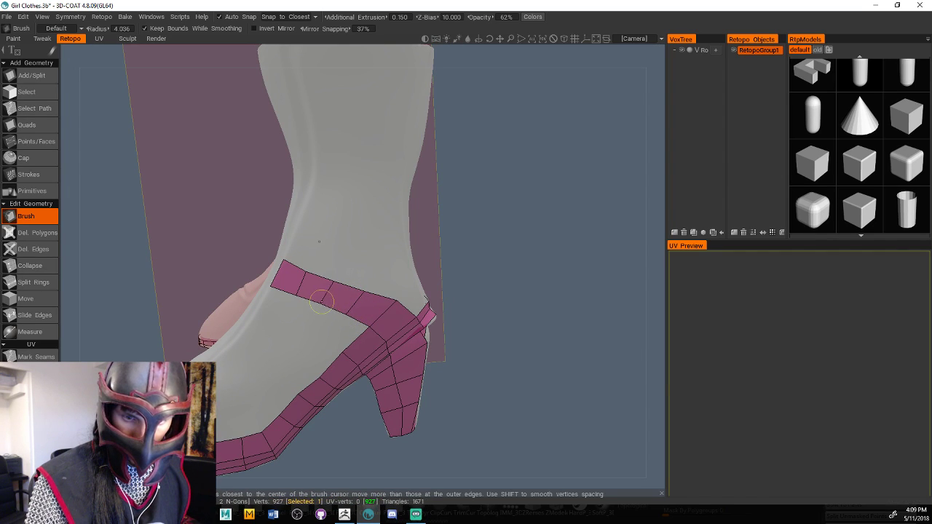
# Add quads from the base of the ankle strip around the back of the heel, attached to the heel band's upper edge
pyautogui.moveTo(495, 247); pyautogui.dragTo(385, 272)
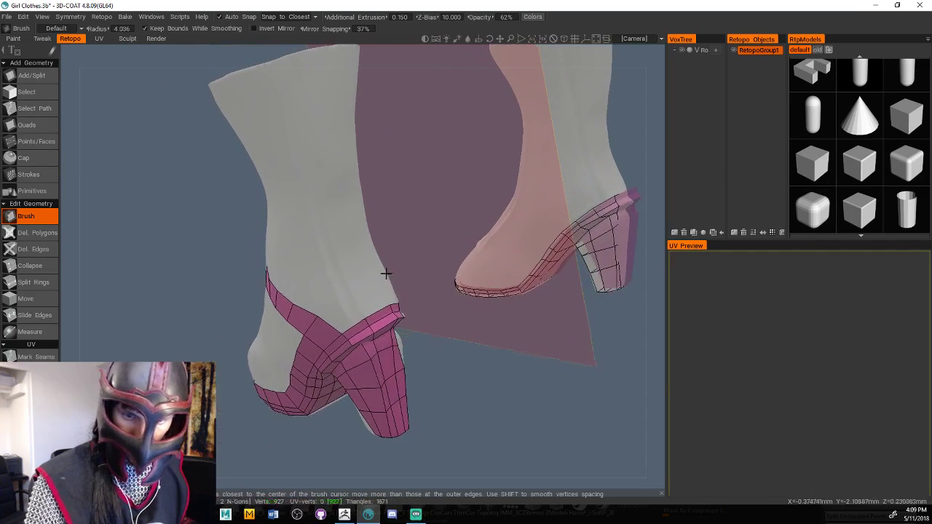
pyautogui.click(35, 126)
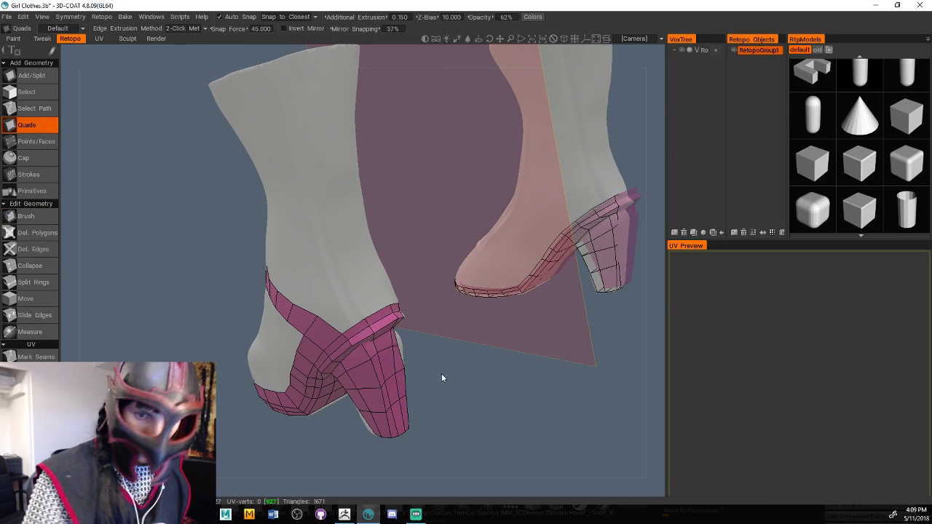
pyautogui.click(342, 332)
pyautogui.click(317, 316)
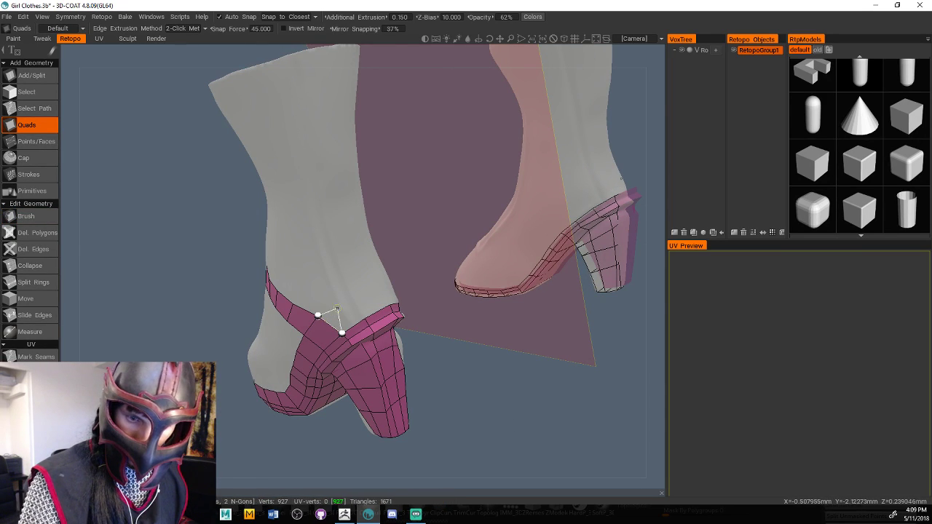
pyautogui.click(364, 316)
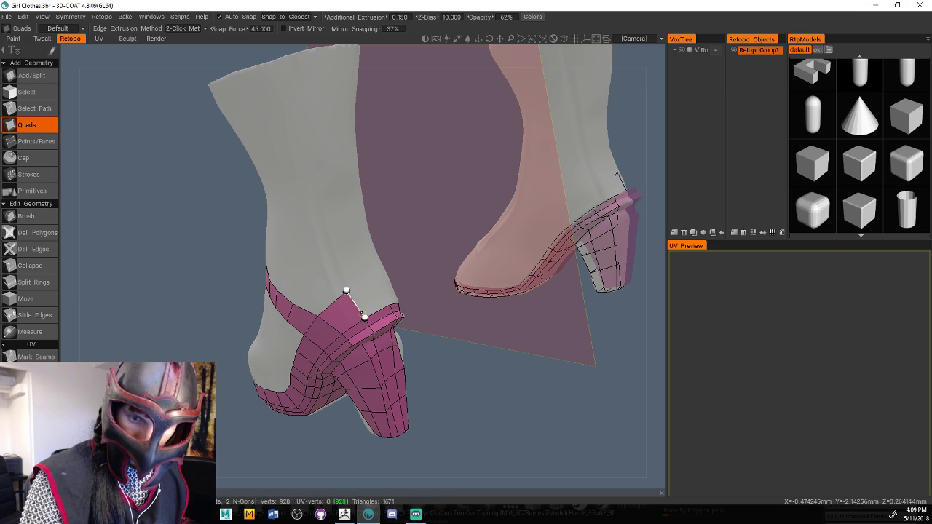
pyautogui.click(374, 275)
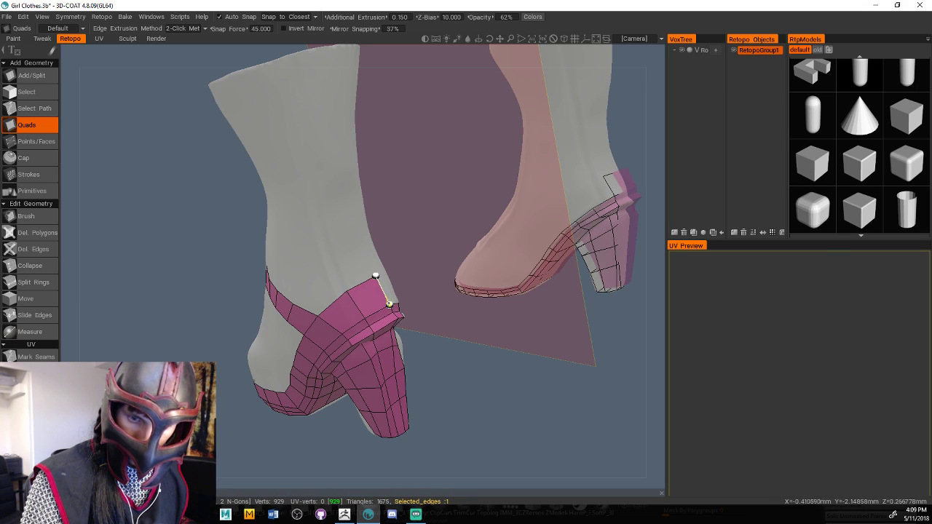
# Continue the row of quads around the heel onto the inner side of the shoe
pyautogui.moveTo(441, 329); pyautogui.dragTo(350, 342)
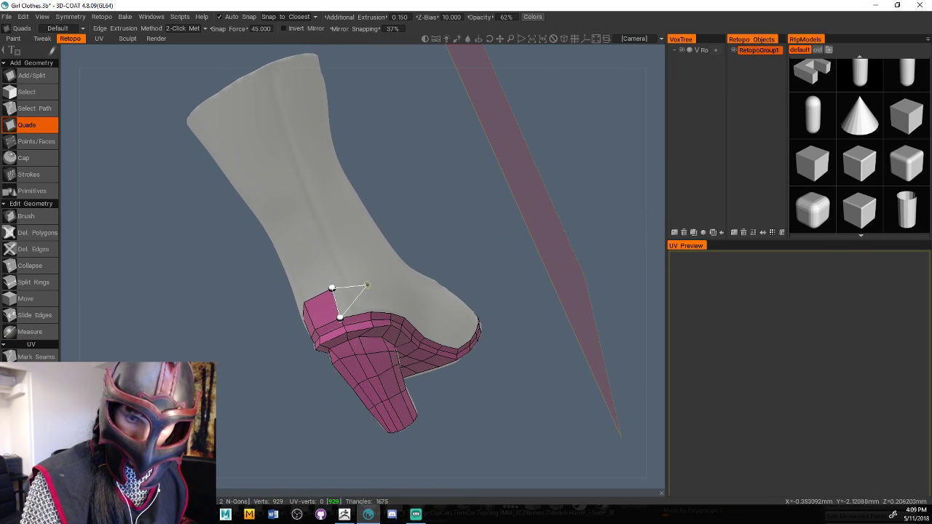
pyautogui.click(366, 285)
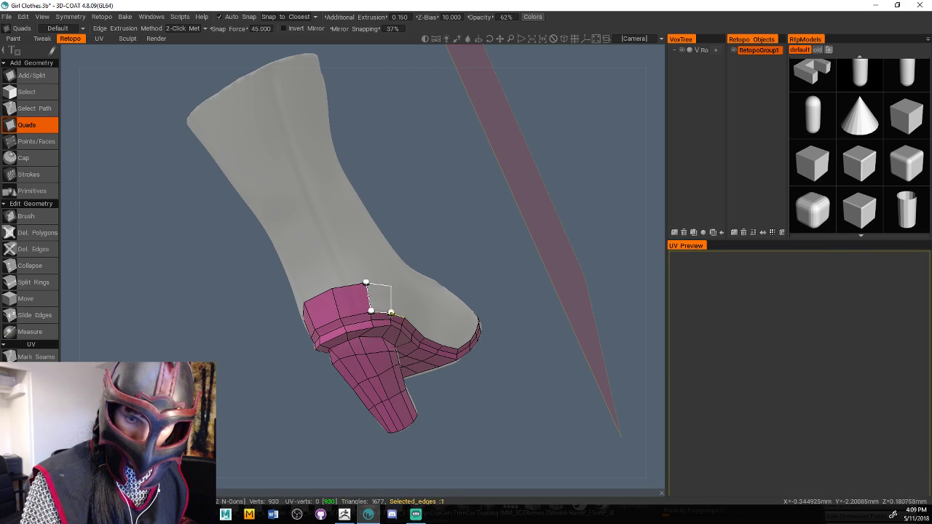
pyautogui.click(391, 287)
pyautogui.click(404, 315)
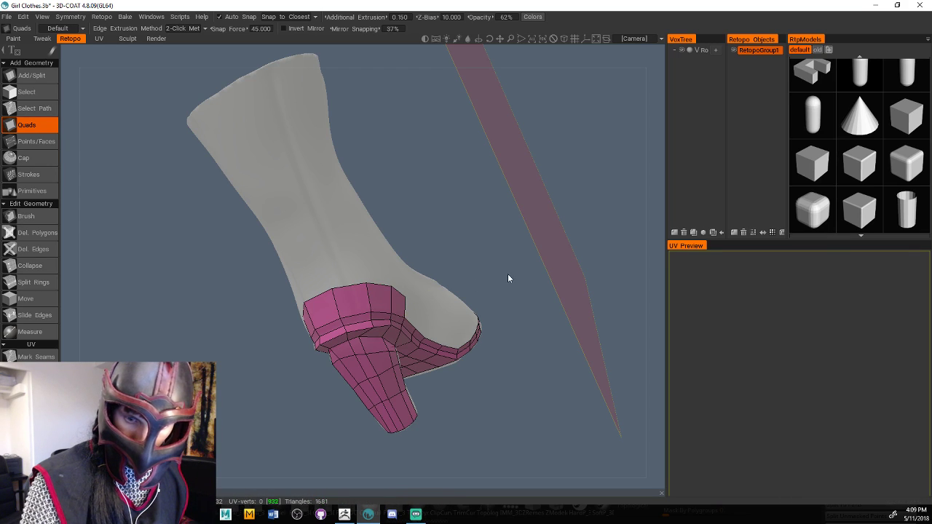
# Extend the inner row of quads along the arch to the ball of the foot, attached to the sole band's upper edge
pyautogui.moveTo(508, 274); pyautogui.dragTo(416, 294)
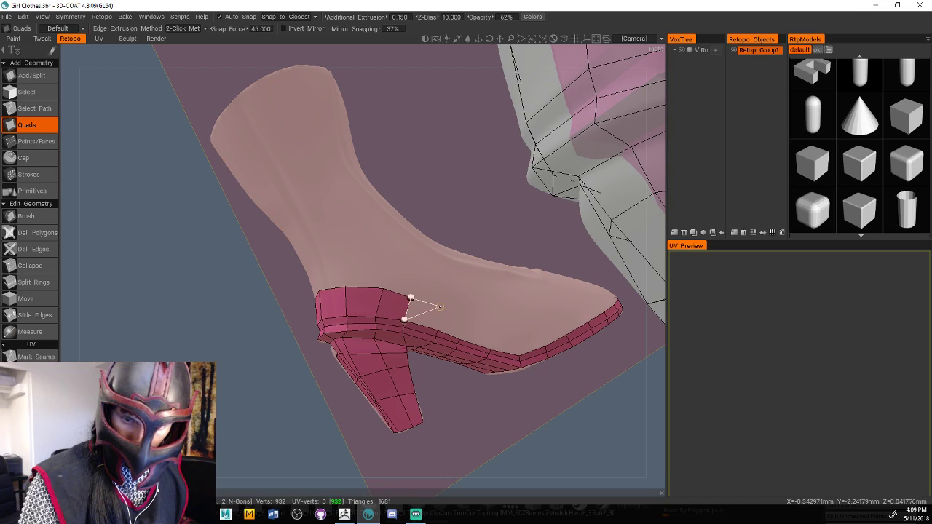
pyautogui.click(438, 310)
pyautogui.click(466, 315)
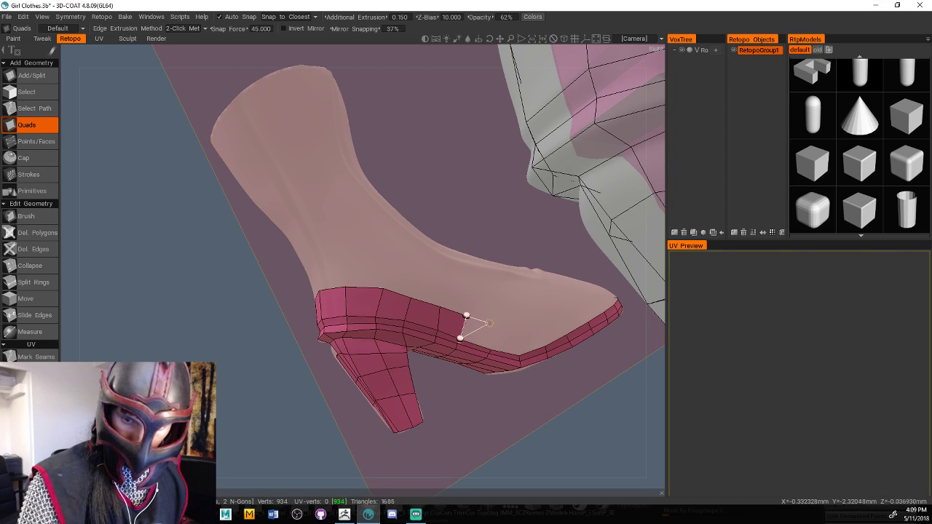
pyautogui.click(497, 322)
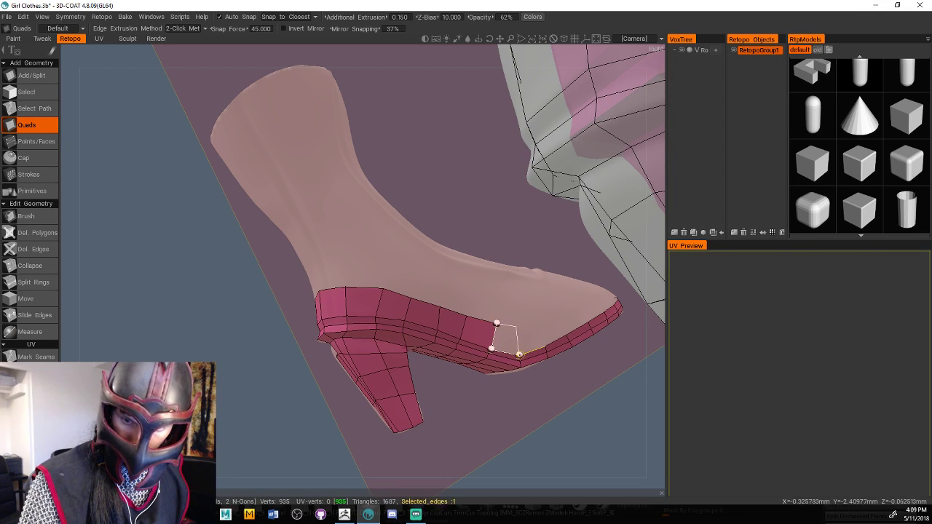
pyautogui.click(516, 326)
# Extend the inner row of quads from the ball of the foot forward along the forefoot toward the toe
pyautogui.click(538, 322)
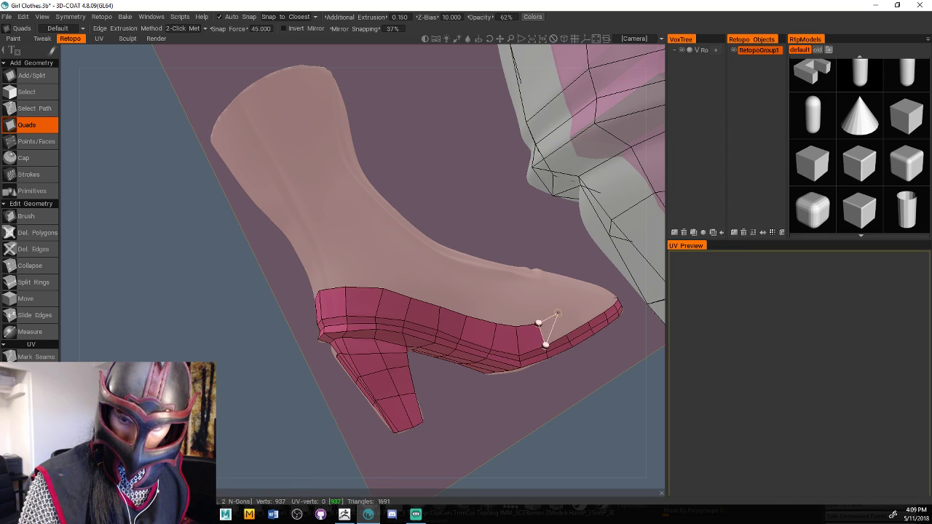
pyautogui.click(557, 314)
pyautogui.click(587, 320)
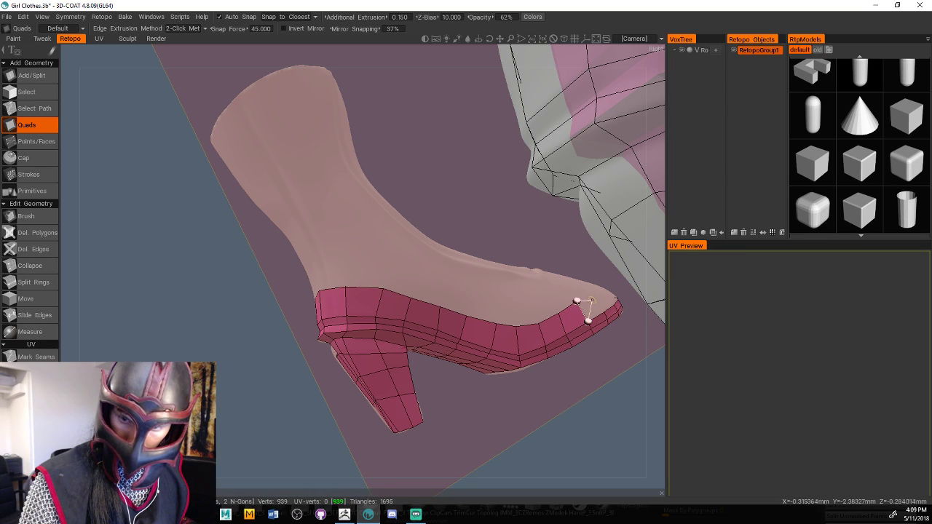
pyautogui.click(603, 311)
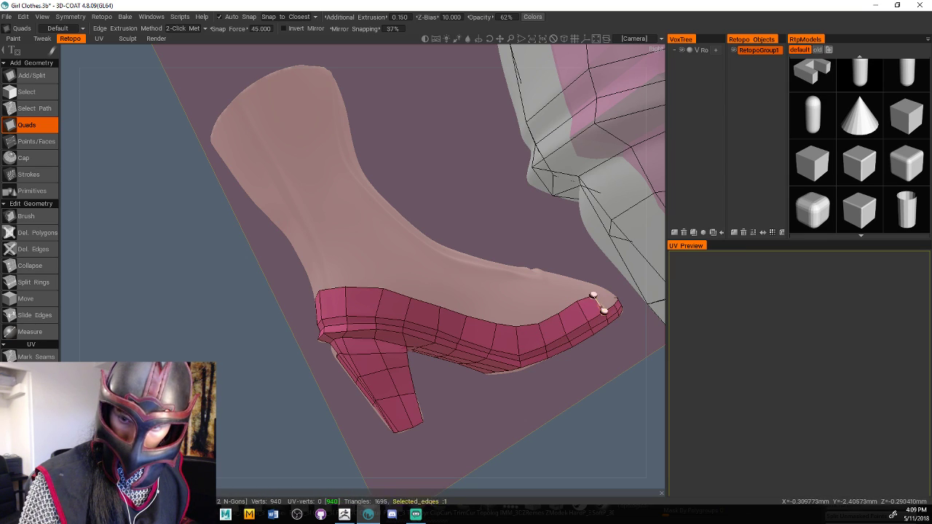
pyautogui.click(612, 304)
# Pull the upper vertices of the inner forefoot row back with the Brush to straighten and even out the quads
pyautogui.moveTo(618, 343); pyautogui.dragTo(500, 393)
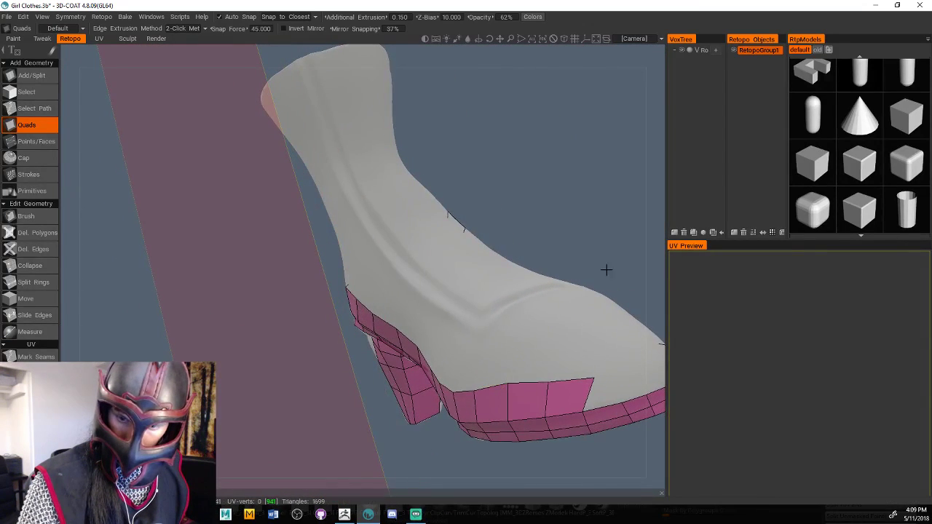
pyautogui.moveTo(607, 270); pyautogui.dragTo(555, 252)
pyautogui.click(29, 217)
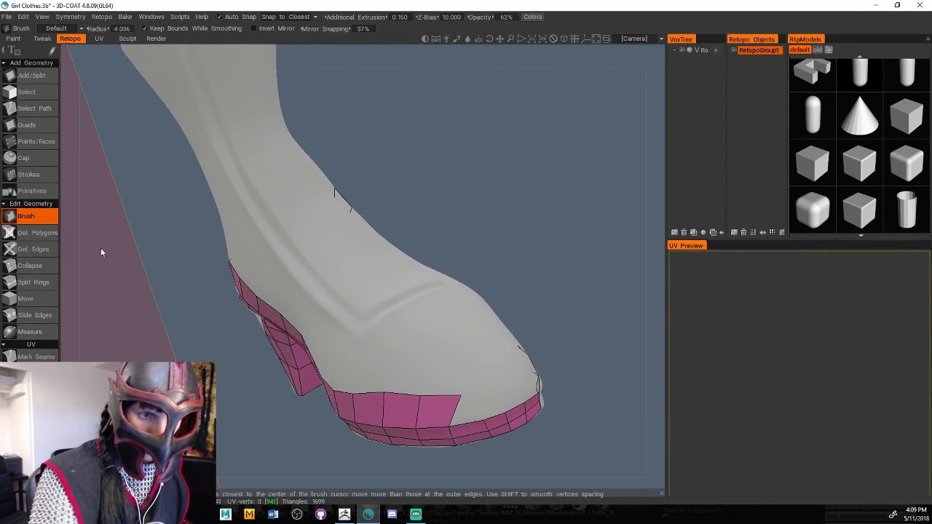
pyautogui.moveTo(426, 398); pyautogui.dragTo(375, 404)
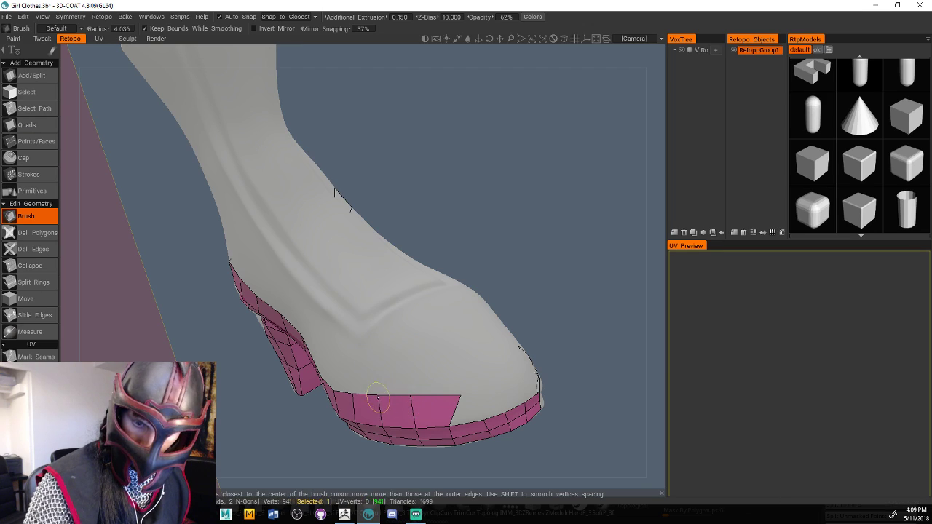
pyautogui.moveTo(456, 399); pyautogui.dragTo(416, 408)
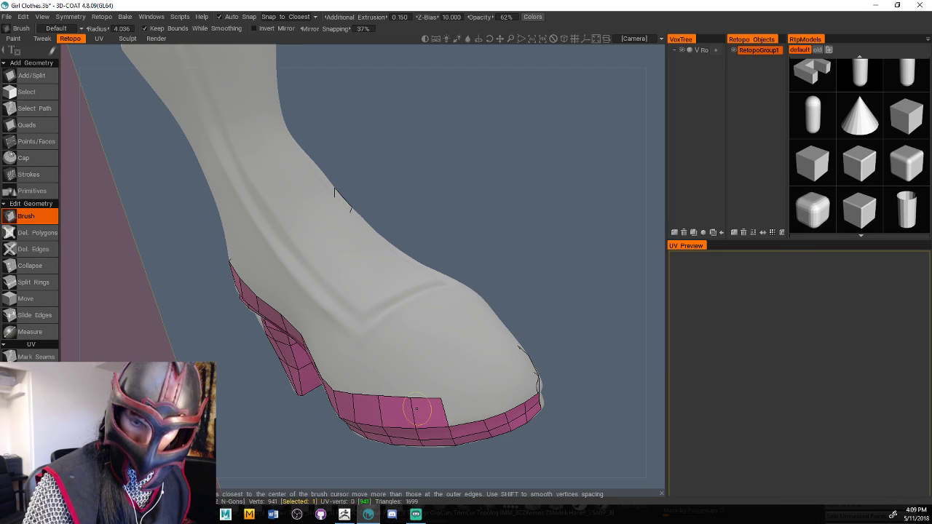
# Add the next quad at the front of the toe and shift its upper corner forward with the Brush
pyautogui.click(35, 125)
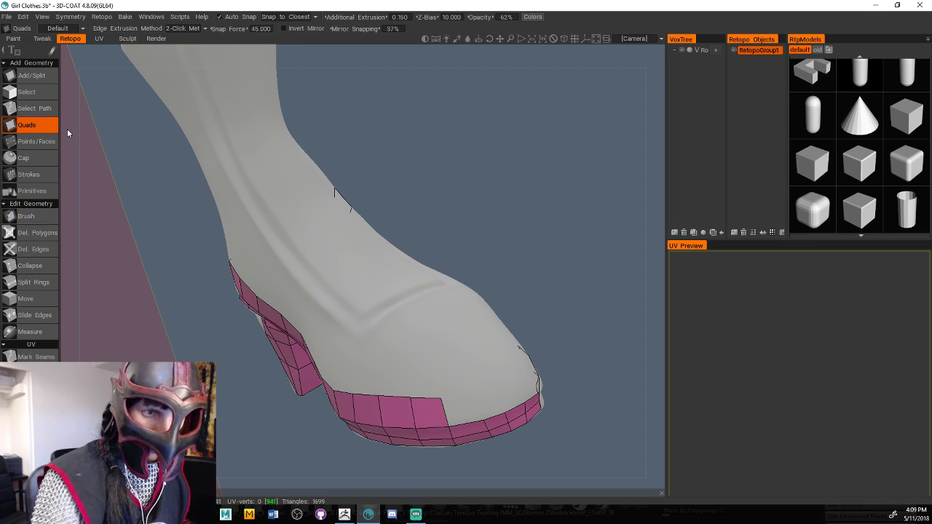
pyautogui.moveTo(553, 298); pyautogui.dragTo(489, 307)
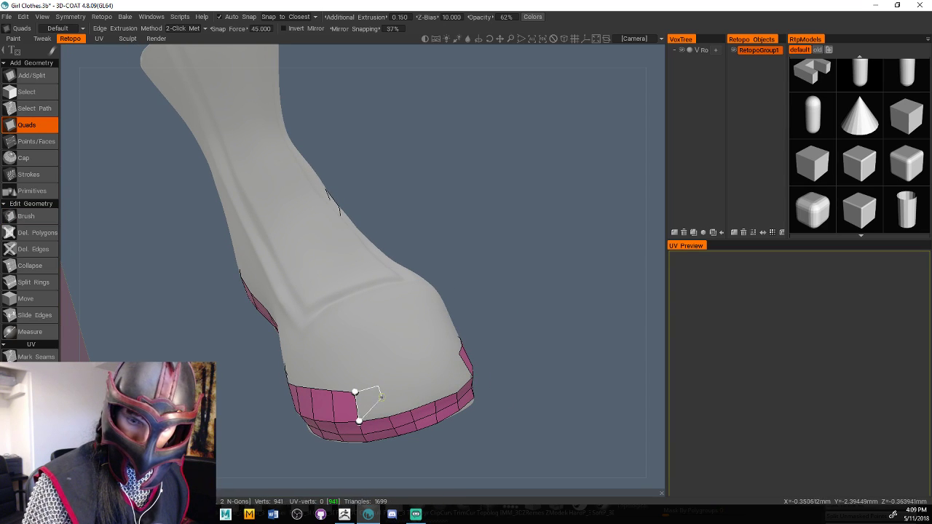
pyautogui.click(378, 385)
pyautogui.click(389, 415)
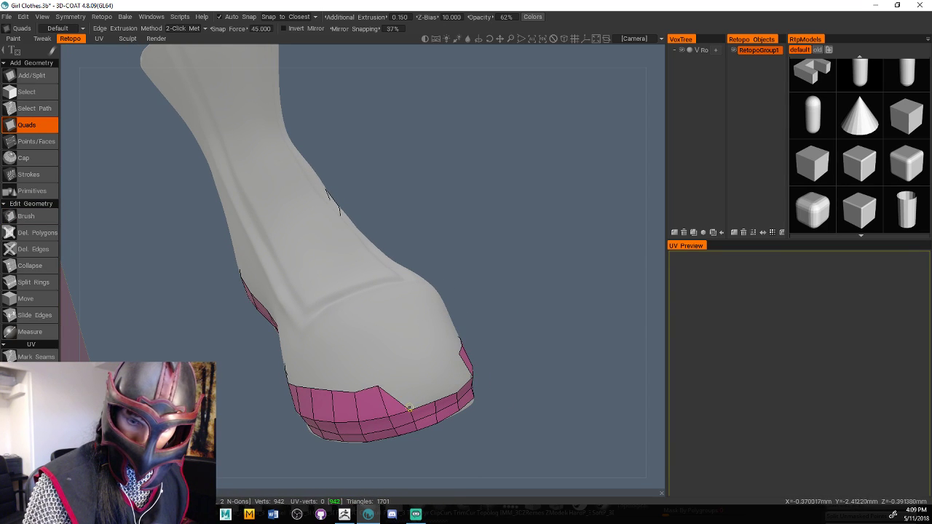
pyautogui.click(25, 216)
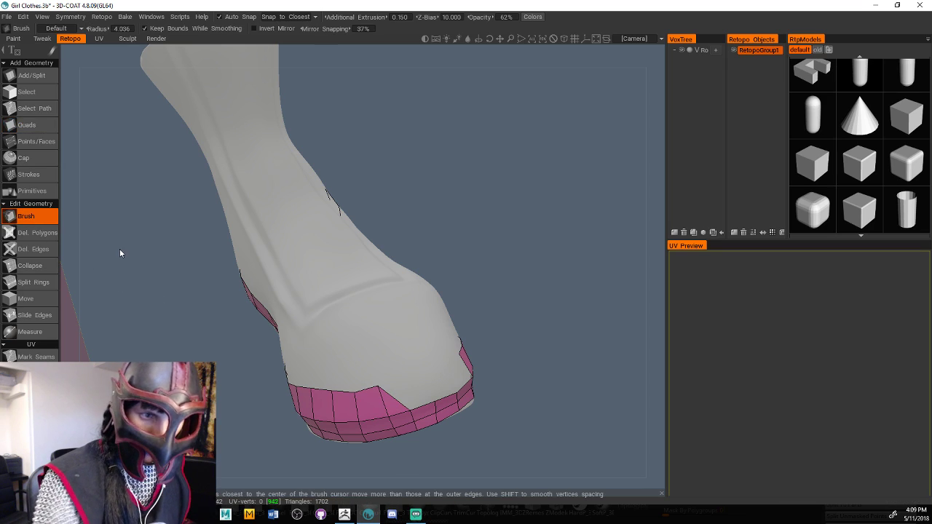
pyautogui.moveTo(380, 388); pyautogui.dragTo(391, 386)
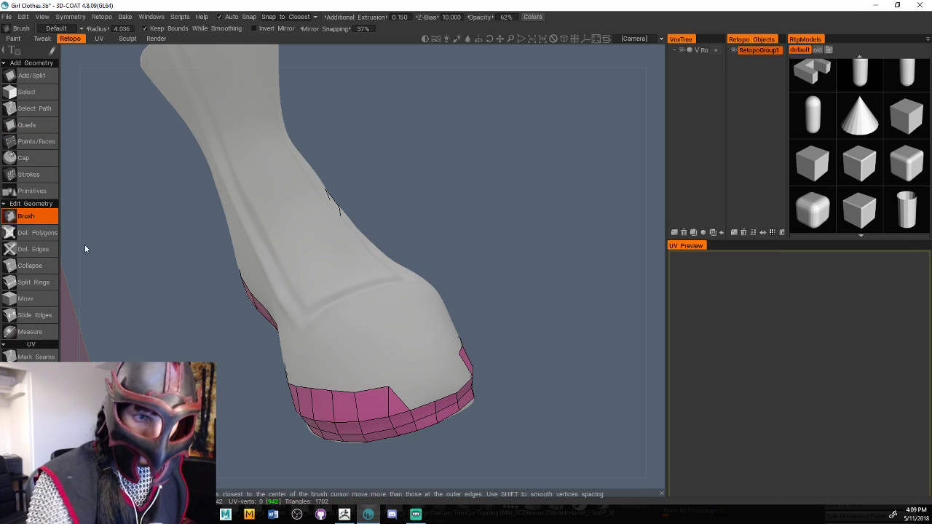
# Continue the row of quads across the front of the toe toward the outer side's row
pyautogui.click(56, 124)
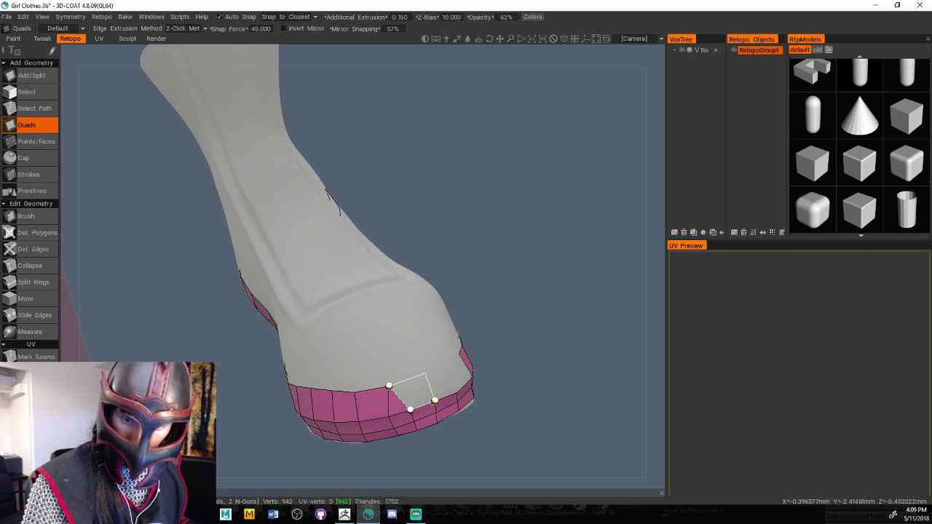
pyautogui.click(425, 374)
pyautogui.click(456, 392)
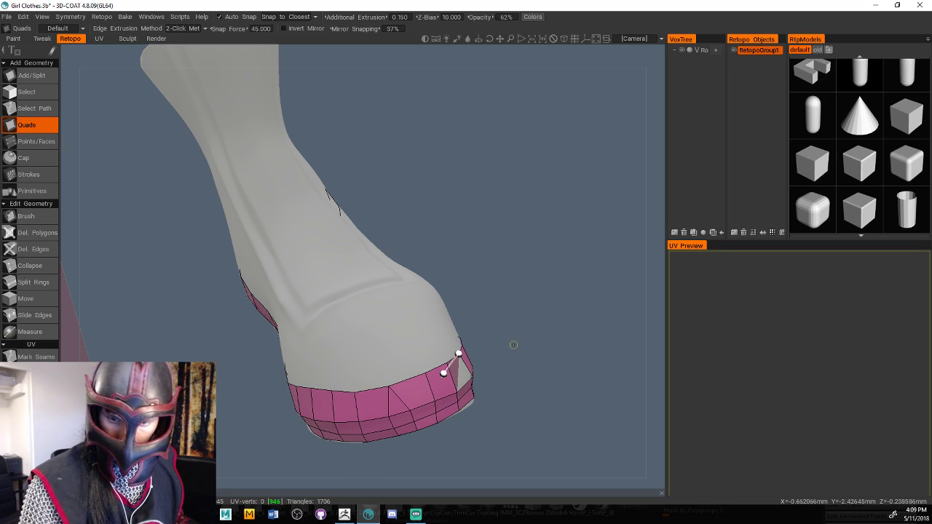
pyautogui.click(478, 361)
pyautogui.click(440, 327)
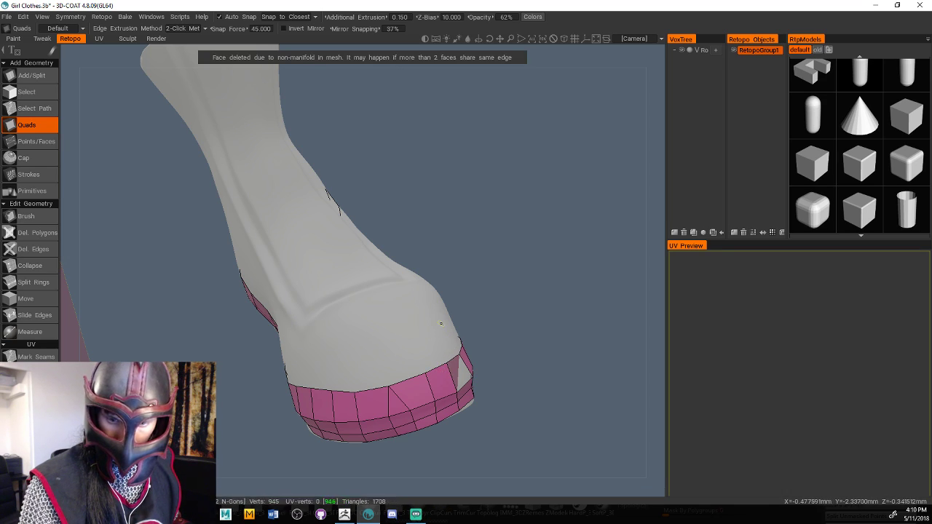
pyautogui.hotkey('ctrl', 'z')
# Fill the last gap at the toe with a quad, joining the inner and outer rows above the sole
pyautogui.moveTo(559, 336); pyautogui.dragTo(520, 360)
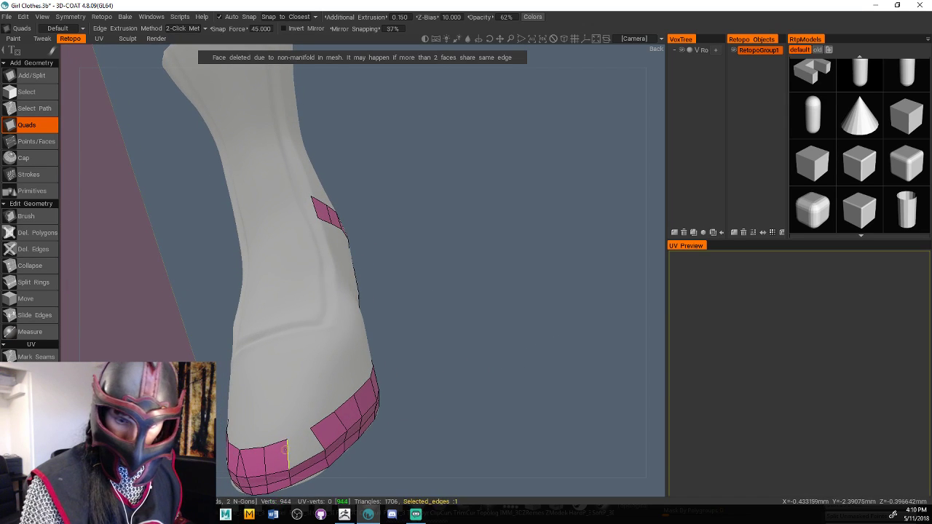
pyautogui.click(304, 433)
pyautogui.scroll(-5, 412, 386)
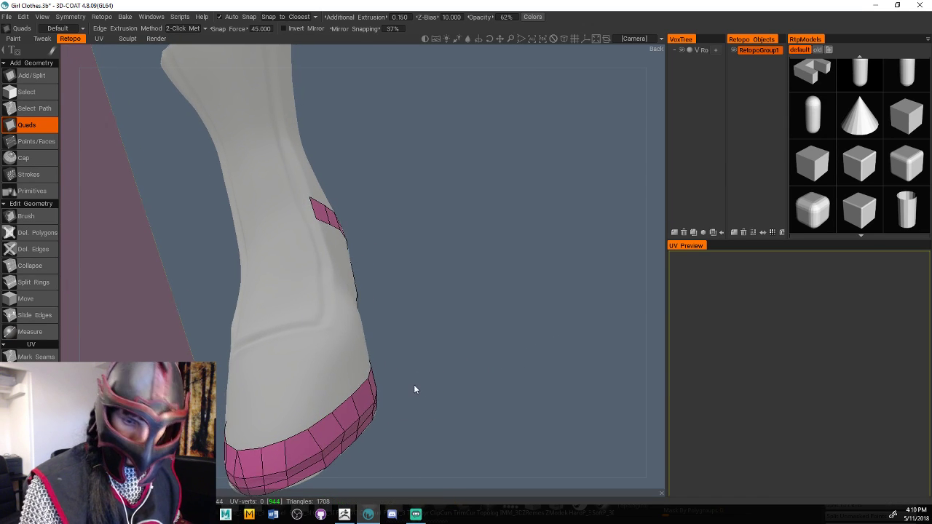
# Examine the shoe's new quad row and ankle strip from the front, back and both sides
pyautogui.moveTo(411, 386); pyautogui.dragTo(530, 356)
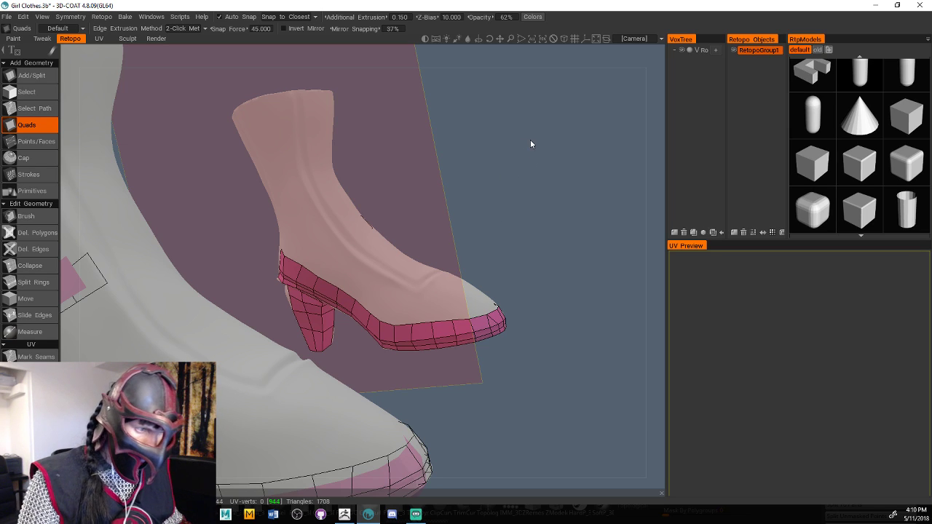
pyautogui.moveTo(505, 159); pyautogui.dragTo(496, 184, button='right')
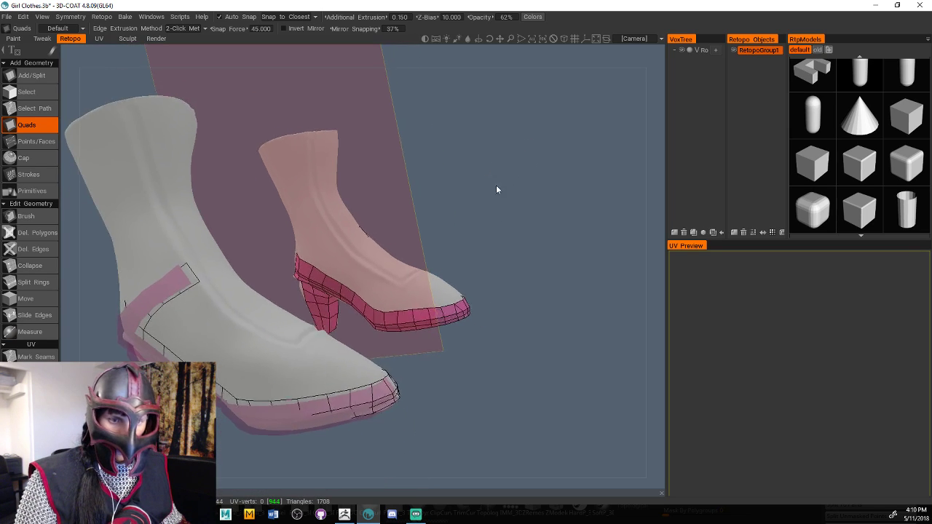
pyautogui.moveTo(495, 185); pyautogui.dragTo(407, 223)
pyautogui.moveTo(449, 226); pyautogui.dragTo(508, 229, button='right')
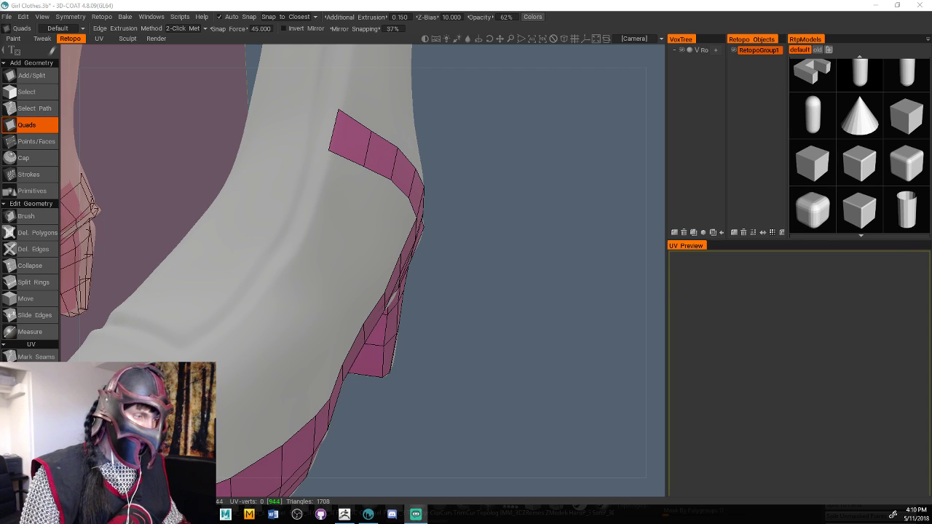
pyautogui.click(383, 144)
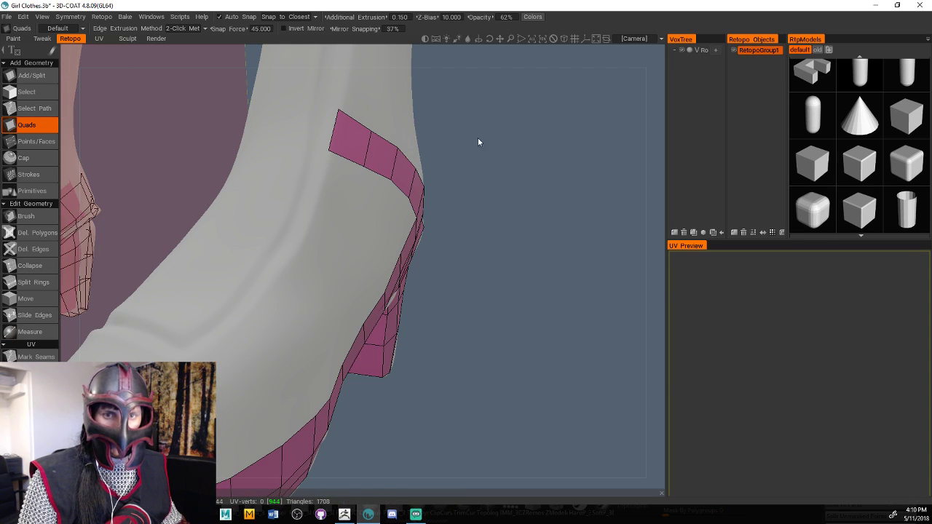
pyautogui.moveTo(478, 138); pyautogui.dragTo(444, 132, button='right')
pyautogui.moveTo(444, 132); pyautogui.dragTo(512, 163, button='middle')
pyautogui.moveTo(513, 163); pyautogui.dragTo(467, 170)
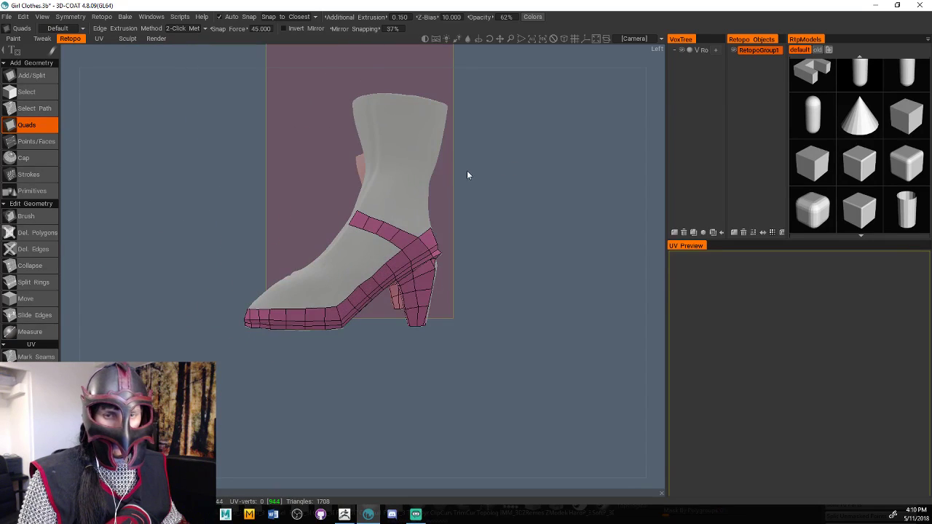
pyautogui.moveTo(467, 172); pyautogui.dragTo(513, 182, button='right')
pyautogui.moveTo(513, 182); pyautogui.dragTo(527, 191, button='middle')
pyautogui.moveTo(527, 191); pyautogui.dragTo(599, 183)
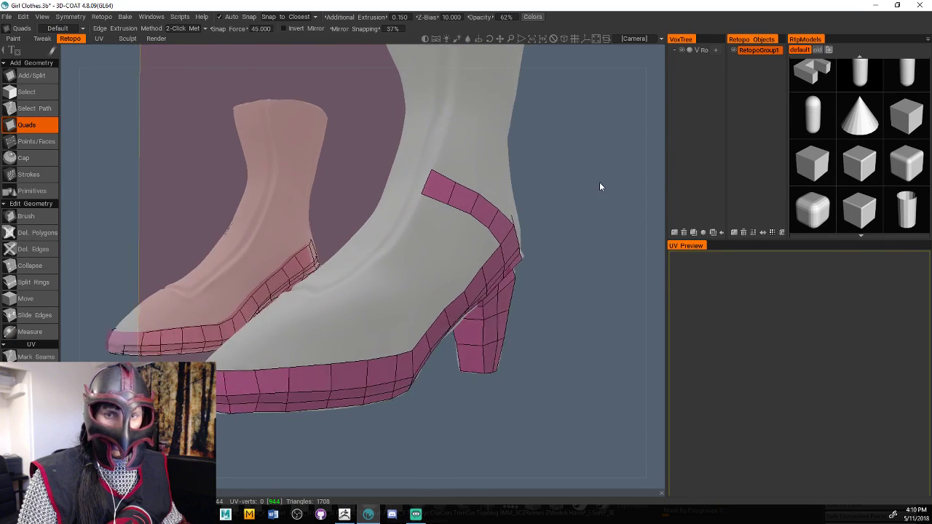
pyautogui.moveTo(599, 183); pyautogui.dragTo(575, 185, button='right')
pyautogui.moveTo(576, 185); pyautogui.dragTo(596, 206)
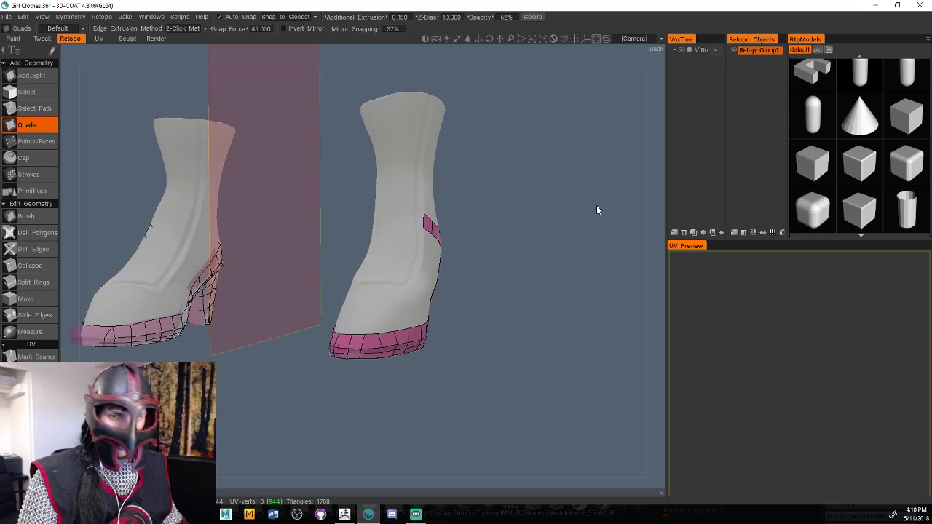
# Examine the toe row, heel and ankle strip from the front round to the shoe's outer side
pyautogui.moveTo(520, 219); pyautogui.dragTo(530, 220, button='middle')
pyautogui.moveTo(530, 220); pyautogui.dragTo(544, 221, button='right')
pyautogui.moveTo(545, 222); pyautogui.dragTo(501, 199)
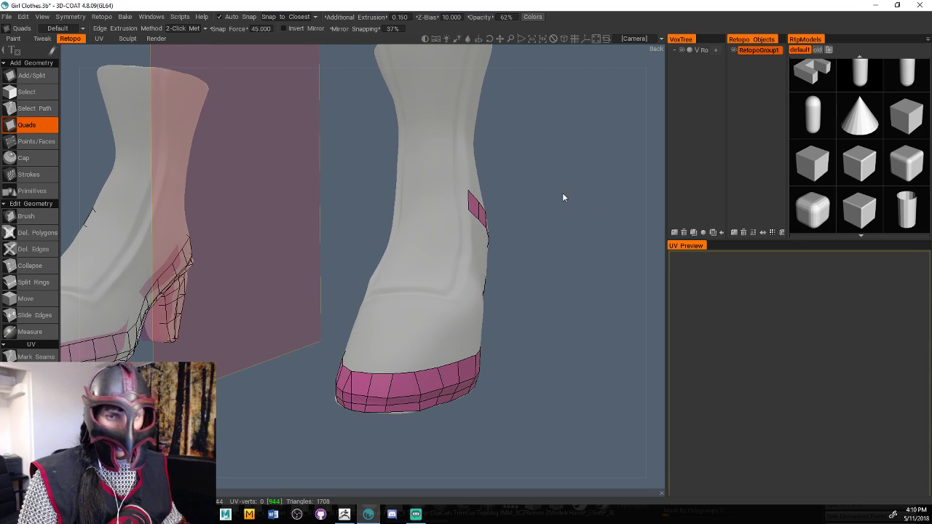
pyautogui.moveTo(562, 156); pyautogui.dragTo(577, 181, button='right')
pyautogui.moveTo(577, 181); pyautogui.dragTo(562, 176)
pyautogui.moveTo(561, 176); pyautogui.dragTo(553, 182, button='right')
pyautogui.moveTo(553, 182); pyautogui.dragTo(499, 190)
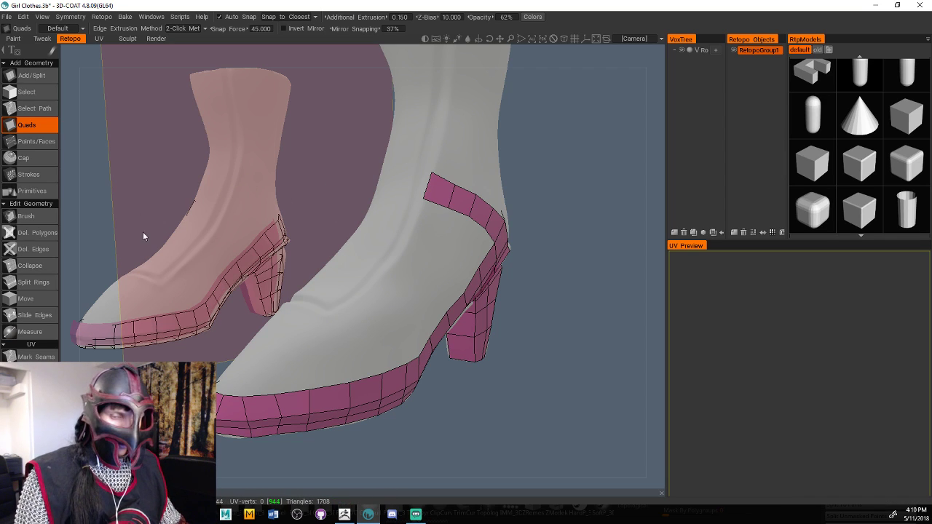
pyautogui.moveTo(538, 209); pyautogui.dragTo(505, 225)
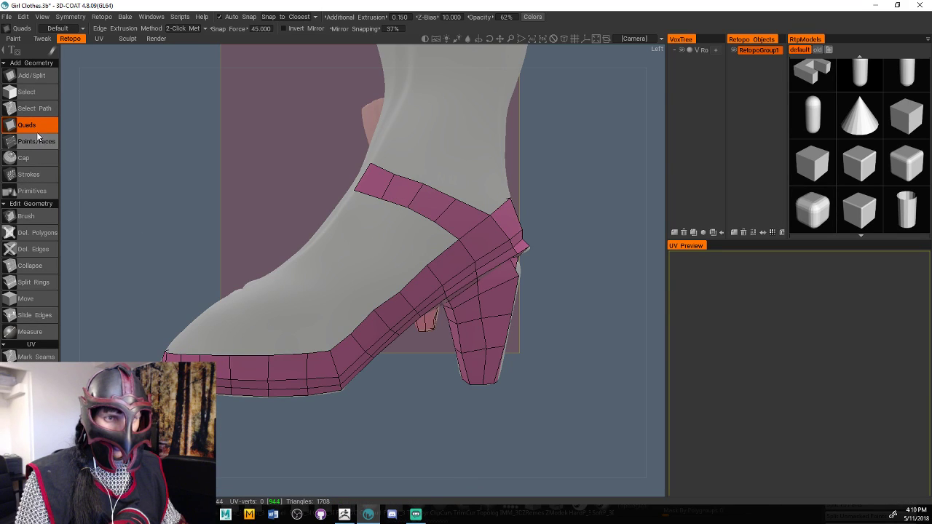
# Extend a row of quads from below the ankle strip forward along the upper edge of the sloping sole strip
pyautogui.click(458, 238)
pyautogui.click(434, 221)
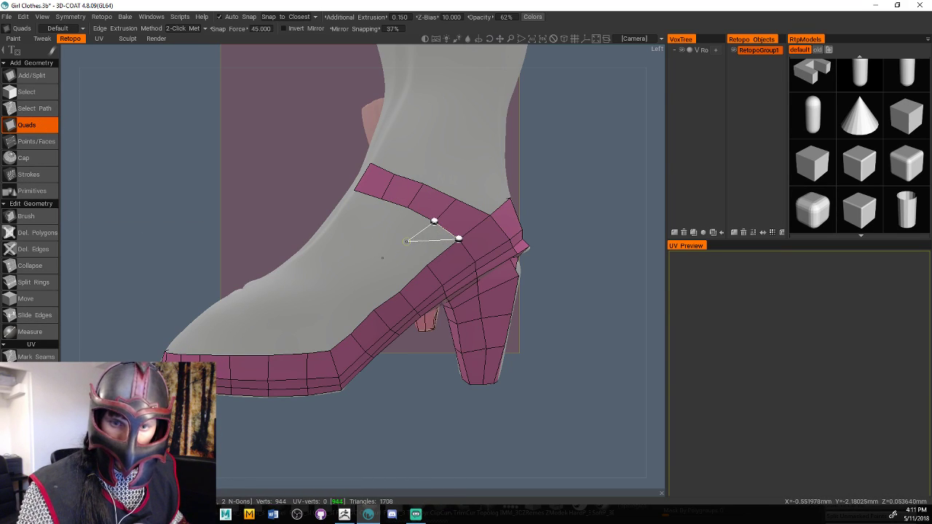
pyautogui.click(426, 262)
pyautogui.click(408, 243)
pyautogui.click(399, 291)
pyautogui.click(380, 261)
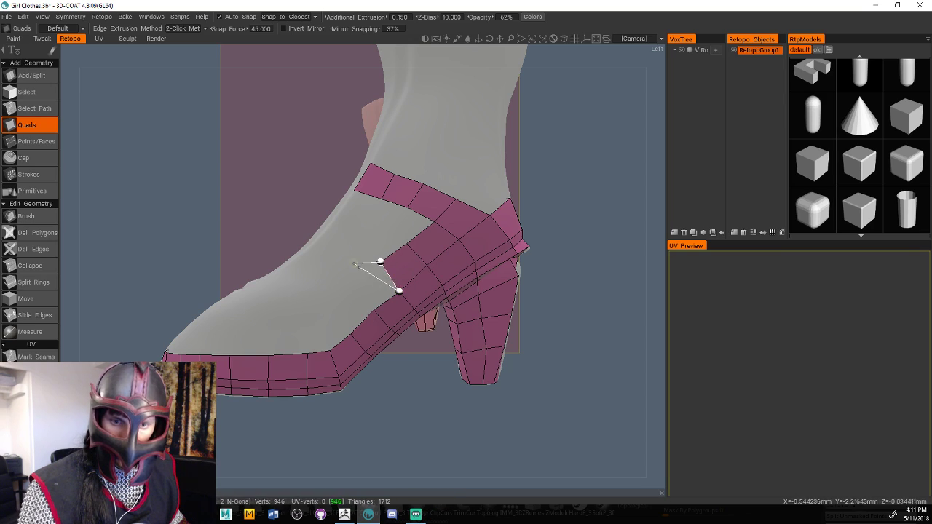
pyautogui.click(374, 309)
pyautogui.click(324, 263)
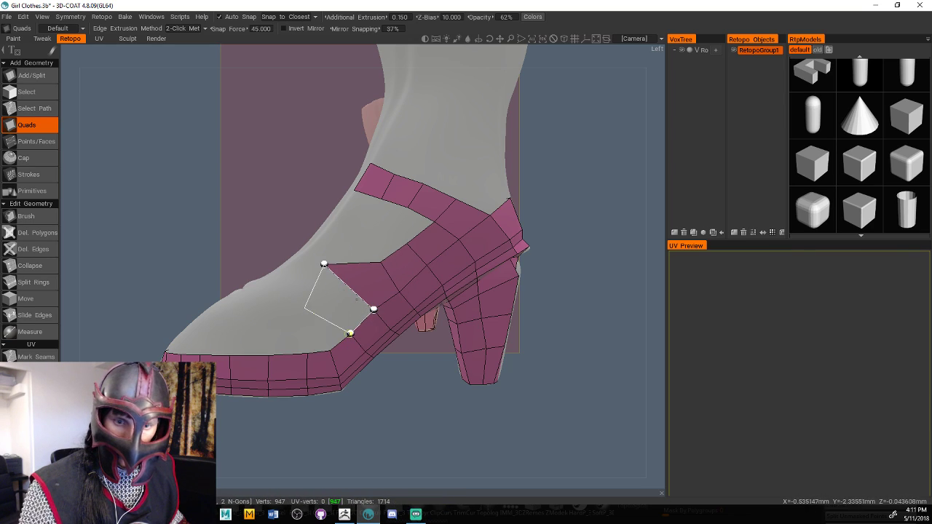
# Continue the side row with quads down around the sole's bend to the edge of the toe row
pyautogui.click(350, 333)
pyautogui.click(304, 309)
pyautogui.click(329, 350)
pyautogui.click(308, 327)
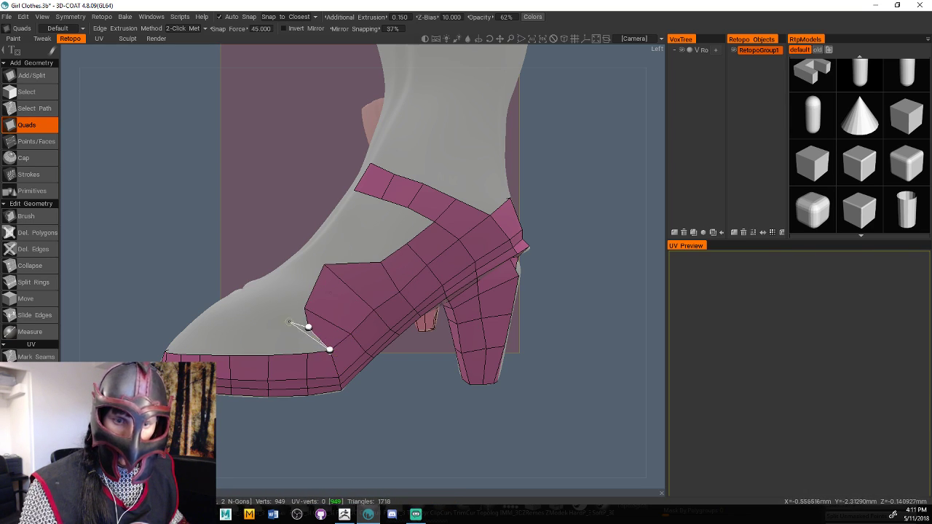
pyautogui.click(306, 354)
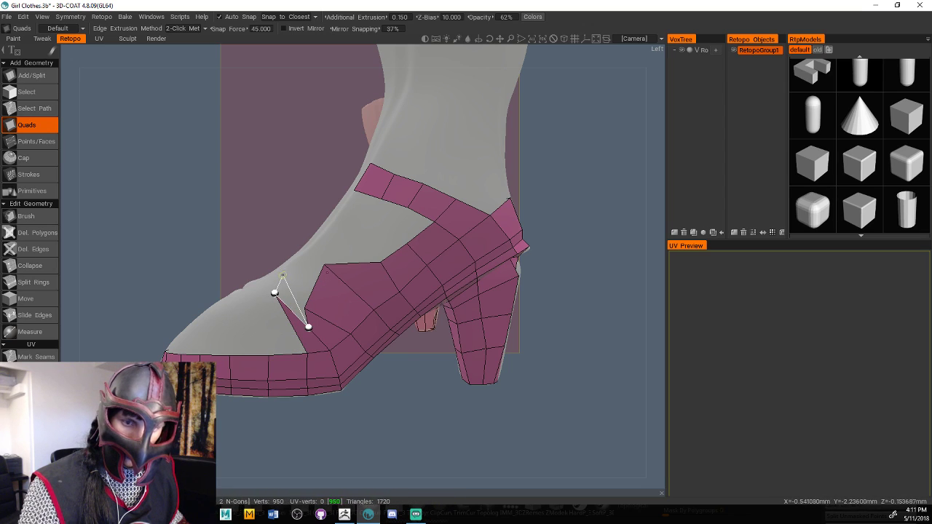
# Add a second row of quads above the first, running from its front end back up to the ankle strip
pyautogui.click(283, 276)
pyautogui.click(304, 309)
pyautogui.click(305, 253)
pyautogui.click(324, 263)
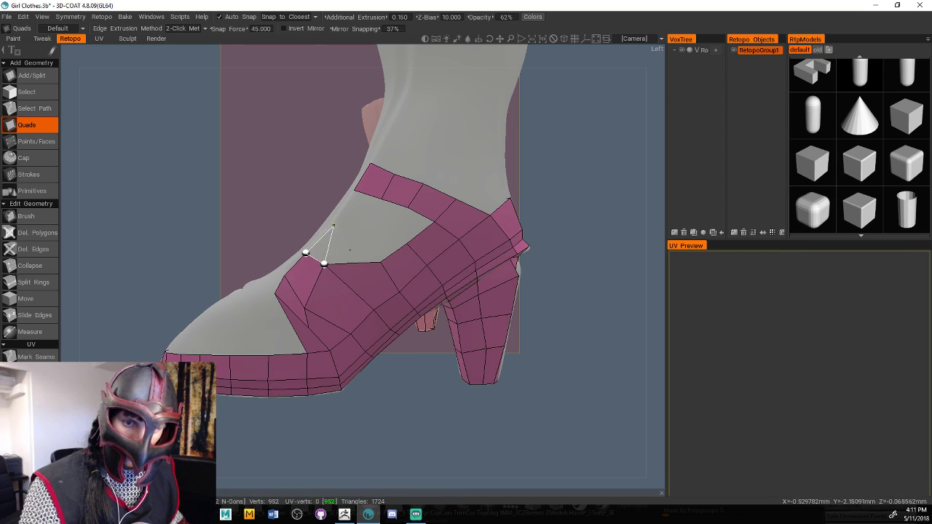
pyautogui.click(342, 227)
pyautogui.click(380, 261)
pyautogui.click(371, 216)
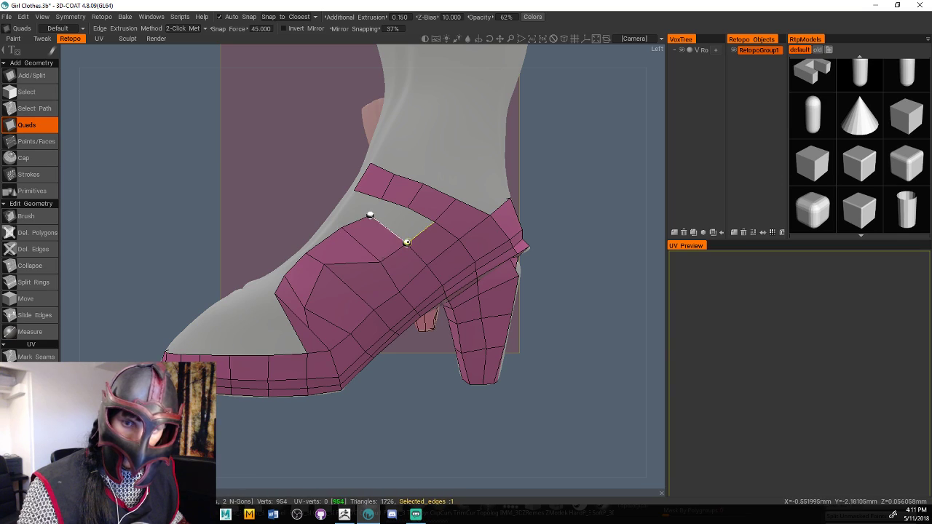
pyautogui.click(405, 208)
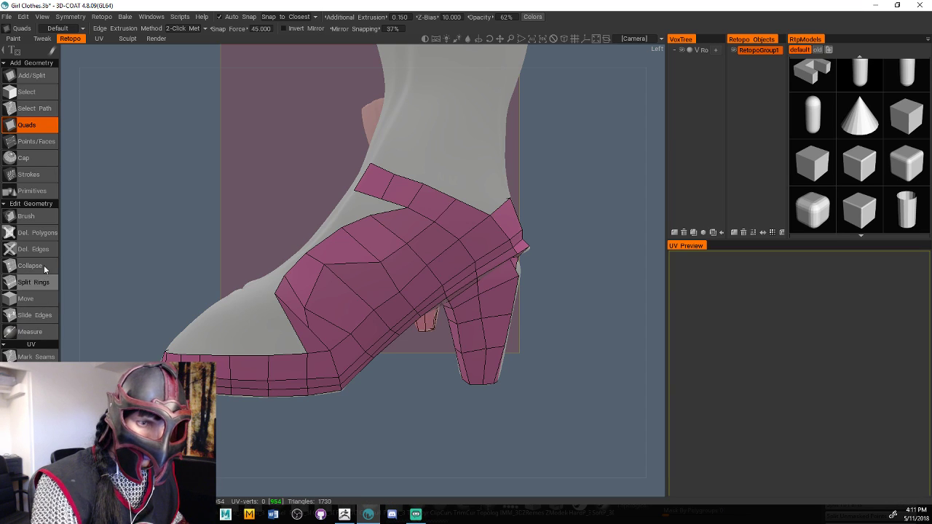
# Enlarge the Brush radius to 11.952 and smooth the new side quads, evening out the patch's upper edge
pyautogui.click(29, 216)
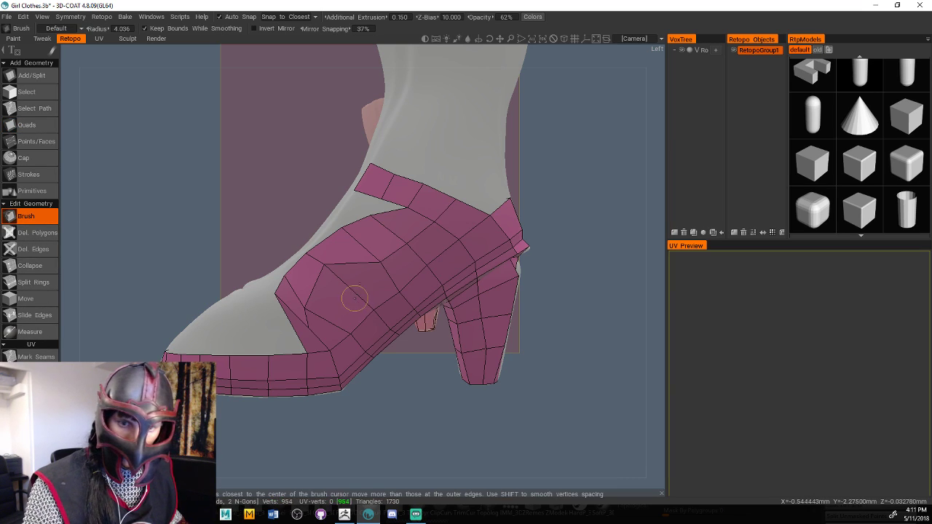
pyautogui.moveTo(354, 298); pyautogui.dragTo(394, 298, button='right')
pyautogui.moveTo(362, 298)
pyautogui.keyDown('shift'); pyautogui.mouseDown()
pyautogui.moveTo(317, 313)
pyautogui.moveTo(370, 267)
pyautogui.moveTo(417, 246)
pyautogui.moveTo(357, 325)
pyautogui.mouseUp(); pyautogui.keyUp('shift')
pyautogui.moveTo(554, 224)
pyautogui.mouseDown()
pyautogui.moveTo(574, 223)
pyautogui.moveTo(552, 226)
pyautogui.mouseUp()
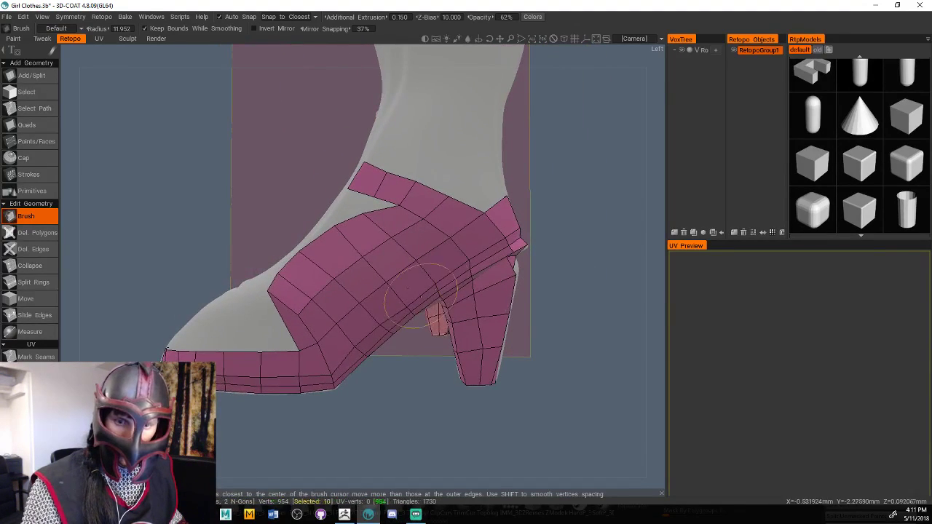
pyautogui.moveTo(420, 299)
pyautogui.mouseDown()
pyautogui.moveTo(364, 329)
pyautogui.moveTo(324, 306)
pyautogui.moveTo(408, 248)
pyautogui.moveTo(401, 237)
pyautogui.moveTo(305, 311)
pyautogui.moveTo(313, 255)
pyautogui.moveTo(390, 230)
pyautogui.moveTo(373, 204)
pyautogui.moveTo(375, 243)
pyautogui.moveTo(354, 290)
pyautogui.moveTo(382, 266)
pyautogui.moveTo(386, 258)
pyautogui.moveTo(339, 260)
pyautogui.moveTo(348, 279)
pyautogui.moveTo(288, 314)
pyautogui.moveTo(376, 262)
pyautogui.mouseUp()
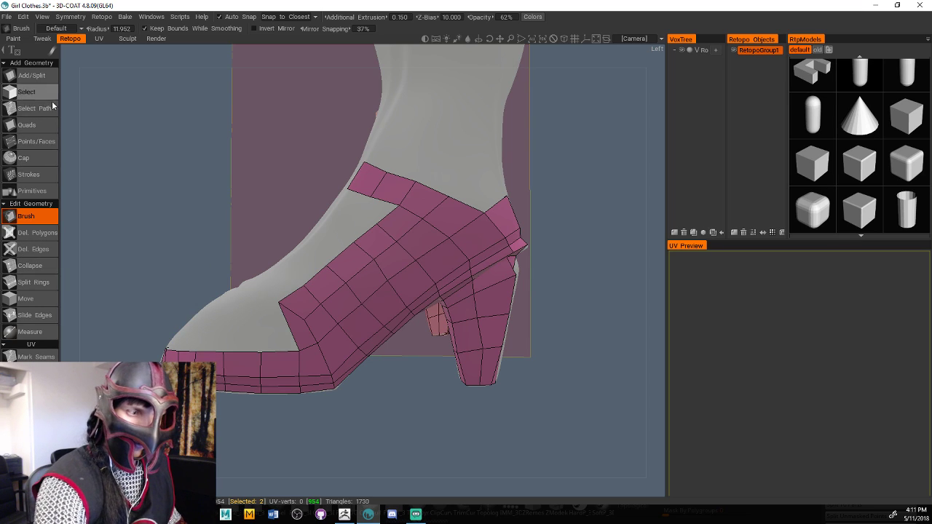
# Delete the stretched quad at the front of the side patch and reshape the patch's upper edge with the Brush
pyautogui.click(36, 232)
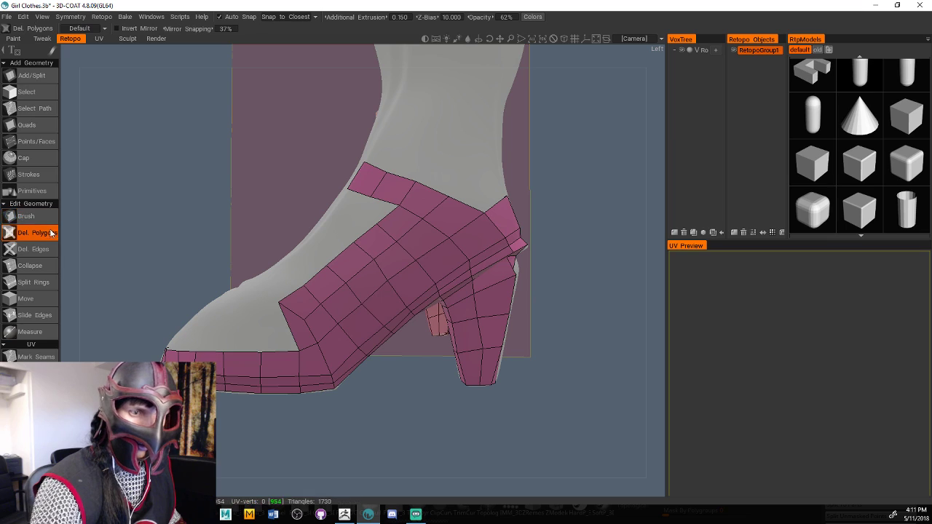
pyautogui.click(293, 324)
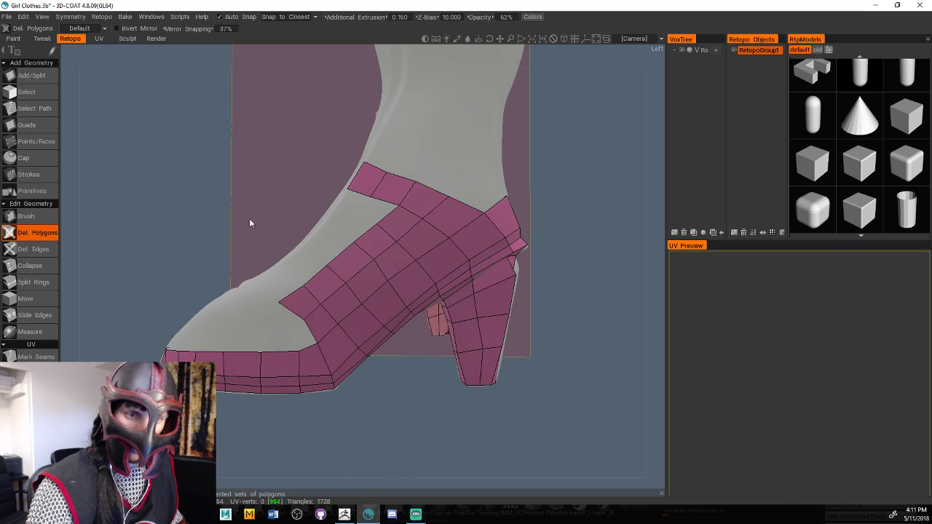
pyautogui.click(37, 124)
pyautogui.click(26, 216)
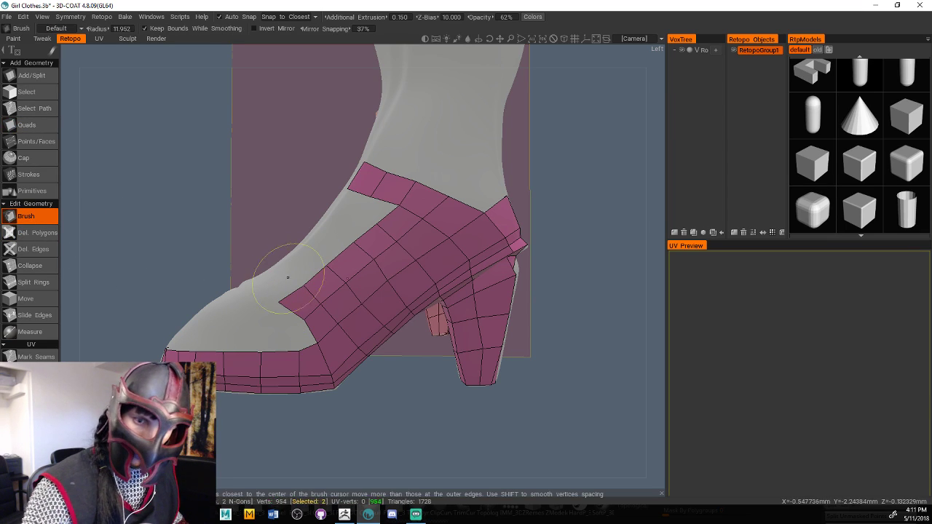
pyautogui.moveTo(285, 298)
pyautogui.mouseDown()
pyautogui.moveTo(340, 298)
pyautogui.moveTo(361, 285)
pyautogui.moveTo(364, 299)
pyautogui.moveTo(426, 247)
pyautogui.moveTo(334, 260)
pyautogui.moveTo(350, 264)
pyautogui.moveTo(397, 217)
pyautogui.moveTo(380, 227)
pyautogui.mouseUp()
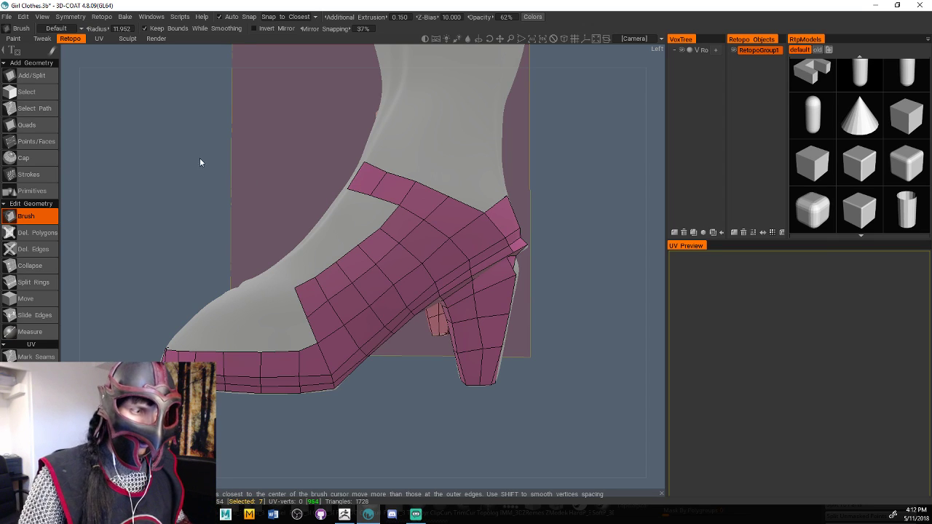
# Extend a row of quads from the side patch's lower front forward above the sole rows toward the toe
pyautogui.moveTo(210, 176); pyautogui.dragTo(240, 172)
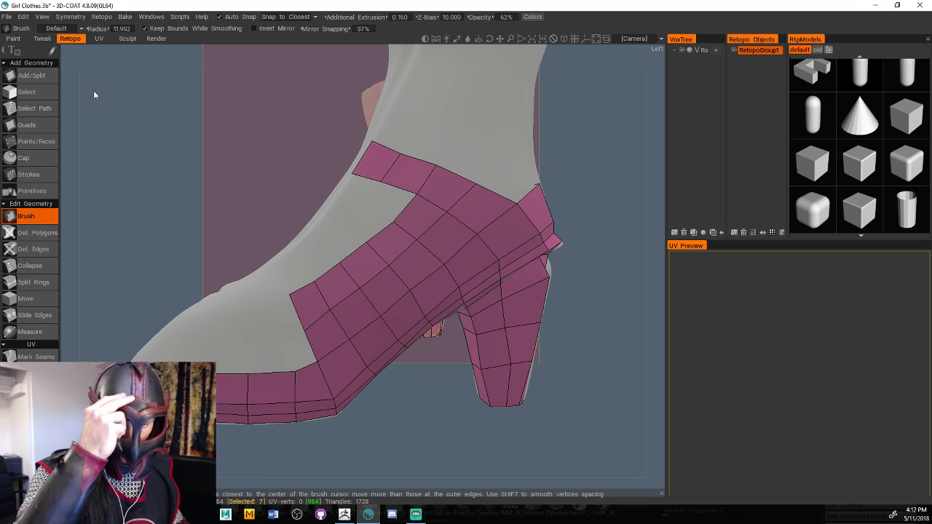
pyautogui.click(51, 121)
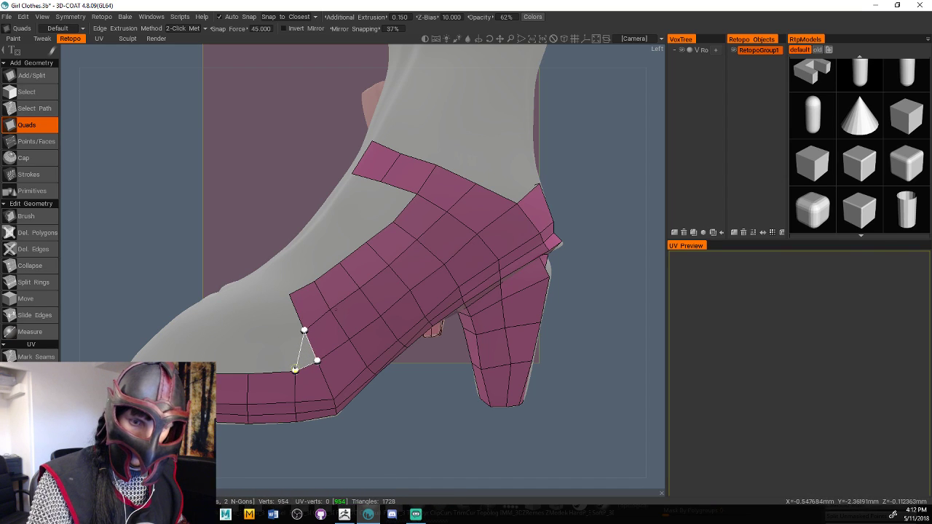
pyautogui.click(285, 334)
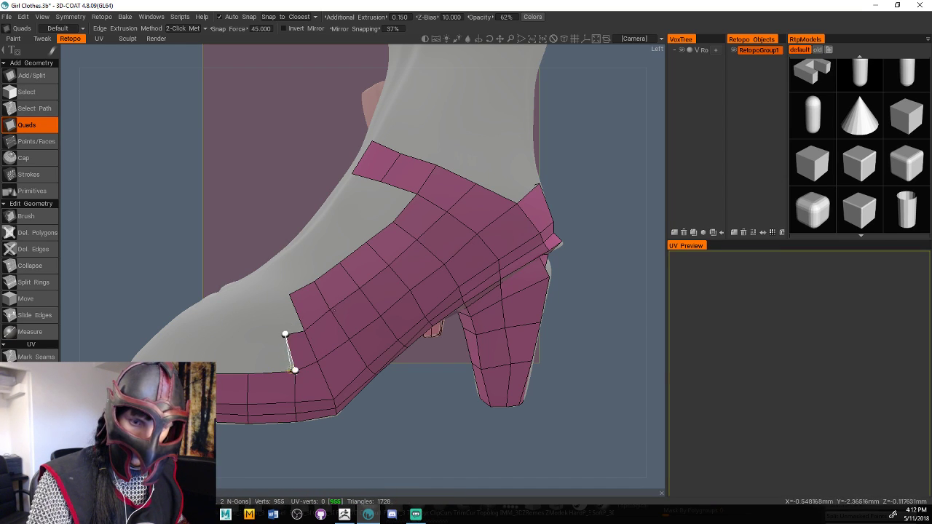
pyautogui.click(245, 336)
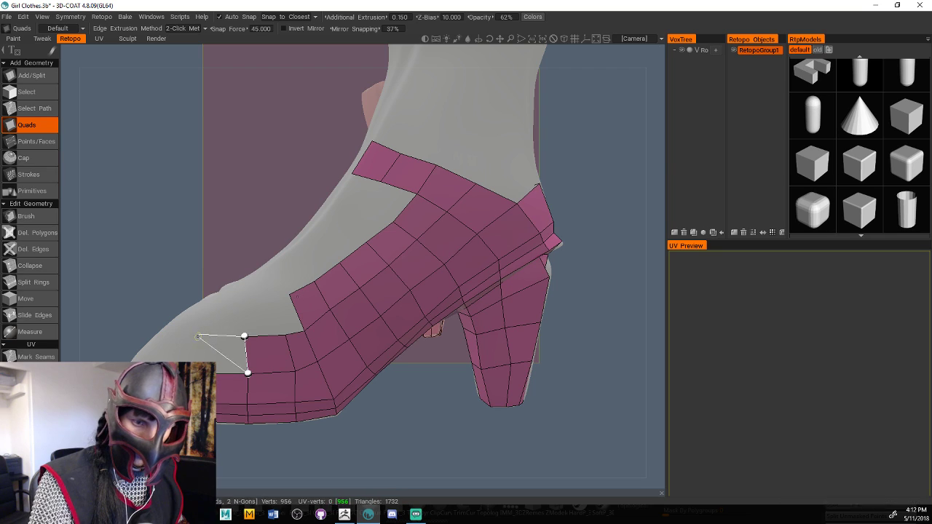
pyautogui.click(199, 335)
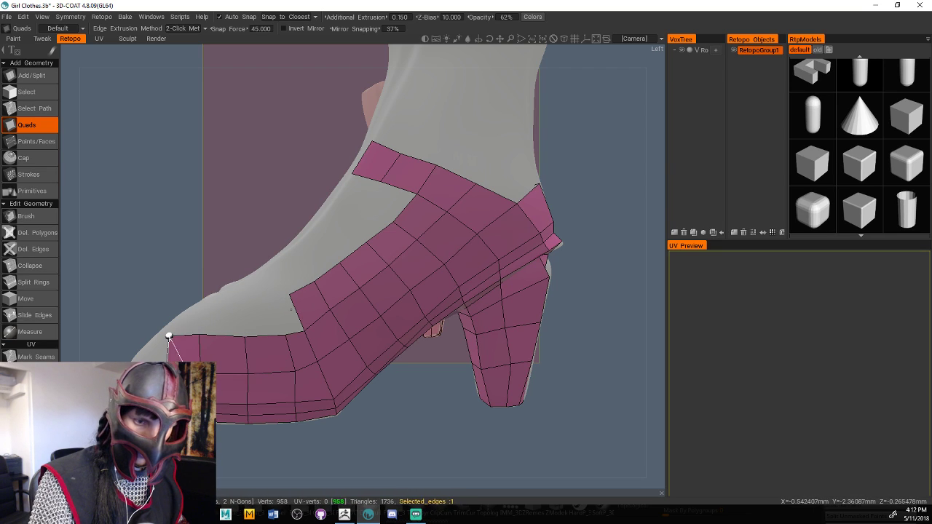
# Add another row of quads above it from the toe back, joining the front edge of the side patch
pyautogui.click(208, 312)
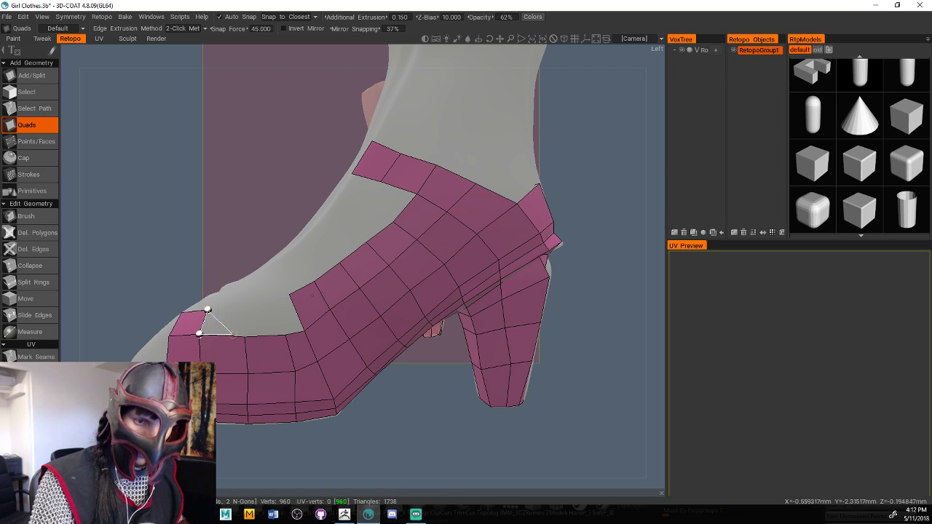
pyautogui.click(242, 303)
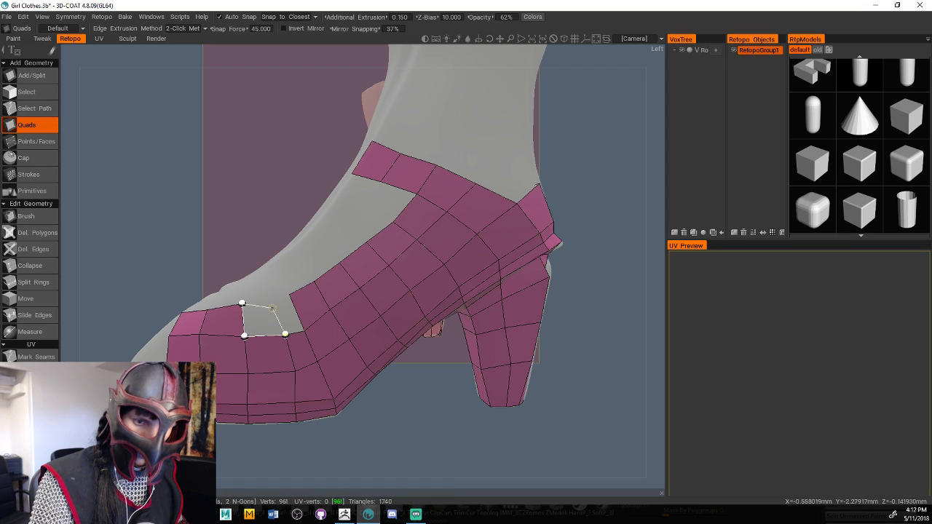
pyautogui.click(273, 300)
pyautogui.click(304, 330)
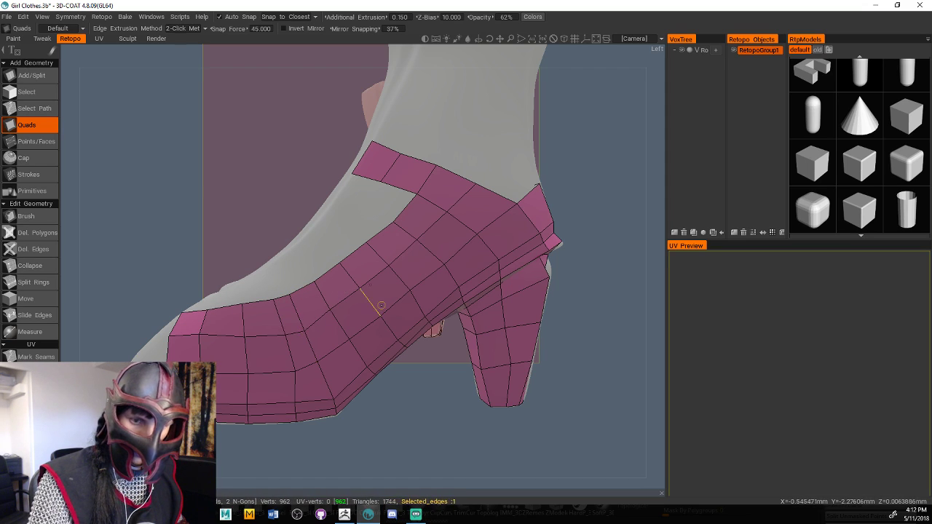
# Start a new row of quads above the ankle strip and carry it toward the back of the heel
pyautogui.moveTo(630, 290); pyautogui.dragTo(472, 259)
pyautogui.moveTo(496, 208); pyautogui.dragTo(388, 274)
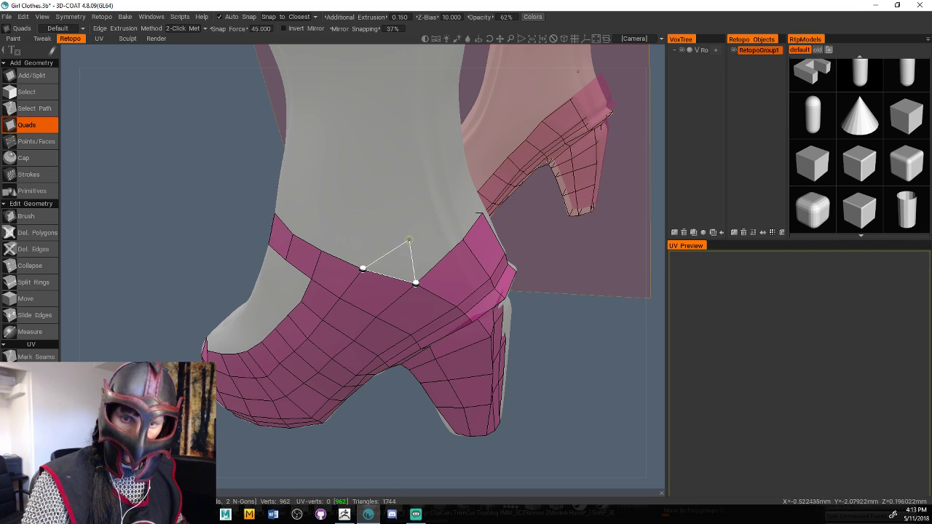
pyautogui.click(360, 223)
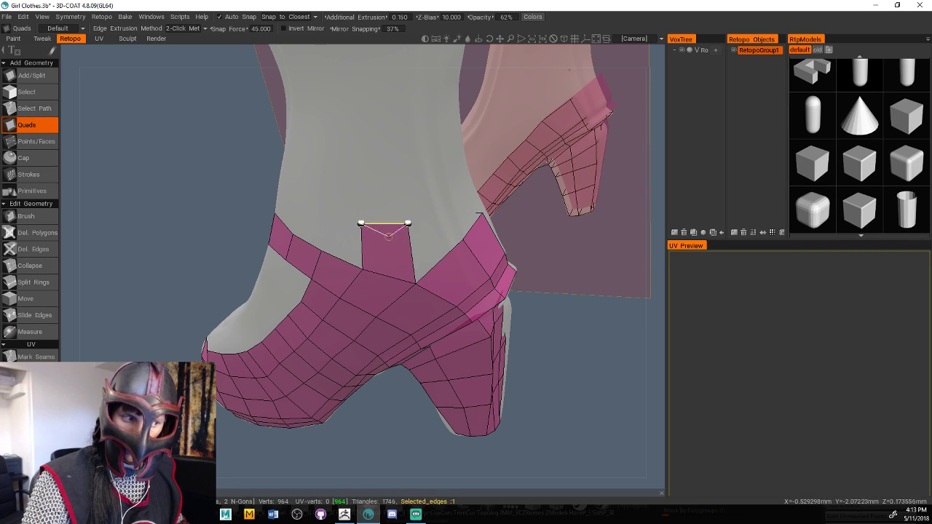
pyautogui.click(463, 238)
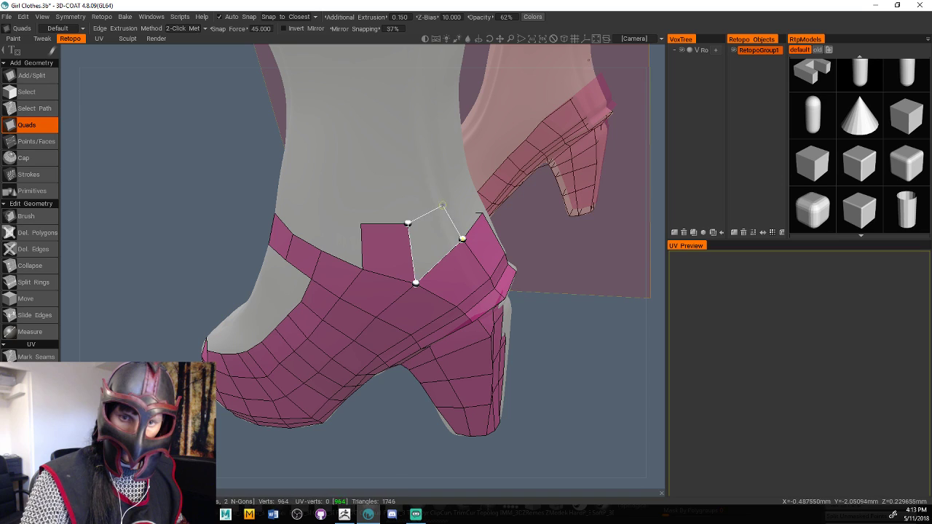
pyautogui.click(442, 206)
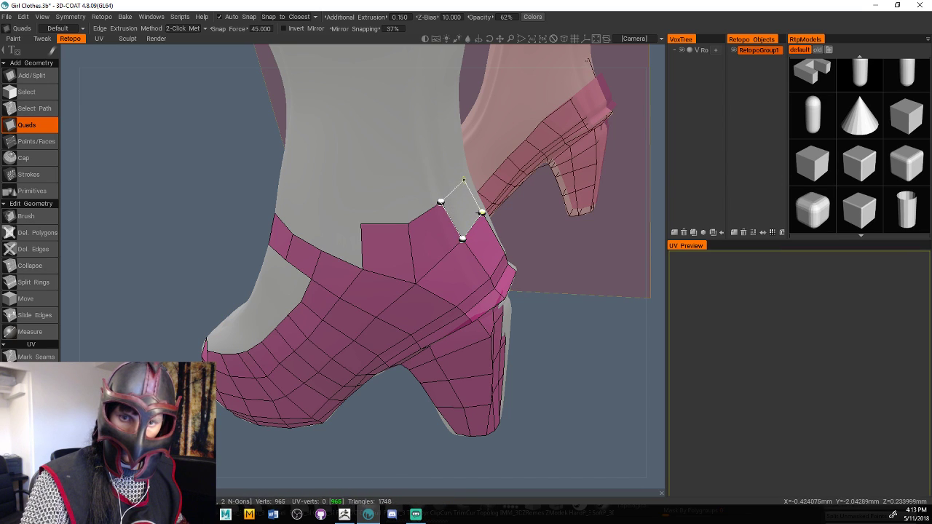
pyautogui.click(465, 180)
# Extend the row above the ankle strip forward with three quads to the strip's front end
pyautogui.moveTo(567, 295); pyautogui.dragTo(603, 286)
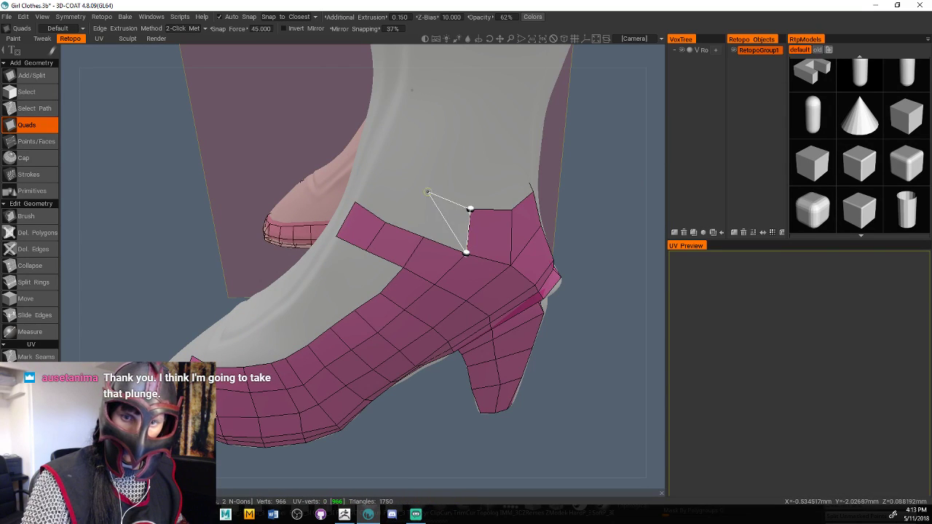
pyautogui.click(422, 195)
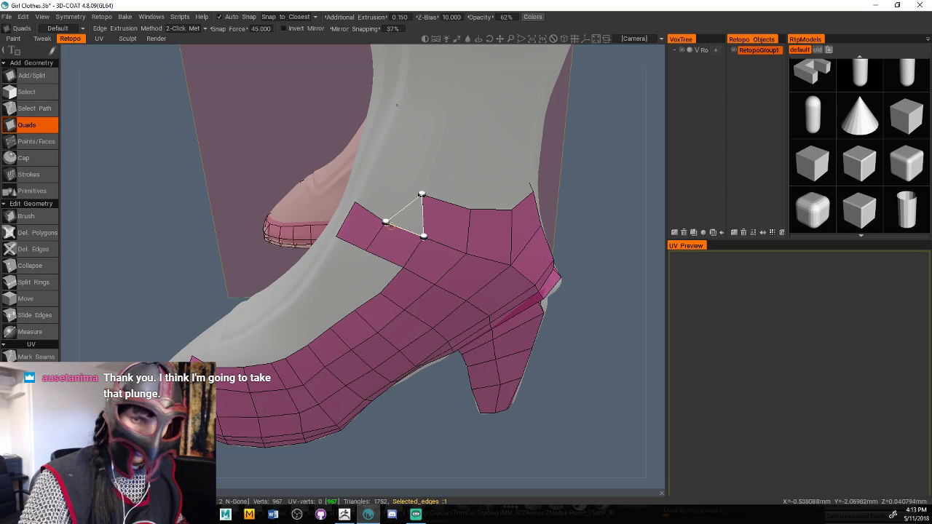
pyautogui.click(383, 179)
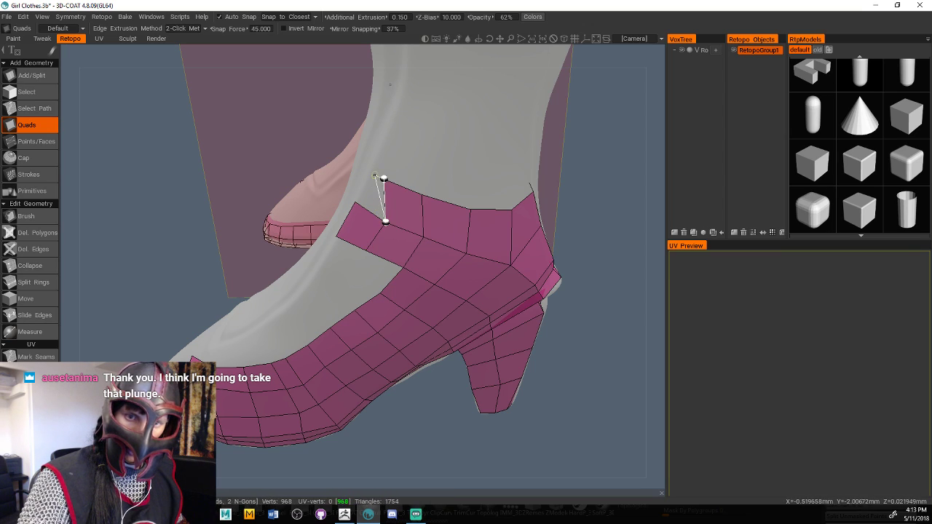
pyautogui.click(372, 161)
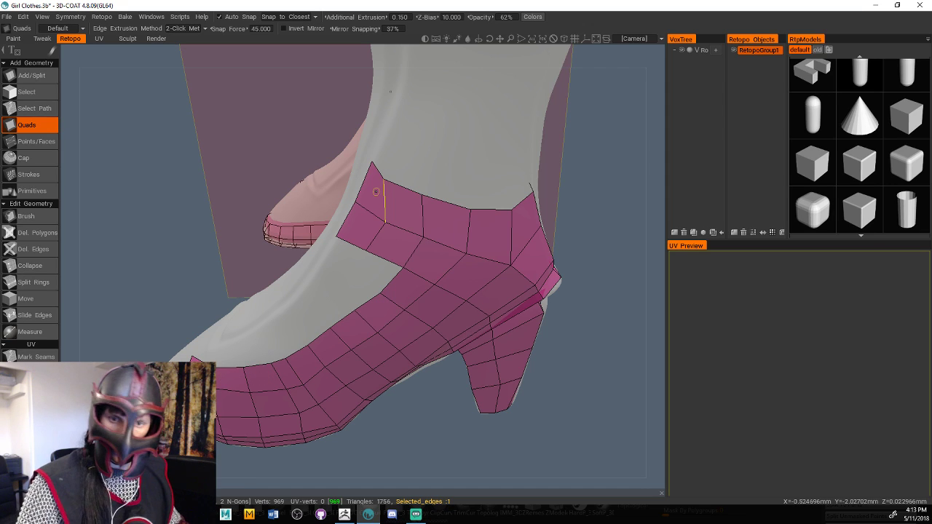
pyautogui.moveTo(576, 320); pyautogui.dragTo(583, 345)
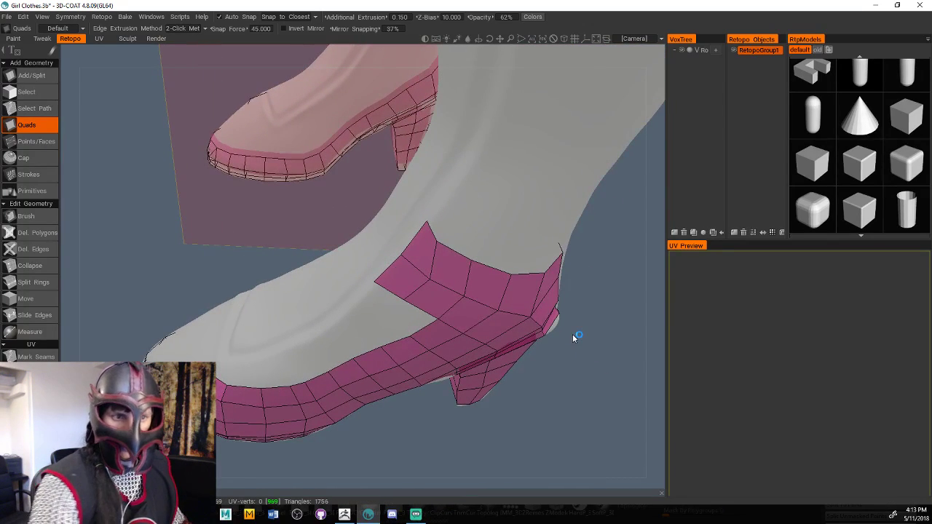
# Reduce the Brush radius to about 5.66 and nudge the vertices at the ankle strip's front end into more even spacing
pyautogui.click(26, 216)
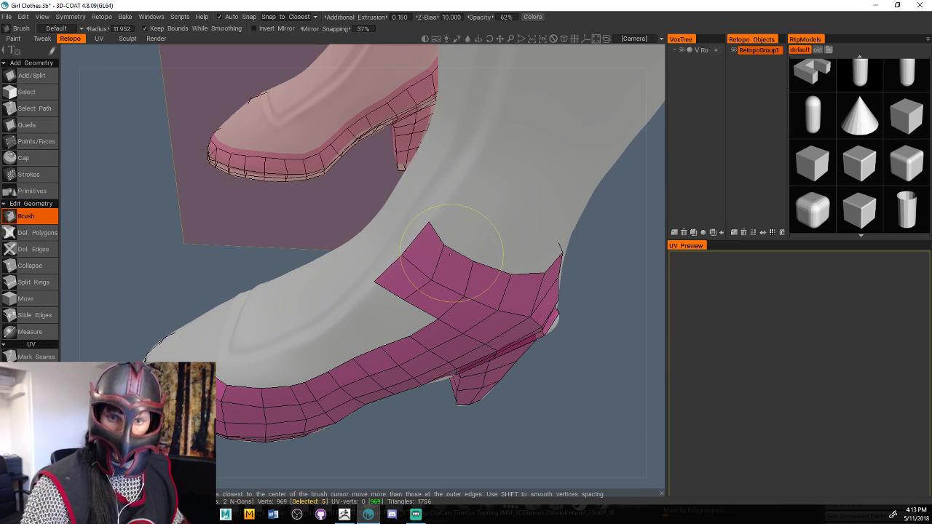
pyautogui.moveTo(453, 240); pyautogui.dragTo(426, 241, button='right')
pyautogui.moveTo(444, 249); pyautogui.dragTo(483, 270)
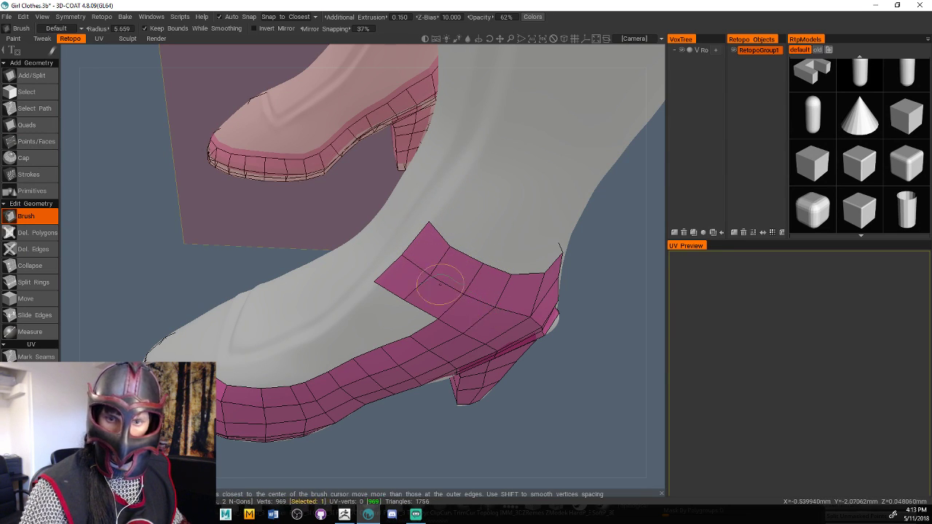
pyautogui.moveTo(620, 333)
pyautogui.mouseDown()
pyautogui.moveTo(589, 309)
pyautogui.moveTo(593, 303)
pyautogui.moveTo(565, 294)
pyautogui.moveTo(572, 348)
pyautogui.mouseUp()
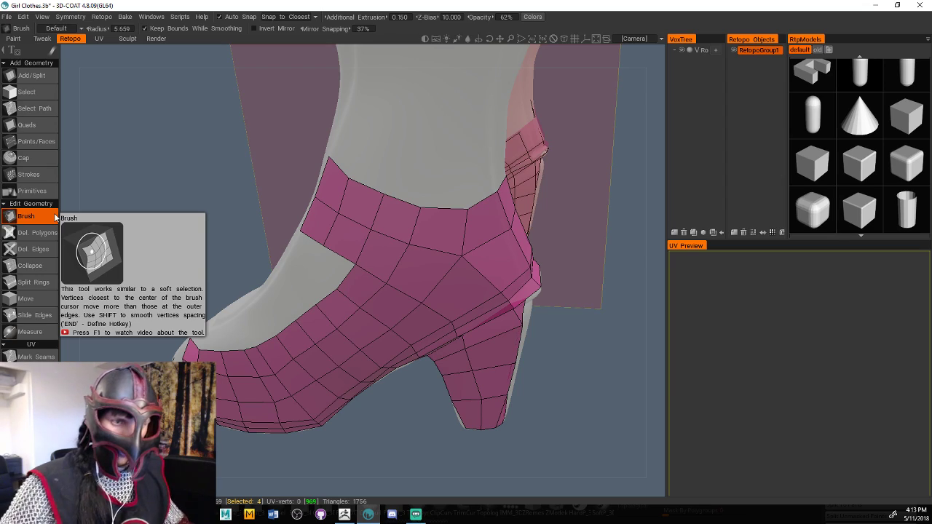
# With the Quads tool, continue the upper row from the back of the heel onto the shoe's inner side
pyautogui.click(46, 125)
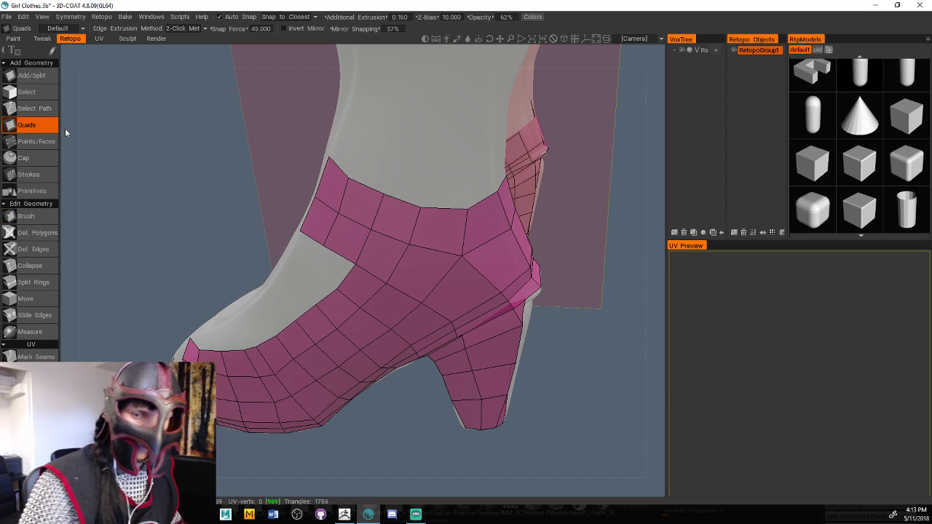
pyautogui.moveTo(560, 393)
pyautogui.mouseDown()
pyautogui.moveTo(535, 374)
pyautogui.moveTo(513, 388)
pyautogui.moveTo(466, 386)
pyautogui.moveTo(485, 409)
pyautogui.mouseUp()
pyautogui.click(235, 278)
pyautogui.click(261, 308)
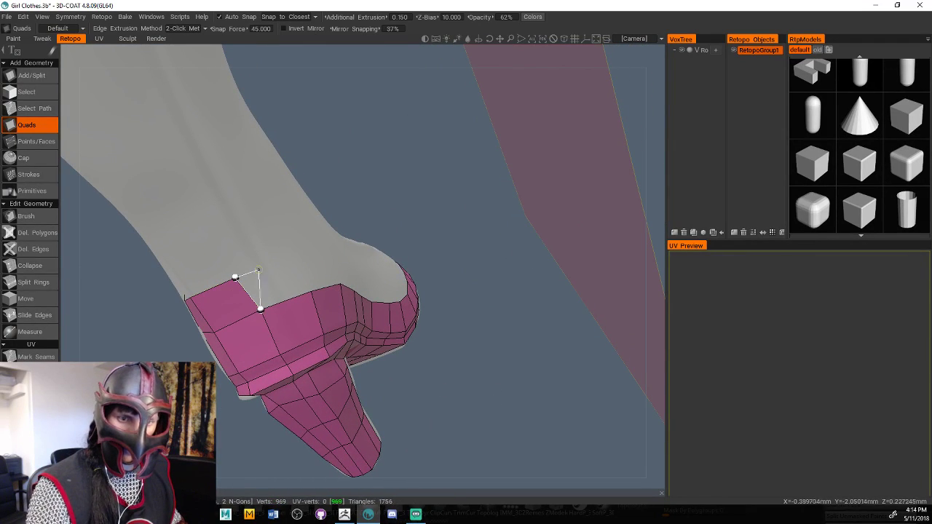
pyautogui.click(297, 251)
pyautogui.click(310, 289)
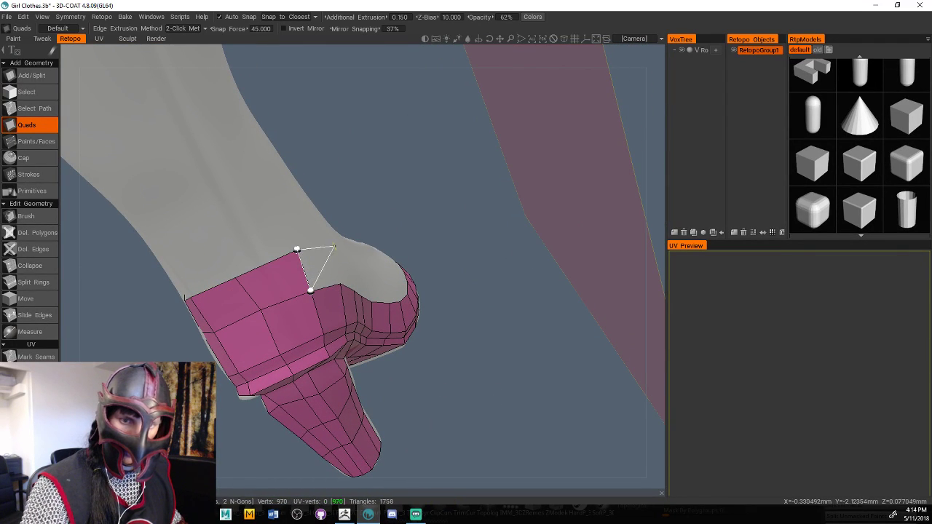
pyautogui.click(327, 249)
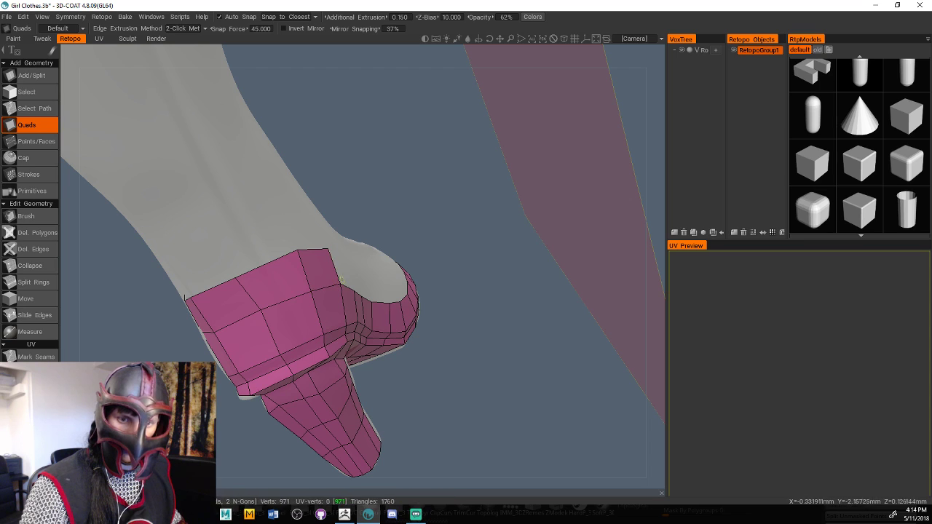
# Extend the inner-side row forward above the sole rows with a chain of quads reaching the toe's curve
pyautogui.moveTo(447, 229); pyautogui.dragTo(415, 267)
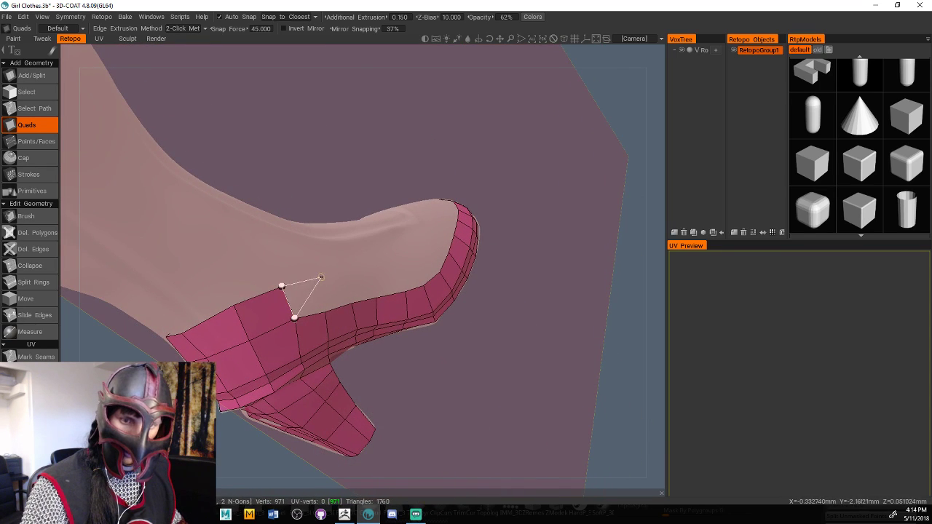
pyautogui.click(315, 278)
pyautogui.click(344, 270)
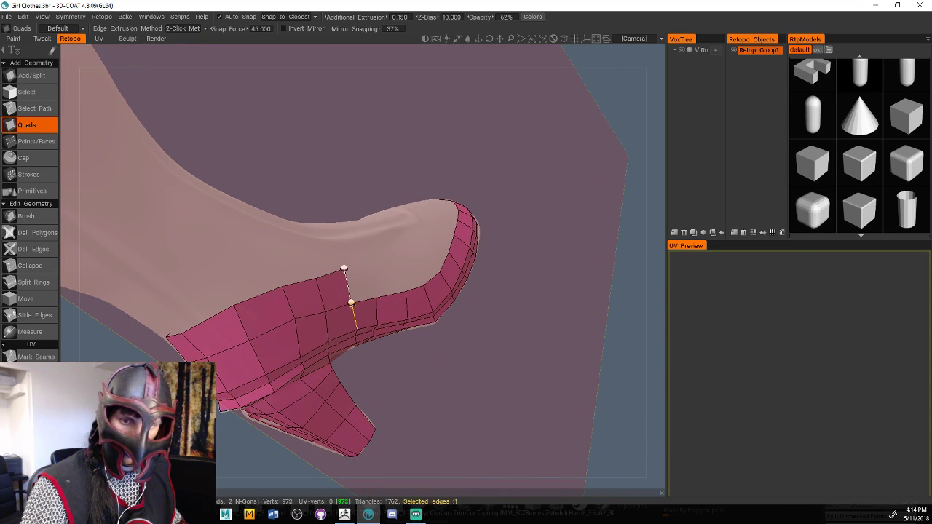
pyautogui.click(375, 297)
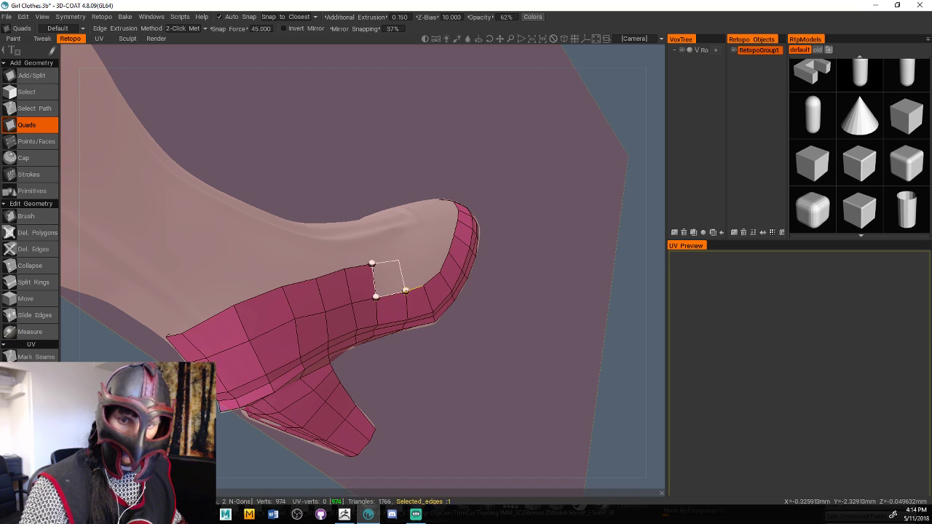
pyautogui.click(405, 291)
pyautogui.click(414, 257)
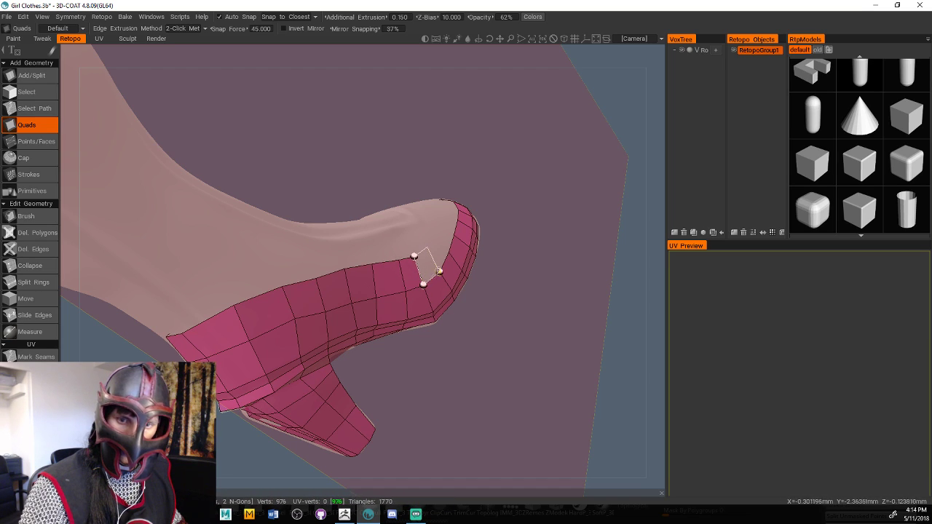
pyautogui.click(439, 271)
pyautogui.click(448, 251)
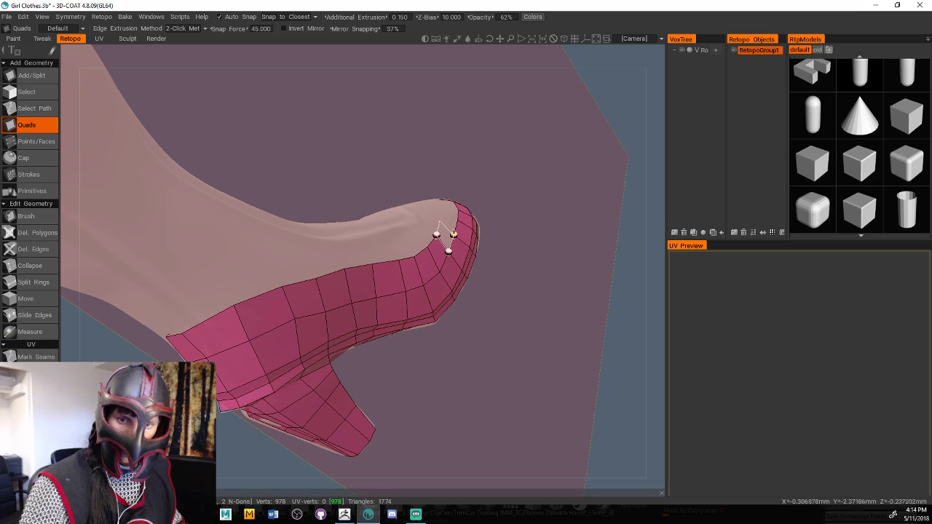
pyautogui.click(438, 223)
pyautogui.click(444, 212)
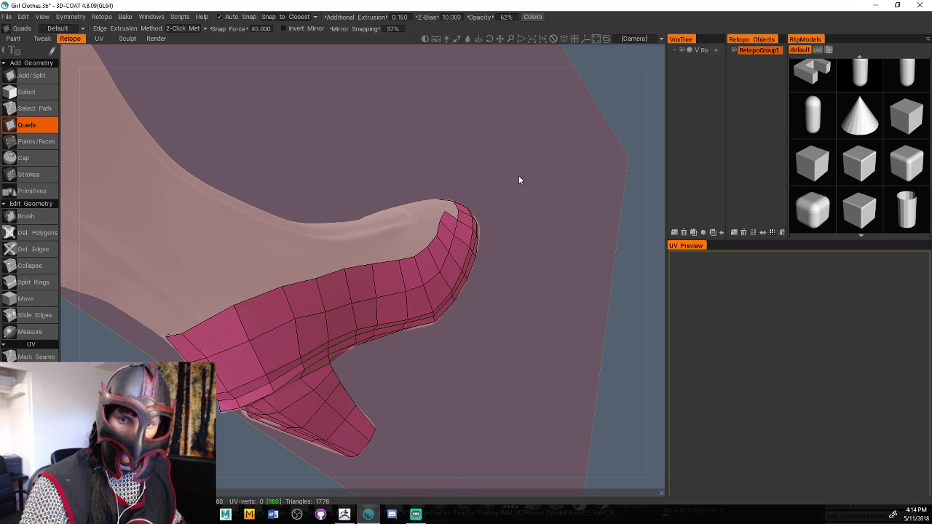
# Switch the camera's custom navigation preset to ZB-like
pyautogui.moveTo(519, 180)
pyautogui.mouseDown(button='middle')
pyautogui.moveTo(481, 262)
pyautogui.moveTo(409, 360)
pyautogui.moveTo(489, 355)
pyautogui.moveTo(556, 263)
pyautogui.moveTo(508, 283)
pyautogui.mouseUp(button='middle')
pyautogui.keyDown('alt'); pyautogui.moveTo(652, 242); pyautogui.dragTo(763, 232); pyautogui.keyUp('alt')
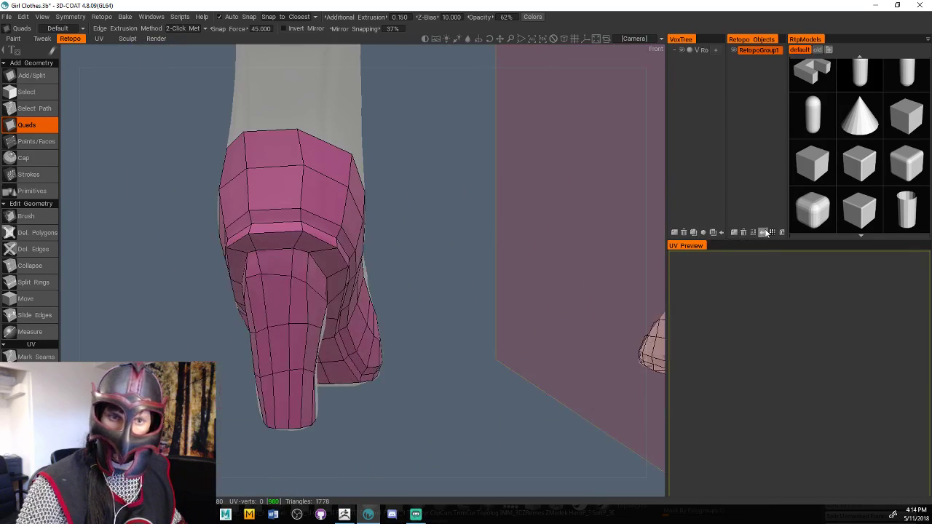
pyautogui.click(660, 40)
pyautogui.moveTo(604, 51)
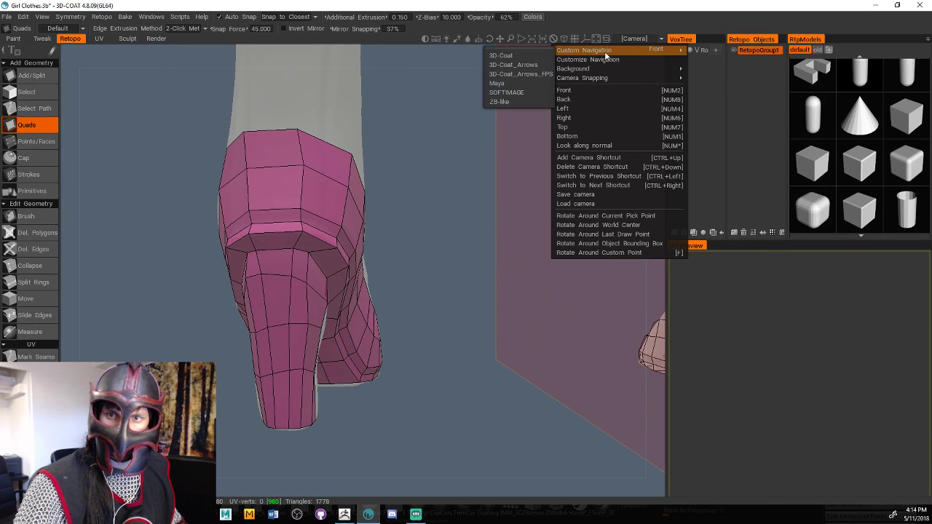
pyautogui.click(519, 102)
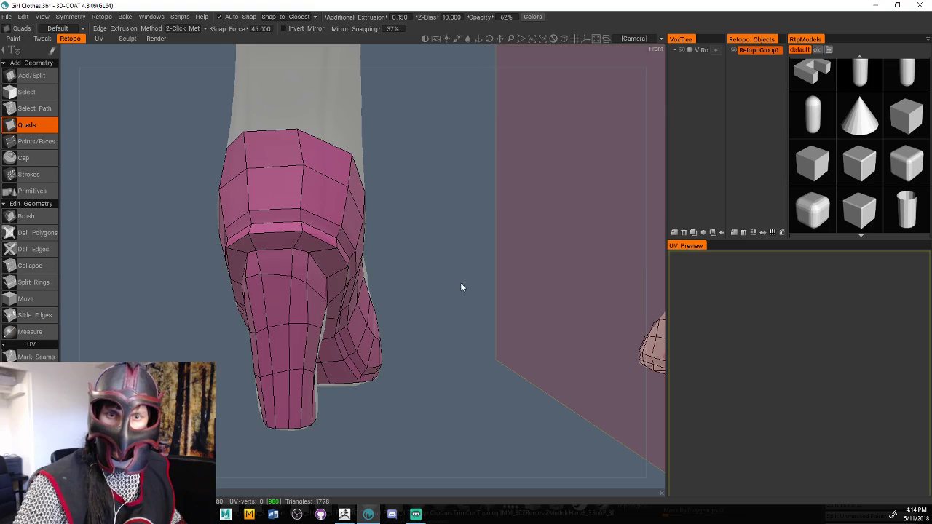
# Extend the inner-side row around the front of the toe with three quads above the sole rows
pyautogui.moveTo(460, 283); pyautogui.dragTo(685, 374)
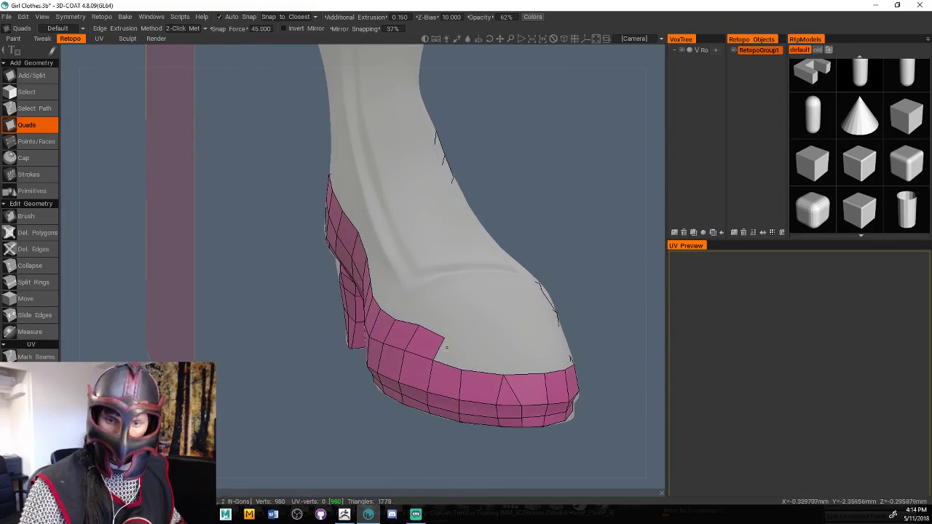
pyautogui.click(503, 374)
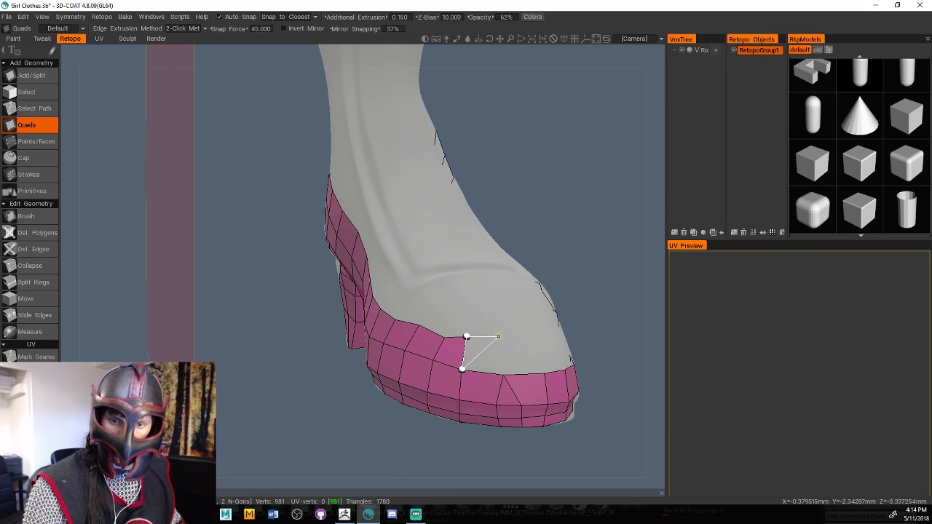
pyautogui.click(498, 337)
pyautogui.click(531, 334)
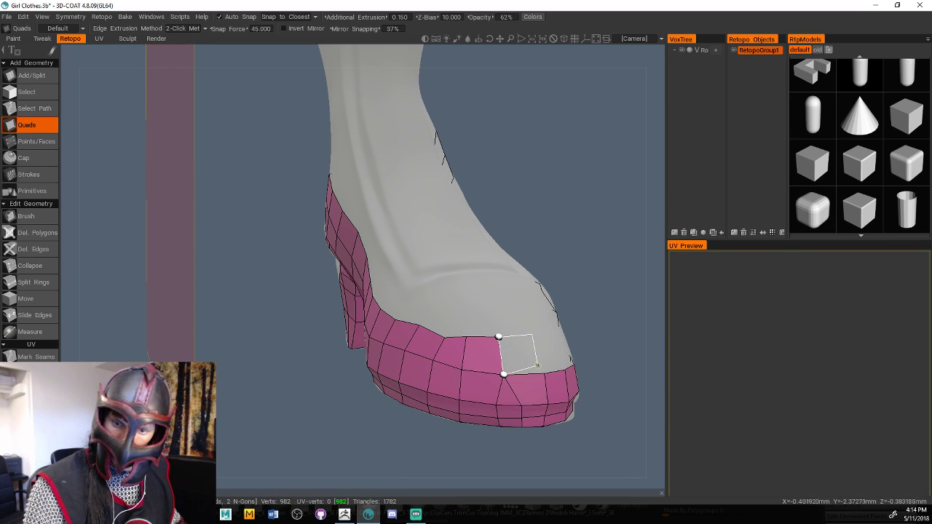
pyautogui.click(544, 372)
pyautogui.keyDown('alt'); pyautogui.moveTo(555, 364); pyautogui.dragTo(540, 356); pyautogui.keyUp('alt')
pyautogui.moveTo(541, 357); pyautogui.dragTo(456, 348, button='middle')
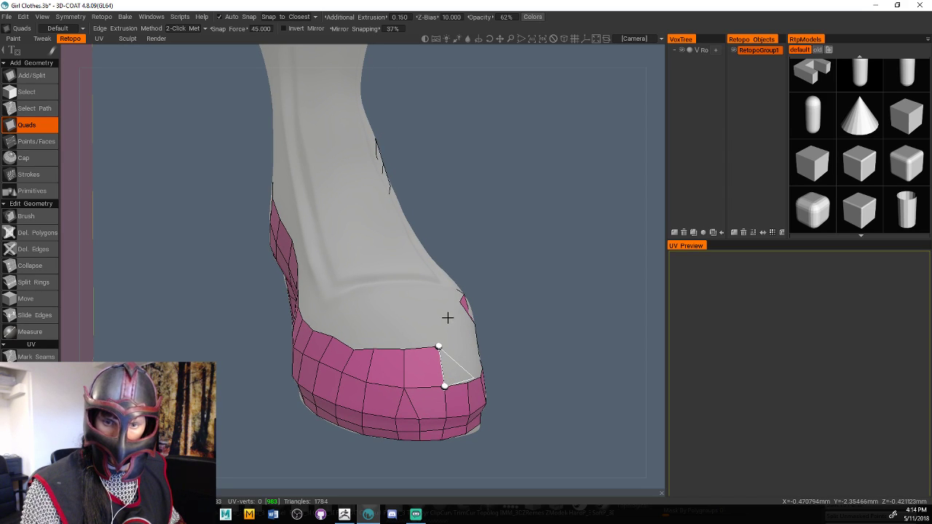
pyautogui.click(447, 317)
# Fill the wedge between the row's open end and the lower toe row with a triangle
pyautogui.scroll(-5, 452, 331)
pyautogui.scroll(10, 494, 346)
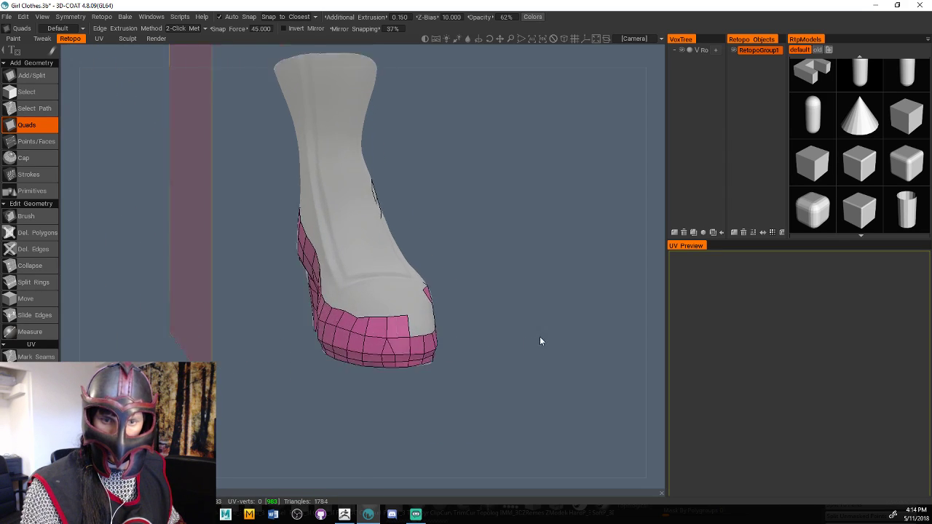
pyautogui.scroll(-10, 517, 352)
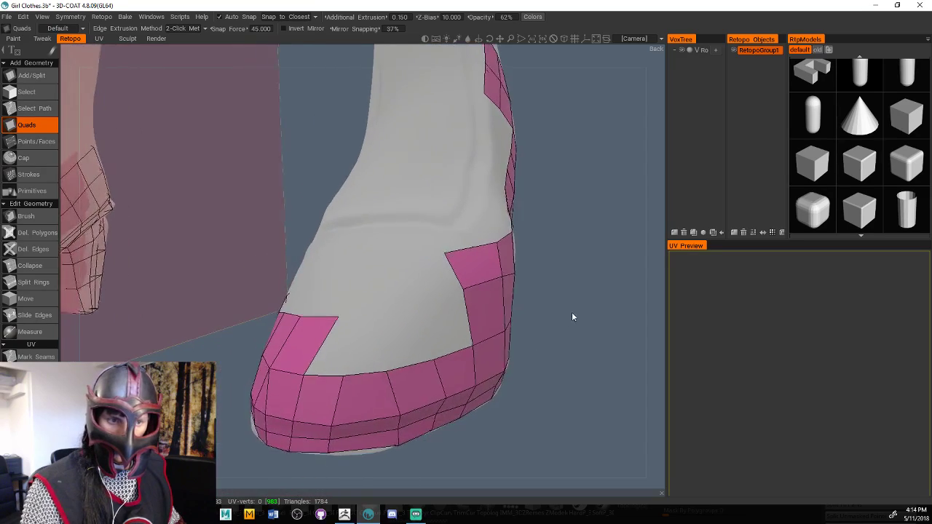
pyautogui.moveTo(590, 346)
pyautogui.mouseDown(button='right')
pyautogui.moveTo(662, 342)
pyautogui.moveTo(595, 357)
pyautogui.mouseUp(button='right')
pyautogui.moveTo(594, 353); pyautogui.dragTo(494, 359)
pyautogui.scroll(8, 528, 358)
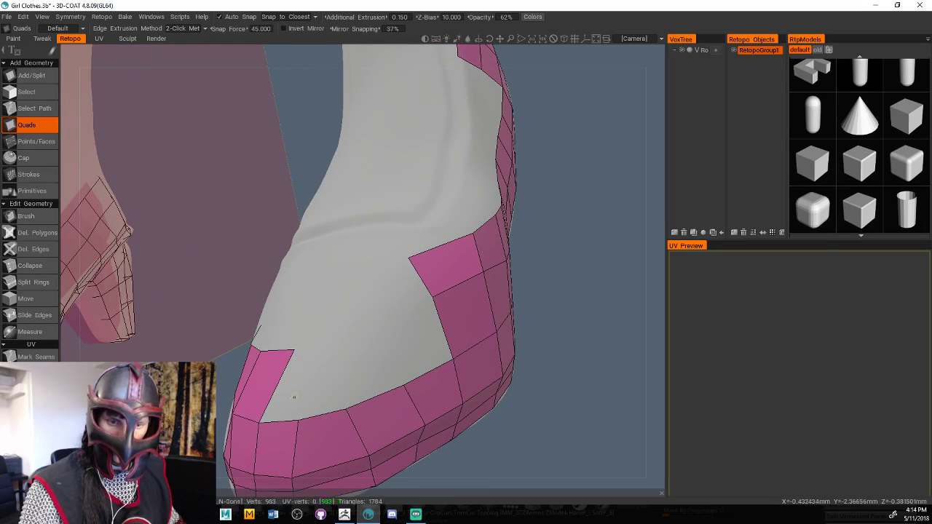
pyautogui.click(278, 387)
pyautogui.click(298, 420)
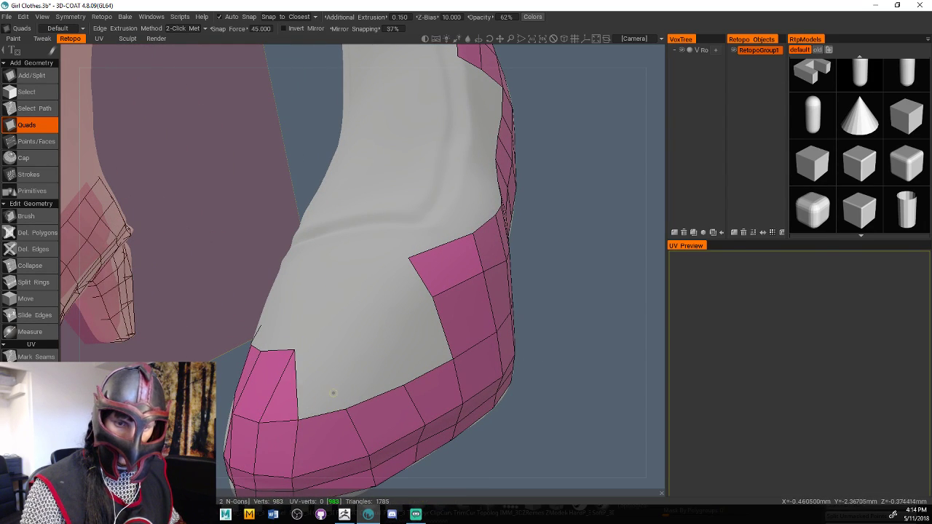
# Close the remaining gap over the toe with three quads that join the row to the outer side patch
pyautogui.click(296, 385)
pyautogui.click(325, 348)
pyautogui.click(345, 409)
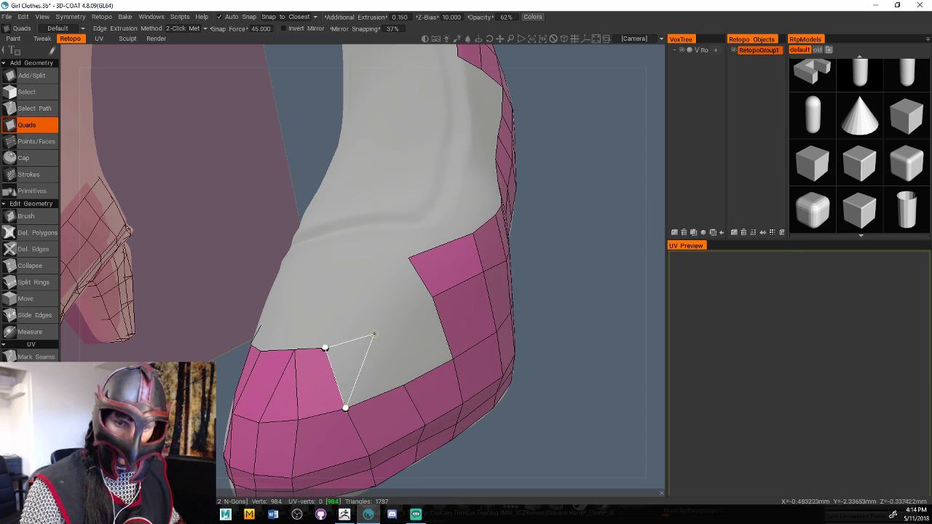
pyautogui.click(373, 326)
pyautogui.click(402, 384)
pyautogui.click(432, 297)
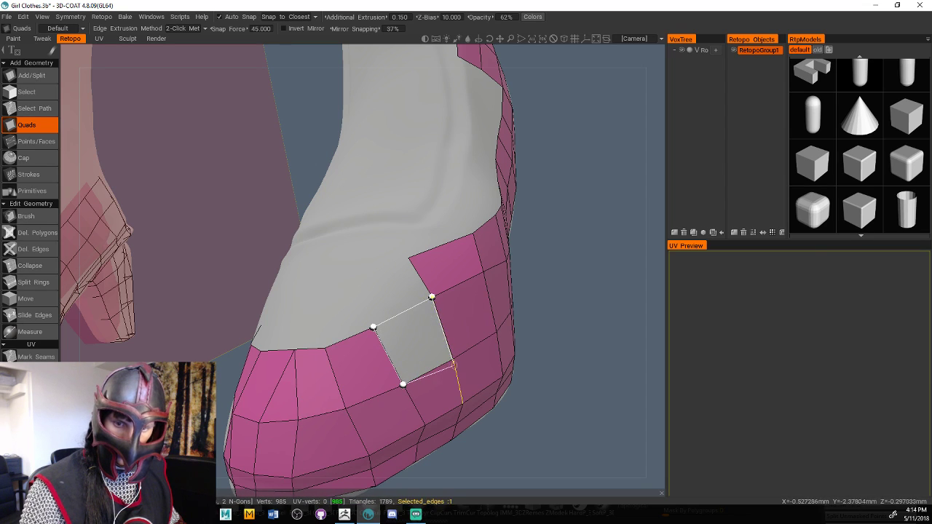
pyautogui.click(453, 358)
# Examine the shoe's mesh coverage from the front and side and the bare surface of the upper boot
pyautogui.moveTo(553, 320); pyautogui.dragTo(632, 333)
pyautogui.moveTo(632, 334); pyautogui.dragTo(617, 337, button='right')
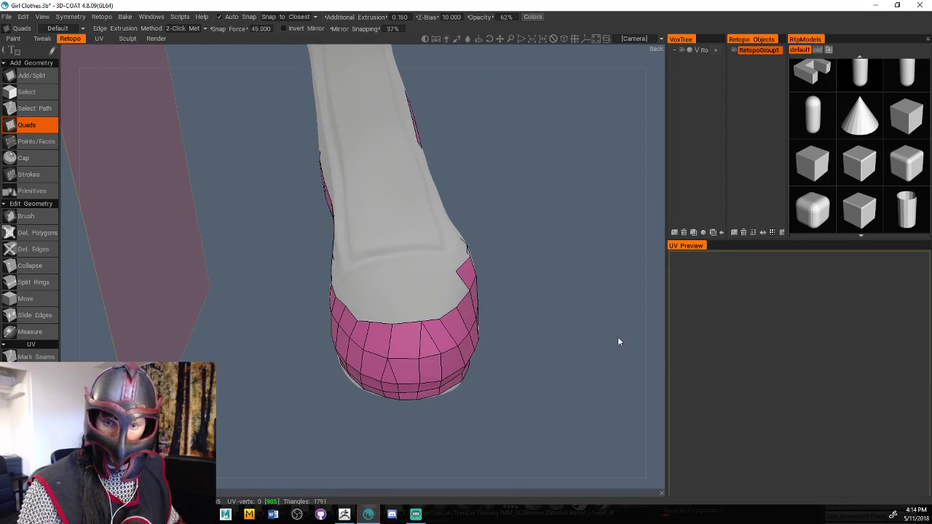
pyautogui.moveTo(617, 337); pyautogui.dragTo(570, 365)
pyautogui.moveTo(570, 366); pyautogui.dragTo(548, 358, button='right')
pyautogui.moveTo(549, 363); pyautogui.dragTo(303, 267)
pyautogui.scroll(-5, 302, 262)
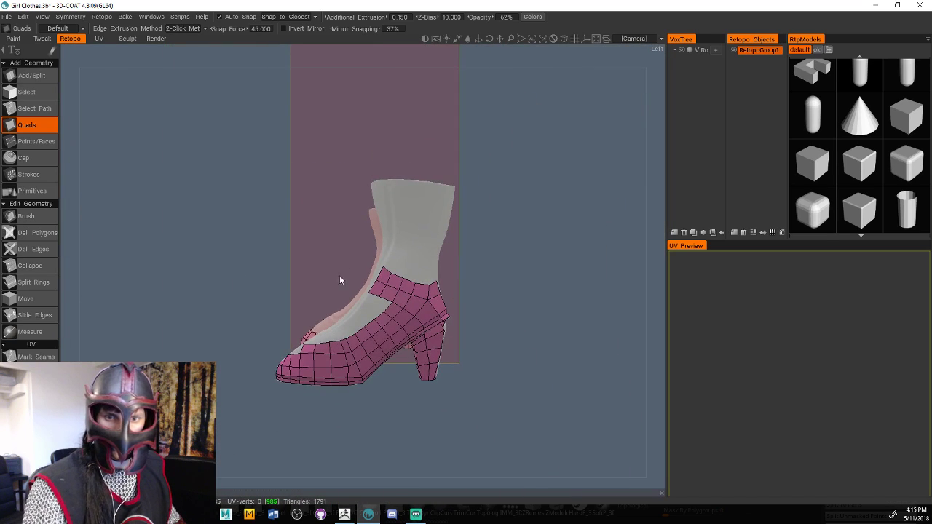
pyautogui.moveTo(500, 289); pyautogui.dragTo(465, 311, button='middle')
pyautogui.moveTo(465, 311); pyautogui.dragTo(549, 346)
pyautogui.scroll(1, 562, 339)
pyautogui.scroll(2, 562, 339)
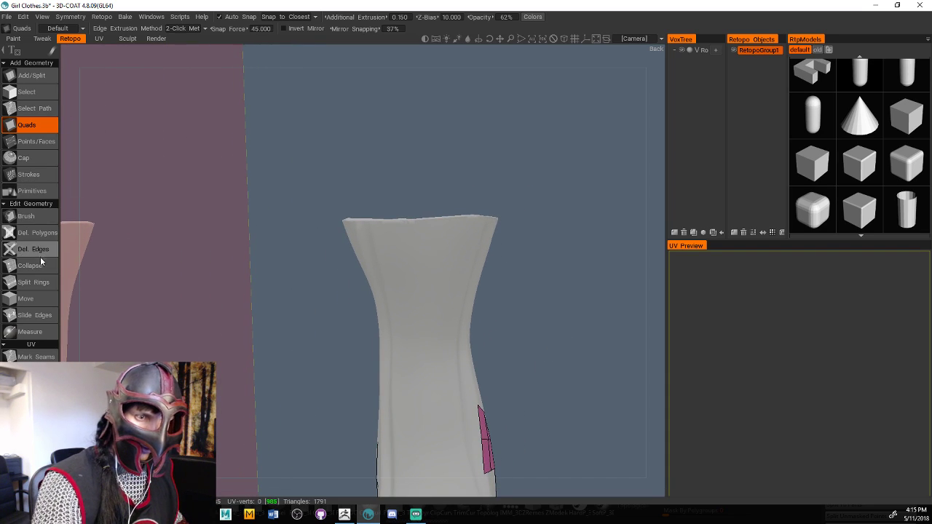
# With the Strokes tool, slice straight across the boot just below its top rim and again a little lower
pyautogui.click(29, 175)
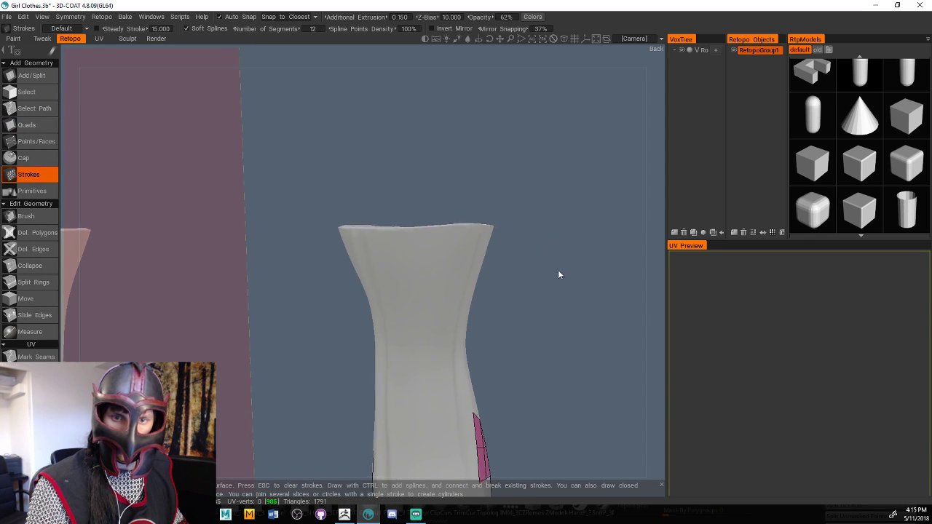
pyautogui.moveTo(337, 224); pyautogui.dragTo(515, 226)
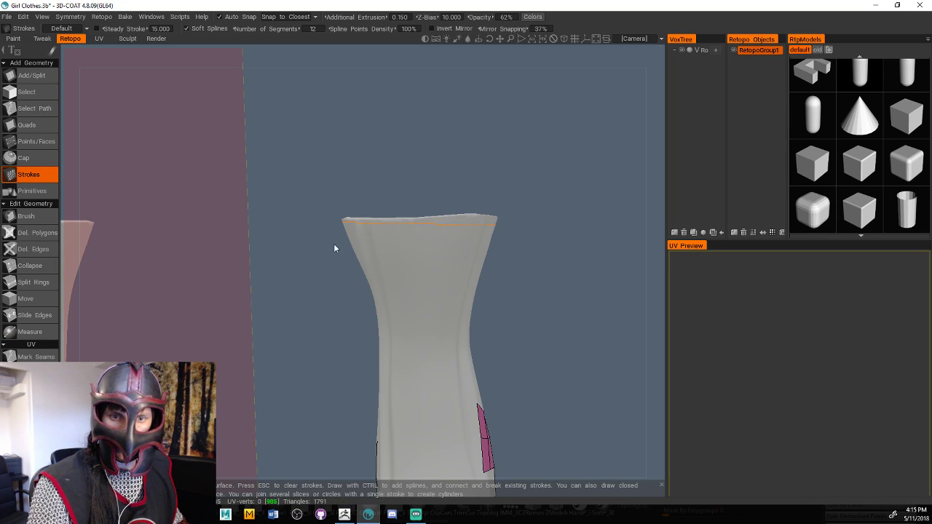
pyautogui.moveTo(334, 244); pyautogui.dragTo(531, 253)
pyautogui.press('Escape')
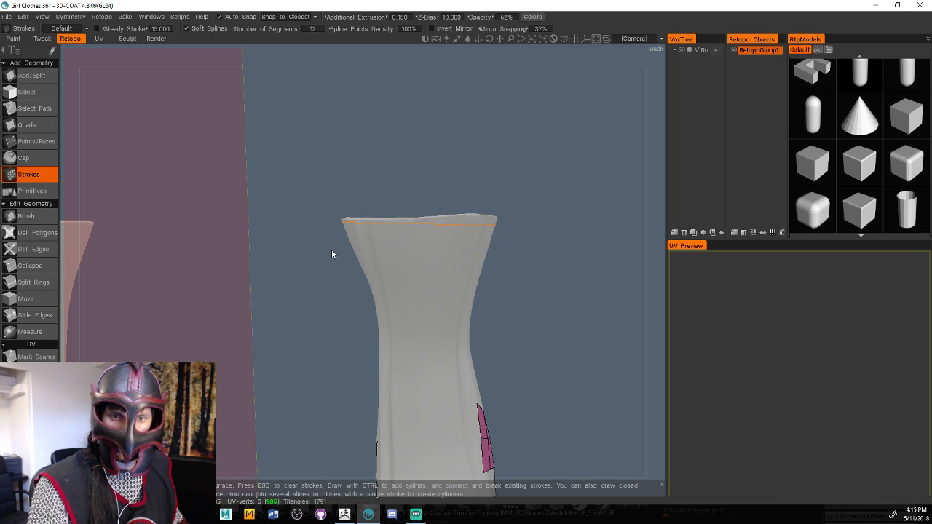
pyautogui.moveTo(334, 251); pyautogui.dragTo(518, 252)
# Add four more evenly spaced slice strokes across the boot shaft, ending just above the ankle strip
pyautogui.moveTo(655, 258)
pyautogui.mouseDown()
pyautogui.moveTo(652, 301)
pyautogui.moveTo(655, 251)
pyautogui.moveTo(657, 287)
pyautogui.mouseUp()
pyautogui.moveTo(349, 284); pyautogui.dragTo(500, 284)
pyautogui.moveTo(653, 267); pyautogui.dragTo(654, 272)
pyautogui.moveTo(351, 319); pyautogui.dragTo(384, 321)
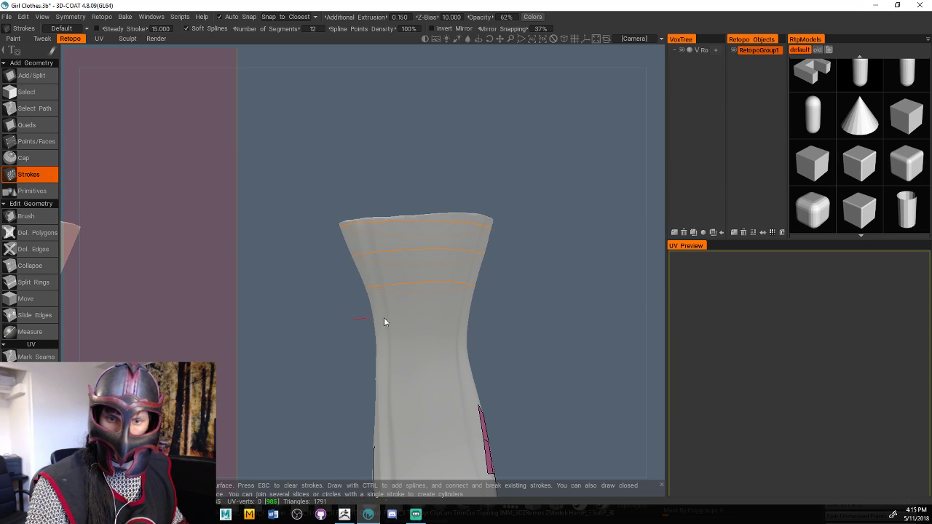
pyautogui.moveTo(632, 307); pyautogui.dragTo(658, 244)
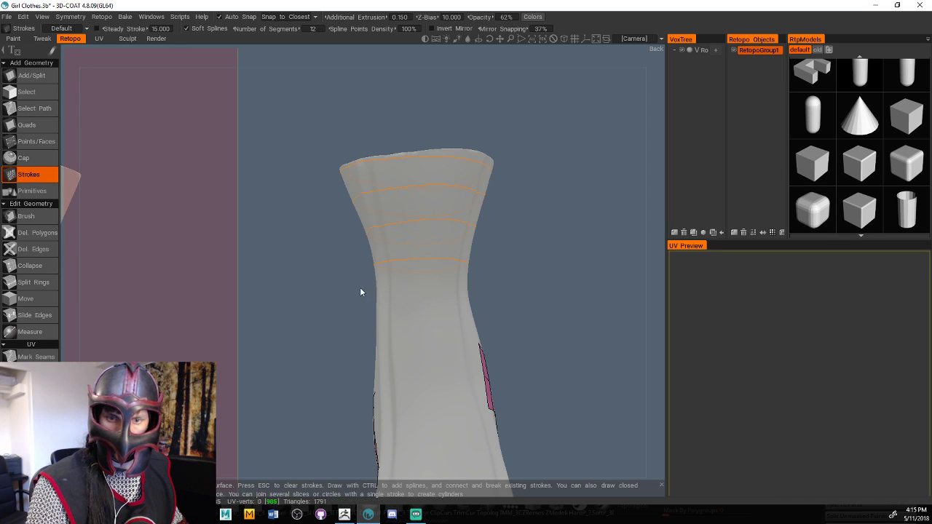
pyautogui.moveTo(363, 317); pyautogui.dragTo(503, 313)
pyautogui.moveTo(647, 311); pyautogui.dragTo(517, 335)
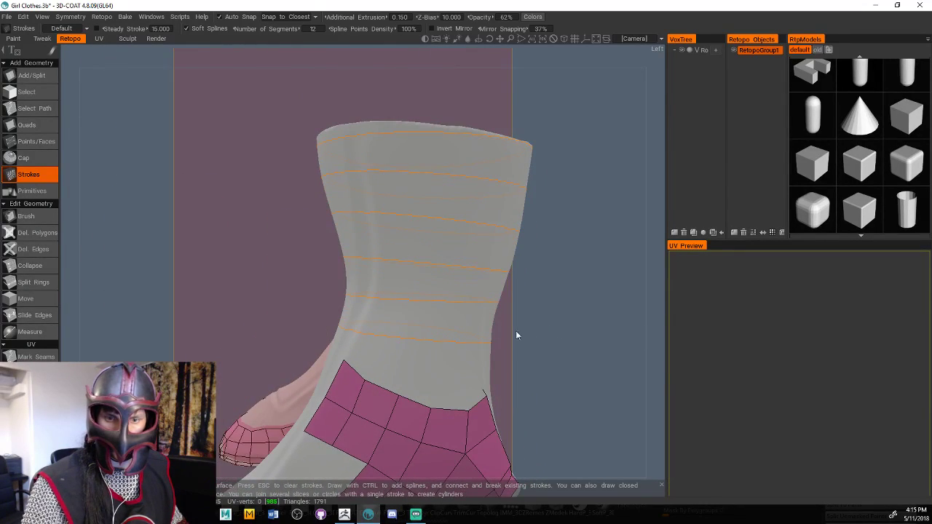
# Draw three lengthwise strokes along the side of the boot shaft, crossing all the slices from the ankle to the rim
pyautogui.moveTo(353, 341); pyautogui.dragTo(365, 311)
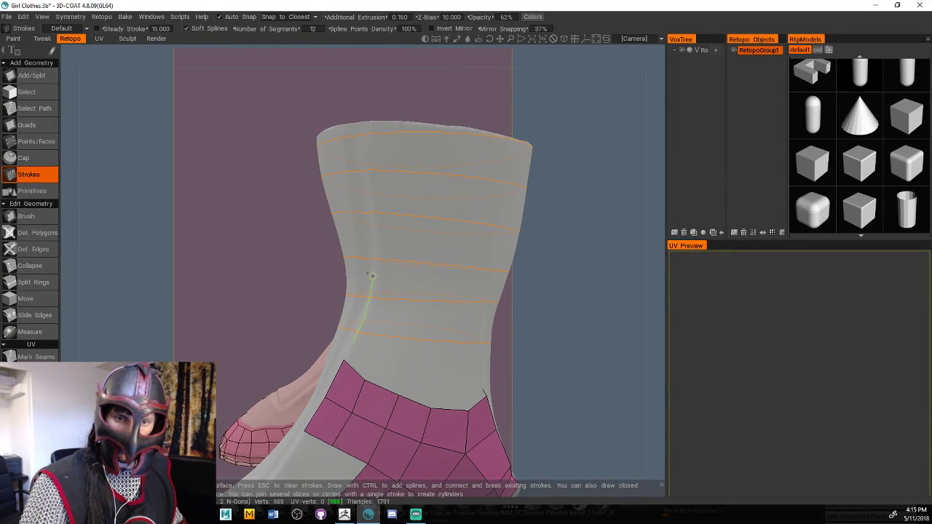
pyautogui.moveTo(366, 174)
pyautogui.mouseDown()
pyautogui.moveTo(352, 127)
pyautogui.moveTo(397, 129)
pyautogui.mouseUp()
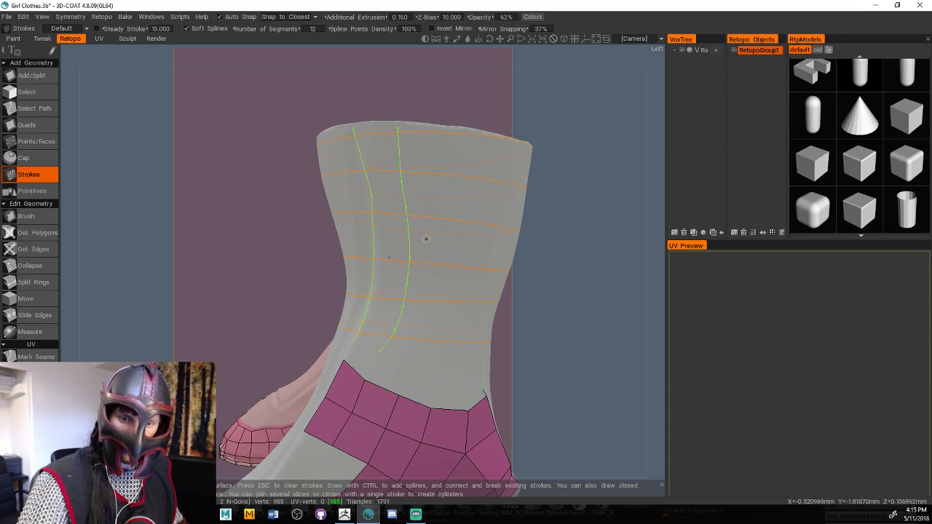
pyautogui.moveTo(418, 354); pyautogui.dragTo(436, 289)
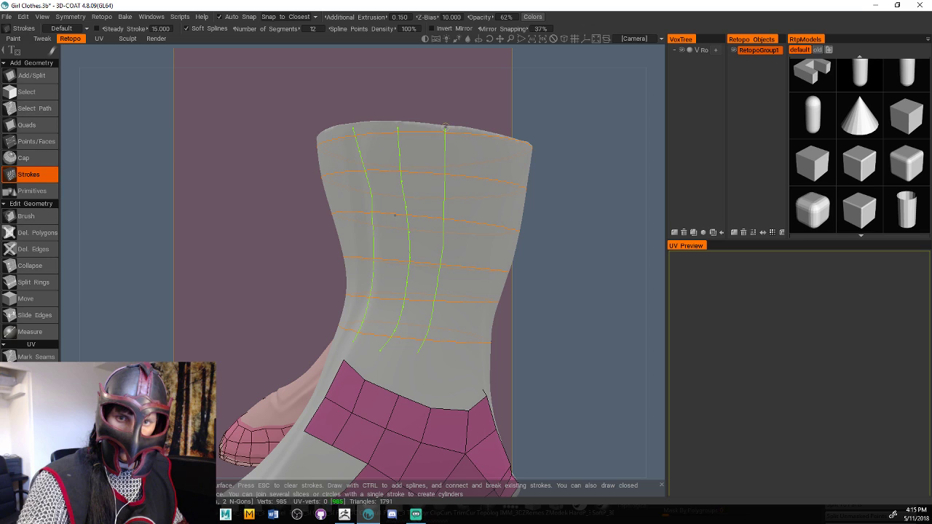
# Continue the lengthwise strokes toward the back of the shaft with three more, redoing the misplaced one
pyautogui.moveTo(649, 316); pyautogui.dragTo(613, 332)
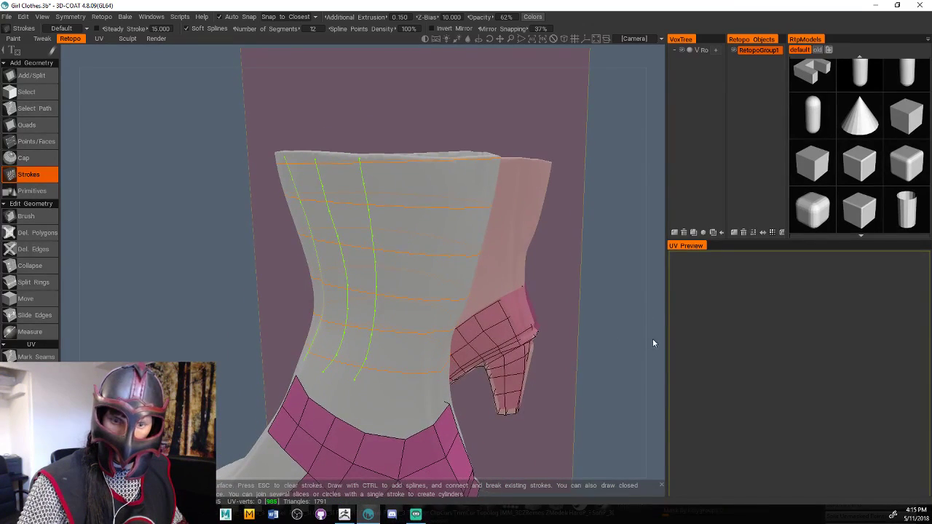
pyautogui.moveTo(652, 338); pyautogui.dragTo(631, 307, button='middle')
pyautogui.moveTo(632, 311)
pyautogui.mouseDown()
pyautogui.moveTo(655, 339)
pyautogui.moveTo(591, 320)
pyautogui.mouseUp()
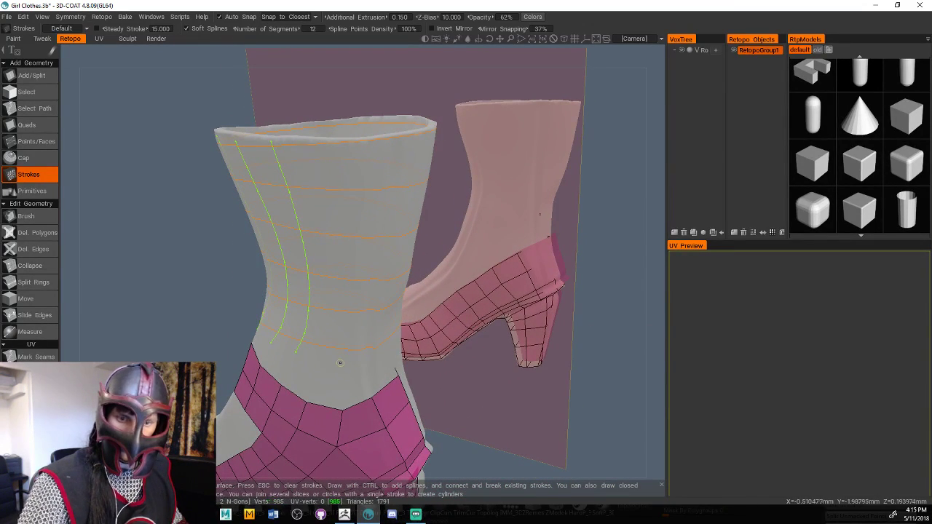
pyautogui.moveTo(344, 358); pyautogui.dragTo(345, 306)
pyautogui.hotkey('ctrl', 'z')
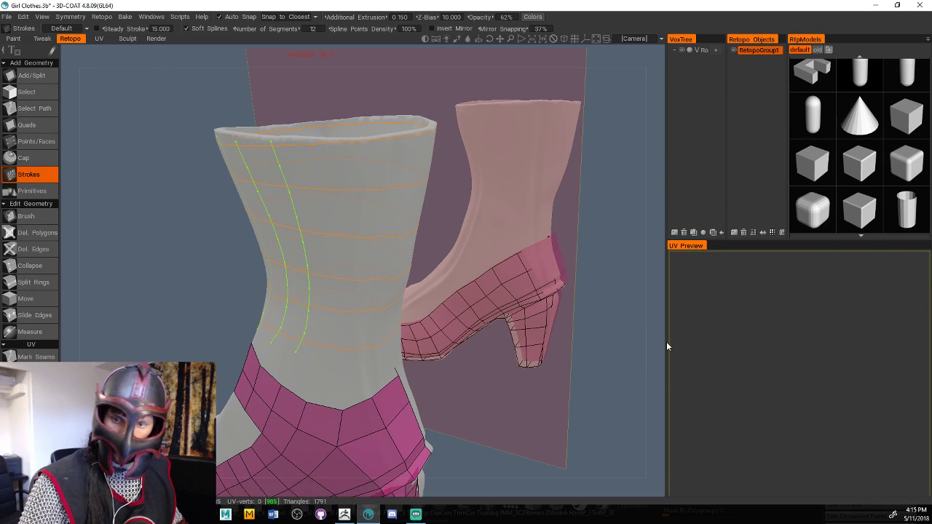
pyautogui.moveTo(642, 340)
pyautogui.keyDown('shift'); pyautogui.mouseDown()
pyautogui.moveTo(682, 341)
pyautogui.moveTo(624, 369)
pyautogui.moveTo(561, 357)
pyautogui.mouseUp(); pyautogui.keyUp('shift')
pyautogui.moveTo(357, 339); pyautogui.dragTo(368, 292)
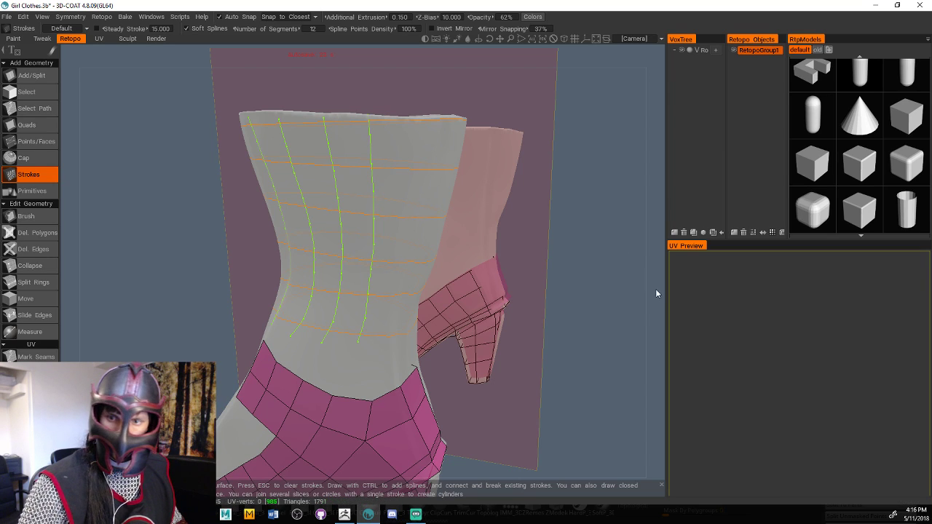
pyautogui.moveTo(655, 292)
pyautogui.mouseDown()
pyautogui.moveTo(631, 305)
pyautogui.moveTo(559, 232)
pyautogui.mouseUp()
pyautogui.moveTo(351, 356); pyautogui.dragTo(351, 293)
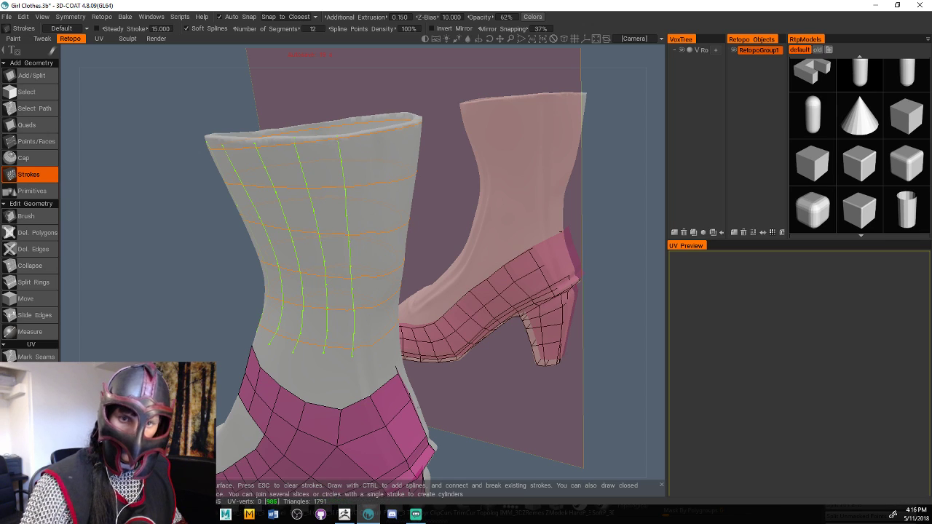
pyautogui.moveTo(656, 341); pyautogui.dragTo(573, 339)
pyautogui.moveTo(338, 351); pyautogui.dragTo(333, 300)
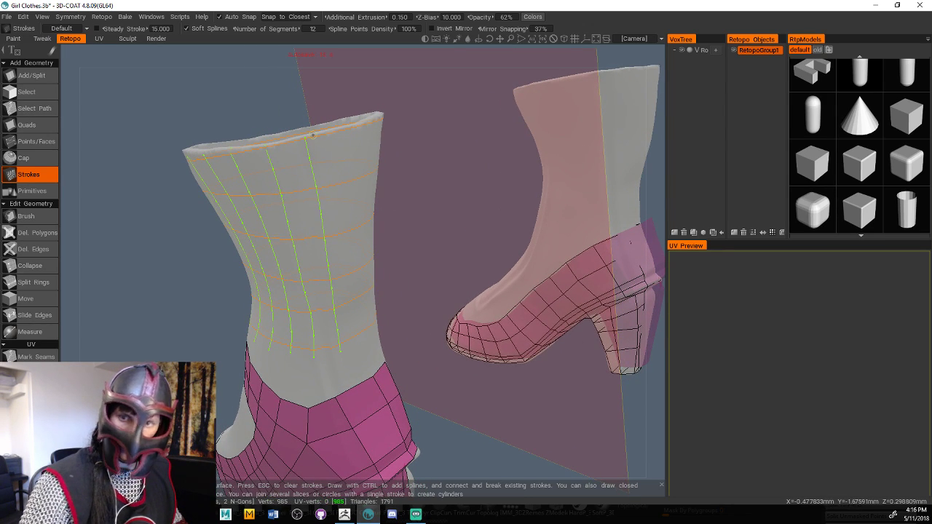
# Add two more lengthwise strokes around the back of the shaft, each running between the rim and the ankle
pyautogui.moveTo(655, 255); pyautogui.dragTo(606, 257)
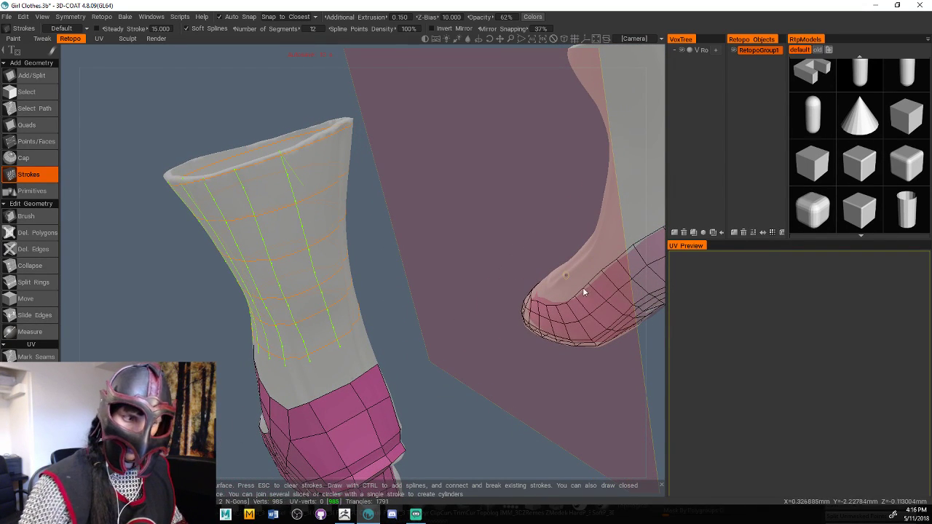
pyautogui.moveTo(649, 354); pyautogui.dragTo(622, 378)
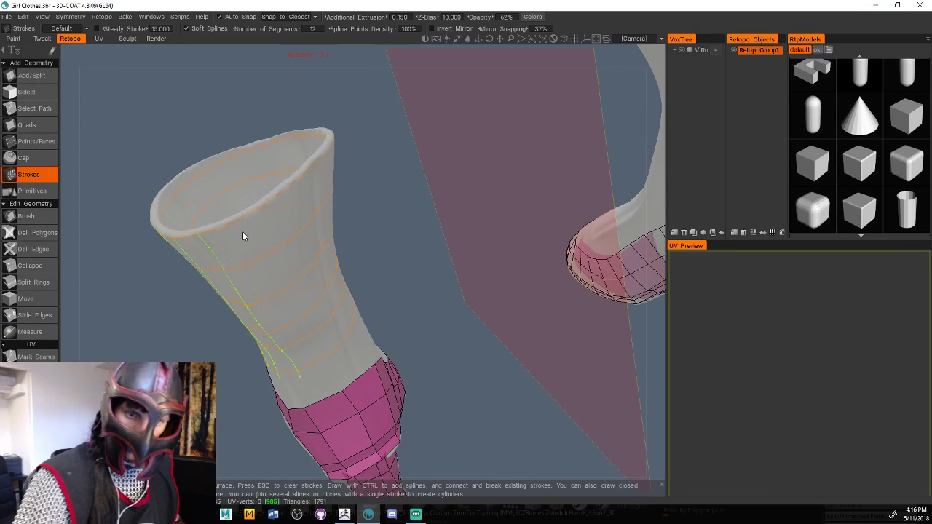
pyautogui.click(251, 212)
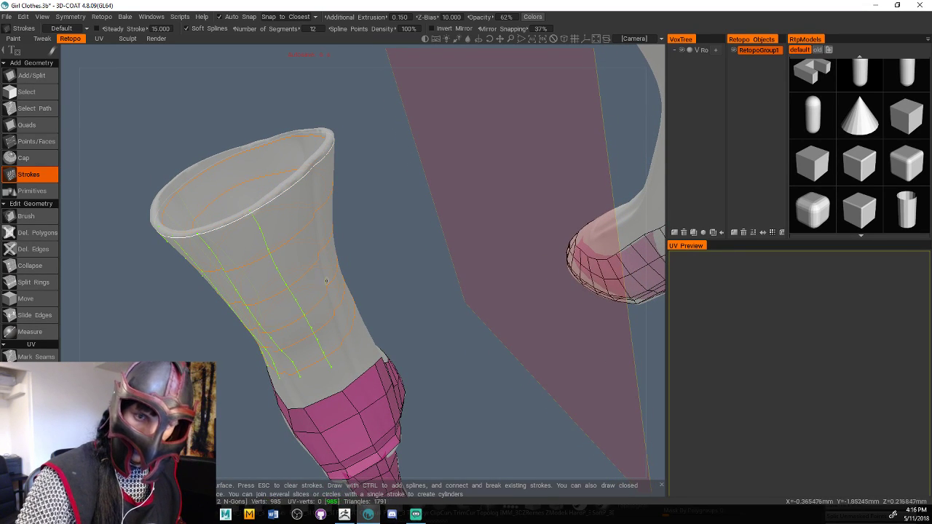
pyautogui.moveTo(655, 313); pyautogui.dragTo(608, 330)
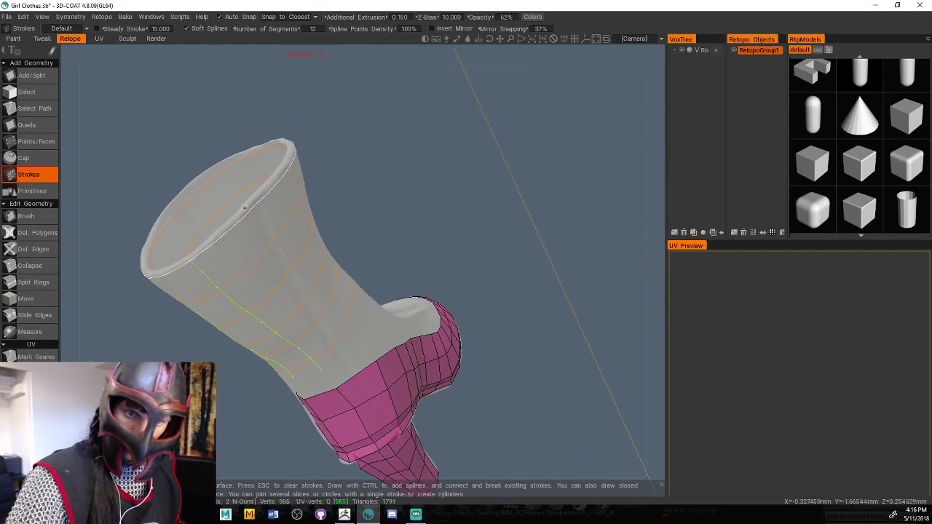
pyautogui.click(239, 215)
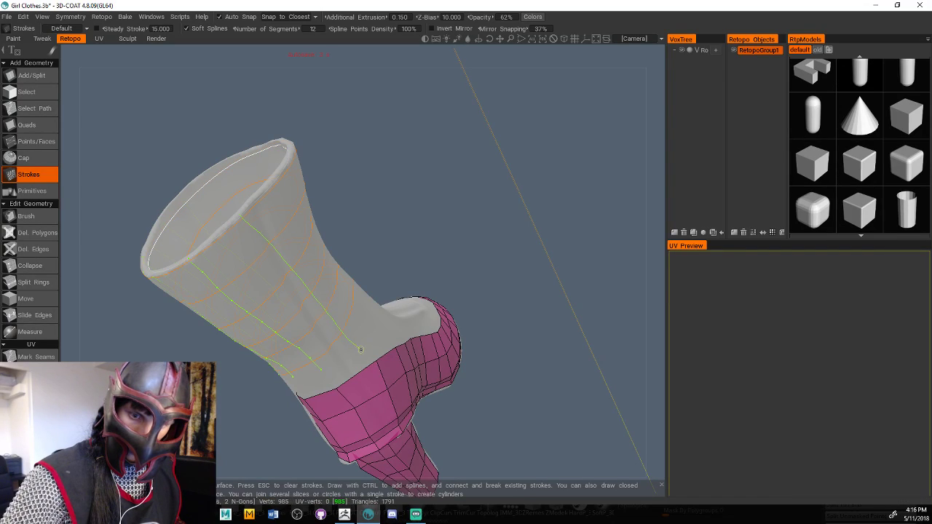
# Draw the remaining lengthwise strokes over the front and inner side of the shaft to complete the stroke grid
pyautogui.moveTo(640, 368); pyautogui.dragTo(776, 218)
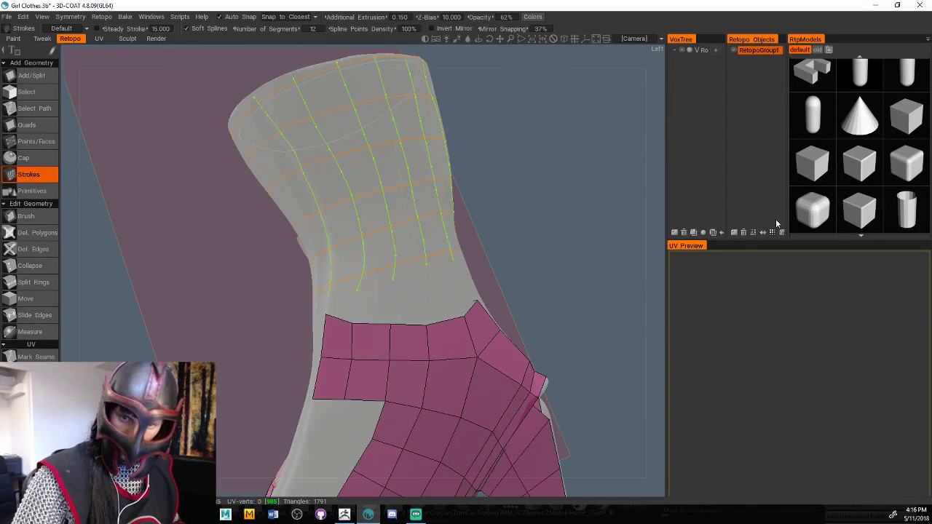
pyautogui.moveTo(670, 267); pyautogui.dragTo(747, 274)
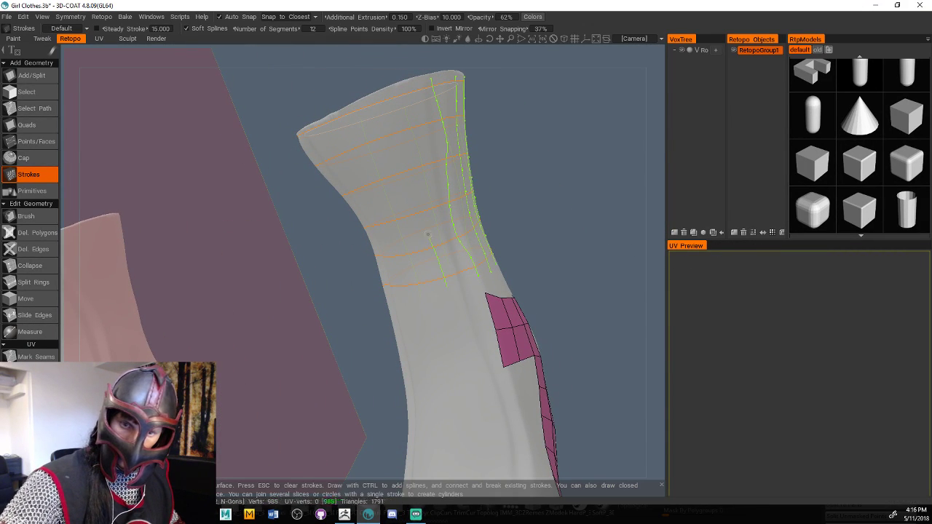
pyautogui.moveTo(657, 313); pyautogui.dragTo(598, 283)
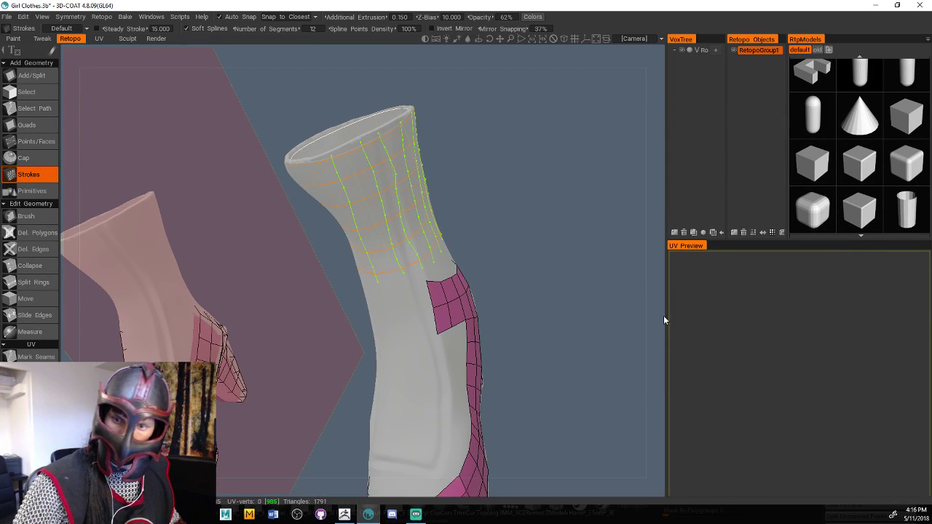
pyautogui.moveTo(663, 315); pyautogui.dragTo(689, 290)
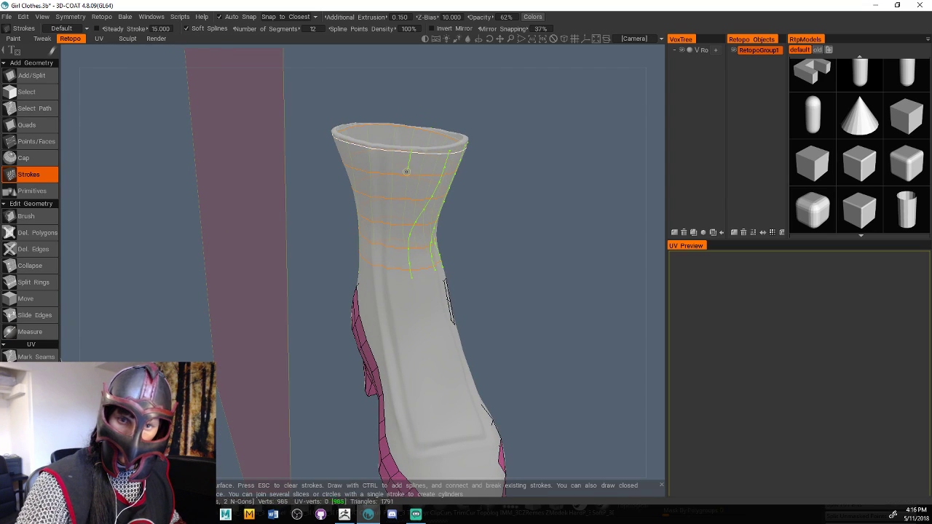
pyautogui.moveTo(652, 297); pyautogui.dragTo(612, 262)
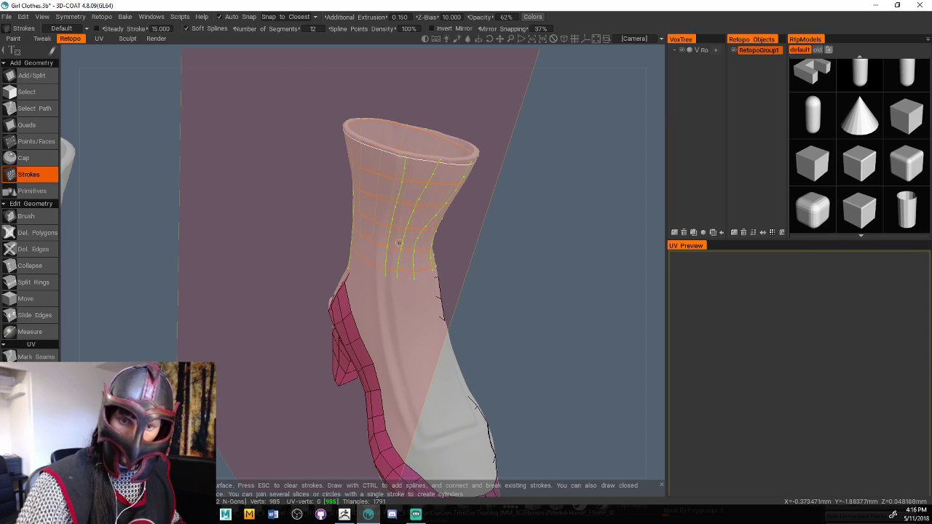
pyautogui.moveTo(655, 299); pyautogui.dragTo(686, 316)
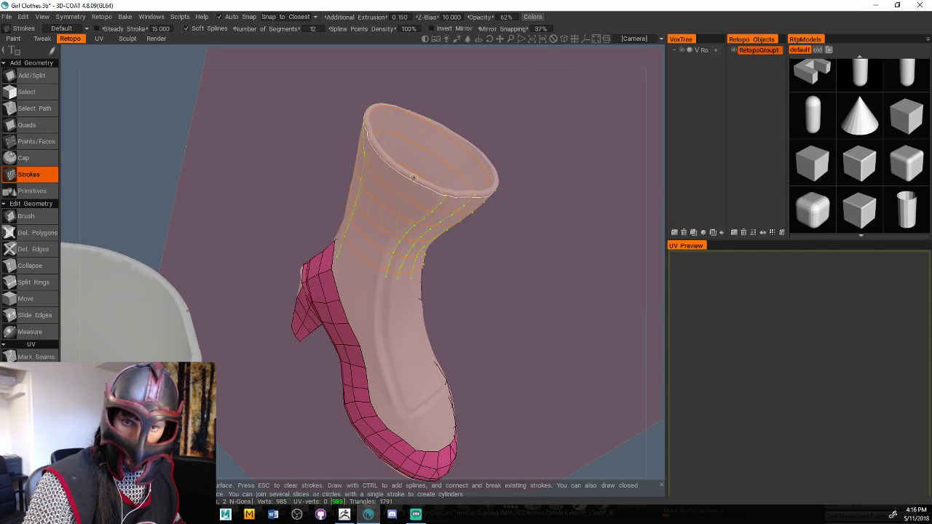
pyautogui.moveTo(645, 267); pyautogui.dragTo(629, 253)
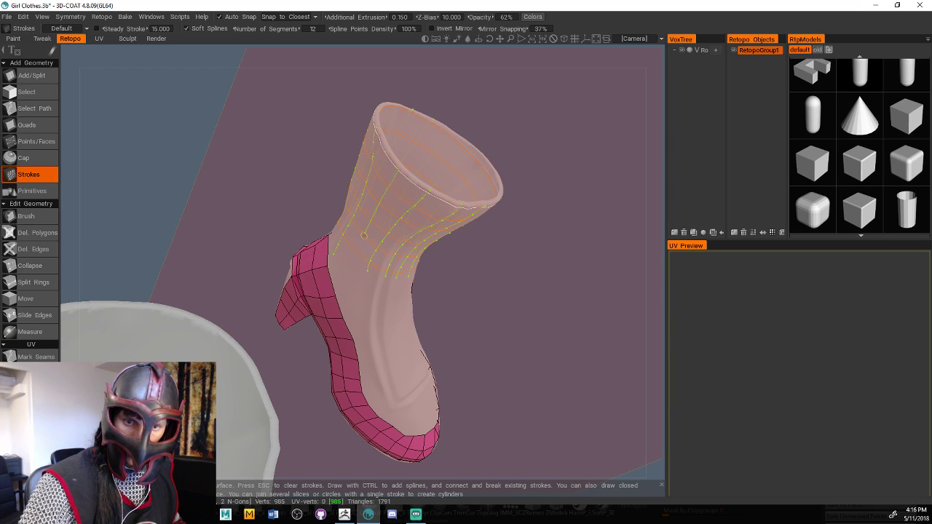
pyautogui.moveTo(647, 303); pyautogui.dragTo(592, 330)
# Try to generate quads from the stroke grid on the shaft, and undo the resulting mesh and the lengthwise strokes
pyautogui.press('Return')
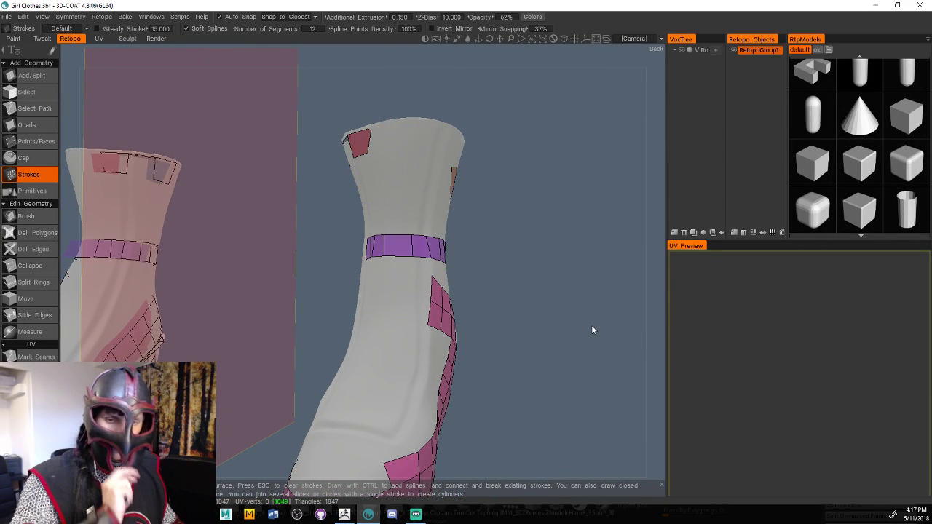
pyautogui.moveTo(592, 326); pyautogui.dragTo(613, 314, button='right')
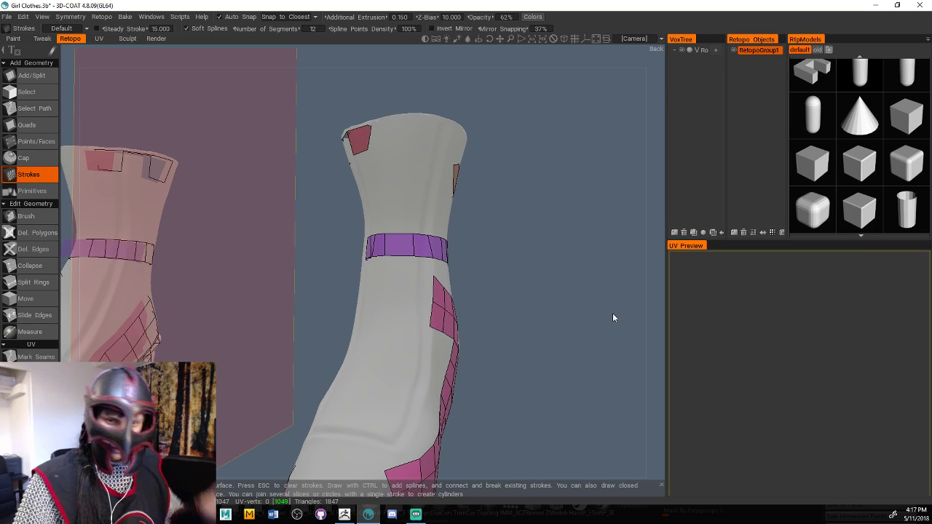
pyautogui.moveTo(641, 254); pyautogui.dragTo(439, 327)
pyautogui.moveTo(660, 333)
pyautogui.keyDown('shift'); pyautogui.mouseDown()
pyautogui.moveTo(653, 273)
pyautogui.moveTo(588, 294)
pyautogui.mouseUp(); pyautogui.keyUp('shift')
pyautogui.hotkey('ctrl', 'z')
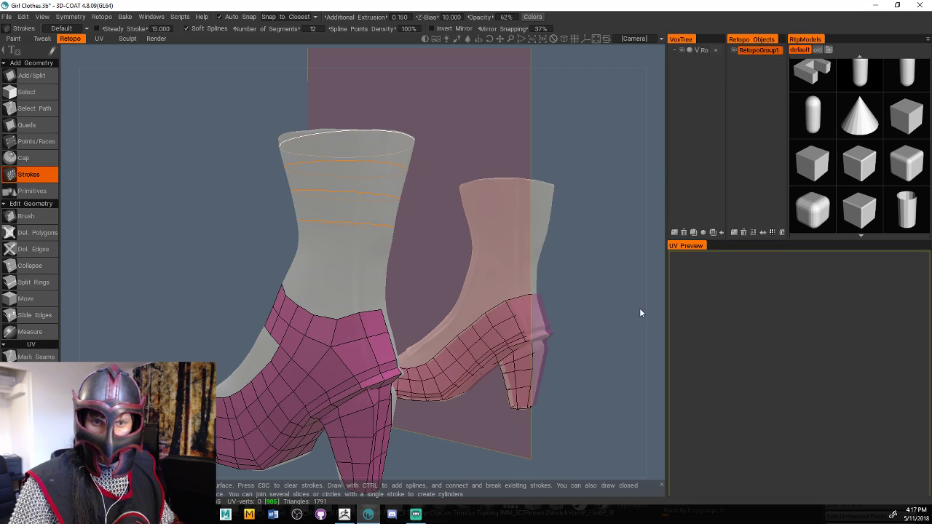
pyautogui.moveTo(651, 322); pyautogui.dragTo(785, 337)
pyautogui.moveTo(655, 354); pyautogui.dragTo(693, 323, button='middle')
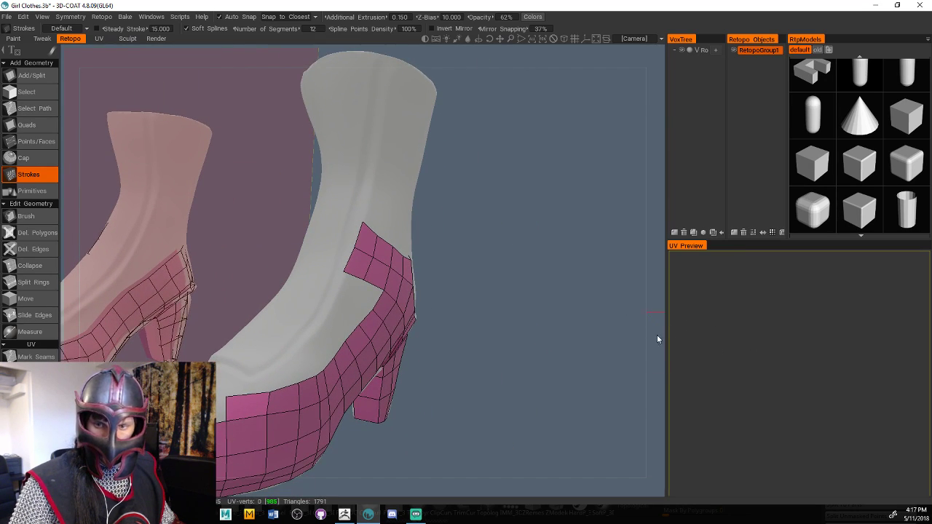
pyautogui.moveTo(656, 339); pyautogui.dragTo(714, 329)
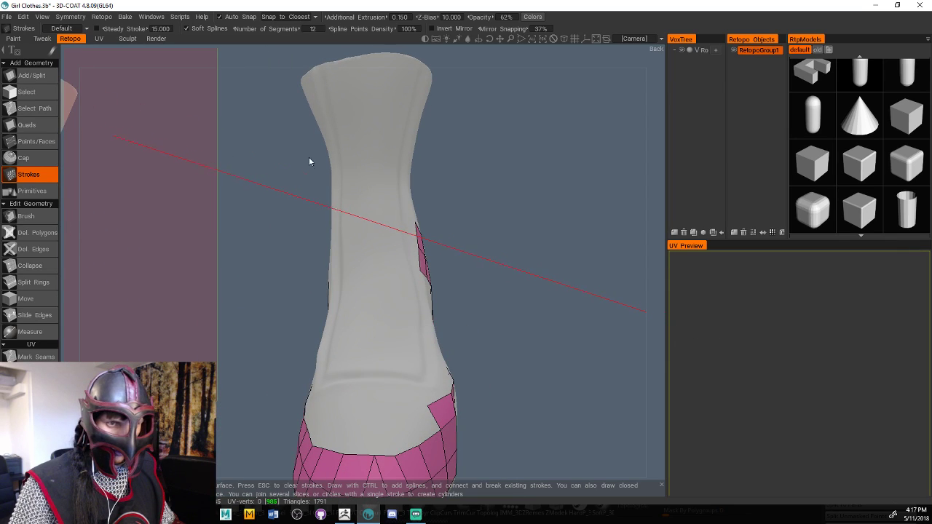
pyautogui.press('Escape')
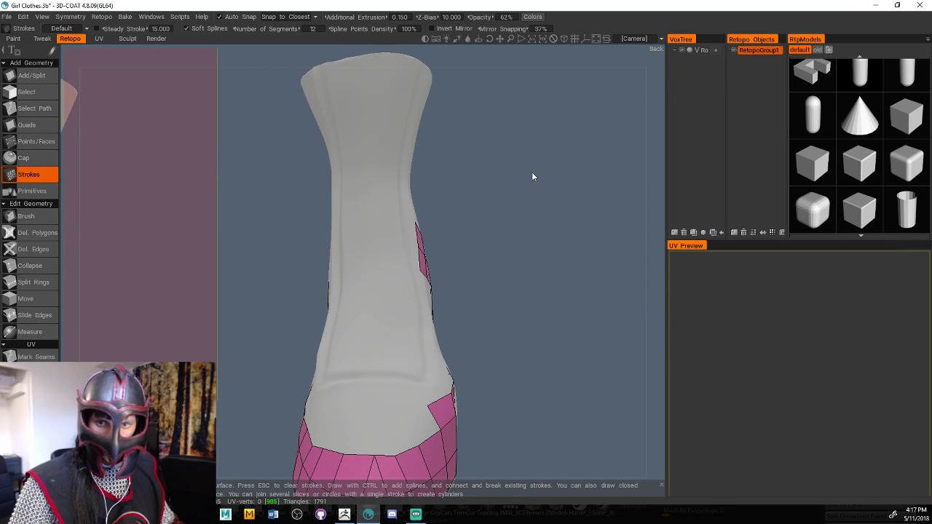
# With the Quads tool, add five quads along the foot's side strip toward the toe and one more inward onto the instep
pyautogui.click(42, 125)
pyautogui.moveTo(482, 217); pyautogui.dragTo(510, 367)
pyautogui.moveTo(511, 366); pyautogui.dragTo(525, 325, button='middle')
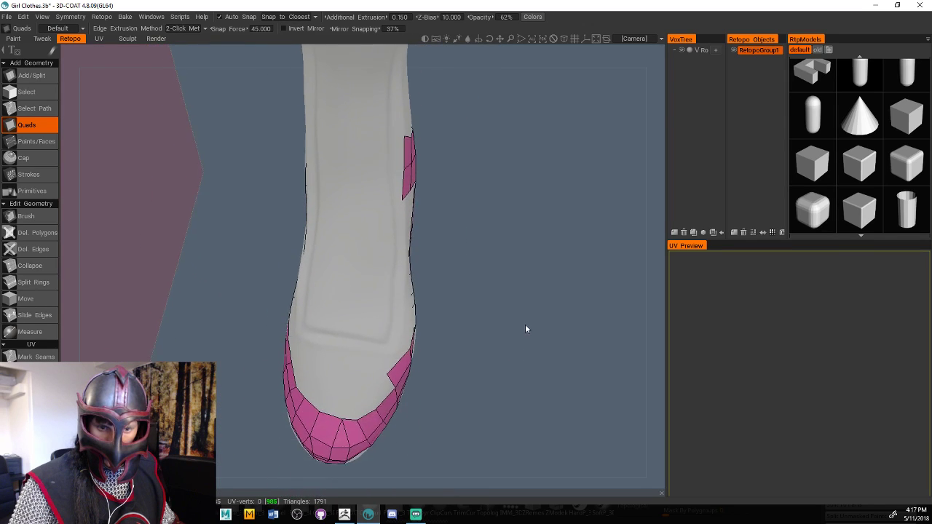
pyautogui.moveTo(525, 326); pyautogui.dragTo(526, 305, button='right')
pyautogui.moveTo(527, 308); pyautogui.dragTo(405, 368)
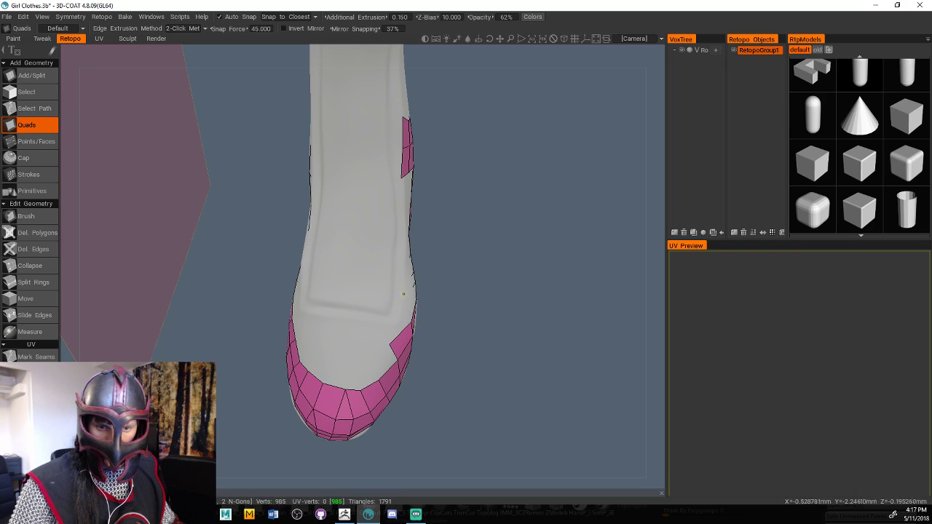
pyautogui.moveTo(489, 280); pyautogui.dragTo(327, 235)
pyautogui.moveTo(481, 319); pyautogui.dragTo(458, 332)
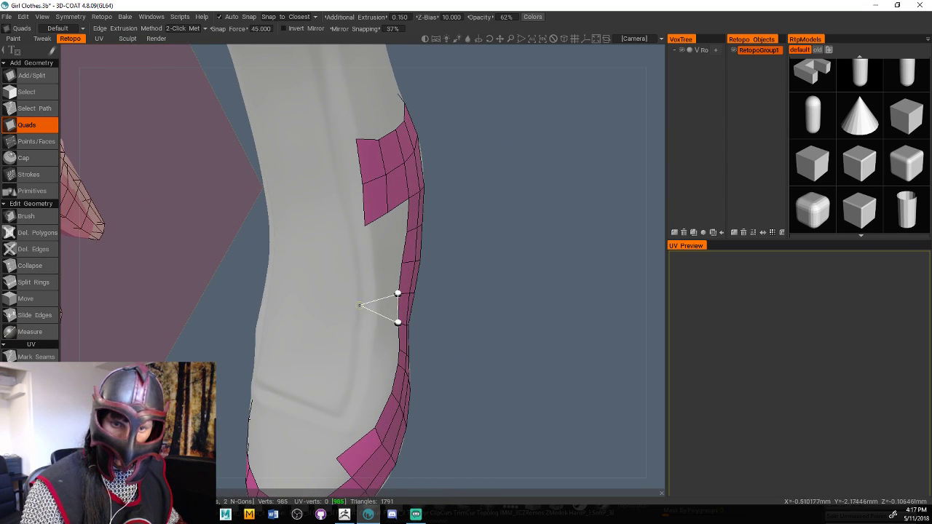
pyautogui.click(369, 326)
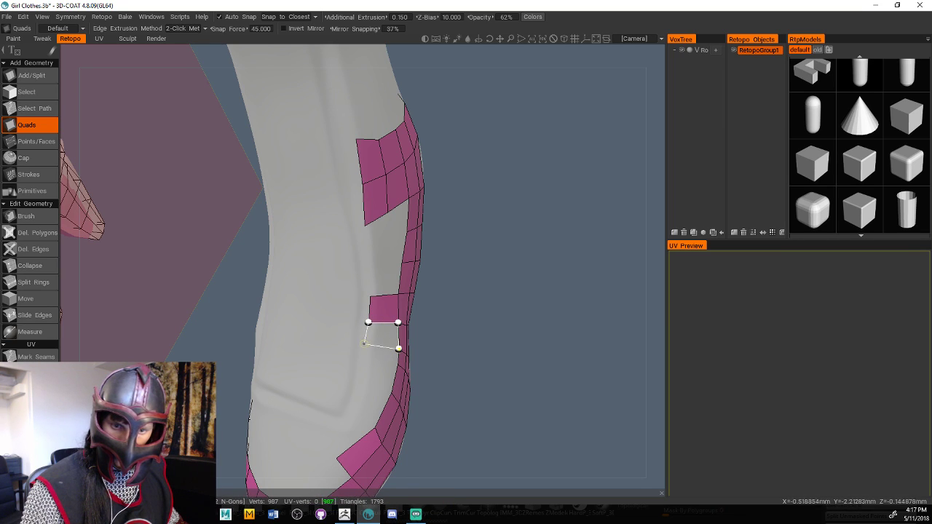
pyautogui.click(364, 343)
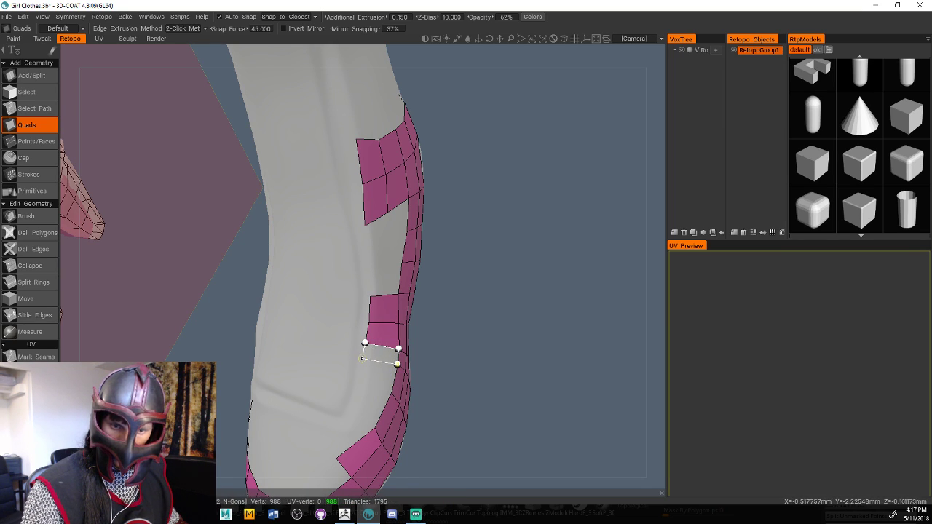
pyautogui.click(362, 358)
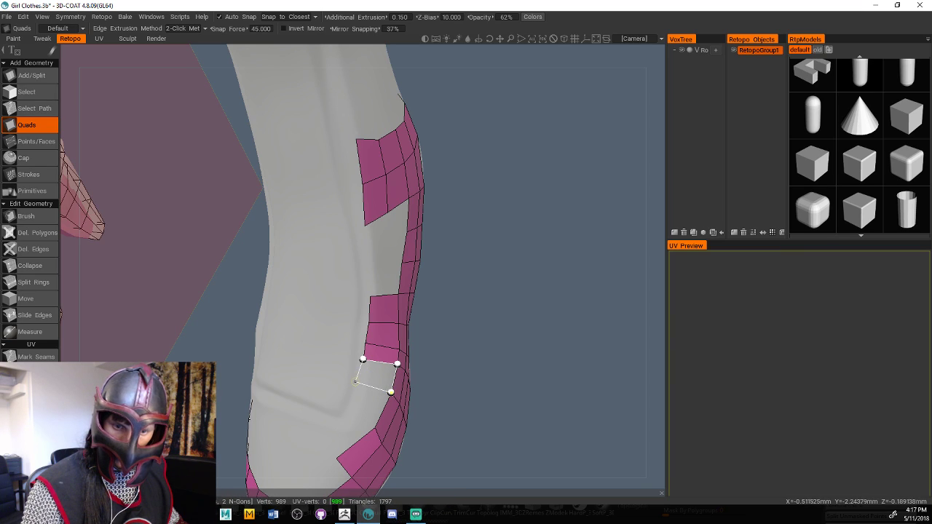
pyautogui.click(356, 381)
pyautogui.click(343, 410)
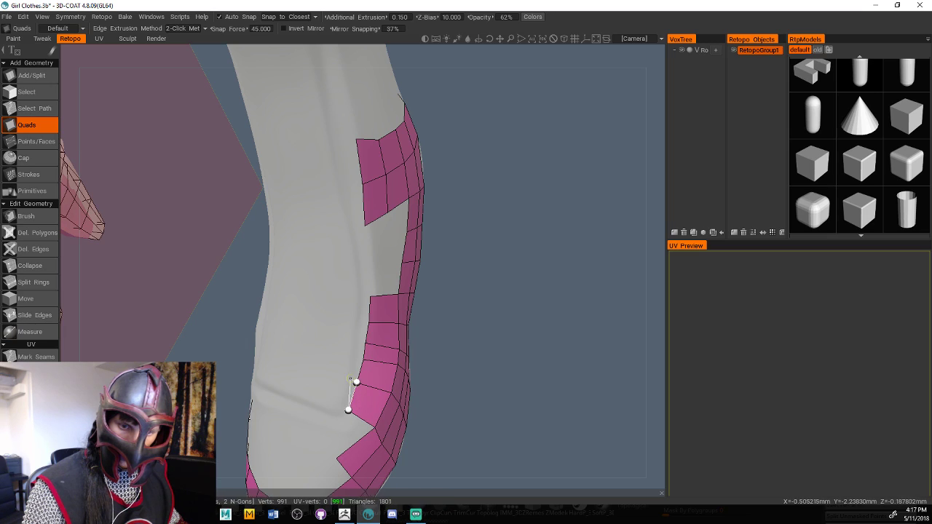
pyautogui.click(320, 408)
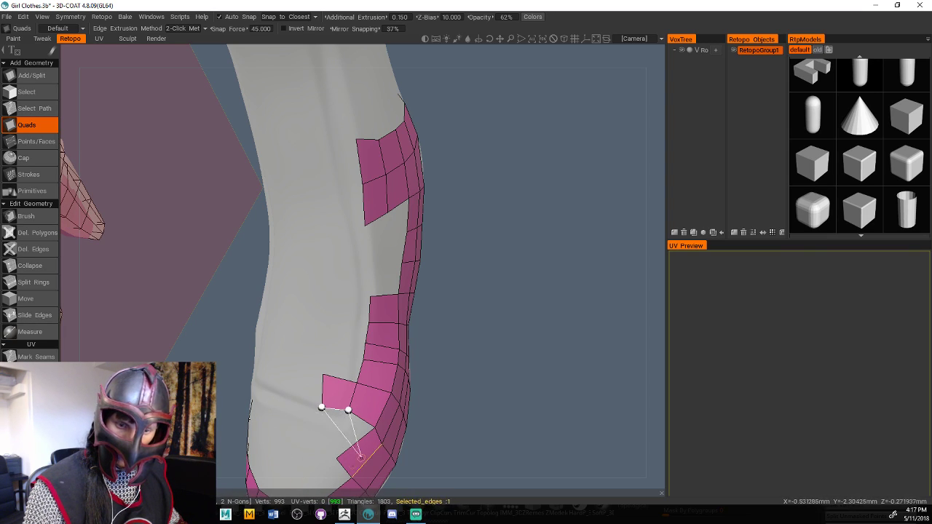
# Extend the inner column of quads on the instep with five more quads running from the toe end toward the ankle
pyautogui.click(327, 354)
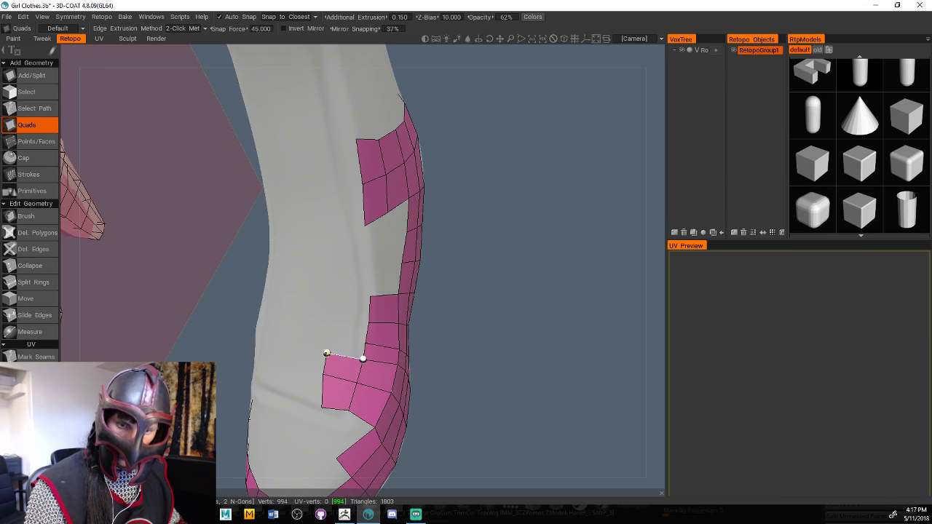
pyautogui.click(329, 339)
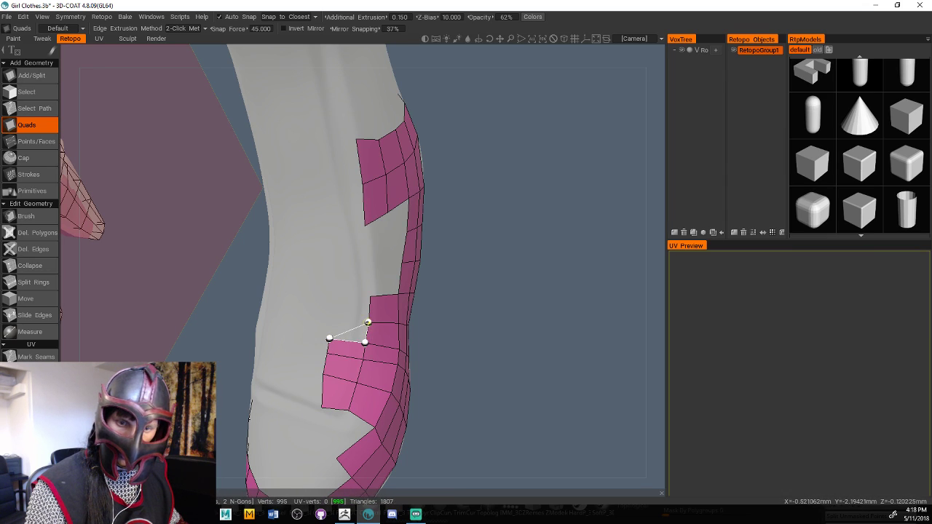
pyautogui.click(331, 318)
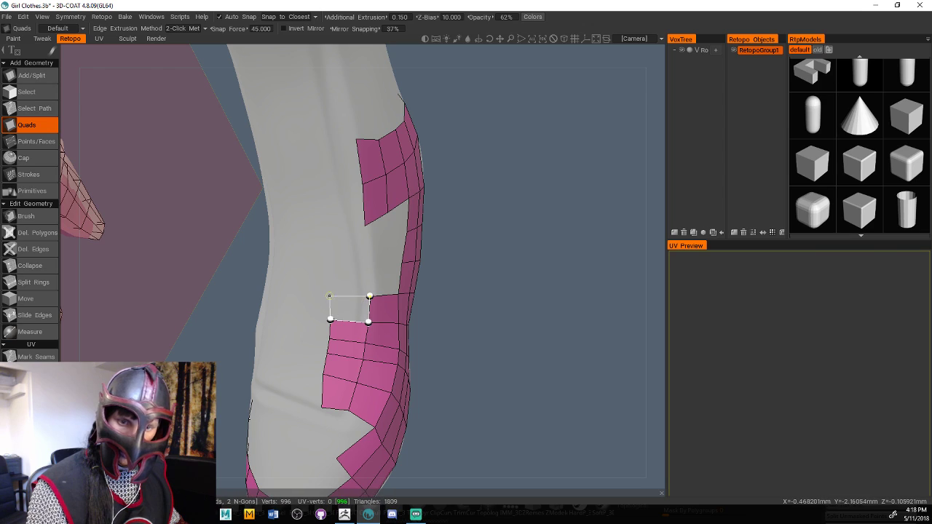
pyautogui.click(329, 295)
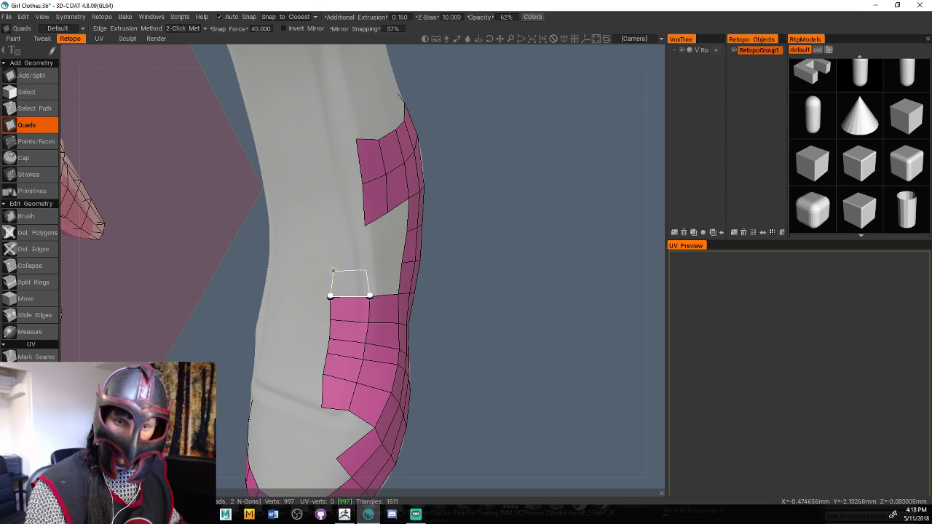
pyautogui.click(333, 271)
# Add three quads between the inner column and the foot's side strip, joining them to the upper quad patch
pyautogui.click(367, 270)
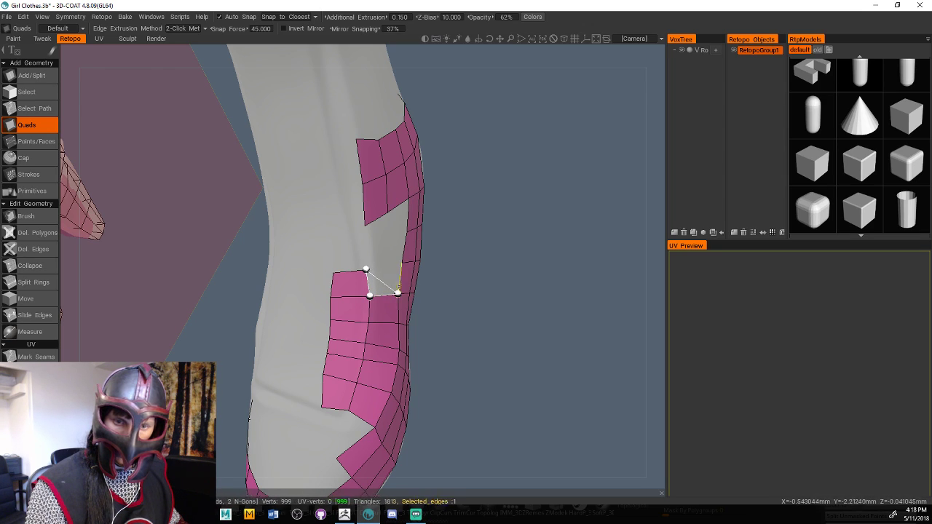
pyautogui.click(398, 293)
pyautogui.click(401, 261)
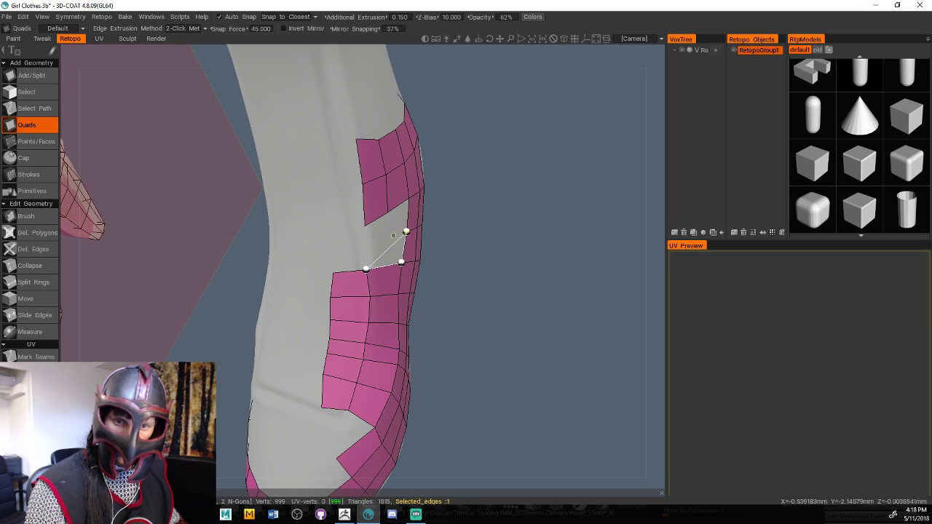
pyautogui.click(405, 231)
pyautogui.click(383, 235)
pyautogui.click(408, 197)
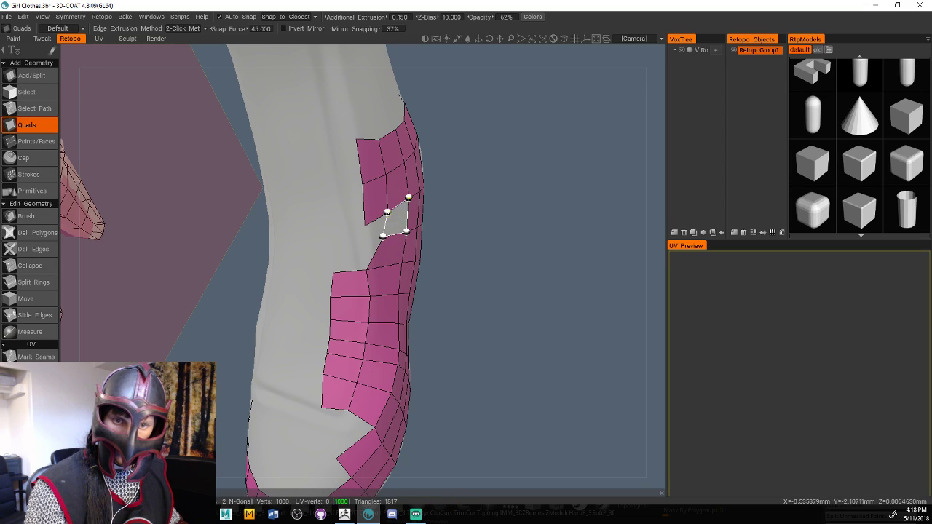
pyautogui.click(388, 213)
# Close the remaining notch below the upper patch with two quads, completing the inner column along the foot
pyautogui.moveTo(521, 240); pyautogui.dragTo(433, 247)
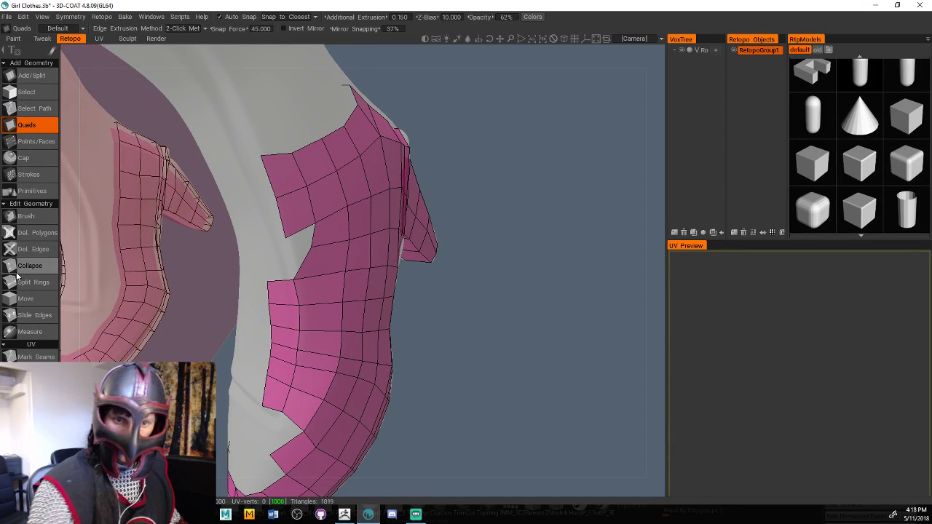
pyautogui.moveTo(378, 298); pyautogui.dragTo(448, 297, button='middle')
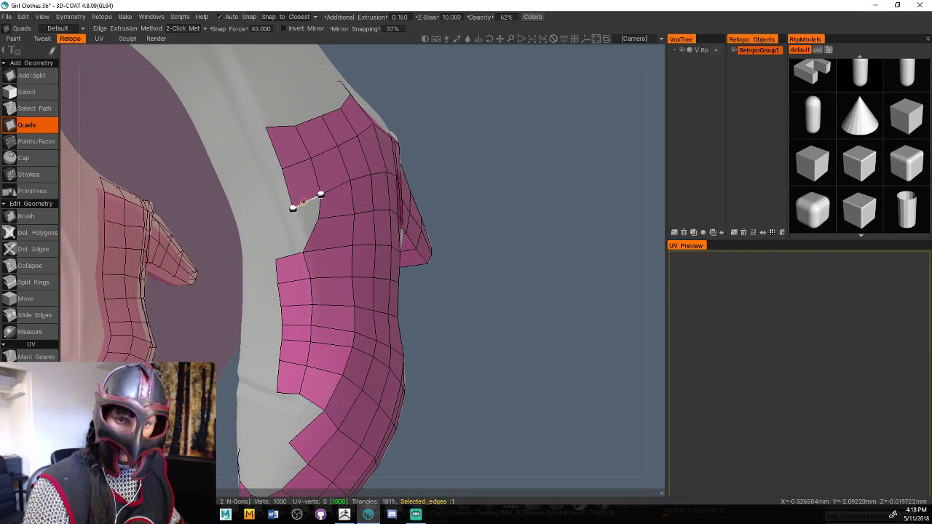
pyautogui.click(318, 217)
pyautogui.click(278, 229)
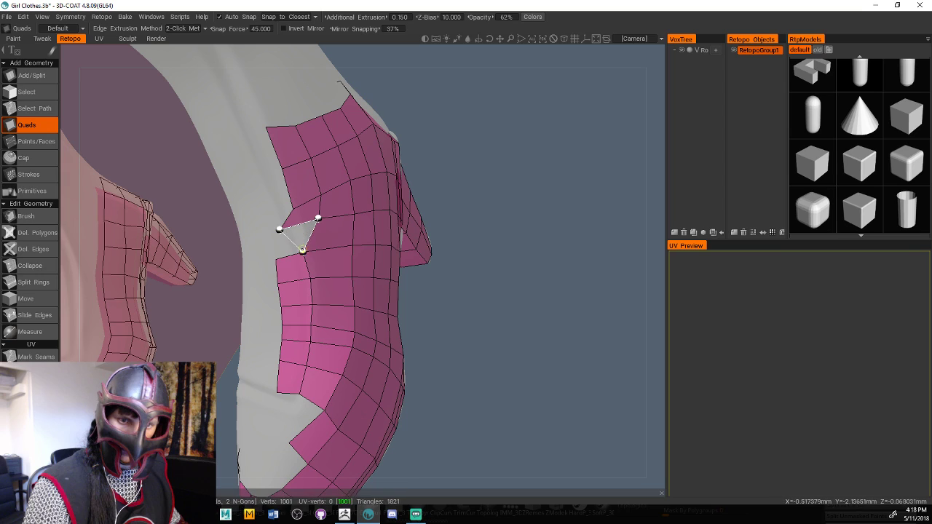
pyautogui.click(302, 251)
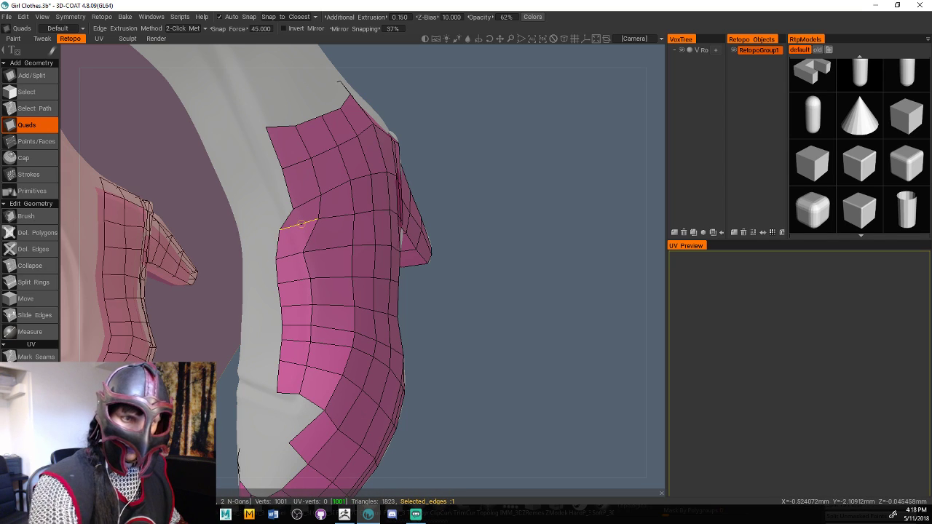
# With the Brush tool, even out the vertex spacing of the newly filled quads along the side of the foot
pyautogui.click(29, 216)
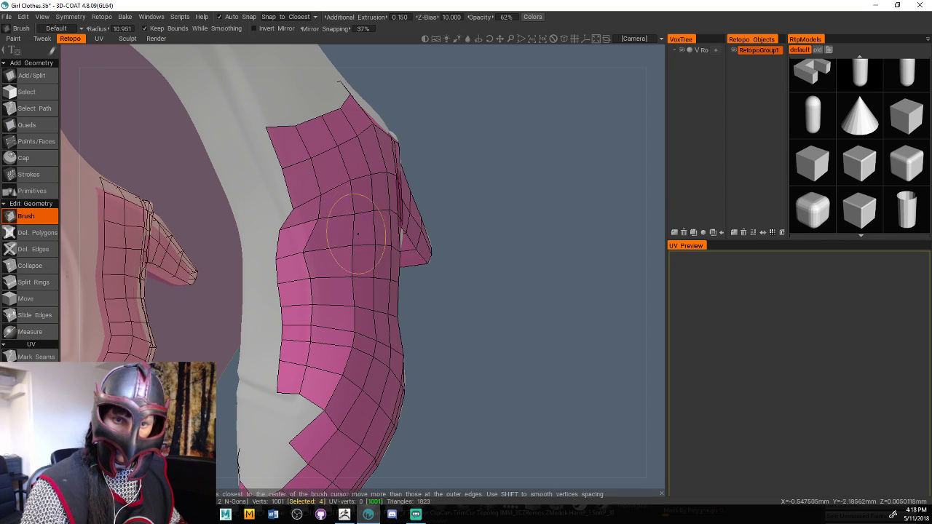
pyautogui.moveTo(356, 233)
pyautogui.mouseDown()
pyautogui.moveTo(320, 219)
pyautogui.moveTo(342, 350)
pyautogui.moveTo(339, 189)
pyautogui.moveTo(330, 237)
pyautogui.moveTo(339, 172)
pyautogui.moveTo(350, 325)
pyautogui.moveTo(350, 169)
pyautogui.mouseUp()
pyautogui.moveTo(510, 344); pyautogui.dragTo(465, 353)
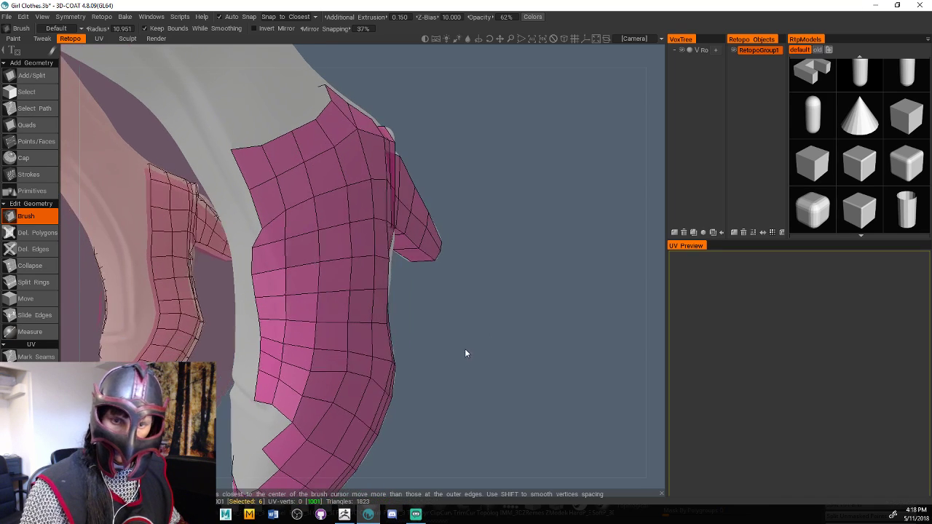
pyautogui.moveTo(357, 320)
pyautogui.mouseDown()
pyautogui.moveTo(350, 359)
pyautogui.moveTo(318, 256)
pyautogui.mouseUp()
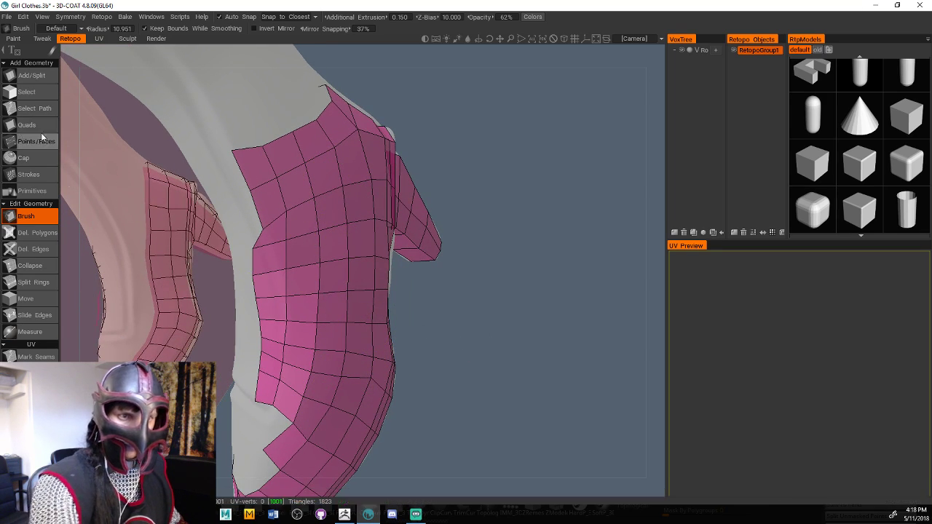
# Reduce the Brush radius to 5.109, straighten the patch's open edge along the instep and smooth its vertices
pyautogui.click(32, 125)
pyautogui.moveTo(535, 340)
pyautogui.mouseDown()
pyautogui.moveTo(448, 274)
pyautogui.moveTo(444, 258)
pyautogui.mouseUp()
pyautogui.click(25, 216)
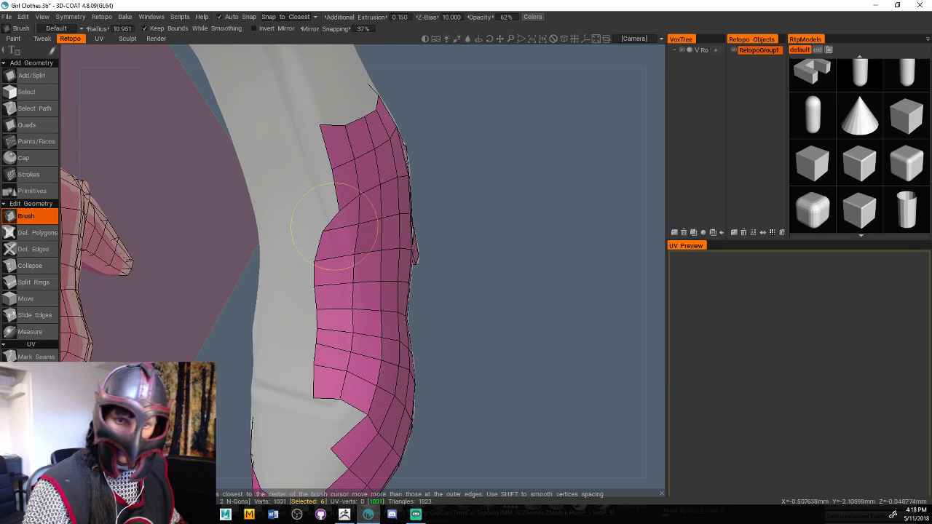
pyautogui.moveTo(335, 229)
pyautogui.mouseDown()
pyautogui.moveTo(336, 193)
pyautogui.moveTo(324, 166)
pyautogui.moveTo(331, 138)
pyautogui.moveTo(327, 321)
pyautogui.moveTo(317, 355)
pyautogui.moveTo(329, 329)
pyautogui.moveTo(327, 353)
pyautogui.mouseUp()
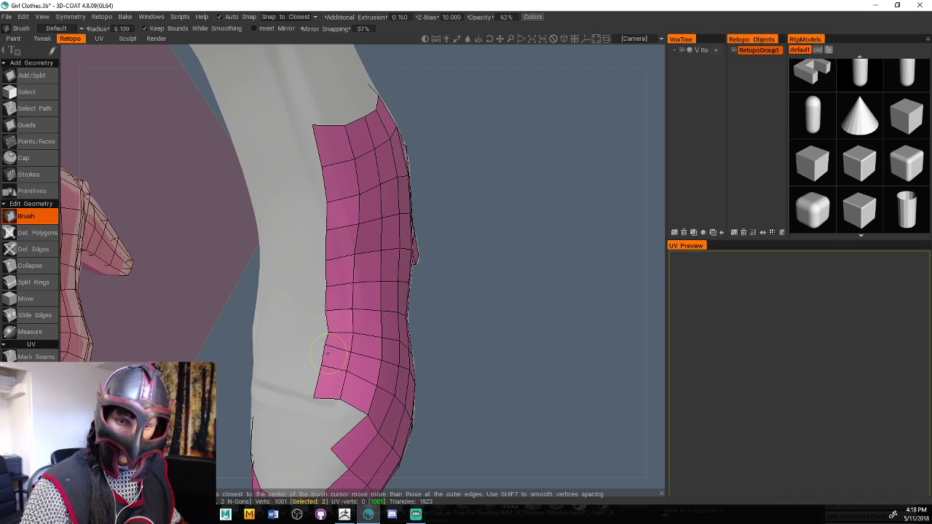
pyautogui.moveTo(315, 394)
pyautogui.mouseDown()
pyautogui.moveTo(331, 335)
pyautogui.moveTo(336, 225)
pyautogui.moveTo(454, 280)
pyautogui.moveTo(487, 322)
pyautogui.mouseUp()
pyautogui.moveTo(342, 200)
pyautogui.keyDown('shift'); pyautogui.mouseDown()
pyautogui.moveTo(328, 243)
pyautogui.moveTo(306, 117)
pyautogui.moveTo(299, 311)
pyautogui.mouseUp(); pyautogui.keyUp('shift')
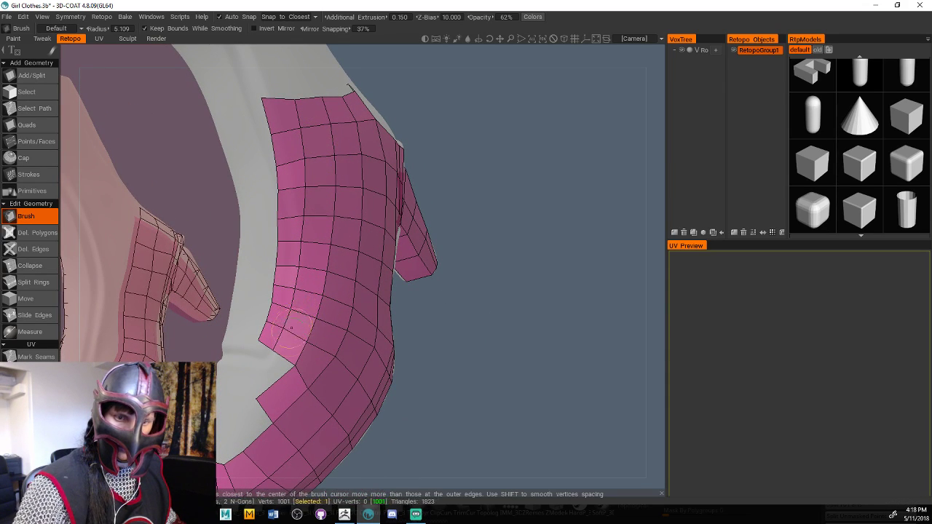
pyautogui.moveTo(357, 164); pyautogui.dragTo(530, 336, button='middle')
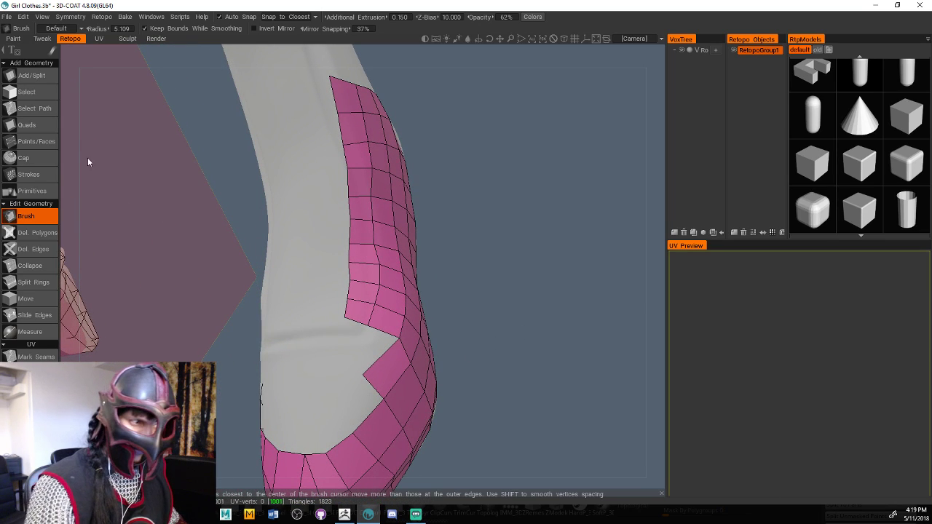
# With the Quads tool, start a row of quads across the instep from the patch's open edge
pyautogui.click(41, 127)
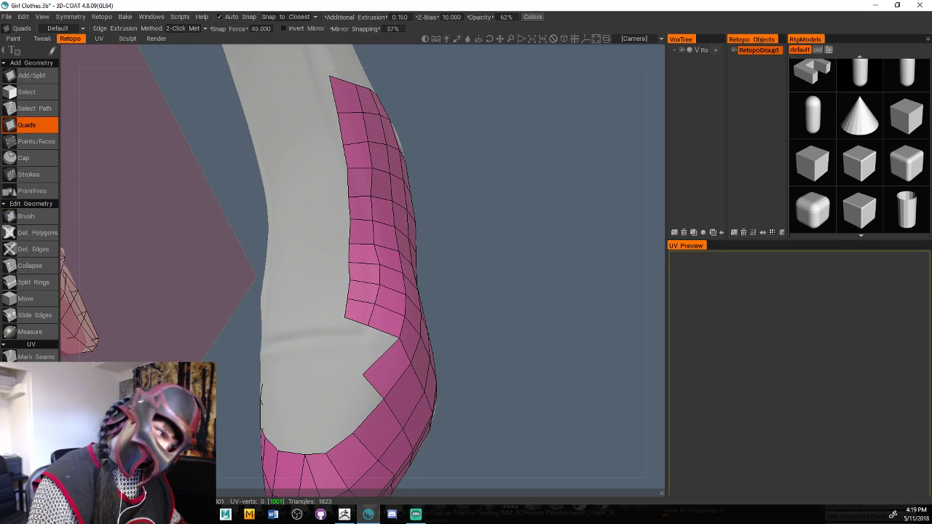
pyautogui.moveTo(417, 291); pyautogui.dragTo(454, 307, button='middle')
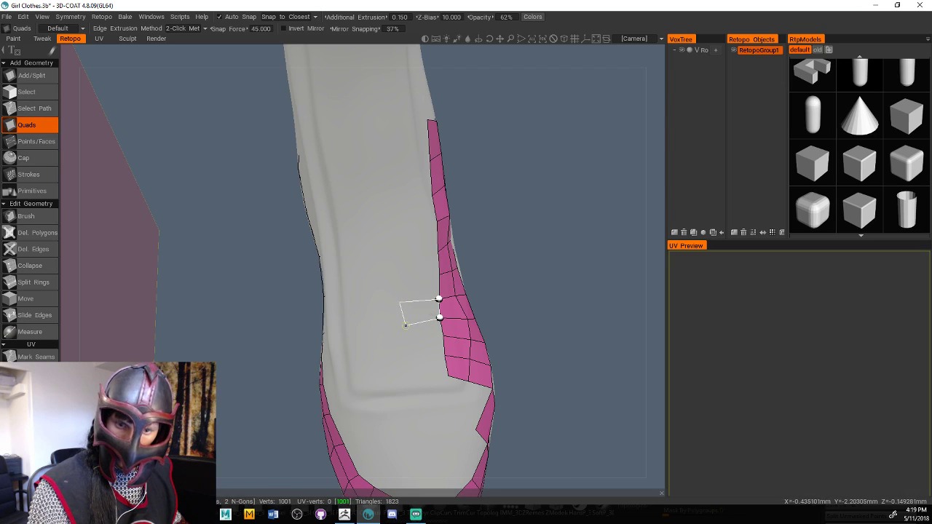
pyautogui.click(403, 323)
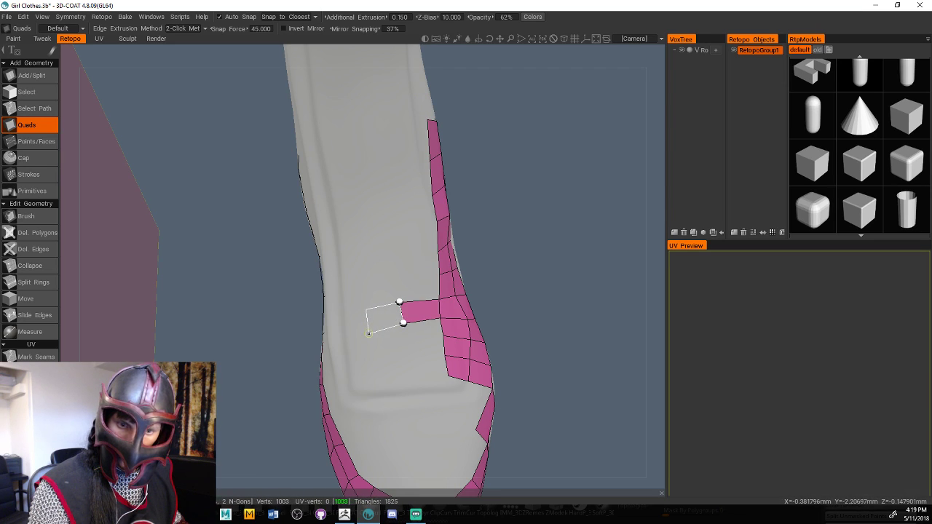
# Extend the single strip of quads across the boot's instep toward the inner side, undoing the last misplaced face
pyautogui.click(368, 333)
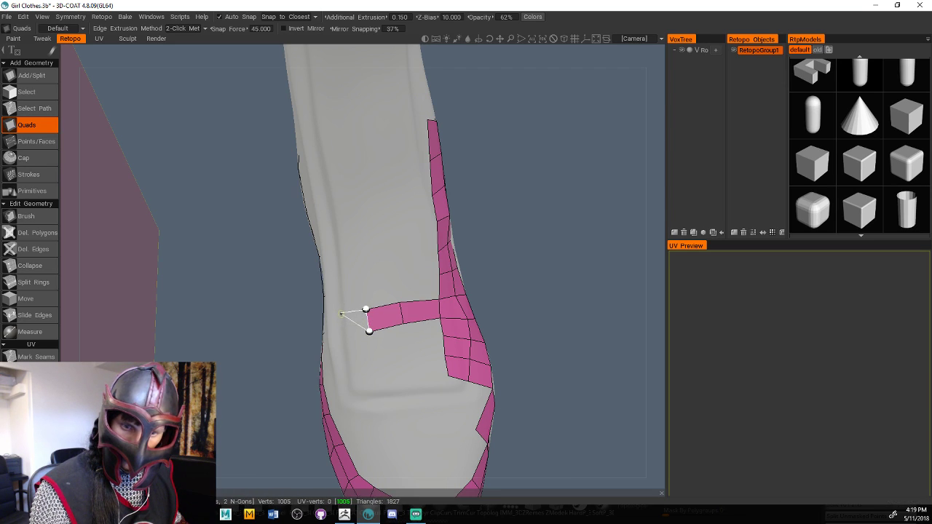
pyautogui.click(343, 336)
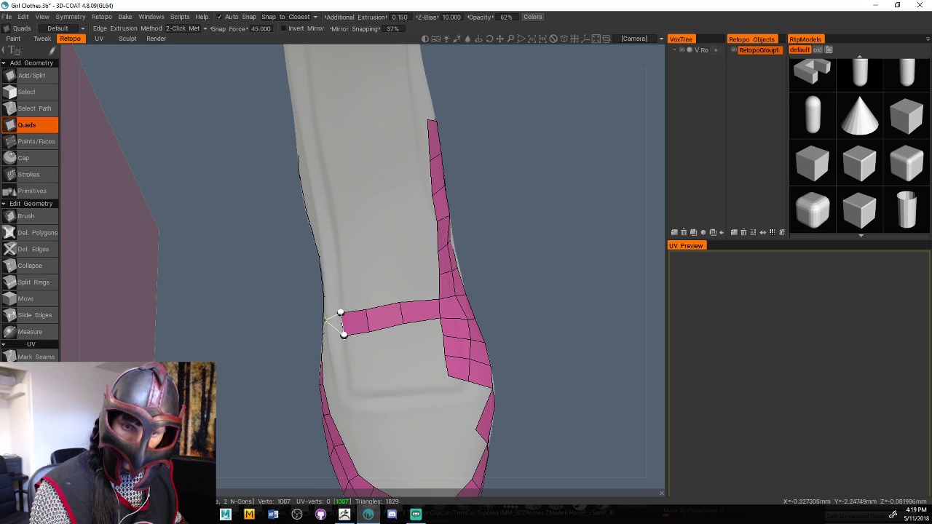
pyautogui.click(330, 339)
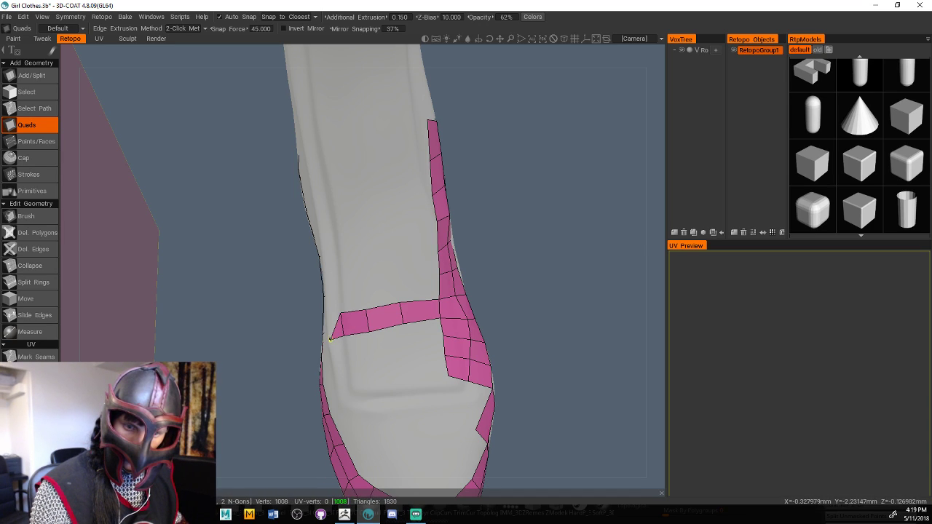
pyautogui.hotkey('ctrl', 'z')
# Add a second row of quads along the toe-facing edge of the instep strip
pyautogui.moveTo(588, 281); pyautogui.dragTo(510, 279)
pyautogui.click(434, 308)
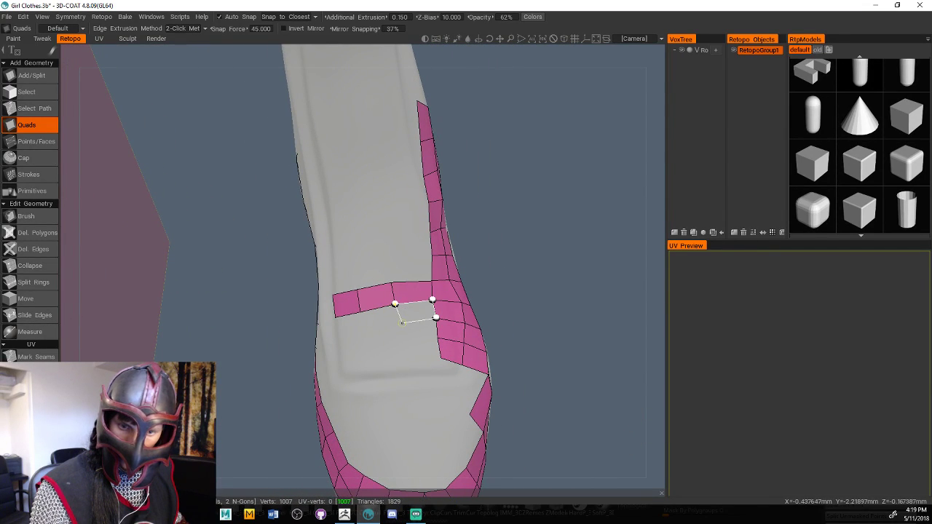
pyautogui.click(402, 323)
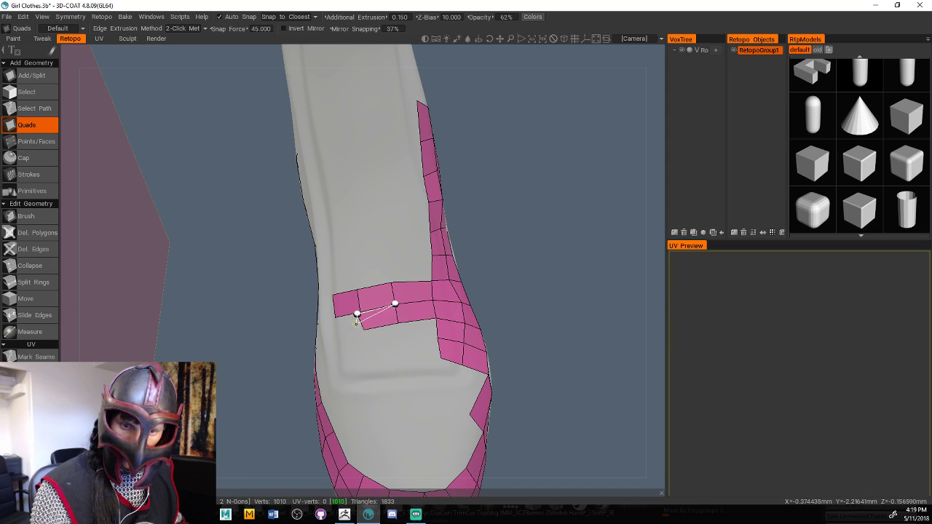
pyautogui.press('Escape')
pyautogui.click(362, 327)
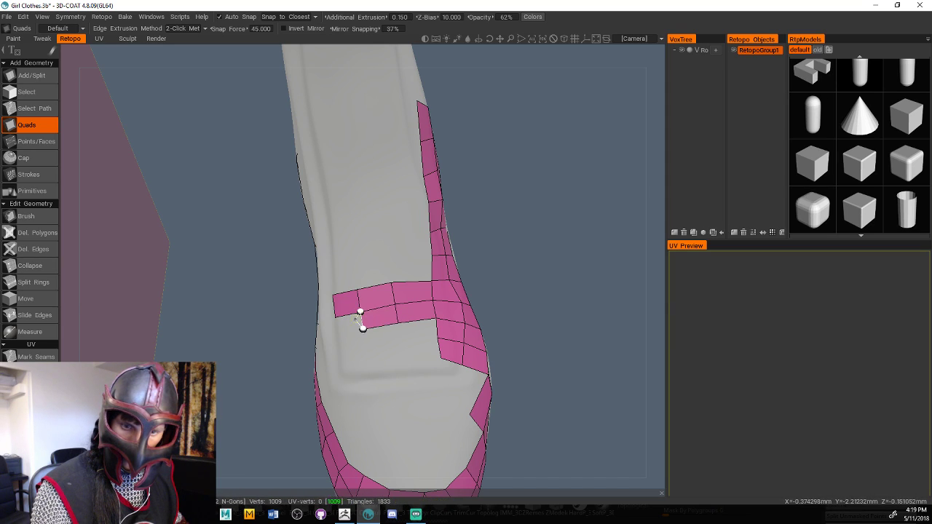
pyautogui.click(338, 333)
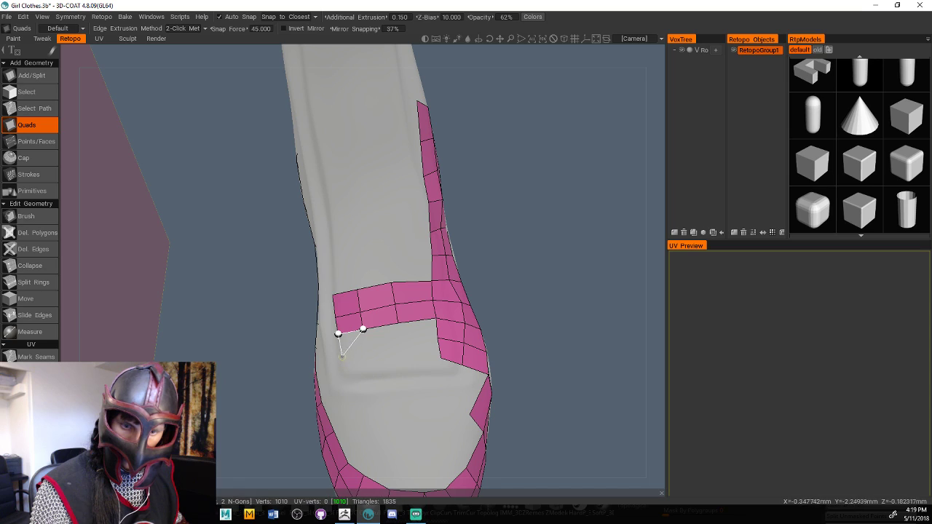
# Add two more rows of quads to the instep patch, extending it down to the raised seam near the toe
pyautogui.click(368, 350)
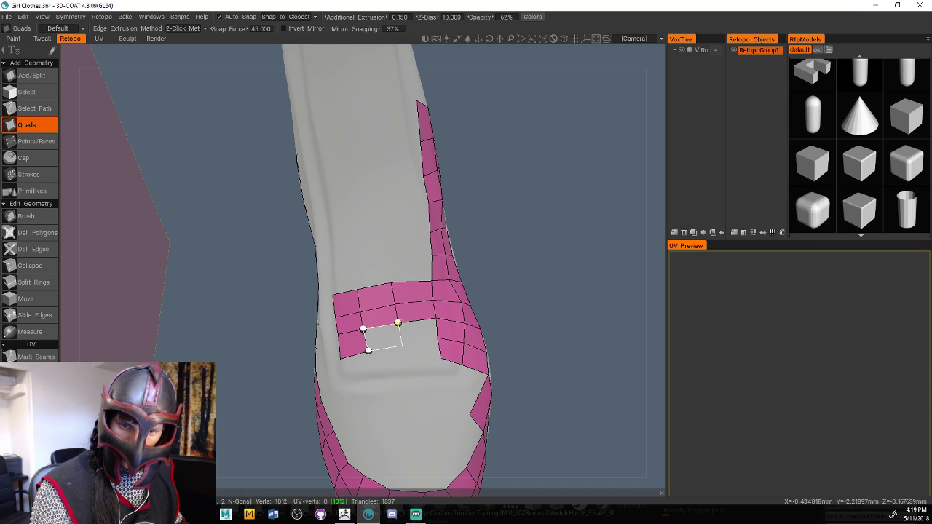
pyautogui.click(402, 345)
pyautogui.click(437, 337)
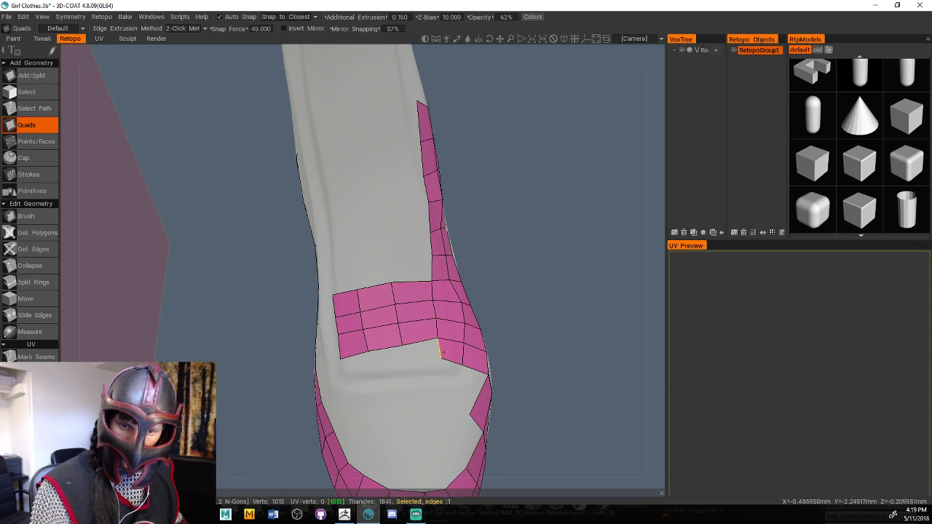
pyautogui.click(405, 365)
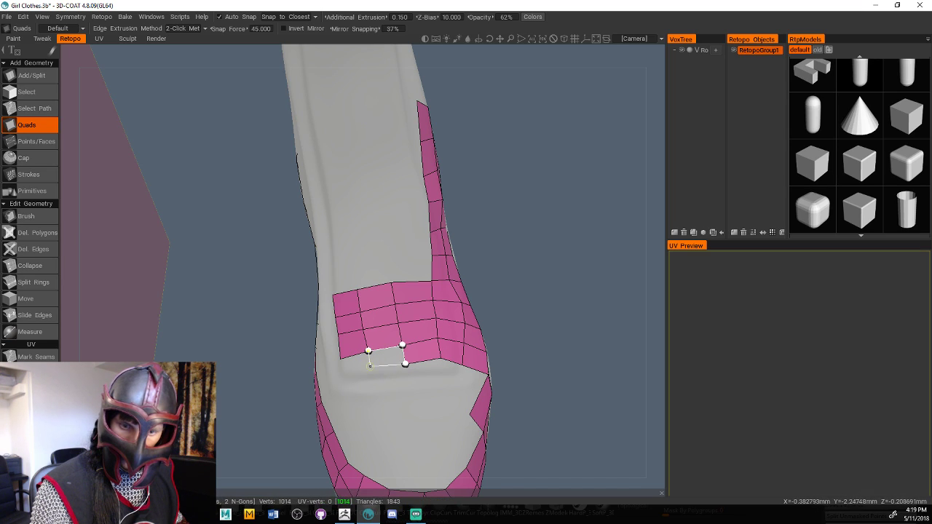
pyautogui.click(369, 367)
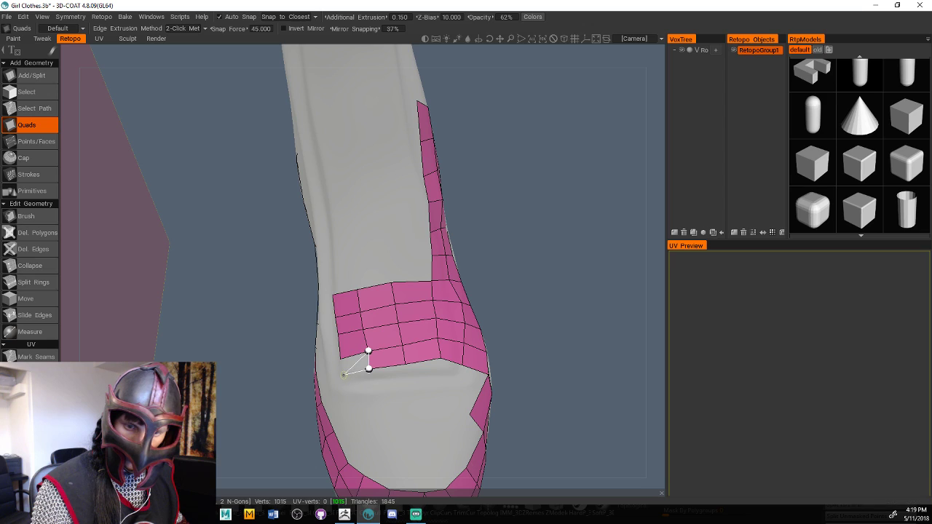
pyautogui.click(344, 372)
# Fill the notch between the instep patch and the outer-side mesh with a triangle
pyautogui.moveTo(546, 276); pyautogui.dragTo(502, 290)
pyautogui.moveTo(561, 295); pyautogui.dragTo(422, 368)
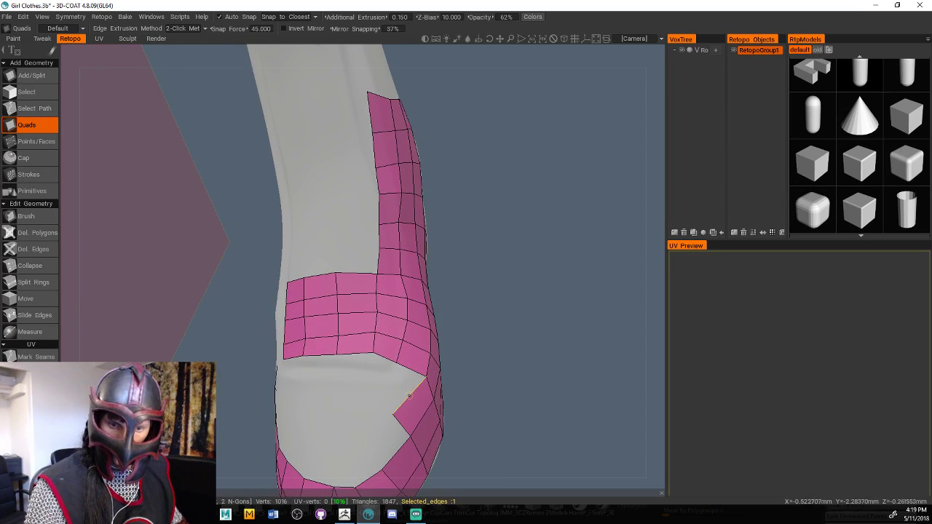
pyautogui.click(409, 395)
pyautogui.click(396, 363)
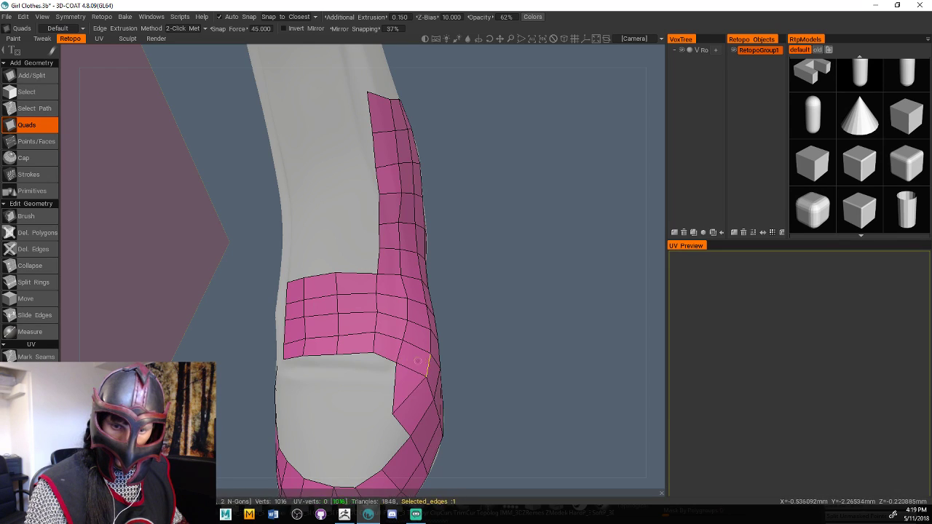
# Add a row of taller quads below the instep patch, running from the outer-side mesh to the patch's inner edge
pyautogui.moveTo(505, 329); pyautogui.dragTo(532, 327)
pyautogui.click(451, 356)
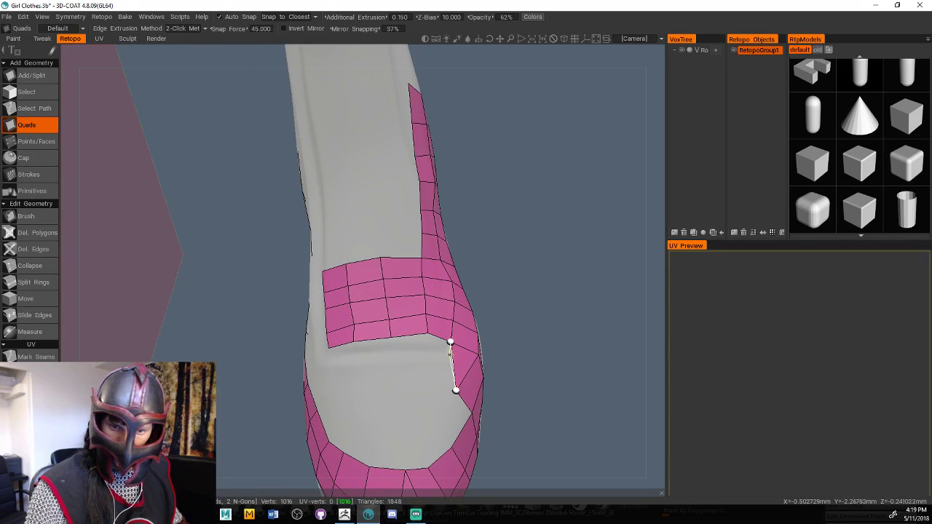
pyautogui.click(427, 333)
pyautogui.click(430, 384)
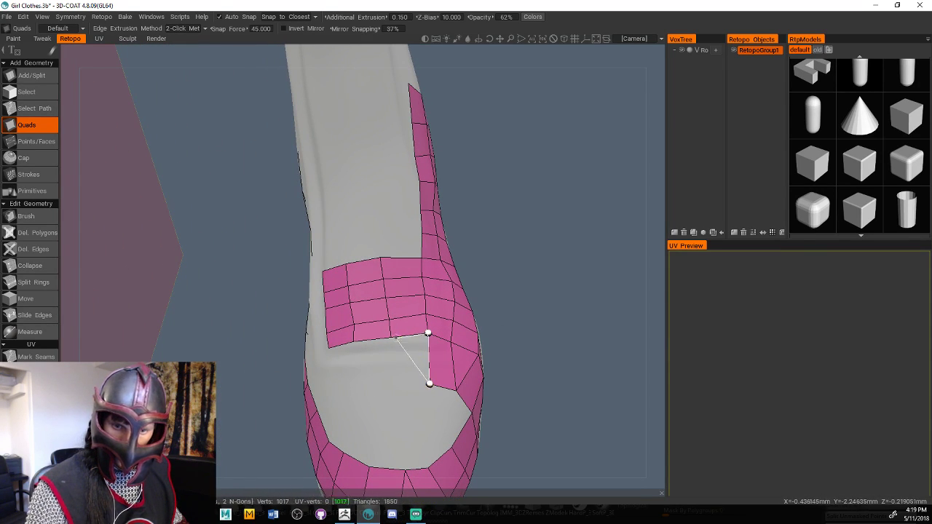
pyautogui.click(391, 337)
pyautogui.click(355, 340)
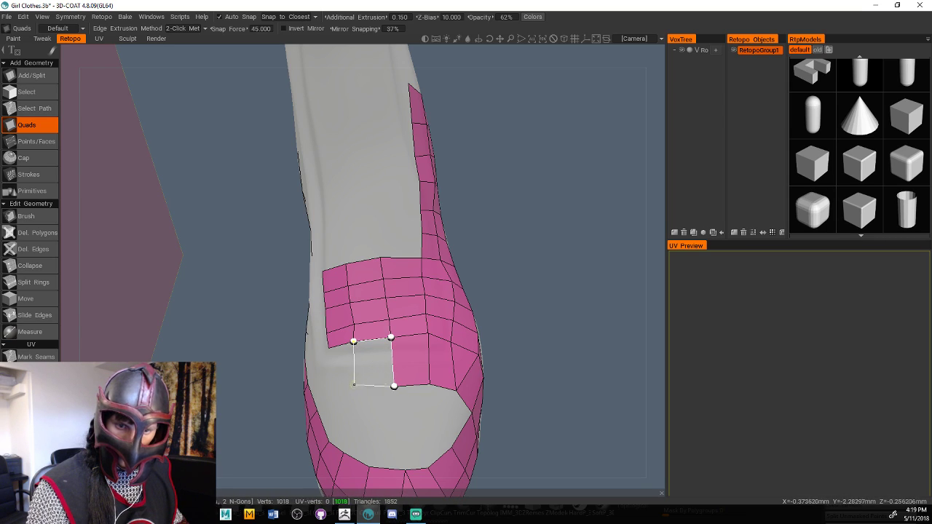
pyautogui.click(356, 384)
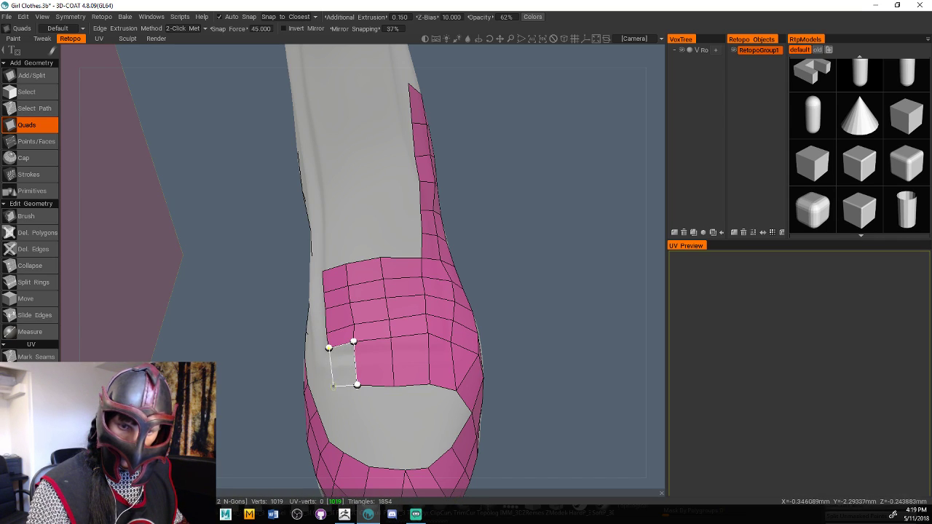
pyautogui.click(332, 386)
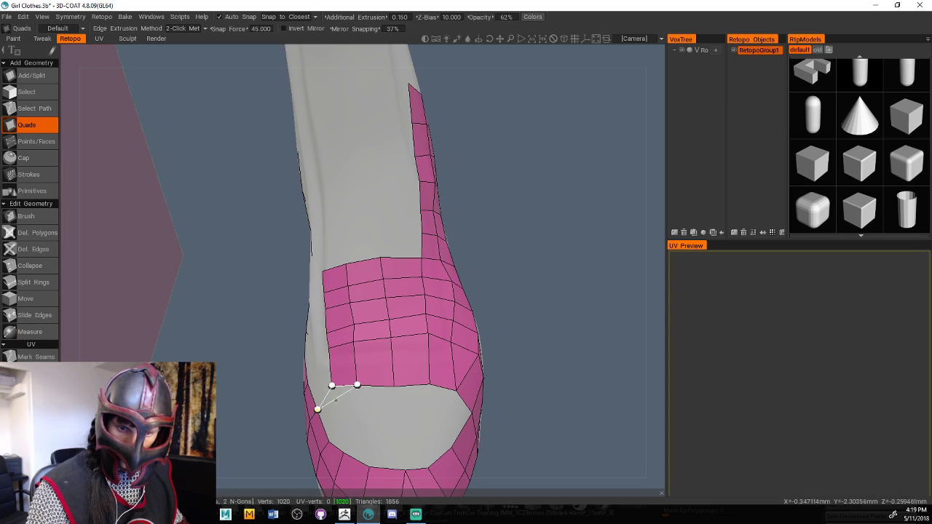
# Try to bridge the instep patch's inner corner to the inner-side mesh with quads
pyautogui.click(334, 430)
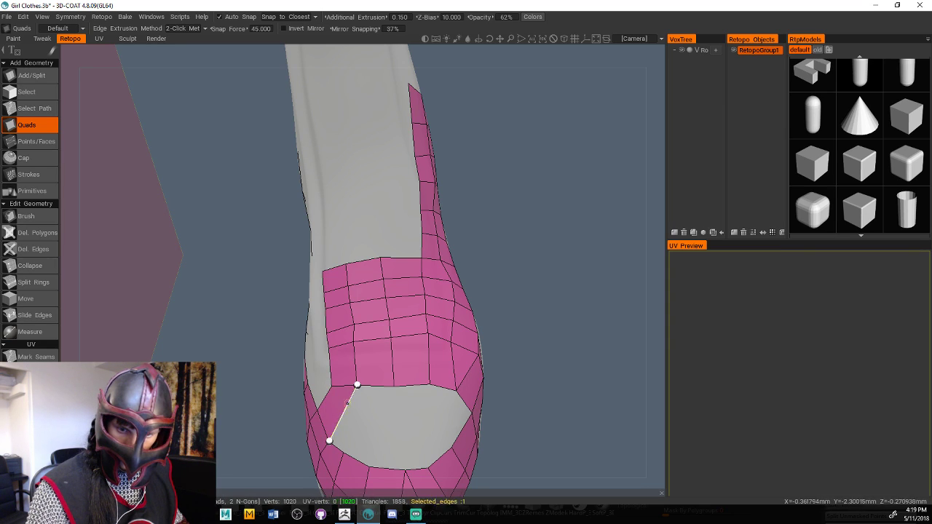
pyautogui.click(344, 451)
pyautogui.moveTo(542, 339)
pyautogui.mouseDown()
pyautogui.moveTo(520, 331)
pyautogui.moveTo(545, 322)
pyautogui.mouseUp()
pyautogui.moveTo(544, 328); pyautogui.dragTo(562, 317, button='middle')
pyautogui.moveTo(562, 313); pyautogui.dragTo(532, 327)
# Add two quads along the toe cap's open edge, starting from the outer corner of the instep patch
pyautogui.click(470, 331)
pyautogui.click(458, 369)
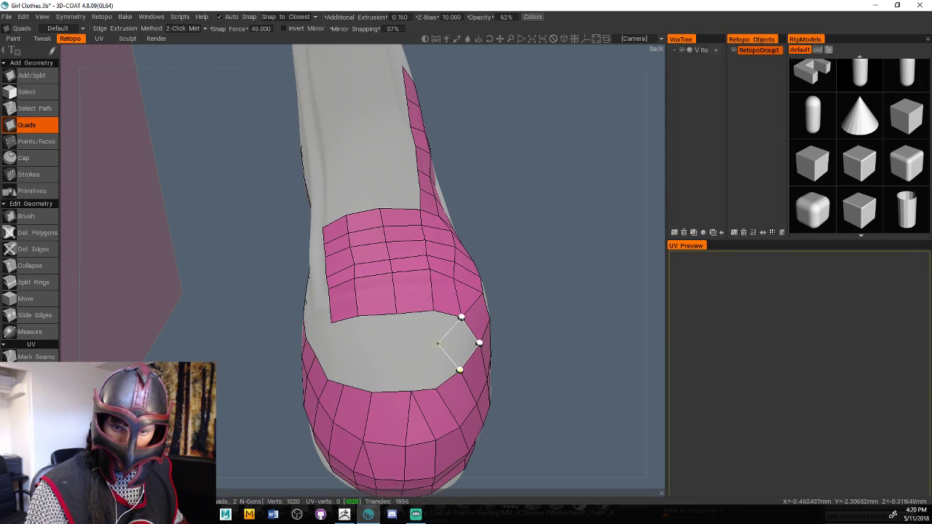
pyautogui.click(442, 335)
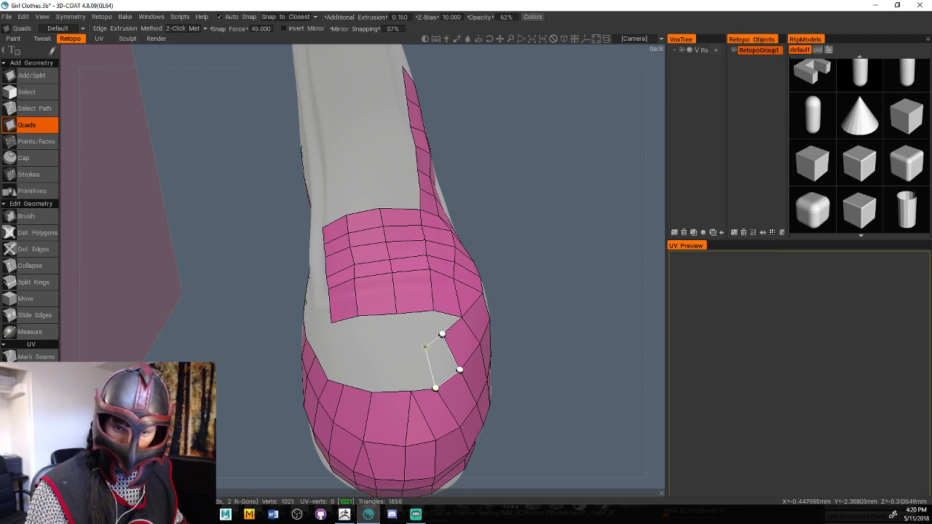
pyautogui.click(415, 348)
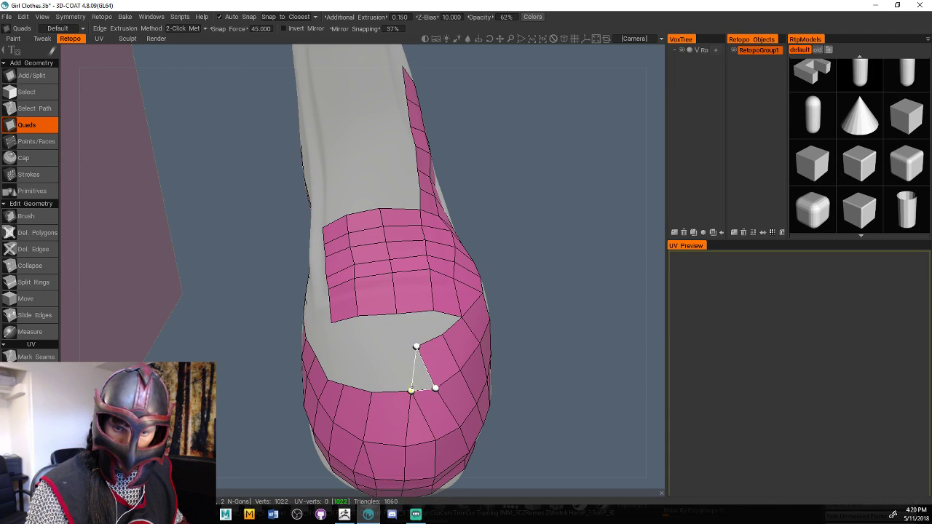
# Try to continue the quad row along the toe cap's open edge toward the inner side
pyautogui.press('Escape')
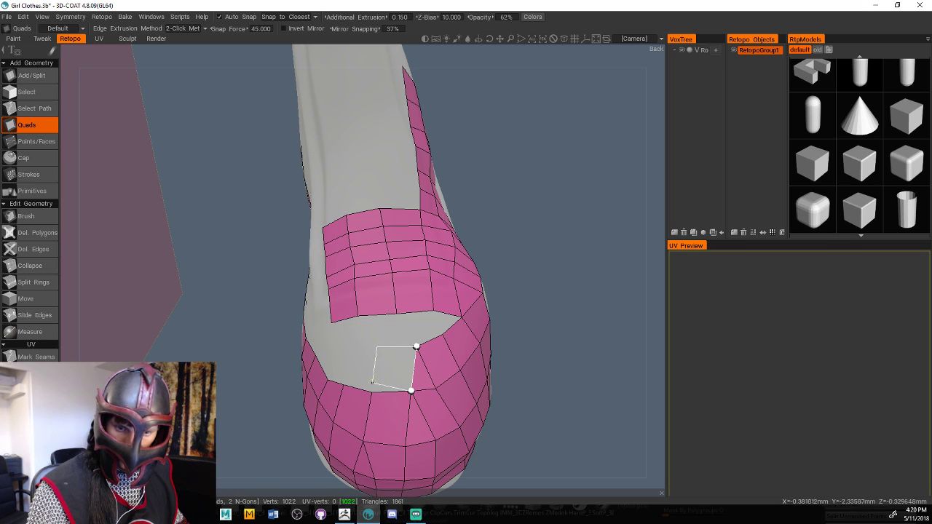
pyautogui.click(372, 391)
pyautogui.click(354, 343)
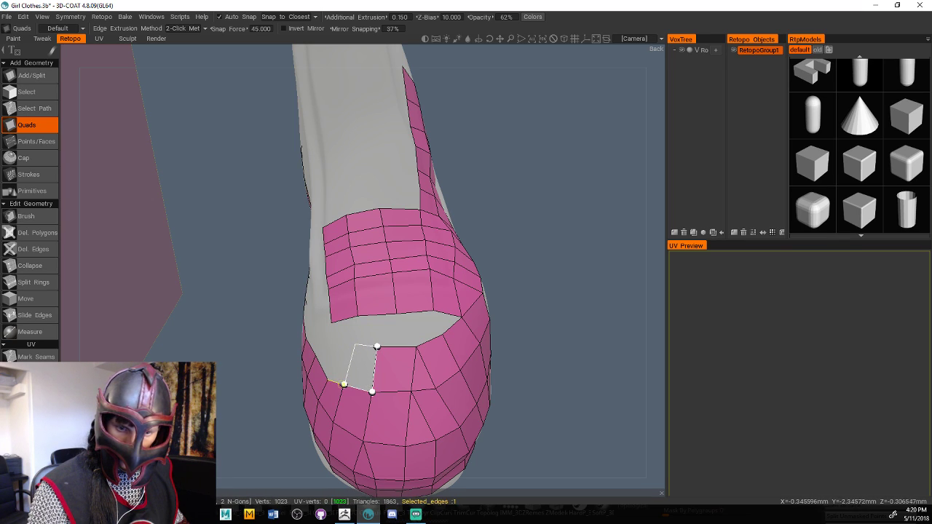
pyautogui.click(343, 383)
pyautogui.click(328, 379)
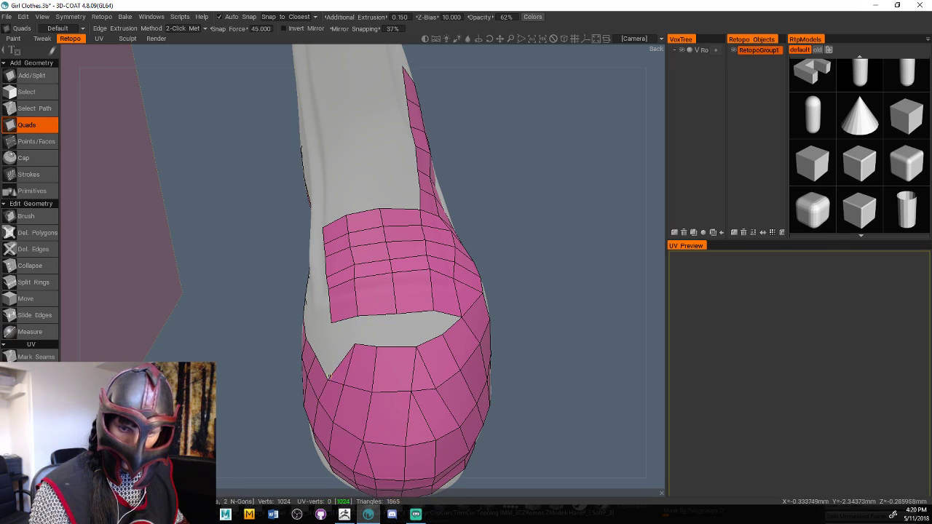
# Try to close the gap between the toe cap and the instep patch's inner corner with faces, and undo them
pyautogui.moveTo(590, 292); pyautogui.dragTo(610, 303)
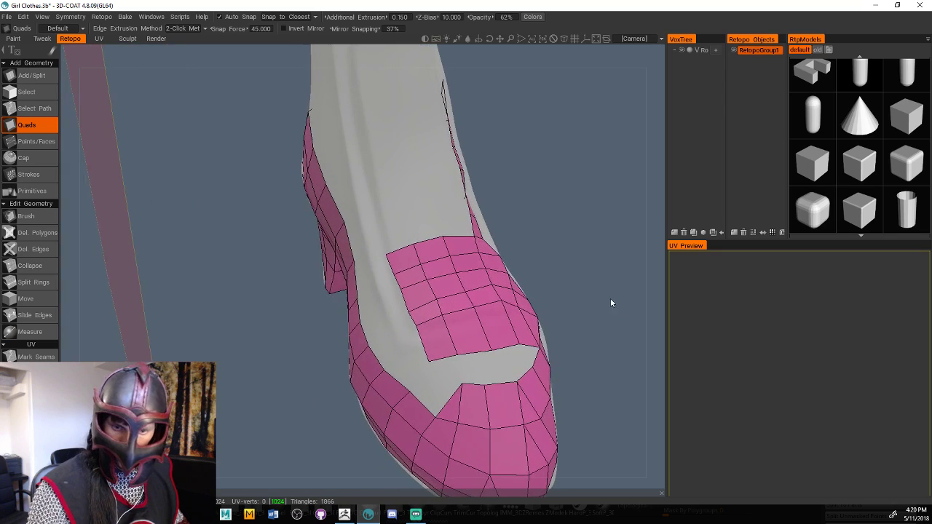
pyautogui.click(448, 398)
pyautogui.click(428, 361)
pyautogui.click(410, 391)
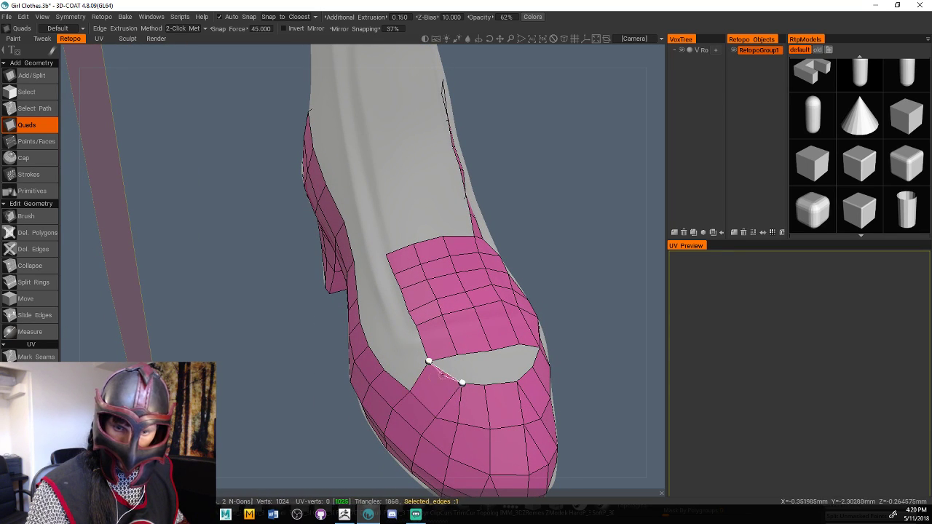
pyautogui.click(452, 378)
pyautogui.click(458, 354)
pyautogui.moveTo(599, 315); pyautogui.dragTo(536, 332)
pyautogui.hotkey('ctrl', 'z')
pyautogui.hotkey('ctrl', 'z')
pyautogui.hotkey('ctrl', 'z')
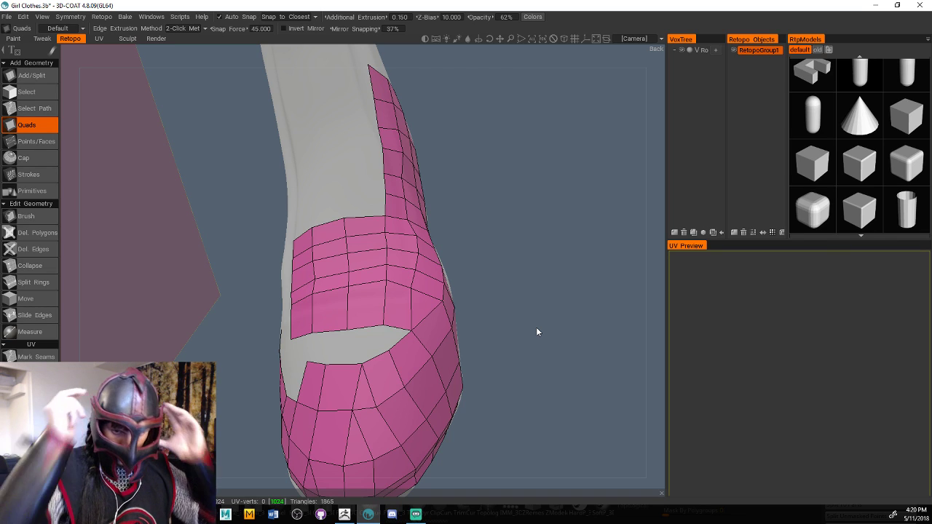
# Try to fill the outer end of the remaining gap beneath the instep patch, and undo the attempt
pyautogui.moveTo(537, 332); pyautogui.dragTo(506, 347)
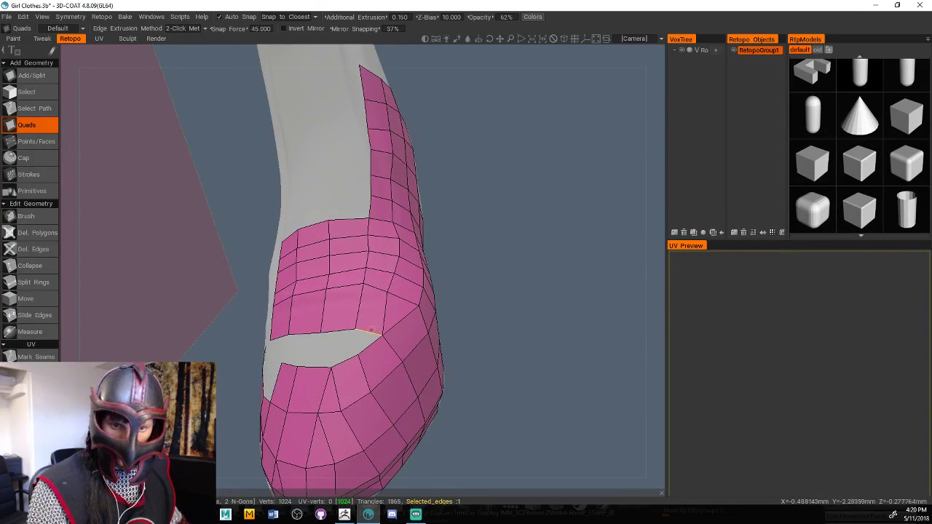
pyautogui.click(355, 330)
pyautogui.click(380, 331)
pyautogui.click(358, 350)
pyautogui.click(355, 330)
pyautogui.hotkey('ctrl', 'z')
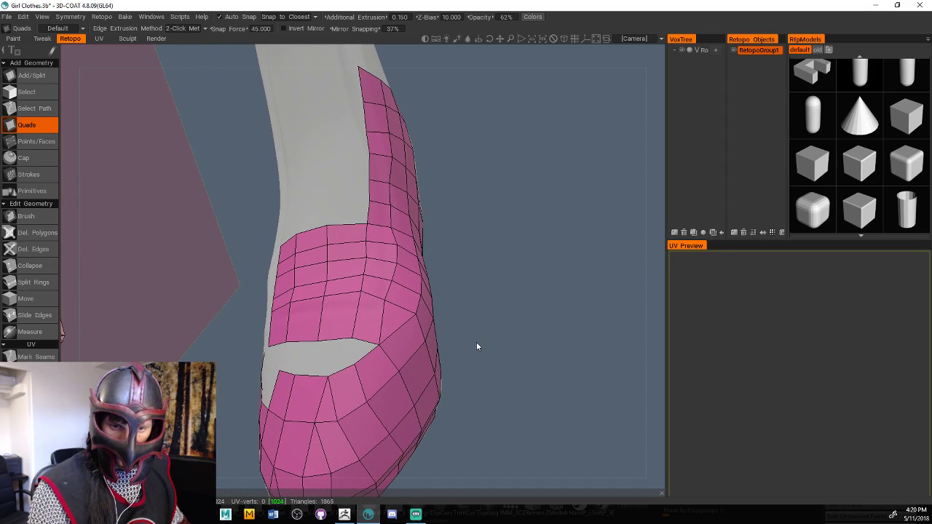
# Undo the faces added along the toe cap's open edge back to the two outermost quads
pyautogui.hotkey('ctrl', 'z')
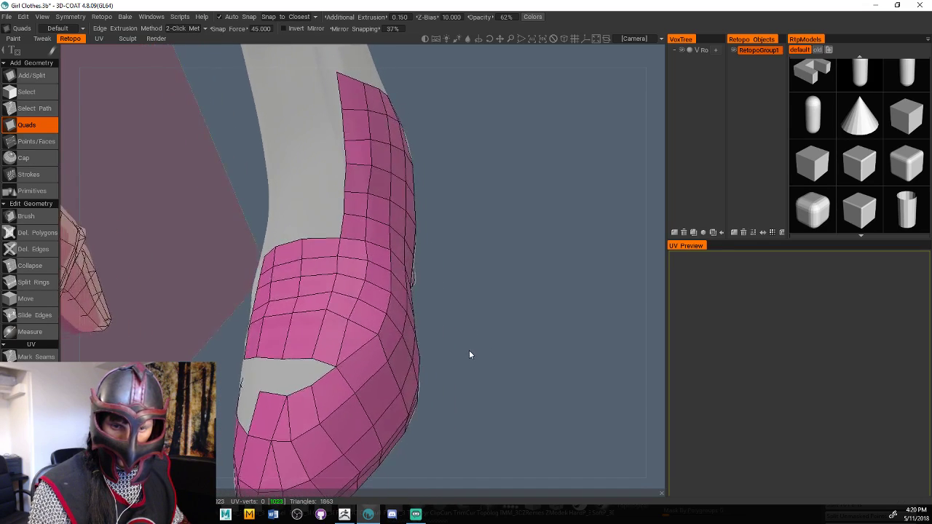
pyautogui.moveTo(469, 350)
pyautogui.mouseDown()
pyautogui.moveTo(486, 348)
pyautogui.moveTo(440, 367)
pyautogui.moveTo(473, 348)
pyautogui.mouseUp()
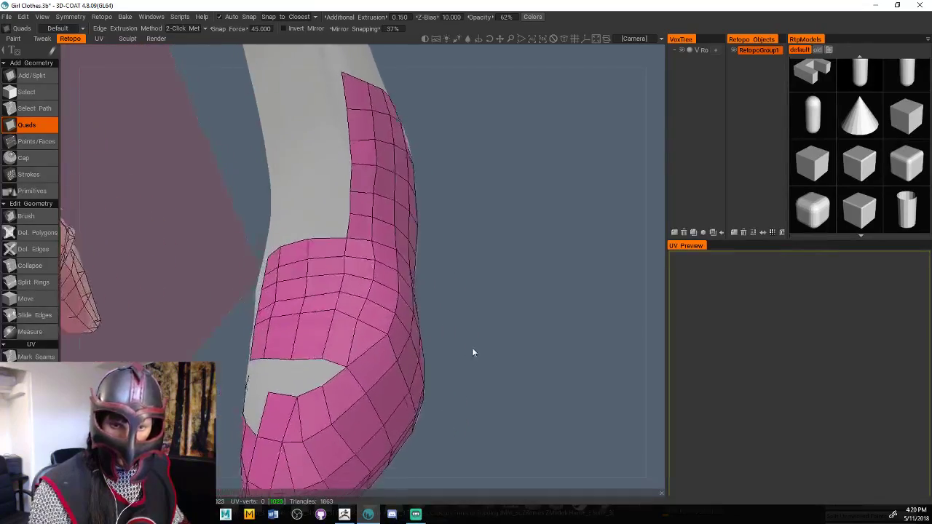
pyautogui.hotkey('ctrl', 'z')
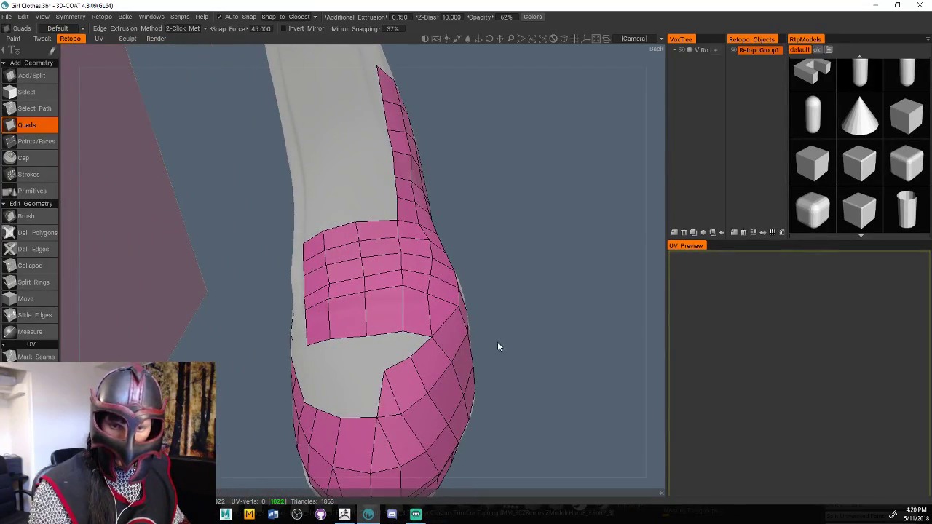
pyautogui.hotkey('ctrl', 'z')
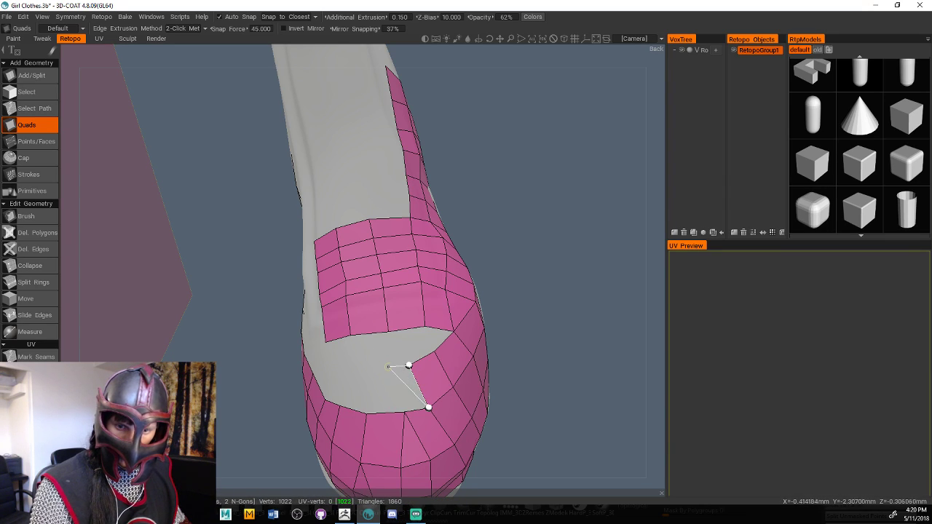
# Extend the row of quads along the toe cap's open edge across to the inner side mesh
pyautogui.click(409, 364)
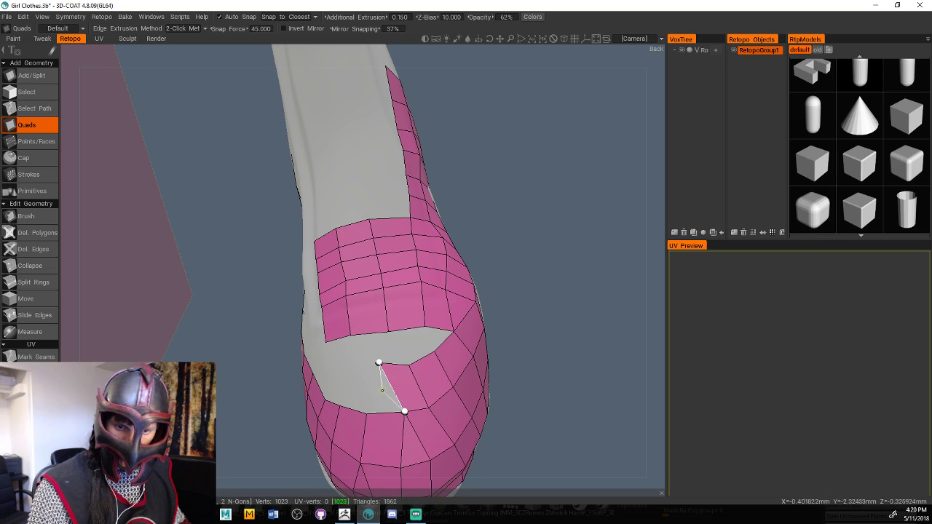
pyautogui.click(353, 363)
pyautogui.click(367, 413)
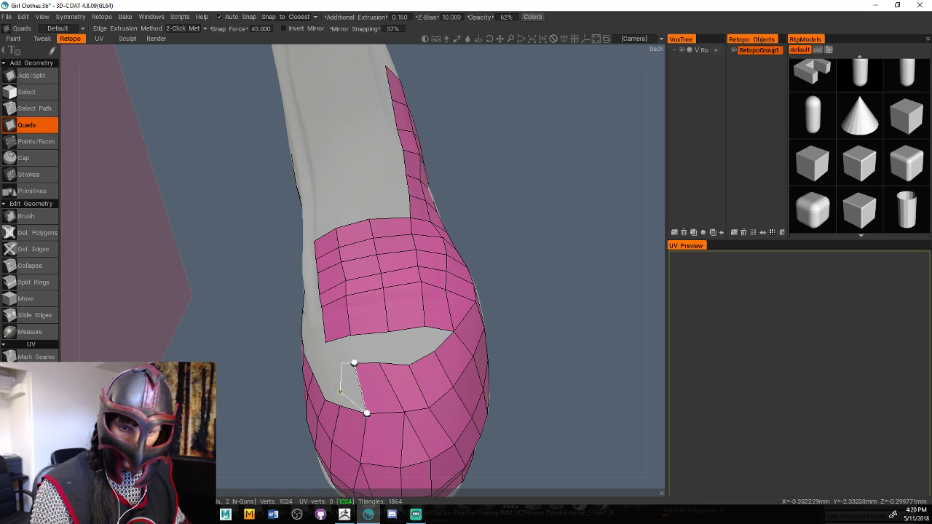
pyautogui.click(340, 396)
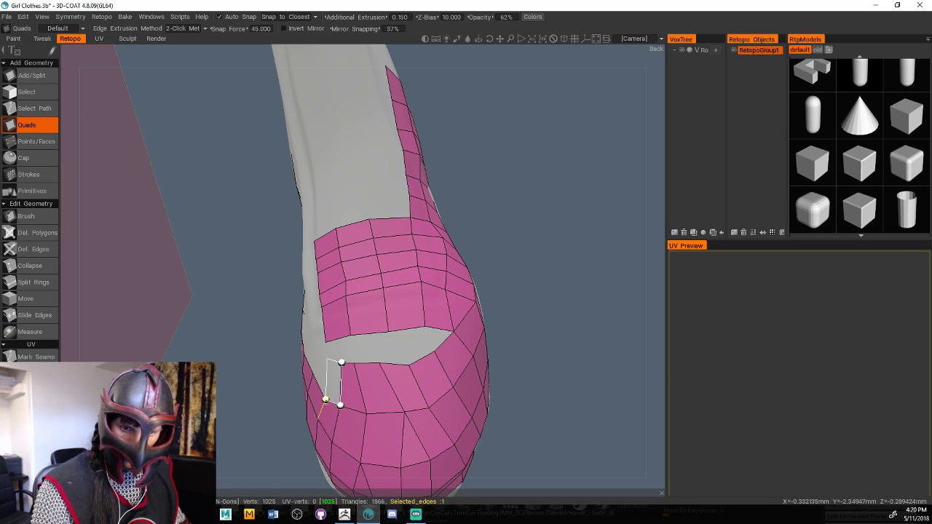
pyautogui.click(327, 359)
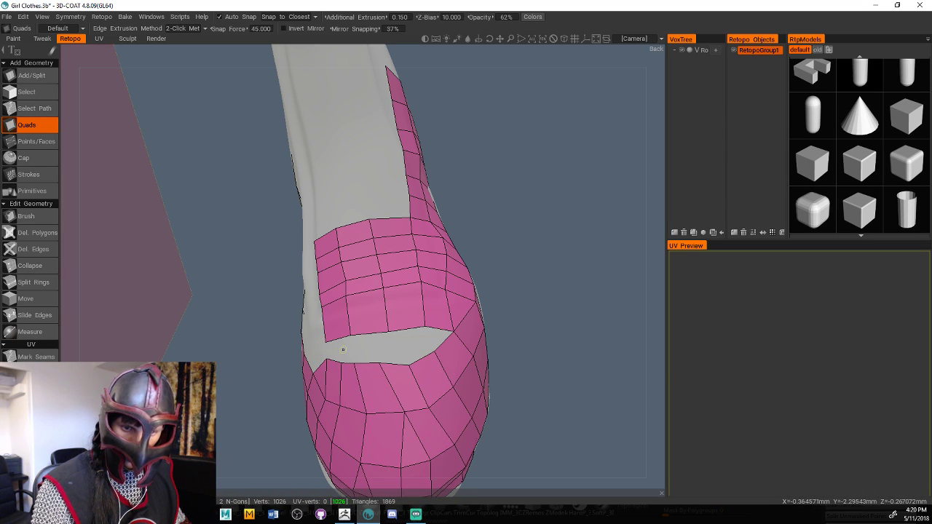
# Fill the outer corner of the gap beneath the instep patch and bridge the patch's inner corner to the side mesh with two quads
pyautogui.moveTo(495, 306); pyautogui.dragTo(557, 310)
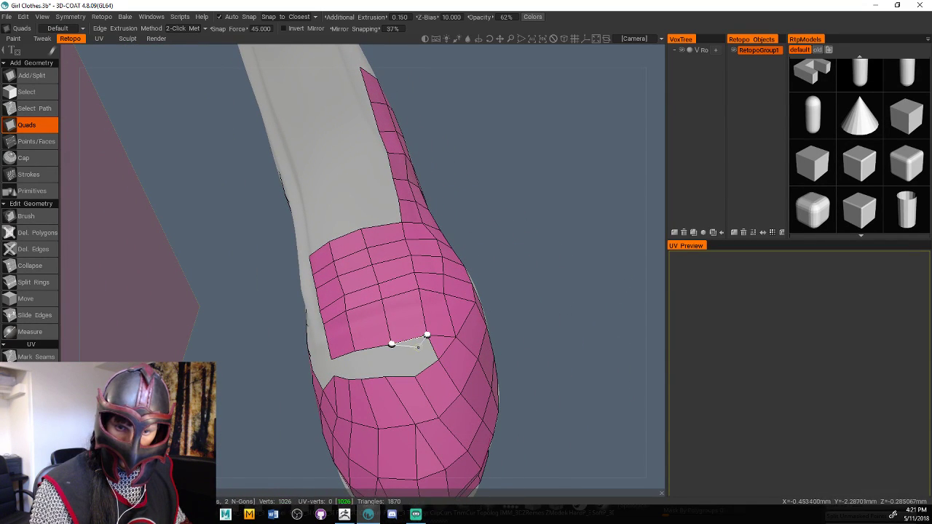
pyautogui.click(428, 356)
pyautogui.moveTo(546, 313); pyautogui.dragTo(619, 179)
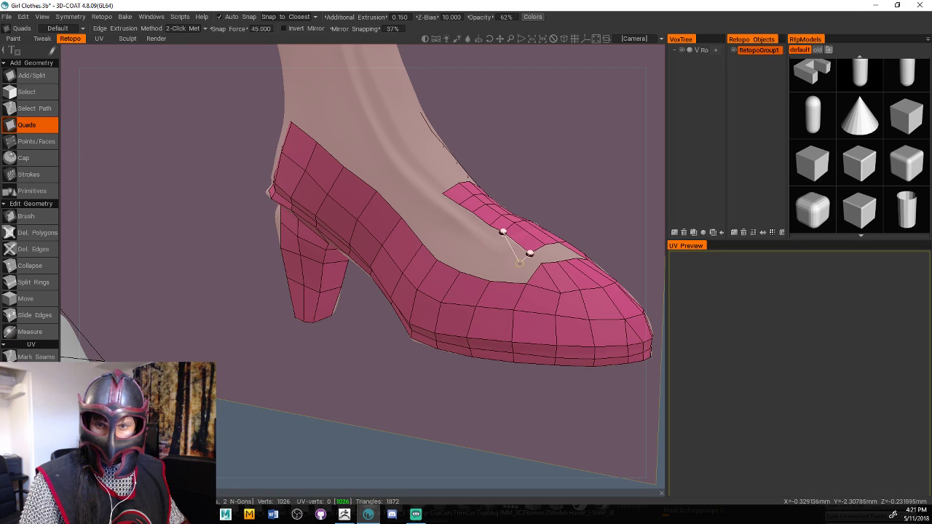
pyautogui.click(494, 247)
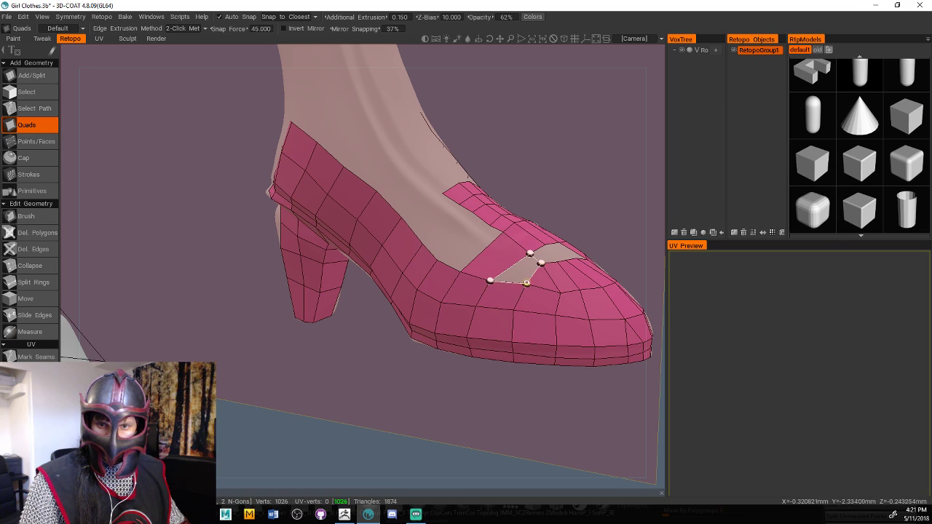
pyautogui.click(526, 283)
# Close the remaining hole between the instep patch and the toe row with three quads
pyautogui.moveTo(582, 222); pyautogui.dragTo(514, 236)
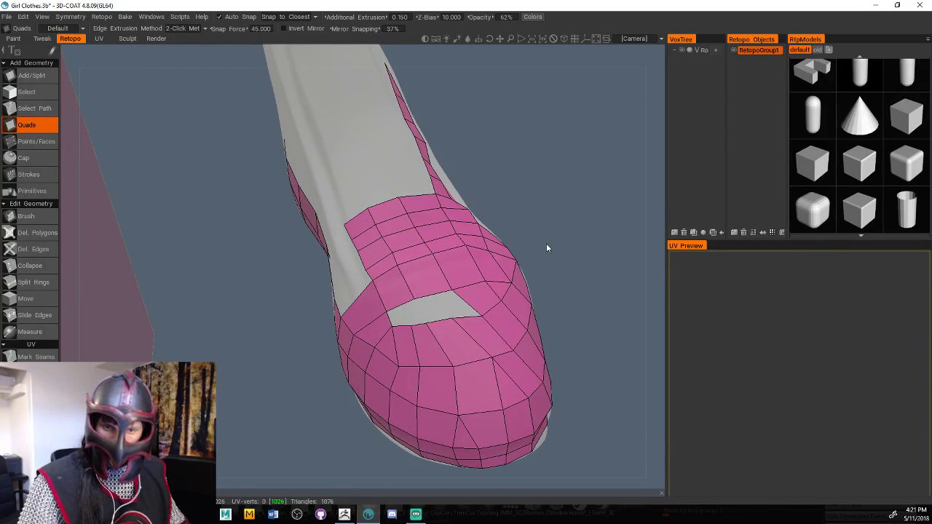
pyautogui.click(414, 299)
pyautogui.click(451, 290)
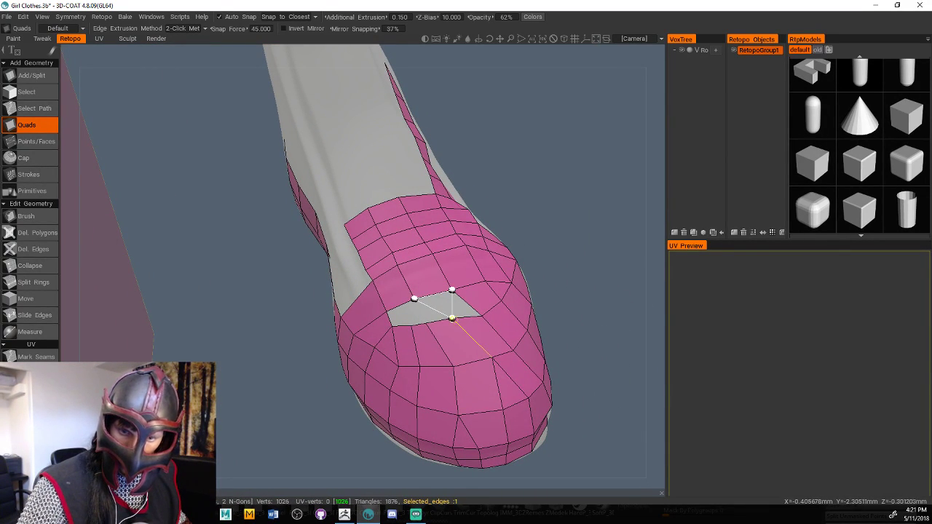
pyautogui.click(479, 317)
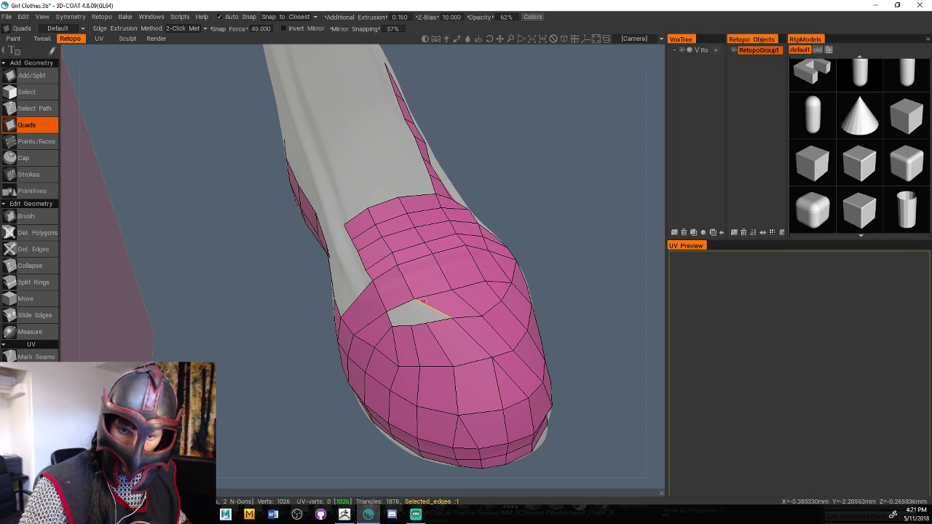
pyautogui.click(426, 322)
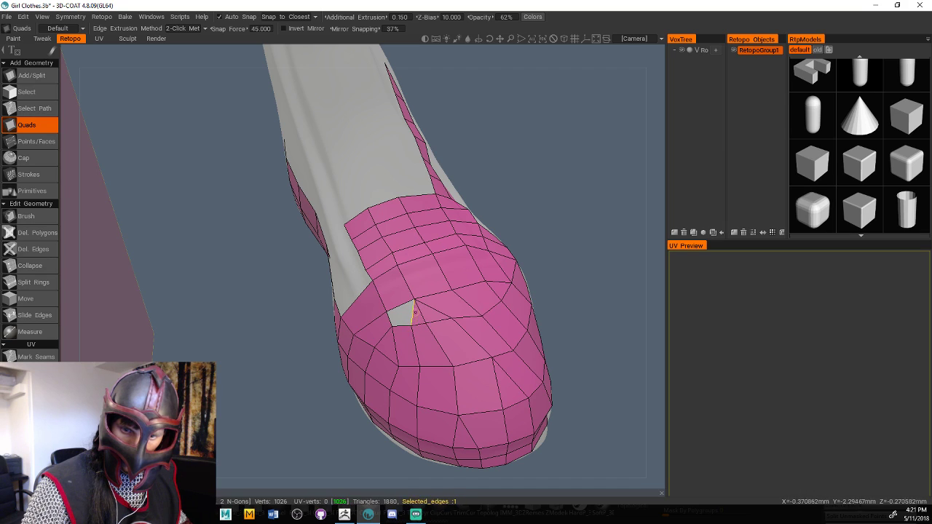
pyautogui.moveTo(583, 240); pyautogui.dragTo(572, 258)
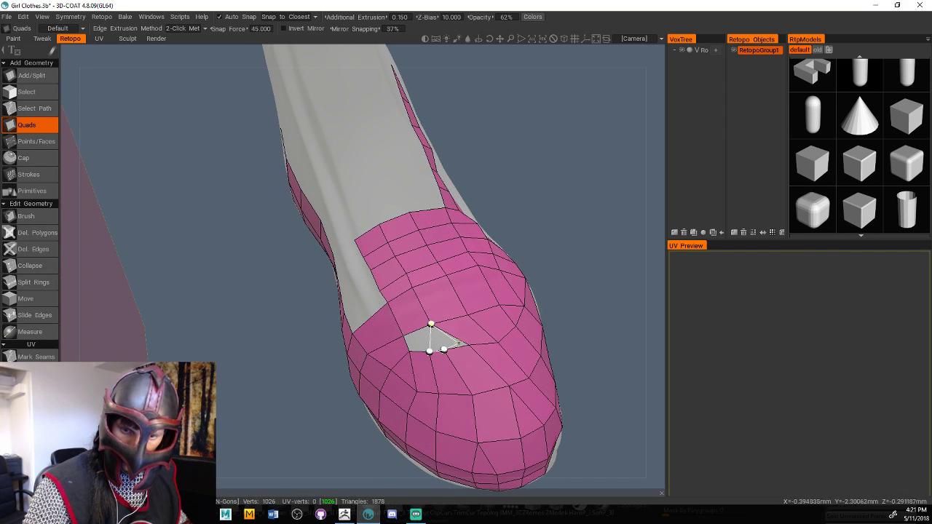
pyautogui.click(469, 345)
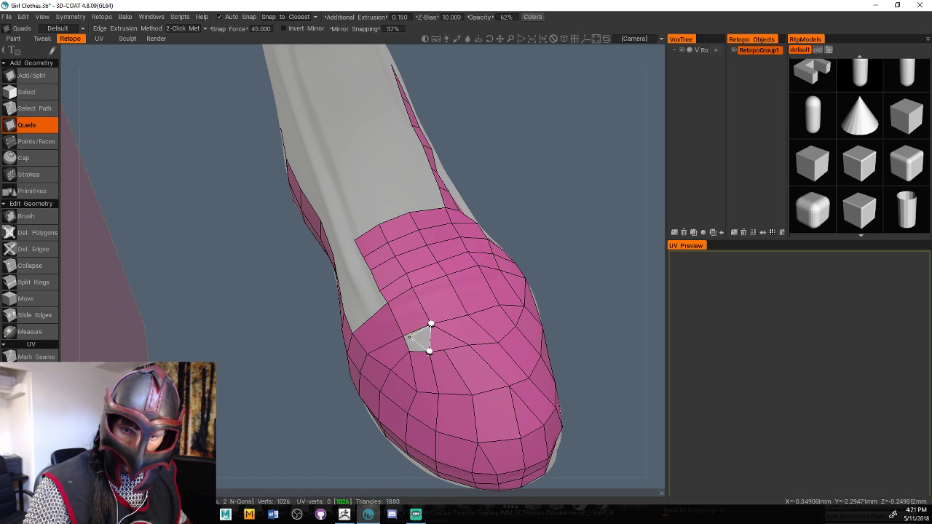
pyautogui.click(410, 350)
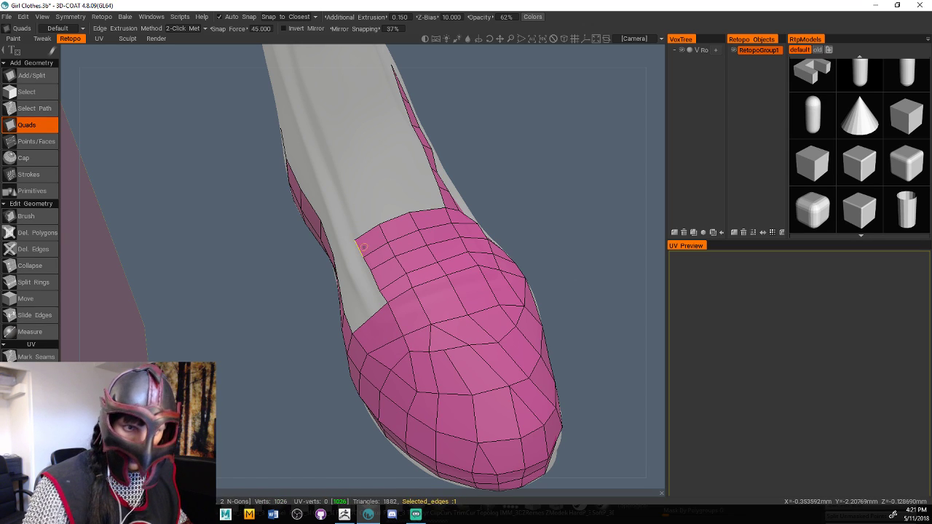
# Smooth the vertex spacing across the toe, the instep patch and the outer side with the retopo Brush
pyautogui.click(29, 217)
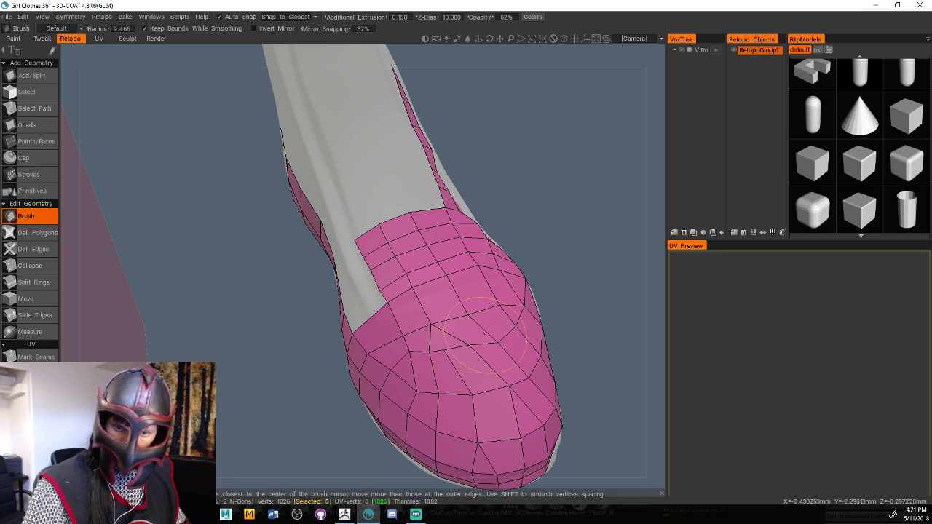
pyautogui.moveTo(484, 334)
pyautogui.keyDown('shift'); pyautogui.mouseDown()
pyautogui.moveTo(480, 354)
pyautogui.moveTo(510, 408)
pyautogui.moveTo(434, 349)
pyautogui.moveTo(400, 366)
pyautogui.moveTo(482, 337)
pyautogui.moveTo(493, 381)
pyautogui.moveTo(459, 413)
pyautogui.moveTo(506, 321)
pyautogui.mouseUp(); pyautogui.keyUp('shift')
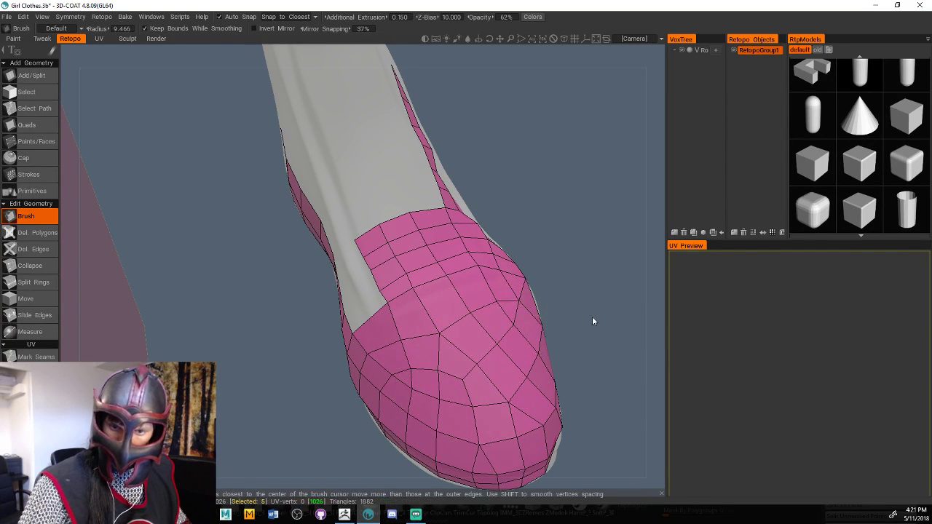
pyautogui.moveTo(592, 320); pyautogui.dragTo(565, 345)
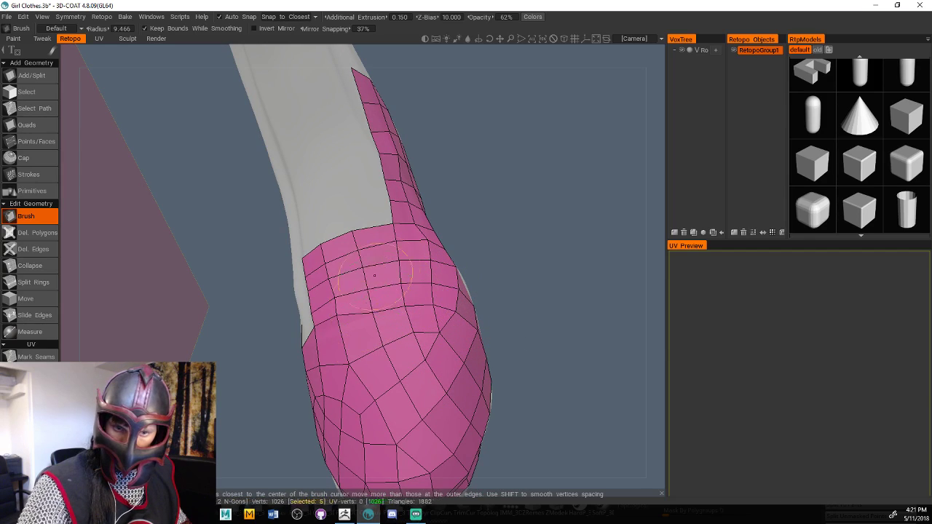
pyautogui.moveTo(374, 275)
pyautogui.keyDown('shift'); pyautogui.mouseDown()
pyautogui.moveTo(348, 313)
pyautogui.moveTo(348, 279)
pyautogui.mouseUp(); pyautogui.keyUp('shift')
pyautogui.moveTo(586, 350); pyautogui.dragTo(420, 331)
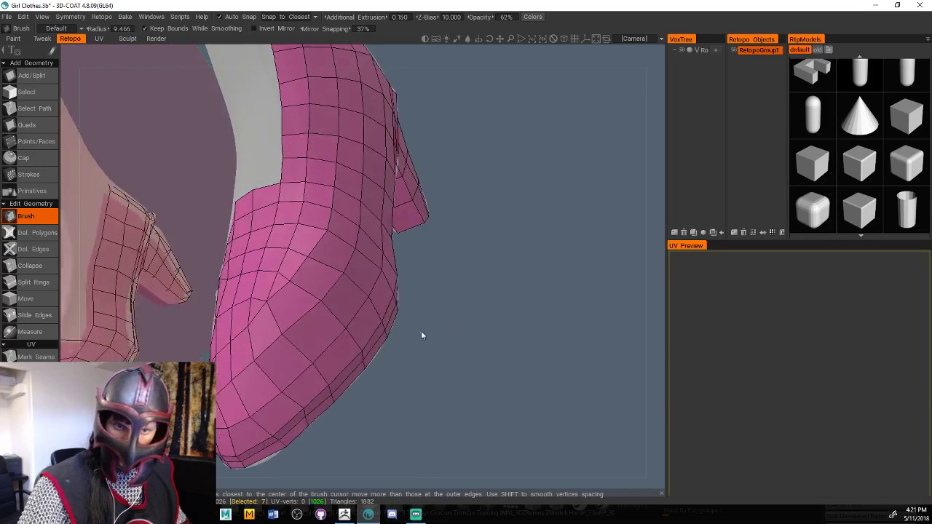
pyautogui.moveTo(292, 319)
pyautogui.keyDown('shift'); pyautogui.mouseDown()
pyautogui.moveTo(315, 281)
pyautogui.moveTo(274, 350)
pyautogui.moveTo(286, 306)
pyautogui.moveTo(303, 312)
pyautogui.moveTo(345, 109)
pyautogui.moveTo(251, 369)
pyautogui.moveTo(265, 380)
pyautogui.moveTo(336, 303)
pyautogui.moveTo(341, 109)
pyautogui.moveTo(305, 263)
pyautogui.mouseUp(); pyautogui.keyUp('shift')
pyautogui.moveTo(444, 336); pyautogui.dragTo(557, 340)
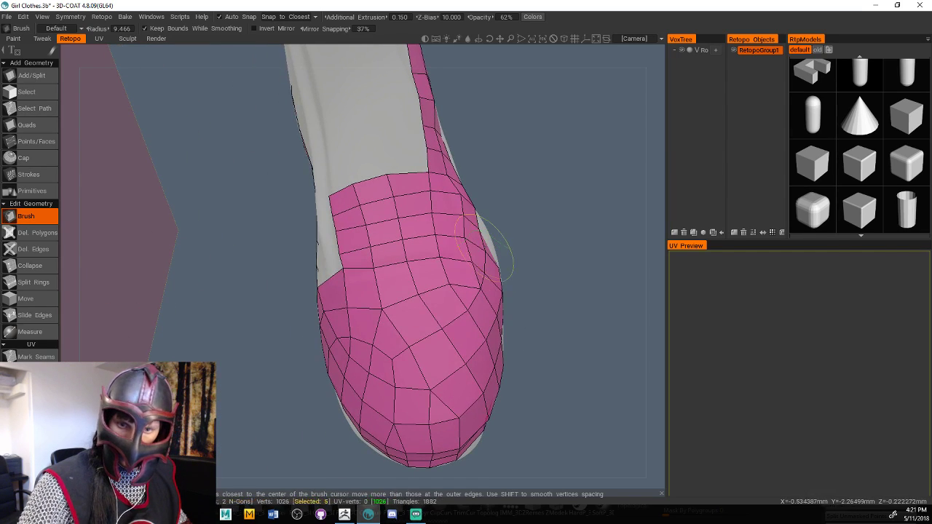
pyautogui.moveTo(484, 247)
pyautogui.keyDown('shift'); pyautogui.mouseDown()
pyautogui.moveTo(429, 313)
pyautogui.moveTo(393, 306)
pyautogui.mouseUp(); pyautogui.keyUp('shift')
pyautogui.moveTo(588, 289)
pyautogui.mouseDown()
pyautogui.moveTo(561, 291)
pyautogui.moveTo(537, 252)
pyautogui.moveTo(532, 220)
pyautogui.moveTo(354, 160)
pyautogui.mouseUp()
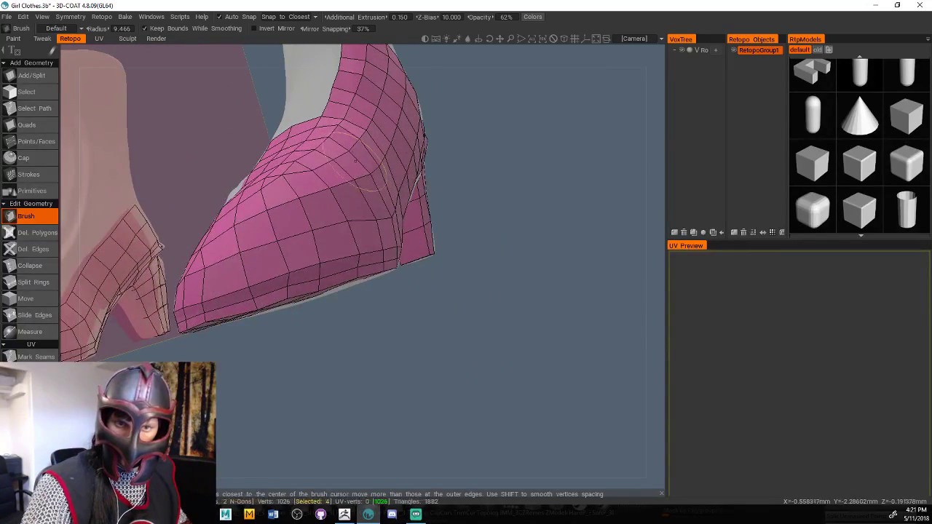
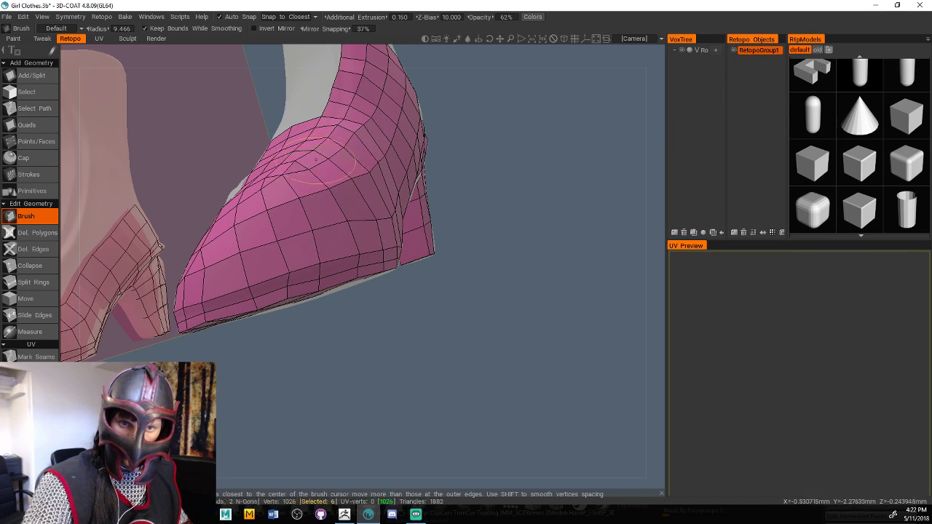
# Even out the vertices where the instep patch meets the outer side mesh, checking the boot from several angles
pyautogui.moveTo(466, 201); pyautogui.dragTo(420, 162)
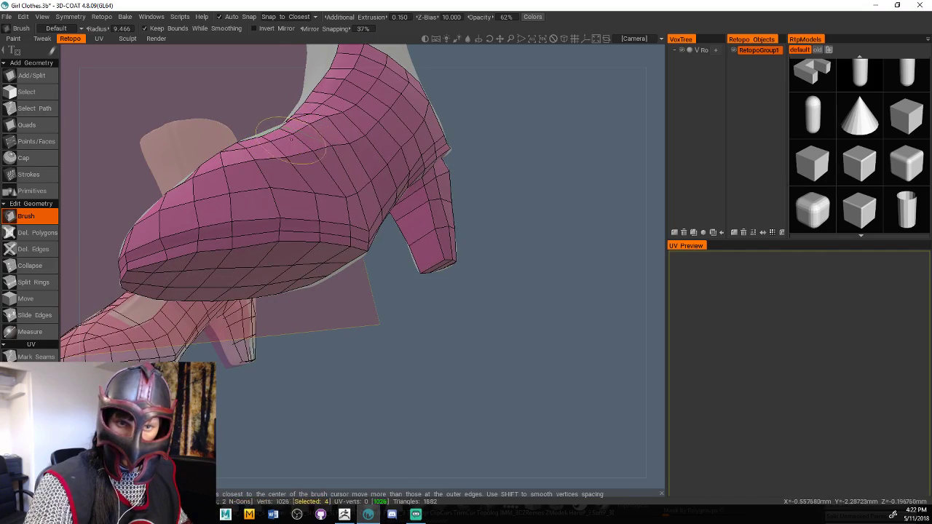
pyautogui.moveTo(470, 93)
pyautogui.keyDown('alt'); pyautogui.mouseDown()
pyautogui.moveTo(566, 183)
pyautogui.moveTo(495, 133)
pyautogui.mouseUp(); pyautogui.keyUp('alt')
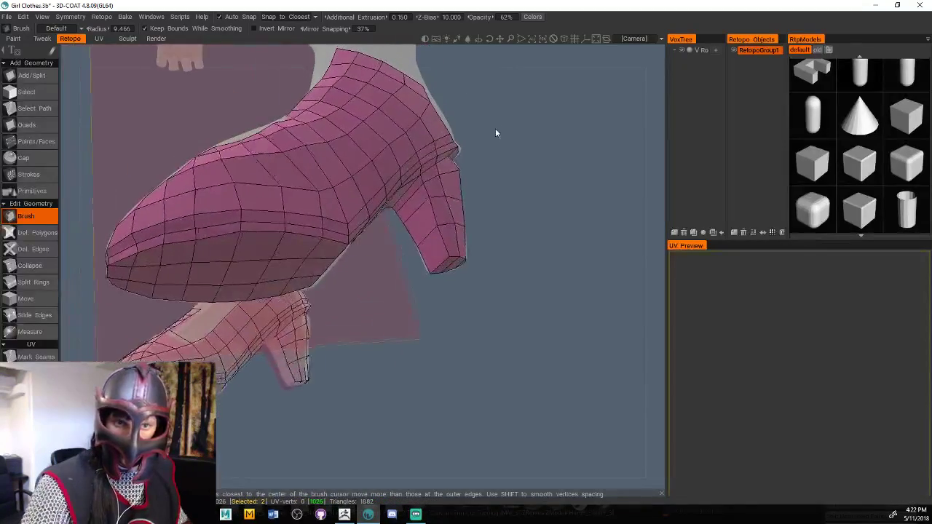
pyautogui.keyDown('alt'); pyautogui.moveTo(244, 135); pyautogui.dragTo(466, 136); pyautogui.keyUp('alt')
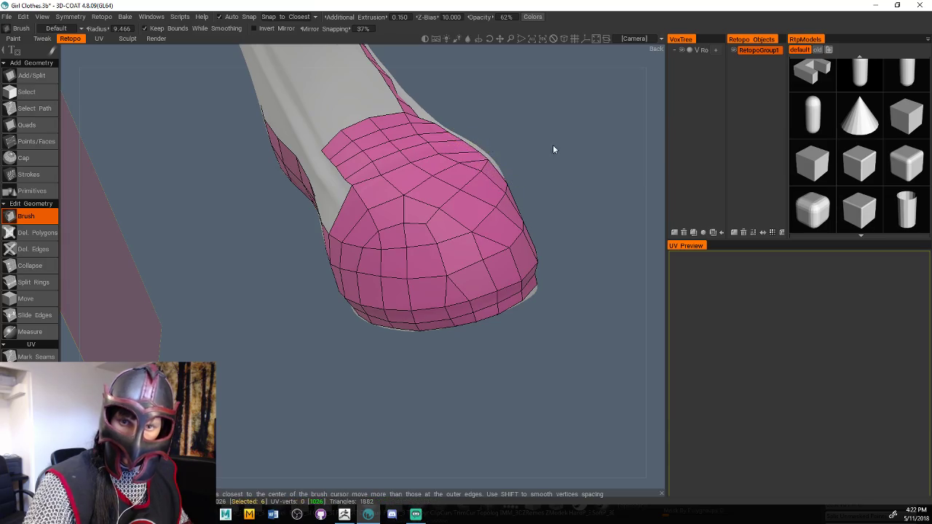
pyautogui.keyDown('alt'); pyautogui.moveTo(553, 148); pyautogui.dragTo(437, 191); pyautogui.keyUp('alt')
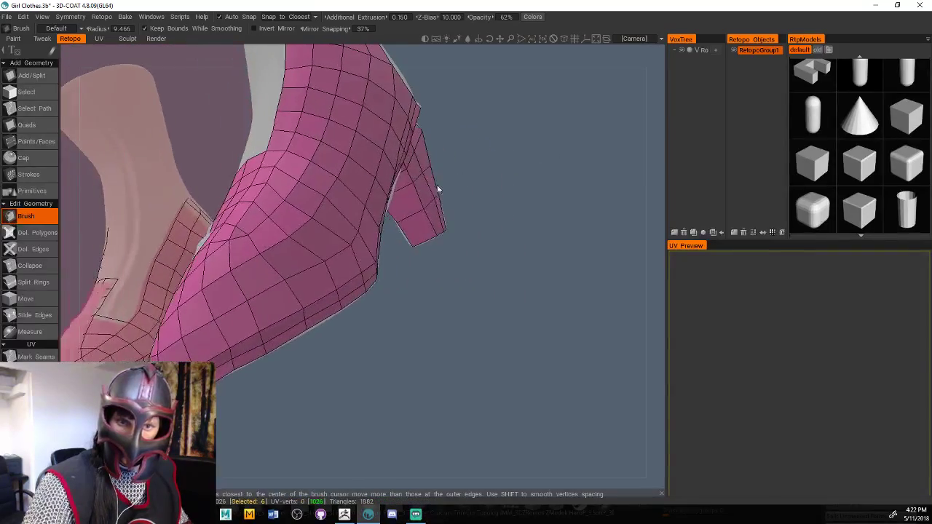
pyautogui.moveTo(549, 158)
pyautogui.keyDown('alt'); pyautogui.mouseDown()
pyautogui.moveTo(616, 145)
pyautogui.moveTo(500, 152)
pyautogui.mouseUp(); pyautogui.keyUp('alt')
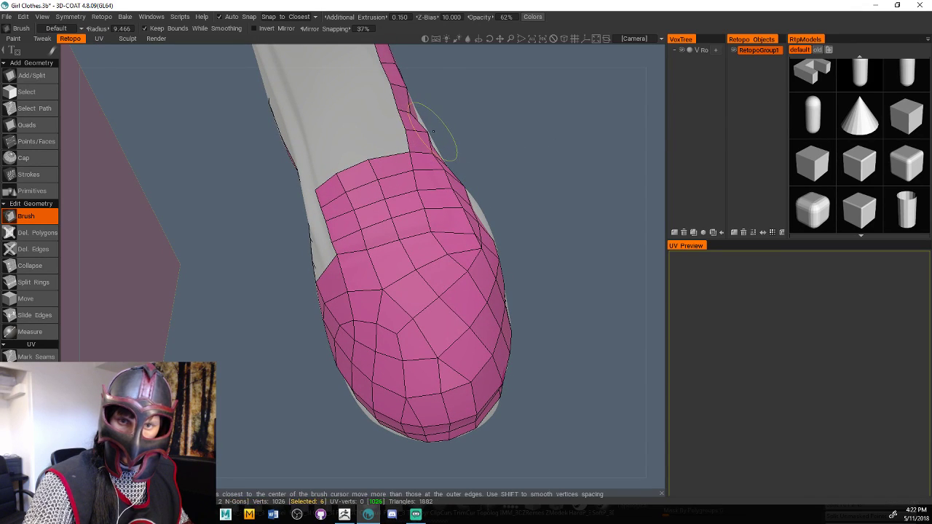
pyautogui.moveTo(459, 119)
pyautogui.keyDown('alt'); pyautogui.mouseDown()
pyautogui.moveTo(461, 149)
pyautogui.moveTo(430, 144)
pyautogui.mouseUp(); pyautogui.keyUp('alt')
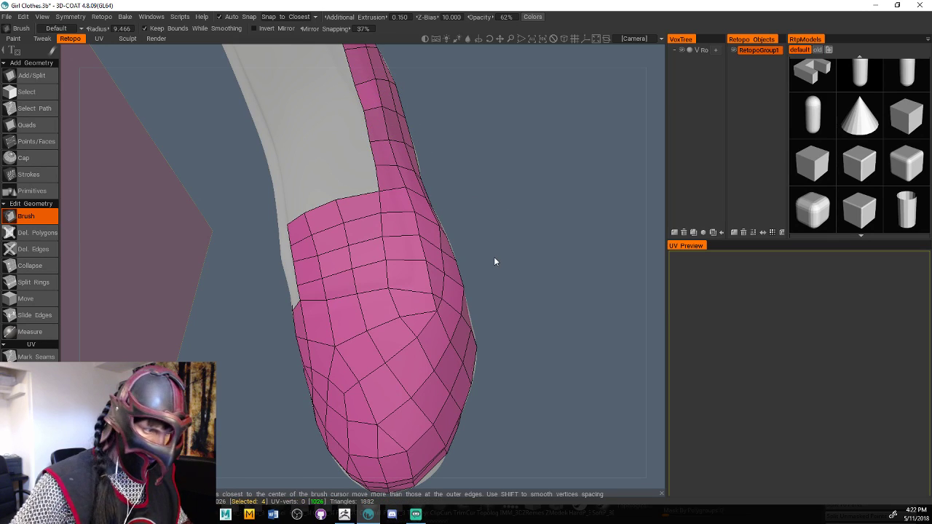
pyautogui.keyDown('alt'); pyautogui.moveTo(494, 260); pyautogui.dragTo(569, 271); pyautogui.keyUp('alt')
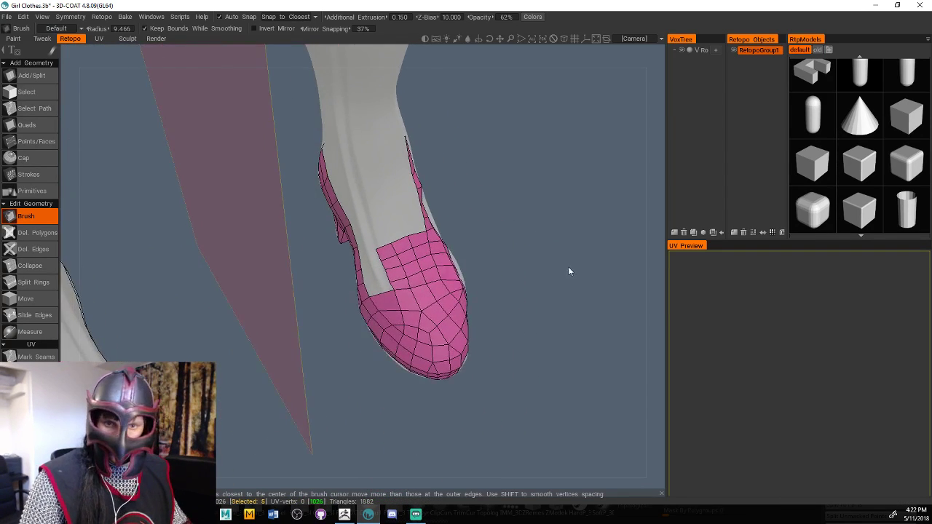
pyautogui.keyDown('alt'); pyautogui.moveTo(569, 271); pyautogui.dragTo(613, 258, button='right'); pyautogui.keyUp('alt')
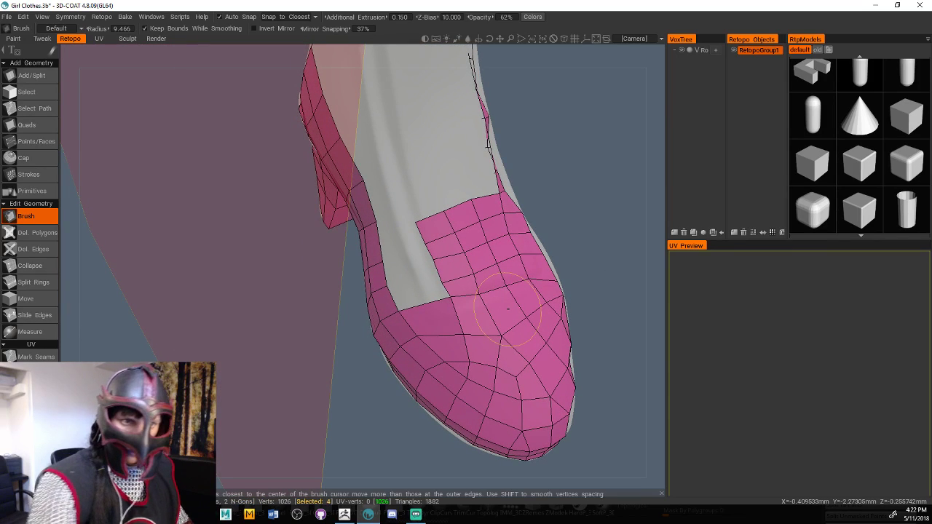
# Fill the open strip between the instep patch and the inner side mesh with four quads up to the patch's upper corner
pyautogui.click(33, 127)
pyautogui.keyDown('alt'); pyautogui.moveTo(599, 243); pyautogui.dragTo(630, 237); pyautogui.keyUp('alt')
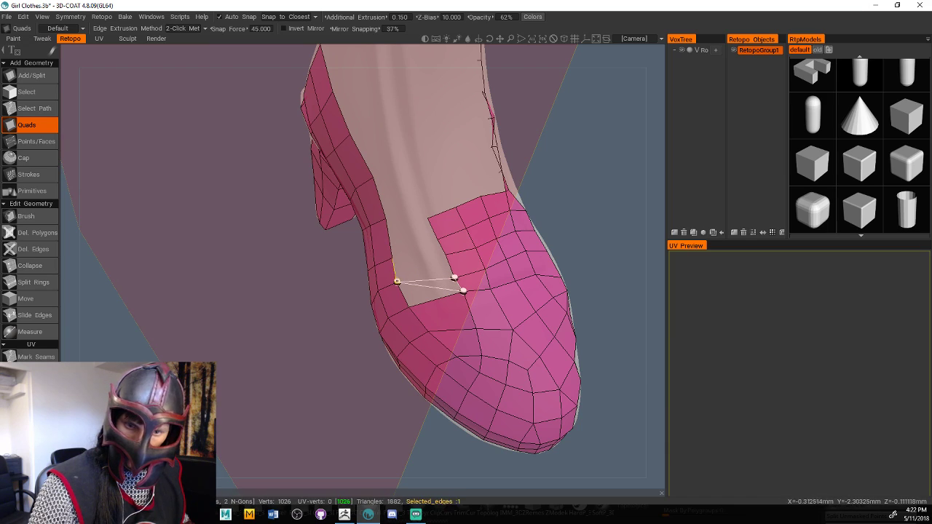
pyautogui.click(409, 306)
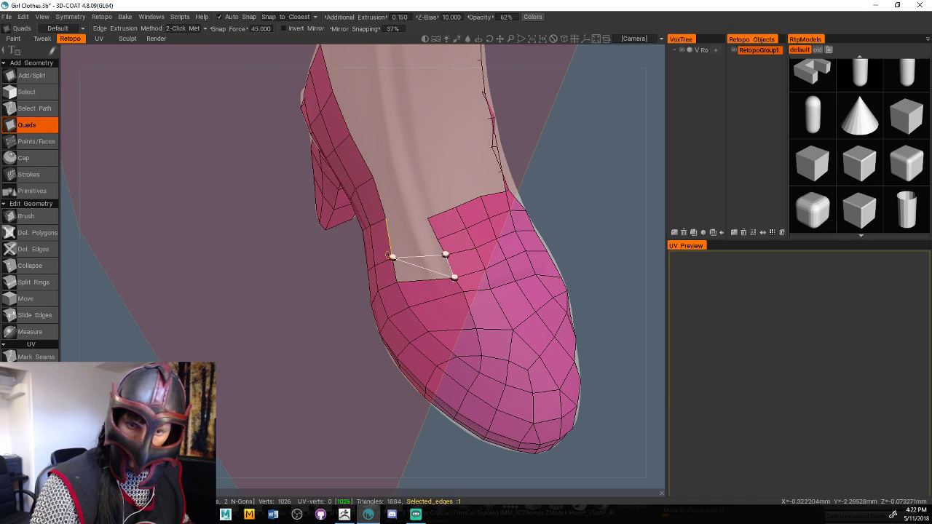
pyautogui.click(408, 272)
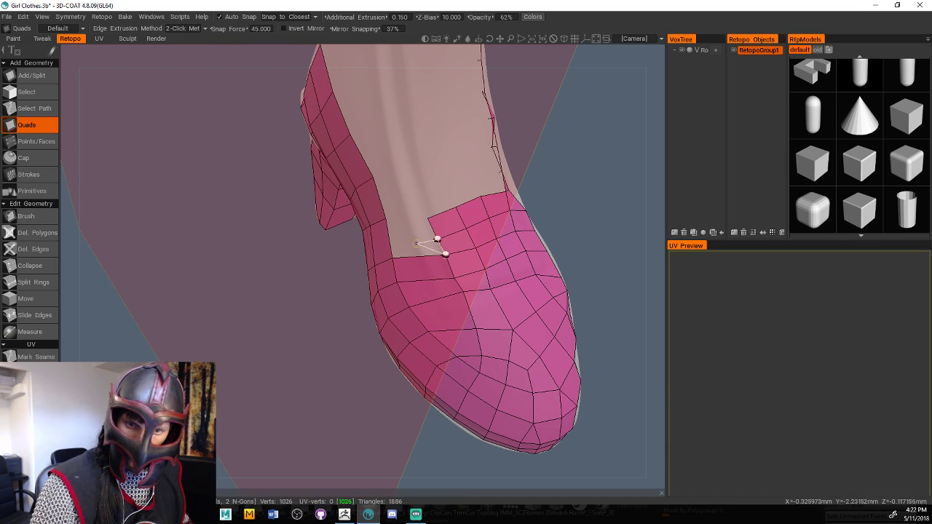
pyautogui.click(437, 239)
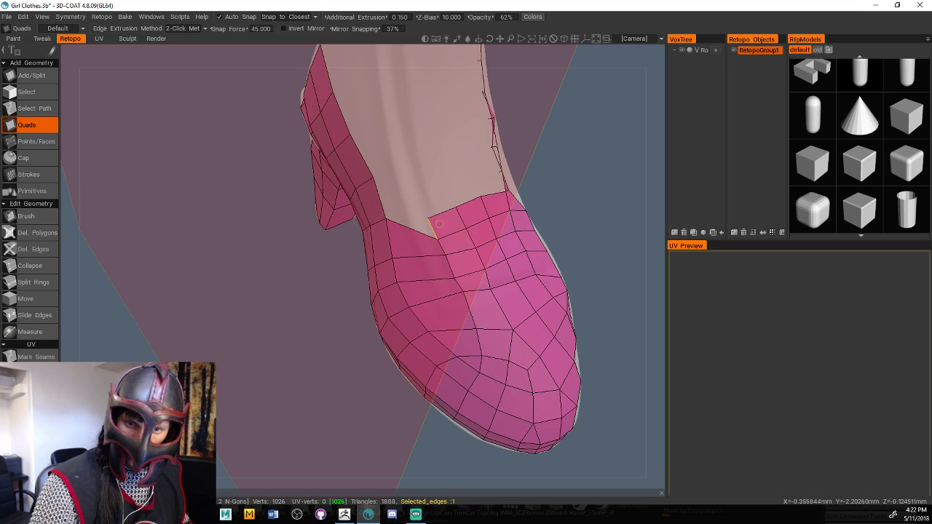
pyautogui.click(428, 222)
pyautogui.click(385, 213)
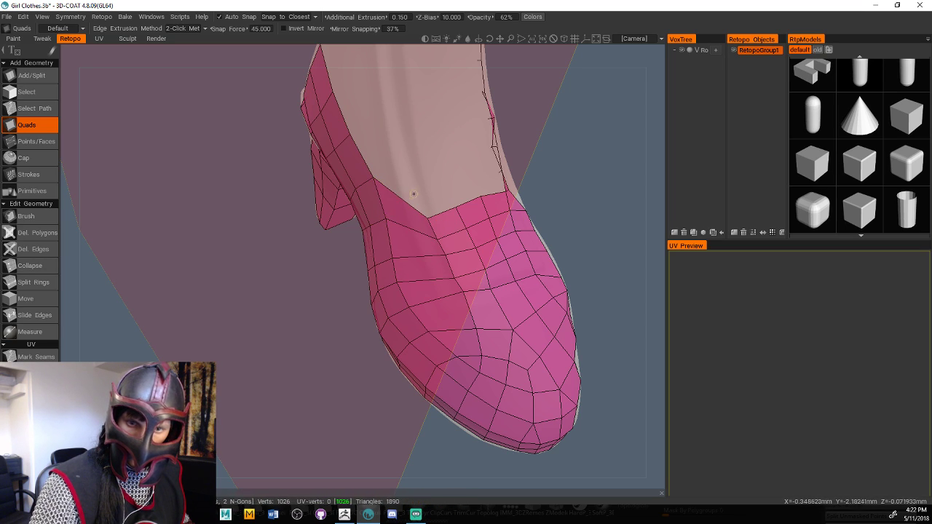
# Even out the vertices along the instep patch's upper edge and its corner with the side mesh using the retopo Brush
pyautogui.click(29, 216)
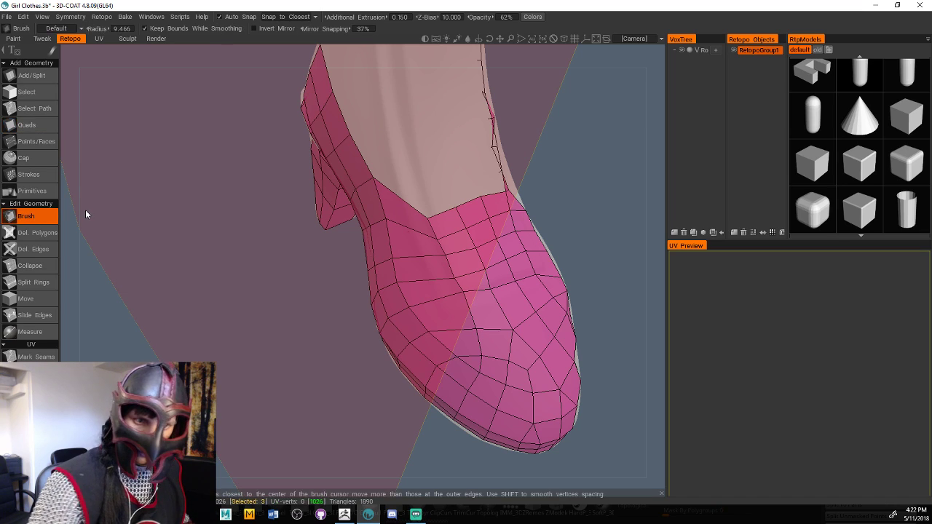
pyautogui.moveTo(439, 220); pyautogui.dragTo(426, 187)
pyautogui.moveTo(447, 241)
pyautogui.mouseDown()
pyautogui.moveTo(464, 217)
pyautogui.moveTo(463, 175)
pyautogui.mouseUp()
pyautogui.moveTo(605, 219); pyautogui.dragTo(514, 244)
pyautogui.moveTo(425, 217); pyautogui.dragTo(434, 194)
pyautogui.moveTo(429, 269)
pyautogui.mouseDown()
pyautogui.moveTo(353, 269)
pyautogui.moveTo(411, 302)
pyautogui.moveTo(466, 262)
pyautogui.moveTo(448, 390)
pyautogui.mouseUp()
pyautogui.moveTo(538, 306); pyautogui.dragTo(343, 471)
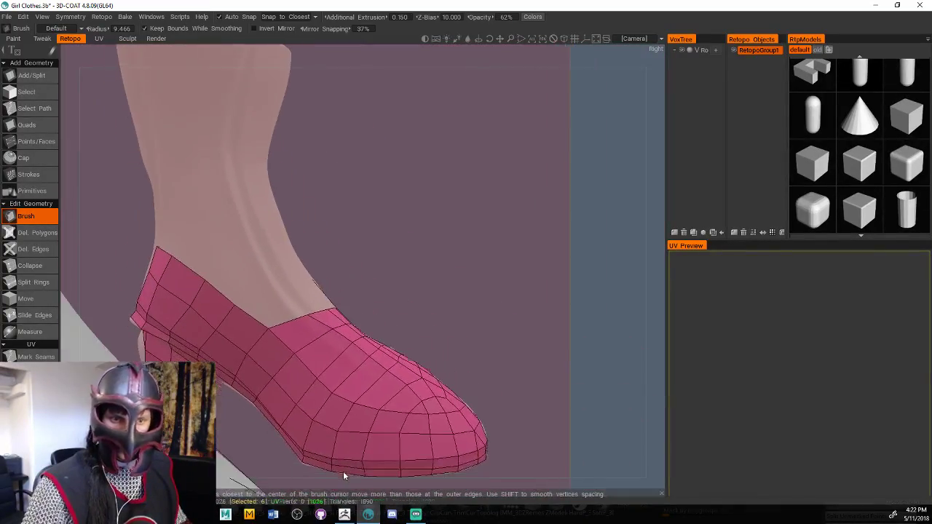
# Check the instep patch and both sides of the boot from several angles with the retopo Brush ready for vertex touch-ups
pyautogui.moveTo(455, 288); pyautogui.dragTo(398, 337)
pyautogui.click(26, 124)
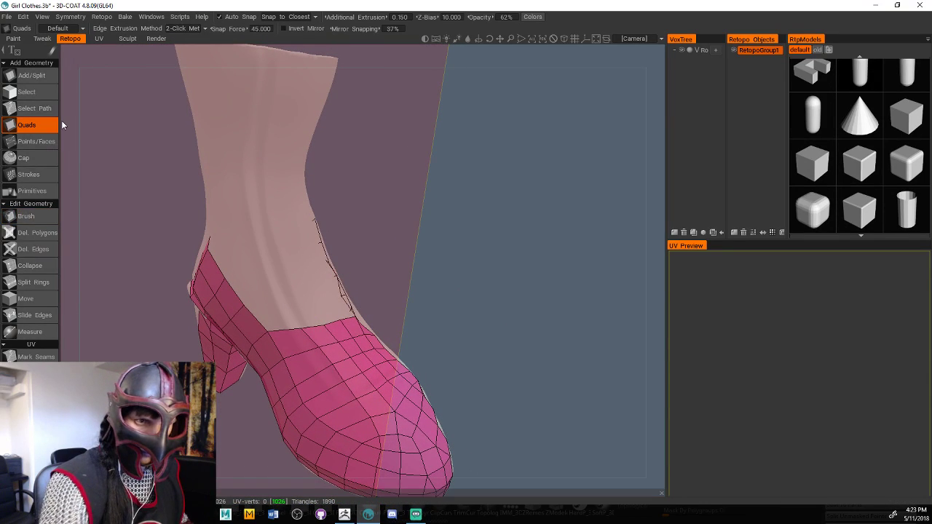
pyautogui.moveTo(437, 240); pyautogui.dragTo(489, 232)
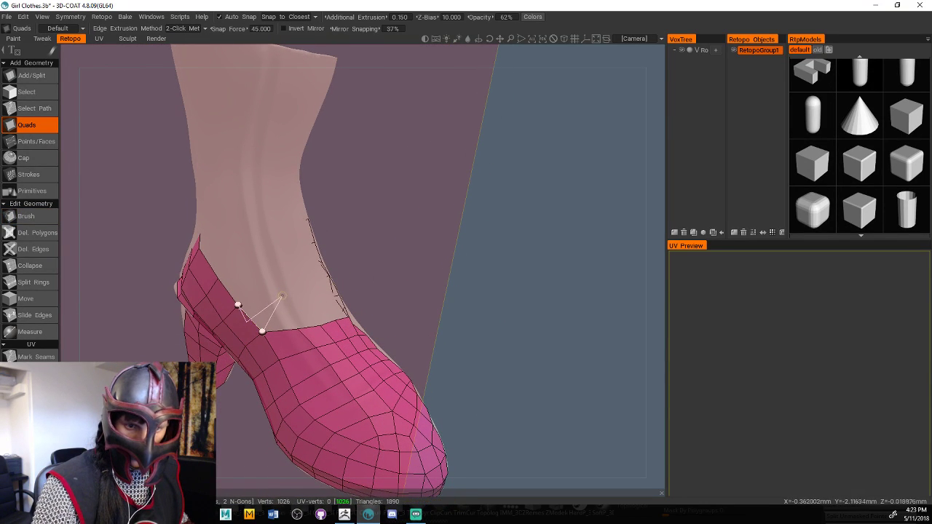
pyautogui.press('b')
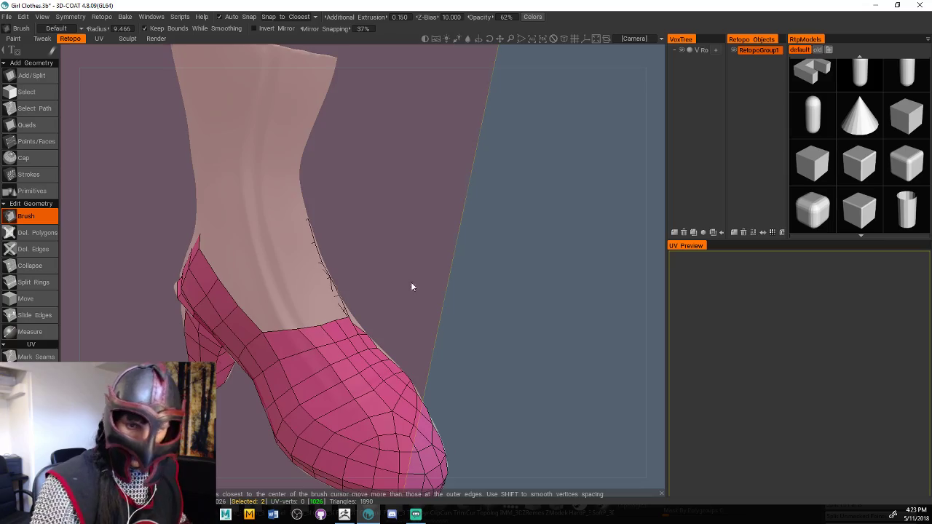
pyautogui.moveTo(411, 286); pyautogui.dragTo(307, 318)
pyautogui.moveTo(541, 270)
pyautogui.mouseDown()
pyautogui.moveTo(524, 313)
pyautogui.moveTo(443, 343)
pyautogui.moveTo(466, 291)
pyautogui.mouseUp()
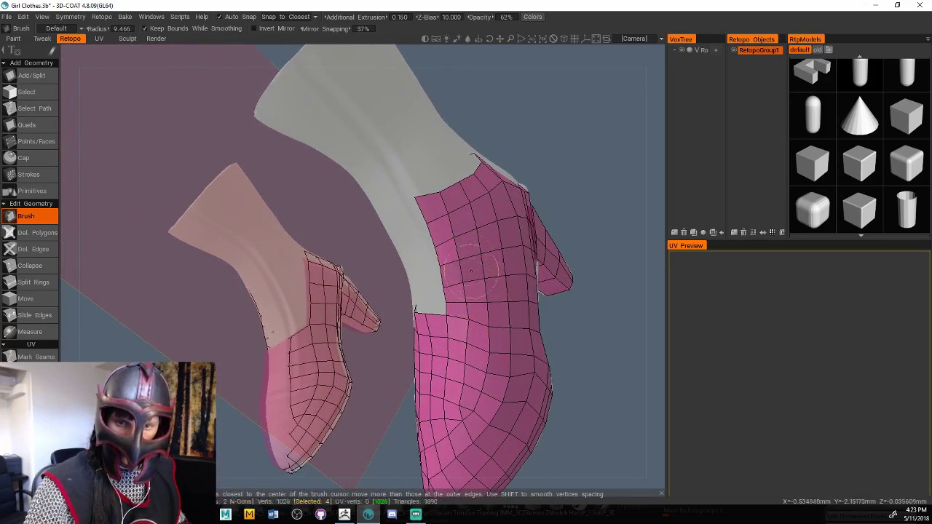
# Build a column of five quads up the back of the boot shaft, from the mesh edge above the heel to the top rim
pyautogui.click(29, 125)
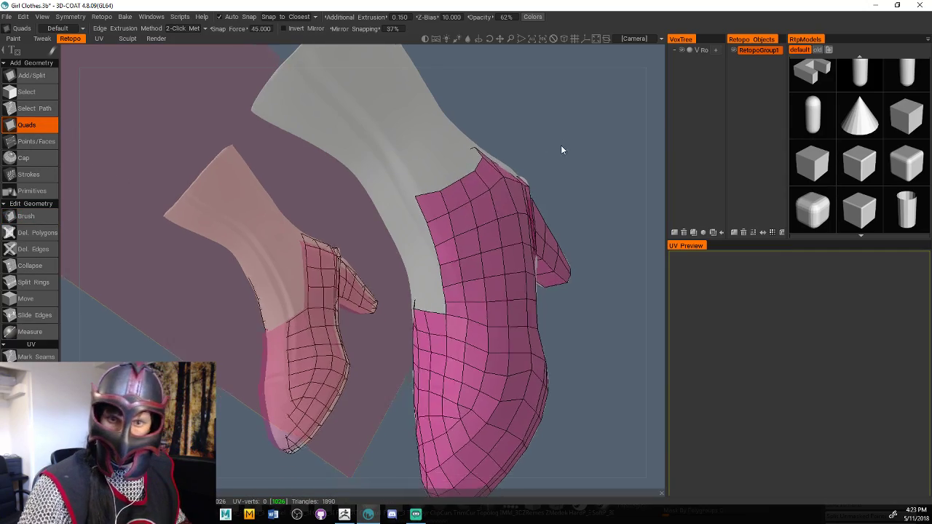
pyautogui.moveTo(561, 149); pyautogui.dragTo(544, 225)
pyautogui.moveTo(536, 279); pyautogui.dragTo(433, 331)
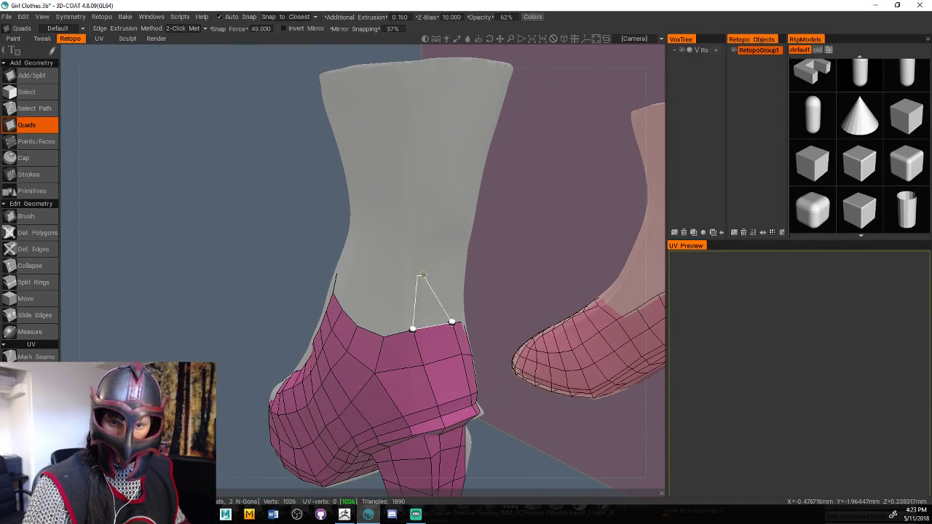
pyautogui.click(434, 274)
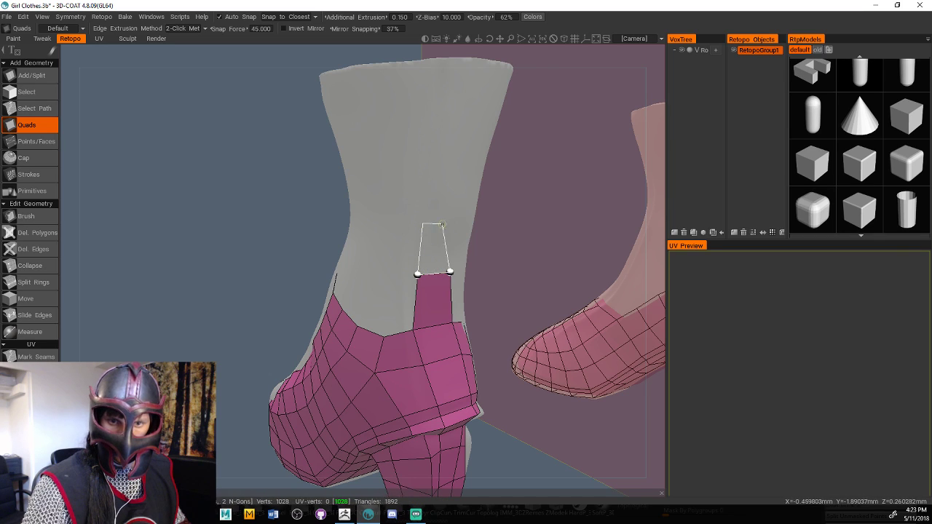
pyautogui.click(441, 224)
pyautogui.click(462, 177)
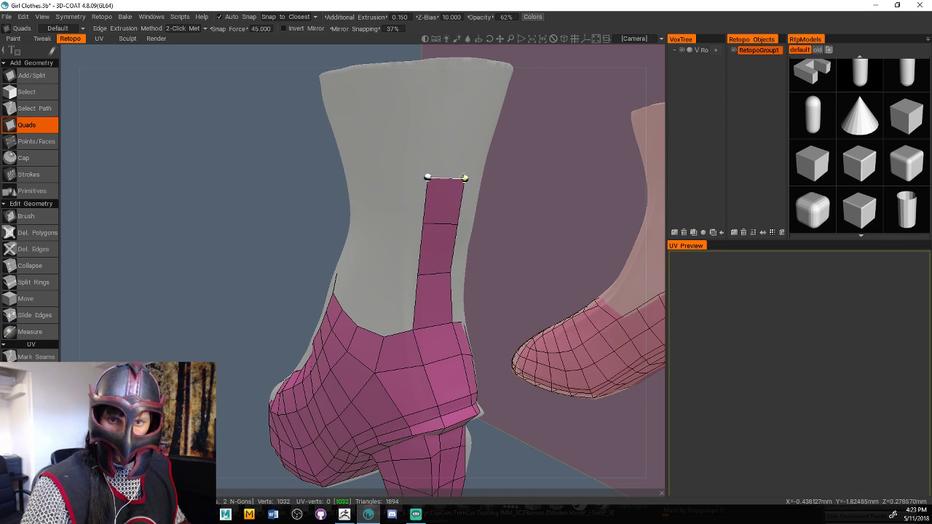
pyautogui.click(471, 123)
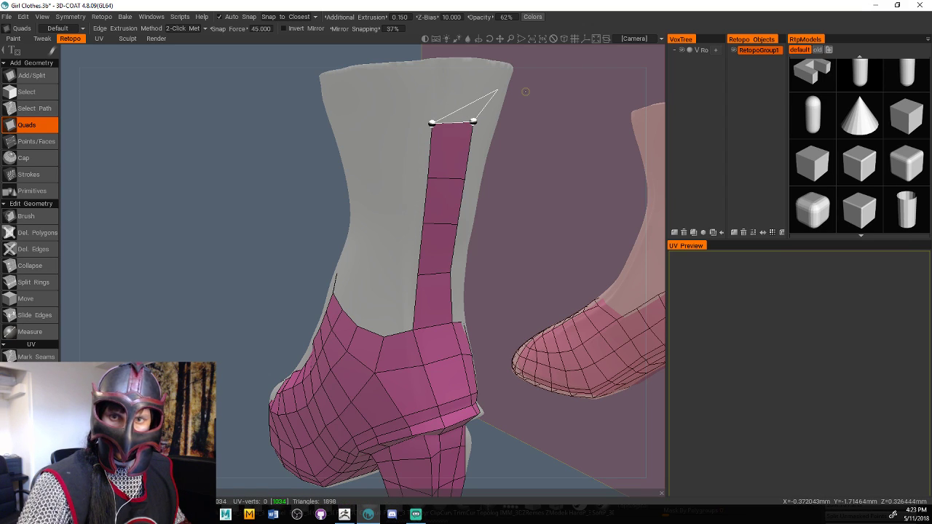
pyautogui.click(532, 61)
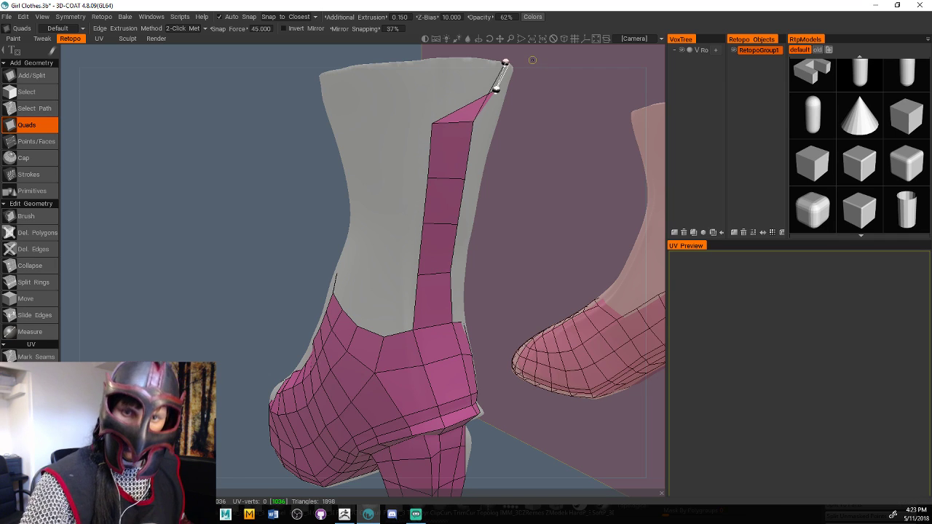
pyautogui.hotkey('ctrl', 'z')
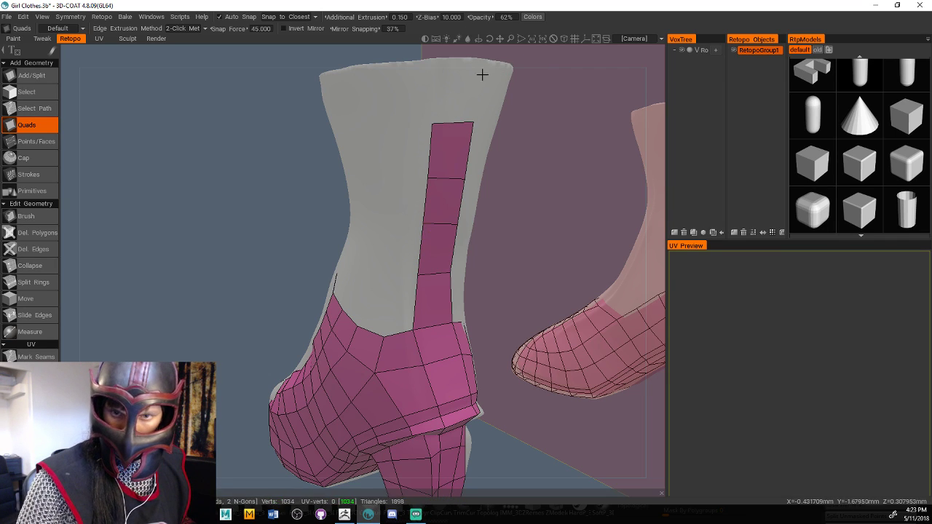
pyautogui.moveTo(551, 129); pyautogui.dragTo(512, 236, button='middle')
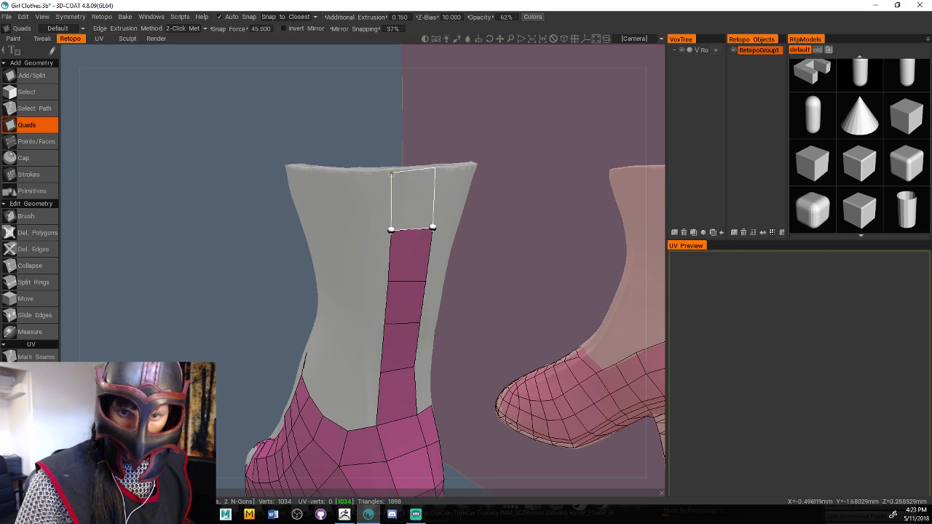
pyautogui.click(398, 171)
# Carry the column over the boot's top rim with one quad and continue it down the shaft's inner wall with three quads
pyautogui.moveTo(475, 144); pyautogui.dragTo(468, 218)
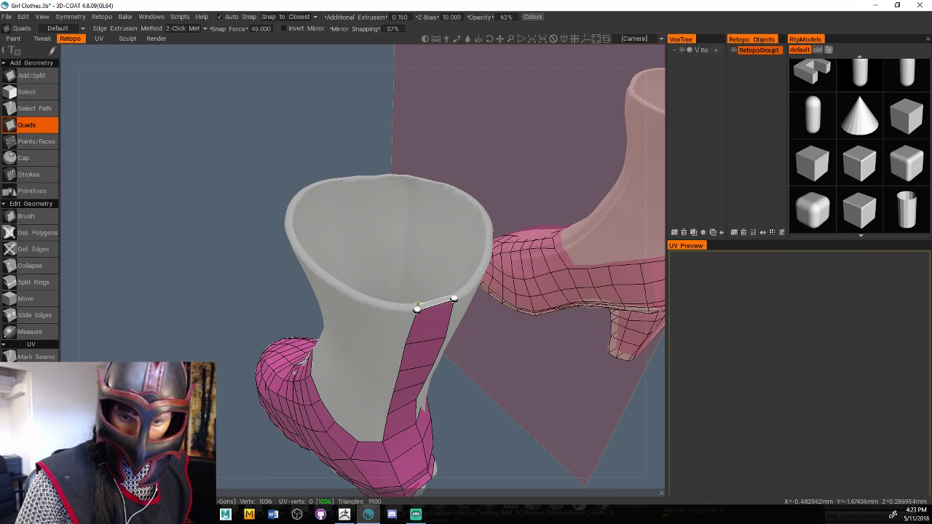
pyautogui.moveTo(419, 304); pyautogui.dragTo(559, 417, button='middle')
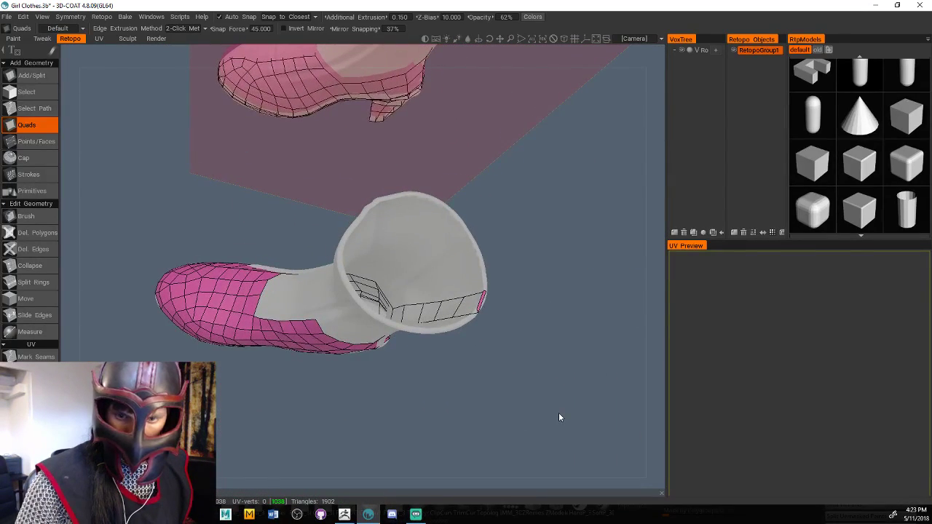
pyautogui.moveTo(528, 325)
pyautogui.mouseDown(button='middle')
pyautogui.moveTo(512, 314)
pyautogui.moveTo(532, 332)
pyautogui.moveTo(569, 322)
pyautogui.moveTo(514, 334)
pyautogui.mouseUp(button='middle')
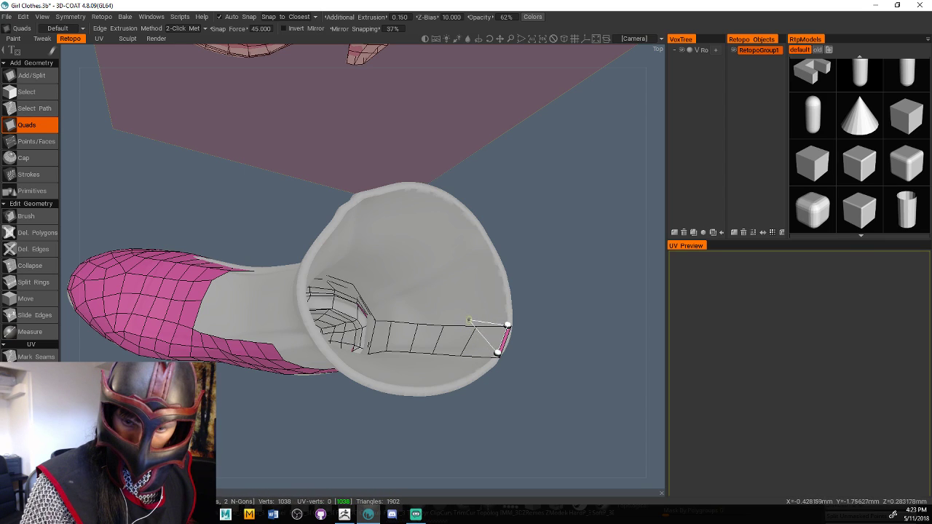
pyautogui.click(457, 339)
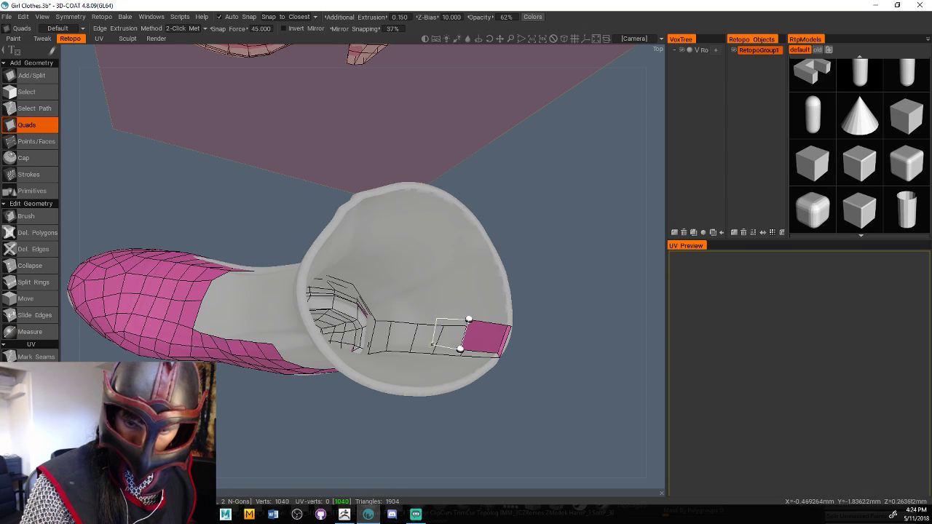
pyautogui.click(433, 331)
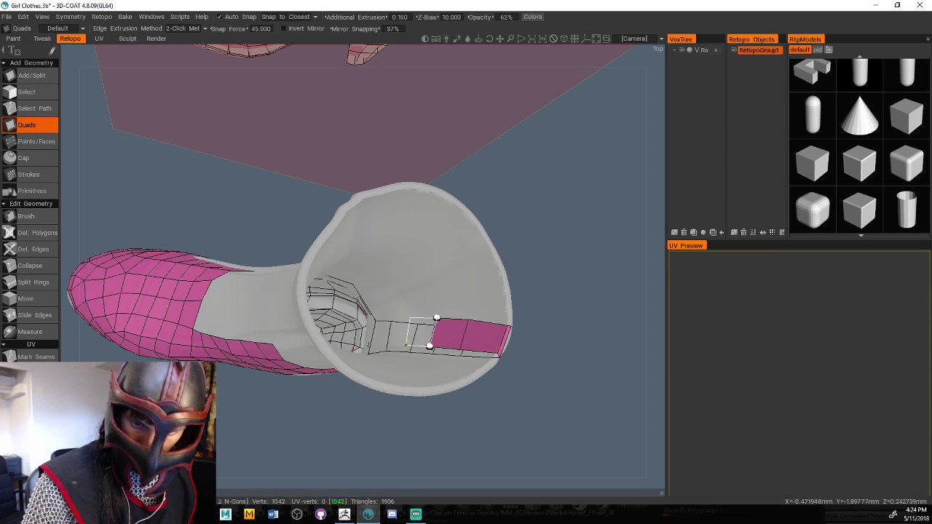
pyautogui.click(405, 345)
pyautogui.moveTo(442, 318); pyautogui.dragTo(513, 286, button='middle')
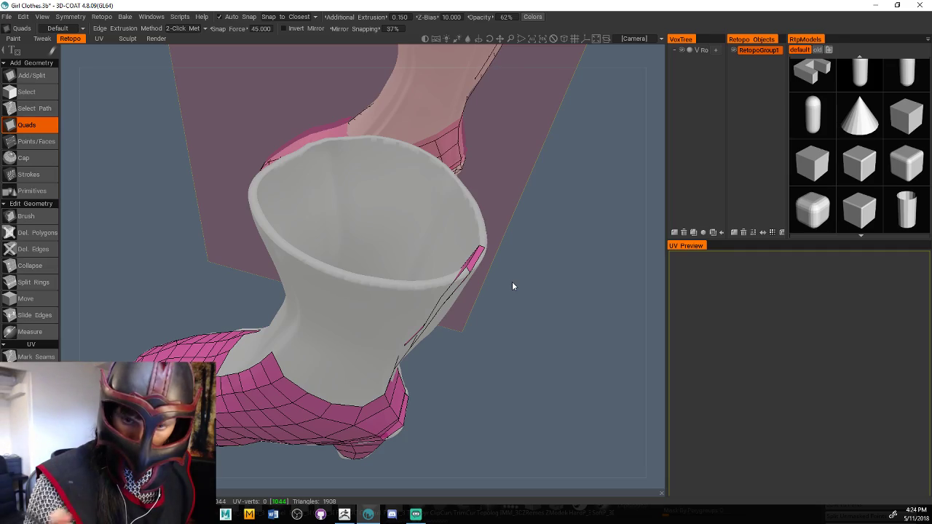
pyautogui.moveTo(513, 286); pyautogui.dragTo(544, 335, button='middle')
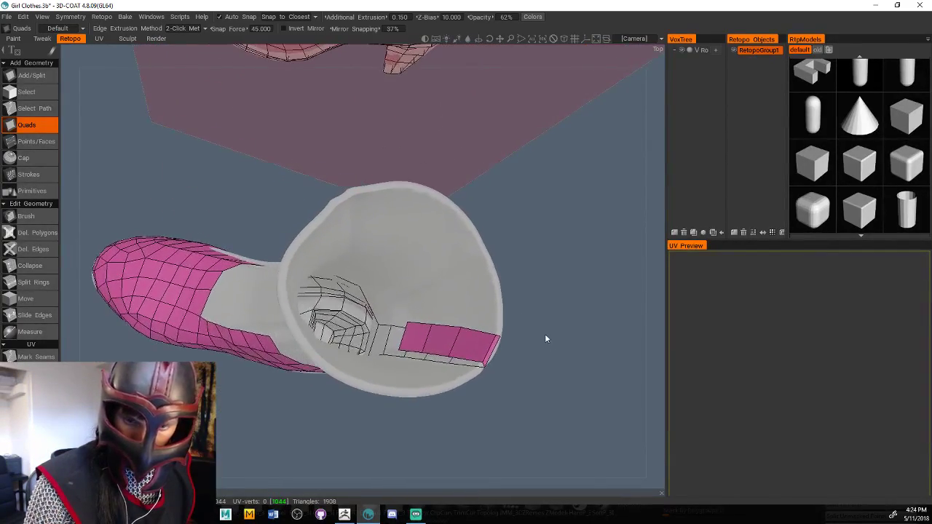
pyautogui.moveTo(484, 326); pyautogui.dragTo(459, 219, button='middle')
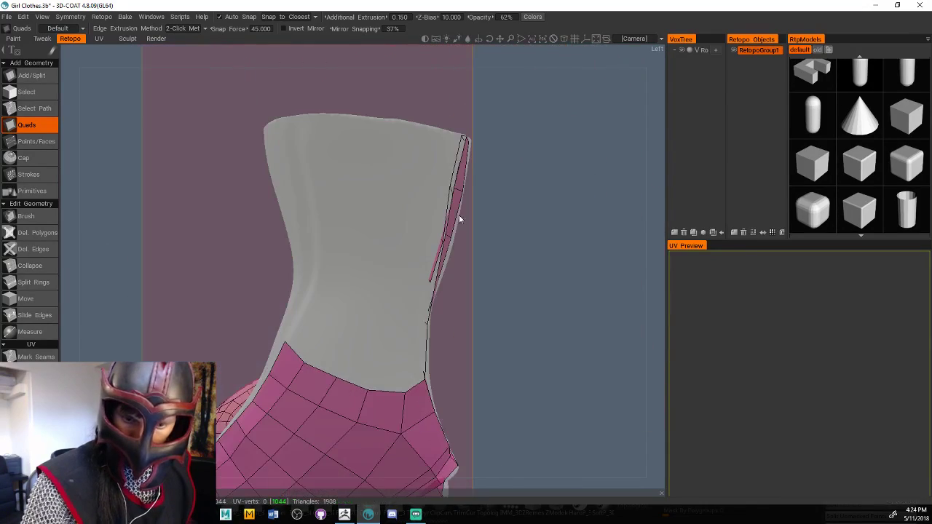
pyautogui.moveTo(468, 339); pyautogui.dragTo(335, 358, button='middle')
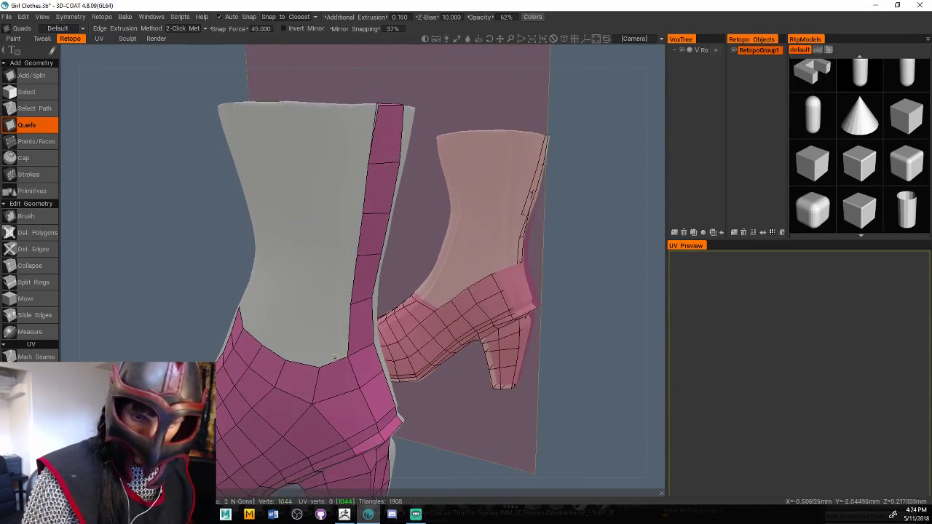
# Add a second column of five quads beside the first on the outside of the shaft, welded to its vertices up to the rim
pyautogui.click(350, 305)
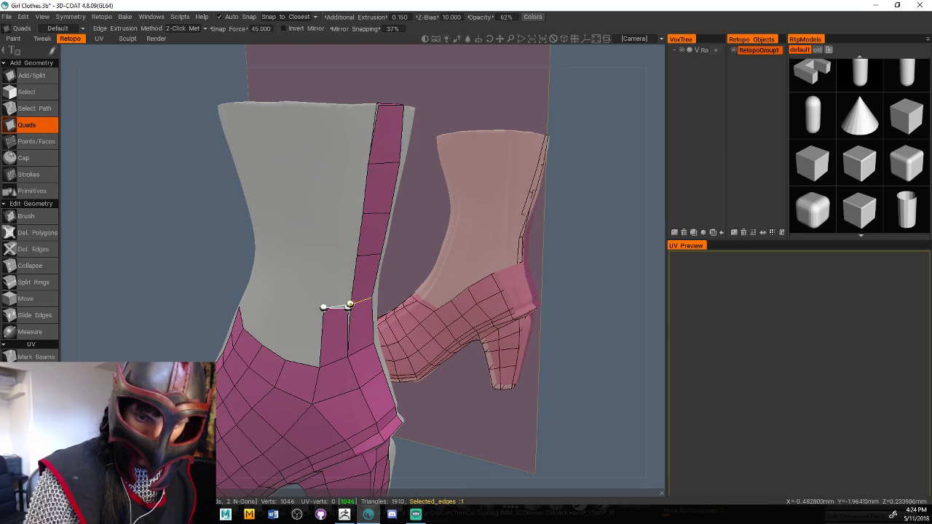
pyautogui.hotkey('ctrl', 'z')
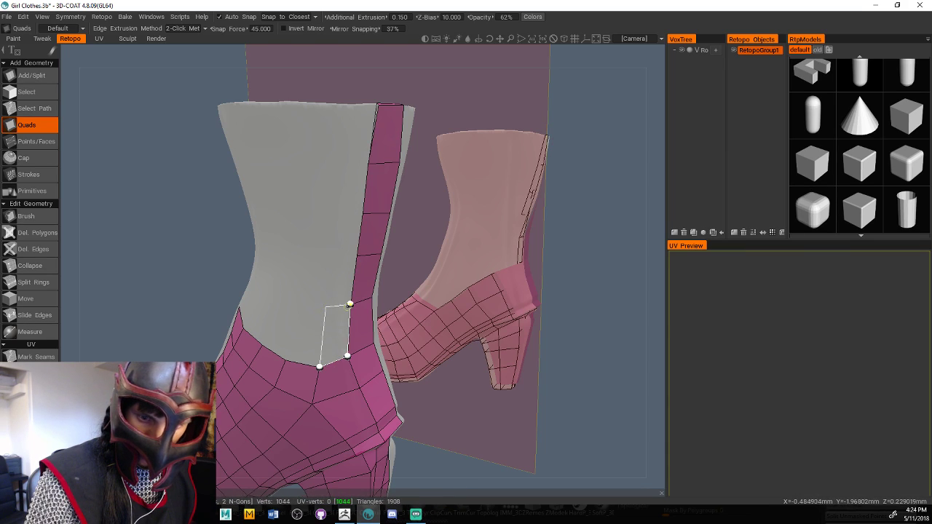
pyautogui.click(325, 306)
pyautogui.click(329, 253)
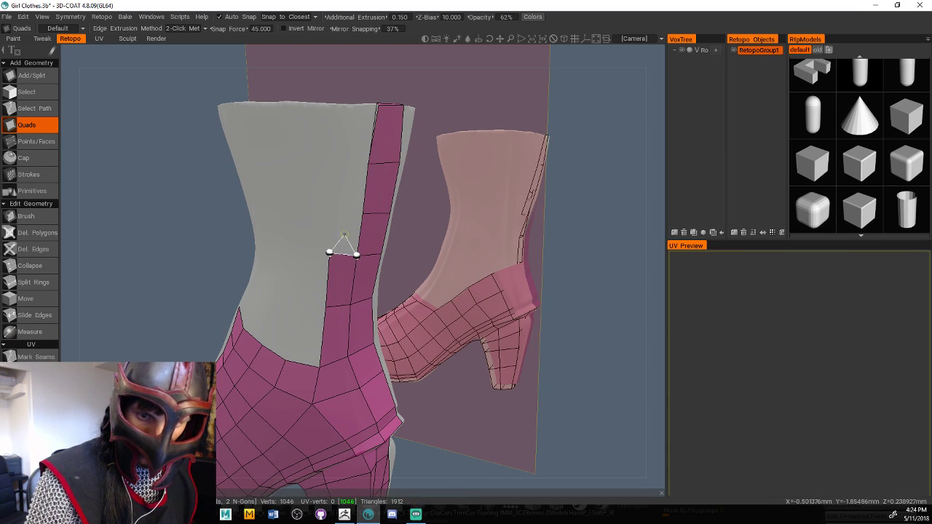
pyautogui.click(335, 209)
pyautogui.click(341, 162)
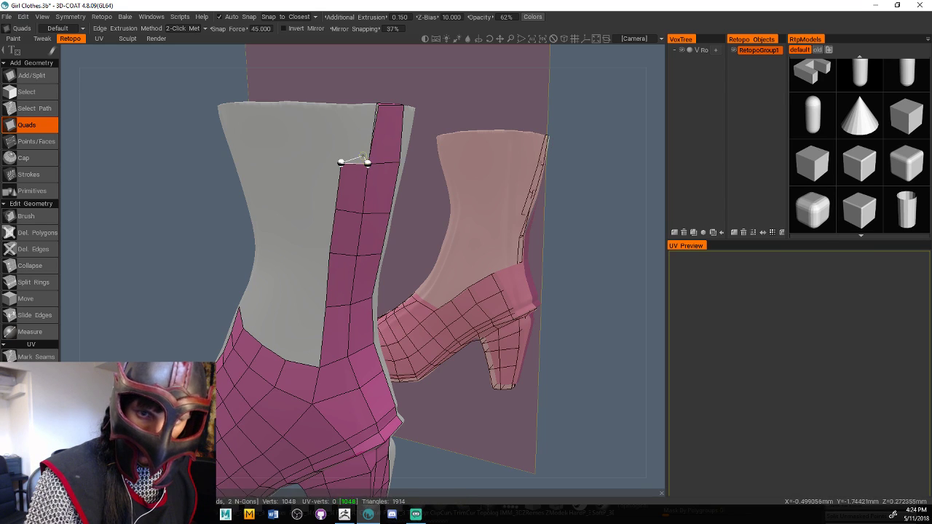
pyautogui.click(343, 106)
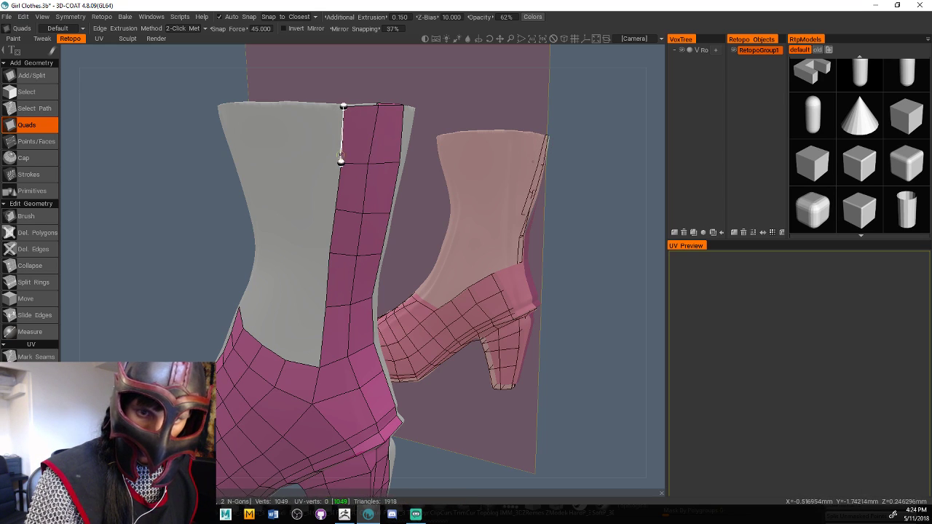
# Add a third column of five quads beside the second, from the shaft's top rim down to the shoe mesh
pyautogui.click(306, 106)
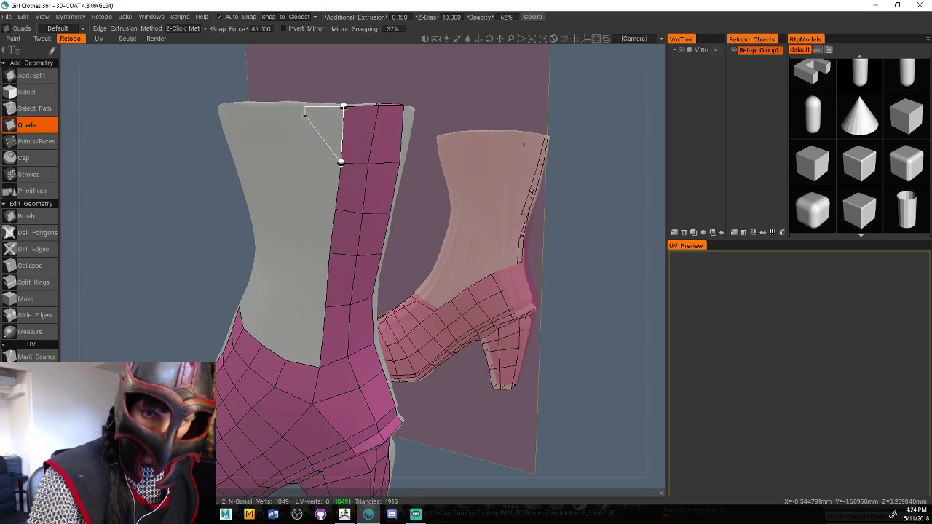
pyautogui.click(304, 161)
pyautogui.click(340, 162)
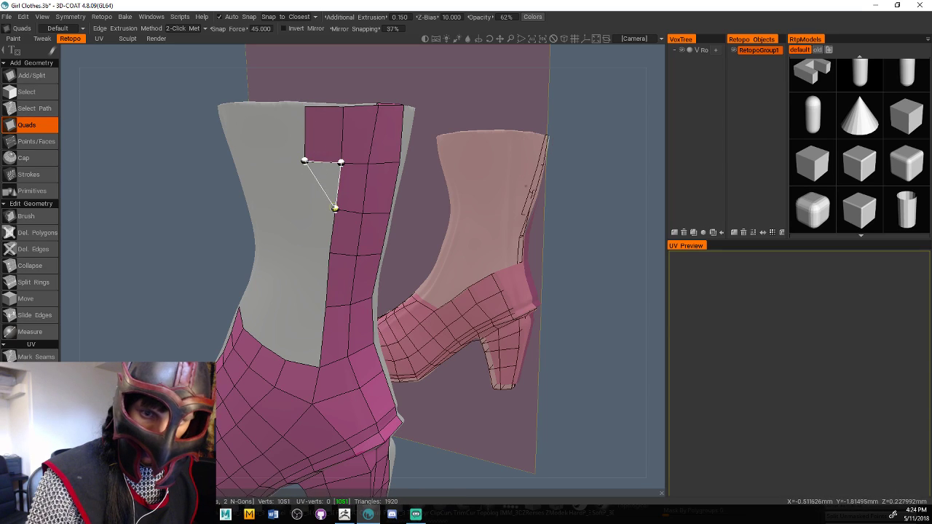
pyautogui.click(335, 209)
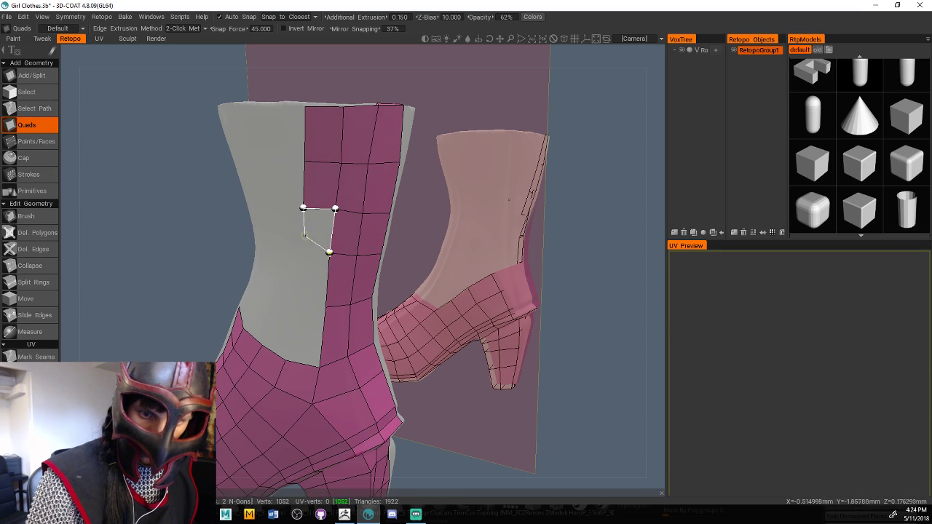
pyautogui.click(329, 252)
pyautogui.click(302, 251)
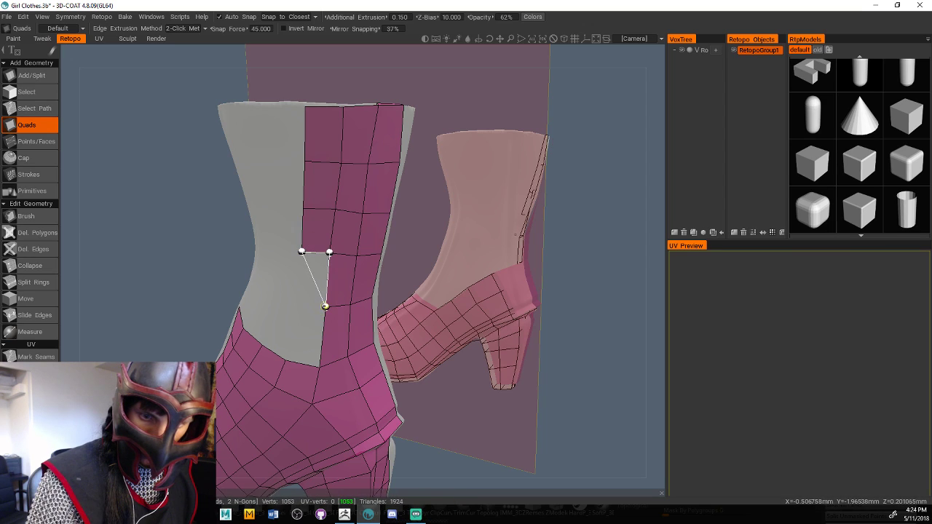
pyautogui.click(324, 306)
pyautogui.click(297, 306)
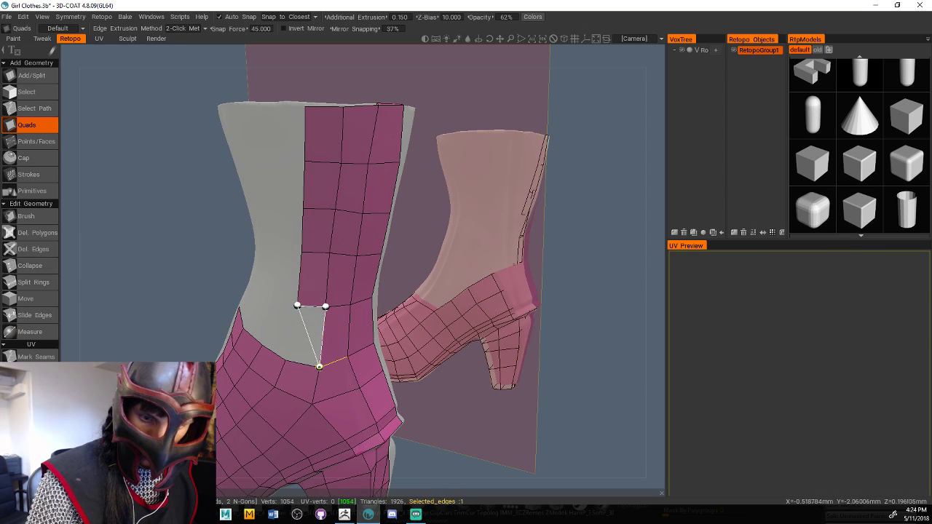
pyautogui.click(319, 366)
pyautogui.click(285, 359)
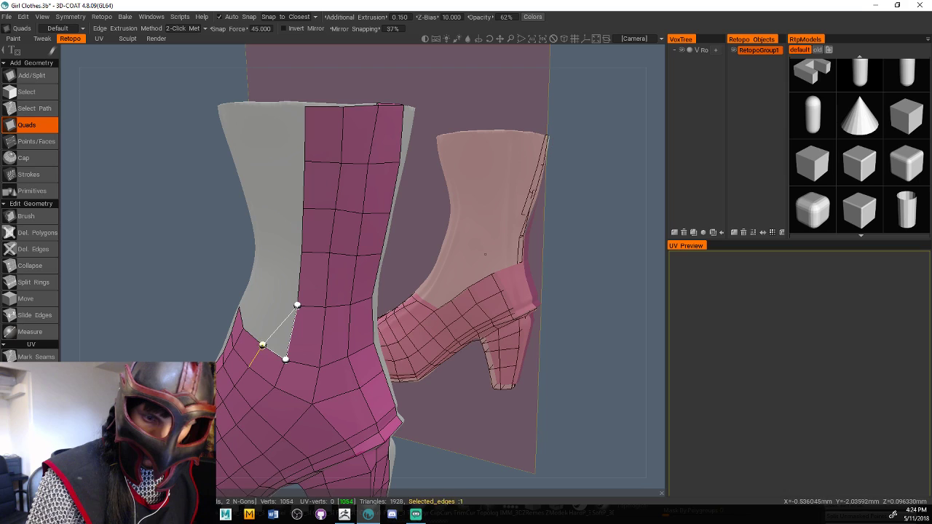
# Add a fourth column of five quads beside the third, from the shoe mesh up to the shaft's top rim
pyautogui.click(262, 344)
pyautogui.click(274, 299)
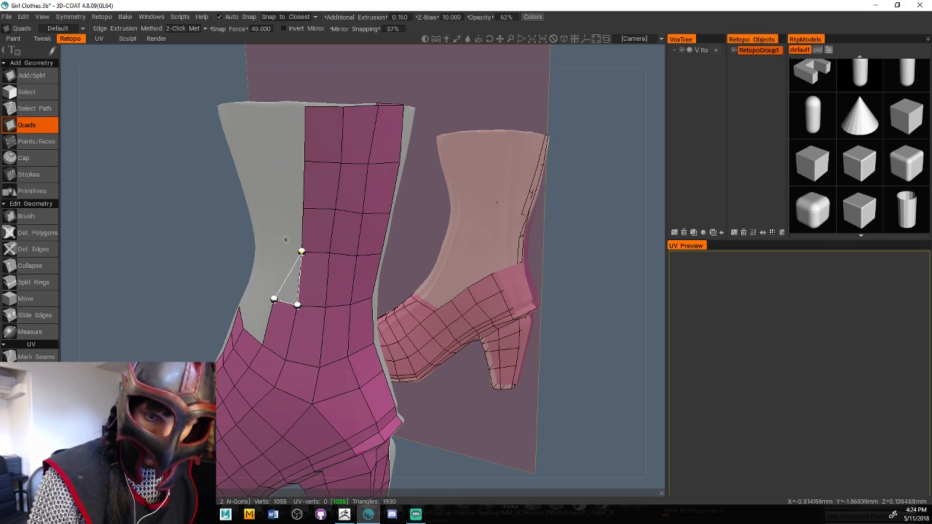
pyautogui.click(275, 251)
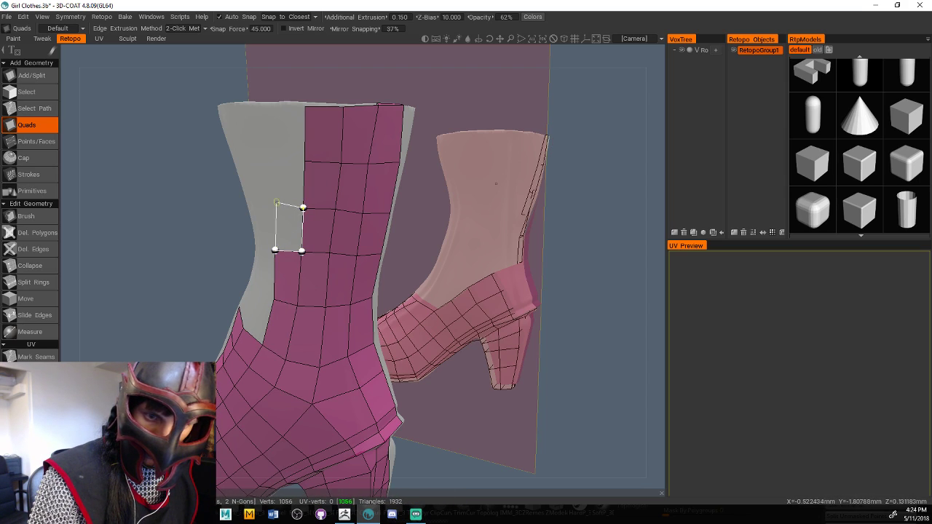
pyautogui.click(276, 202)
pyautogui.click(273, 159)
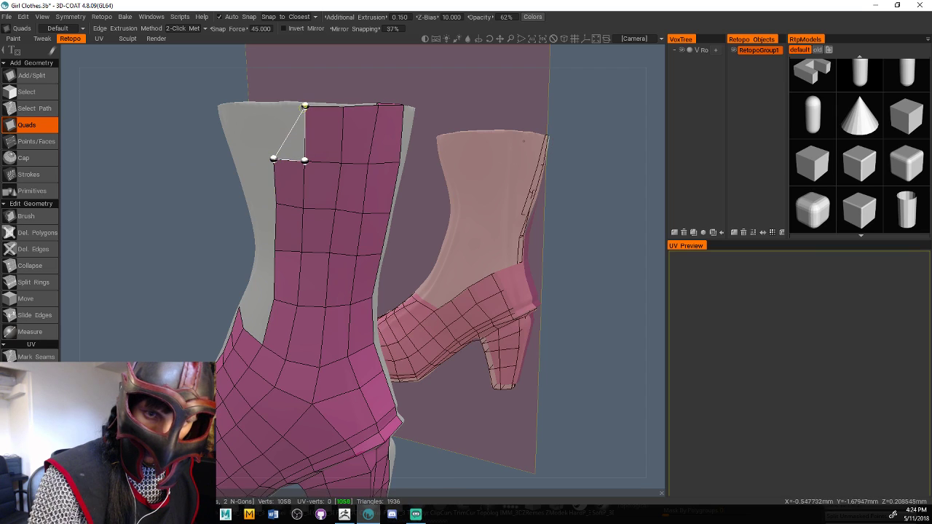
pyautogui.press('Escape')
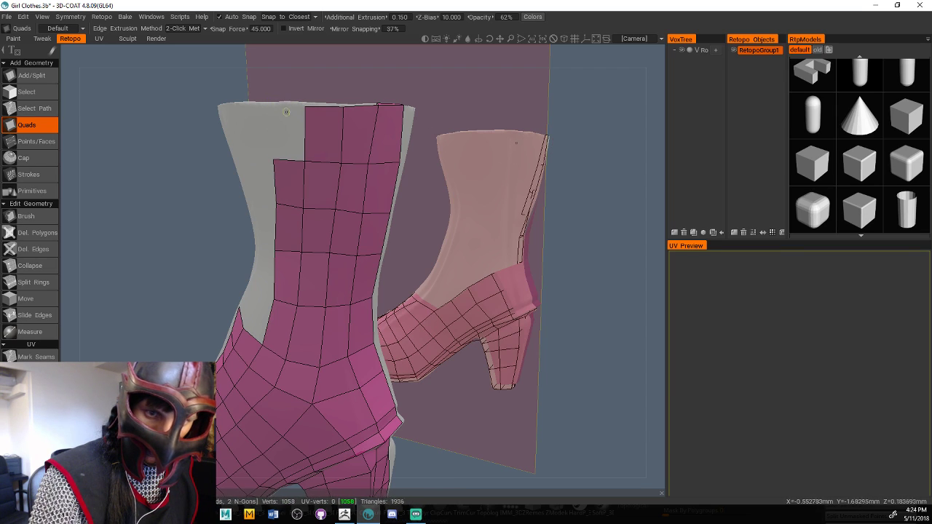
pyautogui.keyDown('alt'); pyautogui.moveTo(284, 109); pyautogui.dragTo(406, 93); pyautogui.keyUp('alt')
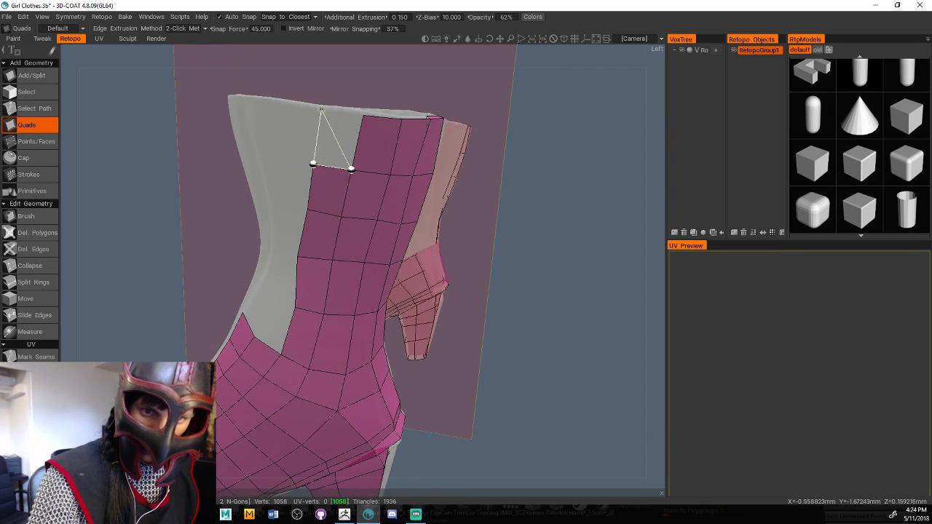
pyautogui.click(320, 108)
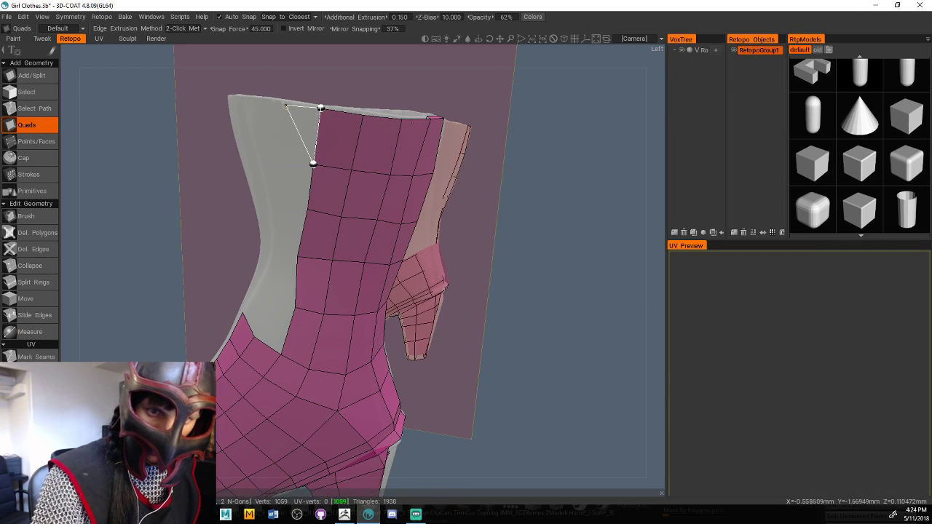
# Add a fifth column of five quads beside the fourth, from the shaft's top rim down to the shoe mesh
pyautogui.click(312, 163)
pyautogui.click(277, 159)
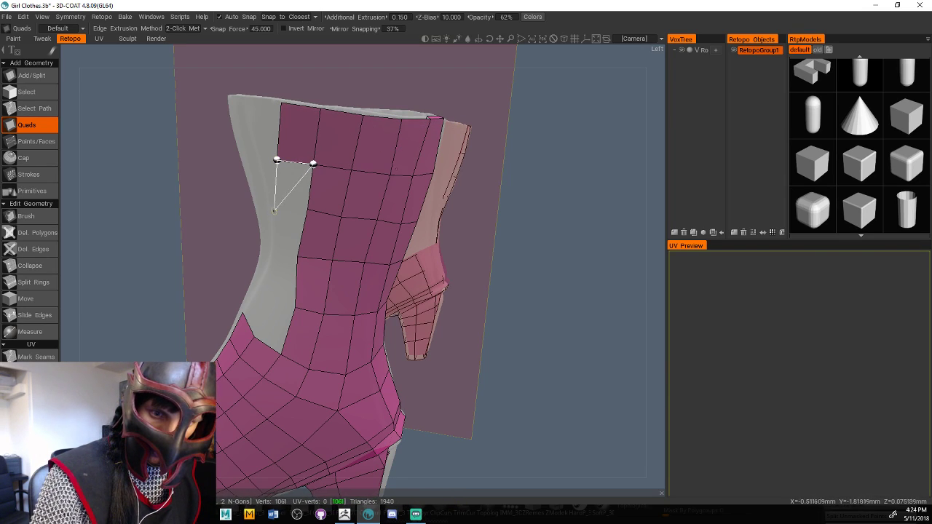
pyautogui.click(307, 210)
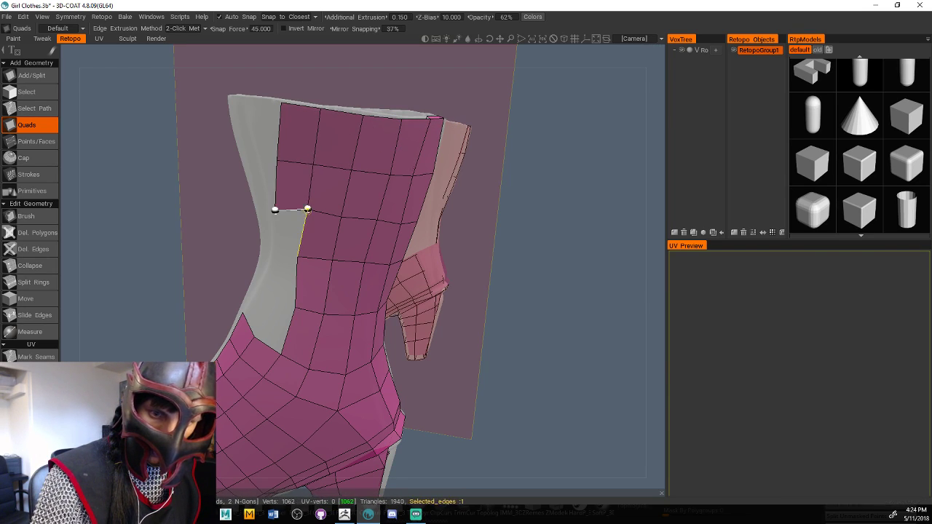
pyautogui.click(276, 251)
pyautogui.click(297, 257)
pyautogui.click(263, 291)
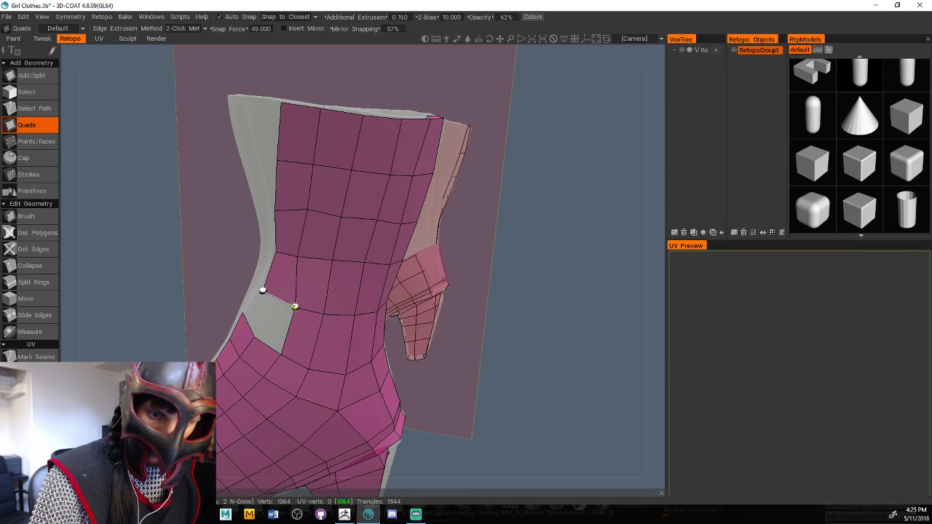
pyautogui.click(258, 336)
pyautogui.click(281, 353)
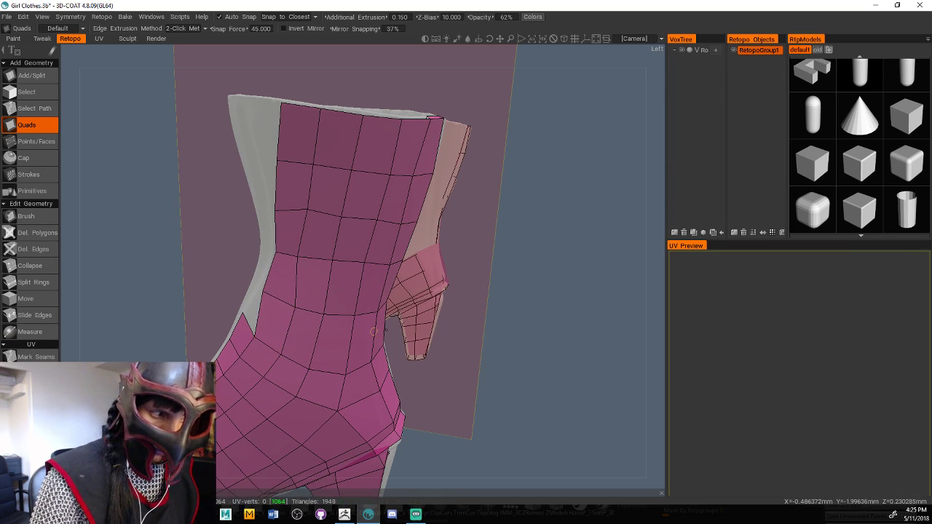
# Add a sixth column of five quads toward the front of the shaft, from the shoe mesh up to the top rim
pyautogui.moveTo(451, 360); pyautogui.dragTo(559, 361)
pyautogui.moveTo(558, 361); pyautogui.dragTo(521, 350, button='middle')
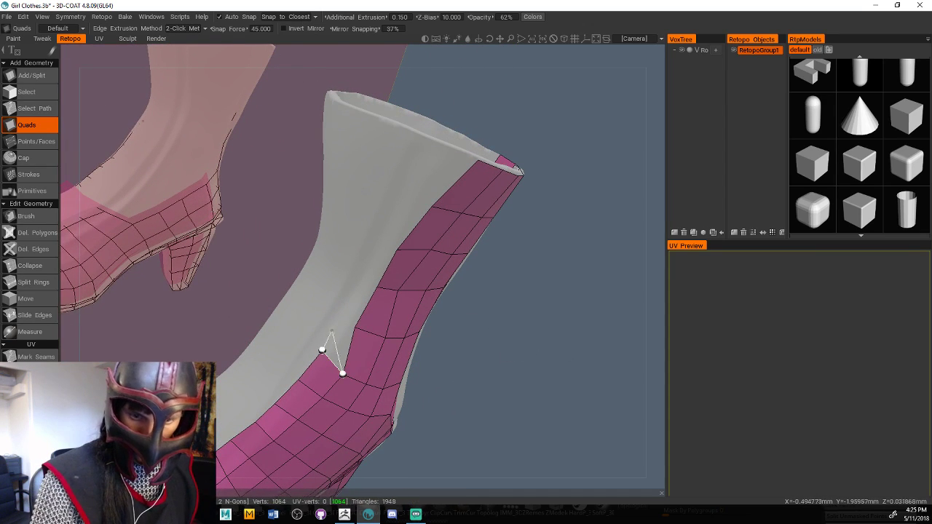
pyautogui.click(339, 311)
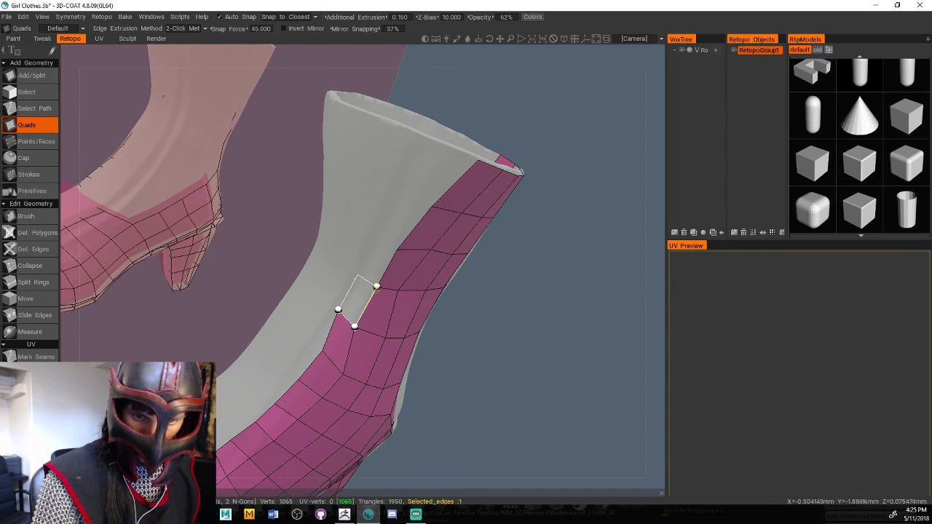
pyautogui.click(373, 281)
pyautogui.click(382, 234)
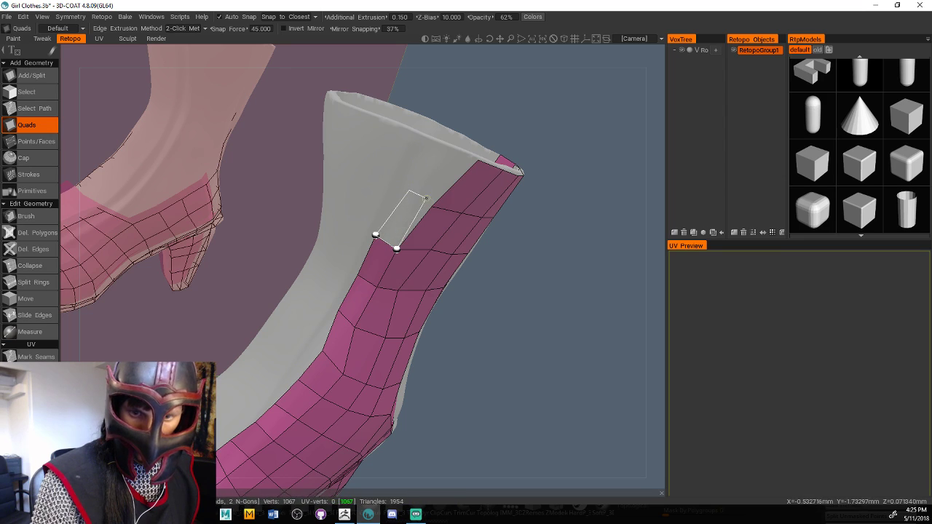
pyautogui.click(409, 190)
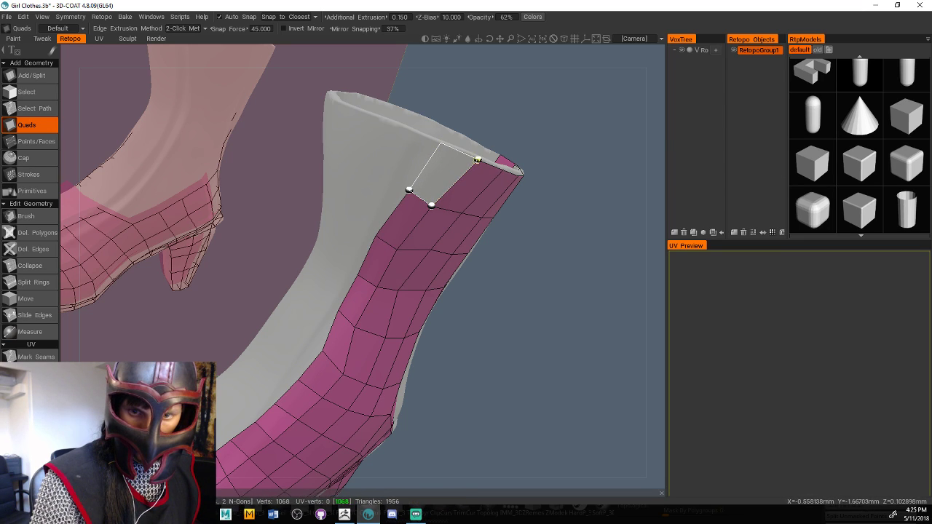
pyautogui.click(441, 142)
pyautogui.click(441, 149)
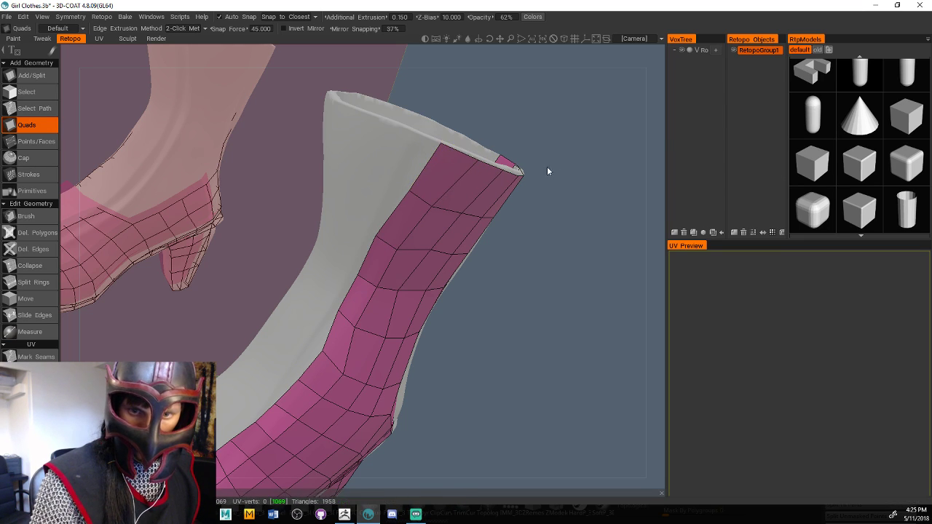
# Cap the thickness of the boot's top rim with a strip of five narrow quads along the top edge of the outer columns
pyautogui.moveTo(546, 166); pyautogui.dragTo(499, 238)
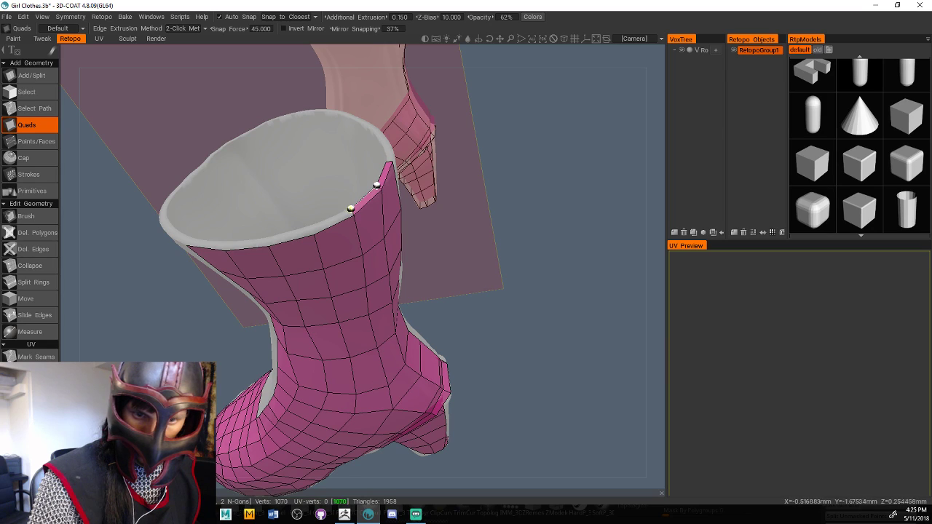
pyautogui.click(351, 209)
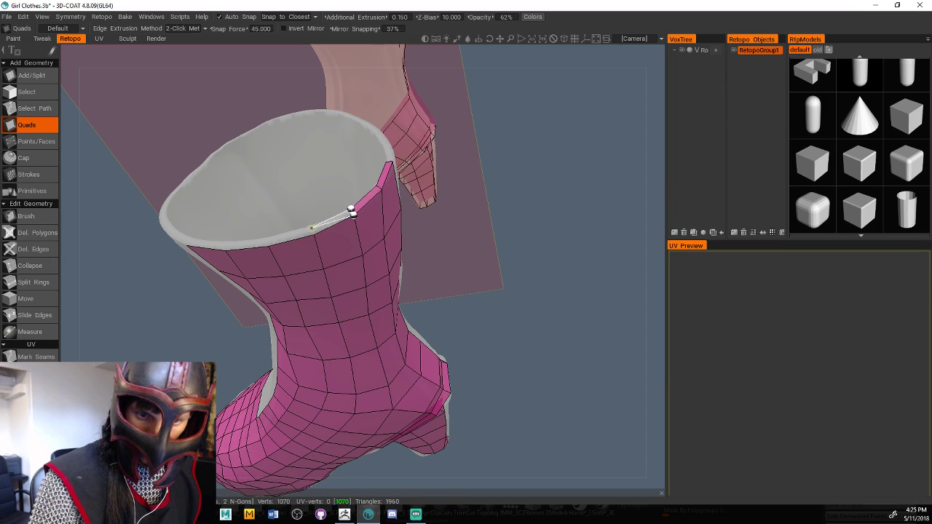
pyautogui.click(313, 232)
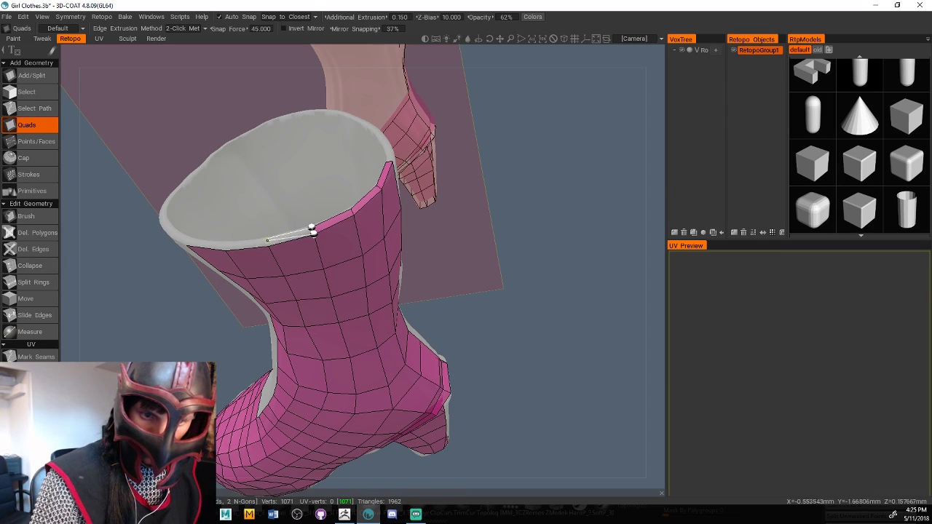
pyautogui.click(268, 240)
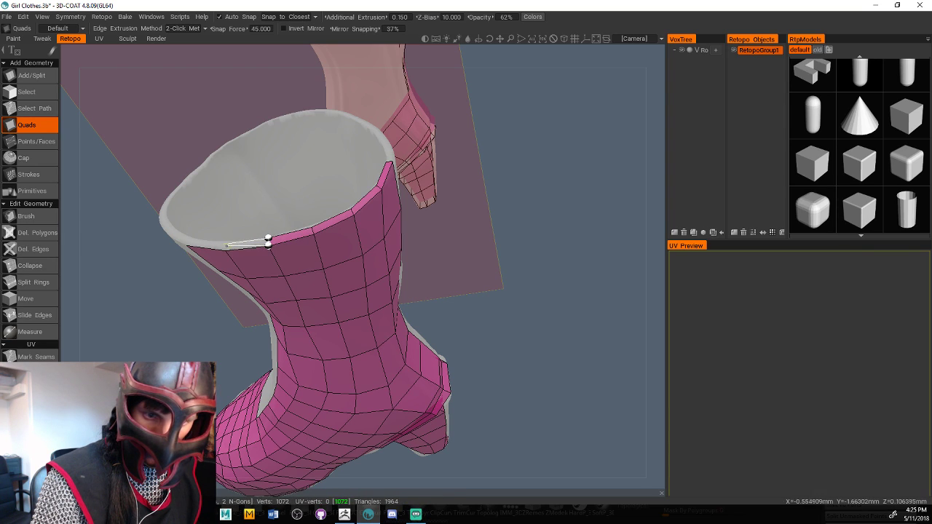
pyautogui.click(226, 247)
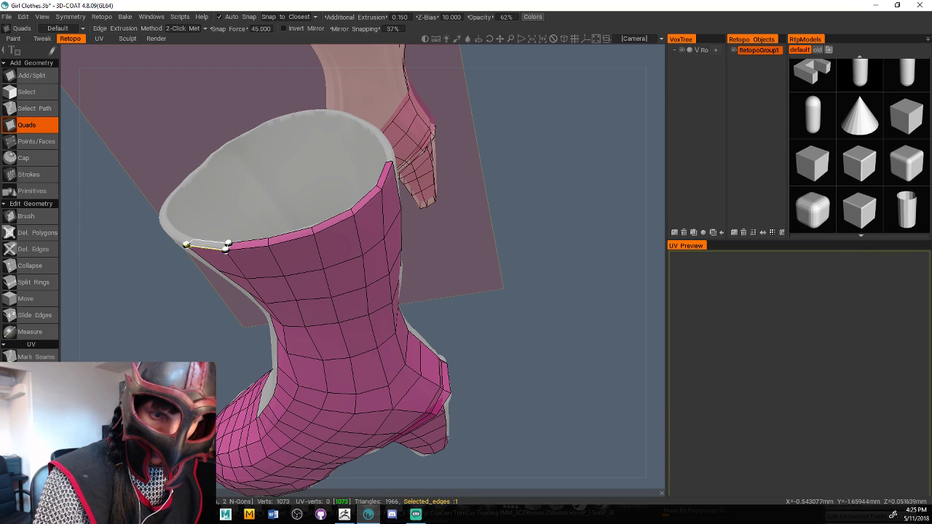
pyautogui.click(188, 245)
# Start a column up the boot's front with five quads, welded to the side mesh from the instep edge upward
pyautogui.moveTo(470, 288); pyautogui.dragTo(531, 245)
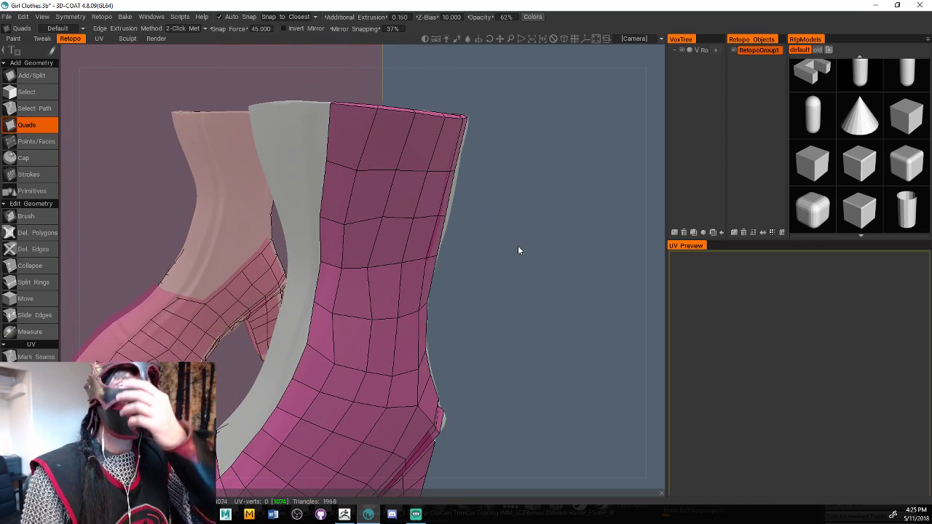
pyautogui.moveTo(482, 322); pyautogui.dragTo(535, 345, button='middle')
pyautogui.click(393, 409)
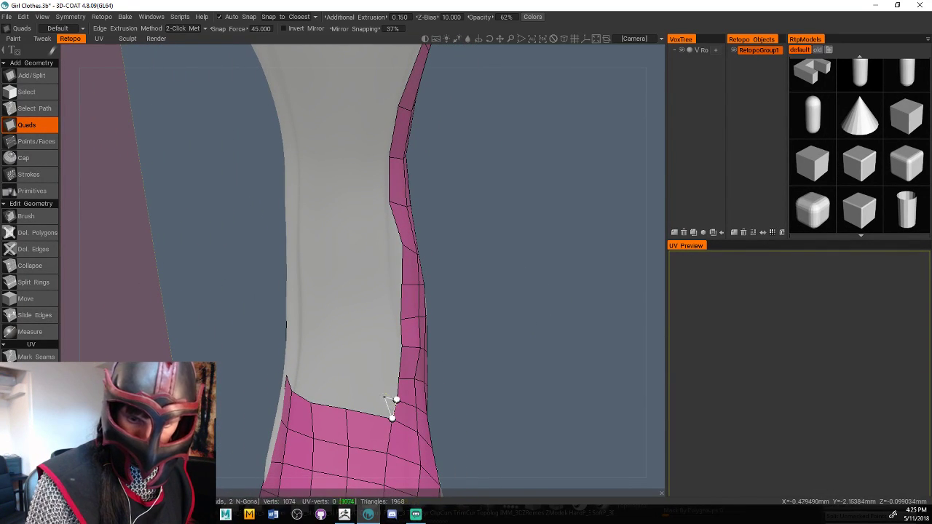
pyautogui.click(345, 386)
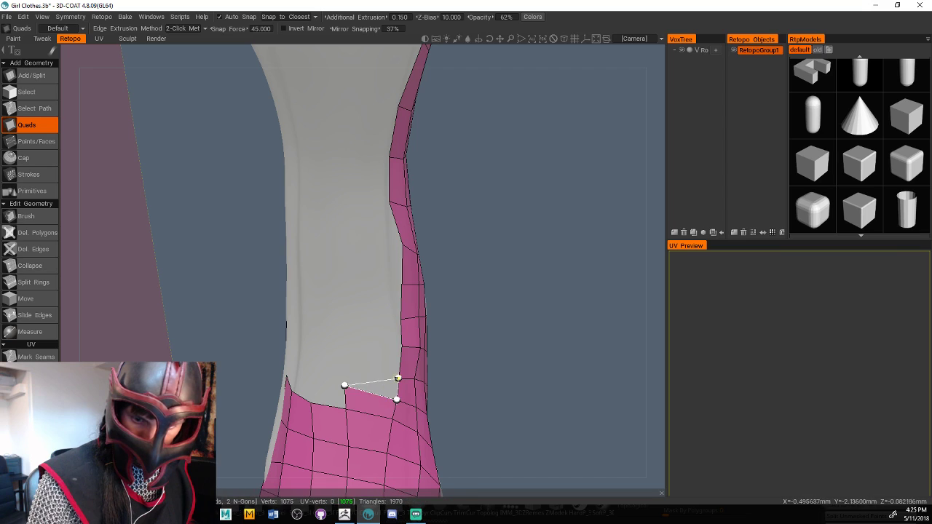
pyautogui.click(344, 362)
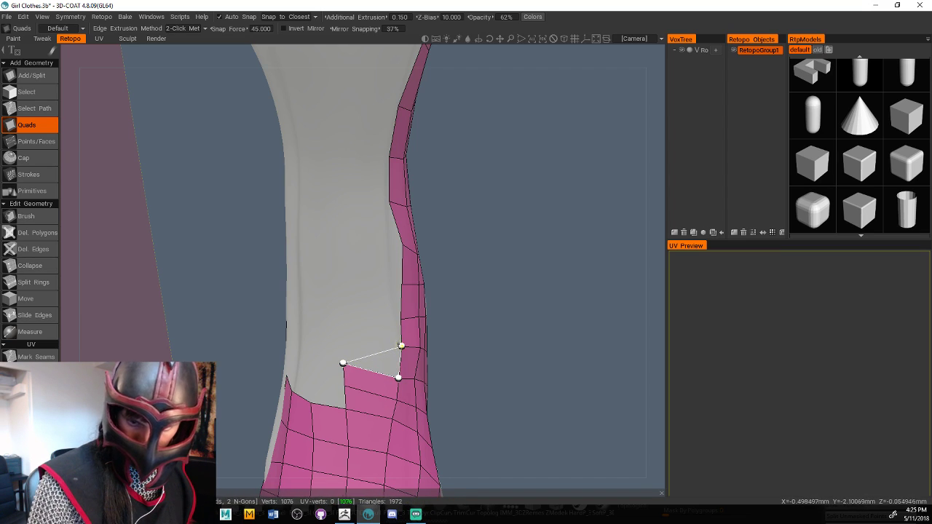
pyautogui.click(343, 340)
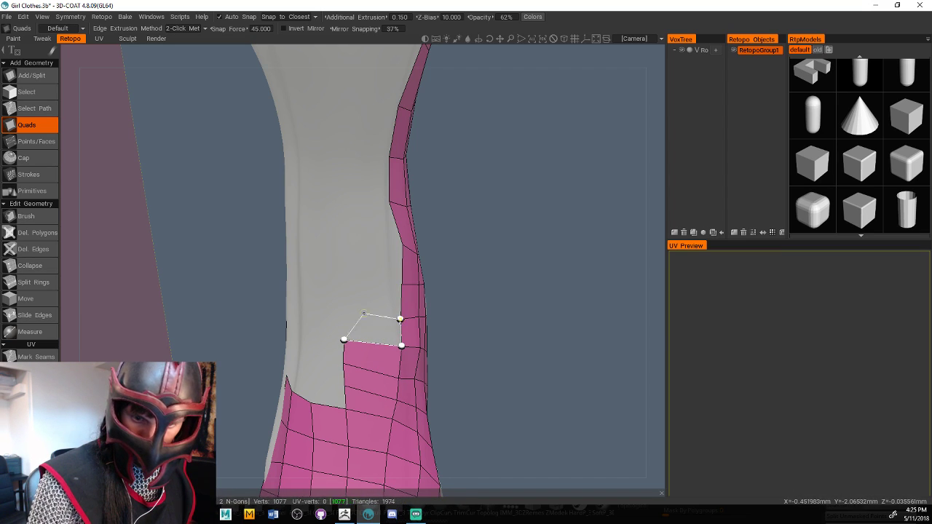
pyautogui.click(345, 318)
pyautogui.click(345, 284)
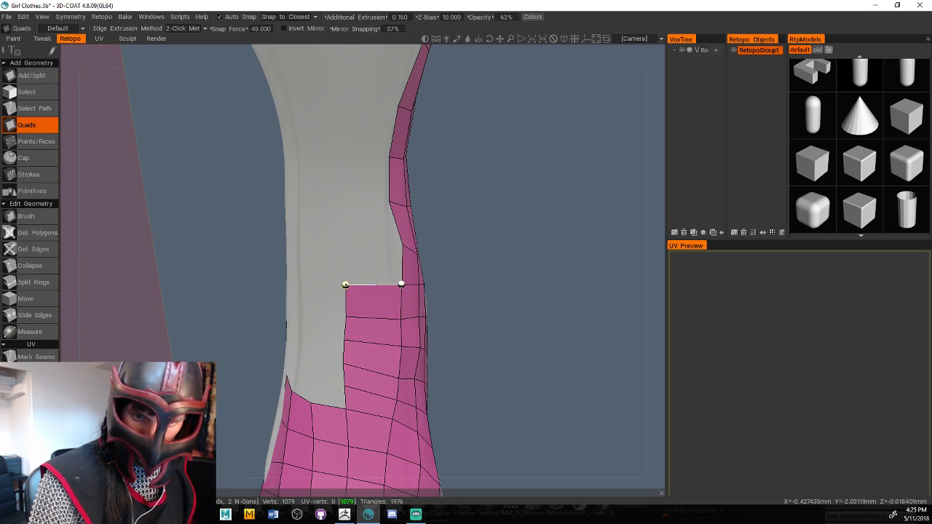
# Extend the front column up the shaft with three more quads welded to the neighbouring column's vertices
pyautogui.click(401, 243)
pyautogui.click(343, 245)
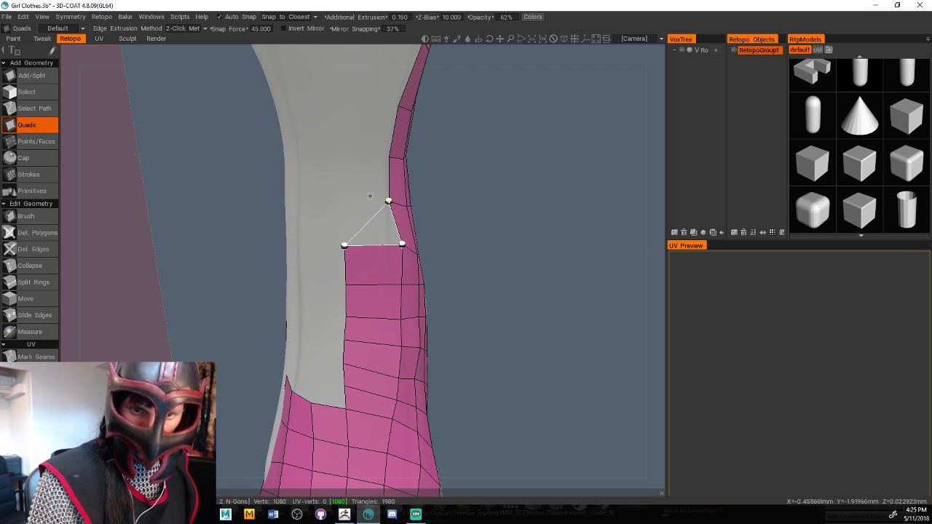
pyautogui.click(388, 200)
pyautogui.click(345, 201)
pyautogui.click(389, 156)
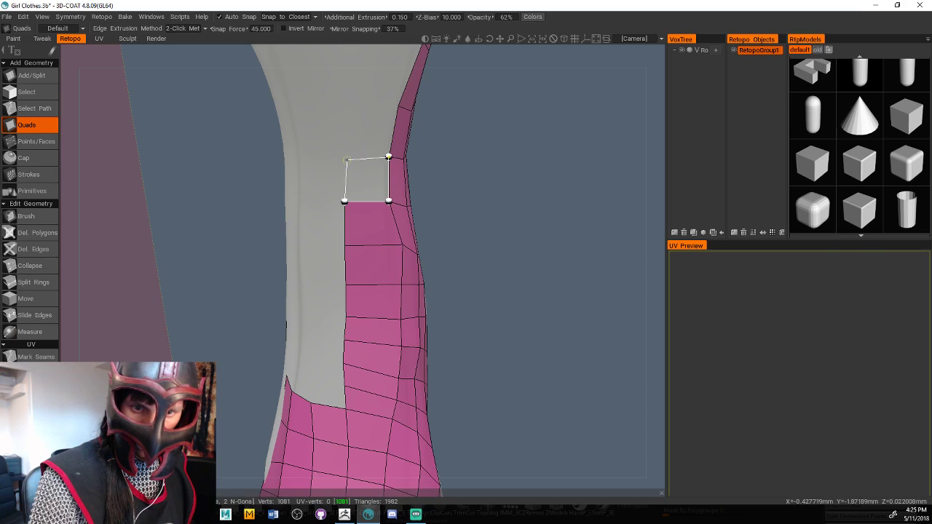
pyautogui.click(342, 159)
# Try to add one more quad at the upper end of the front column, and undo it
pyautogui.click(397, 106)
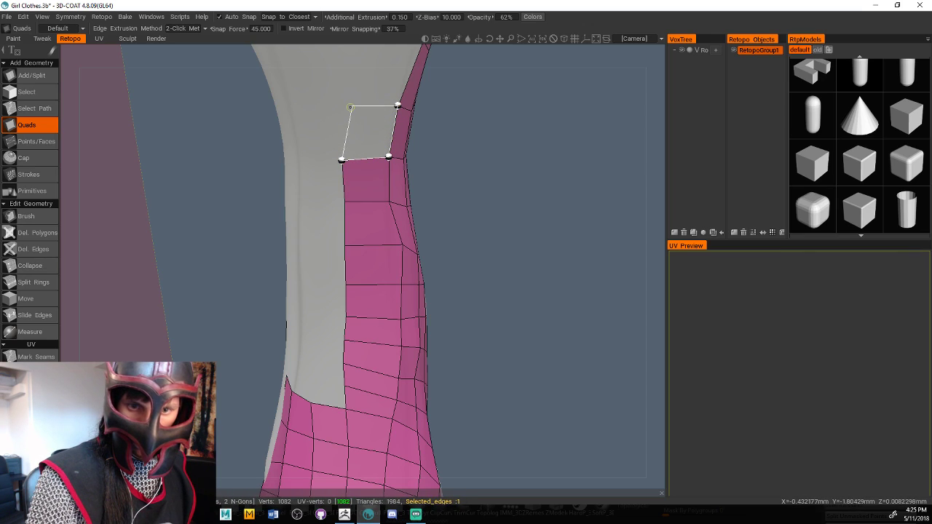
pyautogui.click(352, 105)
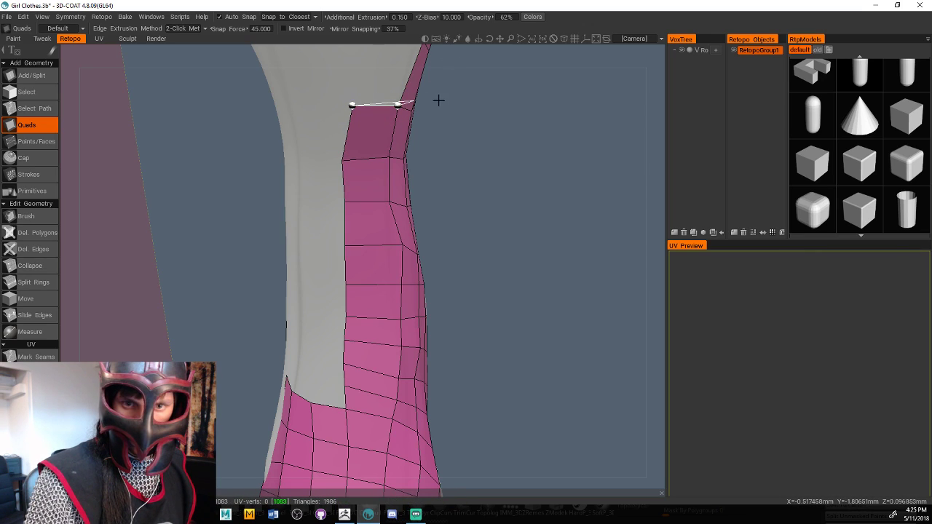
pyautogui.moveTo(425, 211); pyautogui.dragTo(390, 116, button='right')
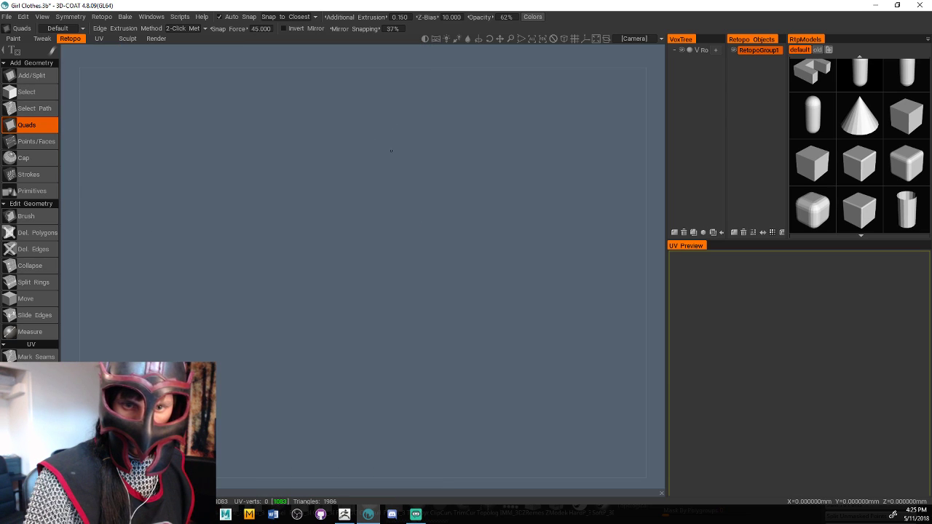
pyautogui.scroll(-5, 363, 162)
pyautogui.click(316, 179)
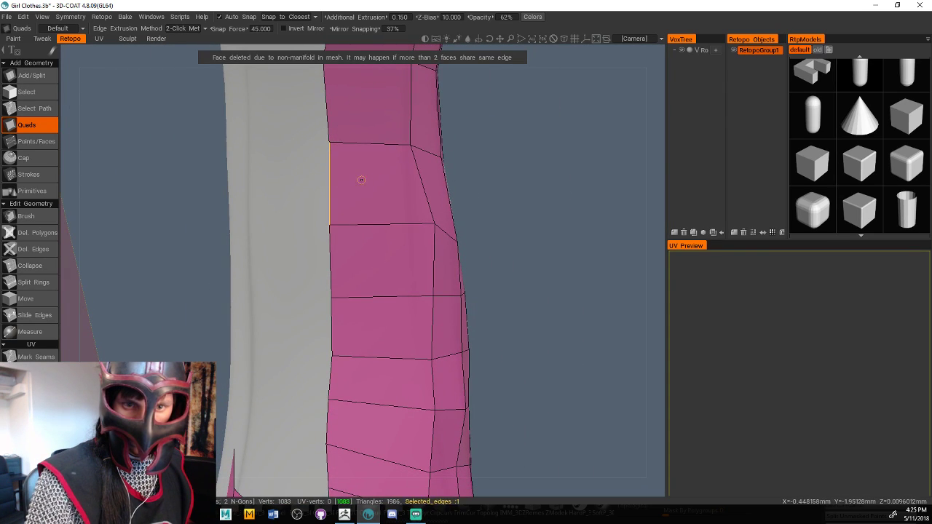
pyautogui.moveTo(481, 218); pyautogui.dragTo(495, 252)
pyautogui.hotkey('ctrl', 'z')
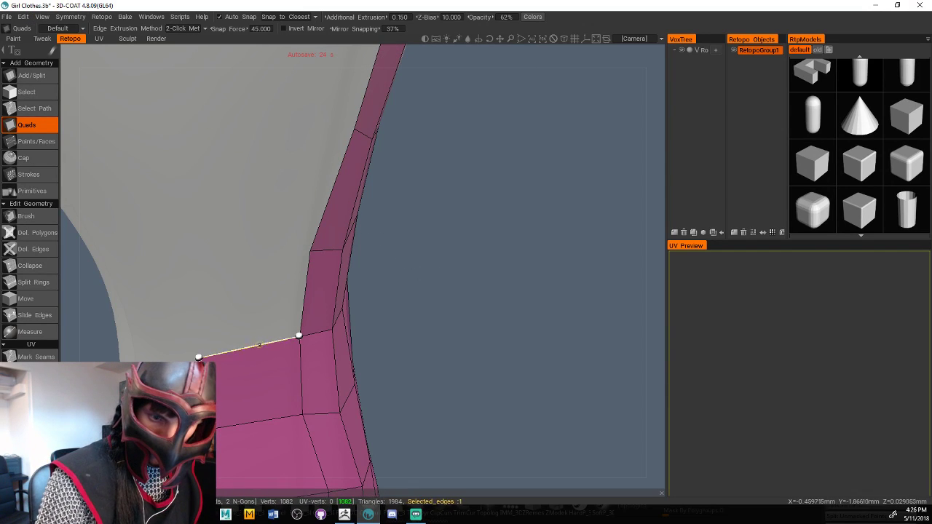
# Extend the front column up the shaft with two more quads welded to the neighbouring column
pyautogui.click(202, 258)
pyautogui.click(308, 250)
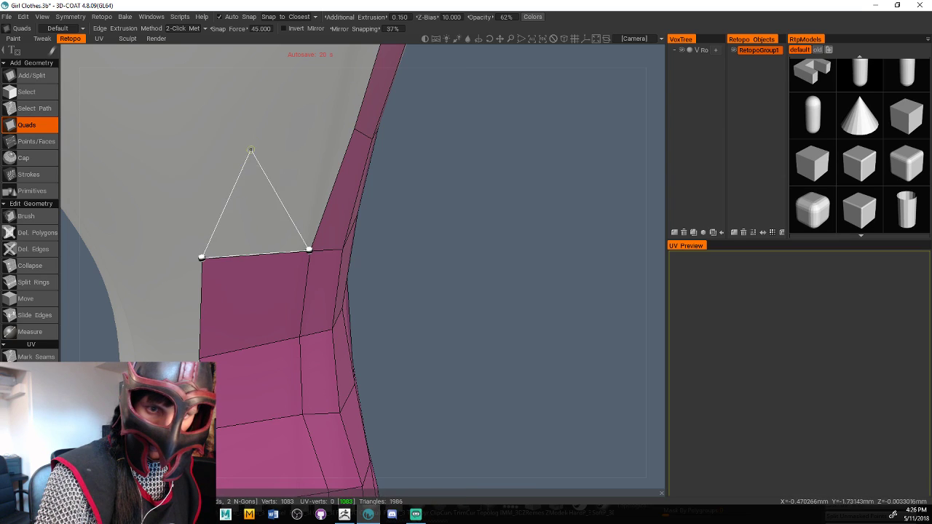
pyautogui.click(262, 119)
pyautogui.click(353, 131)
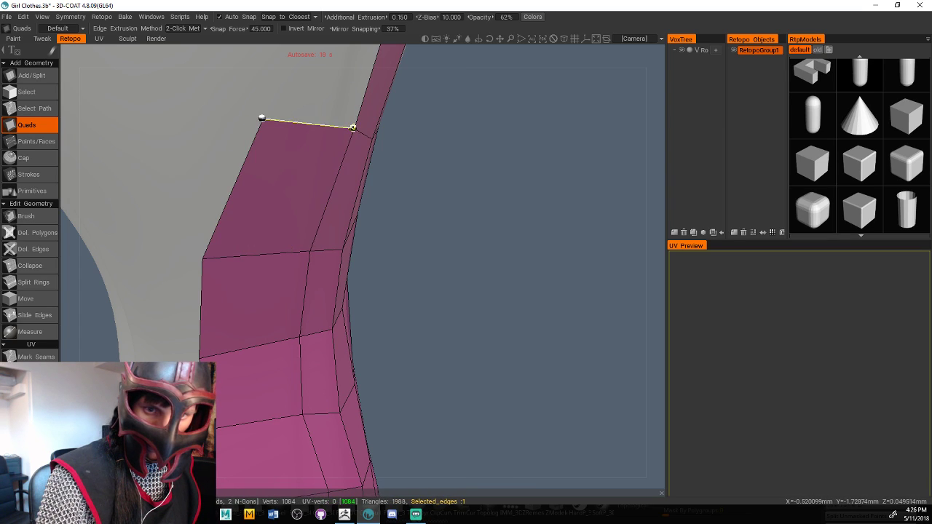
# Try to close the front column up to the boot's rim with one quad, and undo it
pyautogui.moveTo(401, 154); pyautogui.dragTo(417, 234, button='right')
pyautogui.moveTo(417, 233); pyautogui.dragTo(412, 270)
pyautogui.moveTo(413, 274); pyautogui.dragTo(423, 253, button='middle')
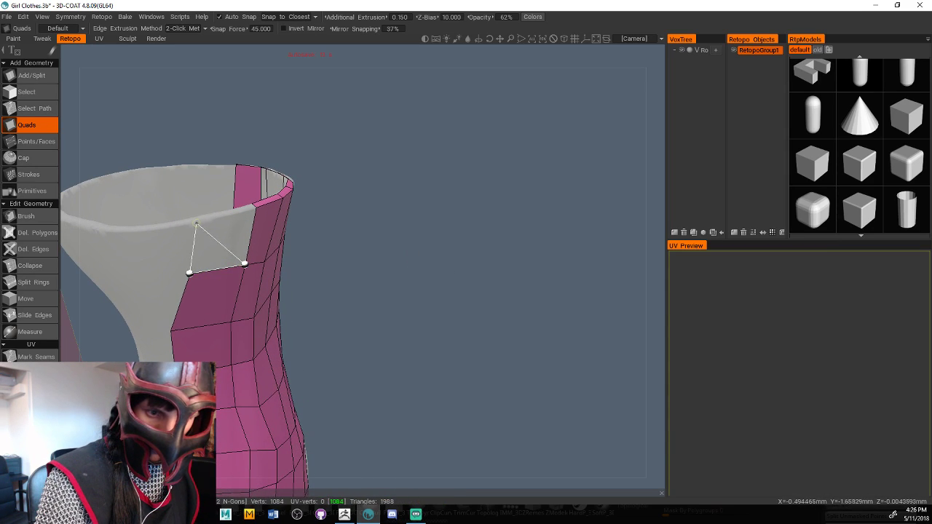
pyautogui.click(195, 222)
pyautogui.click(252, 210)
pyautogui.hotkey('ctrl', 'z')
# Finish the front column with a quad reaching the boot's rim, and cap the rim thickness above it with a narrow quad
pyautogui.moveTo(334, 223); pyautogui.dragTo(331, 231, button='middle')
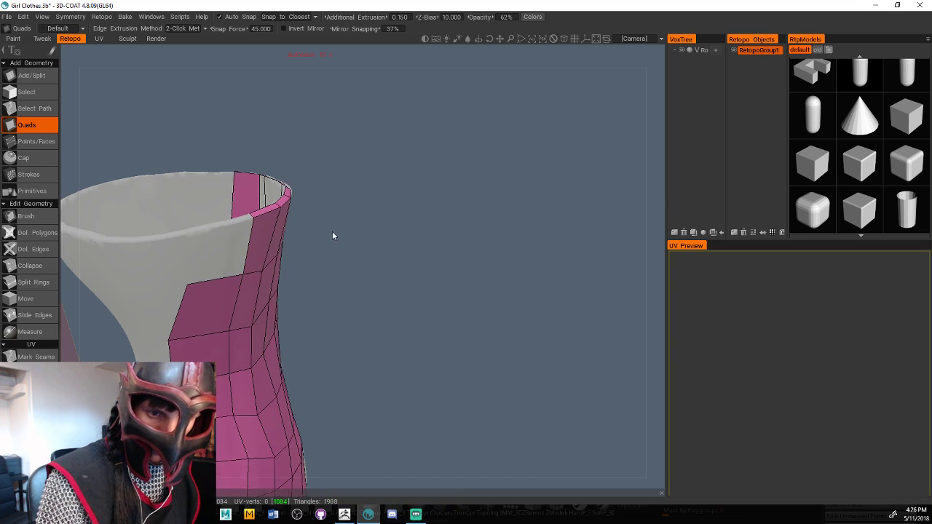
pyautogui.moveTo(332, 231); pyautogui.dragTo(340, 235, button='right')
pyautogui.moveTo(340, 236); pyautogui.dragTo(388, 247)
pyautogui.moveTo(389, 247); pyautogui.dragTo(359, 239, button='middle')
pyautogui.click(359, 239)
pyautogui.click(335, 311)
pyautogui.click(261, 331)
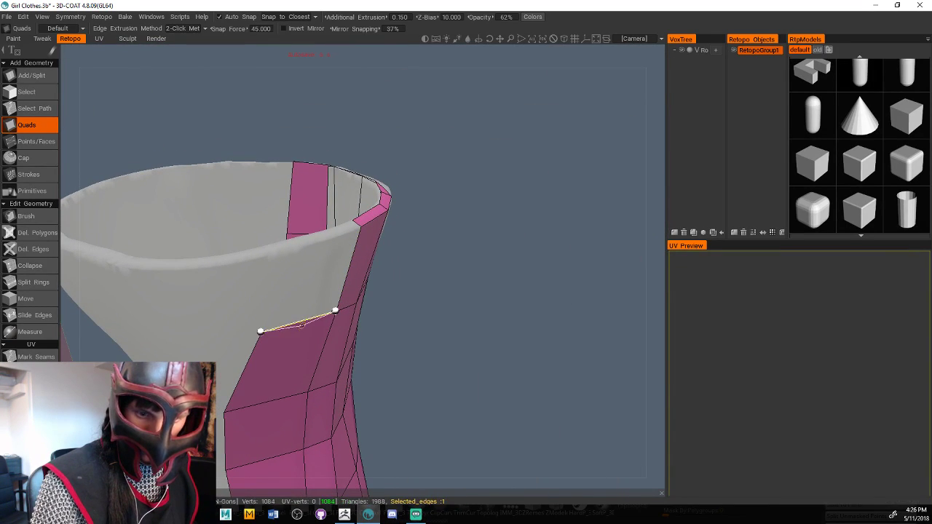
pyautogui.click(270, 252)
pyautogui.click(359, 226)
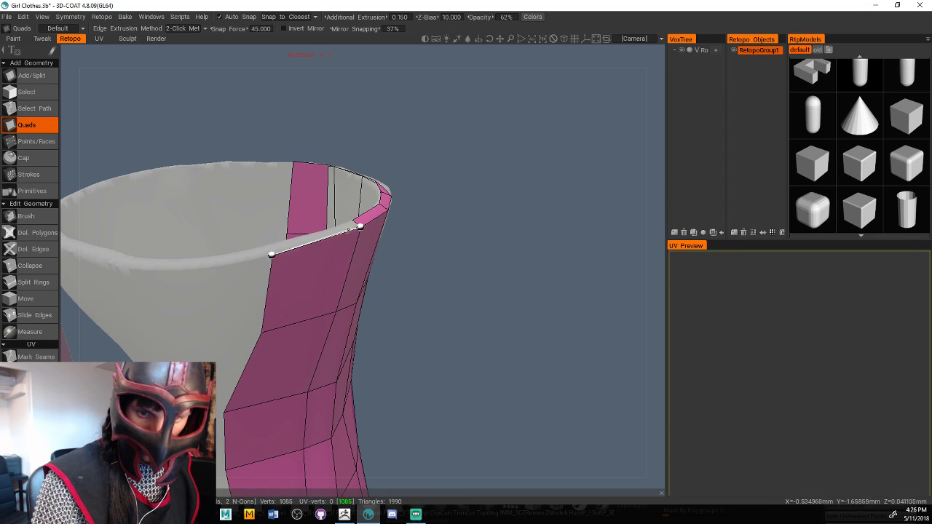
pyautogui.click(269, 246)
pyautogui.click(352, 221)
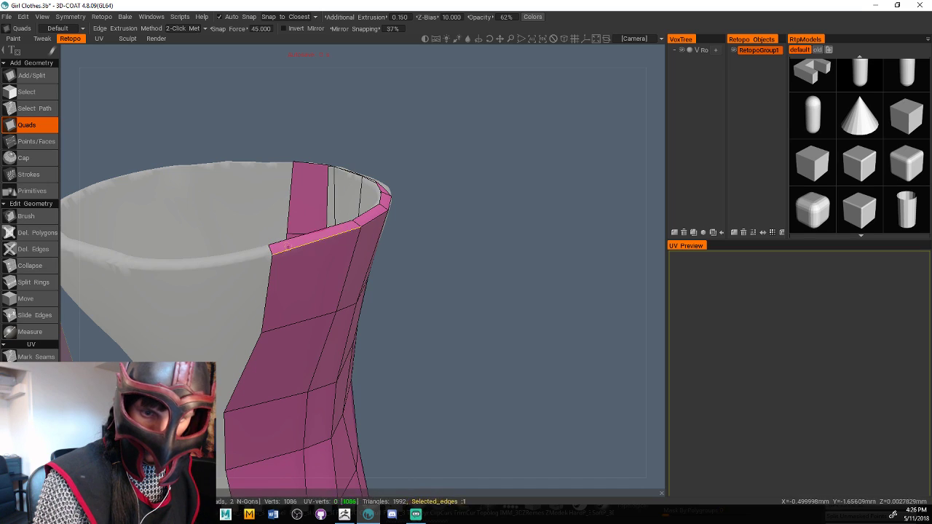
# Save the scene over the existing Girl Clothes.3b file and dismiss the file write message
pyautogui.moveTo(461, 314)
pyautogui.mouseDown()
pyautogui.moveTo(461, 296)
pyautogui.moveTo(445, 314)
pyautogui.mouseUp()
pyautogui.moveTo(445, 314); pyautogui.dragTo(425, 302, button='right')
pyautogui.moveTo(427, 308); pyautogui.dragTo(476, 331)
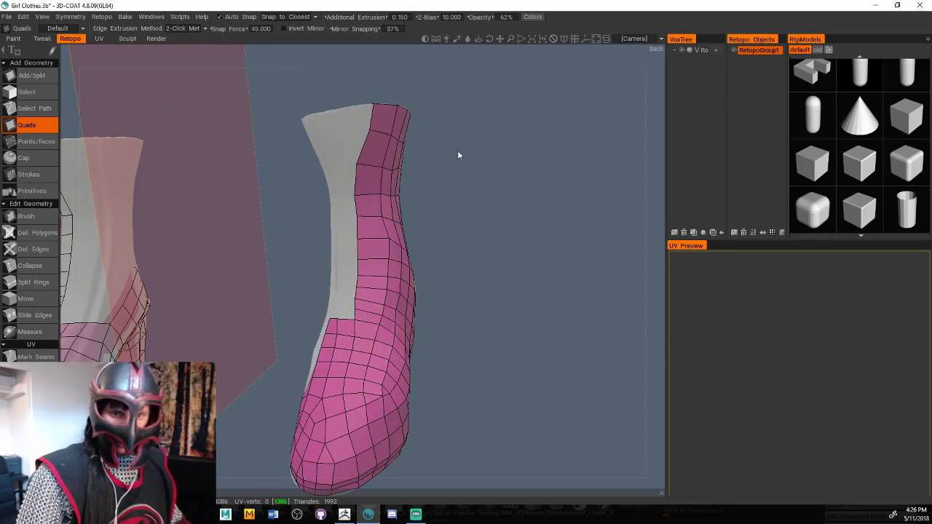
pyautogui.click(7, 18)
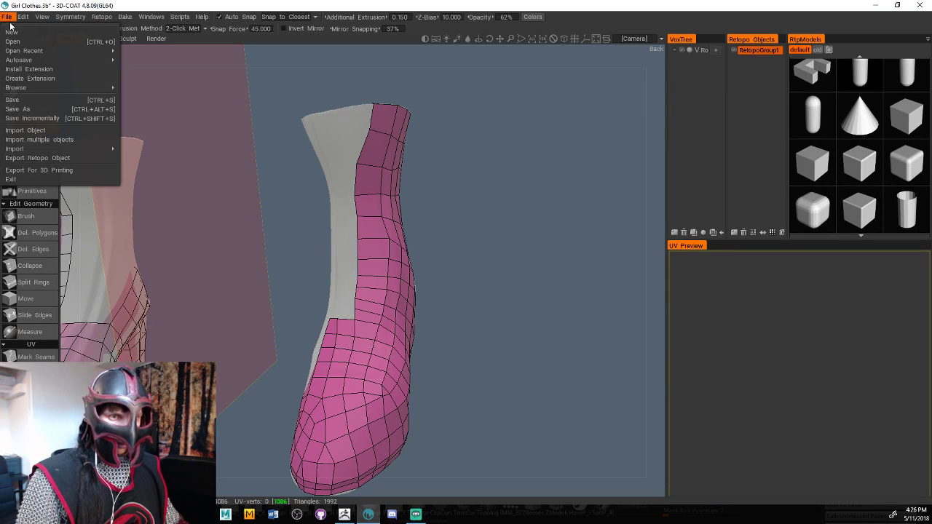
pyautogui.click(43, 109)
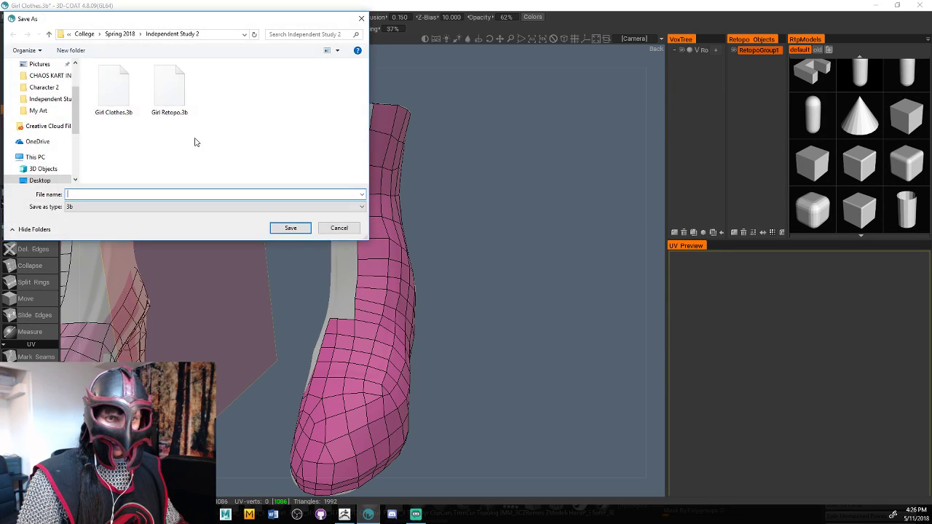
pyautogui.click(124, 91)
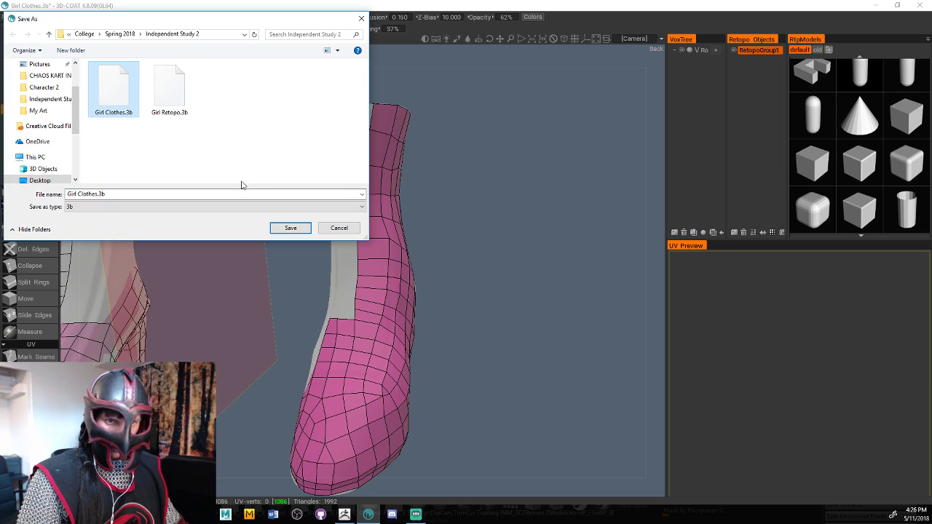
pyautogui.click(289, 228)
pyautogui.click(480, 256)
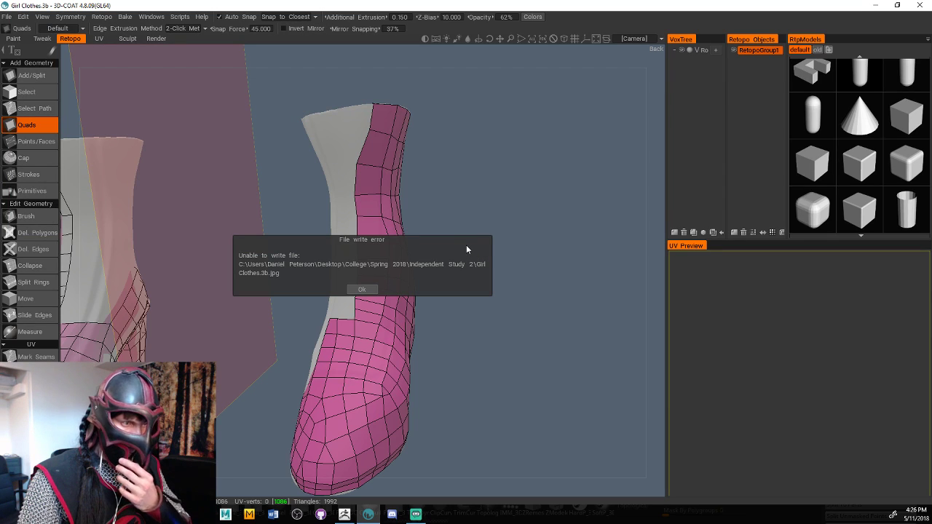
pyautogui.click(362, 289)
# Start a second column beside the front column with four quads rising from the instep edge, undoing a misplaced extra point
pyautogui.scroll(5, 459, 222)
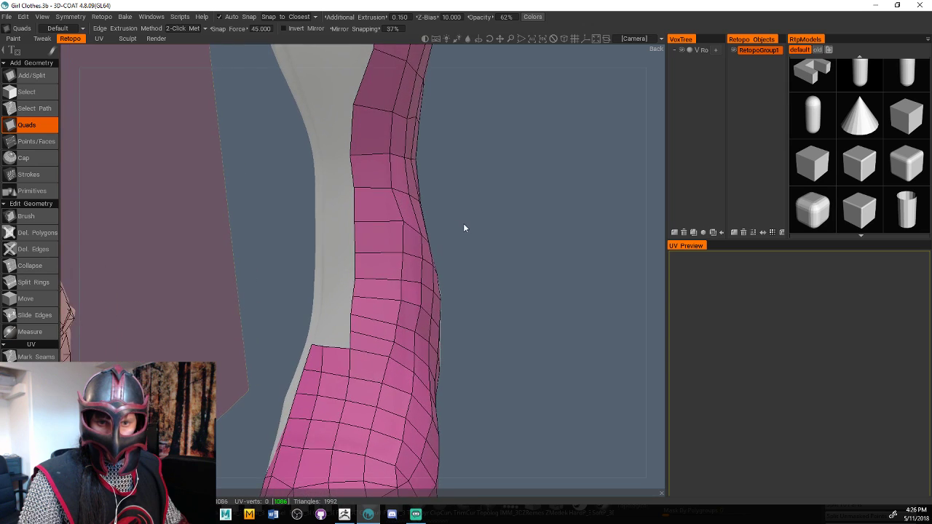
pyautogui.moveTo(502, 229); pyautogui.dragTo(482, 235)
pyautogui.click(438, 400)
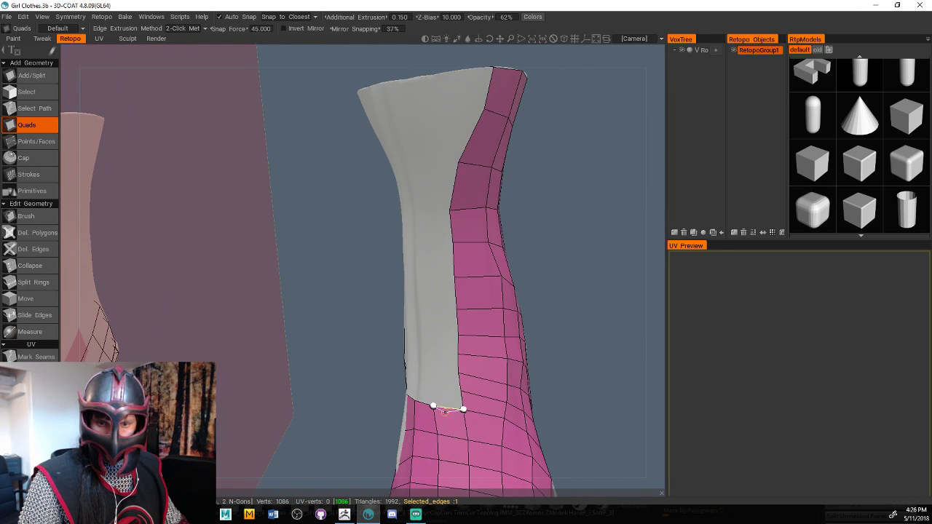
pyautogui.click(434, 385)
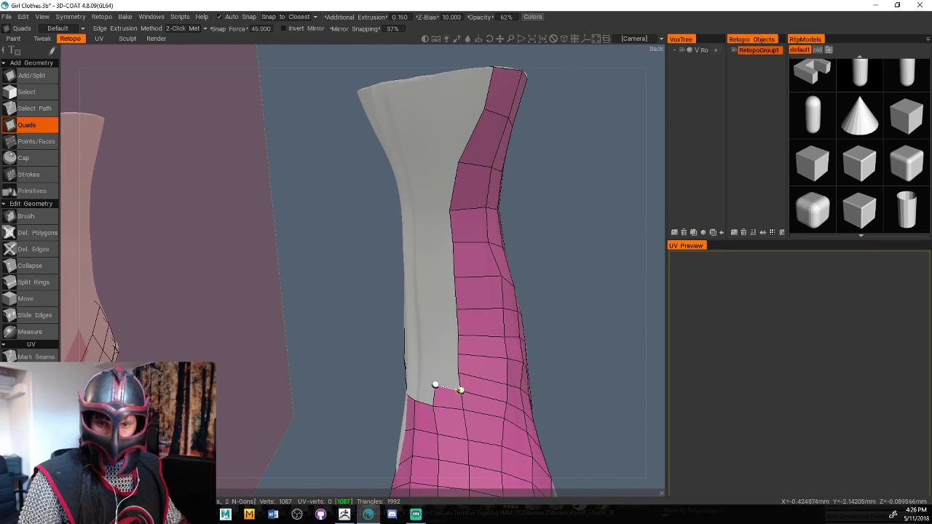
pyautogui.click(435, 367)
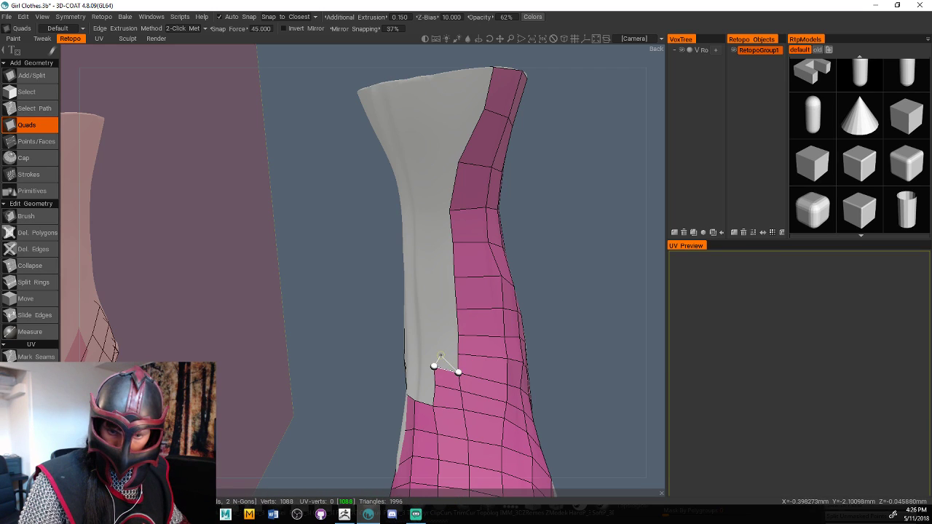
pyautogui.click(434, 354)
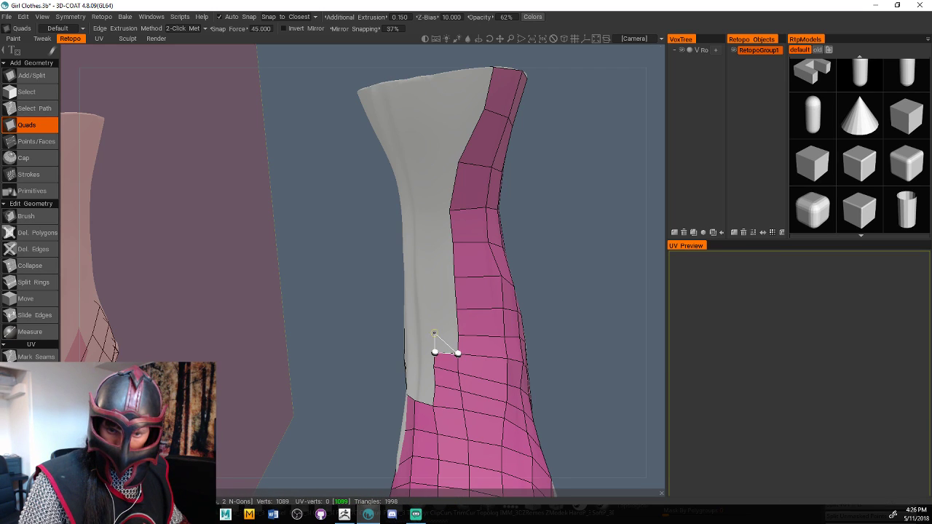
pyautogui.click(434, 333)
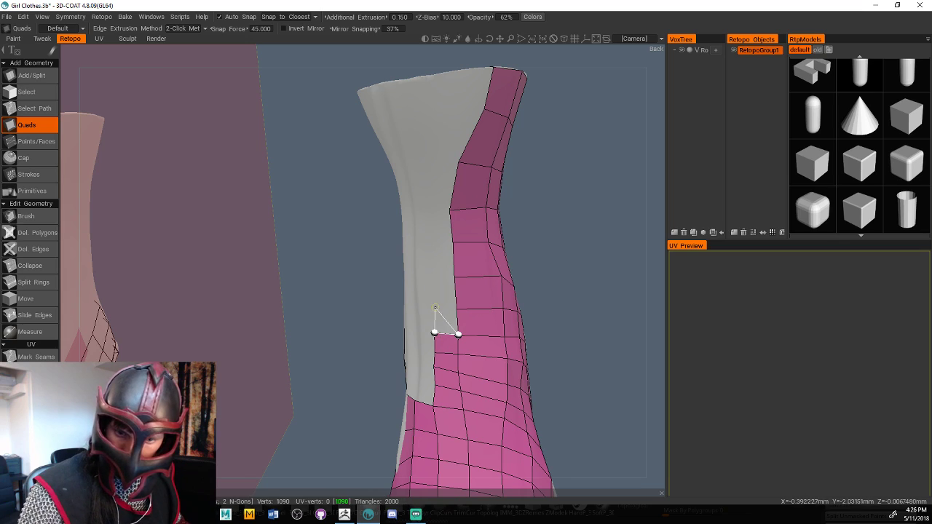
pyautogui.click(457, 313)
pyautogui.hotkey('ctrl', 'z')
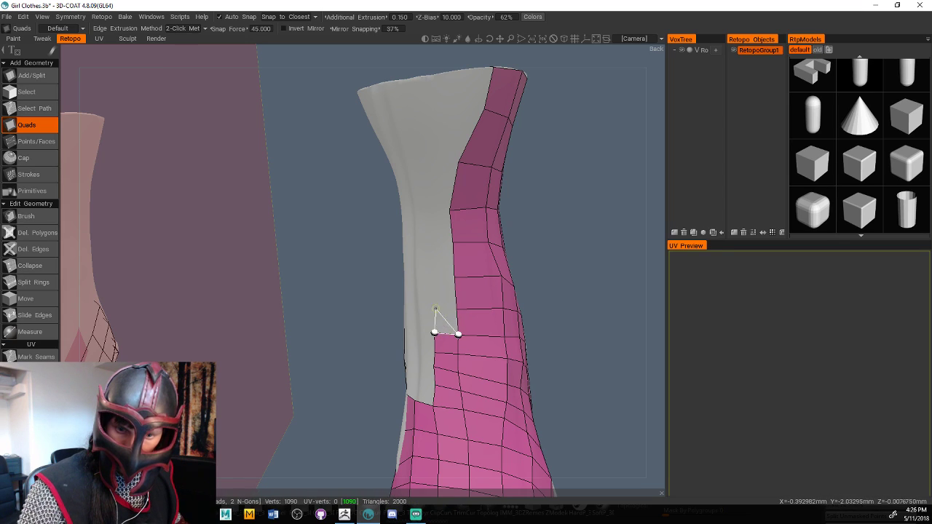
# Continue the second column up the shaft to the boot's rim with seven more quads welded to the front column
pyautogui.click(435, 308)
pyautogui.click(435, 277)
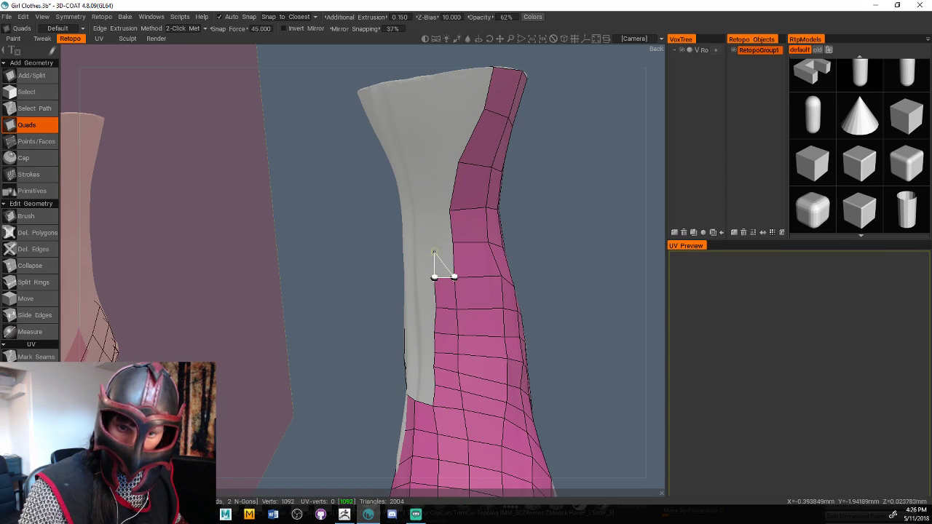
pyautogui.click(432, 243)
pyautogui.click(430, 211)
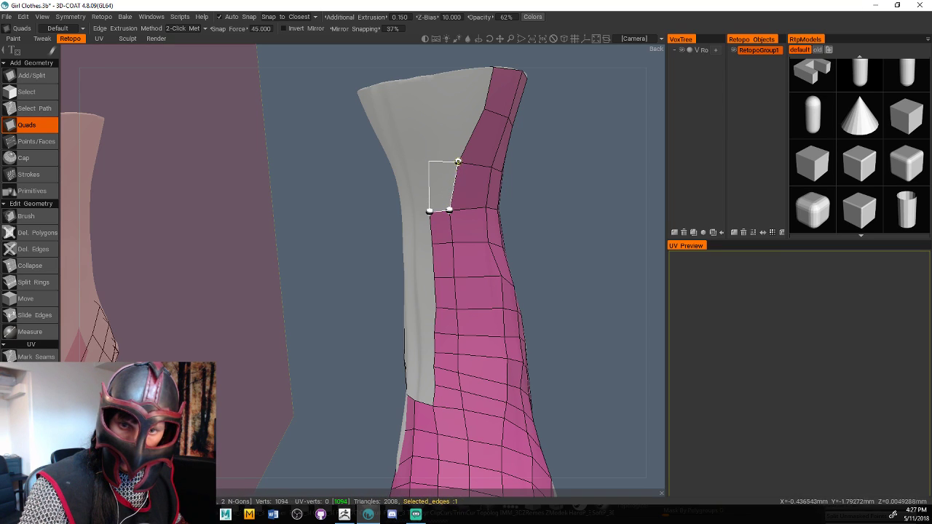
pyautogui.click(459, 162)
pyautogui.click(431, 110)
pyautogui.click(484, 108)
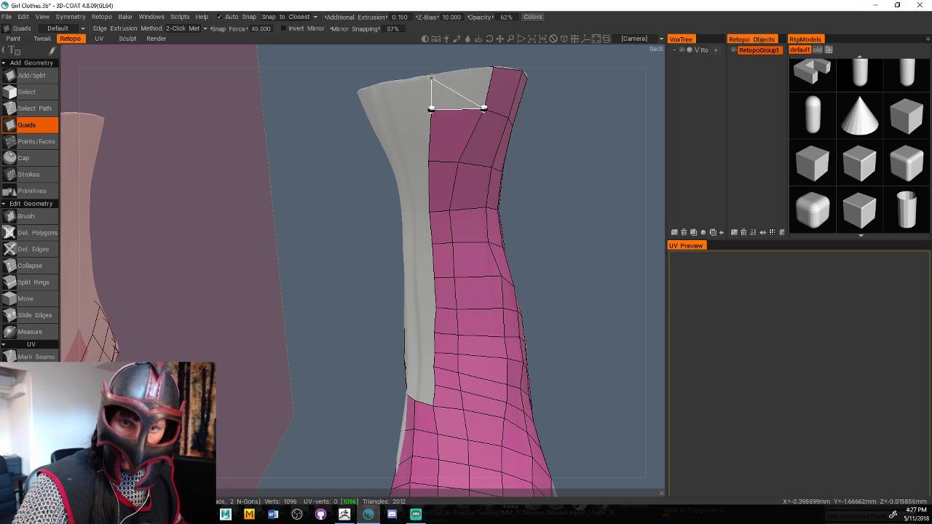
pyautogui.click(432, 74)
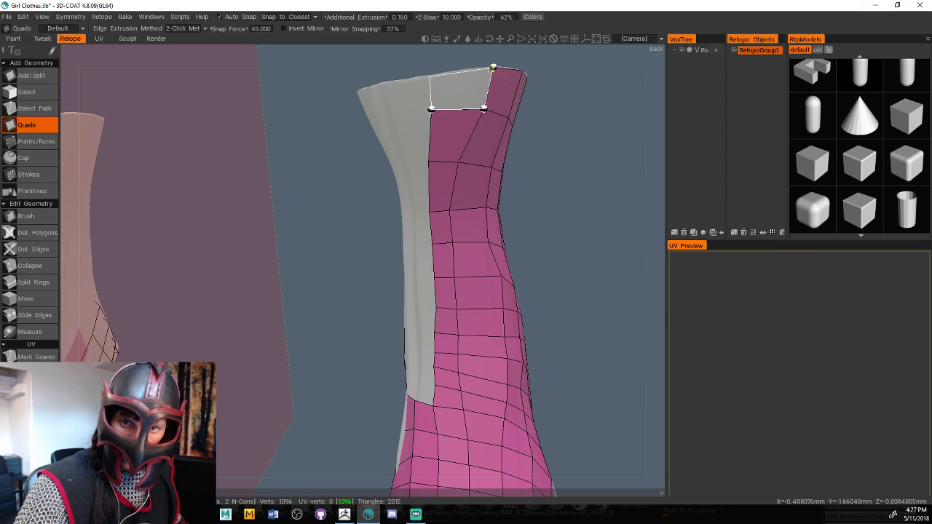
# Extend the narrow strip over the rim thickness with two quads, one above the second column and one beyond it
pyautogui.moveTo(568, 116); pyautogui.dragTo(575, 241)
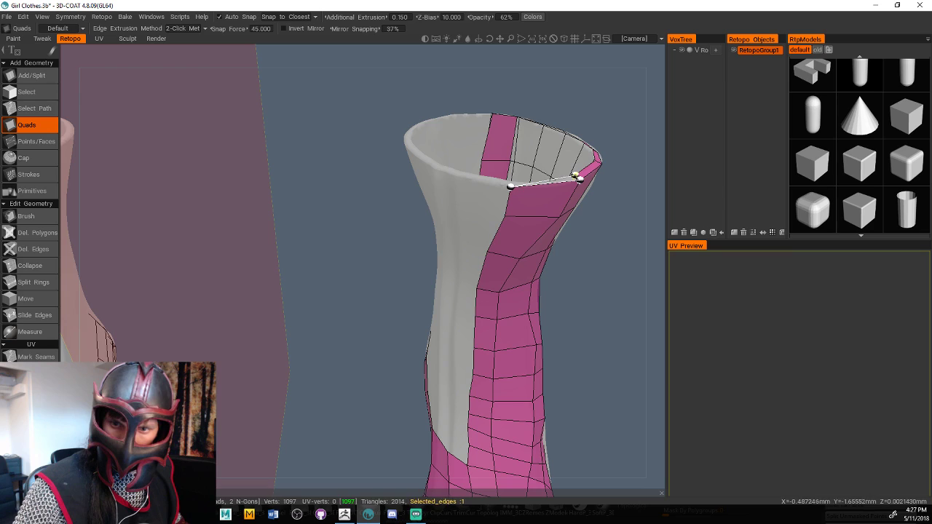
pyautogui.click(511, 183)
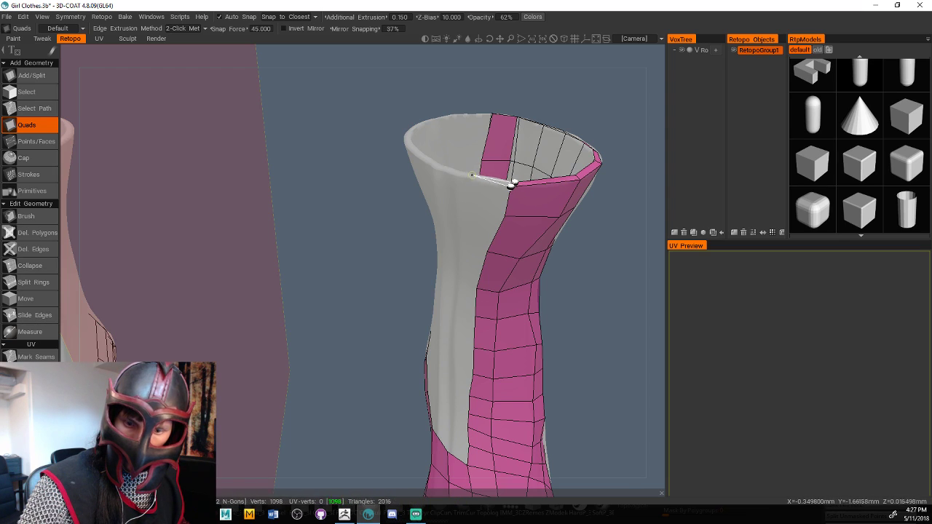
pyautogui.click(467, 179)
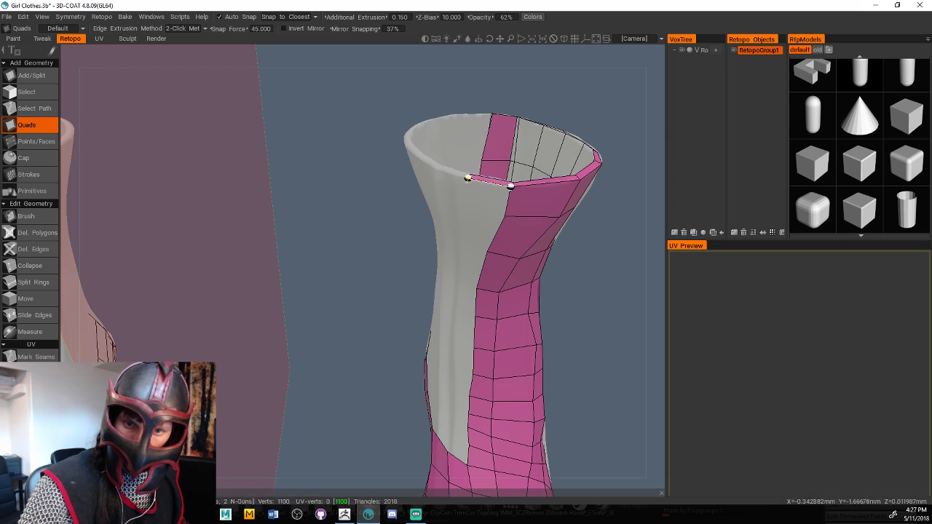
# Fill a third column with quads from the rim down the shaft to the instep mesh, welded to the second column
pyautogui.click(504, 215)
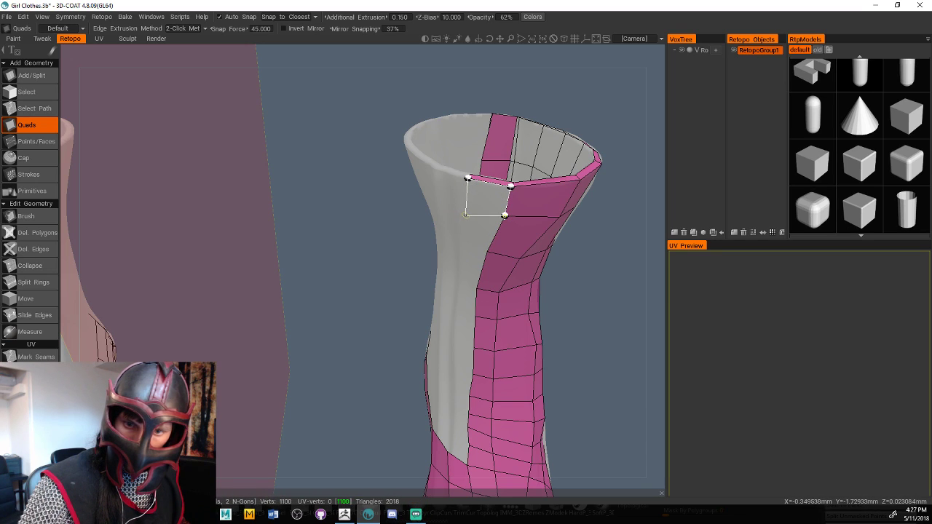
pyautogui.click(463, 217)
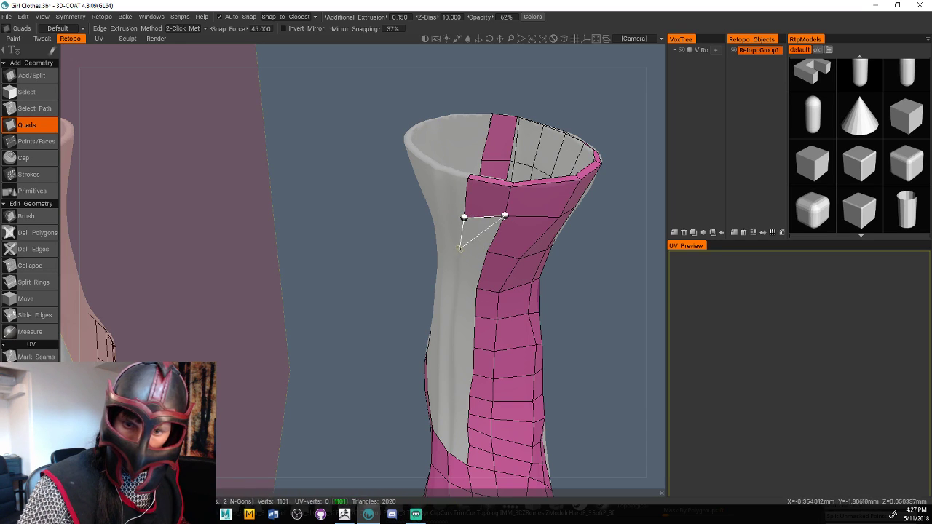
pyautogui.click(487, 251)
pyautogui.keyDown('ctrl'); pyautogui.moveTo(487, 250); pyautogui.dragTo(448, 391); pyautogui.keyUp('ctrl')
pyautogui.click(468, 413)
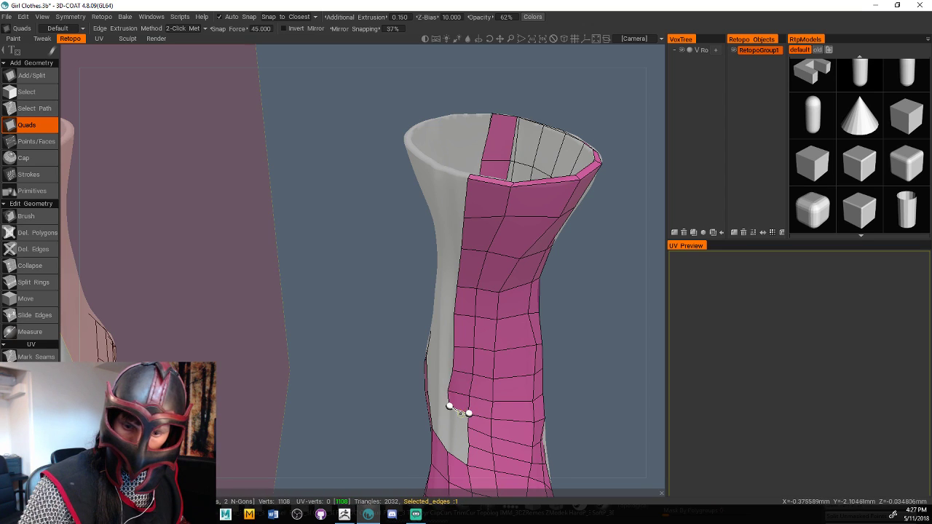
pyautogui.click(445, 421)
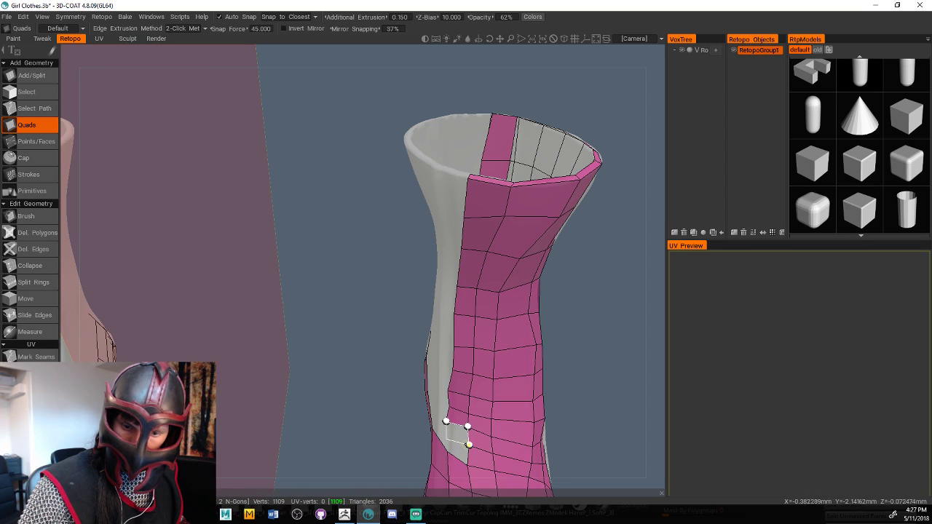
pyautogui.click(468, 444)
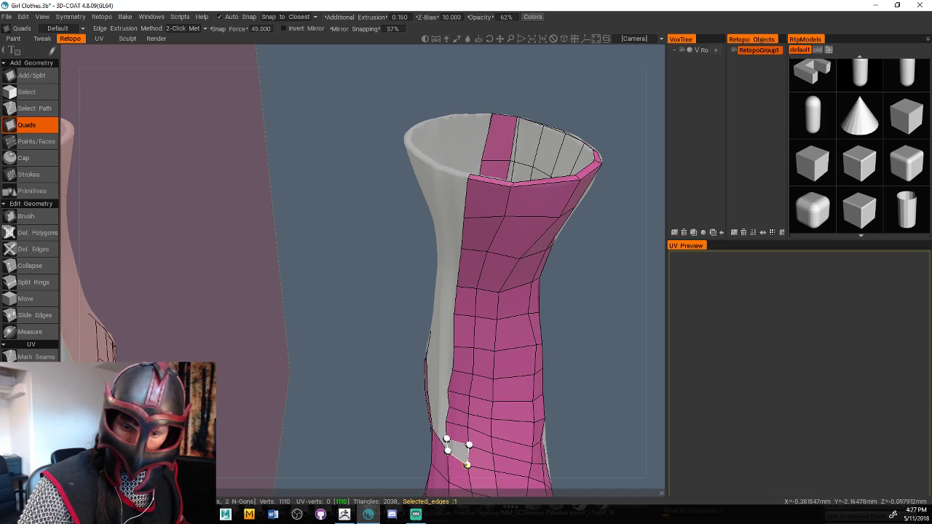
pyautogui.click(467, 464)
# Bridge the lower gap between the third column and the mesh on the opposite side with a triangle and a quad
pyautogui.moveTo(580, 391); pyautogui.dragTo(624, 370)
pyautogui.moveTo(498, 407); pyautogui.dragTo(536, 390)
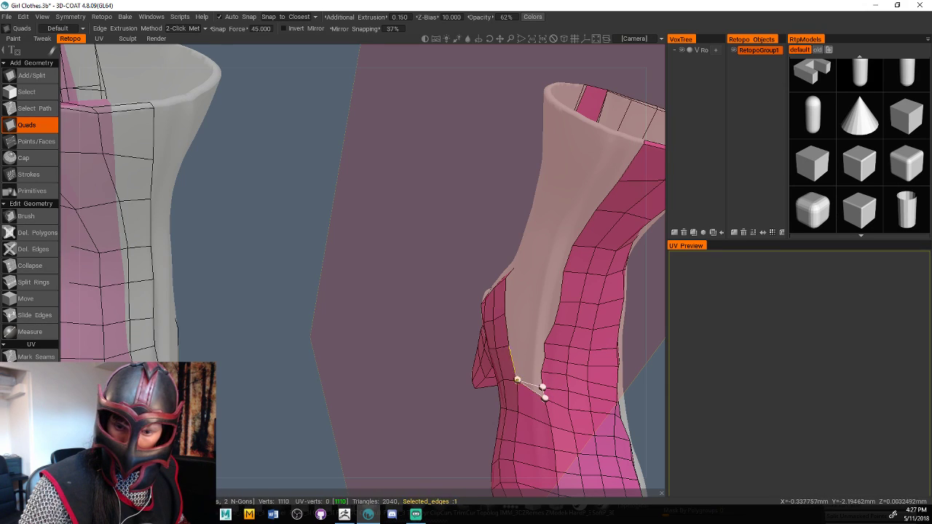
pyautogui.click(518, 379)
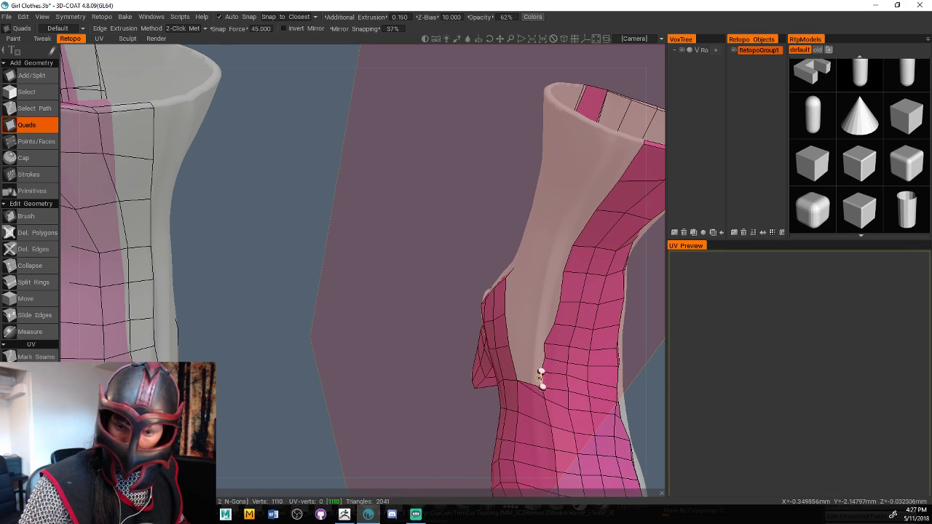
pyautogui.click(516, 380)
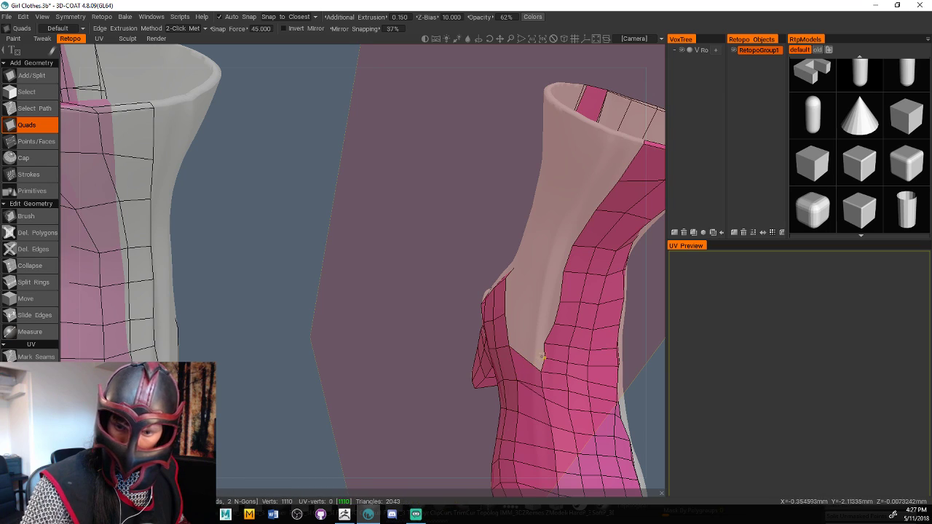
pyautogui.moveTo(476, 386); pyautogui.dragTo(473, 402)
pyautogui.moveTo(461, 370); pyautogui.dragTo(601, 349)
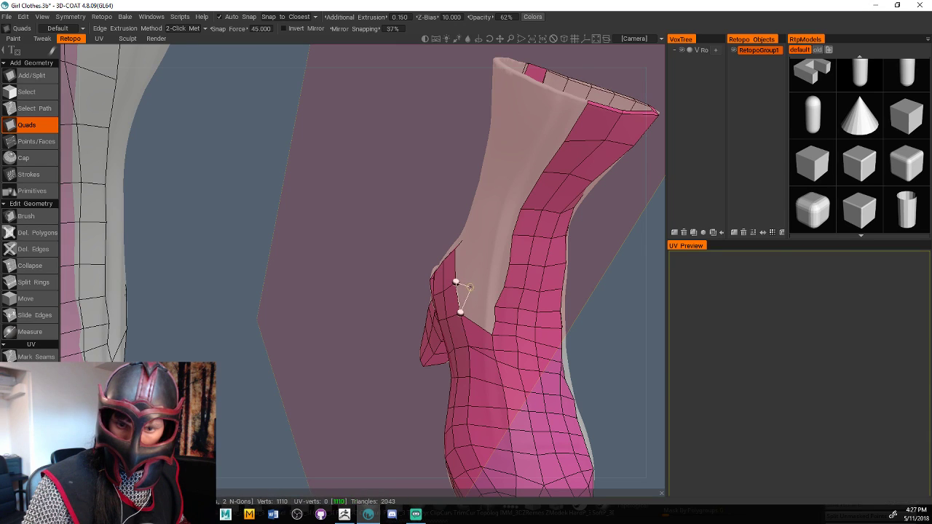
# Fill the lower notch between the instep mesh and the third shaft column with two quads
pyautogui.click(471, 287)
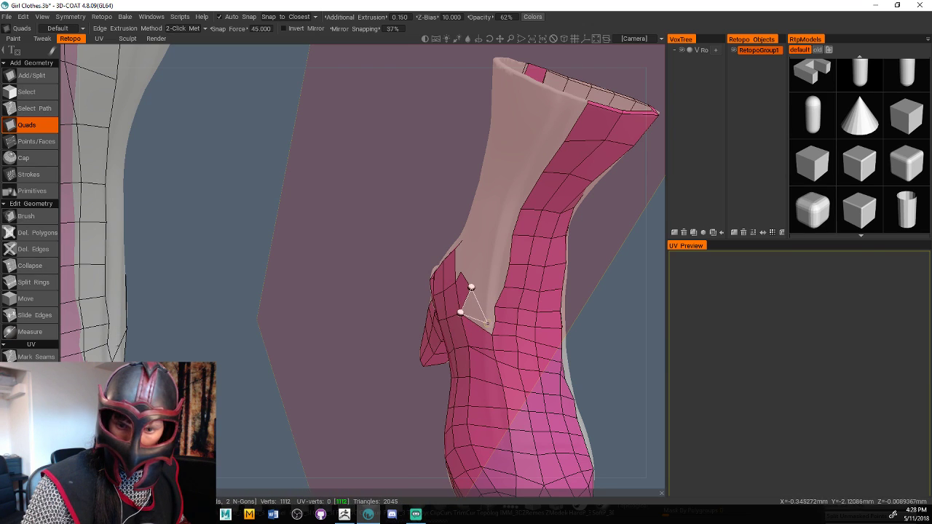
pyautogui.click(488, 323)
pyautogui.hotkey('ctrl', 'z')
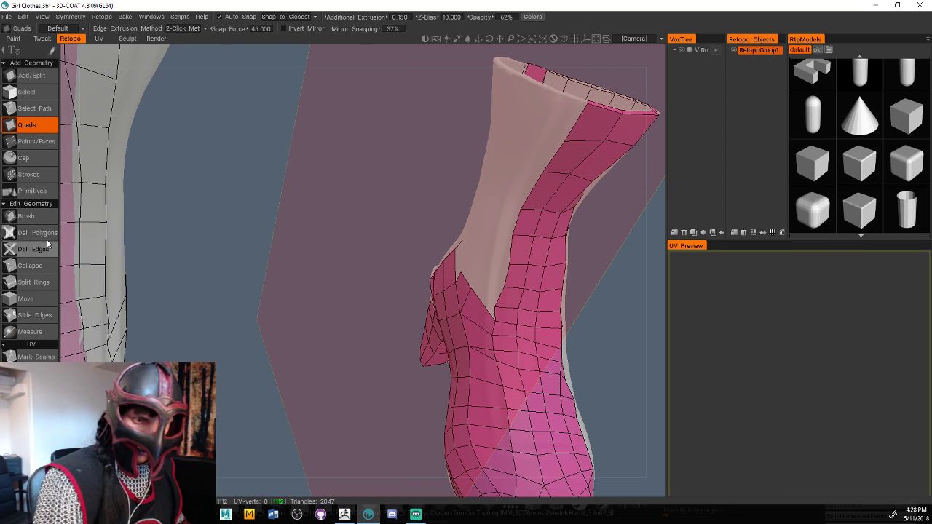
# Use the Brush to reposition vertices around the filled notch and along the shaft columns for more even quads
pyautogui.click(26, 216)
pyautogui.moveTo(504, 304); pyautogui.dragTo(497, 299, button='right')
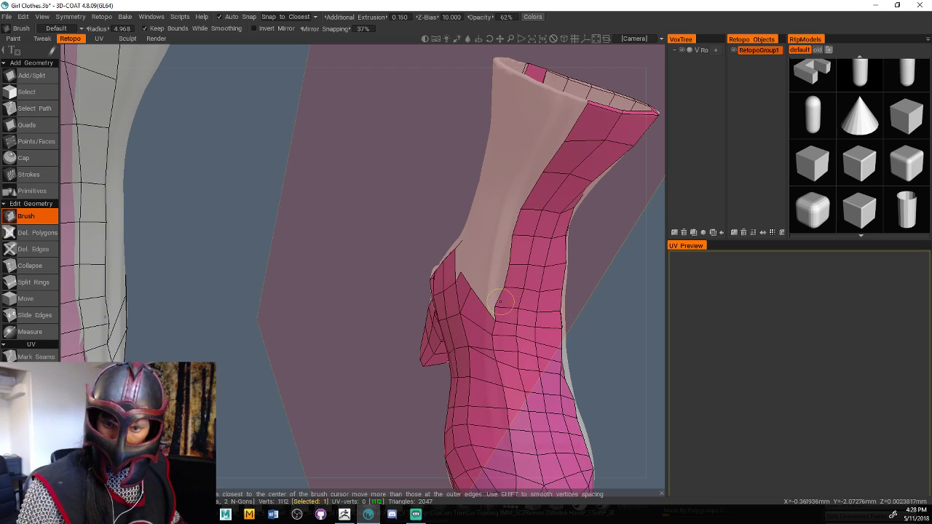
pyautogui.moveTo(496, 307); pyautogui.dragTo(508, 280)
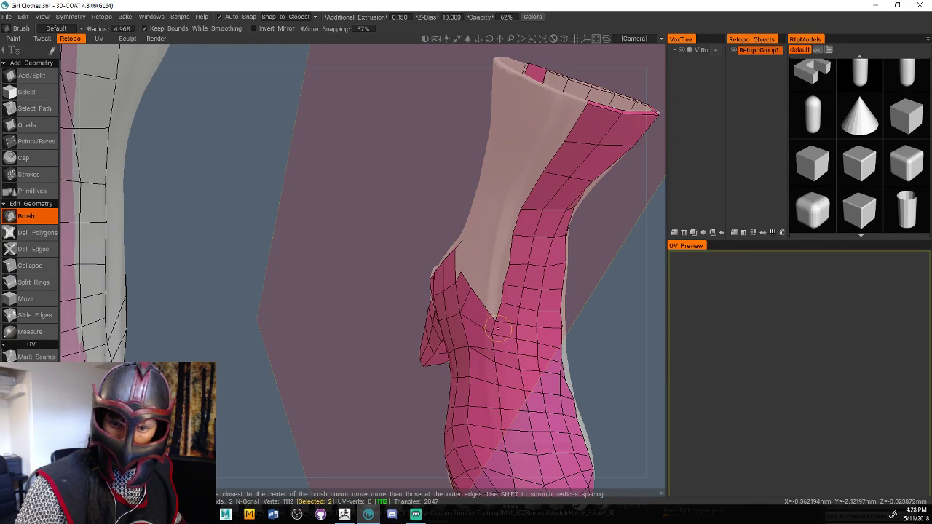
pyautogui.moveTo(497, 329)
pyautogui.mouseDown()
pyautogui.moveTo(489, 316)
pyautogui.moveTo(484, 340)
pyautogui.mouseUp()
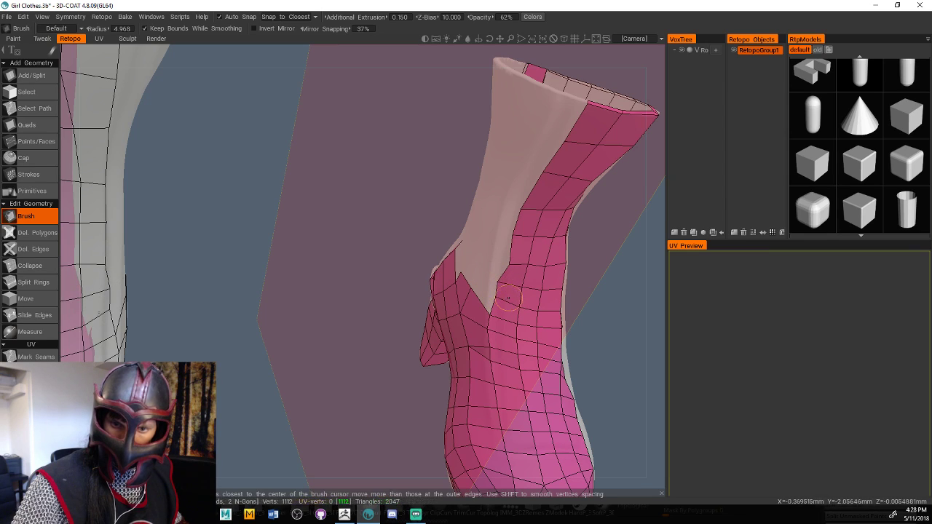
pyautogui.moveTo(501, 285)
pyautogui.mouseDown()
pyautogui.moveTo(519, 199)
pyautogui.moveTo(581, 107)
pyautogui.mouseUp()
pyautogui.moveTo(633, 157)
pyautogui.mouseDown()
pyautogui.moveTo(608, 270)
pyautogui.moveTo(619, 253)
pyautogui.mouseUp()
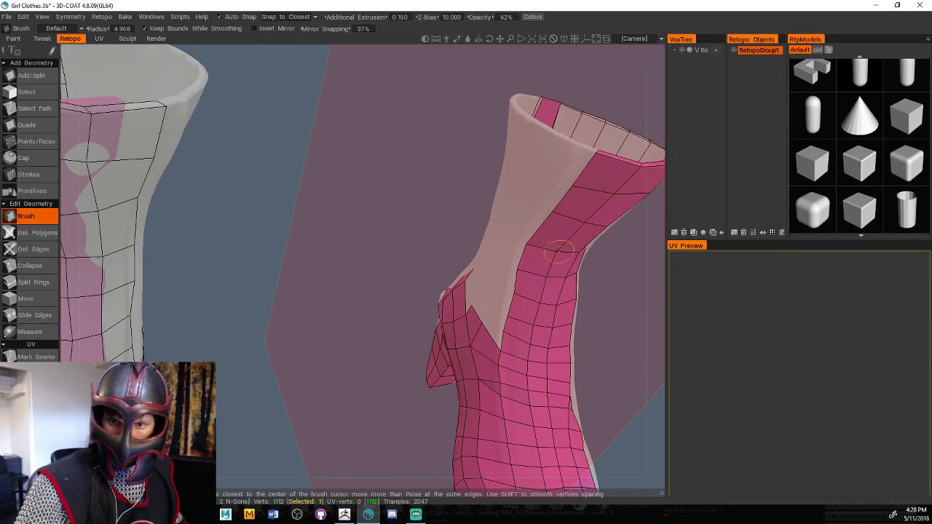
pyautogui.moveTo(559, 251)
pyautogui.mouseDown()
pyautogui.moveTo(513, 382)
pyautogui.moveTo(533, 374)
pyautogui.moveTo(560, 295)
pyautogui.mouseUp()
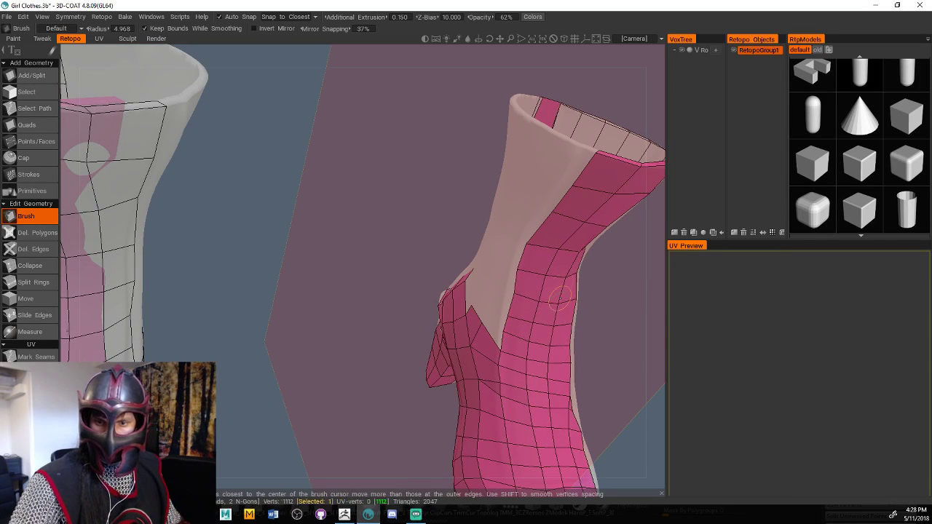
# Smooth the vertex spacing along the front columns of the boot shaft with the Brush
pyautogui.moveTo(615, 365); pyautogui.dragTo(583, 364)
pyautogui.moveTo(313, 175); pyautogui.dragTo(317, 396)
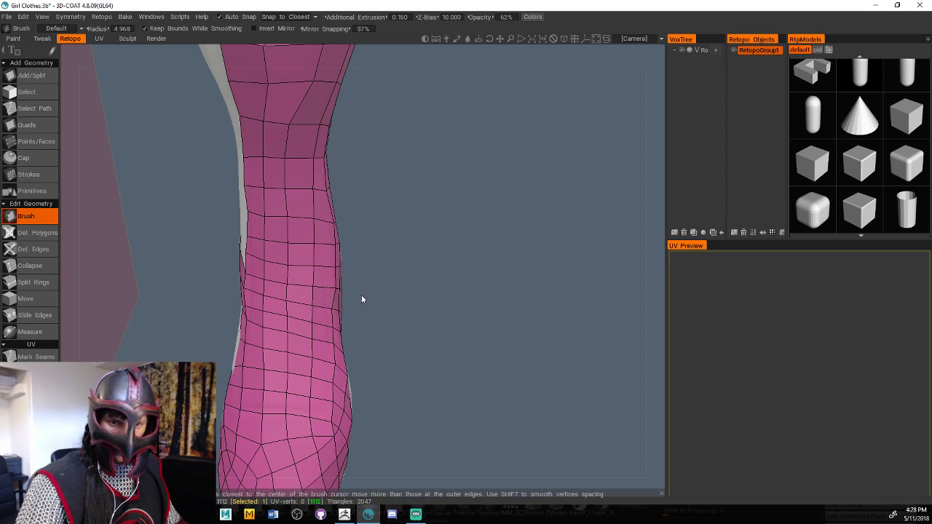
pyautogui.moveTo(361, 299); pyautogui.dragTo(395, 339, button='middle')
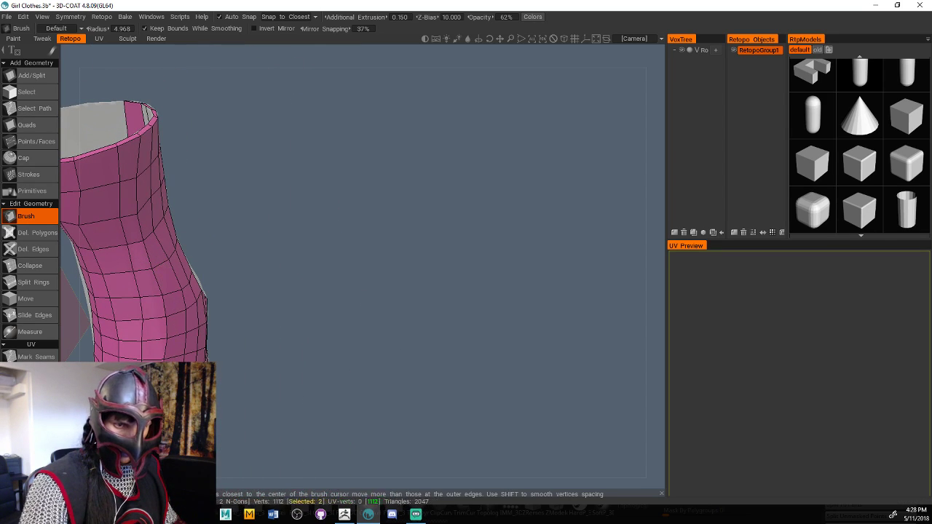
pyautogui.moveTo(293, 385); pyautogui.dragTo(470, 327)
pyautogui.keyDown('shift'); pyautogui.moveTo(295, 408); pyautogui.dragTo(296, 229); pyautogui.keyUp('shift')
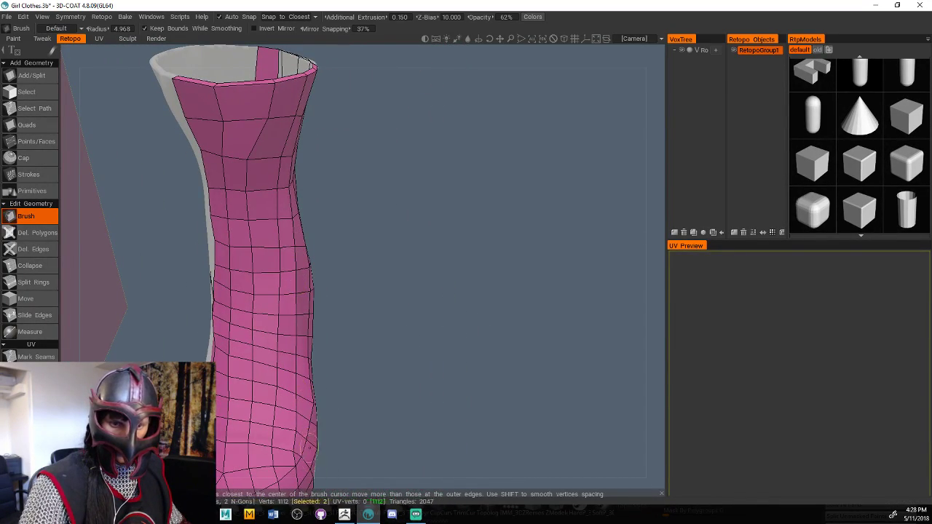
pyautogui.moveTo(342, 386); pyautogui.dragTo(418, 364)
pyautogui.moveTo(419, 367); pyautogui.dragTo(434, 399, button='middle')
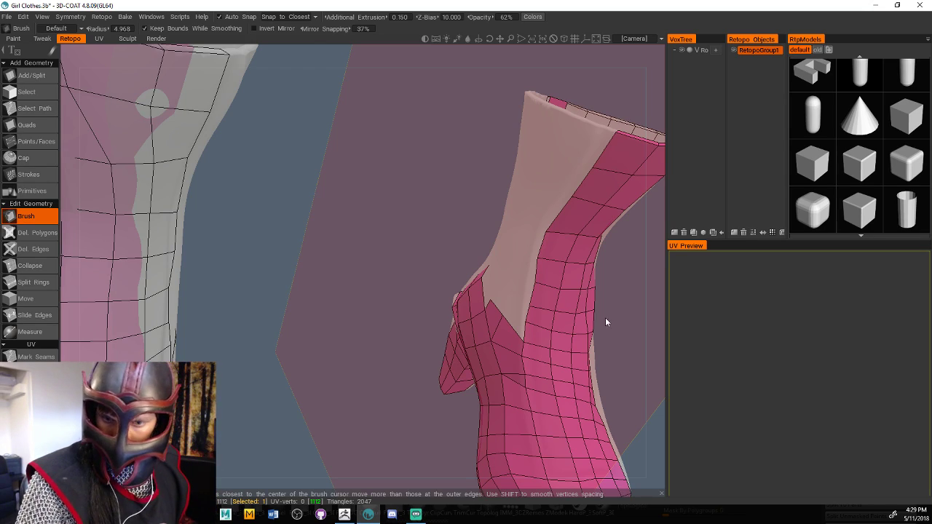
# Nudge the vertices along the mesh's upper edge at the side of the ankle with the Brush
pyautogui.moveTo(605, 322); pyautogui.dragTo(624, 291, button='middle')
pyautogui.moveTo(625, 292); pyautogui.dragTo(574, 309)
pyautogui.moveTo(575, 309); pyautogui.dragTo(478, 305, button='right')
pyautogui.moveTo(416, 287); pyautogui.dragTo(535, 334, button='middle')
pyautogui.moveTo(536, 335); pyautogui.dragTo(303, 343)
pyautogui.moveTo(519, 297); pyautogui.dragTo(584, 246, button='right')
pyautogui.moveTo(584, 246)
pyautogui.mouseDown()
pyautogui.moveTo(527, 276)
pyautogui.moveTo(539, 286)
pyautogui.mouseUp()
pyautogui.moveTo(538, 286); pyautogui.dragTo(507, 283, button='right')
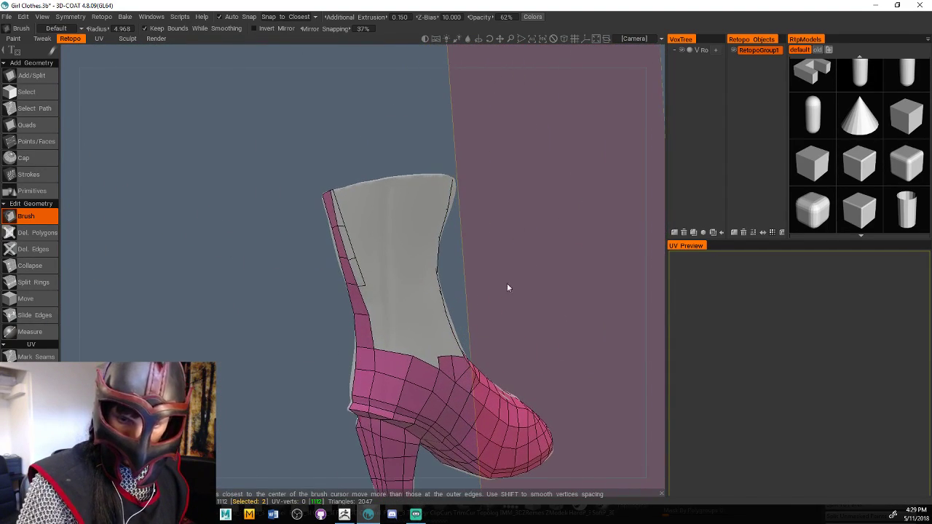
pyautogui.click(407, 357)
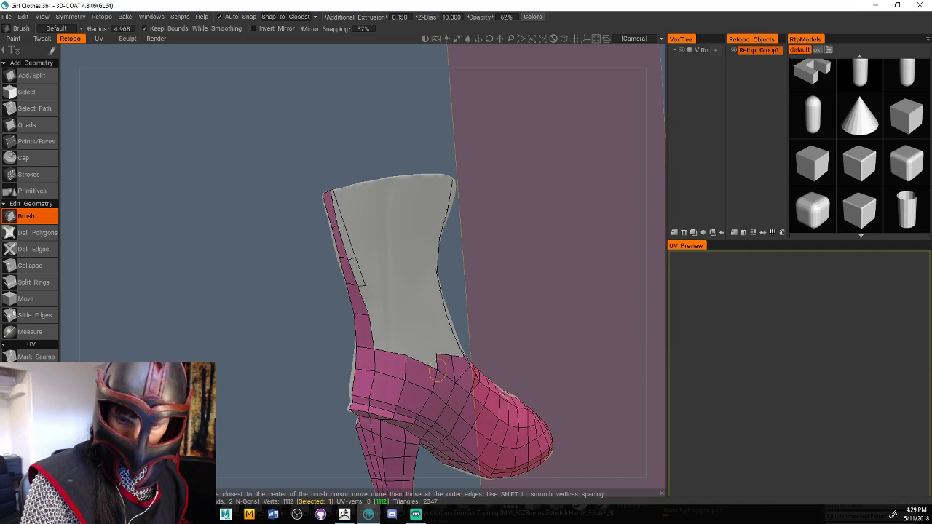
pyautogui.moveTo(453, 351)
pyautogui.keyDown('alt'); pyautogui.mouseDown()
pyautogui.moveTo(467, 342)
pyautogui.moveTo(471, 349)
pyautogui.mouseUp(); pyautogui.keyUp('alt')
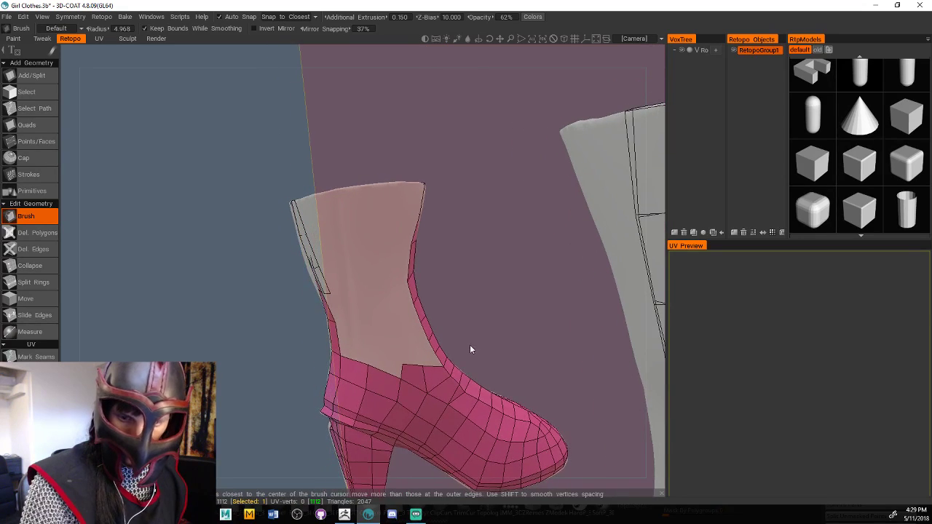
pyautogui.click(409, 361)
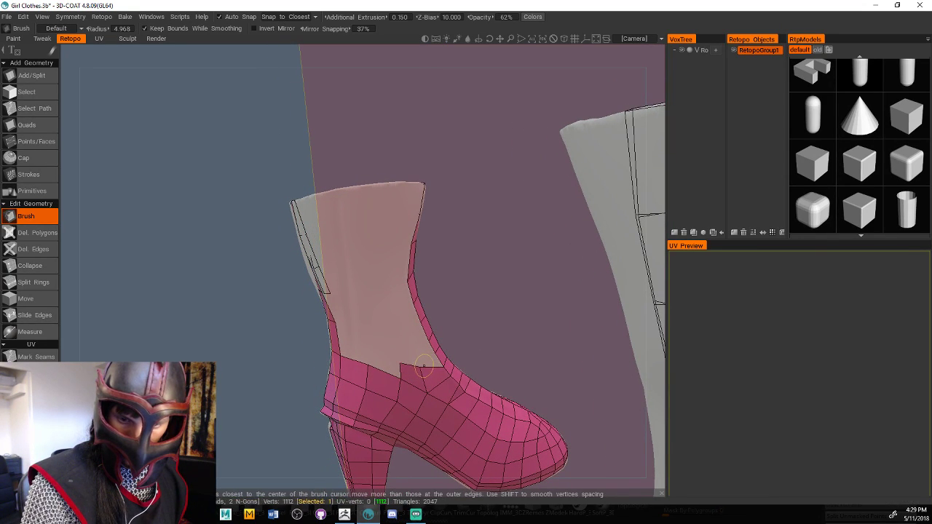
# Extend the ankle mesh upward behind the side gap with a quad, and close the adjoining notch with a second quad
pyautogui.click(51, 123)
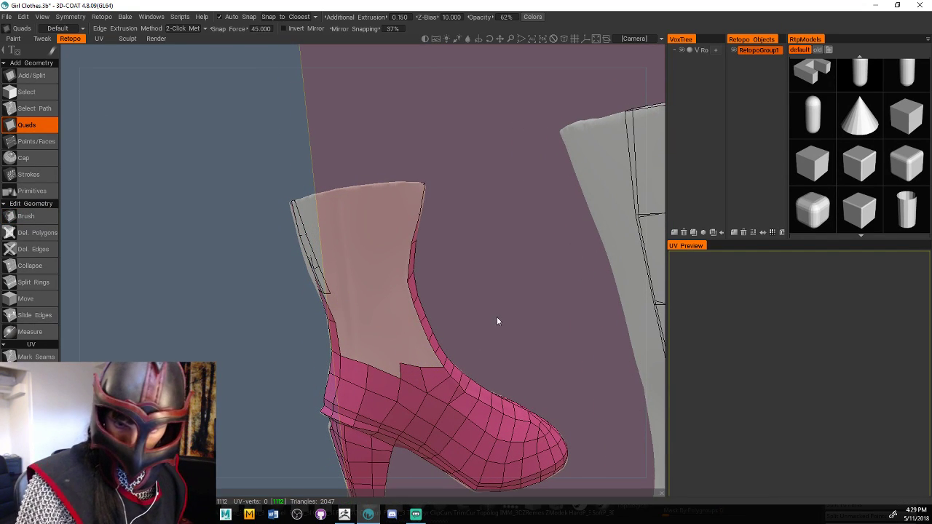
pyautogui.moveTo(496, 317); pyautogui.dragTo(521, 313, button='middle')
pyautogui.click(374, 370)
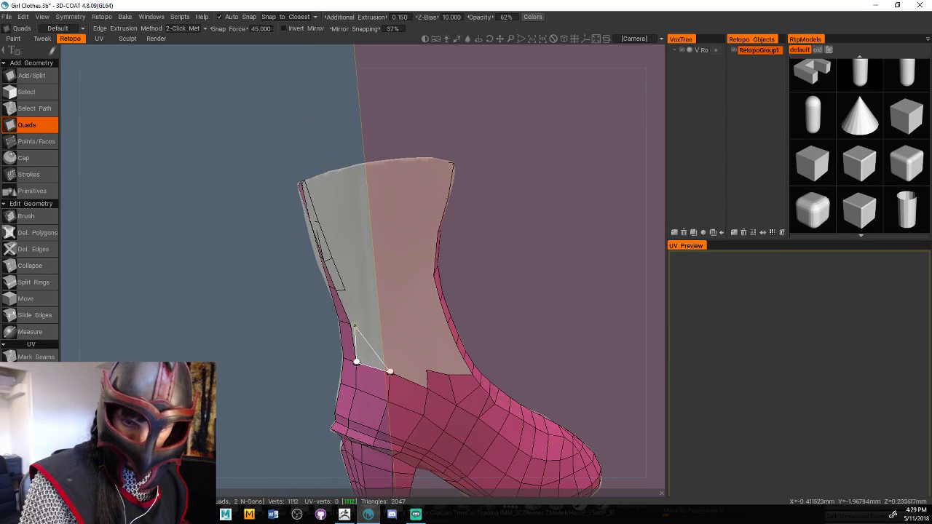
pyautogui.click(351, 324)
pyautogui.click(386, 339)
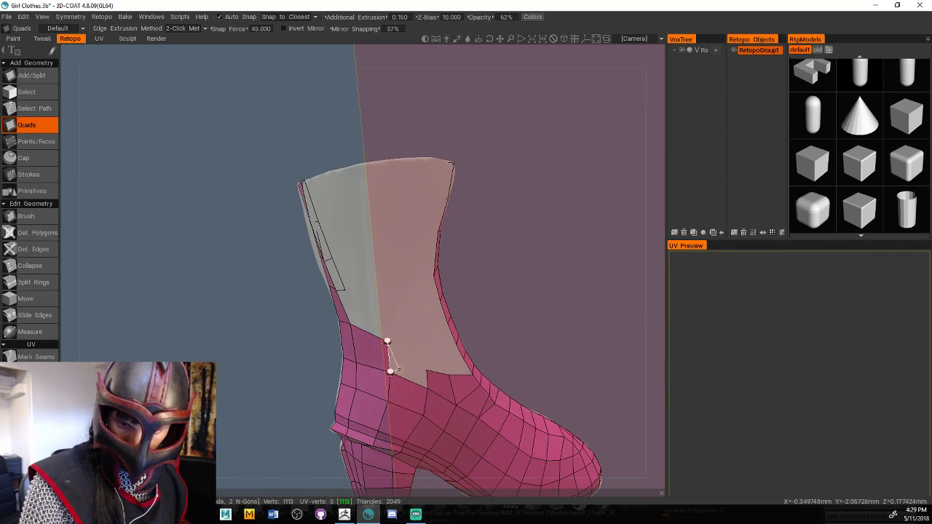
pyautogui.press('Escape')
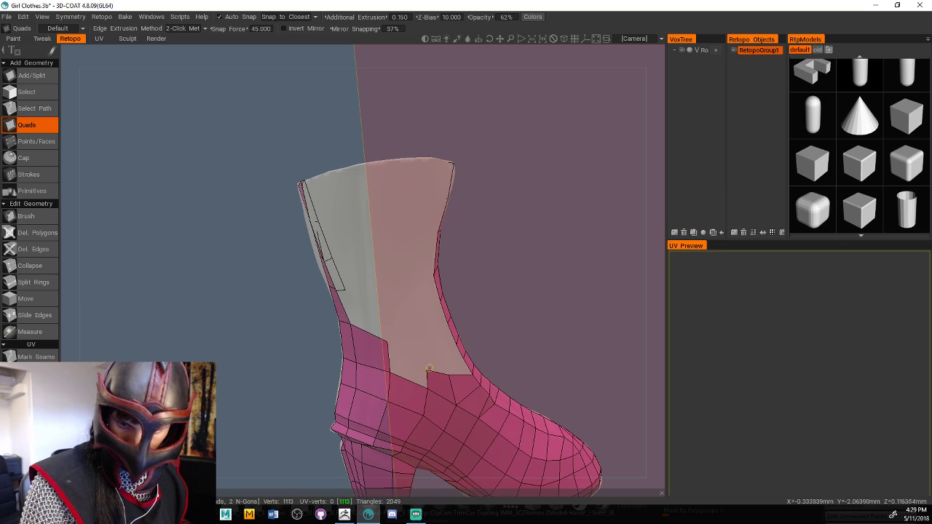
pyautogui.click(389, 374)
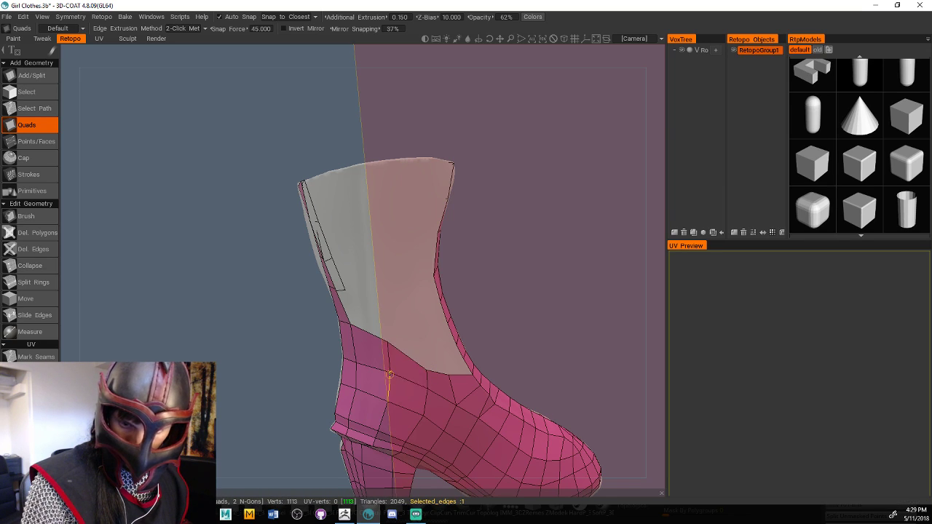
# Build a column of eight quads from the side of the ankle up to the rim, welded to the front column
pyautogui.moveTo(519, 334); pyautogui.dragTo(493, 342)
pyautogui.click(435, 377)
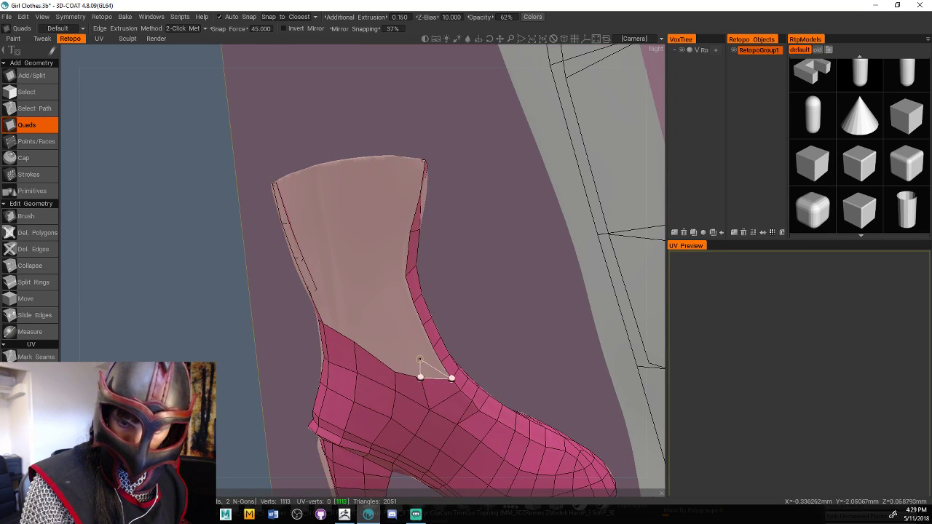
pyautogui.click(441, 362)
pyautogui.click(433, 347)
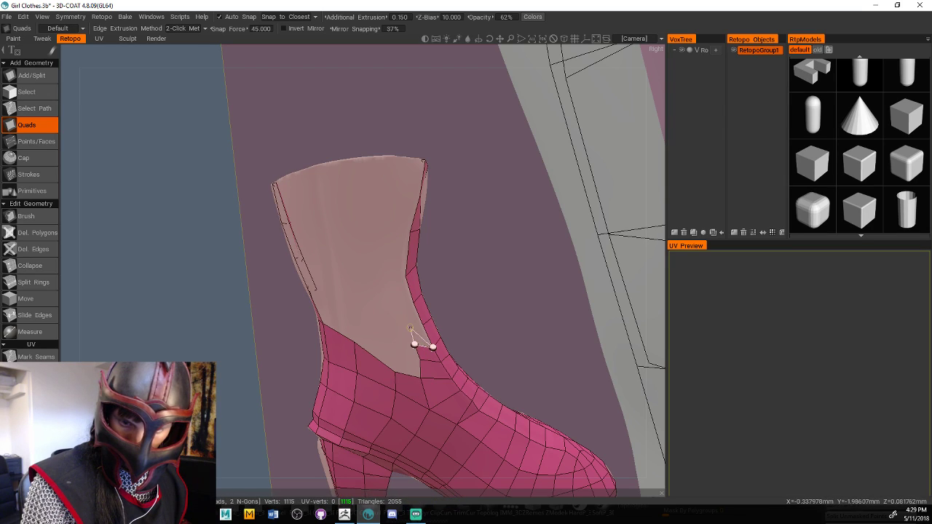
pyautogui.click(411, 323)
pyautogui.click(413, 301)
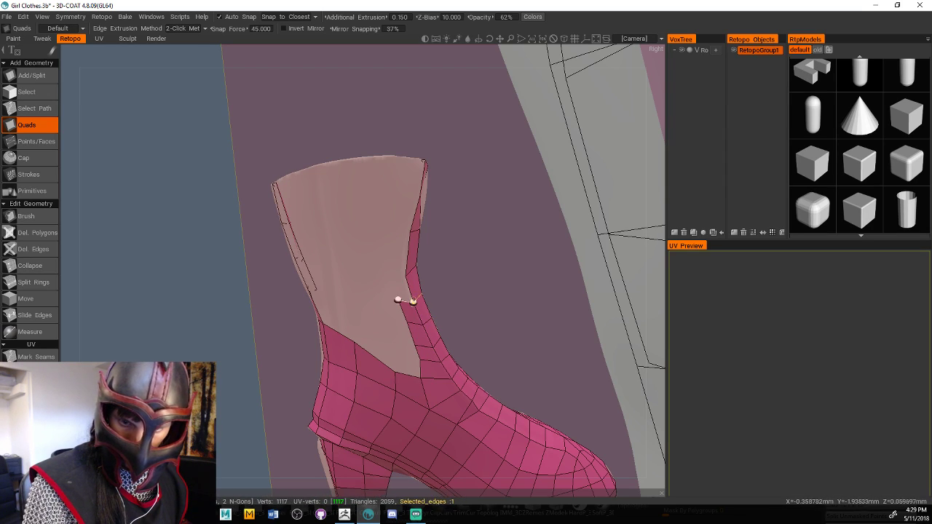
pyautogui.click(388, 271)
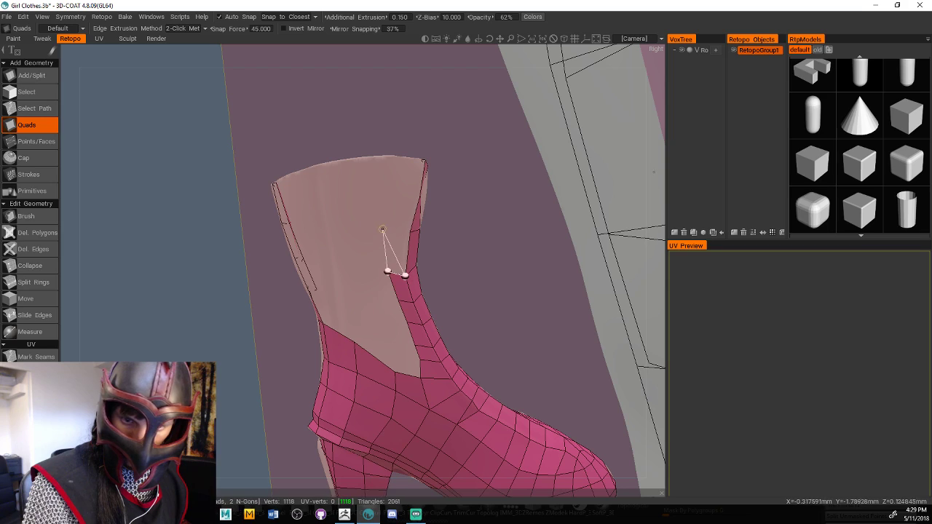
pyautogui.click(410, 232)
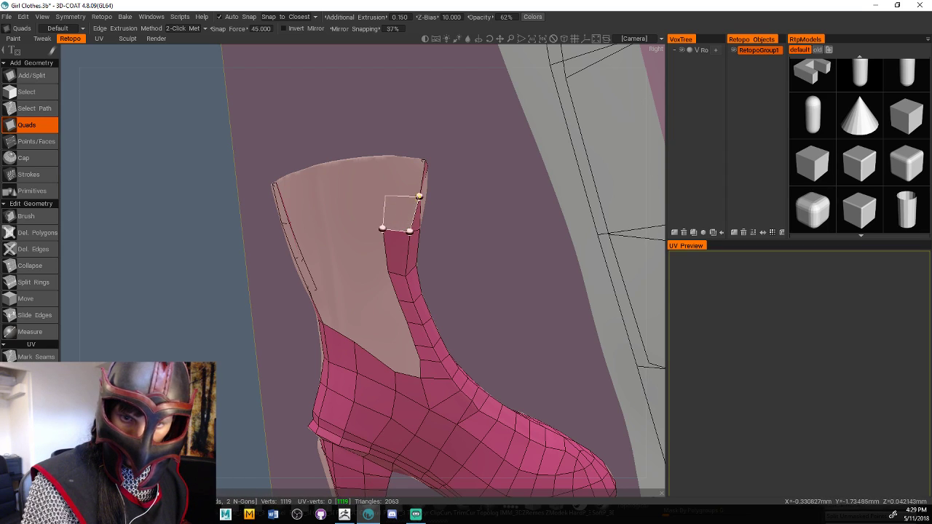
pyautogui.click(419, 195)
pyautogui.click(424, 160)
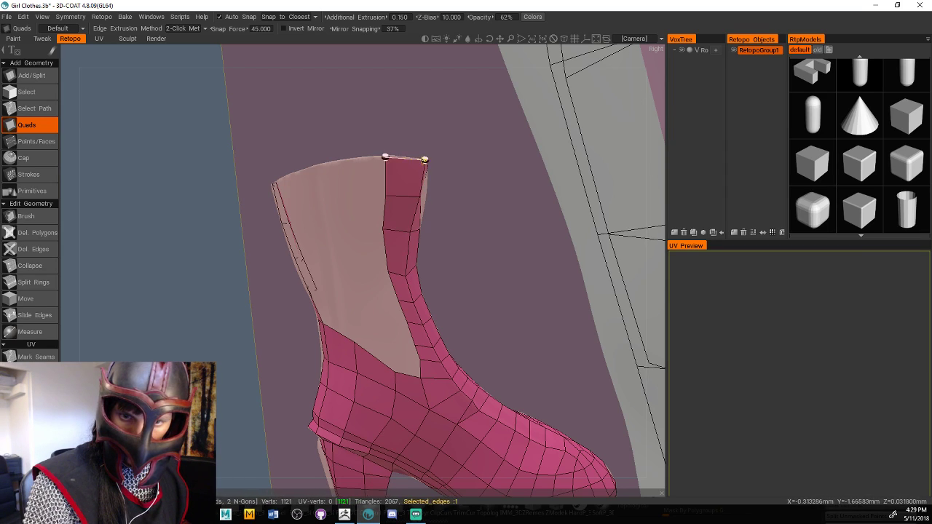
# Fill the corner at the base of the new column with a quad, and undo the extra triangle and quad above it
pyautogui.moveTo(467, 179); pyautogui.dragTo(488, 251)
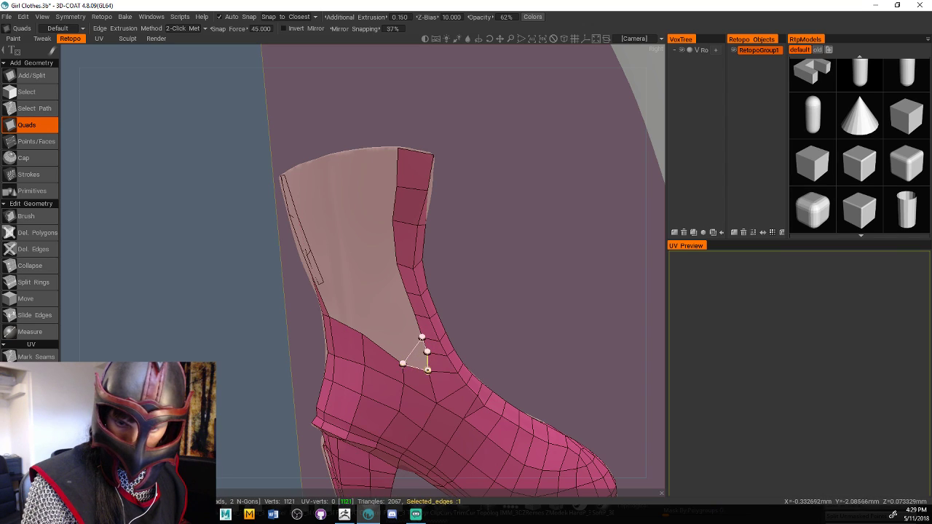
pyautogui.click(426, 348)
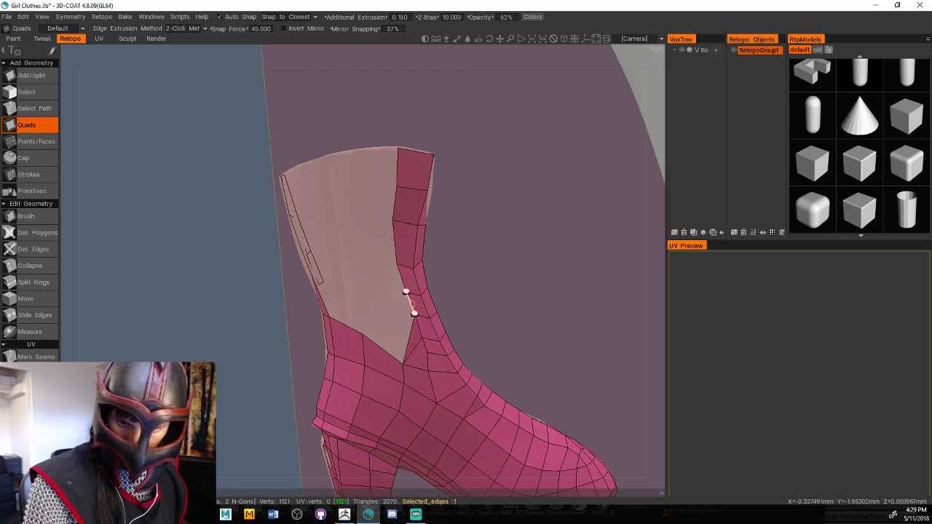
pyautogui.click(406, 358)
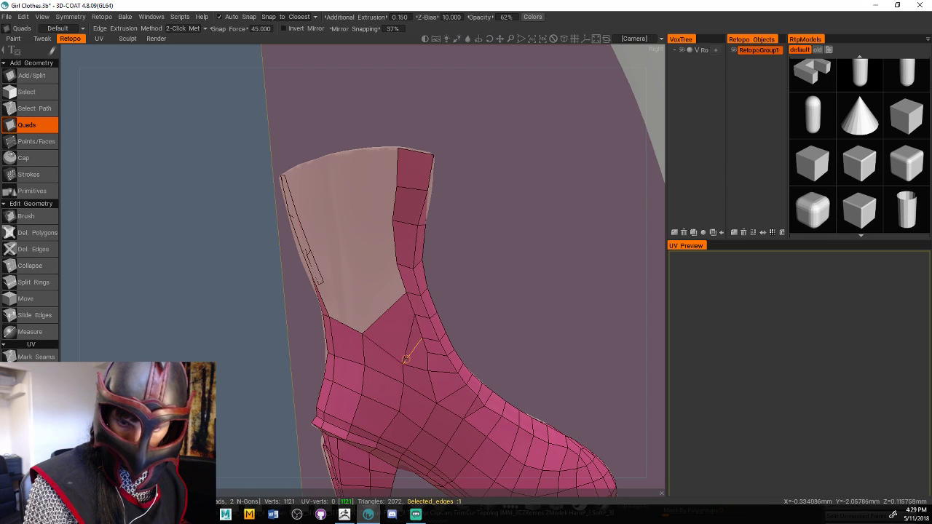
pyautogui.hotkey('ctrl', 'z')
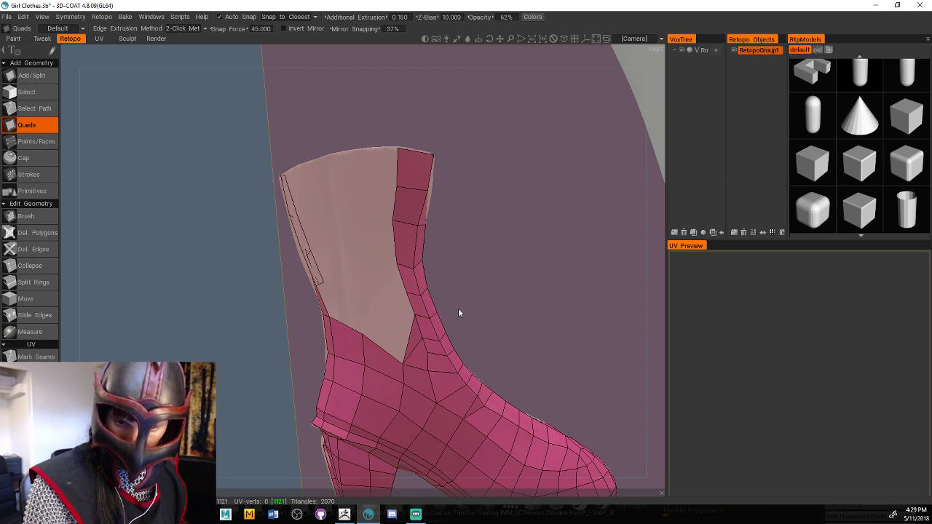
pyautogui.hotkey('ctrl', 'z')
# Try to fill the V-shaped side gap above the ankle with a quad linked to the new column, and undo it
pyautogui.click(413, 350)
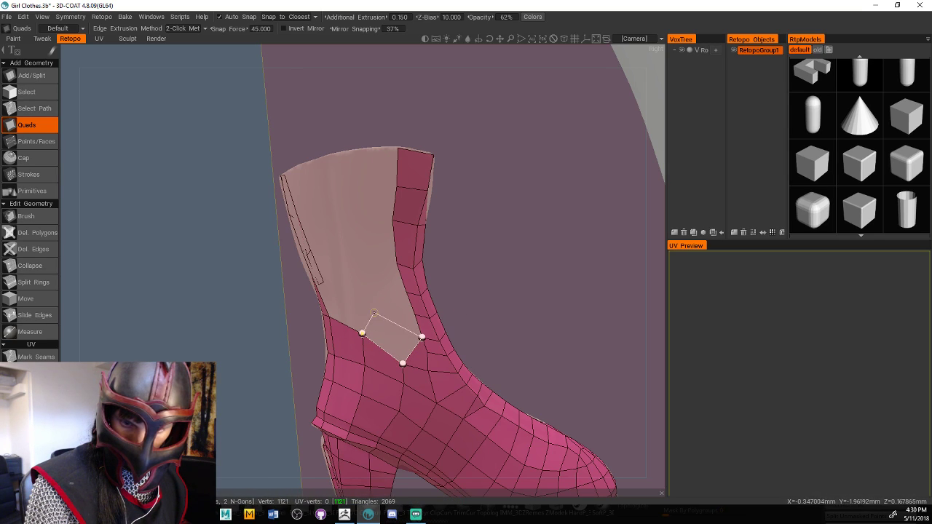
pyautogui.click(372, 308)
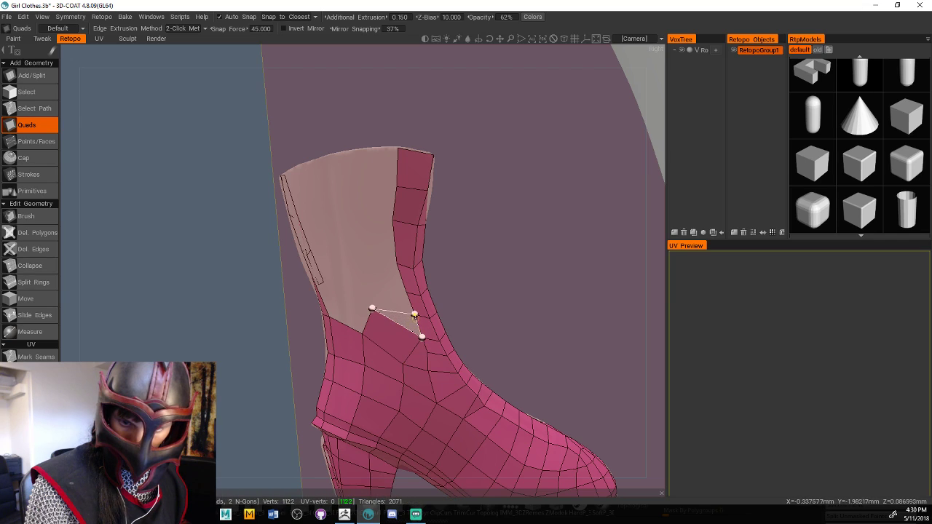
pyautogui.click(407, 294)
pyautogui.moveTo(440, 277); pyautogui.dragTo(464, 293)
pyautogui.click(417, 305)
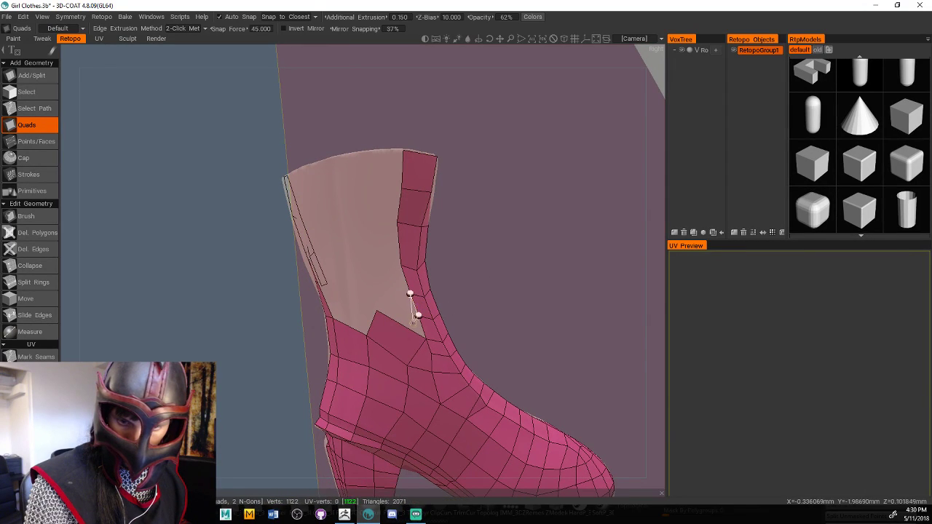
pyautogui.click(376, 310)
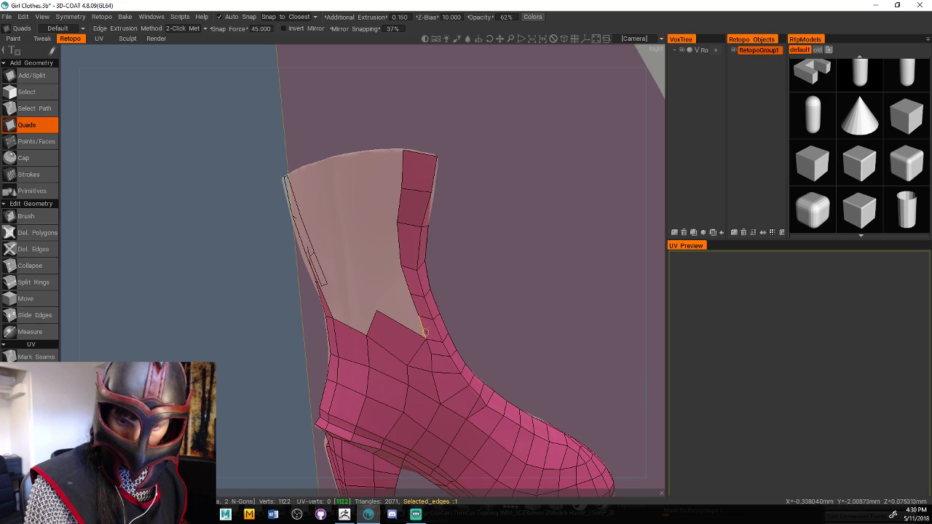
pyautogui.hotkey('ctrl', 'z')
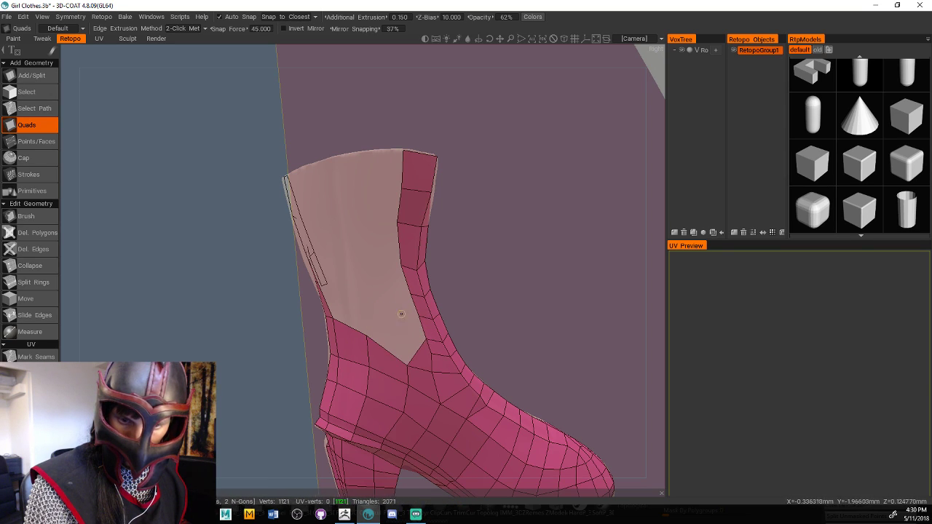
# Try to close the V-shaped side notch above the ankle with a quad, and undo it
pyautogui.click(425, 338)
pyautogui.click(407, 364)
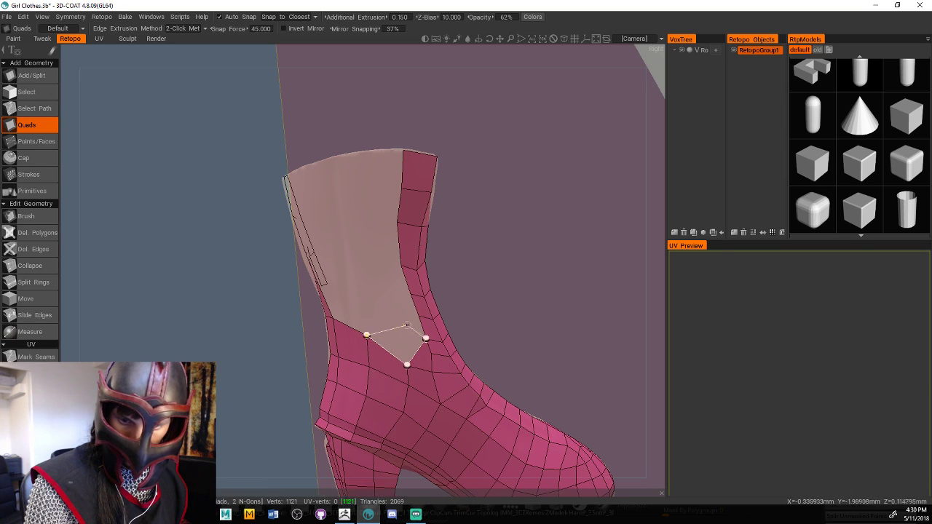
pyautogui.click(406, 325)
pyautogui.click(419, 315)
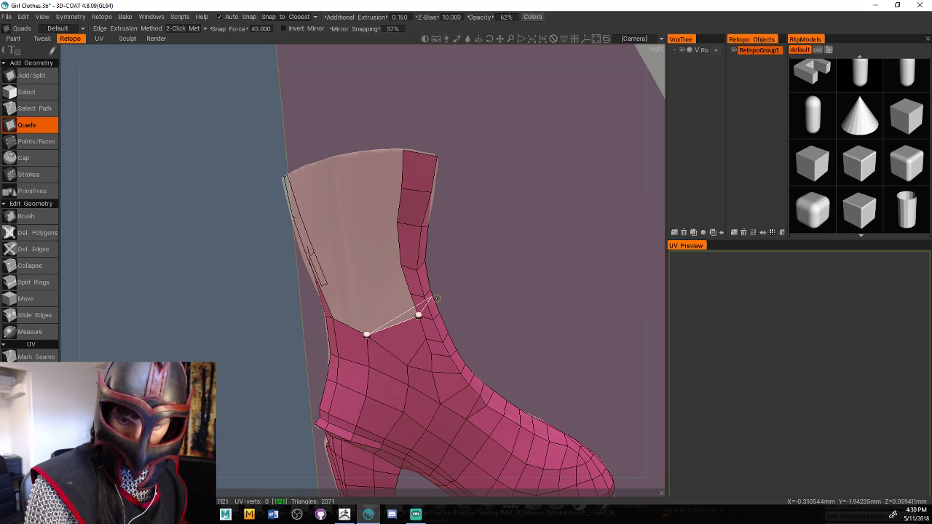
pyautogui.hotkey('ctrl', 'z')
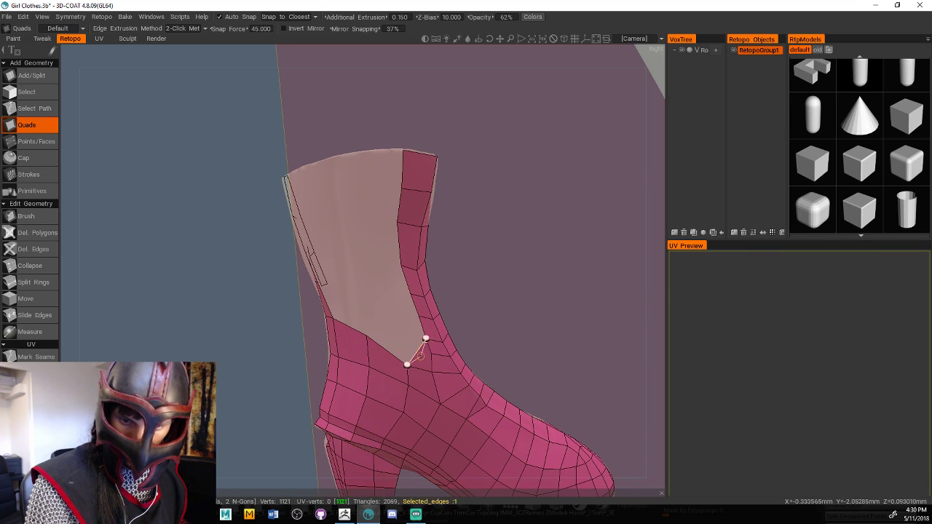
# Close the V-shaped side notch with a quad, and add a row of two quads above it across the open gap
pyautogui.click(419, 315)
pyautogui.click(366, 335)
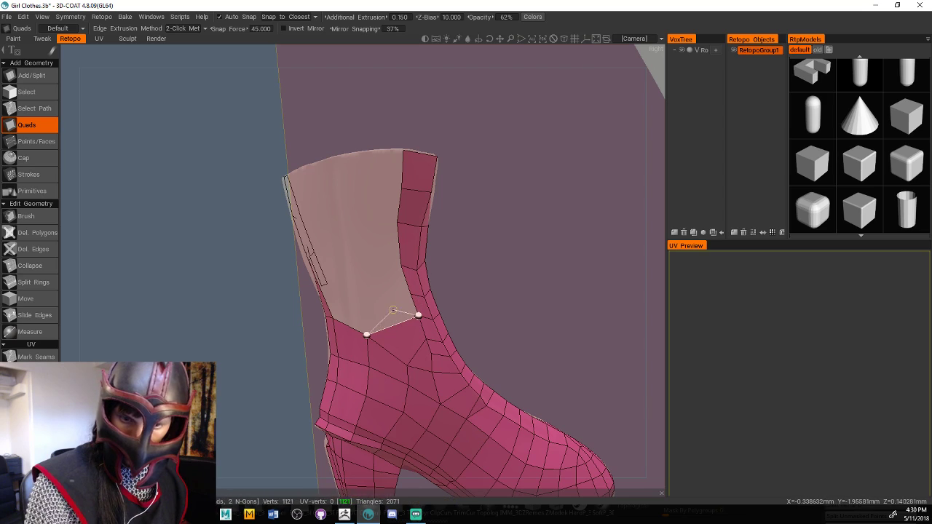
pyautogui.click(366, 298)
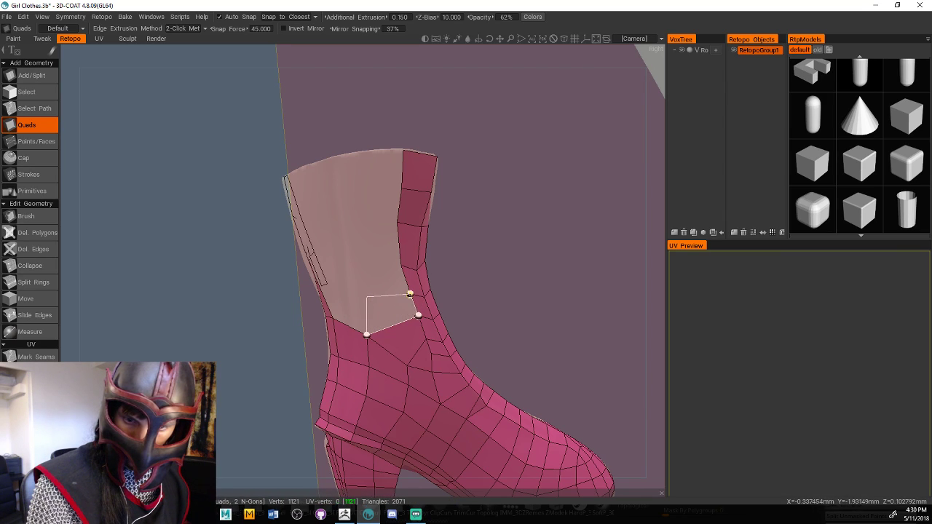
pyautogui.click(412, 295)
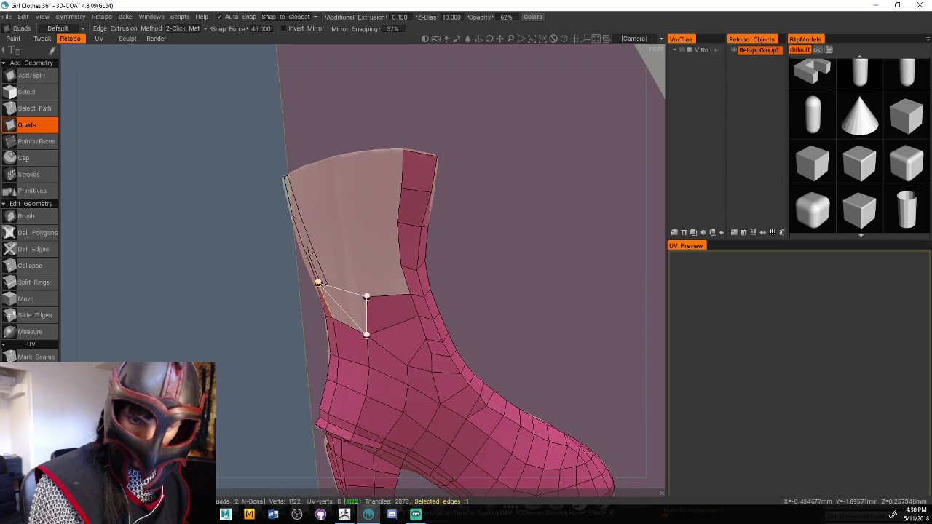
pyautogui.click(318, 282)
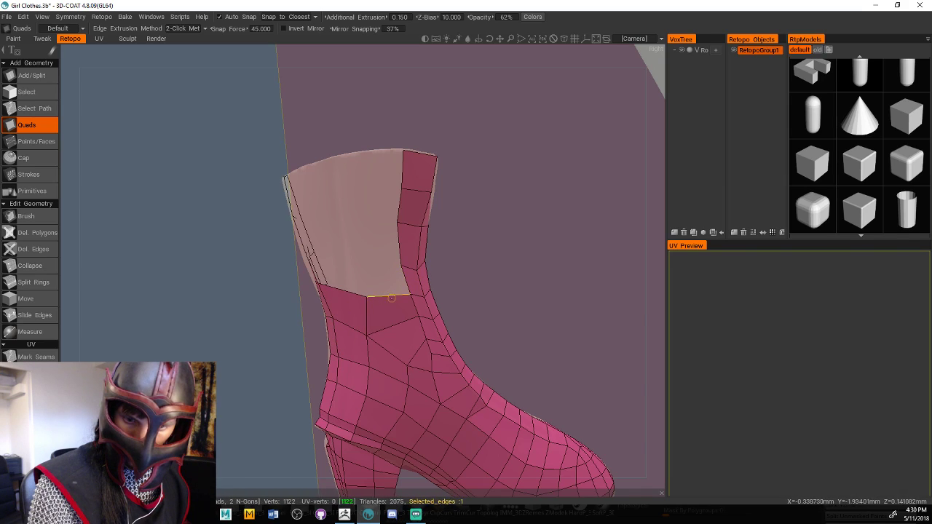
# Build a column of four quads from the new row up to the rim, welded to the side column
pyautogui.click(391, 297)
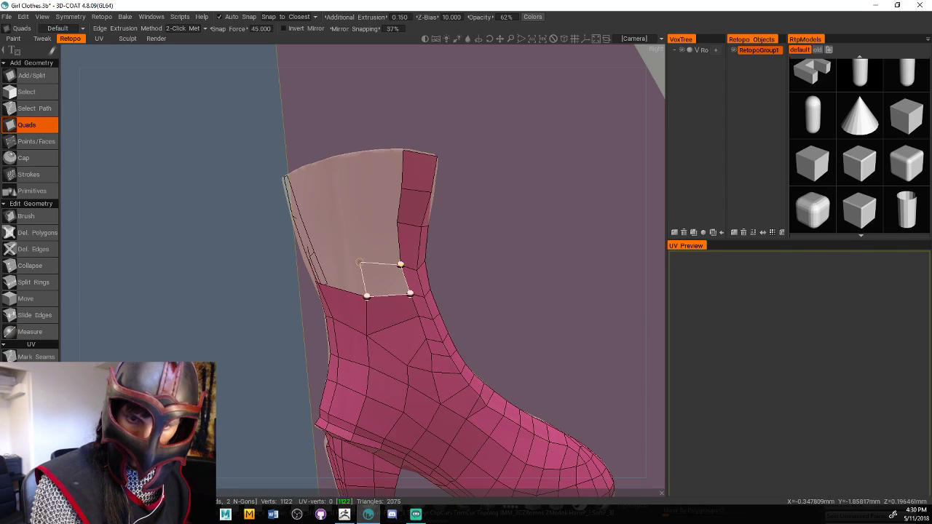
pyautogui.click(397, 220)
pyautogui.click(360, 224)
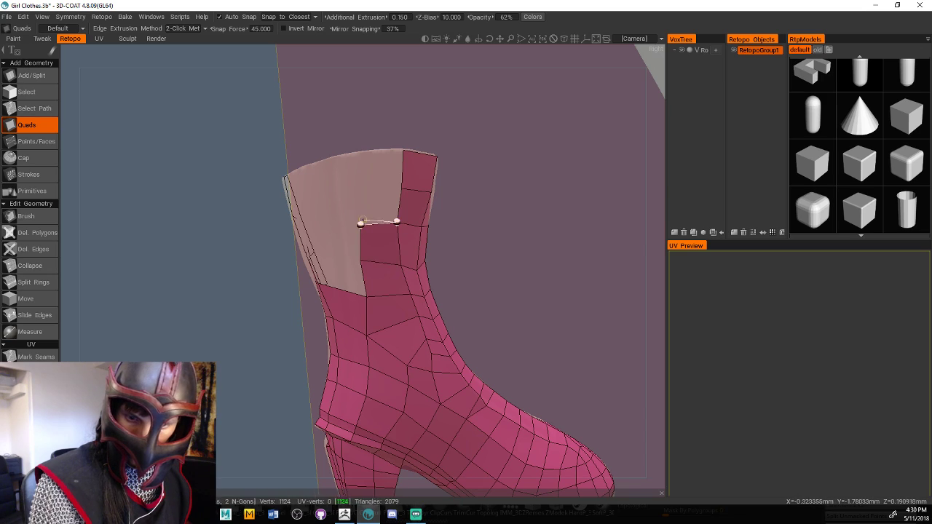
pyautogui.click(401, 189)
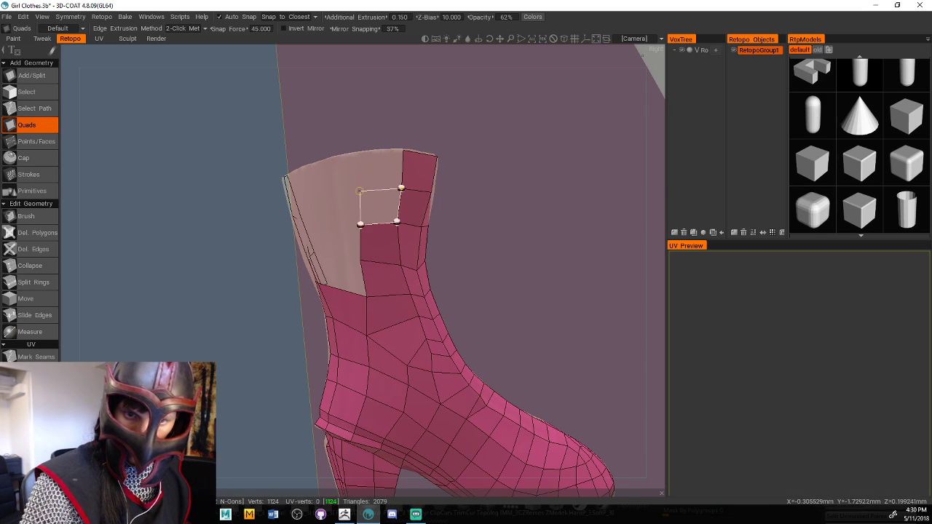
pyautogui.click(359, 190)
pyautogui.click(403, 149)
pyautogui.click(354, 150)
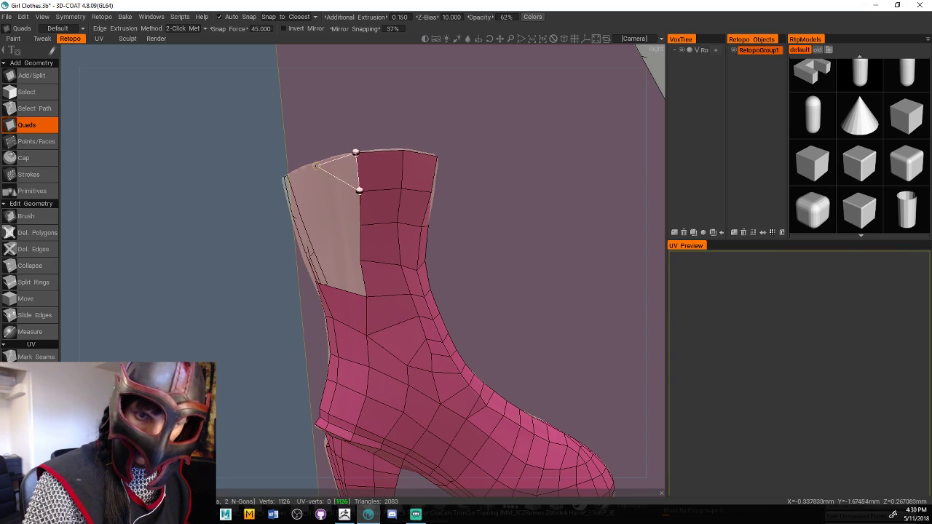
# Add a second column of four quads beside it toward the back of the shaft, from the rim down to the ankle row
pyautogui.click(307, 166)
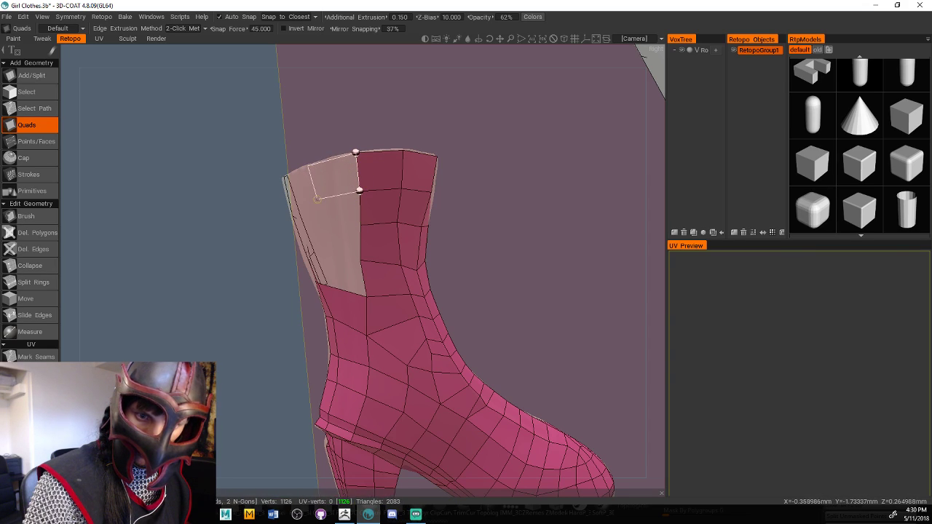
pyautogui.click(313, 198)
pyautogui.click(316, 235)
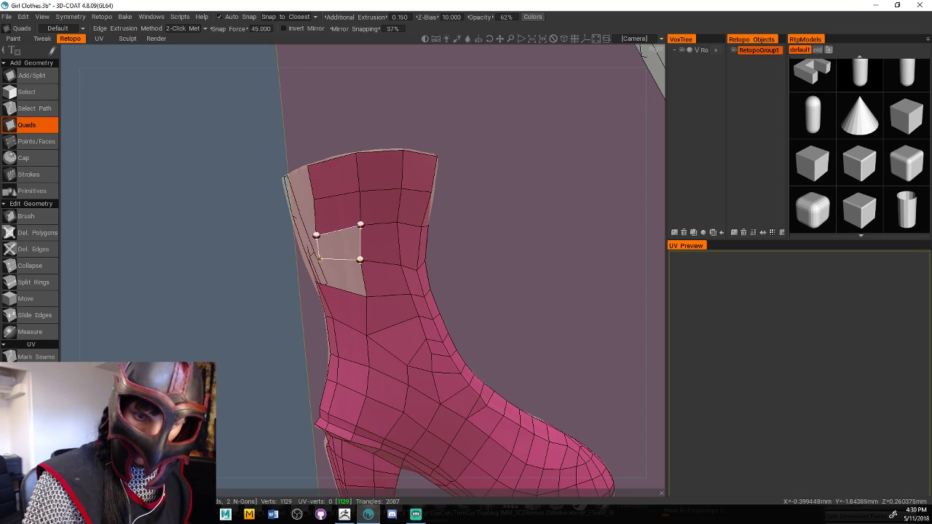
pyautogui.click(317, 257)
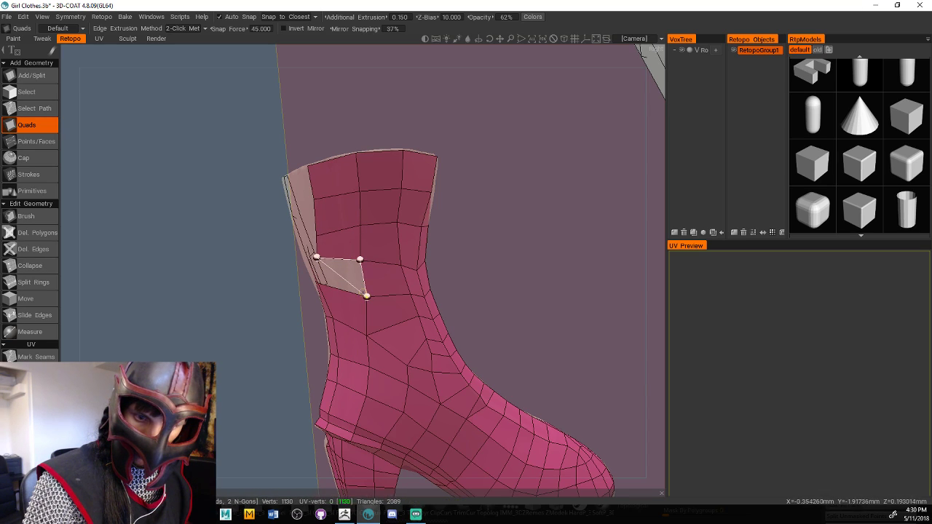
pyautogui.click(316, 283)
# Try to fill the bottom of the V-shaped gap at the back of the shaft with a triangle and a quad, and undo both
pyautogui.moveTo(567, 222); pyautogui.dragTo(481, 252)
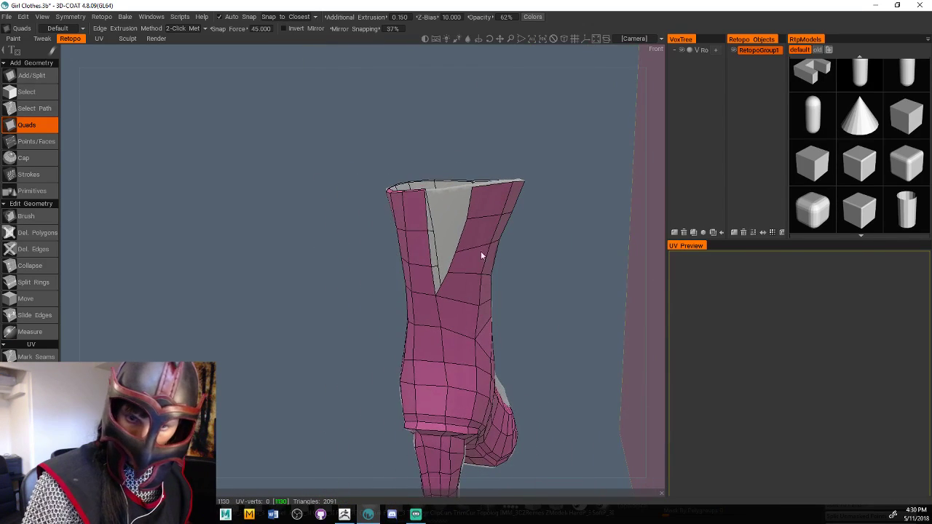
pyautogui.click(433, 267)
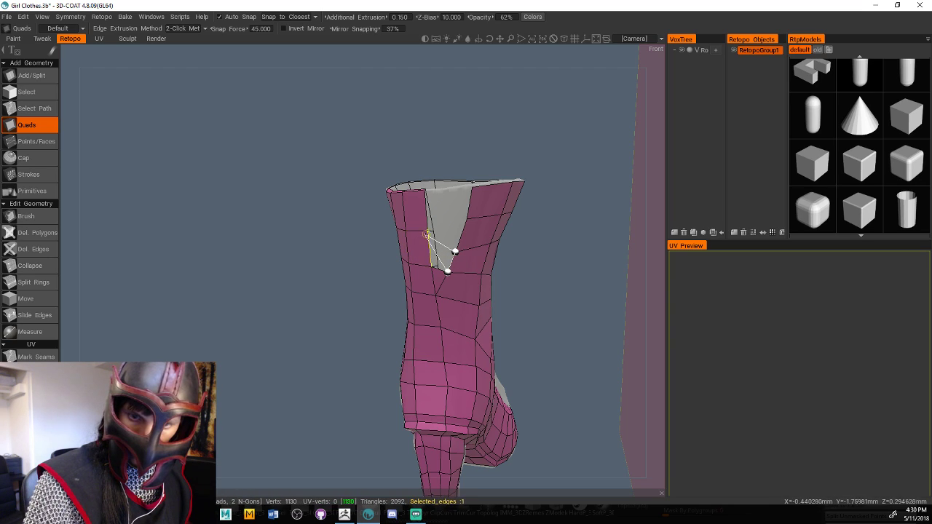
pyautogui.click(430, 269)
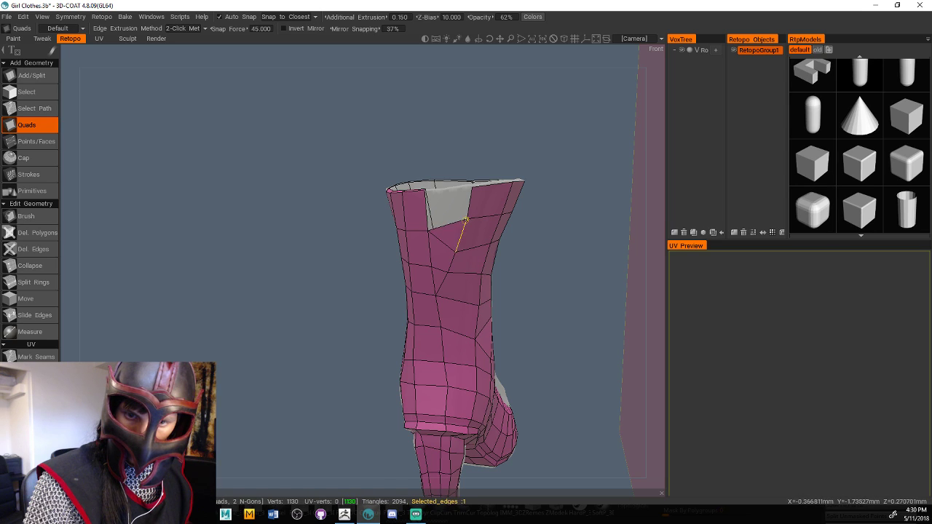
pyautogui.hotkey('ctrl', 'z')
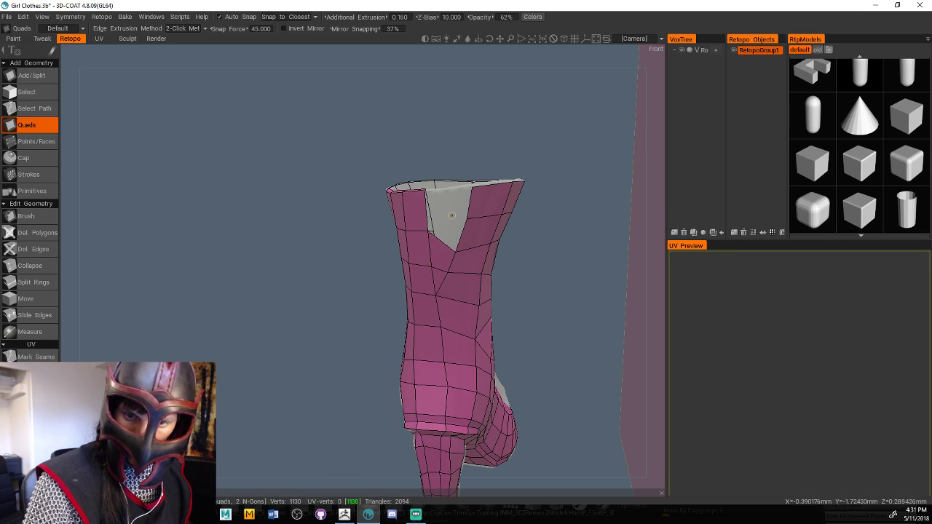
pyautogui.moveTo(538, 269); pyautogui.dragTo(530, 282, button='middle')
pyautogui.scroll(3, 550, 286)
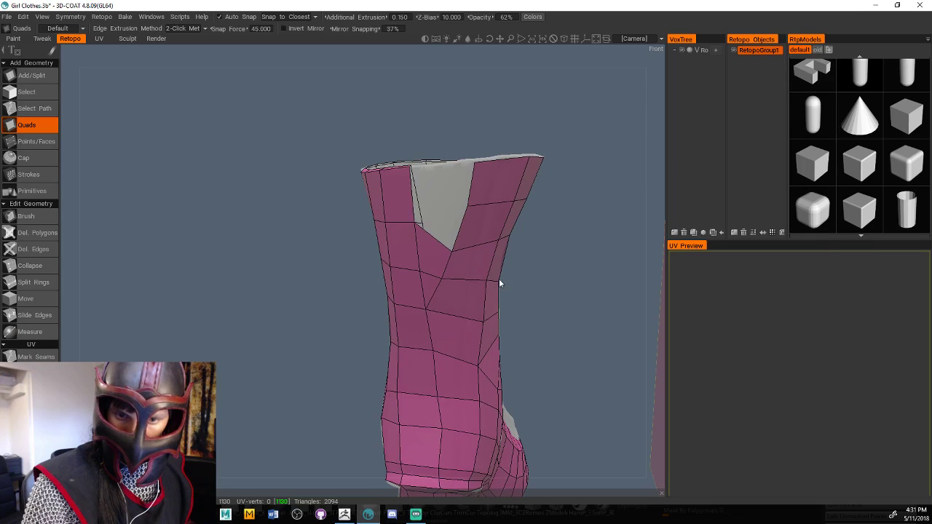
pyautogui.hotkey('ctrl', 'z')
pyautogui.keyDown('ctrl'); pyautogui.click(435, 282); pyautogui.keyUp('ctrl')
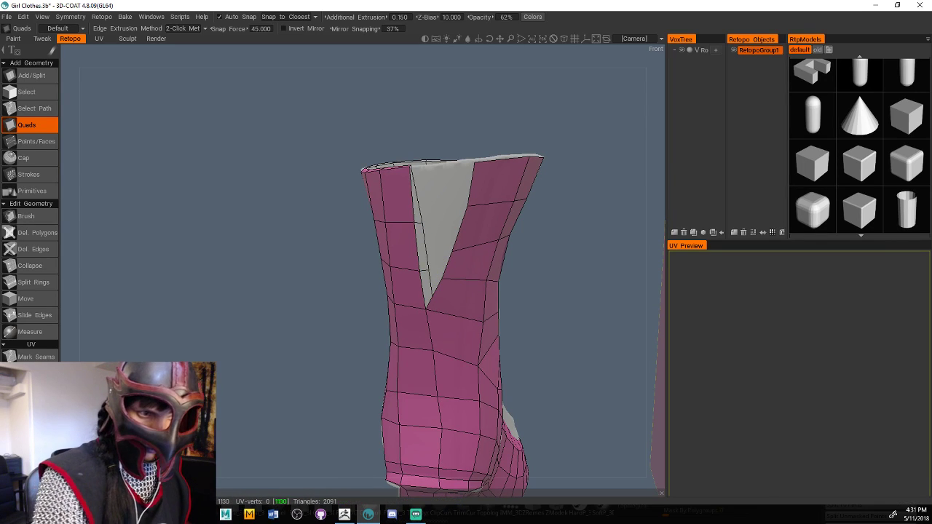
# Shift the vertices along the newly built column's edge of the back gap upward with the Brush tool
pyautogui.click(26, 216)
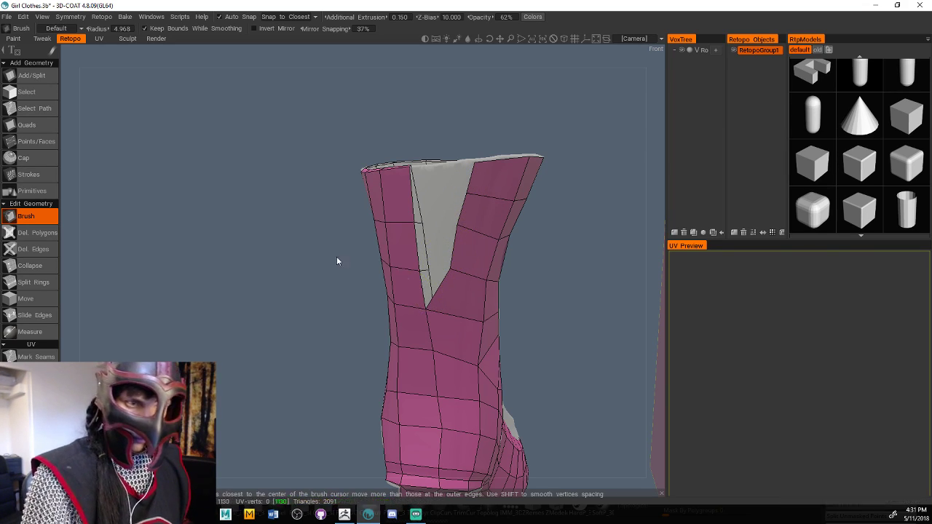
pyautogui.click(36, 126)
# Try to close the lower tip of the back gap with a triangle, and undo it
pyautogui.click(439, 289)
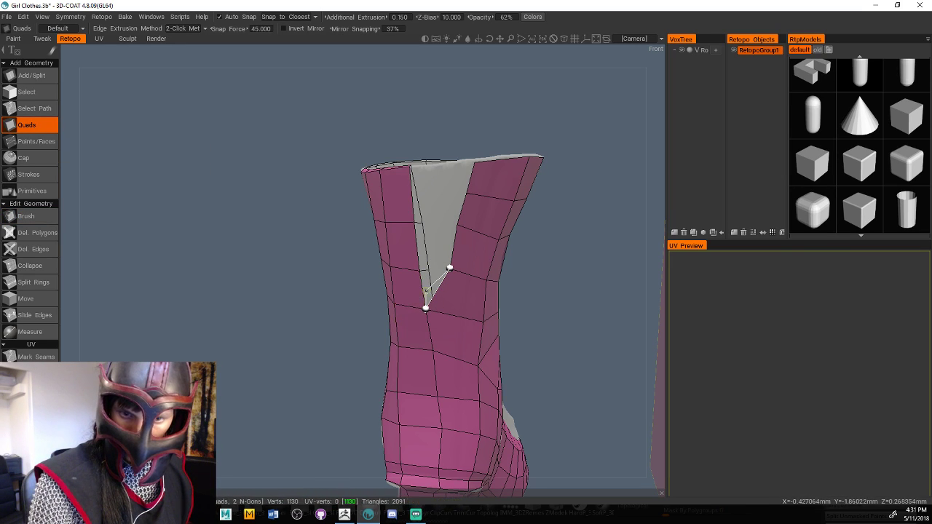
pyautogui.click(420, 294)
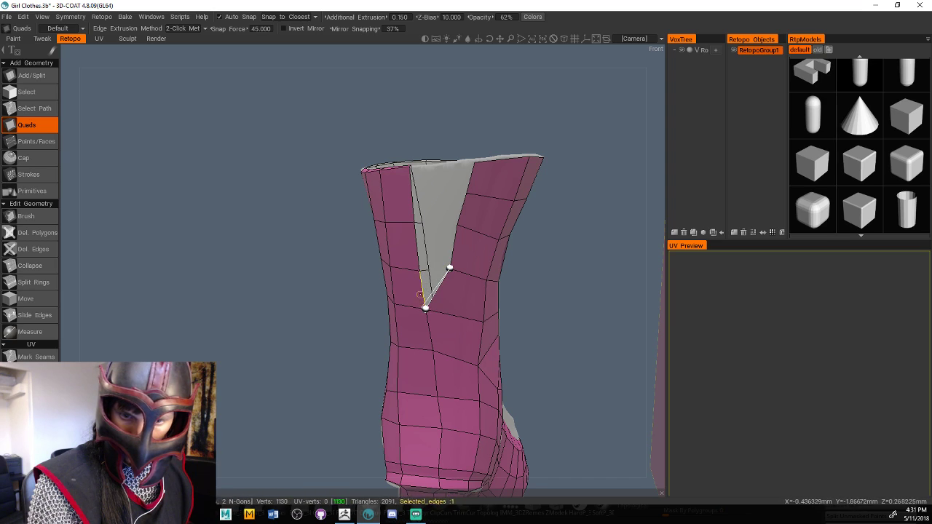
pyautogui.click(419, 271)
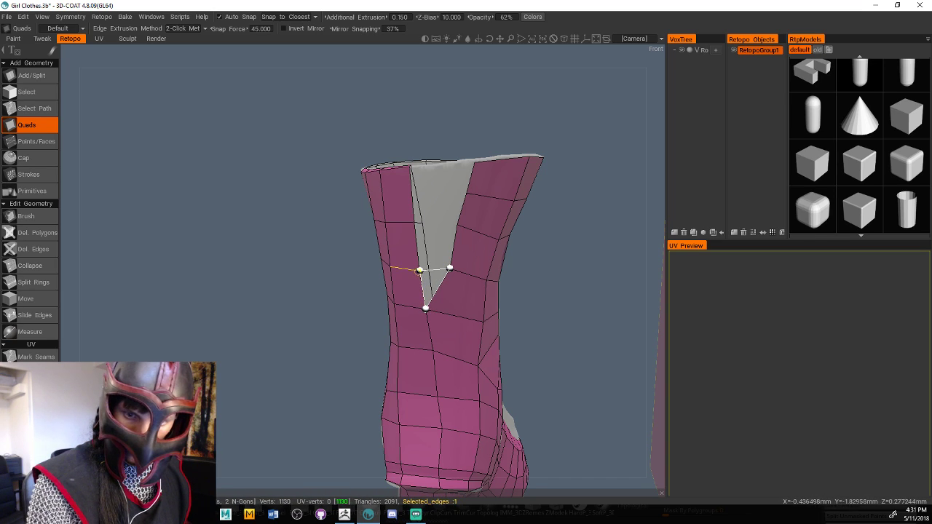
pyautogui.click(420, 288)
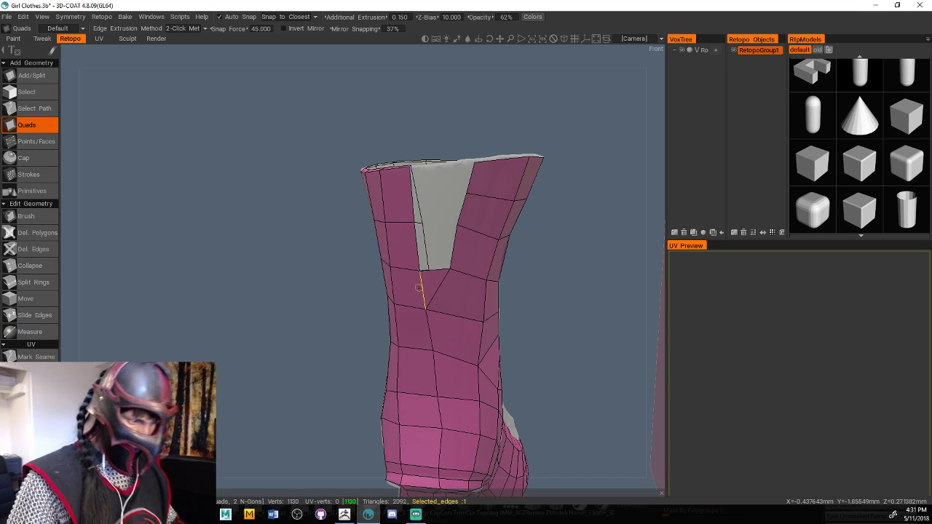
pyautogui.hotkey('ctrl', 'z')
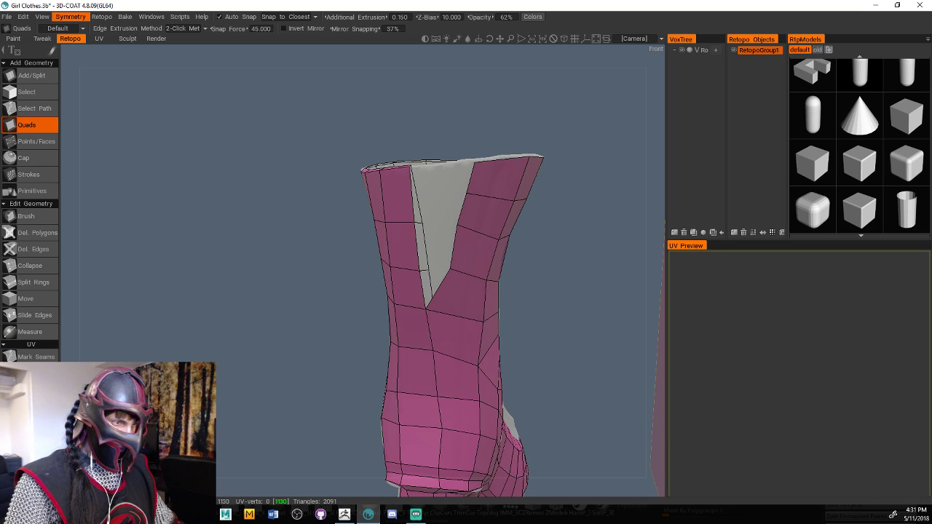
pyautogui.hotkey('alt', 'Tab')
pyautogui.hotkey('alt', 'Tab')
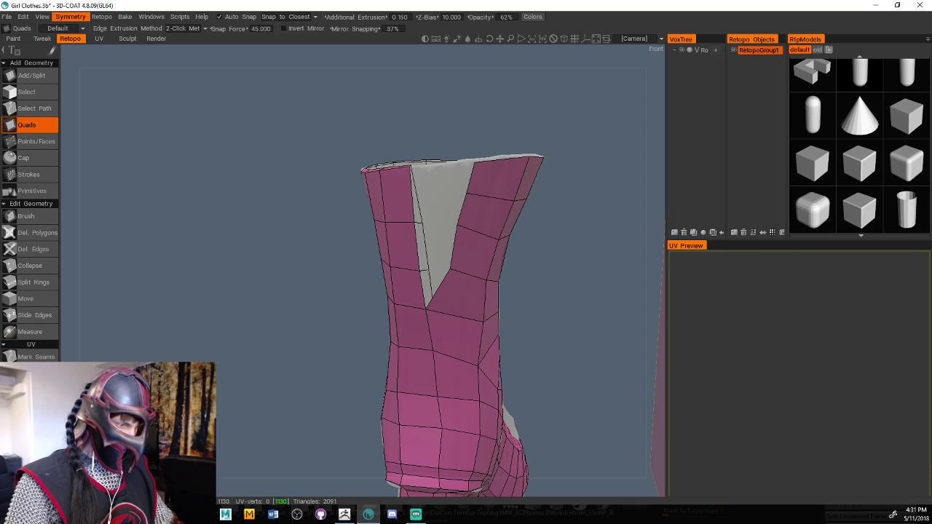
pyautogui.hotkey('alt', 'Tab')
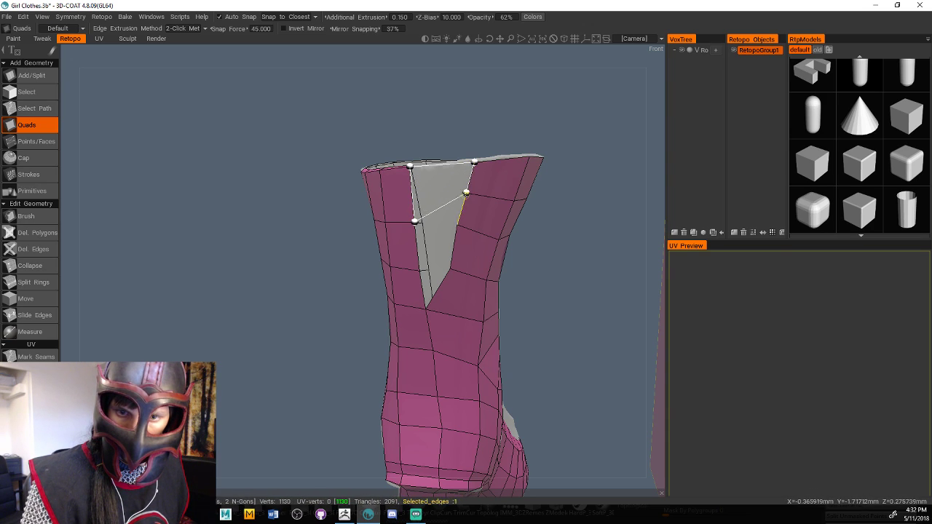
# Fill the V-shaped back gap from the rim down to its lower tip with three quads joining the neighbouring columns
pyautogui.click(444, 182)
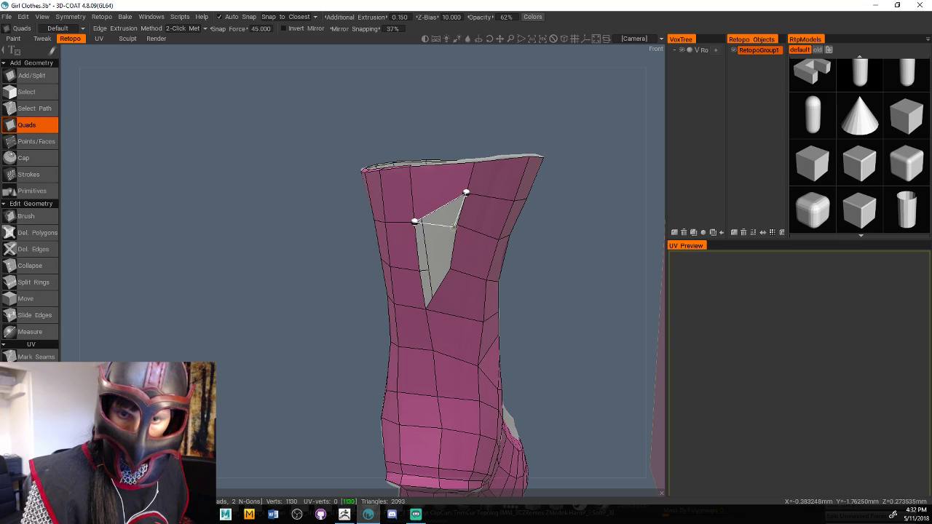
pyautogui.click(440, 227)
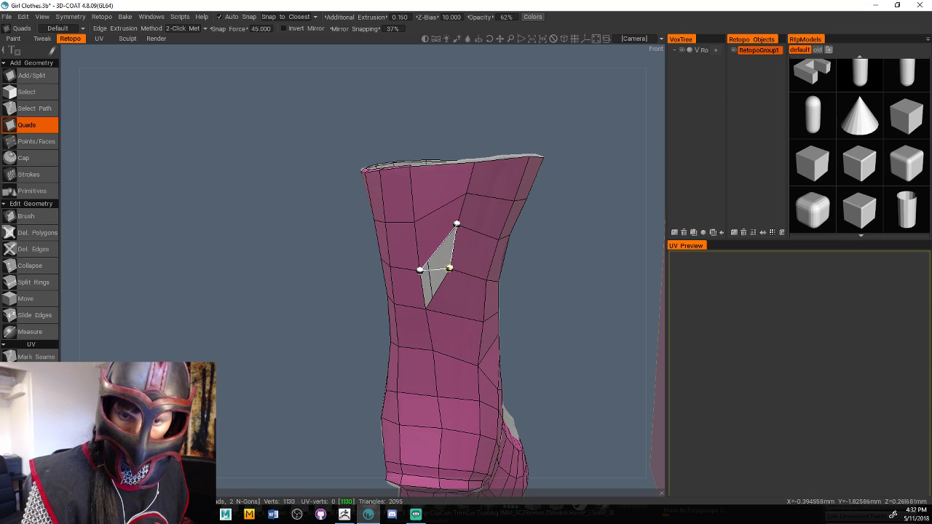
pyautogui.click(423, 308)
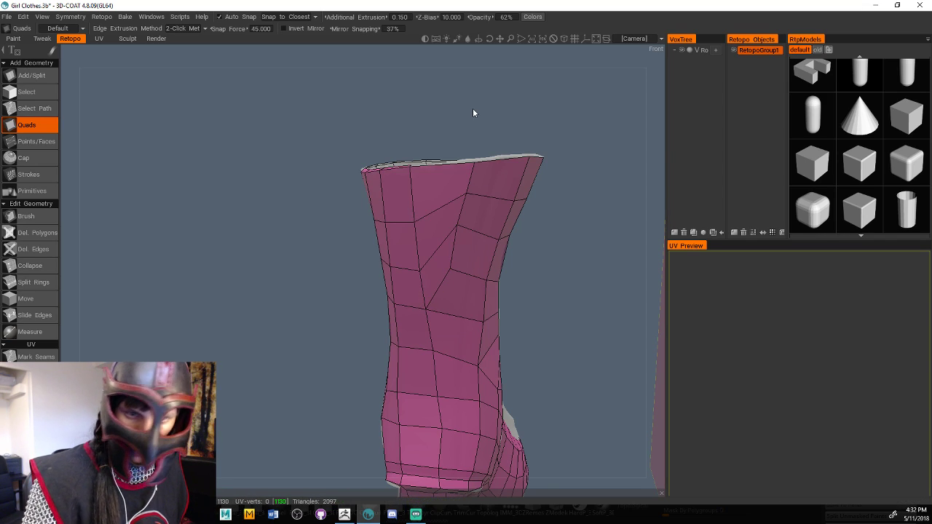
# Enlarge the Brush radius to 10.985 and smooth the quads around the shaft from below the rim down to the ankle
pyautogui.click(42, 216)
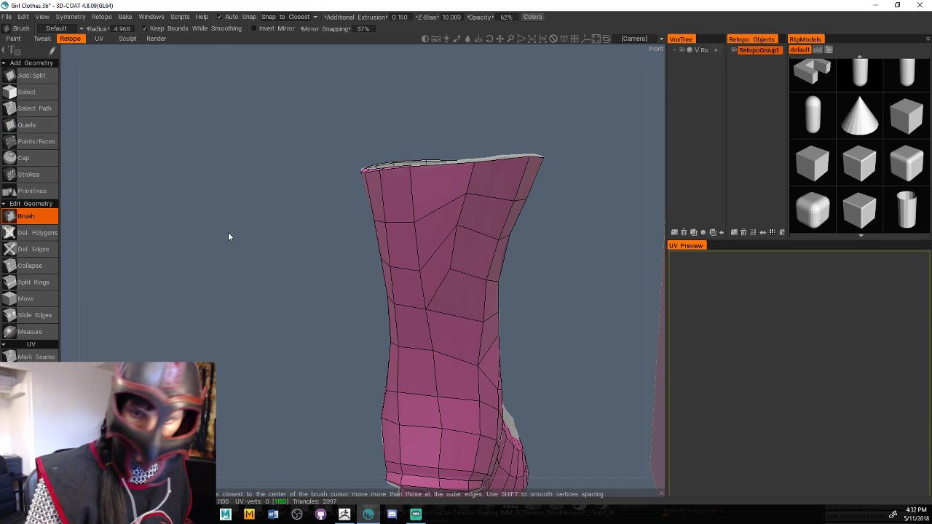
pyautogui.moveTo(456, 261); pyautogui.dragTo(473, 258, button='right')
pyautogui.moveTo(458, 206)
pyautogui.keyDown('shift'); pyautogui.mouseDown()
pyautogui.moveTo(437, 302)
pyautogui.moveTo(441, 246)
pyautogui.mouseUp(); pyautogui.keyUp('shift')
pyautogui.moveTo(562, 272); pyautogui.dragTo(459, 264)
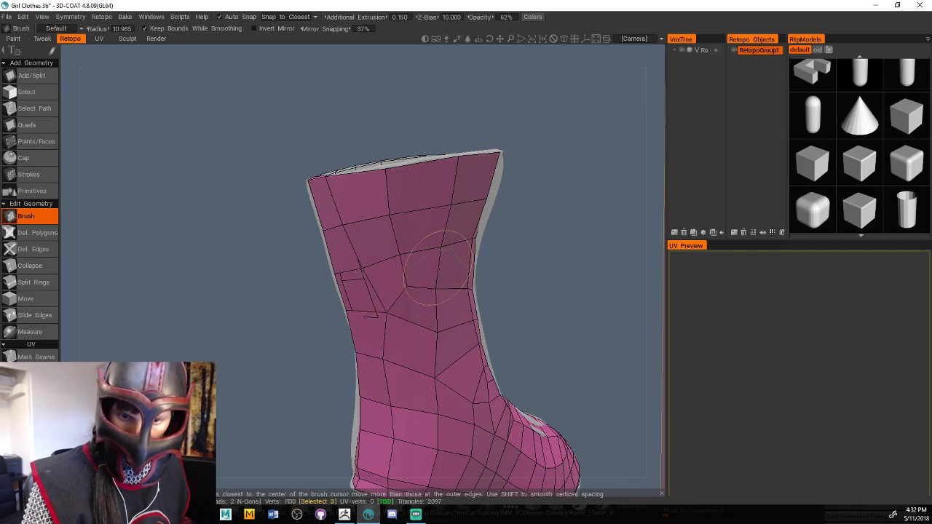
pyautogui.moveTo(386, 329)
pyautogui.keyDown('shift'); pyautogui.mouseDown()
pyautogui.moveTo(411, 283)
pyautogui.moveTo(380, 237)
pyautogui.moveTo(405, 217)
pyautogui.moveTo(361, 305)
pyautogui.moveTo(407, 322)
pyautogui.moveTo(405, 407)
pyautogui.mouseUp(); pyautogui.keyUp('shift')
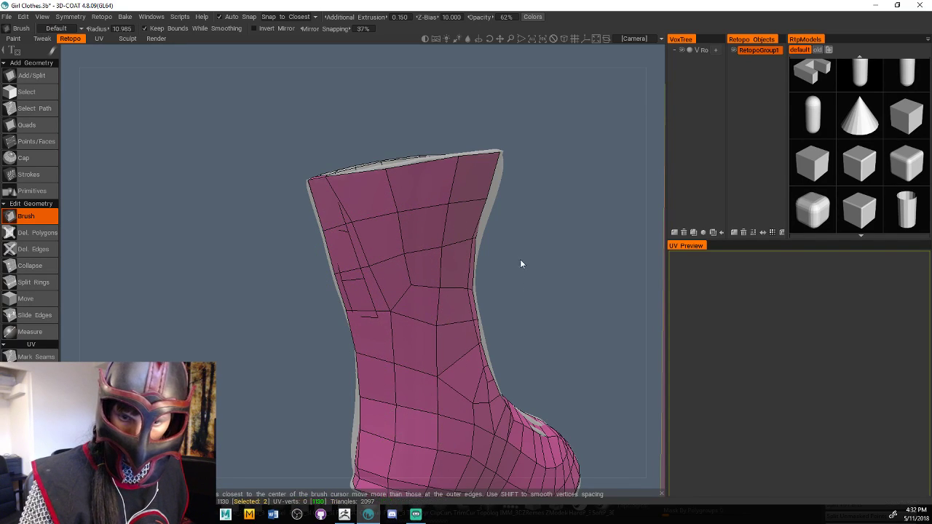
pyautogui.moveTo(520, 262); pyautogui.dragTo(497, 226, button='middle')
pyautogui.moveTo(440, 222)
pyautogui.keyDown('shift'); pyautogui.mouseDown()
pyautogui.moveTo(415, 381)
pyautogui.moveTo(380, 404)
pyautogui.mouseUp(); pyautogui.keyUp('shift')
pyautogui.moveTo(509, 255)
pyautogui.mouseDown()
pyautogui.moveTo(573, 274)
pyautogui.moveTo(524, 251)
pyautogui.mouseUp()
pyautogui.moveTo(489, 201)
pyautogui.keyDown('shift'); pyautogui.mouseDown()
pyautogui.moveTo(455, 360)
pyautogui.moveTo(468, 264)
pyautogui.moveTo(457, 385)
pyautogui.mouseUp(); pyautogui.keyUp('shift')
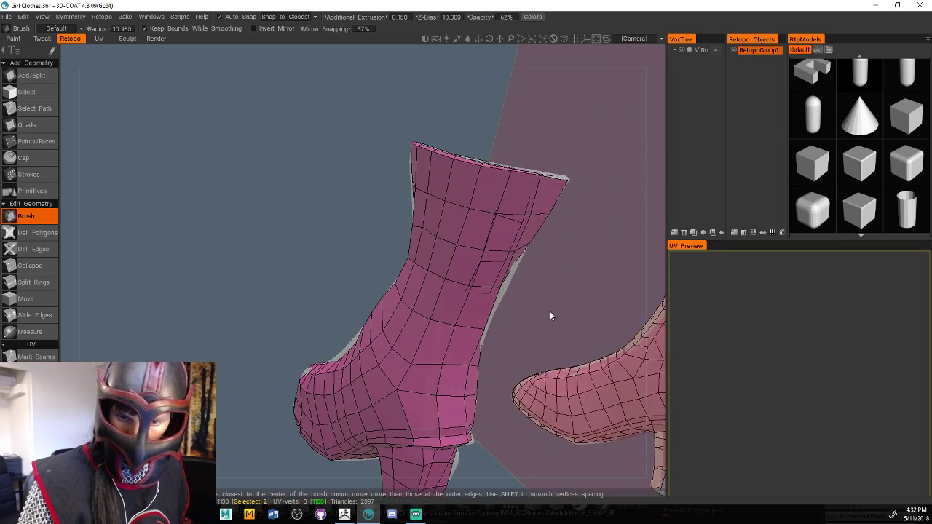
# Reduce the Brush radius to 6.156 and pull the vertices along the back of the ankle and shaft outward
pyautogui.moveTo(550, 311)
pyautogui.mouseDown()
pyautogui.moveTo(477, 325)
pyautogui.moveTo(518, 291)
pyautogui.moveTo(504, 310)
pyautogui.moveTo(482, 298)
pyautogui.moveTo(467, 305)
pyautogui.moveTo(530, 277)
pyautogui.moveTo(555, 283)
pyautogui.moveTo(619, 352)
pyautogui.moveTo(542, 381)
pyautogui.moveTo(425, 368)
pyautogui.mouseUp()
pyautogui.moveTo(392, 370); pyautogui.dragTo(380, 369, button='right')
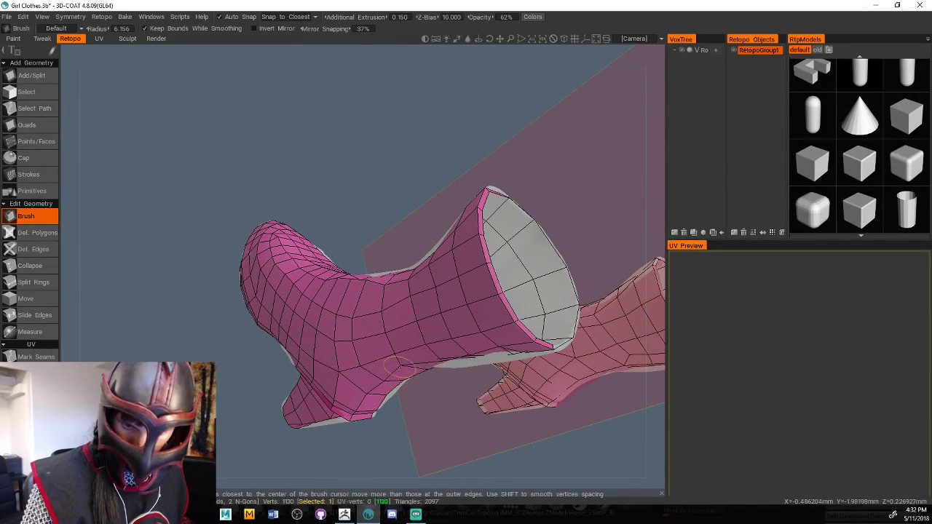
pyautogui.moveTo(399, 367); pyautogui.dragTo(416, 380)
pyautogui.moveTo(449, 416)
pyautogui.mouseDown()
pyautogui.moveTo(460, 405)
pyautogui.moveTo(441, 378)
pyautogui.moveTo(462, 391)
pyautogui.mouseUp()
pyautogui.moveTo(450, 344); pyautogui.dragTo(459, 363)
# Smooth the quads down the back of the shaft and across the side of the ankle with the Brush tool
pyautogui.moveTo(441, 435)
pyautogui.mouseDown()
pyautogui.moveTo(323, 408)
pyautogui.moveTo(360, 370)
pyautogui.moveTo(331, 357)
pyautogui.moveTo(316, 366)
pyautogui.moveTo(307, 347)
pyautogui.moveTo(294, 387)
pyautogui.moveTo(359, 360)
pyautogui.mouseUp()
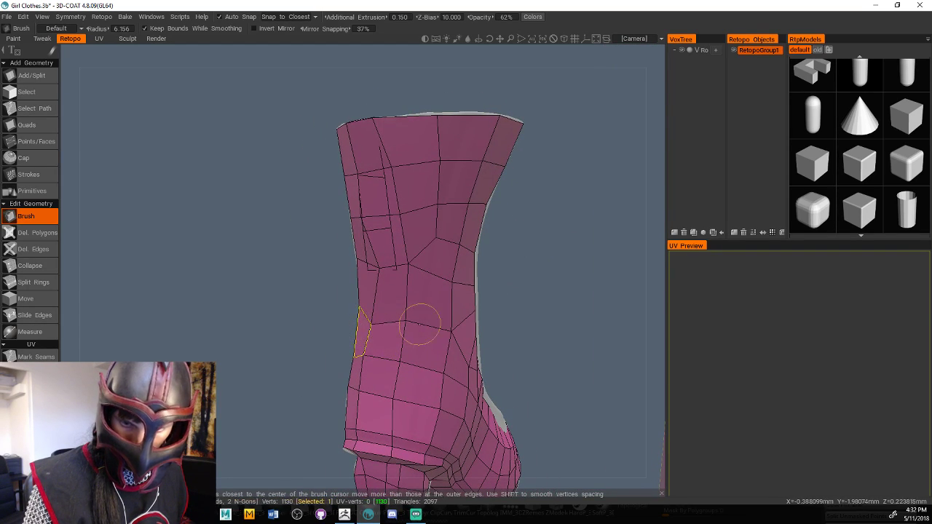
pyautogui.keyDown('shift'); pyautogui.moveTo(419, 324); pyautogui.dragTo(409, 334); pyautogui.keyUp('shift')
pyautogui.moveTo(409, 225)
pyautogui.keyDown('shift'); pyautogui.mouseDown()
pyautogui.moveTo(372, 332)
pyautogui.moveTo(374, 235)
pyautogui.moveTo(403, 318)
pyautogui.mouseUp(); pyautogui.keyUp('shift')
pyautogui.moveTo(502, 277)
pyautogui.keyDown('shift'); pyautogui.mouseDown()
pyautogui.moveTo(539, 255)
pyautogui.moveTo(604, 301)
pyautogui.moveTo(664, 321)
pyautogui.moveTo(555, 345)
pyautogui.moveTo(651, 361)
pyautogui.mouseUp(); pyautogui.keyUp('shift')
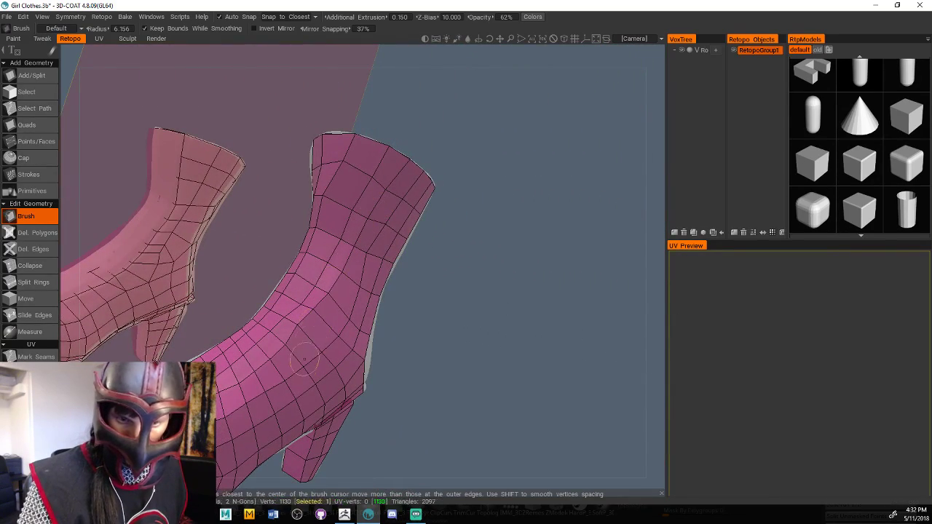
pyautogui.keyDown('shift'); pyautogui.moveTo(327, 284); pyautogui.dragTo(286, 395); pyautogui.keyUp('shift')
pyautogui.keyDown('shift'); pyautogui.moveTo(362, 217); pyautogui.dragTo(290, 336); pyautogui.keyUp('shift')
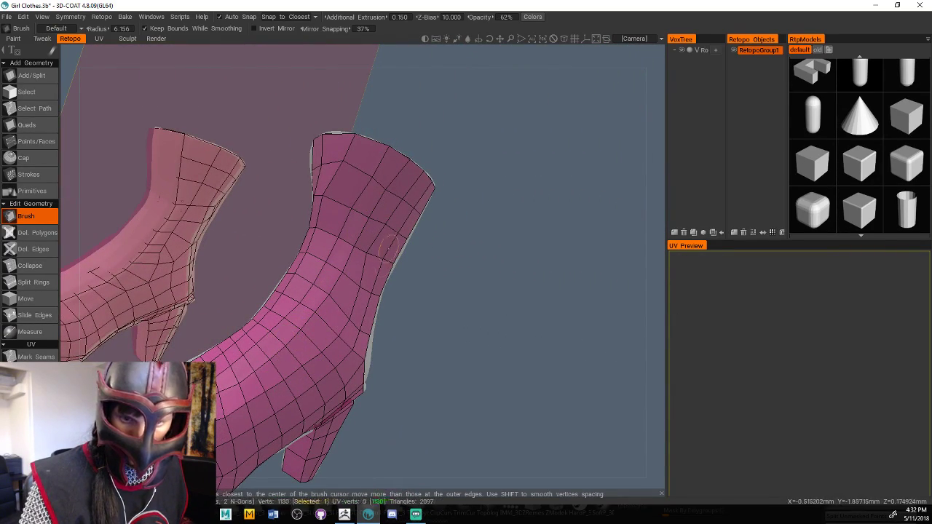
# Shift the vertices at and just below the shaft's rim with the Brush tool to space the upper quad columns more evenly
pyautogui.moveTo(437, 320); pyautogui.dragTo(449, 277)
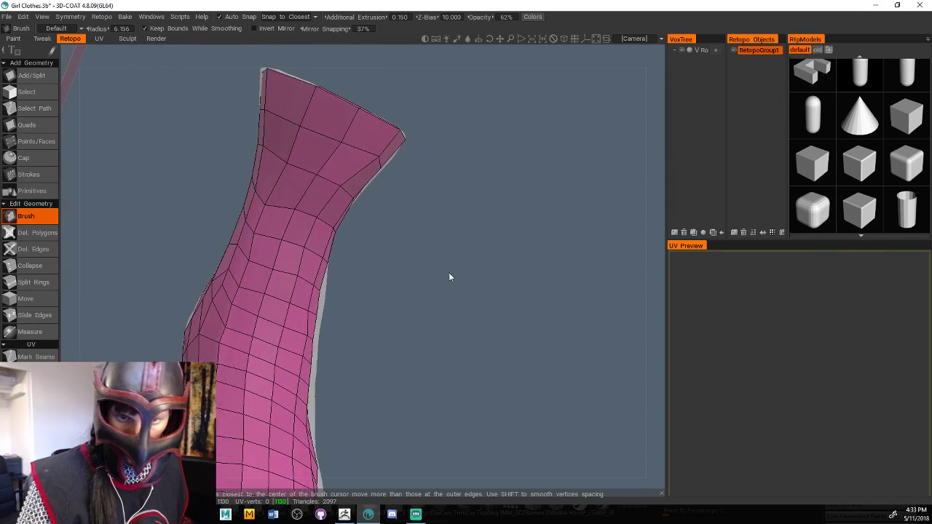
pyautogui.moveTo(353, 217)
pyautogui.mouseDown()
pyautogui.moveTo(449, 333)
pyautogui.moveTo(412, 289)
pyautogui.mouseUp()
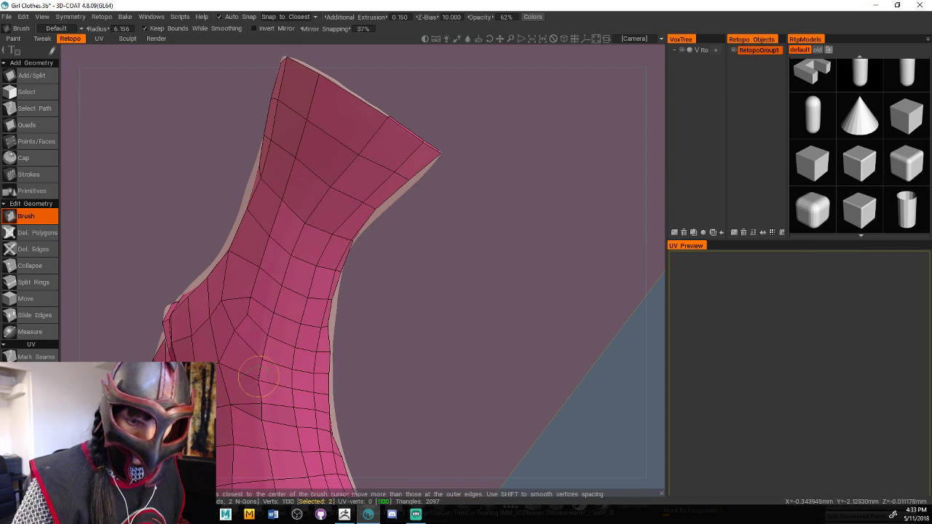
pyautogui.moveTo(354, 430)
pyautogui.mouseDown()
pyautogui.moveTo(386, 400)
pyautogui.moveTo(308, 359)
pyautogui.moveTo(412, 346)
pyautogui.moveTo(471, 467)
pyautogui.moveTo(470, 437)
pyautogui.moveTo(580, 461)
pyautogui.moveTo(572, 453)
pyautogui.moveTo(593, 286)
pyautogui.moveTo(580, 228)
pyautogui.moveTo(542, 192)
pyautogui.moveTo(580, 198)
pyautogui.mouseUp()
pyautogui.moveTo(338, 246); pyautogui.dragTo(326, 237)
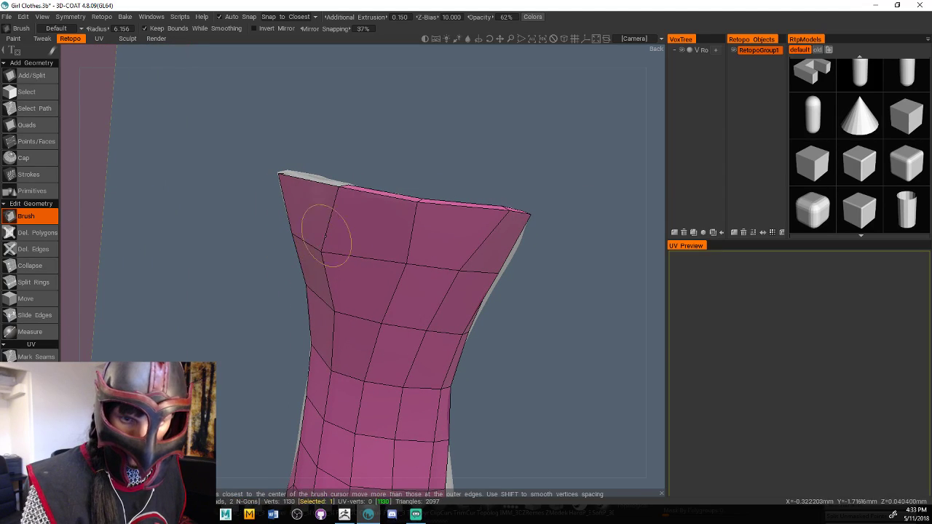
pyautogui.moveTo(348, 190); pyautogui.dragTo(323, 184)
pyautogui.moveTo(415, 169); pyautogui.dragTo(425, 159)
pyautogui.moveTo(353, 298); pyautogui.dragTo(340, 313)
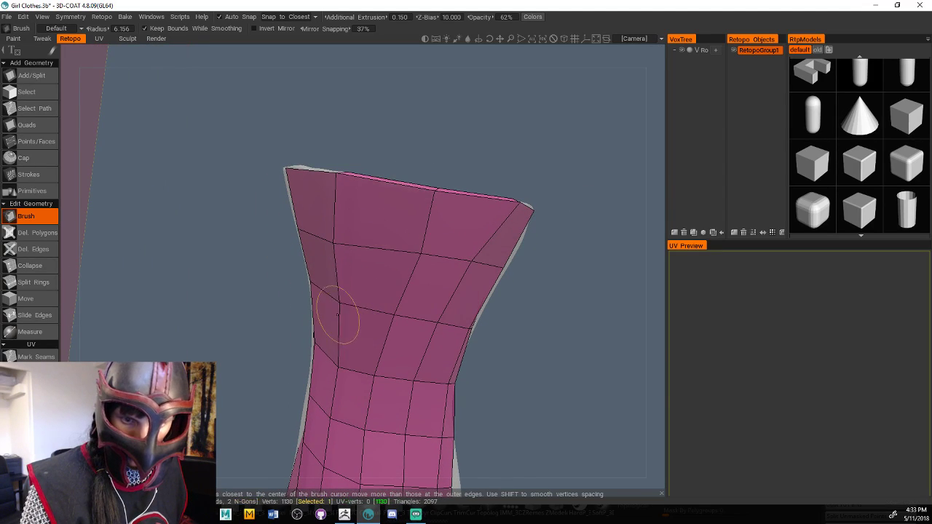
# Try to add a second column of quads beside the existing column on the shaft's inner wall, and undo the last quad
pyautogui.moveTo(437, 168); pyautogui.dragTo(474, 246)
pyautogui.click(29, 125)
pyautogui.moveTo(517, 157); pyautogui.dragTo(495, 167)
pyautogui.click(423, 180)
pyautogui.click(457, 176)
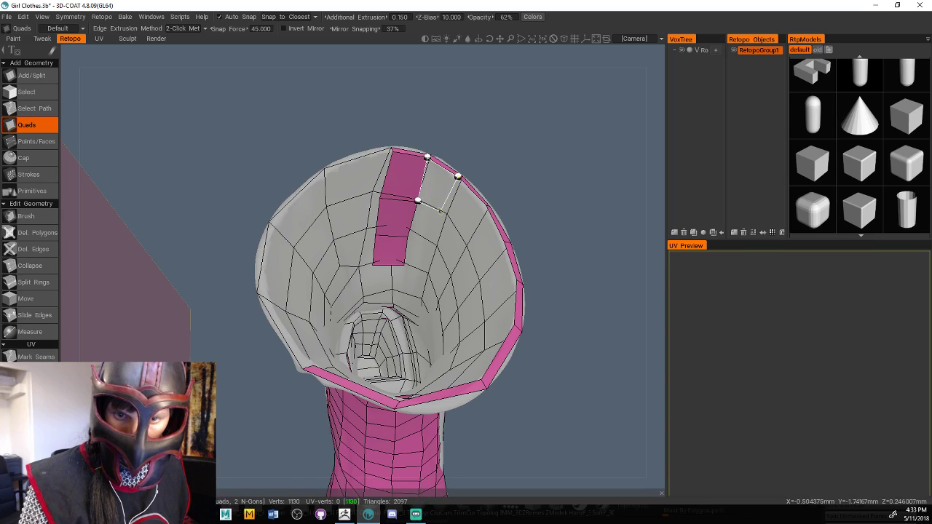
pyautogui.click(438, 212)
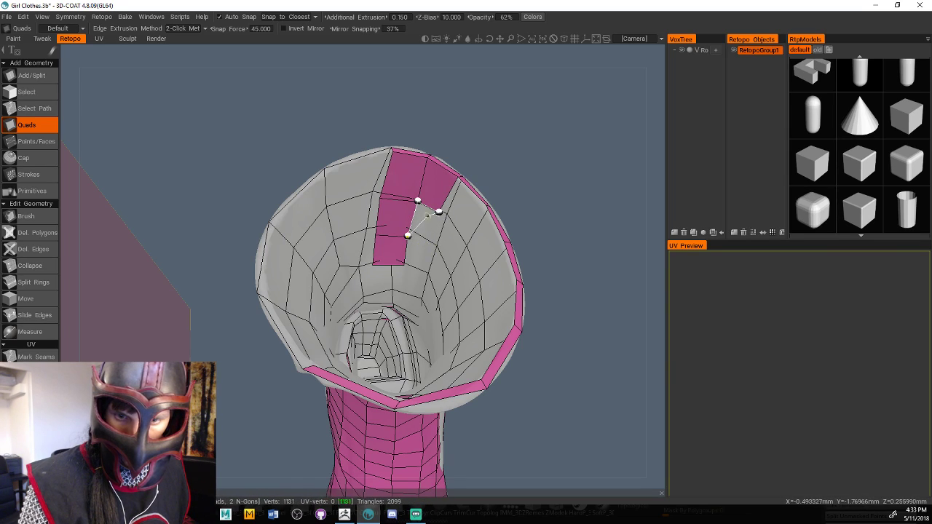
pyautogui.click(424, 246)
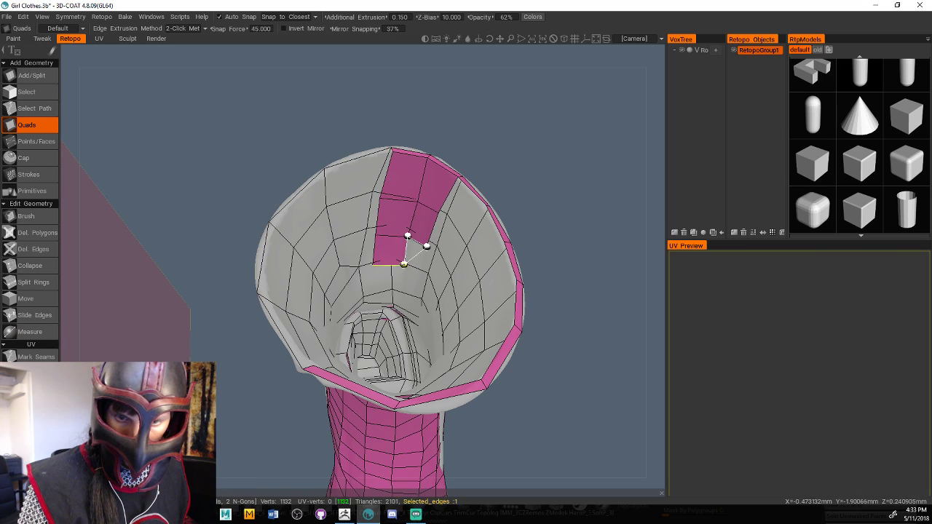
pyautogui.click(403, 263)
pyautogui.hotkey('ctrl', 'z')
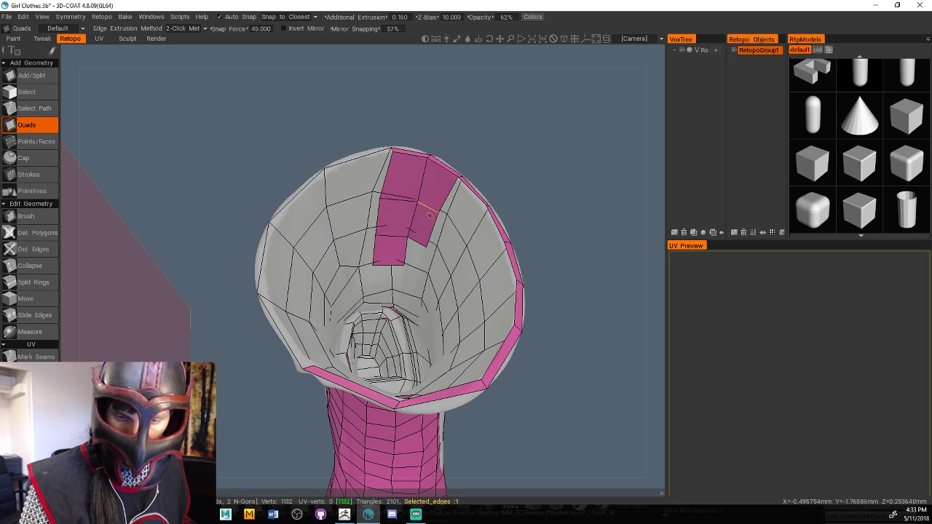
# Delete all the quads of the two columns on the shaft's inner wall, keeping the narrow rim strip
pyautogui.click(46, 234)
pyautogui.click(396, 254)
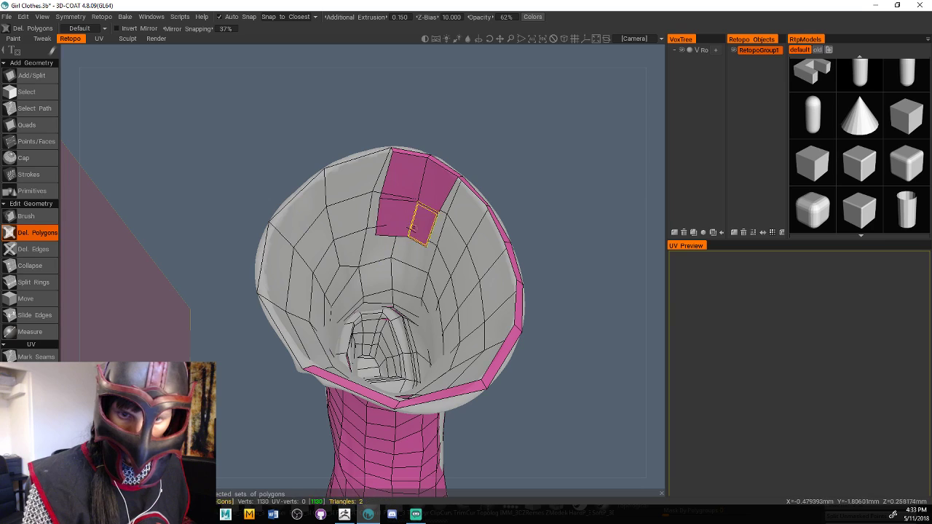
pyautogui.click(421, 224)
pyautogui.click(397, 215)
pyautogui.click(401, 188)
pyautogui.click(430, 190)
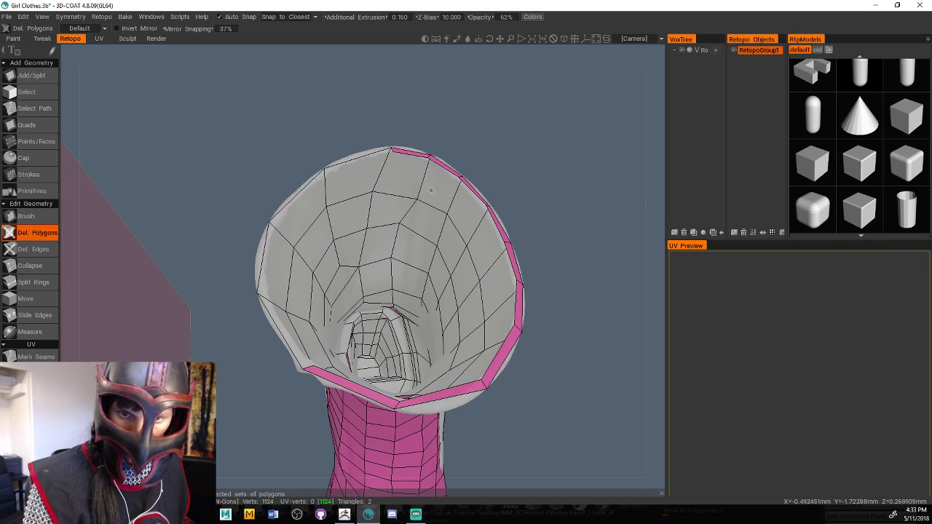
# Complete the narrow strip around the shaft opening with four quads so it forms a closed rim ring
pyautogui.click(35, 126)
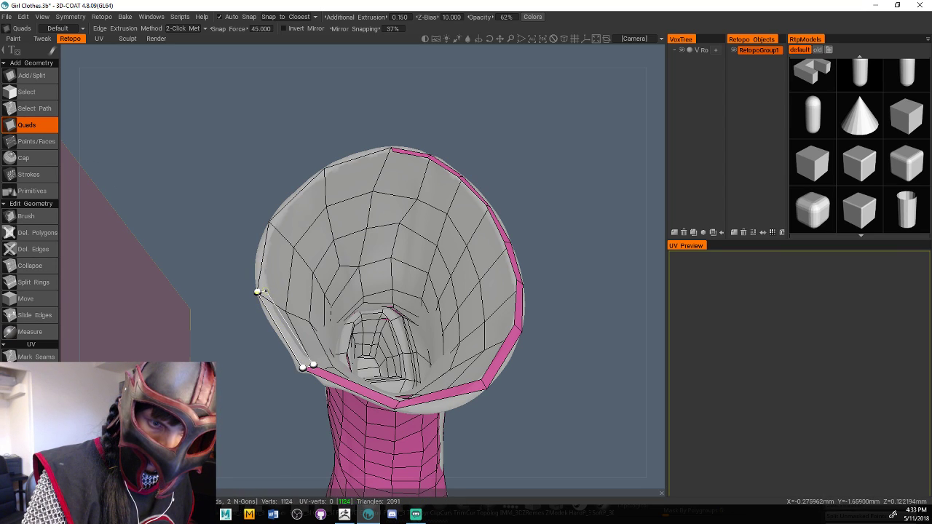
pyautogui.click(257, 292)
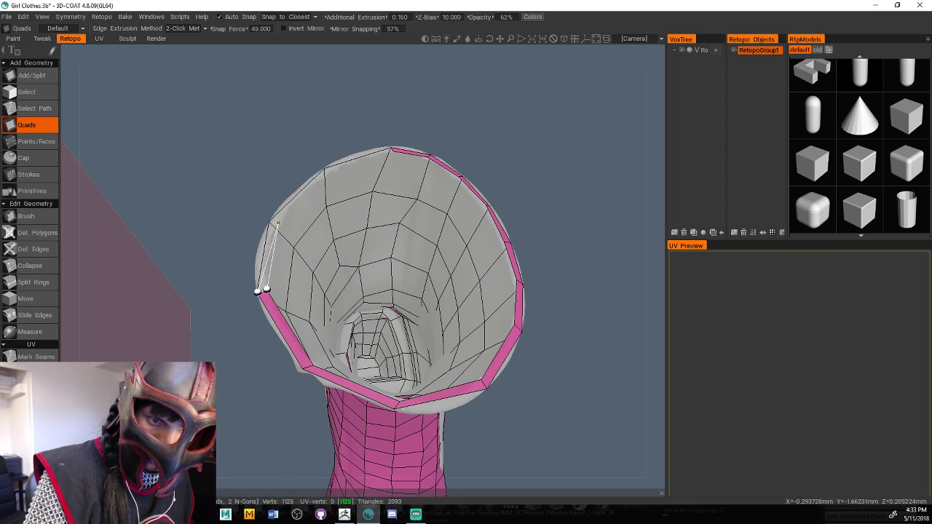
pyautogui.click(269, 220)
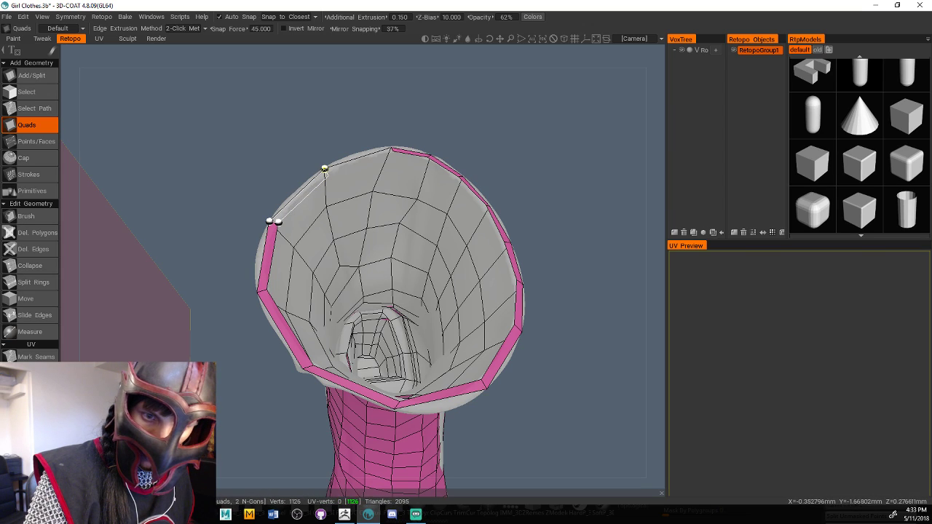
pyautogui.click(324, 168)
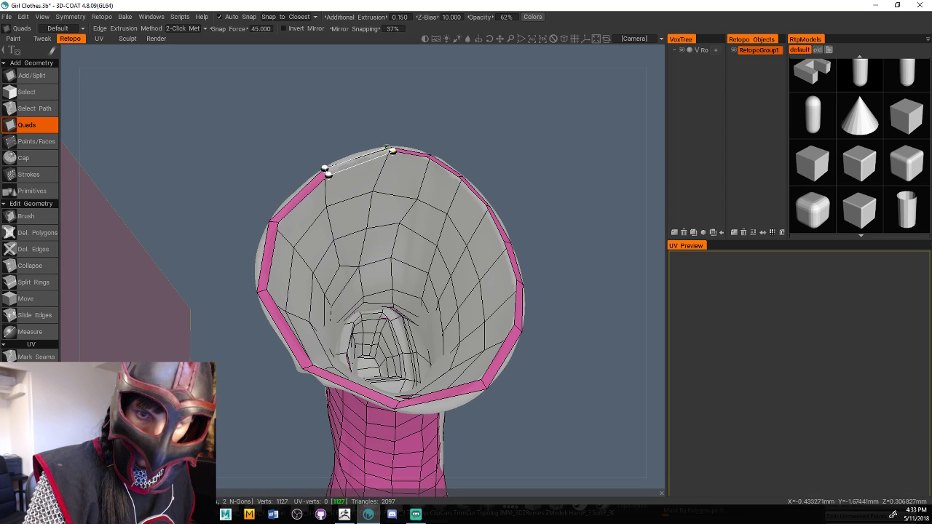
pyautogui.click(391, 149)
# Build six long adjoining quads from the rim ring down one side of the shaft's inner wall
pyautogui.moveTo(540, 172); pyautogui.dragTo(528, 173)
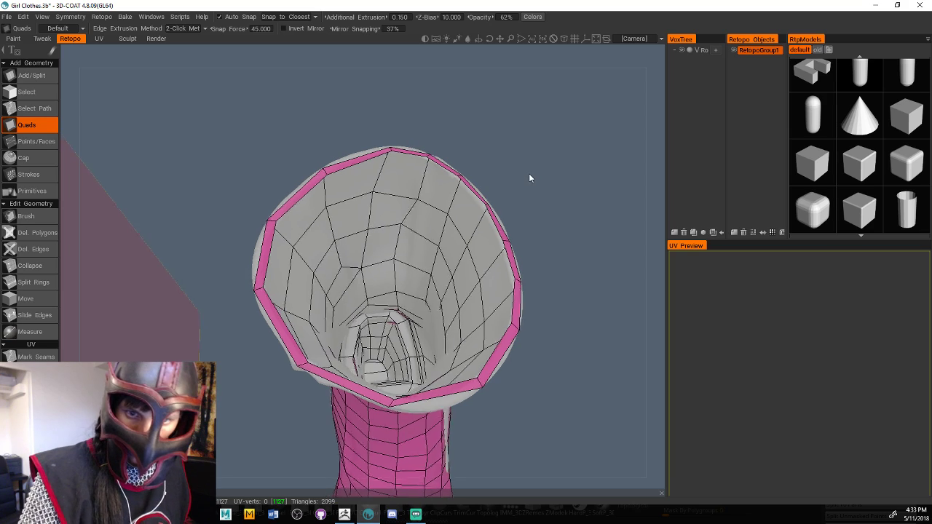
pyautogui.click(410, 150)
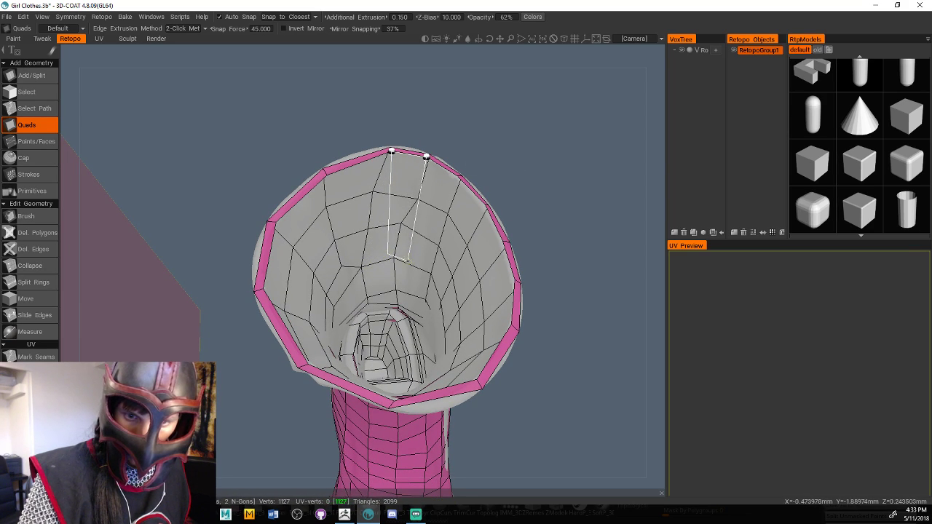
pyautogui.click(411, 259)
pyautogui.click(457, 176)
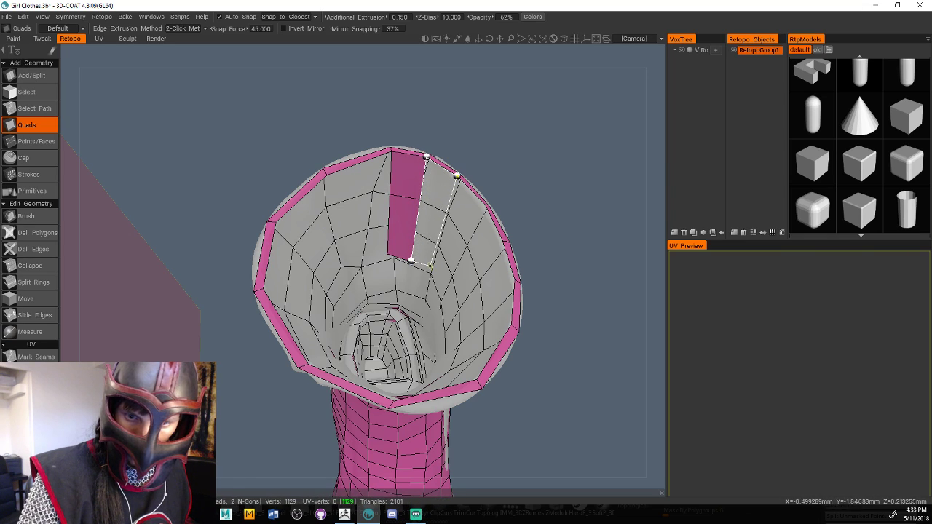
pyautogui.click(430, 269)
pyautogui.click(446, 218)
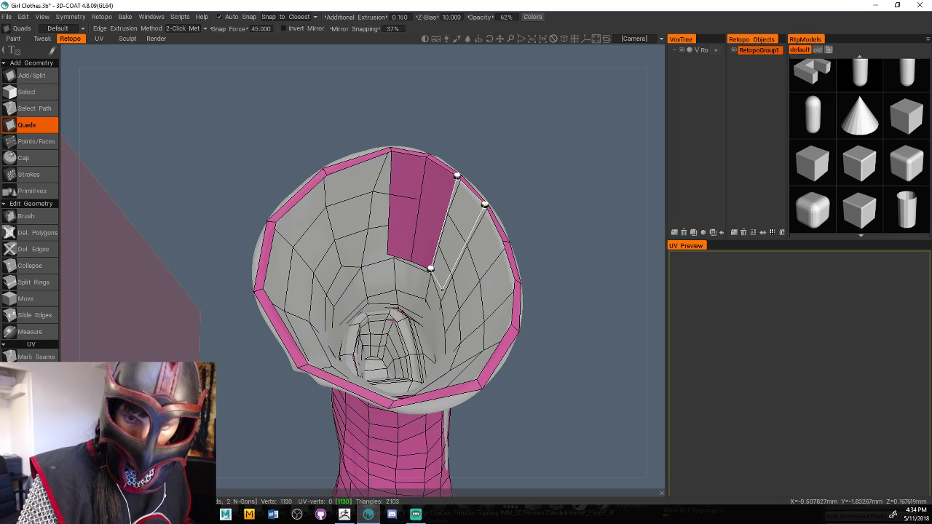
pyautogui.click(442, 289)
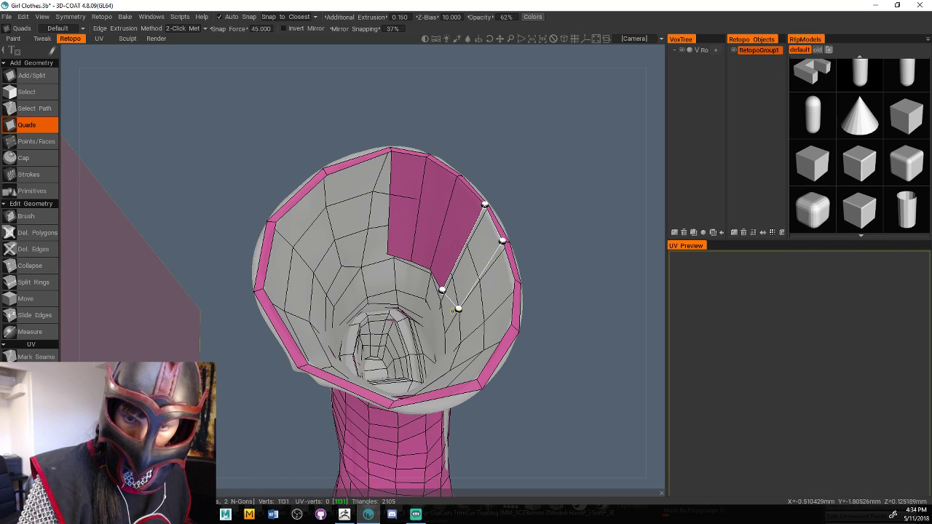
pyautogui.click(447, 315)
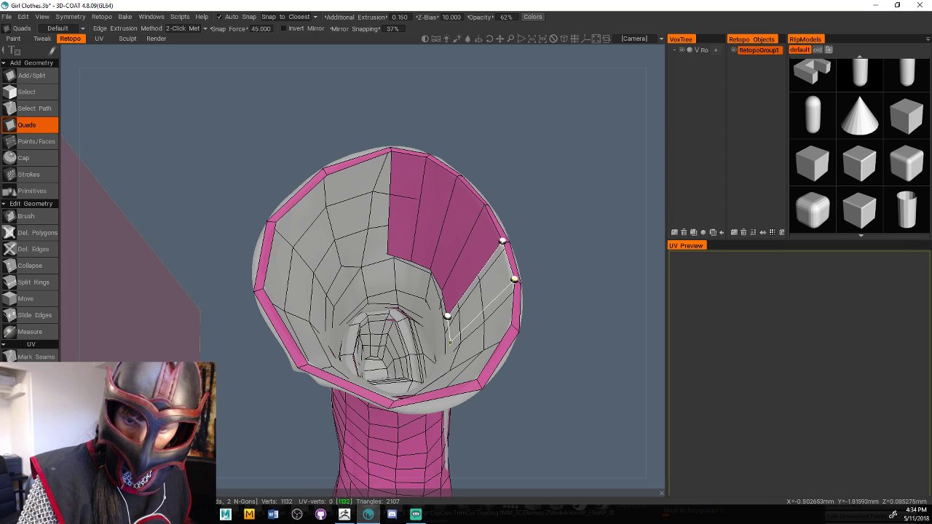
pyautogui.click(449, 340)
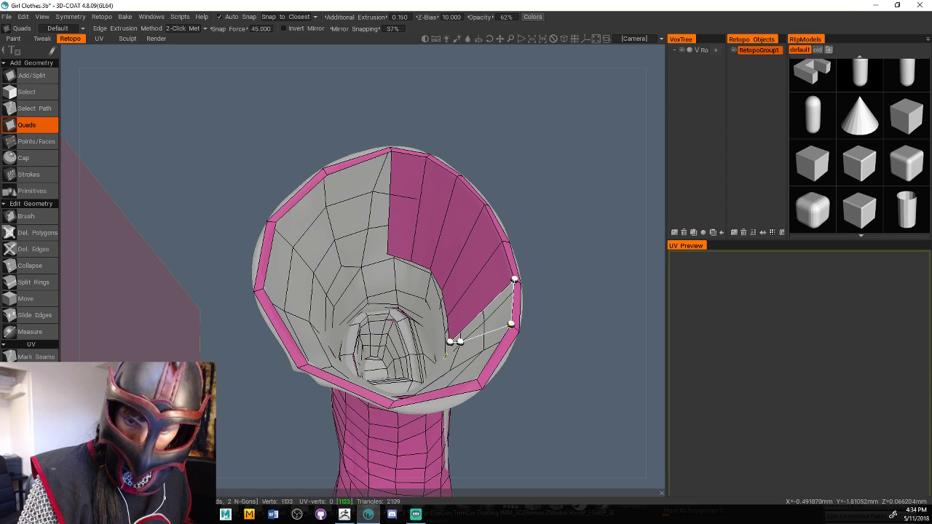
pyautogui.click(444, 359)
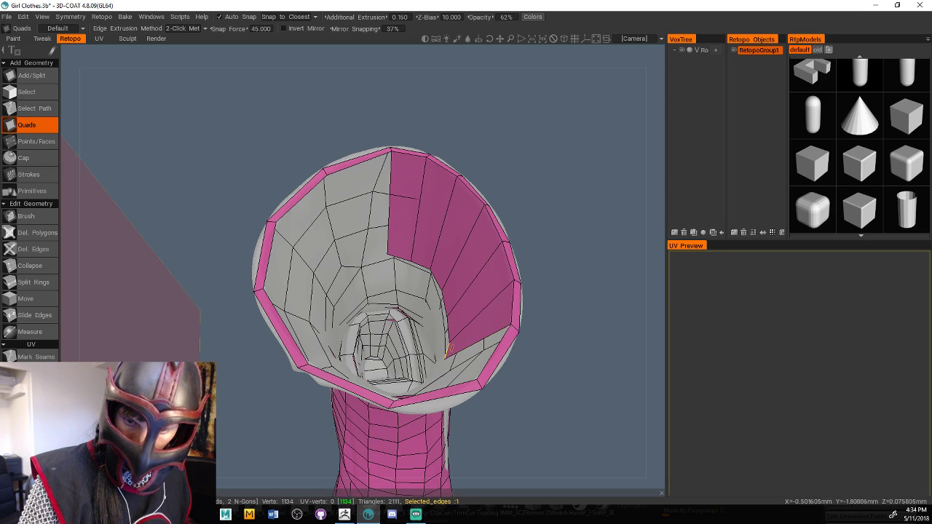
# Extend the inner wall around the opposite side of the shaft opening with four long quads from the rim ring
pyautogui.moveTo(566, 256)
pyautogui.mouseDown()
pyautogui.moveTo(560, 270)
pyautogui.moveTo(556, 256)
pyautogui.mouseUp()
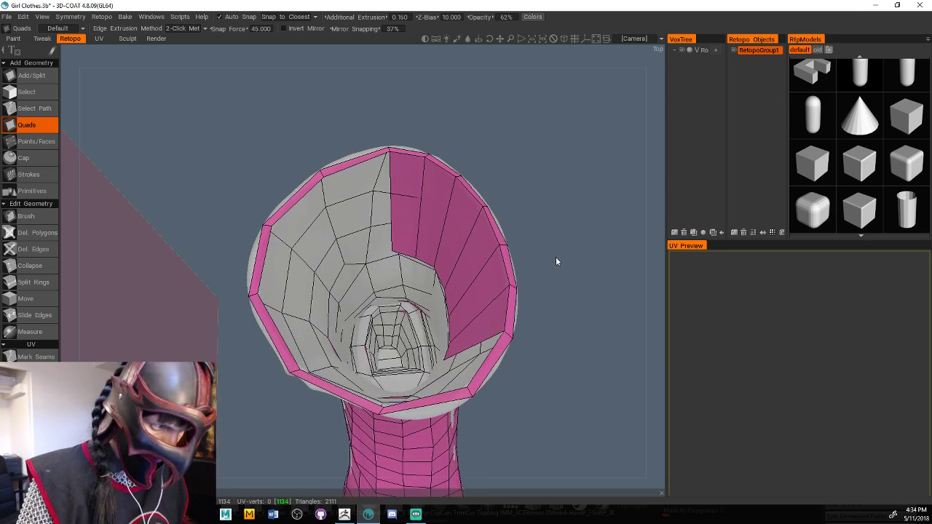
pyautogui.click(390, 168)
pyautogui.click(324, 177)
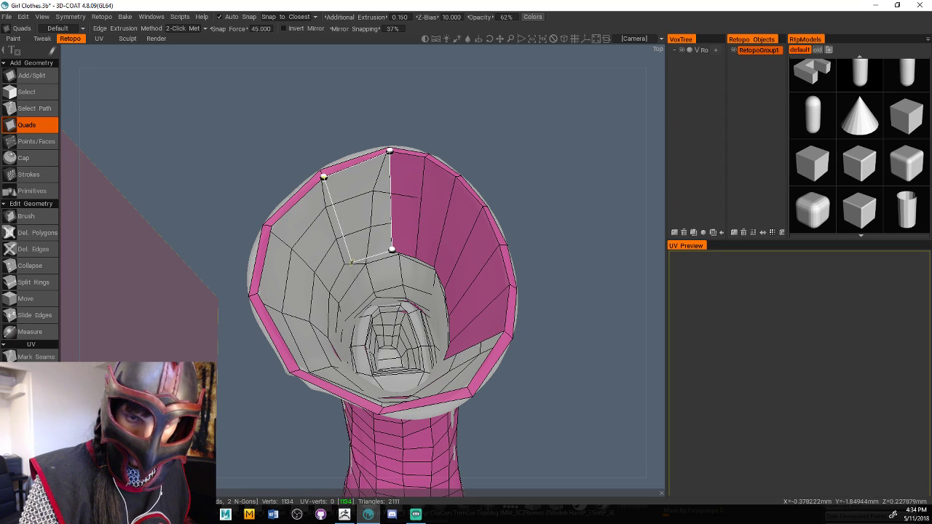
pyautogui.click(352, 262)
pyautogui.click(271, 227)
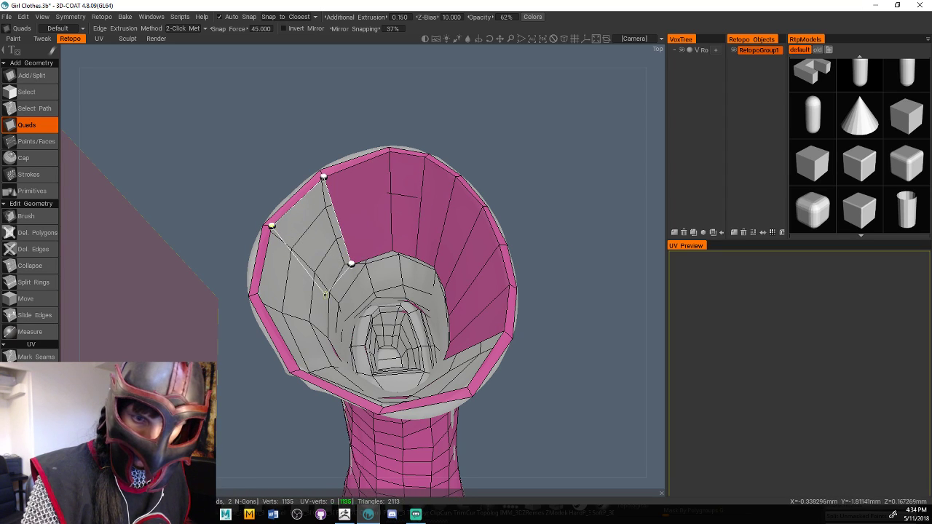
pyautogui.click(332, 299)
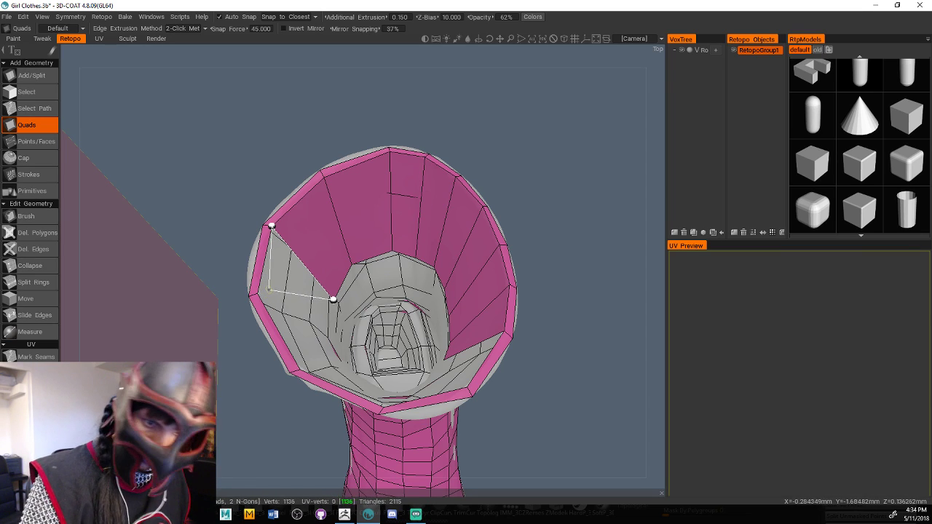
pyautogui.click(332, 331)
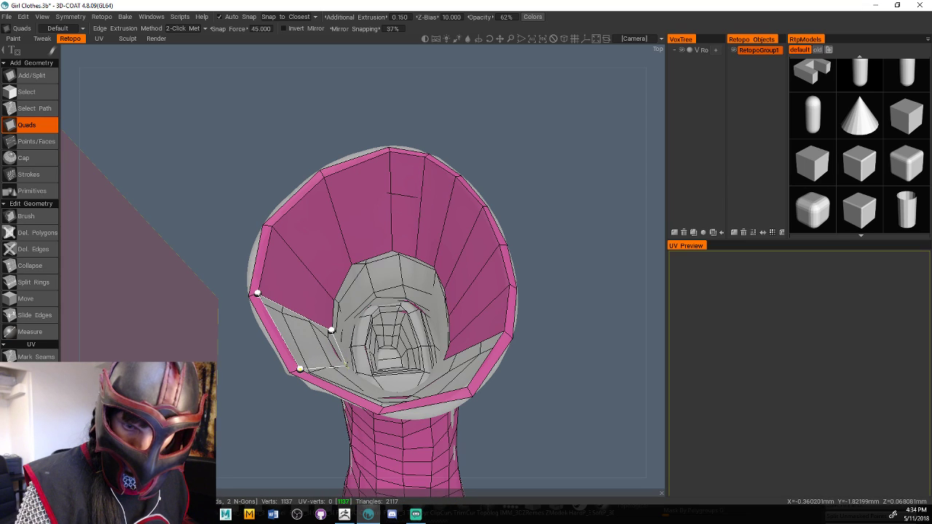
pyautogui.click(345, 364)
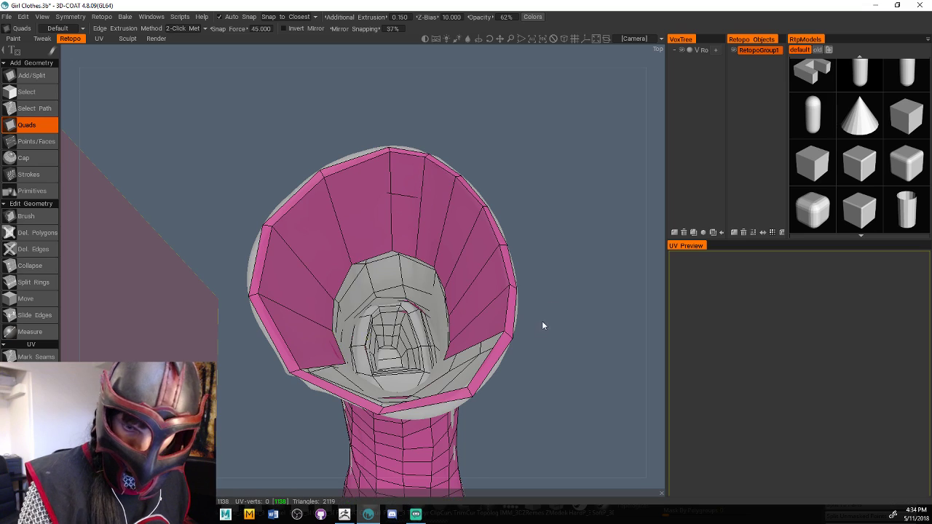
# Fill the remaining gap in the shaft's inner wall with three long quads down from the rim ring
pyautogui.moveTo(542, 322); pyautogui.dragTo(482, 362)
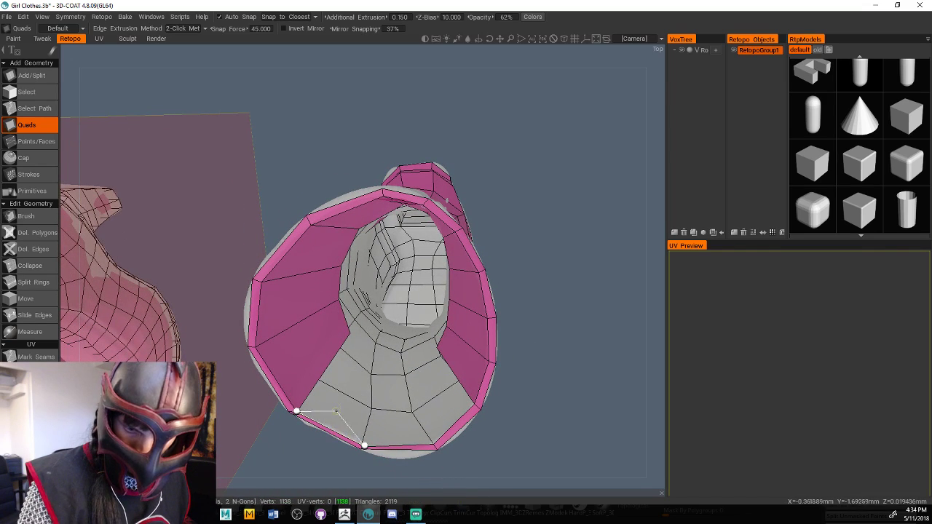
pyautogui.click(380, 351)
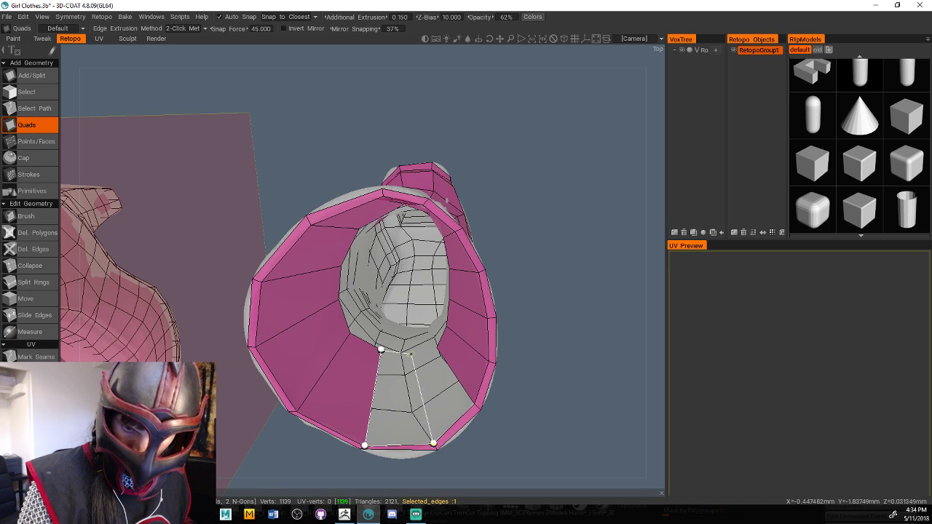
pyautogui.click(412, 353)
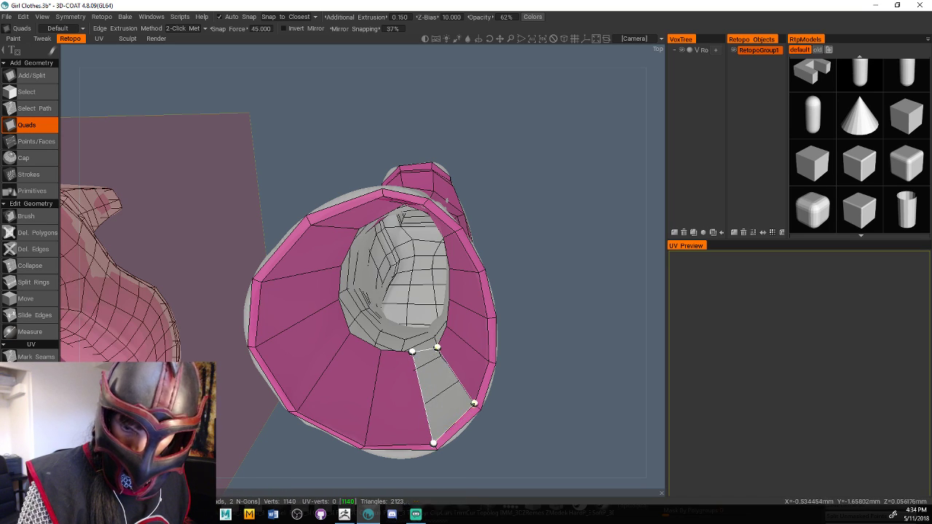
pyautogui.click(474, 403)
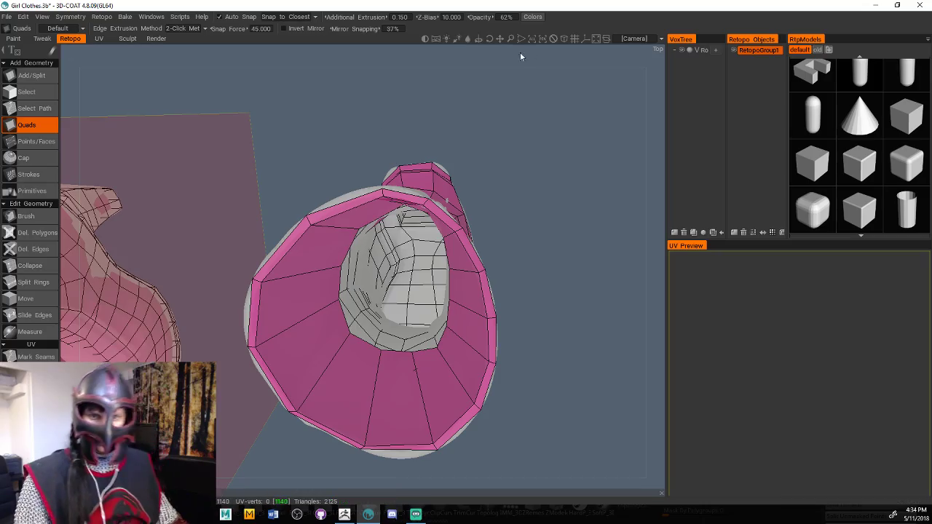
# Split the shaft's inner wall with two edge rings, one halfway down and another between it and the rim
pyautogui.moveTo(520, 56)
pyautogui.mouseDown()
pyautogui.moveTo(546, 134)
pyautogui.moveTo(553, 71)
pyautogui.moveTo(564, 215)
pyautogui.moveTo(577, 246)
pyautogui.moveTo(566, 208)
pyautogui.moveTo(553, 284)
pyautogui.moveTo(524, 315)
pyautogui.moveTo(502, 295)
pyautogui.mouseUp()
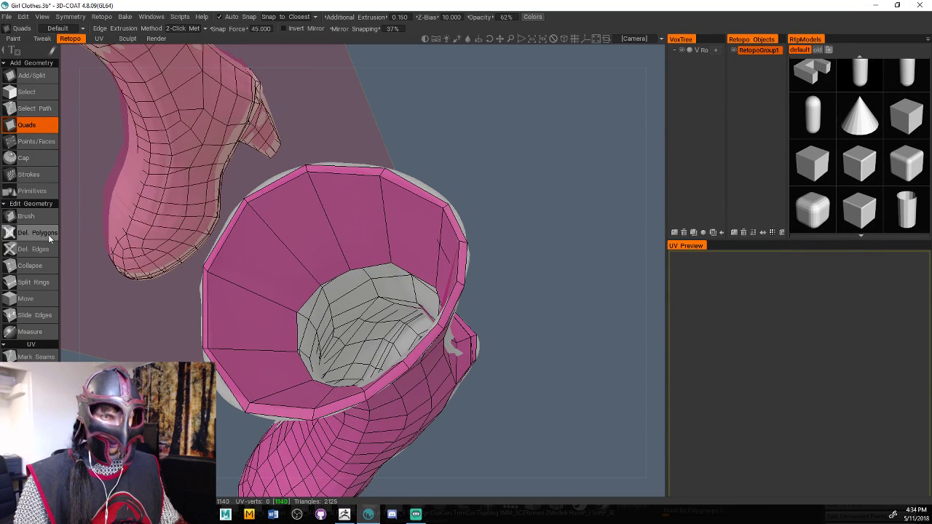
pyautogui.click(36, 282)
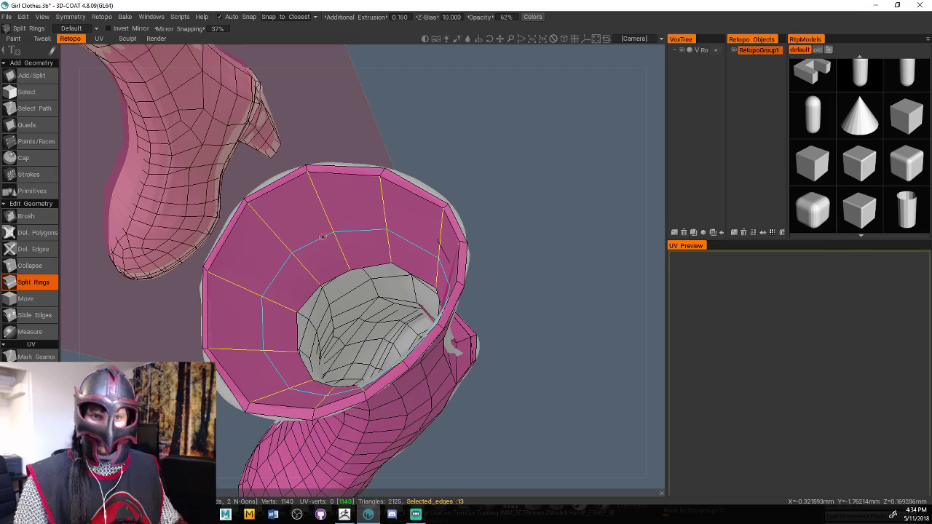
pyautogui.click(329, 245)
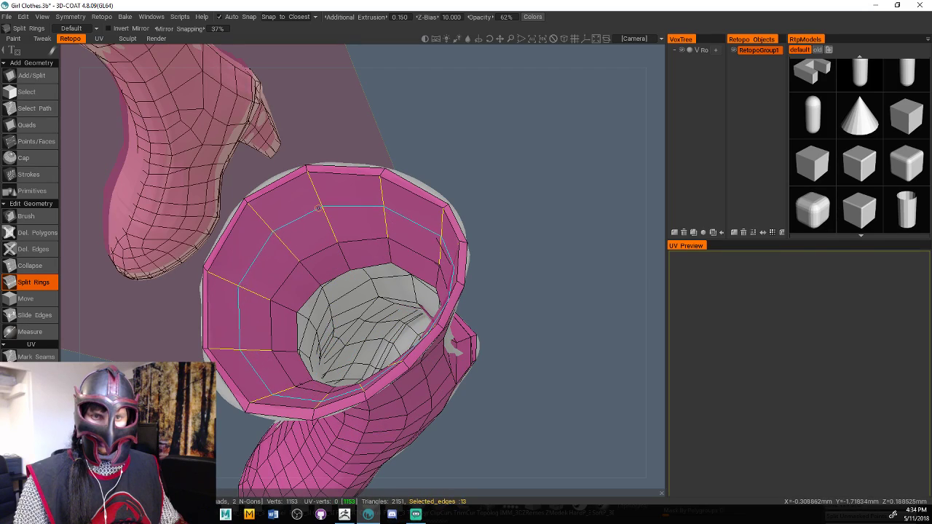
pyautogui.click(328, 214)
# Draw a series of strokes across the goggles' side strap, starting where it meets the frame and moving backwards
pyautogui.moveTo(525, 227); pyautogui.dragTo(595, 185)
pyautogui.moveTo(595, 185); pyautogui.dragTo(507, 172, button='right')
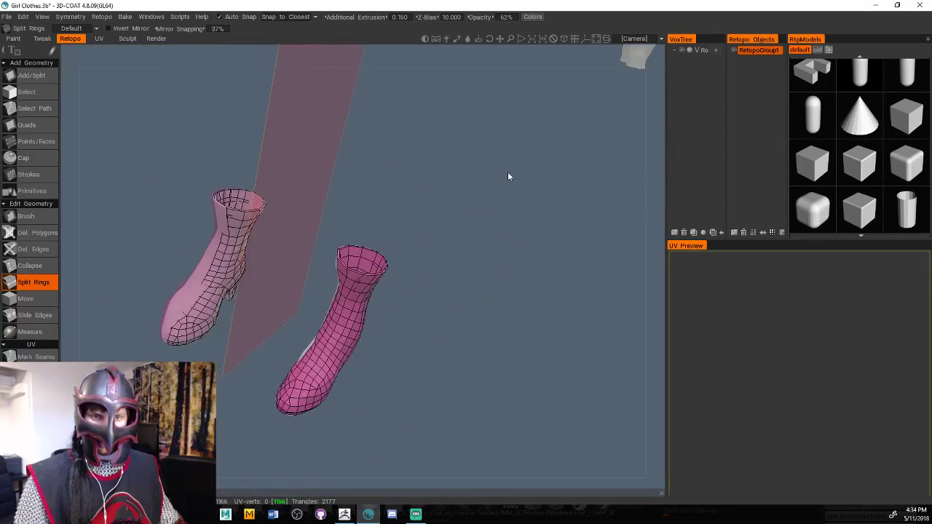
pyautogui.moveTo(507, 172); pyautogui.dragTo(455, 192)
pyautogui.moveTo(454, 197); pyautogui.dragTo(497, 311, button='middle')
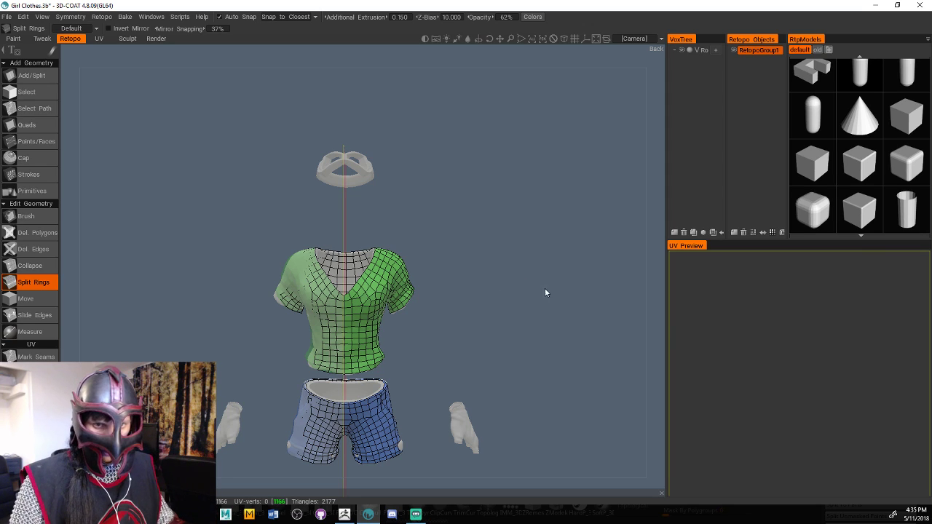
pyautogui.moveTo(544, 293); pyautogui.dragTo(436, 375)
pyautogui.scroll(5, 514, 249)
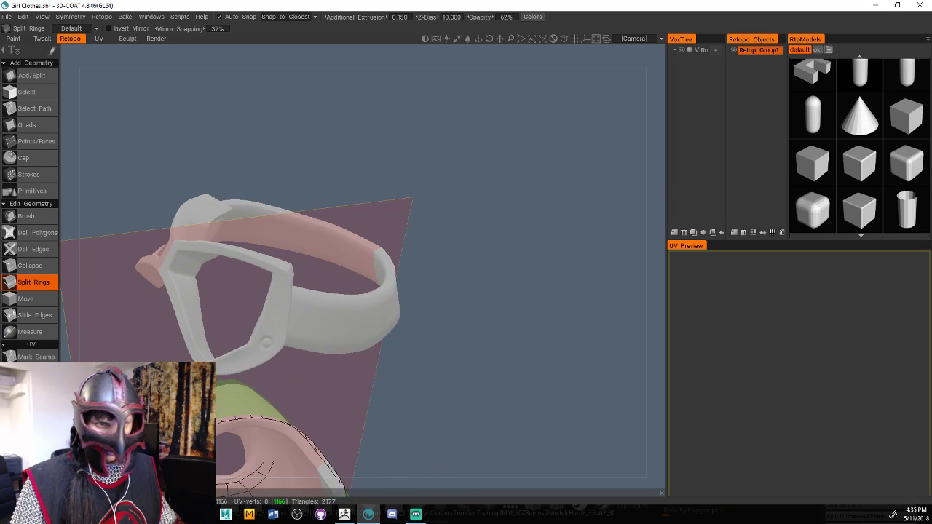
pyautogui.click(45, 179)
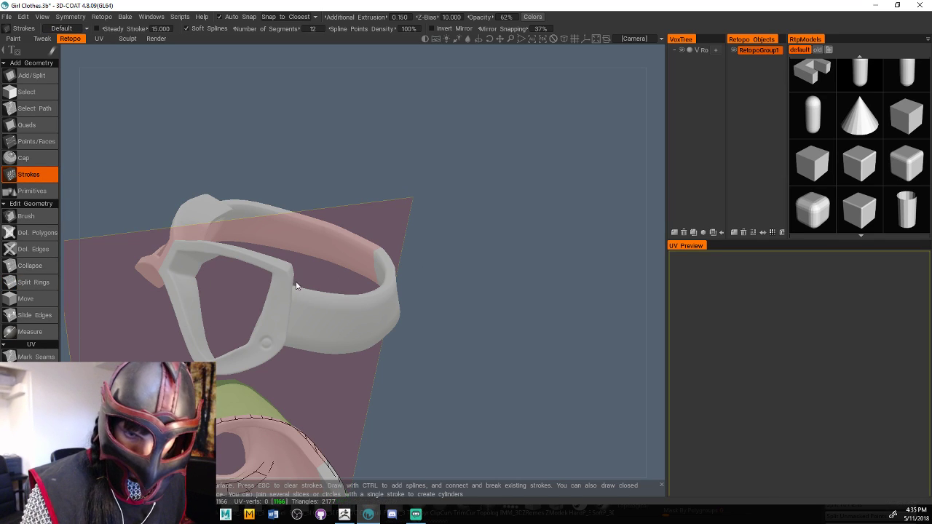
pyautogui.moveTo(290, 326); pyautogui.dragTo(284, 362)
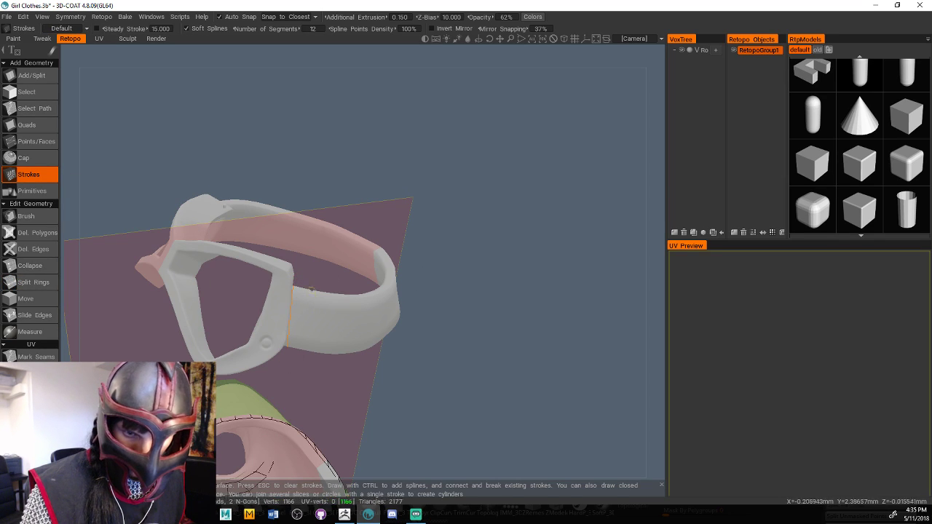
pyautogui.moveTo(311, 282)
pyautogui.mouseDown()
pyautogui.moveTo(307, 359)
pyautogui.moveTo(331, 383)
pyautogui.mouseUp()
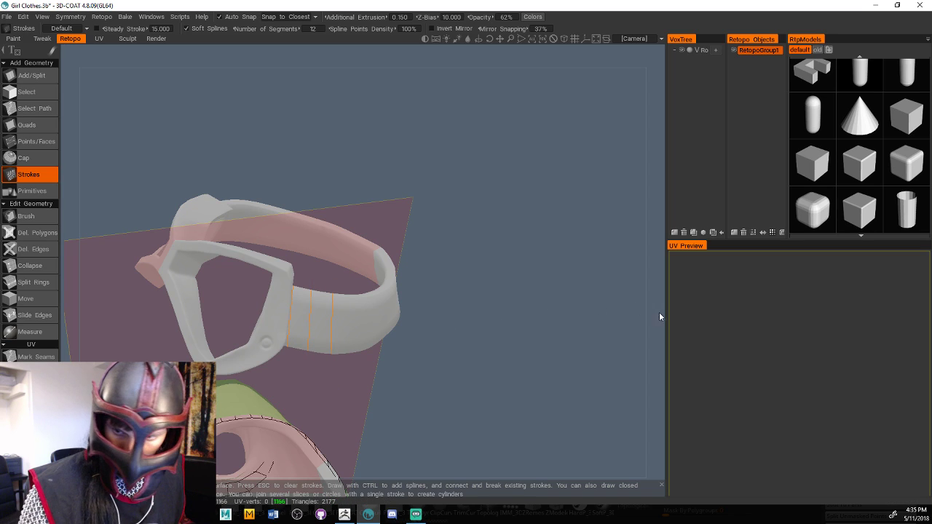
pyautogui.moveTo(658, 311); pyautogui.dragTo(632, 308)
pyautogui.moveTo(324, 279)
pyautogui.mouseDown()
pyautogui.moveTo(326, 364)
pyautogui.moveTo(354, 372)
pyautogui.mouseUp()
pyautogui.moveTo(647, 329)
pyautogui.mouseDown()
pyautogui.moveTo(599, 332)
pyautogui.moveTo(323, 287)
pyautogui.mouseUp()
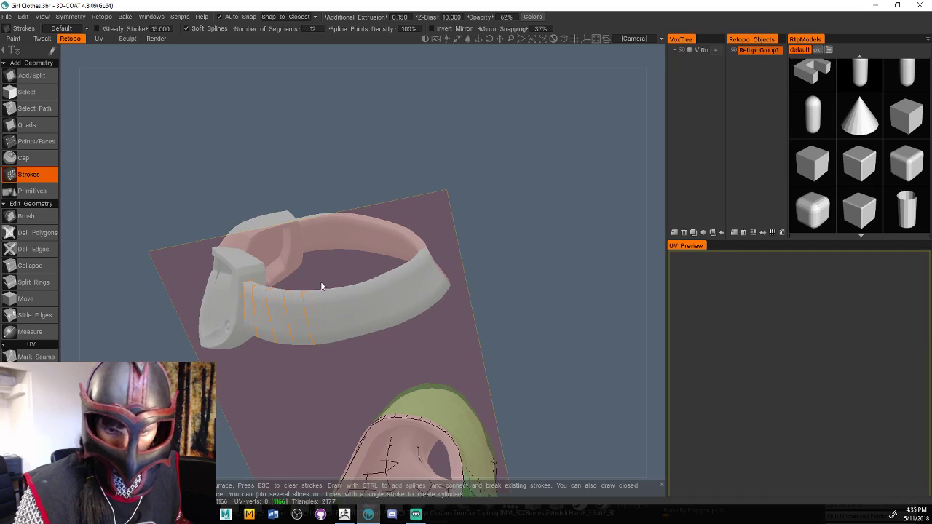
# Continue the series of crosswise strokes along the goggles' strap to the symmetry plane at its back
pyautogui.moveTo(626, 308); pyautogui.dragTo(567, 328)
pyautogui.moveTo(373, 267); pyautogui.dragTo(395, 330)
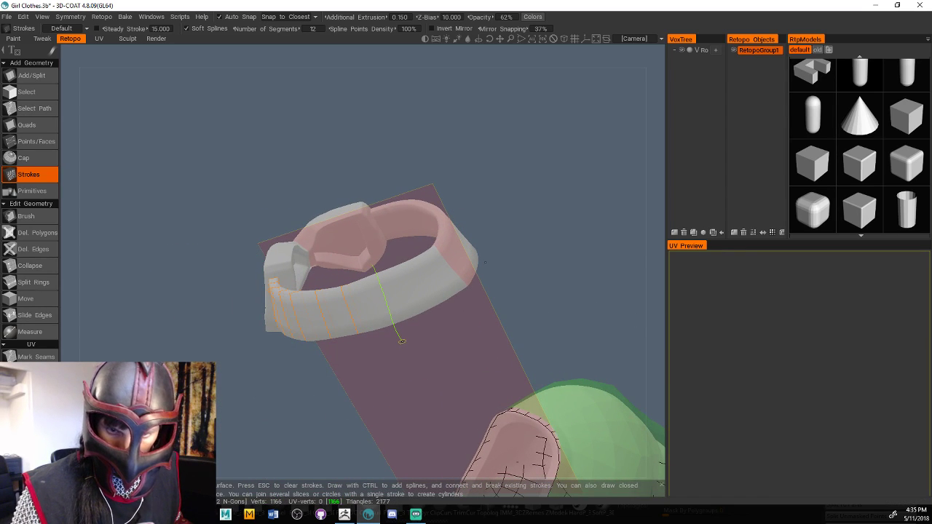
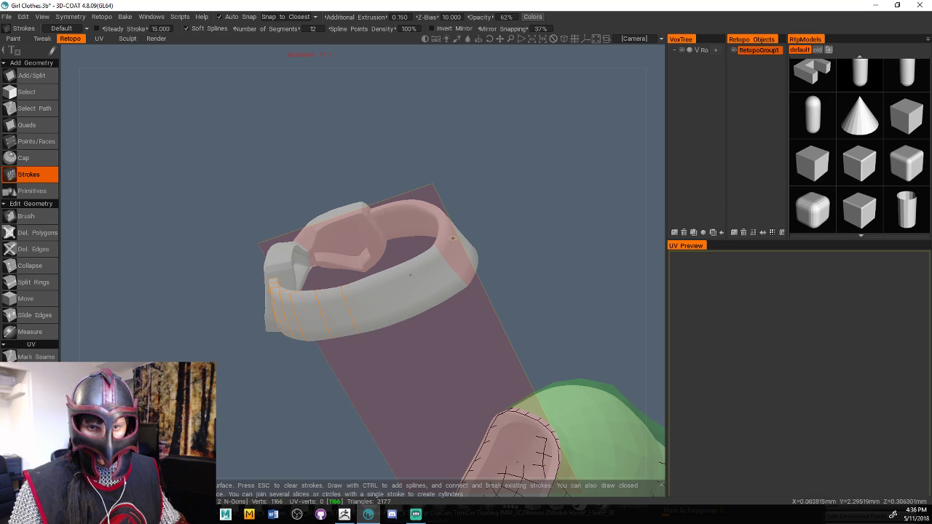
pyautogui.moveTo(659, 254); pyautogui.dragTo(655, 263)
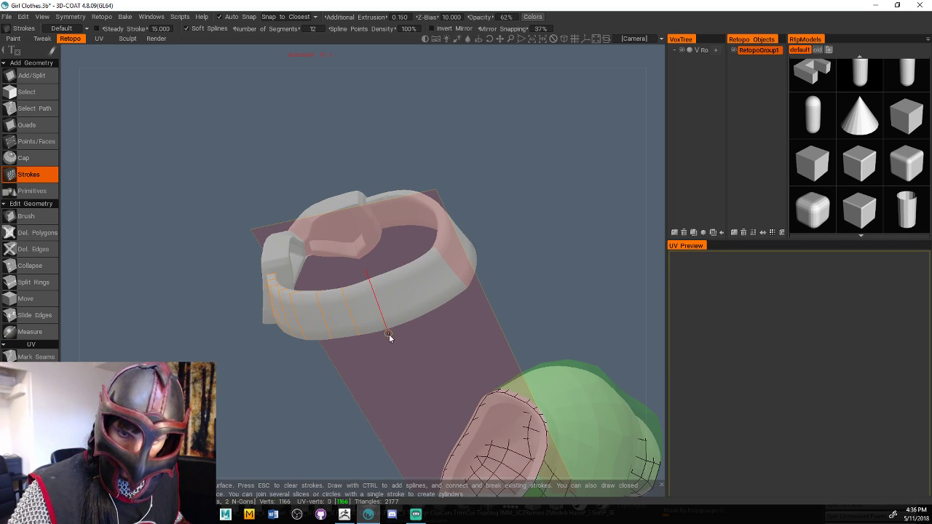
pyautogui.moveTo(656, 291); pyautogui.dragTo(545, 303)
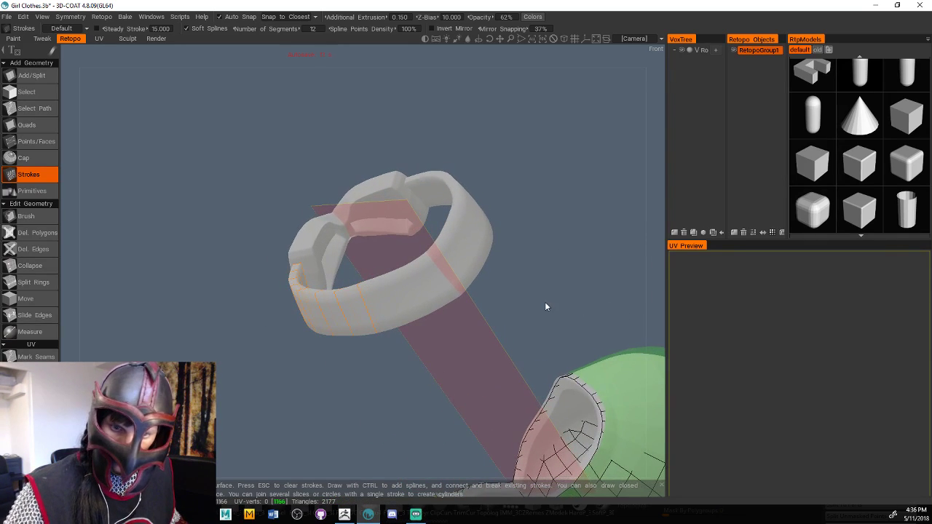
pyautogui.moveTo(383, 263); pyautogui.dragTo(421, 334)
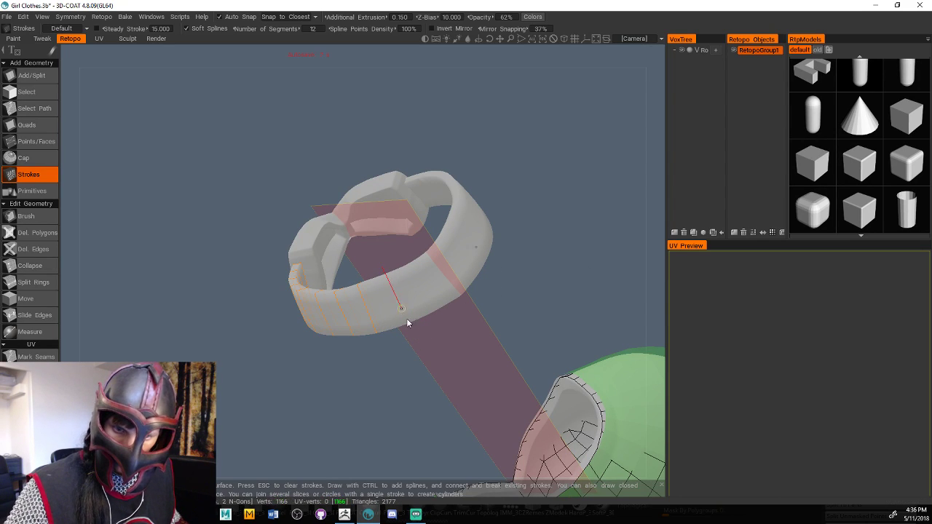
pyautogui.moveTo(664, 278); pyautogui.dragTo(558, 295)
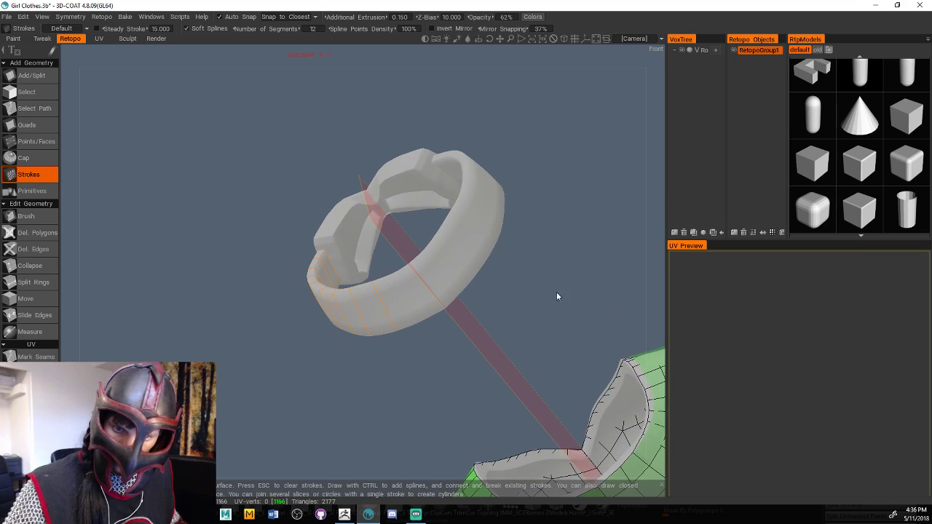
pyautogui.moveTo(666, 218); pyautogui.dragTo(663, 221)
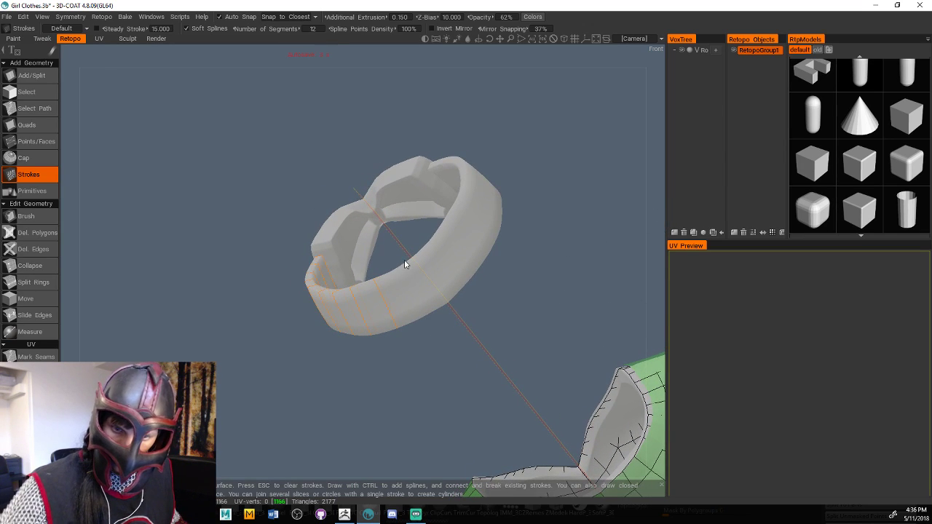
pyautogui.moveTo(402, 249); pyautogui.dragTo(447, 306)
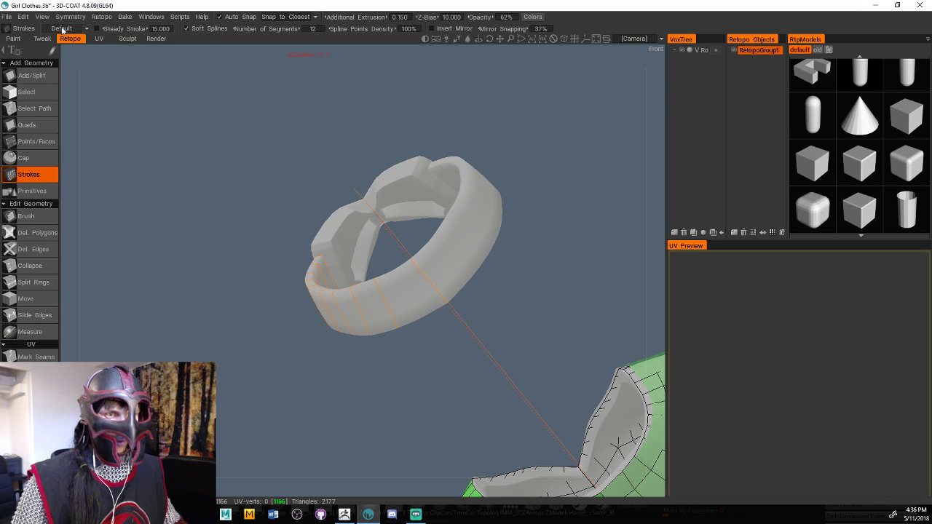
# Save the project as Girl Clothes.3b in the Independent Study 2 folder, replacing the existing file
pyautogui.click(6, 16)
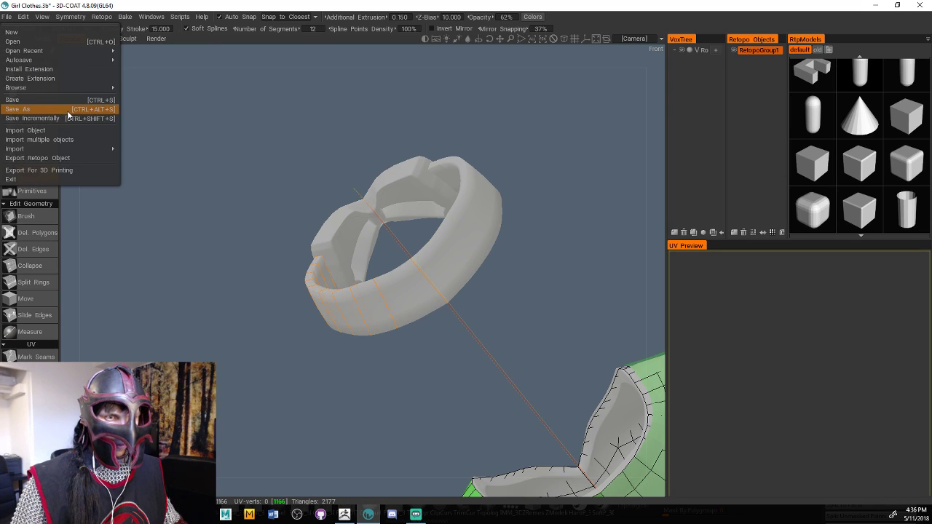
pyautogui.click(30, 110)
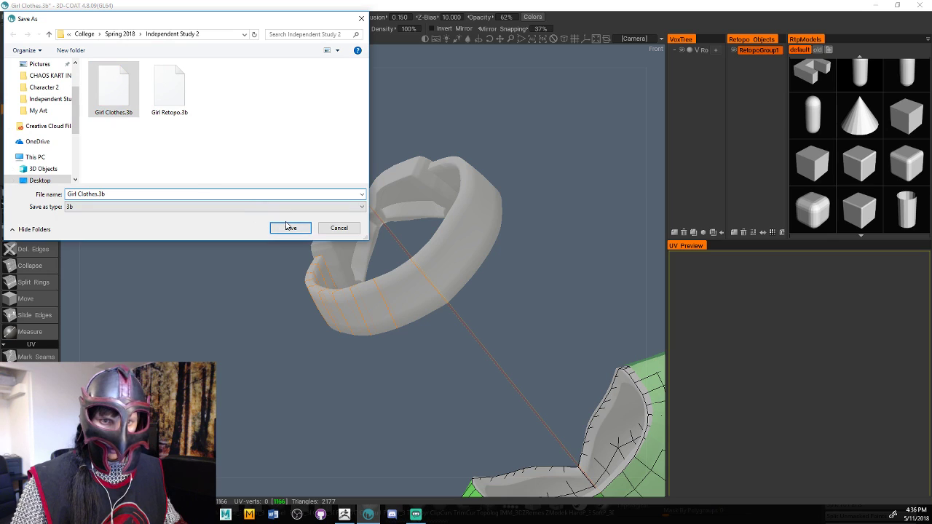
pyautogui.click(289, 229)
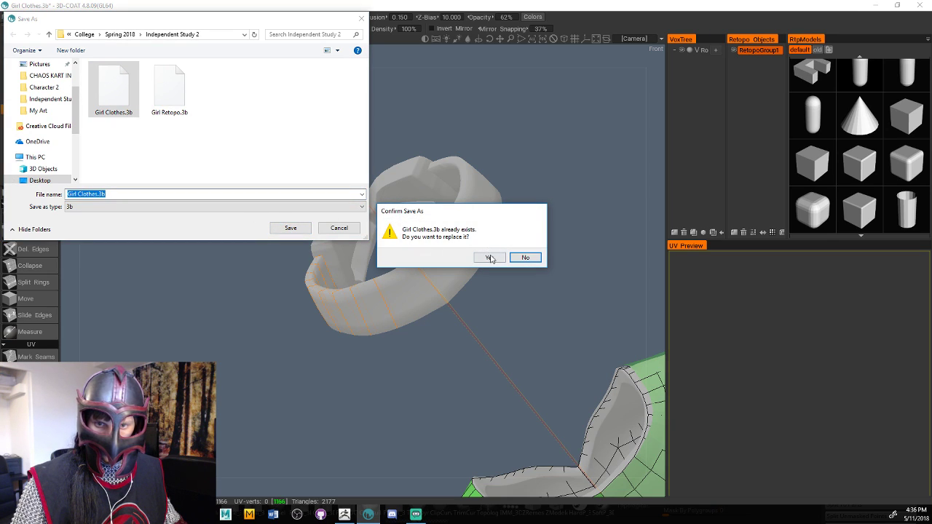
pyautogui.click(490, 258)
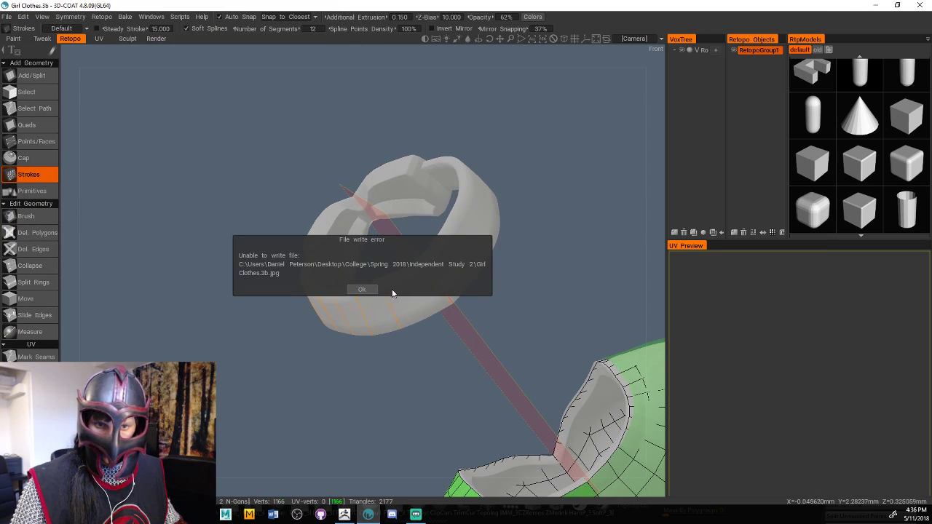
pyautogui.click(364, 290)
# Remove all the strokes drawn across the goggles' strap
pyautogui.moveTo(647, 262); pyautogui.dragTo(670, 282)
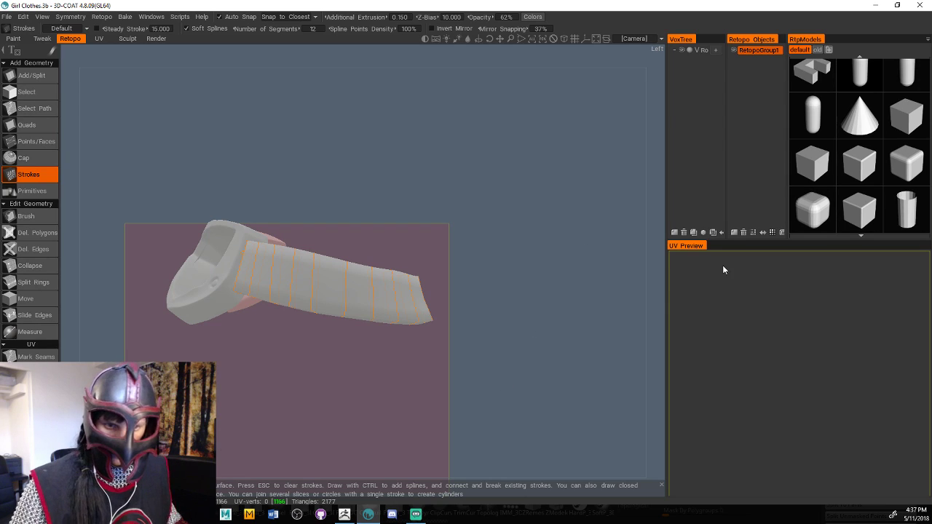
pyautogui.press('Escape')
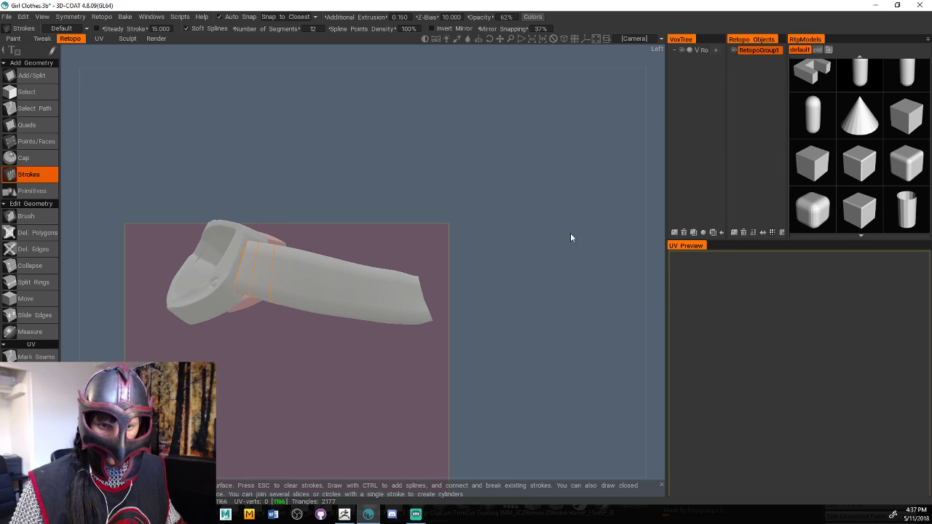
pyautogui.moveTo(656, 254)
pyautogui.mouseDown()
pyautogui.moveTo(721, 245)
pyautogui.moveTo(692, 267)
pyautogui.moveTo(657, 252)
pyautogui.mouseUp()
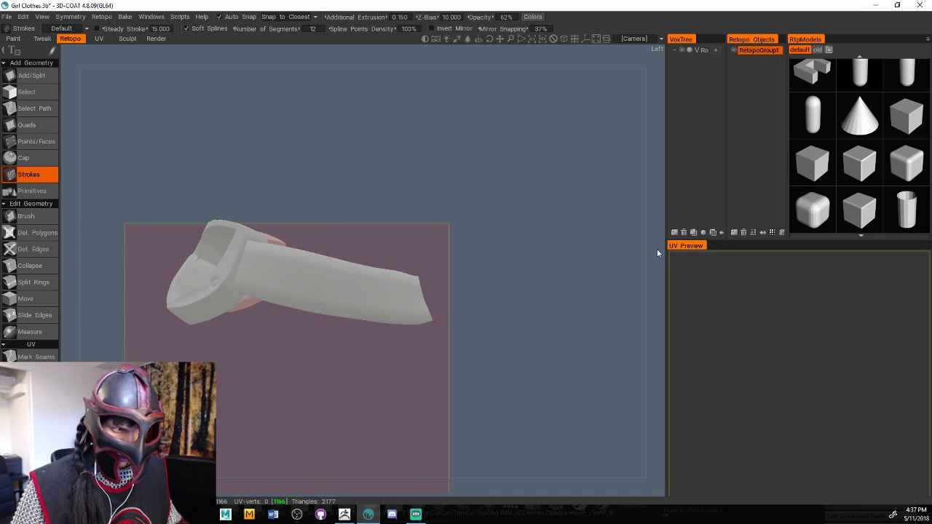
# Build the first polygon by hand with Add/Split, spanning the width of the goggles' strap beside the frame
pyautogui.click(29, 125)
pyautogui.scroll(2, 257, 151)
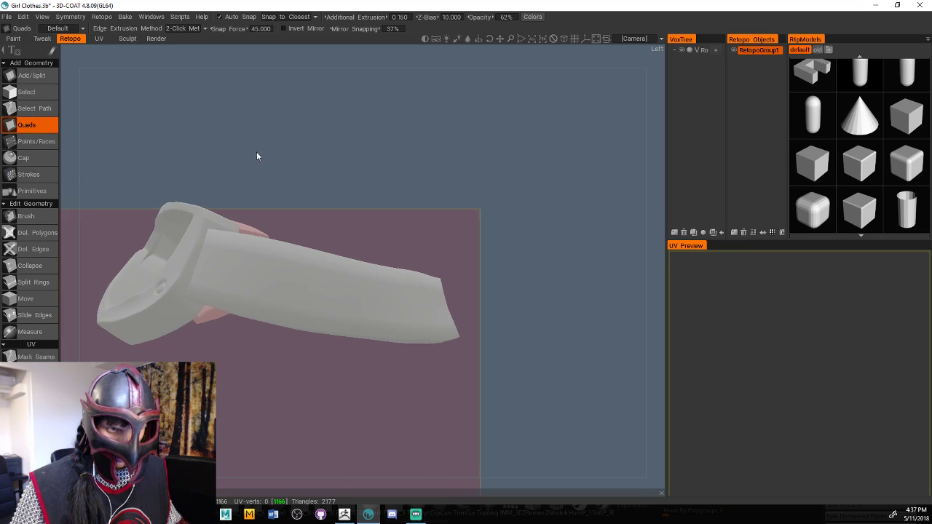
pyautogui.click(29, 76)
pyautogui.moveTo(216, 207); pyautogui.dragTo(289, 230, button='middle')
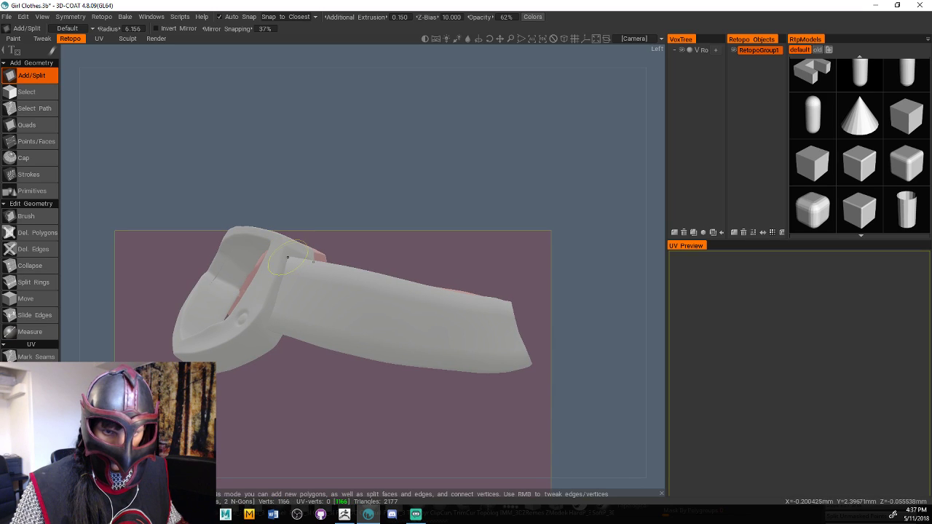
pyautogui.click(286, 256)
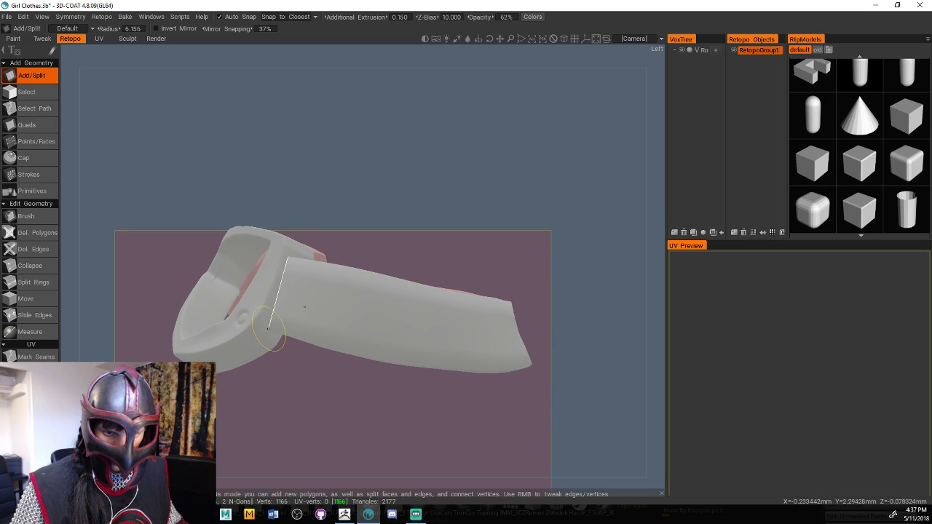
pyautogui.click(268, 326)
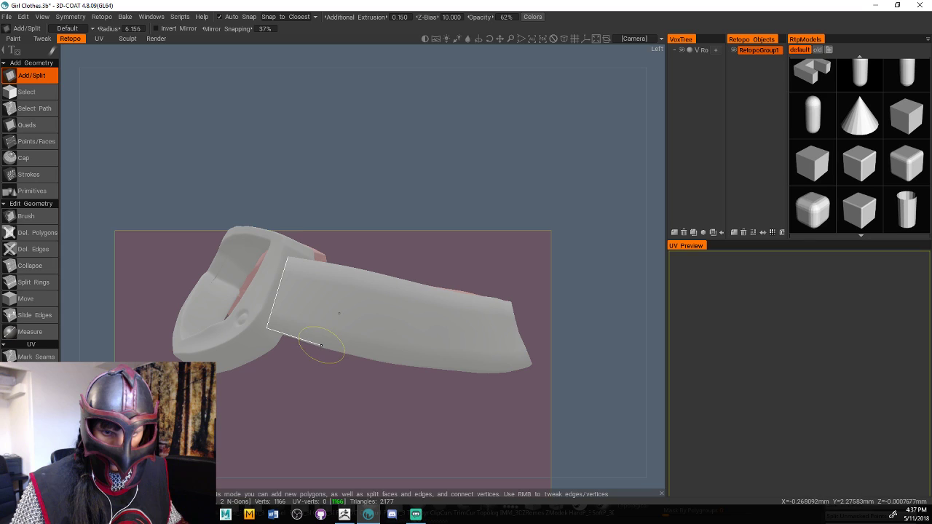
pyautogui.click(320, 343)
pyautogui.click(344, 267)
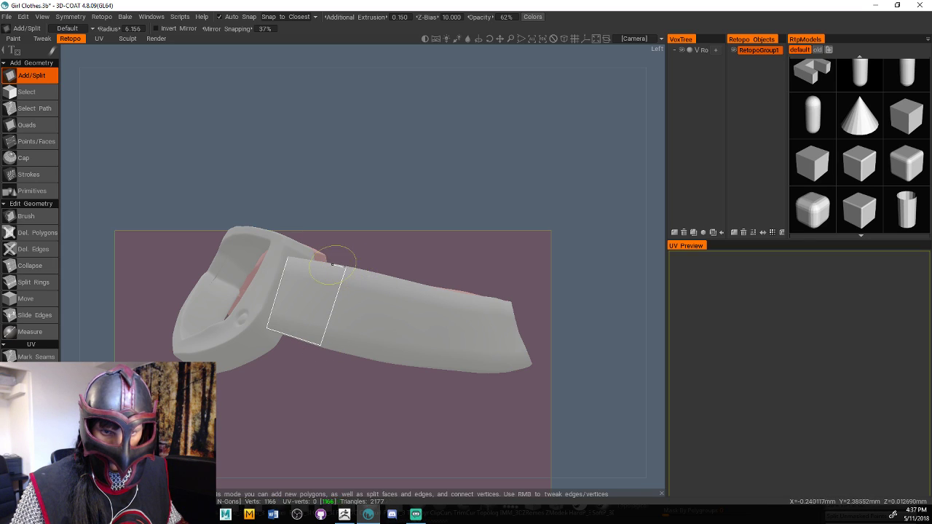
pyautogui.click(285, 260)
pyautogui.click(287, 259)
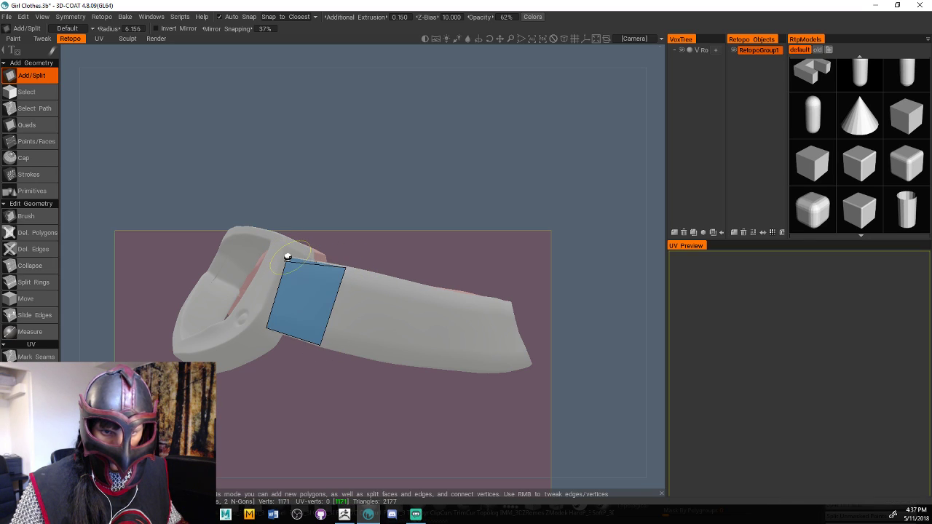
# Undo the strap's first polygon and rebuild it with Add/Split across the full width of the strap beside the goggles' frame
pyautogui.hotkey('ctrl', 'z')
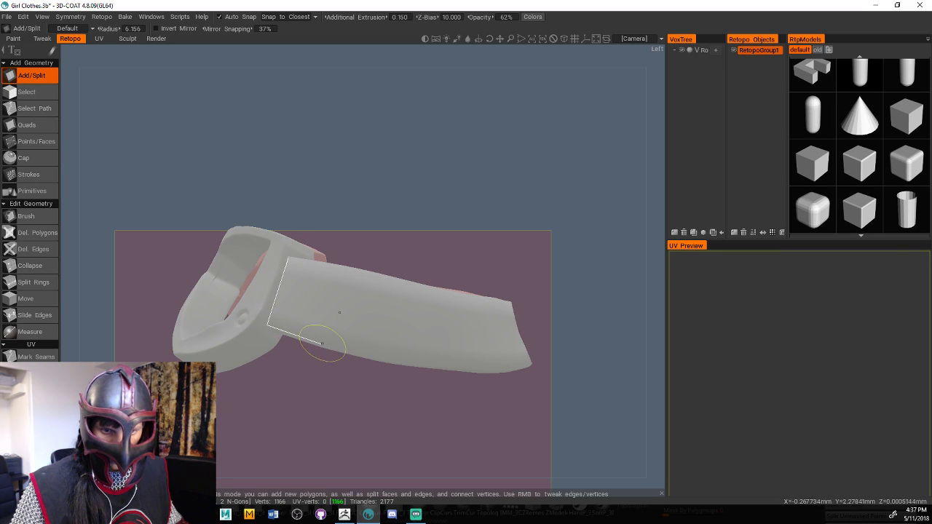
pyautogui.click(321, 343)
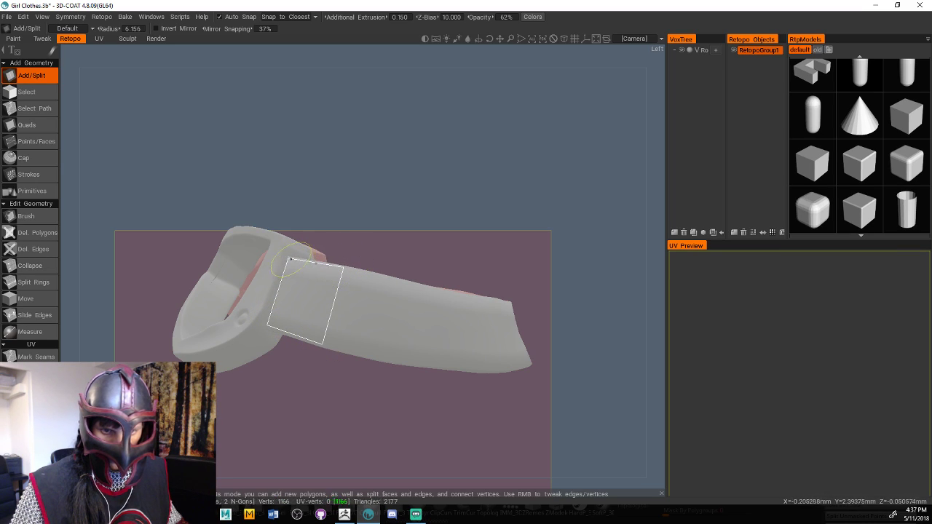
pyautogui.click(289, 258)
# Extend the strap's first polygon with three similarly sized quads along the outer face using the Quads tool
pyautogui.click(32, 125)
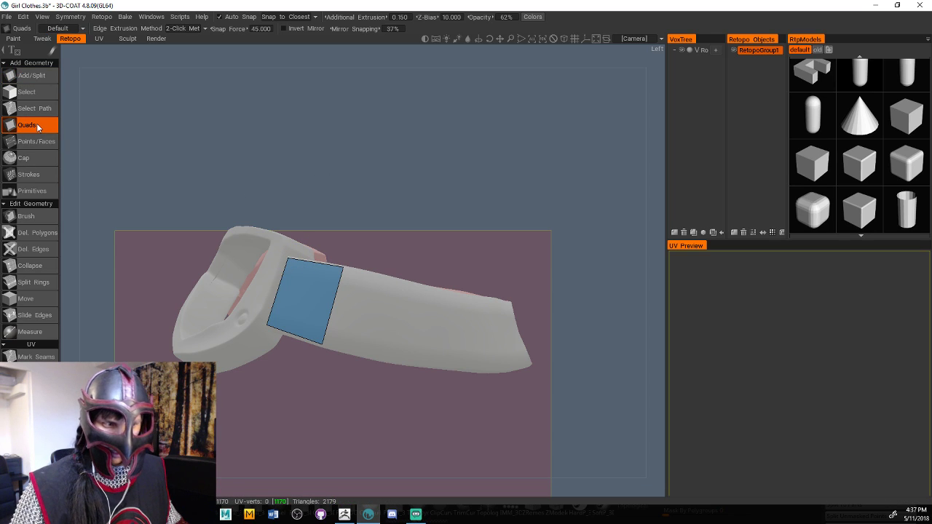
pyautogui.moveTo(452, 182); pyautogui.dragTo(461, 264)
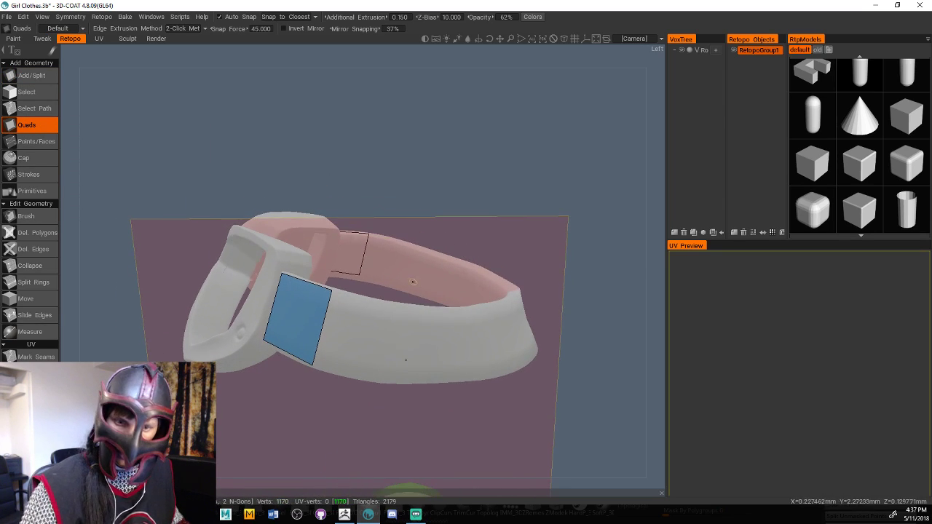
pyautogui.click(386, 380)
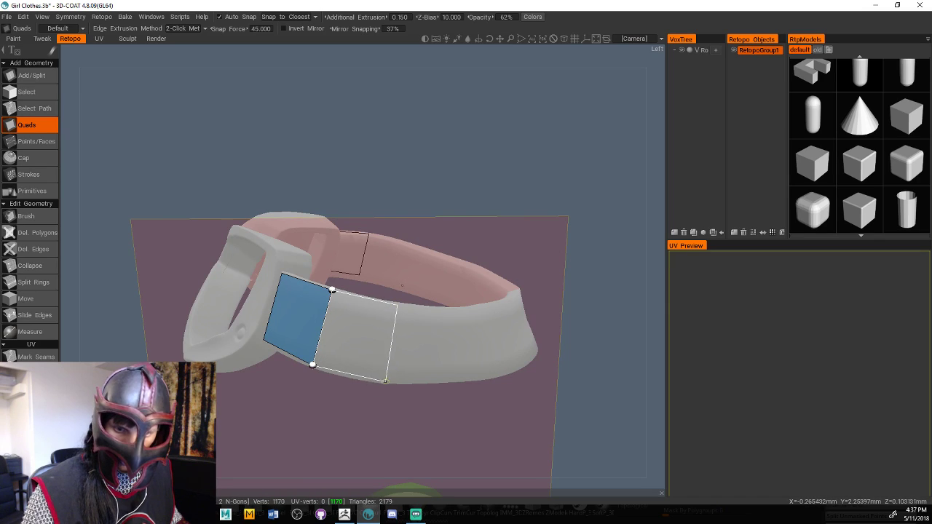
pyautogui.click(397, 304)
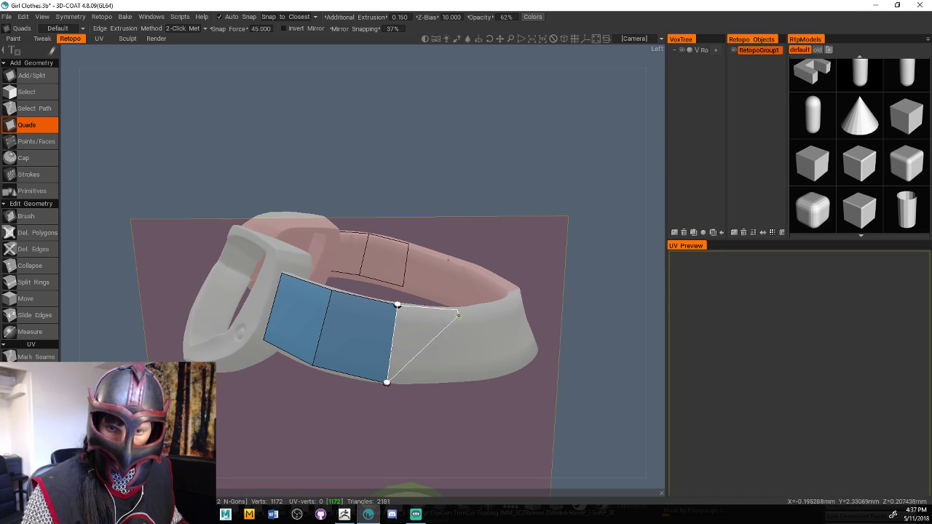
pyautogui.click(457, 311)
pyautogui.click(460, 380)
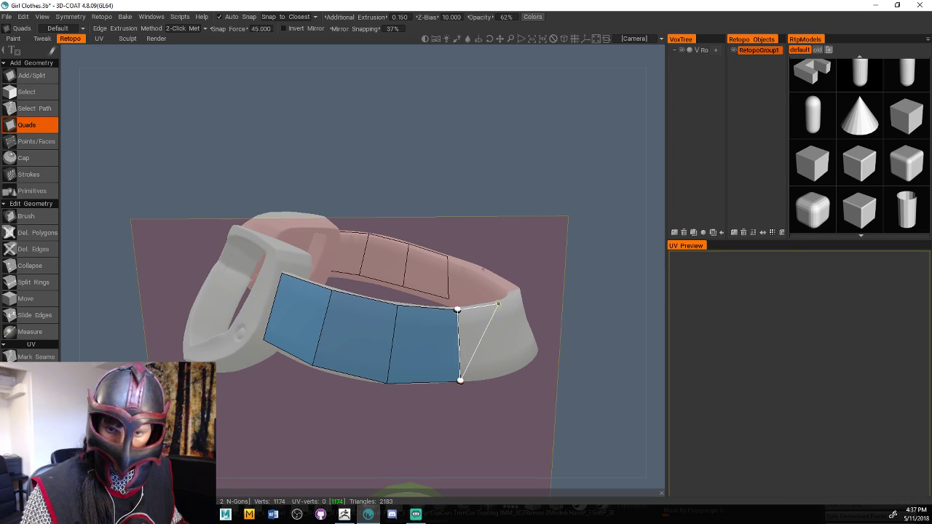
pyautogui.click(512, 372)
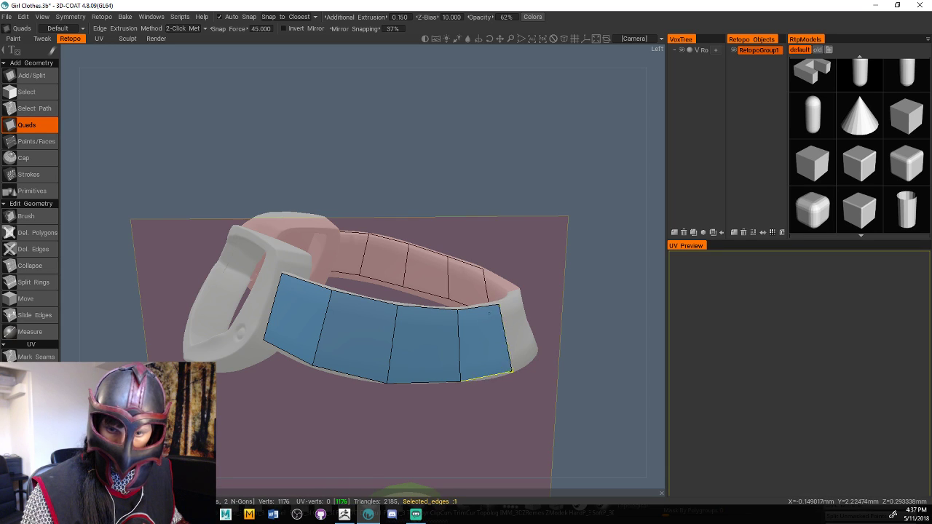
# Add two more full-width quads to the strap's outer face, ending at the symmetry plane at the back
pyautogui.moveTo(587, 358); pyautogui.dragTo(510, 370)
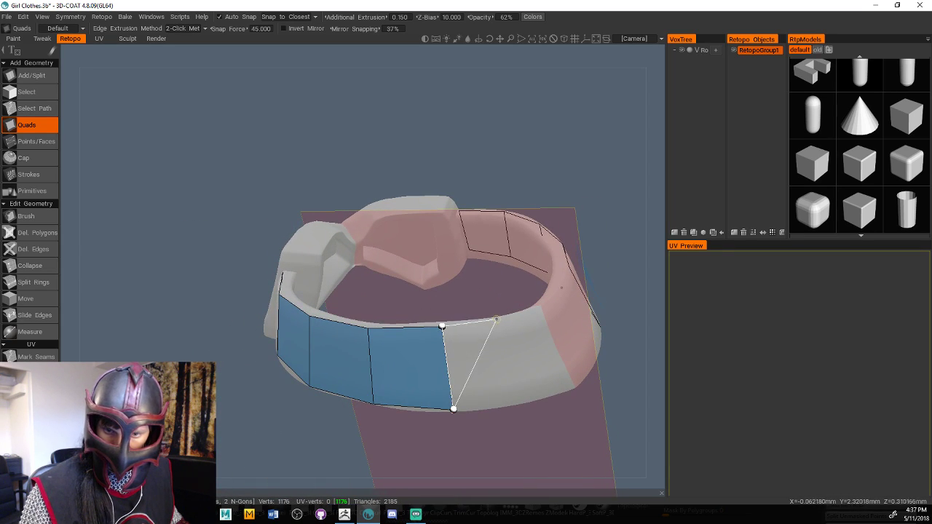
pyautogui.click(498, 320)
pyautogui.click(519, 401)
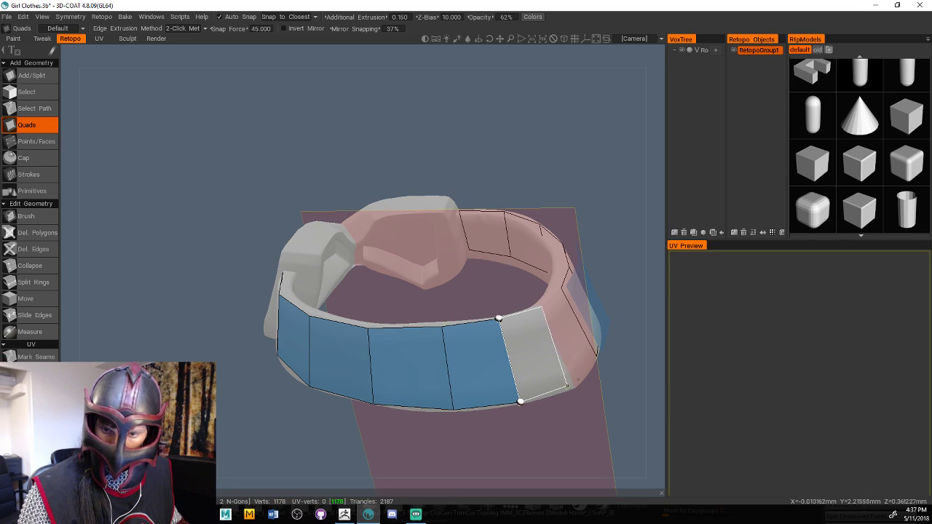
pyautogui.click(576, 386)
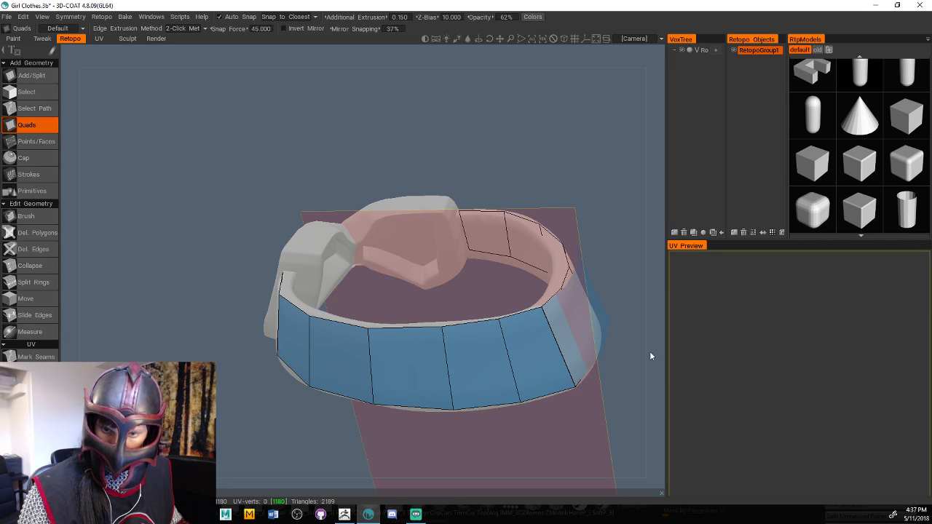
# Build a row of six narrow quads along the strap's upper rim, from the symmetry plane to the goggles' frame
pyautogui.moveTo(650, 356); pyautogui.dragTo(624, 343)
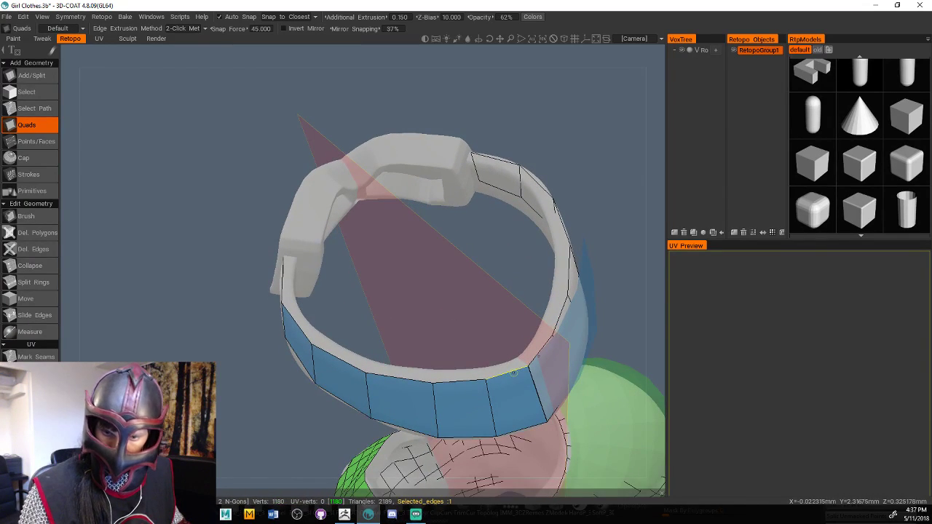
pyautogui.click(513, 372)
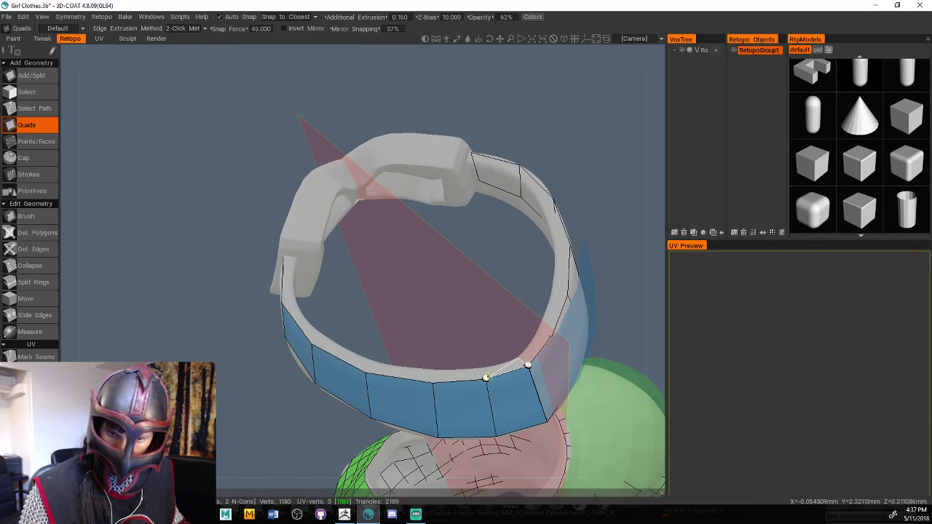
pyautogui.click(484, 369)
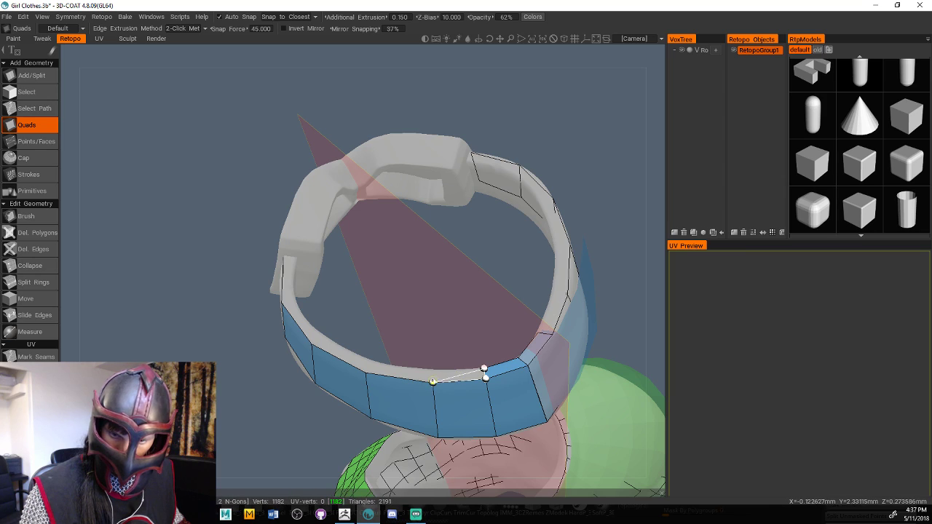
pyautogui.click(434, 378)
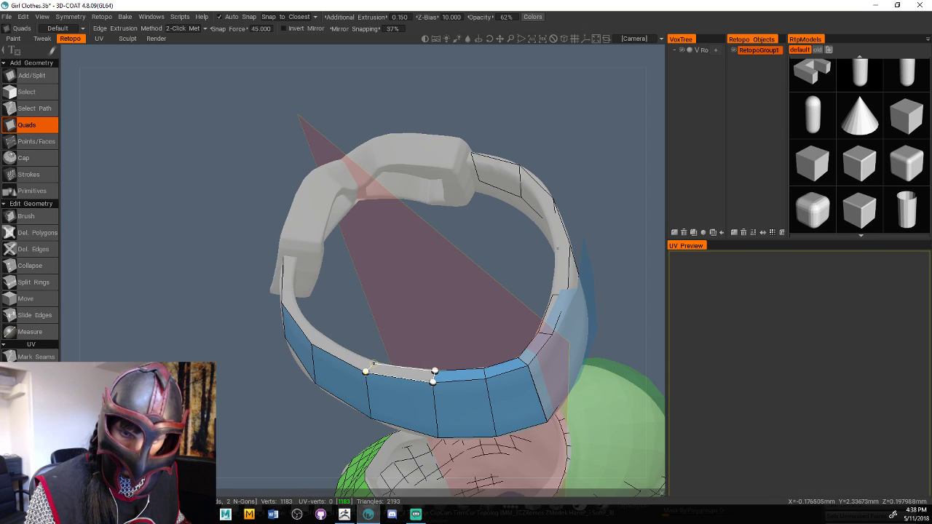
pyautogui.click(374, 364)
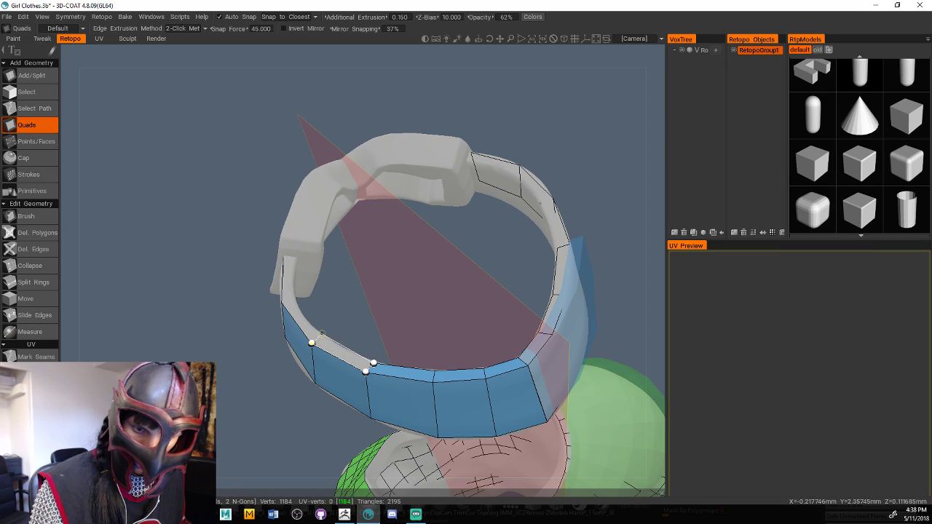
pyautogui.click(319, 333)
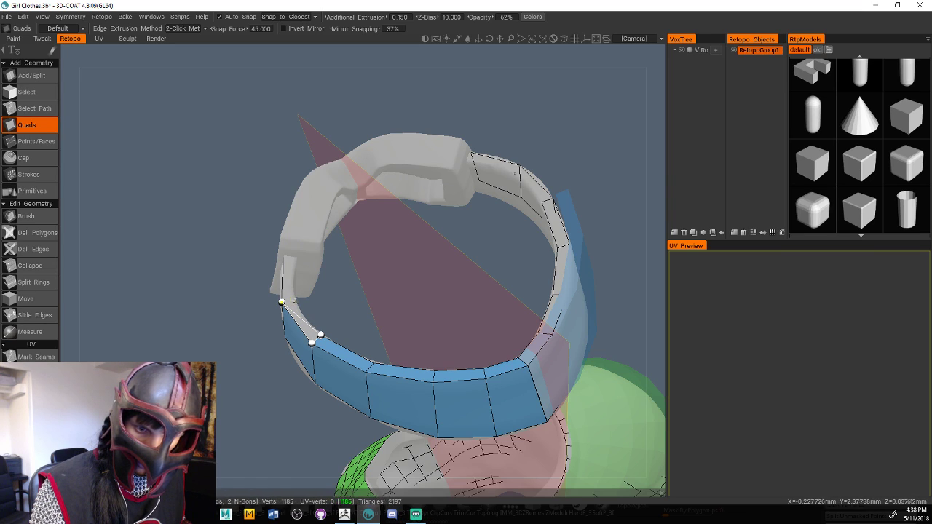
pyautogui.click(292, 299)
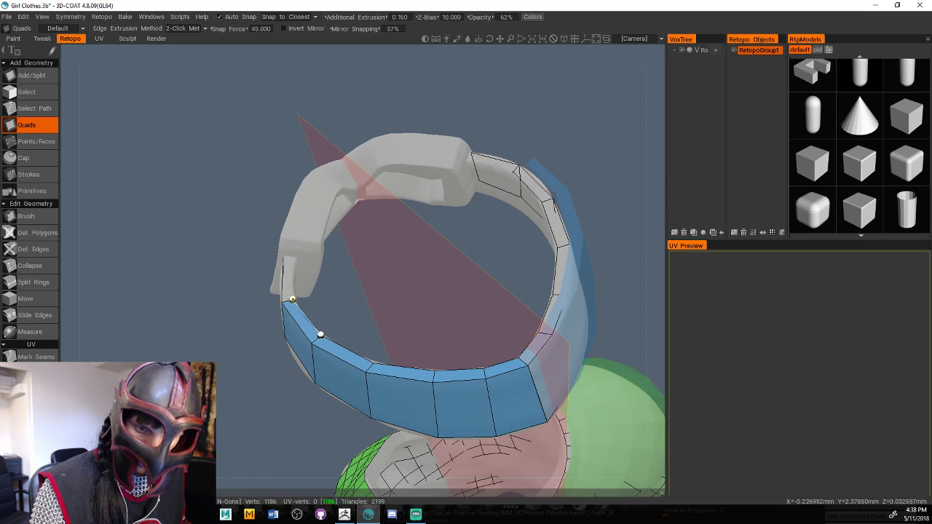
pyautogui.click(282, 302)
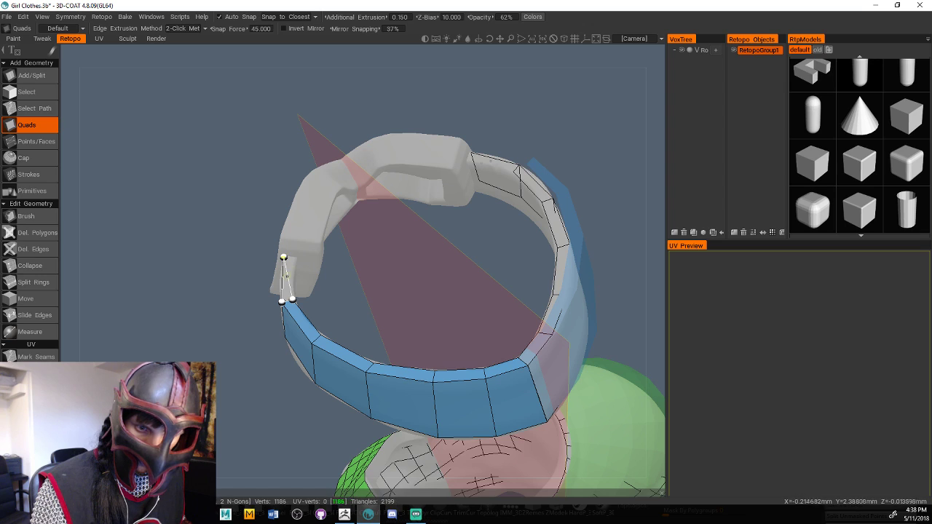
pyautogui.click(295, 258)
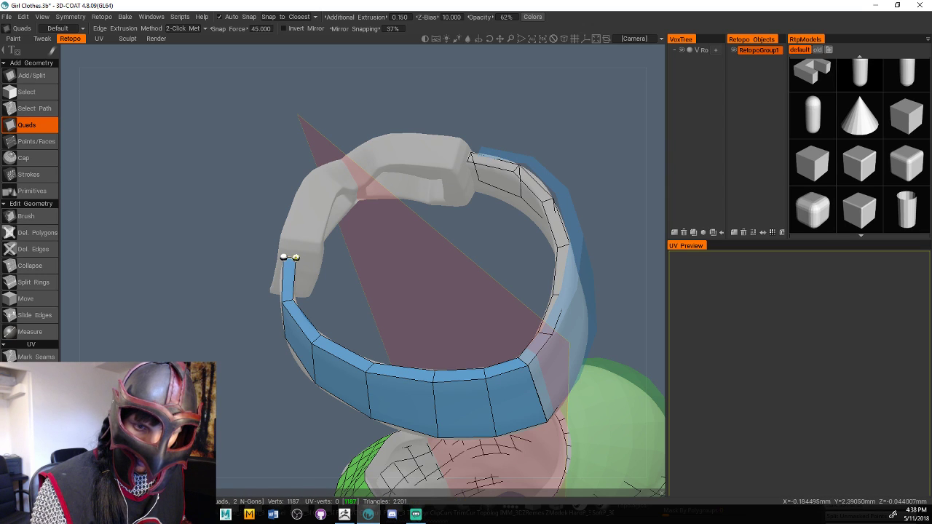
# Add three quads to the strap's inner face, starting beside the goggles' frame and following the divisions of the upper rim
pyautogui.moveTo(296, 259); pyautogui.dragTo(379, 287, button='middle')
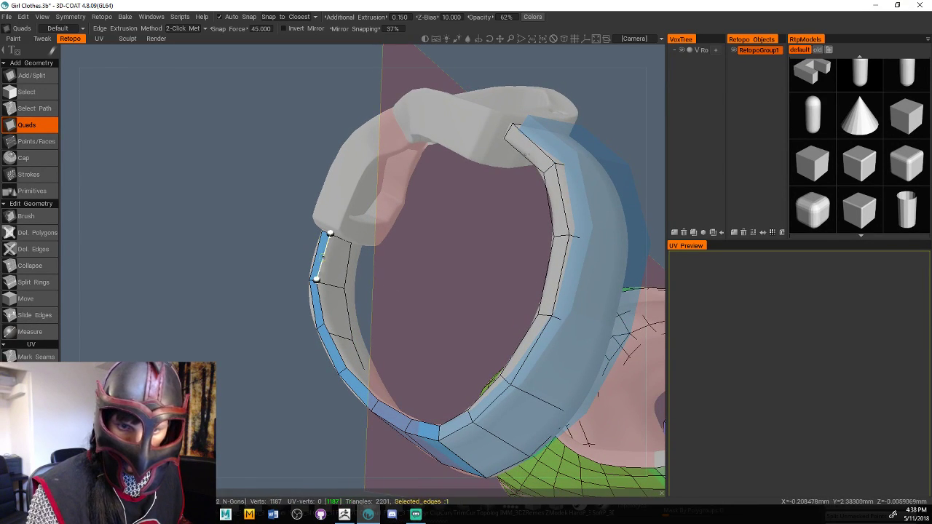
pyautogui.click(324, 256)
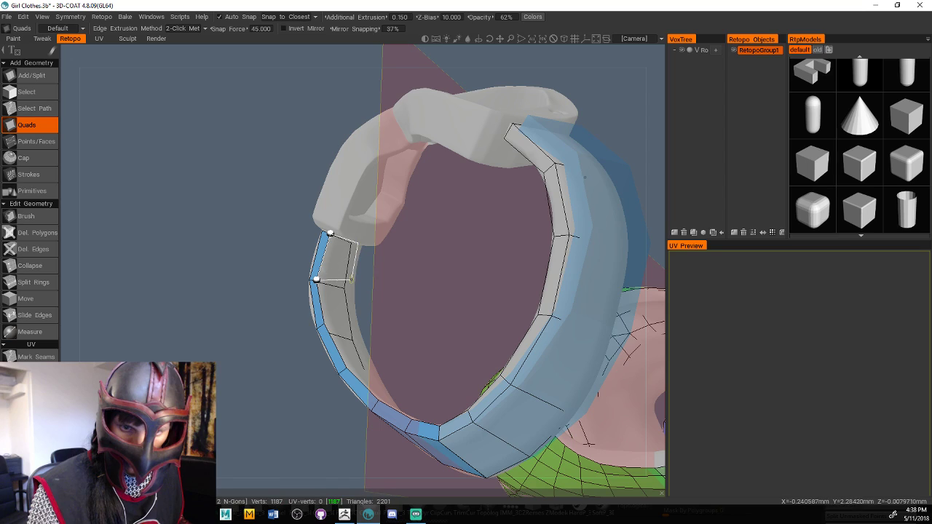
pyautogui.click(352, 281)
pyautogui.hotkey('ctrl', 'z')
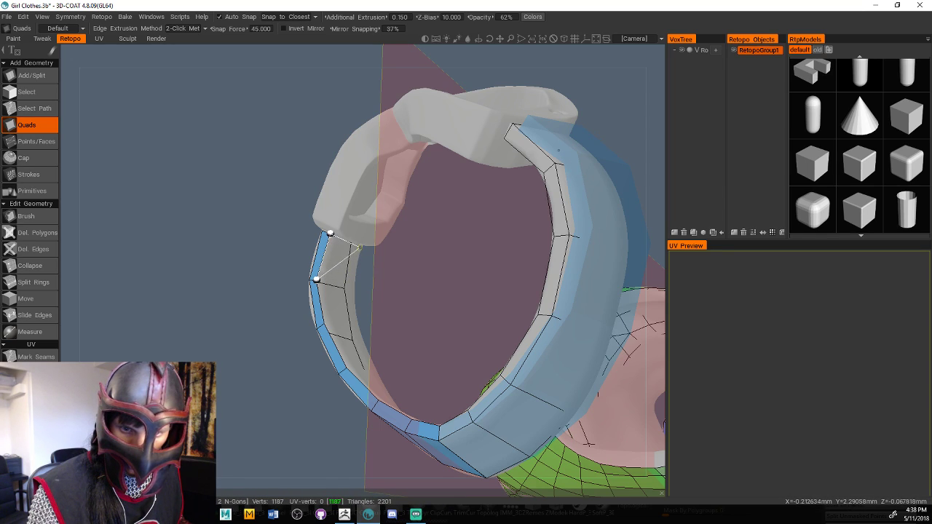
pyautogui.click(352, 288)
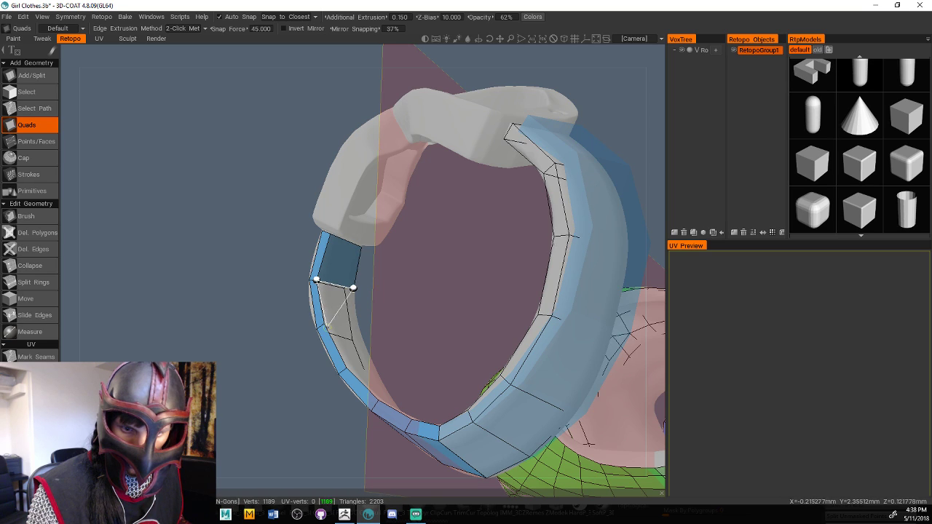
pyautogui.click(324, 322)
pyautogui.click(358, 331)
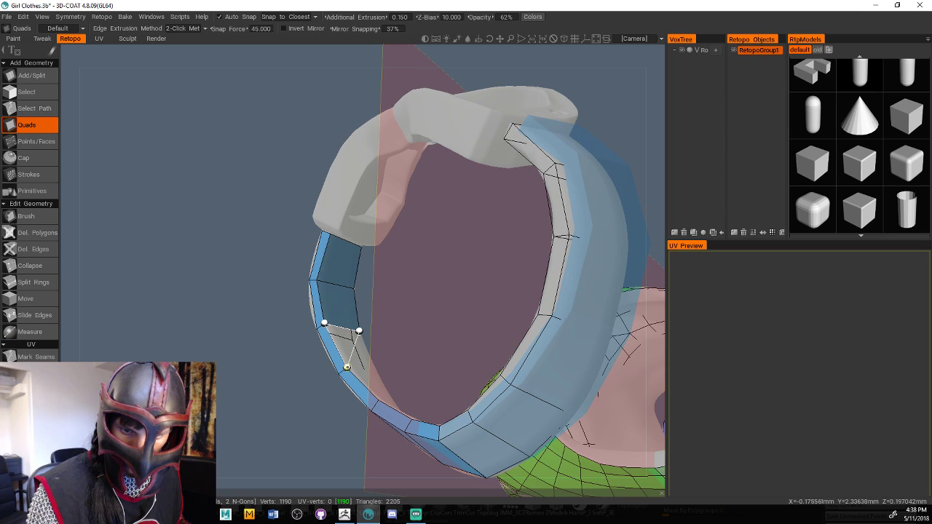
pyautogui.click(373, 366)
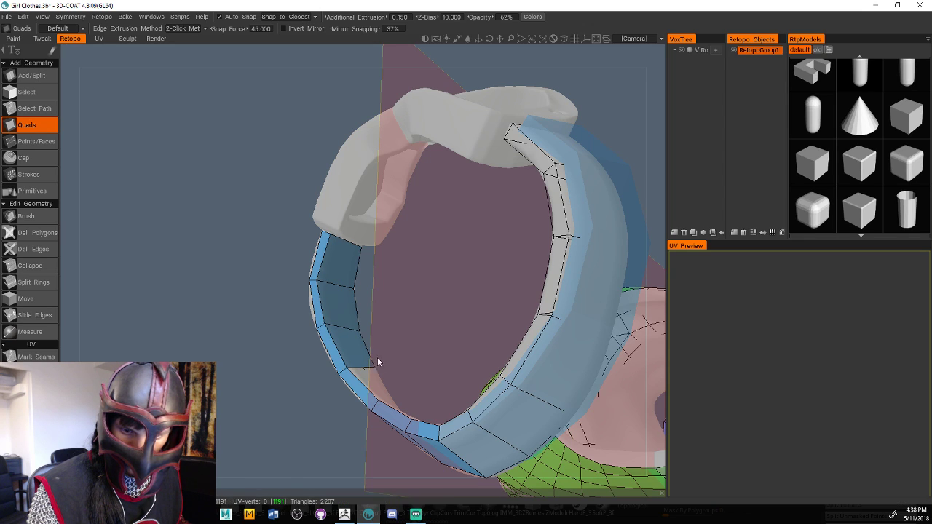
# Shift the lower corner vertex of the last inner-face quad further along the strap's lower edge with the Brush tool
pyautogui.moveTo(377, 362); pyautogui.dragTo(421, 353, button='right')
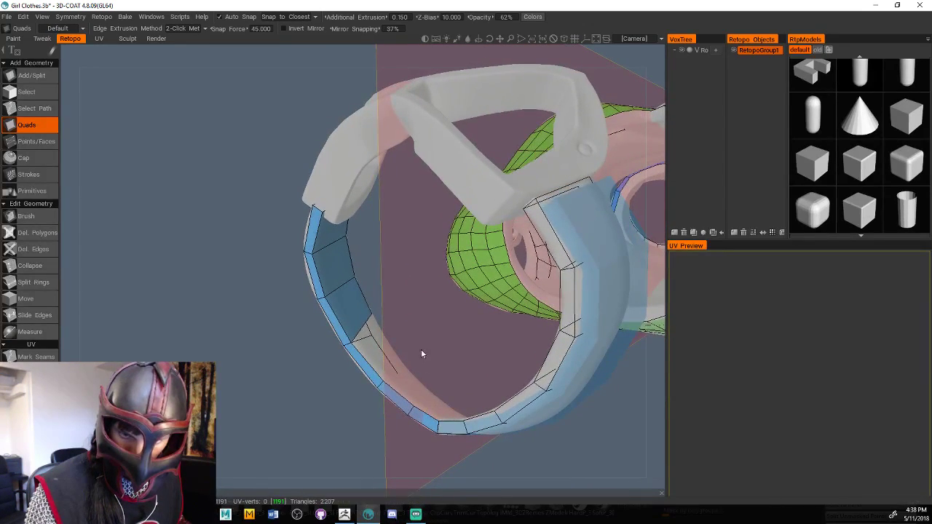
pyautogui.click(54, 217)
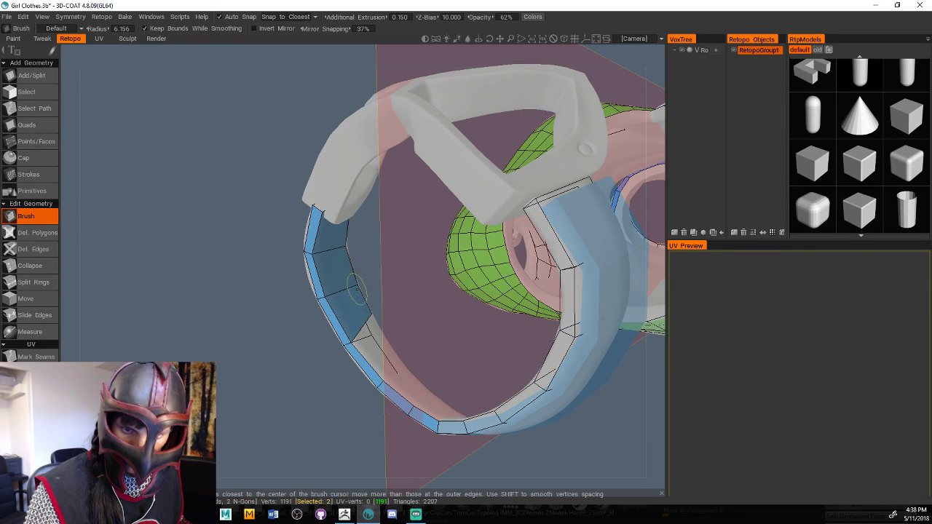
pyautogui.moveTo(372, 320); pyautogui.dragTo(385, 342)
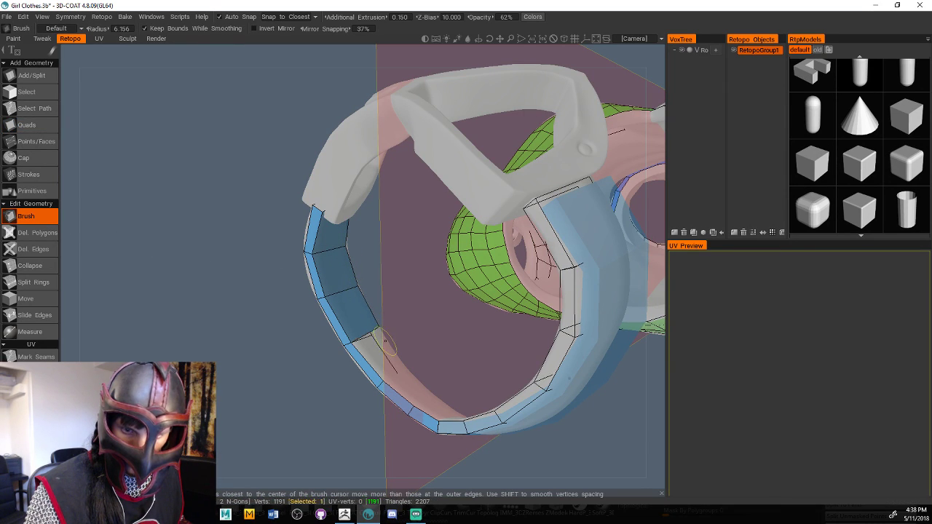
pyautogui.moveTo(398, 304); pyautogui.dragTo(396, 265, button='middle')
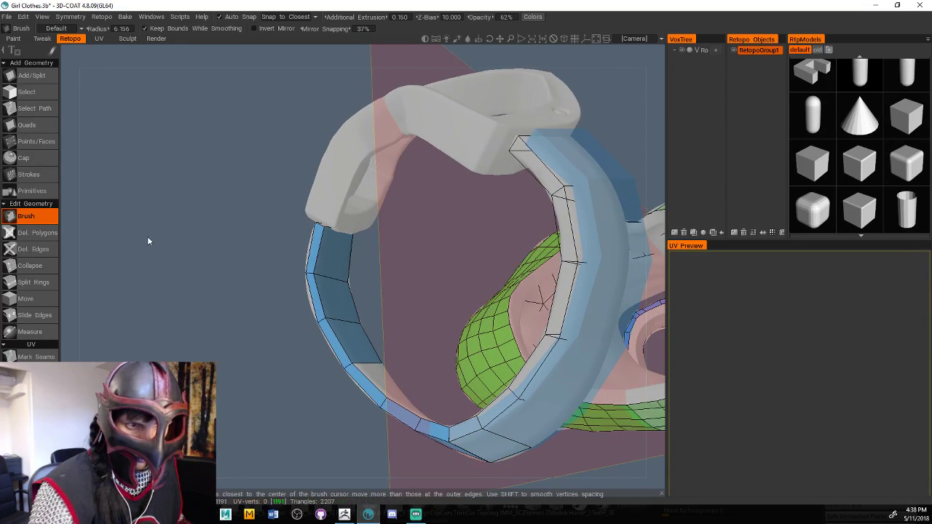
# Complete the strap's inner face with three more quads up to the symmetry plane using the Quads tool
pyautogui.click(51, 126)
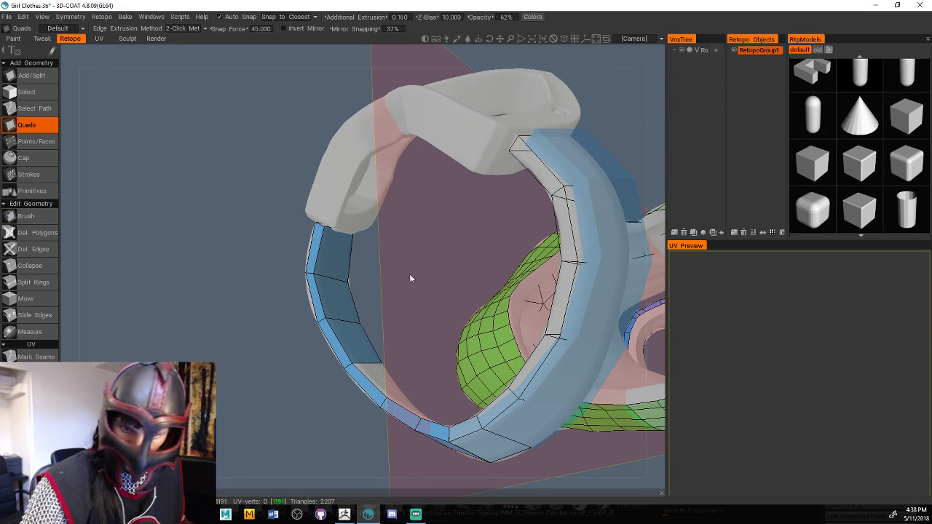
pyautogui.moveTo(410, 278); pyautogui.dragTo(410, 321, button='middle')
pyautogui.click(350, 333)
pyautogui.click(383, 371)
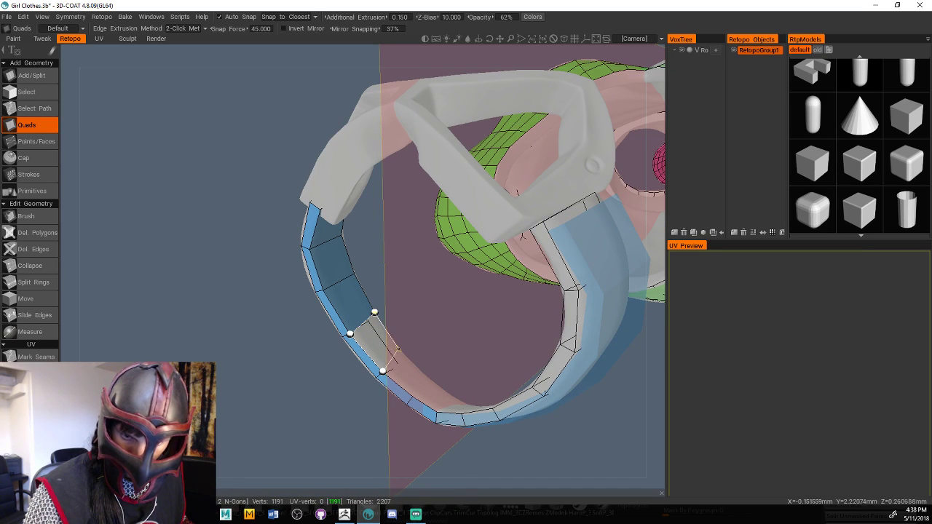
pyautogui.click(398, 350)
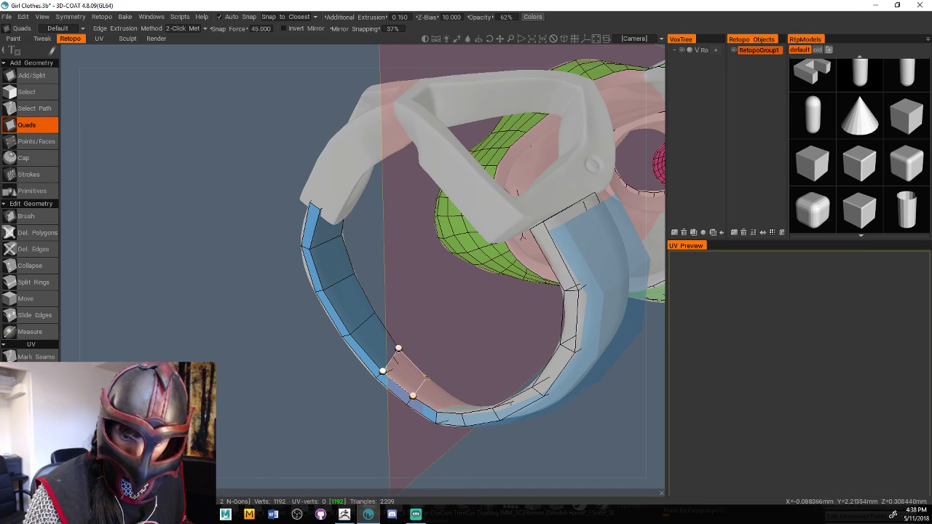
pyautogui.click(427, 378)
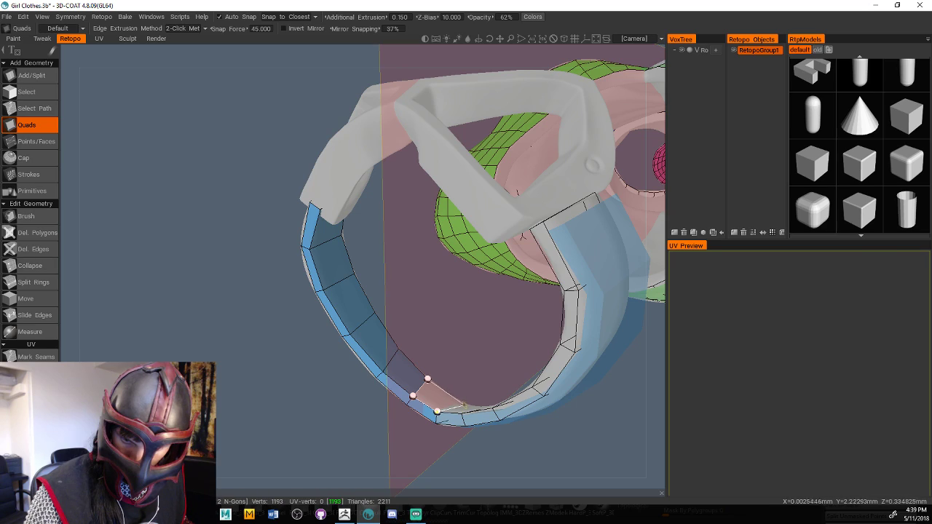
pyautogui.click(465, 405)
pyautogui.moveTo(490, 377)
pyautogui.mouseDown()
pyautogui.moveTo(541, 381)
pyautogui.moveTo(509, 427)
pyautogui.mouseUp()
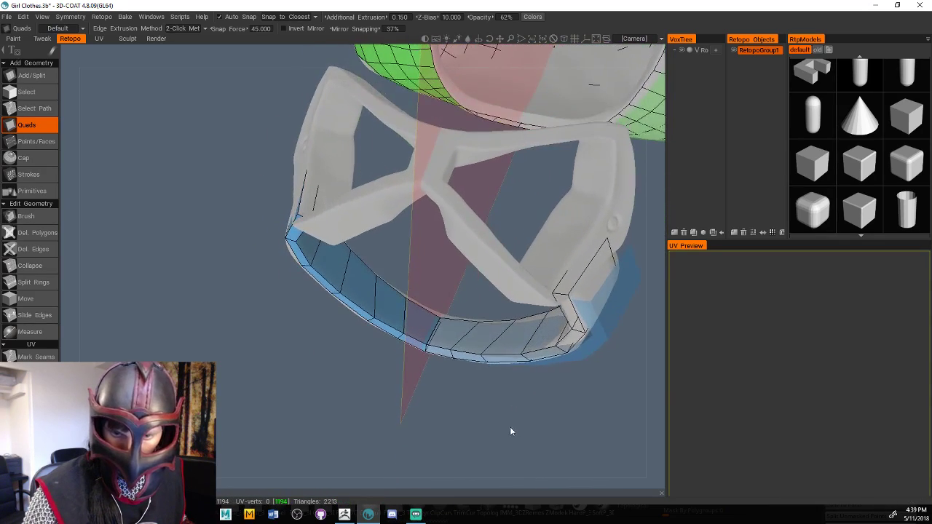
# Even out the lower-edge vertices of the strap's inner face near the symmetry plane with the Brush tool
pyautogui.click(29, 217)
pyautogui.moveTo(303, 399); pyautogui.dragTo(310, 384)
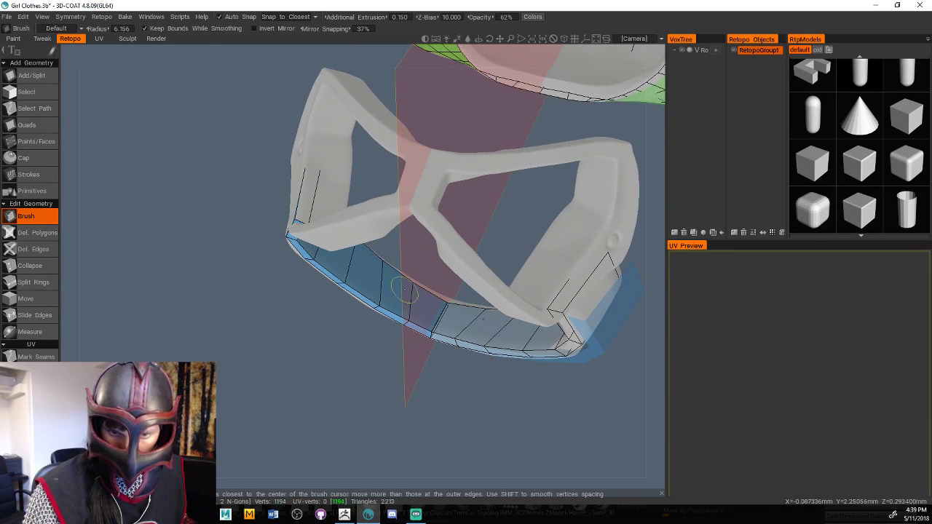
pyautogui.moveTo(406, 289)
pyautogui.mouseDown()
pyautogui.moveTo(417, 285)
pyautogui.moveTo(396, 268)
pyautogui.mouseUp()
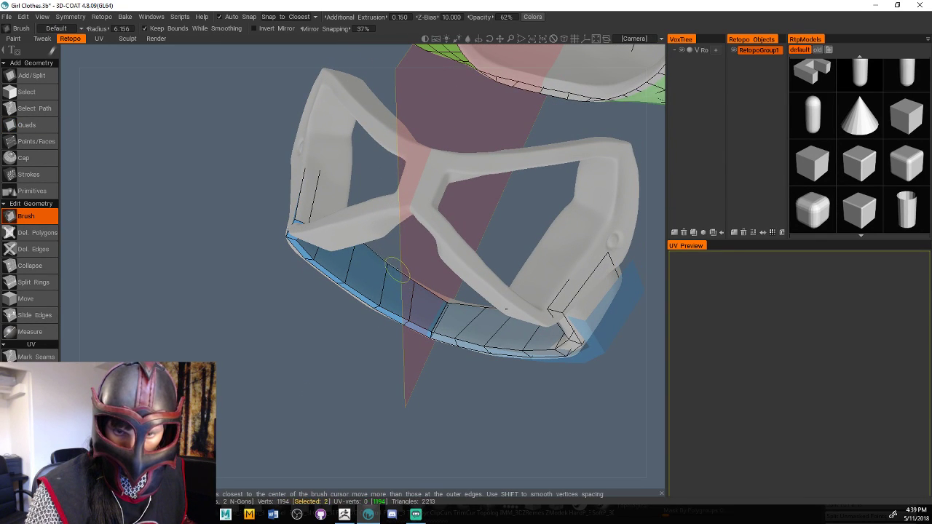
pyautogui.moveTo(447, 306); pyautogui.dragTo(450, 298)
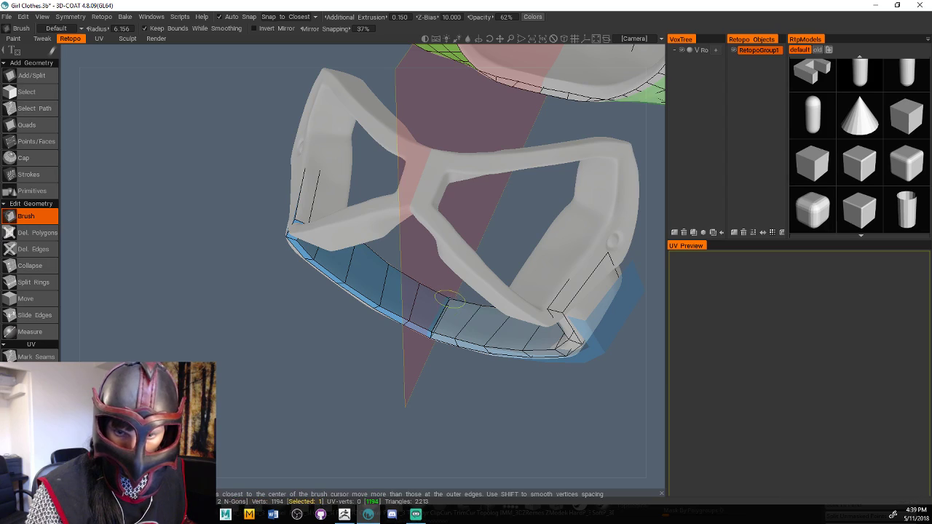
pyautogui.moveTo(450, 300); pyautogui.dragTo(504, 179, button='right')
# Add four narrow quads along the strap's lower rim, starting at the goggles' frame and joining the outer and inner faces
pyautogui.click(40, 126)
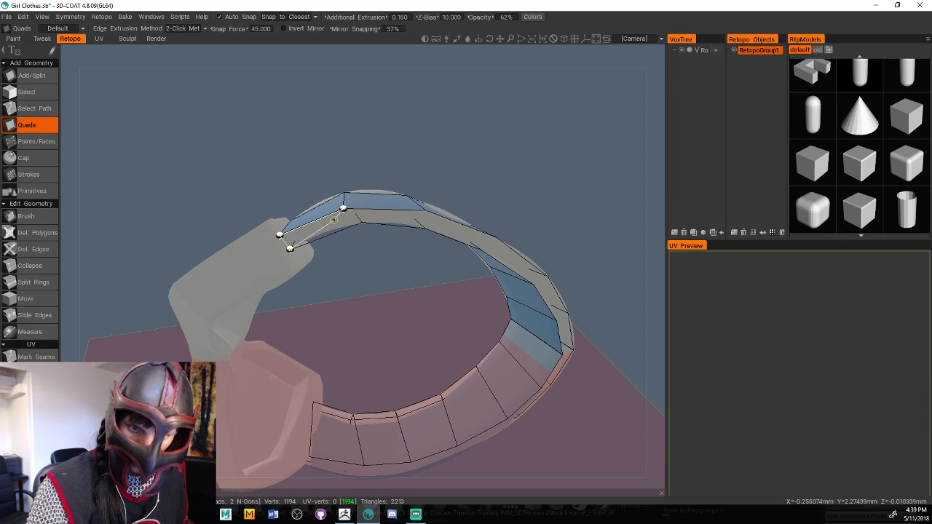
pyautogui.click(361, 221)
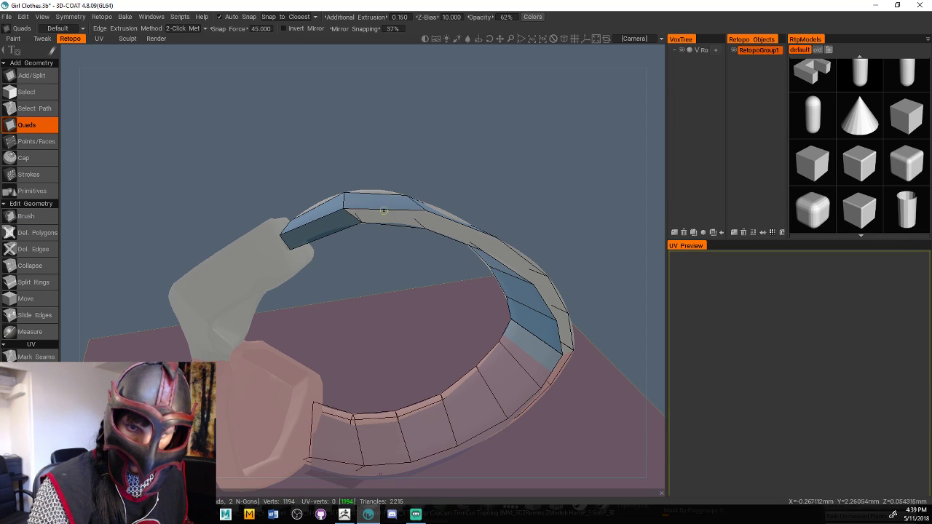
pyautogui.click(343, 209)
pyautogui.click(426, 227)
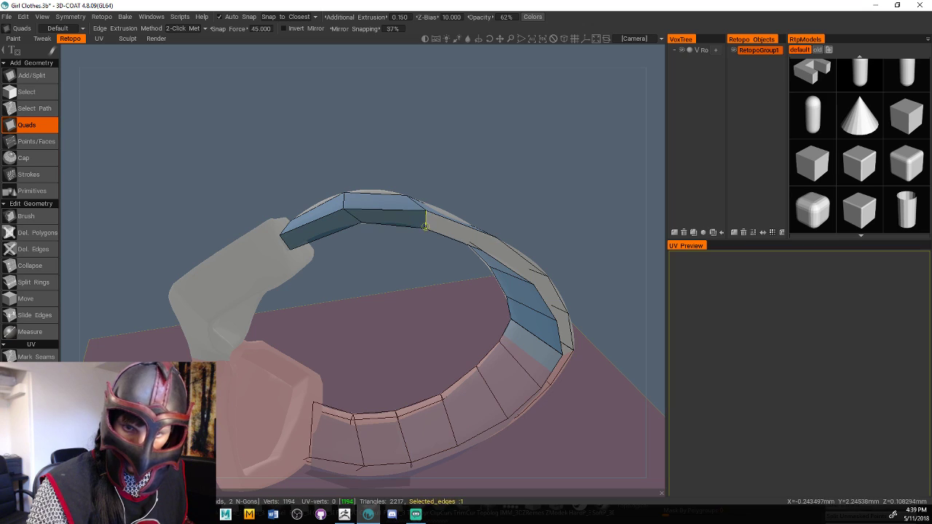
pyautogui.click(496, 237)
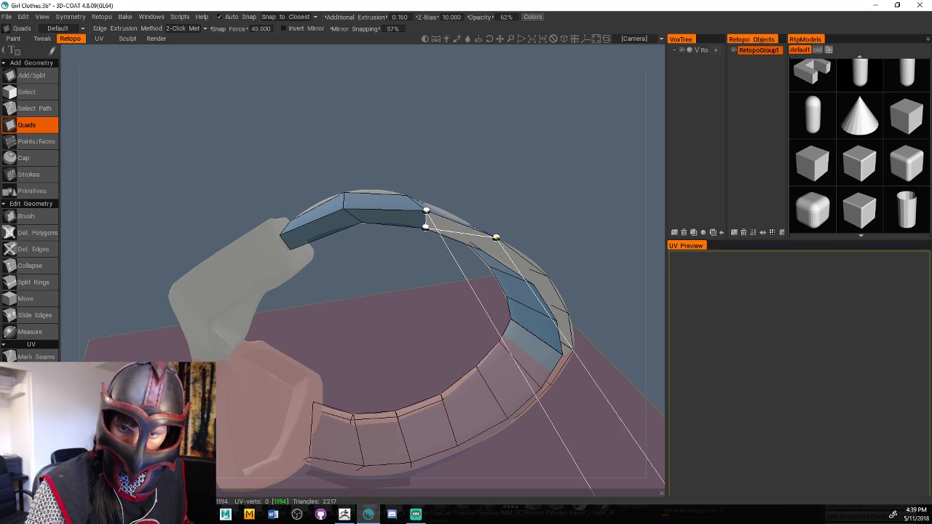
pyautogui.click(482, 248)
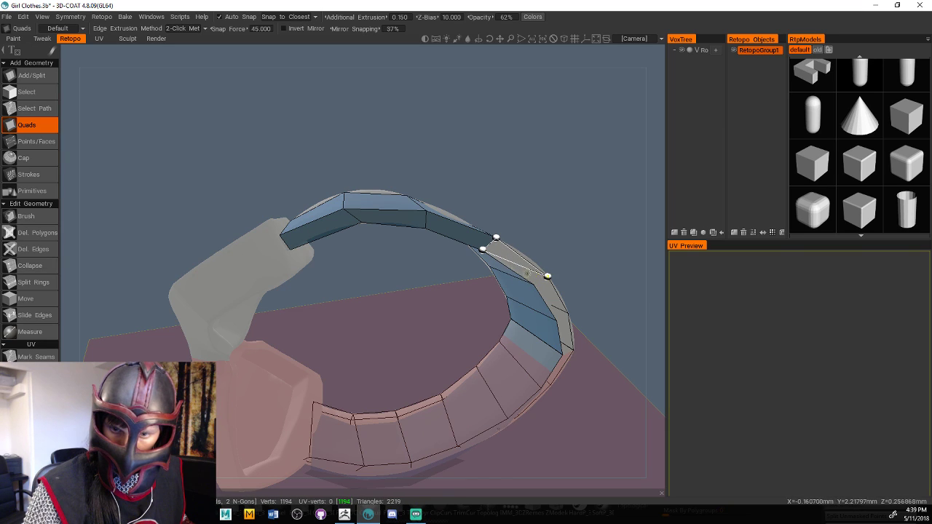
pyautogui.click(547, 277)
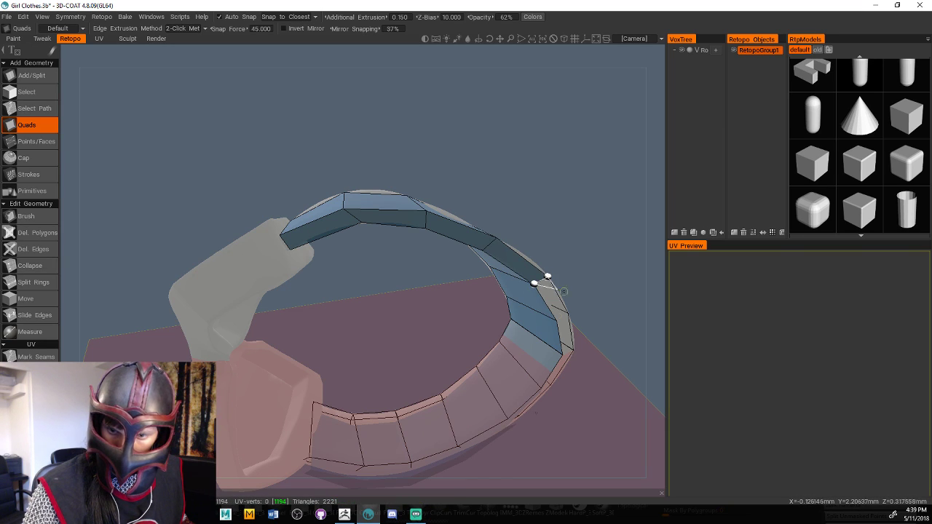
# Complete the strap's lower rim with two more quads up to the symmetry plane, undoing the misplaced face
pyautogui.click(557, 319)
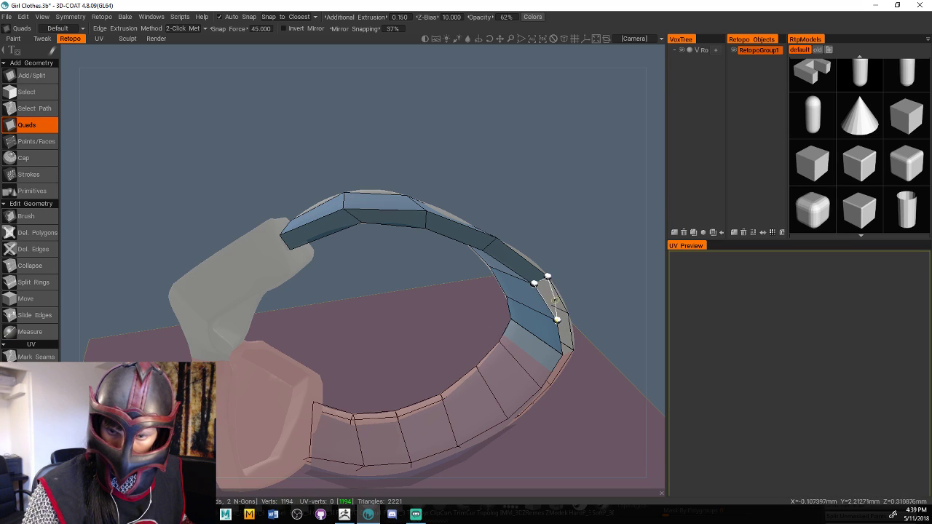
pyautogui.rightClick(555, 301)
pyautogui.moveTo(561, 300); pyautogui.dragTo(446, 243)
pyautogui.moveTo(374, 218); pyautogui.dragTo(425, 191)
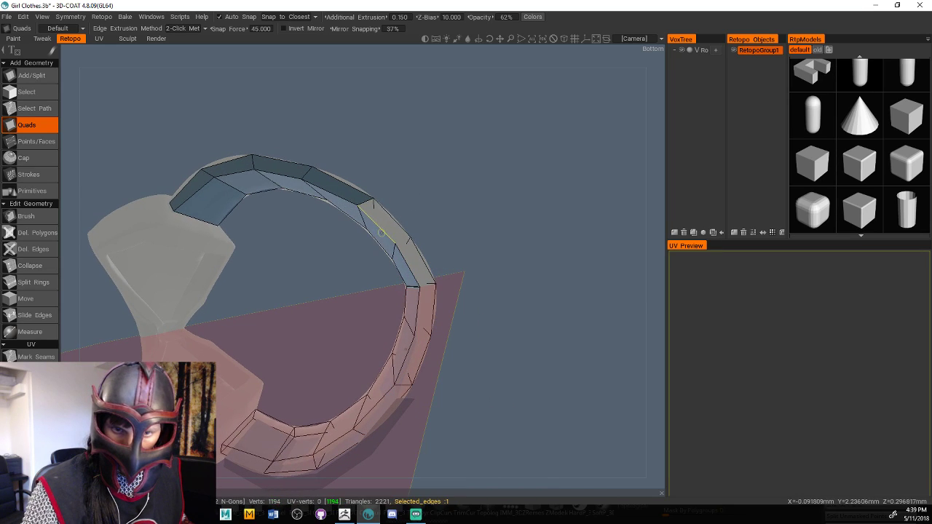
pyautogui.click(410, 237)
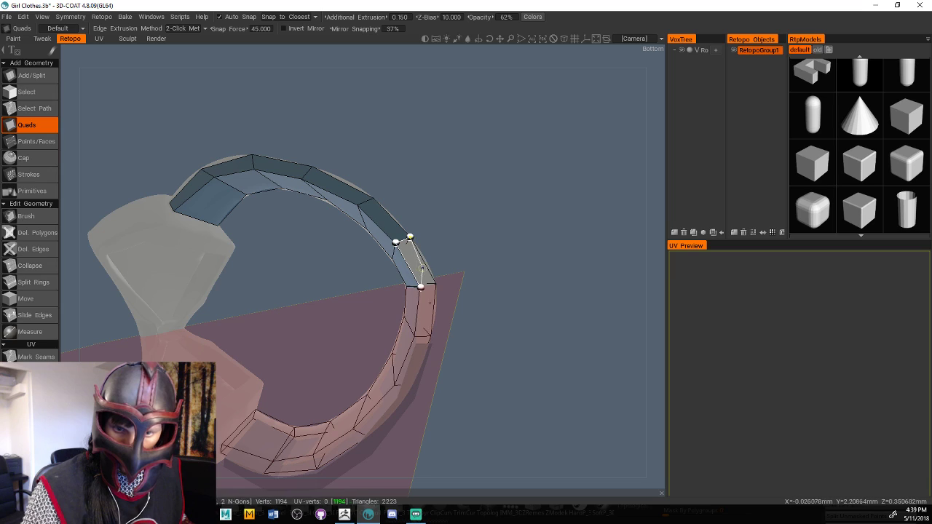
pyautogui.click(432, 280)
pyautogui.hotkey('ctrl', 'z')
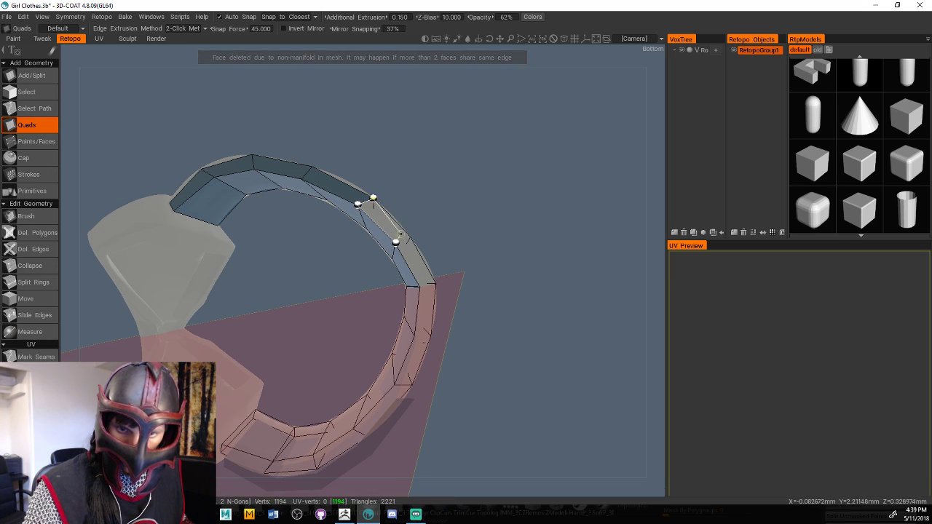
pyautogui.click(402, 237)
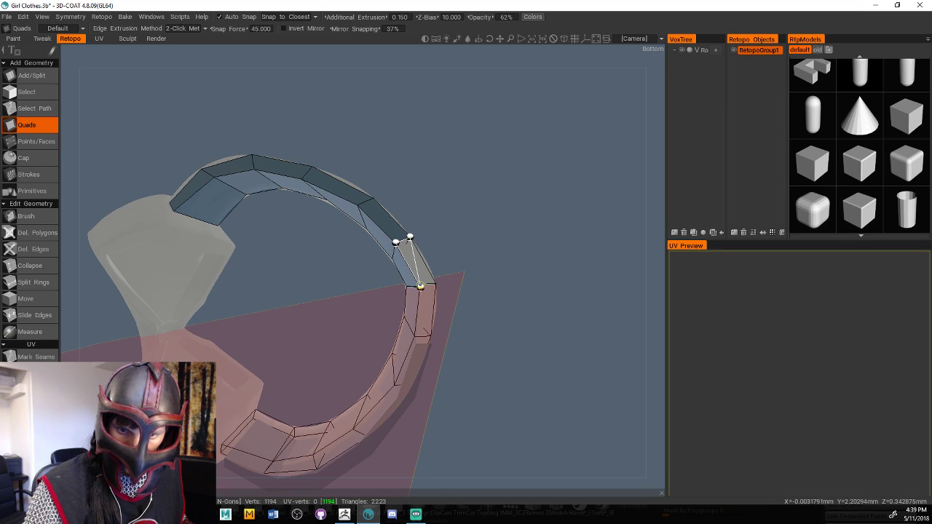
pyautogui.click(434, 283)
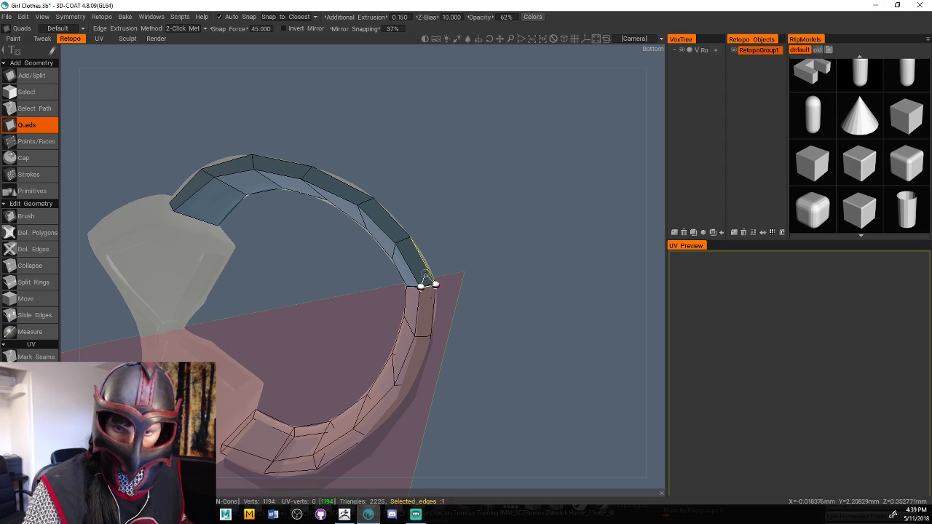
# Examine the strap's outer face, rims and inner face from several angles around the goggles
pyautogui.moveTo(495, 286); pyautogui.dragTo(552, 308)
pyautogui.moveTo(551, 308); pyautogui.dragTo(516, 298, button='right')
pyautogui.moveTo(516, 298); pyautogui.dragTo(410, 420, button='middle')
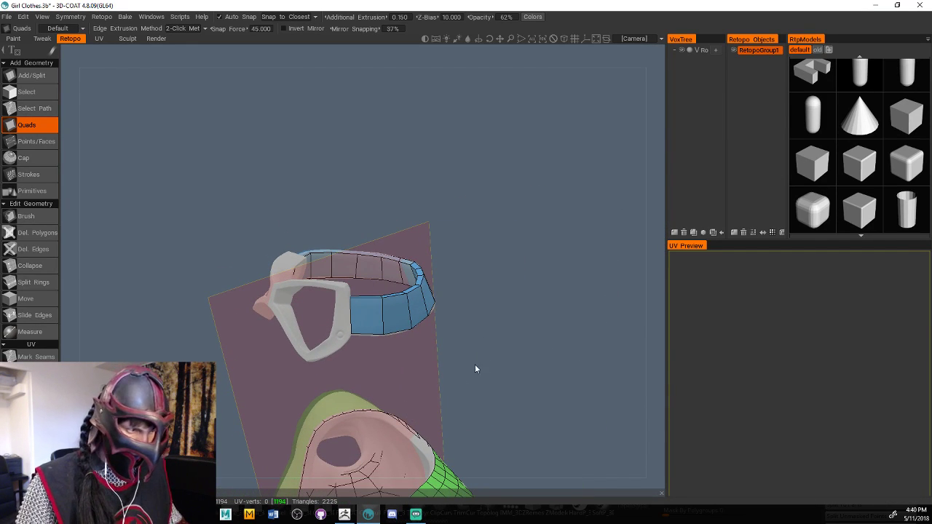
pyautogui.moveTo(521, 326); pyautogui.dragTo(539, 309, button='middle')
pyautogui.moveTo(539, 310); pyautogui.dragTo(576, 305, button='right')
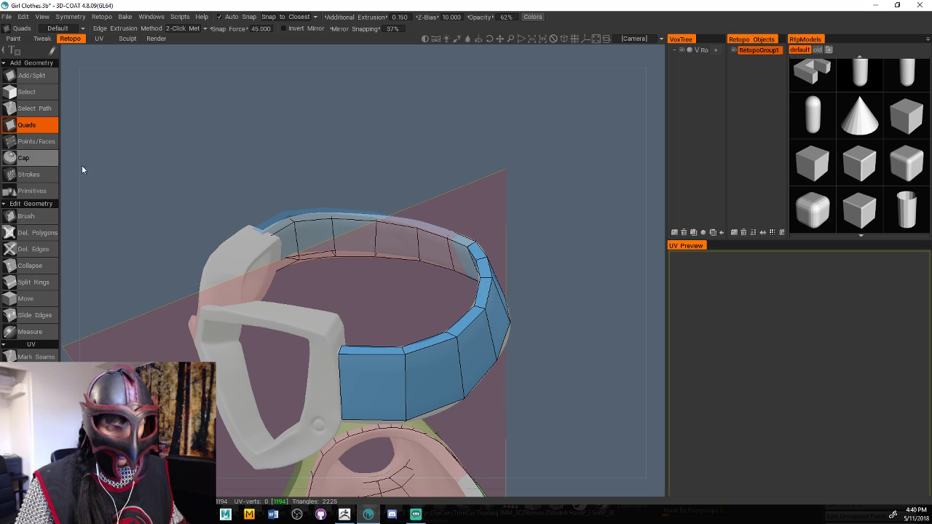
pyautogui.moveTo(377, 148); pyautogui.dragTo(406, 140)
pyautogui.moveTo(406, 145); pyautogui.dragTo(354, 196, button='middle')
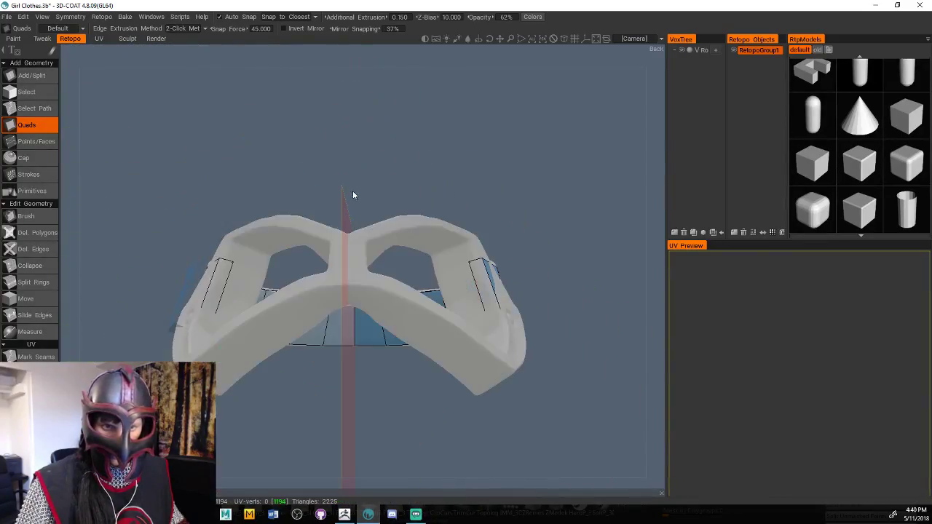
pyautogui.moveTo(477, 189); pyautogui.dragTo(473, 233, button='middle')
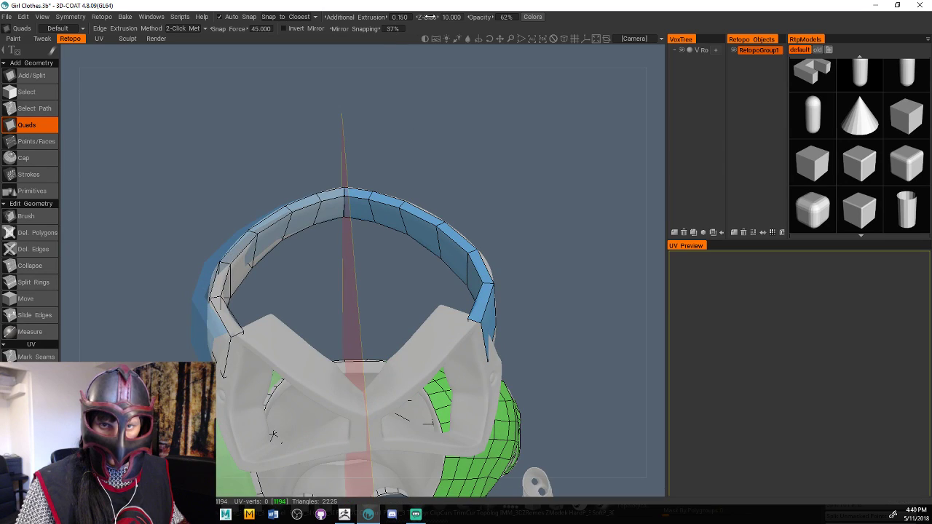
# Set Additional Extrusion to 0
pyautogui.moveTo(377, 16); pyautogui.dragTo(334, 20)
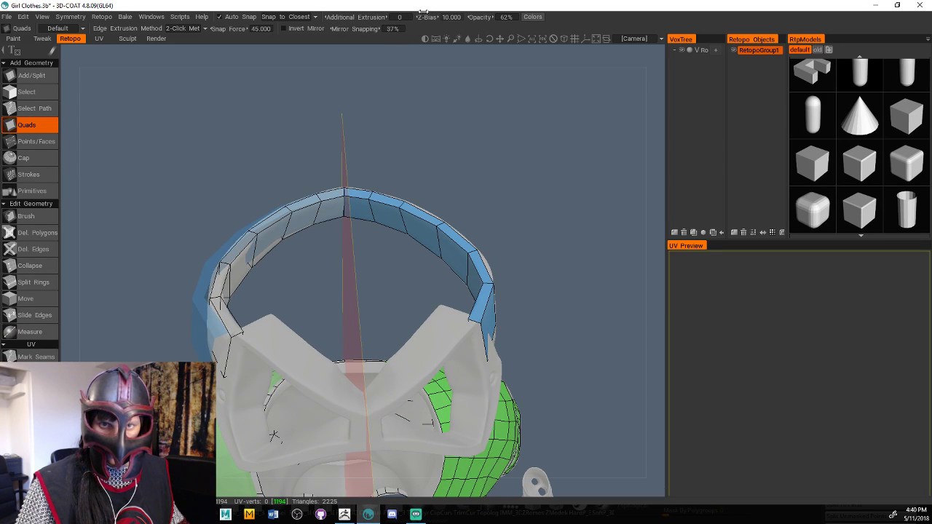
pyautogui.moveTo(423, 13)
pyautogui.mouseDown()
pyautogui.moveTo(315, 37)
pyautogui.moveTo(437, 38)
pyautogui.moveTo(373, 40)
pyautogui.moveTo(405, 52)
pyautogui.moveTo(354, 37)
pyautogui.moveTo(335, 46)
pyautogui.moveTo(480, 58)
pyautogui.moveTo(355, 56)
pyautogui.moveTo(452, 73)
pyautogui.mouseUp()
pyautogui.moveTo(569, 196); pyautogui.dragTo(95, 182)
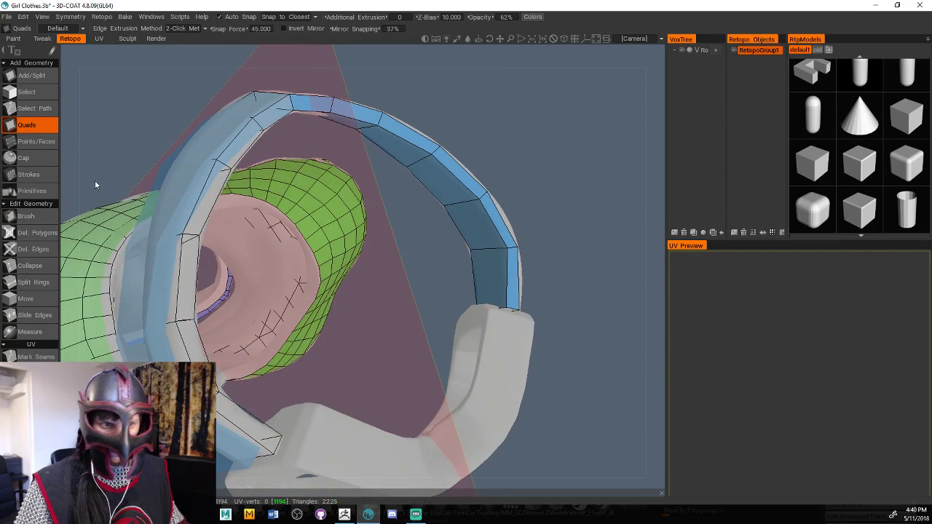
# Delete the six inner-face polygons of the strap between the goggles' frame and the symmetry plane
pyautogui.click(41, 234)
pyautogui.moveTo(495, 291)
pyautogui.mouseDown()
pyautogui.moveTo(476, 222)
pyautogui.moveTo(407, 146)
pyautogui.mouseUp()
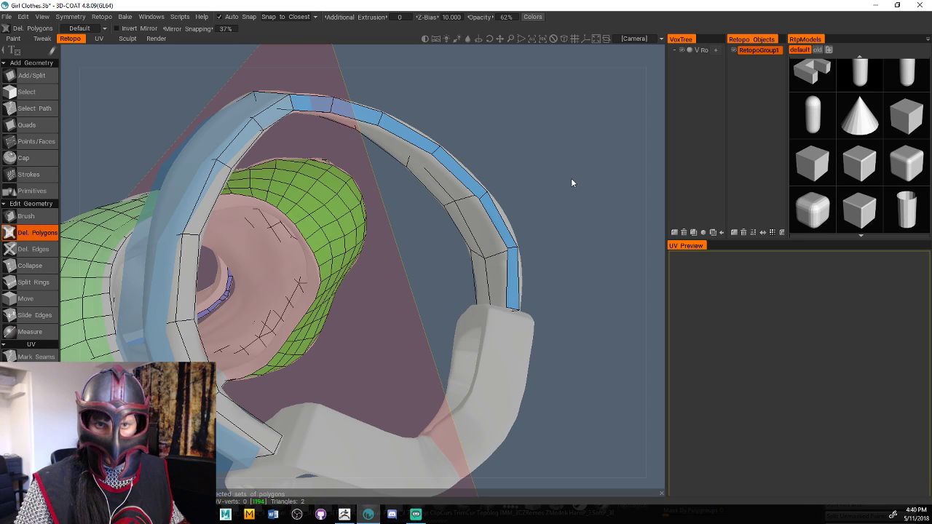
pyautogui.moveTo(570, 178); pyautogui.dragTo(413, 292)
pyautogui.moveTo(421, 245); pyautogui.dragTo(507, 375, button='middle')
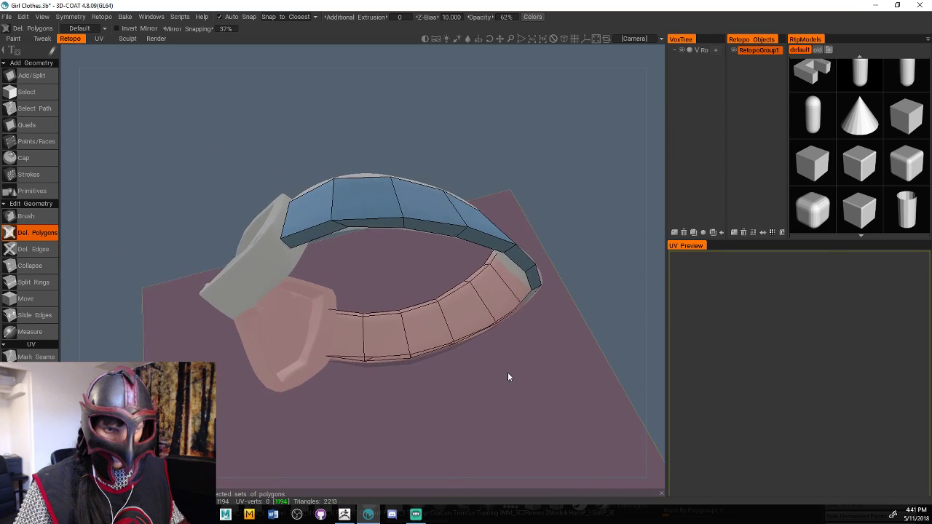
# Extend a narrow strip of quads with the Quads tool from the strap's end corner down the buckle's short side
pyautogui.click(36, 125)
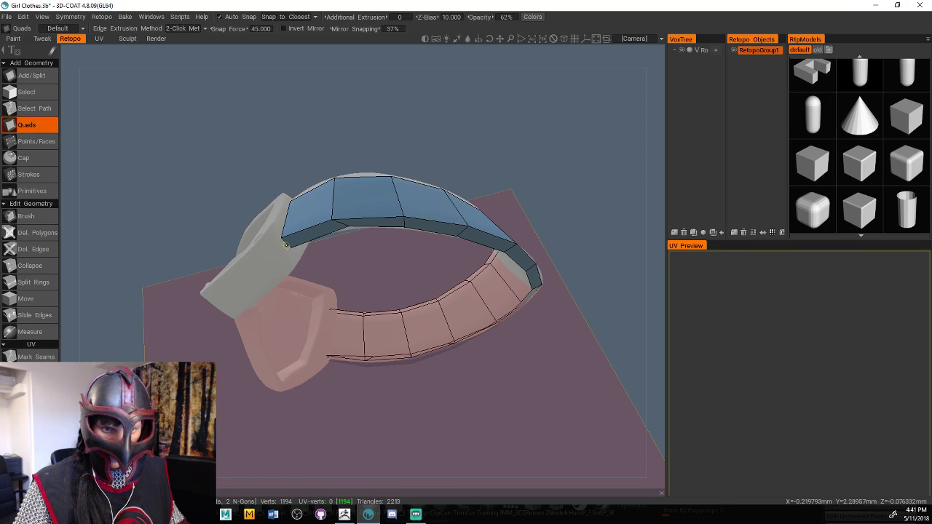
pyautogui.click(281, 237)
pyautogui.click(291, 247)
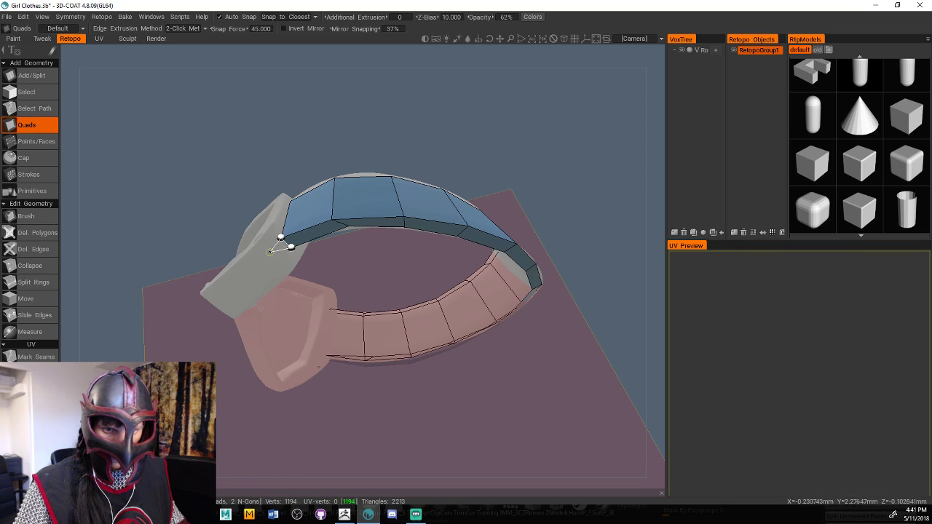
pyautogui.click(281, 260)
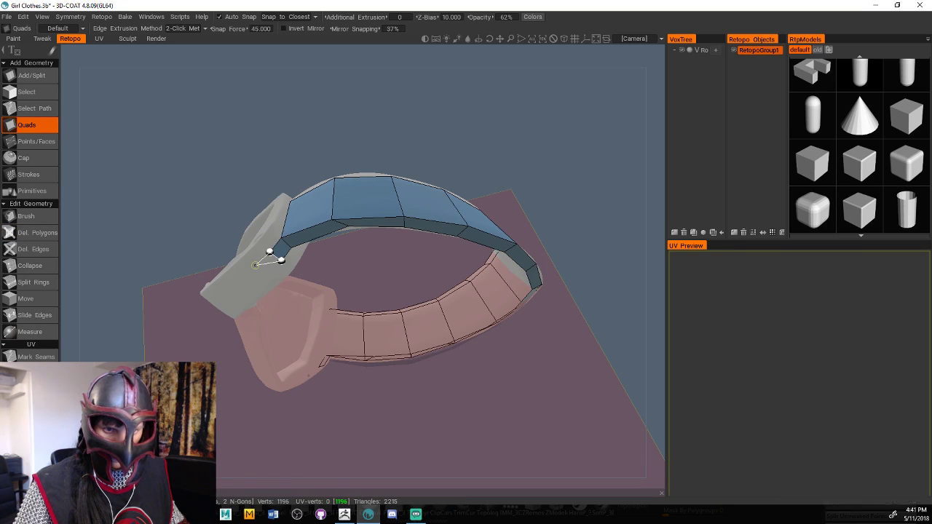
pyautogui.click(266, 275)
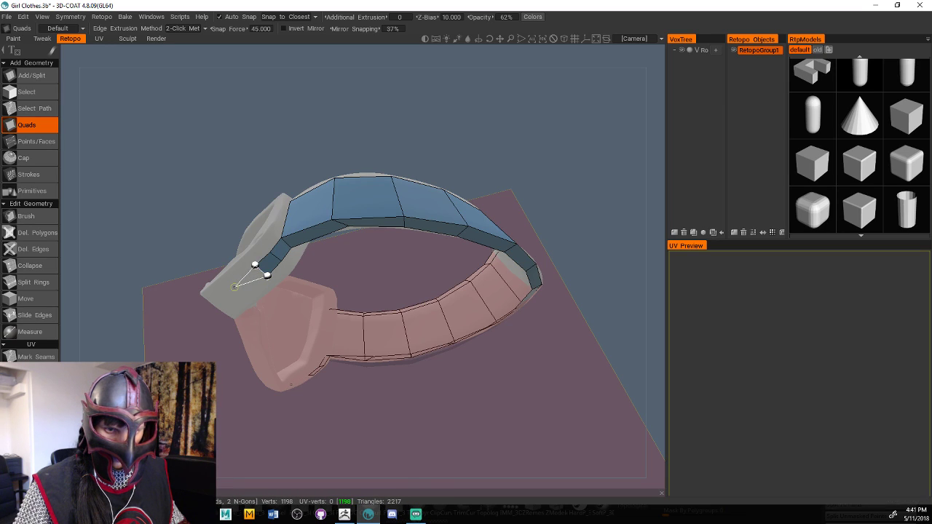
pyautogui.click(244, 297)
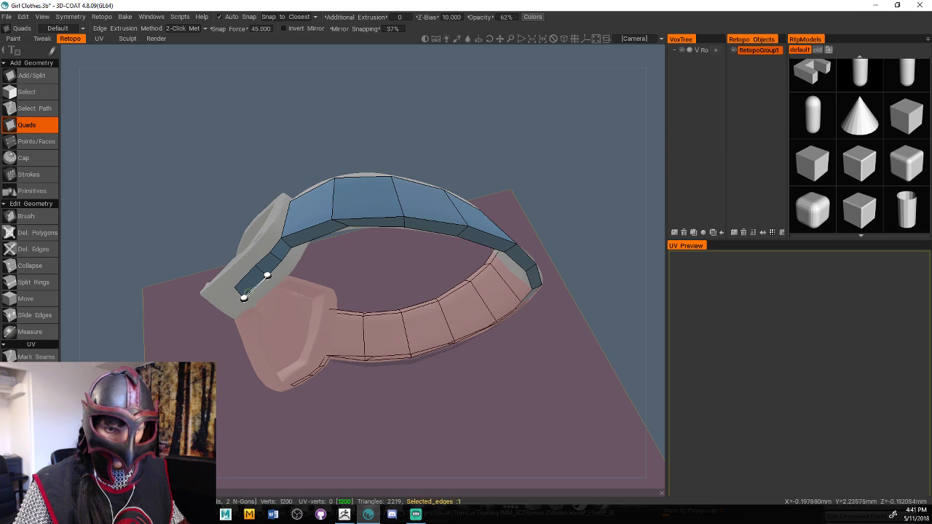
pyautogui.click(227, 306)
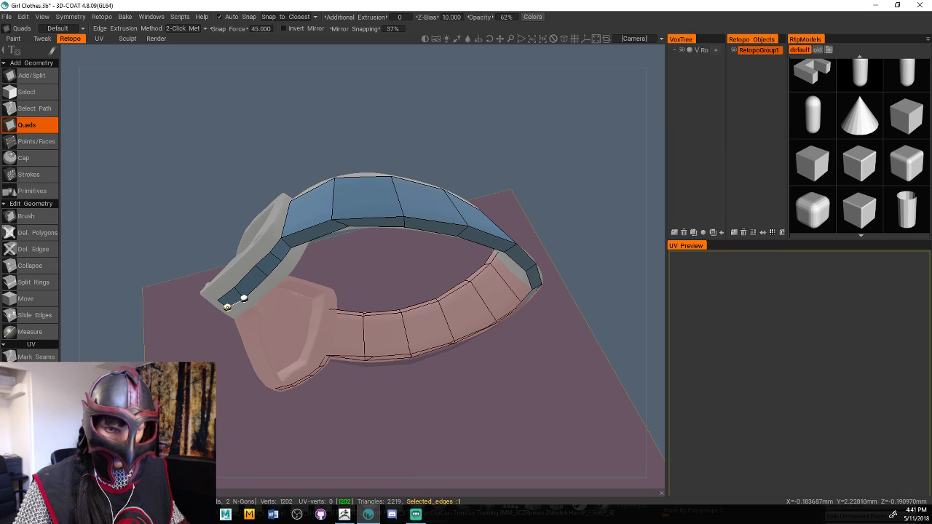
# Continue the quad strip around the buckle's corner and along its long outer side to the symmetry plane
pyautogui.moveTo(216, 378); pyautogui.dragTo(297, 338)
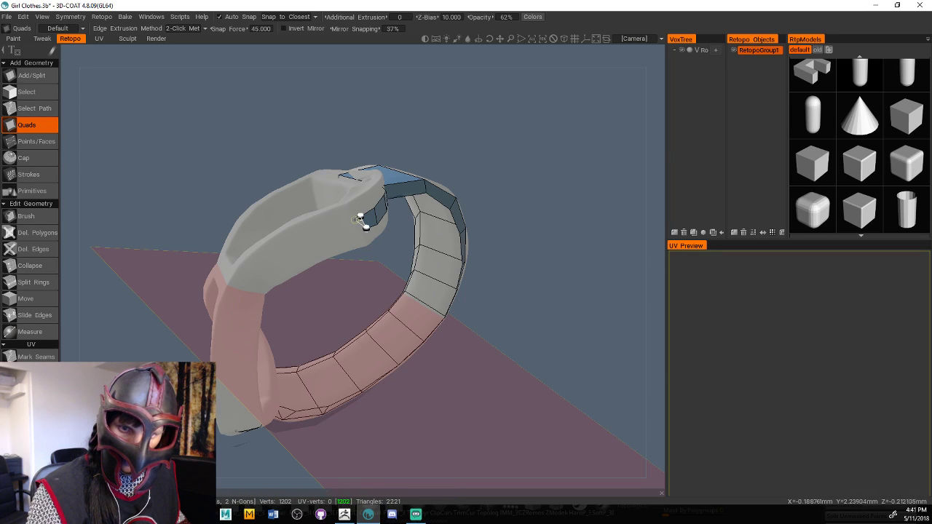
pyautogui.click(356, 231)
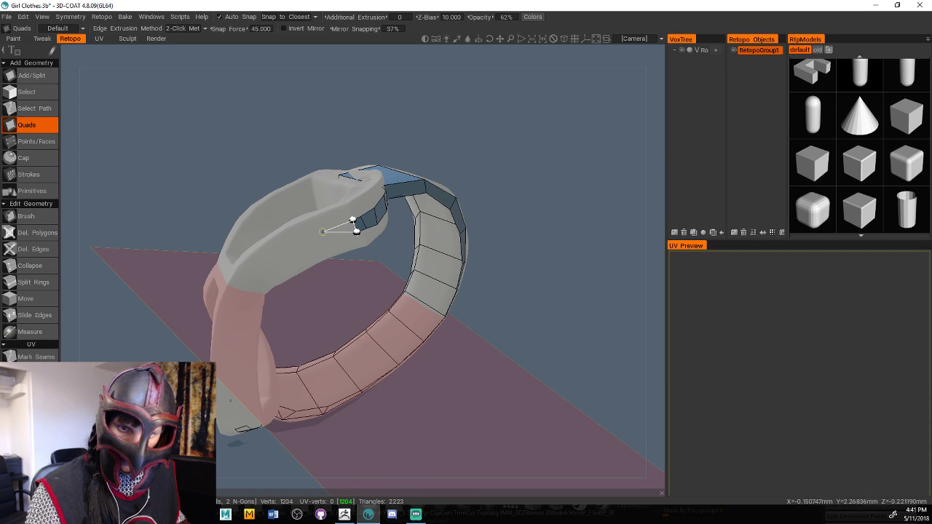
pyautogui.click(323, 231)
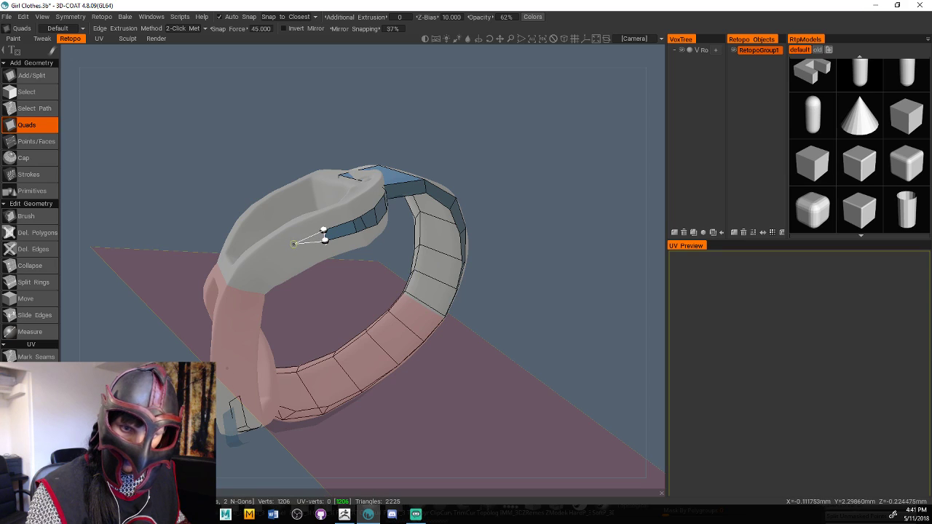
pyautogui.click(294, 243)
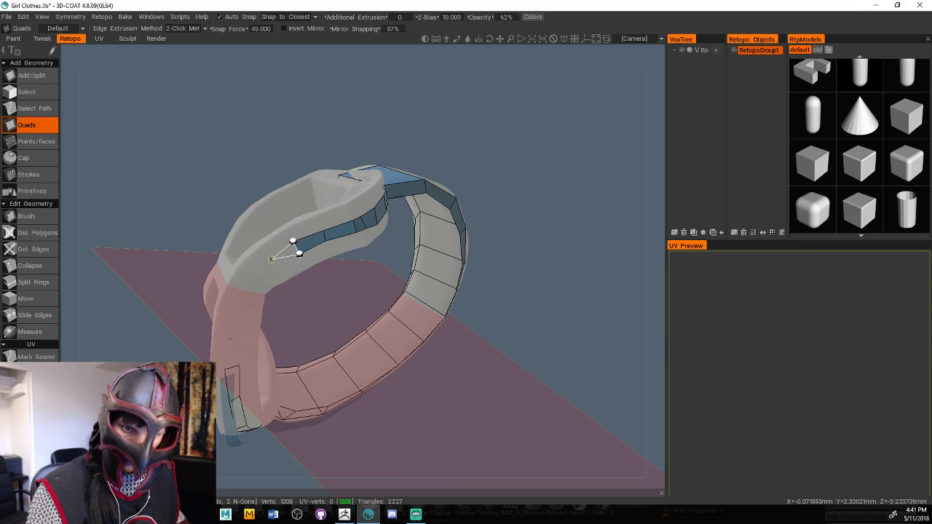
pyautogui.click(276, 267)
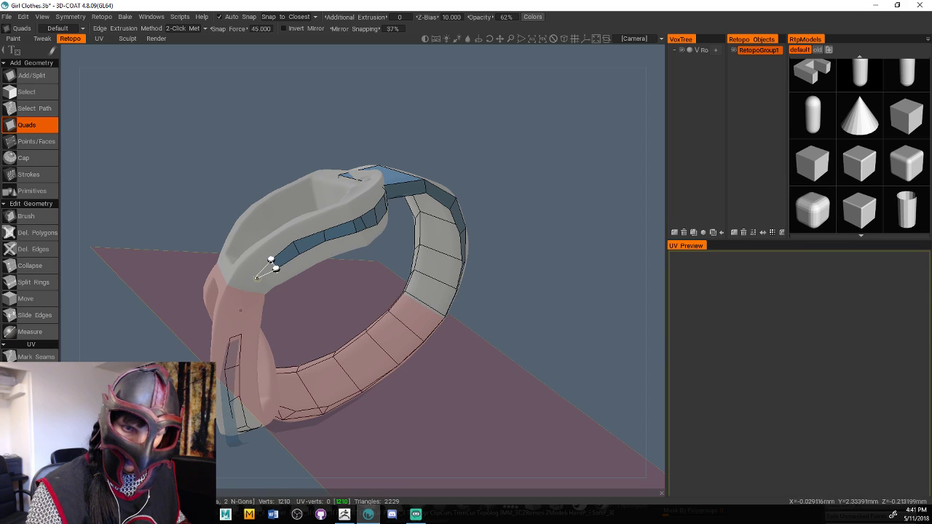
pyautogui.click(259, 280)
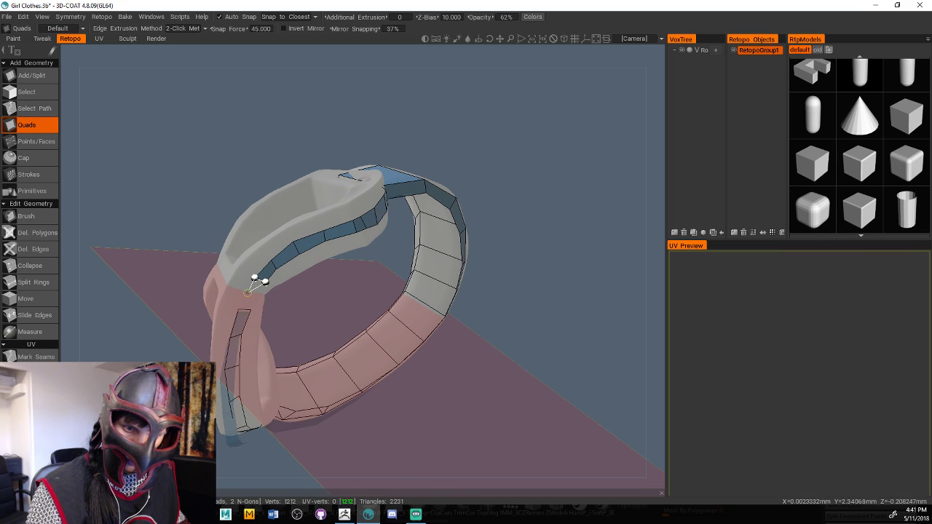
pyautogui.click(254, 292)
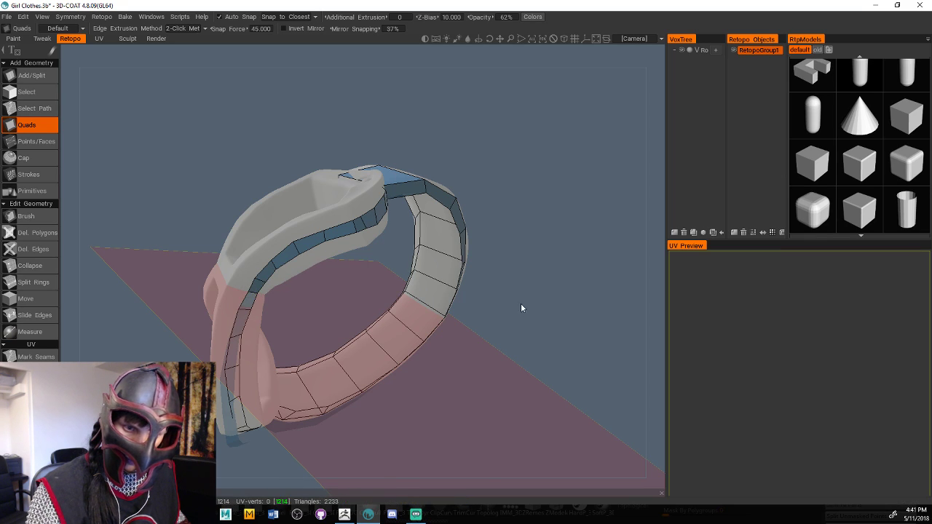
# Adjust the vertices of the buckle's side strip with the retopo Brush, evening their spacing near the symmetry plane
pyautogui.moveTo(521, 304); pyautogui.dragTo(513, 273)
pyautogui.scroll(4, 545, 275)
pyautogui.moveTo(308, 317); pyautogui.dragTo(416, 336)
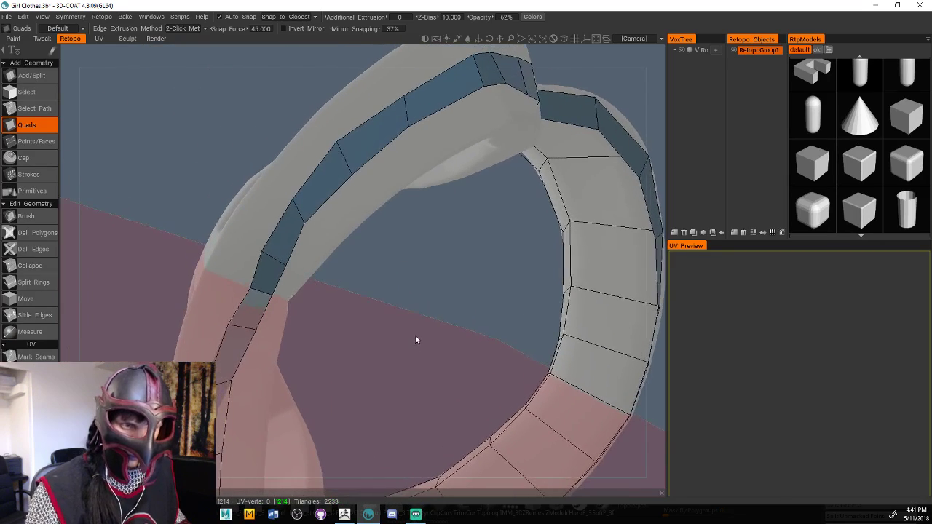
pyautogui.click(30, 218)
pyautogui.moveTo(253, 293)
pyautogui.mouseDown()
pyautogui.moveTo(238, 282)
pyautogui.moveTo(250, 251)
pyautogui.moveTo(286, 259)
pyautogui.mouseUp()
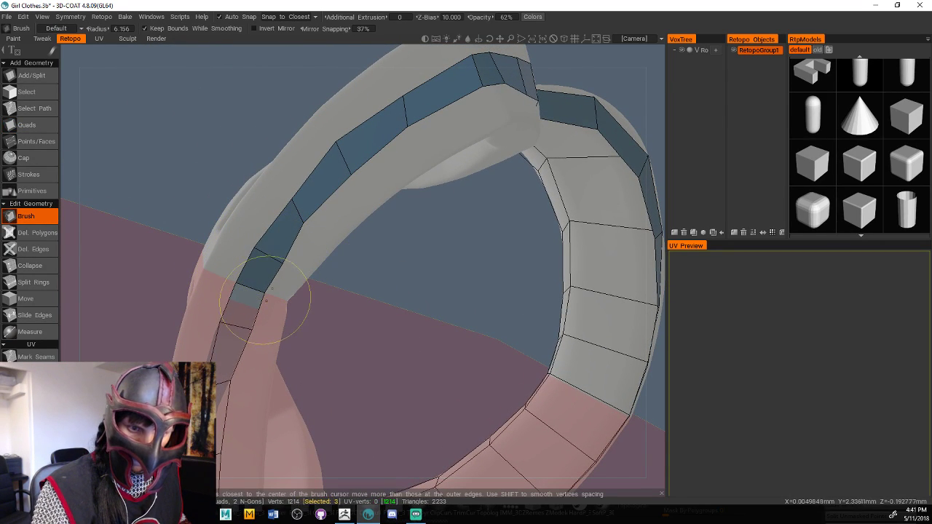
pyautogui.moveTo(266, 300); pyautogui.dragTo(270, 300)
pyautogui.moveTo(305, 212)
pyautogui.mouseDown()
pyautogui.moveTo(297, 195)
pyautogui.moveTo(311, 200)
pyautogui.moveTo(298, 198)
pyautogui.moveTo(296, 223)
pyautogui.moveTo(335, 149)
pyautogui.moveTo(407, 117)
pyautogui.moveTo(419, 122)
pyautogui.moveTo(412, 105)
pyautogui.mouseUp()
pyautogui.scroll(-5, 438, 267)
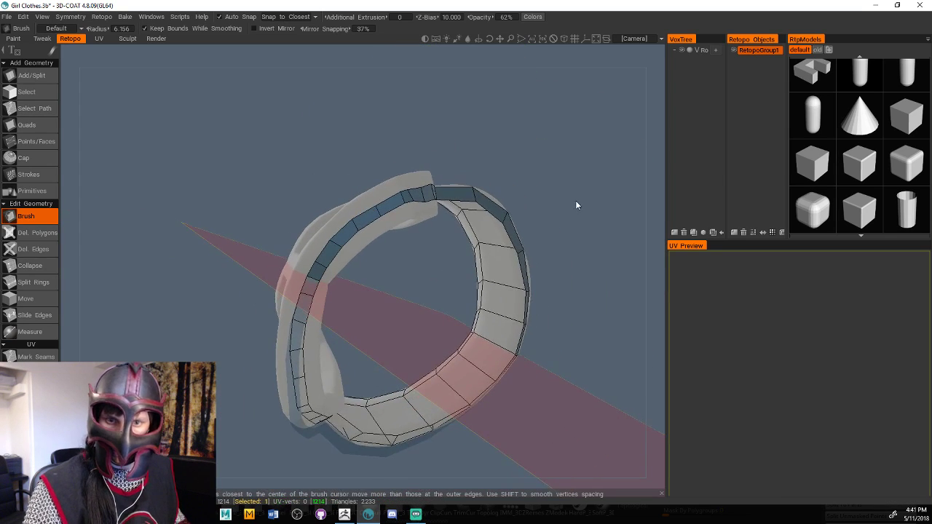
pyautogui.moveTo(575, 205)
pyautogui.mouseDown()
pyautogui.moveTo(552, 261)
pyautogui.moveTo(510, 270)
pyautogui.mouseUp()
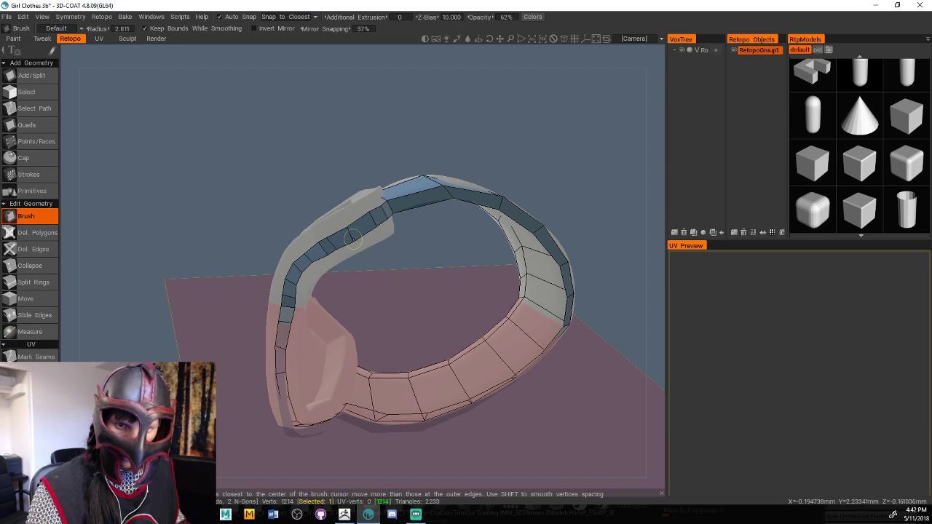
pyautogui.moveTo(354, 235); pyautogui.dragTo(488, 304)
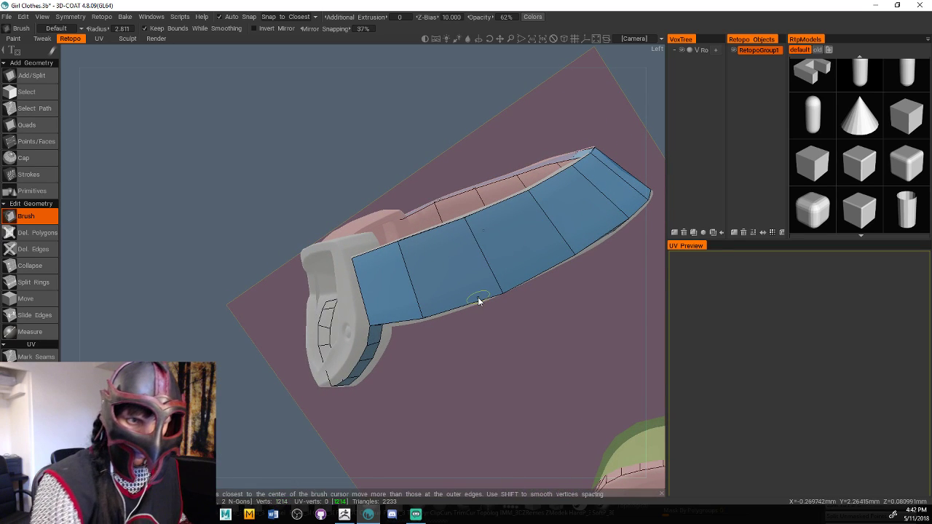
# Add a narrow quad along the strap's end edge and start a second row of quads beside the buckle's side strip
pyautogui.click(44, 123)
pyautogui.moveTo(451, 397); pyautogui.dragTo(378, 340)
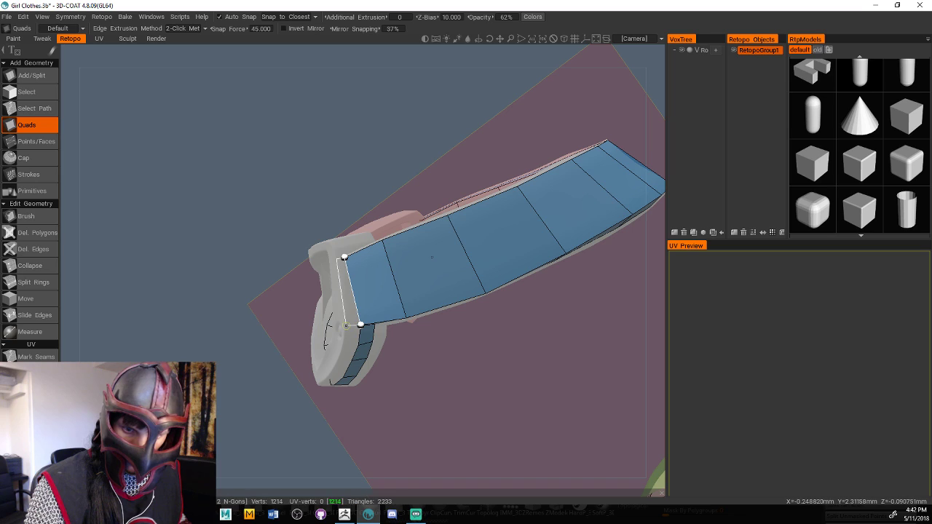
pyautogui.click(345, 324)
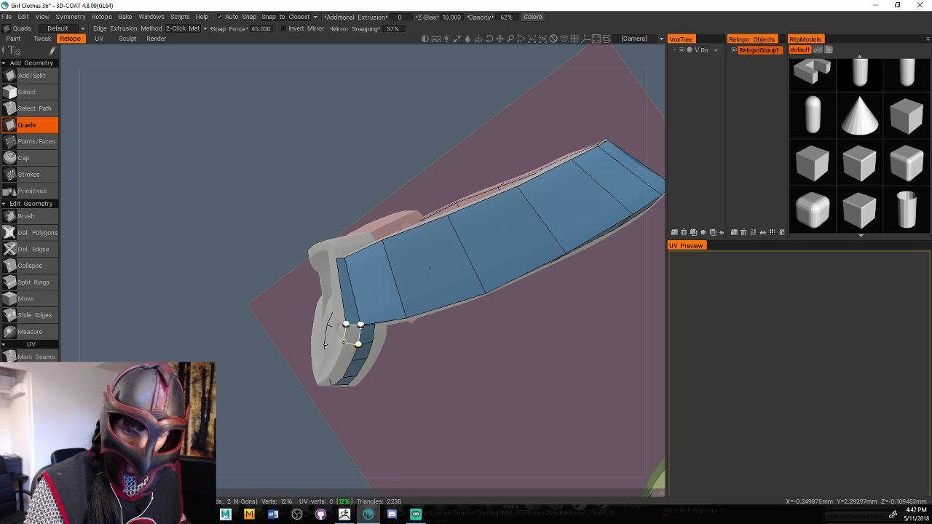
pyautogui.click(344, 341)
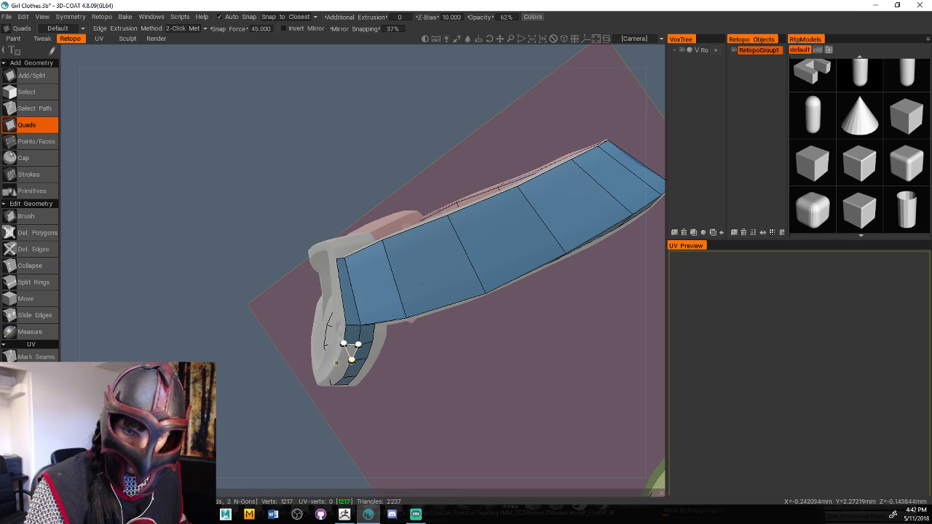
pyautogui.click(347, 356)
# Extend the second row of quads down the buckle's short side to its outer corner
pyautogui.moveTo(422, 372); pyautogui.dragTo(444, 353, button='right')
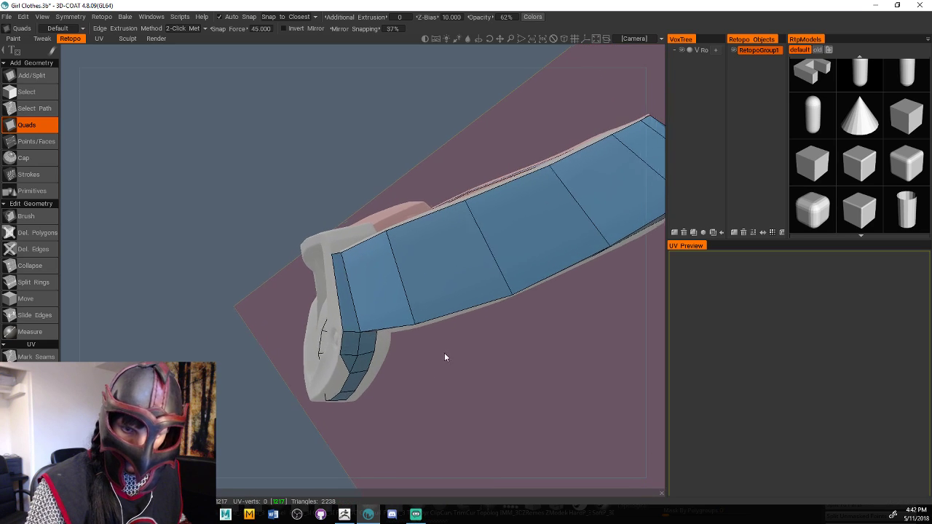
pyautogui.moveTo(444, 352); pyautogui.dragTo(446, 312)
pyautogui.moveTo(446, 311); pyautogui.dragTo(473, 331, button='right')
pyautogui.moveTo(472, 335); pyautogui.dragTo(477, 302)
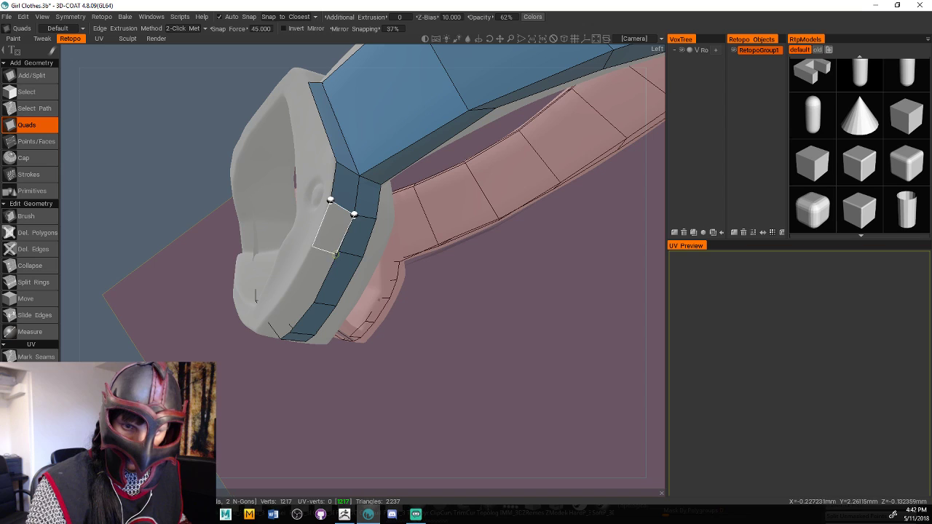
pyautogui.click(336, 252)
pyautogui.click(291, 284)
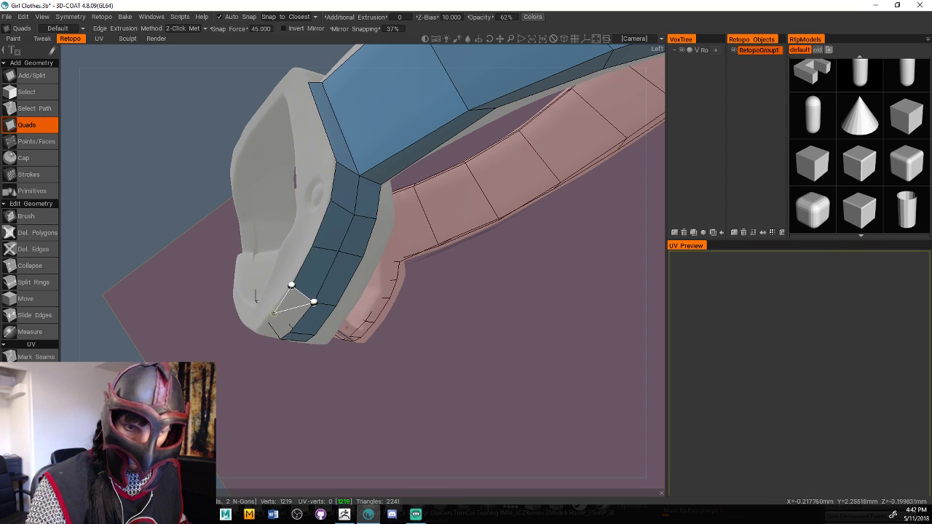
pyautogui.click(269, 313)
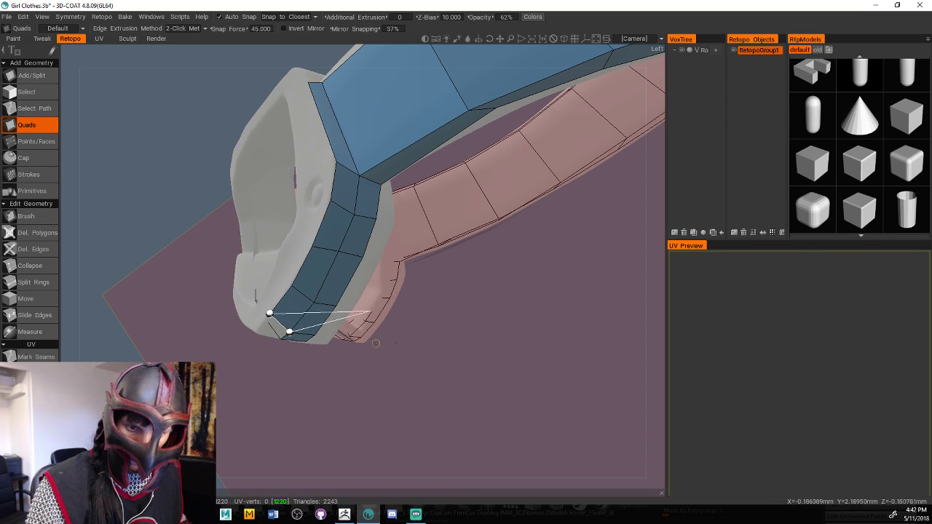
# Carry the second row of quads around the outer corner and along the buckle's long side toward the symmetry plane
pyautogui.keyDown('alt'); pyautogui.moveTo(297, 331); pyautogui.dragTo(487, 264); pyautogui.keyUp('alt')
pyautogui.click(351, 268)
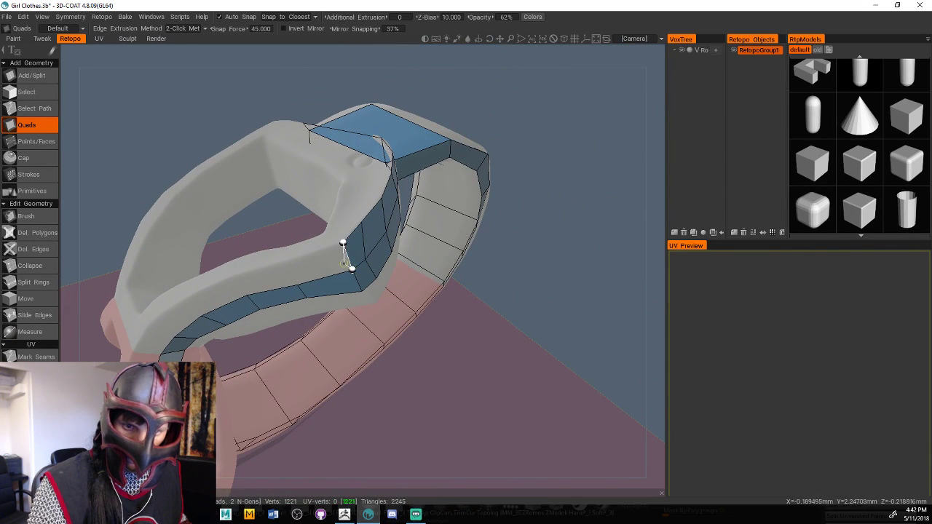
pyautogui.click(343, 243)
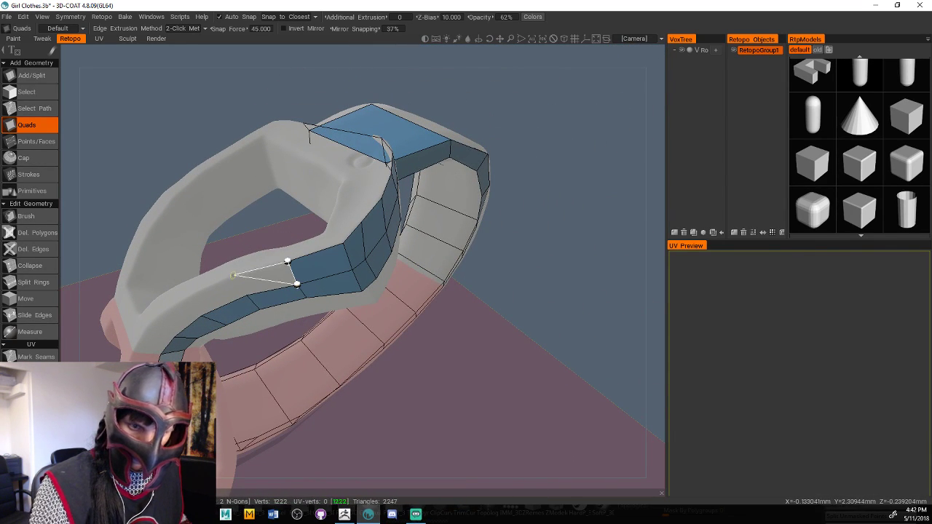
pyautogui.click(233, 276)
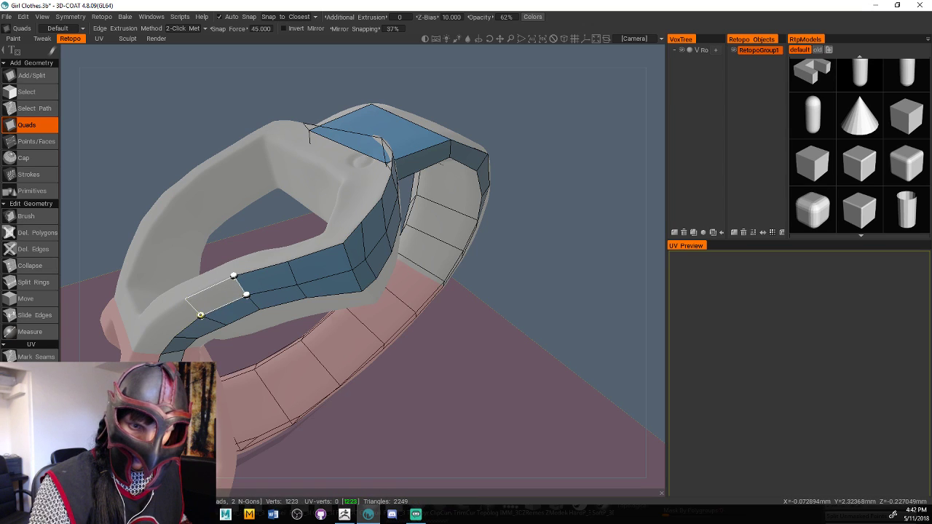
pyautogui.click(201, 315)
pyautogui.click(151, 321)
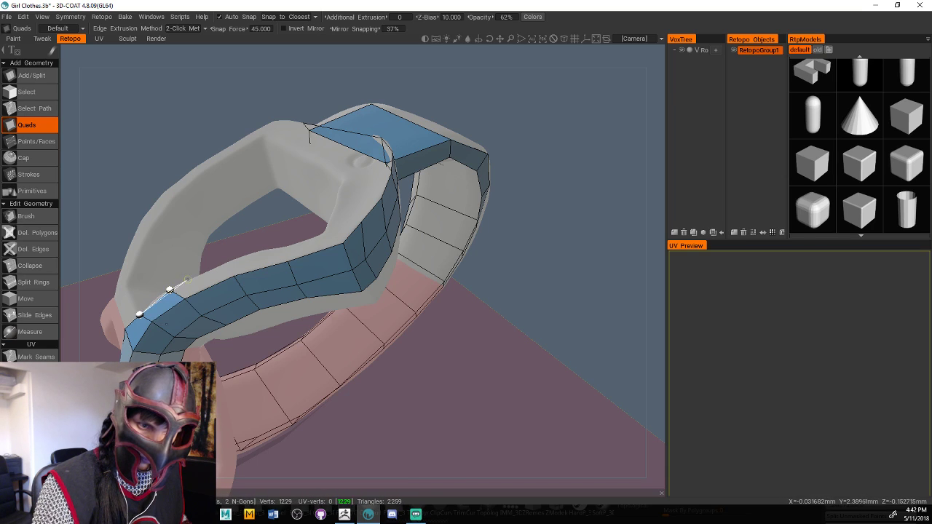
# Lay the third row of quads along the buckle's long side from the symmetry plane to the outer corner
pyautogui.click(169, 289)
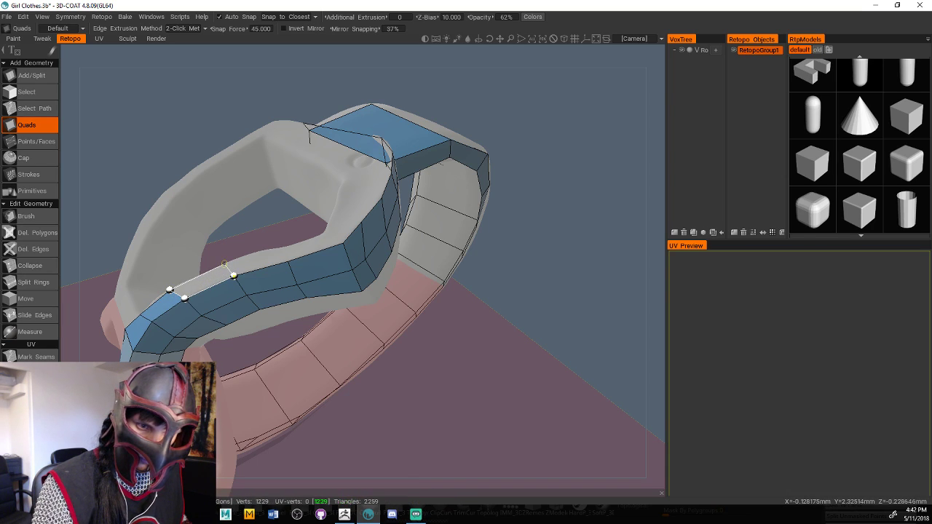
pyautogui.click(224, 264)
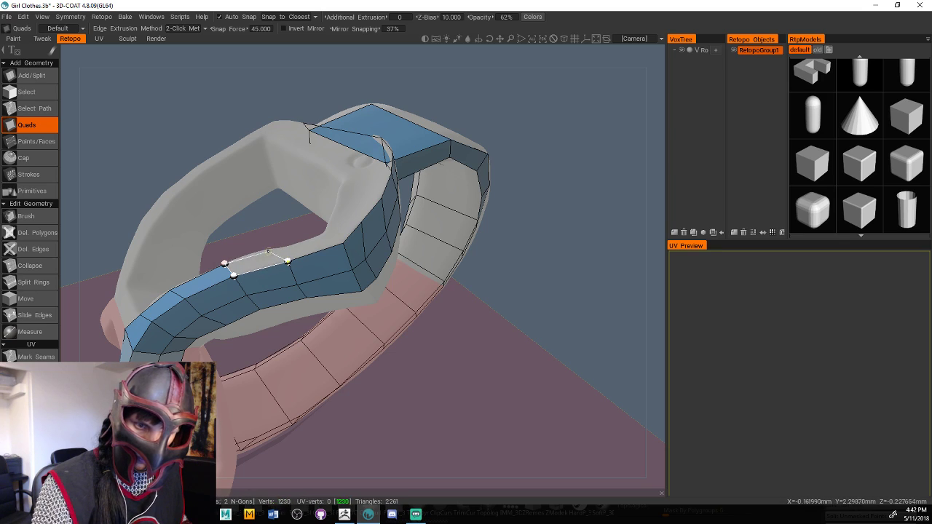
pyautogui.click(270, 251)
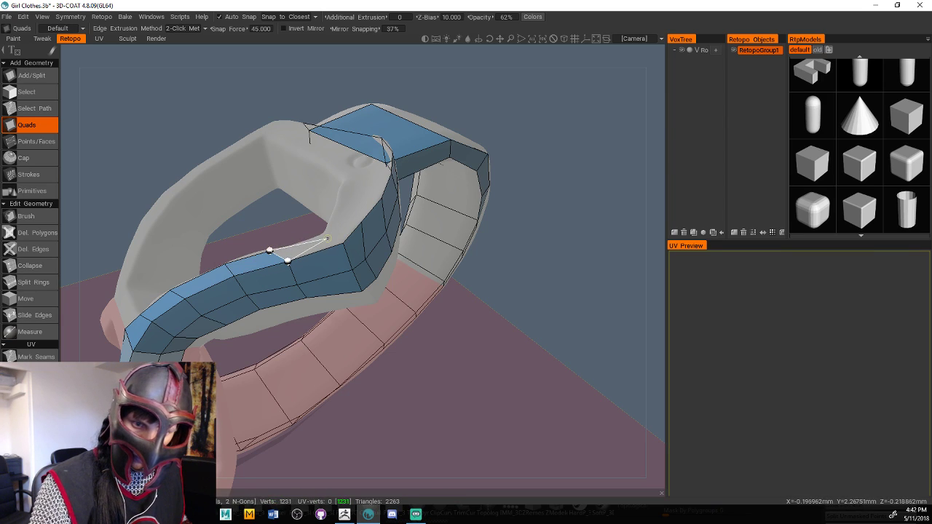
pyautogui.click(343, 242)
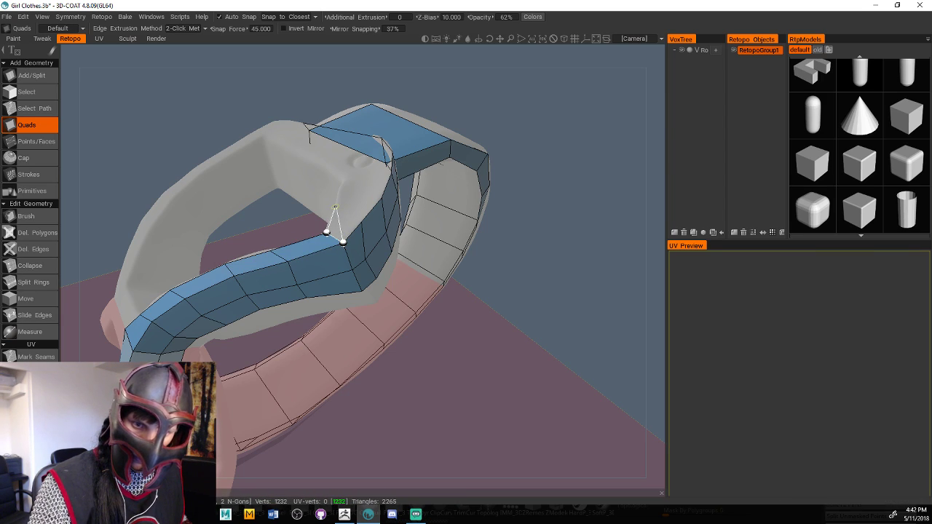
# Carry the third row around the outer corner and up the buckle's short side, ending just below the round stud
pyautogui.click(361, 221)
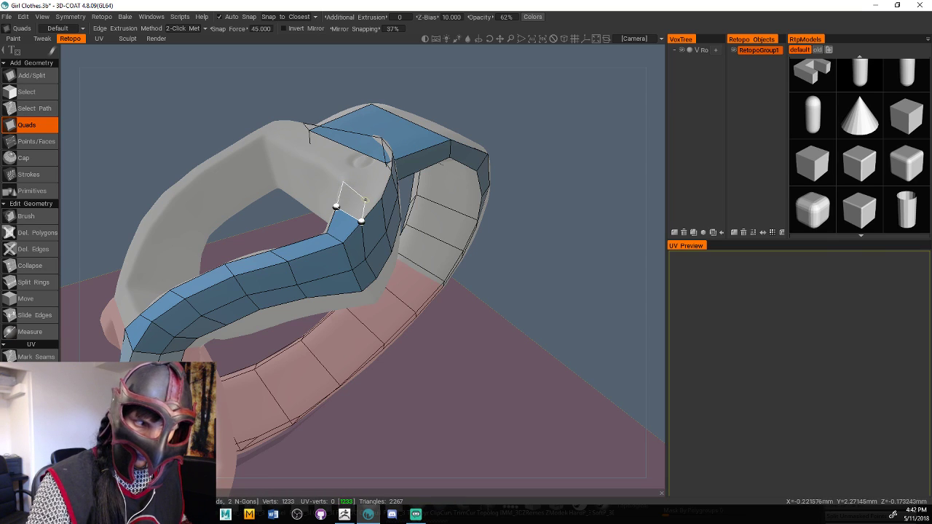
pyautogui.click(381, 198)
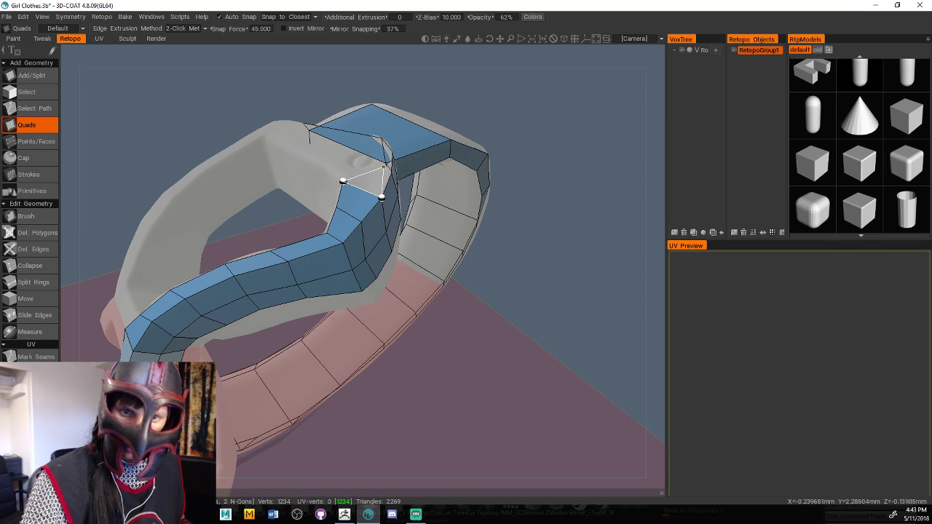
pyautogui.click(386, 162)
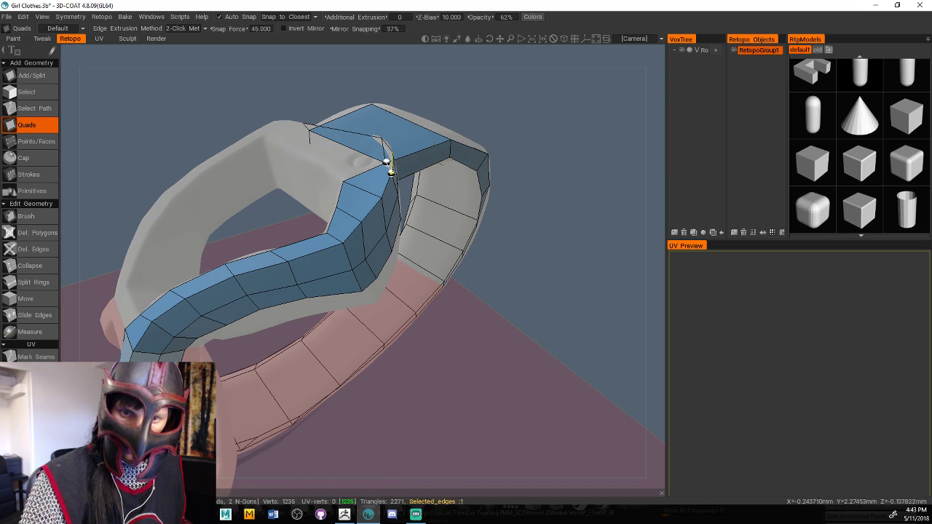
pyautogui.moveTo(412, 142); pyautogui.dragTo(498, 168, button='middle')
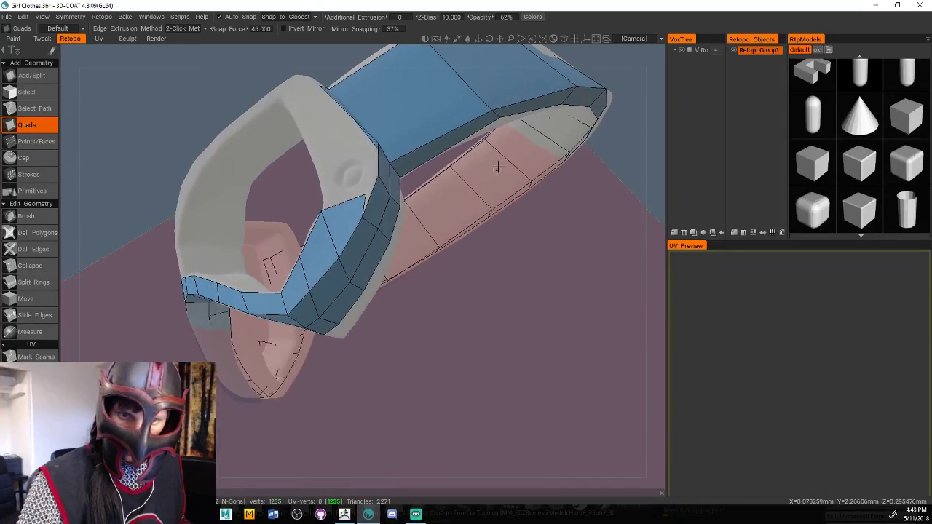
pyautogui.moveTo(415, 268); pyautogui.dragTo(434, 319, button='middle')
pyautogui.click(347, 265)
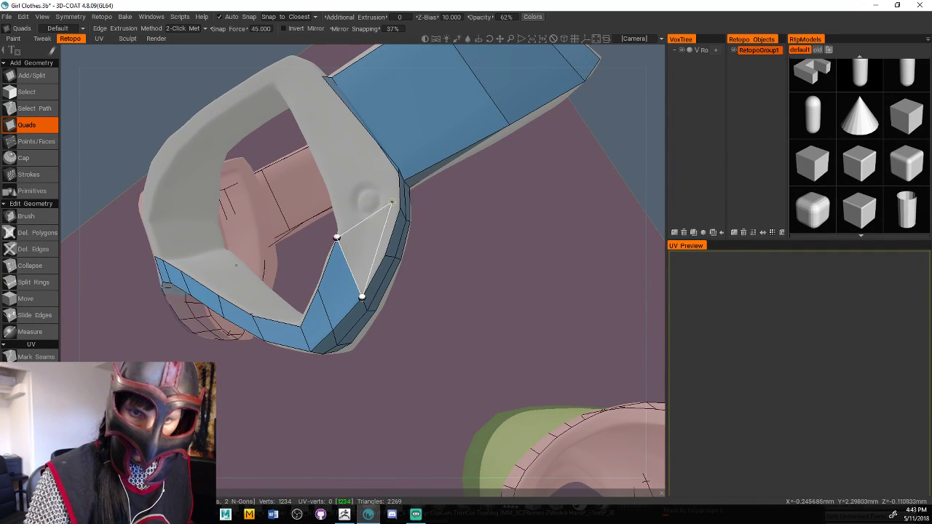
pyautogui.click(399, 209)
pyautogui.click(386, 255)
# Add a quad over the round stud and a long quad joining the buckle to the strap's end edge
pyautogui.keyDown('alt'); pyautogui.moveTo(402, 237); pyautogui.dragTo(477, 252); pyautogui.keyUp('alt')
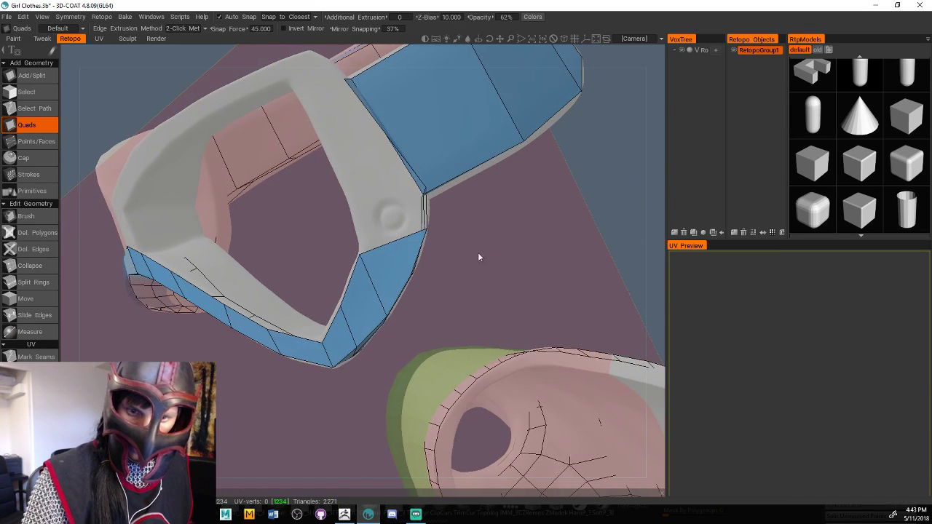
pyautogui.click(391, 245)
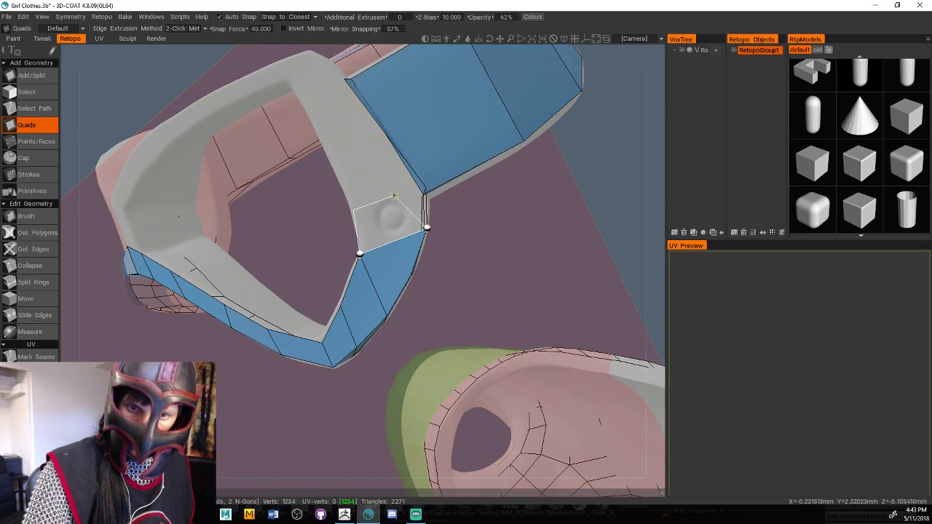
pyautogui.click(428, 188)
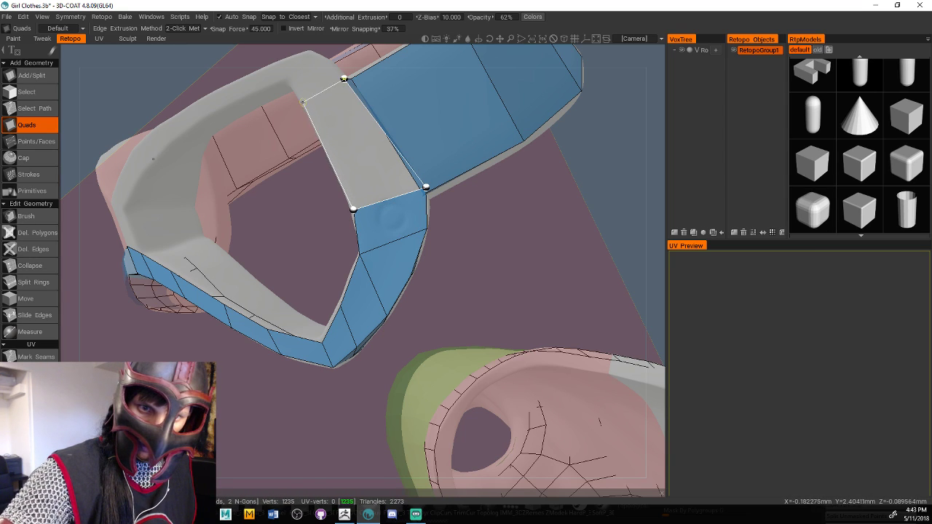
pyautogui.click(303, 102)
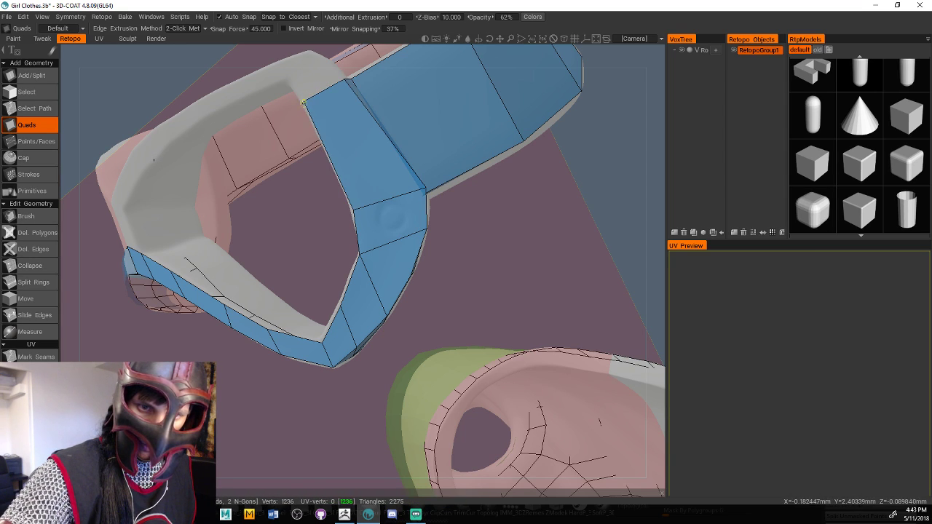
# Build a row of four quads along the inner face of the buckle's short side, down to the outer corner
pyautogui.moveTo(302, 102); pyautogui.dragTo(524, 190, button='middle')
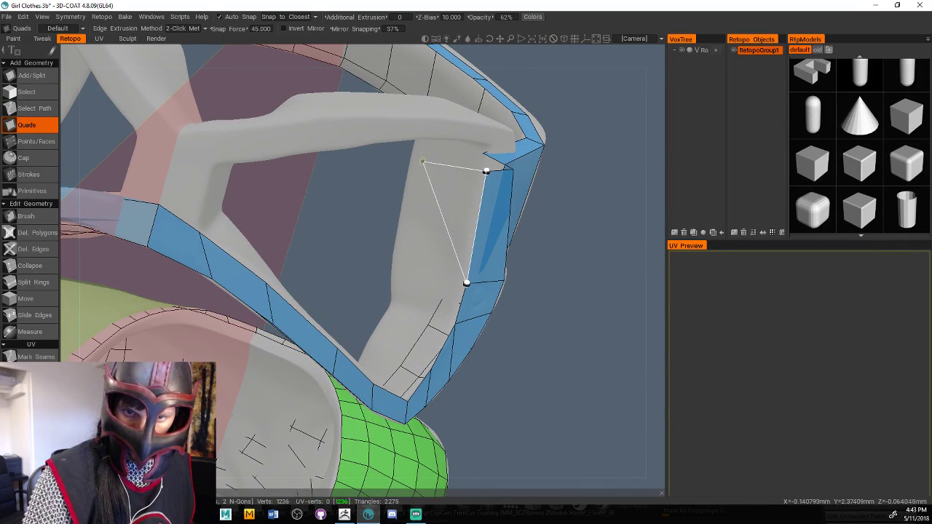
pyautogui.click(422, 159)
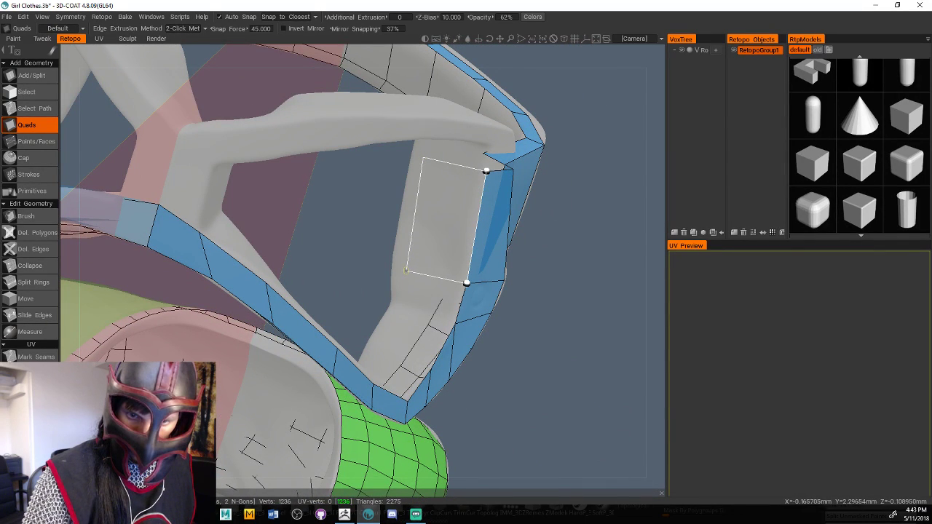
pyautogui.click(406, 271)
pyautogui.click(454, 322)
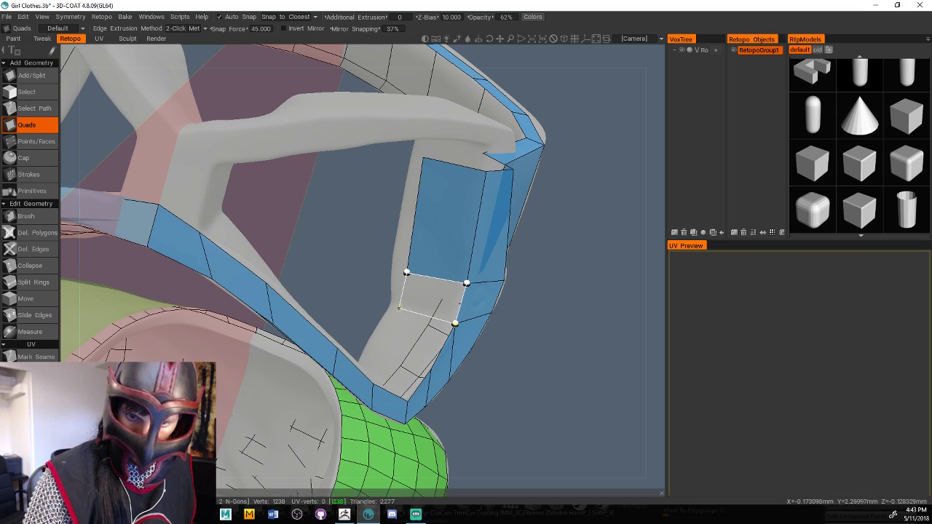
pyautogui.click(398, 308)
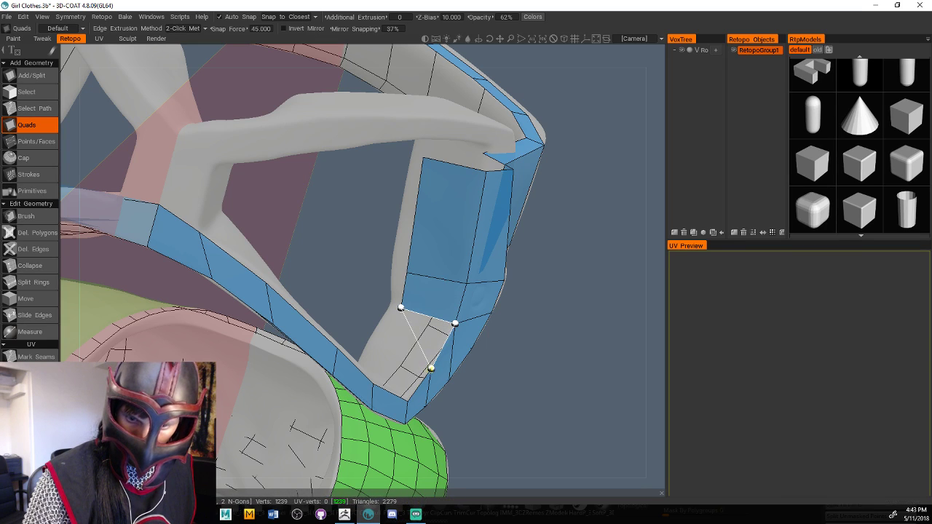
pyautogui.click(383, 342)
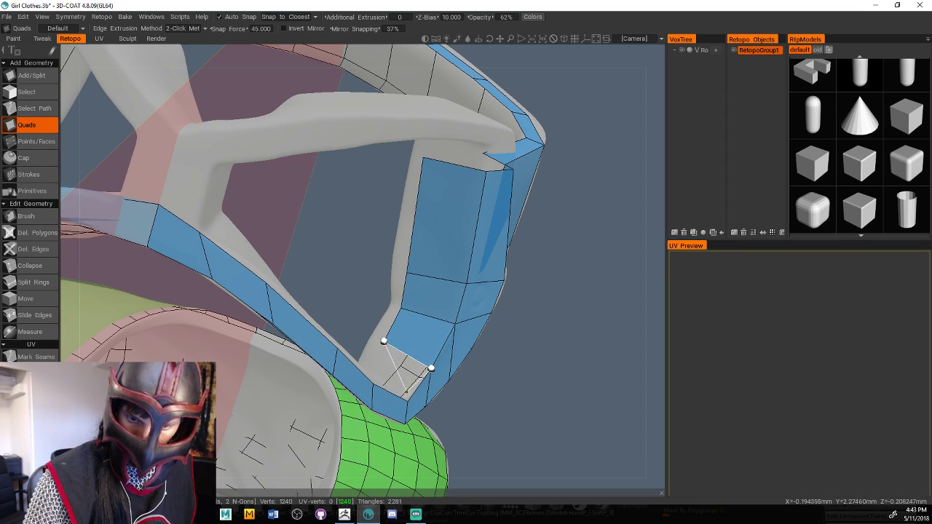
pyautogui.click(368, 370)
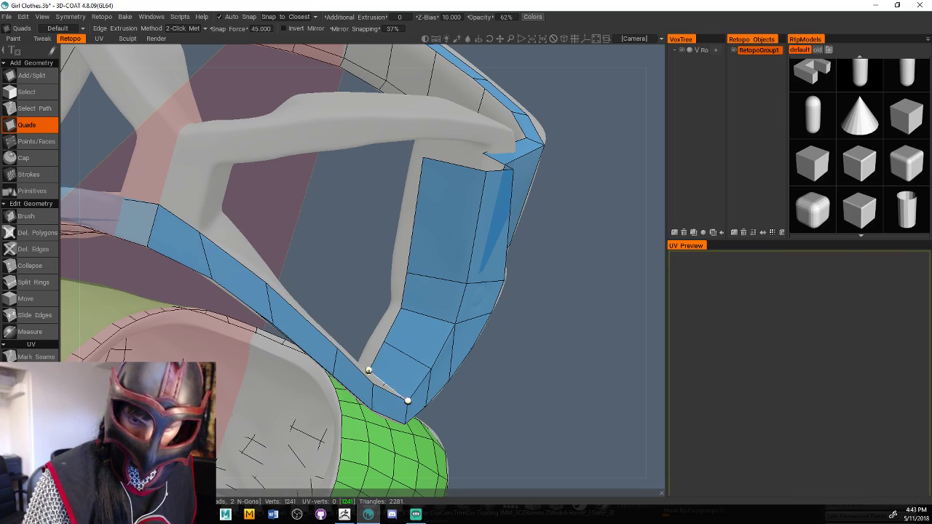
# Continue the inner-face row of quads from the outer corner along the buckle's long side toward the symmetry plane
pyautogui.moveTo(541, 375); pyautogui.dragTo(402, 304, button='middle')
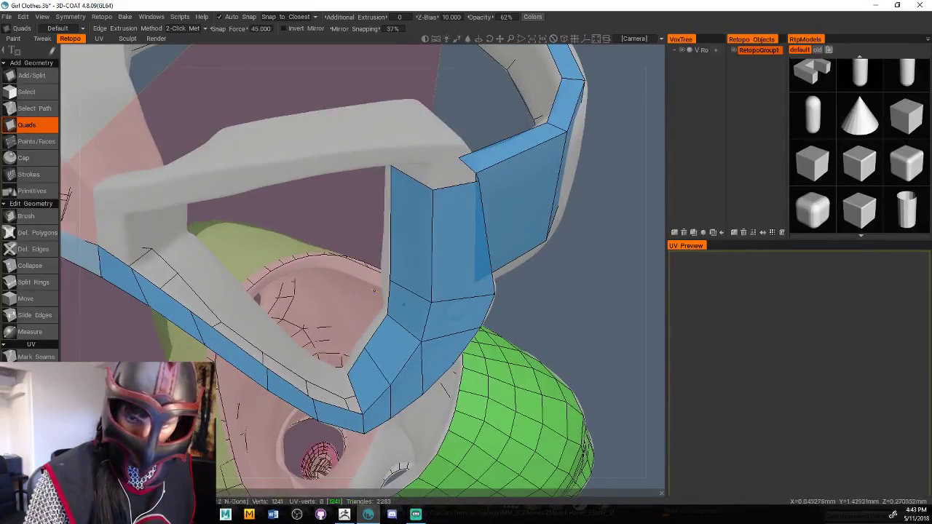
pyautogui.moveTo(556, 329); pyautogui.dragTo(495, 337, button='middle')
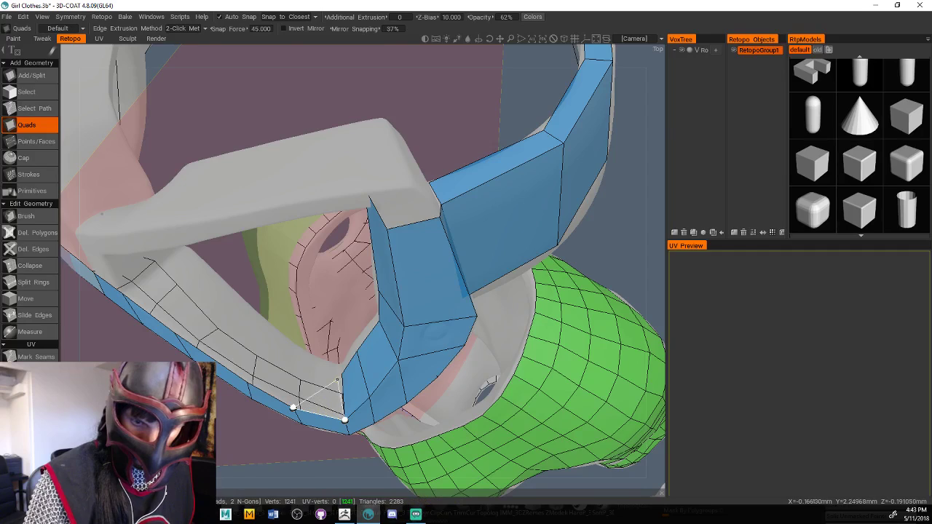
pyautogui.click(341, 374)
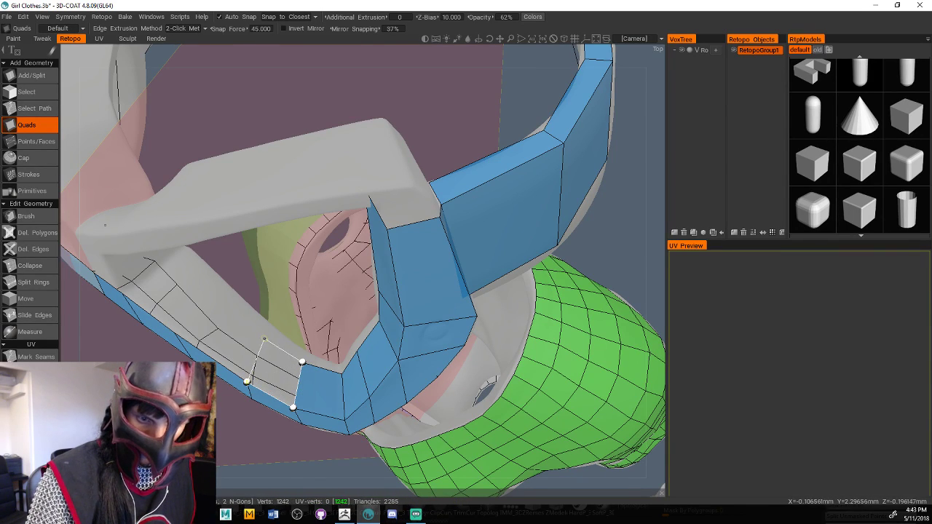
pyautogui.click(267, 331)
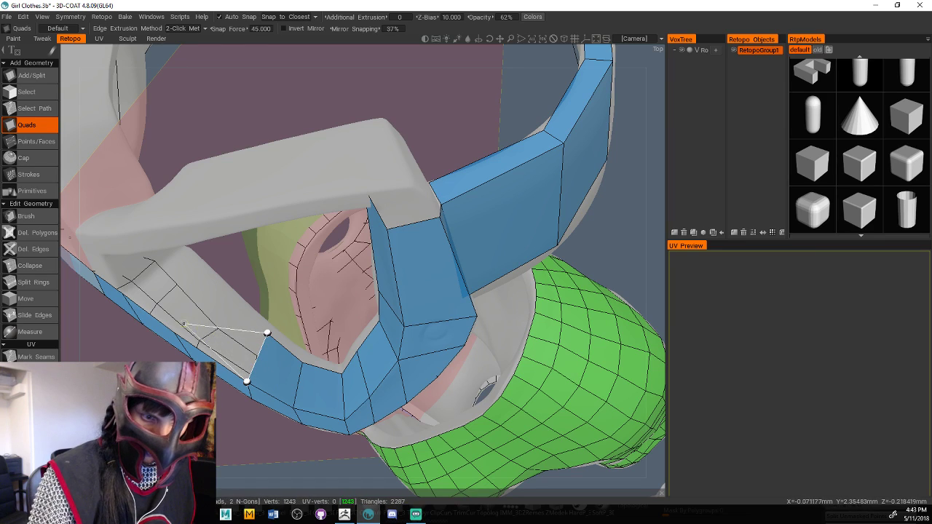
pyautogui.click(218, 290)
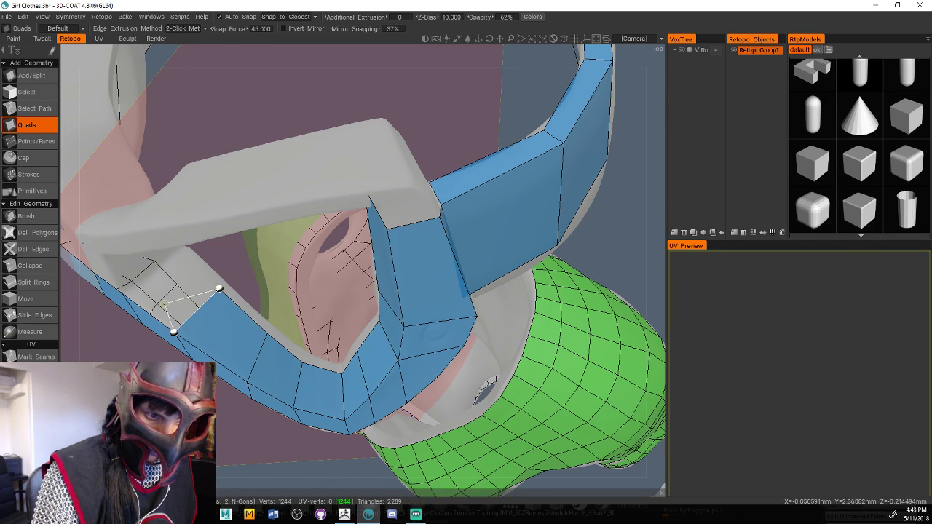
pyautogui.click(172, 257)
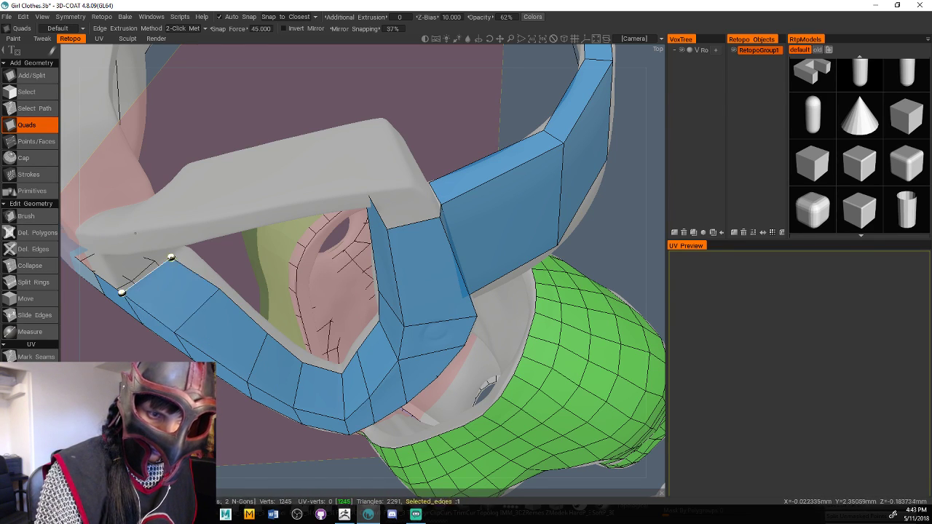
# Add two quads on the opening's inner wall, turning from the long side onto the opposite bar
pyautogui.keyDown('alt'); pyautogui.moveTo(172, 257); pyautogui.dragTo(163, 200); pyautogui.keyUp('alt')
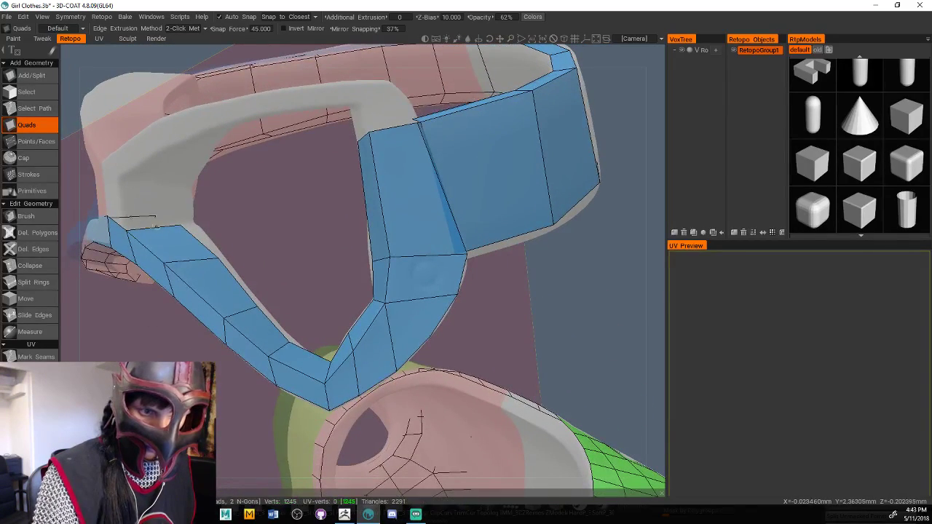
pyautogui.click(121, 180)
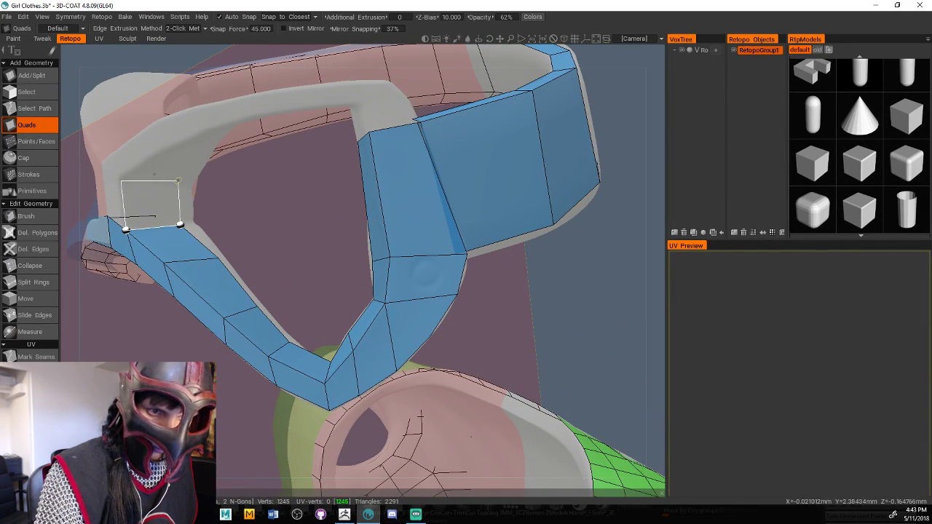
pyautogui.click(179, 180)
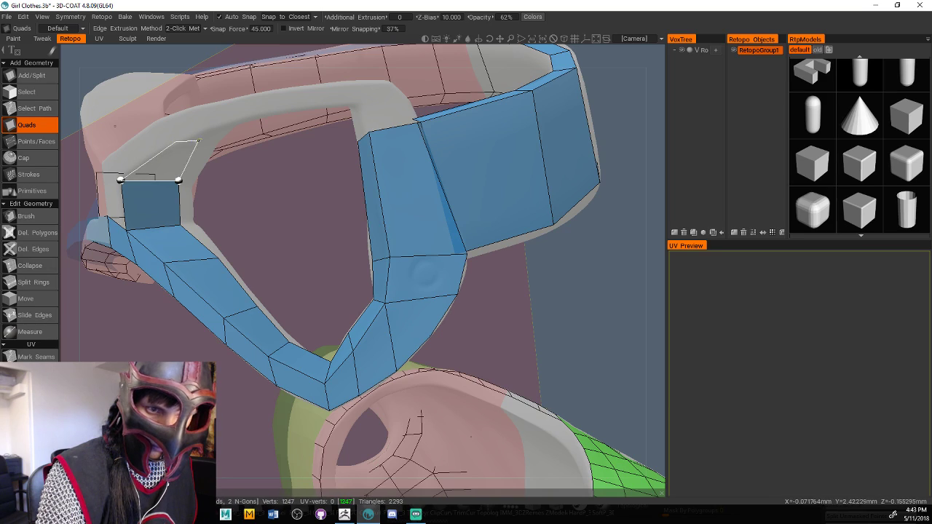
pyautogui.click(212, 142)
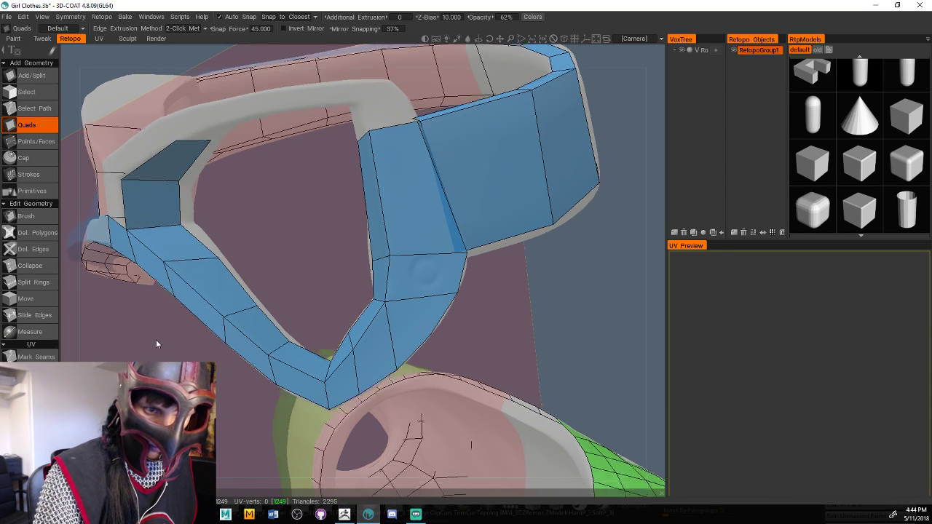
# Add two quads beside the symmetry plane, bridging the buckle's long side to the start of the opposite bar
pyautogui.moveTo(156, 340); pyautogui.dragTo(241, 342, button='middle')
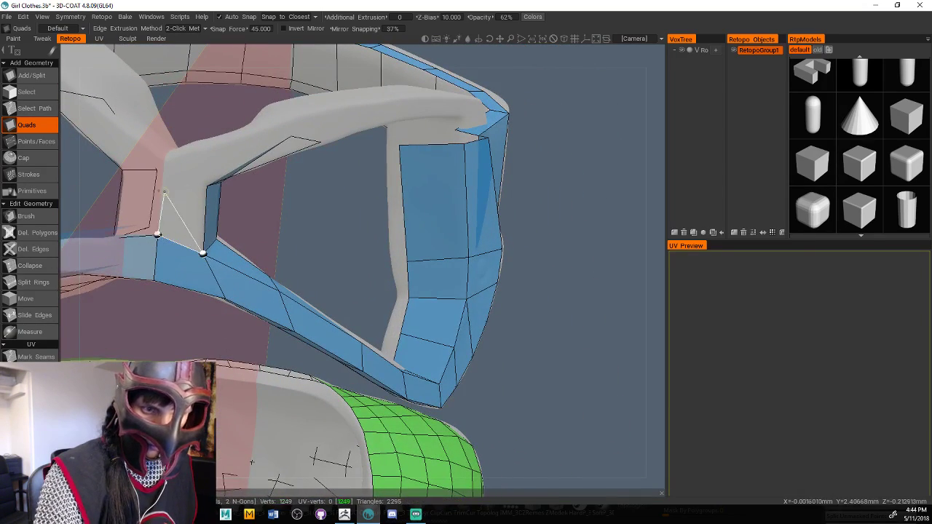
pyautogui.click(160, 182)
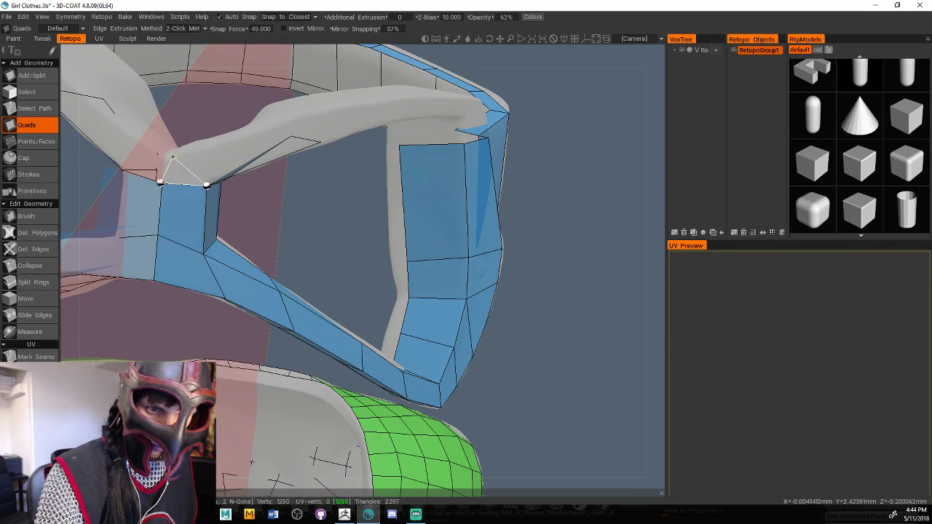
pyautogui.click(165, 157)
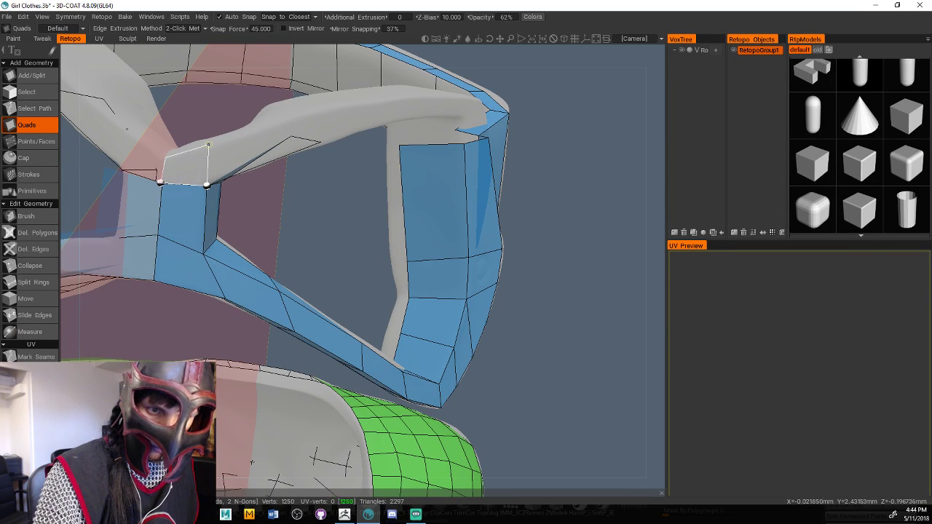
pyautogui.click(209, 144)
# Add two quads along the front face of the buckle's opposite bar, continuing from the symmetry plane toward the strap side
pyautogui.moveTo(393, 219); pyautogui.dragTo(302, 196, button='middle')
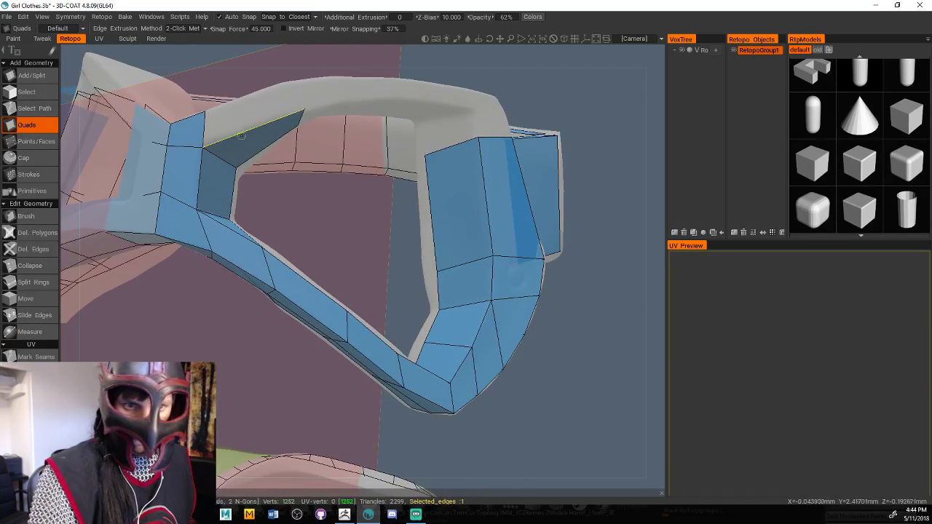
pyautogui.click(289, 82)
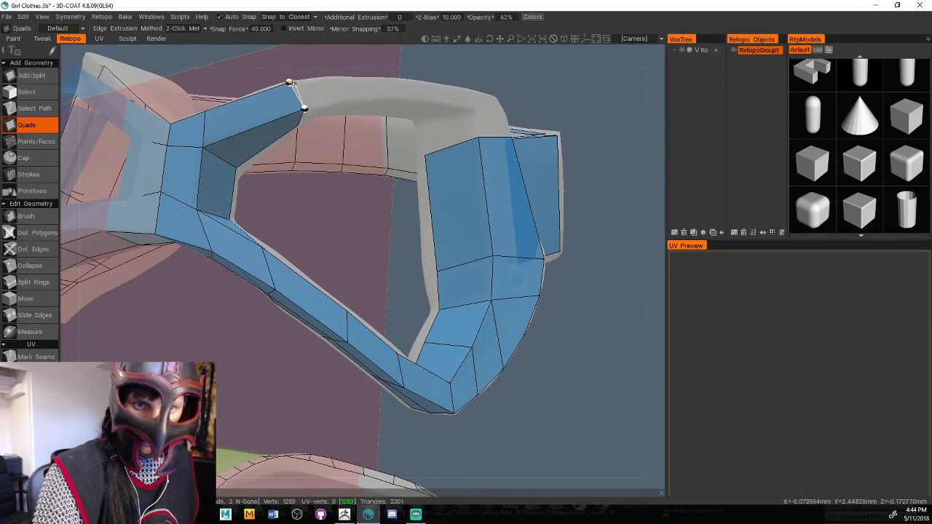
pyautogui.click(374, 99)
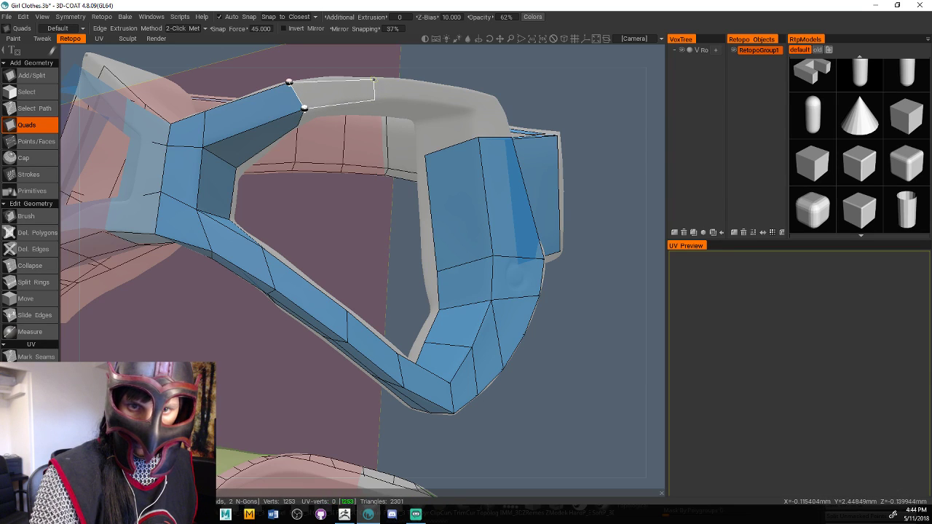
pyautogui.click(375, 78)
# Try to add a quad on the opening's inner wall beneath the bar's newest front-face quad
pyautogui.click(304, 107)
pyautogui.click(297, 125)
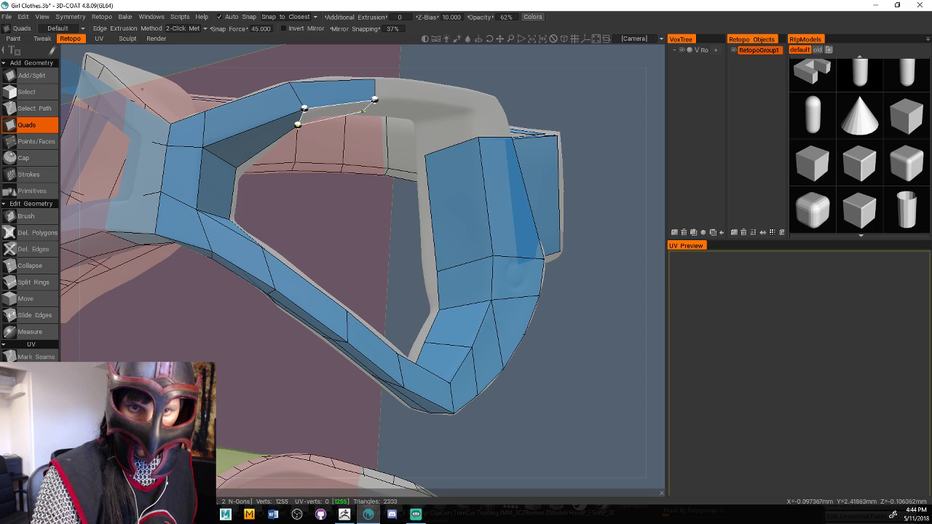
pyautogui.click(365, 109)
# Add three quads along the opening's inner wall, turning the corner from the opposite bar to join the strap-side frame
pyautogui.keyDown('alt'); pyautogui.moveTo(390, 169); pyautogui.dragTo(290, 138); pyautogui.keyUp('alt')
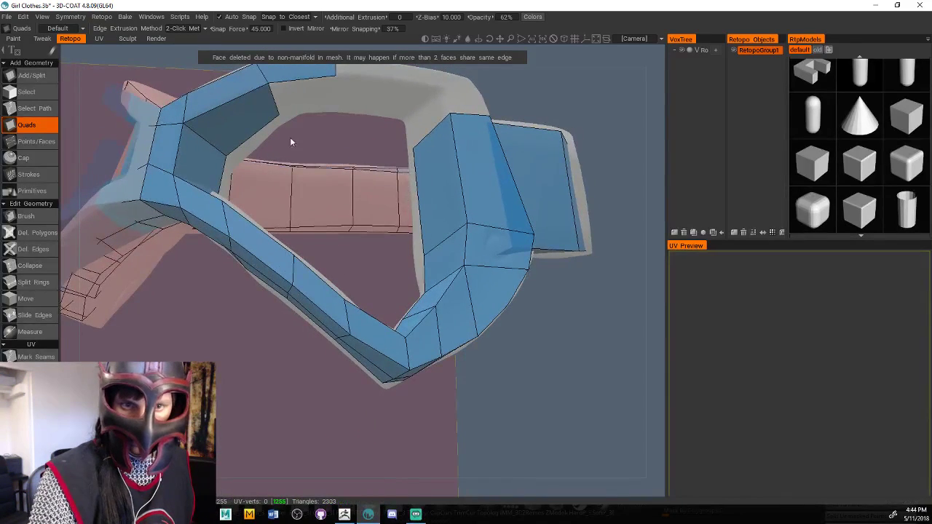
pyautogui.click(335, 75)
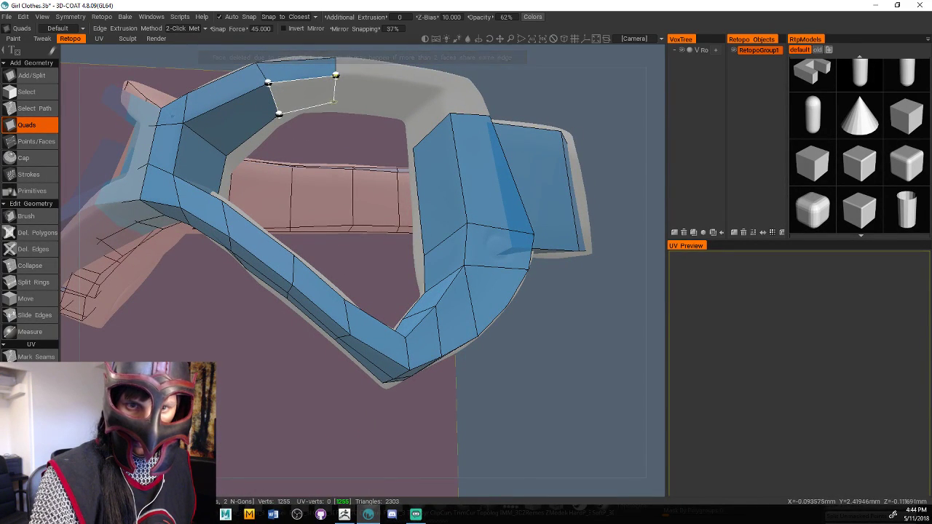
pyautogui.click(333, 103)
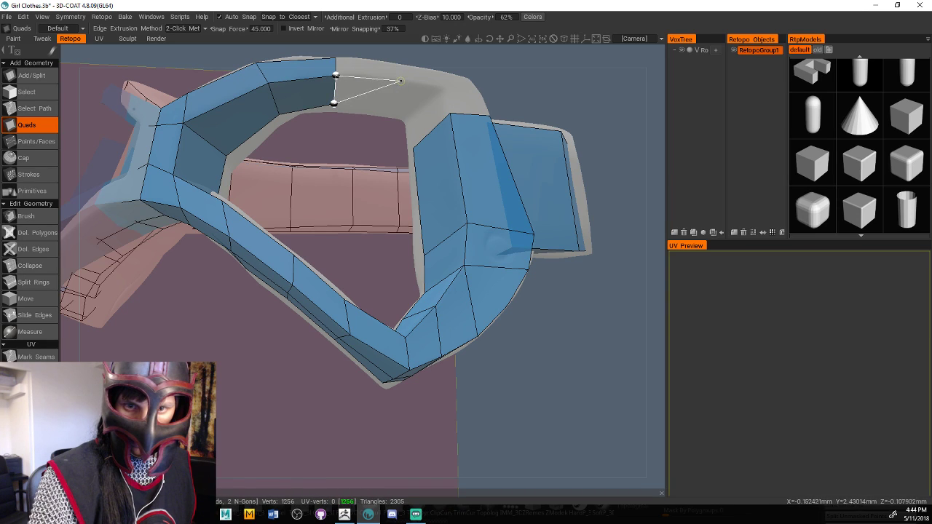
pyautogui.click(443, 86)
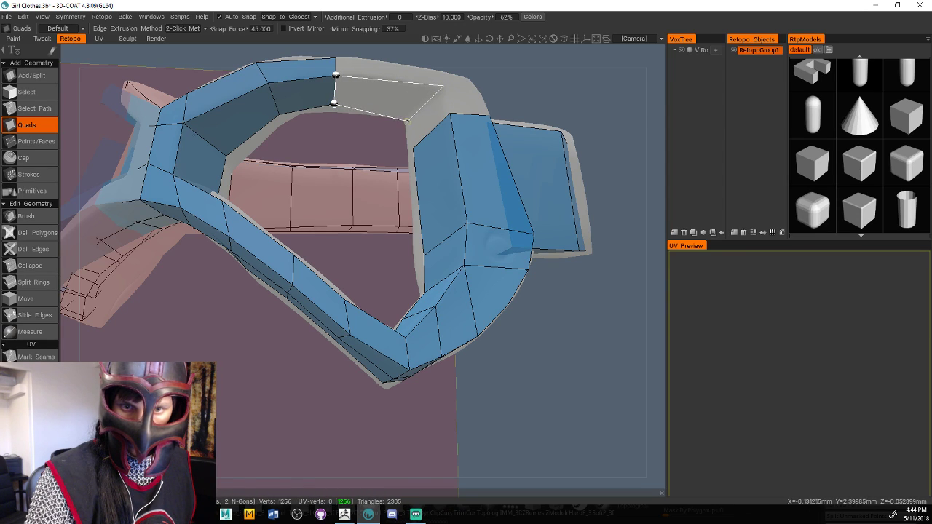
pyautogui.click(407, 120)
pyautogui.click(412, 148)
pyautogui.click(450, 113)
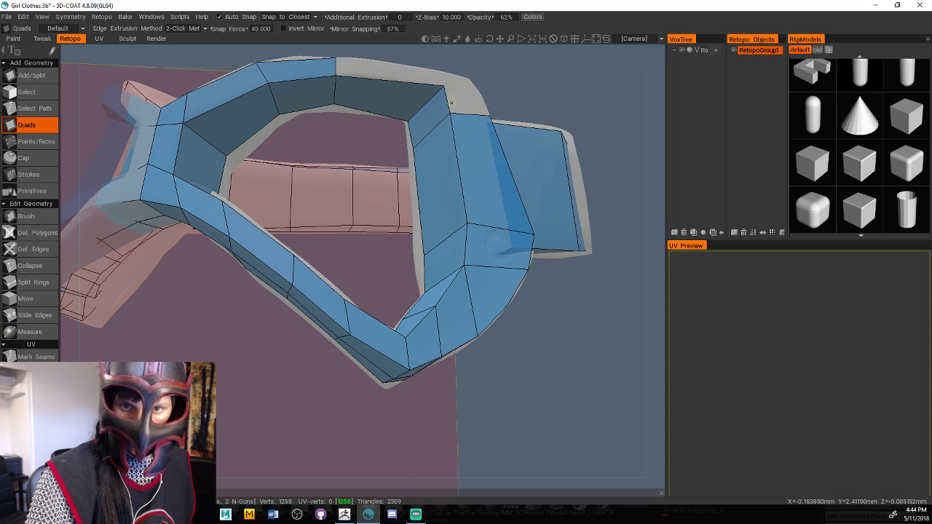
# Extend the bar's front-face row with three quads around the strap-side corner, closing it against the existing frame quads
pyautogui.moveTo(525, 70); pyautogui.dragTo(500, 118, button='middle')
pyautogui.moveTo(500, 118); pyautogui.dragTo(516, 86)
pyautogui.moveTo(517, 85); pyautogui.dragTo(352, 149, button='middle')
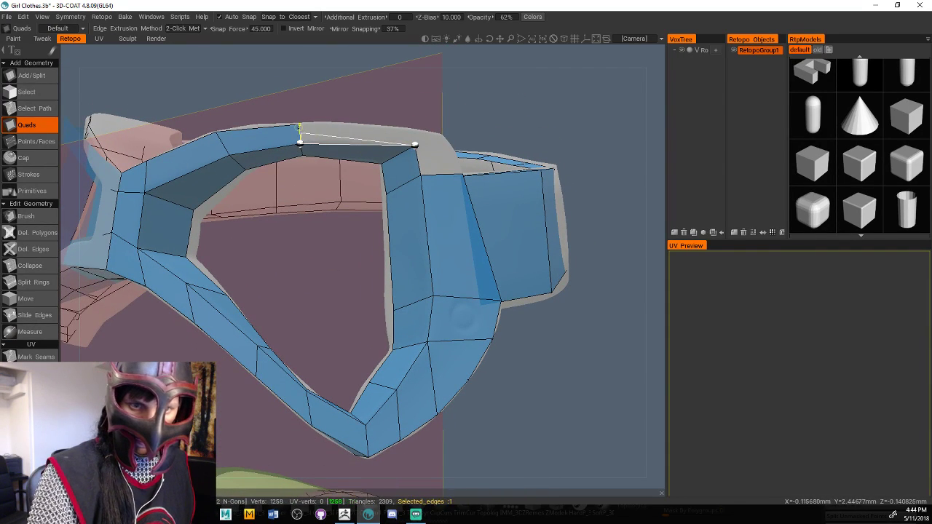
pyautogui.click(300, 125)
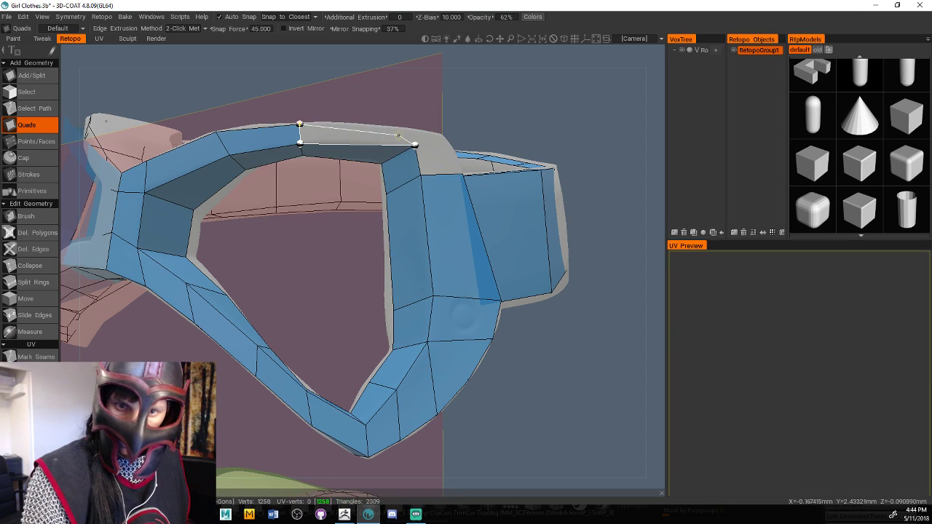
pyautogui.click(405, 128)
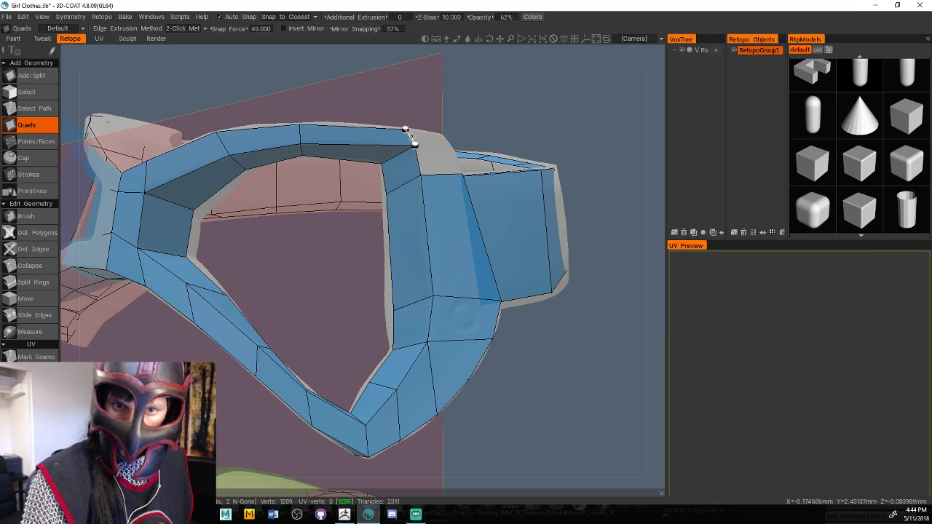
pyautogui.click(441, 134)
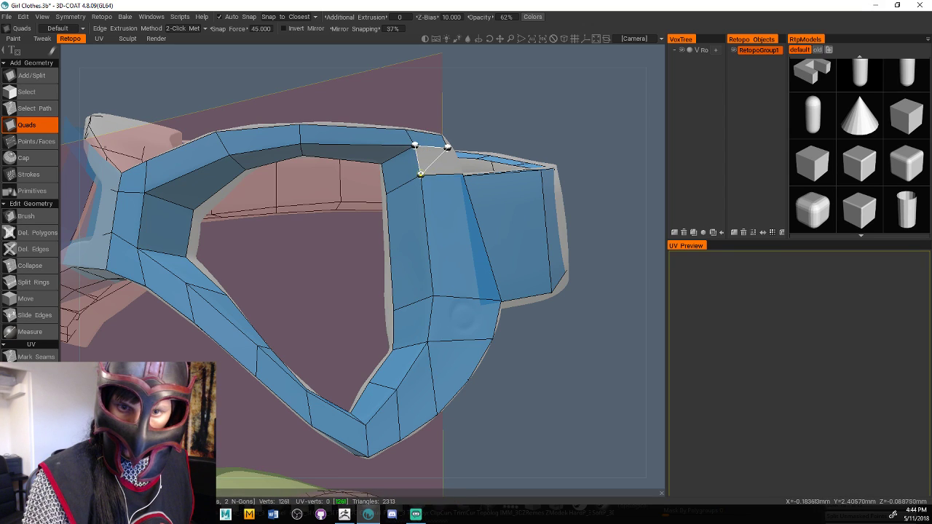
pyautogui.click(458, 172)
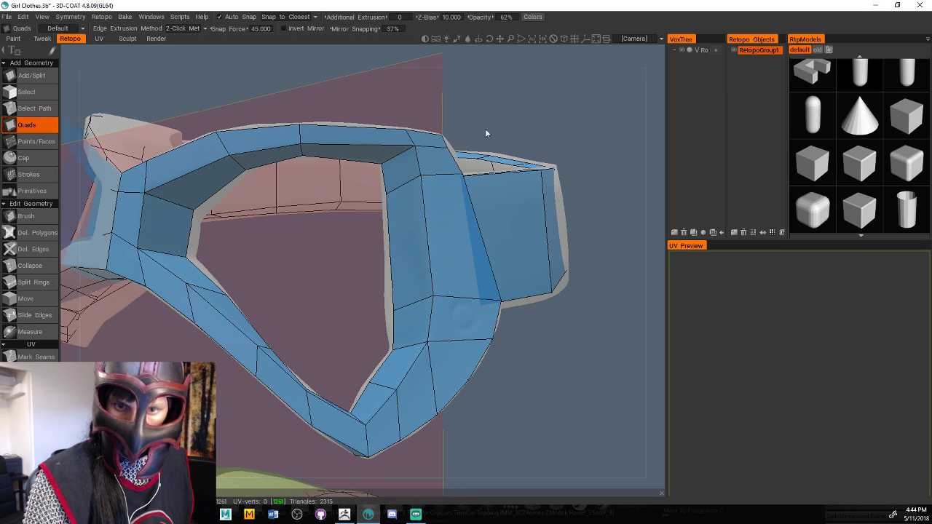
# Add two quads on the buckle's end above the strap joint, connecting the strap's upper edge to the front-face row
pyautogui.moveTo(583, 153); pyautogui.dragTo(536, 188)
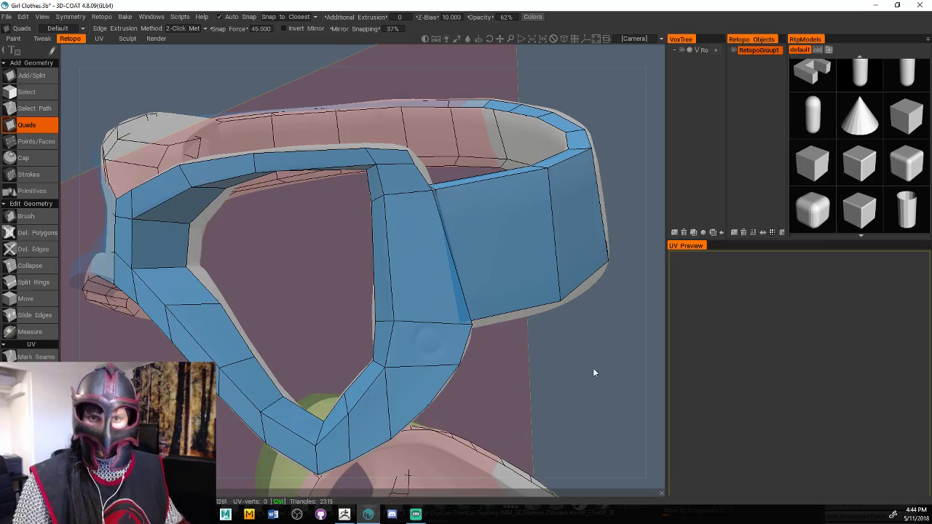
pyautogui.moveTo(592, 368); pyautogui.dragTo(505, 380)
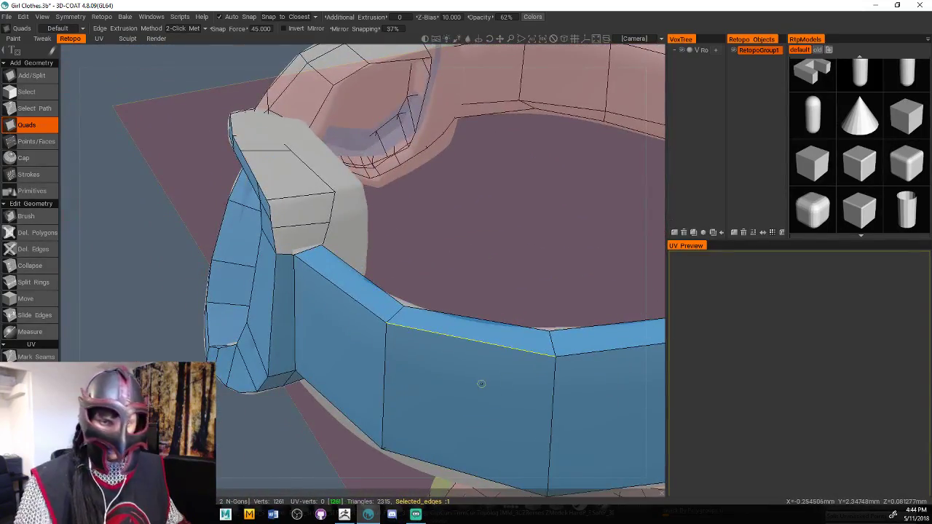
pyautogui.scroll(-1, 33, 217)
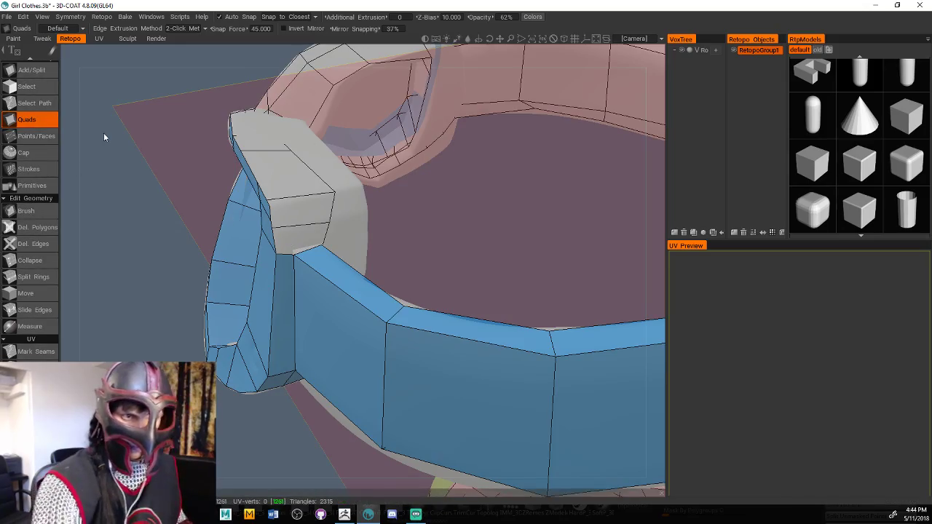
pyautogui.moveTo(519, 240); pyautogui.dragTo(408, 240)
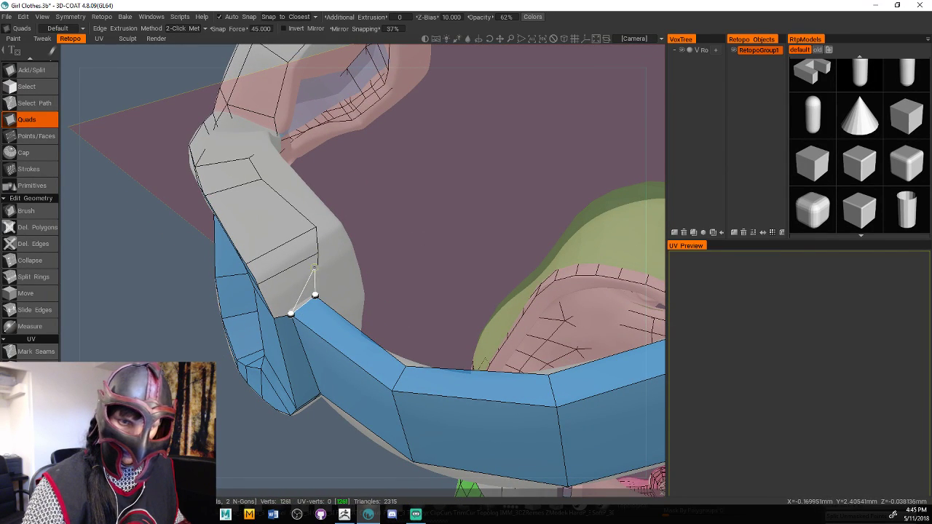
pyautogui.click(284, 282)
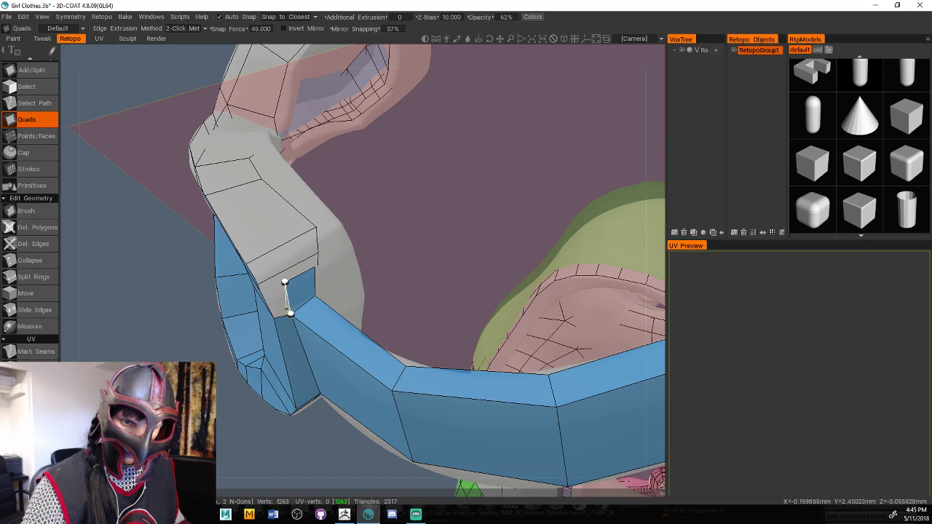
pyautogui.click(290, 313)
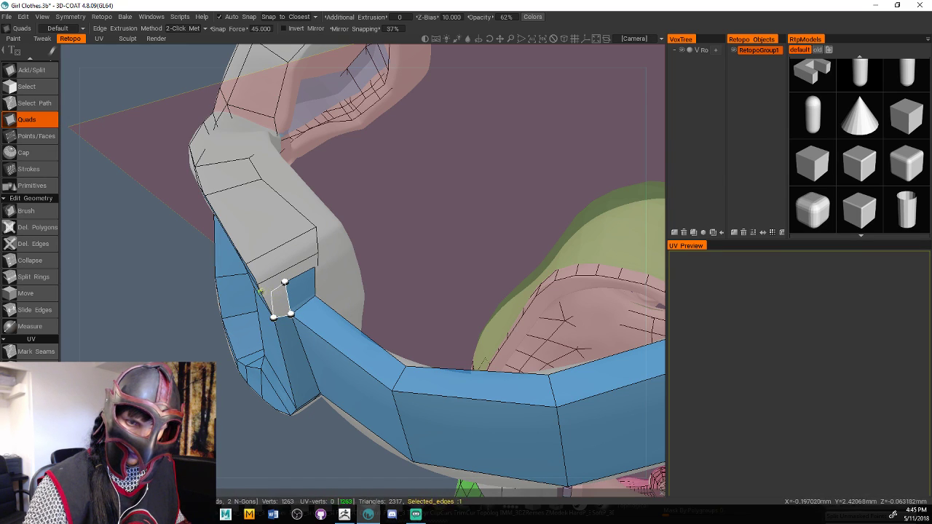
pyautogui.click(260, 292)
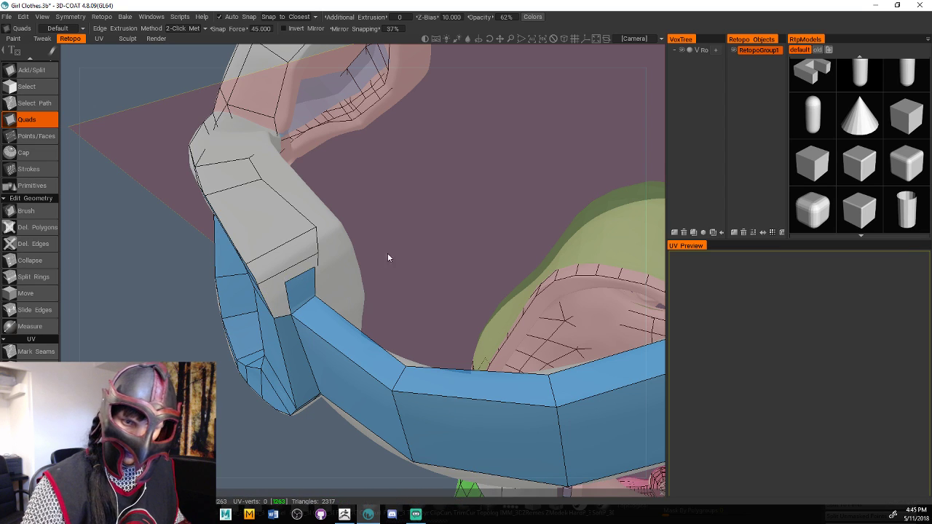
pyautogui.moveTo(388, 257); pyautogui.dragTo(363, 245, button='middle')
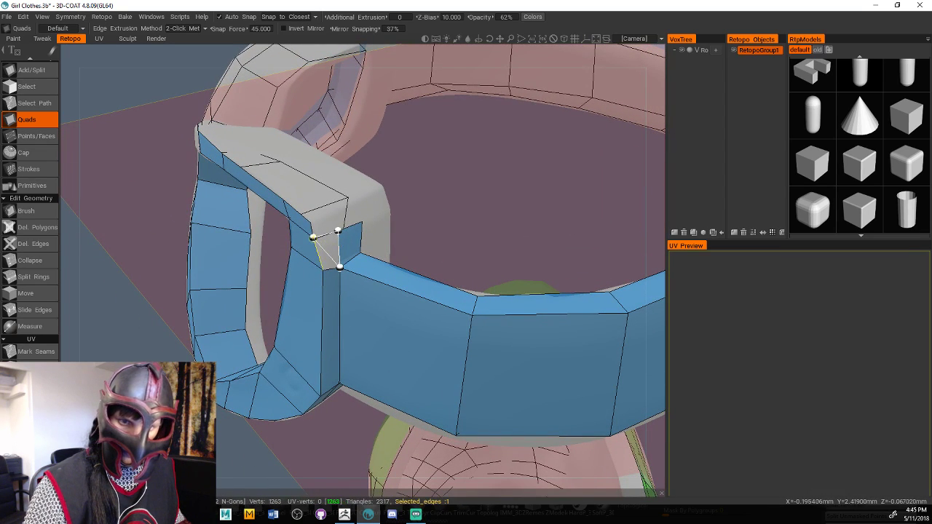
pyautogui.click(322, 269)
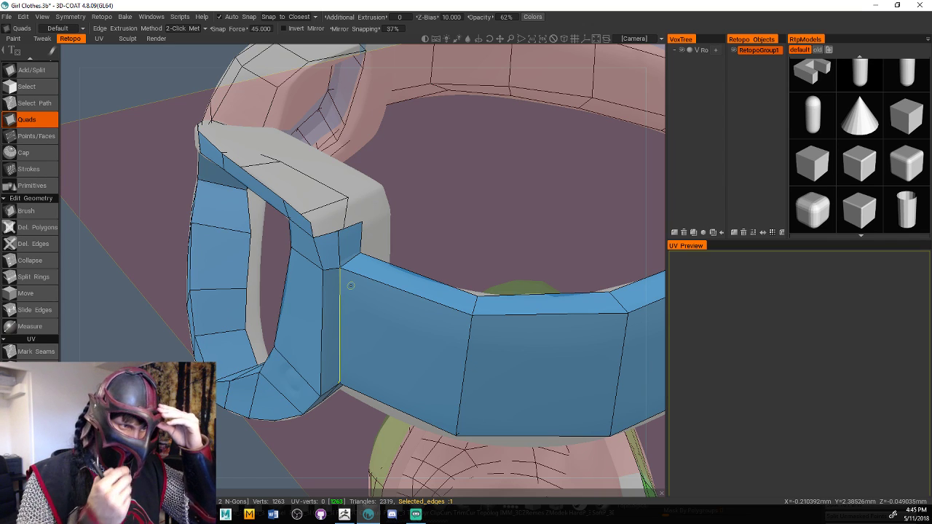
# Add two pairs of quads from the strap joint up the buckle's end and onto the bar's outer rim
pyautogui.moveTo(445, 191); pyautogui.dragTo(444, 204)
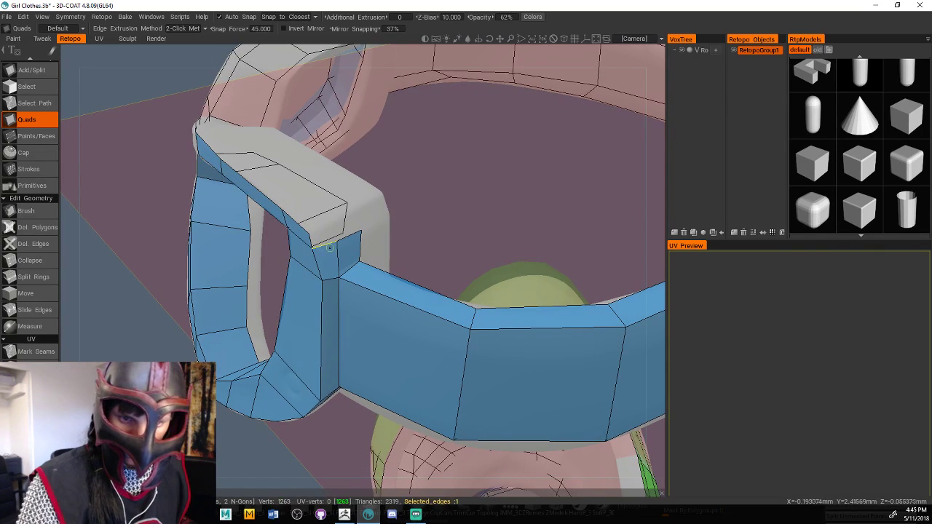
pyautogui.click(333, 222)
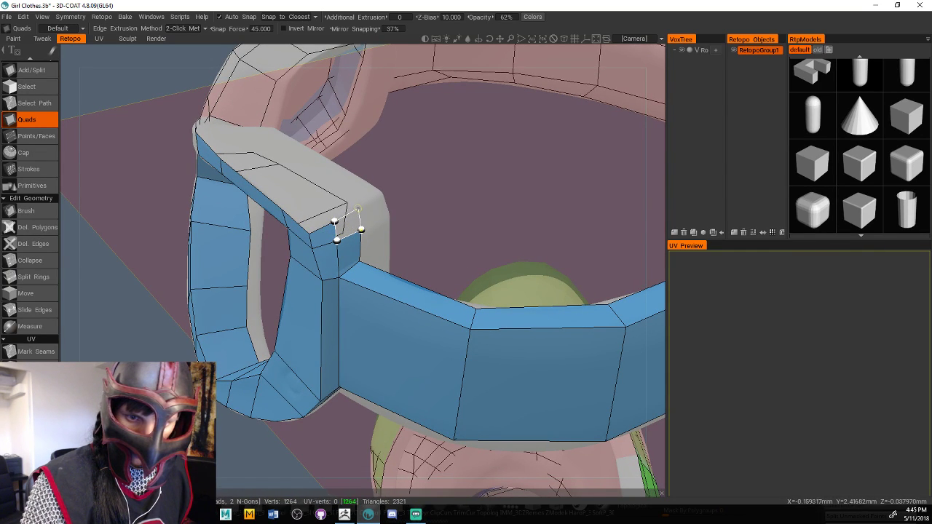
pyautogui.click(359, 206)
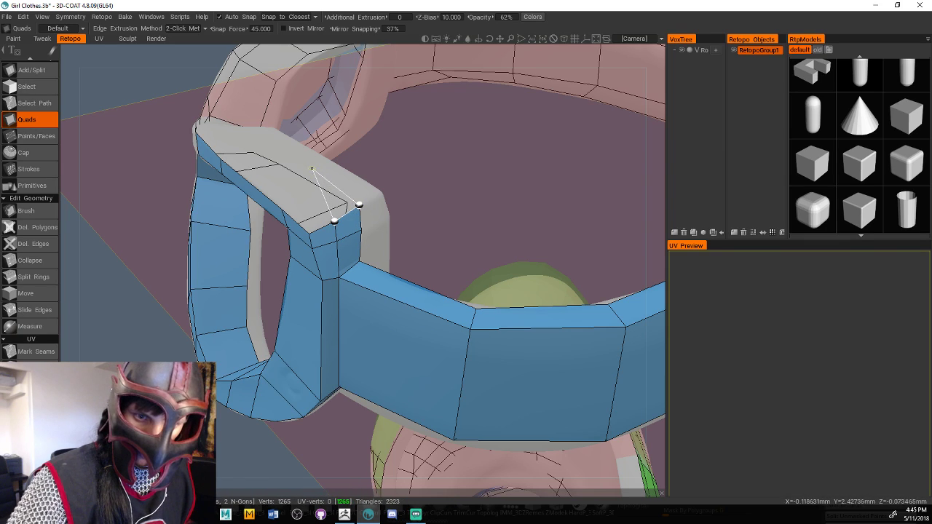
pyautogui.click(323, 183)
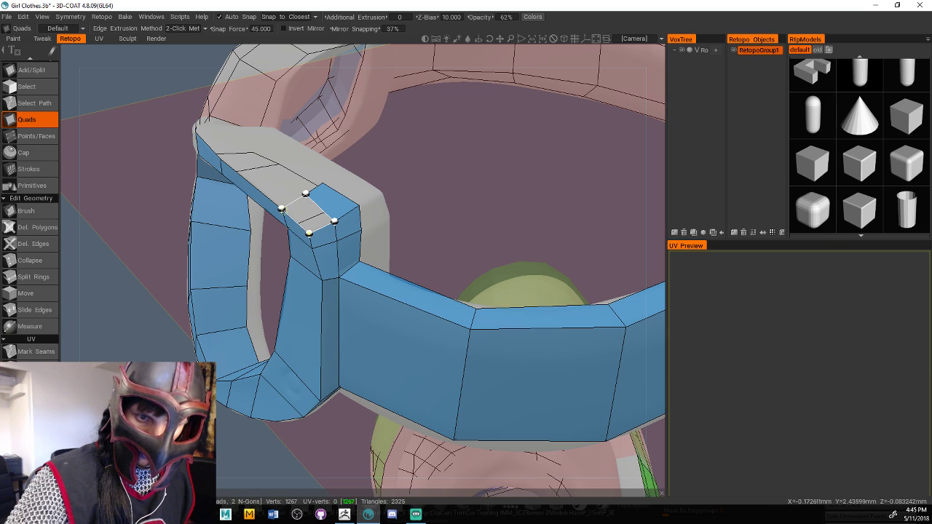
pyautogui.click(284, 212)
# Continue the bar's outer rim toward the symmetry plane with four quads in two parallel rows joined to the front-face row
pyautogui.moveTo(429, 182); pyautogui.dragTo(444, 208)
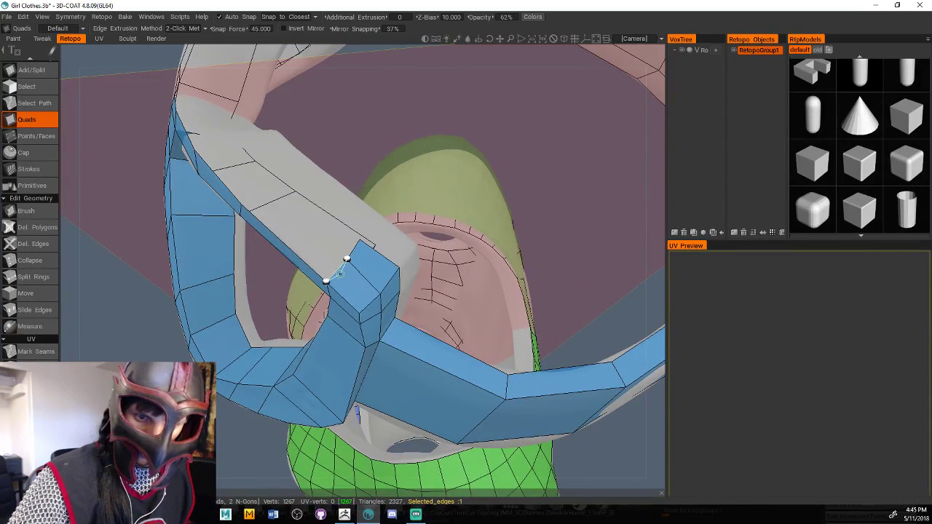
pyautogui.click(269, 188)
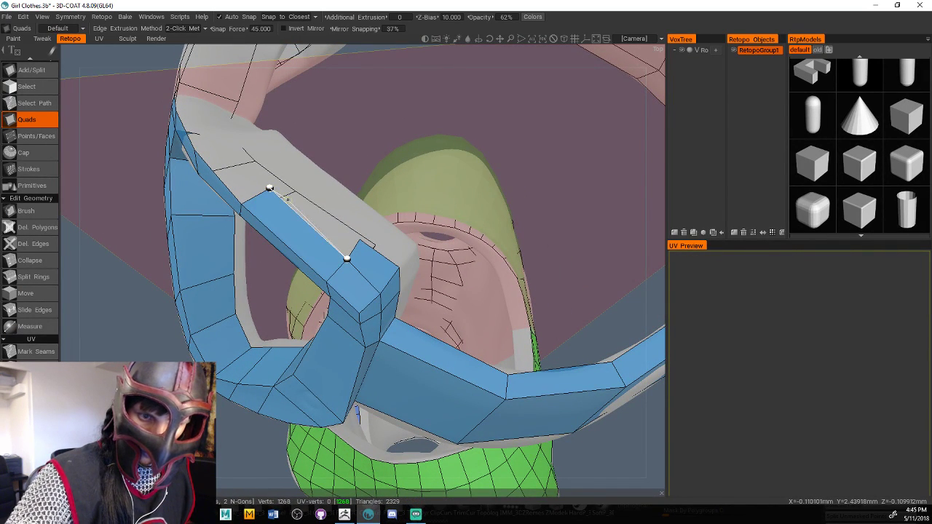
pyautogui.click(289, 174)
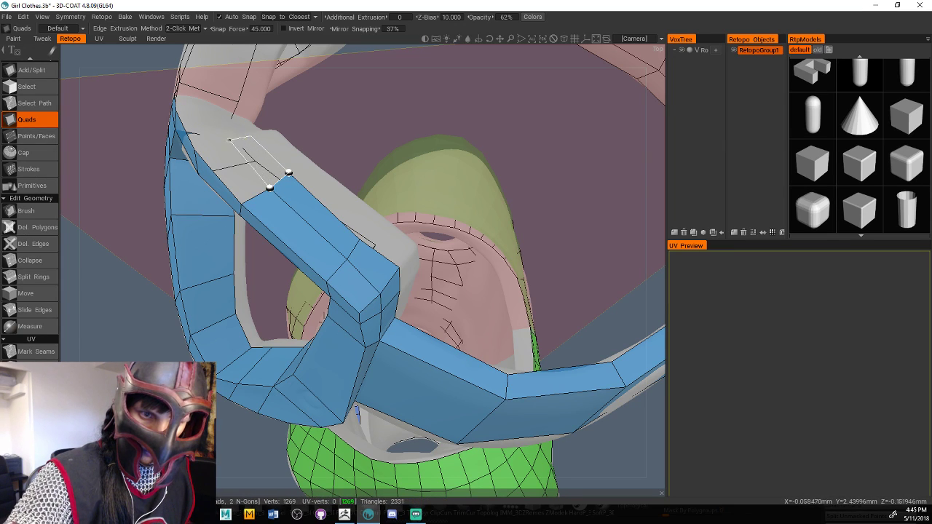
pyautogui.click(226, 144)
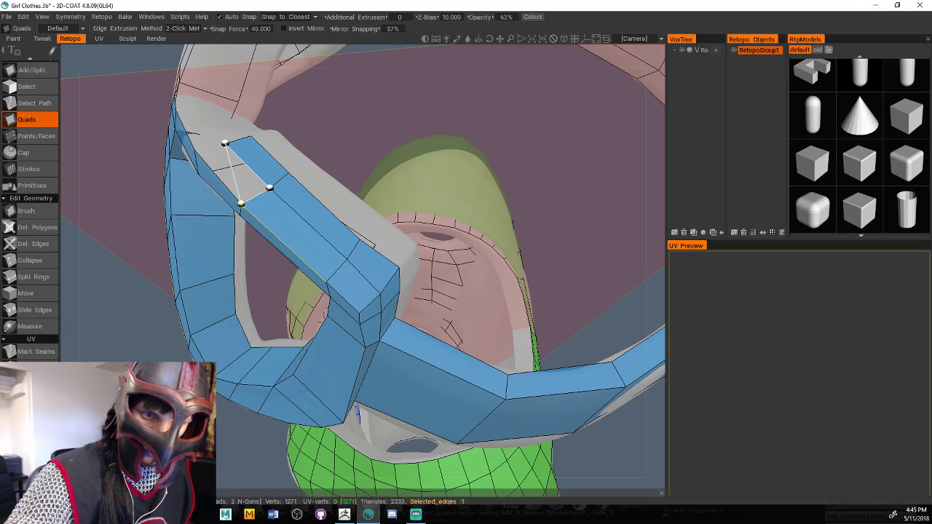
pyautogui.click(241, 203)
pyautogui.click(196, 151)
# Close the bar's outer rim up to the symmetry plane with four quads joined to the existing rows
pyautogui.moveTo(408, 138); pyautogui.dragTo(284, 225, button='right')
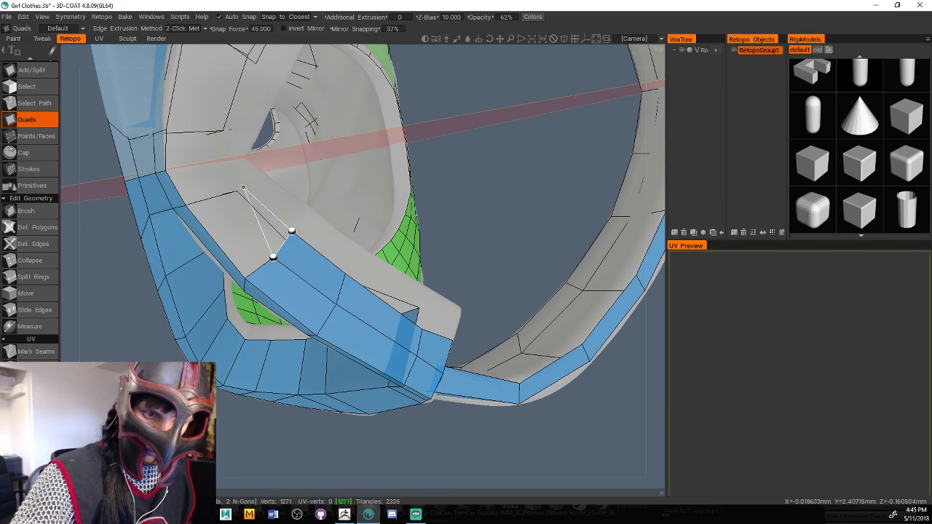
pyautogui.click(212, 194)
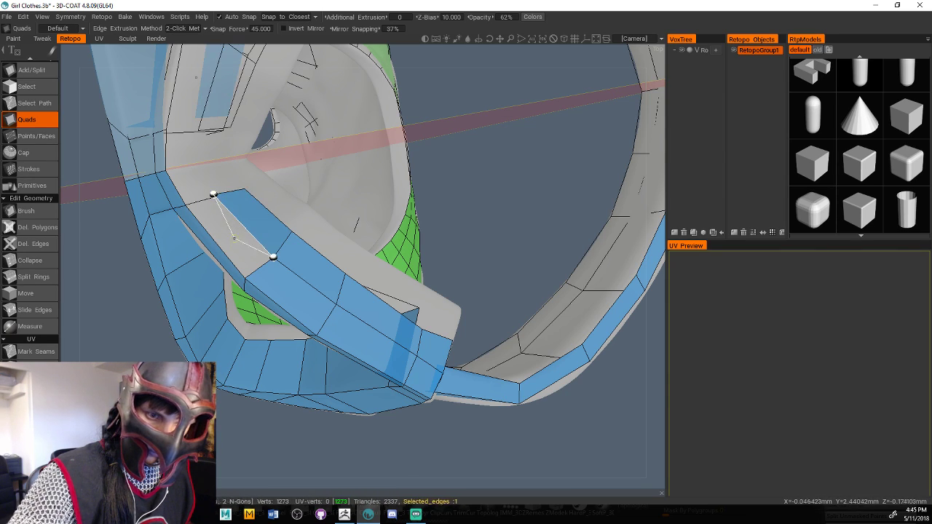
pyautogui.click(185, 205)
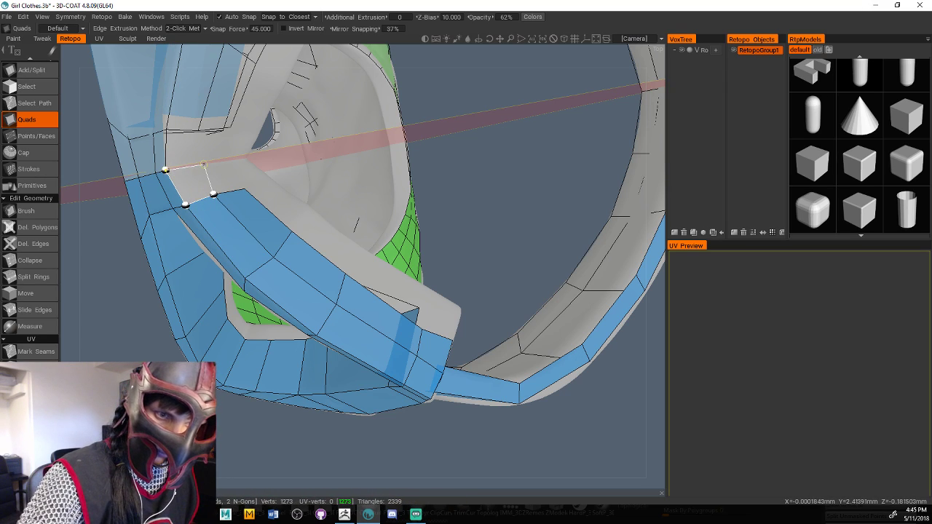
pyautogui.click(204, 164)
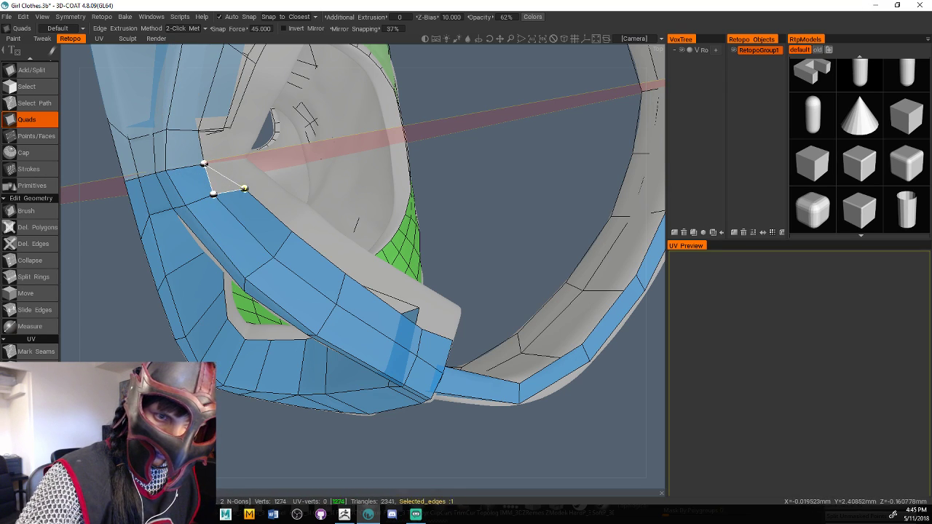
pyautogui.click(237, 158)
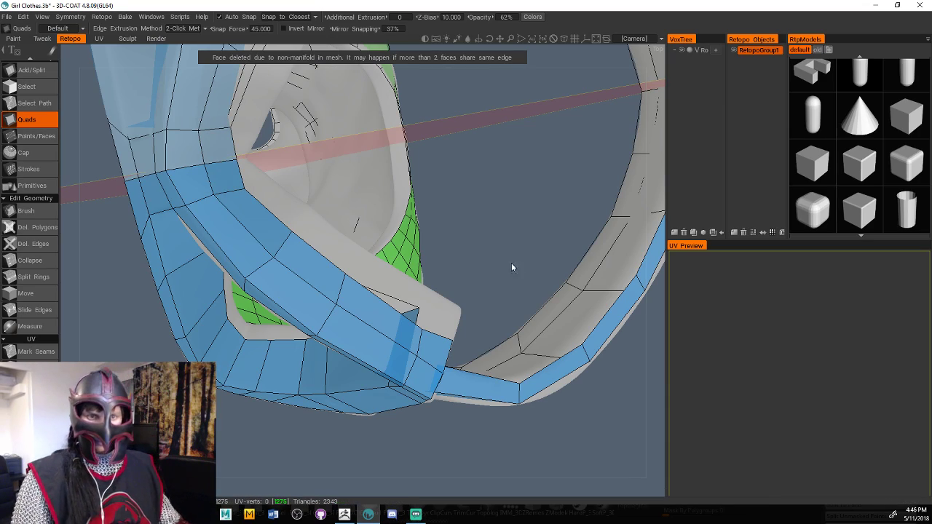
# Draw a first four-sided polygon with Add/Split on the glove's thumb, along the edge of its opening
pyautogui.moveTo(502, 286)
pyautogui.mouseDown()
pyautogui.moveTo(492, 205)
pyautogui.moveTo(416, 215)
pyautogui.moveTo(431, 254)
pyautogui.moveTo(392, 204)
pyautogui.moveTo(371, 216)
pyautogui.moveTo(399, 185)
pyautogui.moveTo(531, 104)
pyautogui.moveTo(557, 138)
pyautogui.moveTo(582, 210)
pyautogui.moveTo(547, 238)
pyautogui.moveTo(559, 235)
pyautogui.moveTo(340, 192)
pyautogui.moveTo(526, 320)
pyautogui.moveTo(488, 250)
pyautogui.moveTo(301, 267)
pyautogui.moveTo(260, 300)
pyautogui.moveTo(563, 308)
pyautogui.moveTo(501, 339)
pyautogui.moveTo(528, 236)
pyautogui.moveTo(520, 200)
pyautogui.moveTo(548, 271)
pyautogui.moveTo(373, 275)
pyautogui.moveTo(520, 262)
pyautogui.moveTo(506, 294)
pyautogui.mouseUp()
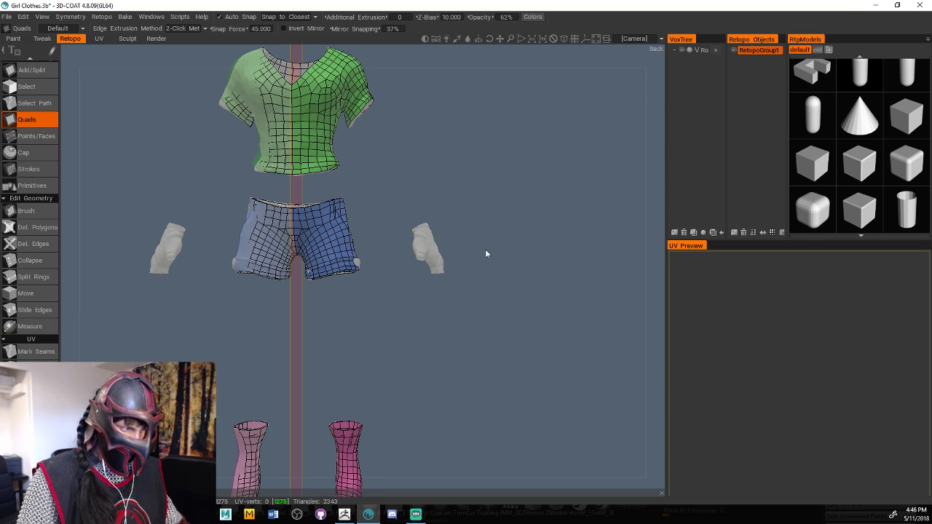
pyautogui.moveTo(482, 211); pyautogui.dragTo(461, 270)
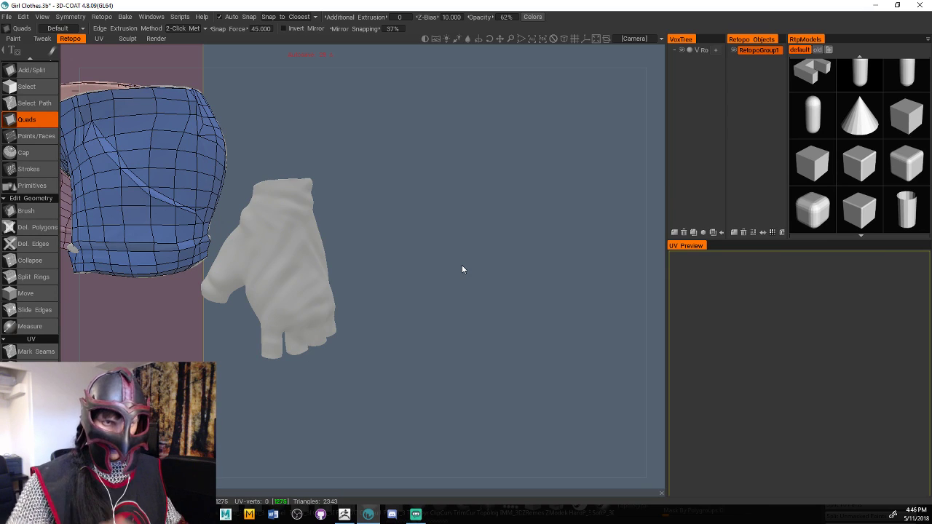
pyautogui.click(32, 71)
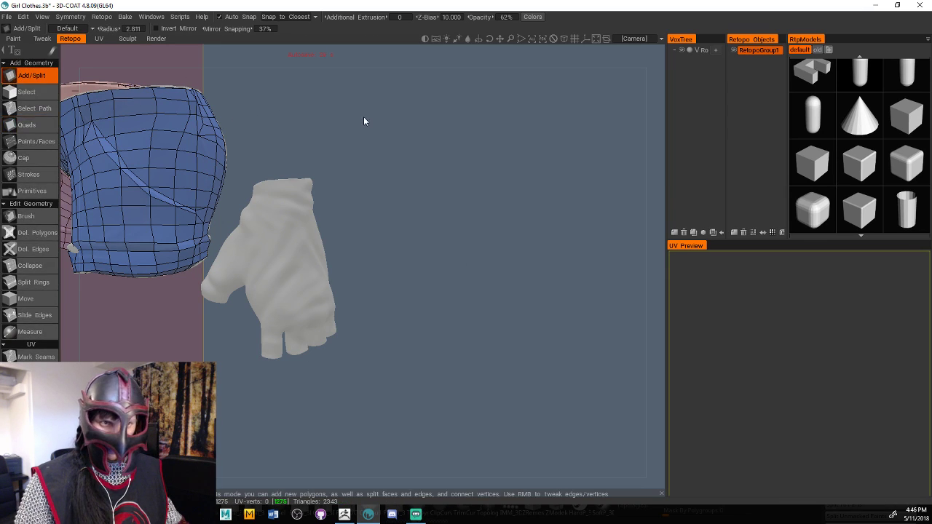
pyautogui.moveTo(363, 117); pyautogui.dragTo(488, 173)
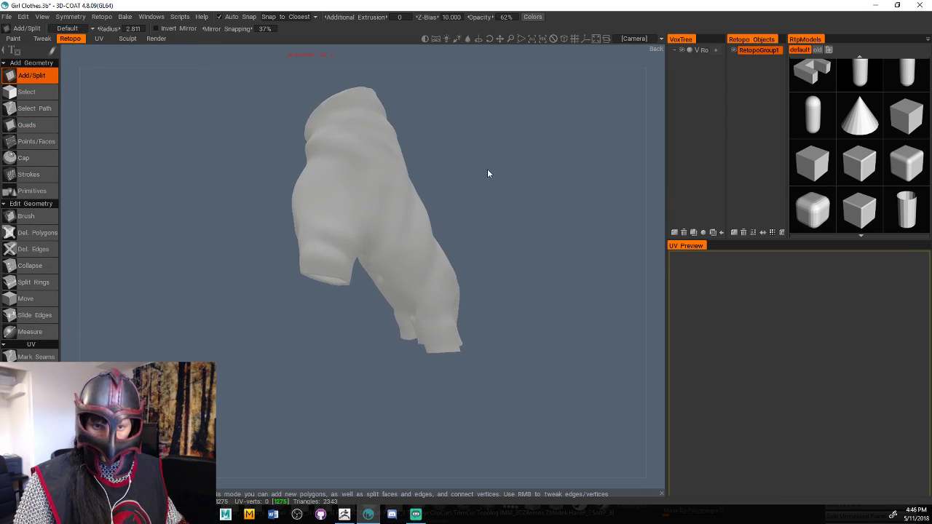
pyautogui.click(308, 273)
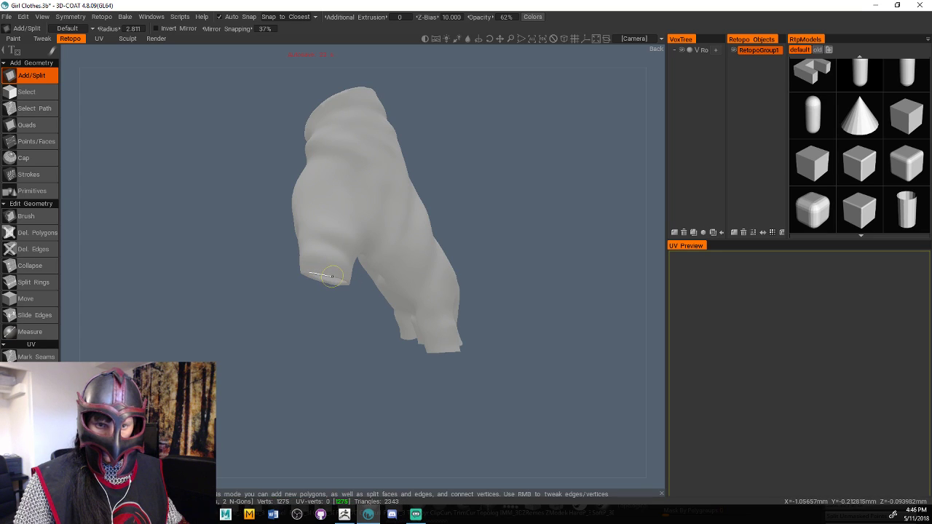
pyautogui.click(330, 253)
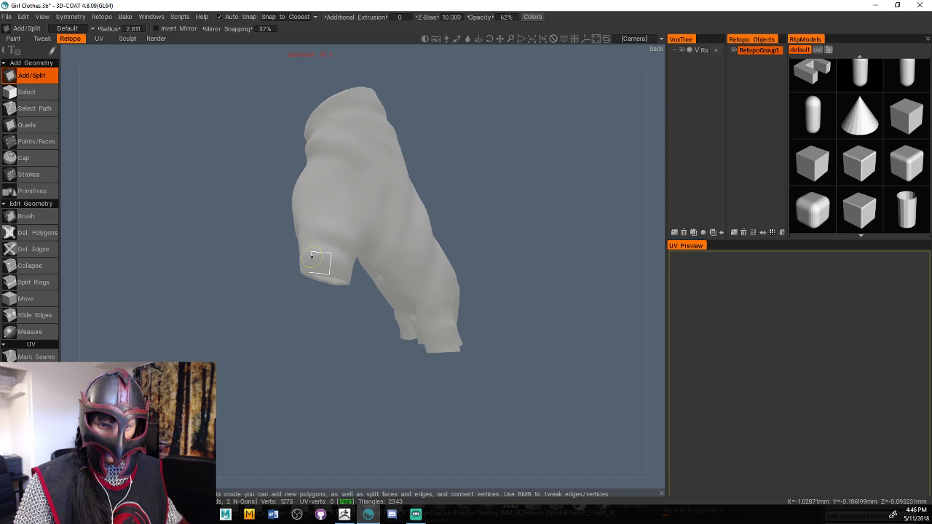
pyautogui.click(309, 271)
# Extend the thumb opening's first polygon with two quads around the side facing the fingers, using the Quads tool
pyautogui.moveTo(525, 222); pyautogui.dragTo(502, 225)
pyautogui.moveTo(500, 224); pyautogui.dragTo(509, 207, button='right')
pyautogui.moveTo(444, 218); pyautogui.dragTo(586, 245)
pyautogui.click(48, 124)
pyautogui.scroll(5, 418, 163)
pyautogui.scroll(4, 569, 277)
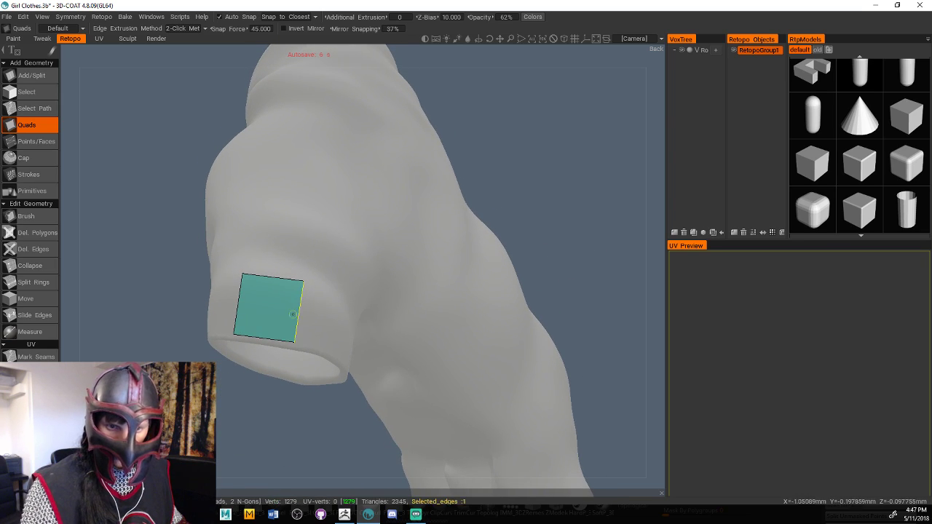
pyautogui.click(346, 304)
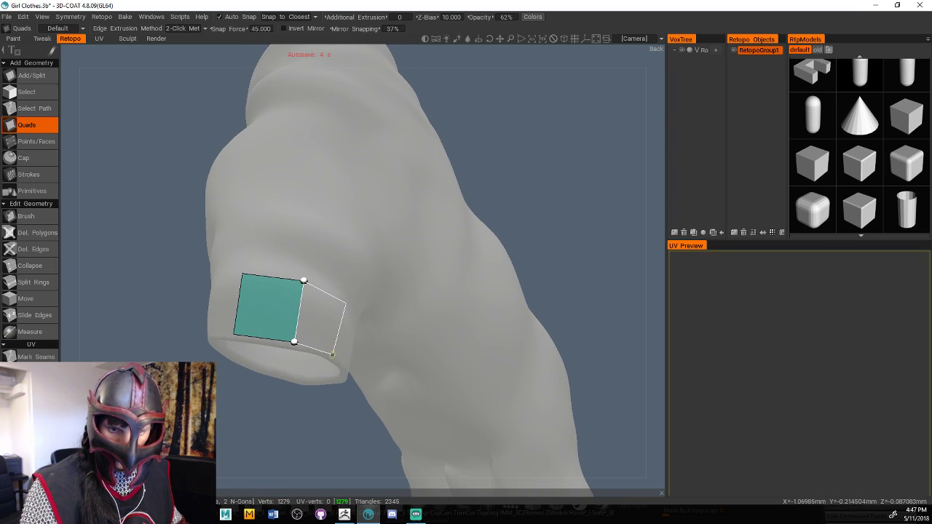
pyautogui.click(332, 352)
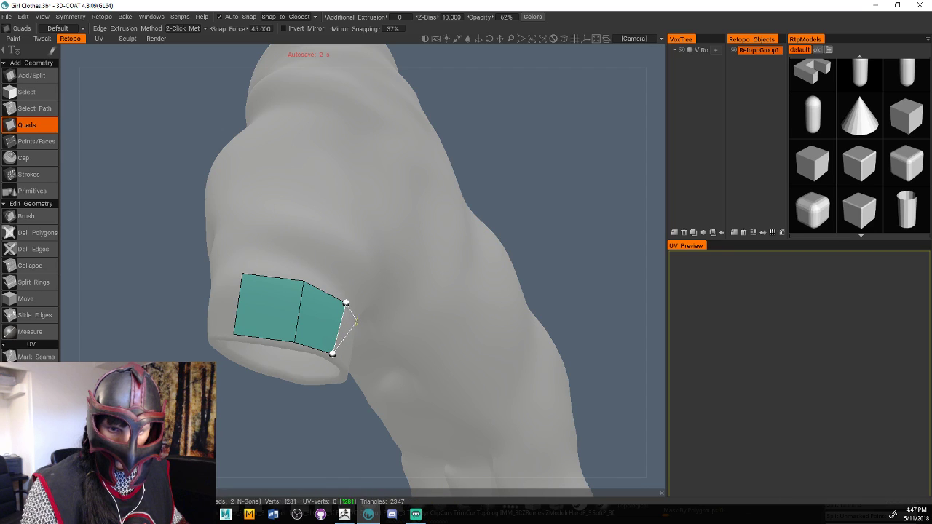
pyautogui.click(348, 369)
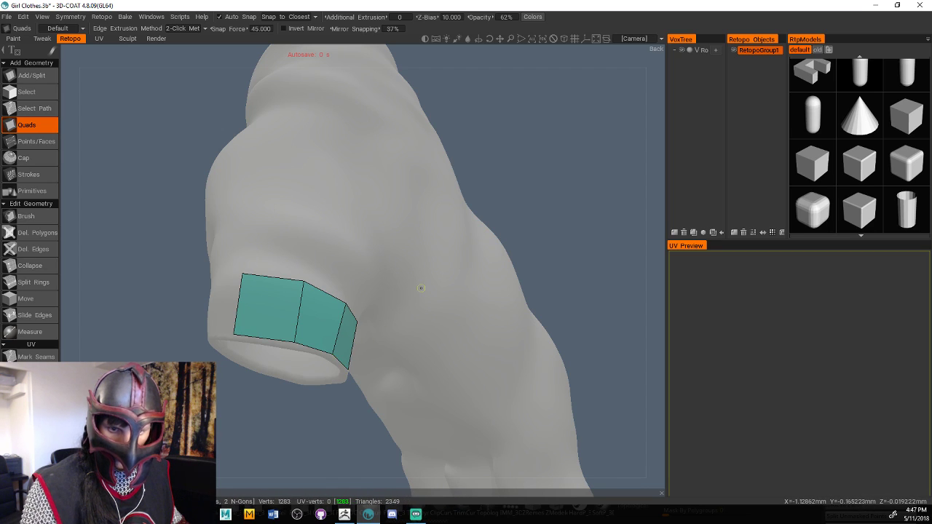
# Add two quads along the thumb opening from the opposite side edge of the first polygon
pyautogui.keyDown('alt'); pyautogui.moveTo(420, 287); pyautogui.dragTo(552, 203); pyautogui.keyUp('alt')
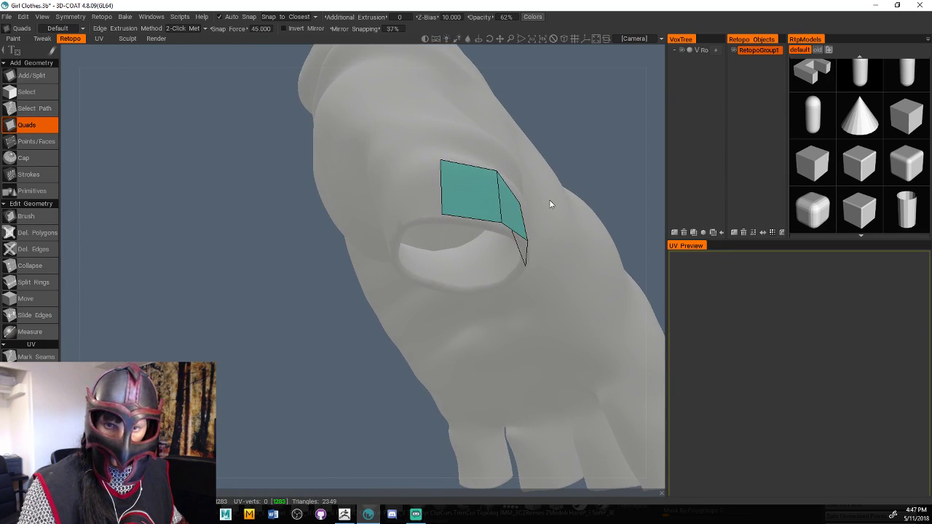
pyautogui.click(441, 158)
pyautogui.click(441, 213)
pyautogui.click(390, 178)
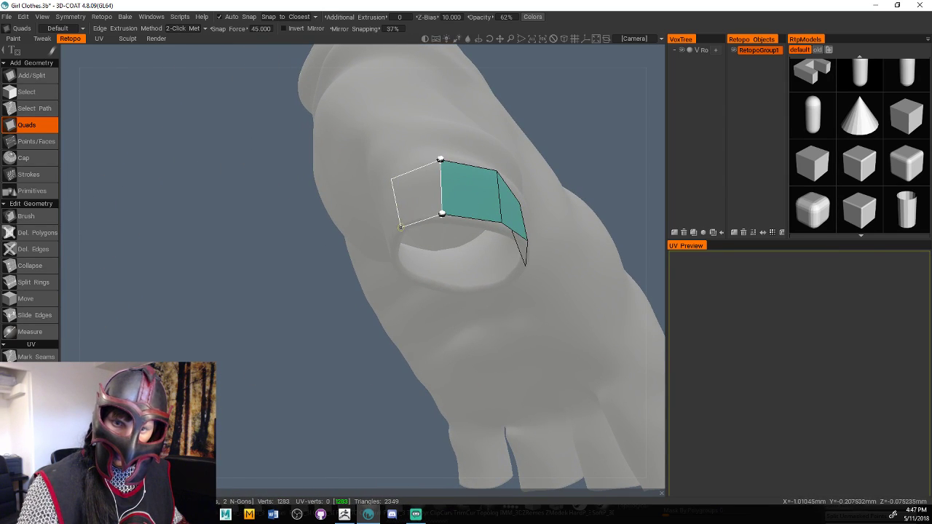
pyautogui.click(402, 225)
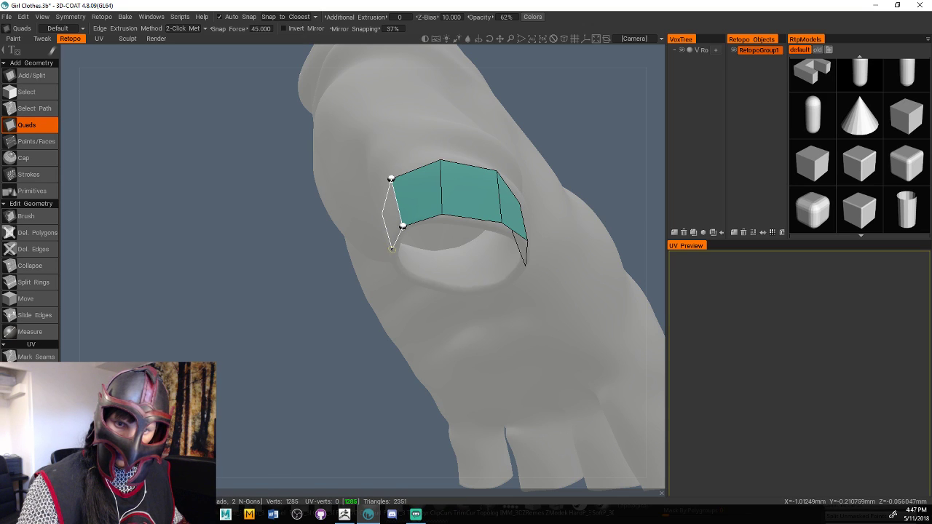
pyautogui.click(392, 248)
# Continue the thumb opening's ring with two more quads toward the underside of the thumb
pyautogui.moveTo(553, 182); pyautogui.dragTo(579, 197)
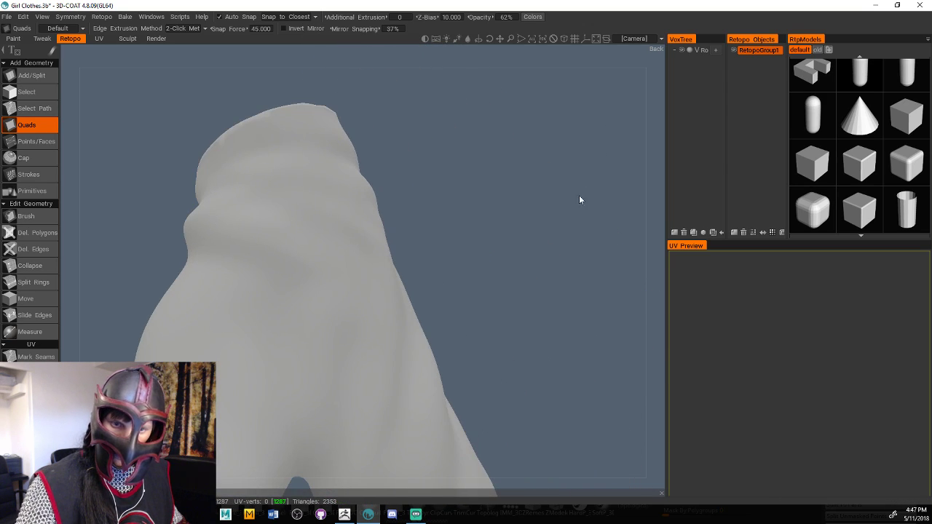
pyautogui.moveTo(579, 198); pyautogui.dragTo(581, 160, button='middle')
pyautogui.moveTo(581, 160); pyautogui.dragTo(573, 187, button='right')
pyautogui.moveTo(574, 186); pyautogui.dragTo(554, 262)
pyautogui.scroll(3, 546, 209)
pyautogui.scroll(3, 533, 259)
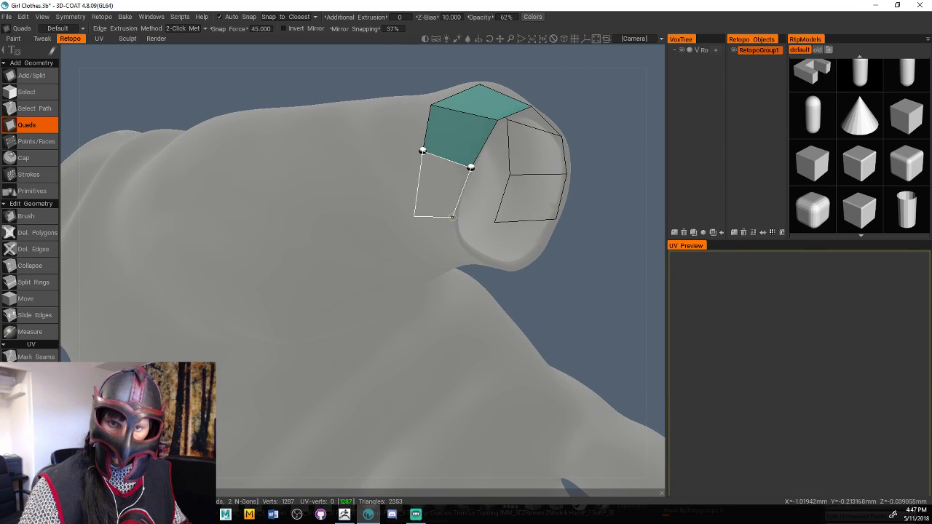
pyautogui.click(452, 216)
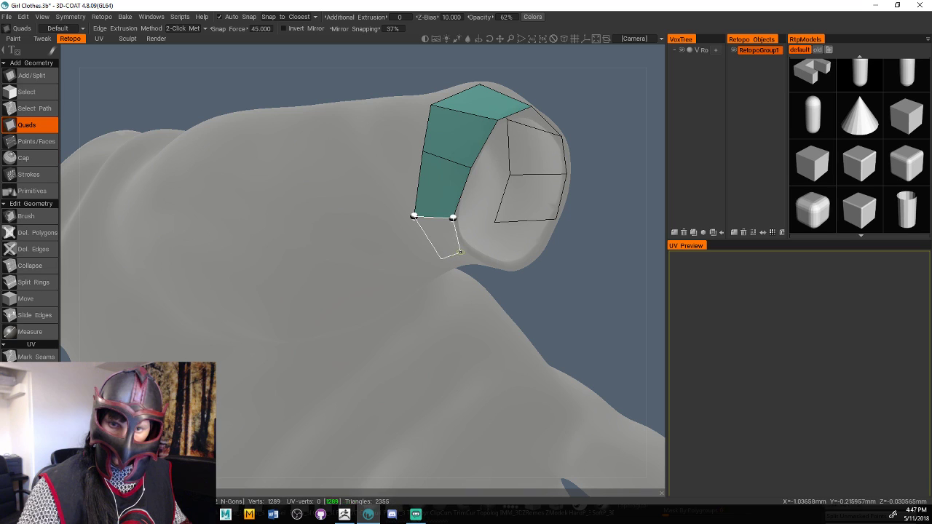
pyautogui.click(460, 252)
# Reposition the inner vertices of the ring's last two quads with the Brush tool to even out its width
pyautogui.moveTo(570, 407); pyautogui.dragTo(568, 258, button='middle')
pyautogui.keyDown('alt'); pyautogui.moveTo(567, 257); pyautogui.dragTo(562, 312); pyautogui.keyUp('alt')
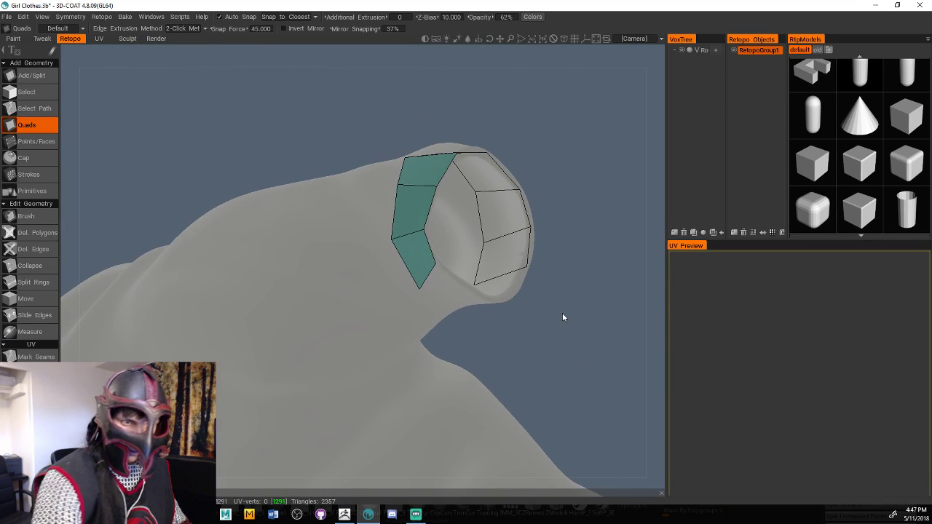
pyautogui.click(27, 216)
pyautogui.moveTo(419, 287)
pyautogui.mouseDown()
pyautogui.moveTo(411, 273)
pyautogui.moveTo(409, 282)
pyautogui.mouseUp()
pyautogui.moveTo(395, 240); pyautogui.dragTo(390, 237)
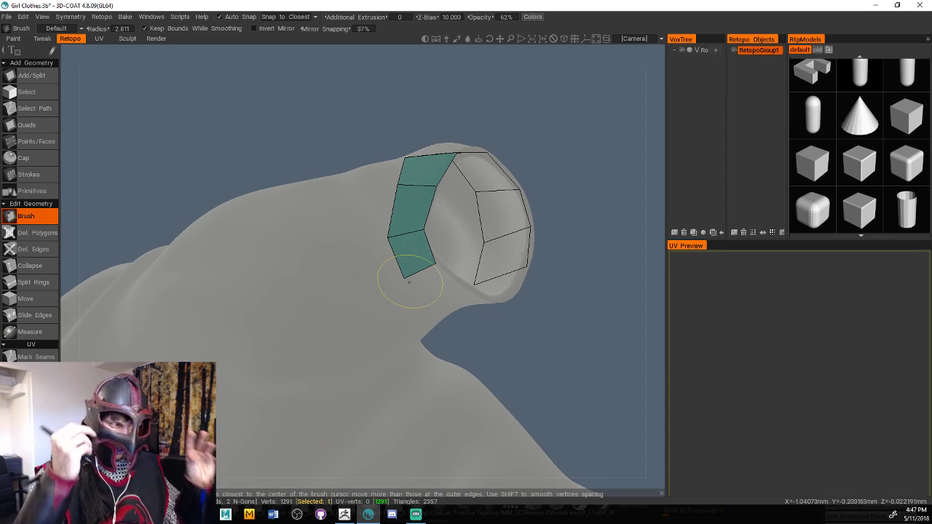
# Close the ring around the thumb opening with three quads across its underside, using the Quads tool
pyautogui.moveTo(577, 276); pyautogui.dragTo(573, 270)
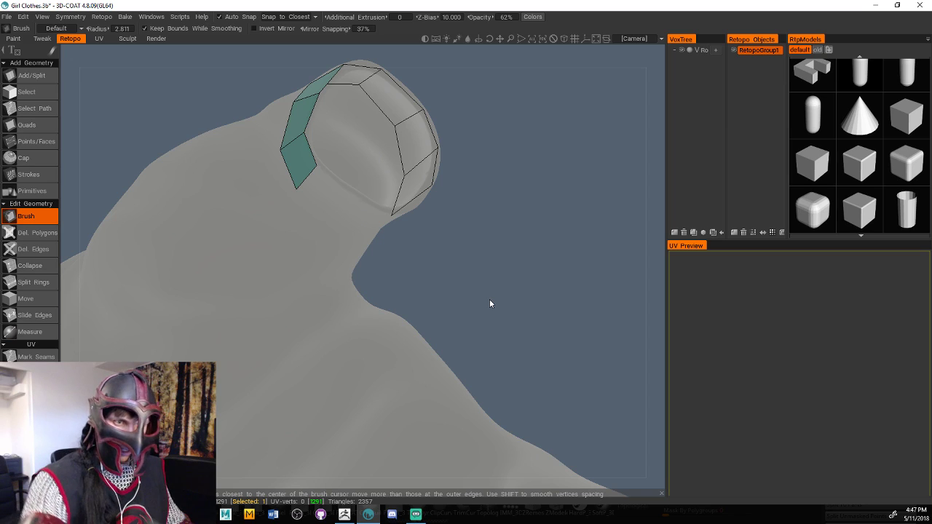
pyautogui.click(42, 127)
pyautogui.moveTo(460, 271)
pyautogui.mouseDown()
pyautogui.moveTo(448, 267)
pyautogui.moveTo(455, 257)
pyautogui.mouseUp()
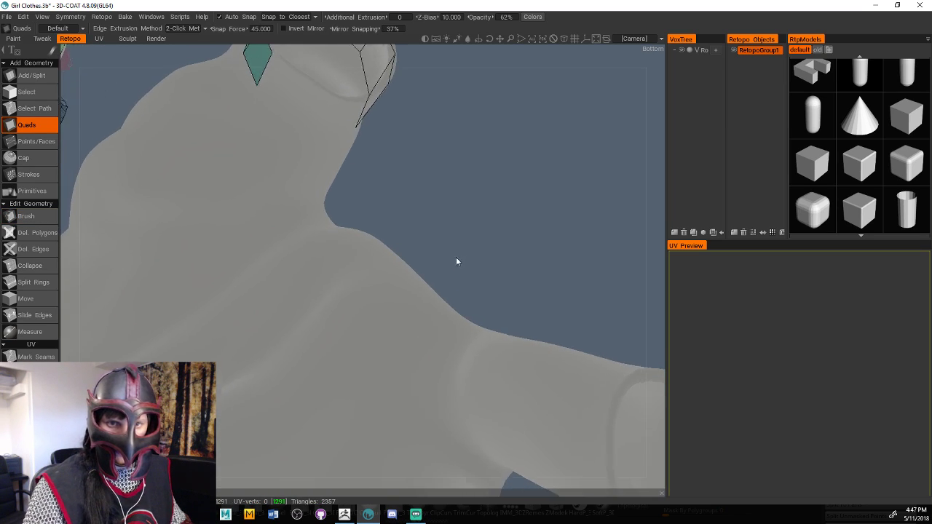
pyautogui.moveTo(457, 261); pyautogui.dragTo(489, 297, button='middle')
pyautogui.moveTo(499, 287); pyautogui.dragTo(486, 287)
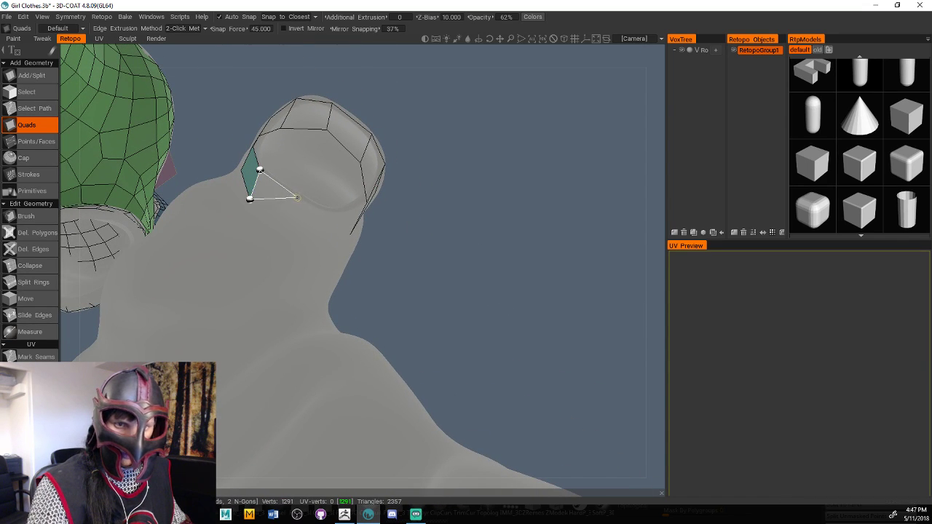
pyautogui.click(284, 227)
pyautogui.click(297, 196)
pyautogui.click(324, 241)
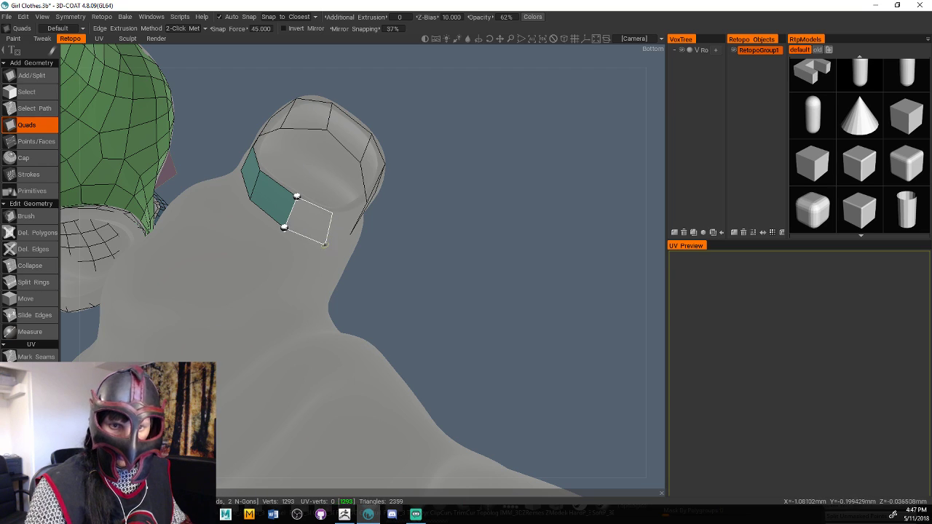
pyautogui.click(332, 212)
pyautogui.click(350, 234)
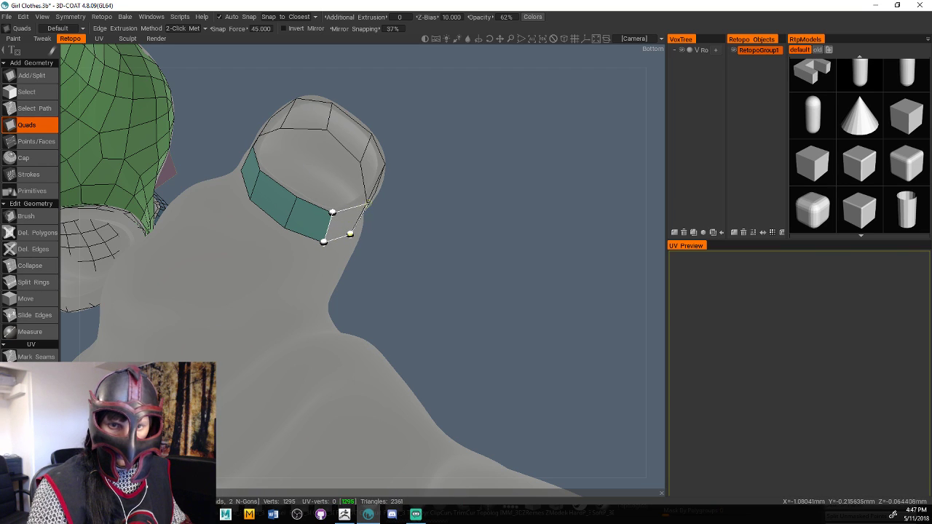
pyautogui.click(372, 193)
# Start a second row on the thumb with two adjacent long quads extending from the opening's ring toward the palm
pyautogui.moveTo(406, 262); pyautogui.dragTo(459, 208)
pyautogui.scroll(-5, 441, 270)
pyautogui.moveTo(458, 208); pyautogui.dragTo(466, 279, button='middle')
pyautogui.moveTo(466, 279); pyautogui.dragTo(493, 273, button='right')
pyautogui.moveTo(493, 273); pyautogui.dragTo(503, 277)
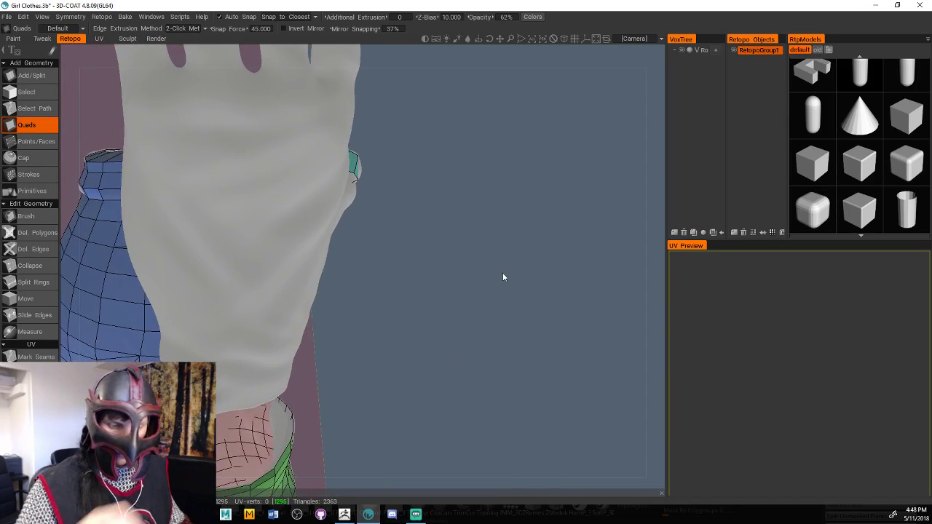
pyautogui.scroll(-5, 447, 318)
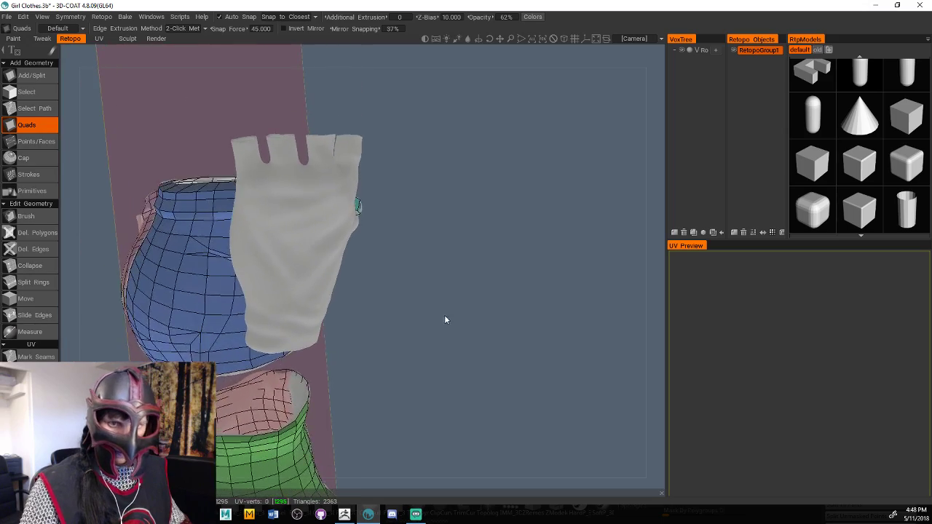
pyautogui.moveTo(445, 318); pyautogui.dragTo(441, 377)
pyautogui.scroll(5, 463, 292)
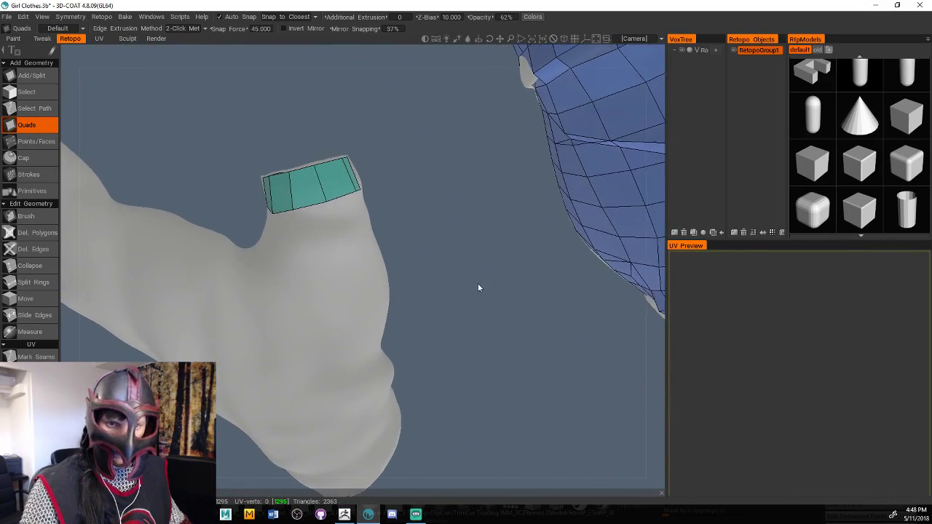
pyautogui.moveTo(477, 283); pyautogui.dragTo(489, 289, button='middle')
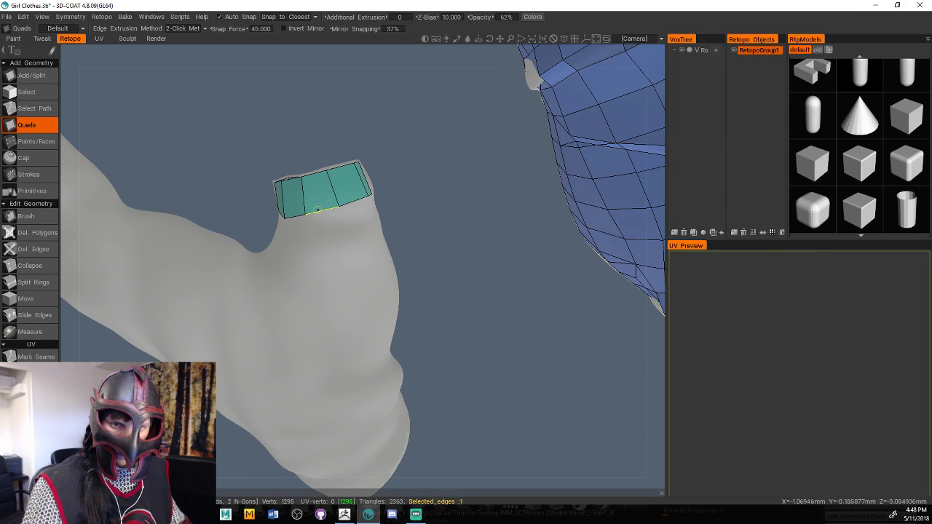
pyautogui.click(317, 210)
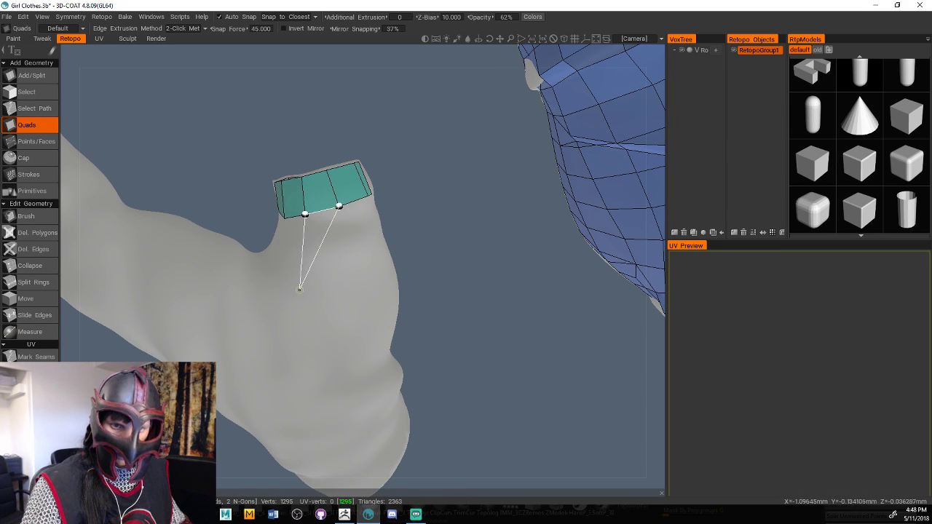
pyautogui.click(299, 290)
pyautogui.click(359, 296)
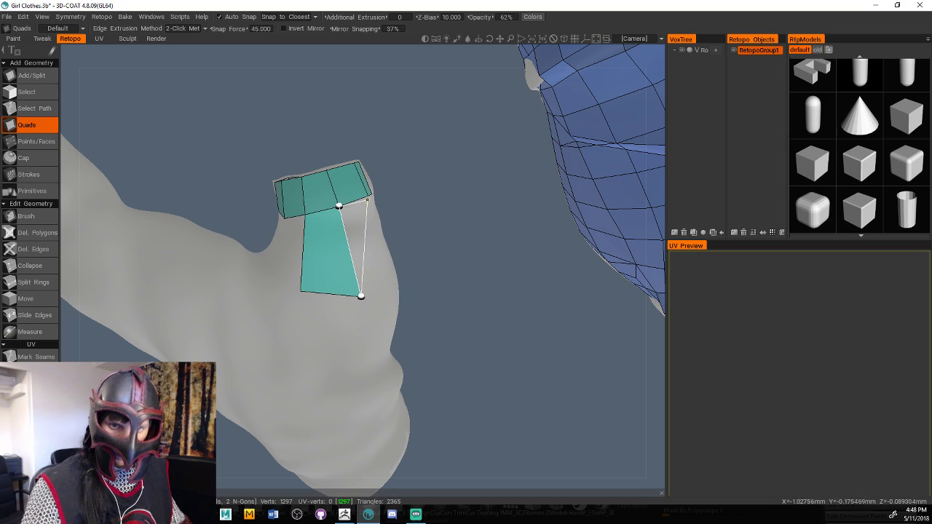
pyautogui.click(368, 197)
pyautogui.click(395, 283)
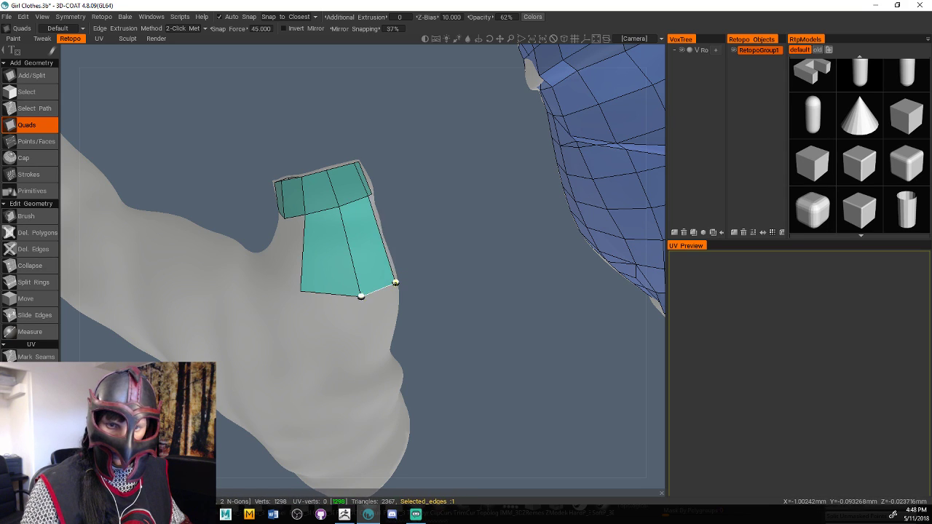
# Extend the thumb's second row with five more long quads from the opening's ring around the palm-facing side and underside
pyautogui.moveTo(450, 297); pyautogui.dragTo(321, 253, button='middle')
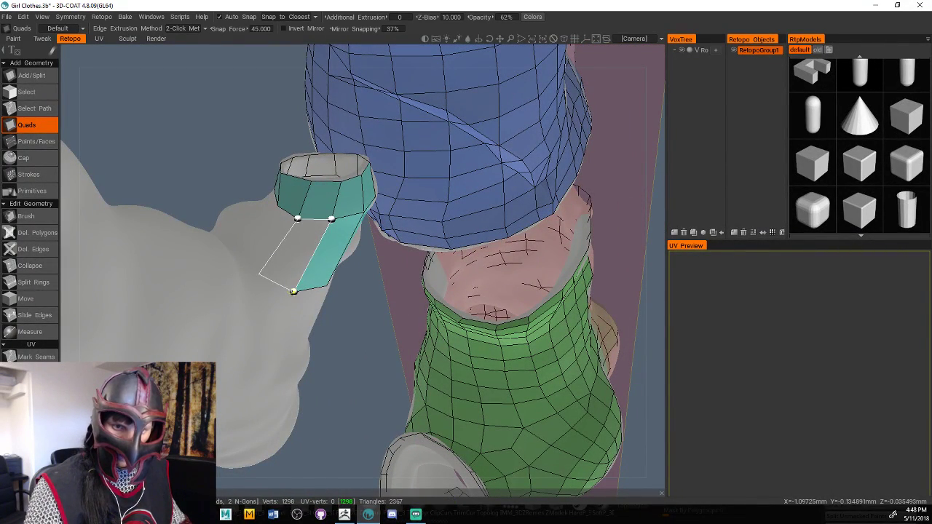
pyautogui.click(258, 273)
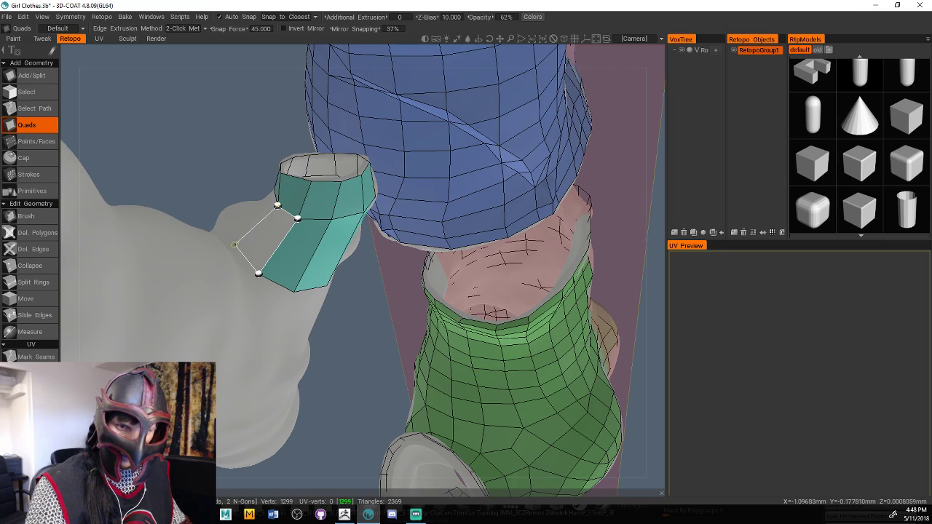
pyautogui.click(237, 239)
pyautogui.moveTo(269, 182); pyautogui.dragTo(340, 265, button='middle')
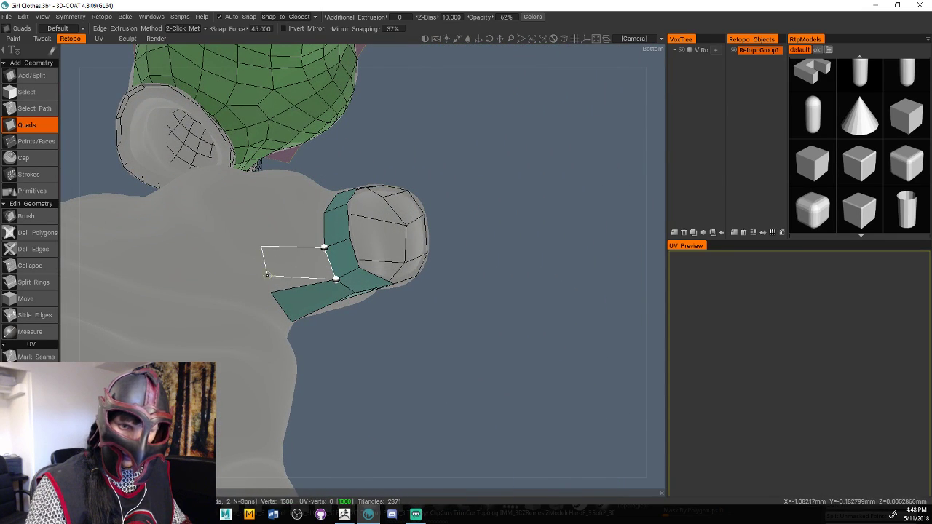
pyautogui.click(260, 245)
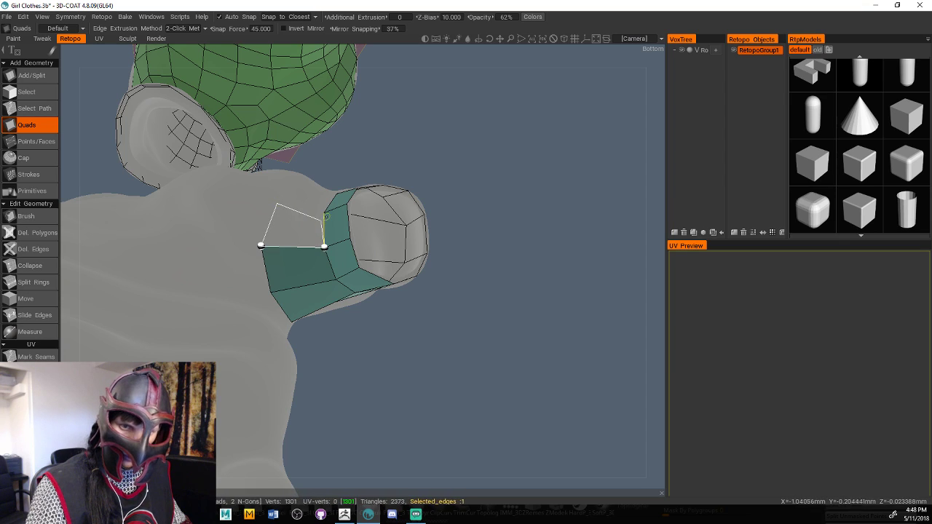
pyautogui.click(276, 203)
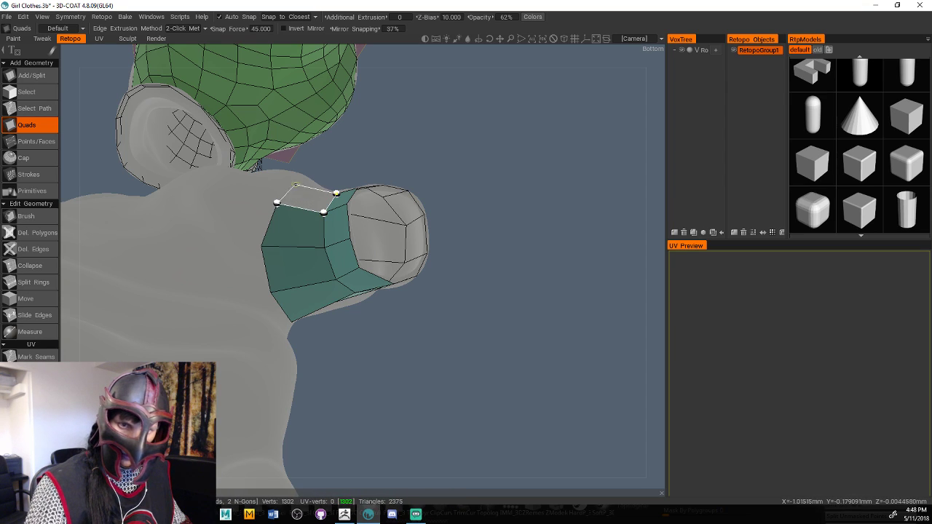
pyautogui.click(288, 175)
# Close the thumb's second row with three long quads across the remaining gap, joining it to the row's first quads
pyautogui.moveTo(372, 174); pyautogui.dragTo(382, 286)
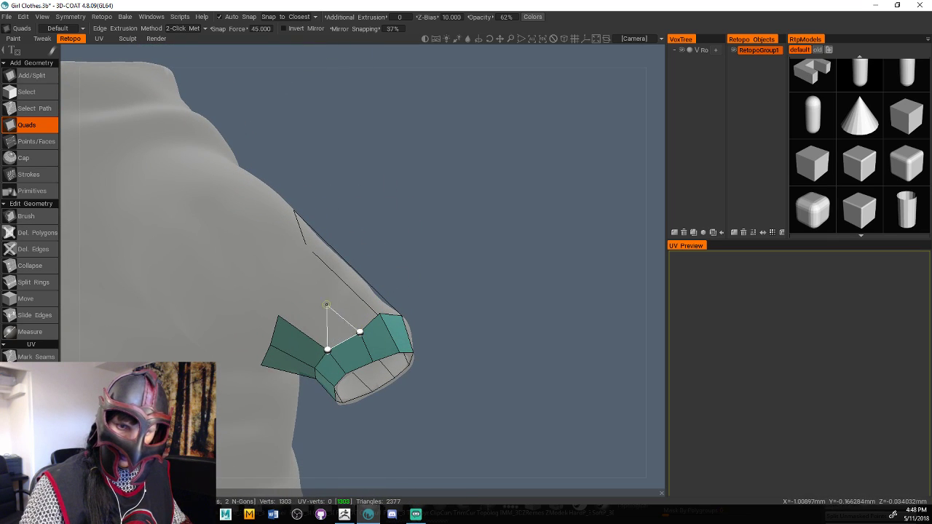
pyautogui.click(278, 314)
pyautogui.click(293, 270)
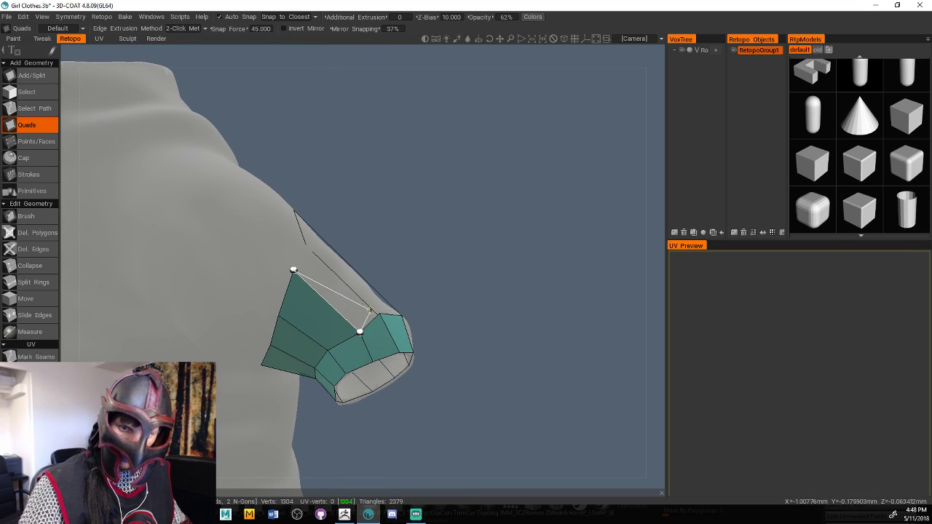
pyautogui.click(306, 253)
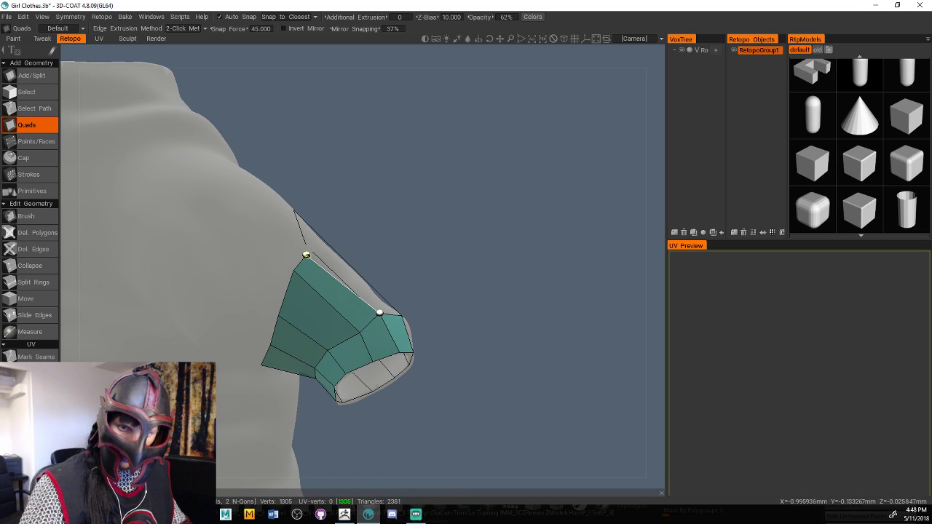
pyautogui.moveTo(379, 222); pyautogui.dragTo(354, 345)
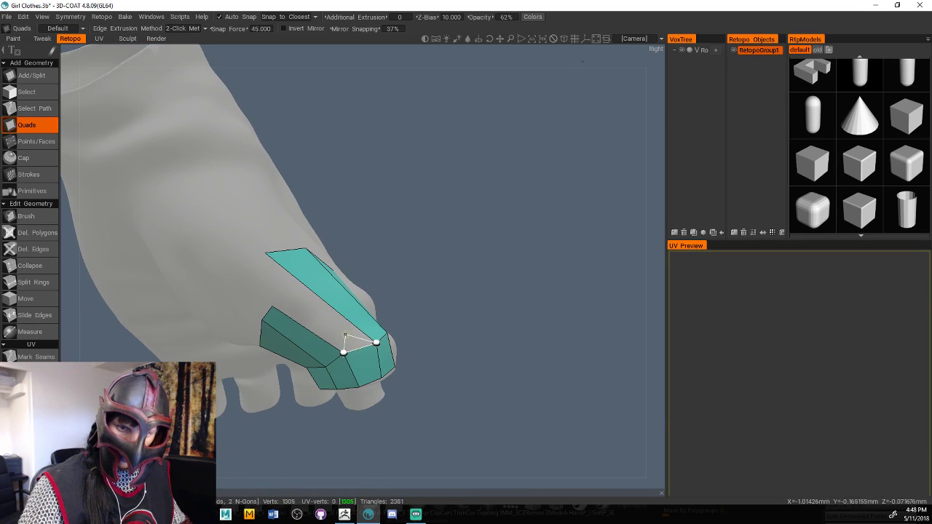
pyautogui.click(265, 252)
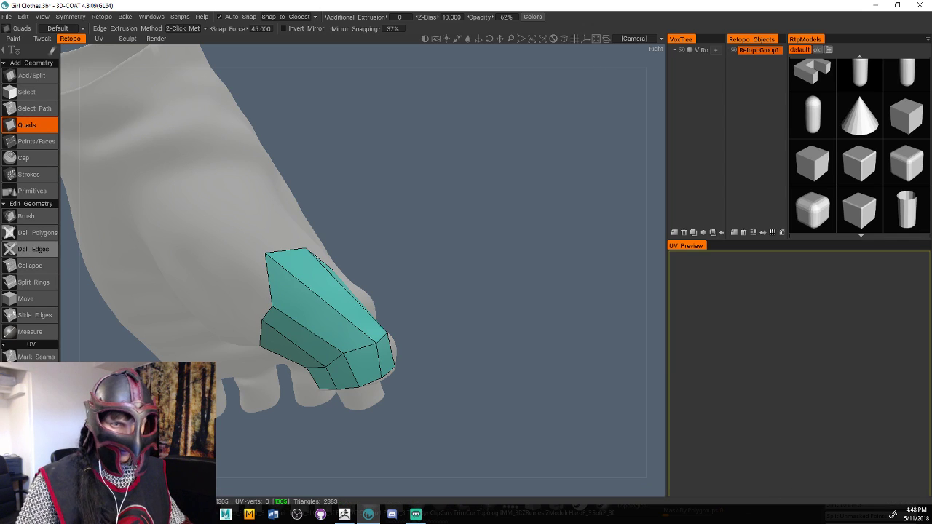
# Even out the spacing of the second row's outer vertices on the side that was closed last, using the Brush tool
pyautogui.click(26, 216)
pyautogui.moveTo(294, 268)
pyautogui.keyDown('shift'); pyautogui.mouseDown()
pyautogui.moveTo(352, 312)
pyautogui.moveTo(342, 313)
pyautogui.mouseUp(); pyautogui.keyUp('shift')
pyautogui.moveTo(436, 331)
pyautogui.mouseDown()
pyautogui.moveTo(477, 337)
pyautogui.moveTo(355, 258)
pyautogui.mouseUp()
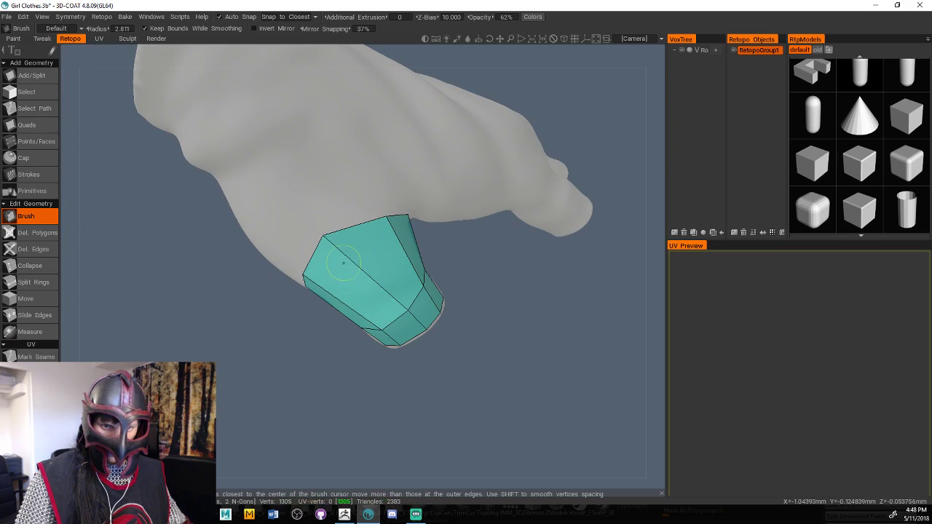
pyautogui.moveTo(391, 220); pyautogui.dragTo(375, 224)
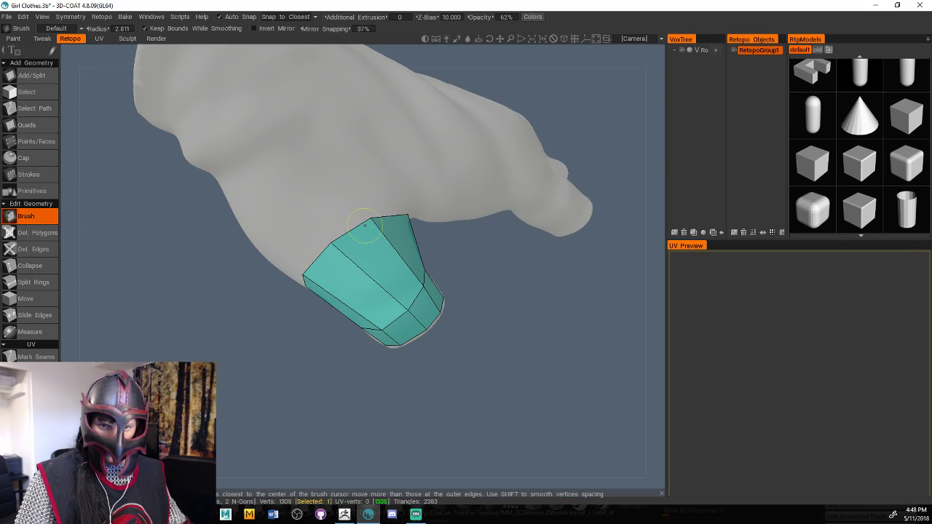
pyautogui.moveTo(478, 256); pyautogui.dragTo(371, 280)
pyautogui.moveTo(438, 214); pyautogui.dragTo(415, 216)
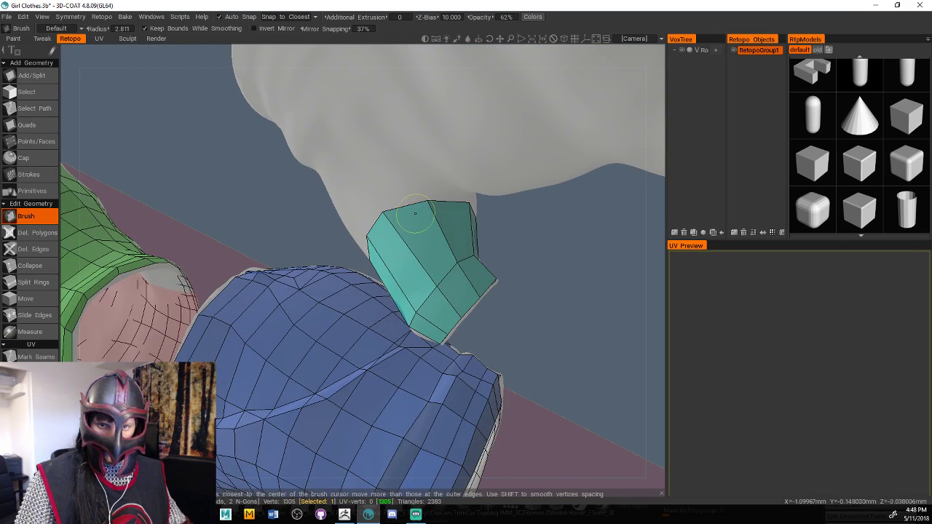
# Reposition the remaining outer vertices around the thumb's second row with the Brush tool so its edge runs more evenly
pyautogui.moveTo(520, 227)
pyautogui.mouseDown()
pyautogui.moveTo(435, 209)
pyautogui.moveTo(381, 183)
pyautogui.mouseUp()
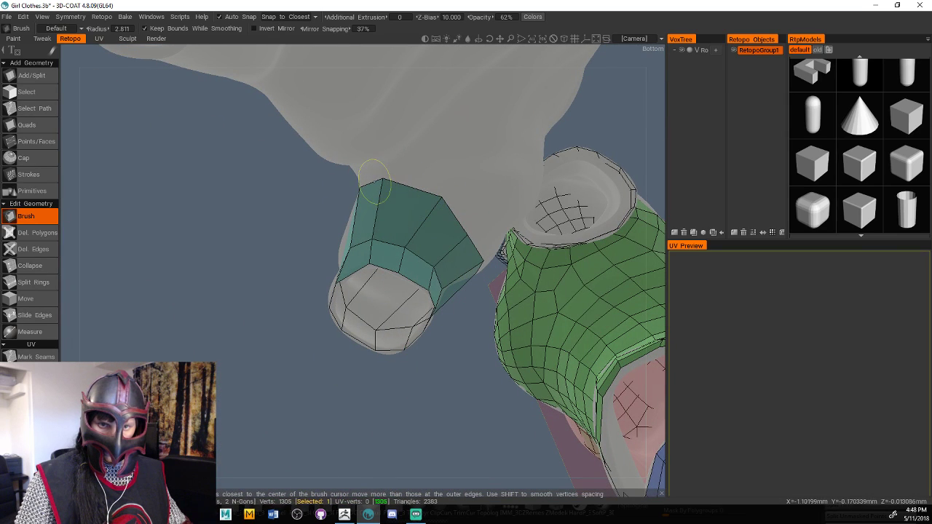
pyautogui.moveTo(441, 204); pyautogui.dragTo(425, 195)
pyautogui.moveTo(306, 328); pyautogui.dragTo(412, 354)
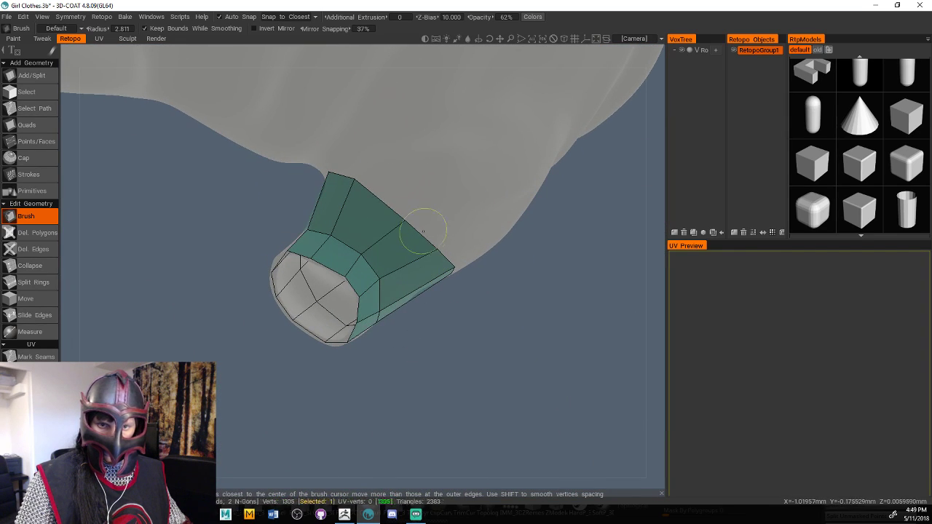
pyautogui.moveTo(395, 208)
pyautogui.mouseDown()
pyautogui.moveTo(390, 348)
pyautogui.moveTo(377, 344)
pyautogui.mouseUp()
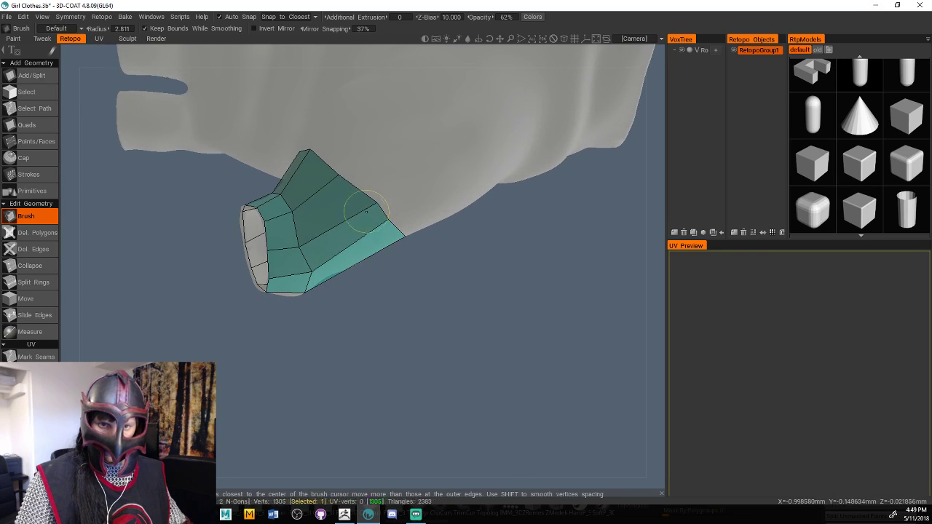
pyautogui.moveTo(335, 186); pyautogui.dragTo(335, 165)
pyautogui.moveTo(381, 212)
pyautogui.mouseDown()
pyautogui.moveTo(340, 196)
pyautogui.moveTo(376, 225)
pyautogui.mouseUp()
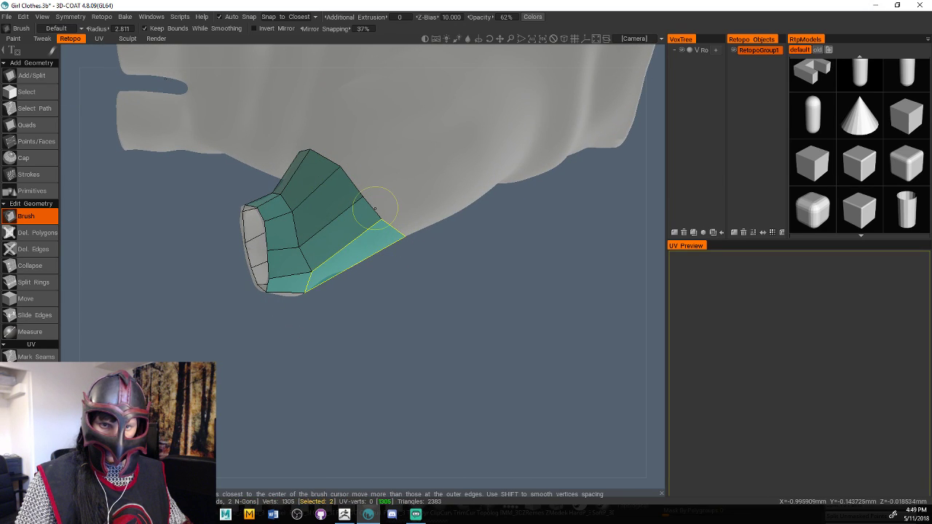
# Split the thumb's long second row with an edge loop midway along its quads using Split Rings, and check the glove
pyautogui.keyDown('alt'); pyautogui.moveTo(375, 209); pyautogui.dragTo(353, 201); pyautogui.keyUp('alt')
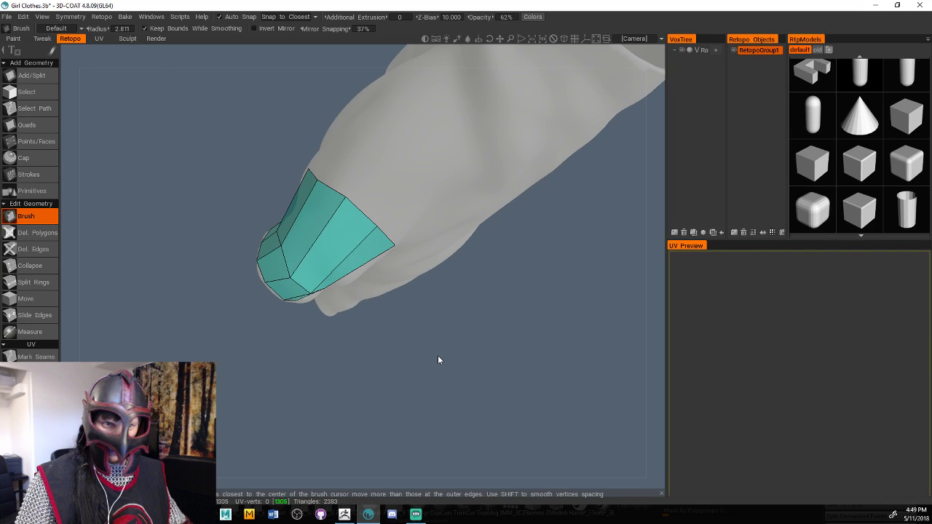
pyautogui.keyDown('alt'); pyautogui.moveTo(438, 360); pyautogui.dragTo(328, 350); pyautogui.keyUp('alt')
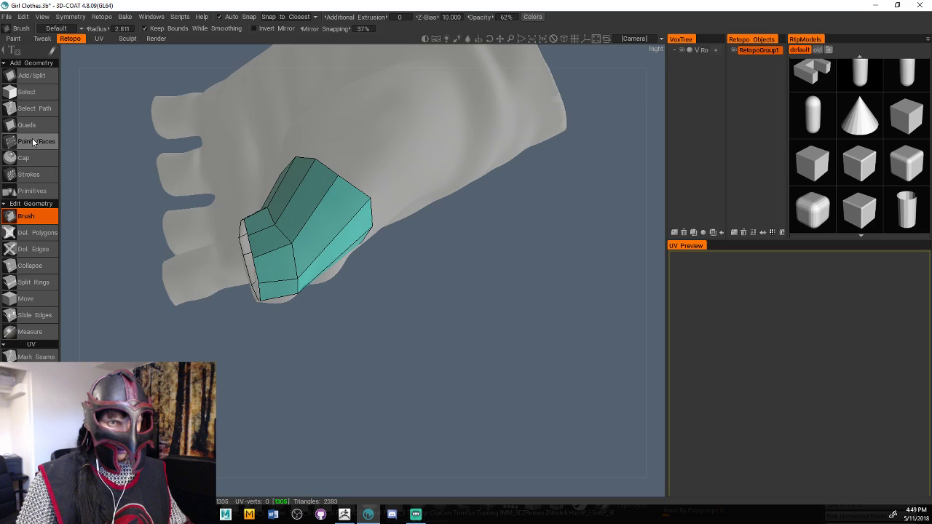
pyautogui.click(34, 281)
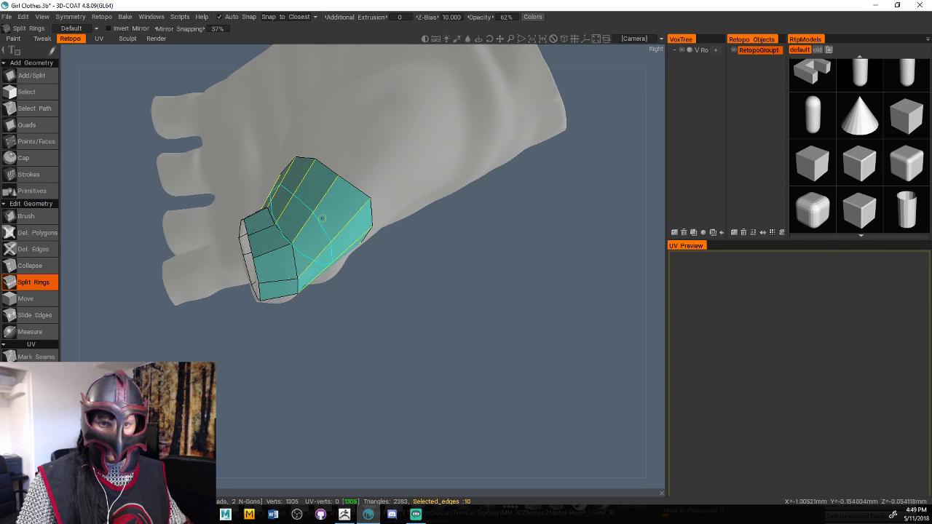
pyautogui.click(322, 218)
pyautogui.keyDown('alt'); pyautogui.moveTo(322, 218); pyautogui.dragTo(441, 363); pyautogui.keyUp('alt')
pyautogui.keyDown('alt'); pyautogui.moveTo(441, 363); pyautogui.dragTo(385, 361, button='right'); pyautogui.keyUp('alt')
pyautogui.keyDown('alt'); pyautogui.moveTo(385, 362); pyautogui.dragTo(214, 318); pyautogui.keyUp('alt')
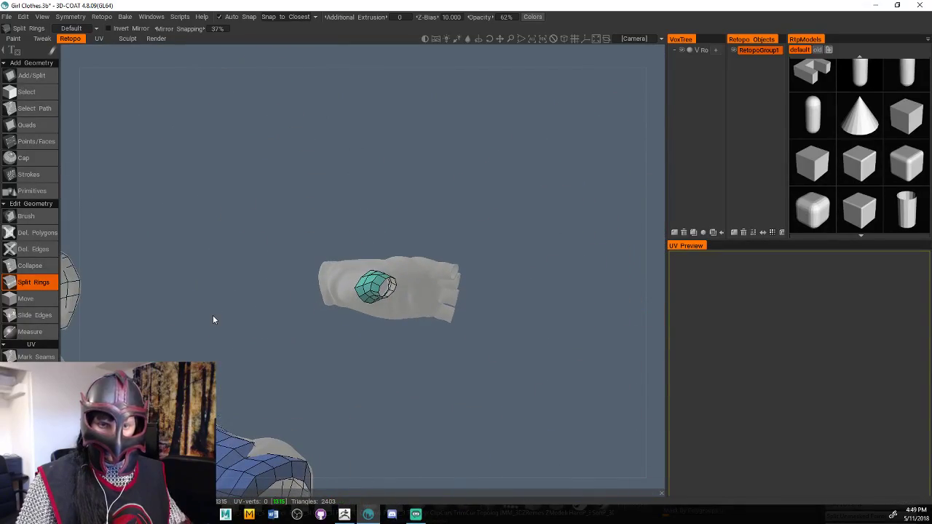
pyautogui.keyDown('alt'); pyautogui.moveTo(430, 192); pyautogui.dragTo(421, 307); pyautogui.keyUp('alt')
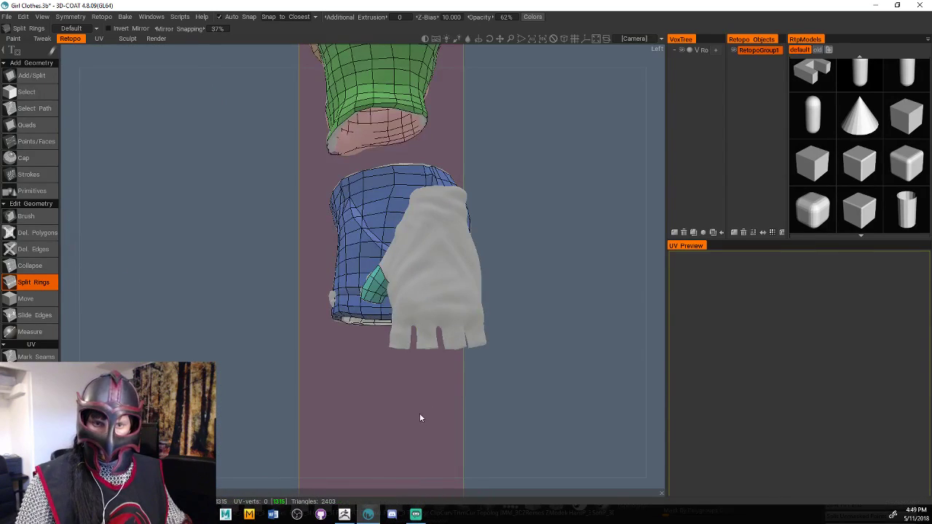
pyautogui.moveTo(419, 414); pyautogui.dragTo(430, 384, button='right')
pyautogui.moveTo(431, 384); pyautogui.dragTo(470, 388)
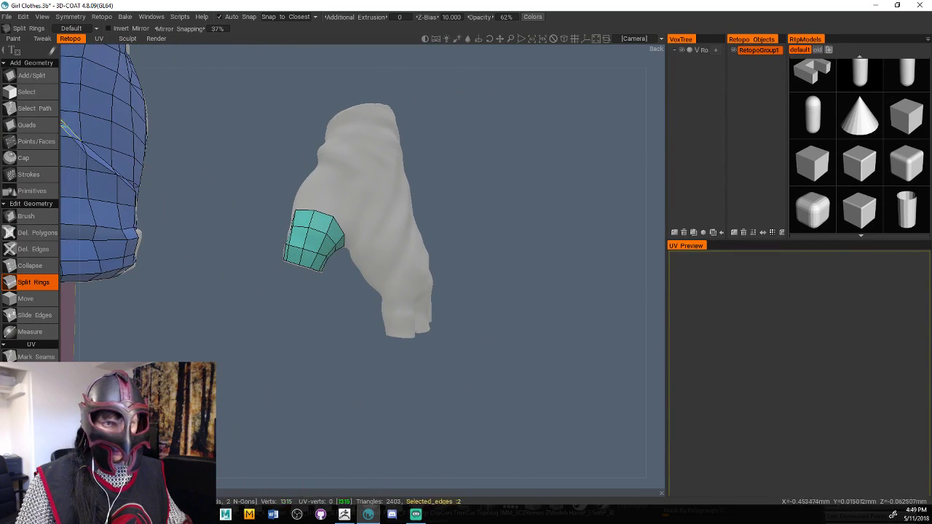
# Build a two-by-two patch of quads from the thumb's last row up the thumb base toward the wrist, using the Quads tool
pyautogui.click(30, 125)
pyautogui.moveTo(464, 225); pyautogui.dragTo(406, 249)
pyautogui.moveTo(499, 211); pyautogui.dragTo(498, 206, button='middle')
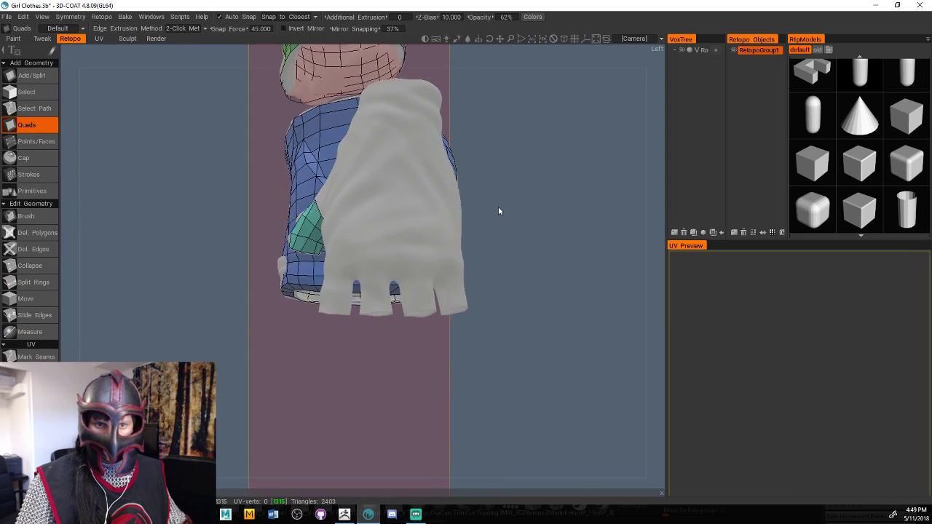
pyautogui.moveTo(498, 206); pyautogui.dragTo(547, 208, button='right')
pyautogui.moveTo(548, 208); pyautogui.dragTo(542, 312)
pyautogui.moveTo(542, 312); pyautogui.dragTo(472, 286, button='right')
pyautogui.moveTo(472, 285); pyautogui.dragTo(422, 389)
pyautogui.click(321, 390)
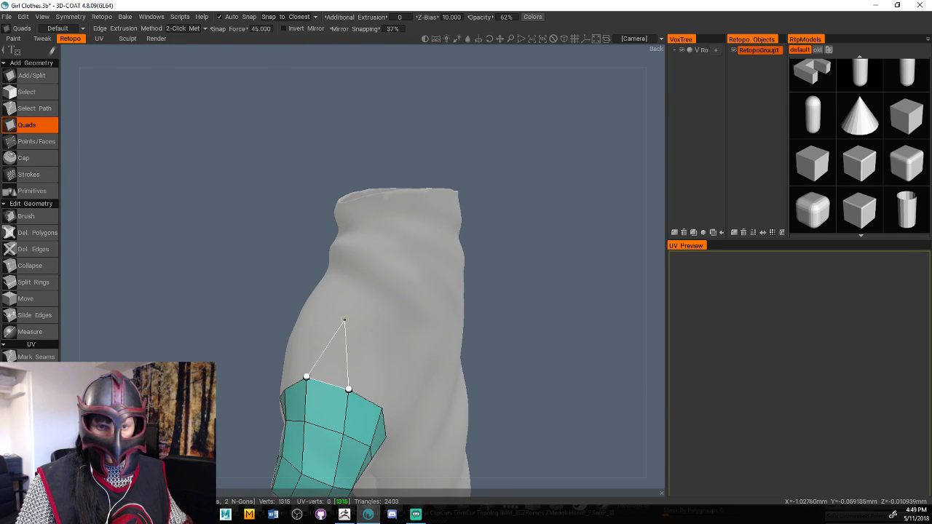
pyautogui.click(367, 335)
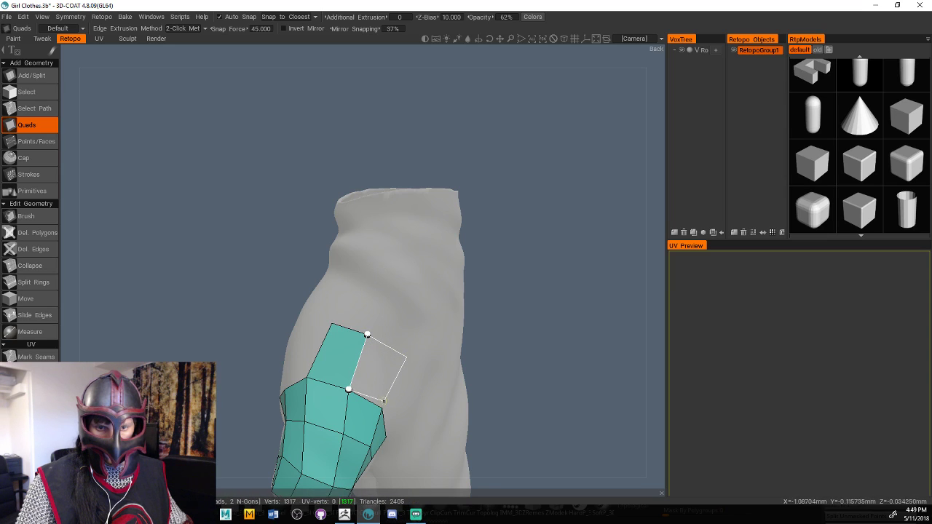
pyautogui.click(406, 357)
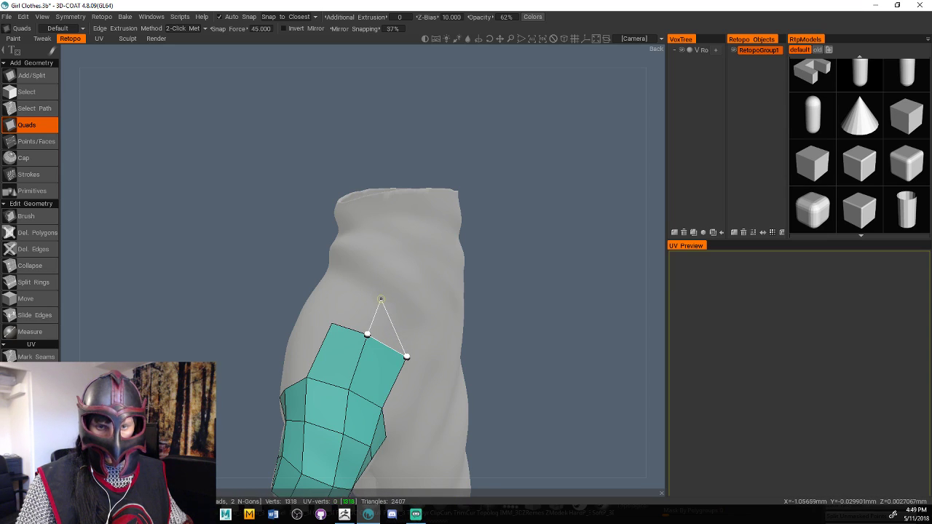
pyautogui.click(421, 336)
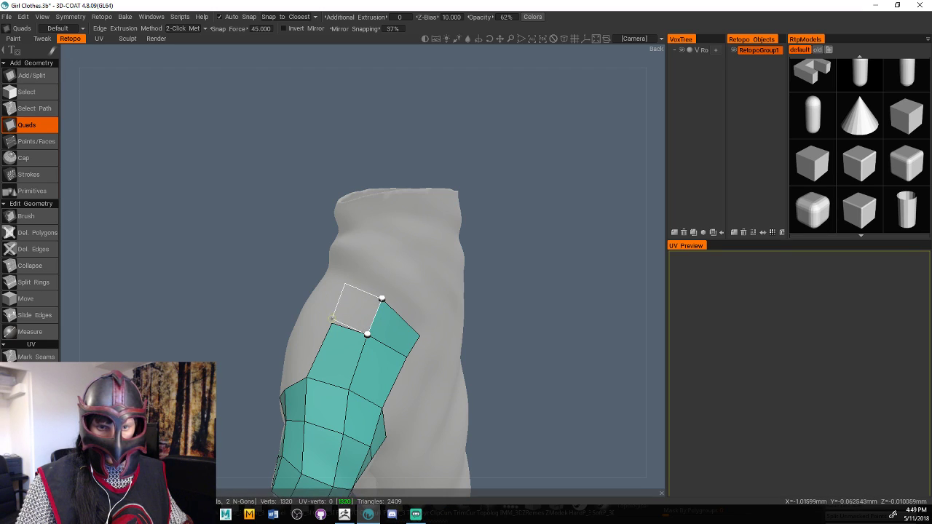
pyautogui.click(331, 319)
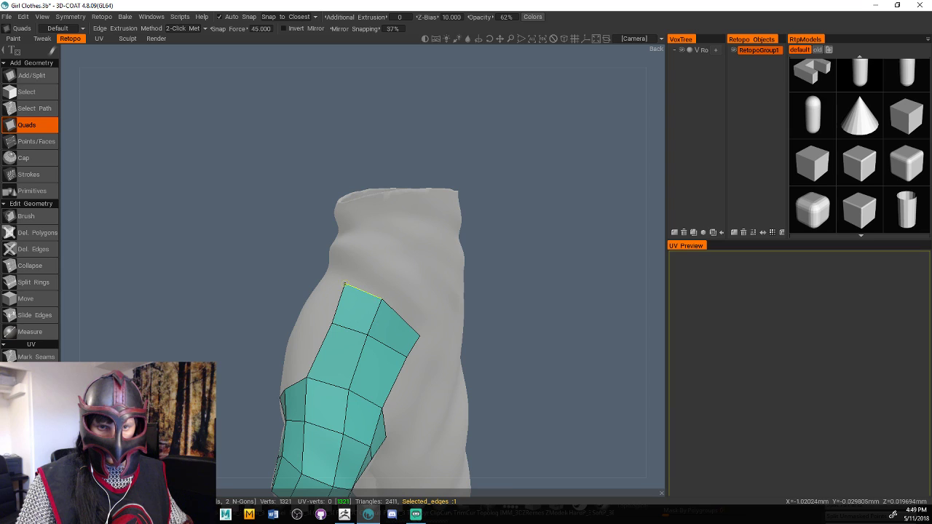
# Build a strip of five quads from the thumb's last row on the palm side, curving around the thumb base toward the wrist
pyautogui.moveTo(502, 291); pyautogui.dragTo(599, 226)
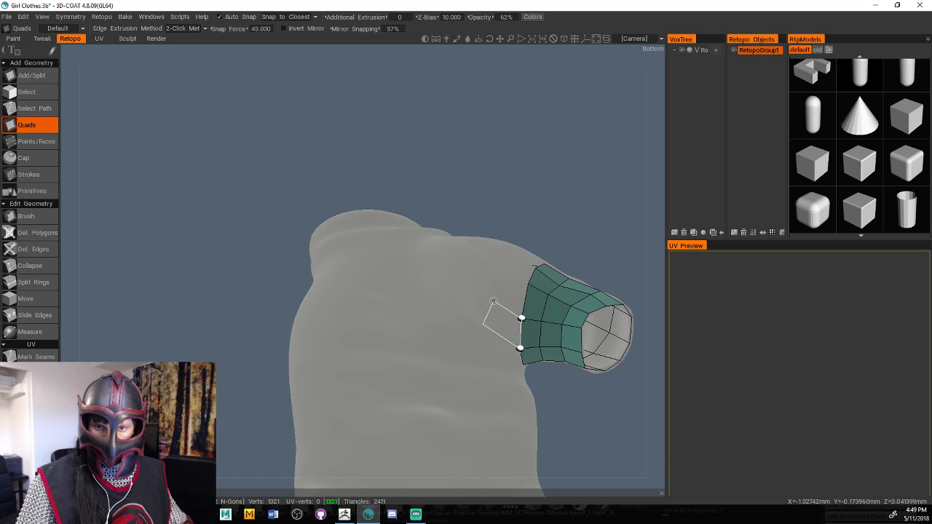
pyautogui.click(497, 302)
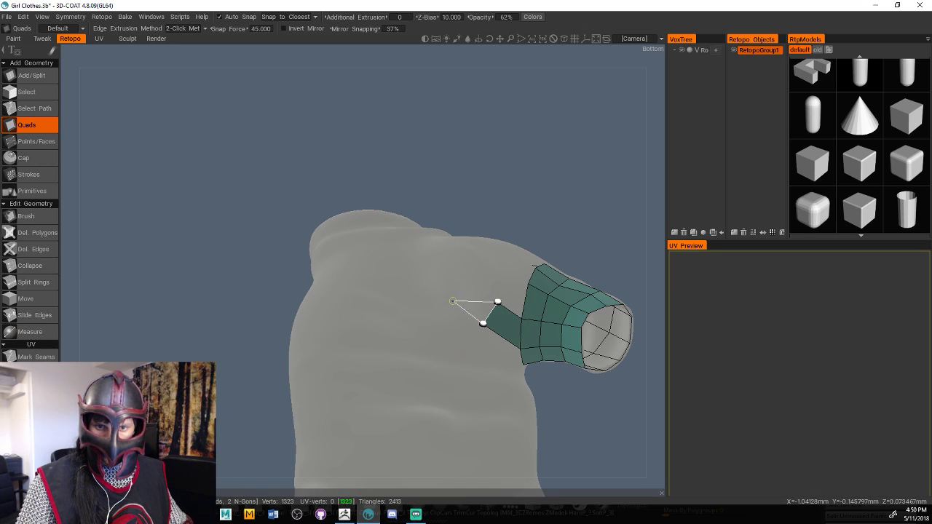
pyautogui.click(467, 284)
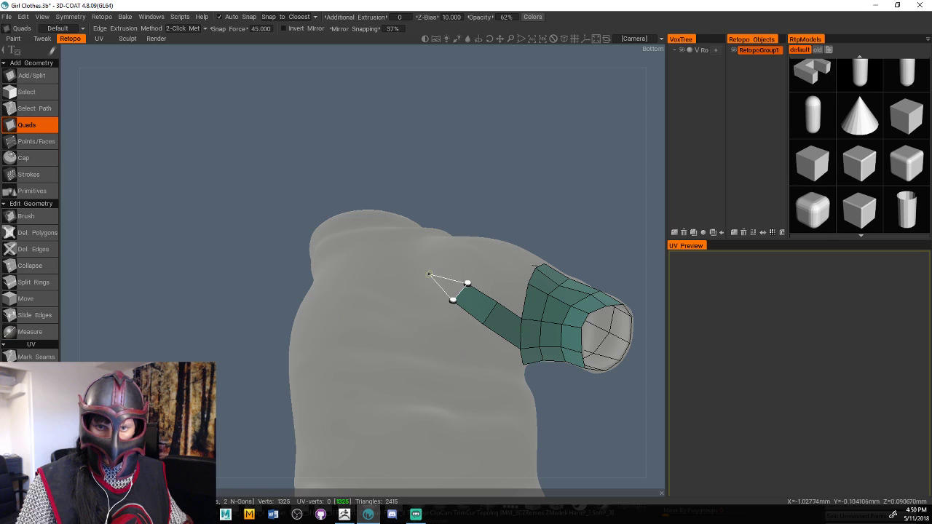
pyautogui.click(451, 264)
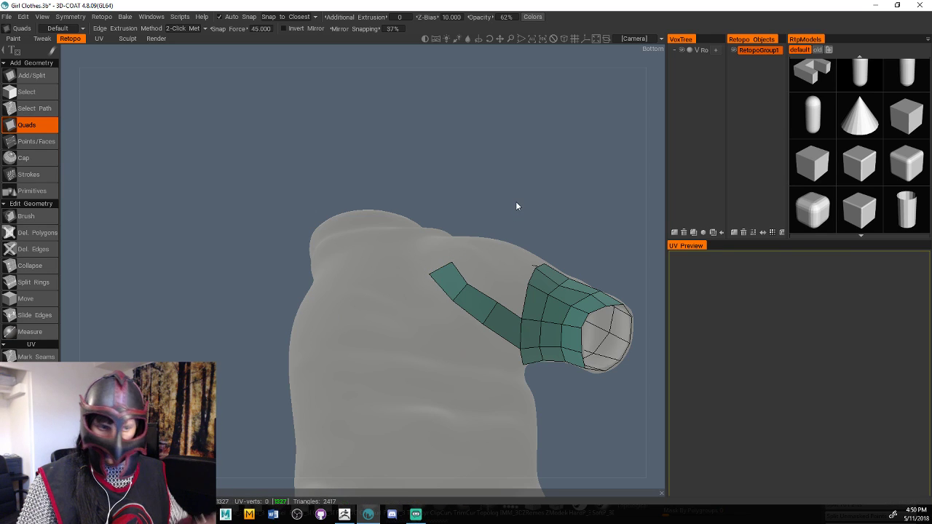
pyautogui.moveTo(515, 201); pyautogui.dragTo(570, 316)
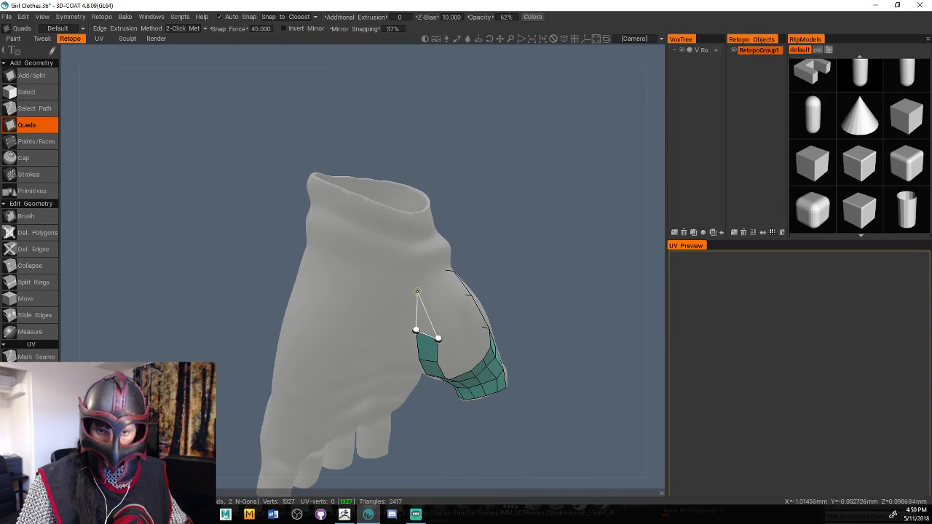
pyautogui.click(442, 308)
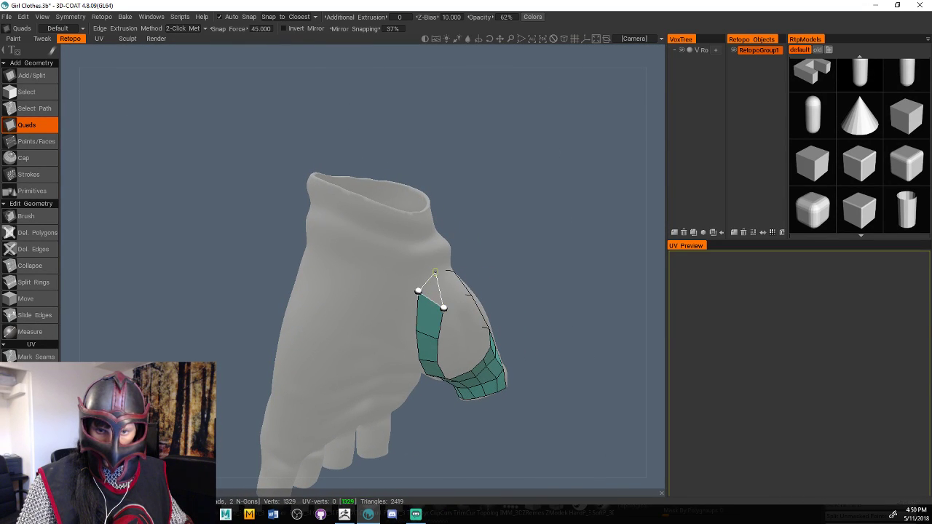
pyautogui.click(456, 295)
# Join the palm-side strip to the two-by-two patch with two more quads, closing a ring around the thumb base
pyautogui.moveTo(466, 293); pyautogui.dragTo(412, 314)
pyautogui.press('Escape')
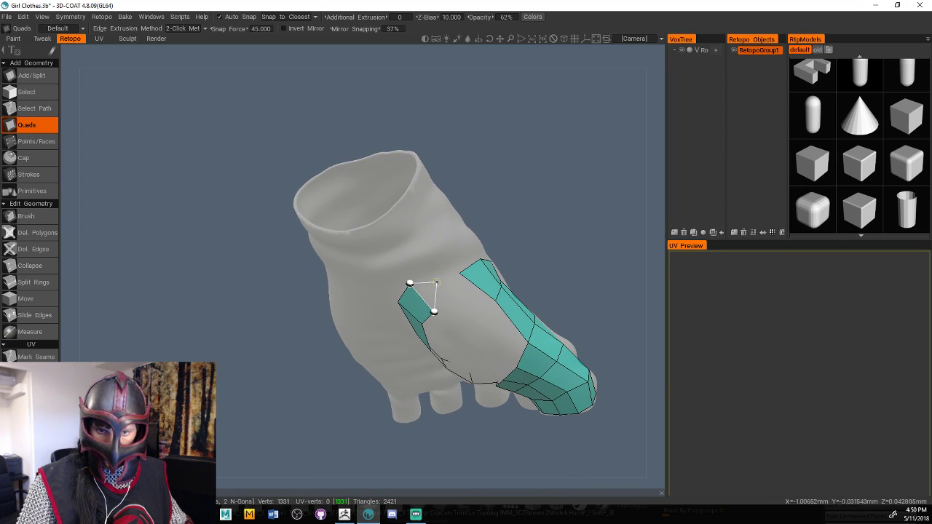
pyautogui.click(464, 299)
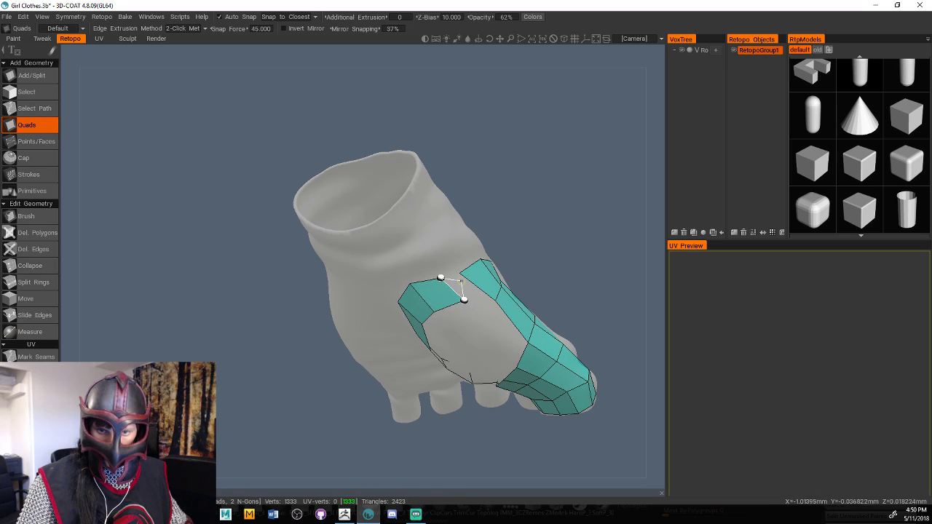
pyautogui.click(495, 300)
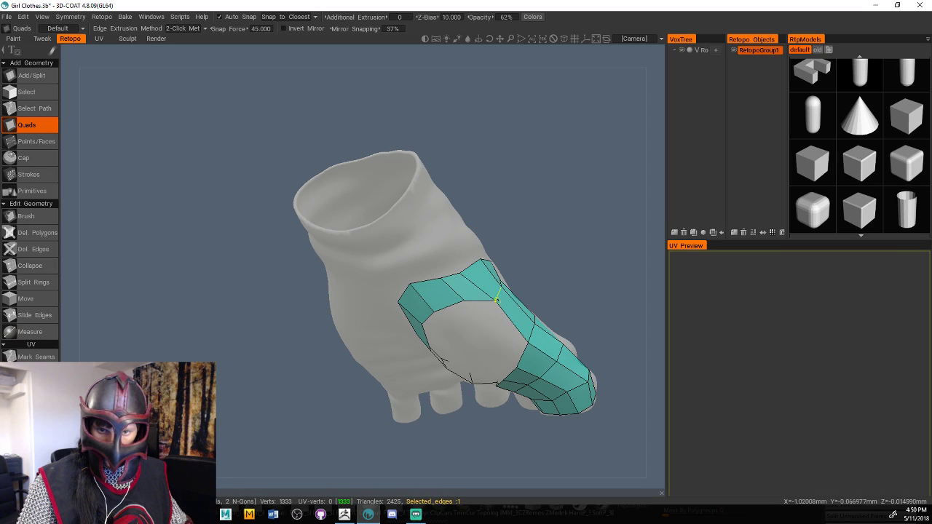
pyautogui.hotkey('ctrl', 'z')
pyautogui.moveTo(560, 266); pyautogui.dragTo(475, 282)
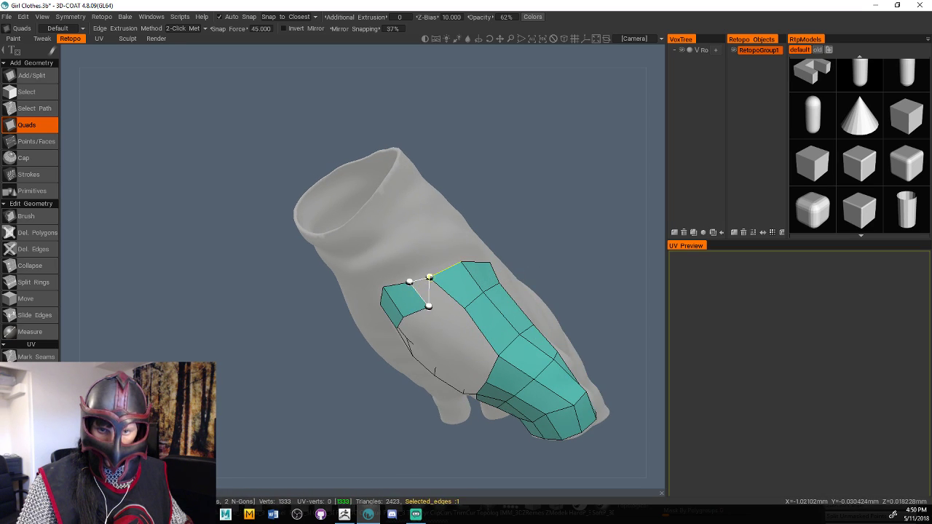
pyautogui.click(452, 305)
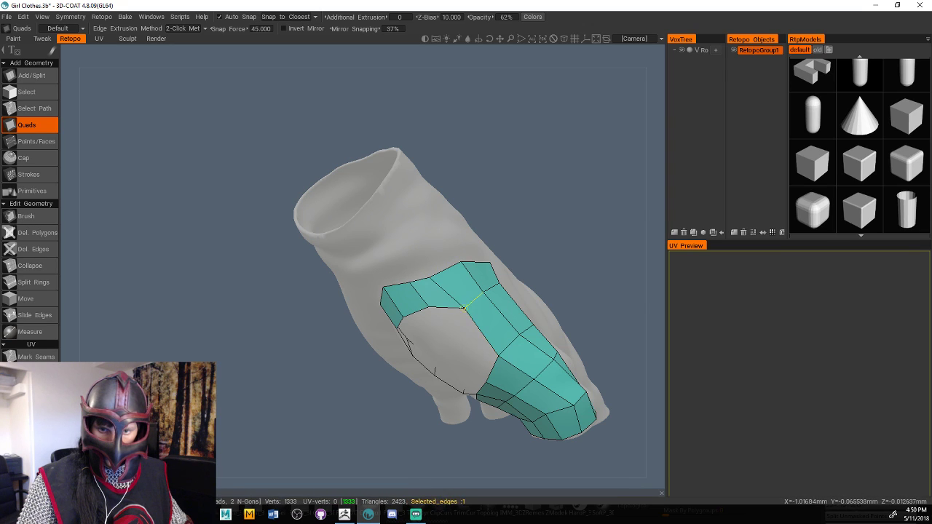
# Add five quads inside the ring on its palm side, attached to the strip and the thumb's last row
pyautogui.moveTo(453, 305); pyautogui.dragTo(573, 126)
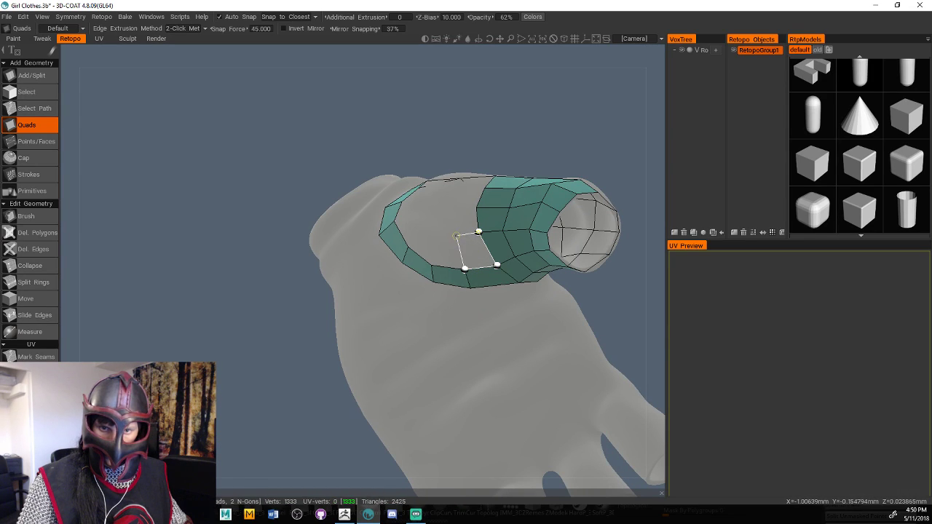
pyautogui.click(456, 233)
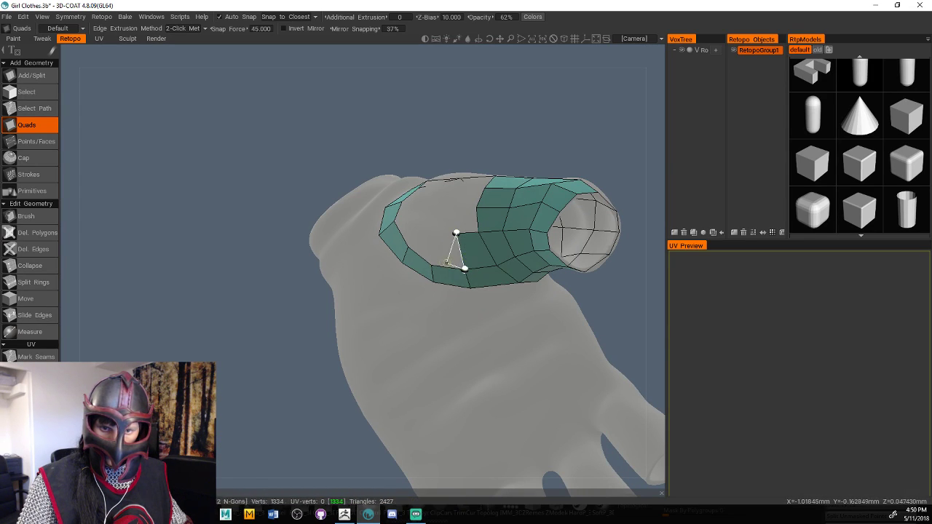
pyautogui.click(431, 234)
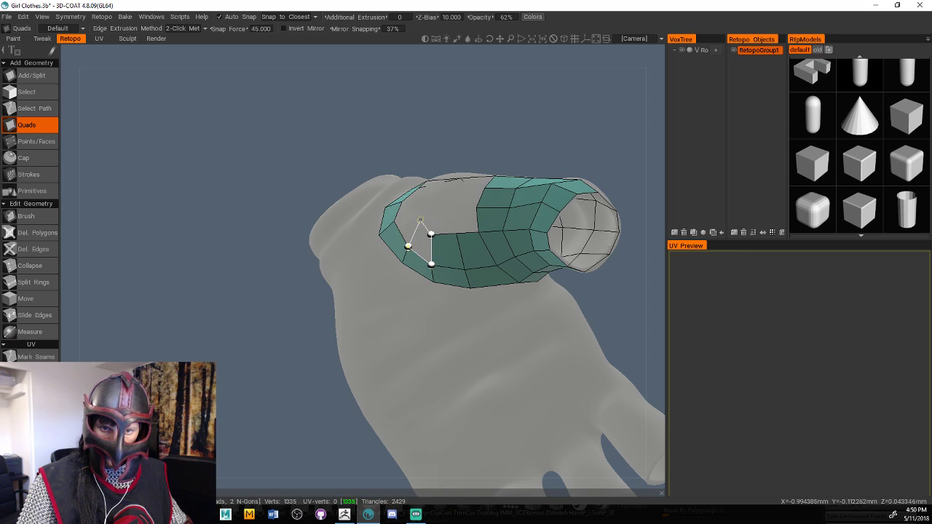
pyautogui.click(419, 213)
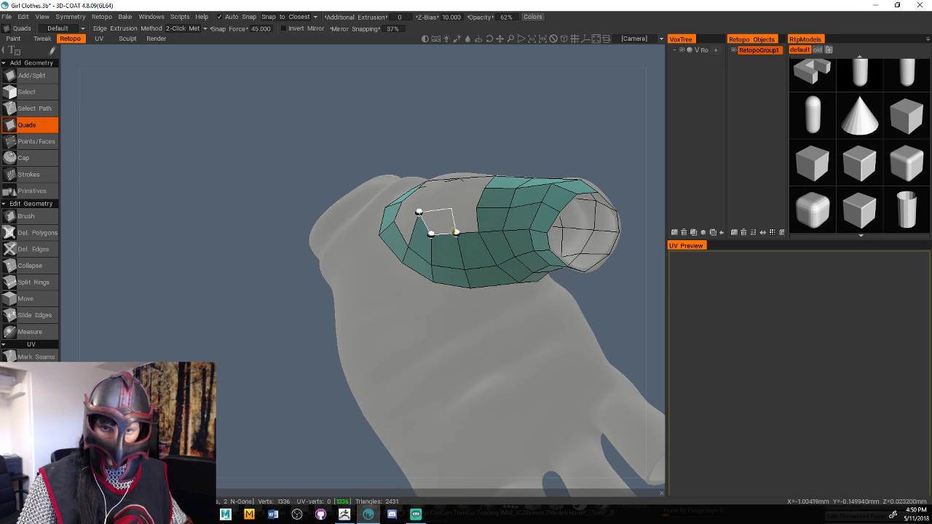
pyautogui.click(451, 210)
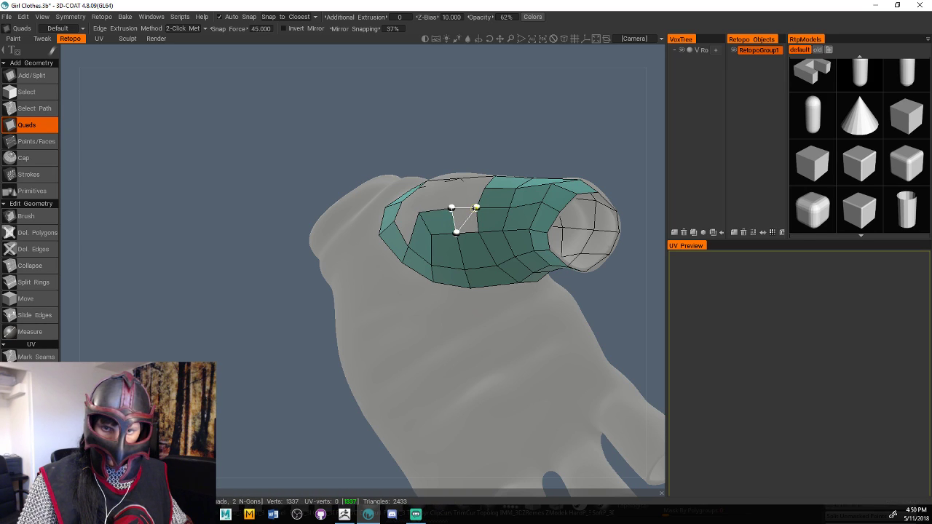
pyautogui.click(478, 230)
# Nudge the vertices of the palm-side strip with the Brush tool and inspect the ring from several sides
pyautogui.moveTo(478, 230)
pyautogui.mouseDown(button='middle')
pyautogui.moveTo(570, 205)
pyautogui.moveTo(518, 254)
pyautogui.moveTo(570, 181)
pyautogui.moveTo(543, 231)
pyautogui.moveTo(592, 189)
pyautogui.moveTo(561, 203)
pyautogui.mouseUp(button='middle')
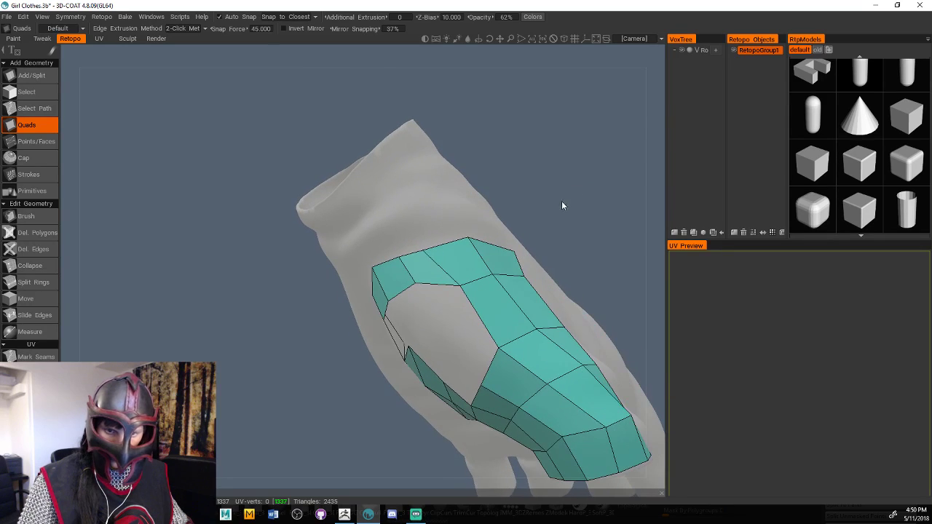
pyautogui.click(29, 216)
pyautogui.moveTo(237, 260); pyautogui.dragTo(386, 312, button='middle')
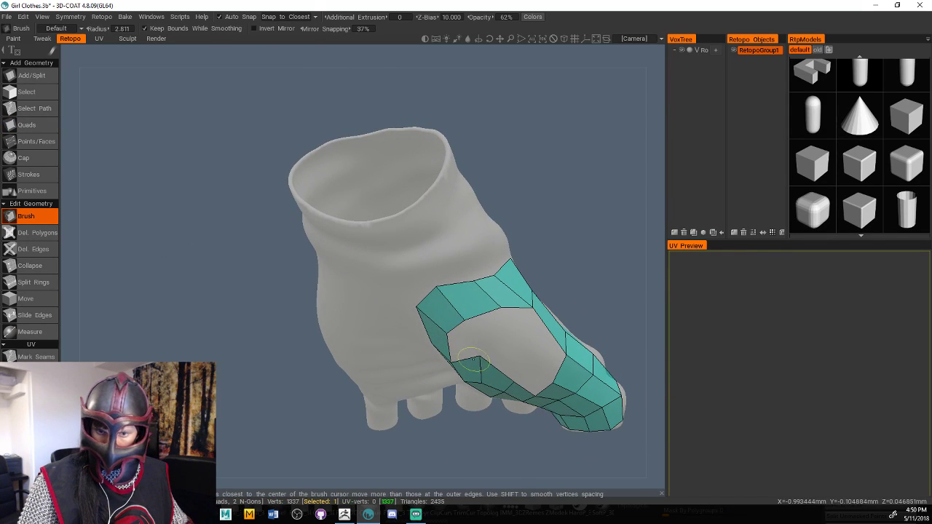
pyautogui.moveTo(578, 255); pyautogui.dragTo(474, 97, button='middle')
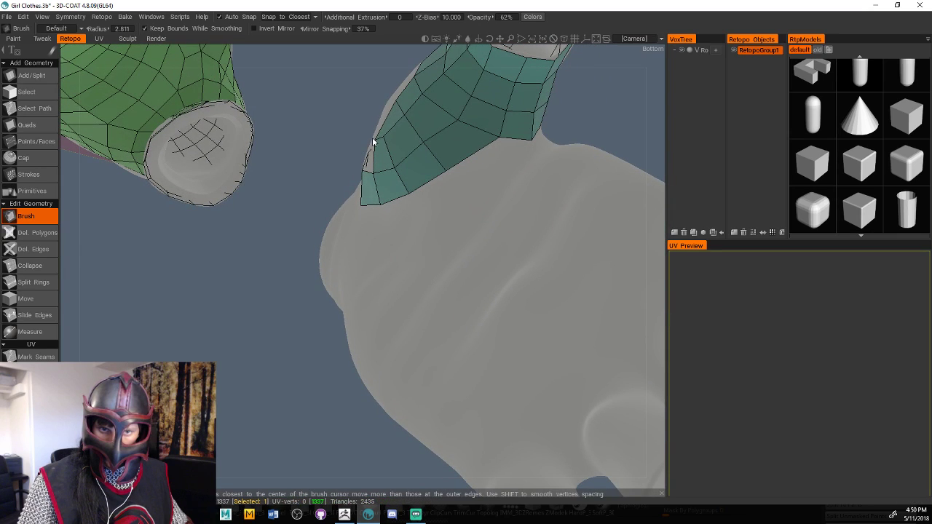
pyautogui.moveTo(372, 142); pyautogui.dragTo(375, 122)
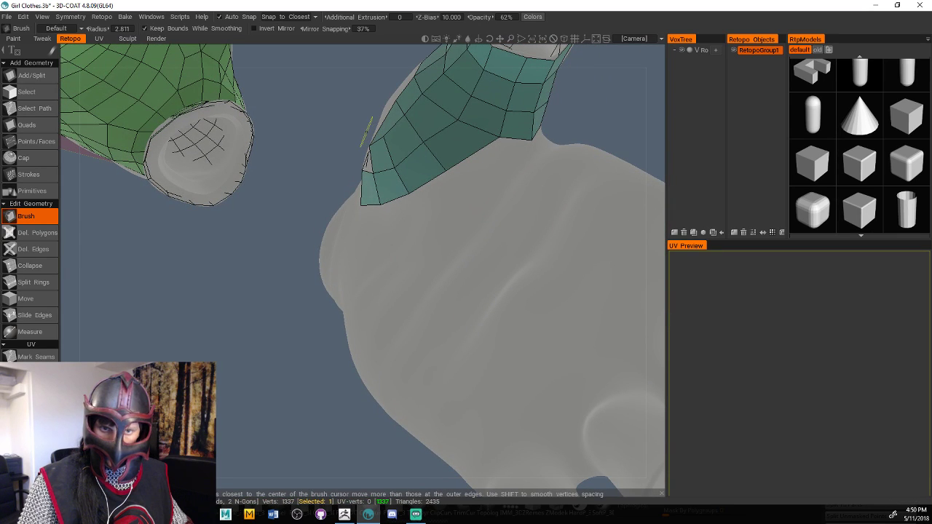
pyautogui.moveTo(270, 339); pyautogui.dragTo(342, 324, button='middle')
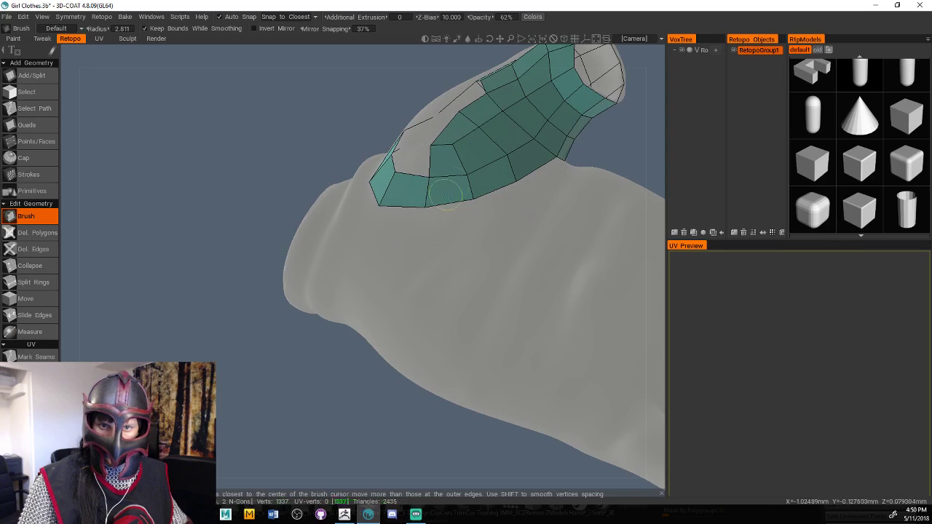
pyautogui.moveTo(260, 340); pyautogui.dragTo(470, 395, button='middle')
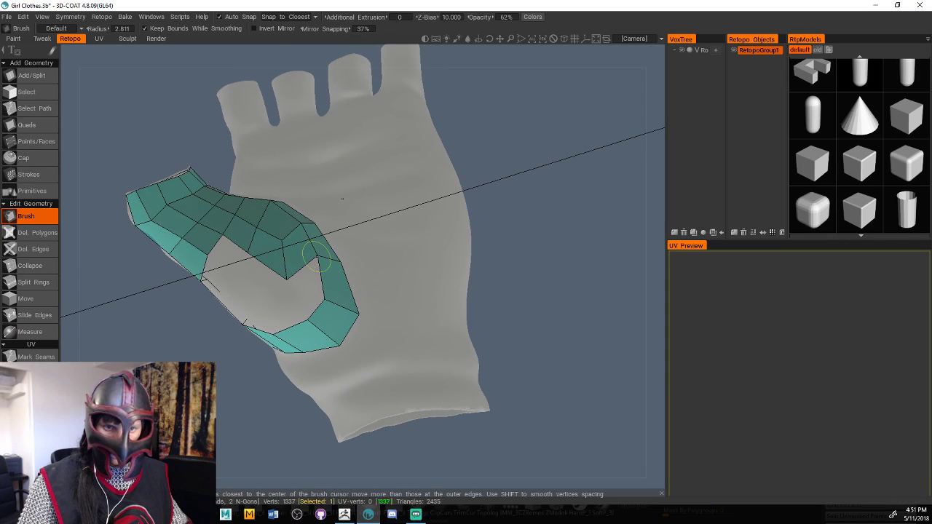
pyautogui.moveTo(583, 281); pyautogui.dragTo(602, 260, button='middle')
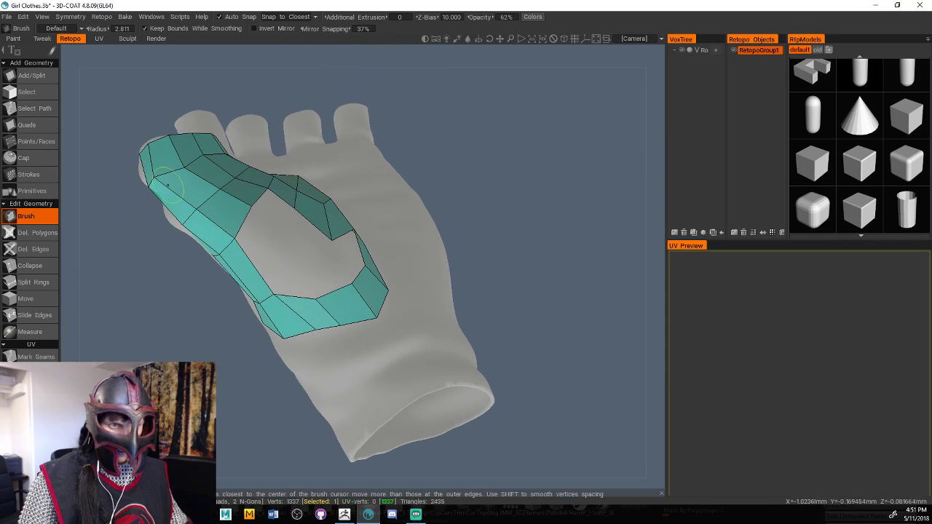
# Complete the inner palm-side row with one quad and add two quads inward from it, using the Quads tool
pyautogui.click(26, 124)
pyautogui.moveTo(461, 211); pyautogui.dragTo(434, 231, button='middle')
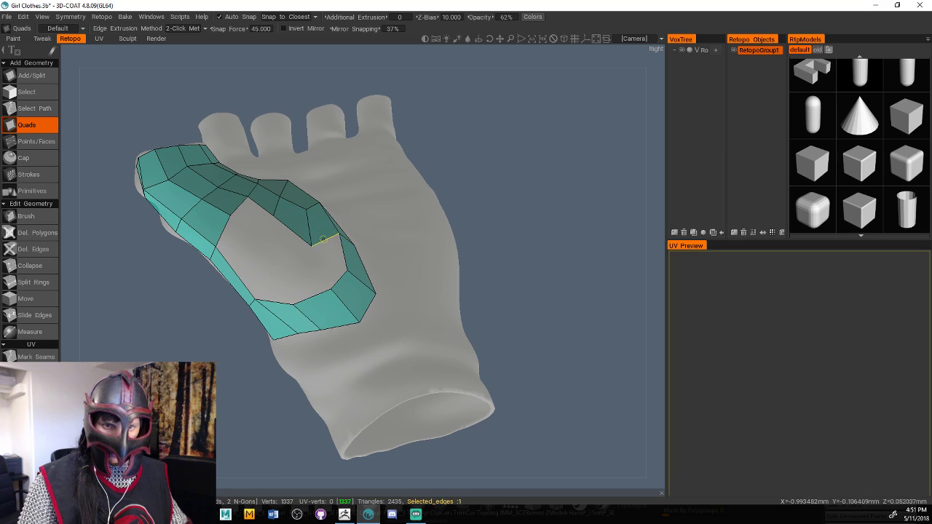
pyautogui.click(331, 288)
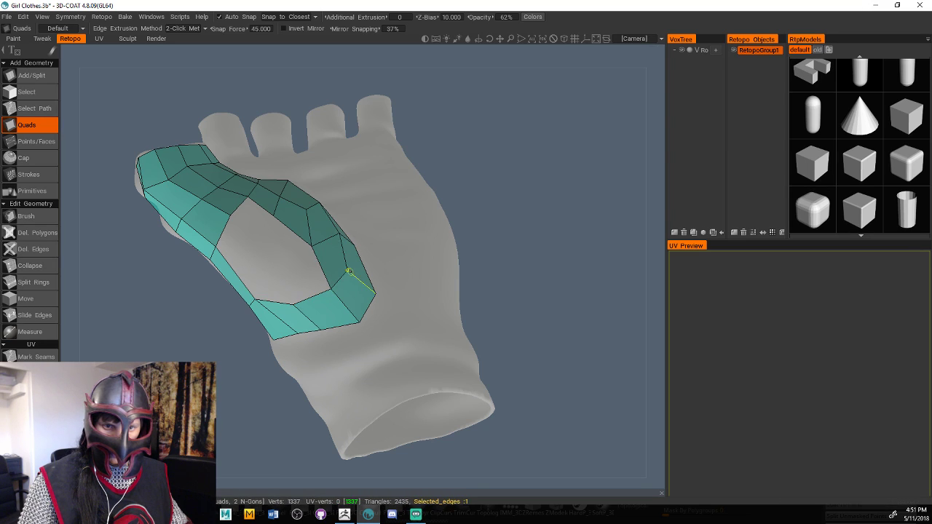
pyautogui.moveTo(574, 245); pyautogui.dragTo(375, 265, button='middle')
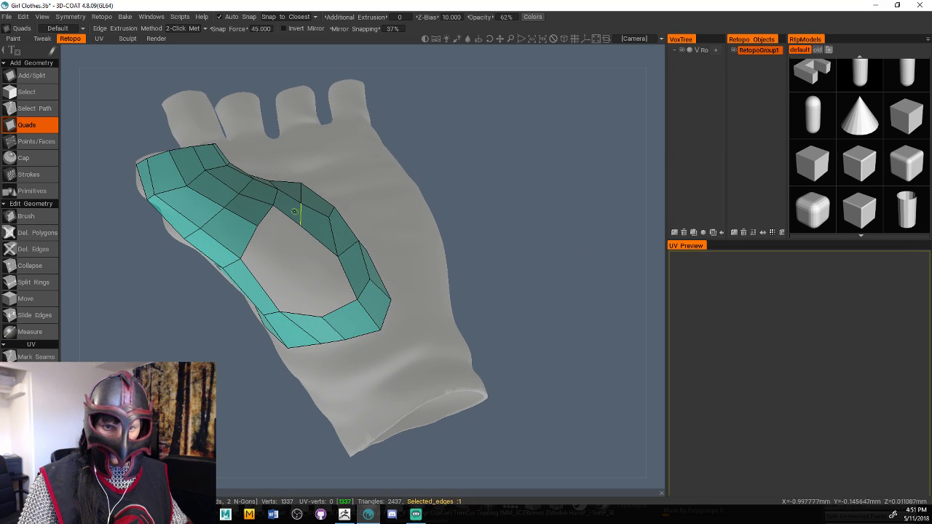
pyautogui.click(300, 224)
pyautogui.click(272, 205)
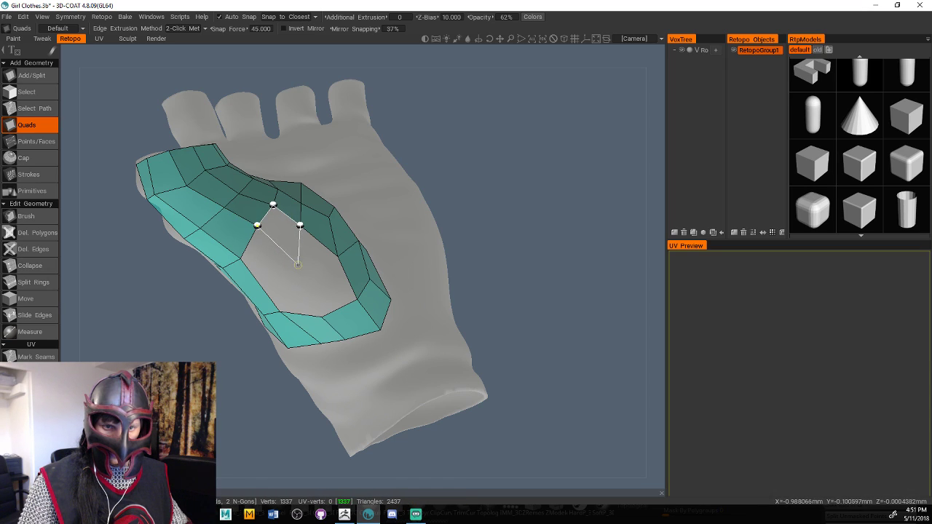
pyautogui.click(256, 225)
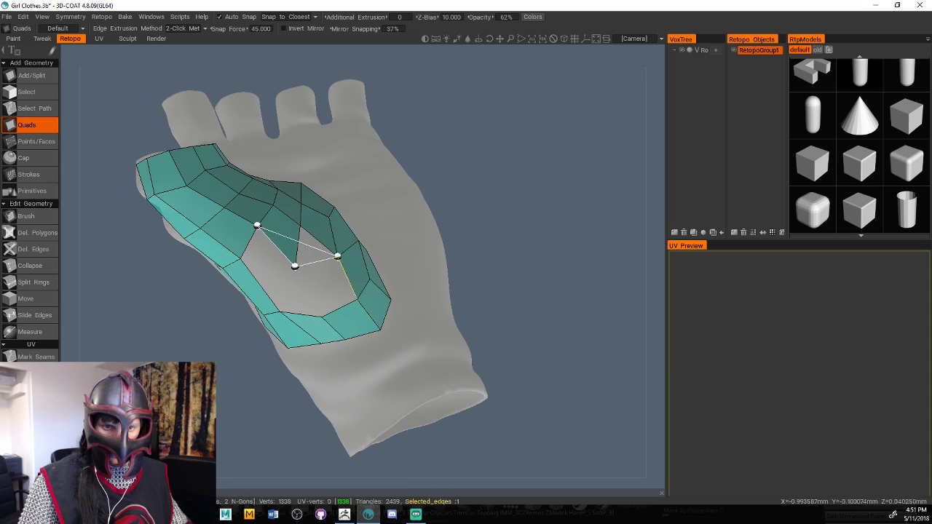
pyautogui.click(337, 256)
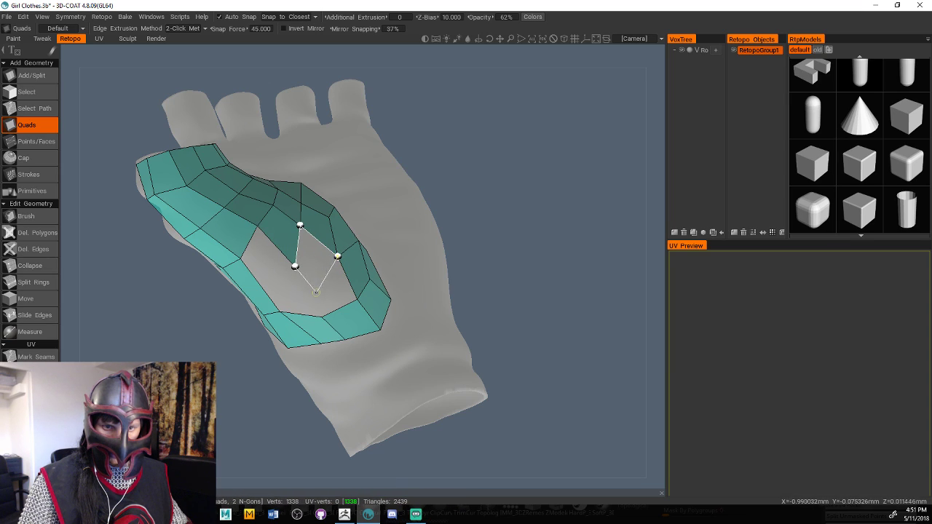
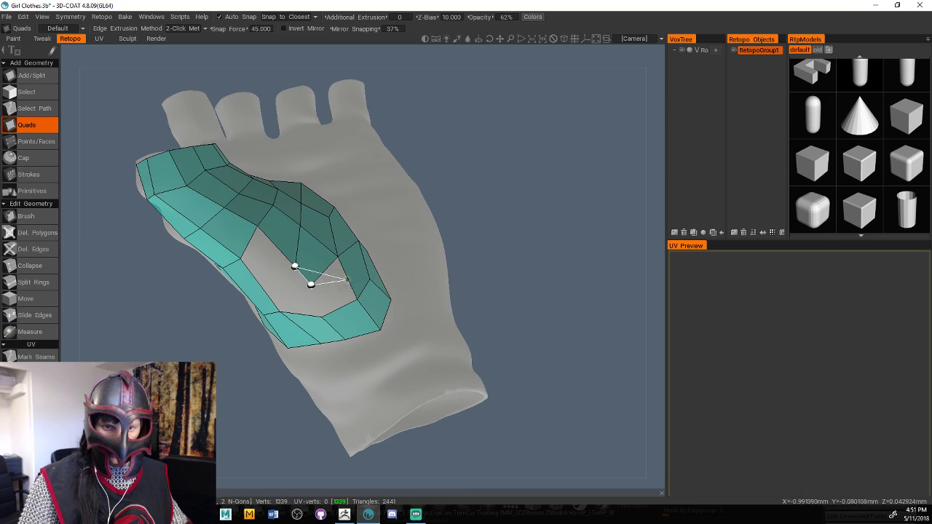
# Fill the rest of the hole over the thumb base with three quads joined to the surrounding vertices
pyautogui.click(311, 284)
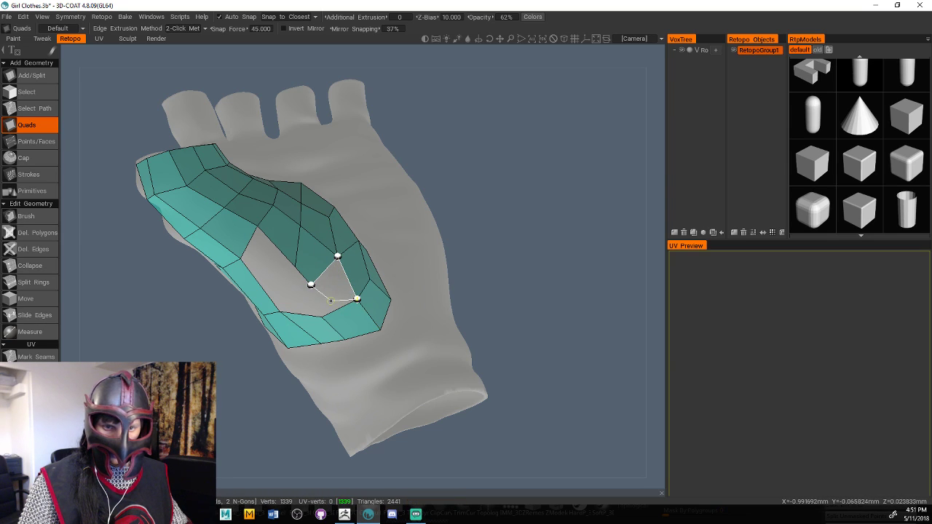
pyautogui.click(311, 297)
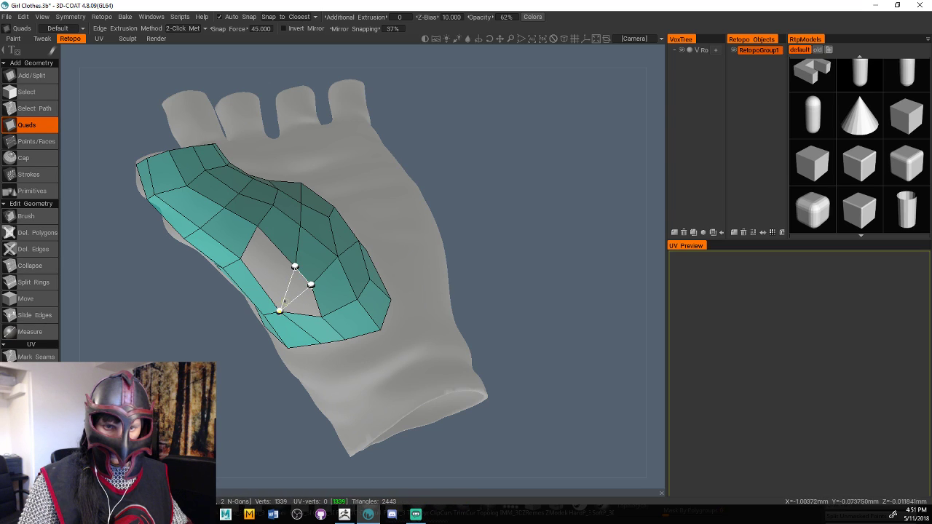
pyautogui.click(315, 310)
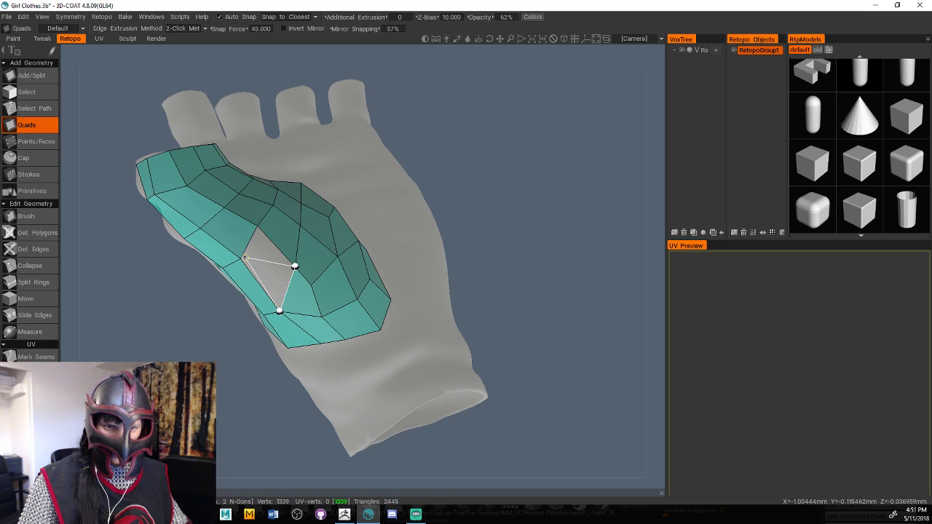
pyautogui.click(257, 227)
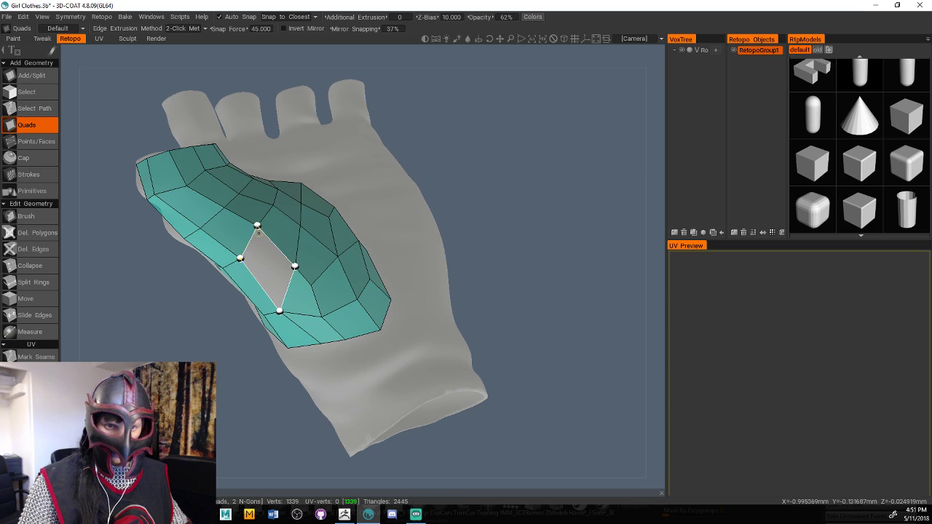
pyautogui.click(257, 226)
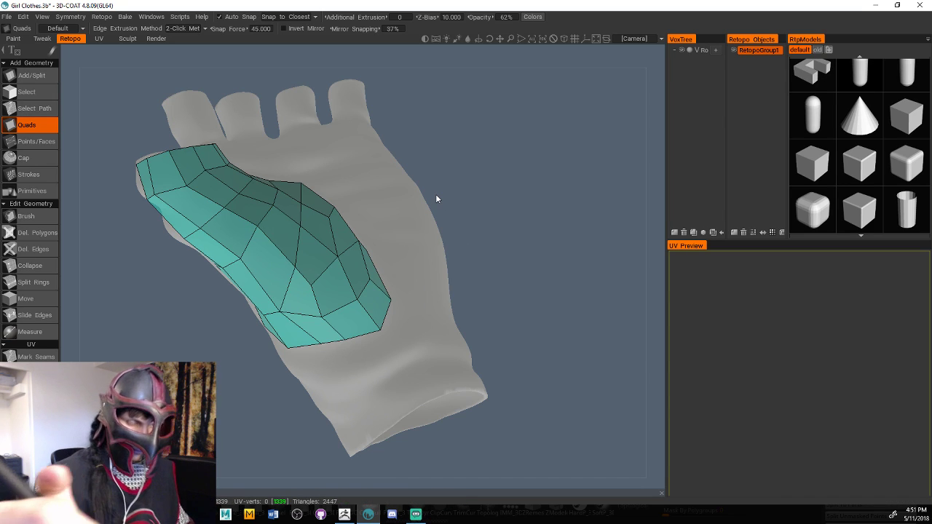
# Even out the quads over the thumb base with the Brush tool at a radius of 7.762, checking the patch from several sides
pyautogui.moveTo(437, 198); pyautogui.dragTo(471, 263, button='middle')
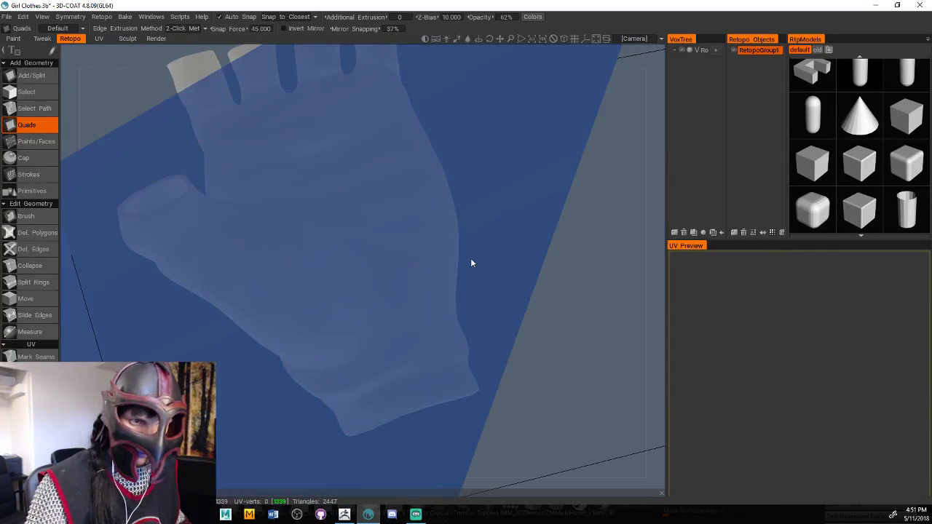
pyautogui.click(46, 216)
pyautogui.moveTo(581, 261); pyautogui.dragTo(517, 269, button='middle')
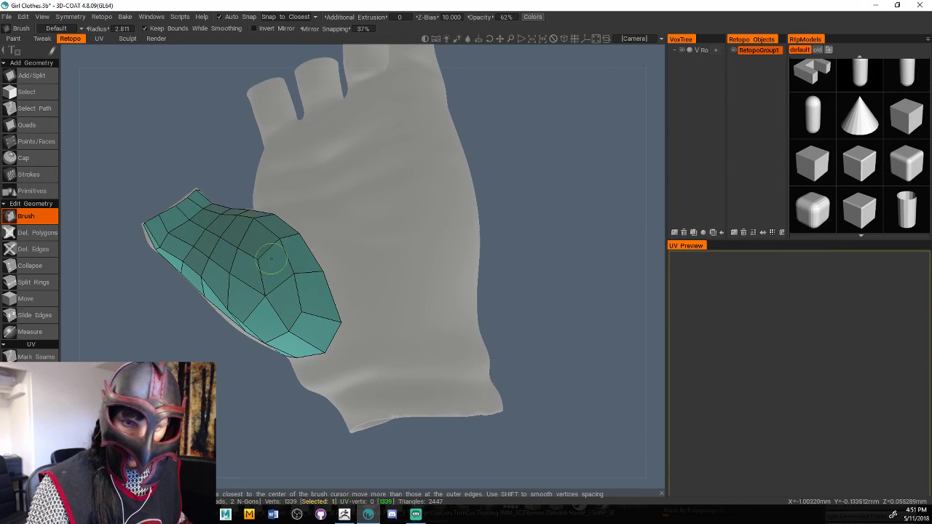
pyautogui.moveTo(265, 270); pyautogui.dragTo(280, 269, button='right')
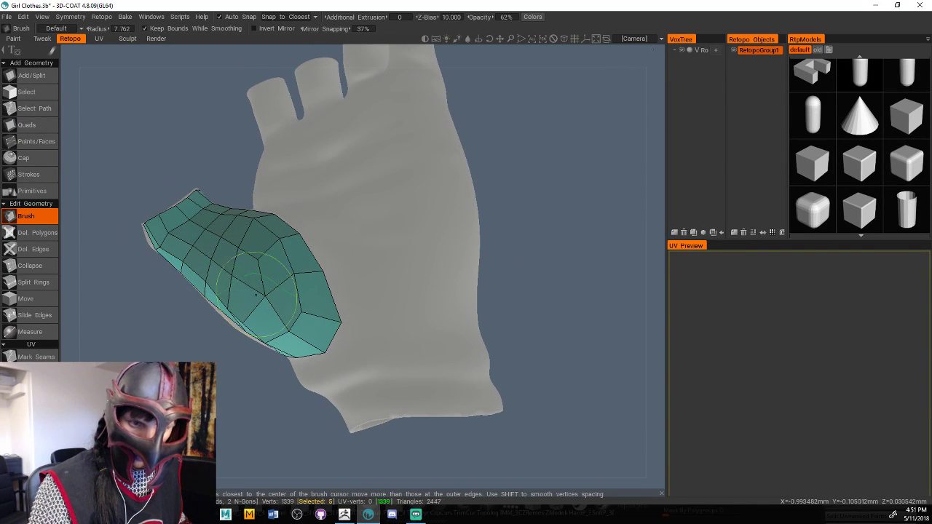
pyautogui.moveTo(495, 216)
pyautogui.mouseDown()
pyautogui.moveTo(464, 223)
pyautogui.moveTo(419, 260)
pyautogui.mouseUp()
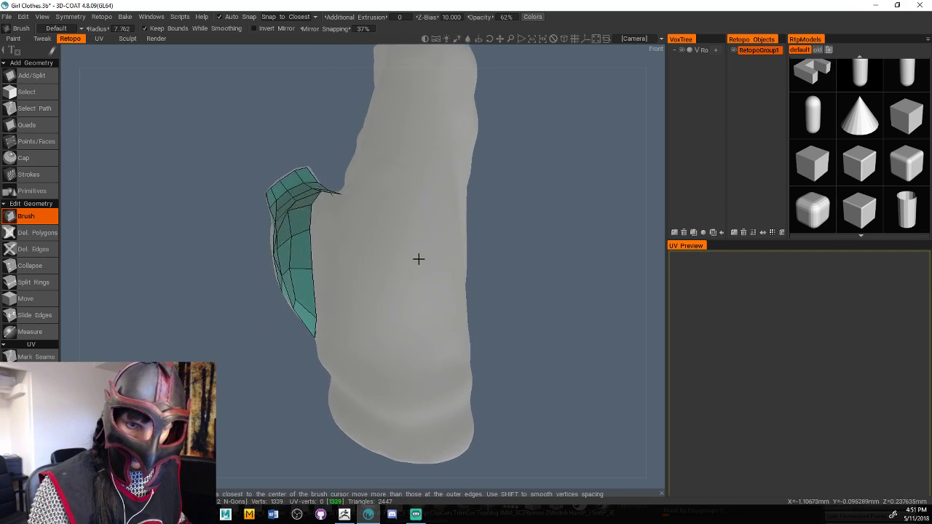
pyautogui.moveTo(418, 259)
pyautogui.mouseDown(button='middle')
pyautogui.moveTo(499, 245)
pyautogui.moveTo(587, 198)
pyautogui.mouseUp(button='middle')
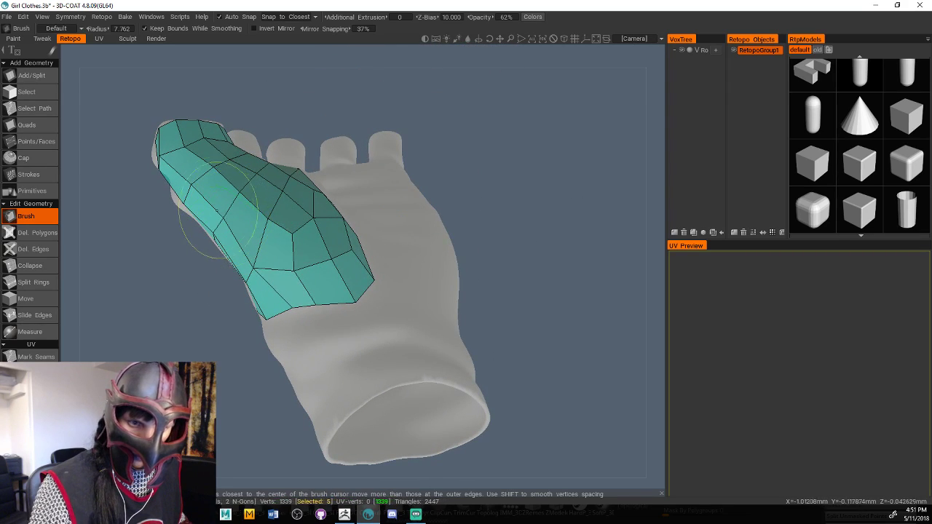
pyautogui.moveTo(505, 211); pyautogui.dragTo(493, 182, button='middle')
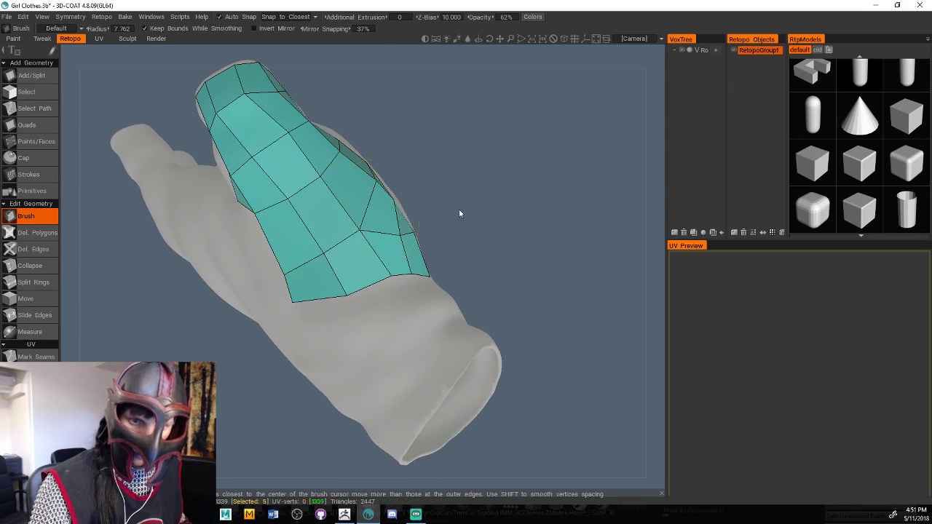
pyautogui.moveTo(458, 213); pyautogui.dragTo(531, 223, button='middle')
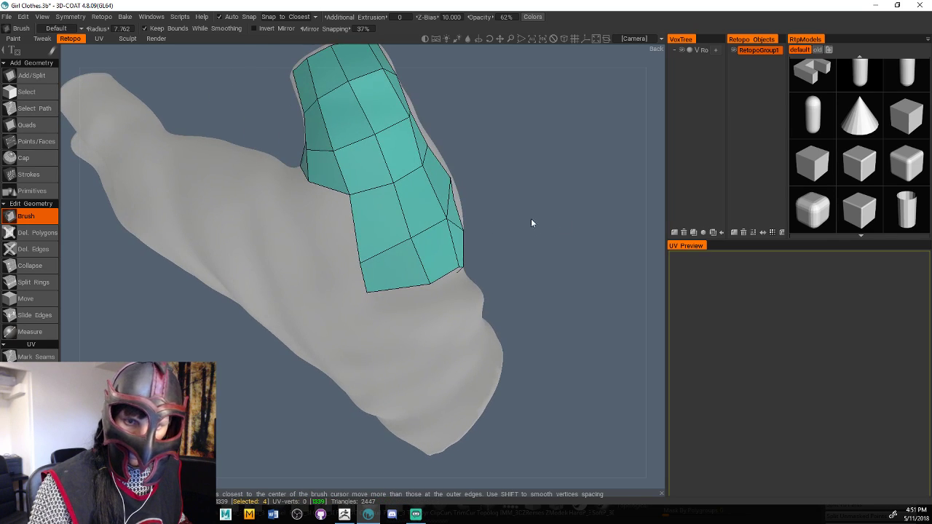
# Reposition the two border vertices on the back-of-hand side of the thumb base patch with the Brush tool
pyautogui.moveTo(368, 266); pyautogui.dragTo(356, 244)
pyautogui.moveTo(370, 284); pyautogui.dragTo(367, 281)
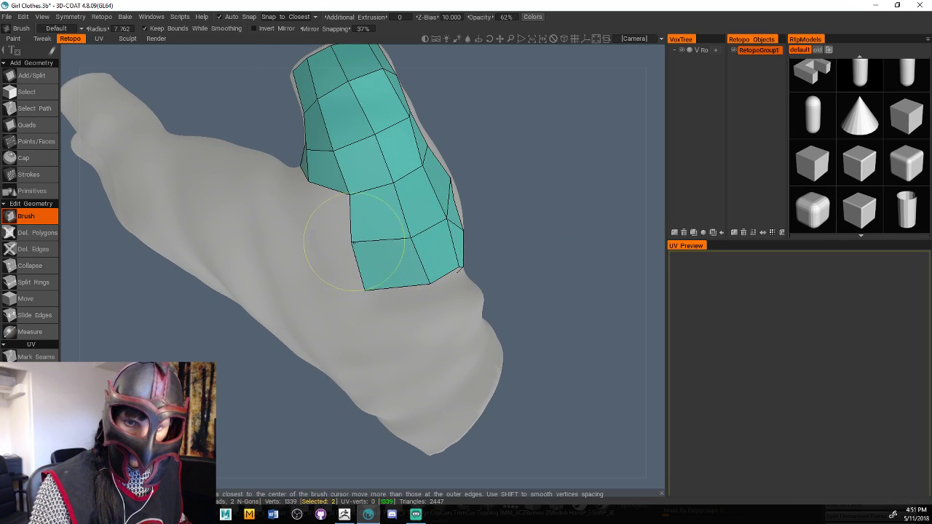
pyautogui.moveTo(354, 242); pyautogui.dragTo(359, 249)
pyautogui.moveTo(368, 283); pyautogui.dragTo(364, 283)
pyautogui.moveTo(510, 240)
pyautogui.mouseDown()
pyautogui.moveTo(562, 219)
pyautogui.moveTo(546, 234)
pyautogui.mouseUp()
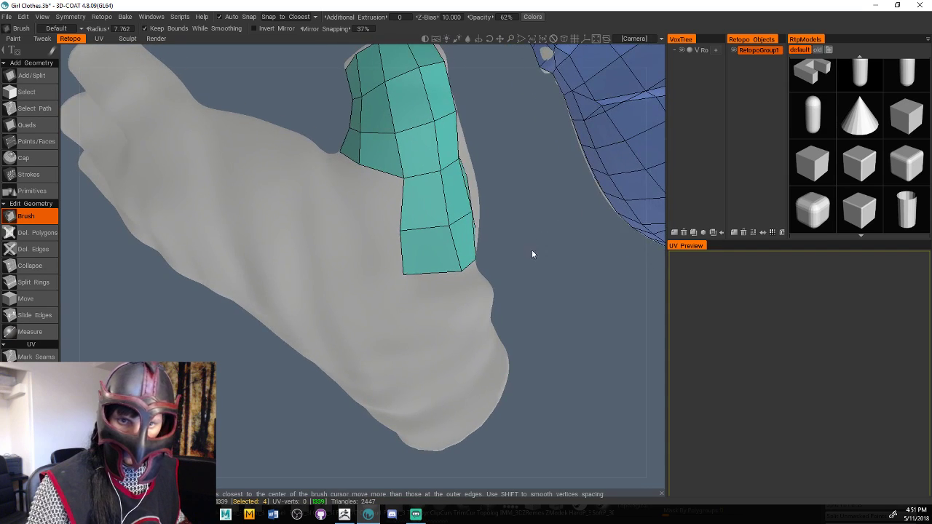
pyautogui.moveTo(532, 254); pyautogui.dragTo(530, 274, button='middle')
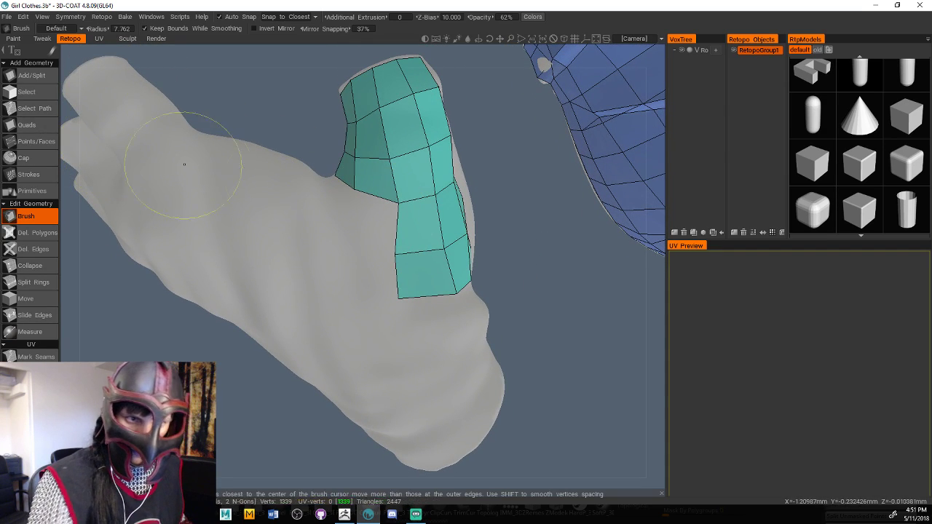
# Add three quads onto the back of the hand, extending from the patch's border below the thumb, using the Quads tool
pyautogui.click(27, 125)
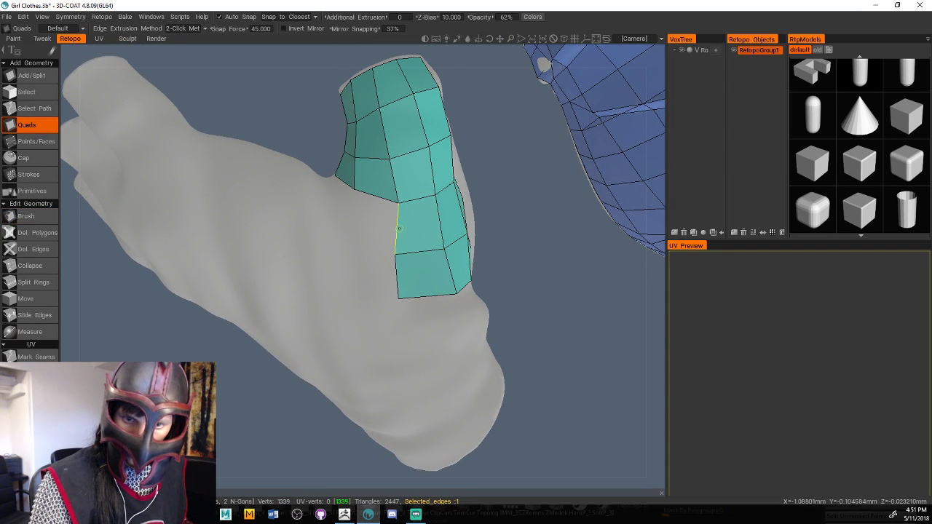
pyautogui.click(386, 242)
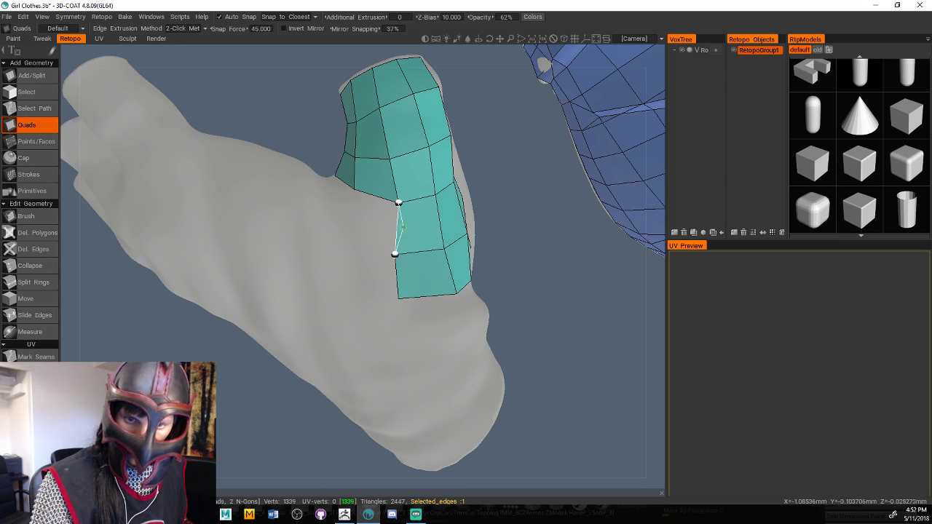
pyautogui.click(353, 189)
pyautogui.click(341, 230)
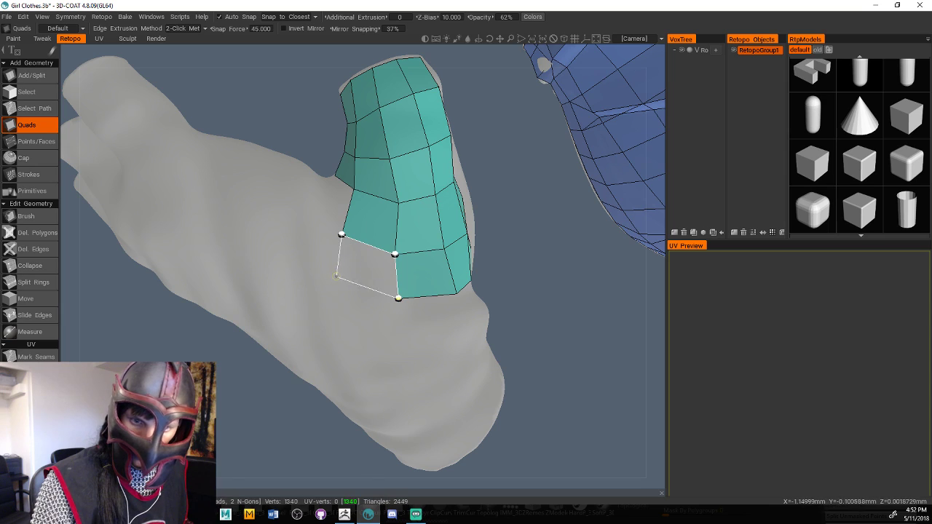
pyautogui.click(332, 281)
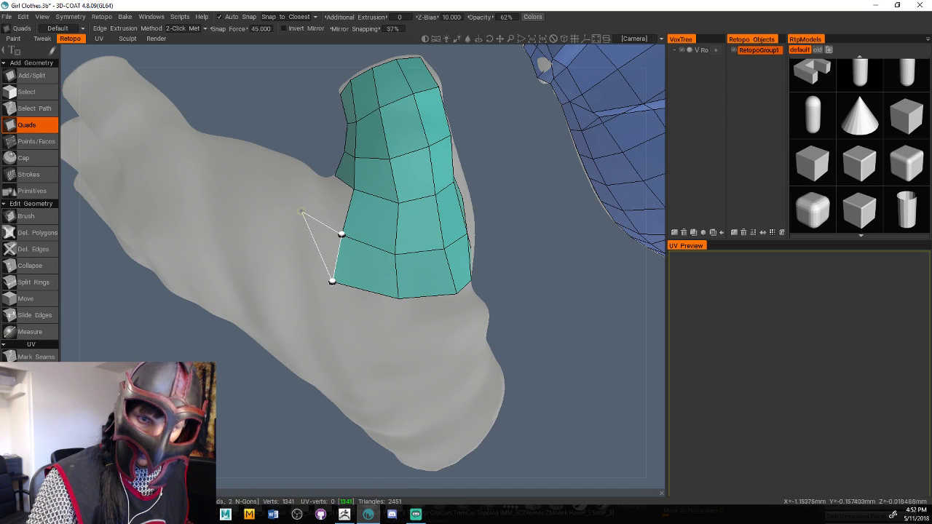
pyautogui.click(301, 211)
pyautogui.click(286, 259)
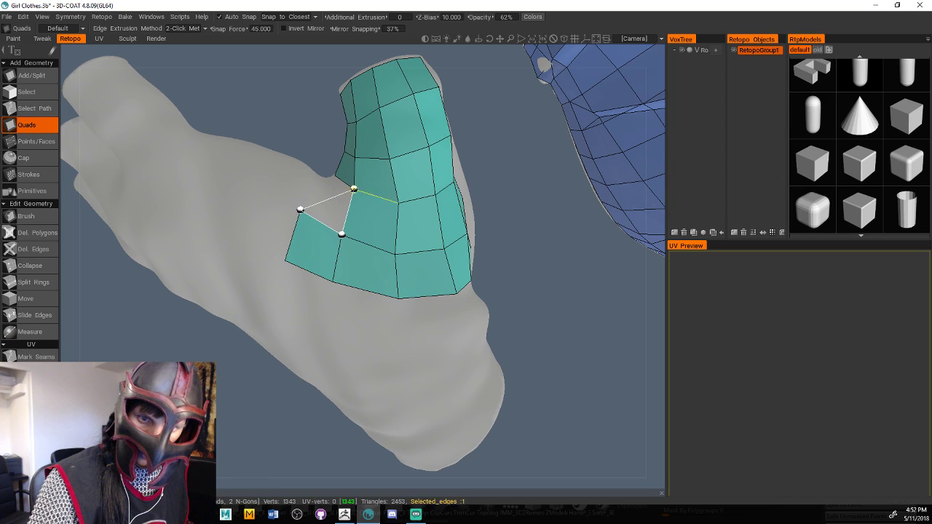
pyautogui.click(334, 175)
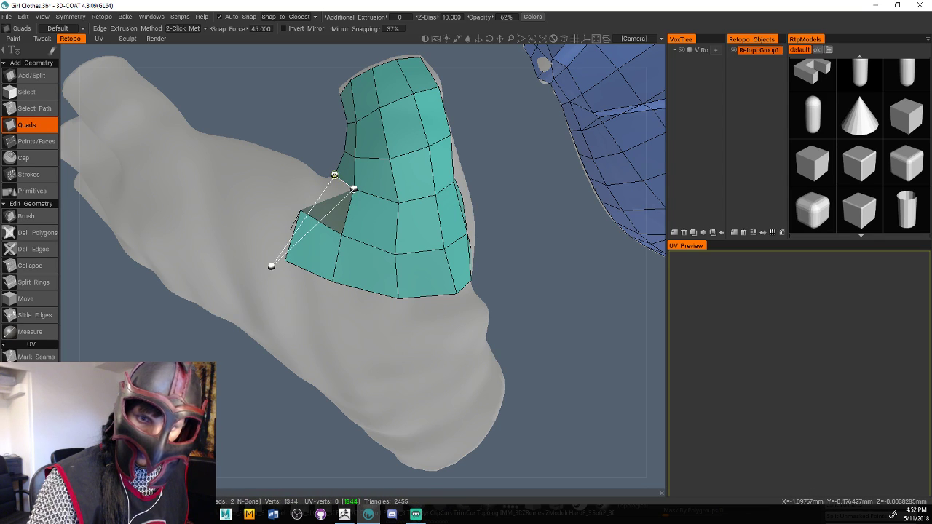
pyautogui.hotkey('ctrl', 'z')
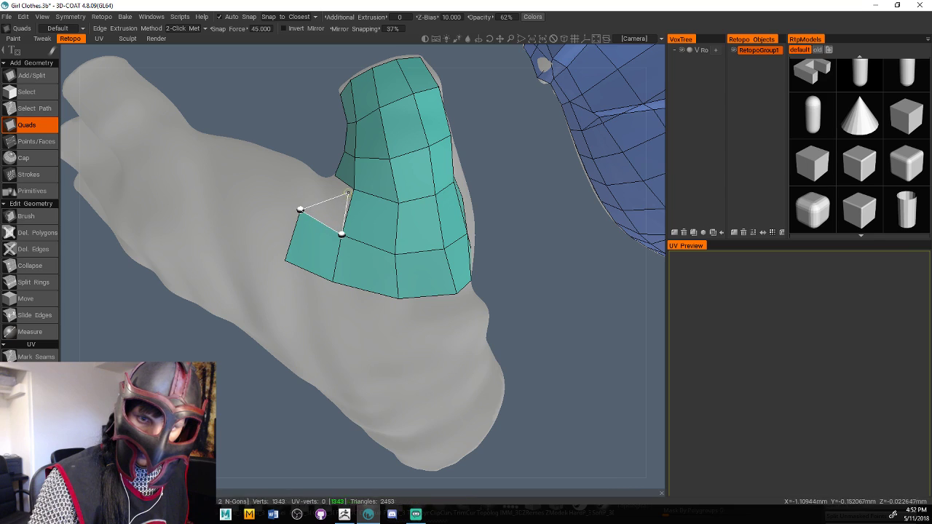
pyautogui.click(354, 190)
pyautogui.click(334, 175)
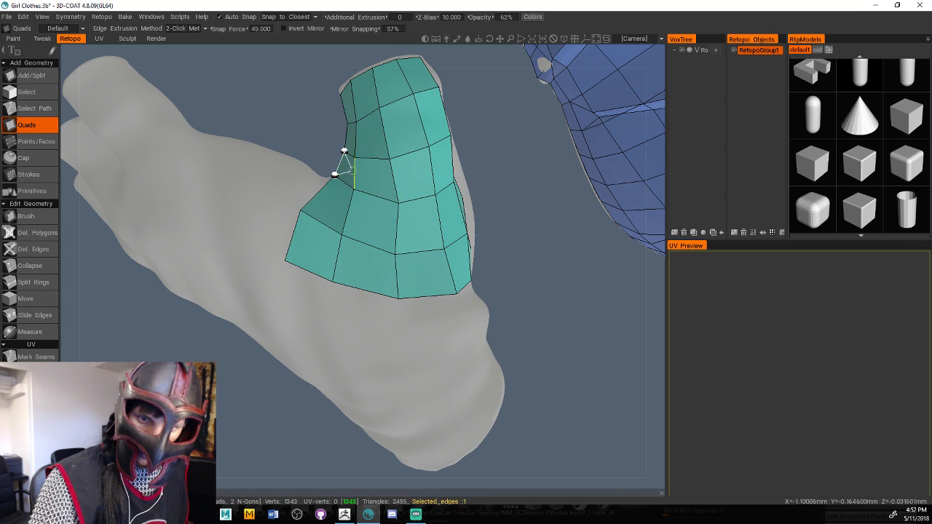
pyautogui.click(337, 165)
pyautogui.moveTo(525, 216); pyautogui.dragTo(548, 247)
pyautogui.hotkey('ctrl', 'z')
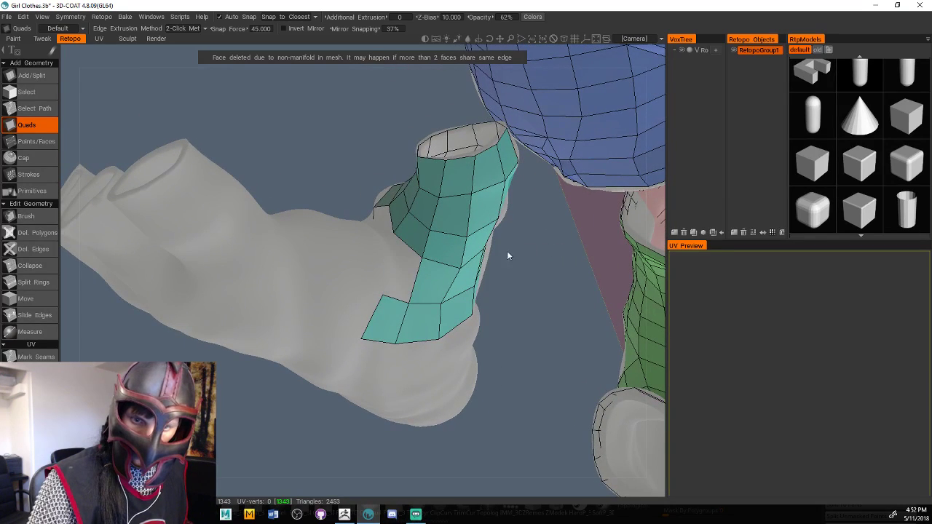
# Add three quads between the thumb's last row and the back-of-hand strip, continuing toward the web of the thumb
pyautogui.click(393, 233)
pyautogui.click(422, 257)
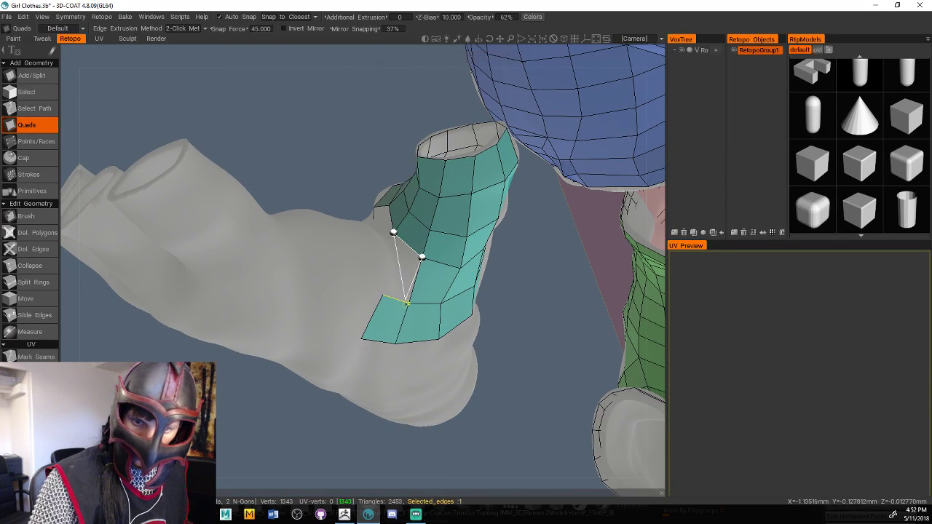
pyautogui.click(407, 303)
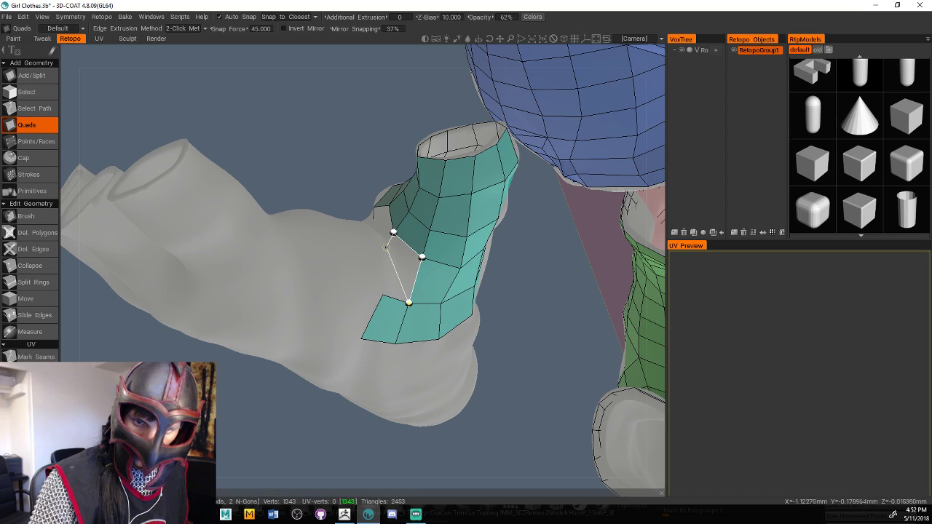
pyautogui.click(380, 237)
pyautogui.click(382, 293)
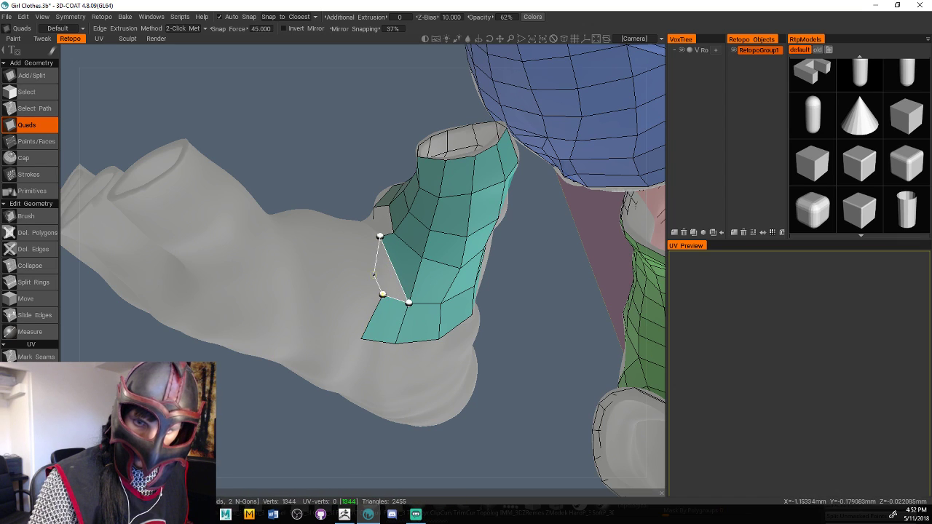
pyautogui.click(361, 238)
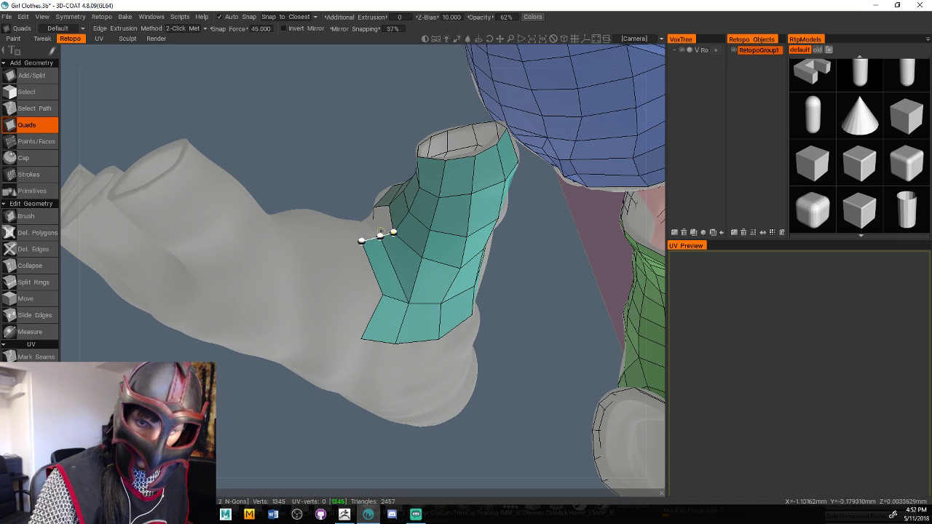
pyautogui.click(349, 227)
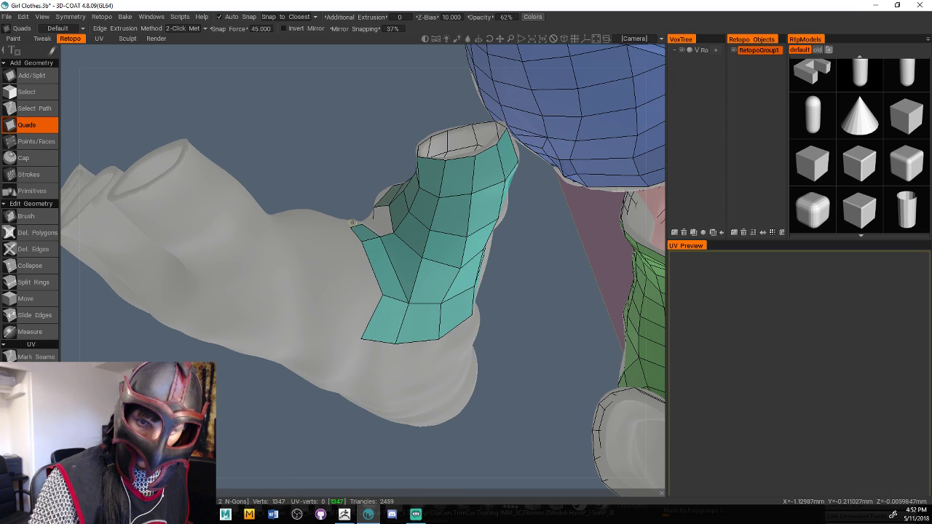
# Continue the row around the thumb's base with three quads across the web between thumb and palm
pyautogui.moveTo(368, 175); pyautogui.dragTo(368, 233)
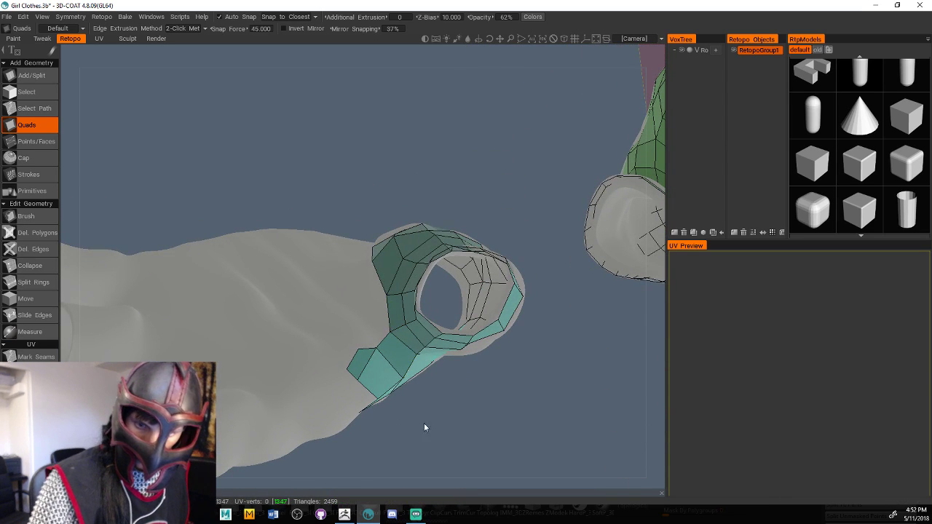
pyautogui.moveTo(424, 428); pyautogui.dragTo(416, 433)
pyautogui.click(372, 339)
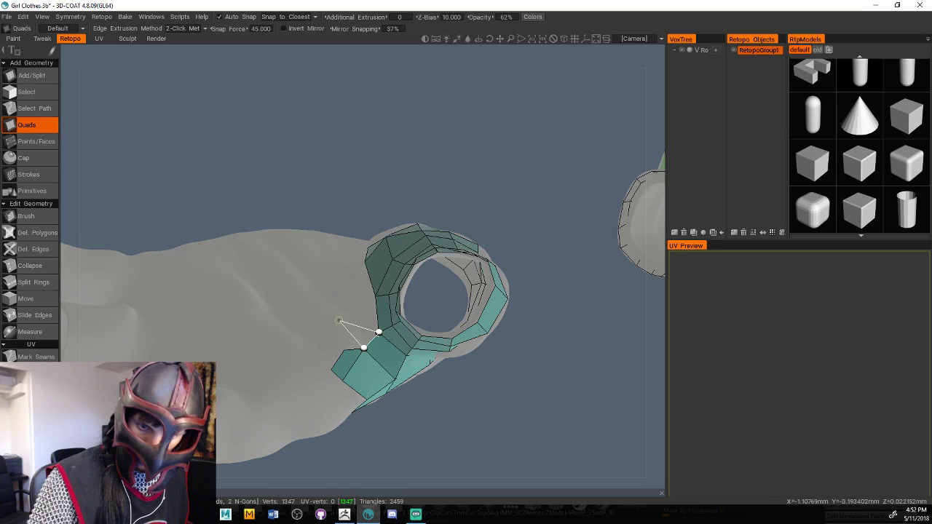
pyautogui.click(349, 307)
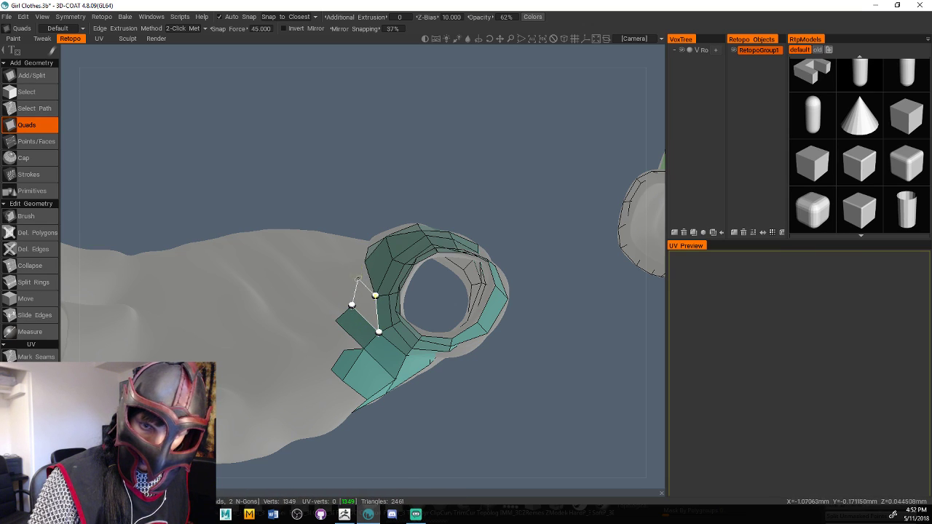
pyautogui.click(354, 282)
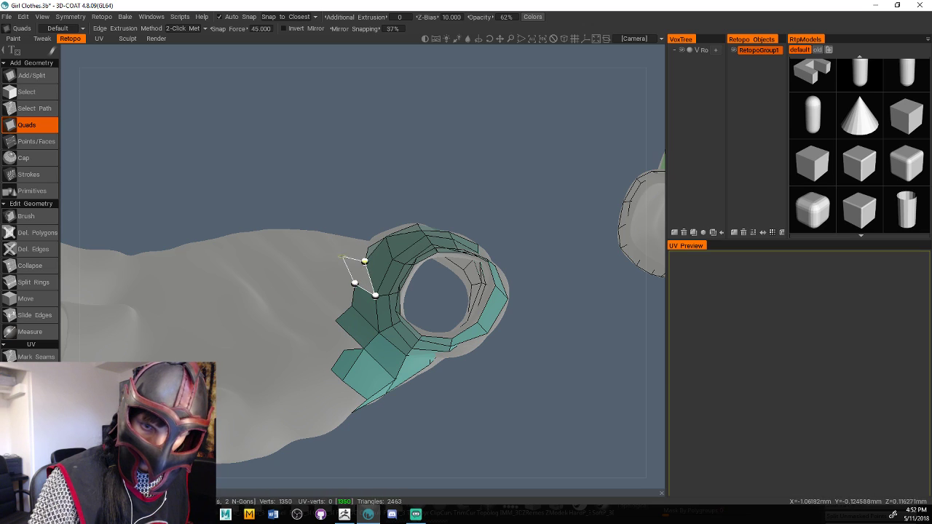
pyautogui.click(347, 260)
# Pull the stretched outer vertices of the new web quads back toward the thumb with the Brush tool at a radius of 3.468
pyautogui.moveTo(401, 197); pyautogui.dragTo(420, 232)
pyautogui.click(32, 216)
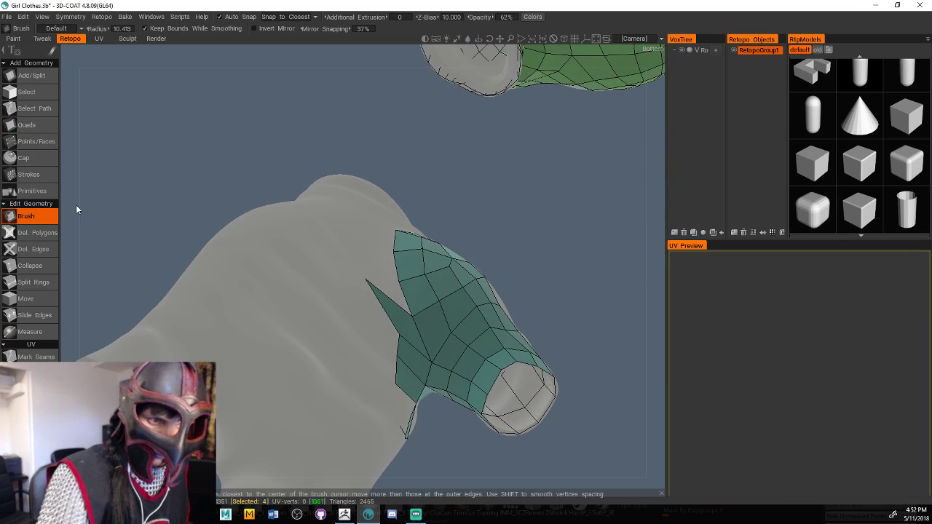
pyautogui.moveTo(362, 294)
pyautogui.mouseDown()
pyautogui.moveTo(375, 286)
pyautogui.moveTo(398, 329)
pyautogui.moveTo(386, 391)
pyautogui.mouseUp()
pyautogui.moveTo(408, 336); pyautogui.dragTo(396, 357)
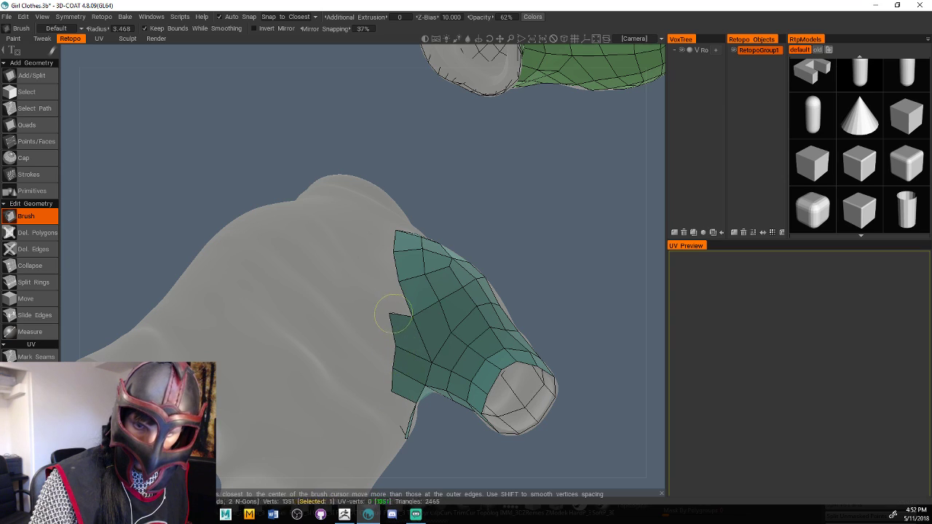
pyautogui.moveTo(394, 314); pyautogui.dragTo(390, 319)
# Extend the row along the patch's palm-side border with four quads, continuing around onto its wrist-side edge, using the Quads tool
pyautogui.click(29, 125)
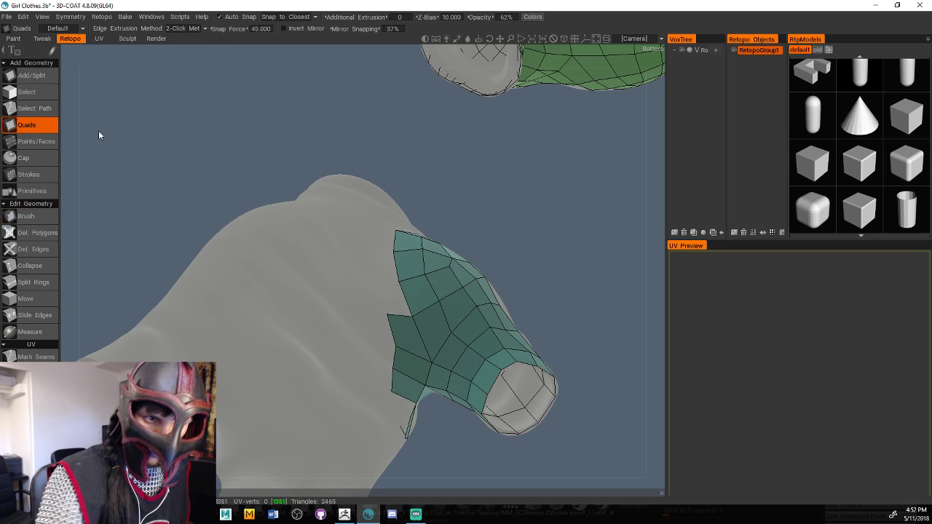
pyautogui.moveTo(240, 153); pyautogui.dragTo(394, 192)
pyautogui.click(380, 290)
pyautogui.click(397, 290)
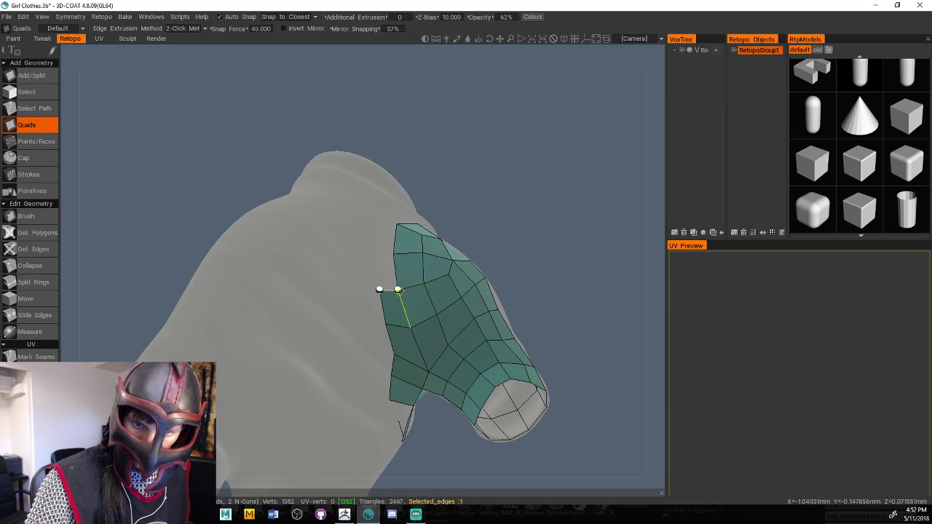
pyautogui.click(375, 252)
pyautogui.click(394, 253)
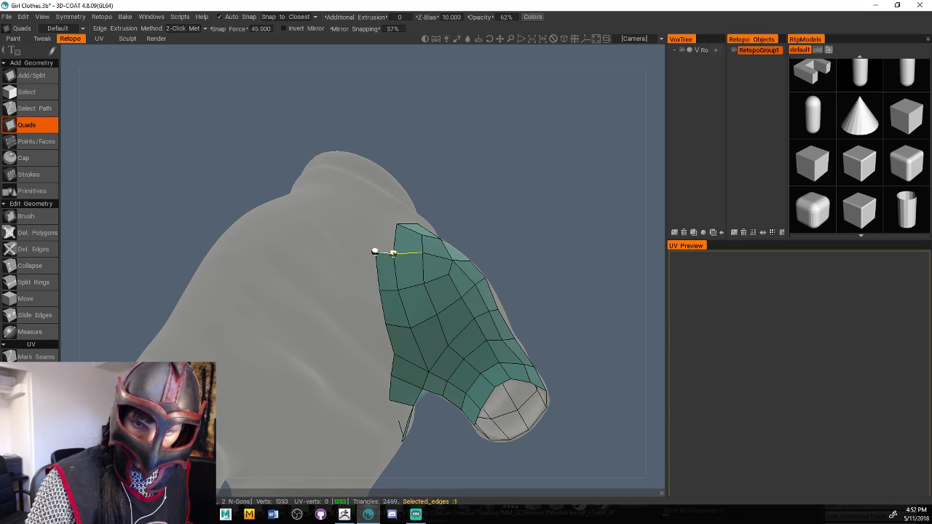
pyautogui.click(396, 223)
pyautogui.moveTo(460, 221); pyautogui.dragTo(405, 288)
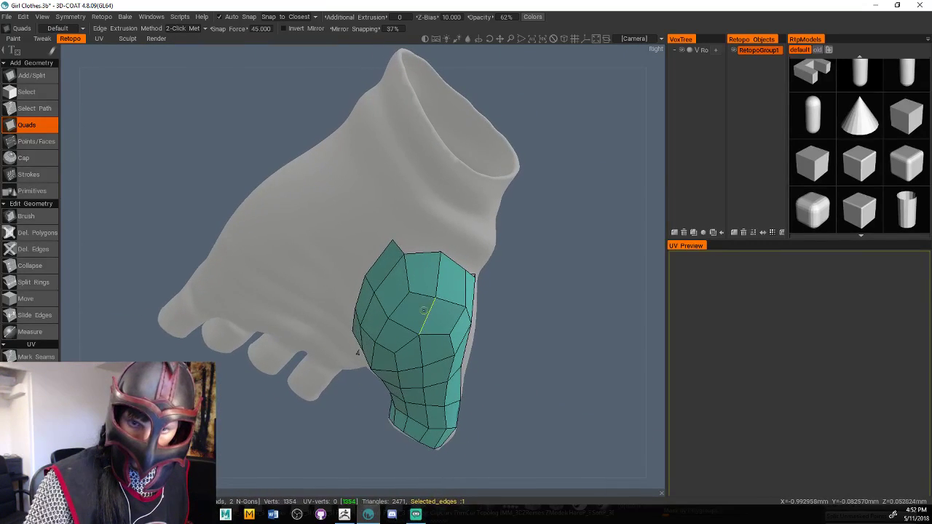
pyautogui.click(438, 226)
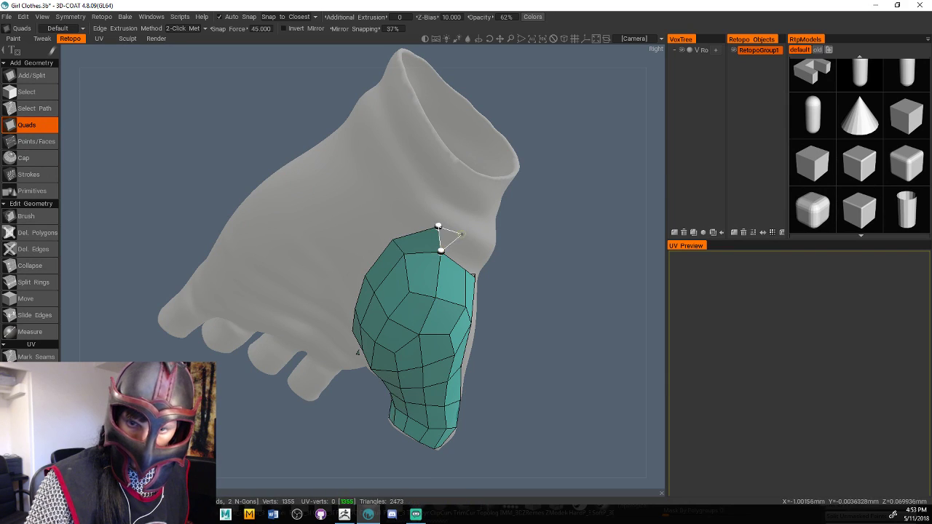
# Continue the row along the patch's wrist-side edge with four quads, wrapping across the base of the thumb, using the Quads tool
pyautogui.click(470, 240)
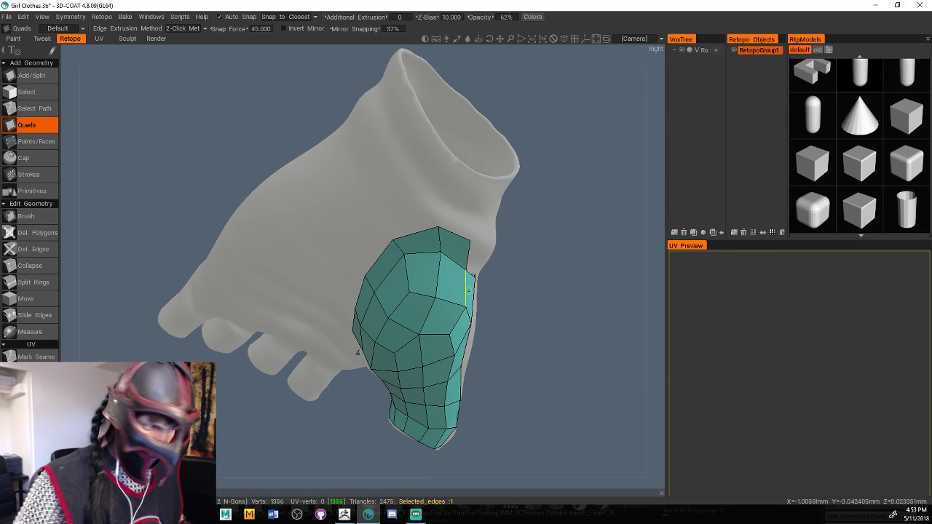
pyautogui.press('Escape')
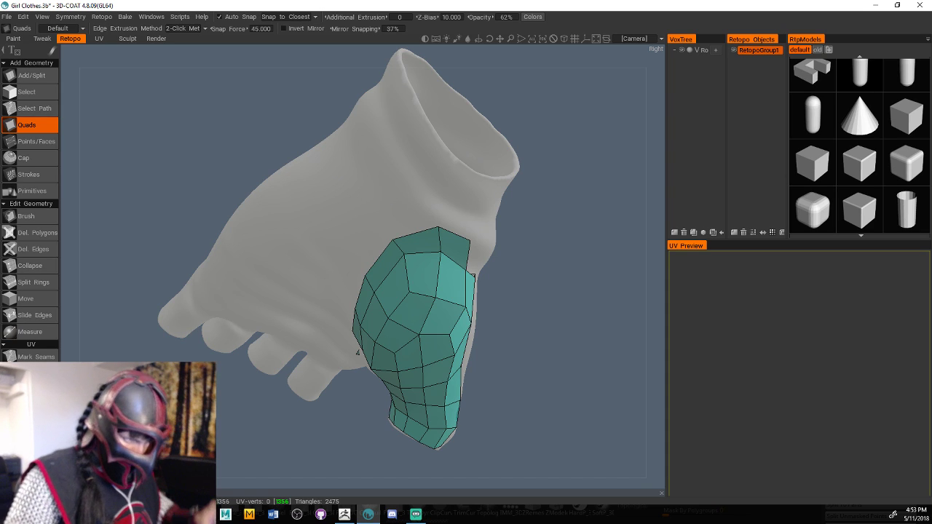
pyautogui.moveTo(550, 291); pyautogui.dragTo(448, 287)
pyautogui.click(368, 260)
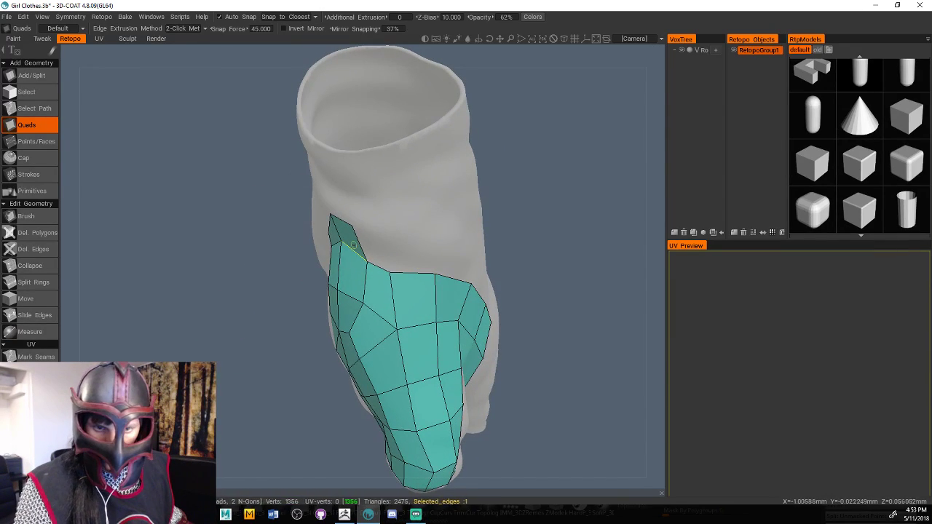
pyautogui.click(352, 225)
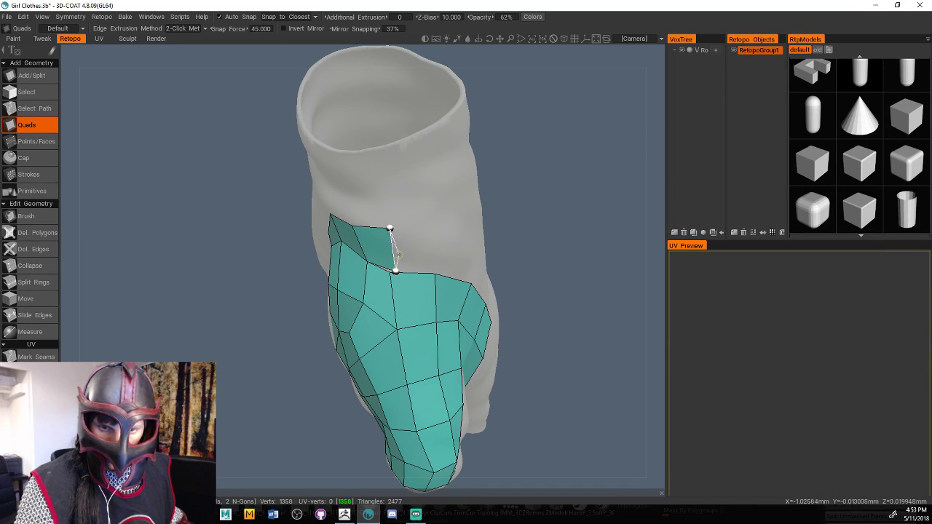
pyautogui.click(386, 223)
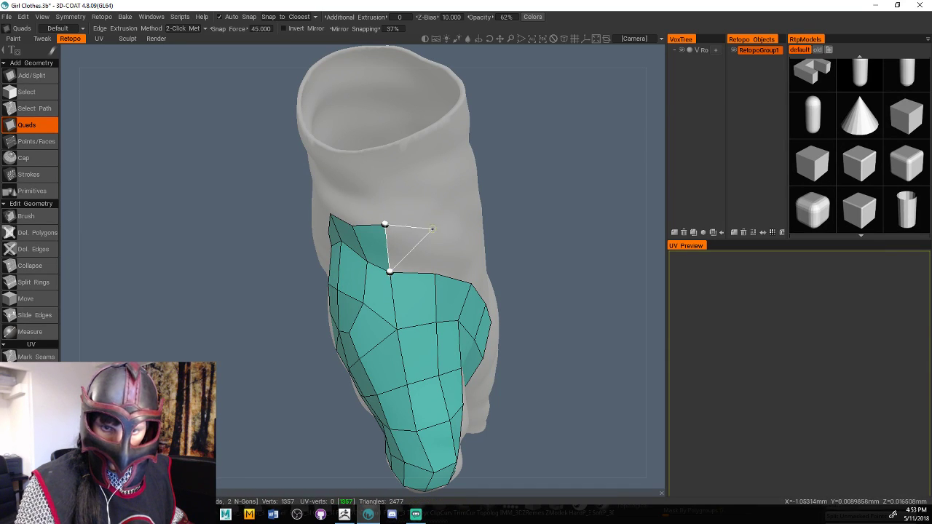
pyautogui.click(434, 223)
pyautogui.click(471, 241)
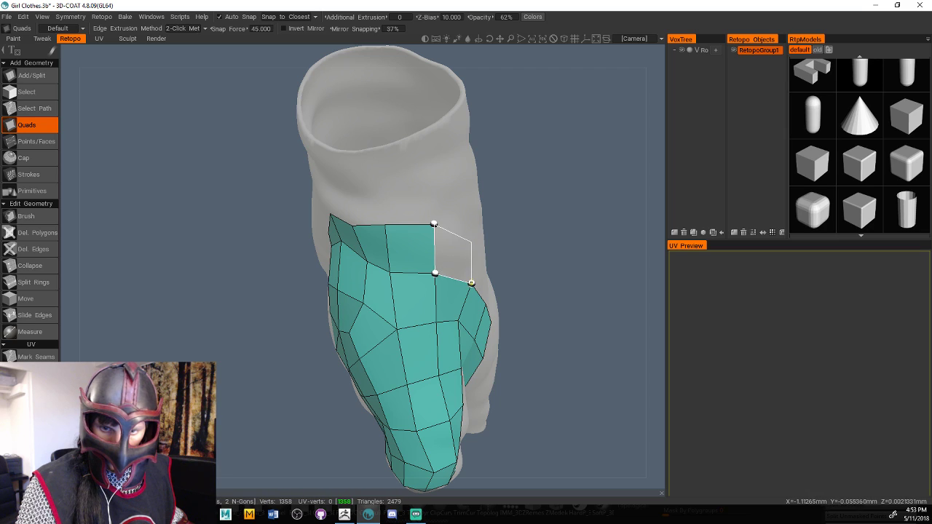
pyautogui.click(472, 284)
pyautogui.press('Escape')
# Add three quads from the end of the wrist-side row along the back of the hand, joining it to the web strip
pyautogui.moveTo(568, 306); pyautogui.dragTo(473, 289)
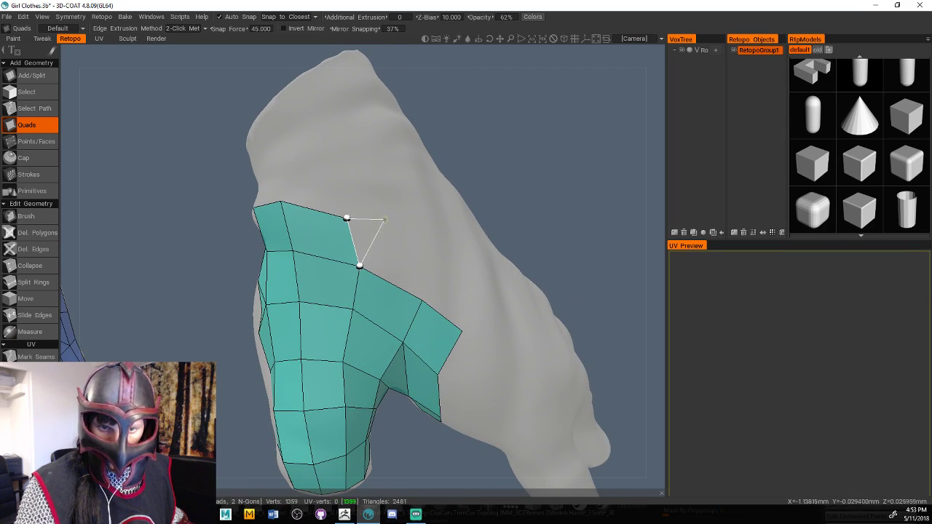
pyautogui.click(386, 207)
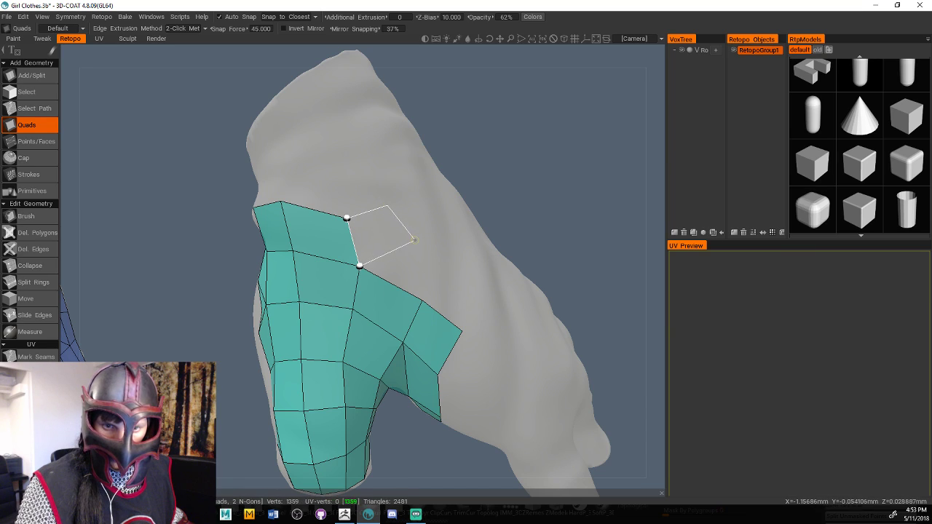
pyautogui.click(411, 234)
pyautogui.click(422, 300)
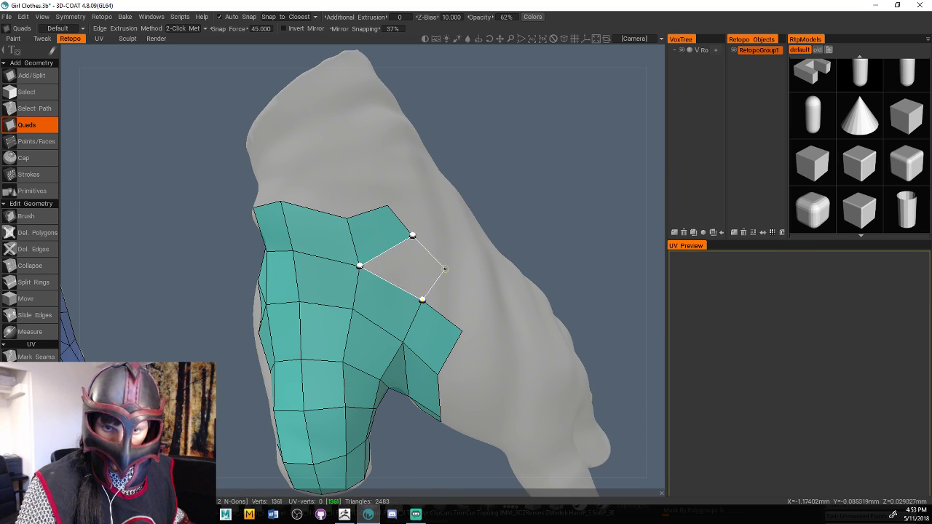
pyautogui.click(445, 268)
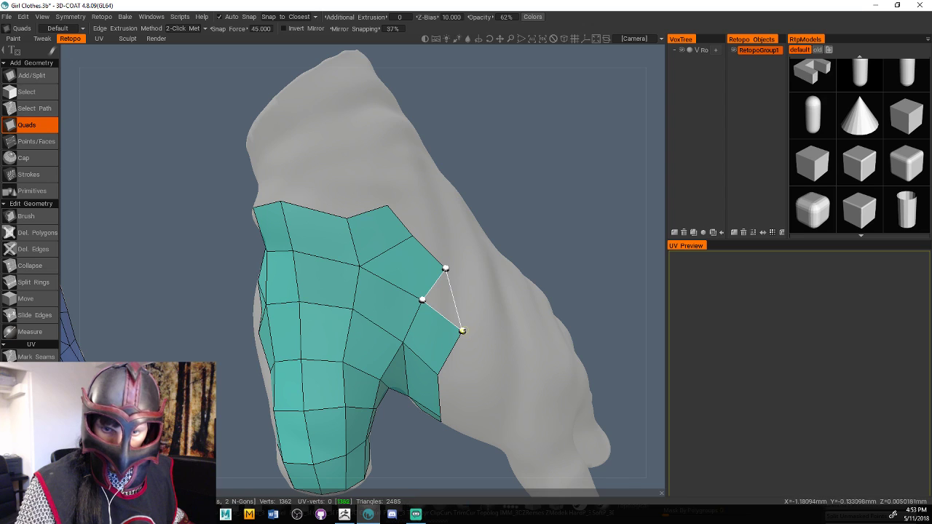
pyautogui.click(462, 330)
pyautogui.click(483, 301)
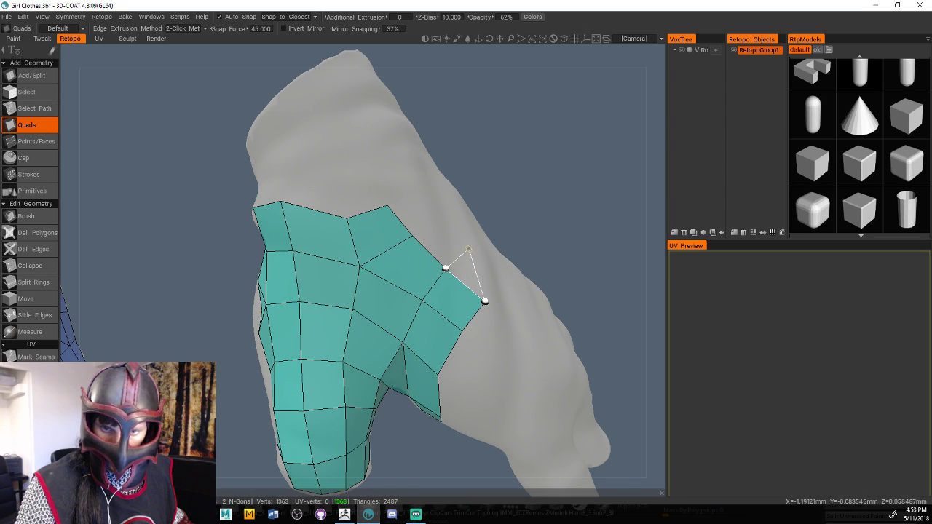
# Start a new row of four quads on the back of the hand, running out from the strip's edge and back toward the wrist
pyautogui.click(495, 276)
pyautogui.keyDown('alt'); pyautogui.moveTo(497, 265); pyautogui.dragTo(516, 263); pyautogui.keyUp('alt')
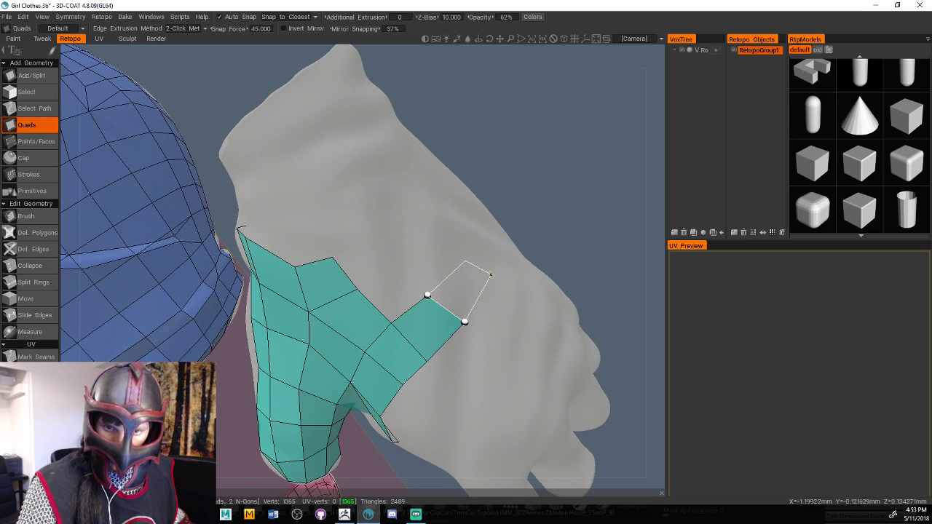
pyautogui.click(491, 276)
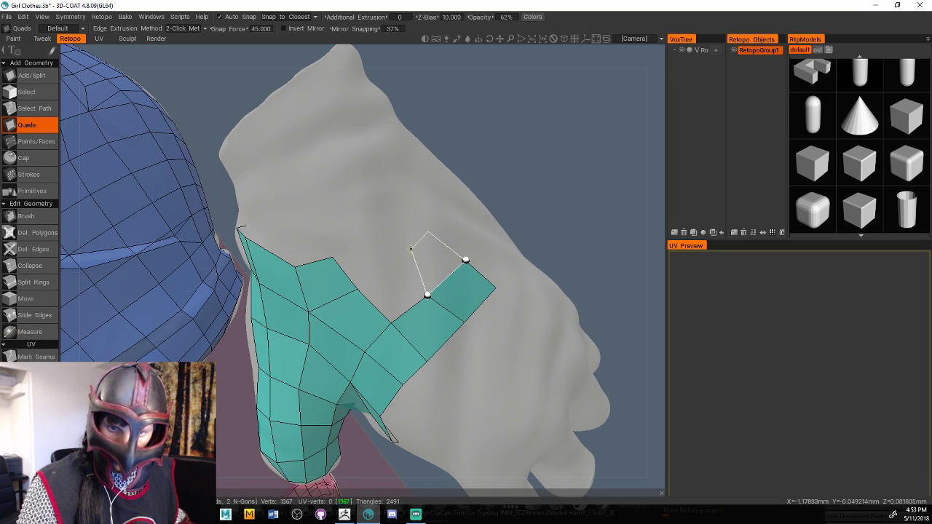
pyautogui.click(398, 264)
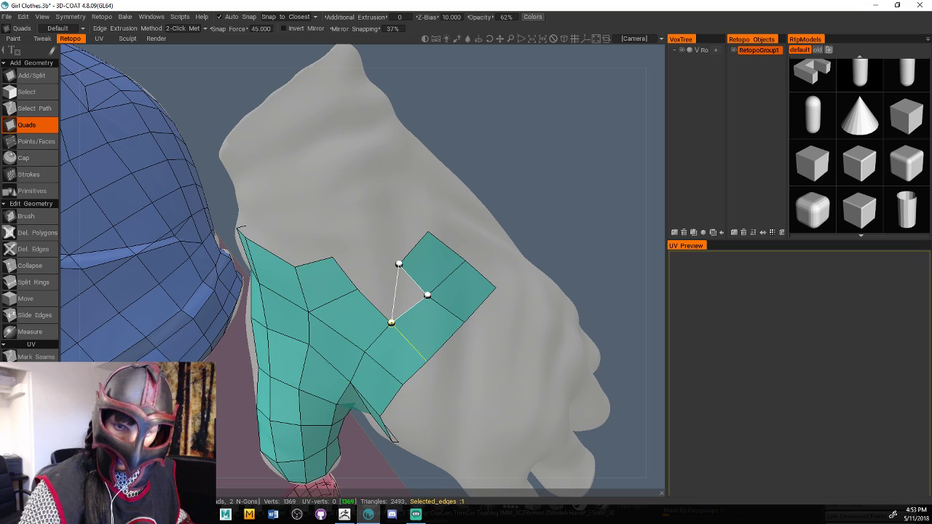
pyautogui.click(358, 289)
# Add another row of five quads along the wrist and outer side of the back-of-hand patch
pyautogui.moveTo(495, 174); pyautogui.dragTo(524, 183)
pyautogui.click(366, 261)
pyautogui.click(393, 289)
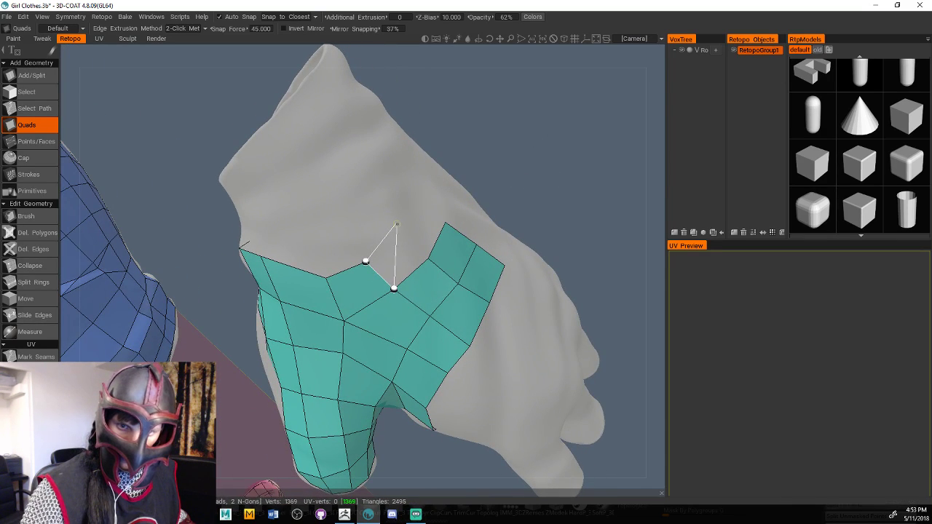
pyautogui.click(427, 257)
pyautogui.click(396, 225)
pyautogui.click(416, 195)
pyautogui.click(446, 221)
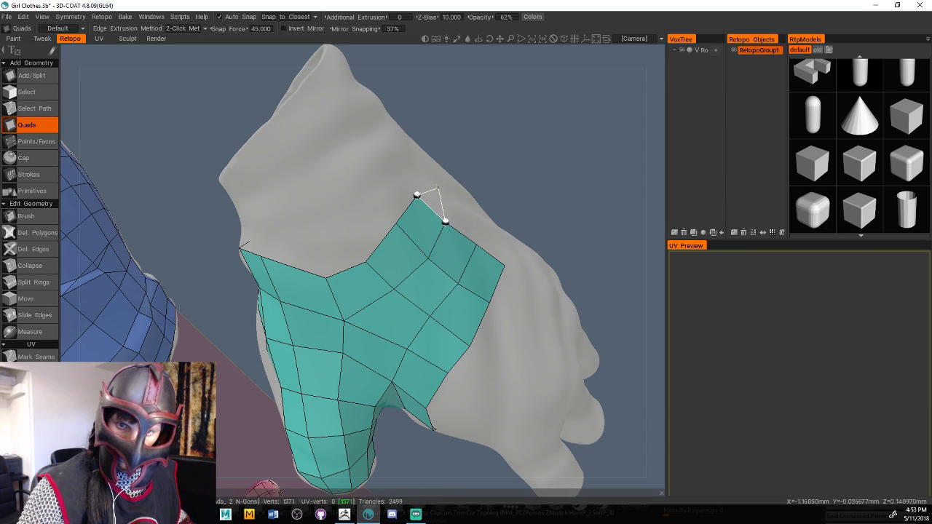
pyautogui.click(457, 193)
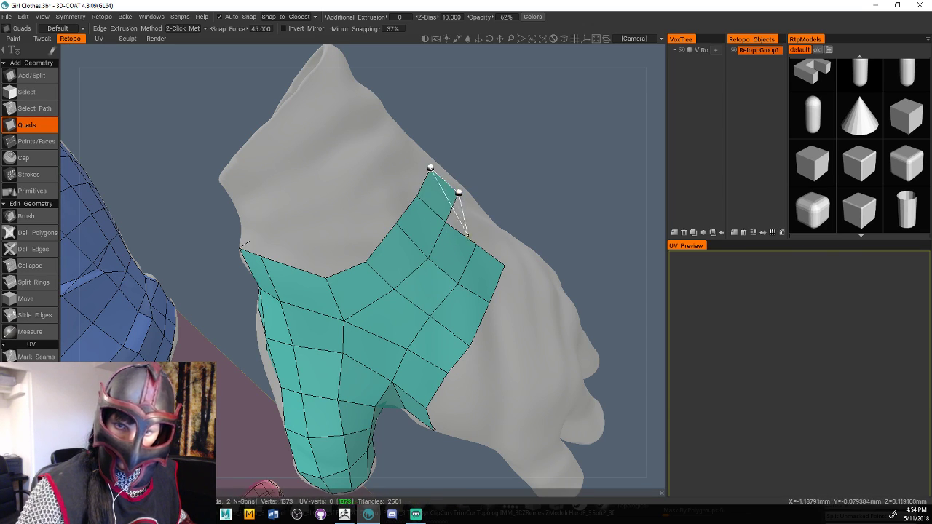
pyautogui.click(486, 218)
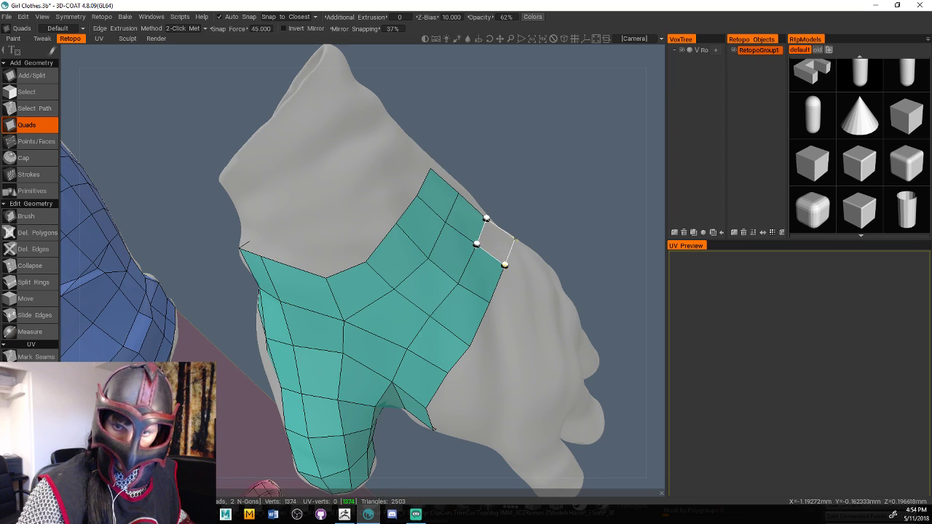
pyautogui.click(511, 239)
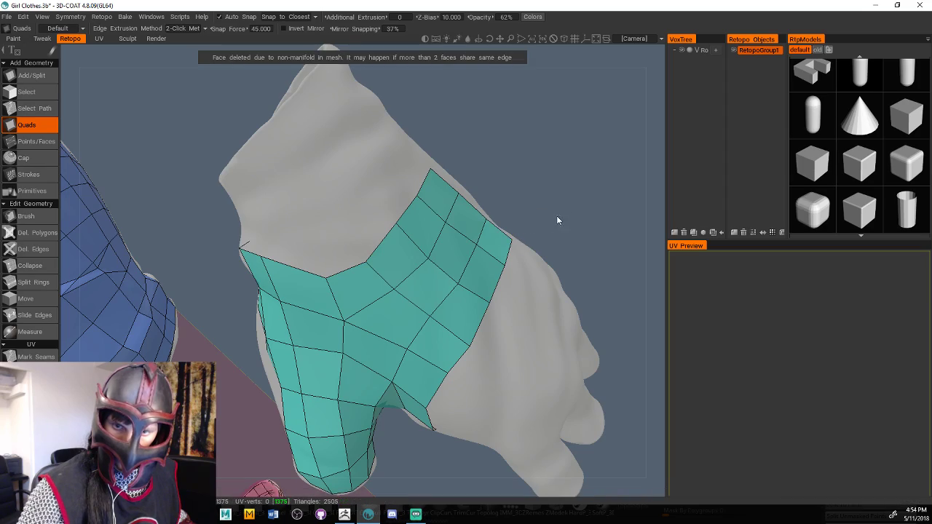
# Pull the outer corner vertices of the back-of-hand rows inward with the Brush tool and smooth the vertex spacing across the patch
pyautogui.moveTo(556, 220)
pyautogui.mouseDown()
pyautogui.moveTo(505, 256)
pyautogui.moveTo(512, 240)
pyautogui.moveTo(458, 235)
pyautogui.mouseUp()
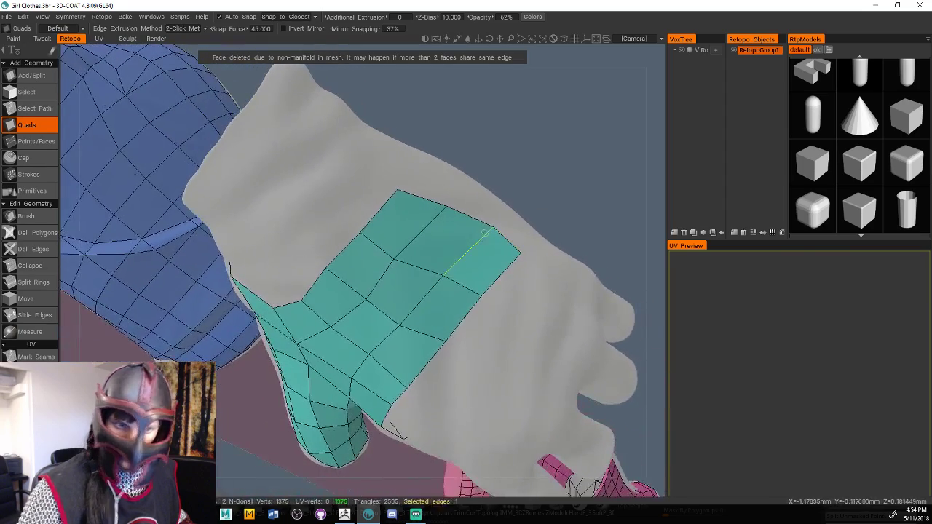
pyautogui.click(26, 217)
pyautogui.moveTo(396, 195)
pyautogui.mouseDown()
pyautogui.moveTo(448, 195)
pyautogui.moveTo(417, 237)
pyautogui.mouseUp()
pyautogui.moveTo(497, 225)
pyautogui.mouseDown()
pyautogui.moveTo(454, 247)
pyautogui.moveTo(465, 247)
pyautogui.moveTo(437, 280)
pyautogui.moveTo(393, 255)
pyautogui.moveTo(422, 305)
pyautogui.moveTo(419, 273)
pyautogui.moveTo(459, 284)
pyautogui.moveTo(506, 269)
pyautogui.mouseUp()
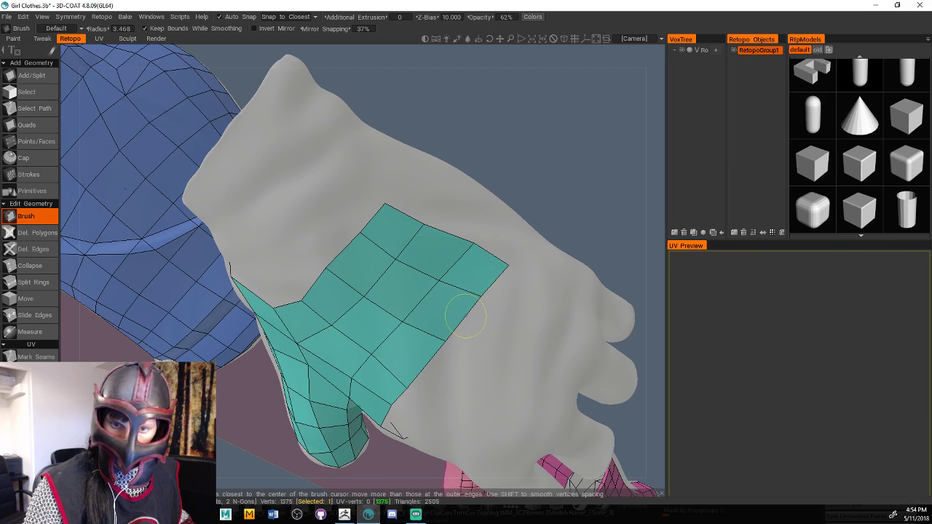
pyautogui.moveTo(466, 316)
pyautogui.keyDown('shift'); pyautogui.mouseDown()
pyautogui.moveTo(474, 290)
pyautogui.moveTo(432, 281)
pyautogui.moveTo(422, 299)
pyautogui.mouseUp(); pyautogui.keyUp('shift')
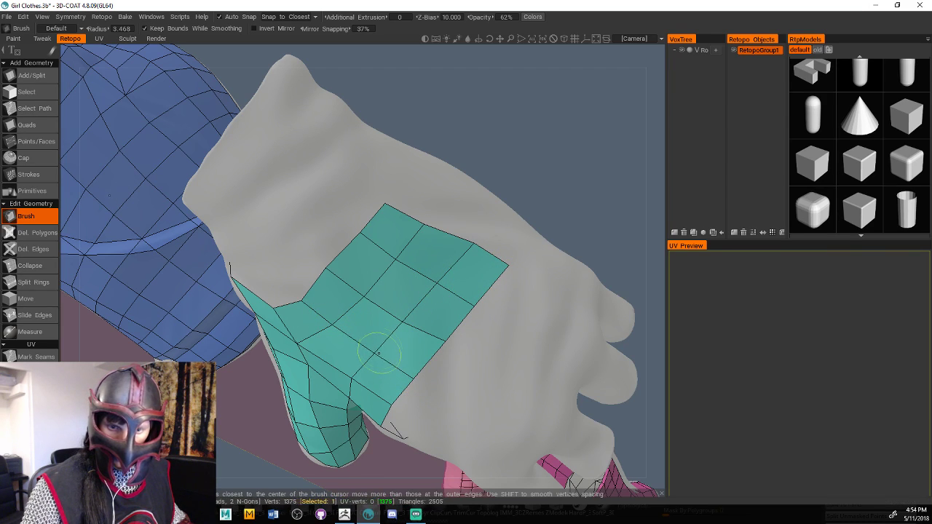
# Nudge the vertices between the thumb base and the back of the hand for more even quads, and smooth down toward the thumb
pyautogui.moveTo(560, 182); pyautogui.dragTo(561, 188)
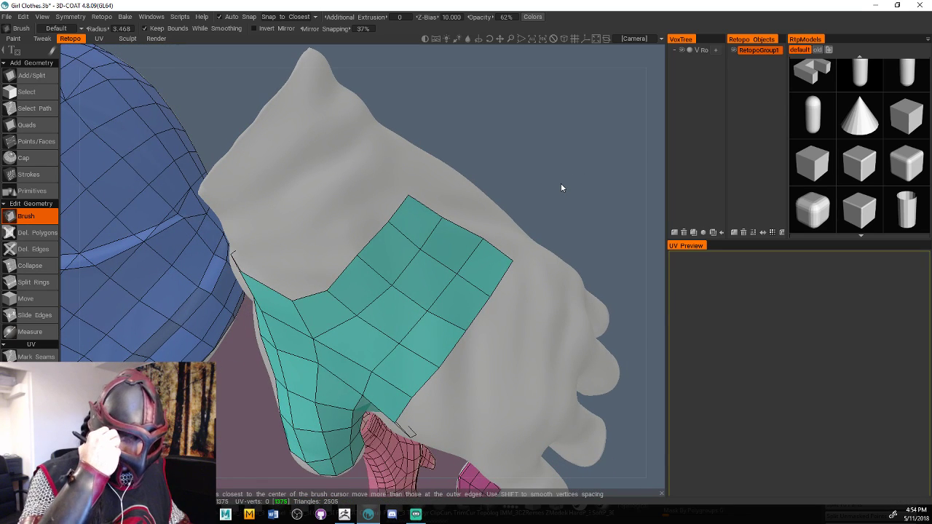
pyautogui.moveTo(574, 119); pyautogui.dragTo(594, 110)
pyautogui.moveTo(364, 253); pyautogui.dragTo(374, 241)
pyautogui.moveTo(346, 305)
pyautogui.mouseDown()
pyautogui.moveTo(352, 299)
pyautogui.moveTo(336, 334)
pyautogui.mouseUp()
pyautogui.moveTo(326, 382); pyautogui.dragTo(330, 392)
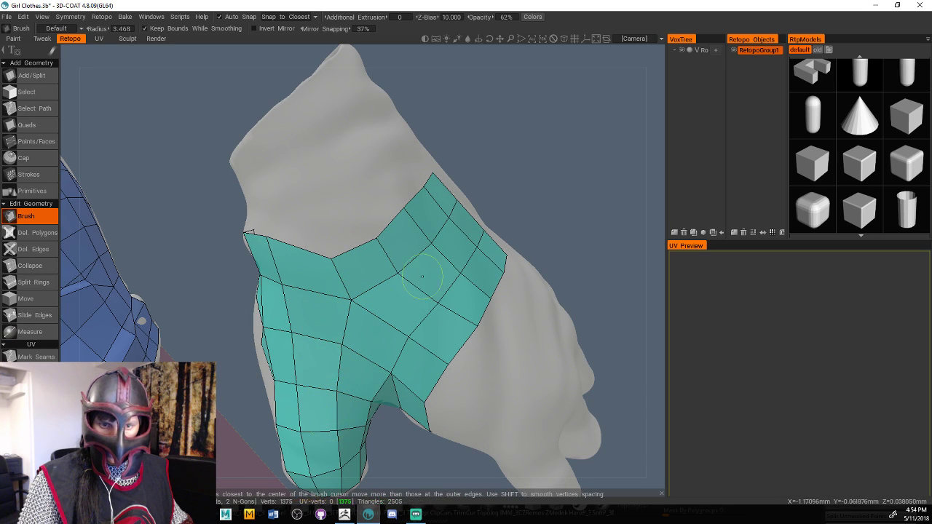
pyautogui.moveTo(543, 98); pyautogui.dragTo(569, 92)
pyautogui.moveTo(326, 295)
pyautogui.keyDown('shift'); pyautogui.mouseDown()
pyautogui.moveTo(311, 355)
pyautogui.moveTo(323, 434)
pyautogui.mouseUp(); pyautogui.keyUp('shift')
# Reposition the vertices around the inner corner of the wrist-side border with the Brush tool to even out the neighbouring quads
pyautogui.moveTo(588, 150); pyautogui.dragTo(597, 144)
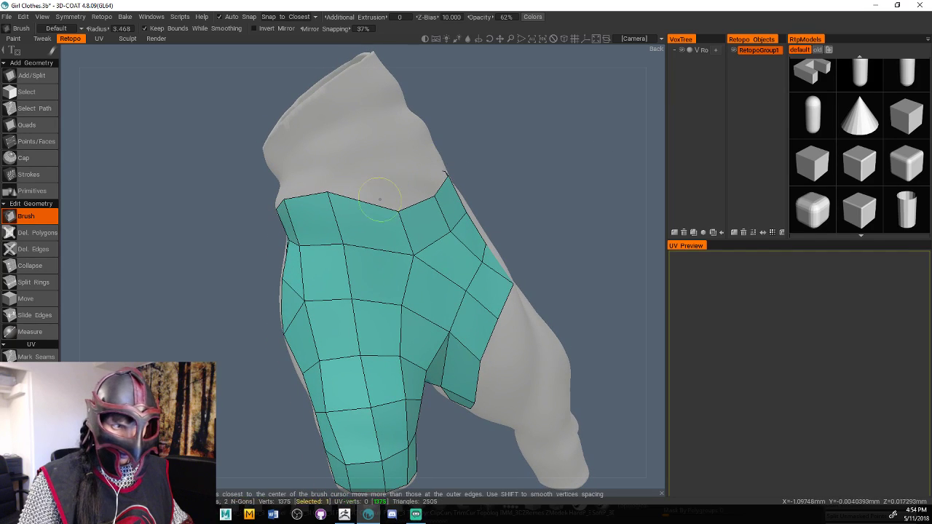
pyautogui.moveTo(374, 193)
pyautogui.mouseDown()
pyautogui.moveTo(362, 200)
pyautogui.moveTo(386, 209)
pyautogui.mouseUp()
pyautogui.moveTo(414, 262); pyautogui.dragTo(401, 253)
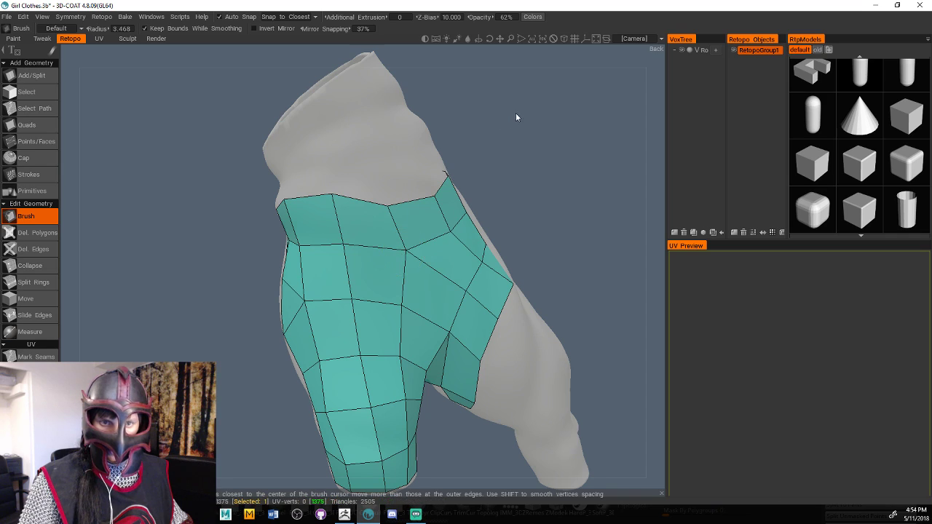
# Build a new row of five quads along the wrist-side border, from above the thumb across the back of the hand, using the Quads tool
pyautogui.click(29, 124)
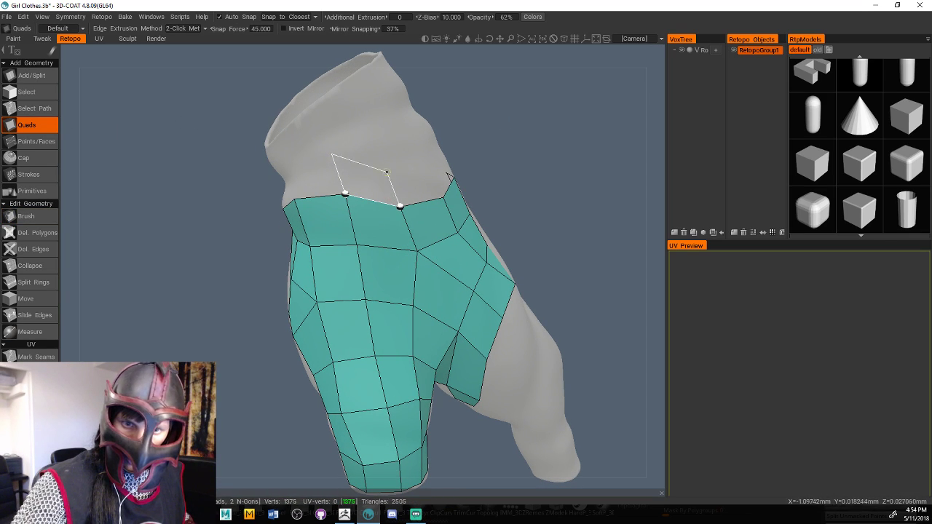
pyautogui.click(389, 159)
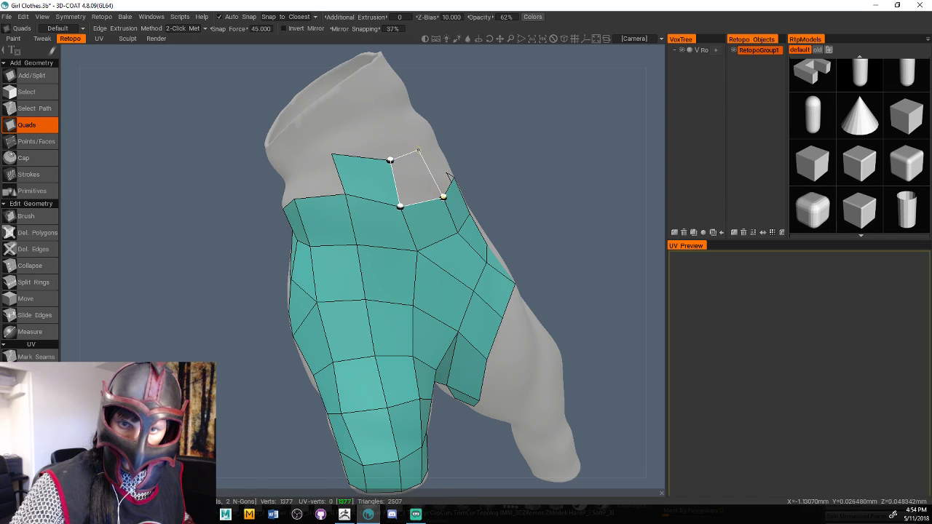
pyautogui.click(418, 146)
pyautogui.moveTo(499, 146); pyautogui.dragTo(426, 183)
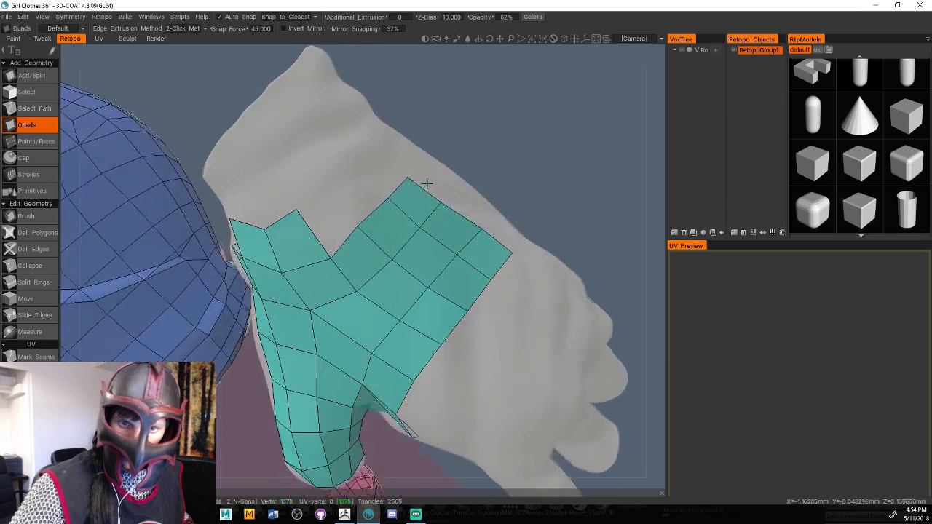
pyautogui.click(321, 183)
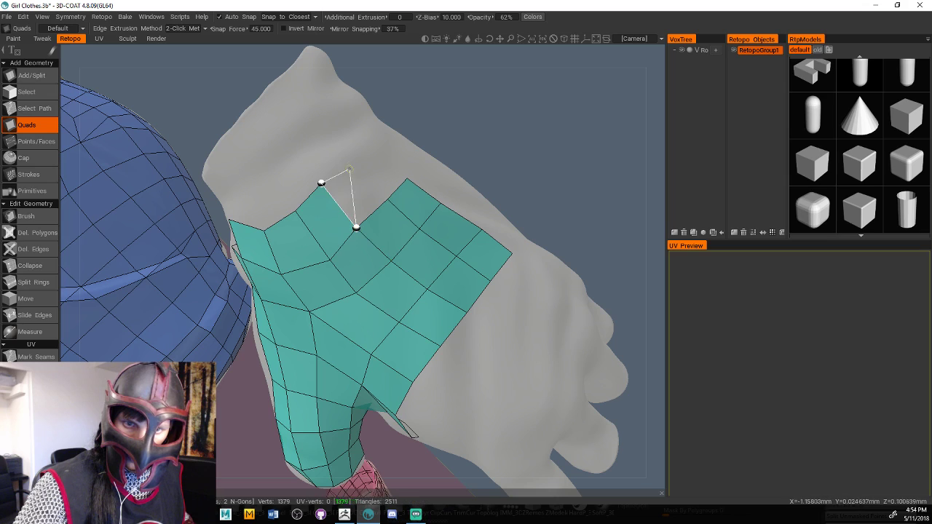
pyautogui.click(350, 159)
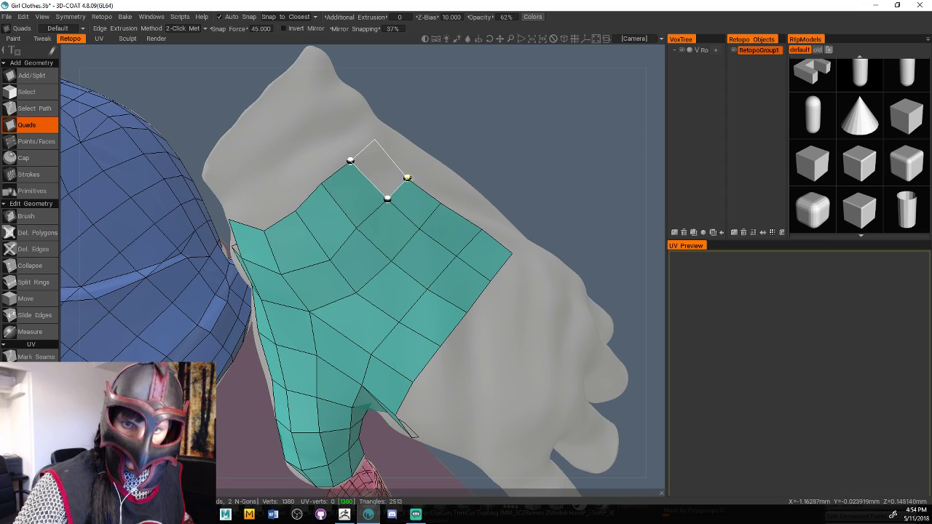
pyautogui.click(374, 139)
# Continue the new wrist row in the other direction with three quads around the thumb side toward the palm
pyautogui.moveTo(444, 139); pyautogui.dragTo(521, 143)
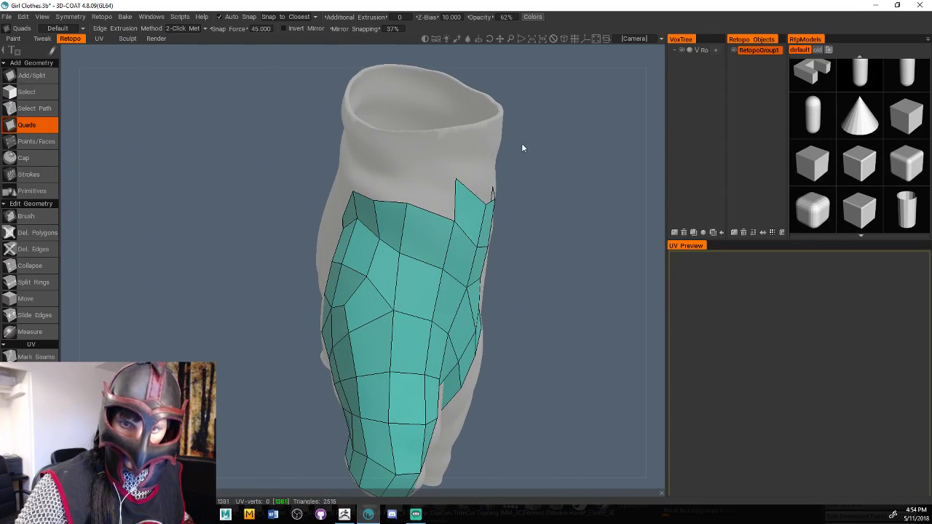
pyautogui.click(411, 171)
pyautogui.click(375, 161)
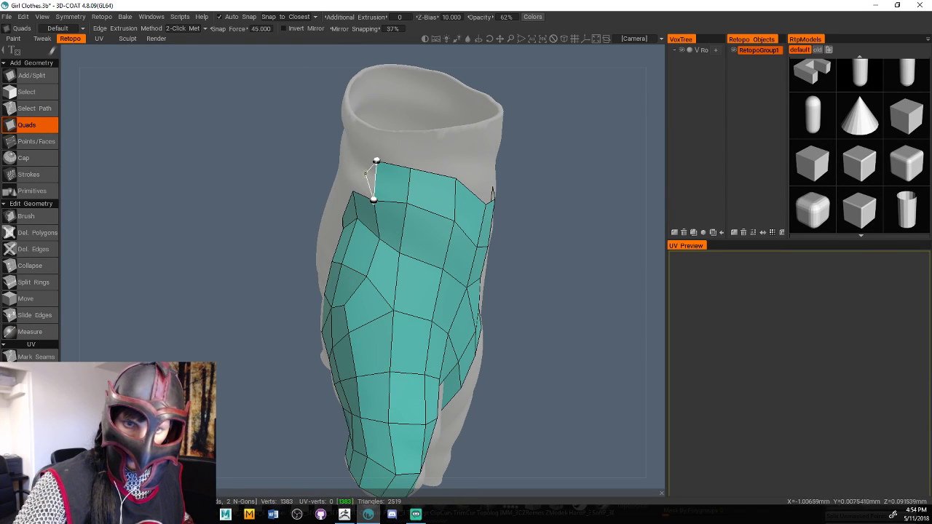
pyautogui.click(353, 155)
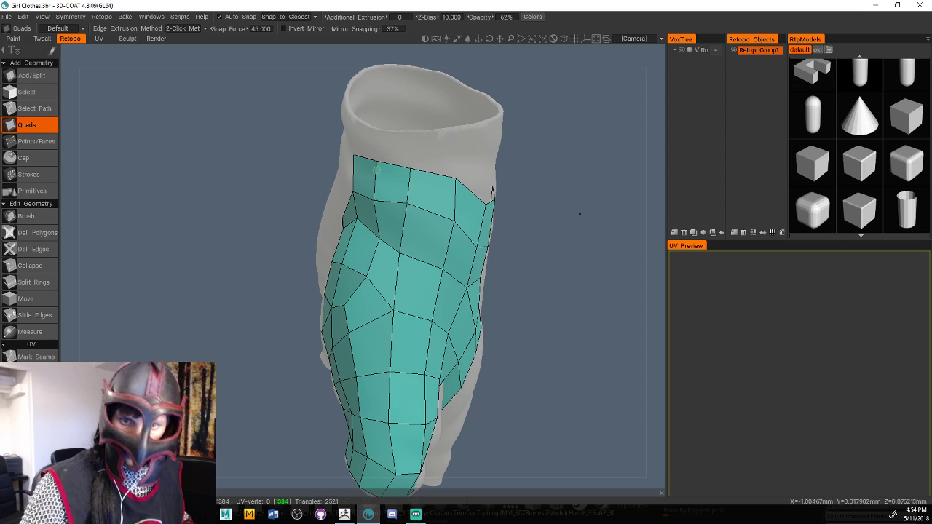
pyautogui.moveTo(578, 214); pyautogui.dragTo(495, 219)
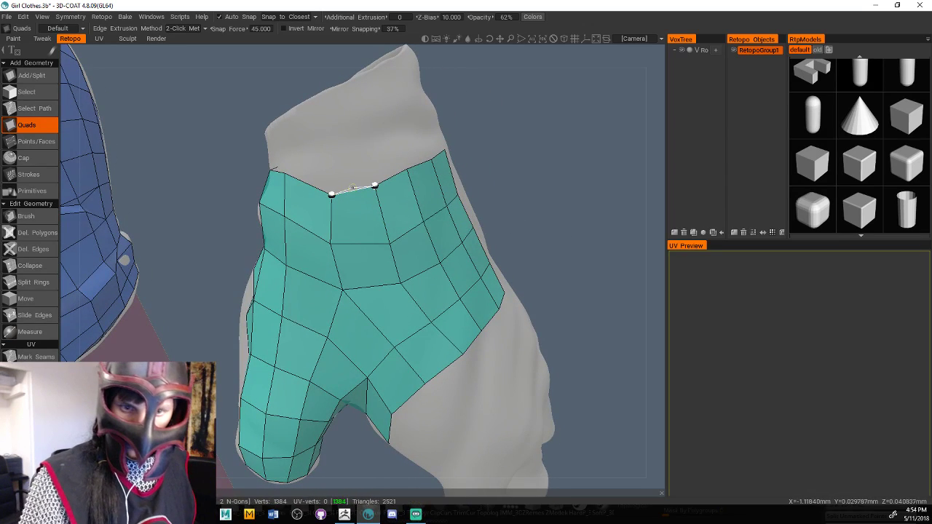
# Build two quads from the border above the thumb up to the wrist opening and fill the neighbouring gap along the rim with quads
pyautogui.click(353, 129)
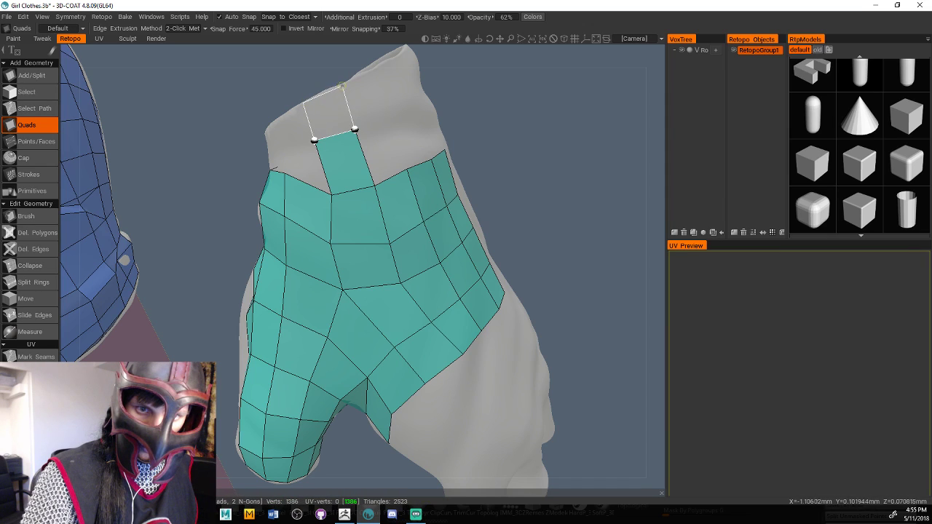
pyautogui.click(342, 86)
pyautogui.moveTo(510, 94); pyautogui.dragTo(537, 137)
pyautogui.click(463, 169)
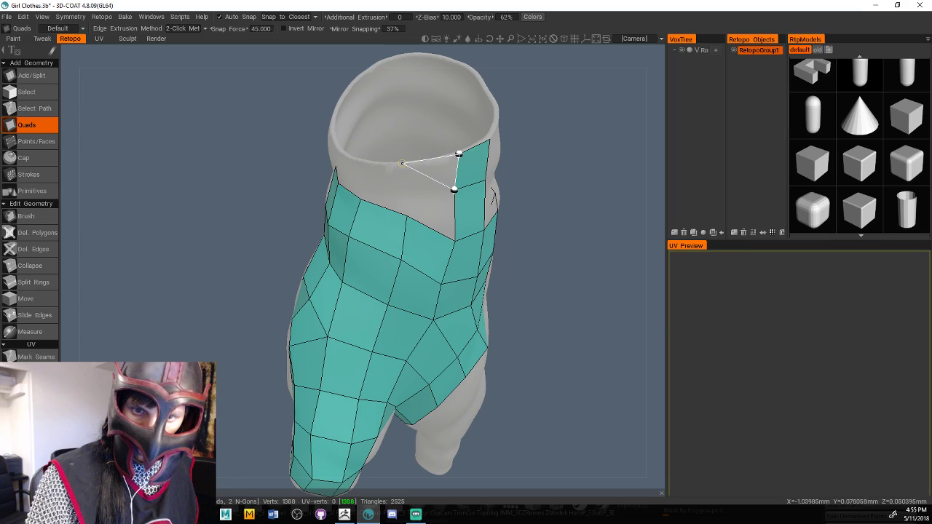
pyautogui.click(405, 194)
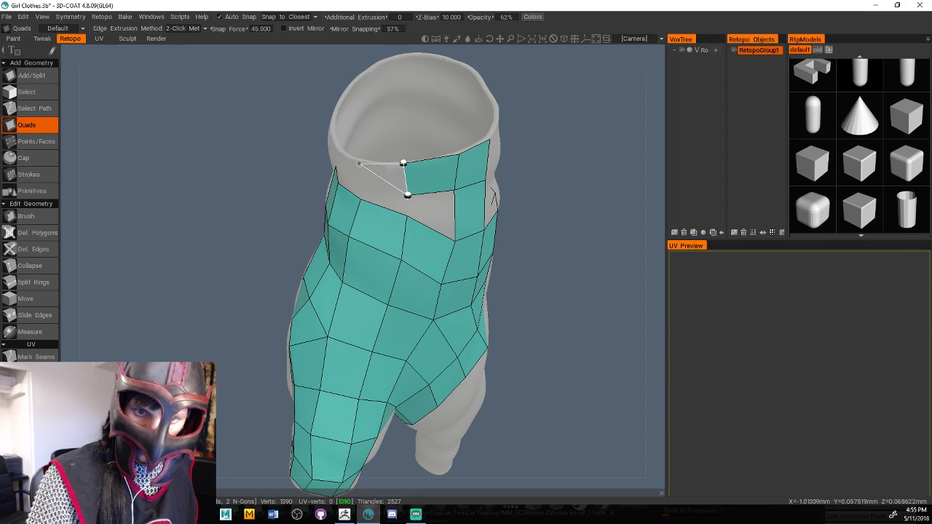
pyautogui.click(360, 198)
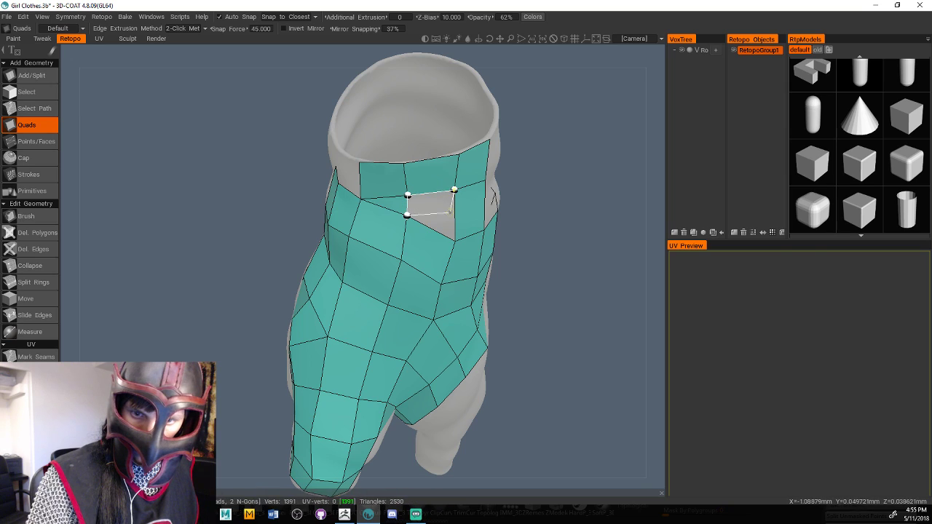
pyautogui.click(455, 239)
# Continue the quads along the wrist rim across the back of the hand with four quads joined to the existing border
pyautogui.moveTo(563, 239); pyautogui.dragTo(475, 259)
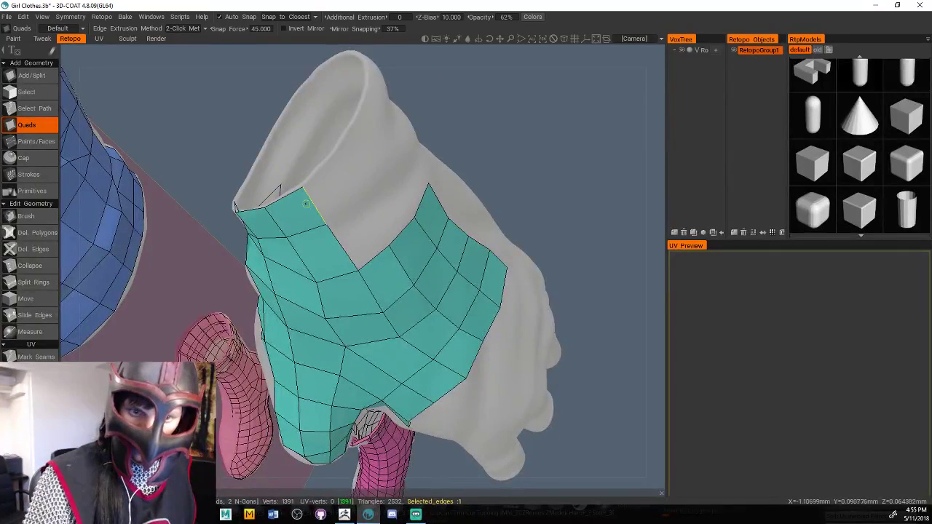
pyautogui.click(311, 206)
pyautogui.click(337, 149)
pyautogui.click(361, 183)
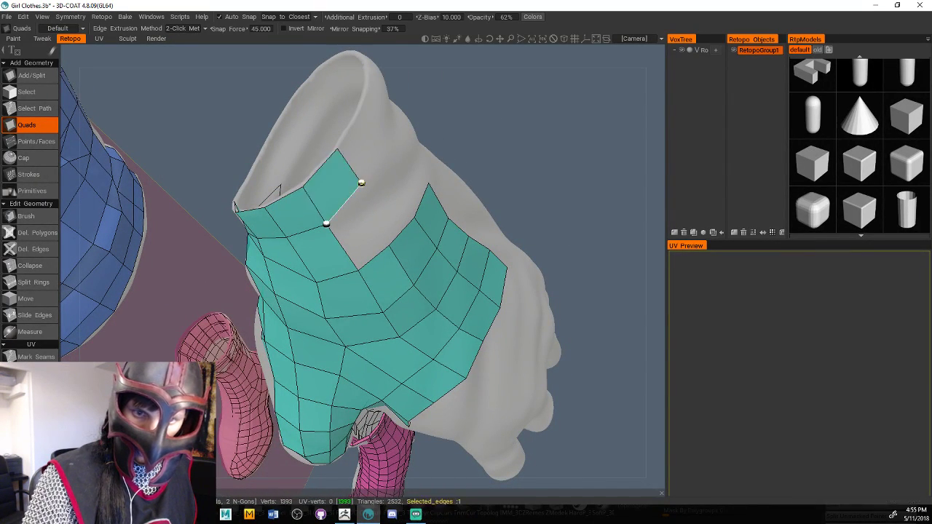
pyautogui.click(389, 243)
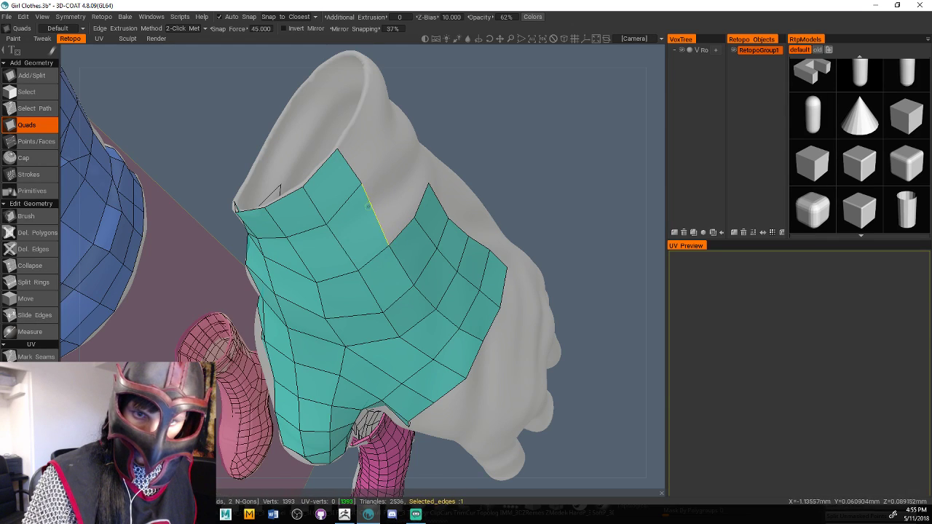
pyautogui.click(336, 149)
pyautogui.click(361, 182)
pyautogui.click(359, 111)
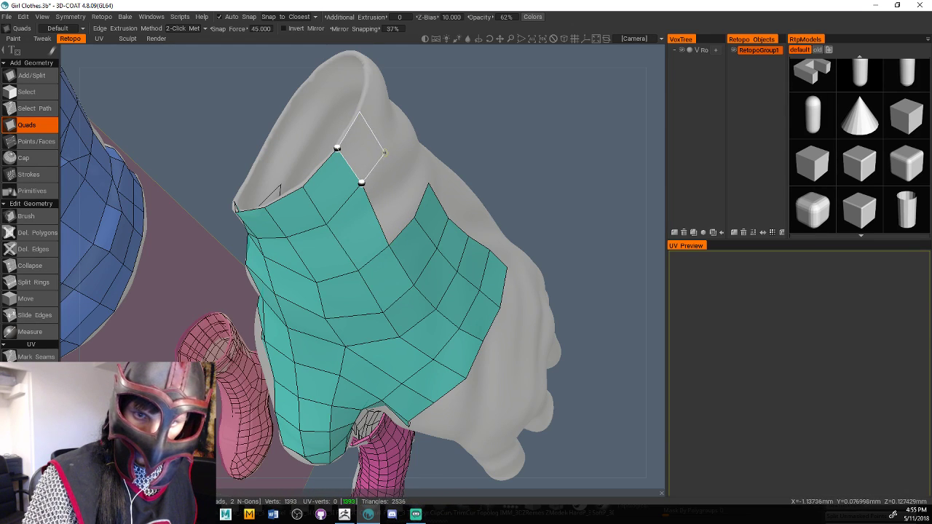
pyautogui.click(386, 153)
pyautogui.click(388, 245)
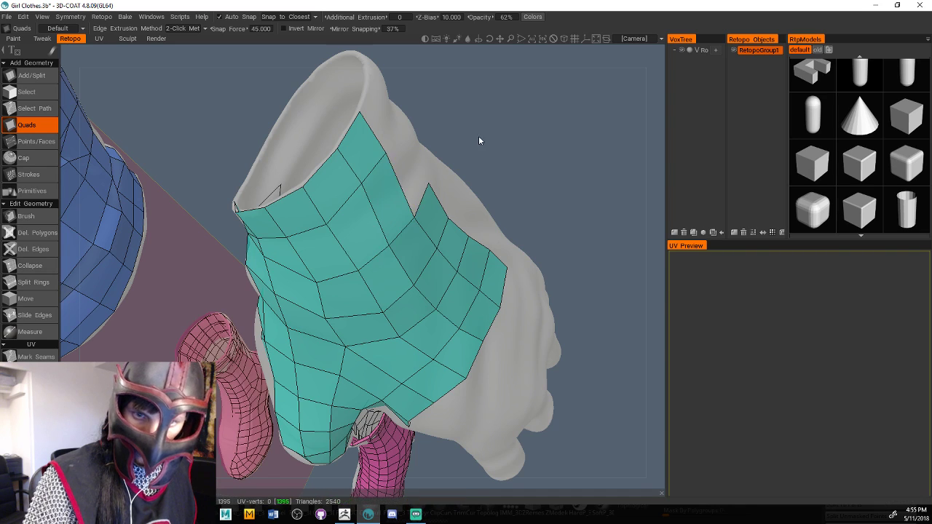
# Try to extend the back-of-hand mesh with two more quads between the wrist rim and the corner of the existing border
pyautogui.moveTo(478, 135); pyautogui.dragTo(364, 190, button='middle')
pyautogui.click(254, 225)
pyautogui.click(292, 256)
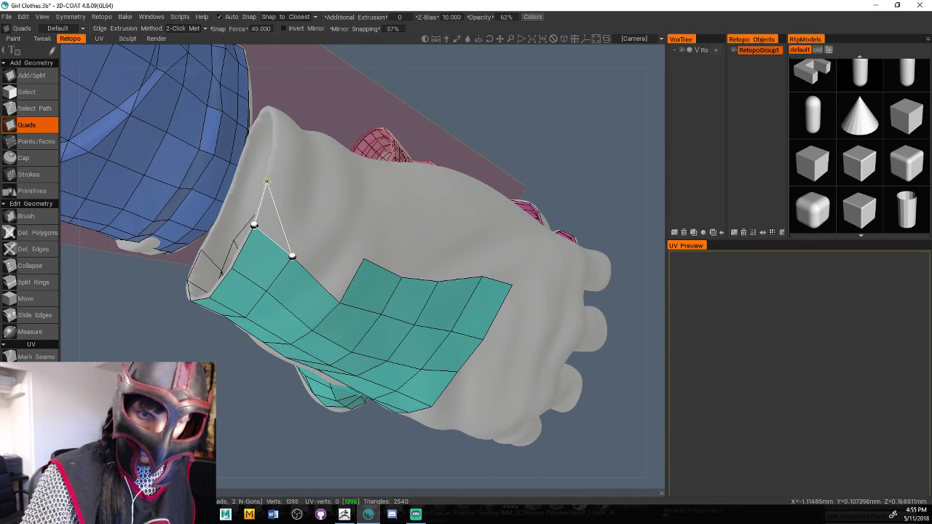
pyautogui.click(309, 212)
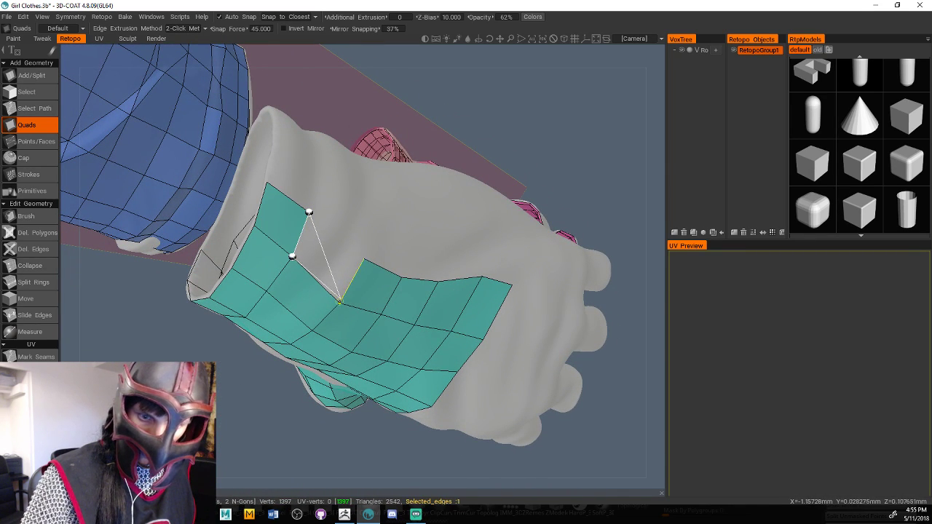
pyautogui.click(340, 301)
pyautogui.click(364, 257)
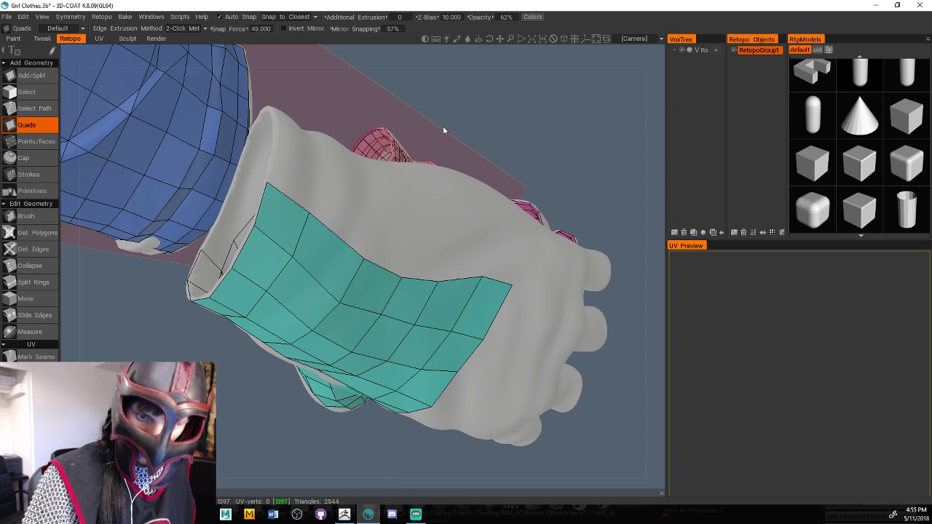
pyautogui.hotkey('ctrl', 'z')
# Add two quads from the wrist rim to the back-of-hand border, placing the outer corners on the uncovered side of the wrist
pyautogui.click(273, 248)
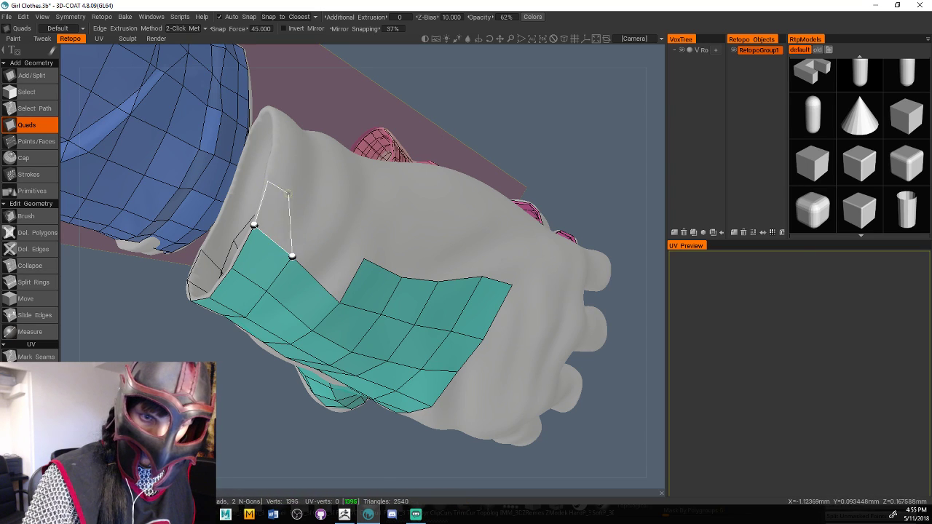
pyautogui.click(309, 209)
pyautogui.click(340, 301)
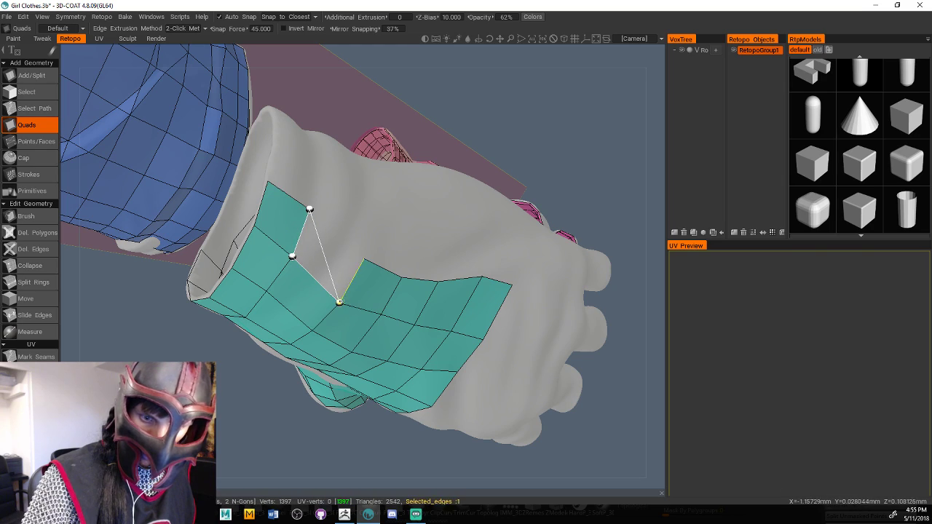
pyautogui.click(364, 258)
# Build a strip of five quads along the wrist rim from the thumb side across the palm side
pyautogui.moveTo(459, 118); pyautogui.dragTo(541, 185, button='right')
pyautogui.moveTo(475, 141); pyautogui.dragTo(470, 165)
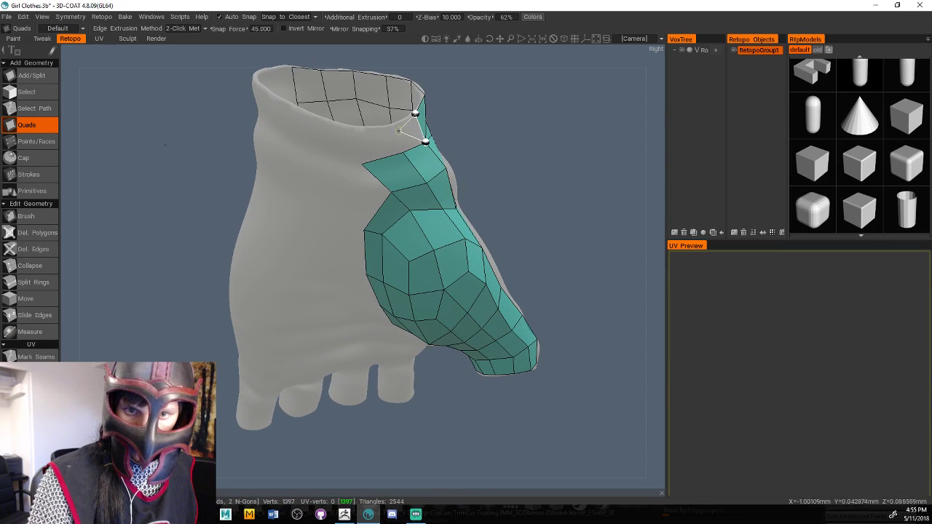
pyautogui.click(403, 151)
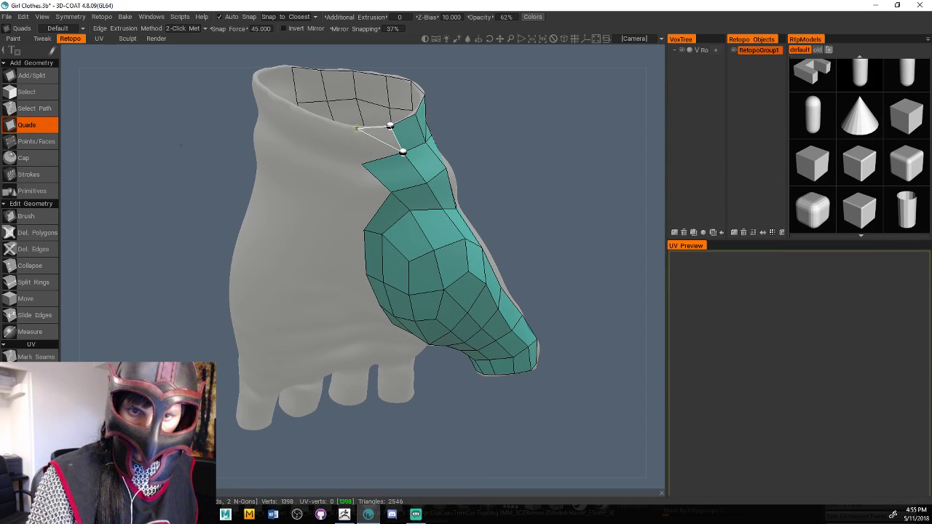
pyautogui.click(360, 161)
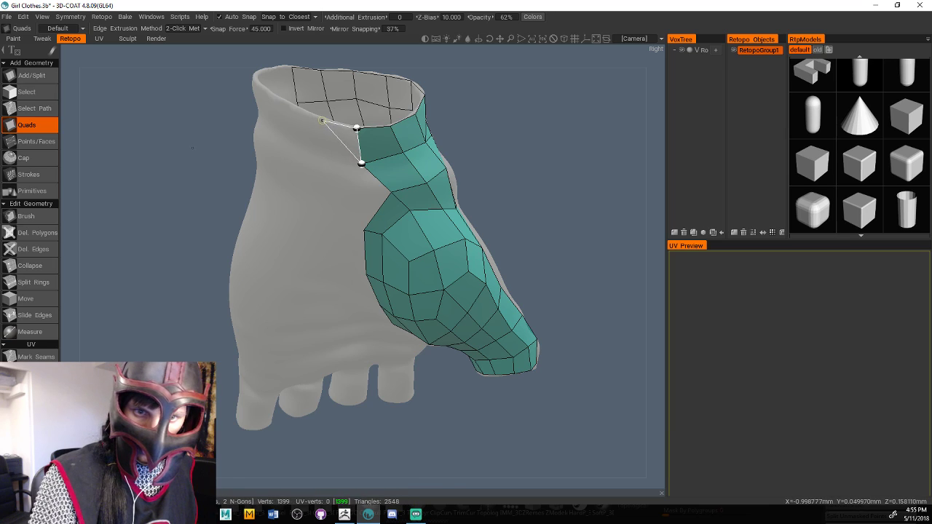
pyautogui.click(316, 154)
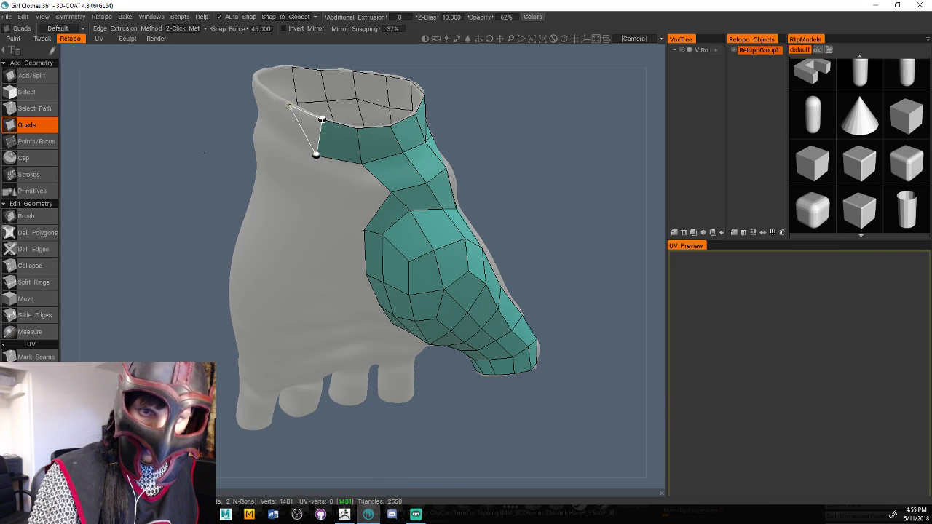
pyautogui.click(284, 139)
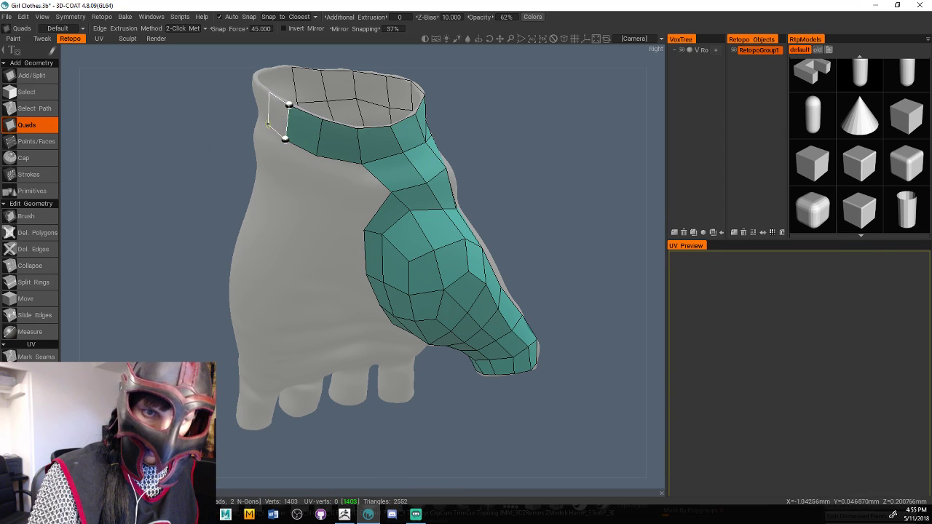
pyautogui.click(267, 123)
# Widen the end quad of the palm-side rim strip by moving its outer edge along the rim with the Brush tool
pyautogui.moveTo(154, 153); pyautogui.dragTo(548, 178)
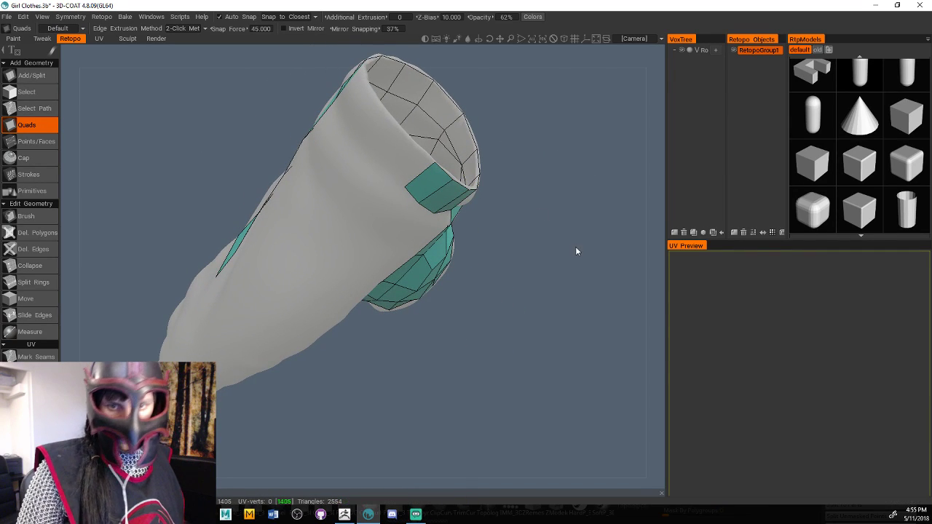
pyautogui.moveTo(575, 251)
pyautogui.mouseDown(button='right')
pyautogui.moveTo(490, 226)
pyautogui.moveTo(550, 222)
pyautogui.mouseUp(button='right')
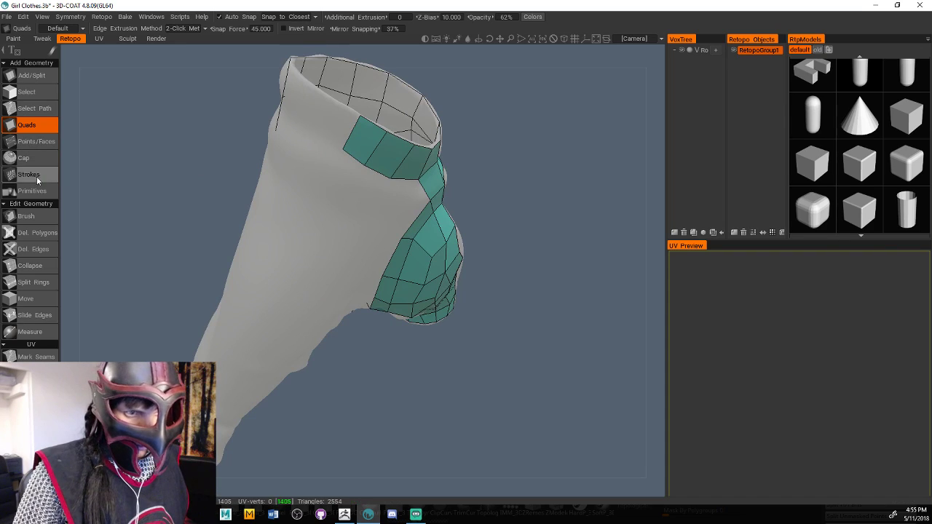
pyautogui.click(27, 216)
pyautogui.moveTo(321, 144)
pyautogui.mouseDown()
pyautogui.moveTo(343, 143)
pyautogui.moveTo(352, 117)
pyautogui.mouseUp()
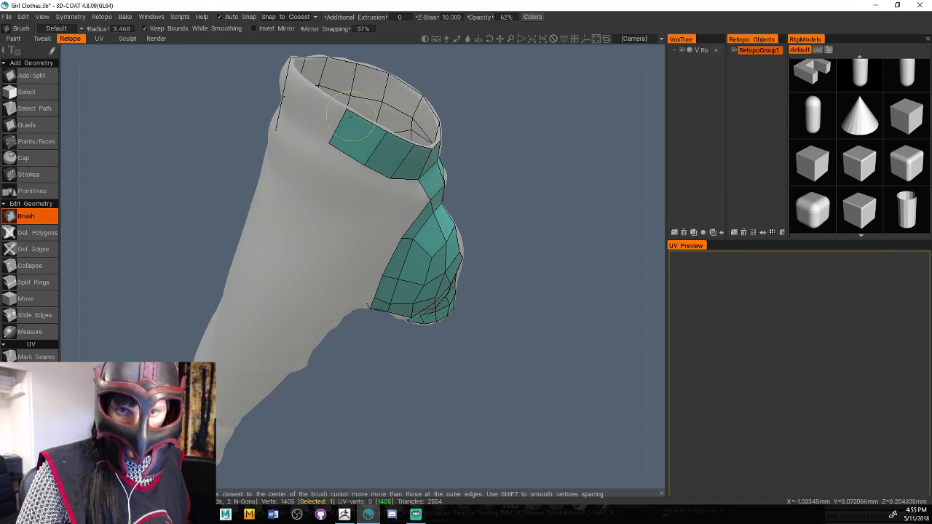
pyautogui.moveTo(489, 125)
pyautogui.mouseDown()
pyautogui.moveTo(524, 132)
pyautogui.moveTo(469, 156)
pyautogui.mouseUp()
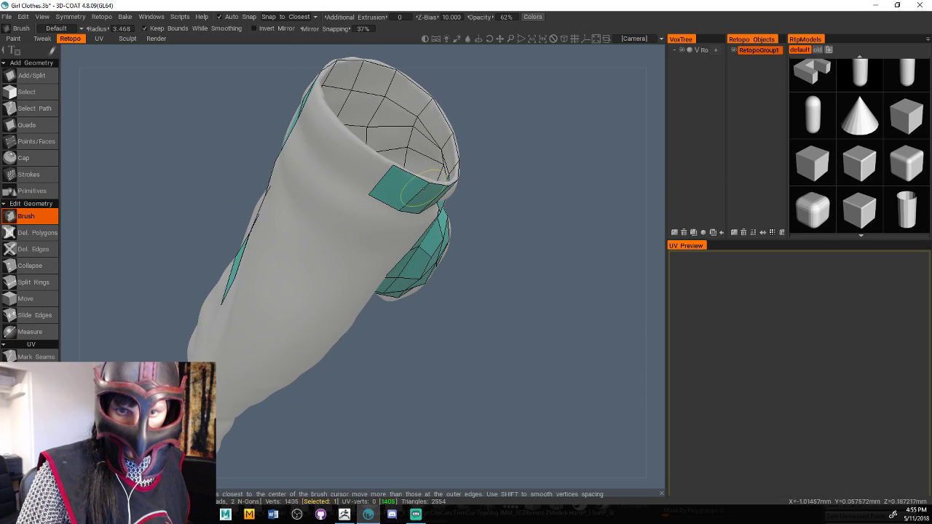
# Close the ring around the wrist opening with three quads linking the back-of-hand mesh to the palm-side strip, using the Quads tool
pyautogui.click(26, 125)
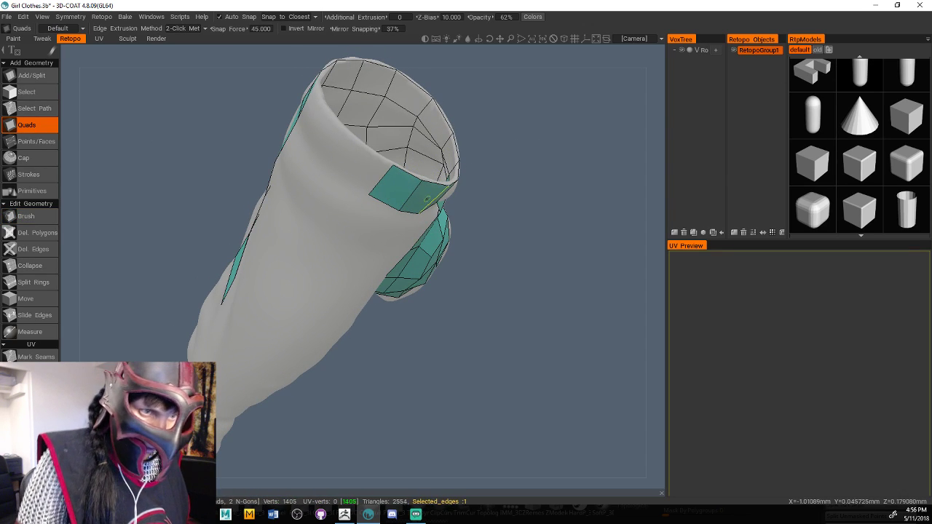
pyautogui.moveTo(489, 188); pyautogui.dragTo(562, 172)
pyautogui.click(378, 147)
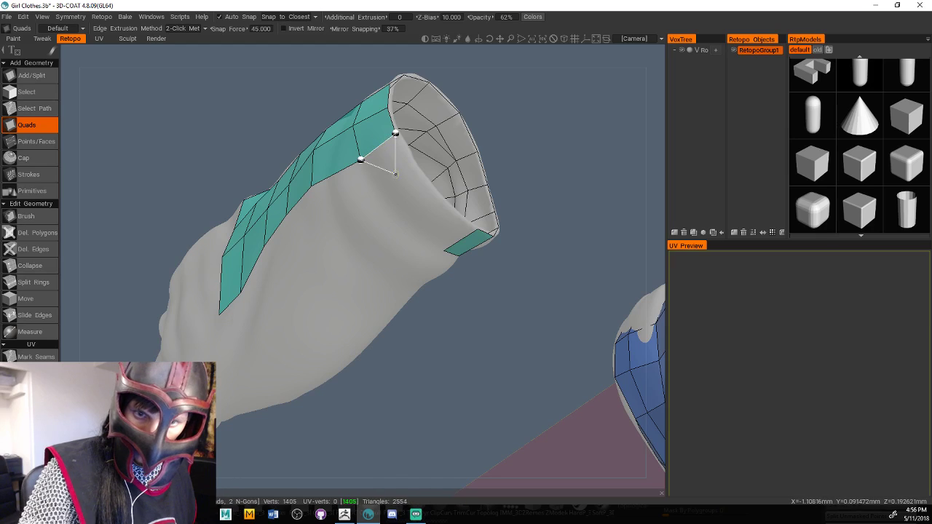
pyautogui.click(385, 197)
pyautogui.click(418, 172)
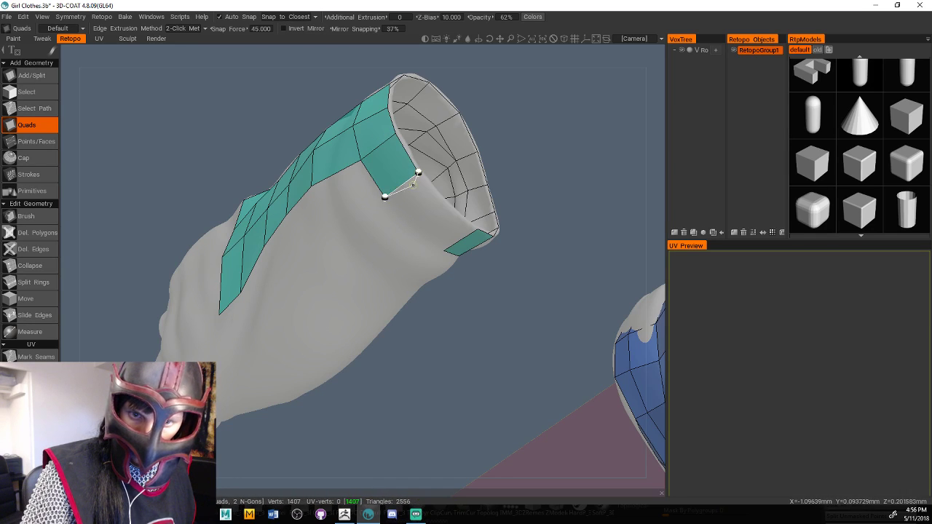
pyautogui.click(449, 209)
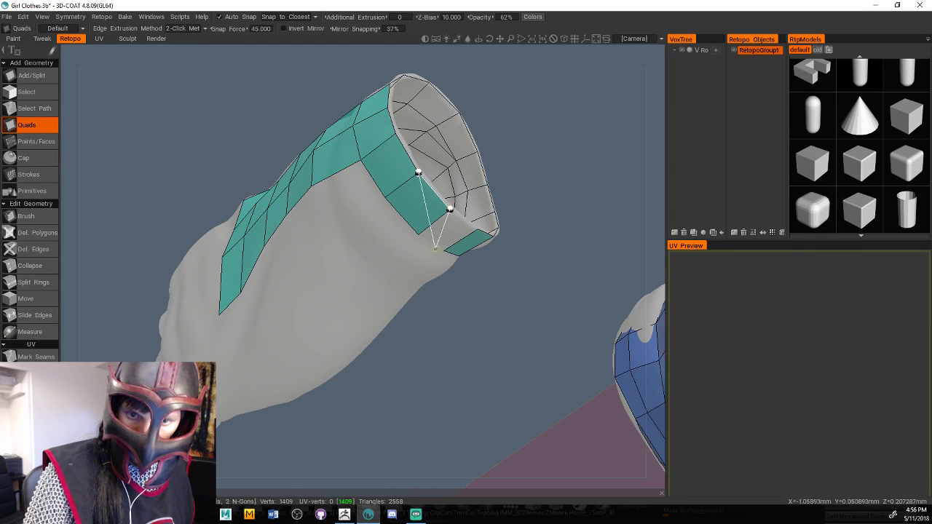
pyautogui.click(418, 234)
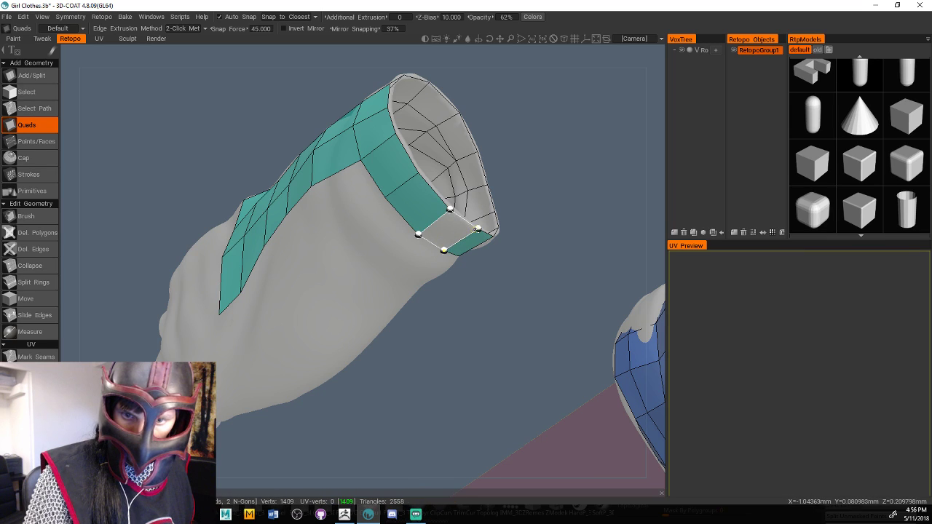
pyautogui.click(478, 228)
# Add a second row of four quads below the palm-side rim strip and fill the gap between this row and the thumb base
pyautogui.moveTo(507, 298); pyautogui.dragTo(433, 214, button='right')
pyautogui.click(354, 149)
pyautogui.click(393, 159)
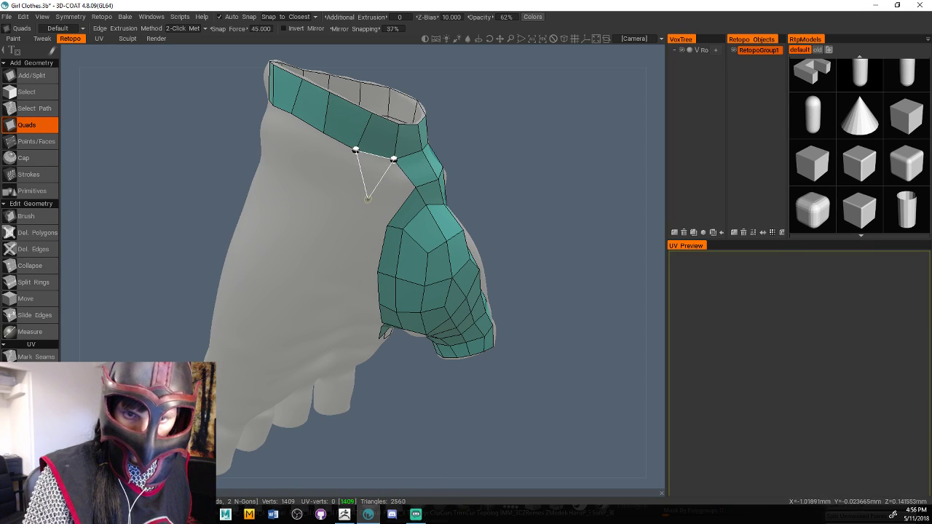
pyautogui.click(337, 184)
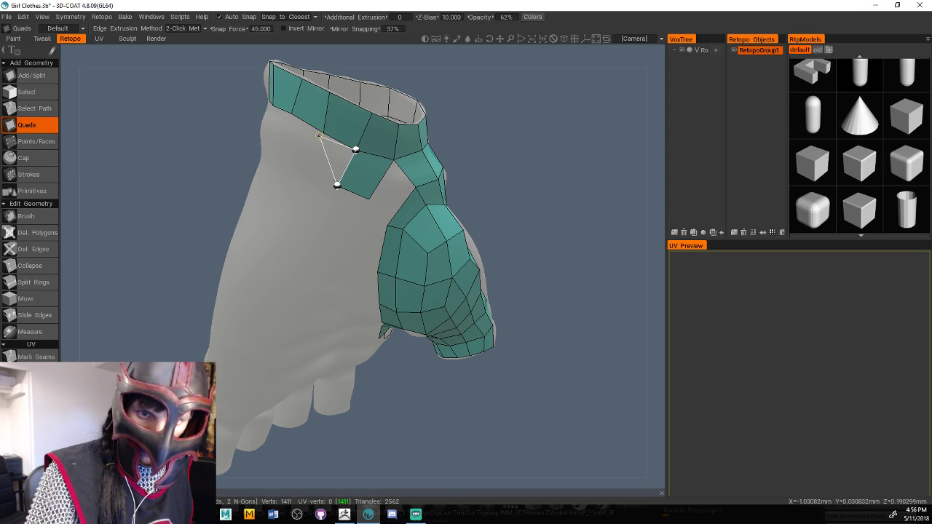
pyautogui.click(307, 169)
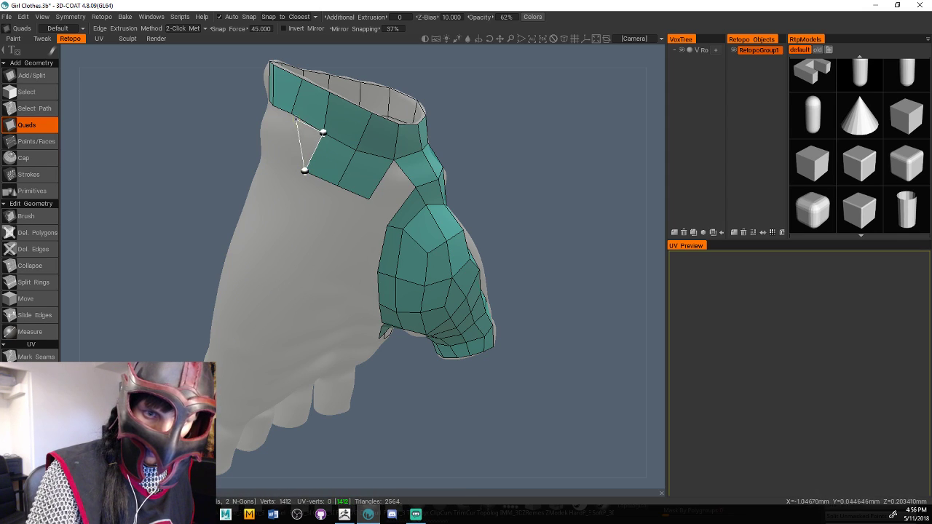
pyautogui.click(277, 154)
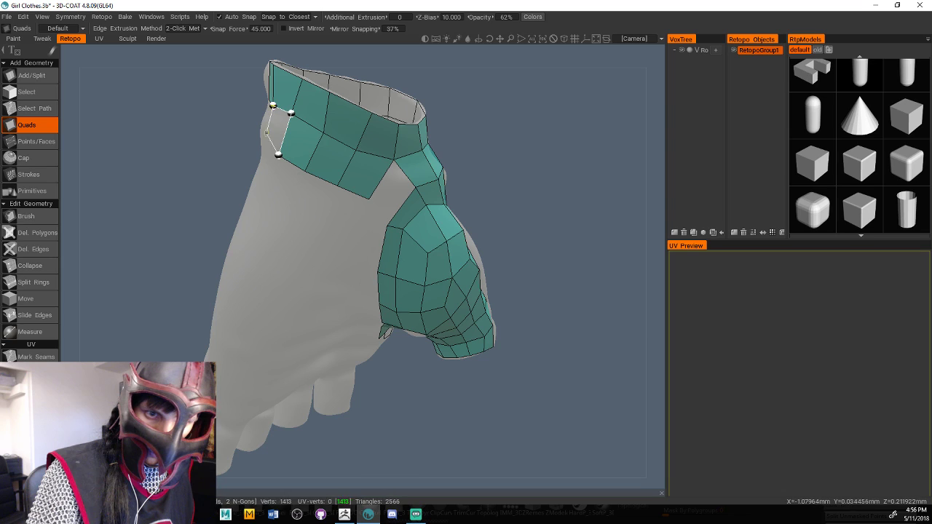
pyautogui.click(266, 144)
pyautogui.moveTo(513, 99)
pyautogui.mouseDown()
pyautogui.moveTo(499, 92)
pyautogui.moveTo(513, 98)
pyautogui.mouseUp()
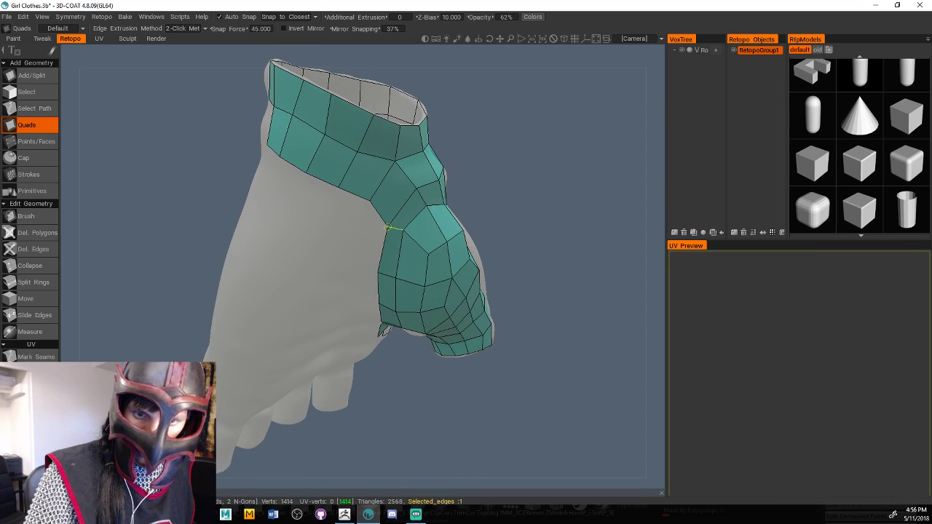
# Try to add a quad on the palm beside the thumb base, below the second wrist row
pyautogui.click(356, 245)
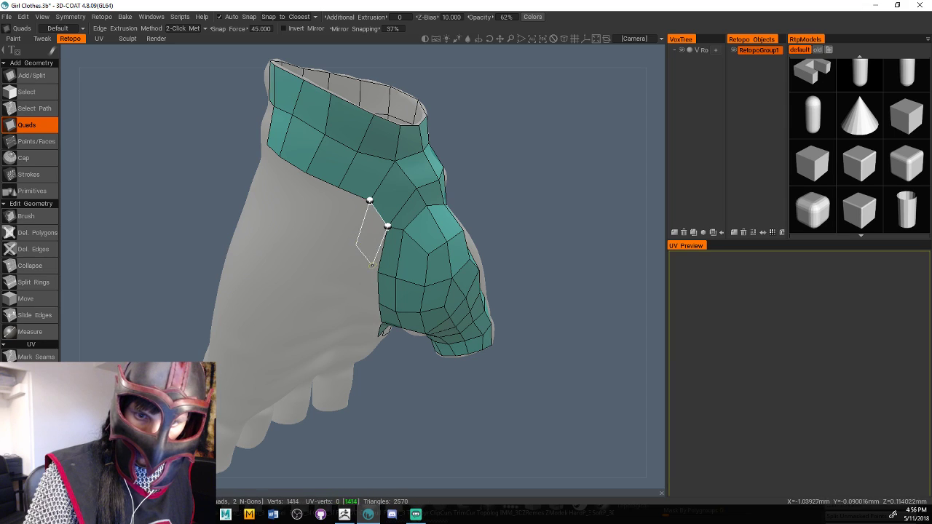
pyautogui.click(375, 268)
pyautogui.hotkey('ctrl', 'z')
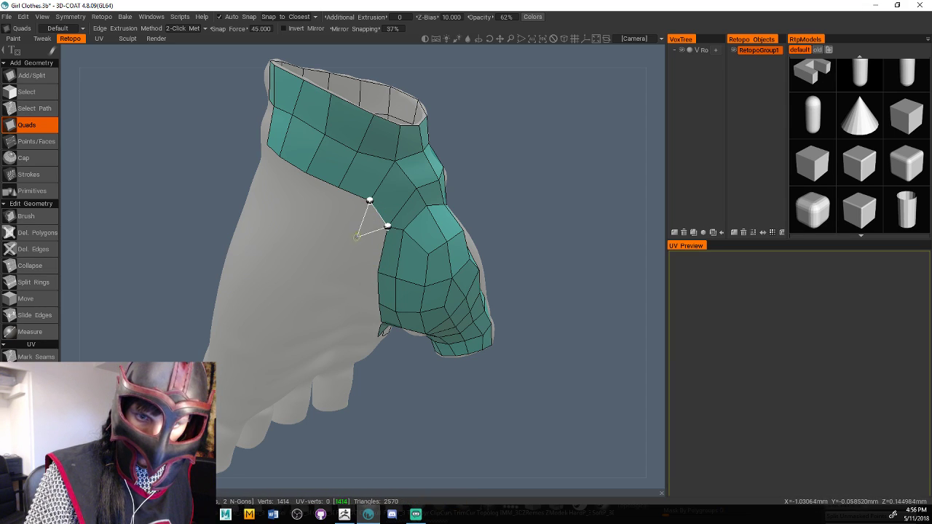
# Add a row of four quads on the palm below the second wrist row, from the thumb base to the outer edge
pyautogui.click(376, 271)
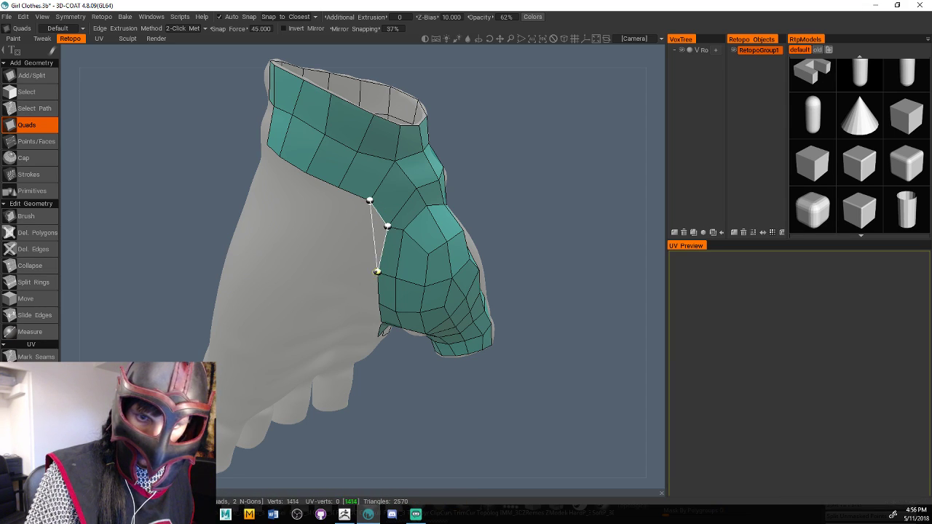
pyautogui.click(354, 233)
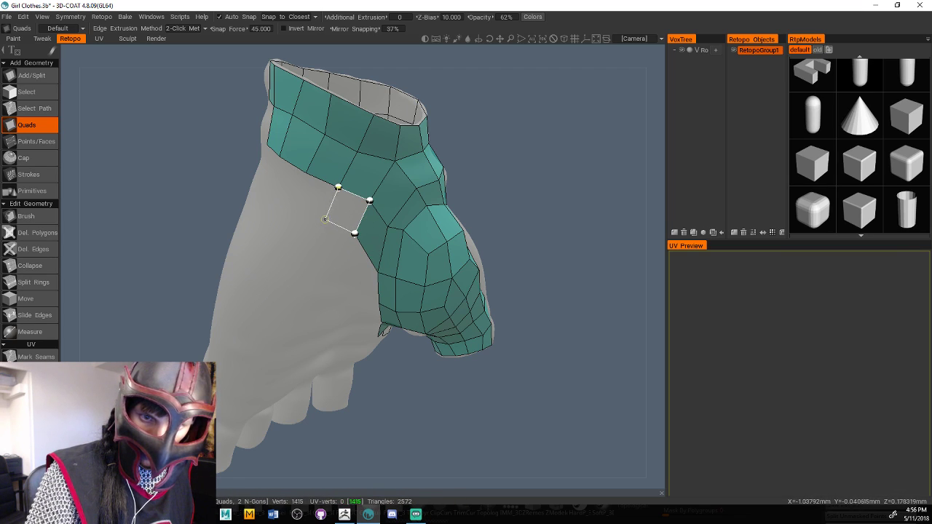
pyautogui.click(324, 219)
pyautogui.click(288, 201)
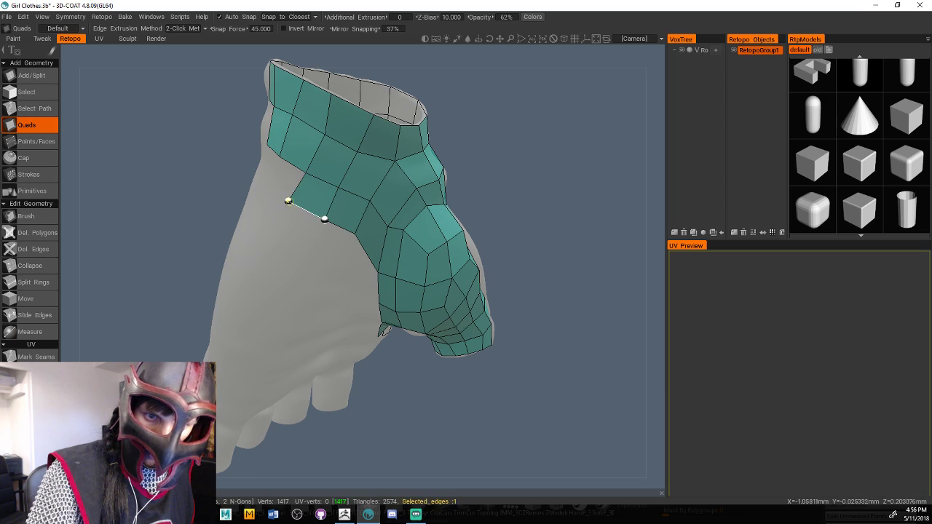
pyautogui.click(267, 184)
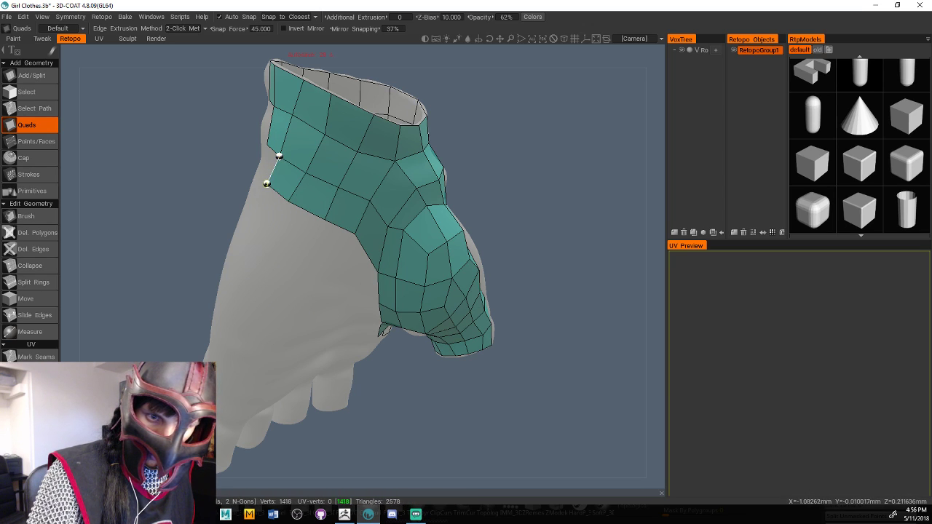
# Extend the palm mesh with another four quads running from beside the thumb up to the outer edge of the hand
pyautogui.moveTo(476, 151)
pyautogui.mouseDown()
pyautogui.moveTo(459, 119)
pyautogui.moveTo(498, 171)
pyautogui.moveTo(475, 155)
pyautogui.mouseUp()
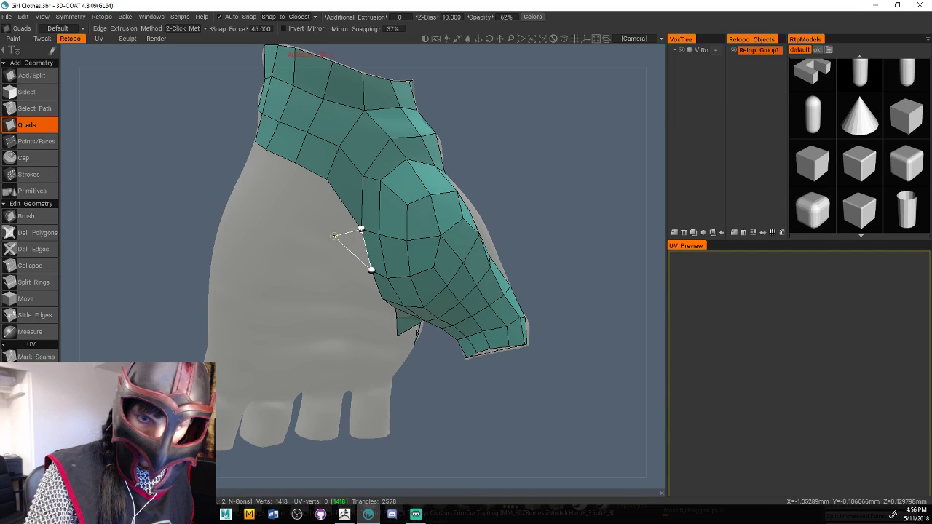
pyautogui.click(326, 269)
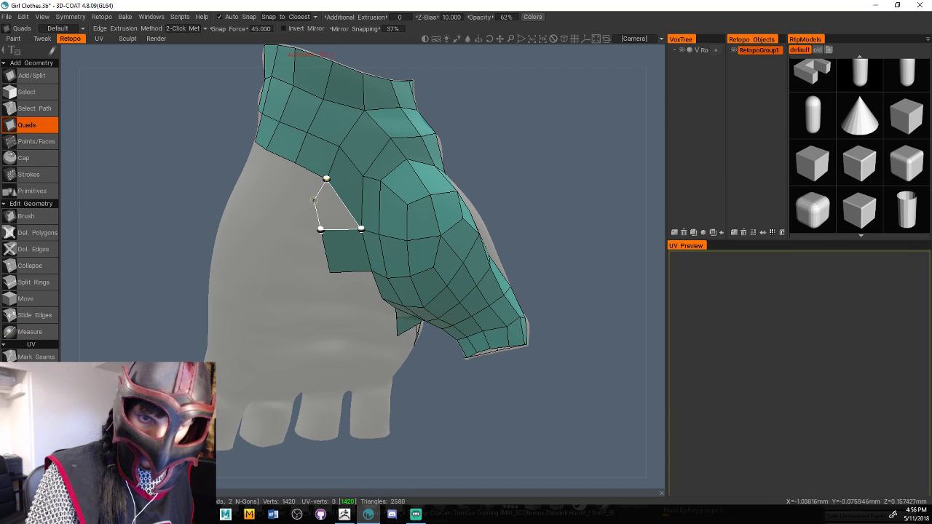
pyautogui.click(300, 204)
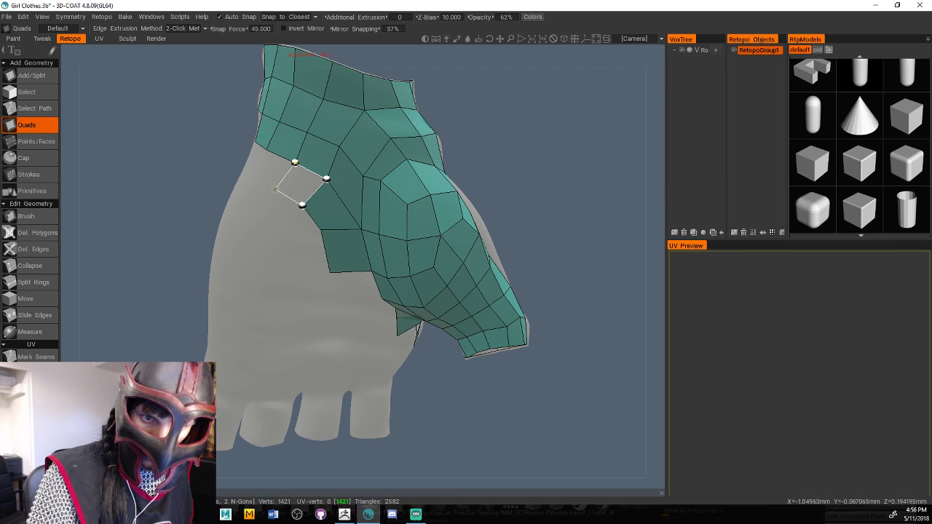
pyautogui.click(277, 191)
pyautogui.click(254, 178)
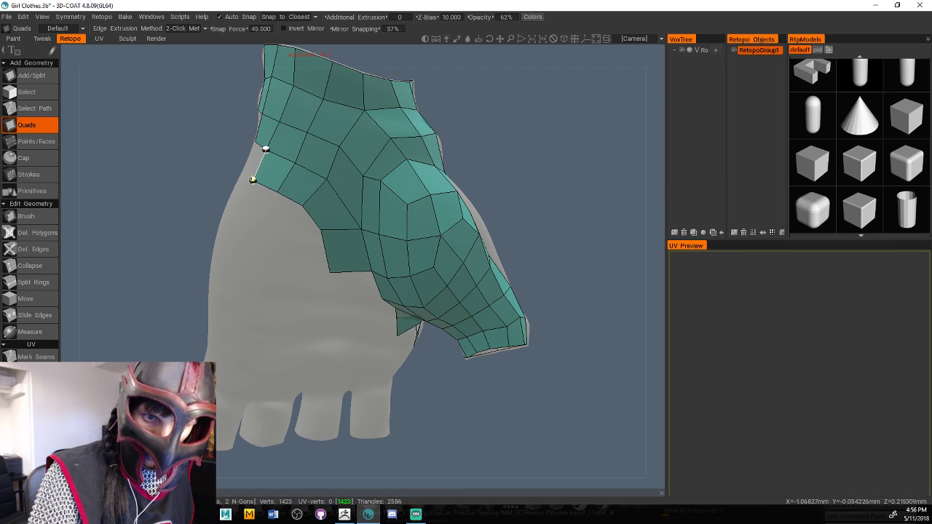
# Continue the palm strip down along the thumb base with four quads joining it to the mesh at the thumb web
pyautogui.moveTo(474, 80)
pyautogui.mouseDown()
pyautogui.moveTo(507, 152)
pyautogui.moveTo(479, 88)
pyautogui.mouseUp()
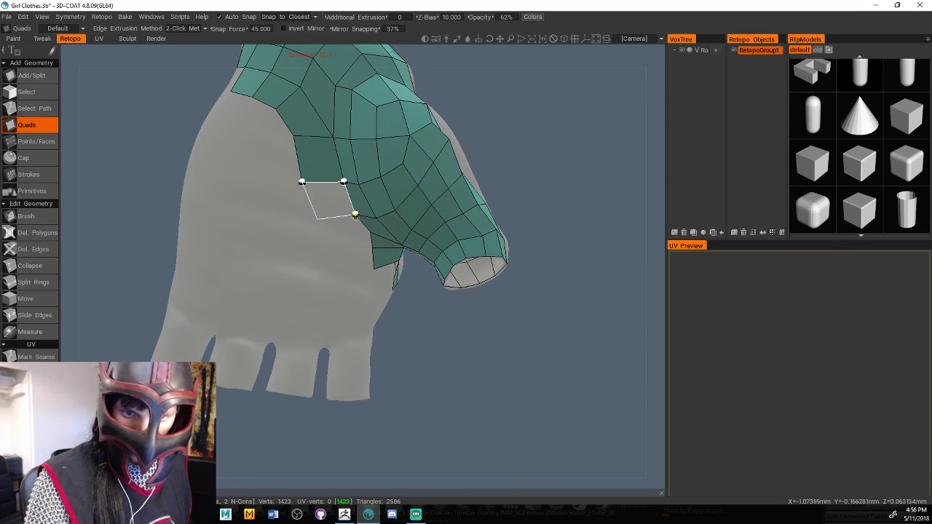
pyautogui.click(317, 217)
pyautogui.click(369, 236)
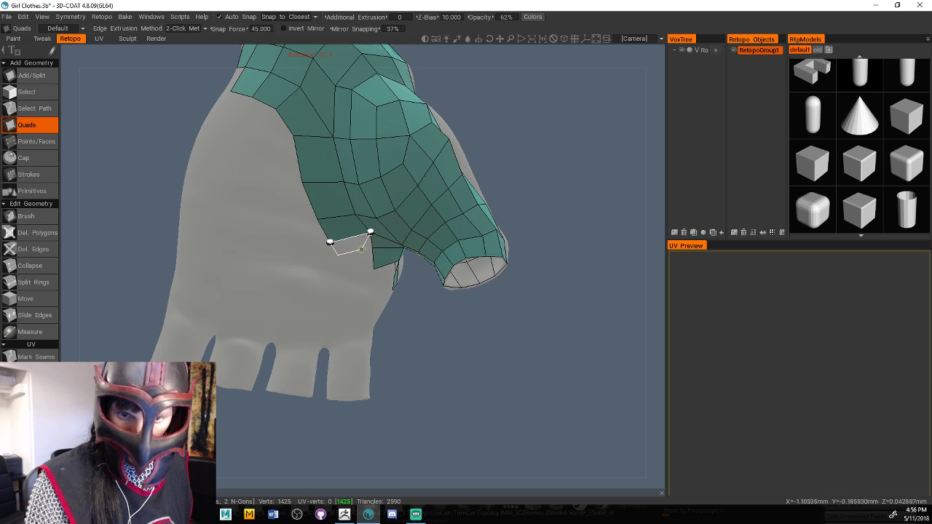
pyautogui.click(337, 254)
pyautogui.click(339, 273)
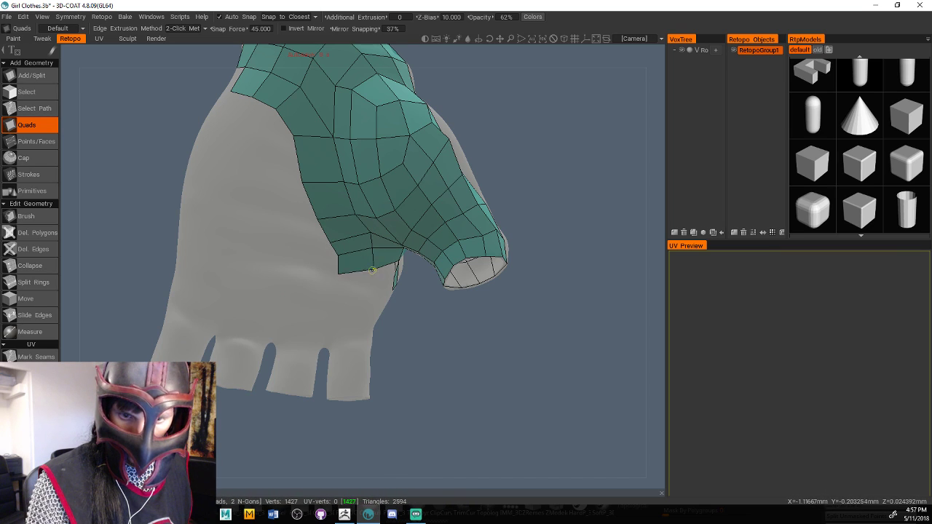
# Delete the stray end polygon of the flap in the thumb web with Del. Polygons
pyautogui.moveTo(372, 270)
pyautogui.mouseDown(button='right')
pyautogui.moveTo(381, 308)
pyautogui.moveTo(462, 304)
pyautogui.moveTo(447, 283)
pyautogui.moveTo(372, 262)
pyautogui.moveTo(435, 274)
pyautogui.moveTo(415, 280)
pyautogui.mouseUp(button='right')
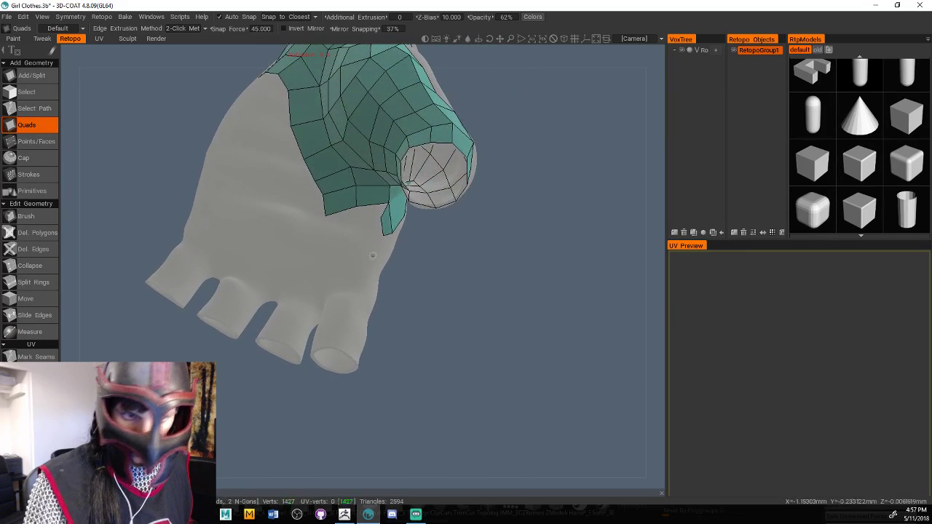
pyautogui.click(40, 218)
pyautogui.click(35, 232)
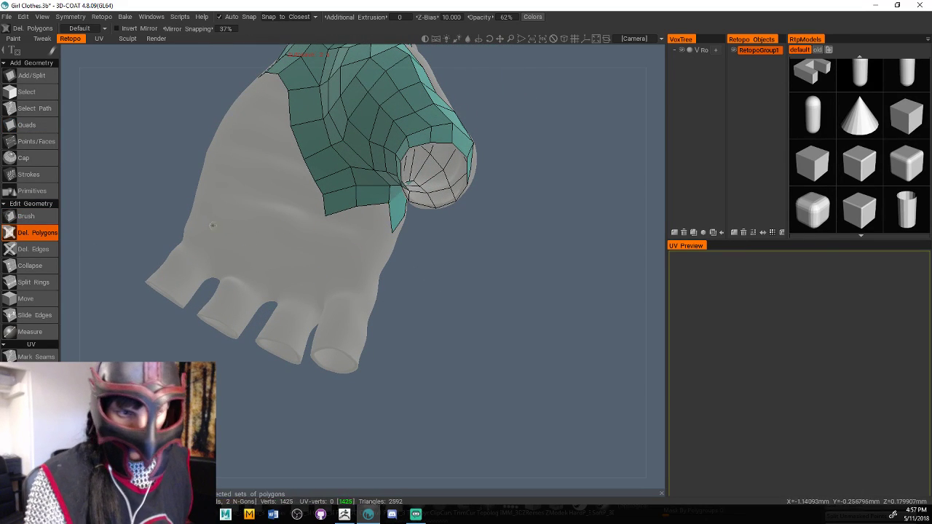
# Add two quads with the Quads tool below the thumb web, linking its flap to the palm strip
pyautogui.click(44, 124)
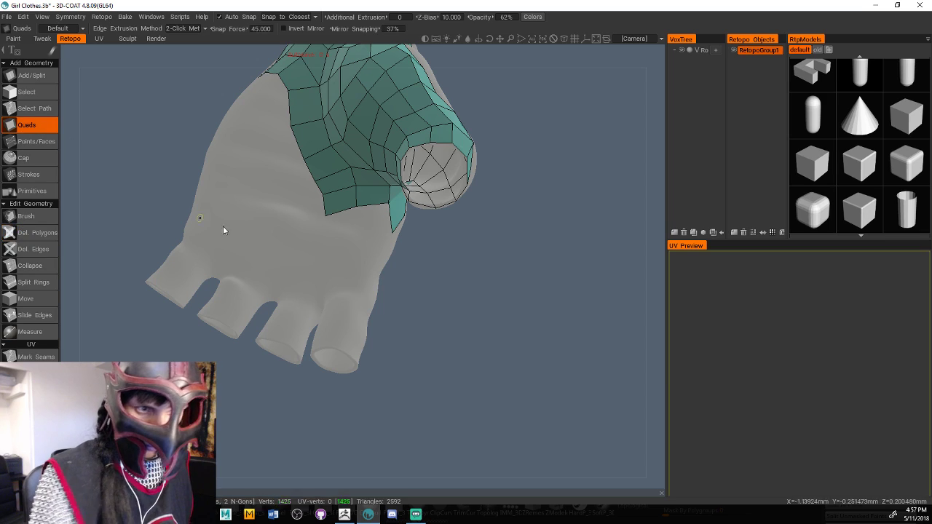
pyautogui.moveTo(398, 250); pyautogui.dragTo(425, 262)
pyautogui.click(398, 221)
pyautogui.click(364, 210)
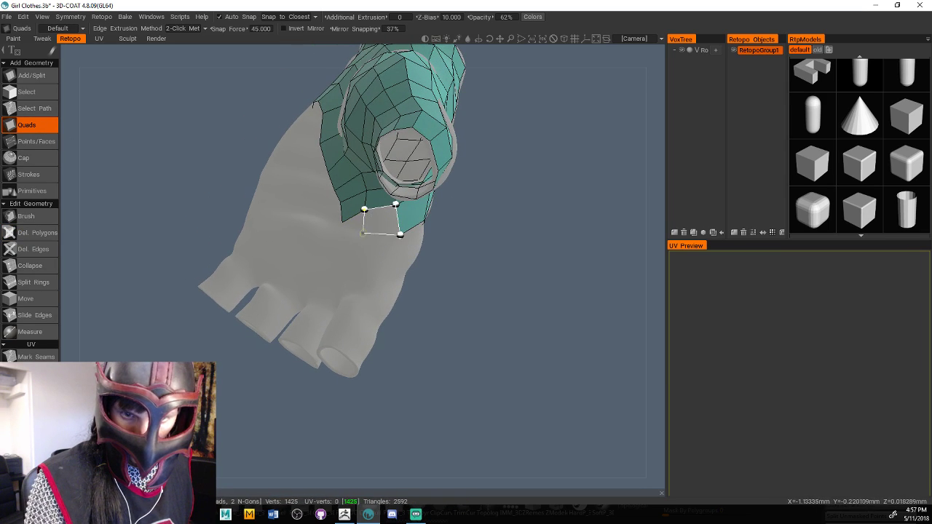
pyautogui.click(363, 233)
pyautogui.click(338, 239)
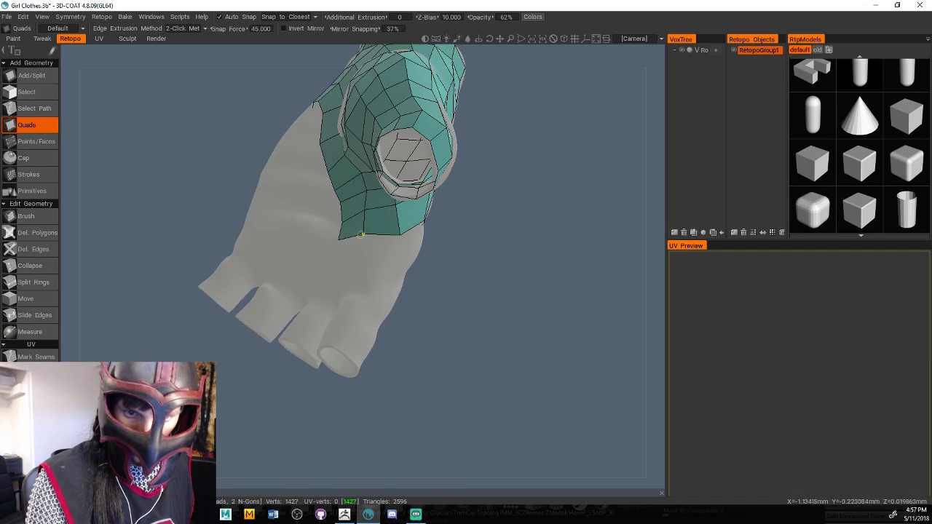
pyautogui.moveTo(480, 225); pyautogui.dragTo(328, 273)
pyautogui.moveTo(571, 286); pyautogui.dragTo(508, 219, button='middle')
pyautogui.click(300, 132)
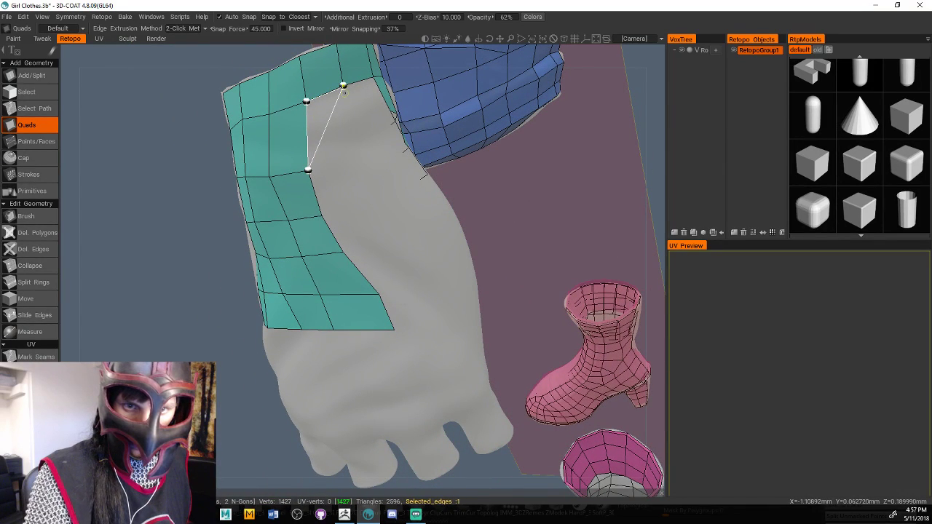
pyautogui.click(339, 89)
pyautogui.click(355, 131)
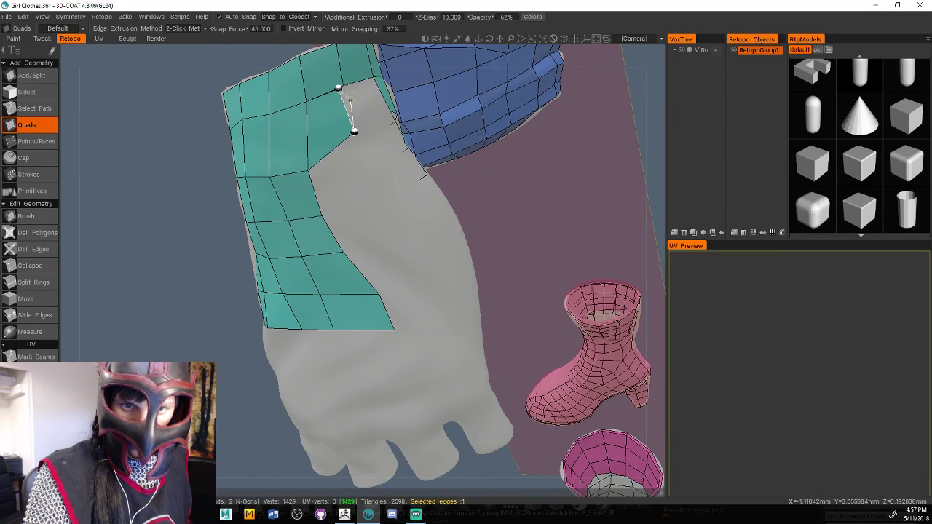
pyautogui.hotkey('ctrl', 'z')
# Add two quads below the wrist rows on the back of the hand, tying them into the thumb-side strip
pyautogui.keyDown('alt'); pyautogui.moveTo(354, 114); pyautogui.dragTo(489, 211); pyautogui.keyUp('alt')
pyautogui.click(340, 105)
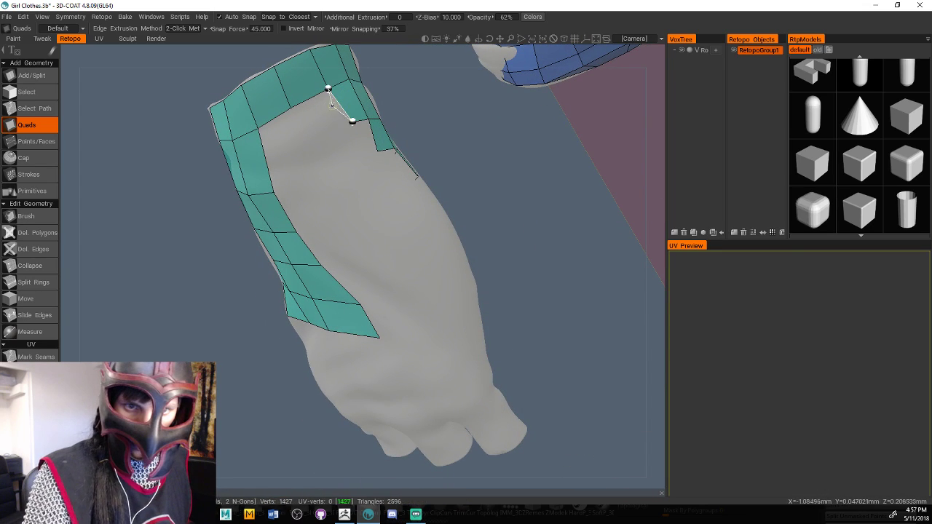
pyautogui.click(291, 108)
pyautogui.click(313, 154)
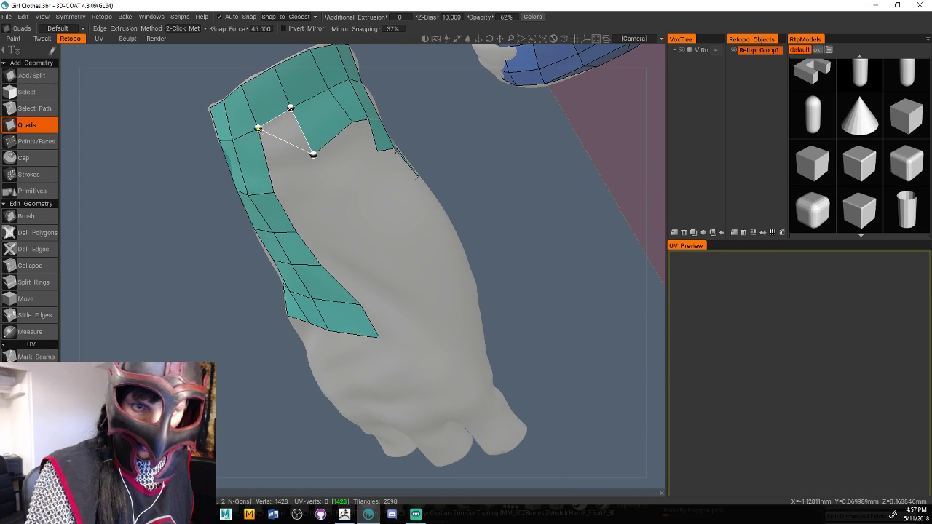
pyautogui.click(273, 191)
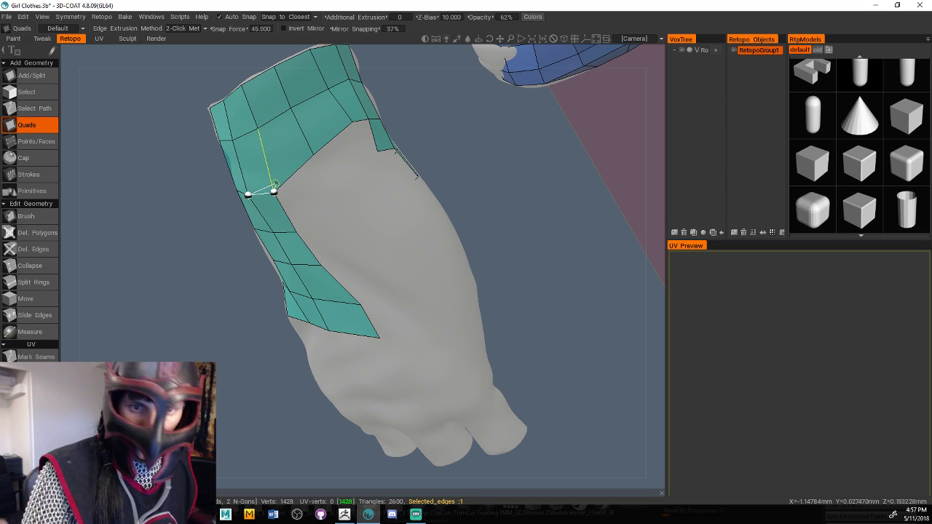
pyautogui.click(388, 250)
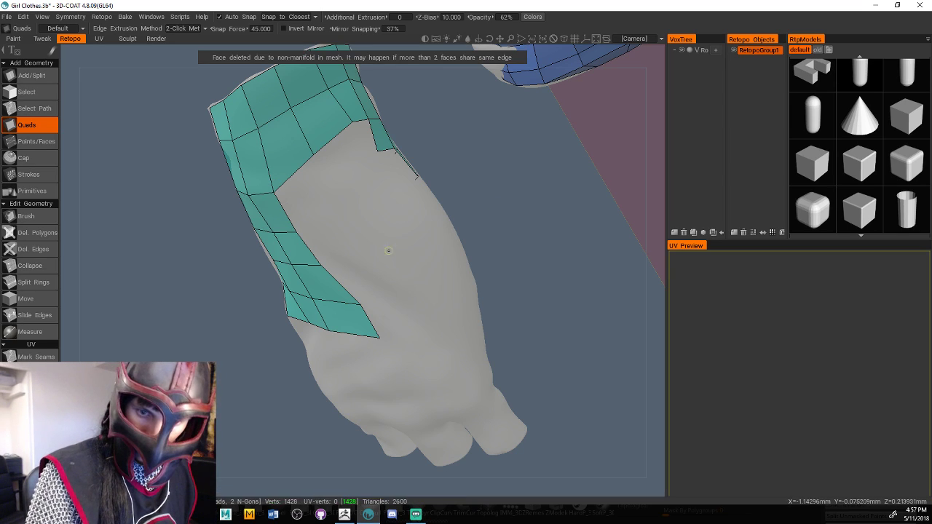
pyautogui.hotkey('ctrl', 'z')
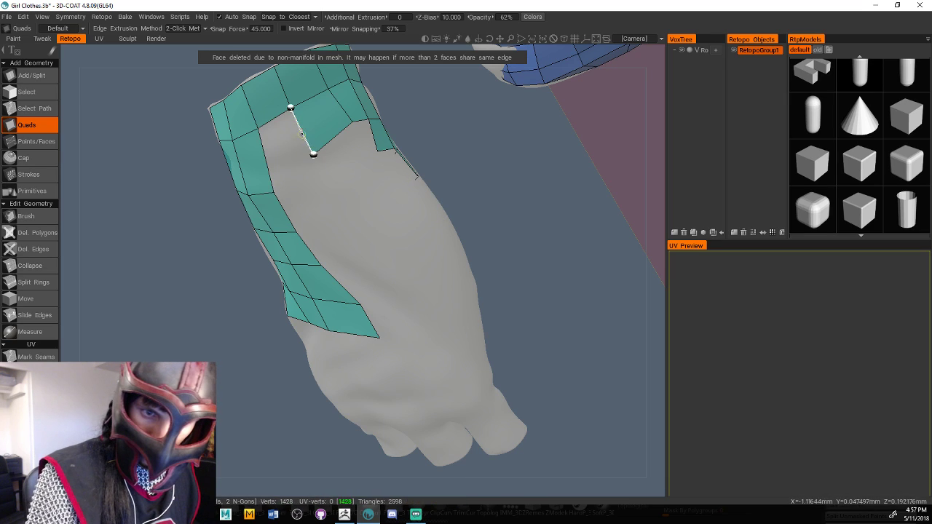
pyautogui.click(274, 193)
pyautogui.click(259, 130)
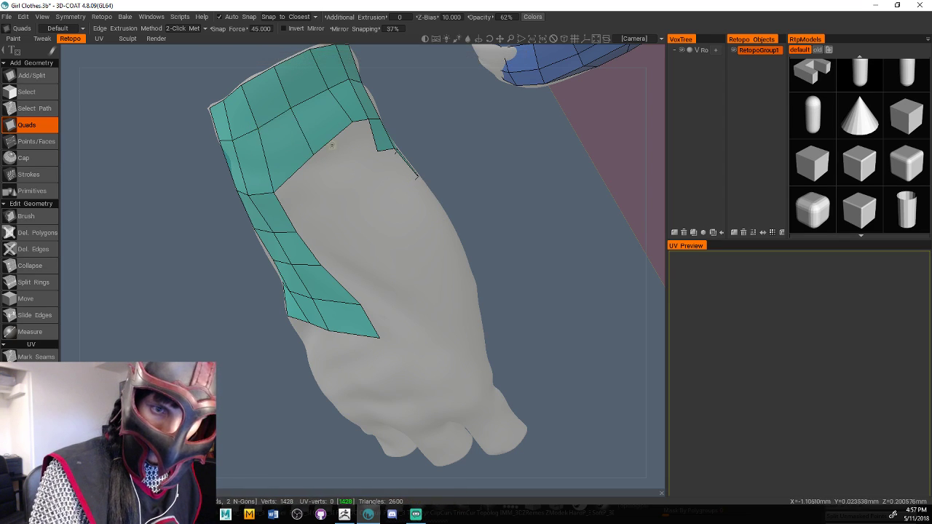
# Add a diagonal row of three quads on the back of the hand between the outer-edge mesh and the thumb-side strip
pyautogui.moveTo(459, 146); pyautogui.dragTo(419, 153)
pyautogui.click(338, 121)
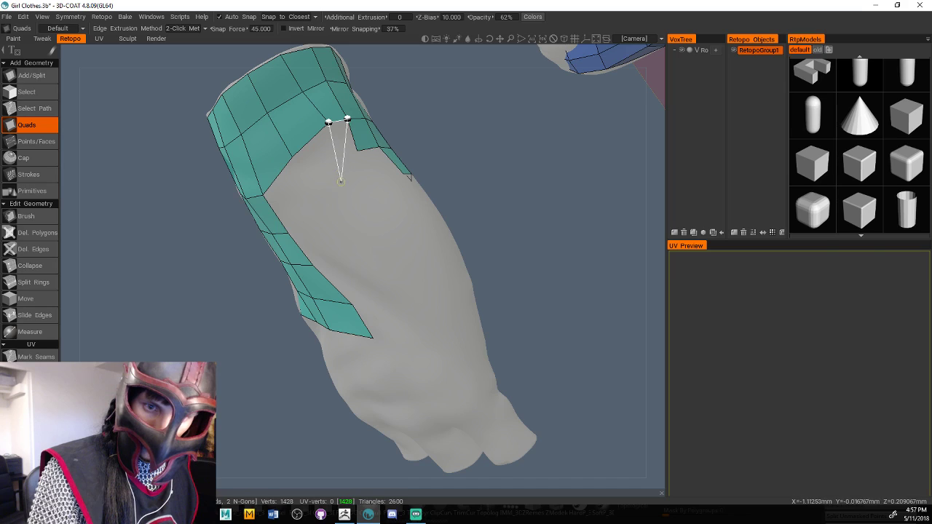
pyautogui.click(357, 149)
pyautogui.click(341, 181)
pyautogui.click(291, 157)
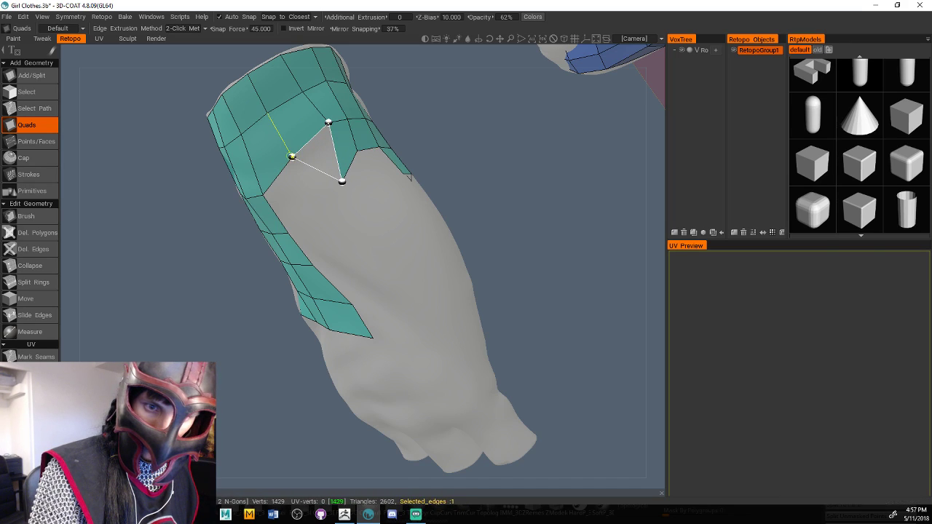
pyautogui.click(318, 209)
pyautogui.click(263, 194)
pyautogui.click(287, 231)
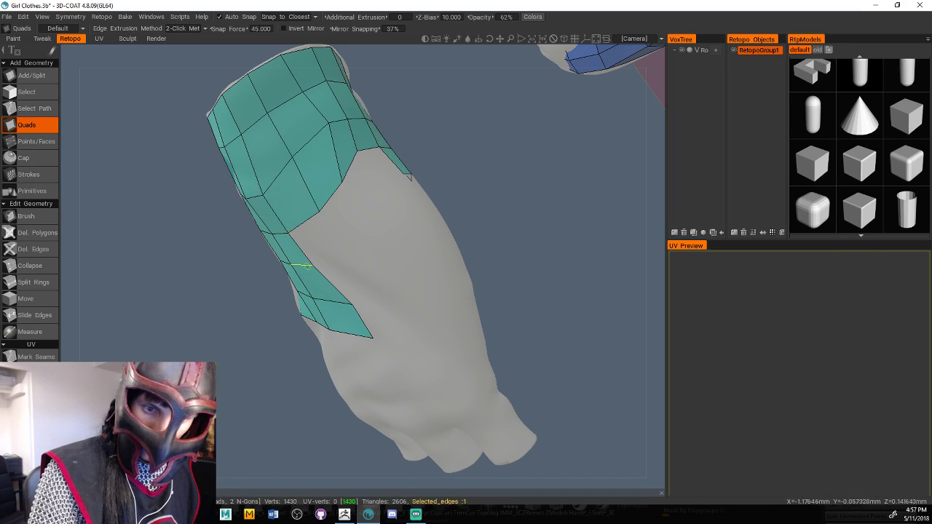
# Add a further row of four quads below the diagonal row, from the thumb-side strip to the outer-edge mesh
pyautogui.click(342, 243)
pyautogui.hotkey('ctrl', 'z')
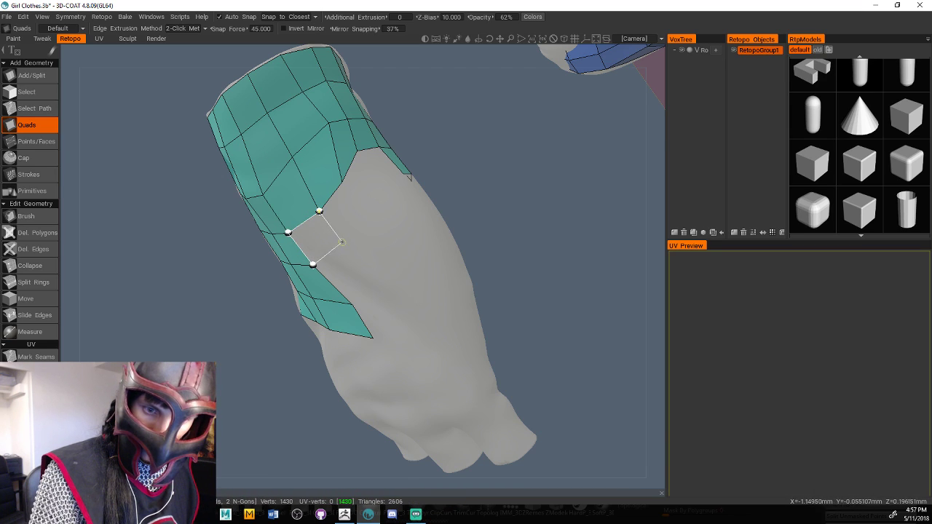
pyautogui.click(341, 242)
pyautogui.click(371, 212)
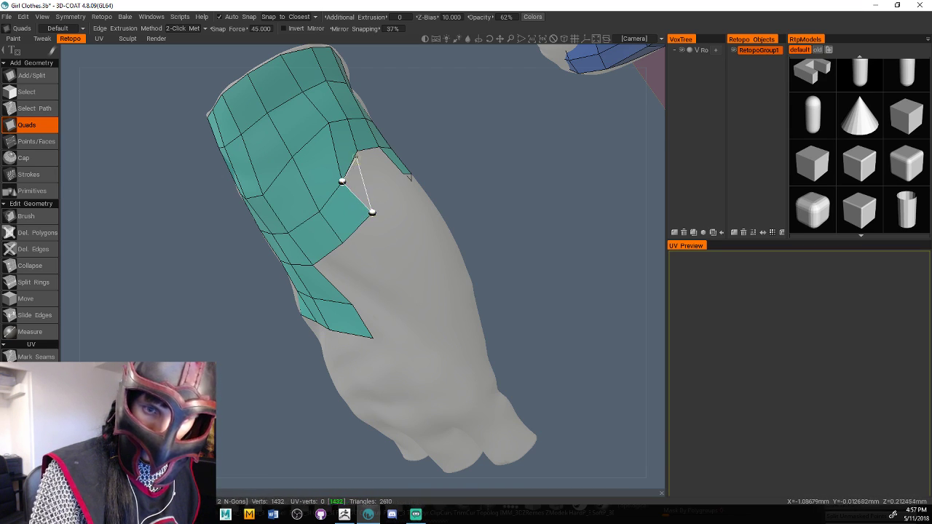
pyautogui.click(385, 188)
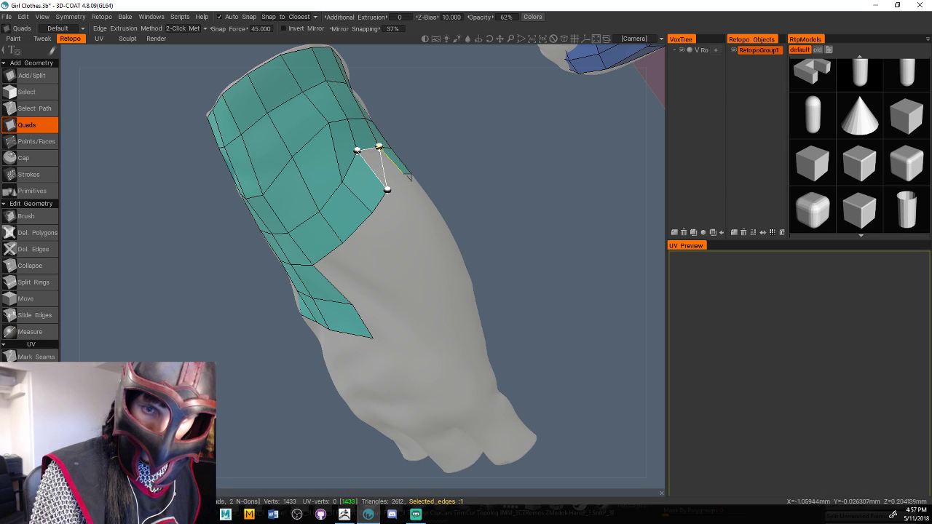
pyautogui.click(403, 174)
# Add a row of four quads below the last row on the back of the hand, from the thumb-side strip to the outer edge
pyautogui.moveTo(443, 207)
pyautogui.mouseDown(button='middle')
pyautogui.moveTo(487, 204)
pyautogui.moveTo(460, 209)
pyautogui.mouseUp(button='middle')
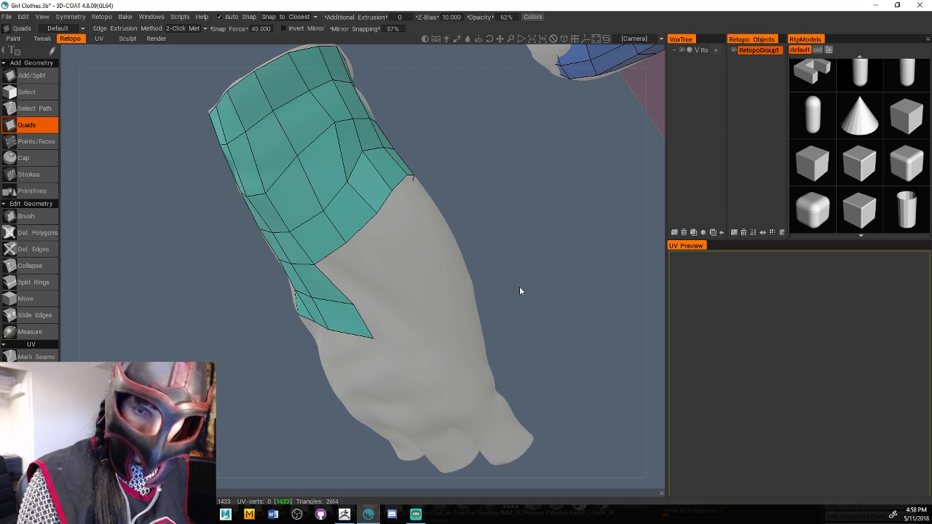
pyautogui.moveTo(519, 286); pyautogui.dragTo(487, 287, button='right')
pyautogui.moveTo(487, 287); pyautogui.dragTo(438, 344)
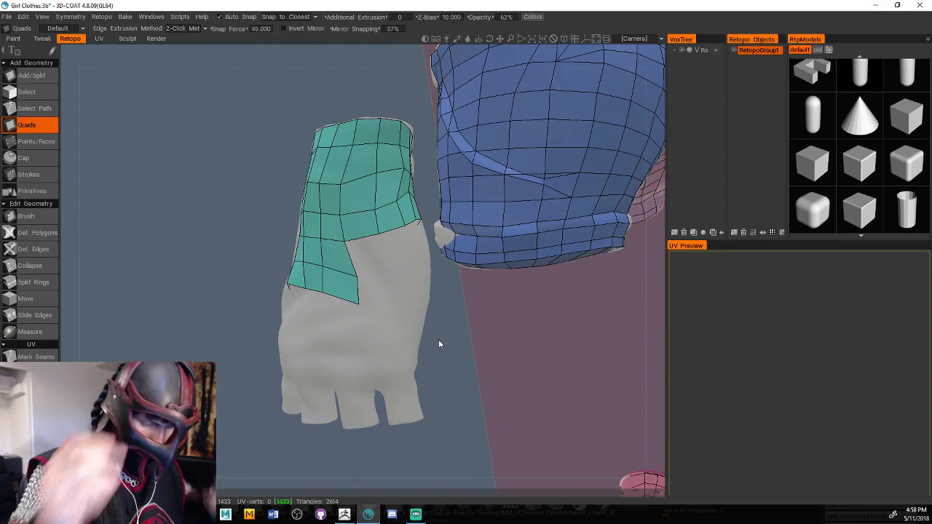
pyautogui.moveTo(439, 343); pyautogui.dragTo(418, 382)
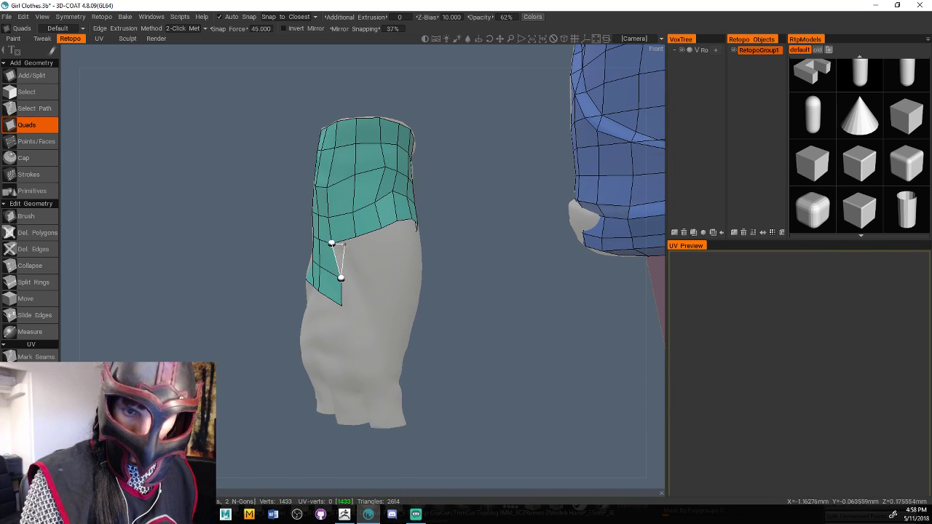
pyautogui.click(356, 236)
pyautogui.click(365, 271)
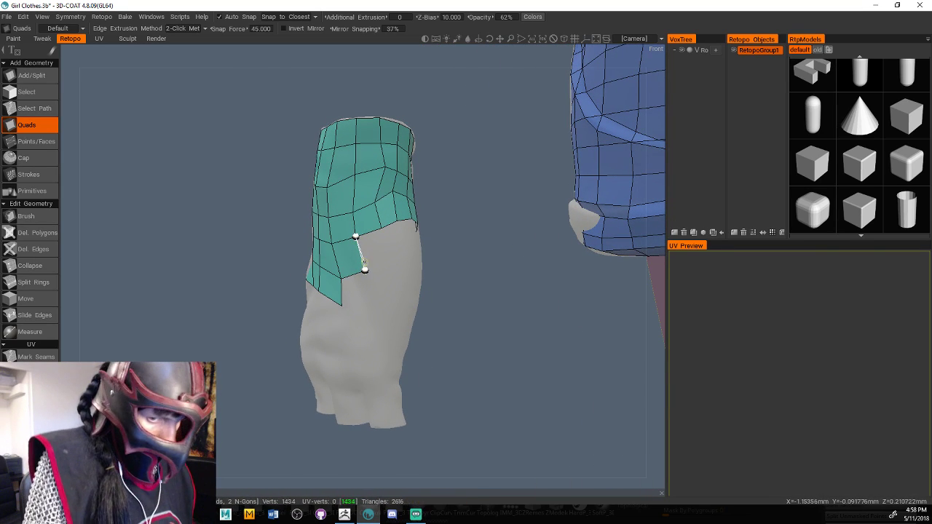
pyautogui.click(389, 262)
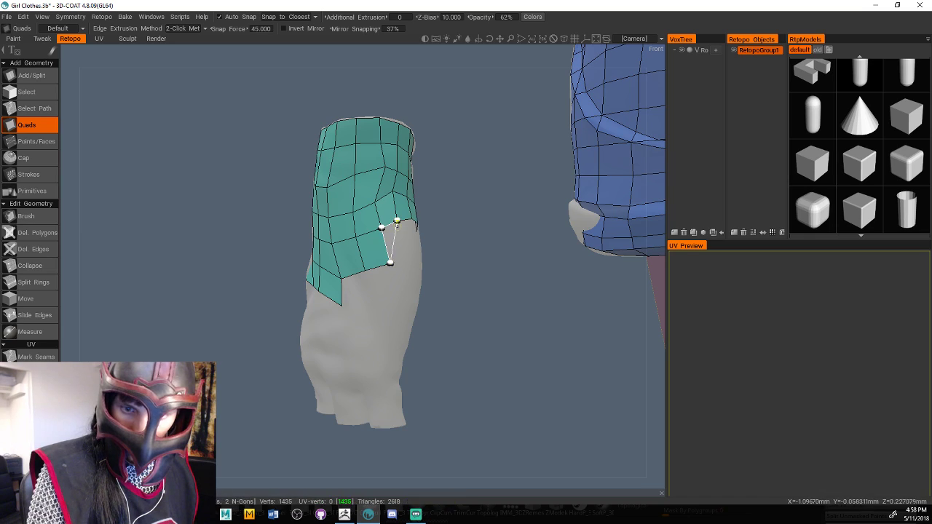
pyautogui.click(411, 219)
pyautogui.click(415, 251)
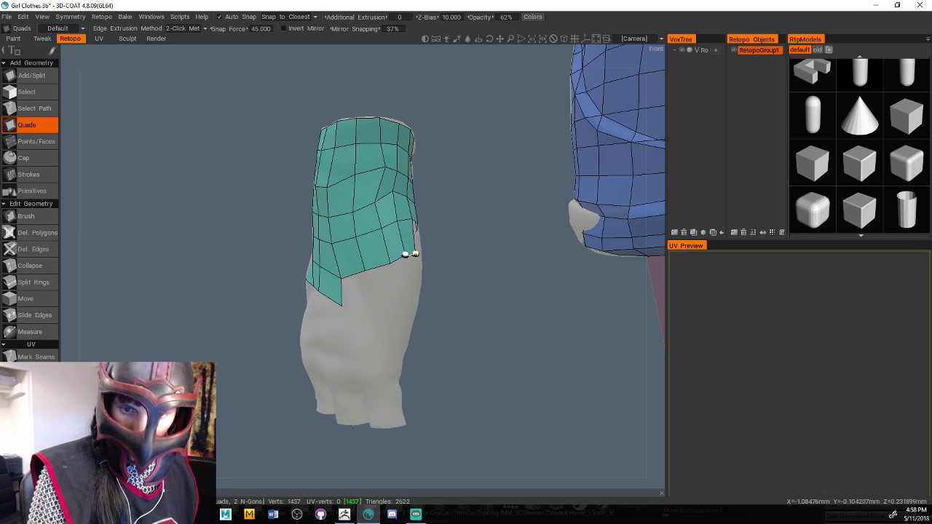
# Continue the row around the outer edge with two quads on the palm side, toward the thumb-base mesh
pyautogui.moveTo(457, 279); pyautogui.dragTo(356, 287)
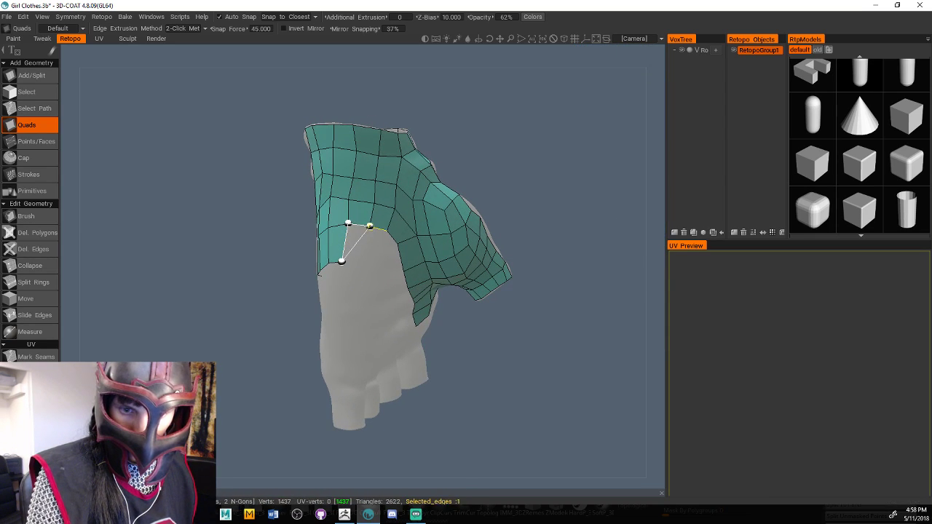
pyautogui.click(373, 262)
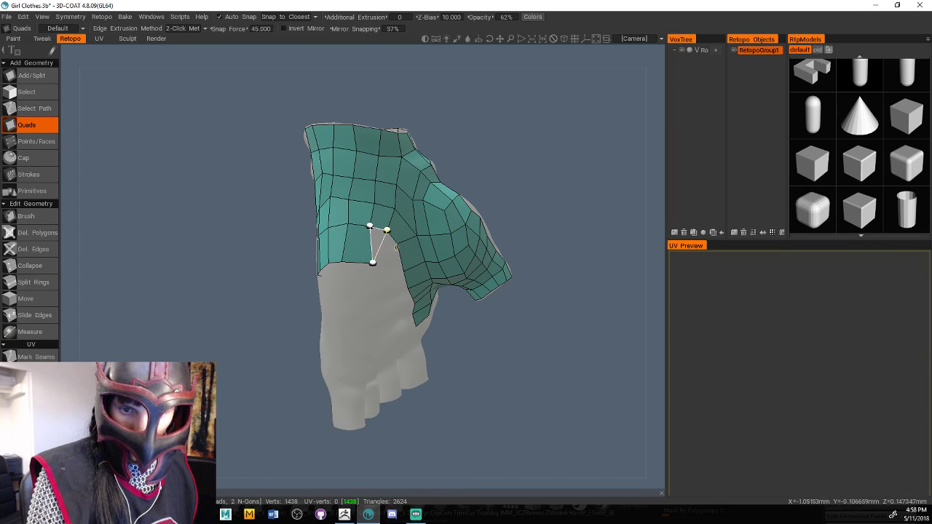
pyautogui.click(382, 248)
# Add a strip of six quads diagonally down the palm along the thumb-base mesh to its lower tip
pyautogui.moveTo(473, 231); pyautogui.dragTo(478, 208)
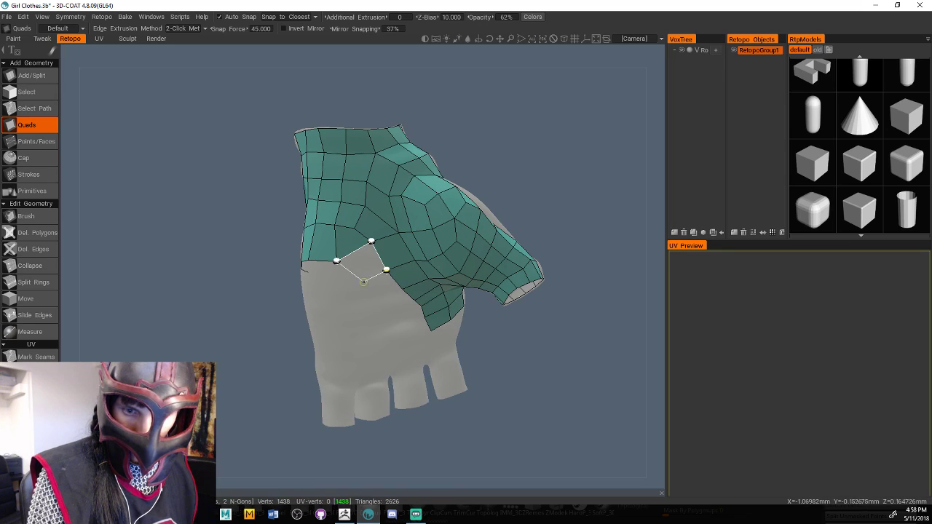
pyautogui.click(360, 279)
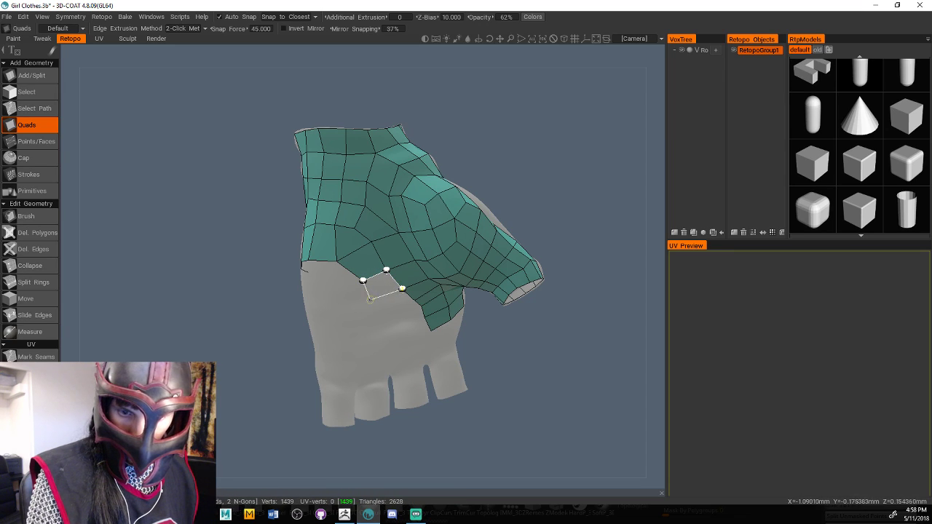
pyautogui.click(370, 297)
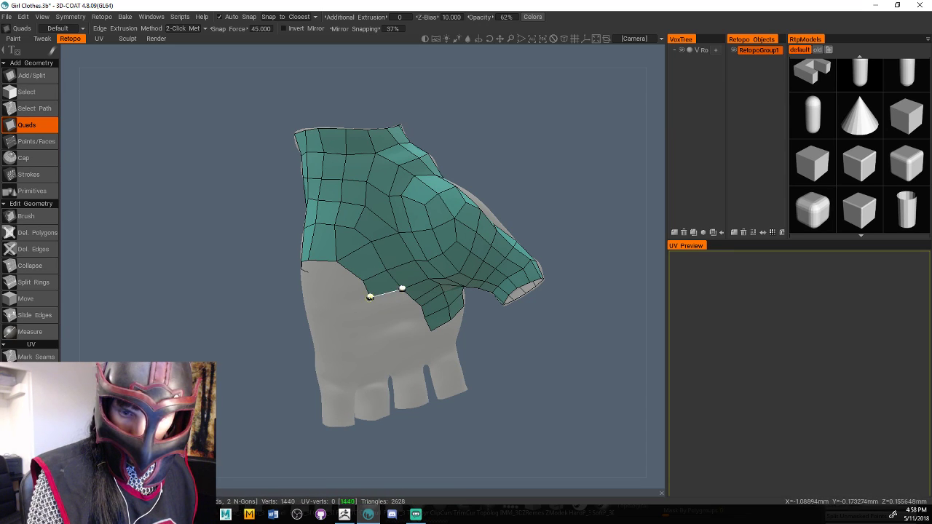
pyautogui.click(377, 313)
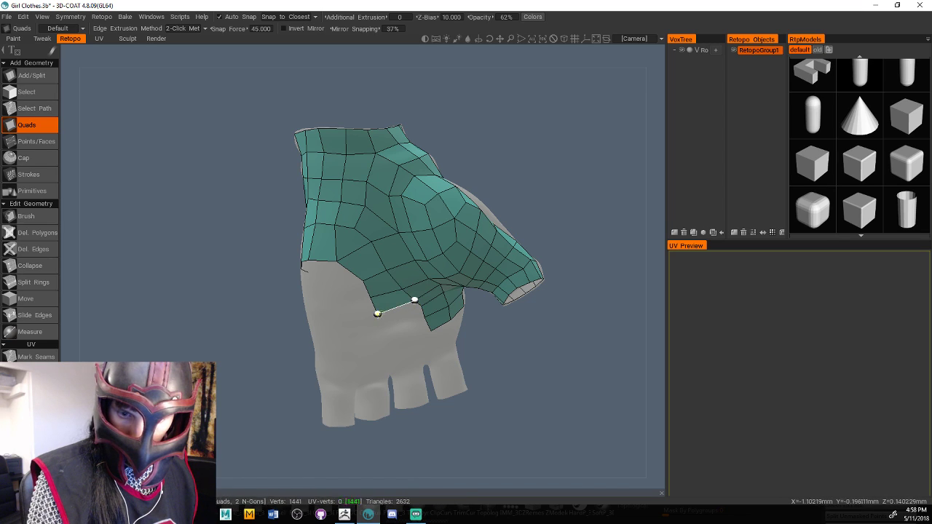
pyautogui.click(393, 323)
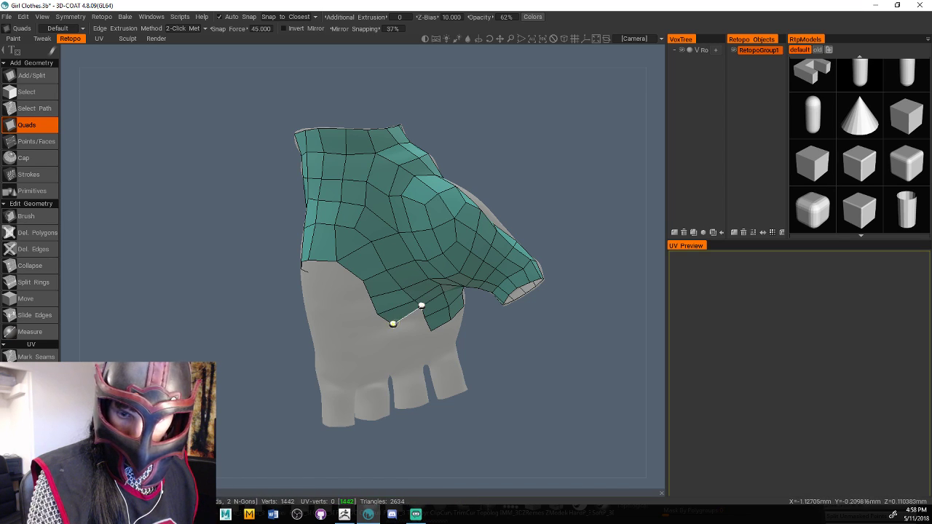
pyautogui.click(396, 332)
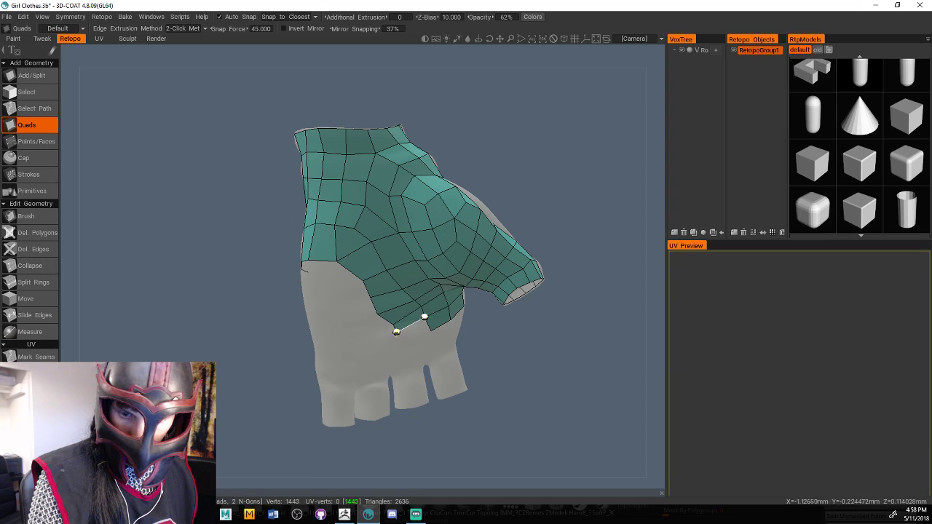
pyautogui.click(399, 345)
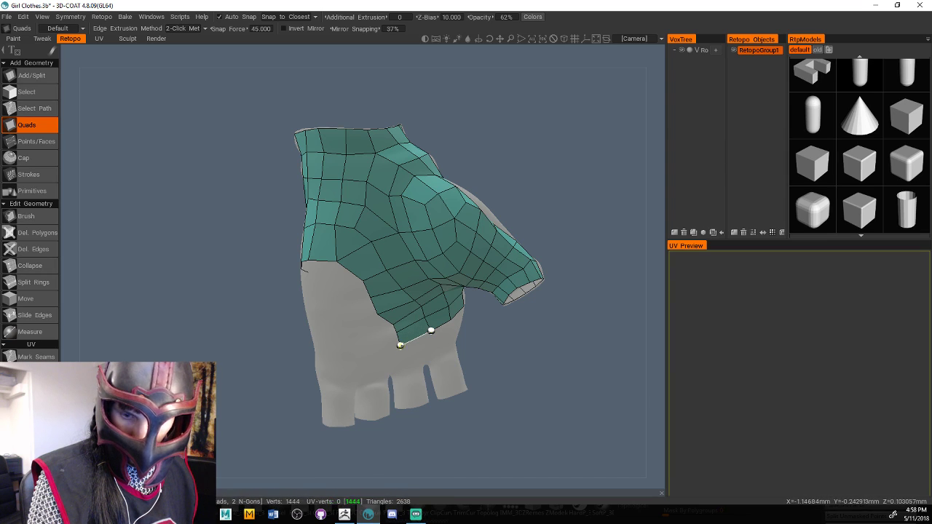
# Add another row of five quads across the back of the hand, from the thumb-side strip to the outer edge
pyautogui.moveTo(512, 341); pyautogui.dragTo(534, 305)
pyautogui.moveTo(653, 267); pyautogui.dragTo(459, 328)
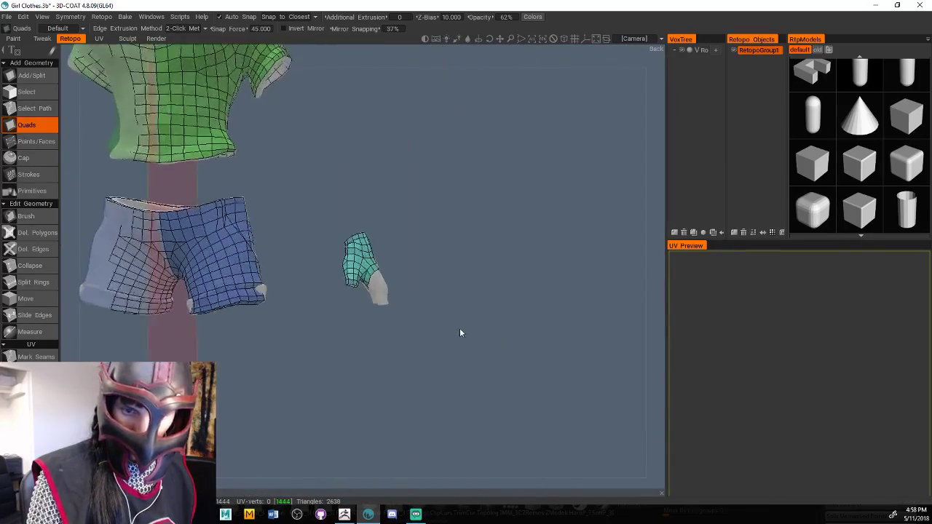
pyautogui.moveTo(460, 327); pyautogui.dragTo(546, 309, button='right')
pyautogui.moveTo(546, 309); pyautogui.dragTo(285, 363)
pyautogui.click(324, 313)
pyautogui.click(319, 287)
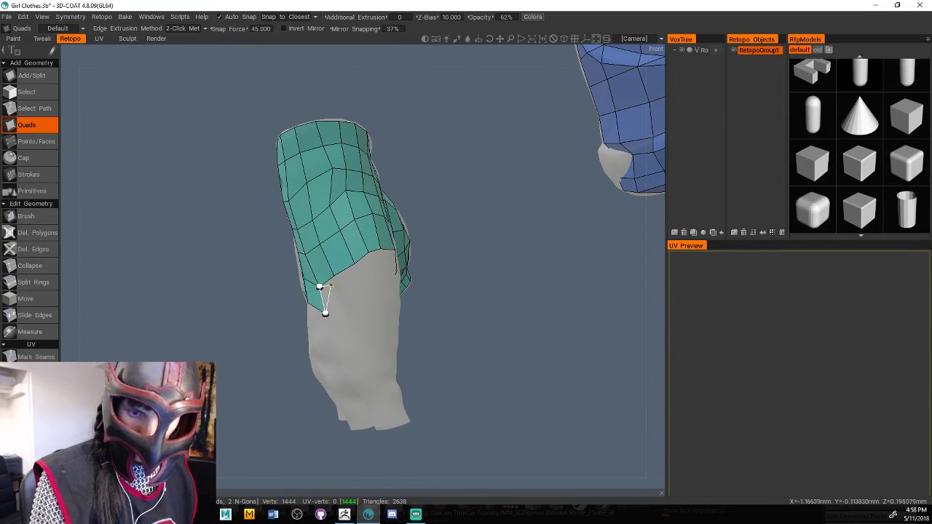
pyautogui.click(346, 305)
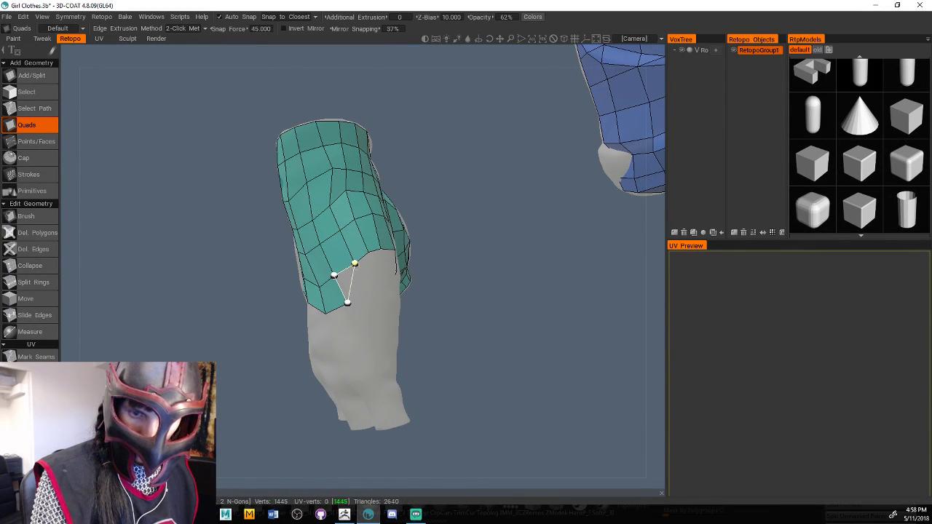
pyautogui.click(366, 289)
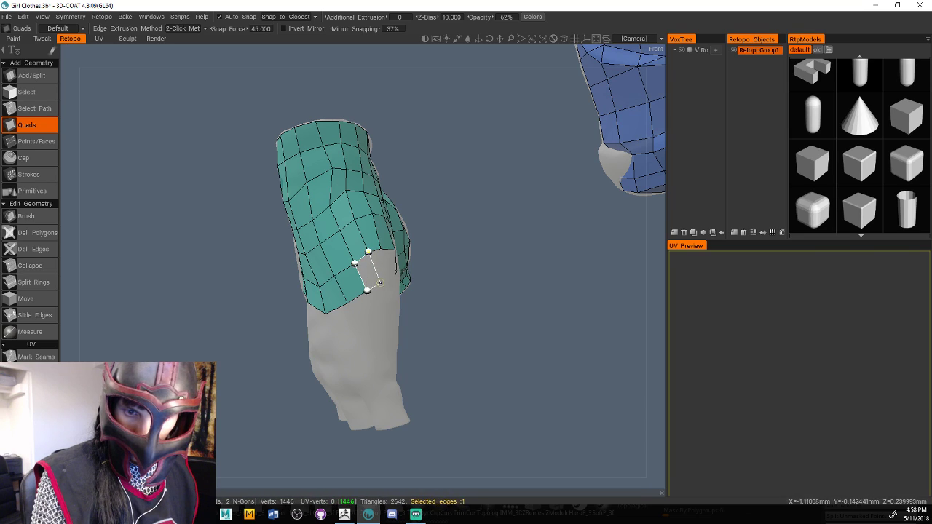
pyautogui.click(380, 283)
pyautogui.click(380, 249)
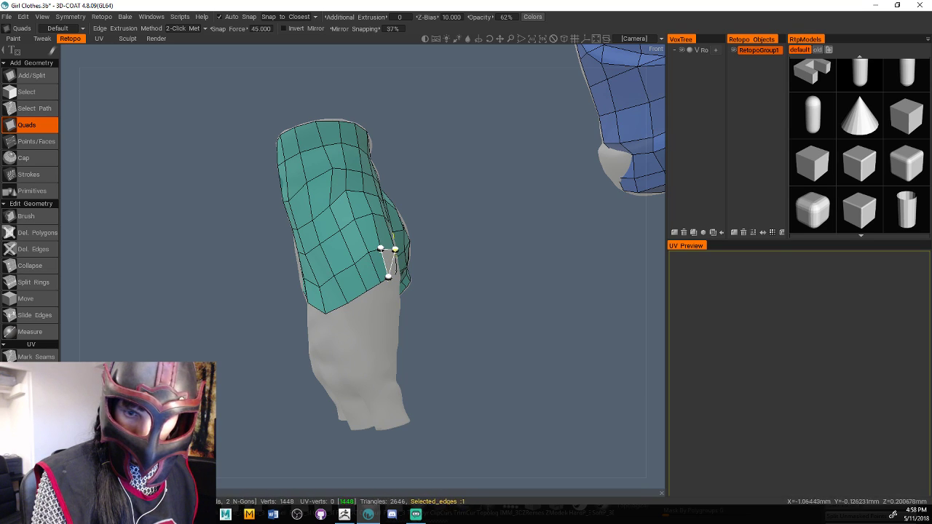
pyautogui.click(396, 271)
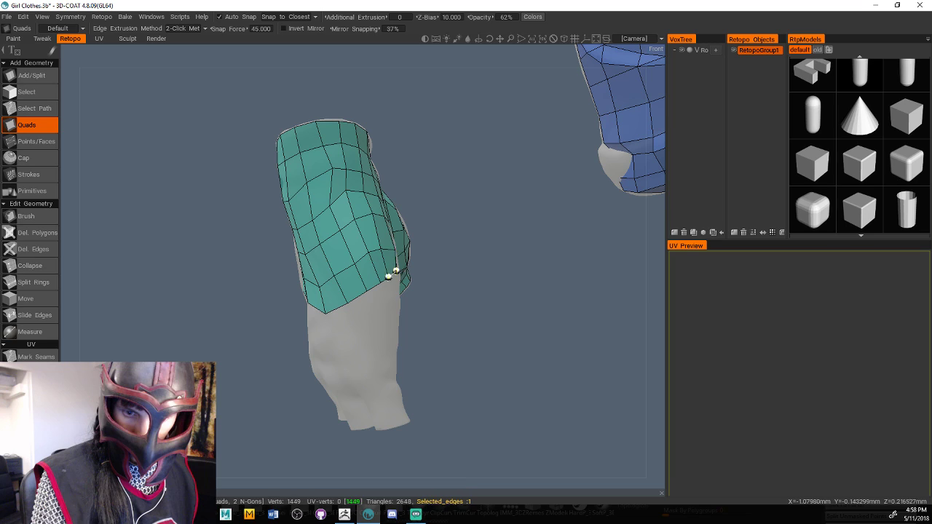
# Undo the row's last quad, replace it with a wider one on the palm, and close the gap to the diagonal palm strip
pyautogui.moveTo(468, 286); pyautogui.dragTo(368, 295)
pyautogui.hotkey('ctrl', 'z')
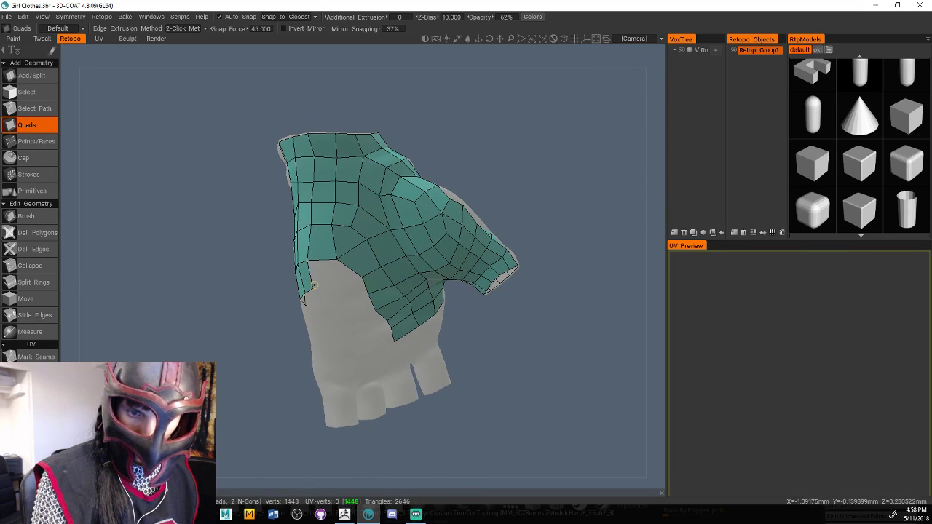
pyautogui.click(340, 284)
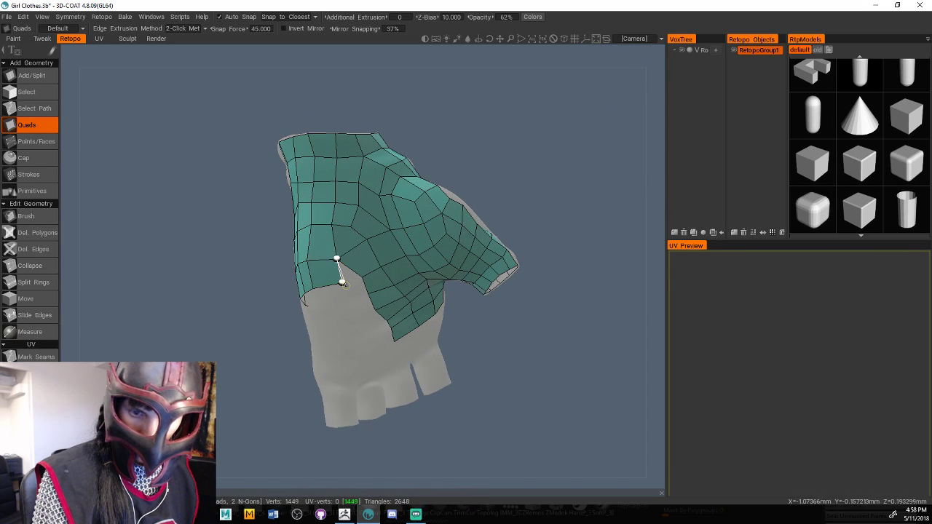
pyautogui.click(363, 277)
# Add a second diagonal strip of five quads down the palm along the free edge of the previous strip
pyautogui.moveTo(486, 328); pyautogui.dragTo(452, 310)
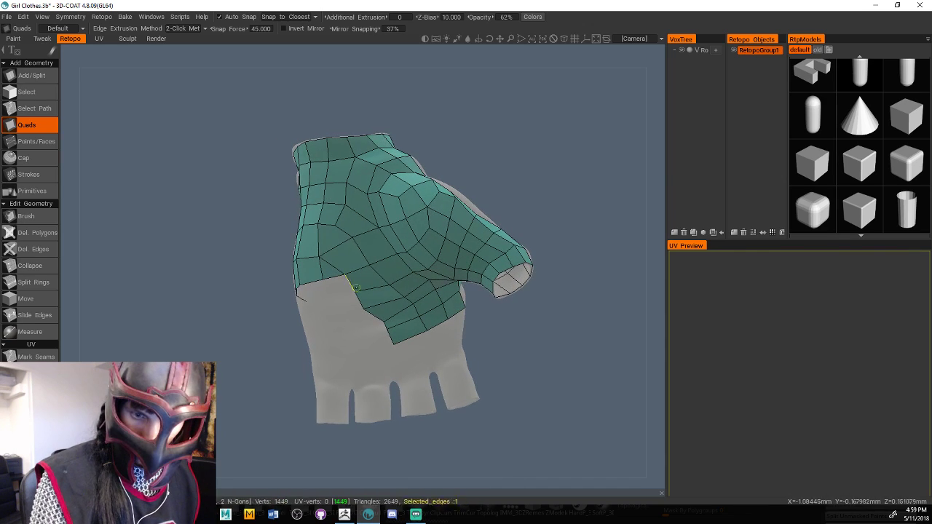
pyautogui.click(322, 279)
pyautogui.click(328, 298)
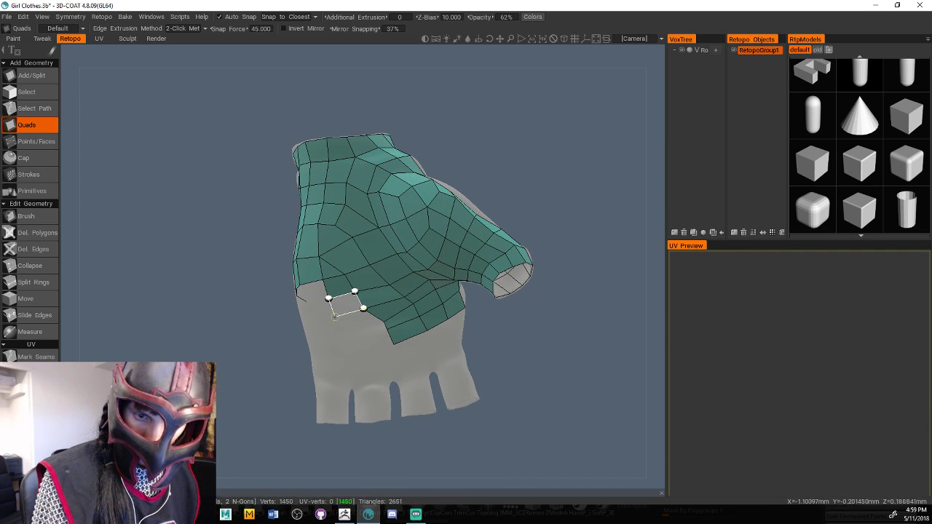
pyautogui.click(334, 316)
pyautogui.click(384, 320)
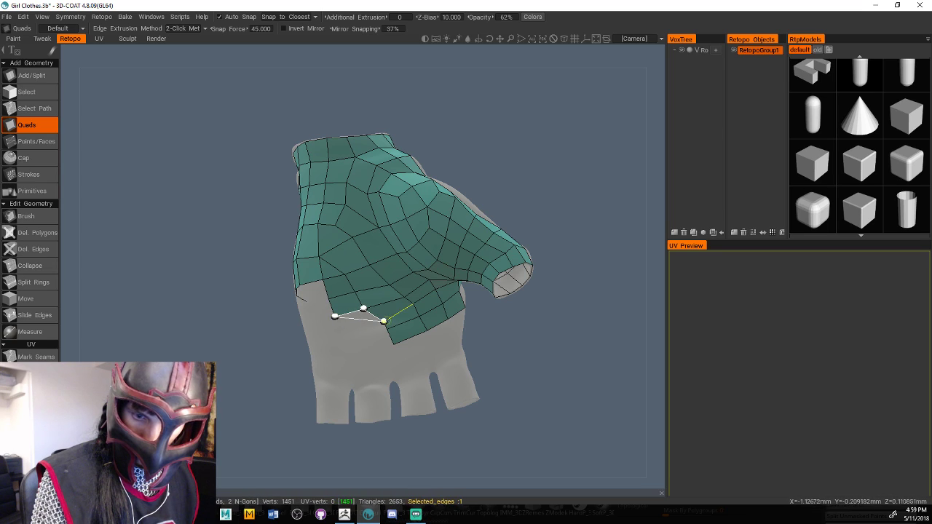
pyautogui.click(344, 334)
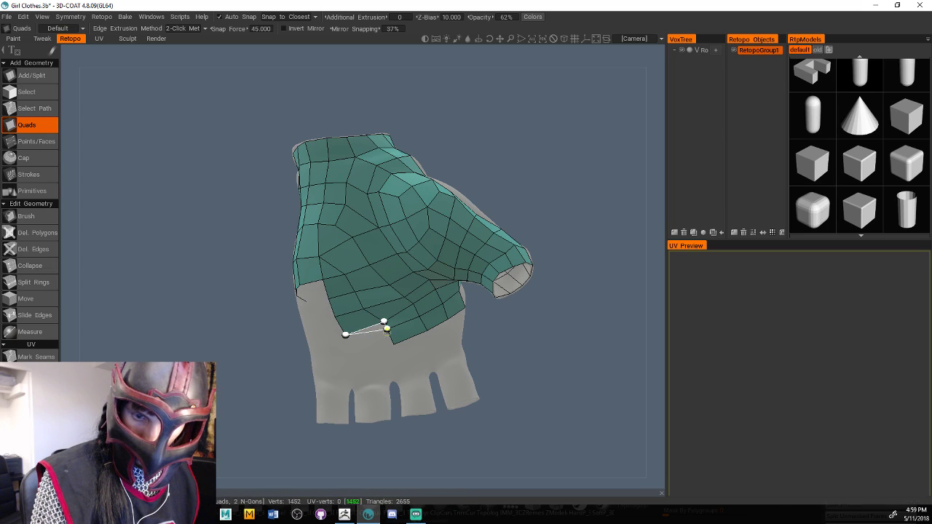
pyautogui.click(348, 346)
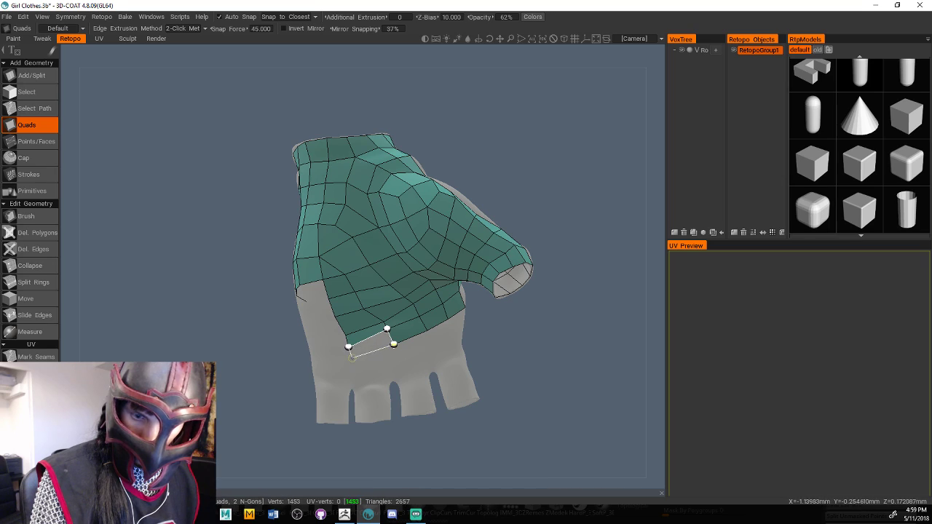
pyautogui.click(352, 358)
# Use Add/Split to draw one separate quad near the opening of each of the four fingers on the back of the hand
pyautogui.moveTo(502, 328); pyautogui.dragTo(482, 275)
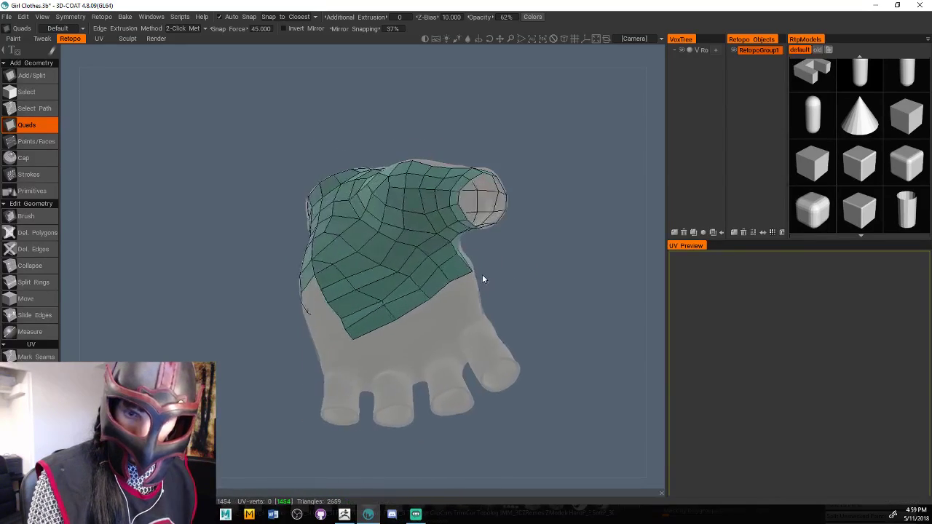
pyautogui.moveTo(482, 279); pyautogui.dragTo(511, 298, button='middle')
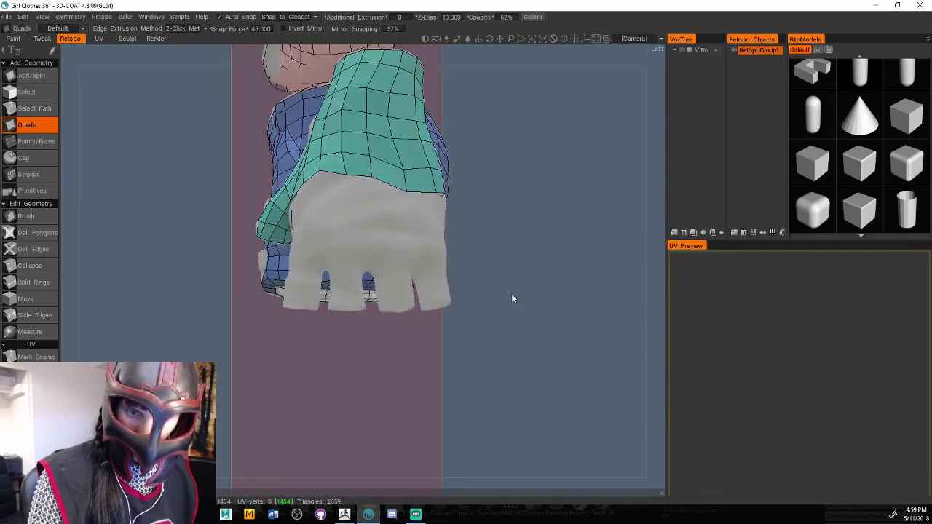
pyautogui.moveTo(512, 299); pyautogui.dragTo(545, 291, button='right')
pyautogui.moveTo(394, 374)
pyautogui.mouseDown(button='right')
pyautogui.moveTo(369, 361)
pyautogui.moveTo(384, 384)
pyautogui.mouseUp(button='right')
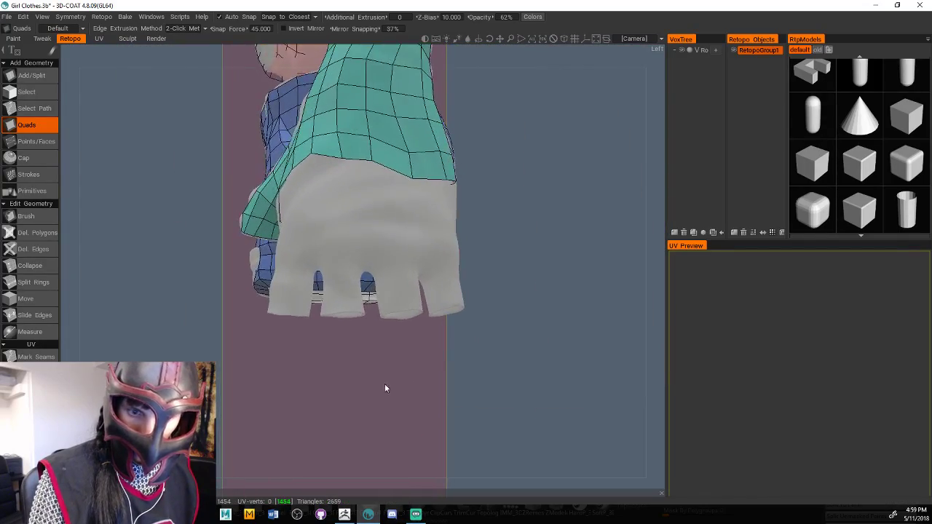
pyautogui.moveTo(384, 384); pyautogui.dragTo(414, 385)
pyautogui.moveTo(415, 385); pyautogui.dragTo(412, 383, button='right')
pyautogui.moveTo(411, 387); pyautogui.dragTo(391, 385, button='middle')
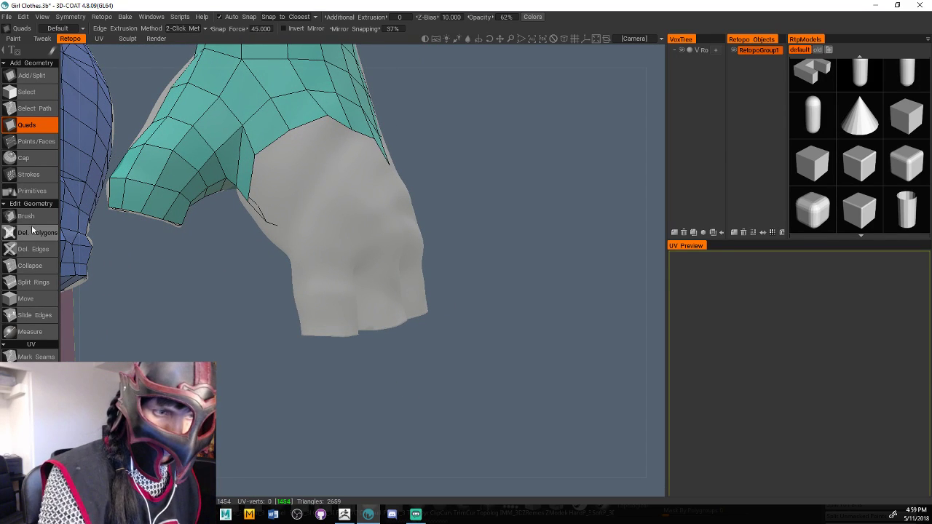
pyautogui.click(32, 76)
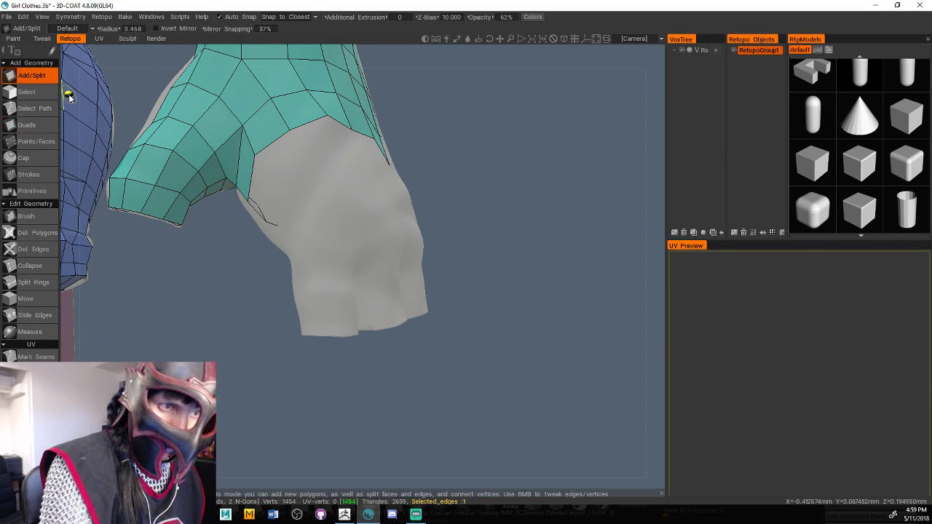
pyautogui.moveTo(652, 236); pyautogui.dragTo(567, 251, button='middle')
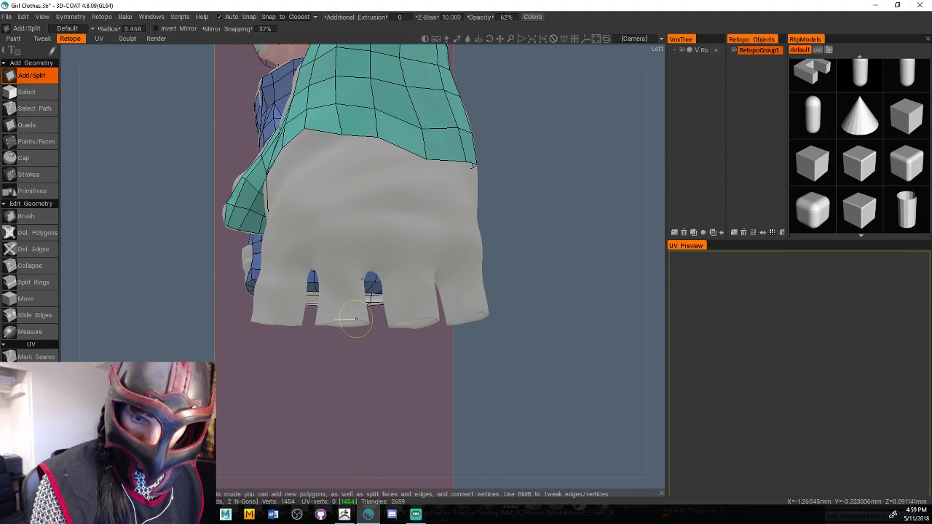
pyautogui.click(332, 302)
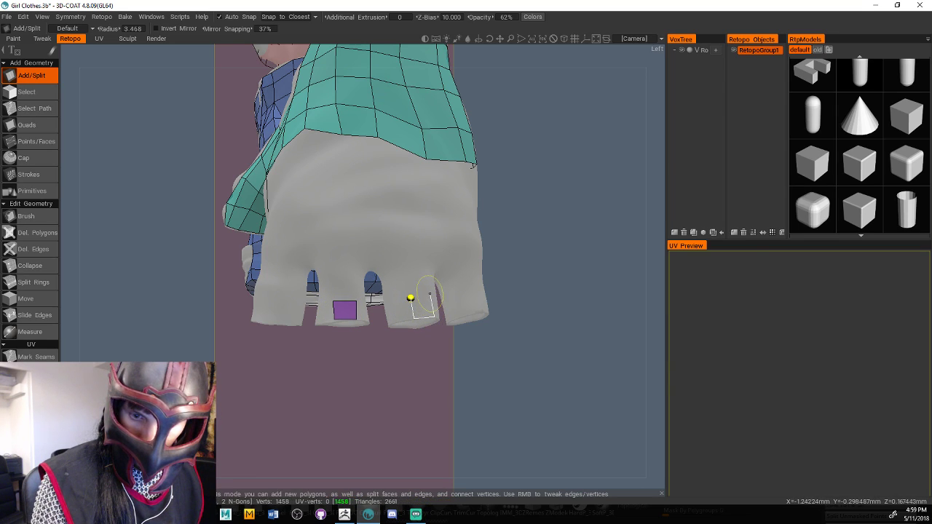
pyautogui.click(428, 297)
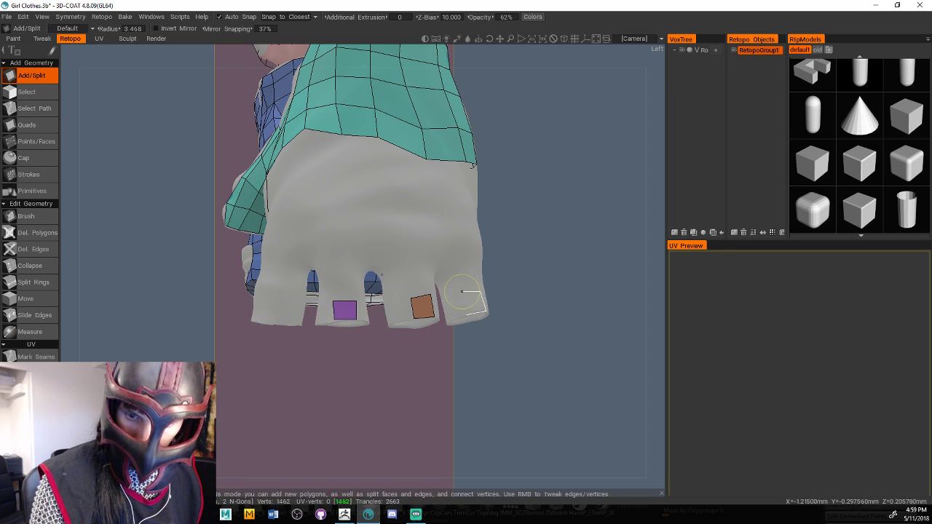
pyautogui.click(469, 310)
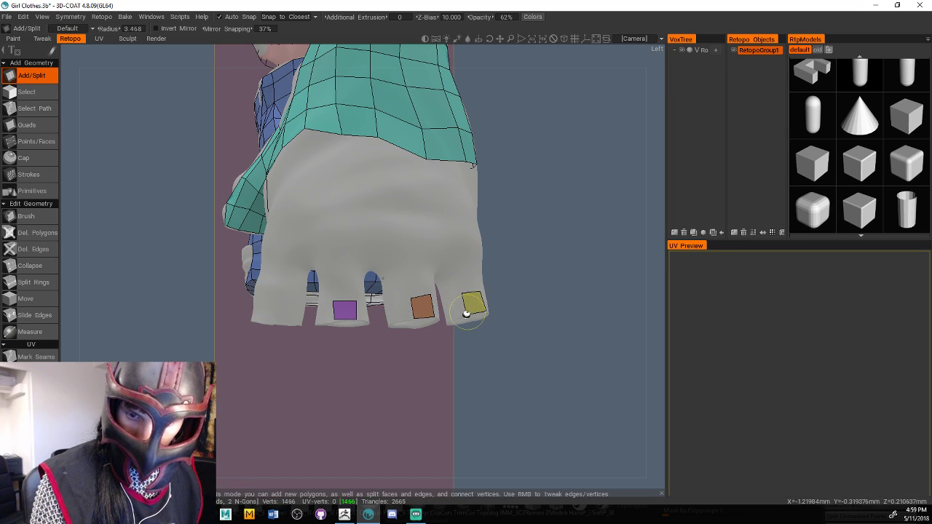
pyautogui.click(276, 306)
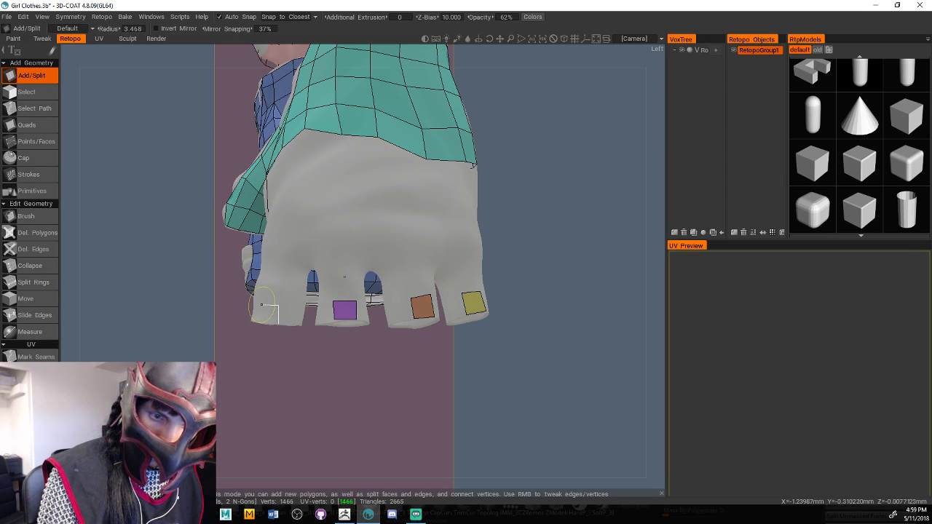
pyautogui.click(261, 321)
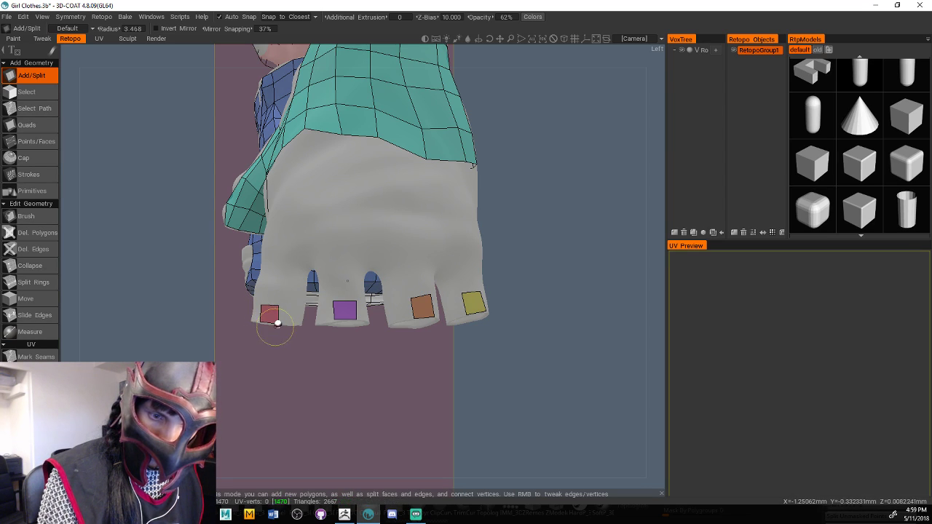
# With the Quads tool, extend the yellow starter face on the back of the little finger into a two-by-two patch
pyautogui.click(39, 124)
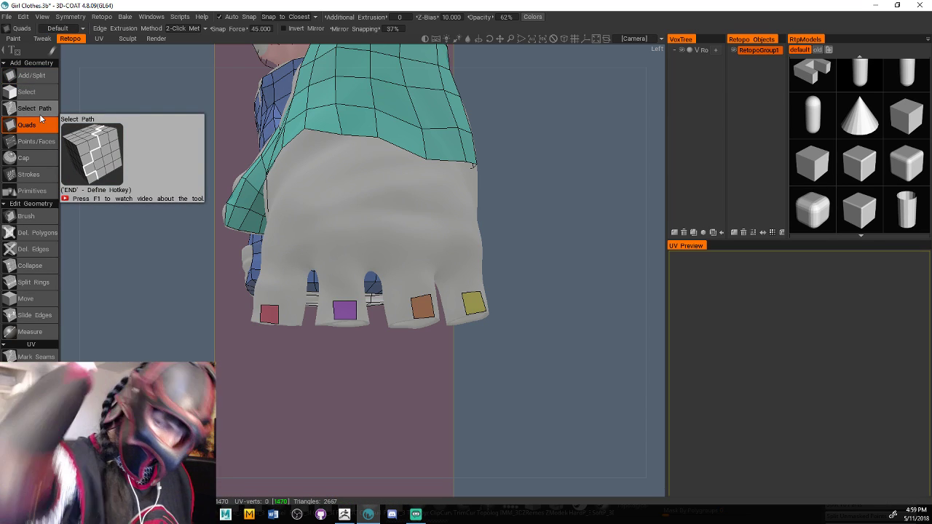
pyautogui.moveTo(561, 290); pyautogui.dragTo(463, 305)
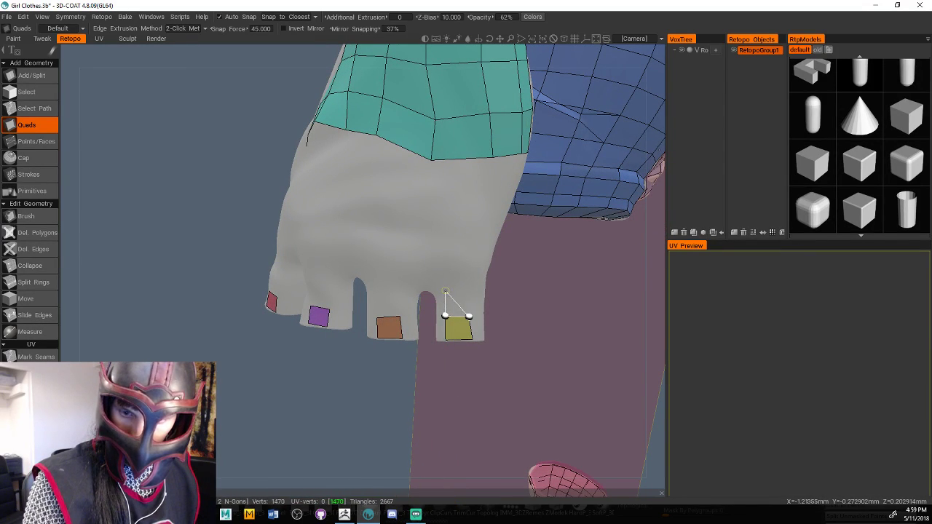
pyautogui.click(471, 288)
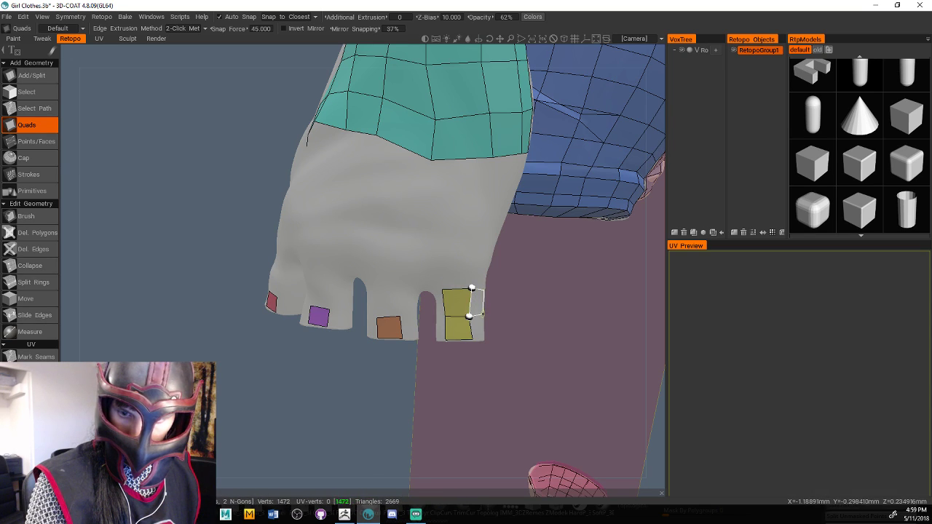
pyautogui.click(482, 313)
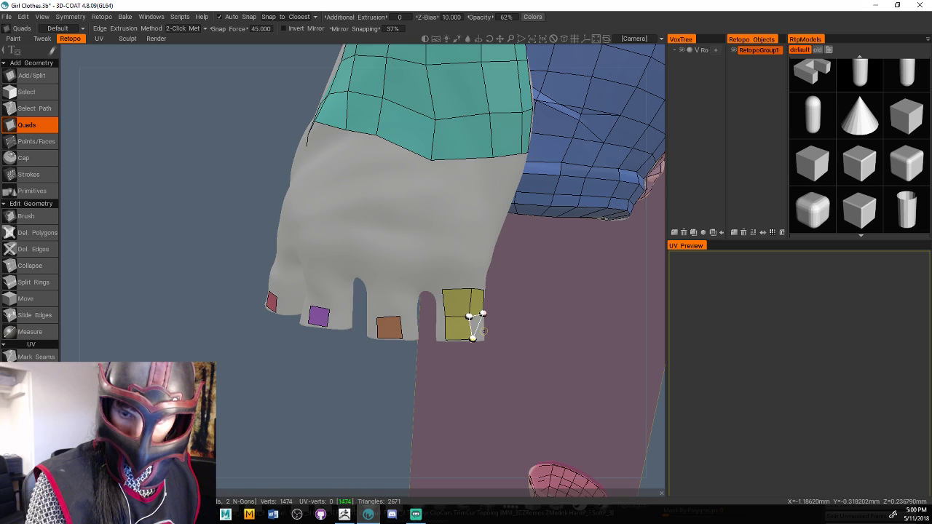
pyautogui.moveTo(483, 314); pyautogui.dragTo(449, 311, button='middle')
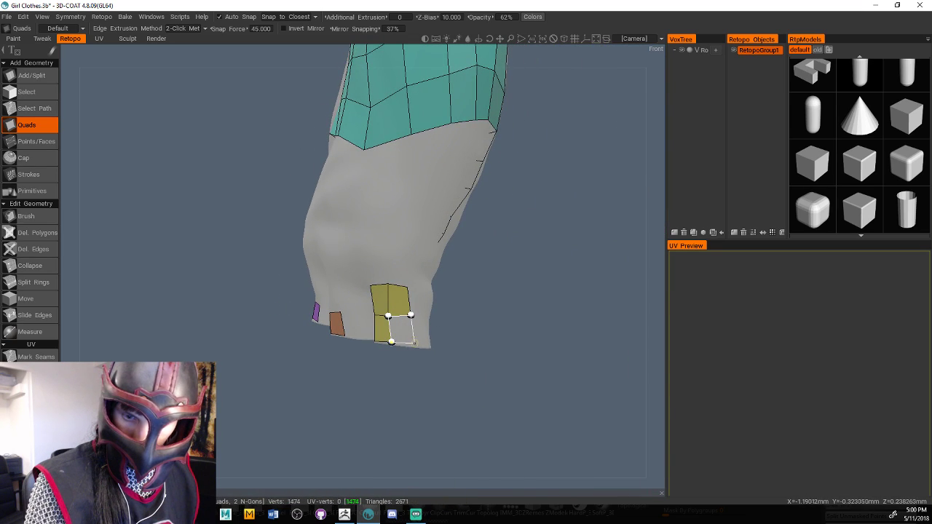
pyautogui.click(411, 343)
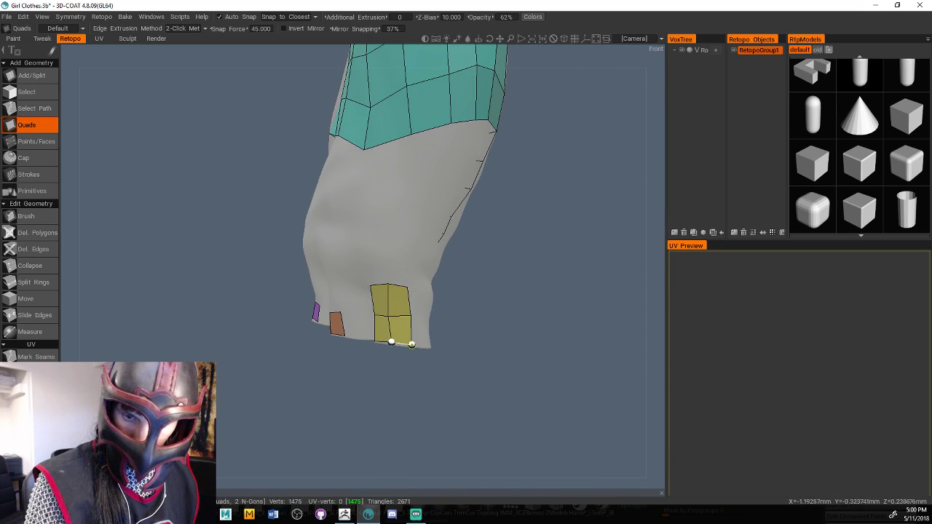
# Add a fingertip quad and a base quad along the outer side of the little finger
pyautogui.click(426, 344)
pyautogui.click(426, 316)
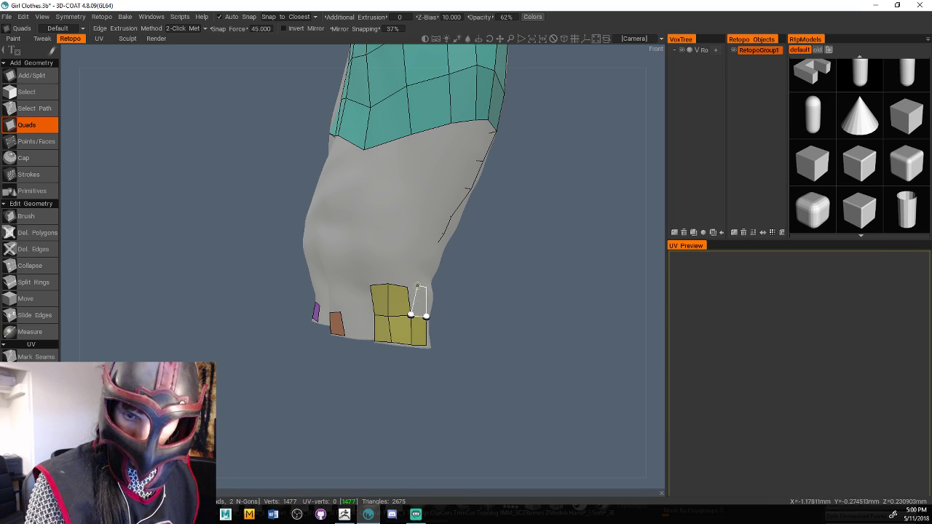
pyautogui.click(426, 286)
# Wrap the yellow band onto the palm side of the little finger with two more columns of two quads each
pyautogui.moveTo(411, 283); pyautogui.dragTo(321, 273, button='middle')
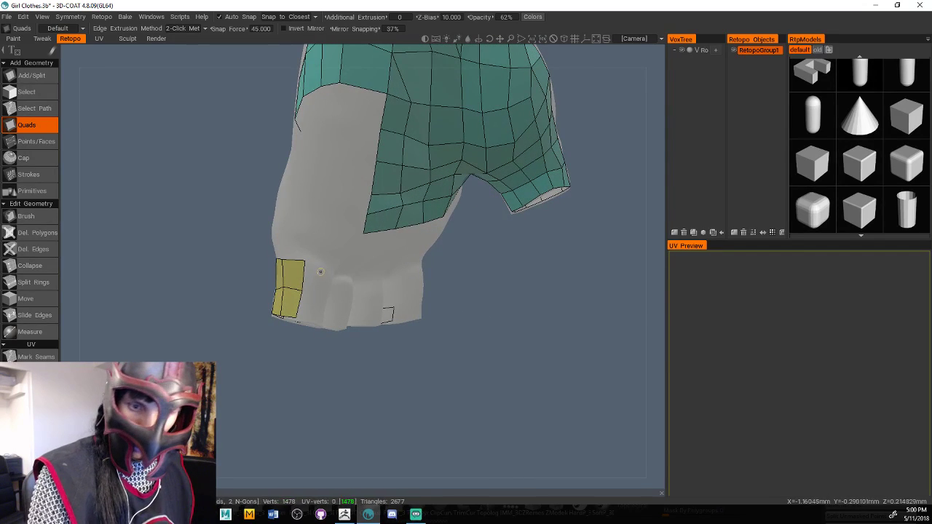
pyautogui.click(326, 268)
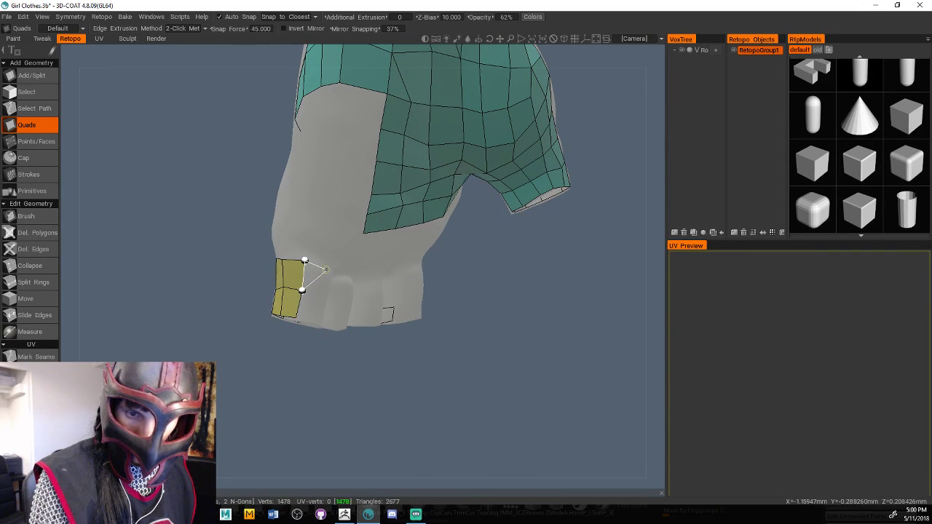
pyautogui.click(321, 290)
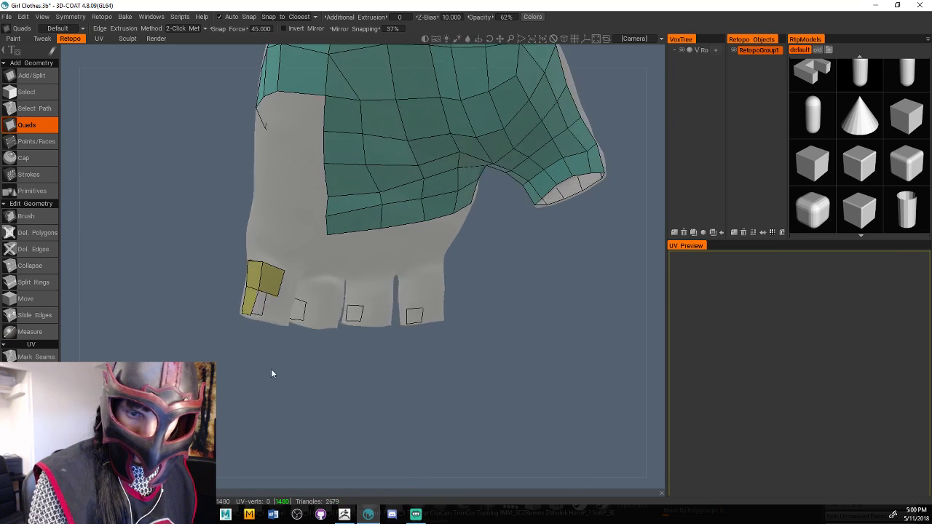
pyautogui.moveTo(313, 315); pyautogui.dragTo(246, 315, button='middle')
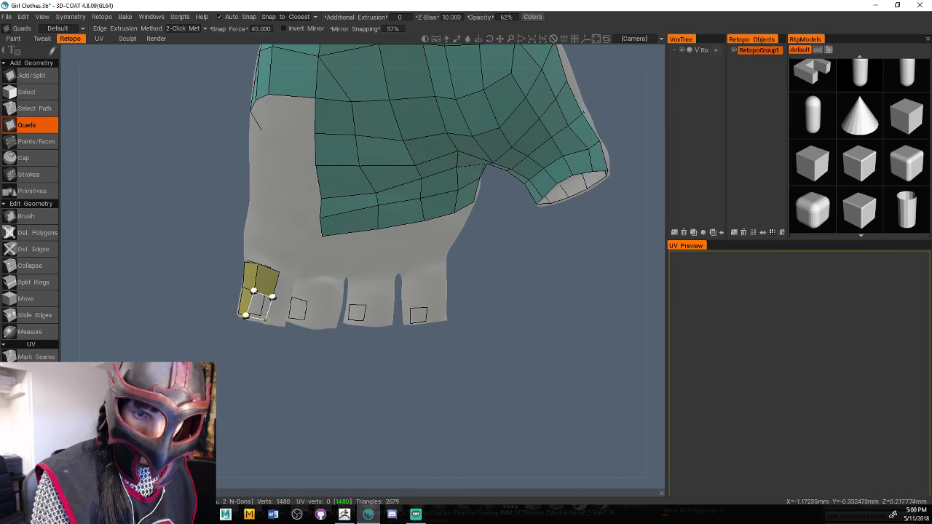
pyautogui.click(246, 315)
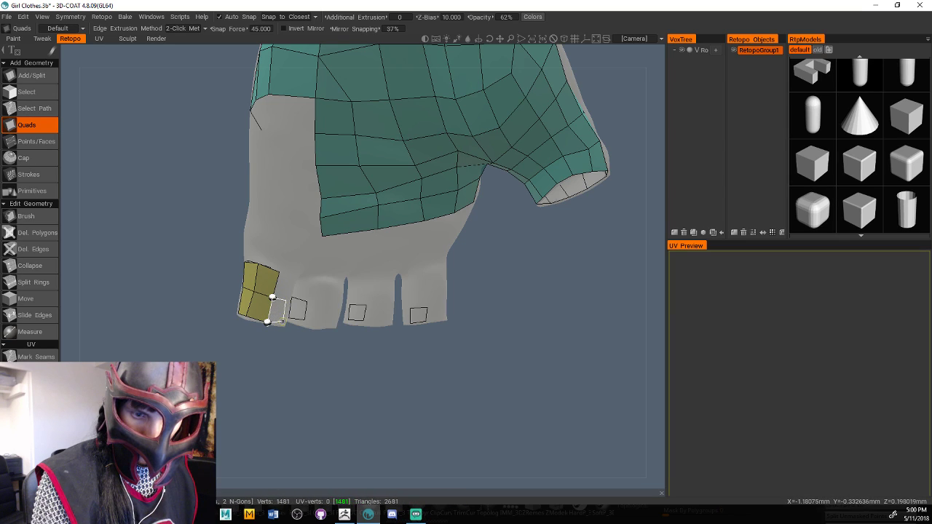
pyautogui.click(283, 321)
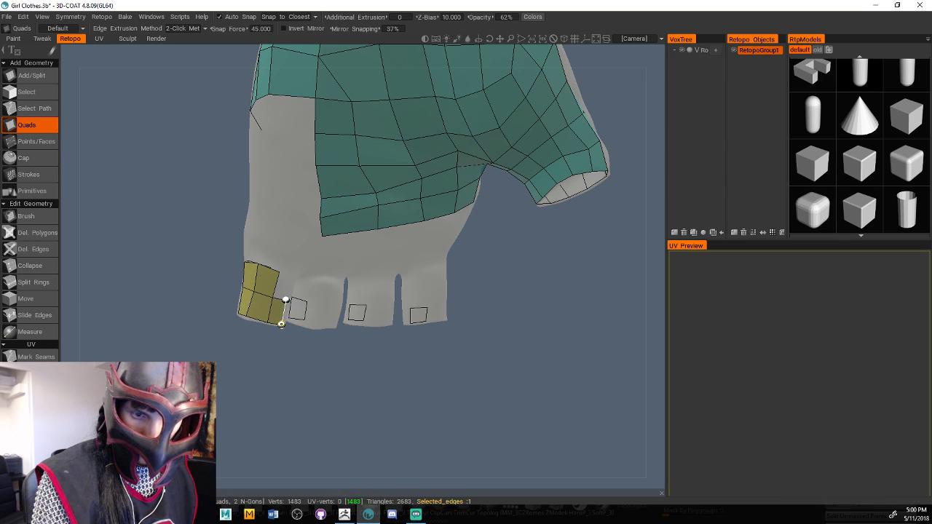
pyautogui.click(294, 275)
# Add the next column of two quads on the little finger's inner side, undoing the misplaced triangle
pyautogui.moveTo(256, 369); pyautogui.dragTo(197, 370)
pyautogui.moveTo(288, 345); pyautogui.dragTo(248, 329)
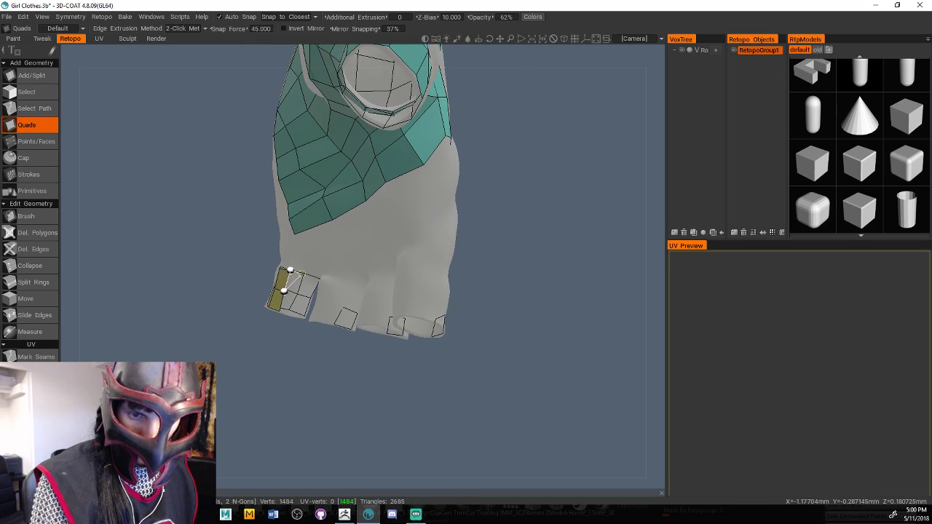
pyautogui.click(294, 284)
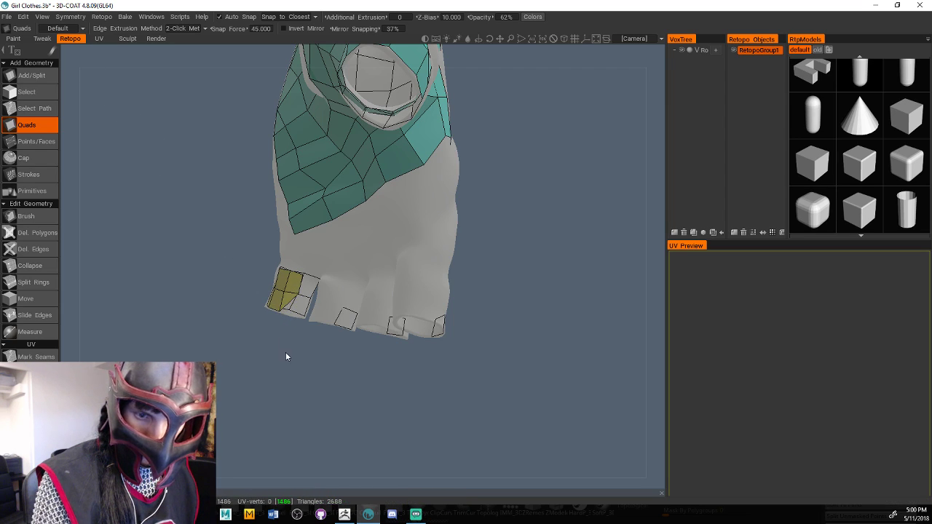
pyautogui.scroll(3, 291, 349)
pyautogui.moveTo(297, 364); pyautogui.dragTo(331, 341)
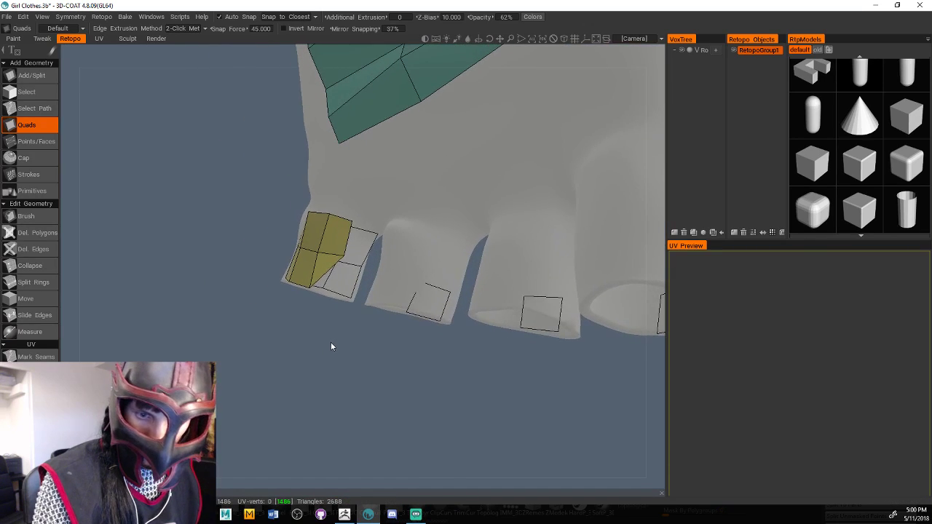
pyautogui.scroll(3, 336, 348)
pyautogui.scroll(-1, 336, 348)
pyautogui.hotkey('ctrl', 'z')
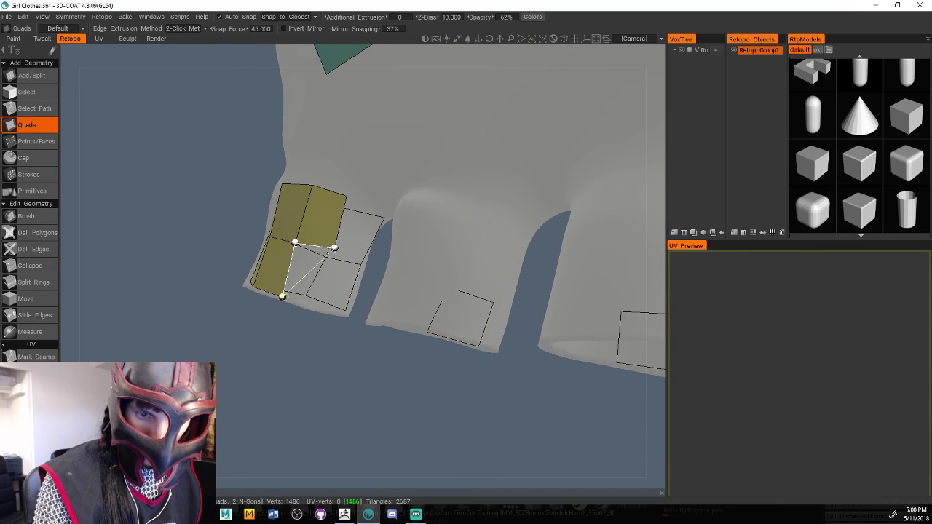
pyautogui.click(316, 307)
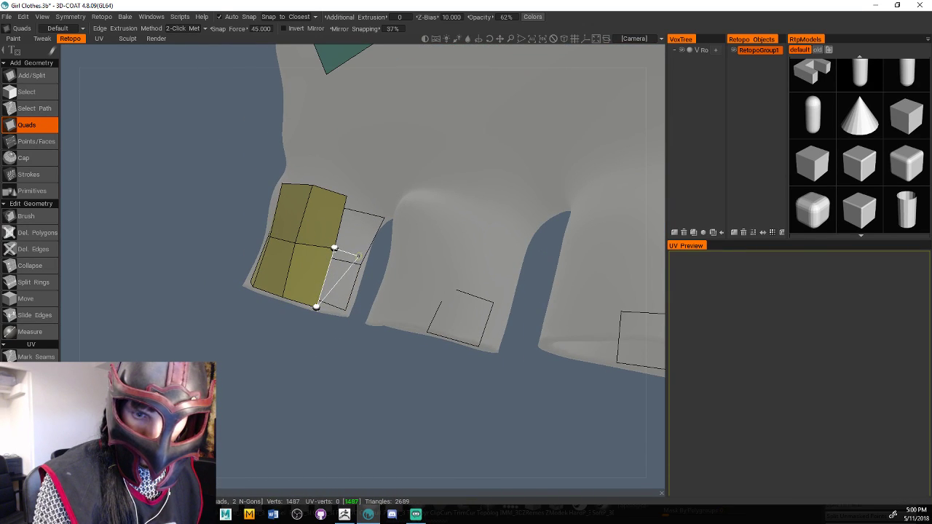
# Add another fingertip and base quad beside them on the little finger, toward the gap to the ring finger
pyautogui.click(347, 315)
pyautogui.click(359, 255)
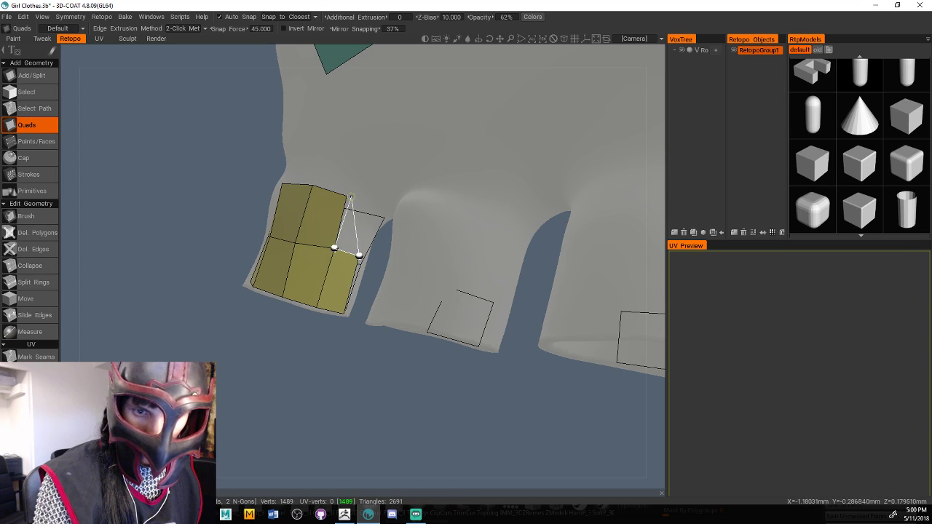
pyautogui.click(376, 205)
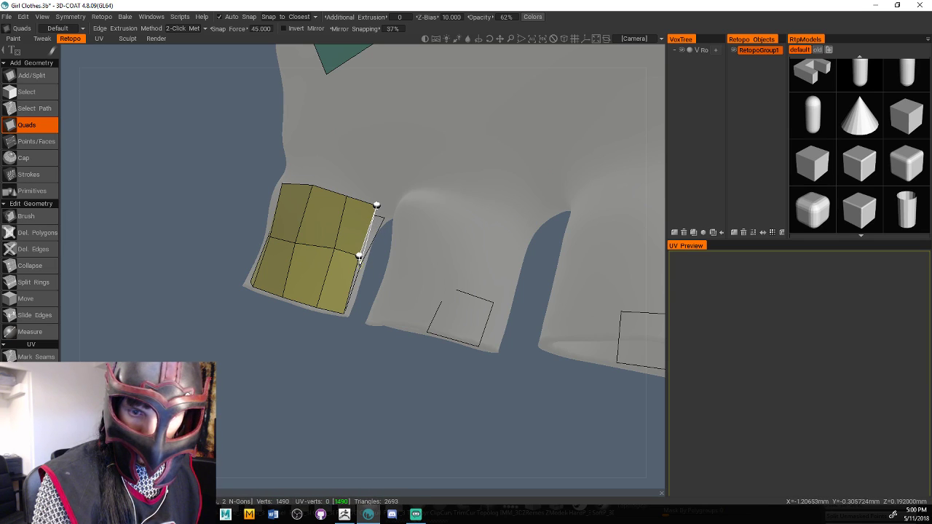
# Close the ring around the little finger by bridging the remaining gap to the first patch with two quads
pyautogui.click(359, 258)
pyautogui.moveTo(354, 365); pyautogui.dragTo(357, 265, button='middle')
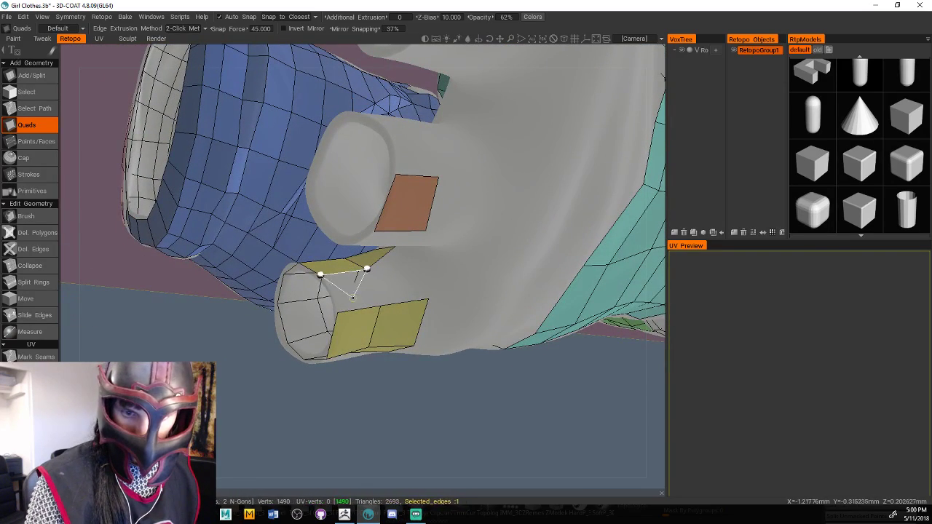
pyautogui.click(378, 304)
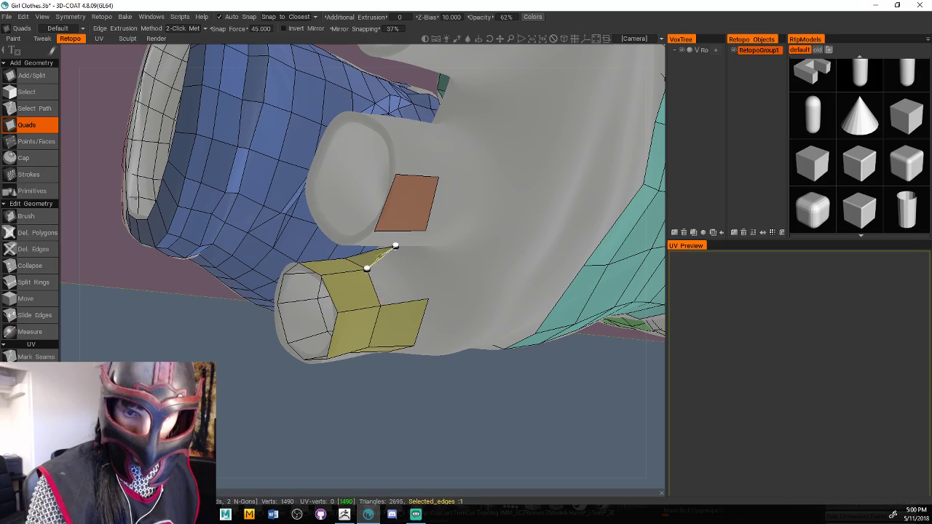
pyautogui.click(428, 299)
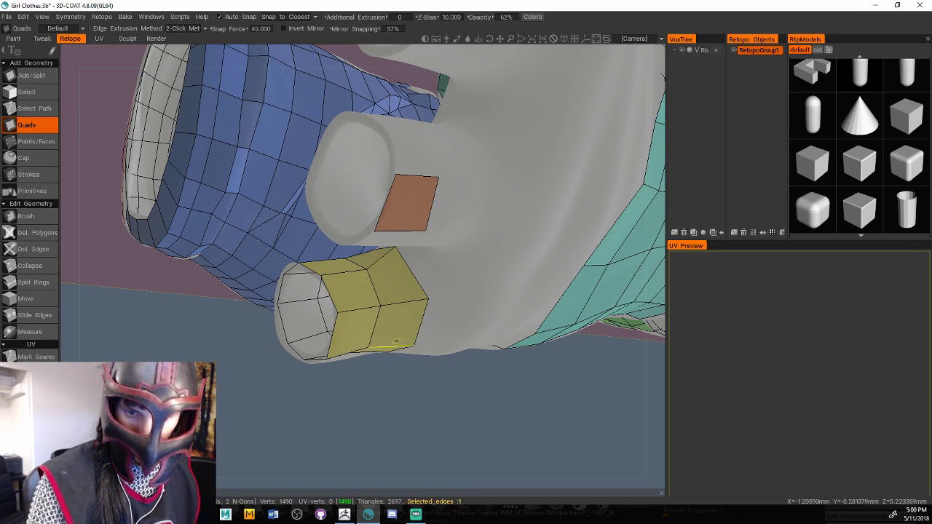
pyautogui.moveTo(428, 300); pyautogui.dragTo(445, 342, button='middle')
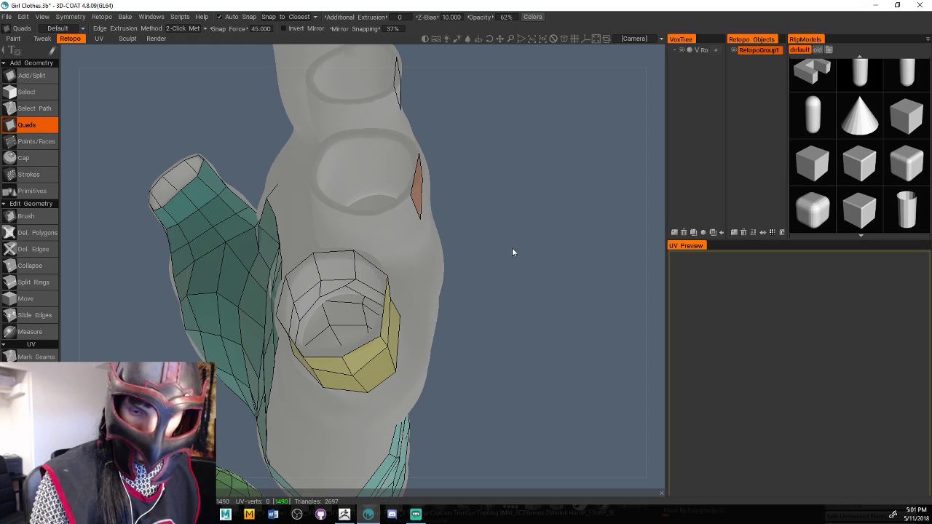
# Extend the orange starter face on the back of the ring finger into a two-by-two patch
pyautogui.moveTo(512, 252); pyautogui.dragTo(417, 258, button='middle')
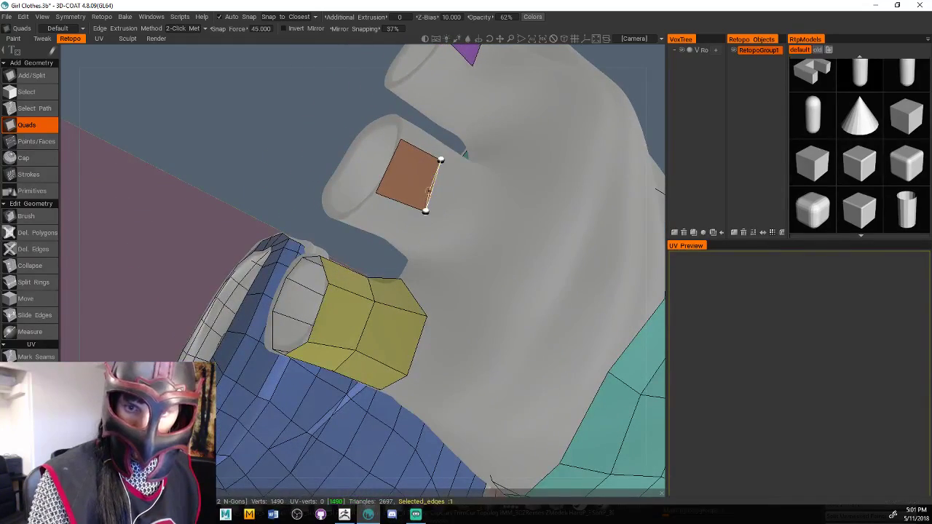
pyautogui.click(482, 186)
pyautogui.click(459, 230)
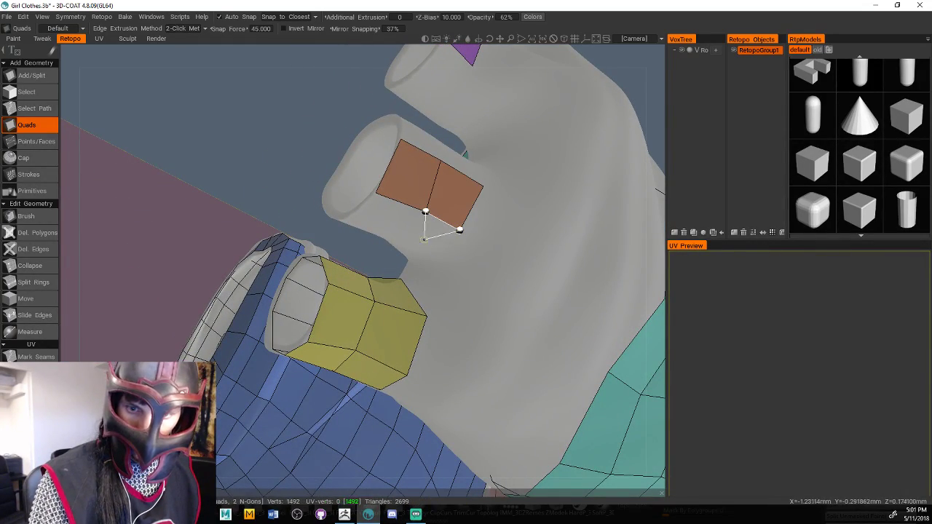
pyautogui.click(408, 234)
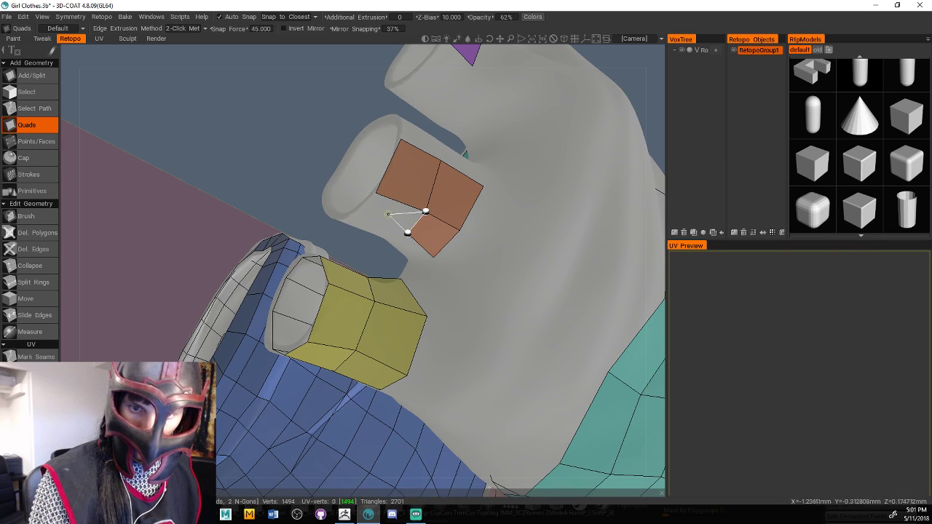
pyautogui.click(360, 211)
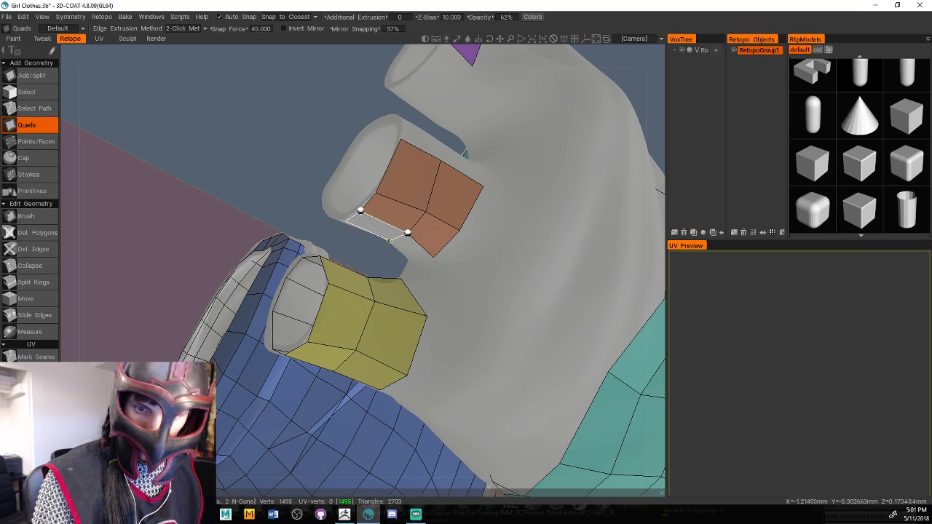
# Add two more columns of two quads down the side of the ring finger that faces the little finger
pyautogui.click(392, 240)
pyautogui.moveTo(388, 267); pyautogui.dragTo(394, 216)
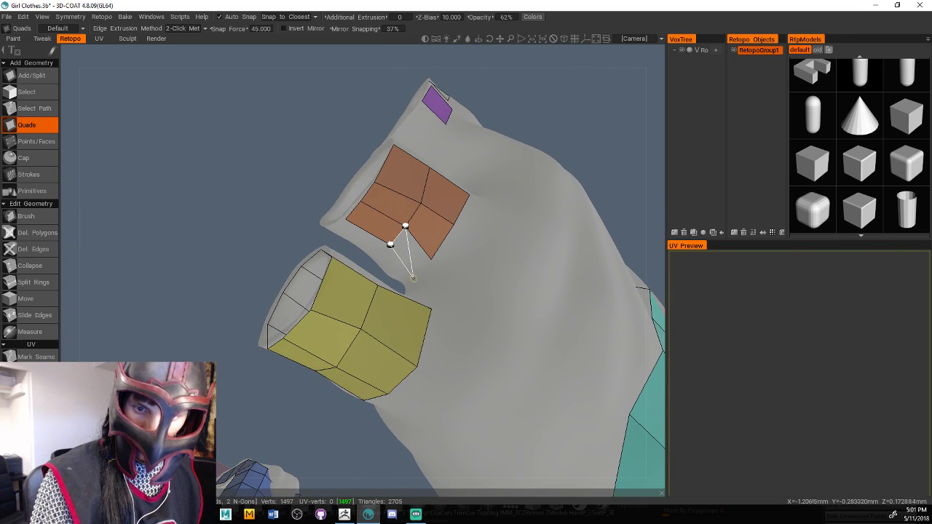
pyautogui.click(413, 276)
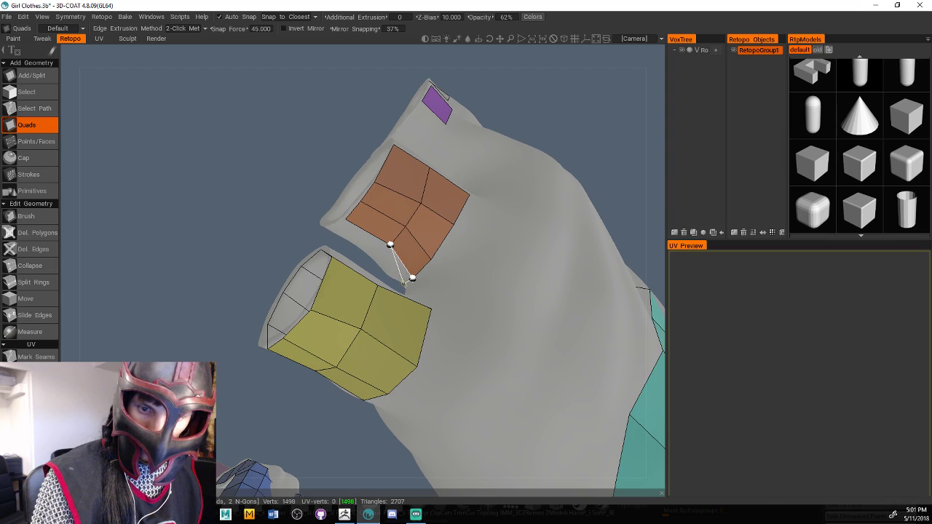
pyautogui.click(374, 259)
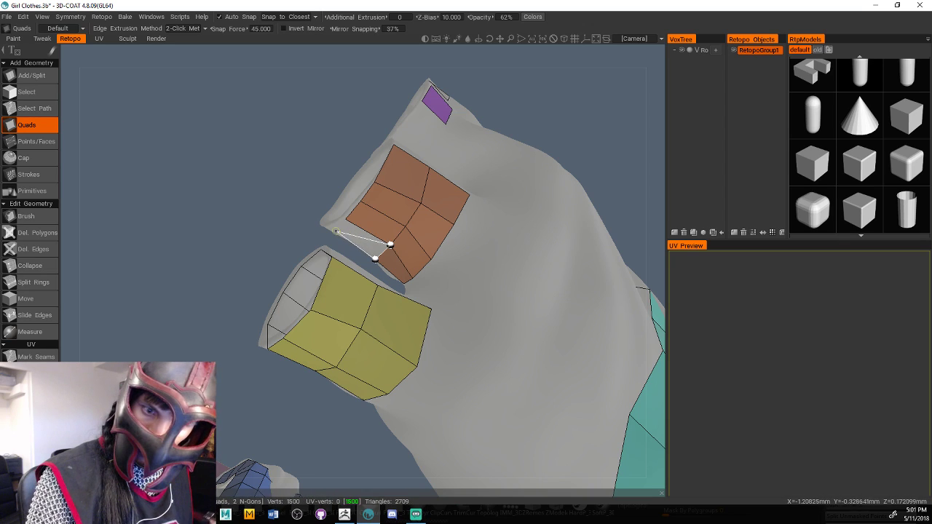
pyautogui.click(330, 230)
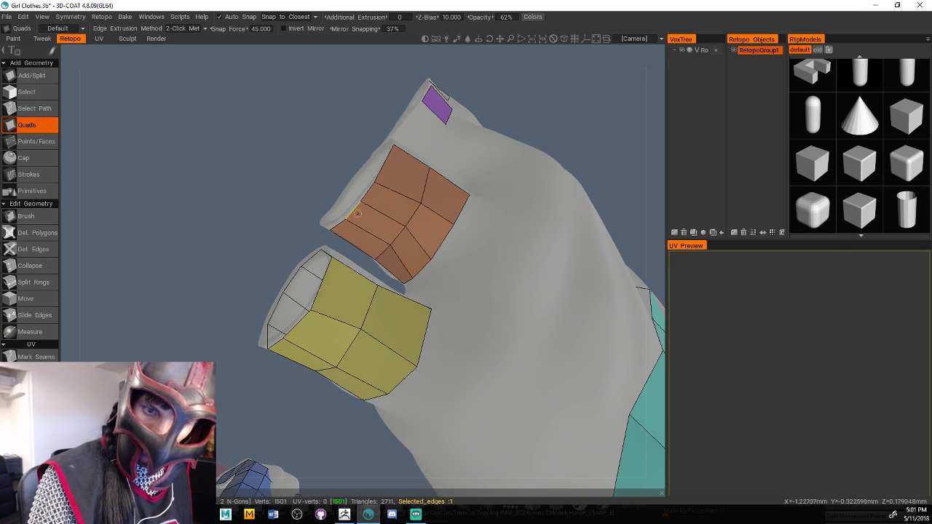
# Continue the orange band onto the ring finger's palm side with one fingertip quad and one base quad
pyautogui.moveTo(358, 213); pyautogui.dragTo(420, 180, button='middle')
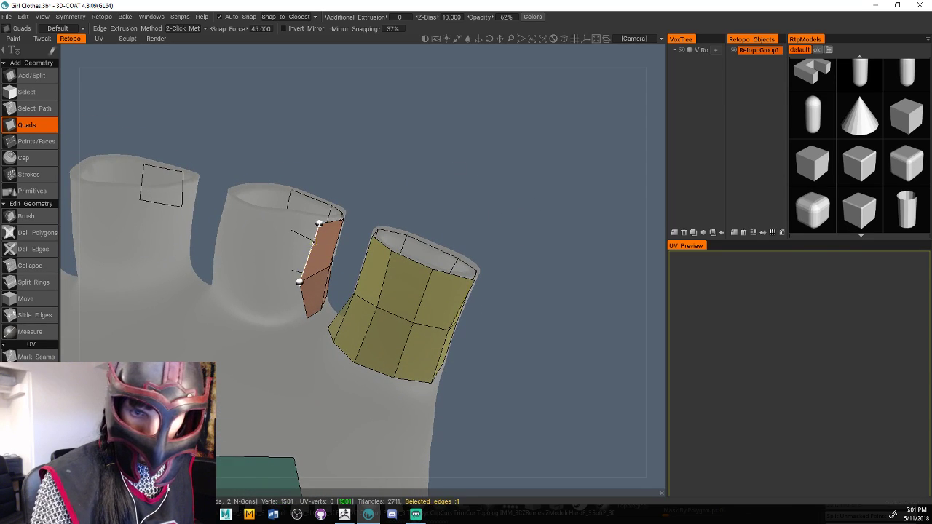
pyautogui.click(260, 274)
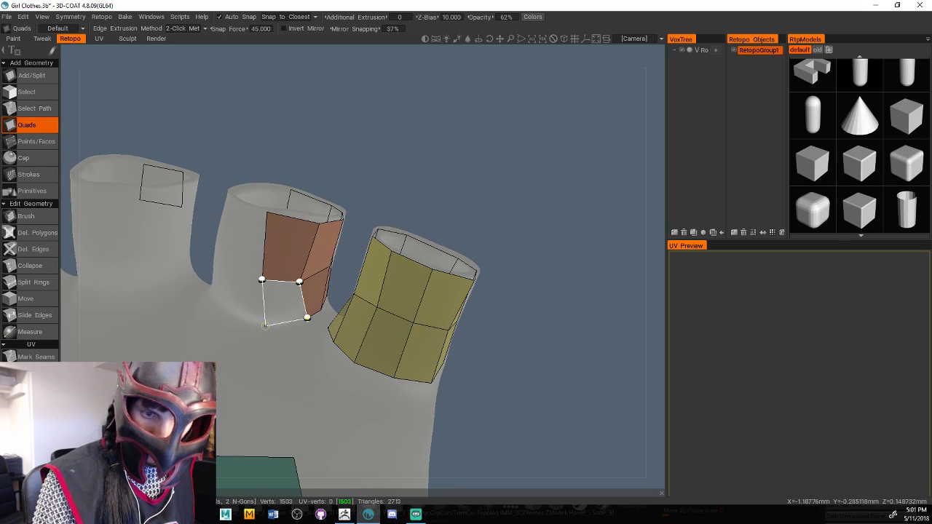
pyautogui.click(255, 323)
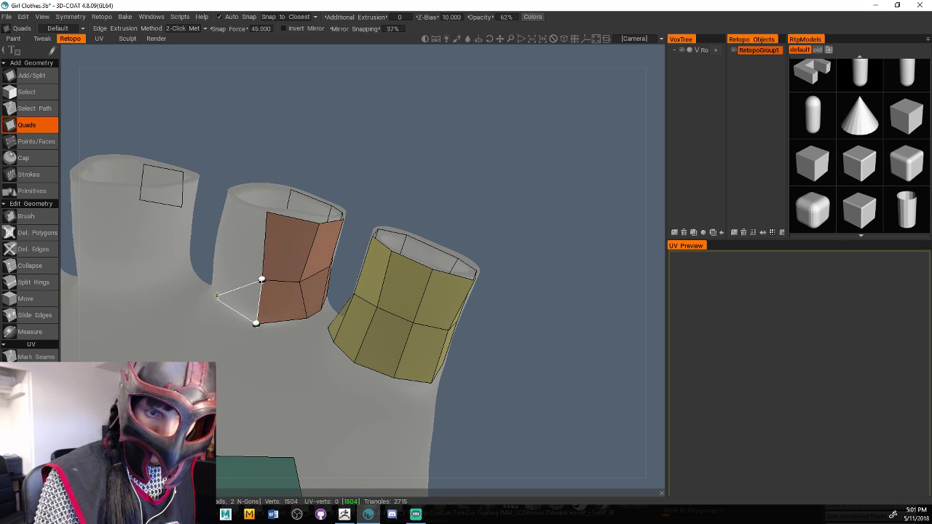
# Continue the orange band across the ring finger's palm side and toward the middle finger with two more columns of two quads
pyautogui.click(223, 263)
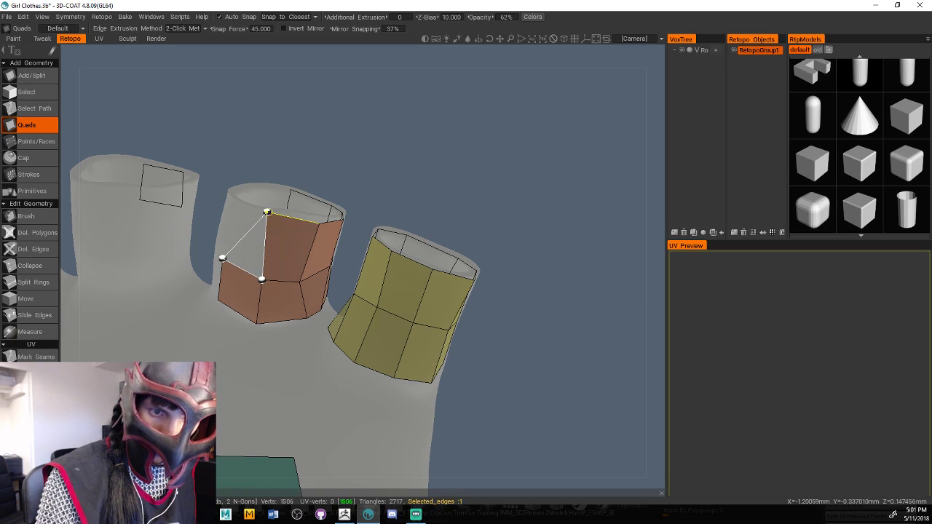
pyautogui.click(230, 201)
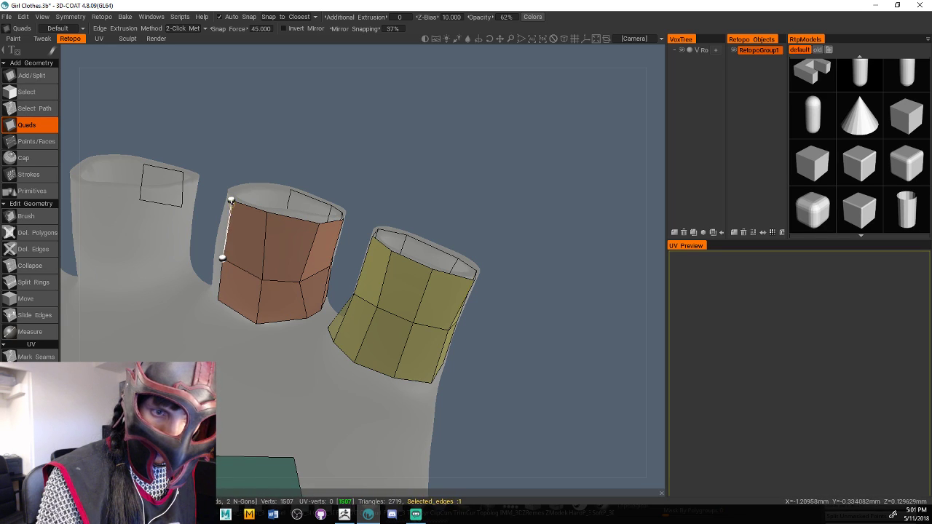
pyautogui.moveTo(231, 201); pyautogui.dragTo(310, 288, button='middle')
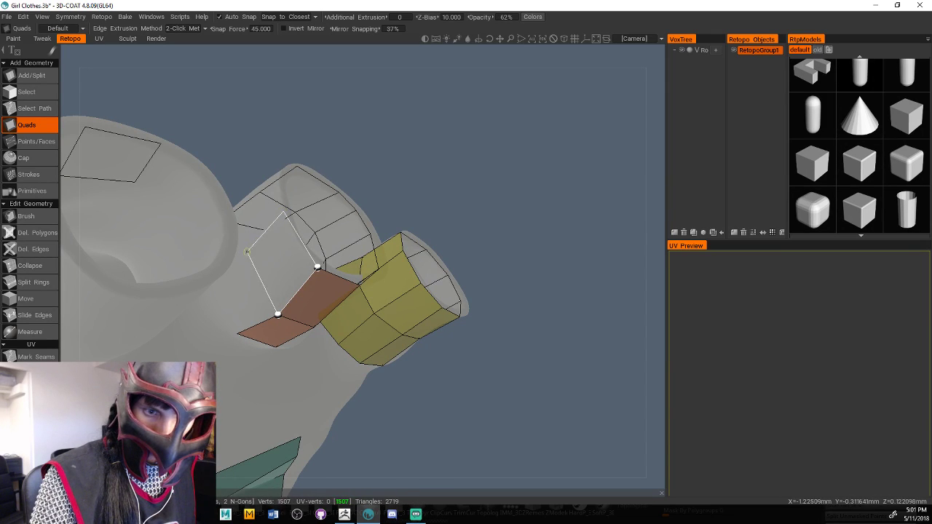
pyautogui.click(243, 245)
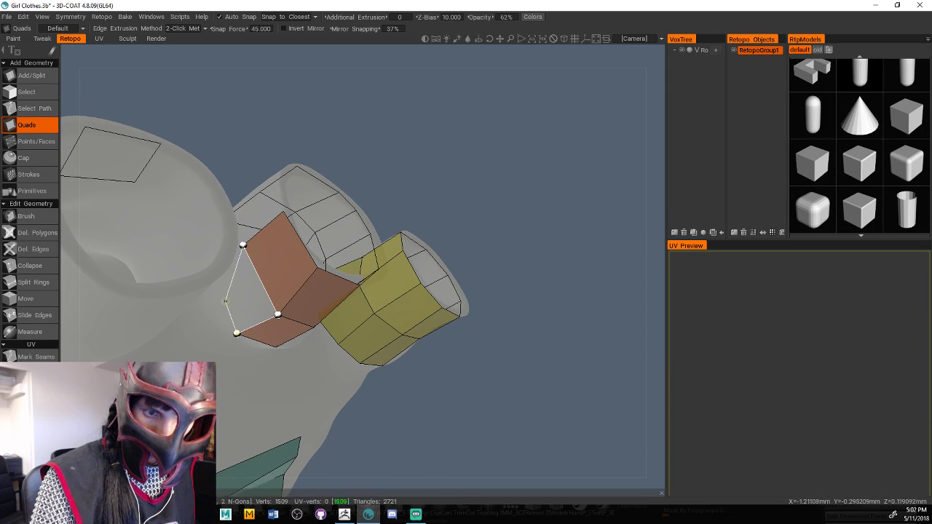
pyautogui.click(211, 290)
# Close the orange ring around the ring finger by bridging the remaining gap with one fingertip quad and one base quad
pyautogui.moveTo(294, 199); pyautogui.dragTo(413, 214, button='middle')
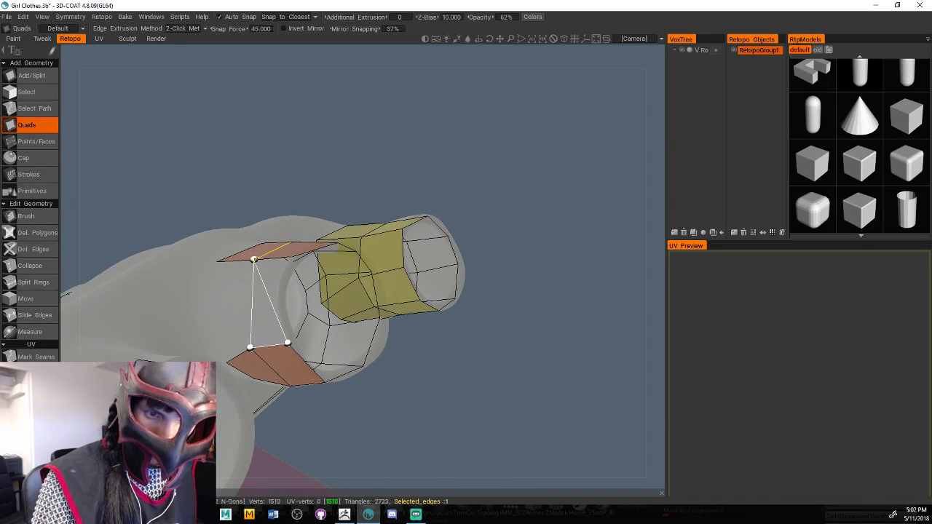
pyautogui.click(264, 294)
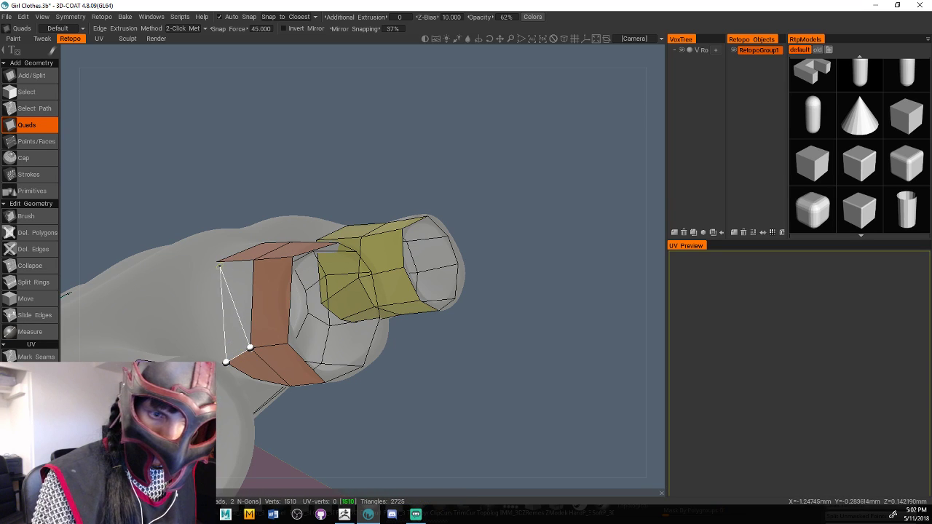
pyautogui.moveTo(517, 185); pyautogui.dragTo(485, 189, button='middle')
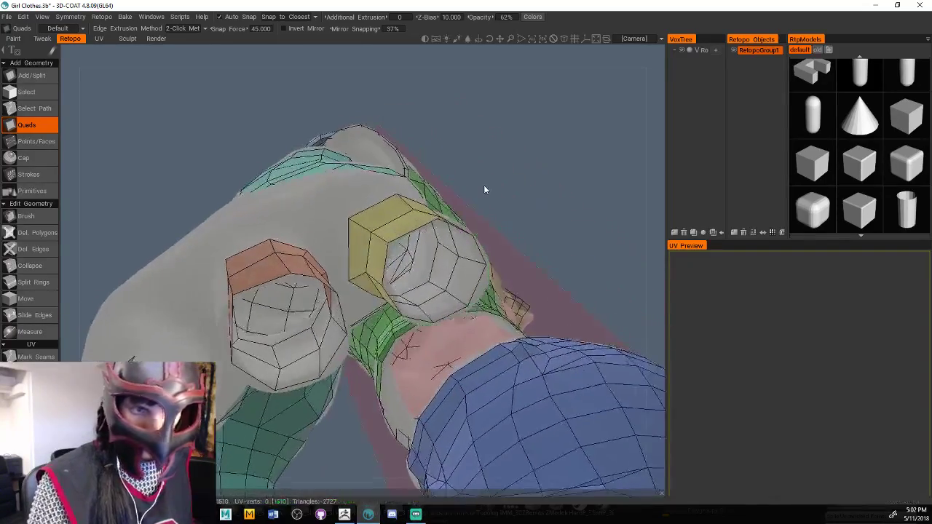
# Use the retopo Brush to space the orange band's columns more evenly around the ring finger's corner facing the middle finger
pyautogui.moveTo(41, 214)
pyautogui.mouseDown(button='middle')
pyautogui.moveTo(195, 166)
pyautogui.moveTo(218, 188)
pyautogui.mouseUp(button='middle')
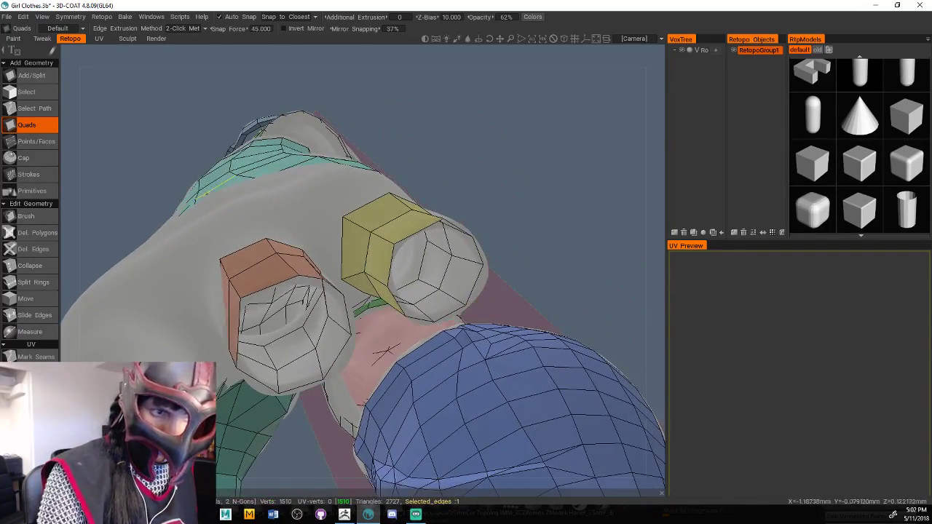
pyautogui.click(28, 216)
pyautogui.moveTo(470, 144); pyautogui.dragTo(322, 198)
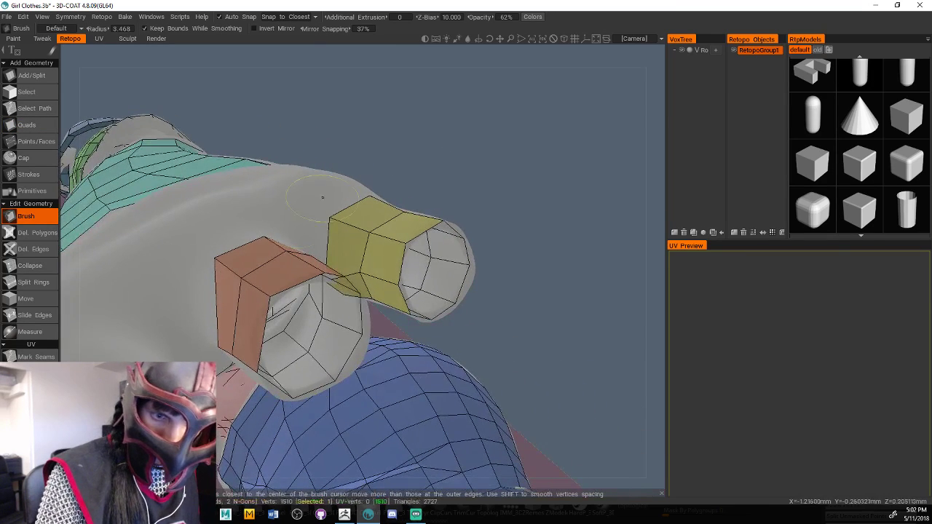
pyautogui.moveTo(217, 268); pyautogui.dragTo(198, 297)
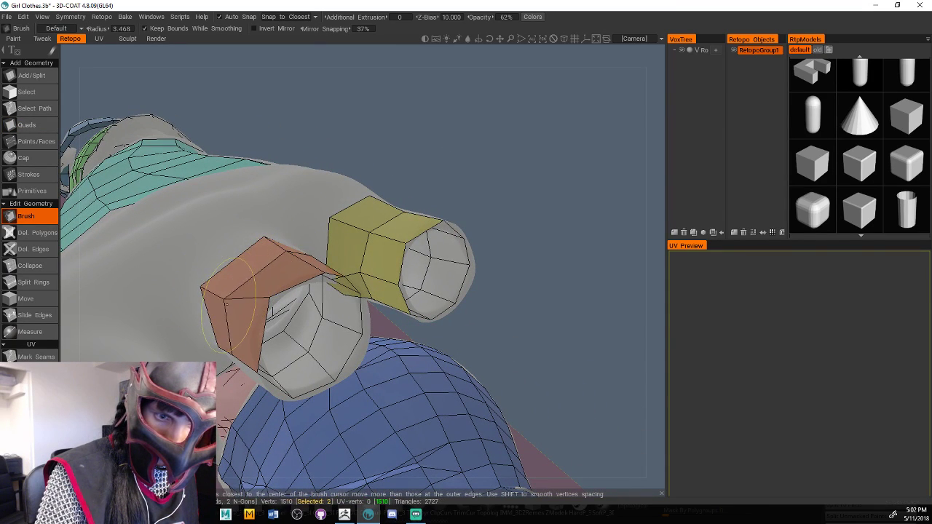
pyautogui.moveTo(270, 306); pyautogui.dragTo(249, 307)
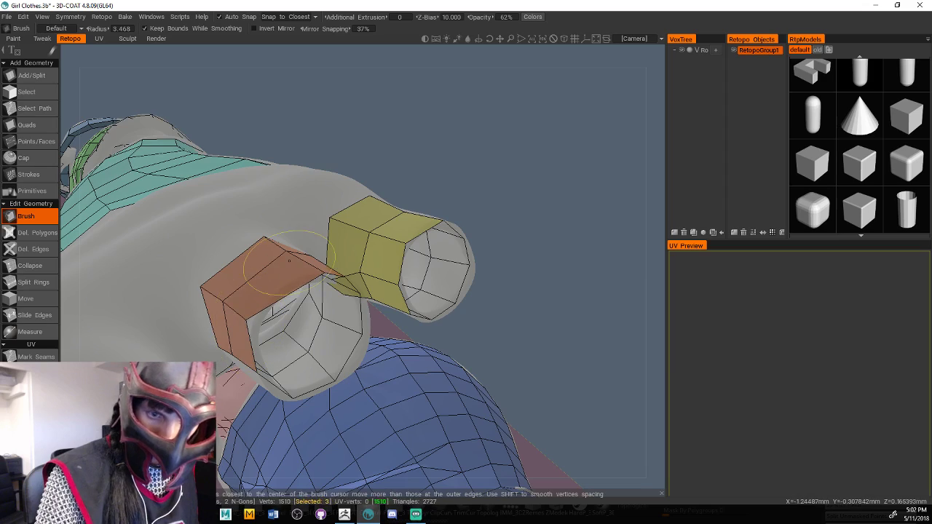
pyautogui.moveTo(495, 167); pyautogui.dragTo(335, 229)
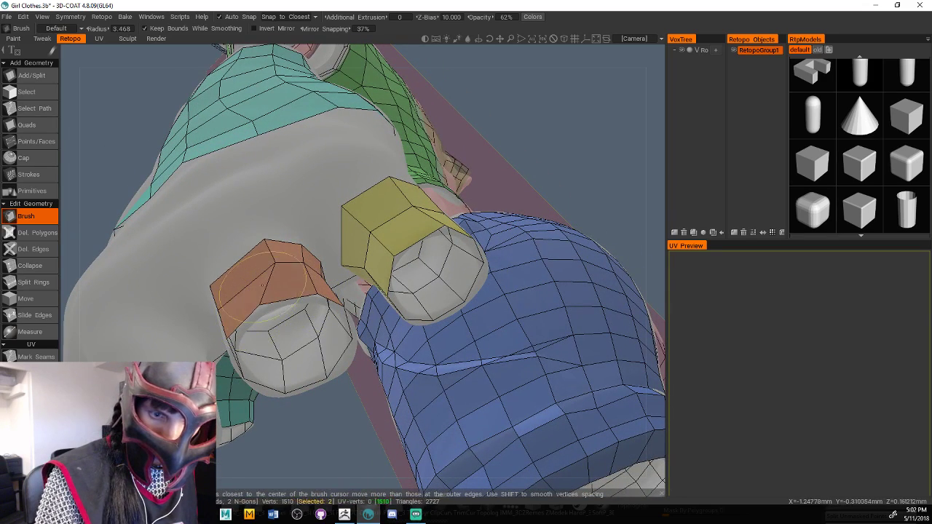
pyautogui.moveTo(268, 246)
pyautogui.mouseDown()
pyautogui.moveTo(240, 259)
pyautogui.moveTo(281, 260)
pyautogui.moveTo(292, 250)
pyautogui.moveTo(301, 272)
pyautogui.mouseUp()
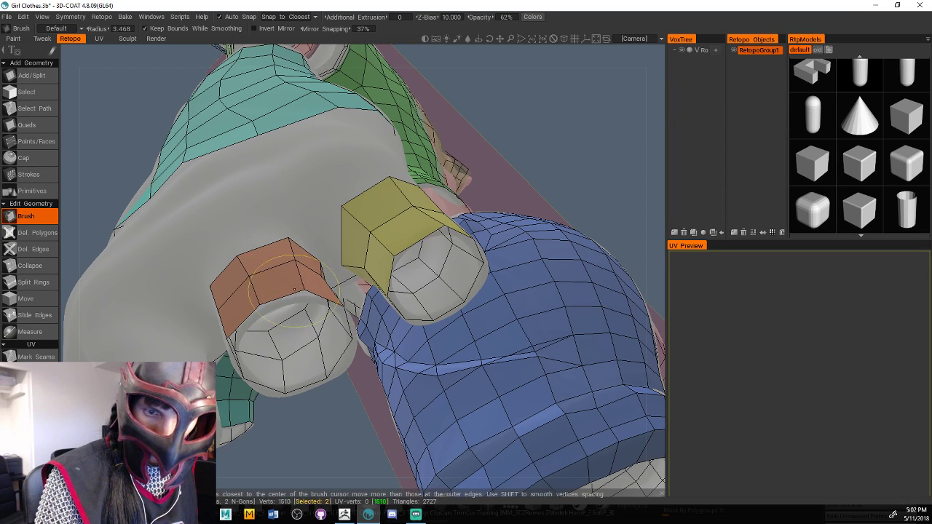
# Brush the orange band's vertices on the back of the ring finger, raising the base edge and fitting the fingertip edge to the opening
pyautogui.moveTo(543, 161); pyautogui.dragTo(536, 120)
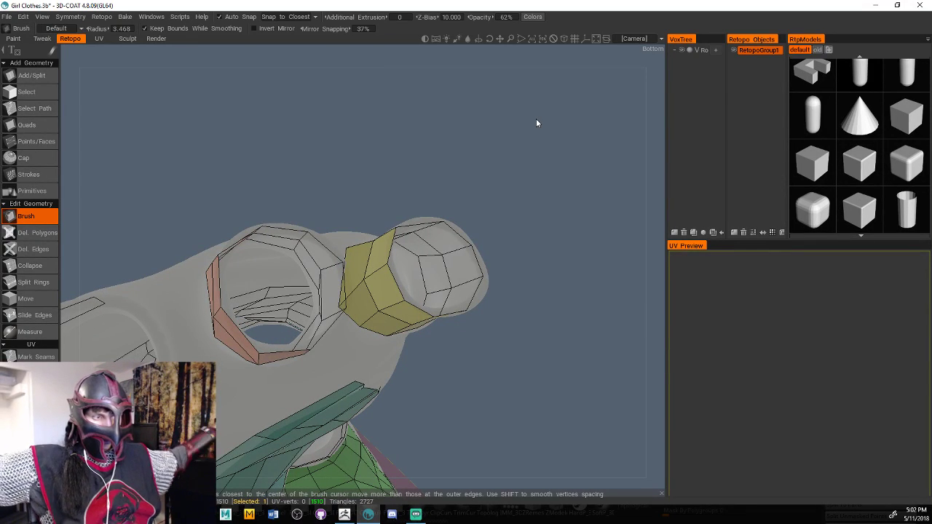
pyautogui.moveTo(584, 243); pyautogui.dragTo(523, 335)
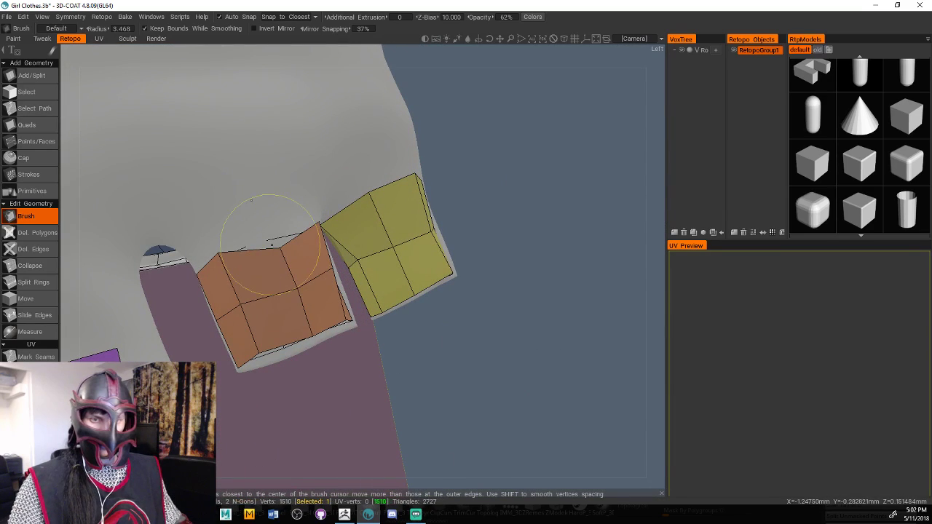
pyautogui.moveTo(275, 248); pyautogui.dragTo(275, 234)
pyautogui.moveTo(429, 374); pyautogui.dragTo(492, 346)
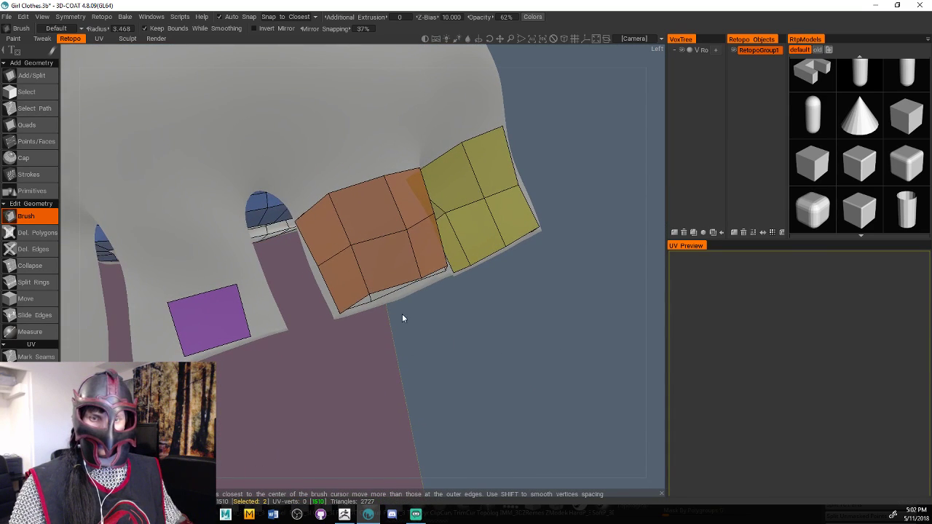
pyautogui.moveTo(375, 291); pyautogui.dragTo(377, 297)
pyautogui.moveTo(486, 344)
pyautogui.mouseDown()
pyautogui.moveTo(349, 386)
pyautogui.moveTo(389, 374)
pyautogui.moveTo(444, 332)
pyautogui.moveTo(435, 389)
pyautogui.moveTo(386, 292)
pyautogui.mouseUp()
pyautogui.moveTo(374, 148); pyautogui.dragTo(397, 147)
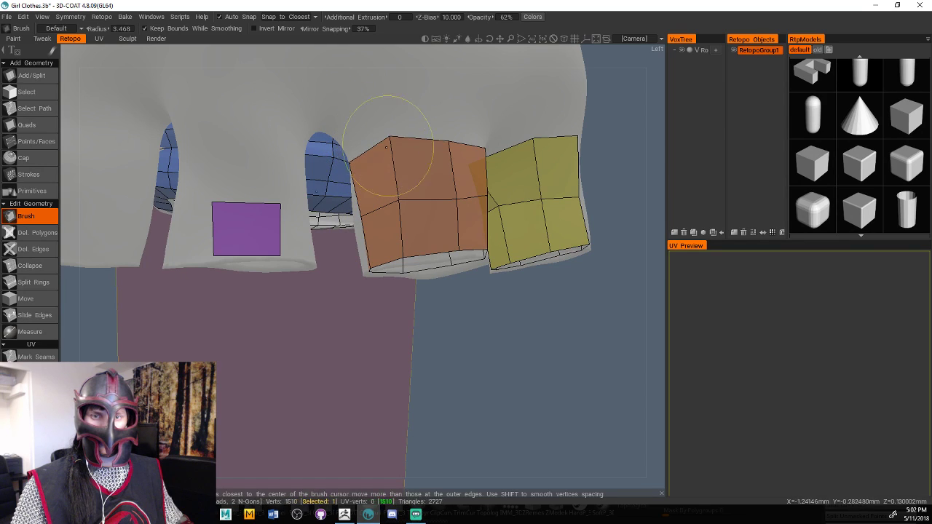
pyautogui.moveTo(382, 320)
pyautogui.mouseDown()
pyautogui.moveTo(415, 364)
pyautogui.moveTo(444, 350)
pyautogui.mouseUp()
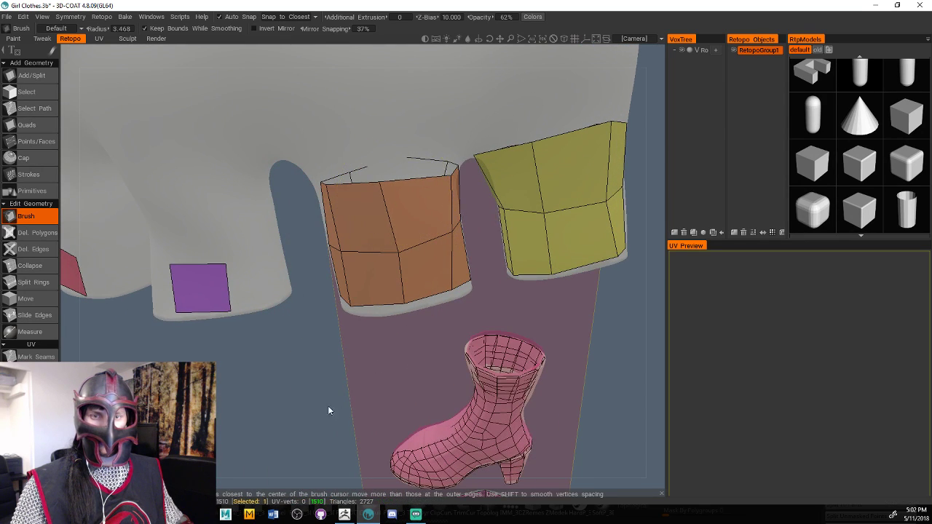
# Pull the orange band's fingertip vertices down to the glove opening and even out the remaining vertices around the ring finger
pyautogui.moveTo(328, 409); pyautogui.dragTo(329, 306)
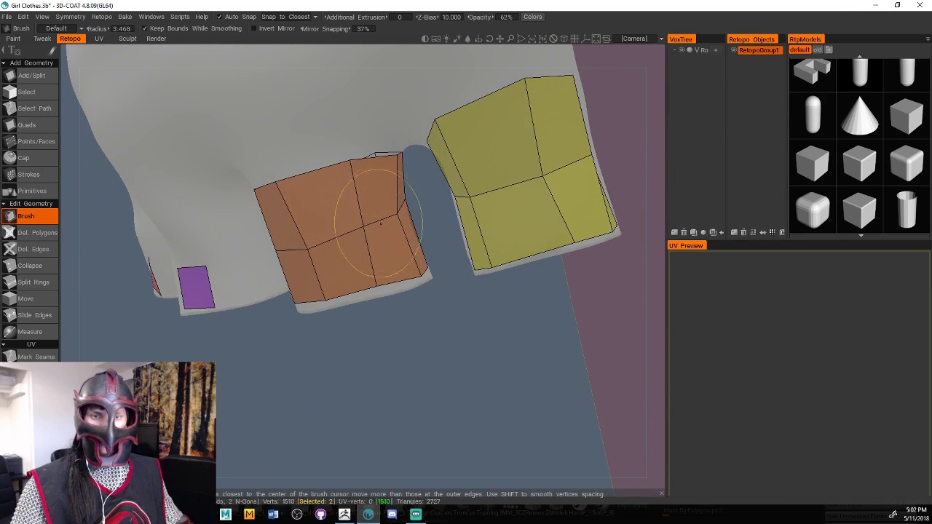
pyautogui.moveTo(368, 350)
pyautogui.mouseDown()
pyautogui.moveTo(378, 398)
pyautogui.moveTo(376, 376)
pyautogui.mouseUp()
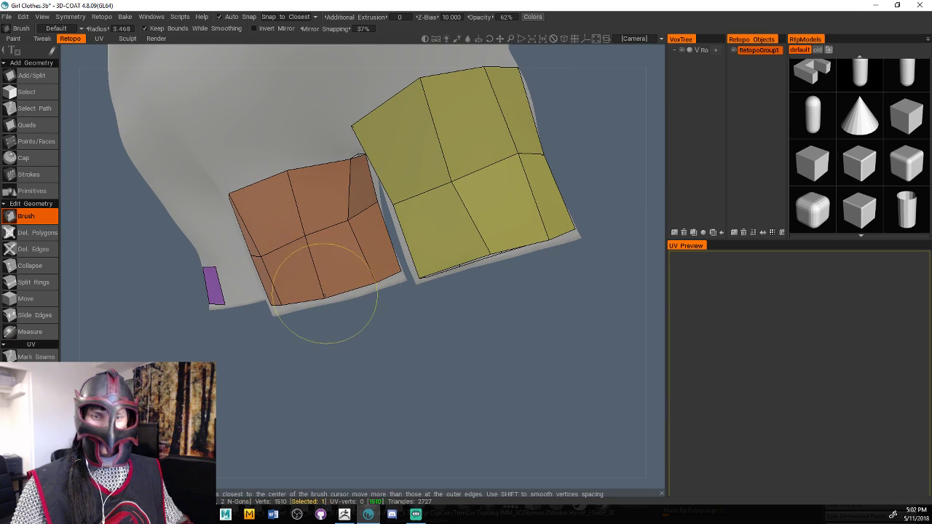
pyautogui.moveTo(324, 291); pyautogui.dragTo(327, 300)
pyautogui.moveTo(371, 280); pyautogui.dragTo(378, 288)
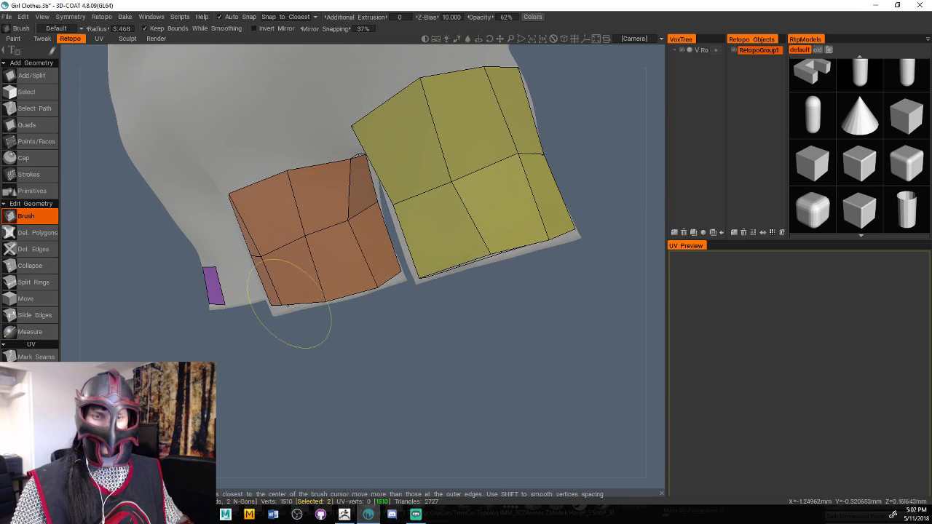
pyautogui.moveTo(367, 331)
pyautogui.mouseDown()
pyautogui.moveTo(386, 337)
pyautogui.moveTo(401, 308)
pyautogui.moveTo(291, 374)
pyautogui.moveTo(395, 318)
pyautogui.moveTo(473, 308)
pyautogui.moveTo(581, 262)
pyautogui.mouseUp()
pyautogui.moveTo(294, 308)
pyautogui.mouseDown()
pyautogui.moveTo(281, 266)
pyautogui.moveTo(262, 262)
pyautogui.moveTo(291, 248)
pyautogui.mouseUp()
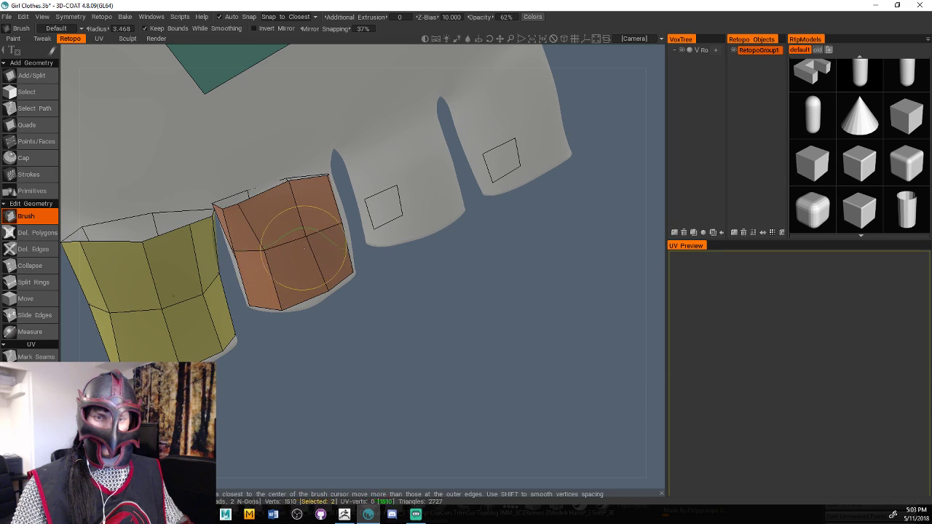
pyautogui.moveTo(299, 338)
pyautogui.mouseDown()
pyautogui.moveTo(405, 334)
pyautogui.moveTo(499, 347)
pyautogui.mouseUp()
pyautogui.moveTo(368, 253)
pyautogui.mouseDown()
pyautogui.moveTo(359, 248)
pyautogui.moveTo(363, 399)
pyautogui.moveTo(391, 387)
pyautogui.moveTo(458, 415)
pyautogui.moveTo(445, 430)
pyautogui.mouseUp()
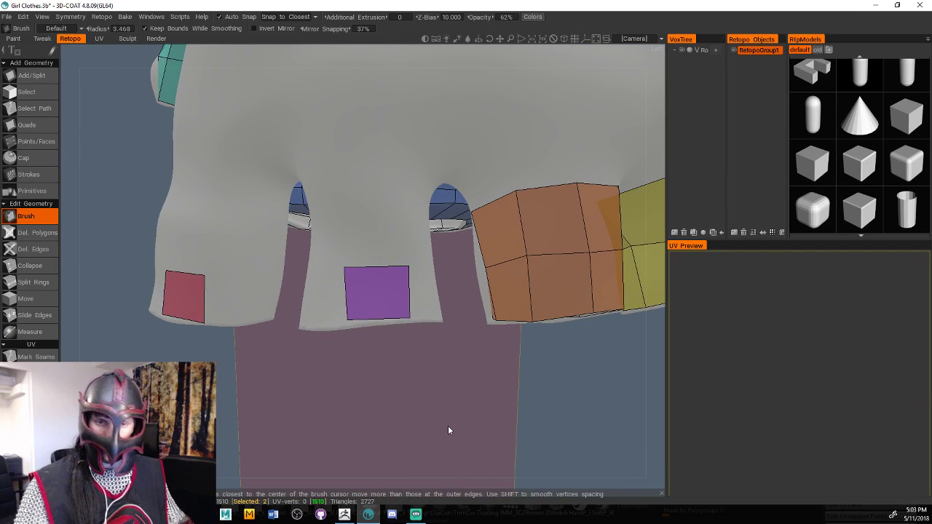
# Extend the purple starter face on the back of the middle finger into a two-by-two patch with the Quads tool
pyautogui.click(27, 125)
pyautogui.moveTo(345, 399); pyautogui.dragTo(404, 411)
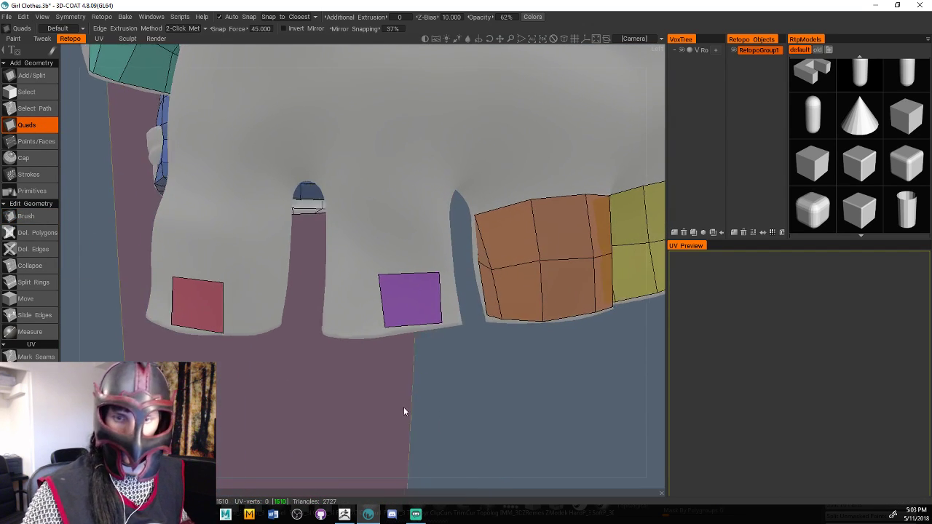
pyautogui.click(378, 275)
pyautogui.click(385, 328)
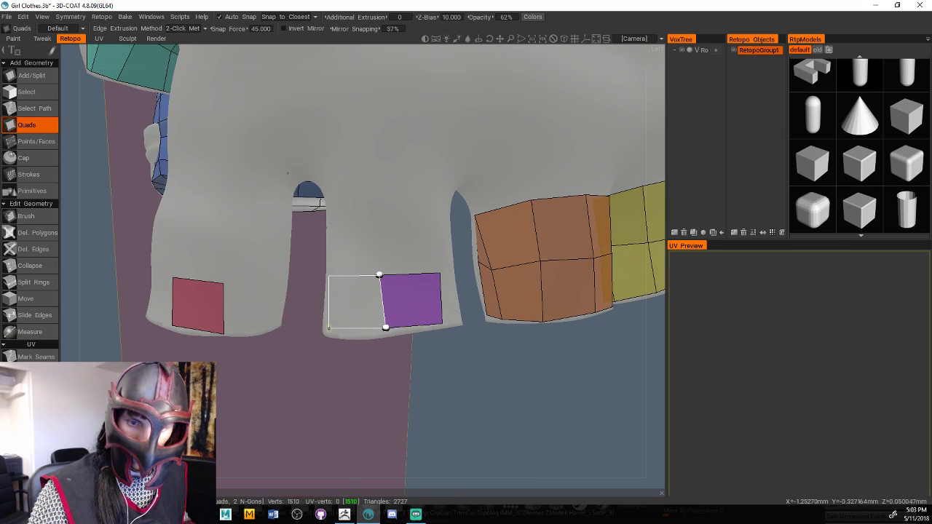
pyautogui.click(328, 328)
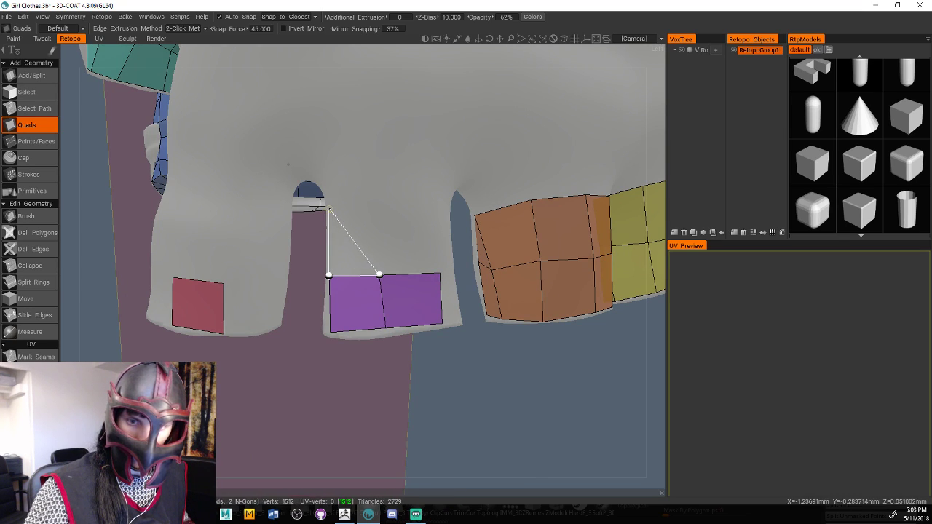
pyautogui.click(375, 208)
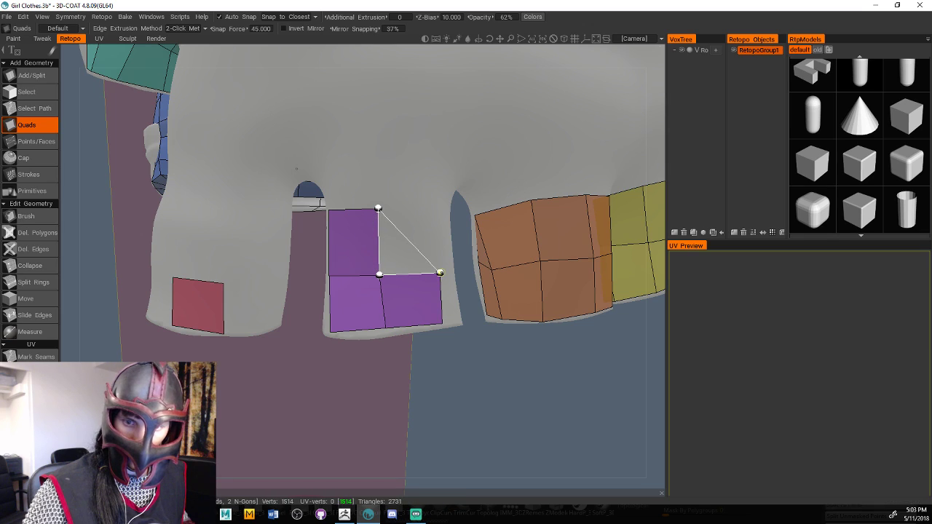
pyautogui.click(434, 205)
pyautogui.press('Escape')
# Add two more columns of two quads to the purple patch on the side of the middle finger facing the ring finger
pyautogui.moveTo(452, 379); pyautogui.dragTo(321, 382)
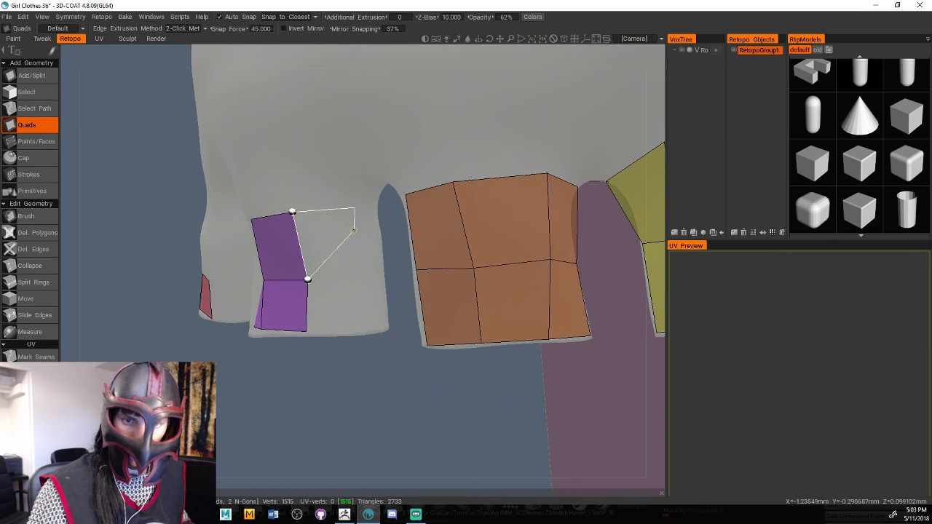
pyautogui.click(356, 273)
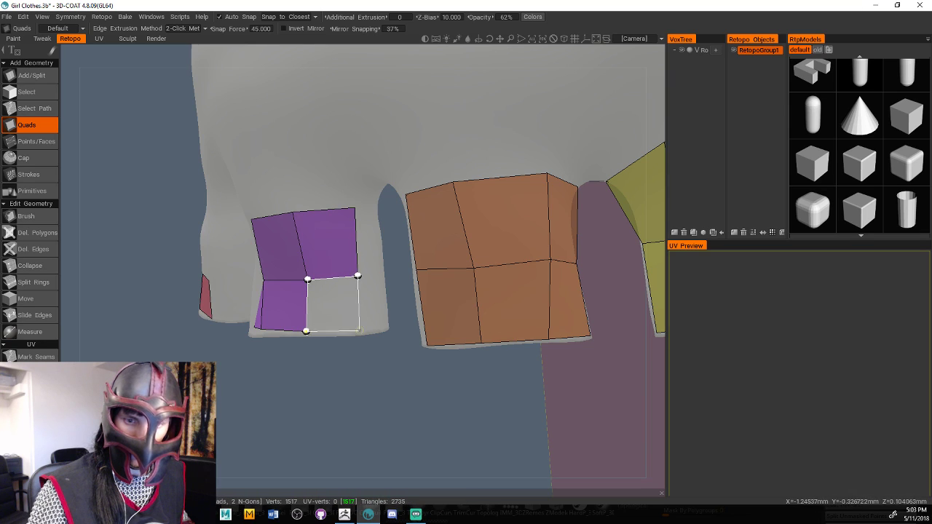
pyautogui.click(357, 329)
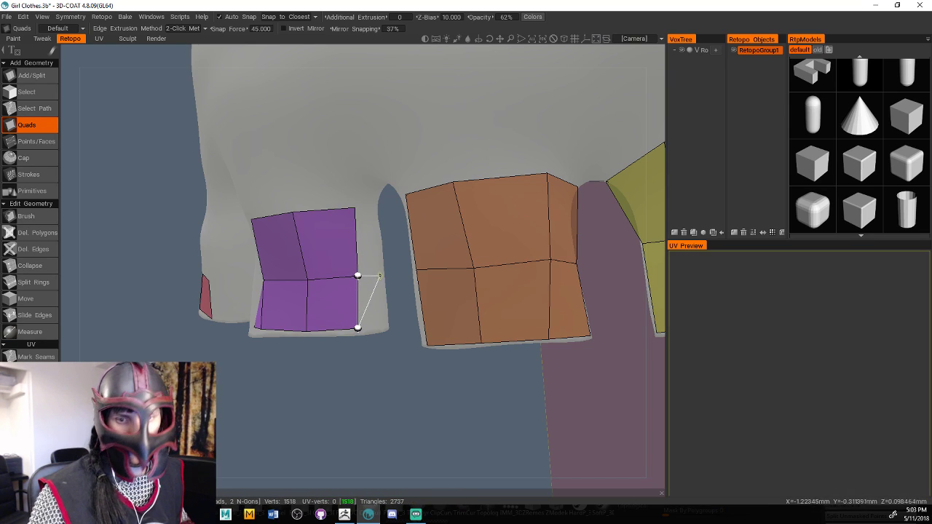
pyautogui.click(385, 327)
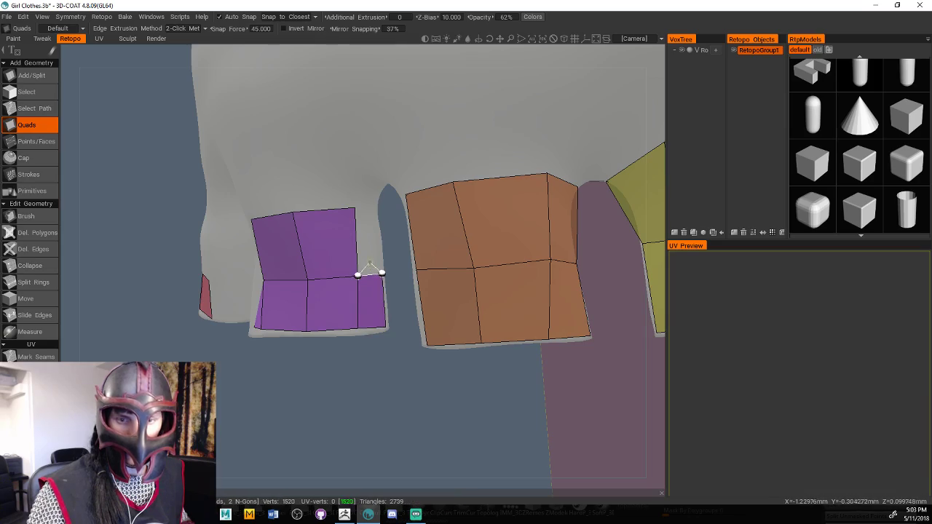
pyautogui.click(354, 207)
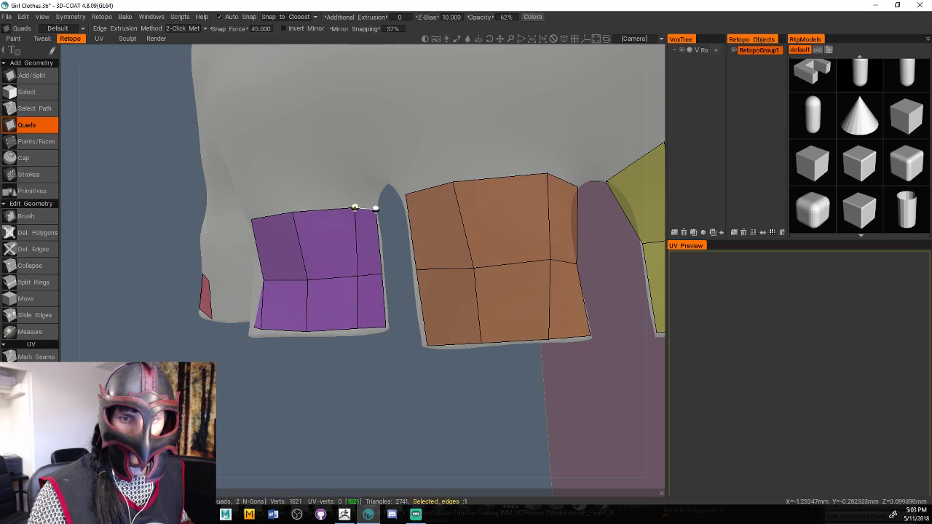
# Extend the purple patch by one column of two quads onto the side of the middle finger facing the index finger
pyautogui.moveTo(386, 396); pyautogui.dragTo(406, 190)
pyautogui.moveTo(406, 190); pyautogui.dragTo(450, 209, button='right')
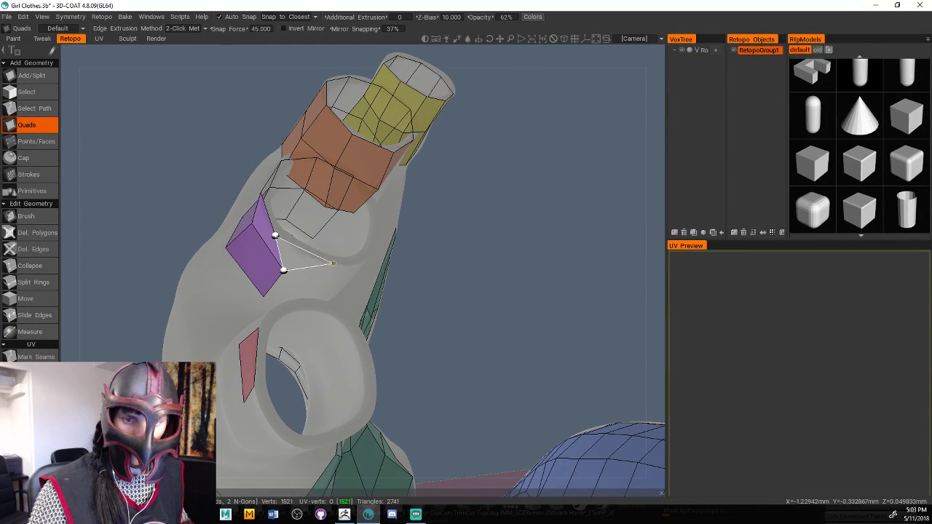
pyautogui.click(318, 285)
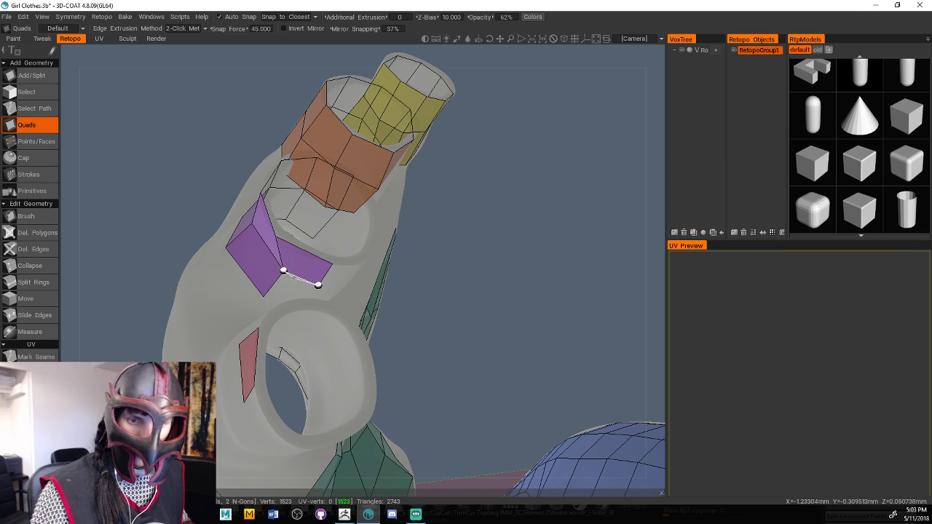
pyautogui.click(290, 298)
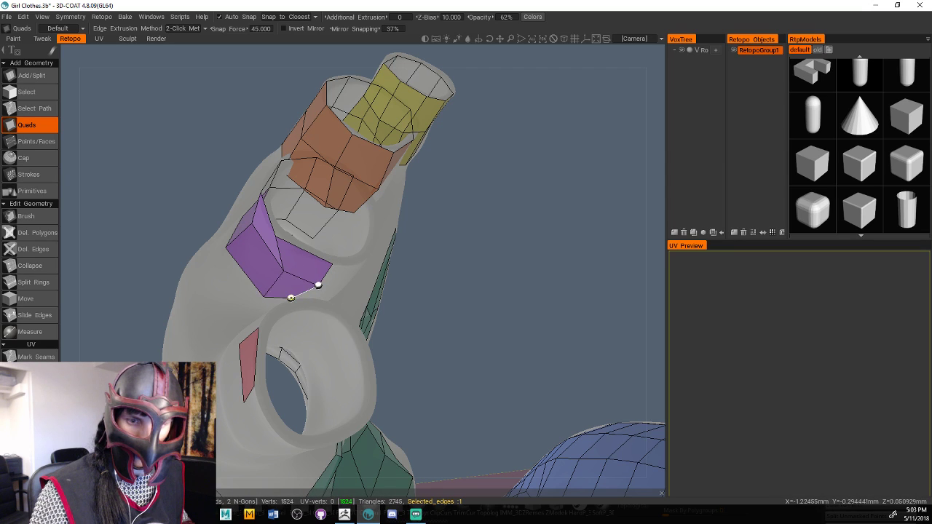
# Extend the purple patch by another column of two quads from the index-facing side toward the palm side of the middle finger
pyautogui.moveTo(339, 275); pyautogui.dragTo(311, 293, button='middle')
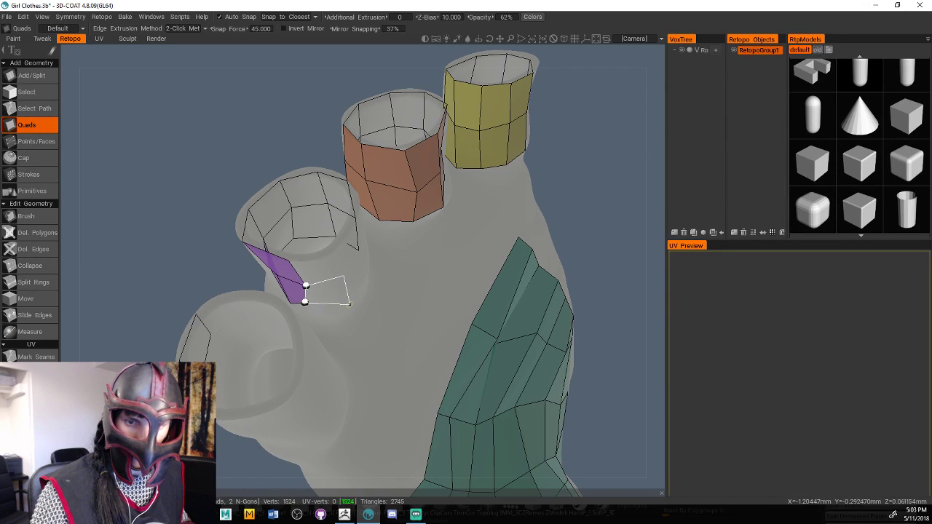
pyautogui.click(344, 277)
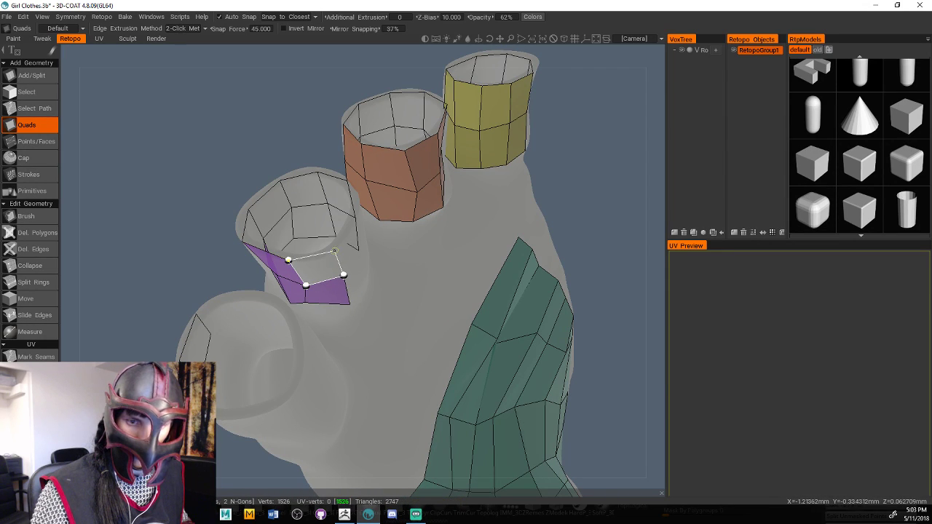
pyautogui.click(333, 251)
pyautogui.moveTo(396, 241); pyautogui.dragTo(362, 214, button='middle')
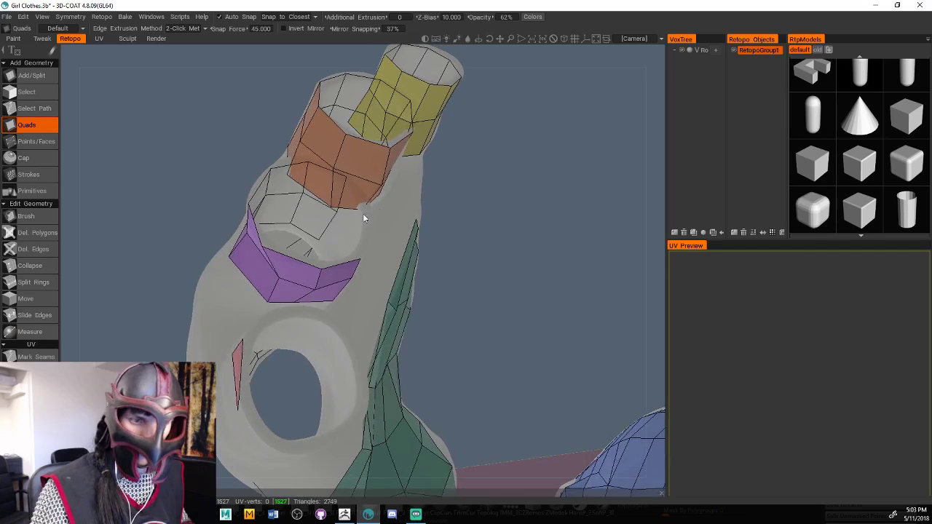
# Work over the purple patch's vertices on the index-facing side of the middle finger with the Brush tool at radius 2.035
pyautogui.click(37, 218)
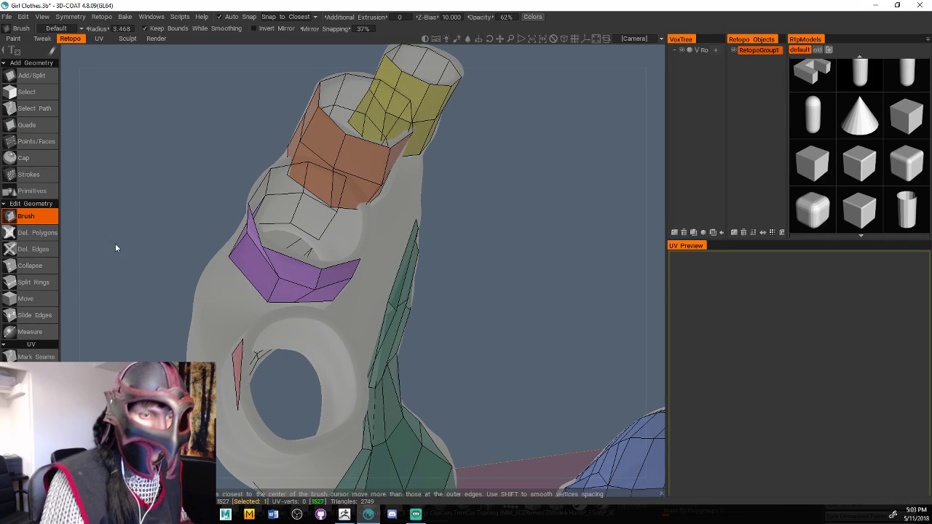
pyautogui.moveTo(115, 243)
pyautogui.mouseDown(button='middle')
pyautogui.moveTo(277, 247)
pyautogui.moveTo(428, 266)
pyautogui.moveTo(371, 214)
pyautogui.moveTo(344, 320)
pyautogui.moveTo(320, 325)
pyautogui.mouseUp(button='middle')
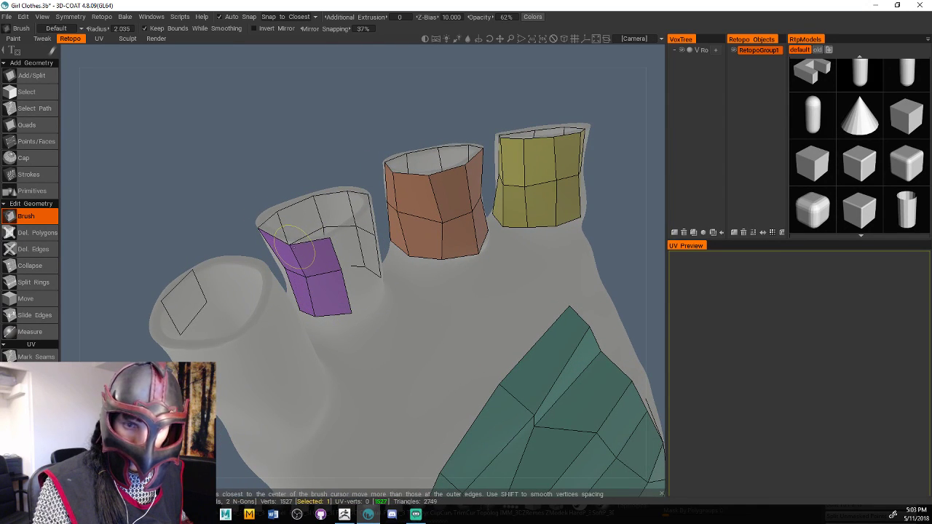
pyautogui.moveTo(351, 267); pyautogui.dragTo(379, 207, button='middle')
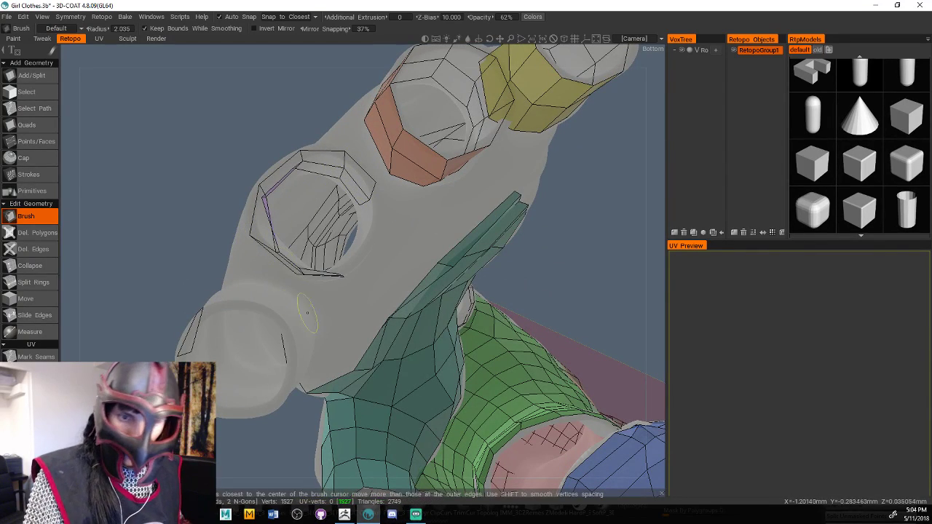
# Bridge the fingertip row of the purple patch across the palm side of the middle finger with two quads
pyautogui.click(26, 124)
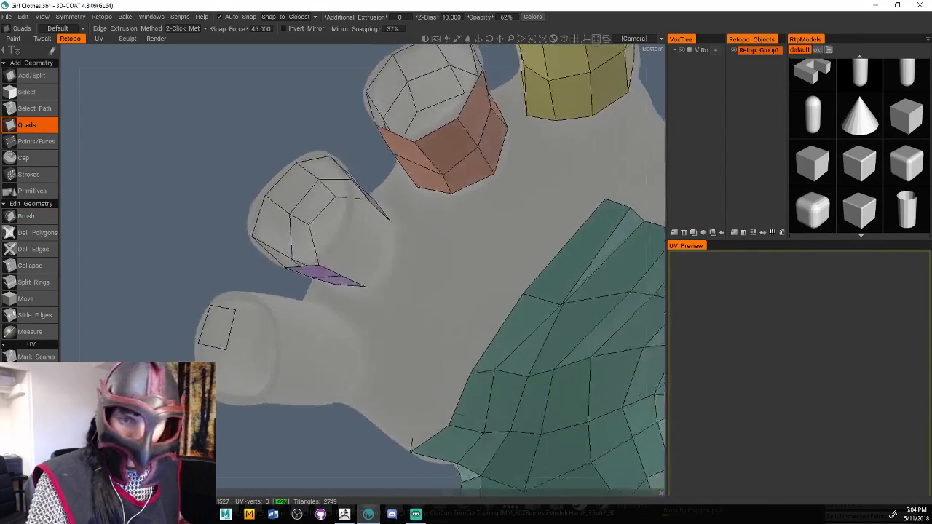
pyautogui.moveTo(335, 291); pyautogui.dragTo(285, 301, button='middle')
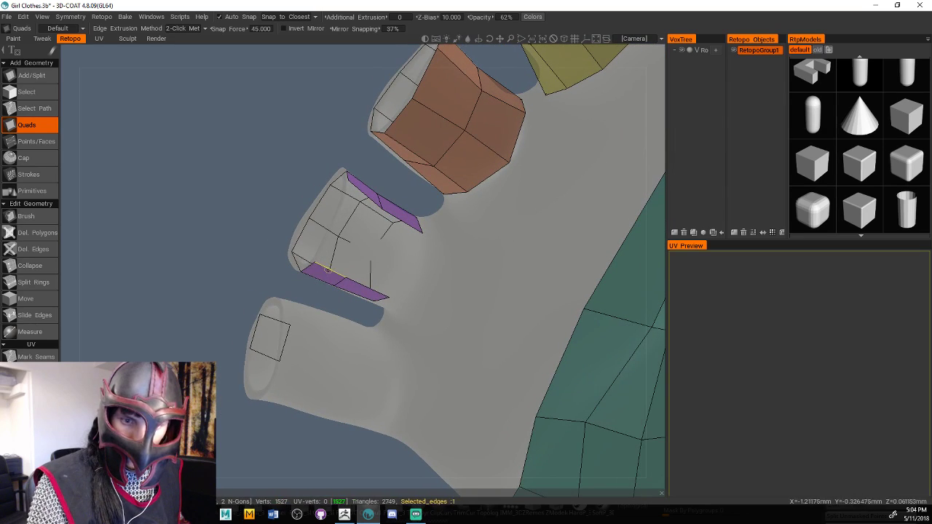
pyautogui.click(333, 228)
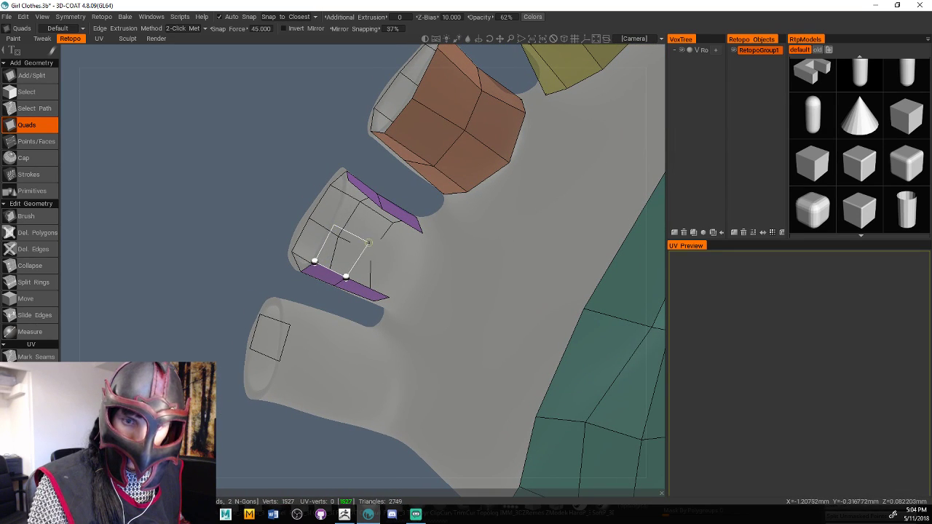
pyautogui.click(369, 242)
pyautogui.click(348, 177)
pyautogui.click(380, 213)
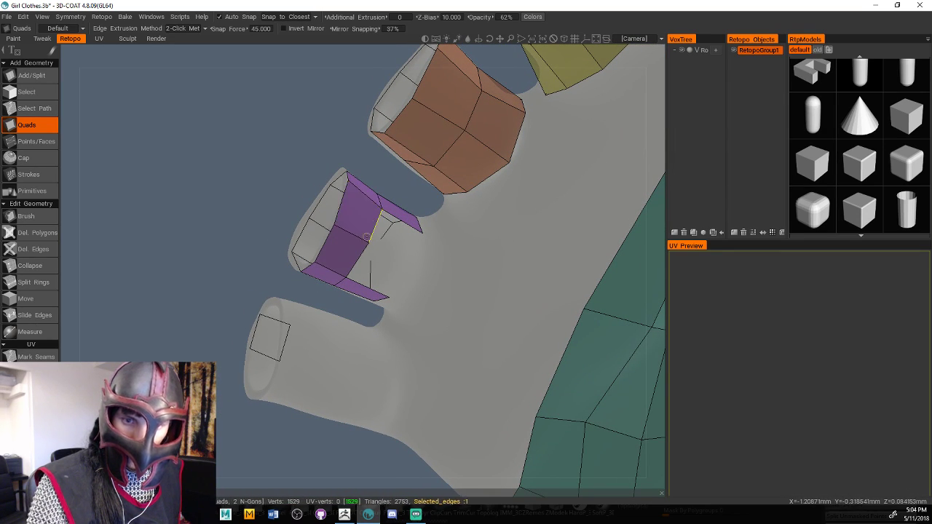
# Fill the knuckle-side row of the gap with two quads, closing the purple ring around the middle finger
pyautogui.click(369, 241)
pyautogui.click(382, 209)
pyautogui.click(422, 232)
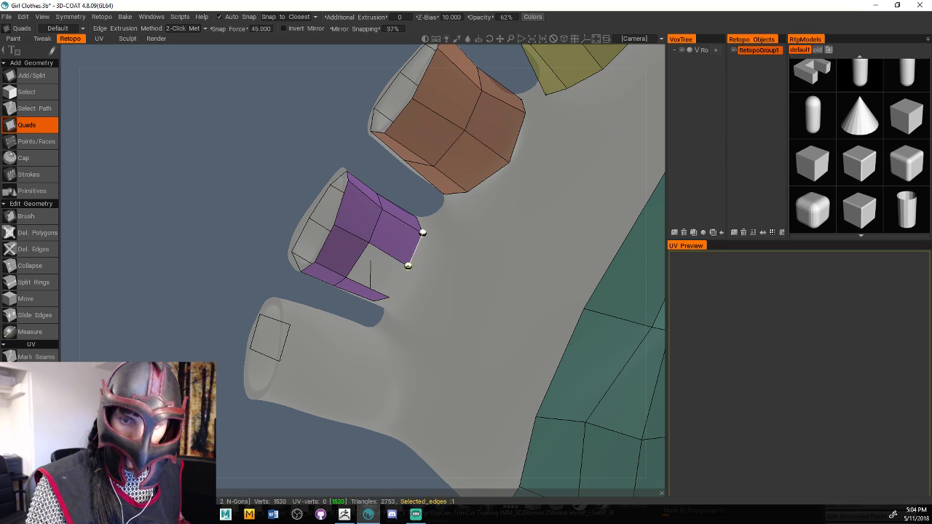
pyautogui.click(369, 241)
pyautogui.click(345, 277)
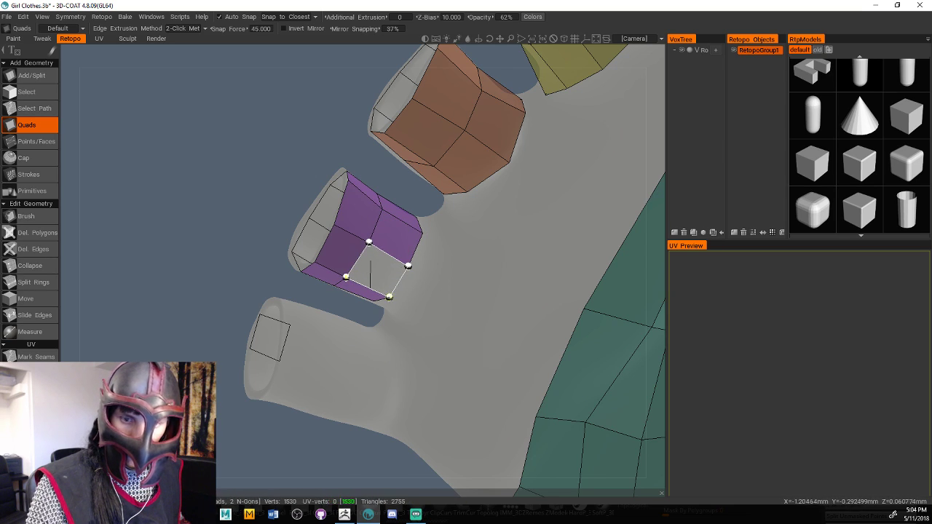
pyautogui.click(406, 264)
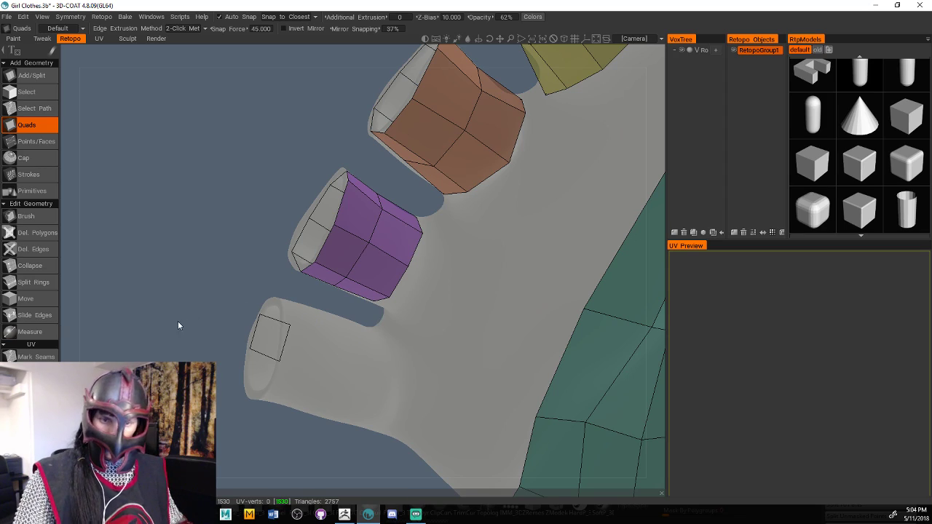
# Extend the red starter face on the back of the index finger into a two-by-two patch with the Quads tool
pyautogui.moveTo(177, 321); pyautogui.dragTo(511, 172)
pyautogui.moveTo(510, 168); pyautogui.dragTo(531, 154, button='right')
pyautogui.moveTo(532, 158); pyautogui.dragTo(495, 204)
pyautogui.click(468, 226)
pyautogui.click(467, 290)
pyautogui.click(410, 230)
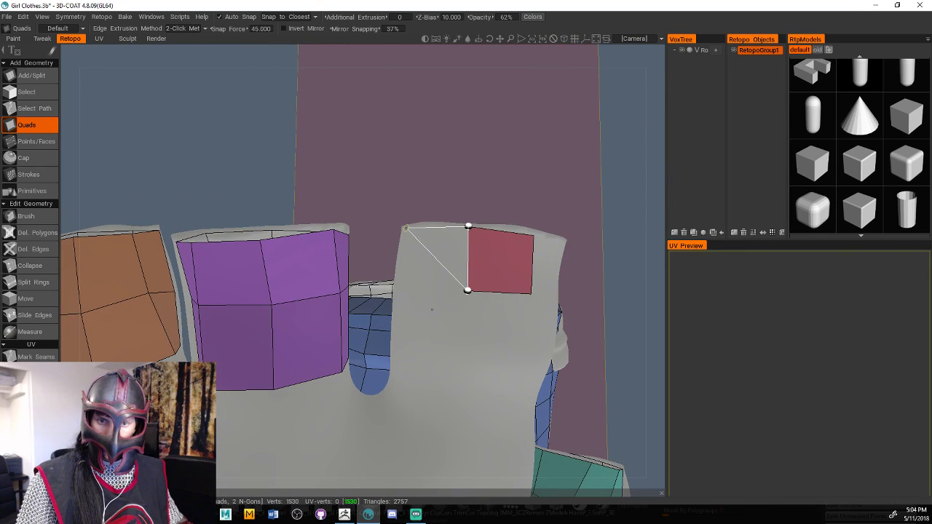
pyautogui.click(404, 293)
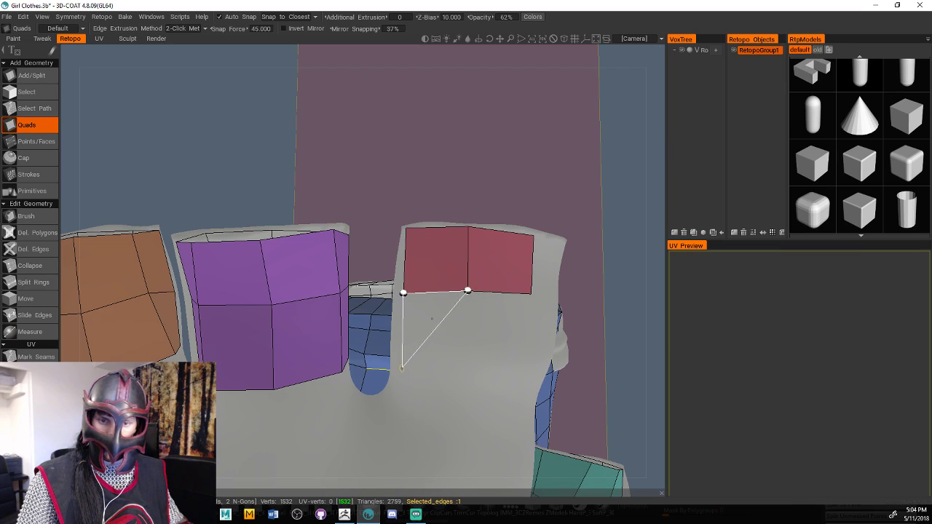
pyautogui.click(402, 369)
pyautogui.click(461, 368)
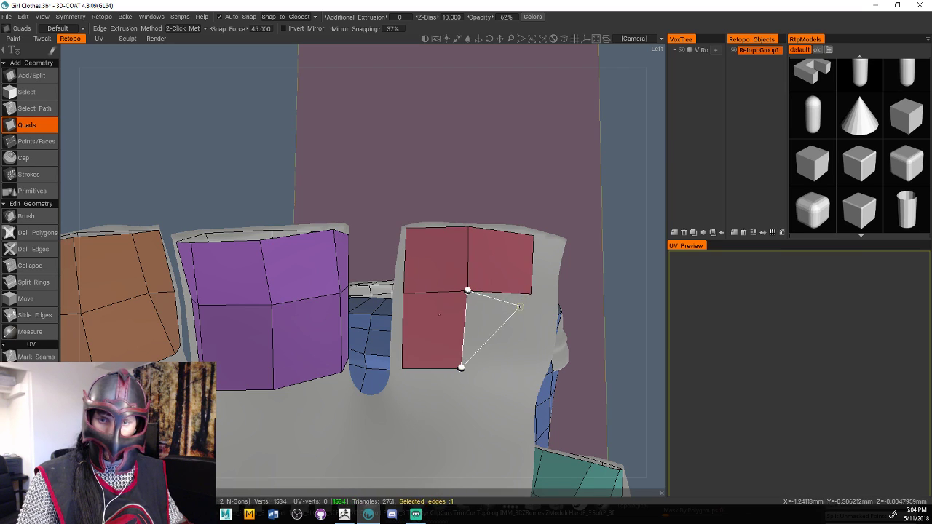
pyautogui.click(530, 294)
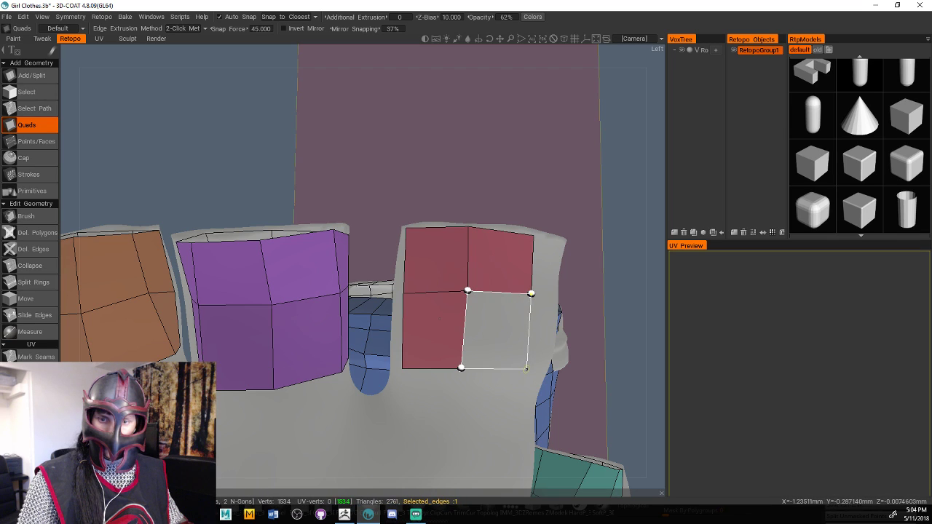
pyautogui.click(525, 371)
# Add a column of two quads to the red patch, extending it toward the thumb side of the index finger
pyautogui.moveTo(614, 382); pyautogui.dragTo(570, 376)
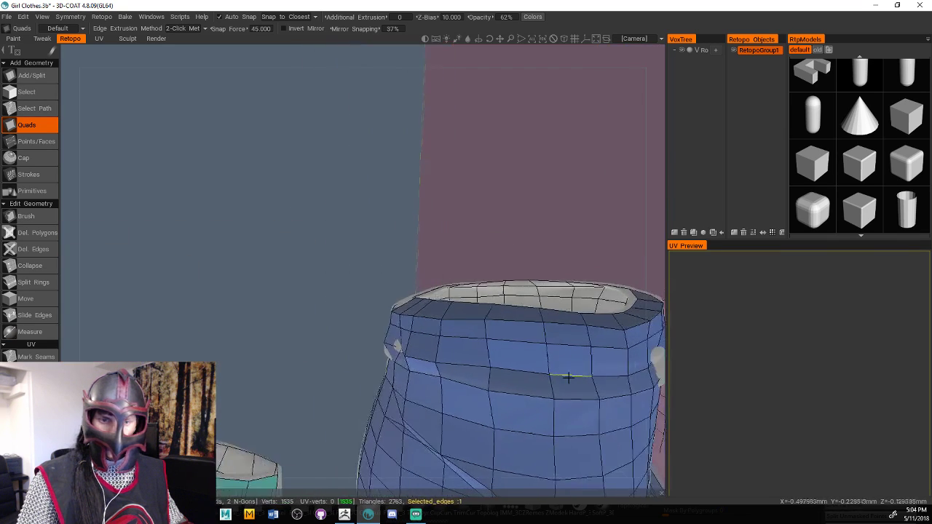
pyautogui.scroll(-3, 346, 343)
pyautogui.moveTo(347, 335); pyautogui.dragTo(387, 315)
pyautogui.scroll(8, 387, 319)
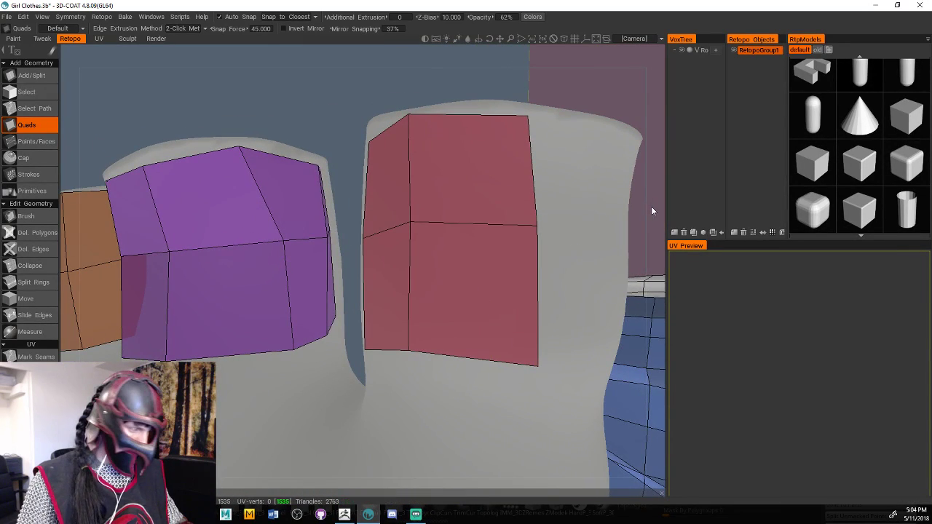
pyautogui.scroll(-4, 631, 215)
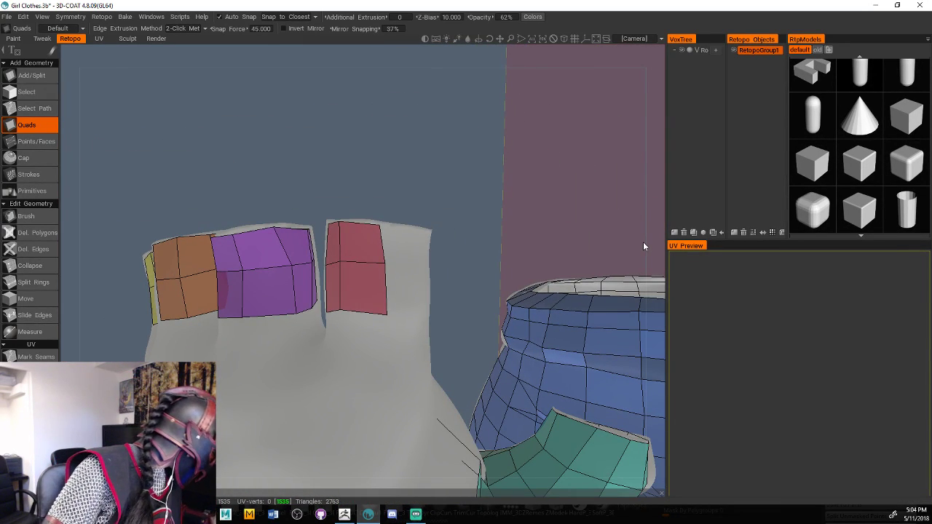
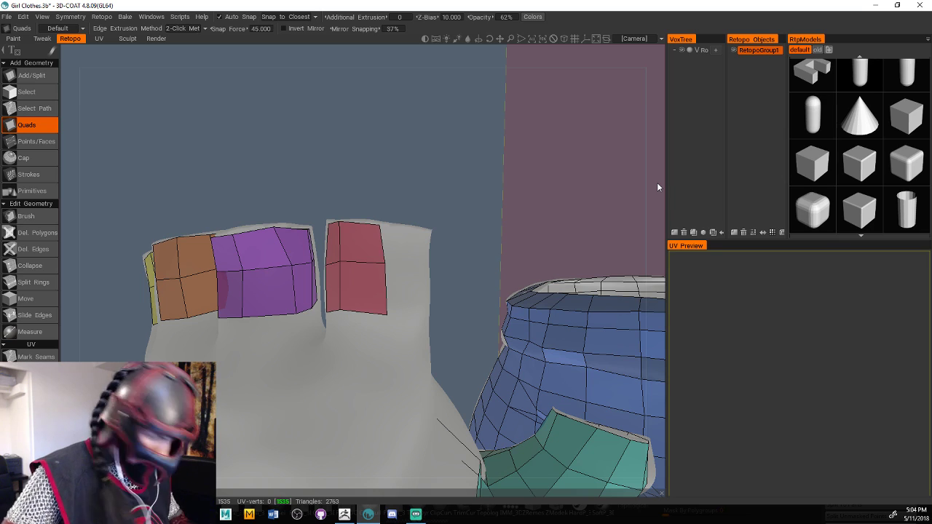
pyautogui.keyDown('alt'); pyautogui.moveTo(510, 291); pyautogui.dragTo(406, 306); pyautogui.keyUp('alt')
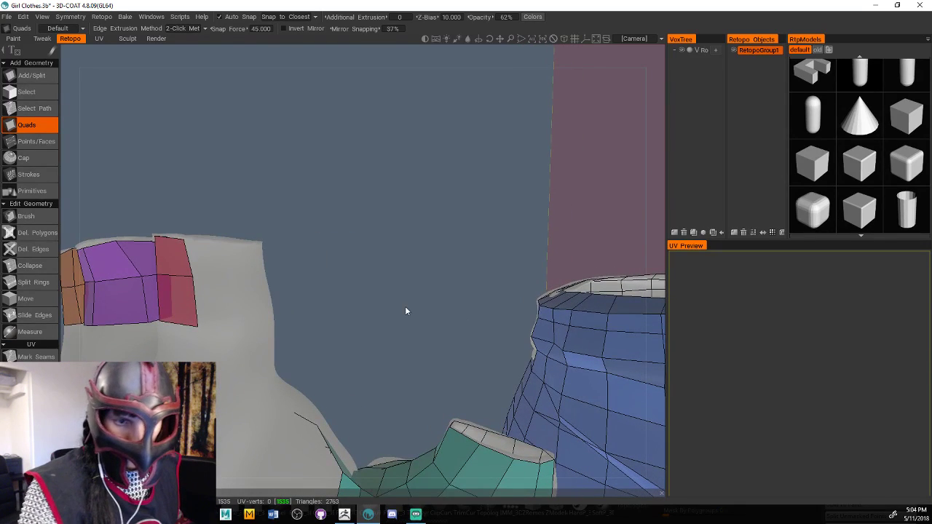
pyautogui.click(235, 245)
pyautogui.click(236, 281)
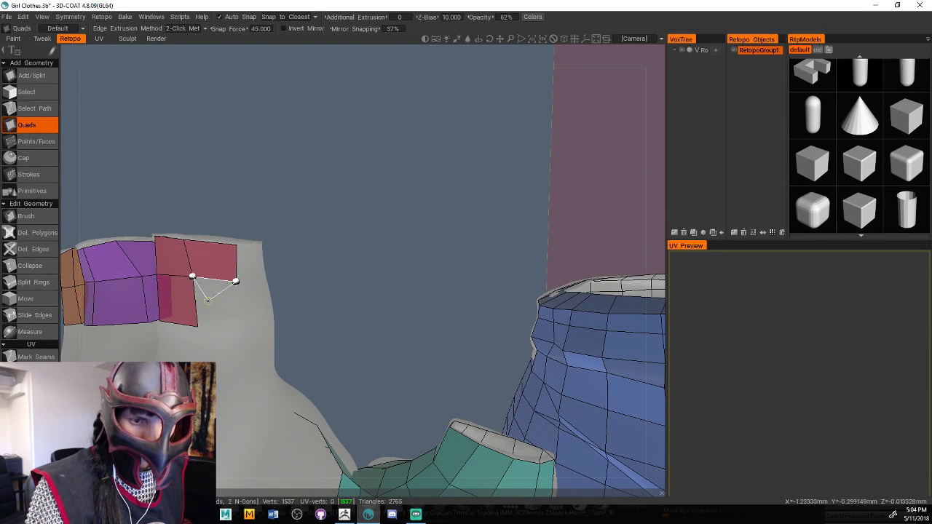
pyautogui.click(244, 330)
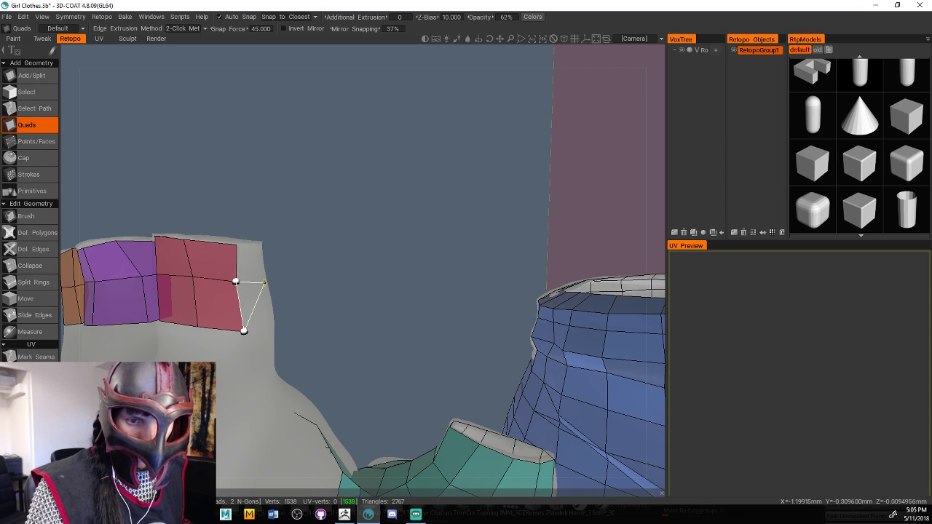
# Add a narrower column of two quads to the red patch, reaching the outer thumb-side edge of the index finger
pyautogui.click(271, 329)
pyautogui.click(267, 278)
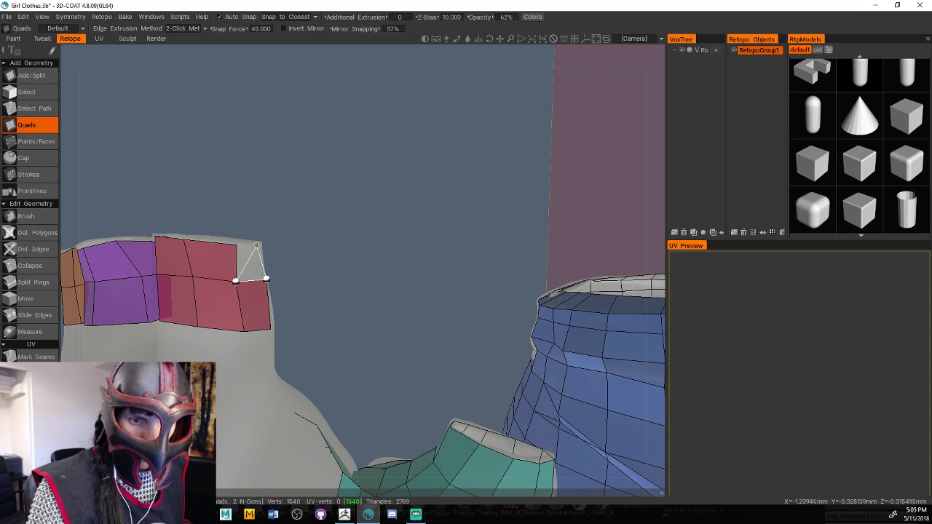
pyautogui.click(261, 243)
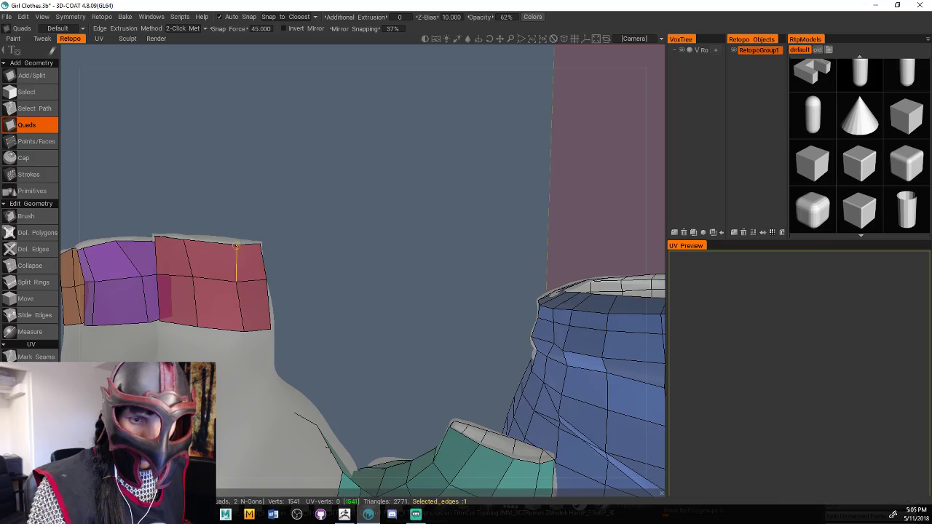
# Continue the red patch onto the palm side of the index finger with two more columns of two quads
pyautogui.moveTo(328, 258); pyautogui.dragTo(373, 362)
pyautogui.moveTo(374, 362); pyautogui.dragTo(440, 356, button='right')
pyautogui.moveTo(440, 356); pyautogui.dragTo(395, 374)
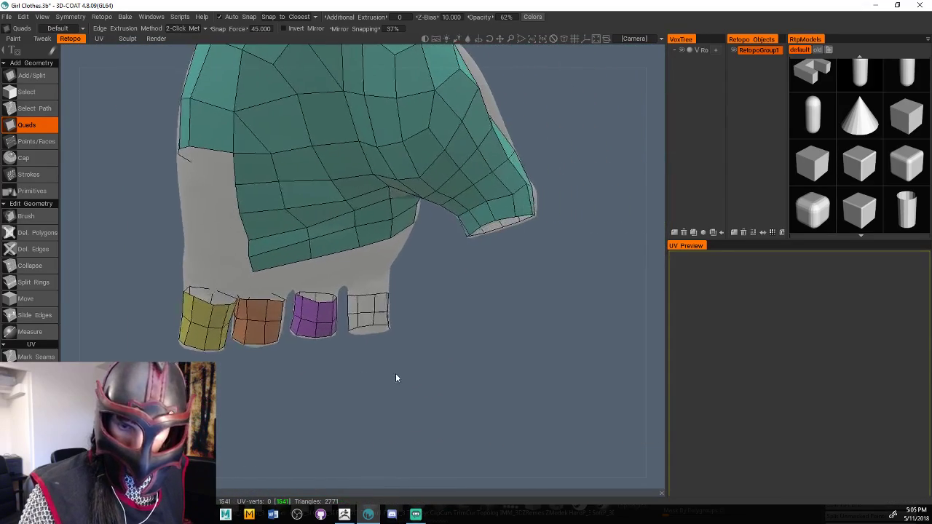
pyautogui.moveTo(395, 375); pyautogui.dragTo(447, 379, button='right')
pyautogui.moveTo(447, 379); pyautogui.dragTo(405, 385)
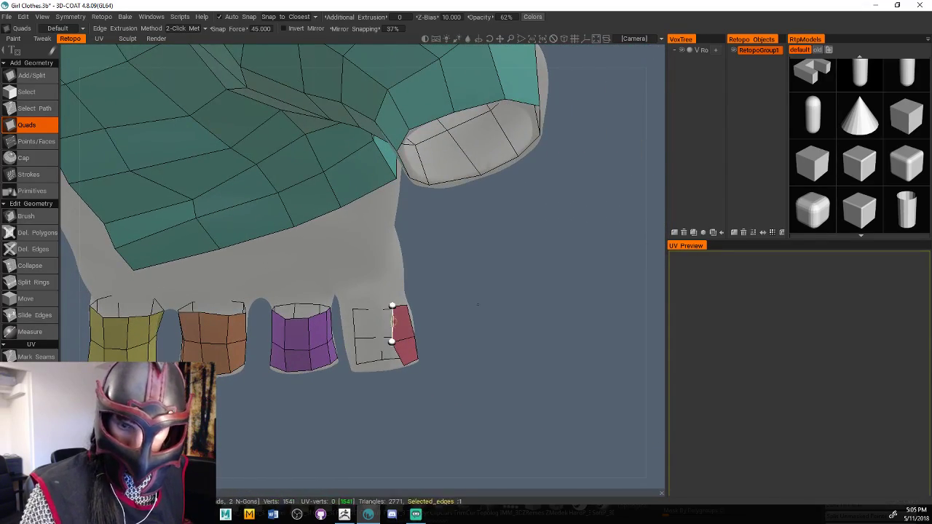
pyautogui.click(368, 336)
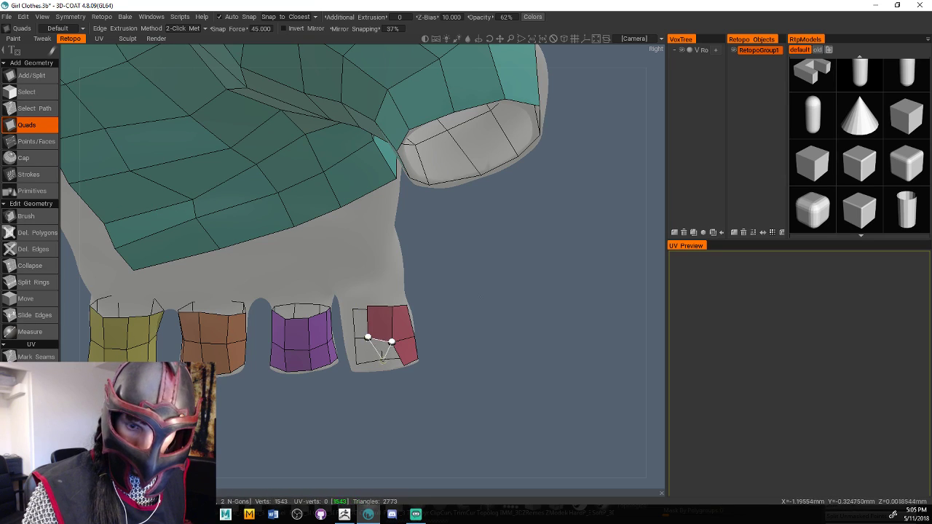
pyautogui.click(372, 366)
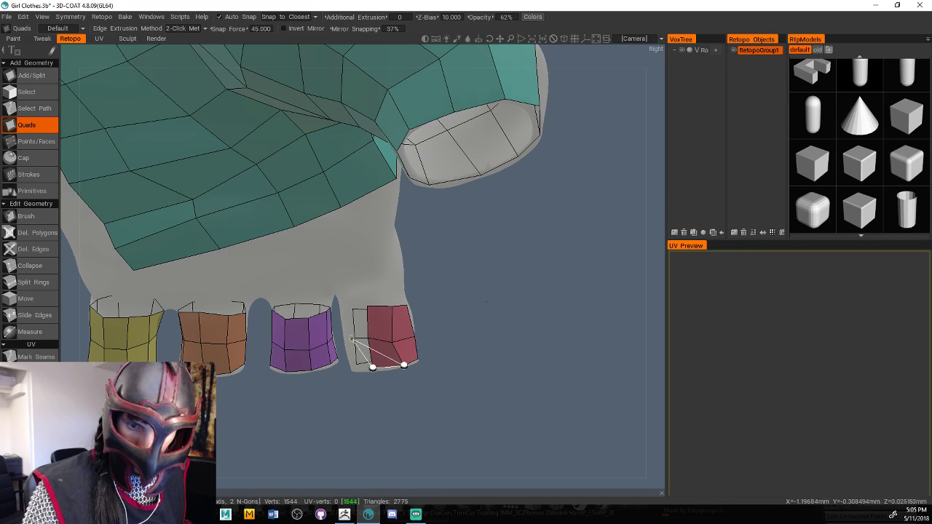
pyautogui.click(352, 365)
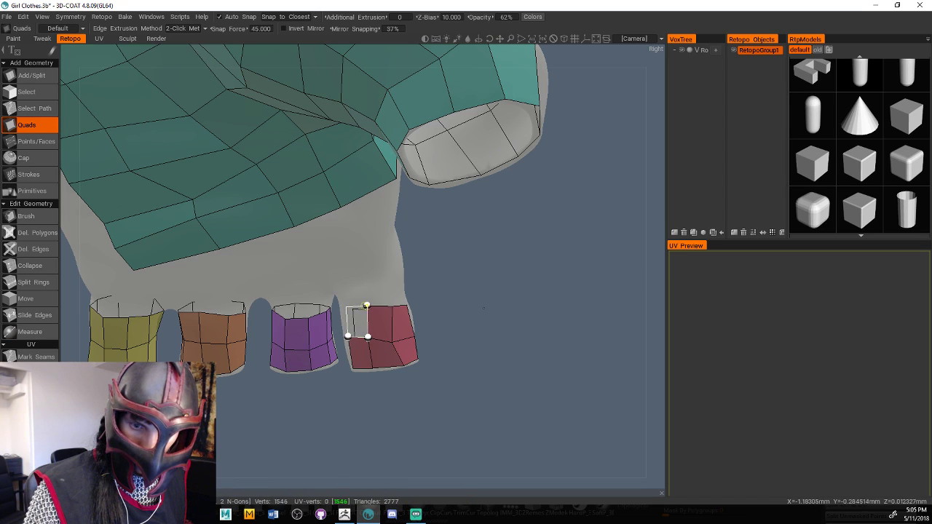
pyautogui.click(347, 306)
# Add a column of two quads to the red patch's open palm-side edge, turning toward the middle finger
pyautogui.moveTo(482, 307); pyautogui.dragTo(567, 277)
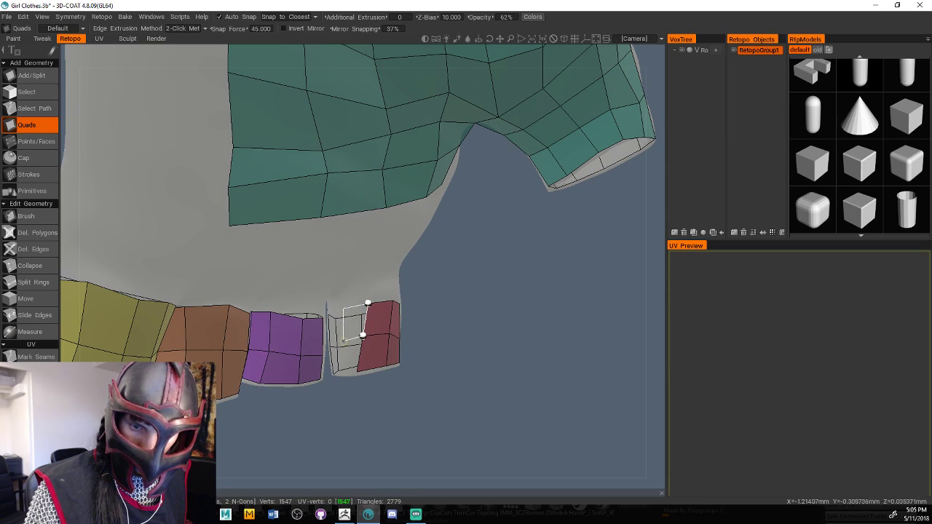
pyautogui.click(343, 339)
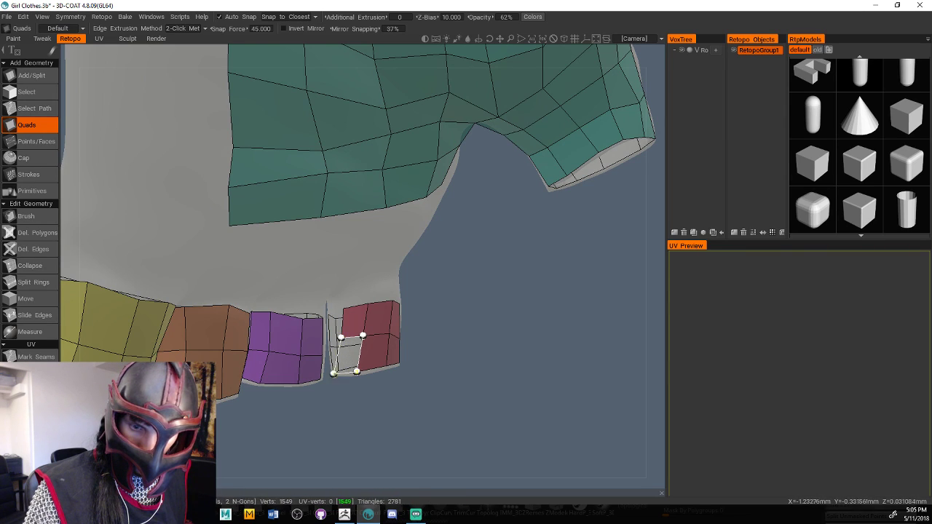
pyautogui.click(339, 372)
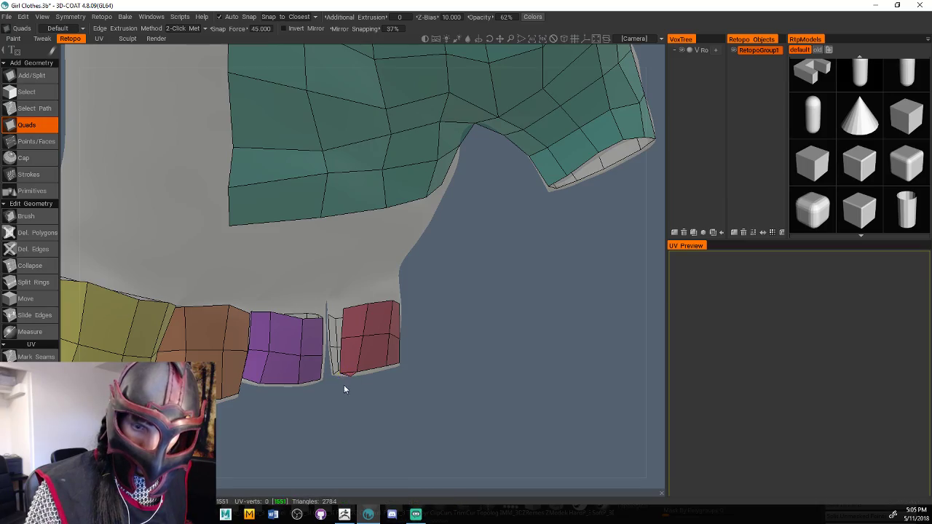
pyautogui.moveTo(426, 390); pyautogui.dragTo(367, 262)
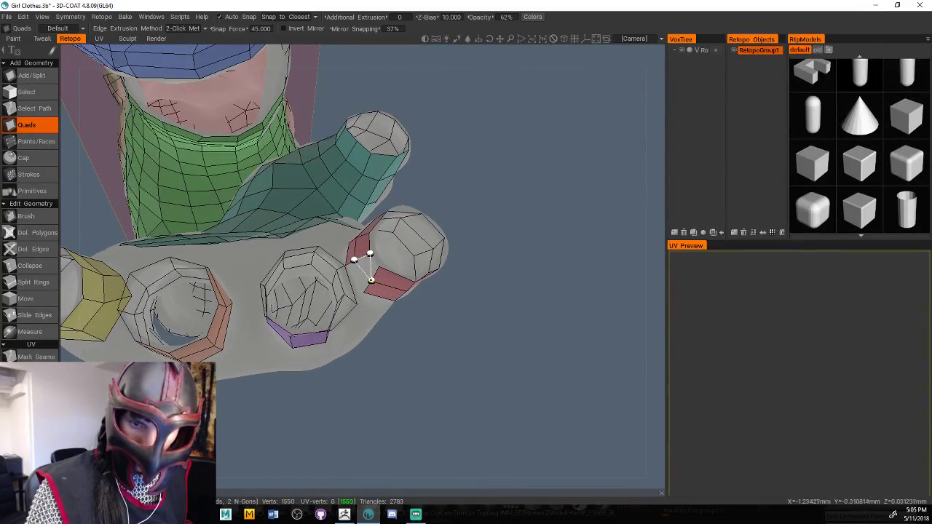
# Close the ring of red quads around the index finger with two quads on the side facing the middle finger
pyautogui.scroll(3, 433, 333)
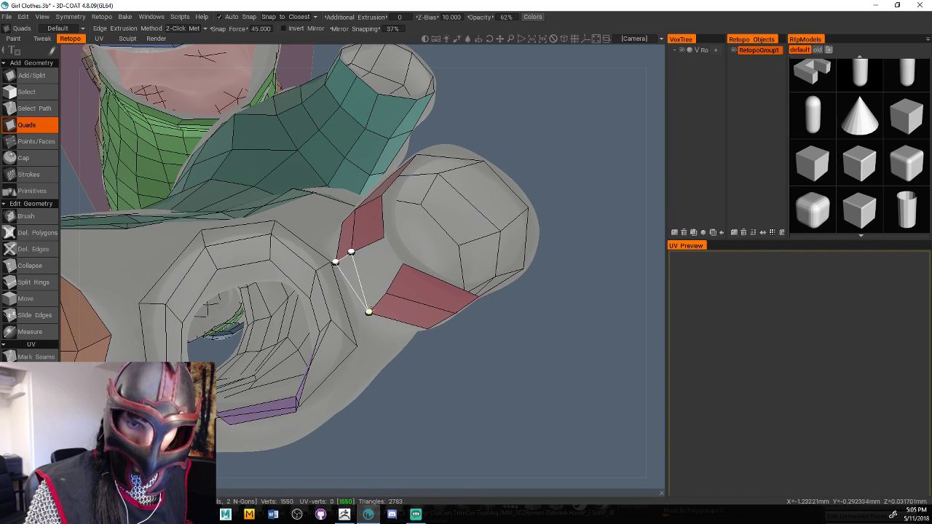
pyautogui.click(385, 293)
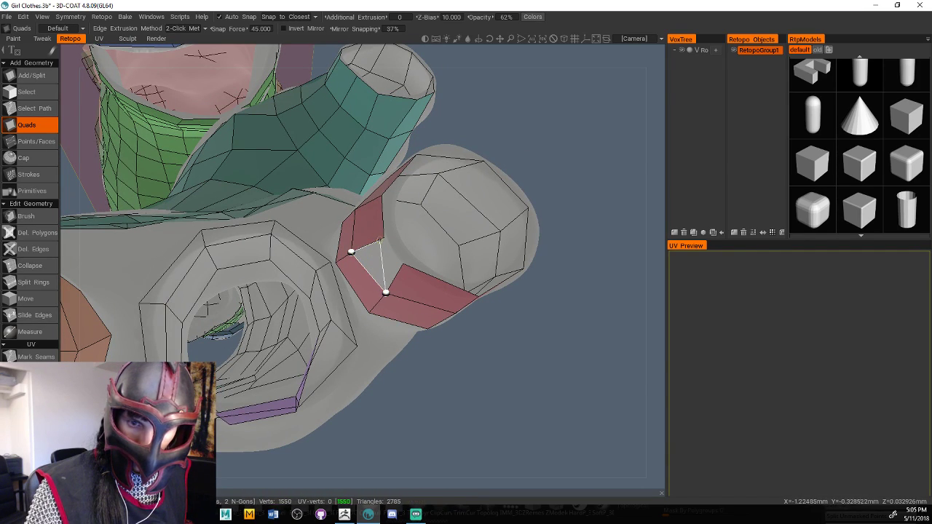
pyautogui.click(403, 263)
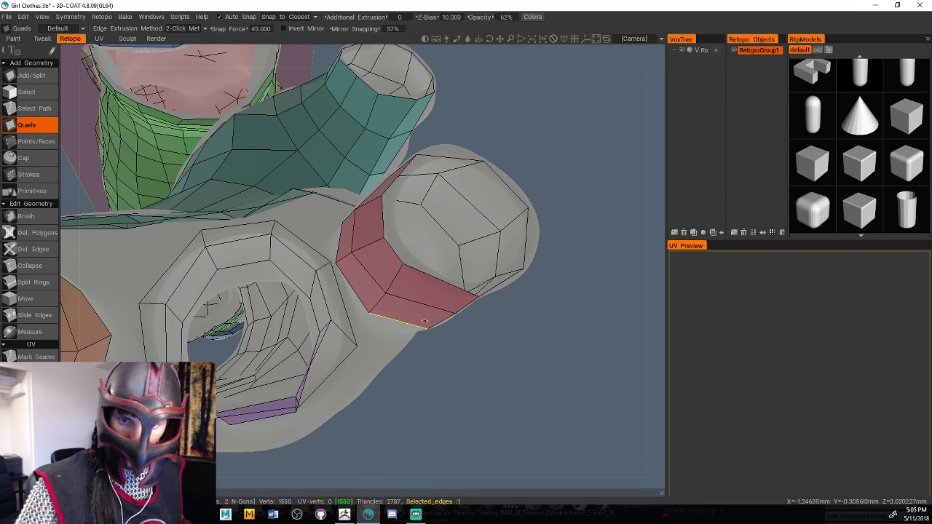
# Even out the red ring's vertices with the Brush tool all around the base of the index finger
pyautogui.click(31, 217)
pyautogui.moveTo(420, 378); pyautogui.dragTo(486, 414)
pyautogui.moveTo(419, 262); pyautogui.dragTo(441, 283)
pyautogui.moveTo(458, 353); pyautogui.dragTo(501, 457)
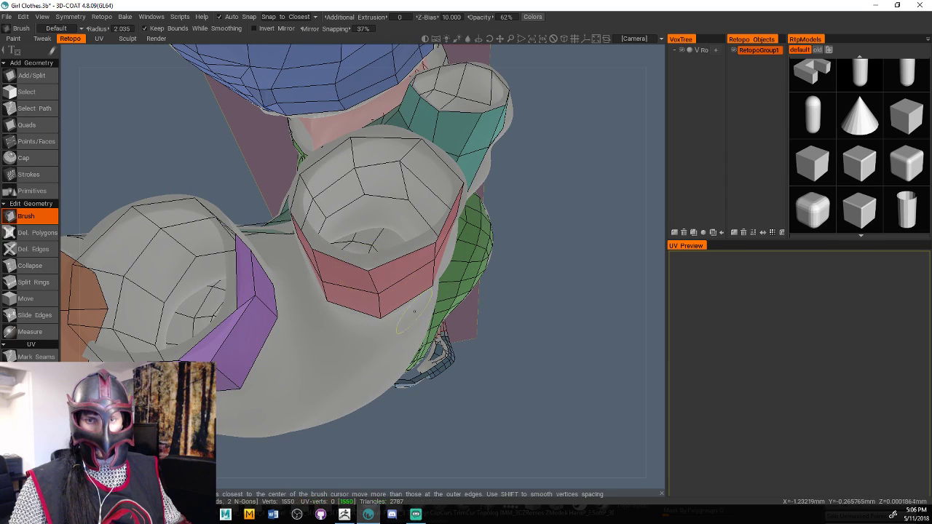
pyautogui.moveTo(444, 408)
pyautogui.mouseDown()
pyautogui.moveTo(471, 436)
pyautogui.moveTo(447, 468)
pyautogui.mouseUp()
pyautogui.moveTo(302, 304)
pyautogui.mouseDown()
pyautogui.moveTo(314, 296)
pyautogui.moveTo(294, 290)
pyautogui.moveTo(349, 290)
pyautogui.moveTo(312, 300)
pyautogui.mouseUp()
pyautogui.moveTo(444, 378)
pyautogui.mouseDown()
pyautogui.moveTo(495, 418)
pyautogui.moveTo(473, 401)
pyautogui.mouseUp()
pyautogui.moveTo(330, 264)
pyautogui.mouseDown()
pyautogui.moveTo(327, 286)
pyautogui.moveTo(343, 305)
pyautogui.mouseUp()
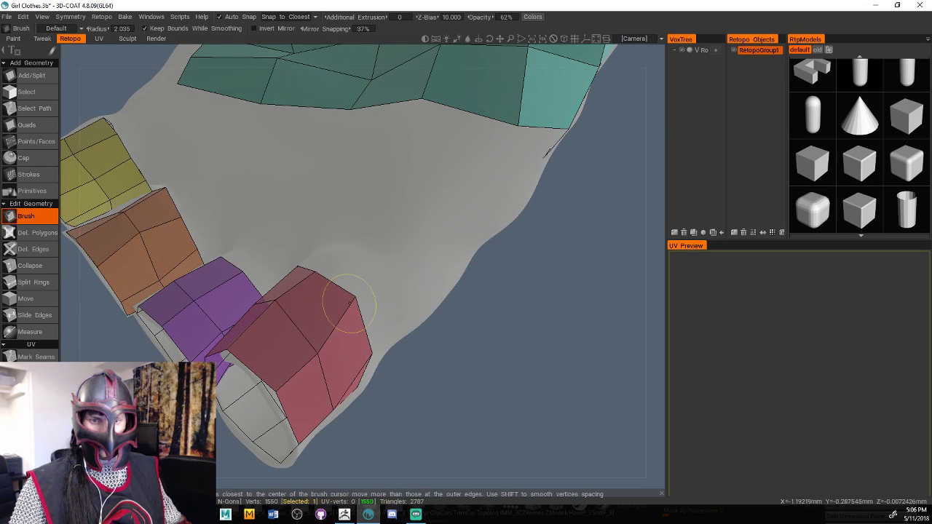
pyautogui.moveTo(473, 385)
pyautogui.mouseDown()
pyautogui.moveTo(550, 408)
pyautogui.moveTo(540, 403)
pyautogui.mouseUp()
pyautogui.moveTo(353, 380); pyautogui.dragTo(356, 368)
pyautogui.moveTo(470, 320)
pyautogui.mouseDown()
pyautogui.moveTo(486, 382)
pyautogui.moveTo(416, 343)
pyautogui.mouseUp()
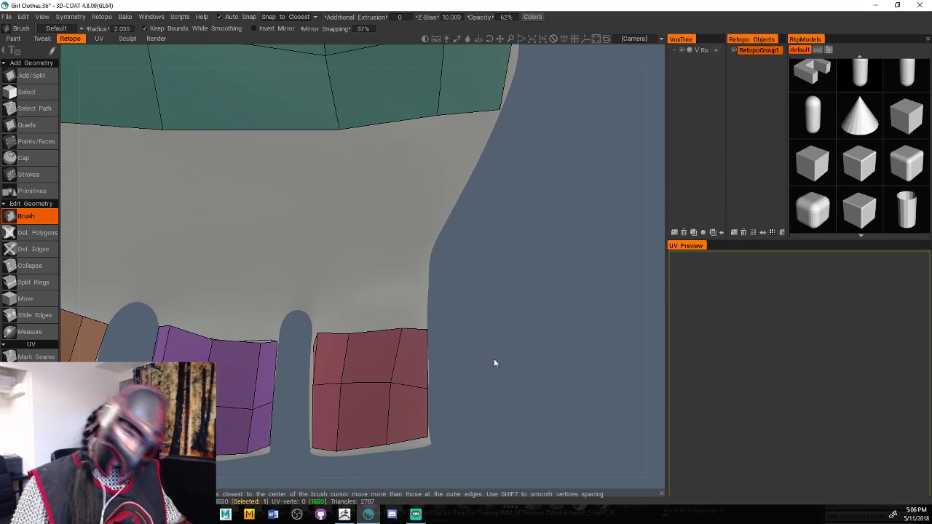
# Bridge the gap between the index and middle finger rings with two quads across the web of the glove
pyautogui.moveTo(494, 358)
pyautogui.mouseDown()
pyautogui.moveTo(301, 387)
pyautogui.moveTo(237, 364)
pyautogui.moveTo(182, 371)
pyautogui.mouseUp()
pyautogui.scroll(-8, 361, 262)
pyautogui.moveTo(473, 331); pyautogui.dragTo(391, 348)
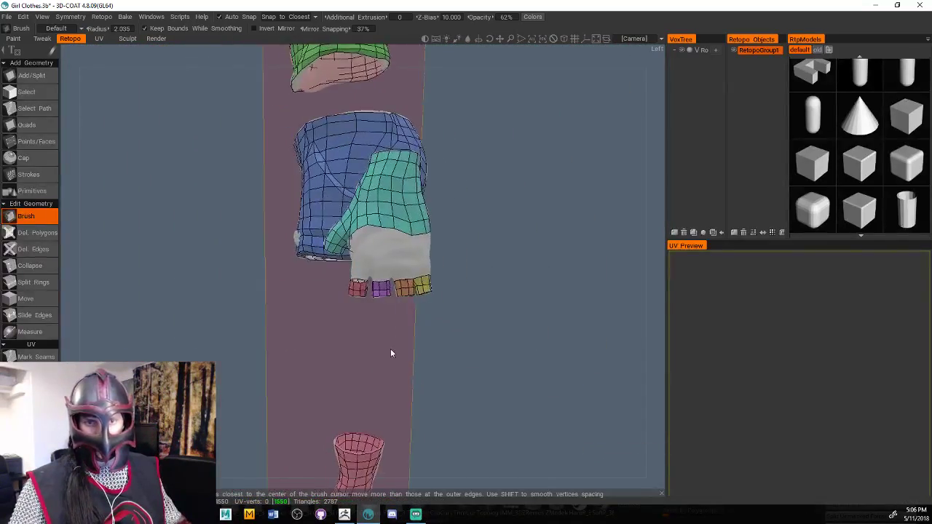
pyautogui.moveTo(390, 349); pyautogui.dragTo(442, 352, button='right')
pyautogui.moveTo(443, 352); pyautogui.dragTo(423, 405)
pyautogui.moveTo(423, 405)
pyautogui.mouseDown(button='right')
pyautogui.moveTo(433, 402)
pyautogui.moveTo(423, 423)
pyautogui.mouseUp(button='right')
pyautogui.moveTo(423, 422); pyautogui.dragTo(318, 359)
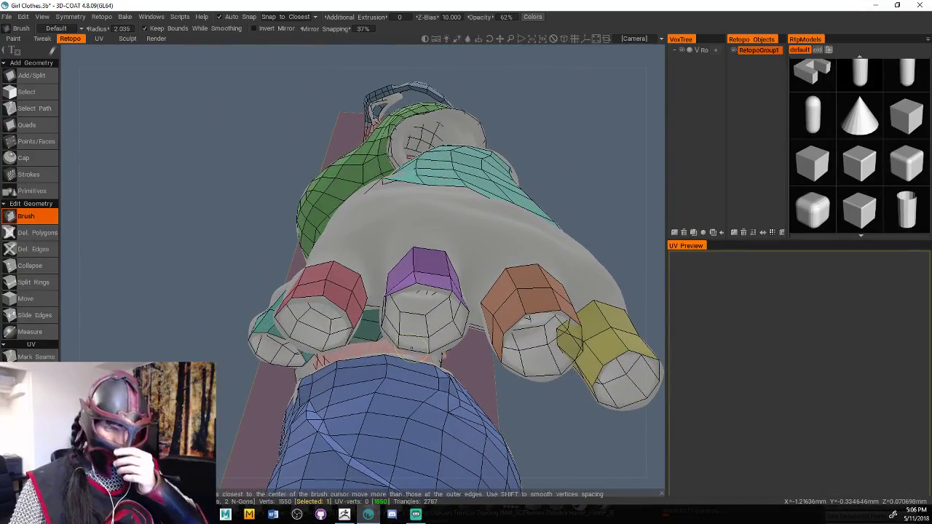
pyautogui.click(29, 124)
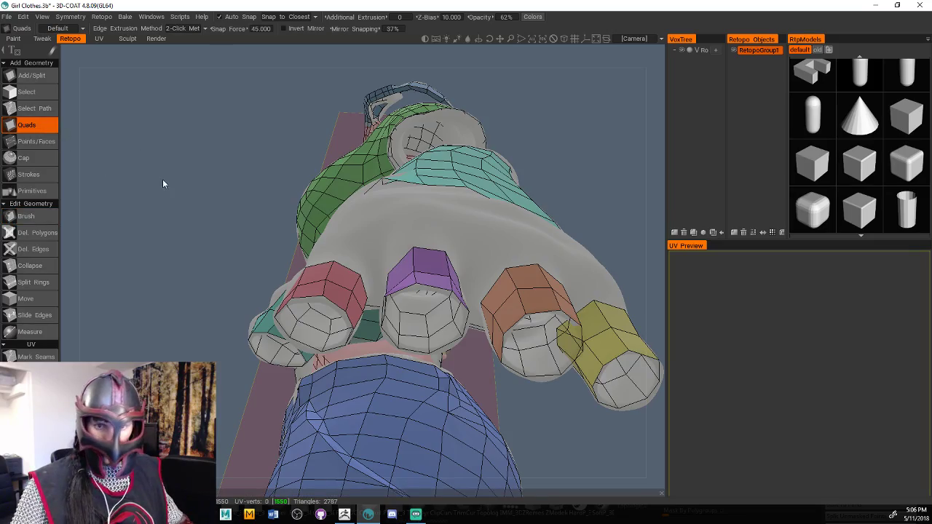
pyautogui.scroll(5, 170, 182)
pyautogui.moveTo(162, 154); pyautogui.dragTo(169, 240)
pyautogui.moveTo(486, 130)
pyautogui.mouseDown()
pyautogui.moveTo(508, 133)
pyautogui.moveTo(500, 168)
pyautogui.moveTo(494, 143)
pyautogui.mouseUp()
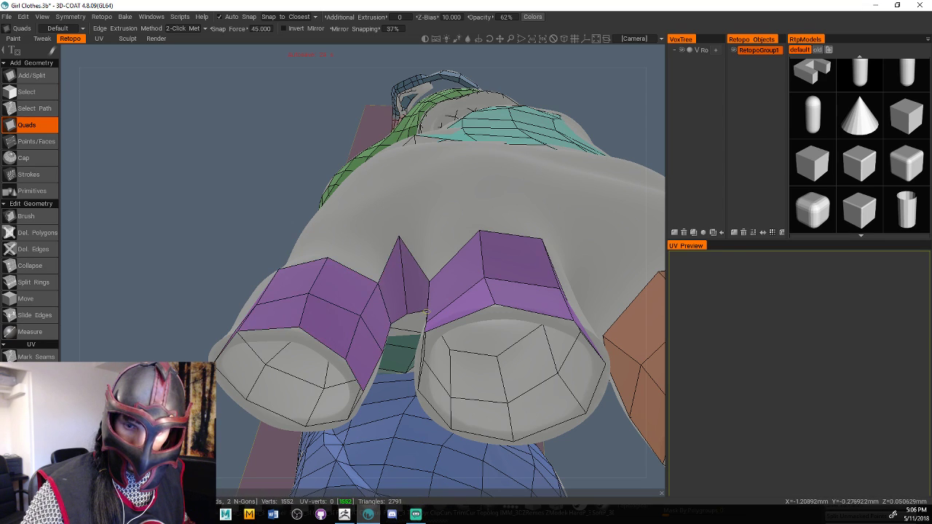
# Reposition the web vertices between the index and middle fingers with the Brush tool so the bridge follows the surface
pyautogui.moveTo(596, 120); pyautogui.dragTo(576, 108)
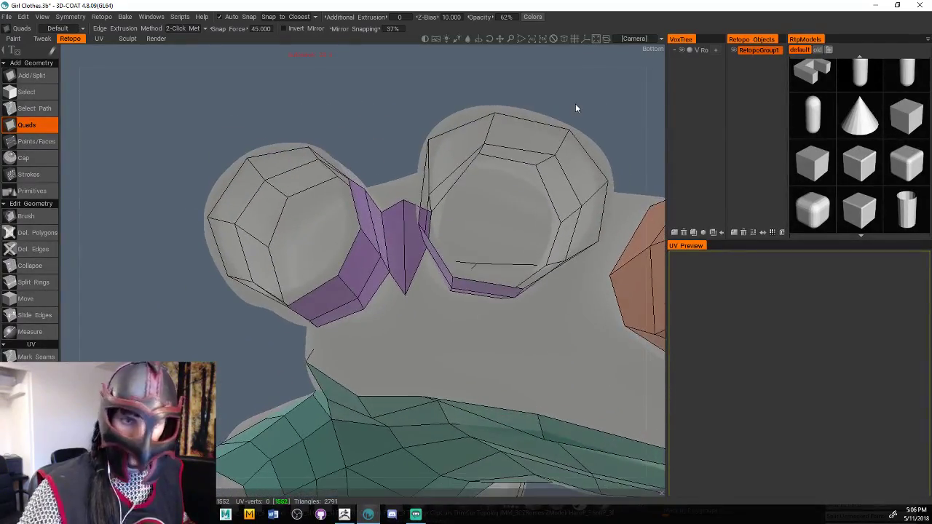
pyautogui.click(25, 217)
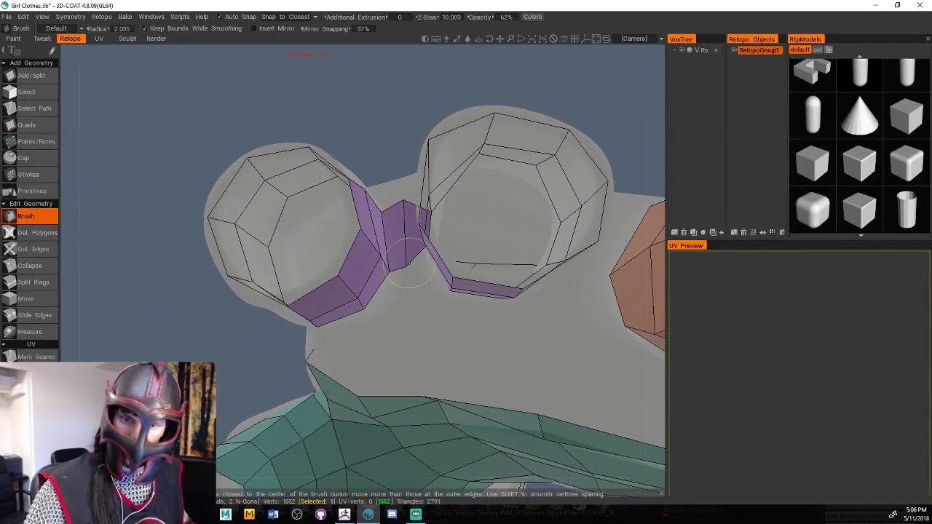
pyautogui.moveTo(397, 125)
pyautogui.mouseDown()
pyautogui.moveTo(408, 166)
pyautogui.moveTo(399, 102)
pyautogui.mouseUp()
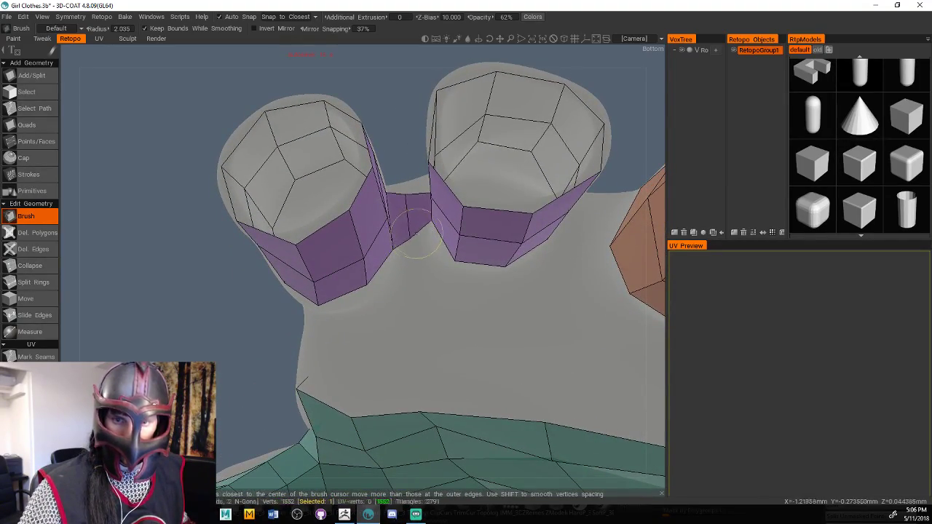
pyautogui.moveTo(600, 94); pyautogui.dragTo(590, 129)
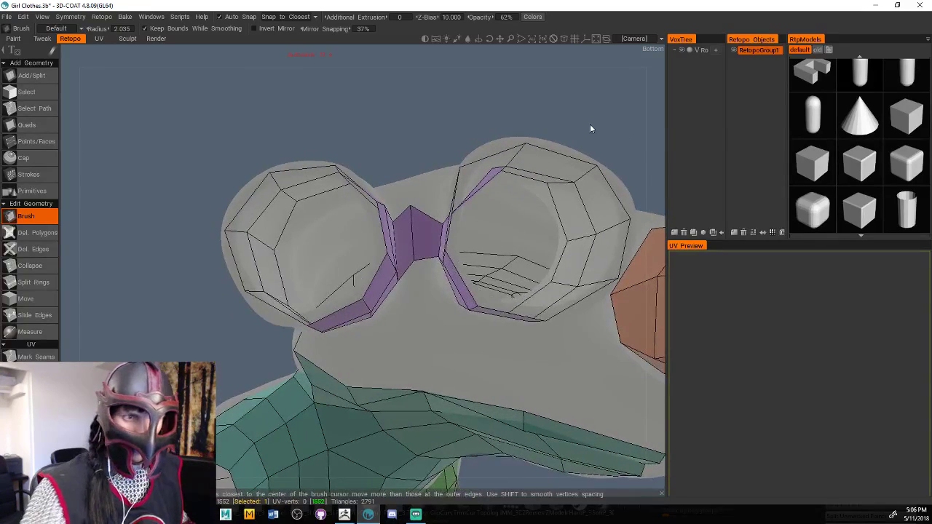
# Add a quad on the palm side of the web, joining it to the base of the index finger ring
pyautogui.click(42, 125)
pyautogui.moveTo(175, 397); pyautogui.dragTo(180, 311)
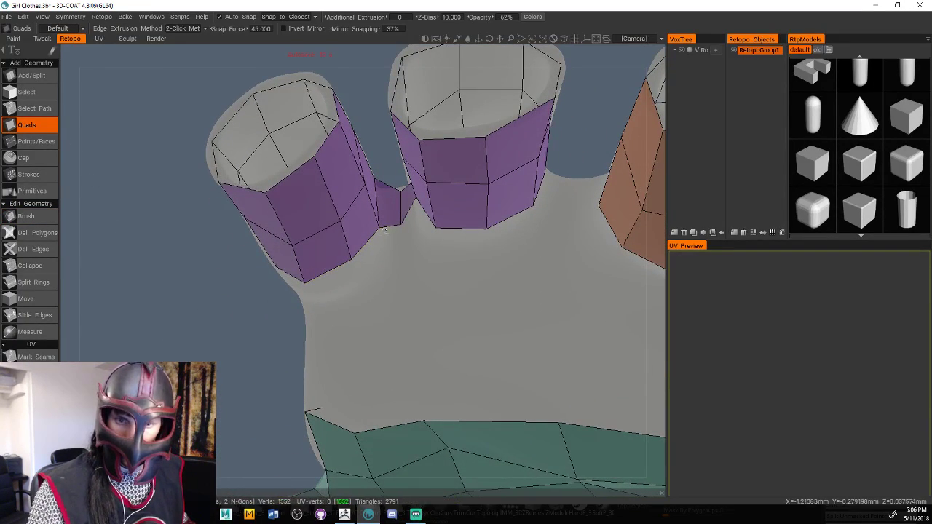
pyautogui.click(351, 259)
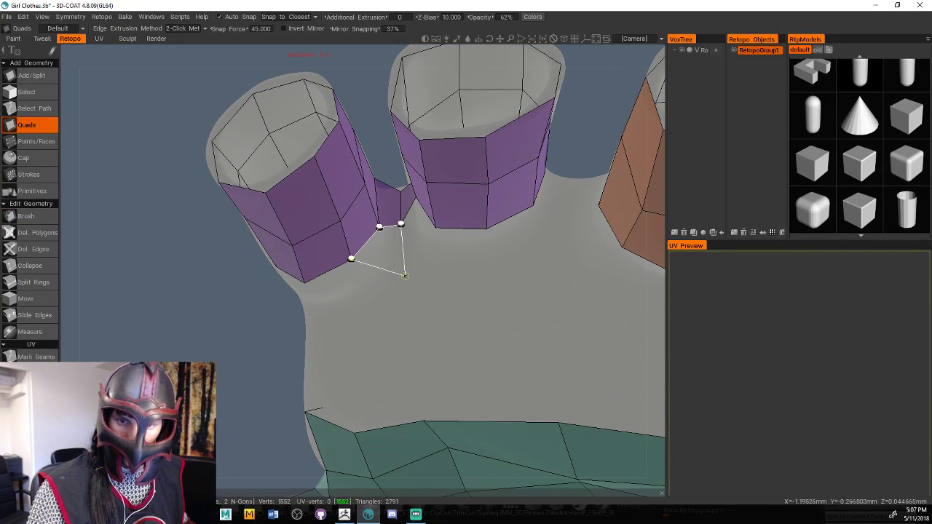
pyautogui.click(402, 278)
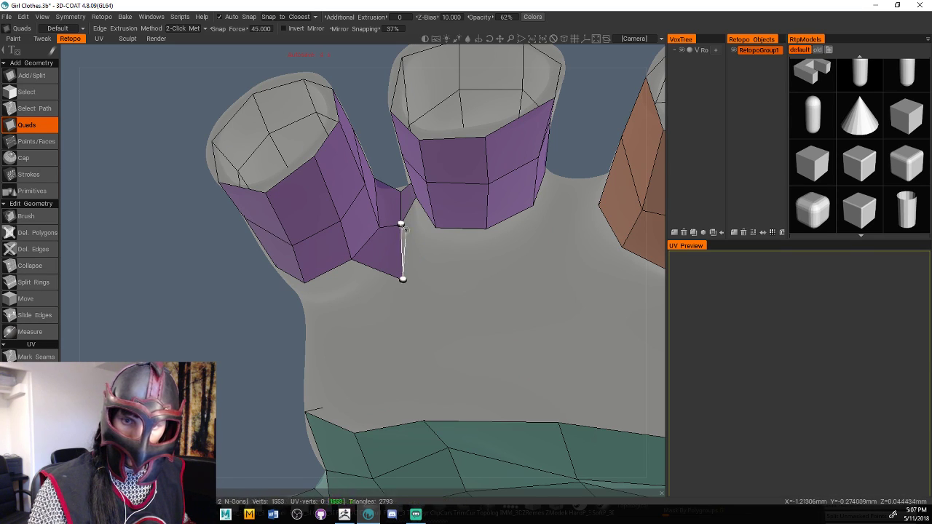
# Try to add a matching quad between the web and the middle finger ring, and undo it
pyautogui.click(405, 230)
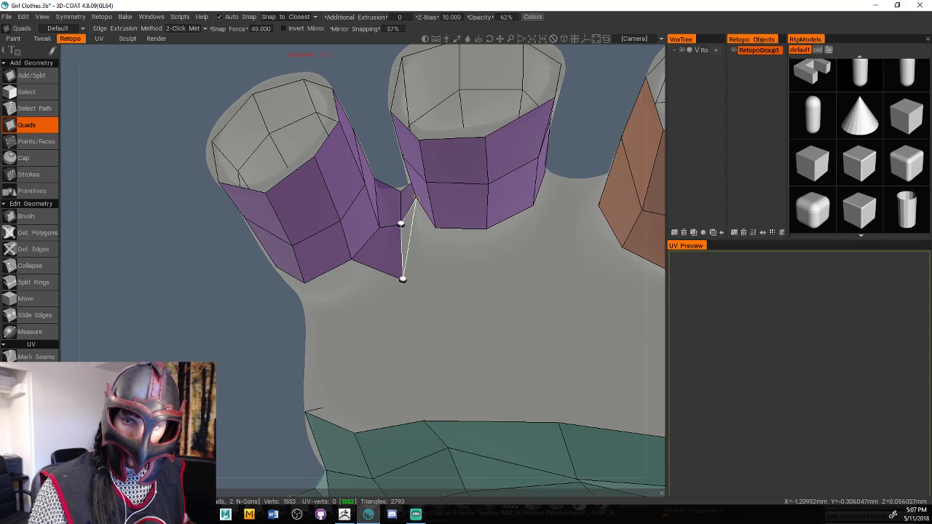
pyautogui.click(435, 226)
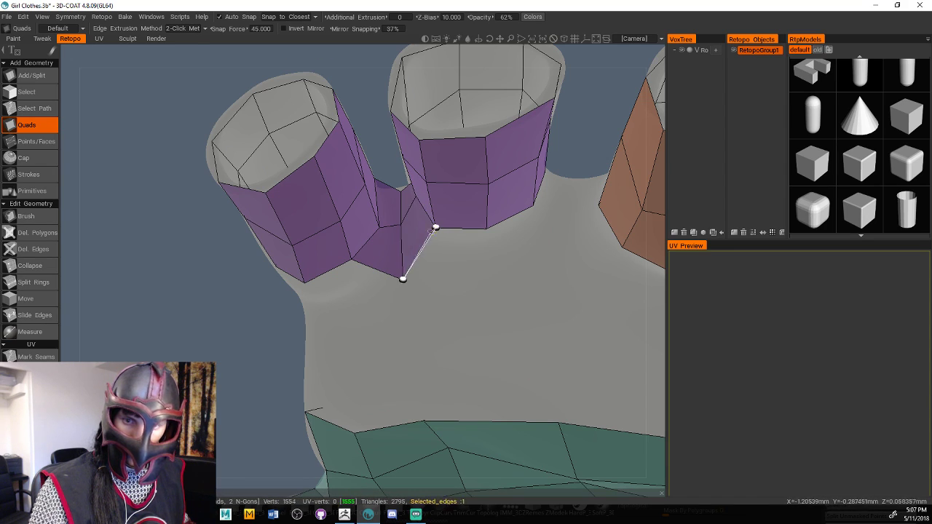
pyautogui.press('Escape')
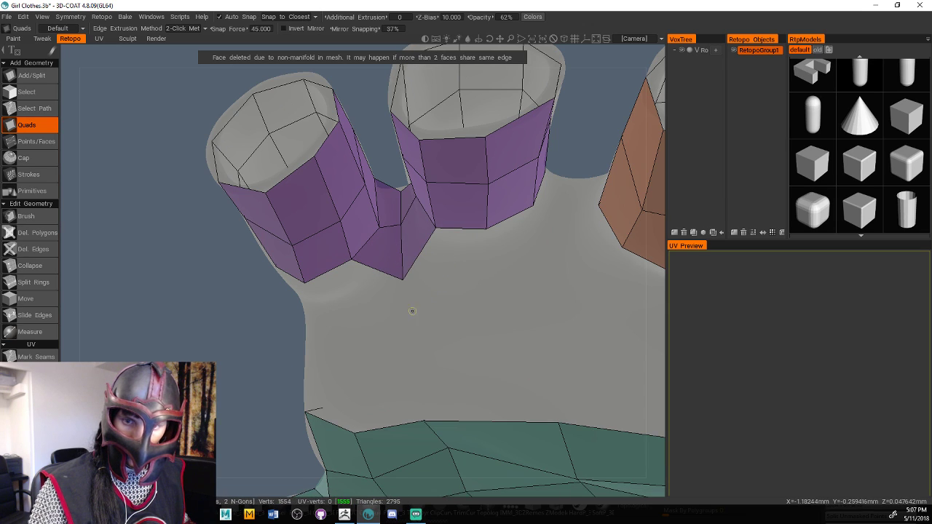
pyautogui.moveTo(237, 406); pyautogui.dragTo(271, 397)
pyautogui.hotkey('ctrl', 'z')
# Fill the palm-side gap between the middle finger ring and the web with a quad sharing the neighbouring corners
pyautogui.click(452, 218)
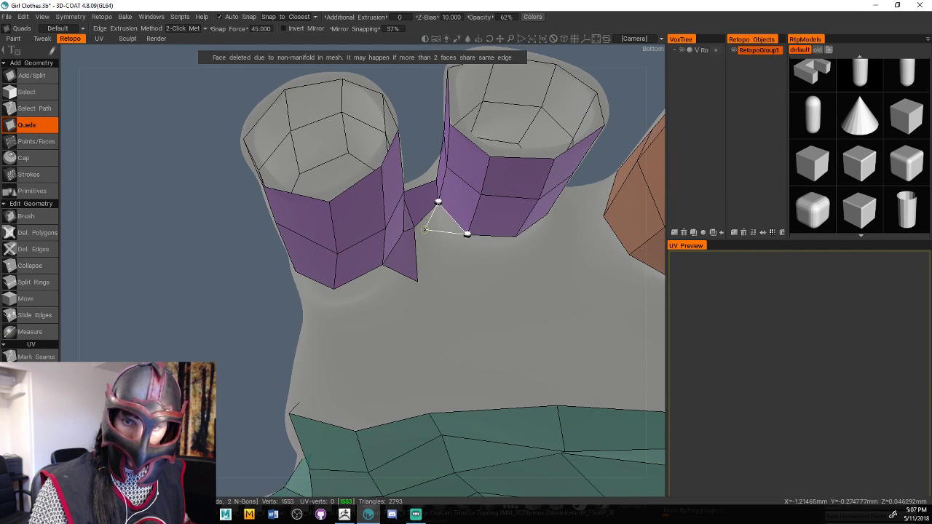
pyautogui.click(414, 226)
pyautogui.click(420, 283)
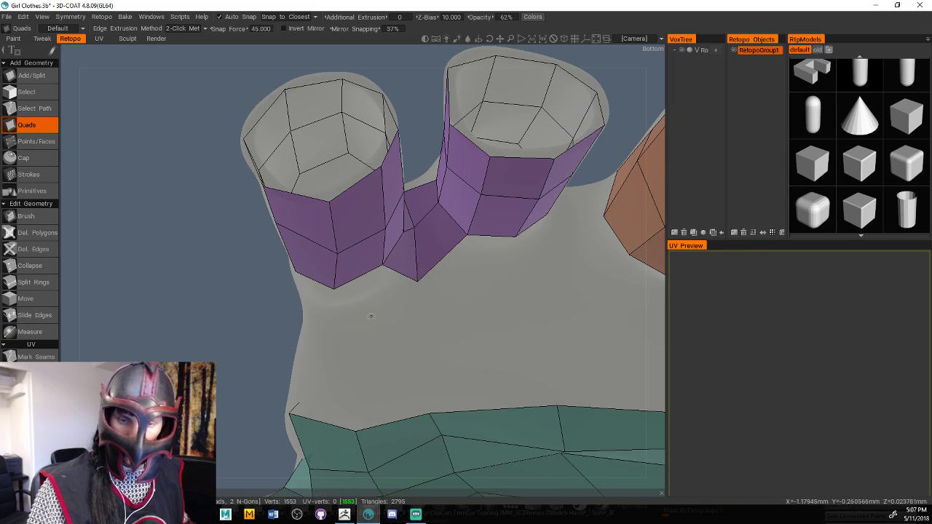
# Pull the web vertices deeper into the gap between the index and middle fingers with the Brush tool
pyautogui.moveTo(230, 284)
pyautogui.mouseDown()
pyautogui.moveTo(192, 270)
pyautogui.moveTo(211, 245)
pyautogui.moveTo(195, 225)
pyautogui.moveTo(207, 348)
pyautogui.moveTo(201, 280)
pyautogui.moveTo(209, 340)
pyautogui.mouseUp()
pyautogui.click(29, 216)
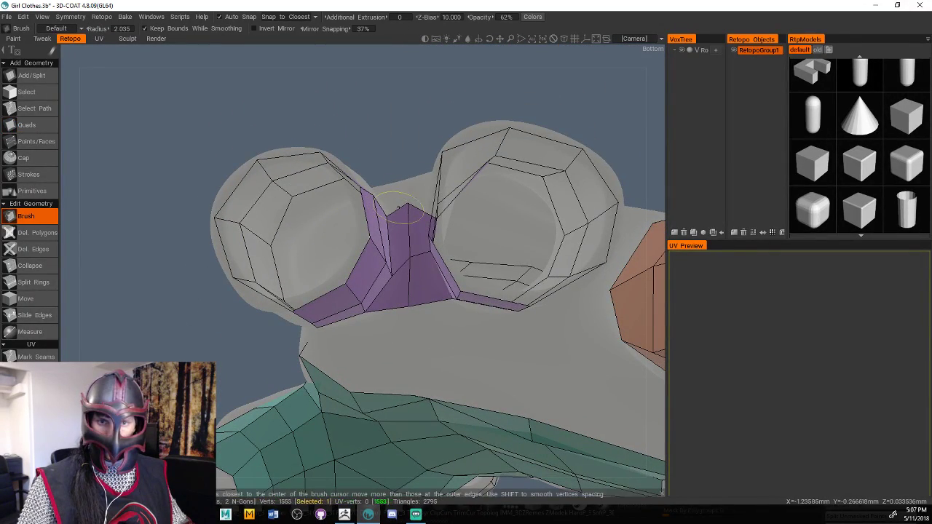
pyautogui.moveTo(398, 209); pyautogui.dragTo(416, 315)
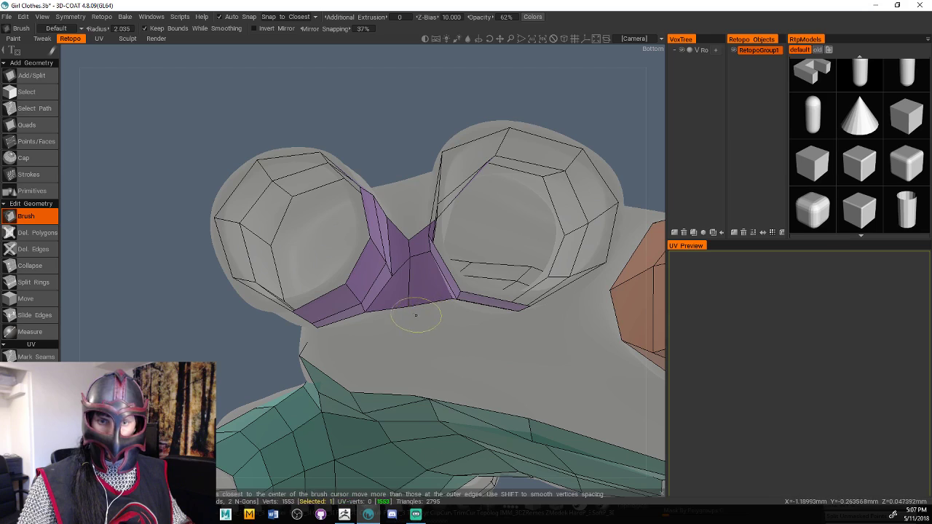
pyautogui.moveTo(261, 348)
pyautogui.mouseDown()
pyautogui.moveTo(211, 272)
pyautogui.moveTo(226, 266)
pyautogui.moveTo(223, 252)
pyautogui.moveTo(190, 278)
pyautogui.moveTo(218, 255)
pyautogui.mouseUp()
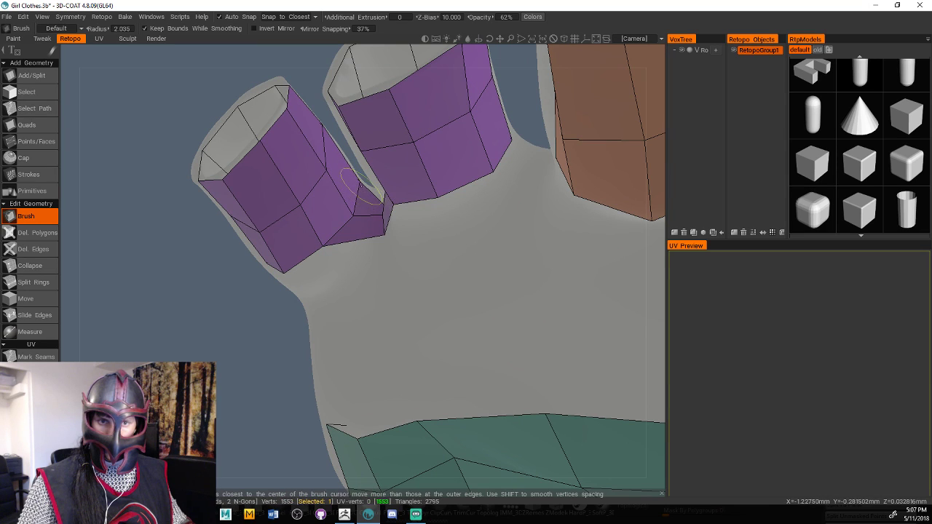
pyautogui.moveTo(281, 324); pyautogui.dragTo(227, 309)
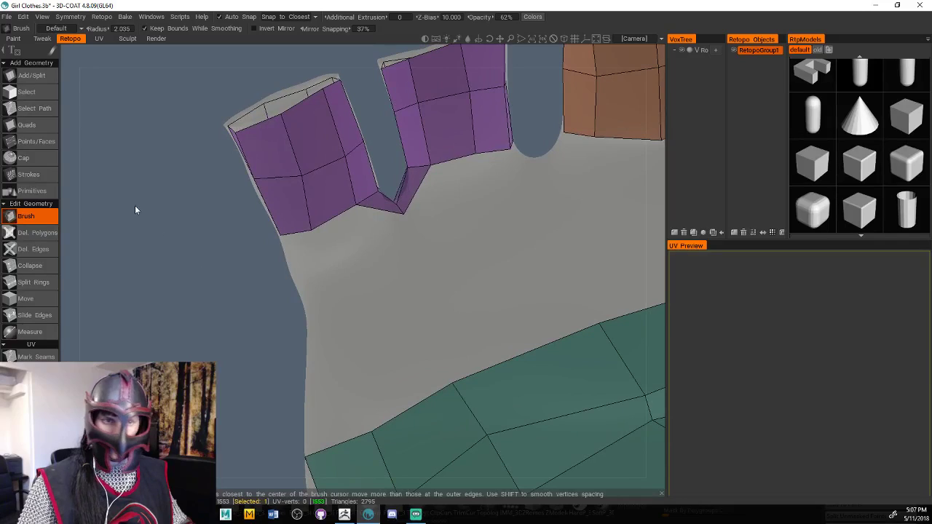
# Try to add another face along the web's palm-side edge between the index and middle fingers
pyautogui.click(38, 129)
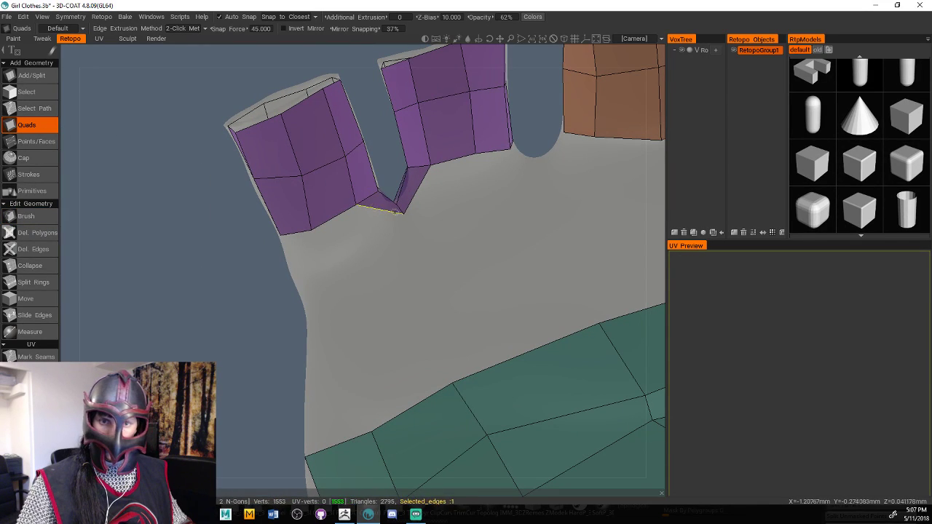
pyautogui.moveTo(175, 246); pyautogui.dragTo(182, 315)
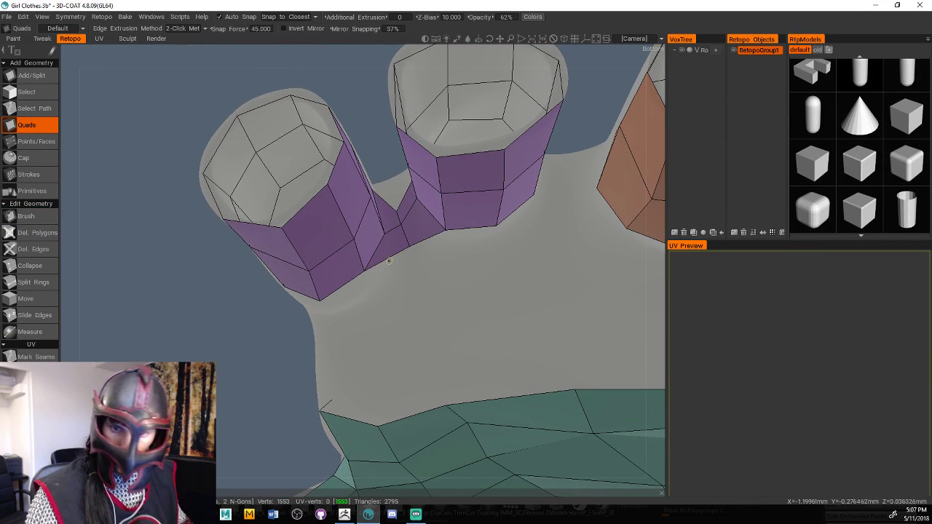
pyautogui.click(364, 270)
pyautogui.click(409, 246)
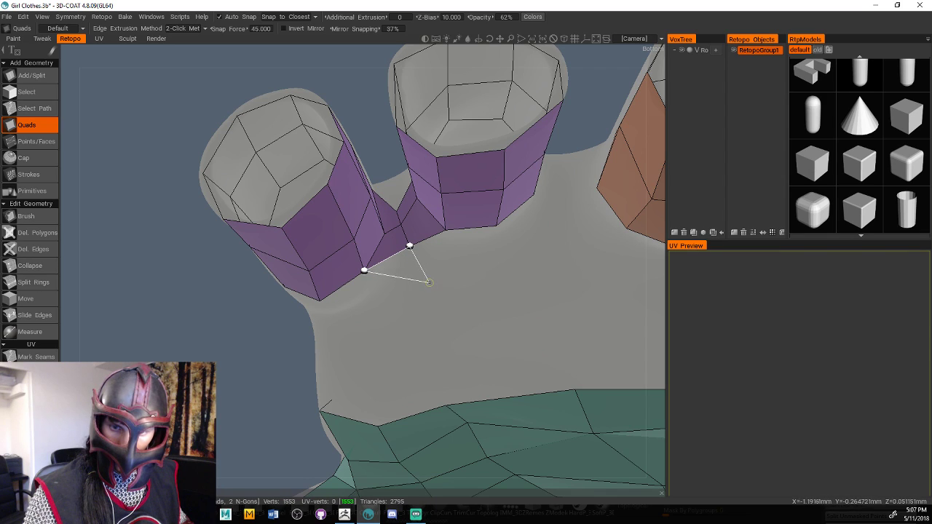
pyautogui.click(446, 232)
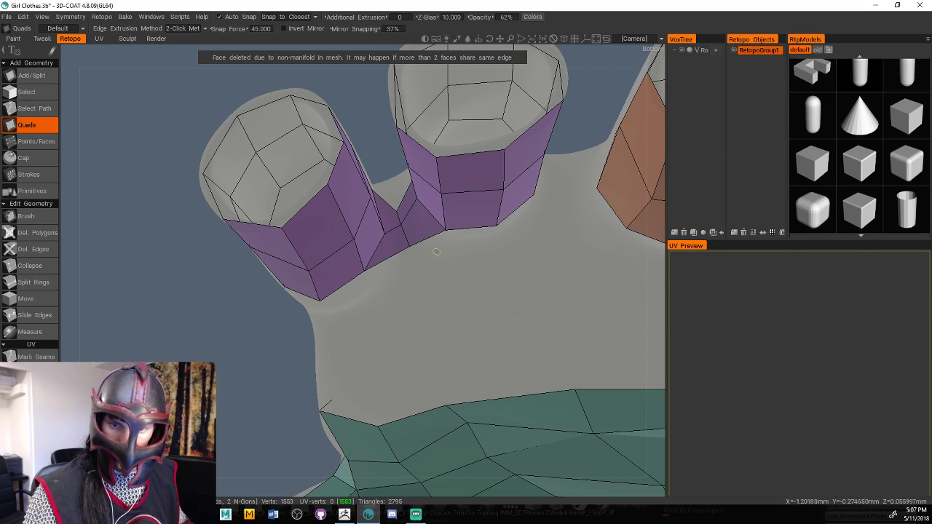
# Reshape the lower edge of the index finger ring with the Brush tool on its palm and thumb sides
pyautogui.moveTo(262, 378); pyautogui.dragTo(94, 279)
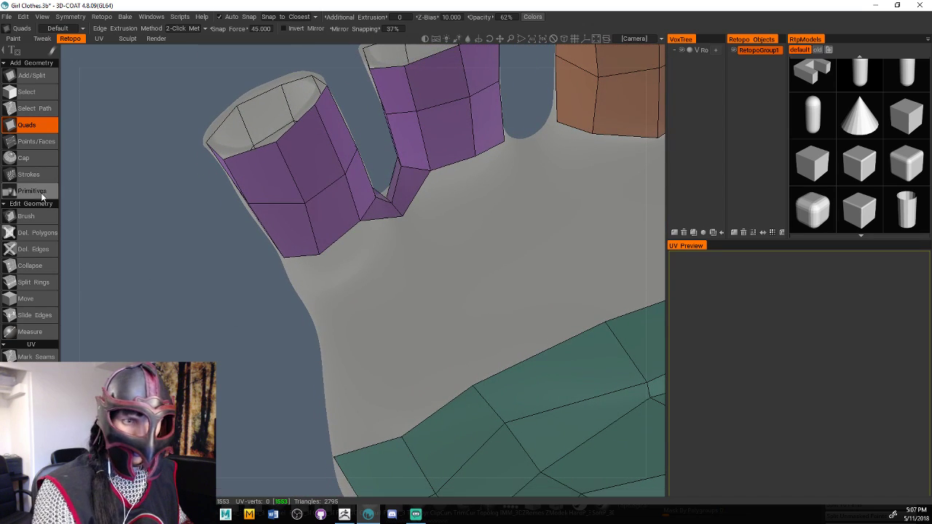
pyautogui.click(26, 216)
pyautogui.moveTo(373, 229); pyautogui.dragTo(320, 279)
pyautogui.keyDown('alt'); pyautogui.moveTo(332, 317); pyautogui.dragTo(356, 318); pyautogui.keyUp('alt')
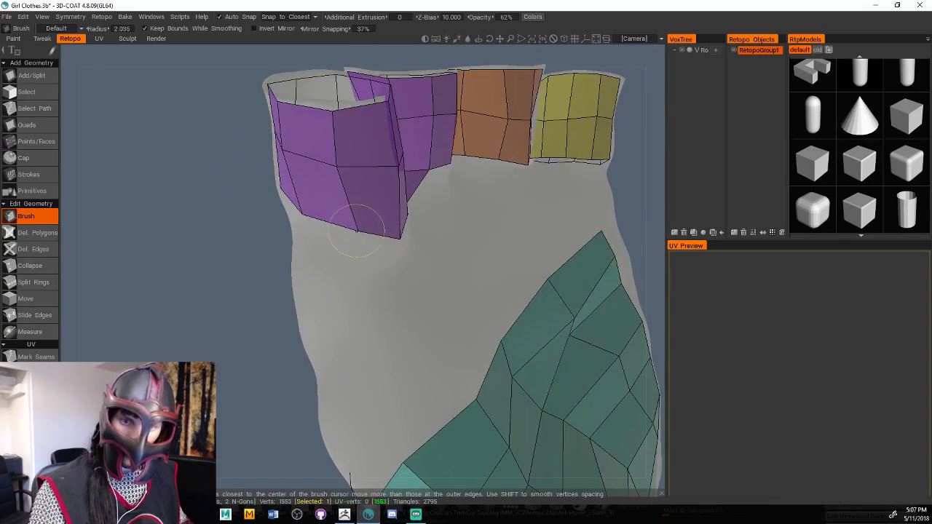
pyautogui.moveTo(305, 277); pyautogui.dragTo(306, 349, button='middle')
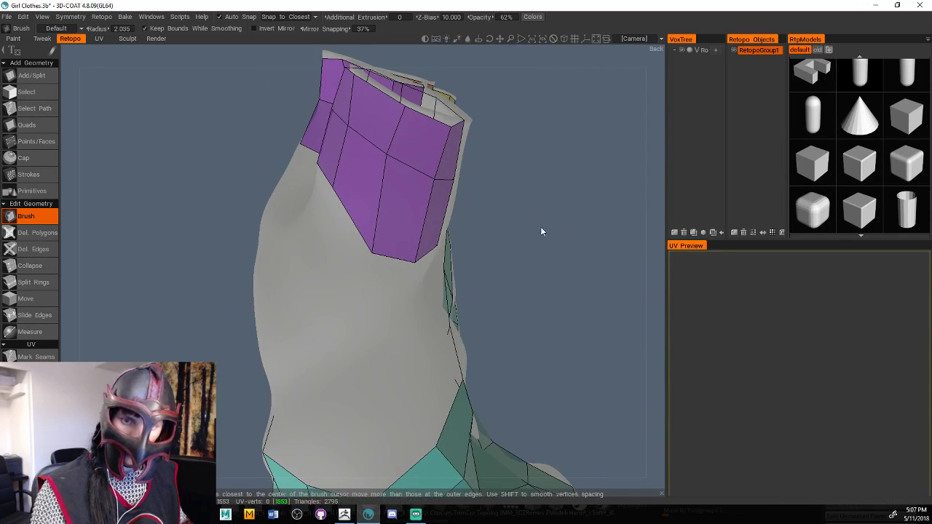
pyautogui.moveTo(541, 232); pyautogui.dragTo(407, 211)
pyautogui.moveTo(526, 264)
pyautogui.mouseDown(button='middle')
pyautogui.moveTo(592, 306)
pyautogui.moveTo(436, 233)
pyautogui.mouseUp(button='middle')
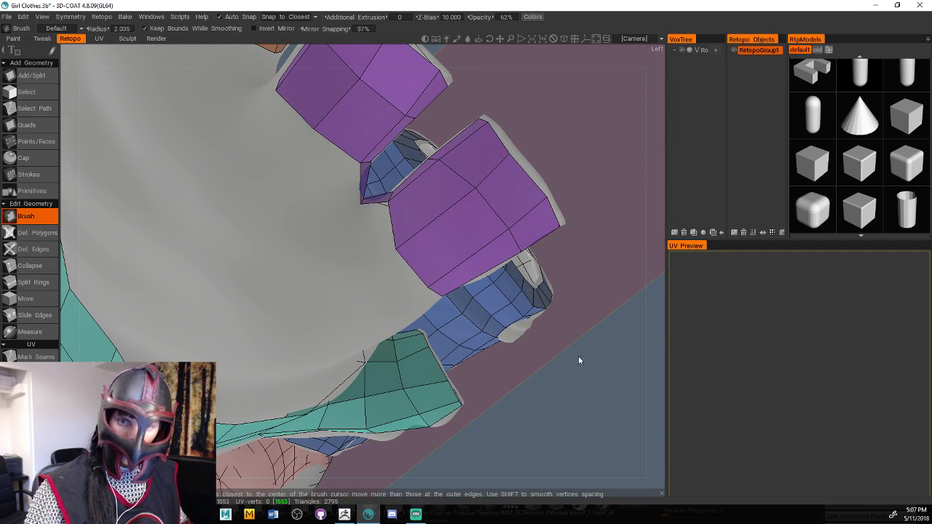
pyautogui.moveTo(578, 356); pyautogui.dragTo(565, 349, button='middle')
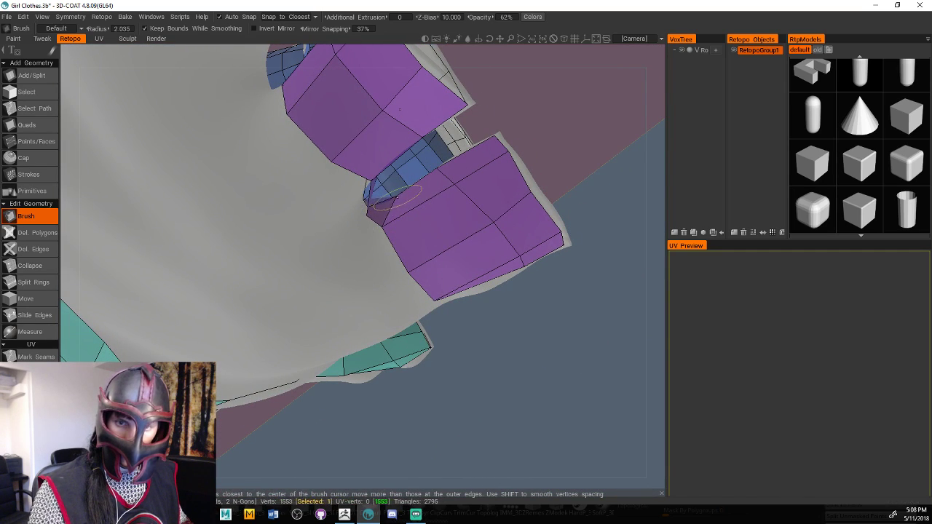
# Pull the base edge of the middle finger ring further toward the hand with the Brush tool, evening out its corners
pyautogui.moveTo(421, 283); pyautogui.dragTo(430, 294, button='middle')
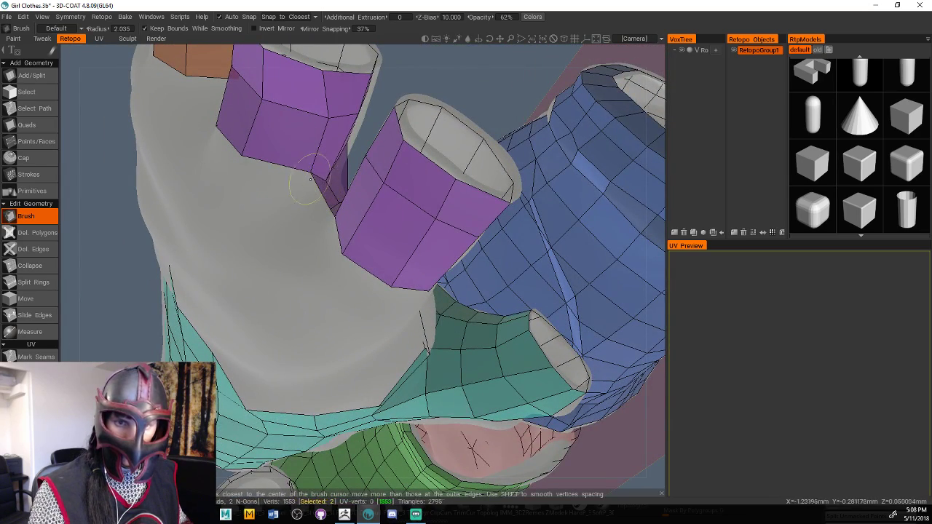
pyautogui.moveTo(310, 179); pyautogui.dragTo(303, 190)
pyautogui.moveTo(242, 156); pyautogui.dragTo(236, 175)
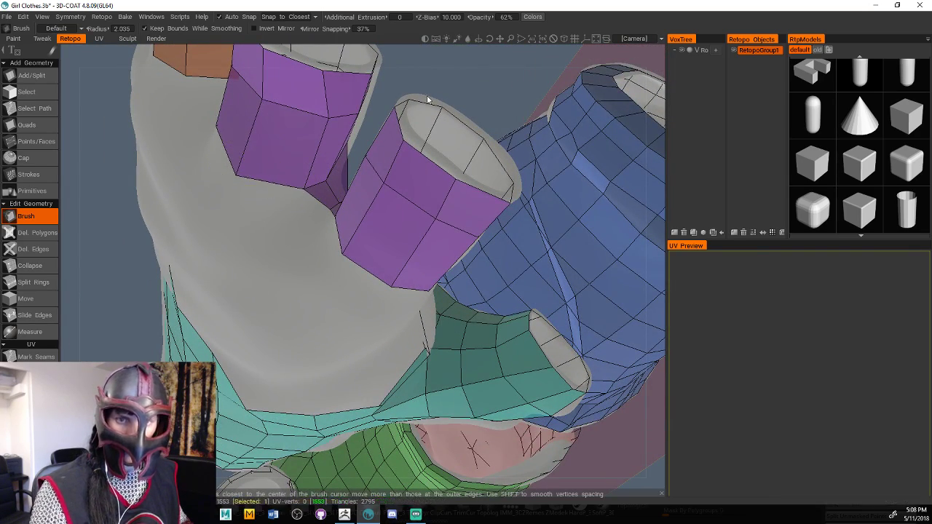
pyautogui.moveTo(428, 99)
pyautogui.mouseDown(button='middle')
pyautogui.moveTo(529, 149)
pyautogui.moveTo(335, 252)
pyautogui.mouseUp(button='middle')
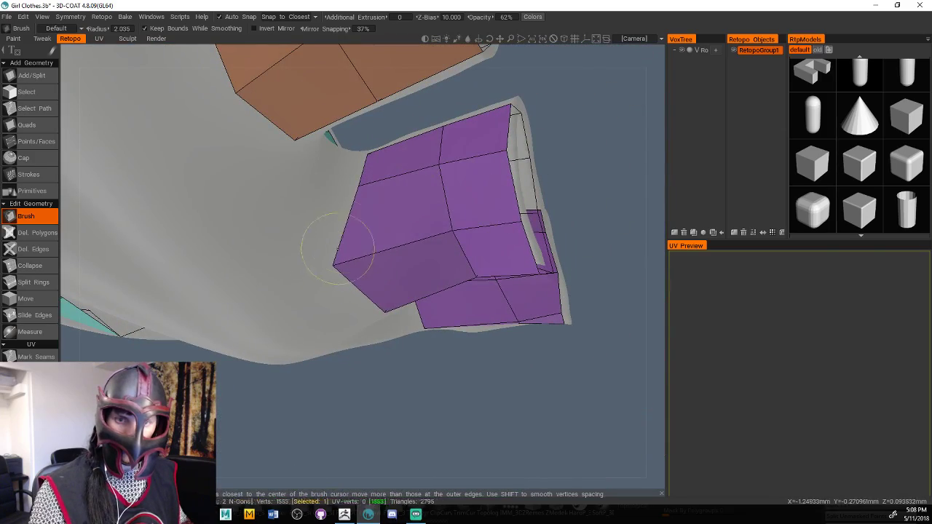
pyautogui.moveTo(338, 248); pyautogui.dragTo(329, 191)
pyautogui.moveTo(366, 157); pyautogui.dragTo(343, 162)
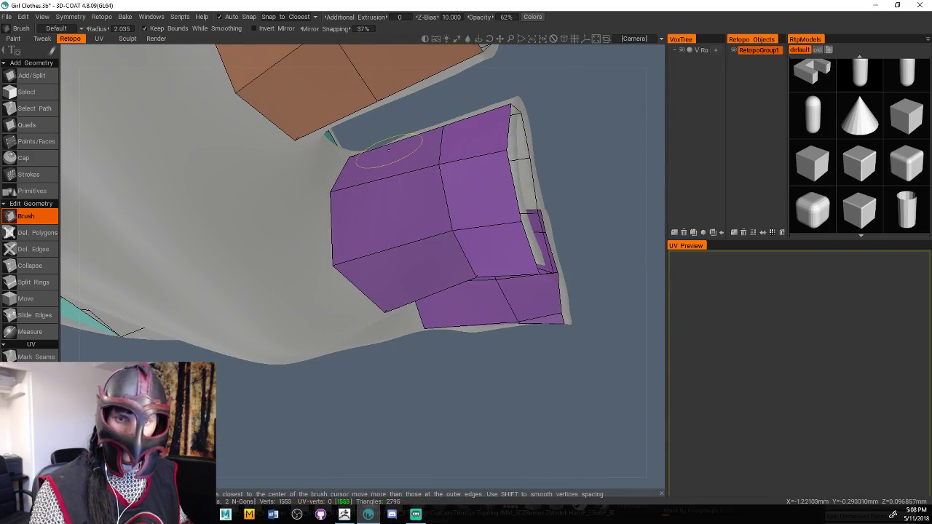
# Extend the index finger ring's outer base corner toward the hand with the Brush tool
pyautogui.moveTo(388, 148)
pyautogui.mouseDown(button='middle')
pyautogui.moveTo(565, 223)
pyautogui.moveTo(587, 281)
pyautogui.moveTo(575, 291)
pyautogui.mouseUp(button='middle')
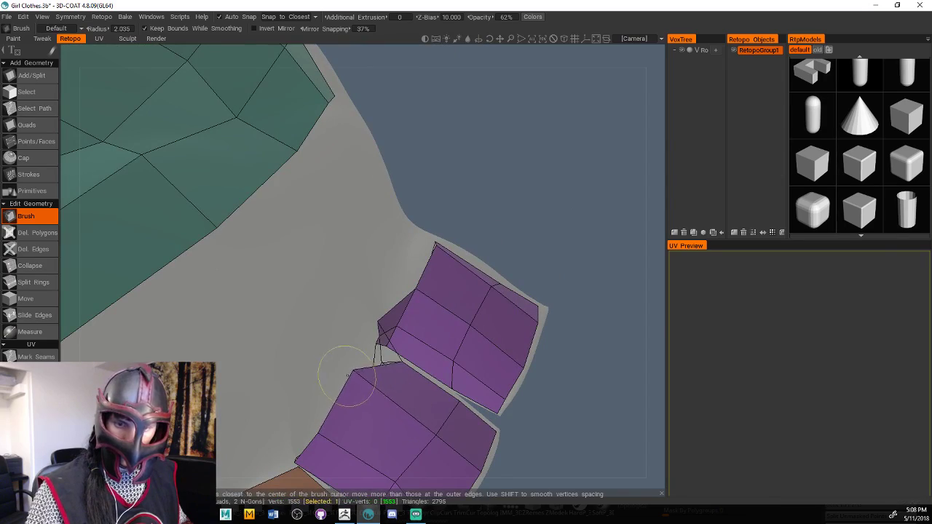
pyautogui.moveTo(353, 332)
pyautogui.mouseDown(button='middle')
pyautogui.moveTo(567, 275)
pyautogui.moveTo(490, 239)
pyautogui.moveTo(519, 264)
pyautogui.moveTo(399, 225)
pyautogui.moveTo(543, 195)
pyautogui.moveTo(419, 284)
pyautogui.mouseUp(button='middle')
pyautogui.moveTo(418, 283)
pyautogui.mouseDown()
pyautogui.moveTo(335, 273)
pyautogui.moveTo(393, 259)
pyautogui.moveTo(424, 232)
pyautogui.mouseUp()
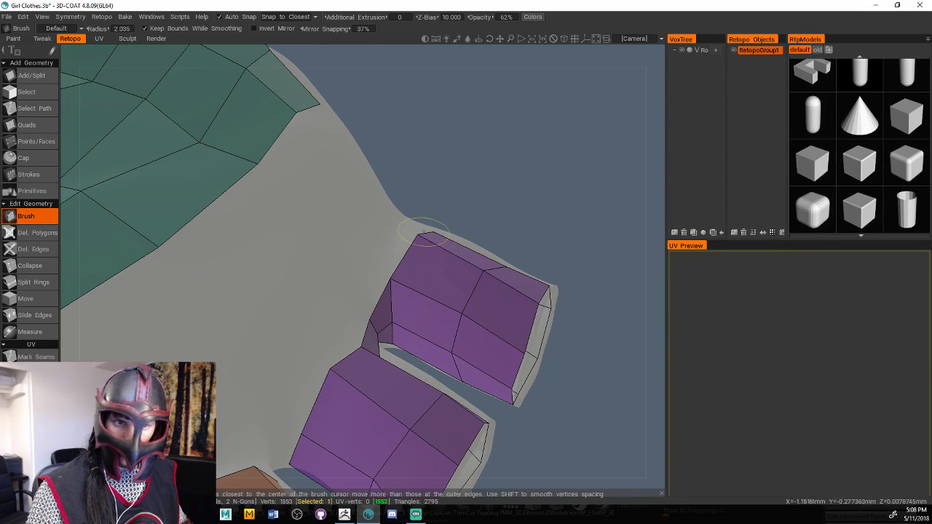
# Split the index, middle and ring finger rings with one extra edge loop each using Split Rings
pyautogui.click(39, 284)
pyautogui.click(466, 255)
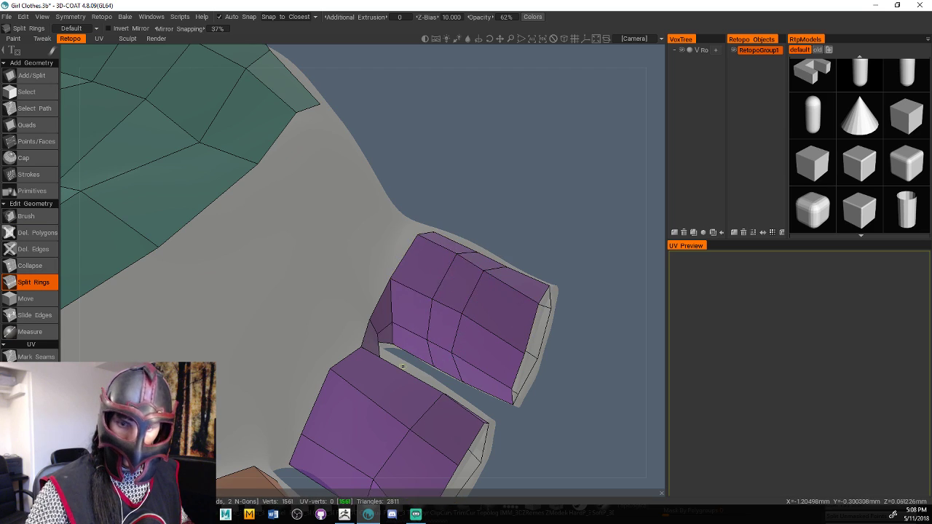
pyautogui.click(375, 394)
pyautogui.moveTo(532, 417); pyautogui.dragTo(597, 361, button='middle')
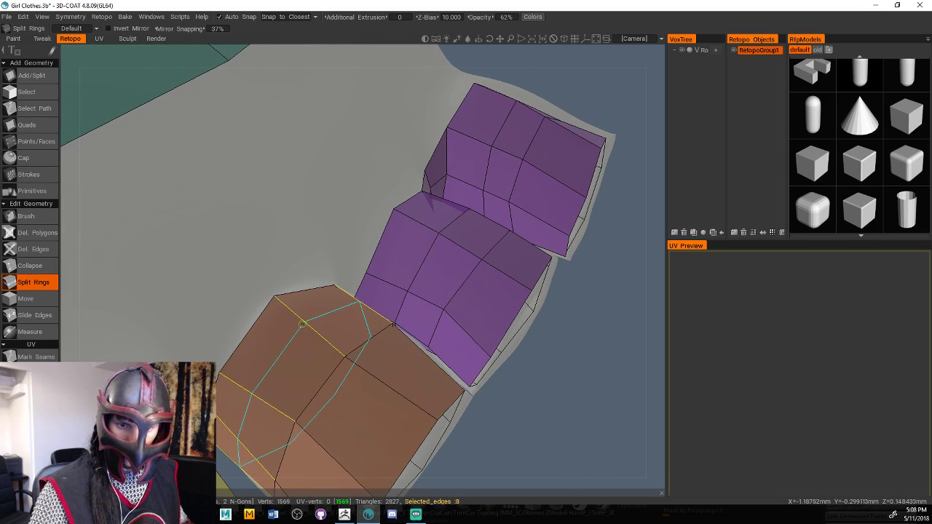
pyautogui.click(302, 327)
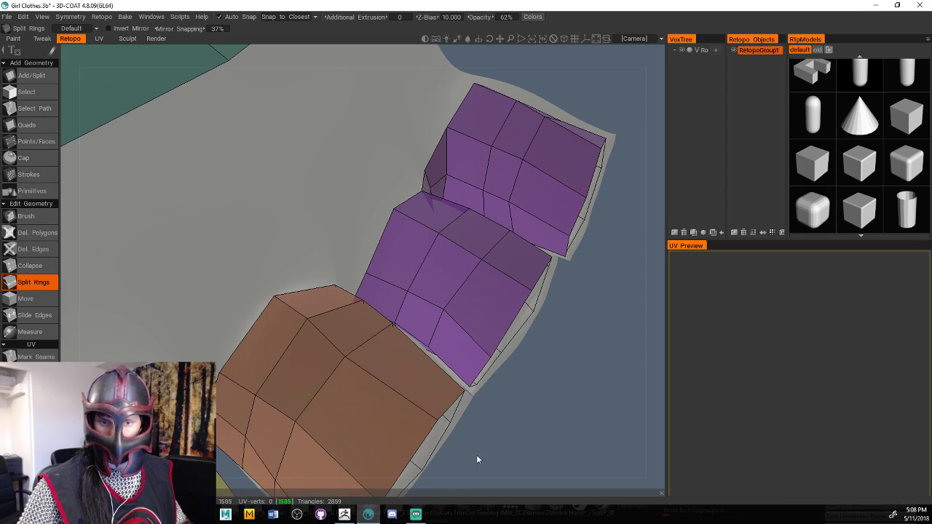
# Add two quads on opposite sides of the web between the index and middle fingers, continuing its edges onto the hand
pyautogui.moveTo(476, 454); pyautogui.dragTo(468, 367)
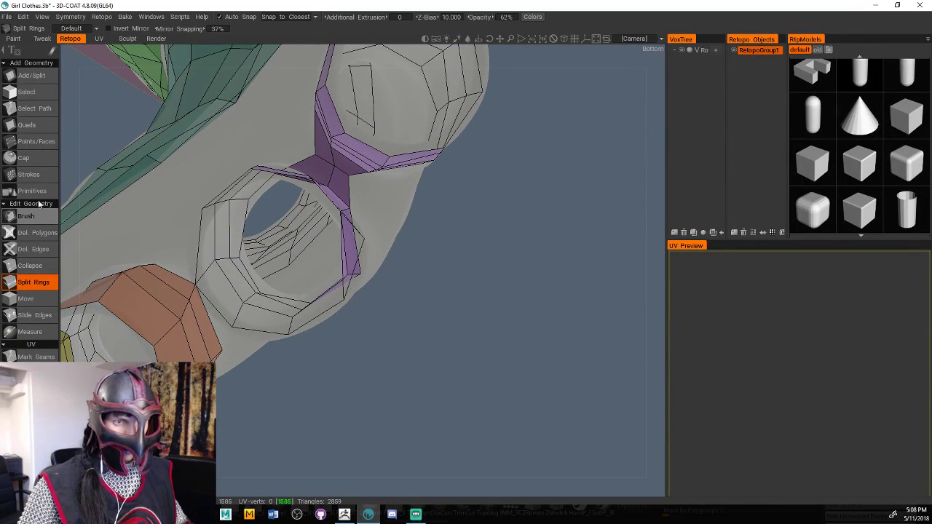
pyautogui.click(35, 129)
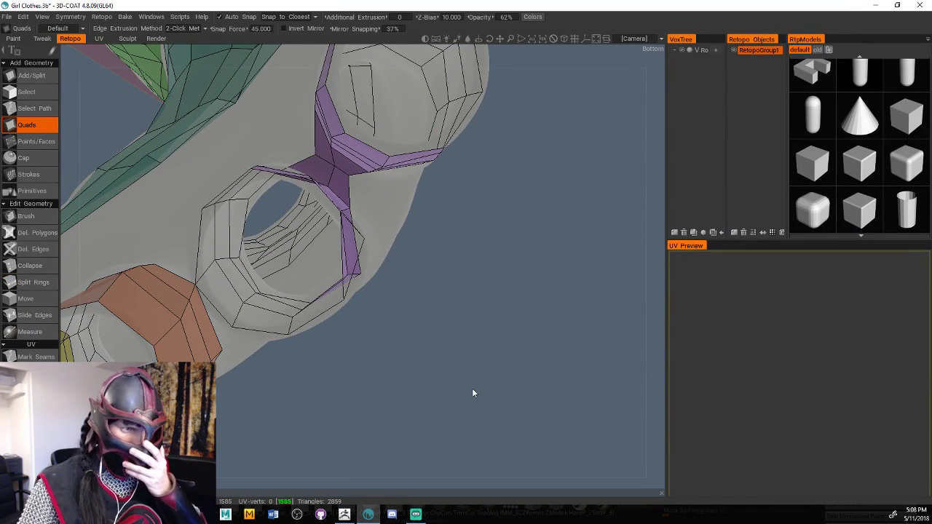
pyautogui.moveTo(473, 393); pyautogui.dragTo(405, 258)
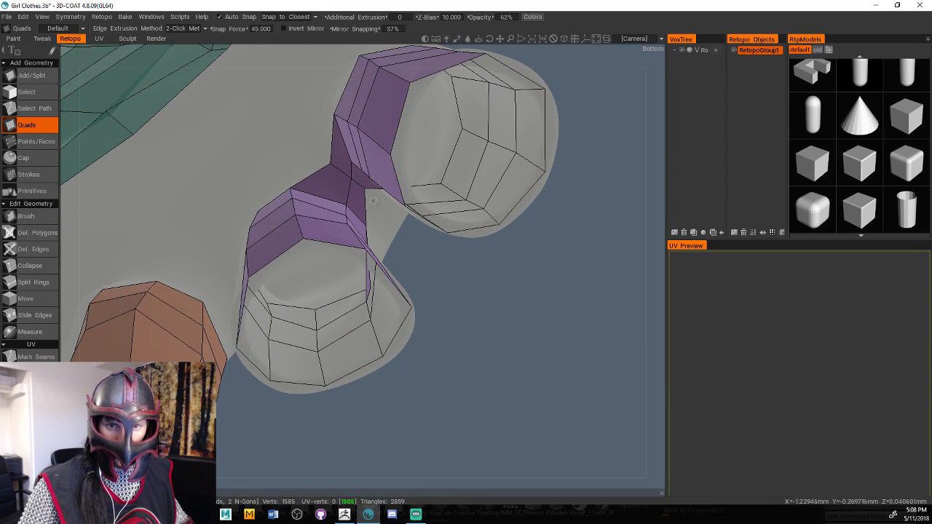
pyautogui.moveTo(372, 200); pyautogui.dragTo(426, 291)
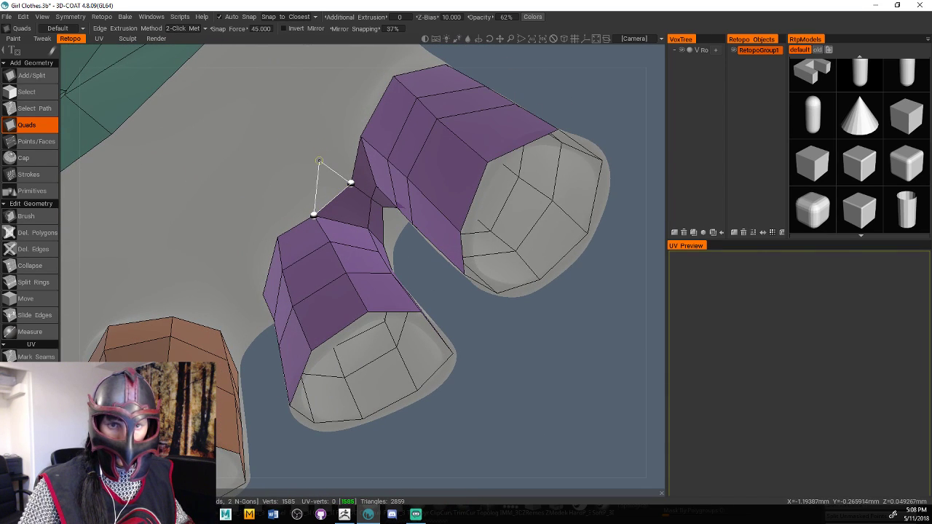
pyautogui.click(361, 139)
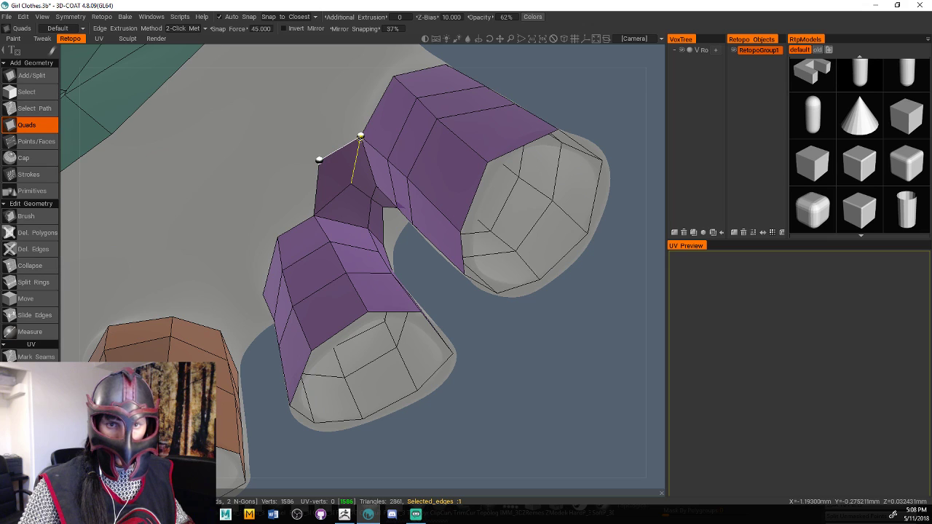
pyautogui.moveTo(490, 406); pyautogui.dragTo(323, 221)
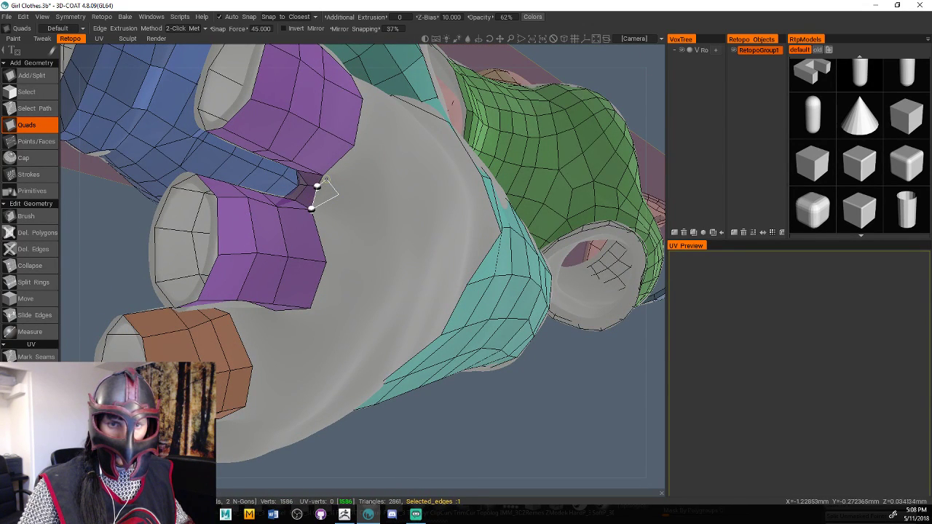
pyautogui.click(323, 177)
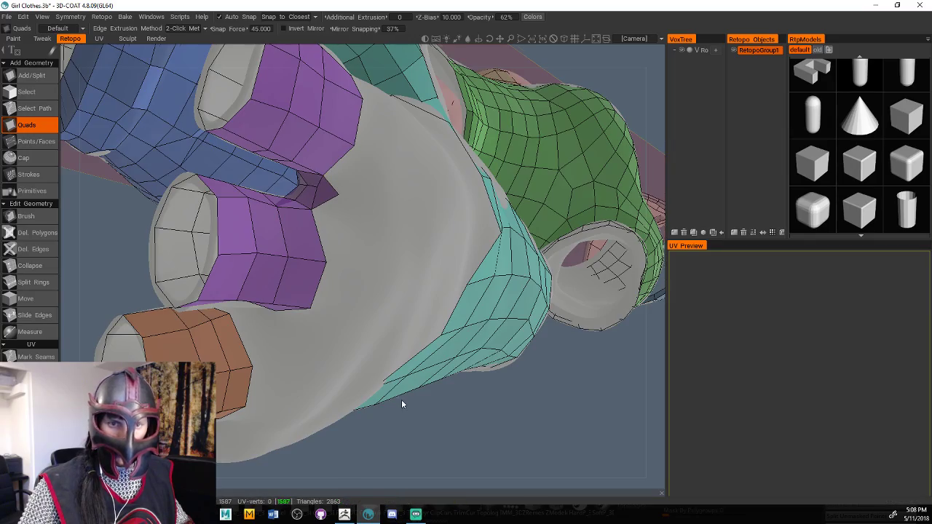
# Reshape the base edge of the ring finger ring with the Brush tool, pulling its corners toward the hand
pyautogui.moveTo(401, 404)
pyautogui.mouseDown()
pyautogui.moveTo(427, 357)
pyautogui.moveTo(415, 356)
pyautogui.moveTo(396, 413)
pyautogui.moveTo(385, 397)
pyautogui.mouseUp()
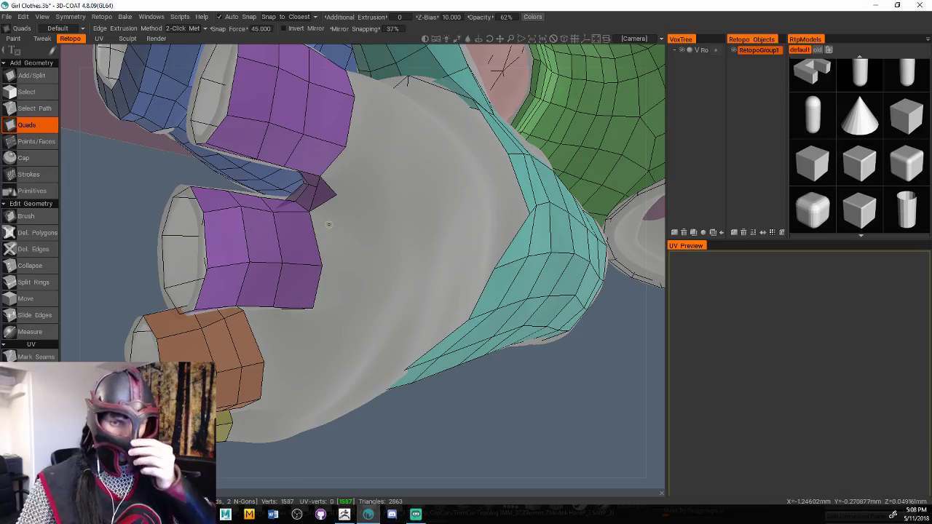
pyautogui.moveTo(482, 443); pyautogui.dragTo(462, 389)
pyautogui.moveTo(537, 166)
pyautogui.mouseDown()
pyautogui.moveTo(600, 225)
pyautogui.moveTo(512, 334)
pyautogui.moveTo(512, 302)
pyautogui.moveTo(416, 221)
pyautogui.moveTo(412, 264)
pyautogui.moveTo(300, 221)
pyautogui.mouseUp()
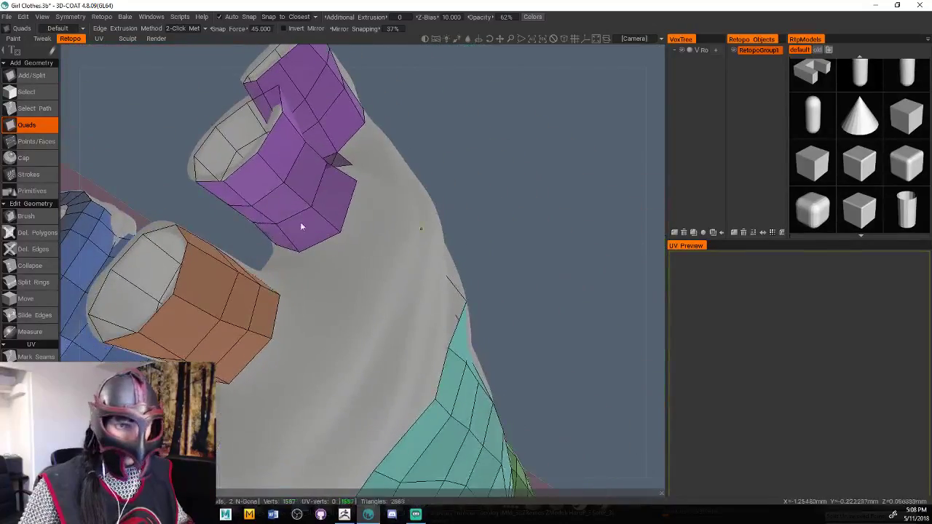
pyautogui.click(25, 217)
pyautogui.moveTo(550, 302)
pyautogui.mouseDown()
pyautogui.moveTo(581, 260)
pyautogui.moveTo(543, 316)
pyautogui.moveTo(462, 318)
pyautogui.mouseUp()
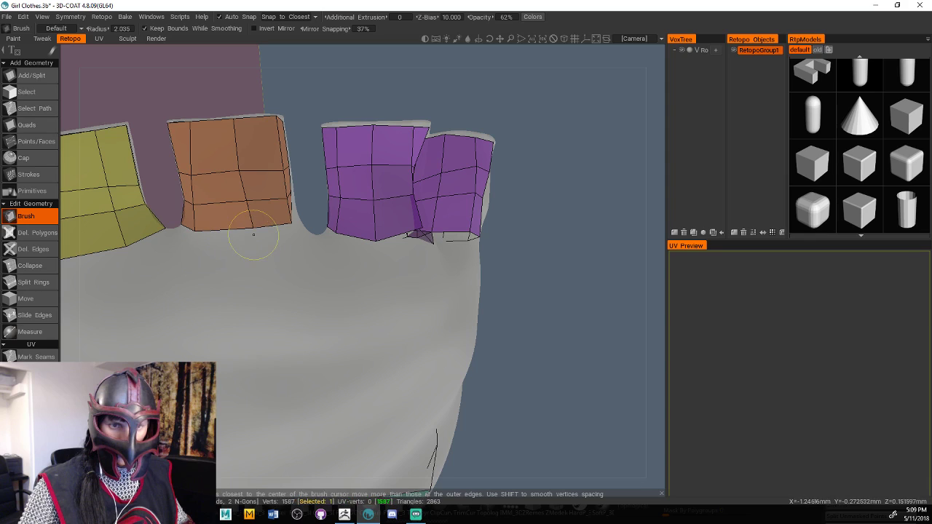
pyautogui.moveTo(253, 235); pyautogui.dragTo(255, 250)
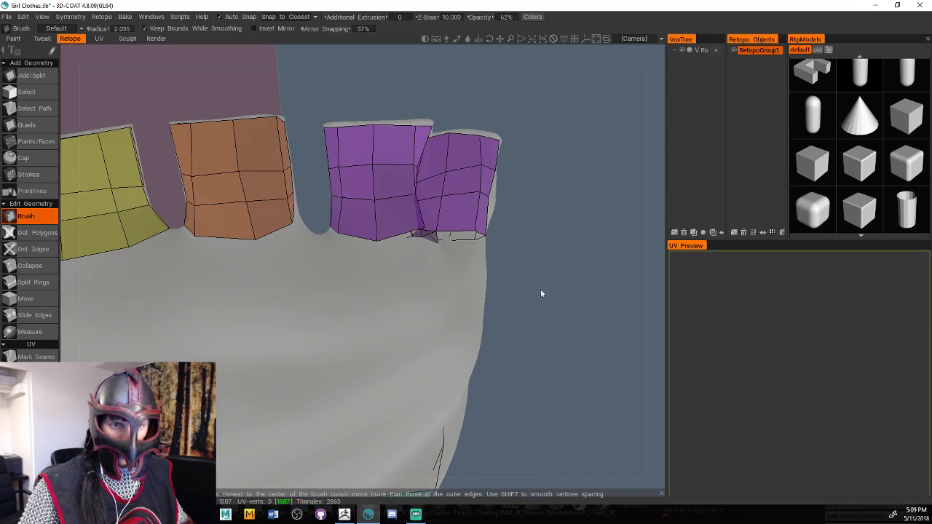
pyautogui.moveTo(541, 289); pyautogui.dragTo(446, 279)
pyautogui.moveTo(327, 230); pyautogui.dragTo(332, 247)
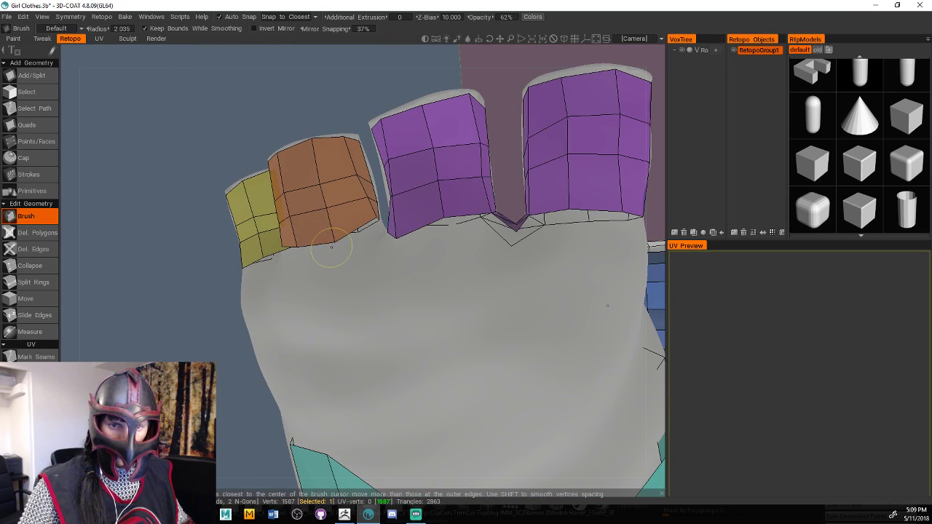
pyautogui.moveTo(308, 137); pyautogui.dragTo(324, 177)
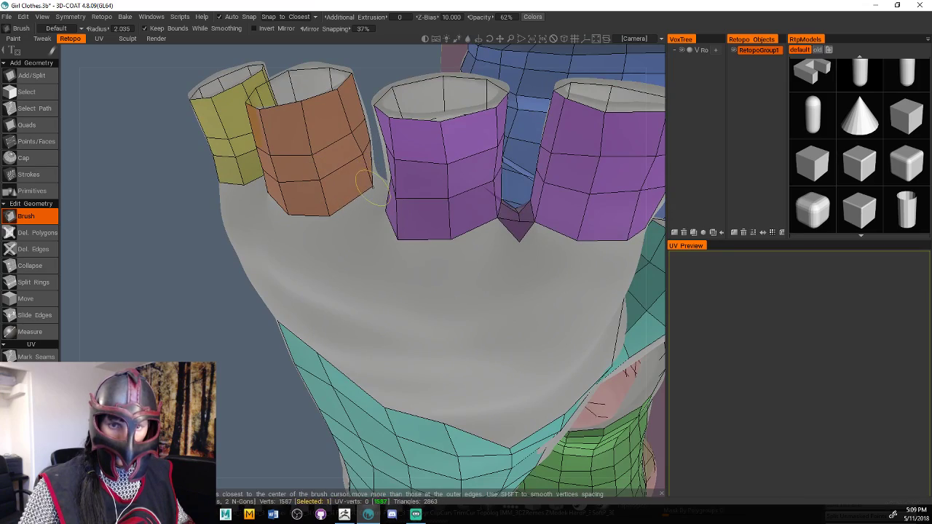
pyautogui.moveTo(191, 294)
pyautogui.mouseDown()
pyautogui.moveTo(262, 337)
pyautogui.moveTo(190, 291)
pyautogui.mouseUp()
pyautogui.moveTo(340, 237)
pyautogui.mouseDown()
pyautogui.moveTo(351, 231)
pyautogui.moveTo(357, 193)
pyautogui.mouseUp()
pyautogui.moveTo(140, 267); pyautogui.dragTo(264, 245)
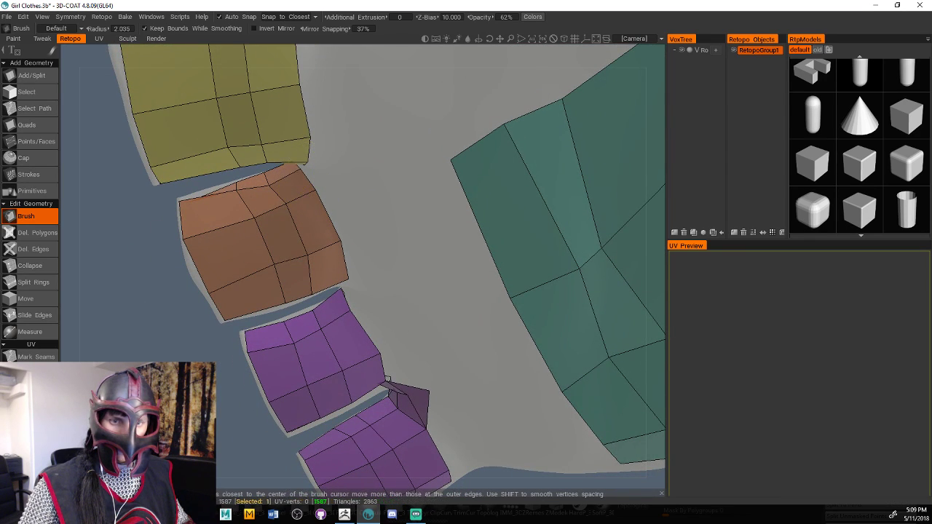
# Reshape the pinky ring with the Brush tool, rounding its base edge and shifting its lengthwise edge loop
pyautogui.moveTo(146, 277); pyautogui.dragTo(199, 292)
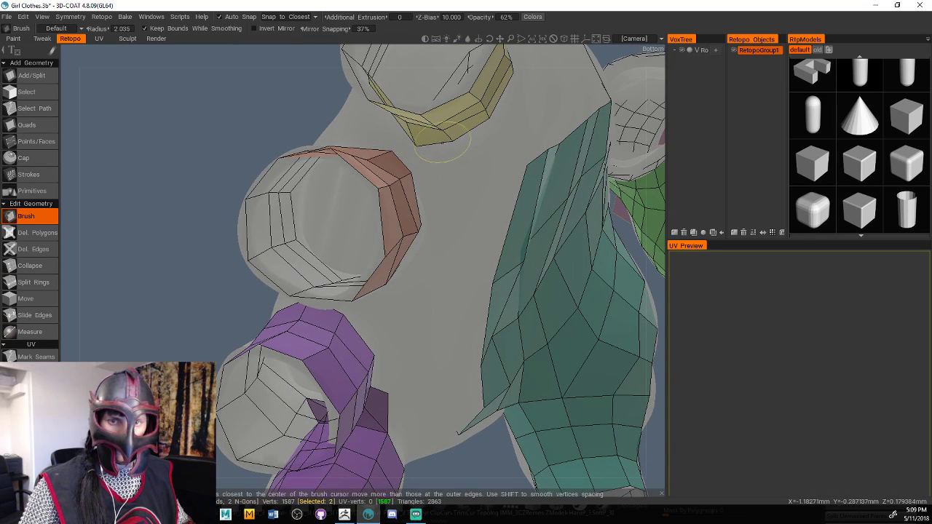
pyautogui.moveTo(122, 256); pyautogui.dragTo(295, 214)
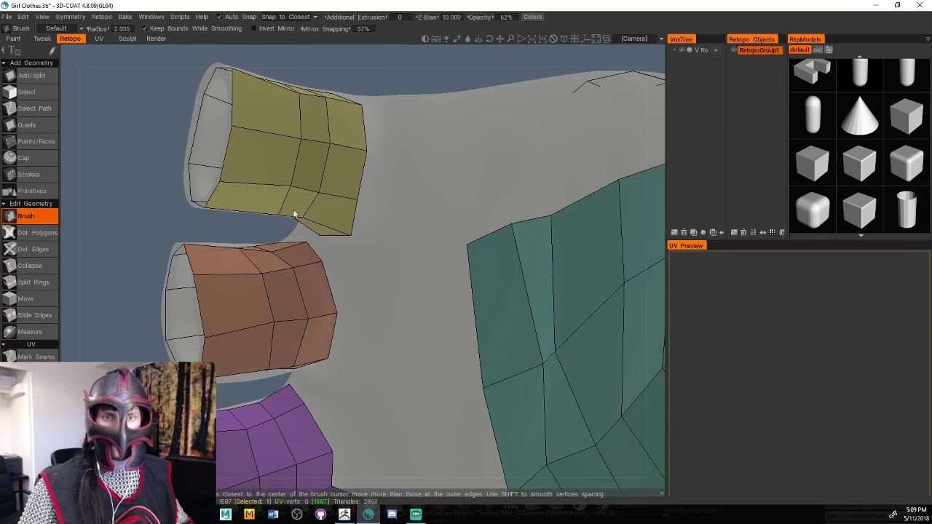
pyautogui.moveTo(351, 197)
pyautogui.mouseDown()
pyautogui.moveTo(374, 192)
pyautogui.moveTo(375, 145)
pyautogui.moveTo(330, 171)
pyautogui.mouseUp()
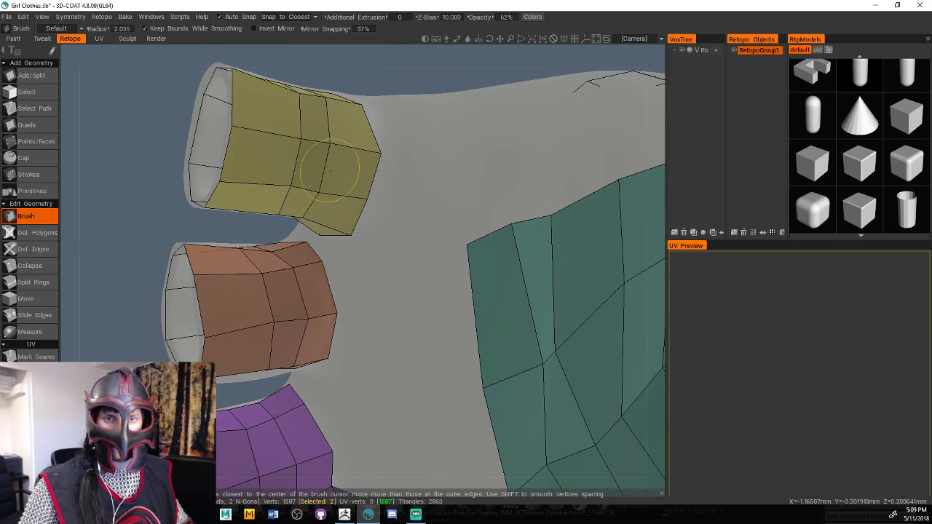
pyautogui.moveTo(390, 84); pyautogui.dragTo(383, 172)
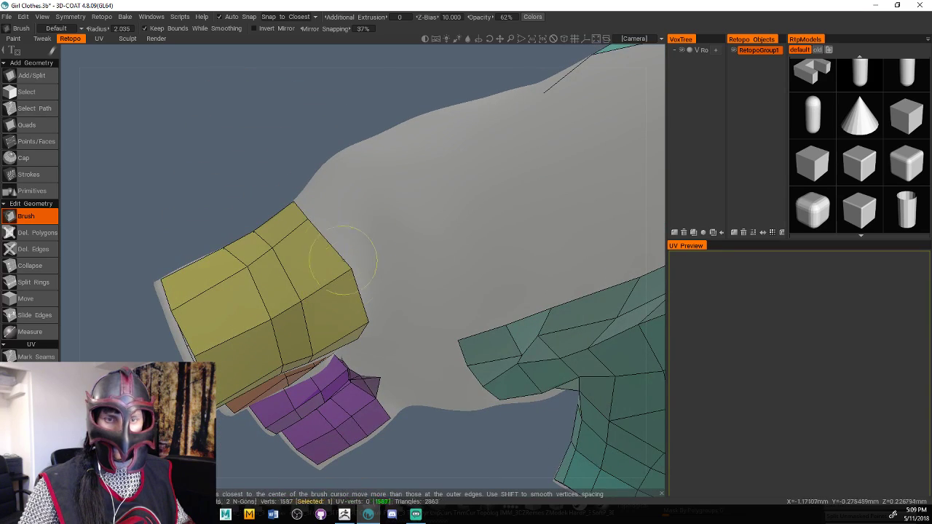
pyautogui.moveTo(258, 156); pyautogui.dragTo(369, 230)
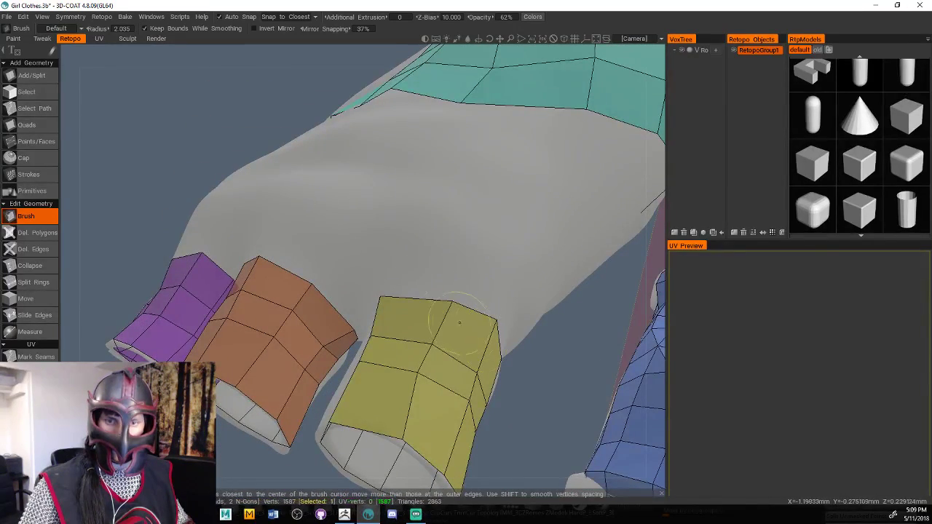
pyautogui.moveTo(459, 323)
pyautogui.mouseDown()
pyautogui.moveTo(416, 276)
pyautogui.moveTo(426, 320)
pyautogui.moveTo(419, 382)
pyautogui.moveTo(398, 383)
pyautogui.mouseUp()
pyautogui.moveTo(402, 440); pyautogui.dragTo(388, 428)
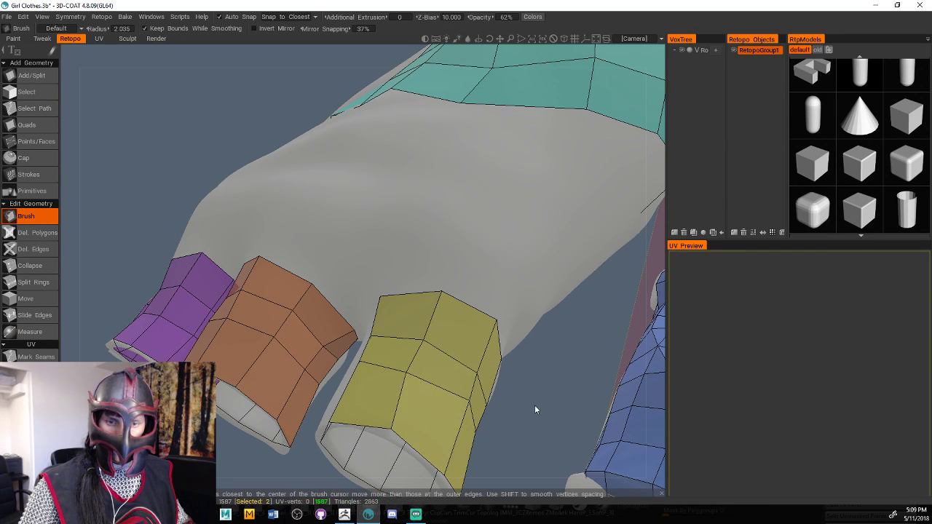
# Brush the pinky ring's base edge toward the ring finger and adjust the middle finger ring's edge facing the ring finger
pyautogui.moveTo(535, 409); pyautogui.dragTo(624, 429)
pyautogui.moveTo(470, 340)
pyautogui.mouseDown()
pyautogui.moveTo(432, 327)
pyautogui.moveTo(441, 364)
pyautogui.mouseUp()
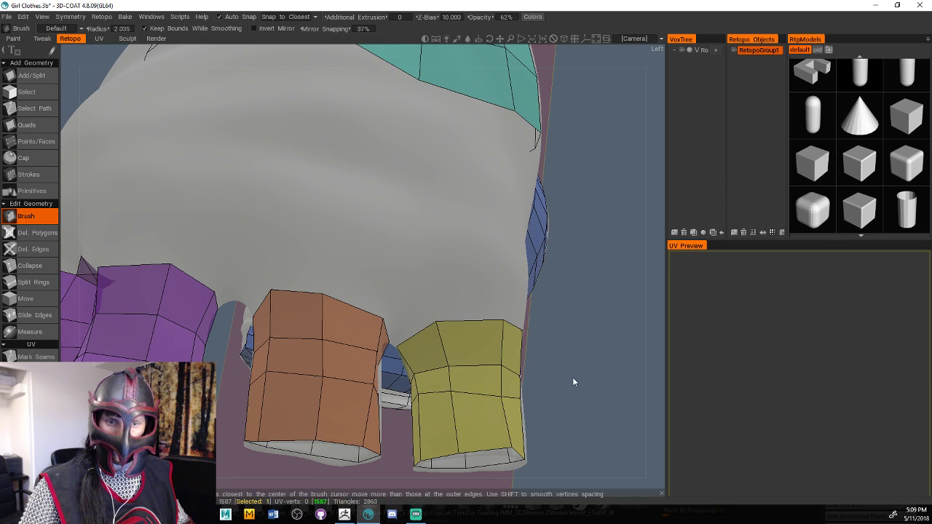
pyautogui.moveTo(572, 377)
pyautogui.mouseDown(button='right')
pyautogui.moveTo(594, 328)
pyautogui.moveTo(575, 349)
pyautogui.mouseUp(button='right')
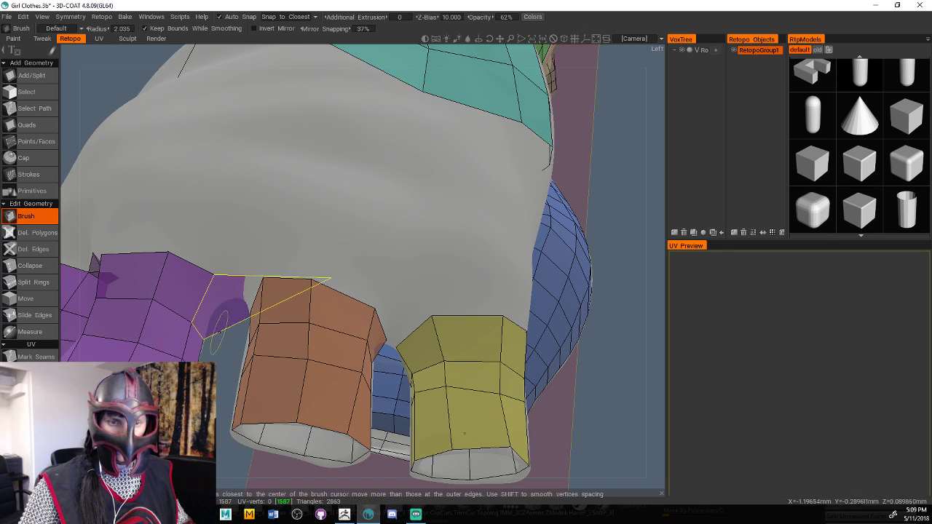
pyautogui.keyDown('alt'); pyautogui.moveTo(219, 333); pyautogui.dragTo(244, 371); pyautogui.keyUp('alt')
# Bridge the gap between the ring and middle finger rings with quads extended from the ring finger ring's edge
pyautogui.click(29, 126)
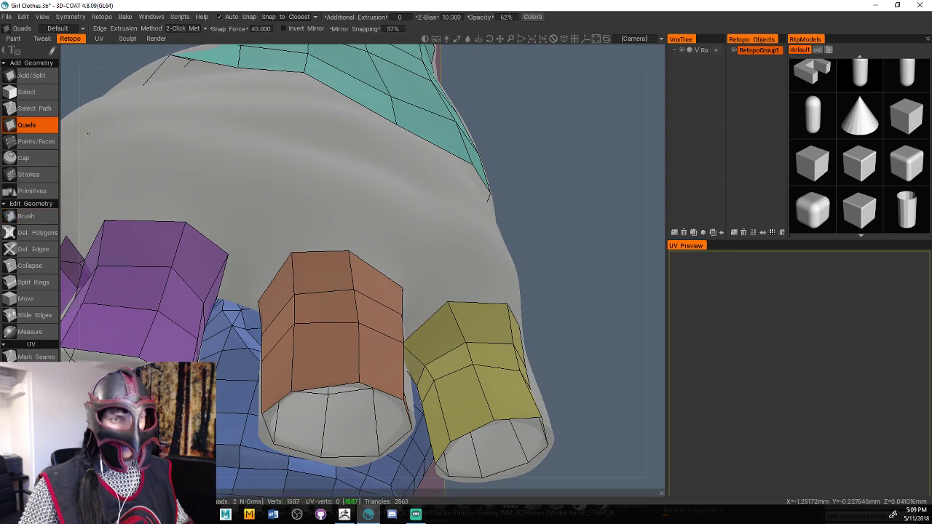
pyautogui.moveTo(493, 204); pyautogui.dragTo(583, 202, button='right')
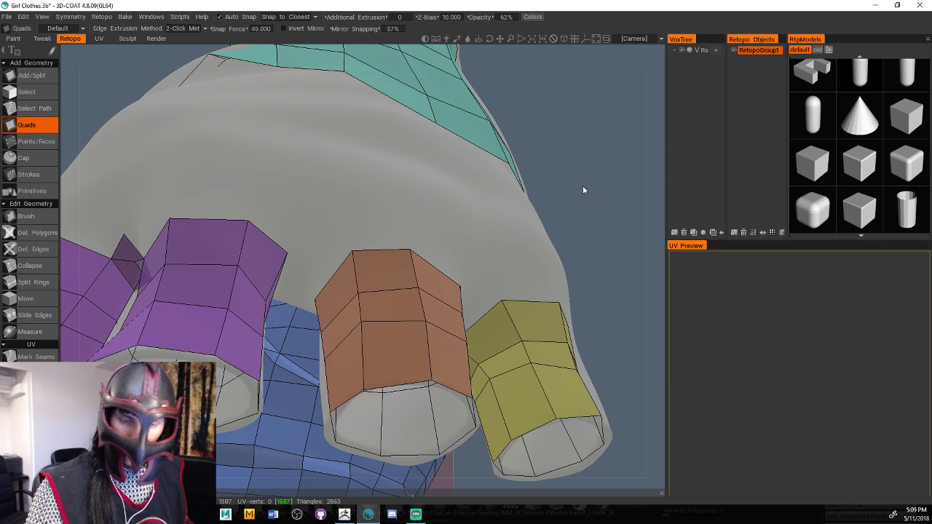
pyautogui.moveTo(585, 190); pyautogui.dragTo(553, 181, button='right')
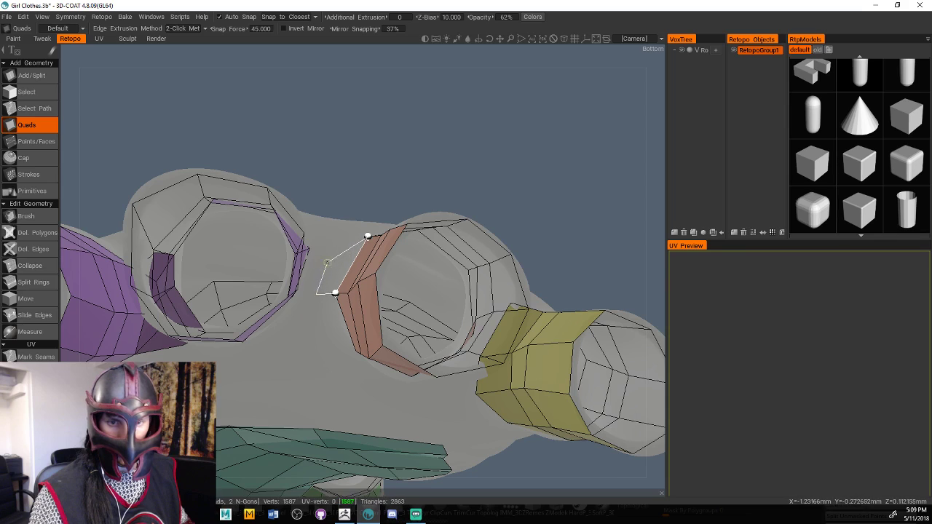
pyautogui.click(315, 294)
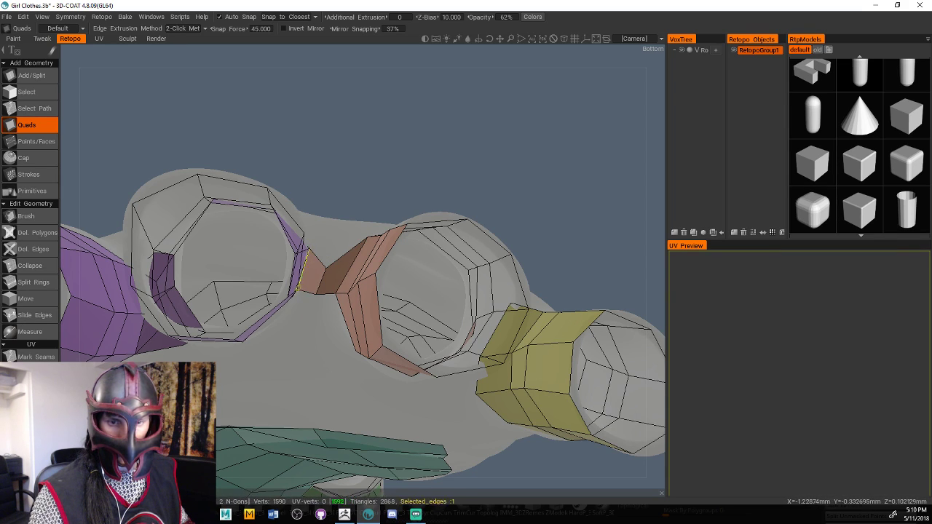
# Connect the ring finger's web quads to the middle finger ring with a quad, closing the bridge between the two fingers
pyautogui.moveTo(368, 204); pyautogui.dragTo(404, 164)
pyautogui.moveTo(507, 141); pyautogui.dragTo(455, 153, button='right')
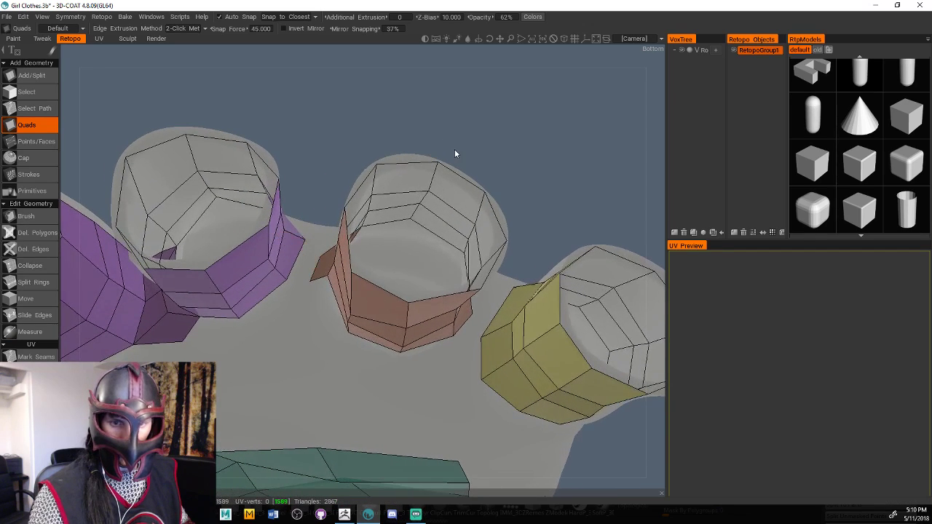
pyautogui.click(304, 239)
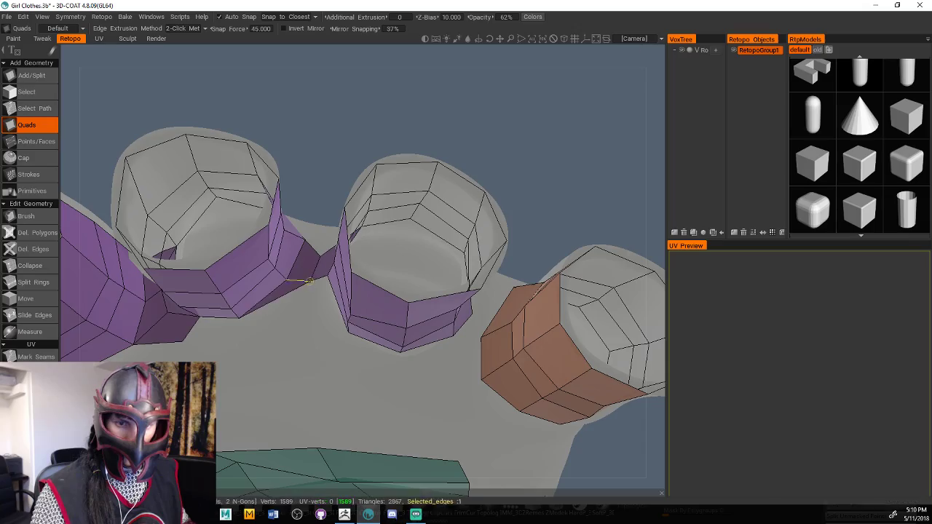
pyautogui.moveTo(537, 109)
pyautogui.mouseDown(button='right')
pyautogui.moveTo(529, 240)
pyautogui.moveTo(555, 220)
pyautogui.moveTo(566, 160)
pyautogui.moveTo(551, 125)
pyautogui.moveTo(531, 214)
pyautogui.moveTo(543, 235)
pyautogui.moveTo(487, 184)
pyautogui.moveTo(516, 175)
pyautogui.moveTo(452, 183)
pyautogui.moveTo(282, 258)
pyautogui.mouseUp(button='right')
# Adjust the base edge of the bridge between the middle and ring fingers with the Brush tool, pulling it toward the hand
pyautogui.click(43, 216)
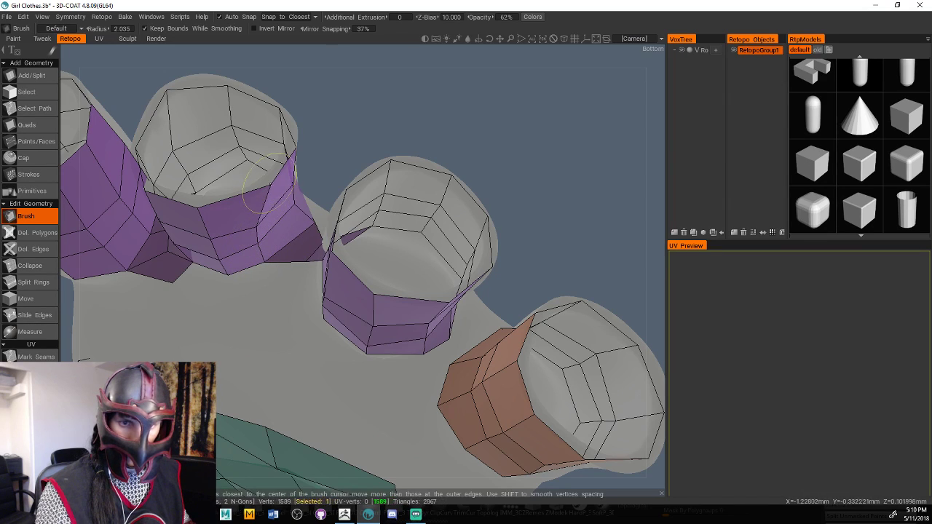
pyautogui.moveTo(361, 138); pyautogui.dragTo(284, 190, button='right')
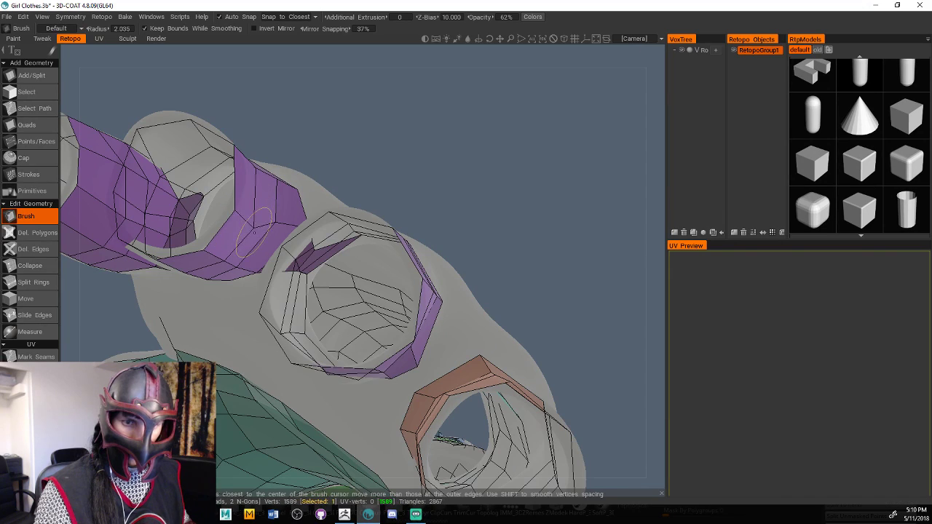
pyautogui.moveTo(401, 184)
pyautogui.mouseDown()
pyautogui.moveTo(431, 162)
pyautogui.moveTo(334, 232)
pyautogui.mouseUp()
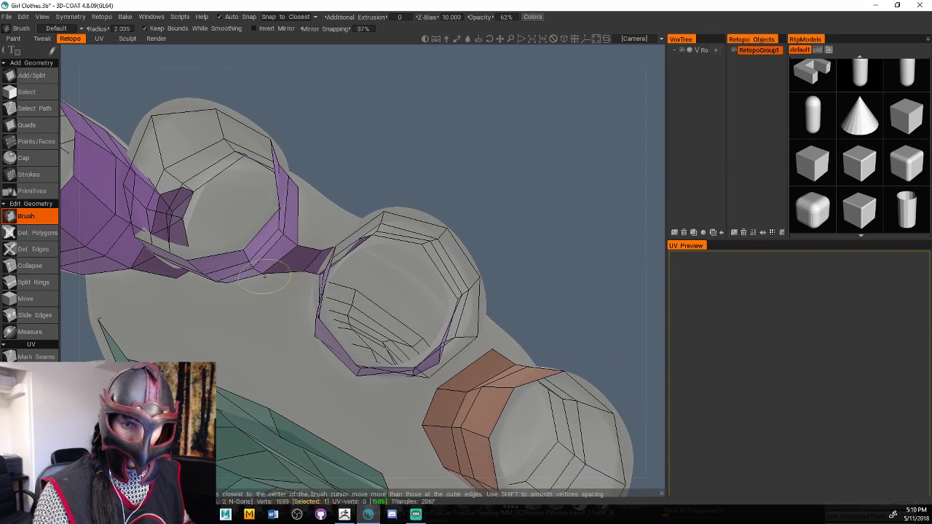
pyautogui.moveTo(299, 272); pyautogui.dragTo(285, 294)
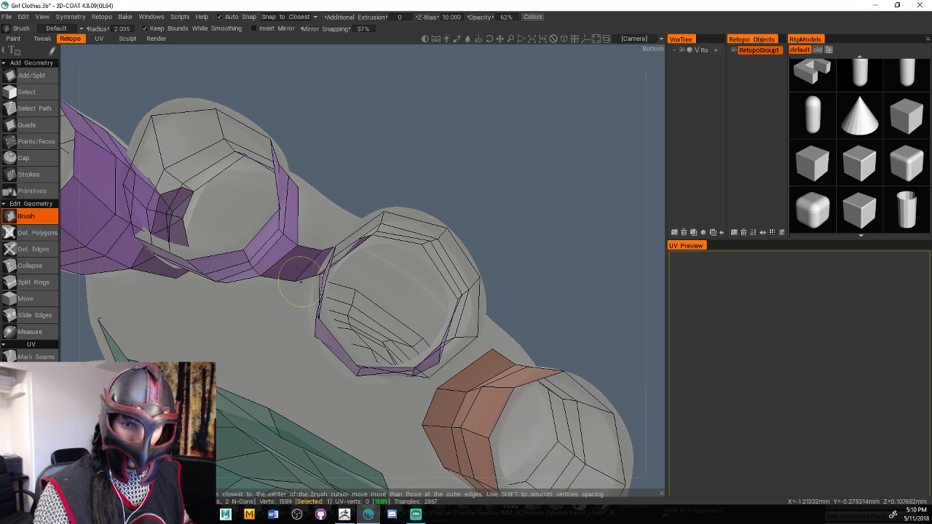
pyautogui.moveTo(500, 210)
pyautogui.mouseDown()
pyautogui.moveTo(568, 201)
pyautogui.moveTo(545, 184)
pyautogui.moveTo(540, 194)
pyautogui.moveTo(542, 186)
pyautogui.moveTo(522, 250)
pyautogui.moveTo(503, 255)
pyautogui.mouseUp()
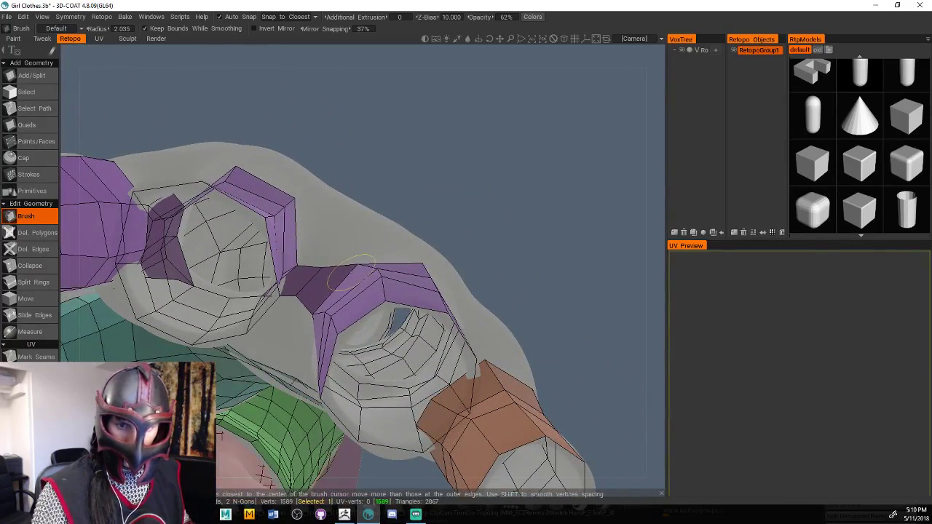
pyautogui.moveTo(502, 191)
pyautogui.mouseDown()
pyautogui.moveTo(481, 202)
pyautogui.moveTo(527, 137)
pyautogui.mouseUp()
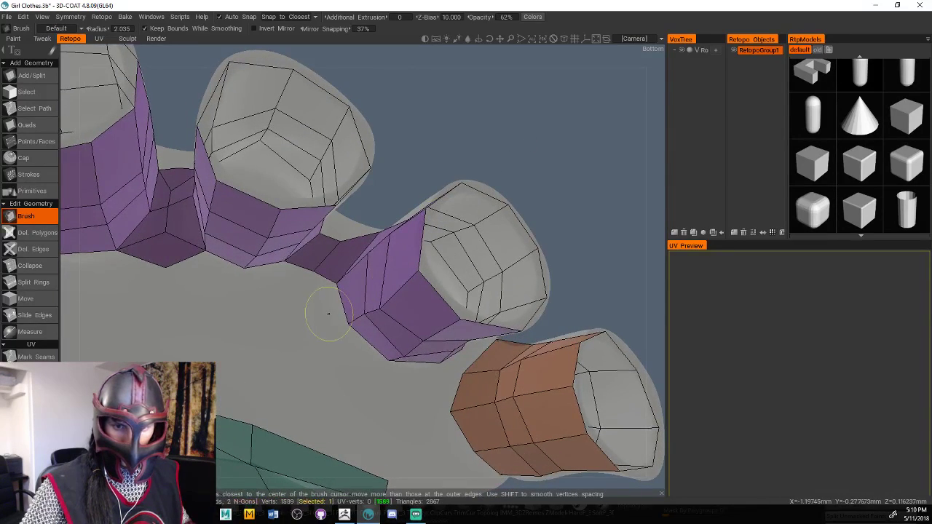
pyautogui.moveTo(431, 150); pyautogui.dragTo(427, 163)
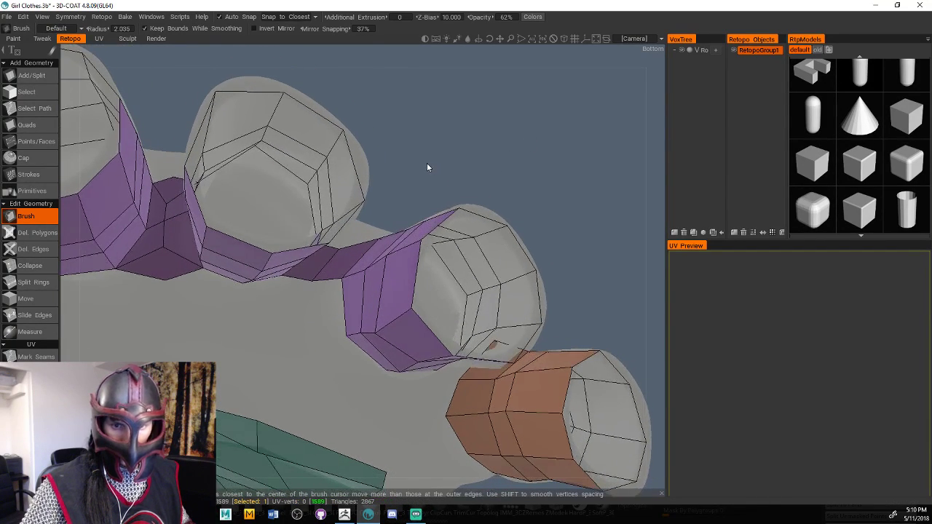
# Delete the bridge quad beside the ring finger and replace it with a quad reaching the ring finger's lower base corner
pyautogui.click(31, 232)
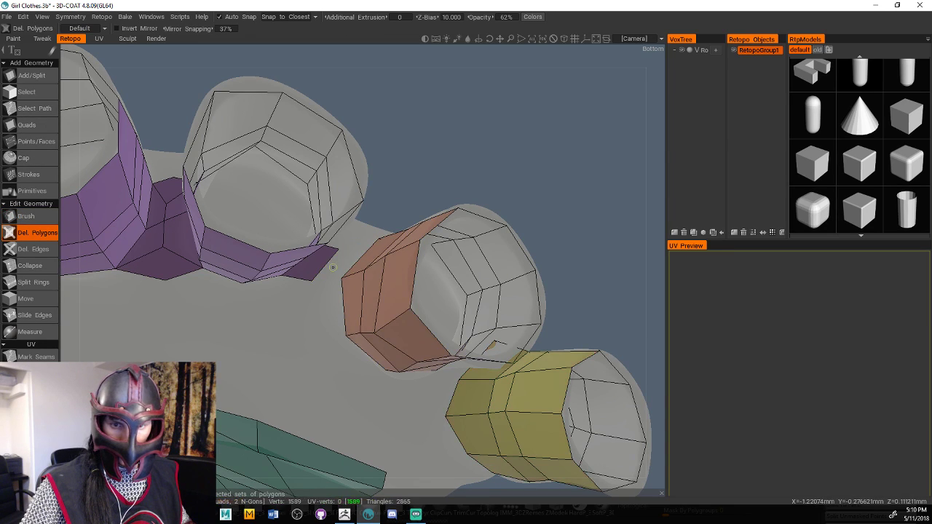
pyautogui.click(35, 122)
pyautogui.moveTo(434, 113); pyautogui.dragTo(527, 177)
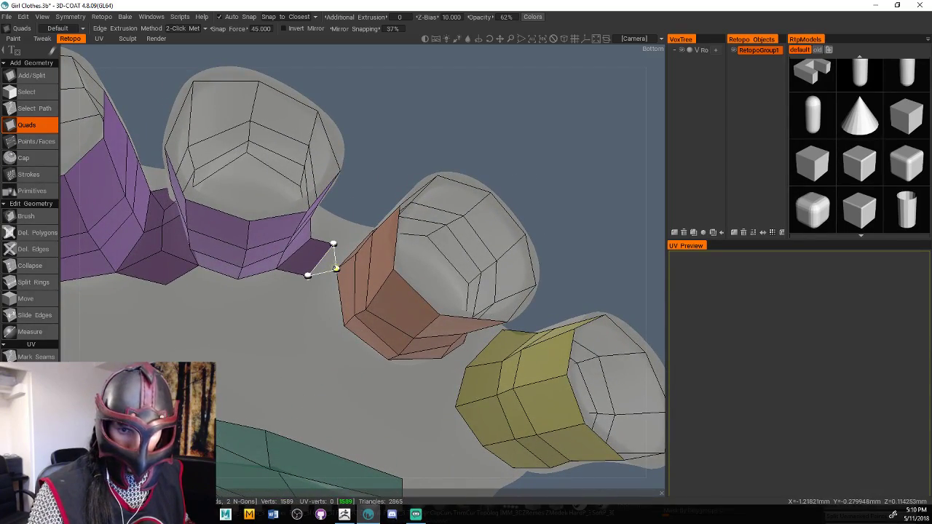
pyautogui.click(344, 323)
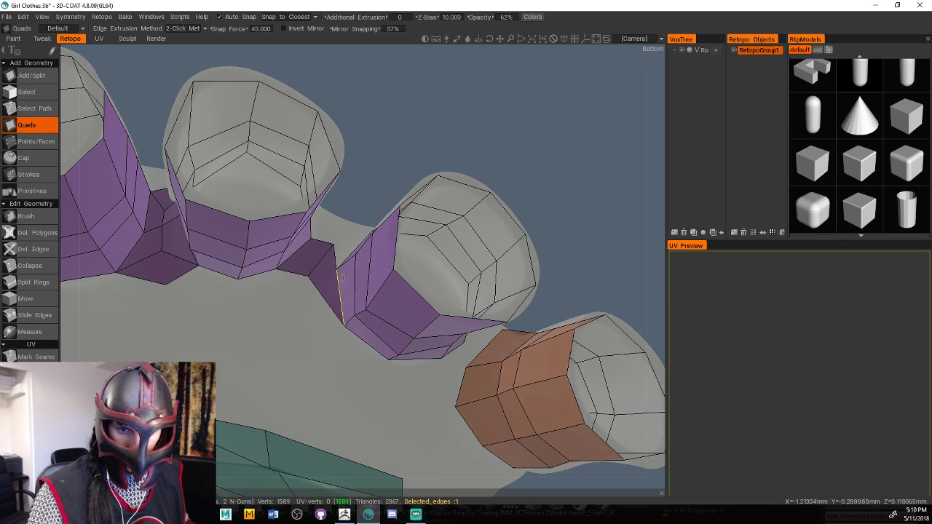
# Add two quads on the opposite side of the web, linking the bridge to the ring finger and middle finger base corners
pyautogui.moveTo(419, 157); pyautogui.dragTo(378, 228)
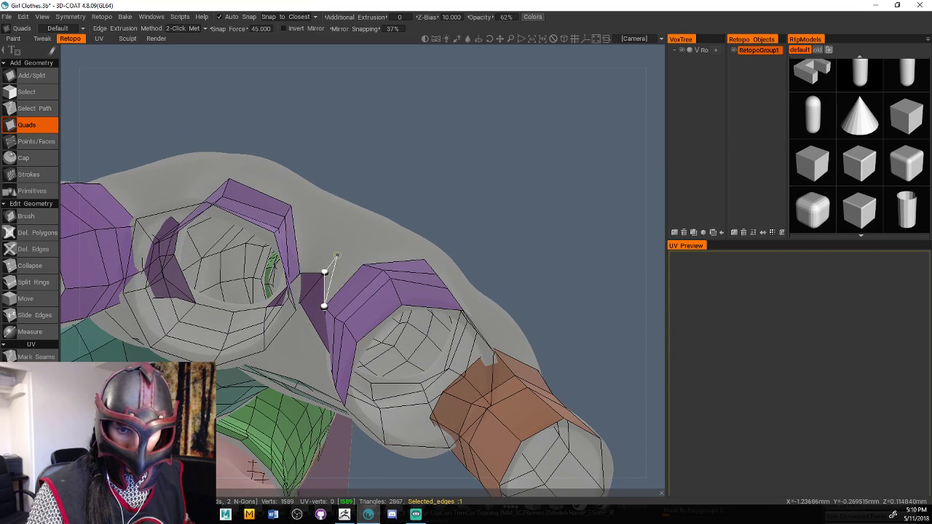
pyautogui.click(334, 259)
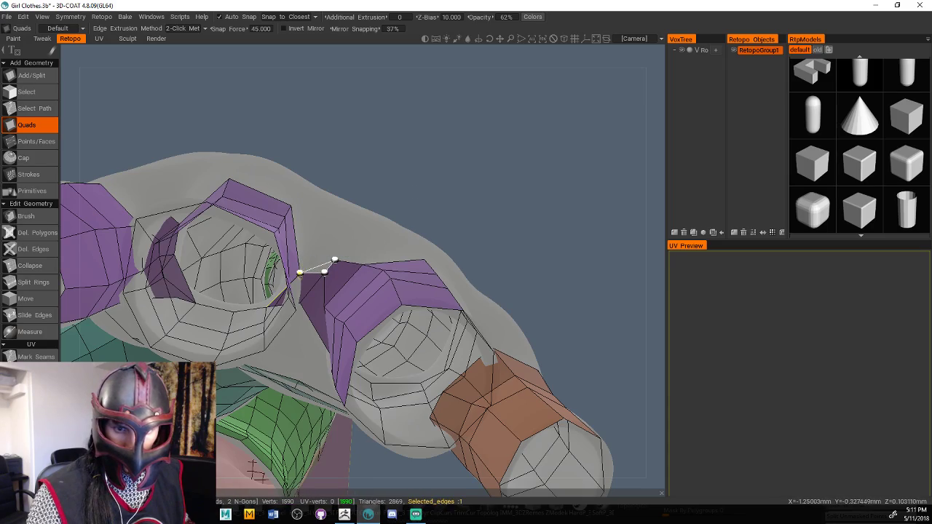
pyautogui.click(291, 205)
pyautogui.moveTo(477, 217); pyautogui.dragTo(454, 211)
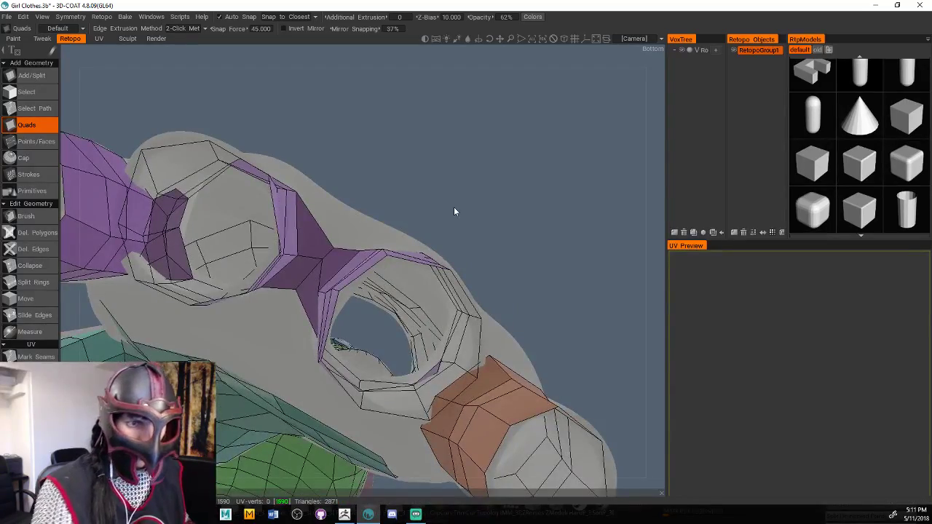
# Brush the new web vertices between the middle and ring fingers to even out the bridge quads on both sides
pyautogui.click(50, 213)
pyautogui.moveTo(342, 142); pyautogui.dragTo(342, 200)
pyautogui.moveTo(284, 214); pyautogui.dragTo(292, 240)
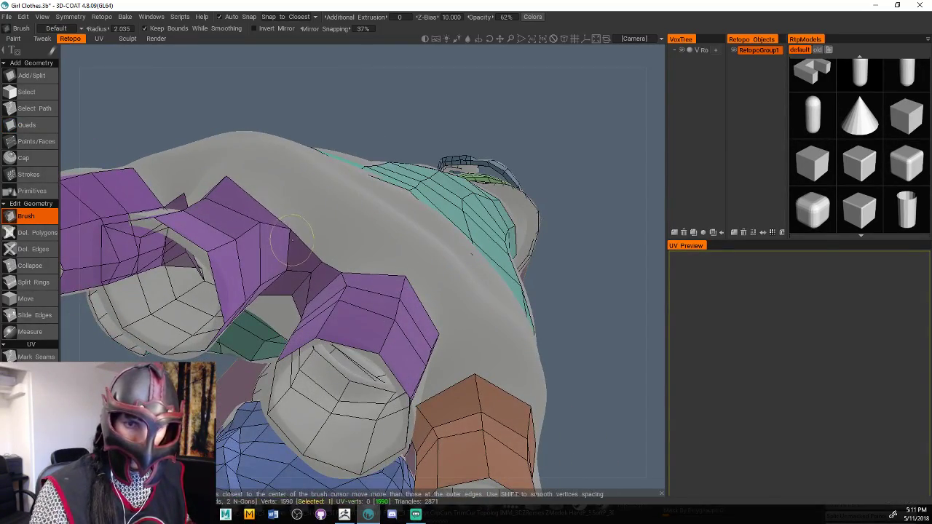
pyautogui.moveTo(566, 256); pyautogui.dragTo(460, 245)
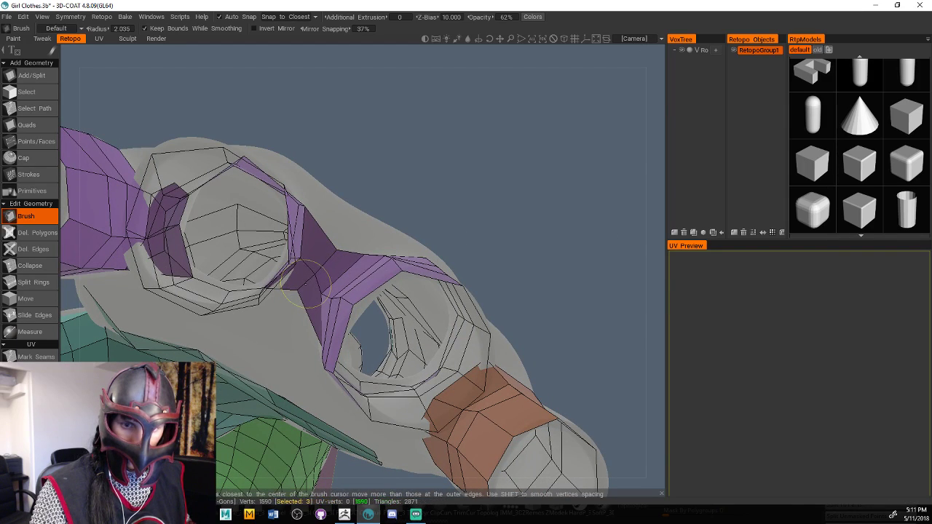
pyautogui.moveTo(308, 285); pyautogui.dragTo(325, 257)
pyautogui.keyDown('alt'); pyautogui.moveTo(321, 271); pyautogui.dragTo(526, 142); pyautogui.keyUp('alt')
pyautogui.moveTo(349, 309)
pyautogui.mouseDown()
pyautogui.moveTo(343, 288)
pyautogui.moveTo(352, 285)
pyautogui.moveTo(401, 299)
pyautogui.moveTo(364, 333)
pyautogui.moveTo(435, 294)
pyautogui.moveTo(415, 342)
pyautogui.mouseUp()
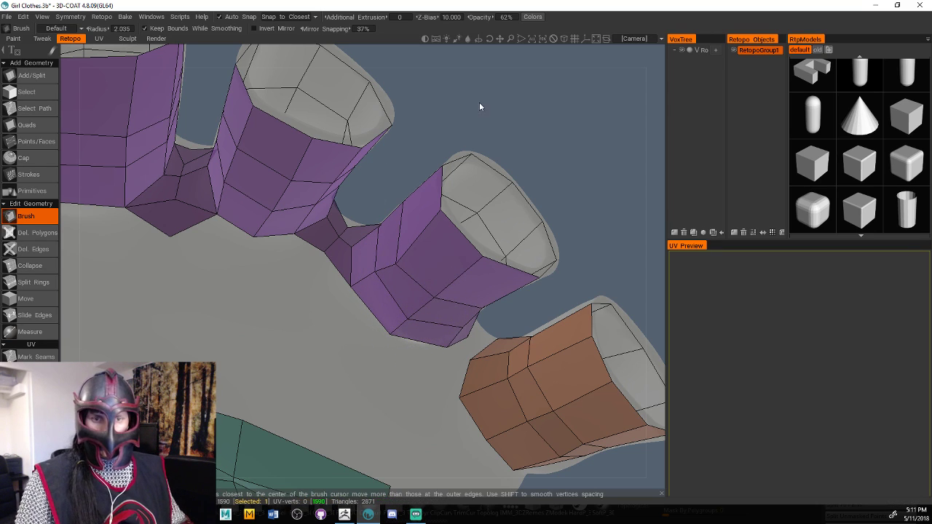
pyautogui.moveTo(479, 107); pyautogui.dragTo(426, 182)
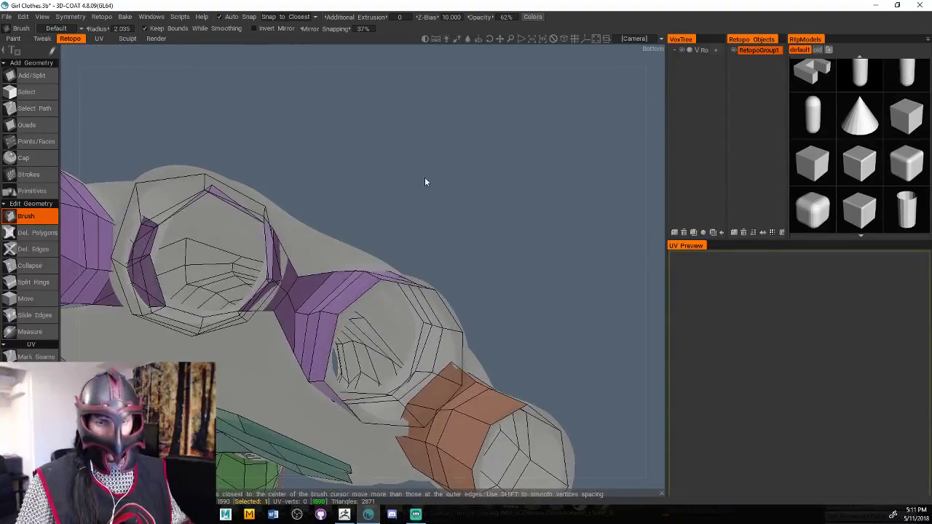
# Add a quad filling the inner corner of the middle-ring web on the side of the hand facing the sleeve opening
pyautogui.click(26, 124)
pyautogui.moveTo(78, 128)
pyautogui.mouseDown()
pyautogui.moveTo(301, 181)
pyautogui.moveTo(288, 266)
pyautogui.mouseUp()
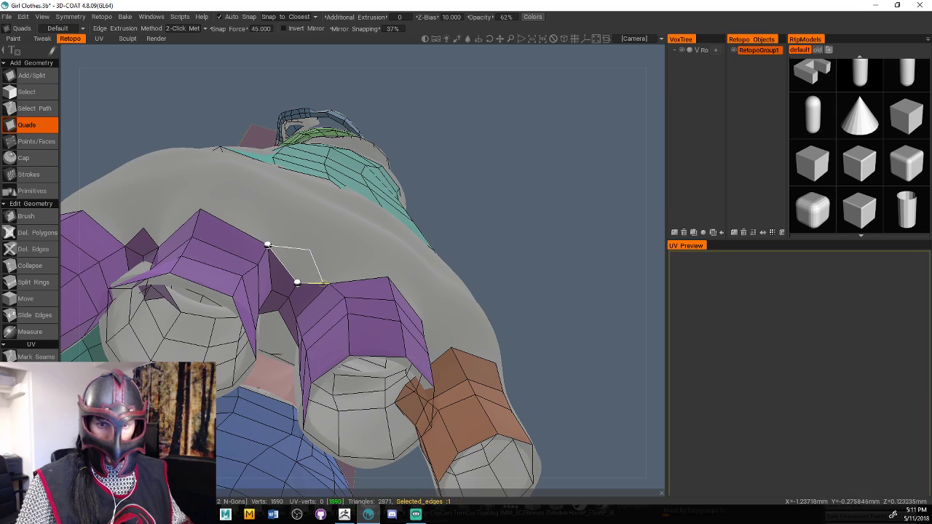
pyautogui.click(267, 246)
# Add three quads on the other side of the hand, from the middle-ring web along the middle finger's base to the index-middle web
pyautogui.moveTo(436, 164); pyautogui.dragTo(489, 78)
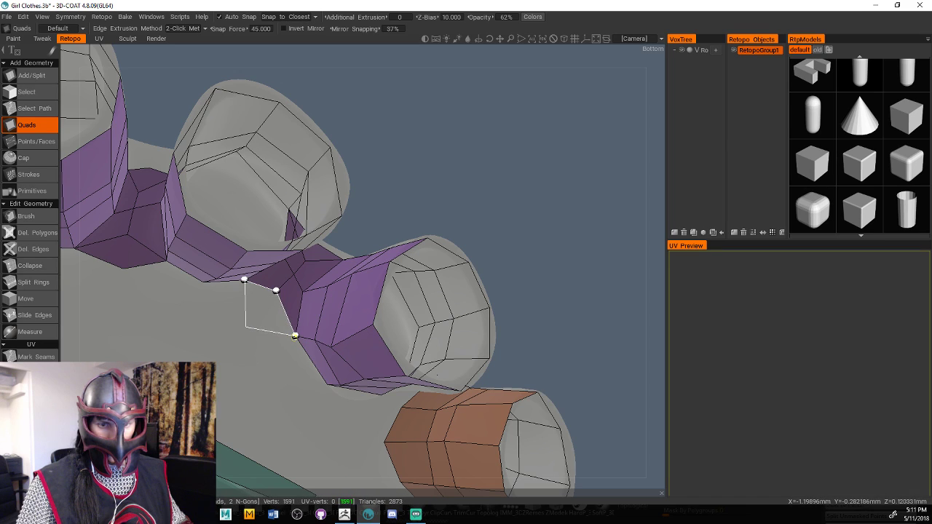
pyautogui.click(294, 336)
pyautogui.moveTo(456, 139); pyautogui.dragTo(377, 197)
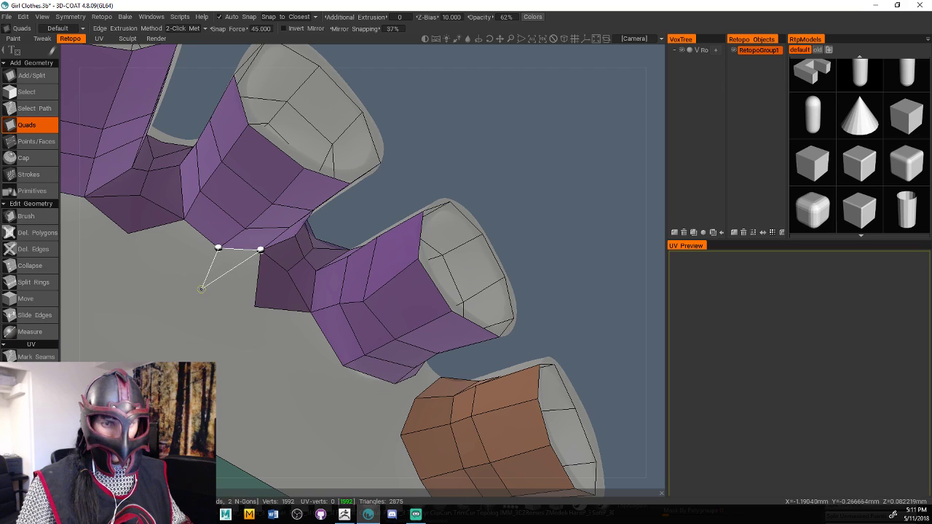
pyautogui.click(195, 291)
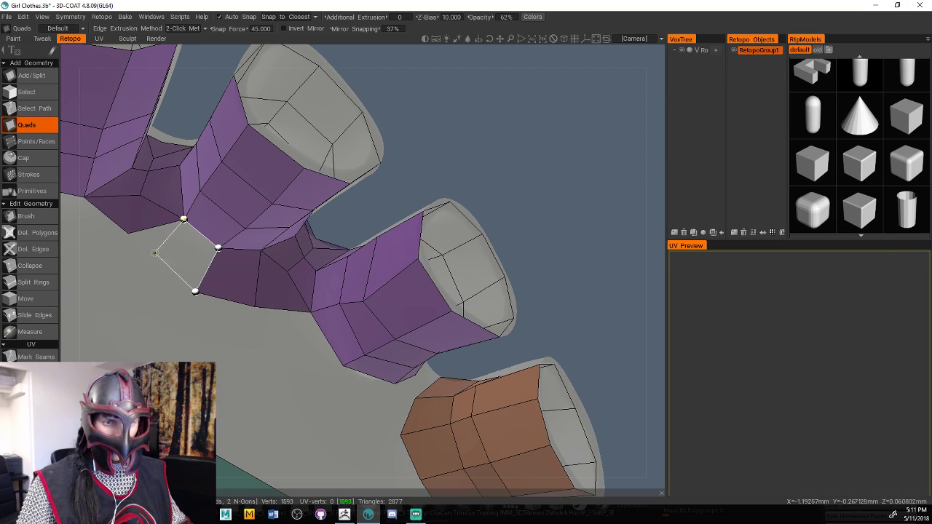
pyautogui.click(129, 234)
# Build a four-quad row on the opposite side of the hand, from the index-middle web along the middle finger's base to the ring finger
pyautogui.moveTo(427, 153); pyautogui.dragTo(321, 241)
pyautogui.moveTo(285, 77); pyautogui.dragTo(240, 254)
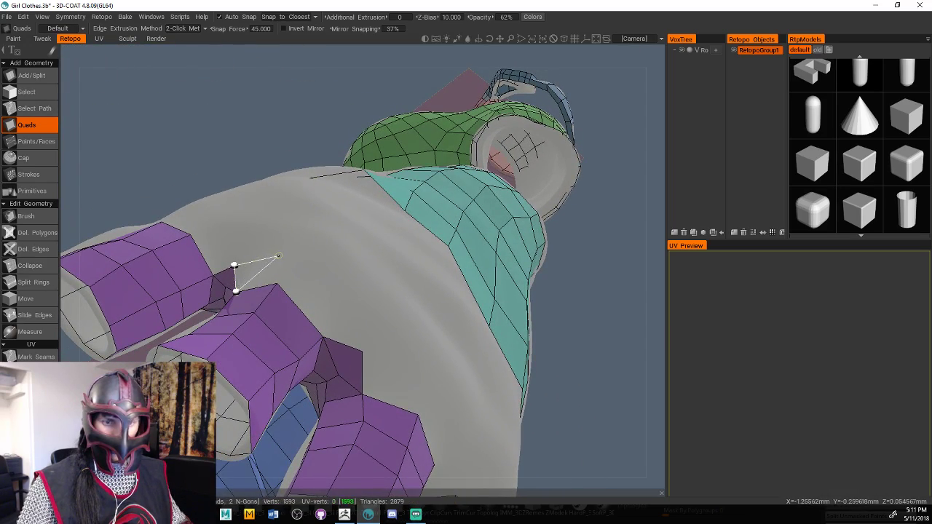
pyautogui.click(286, 255)
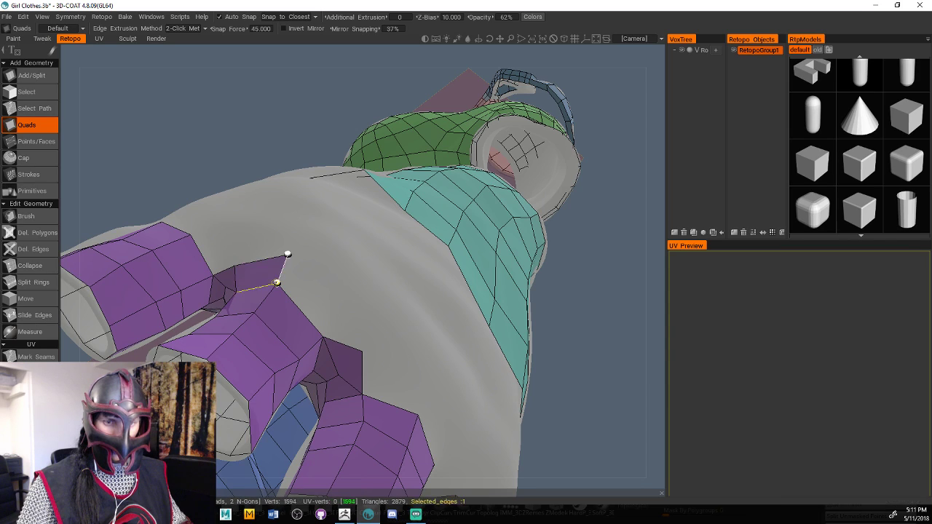
pyautogui.click(335, 290)
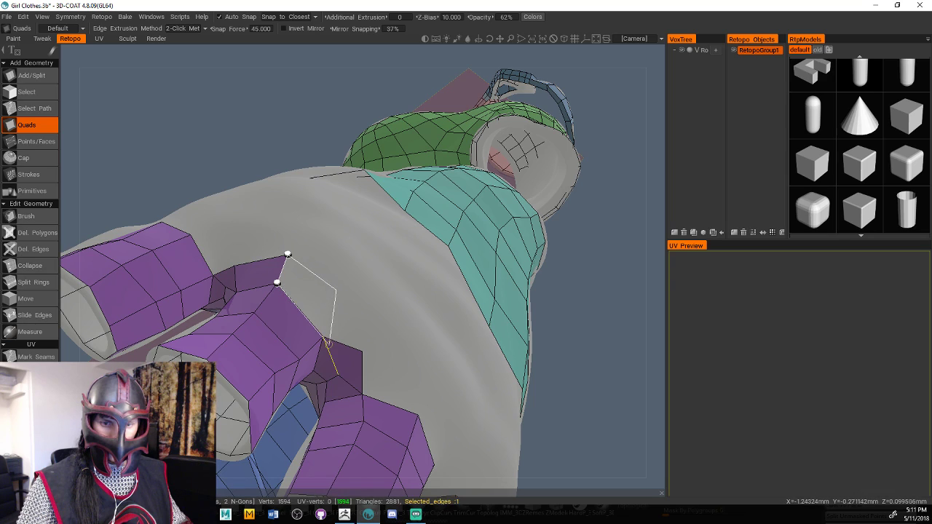
pyautogui.click(322, 335)
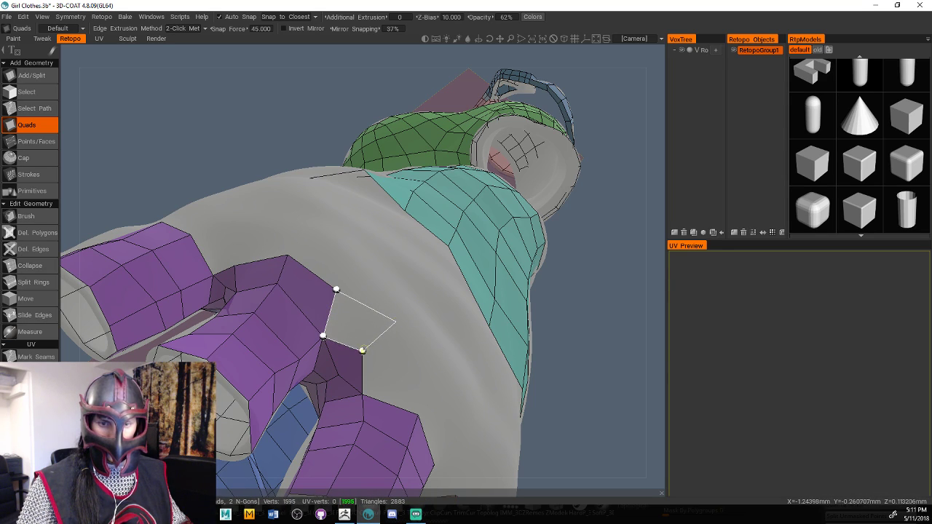
pyautogui.click(395, 321)
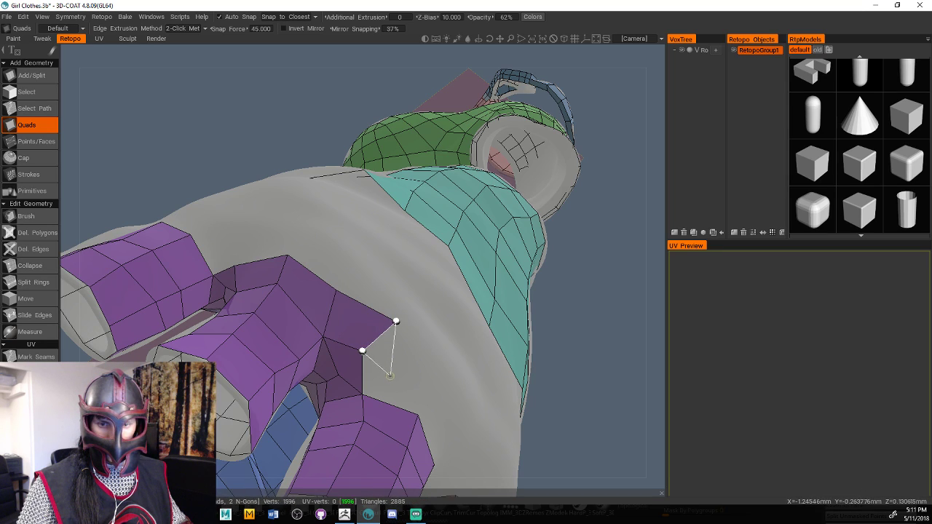
pyautogui.click(362, 393)
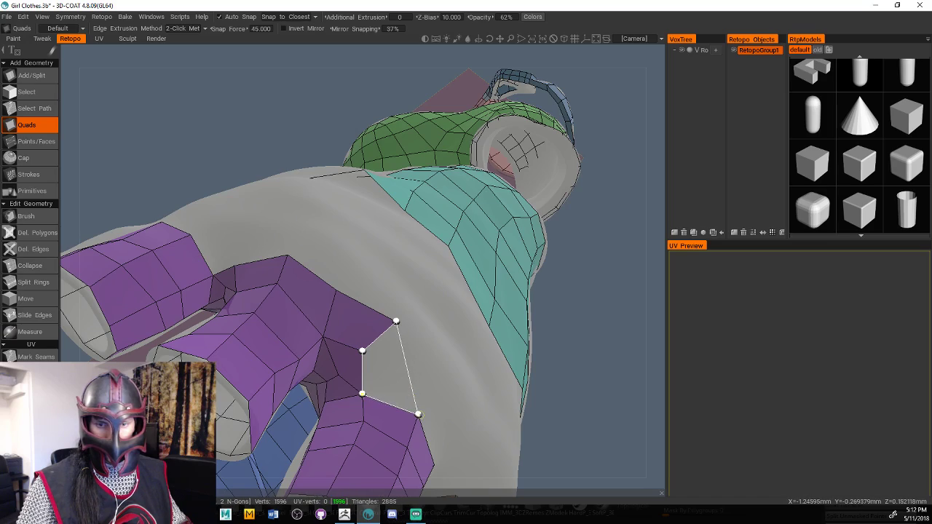
pyautogui.click(419, 407)
# Extend the row with two quads from the index-middle web along the index finger's base
pyautogui.moveTo(551, 322); pyautogui.dragTo(576, 393, button='middle')
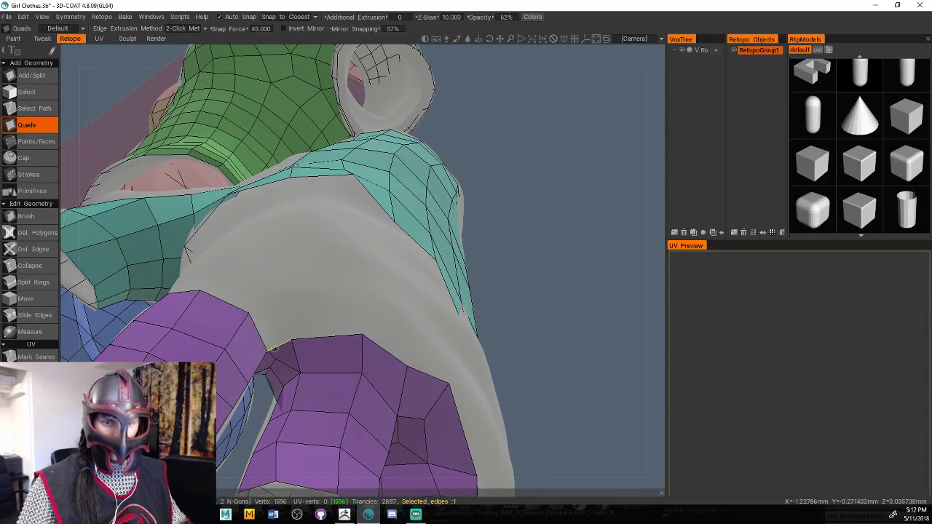
pyautogui.click(248, 312)
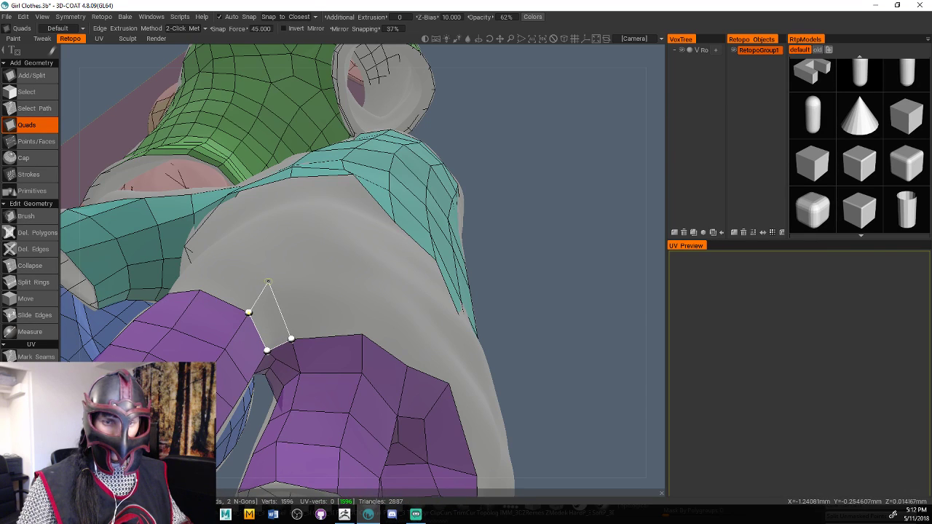
pyautogui.click(268, 281)
pyautogui.click(200, 290)
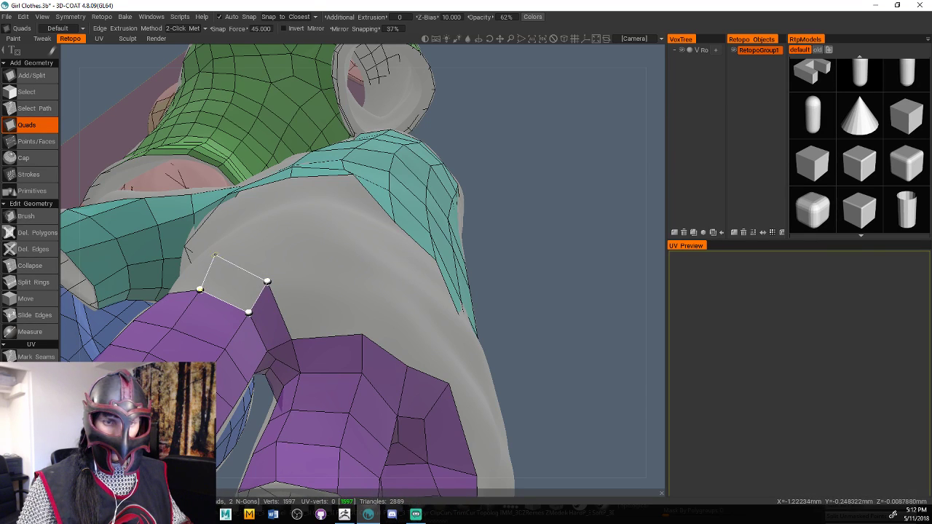
pyautogui.click(216, 253)
# Try to add a second-row quad onto the hand between the index and middle finger base rows
pyautogui.moveTo(619, 310); pyautogui.dragTo(572, 311)
pyautogui.click(329, 340)
pyautogui.click(263, 279)
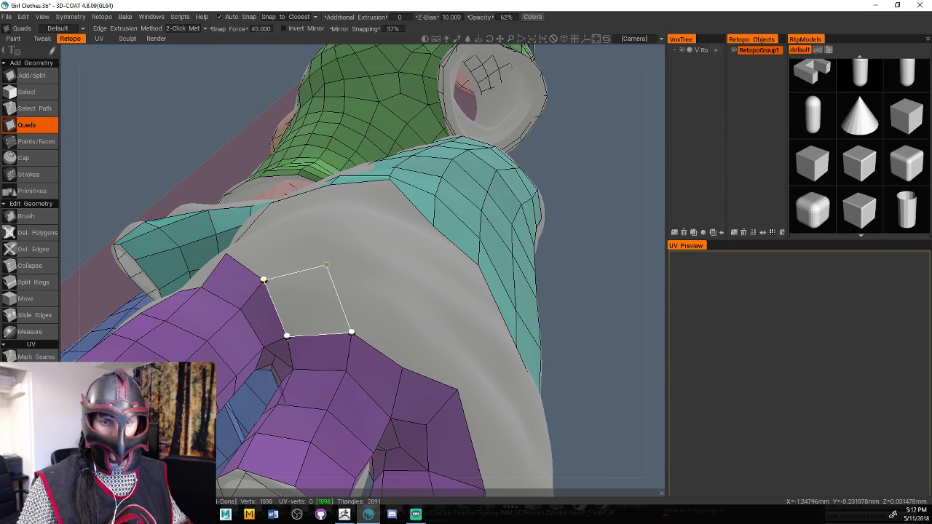
pyautogui.click(326, 266)
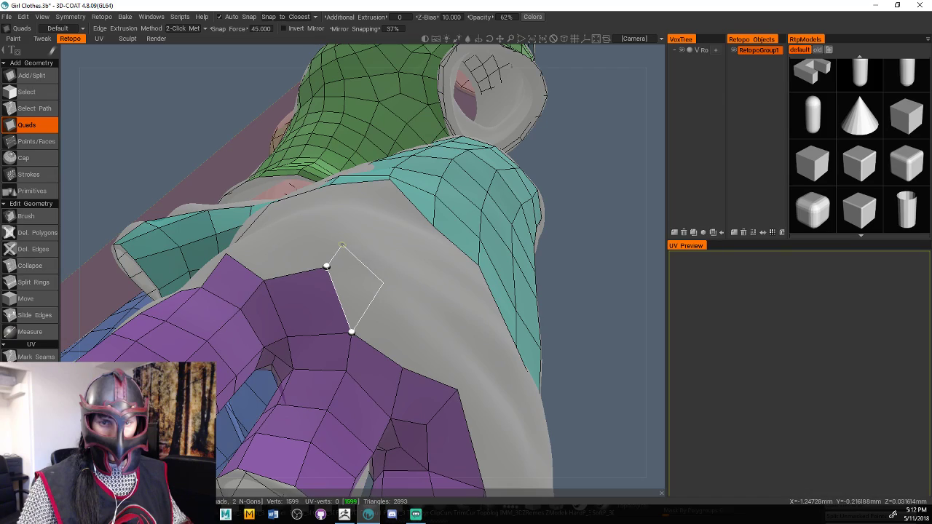
pyautogui.click(341, 244)
pyautogui.moveTo(364, 251); pyautogui.dragTo(572, 335, button='middle')
pyautogui.hotkey('ctrl', 'z')
pyautogui.hotkey('ctrl', 'z')
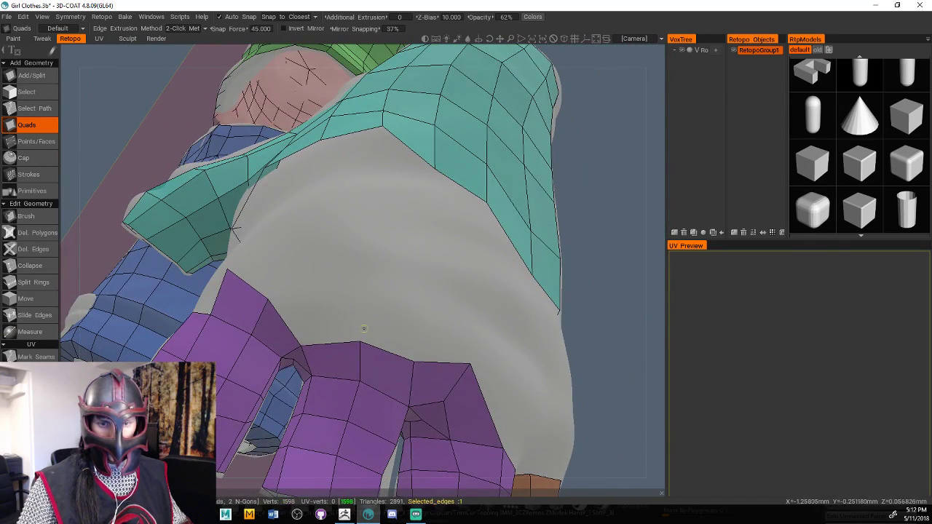
# Add three second-row quads onto the hand above the middle finger's base, ending above the middle-ring web
pyautogui.click(327, 291)
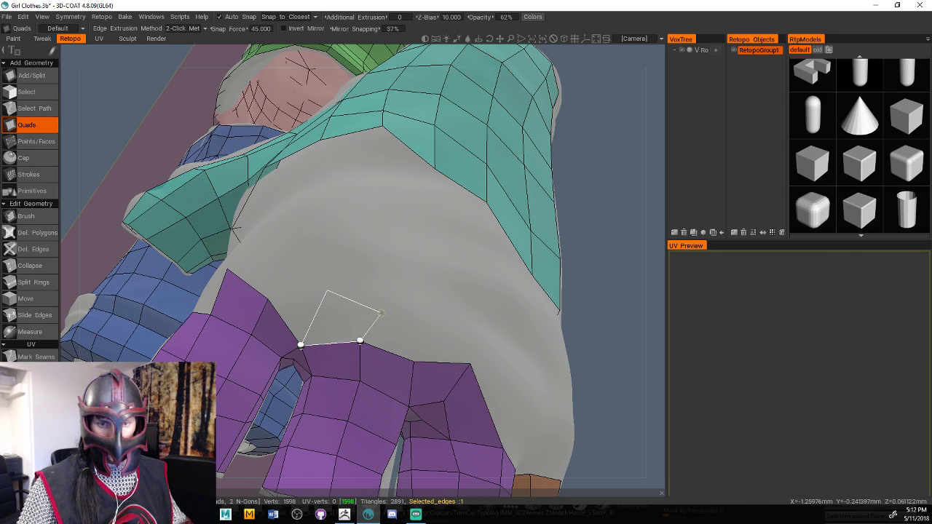
pyautogui.click(380, 310)
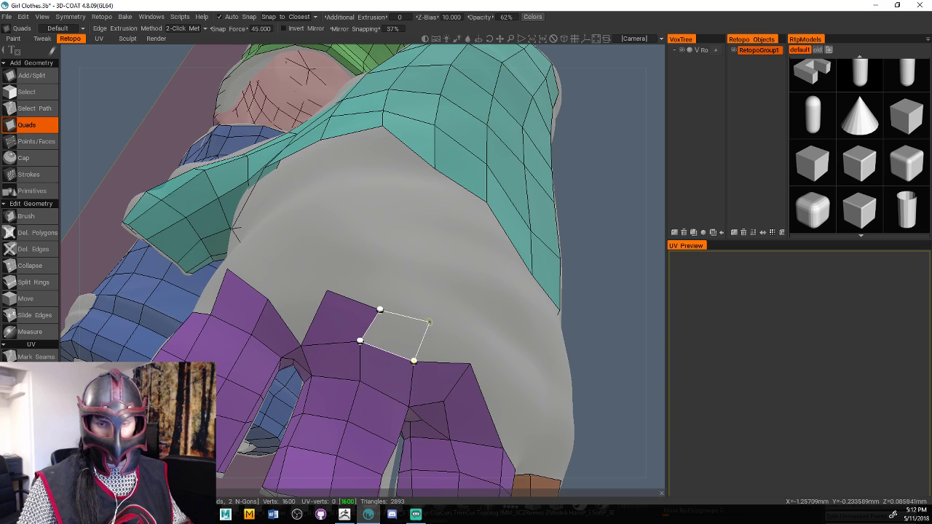
pyautogui.click(429, 322)
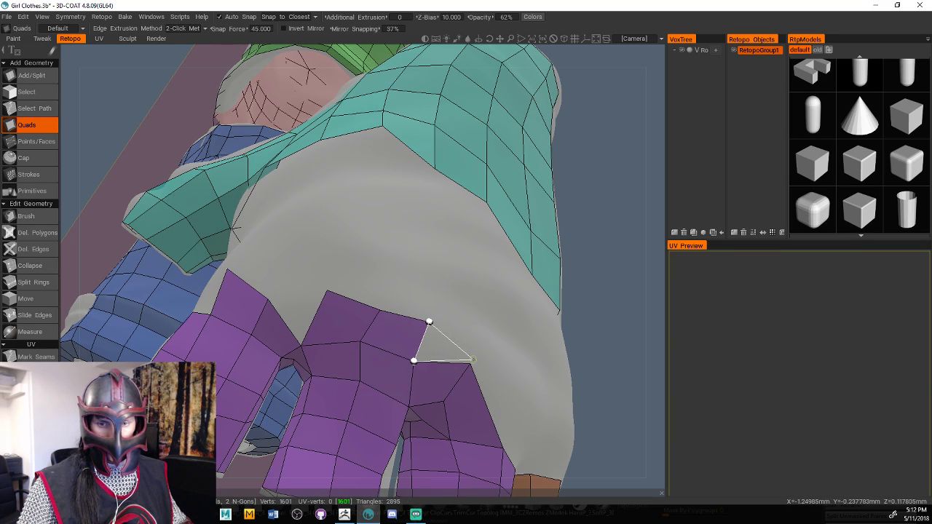
pyautogui.click(471, 362)
pyautogui.click(478, 325)
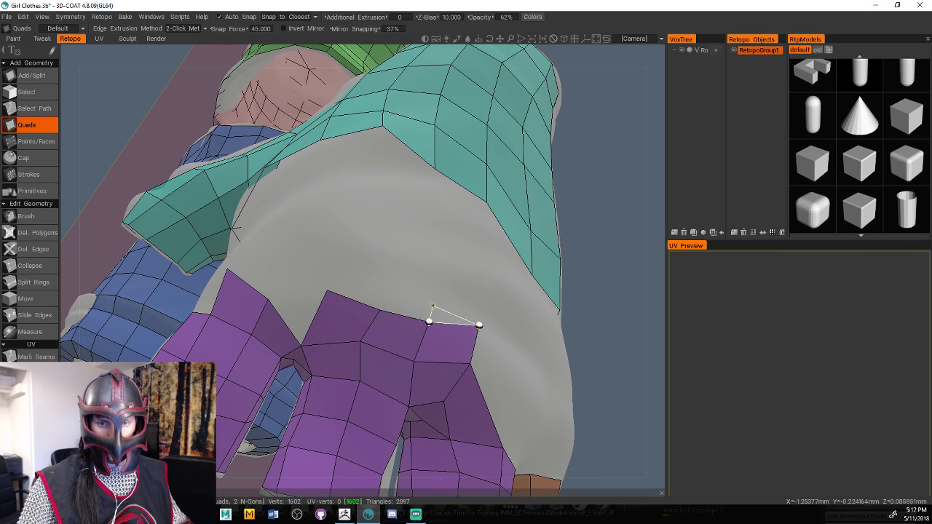
# Build a three-quad strip from the second row's ring-finger end up the hand to join the wrist mesh
pyautogui.click(486, 280)
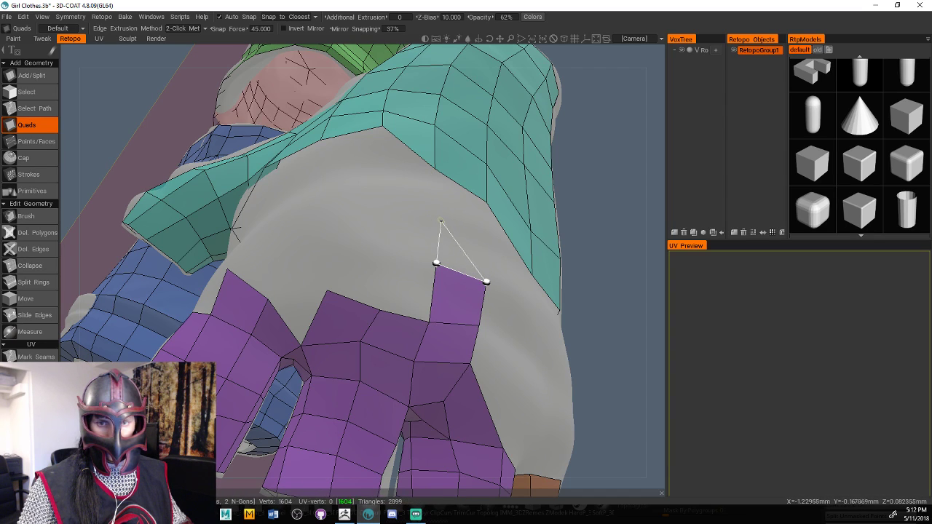
pyautogui.click(487, 239)
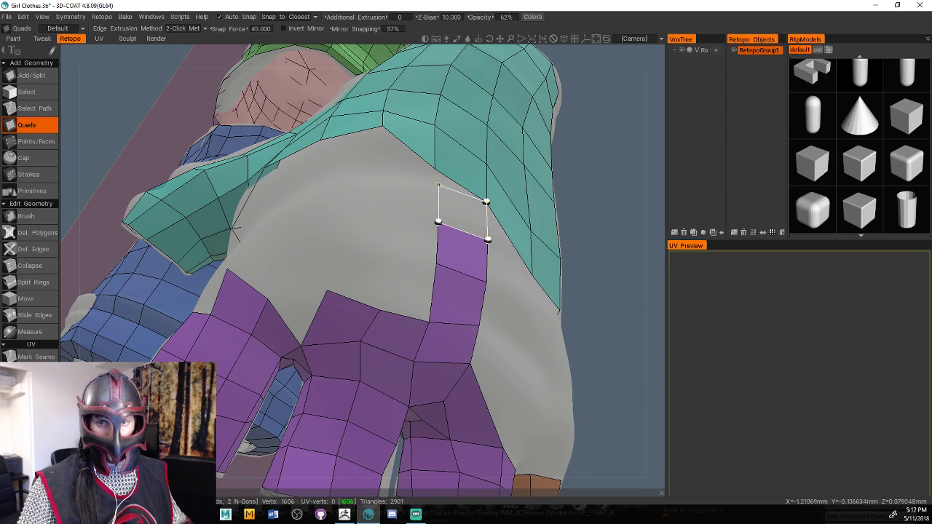
pyautogui.click(435, 174)
# Bridge the index and middle finger rows with a quad and add two more quads onto the hand above the index finger
pyautogui.moveTo(626, 220); pyautogui.dragTo(616, 313)
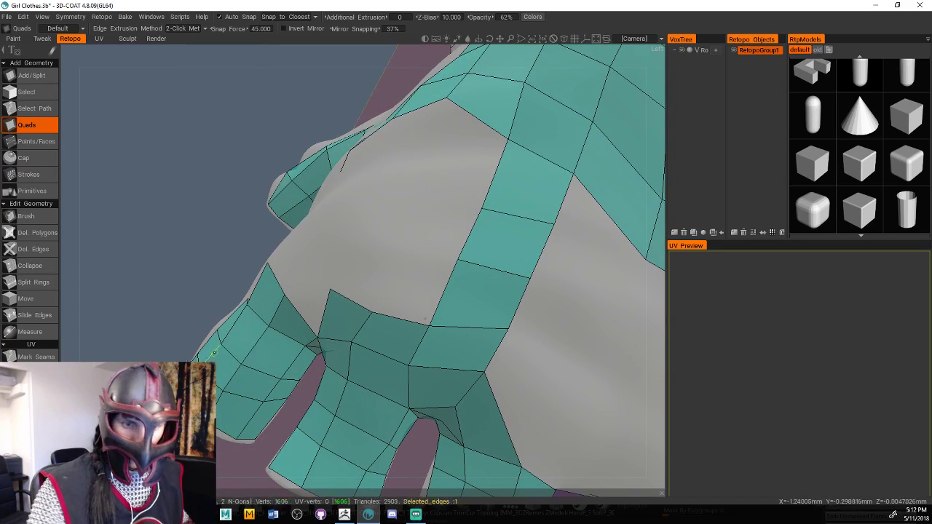
pyautogui.moveTo(214, 352); pyautogui.dragTo(286, 316)
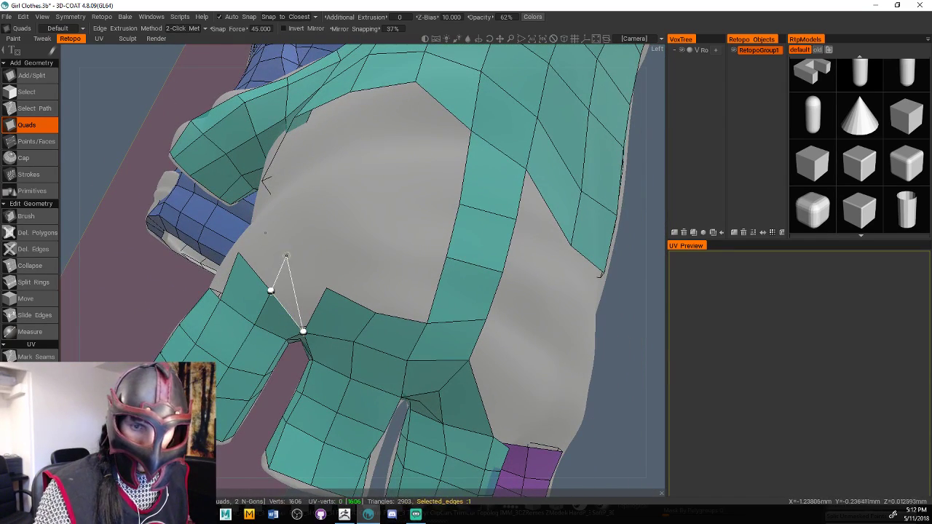
pyautogui.click(284, 248)
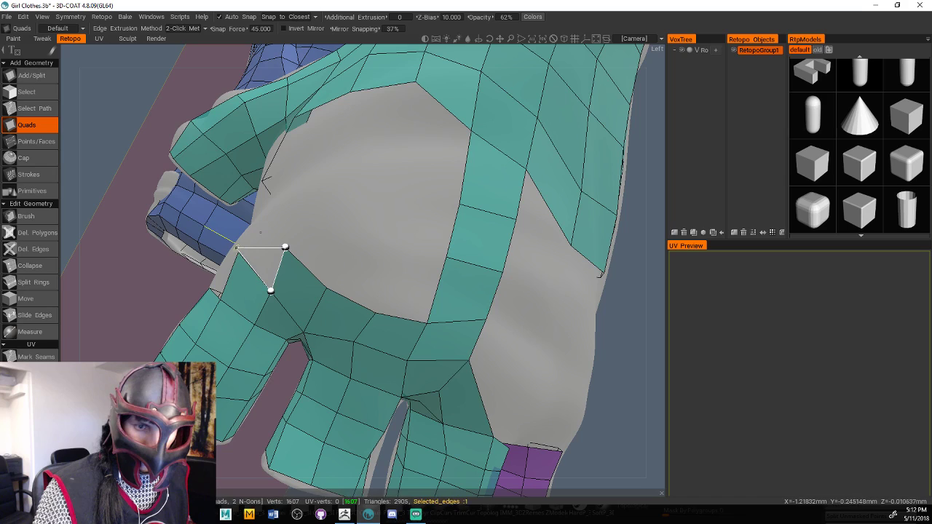
pyautogui.click(270, 290)
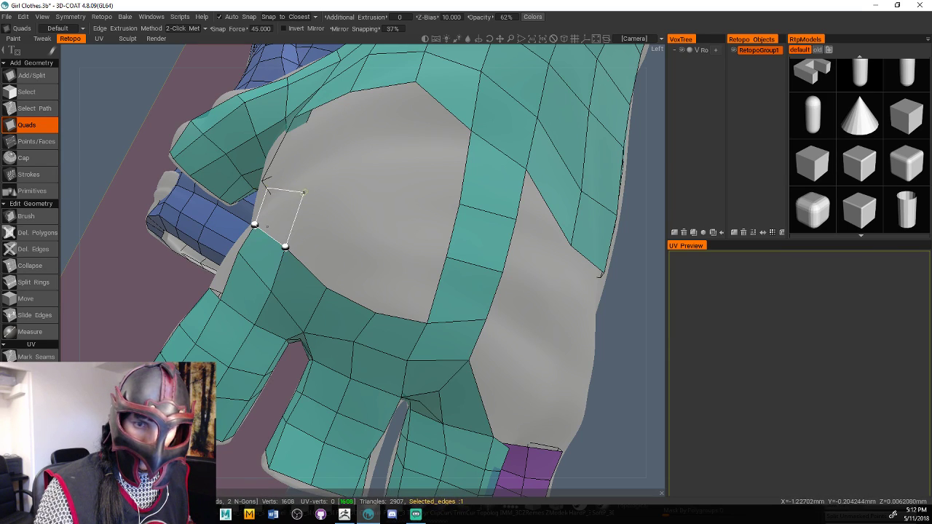
pyautogui.click(307, 190)
# Add three quads across the hand above the middle finger to connect the index-side quads with the vertical strip
pyautogui.click(327, 282)
pyautogui.click(358, 218)
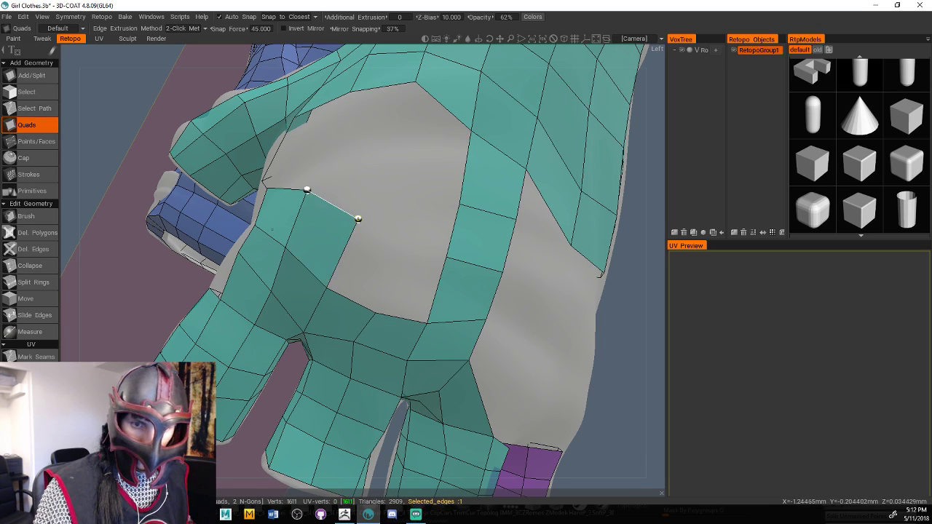
pyautogui.click(376, 311)
pyautogui.click(403, 242)
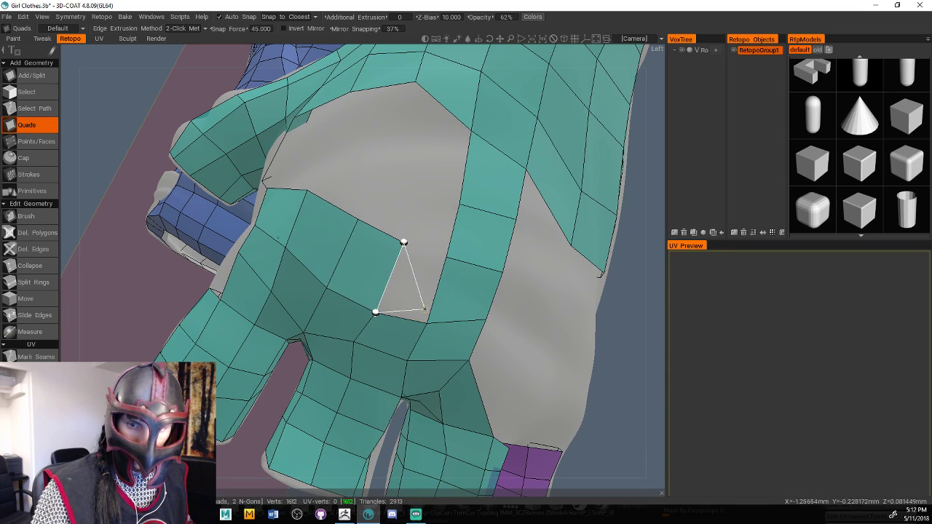
pyautogui.click(427, 322)
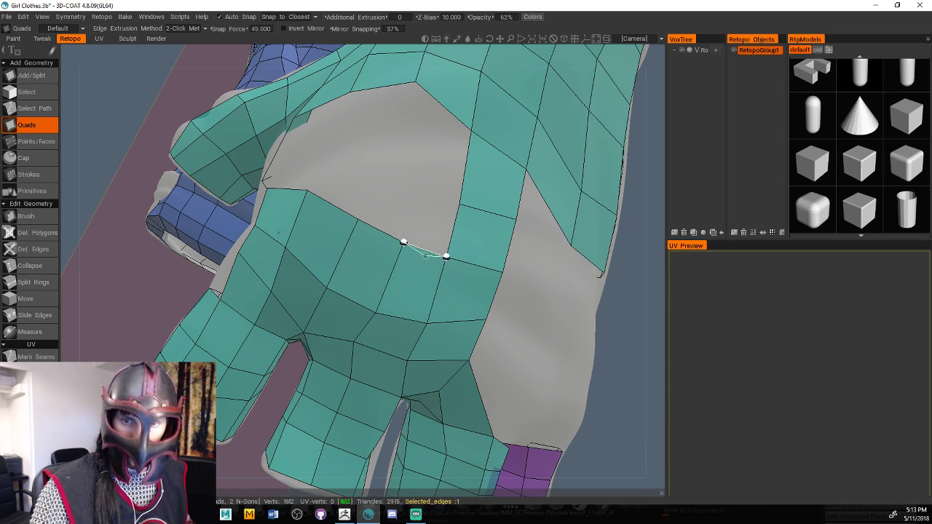
# Fill the hand gap beside the vertical strip with four quads up to the wrist mesh, undoing and remaking the last one
pyautogui.click(409, 172)
pyautogui.click(459, 203)
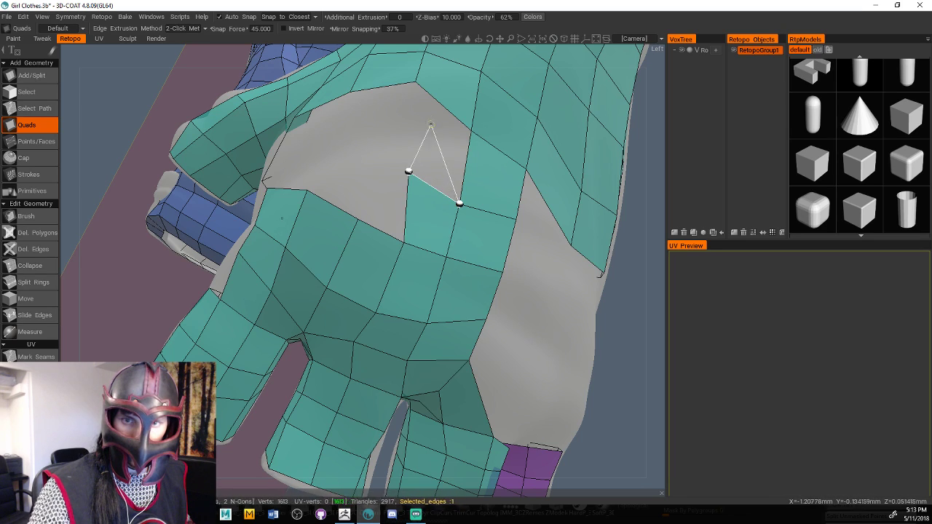
pyautogui.click(415, 83)
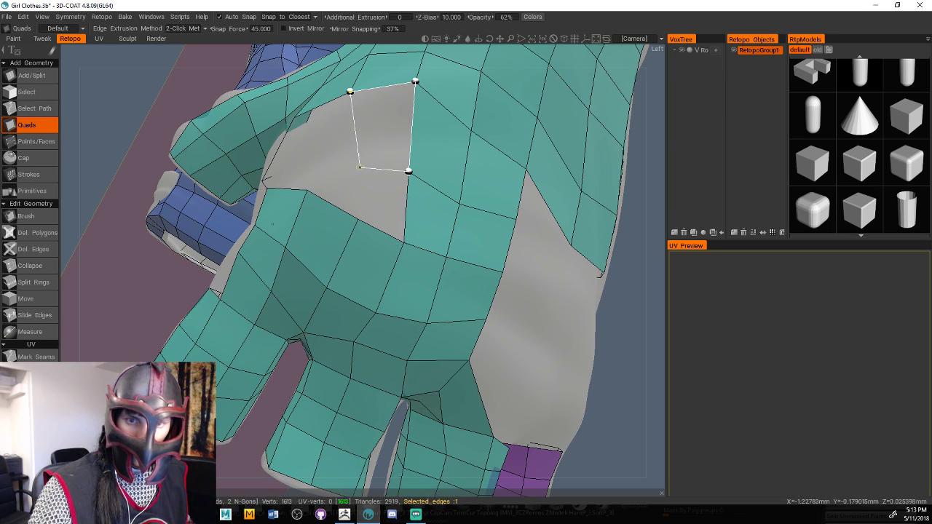
pyautogui.click(365, 166)
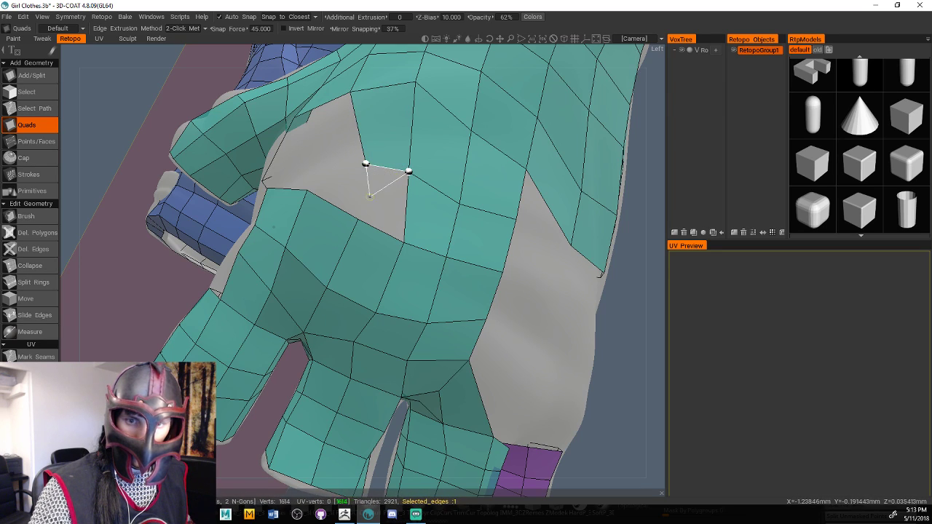
pyautogui.click(405, 236)
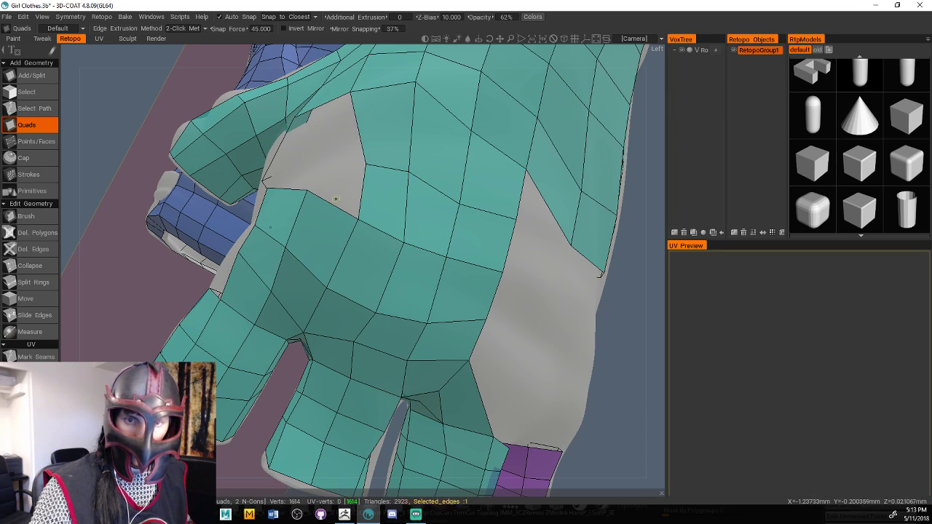
pyautogui.hotkey('ctrl', 'z')
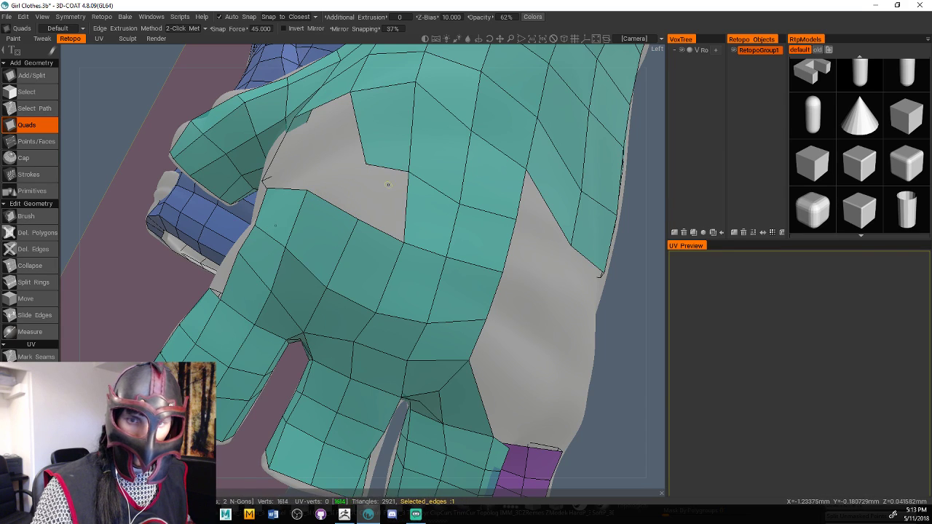
pyautogui.click(404, 240)
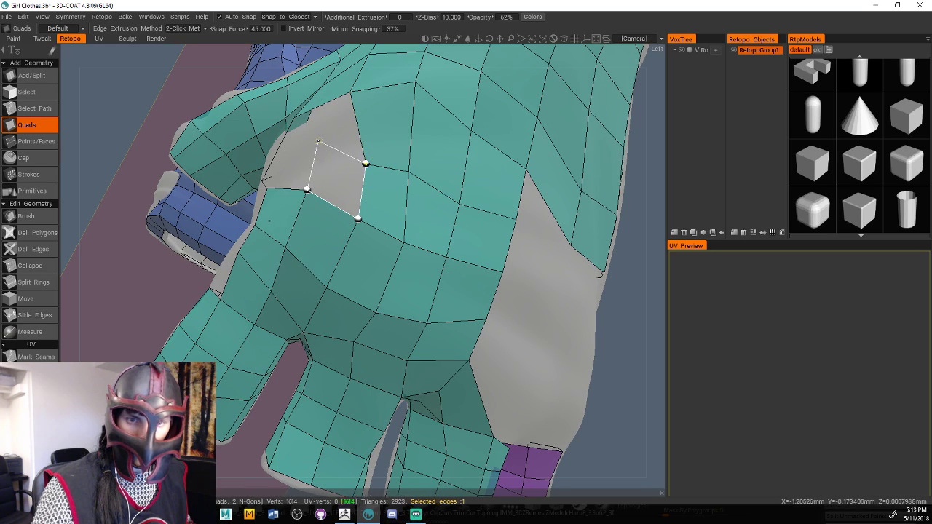
# Extend the hand surface toward the thumb with two quads joining the index-side row to the wrist mesh
pyautogui.click(304, 158)
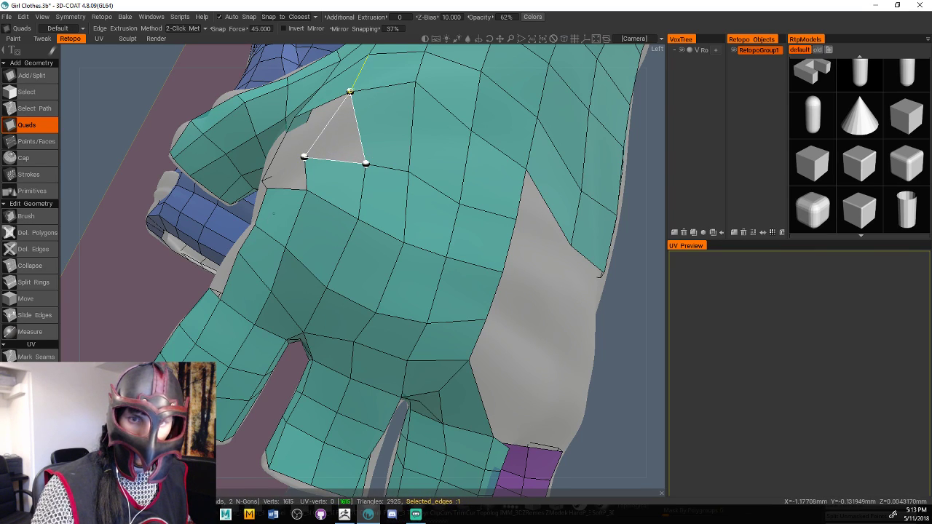
pyautogui.click(349, 91)
pyautogui.click(294, 118)
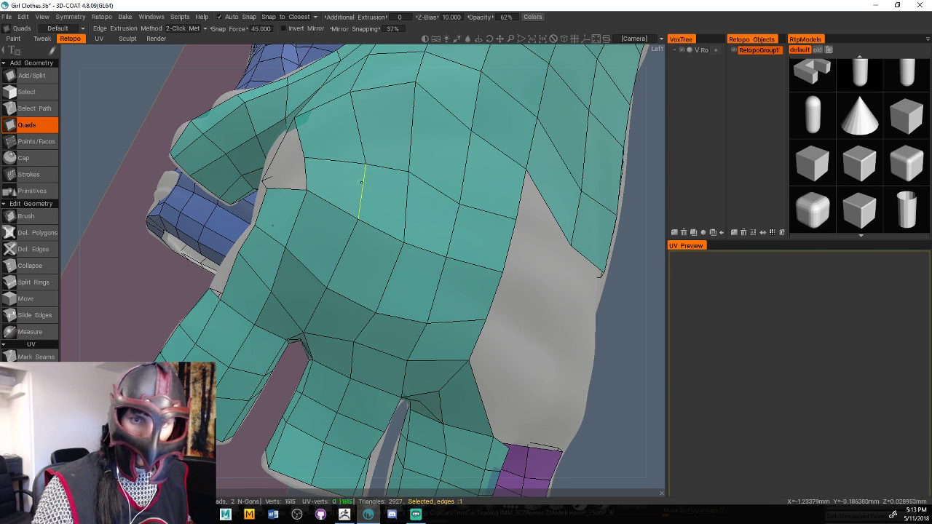
# Build a four-quad column along the open edge from the ring finger's base up to the wrist mesh
pyautogui.moveTo(622, 301); pyautogui.dragTo(493, 335)
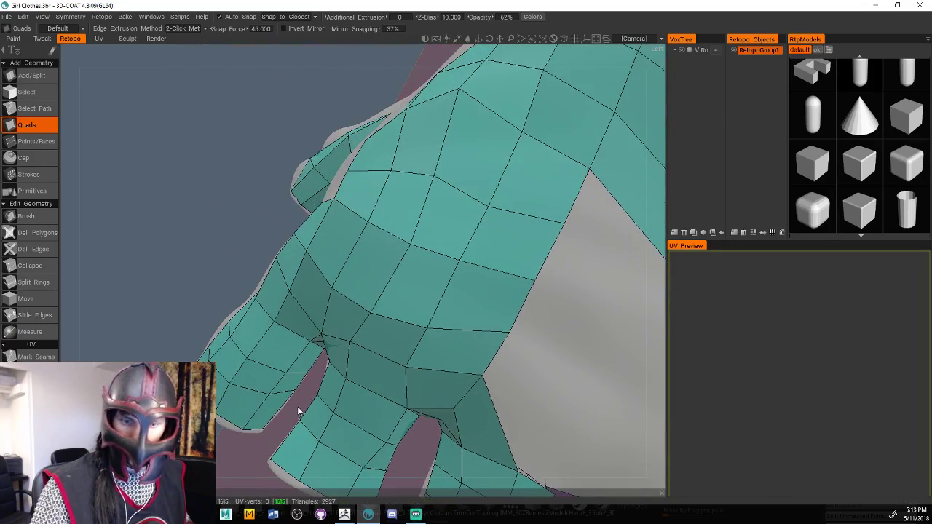
pyautogui.scroll(-5, 284, 404)
pyautogui.scroll(4, 478, 347)
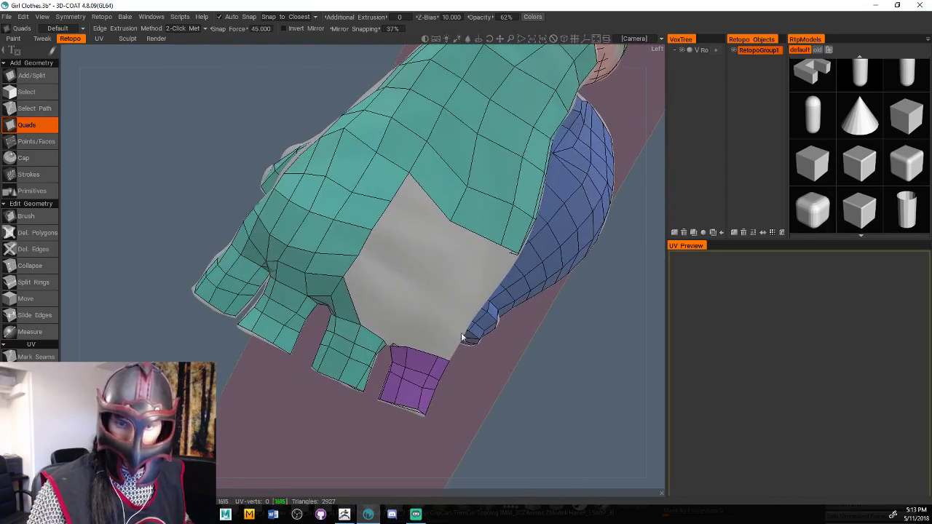
pyautogui.click(480, 285)
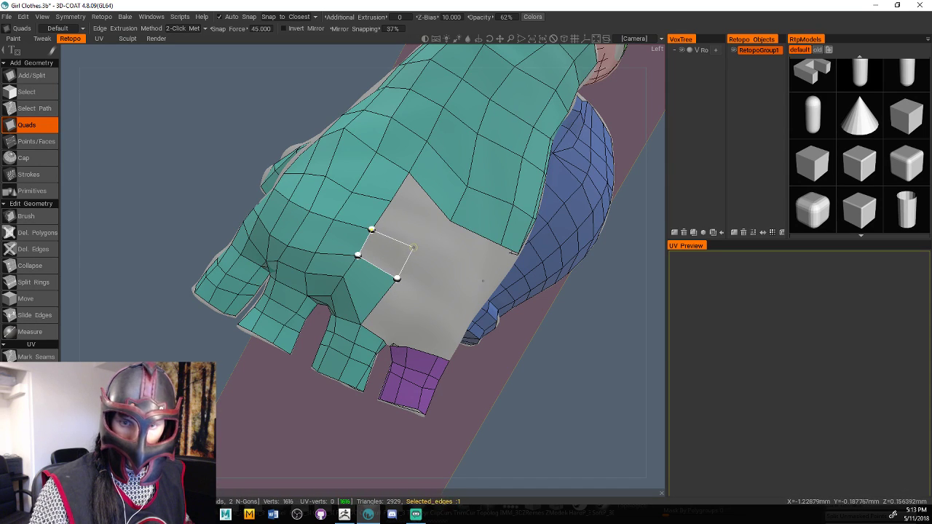
pyautogui.click(482, 280)
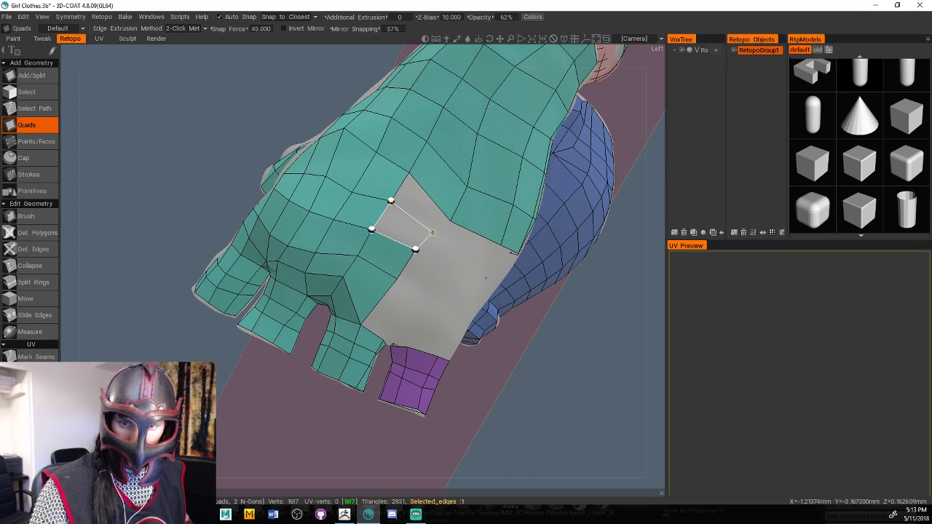
pyautogui.click(487, 275)
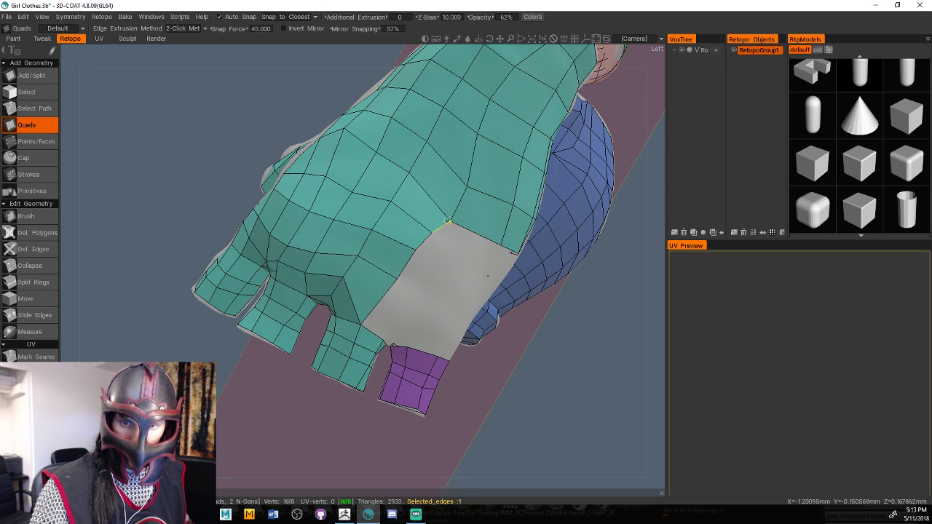
pyautogui.click(440, 227)
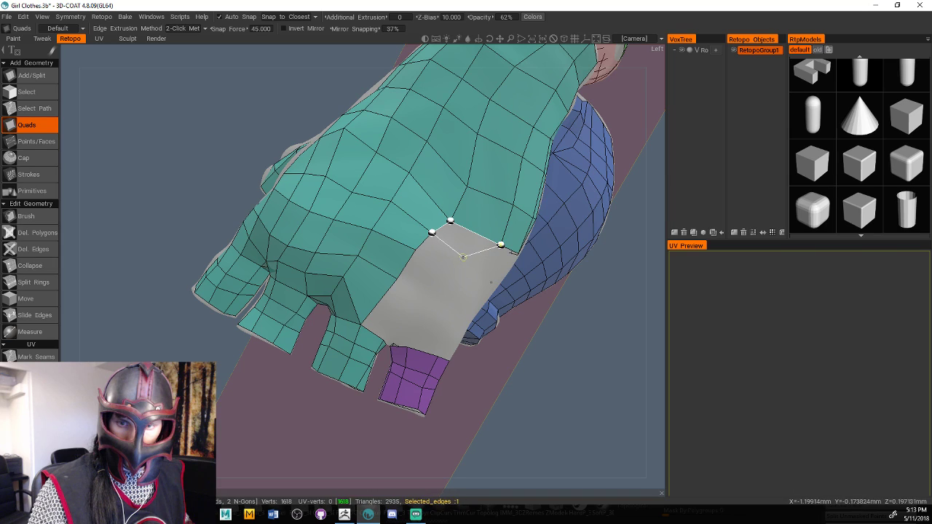
# Add a second four-quad column toward the pinky side, from the wrist mesh's lower edge down to the ring finger's base
pyautogui.click(455, 254)
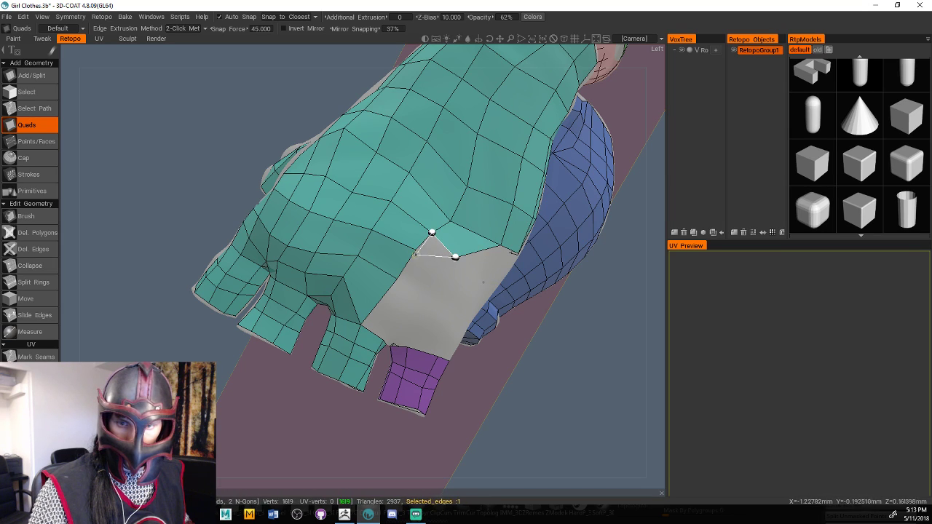
pyautogui.click(437, 269)
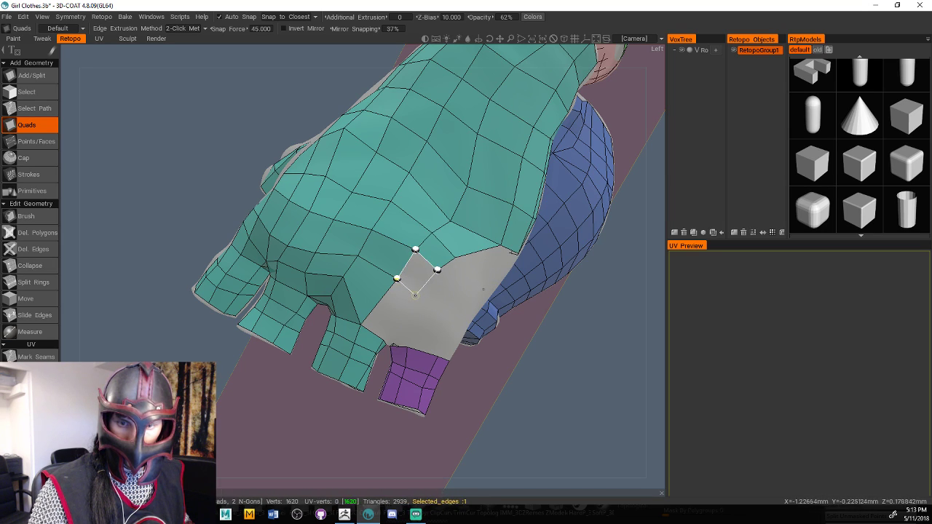
pyautogui.click(412, 302)
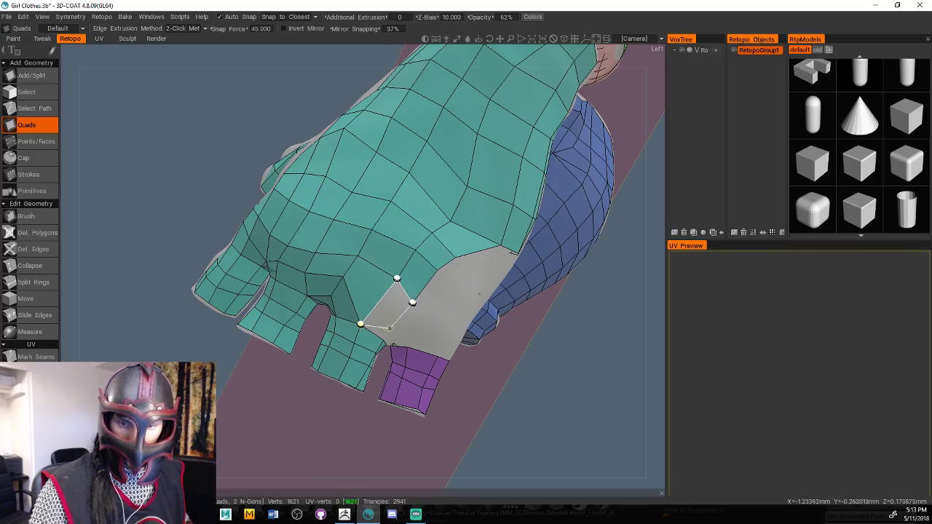
pyautogui.click(385, 340)
# Bridge the ring finger's base to the separate pinky ring with two quads across the web
pyautogui.moveTo(518, 352); pyautogui.dragTo(453, 314)
pyautogui.moveTo(459, 413); pyautogui.dragTo(506, 387)
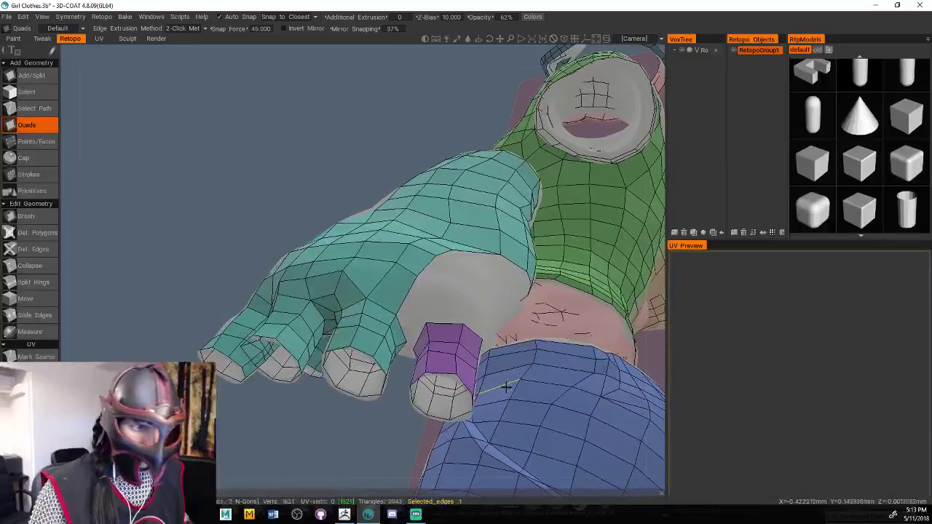
pyautogui.scroll(-2, 334, 439)
pyautogui.scroll(4, 343, 436)
pyautogui.scroll(-1, 343, 437)
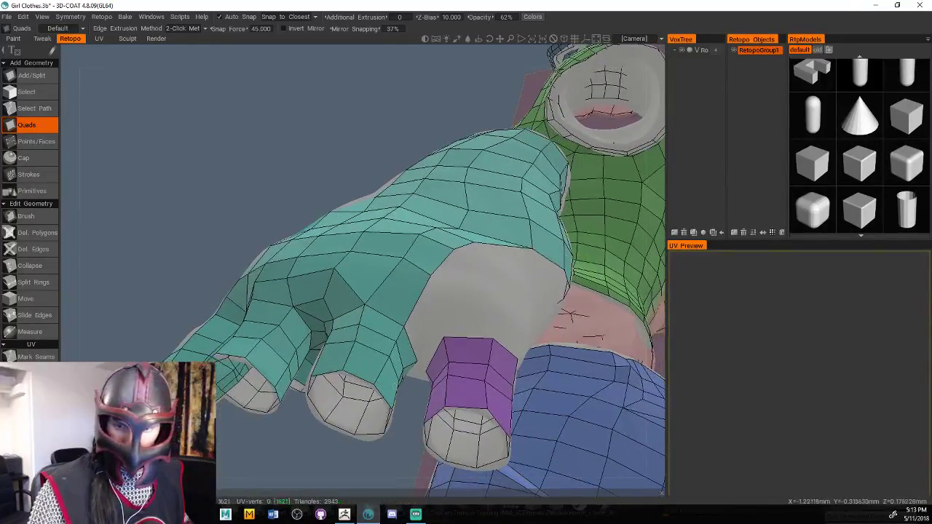
pyautogui.click(404, 325)
pyautogui.click(417, 359)
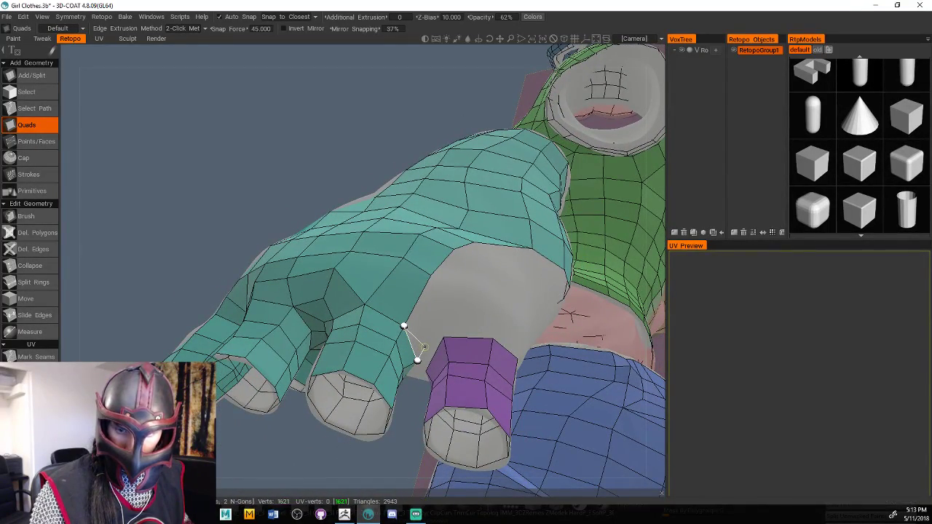
pyautogui.click(424, 347)
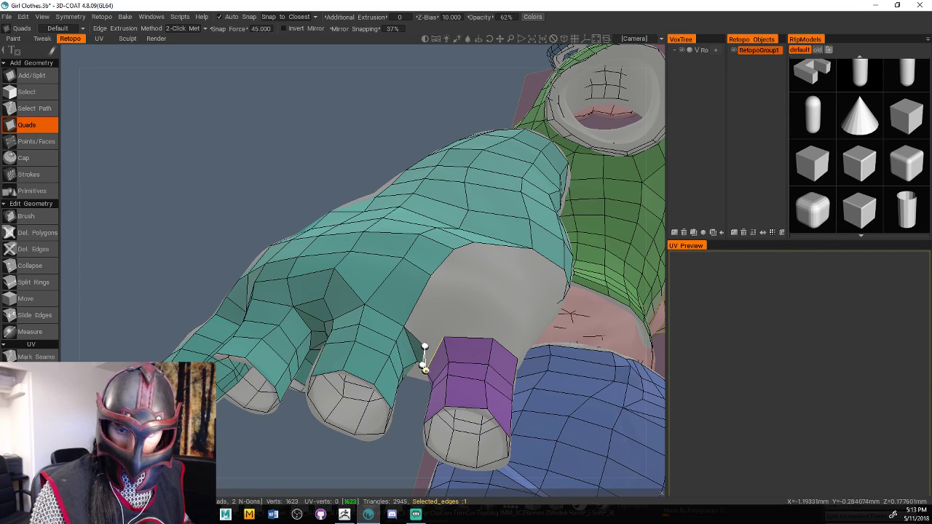
pyautogui.click(434, 343)
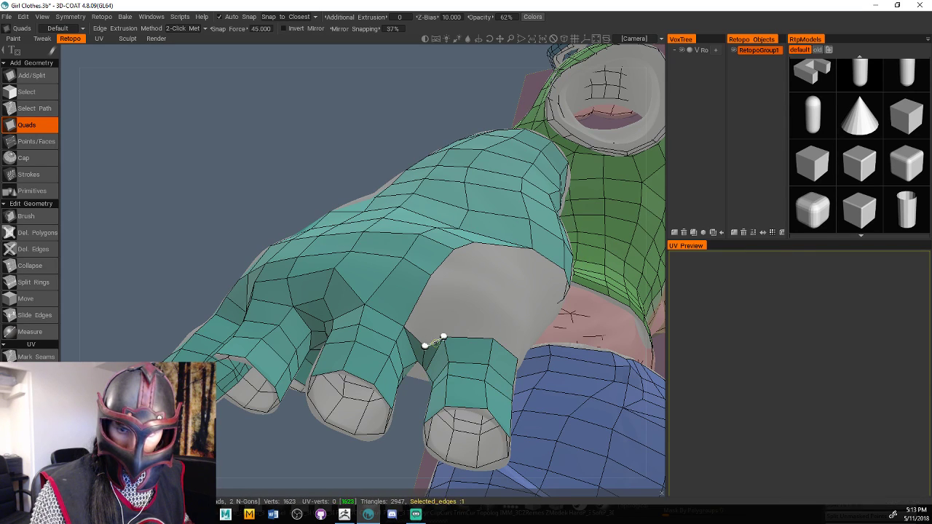
# Add the last web quad beside the pinky ring and delete two quads above the ring finger's base
pyautogui.click(404, 325)
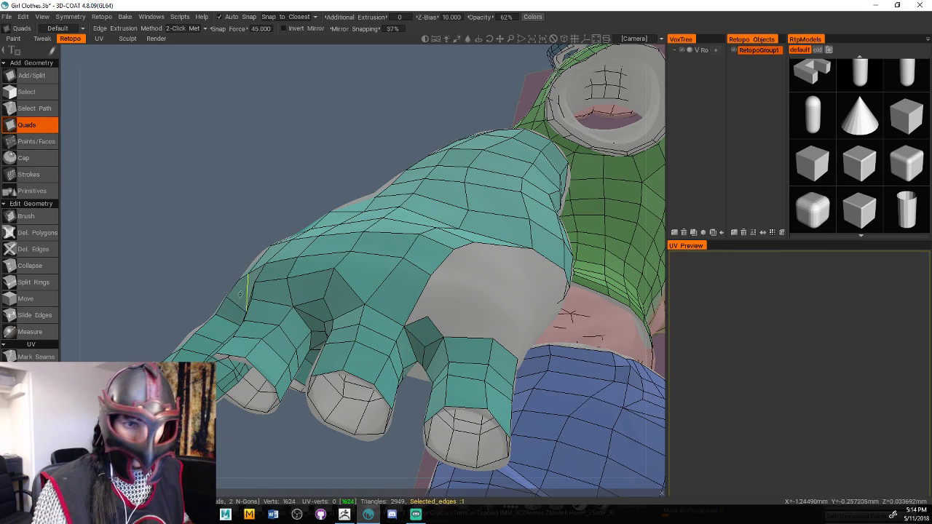
pyautogui.click(36, 217)
pyautogui.click(40, 233)
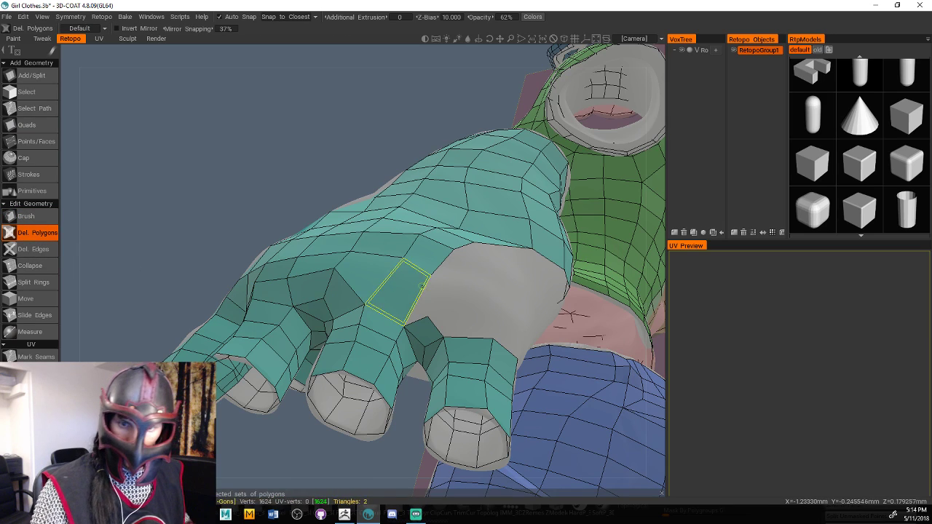
pyautogui.click(373, 273)
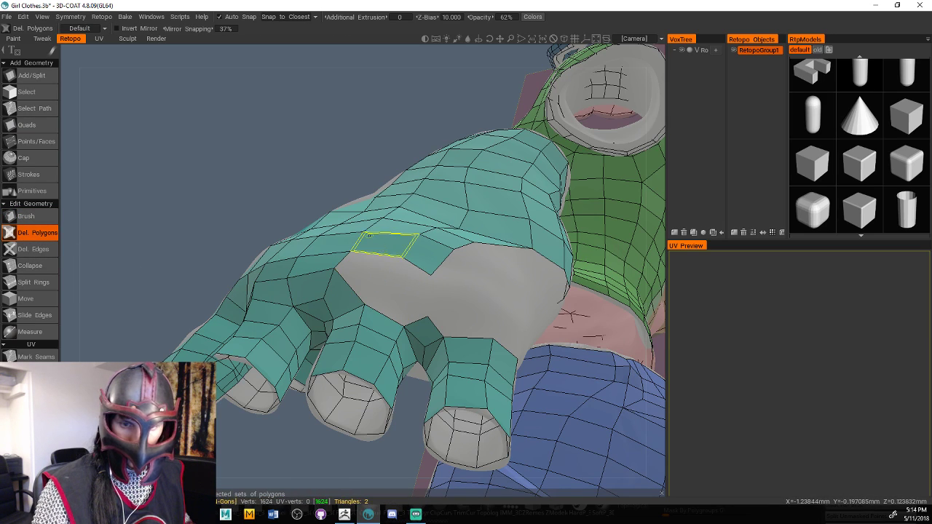
pyautogui.click(380, 243)
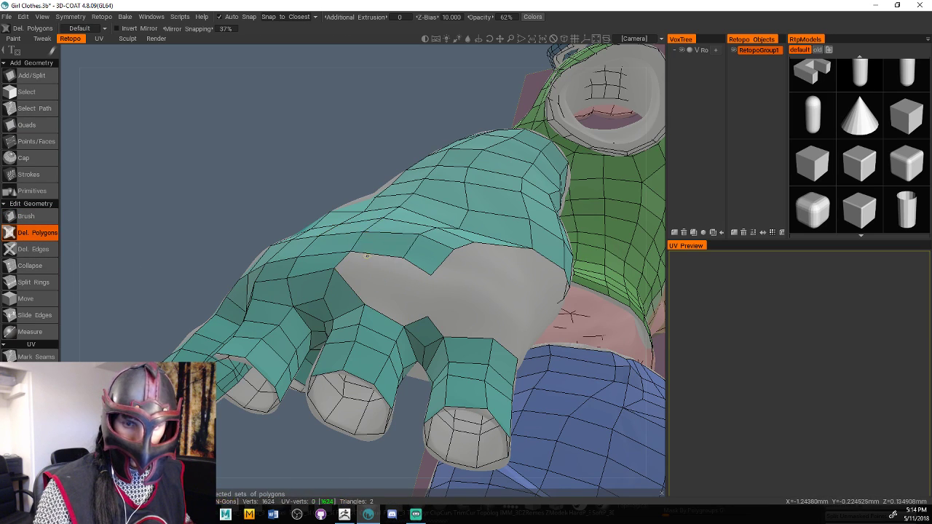
# Rebuild the gap above the ring finger's base with three quads and one triangle, routing the edge to the pinky web
pyautogui.click(42, 128)
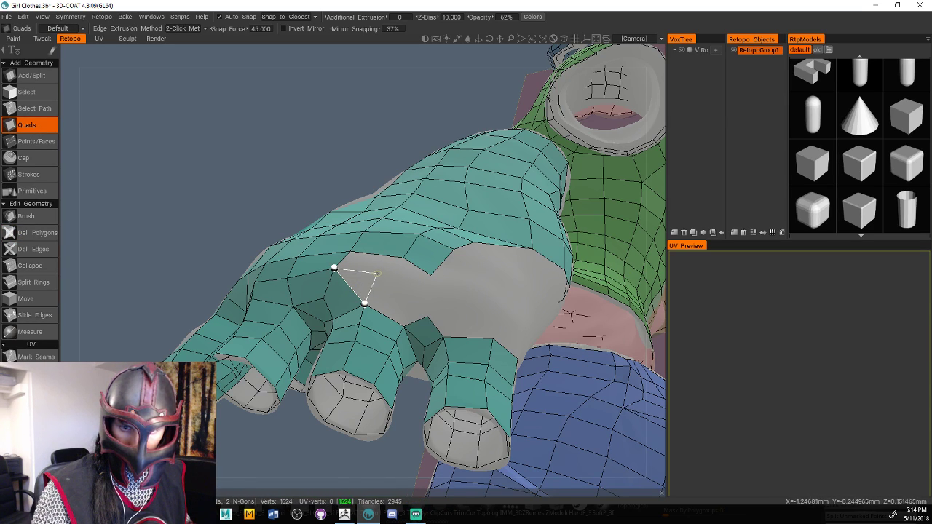
pyautogui.click(378, 275)
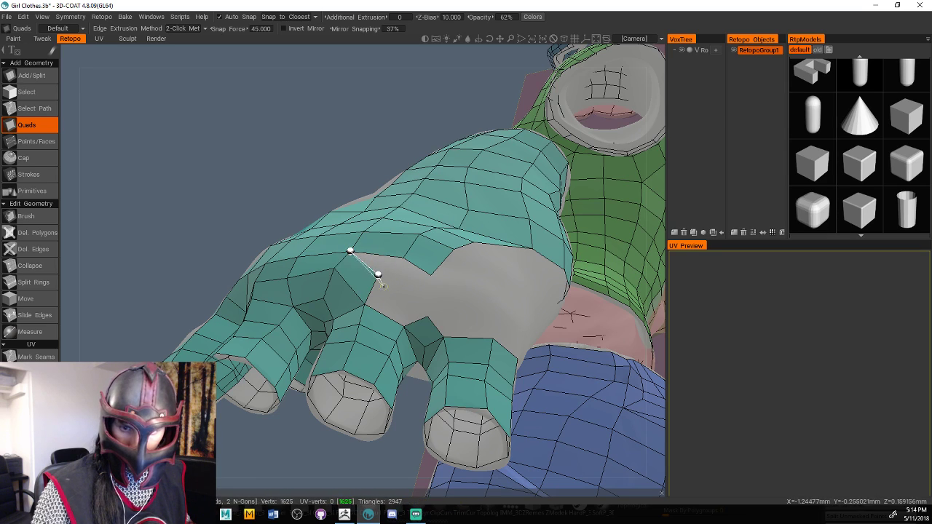
pyautogui.click(365, 303)
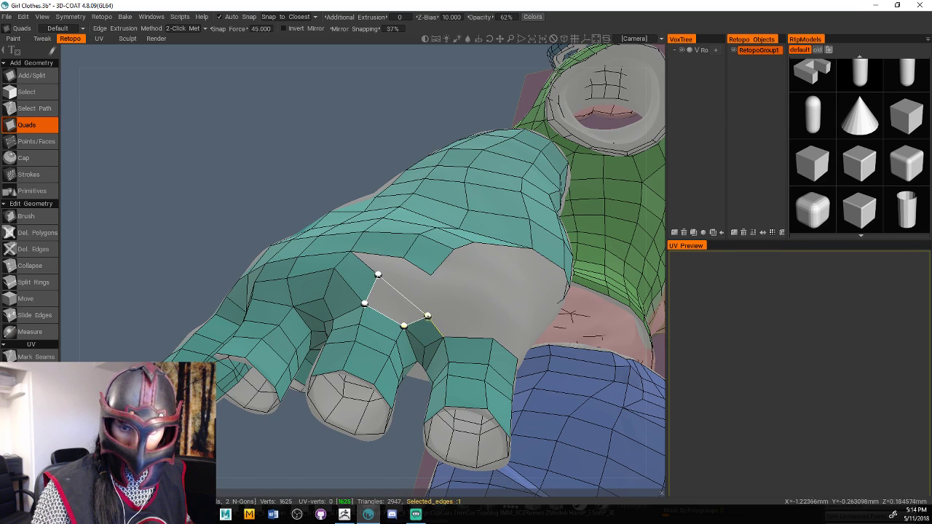
pyautogui.click(427, 316)
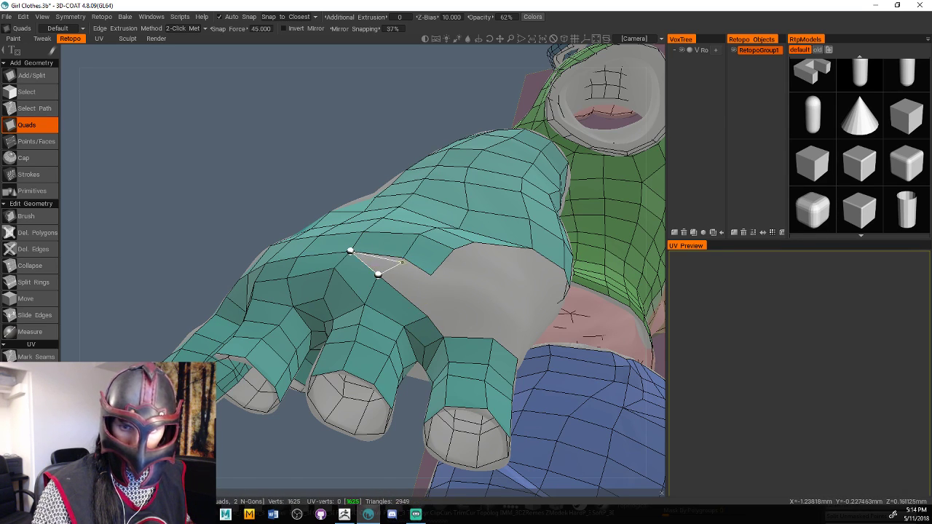
pyautogui.click(403, 258)
pyautogui.click(377, 274)
pyautogui.click(403, 257)
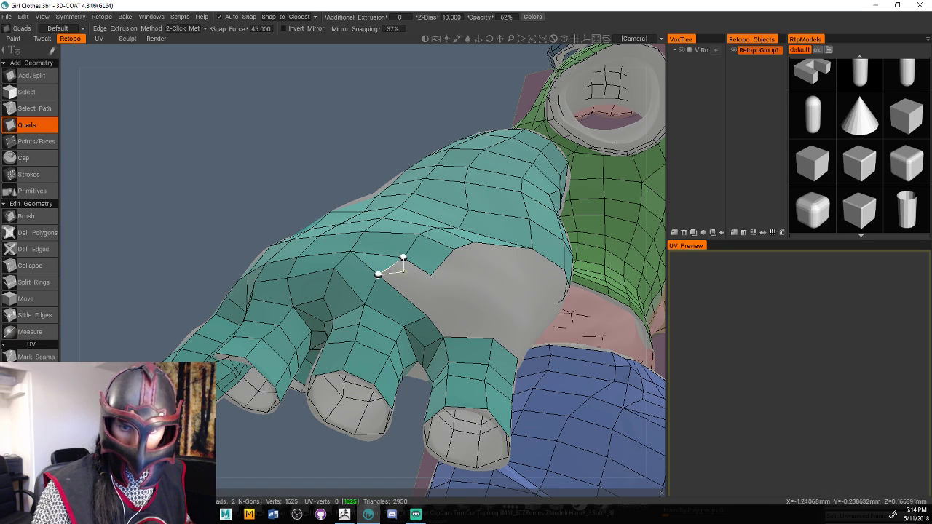
pyautogui.click(430, 274)
pyautogui.click(427, 316)
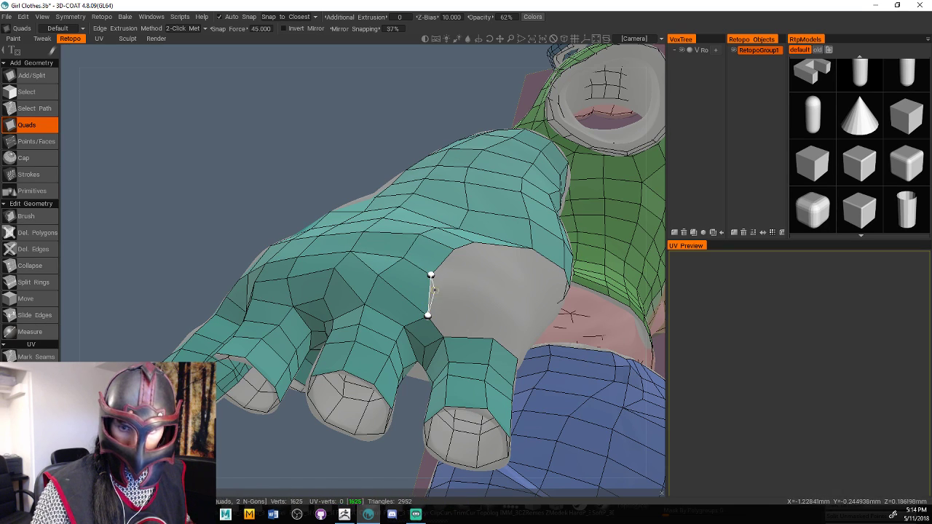
# Extend three quads from the pinky web and base toward the wrist, and join them to the neighbouring hand surface with a fourth quad
pyautogui.click(443, 337)
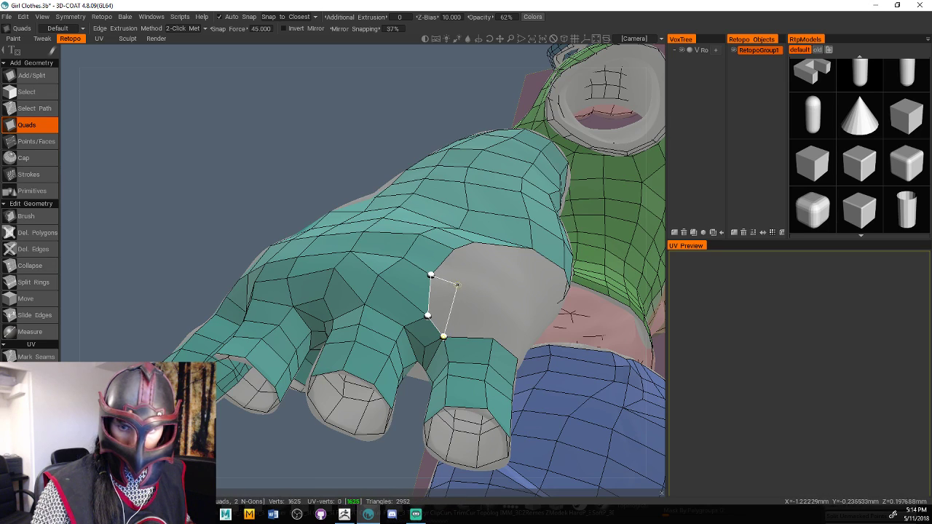
pyautogui.click(456, 280)
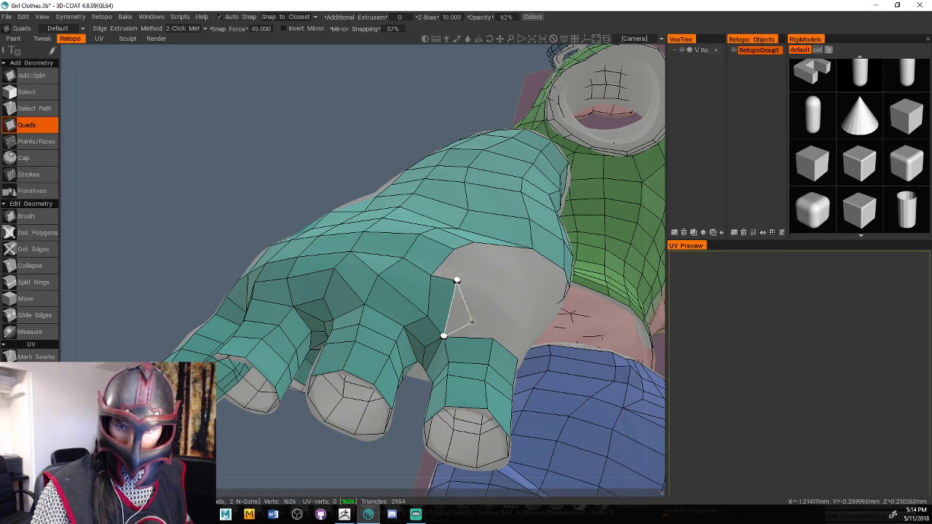
pyautogui.click(493, 338)
pyautogui.click(505, 287)
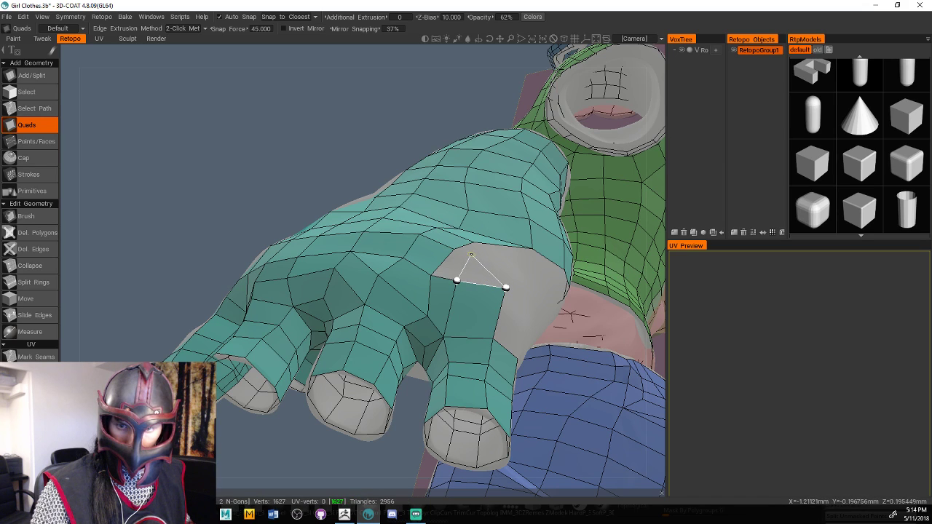
pyautogui.click(469, 256)
pyautogui.click(516, 264)
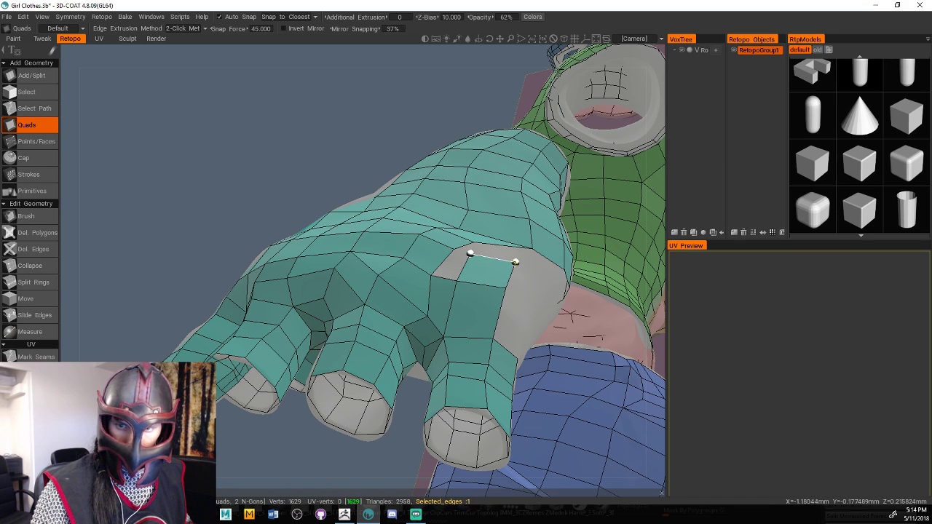
pyautogui.moveTo(407, 417); pyautogui.dragTo(391, 431)
pyautogui.moveTo(376, 461); pyautogui.dragTo(380, 456)
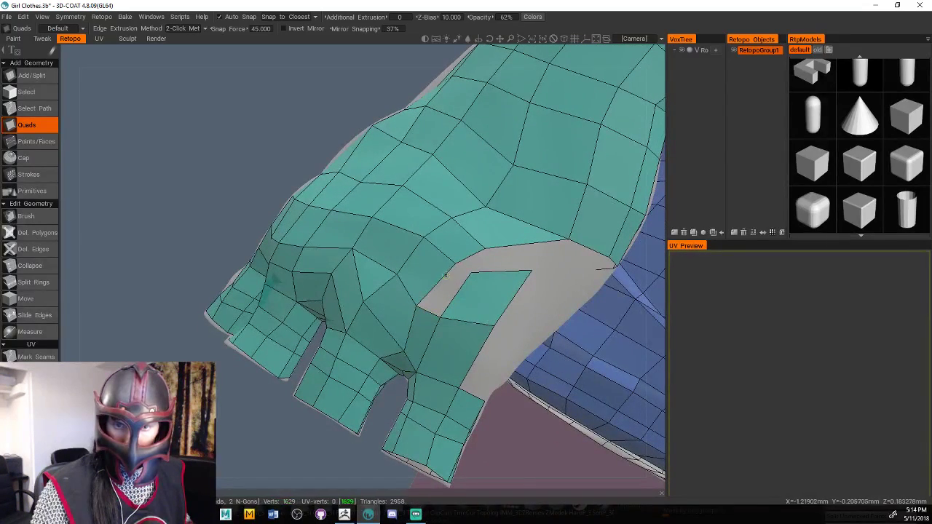
pyautogui.click(443, 278)
pyautogui.click(471, 272)
pyautogui.click(442, 314)
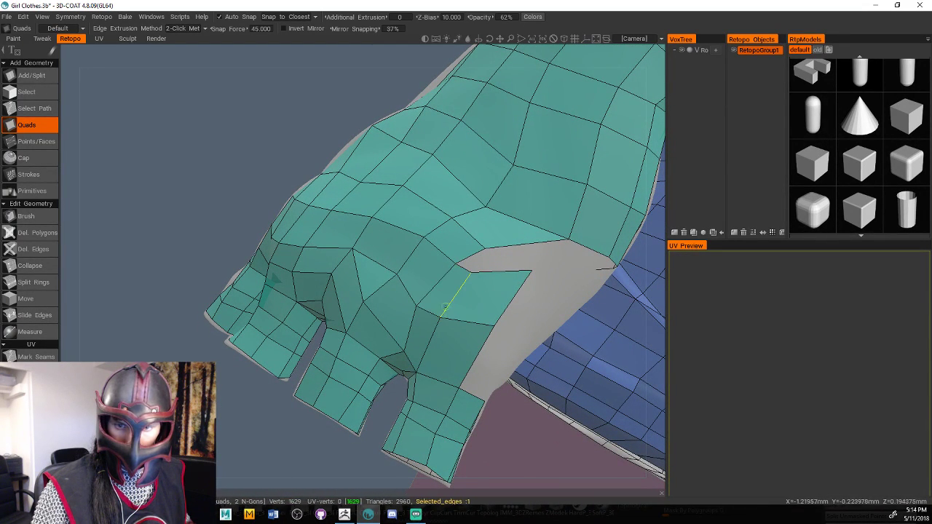
# Reposition the vertices along the open edge and above the ring and pinky fingers with the Brush to even out the new quads
pyautogui.click(41, 219)
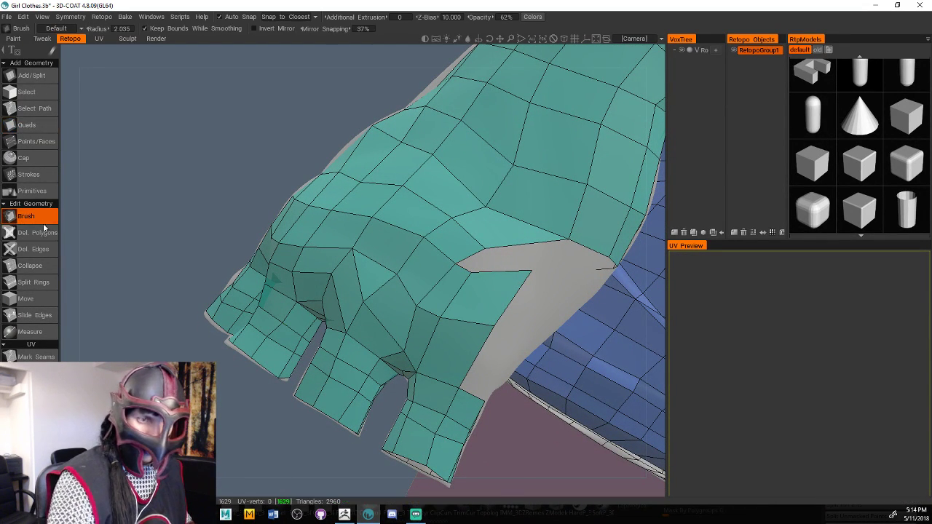
pyautogui.moveTo(526, 281); pyautogui.dragTo(505, 328)
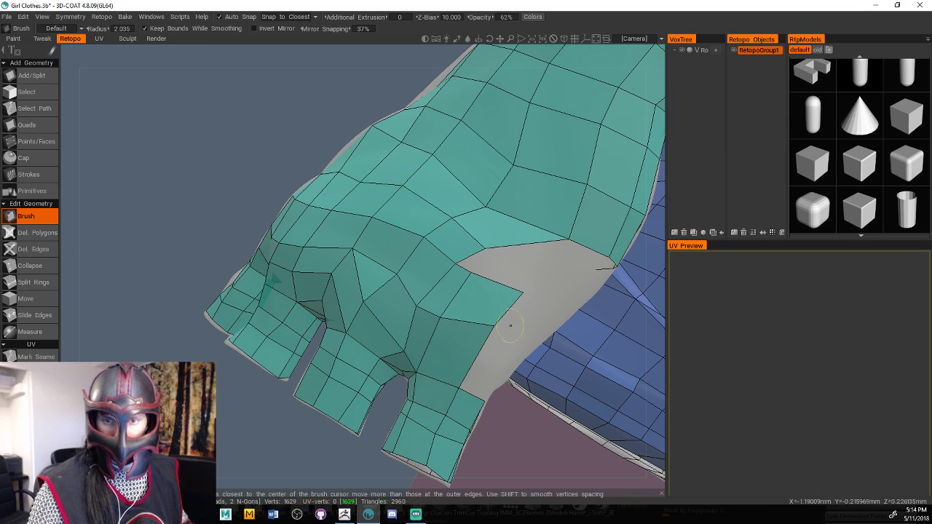
pyautogui.moveTo(494, 249); pyautogui.dragTo(513, 254)
pyautogui.moveTo(473, 278); pyautogui.dragTo(492, 286)
pyautogui.moveTo(436, 321)
pyautogui.mouseDown()
pyautogui.moveTo(453, 327)
pyautogui.moveTo(430, 320)
pyautogui.mouseUp()
pyautogui.moveTo(407, 349); pyautogui.dragTo(406, 346)
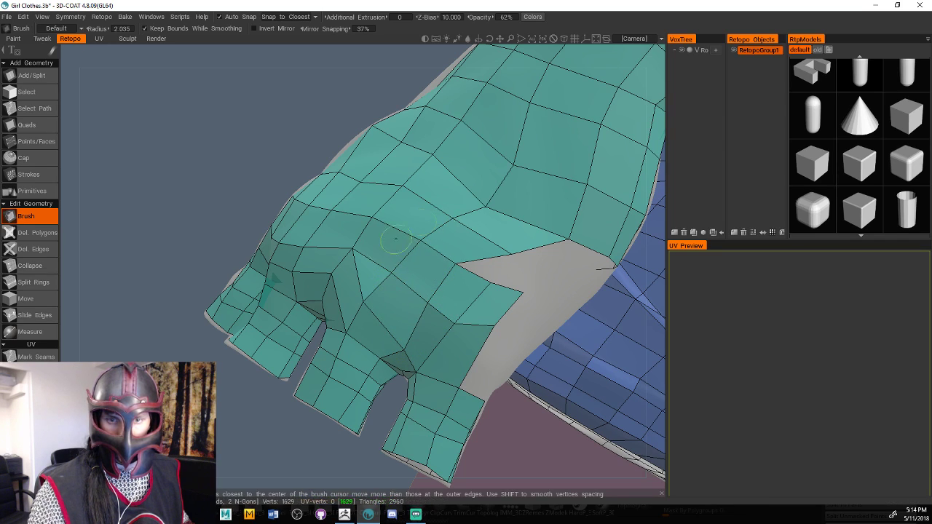
# Smooth the vertex spacing across the back of the hand up to the wrist with the Brush
pyautogui.moveTo(347, 259)
pyautogui.keyDown('shift'); pyautogui.mouseDown()
pyautogui.moveTo(359, 272)
pyautogui.moveTo(450, 136)
pyautogui.moveTo(436, 124)
pyautogui.moveTo(350, 200)
pyautogui.mouseUp(); pyautogui.keyUp('shift')
pyautogui.moveTo(464, 230)
pyautogui.keyDown('shift'); pyautogui.mouseDown()
pyautogui.moveTo(515, 161)
pyautogui.moveTo(477, 184)
pyautogui.mouseUp(); pyautogui.keyUp('shift')
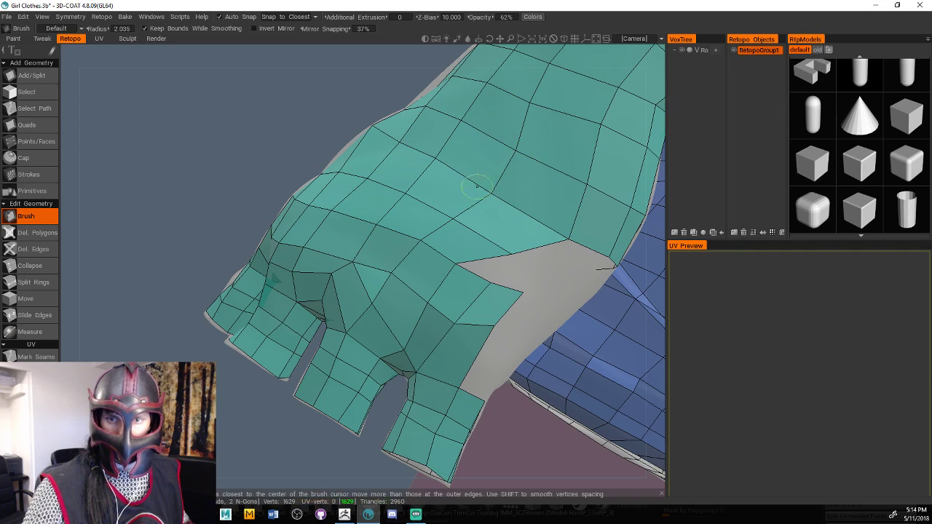
pyautogui.moveTo(514, 444); pyautogui.dragTo(407, 435)
pyautogui.moveTo(548, 137)
pyautogui.mouseDown()
pyautogui.moveTo(489, 190)
pyautogui.moveTo(499, 192)
pyautogui.mouseUp()
pyautogui.click(481, 311)
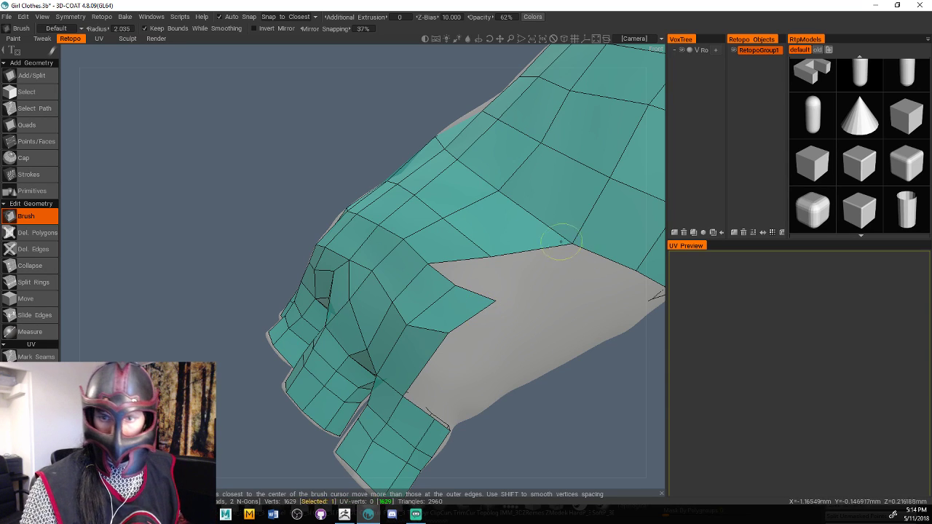
pyautogui.keyDown('shift'); pyautogui.moveTo(563, 225); pyautogui.dragTo(562, 225); pyautogui.keyUp('shift')
pyautogui.moveTo(576, 401); pyautogui.dragTo(522, 382)
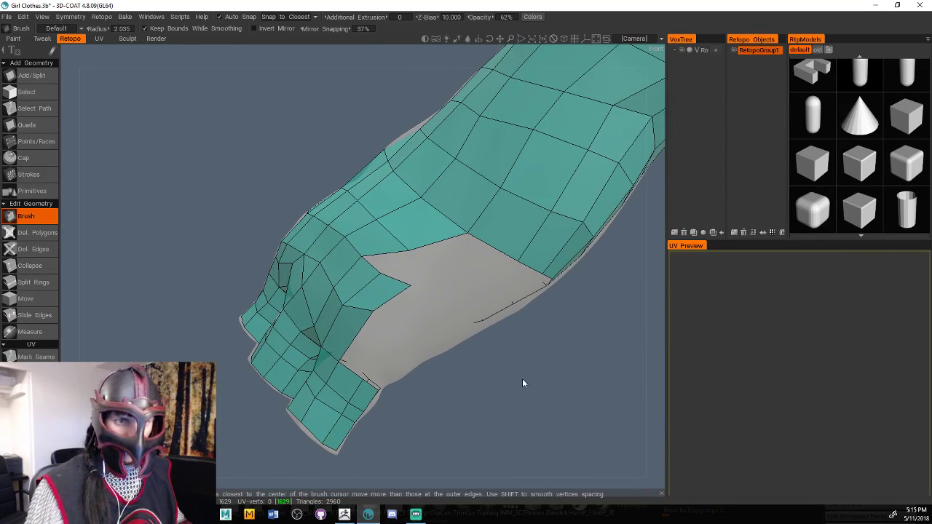
# Fill the notch in the open edge with two quads up to the wrist mesh, moving their shared corner vertex toward the wrist
pyautogui.click(26, 124)
pyautogui.click(397, 279)
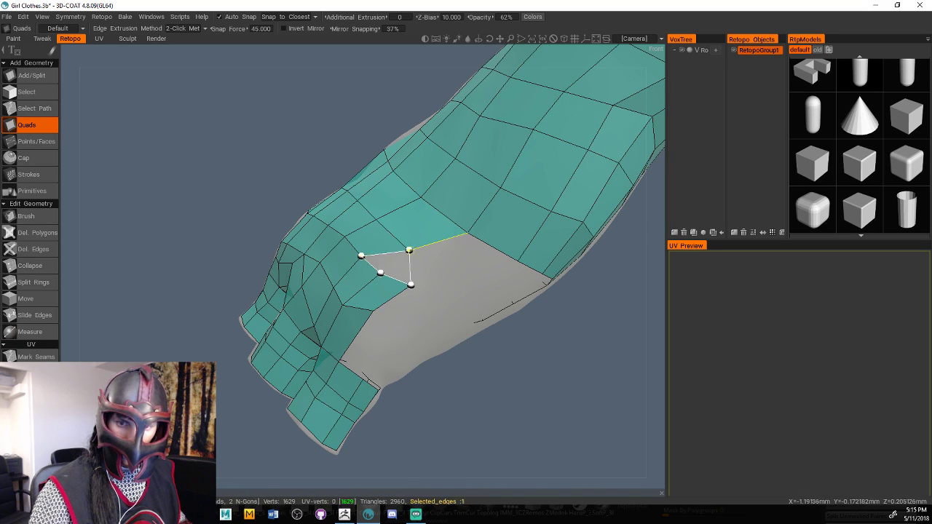
pyautogui.click(408, 250)
pyautogui.click(29, 216)
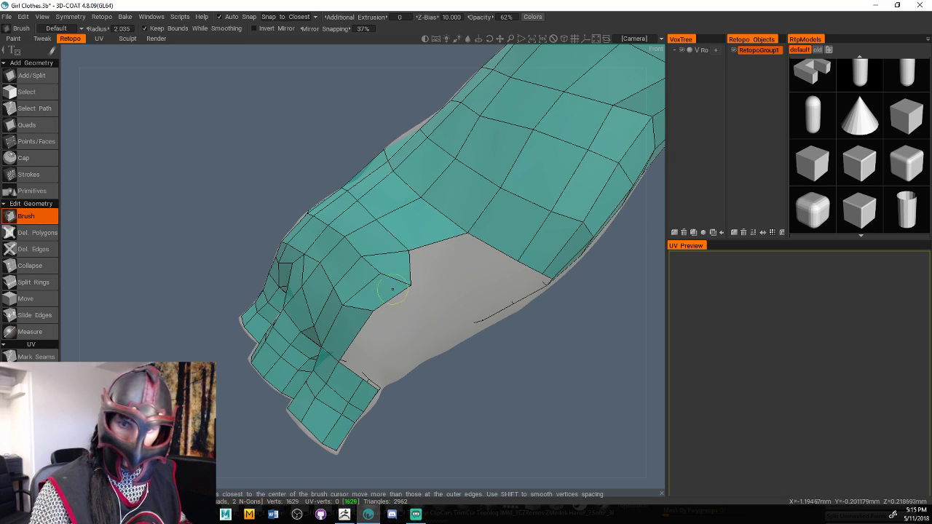
pyautogui.moveTo(392, 290)
pyautogui.mouseDown()
pyautogui.moveTo(399, 269)
pyautogui.moveTo(431, 265)
pyautogui.moveTo(421, 276)
pyautogui.mouseUp()
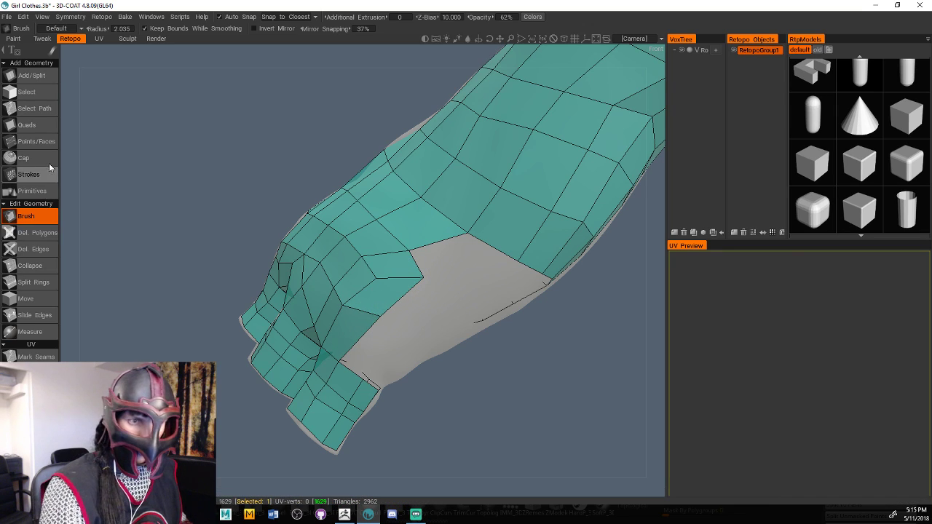
pyautogui.click(37, 126)
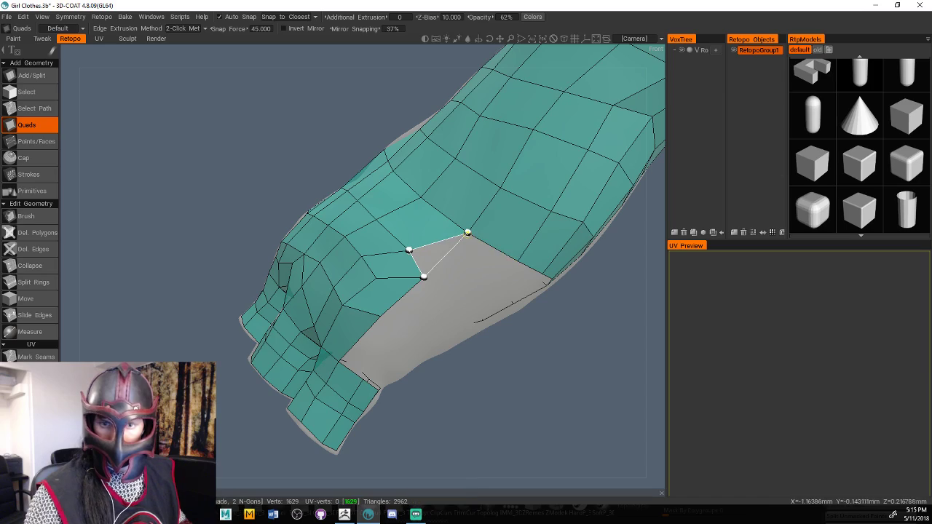
pyautogui.click(514, 263)
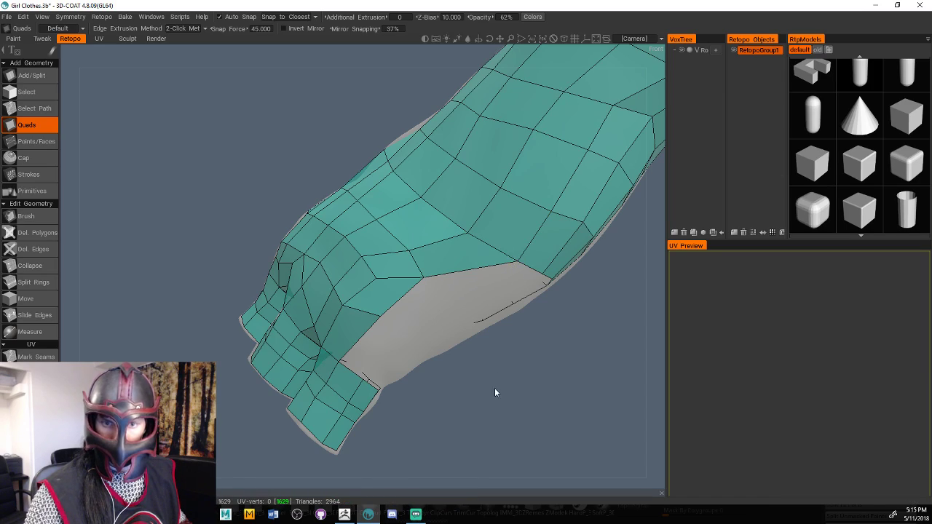
# Build three quads from the pinky's base along the outer side of the hand toward the wrist
pyautogui.moveTo(495, 392); pyautogui.dragTo(514, 338)
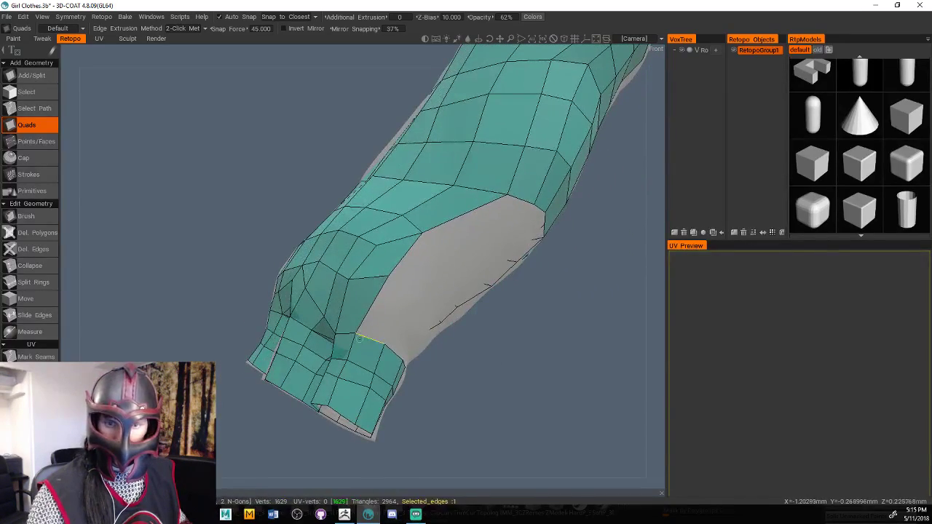
pyautogui.click(415, 293)
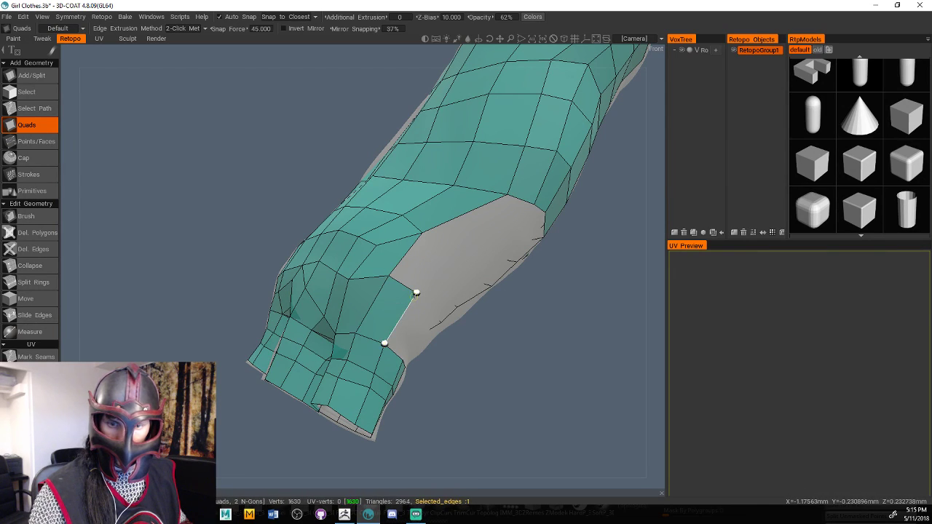
pyautogui.click(437, 316)
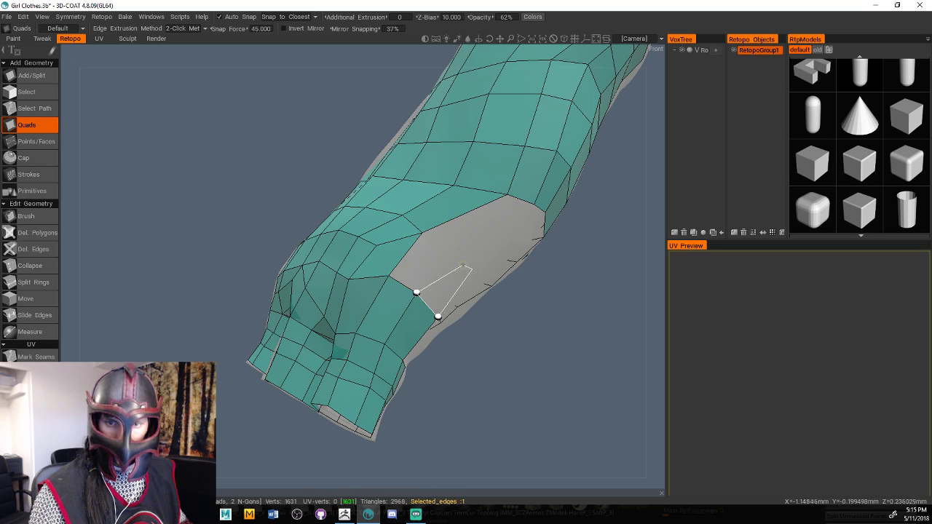
pyautogui.click(448, 256)
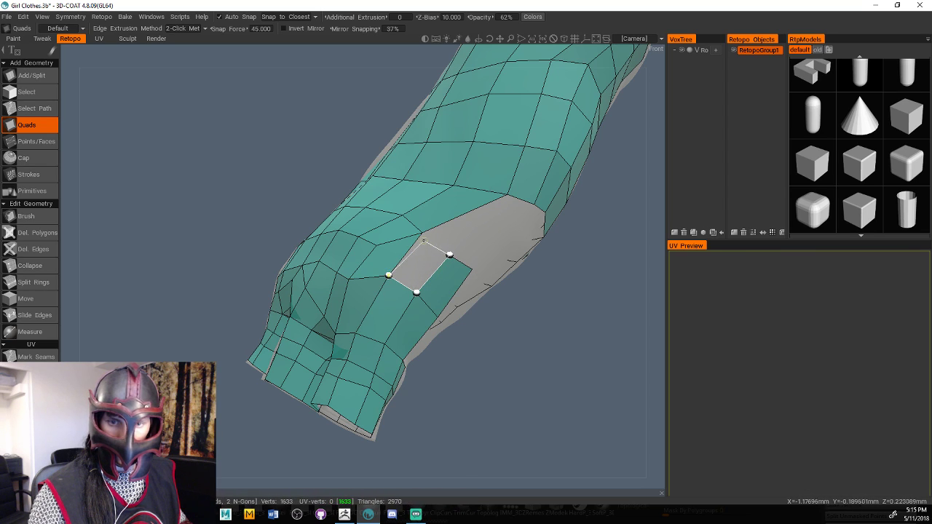
# Connect the new pinky-side strip to the wrist mesh with two quads and a triangle
pyautogui.press('Escape')
pyautogui.moveTo(510, 354); pyautogui.dragTo(485, 373)
pyautogui.click(485, 216)
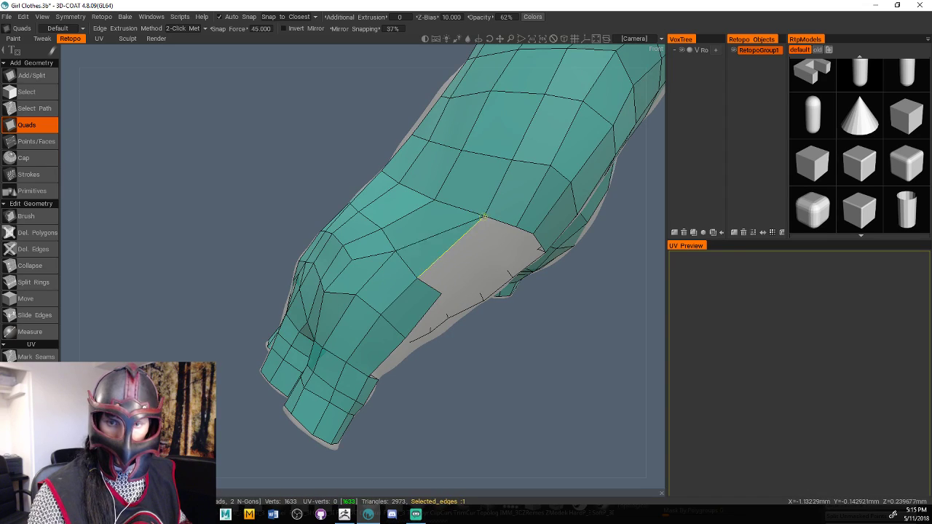
pyautogui.click(429, 285)
pyautogui.click(486, 224)
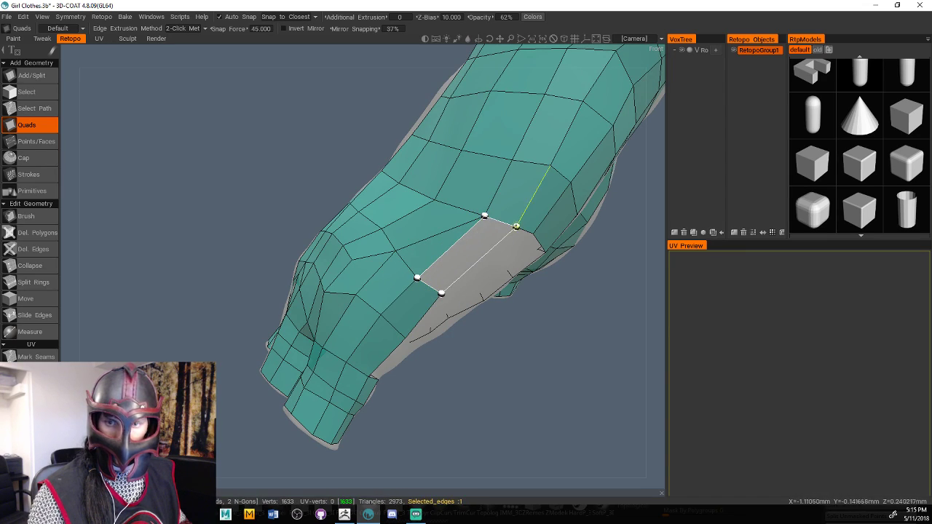
# Add a quad and a triangle on the index-finger side of the hand, joining the strip to the mesh near the thumb
pyautogui.moveTo(449, 365); pyautogui.dragTo(350, 307, button='right')
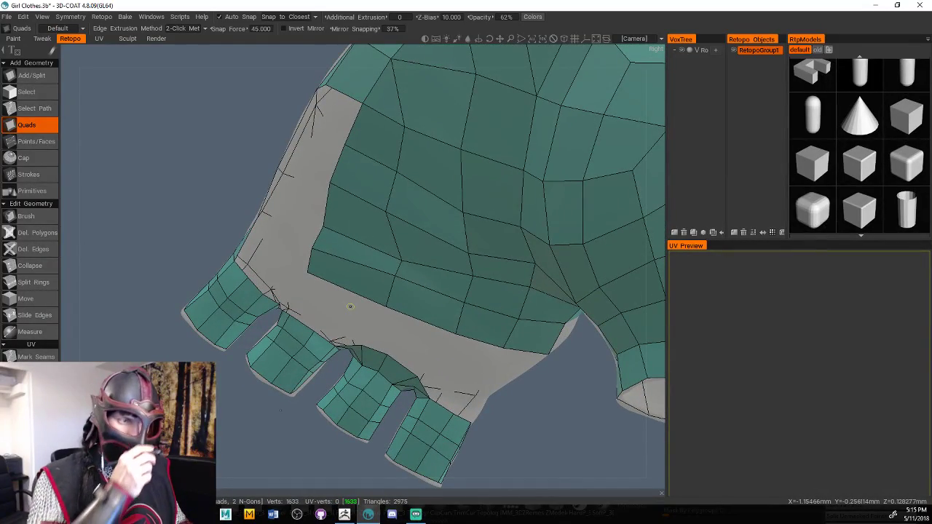
pyautogui.moveTo(350, 306); pyautogui.dragTo(347, 283, button='right')
pyautogui.click(348, 283)
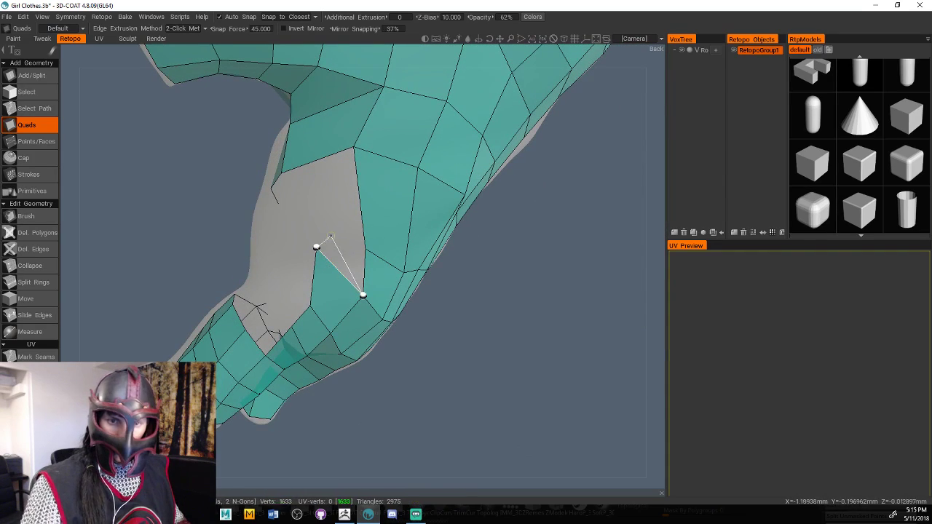
pyautogui.click(364, 248)
pyautogui.click(319, 213)
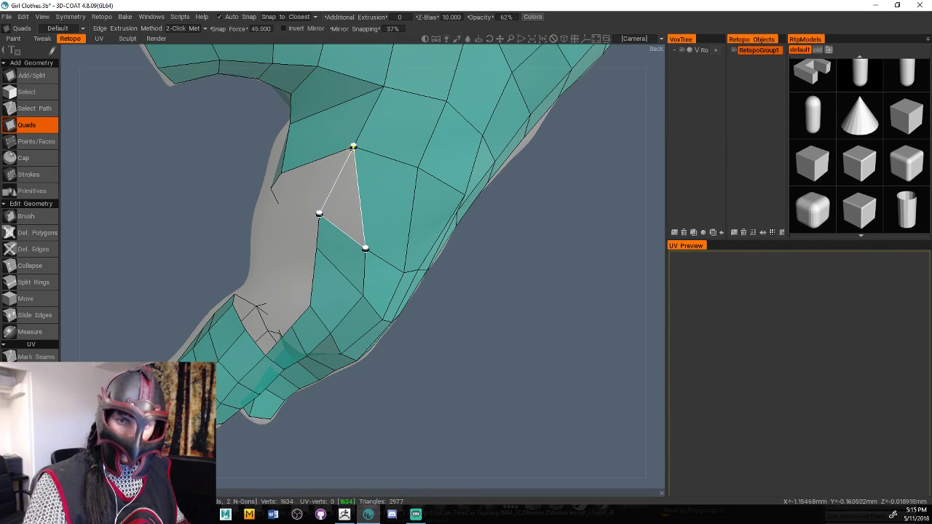
pyautogui.click(353, 146)
# Build a strip of four quads from the index finger's base along the hand's side to the mesh below the thumb
pyautogui.moveTo(466, 312); pyautogui.dragTo(511, 312, button='right')
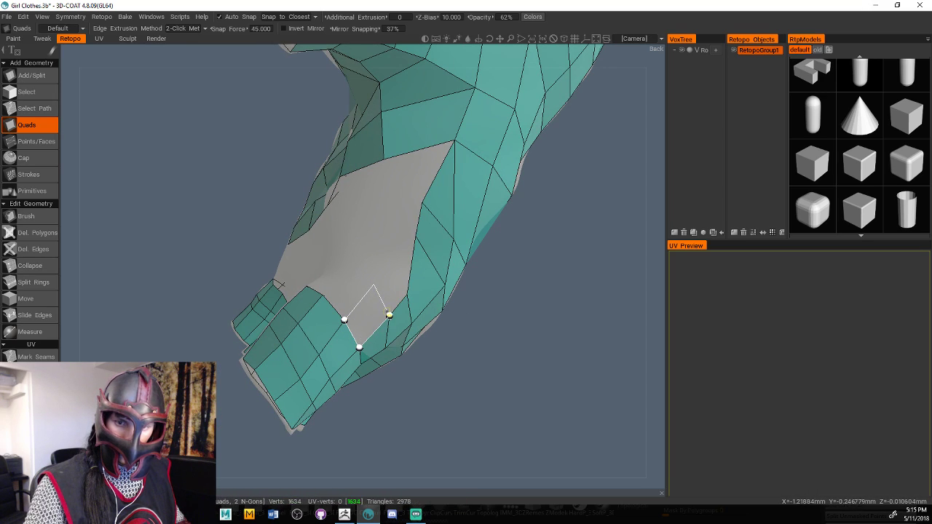
pyautogui.click(373, 284)
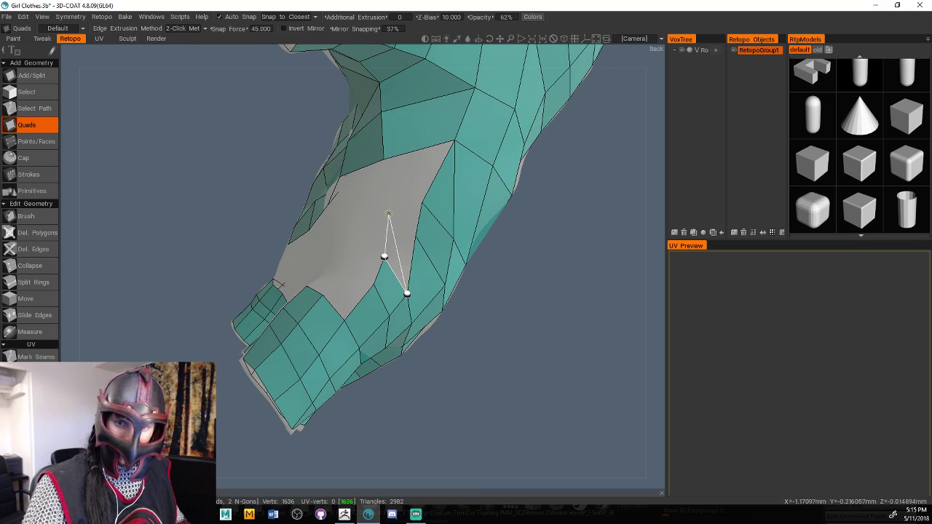
pyautogui.click(388, 214)
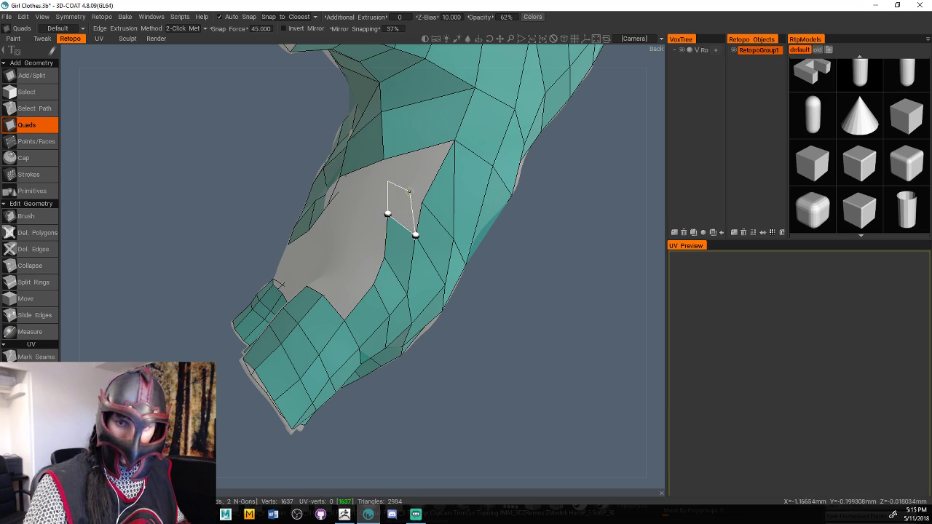
pyautogui.click(454, 141)
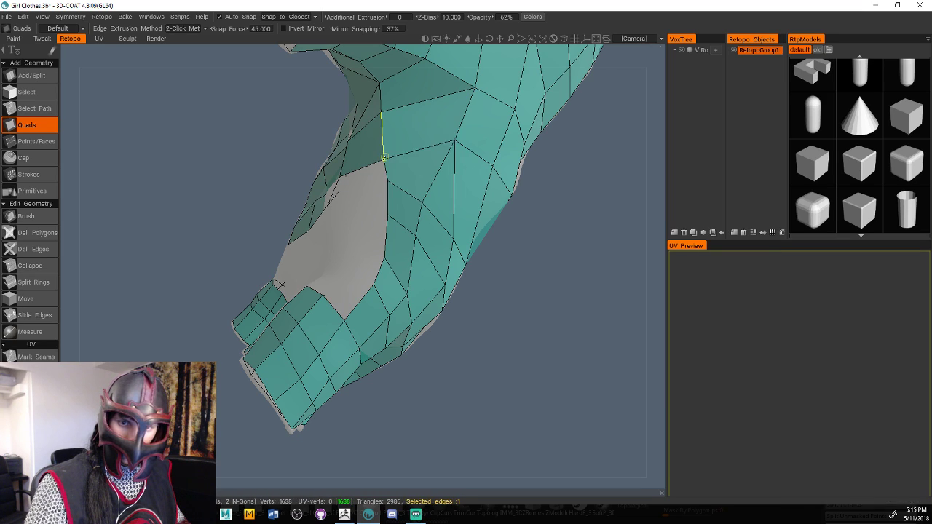
# Build the adjacent strip of quads from the index finger's base to the palm mesh, closing the thumb-side gap
pyautogui.moveTo(540, 297); pyautogui.dragTo(604, 317)
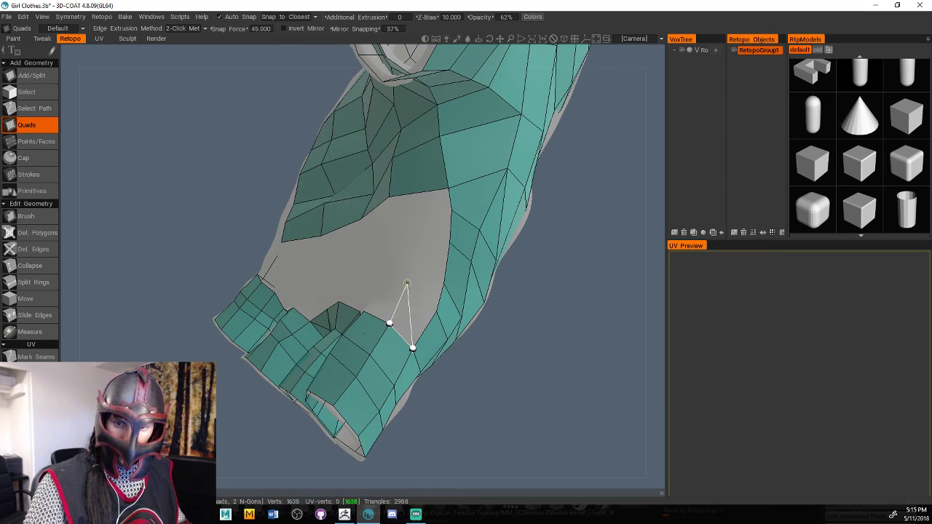
pyautogui.click(406, 282)
pyautogui.click(411, 258)
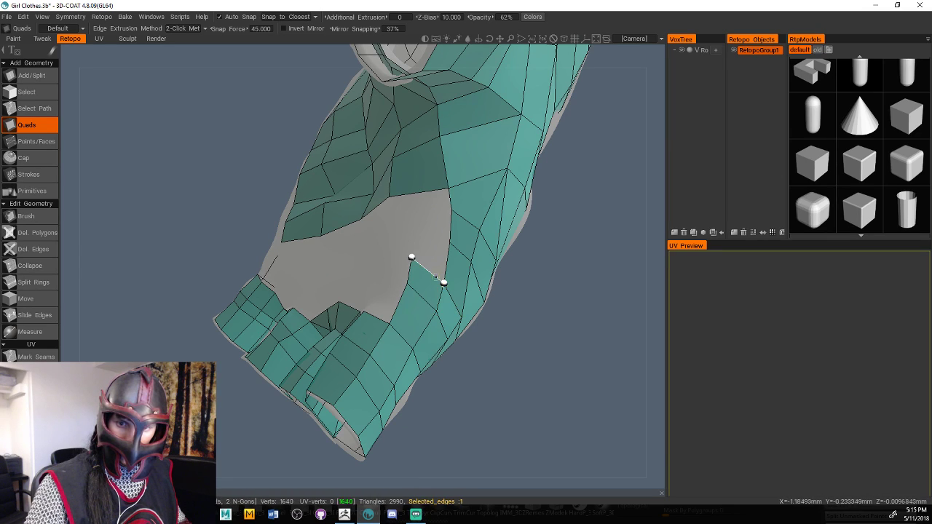
pyautogui.click(404, 234)
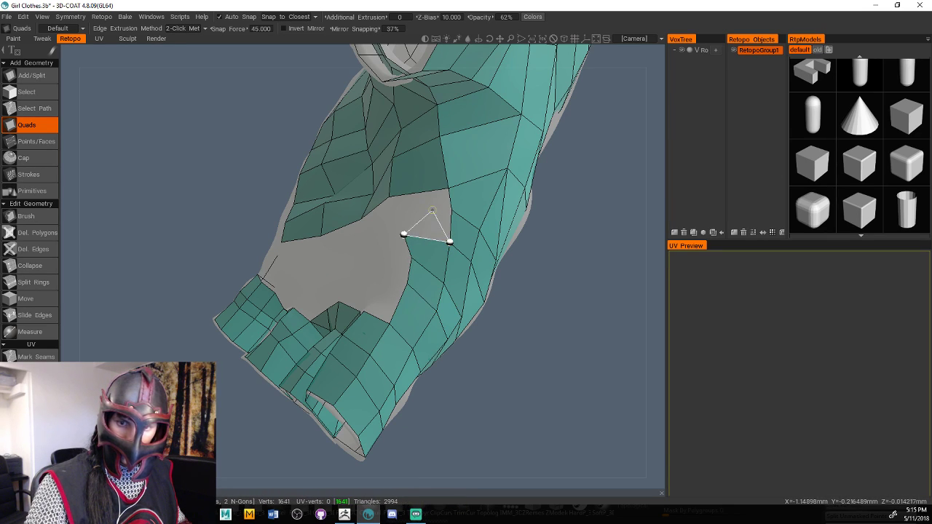
pyautogui.click(452, 210)
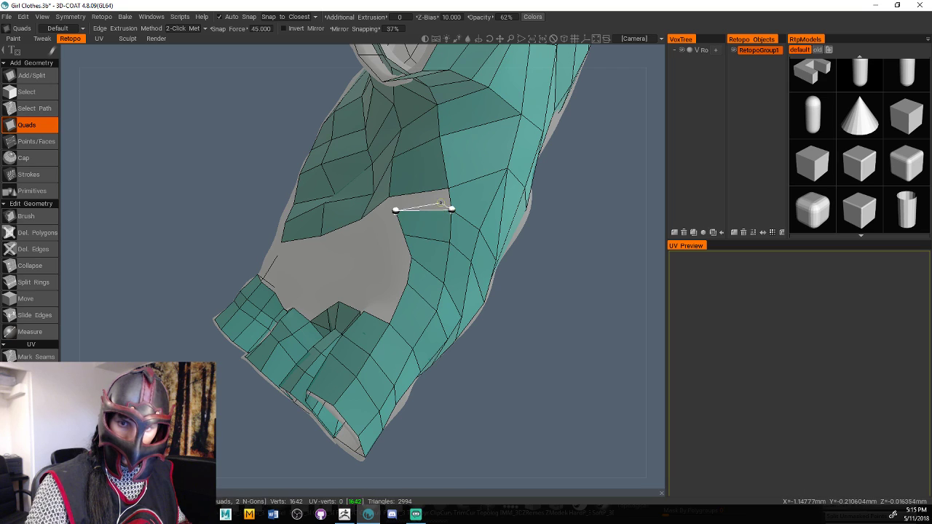
pyautogui.click(390, 197)
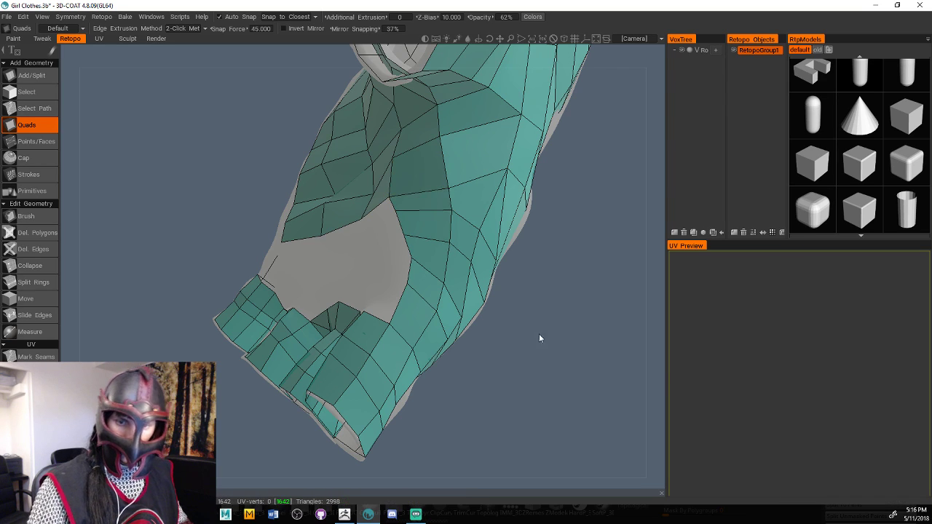
# Build five quads on the palm at the index finger's base, connecting it to the side strip and palm mesh
pyautogui.moveTo(539, 338); pyautogui.dragTo(500, 353)
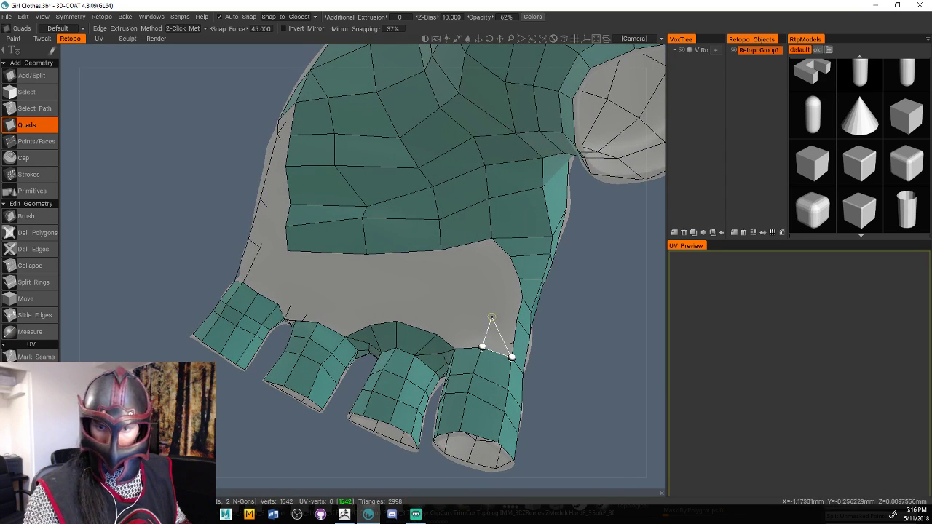
pyautogui.click(489, 318)
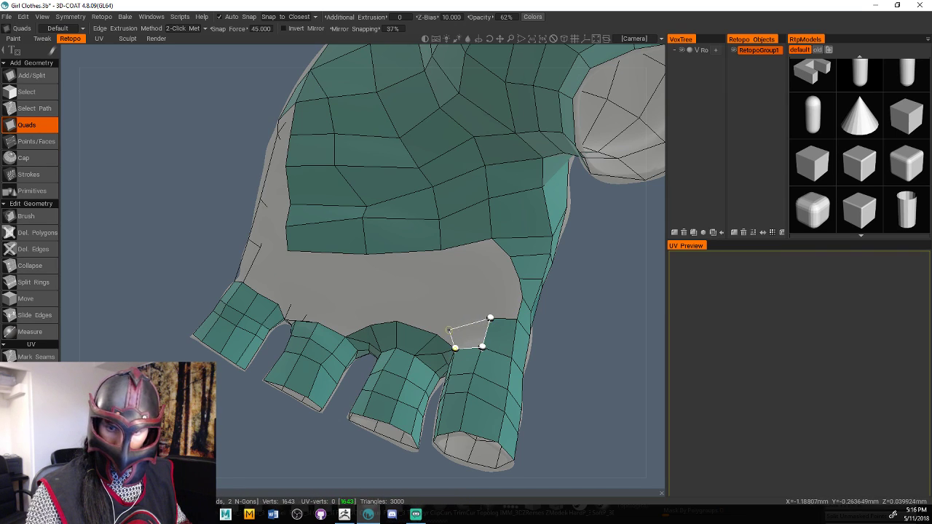
pyautogui.click(443, 328)
pyautogui.moveTo(626, 313); pyautogui.dragTo(509, 308)
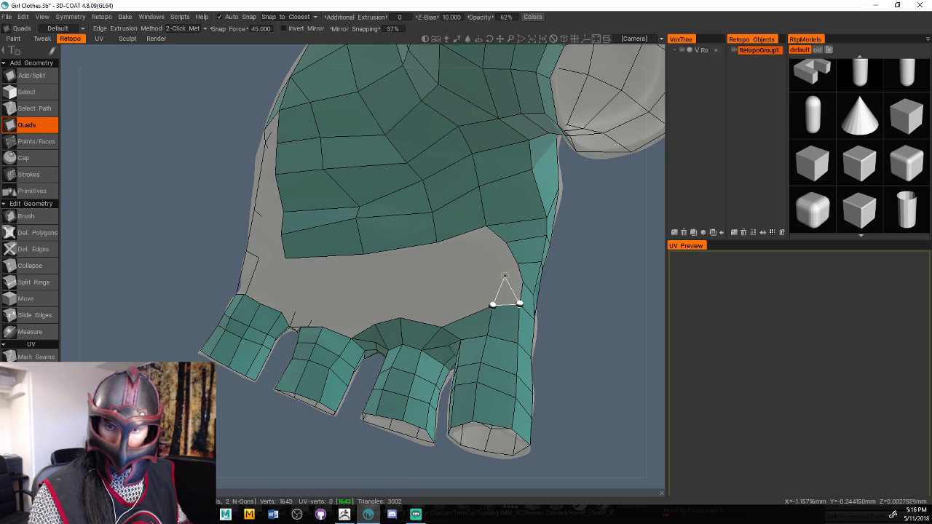
pyautogui.click(514, 271)
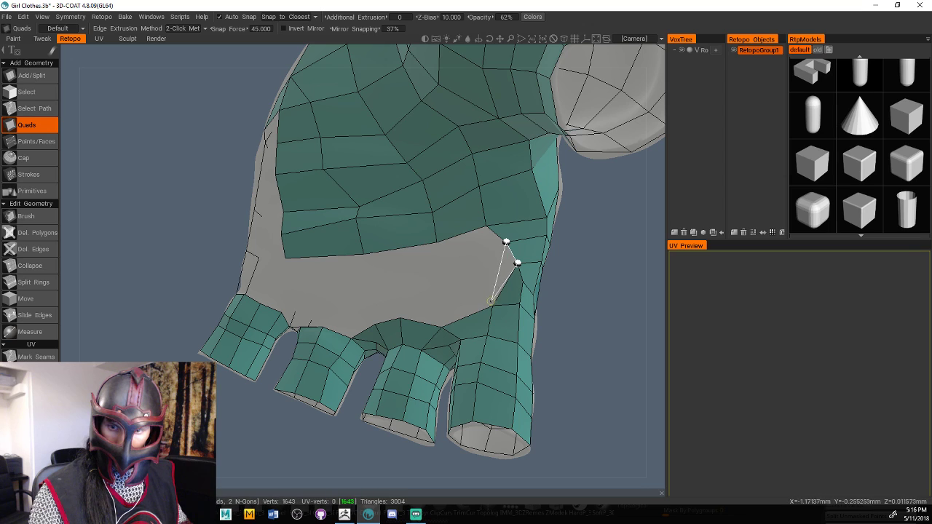
pyautogui.click(469, 265)
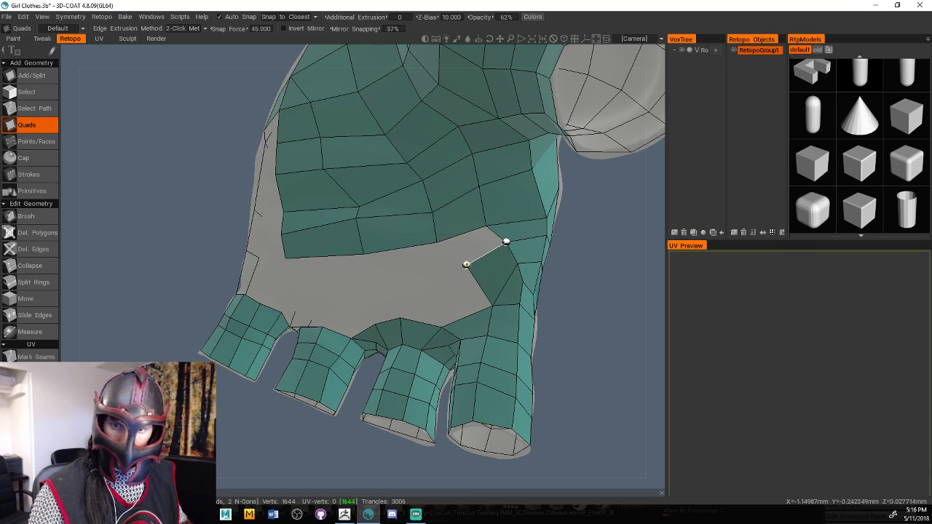
pyautogui.click(437, 242)
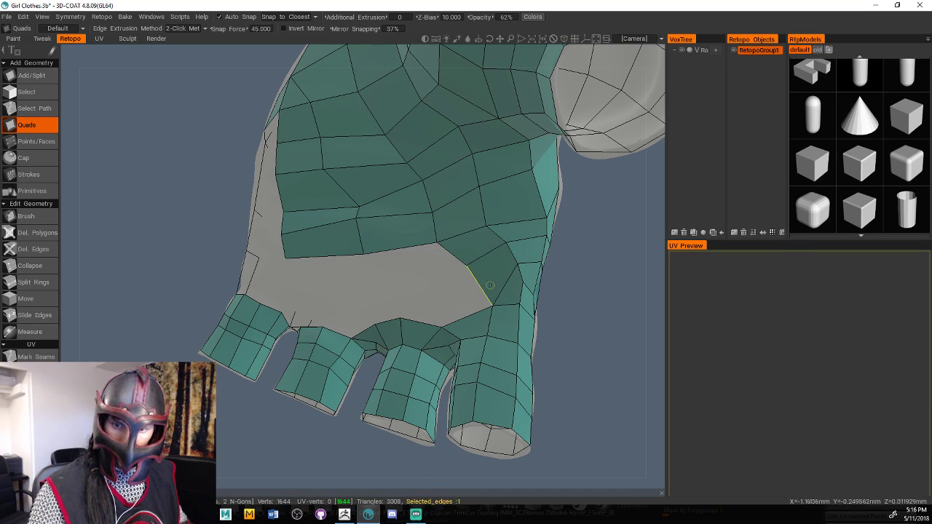
# Connect the base of the middle finger to the palm mesh with three quads and a triangle
pyautogui.moveTo(583, 314); pyautogui.dragTo(623, 312)
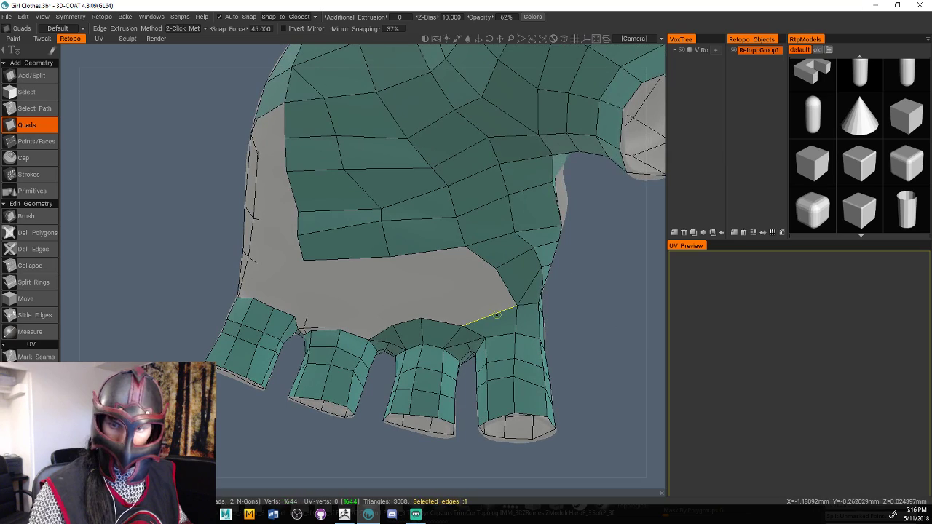
pyautogui.click(455, 284)
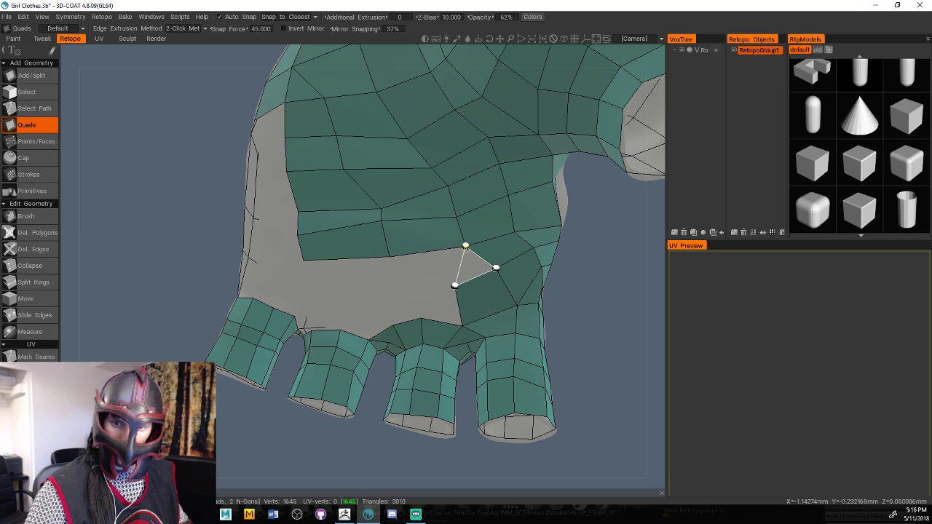
pyautogui.click(465, 246)
pyautogui.moveTo(608, 297); pyautogui.dragTo(623, 282)
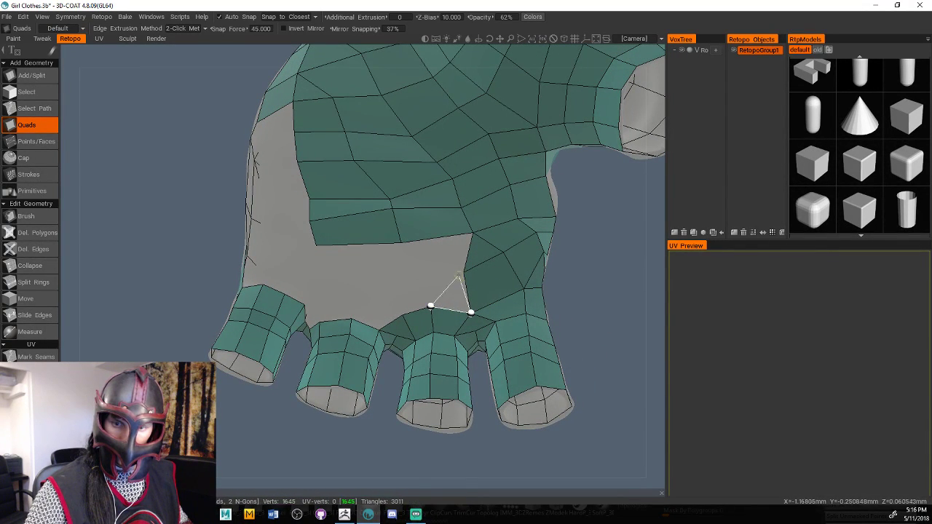
pyautogui.click(425, 275)
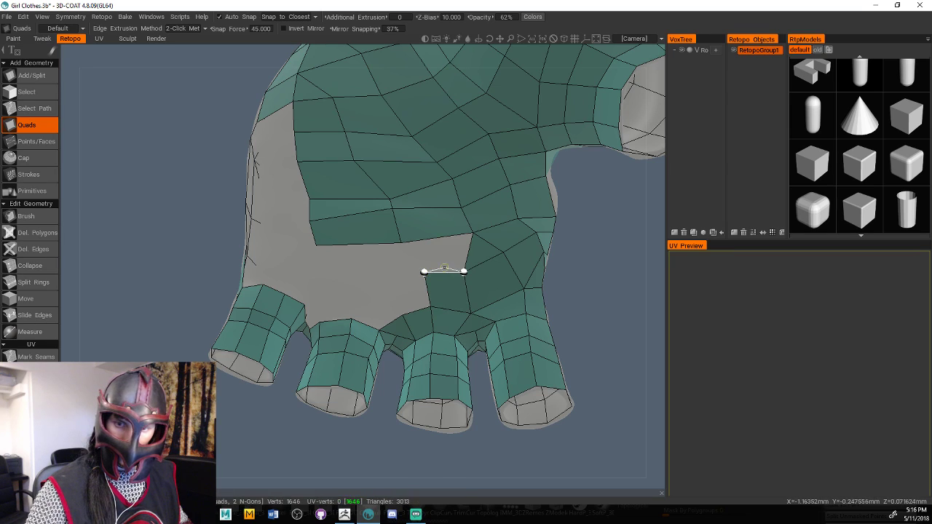
pyautogui.click(411, 251)
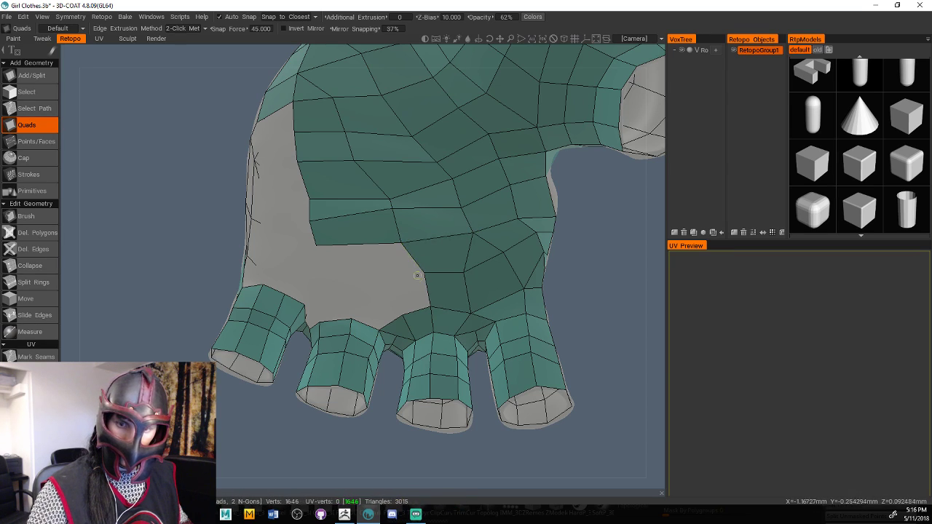
# Extend the palm with four quads from the middle finger across to the ring finger's base
pyautogui.click(428, 289)
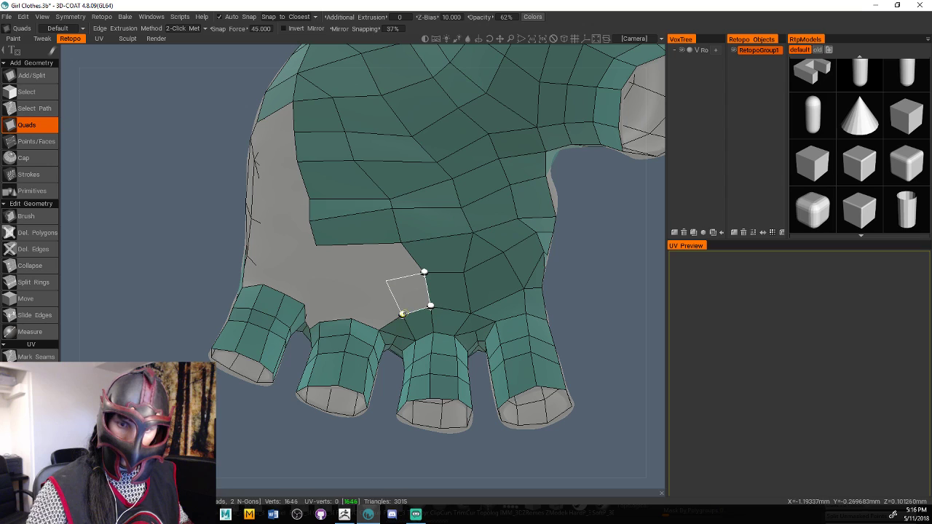
pyautogui.click(387, 280)
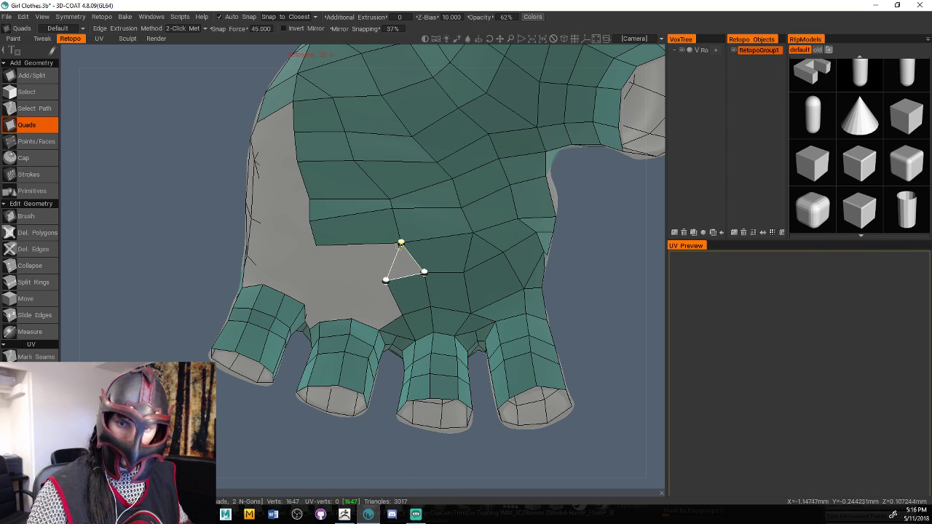
pyautogui.click(358, 273)
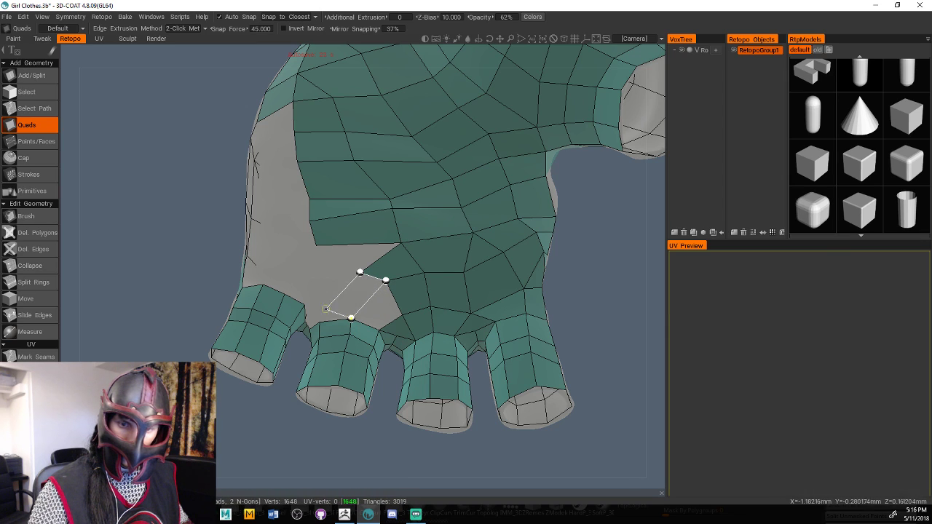
pyautogui.click(319, 322)
pyautogui.moveTo(557, 298); pyautogui.dragTo(575, 286)
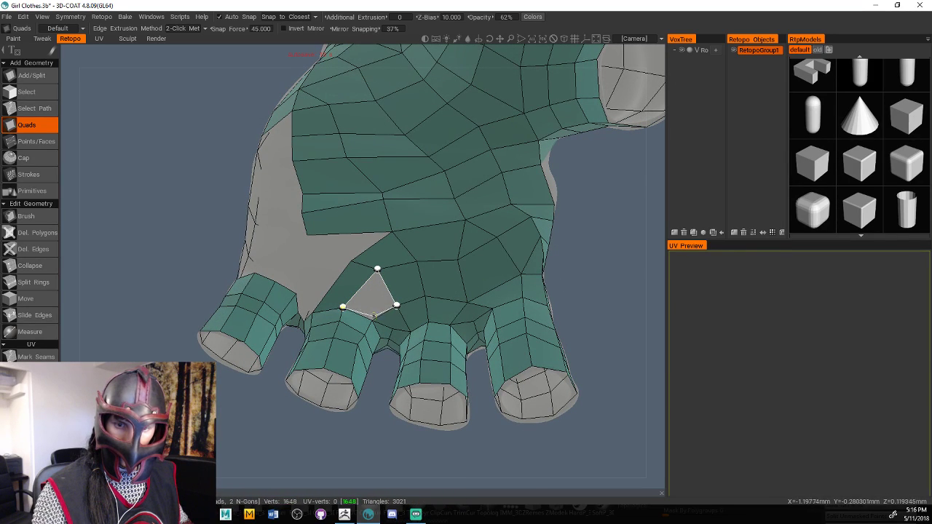
pyautogui.click(364, 312)
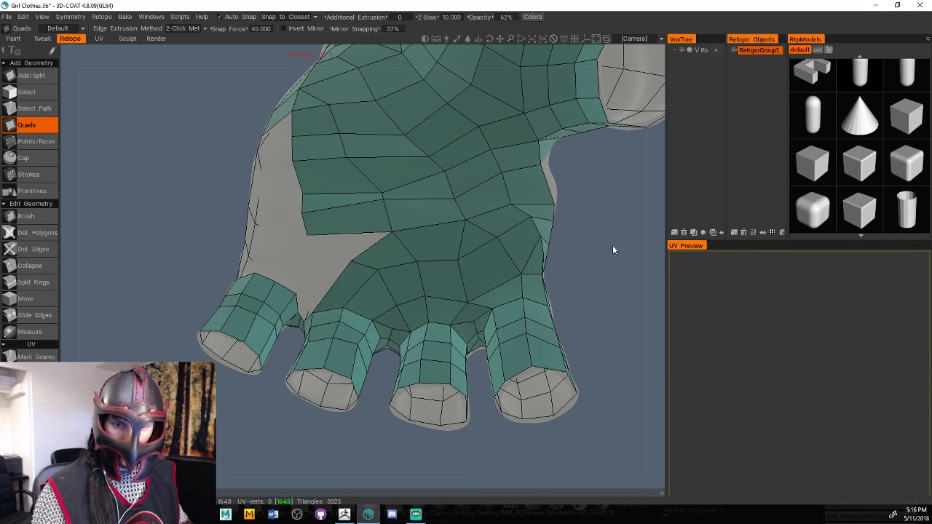
pyautogui.moveTo(612, 245); pyautogui.dragTo(586, 224)
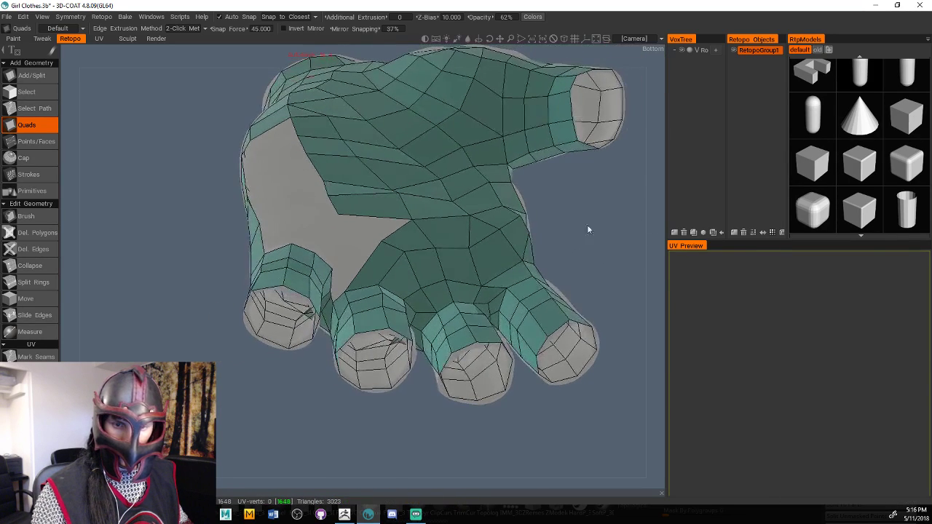
pyautogui.click(338, 291)
pyautogui.click(341, 279)
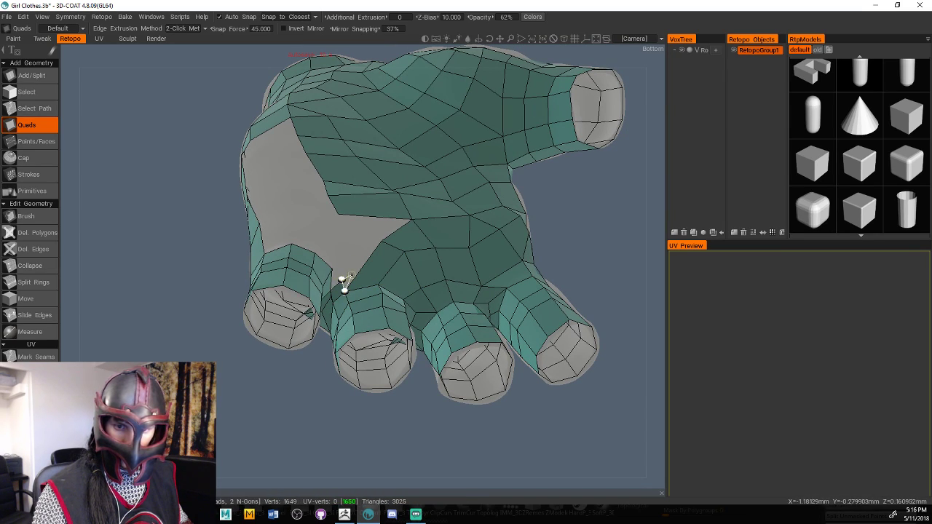
pyautogui.press('Escape')
# Reduce the Brush radius to about 0.6 and shift the open-edge vertex between the pinky and ring finger
pyautogui.moveTo(619, 223); pyautogui.dragTo(580, 216)
pyautogui.scroll(5, 580, 216)
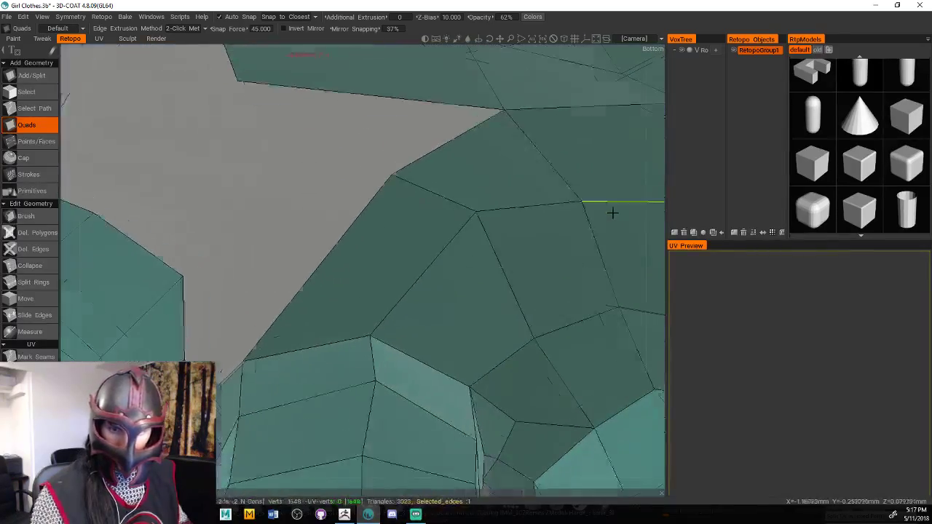
pyautogui.scroll(-5, 611, 212)
pyautogui.moveTo(238, 439)
pyautogui.mouseDown()
pyautogui.moveTo(260, 378)
pyautogui.moveTo(261, 394)
pyautogui.moveTo(248, 407)
pyautogui.mouseUp()
pyautogui.click(36, 216)
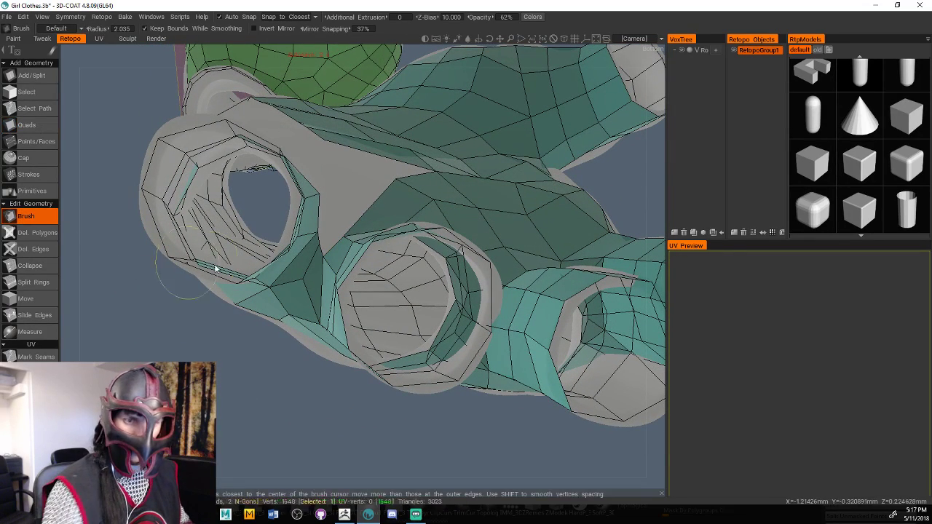
pyautogui.moveTo(337, 247); pyautogui.dragTo(309, 247, button='right')
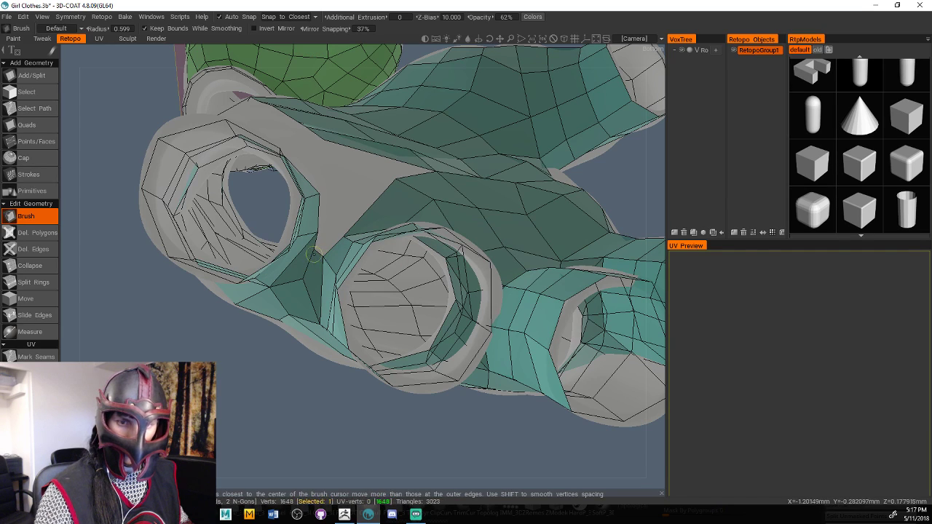
pyautogui.moveTo(326, 256); pyautogui.dragTo(331, 247)
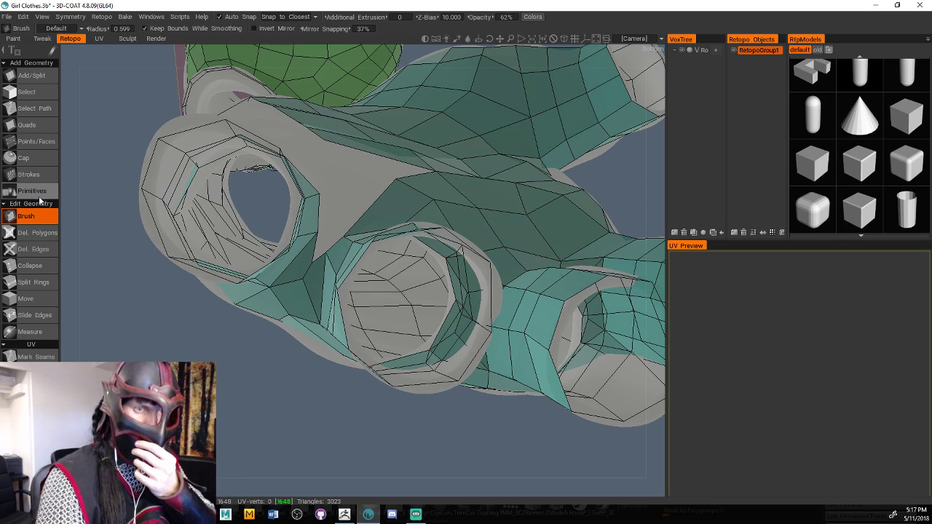
# Add a small quad with the Quads tool in the open gap between the pinky and the ring finger
pyautogui.click(40, 125)
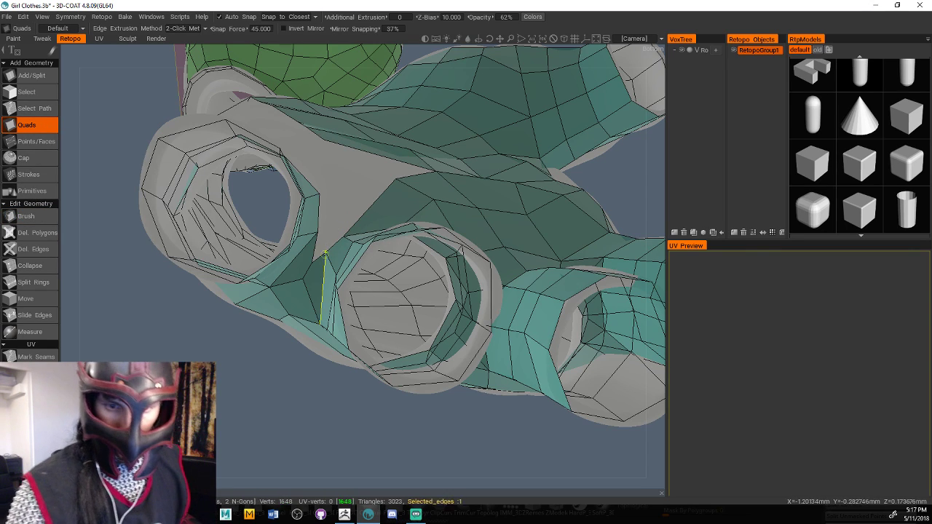
pyautogui.click(317, 232)
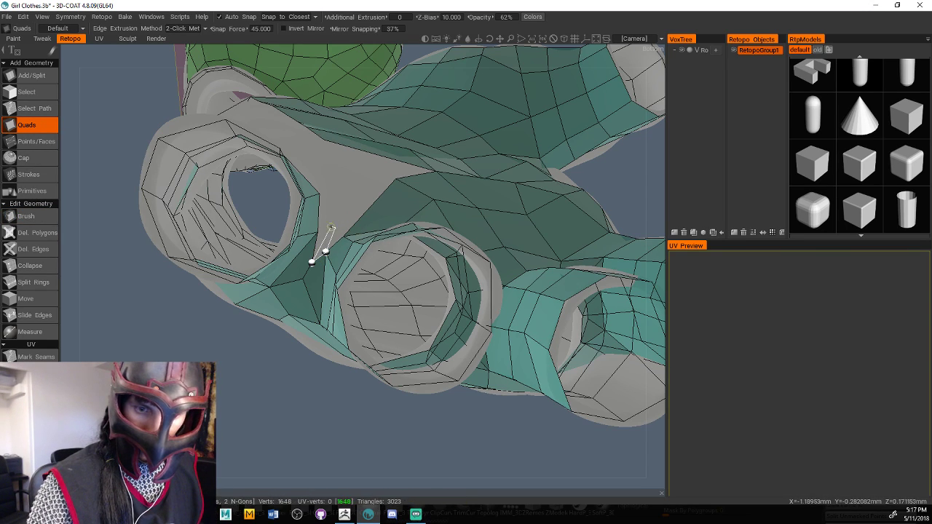
pyautogui.click(334, 228)
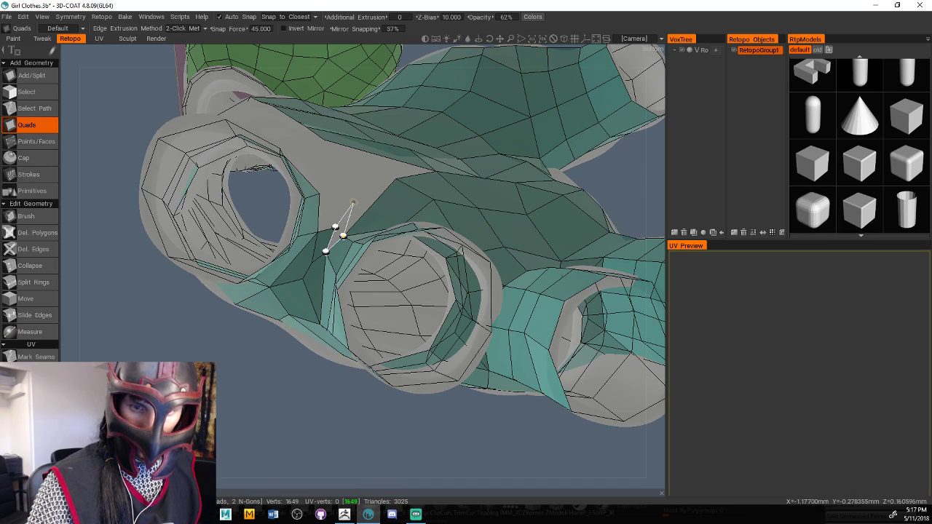
pyautogui.click(352, 204)
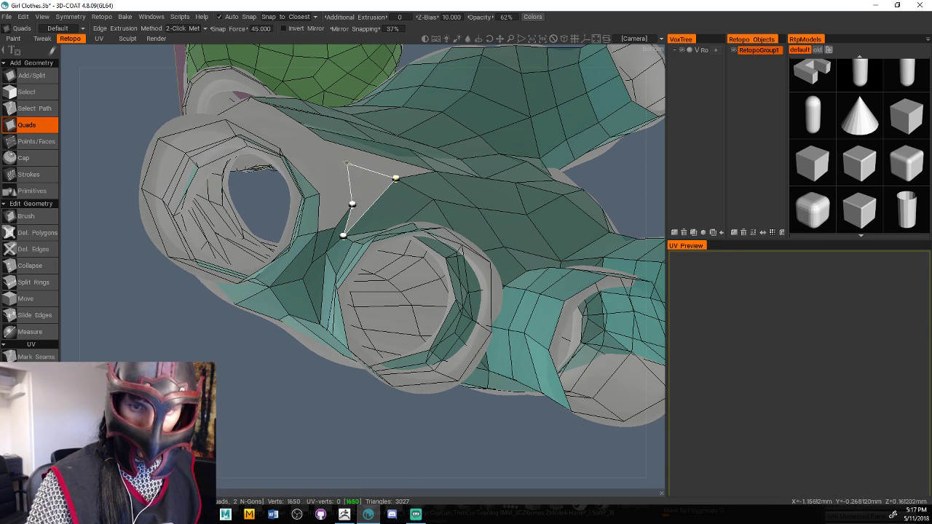
pyautogui.click(356, 168)
pyautogui.moveTo(285, 477); pyautogui.dragTo(261, 446)
pyautogui.hotkey('ctrl', 'z')
pyautogui.hotkey('ctrl', 'z')
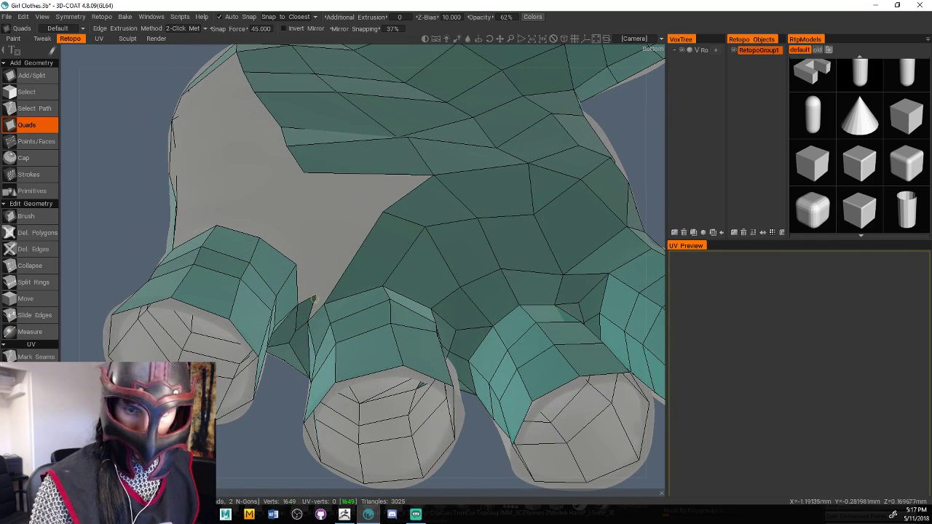
# Close the gap between the palm mesh and the bases of the ring finger and pinky with a triangle and four quads
pyautogui.moveTo(252, 453); pyautogui.dragTo(264, 366)
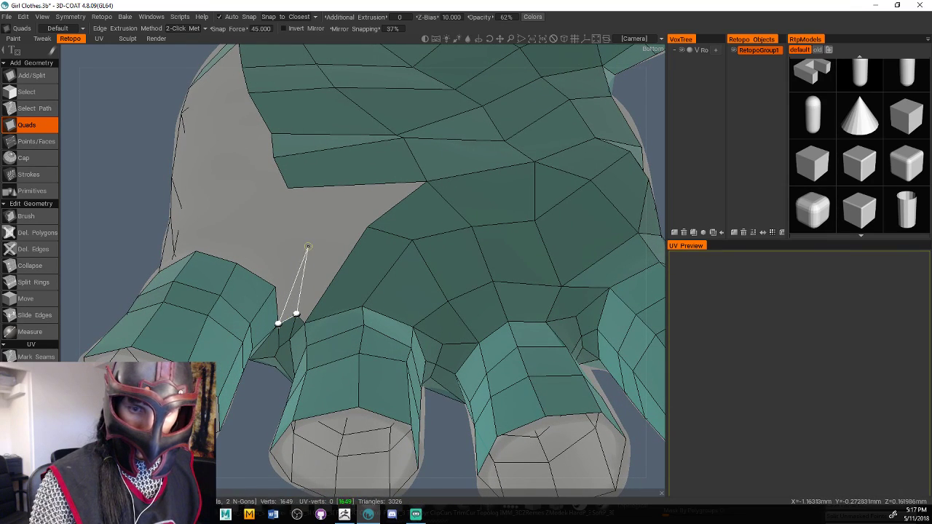
pyautogui.click(315, 236)
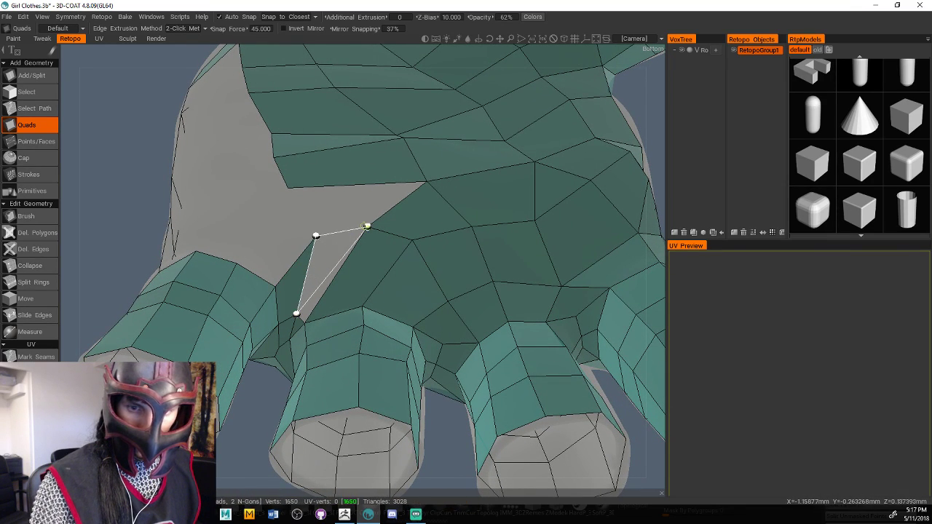
pyautogui.click(368, 228)
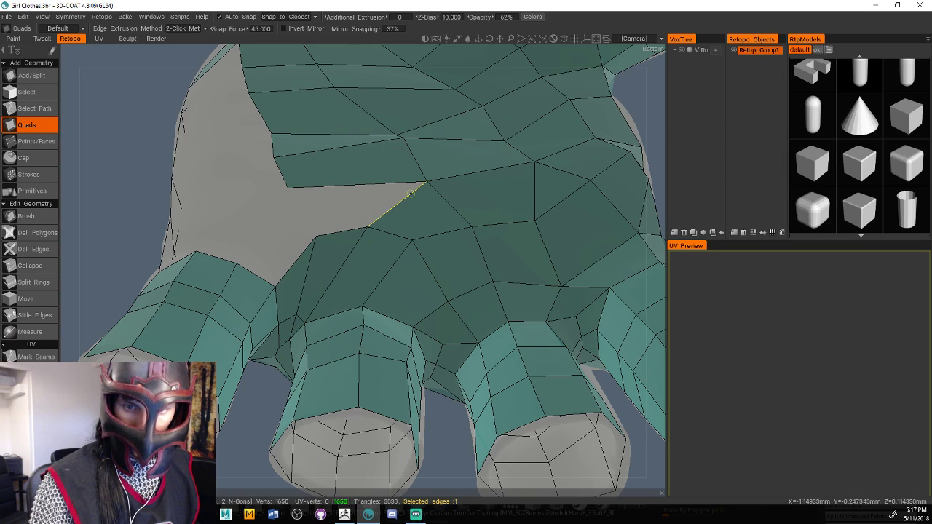
pyautogui.click(288, 187)
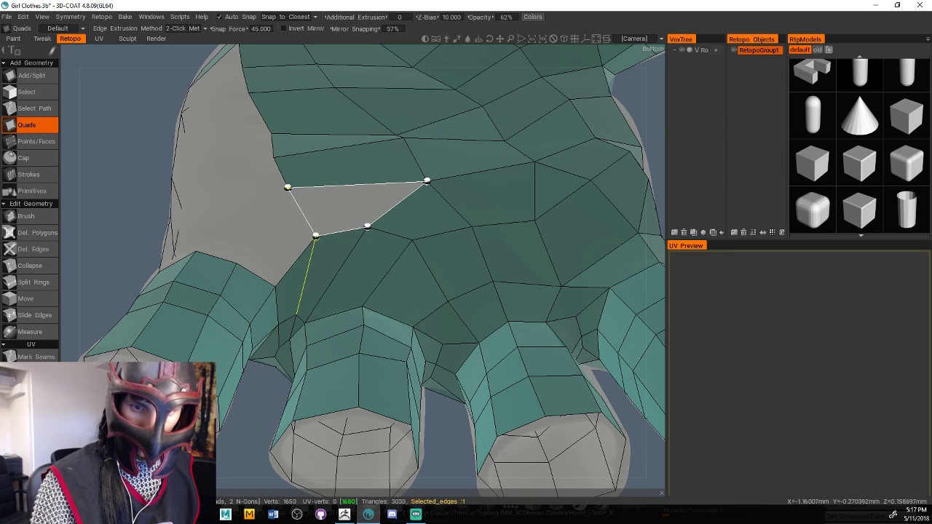
pyautogui.click(316, 236)
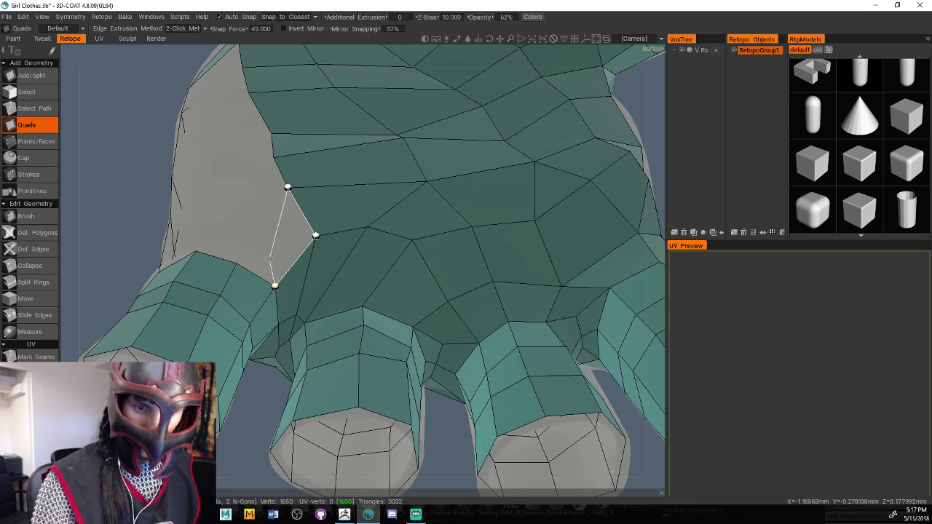
pyautogui.click(275, 286)
pyautogui.click(237, 263)
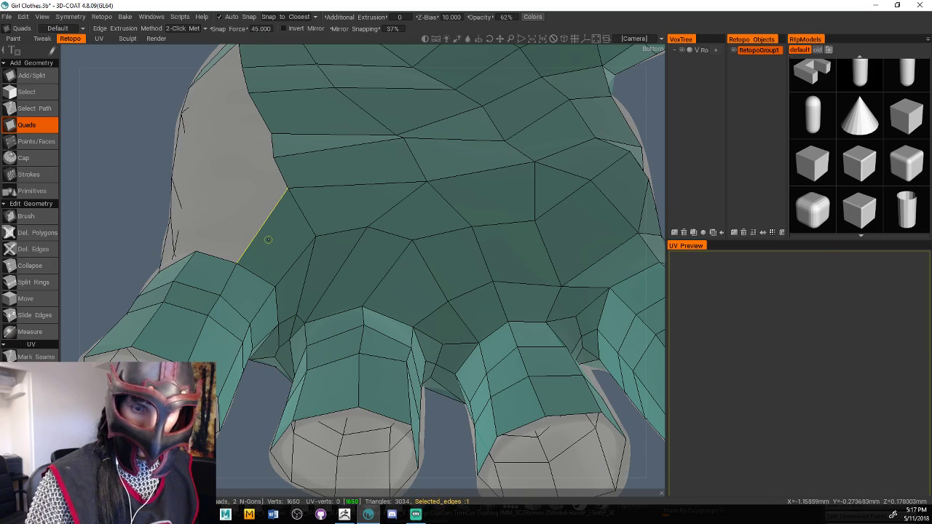
# Extend the pinky's base into the outer palm gap with two quads and a triangle joining the palm mesh
pyautogui.keyDown('alt'); pyautogui.moveTo(268, 240); pyautogui.dragTo(223, 428, button='right'); pyautogui.keyUp('alt')
pyautogui.keyDown('alt'); pyautogui.moveTo(224, 424); pyautogui.dragTo(315, 441); pyautogui.keyUp('alt')
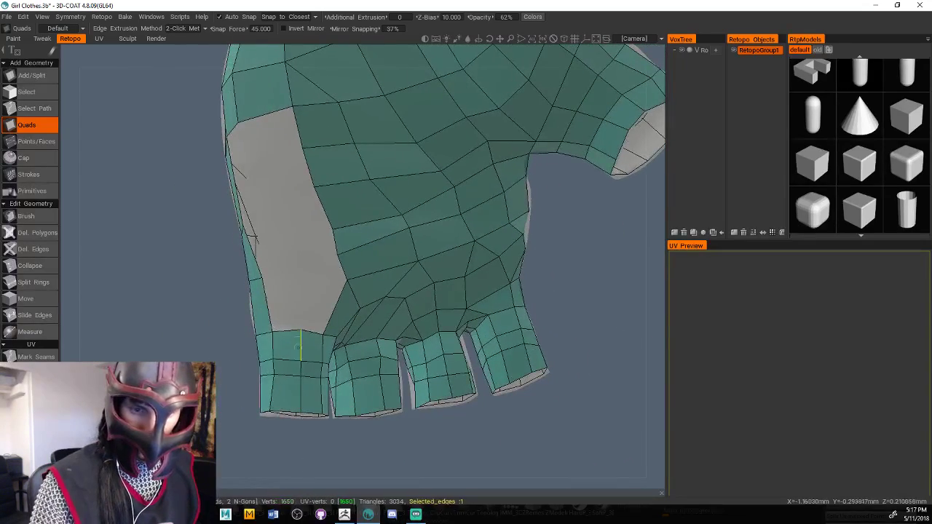
pyautogui.click(302, 278)
pyautogui.click(302, 329)
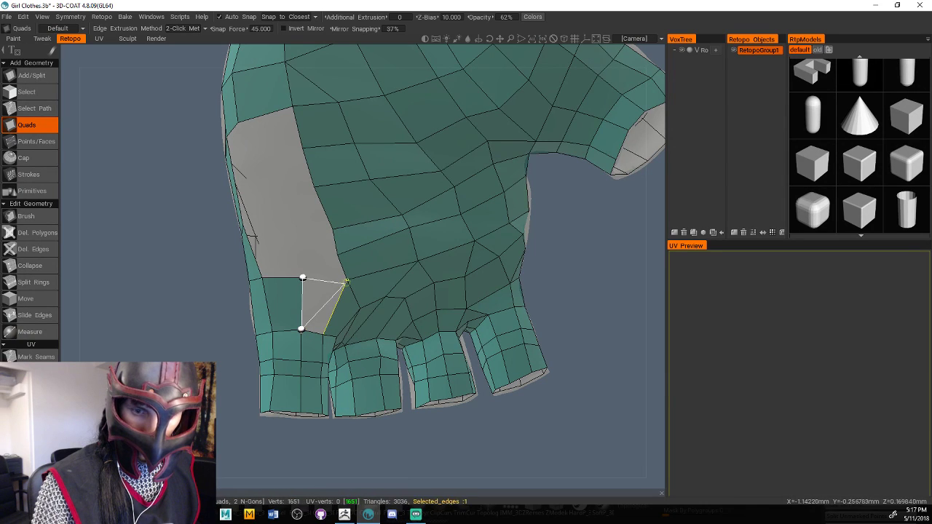
pyautogui.click(347, 279)
pyautogui.click(323, 333)
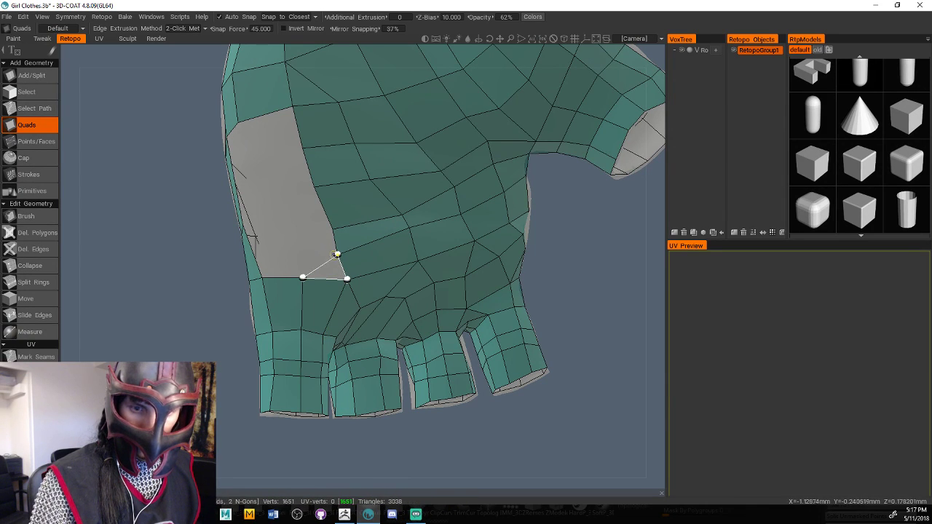
pyautogui.click(337, 254)
# Add a second row of two quads across the outer palm gap, from the palm mesh to the side strip
pyautogui.moveTo(221, 385); pyautogui.dragTo(245, 392)
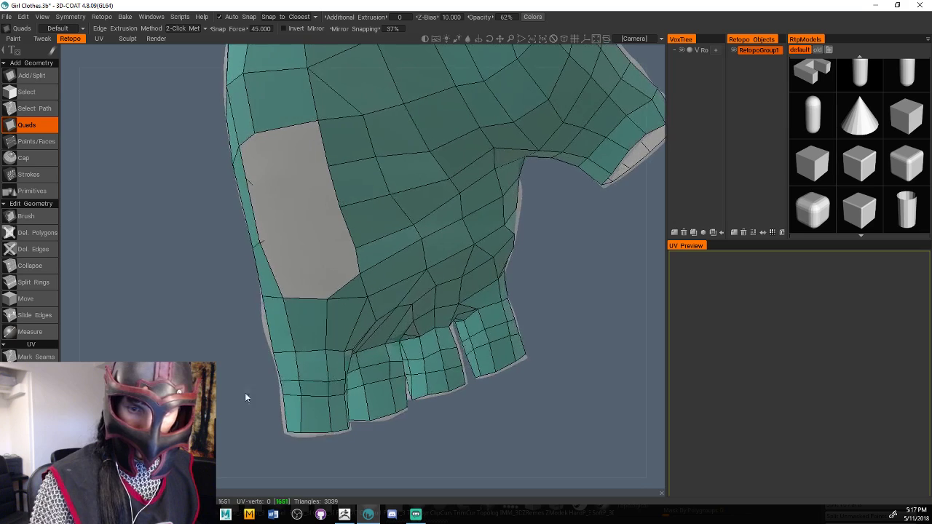
pyautogui.click(346, 283)
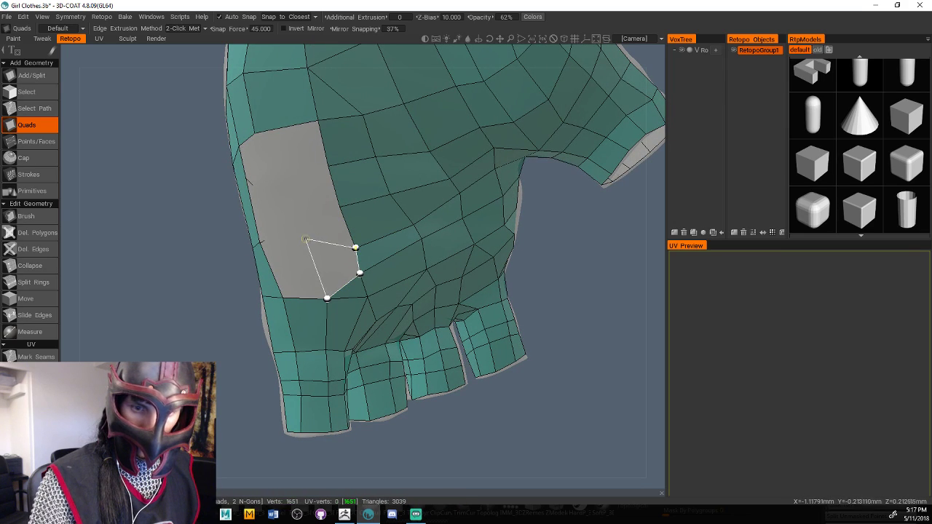
pyautogui.click(304, 239)
pyautogui.click(318, 269)
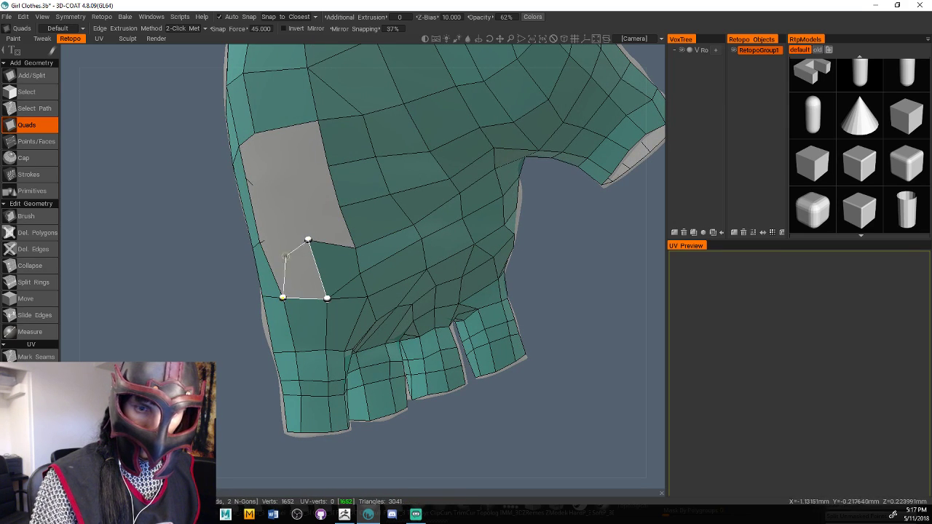
pyautogui.click(258, 240)
# Close the rest of the outer palm gap with four quads connecting the palm, wrist and side strip meshes
pyautogui.click(331, 244)
pyautogui.click(340, 206)
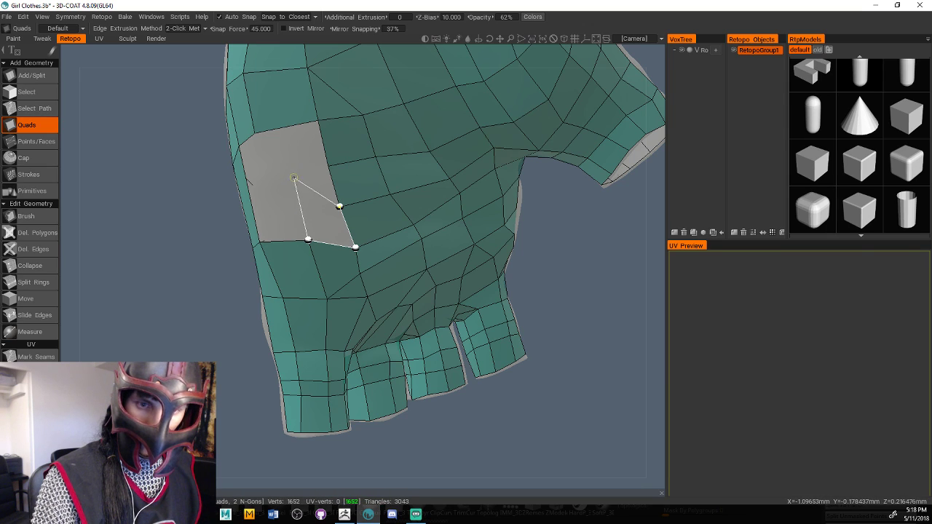
pyautogui.click(279, 172)
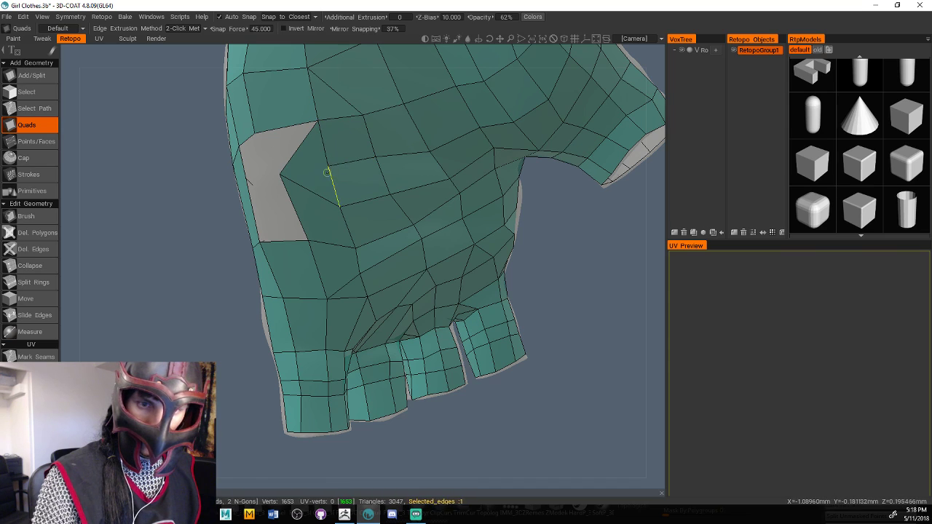
pyautogui.moveTo(200, 299); pyautogui.dragTo(249, 304)
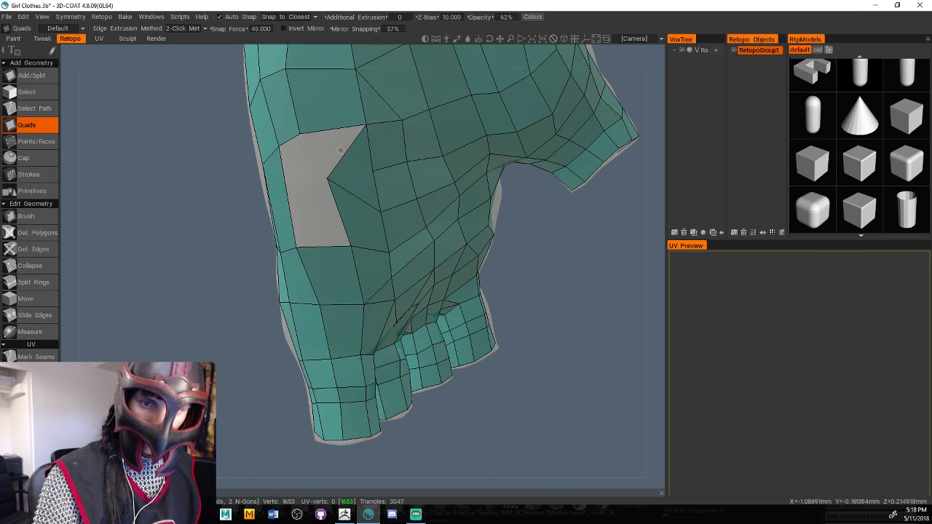
pyautogui.click(279, 148)
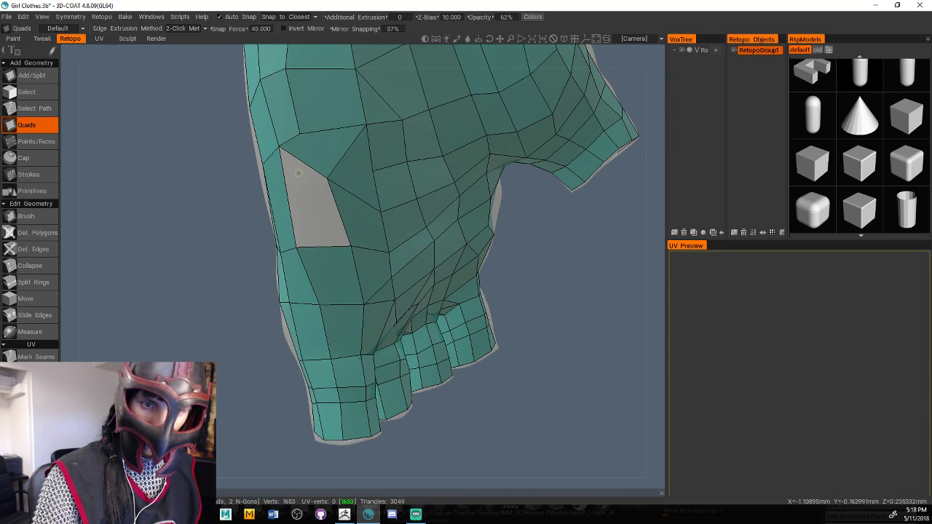
pyautogui.click(327, 178)
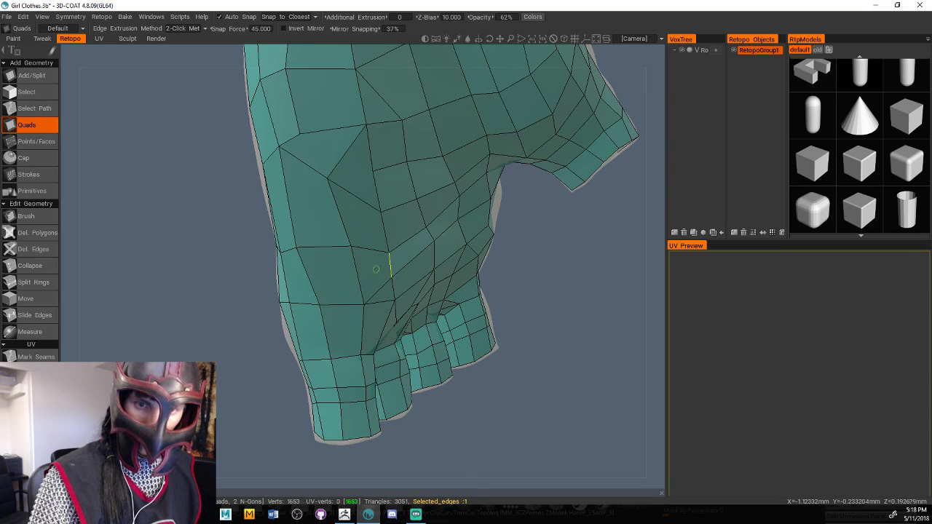
# Enlarge the Brush radius to 6.64 and smooth the mesh over the newly filled outer palm and the middle of the palm
pyautogui.click(33, 217)
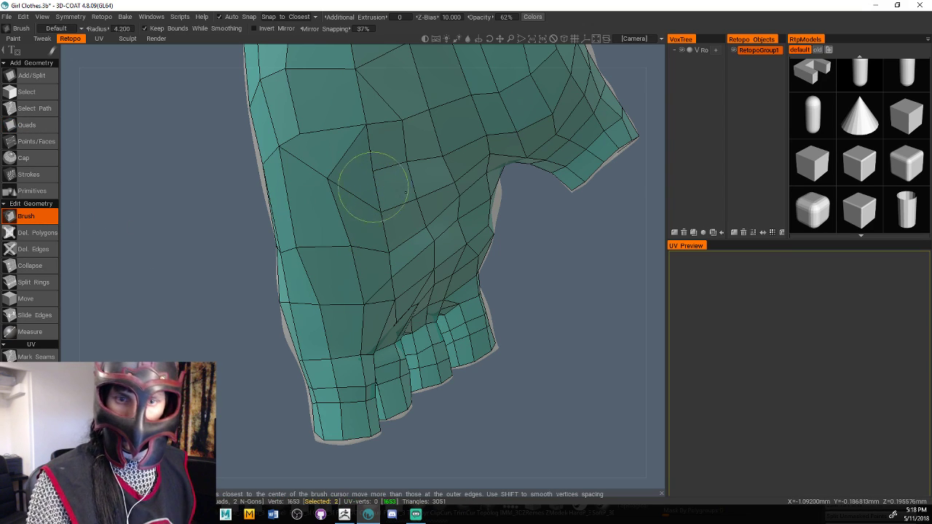
pyautogui.moveTo(371, 183); pyautogui.dragTo(511, 257, button='right')
pyautogui.scroll(-5, 553, 263)
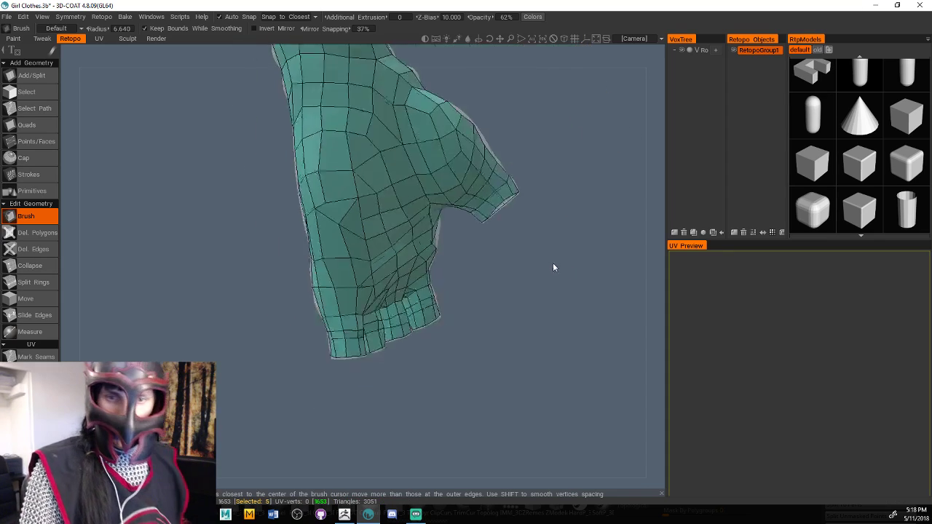
pyautogui.moveTo(543, 270); pyautogui.dragTo(510, 258)
pyautogui.moveTo(343, 194)
pyautogui.keyDown('shift'); pyautogui.mouseDown()
pyautogui.moveTo(337, 216)
pyautogui.moveTo(336, 150)
pyautogui.moveTo(361, 247)
pyautogui.moveTo(382, 236)
pyautogui.moveTo(375, 239)
pyautogui.mouseUp(); pyautogui.keyUp('shift')
pyautogui.moveTo(466, 267); pyautogui.dragTo(437, 262)
pyautogui.moveTo(364, 217)
pyautogui.keyDown('shift'); pyautogui.mouseDown()
pyautogui.moveTo(356, 224)
pyautogui.moveTo(348, 161)
pyautogui.moveTo(332, 201)
pyautogui.moveTo(346, 233)
pyautogui.mouseUp(); pyautogui.keyUp('shift')
pyautogui.keyDown('shift'); pyautogui.moveTo(435, 192); pyautogui.dragTo(409, 190); pyautogui.keyUp('shift')
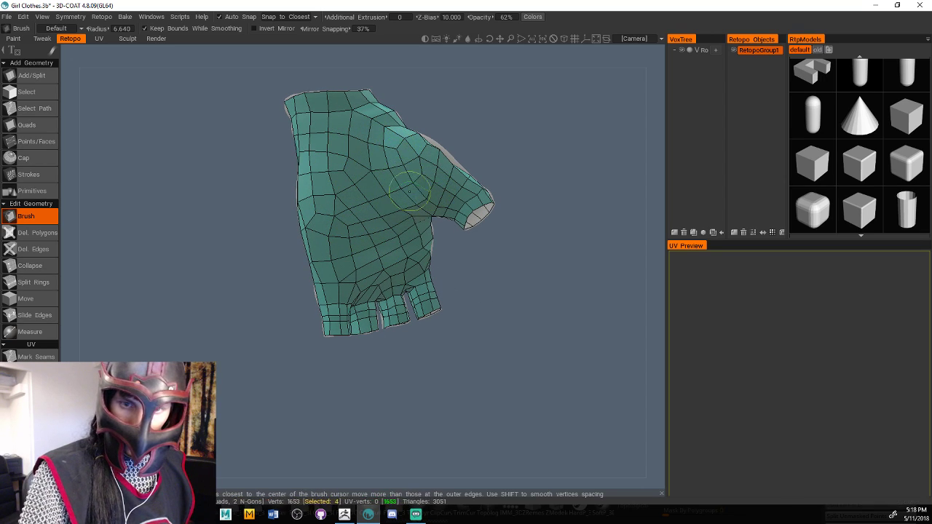
pyautogui.moveTo(466, 263); pyautogui.dragTo(516, 171)
pyautogui.moveTo(460, 263); pyautogui.dragTo(459, 262)
pyautogui.moveTo(375, 175)
pyautogui.keyDown('shift'); pyautogui.mouseDown()
pyautogui.moveTo(373, 152)
pyautogui.moveTo(393, 161)
pyautogui.moveTo(356, 120)
pyautogui.mouseUp(); pyautogui.keyUp('shift')
pyautogui.moveTo(414, 118); pyautogui.dragTo(355, 182)
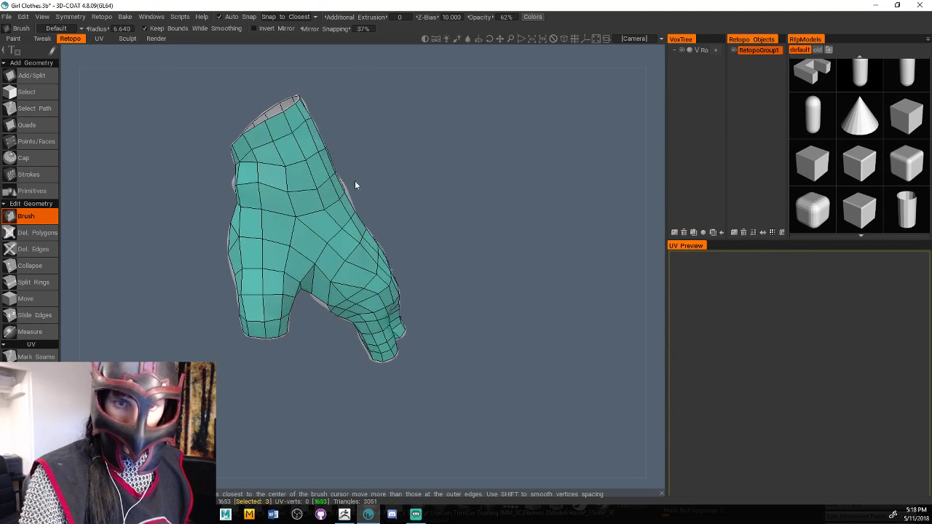
# Review the glove mesh from the back, sides and palm, and smooth the palm area below the thumb
pyautogui.moveTo(342, 138)
pyautogui.mouseDown()
pyautogui.moveTo(383, 208)
pyautogui.moveTo(390, 190)
pyautogui.moveTo(410, 182)
pyautogui.moveTo(442, 204)
pyautogui.moveTo(439, 193)
pyautogui.moveTo(430, 208)
pyautogui.mouseUp()
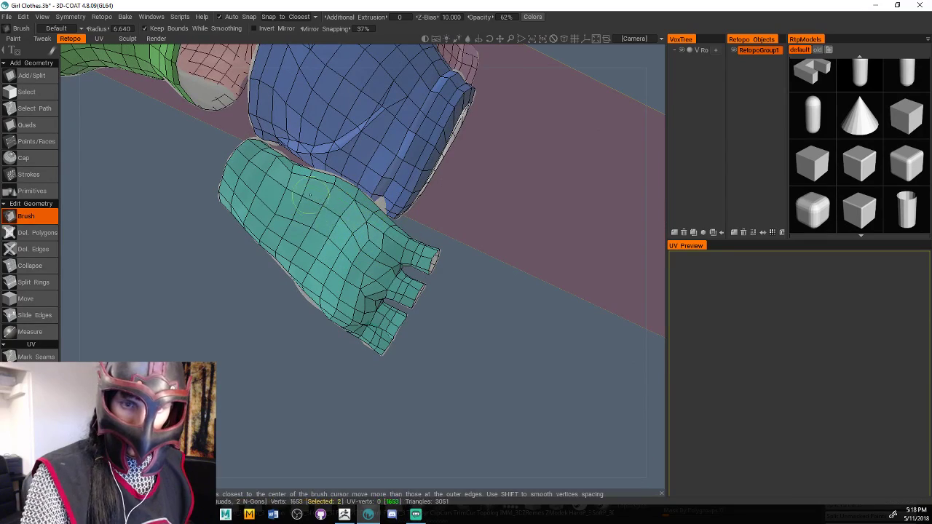
pyautogui.moveTo(487, 211); pyautogui.dragTo(388, 252)
pyautogui.moveTo(495, 227)
pyautogui.mouseDown()
pyautogui.moveTo(358, 218)
pyautogui.moveTo(458, 260)
pyautogui.moveTo(373, 257)
pyautogui.mouseUp()
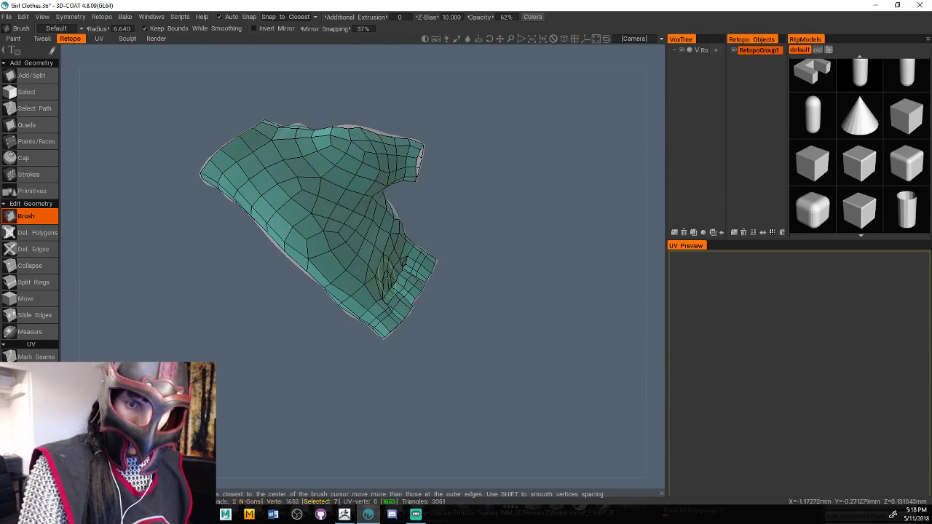
pyautogui.moveTo(473, 245); pyautogui.dragTo(350, 256)
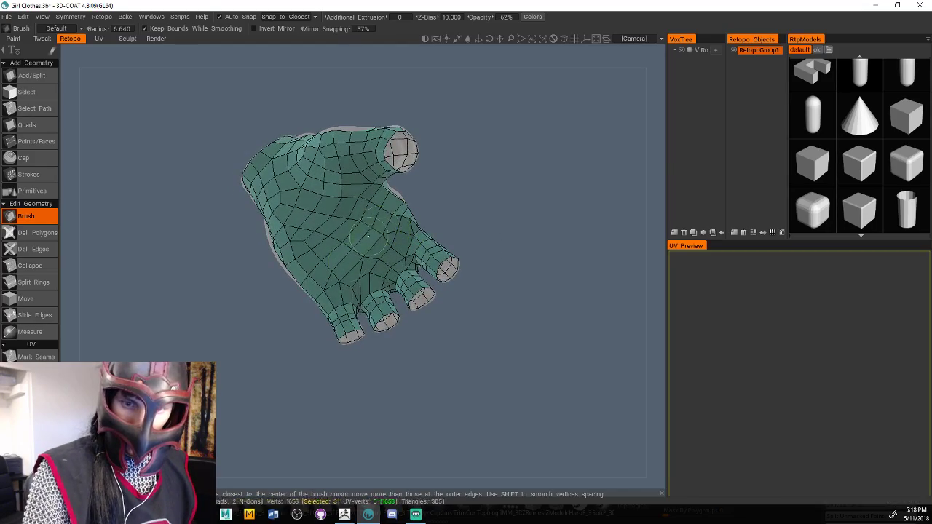
pyautogui.moveTo(451, 255)
pyautogui.mouseDown()
pyautogui.moveTo(533, 207)
pyautogui.moveTo(393, 237)
pyautogui.moveTo(528, 256)
pyautogui.moveTo(443, 121)
pyautogui.moveTo(394, 249)
pyautogui.mouseUp()
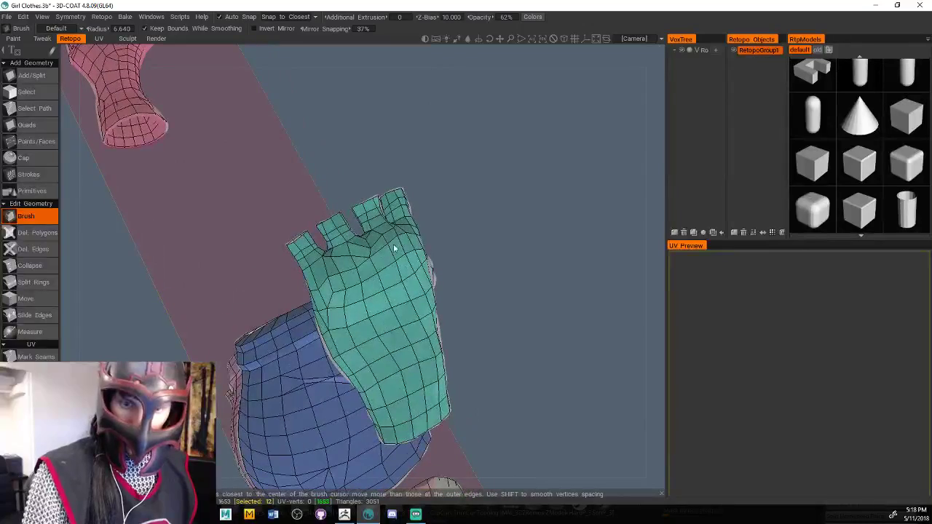
pyautogui.moveTo(332, 326); pyautogui.dragTo(458, 294)
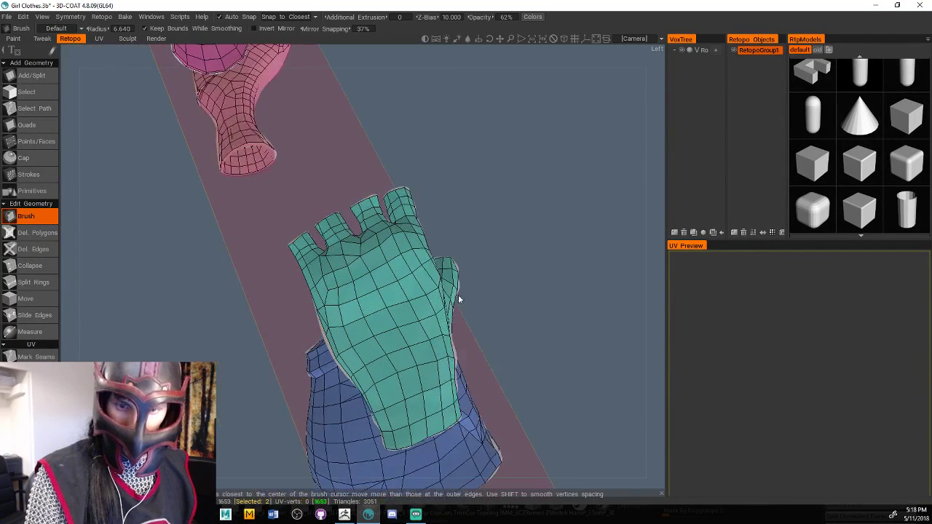
pyautogui.moveTo(445, 203); pyautogui.dragTo(329, 240)
pyautogui.moveTo(505, 211); pyautogui.dragTo(574, 189)
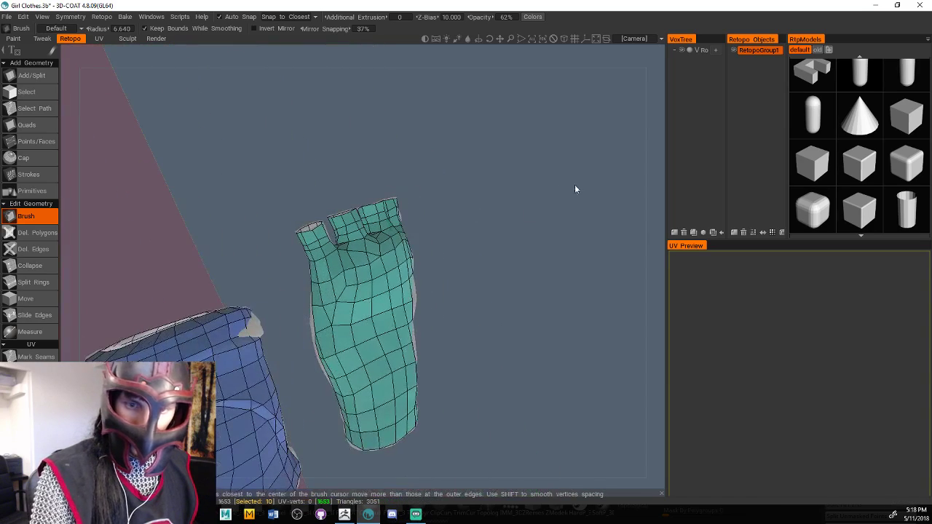
pyautogui.moveTo(495, 244); pyautogui.dragTo(604, 222)
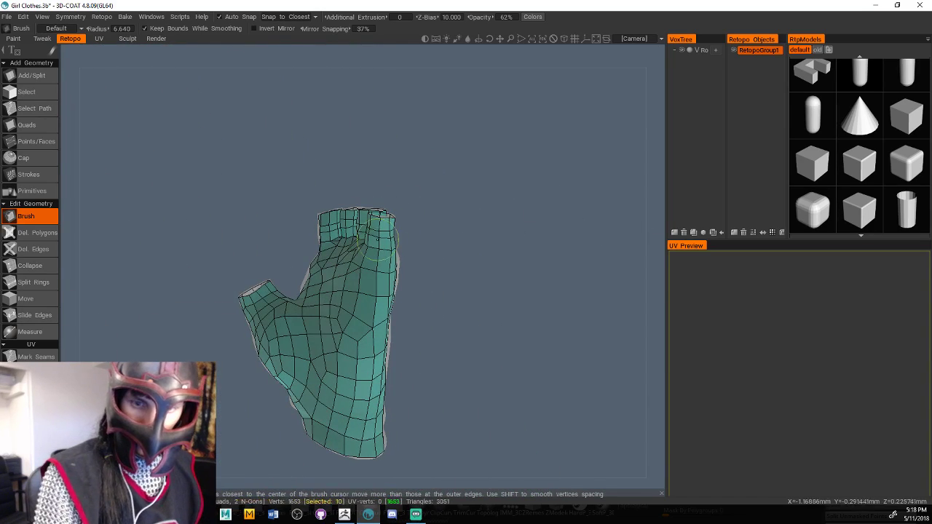
pyautogui.moveTo(495, 275)
pyautogui.mouseDown()
pyautogui.moveTo(550, 270)
pyautogui.moveTo(524, 266)
pyautogui.moveTo(537, 265)
pyautogui.mouseUp()
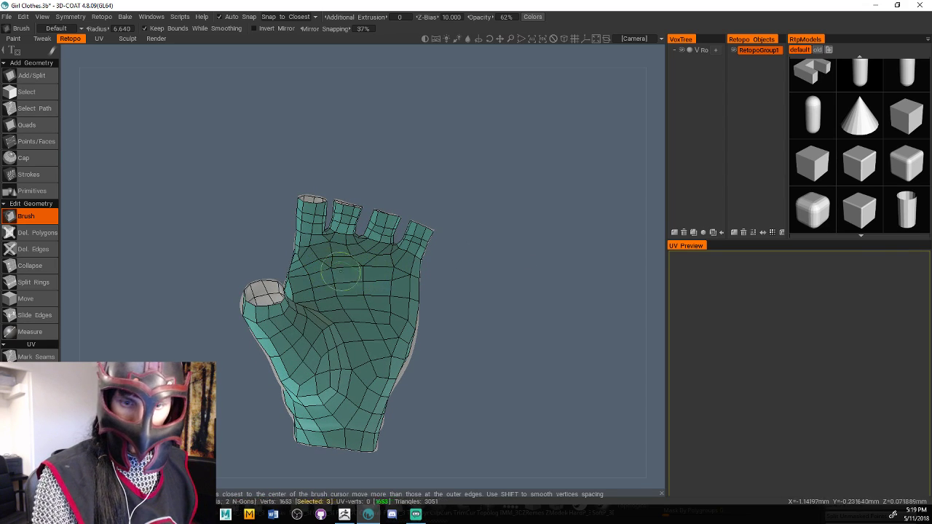
pyautogui.moveTo(410, 354); pyautogui.dragTo(333, 354)
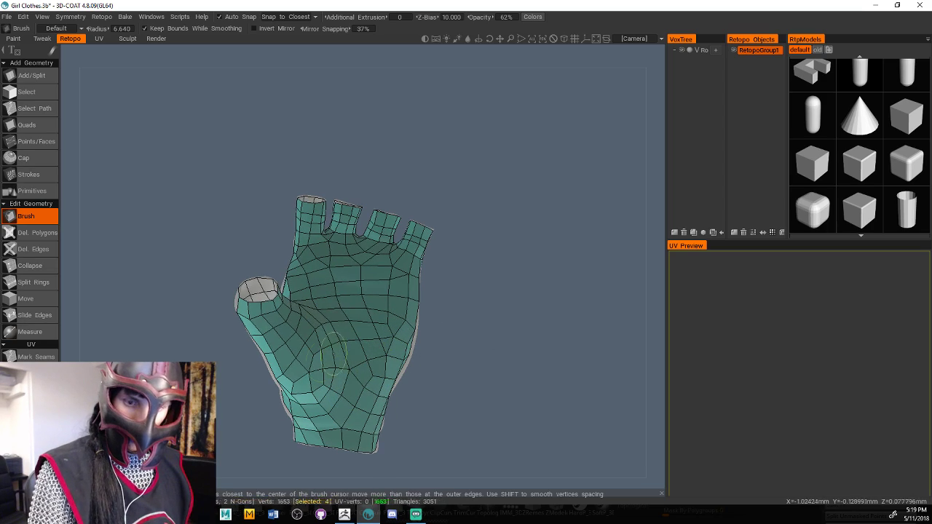
# Inspect the finished glove mesh from the palm, thumb side and back, and view the whole set of clothing meshes
pyautogui.moveTo(430, 311); pyautogui.dragTo(456, 320)
pyautogui.moveTo(260, 333); pyautogui.dragTo(252, 326)
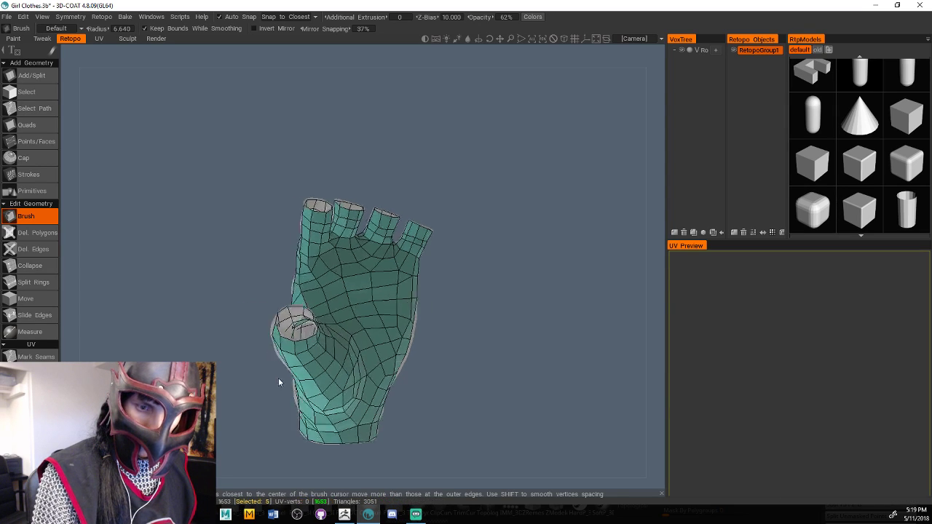
pyautogui.moveTo(281, 380); pyautogui.dragTo(372, 345)
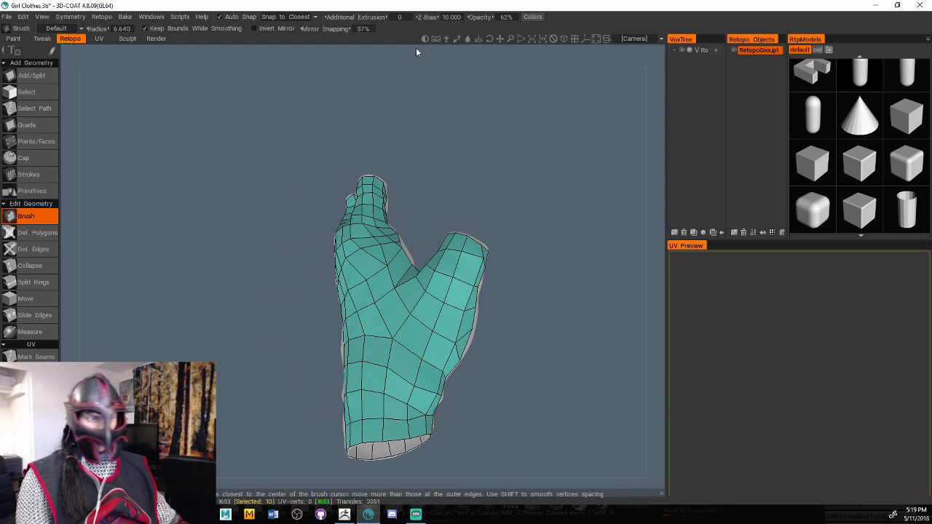
pyautogui.moveTo(649, 187); pyautogui.dragTo(524, 82)
pyautogui.moveTo(204, 266); pyautogui.dragTo(505, 252)
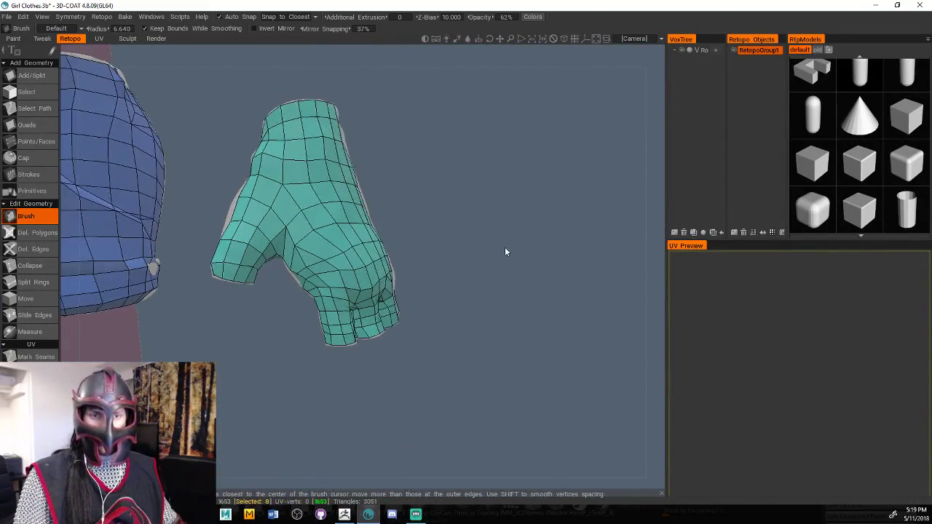
pyautogui.moveTo(504, 252); pyautogui.dragTo(463, 241, button='right')
pyautogui.moveTo(463, 241); pyautogui.dragTo(407, 219)
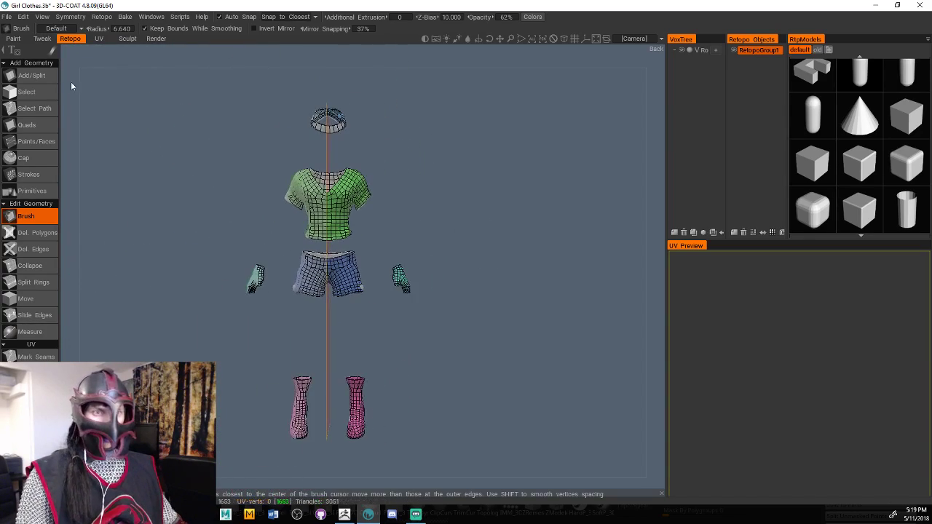
# Save the scene as Girl Clothes.3b in the Independent Study 2 folder, replacing the existing file
pyautogui.click(5, 16)
pyautogui.click(26, 109)
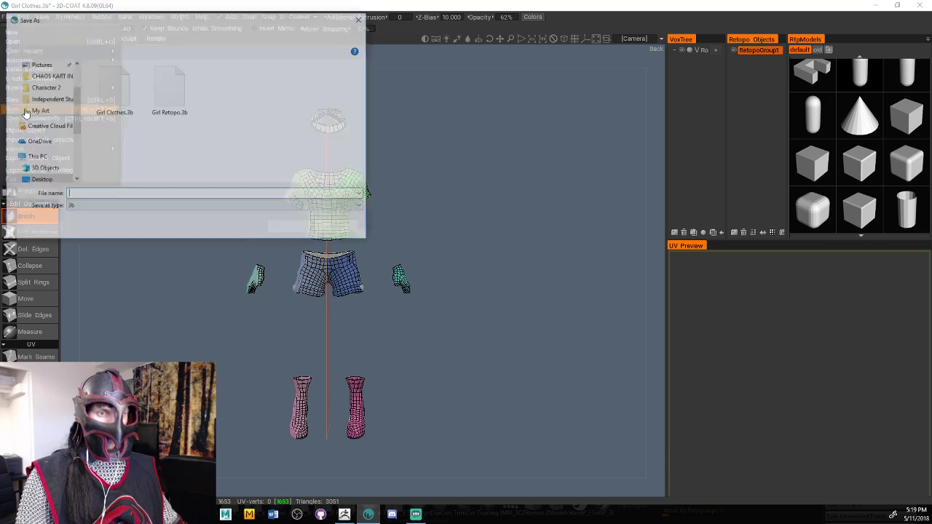
pyautogui.click(116, 98)
pyautogui.click(288, 228)
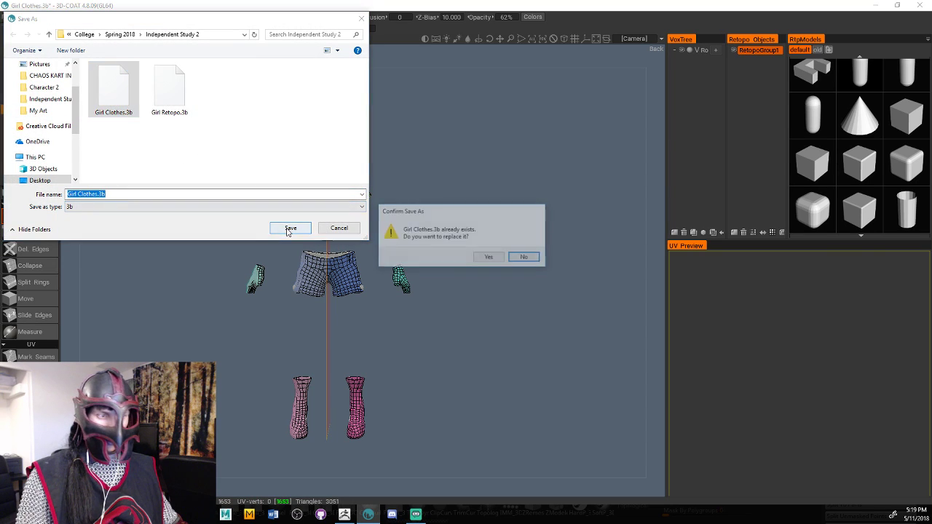
pyautogui.click(490, 258)
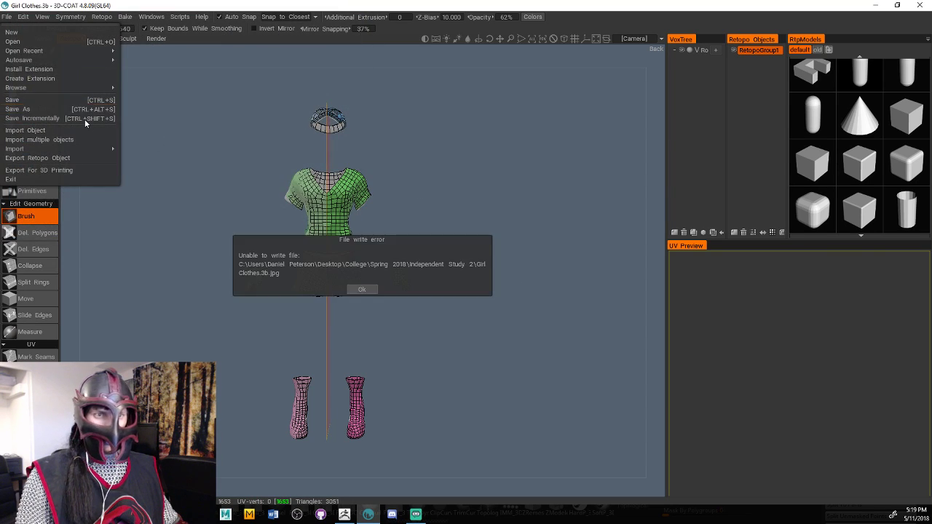
pyautogui.click(368, 289)
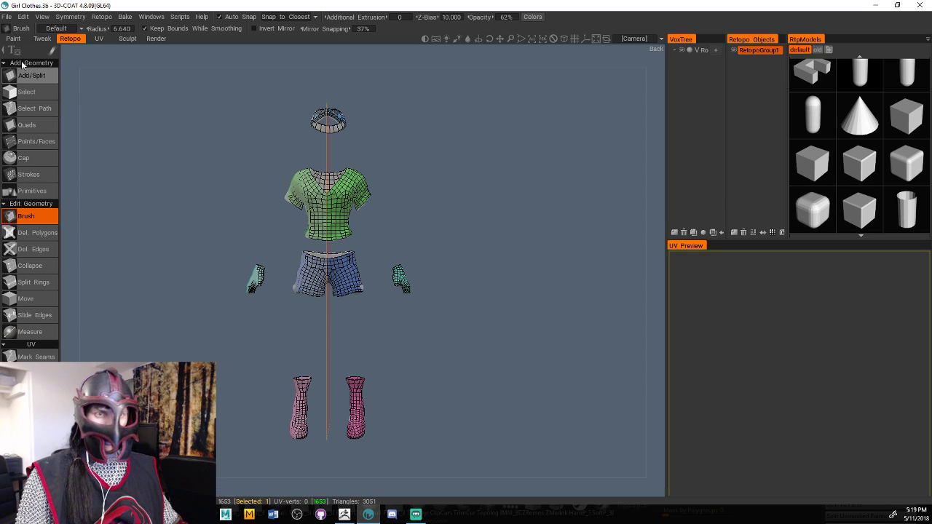
# Export the retopo object as Girl Clothes.OBJ in the Independent Study 2 folder, replacing the existing file
pyautogui.click(6, 18)
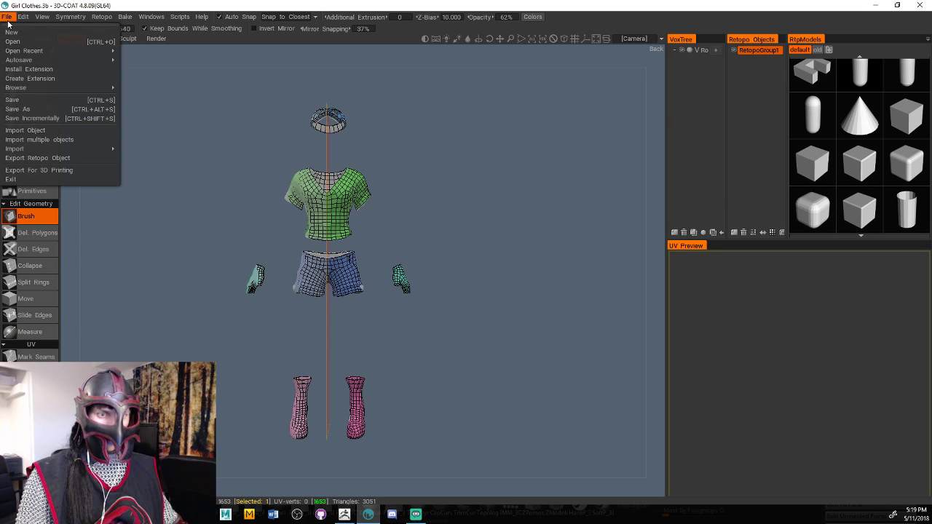
pyautogui.click(44, 158)
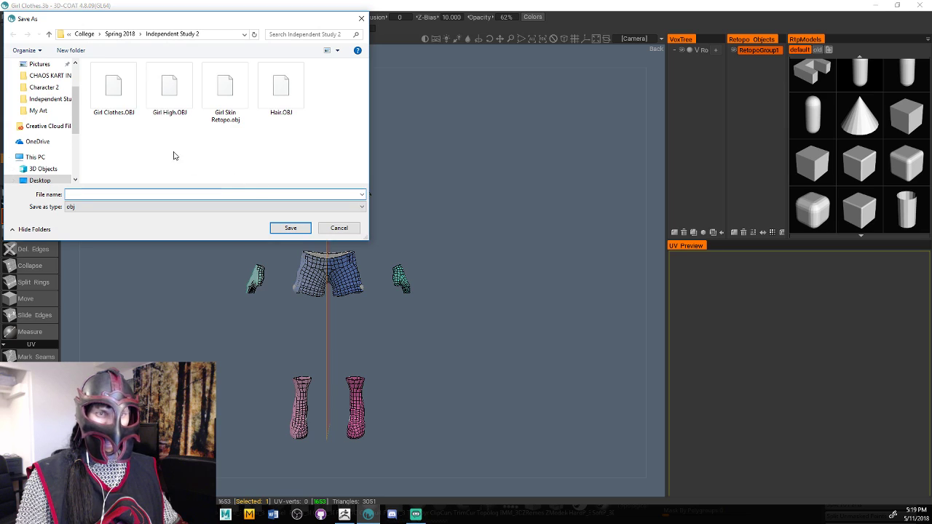
pyautogui.click(109, 91)
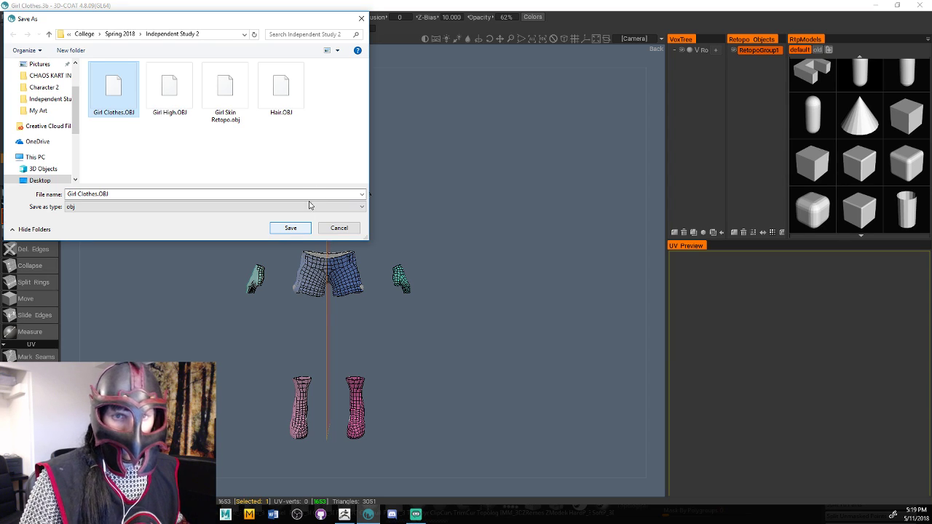
pyautogui.click(281, 231)
pyautogui.click(480, 254)
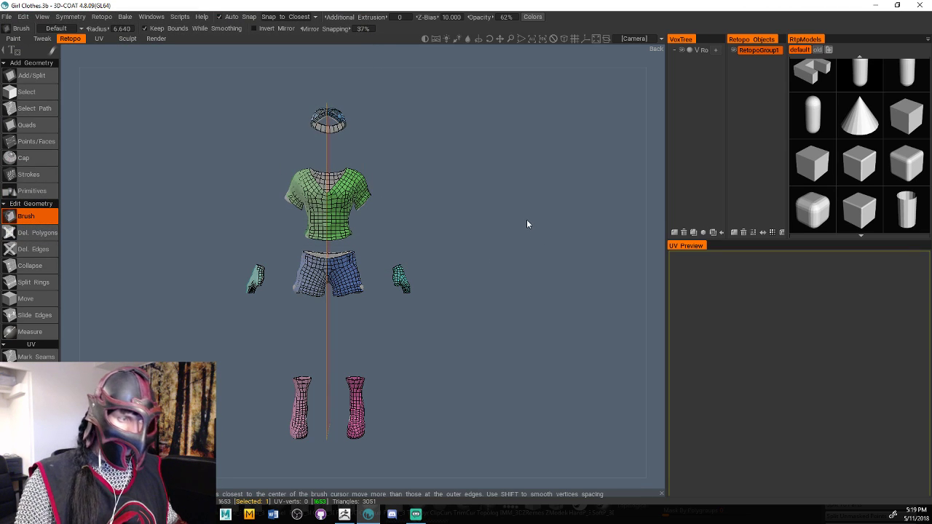
# Disable symmetry for the clothing retopo meshes and check the unmirrored half from the front and back
pyautogui.moveTo(519, 241); pyautogui.dragTo(509, 271)
pyautogui.moveTo(528, 278); pyautogui.dragTo(512, 200, button='middle')
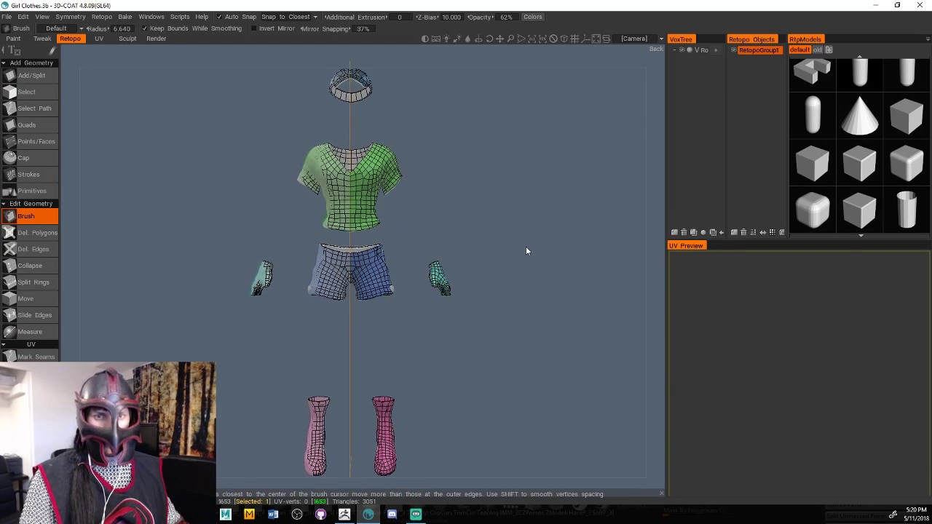
pyautogui.moveTo(528, 272); pyautogui.dragTo(544, 271, button='middle')
pyautogui.moveTo(544, 275); pyautogui.dragTo(529, 321)
pyautogui.click(70, 16)
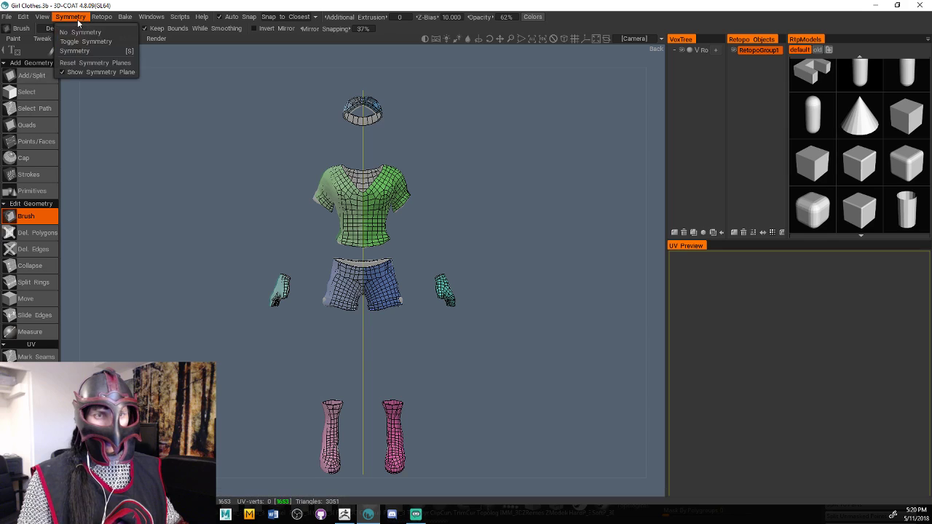
pyautogui.click(79, 52)
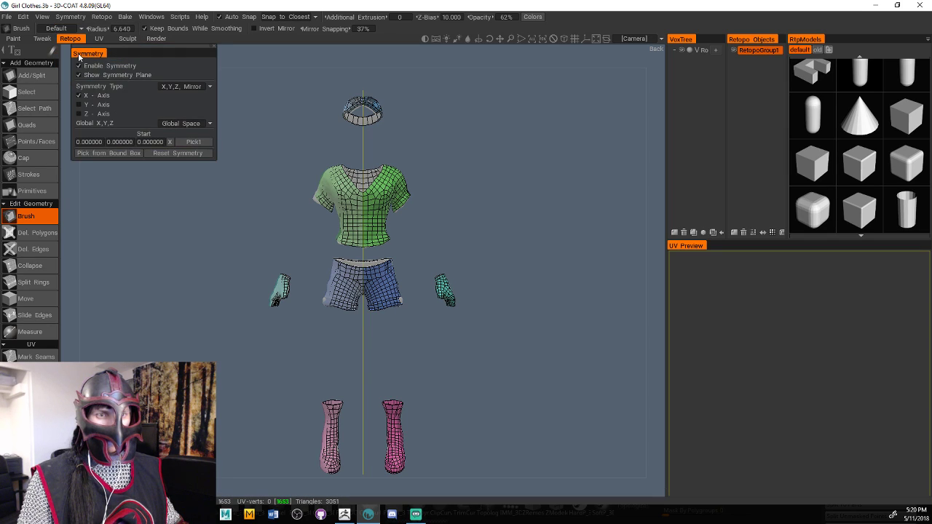
pyautogui.click(79, 66)
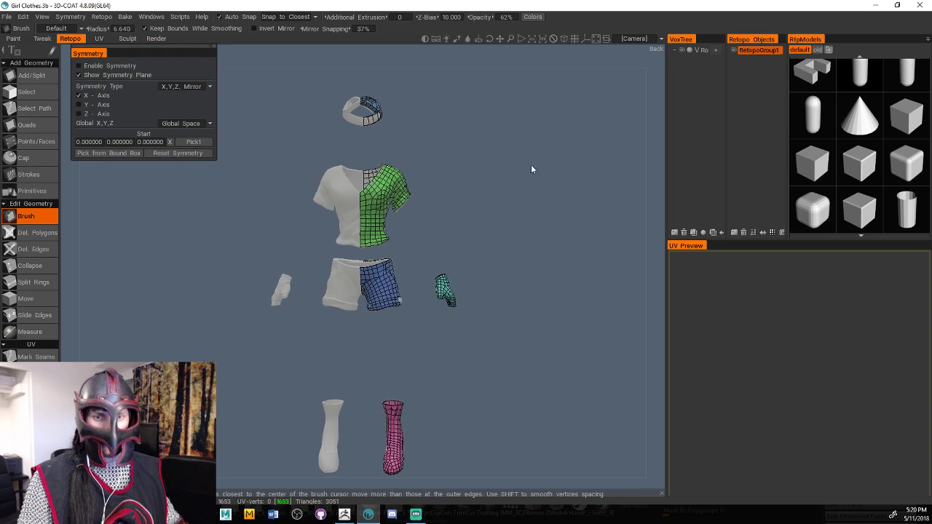
pyautogui.moveTo(530, 164); pyautogui.dragTo(514, 182)
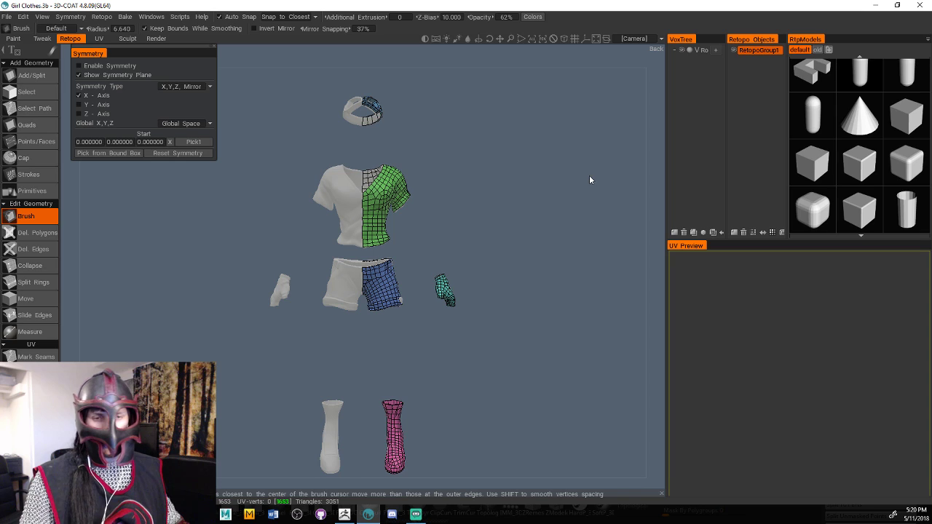
pyautogui.moveTo(508, 217); pyautogui.dragTo(422, 189)
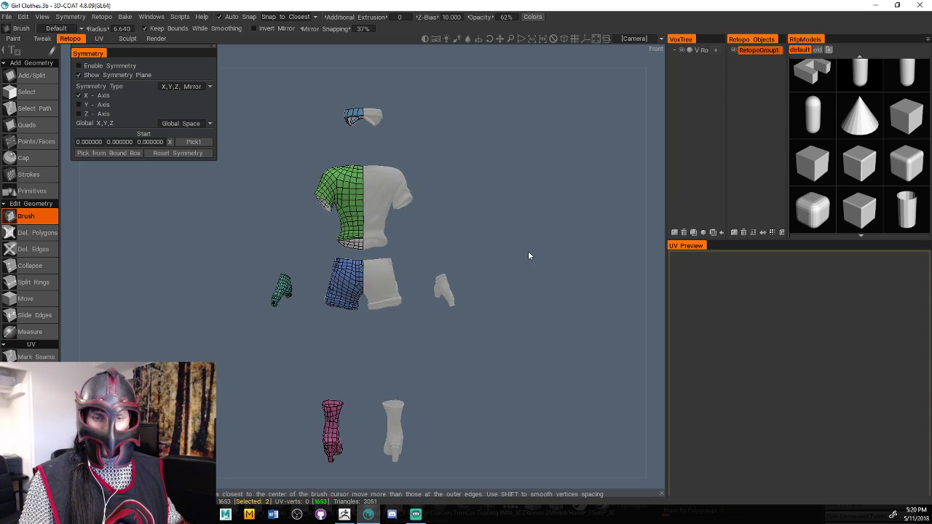
pyautogui.moveTo(529, 256); pyautogui.dragTo(489, 202)
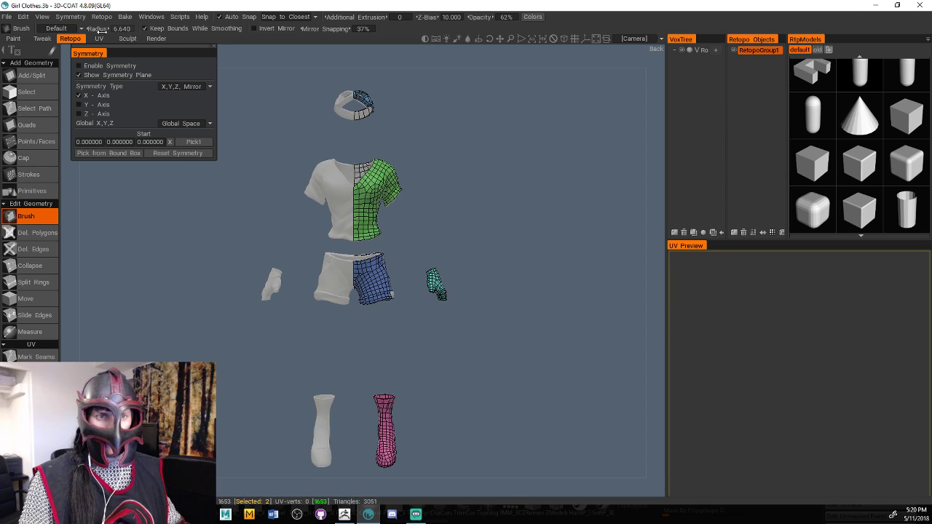